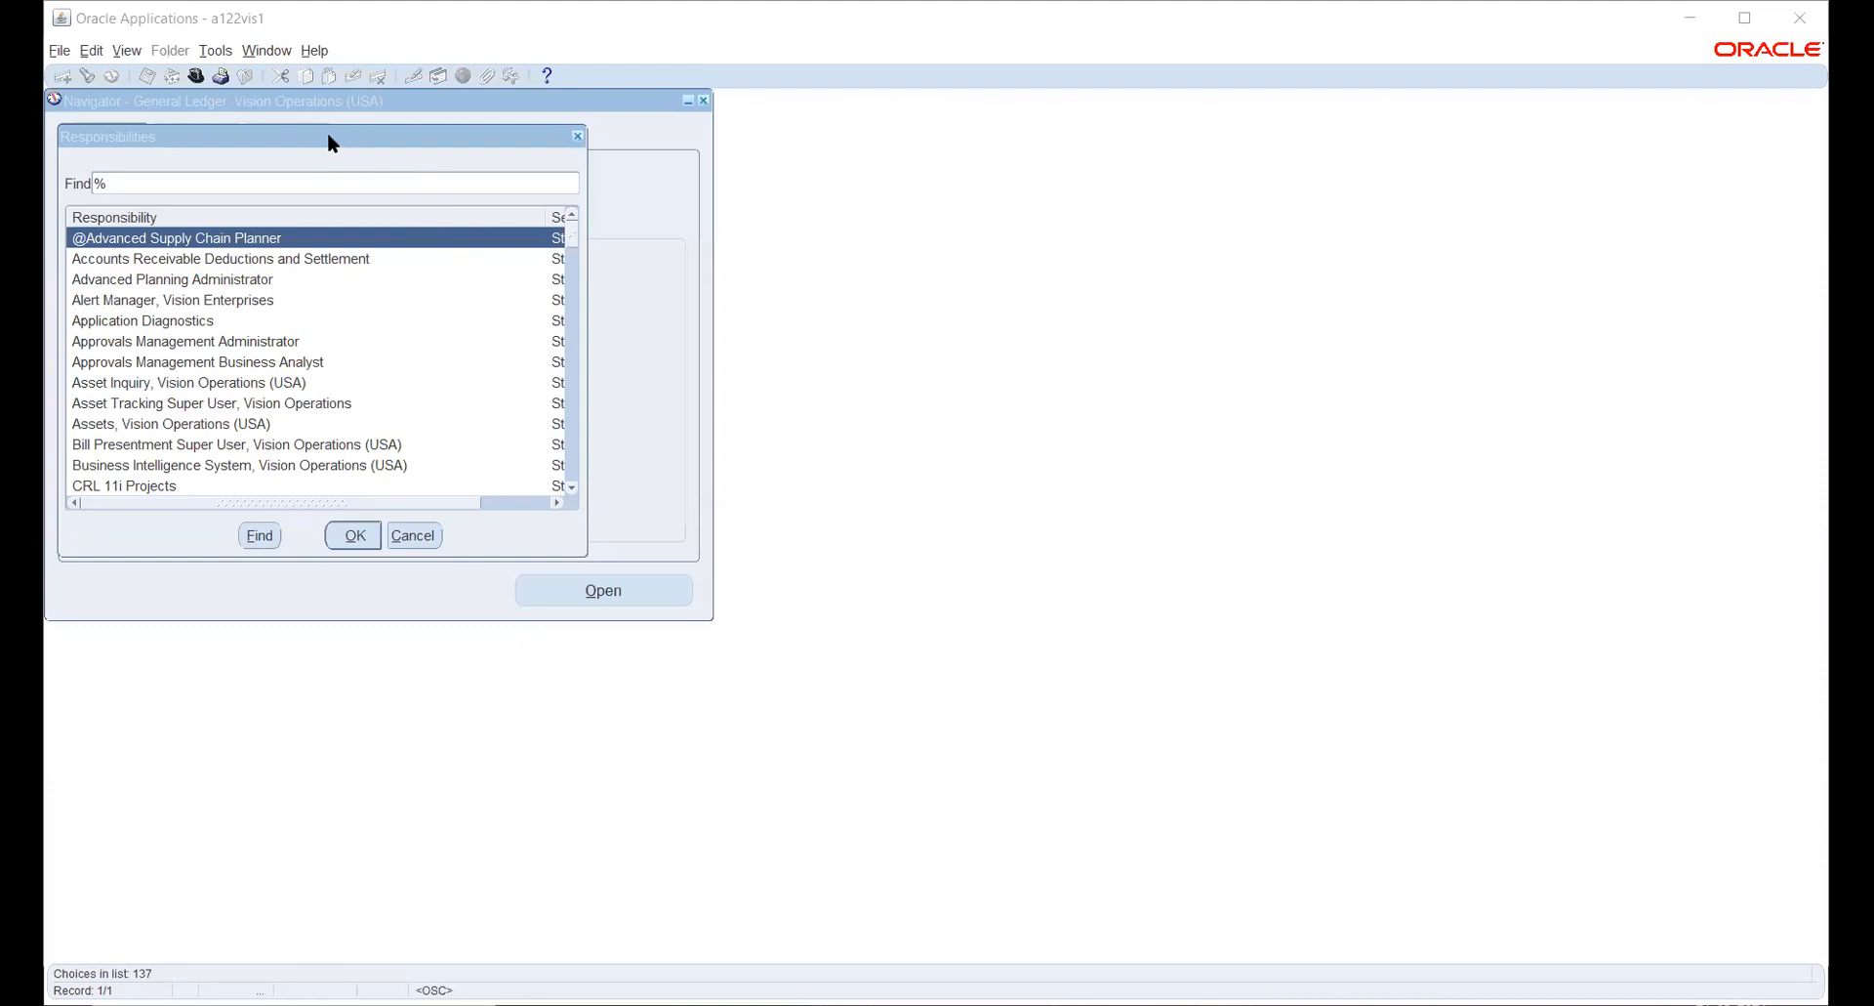
- Start a new organization record from the Work Structures organization description in the Human Resources, Vision Enterprises responsibility
drag(331, 144, 334, 146)
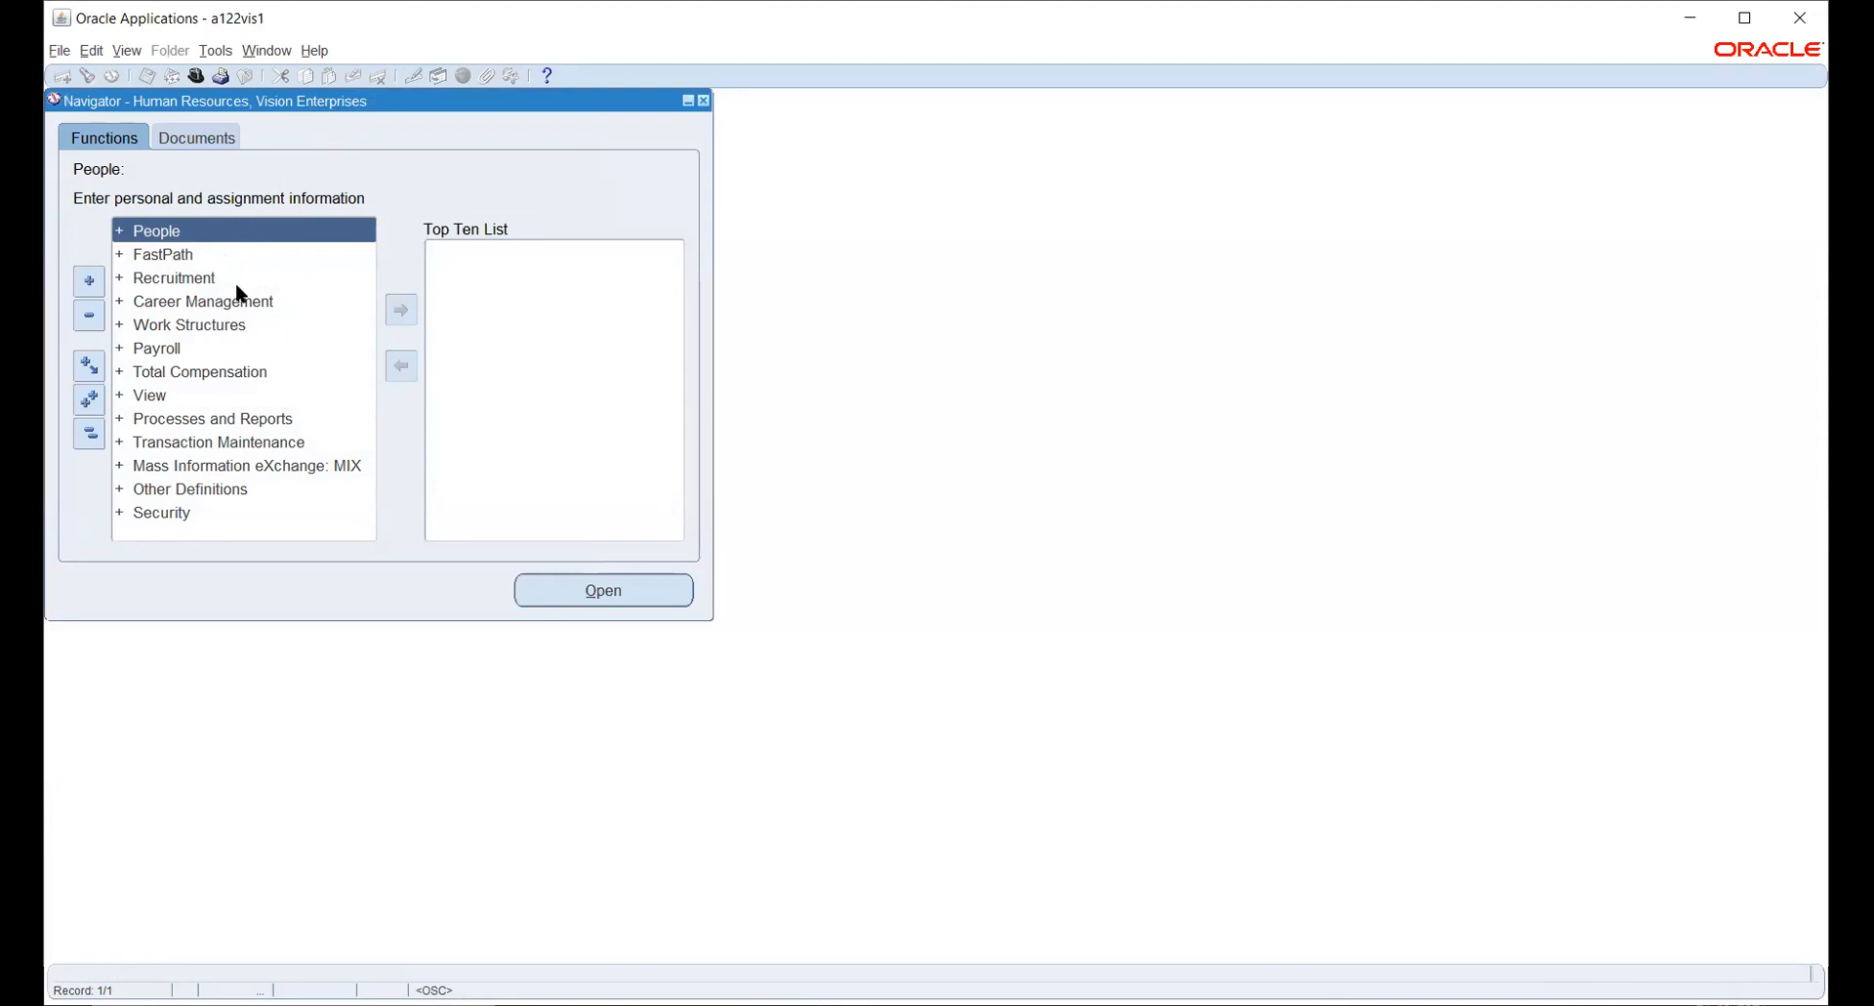
double_click(205, 337)
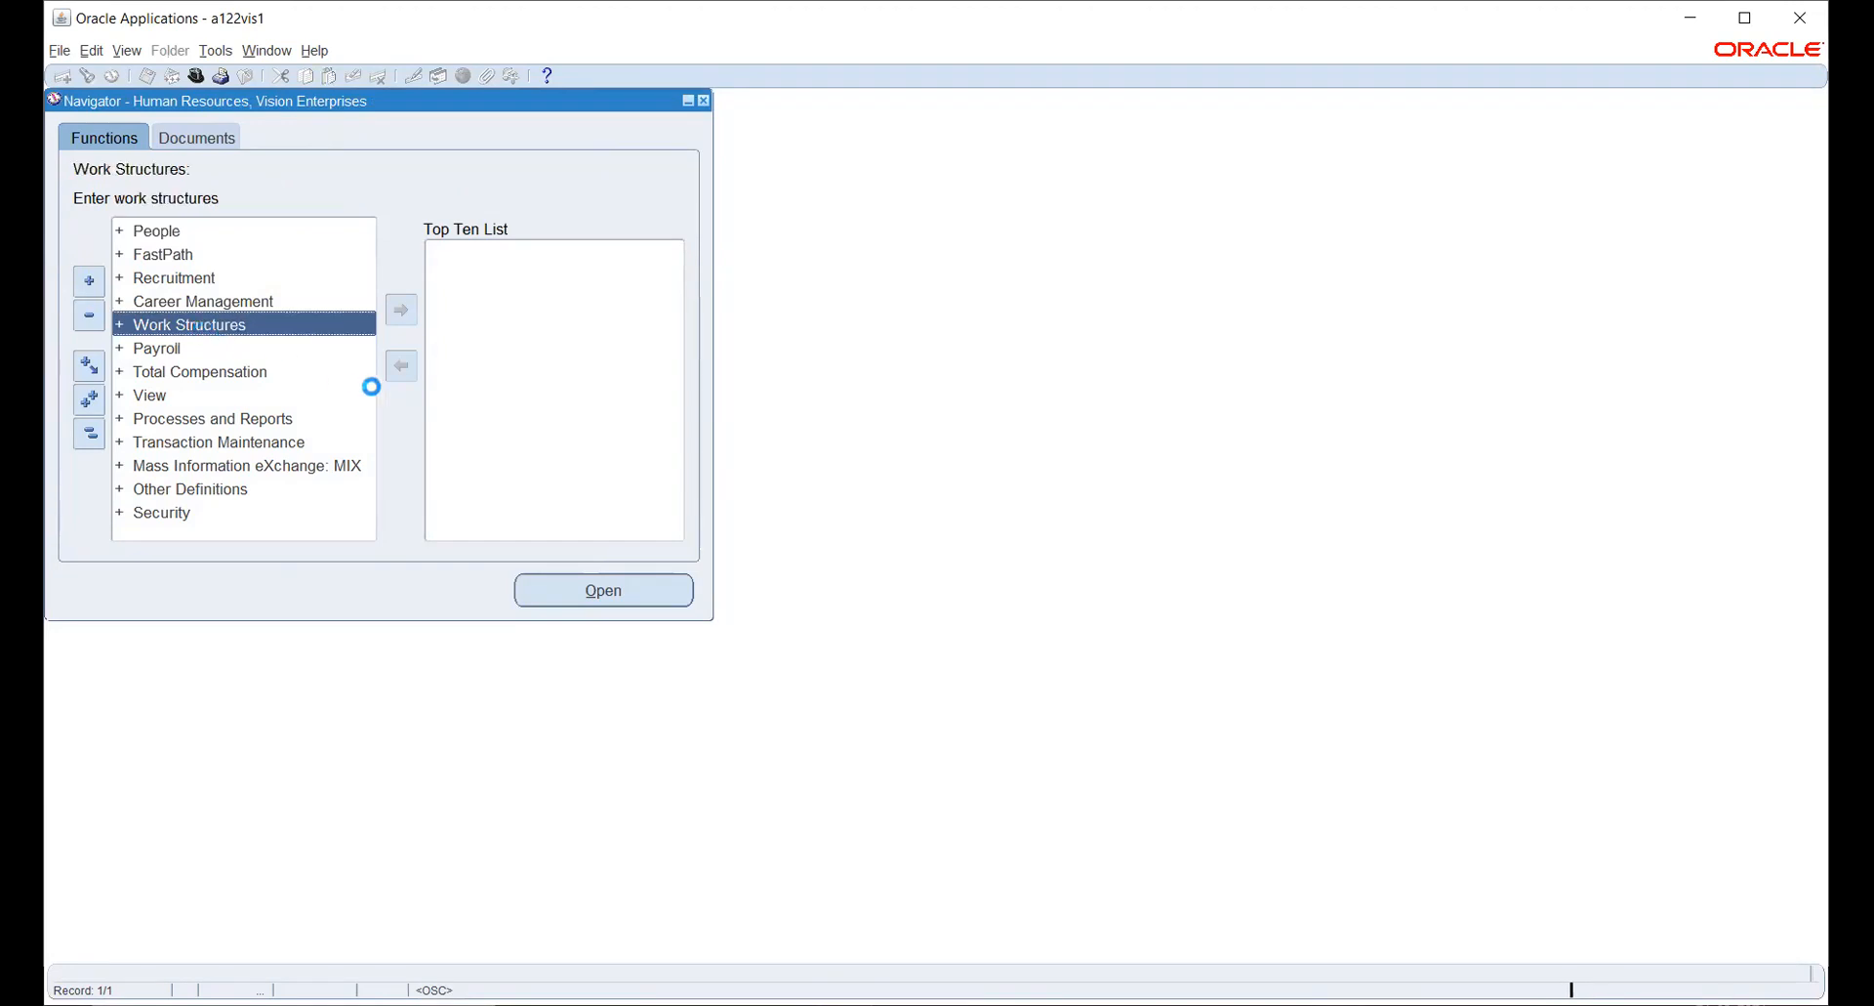
click(197, 376)
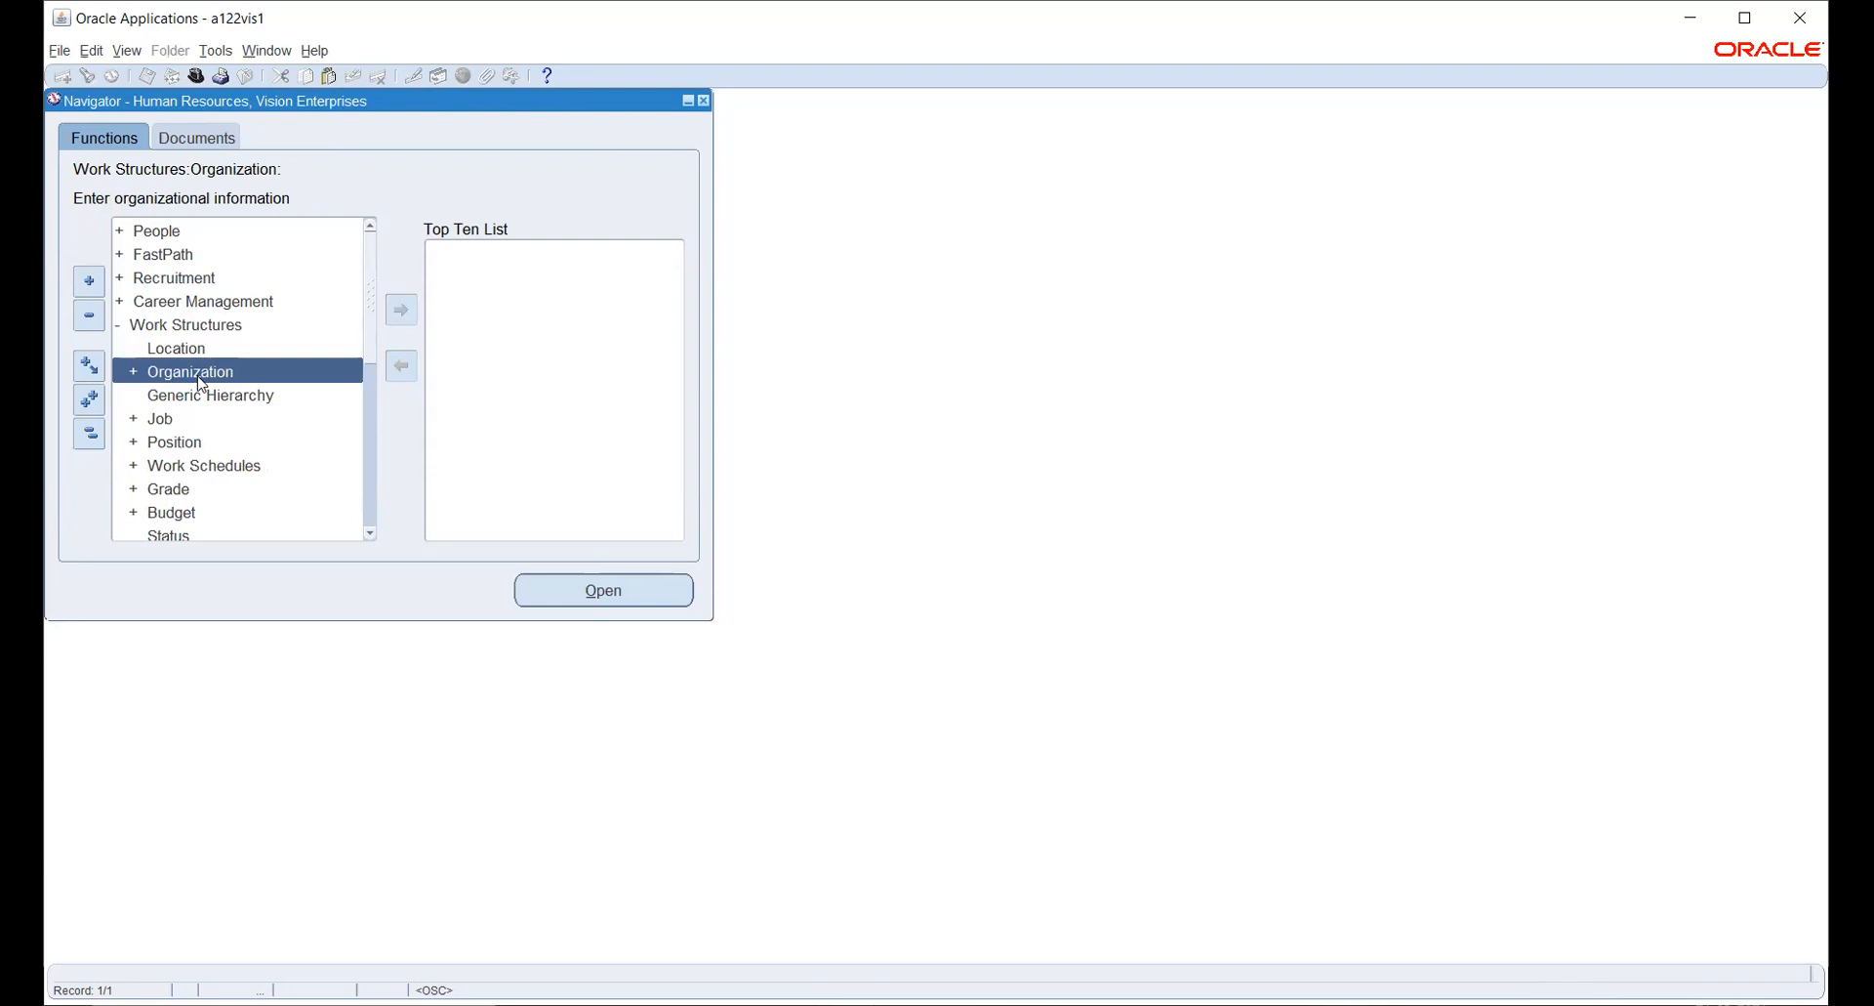
double_click(194, 376)
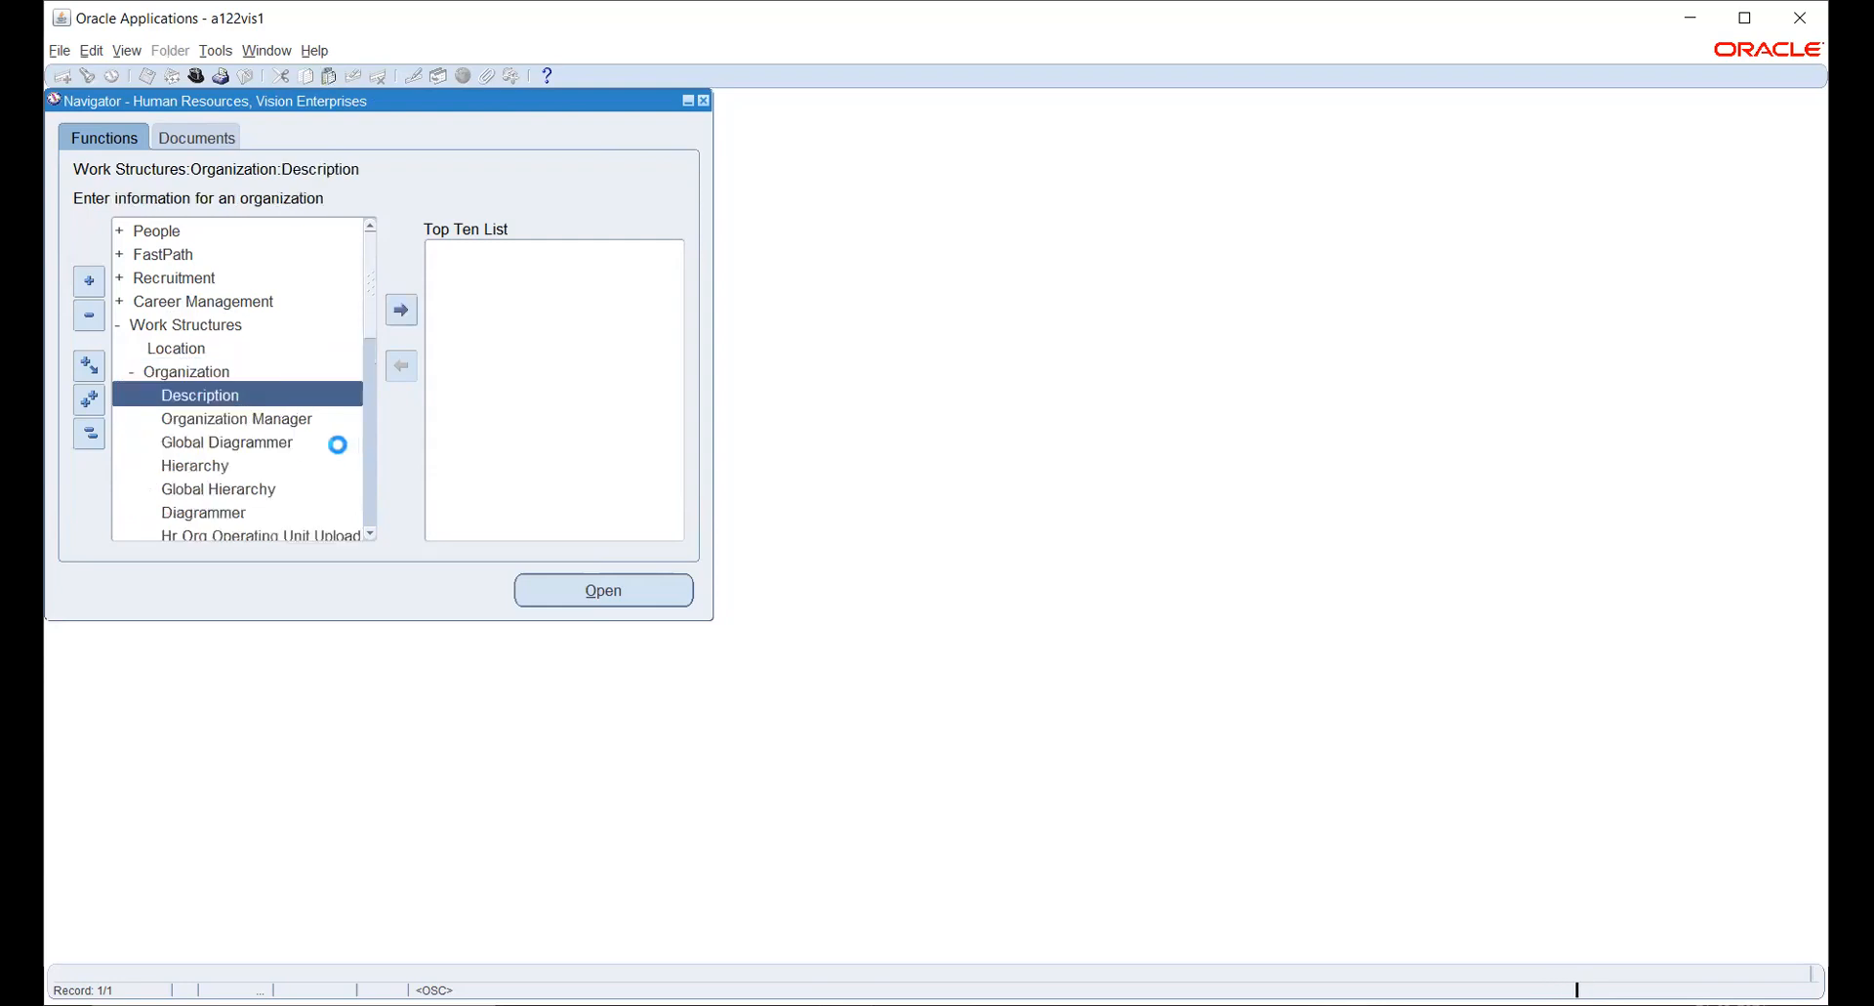
double_click(206, 403)
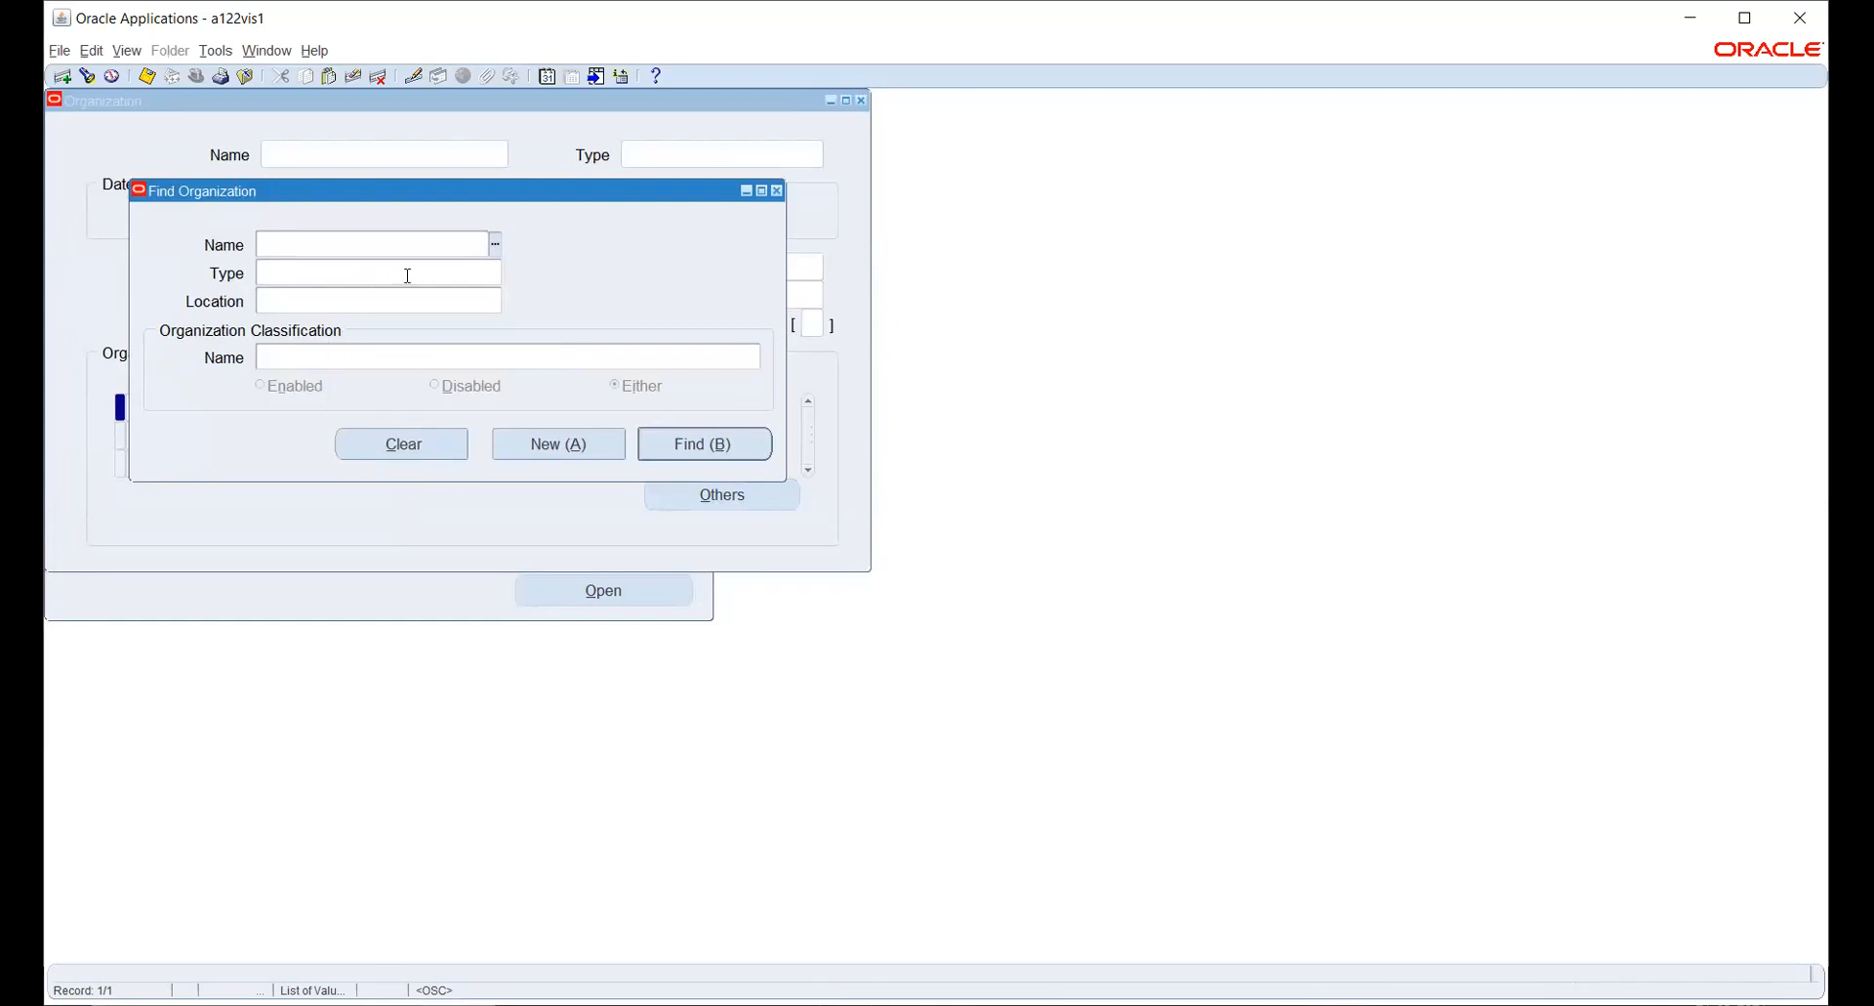
click(547, 441)
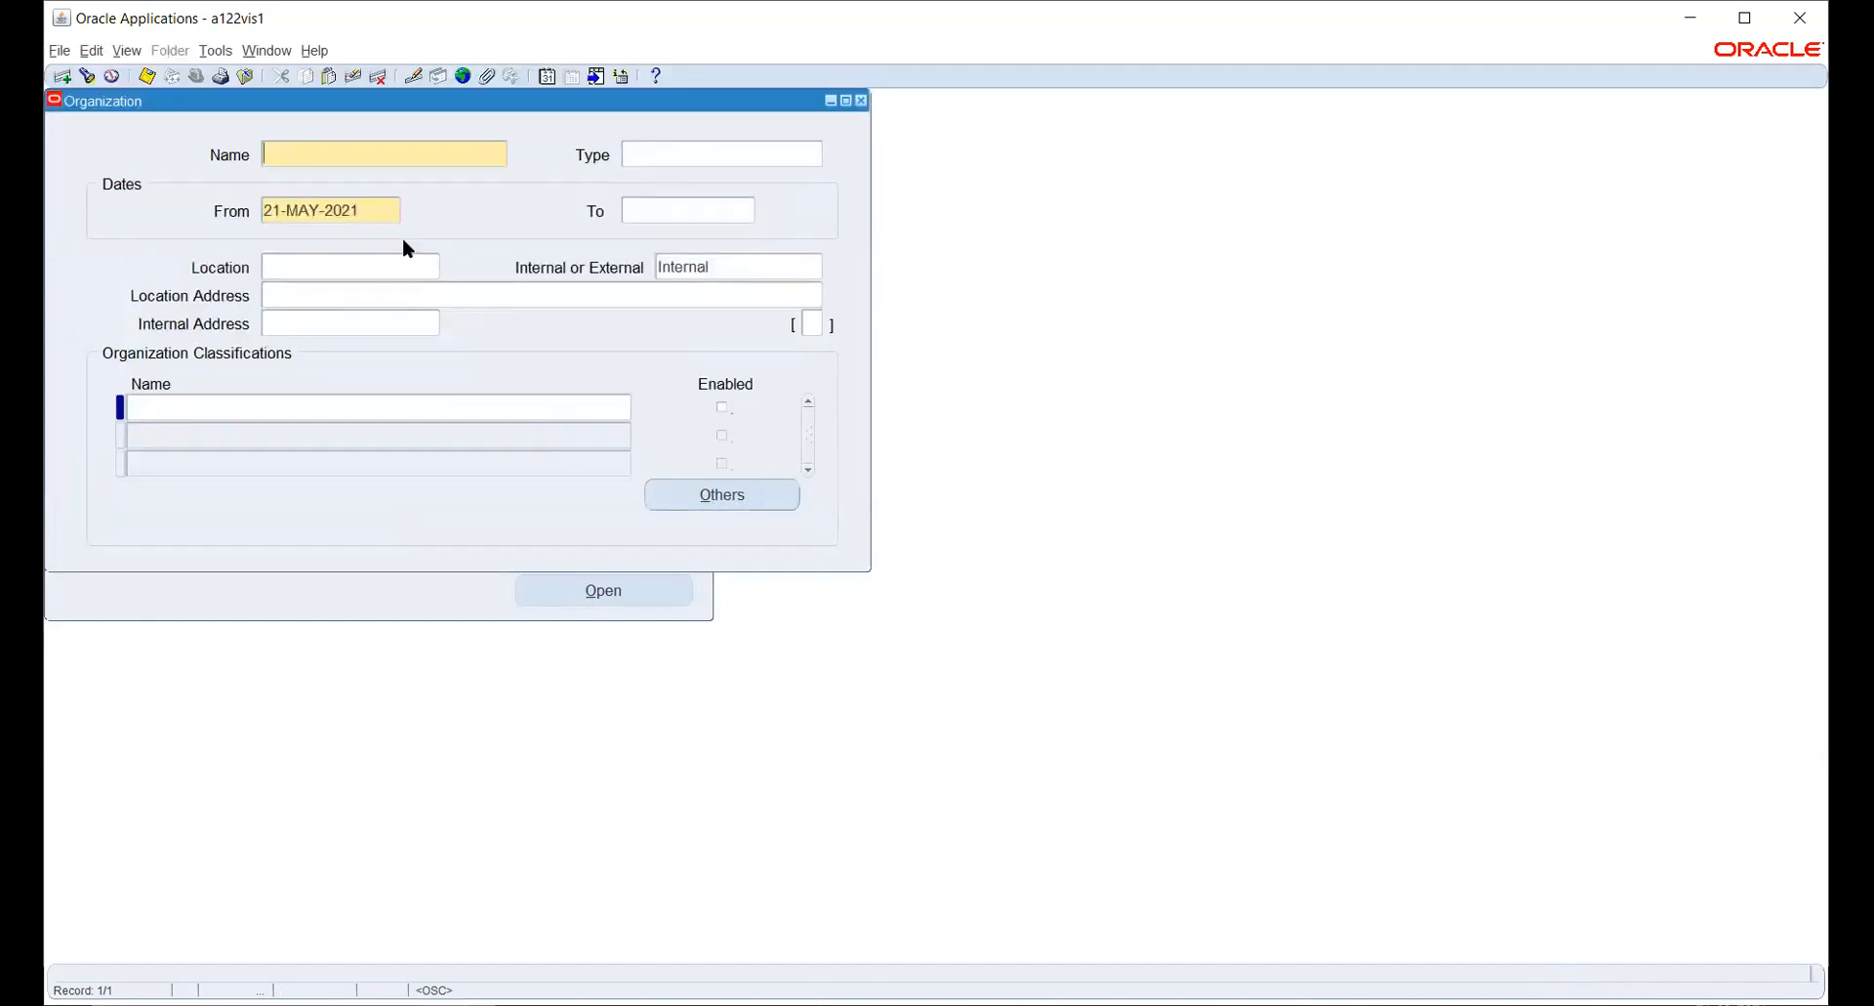
- Name the organization VIS INV ORG and set its start date to 01-JAN-2021
text(VIS INV ORG)
key(Tab)
key(Tab)
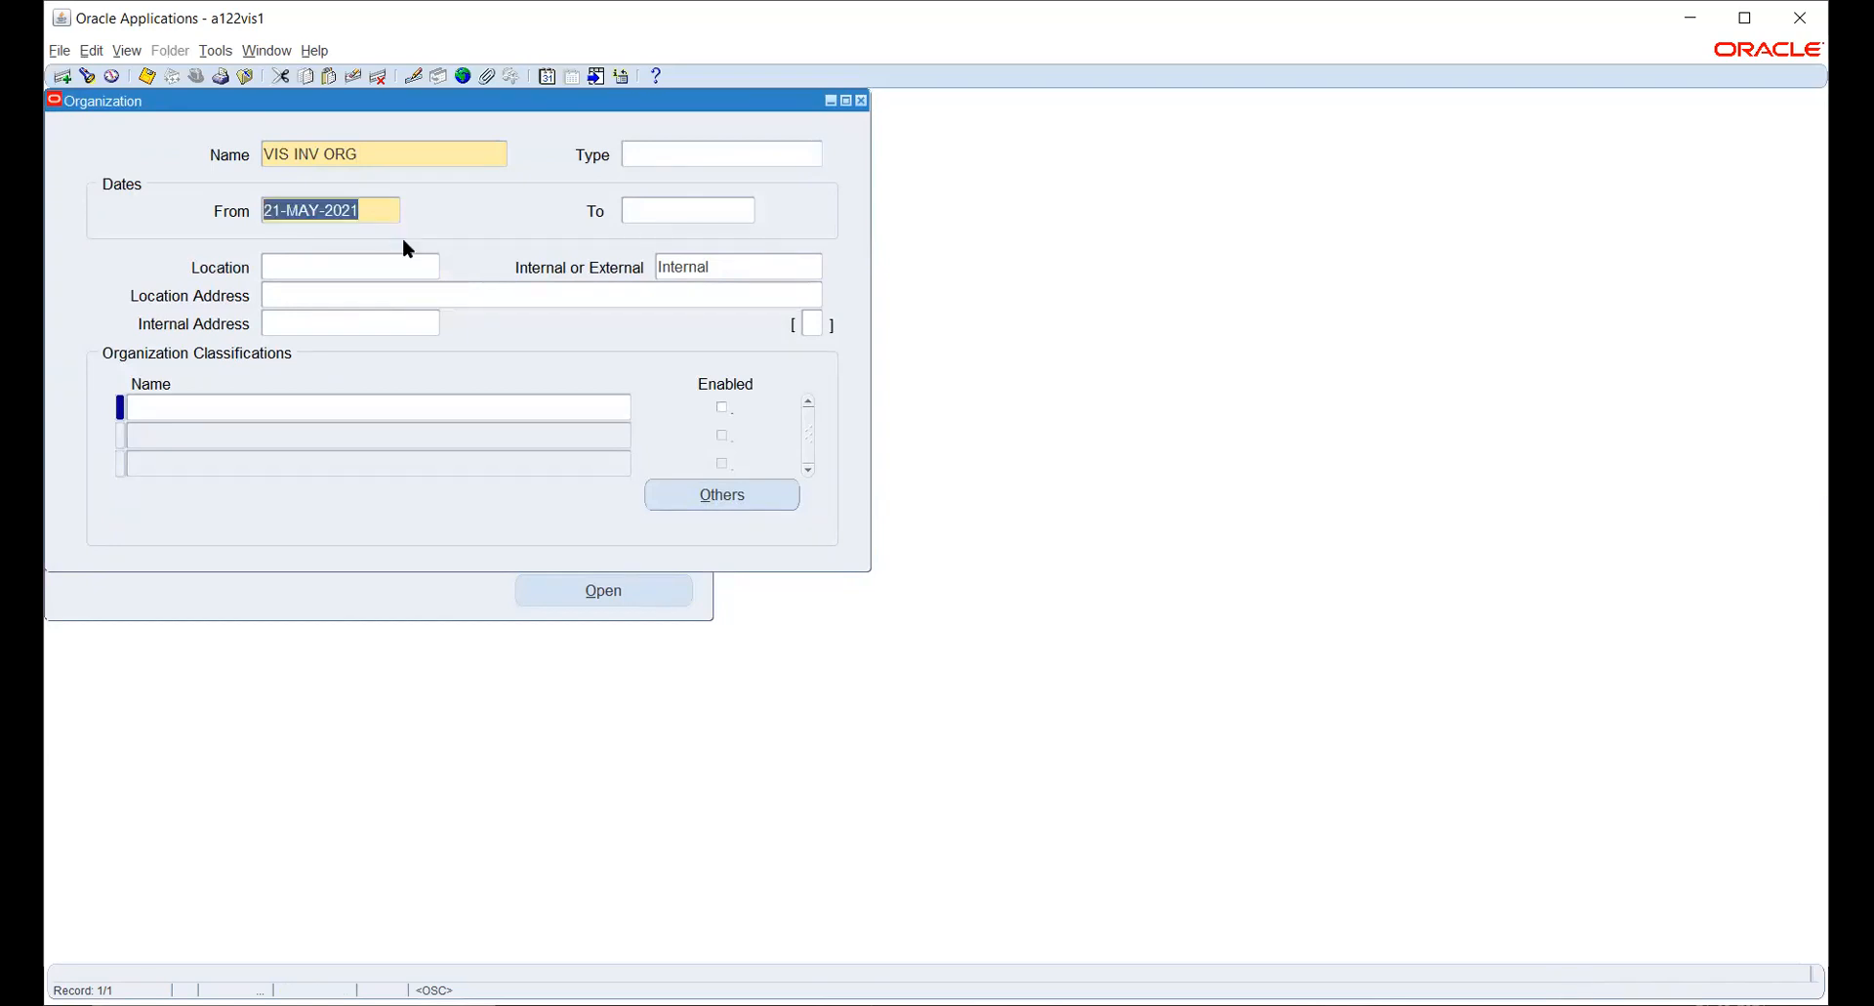
text(1-JAN-)
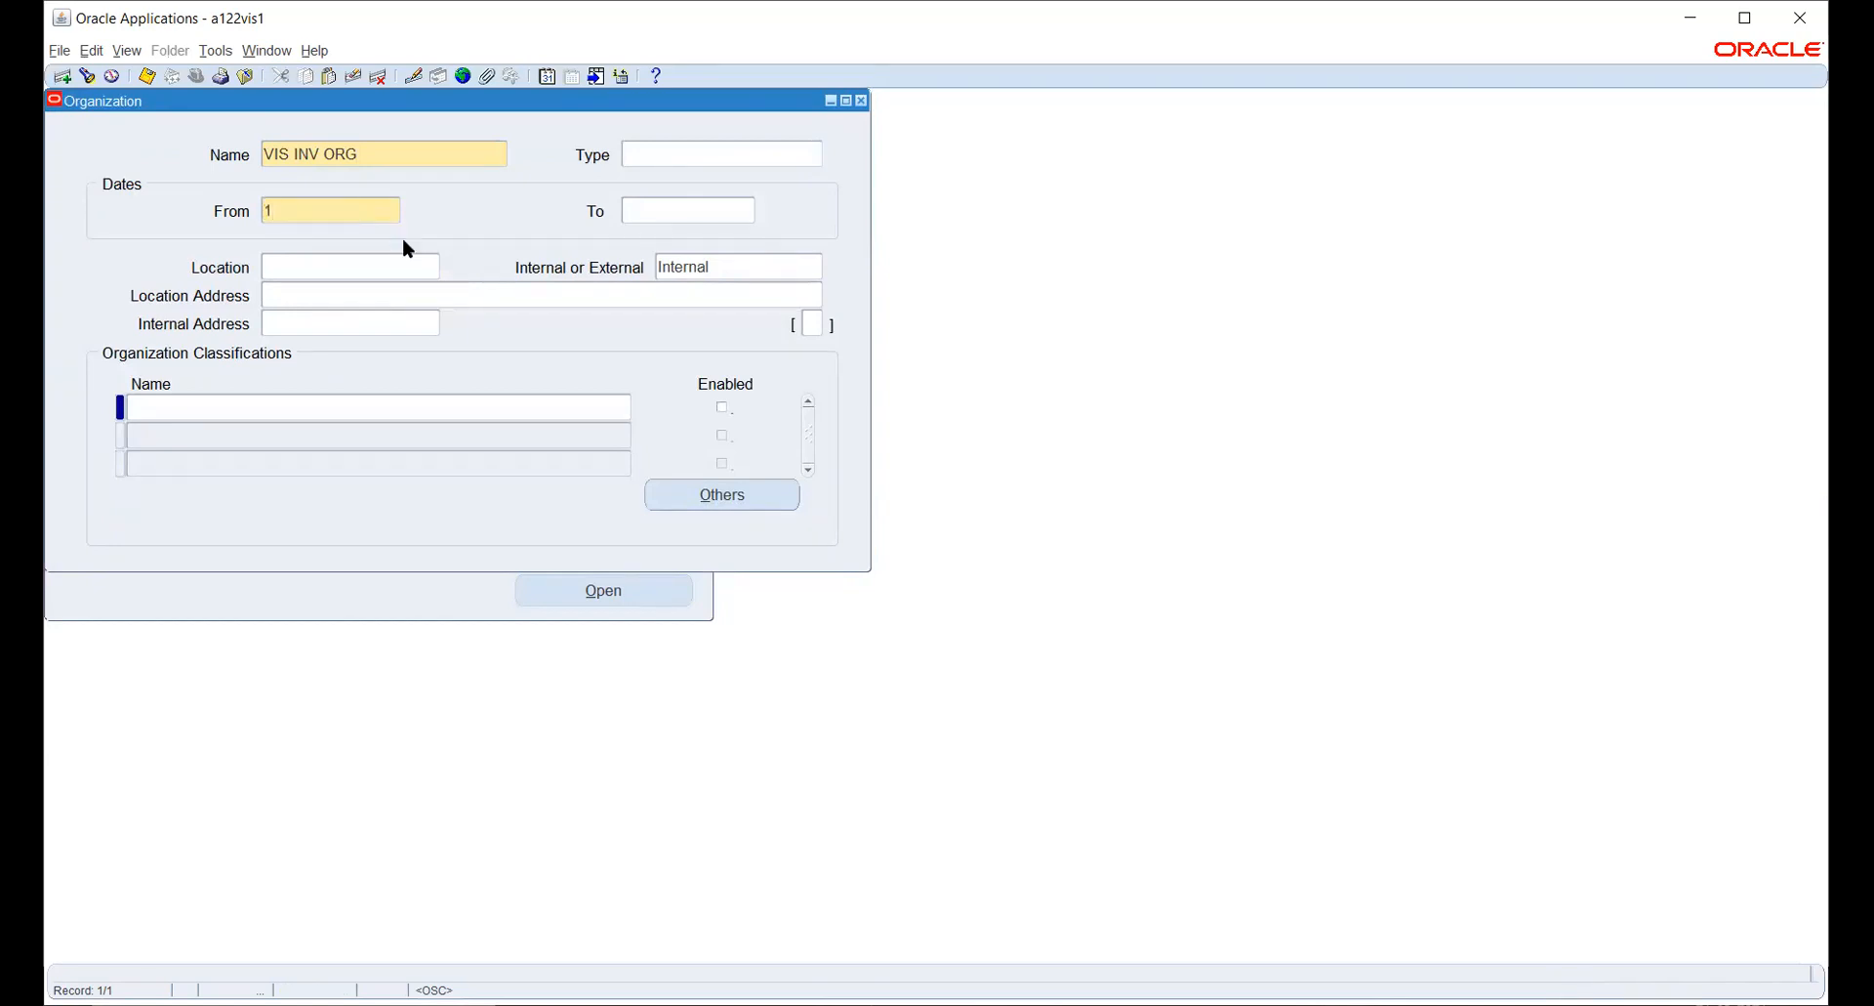
text(2021)
key(Tab)
- Set the organization's location to SONA ENTERPRISES
click(418, 271)
text(%)
key(Return)
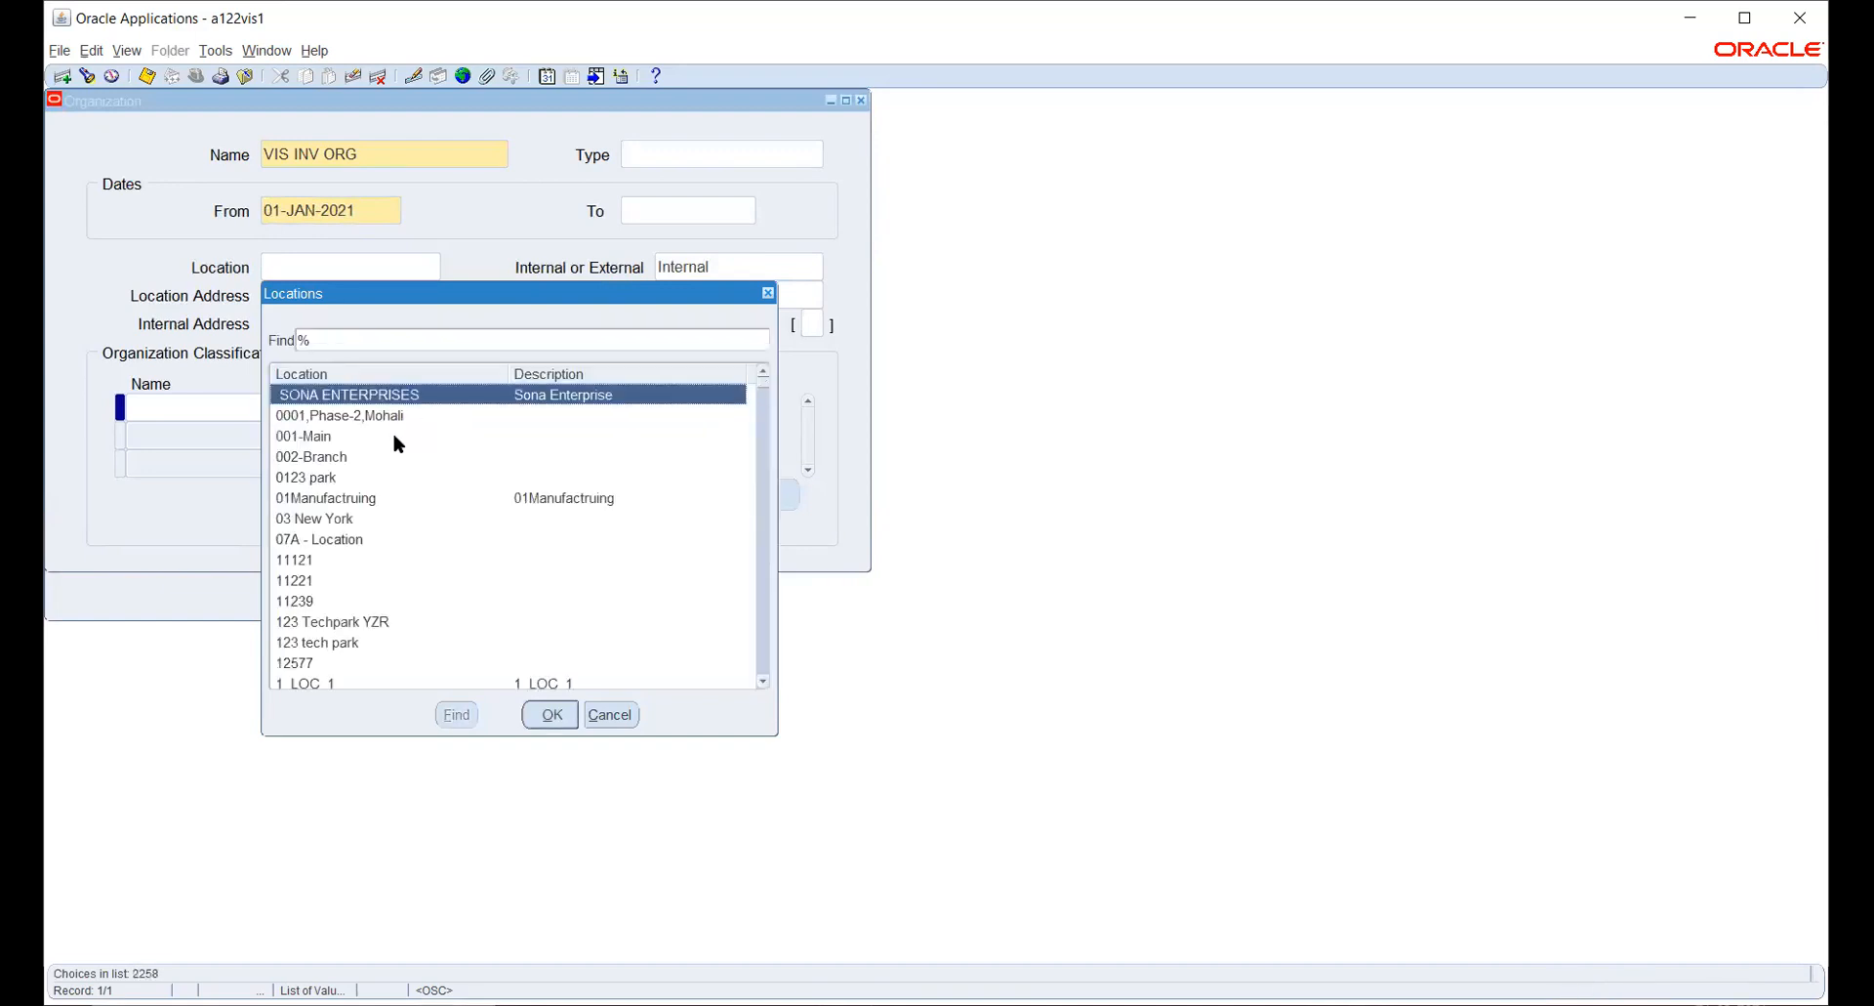
click(565, 722)
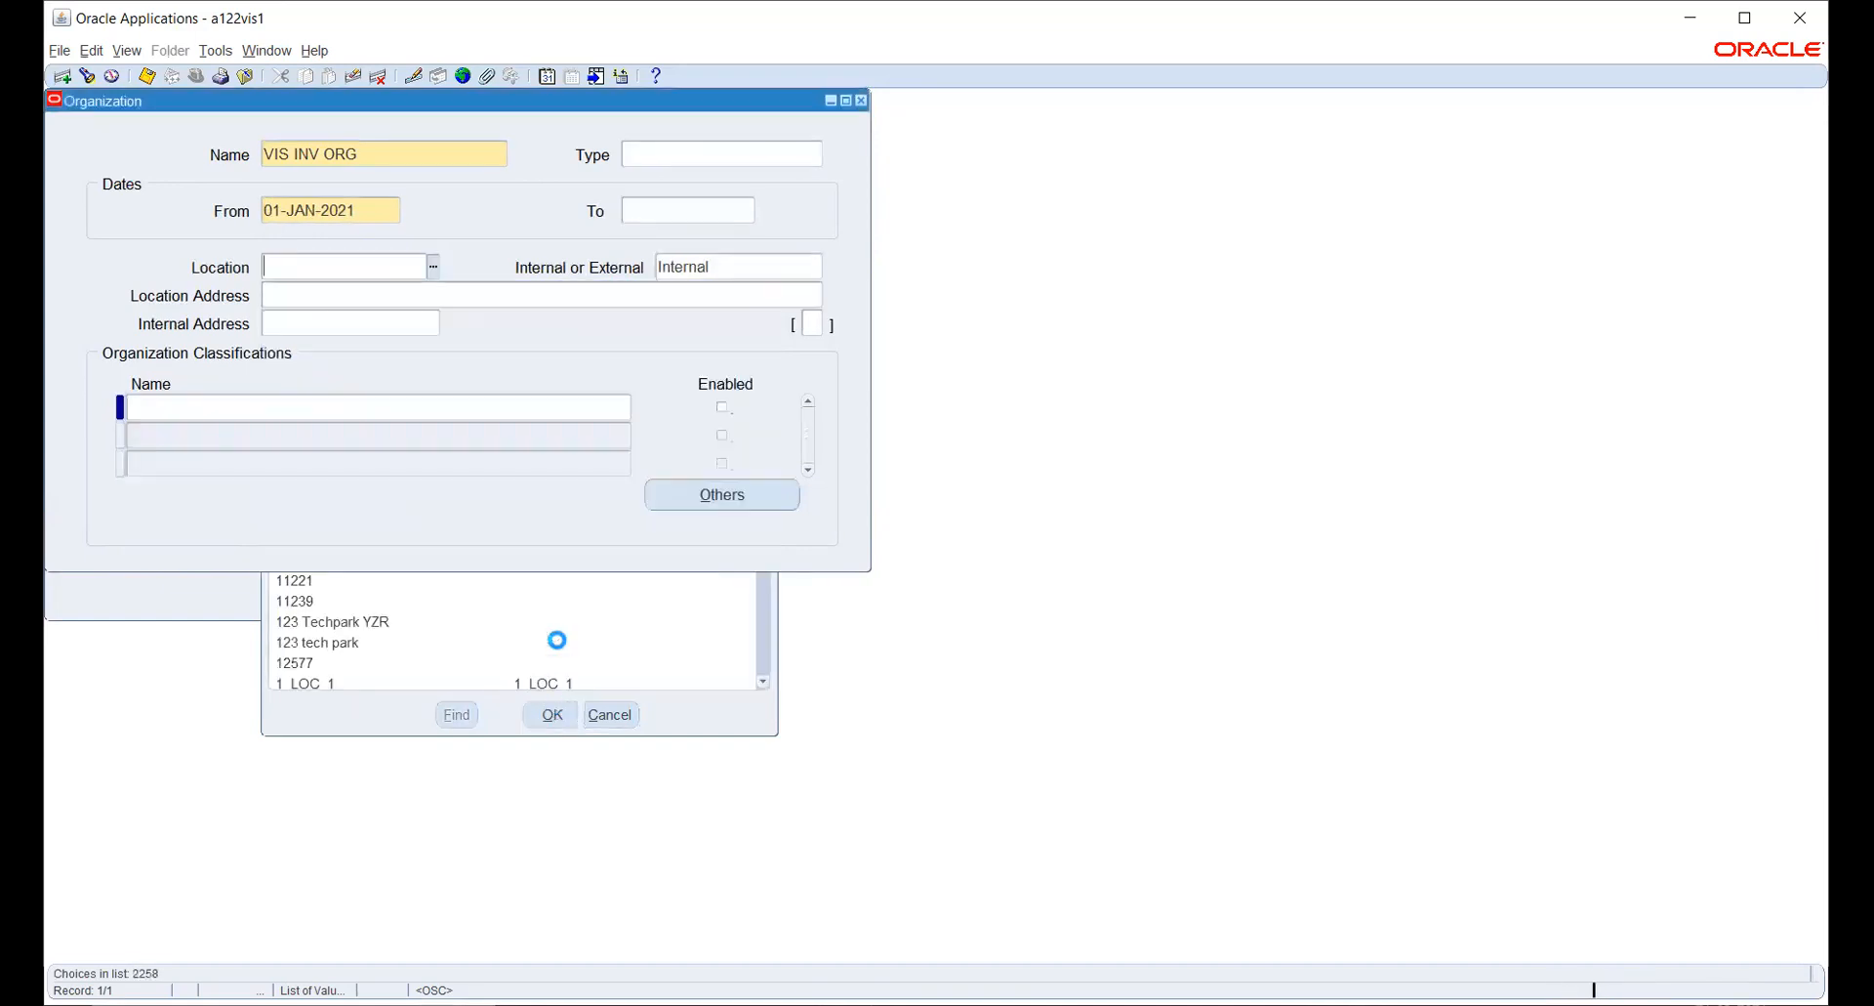
- Add an enabled Inventory Organization classification and try to open its additional information
click(347, 406)
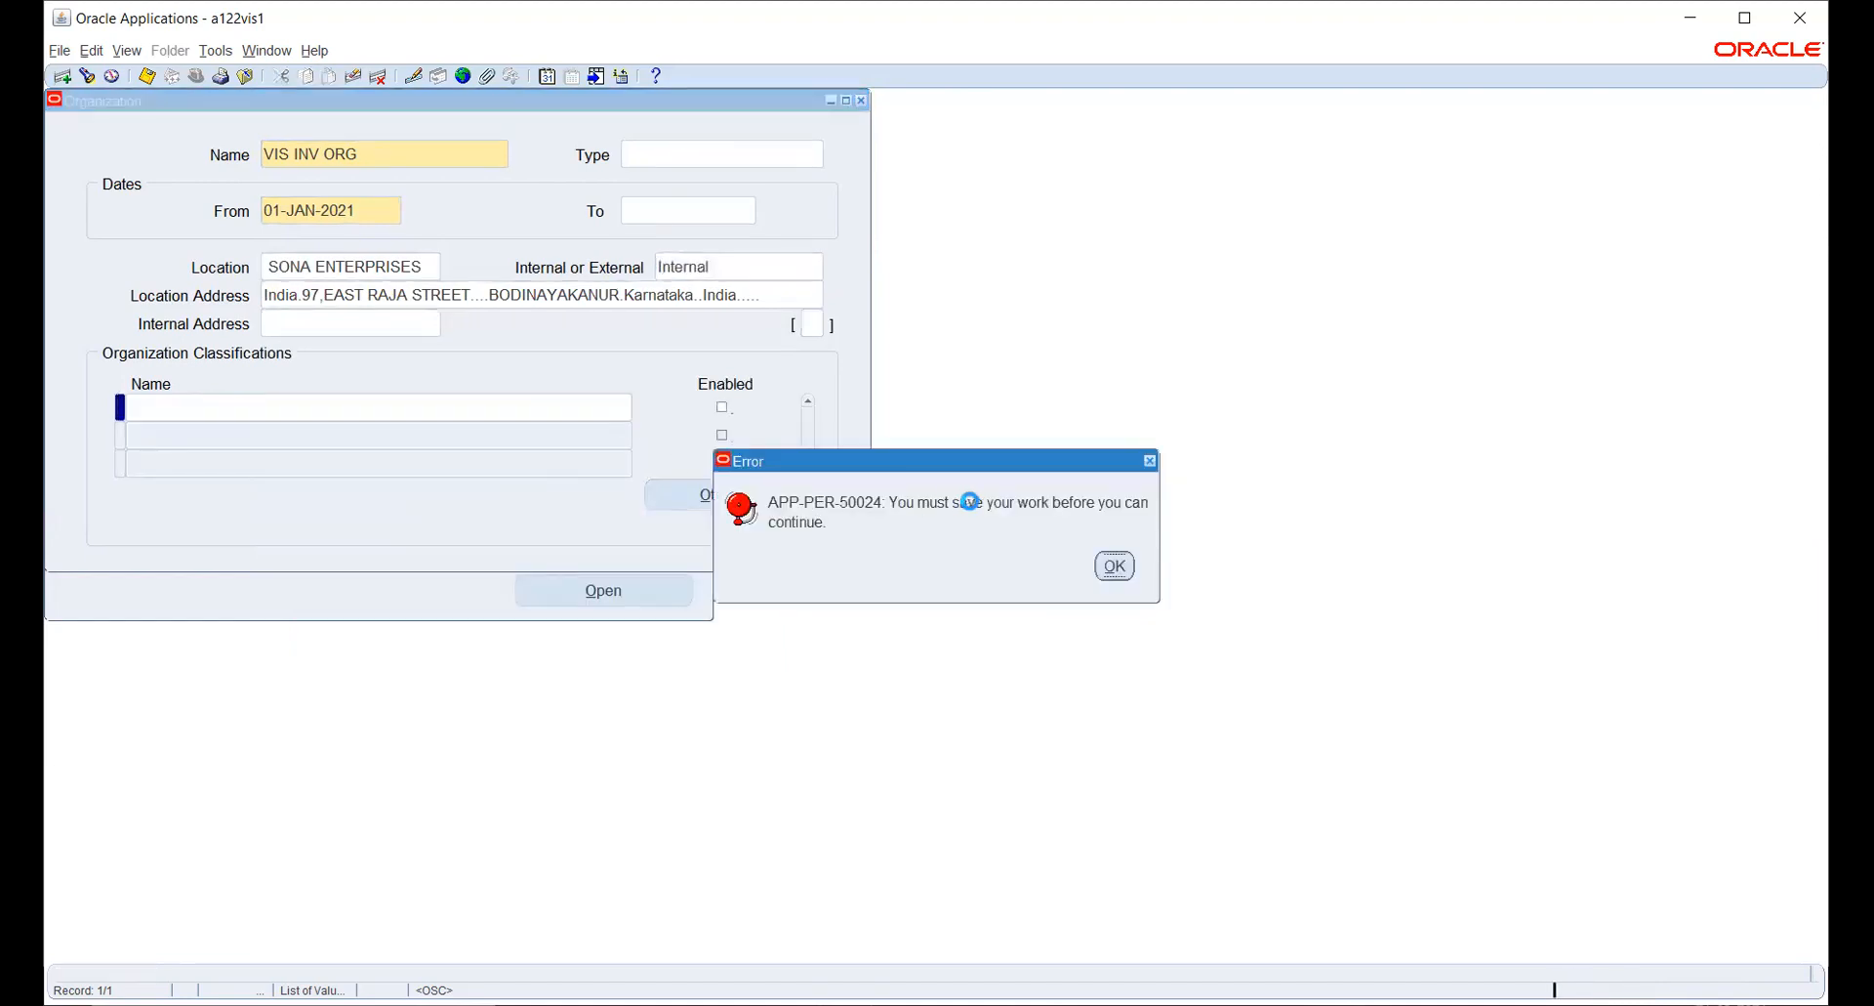
click(1114, 565)
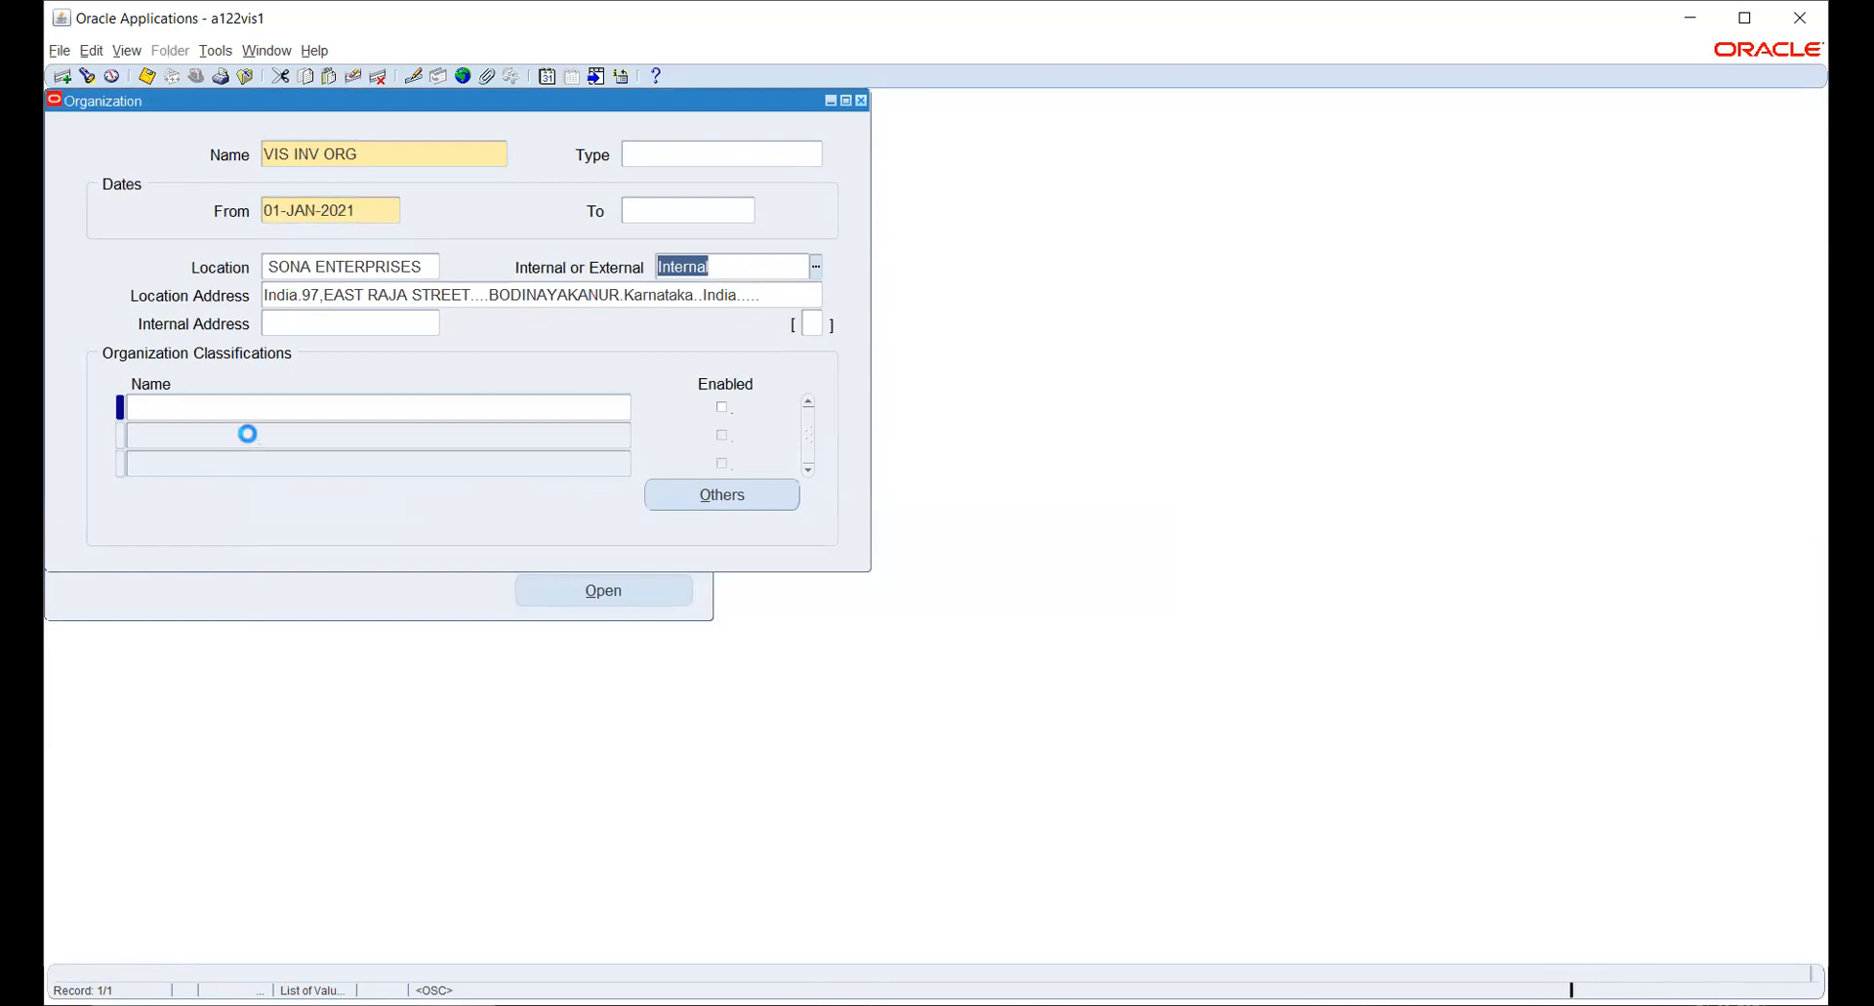
click(366, 406)
click(626, 406)
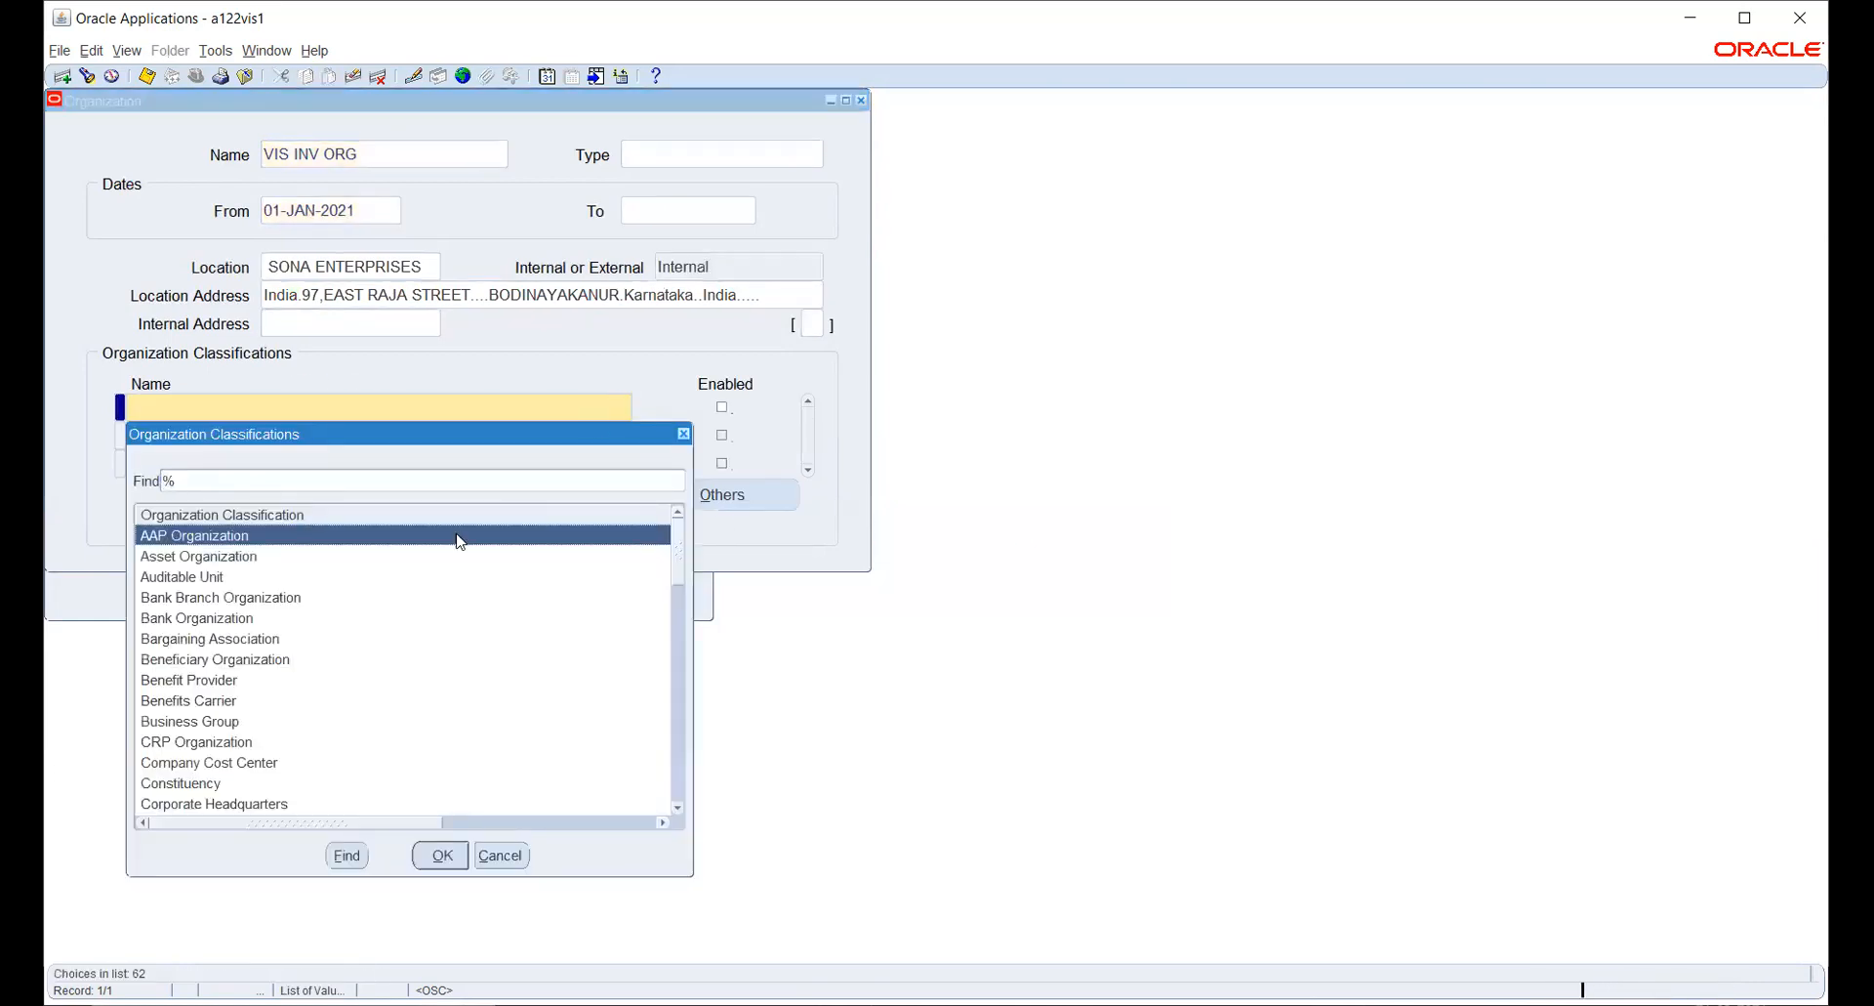
text(ization)
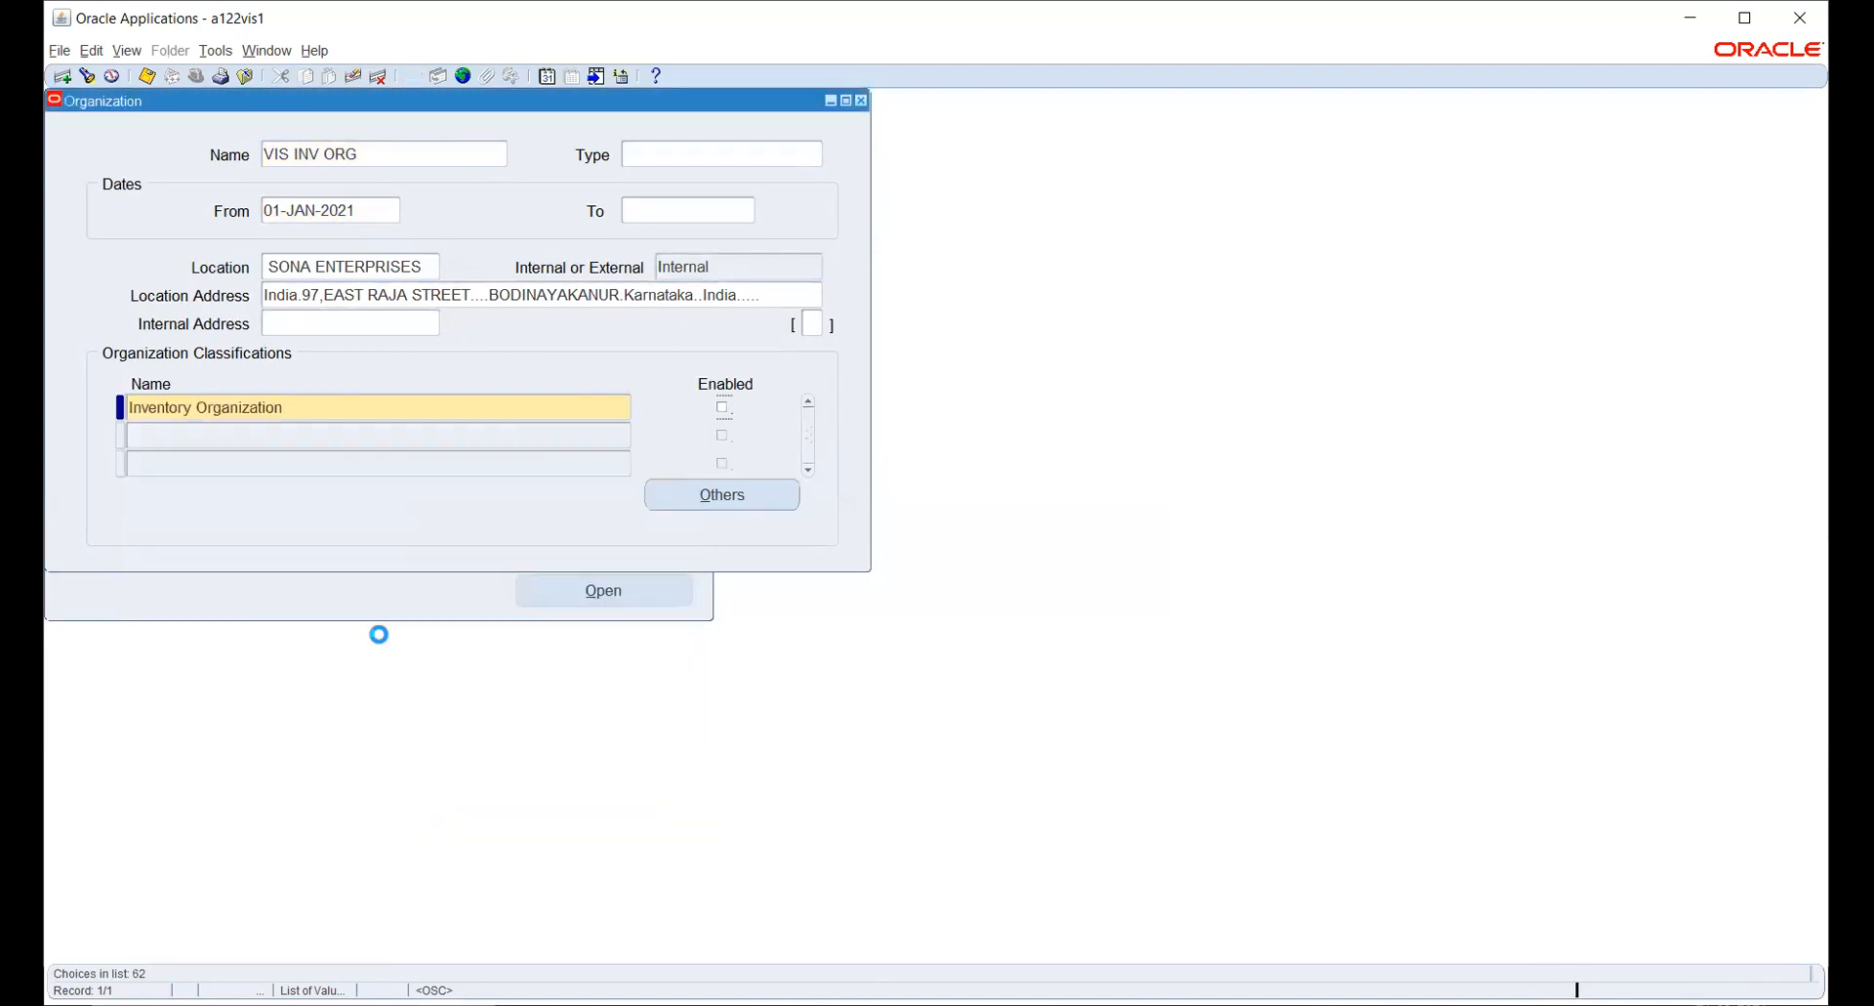
click(720, 408)
click(711, 490)
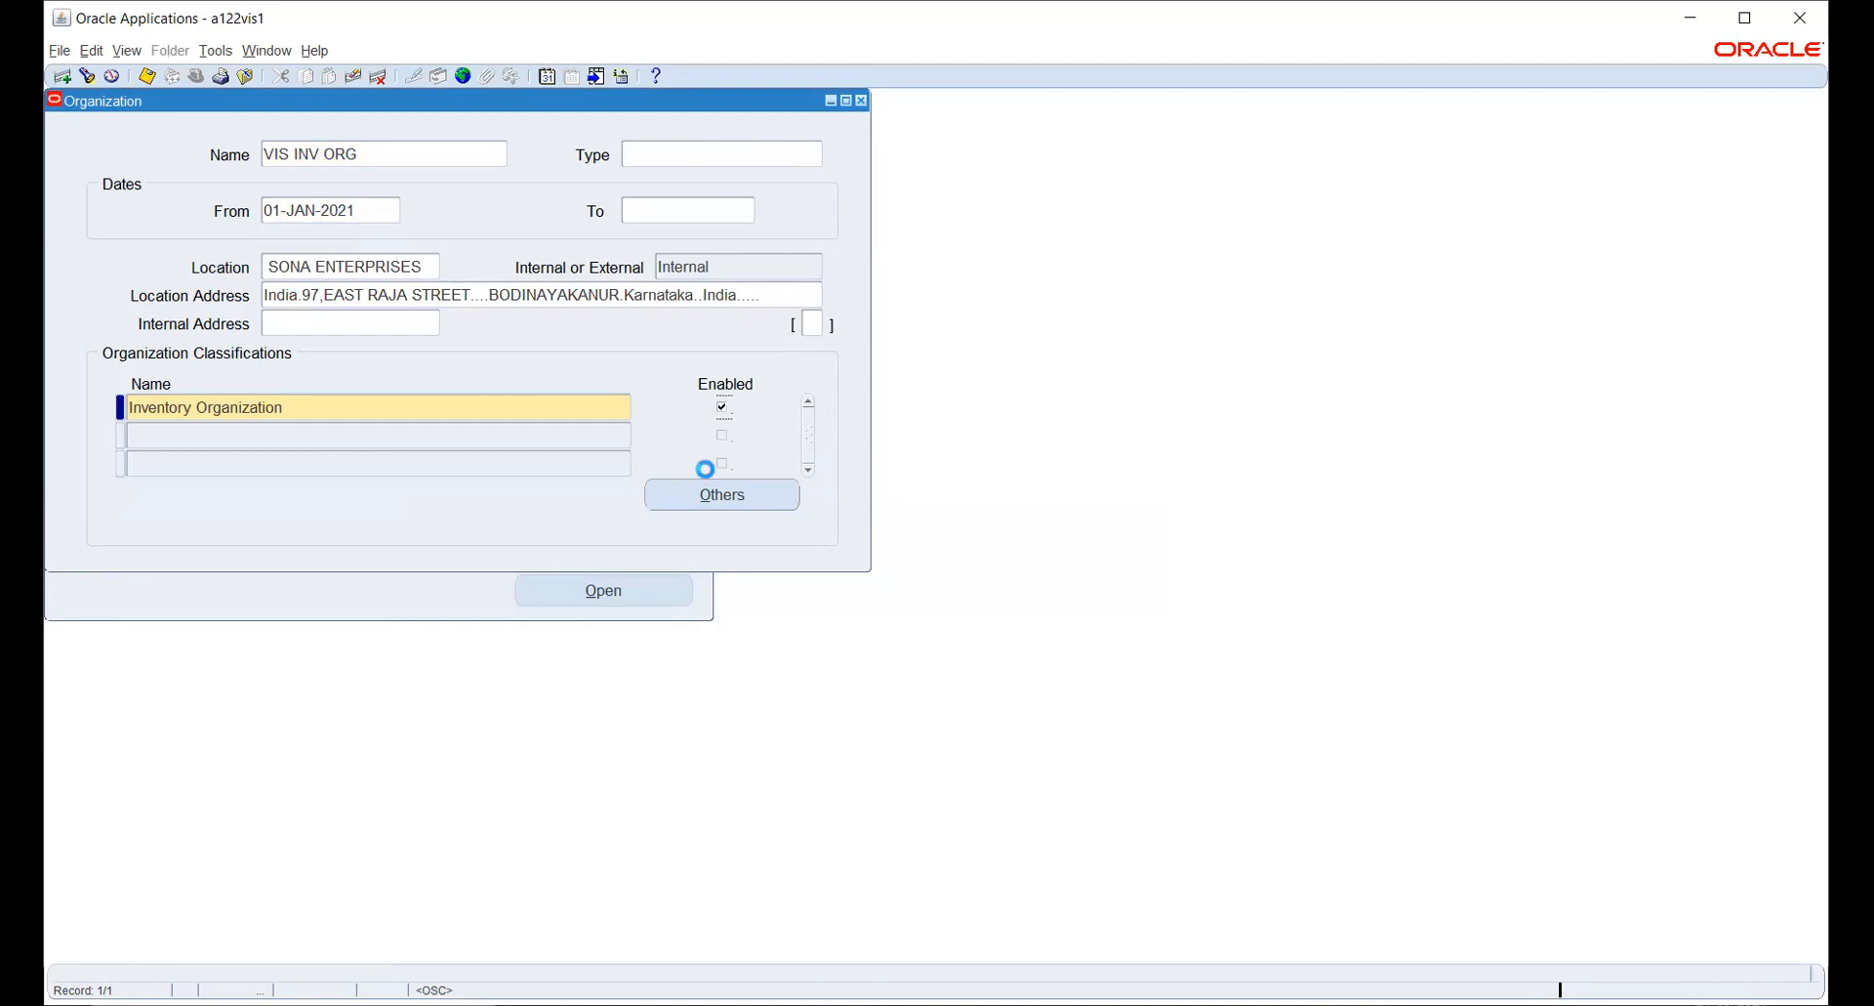
click(1118, 565)
- Clear the unsaved Inventory Organization row from the organization classifications
click(428, 272)
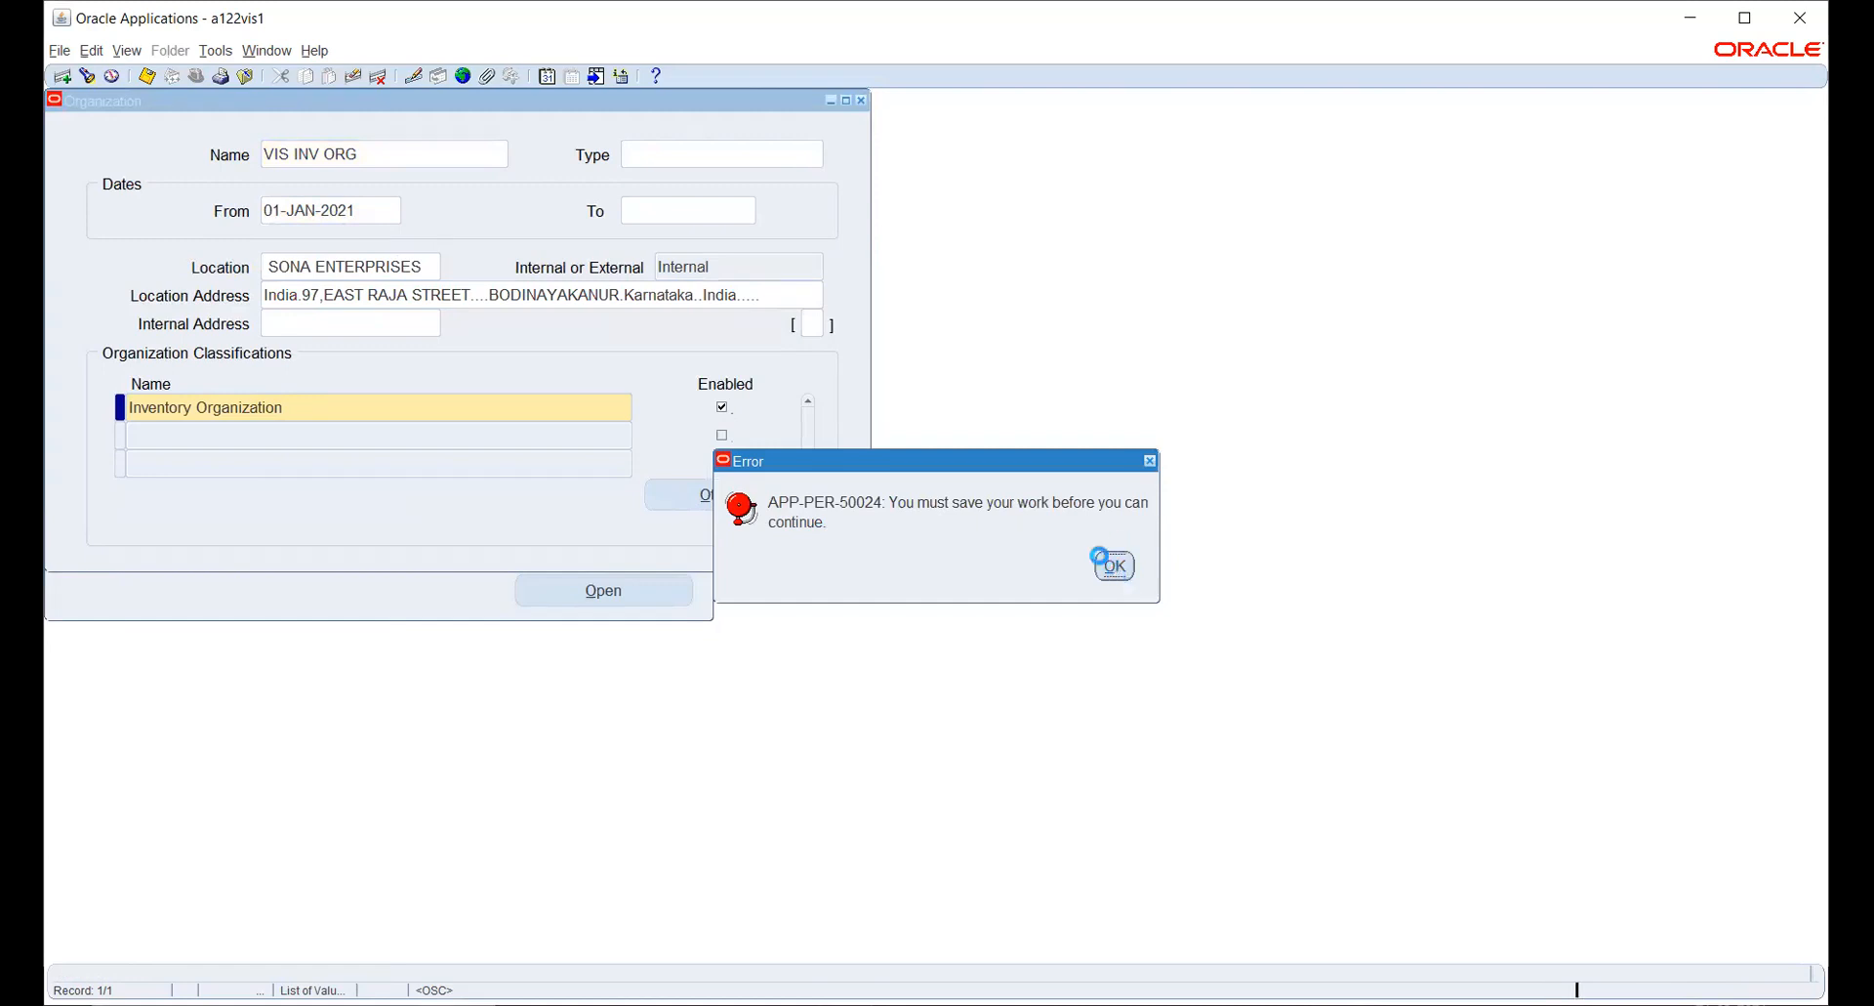
click(1115, 566)
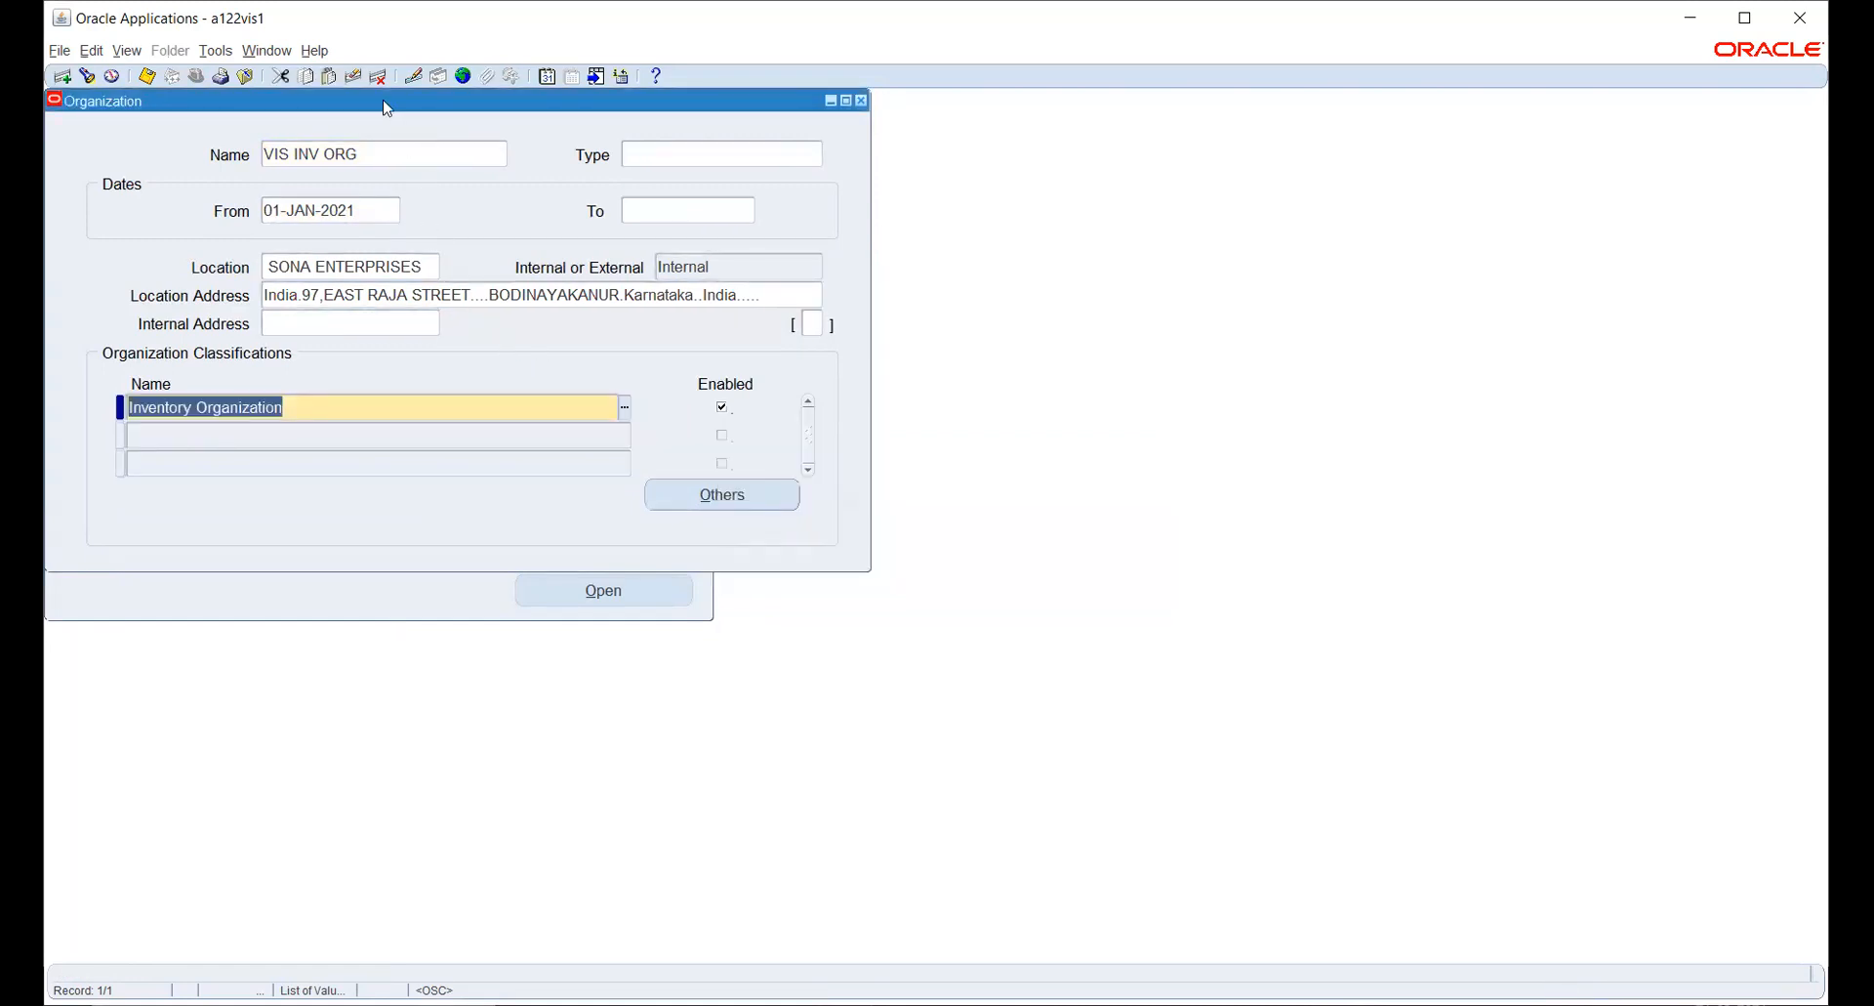
click(353, 76)
- Change the location of VIS INV ORG to AA_NEW YORK
click(442, 270)
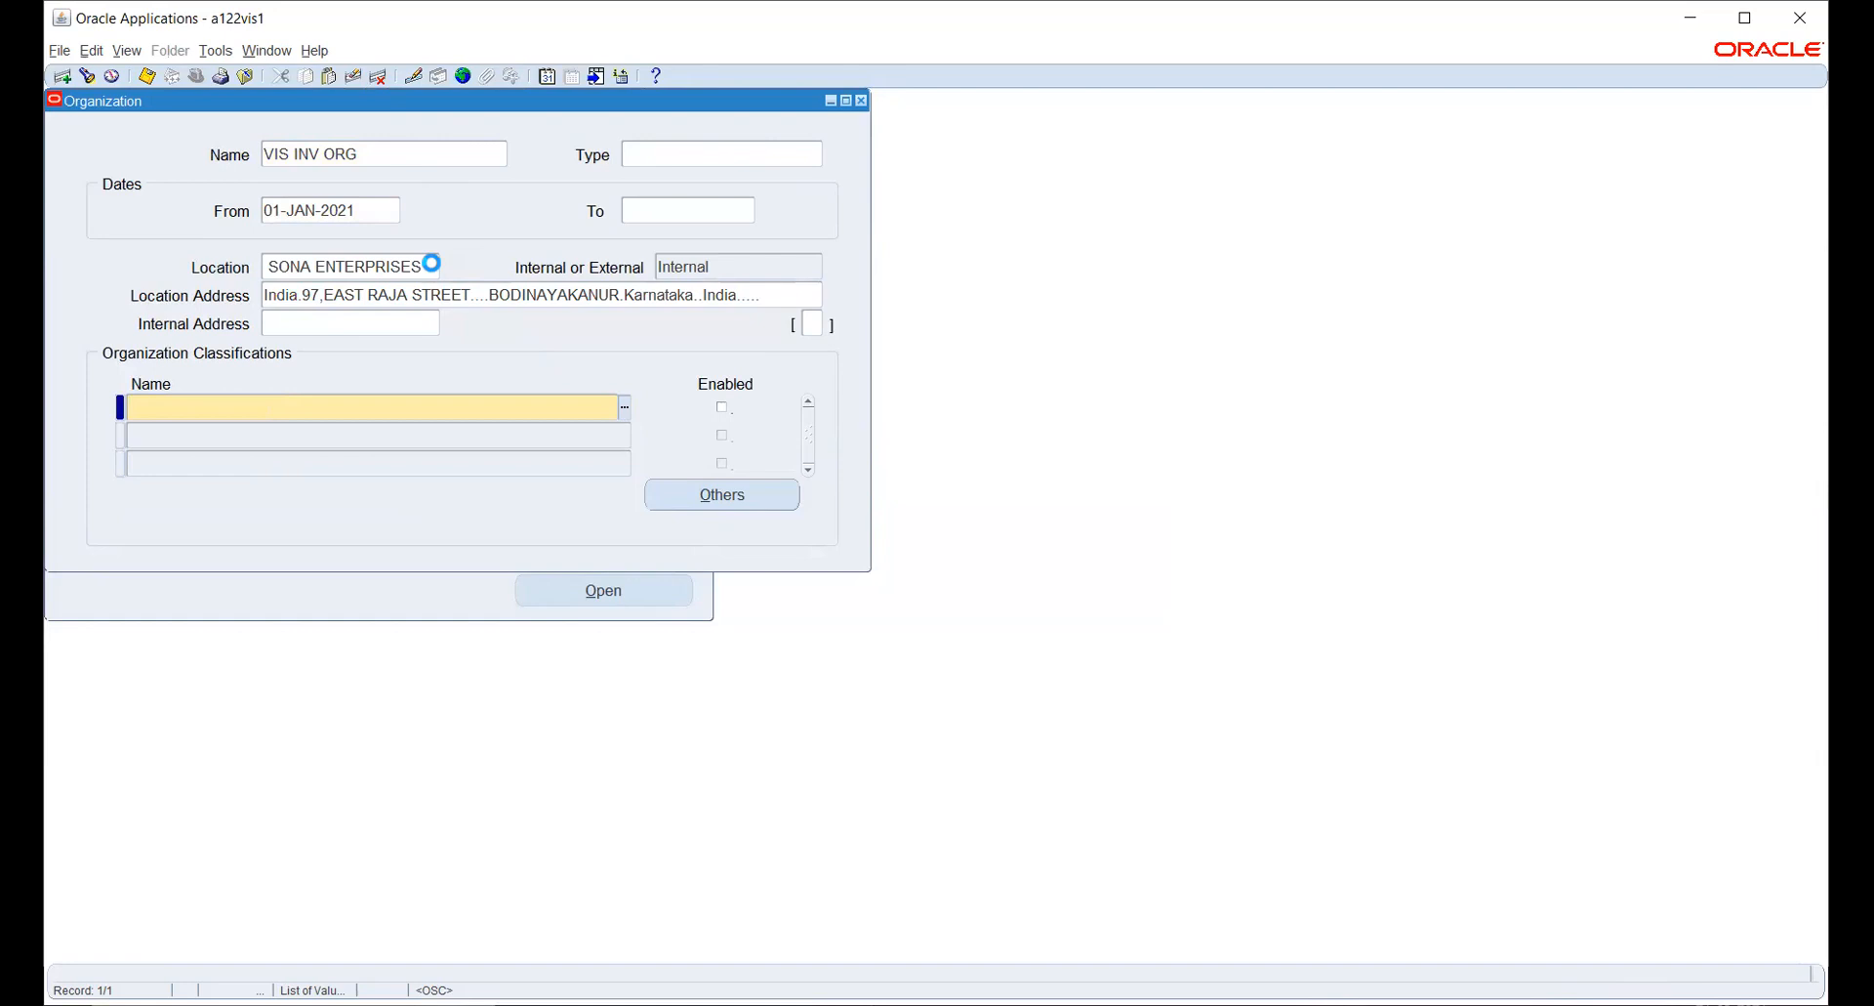
click(434, 266)
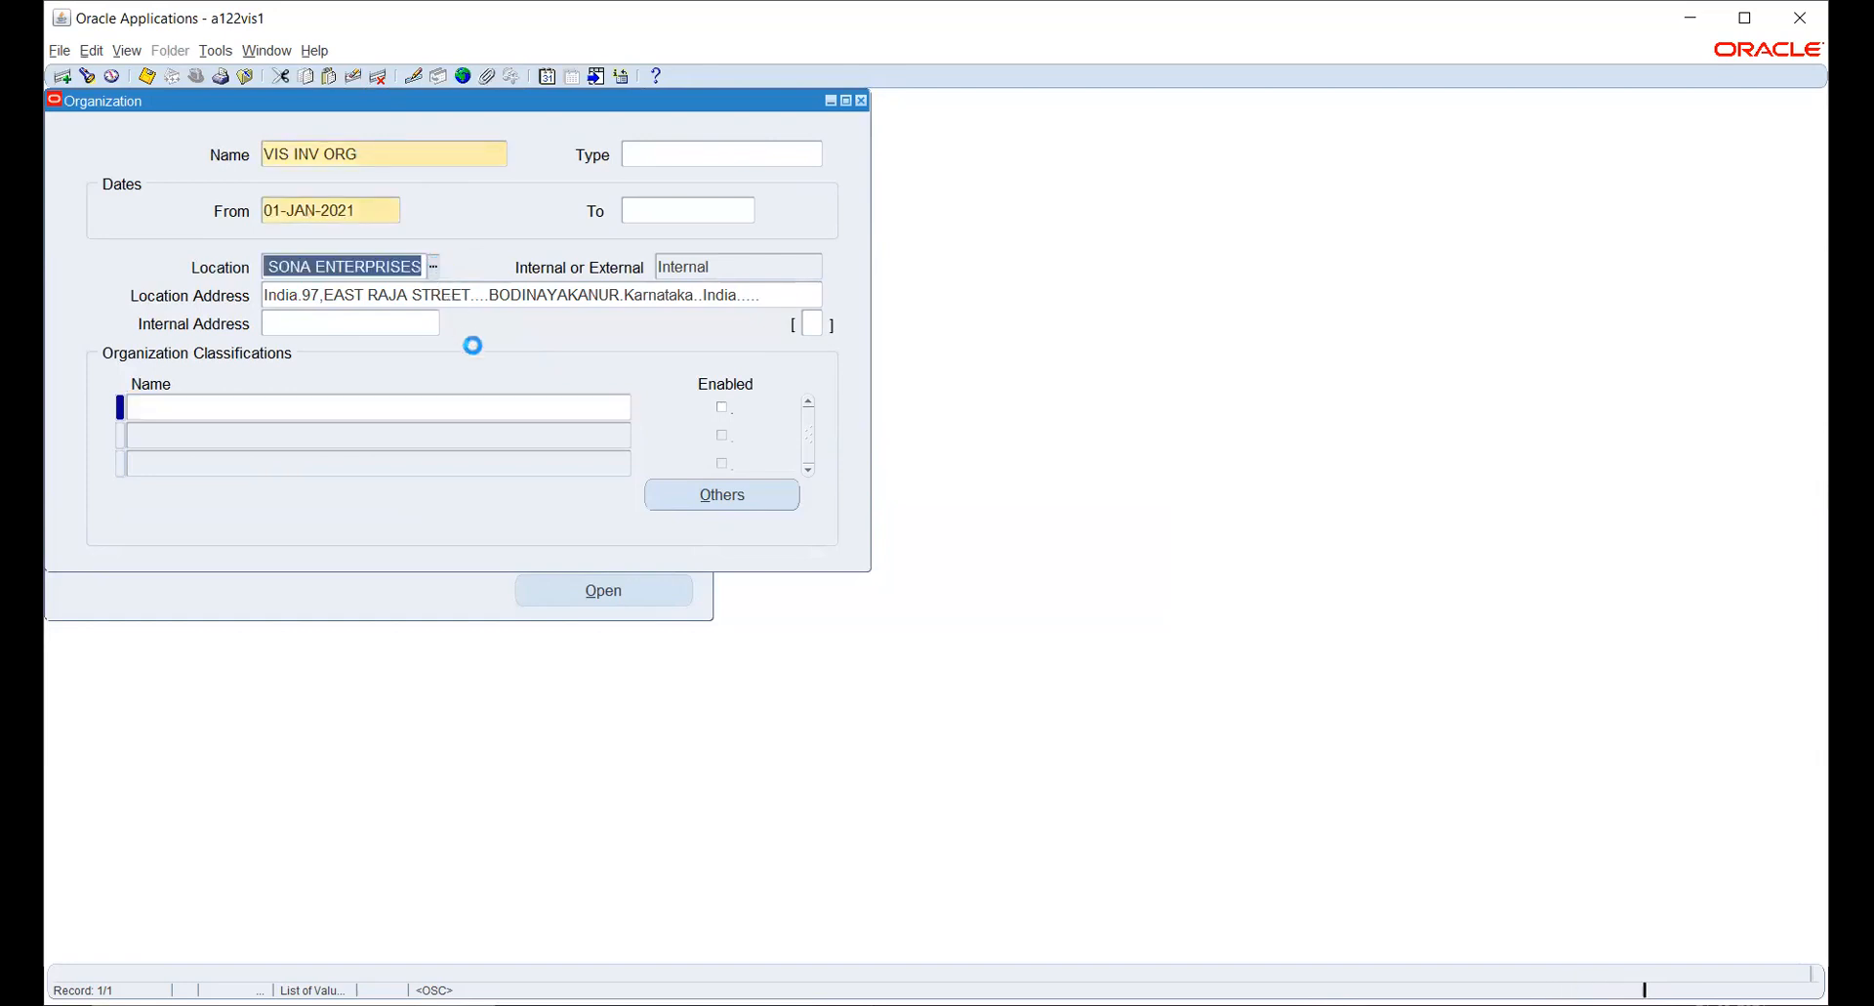
text(%)
key(Return)
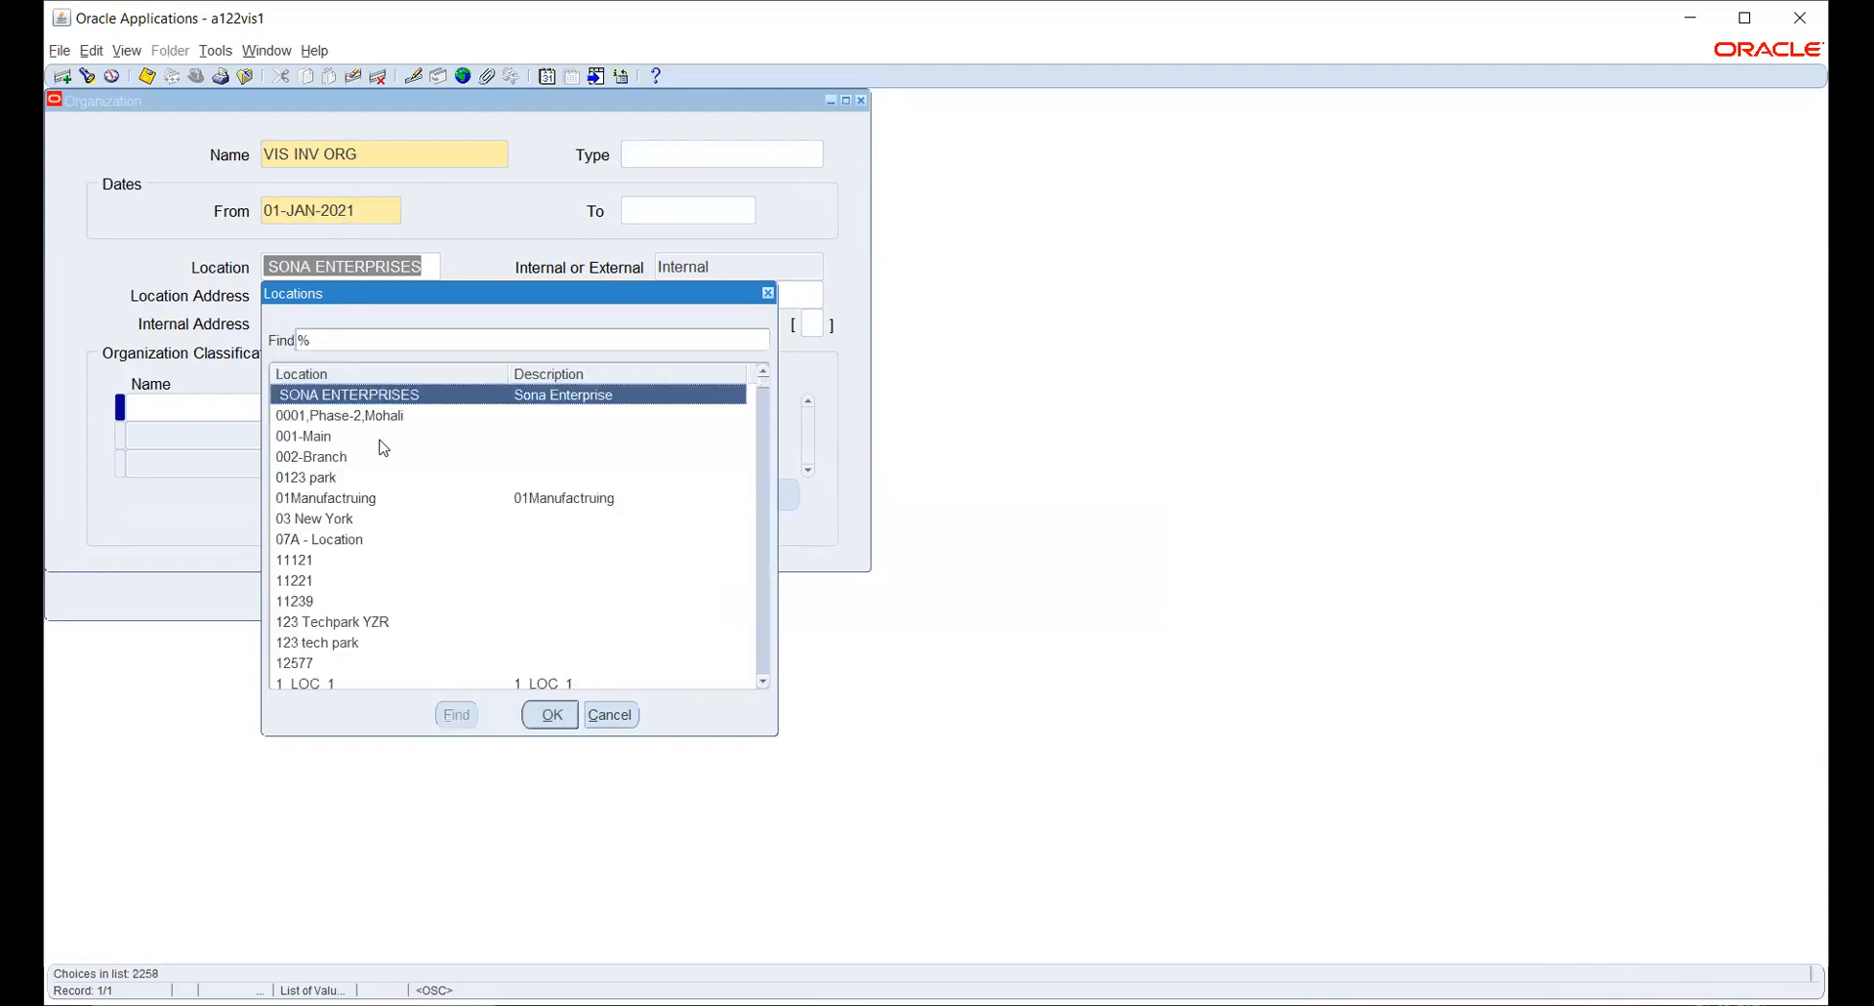
scroll(389, 490, down, 5)
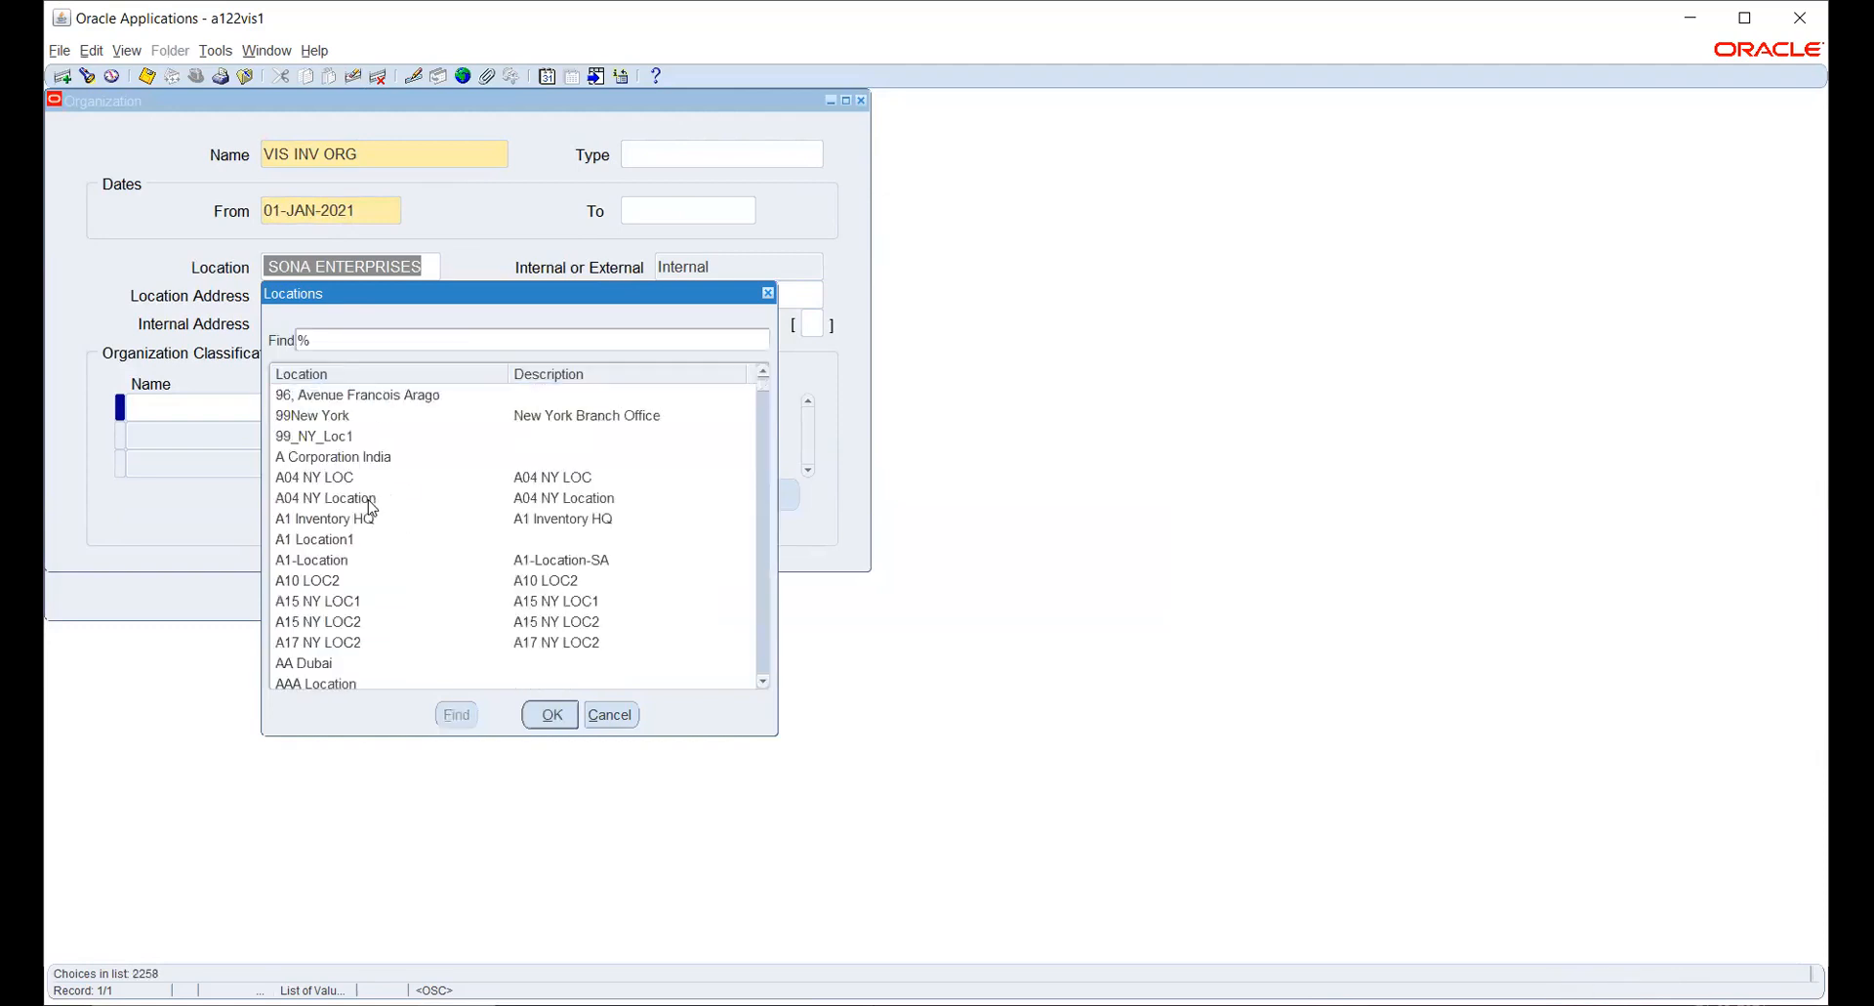
scroll(372, 510, down, 3)
scroll(370, 507, up, 2)
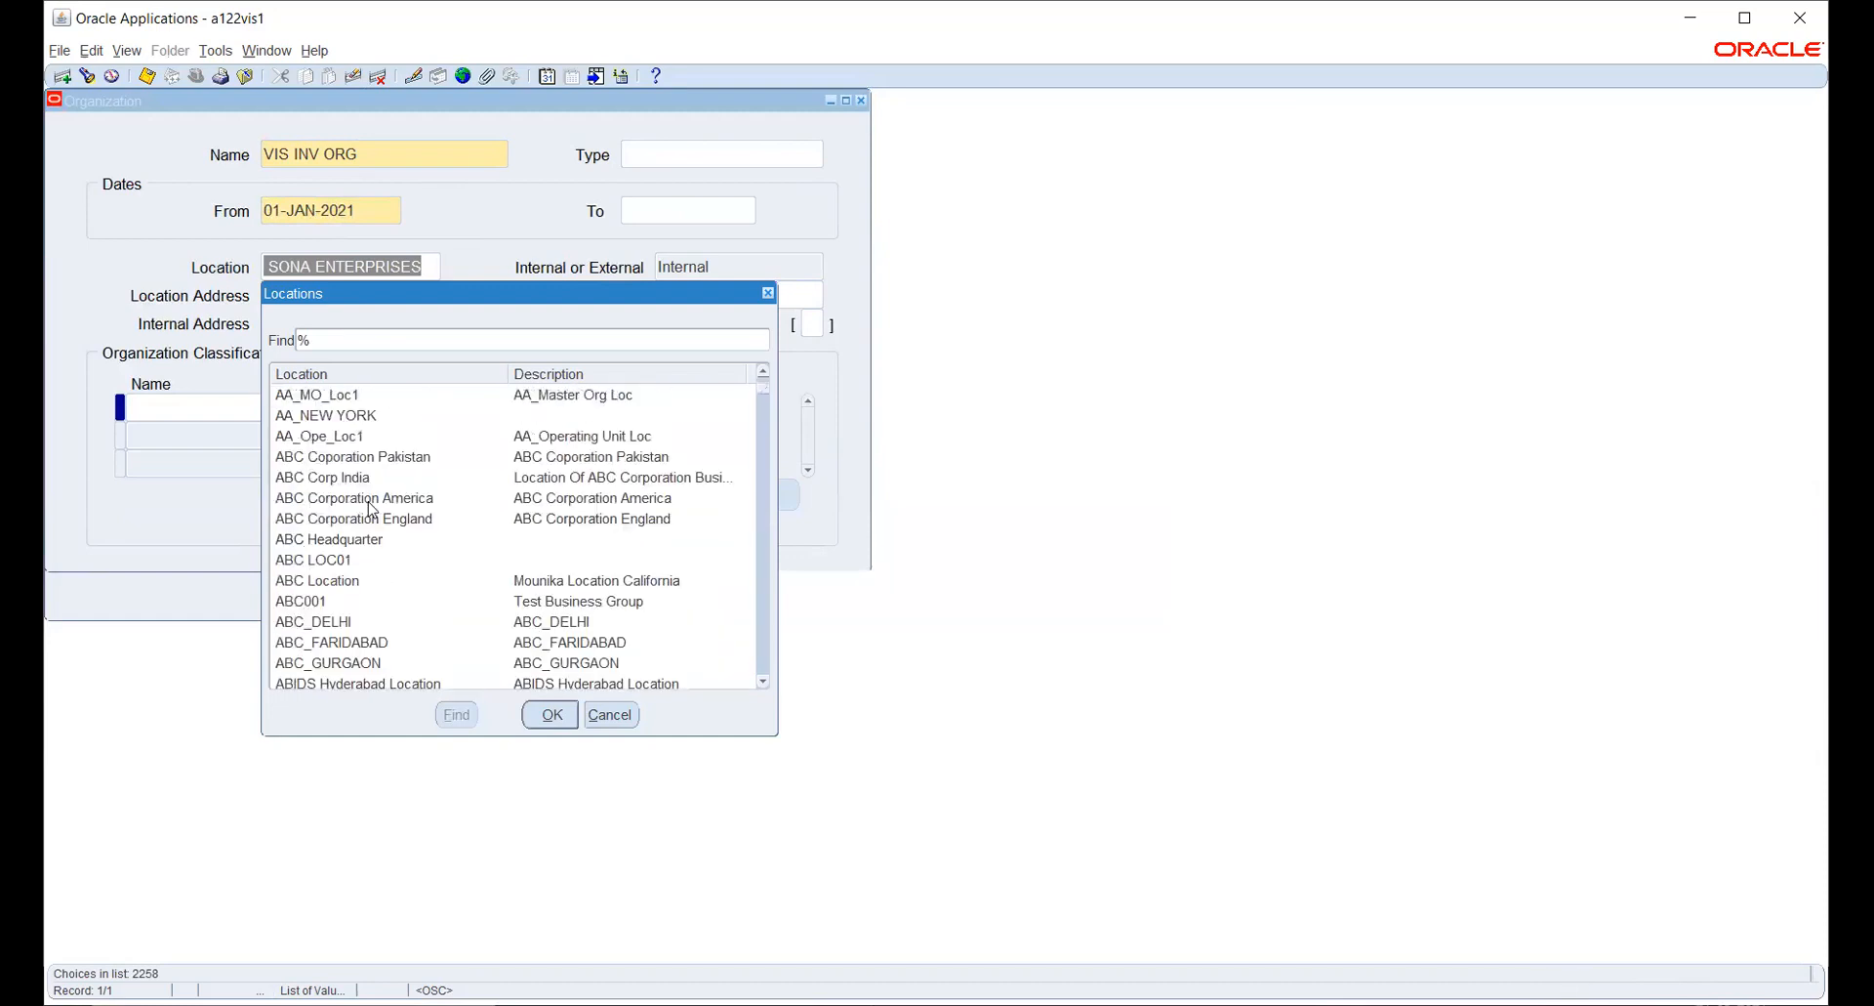
click(364, 420)
click(544, 713)
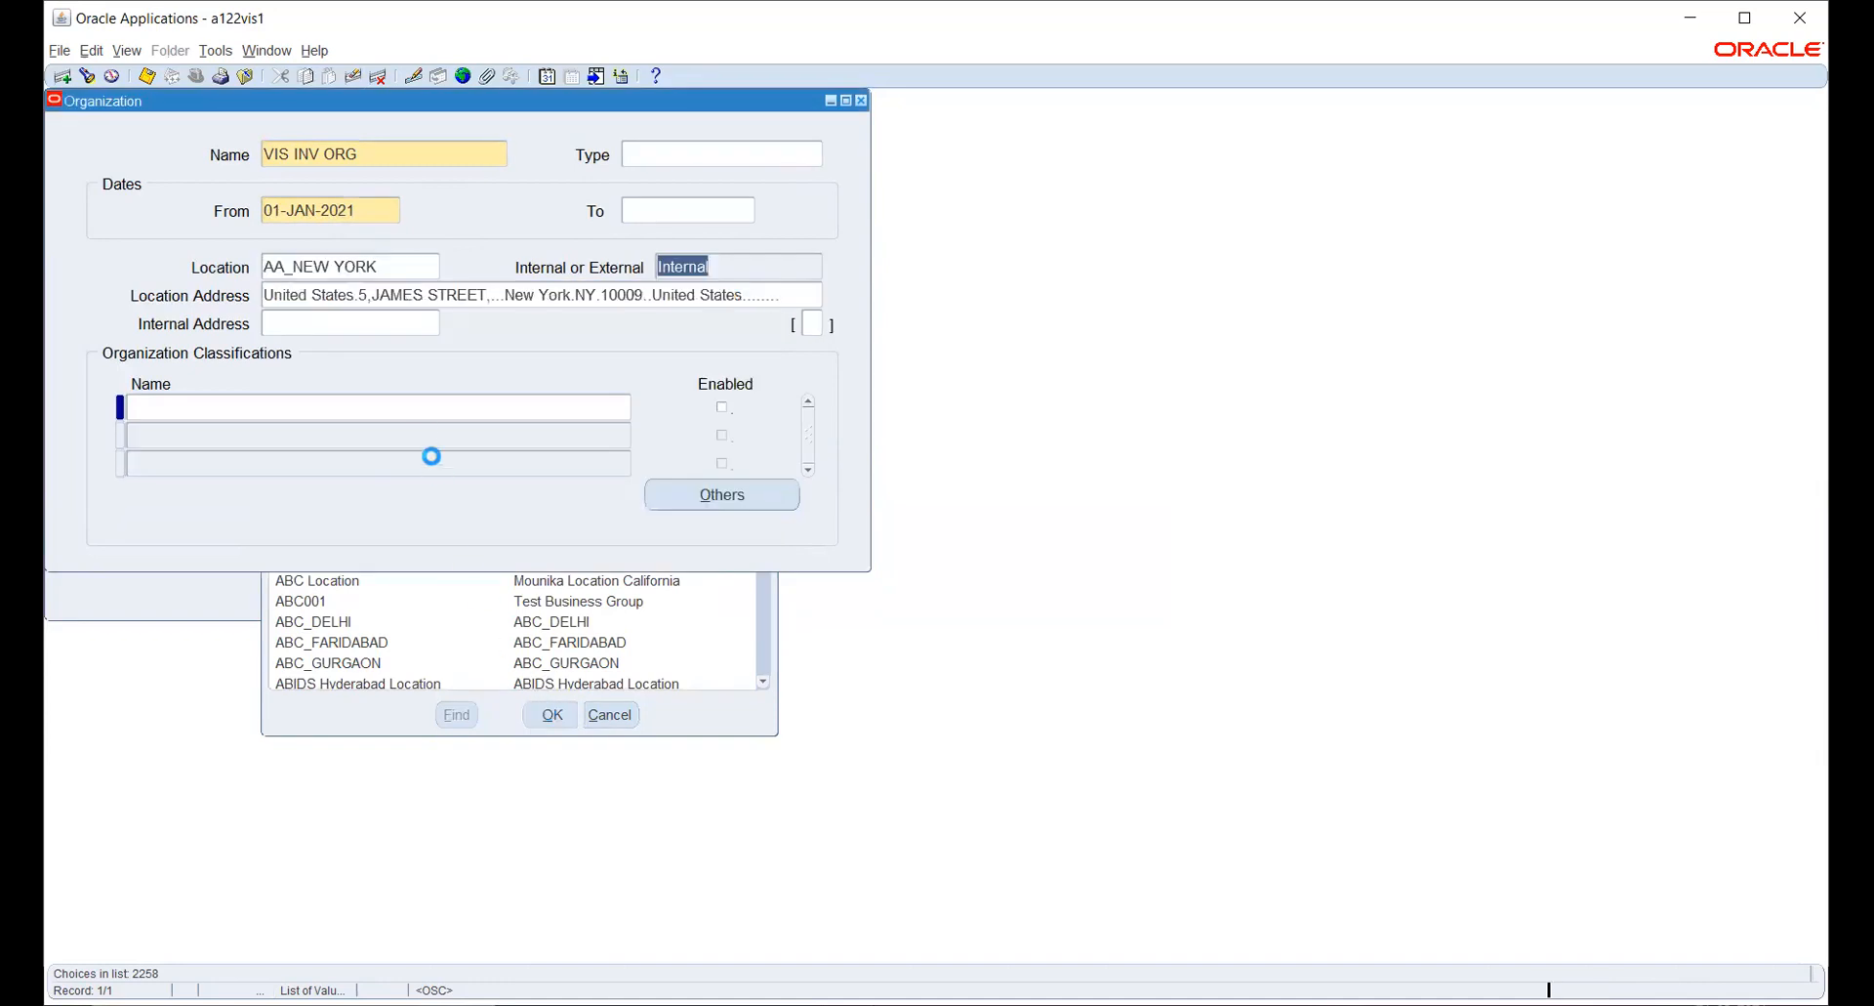
- Classify VIS INV ORG as an Inventory Organization, enable the classification and save the record
click(327, 404)
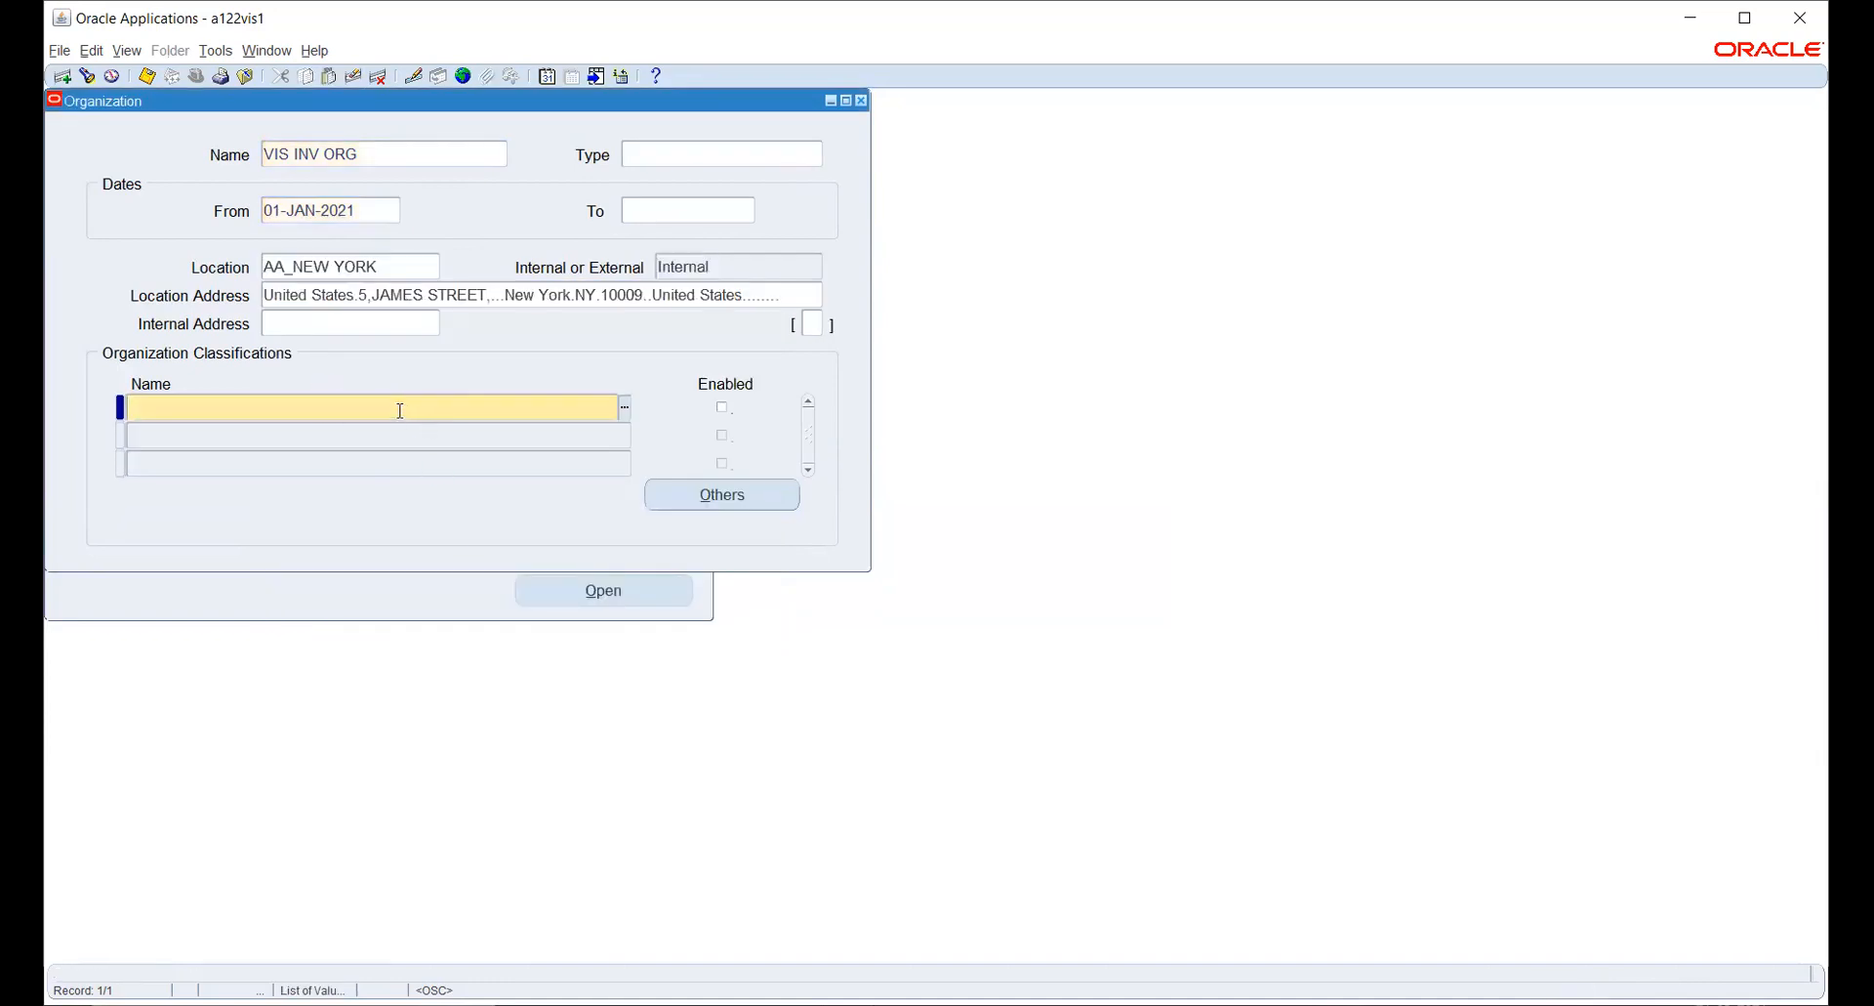
text(INV)
key(Tab)
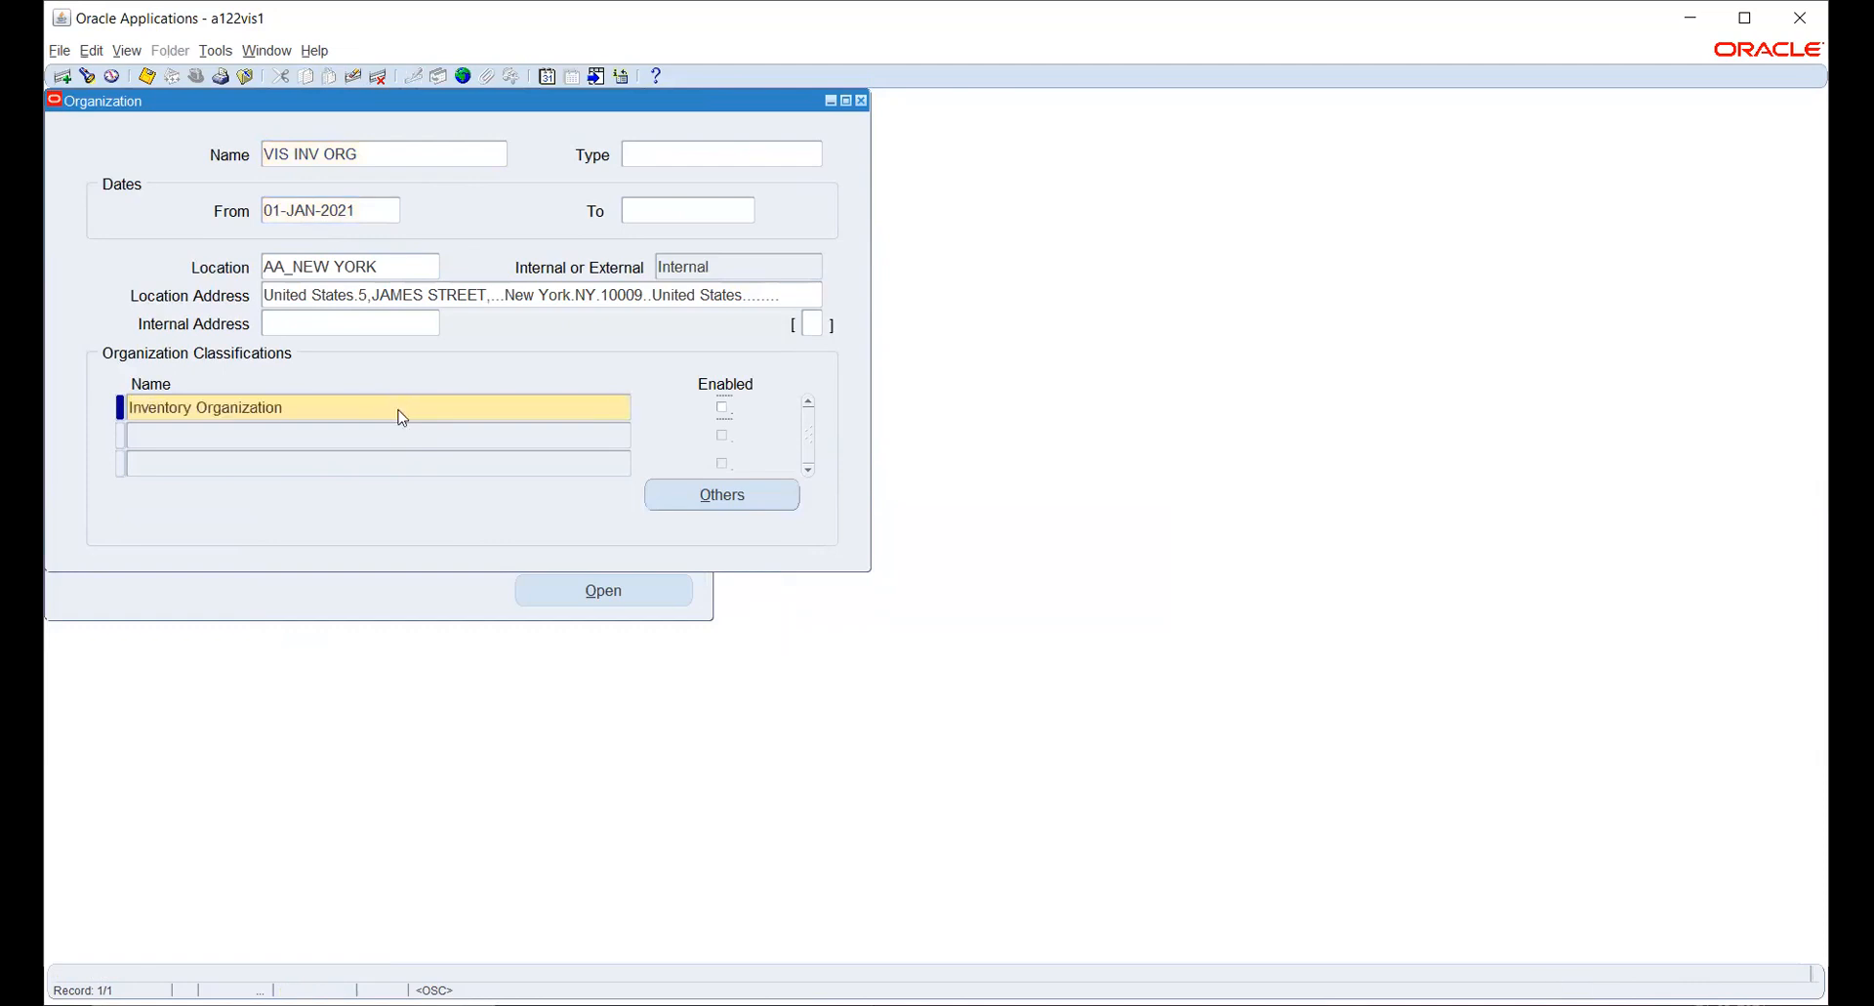
click(726, 409)
key(ctrl+s)
- In the classification's additional Accounting Information, set the primary ledger to Vision Operations
click(737, 494)
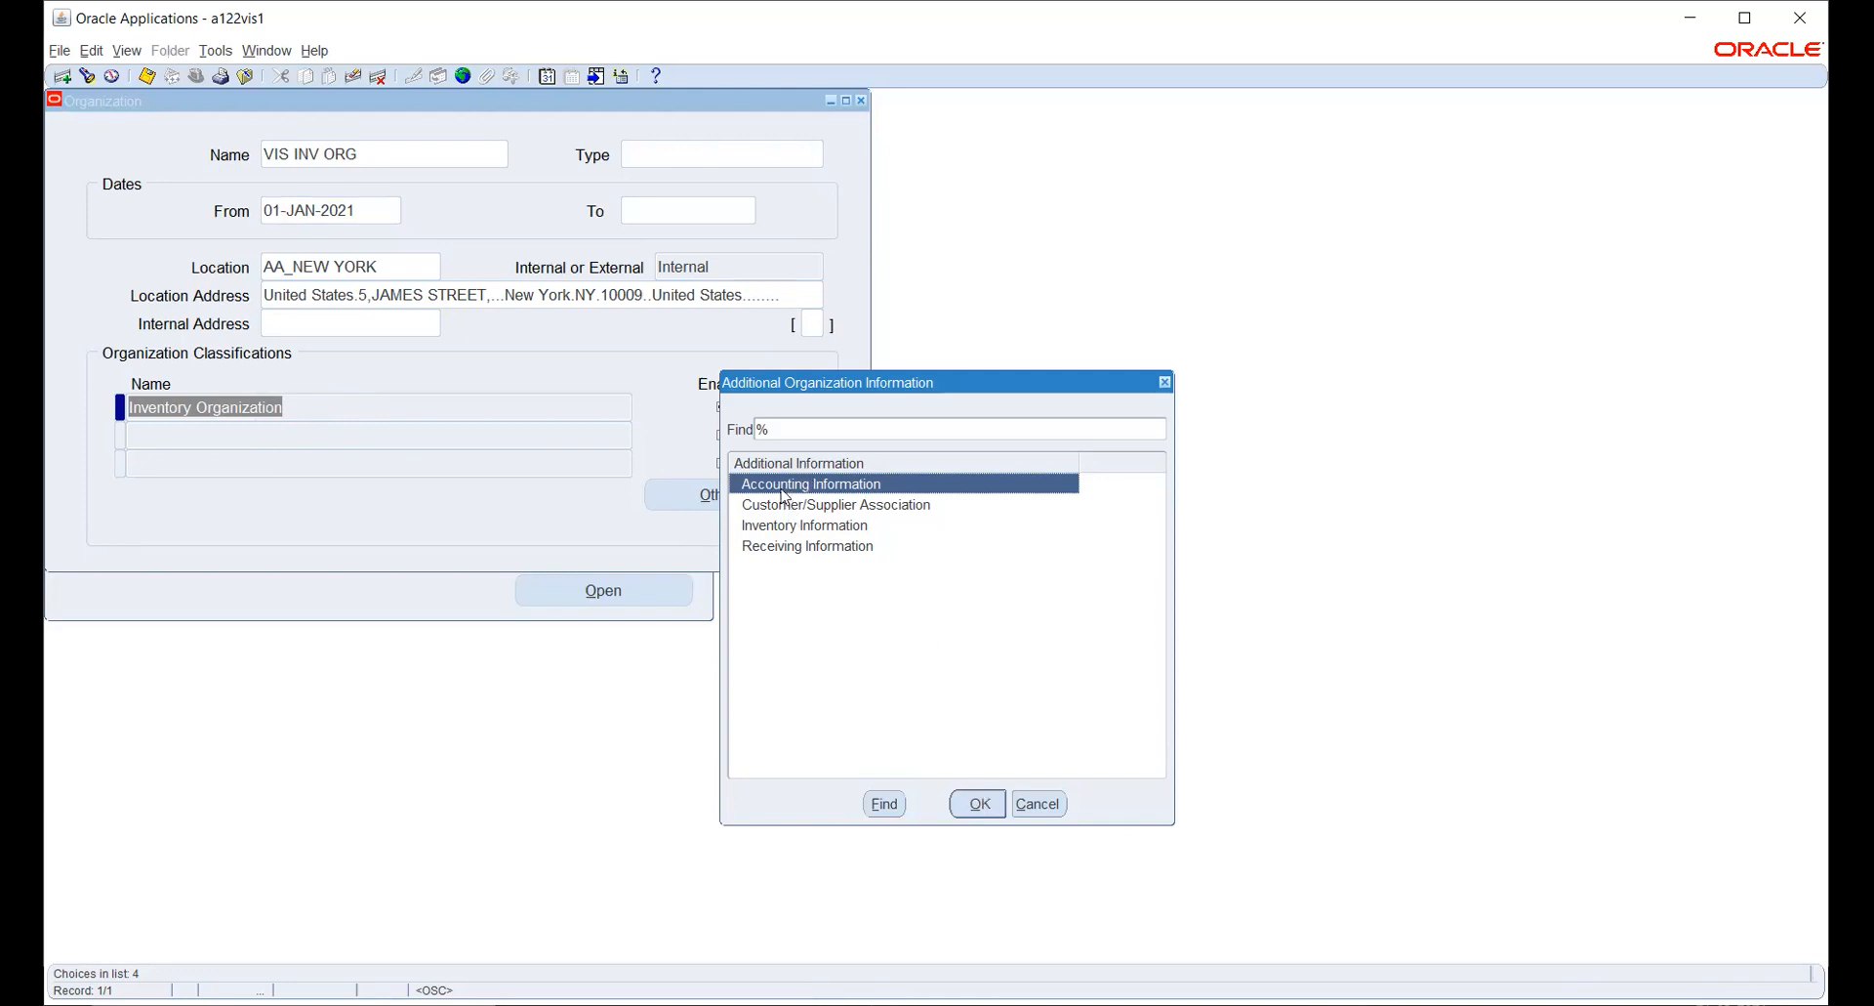
click(977, 803)
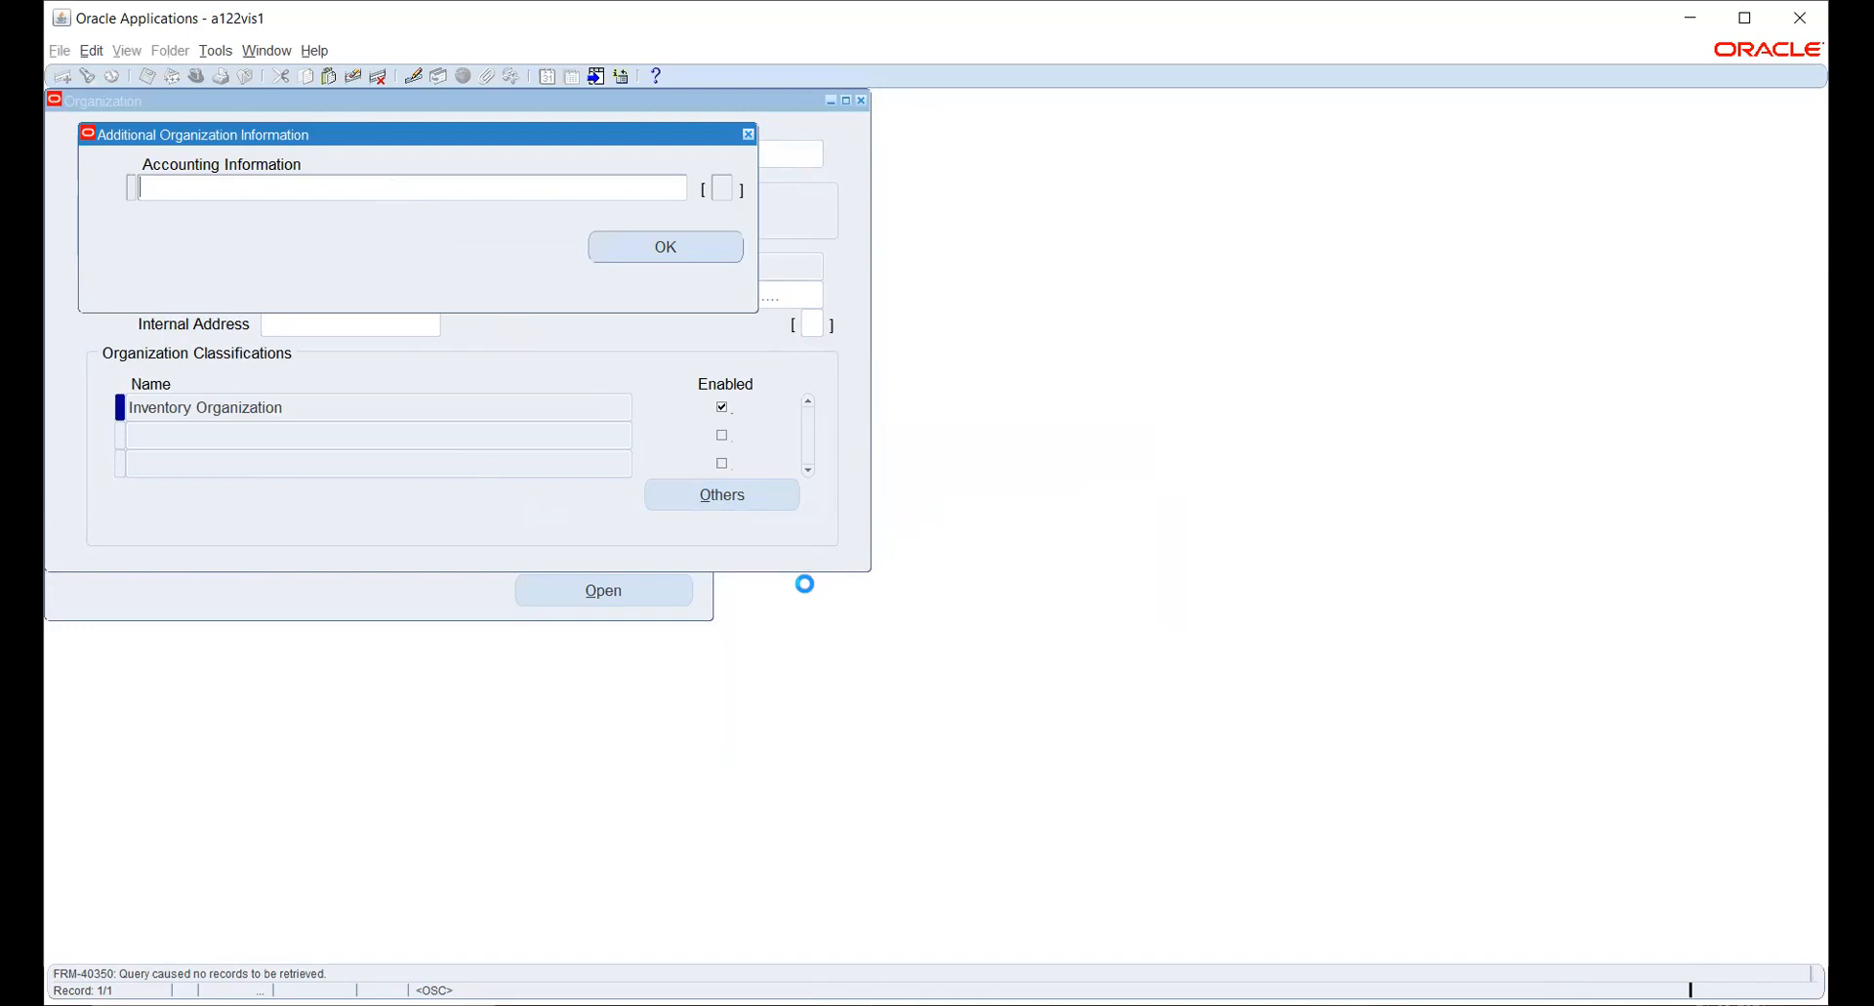
click(913, 479)
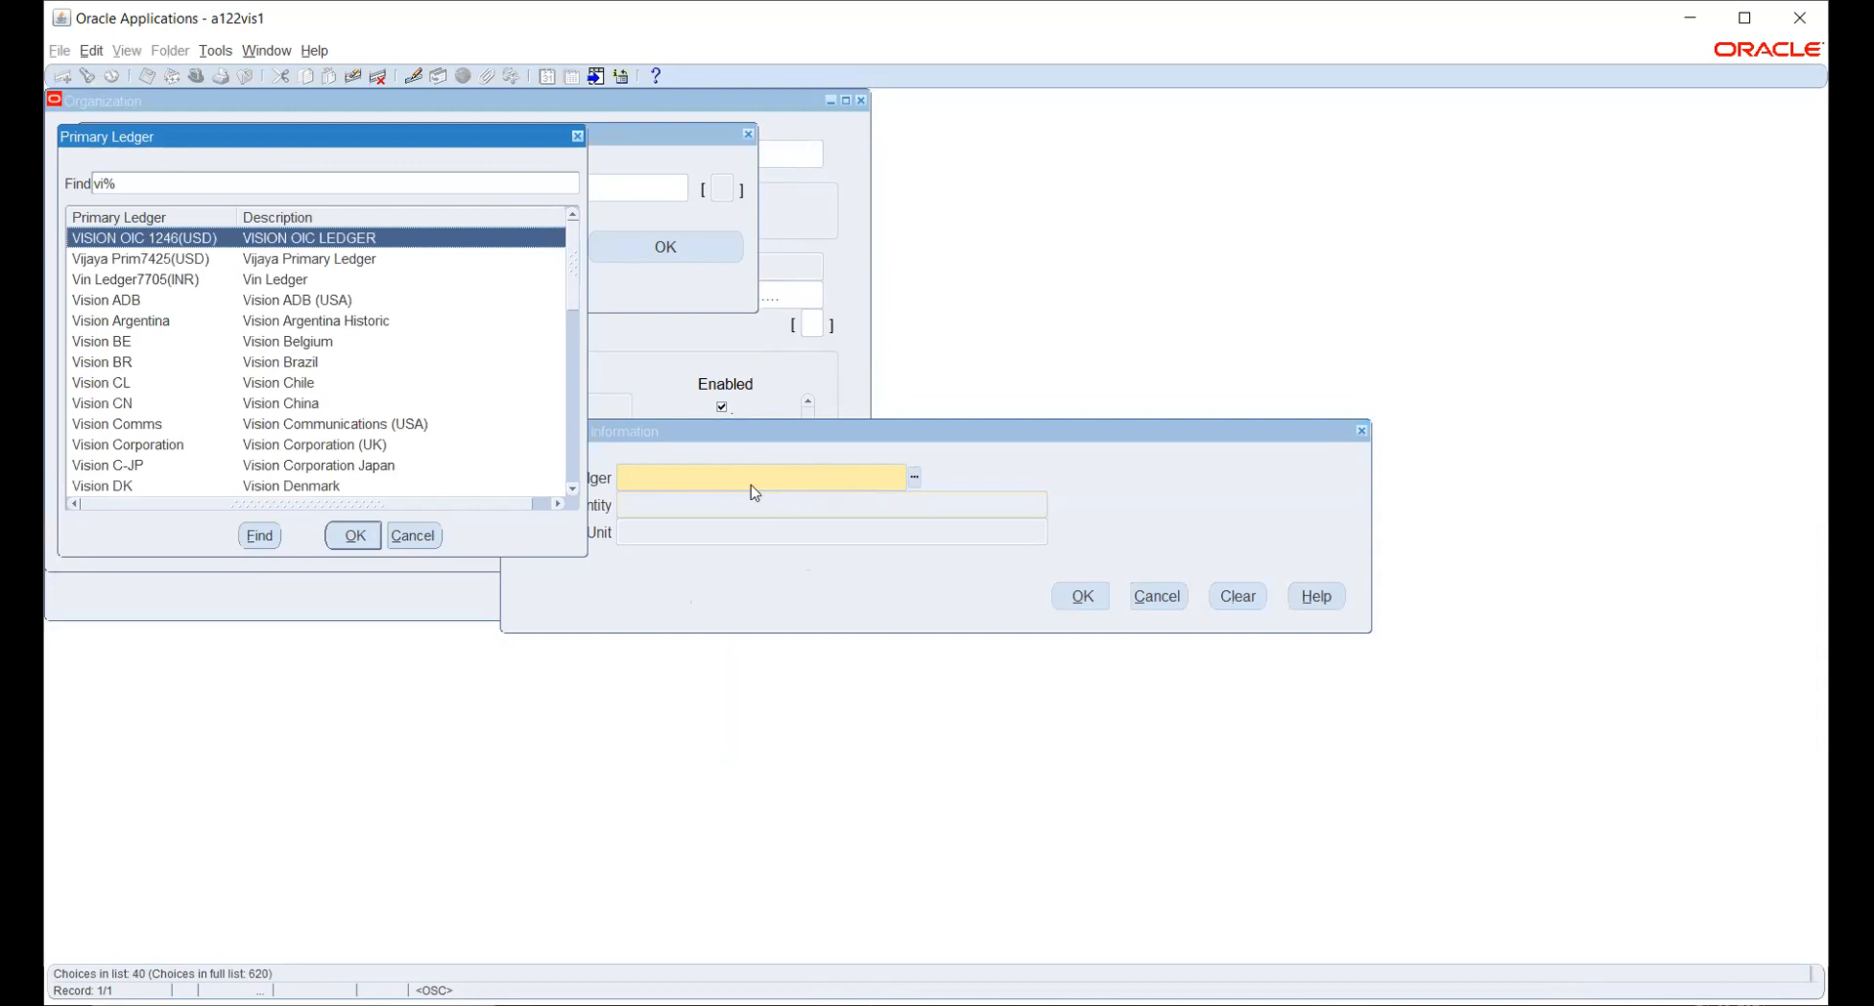
scroll(355, 396, down, 1)
scroll(350, 391, down, 2)
scroll(355, 396, down, 2)
scroll(355, 400, down, 2)
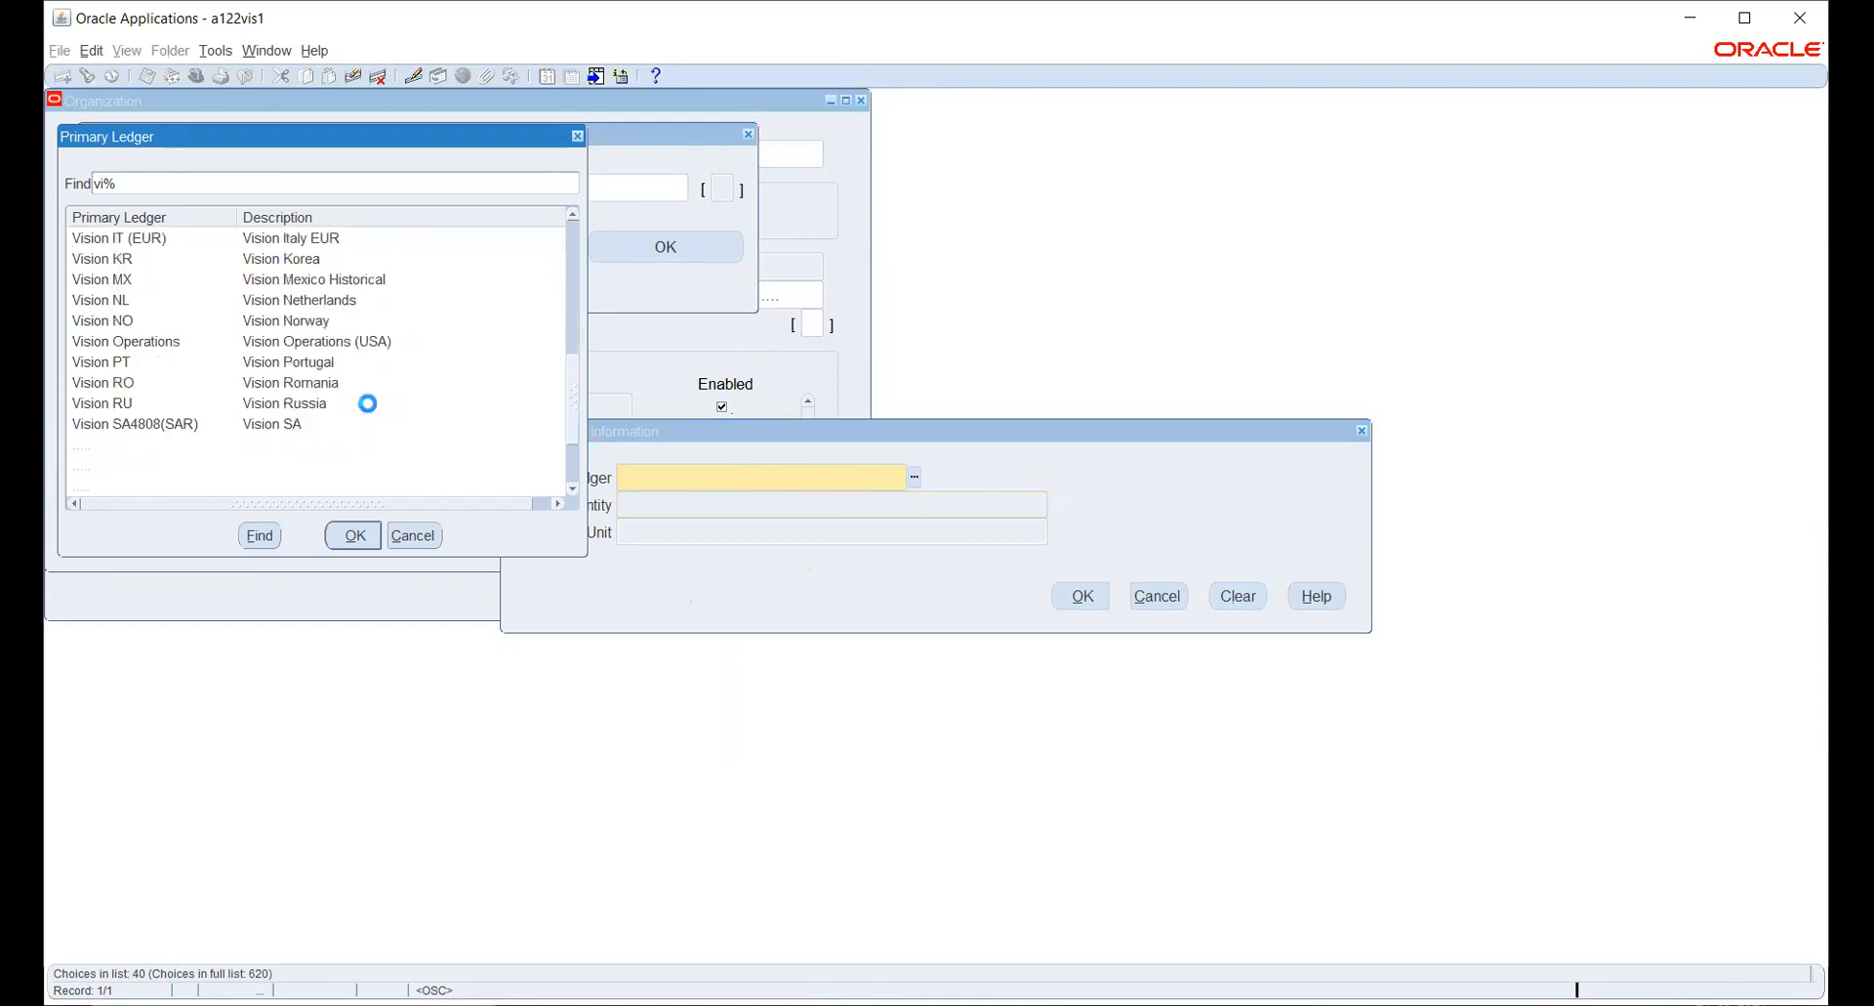
click(331, 346)
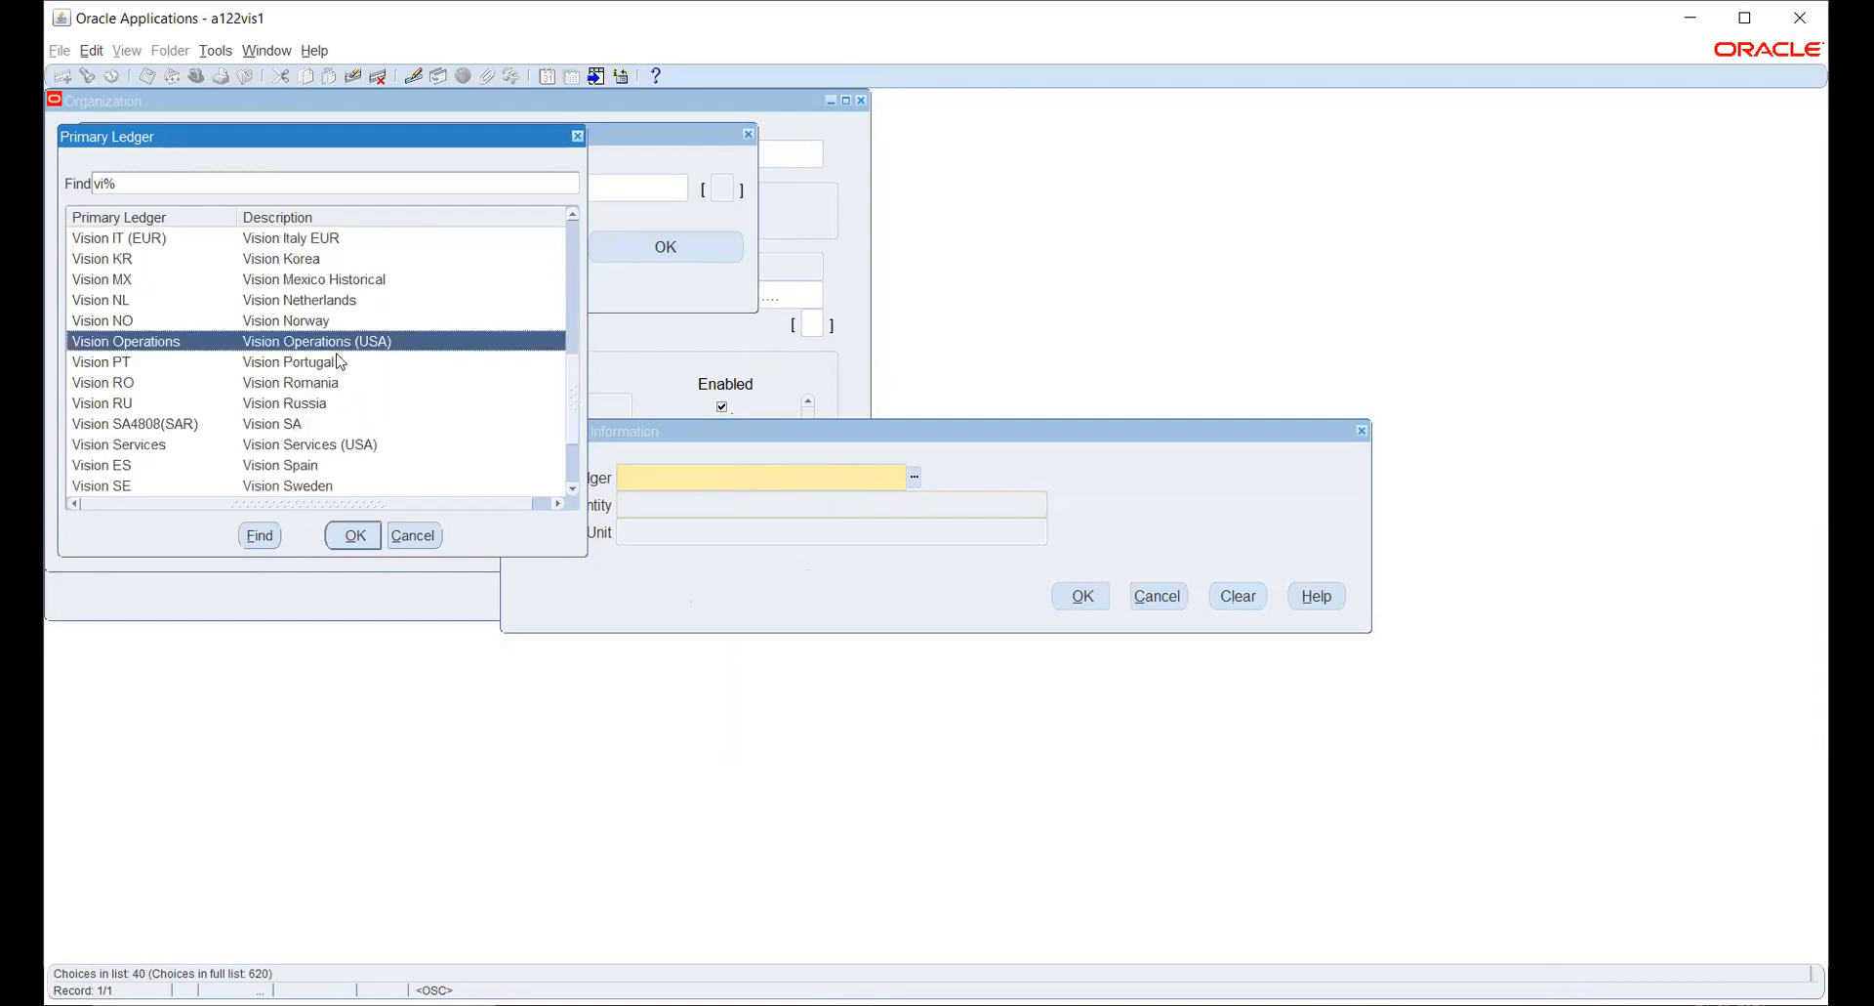
click(354, 535)
- Set the legal entity to Vision Operations and accept the accounting information without an operating unit
click(1055, 504)
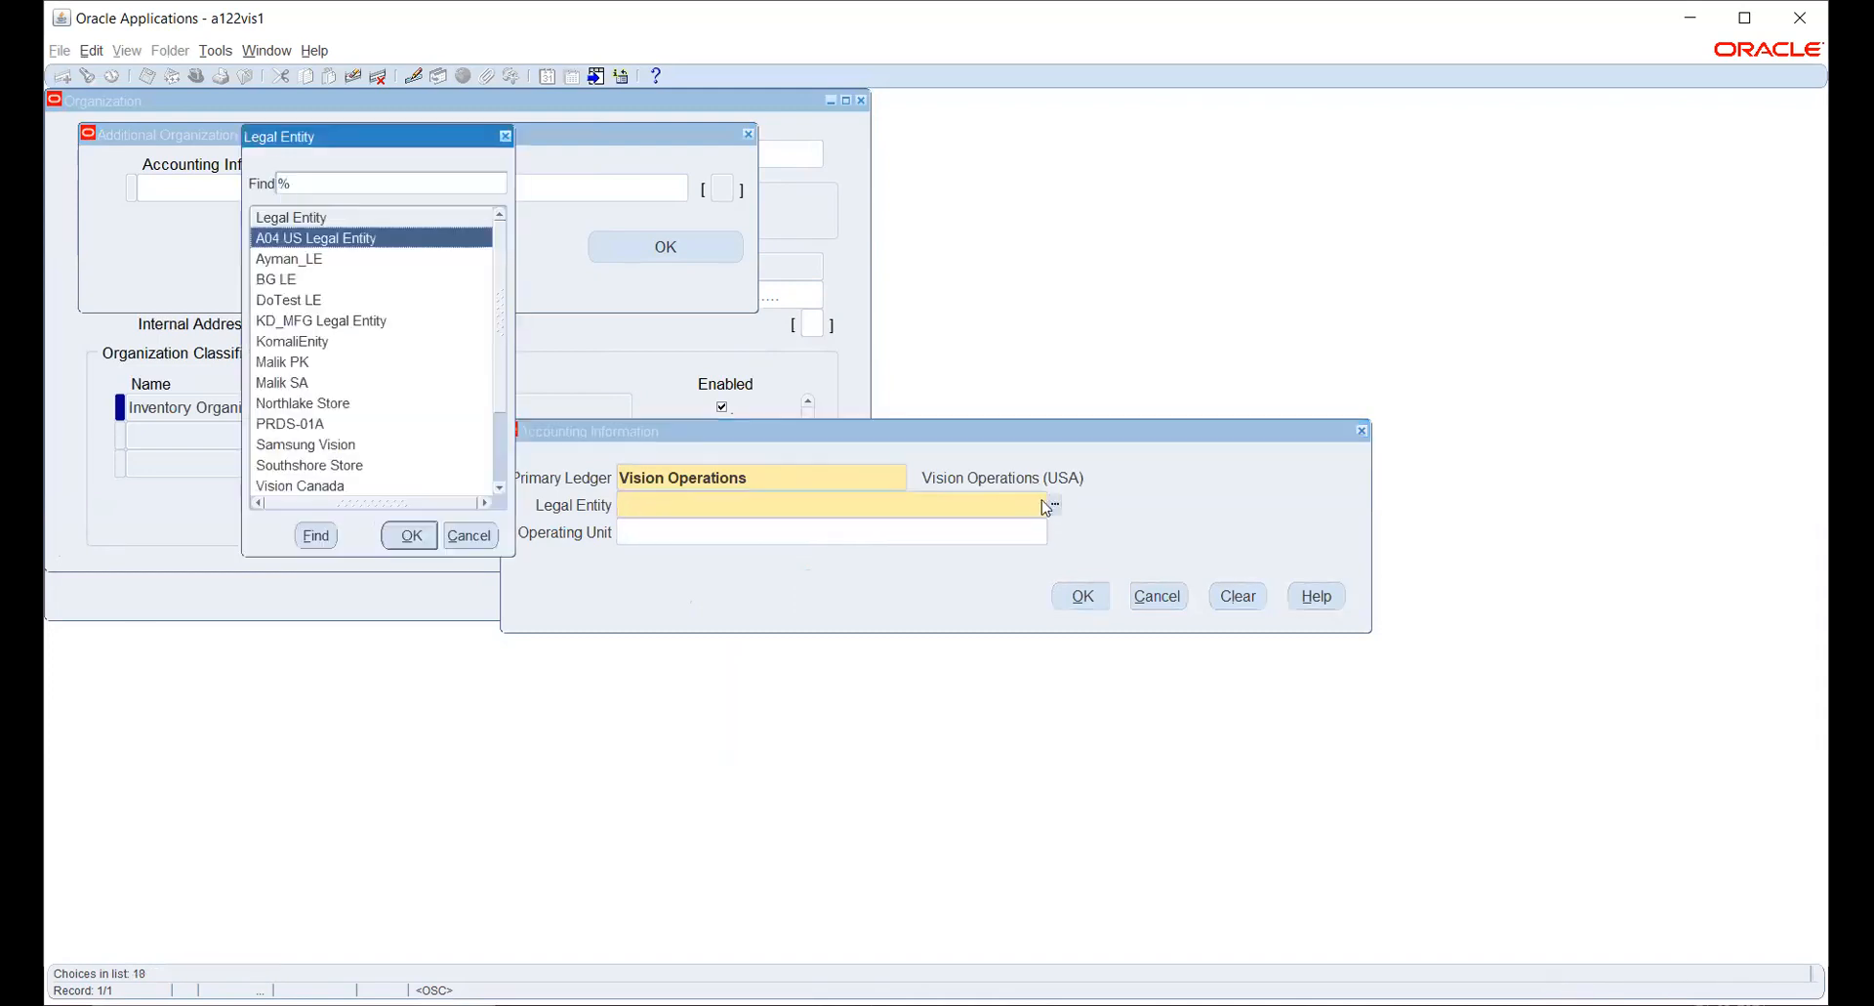
text(vision)
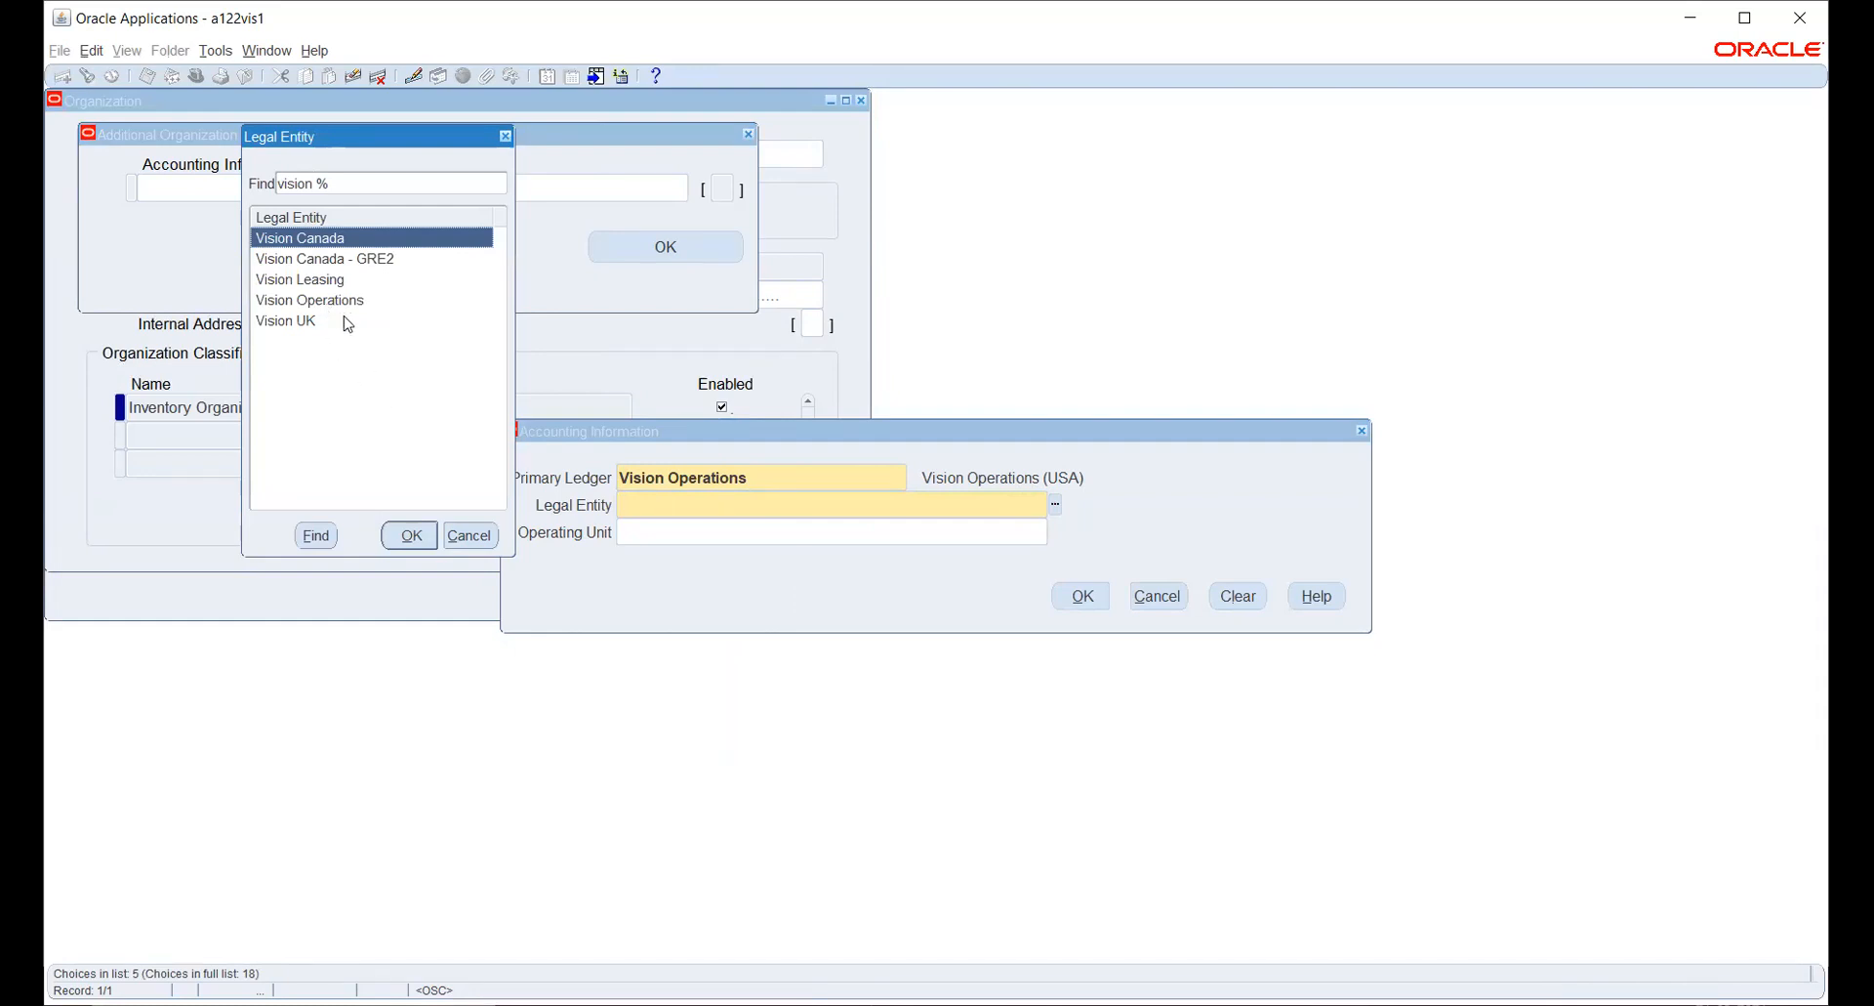
click(337, 300)
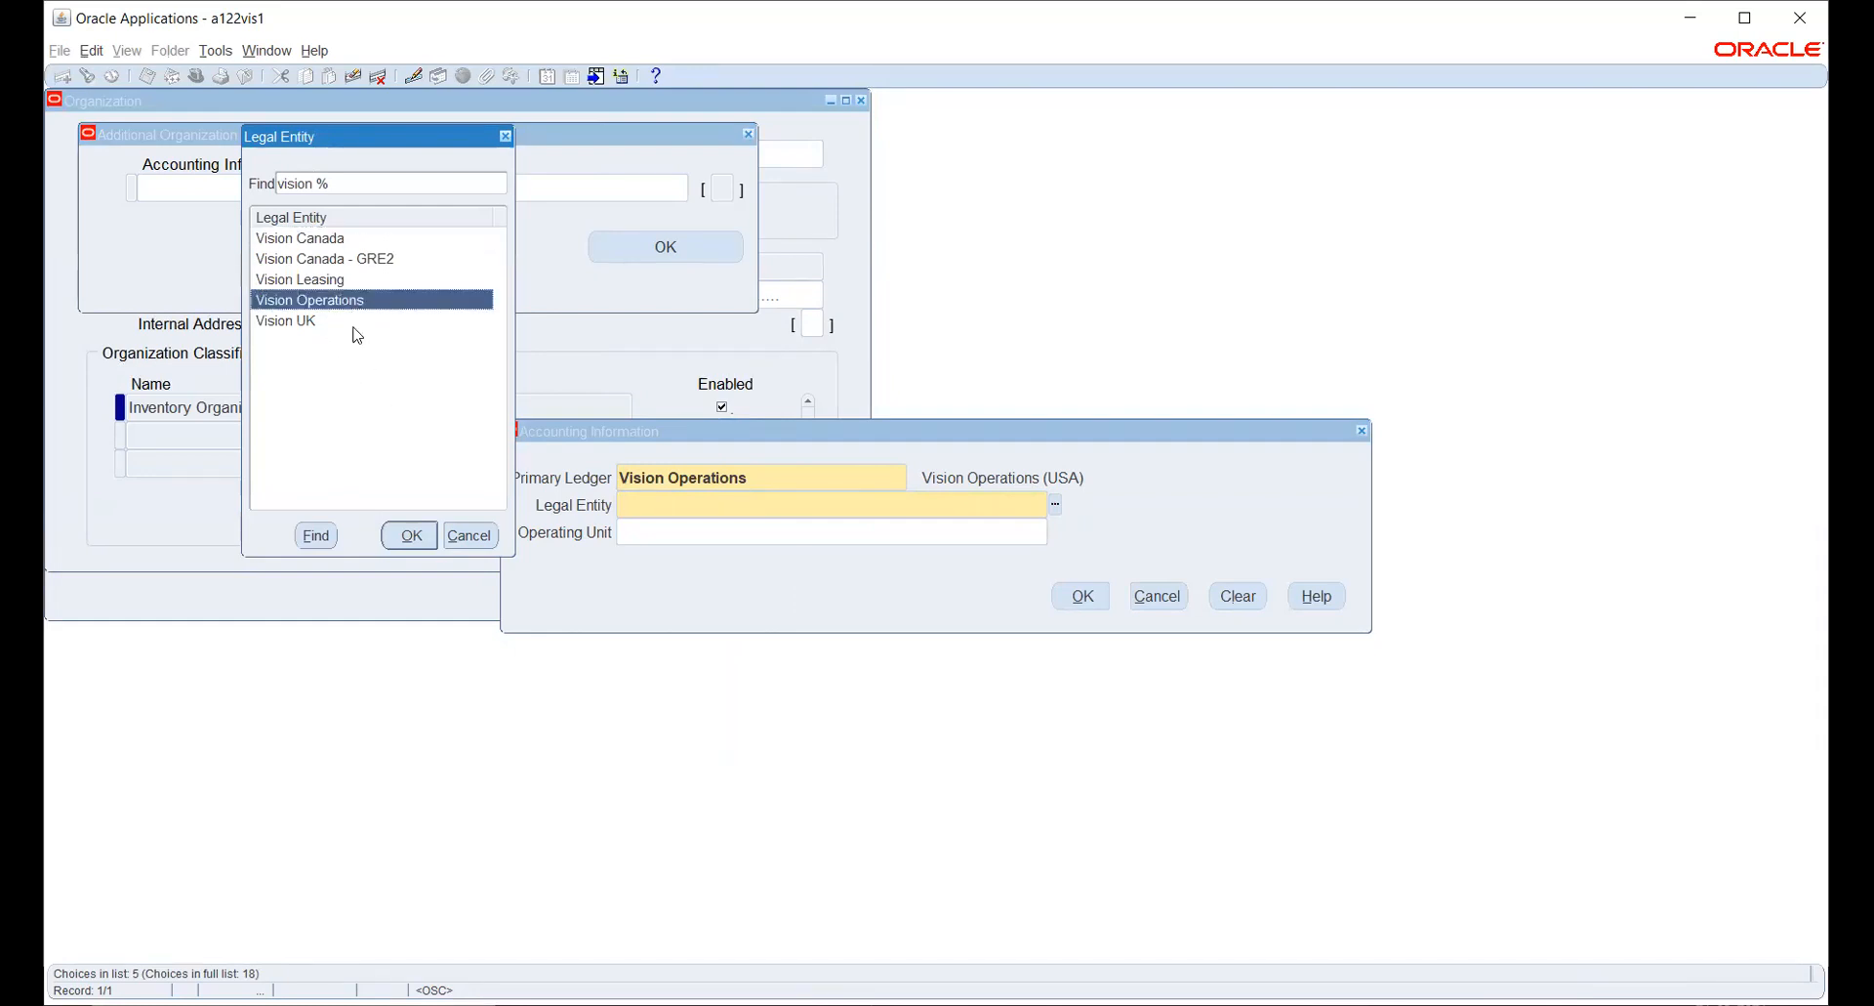
click(410, 535)
click(1057, 532)
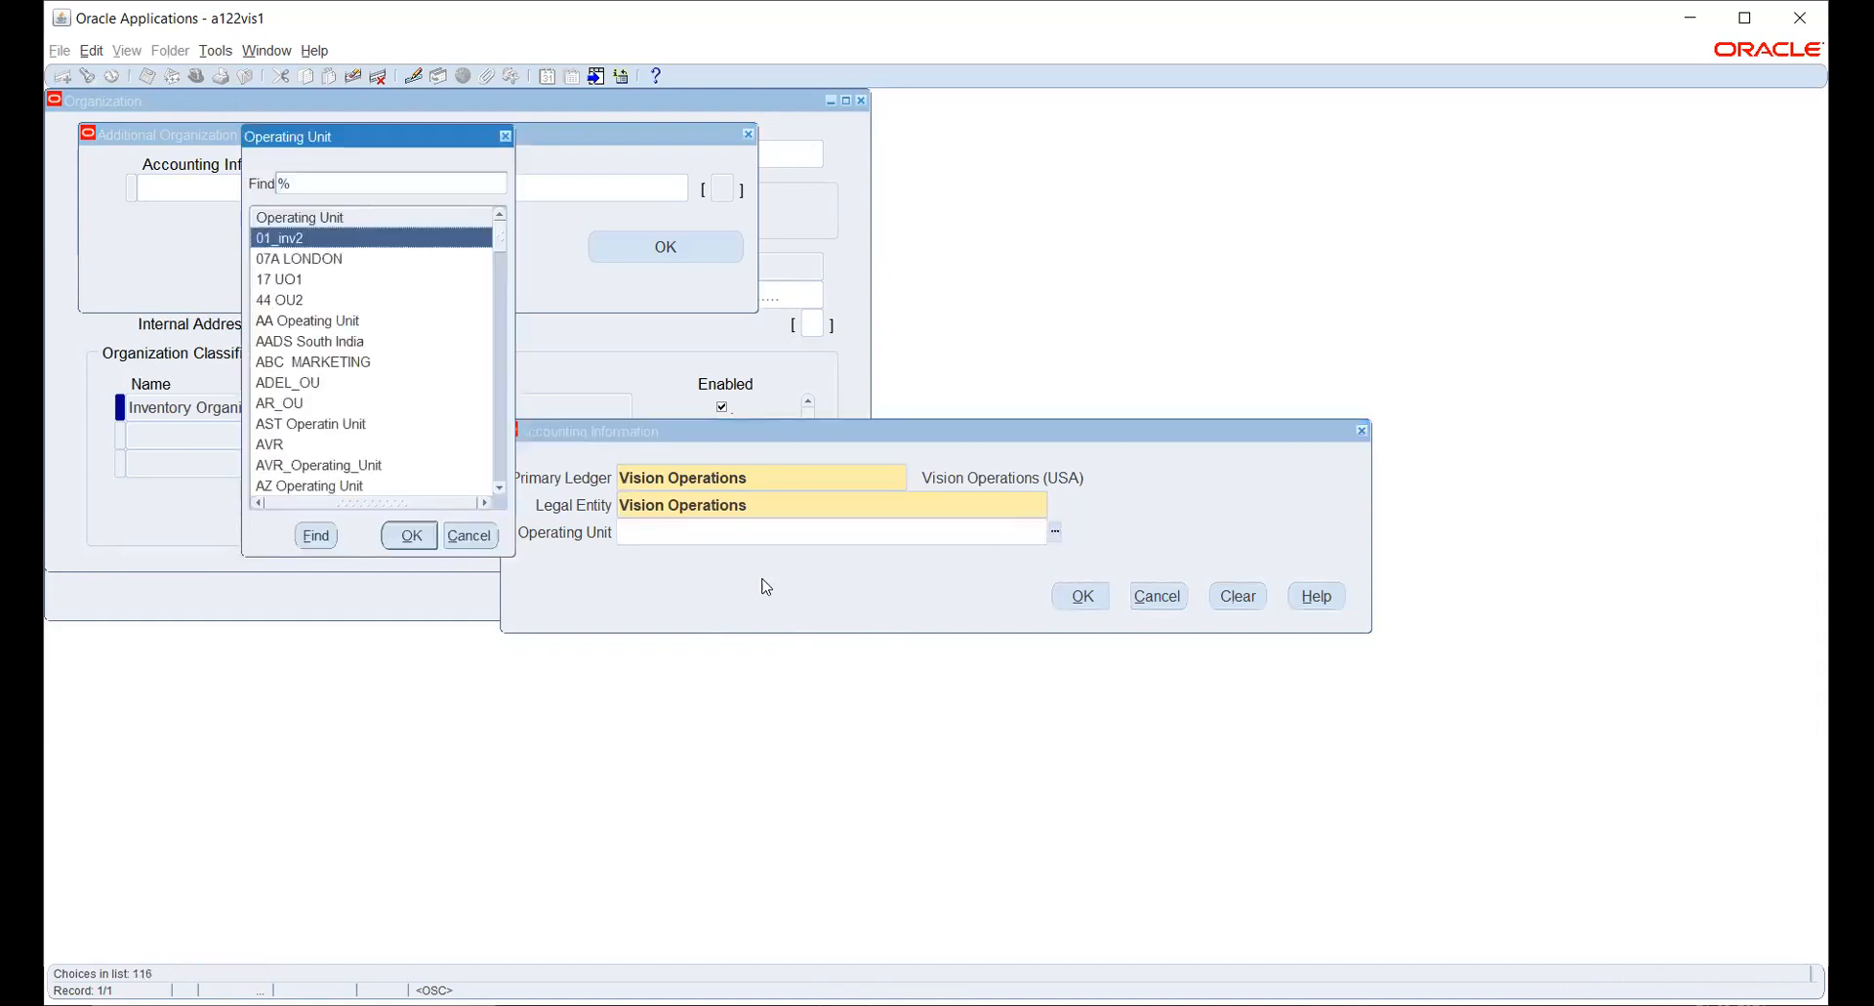
click(467, 535)
click(1084, 596)
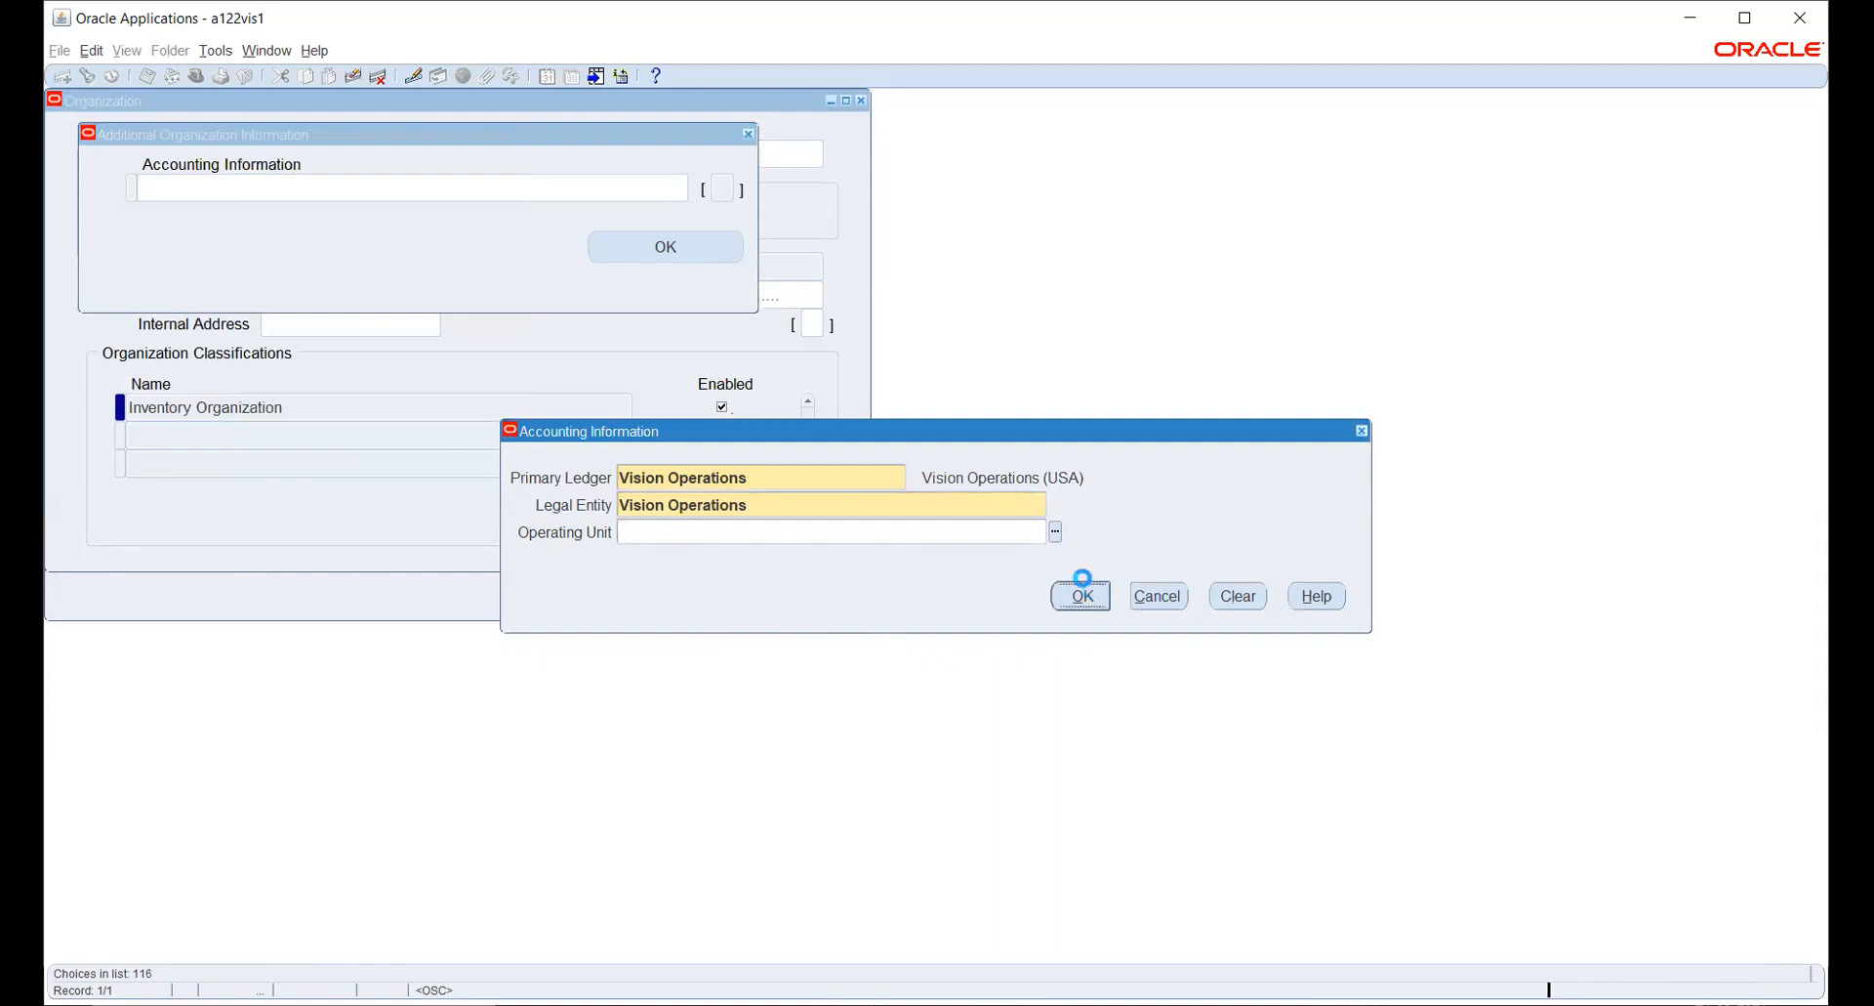
- Save the accounting information and open the additional Inventory Information of the Inventory Organization classification
click(699, 264)
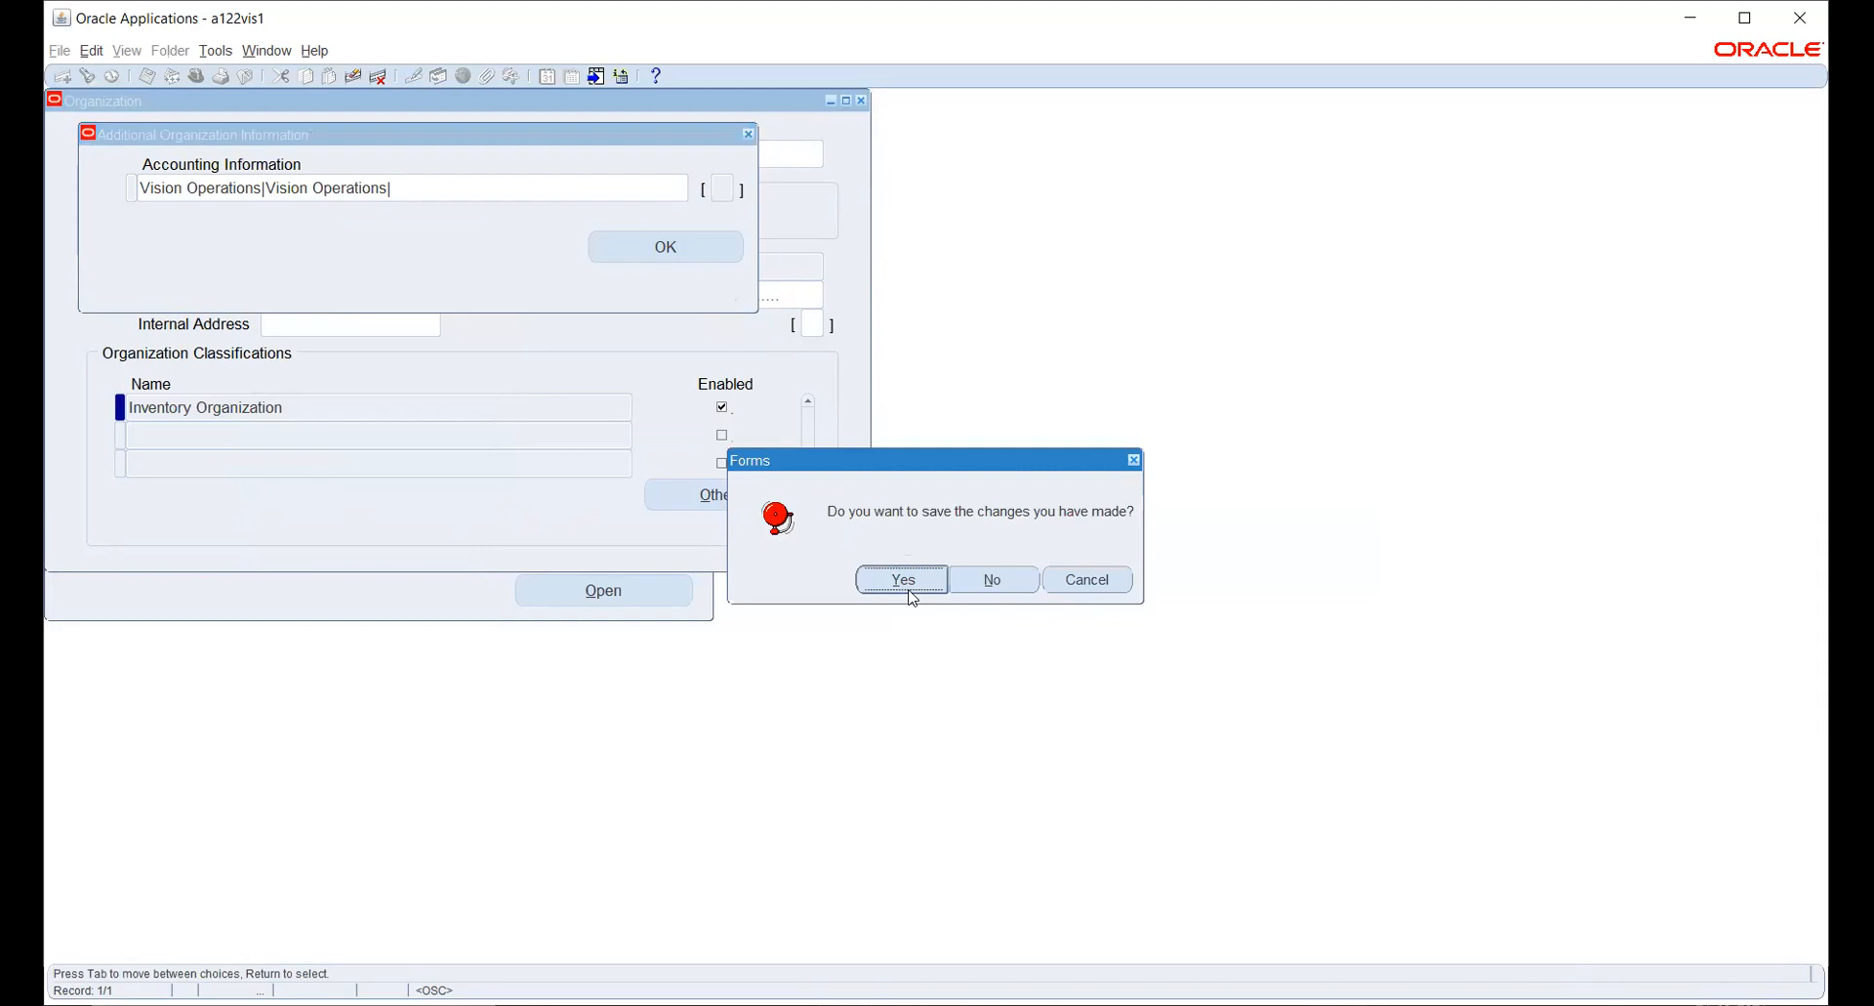
click(908, 582)
click(763, 496)
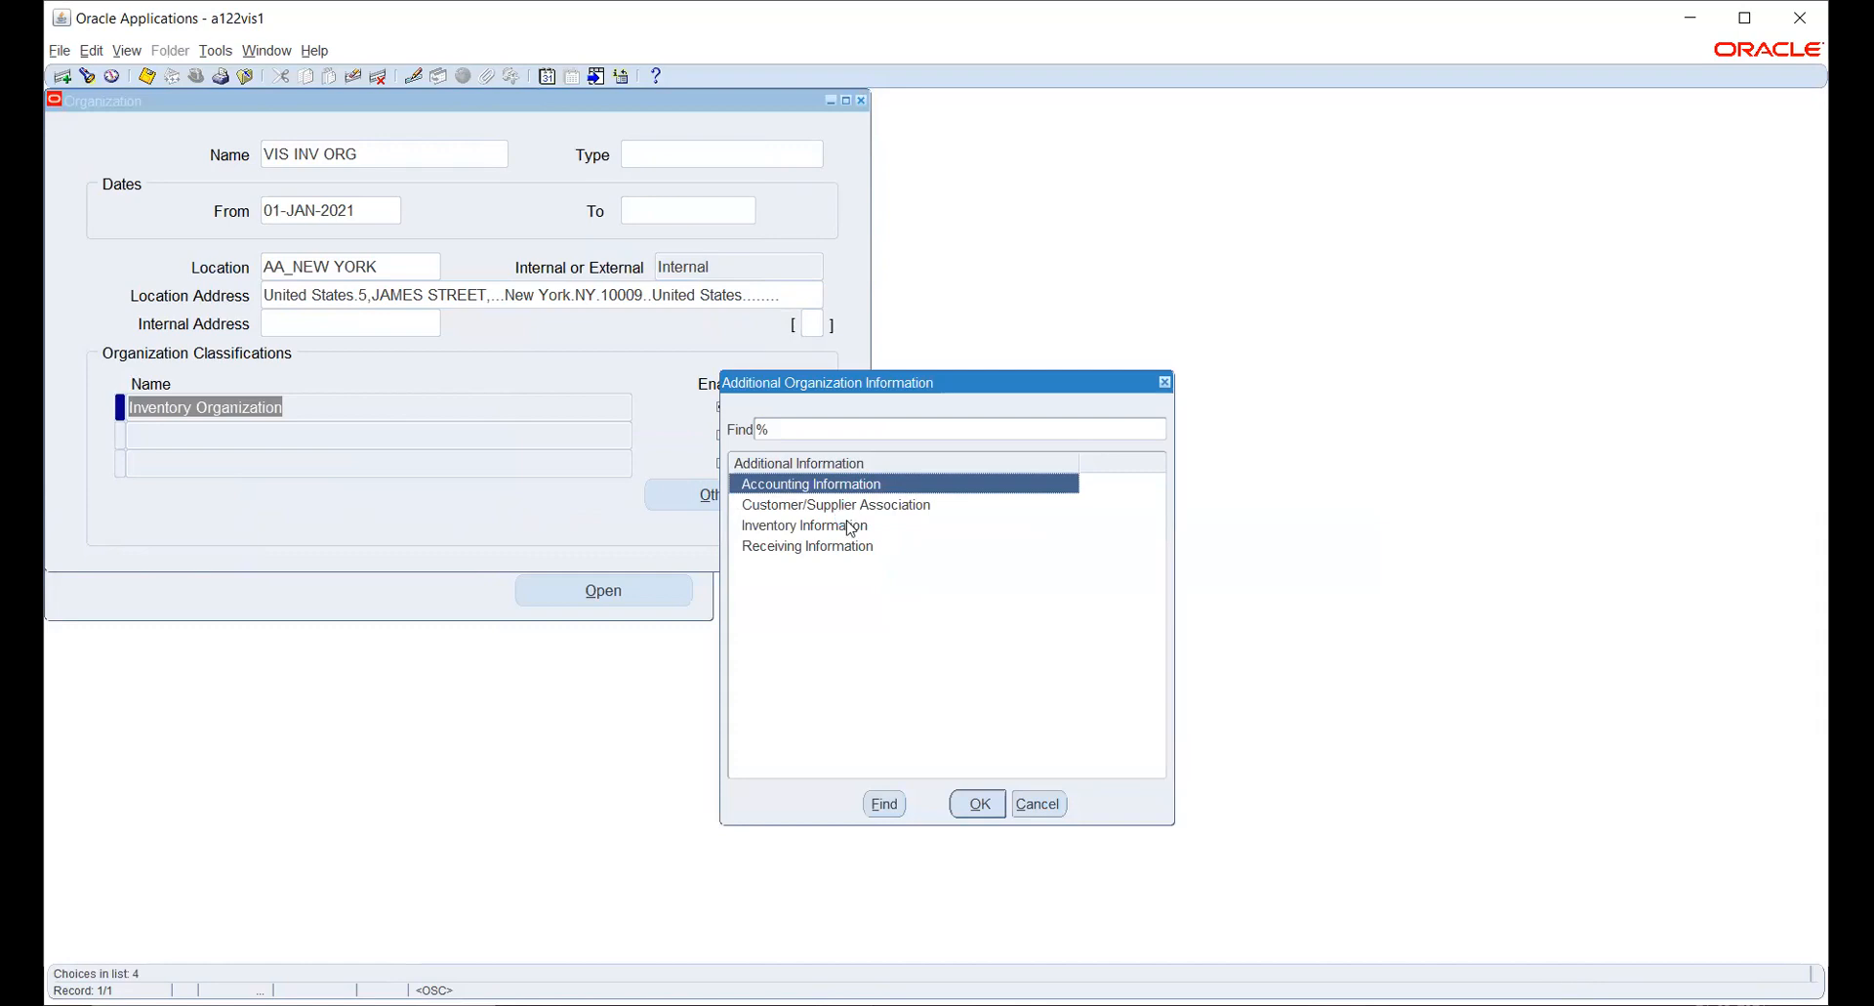
click(851, 528)
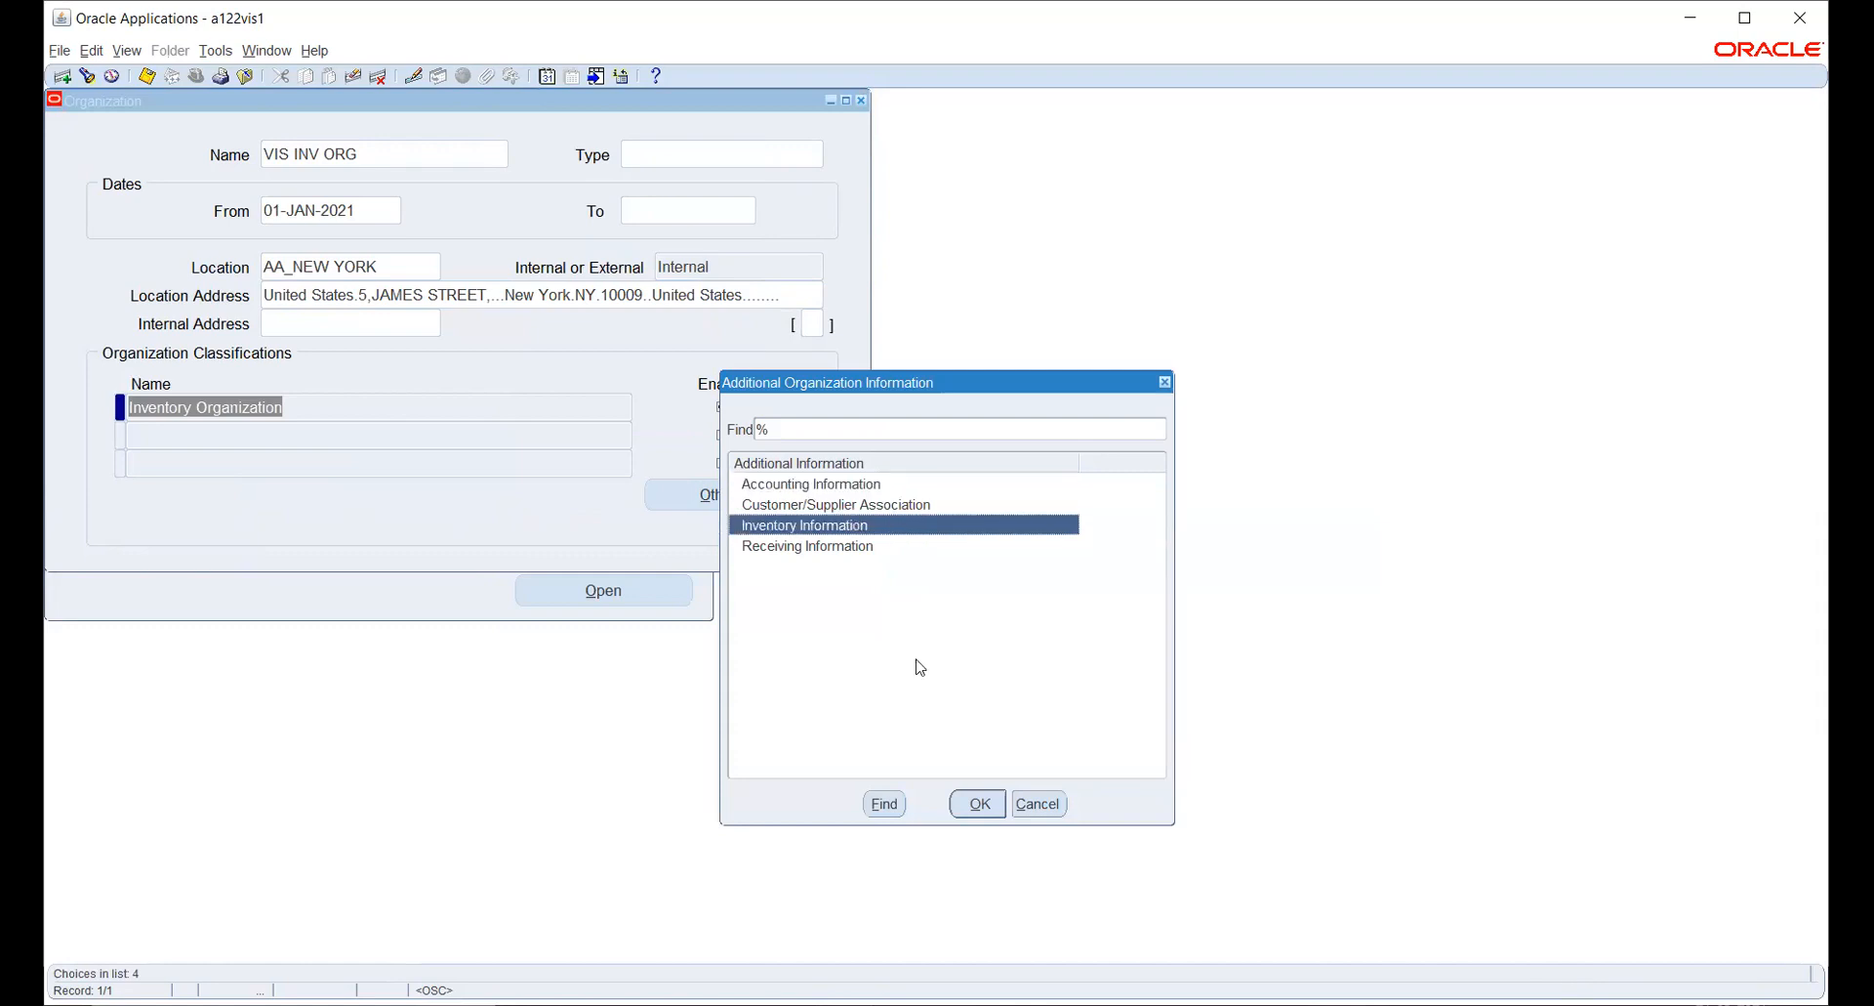
click(979, 803)
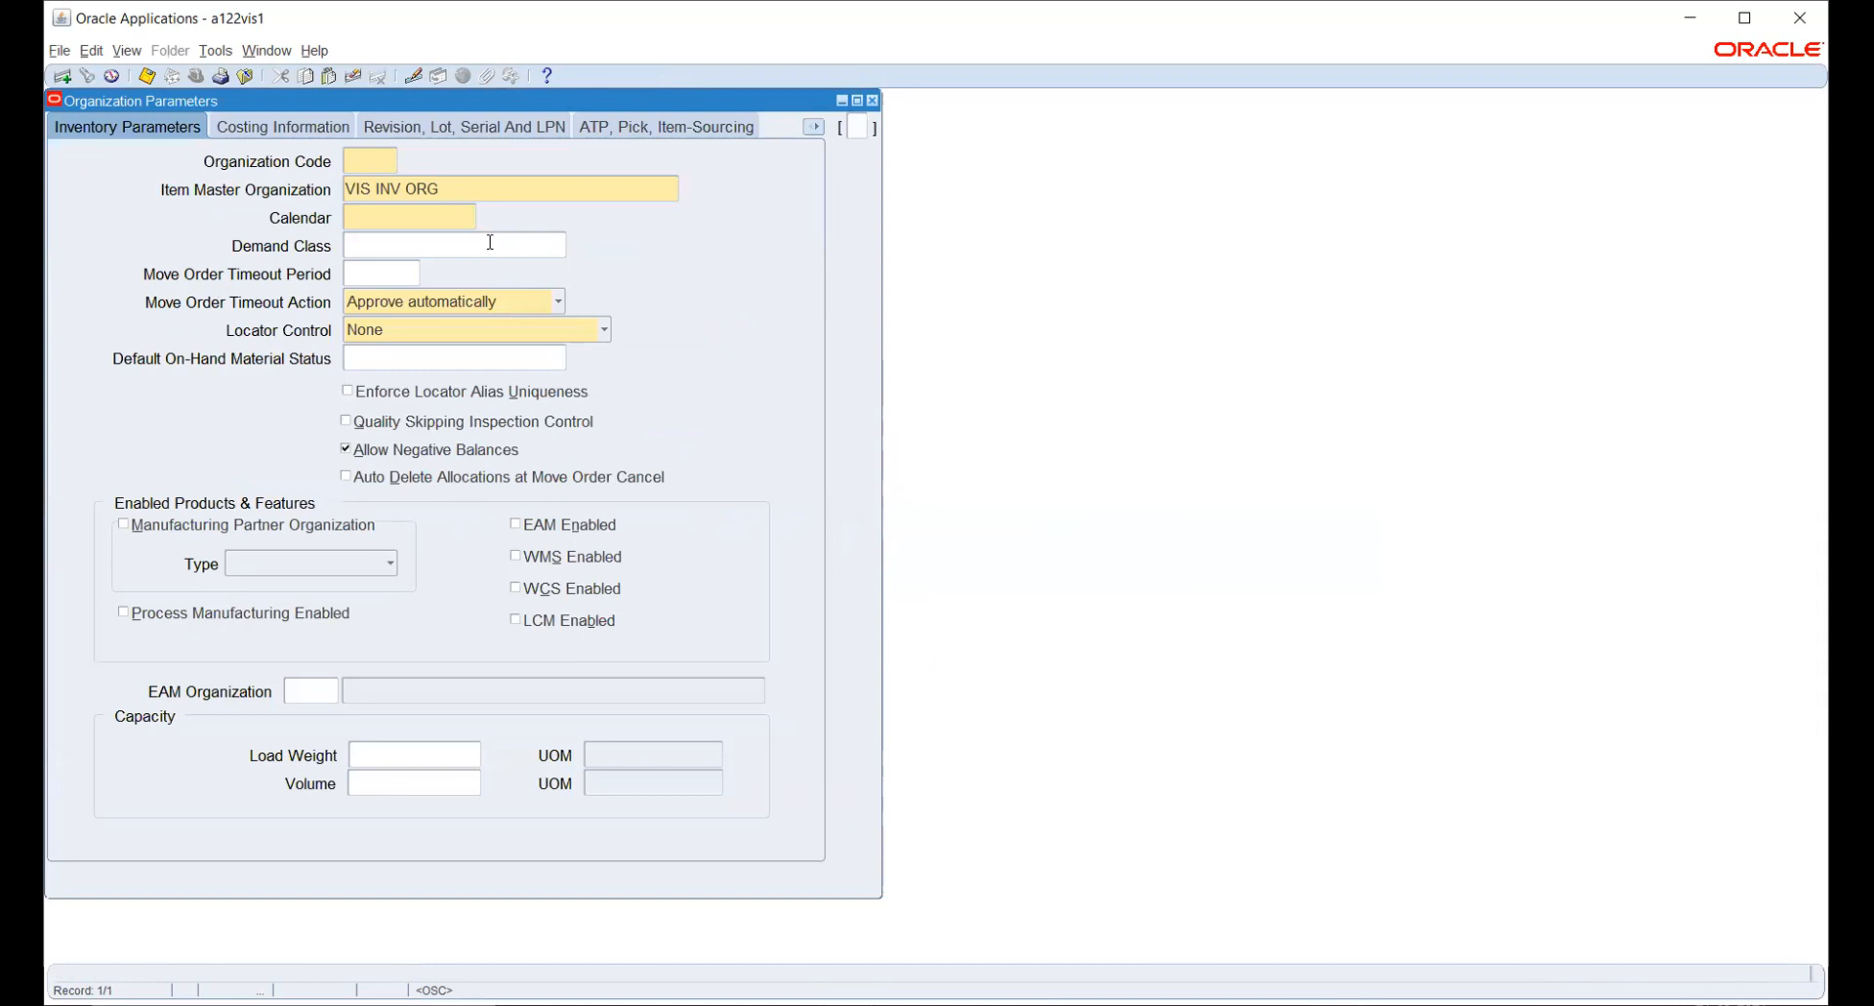
- Try to use TNM as the organization code in the inventory parameters
text(y)
key(BackSpace)
key(BackSpace)
key(BackSpace)
text(TNM)
click(490, 242)
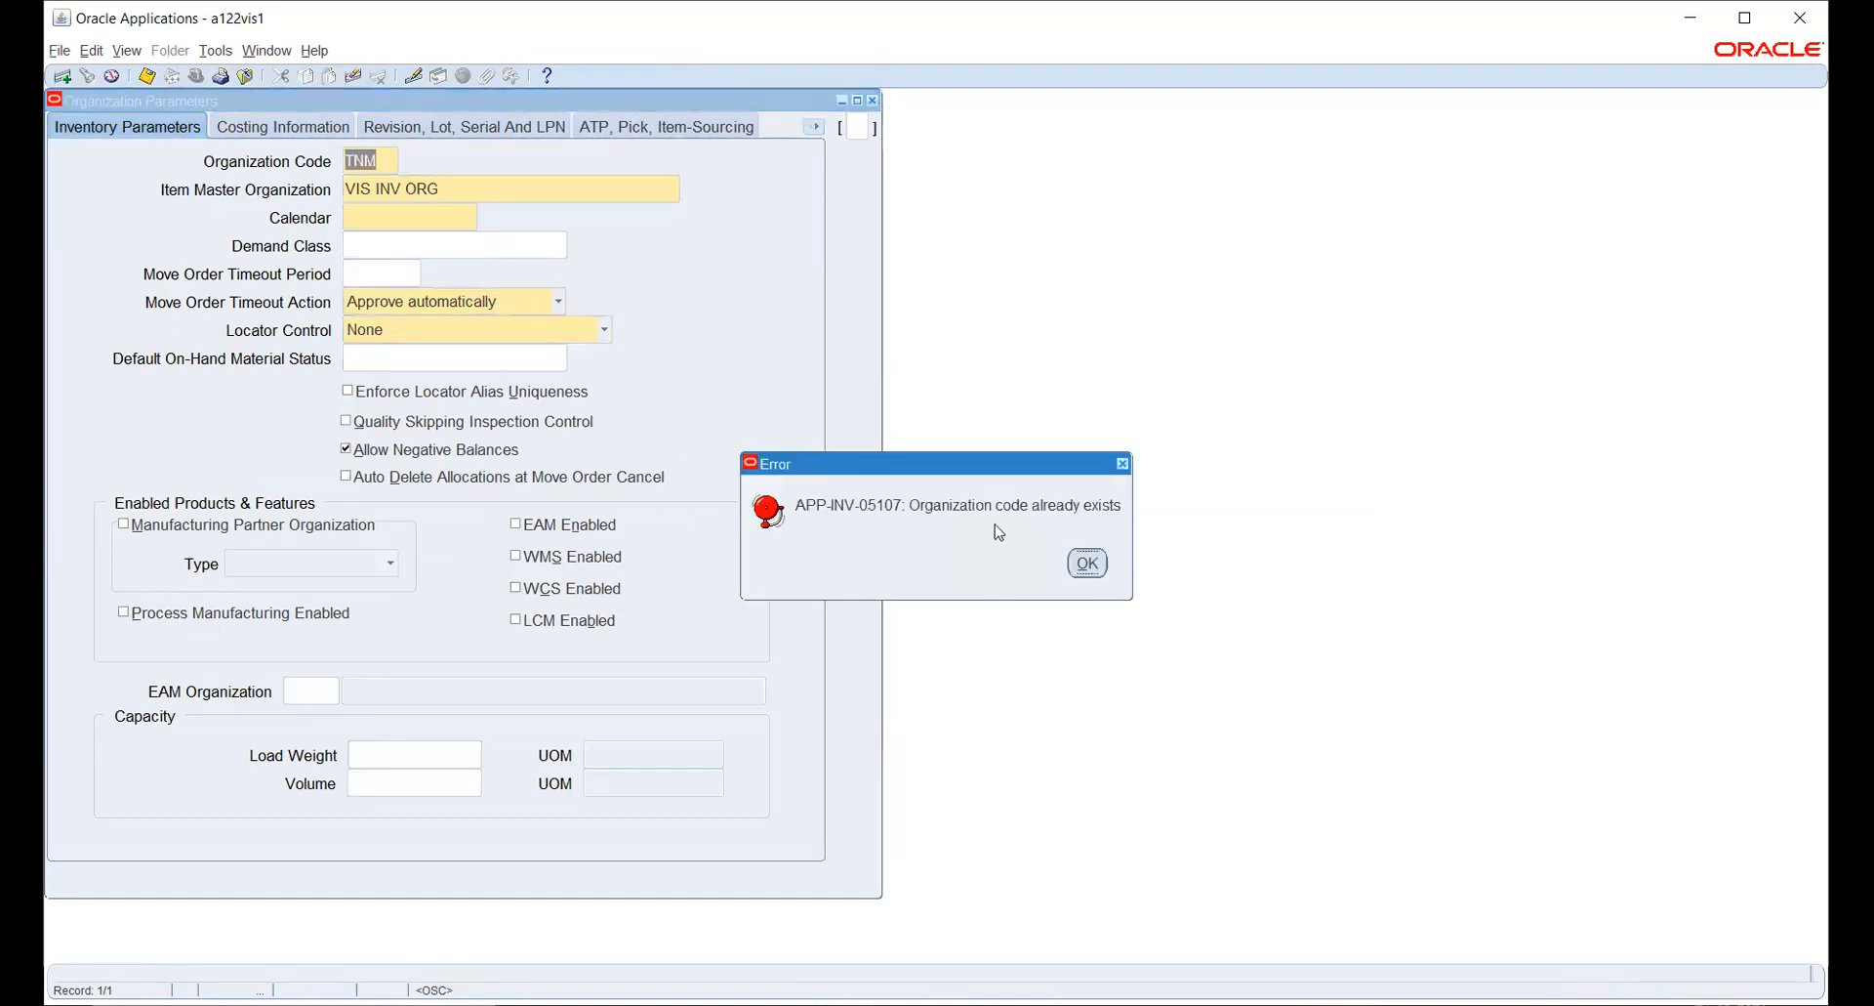
click(1084, 564)
- Set the organization code to SSY and choose the AAT WDC calendar in the inventory parameters
text(SS)
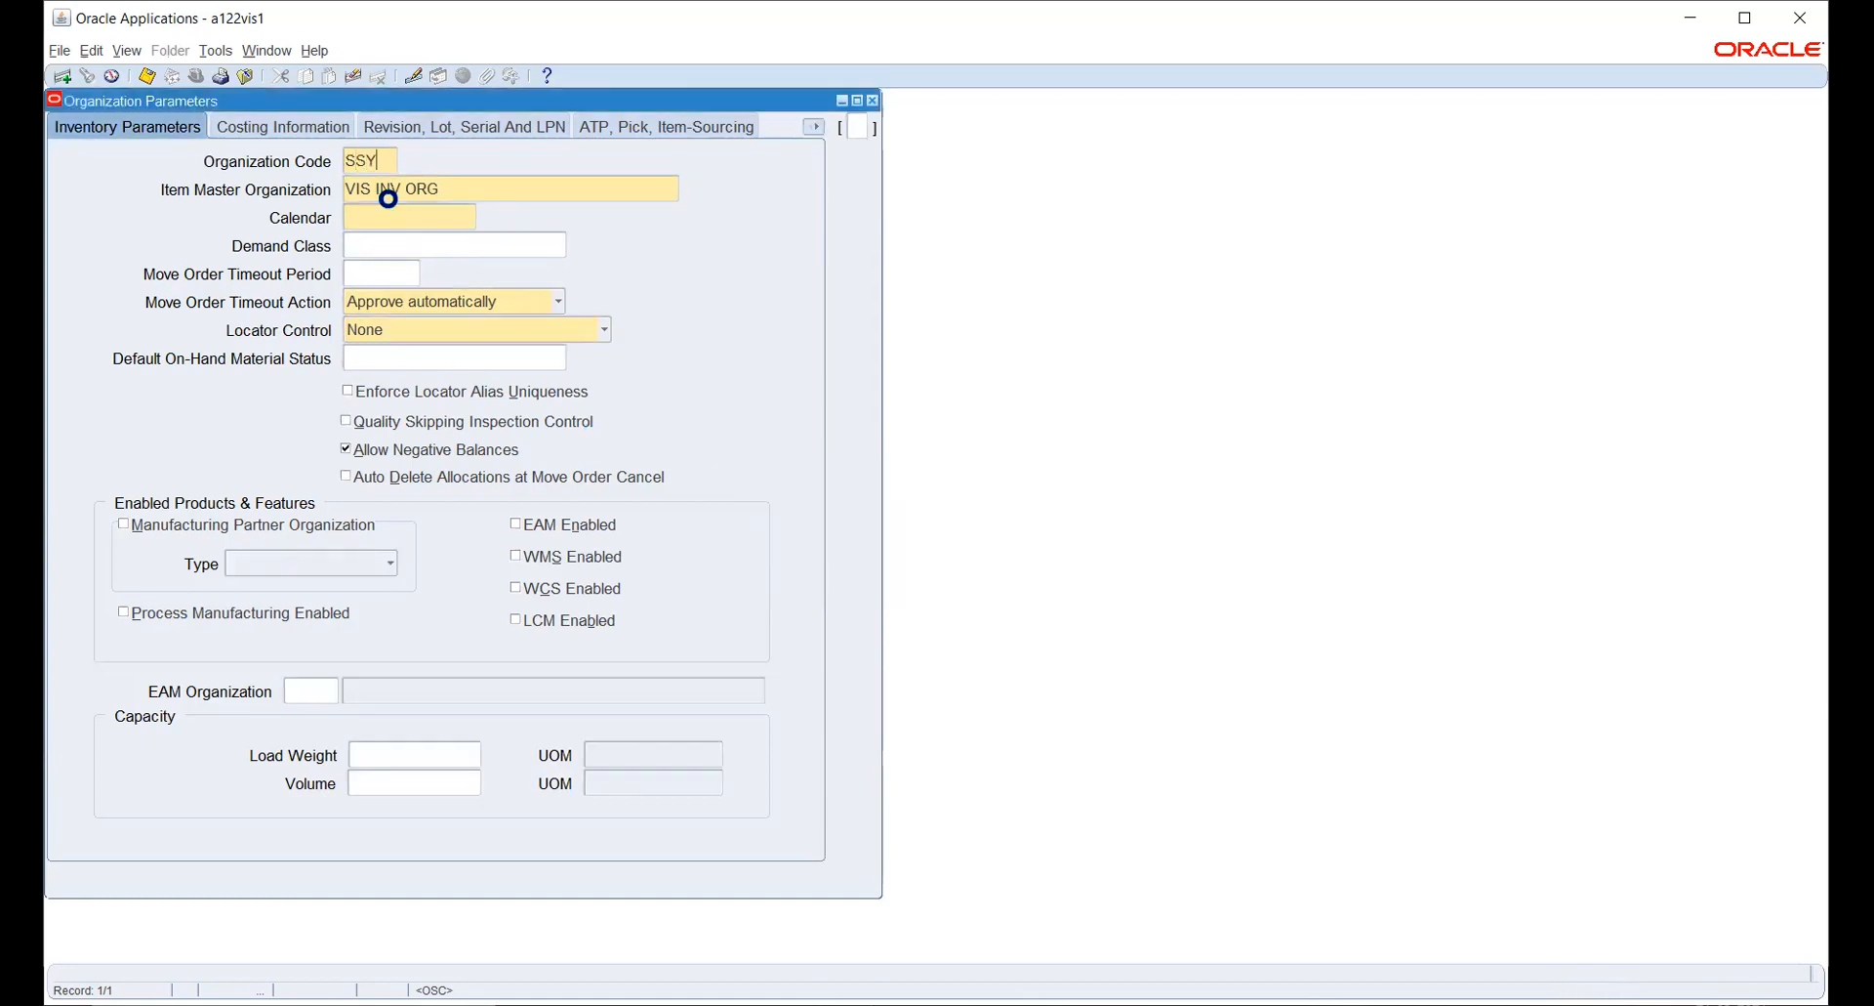
text(Y)
key(Tab)
click(395, 217)
click(468, 216)
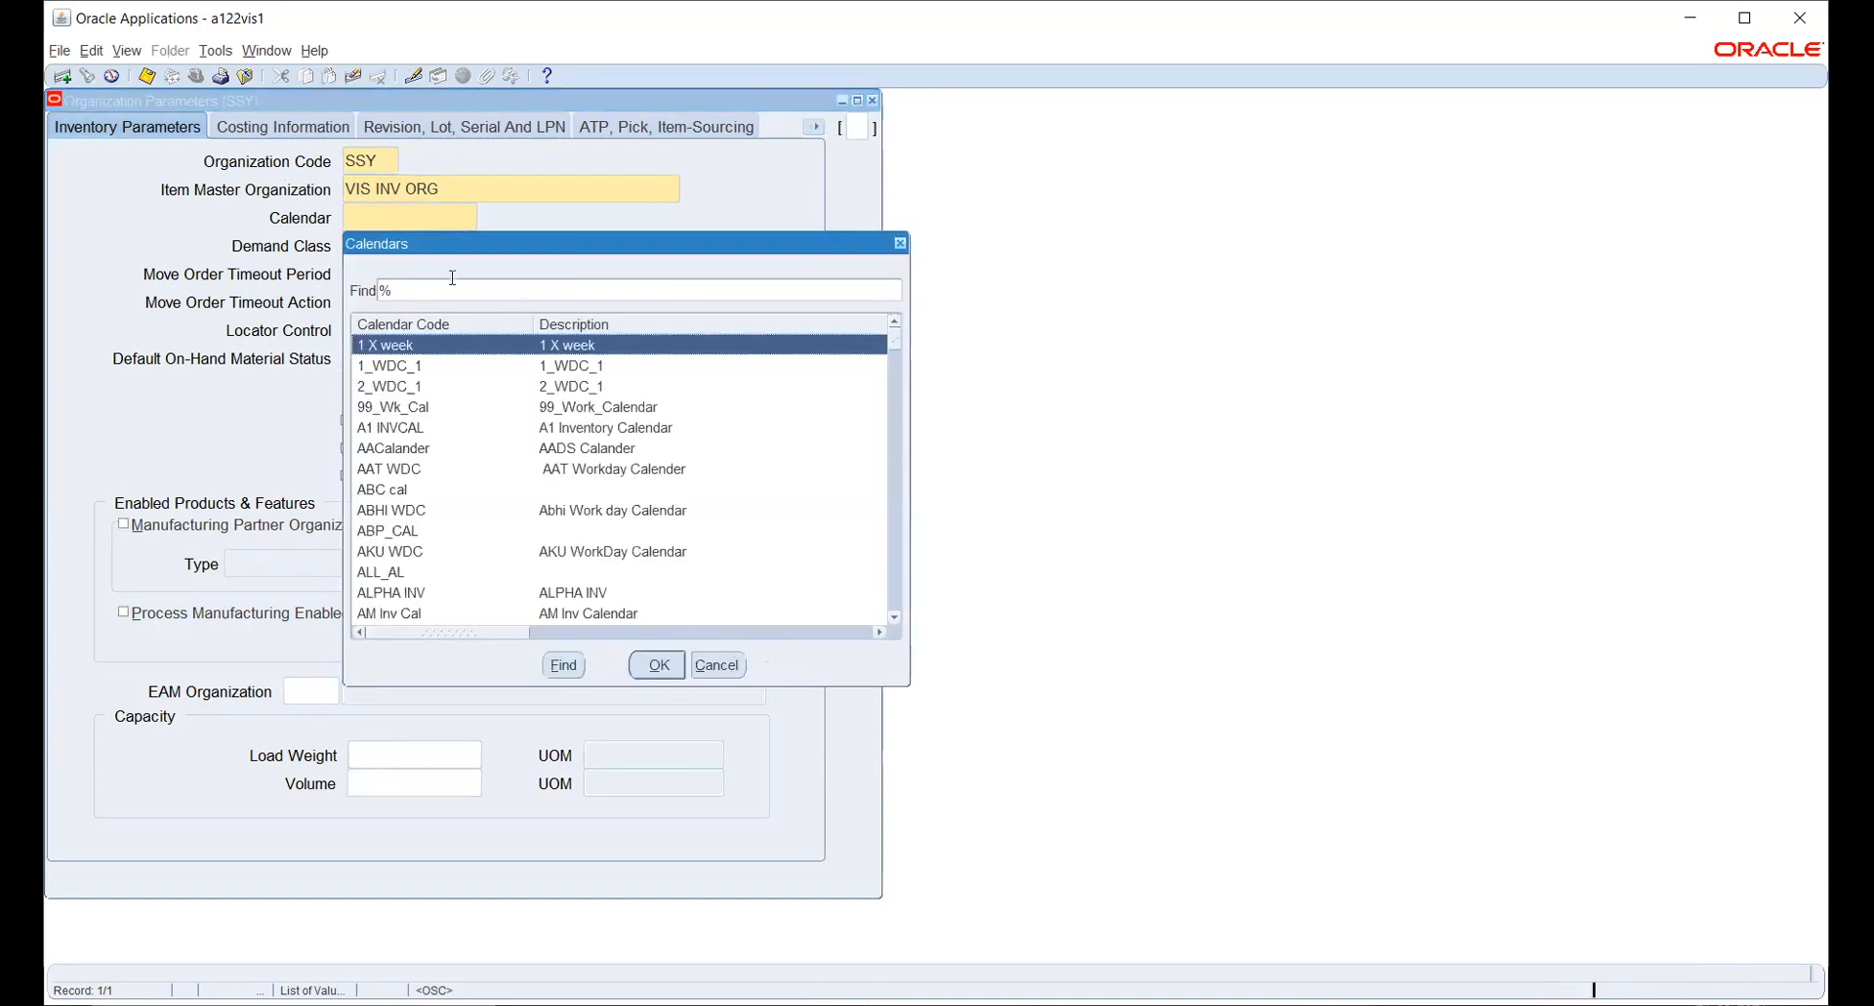
click(414, 474)
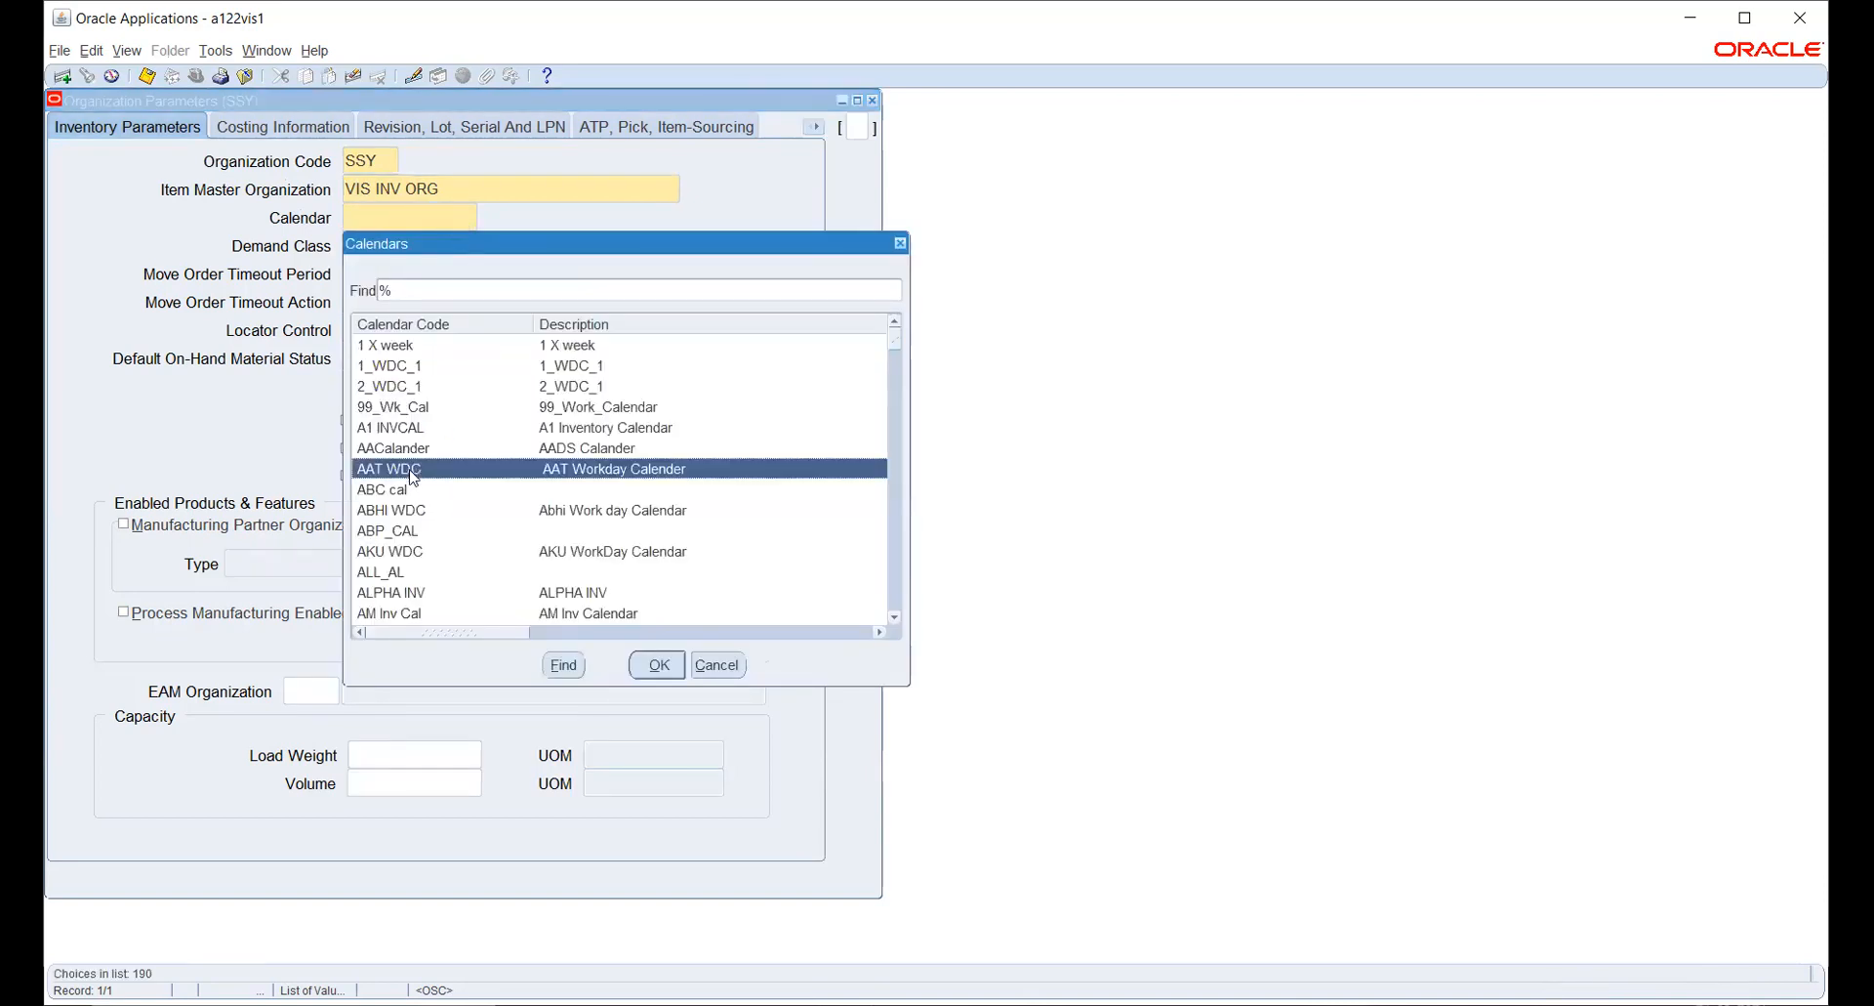
click(652, 665)
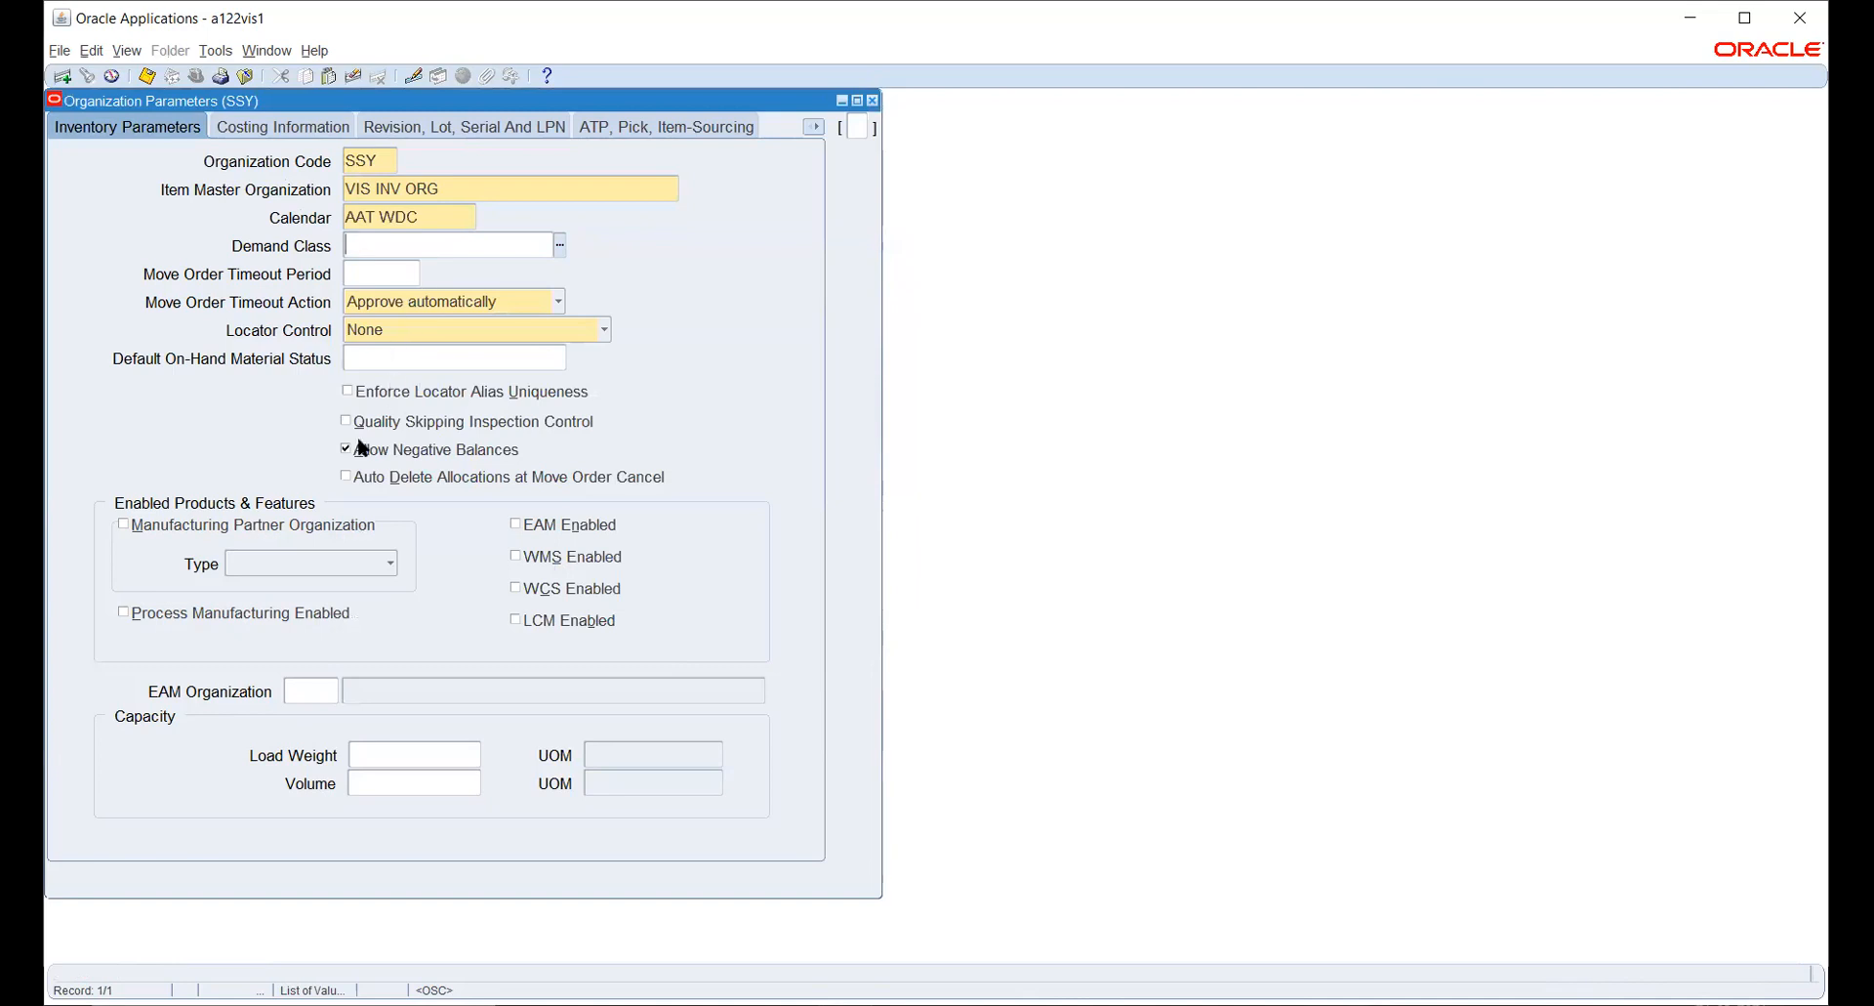
- In the costing information, set the Material valuation account to department 00 Head Office and account 100 Material
click(284, 128)
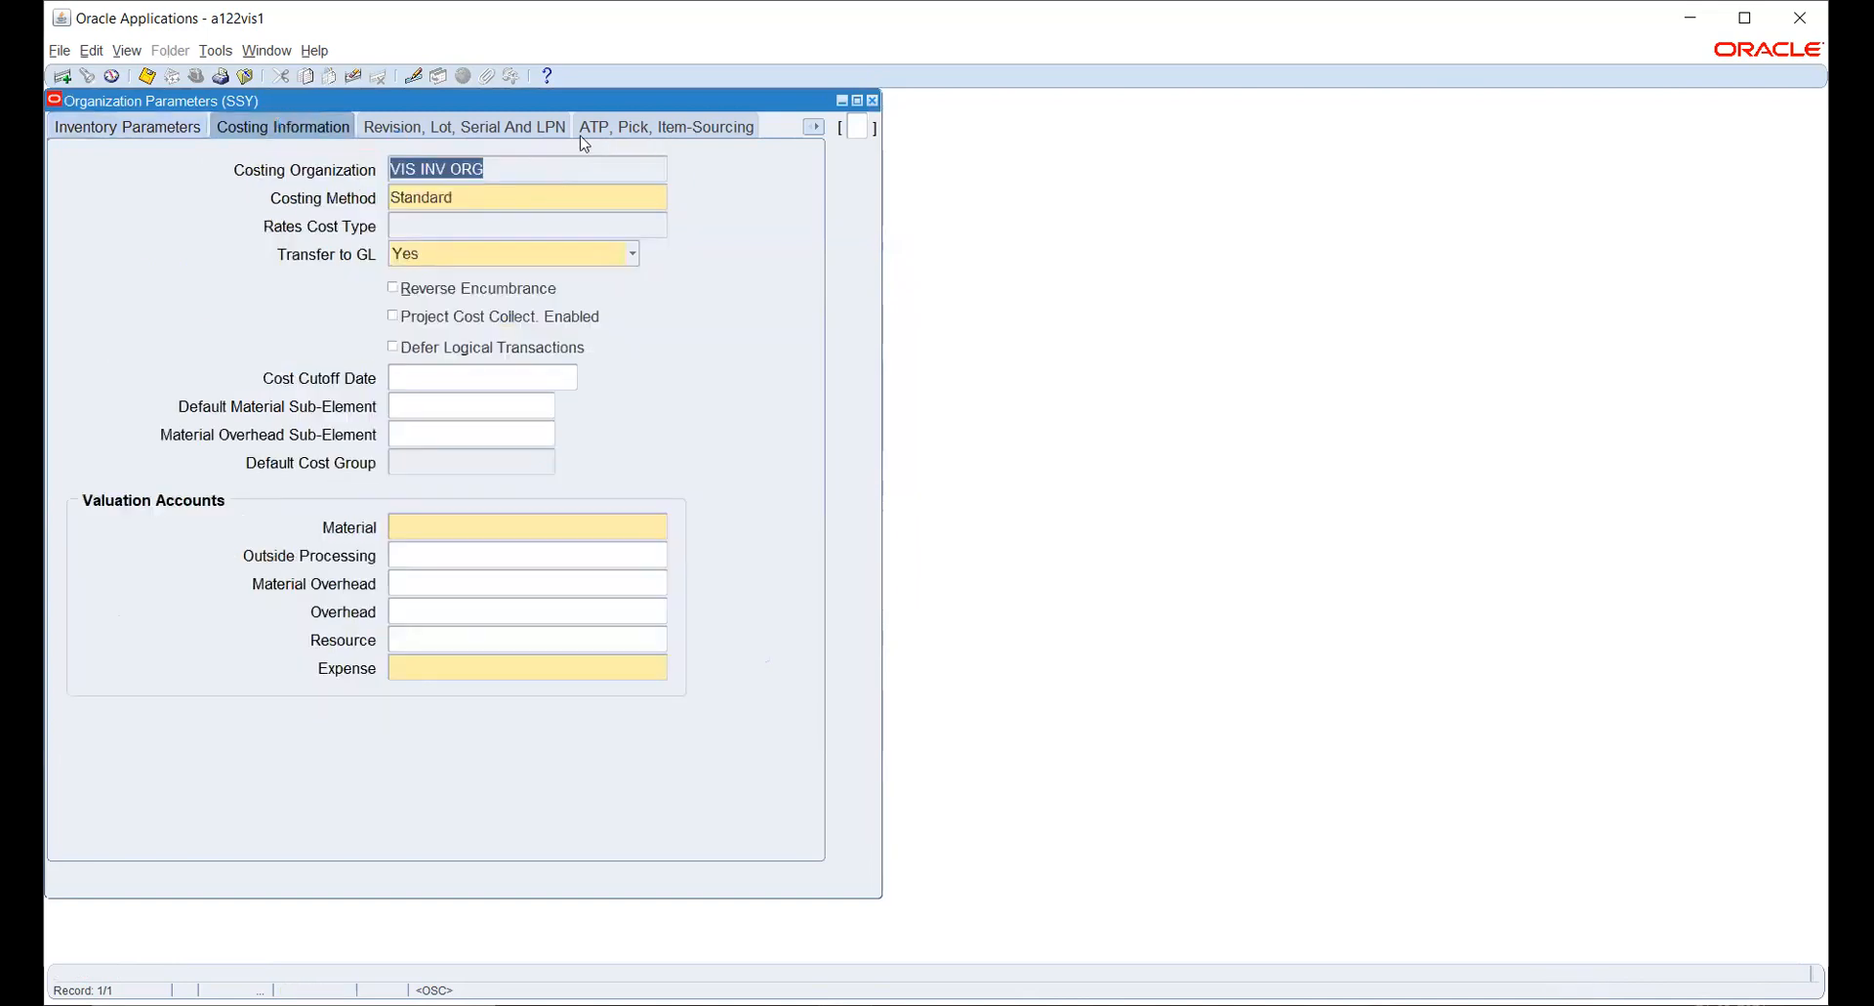
click(560, 524)
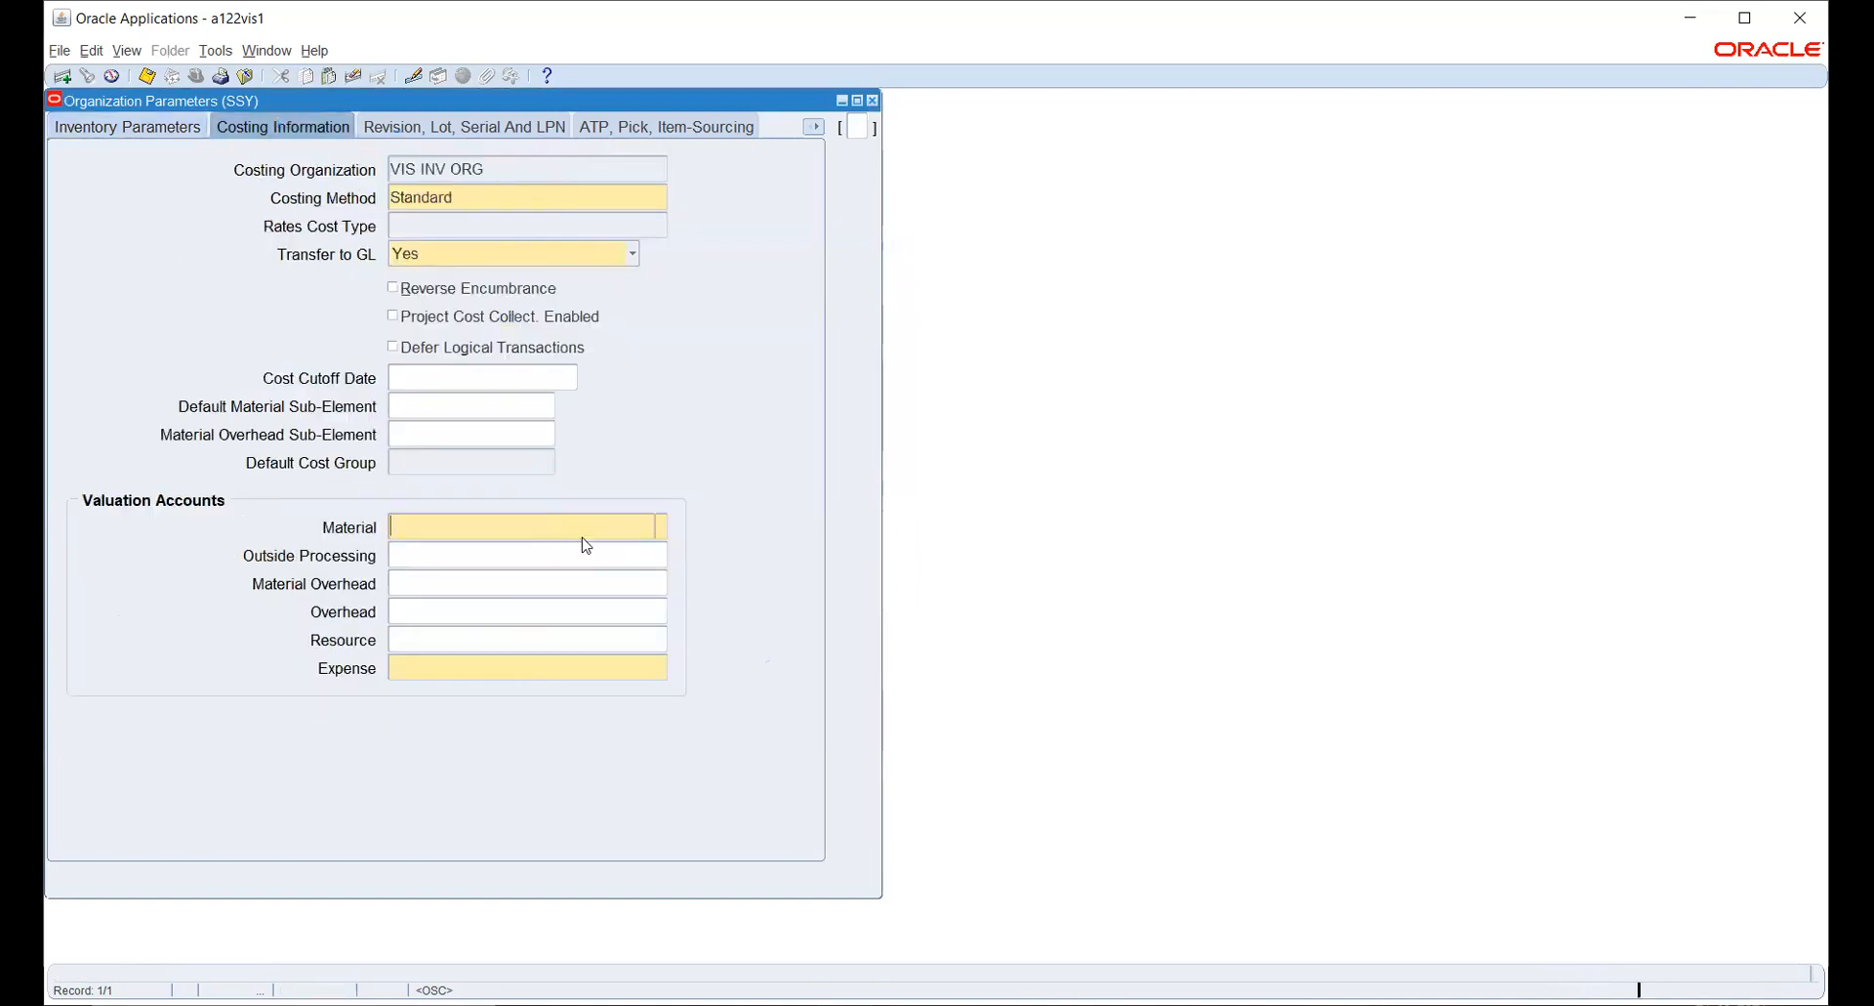
click(644, 477)
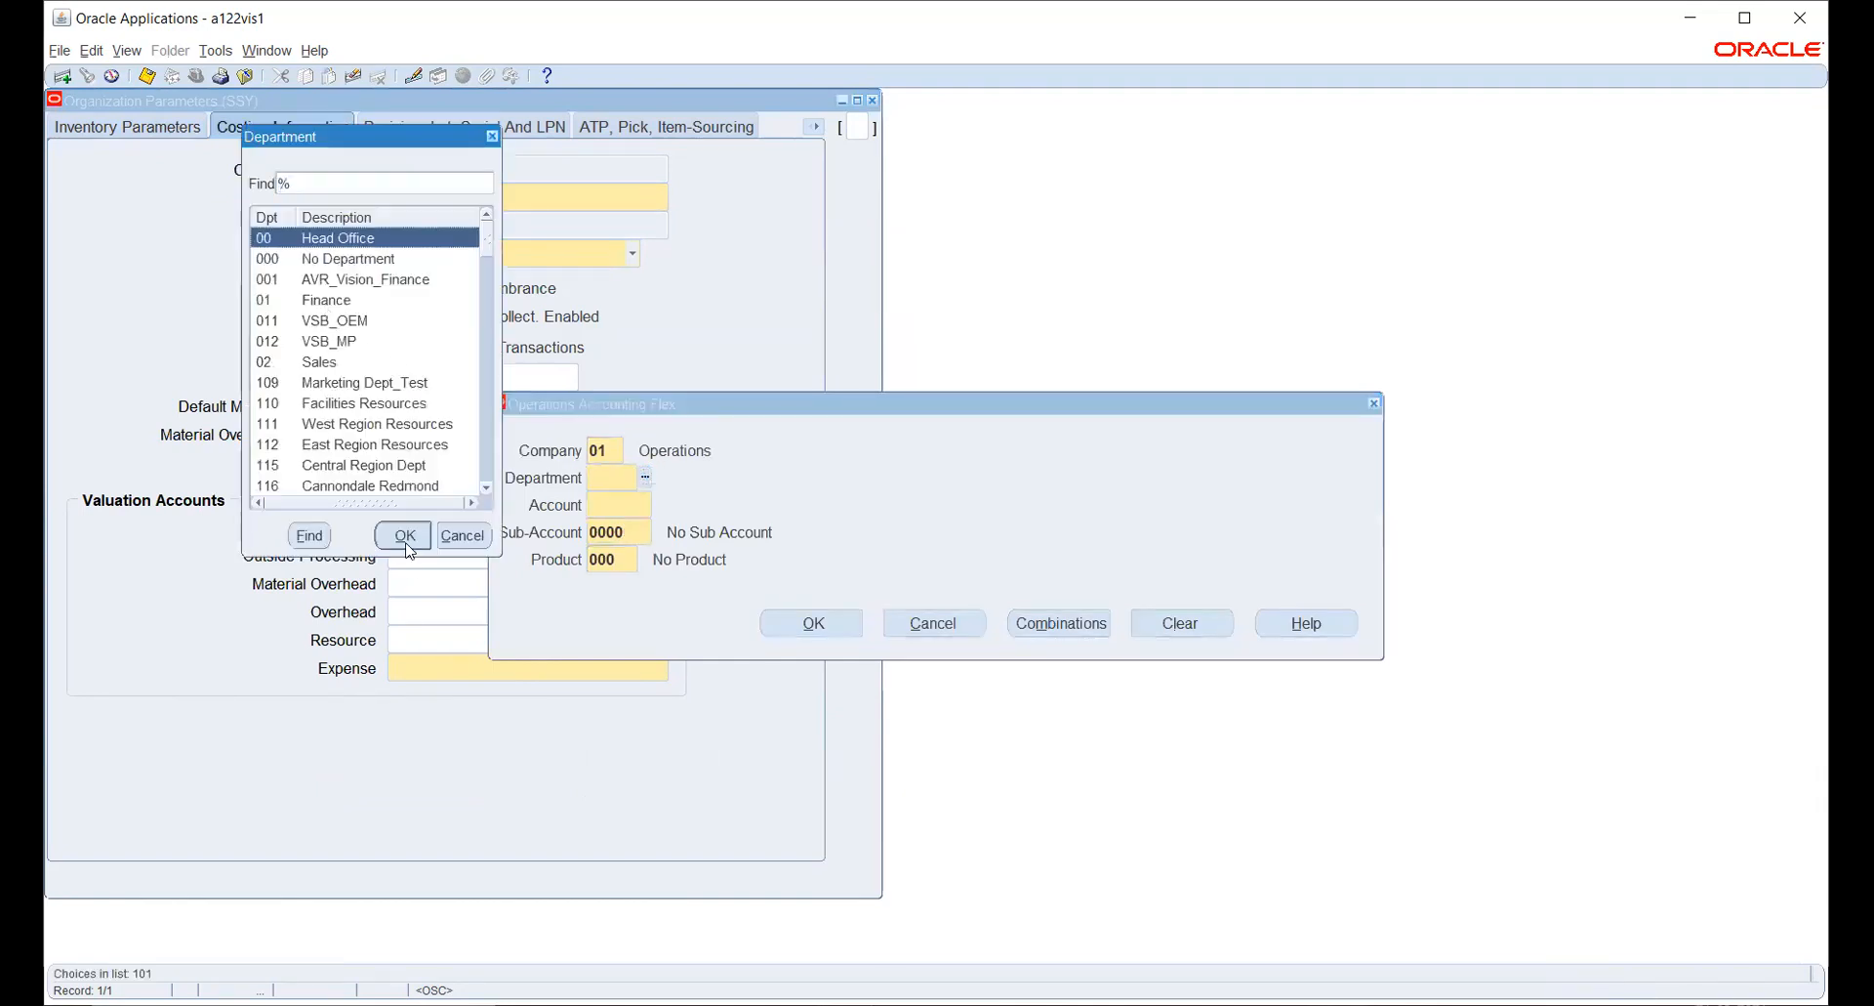
click(404, 536)
click(660, 504)
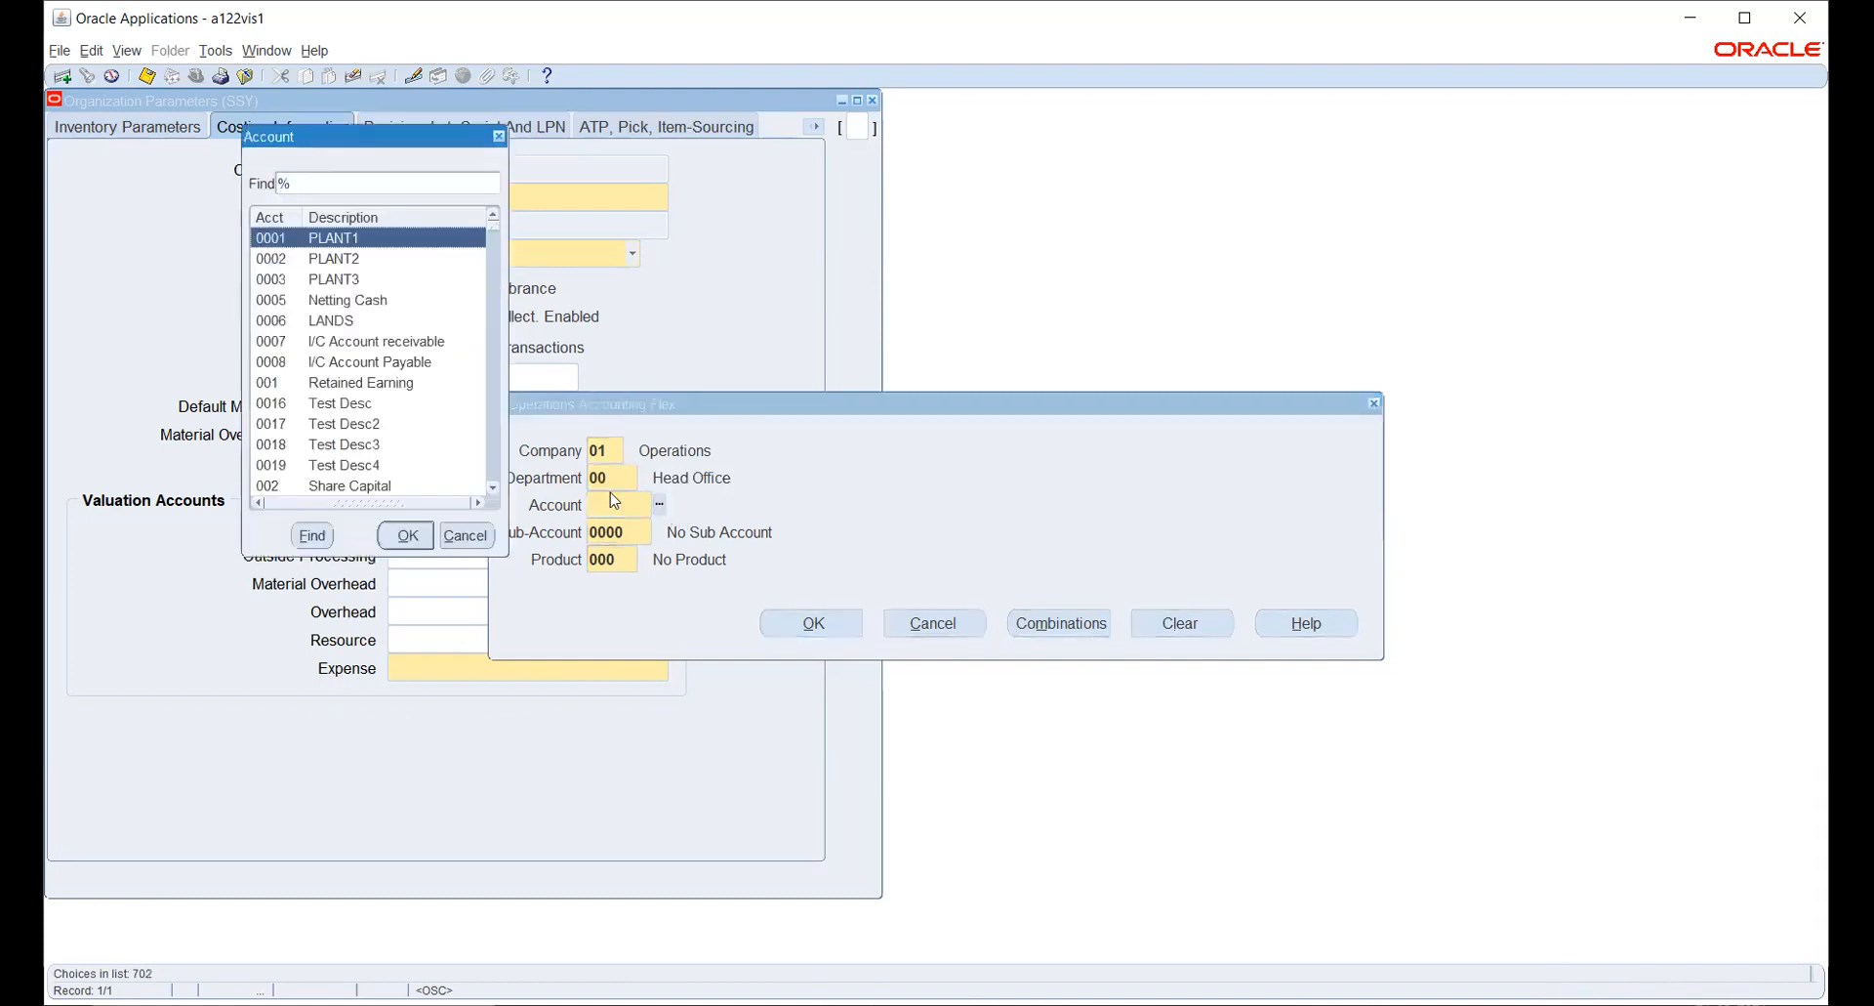
text(MATER)
key(Return)
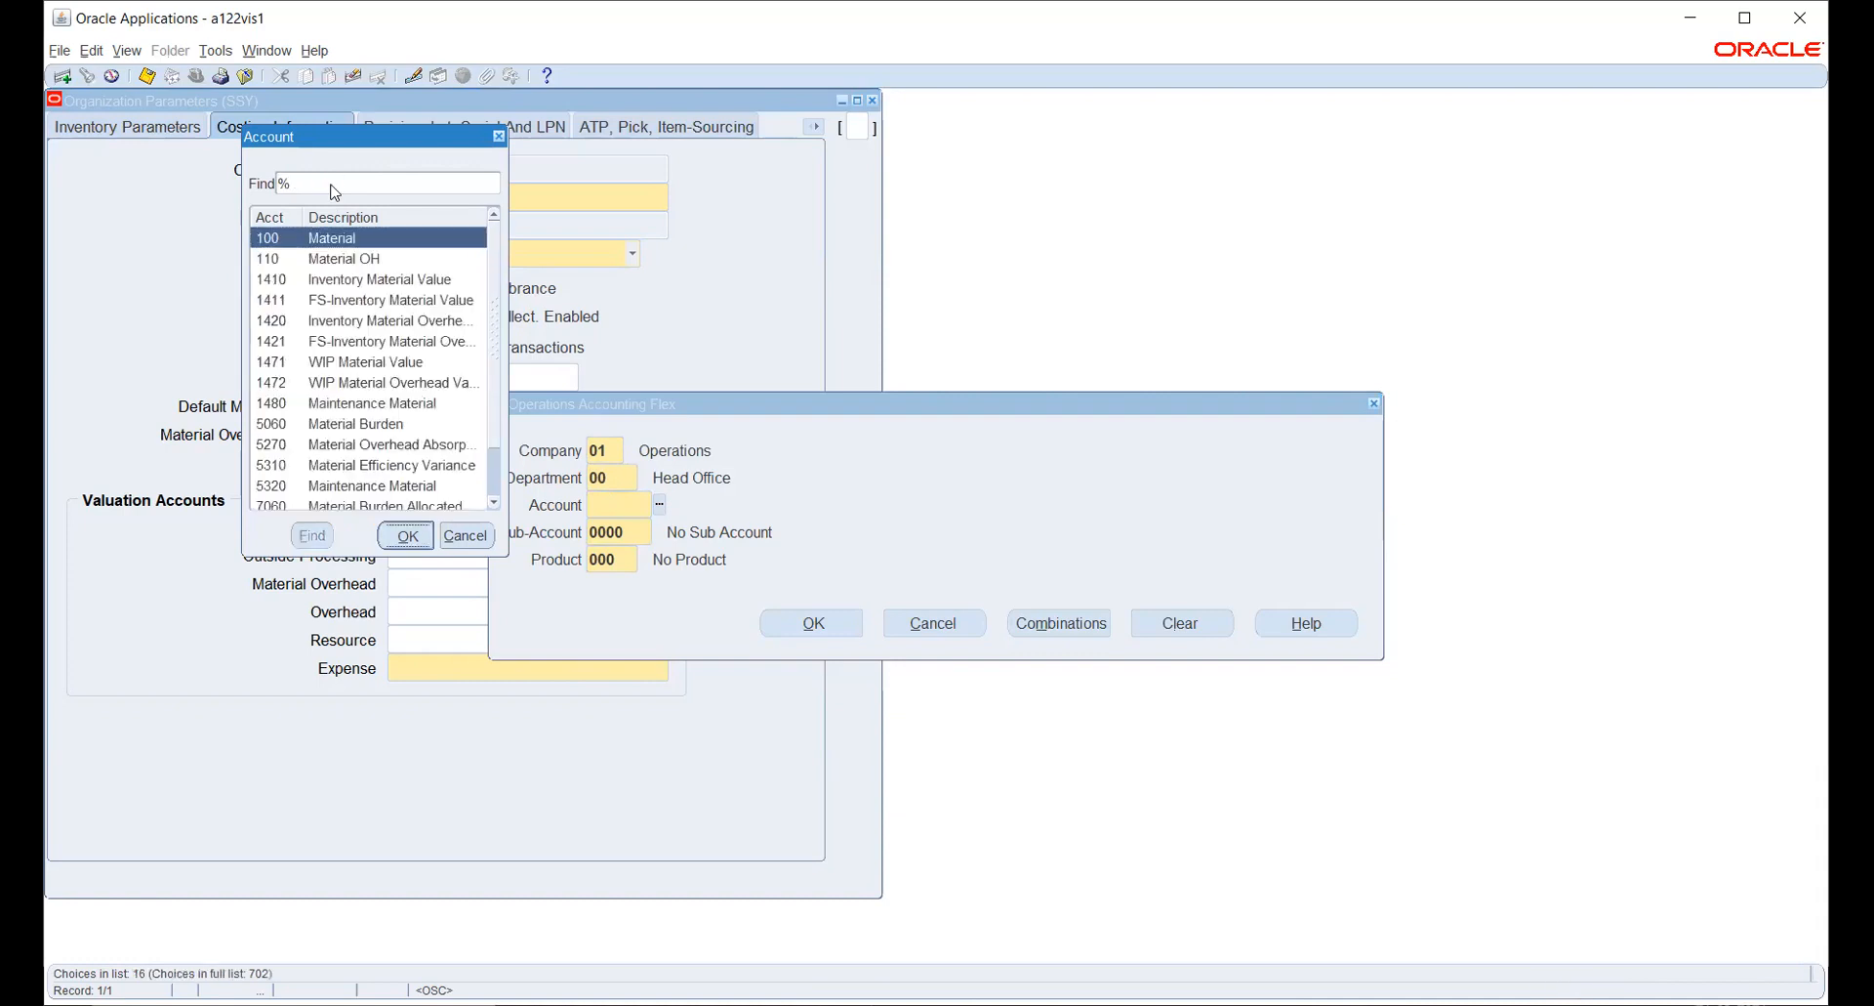
key(Return)
click(846, 621)
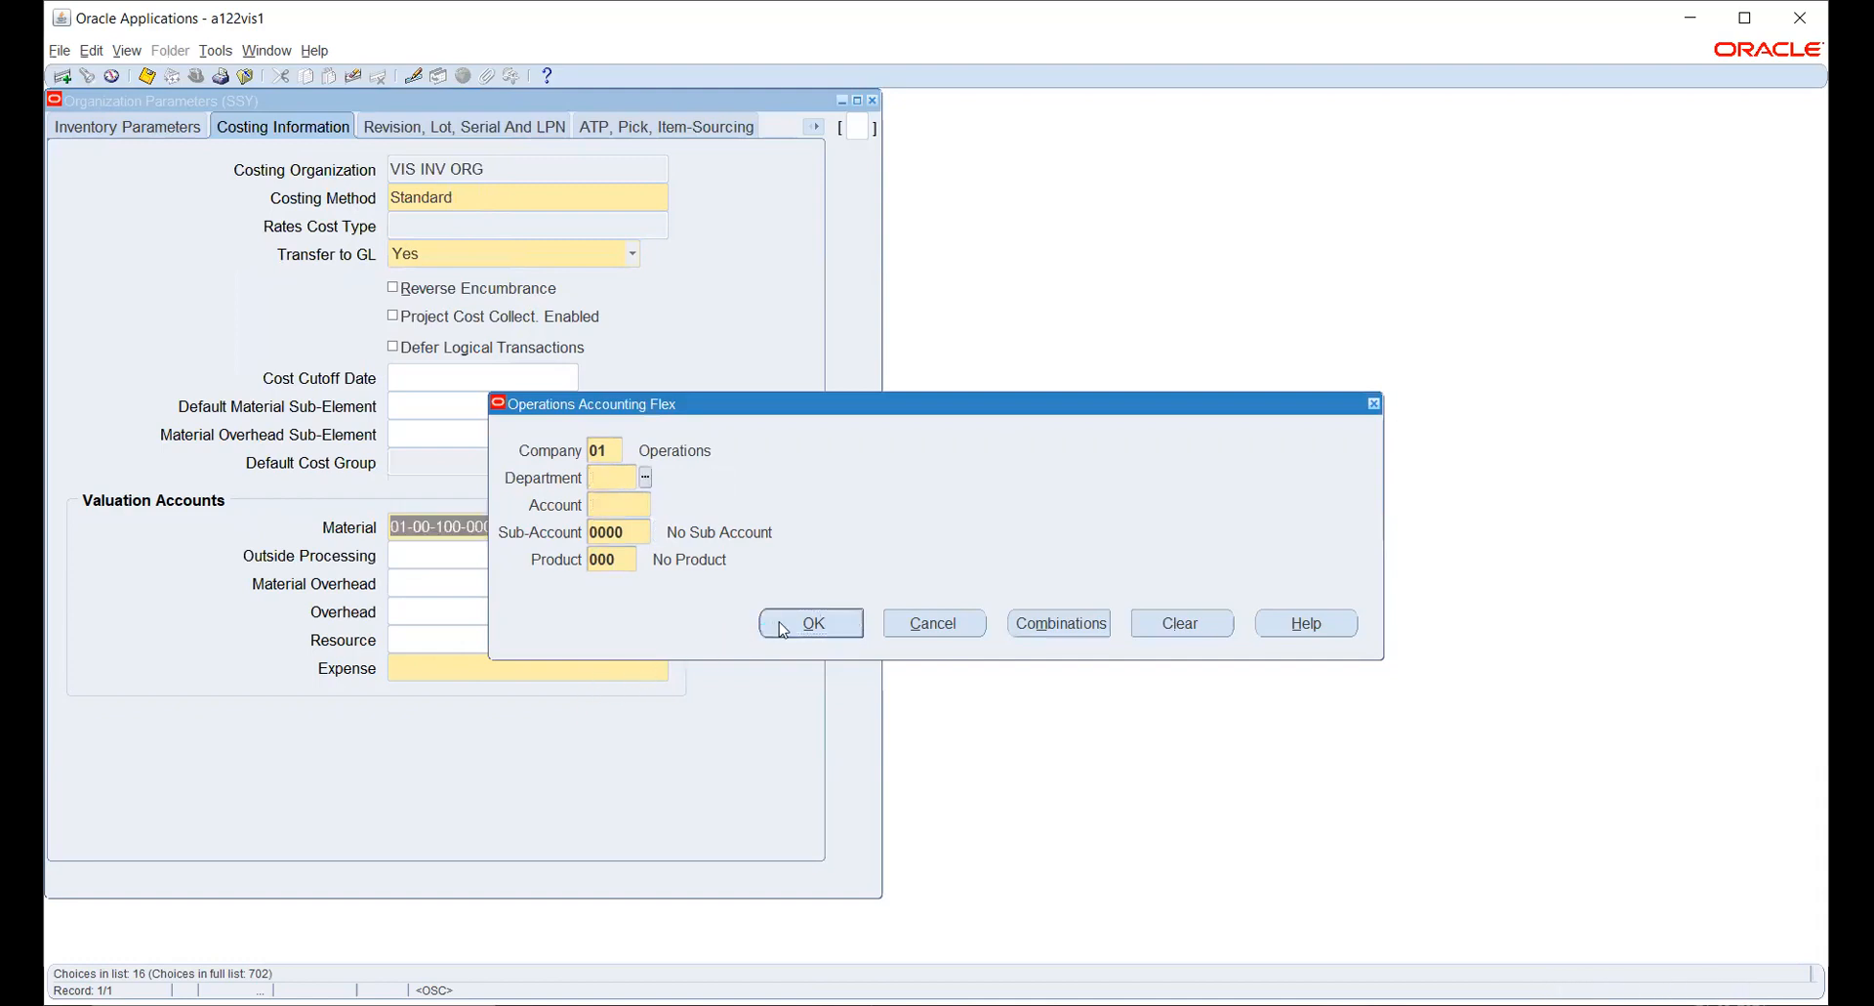
- Set the Outside Processing valuation account to department 00 Head Office and account 110 Material OH
click(646, 478)
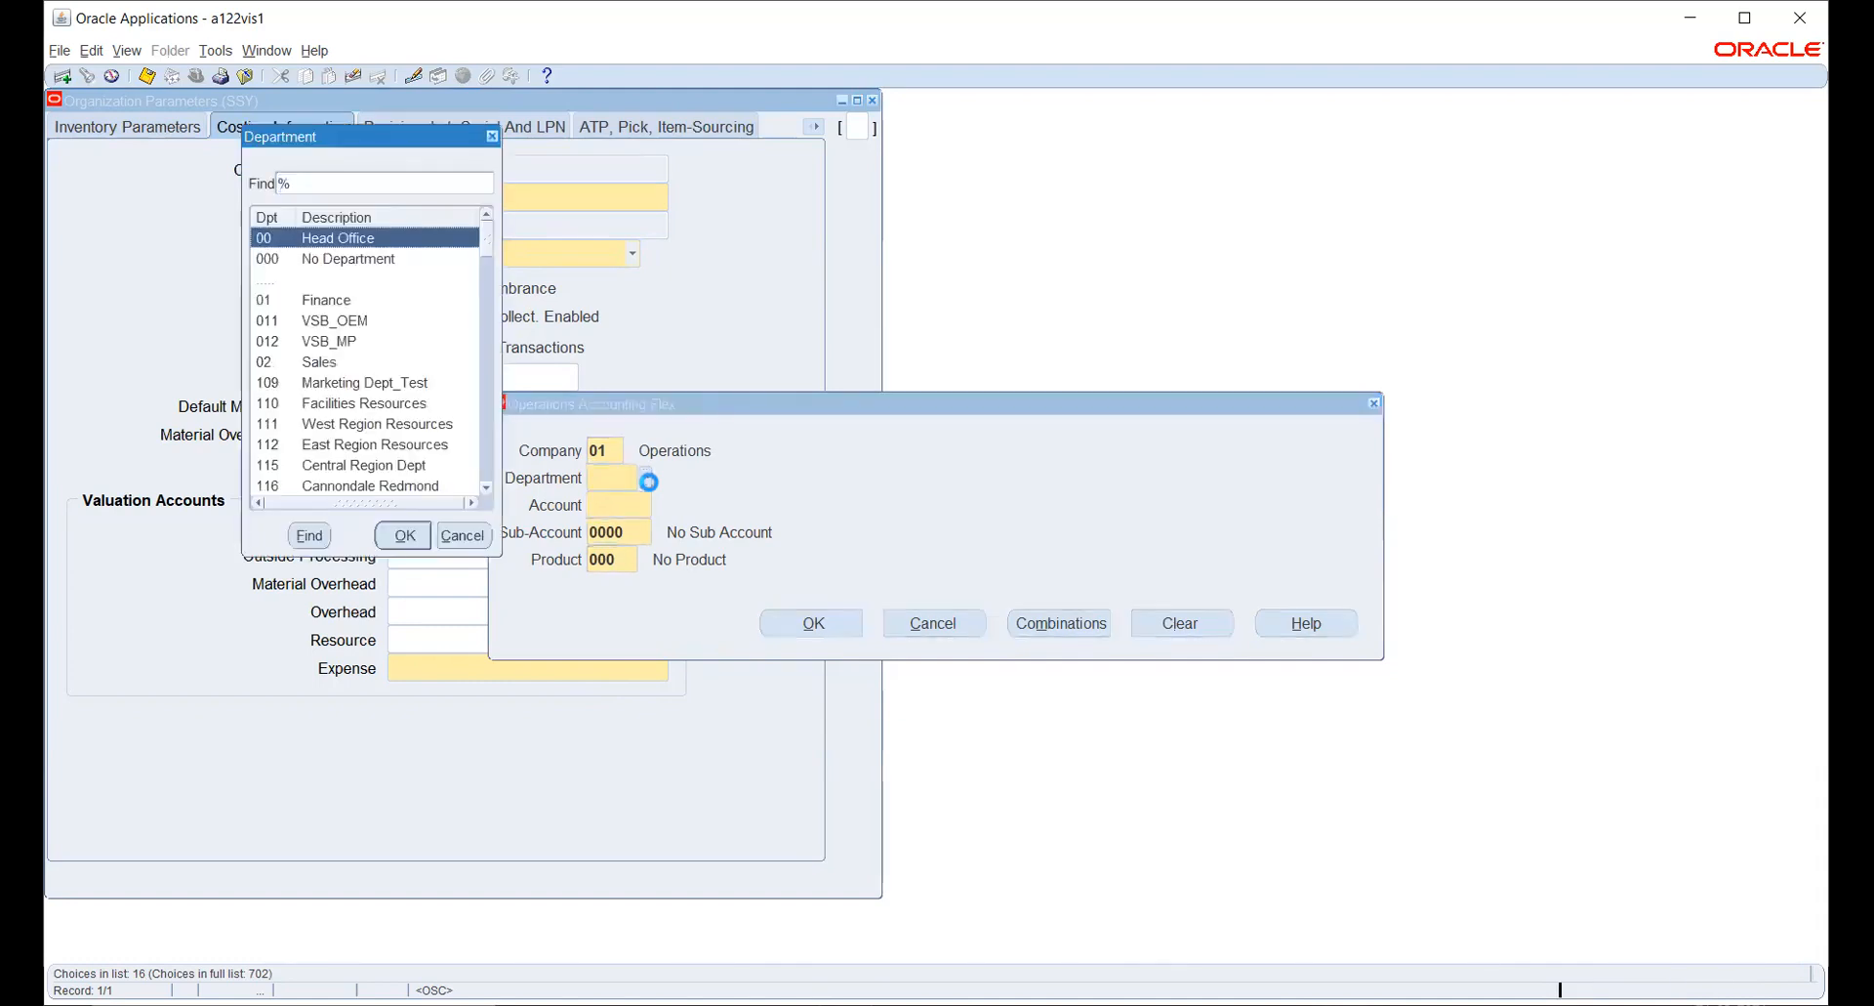
click(400, 535)
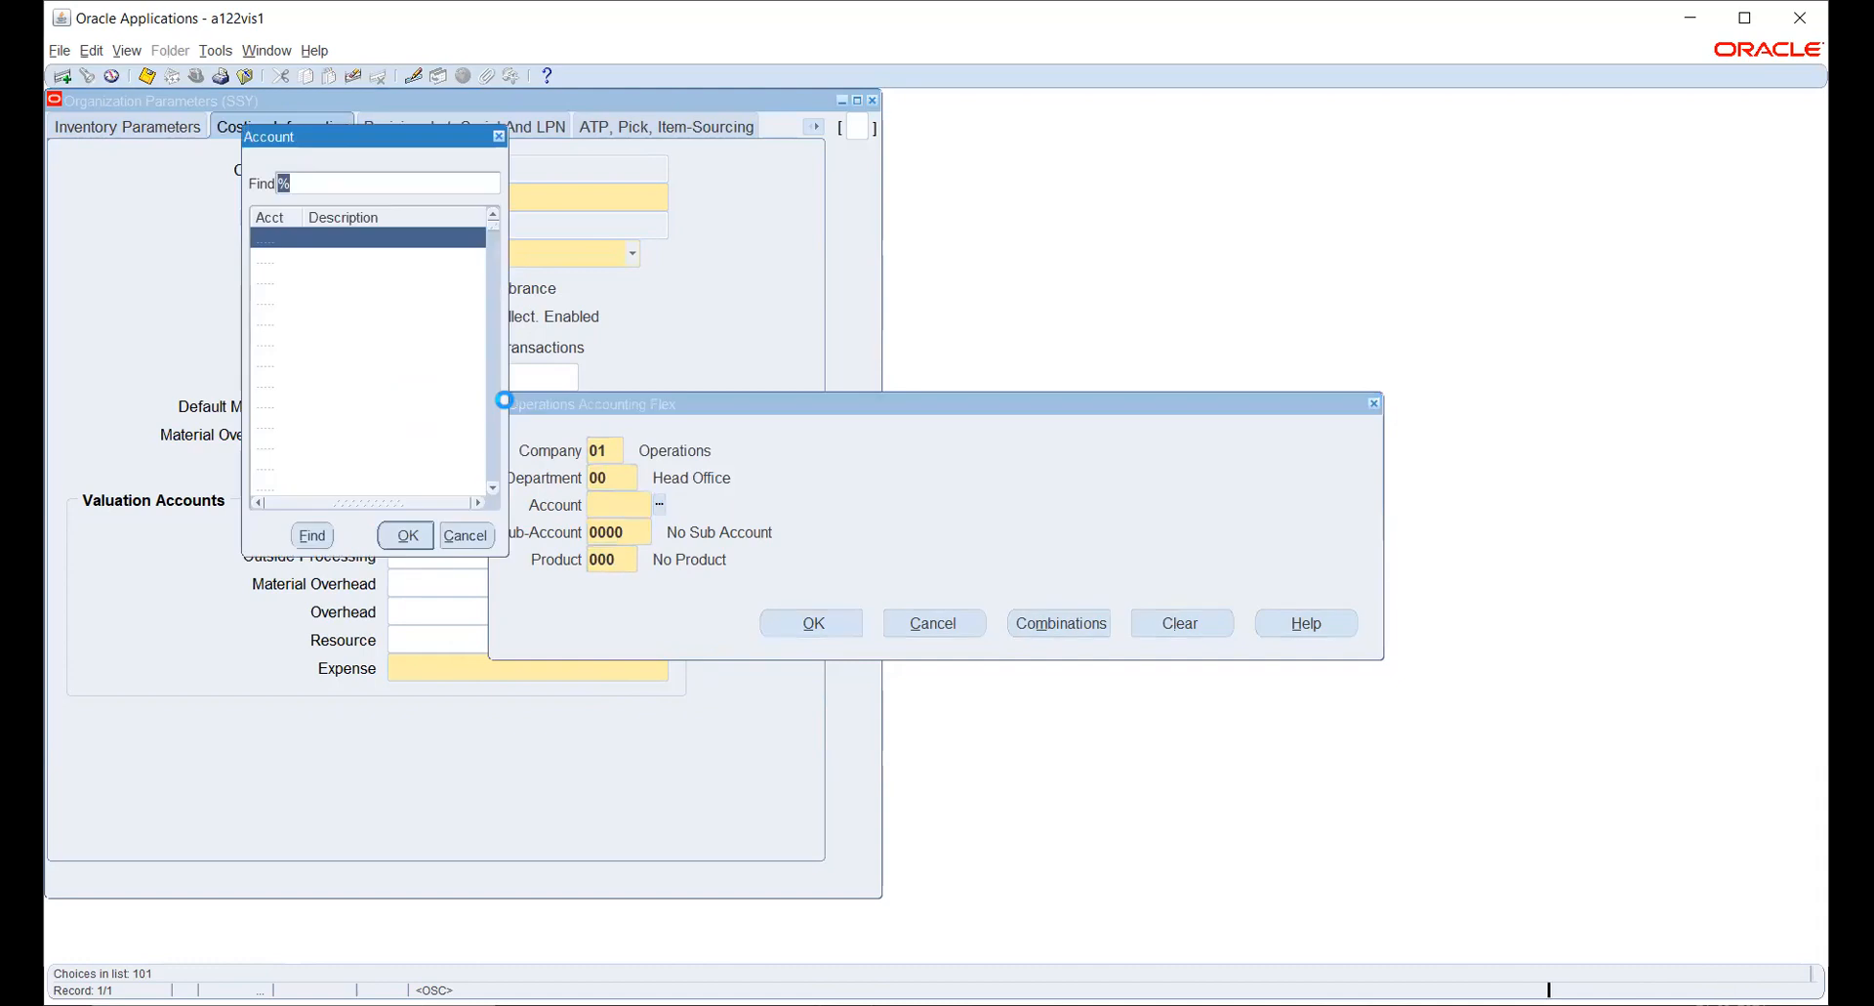
text(1)
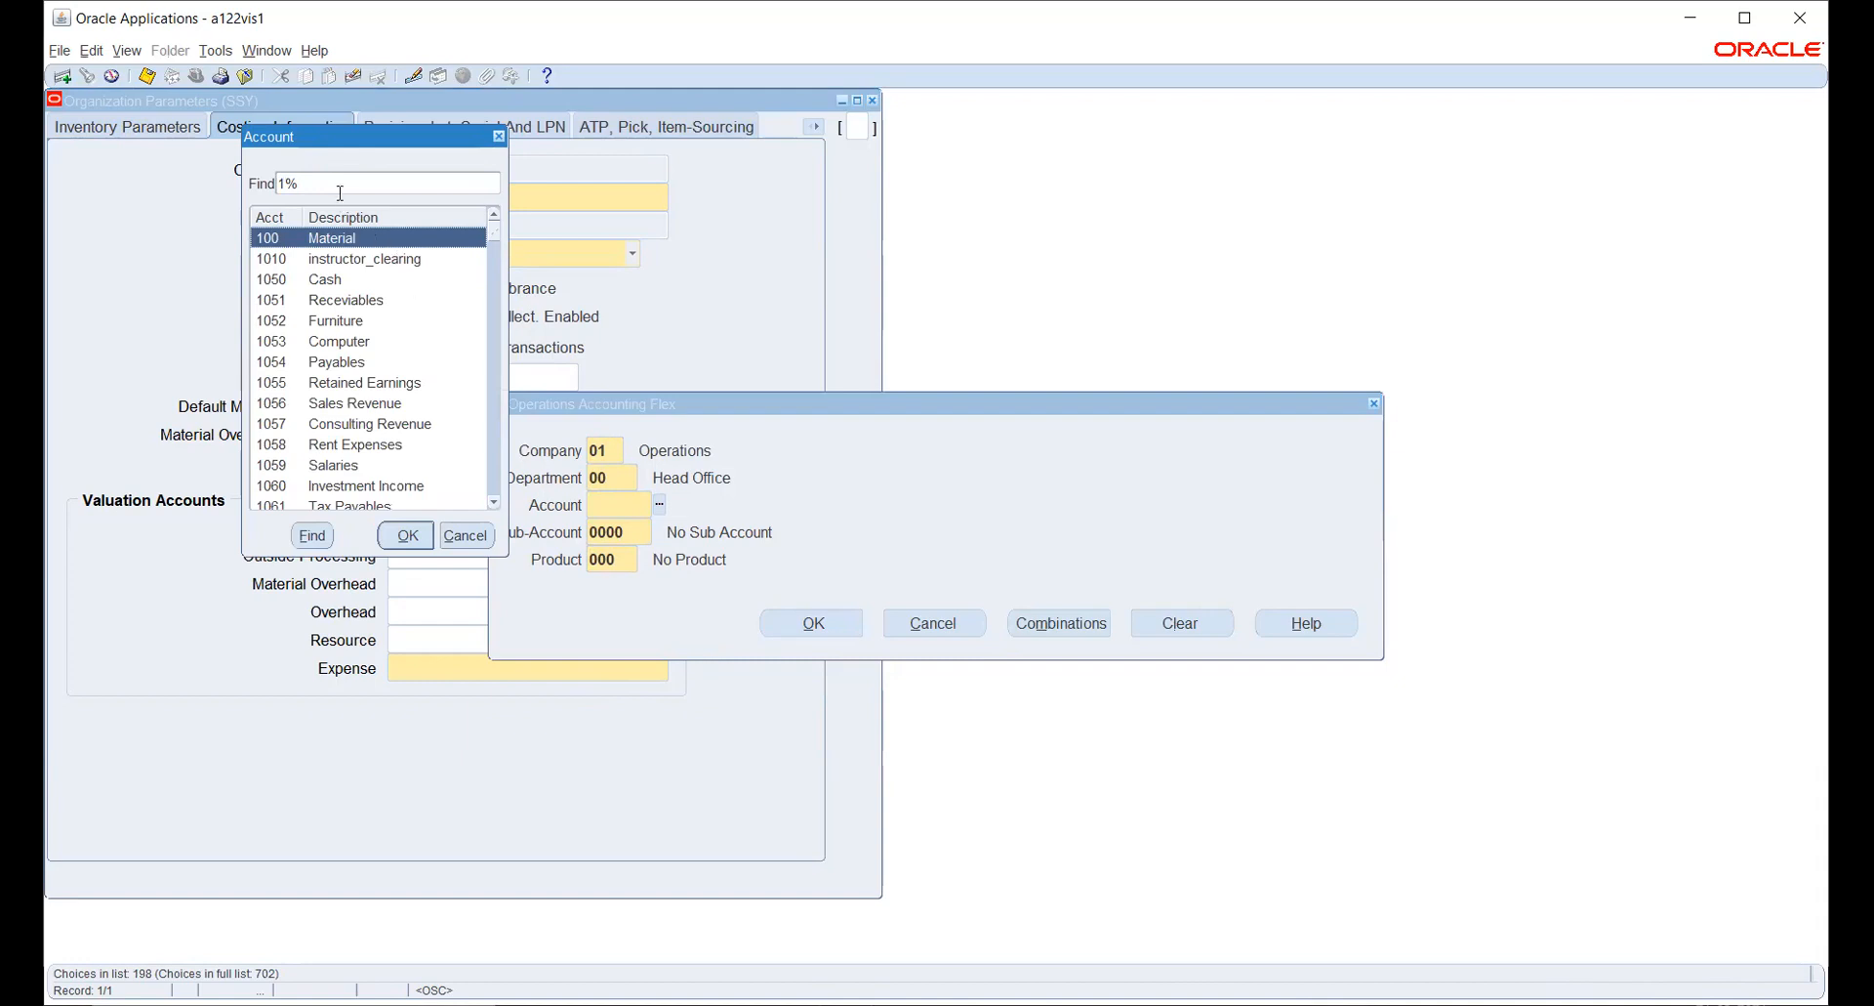
key(BackSpace)
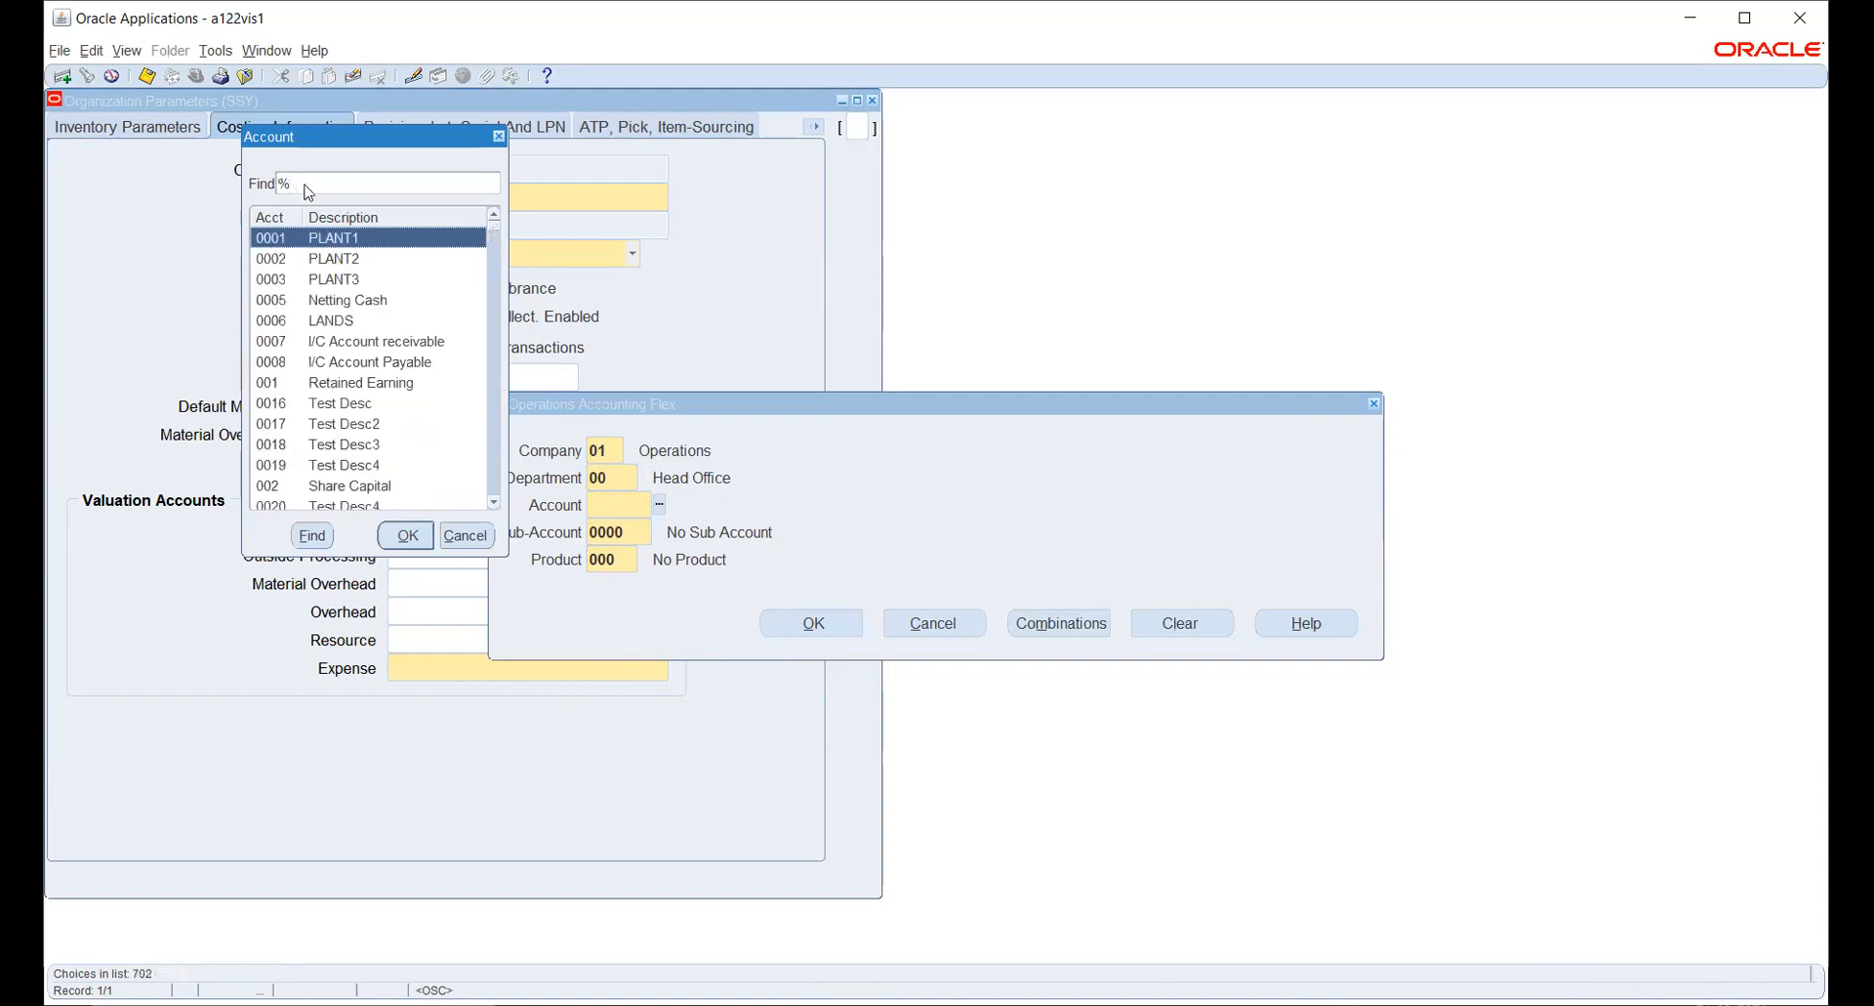
text(MATER)
text(IAL)
key(Return)
key(Down)
key(Return)
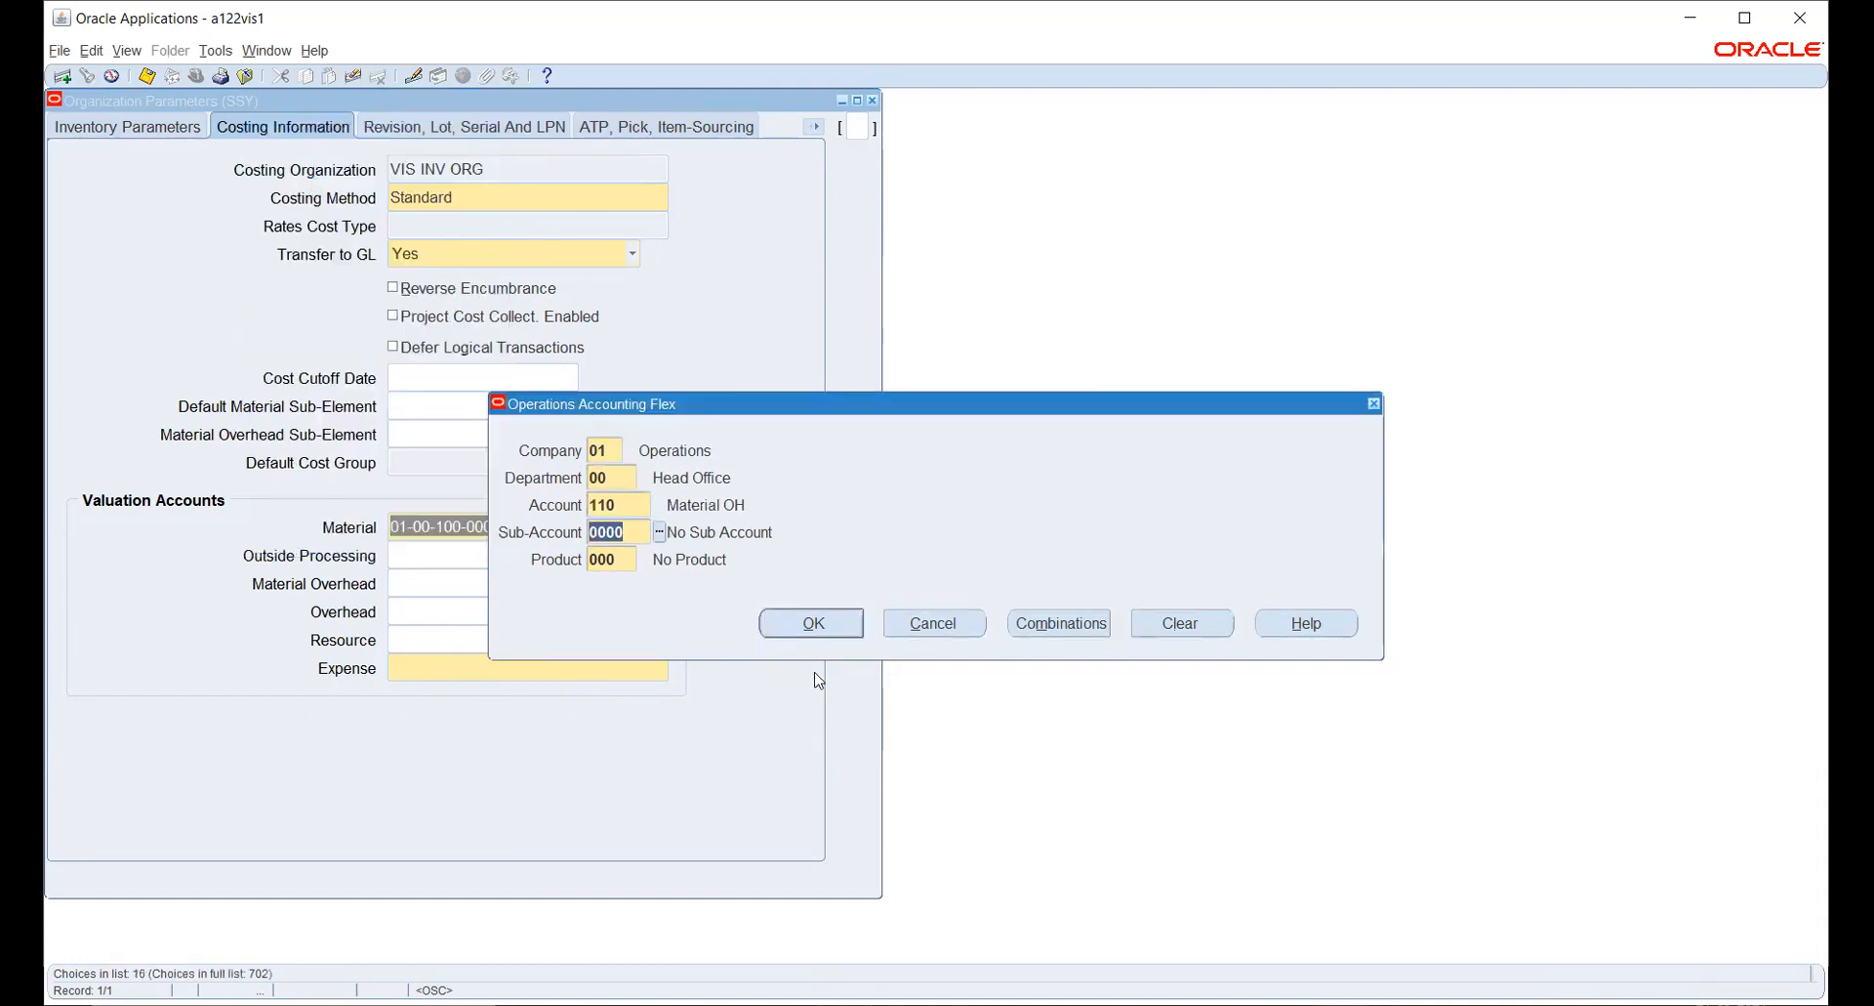
click(811, 623)
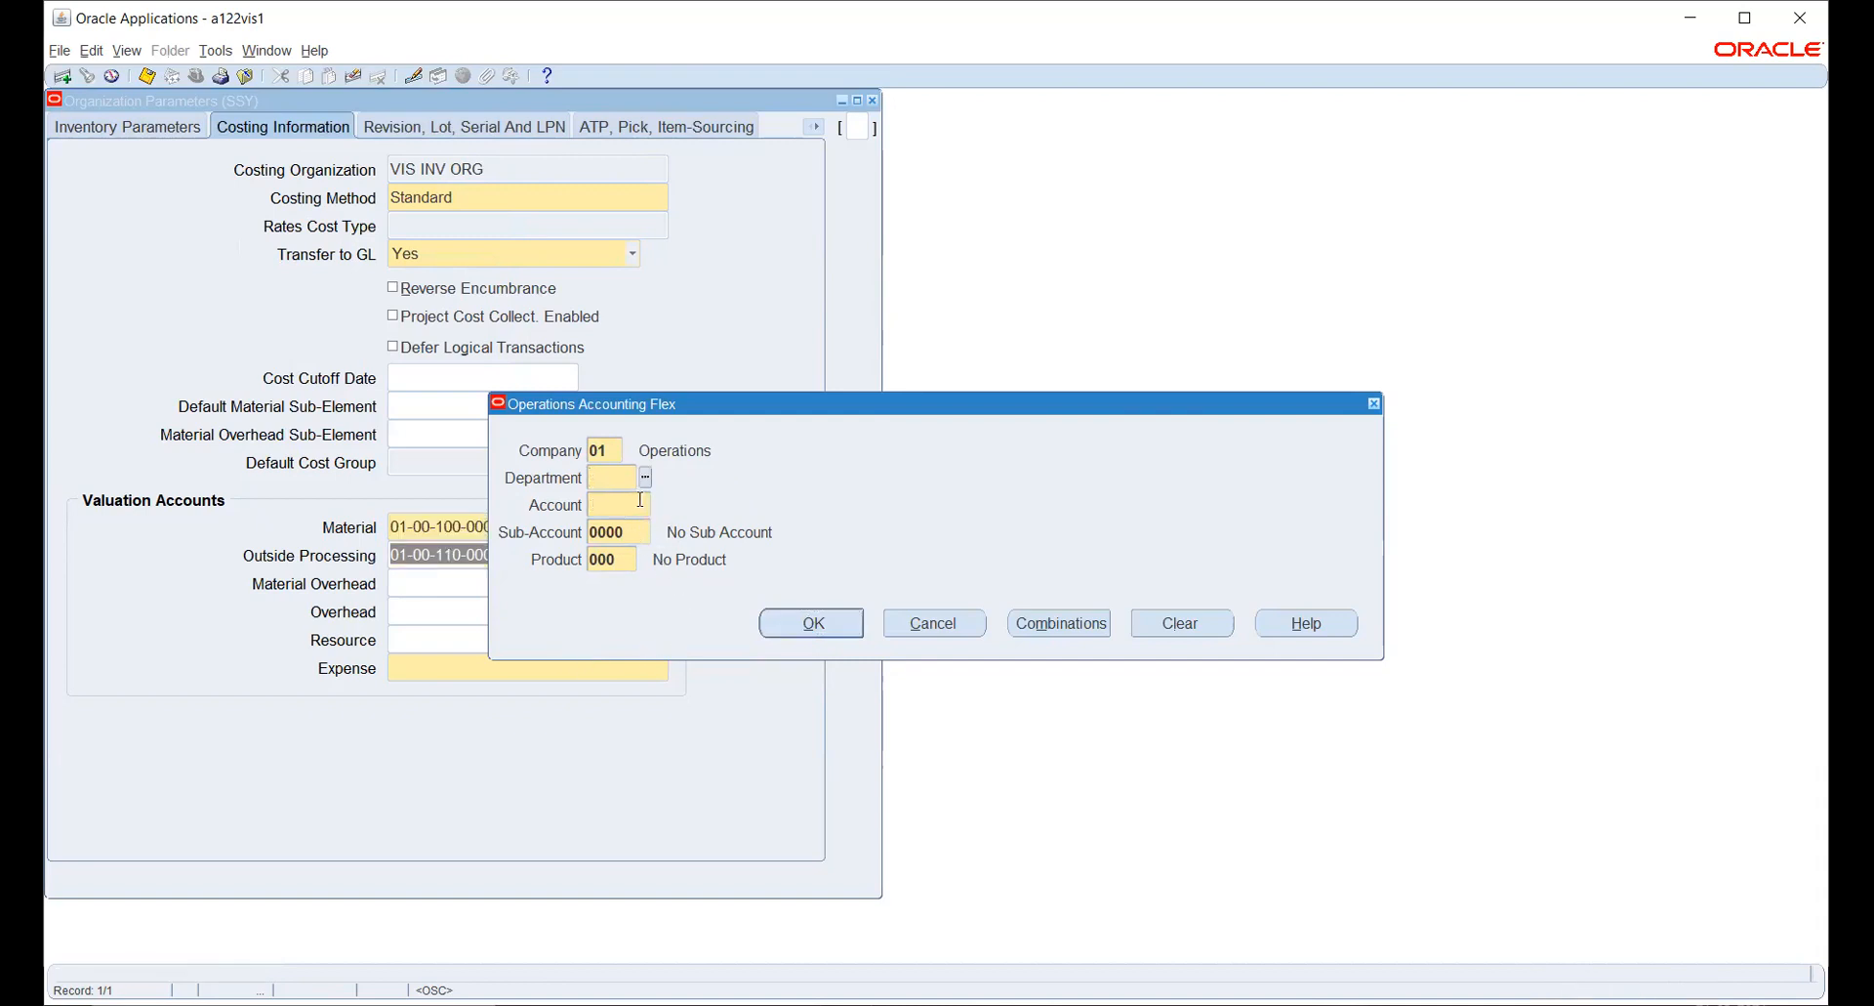
click(906, 623)
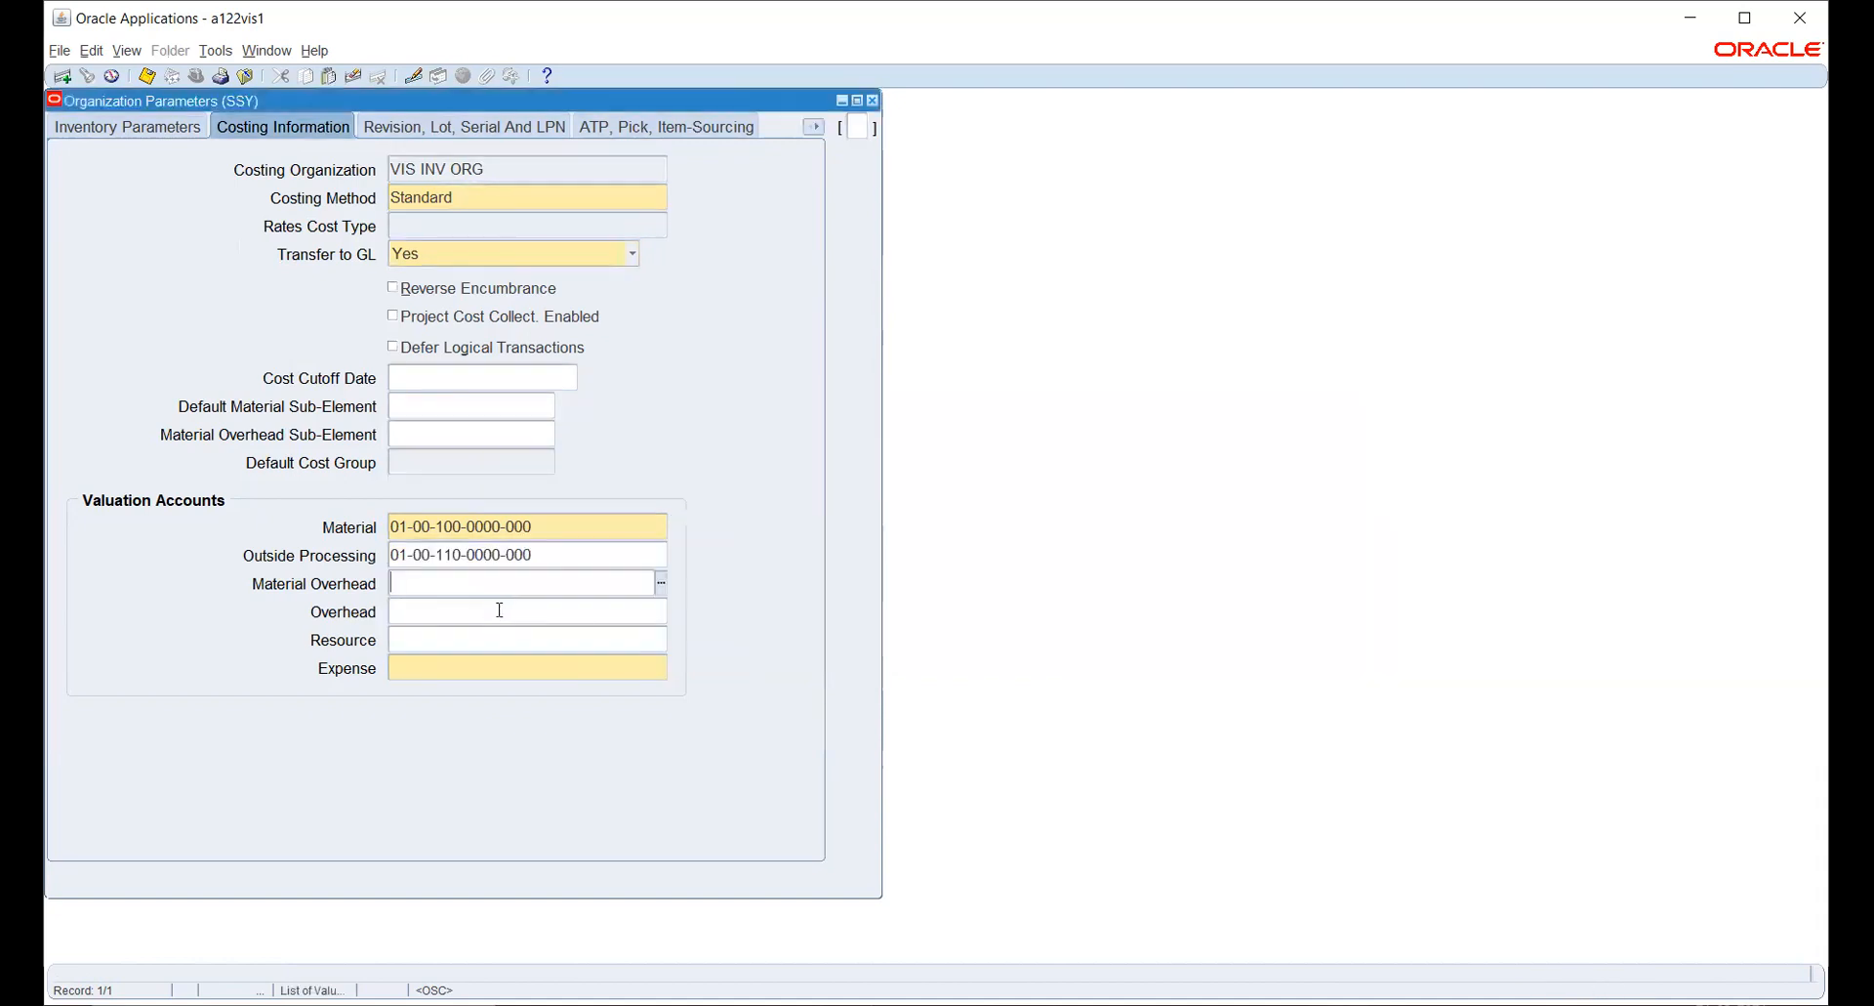
double_click(586, 550)
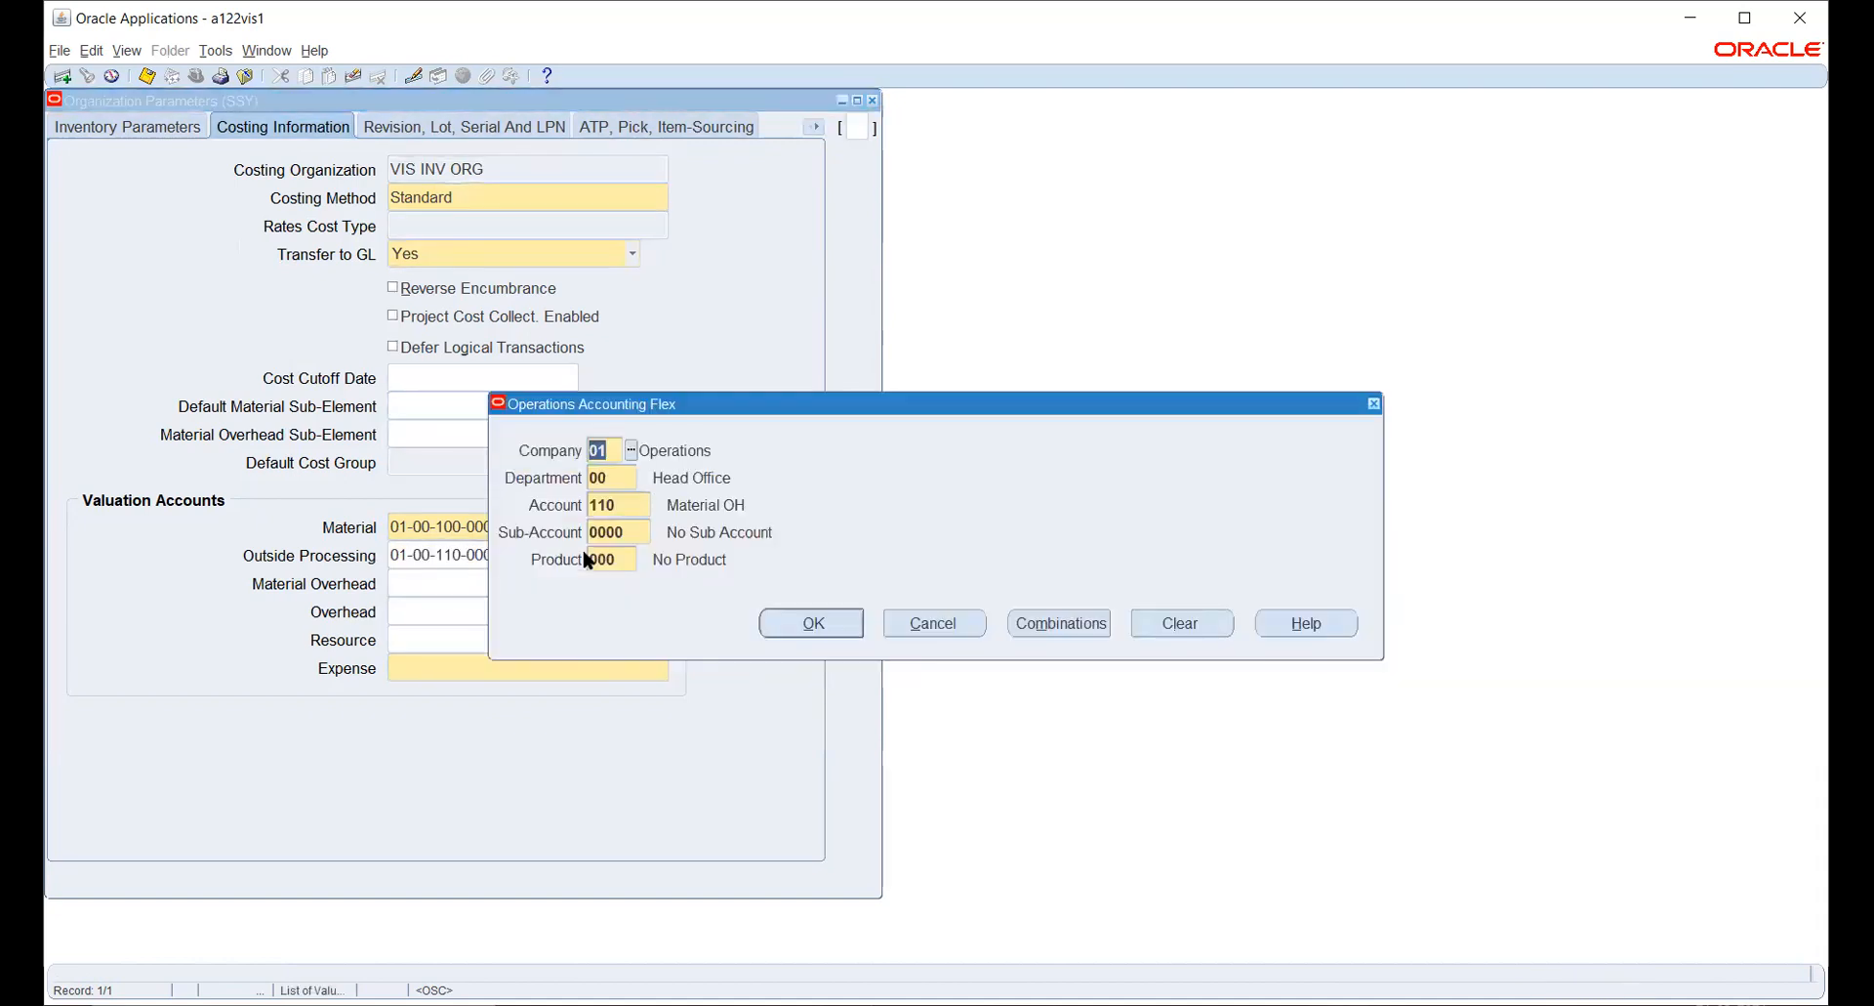
click(934, 623)
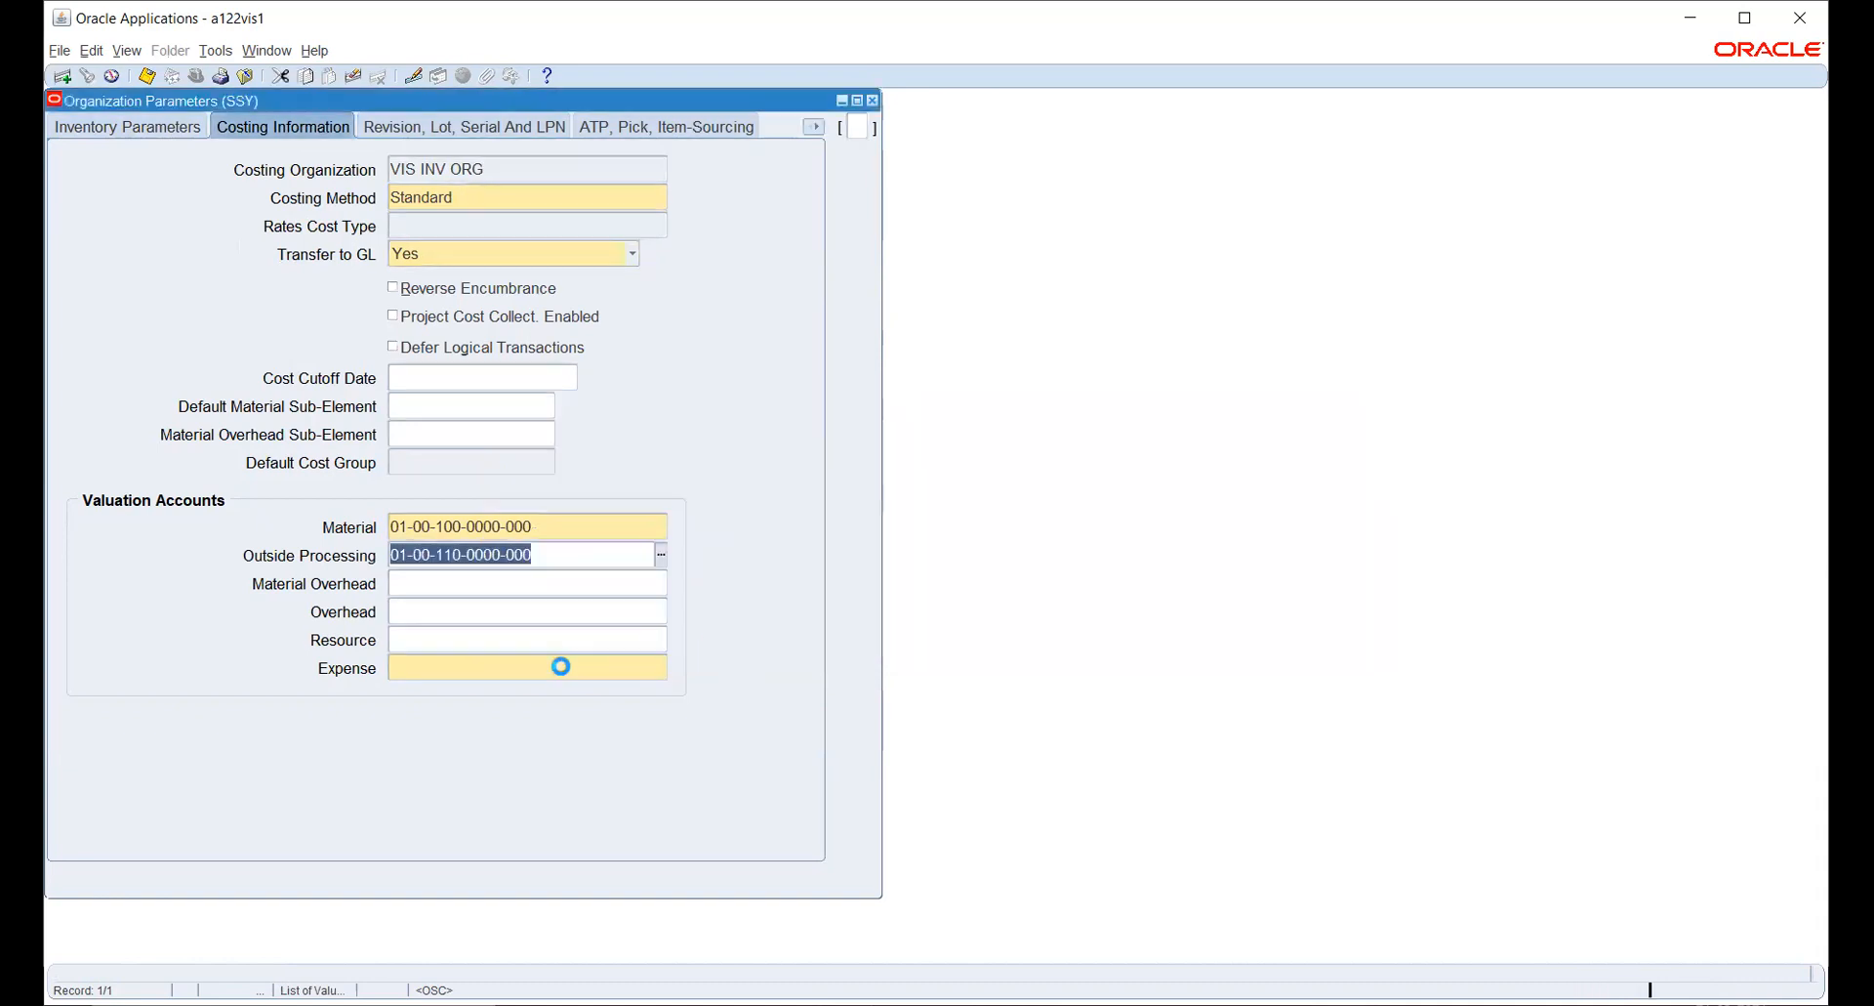
- Try to define the Expense valuation account with department 00 Head Office and account 009 Expense
double_click(513, 665)
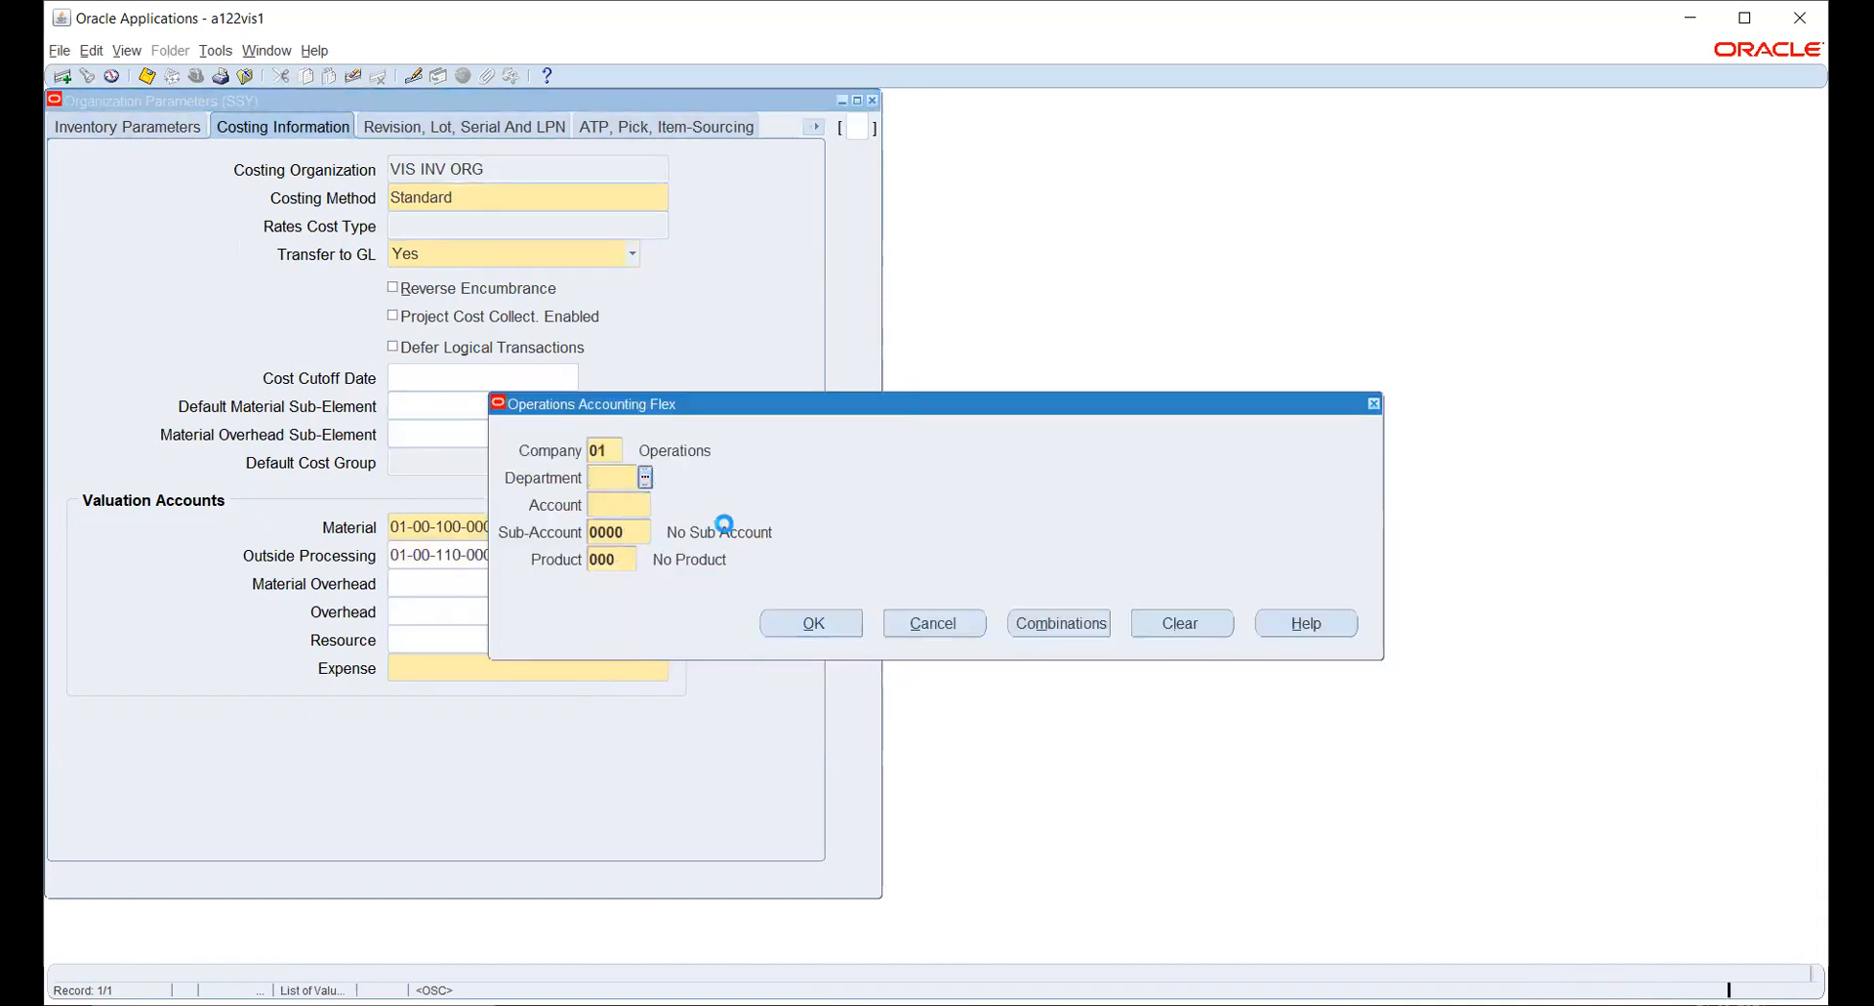
click(404, 535)
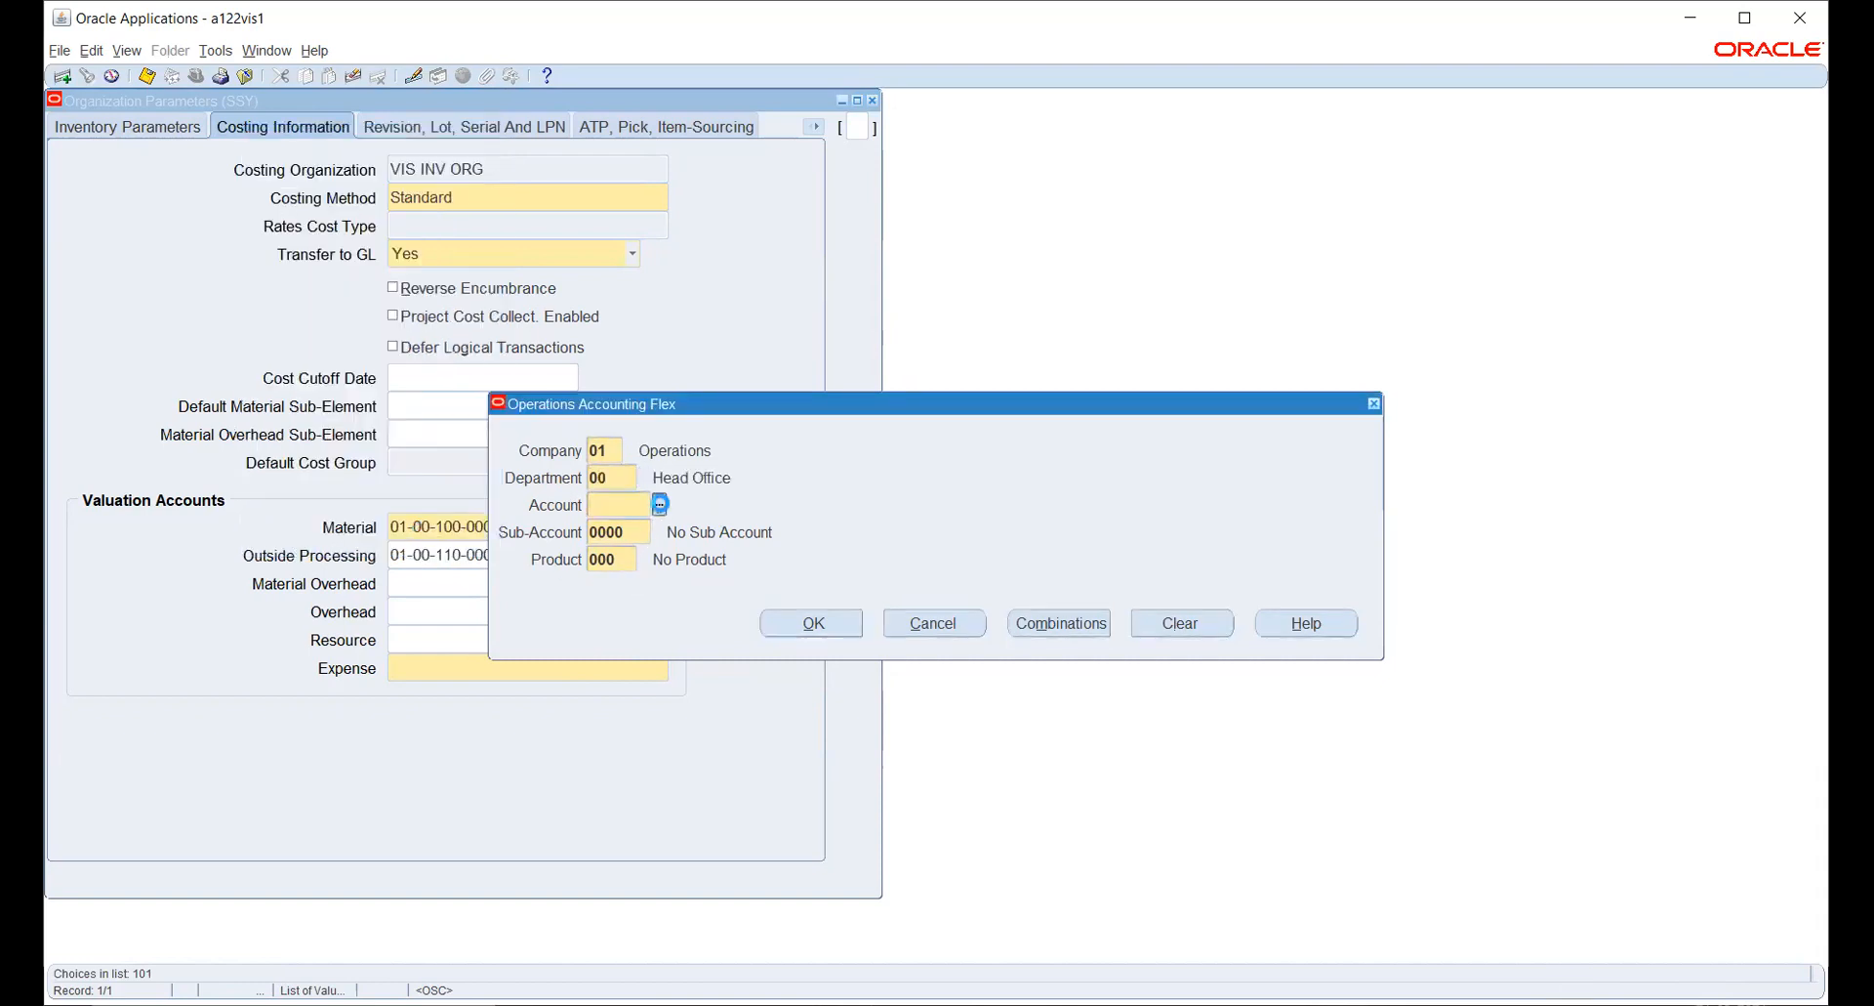
click(660, 504)
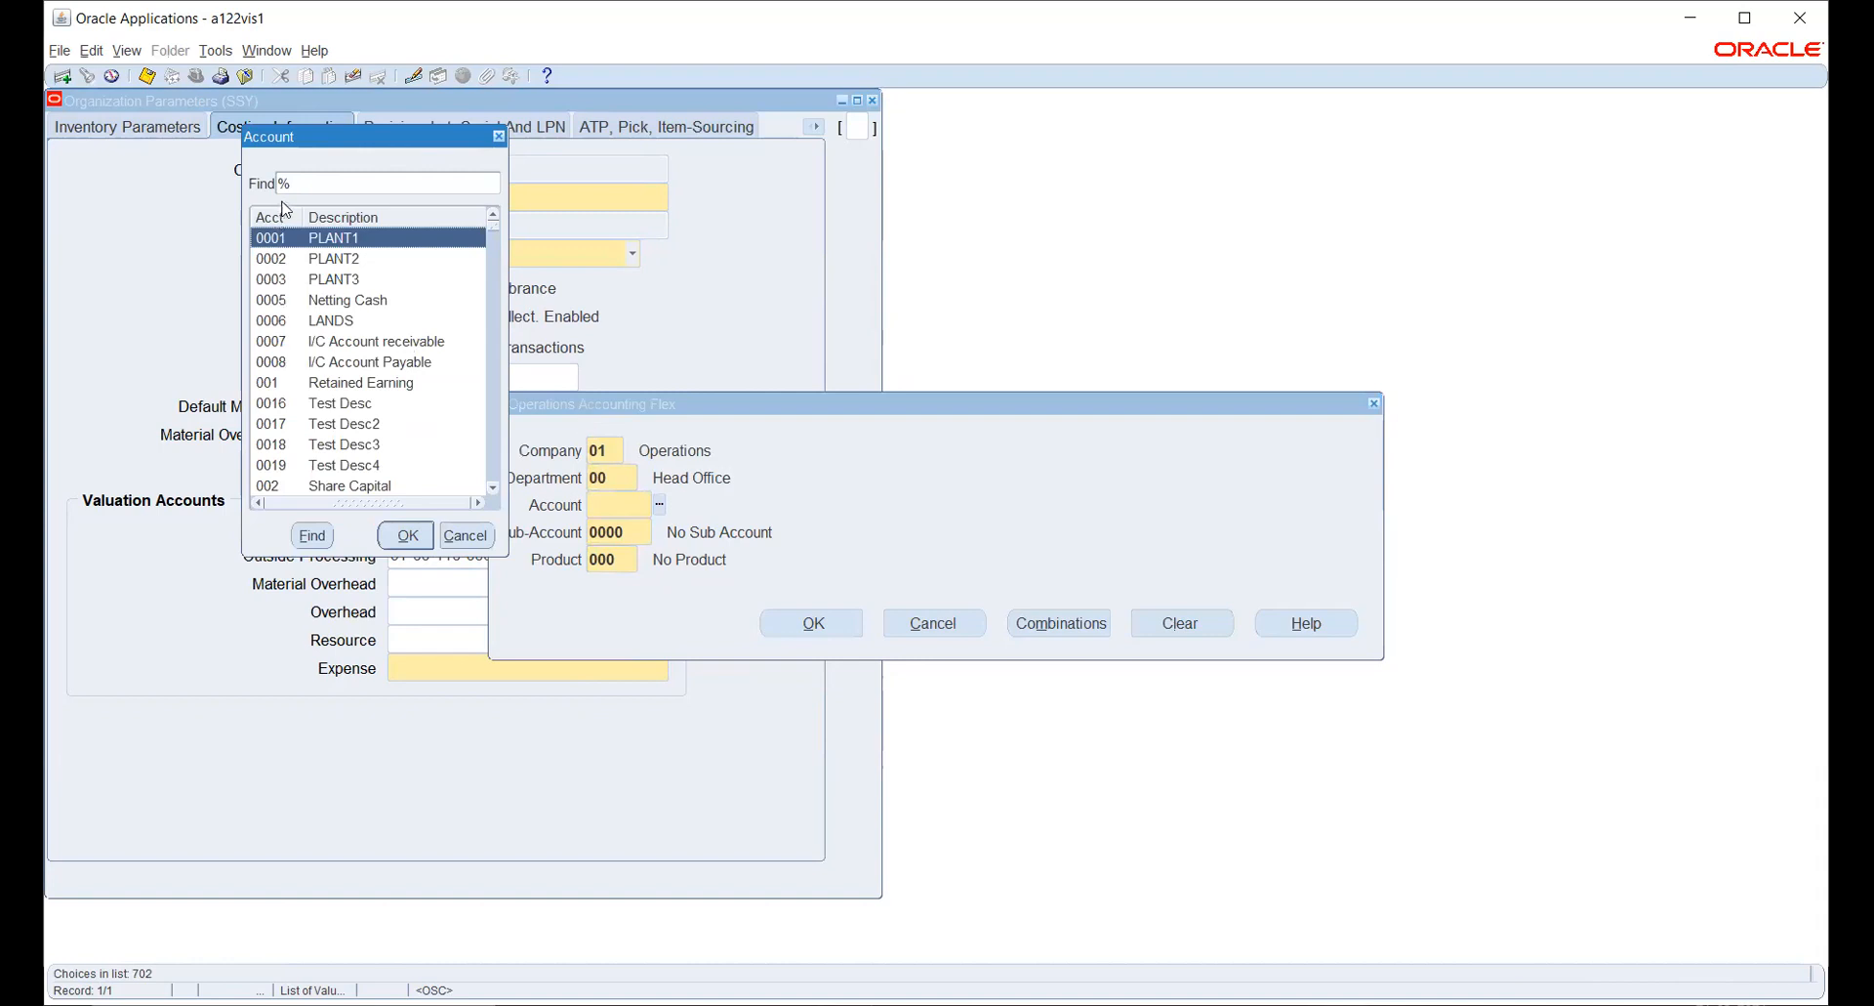
text(EXP%)
key(Return)
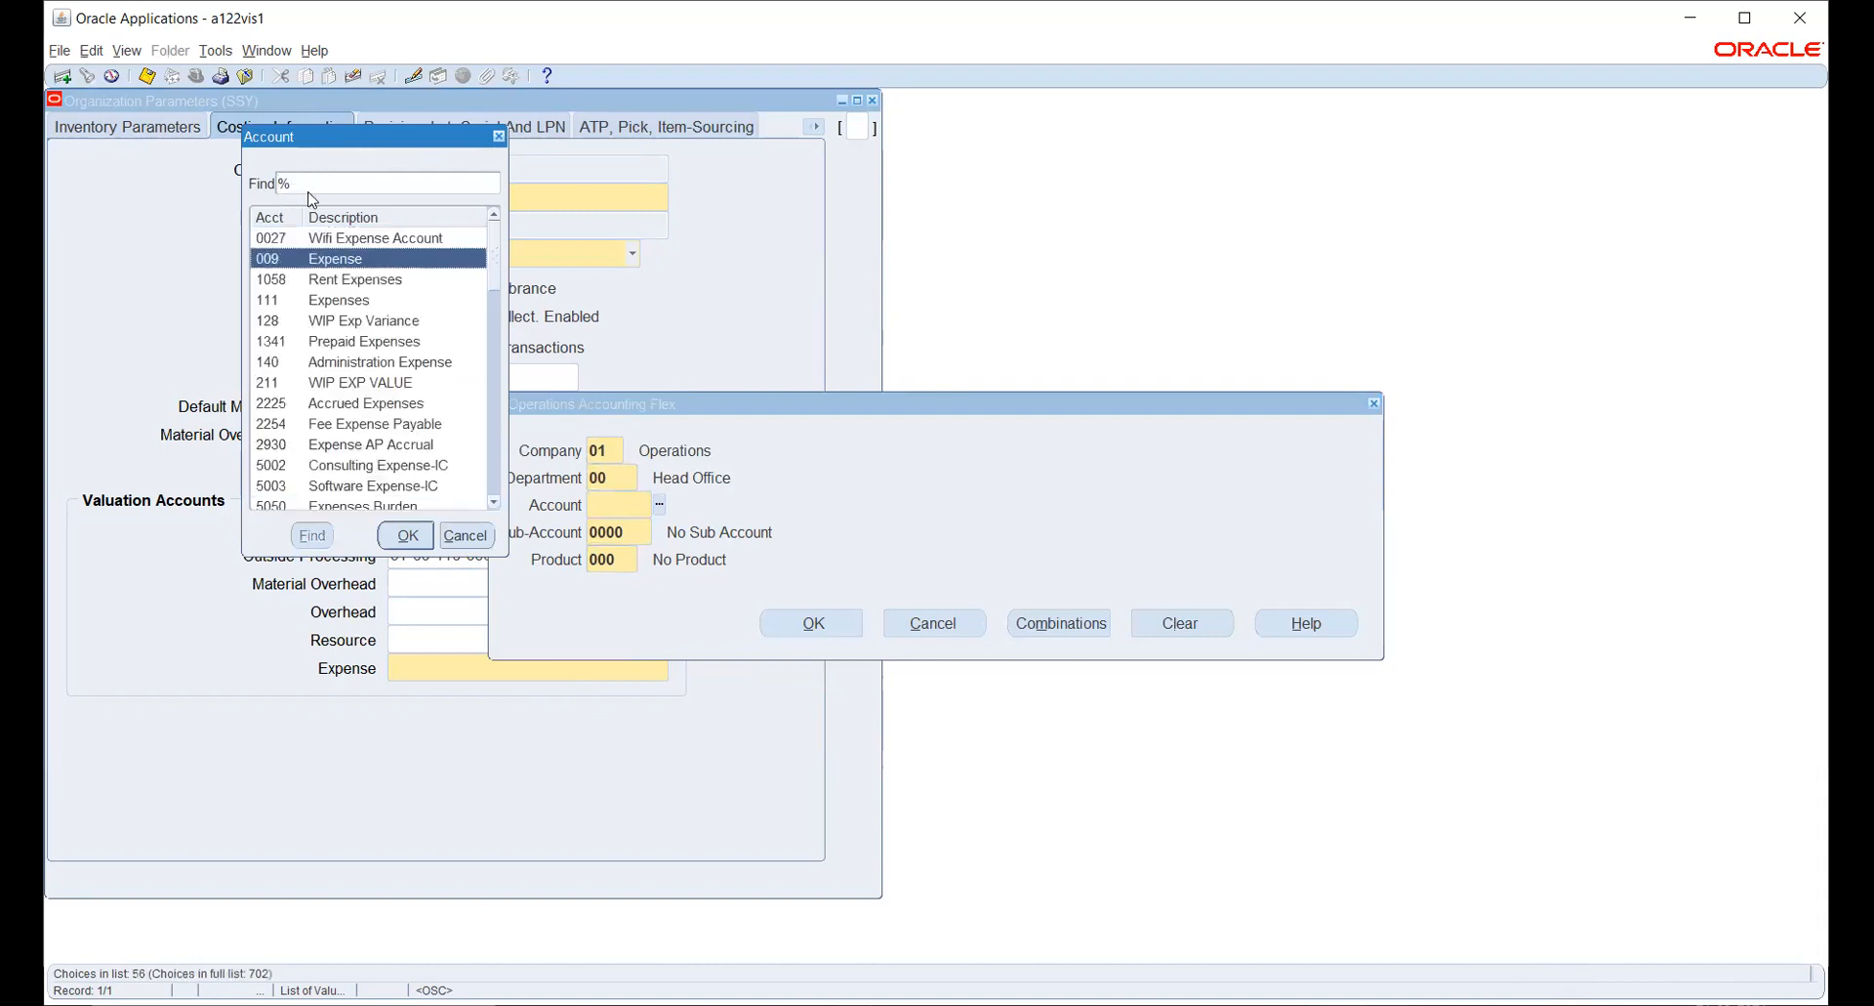
key(Return)
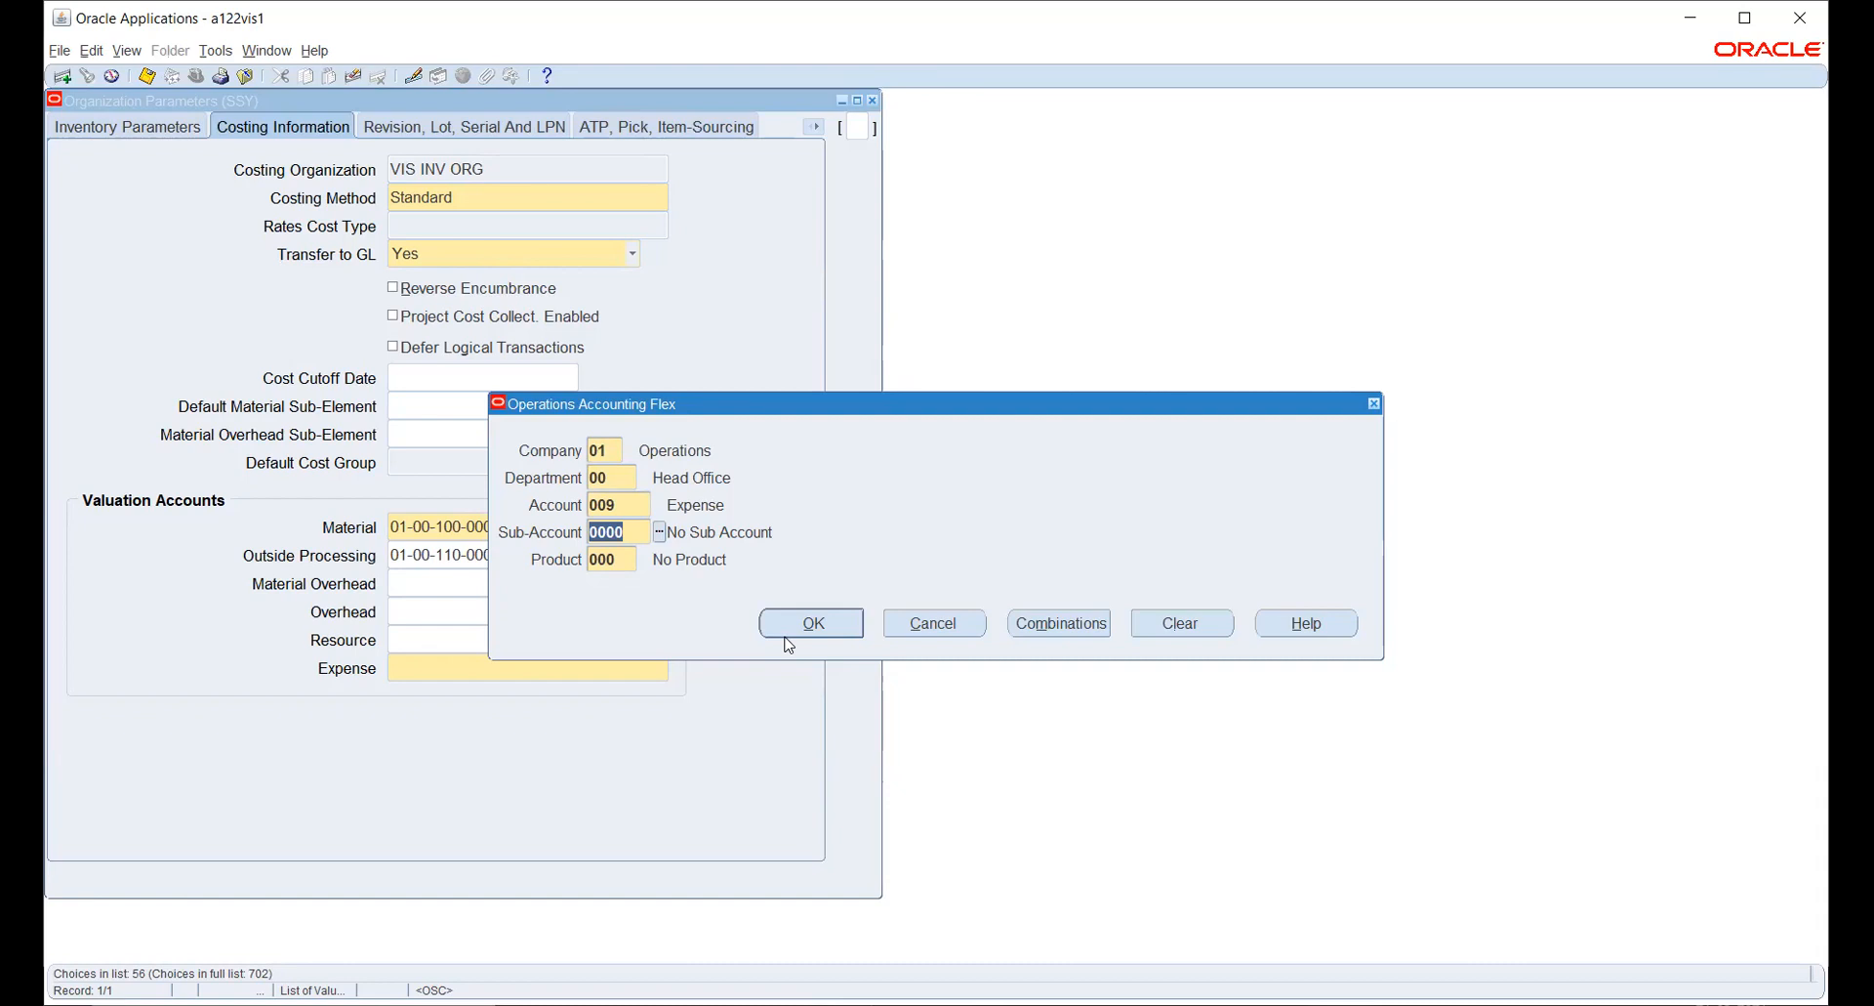
click(944, 633)
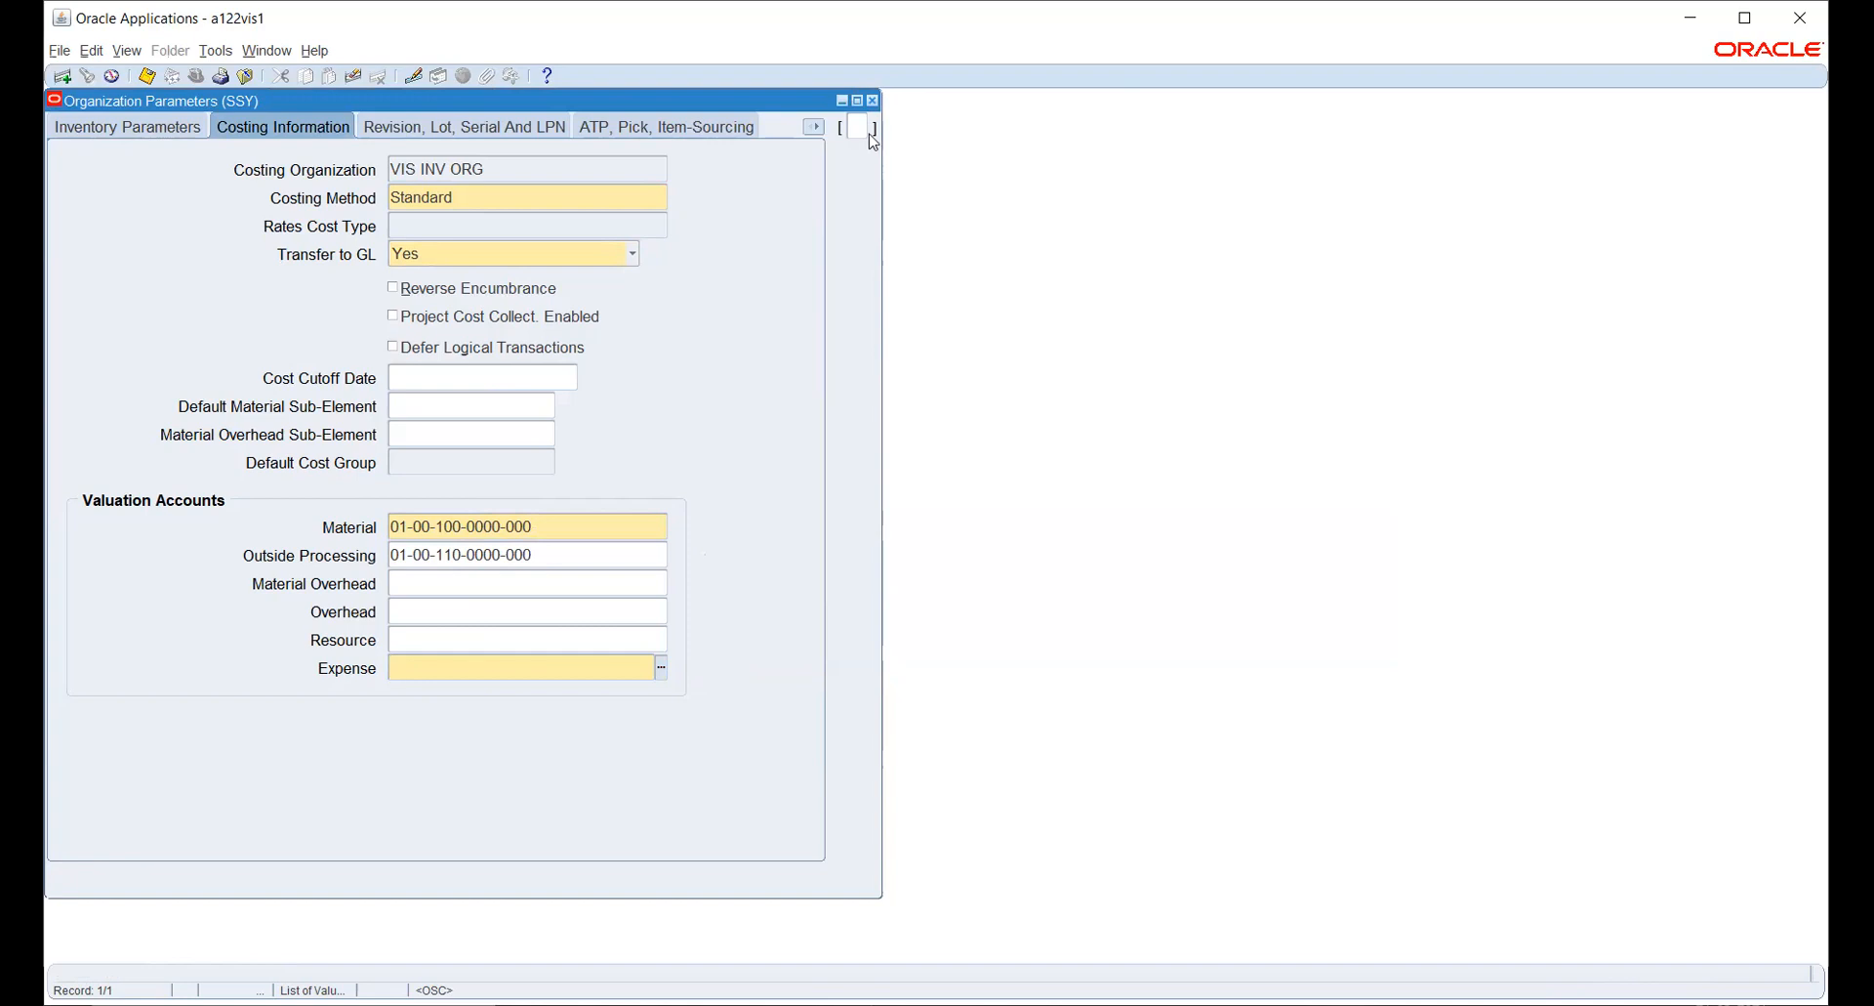
- Close the organization parameters and dismiss the list of responsibilities
click(872, 100)
click(935, 579)
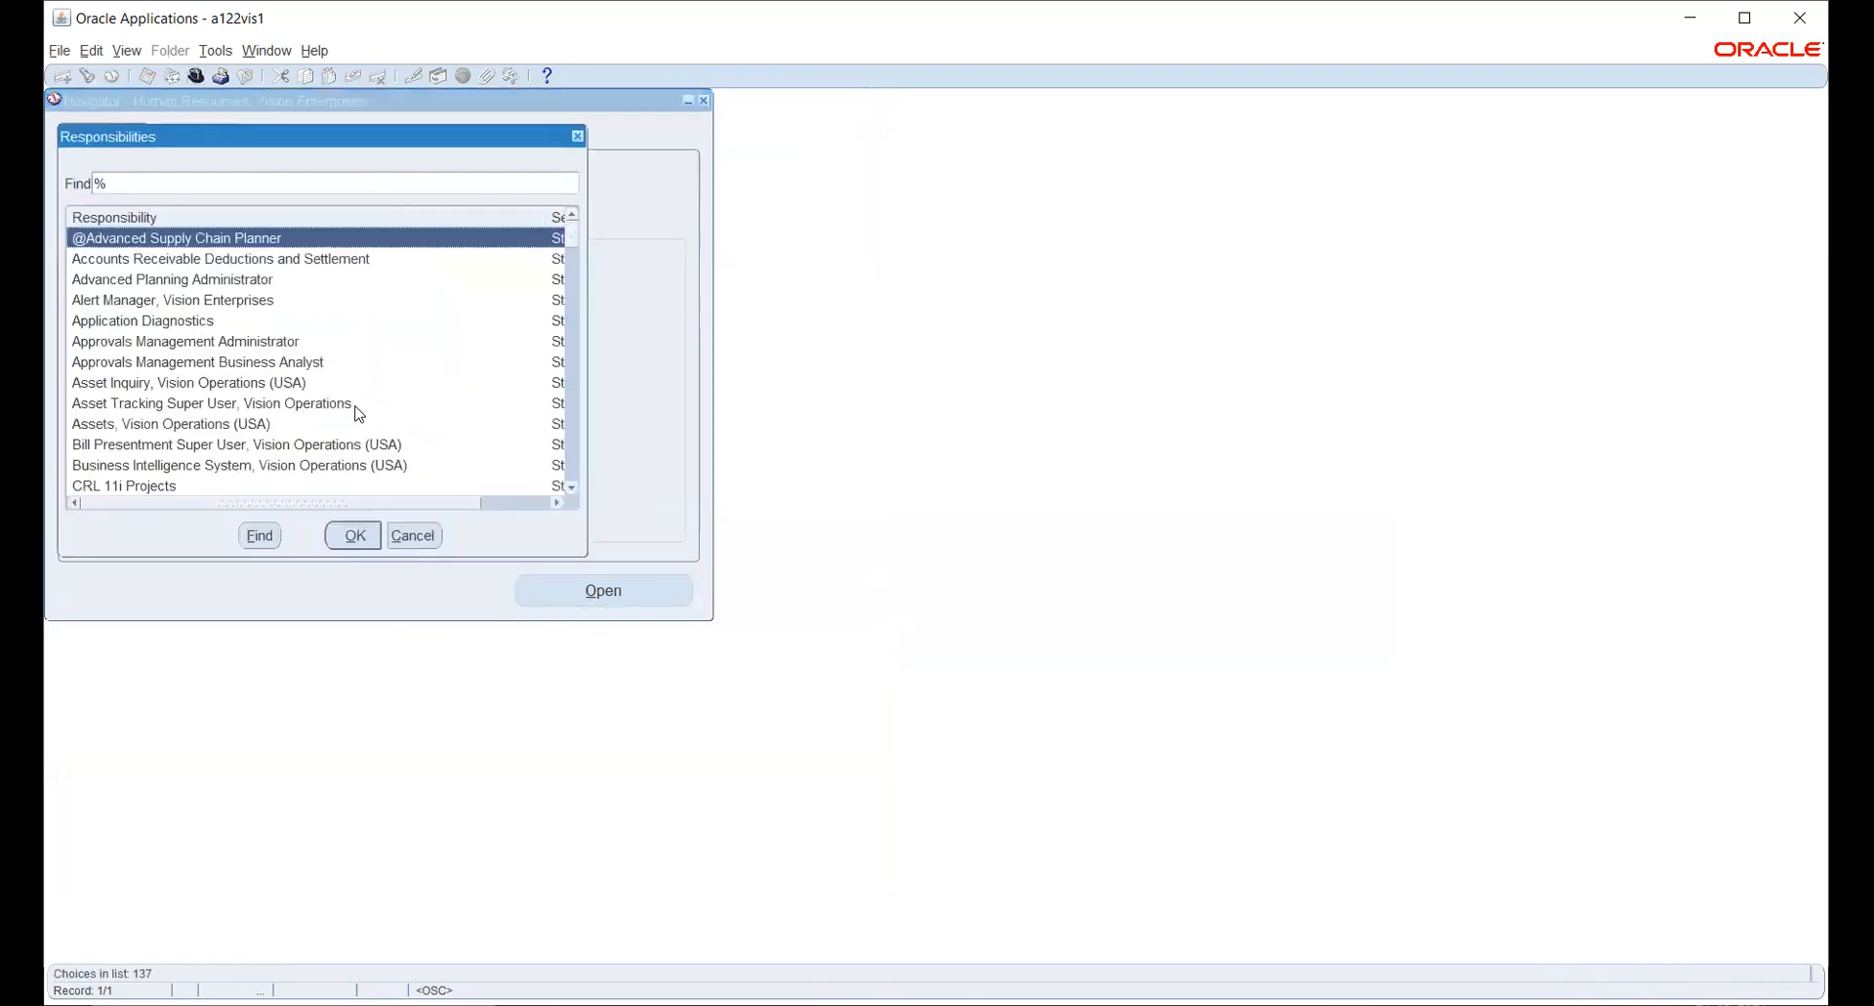
key(Escape)
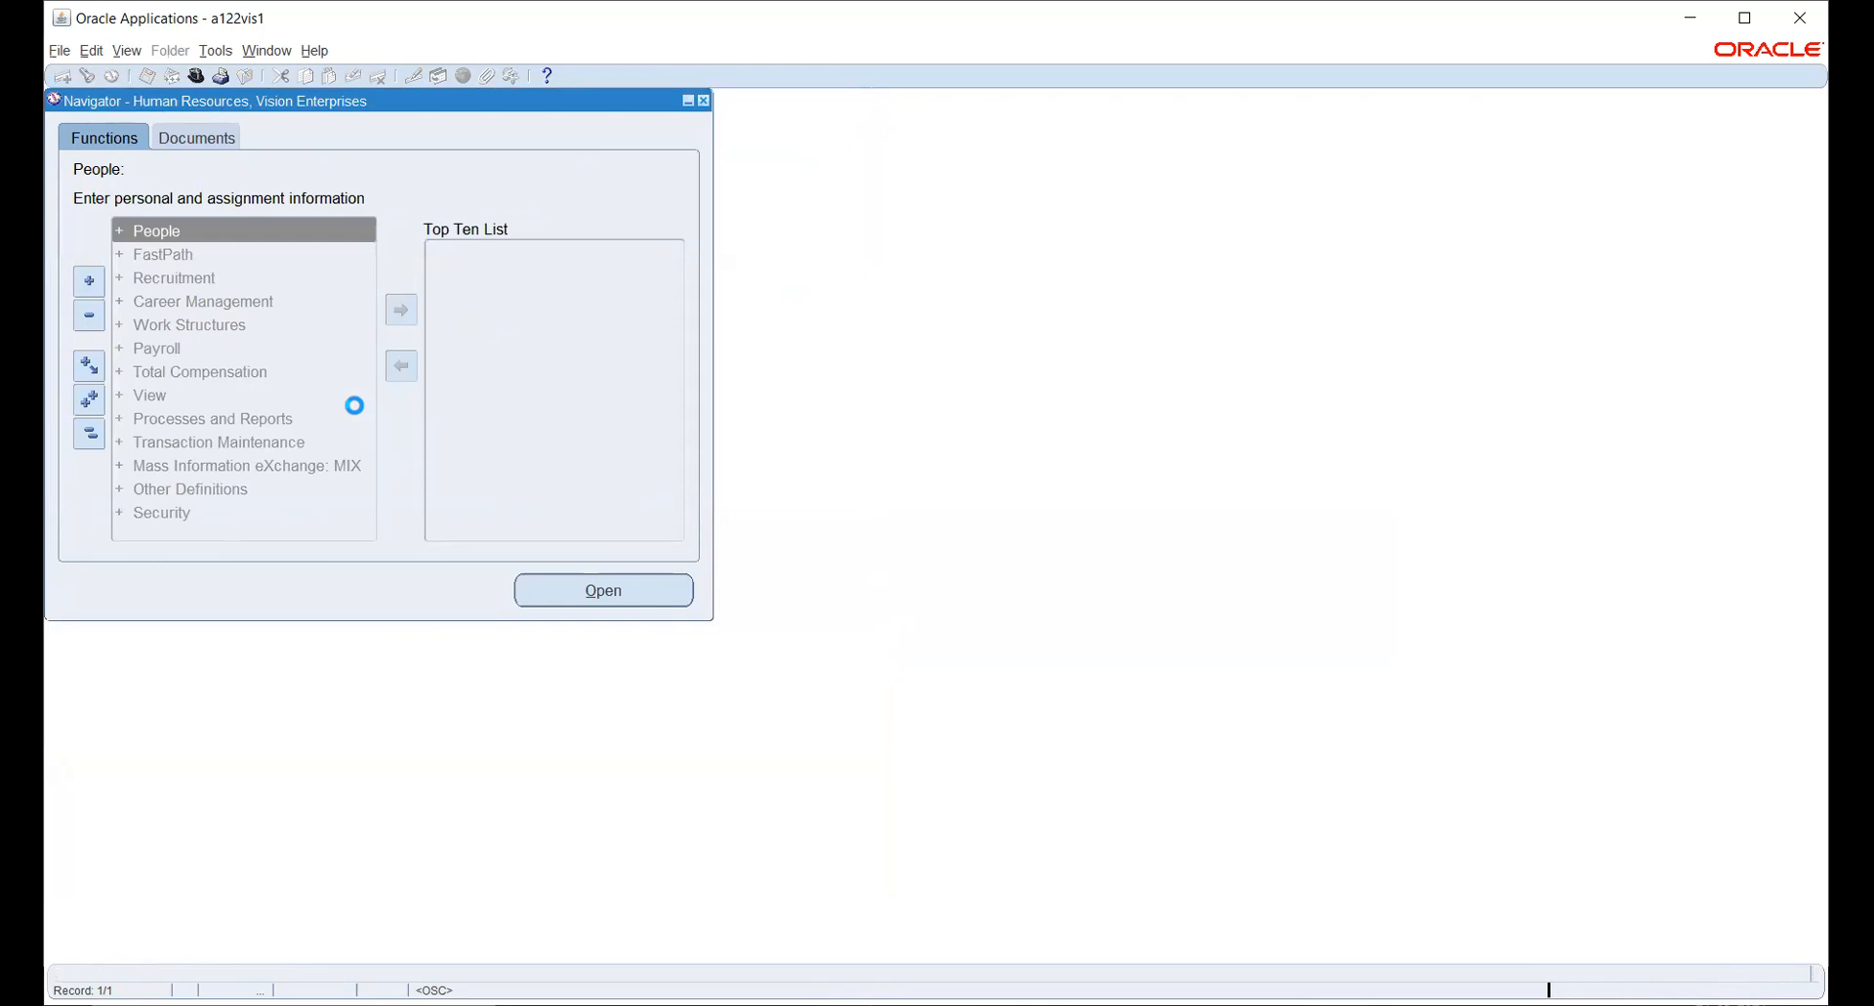
- Expand Work Structures in the Human Resources navigator and open the Location function
key(Down)
key(Down)
key(Down)
key(Down)
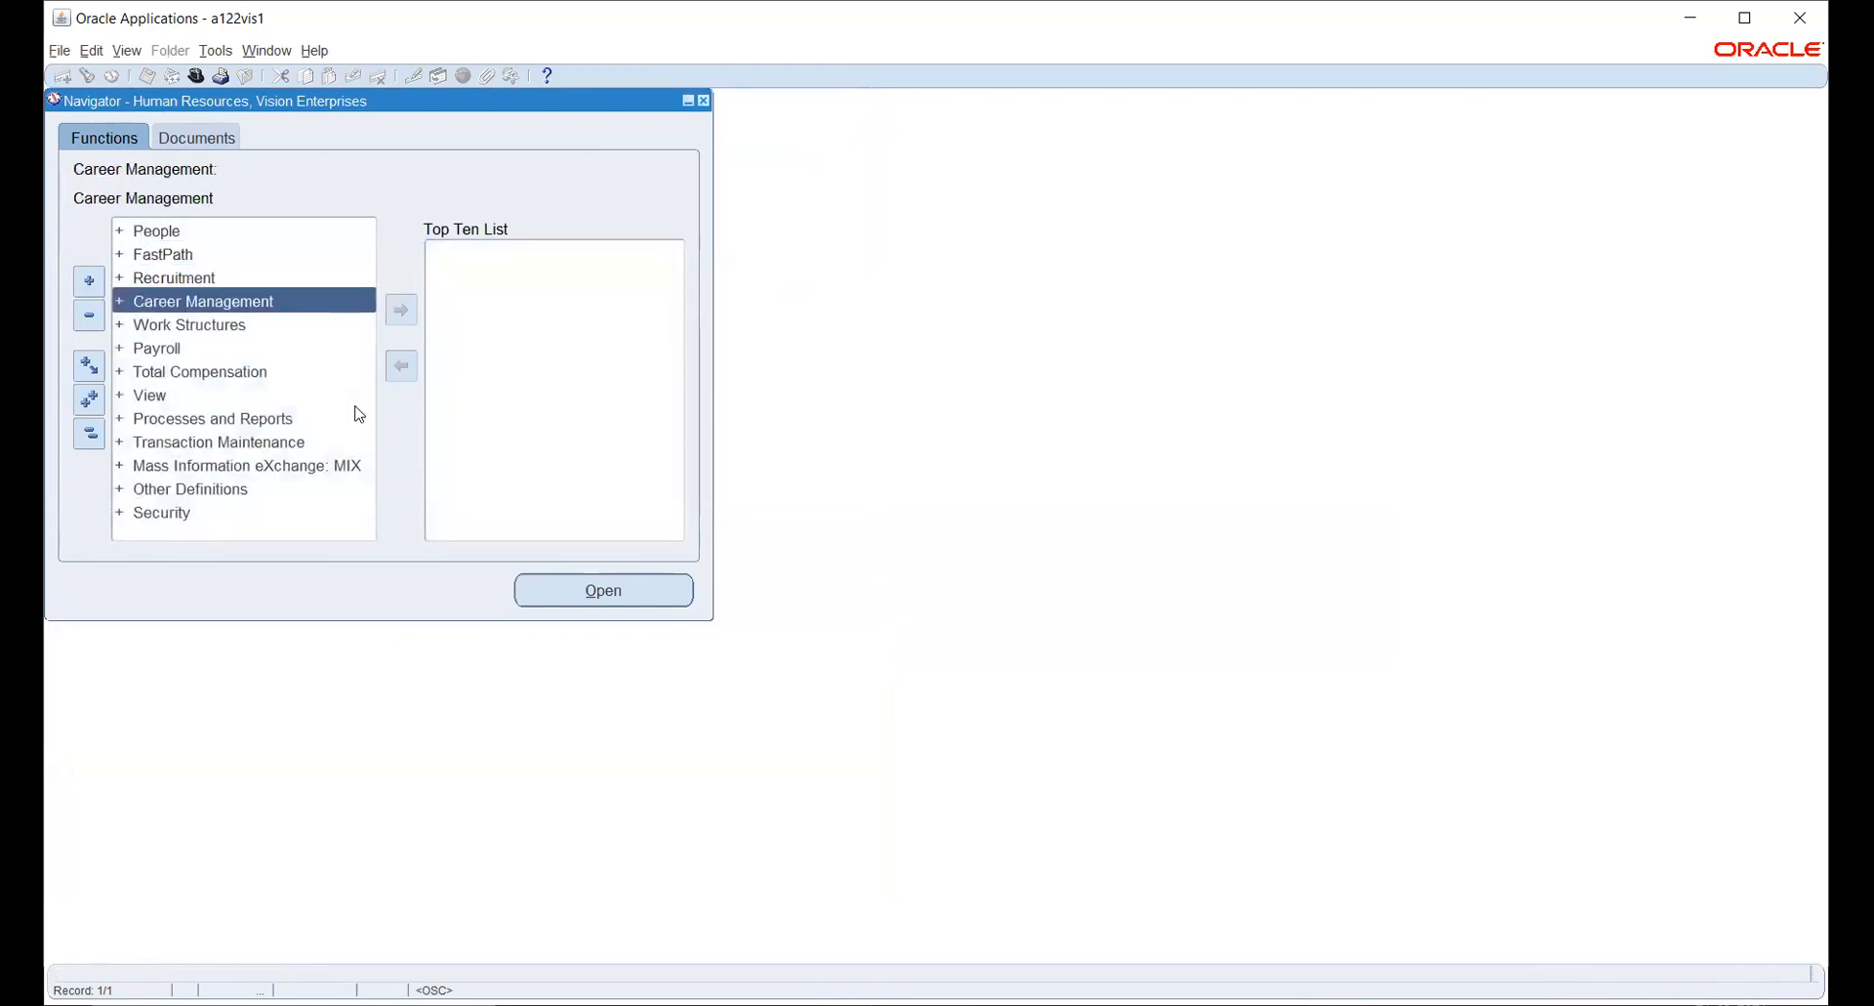
key(Return)
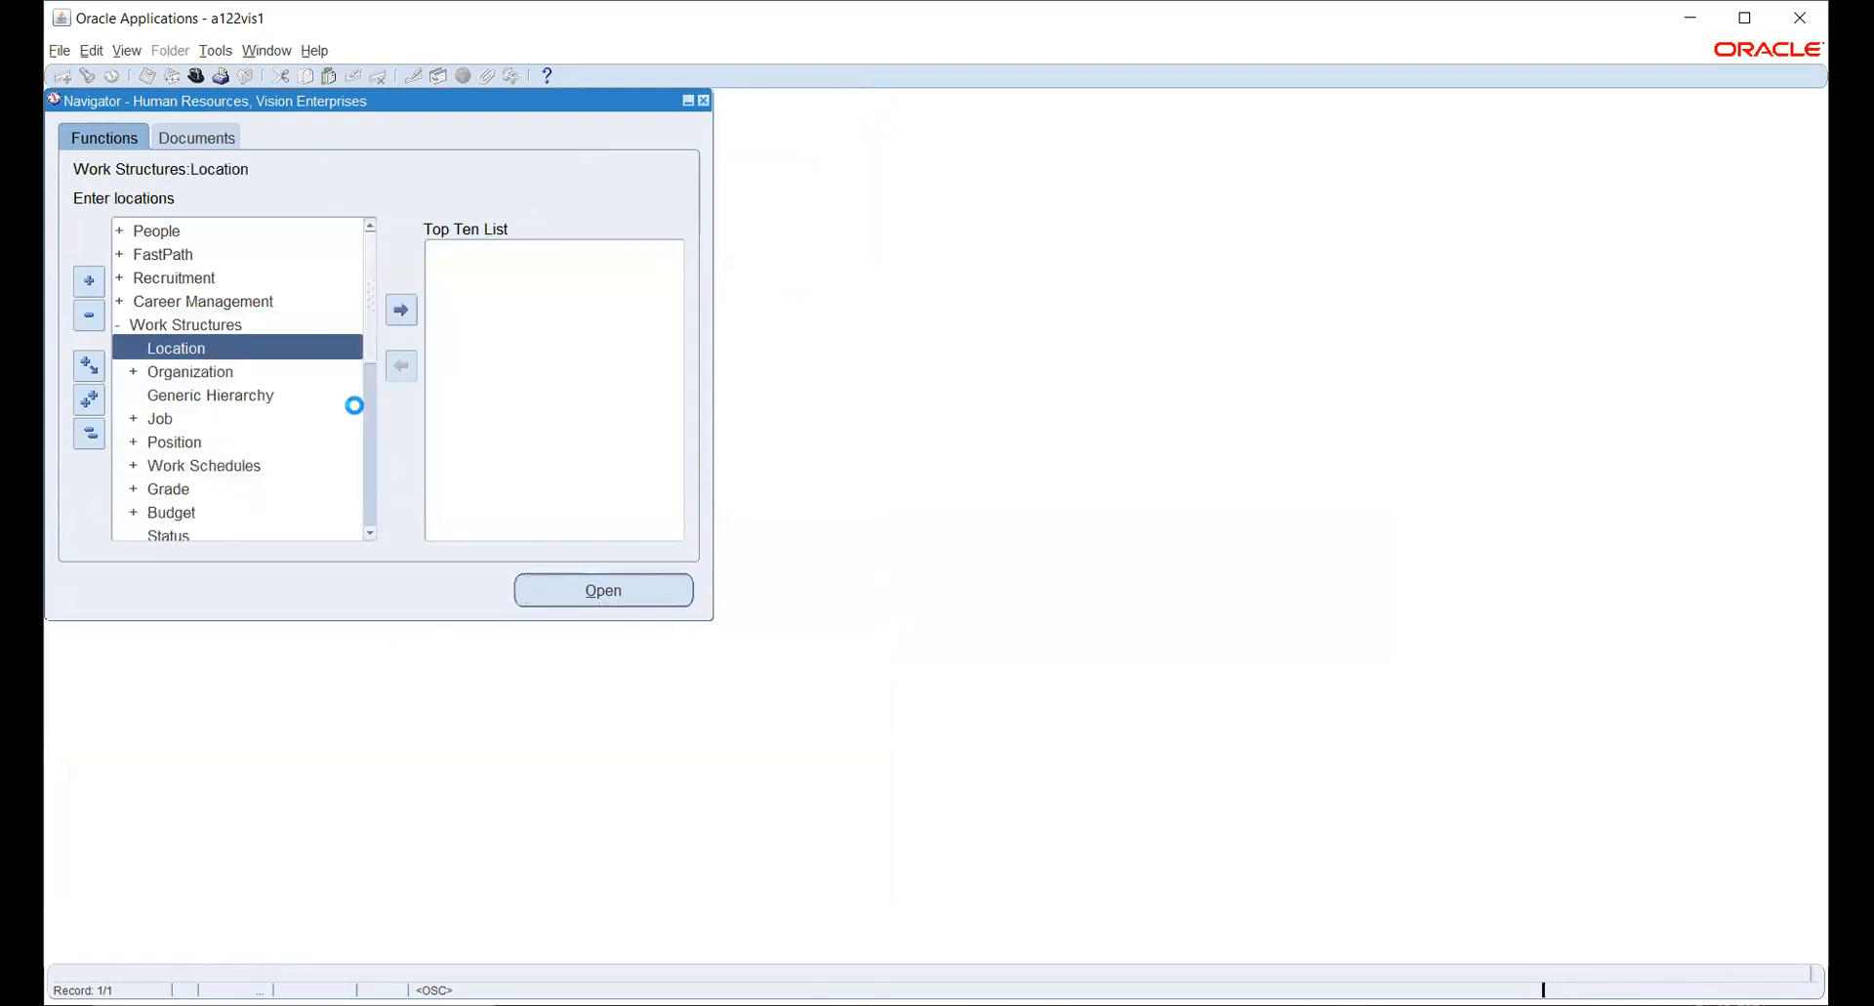
key(Return)
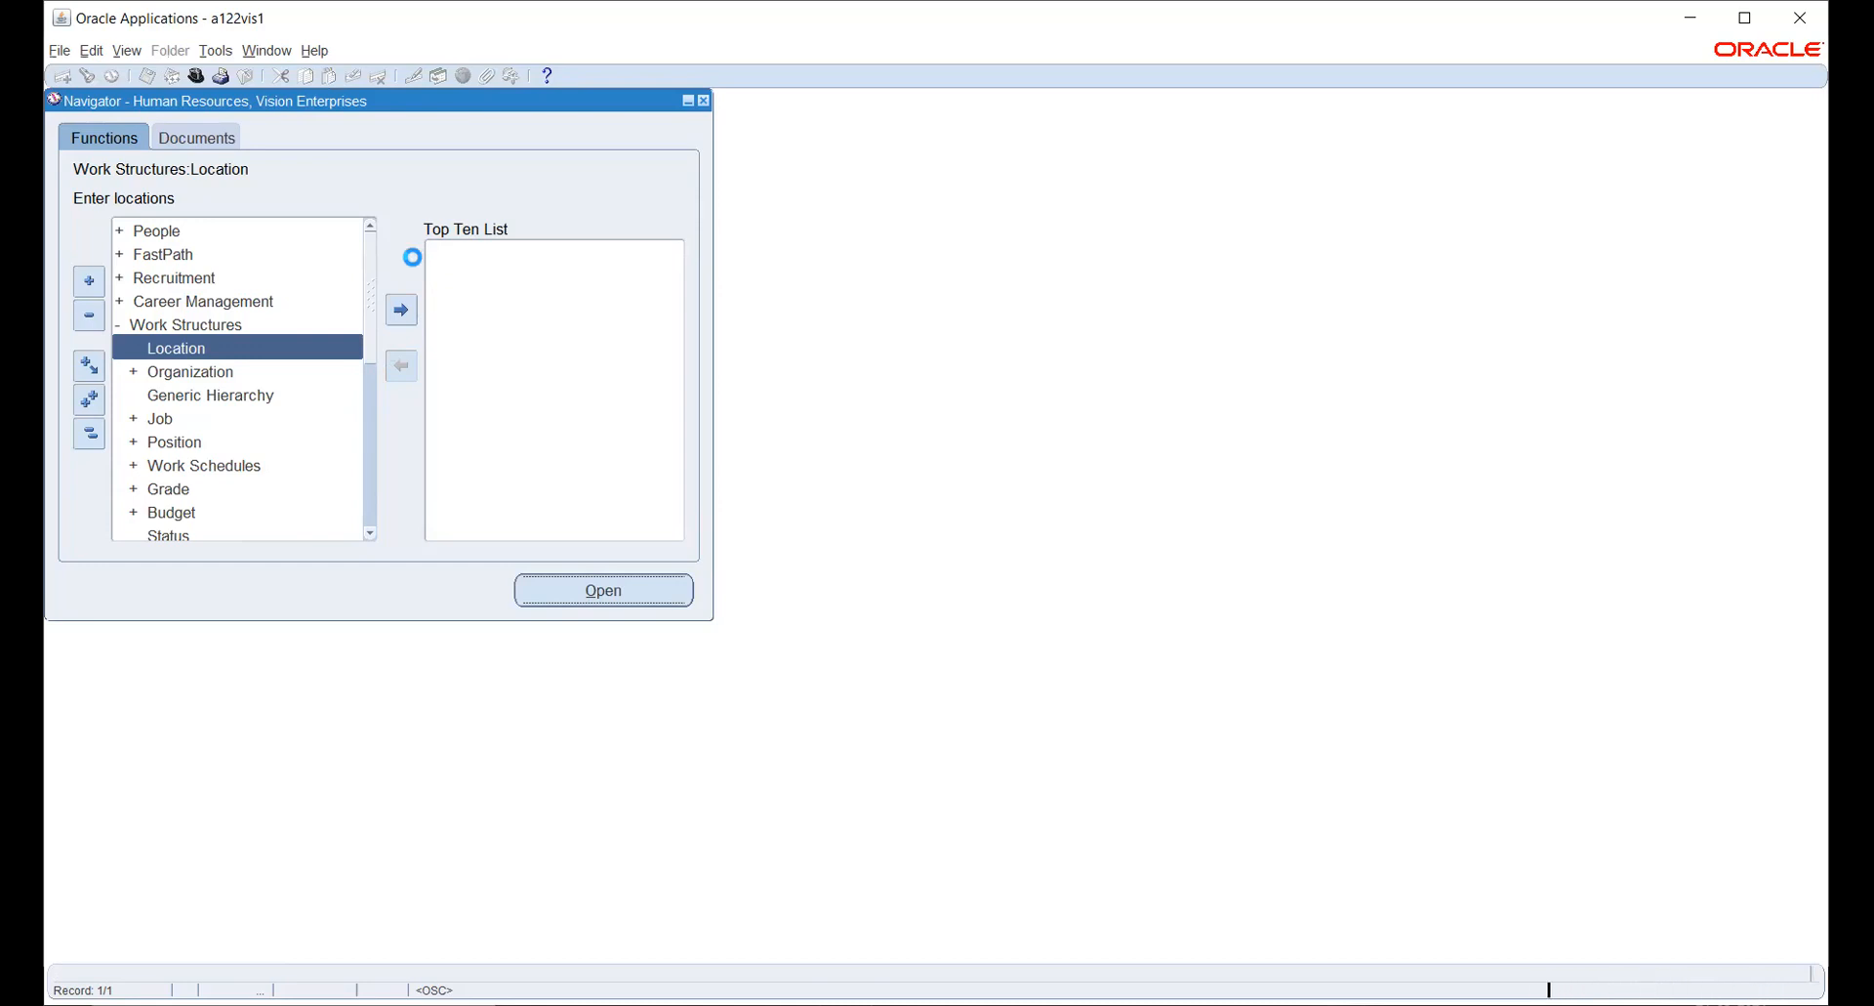
- Name the new global location HONEYWELL HQ and enter the first line of its United States address
click(342, 187)
text(H)
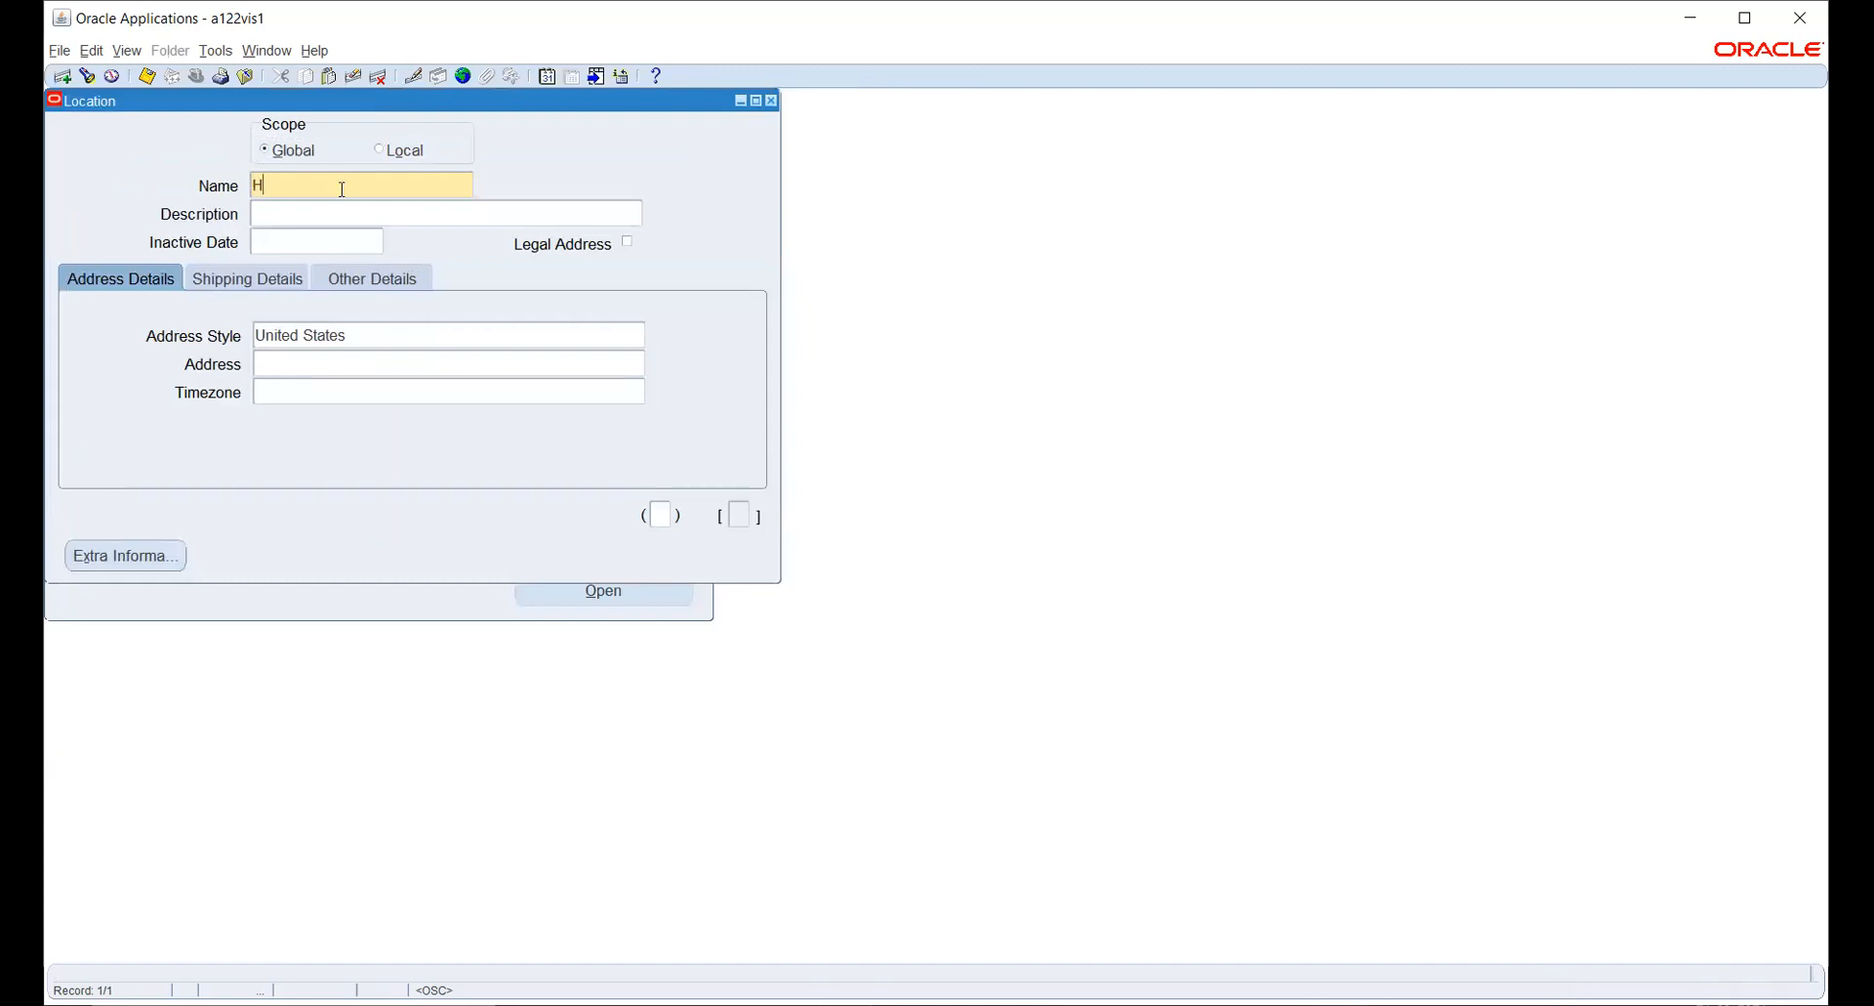
text(ONEYWELL H)
text(Q)
click(364, 362)
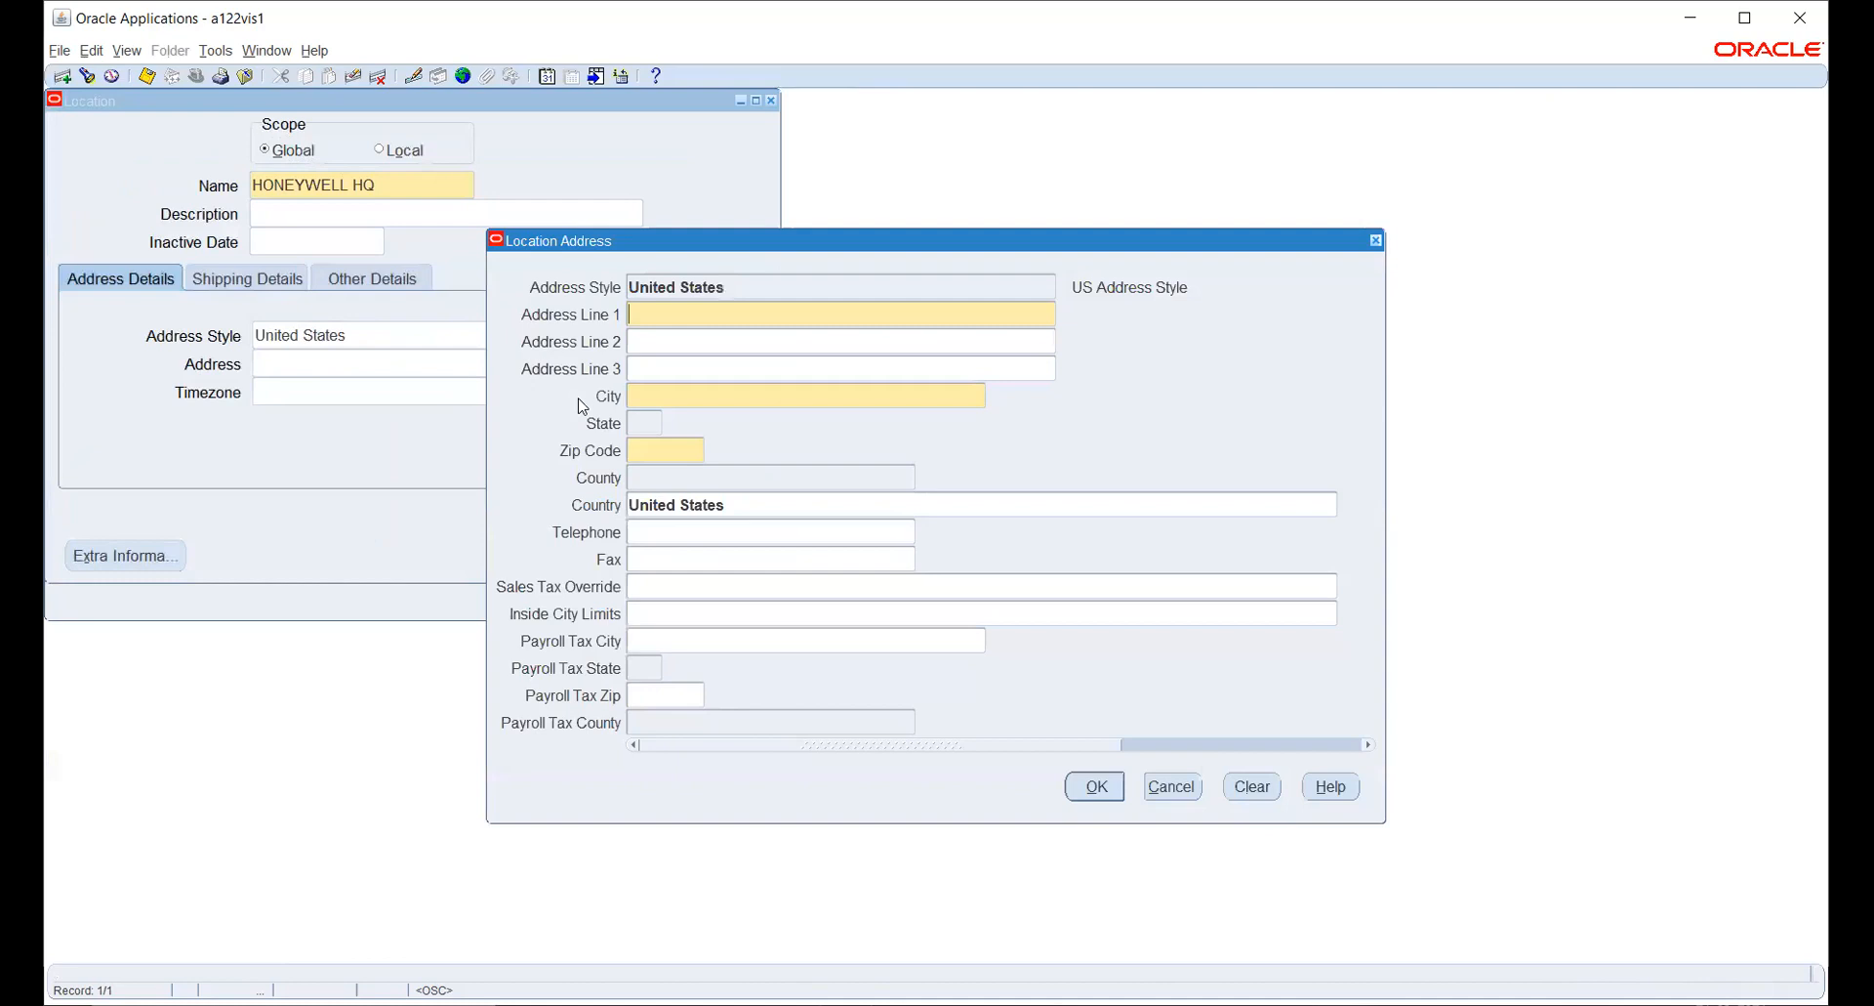
text(12)
key(Tab)
- Look through the list of cities beginning with NEW for the HONEYWELL HQ address
key(Tab)
text(NEW)
key(Tab)
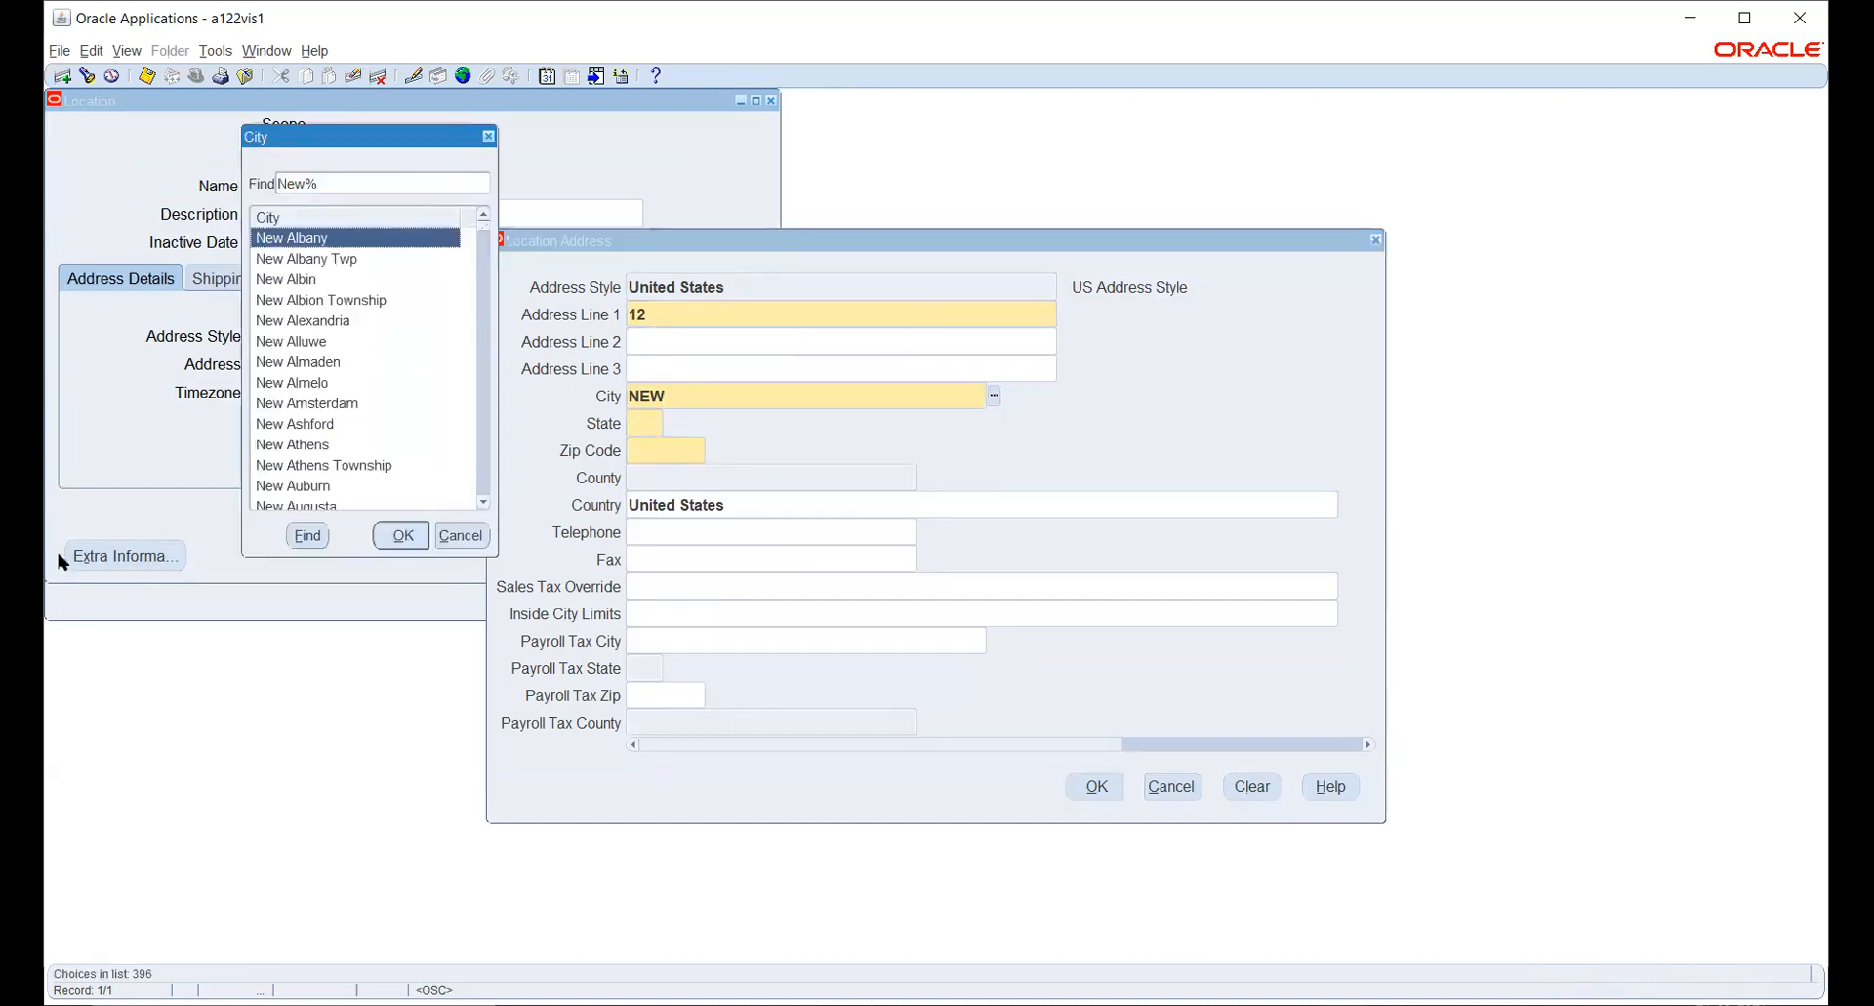
scroll(359, 375, down, 5)
scroll(357, 375, down, 5)
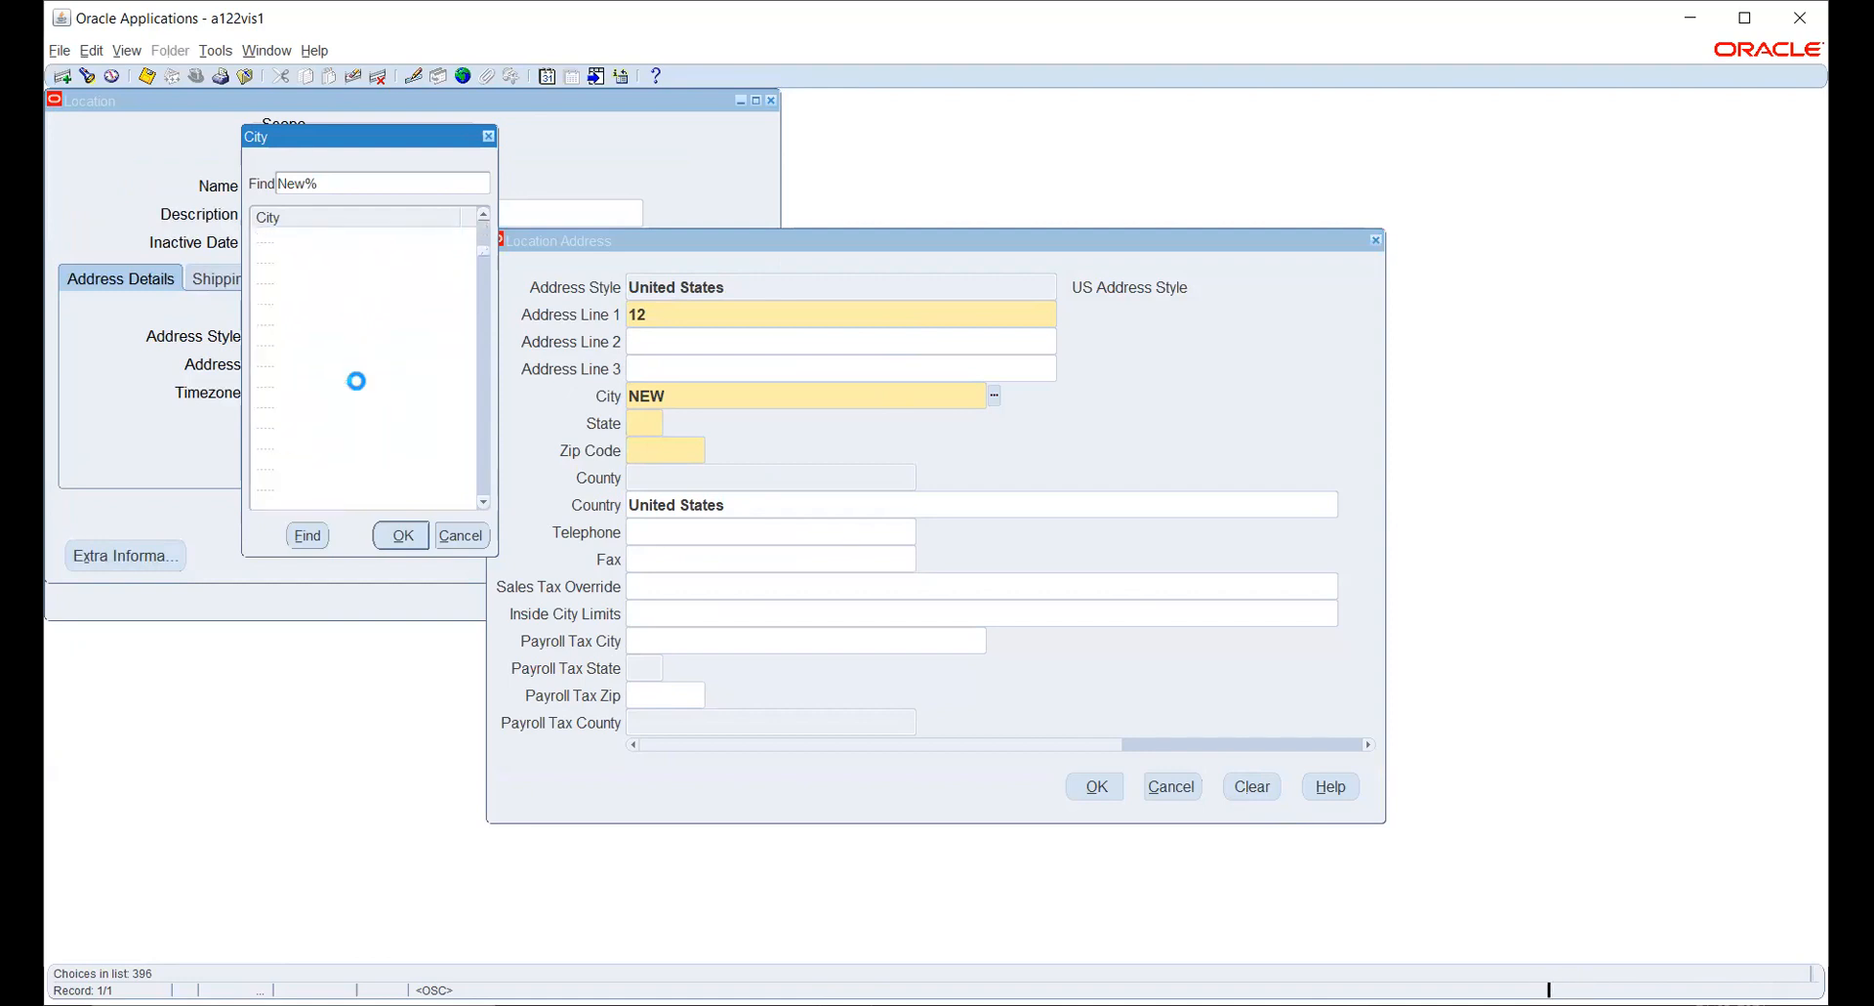
click(484, 284)
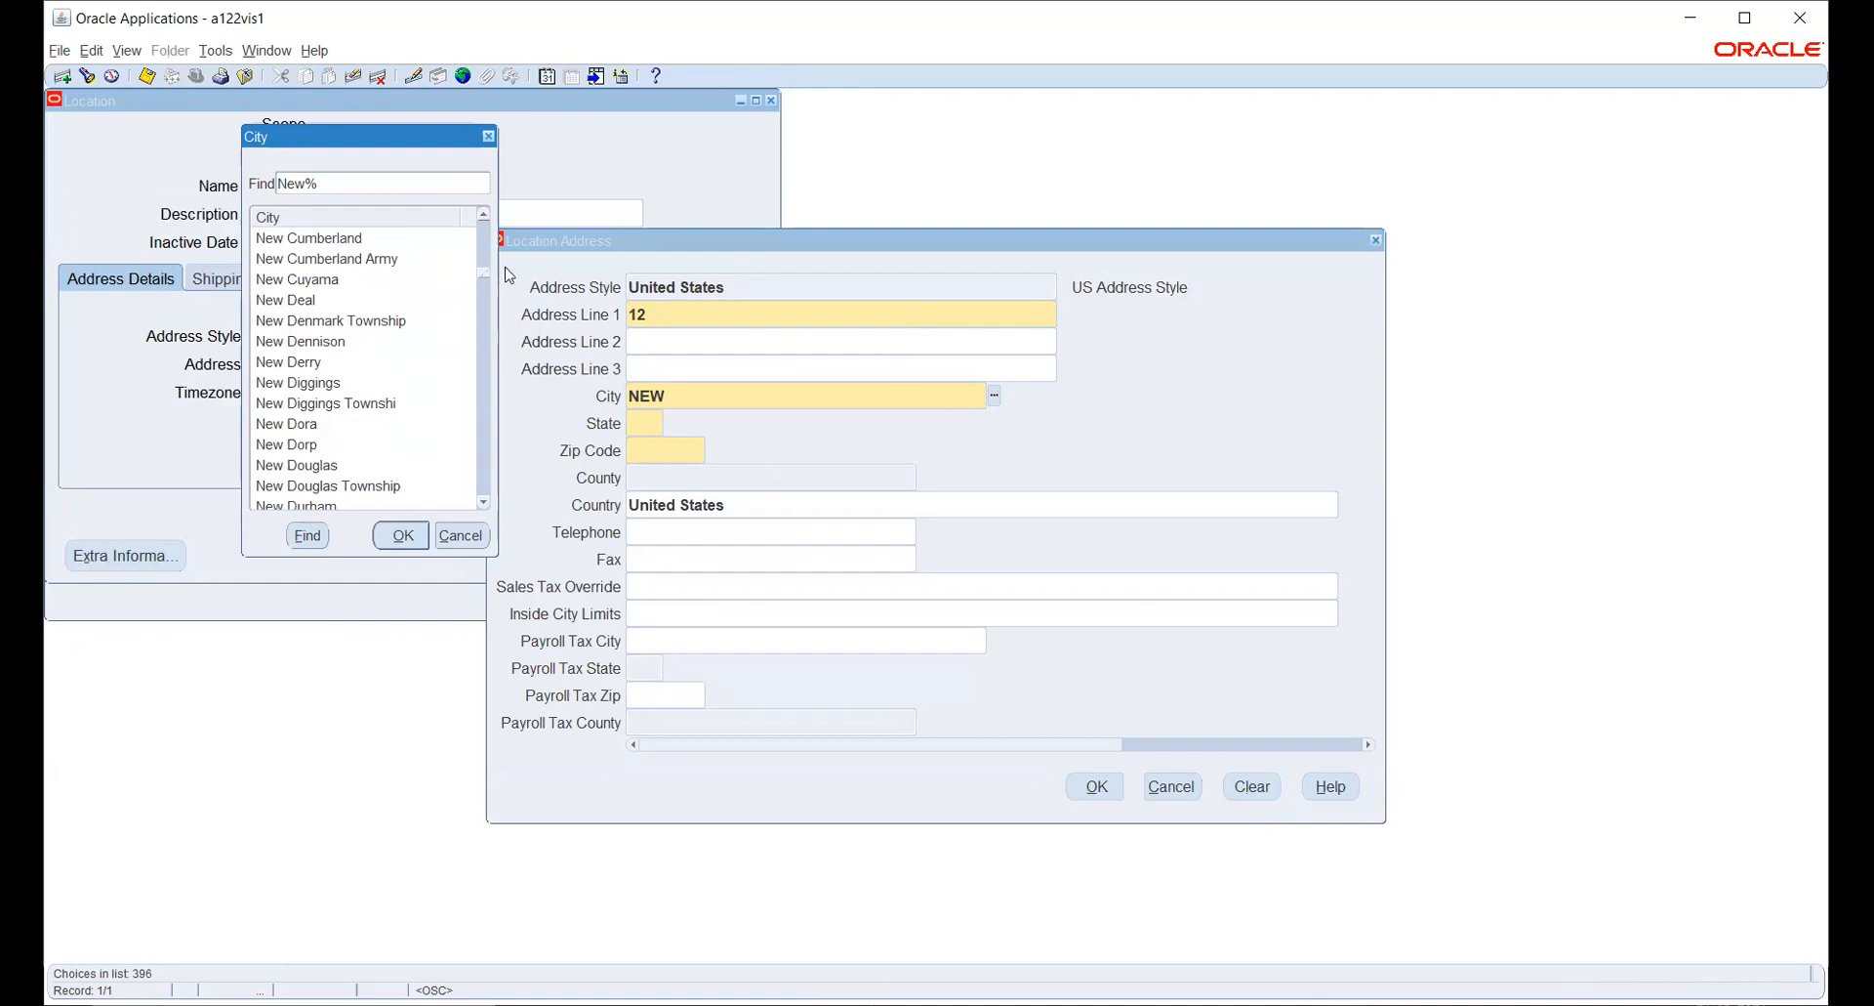
drag(485, 276, 475, 459)
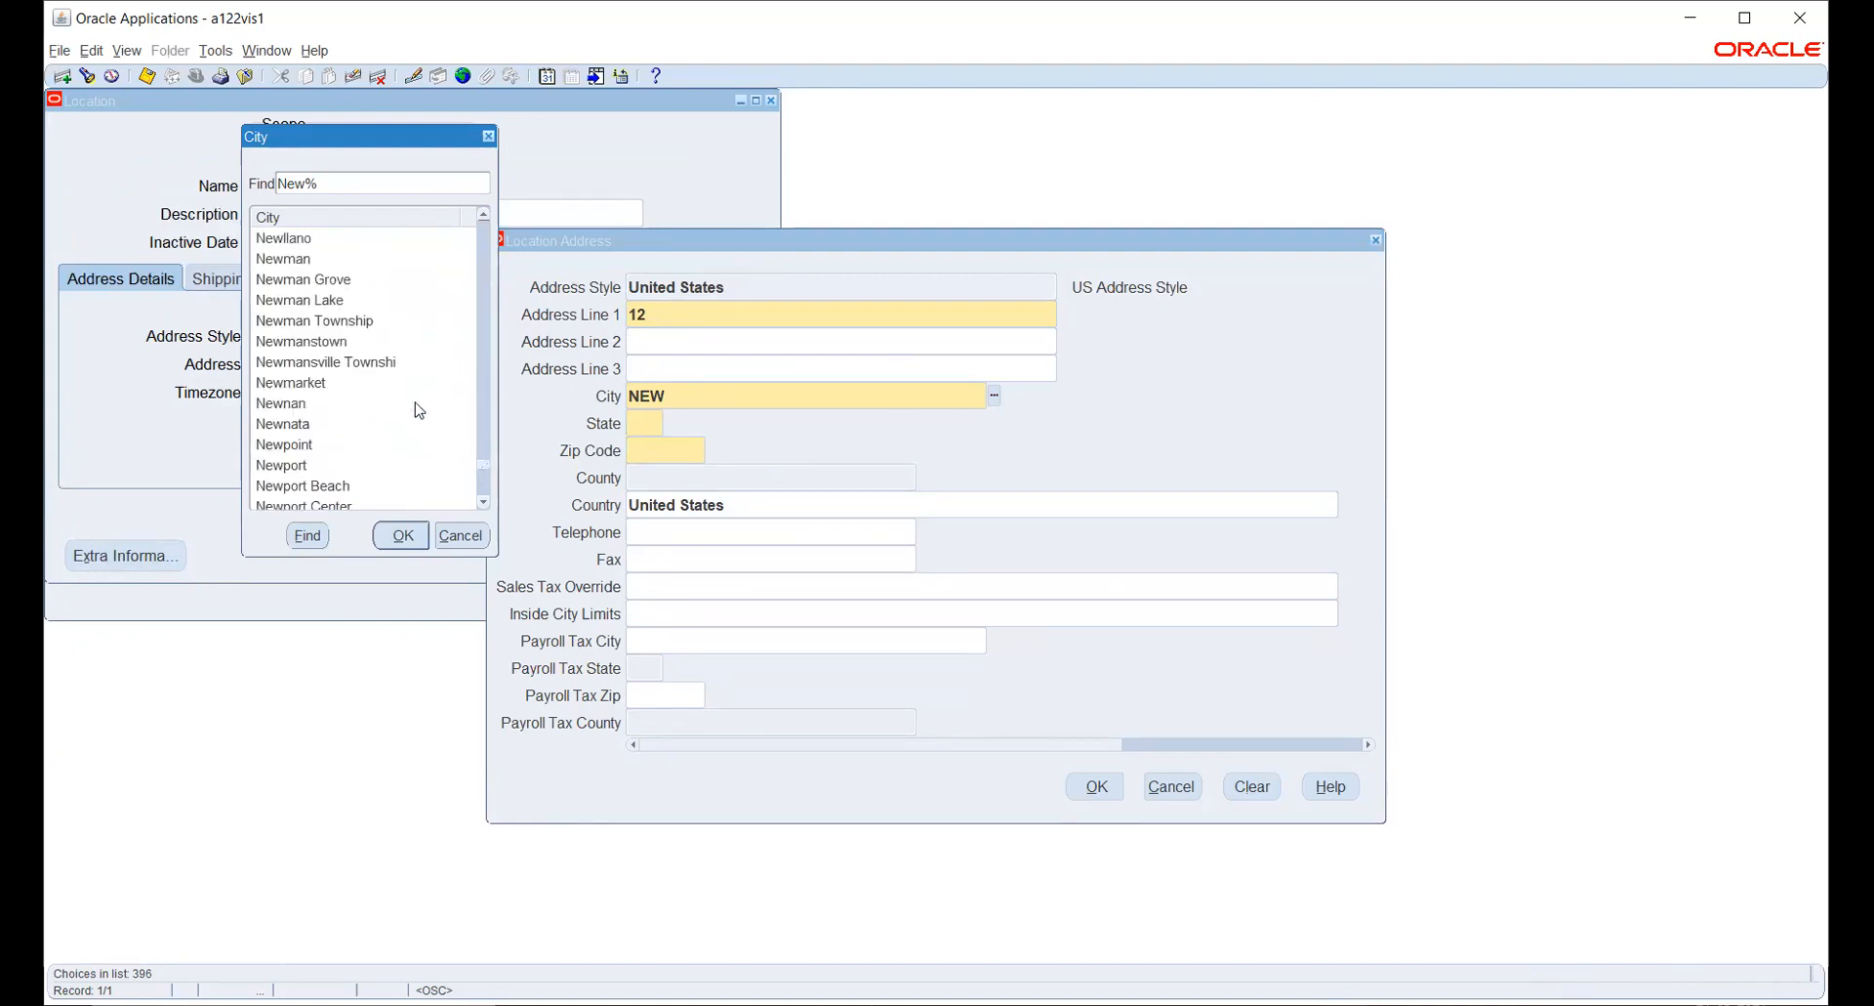
scroll(419, 410, down, 5)
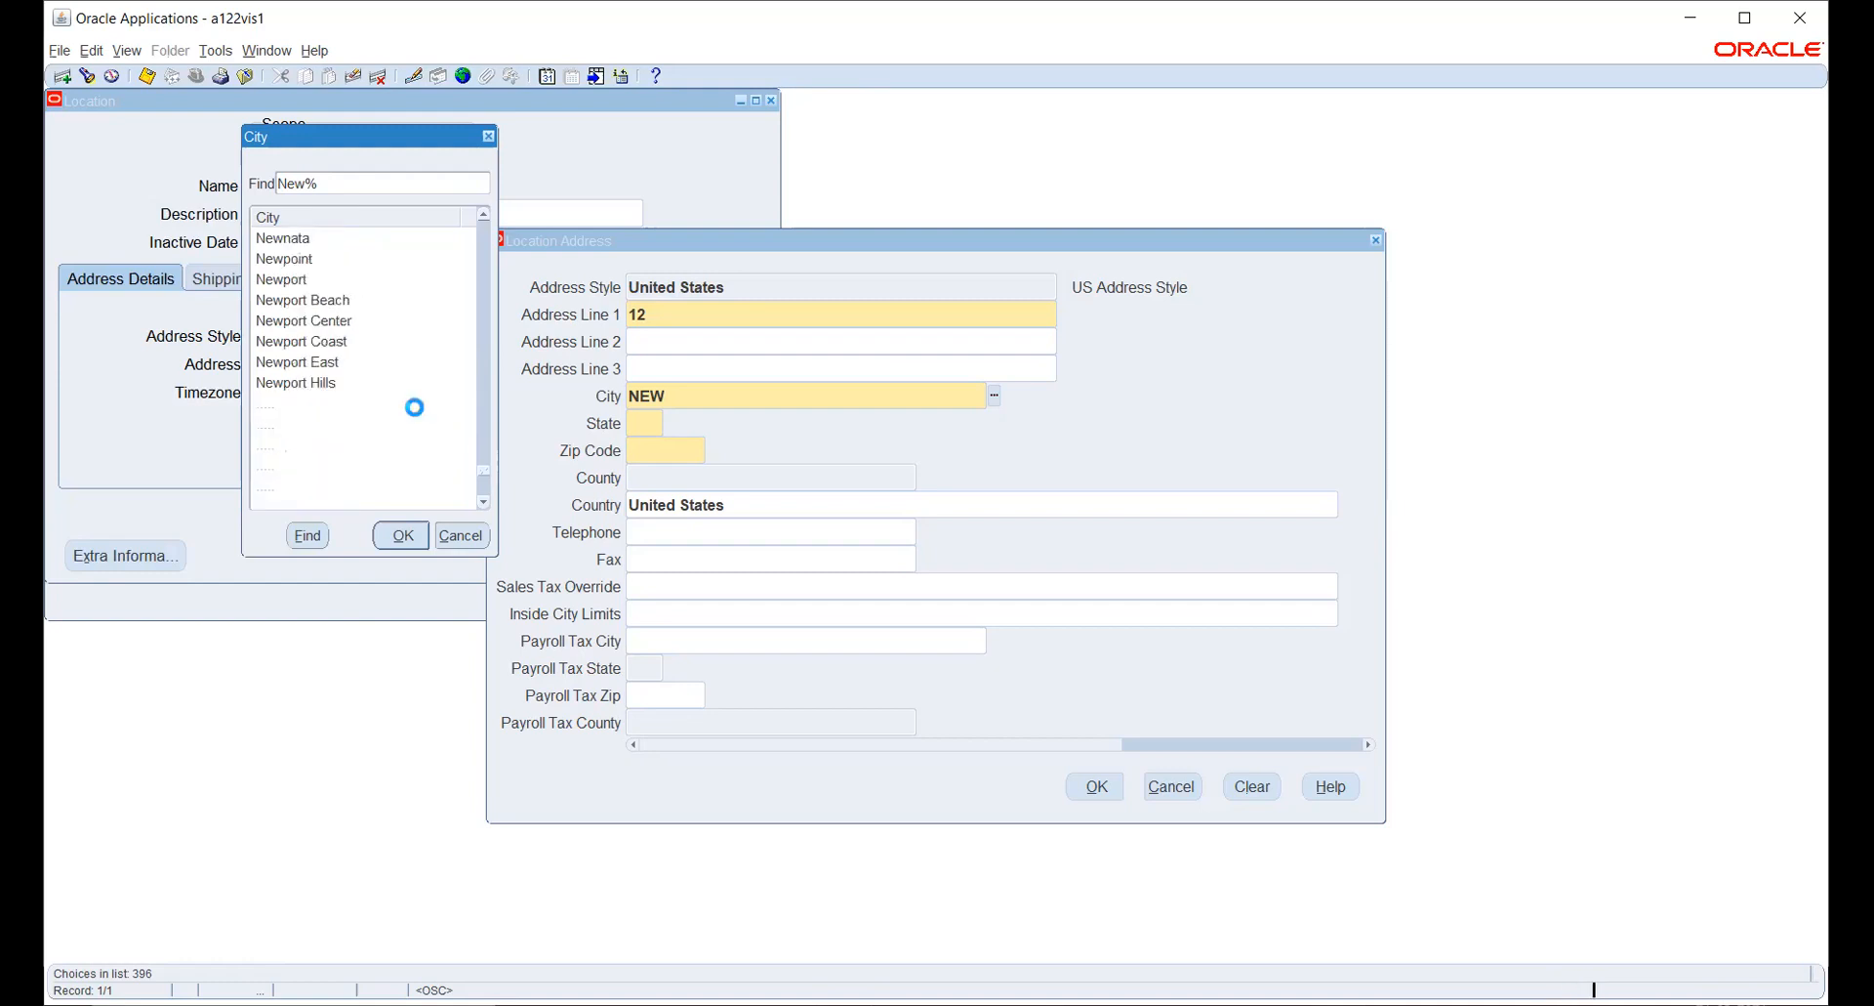
scroll(415, 407, down, 7)
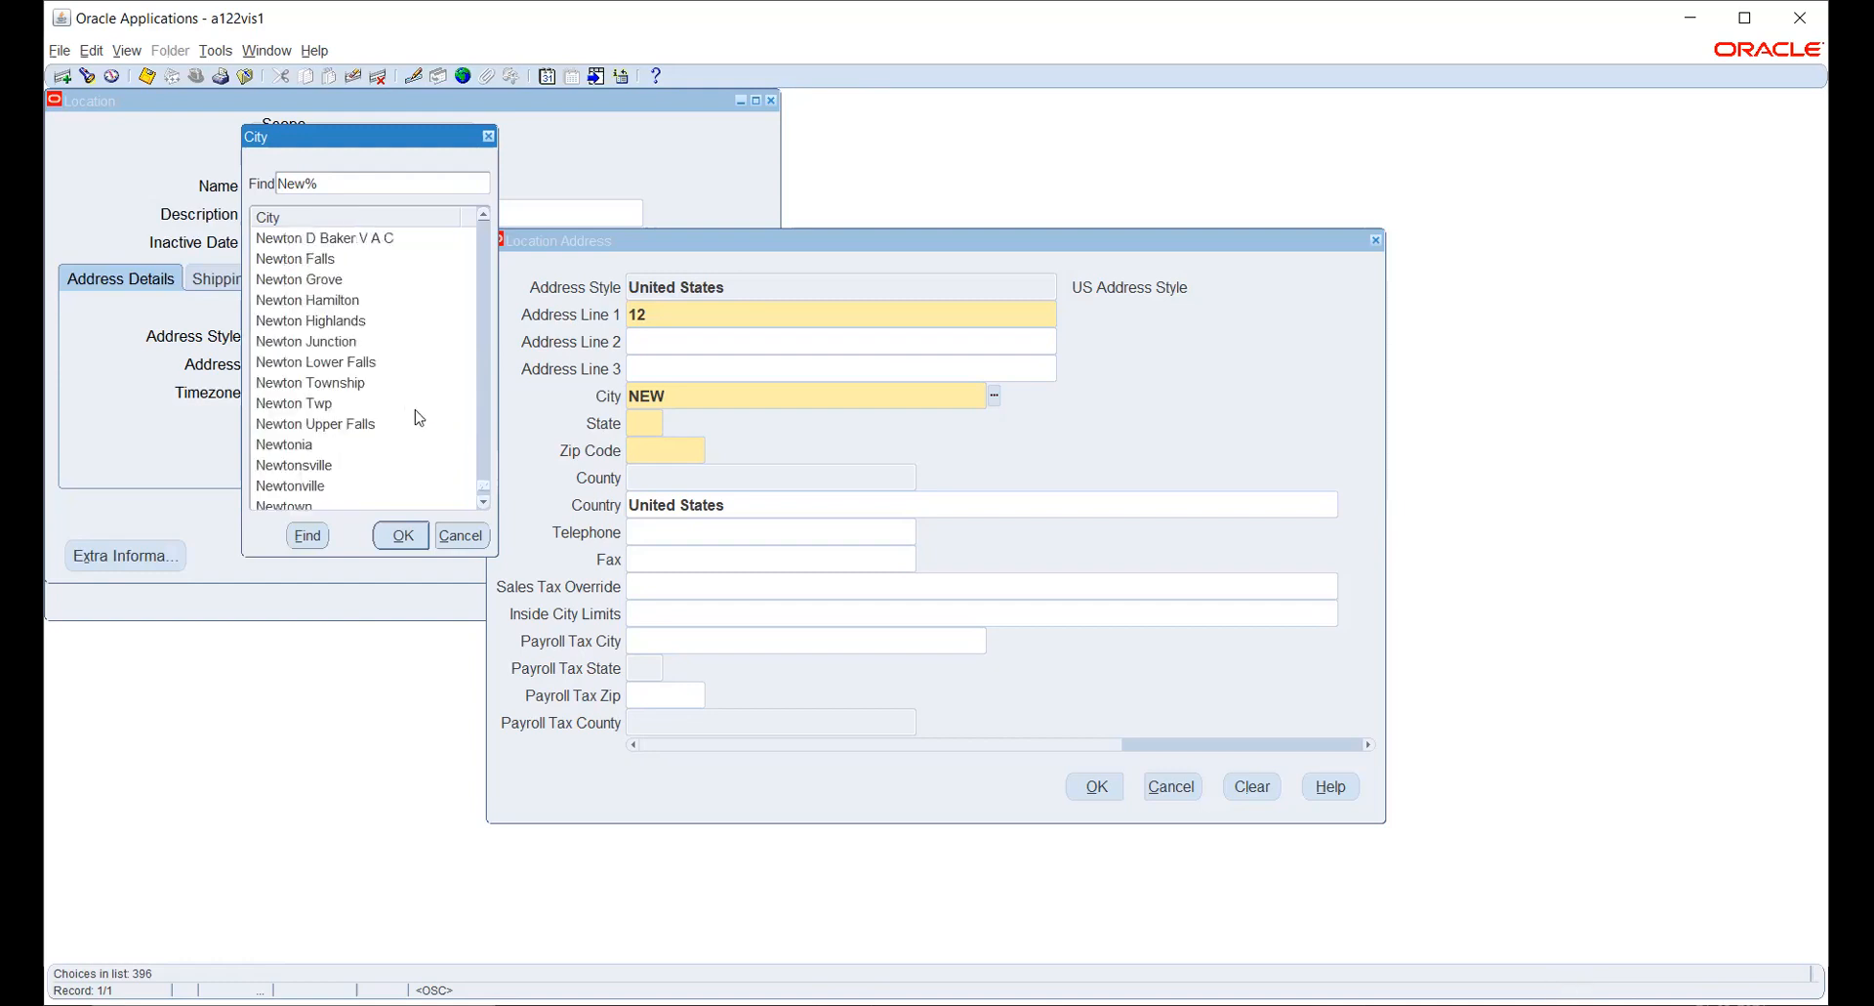
scroll(413, 414, up, 8)
scroll(416, 420, up, 10)
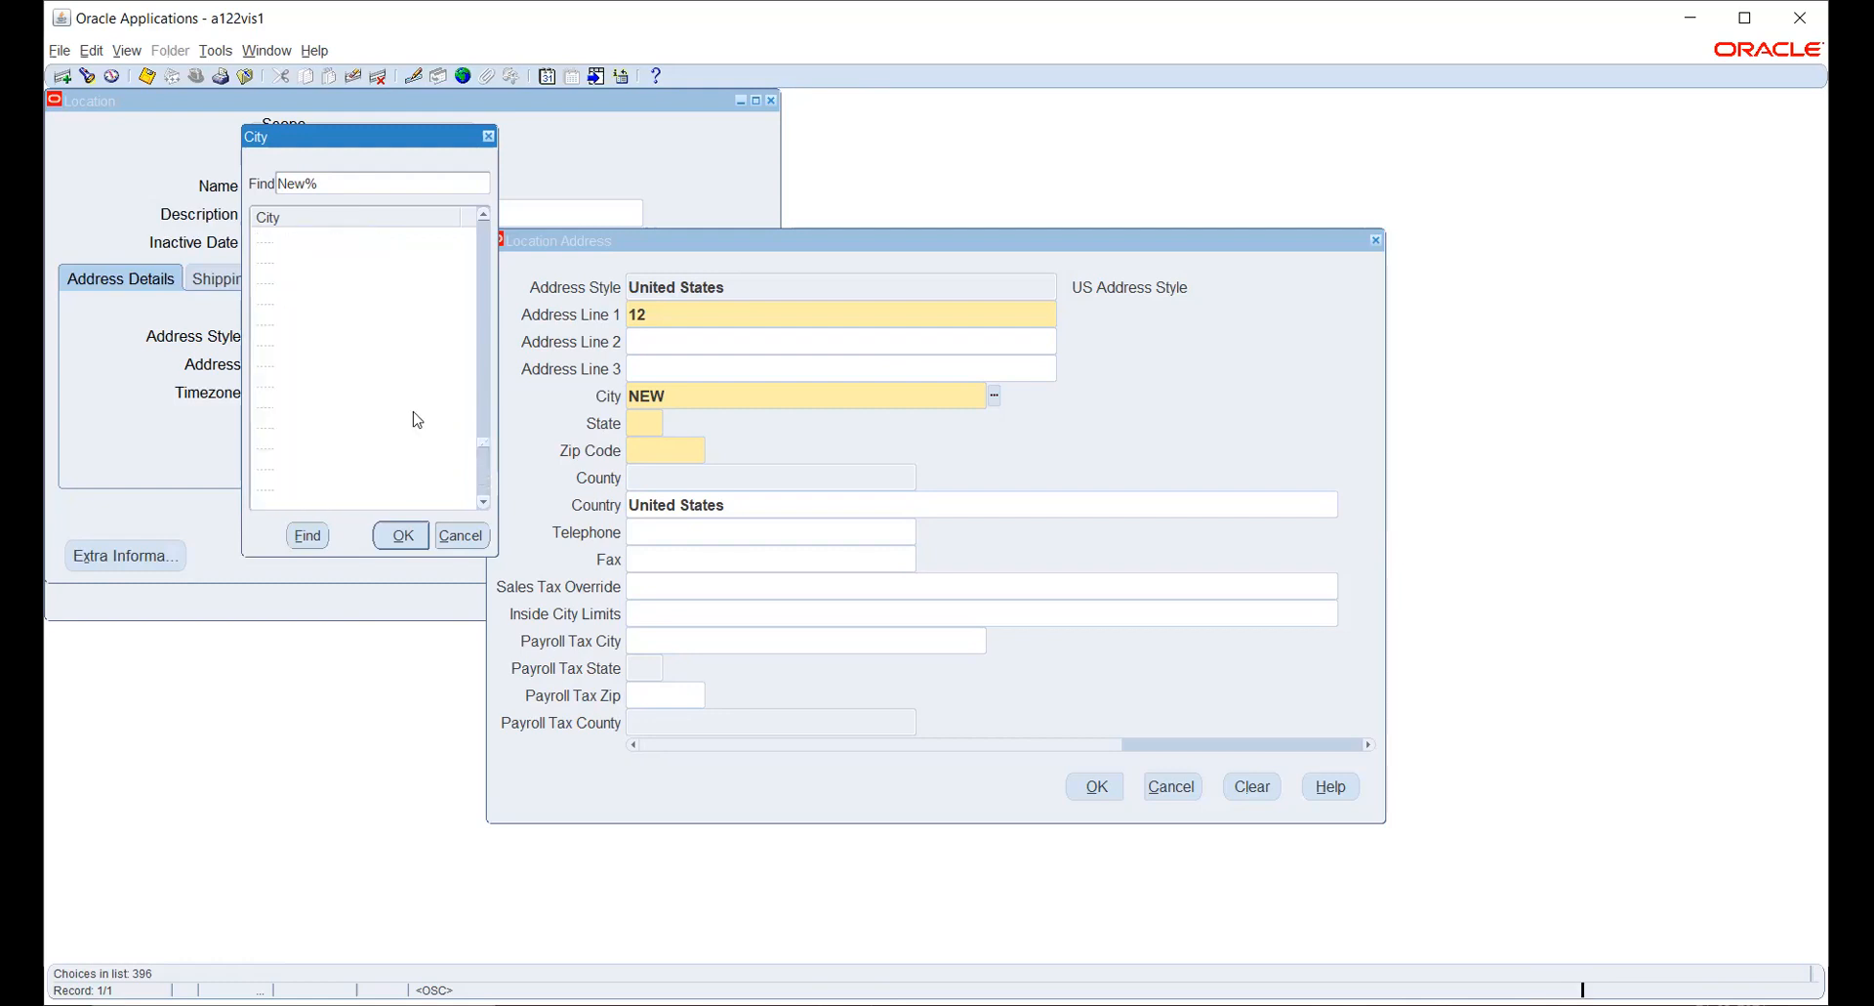
scroll(413, 410, up, 5)
scroll(413, 411, up, 5)
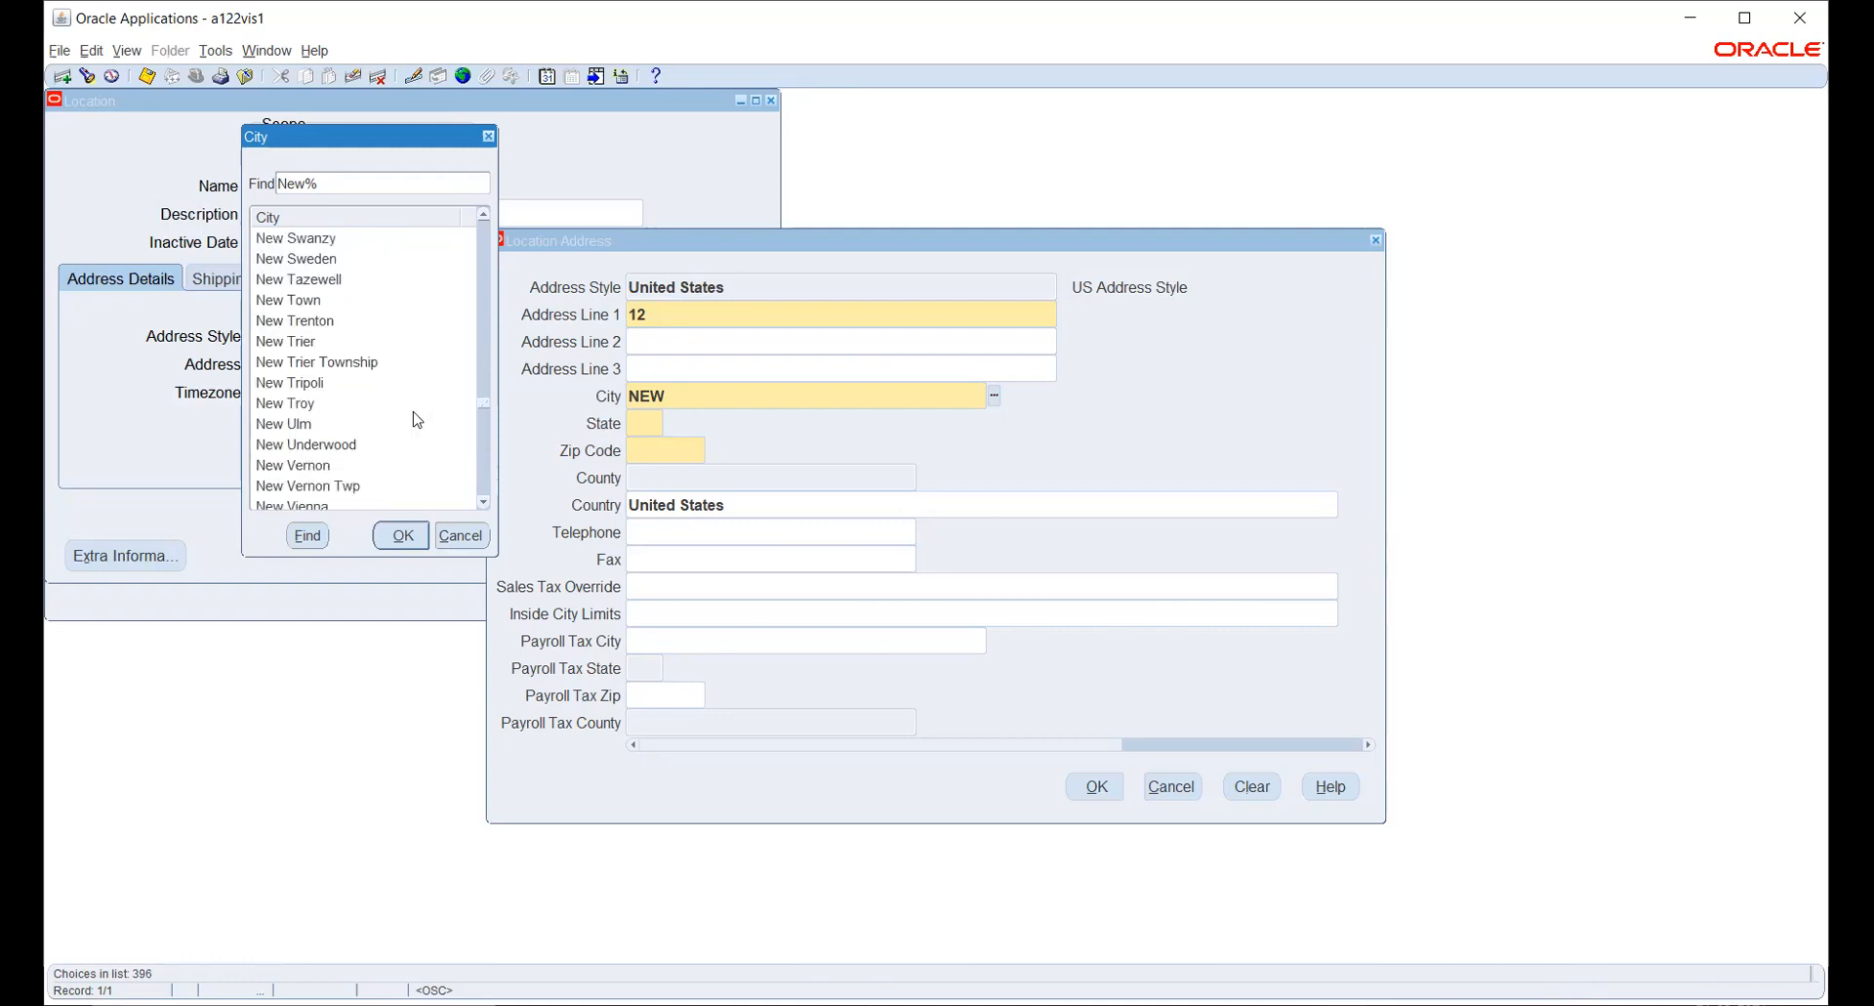
scroll(413, 411, up, 5)
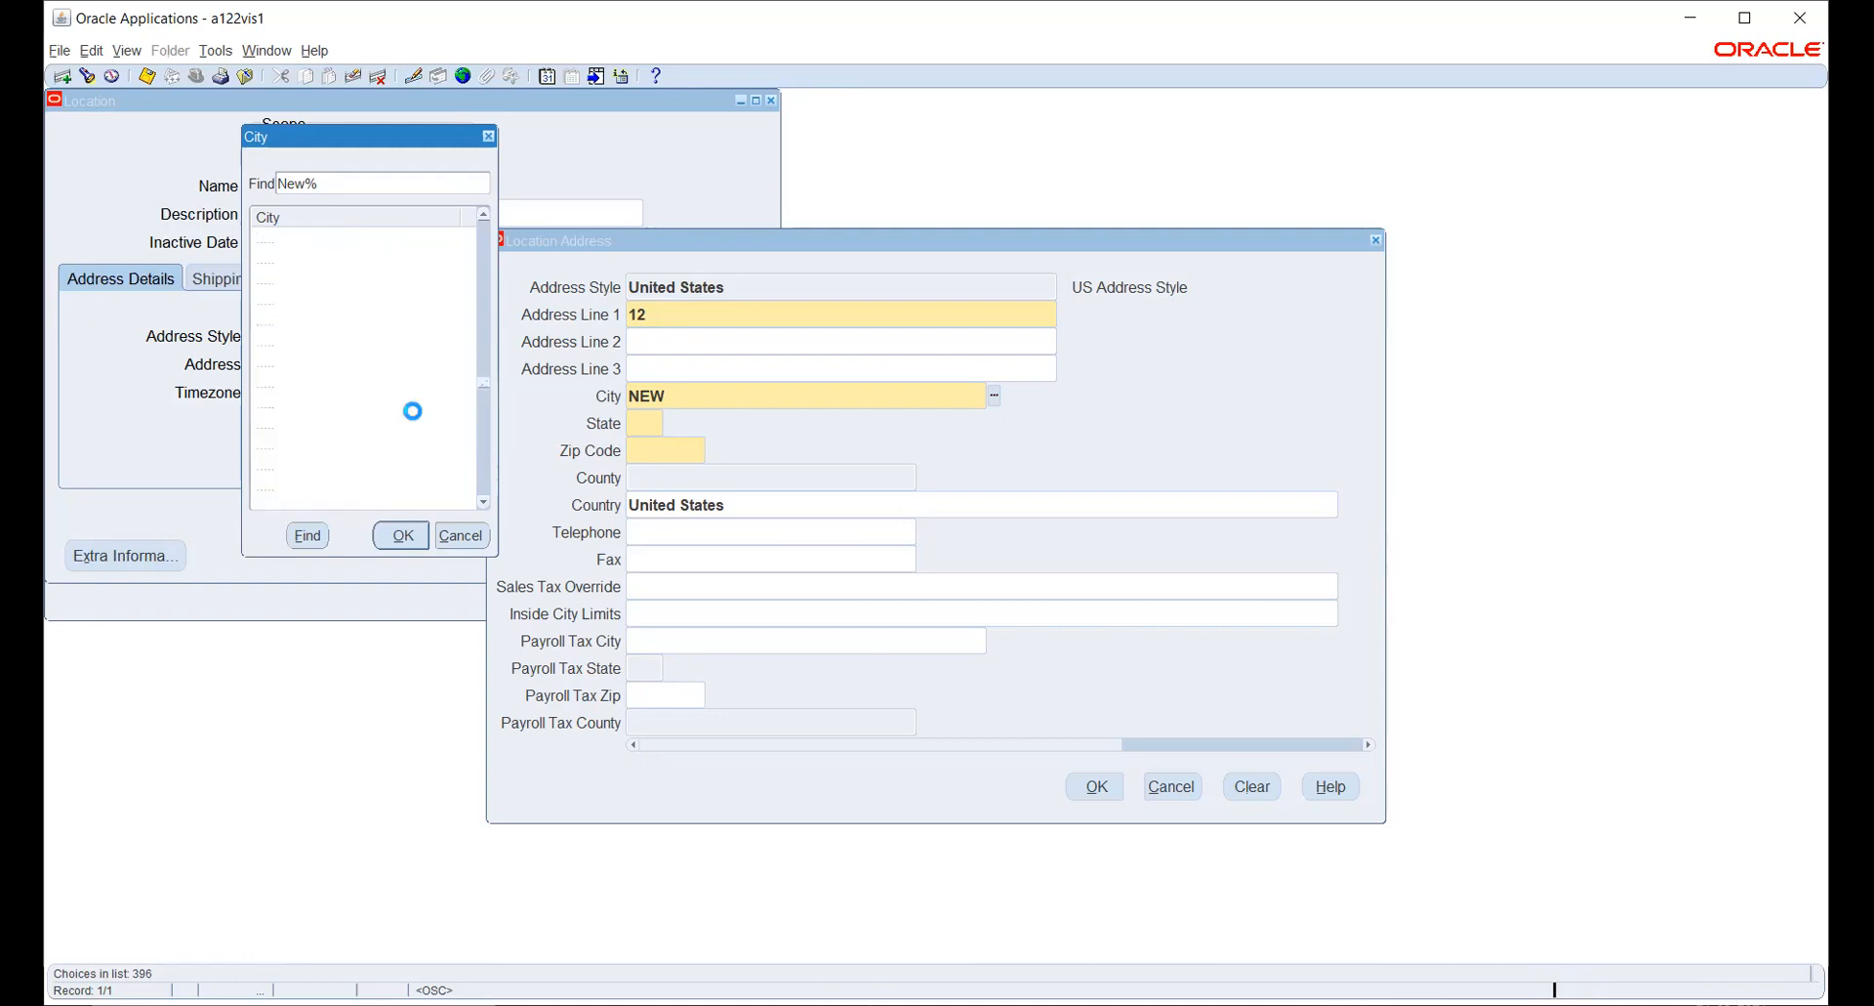
click(460, 536)
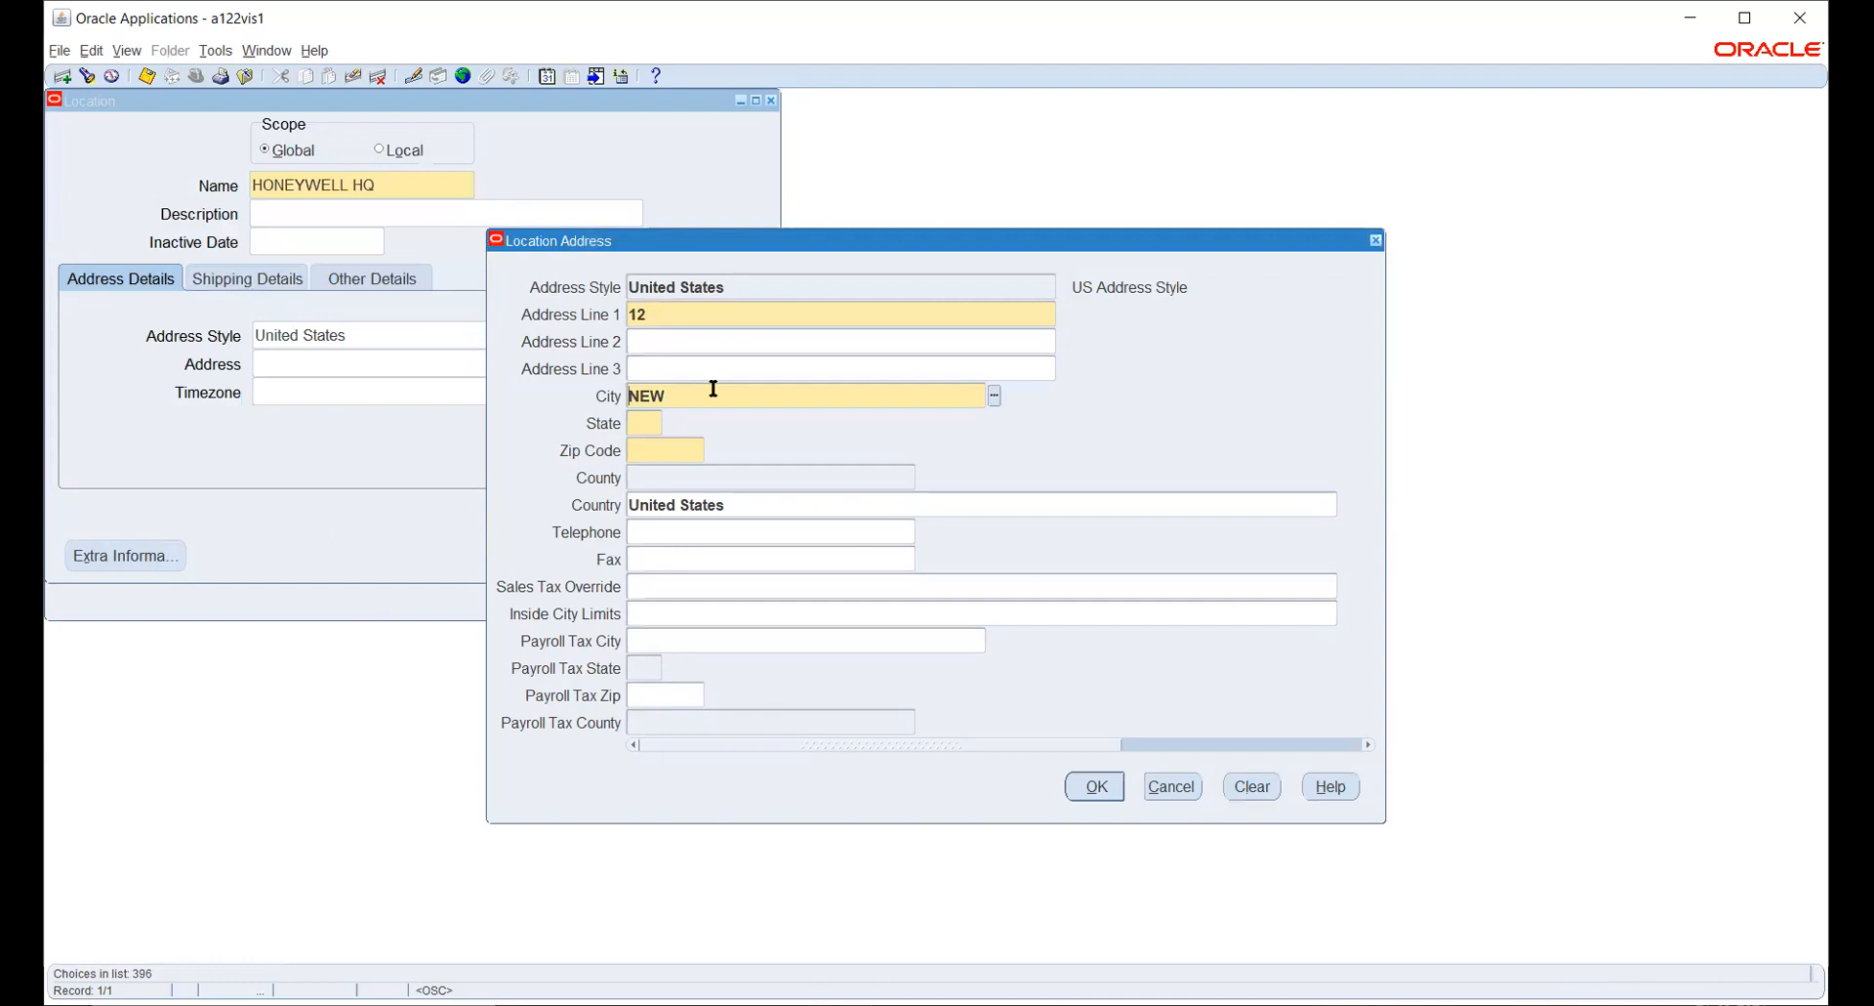
- Set the city to New York and the state to NY in the HONEYWELL HQ address
text(YORK)
key(Tab)
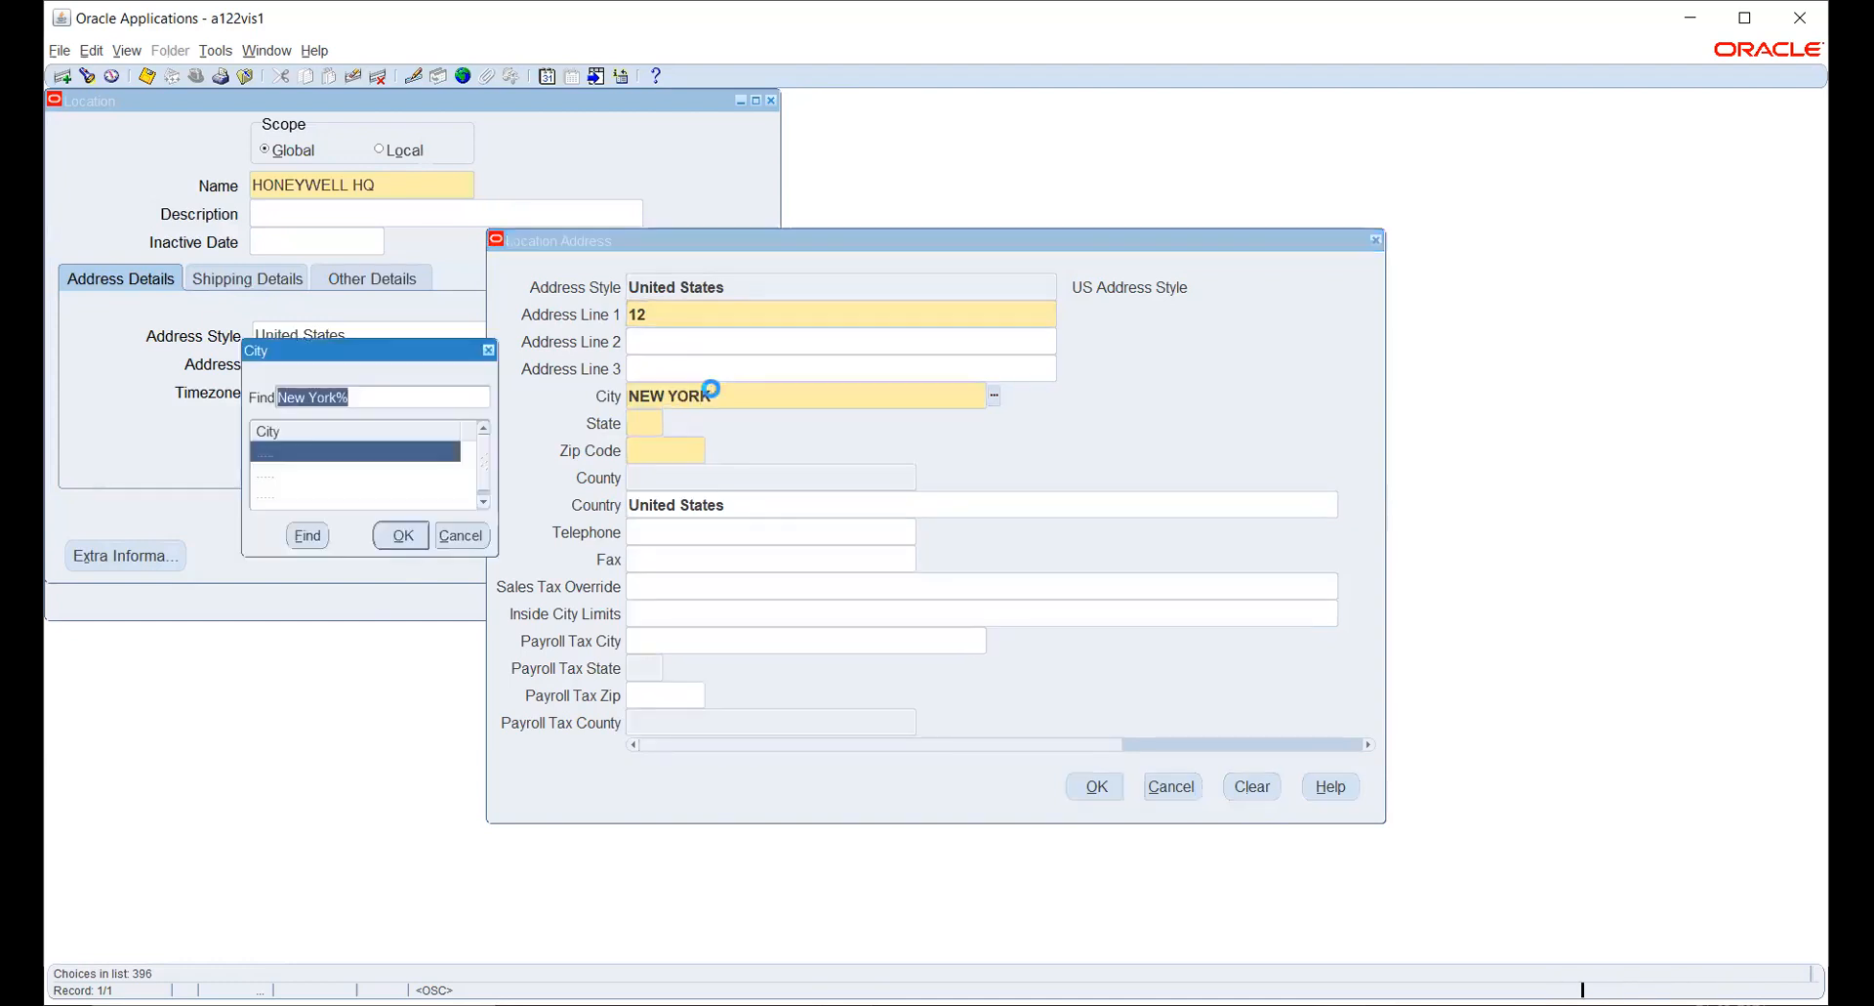
key(Return)
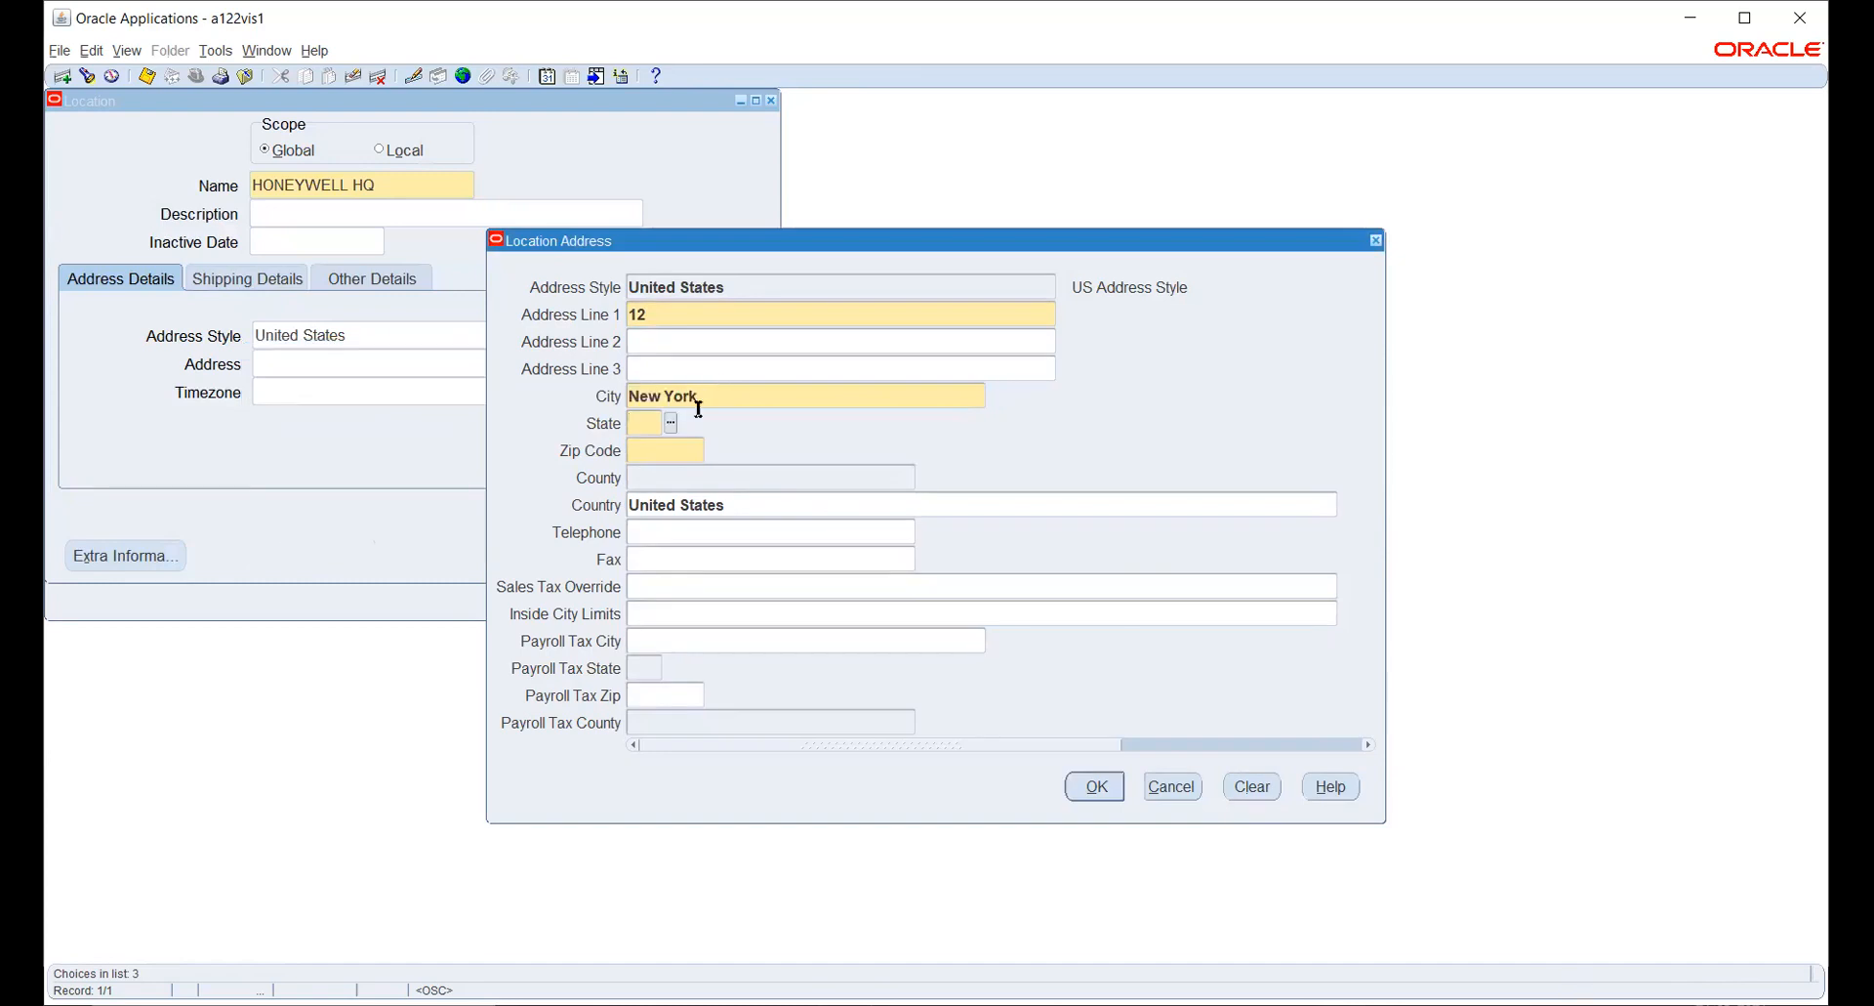
text(NY)
key(Tab)
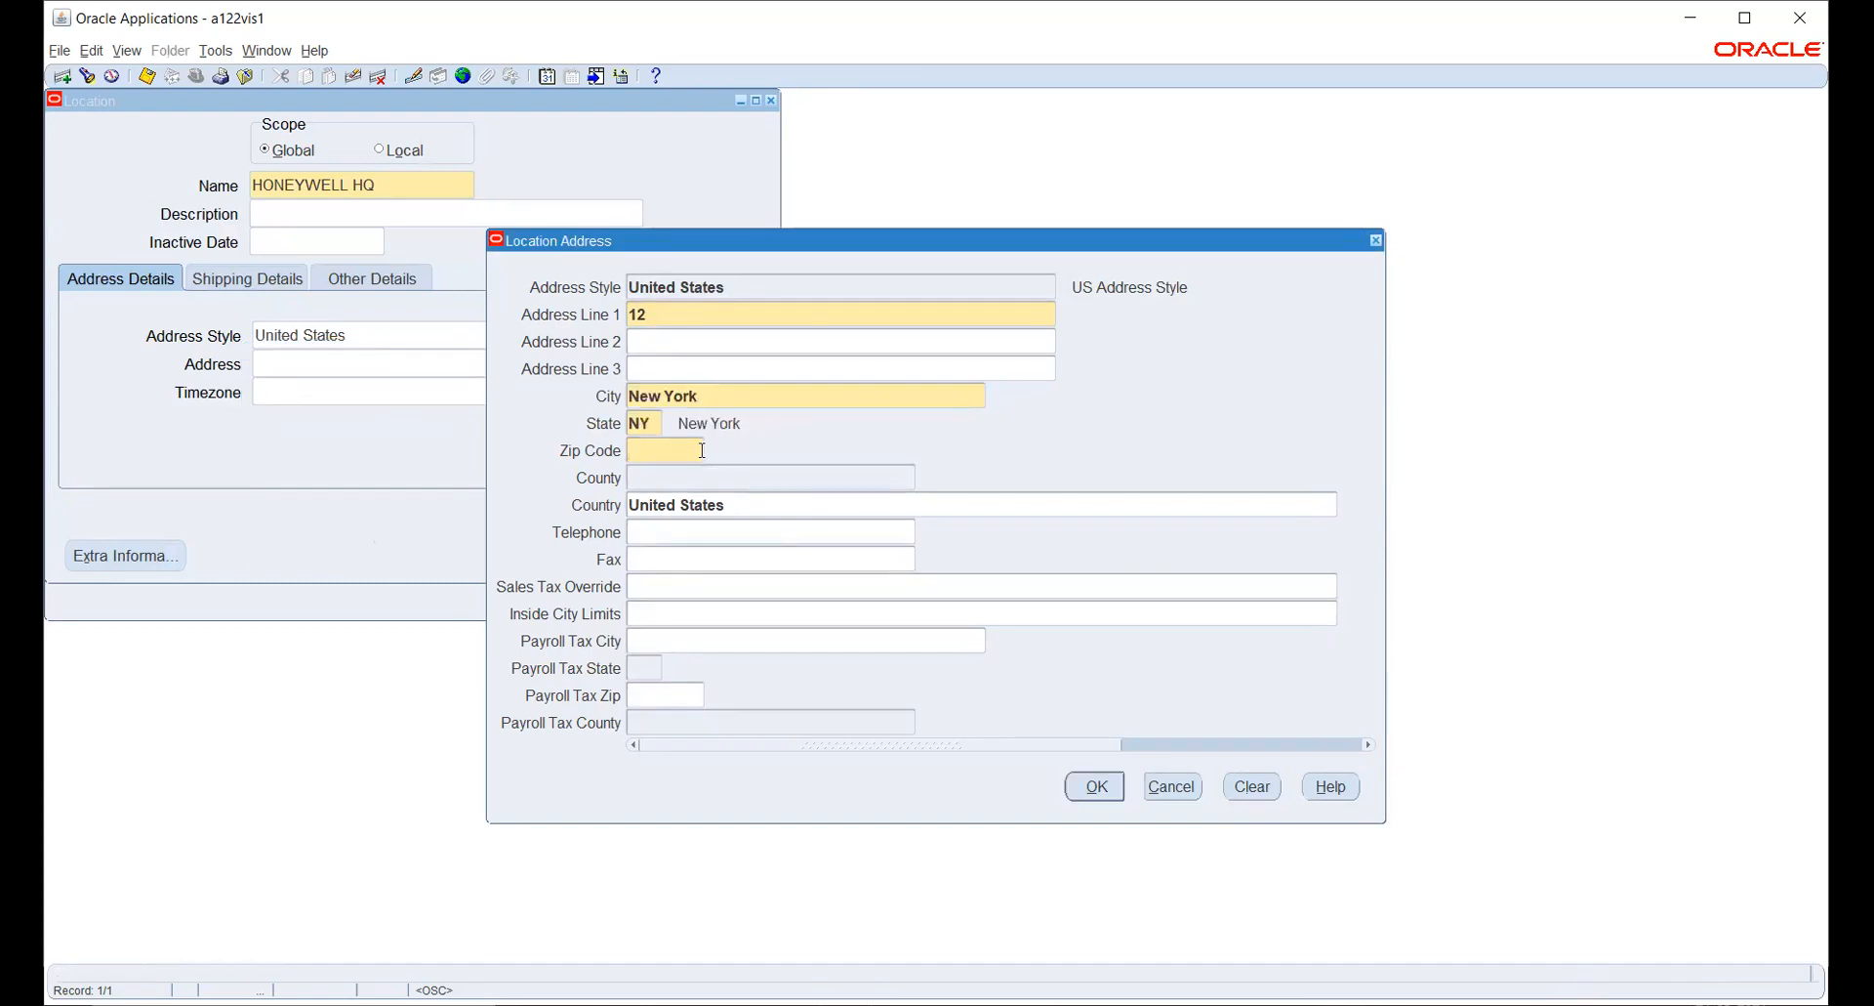
- Complete the HONEYWELL HQ address with its zip code and New York county, and save the location
click(1745, 18)
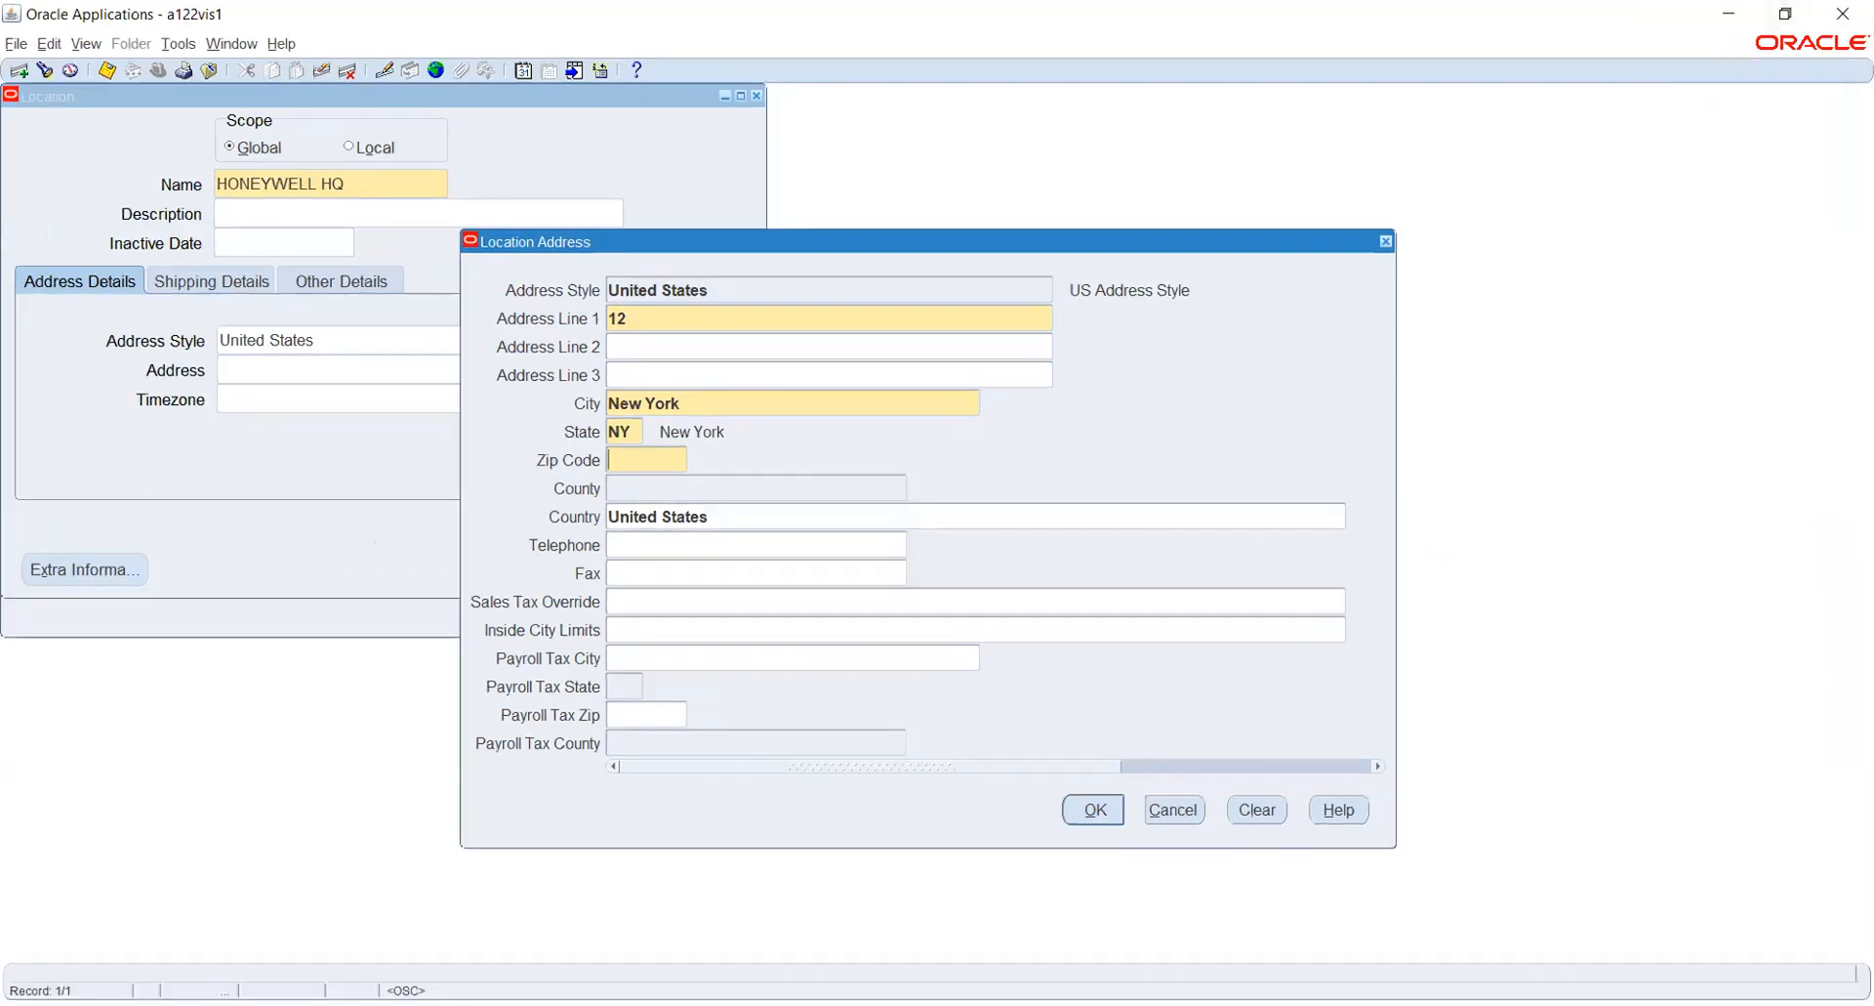
text(100014)
key(Tab)
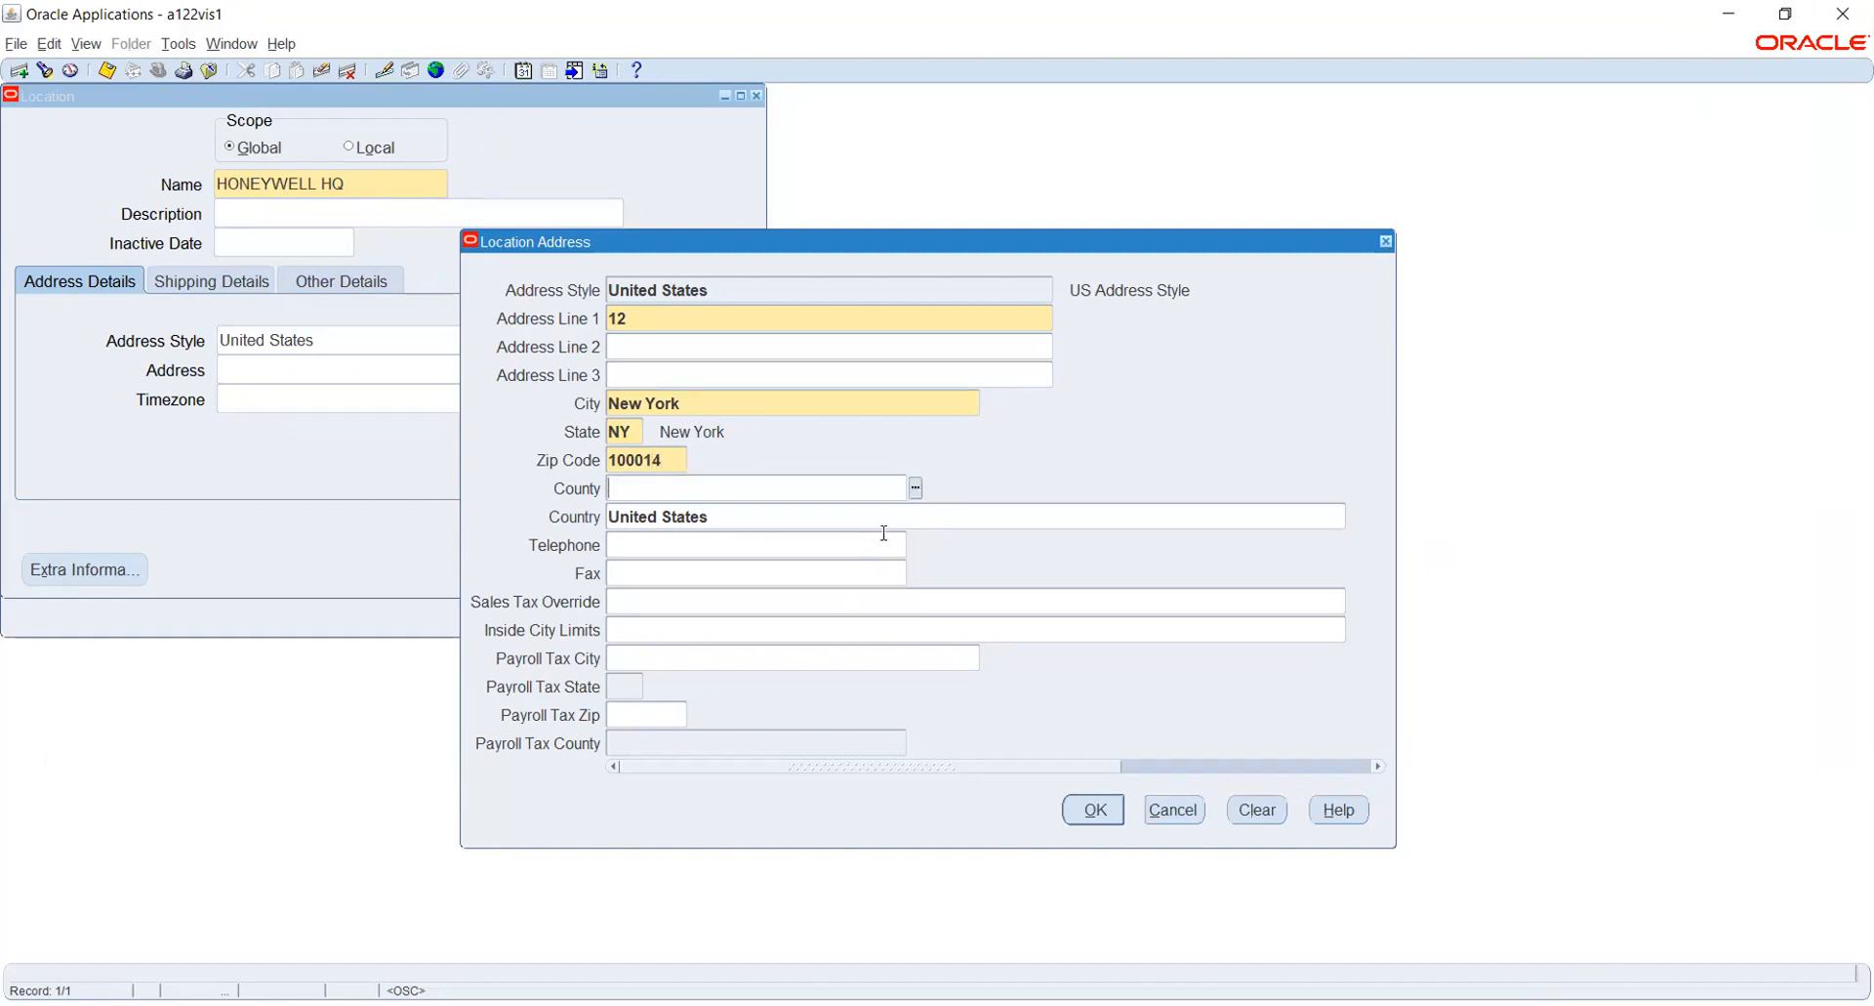
click(916, 487)
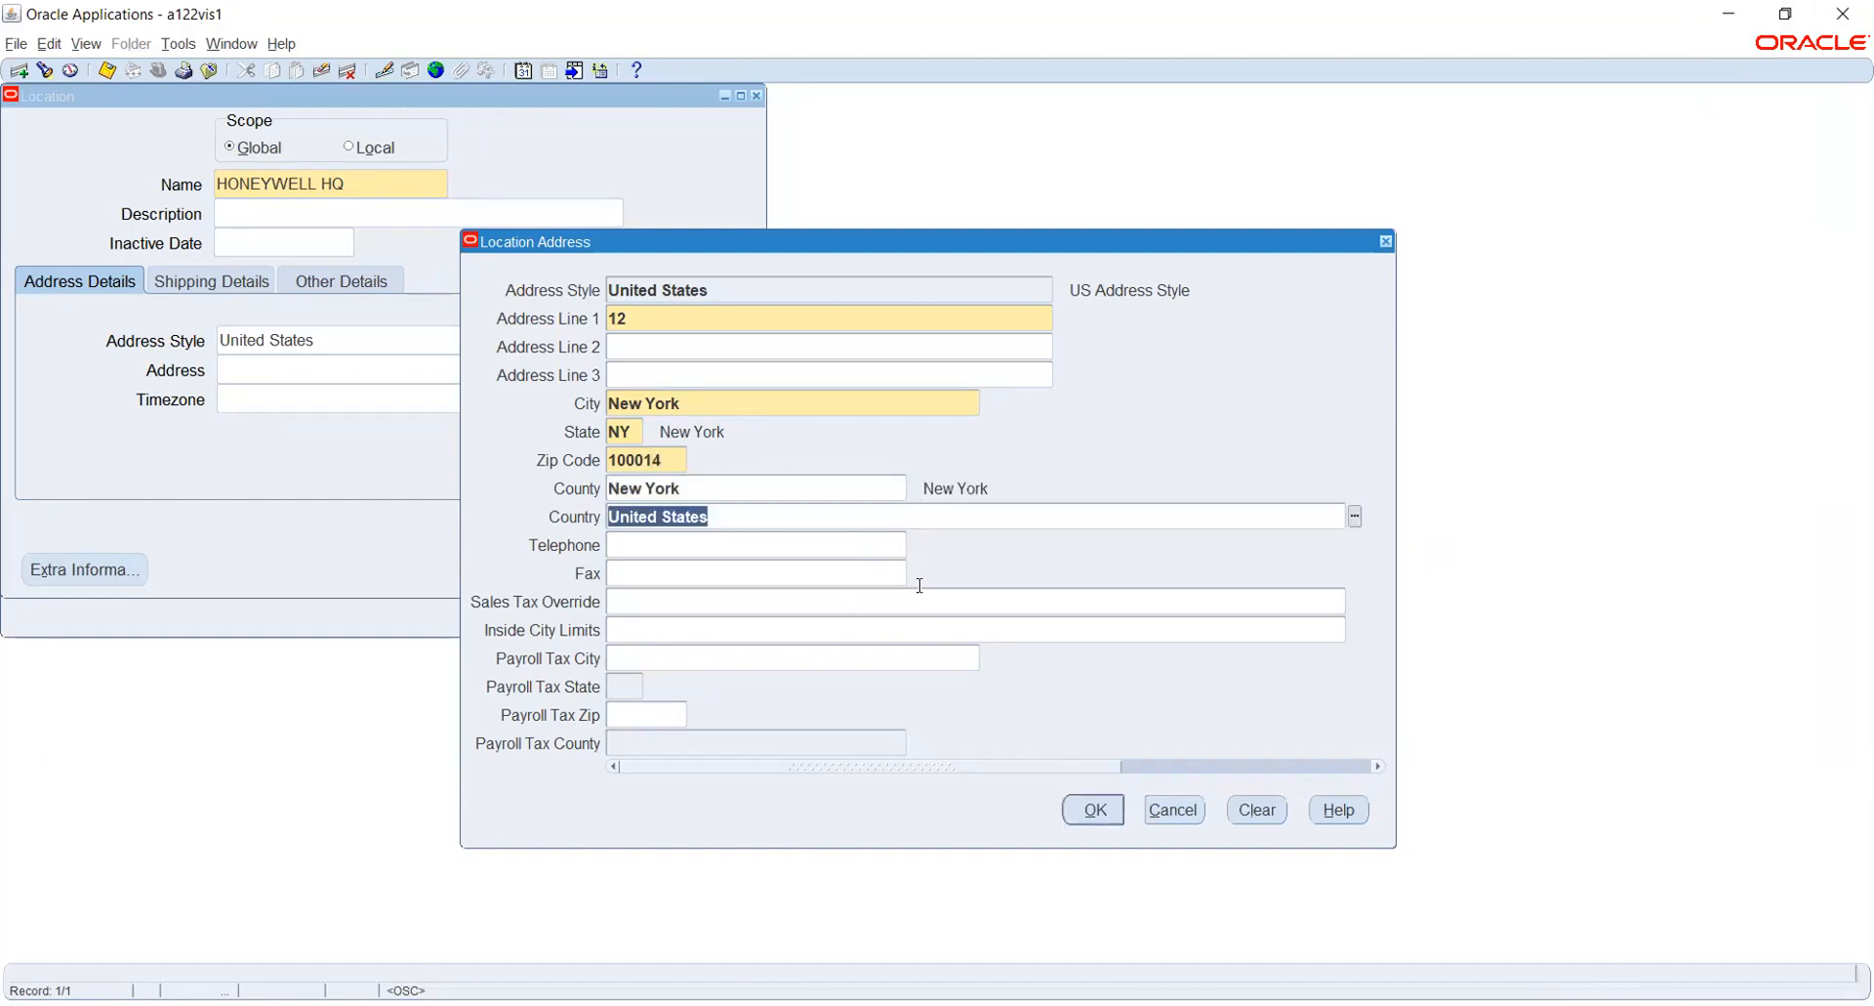
click(1086, 811)
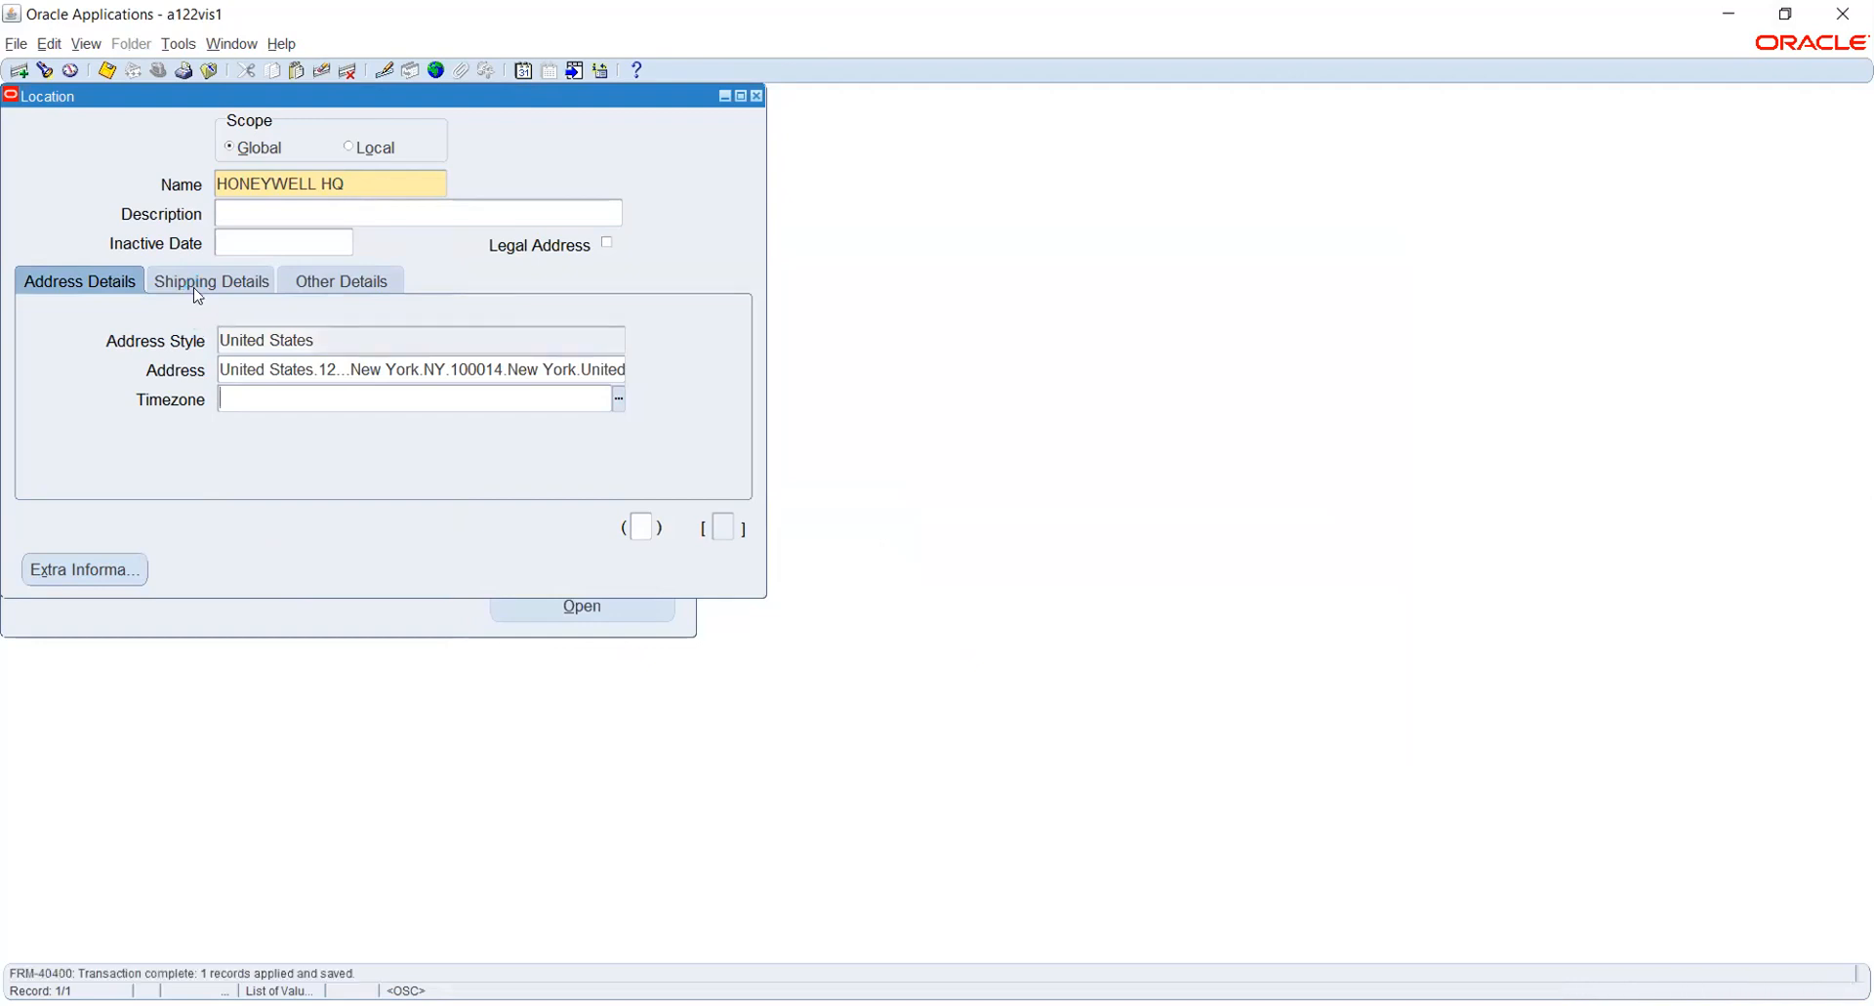
- Review the shipping details and other details of the HONEYWELL HQ location
click(202, 292)
click(313, 278)
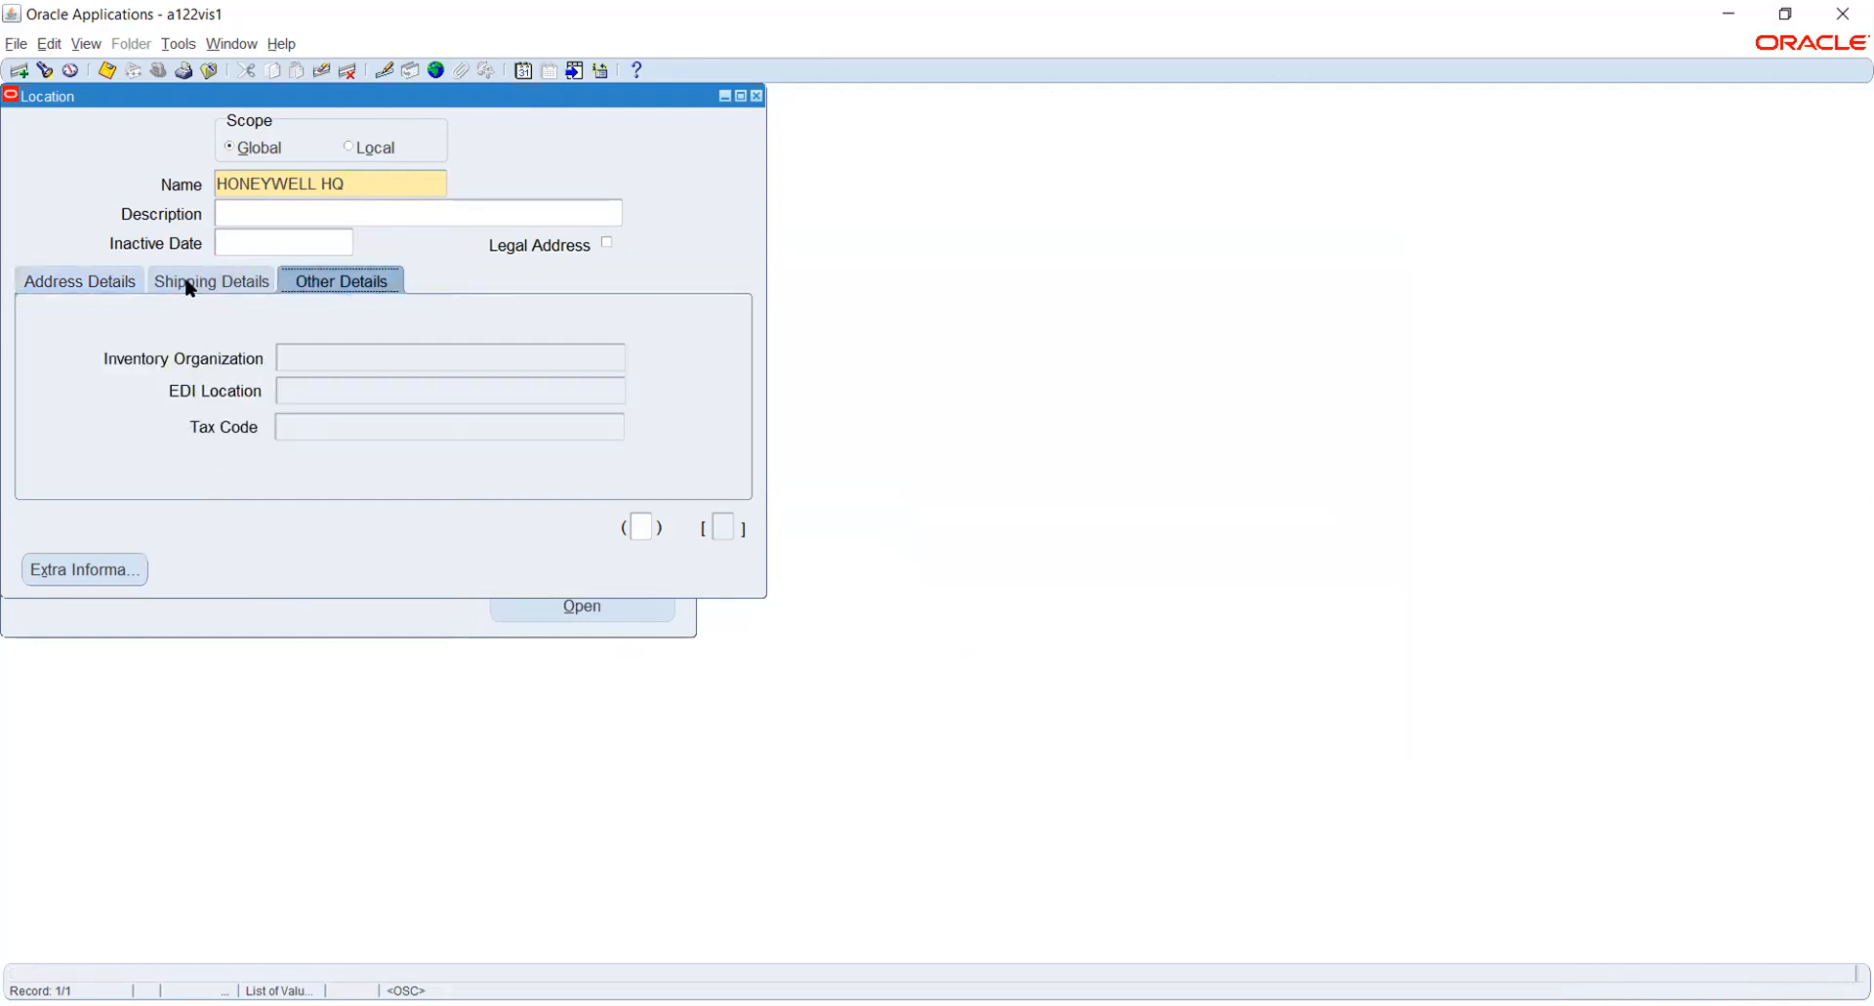
click(110, 281)
- Start a new global location named HONEYWELL OU and enter the first line of its United States address
click(358, 185)
click(17, 70)
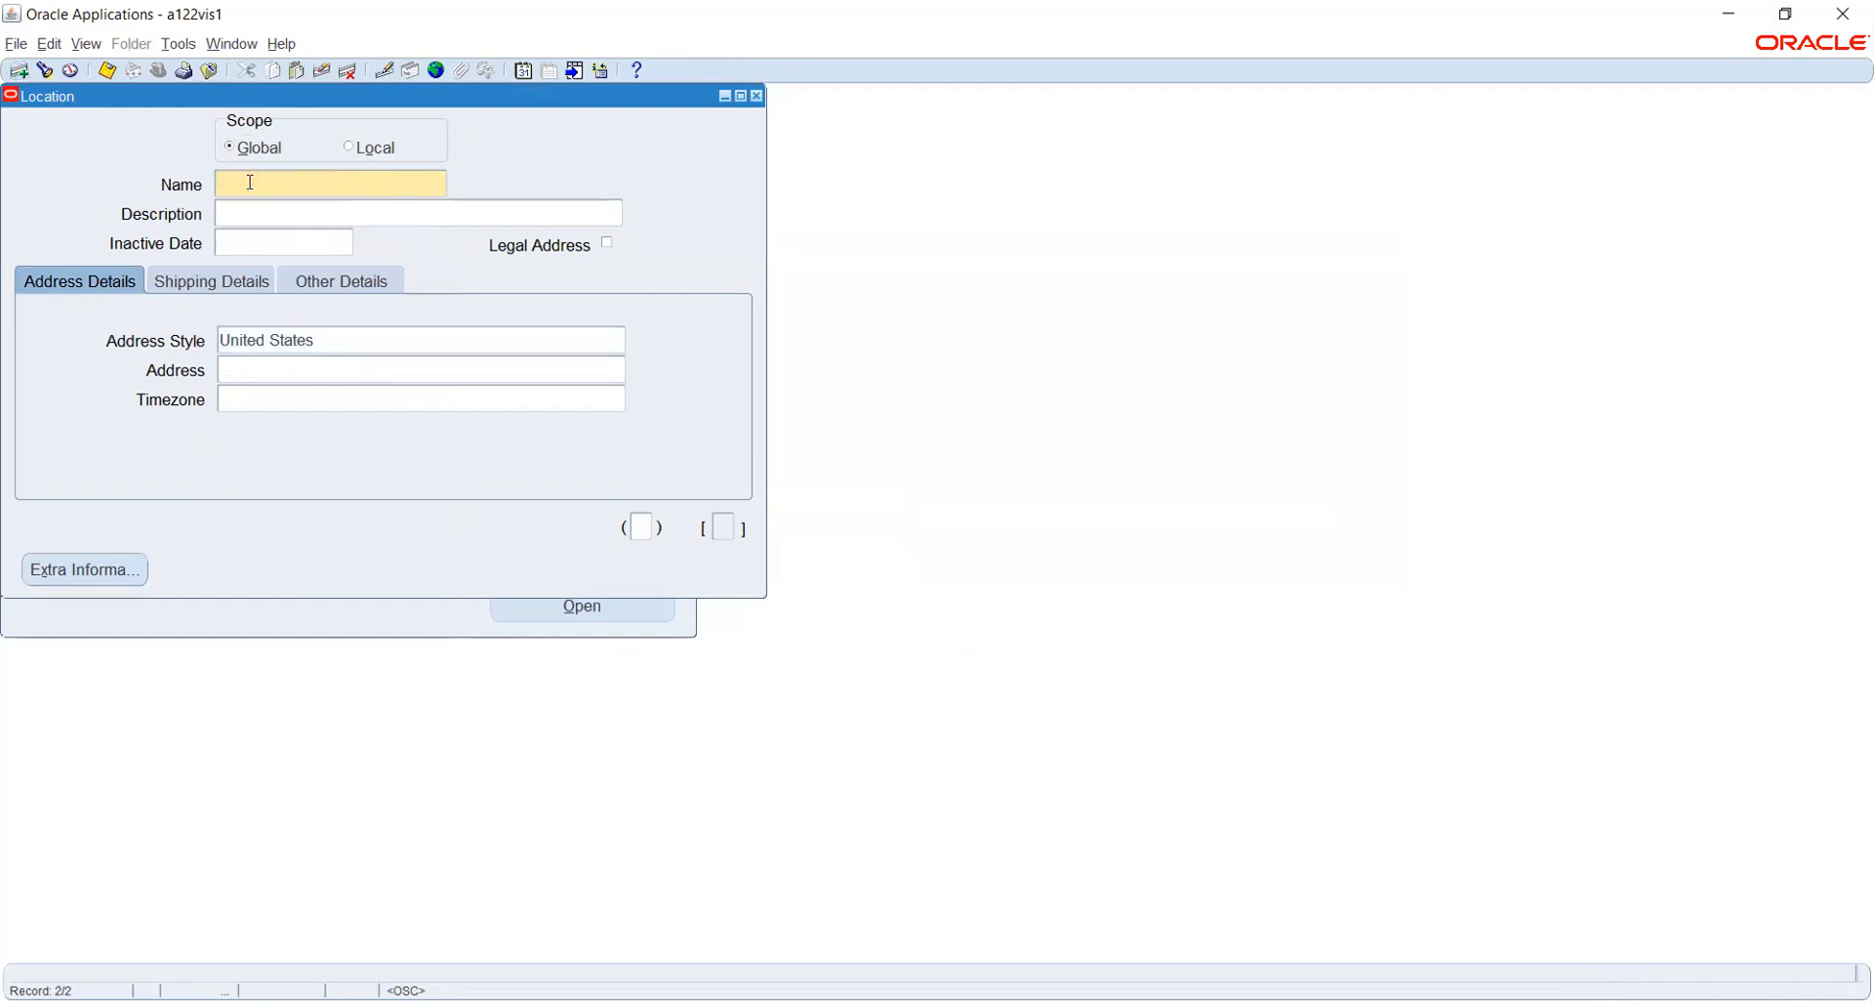
text(HONEYWELL OU)
click(256, 202)
click(268, 366)
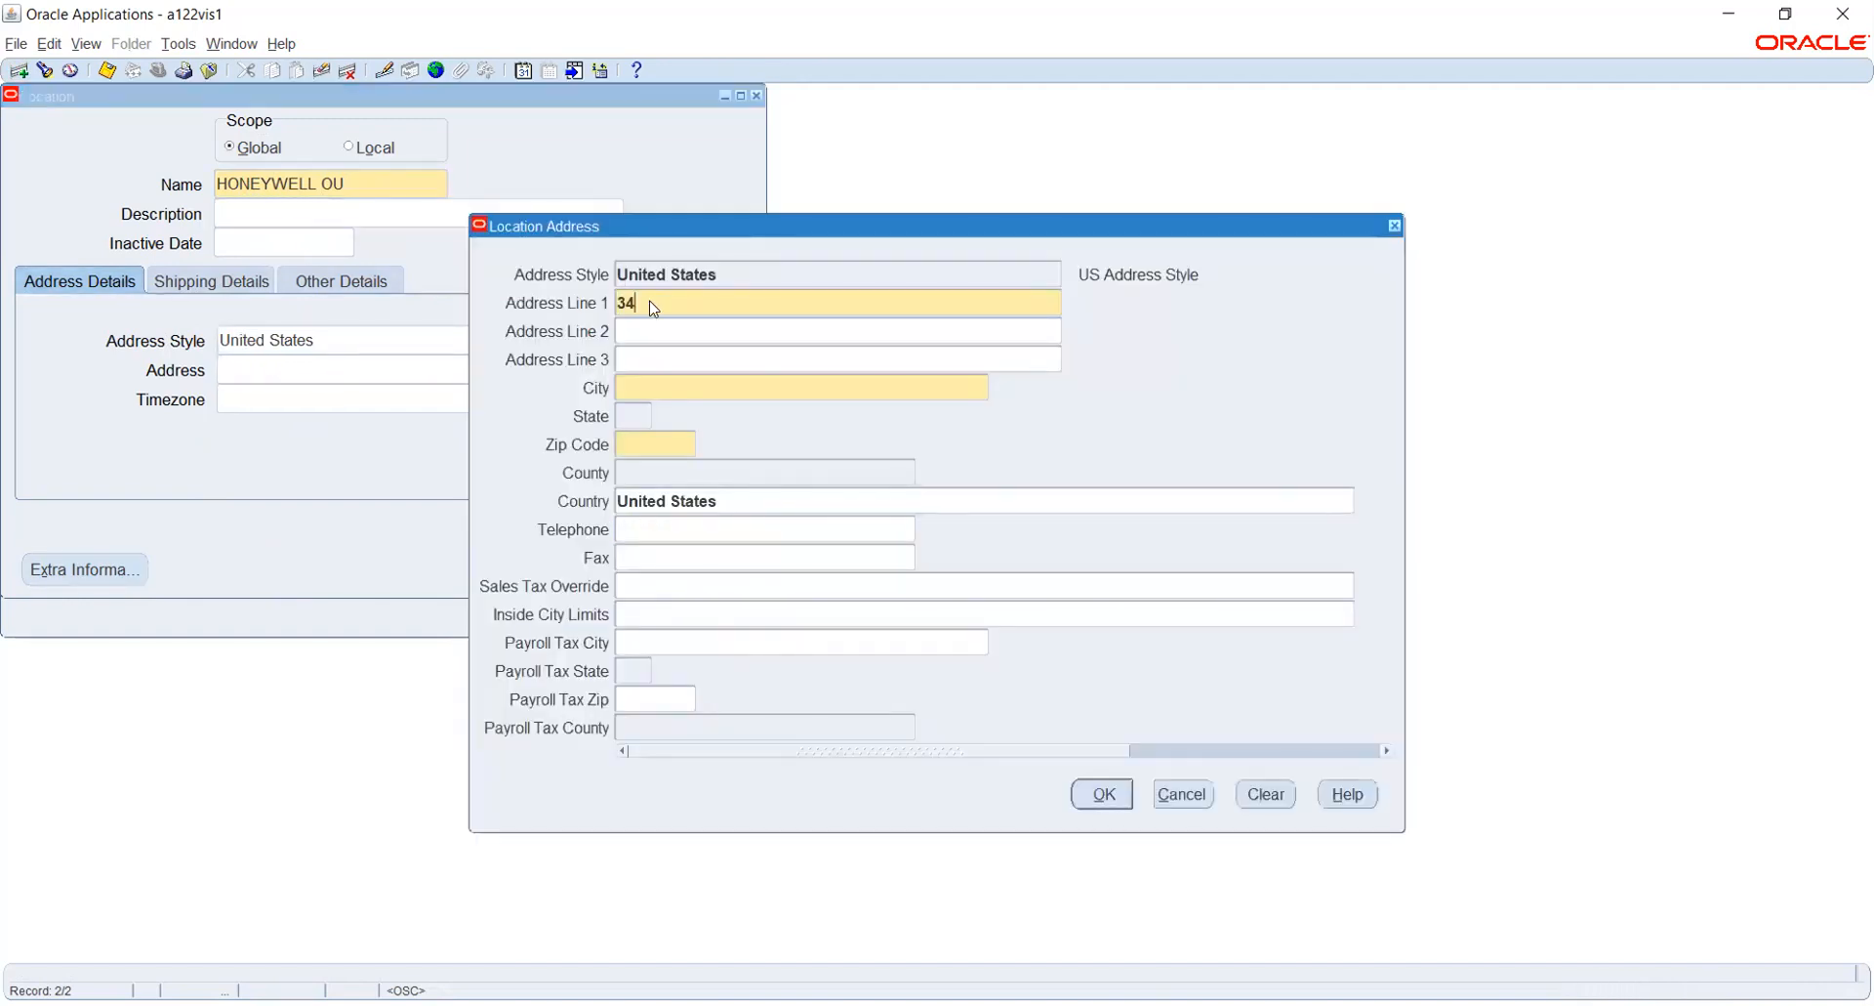
key(Tab)
- Set the city to New York and the state to NY in the HONEYWELL OU address
text(NEW YORK)
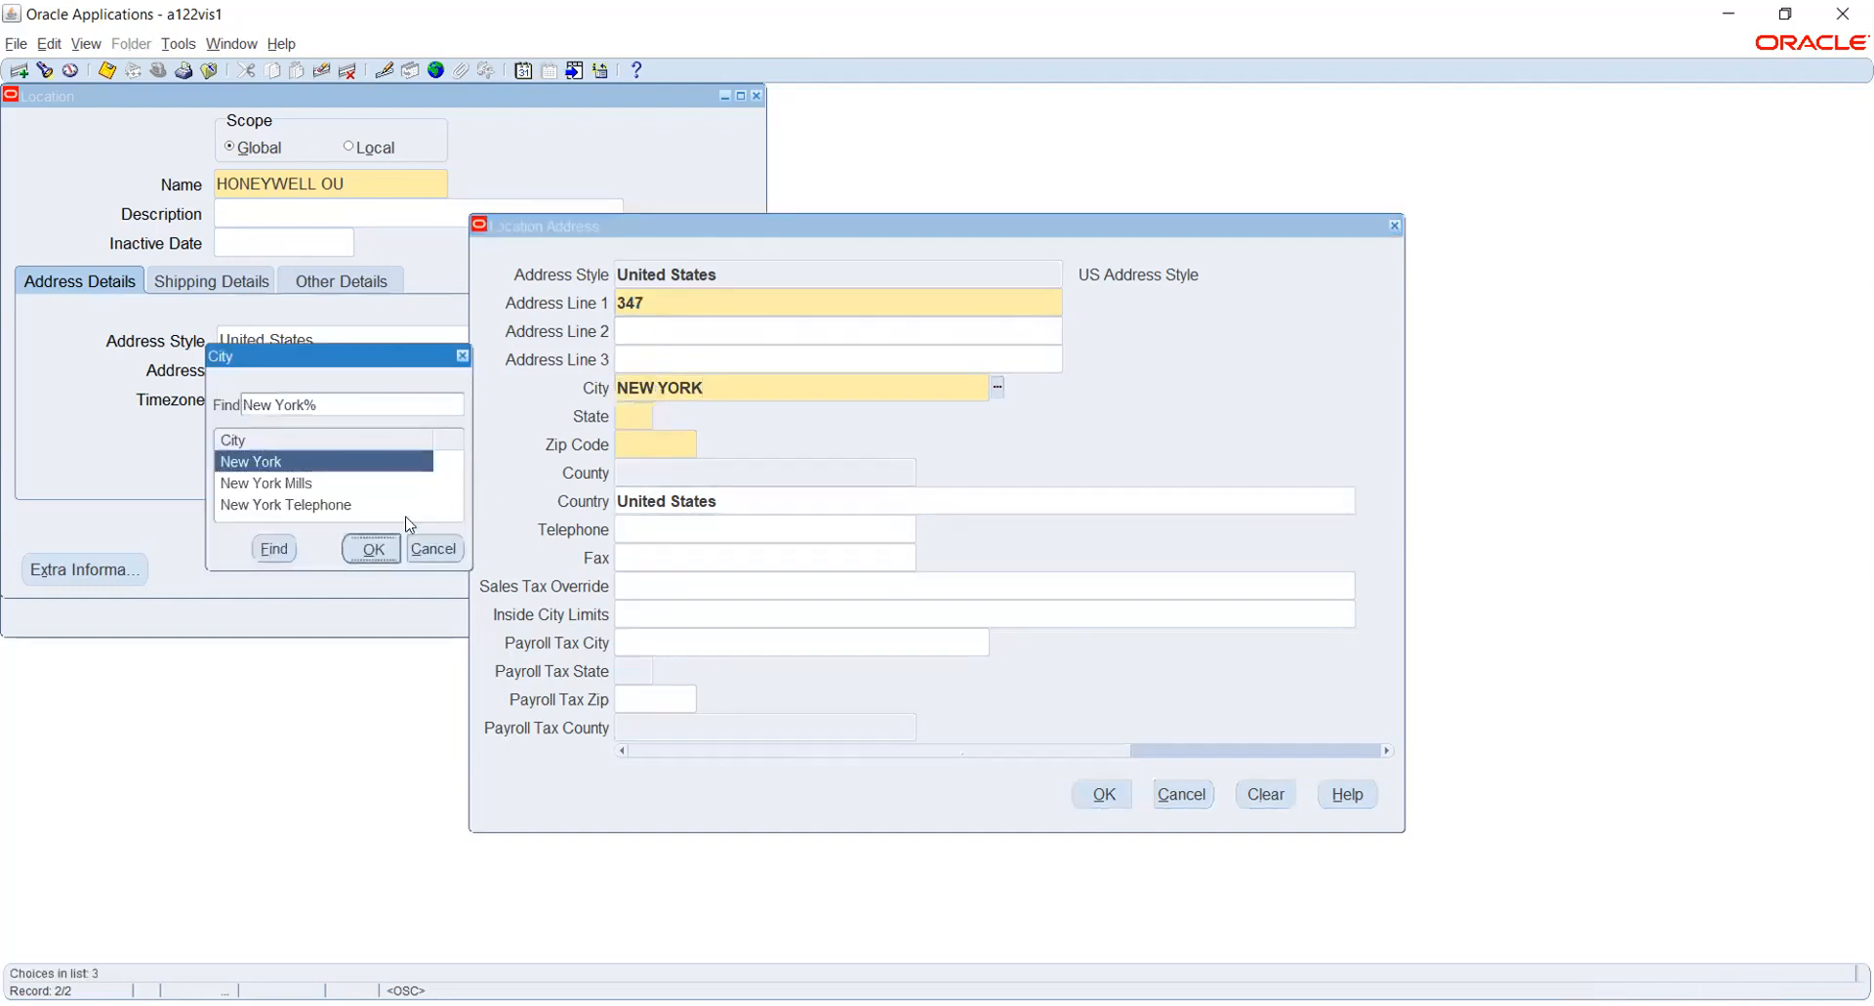
key(Return)
text(NY)
key(Tab)
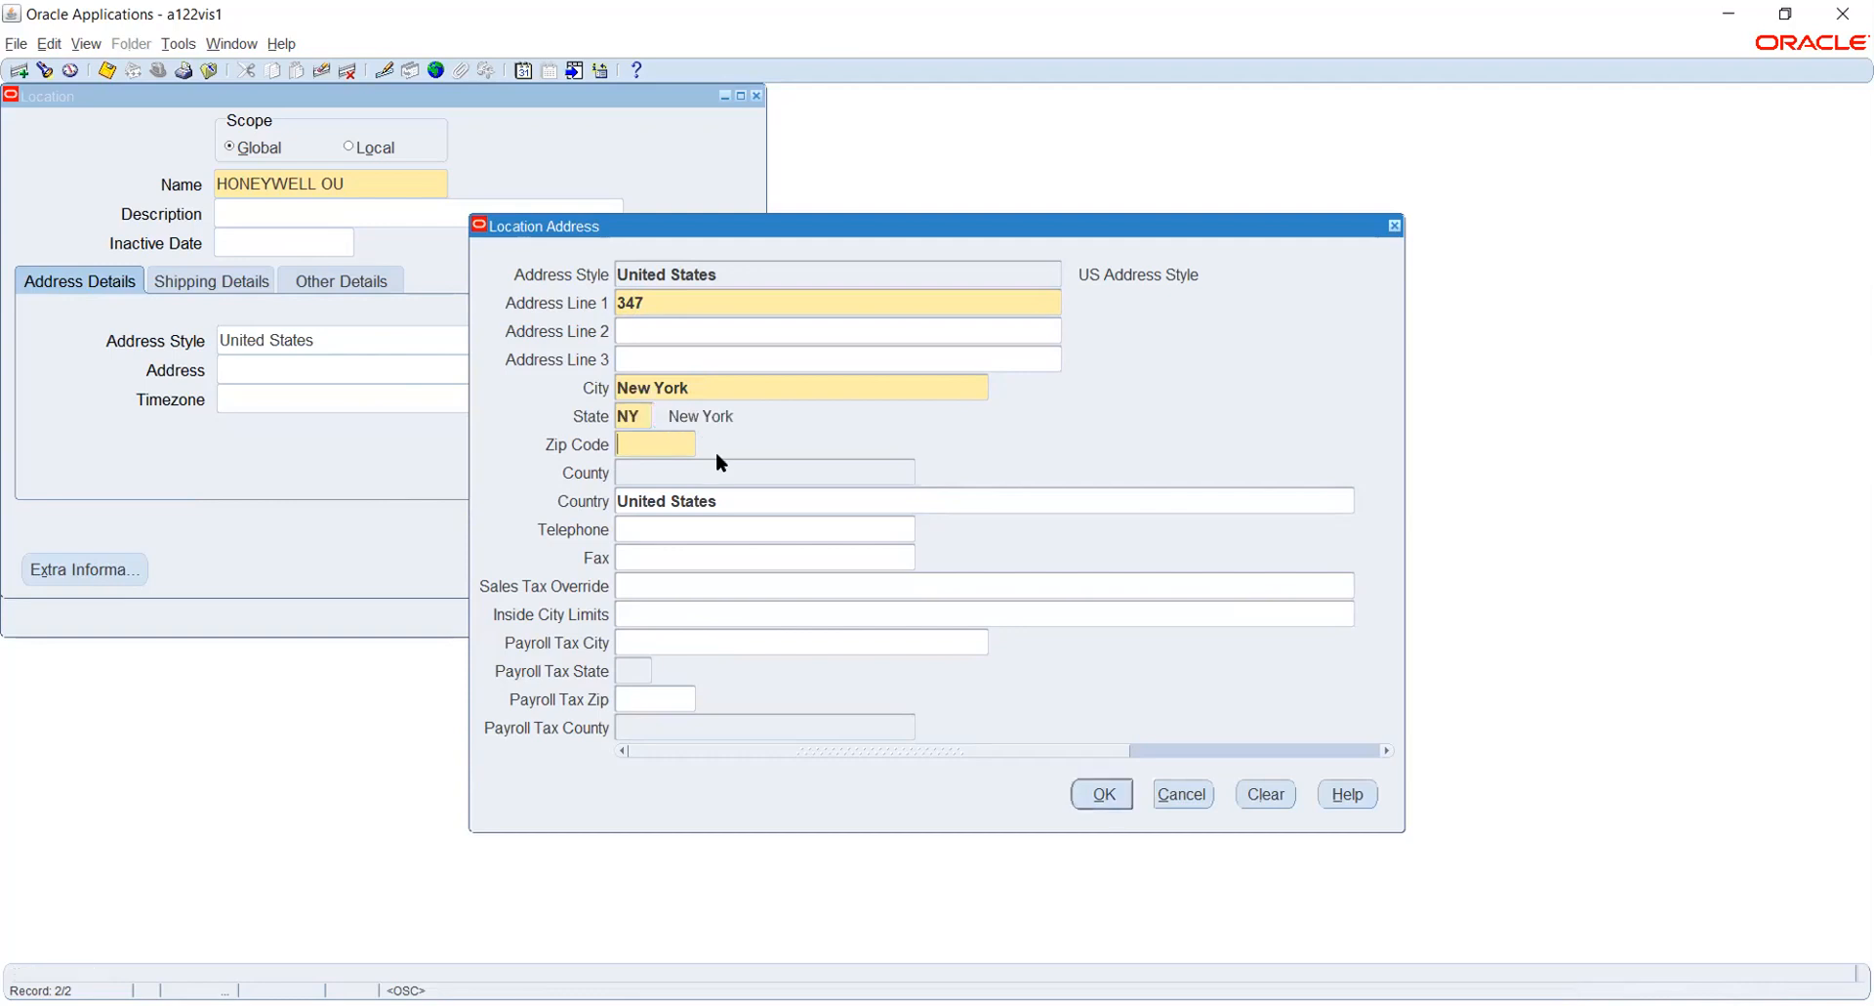
- Complete the HONEYWELL OU address with its zip code and New York county, and save the location
text(100014)
key(Tab)
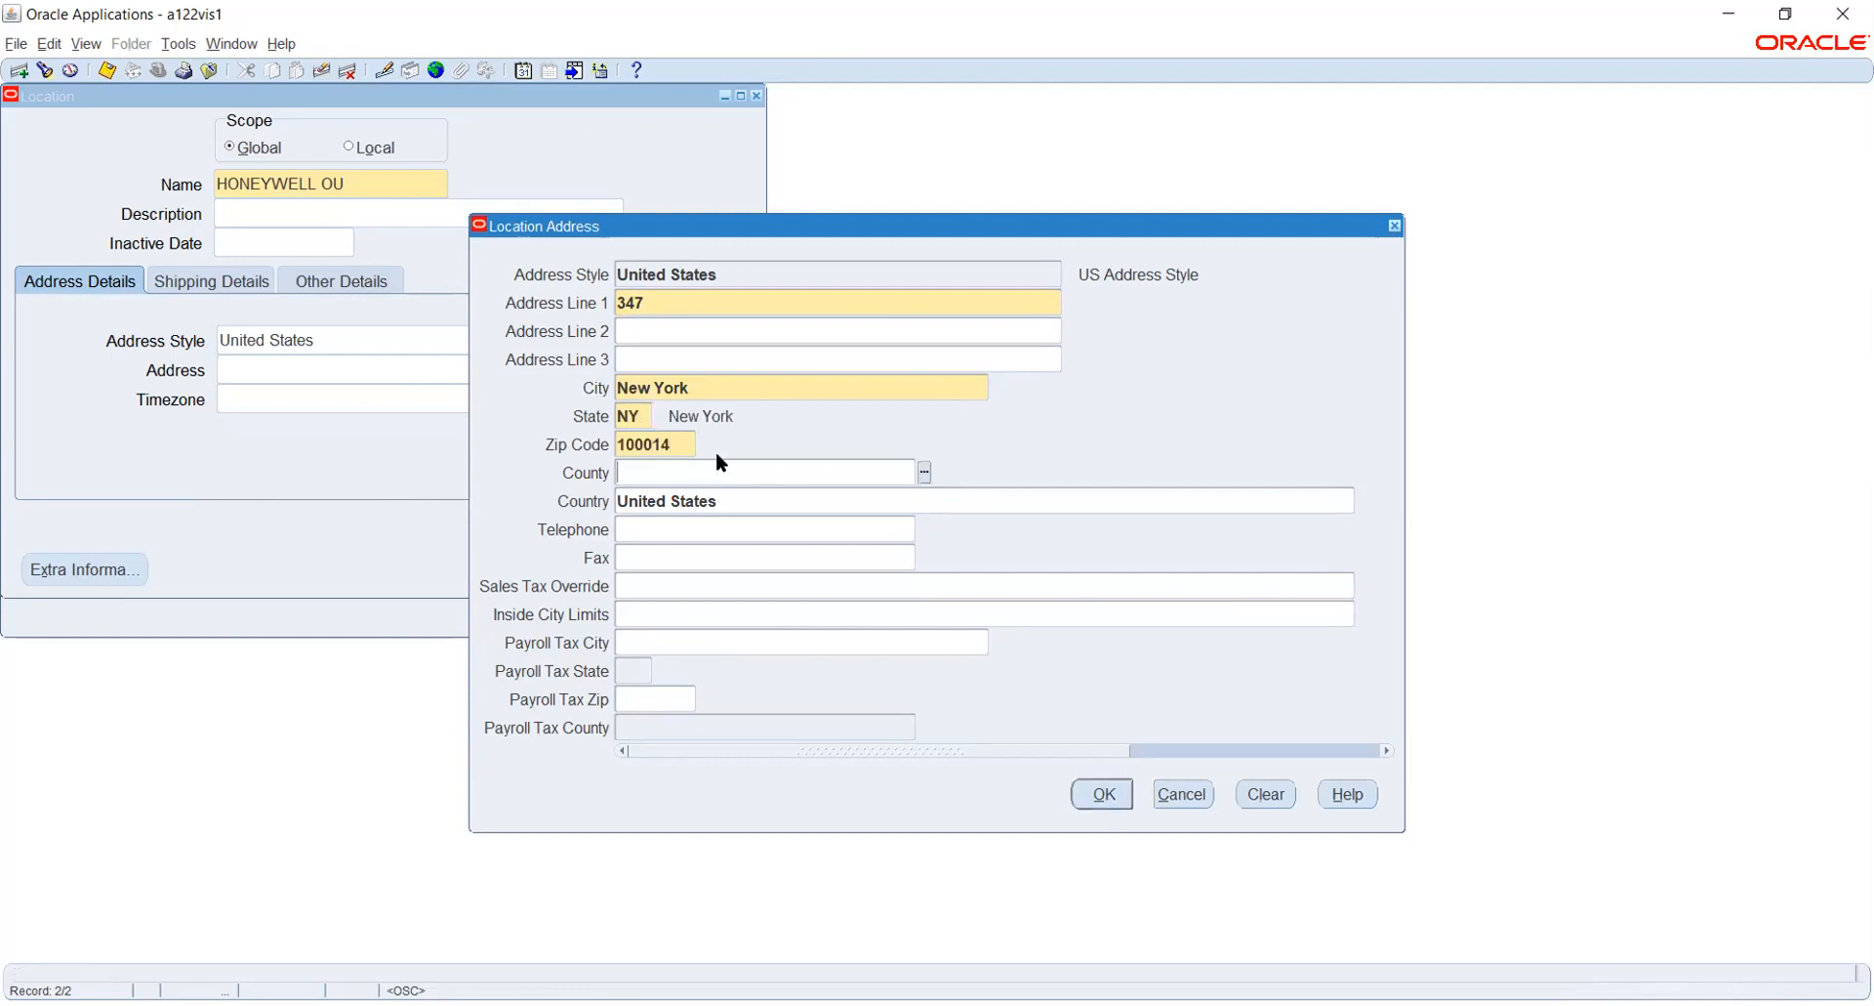
click(924, 475)
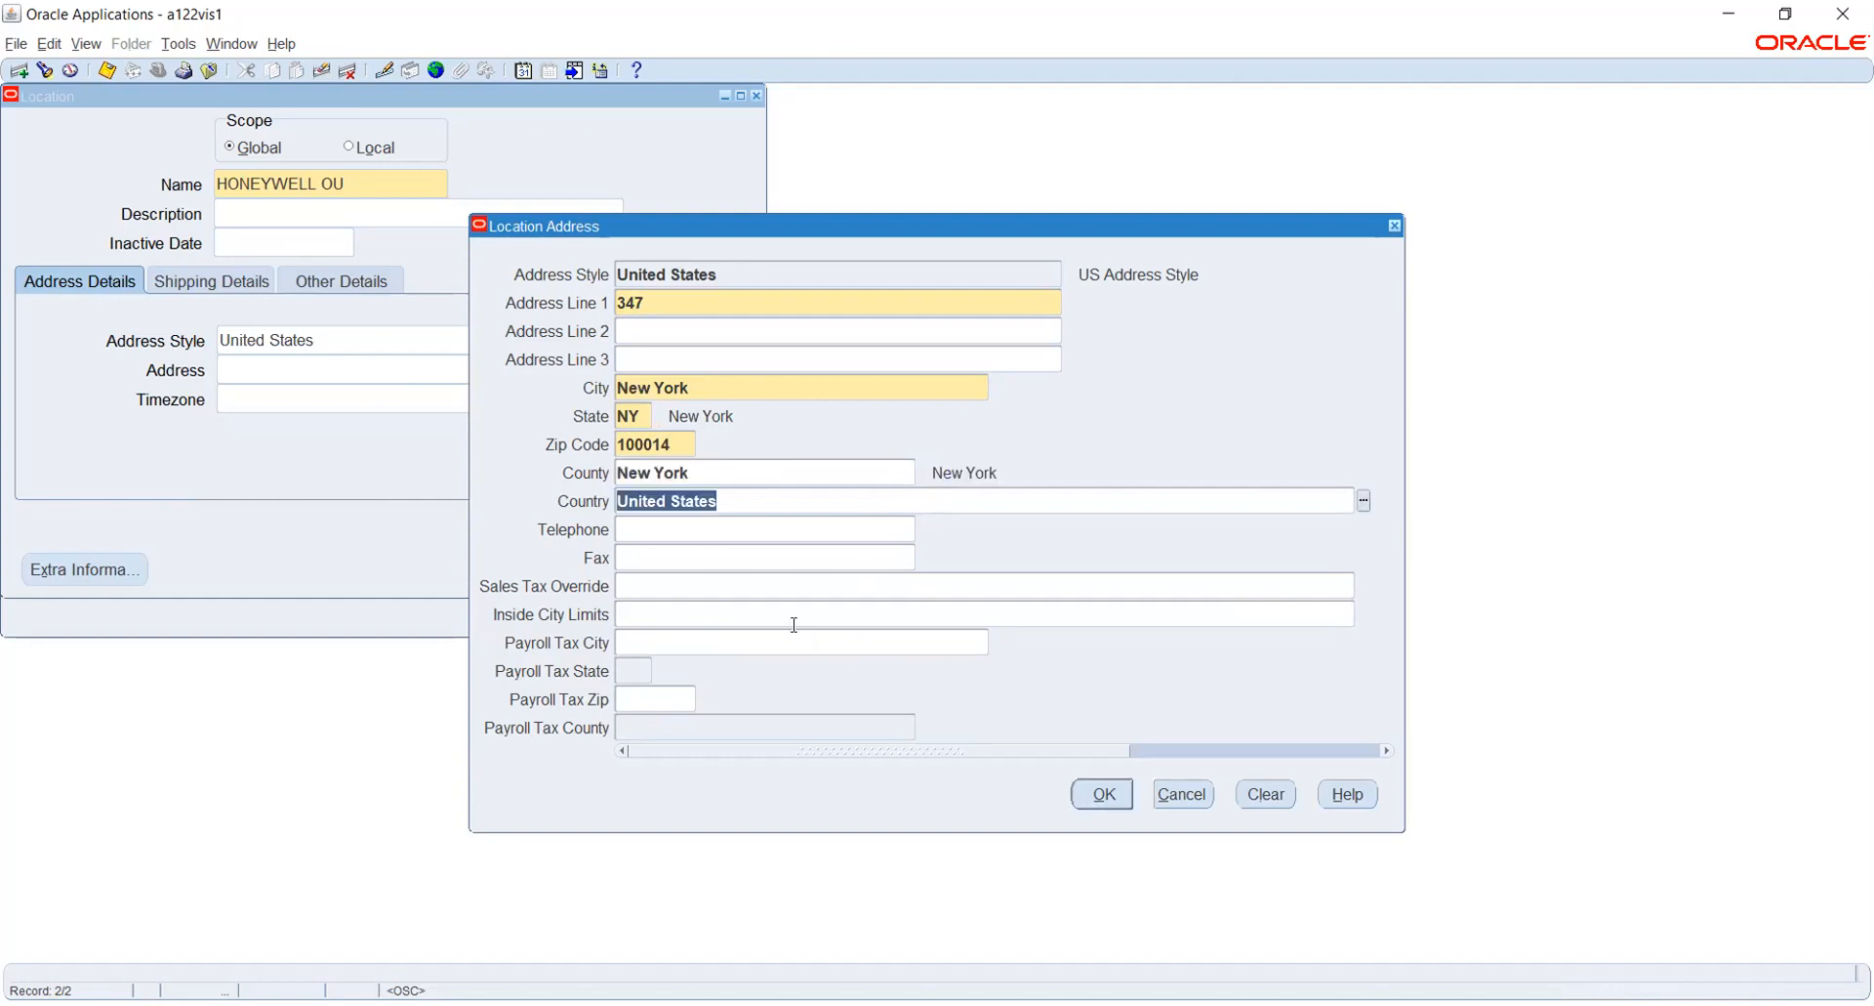
click(1103, 793)
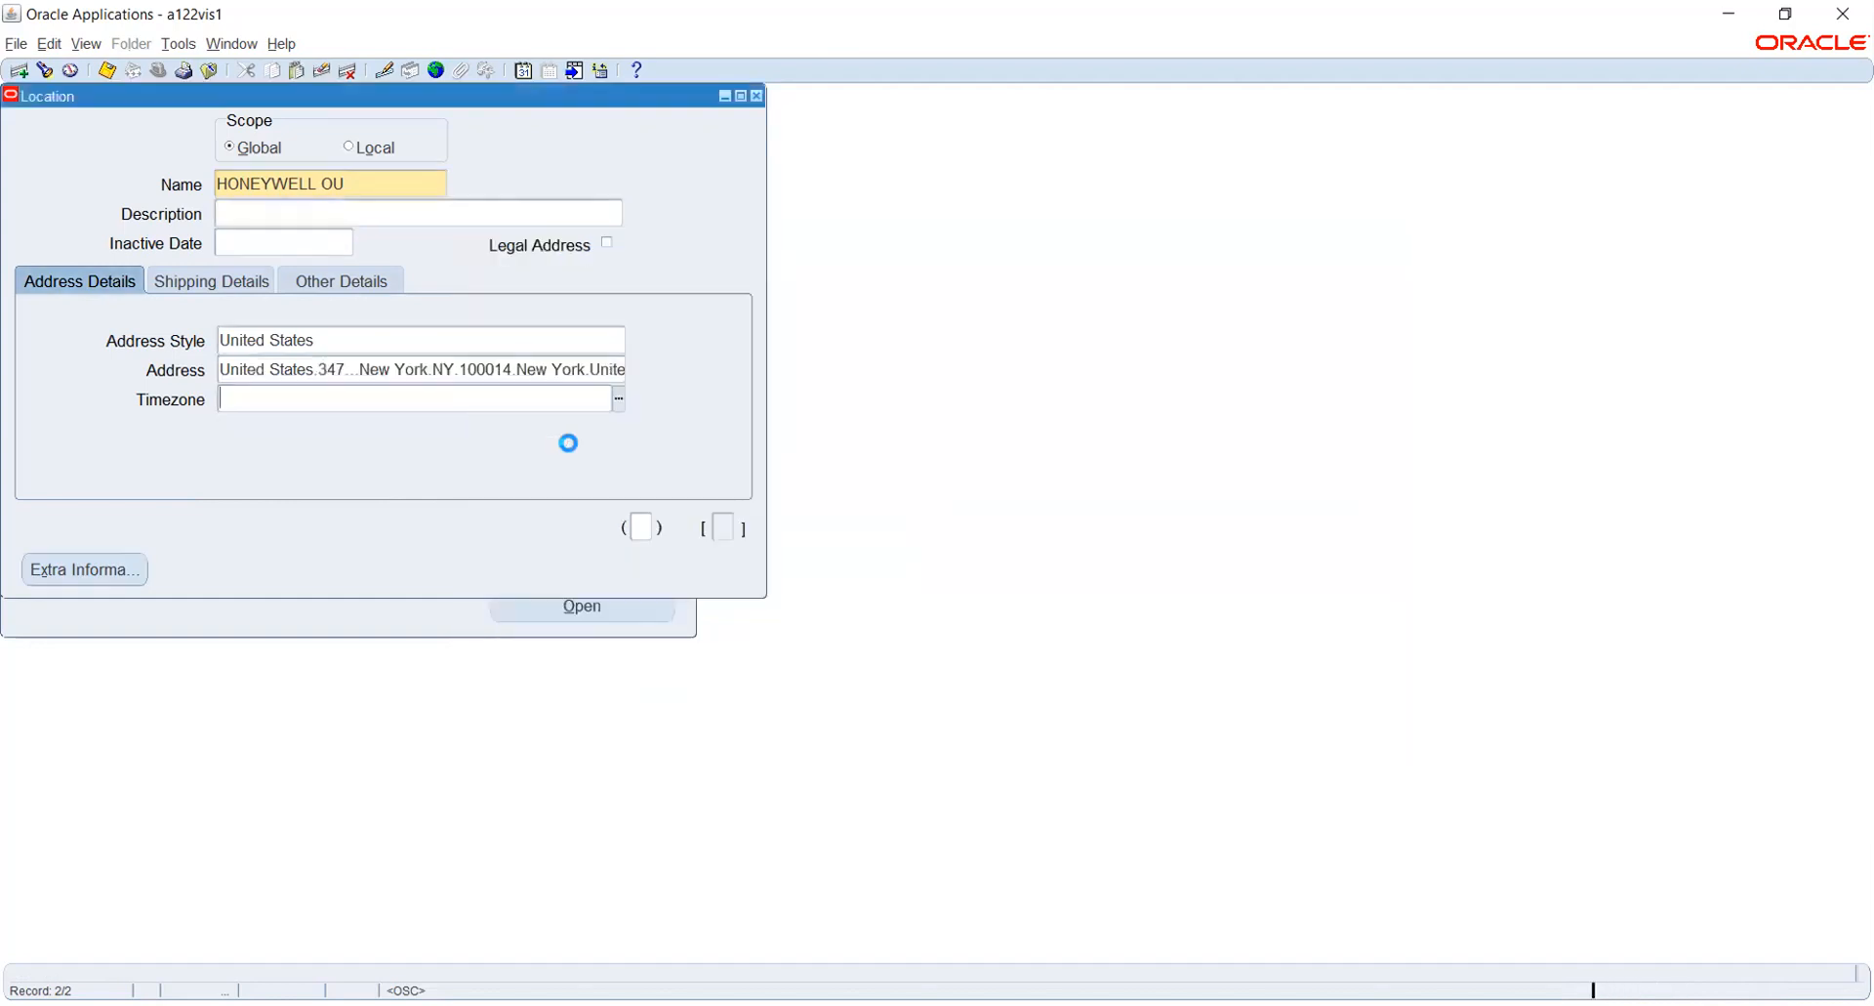
key(ctrl+s)
- Start a new global location named HONEYWELL INV and enter the first line of its United States address
click(368, 184)
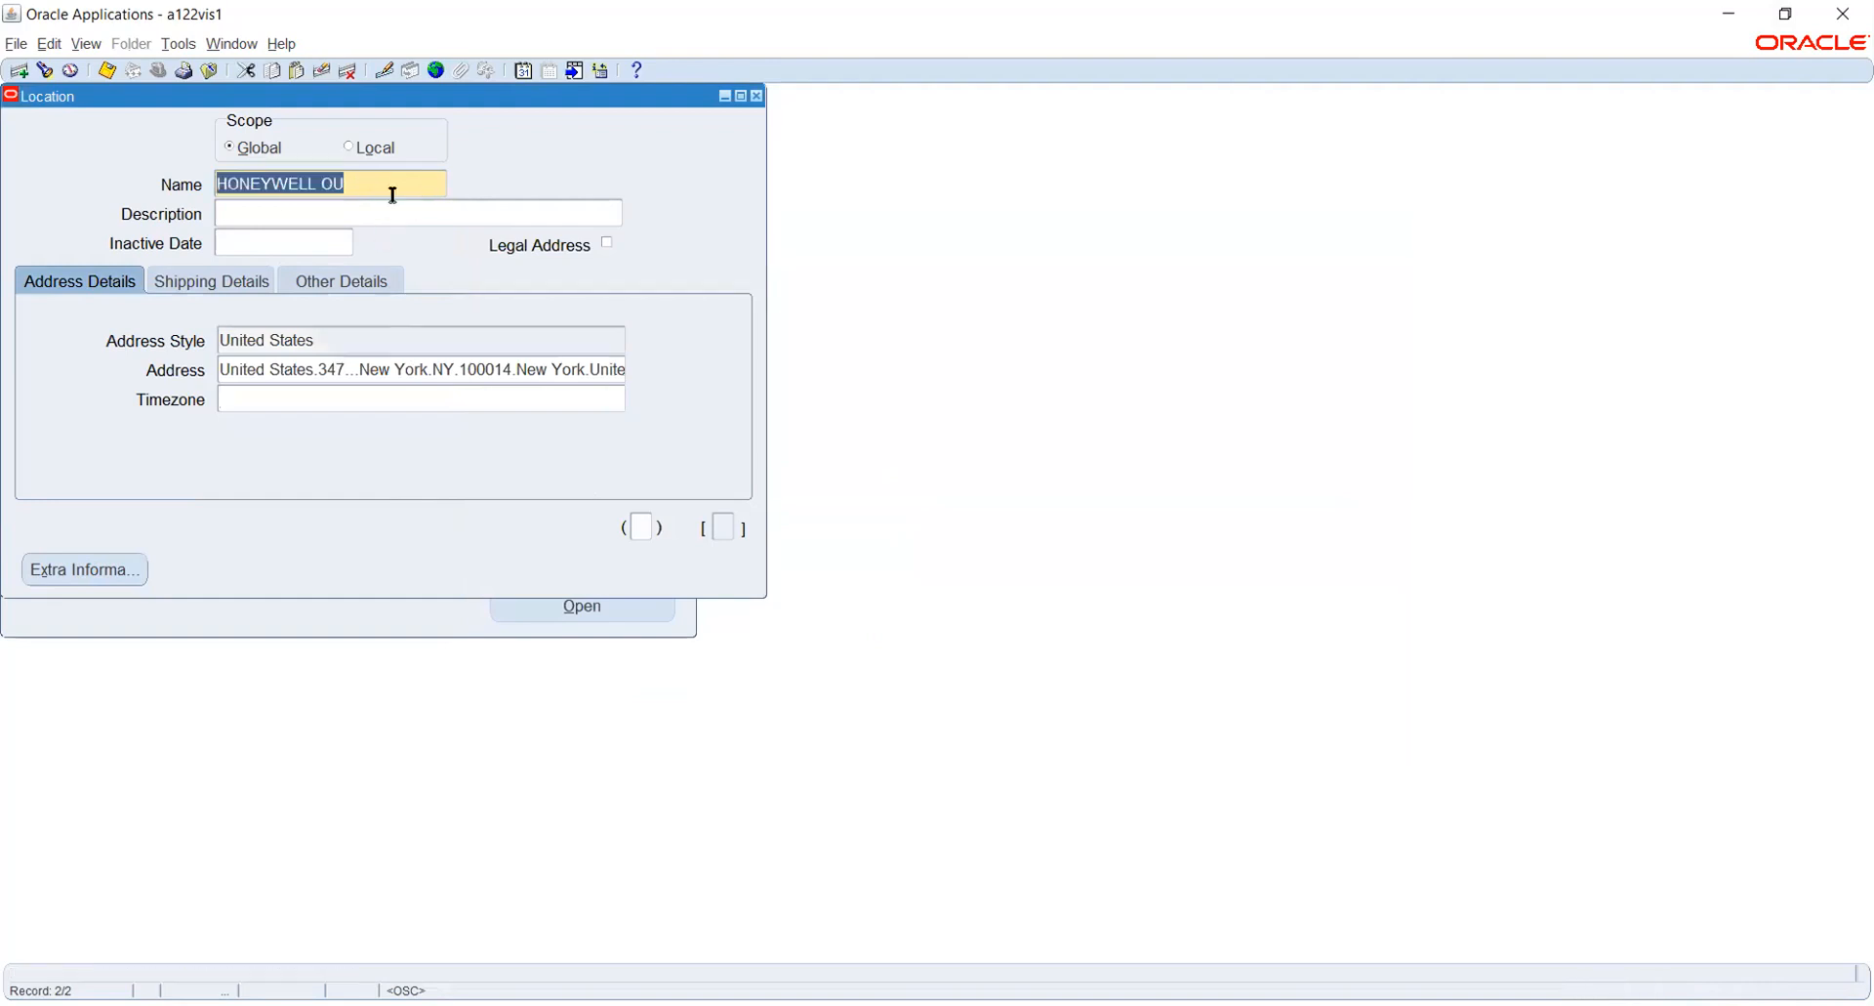
click(19, 73)
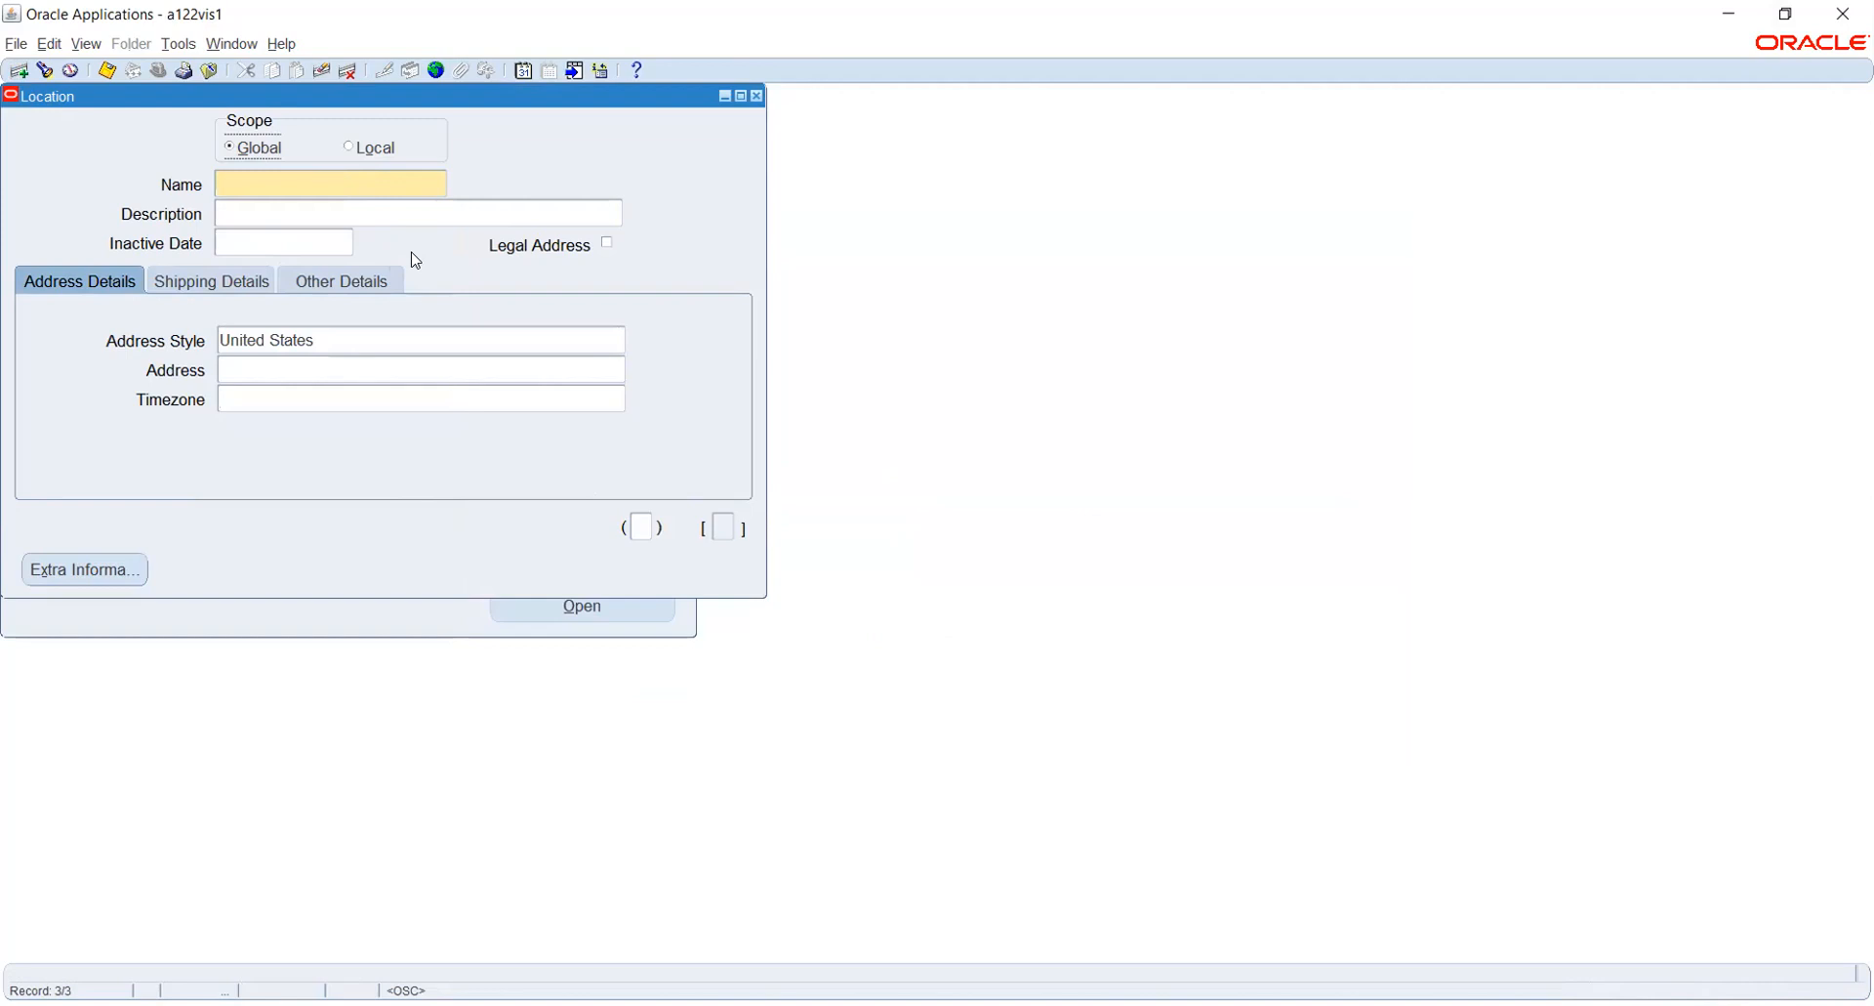
click(368, 188)
text(HONEYWELL INV)
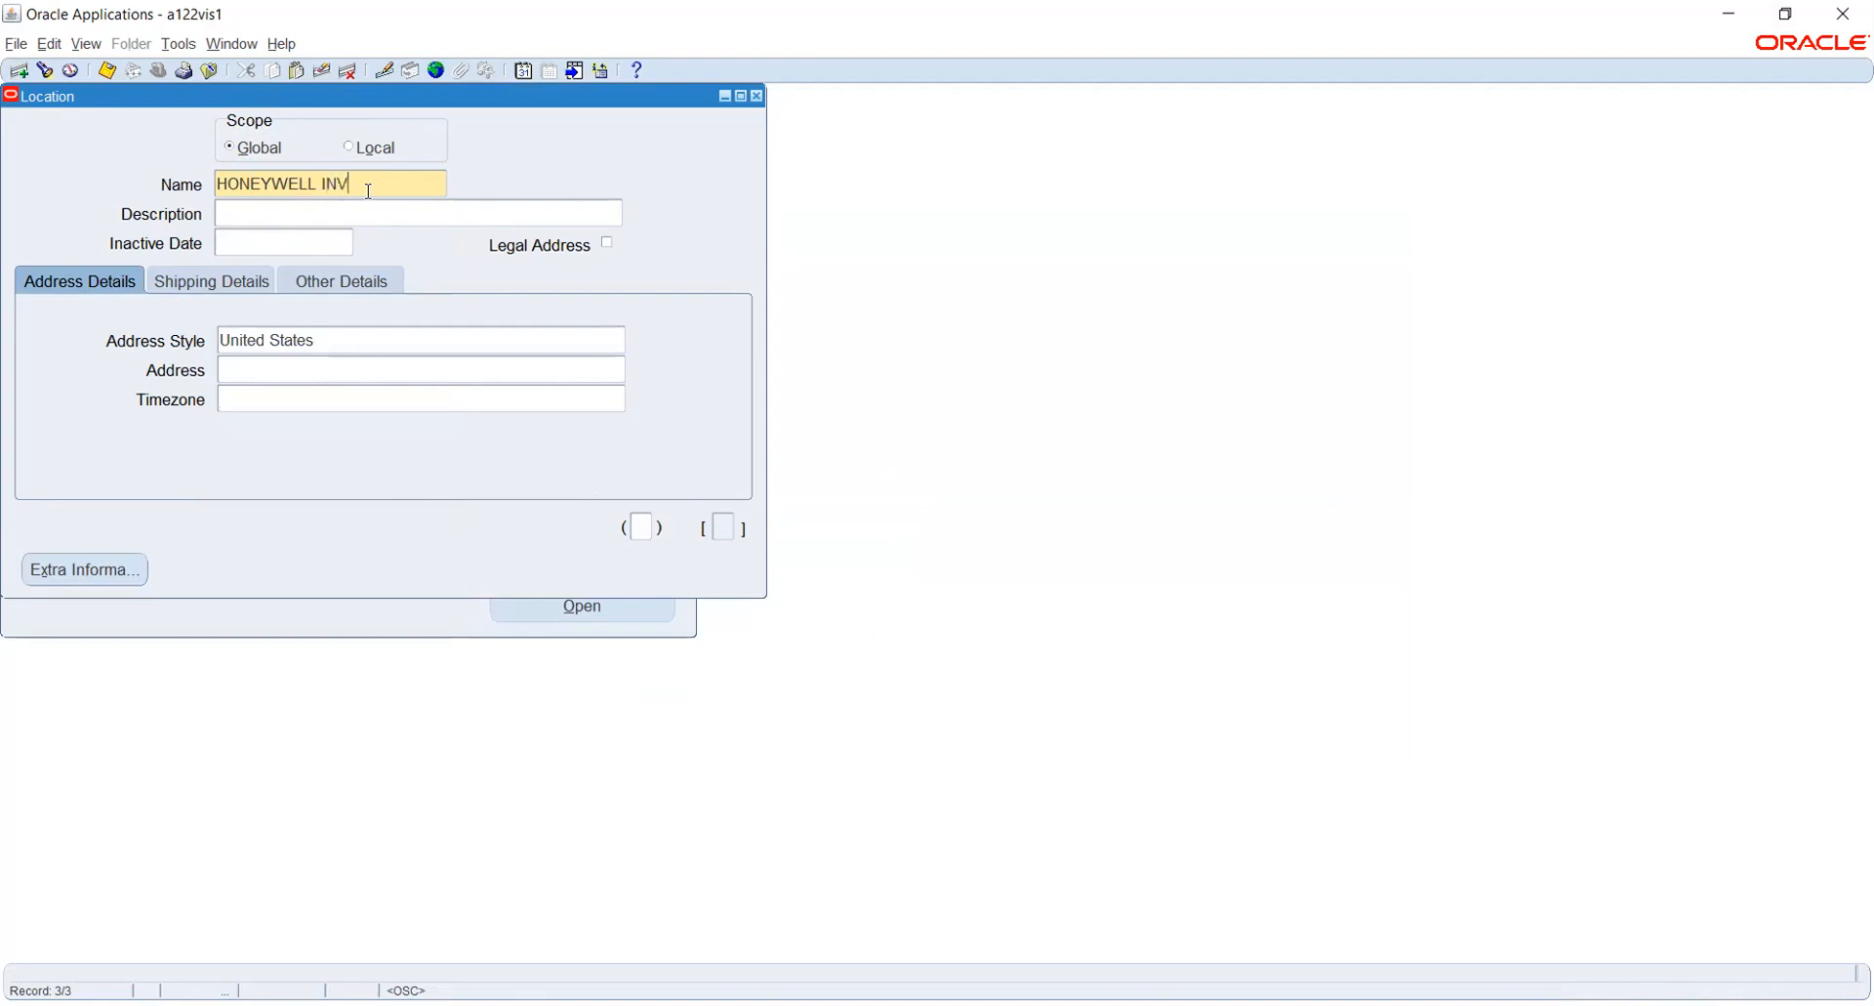
key(Tab)
click(388, 369)
text(7812)
key(Tab)
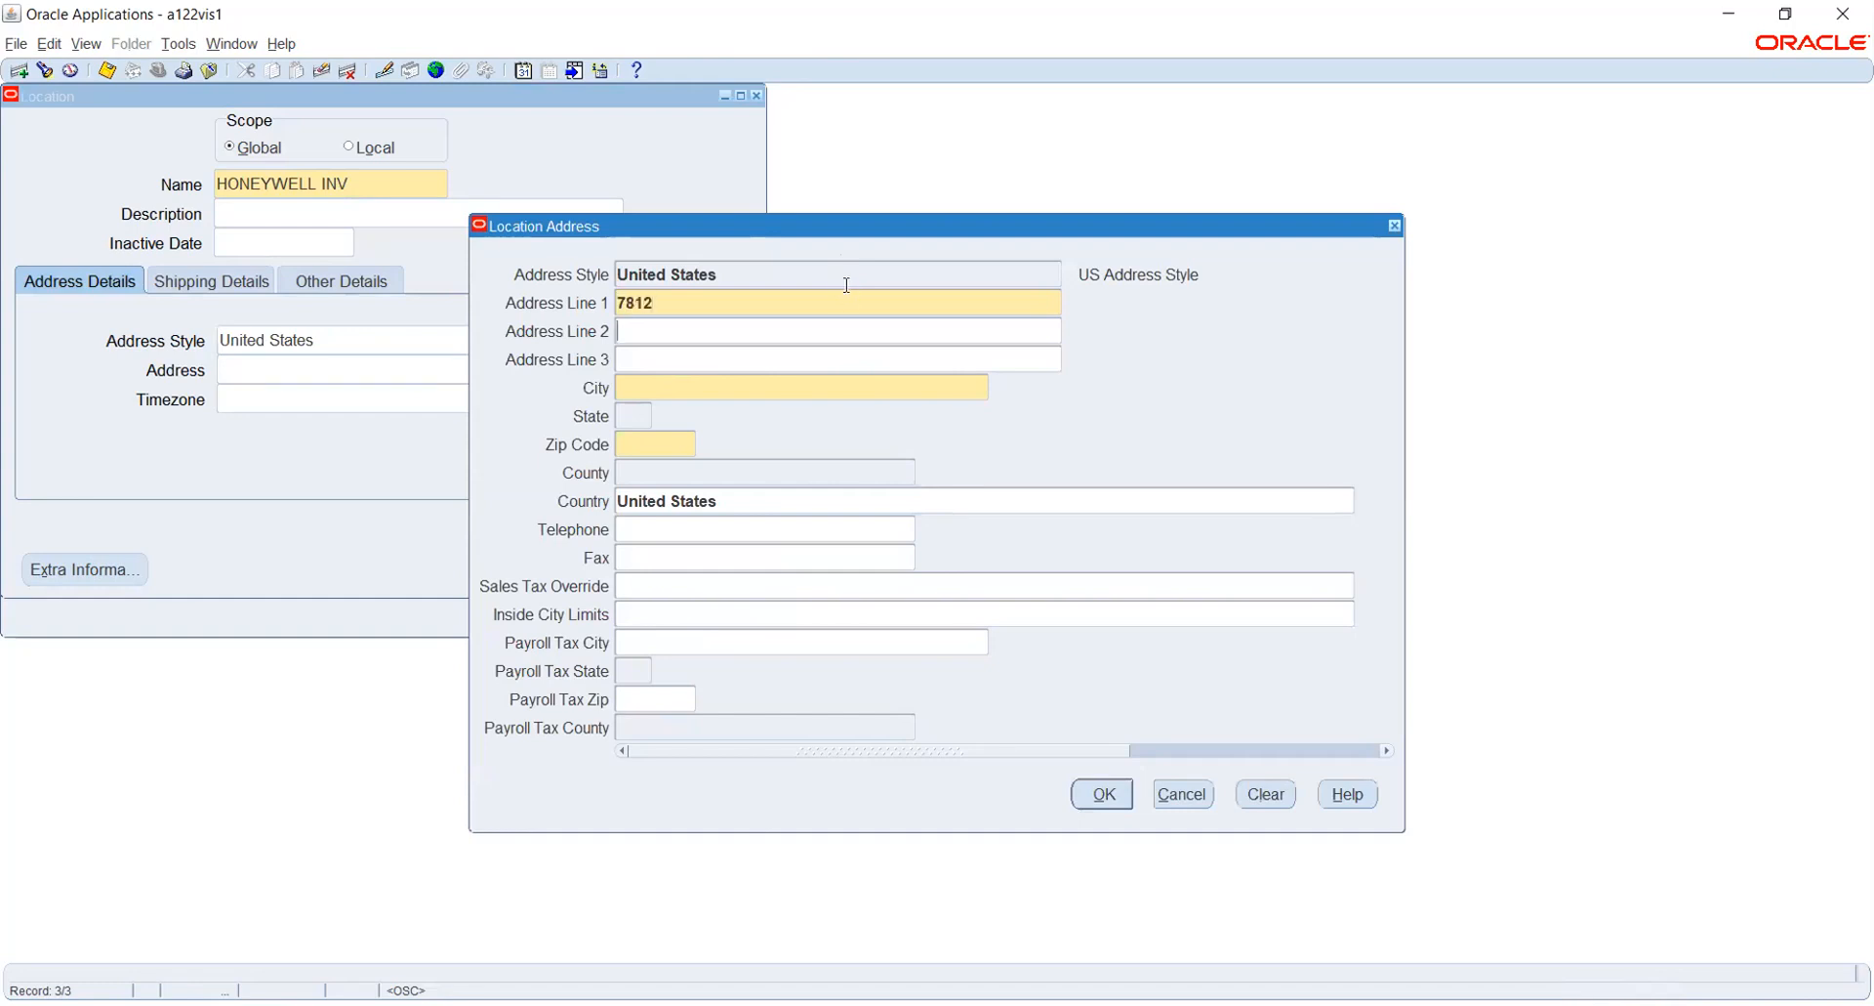
- Set the city to New York and the state to NY in the HONEYWELL INV address
click(739, 392)
text(NEW YO)
key(Return)
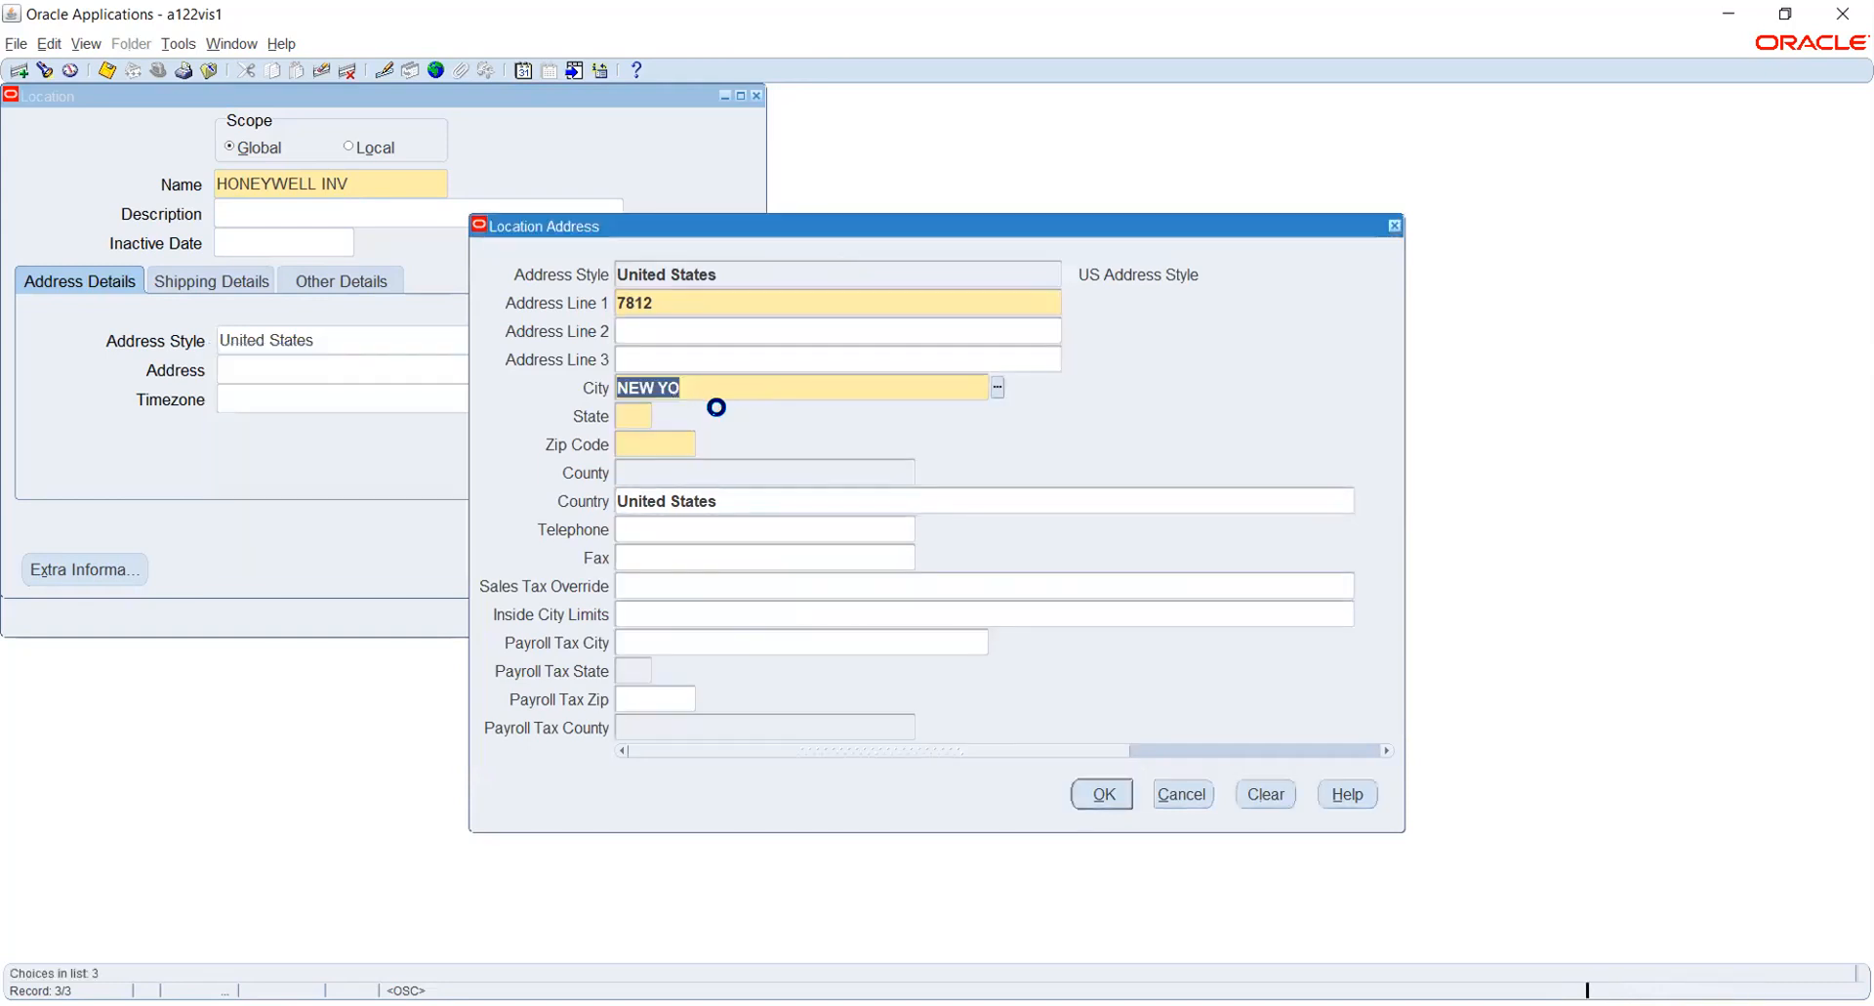
text(NY)
key(Tab)
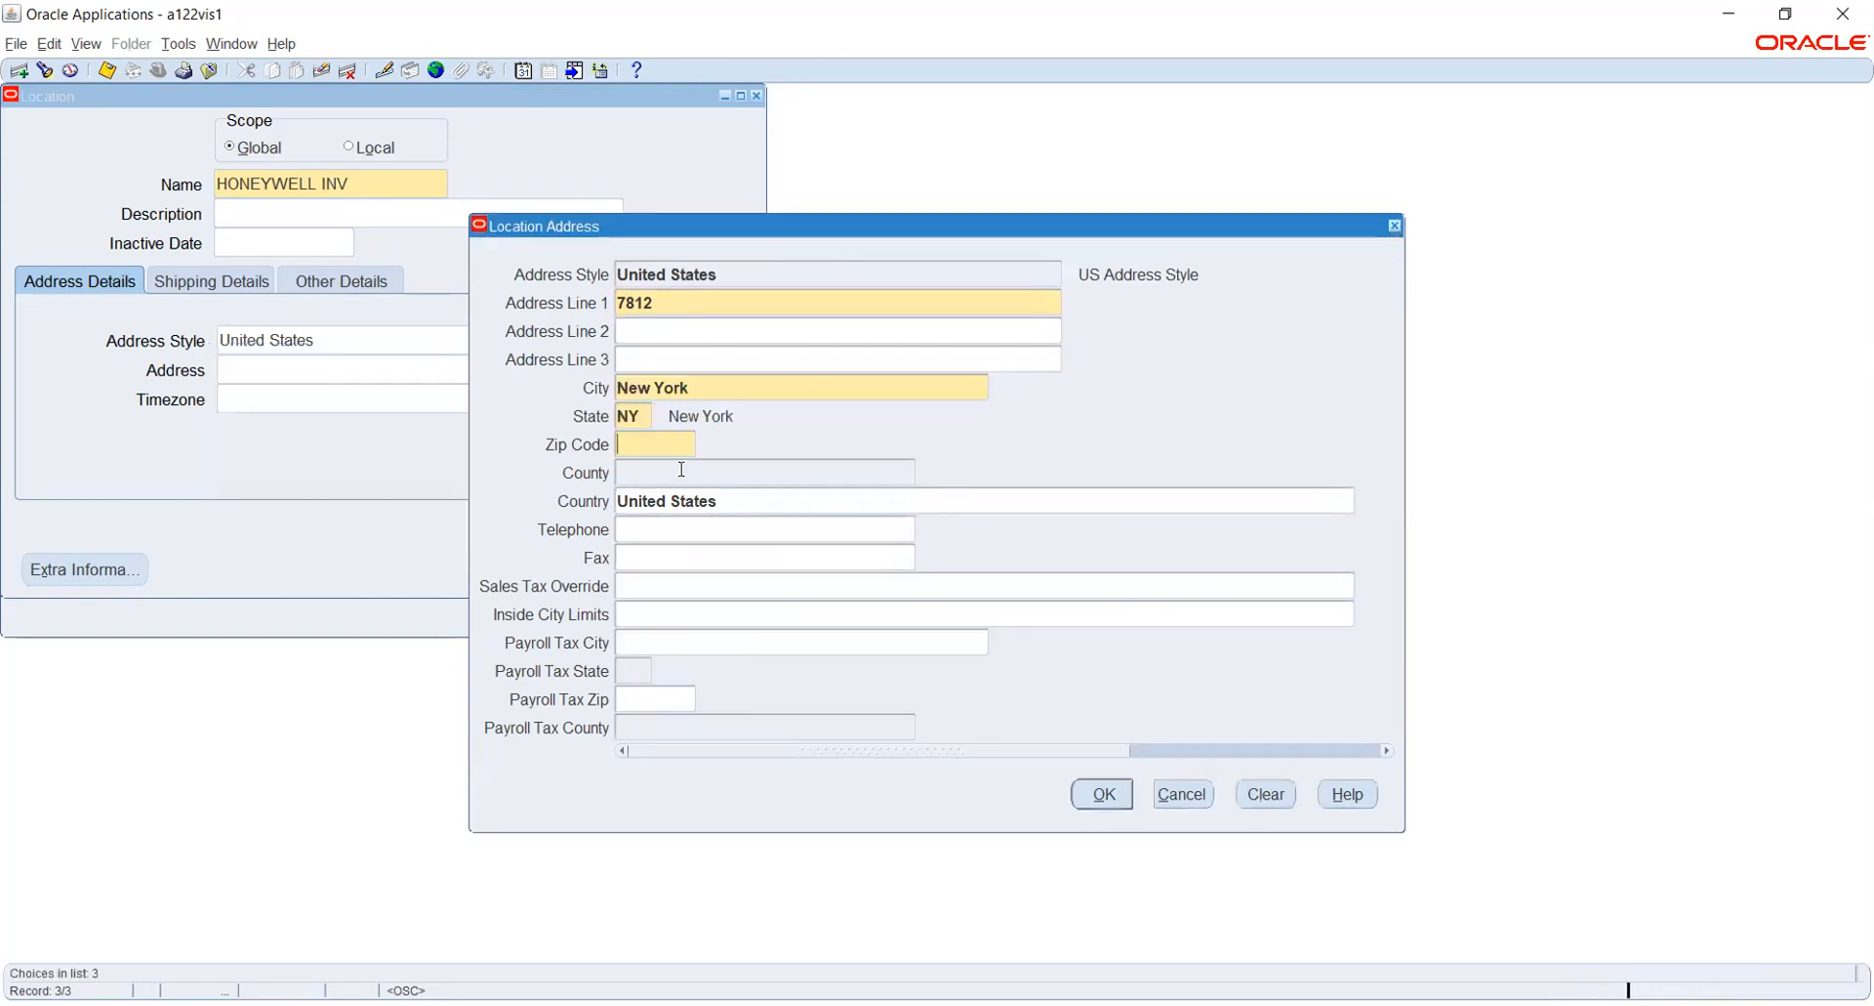
- Complete the HONEYWELL INV address with its zip code and New York county, and save the location
text(100014)
key(Tab)
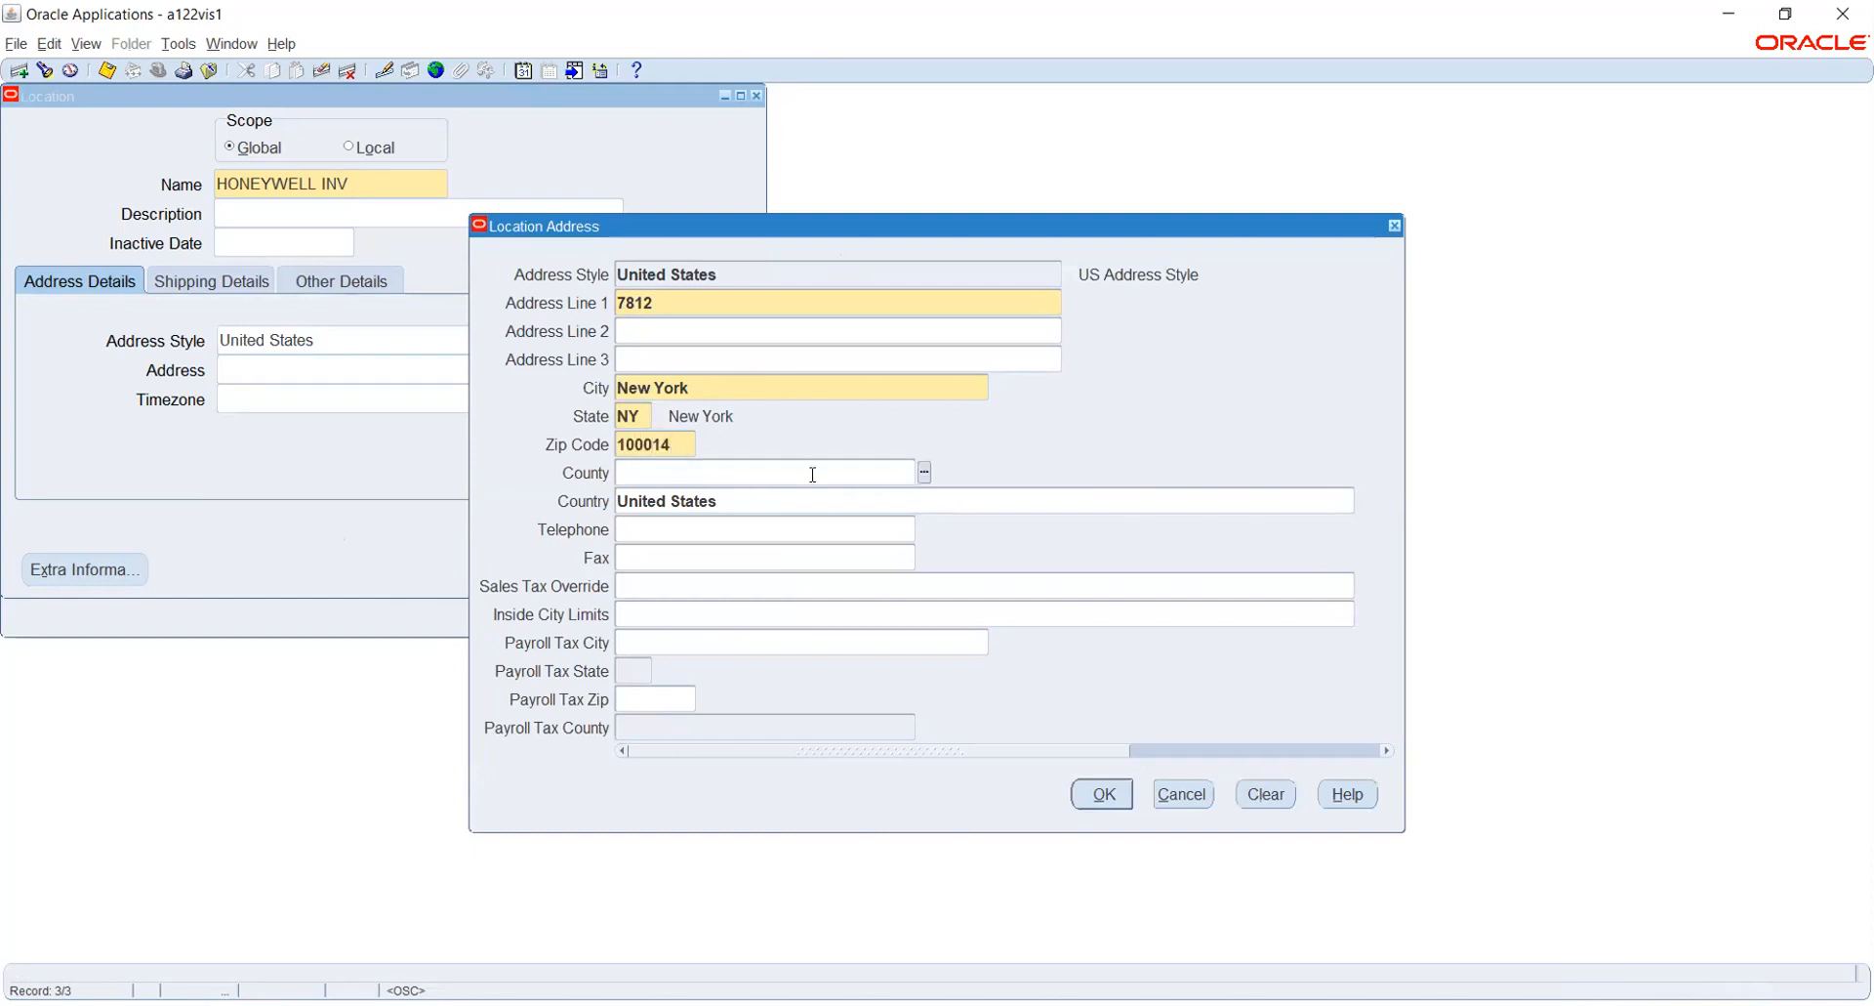
key(Tab)
click(1103, 793)
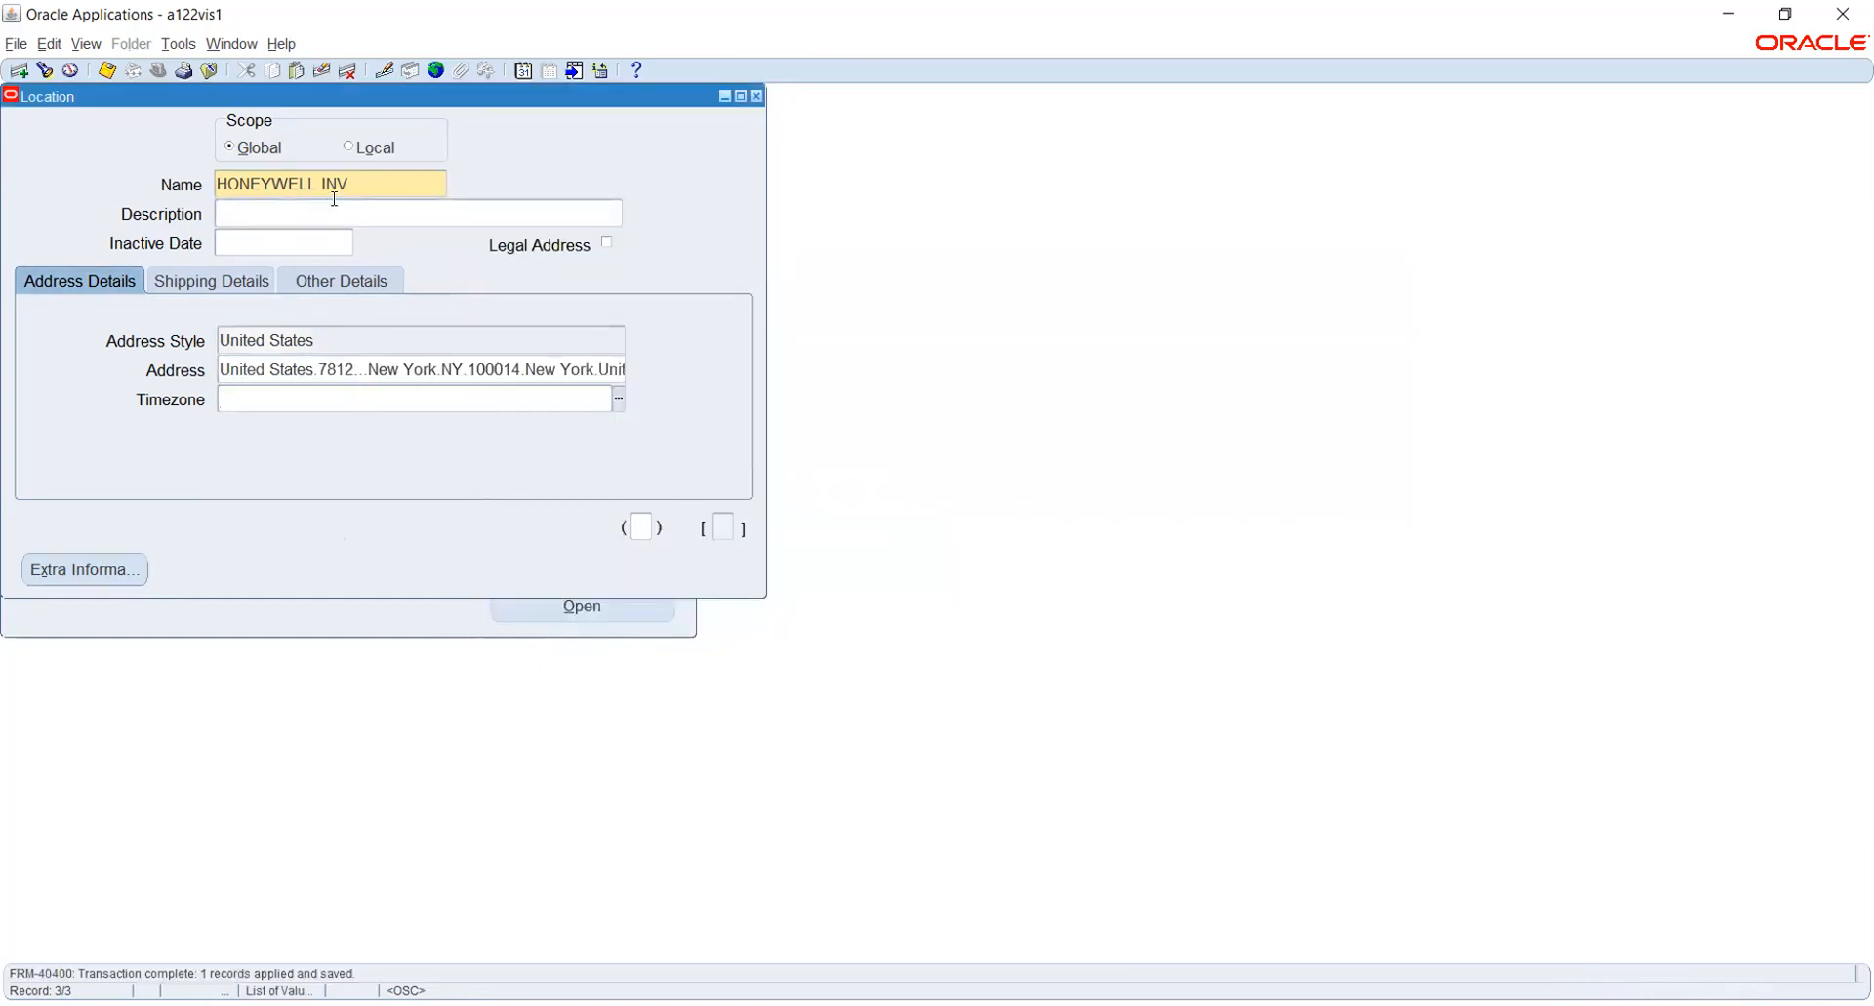
- Start a new global location record and name it HONEYWELL BG
click(370, 176)
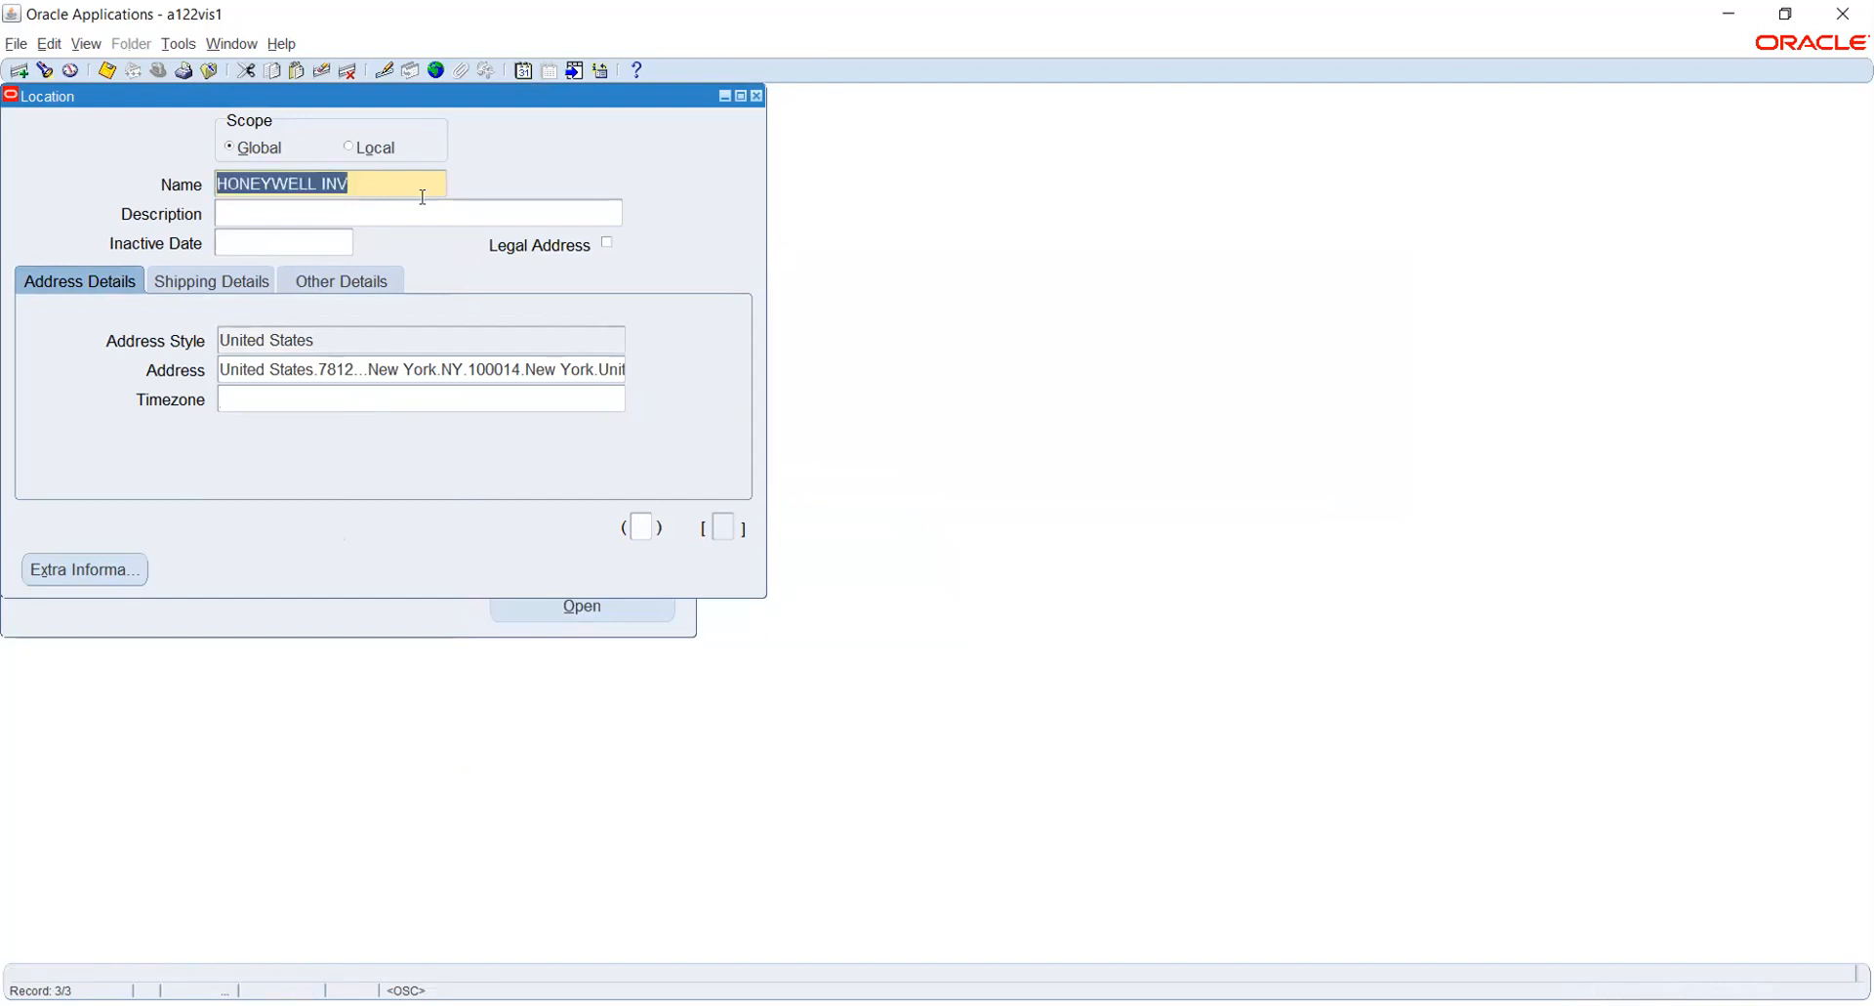
click(19, 71)
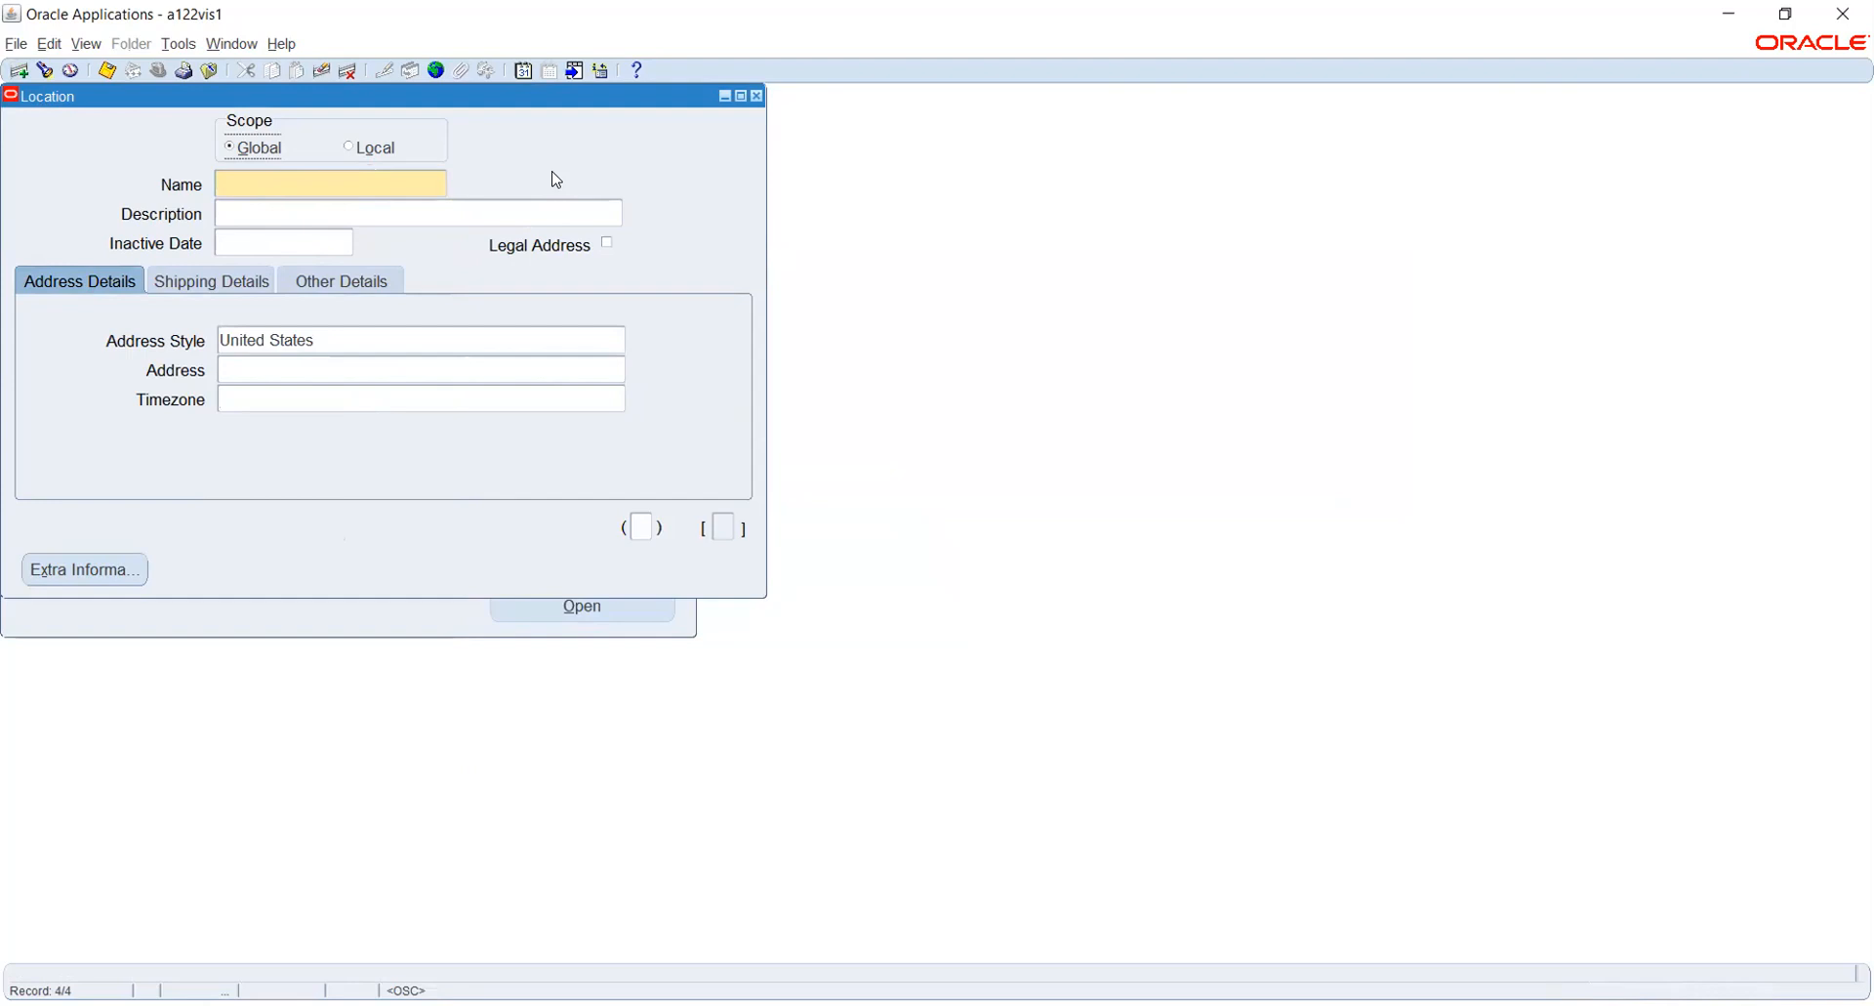
click(410, 186)
text(HONEYWELL BG)
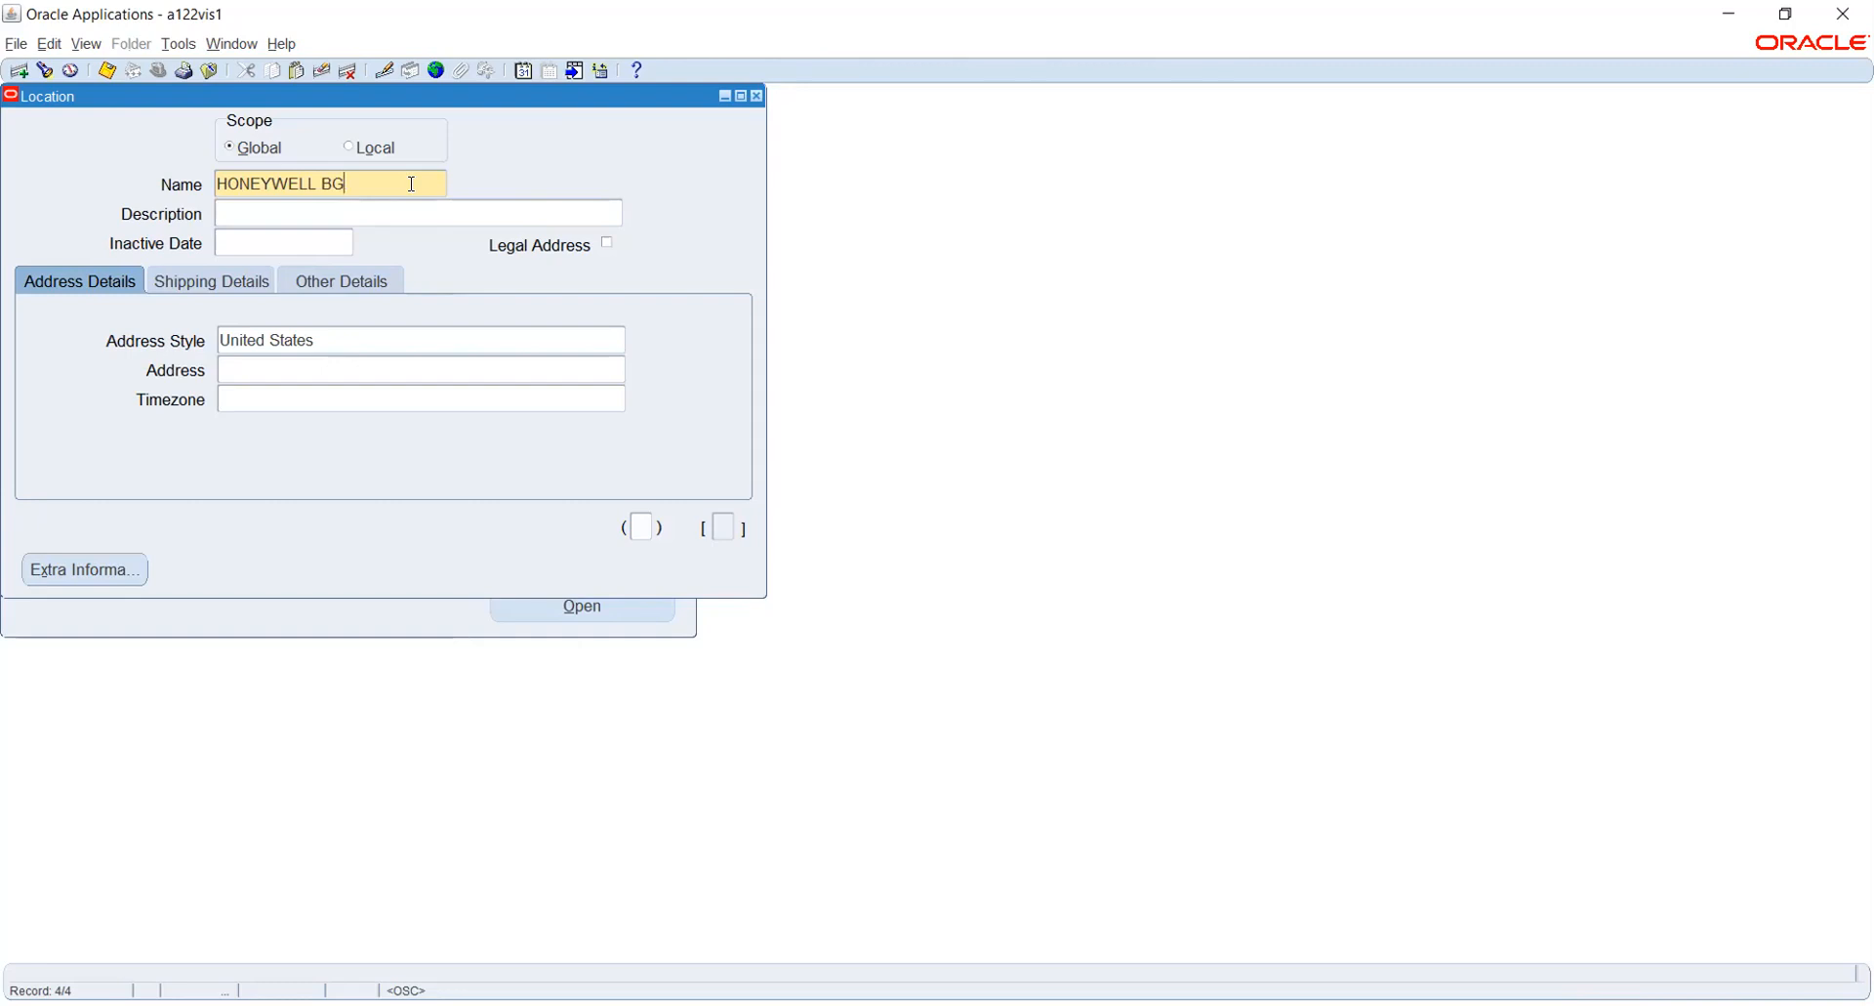
key(Tab)
- Enter the first line of the HONEYWELL BG United States address and set its city to New York
click(444, 373)
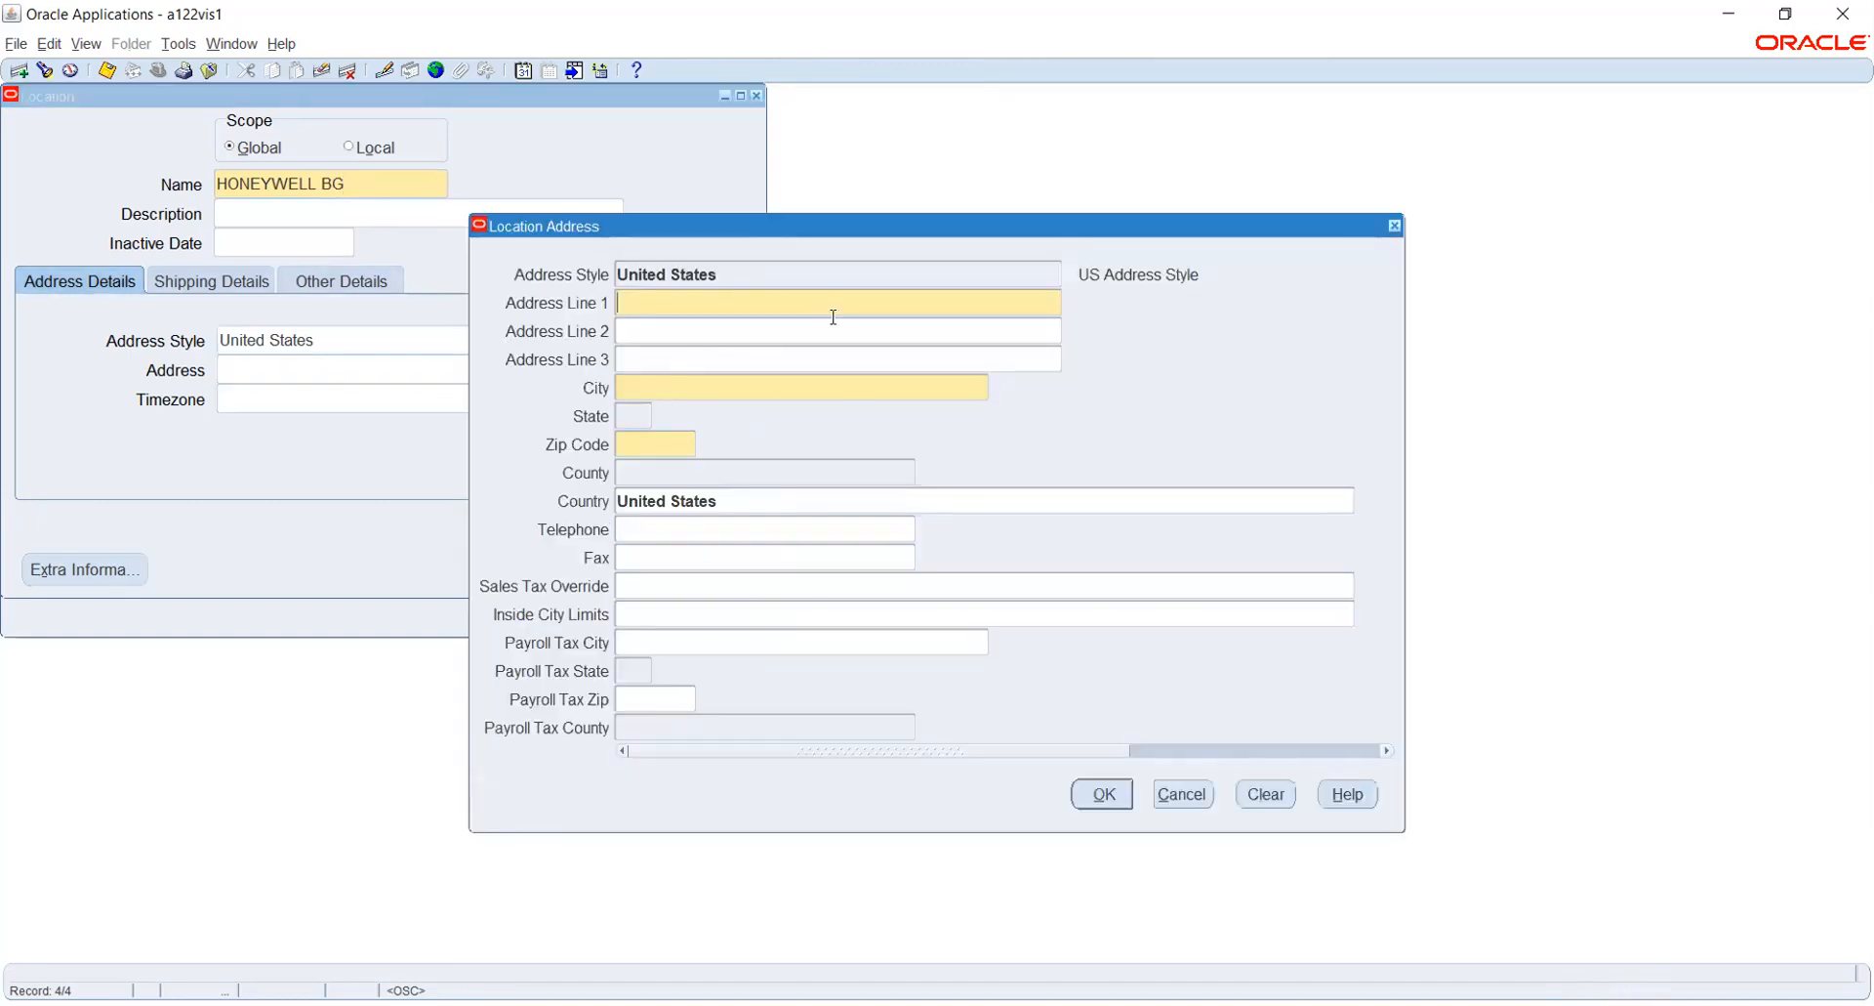
text(3478)
key(Tab)
key(Tab)
key(Tab)
text(NEW YO)
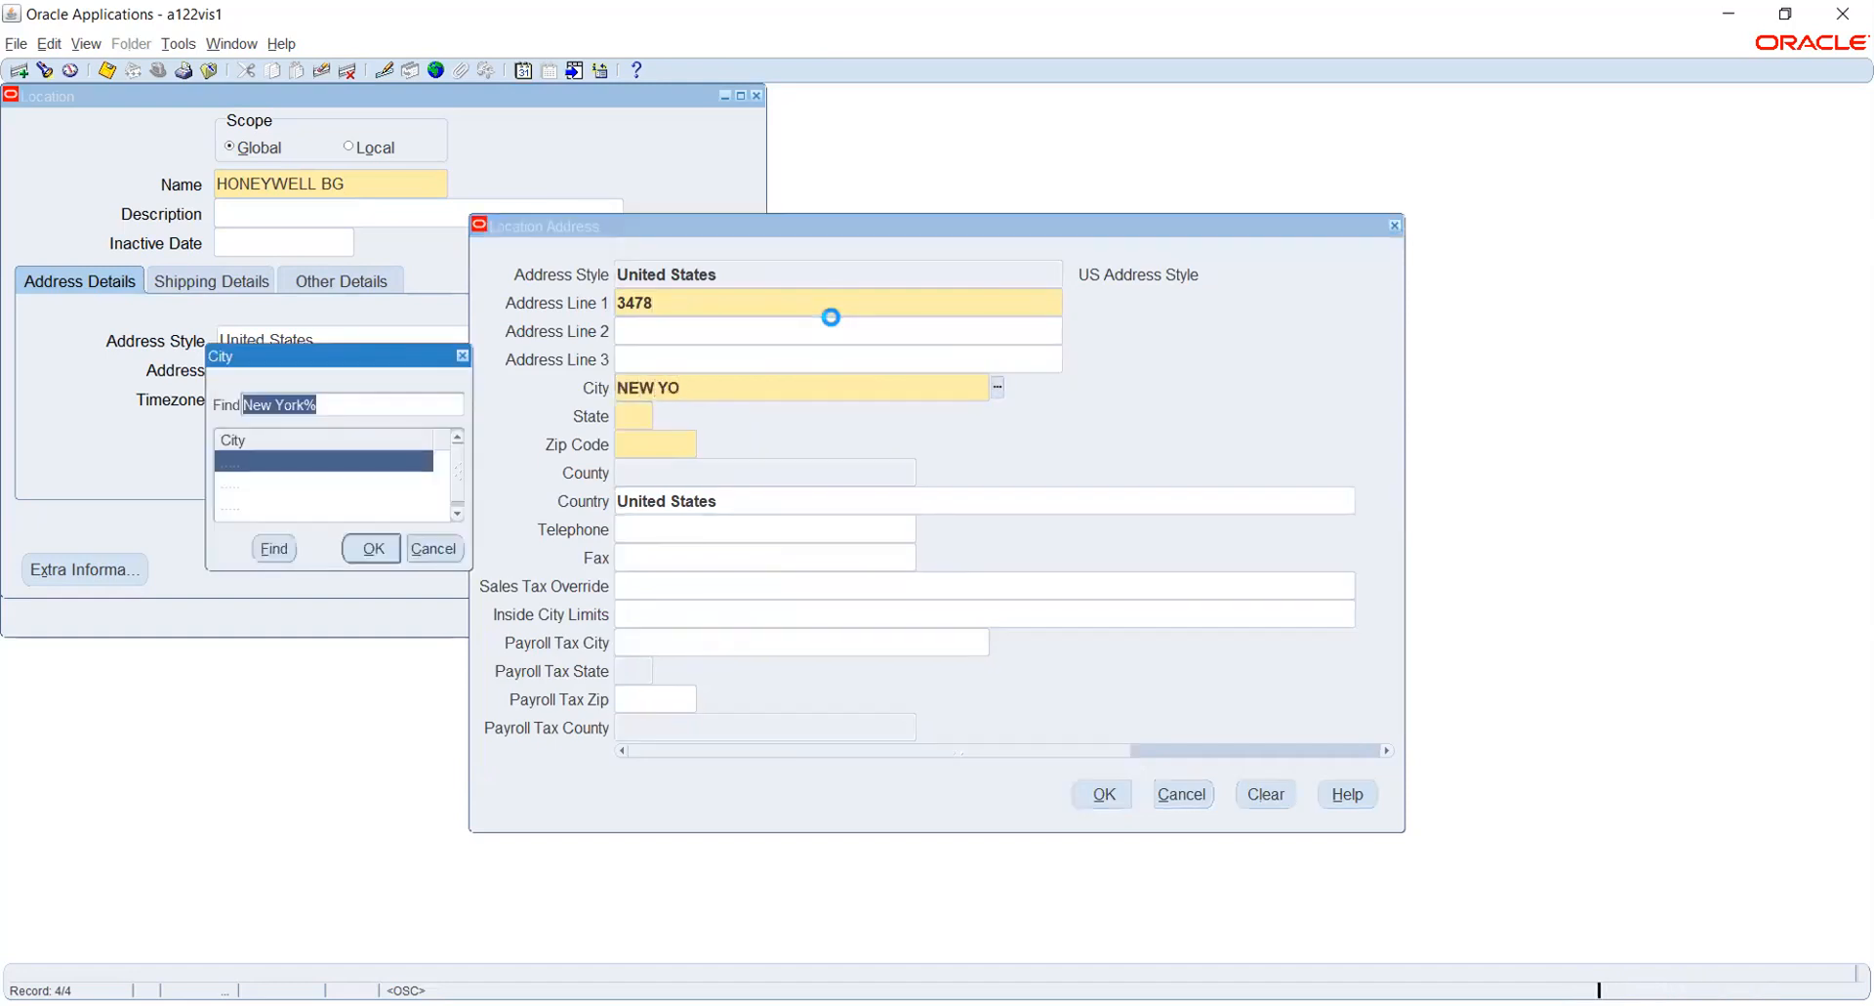
key(Return)
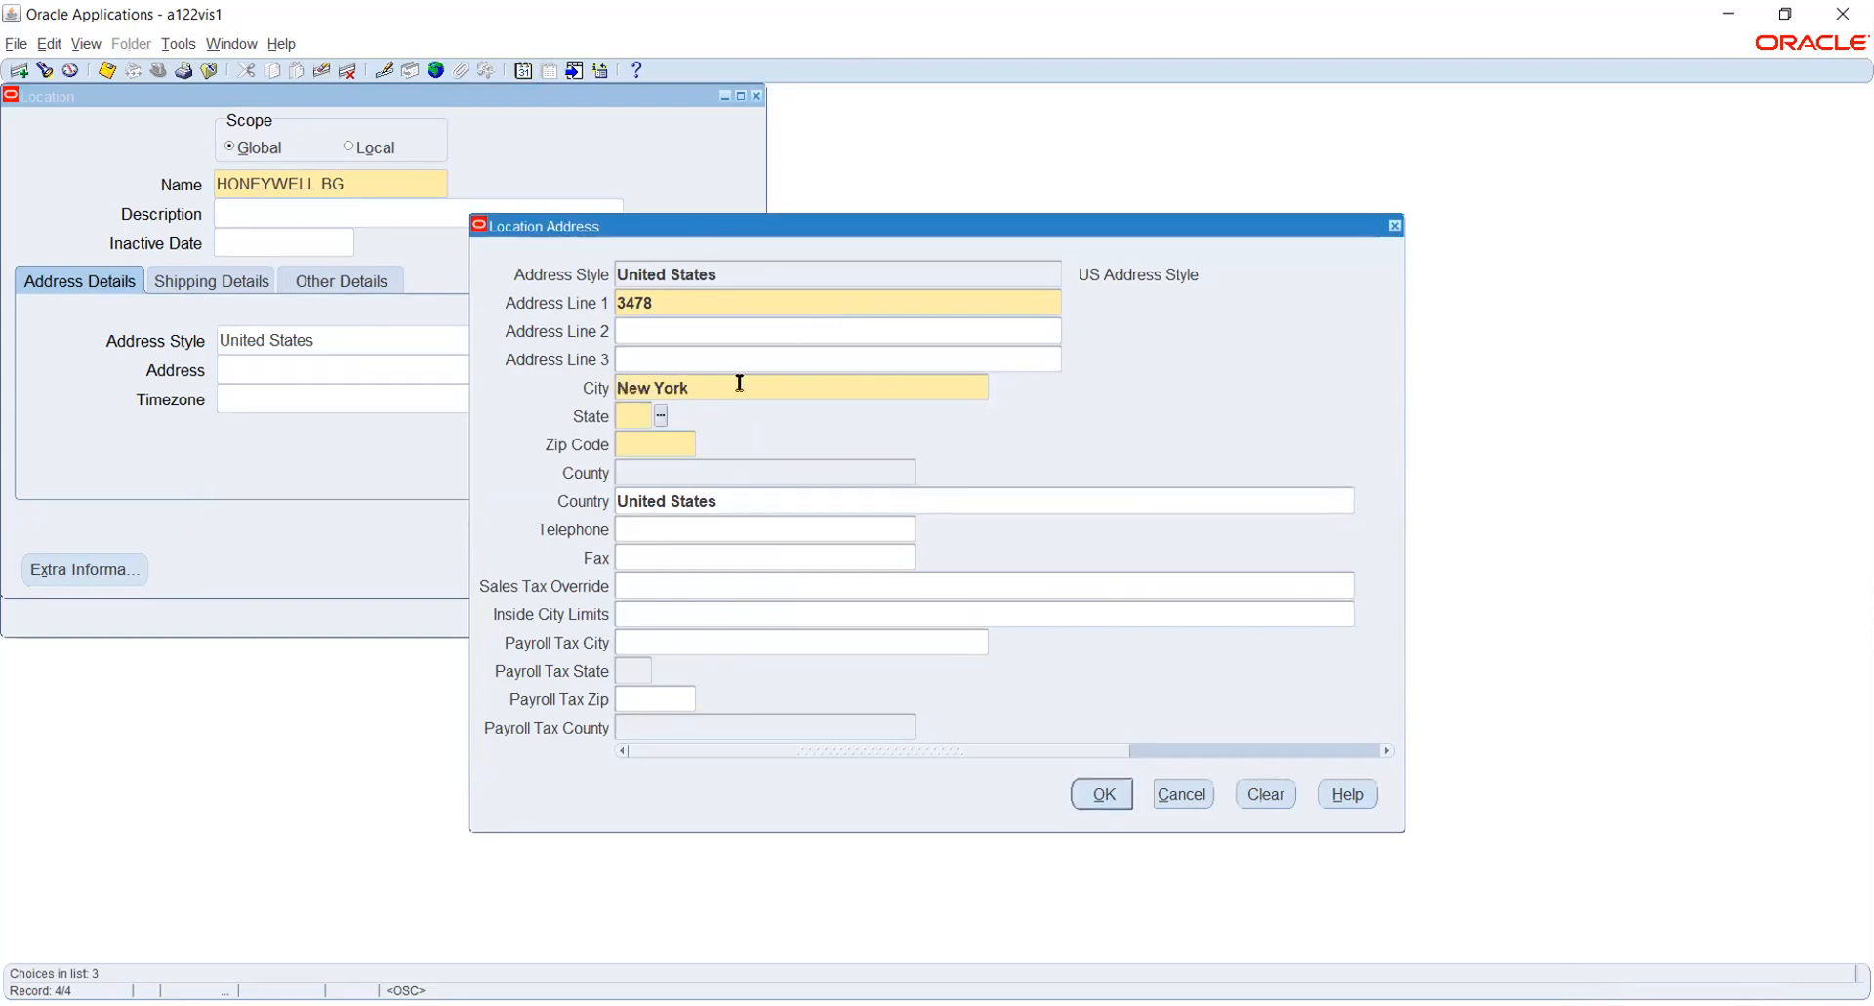
- Complete the HONEYWELL BG address with state NY, its zip code and New York county, and save the location
click(661, 415)
text(100014)
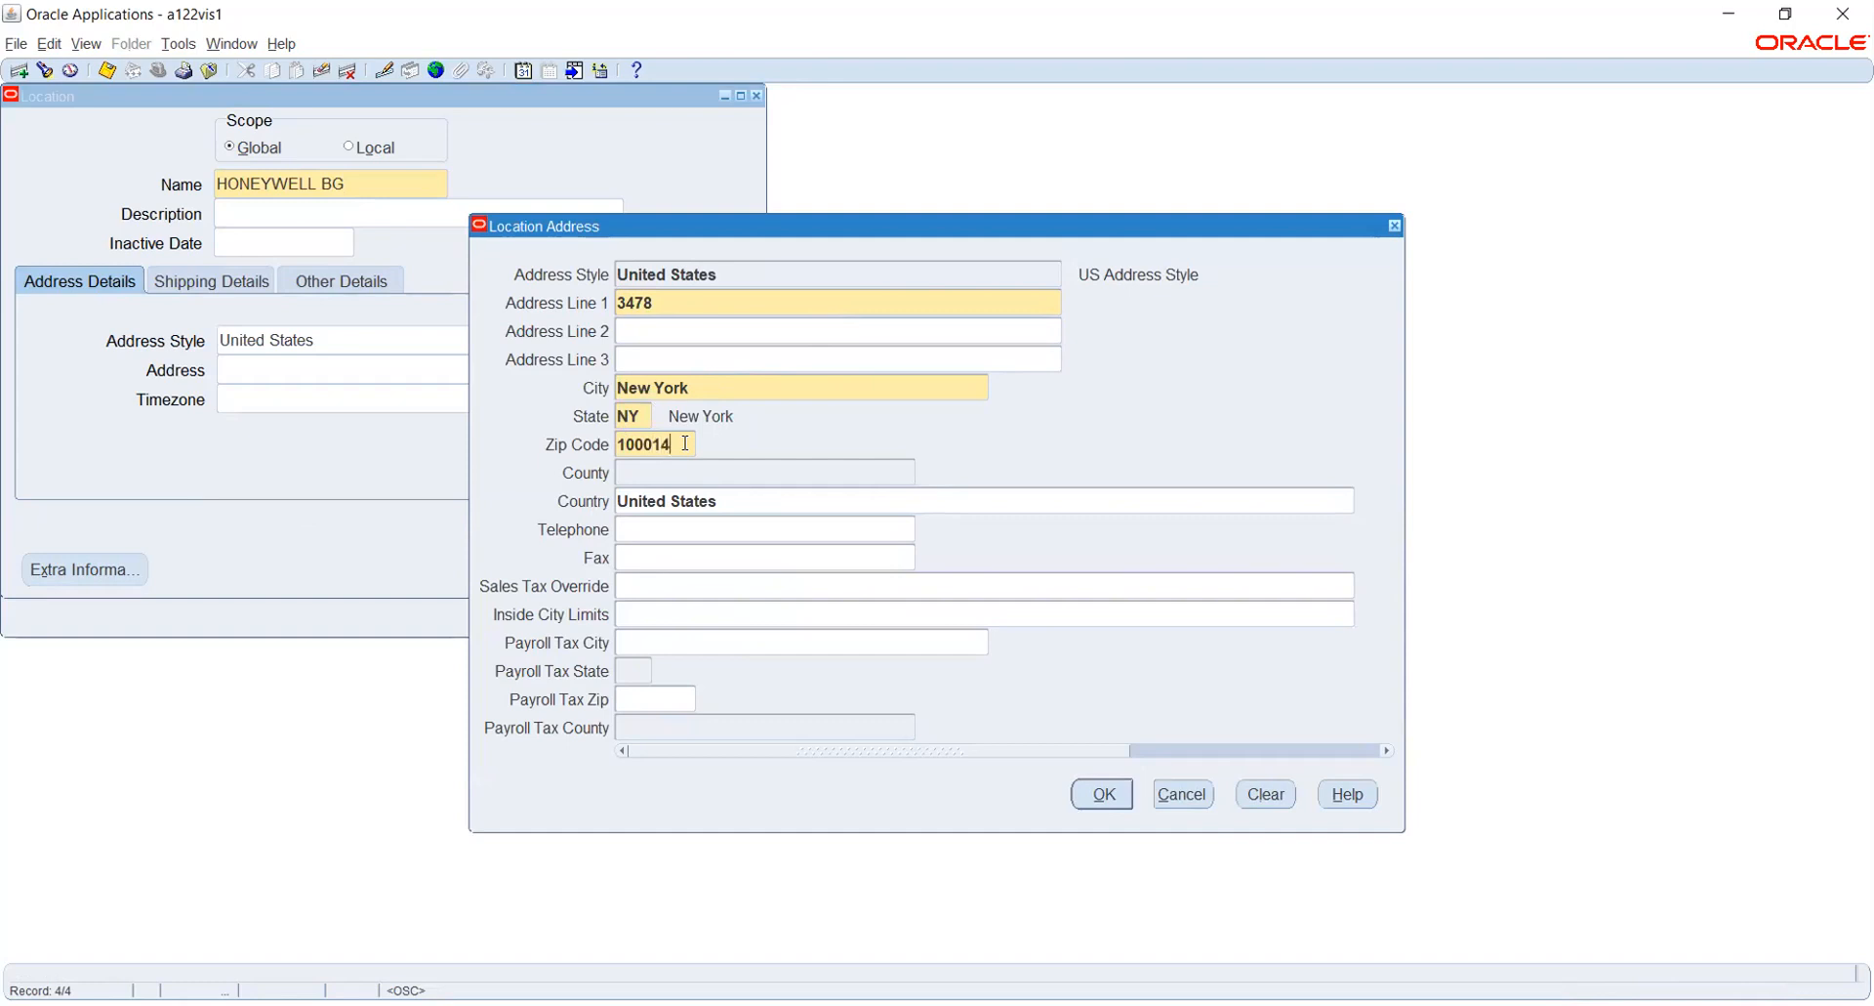
key(Tab)
click(924, 473)
click(1090, 781)
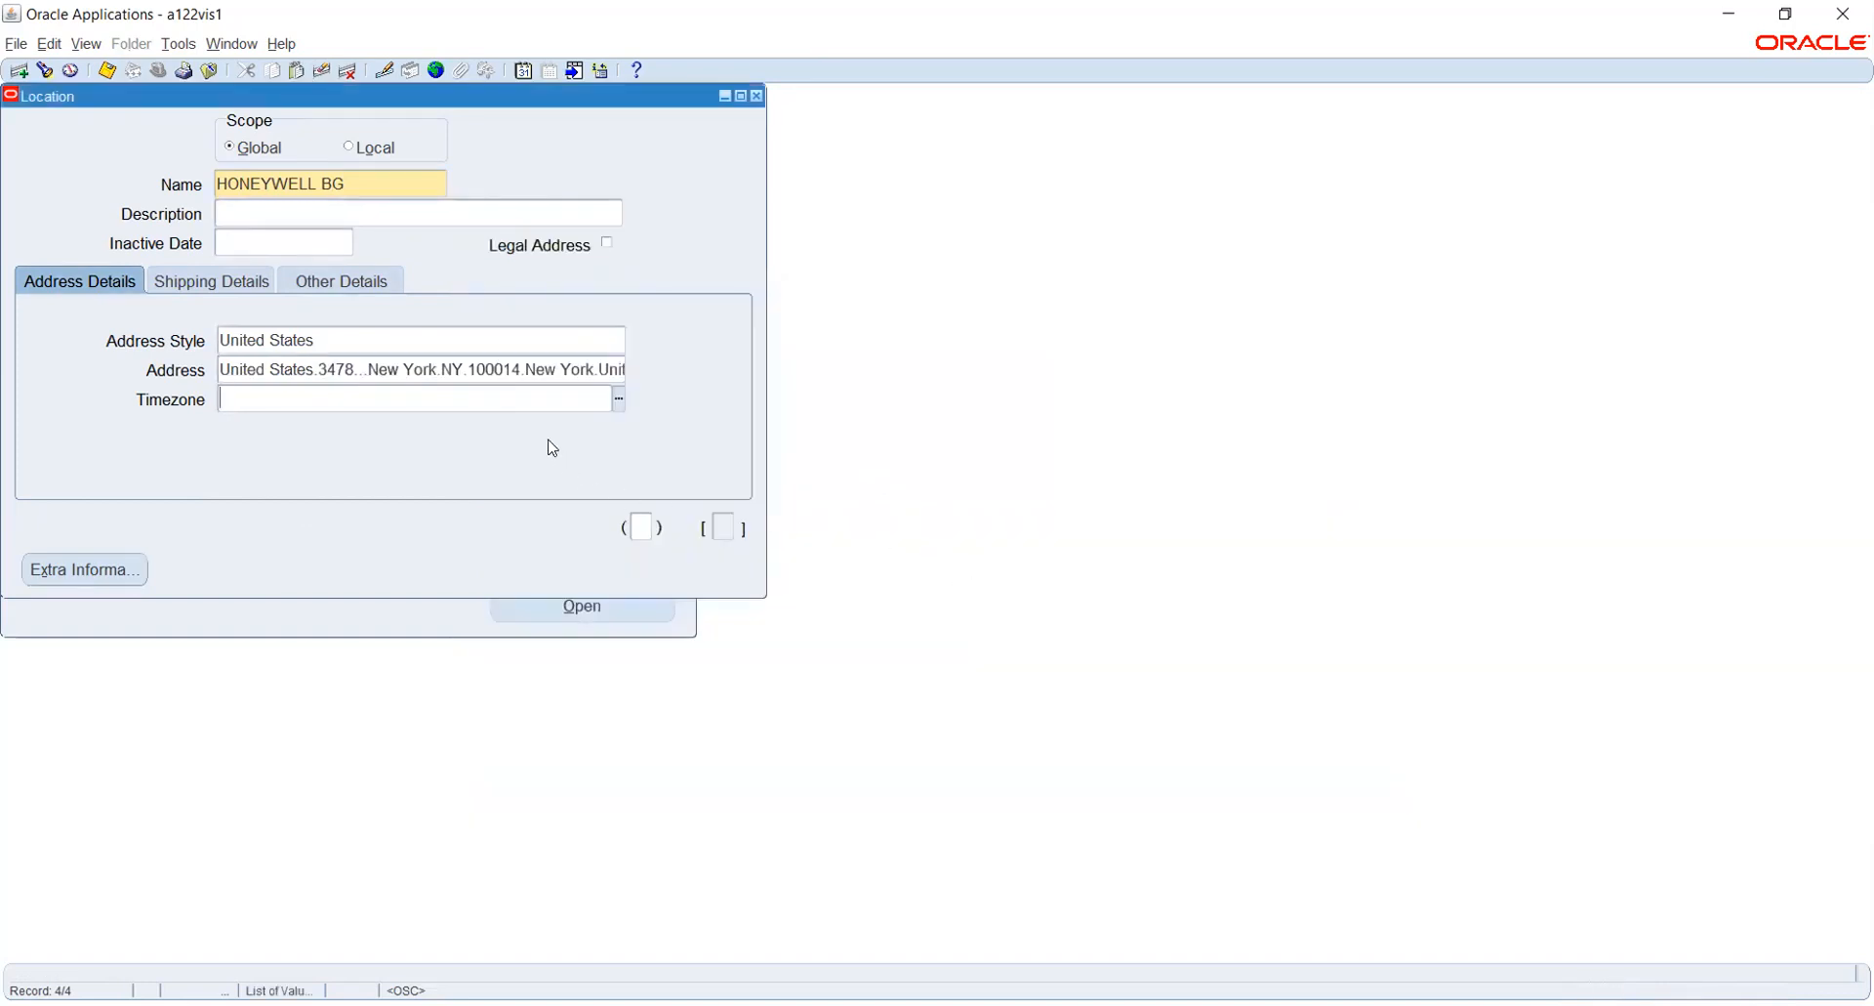
key(ctrl+s)
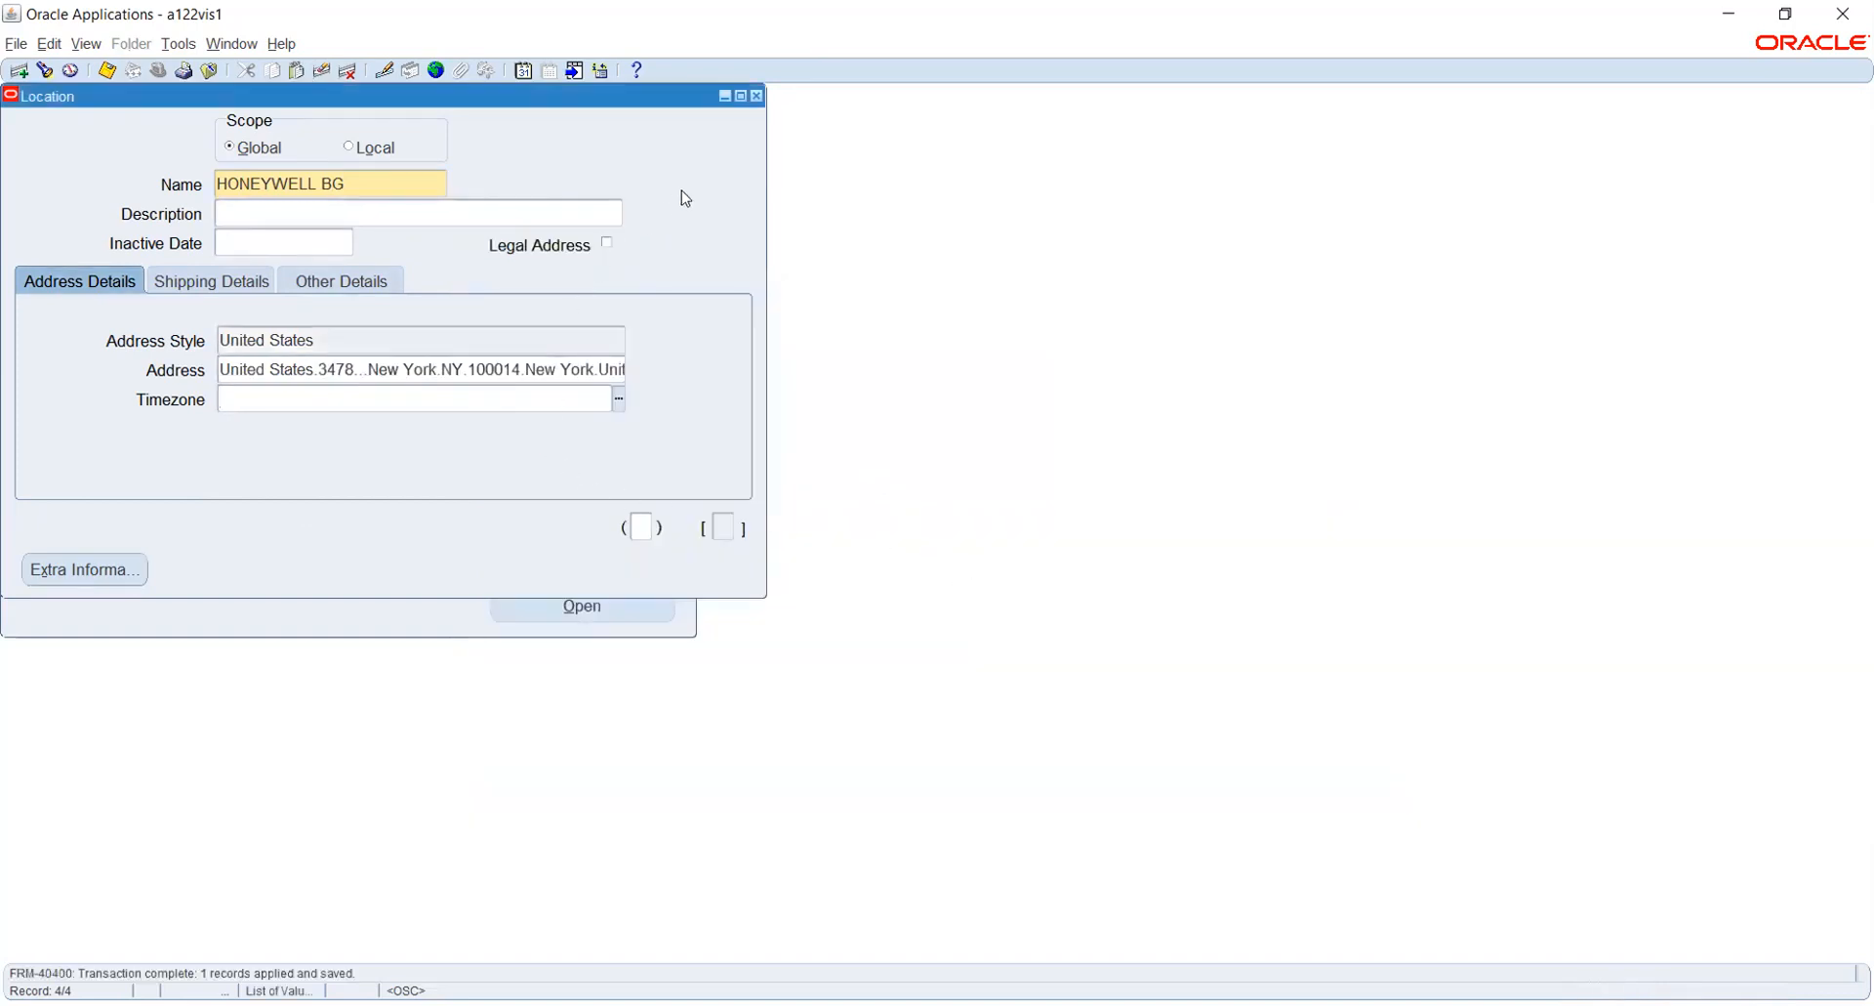
- Close the location form and start a new organization named HONEYWELL BG, effective from 01-JAN-2021
click(758, 96)
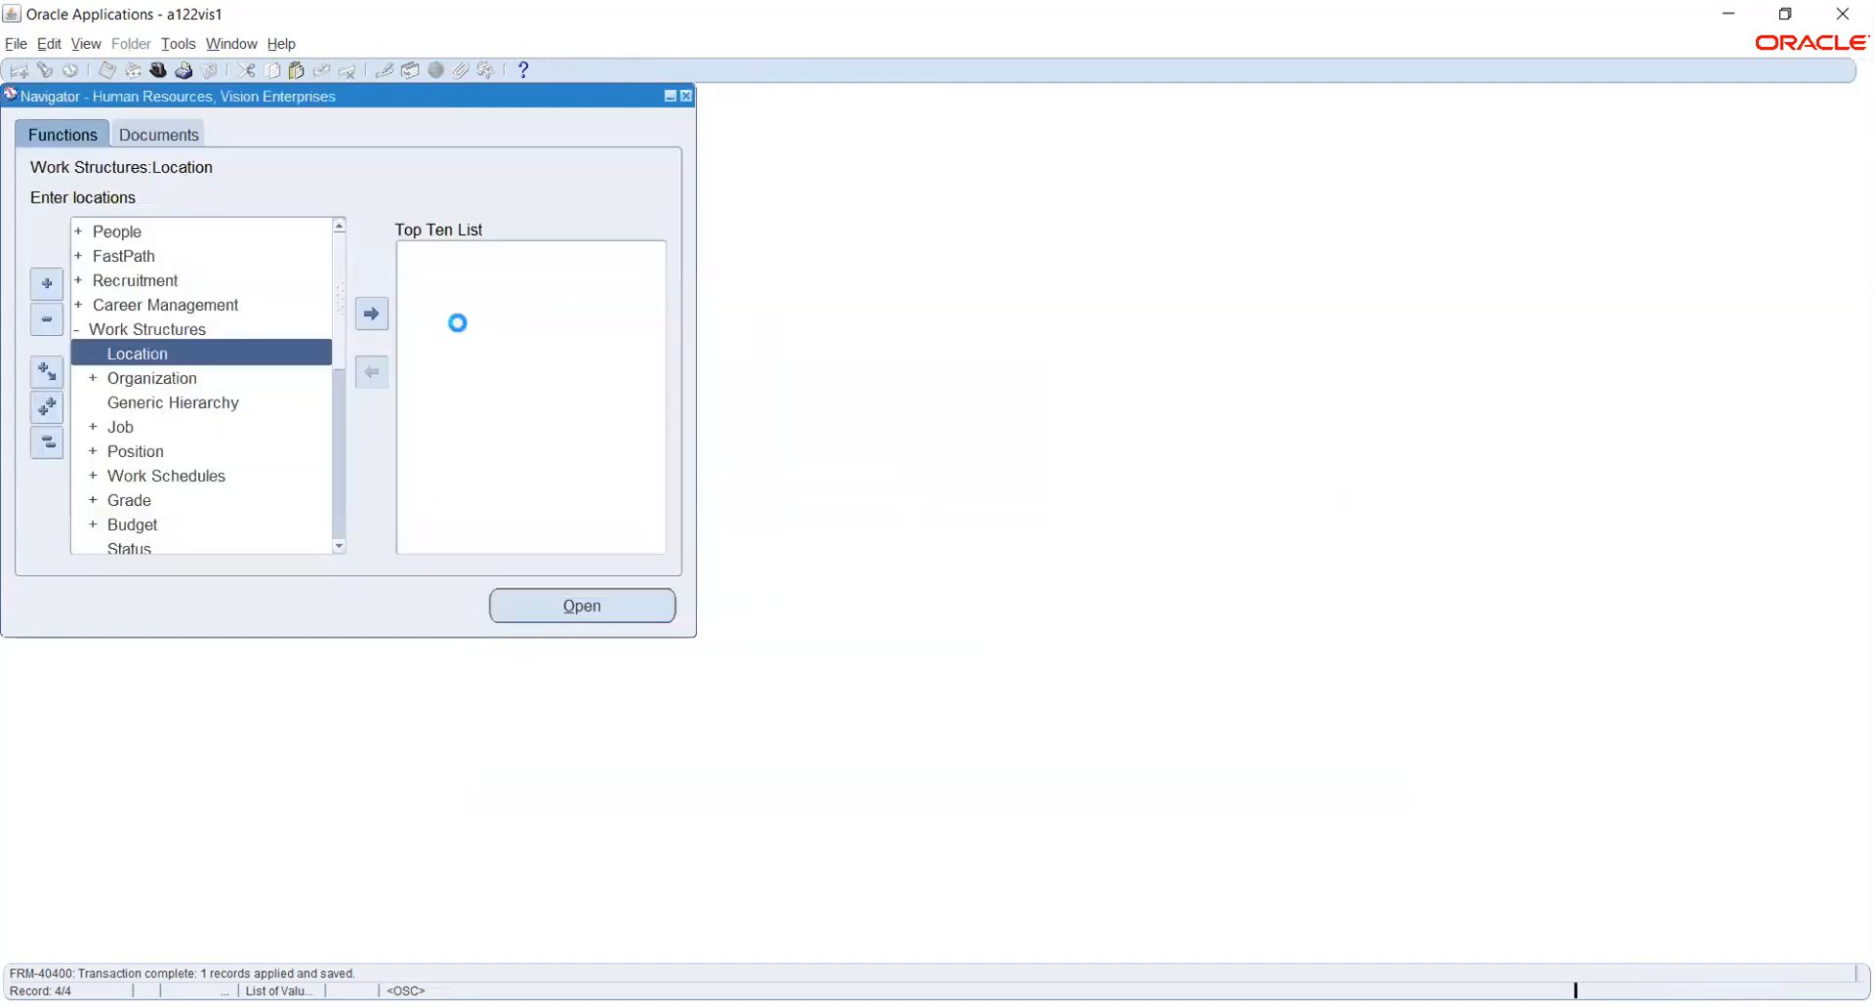
click(146, 378)
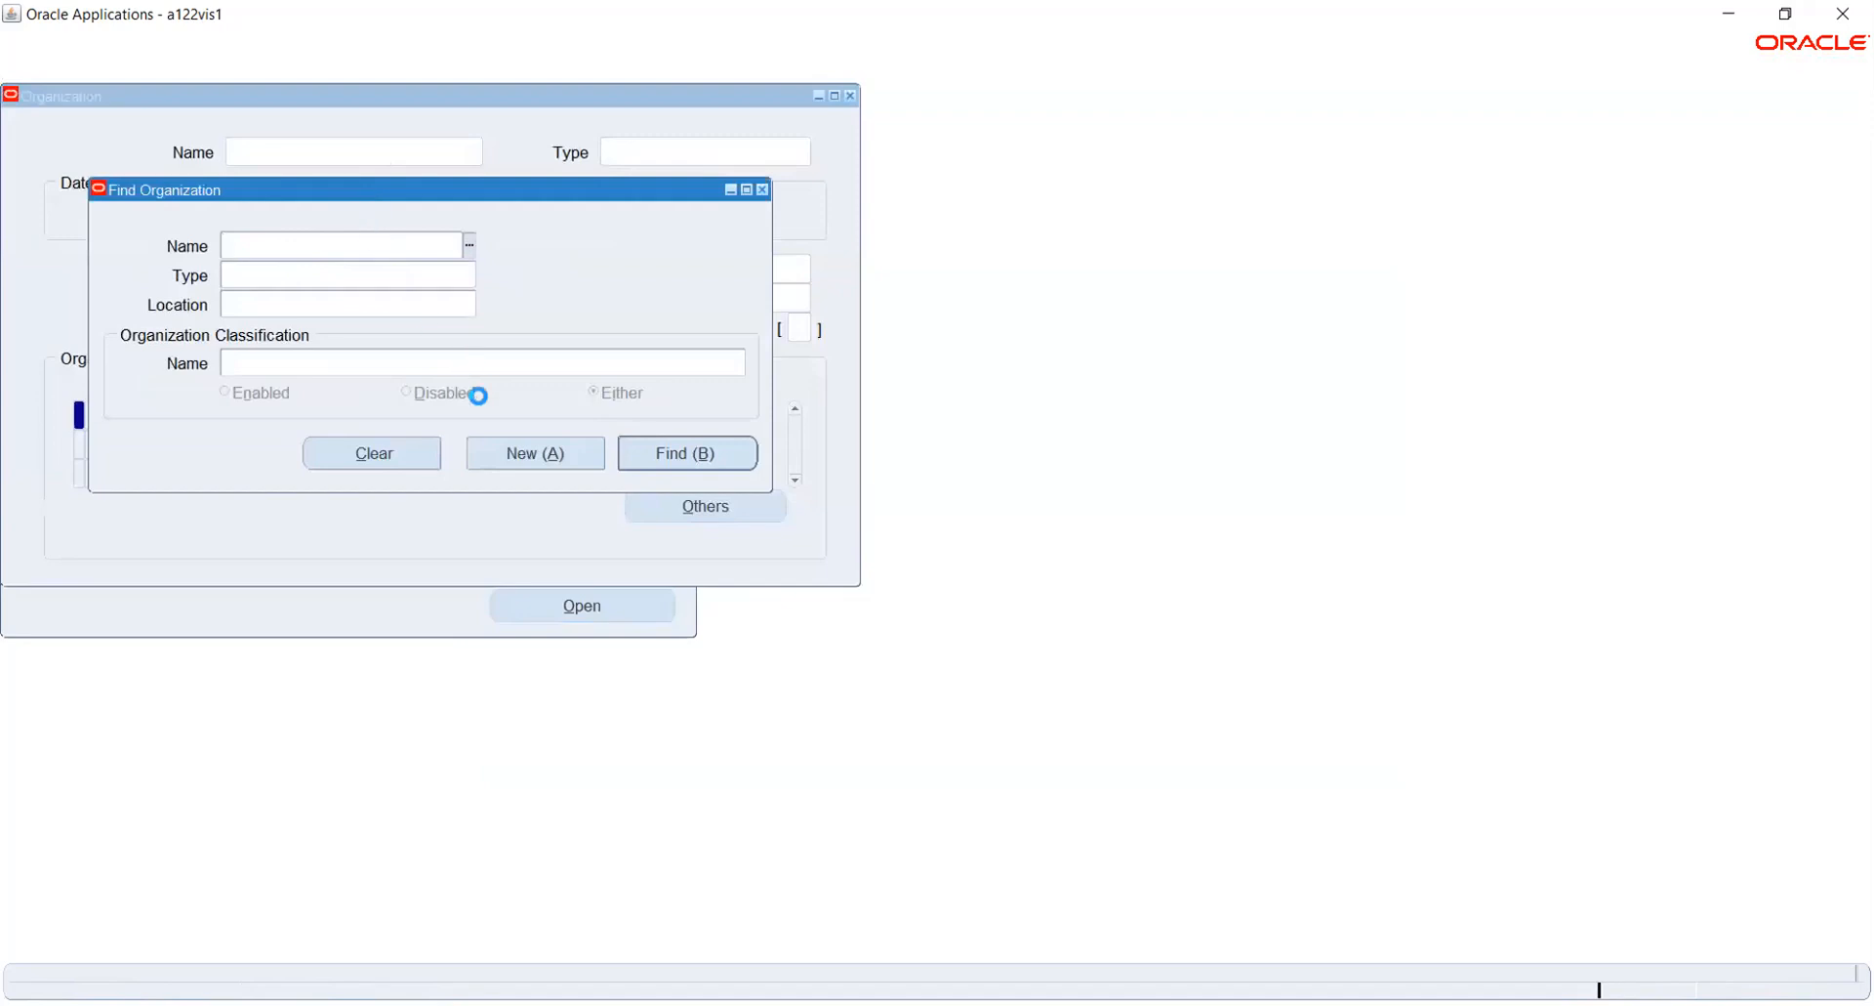
key(alt+a)
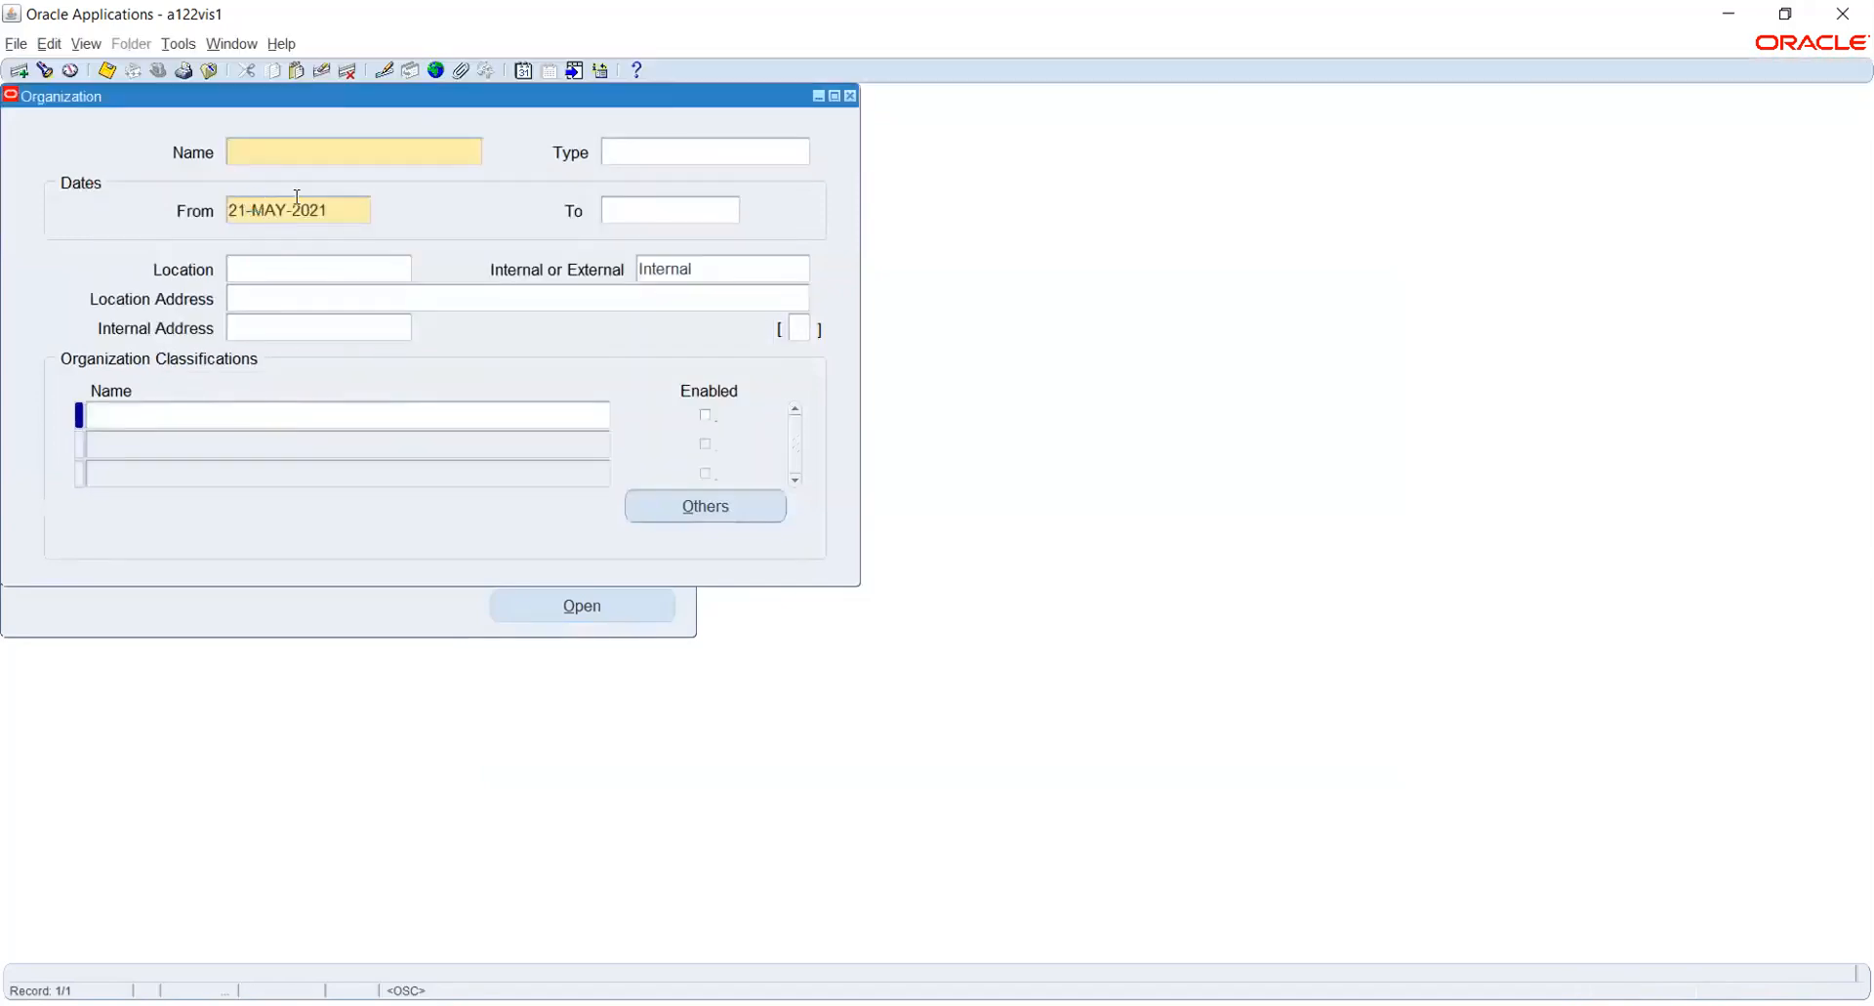
text(HONEYWELL BG)
key(Tab)
click(335, 209)
text(1-JAN-2021)
key(Tab)
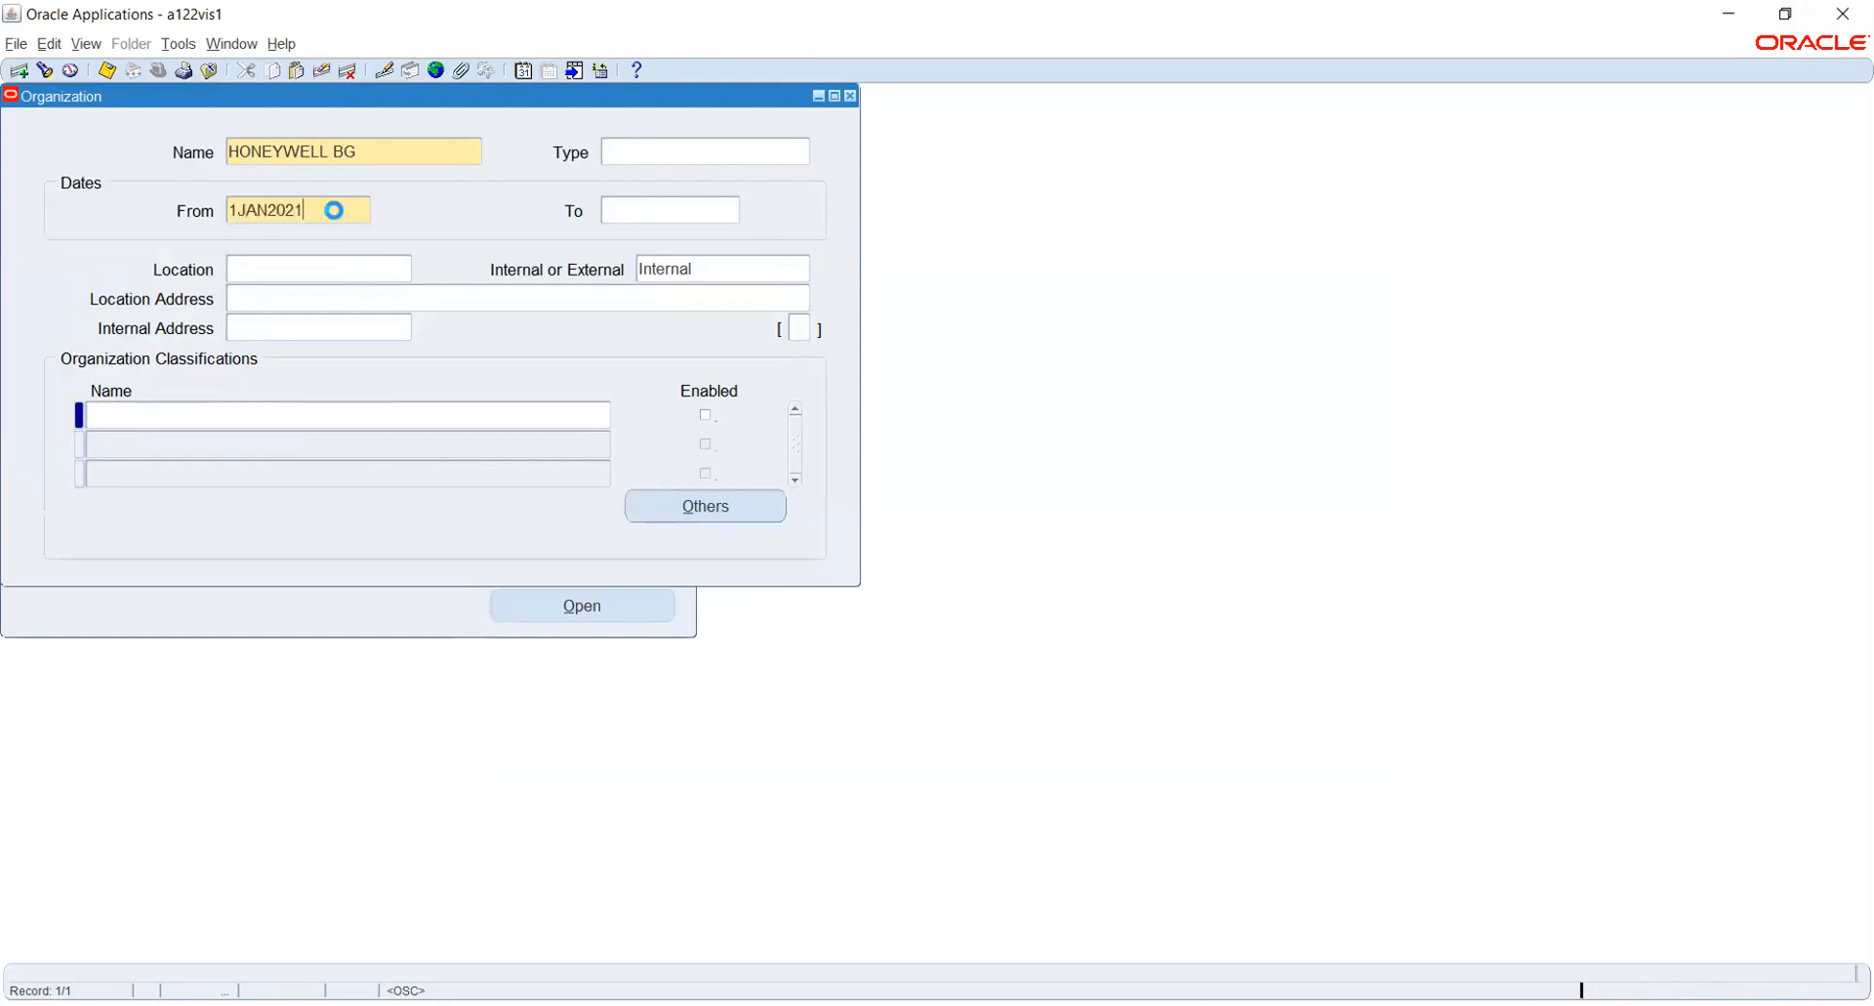
- Assign the HONEYWELL BG location to the new organization and save the record
click(317, 269)
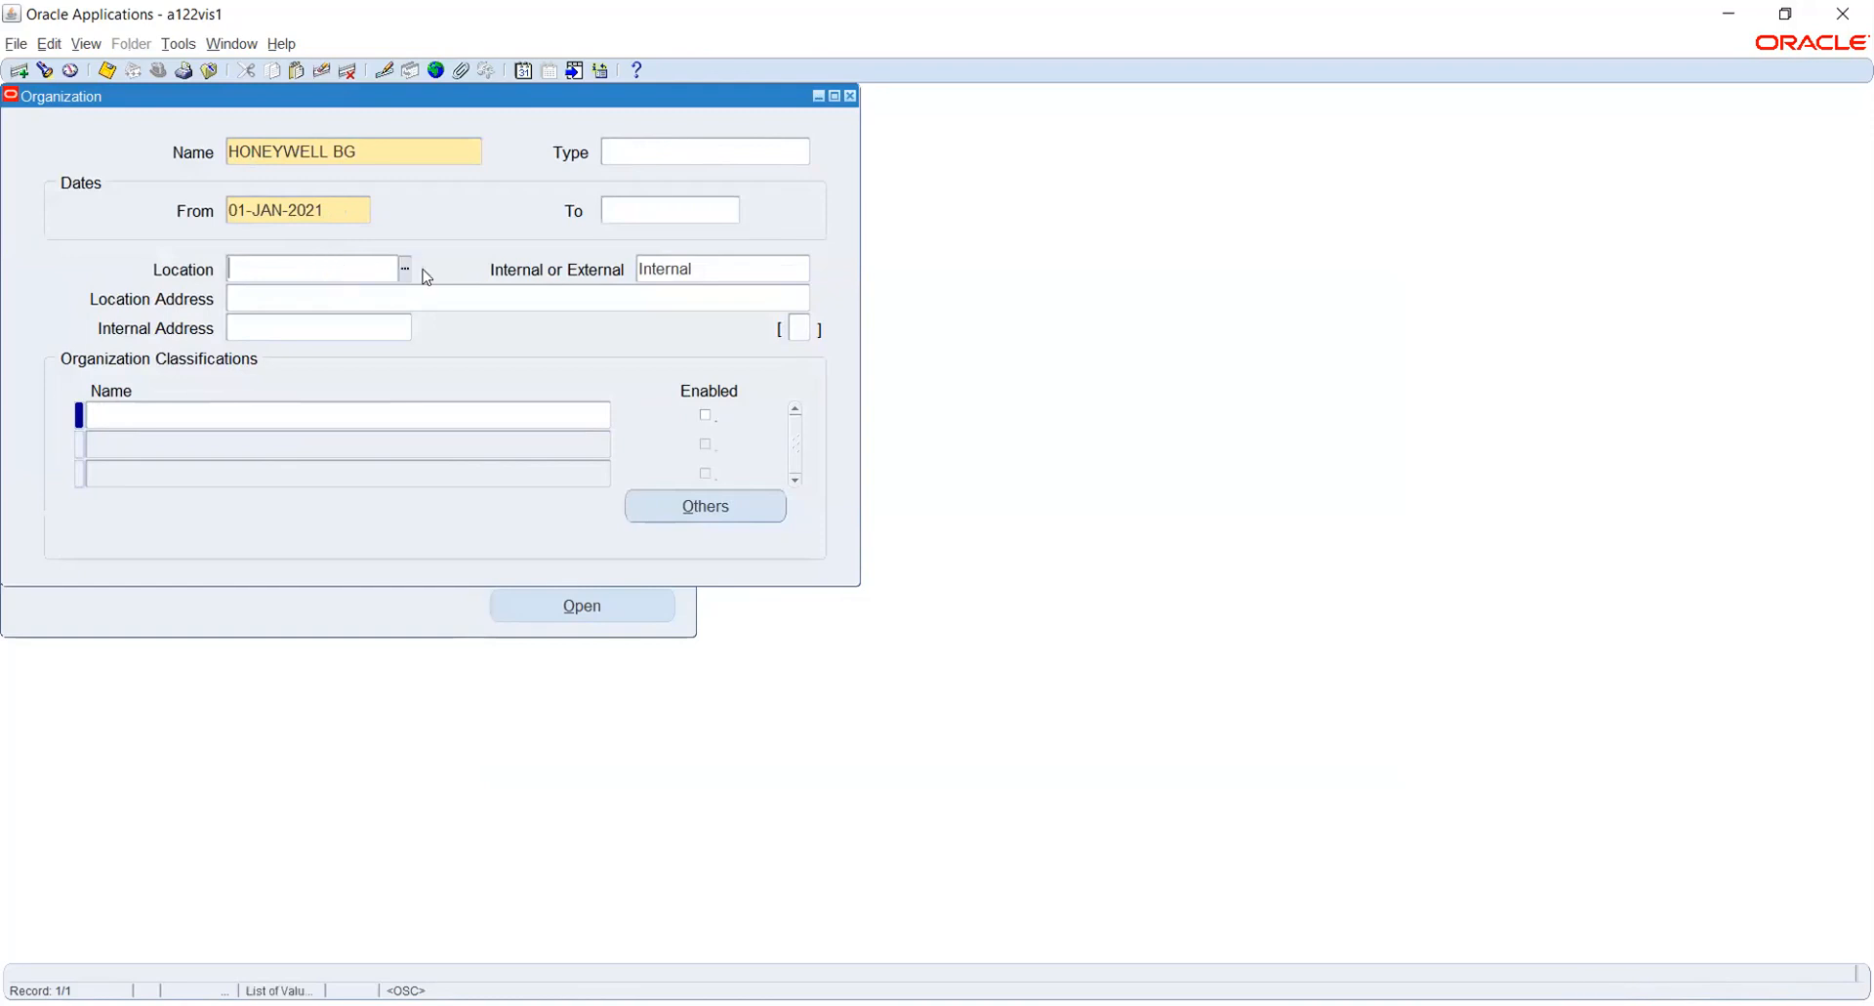
text(HO)
key(Tab)
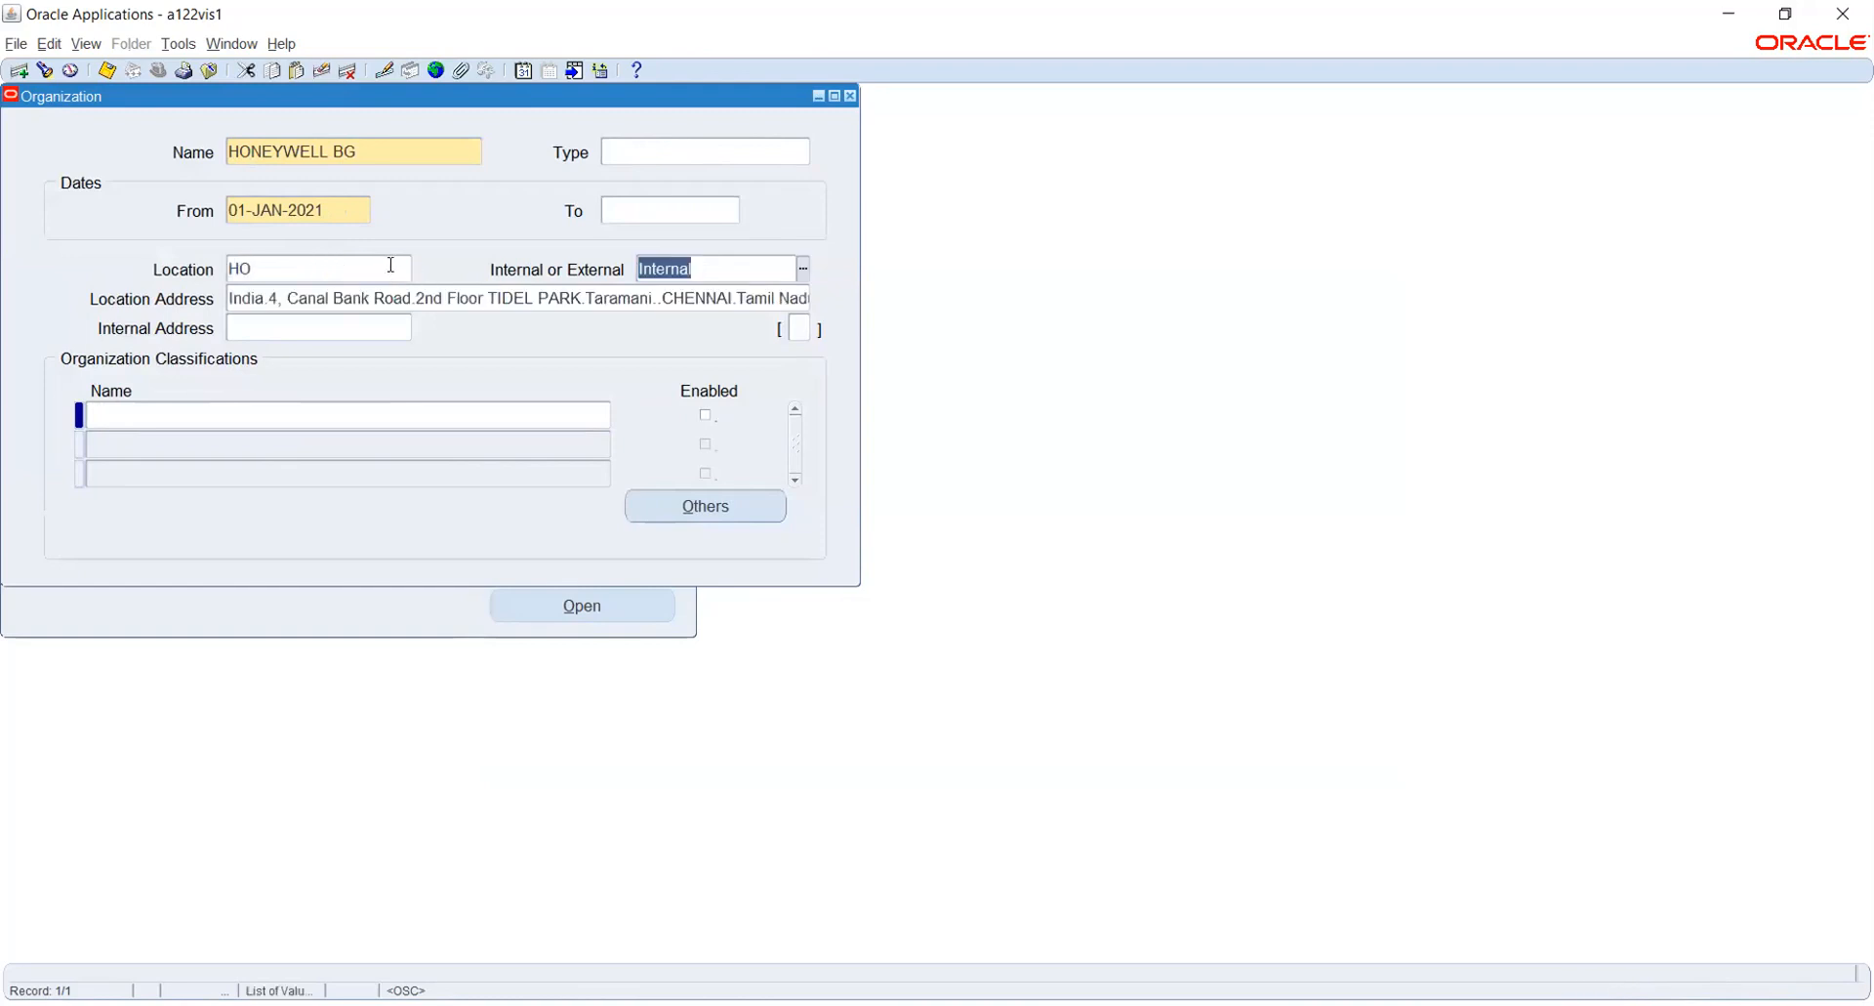
click(395, 267)
text(HON)
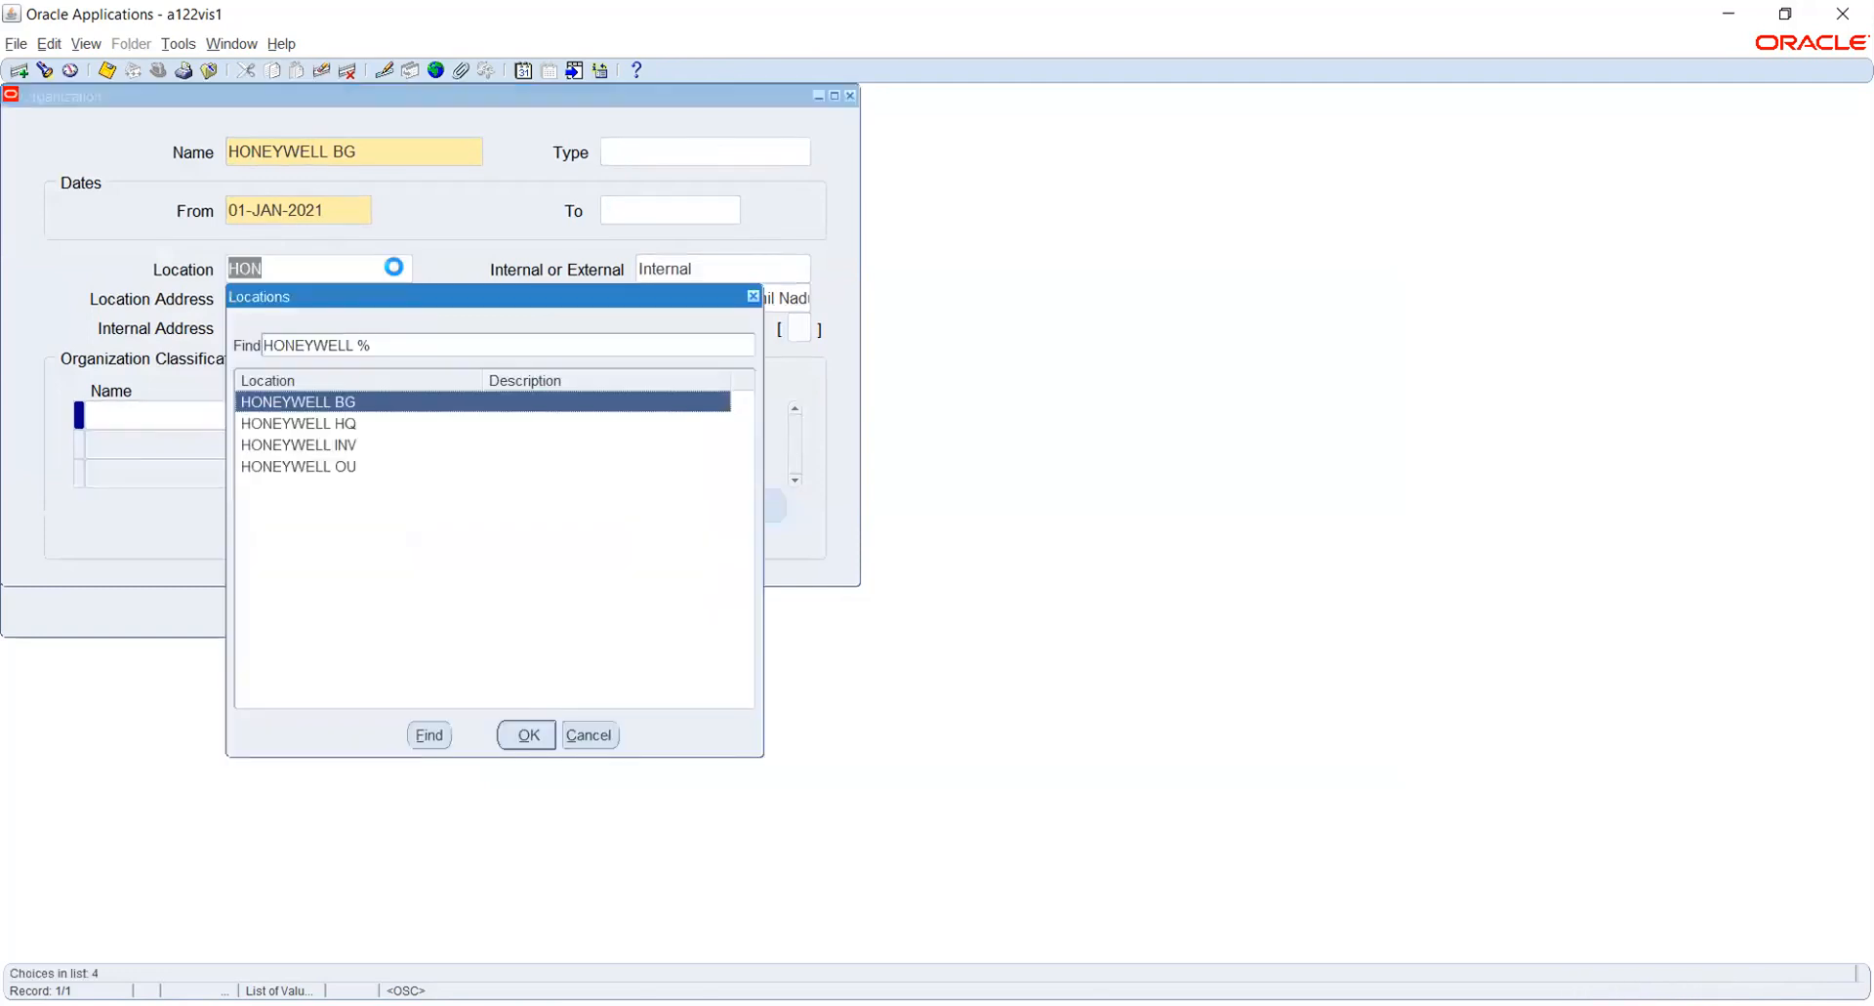
key(Return)
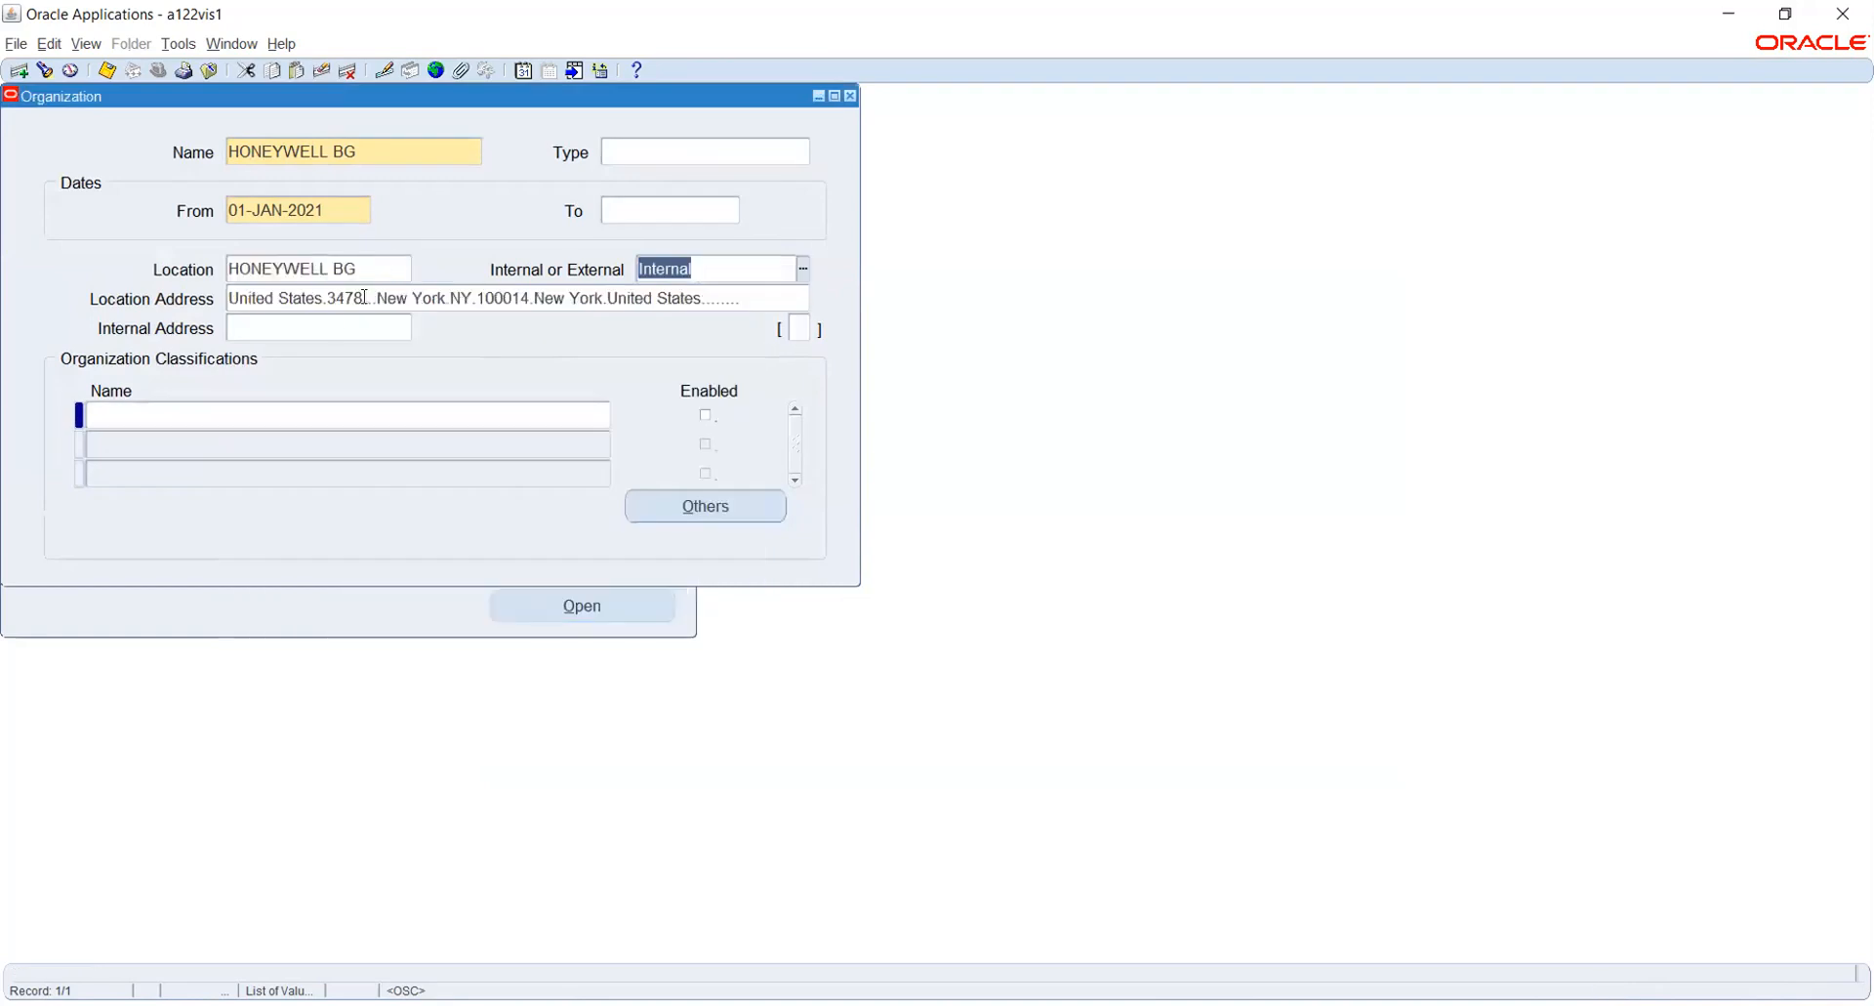
click(172, 410)
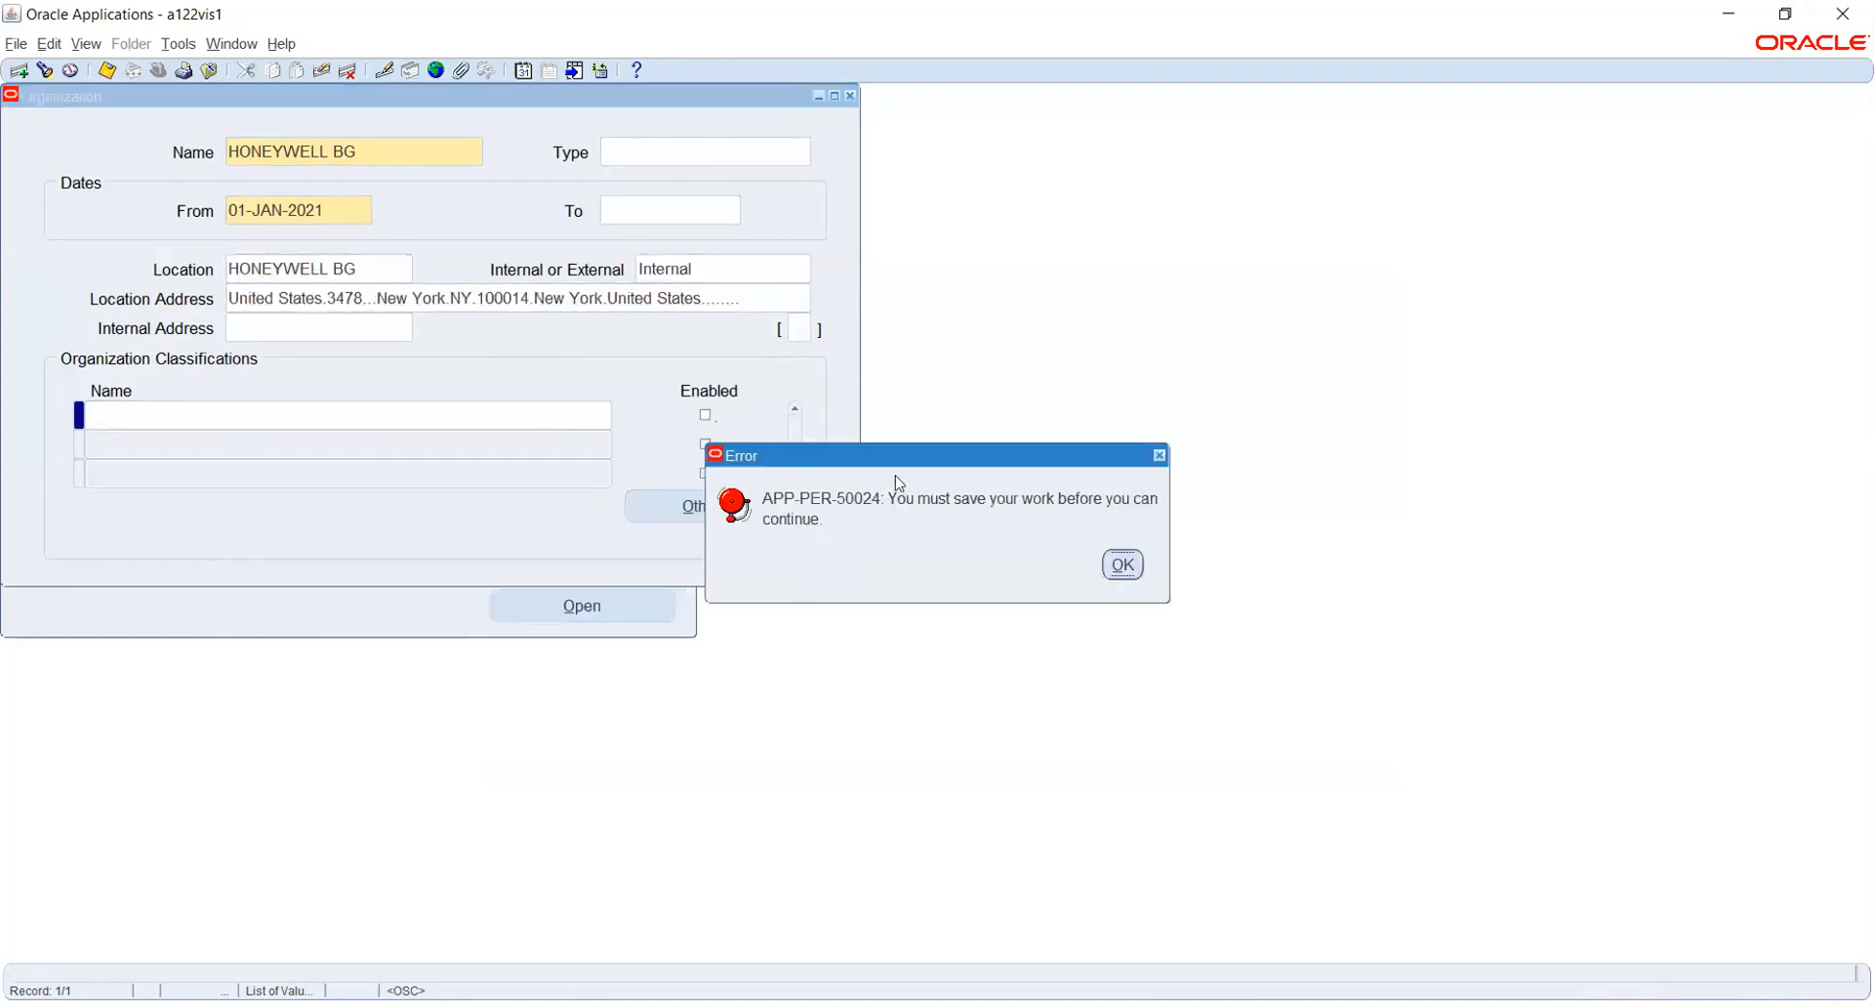
click(1128, 564)
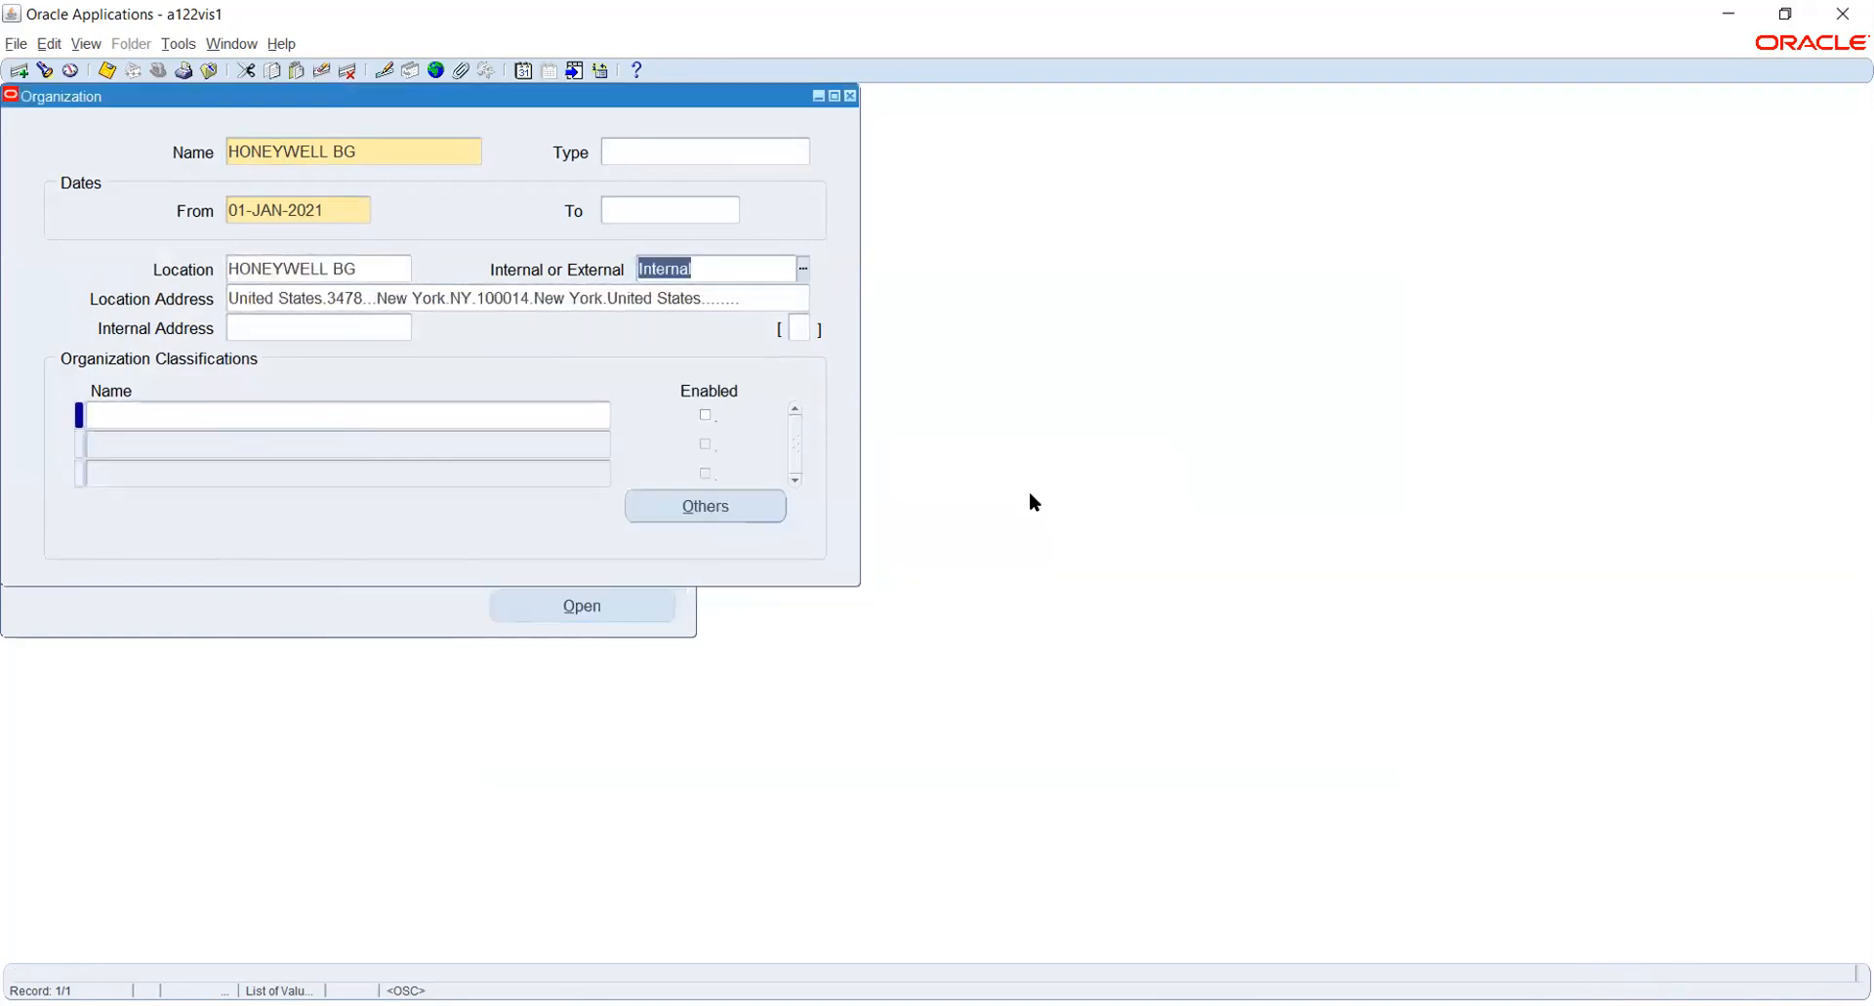
key(ctrl+s)
- Add the Business Group classification to the HONEYWELL BG organization, enable it and save
click(546, 408)
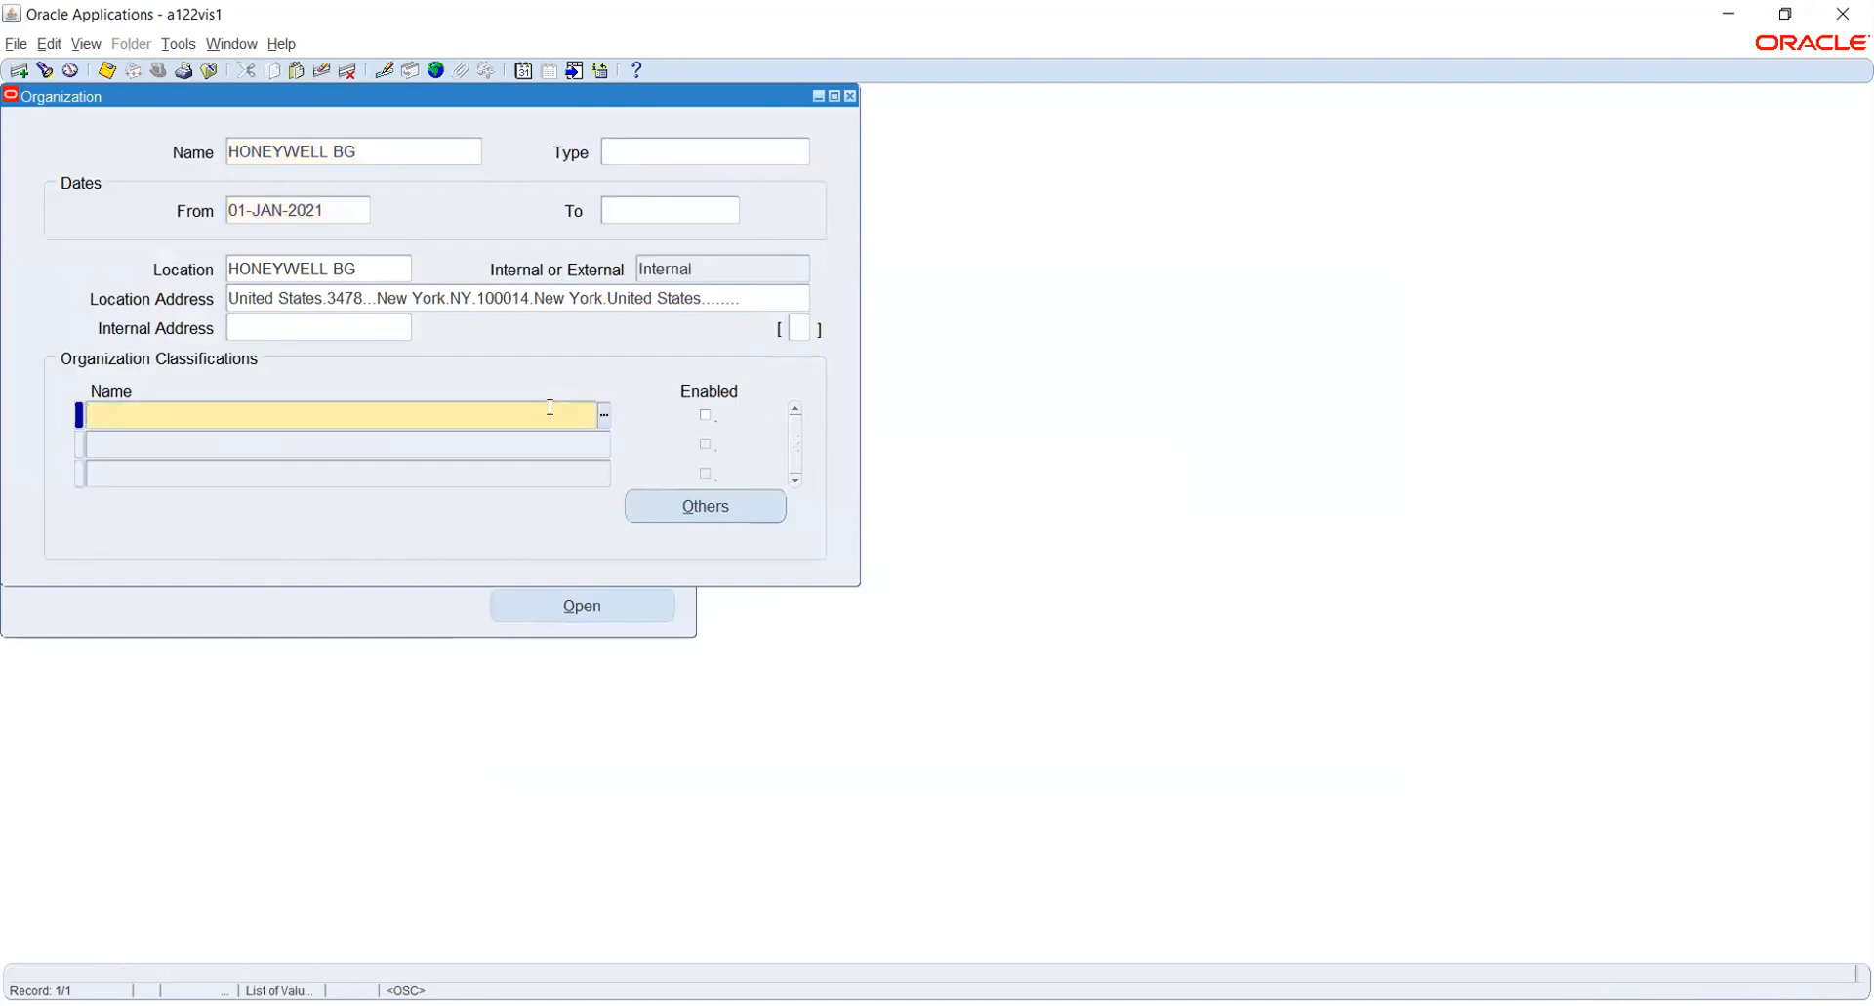
text(BUS)
key(Tab)
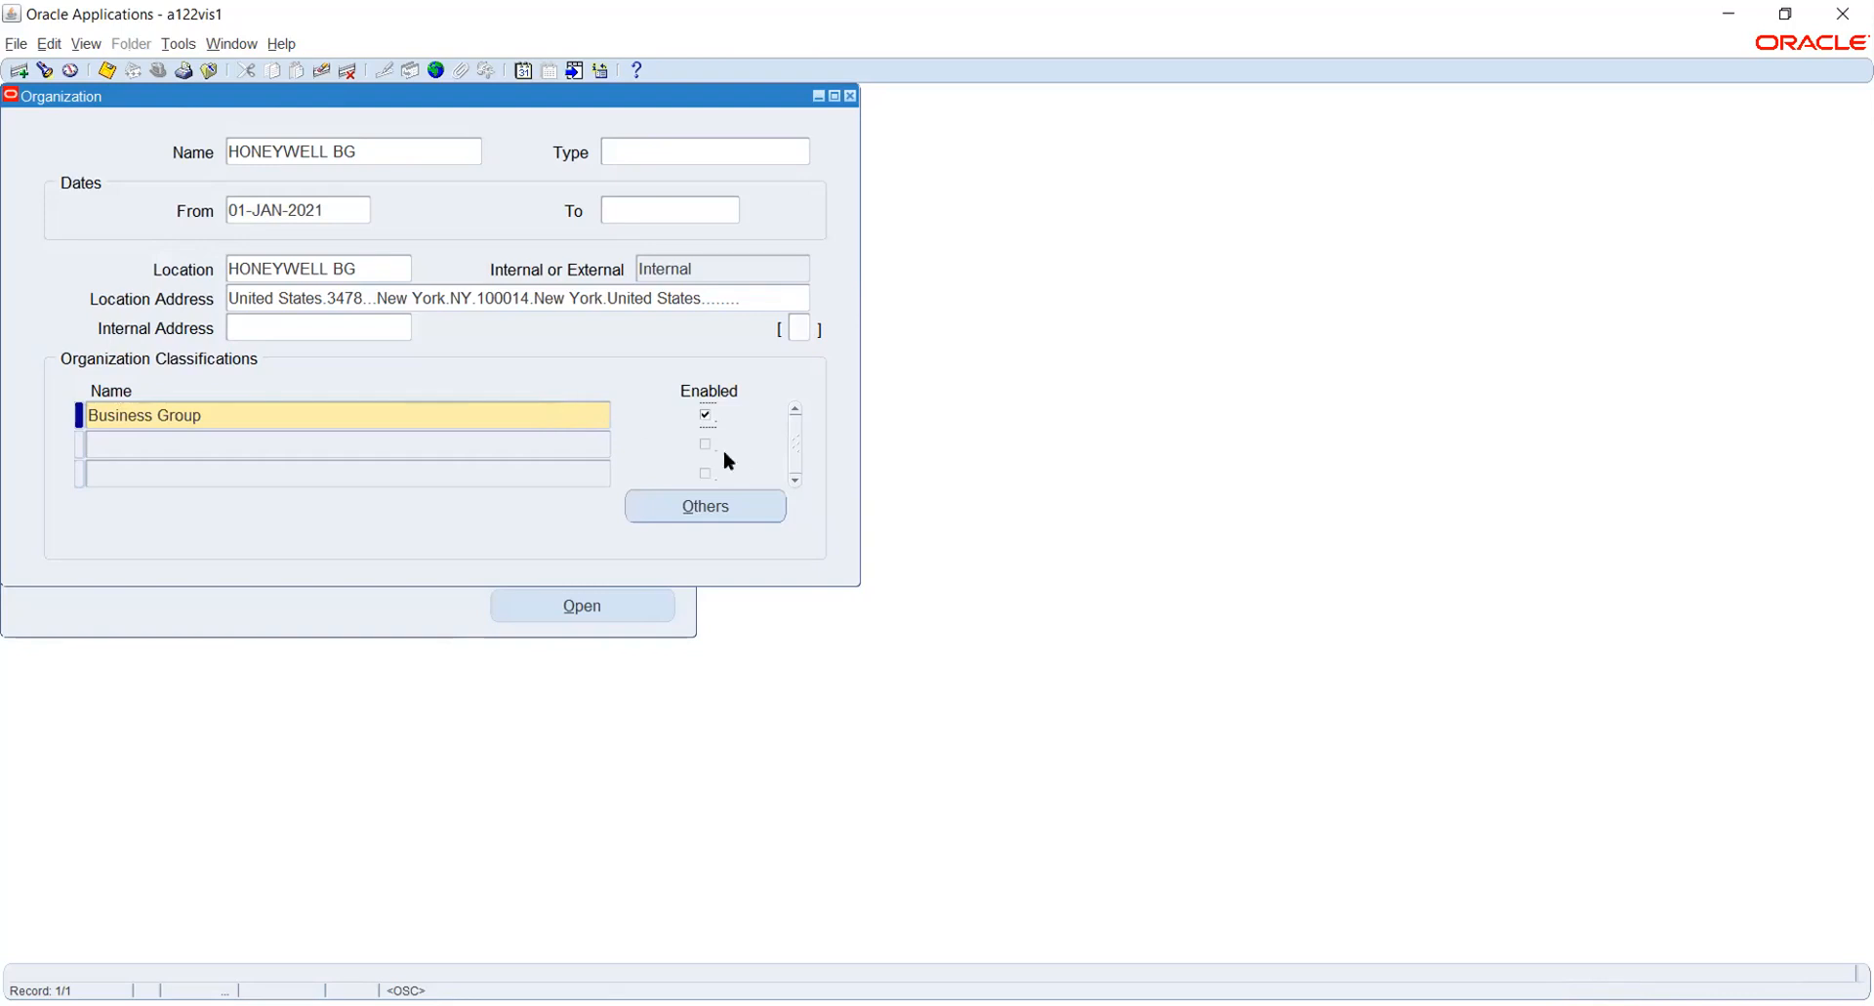
key(space)
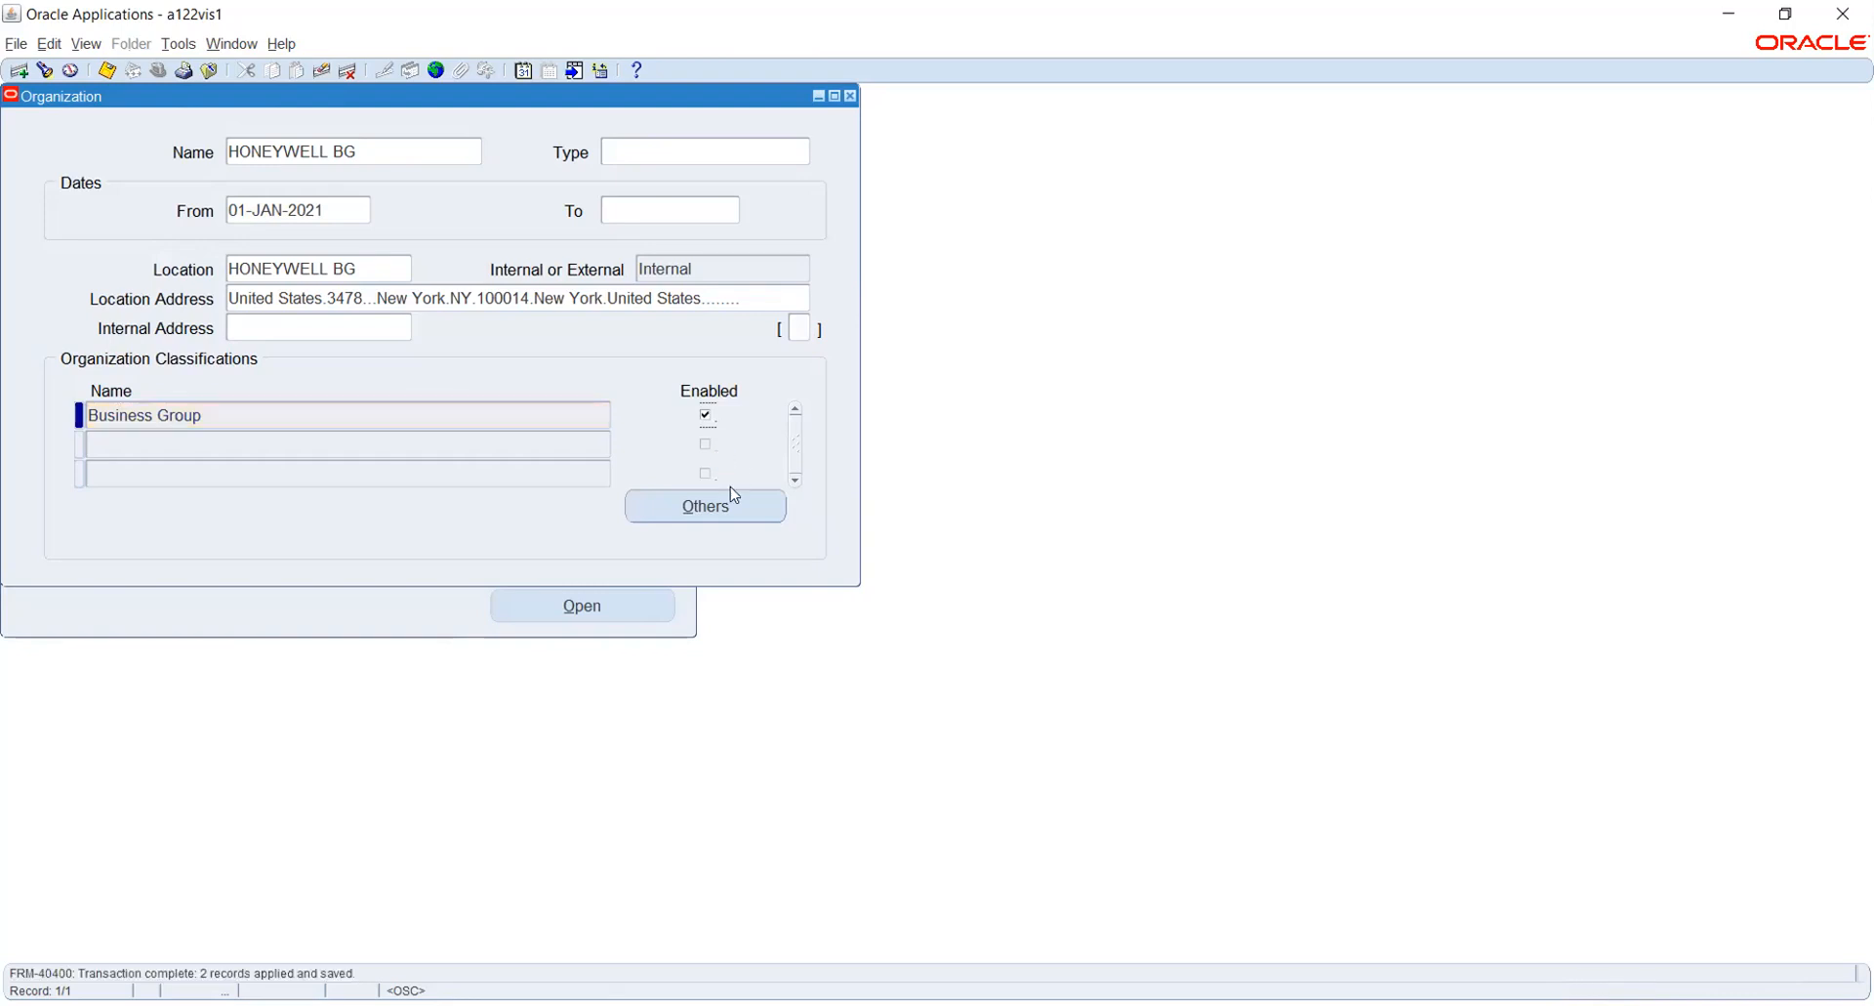
- Open the Business Group Info details for the Business Group classification and enter the short name HW BG
click(722, 508)
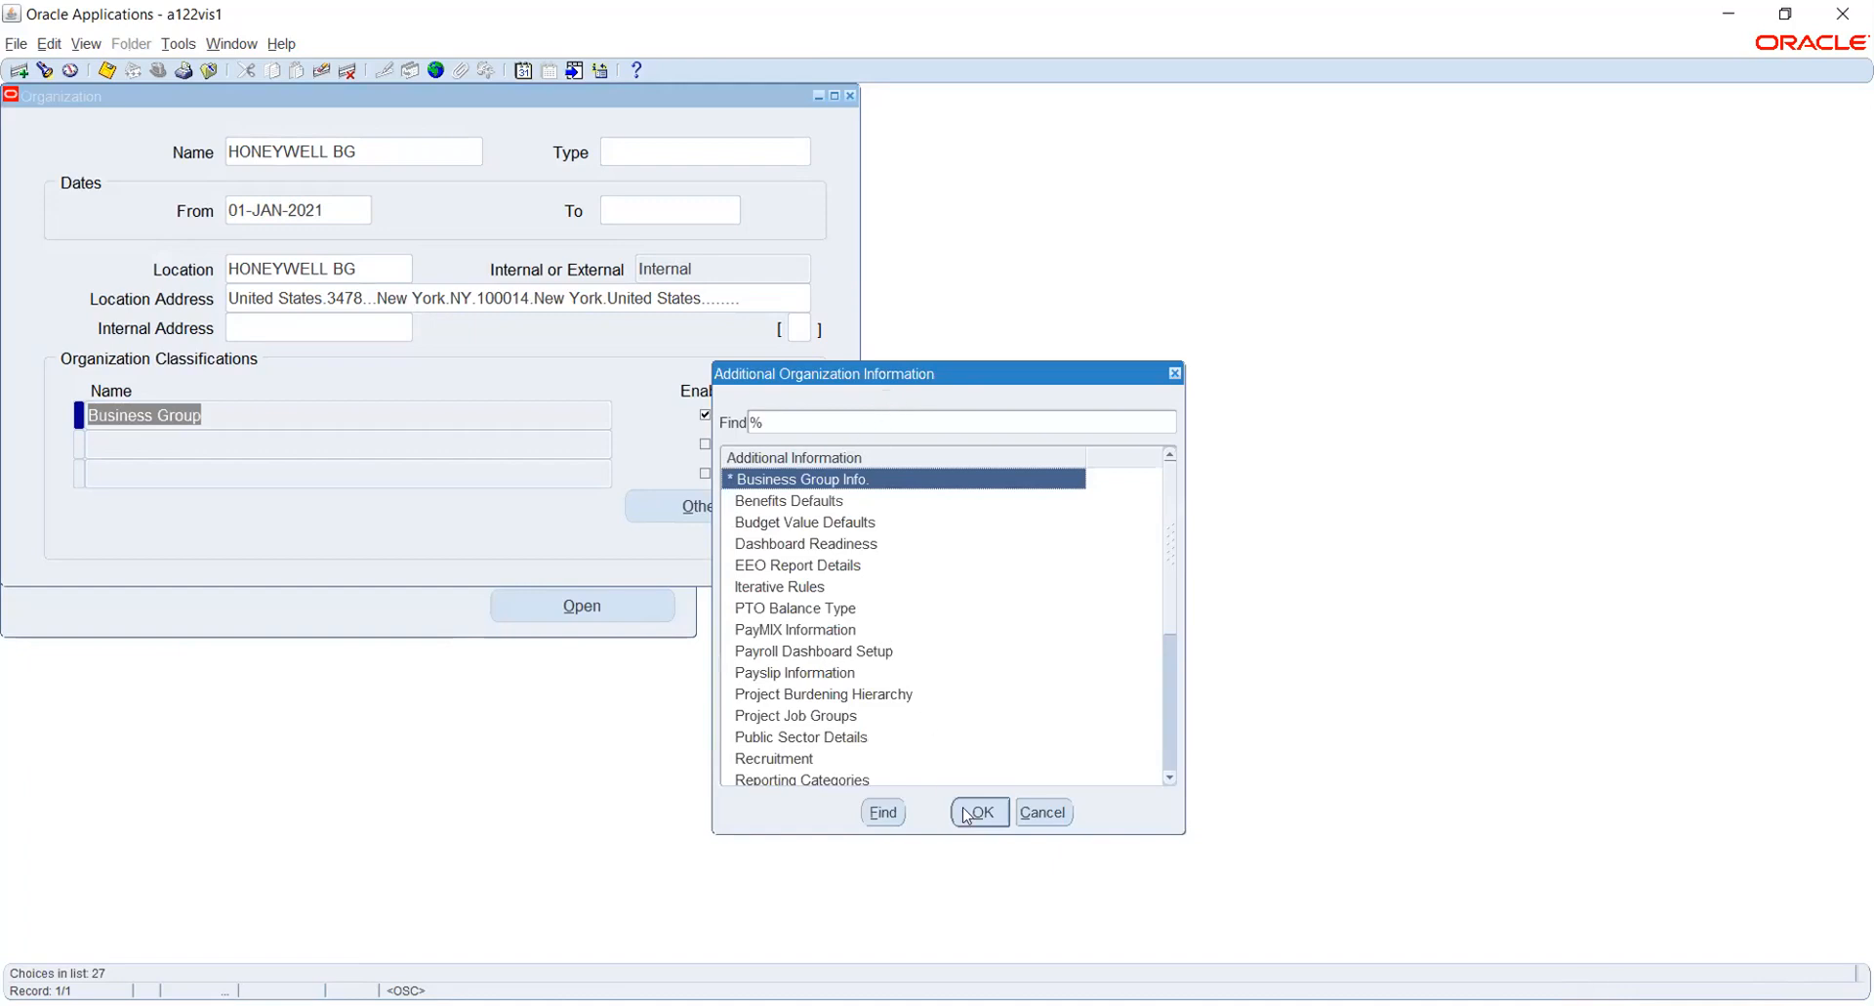
click(967, 813)
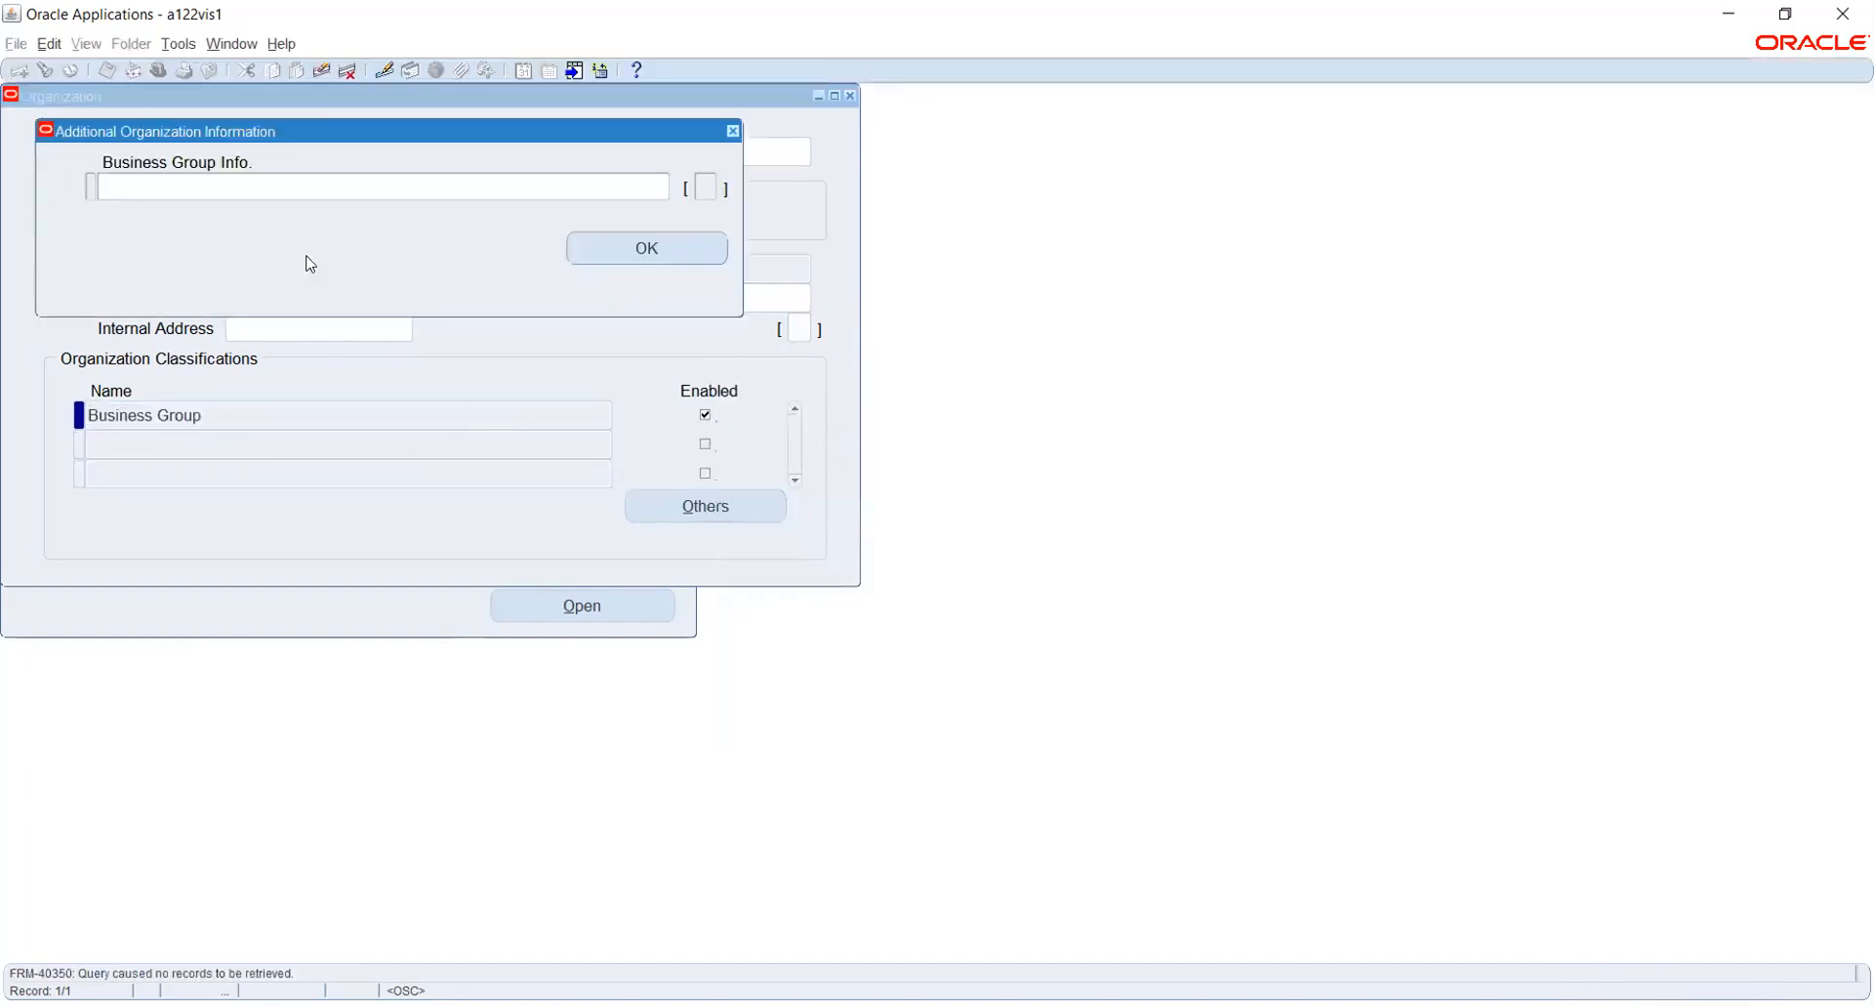
click(303, 183)
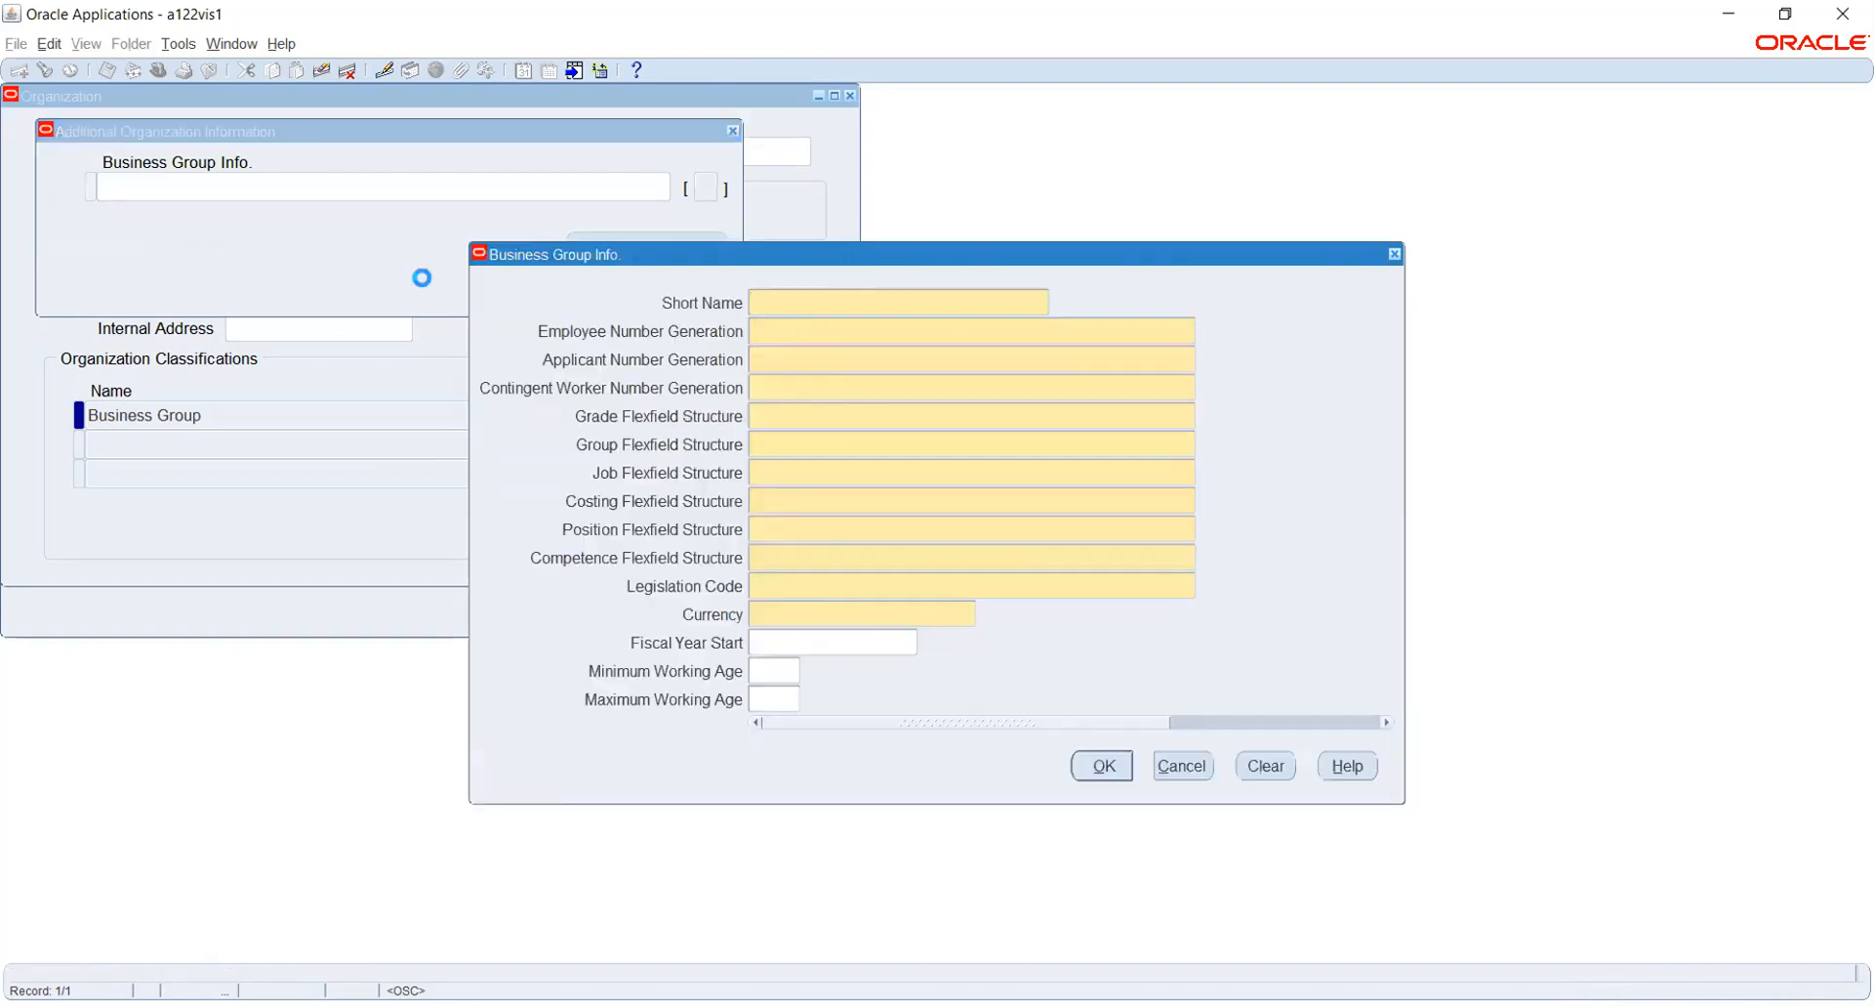
text(HW BG)
- Set the employee, applicant and contingent worker number generation to Automatic
key(Tab)
text(A)
key(Tab)
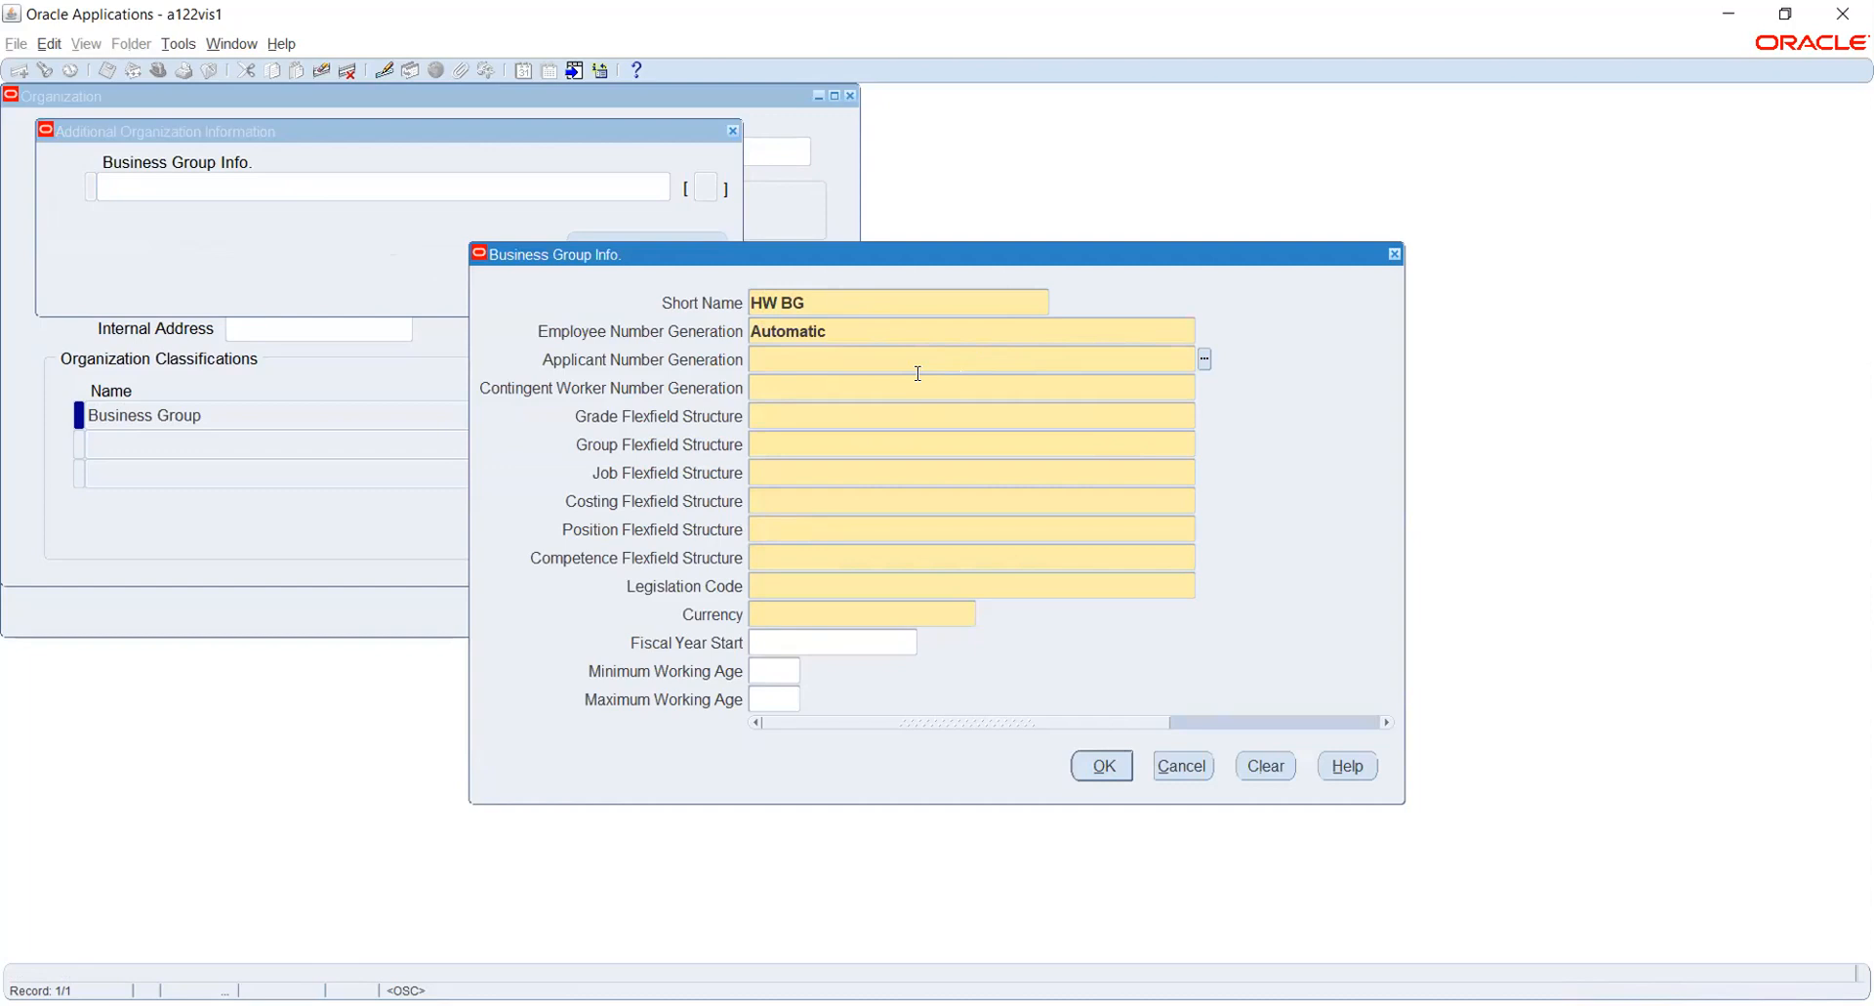
text(A)
key(Tab)
click(1205, 387)
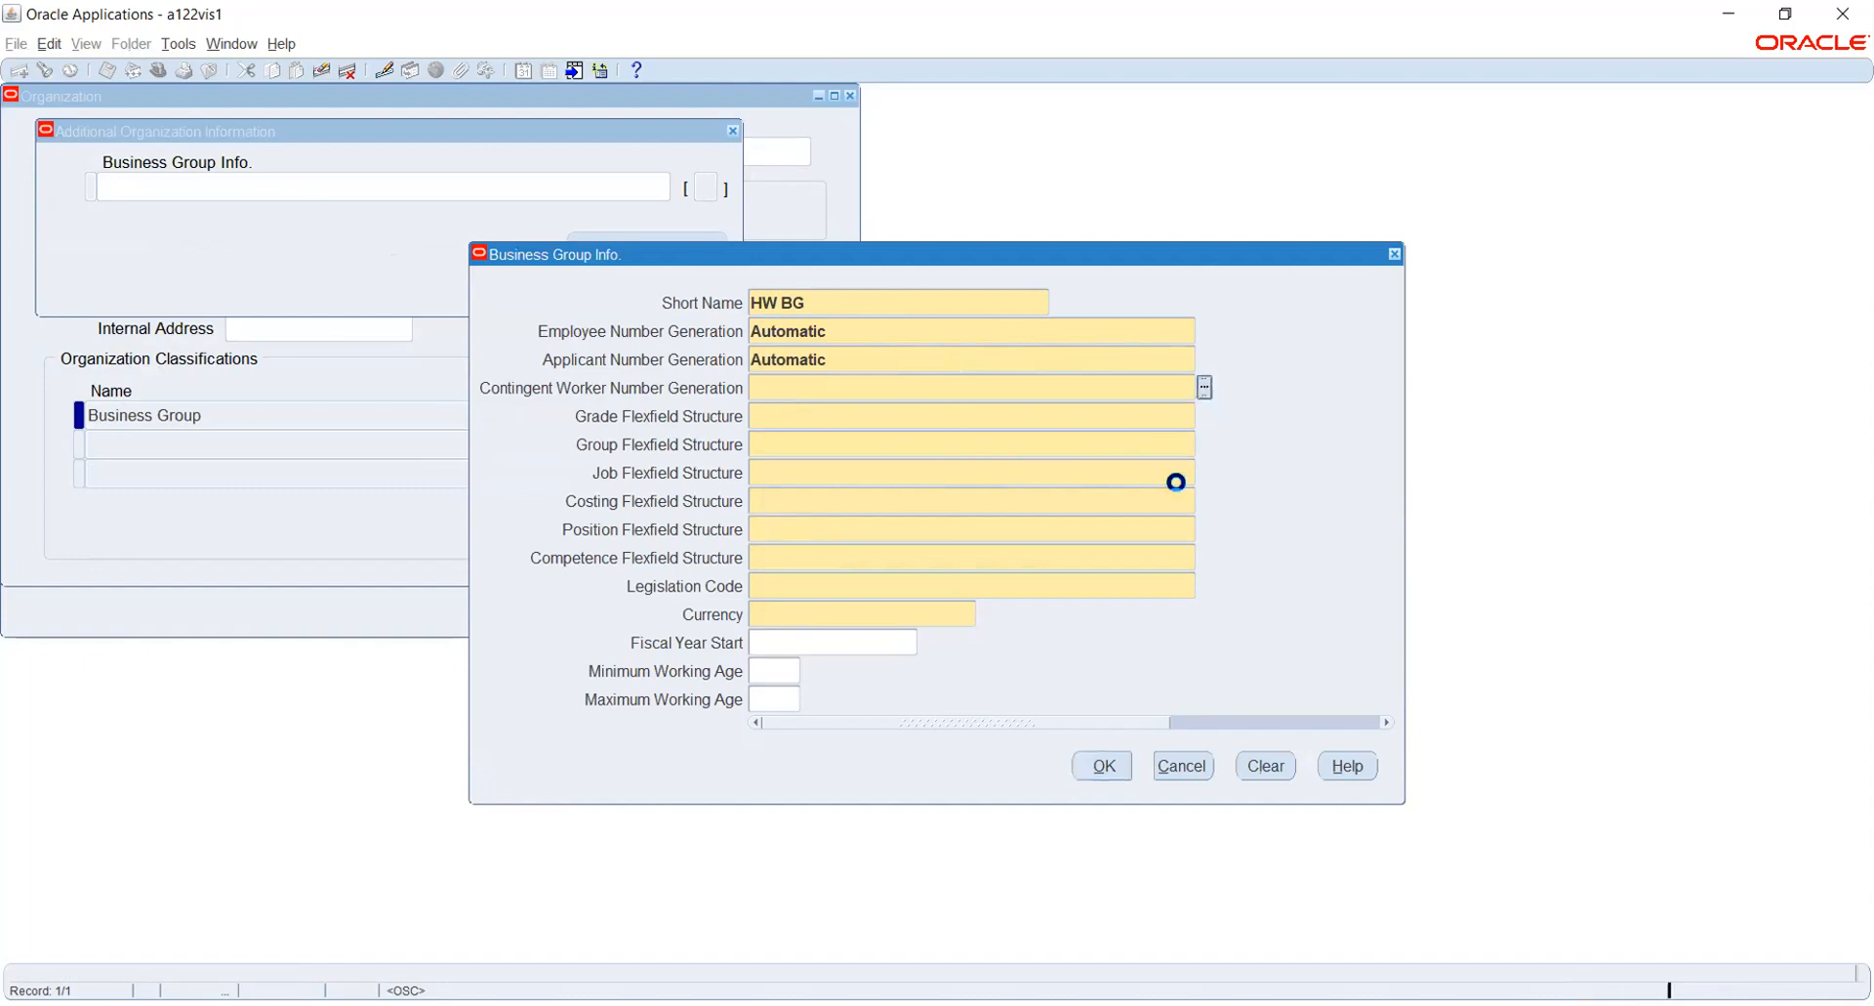
key(Return)
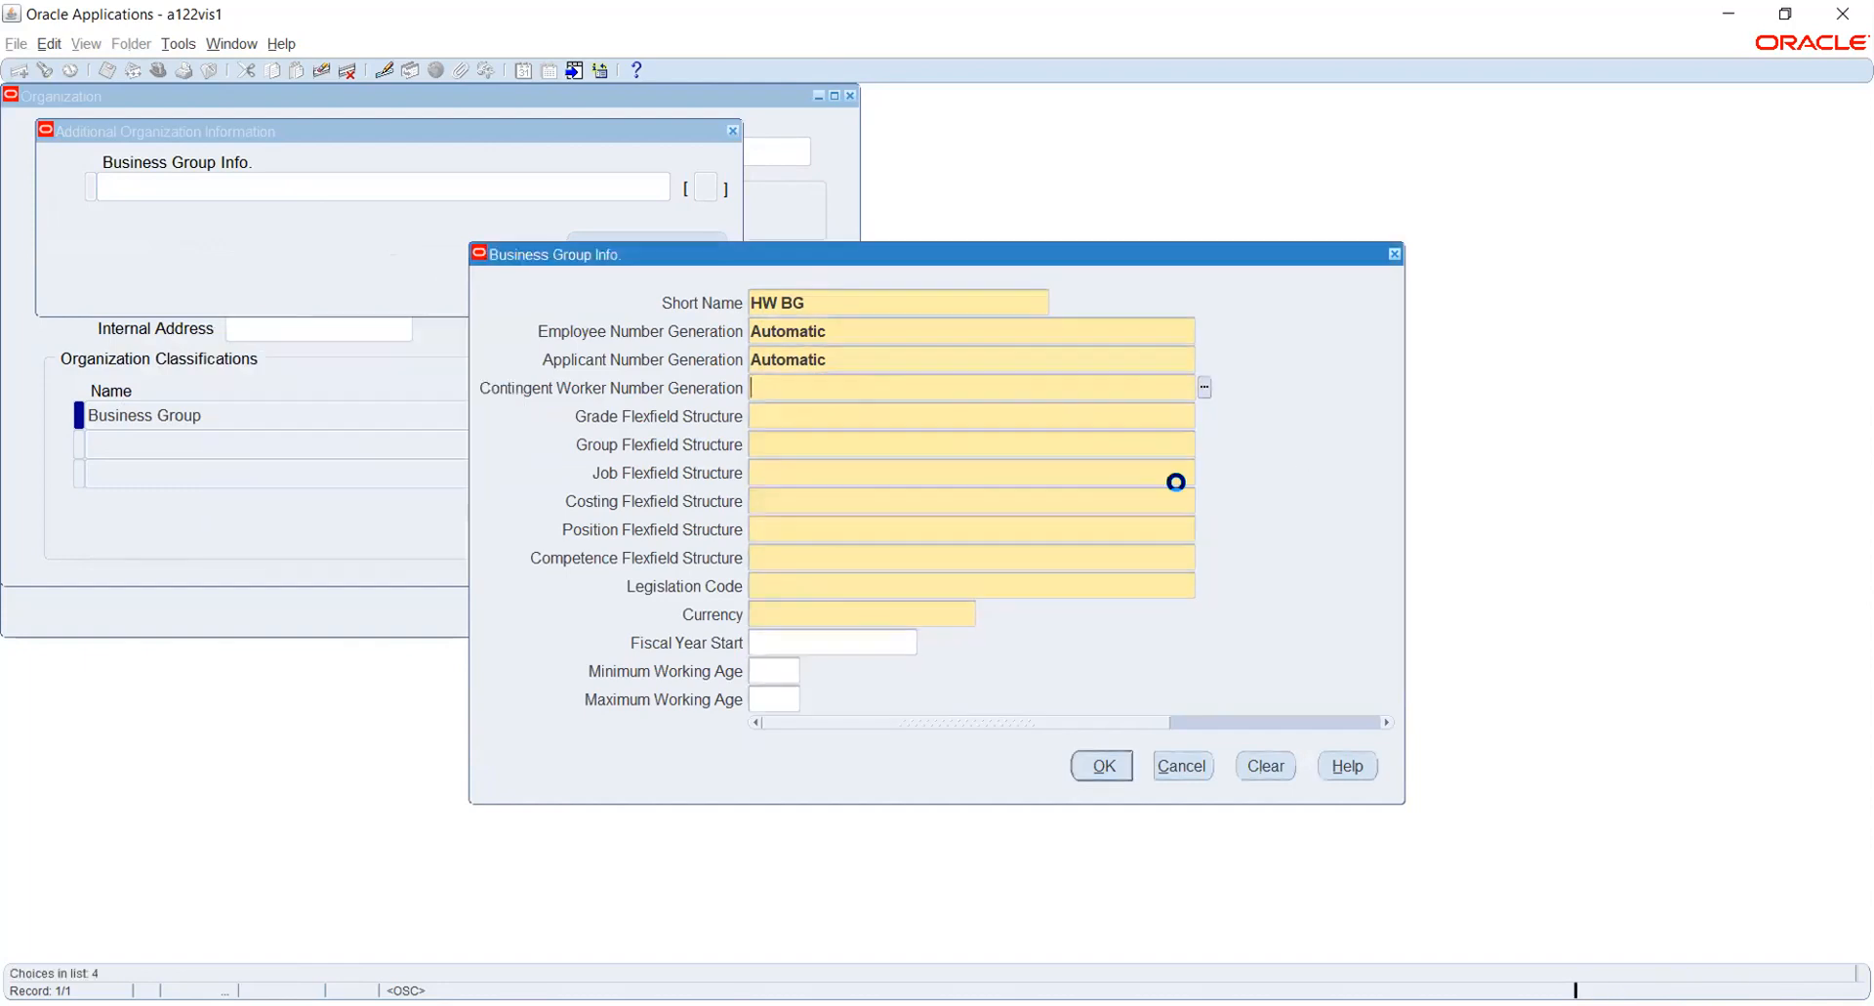
- Choose Grade Flexfield as the business group's grade flexfield structure
click(1205, 416)
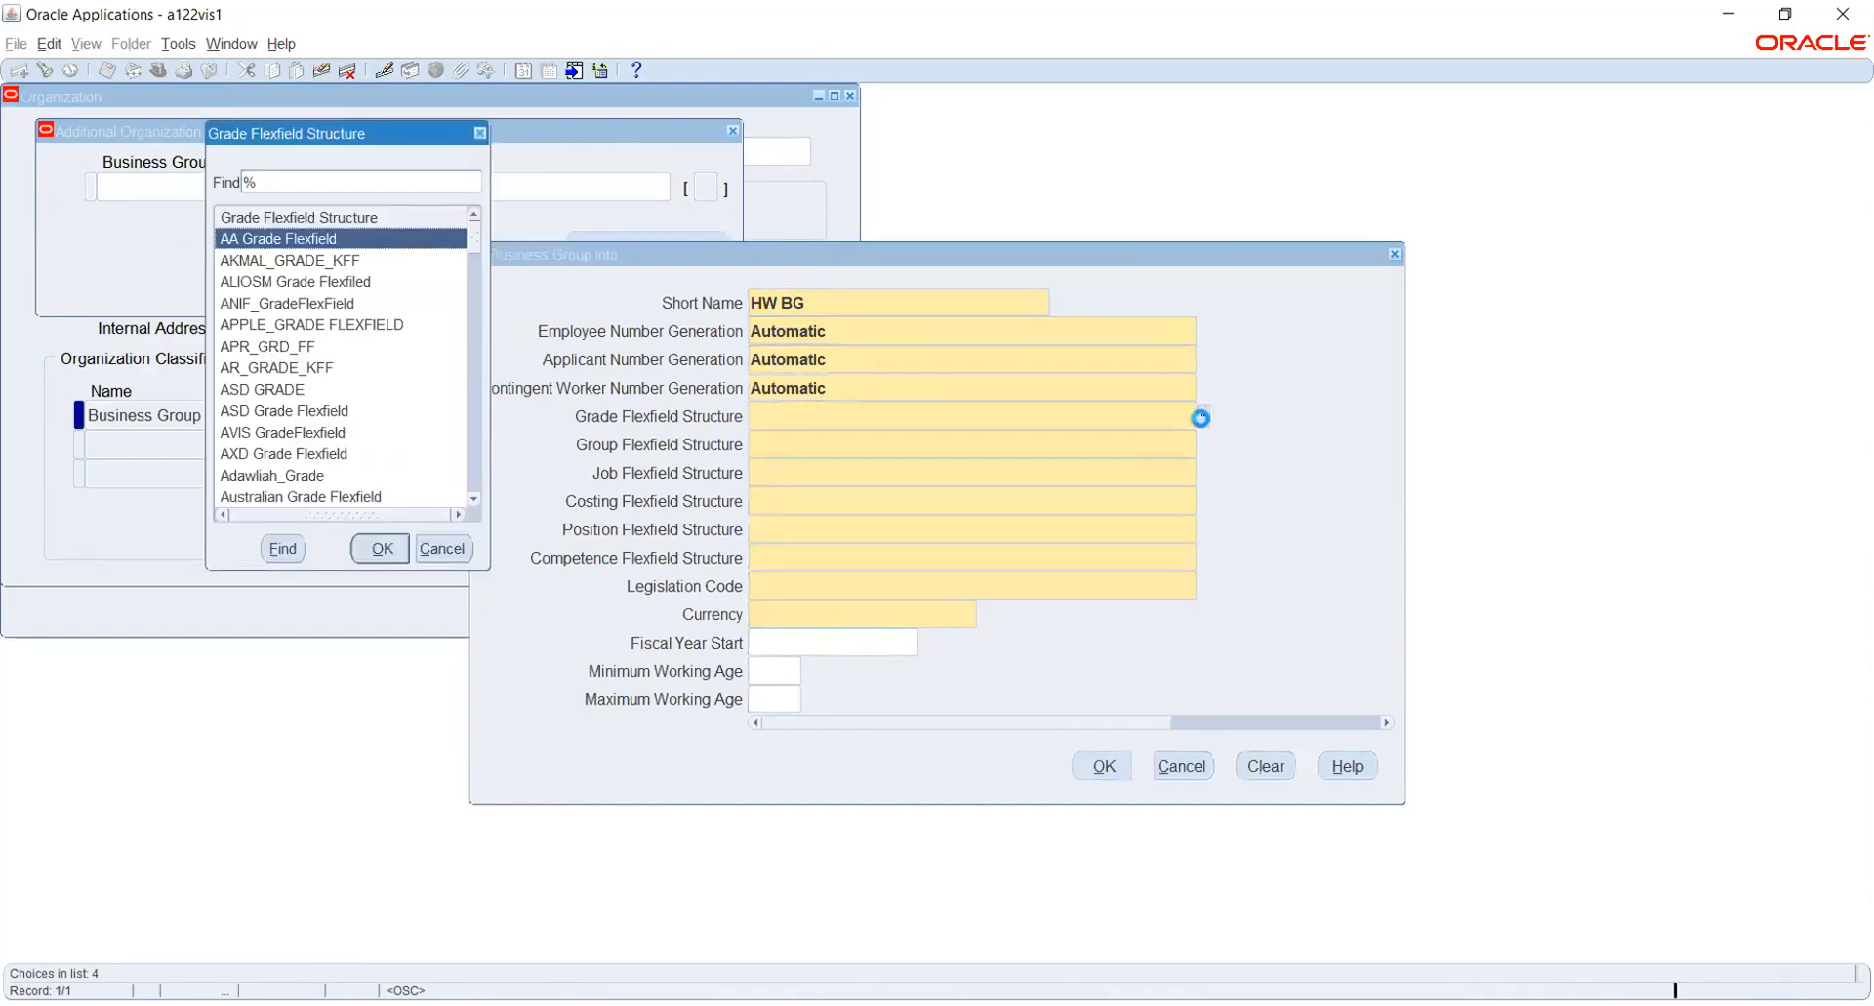
text(g)
key(Down)
key(Down)
key(Down)
key(Return)
- Choose GNP_Cost as the business group's group flexfield structure
text(G)
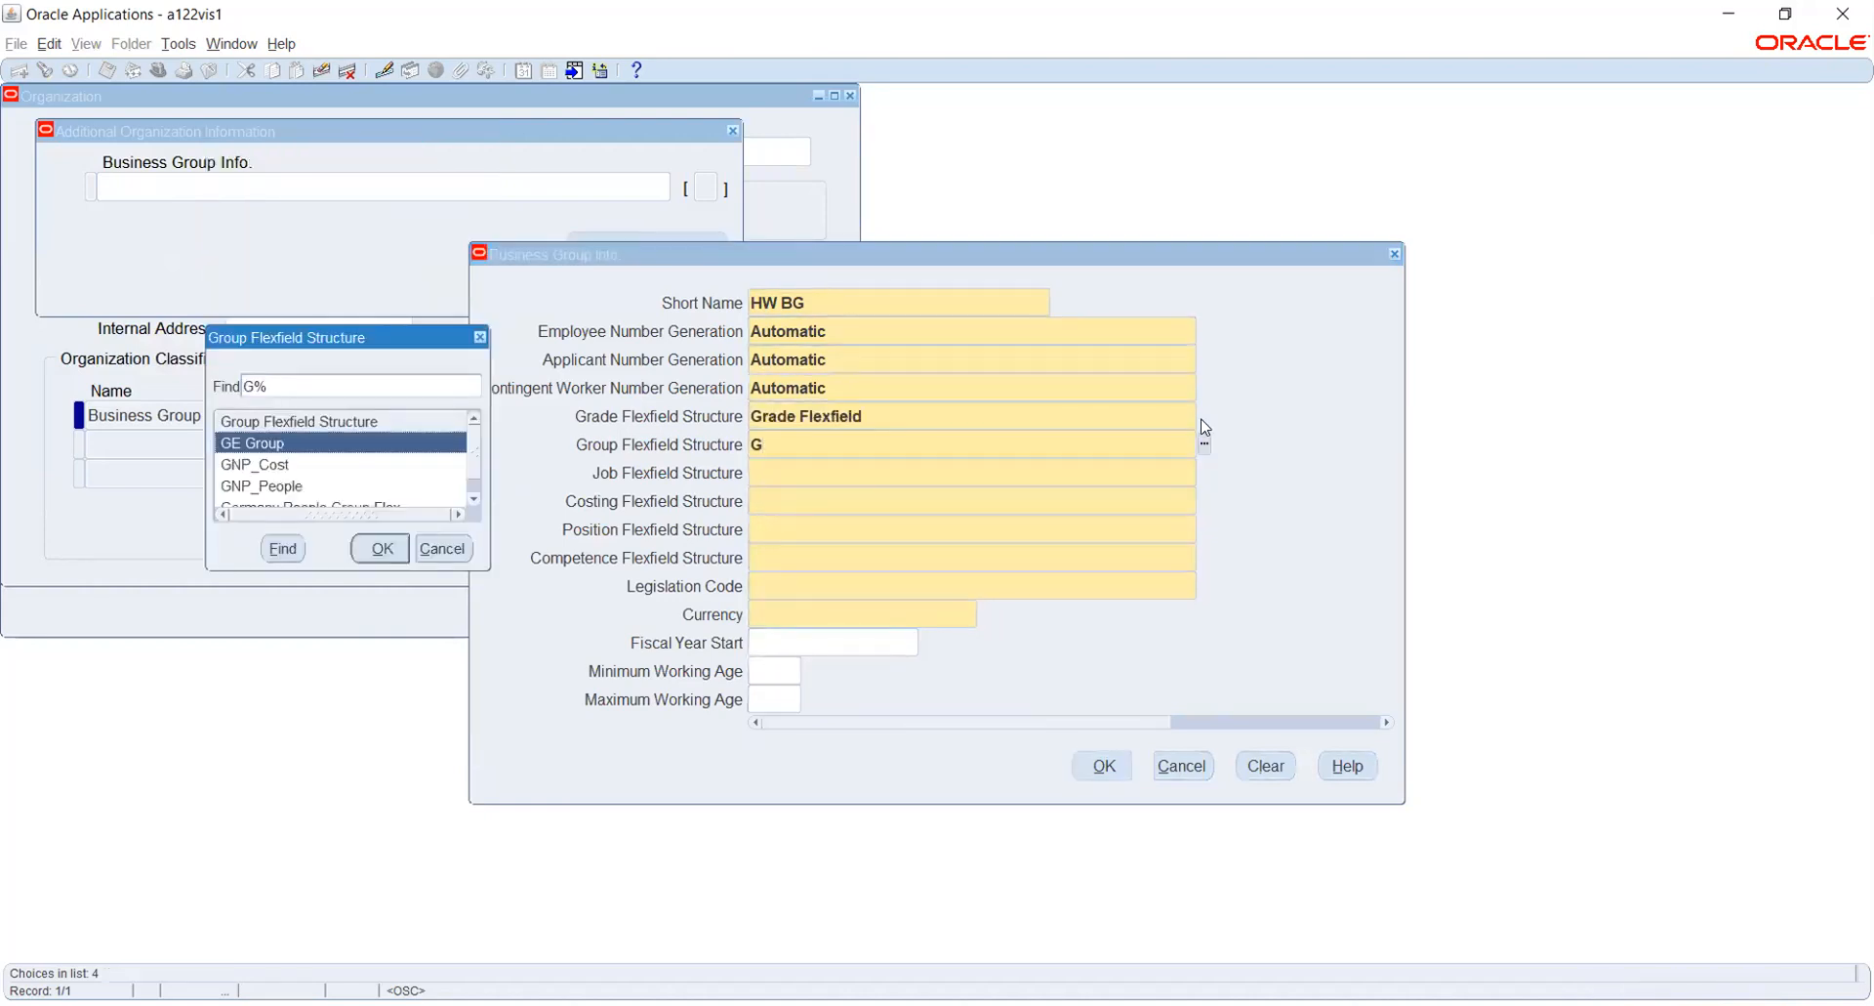
key(Down)
key(Down)
key(Down)
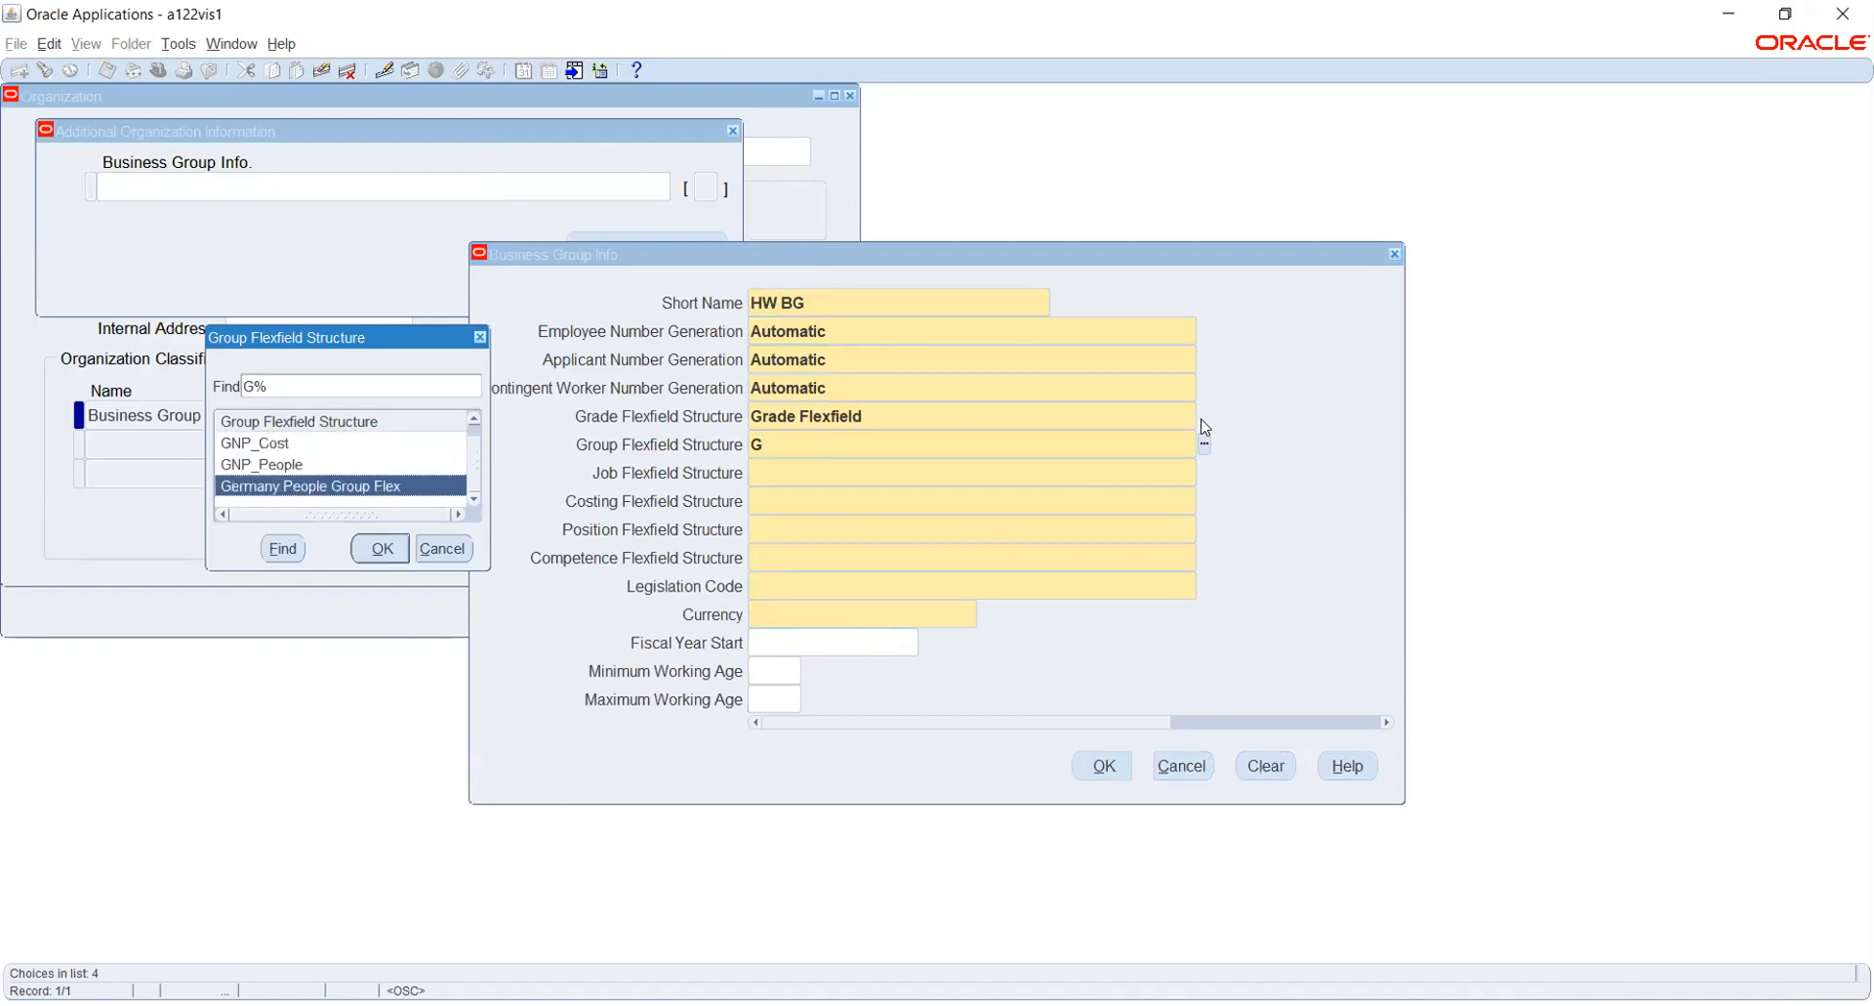
key(Up)
key(Up)
key(Return)
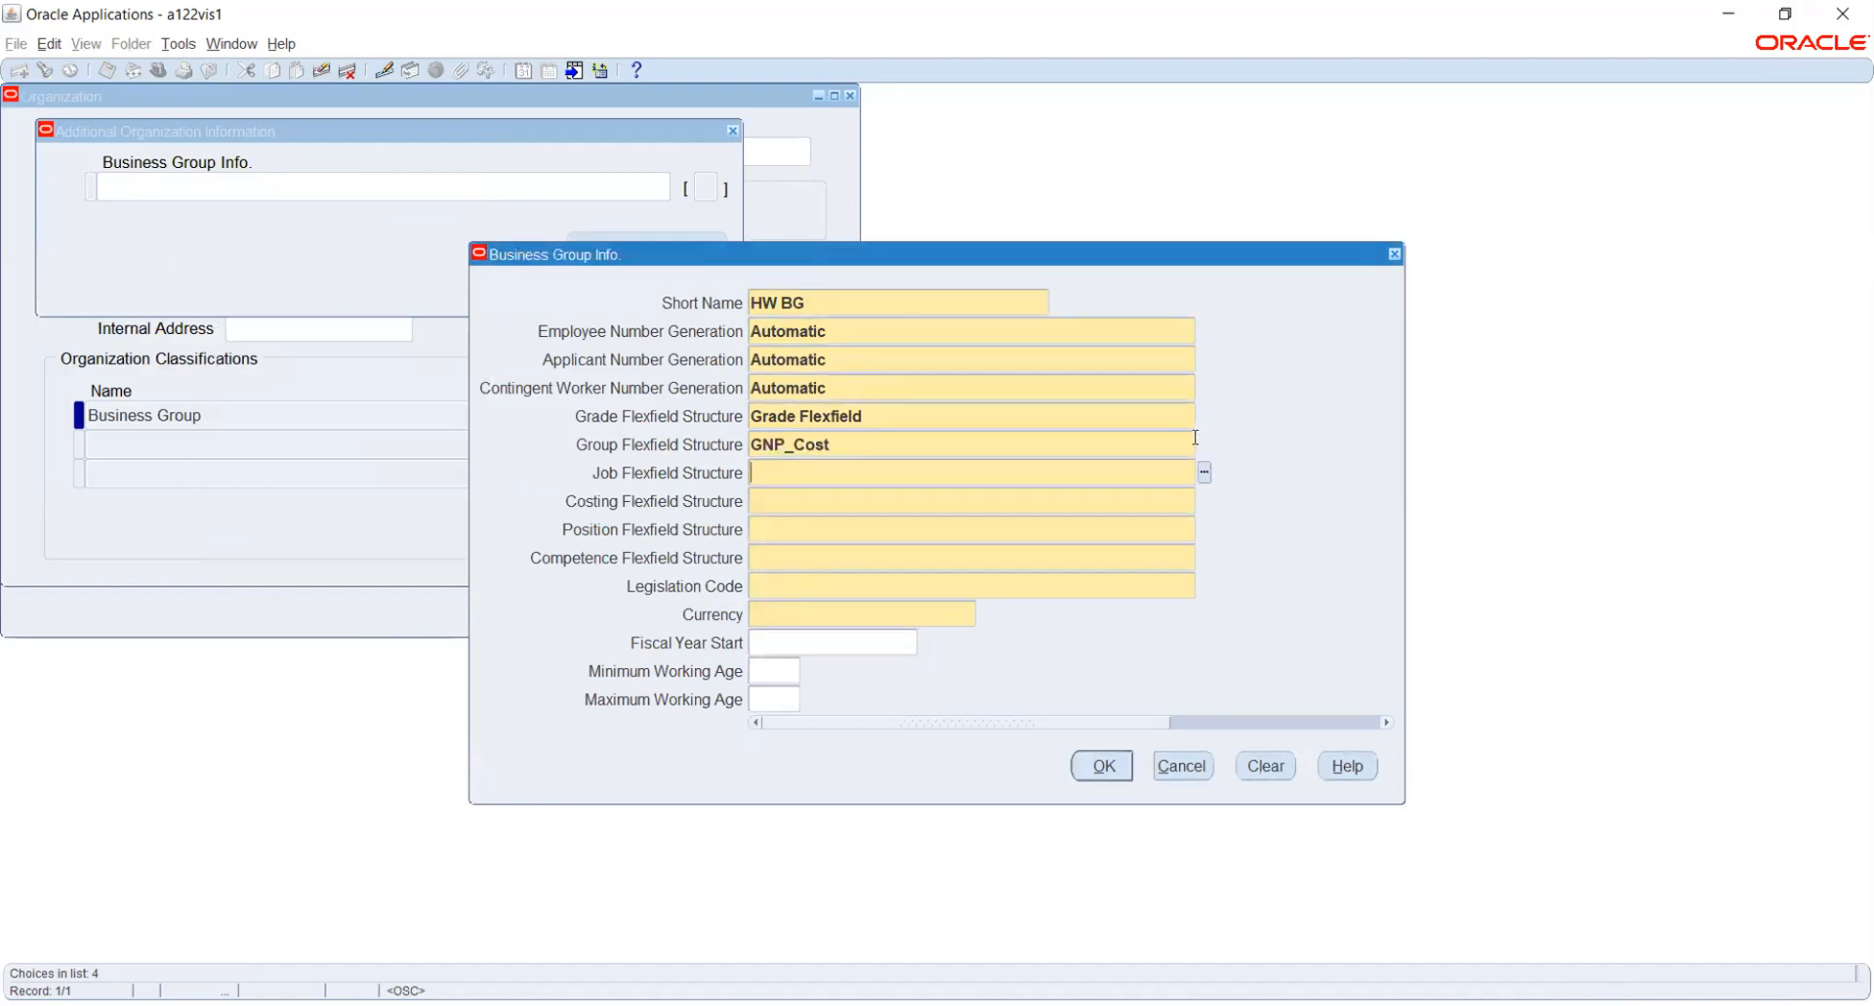
- Choose Job Flexfield as the business group's job flexfield structure
click(1203, 473)
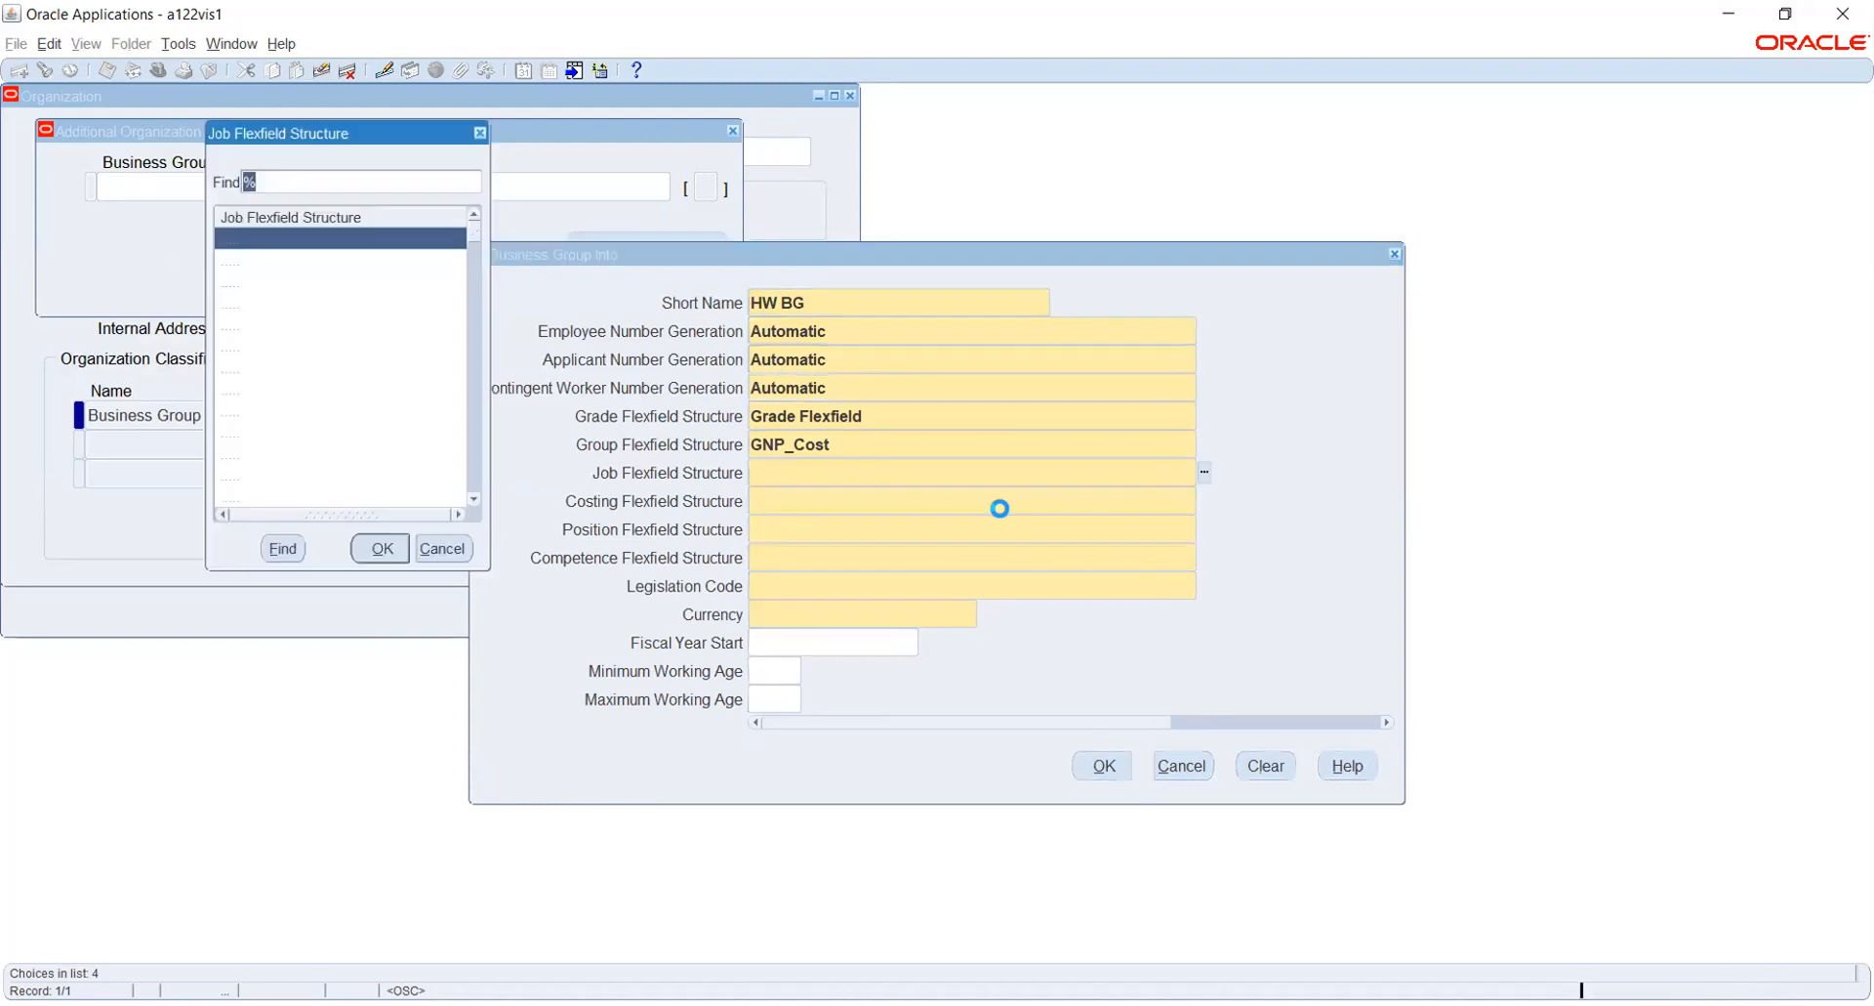
text(j)
key(Down)
key(Down)
key(Down)
key(Down)
key(Return)
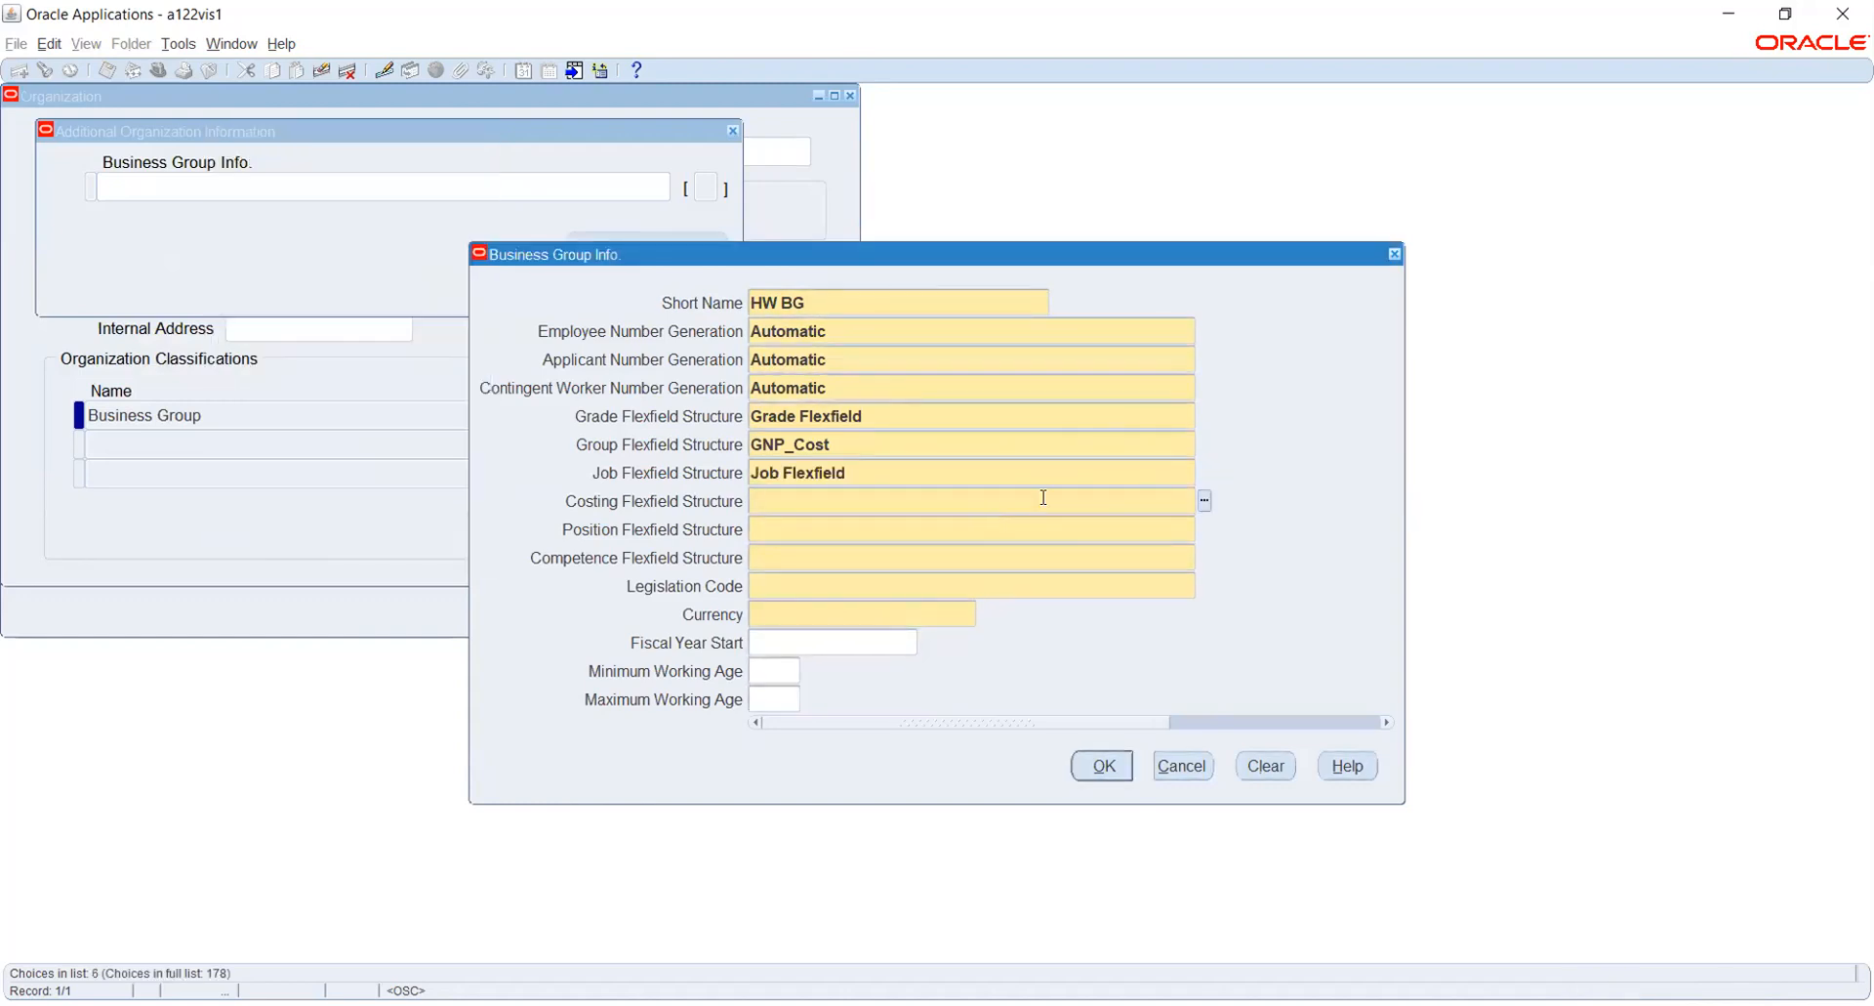
- Choose Cost Allocation KF as the business group's costing flexfield structure
text(C)
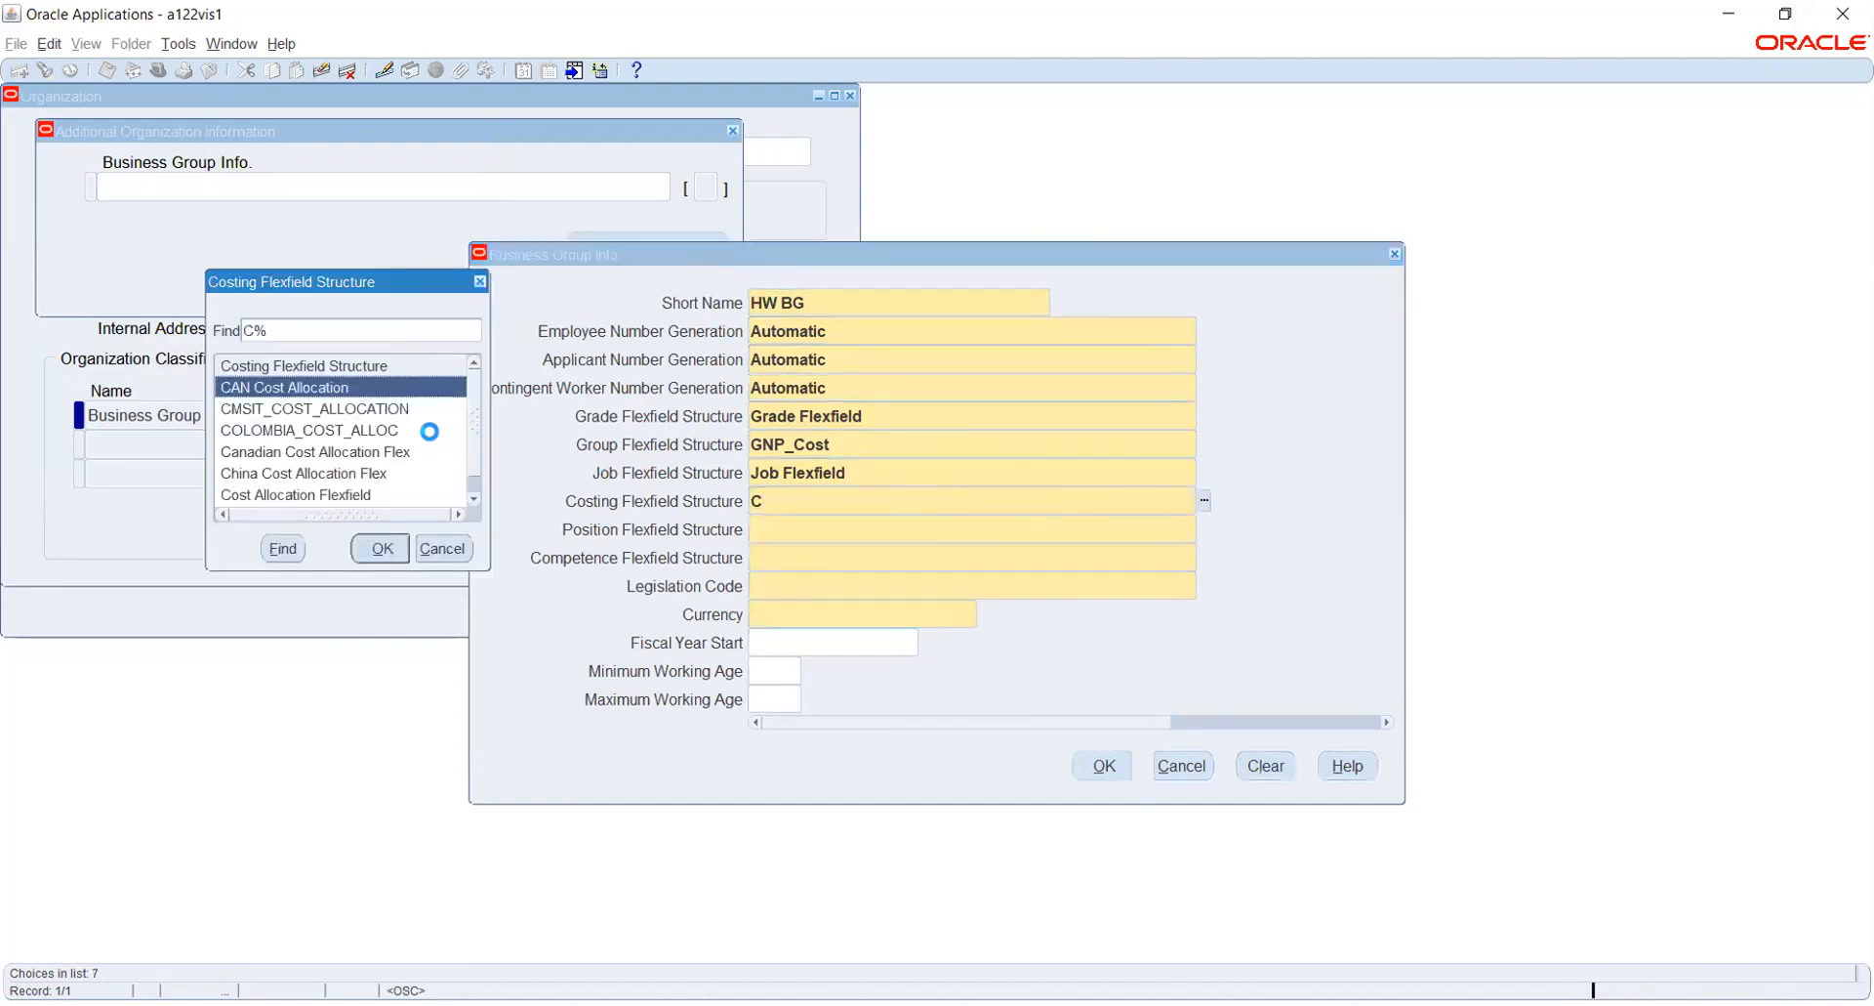
text(o)
key(Down)
key(Down)
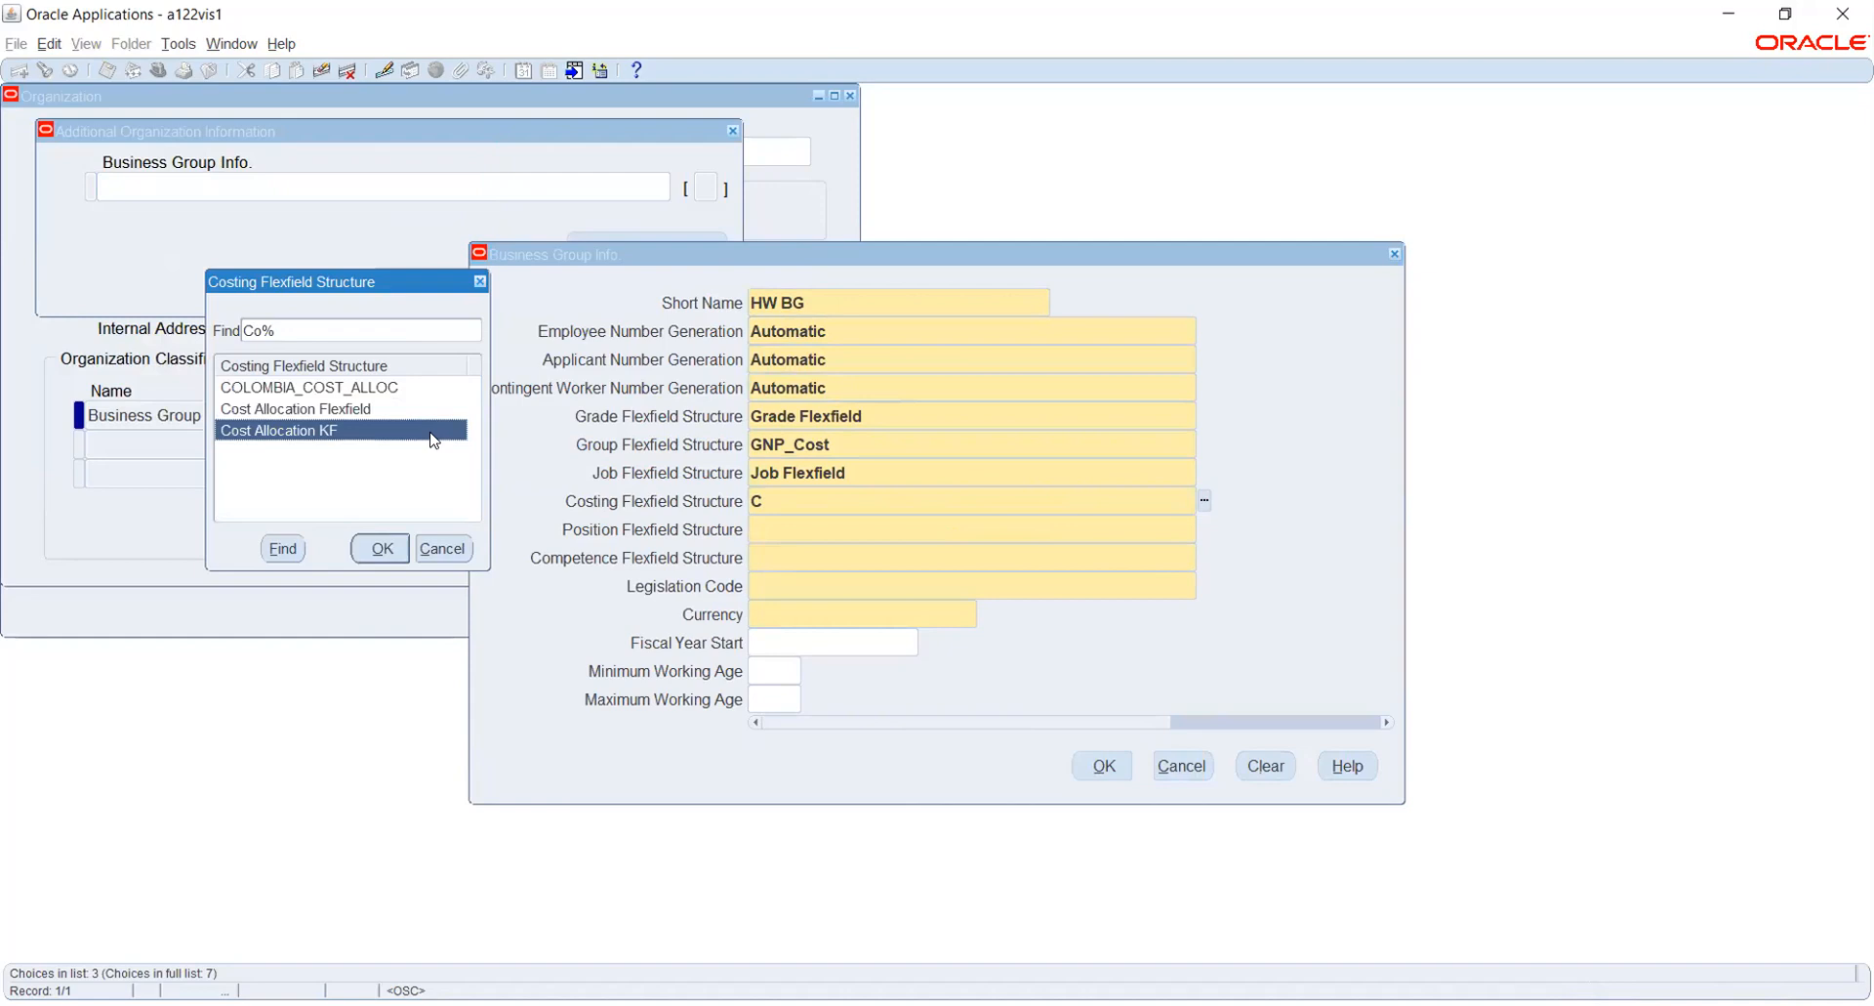
key(Return)
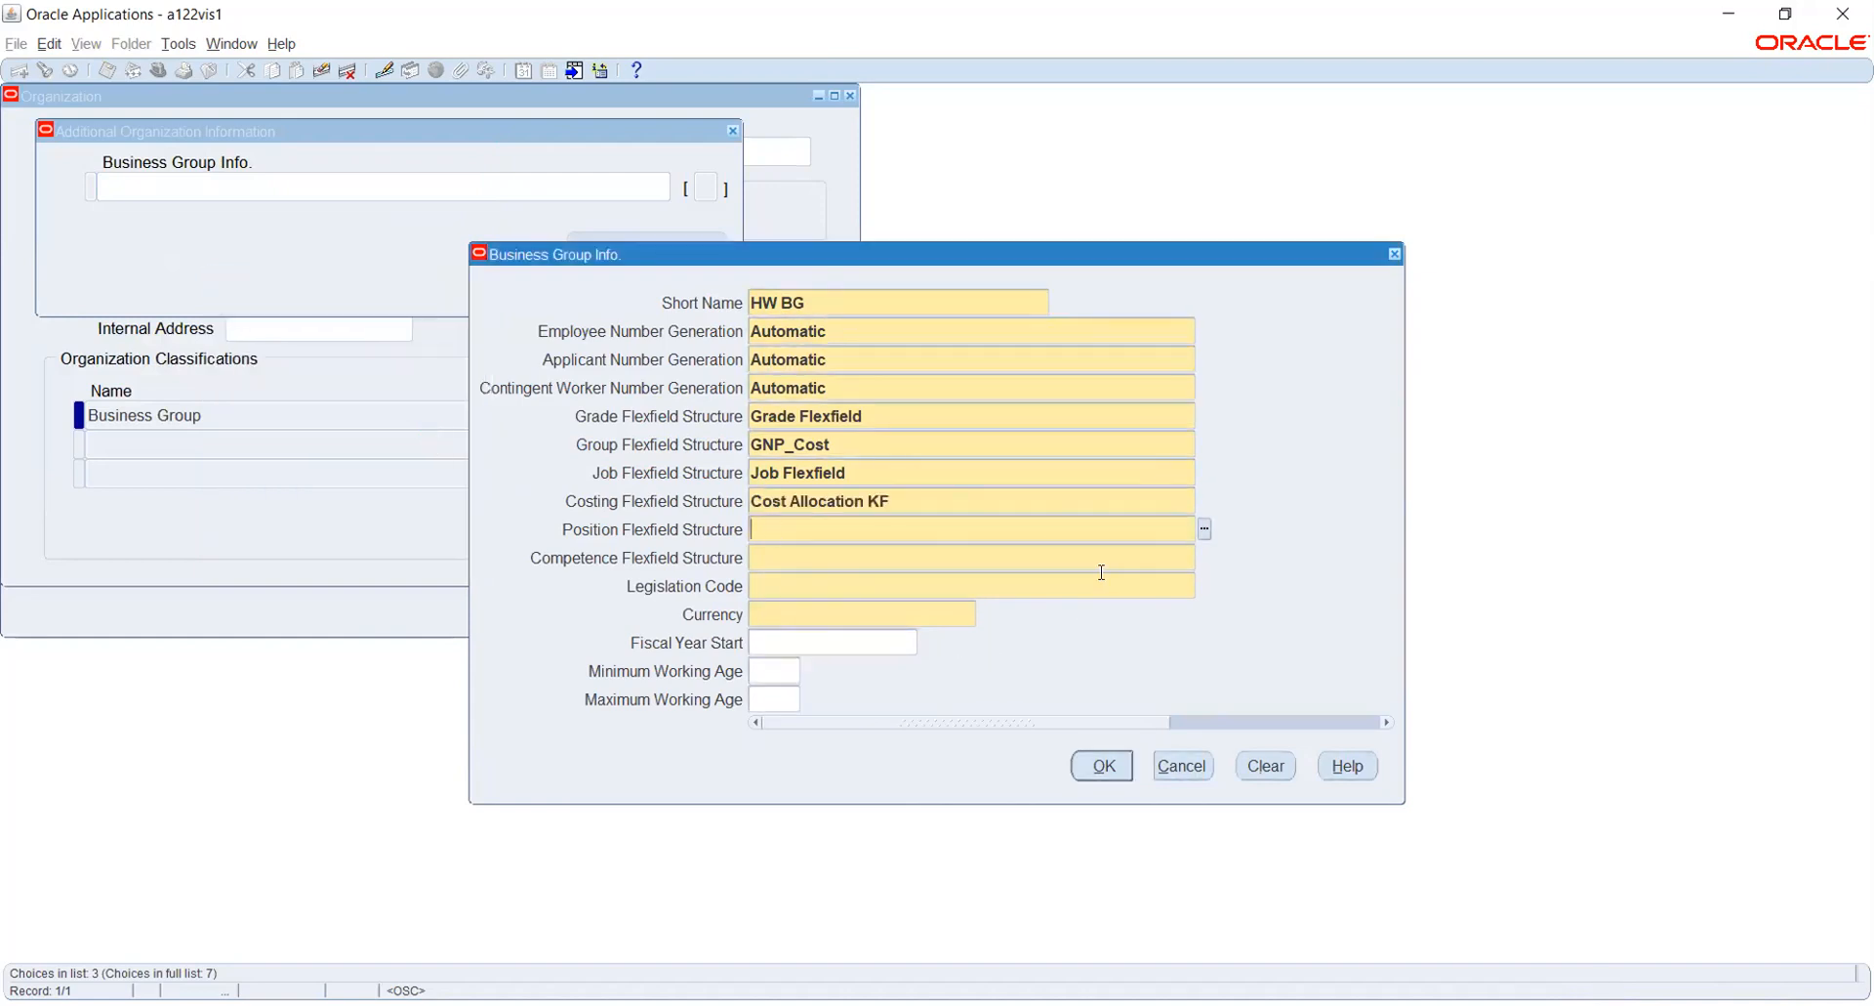
- Choose Position Flexfield as the business group's position flexfield structure
key(Tab)
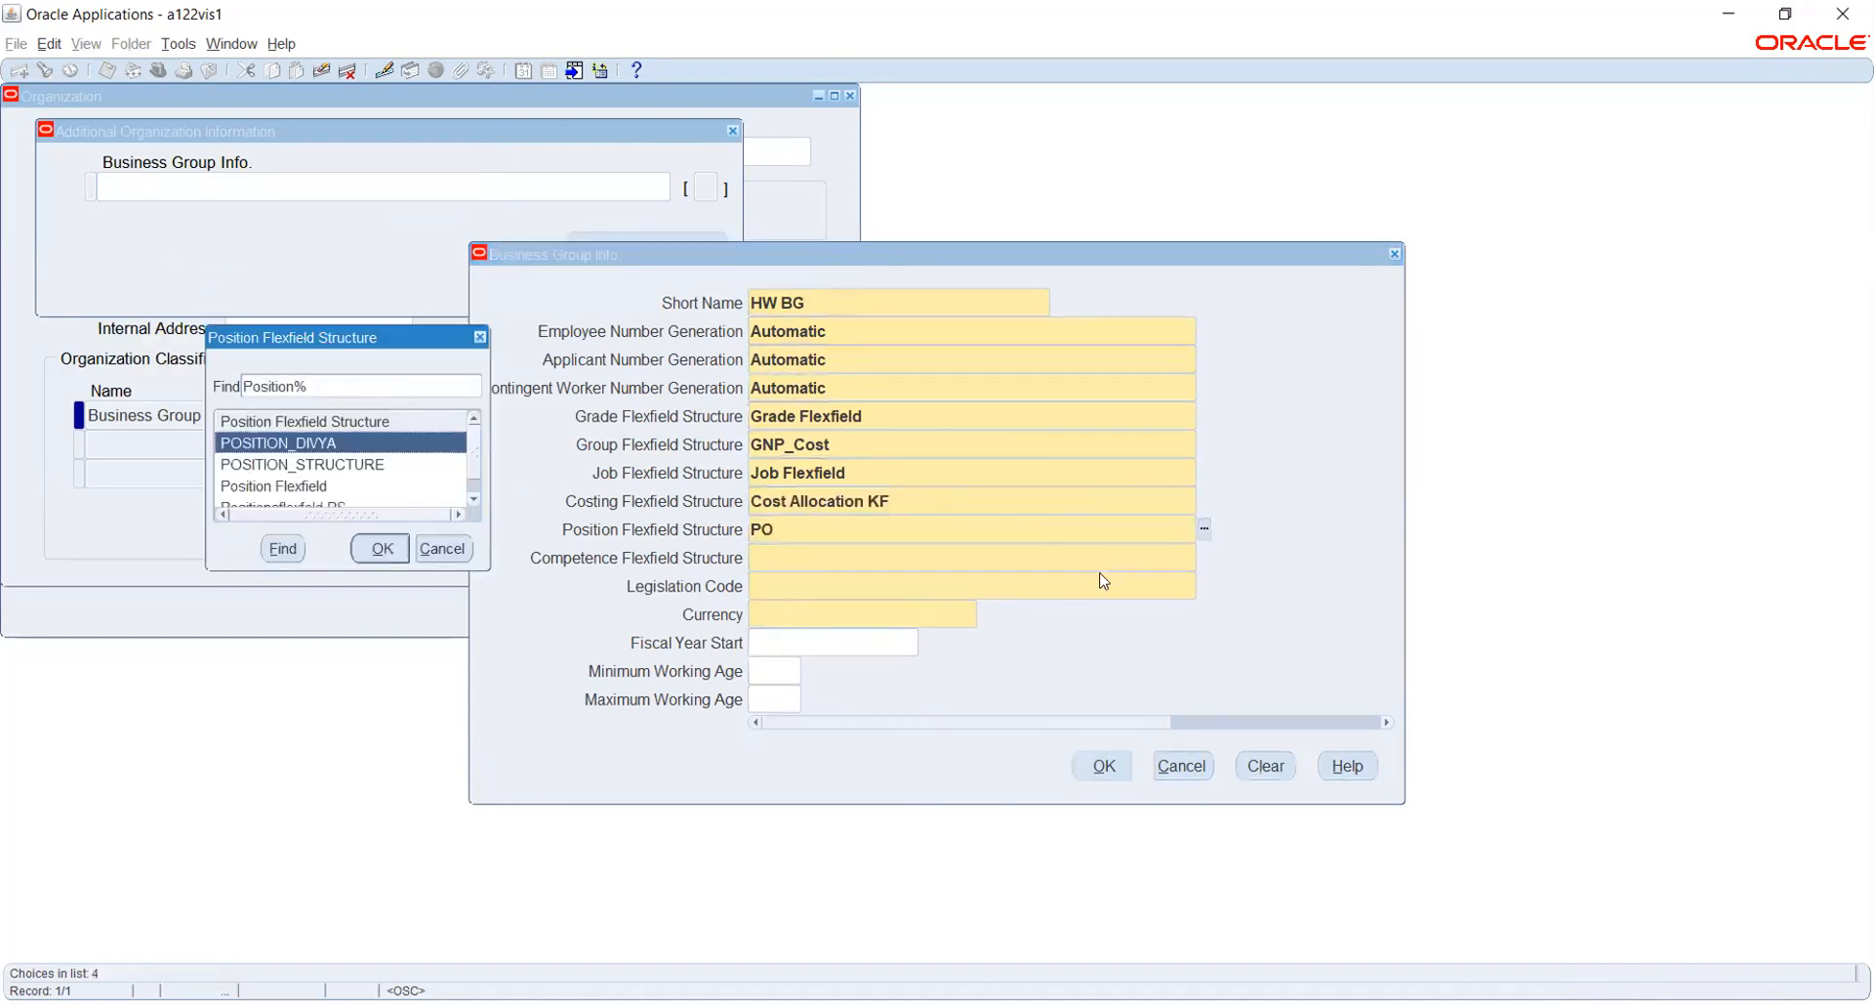
key(Down)
key(Down)
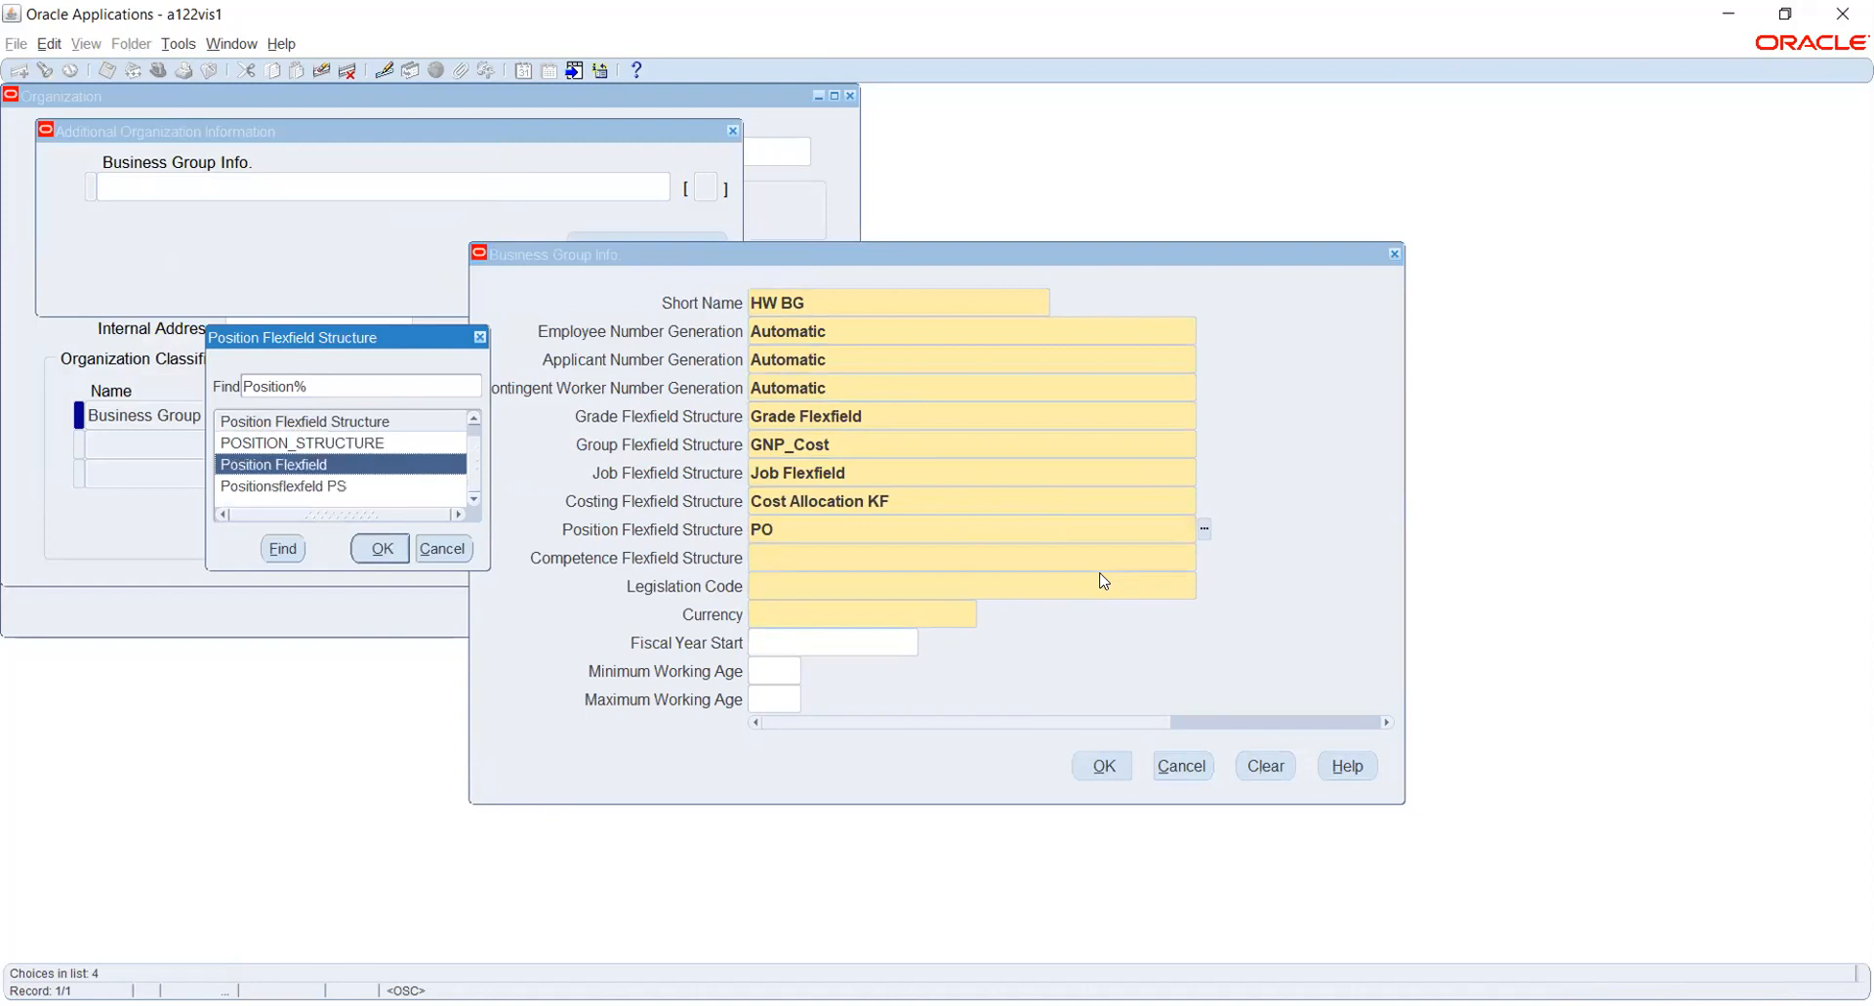
key(Return)
- Choose Competence Flexfield as the business group's competence flexfield structure
key(Tab)
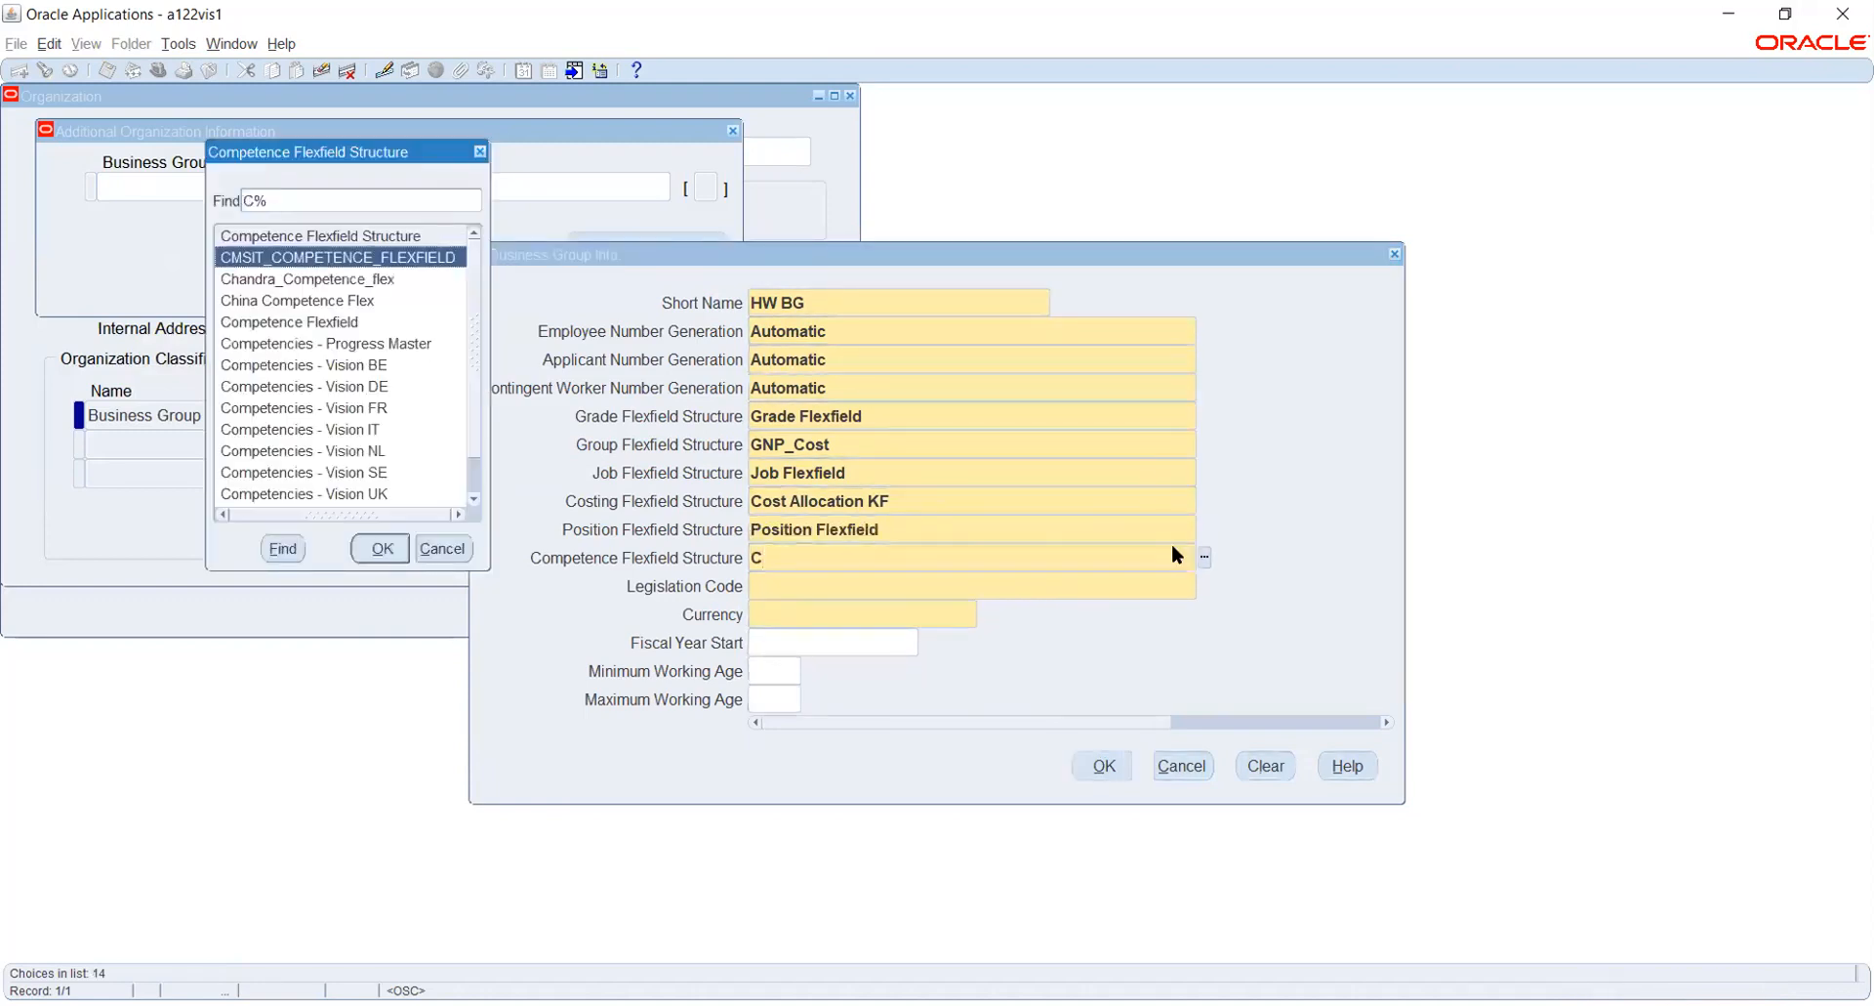
key(Down)
key(Down)
key(Down)
key(Down)
key(Down)
key(Down)
key(Down)
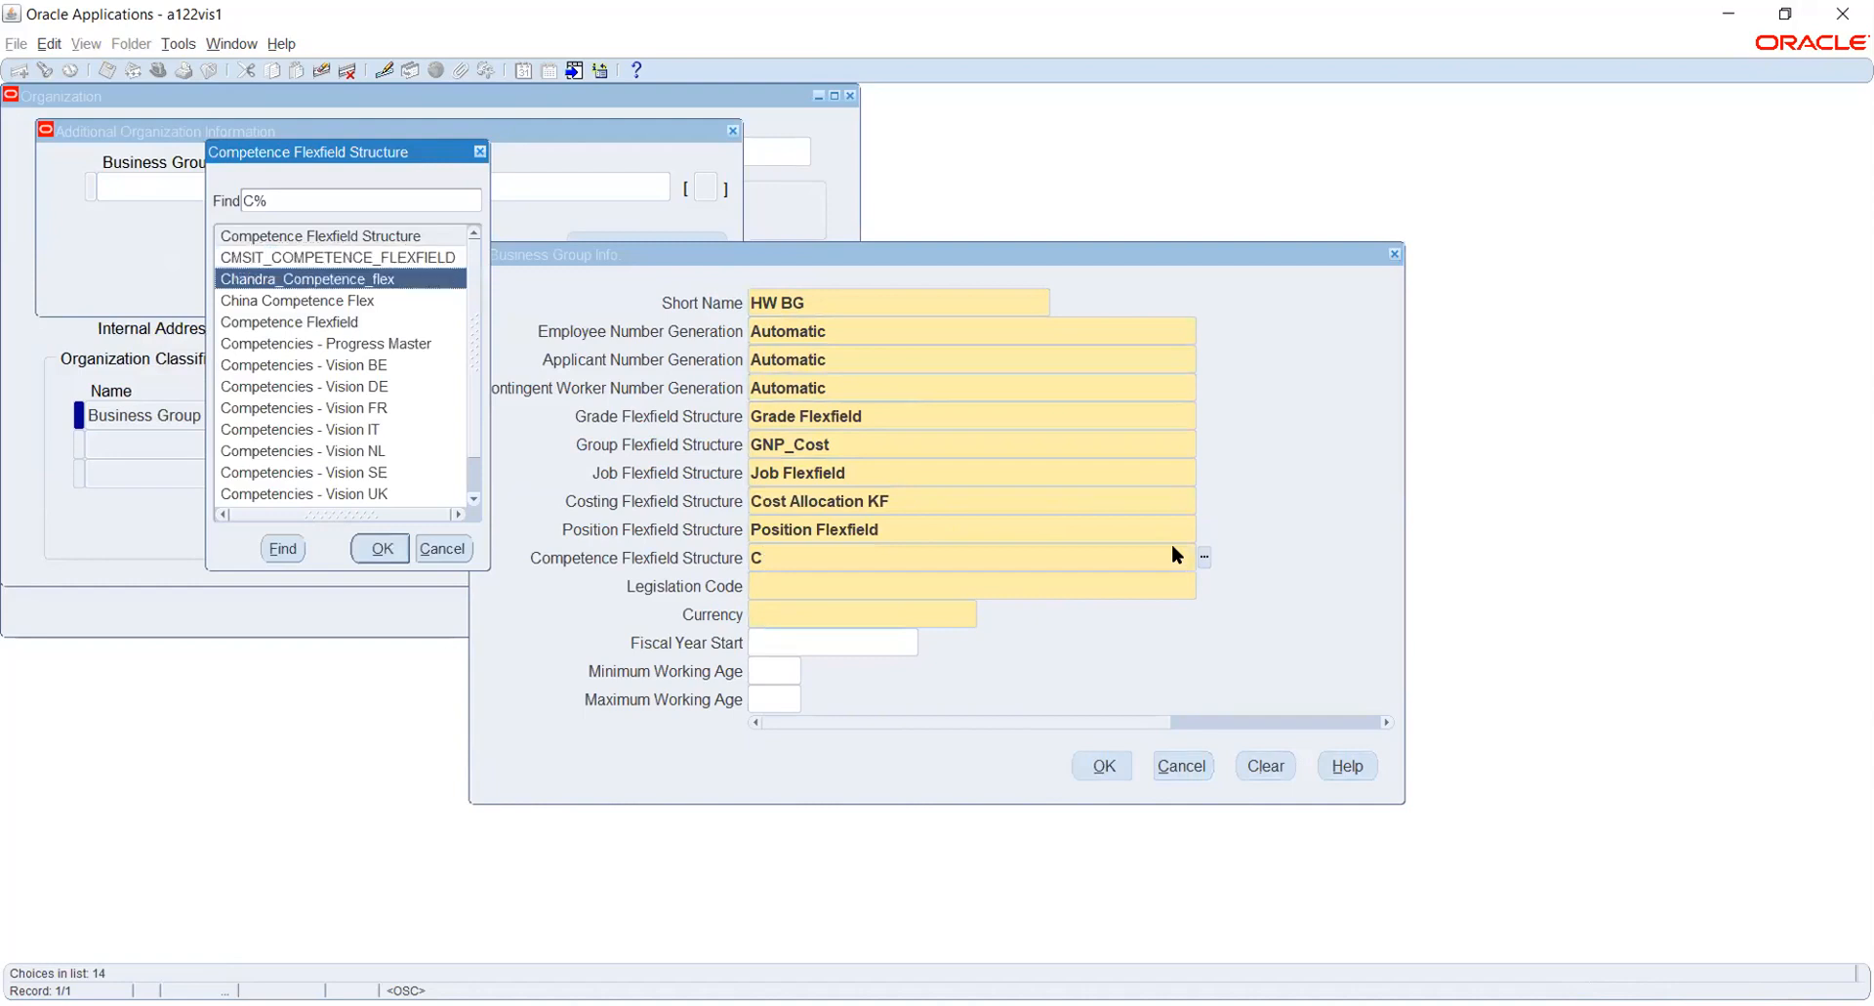
key(Down)
key(Down)
key(Down)
key(Down)
key(Down)
key(Down)
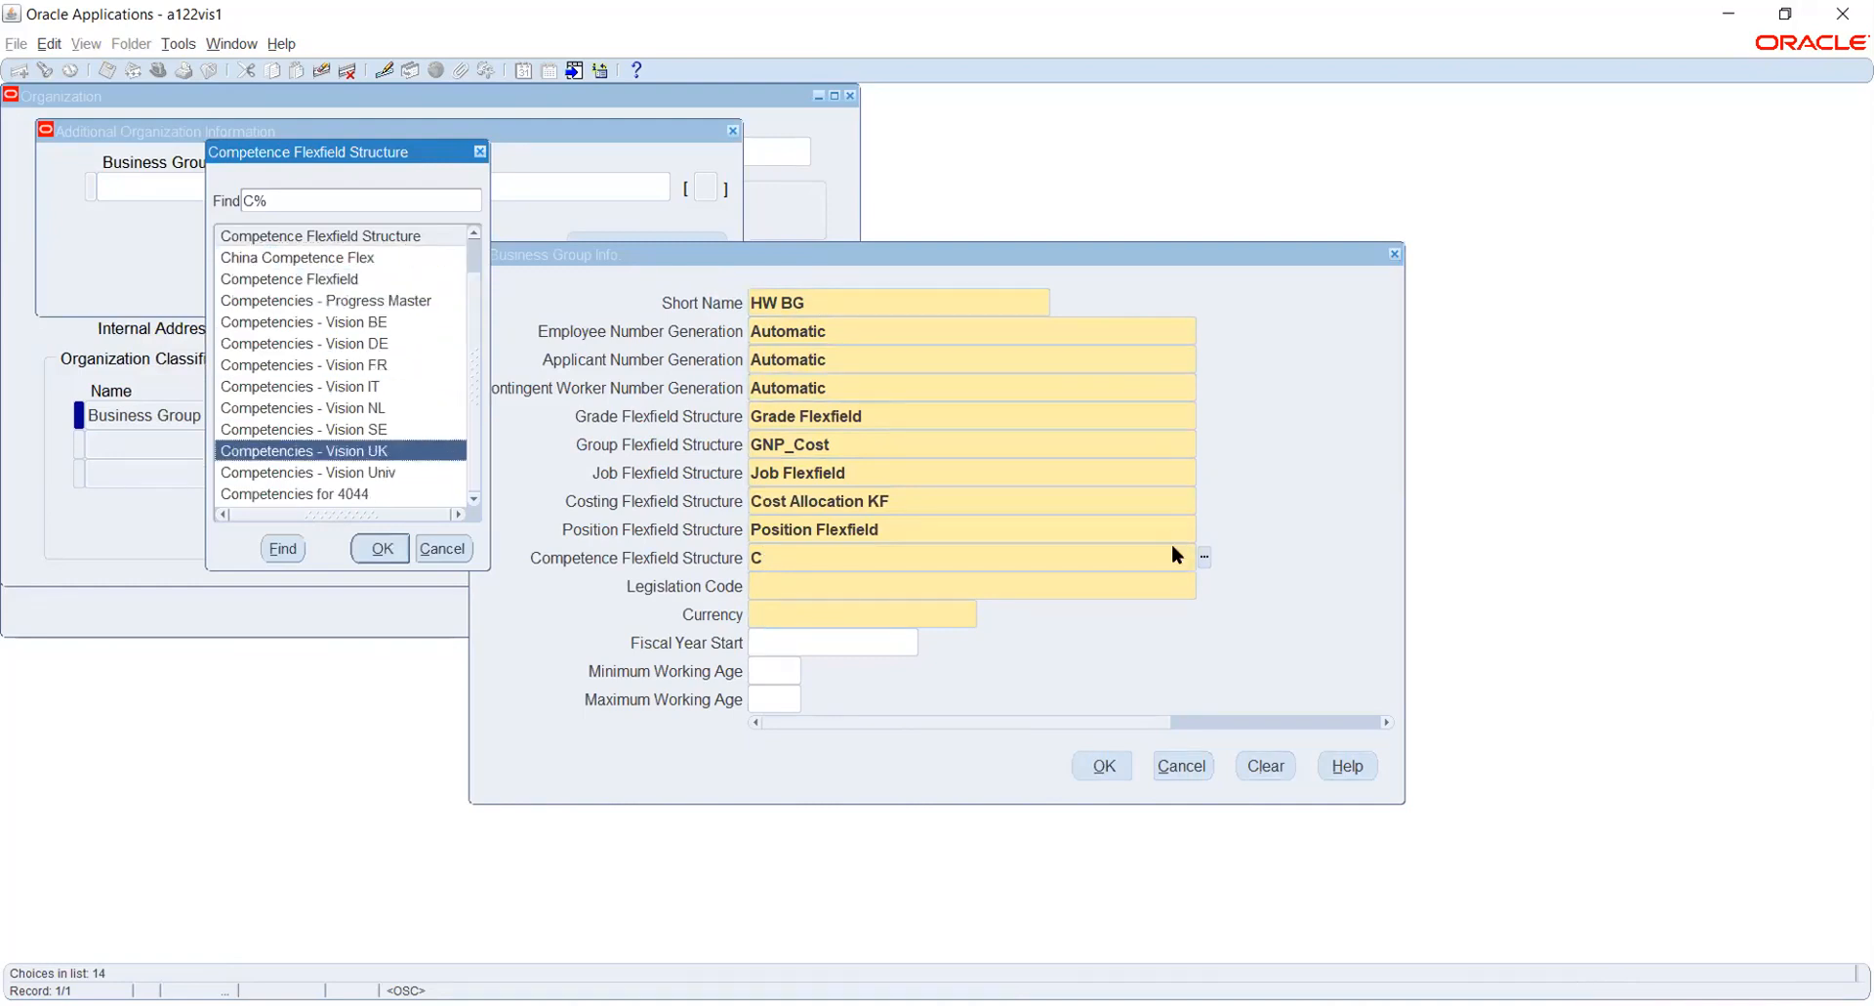
key(Up)
key(Up)
key(Up)
key(Up)
key(Up)
key(Up)
key(Up)
key(Up)
key(Up)
key(Up)
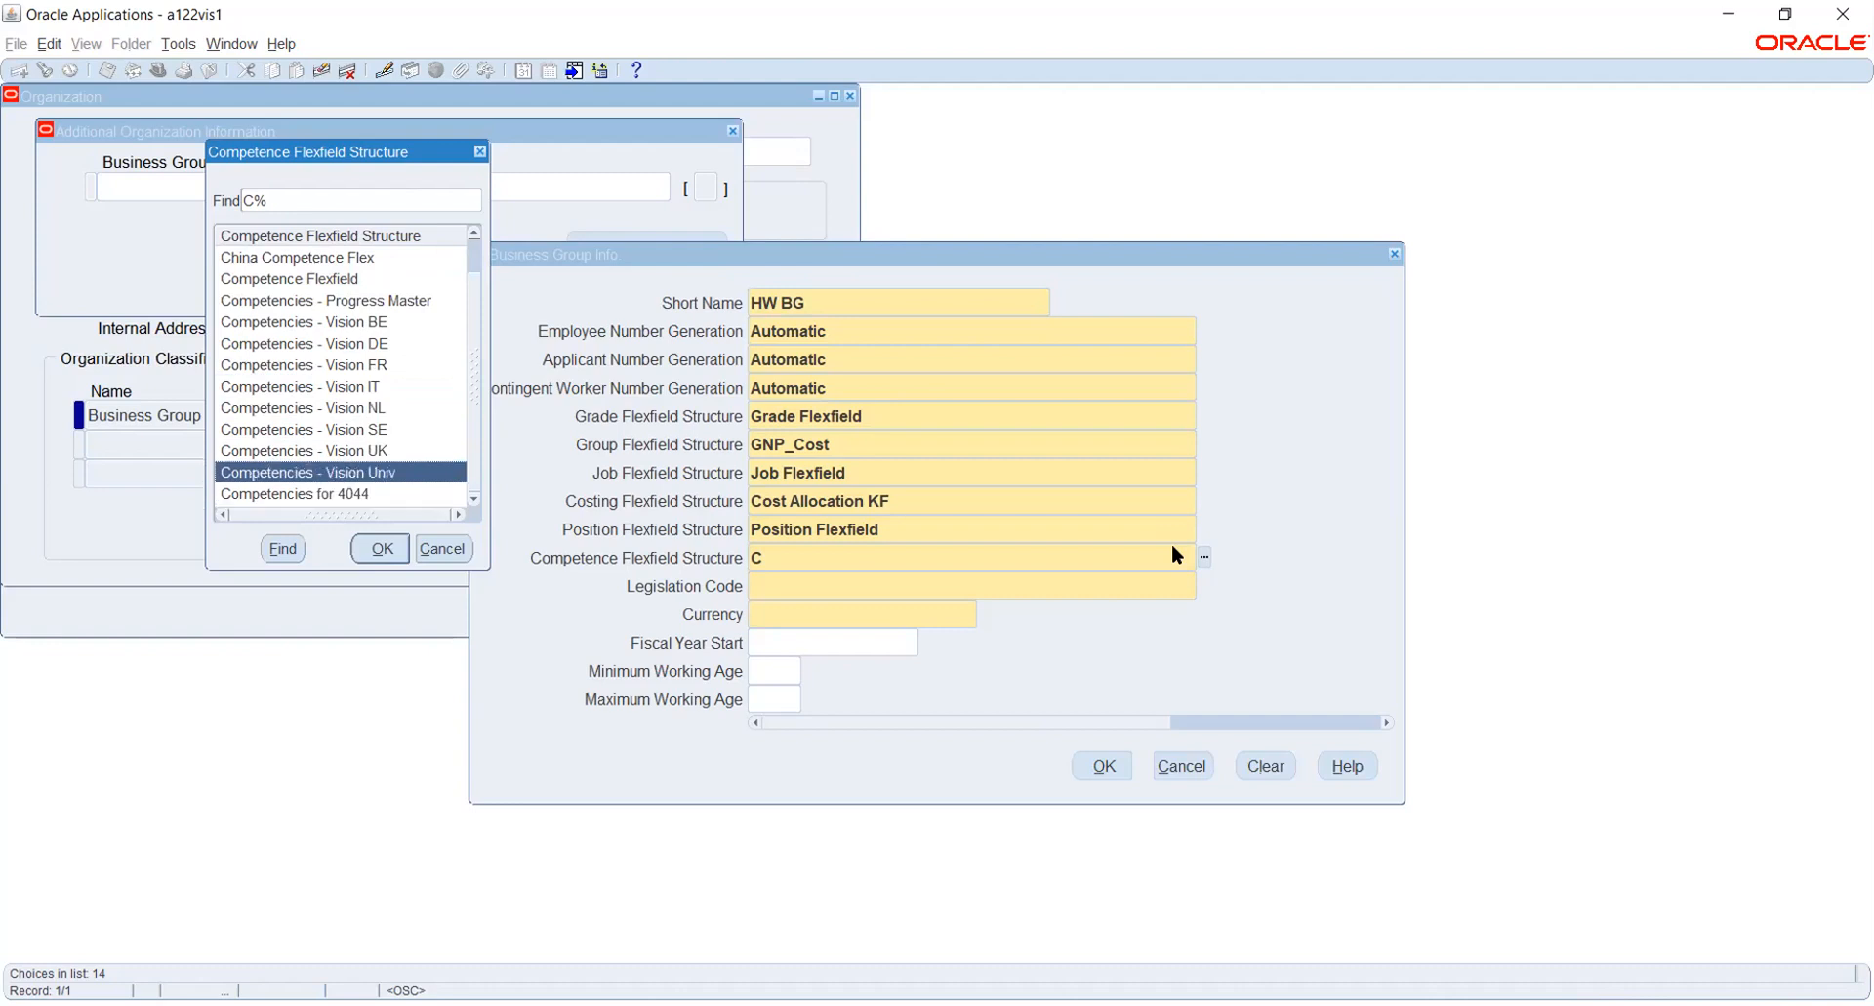
key(Return)
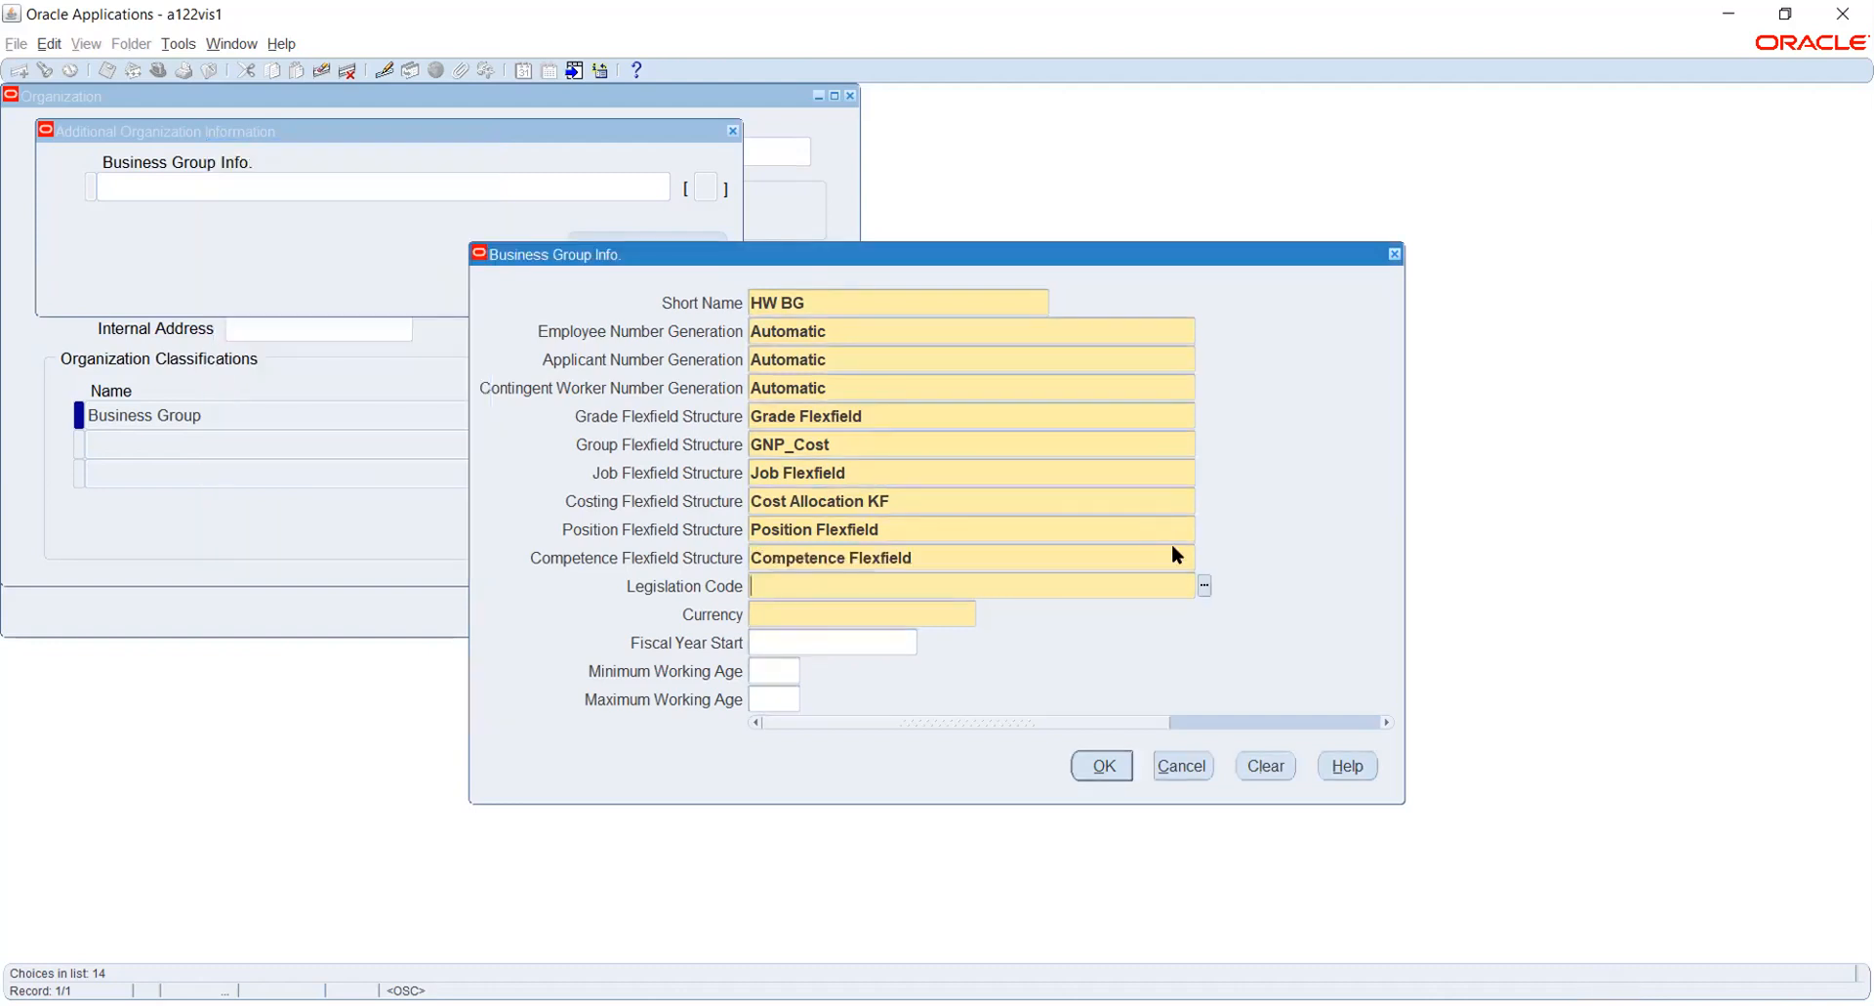
- Set the business group's legislation code to United States and its currency to USD
click(1204, 587)
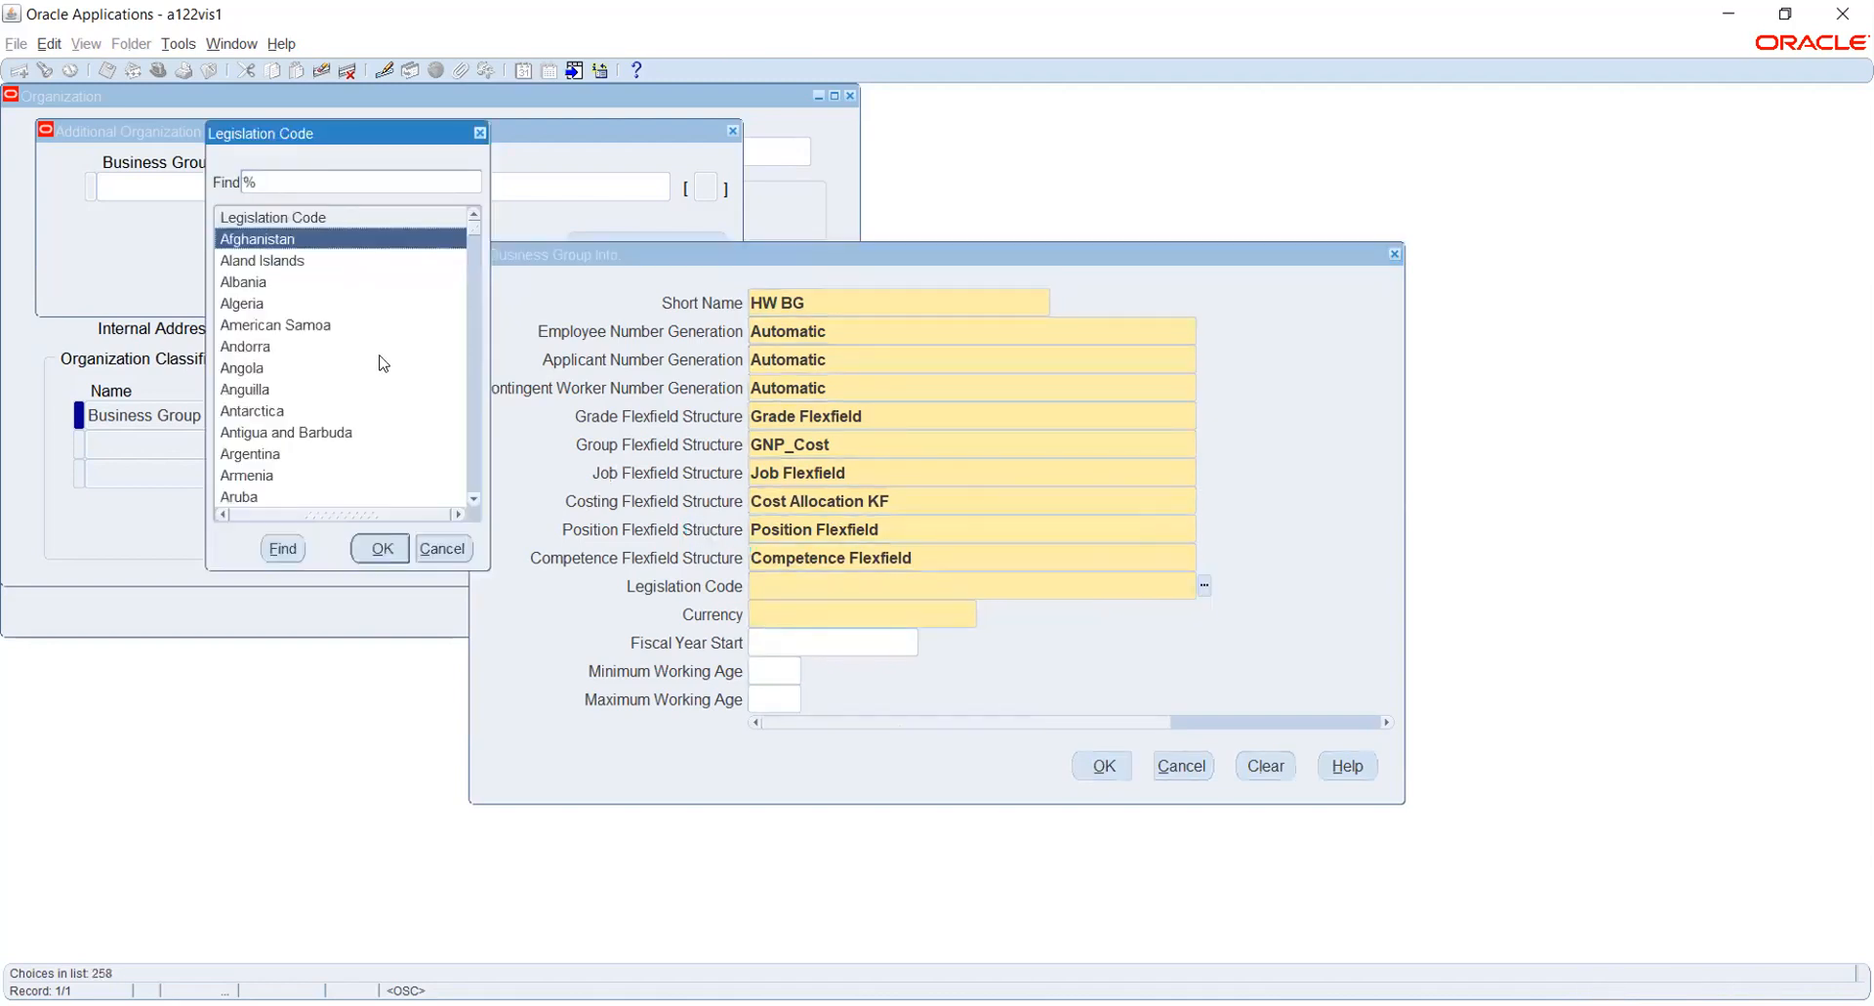
text(u)
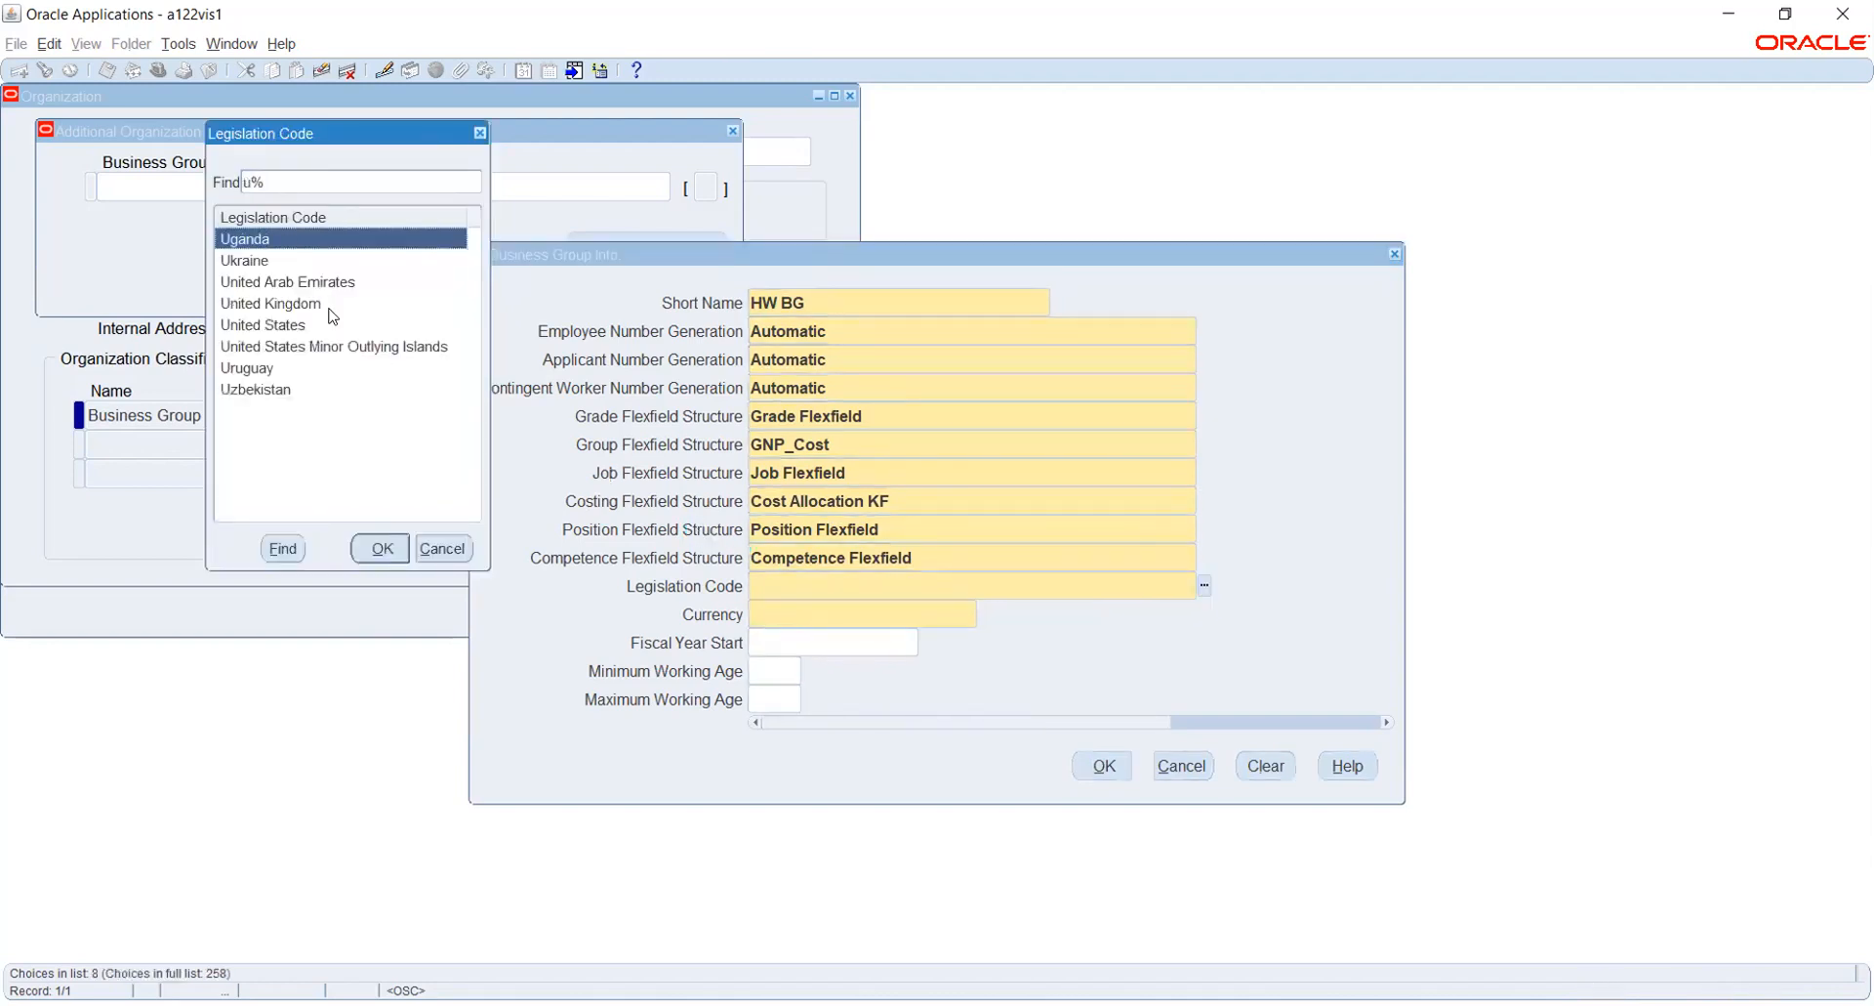
click(330, 309)
key(Down)
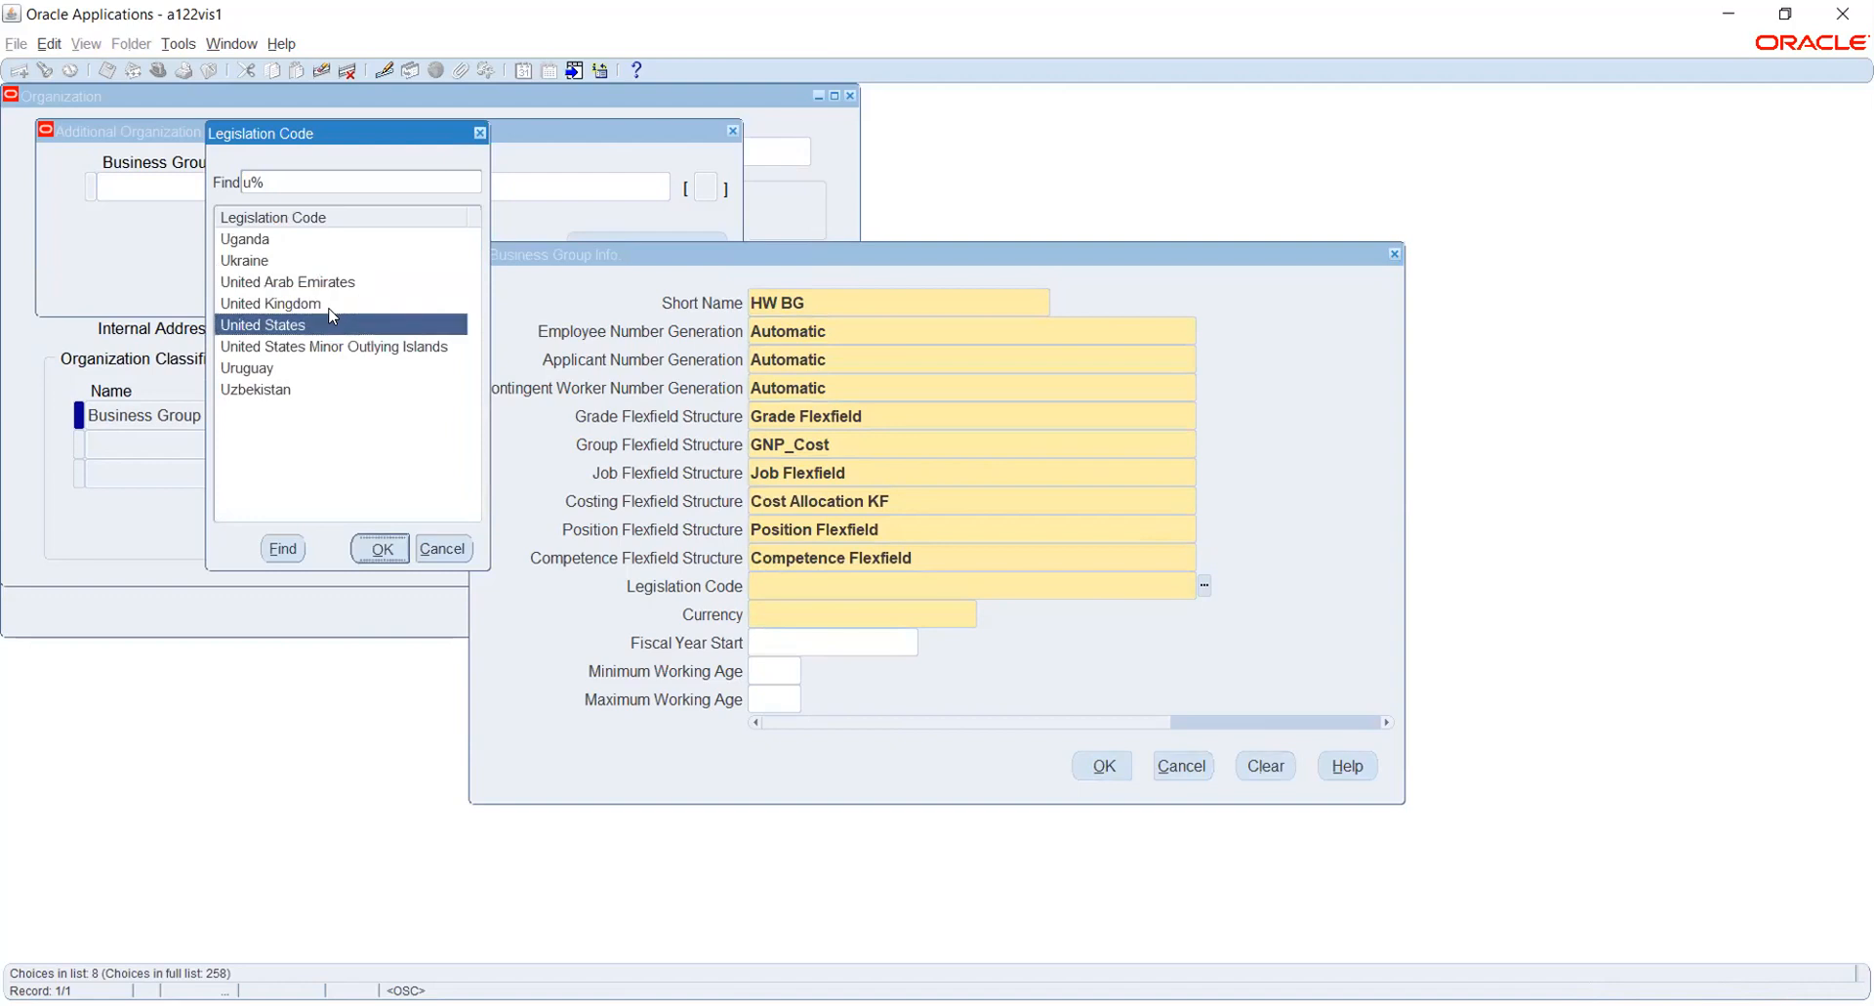
key(Return)
text(US)
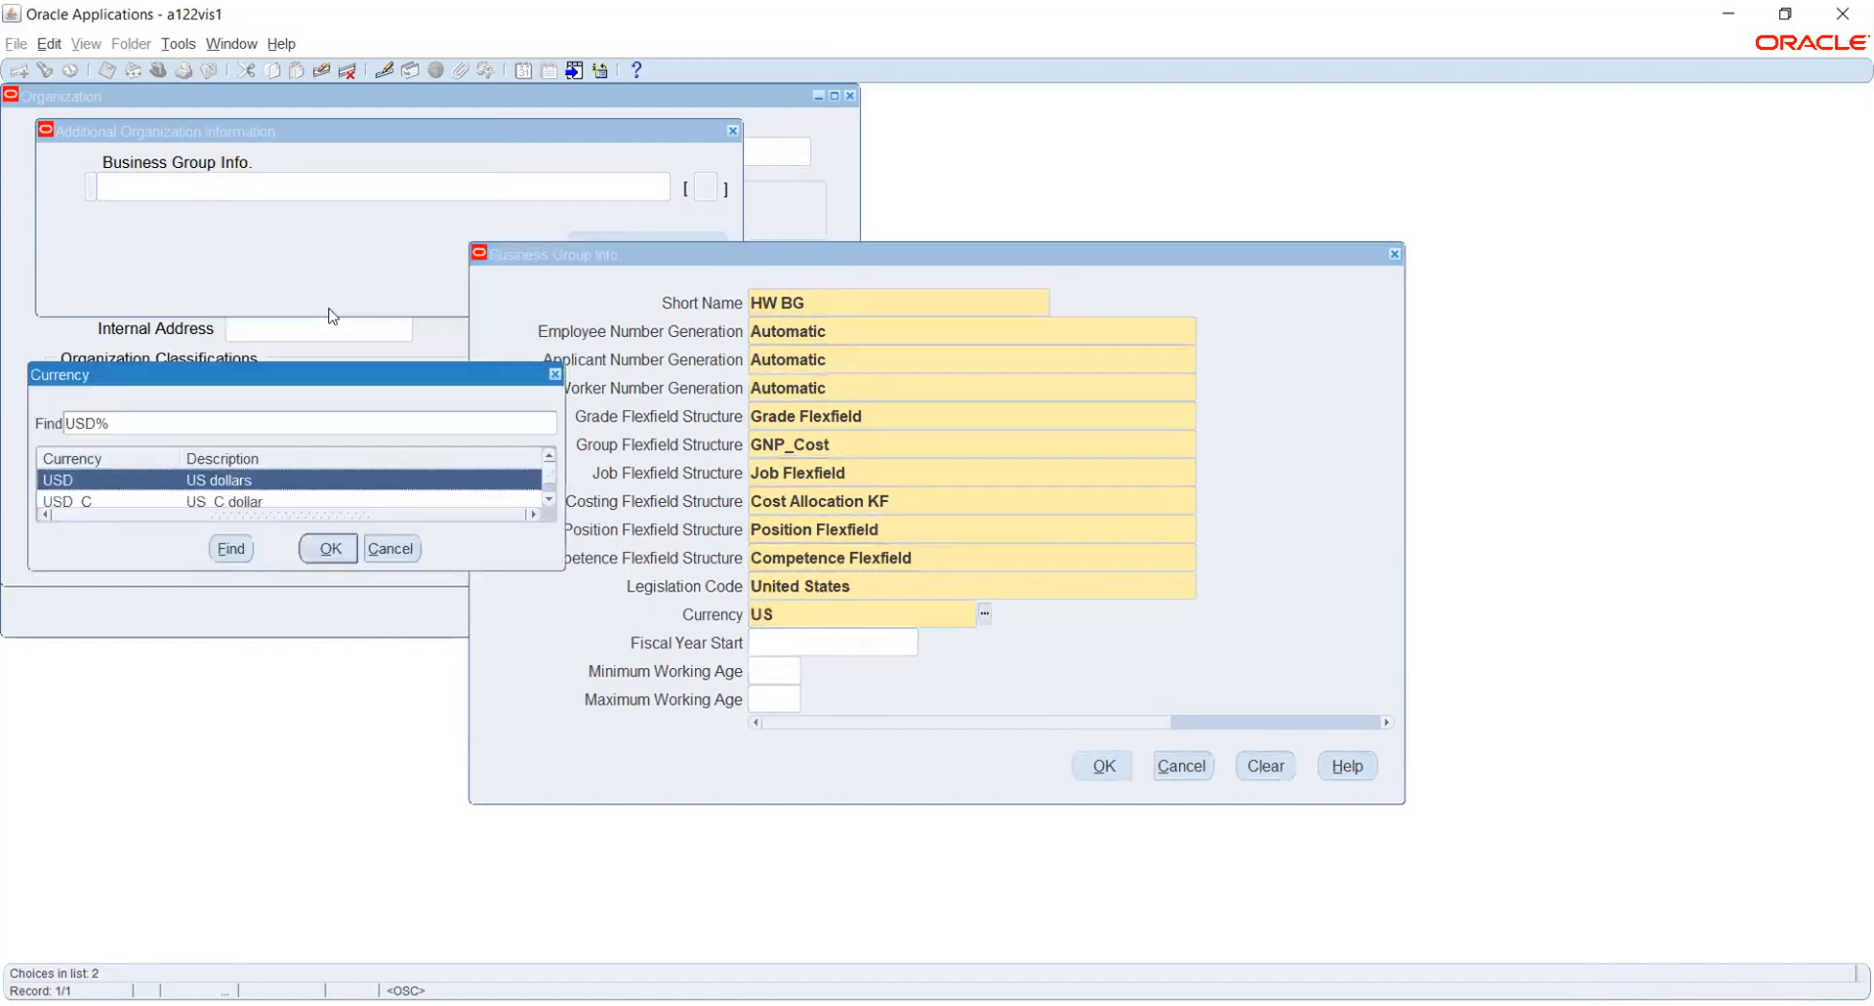
key(Return)
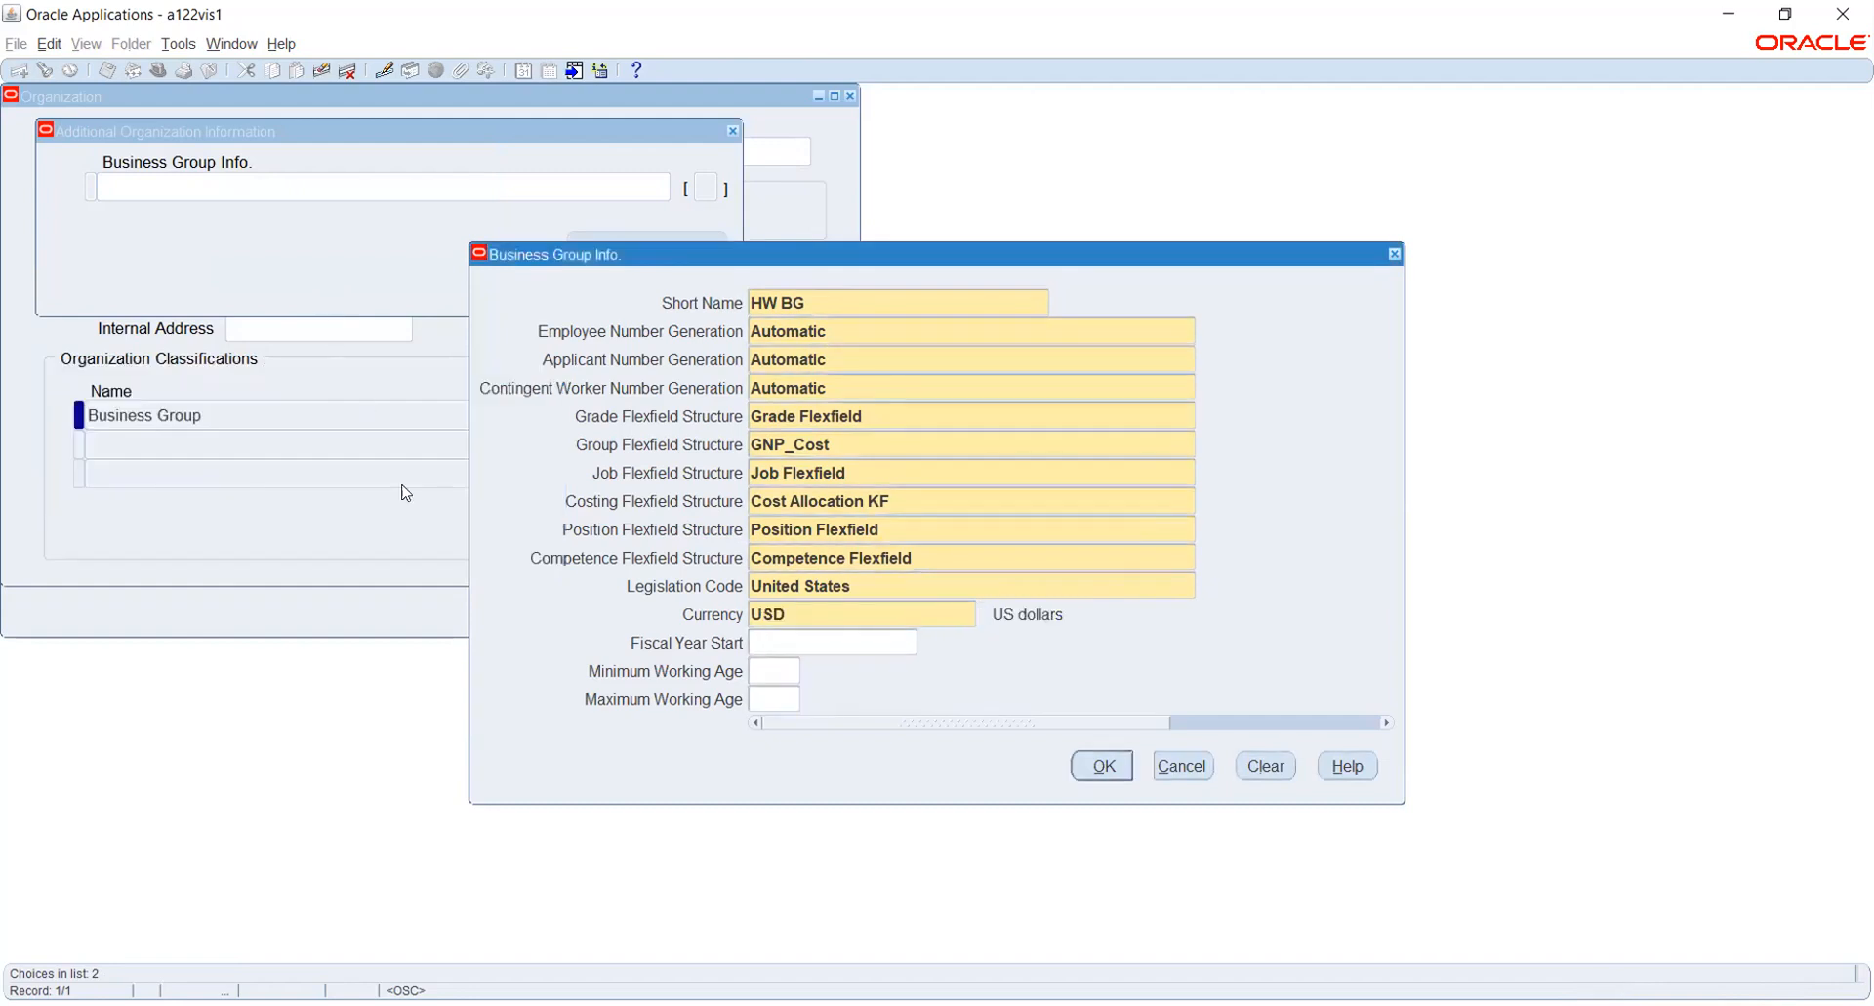
- Accept the completed business group information and save the changes to the HONEYWELL BG organization
click(1103, 765)
click(629, 256)
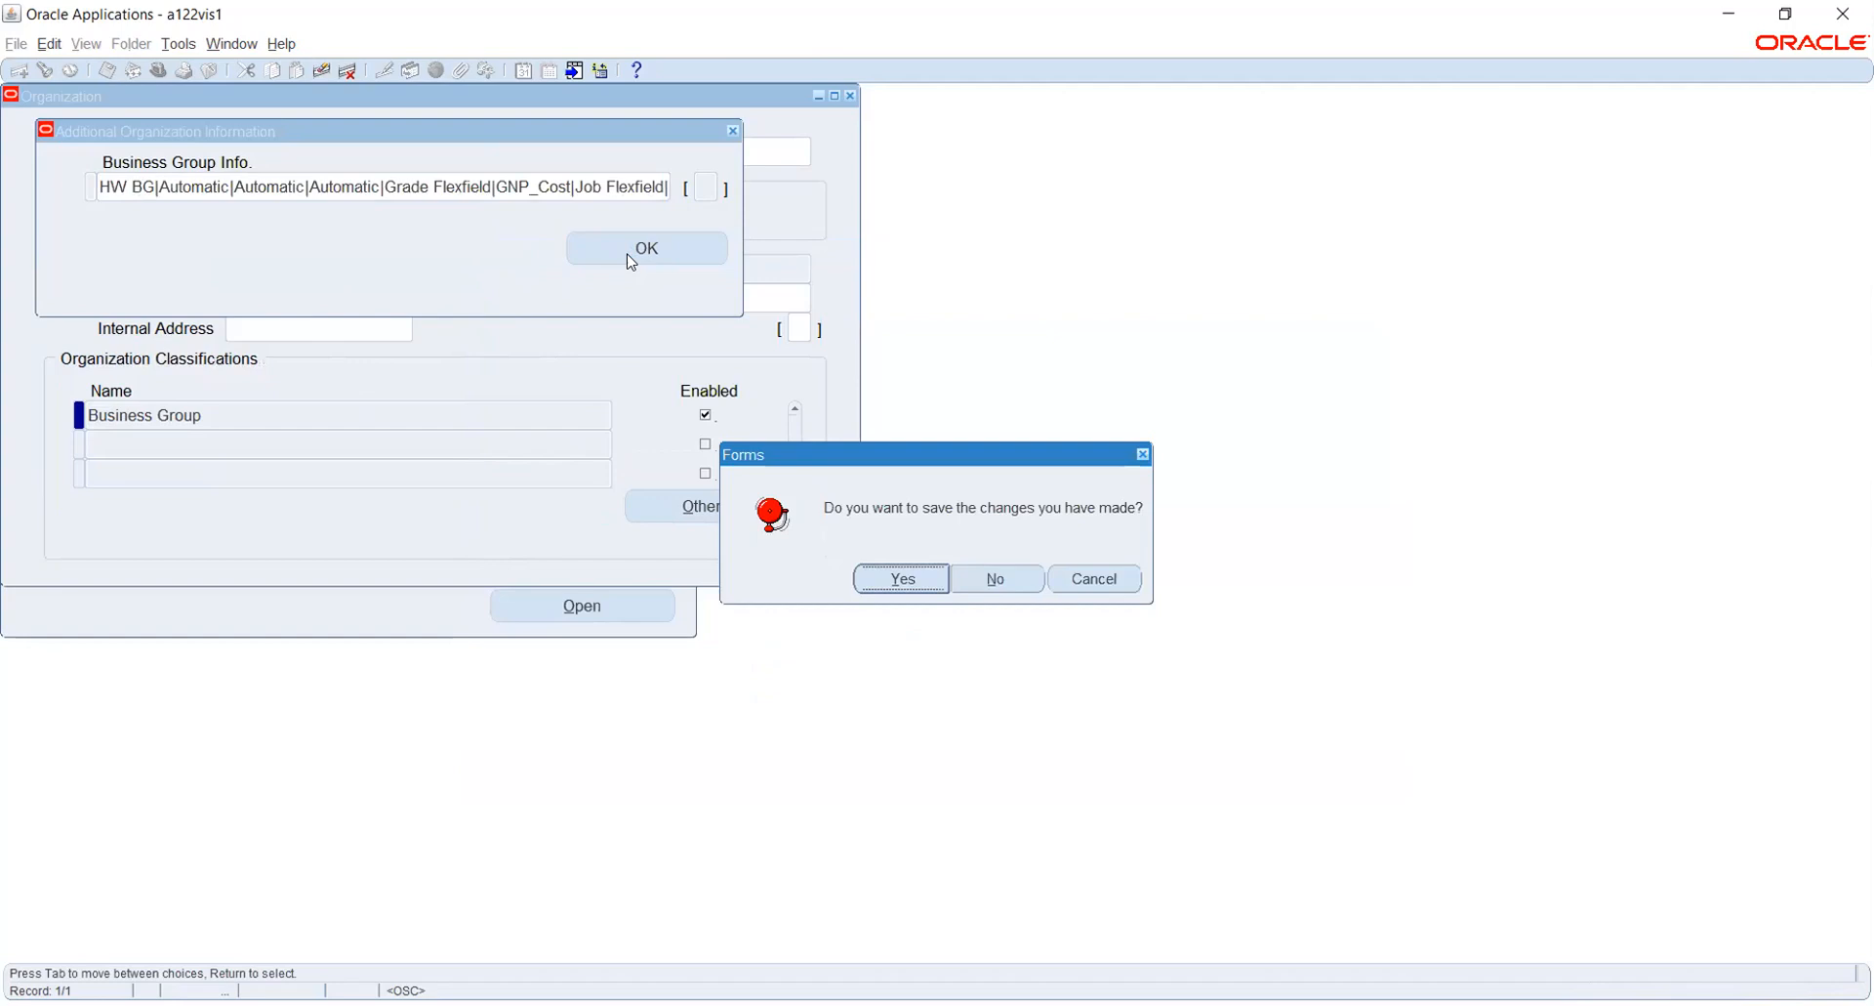
click(880, 581)
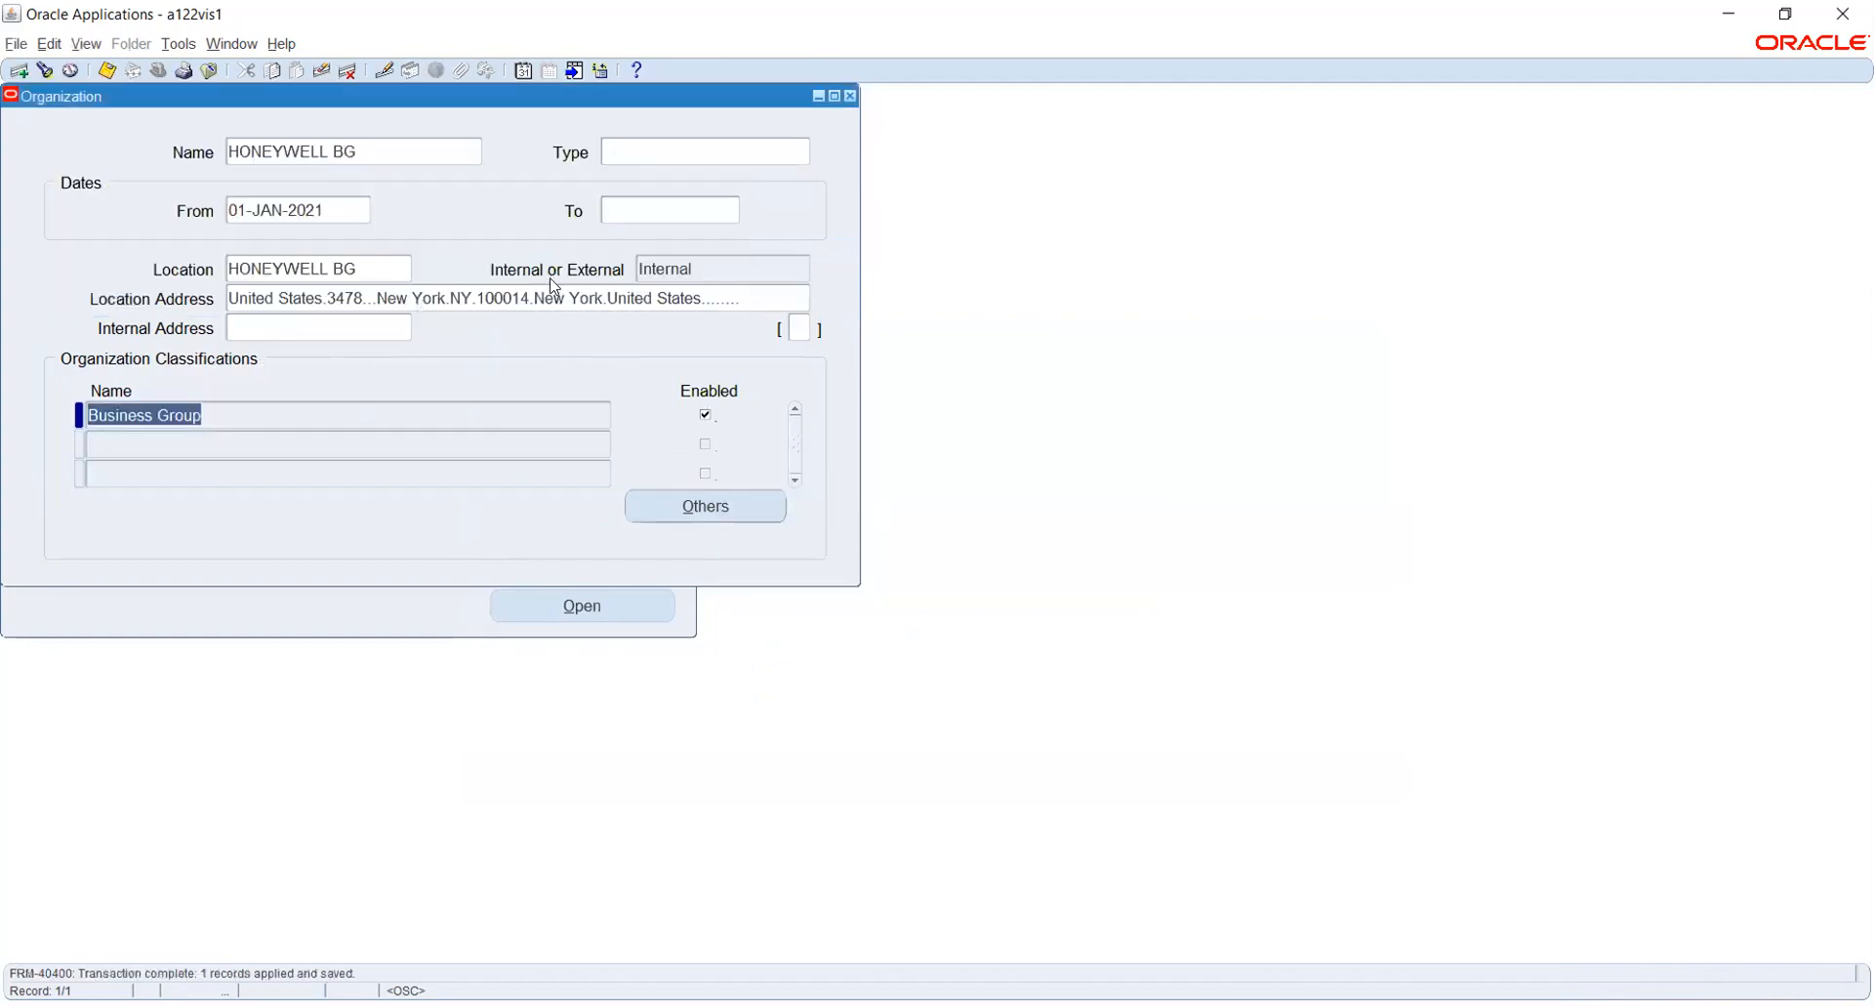
- Look through the additional information types offered for the Business Group classification of HONEYWELL BG
click(677, 511)
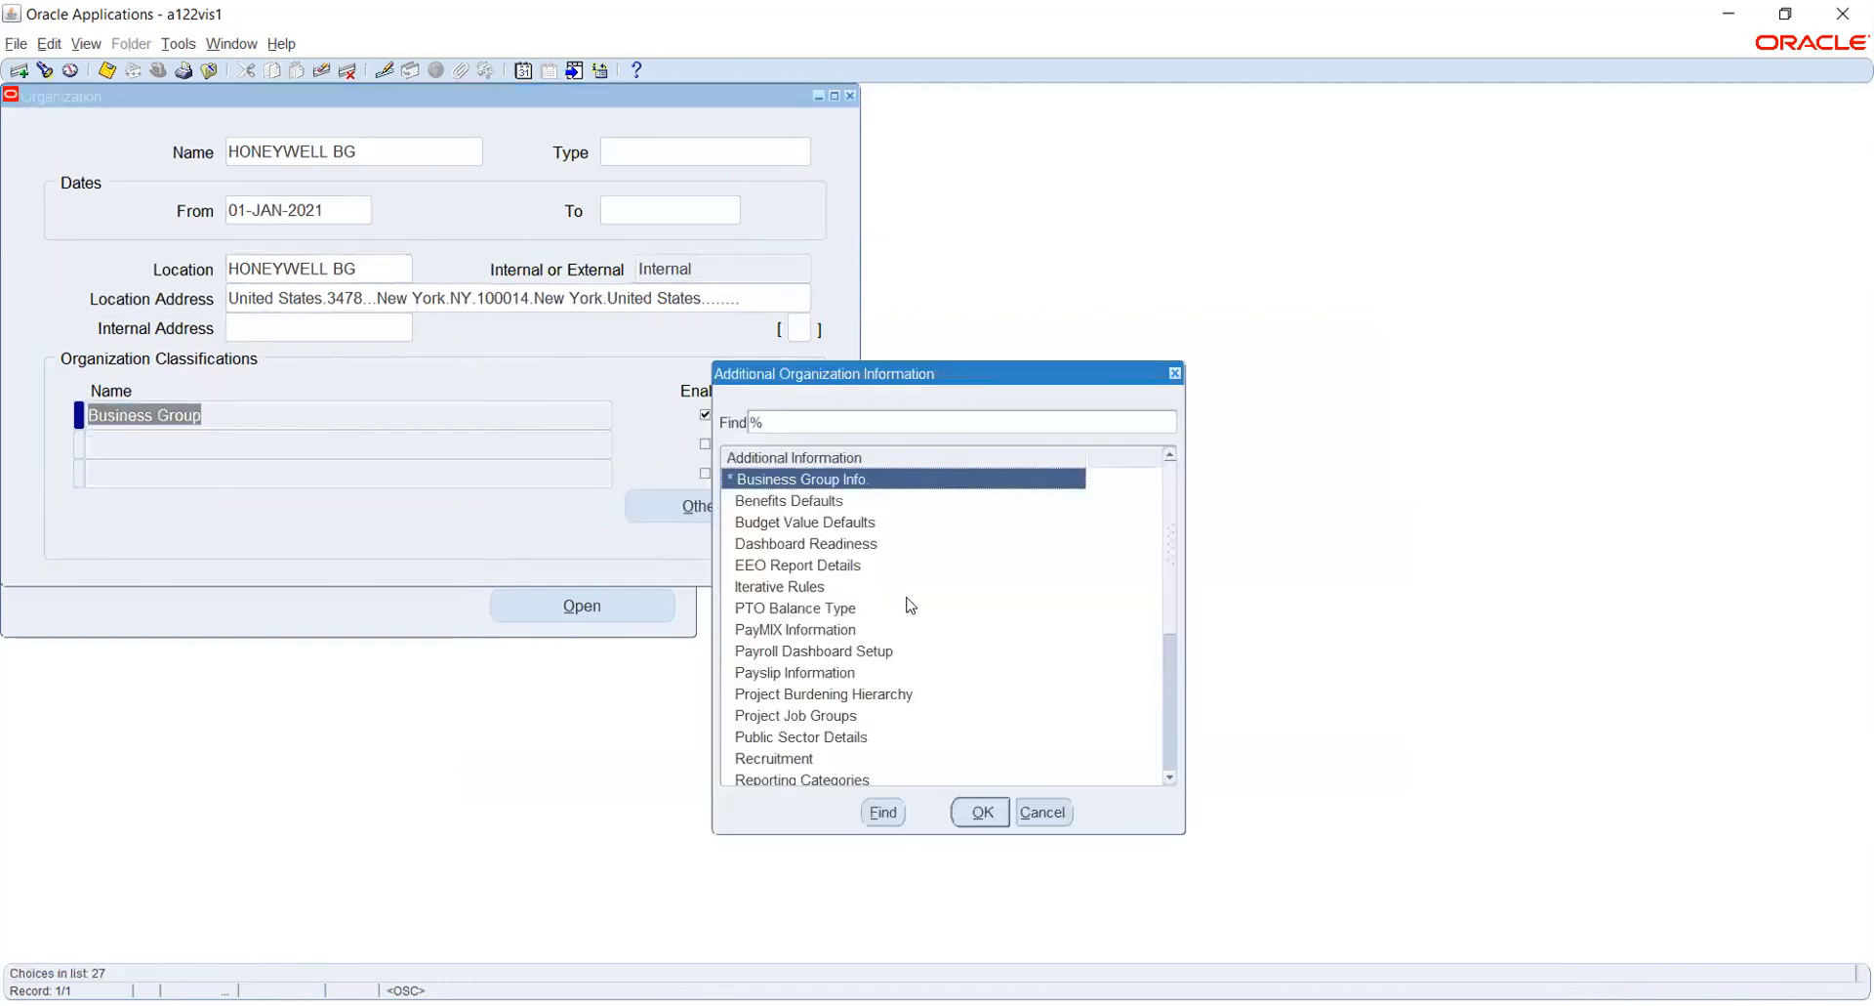
scroll(1084, 605, down, 5)
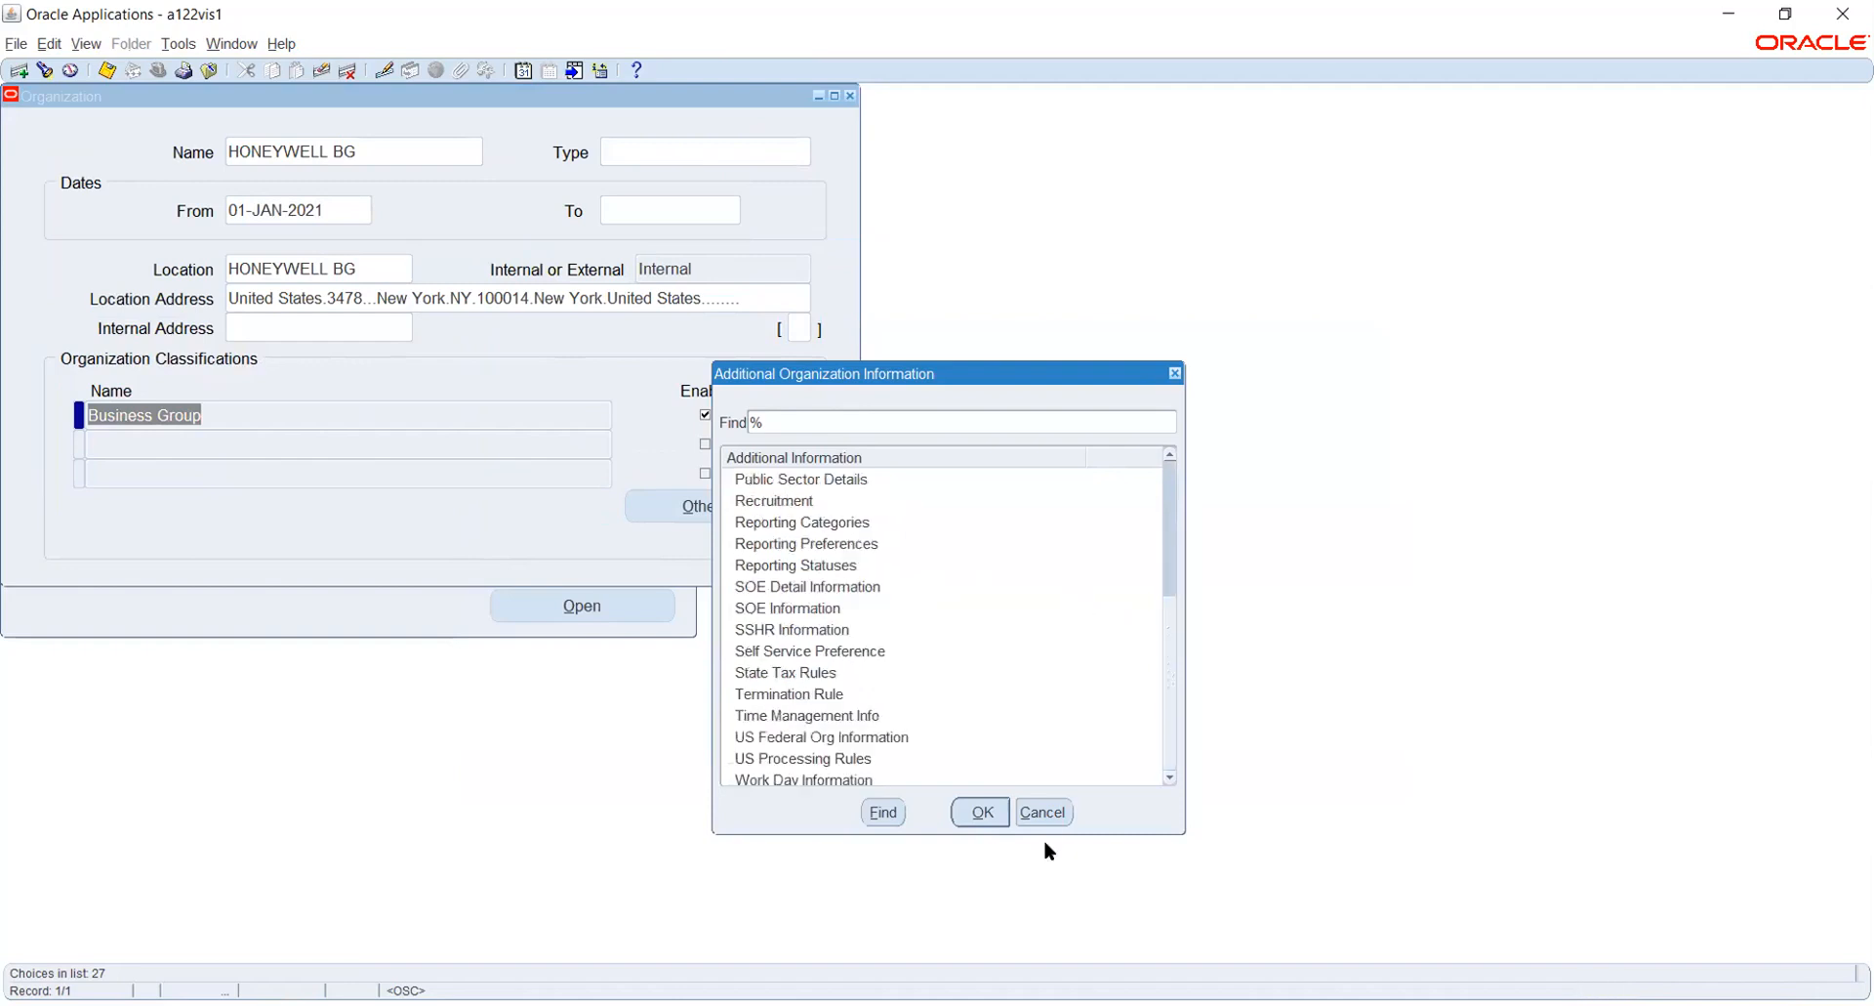
click(1044, 811)
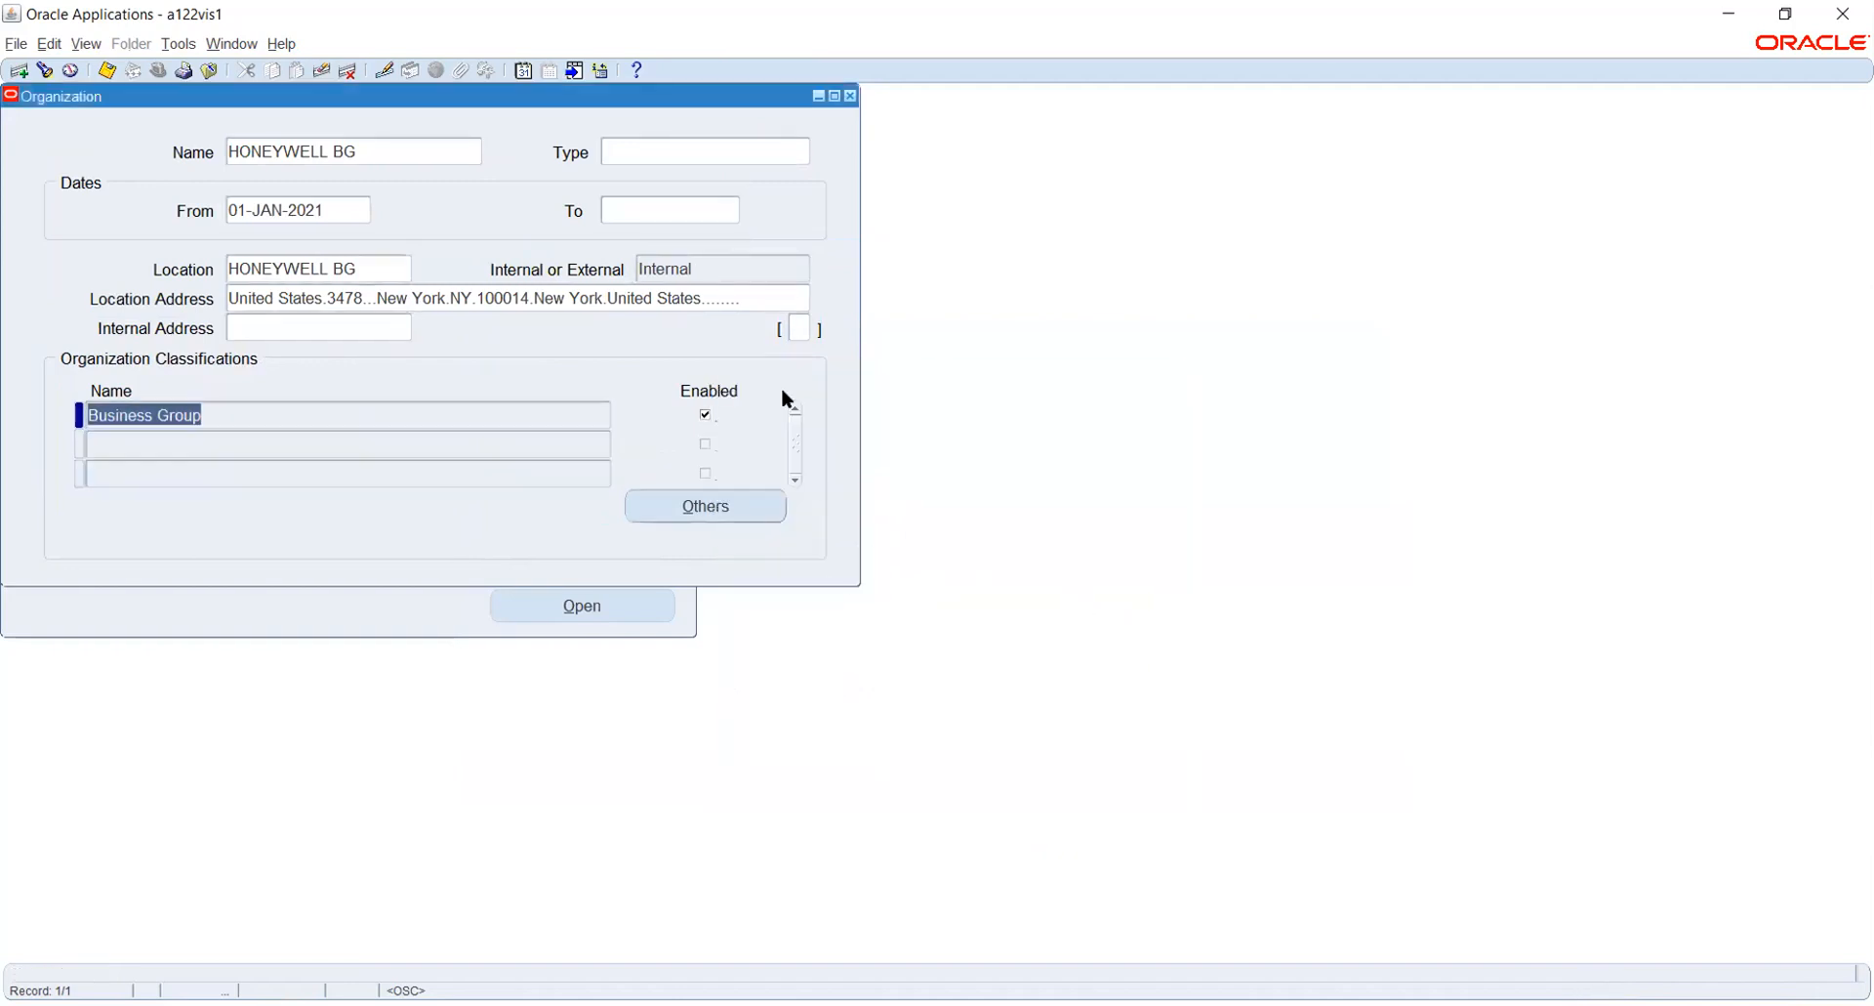
- Close the organization form and switch to the General Ledger, Vision Operations (USA) responsibility
click(852, 97)
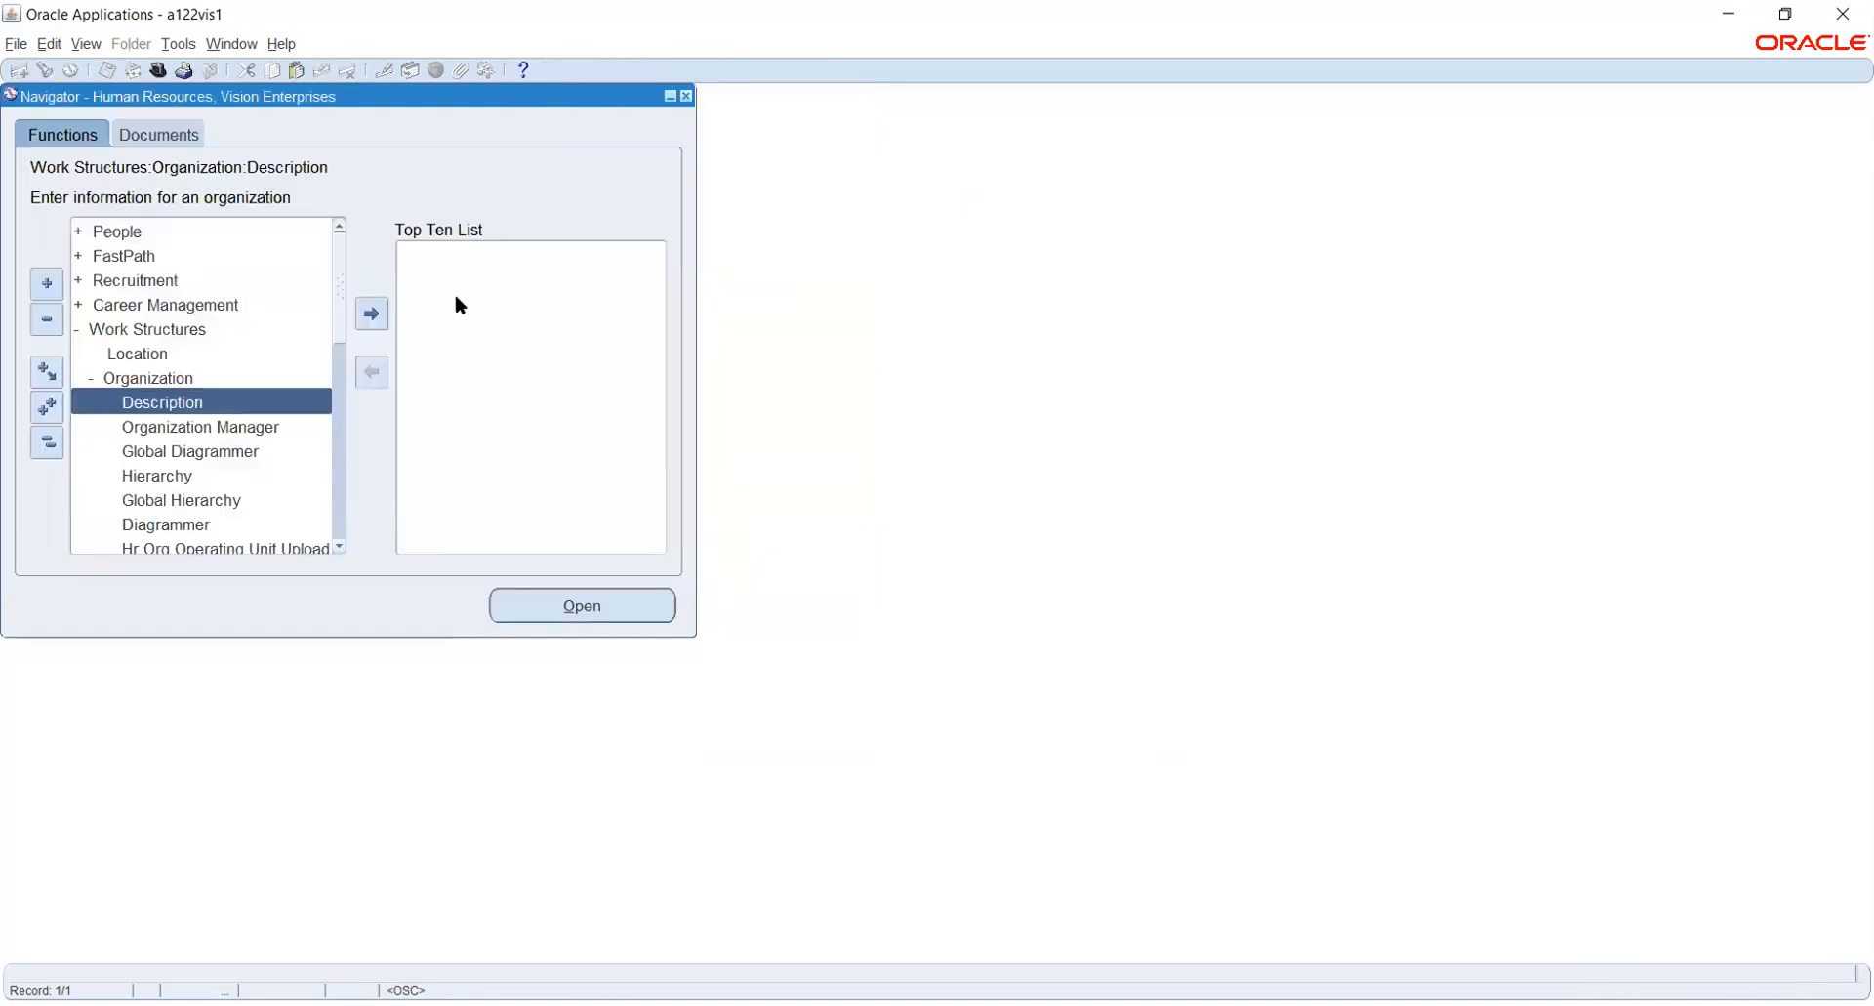
click(46, 445)
click(158, 71)
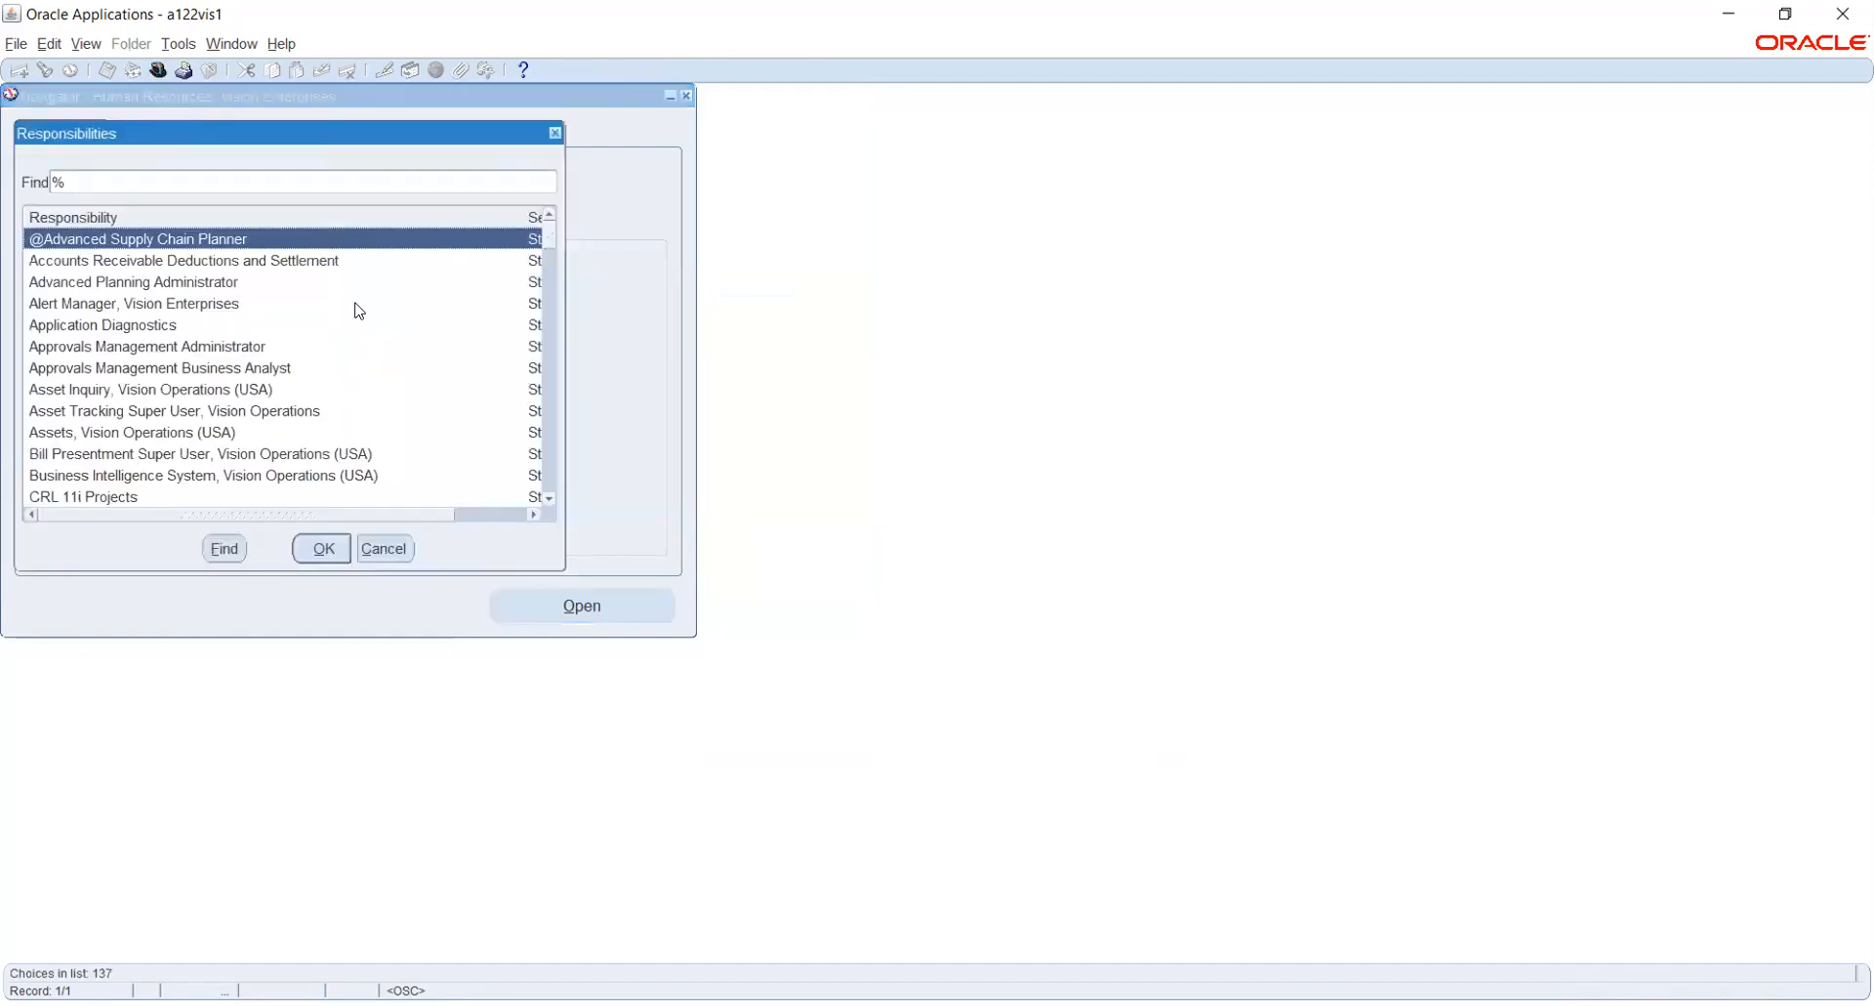
text(g)
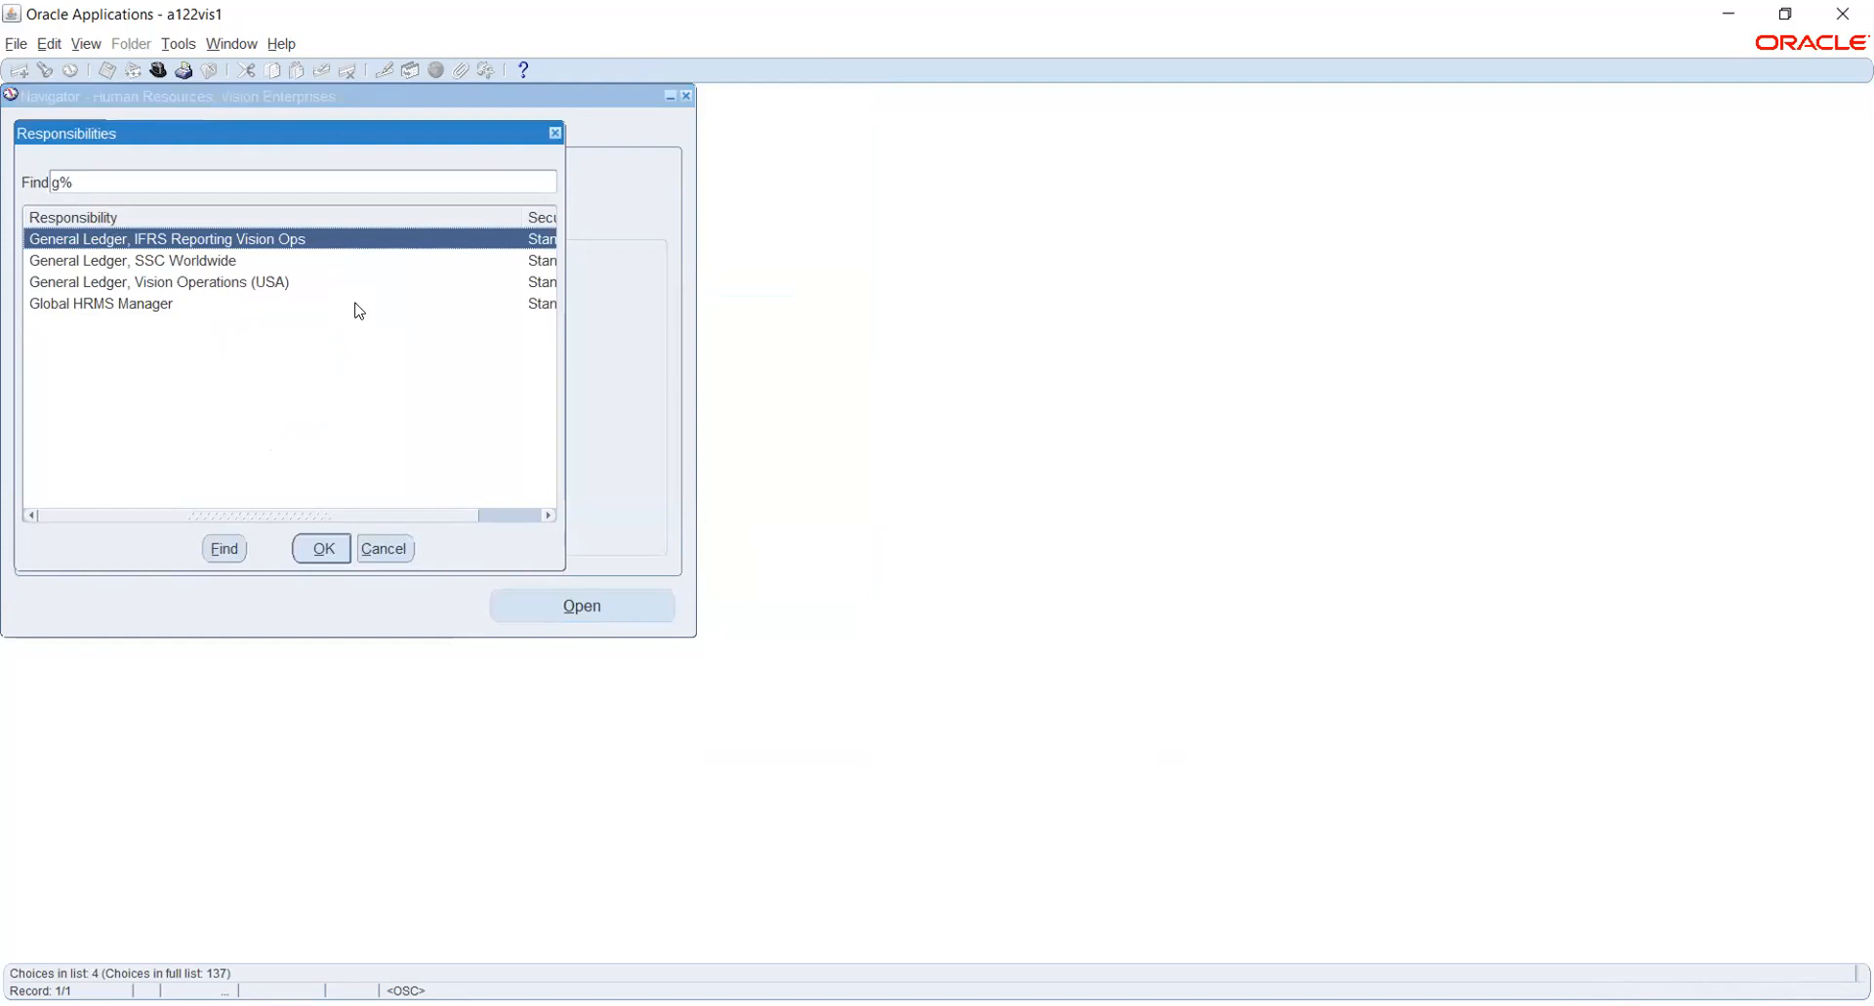
key(Down)
key(Down)
key(Return)
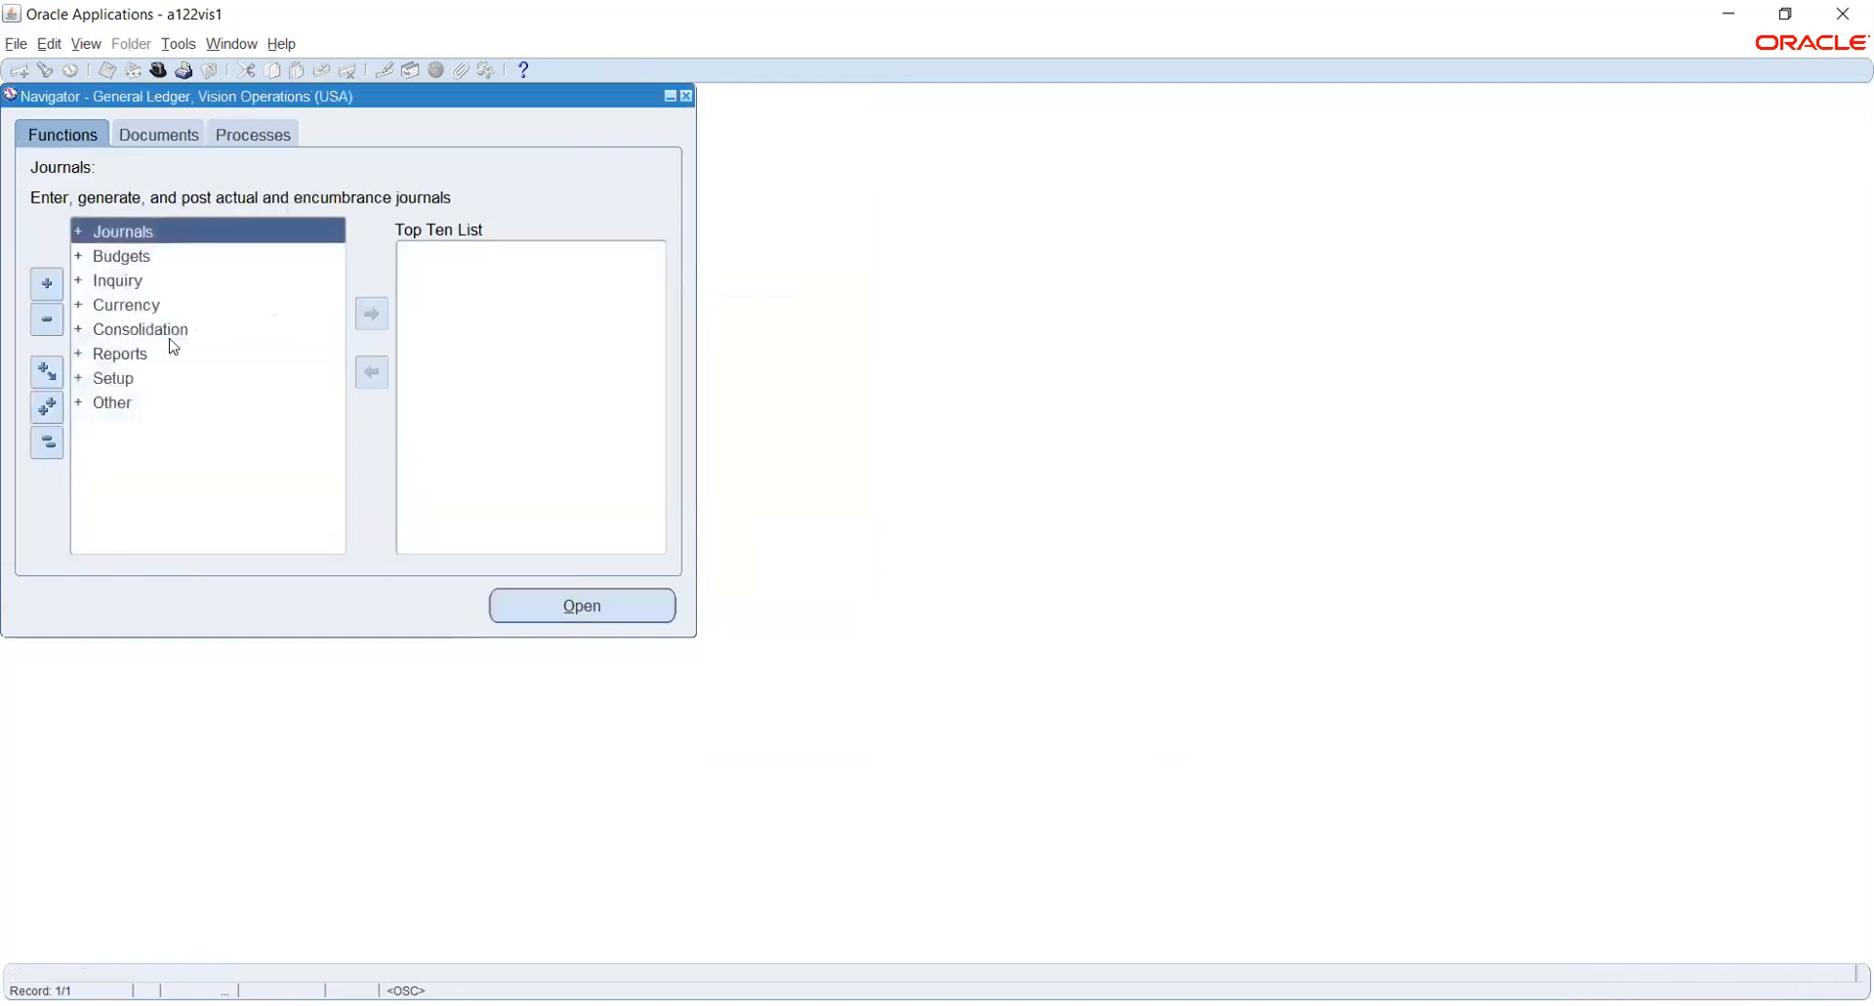
- Open the Key Flexfield Segments form from the financials flexfield setup
double_click(127, 377)
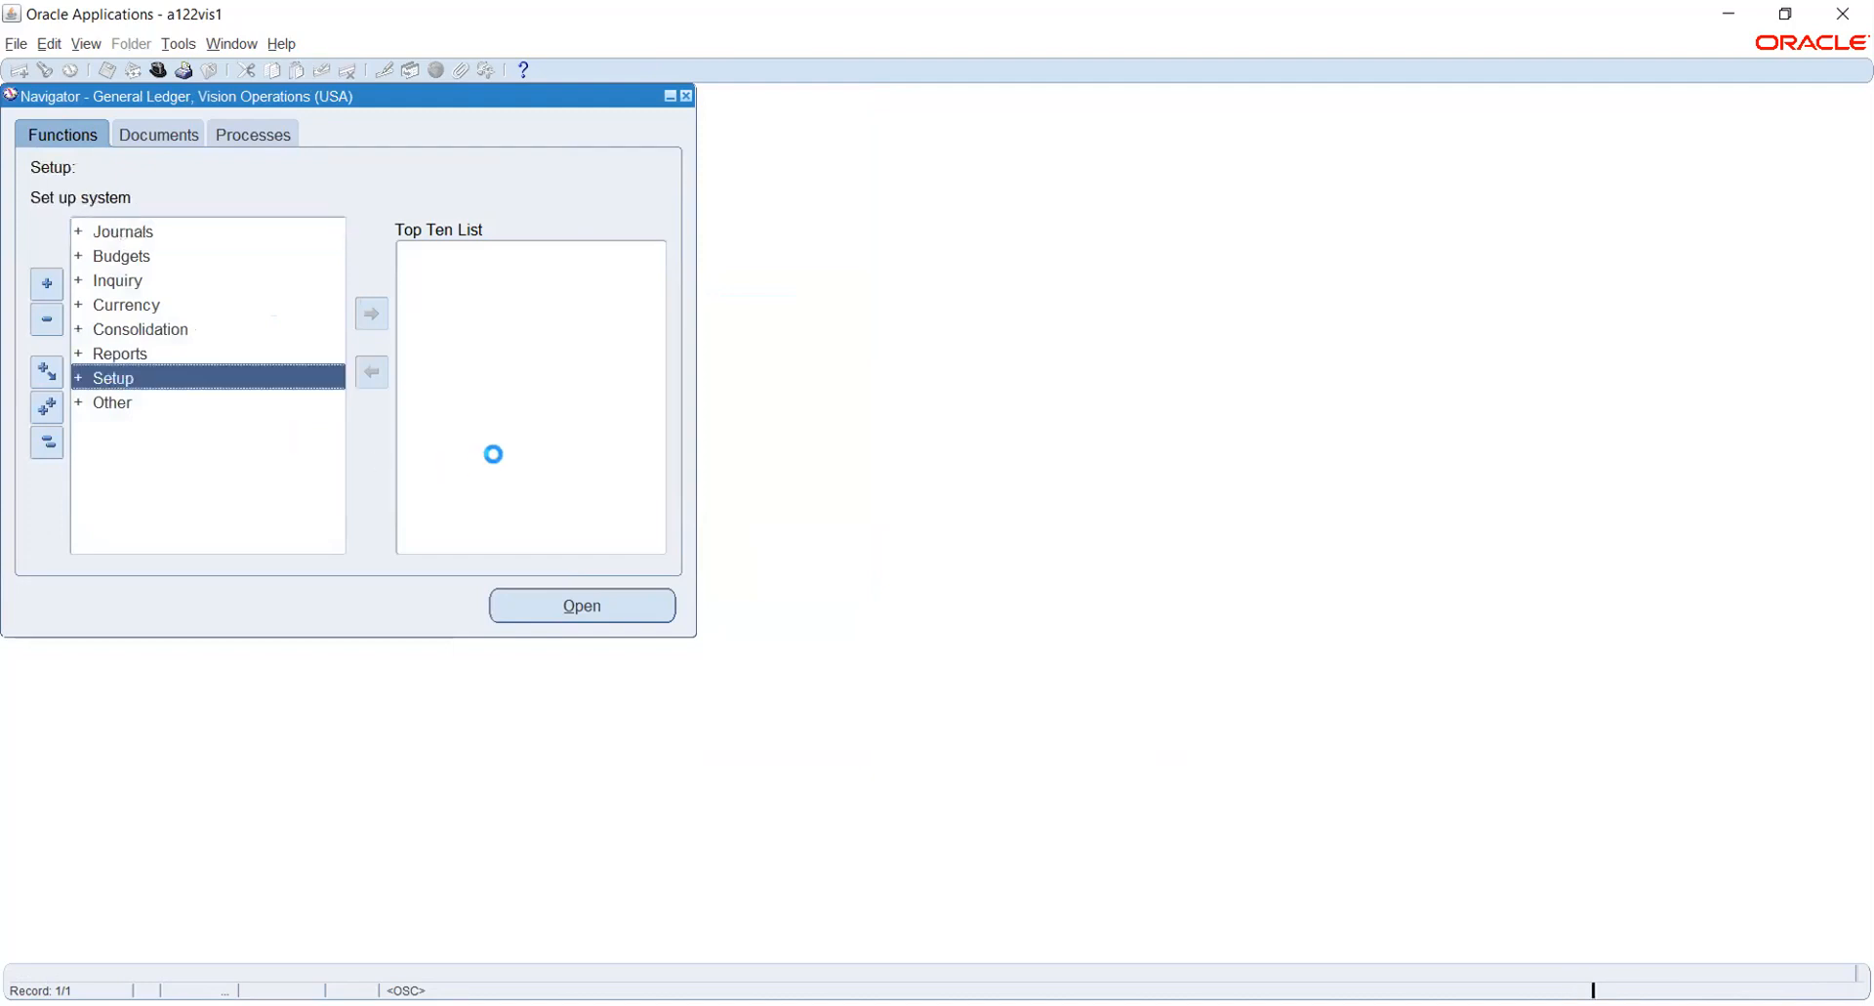
click(164, 403)
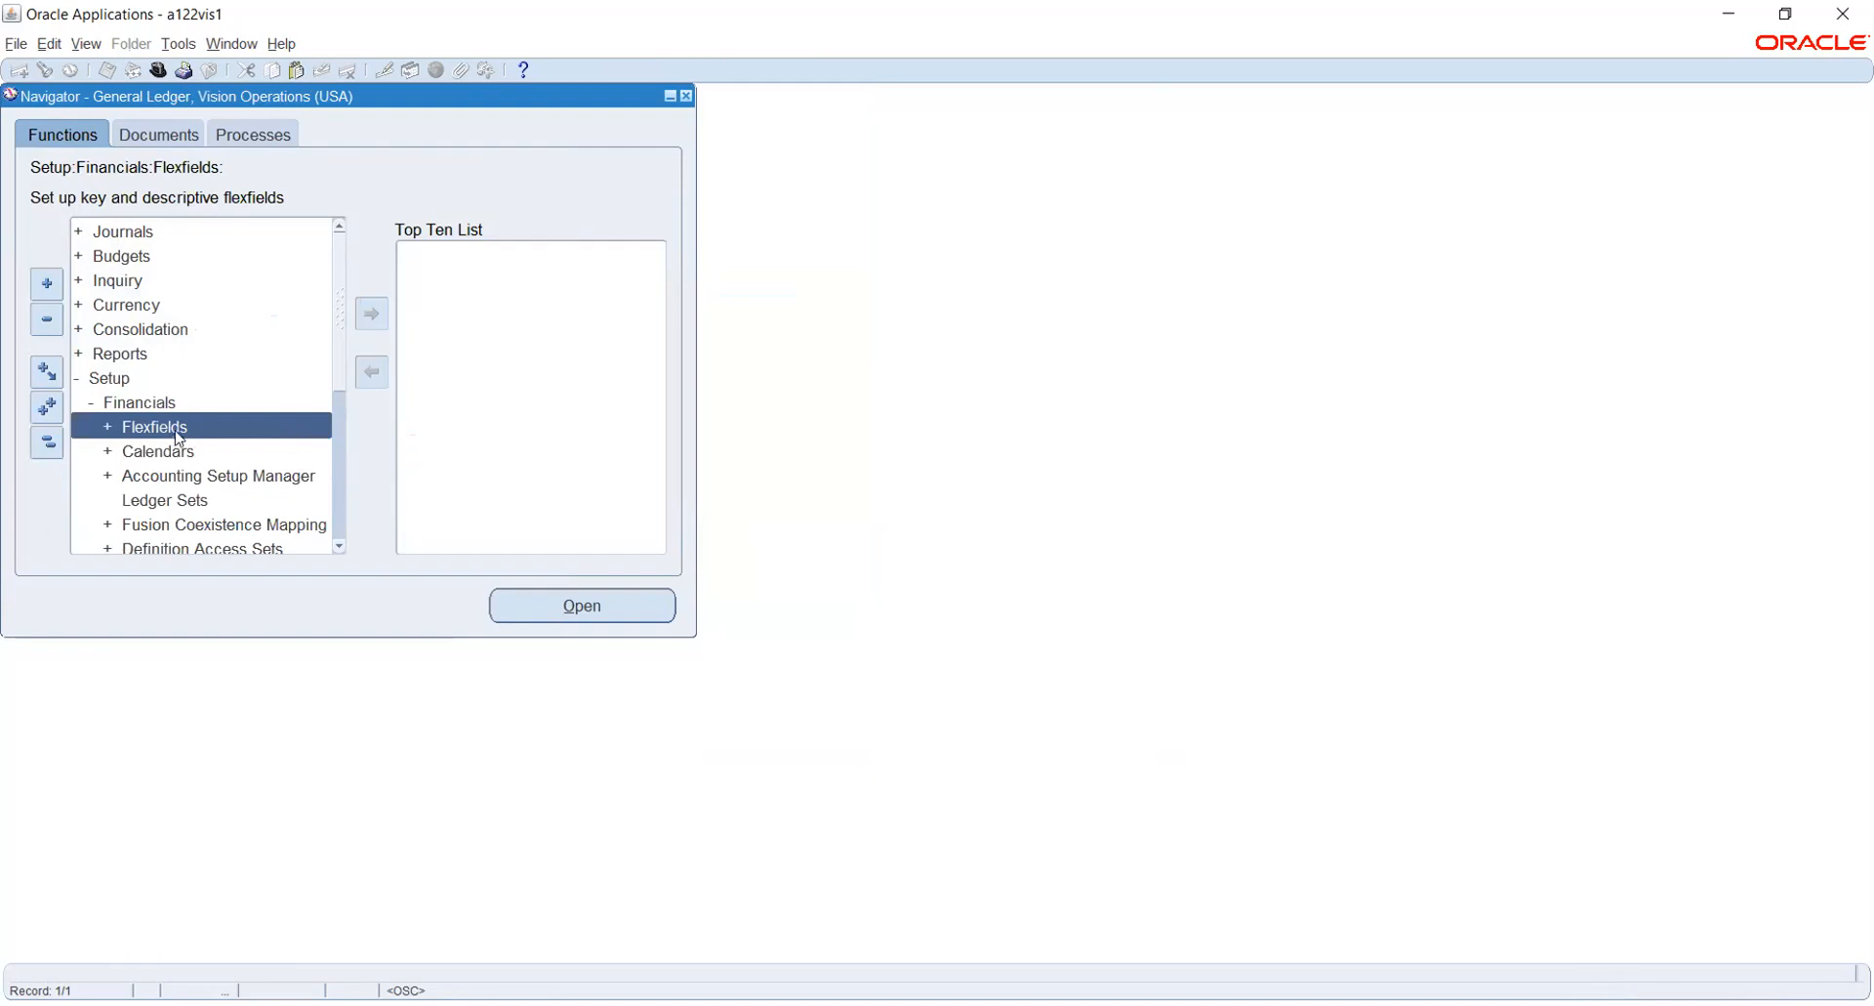
double_click(163, 426)
double_click(153, 447)
double_click(183, 475)
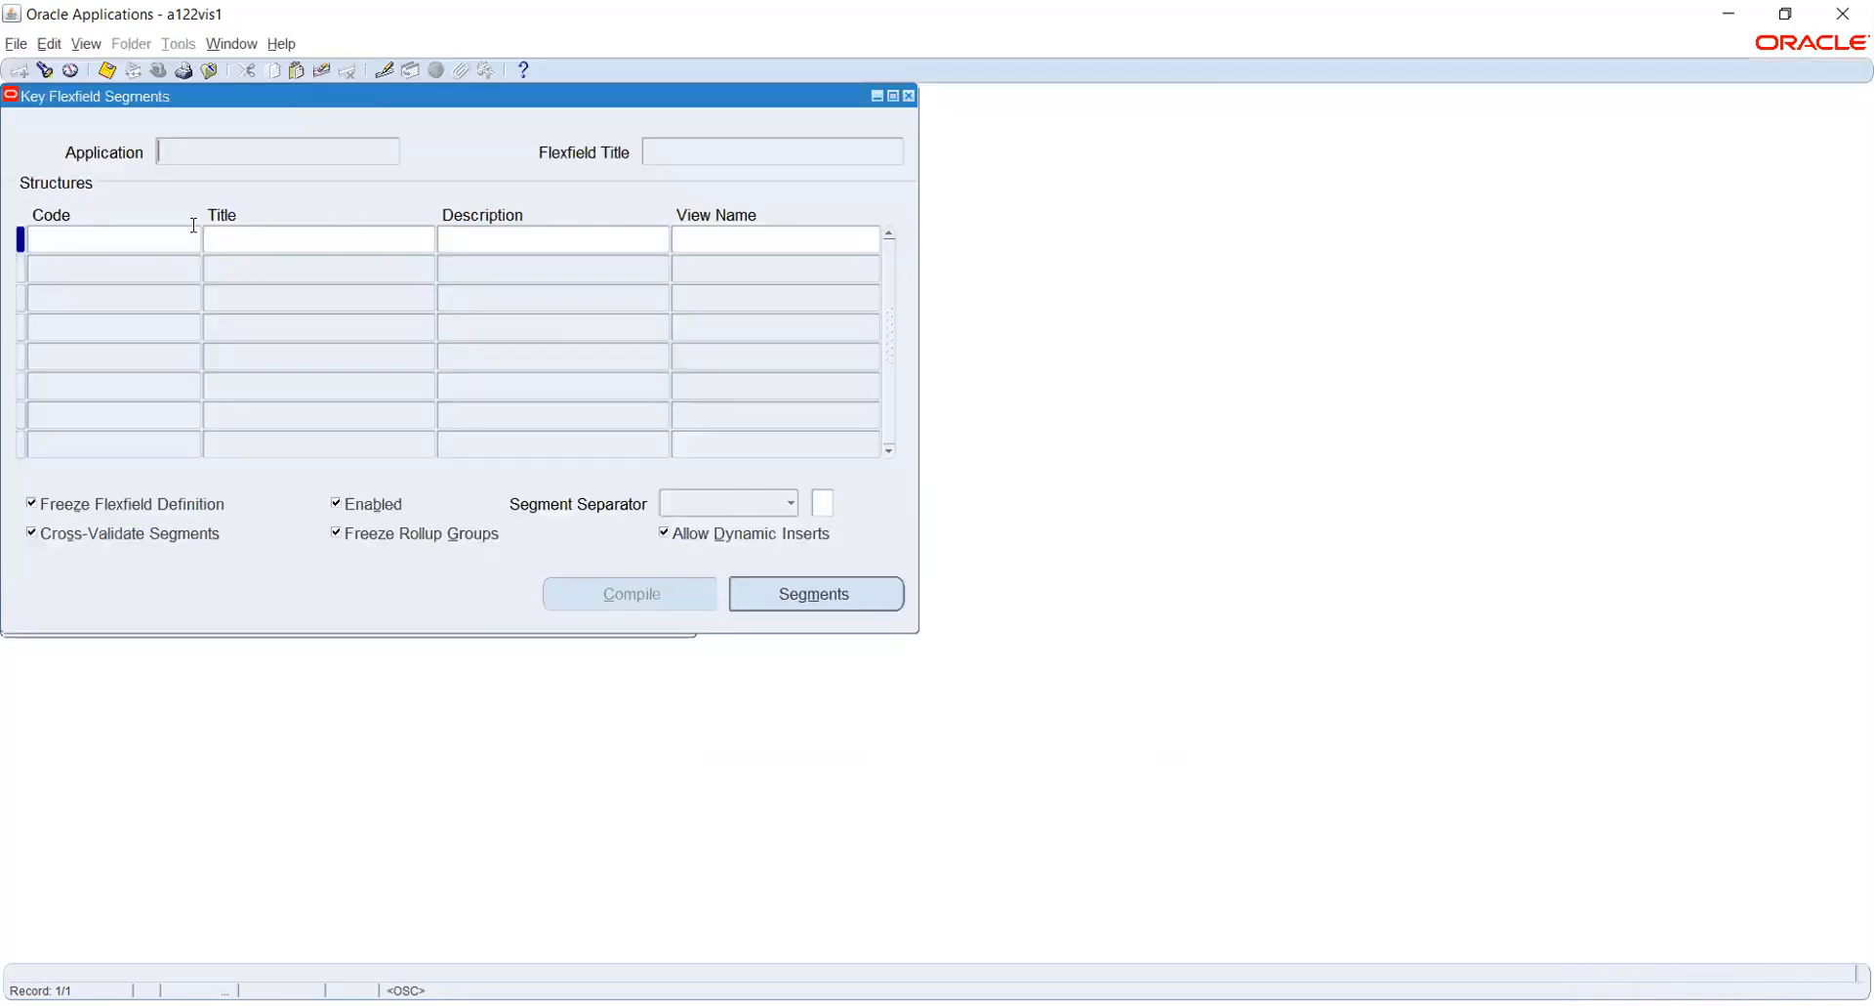
- Find the General Ledger key flexfields and load the Accounting Flexfield structures
click(45, 70)
text(general Ledger%)
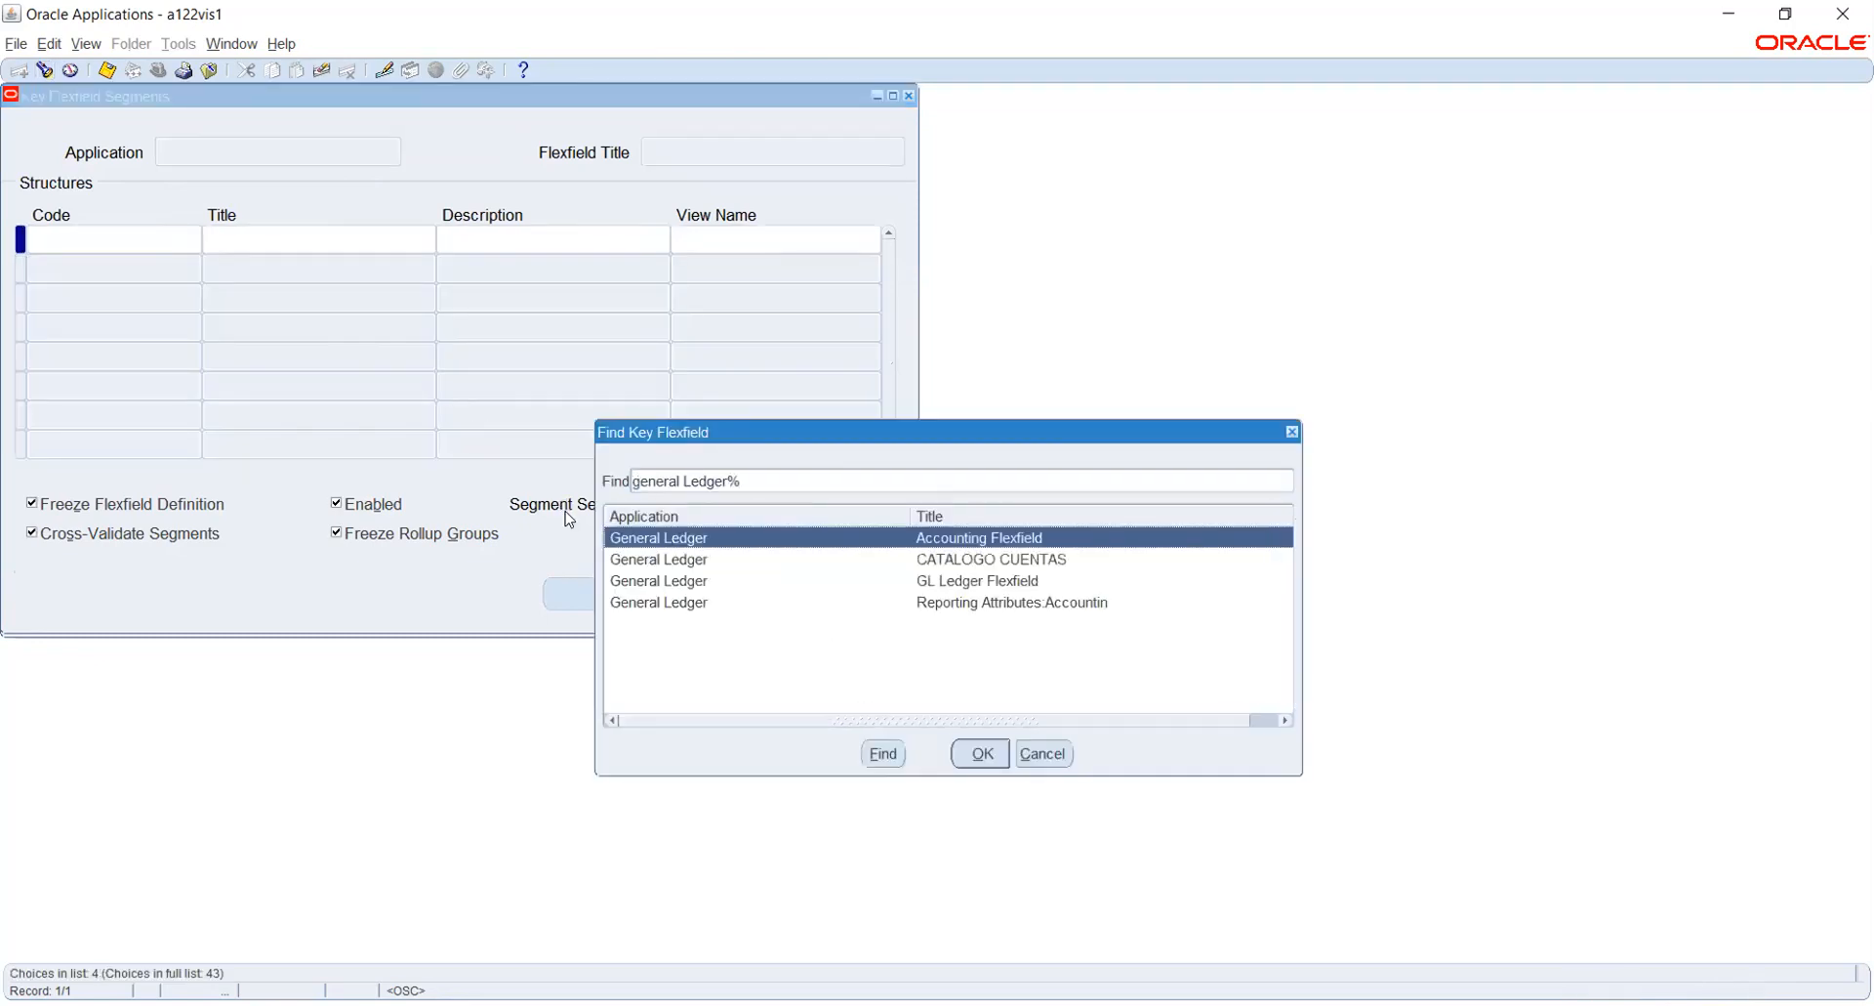
key(Return)
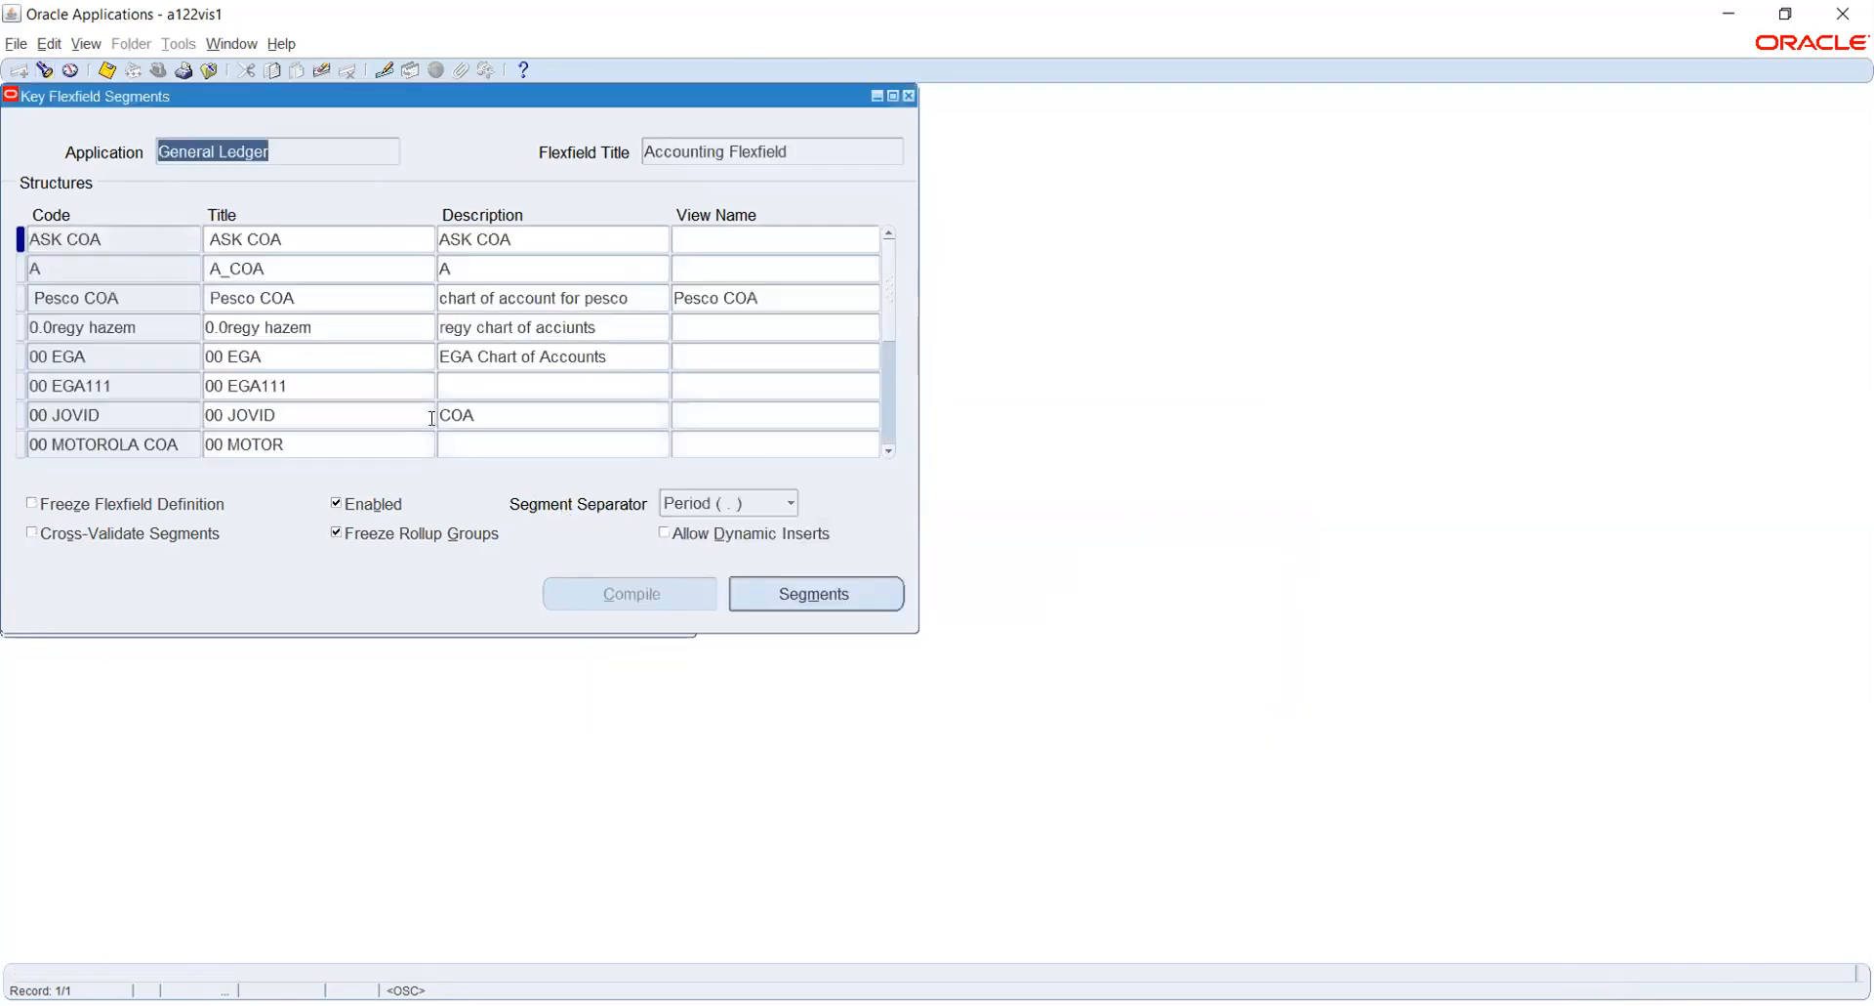
- Add an Accounting Flexfield structure with code and title HW_COA and a HONEYWELL description
click(146, 236)
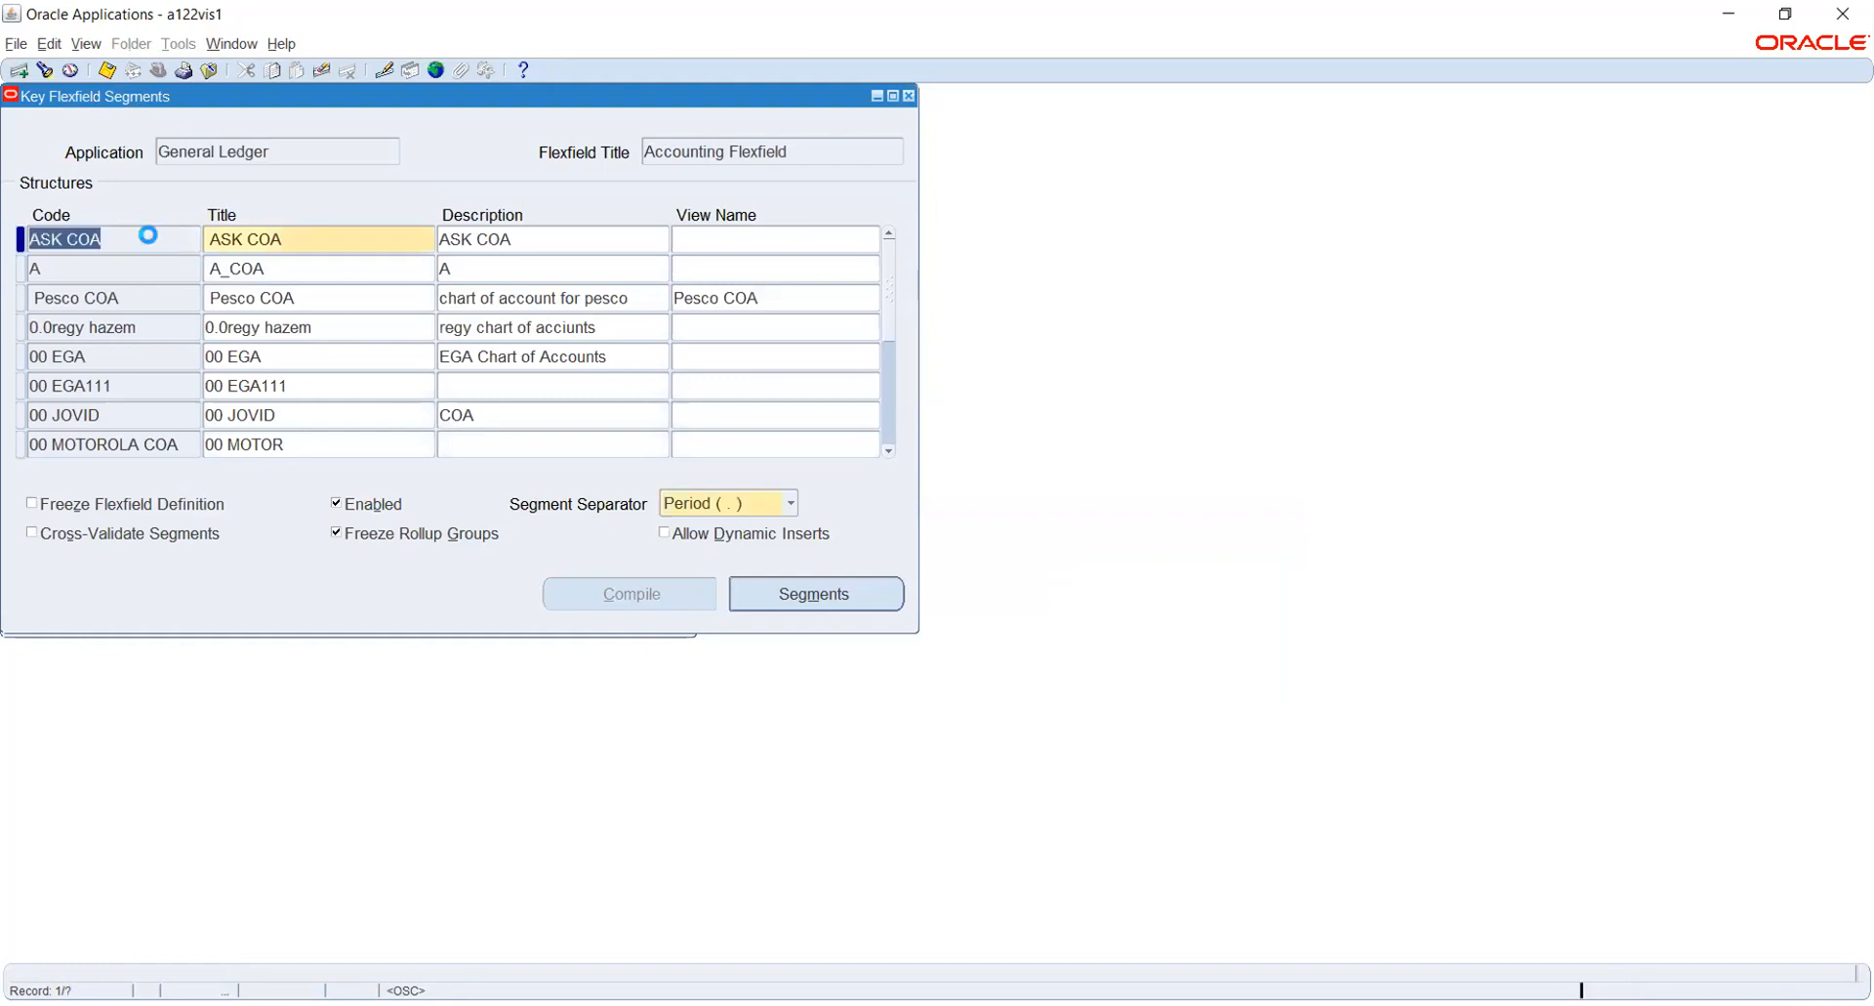
key(ctrl+Down)
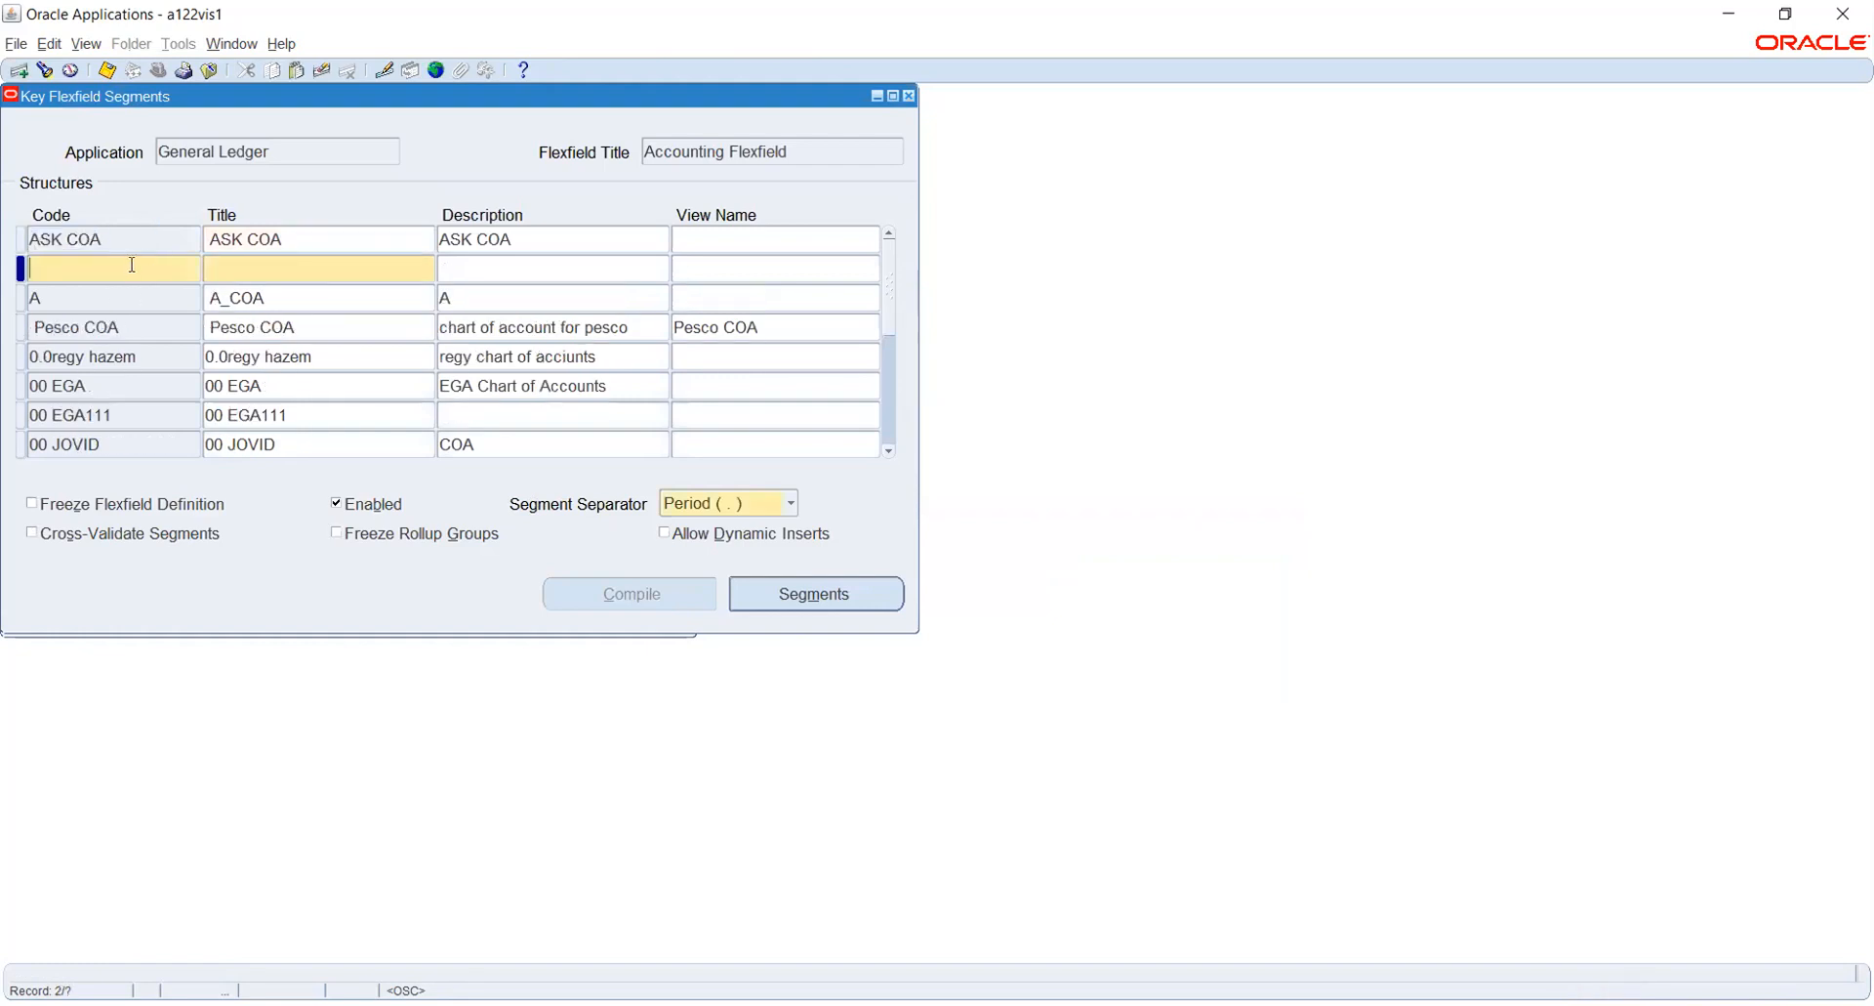
text(HW)
text(_COA)
key(Tab)
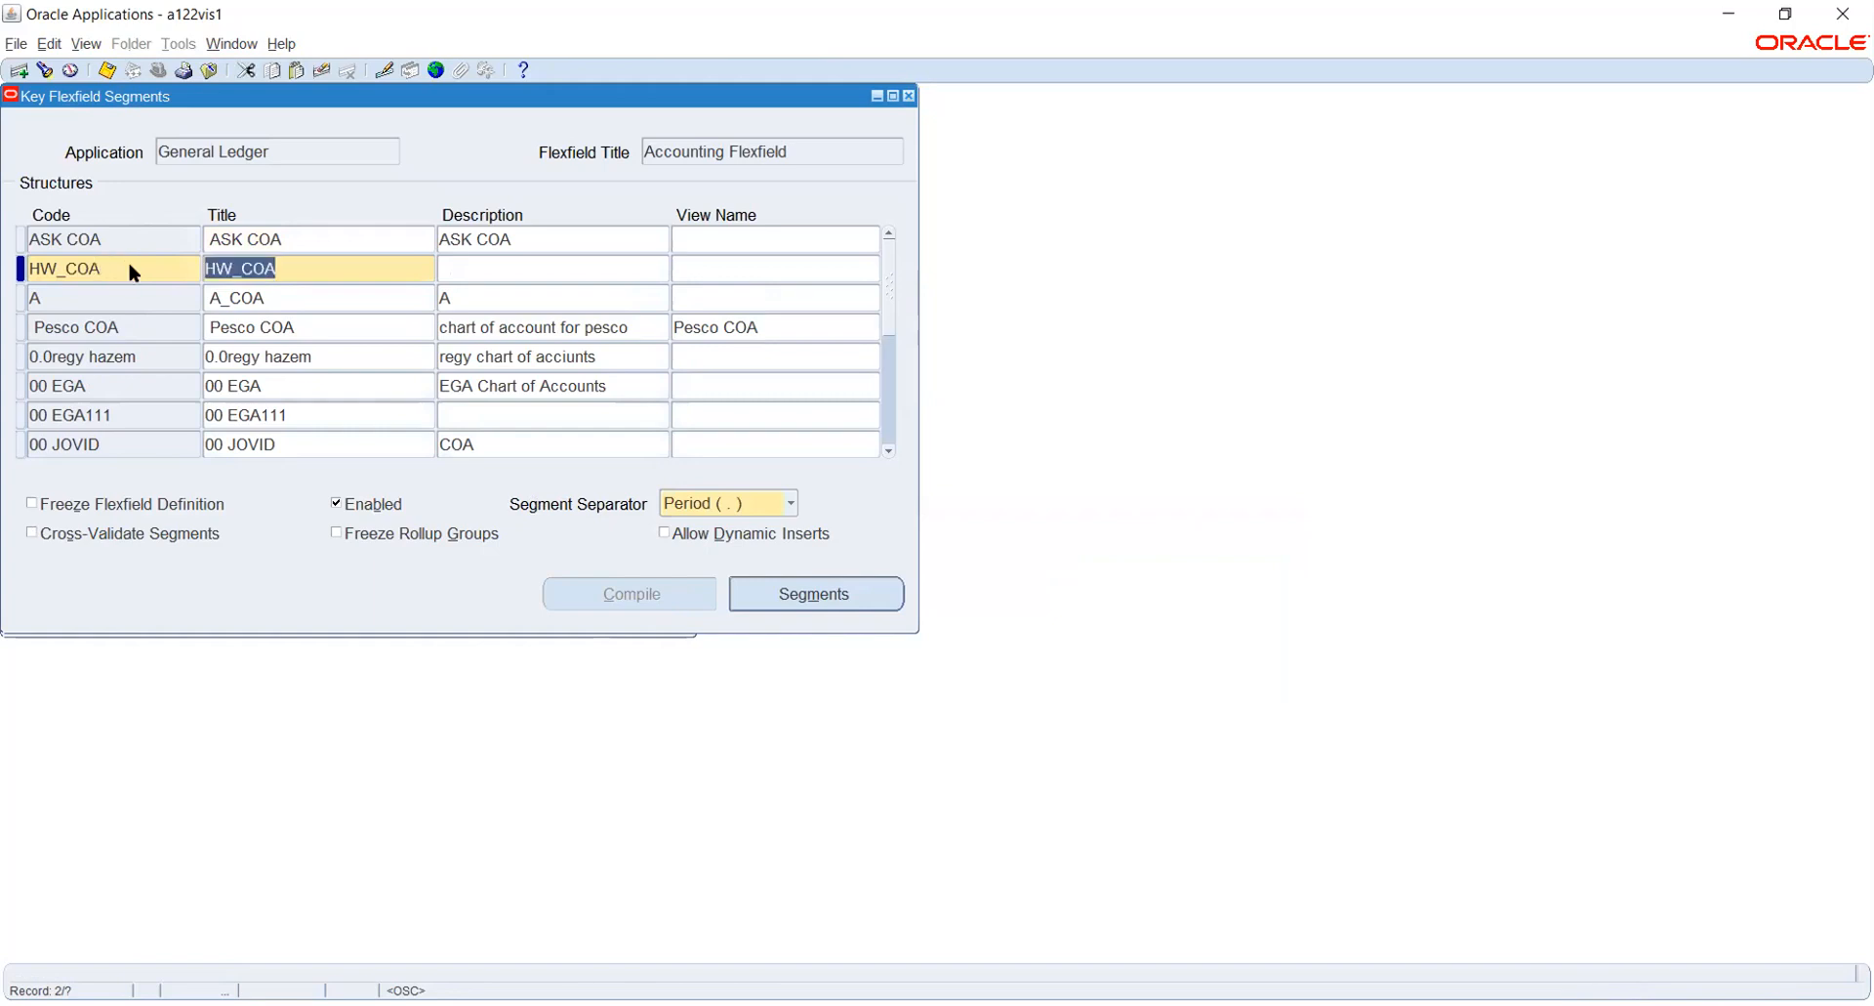
key(Tab)
text(HONEYWEL)
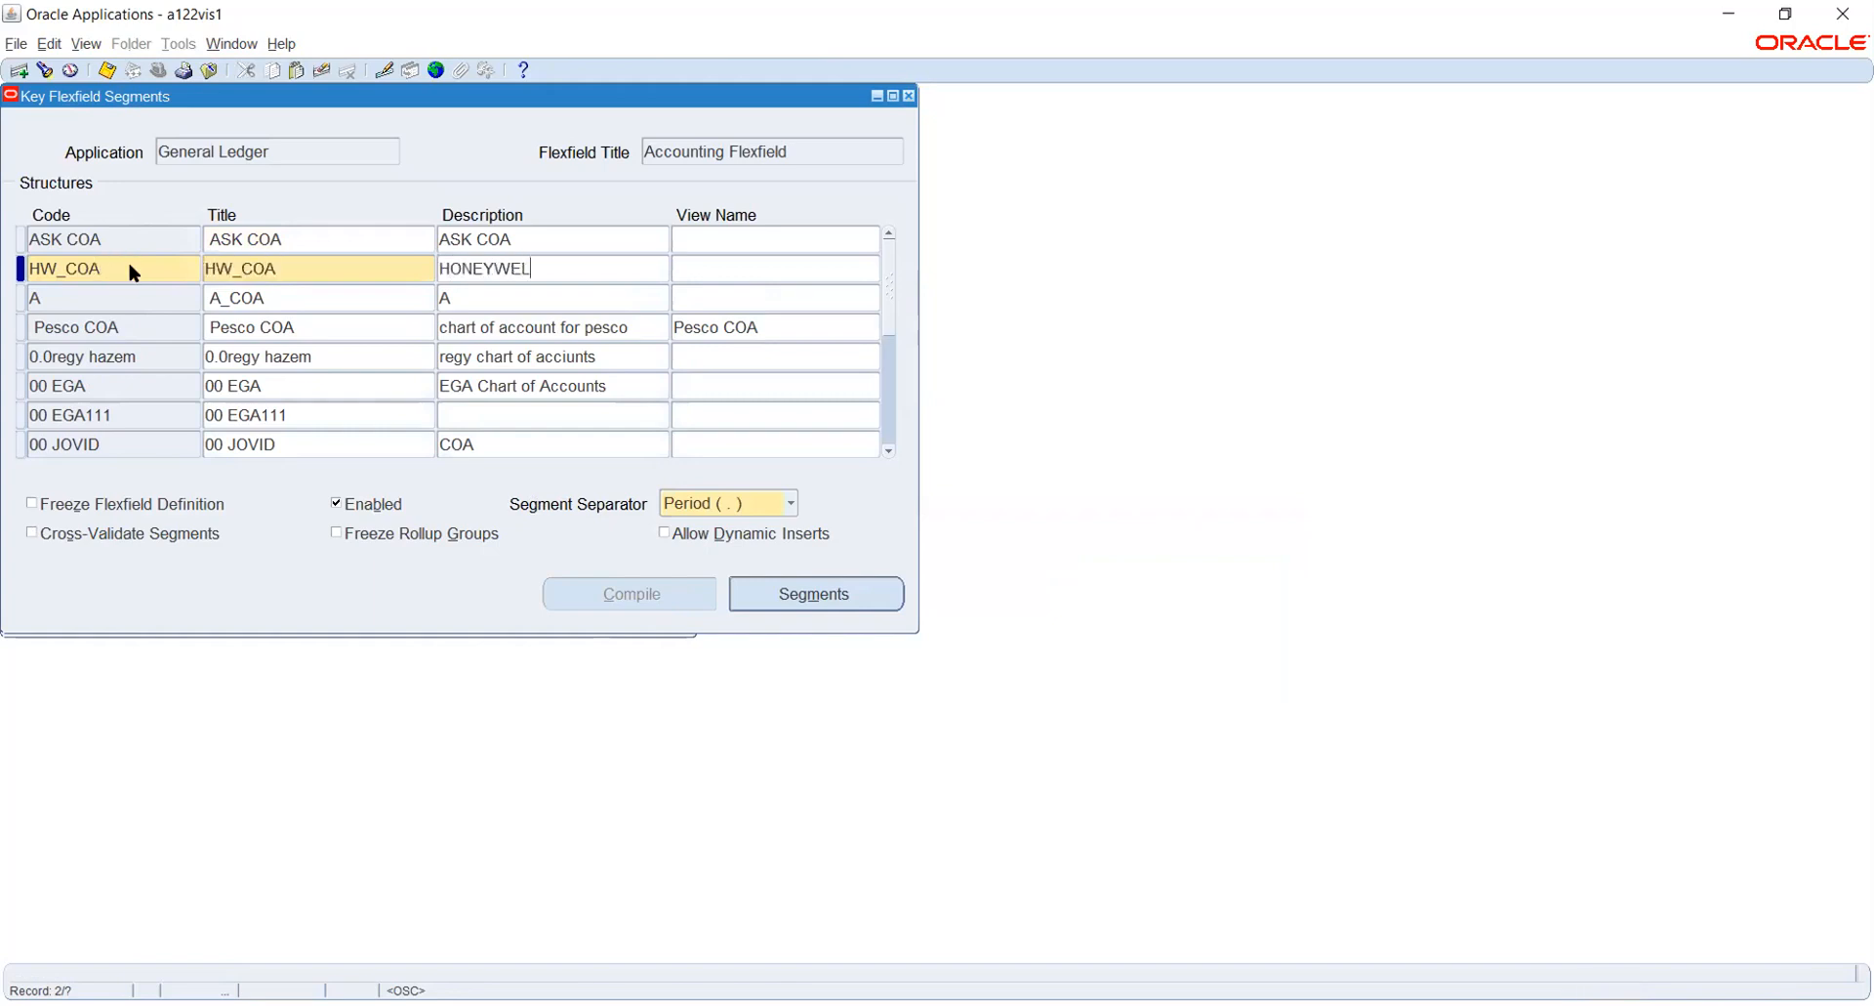
text(A)
- In the HW_COA segments, define segment number 1 with name and window prompt COMPANY and column SEGMENT1
click(771, 595)
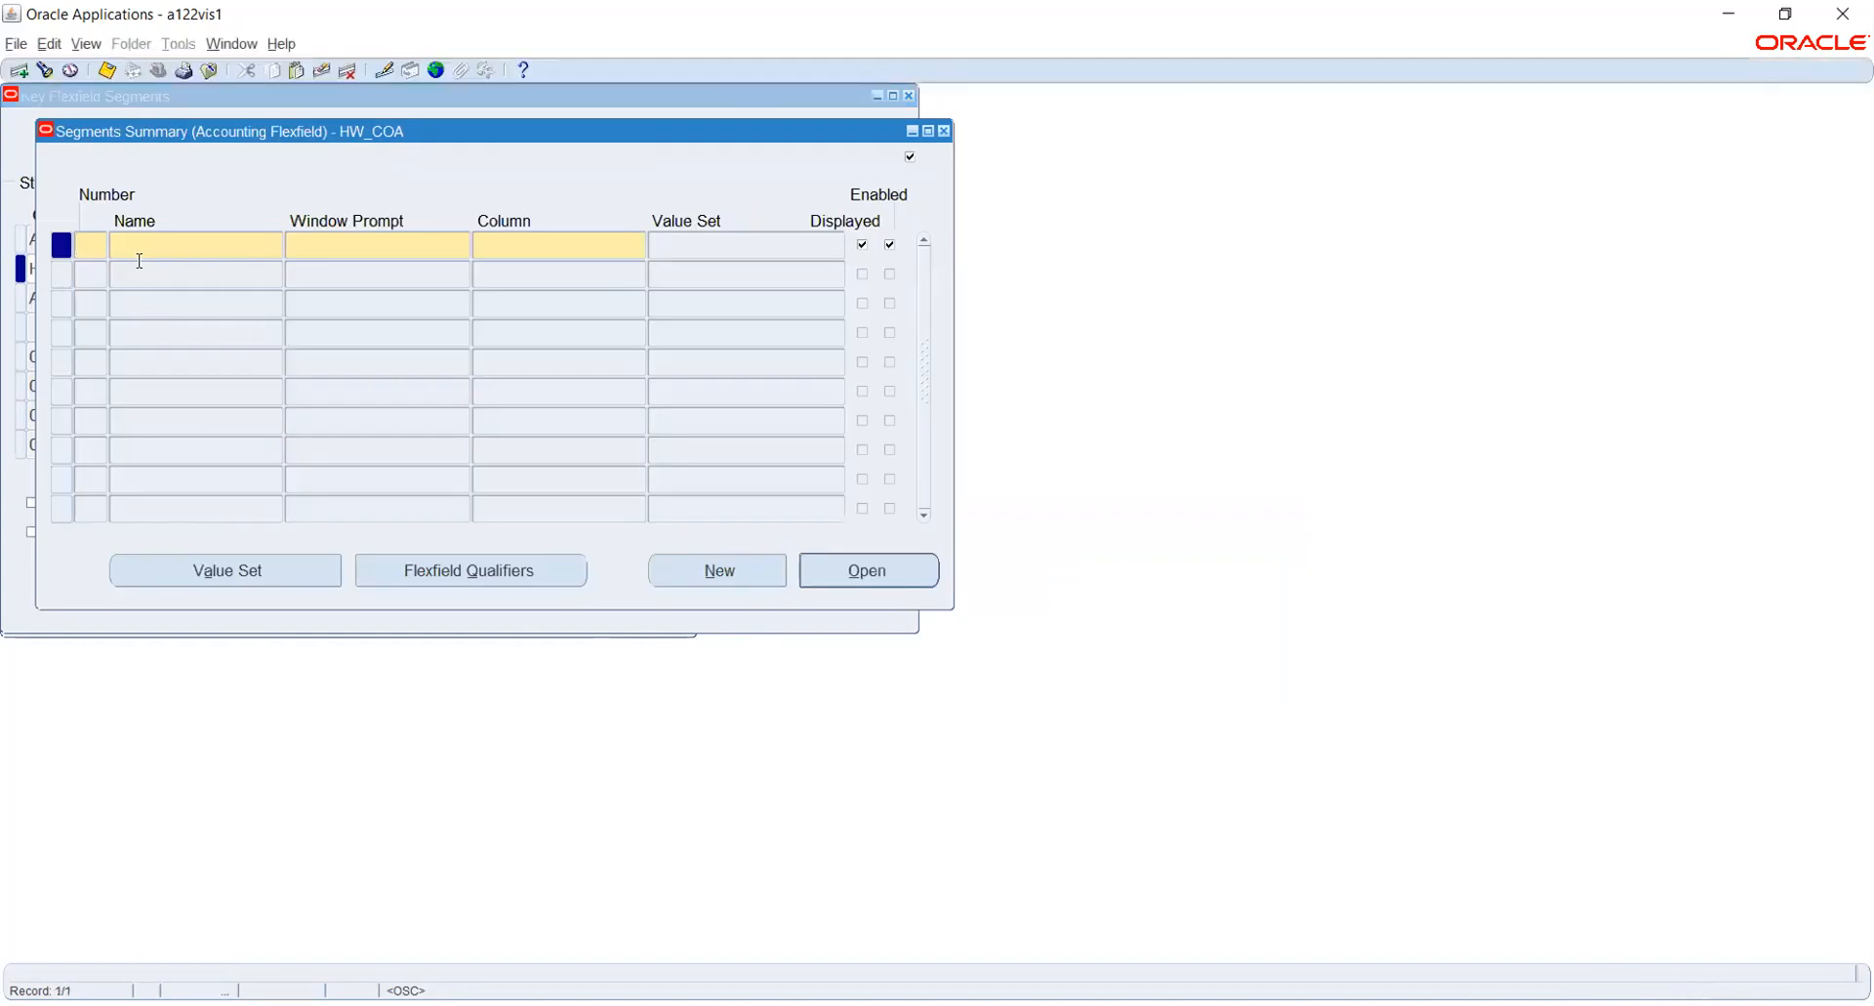
text(1)
key(Tab)
text(COMPANY)
key(Tab)
key(Tab)
text(SEGMENT1)
- Define segment number 2 with name and window prompt DEPARTMENT and column SEGMENT2
key(Tab)
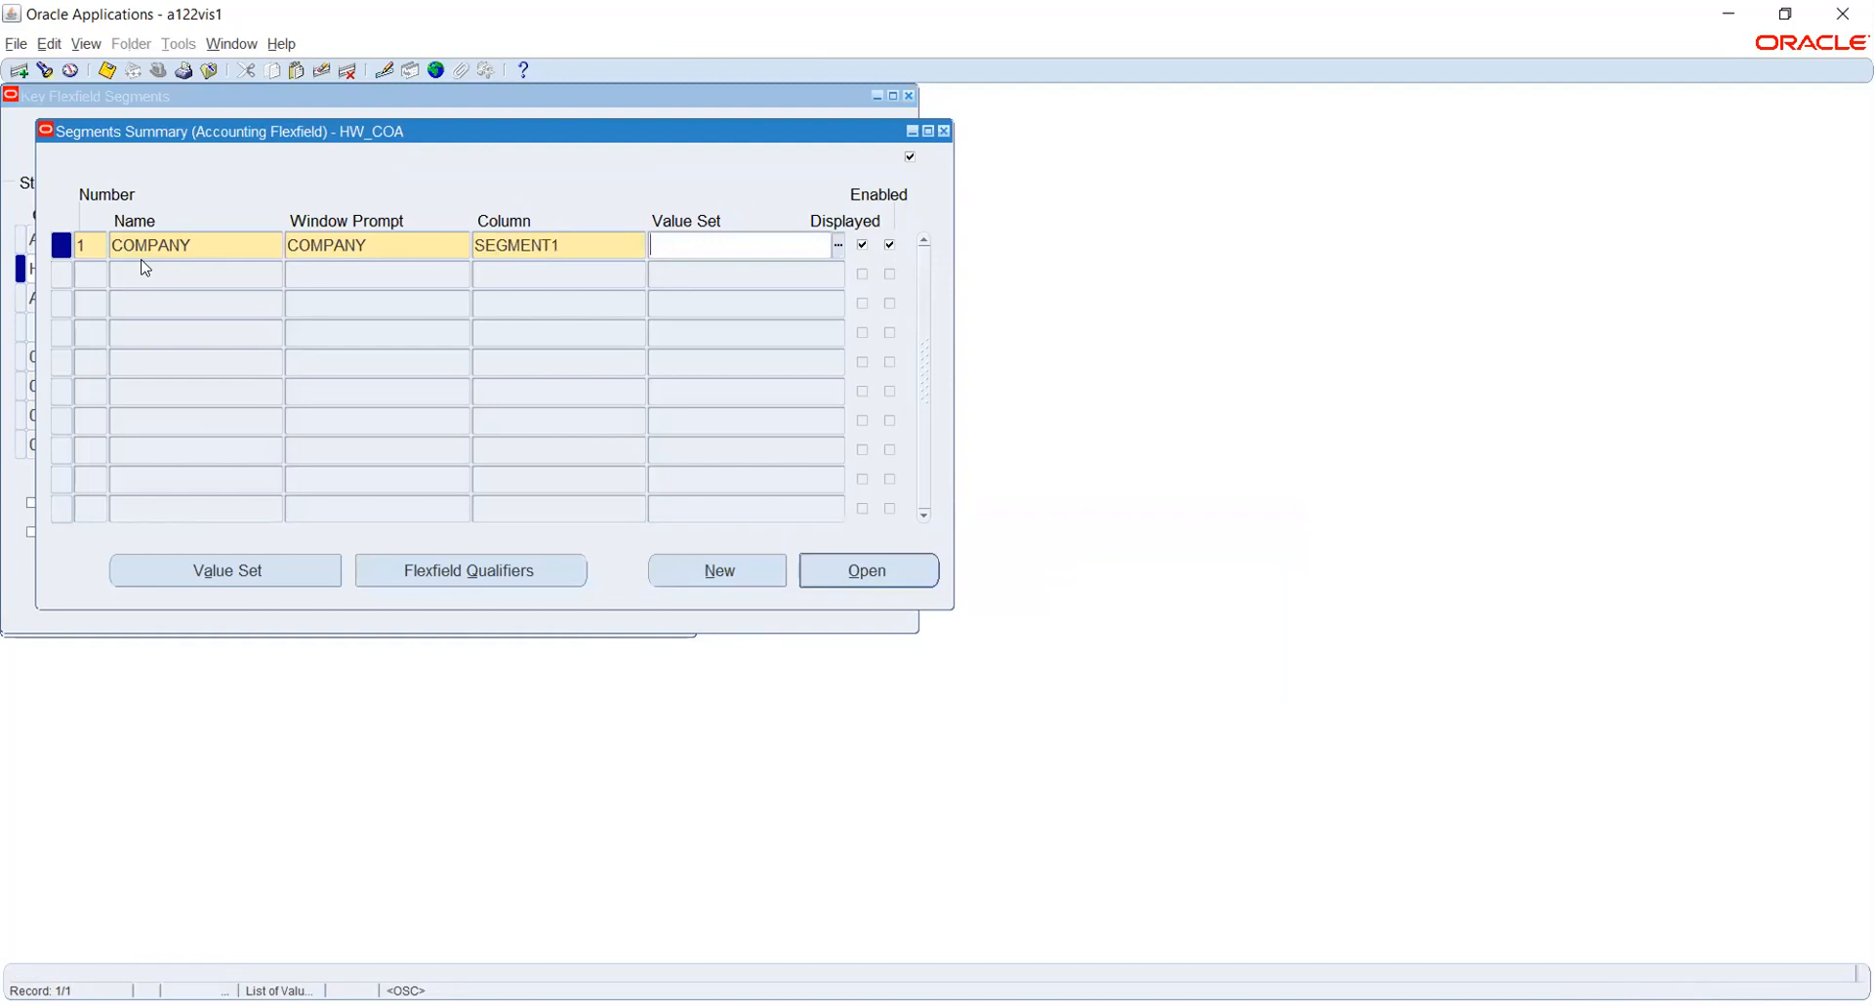
key(Tab)
text(2)
key(Tab)
text(DE)
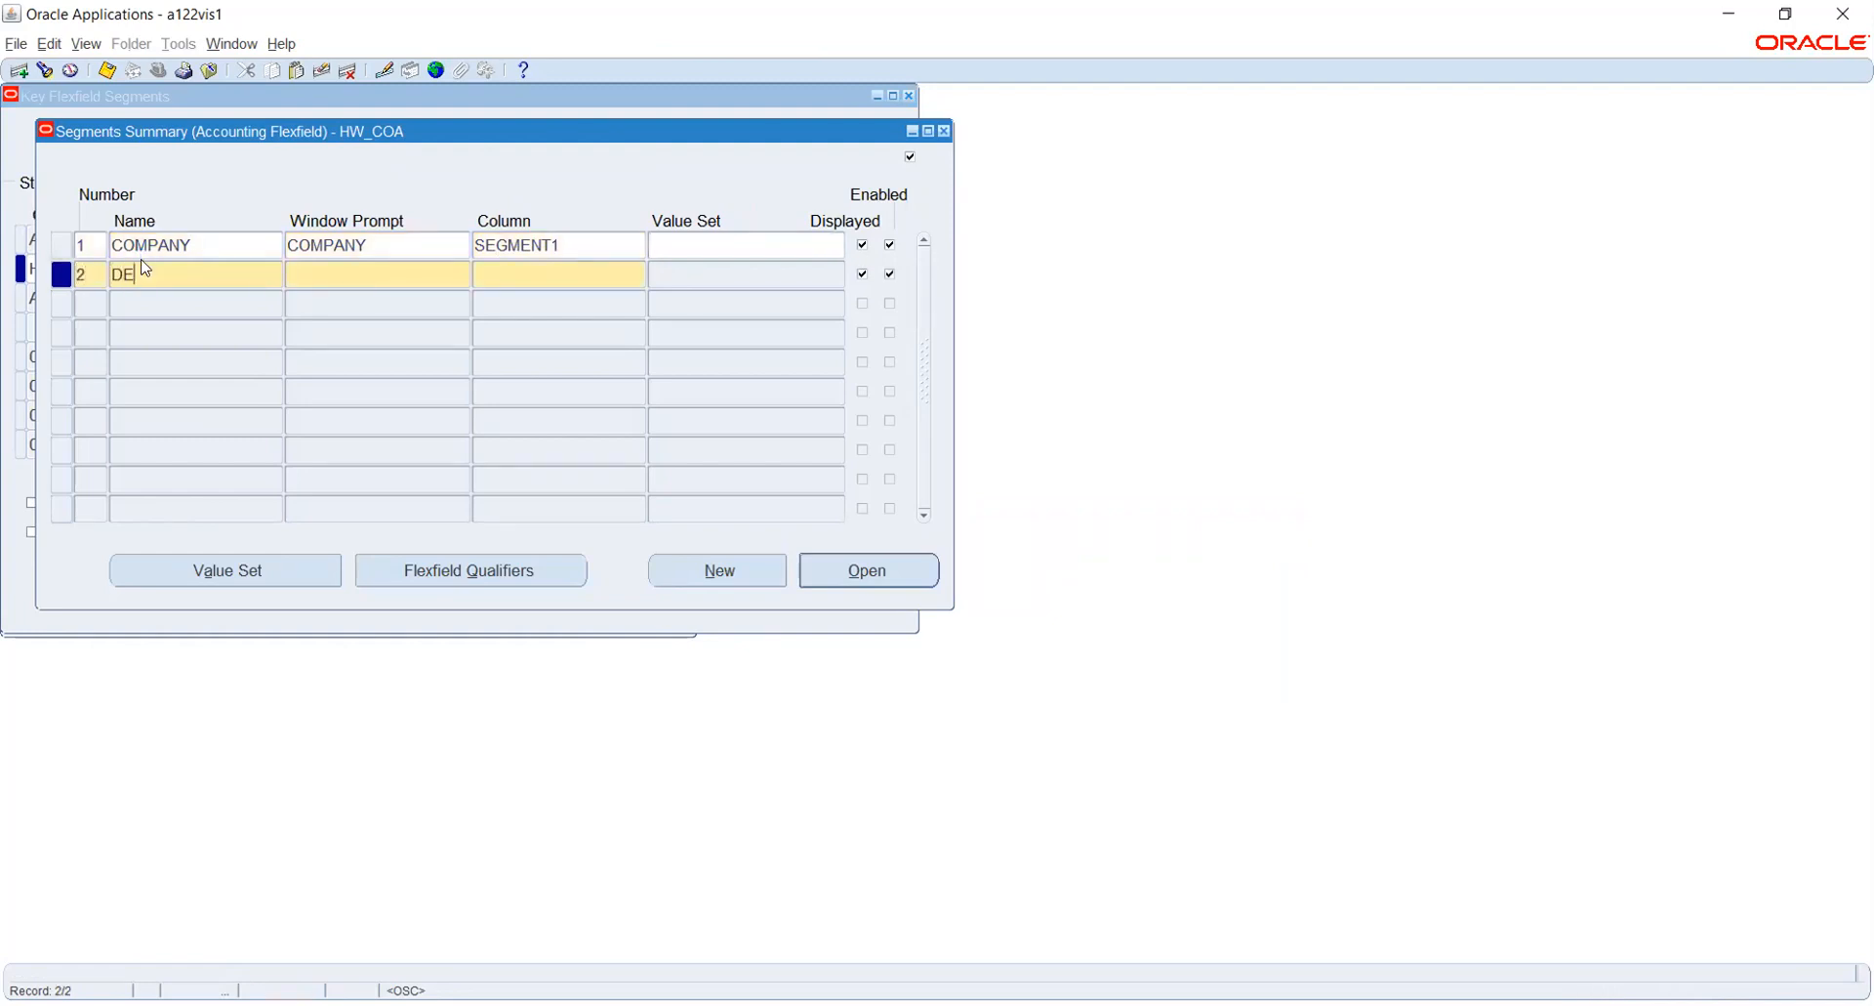
text(PARTMENT)
key(Tab)
key(Tab)
text(SEGMENT2)
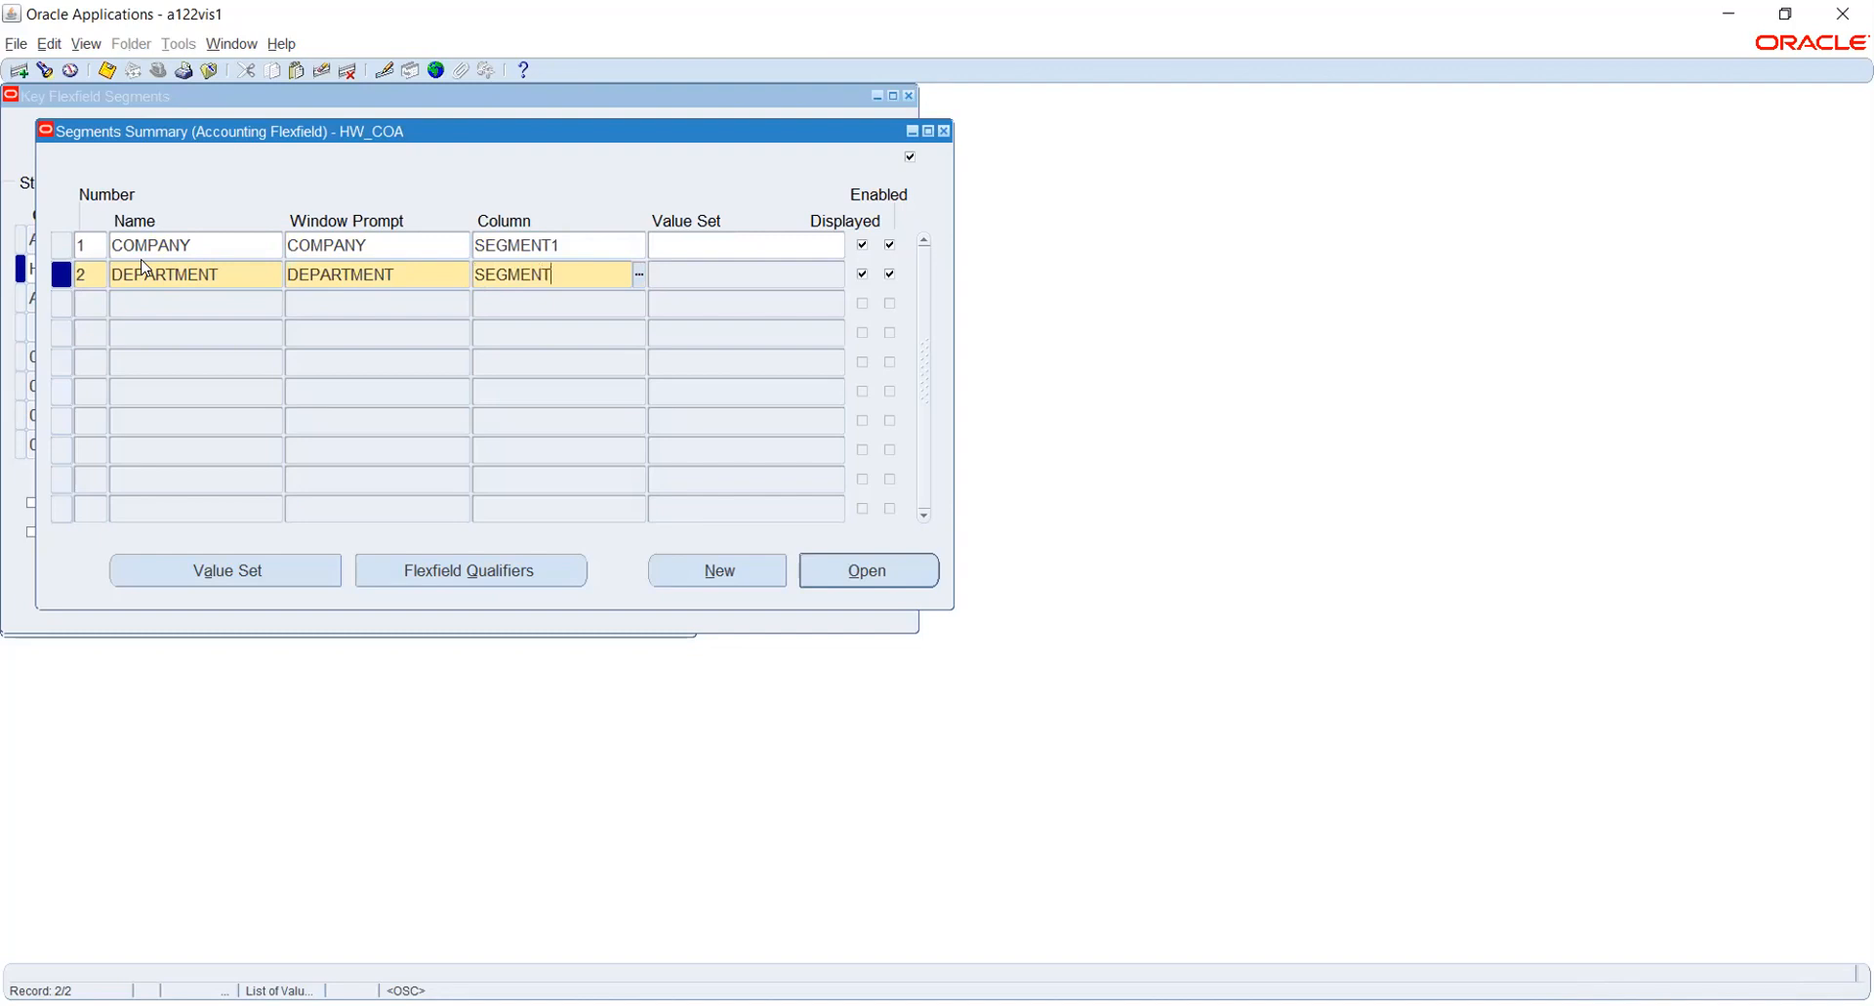
key(Tab)
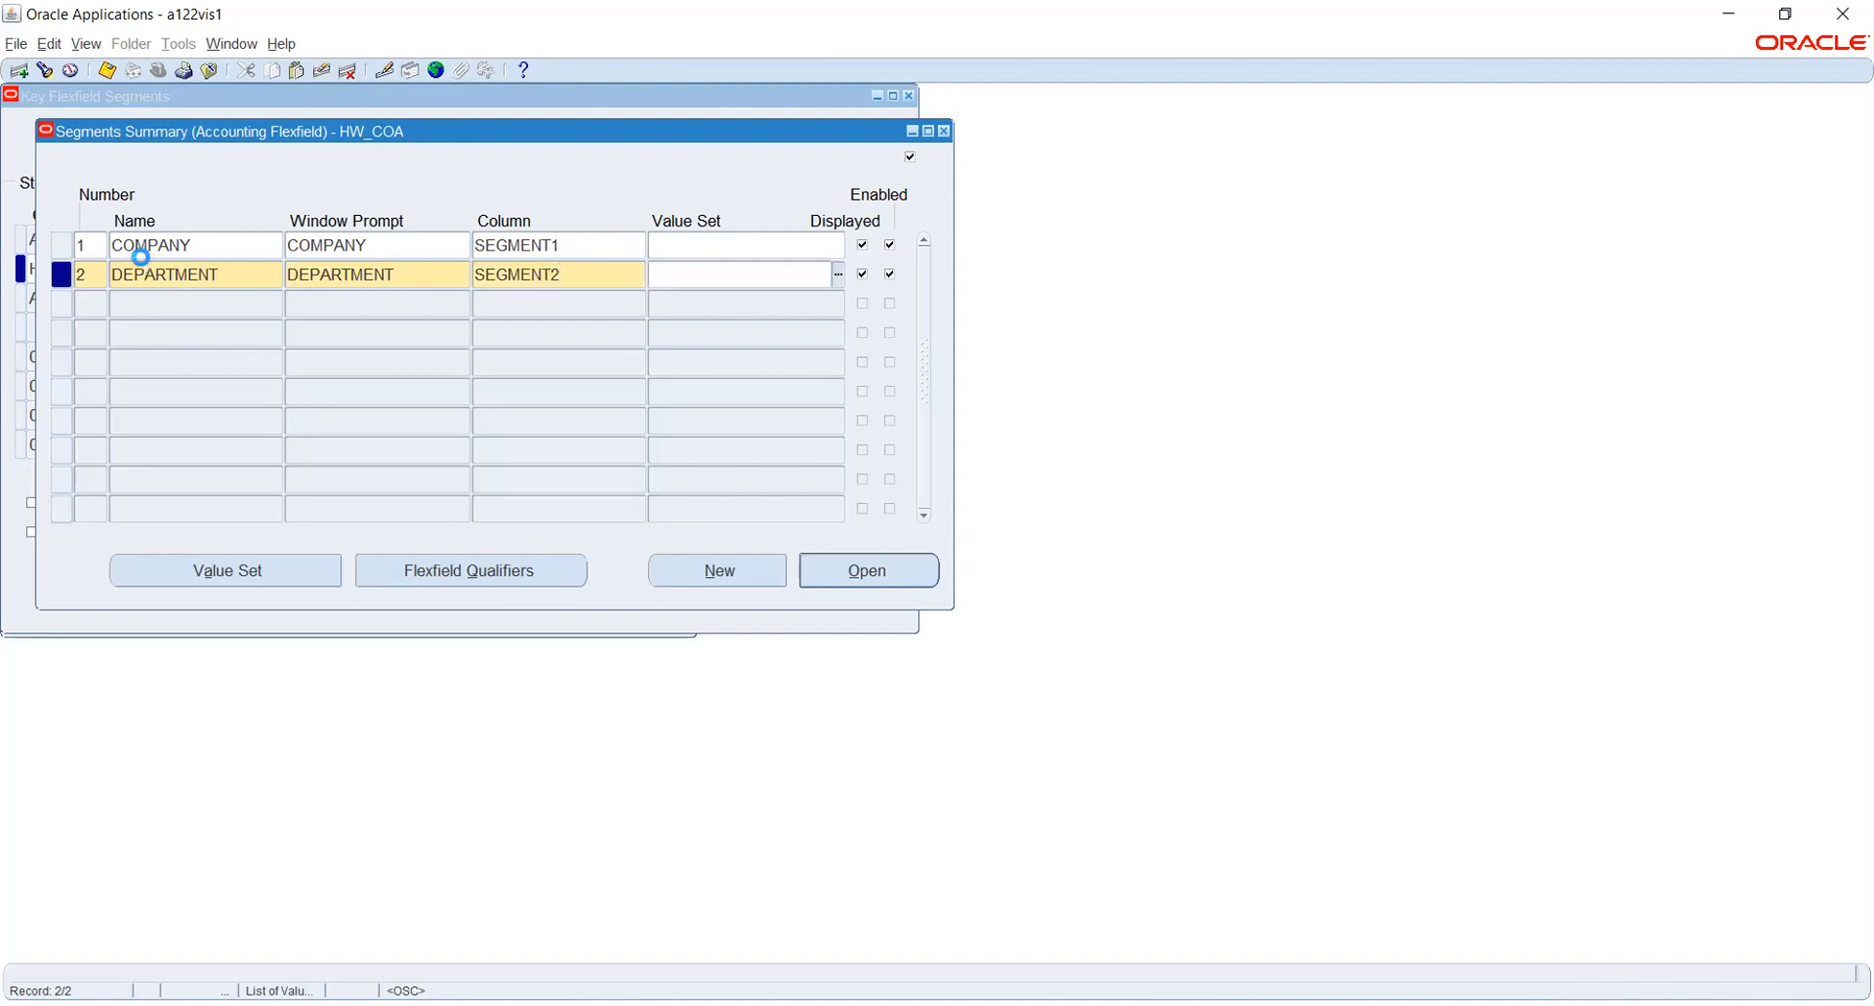
- Add segment number 3 with name and window prompt ACCOUNT, assigned to column SEGMENT3
key(Down)
text(3)
key(Tab)
text(ACCOUNT)
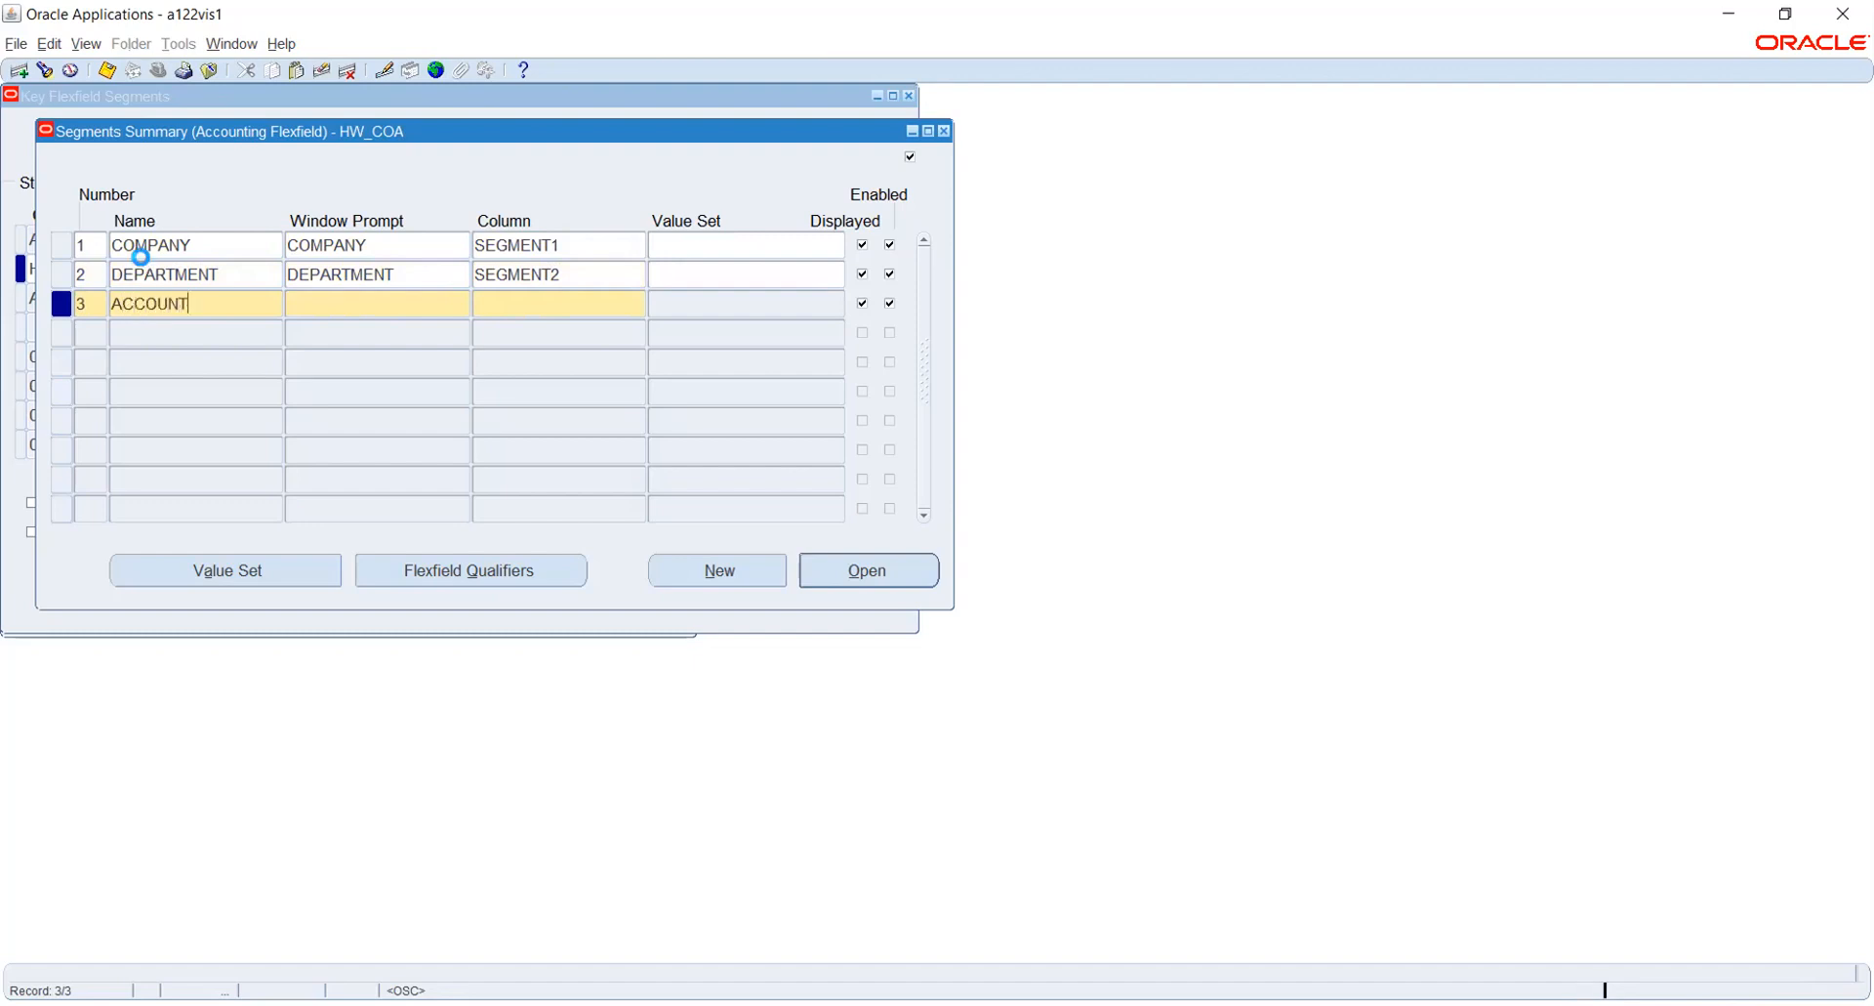
key(Tab)
key(Tab)
text(SEGME)
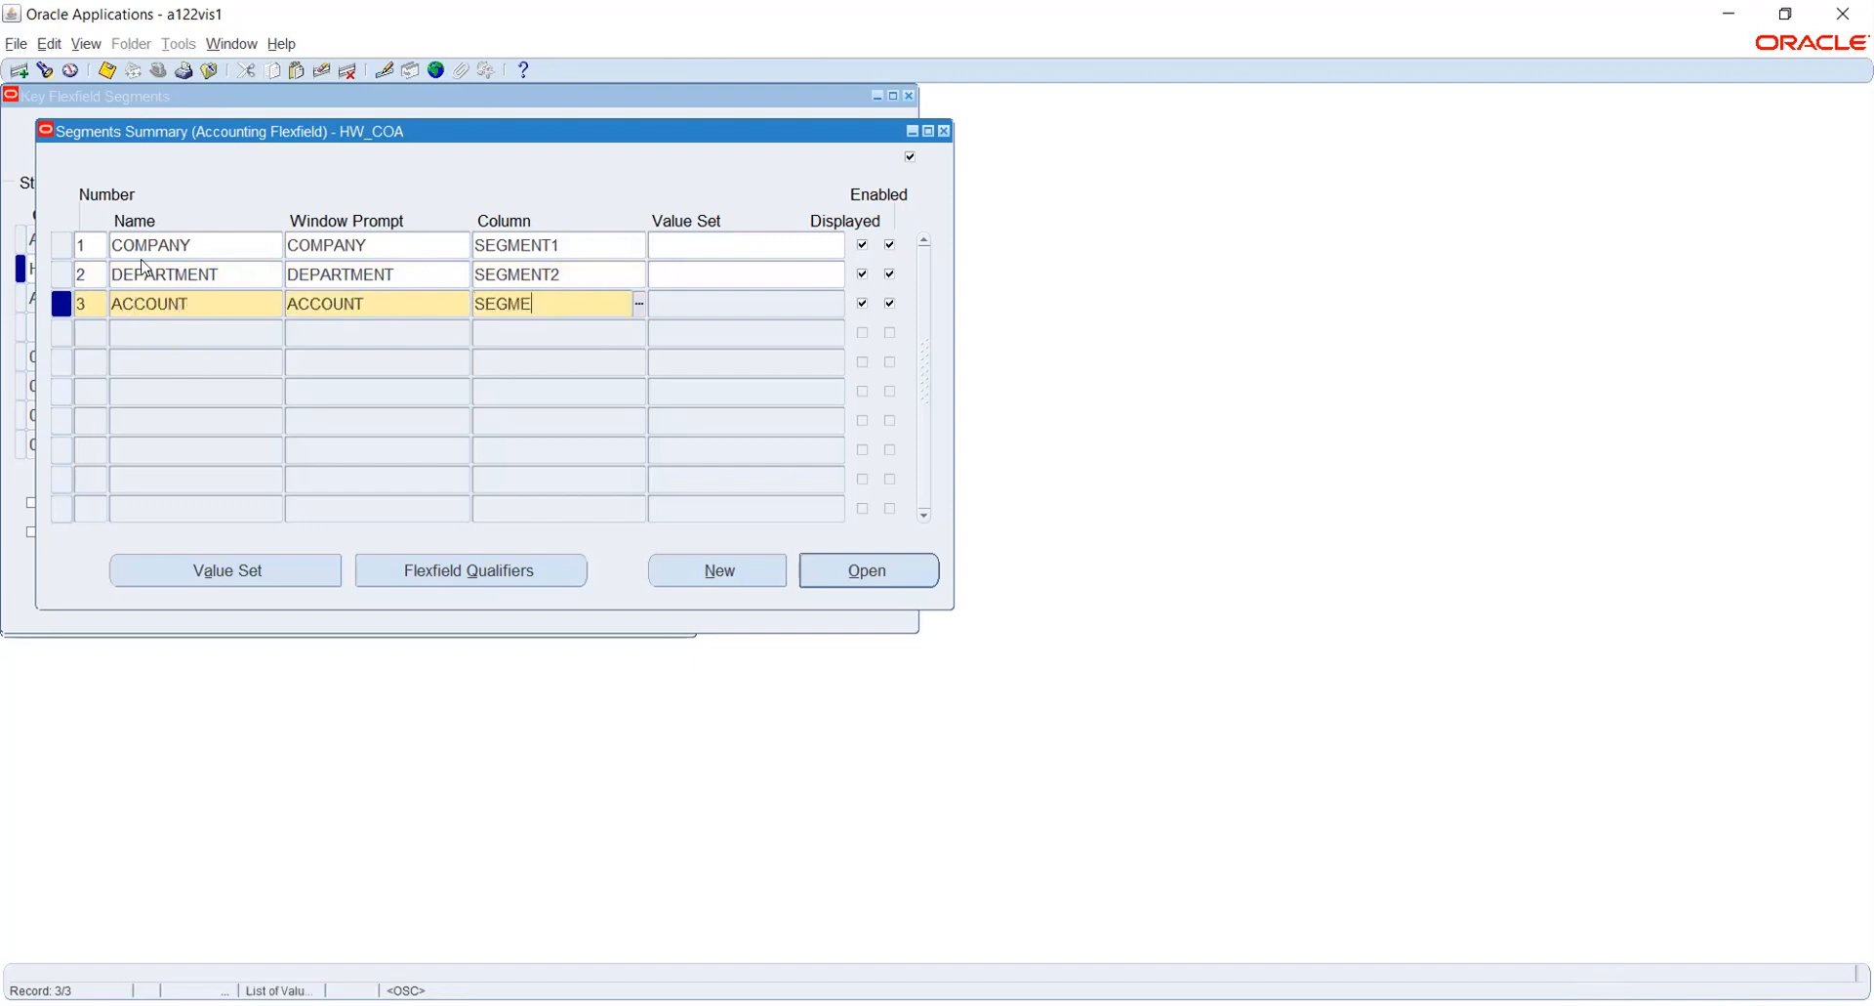
text(NT2)
key(BackSpace)
text(3)
key(Tab)
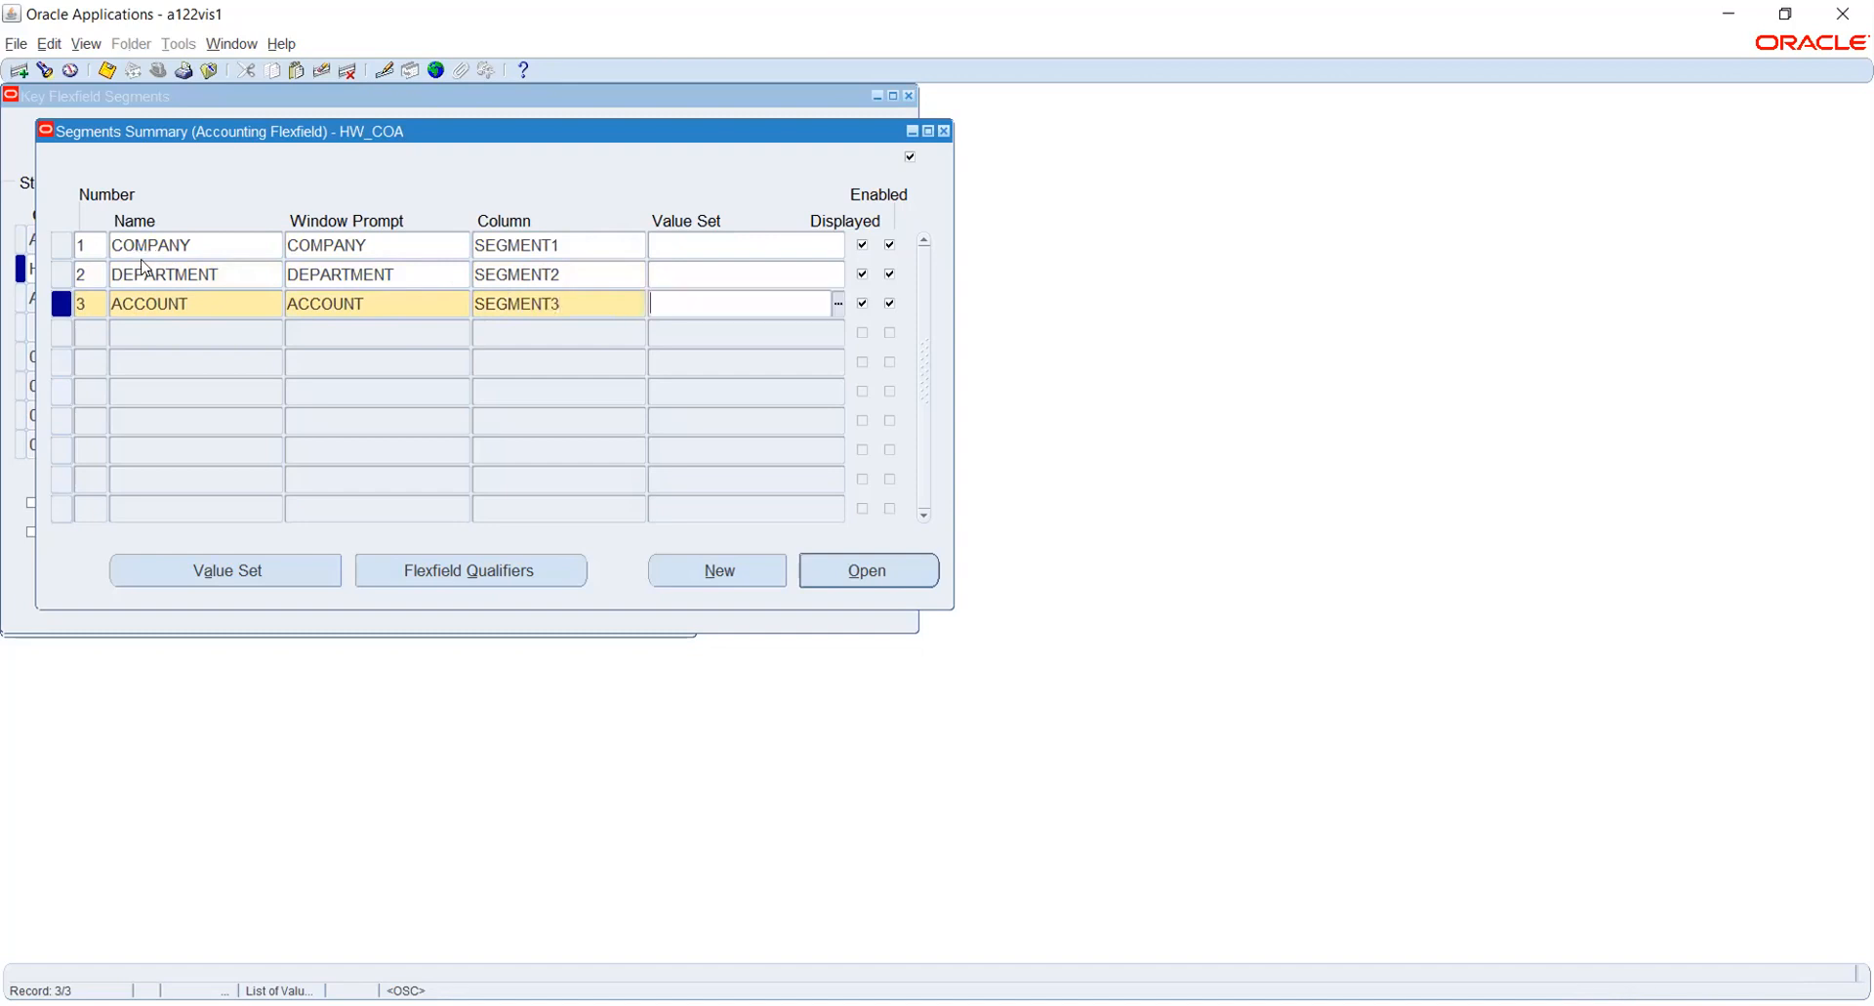
- Add segment number 4 with name and window prompt PROJECT, assigned to column SEGMENT4
key(Tab)
key(Tab)
text(PROJECT)
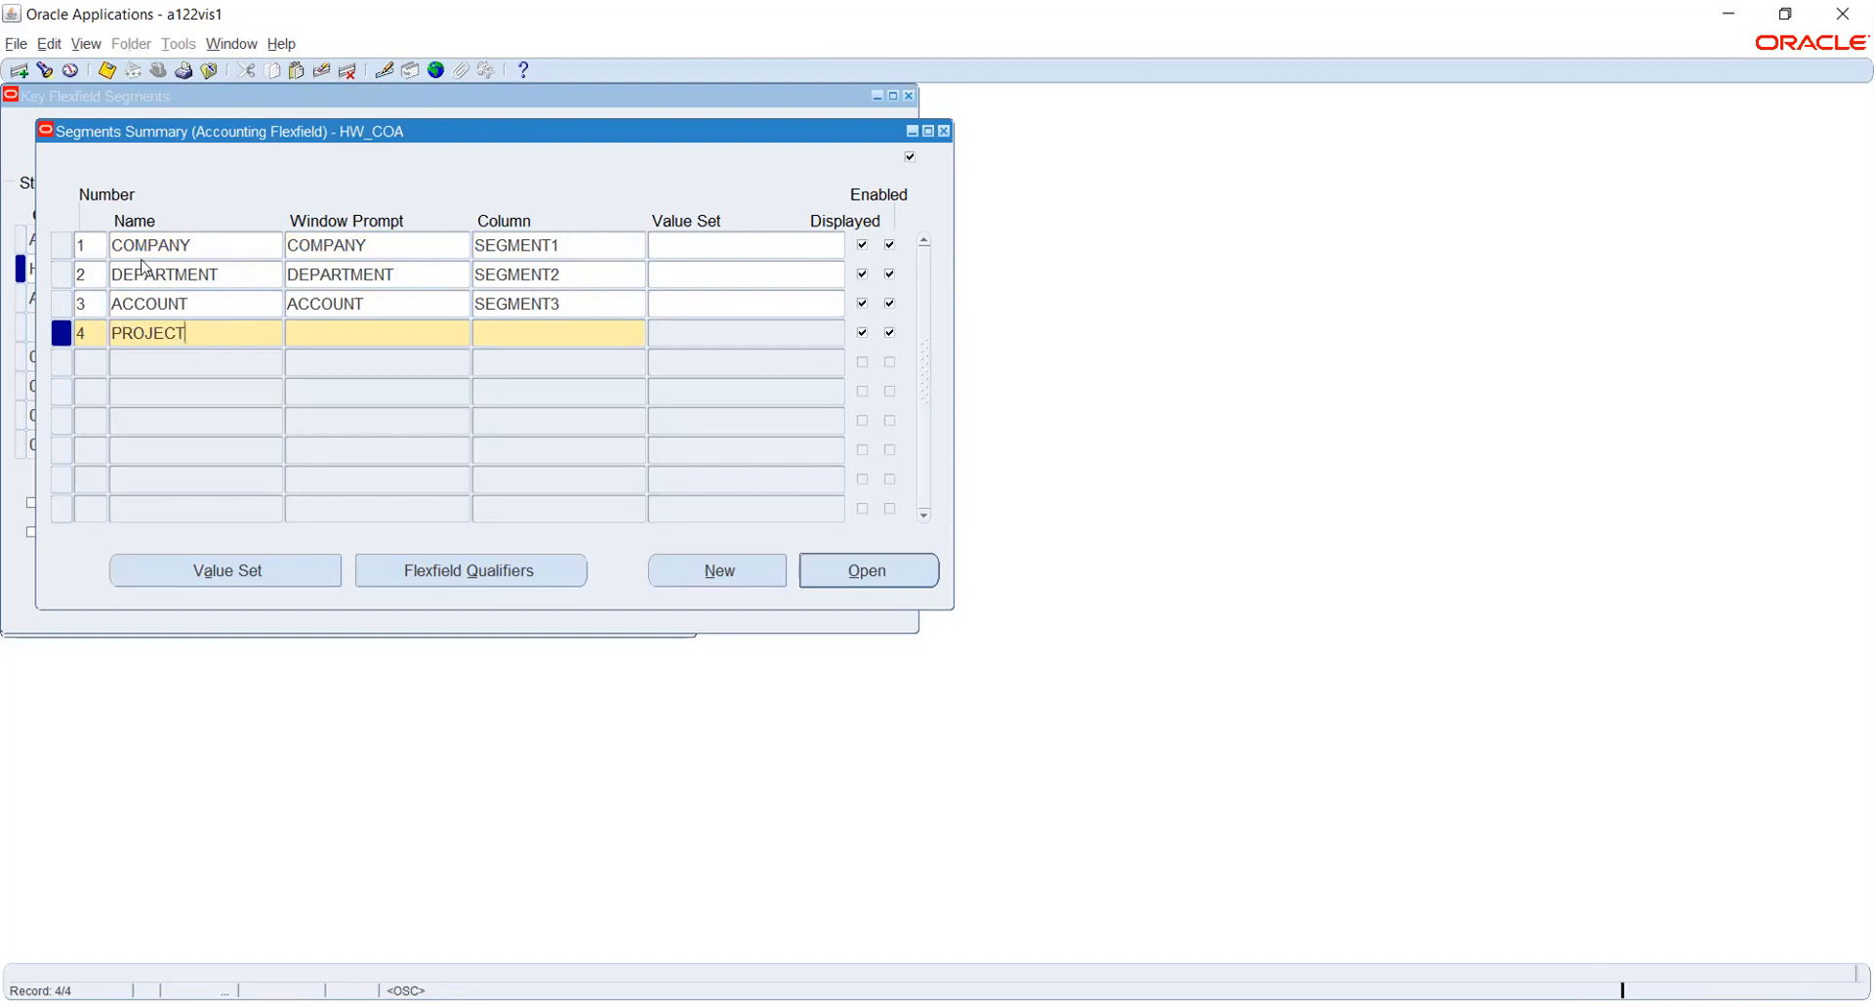
key(Tab)
key(Tab)
text(SEGMENT)
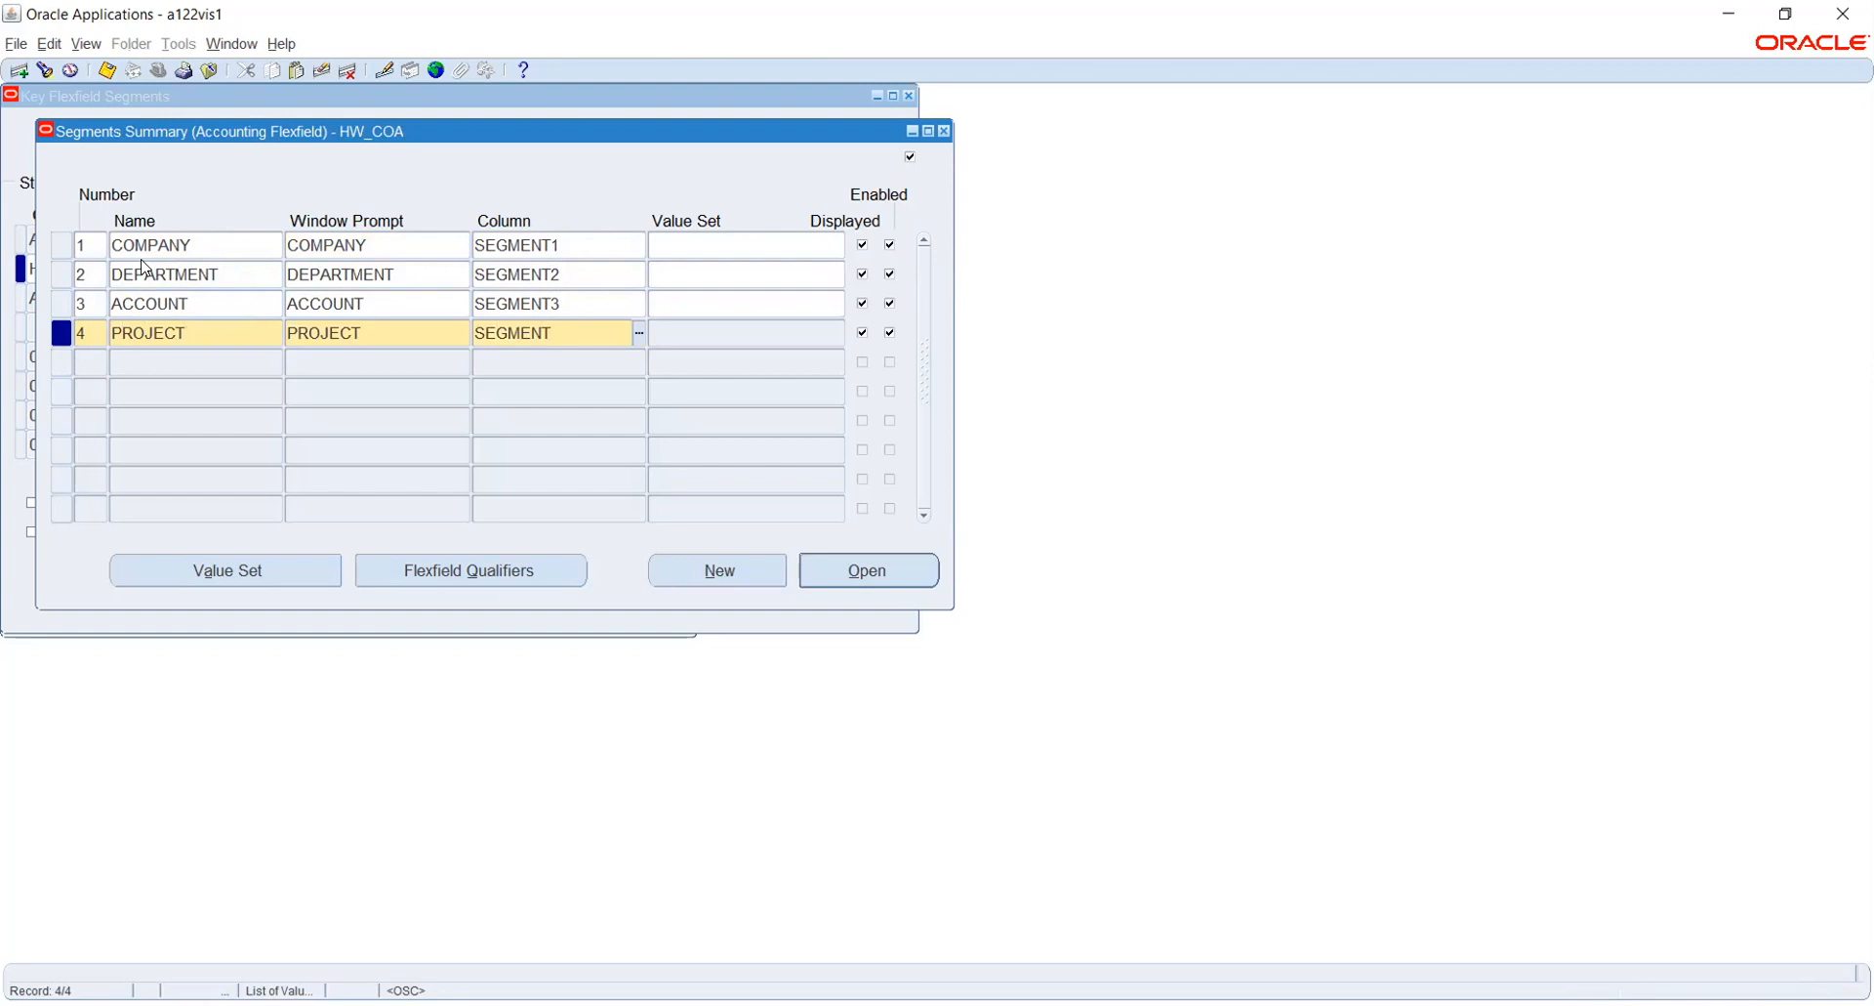
key(Tab)
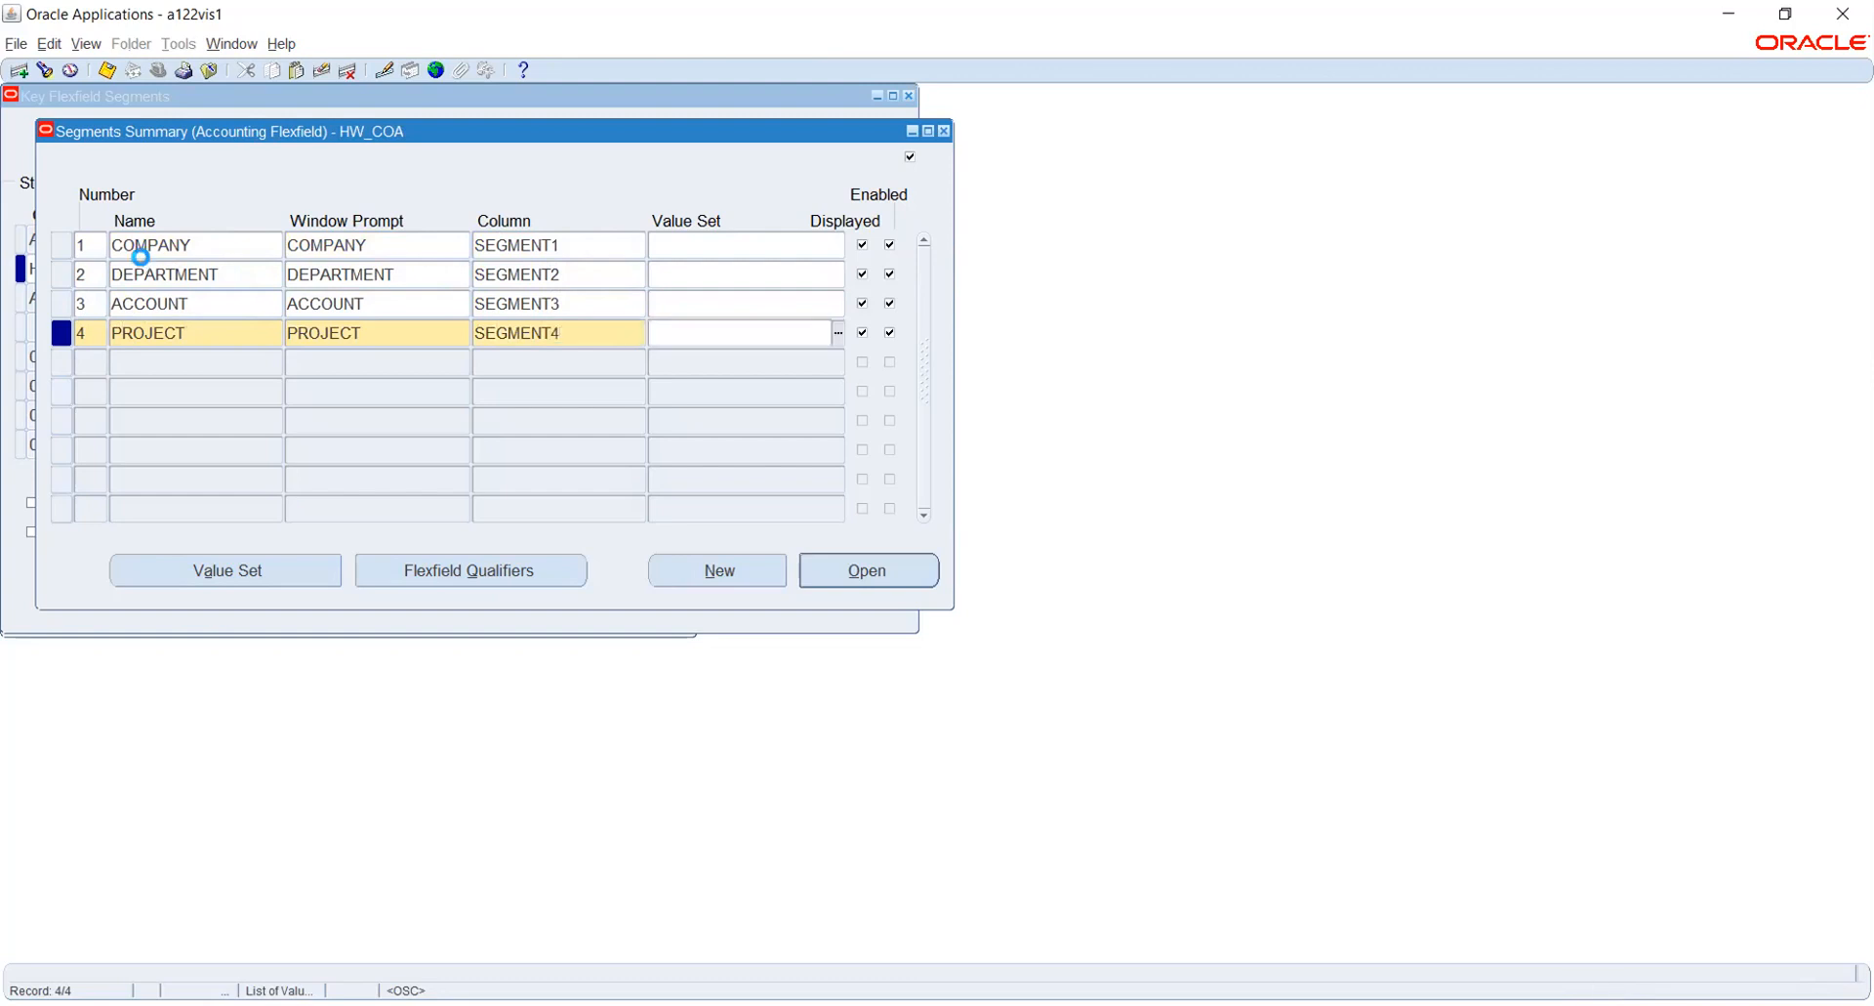
- Add segment number 5 with name and window prompt PRODUCT and column SEGMENT5, and save the segments
key(Down)
text(5)
key(Tab)
text(PRODUCT)
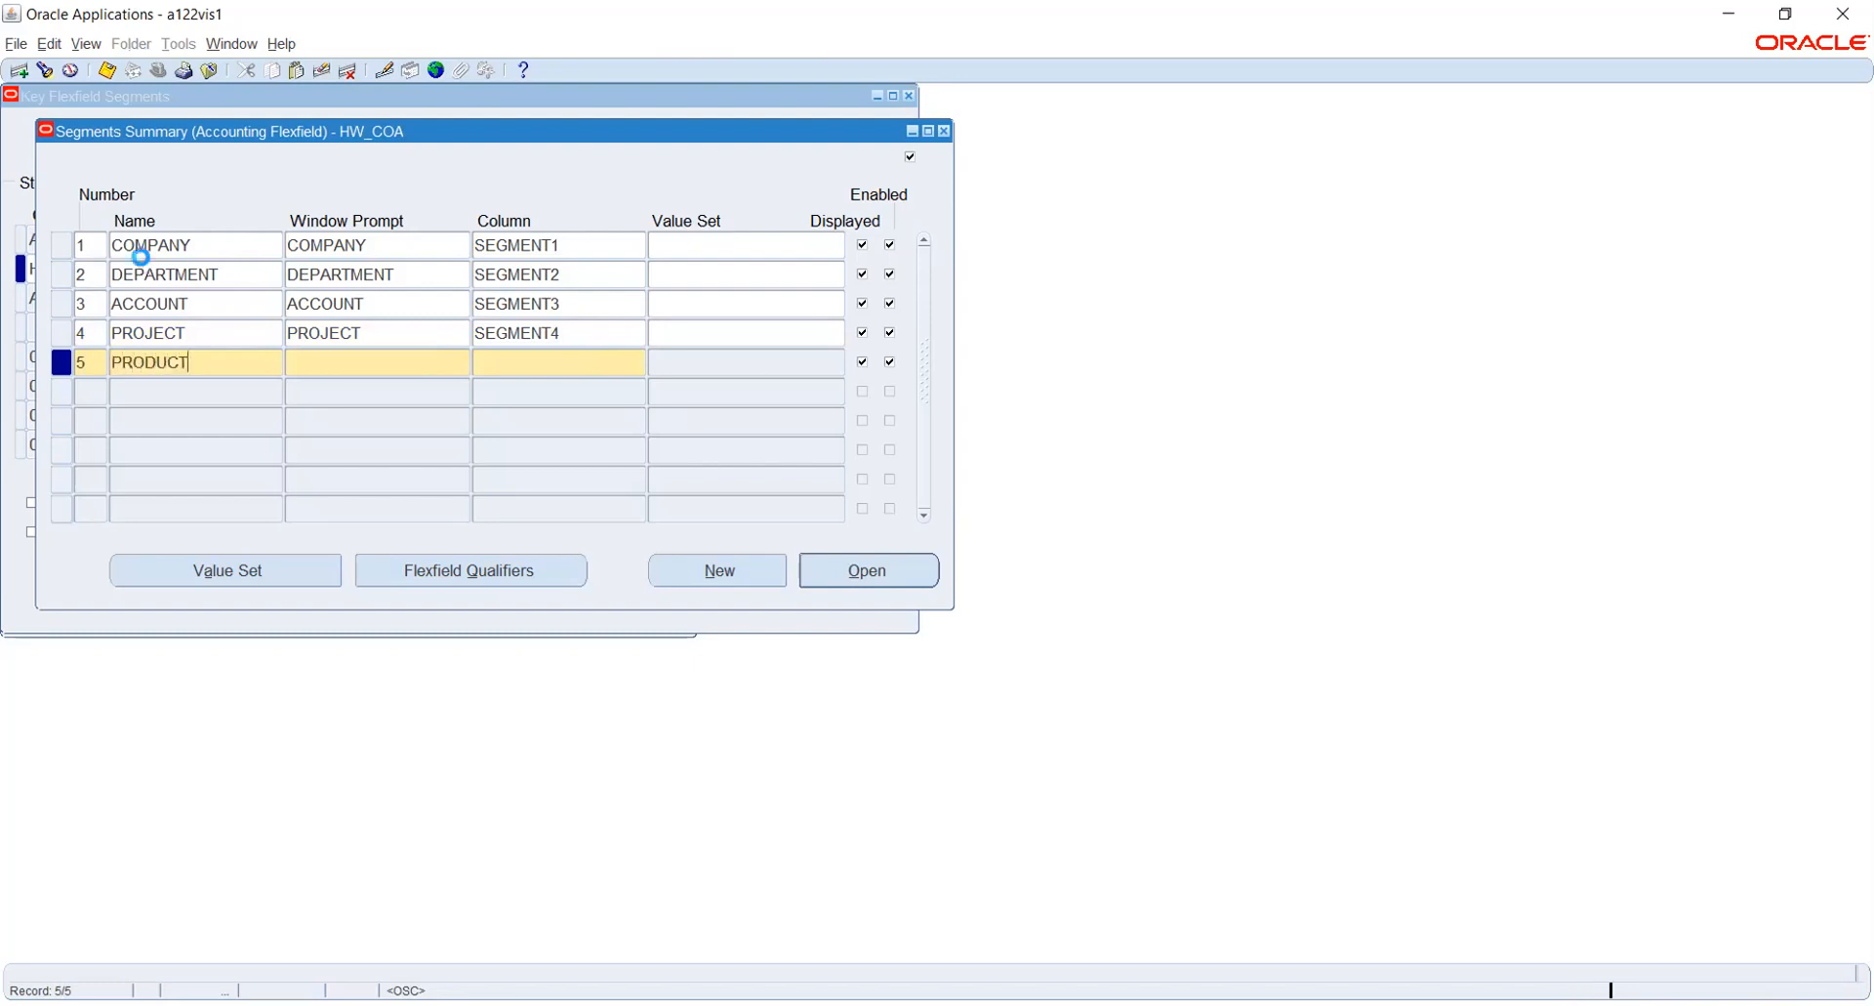
key(Tab)
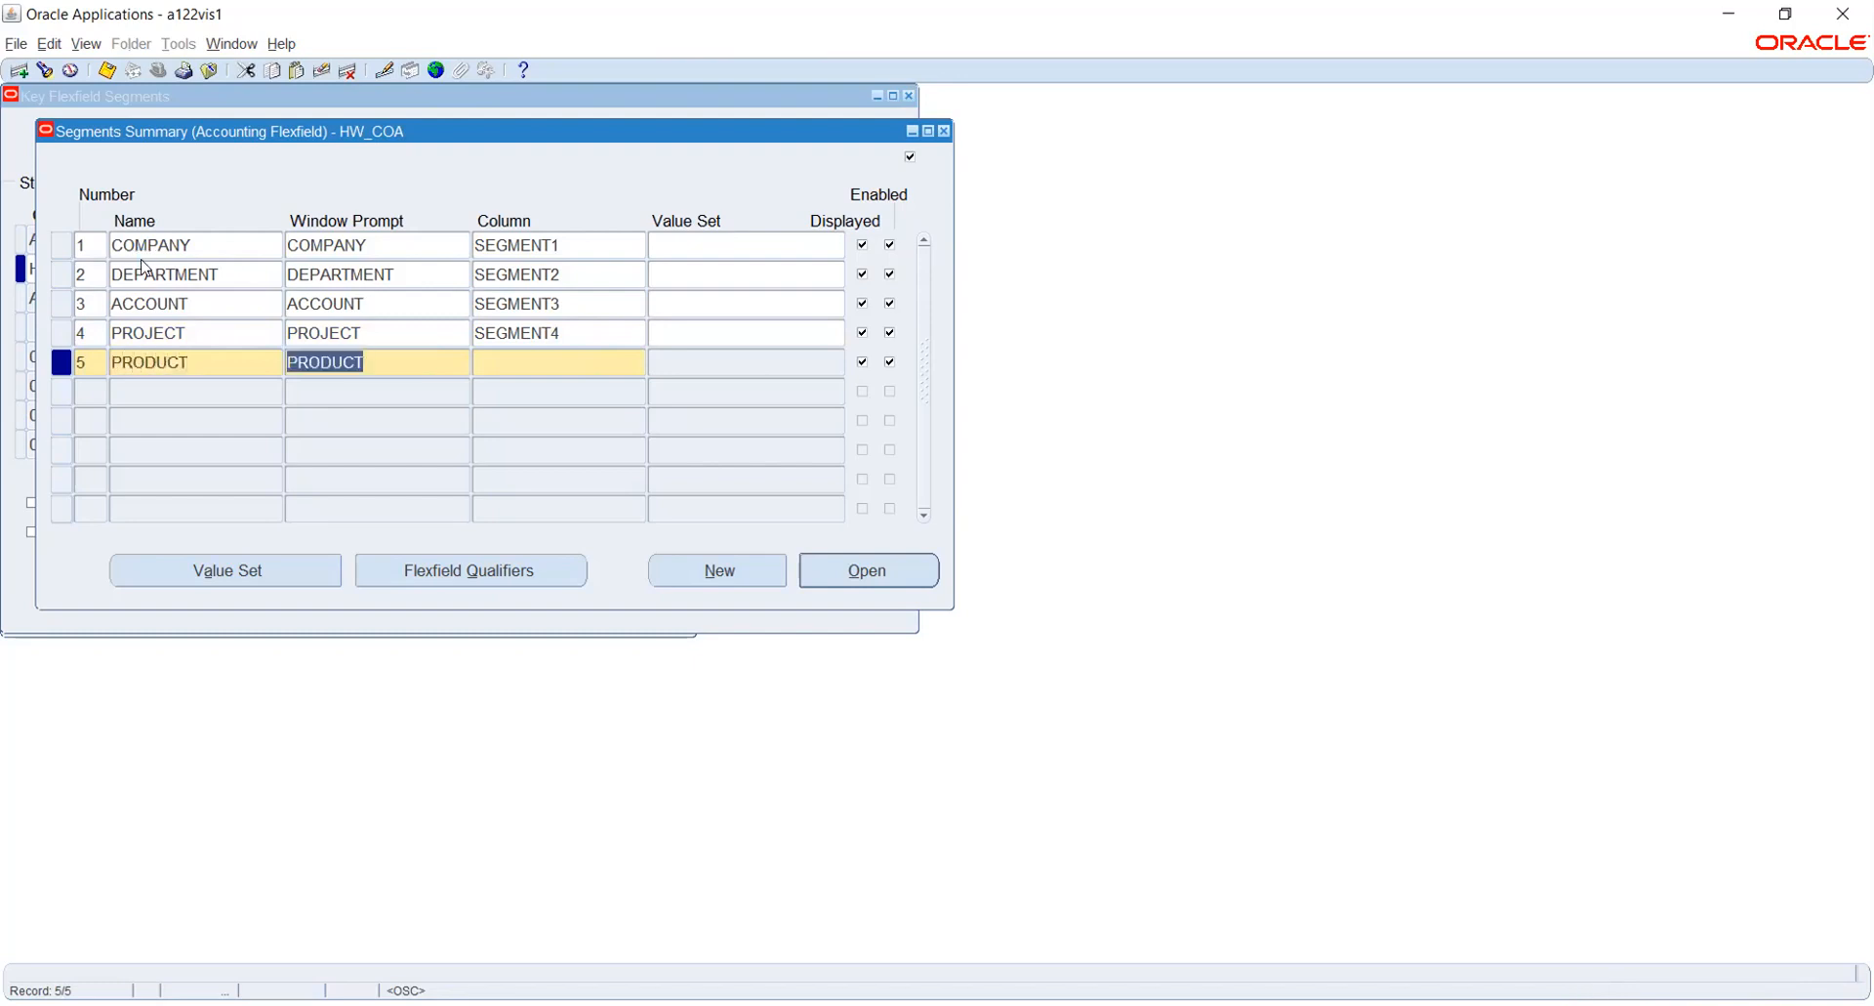
key(Tab)
text(SEGMENT)
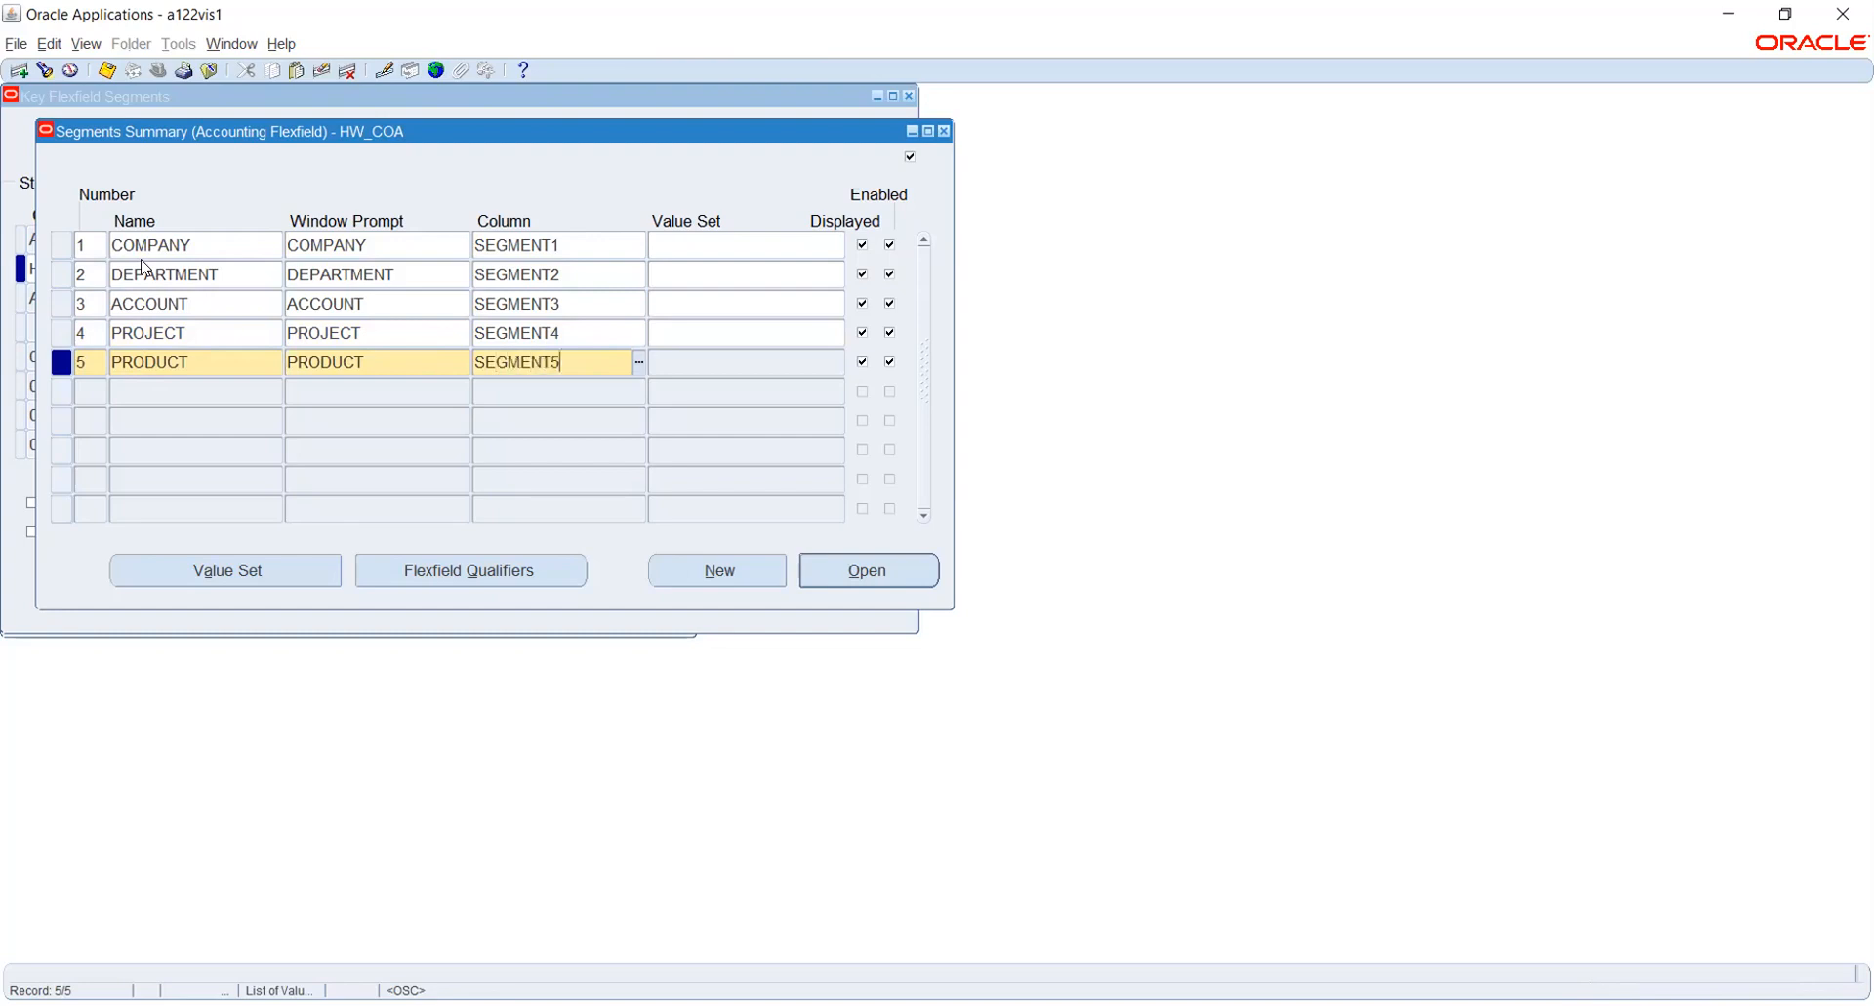
text(5)
key(Tab)
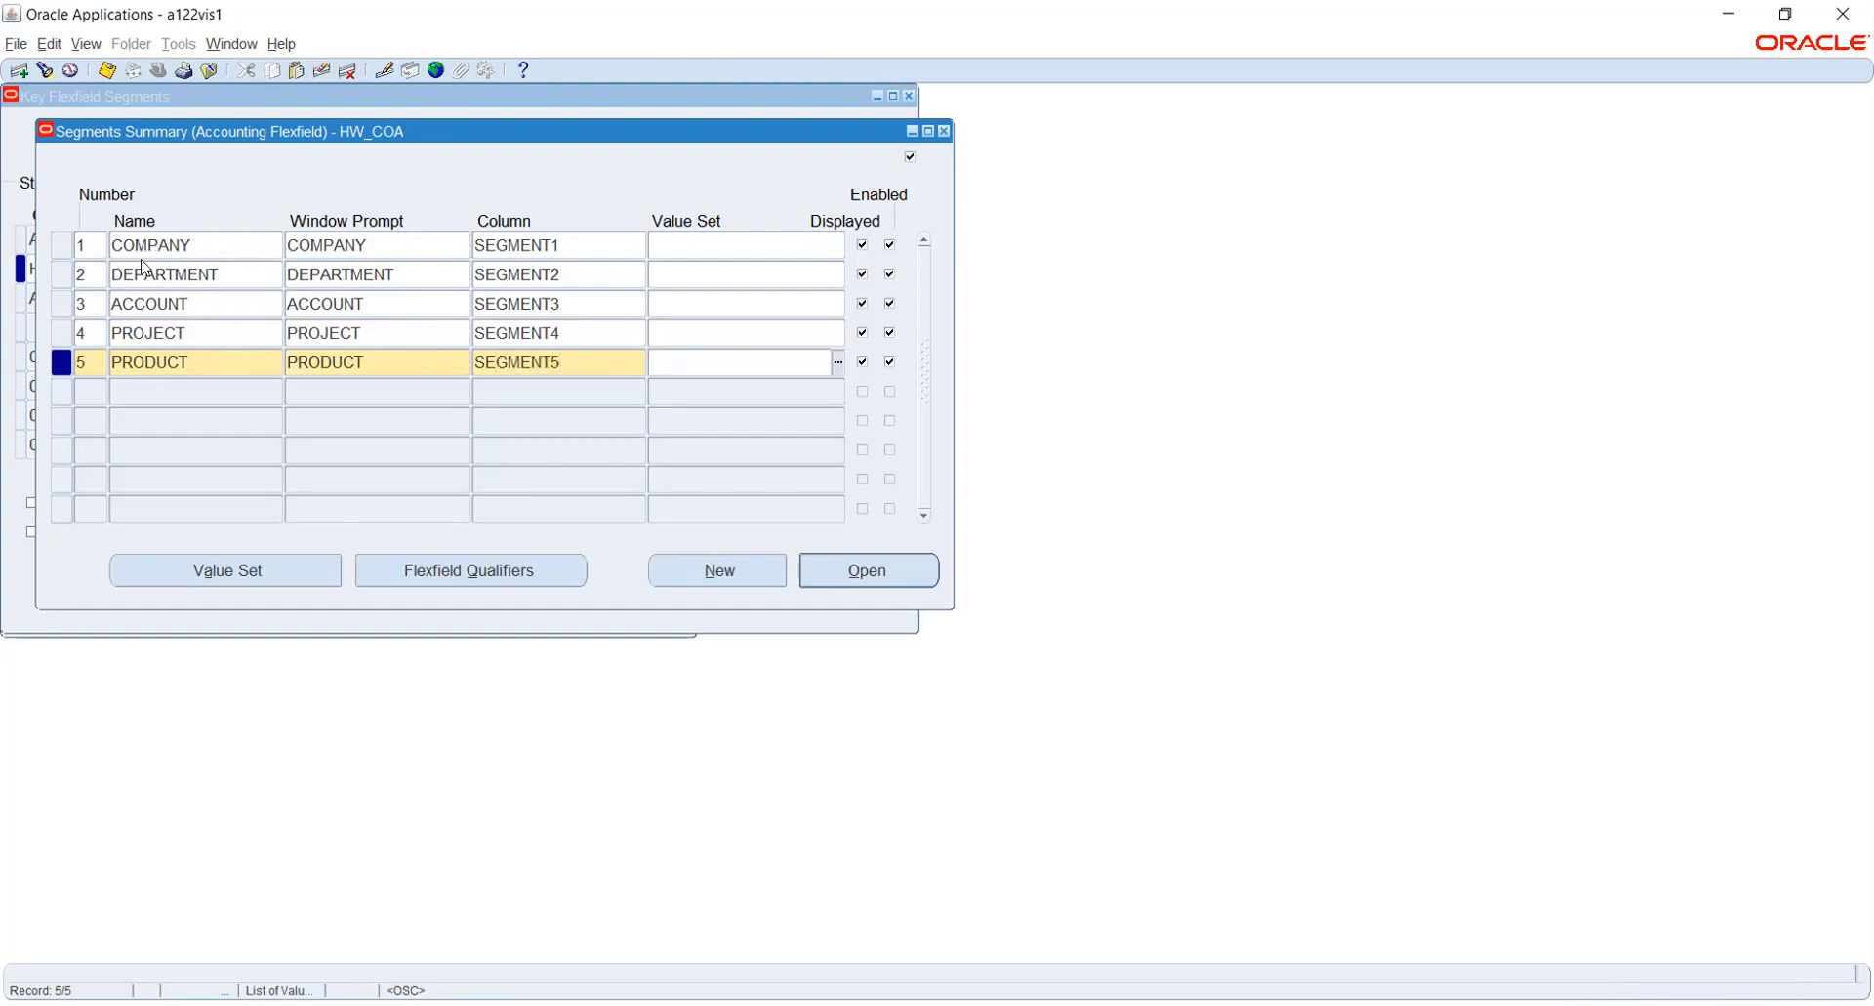
key(ctrl+s)
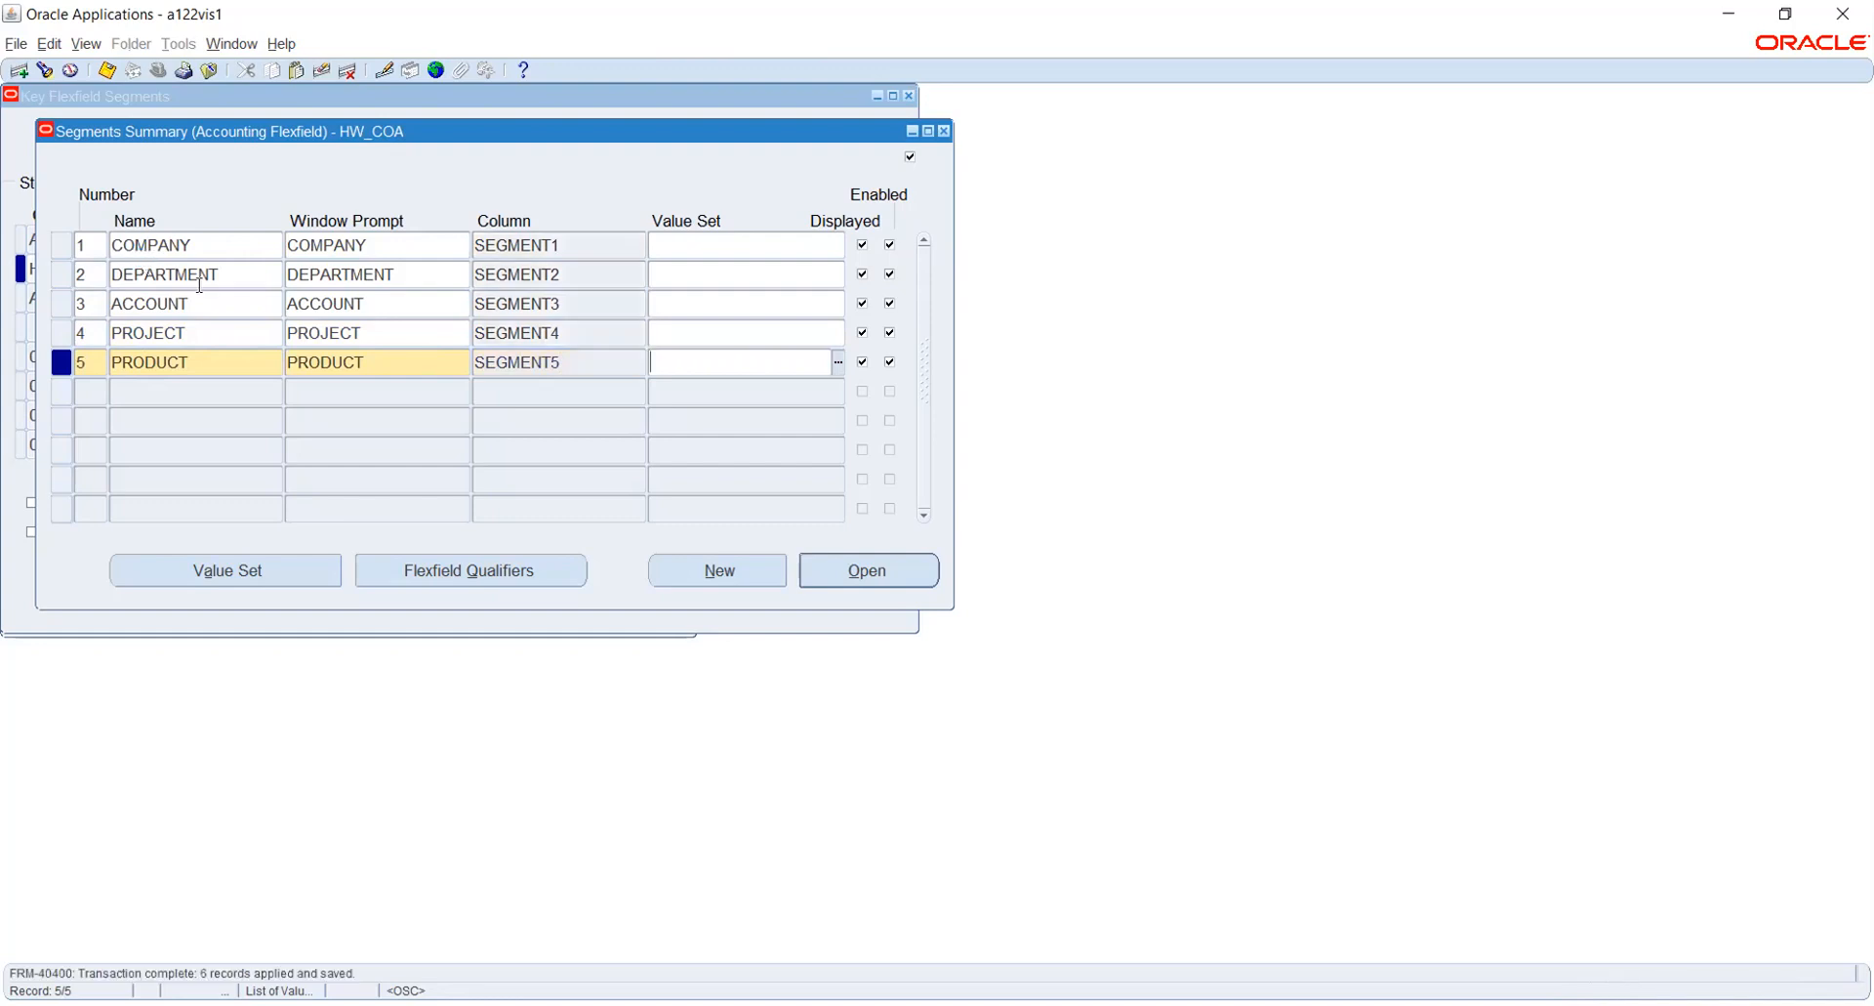
- Open the Value Sets form for the COMPANY segment and move it clear of the segment list
click(230, 246)
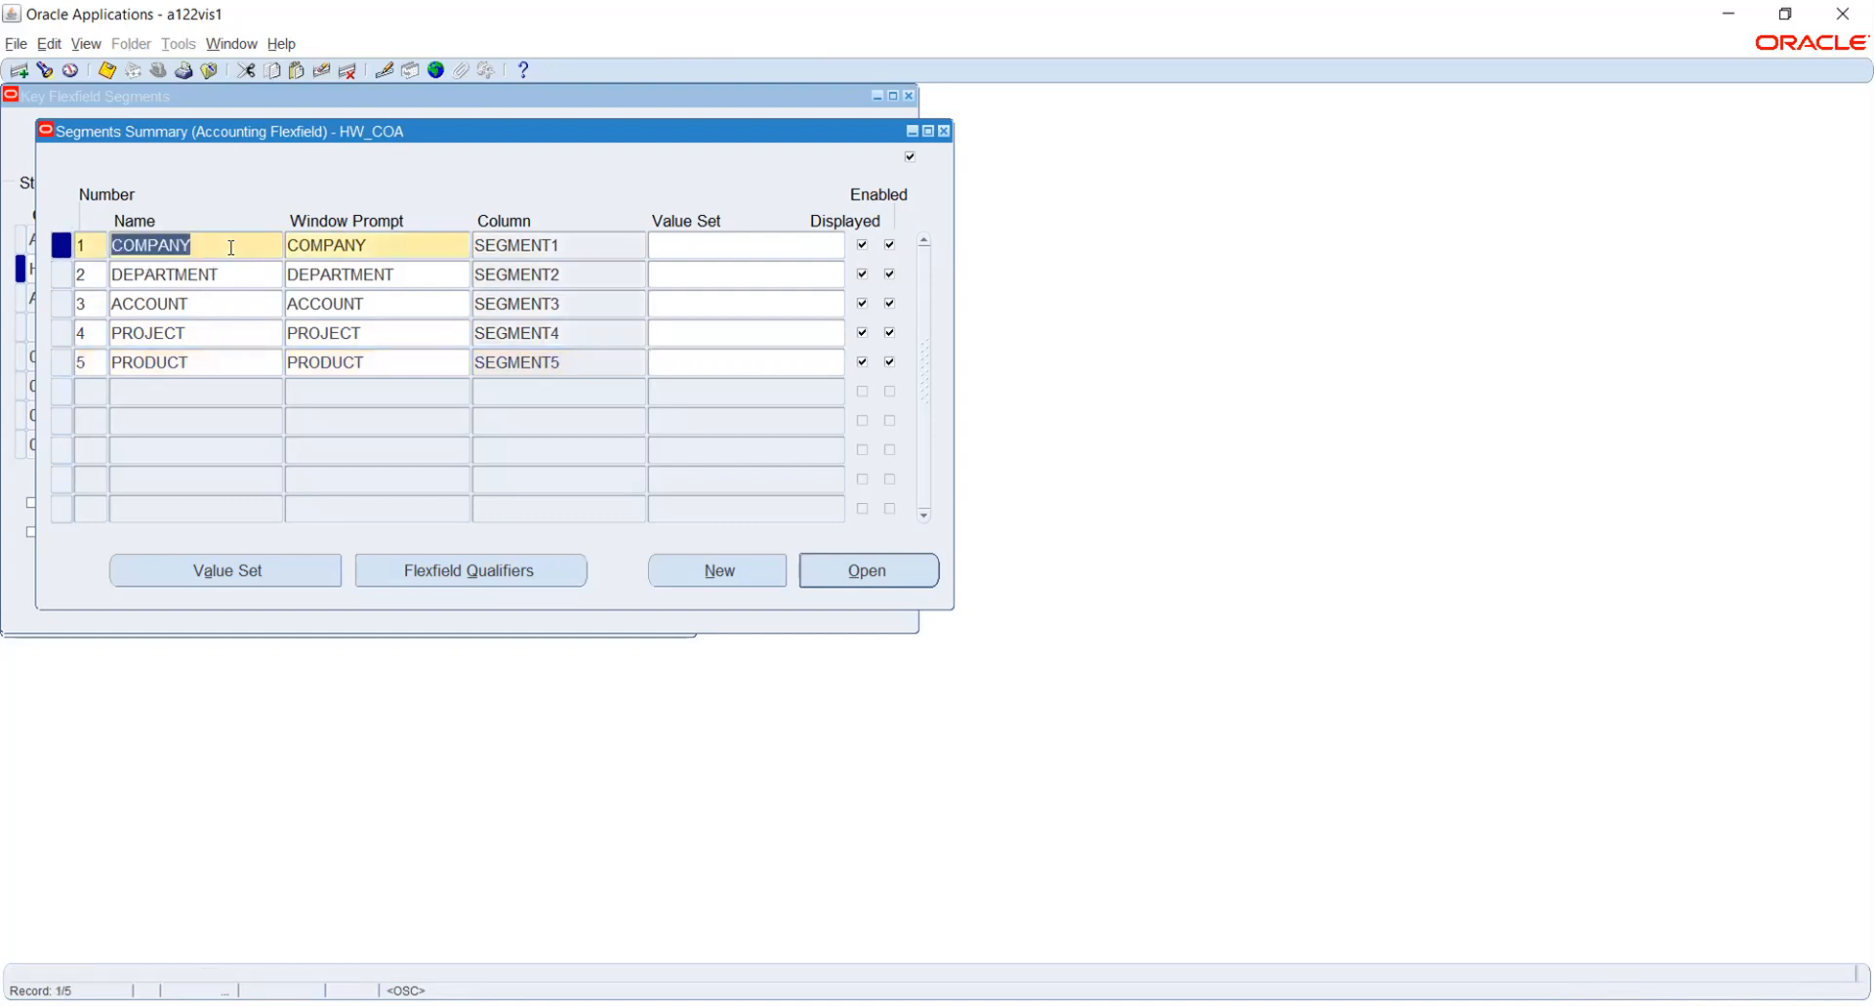
click(266, 571)
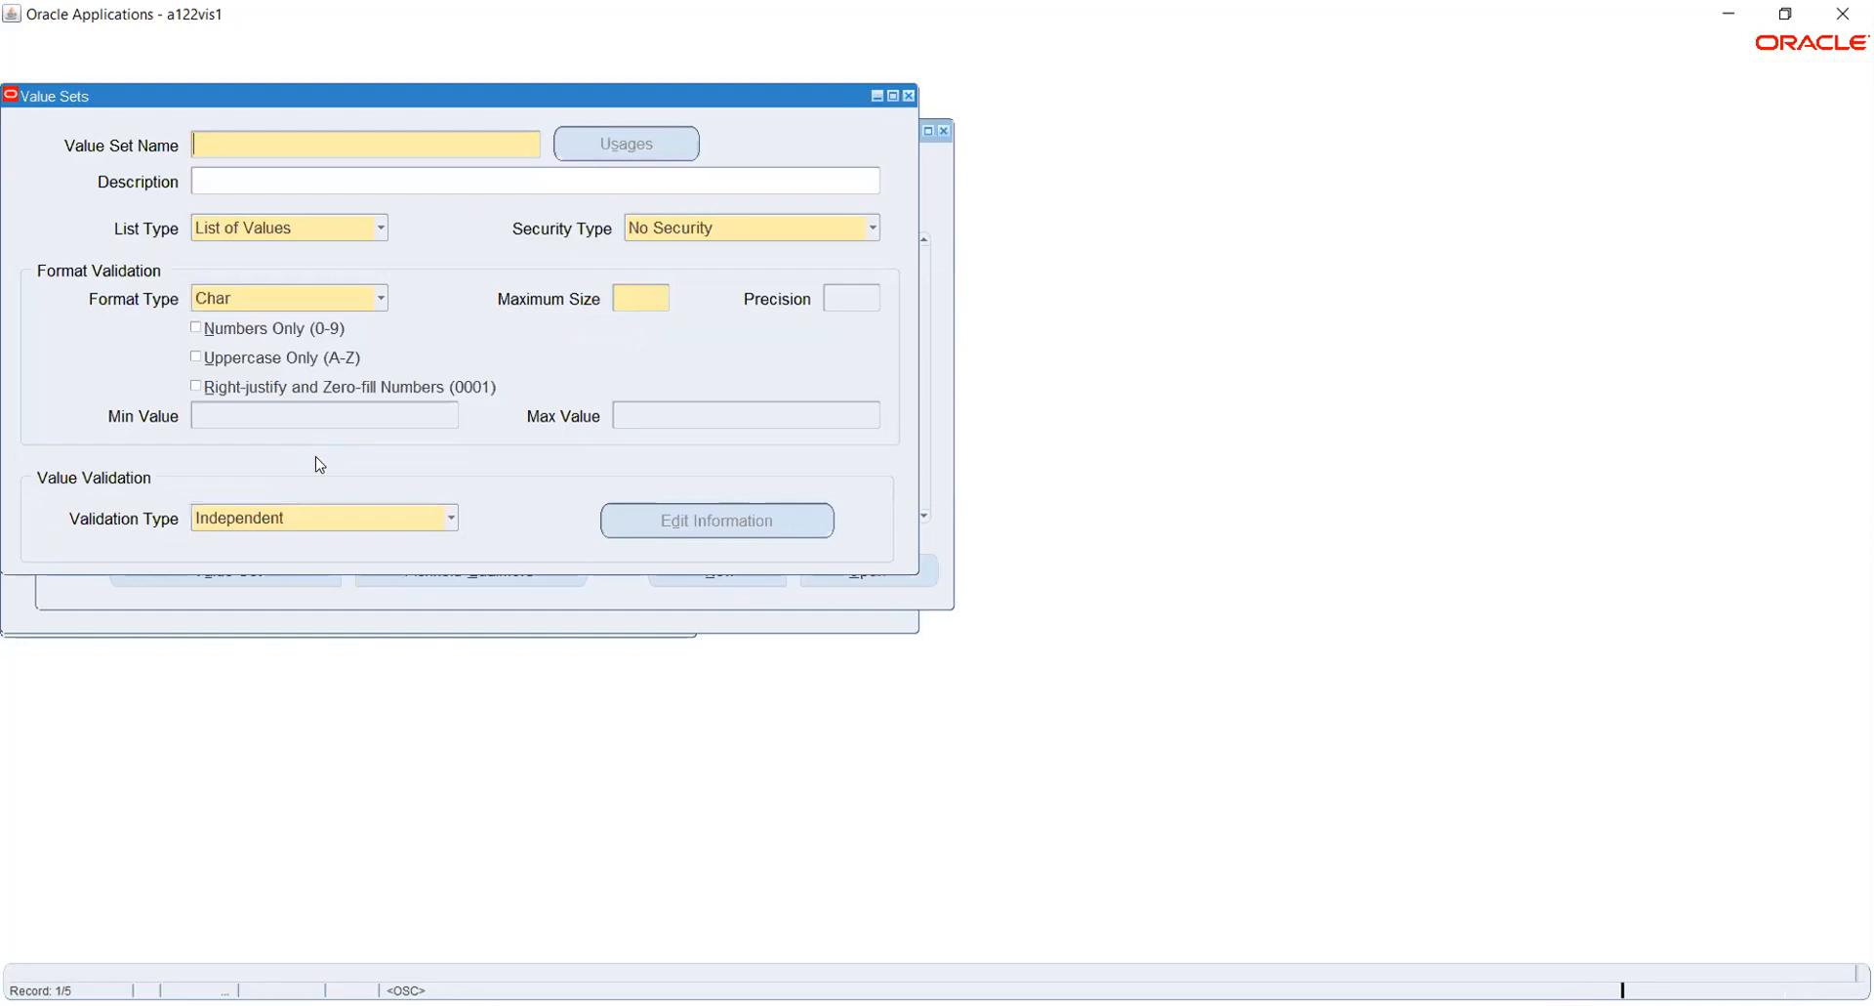
drag(318, 101, 939, 249)
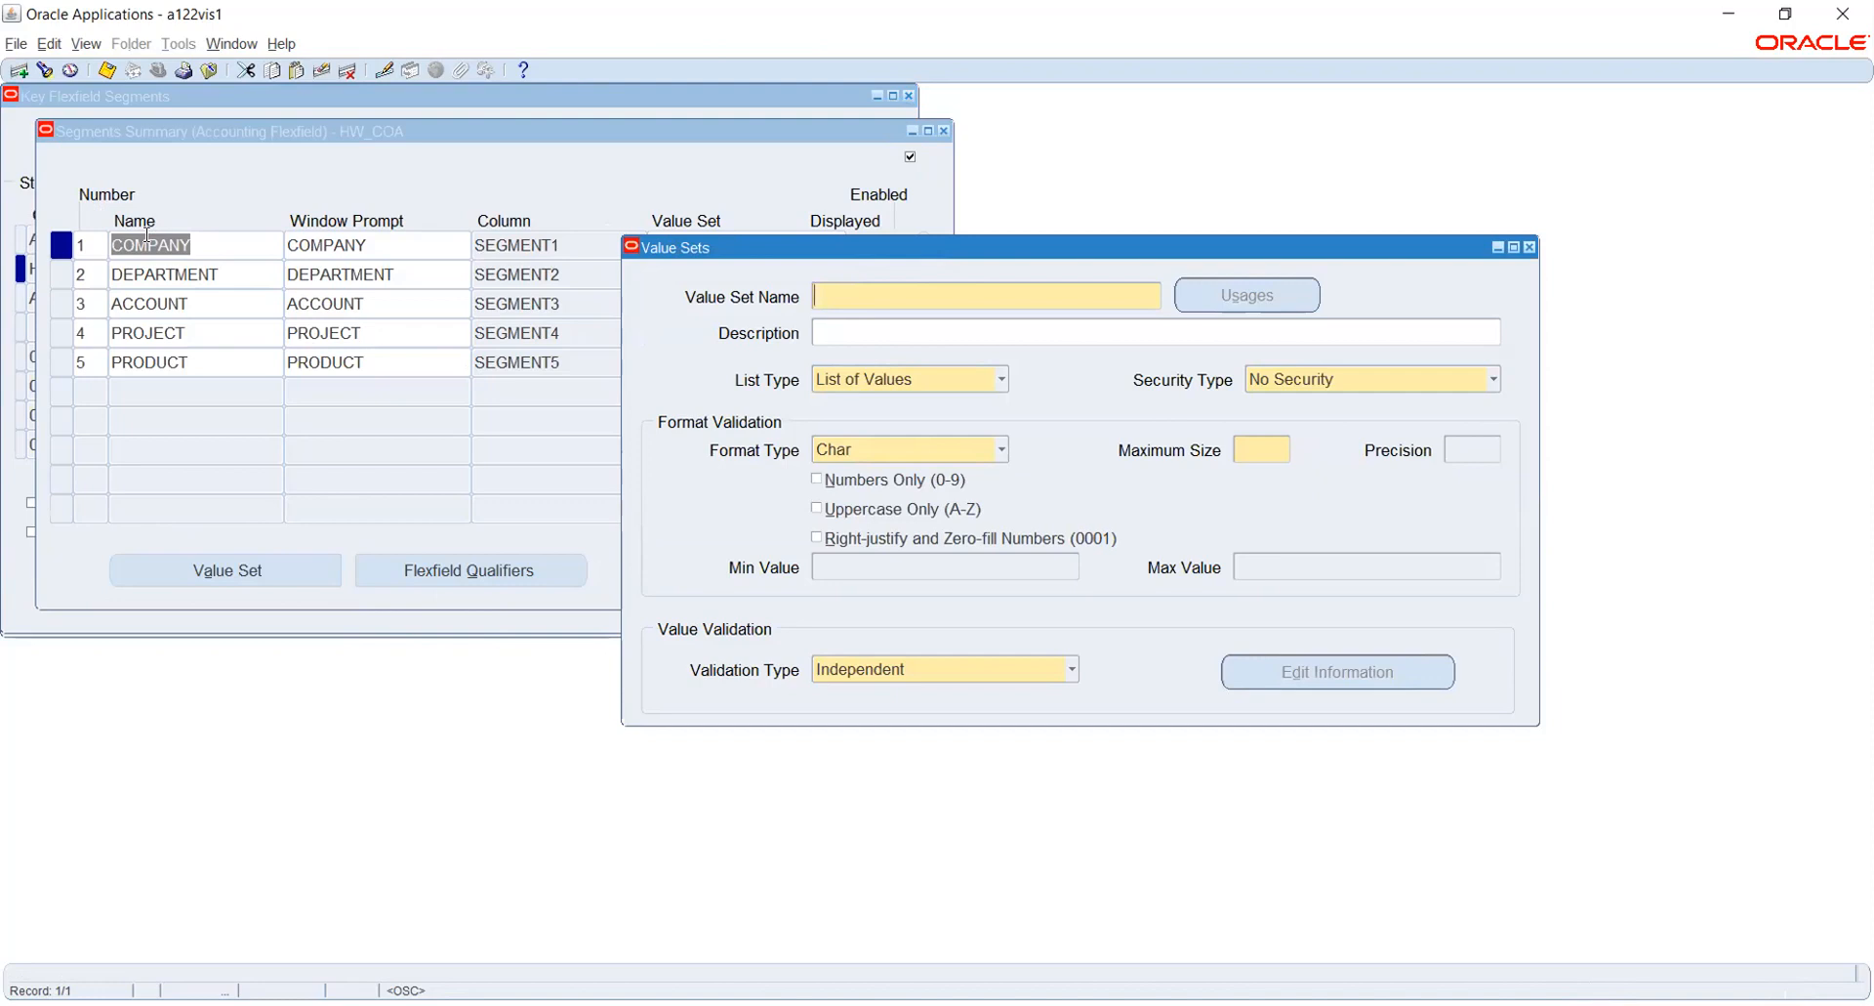
- Create the value set HW_COMP with Non-Hierarchical Security and a maximum size of 4, and save it
text(HW_COMP)
key(Tab)
click(1287, 380)
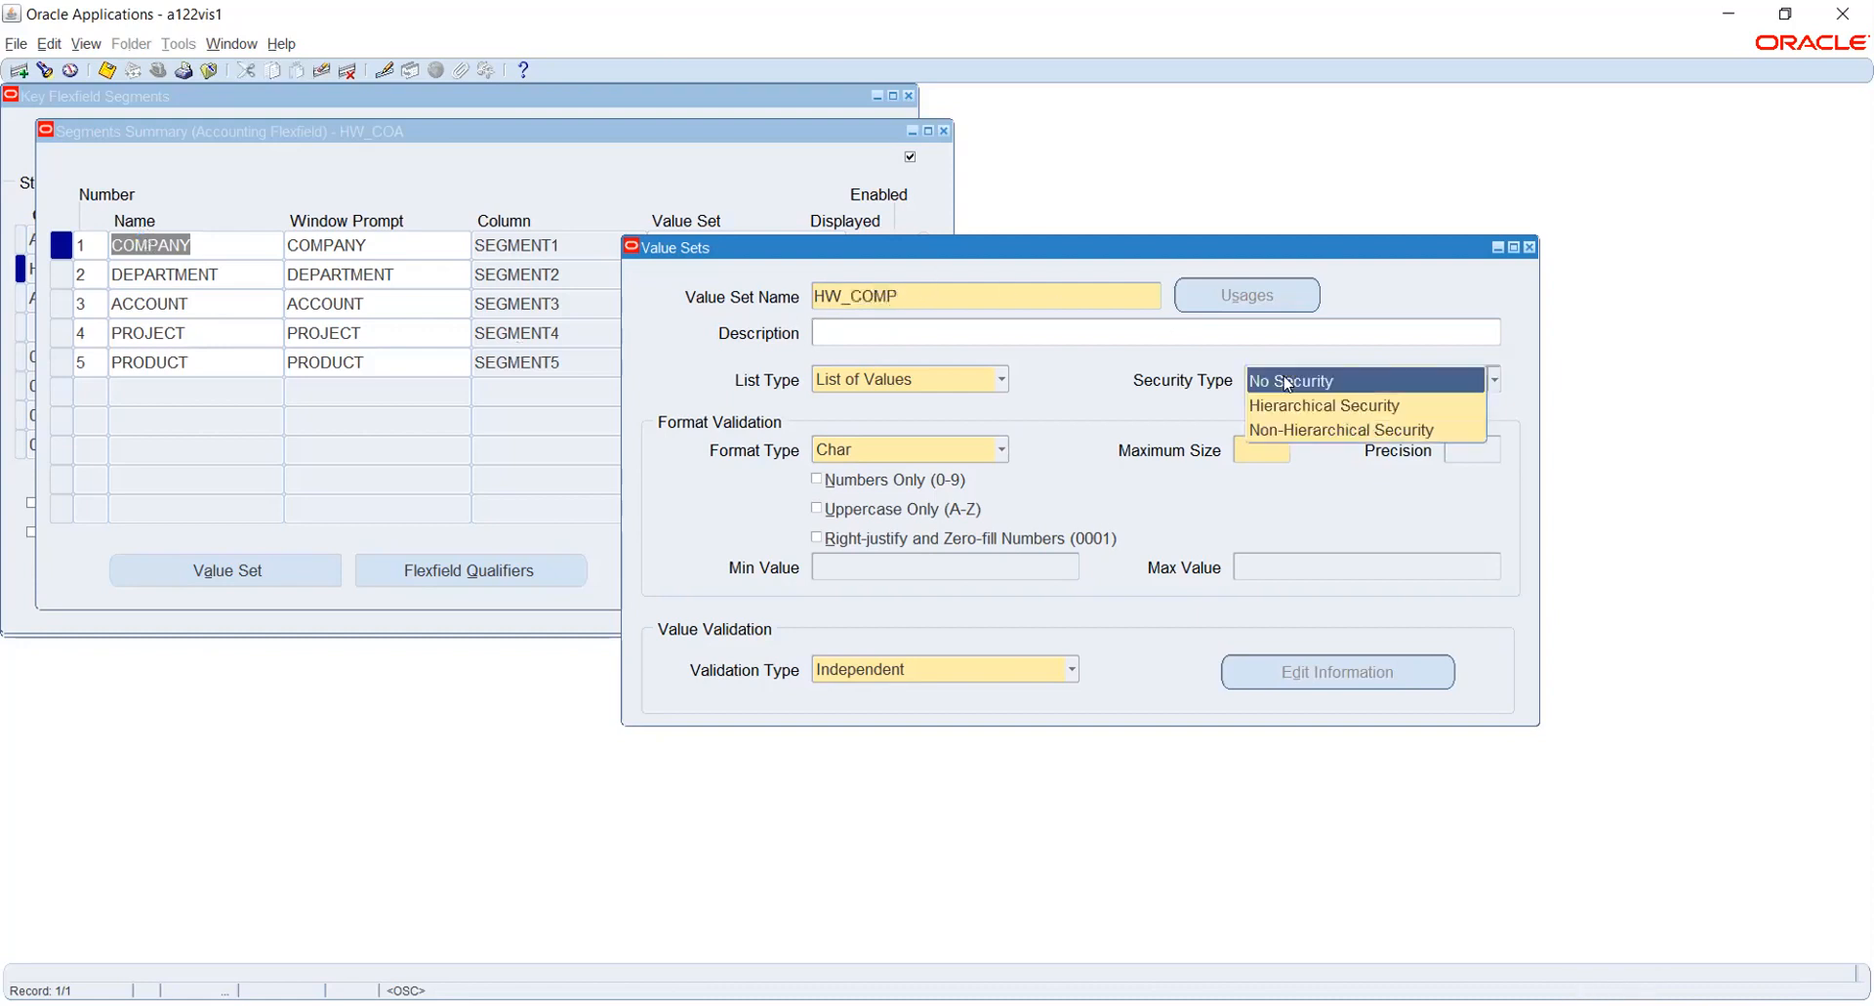
click(1306, 434)
click(998, 510)
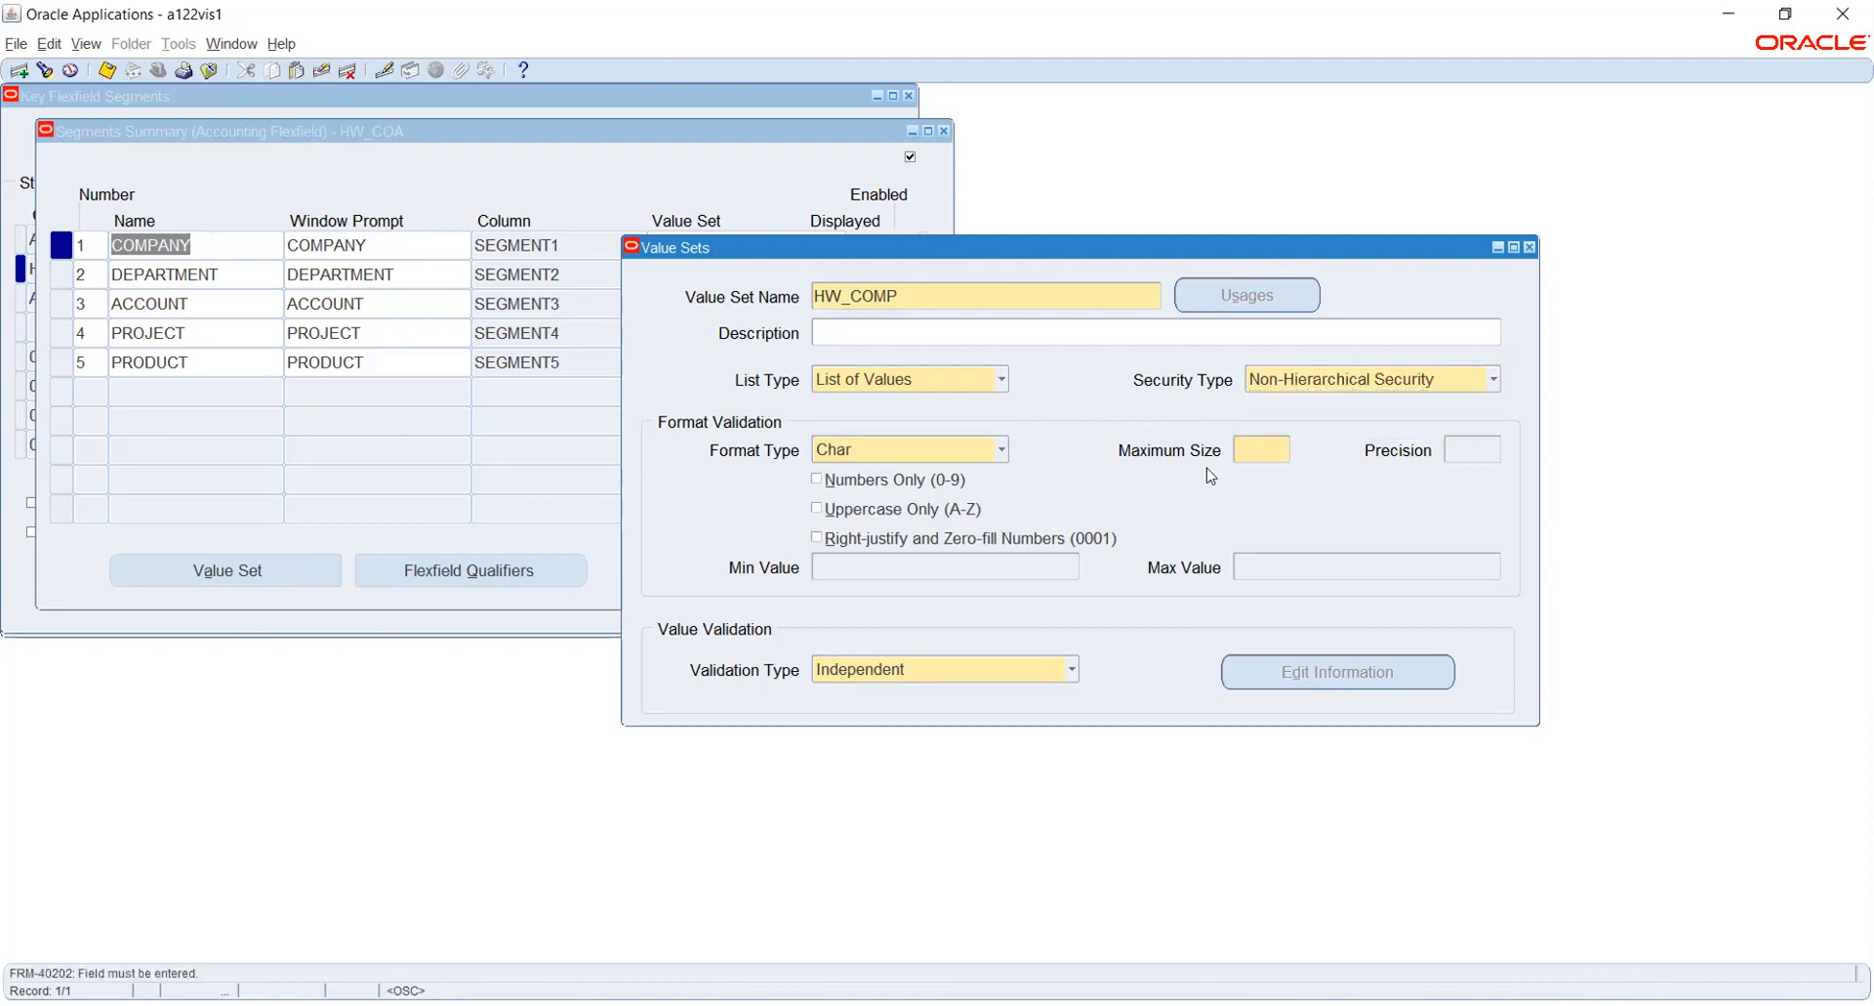
text(4)
key(ctrl+s)
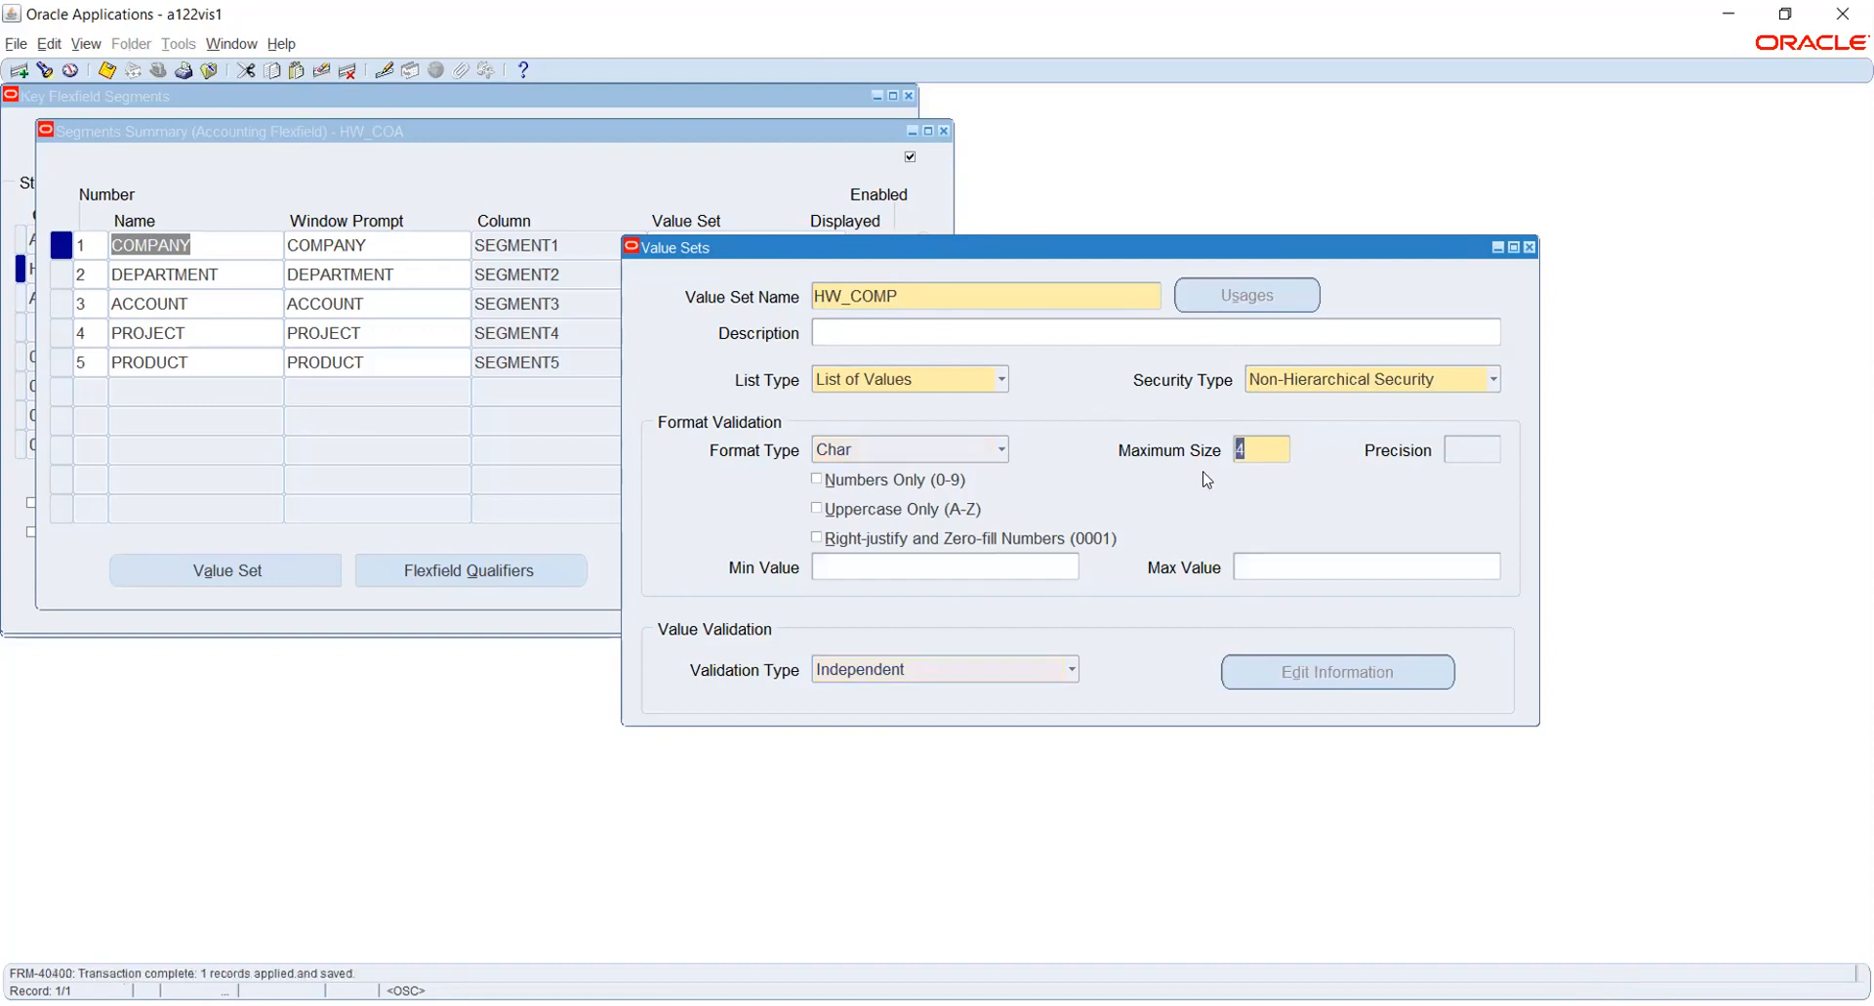
- Add a new value set HW_DEPT with Non-Hierarchical Security and a maximum size of 4, and save it
double_click(937, 292)
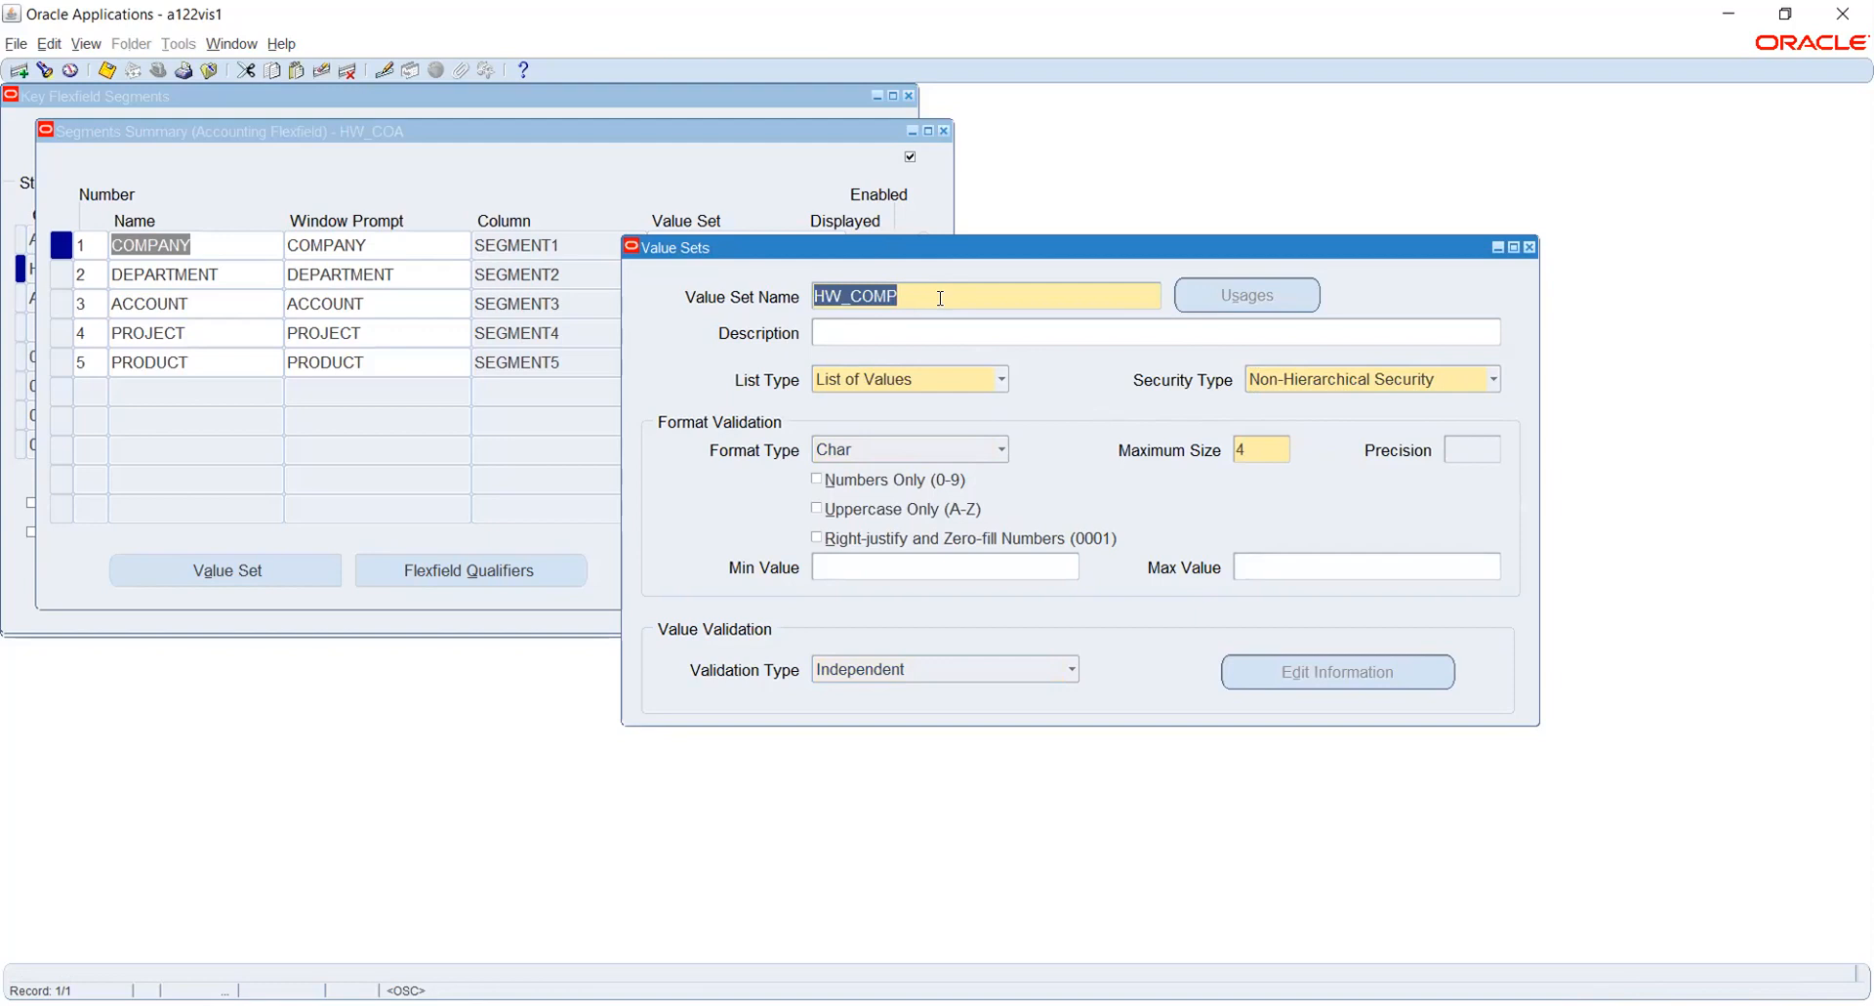
key(Down)
text(HW_)
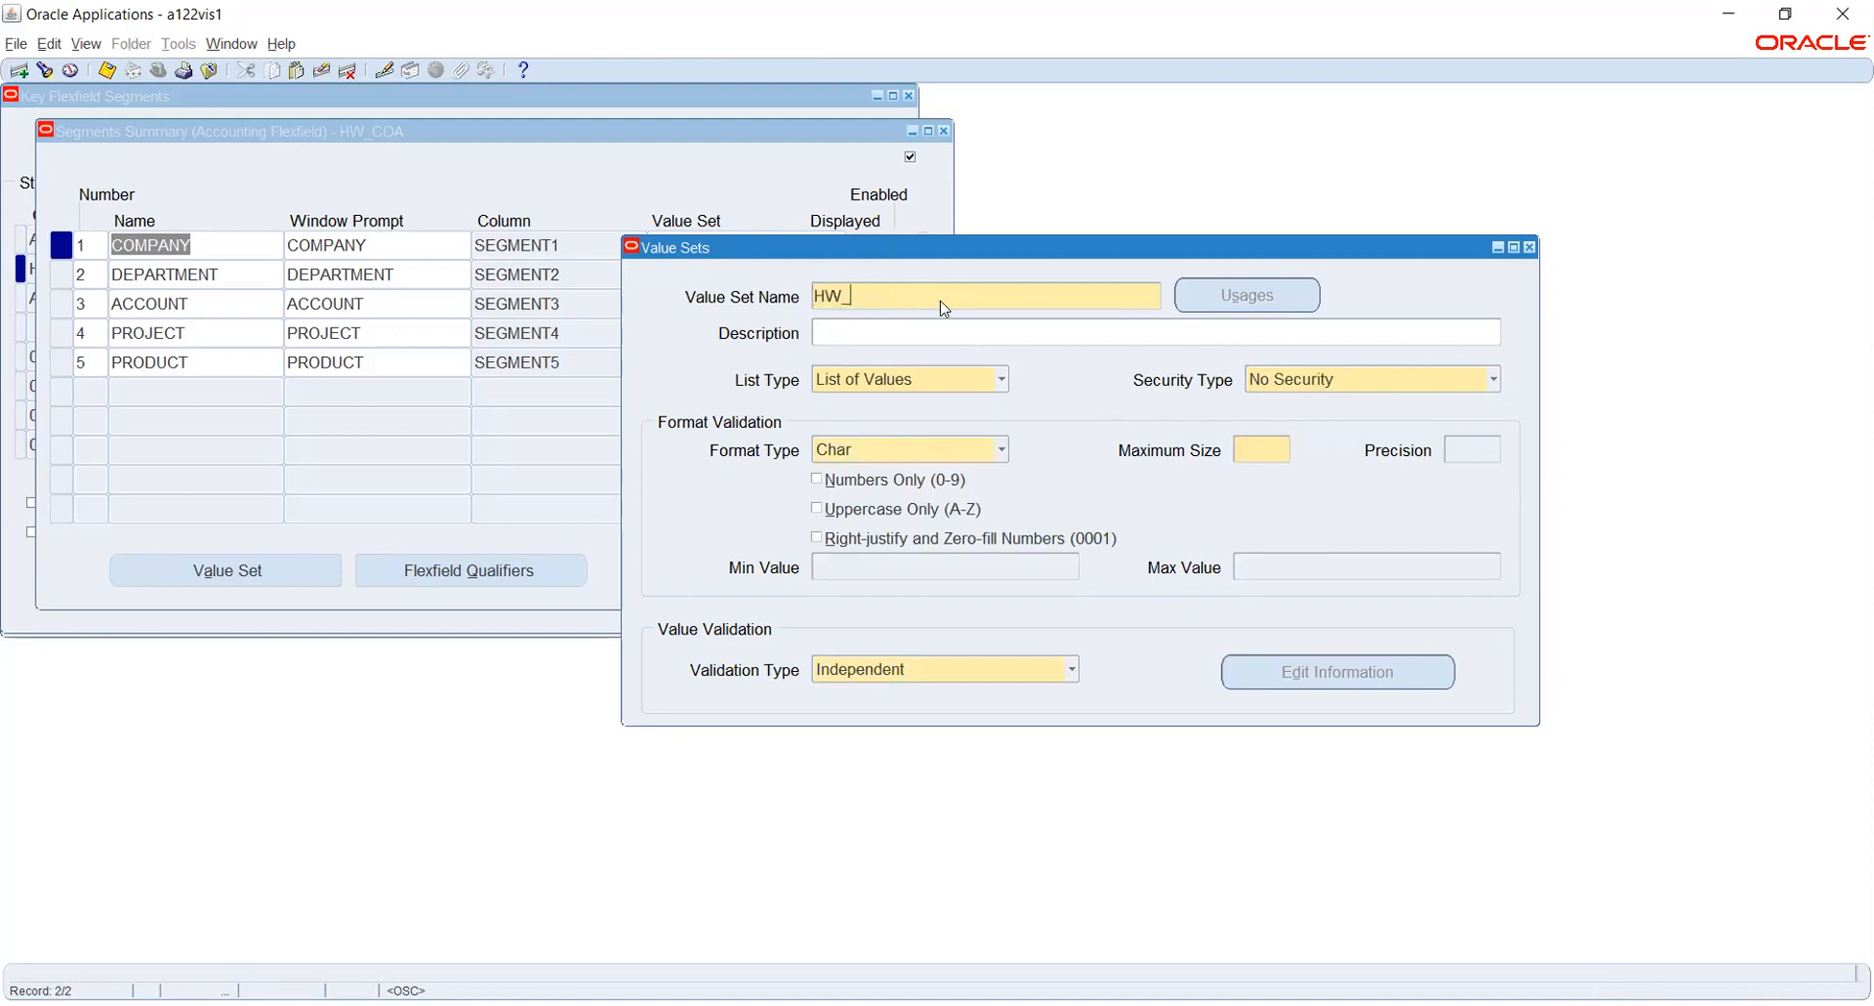
text(DEPT)
click(1356, 378)
click(1333, 431)
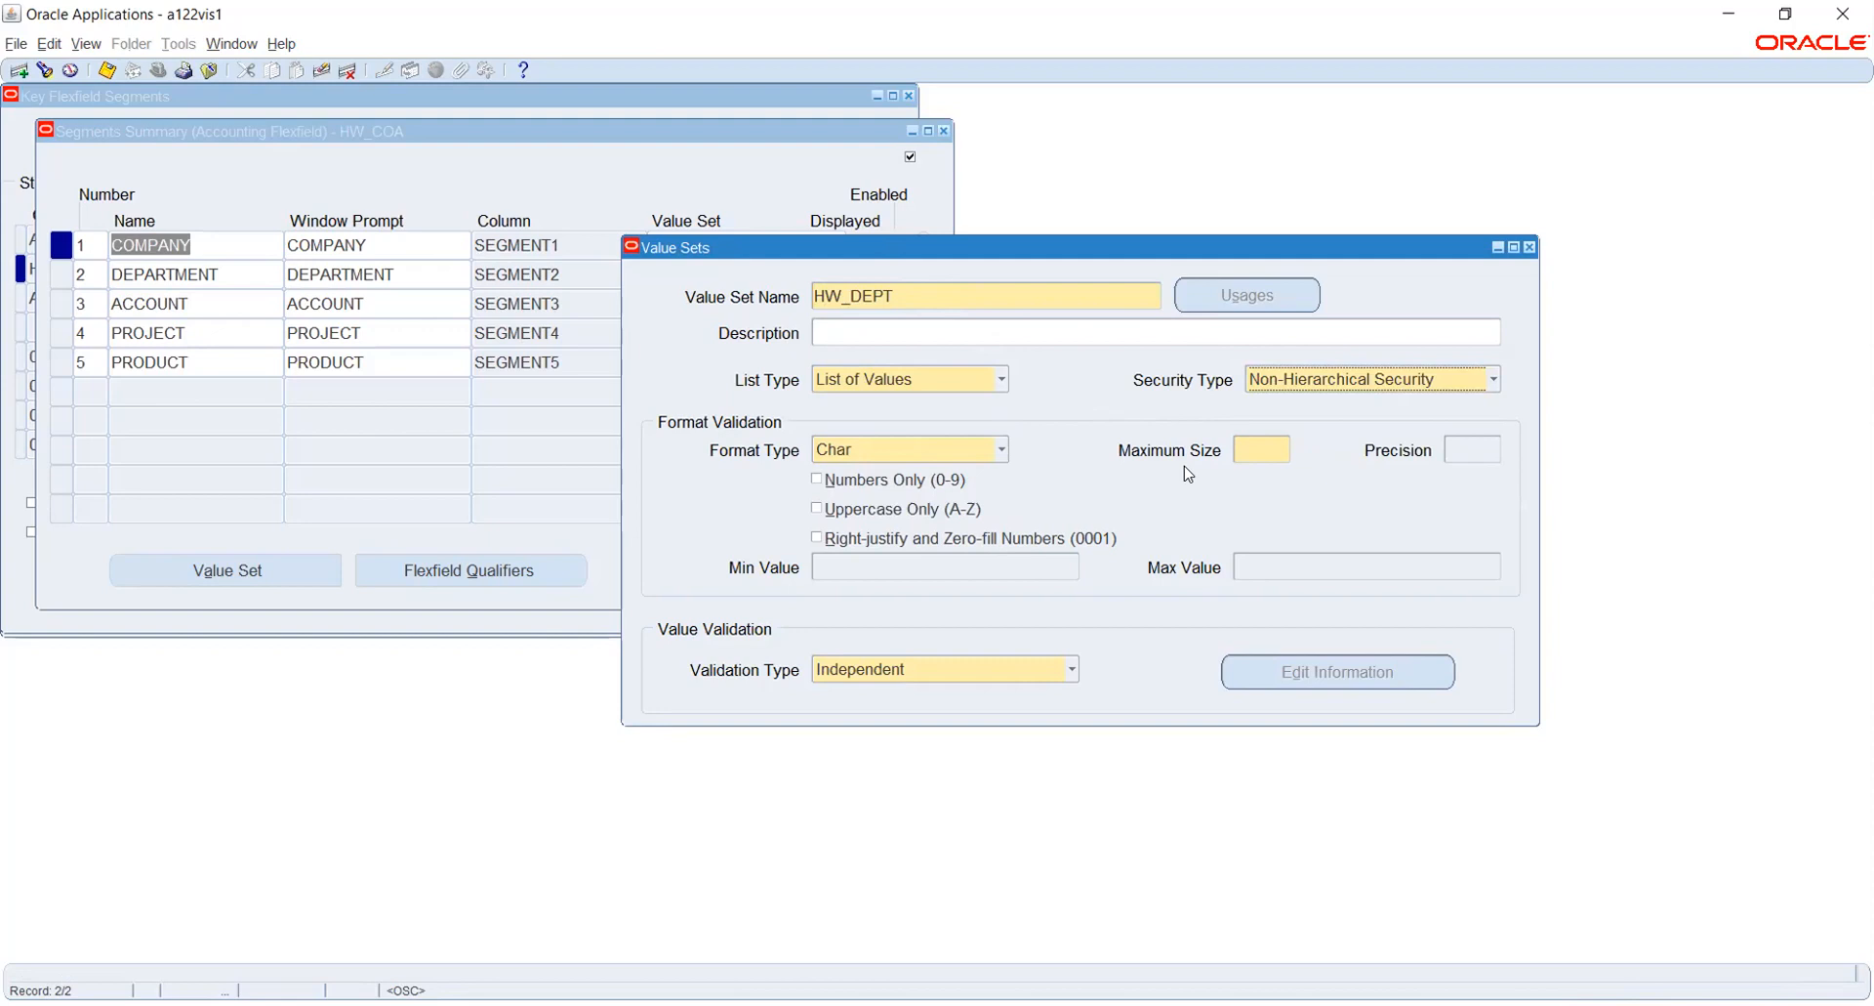
click(1262, 439)
key(ctrl+s)
- Add a new value set HW_ACC with Non-Hierarchical Security and a maximum size of 4, and save it
click(924, 299)
key(Down)
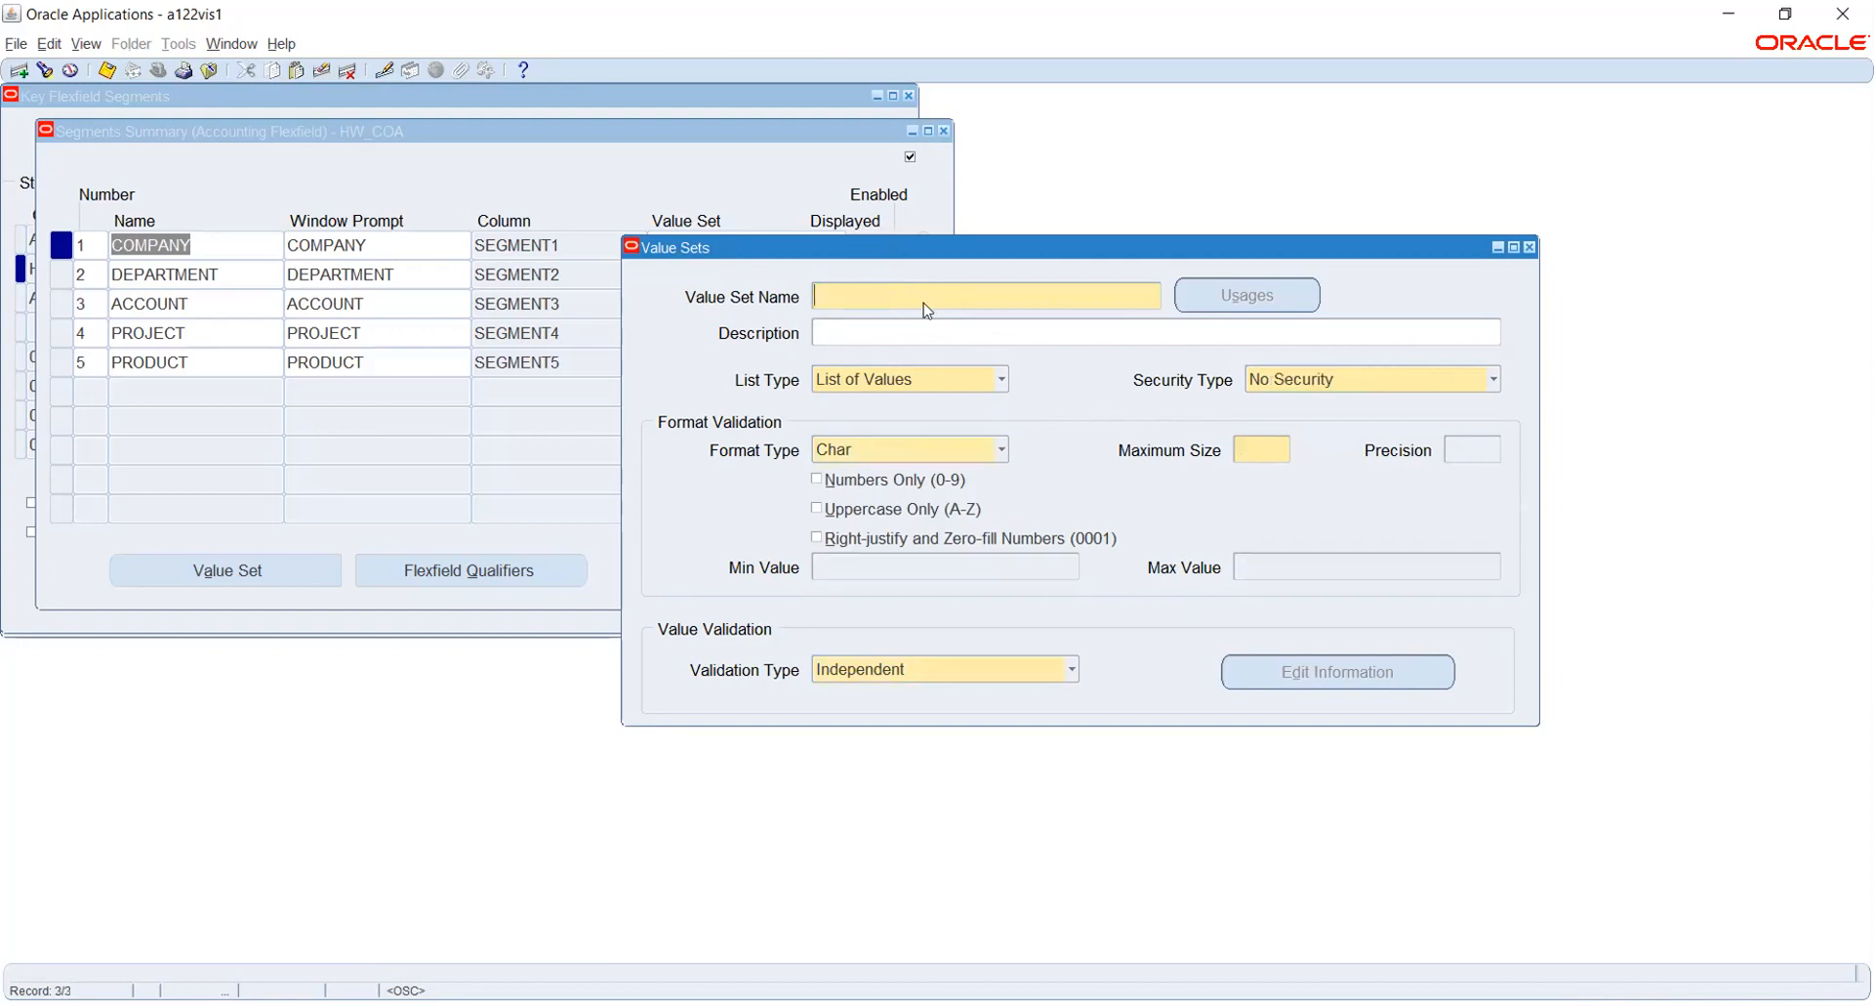
text(HW_ACC)
click(1299, 381)
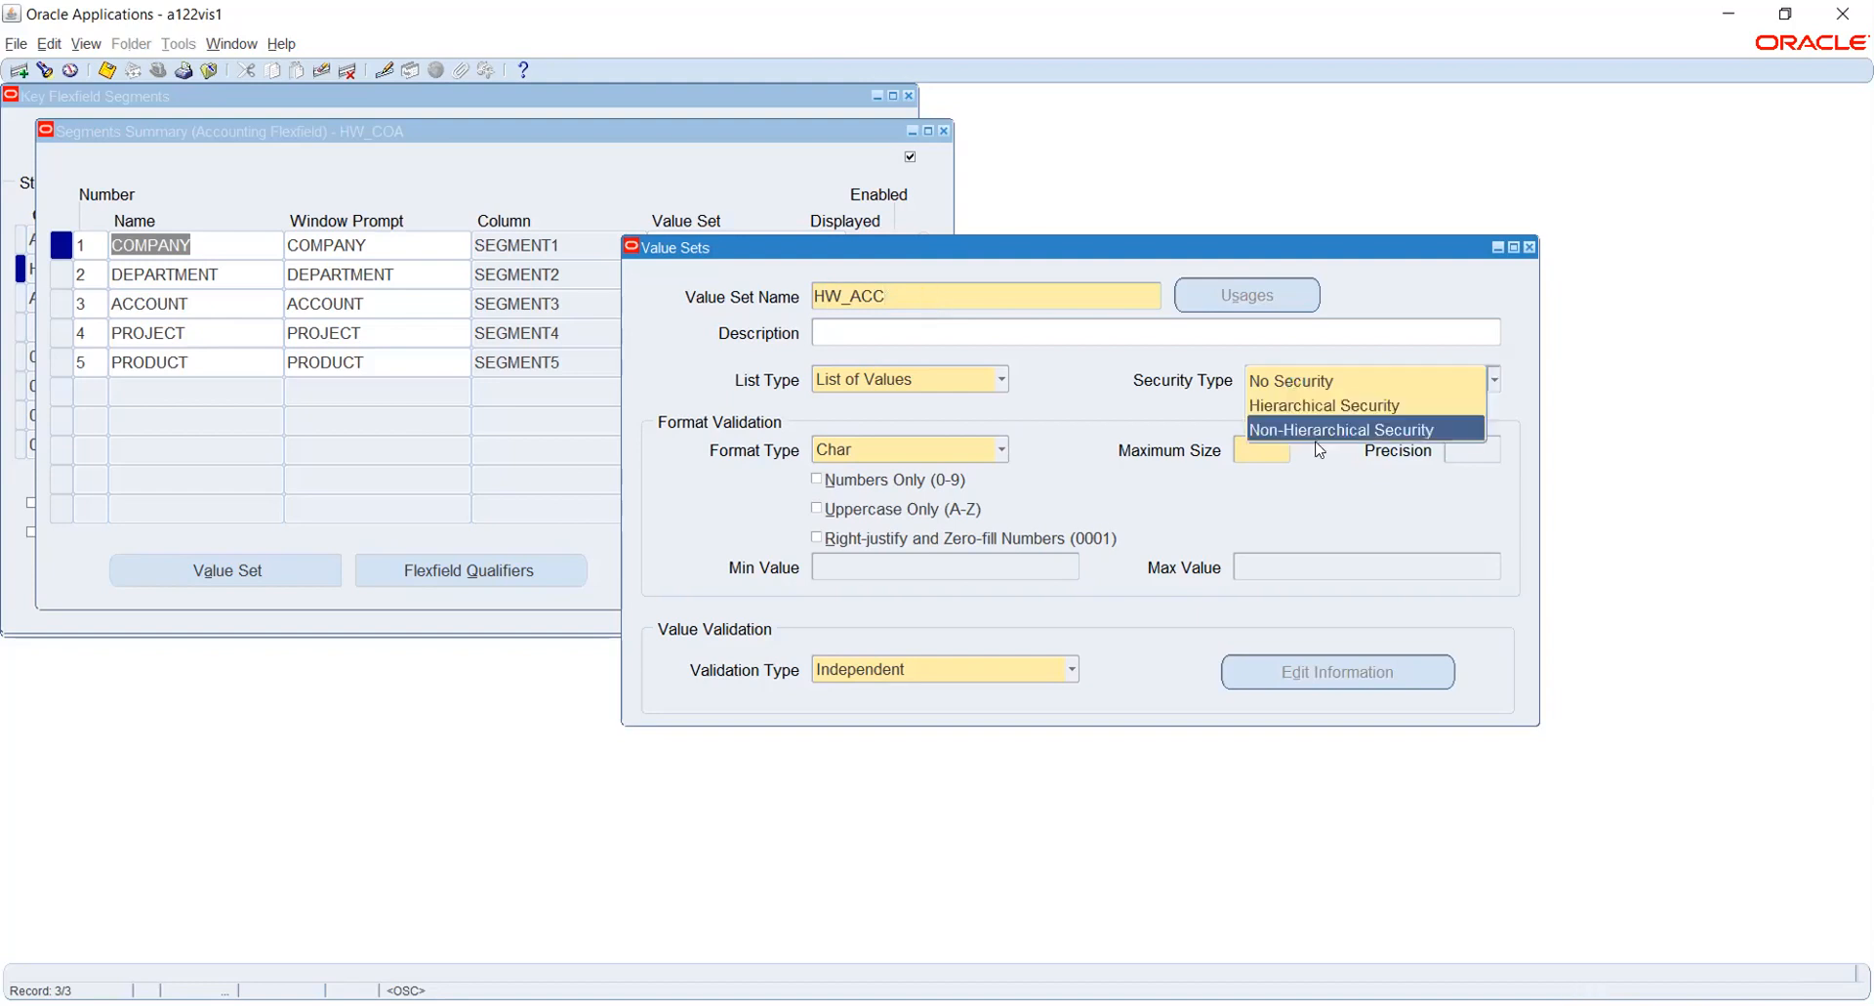
click(1308, 430)
click(1272, 448)
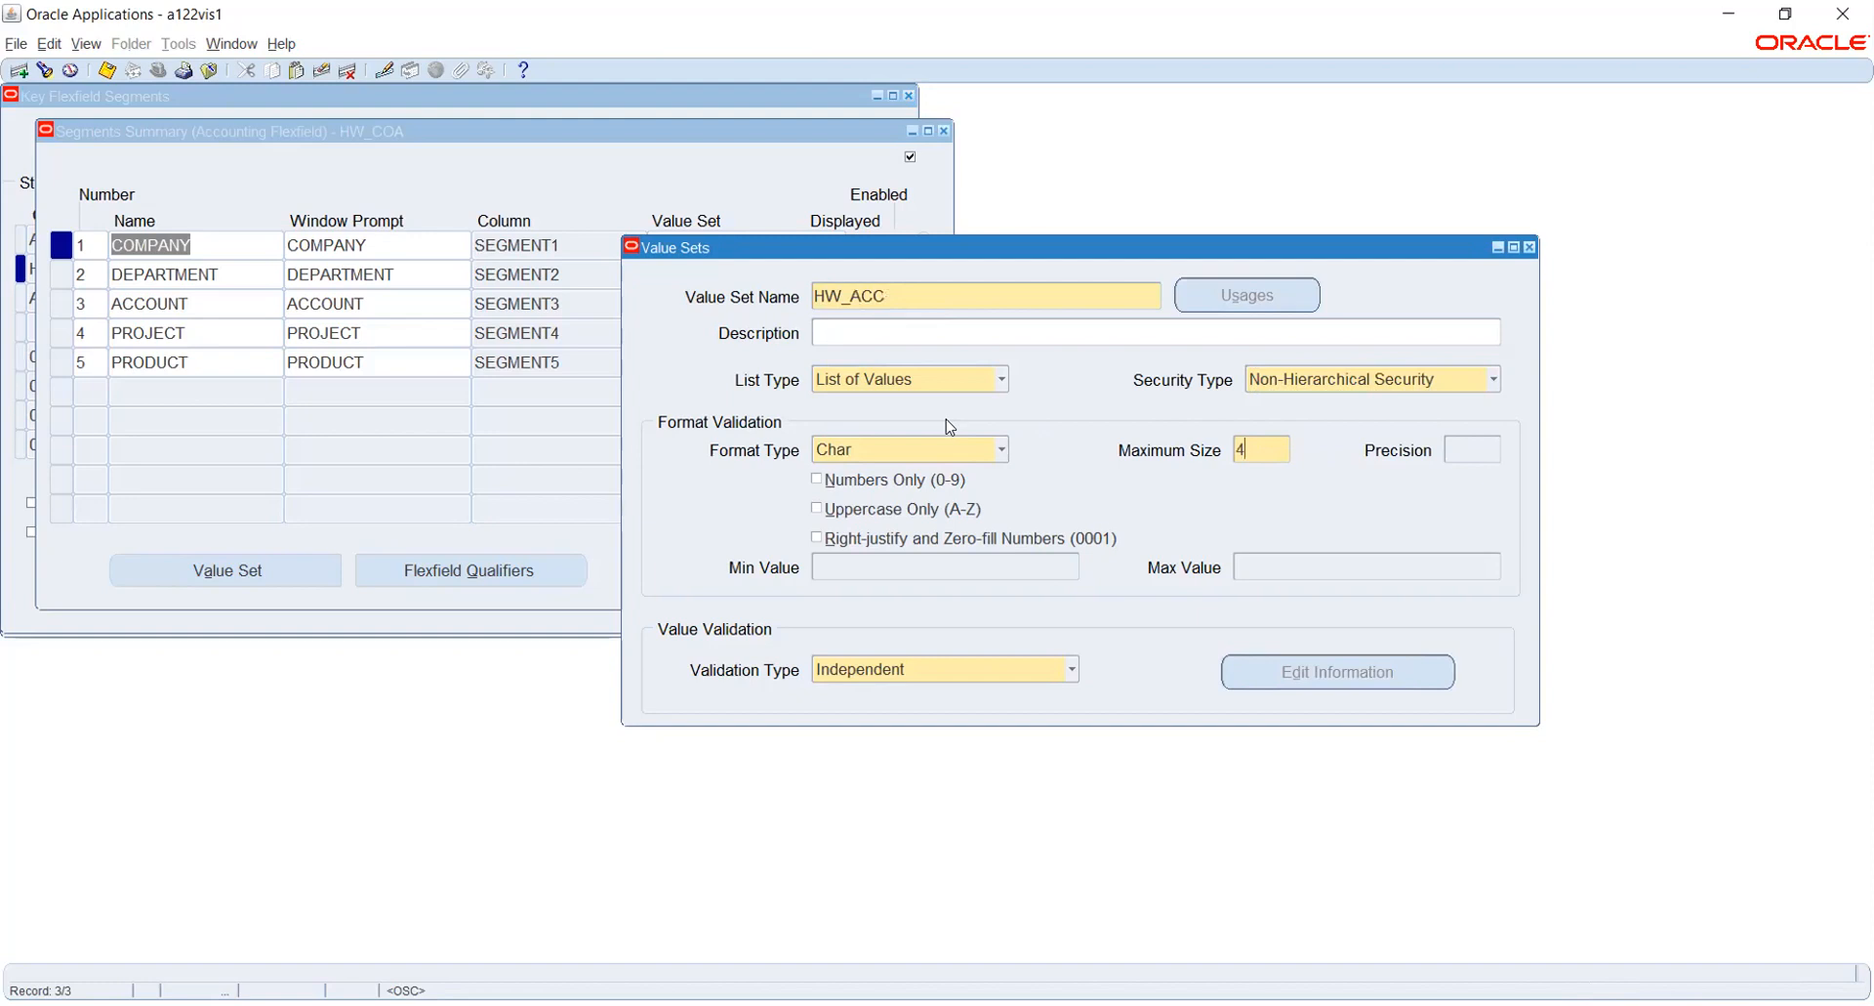
key(ctrl+s)
- Add a new value set HW_PROJ with Non-Hierarchical Security and a maximum size of 4, and save it
click(920, 295)
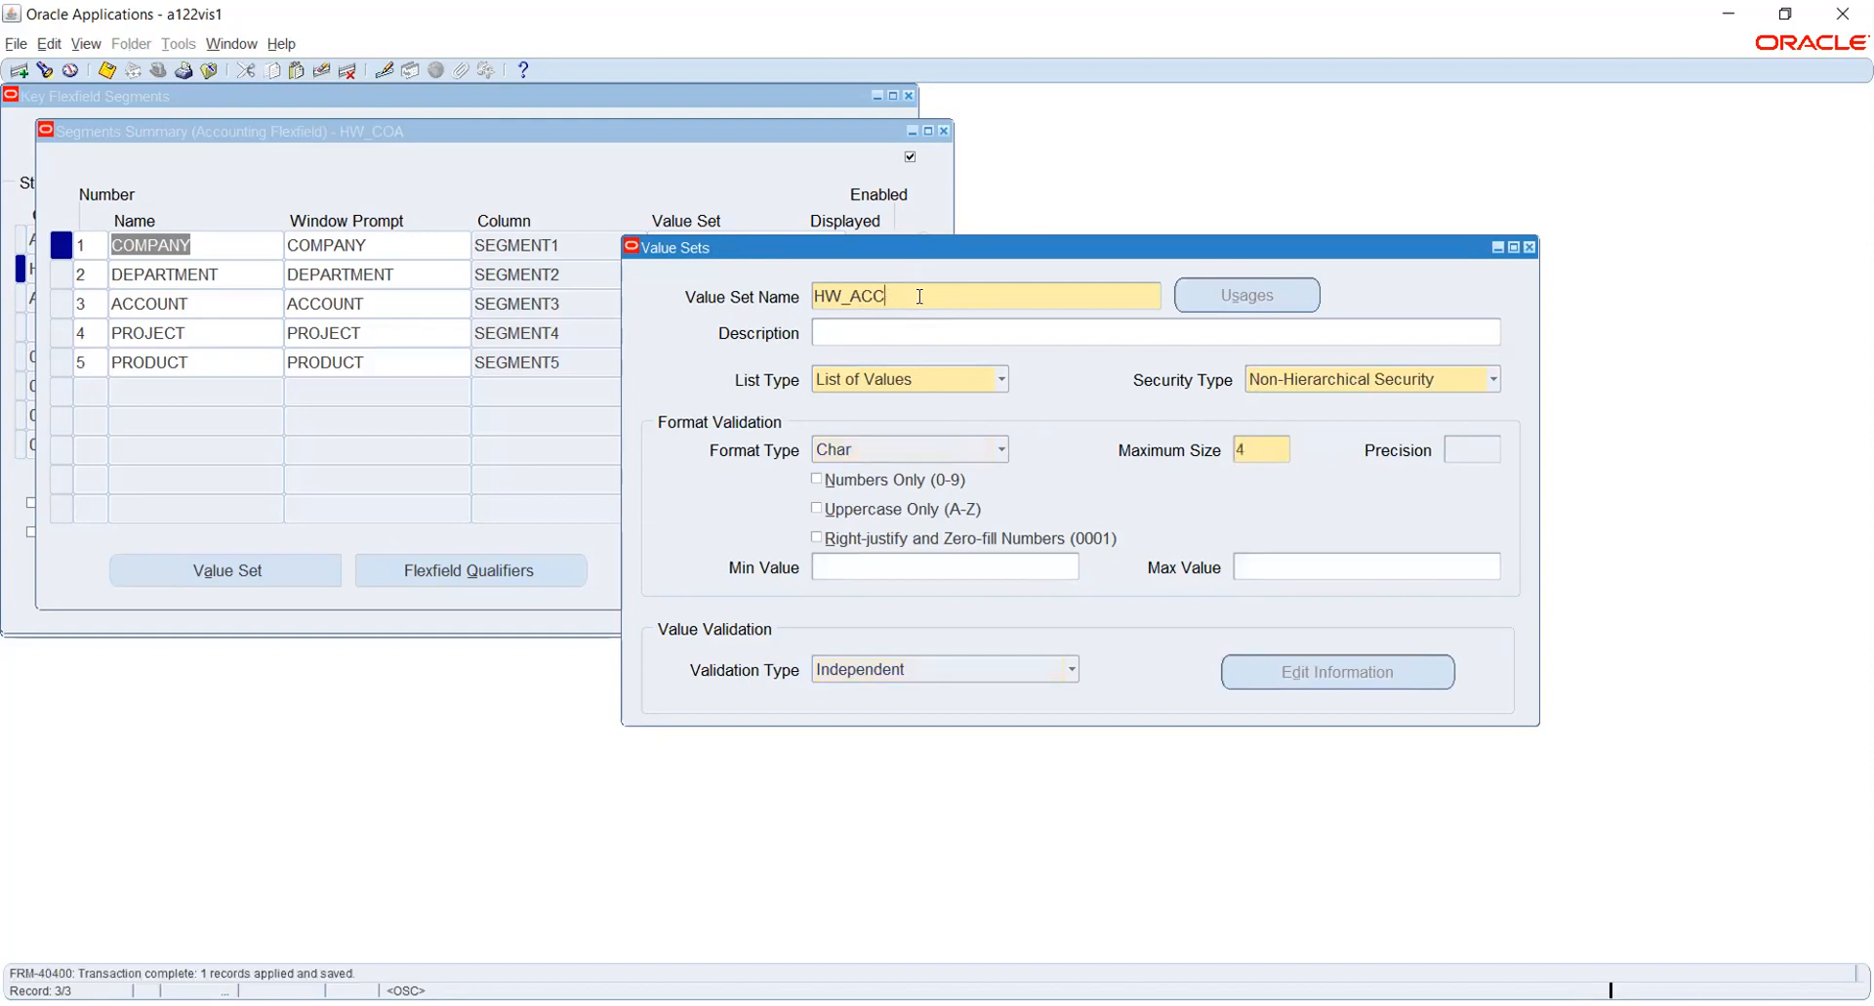
key(Down)
text(HW_PROJ)
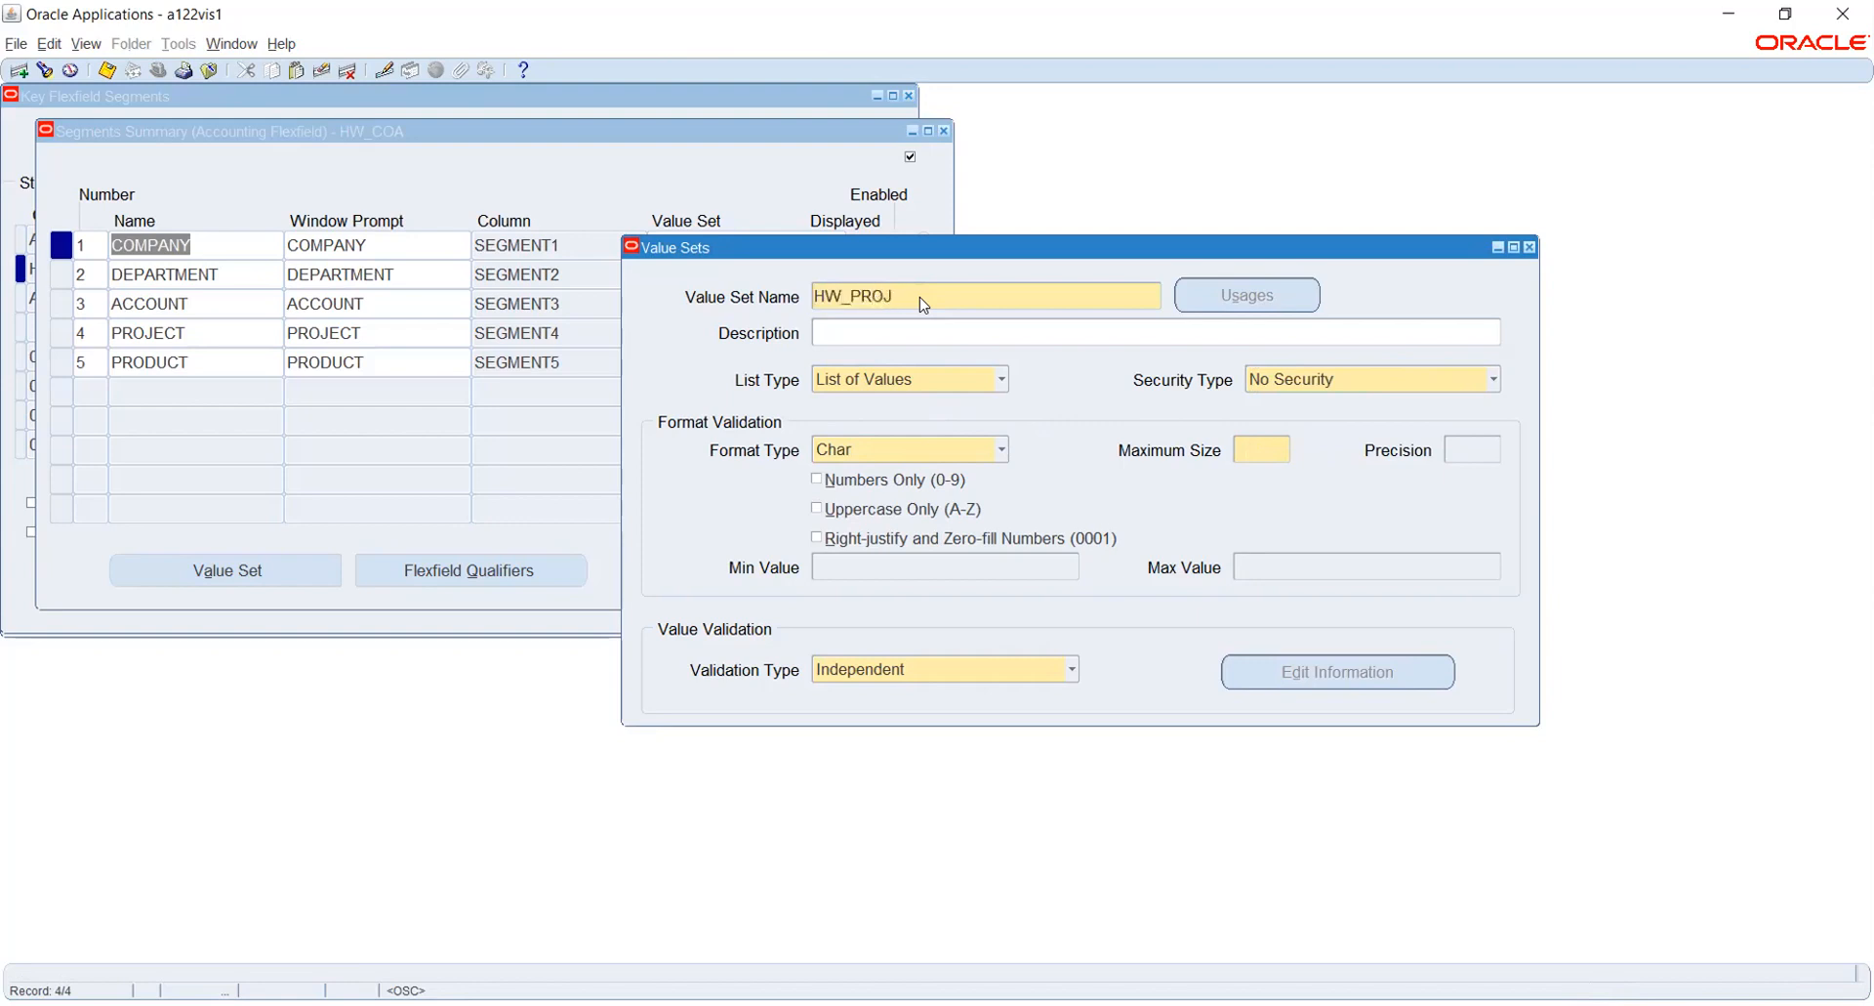
click(1313, 385)
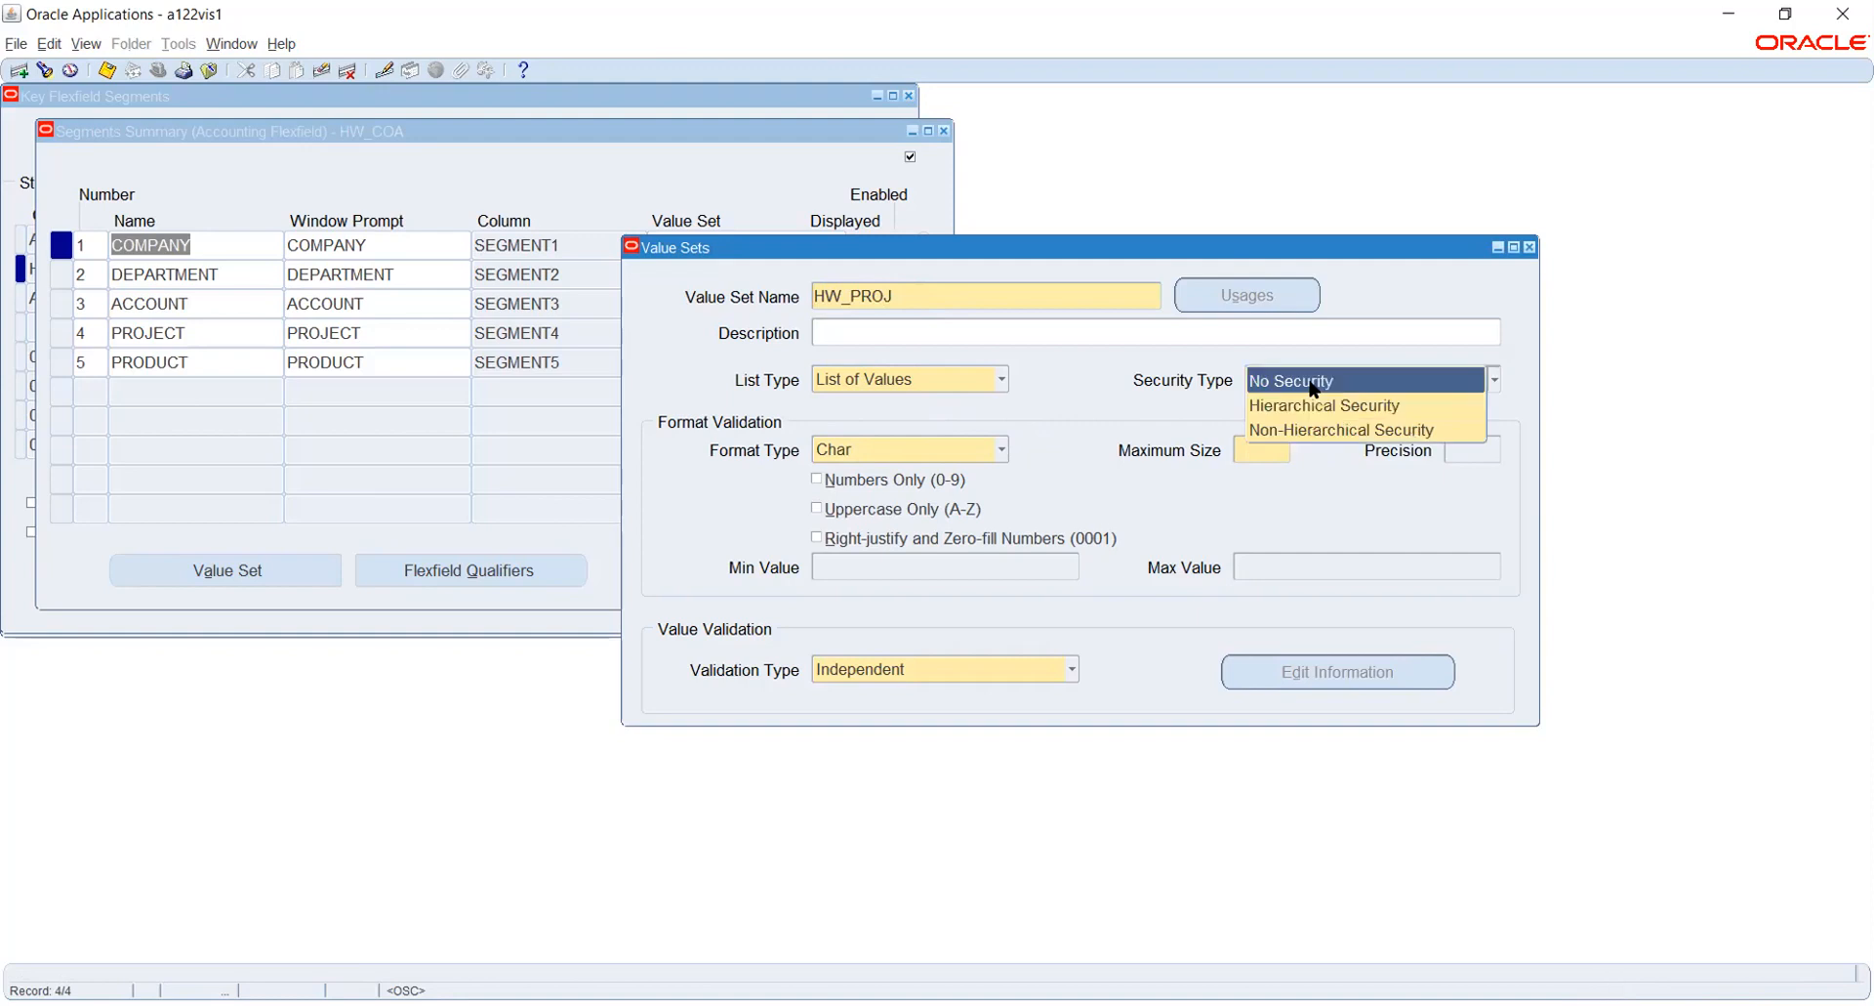
click(1308, 430)
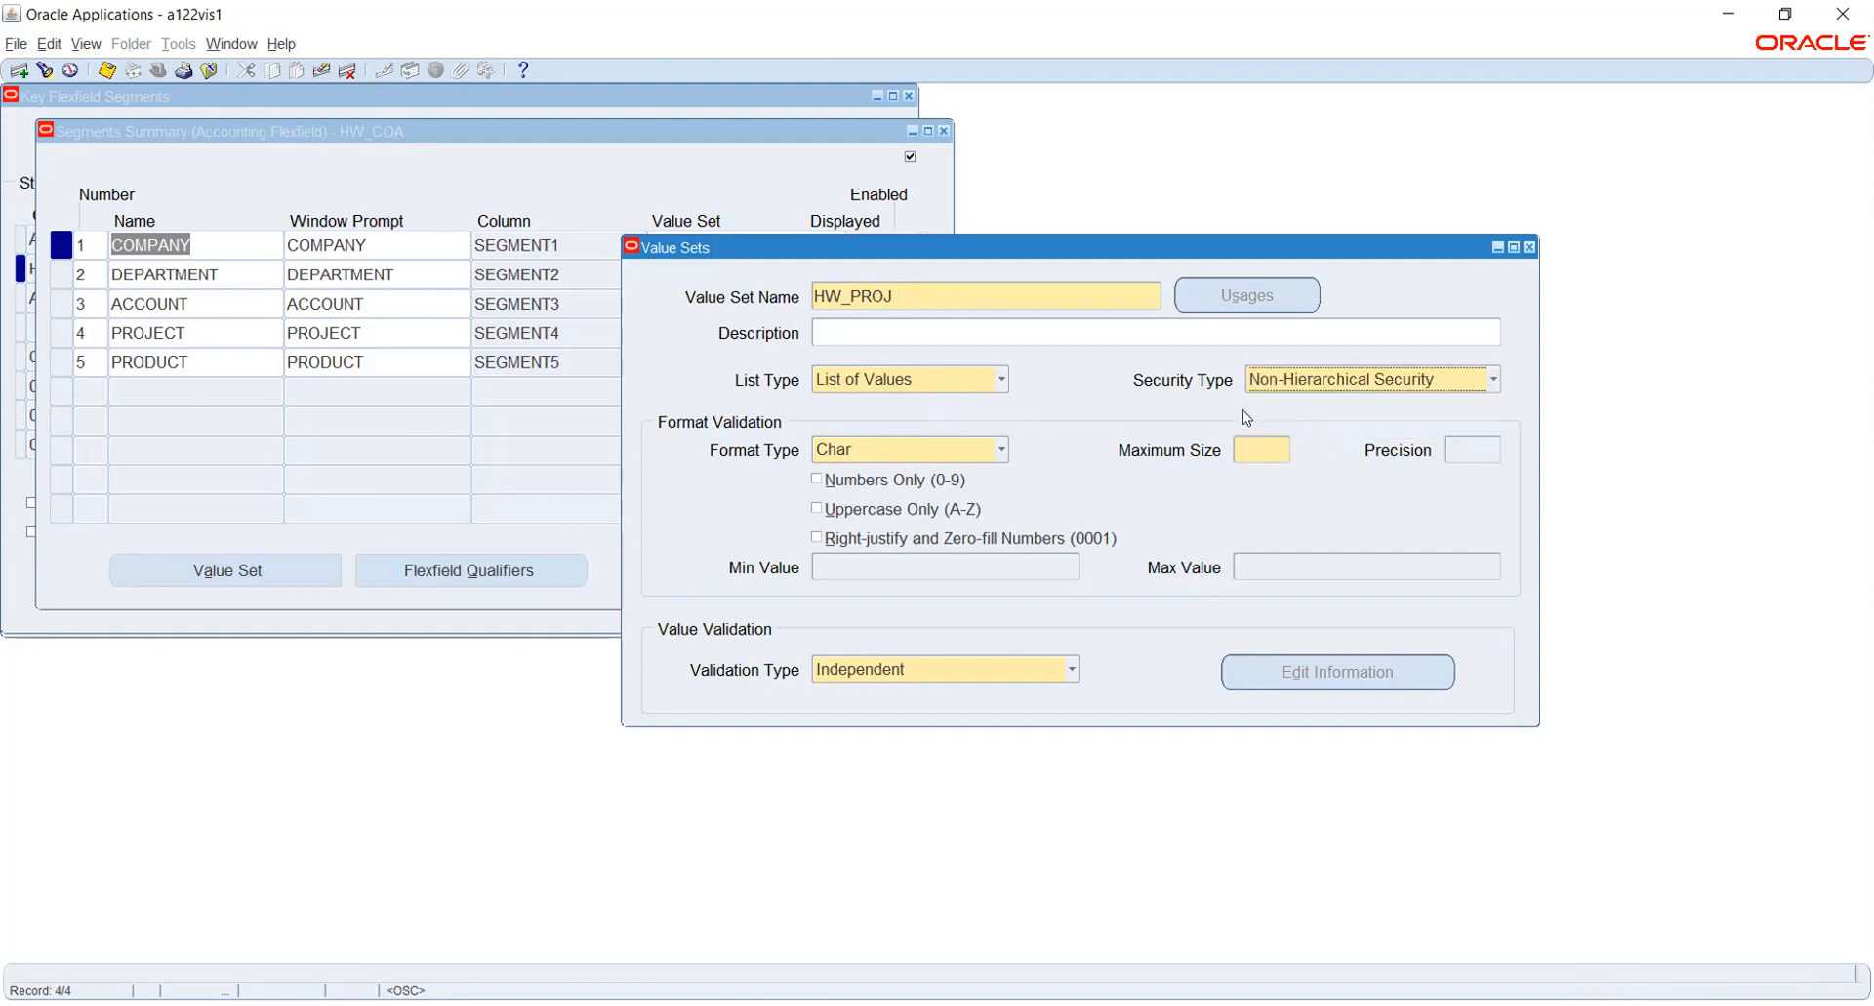
click(1249, 447)
text(4)
key(ctrl+s)
- Add and save a value set HW_PROD with Non-Hierarchical Security and maximum size 4, and close the Value Sets form
click(1002, 295)
key(Down)
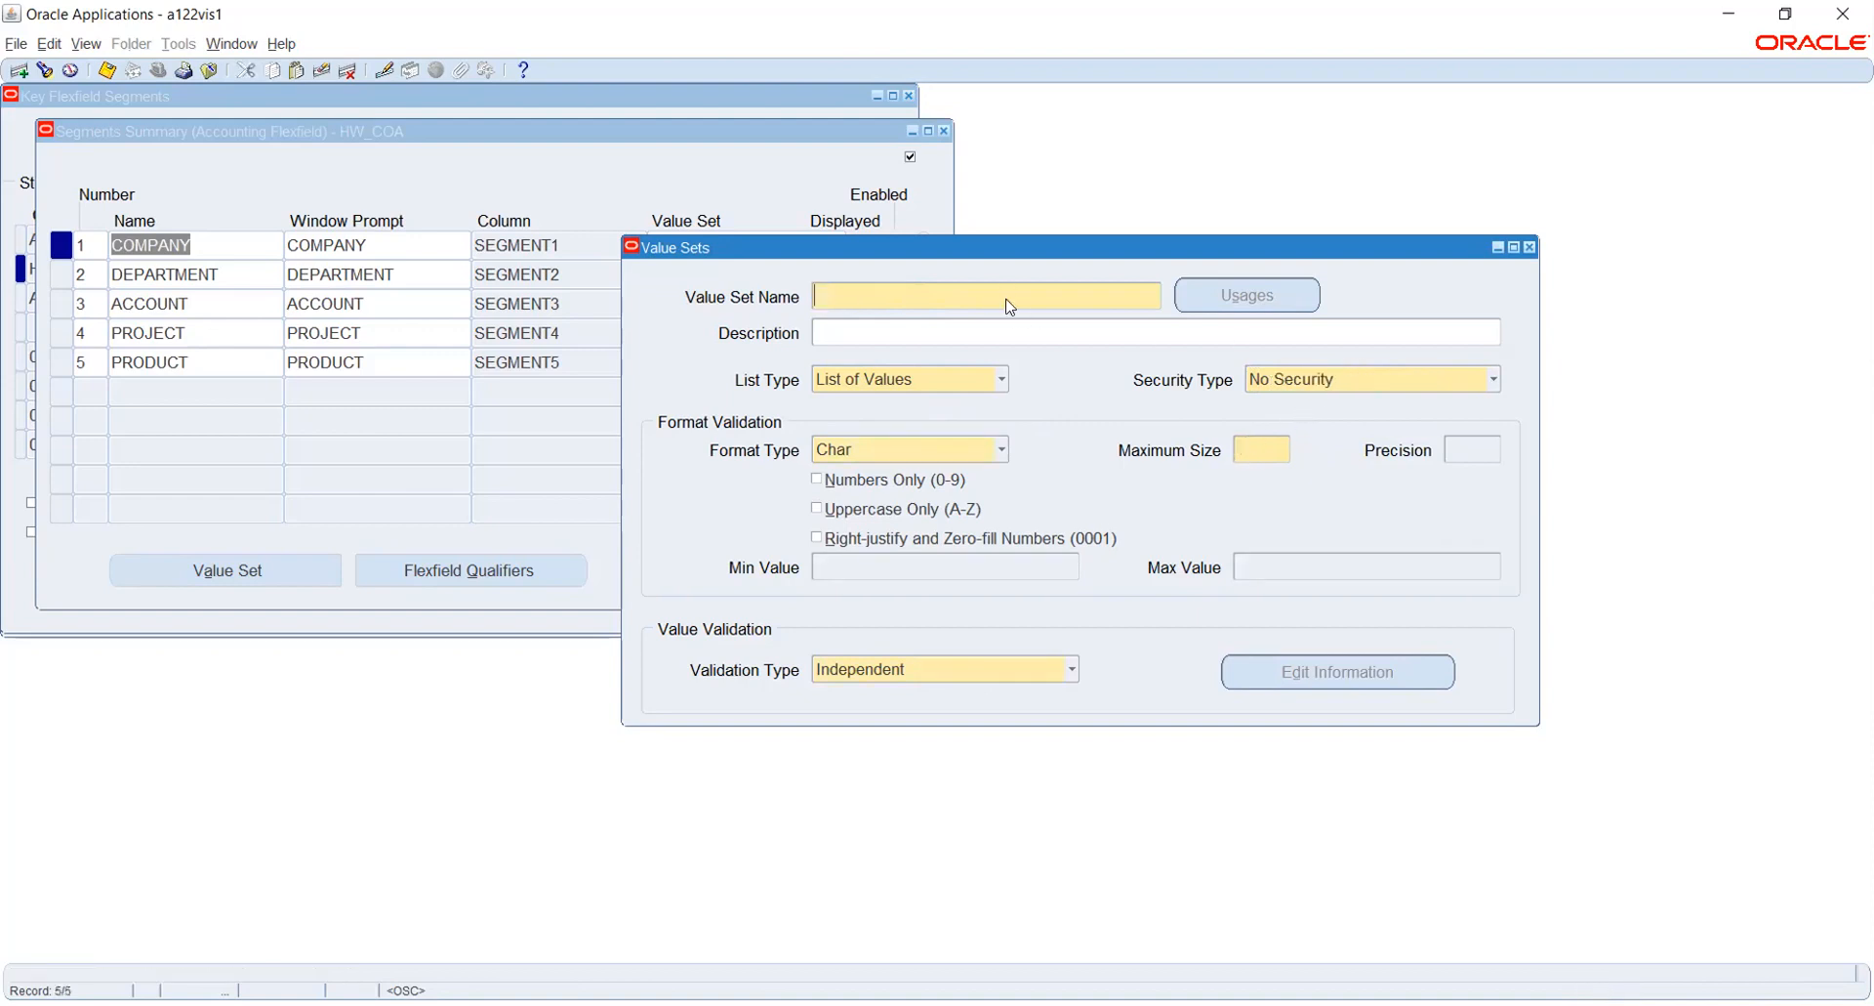
text(HW_PROD)
key(Tab)
click(1330, 380)
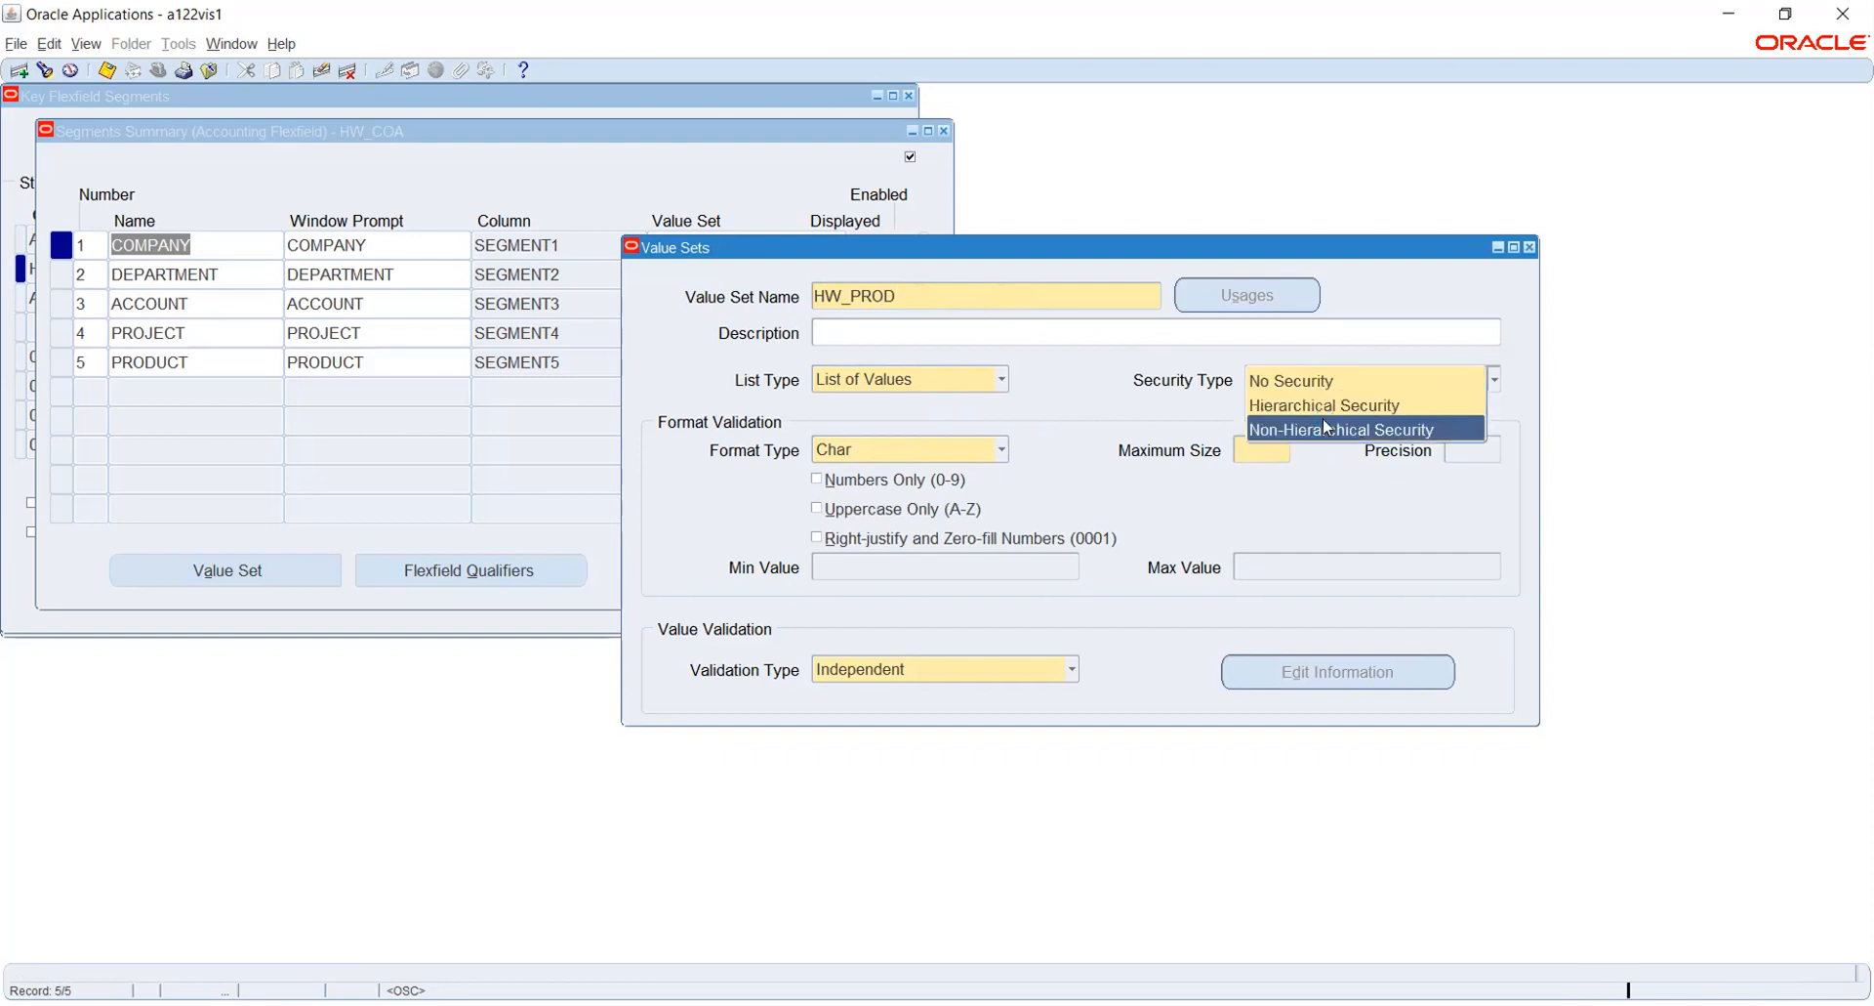
click(1328, 428)
click(1280, 443)
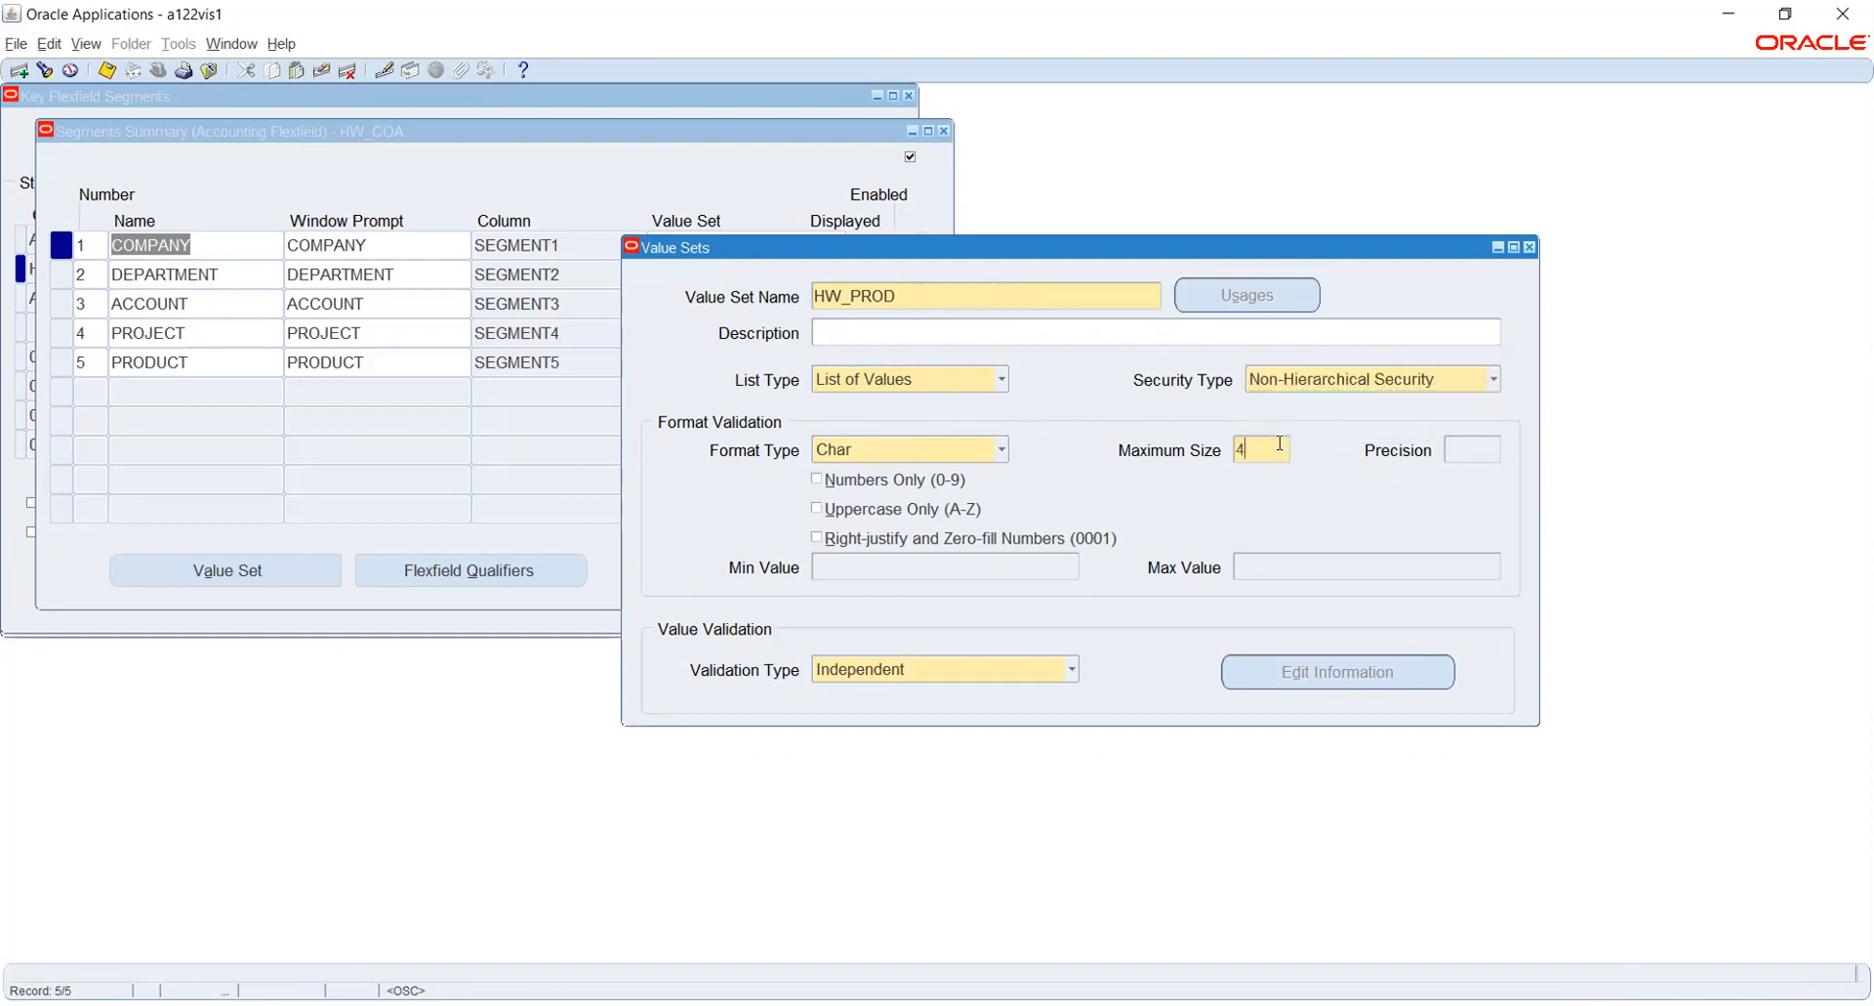
key(ctrl+s)
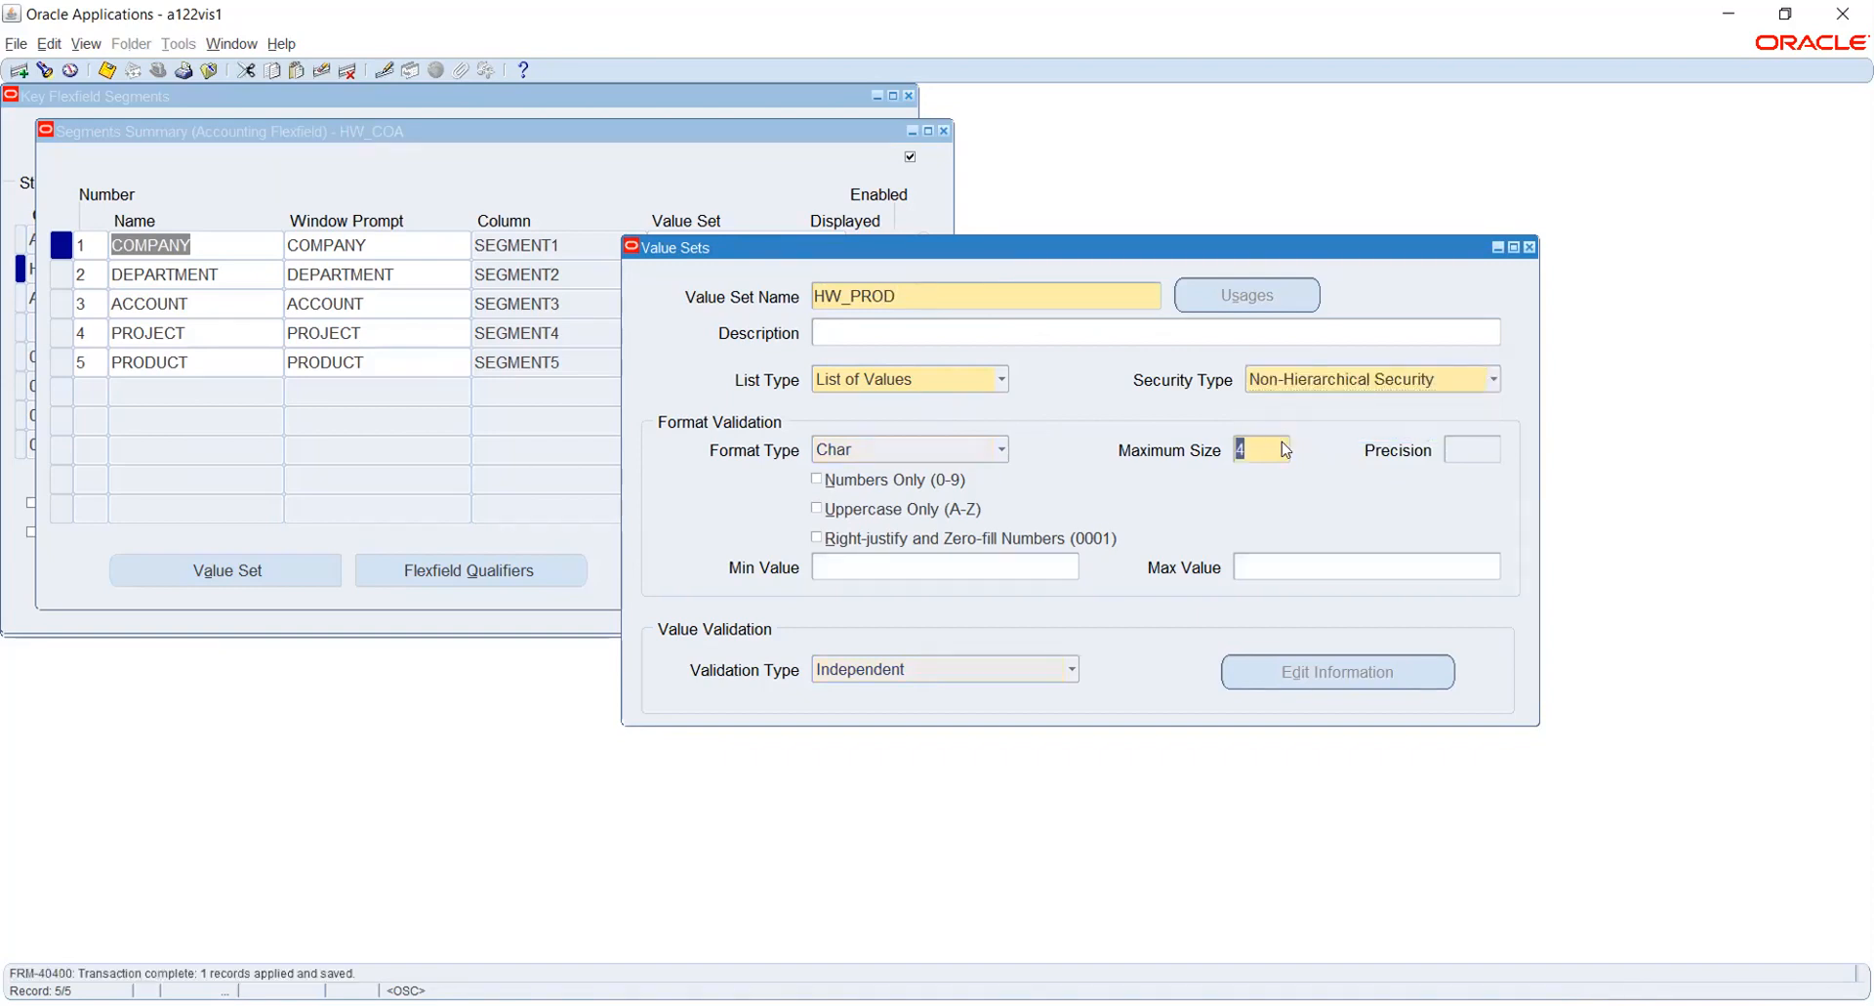
key(F4)
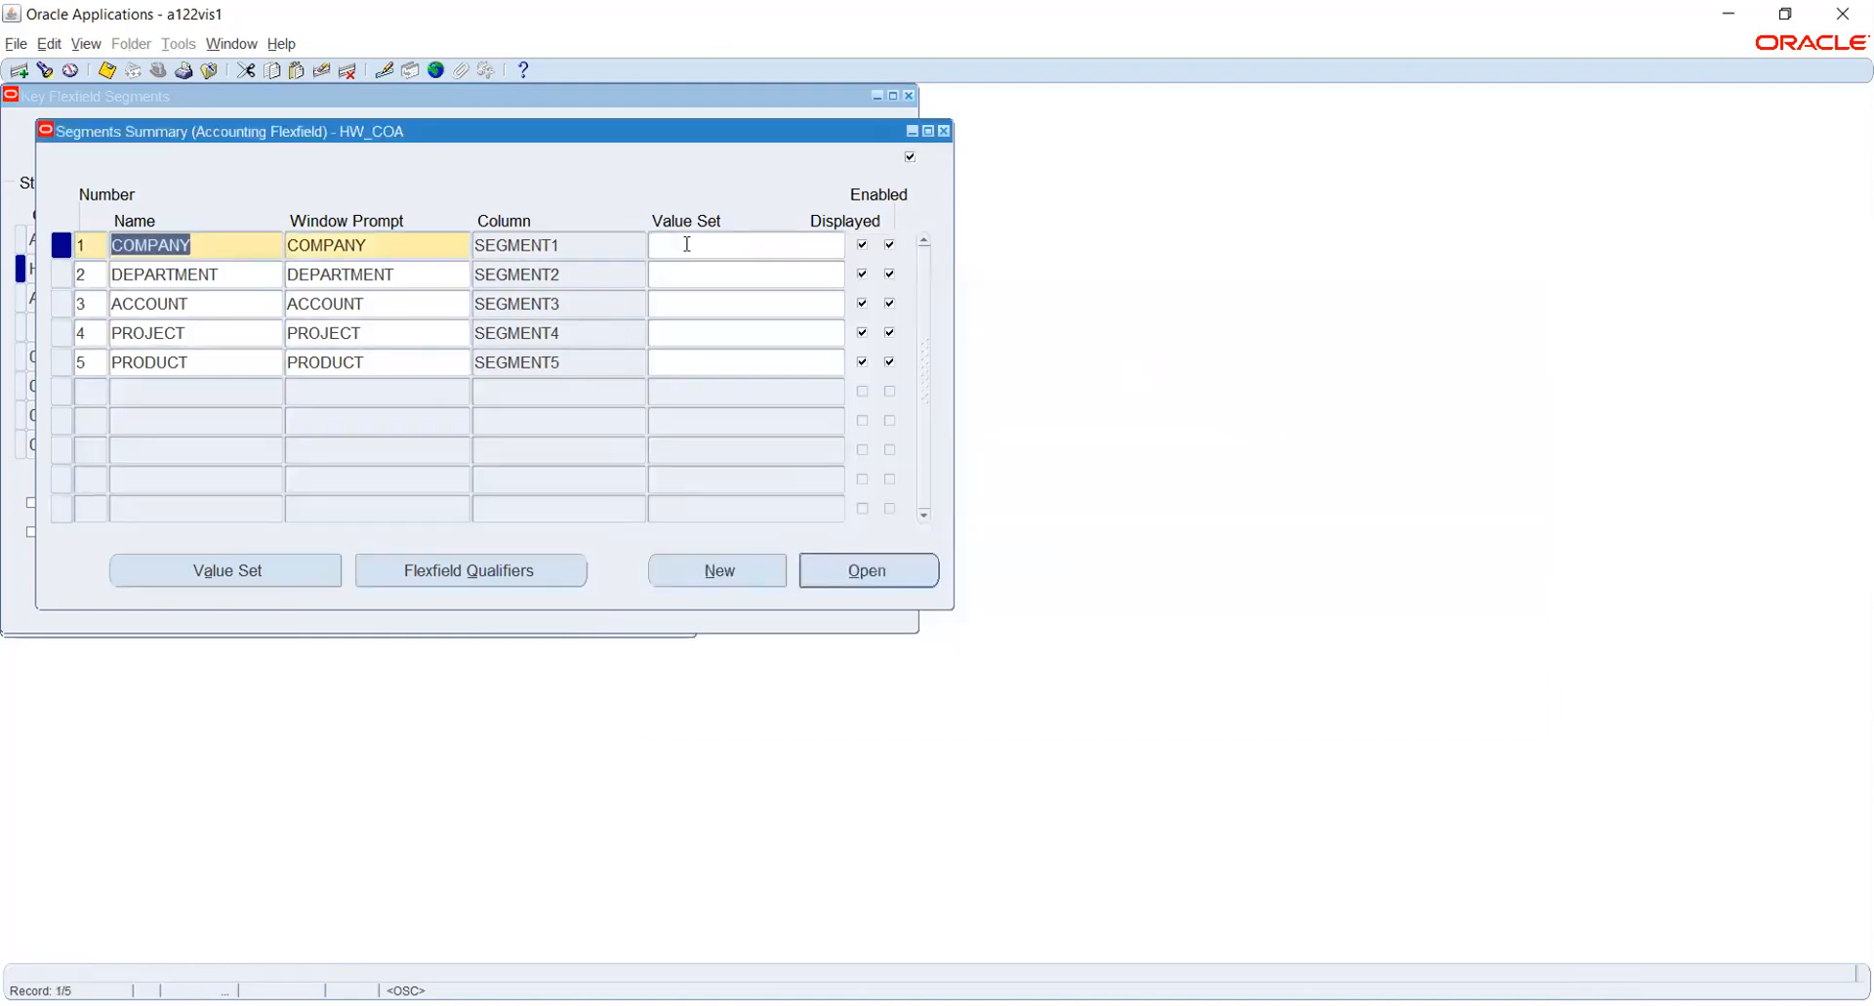
- Assign the value set HW_COMP to the COMPANY segment
click(691, 244)
text(HW)
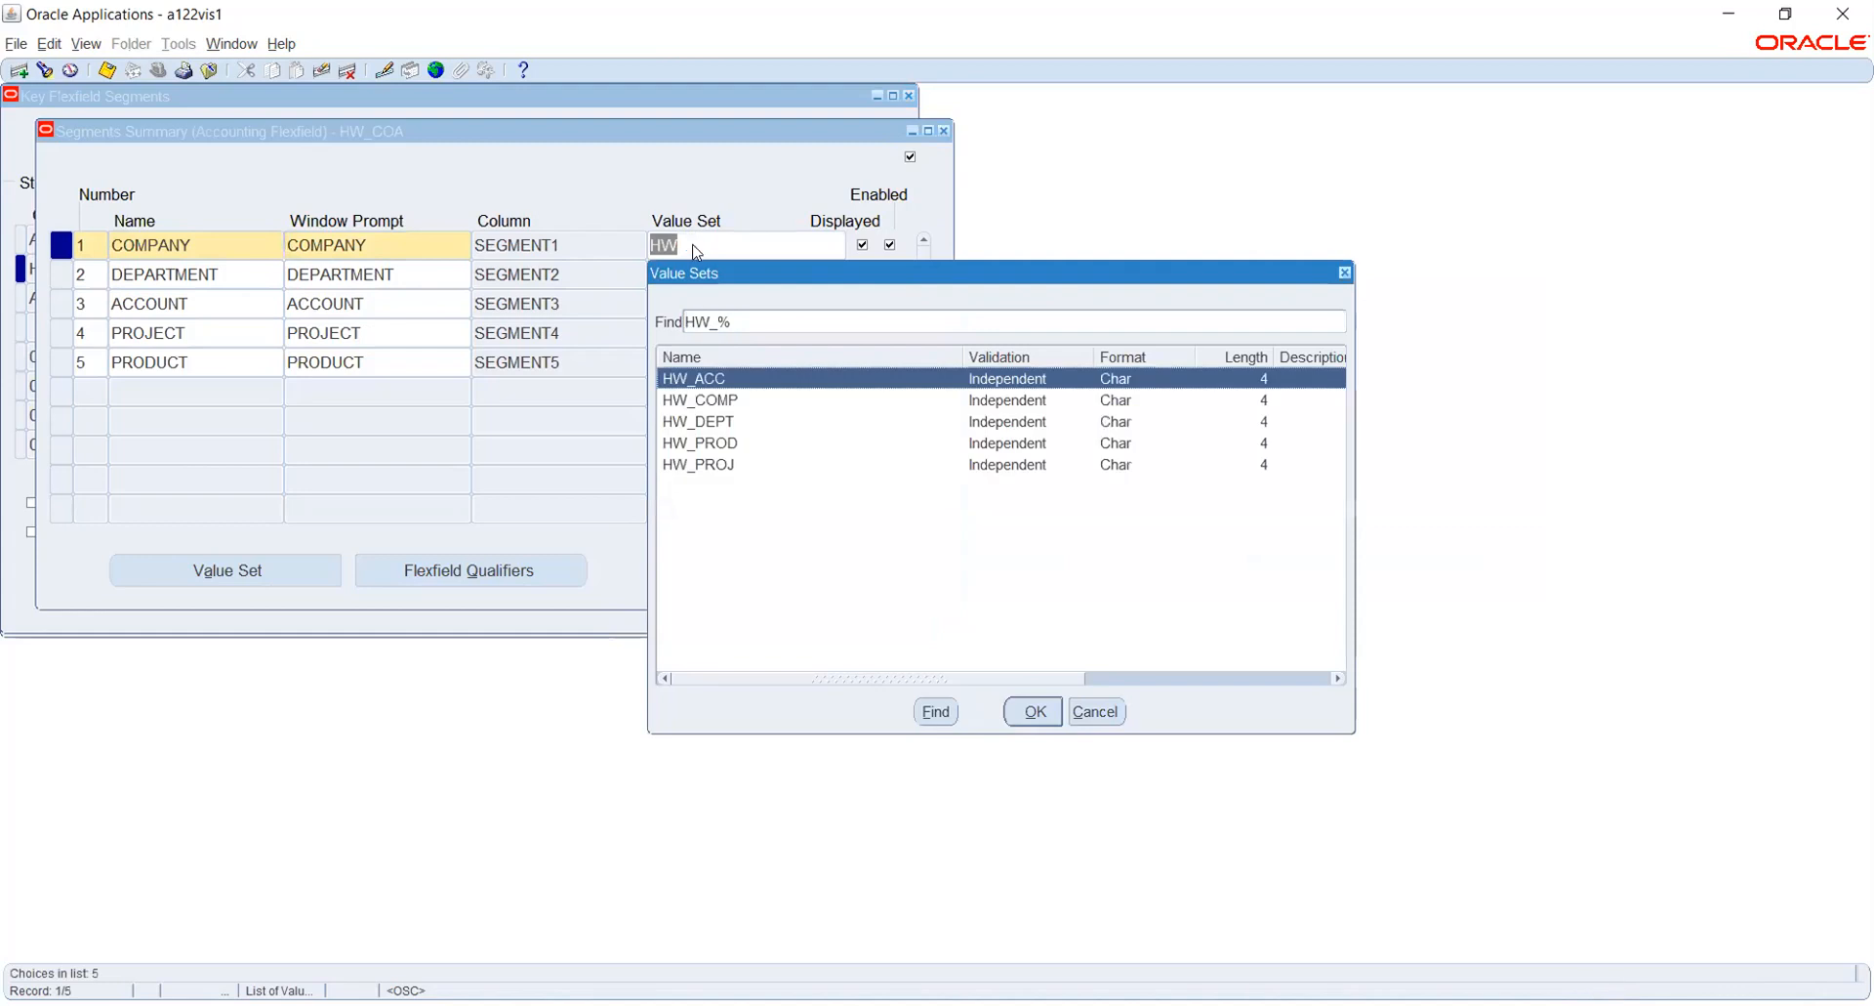
key(Down)
key(Return)
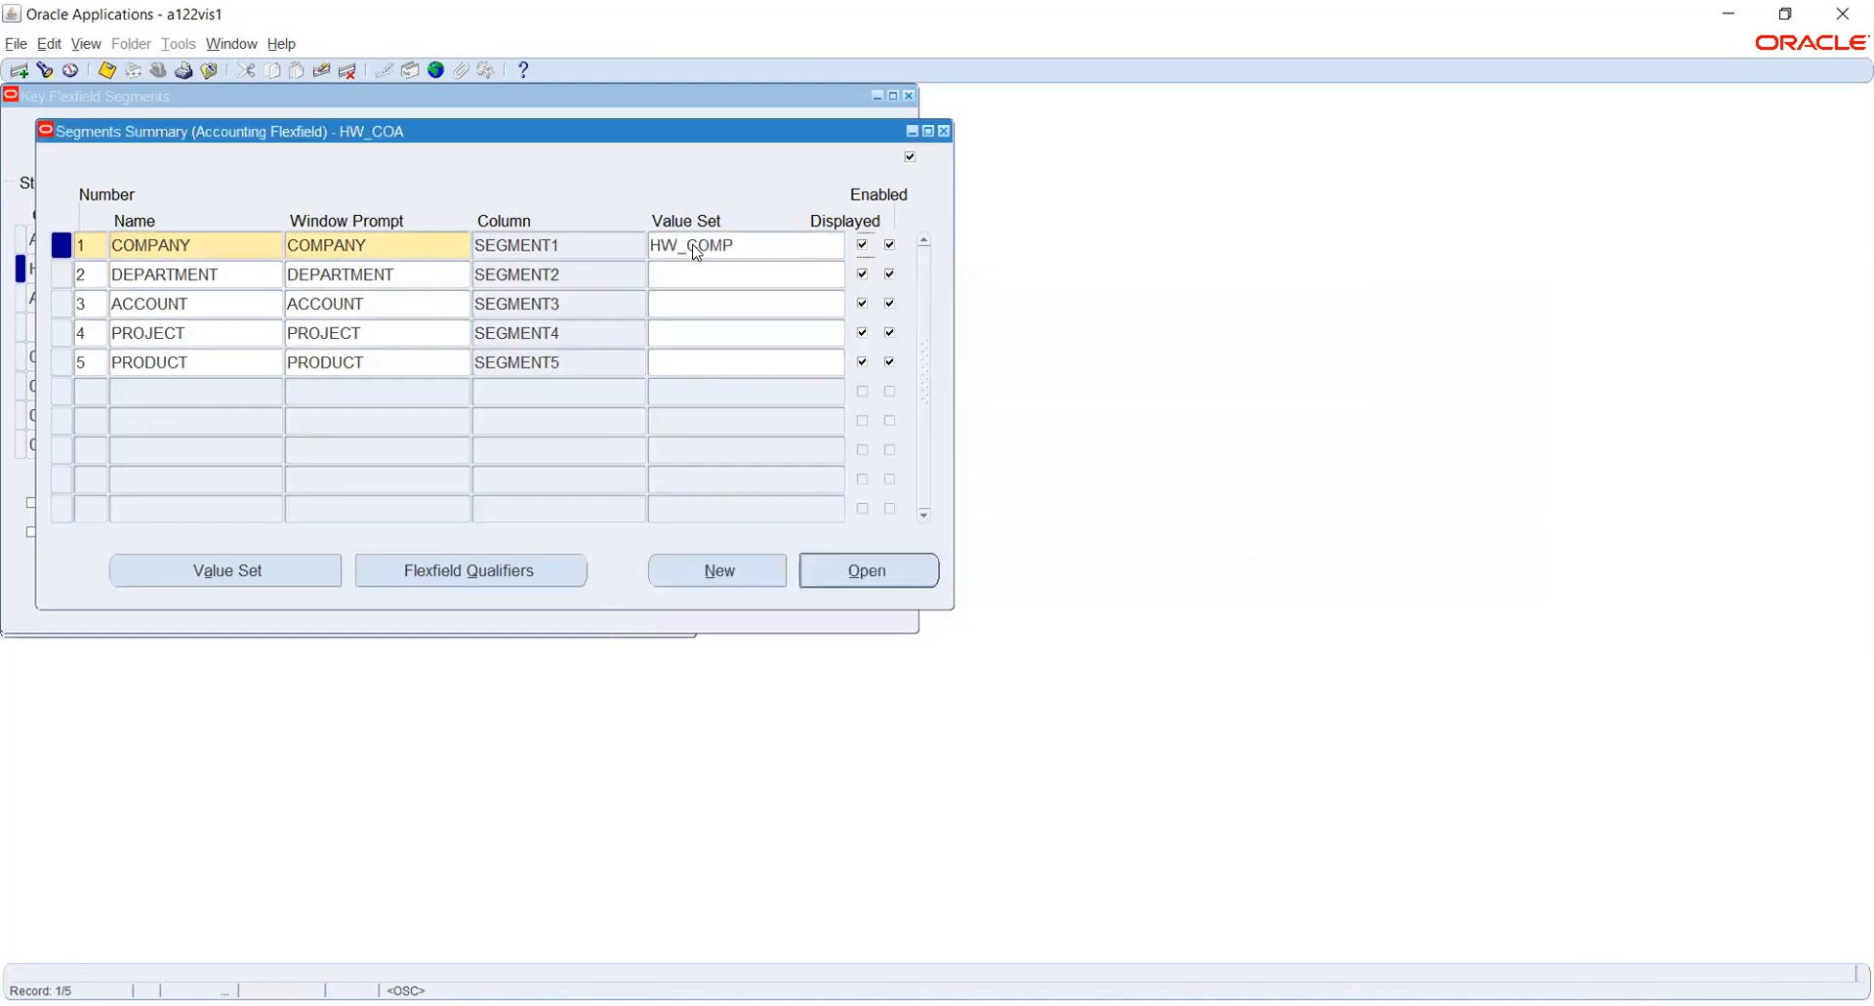
- Assign the value set HW_DEPT to the DEPARTMENT segment
click(718, 276)
text(HW)
key(Tab)
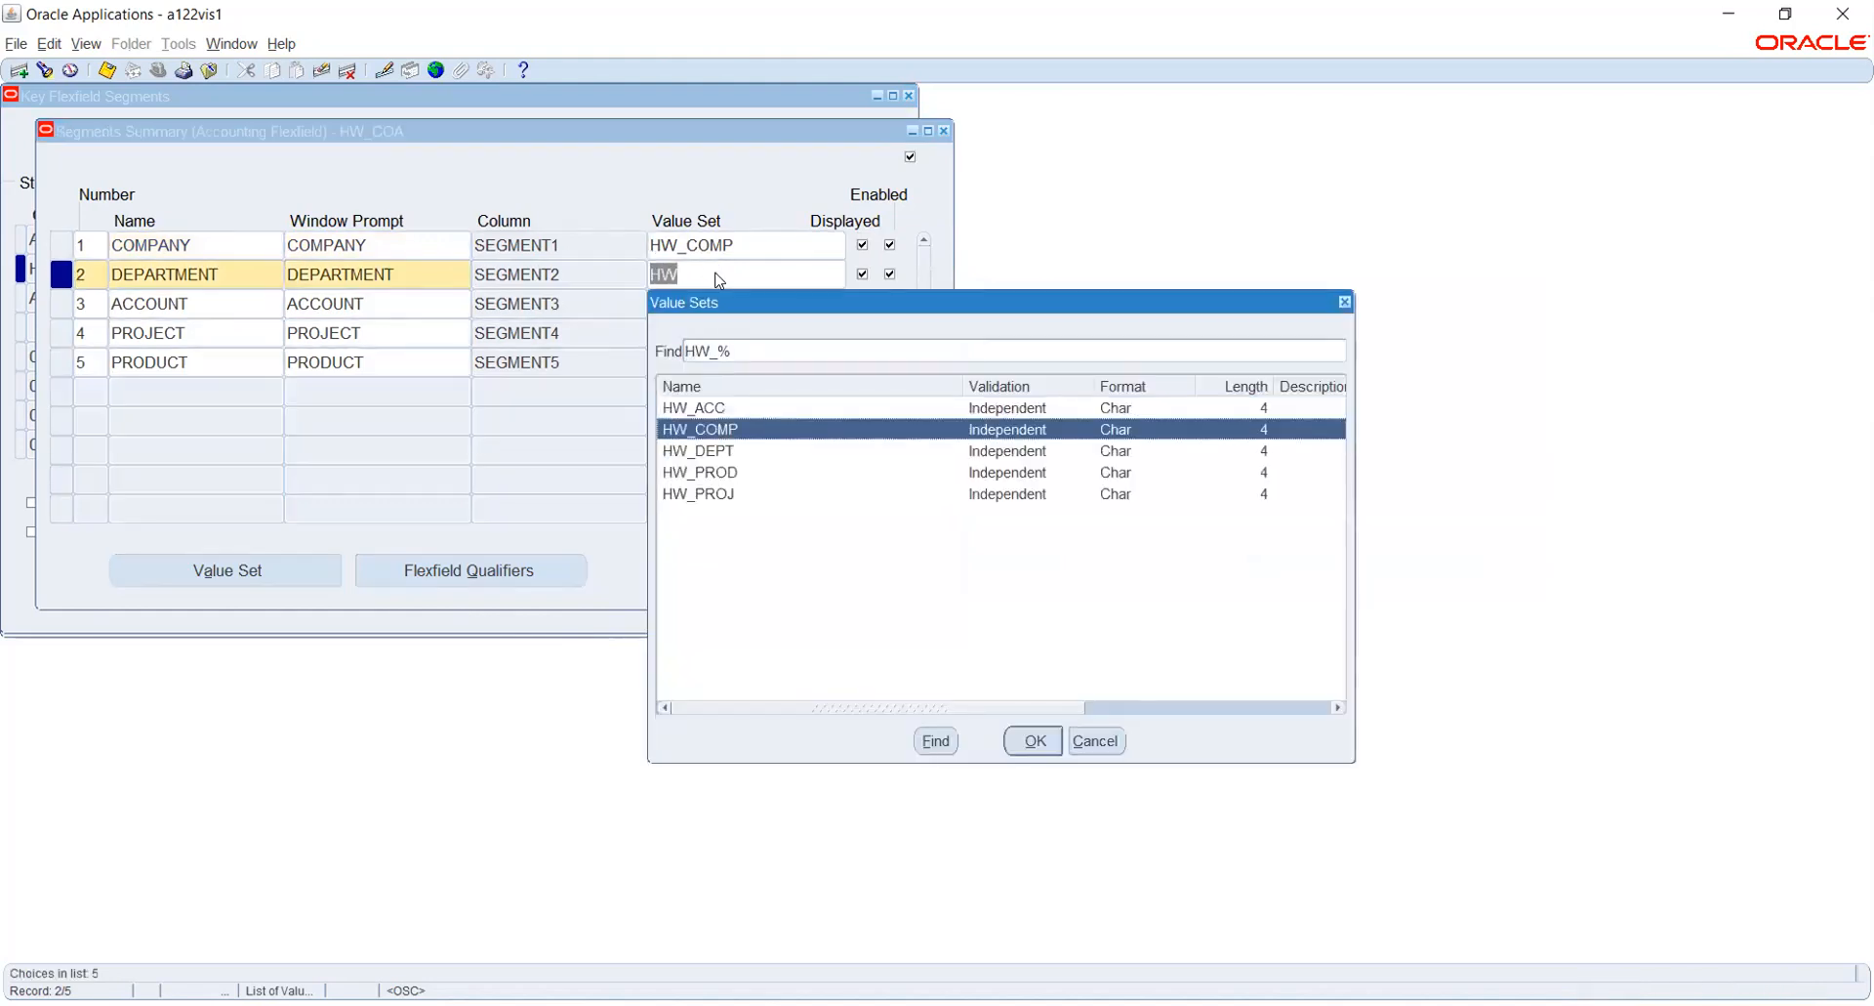
key(Down)
key(Return)
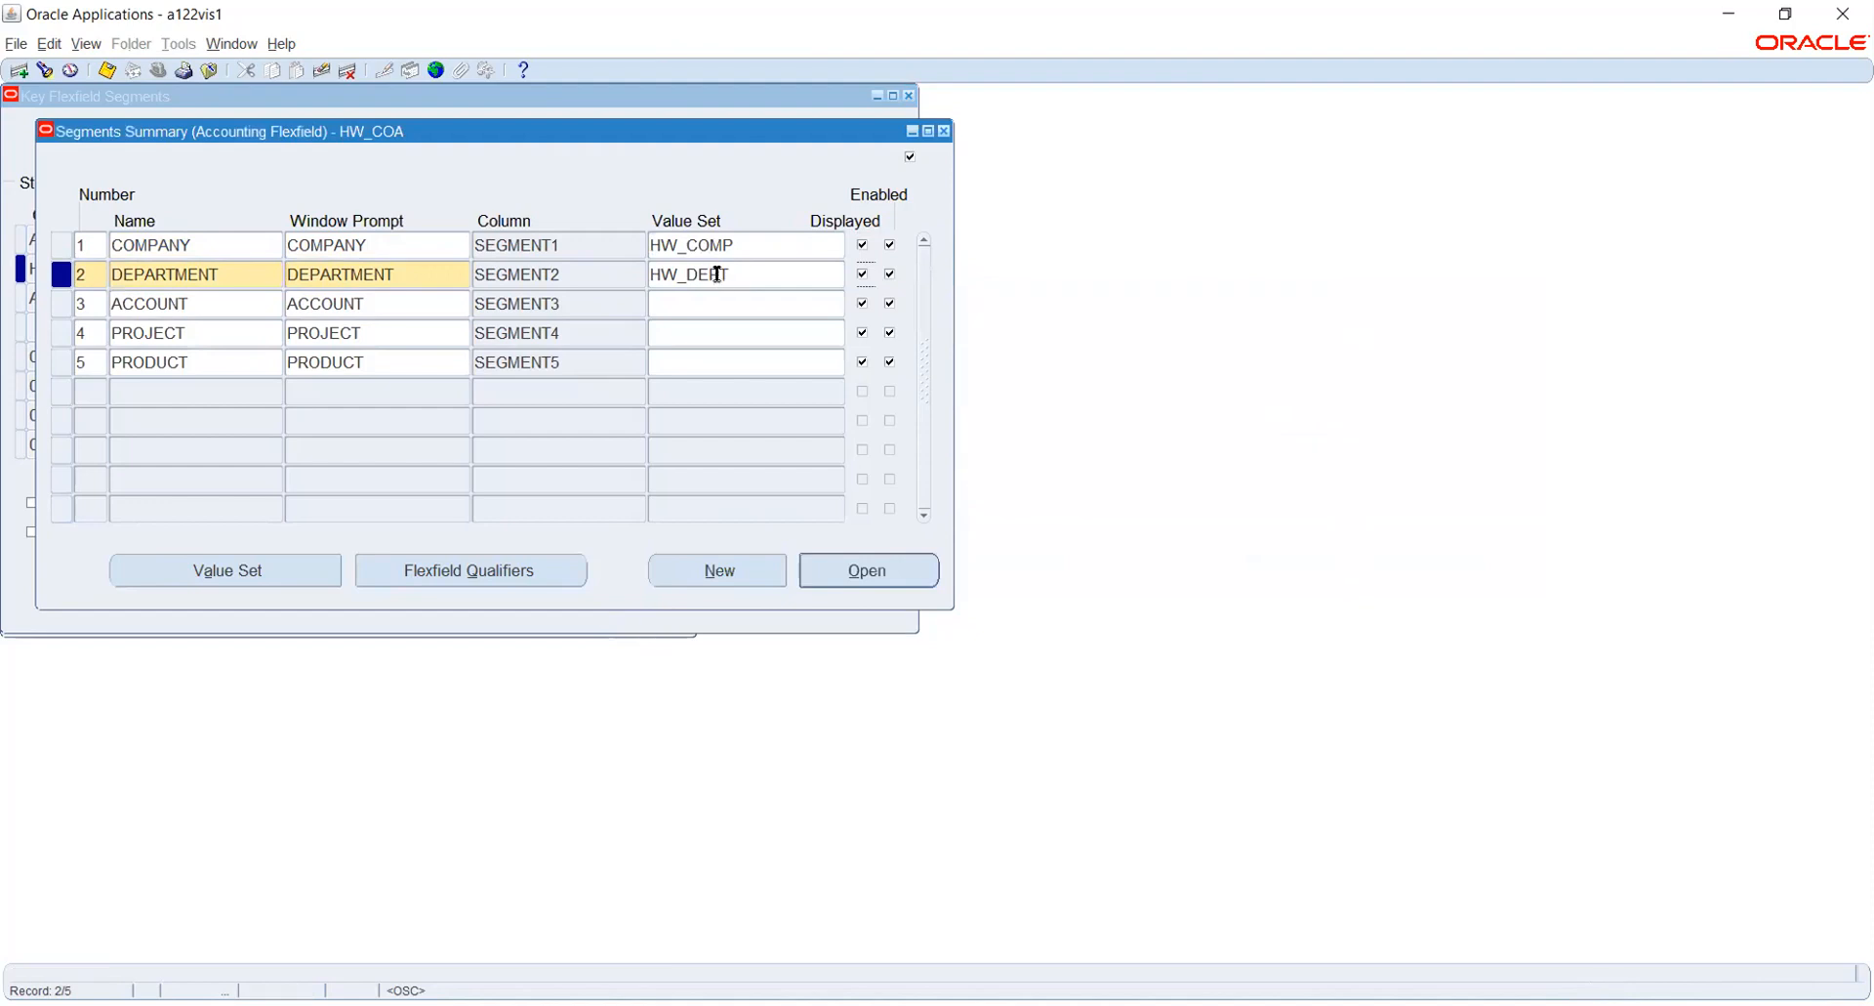
- Assign the value set HW_ACC to the ACCOUNT segment
click(717, 302)
text(HW)
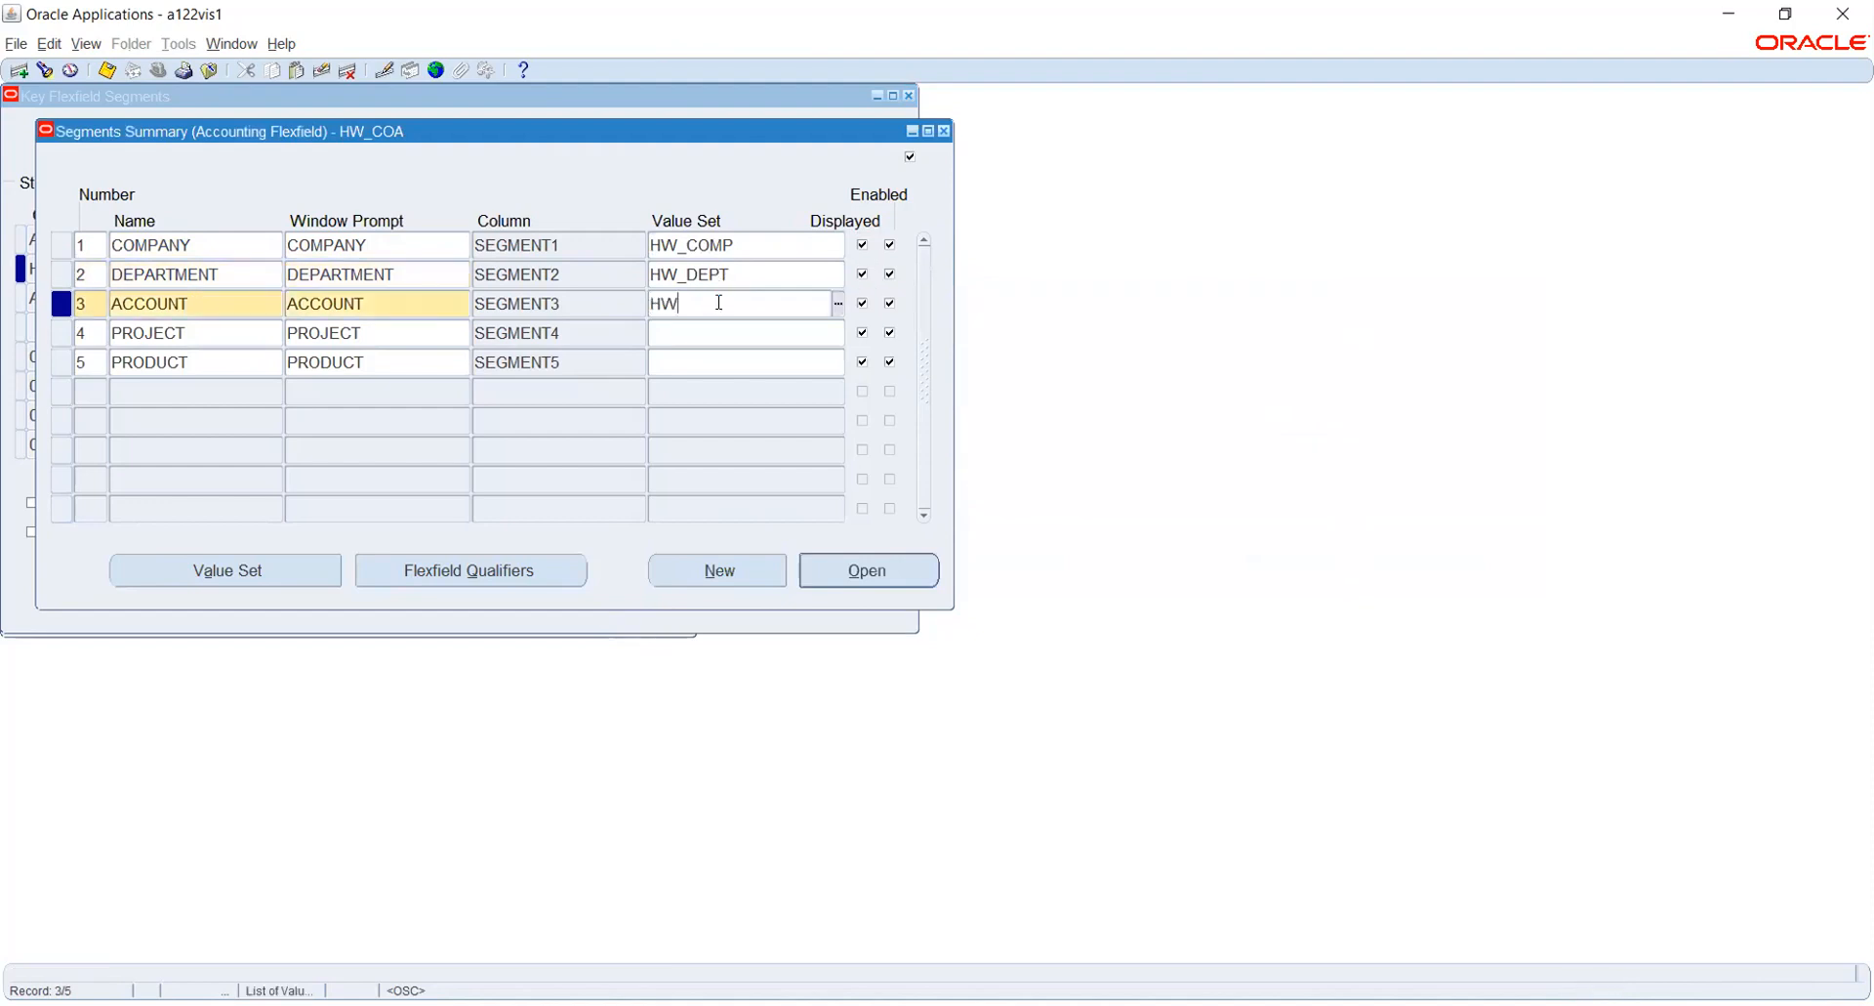
key(Tab)
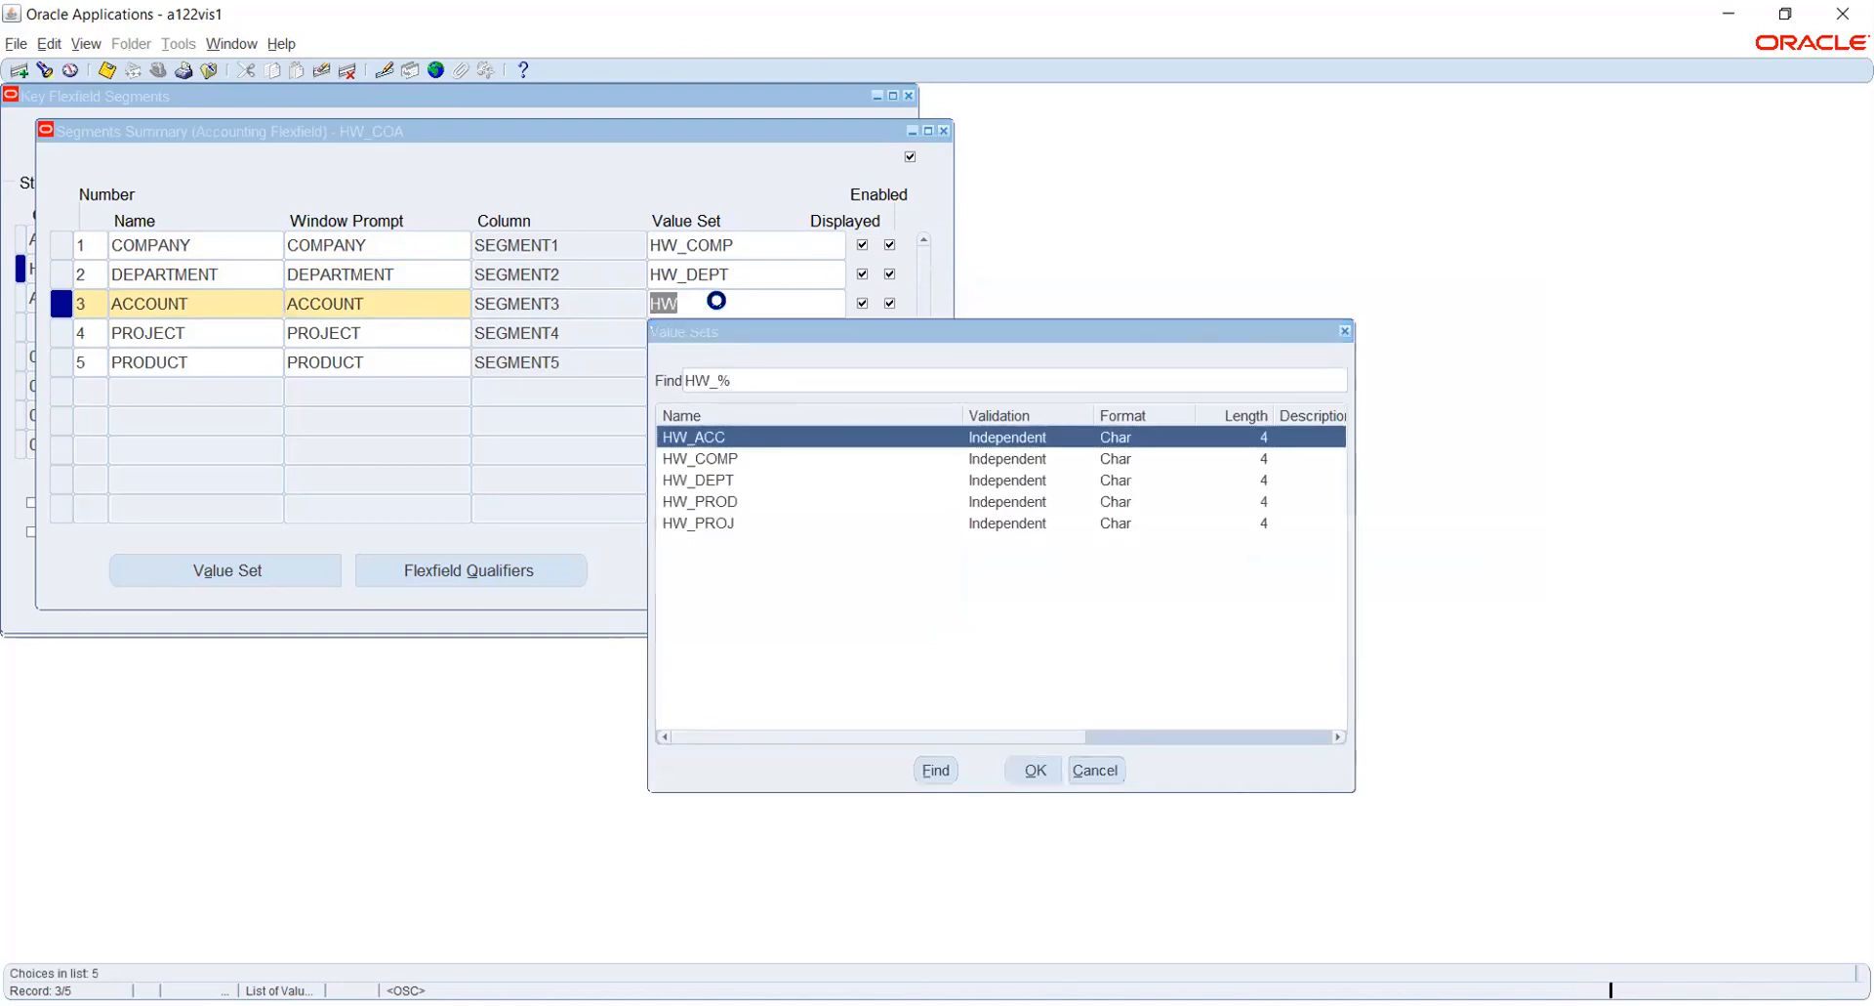
key(Return)
- Assign the value set HW_PROJ to the PROJECT segment
click(723, 326)
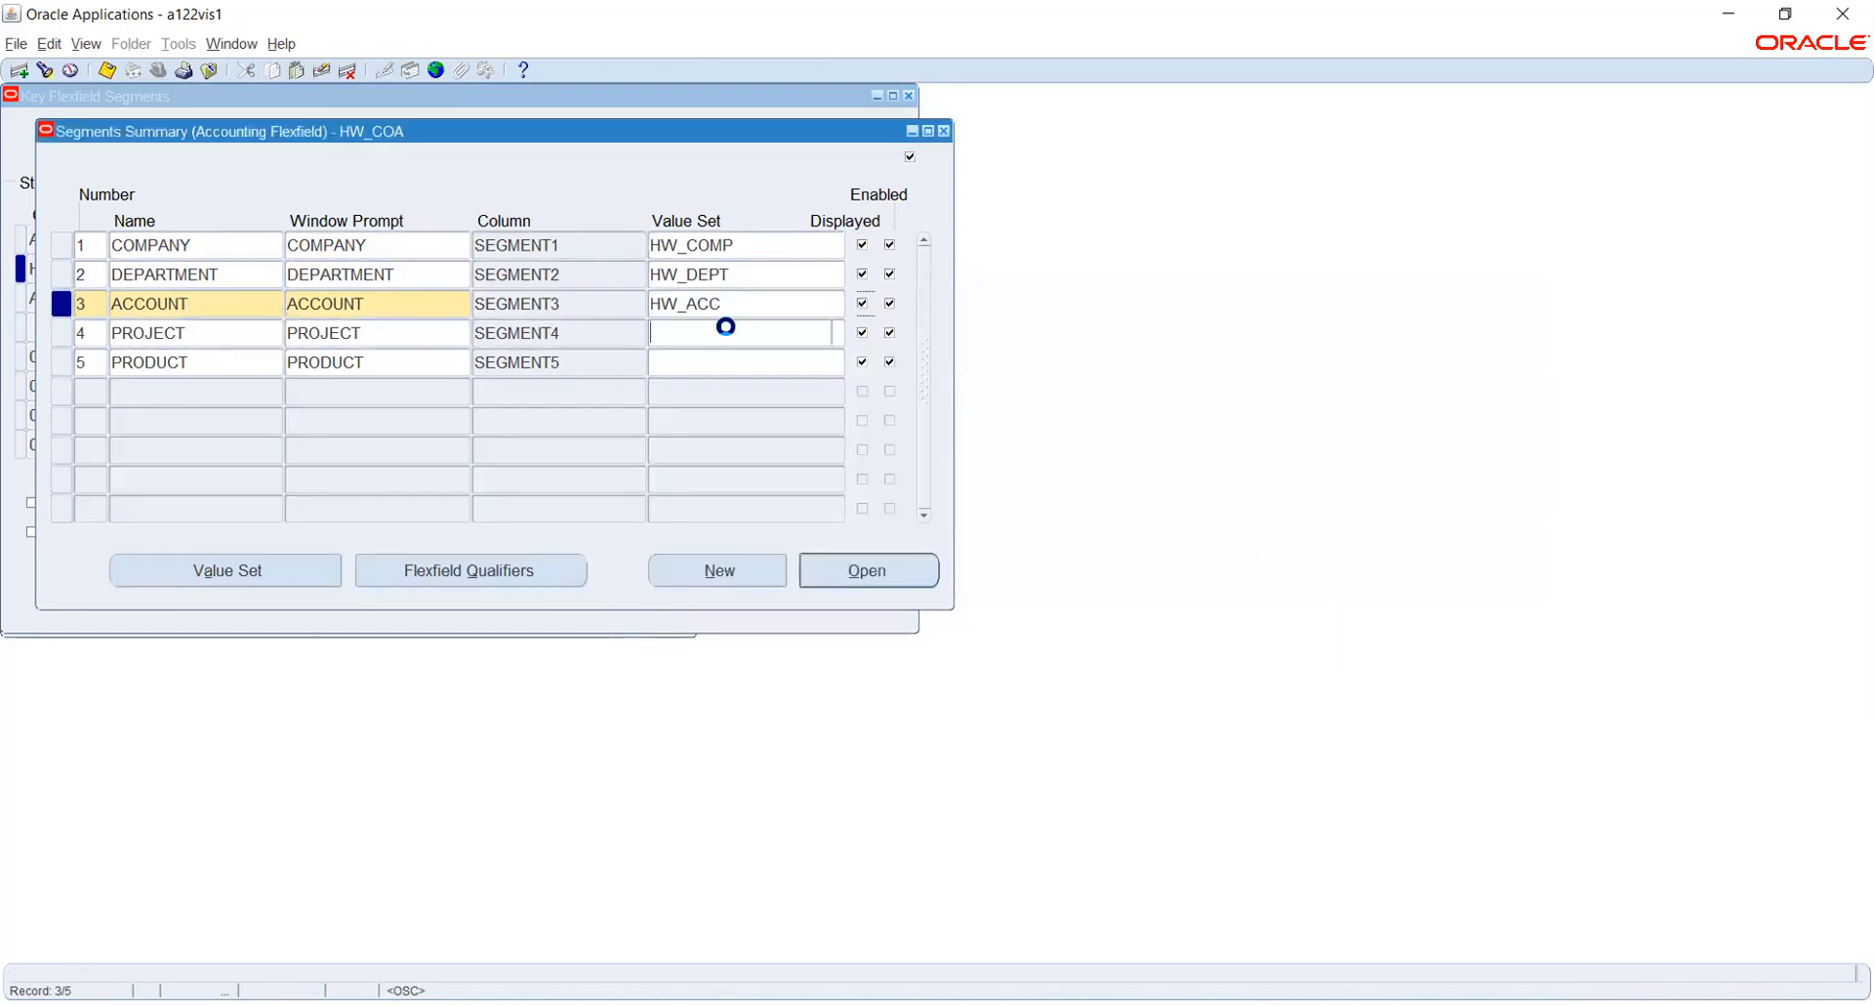
text(HW)
key(Tab)
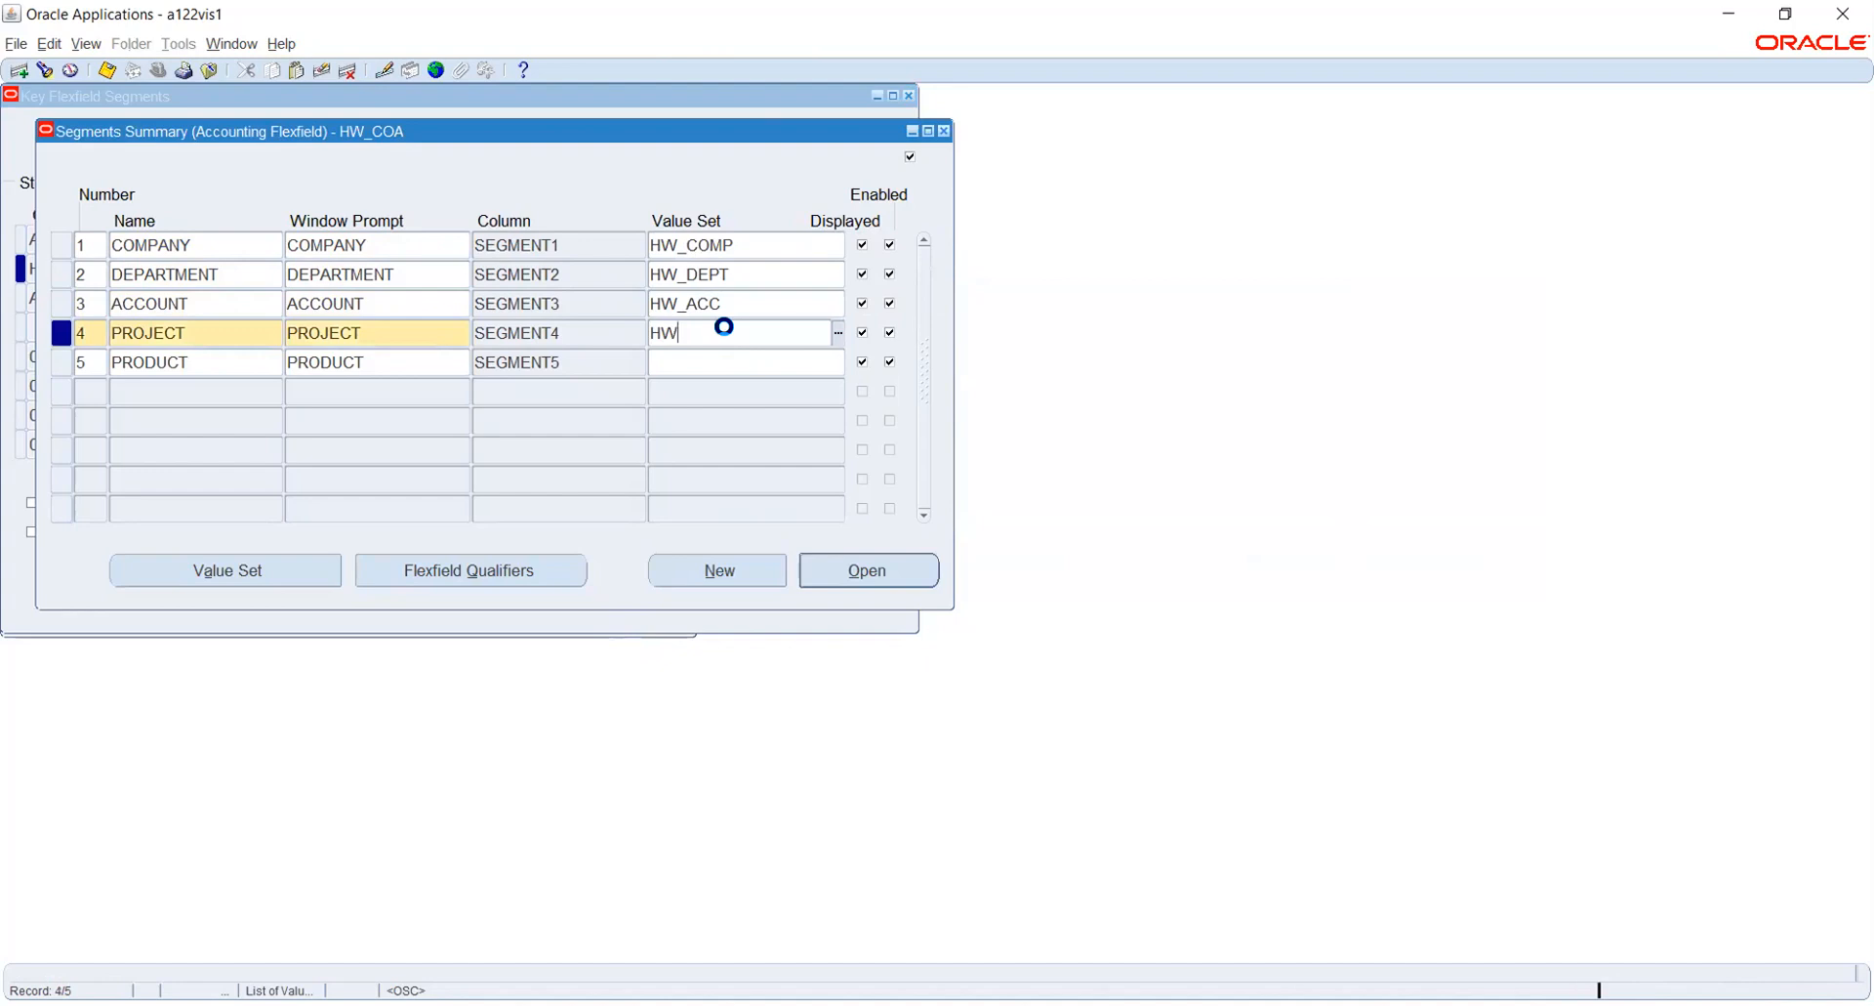
key(Down)
key(Down)
key(Down)
key(Down)
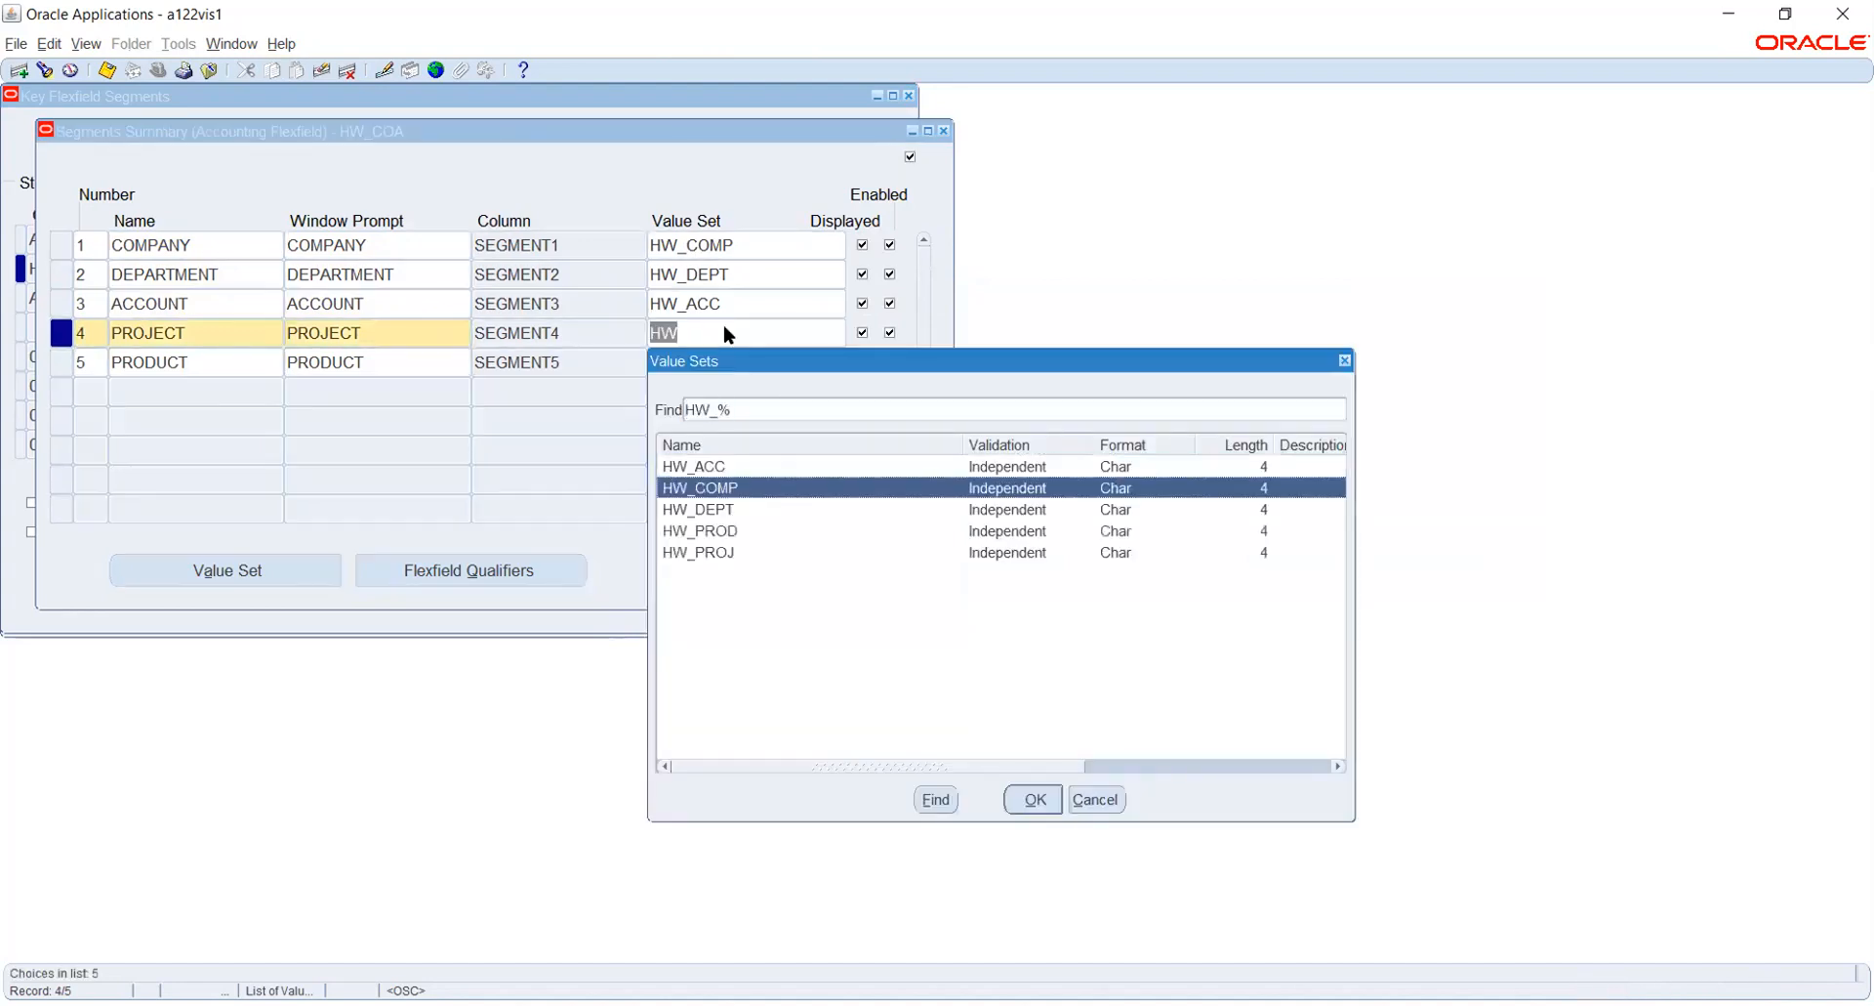
key(Return)
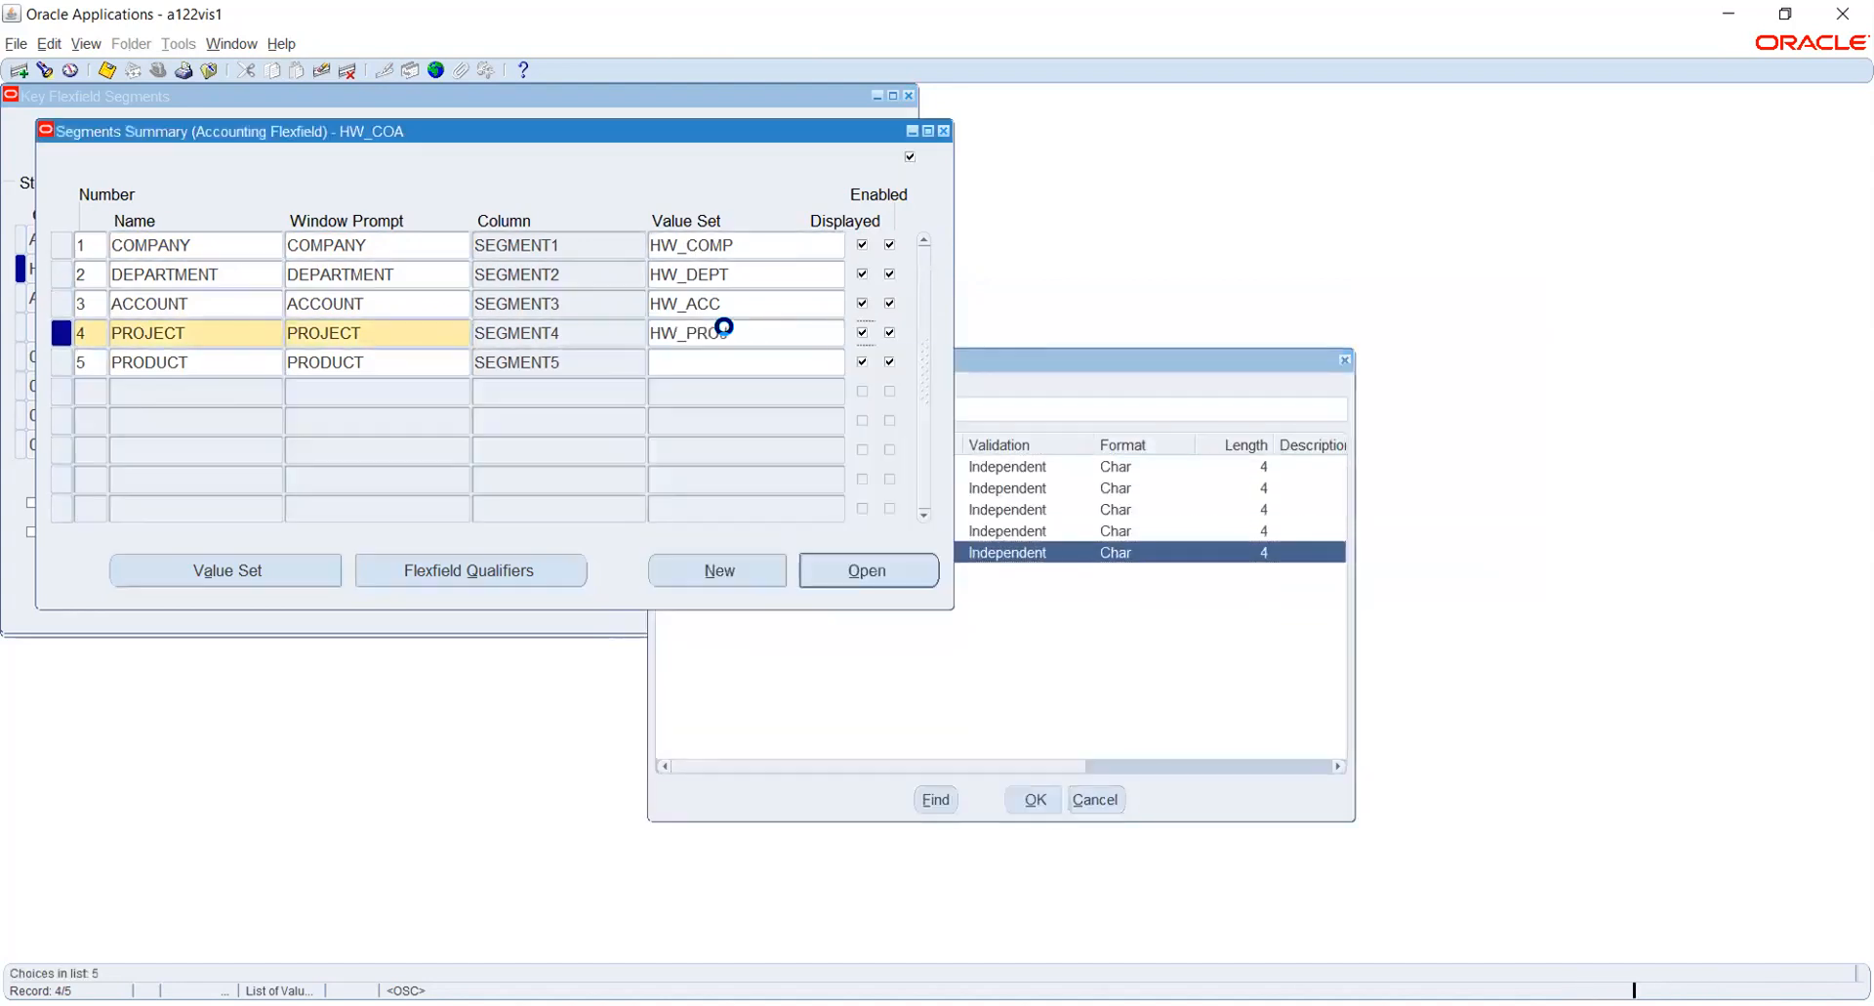
- Assign the value set HW_PROD to the PRODUCT segment and save the segment assignments
click(733, 357)
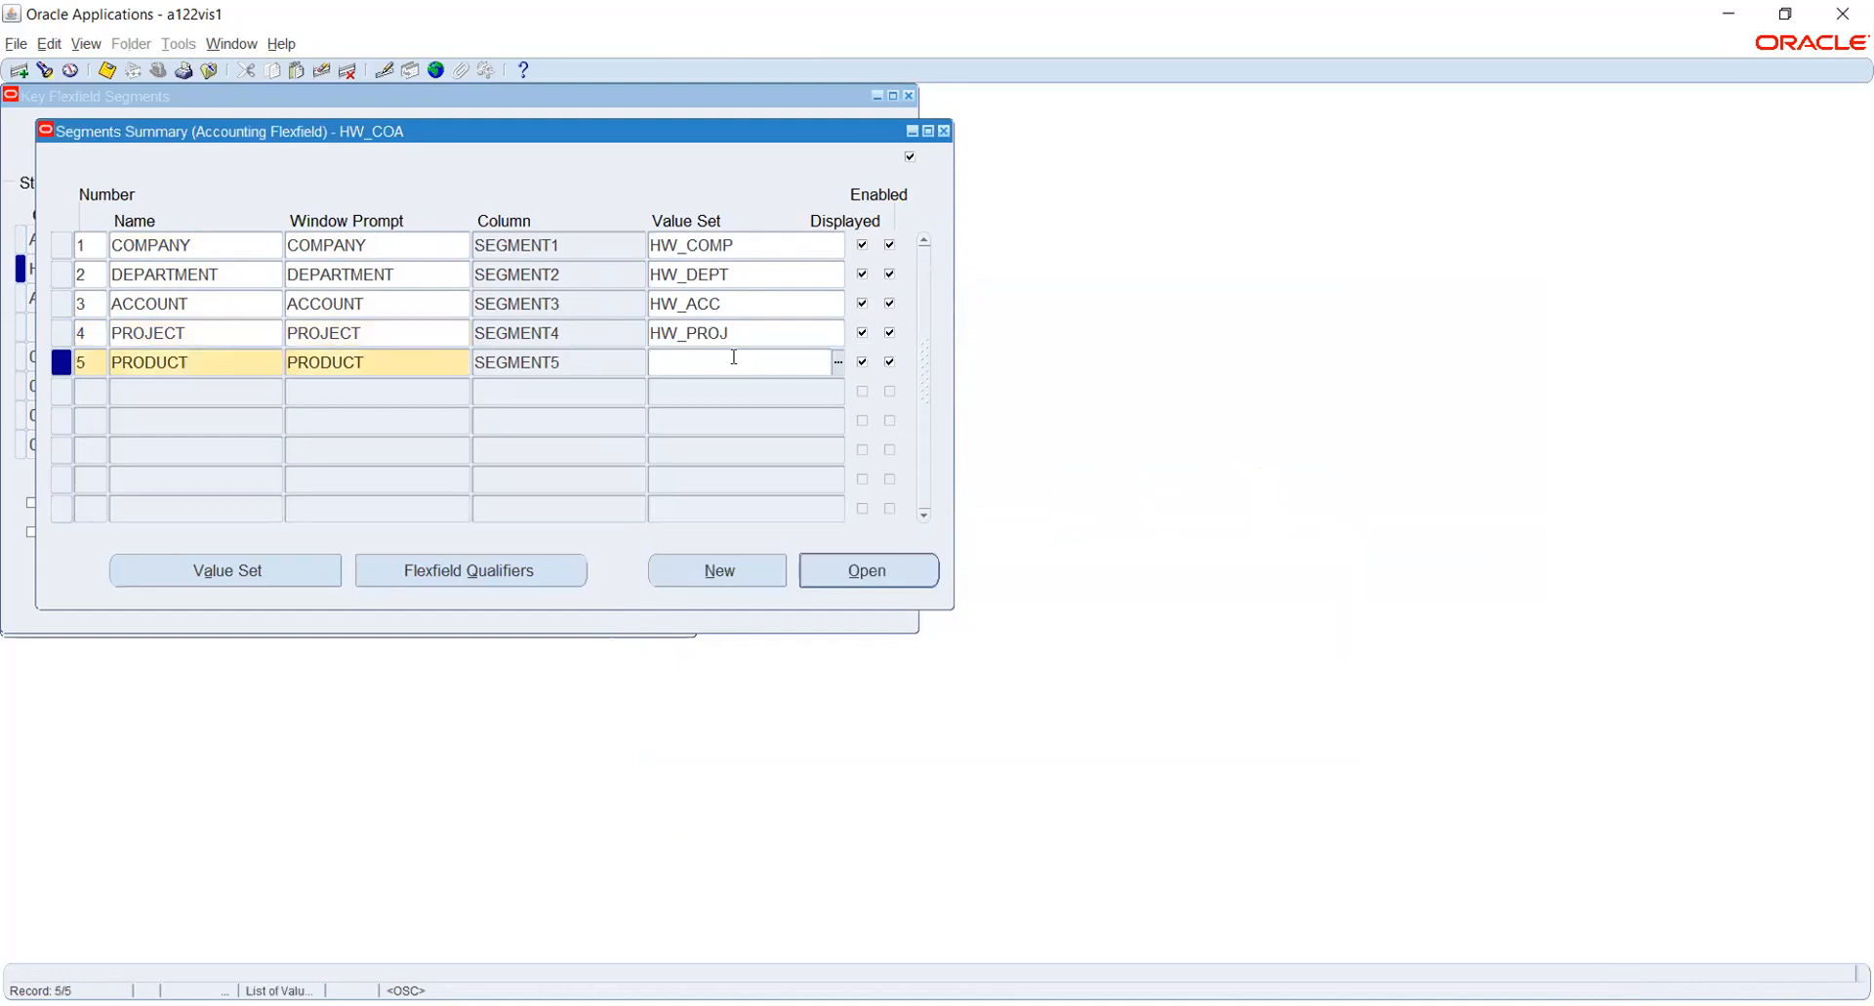
text(HW)
key(Down)
key(Down)
key(Down)
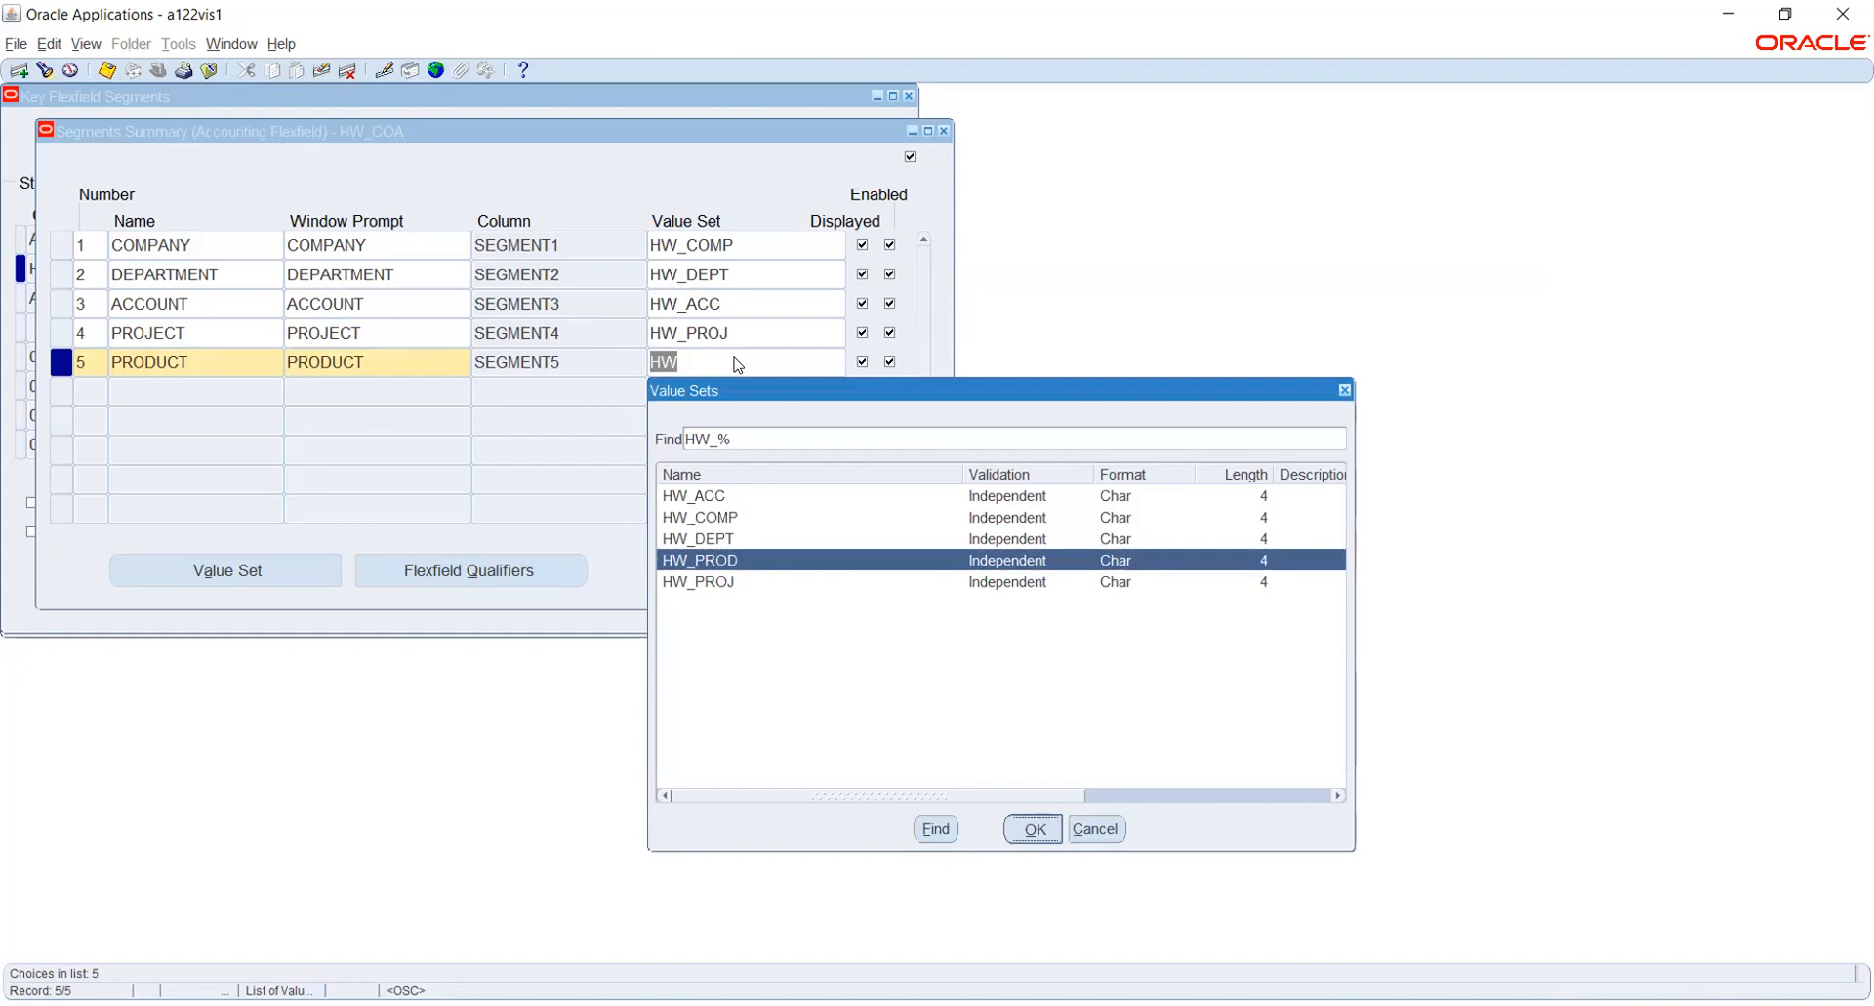
key(Return)
key(ctrl+s)
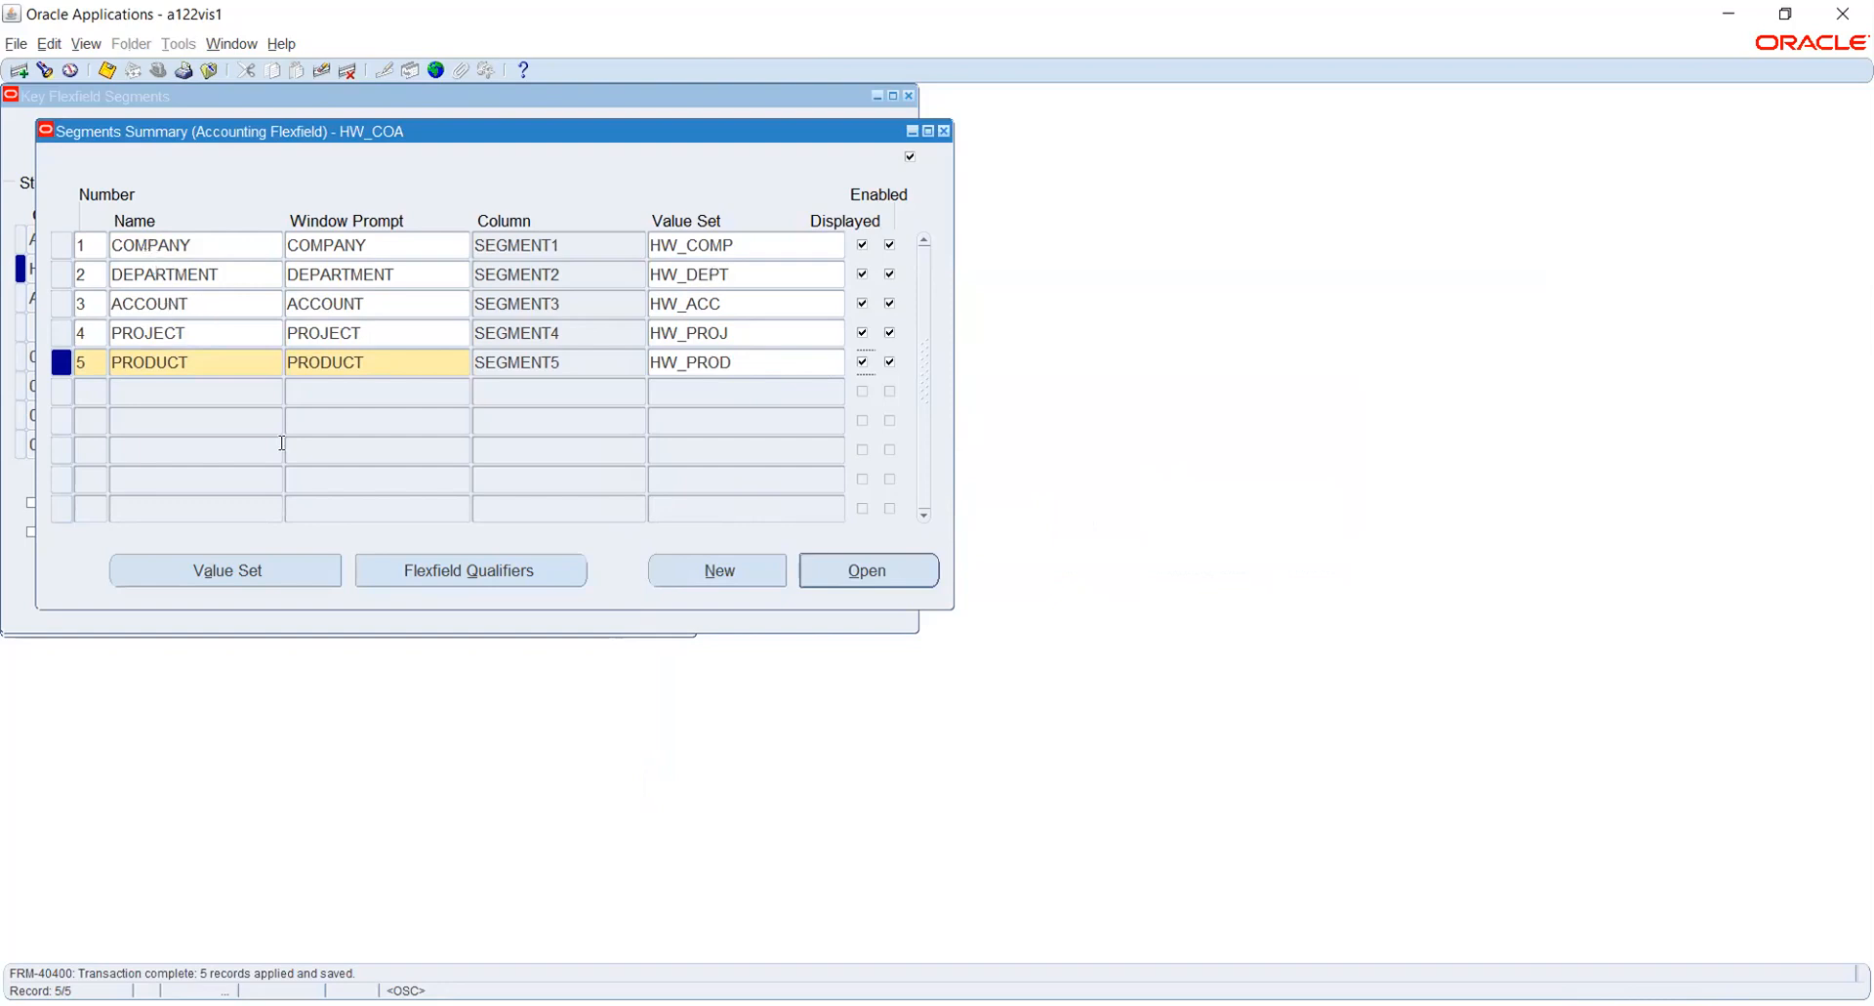
click(448, 576)
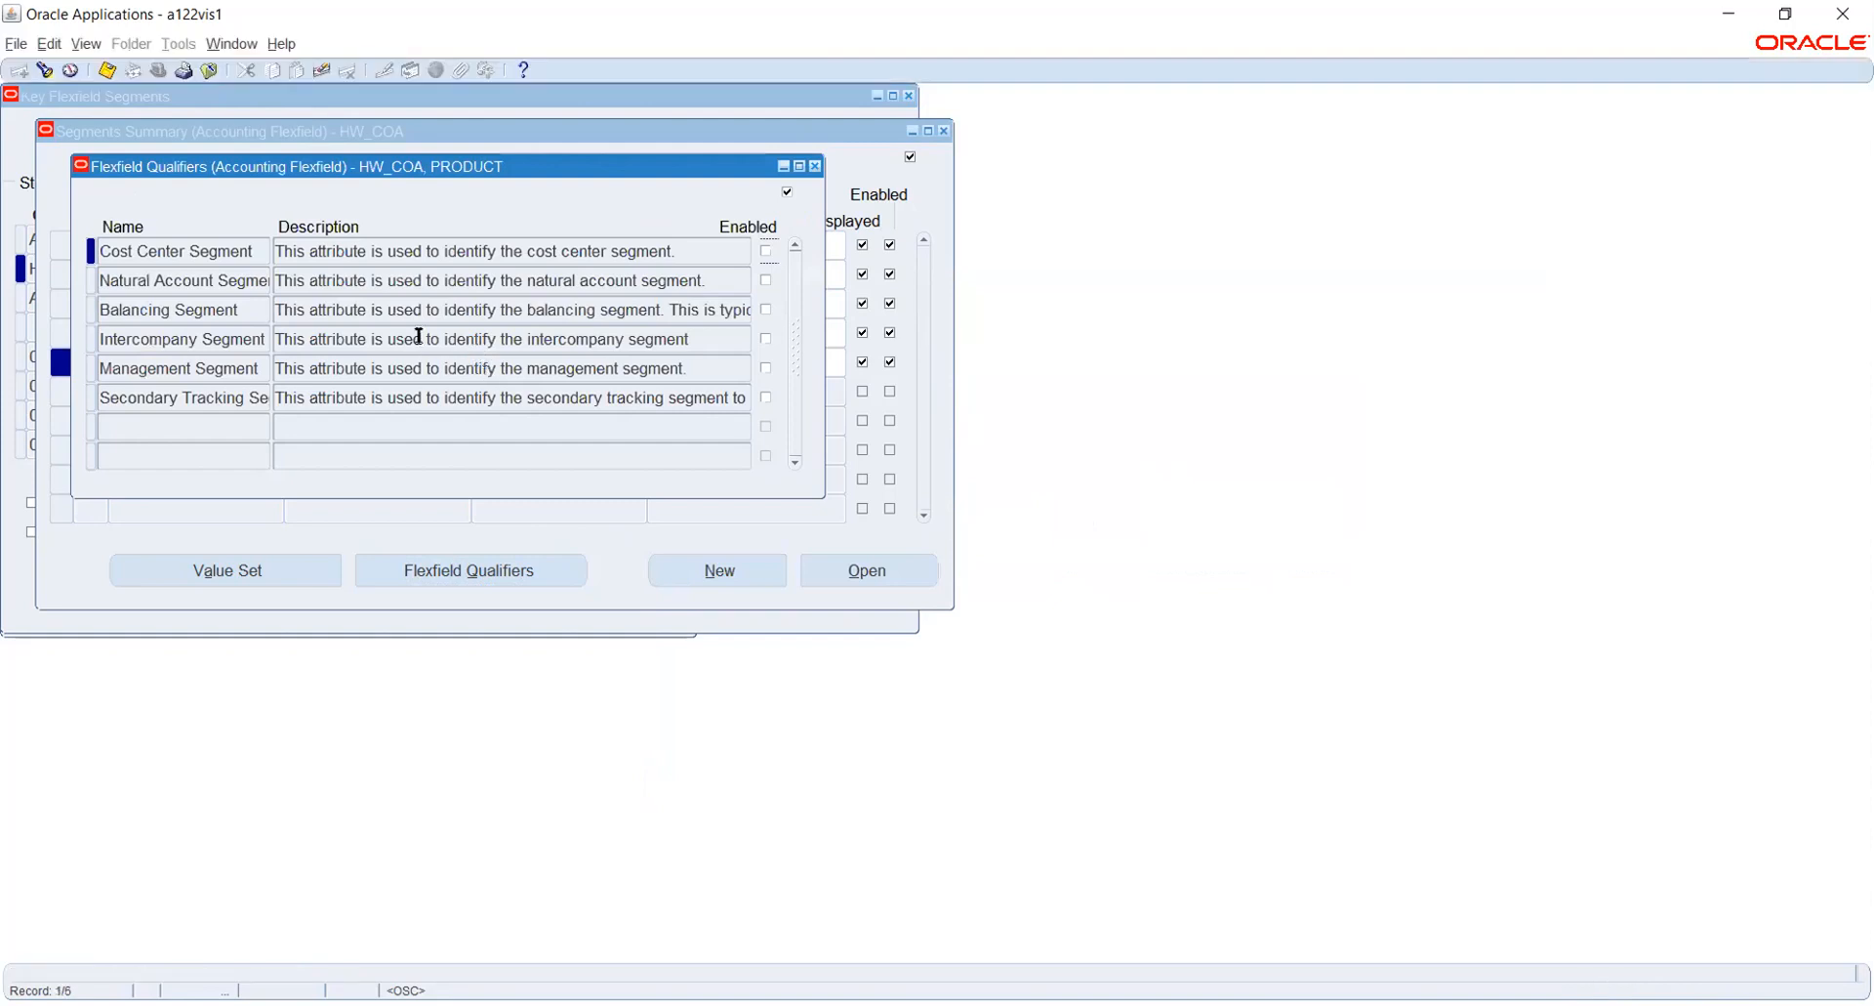
drag(421, 165, 916, 232)
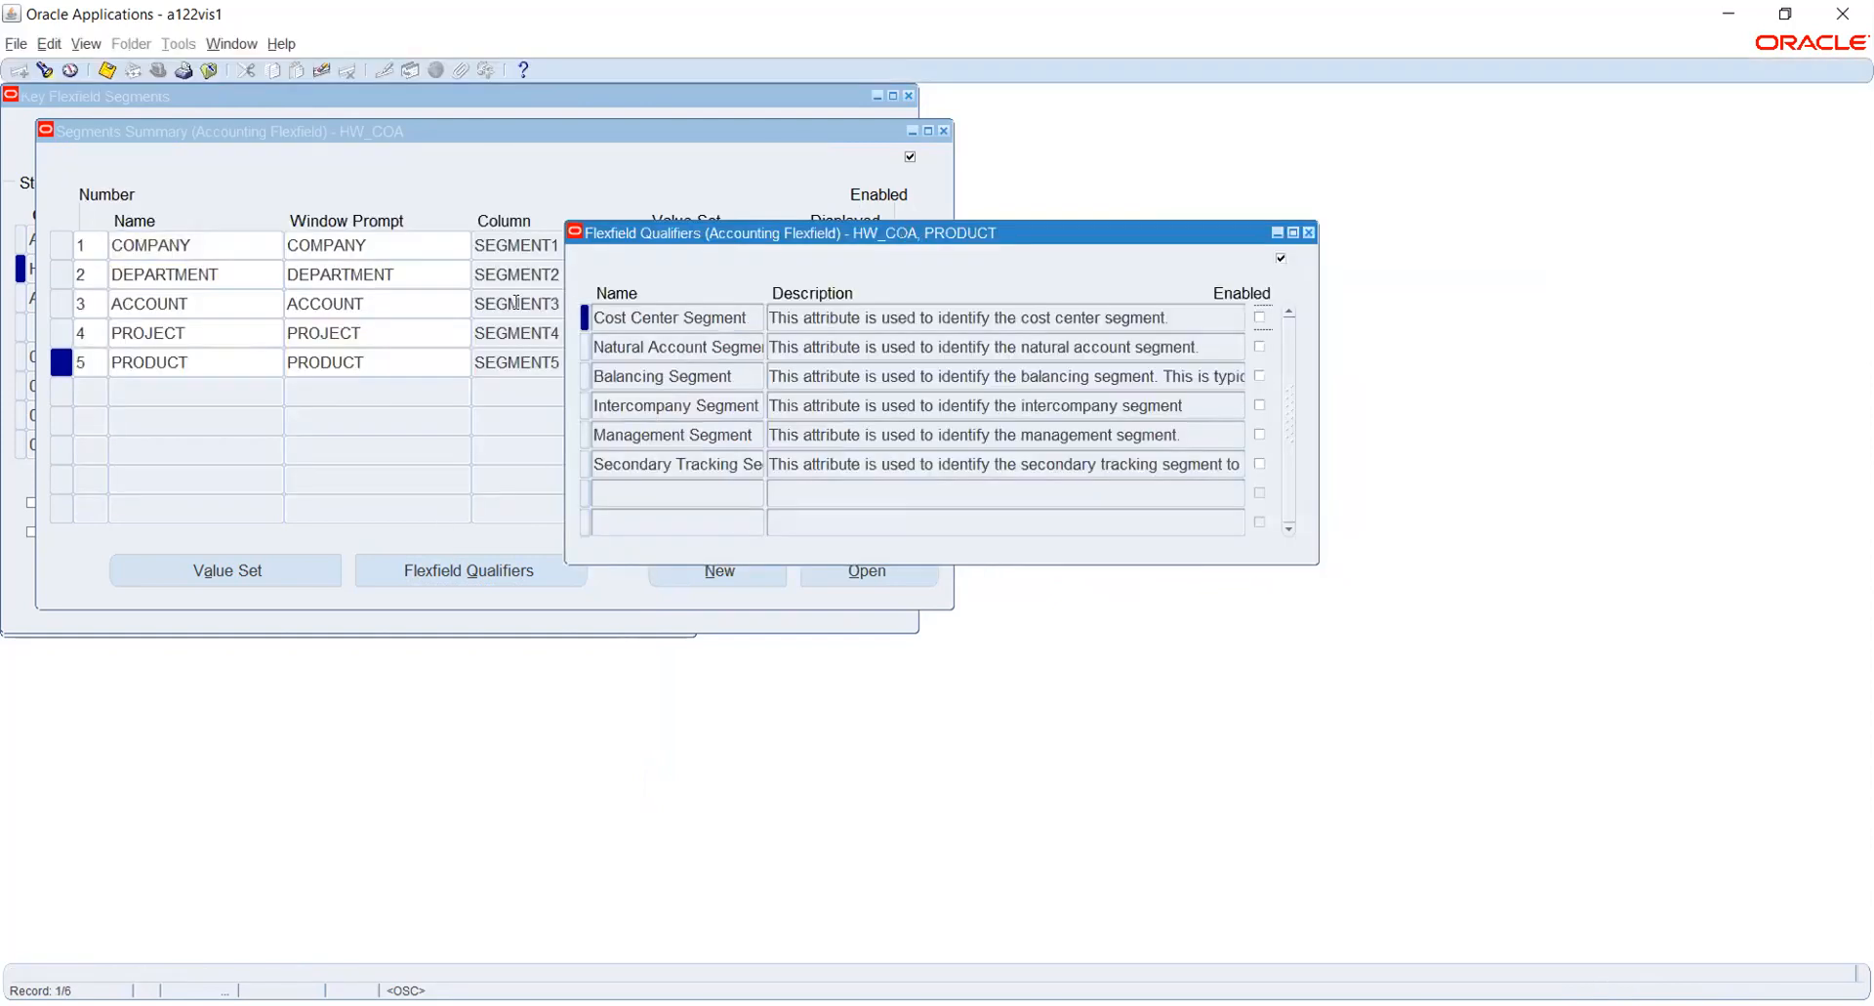
click(1309, 232)
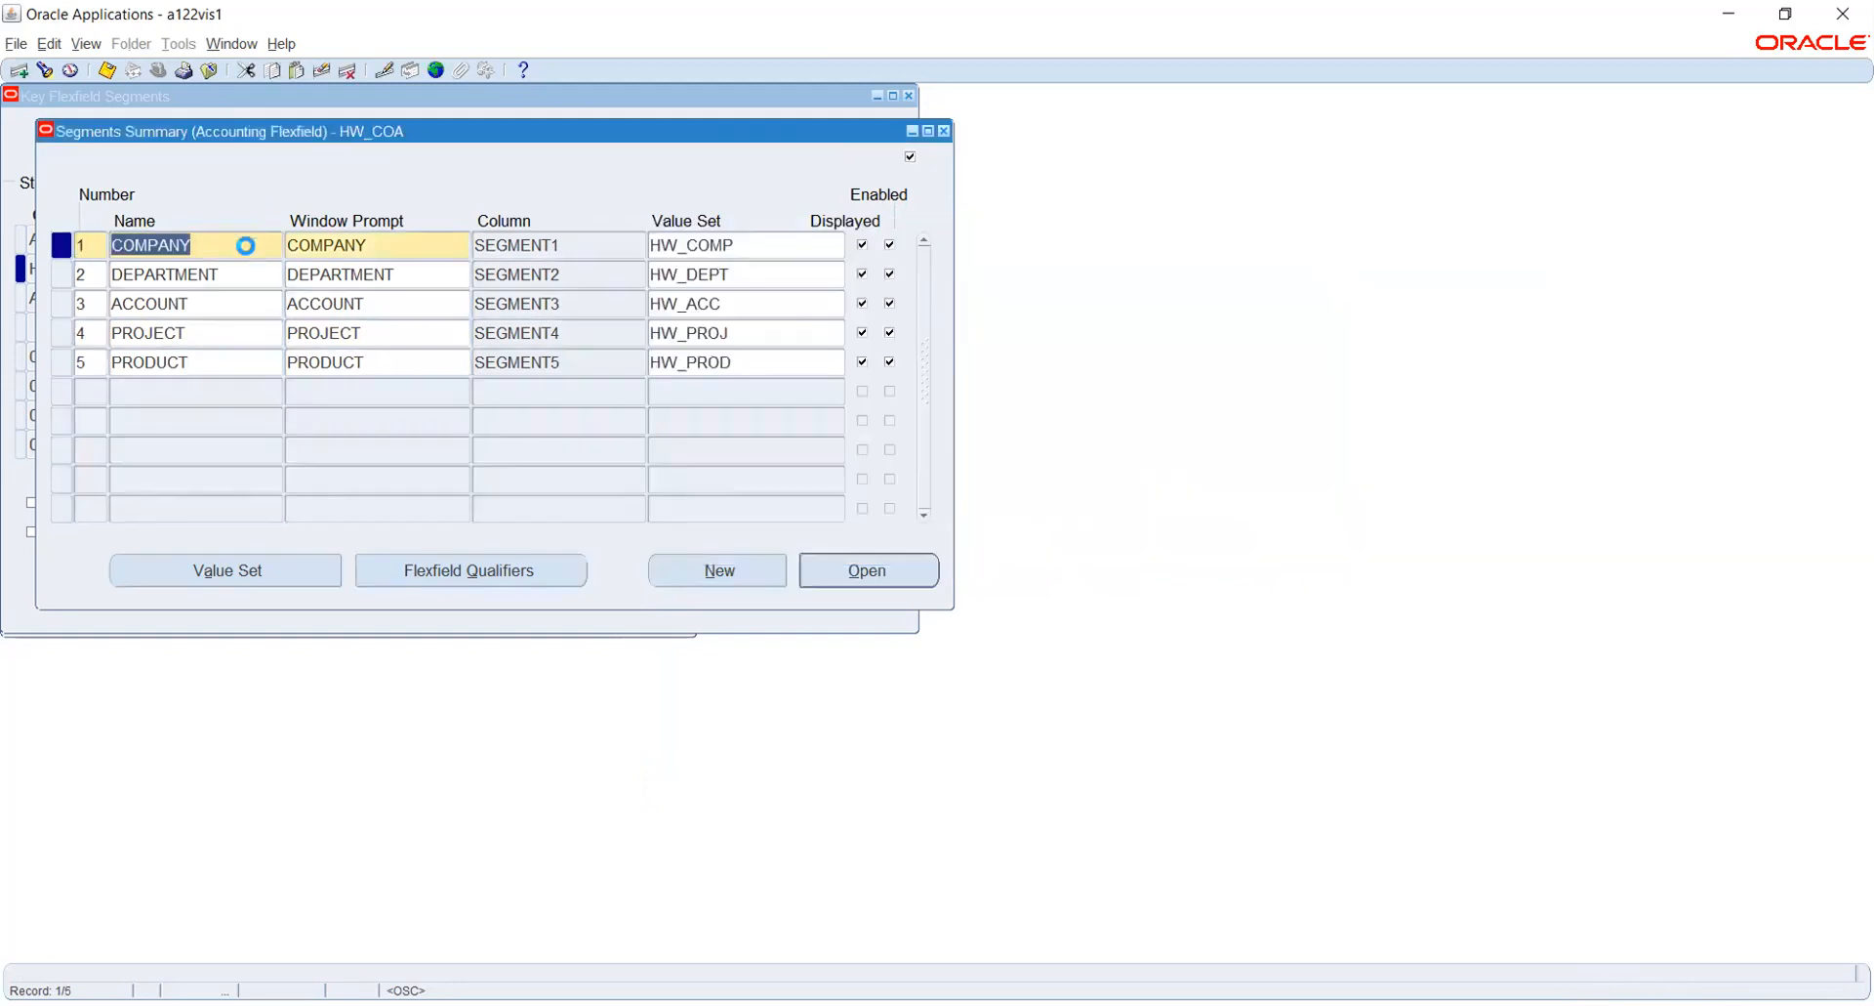
- Enable the Balancing Segment qualifier for the COMPANY segment of HW_COA and save it
click(457, 574)
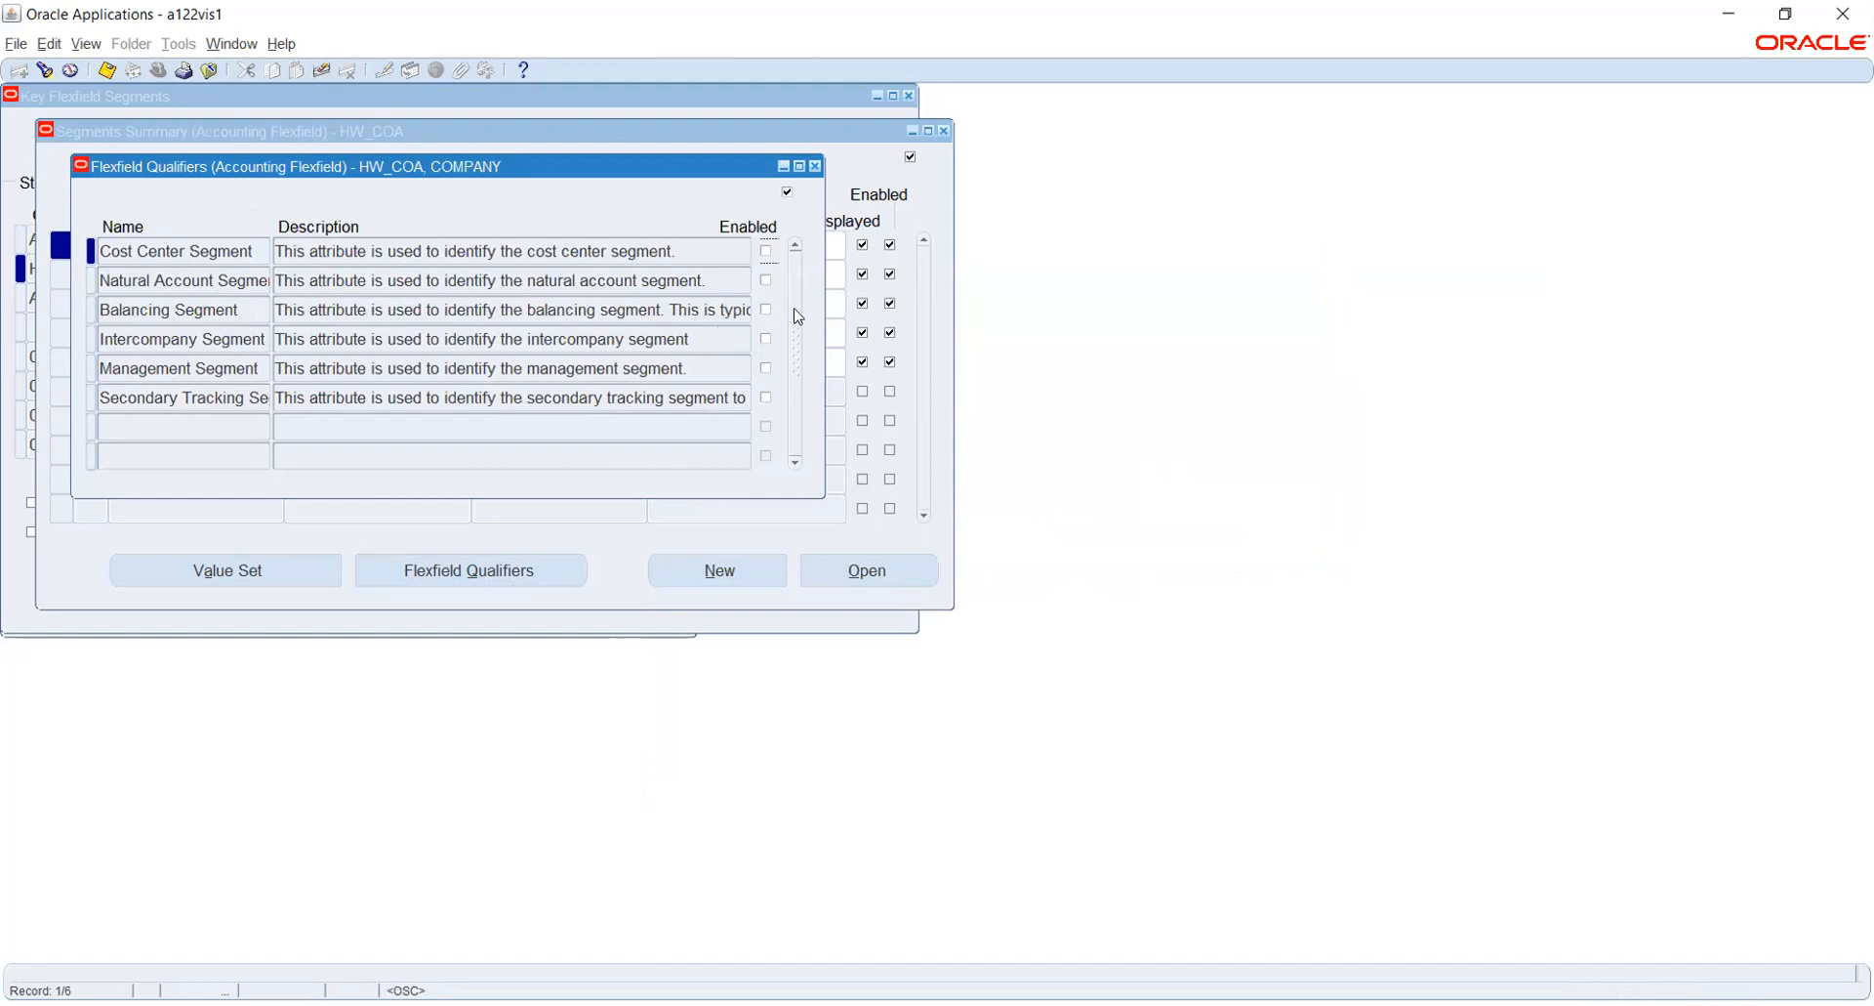
click(765, 309)
click(108, 70)
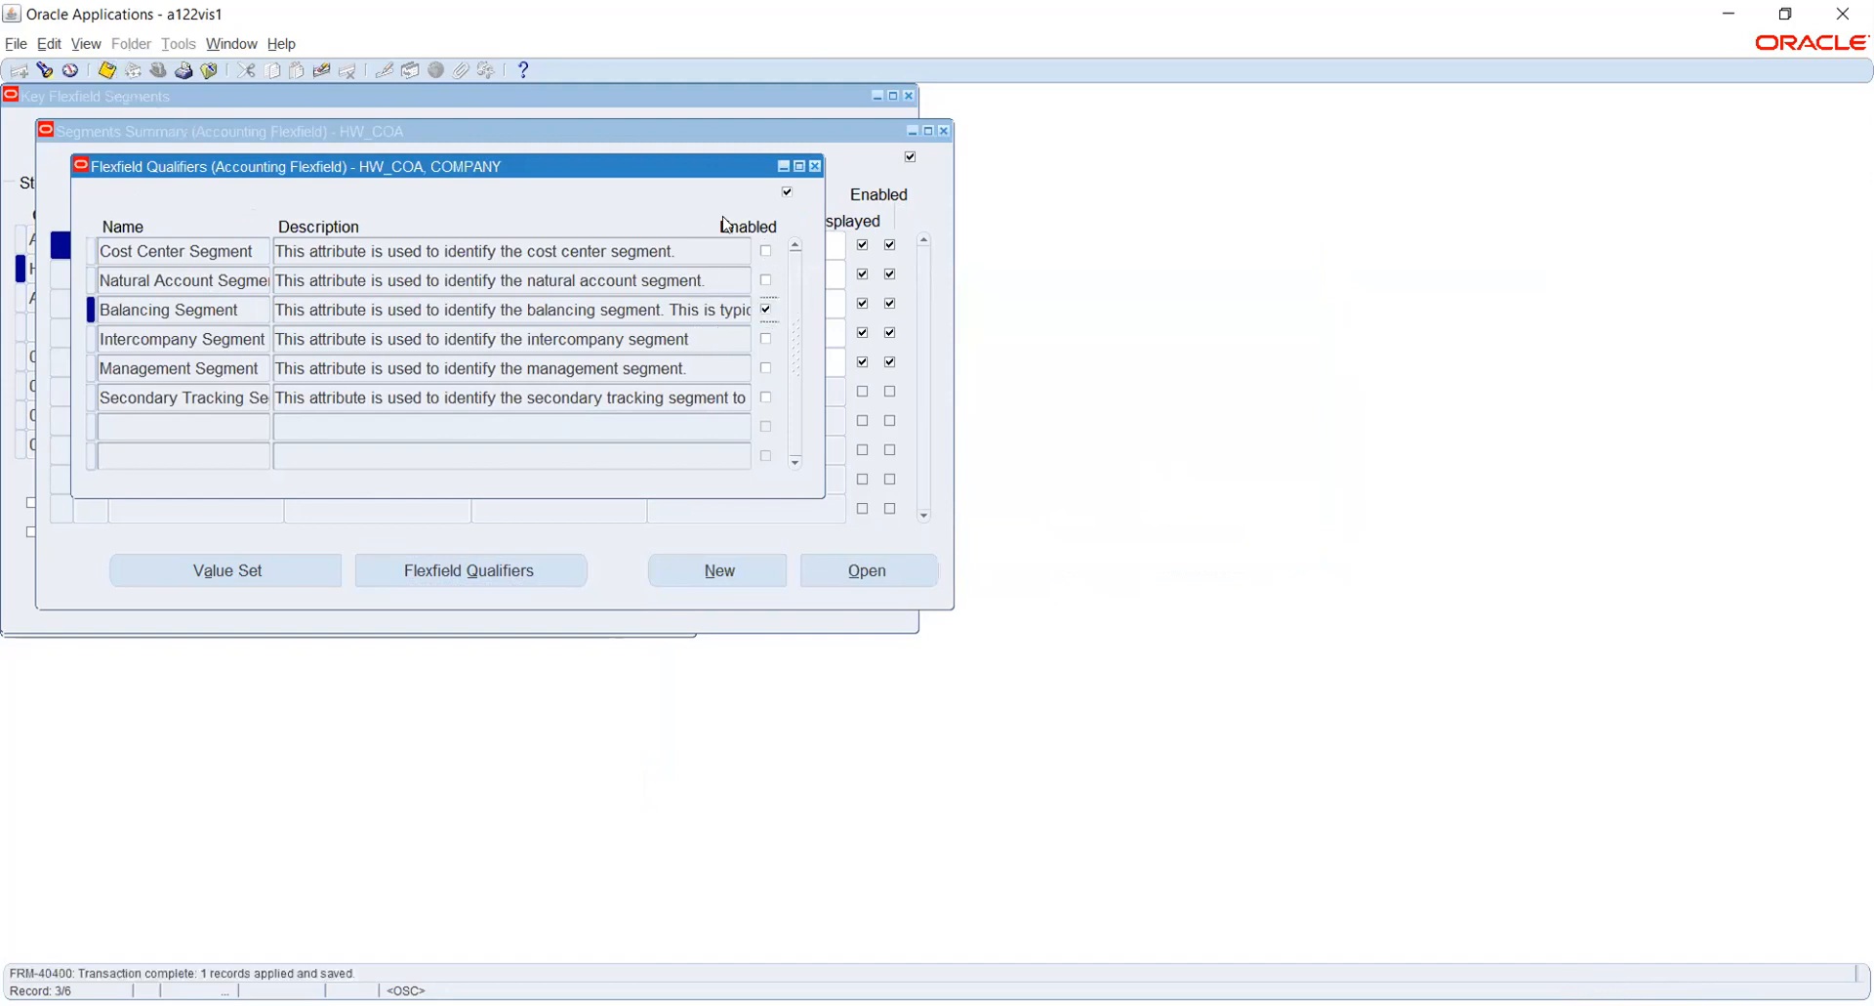
click(815, 166)
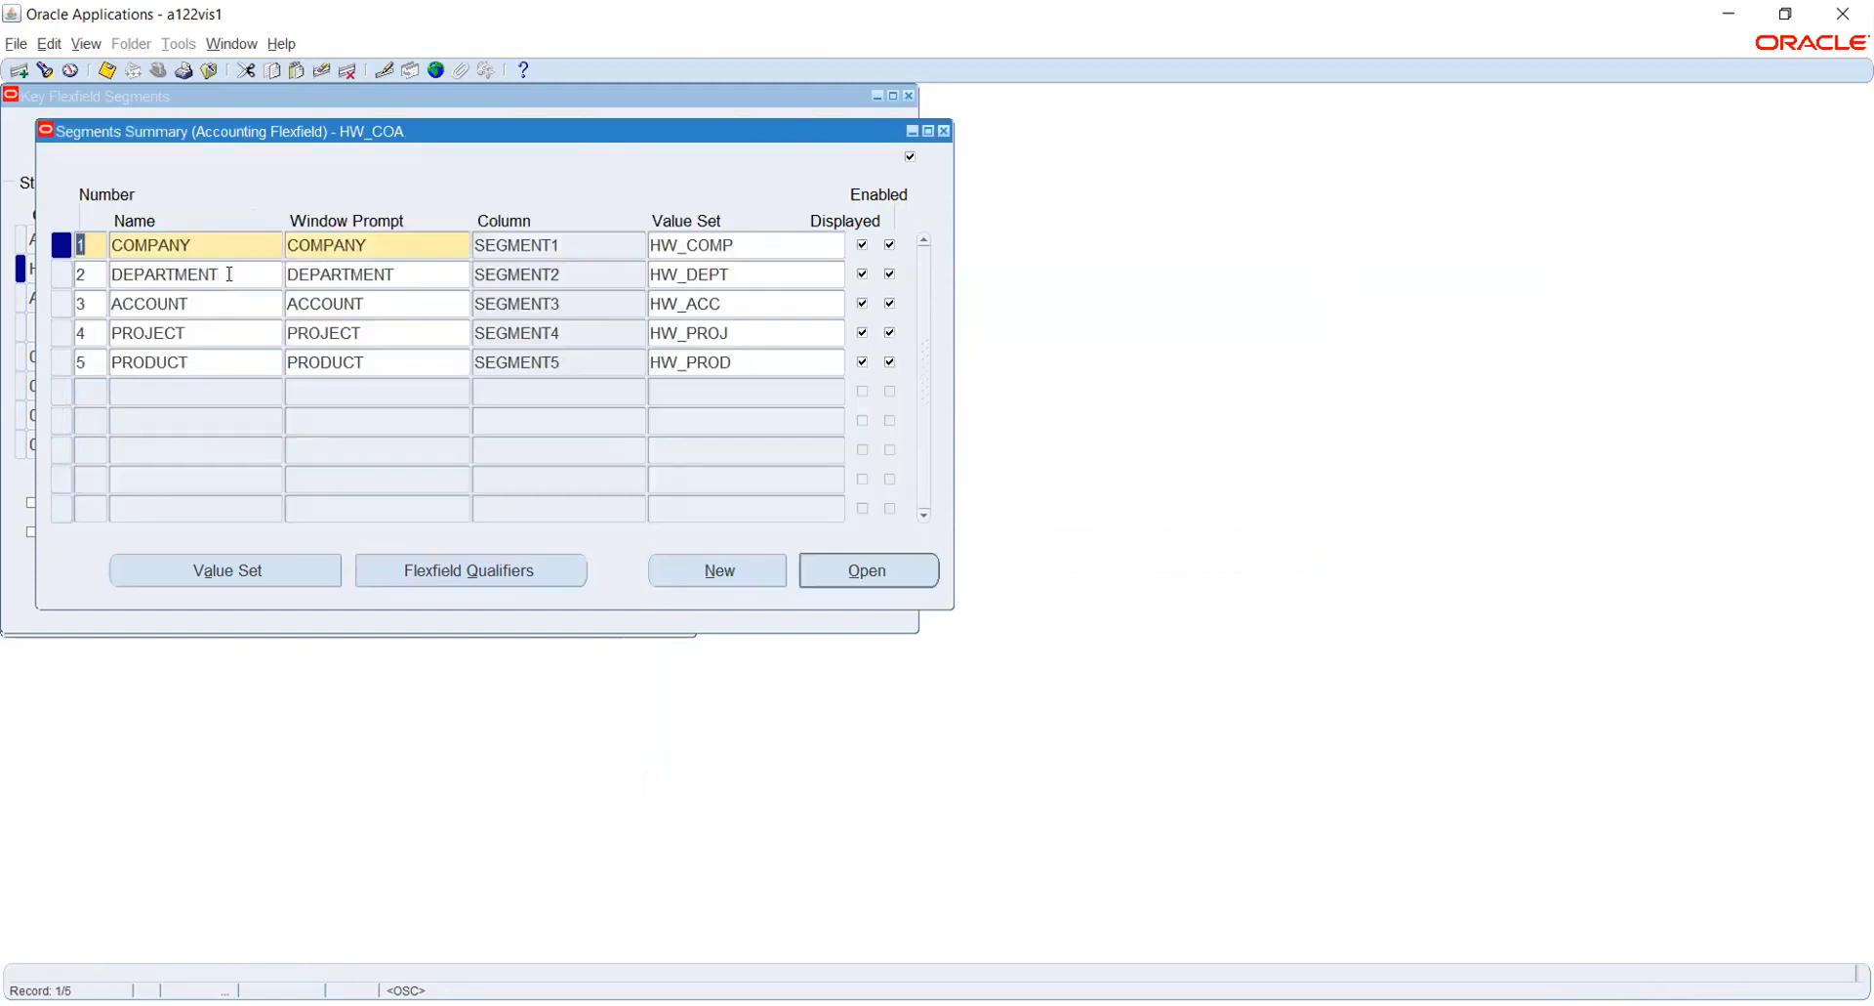
- Enable the Cost Center Segment qualifier for the DEPARTMENT segment and save it
click(229, 275)
click(430, 570)
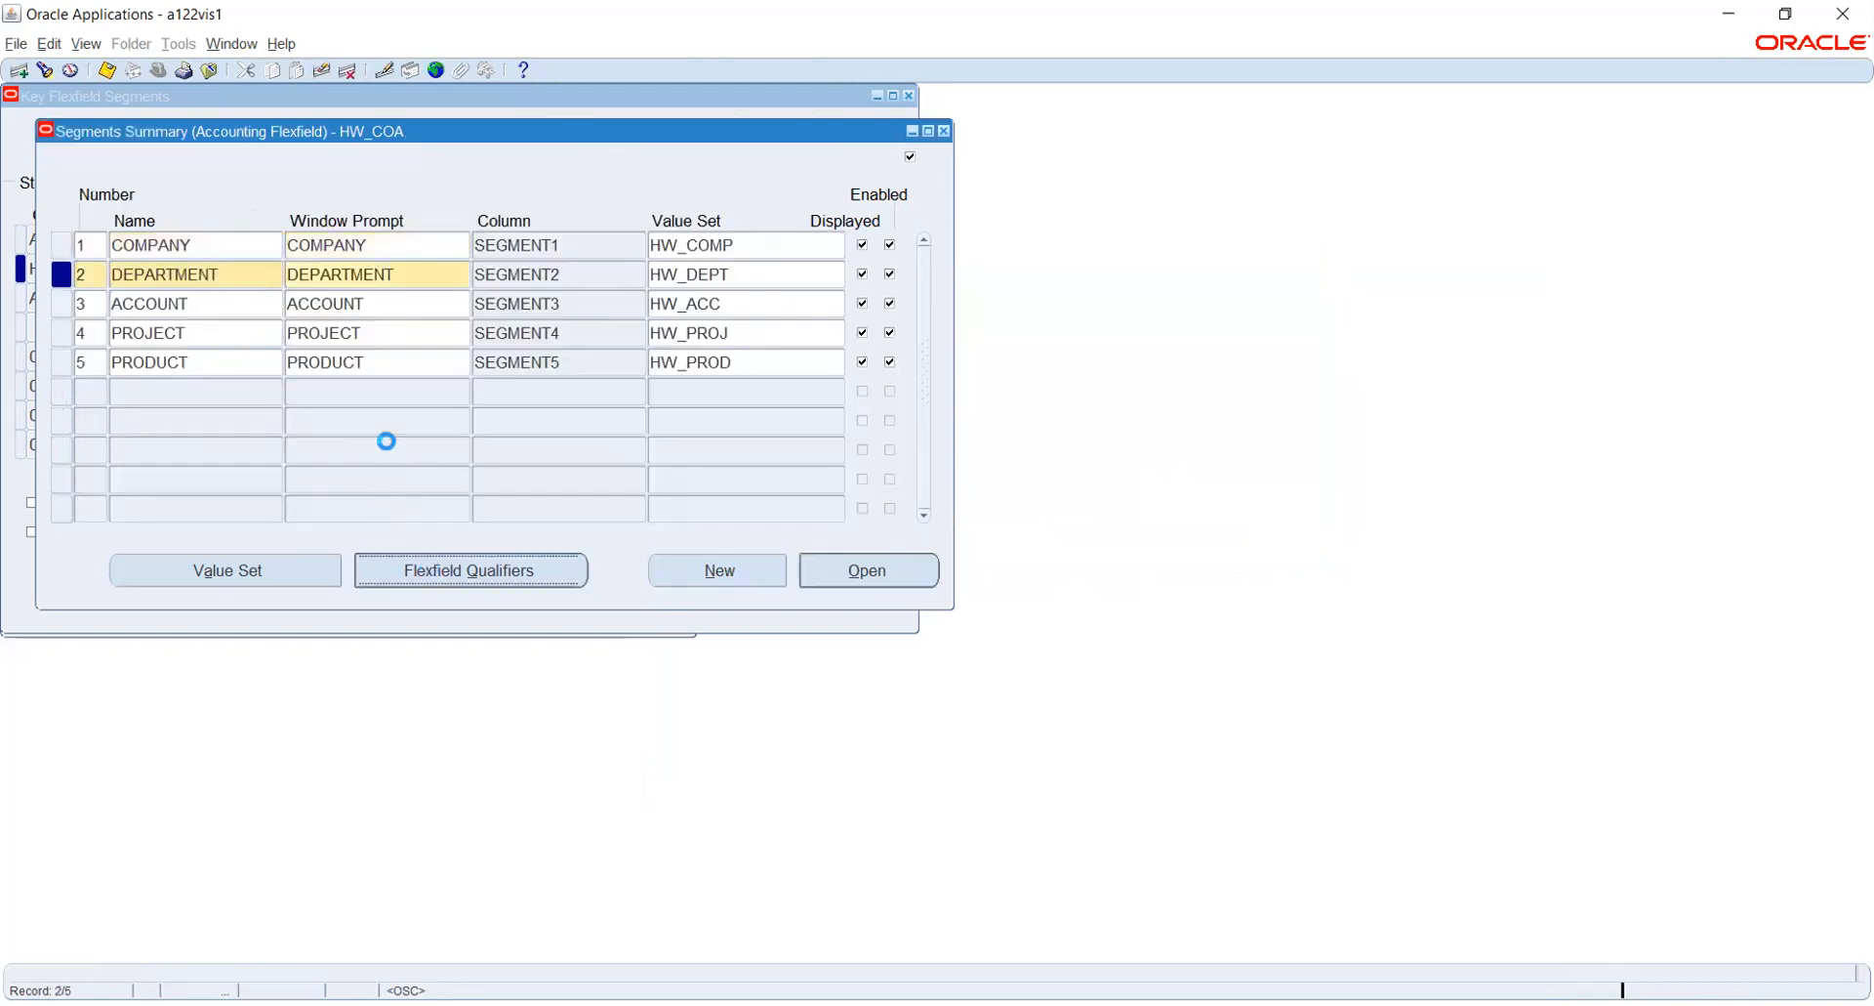
click(766, 251)
click(107, 71)
click(815, 166)
- Enable the Natural Account Segment qualifier for the ACCOUNT segment and save it
click(269, 308)
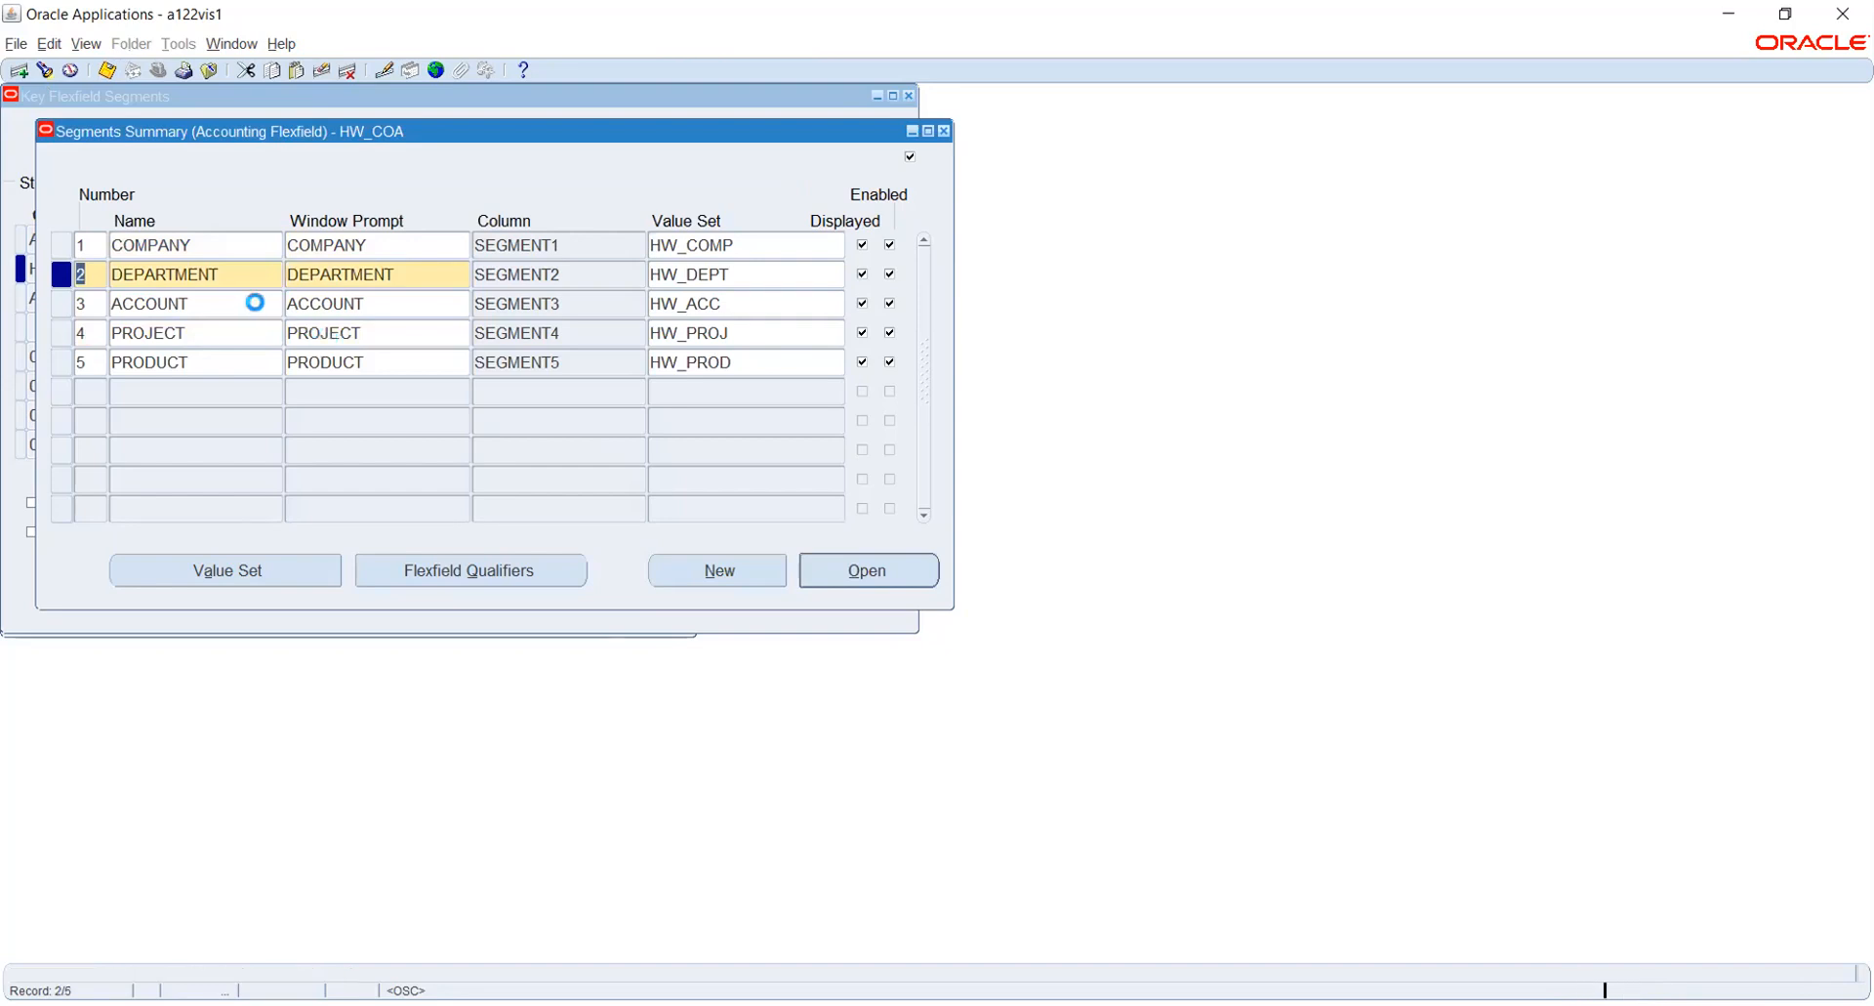
click(435, 568)
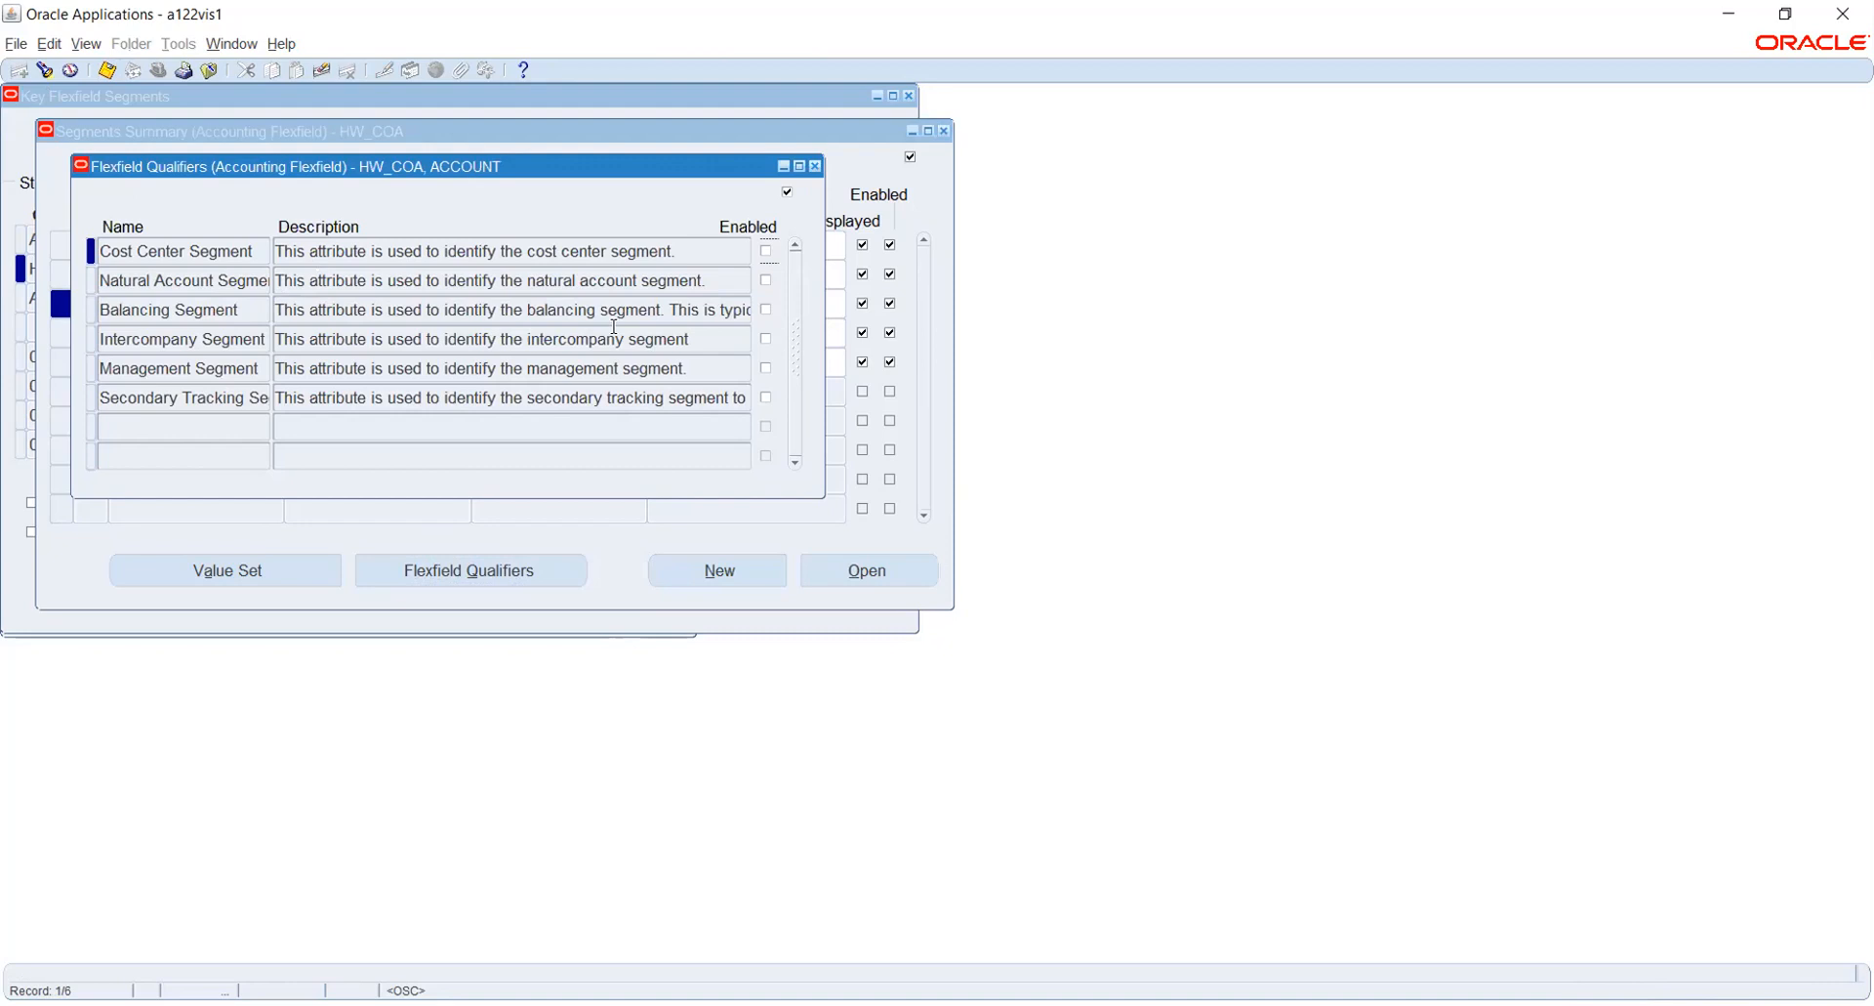
click(767, 280)
click(106, 70)
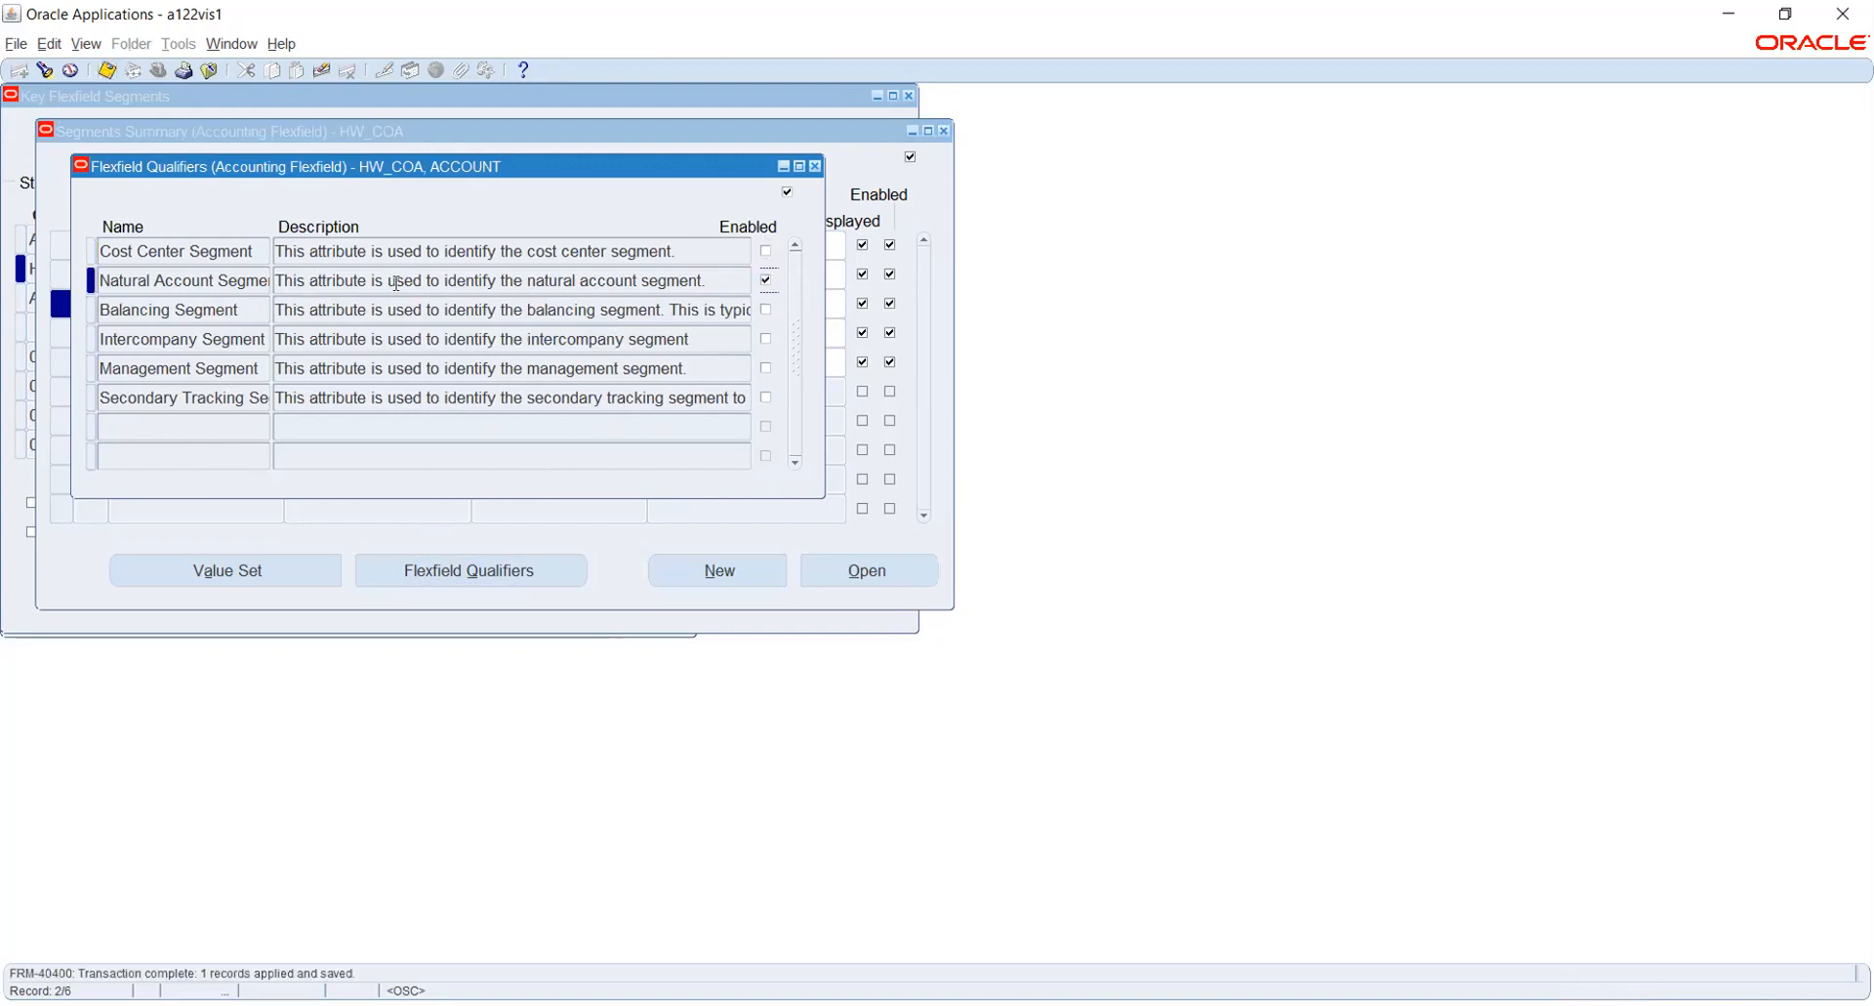
click(815, 166)
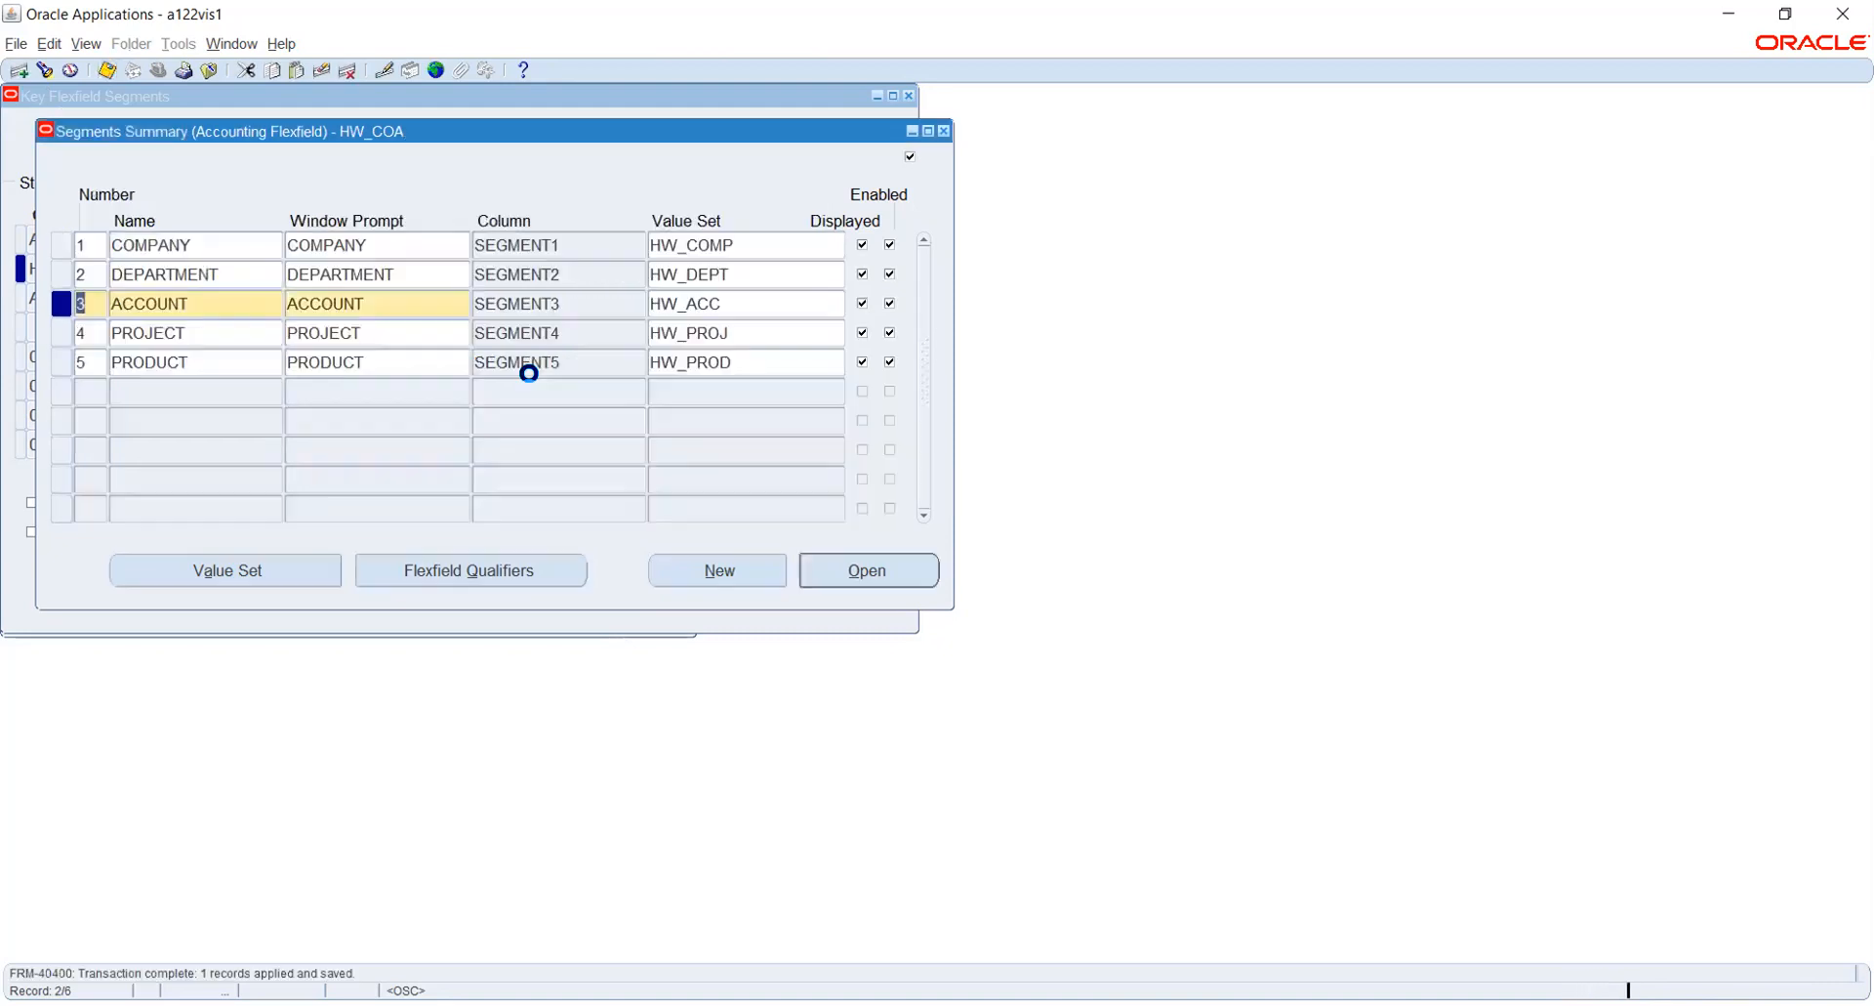
- Enable the Intercompany Segment qualifier for the PROJECT segment and save the segment definitions
click(204, 334)
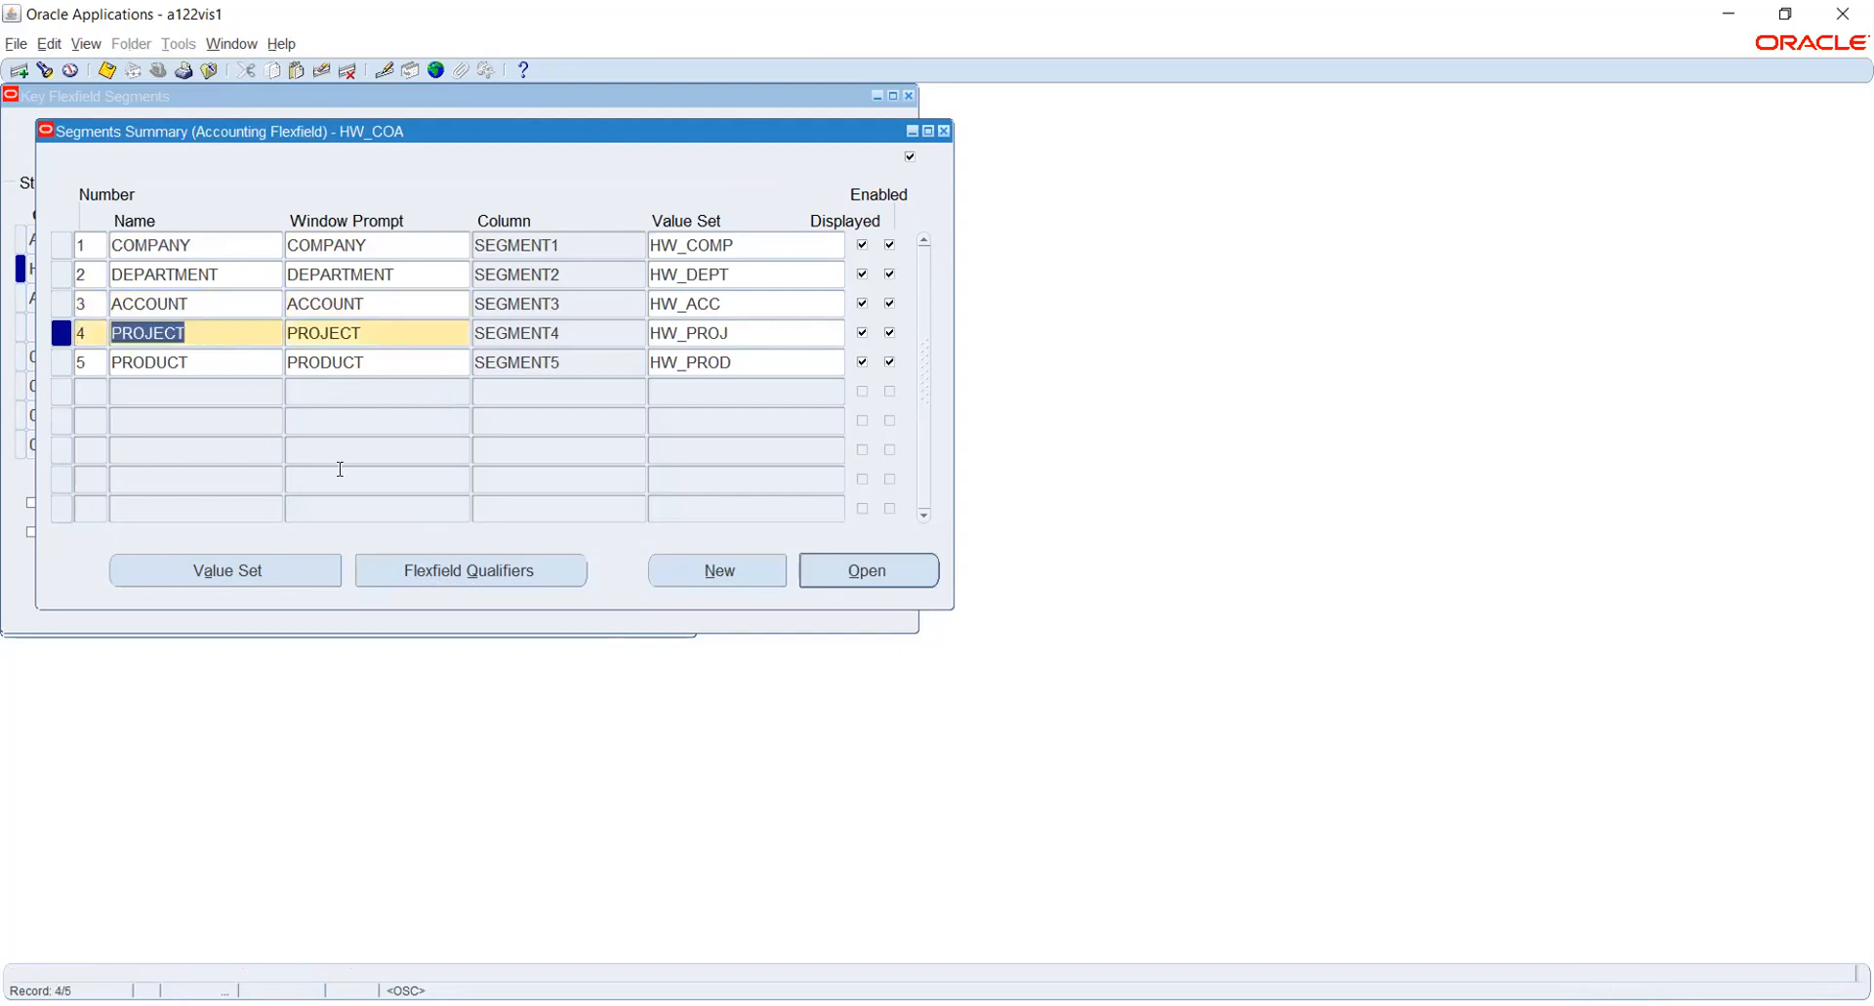
click(221, 365)
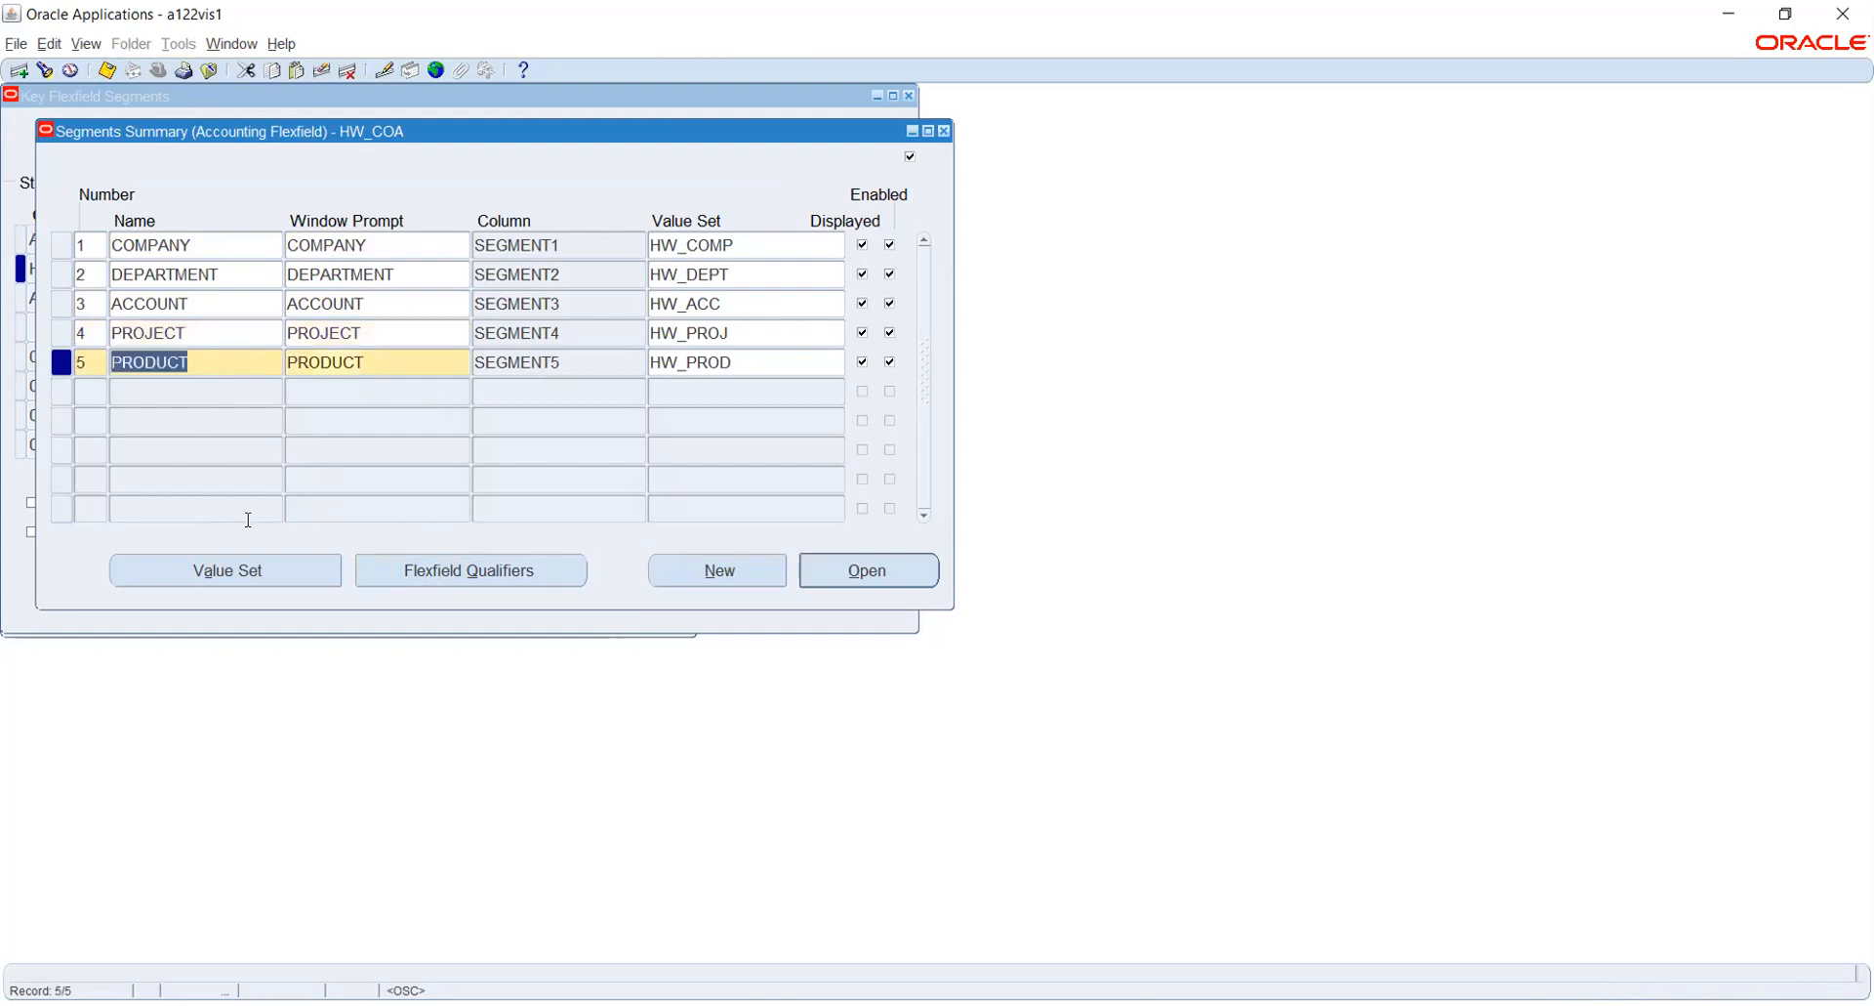
click(205, 335)
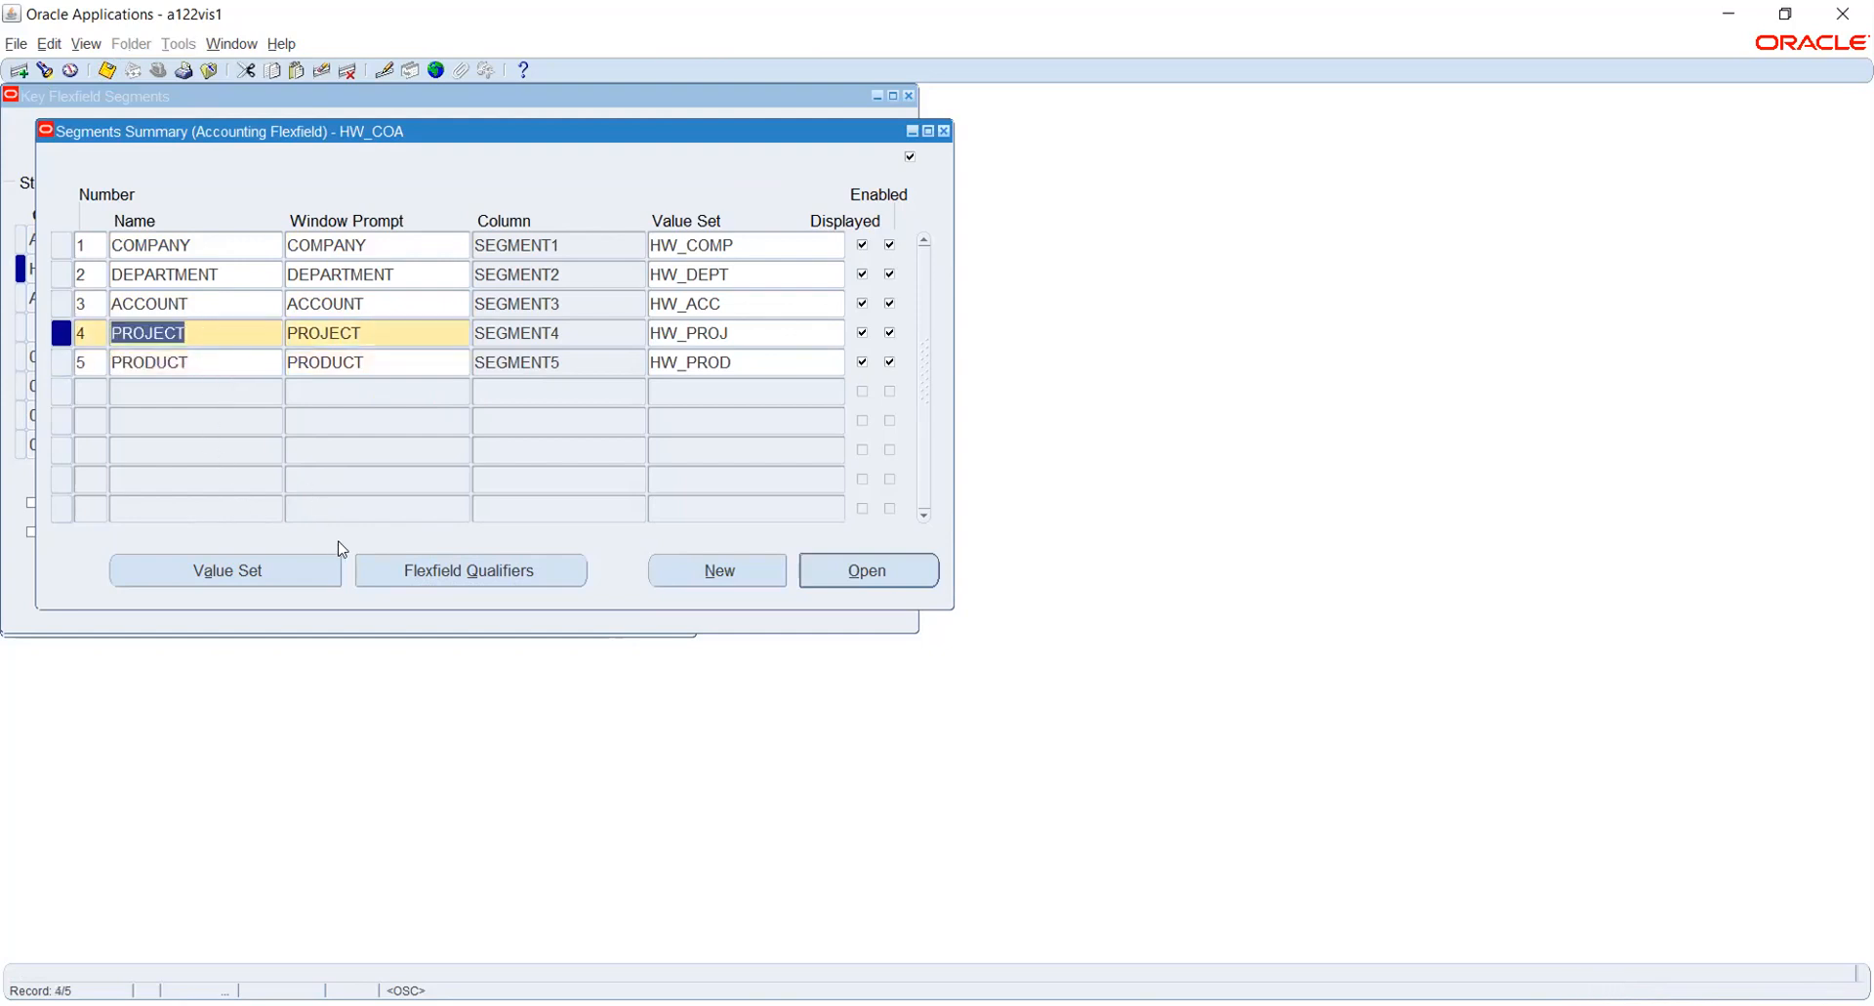
click(398, 570)
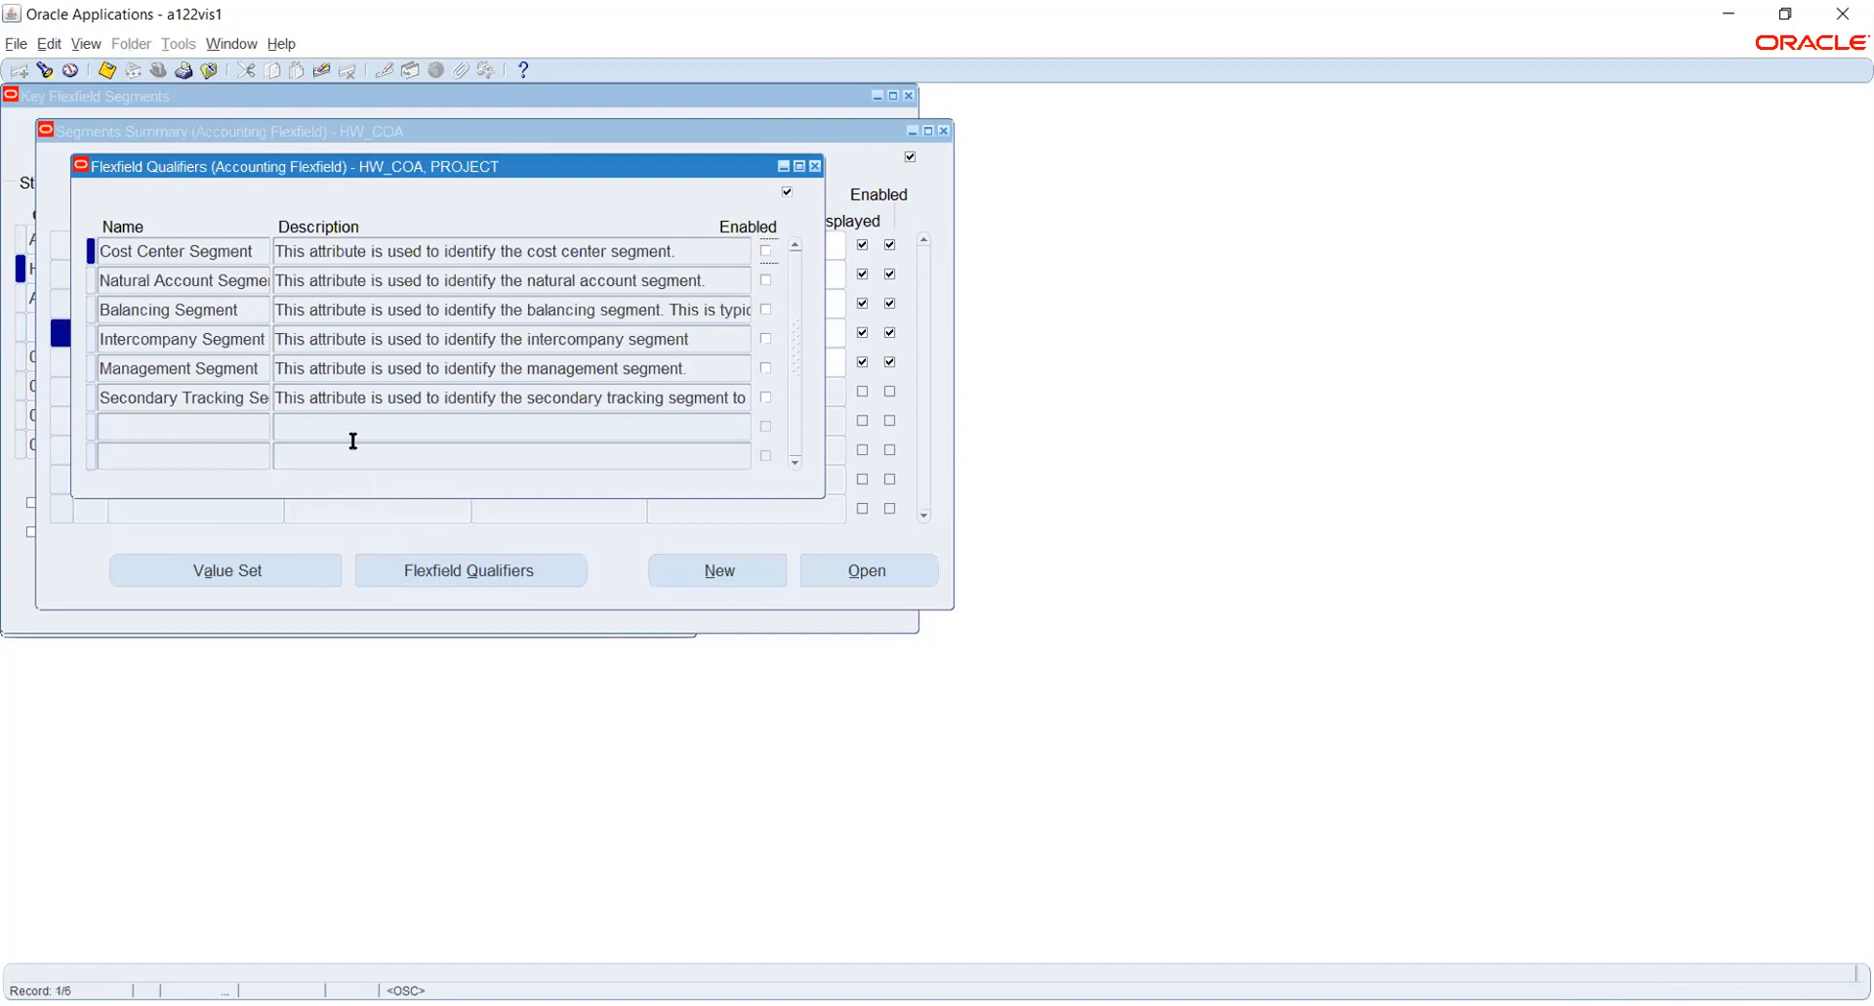
click(766, 338)
click(106, 71)
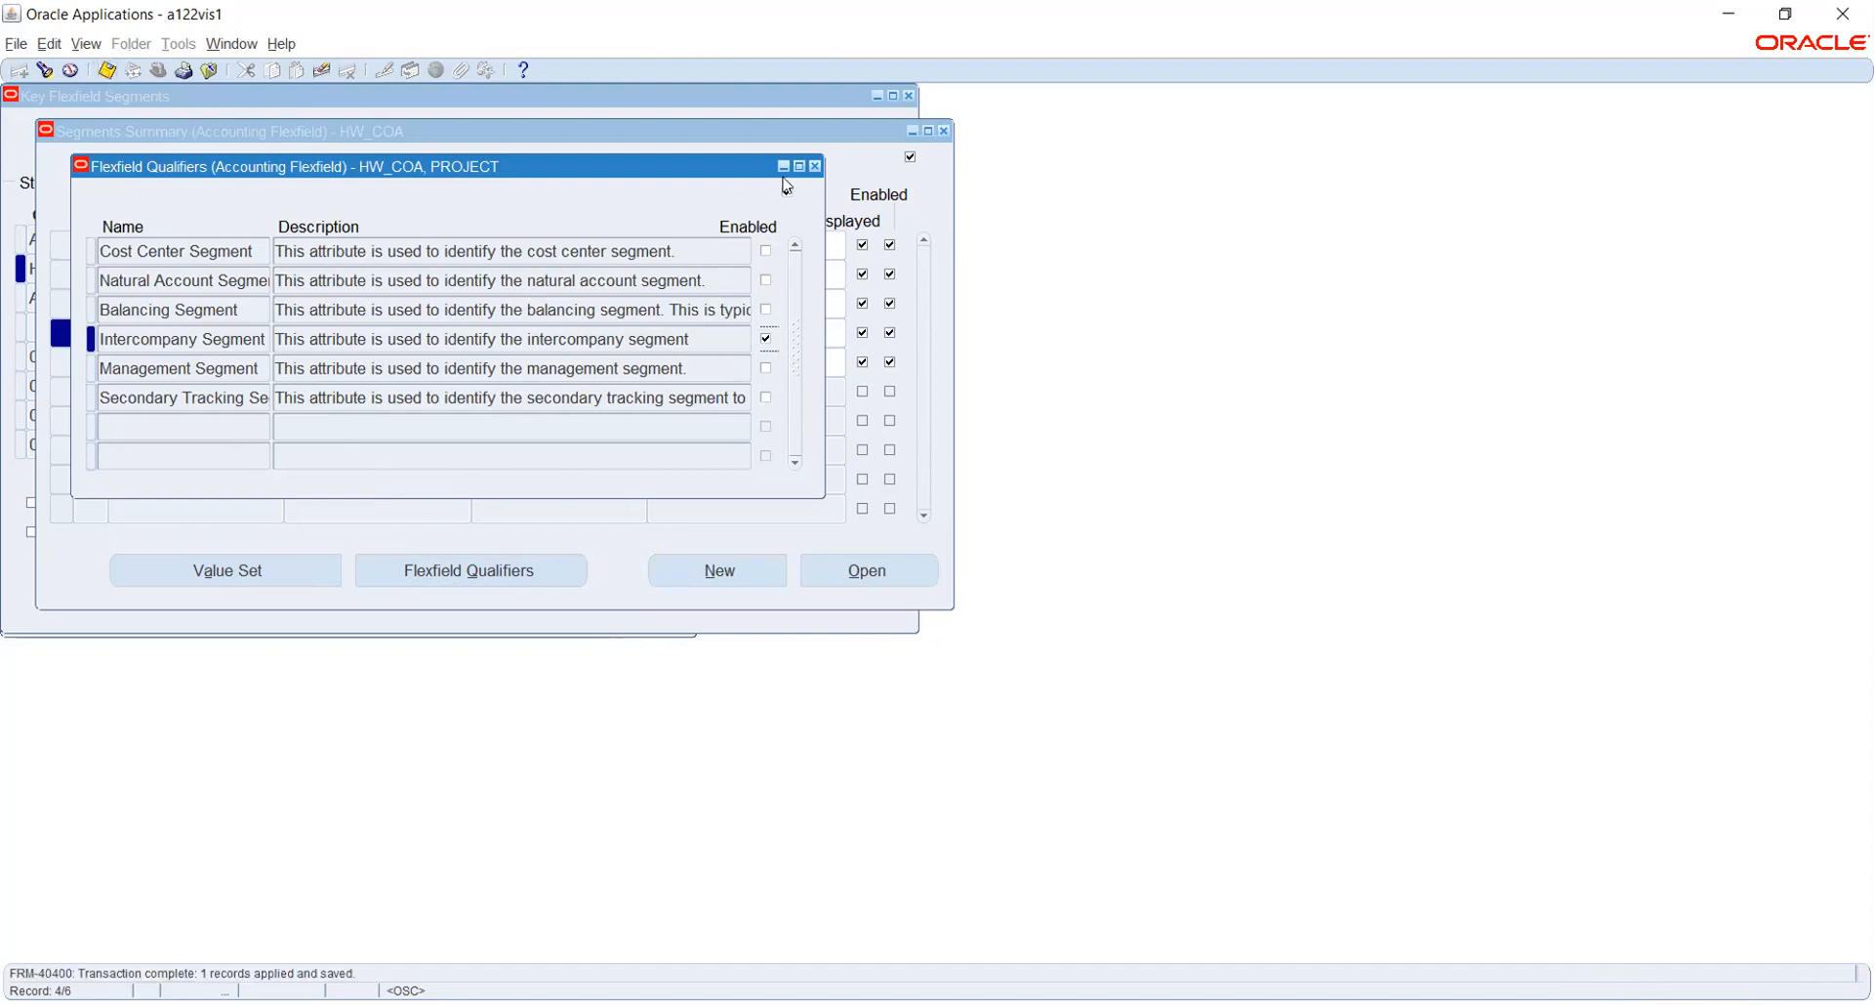
click(815, 166)
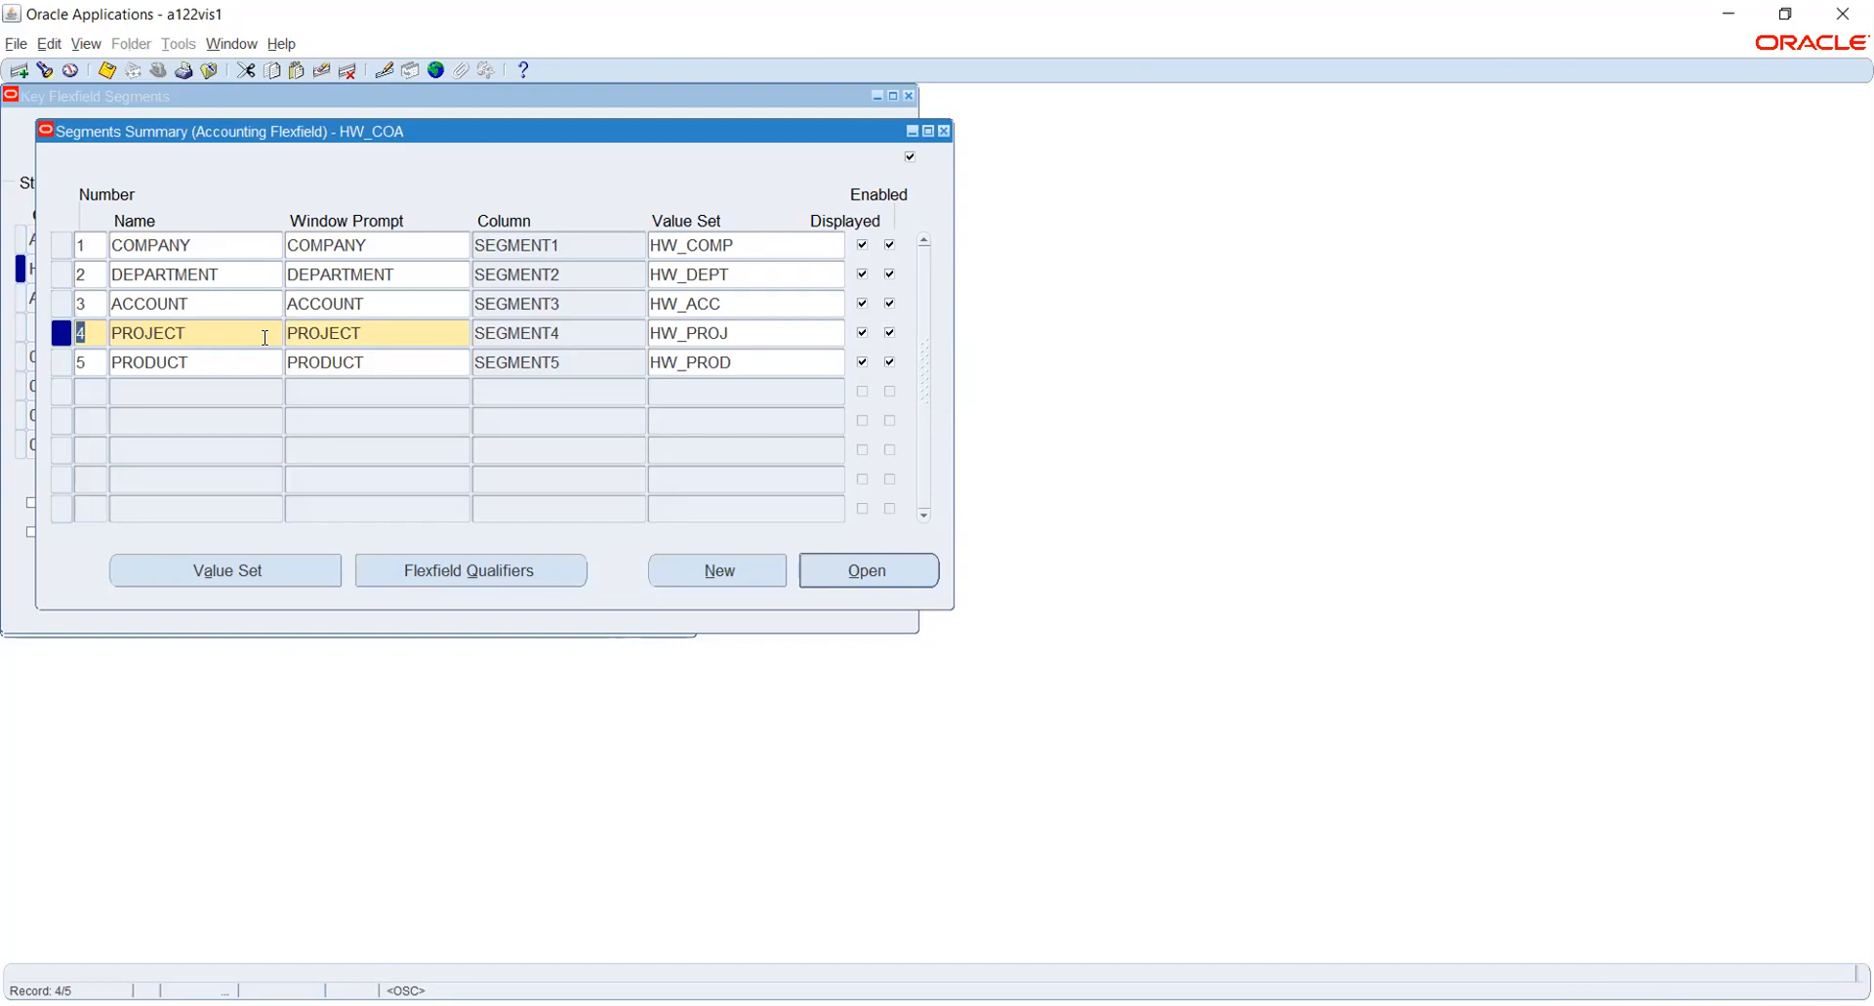
key(ctrl+s)
- Allow dynamic inserts for the HW_COA structure, then freeze and compile its flexfield definition
click(943, 130)
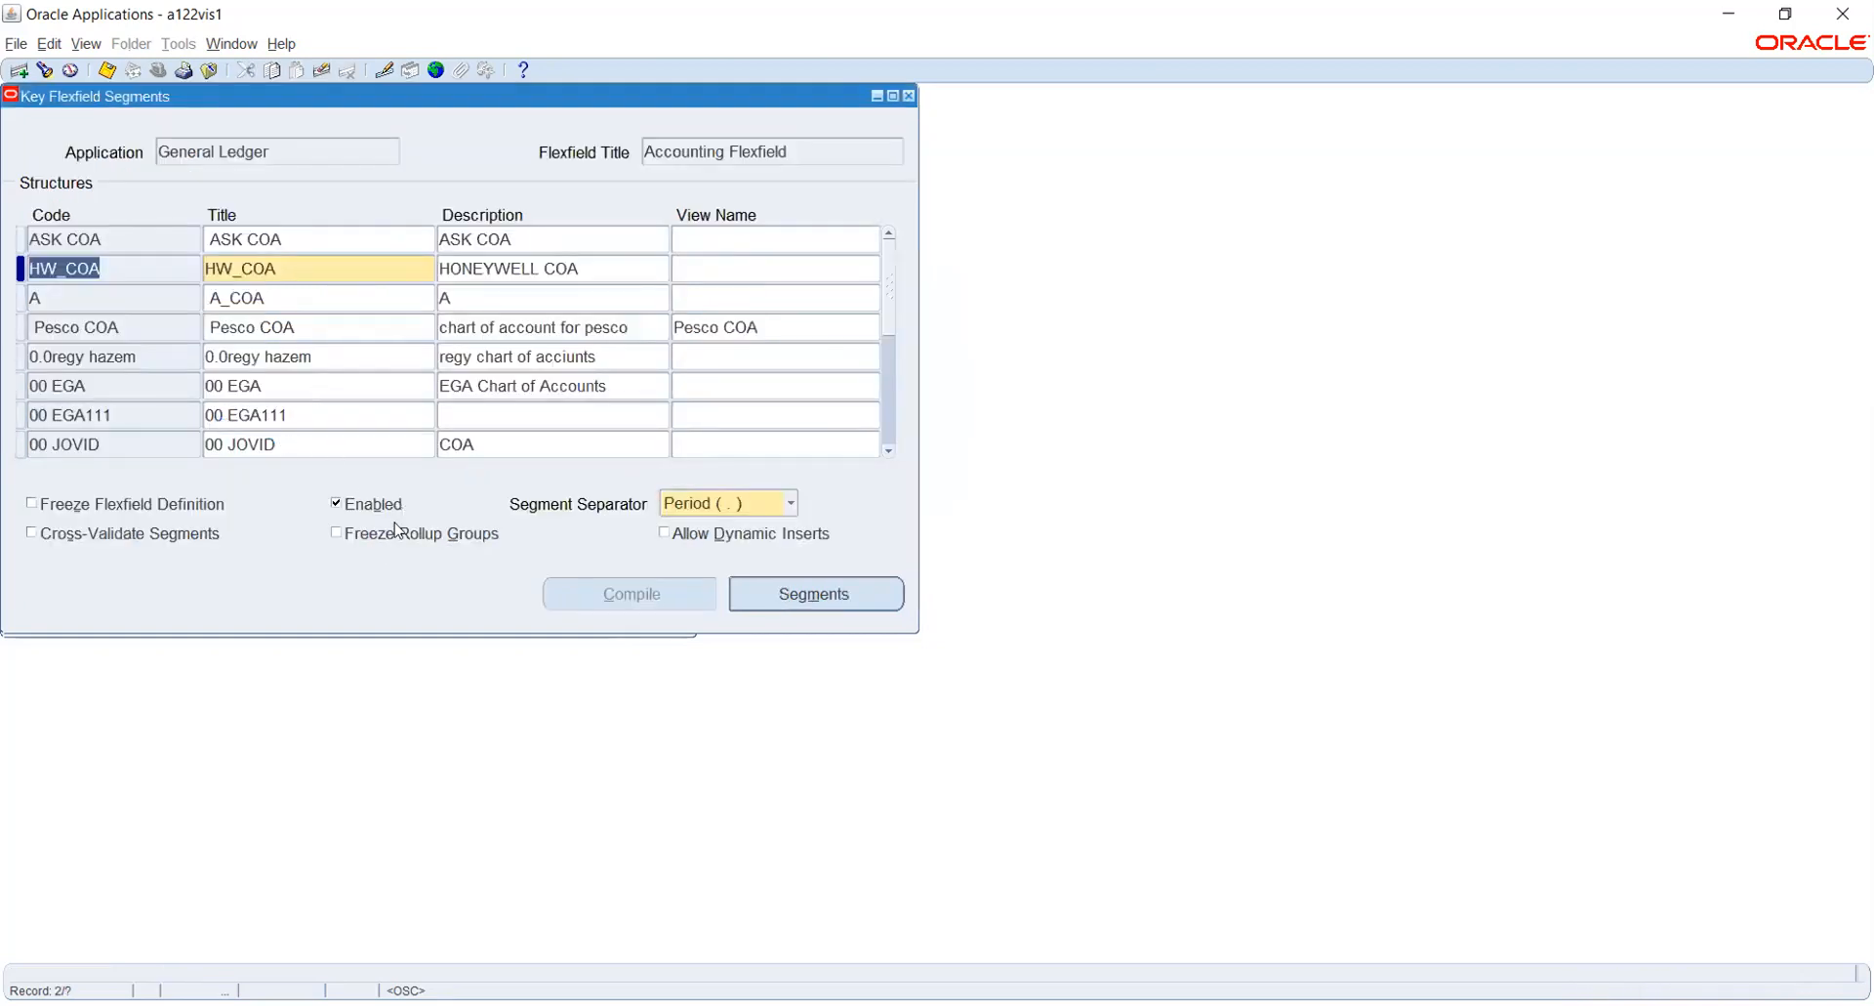
click(665, 533)
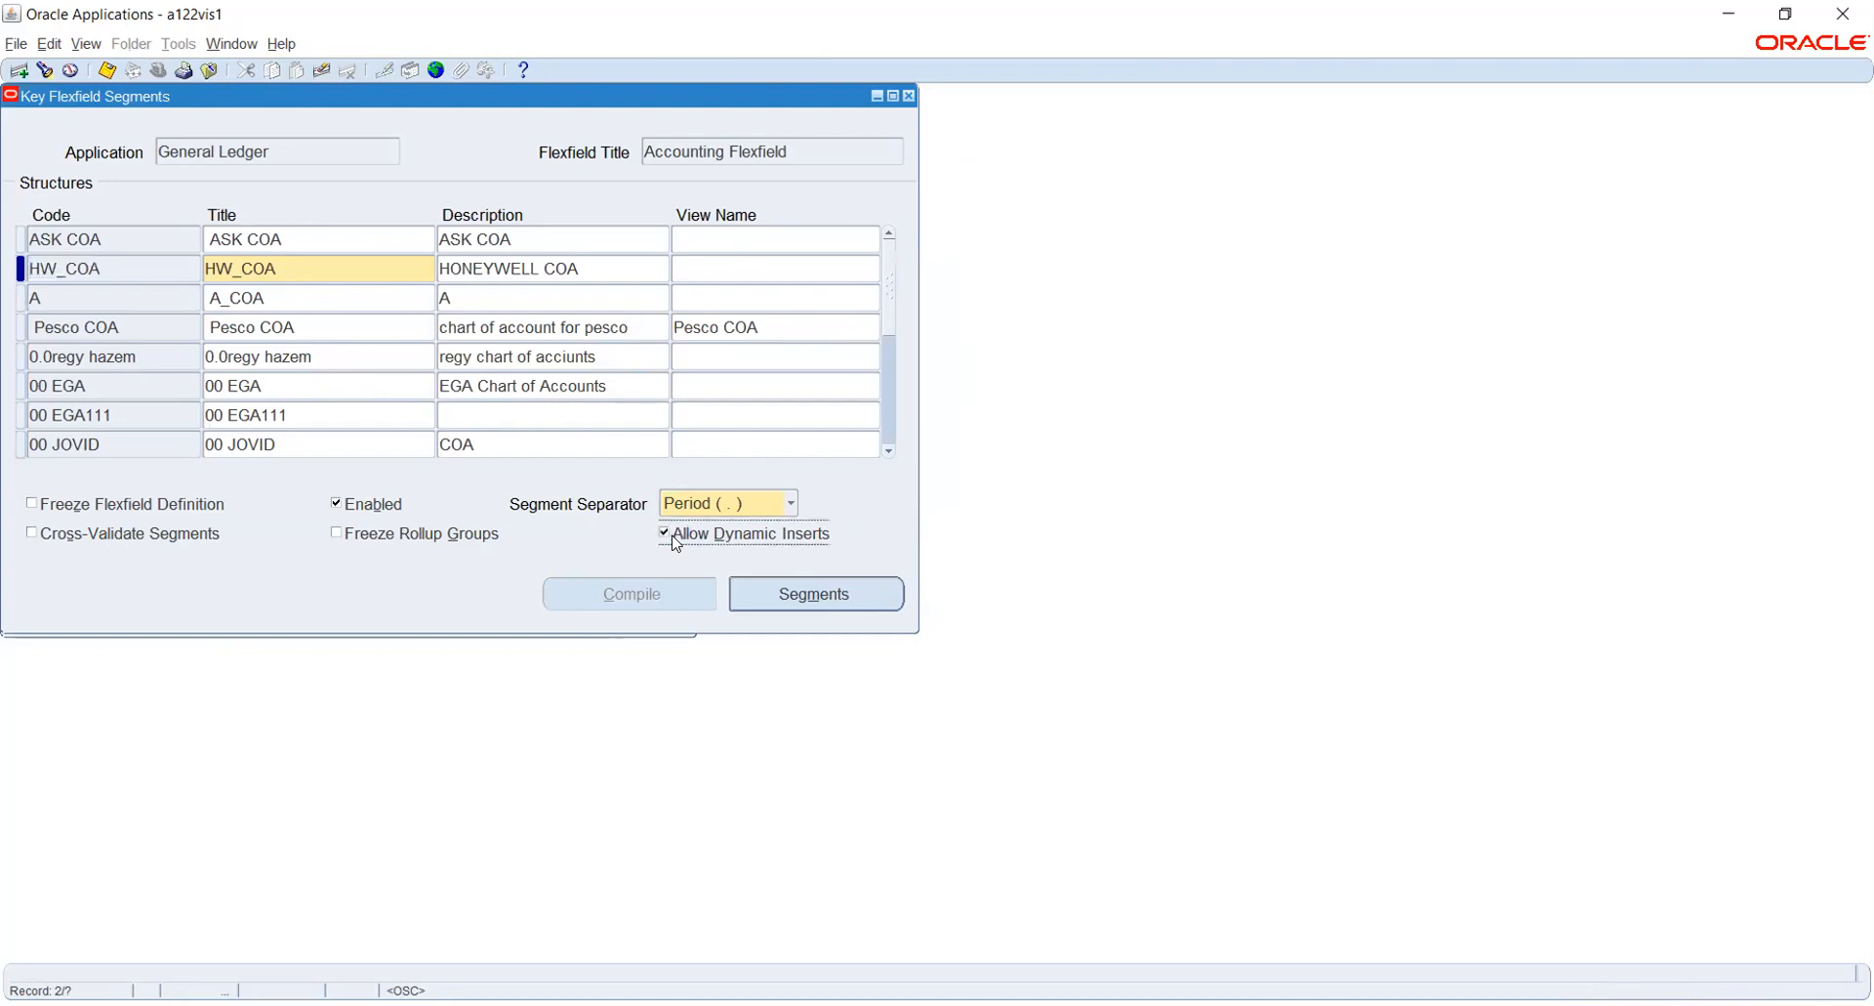
click(83, 503)
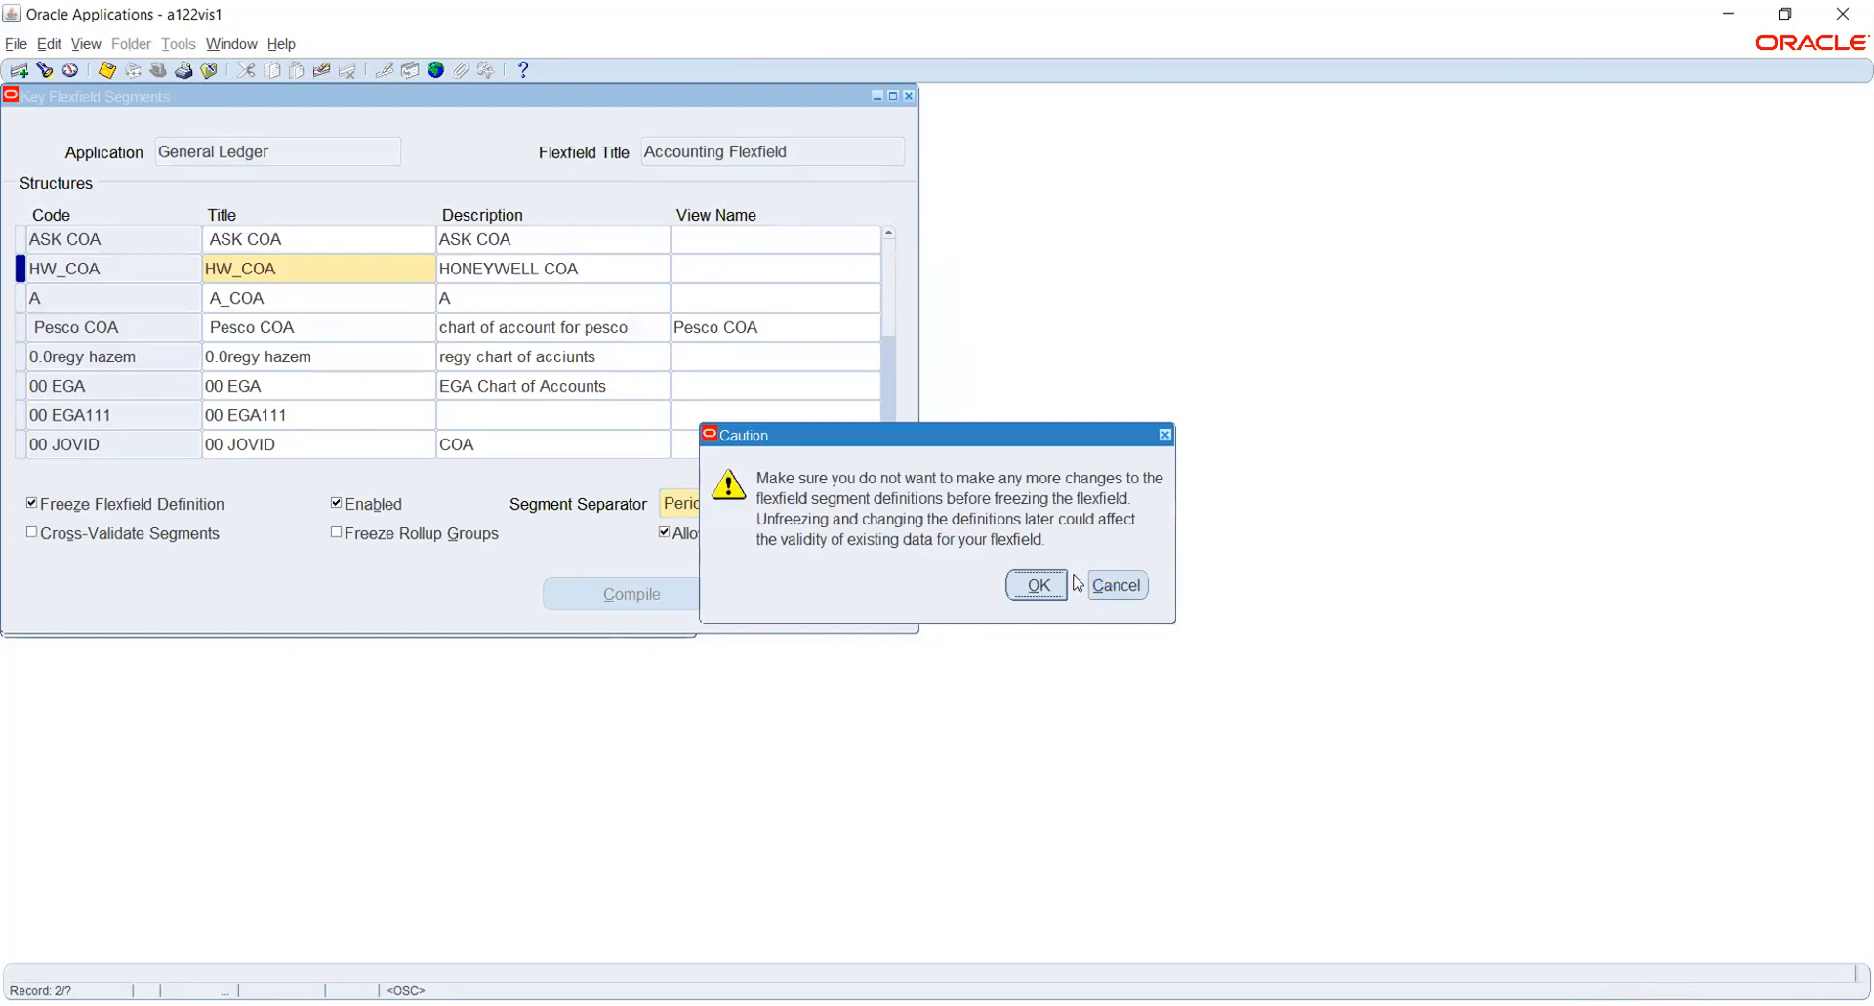
click(1045, 583)
click(608, 589)
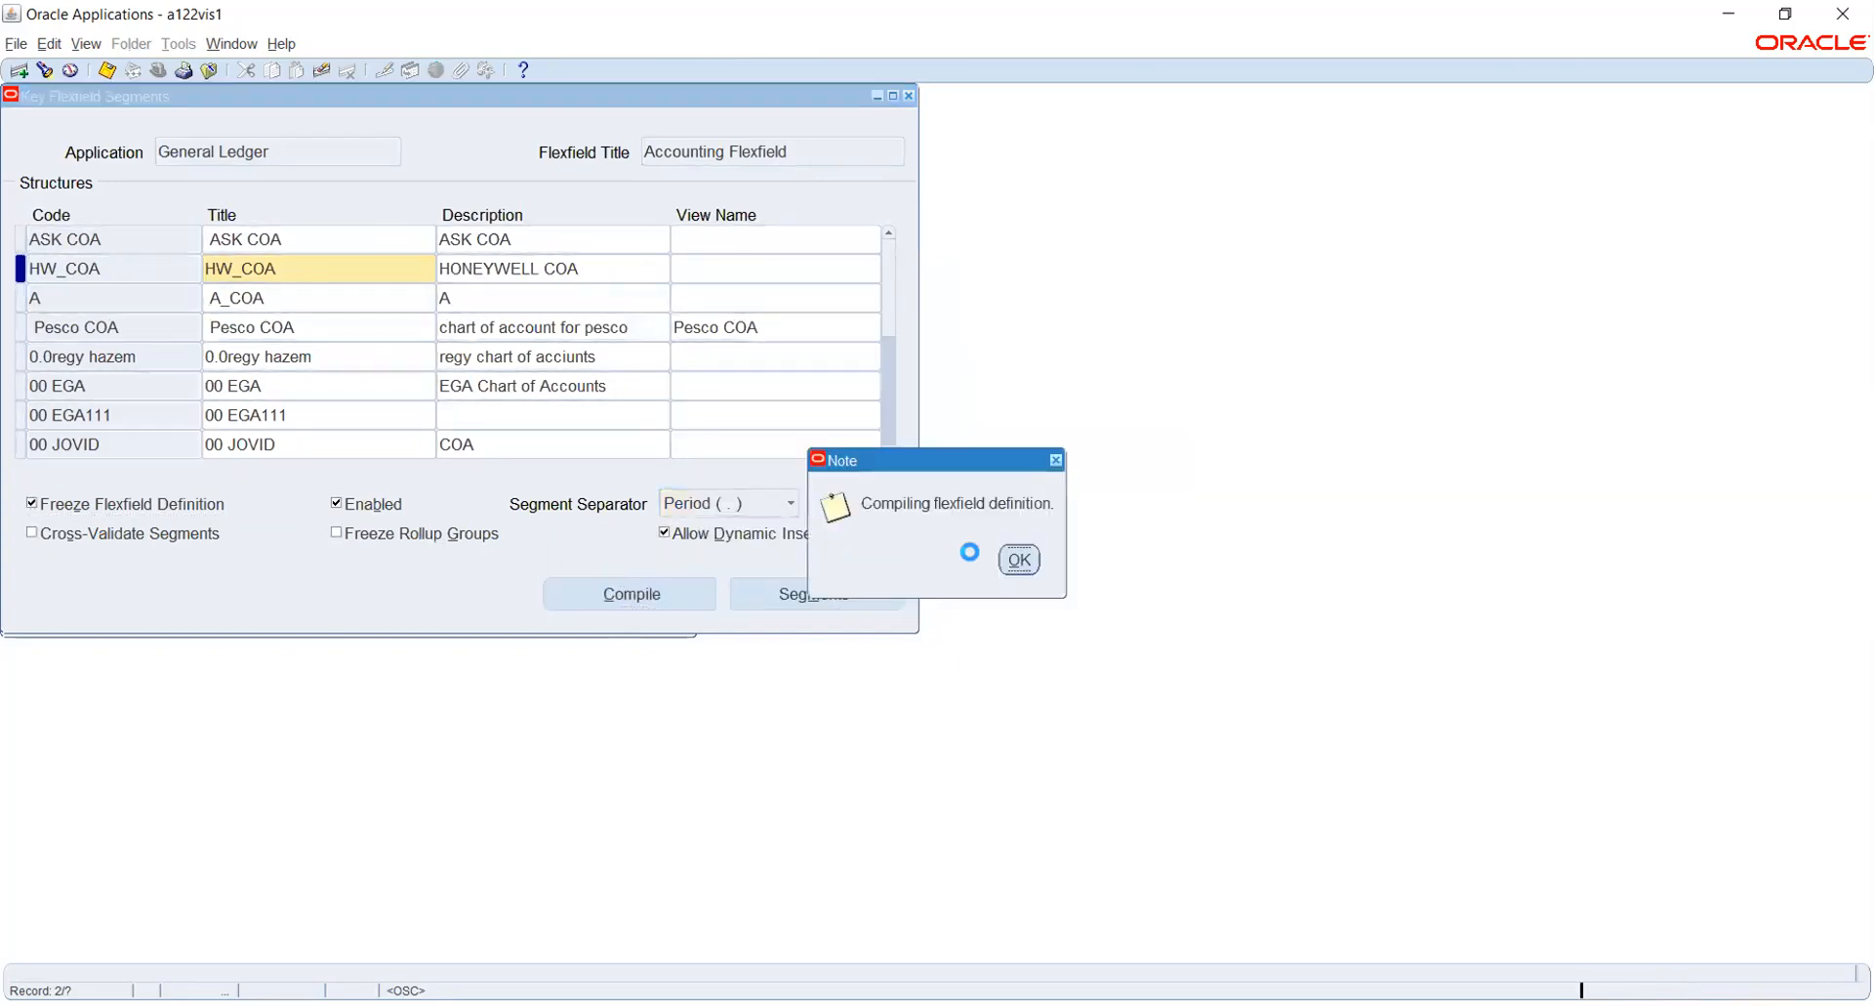
click(1012, 559)
click(1060, 569)
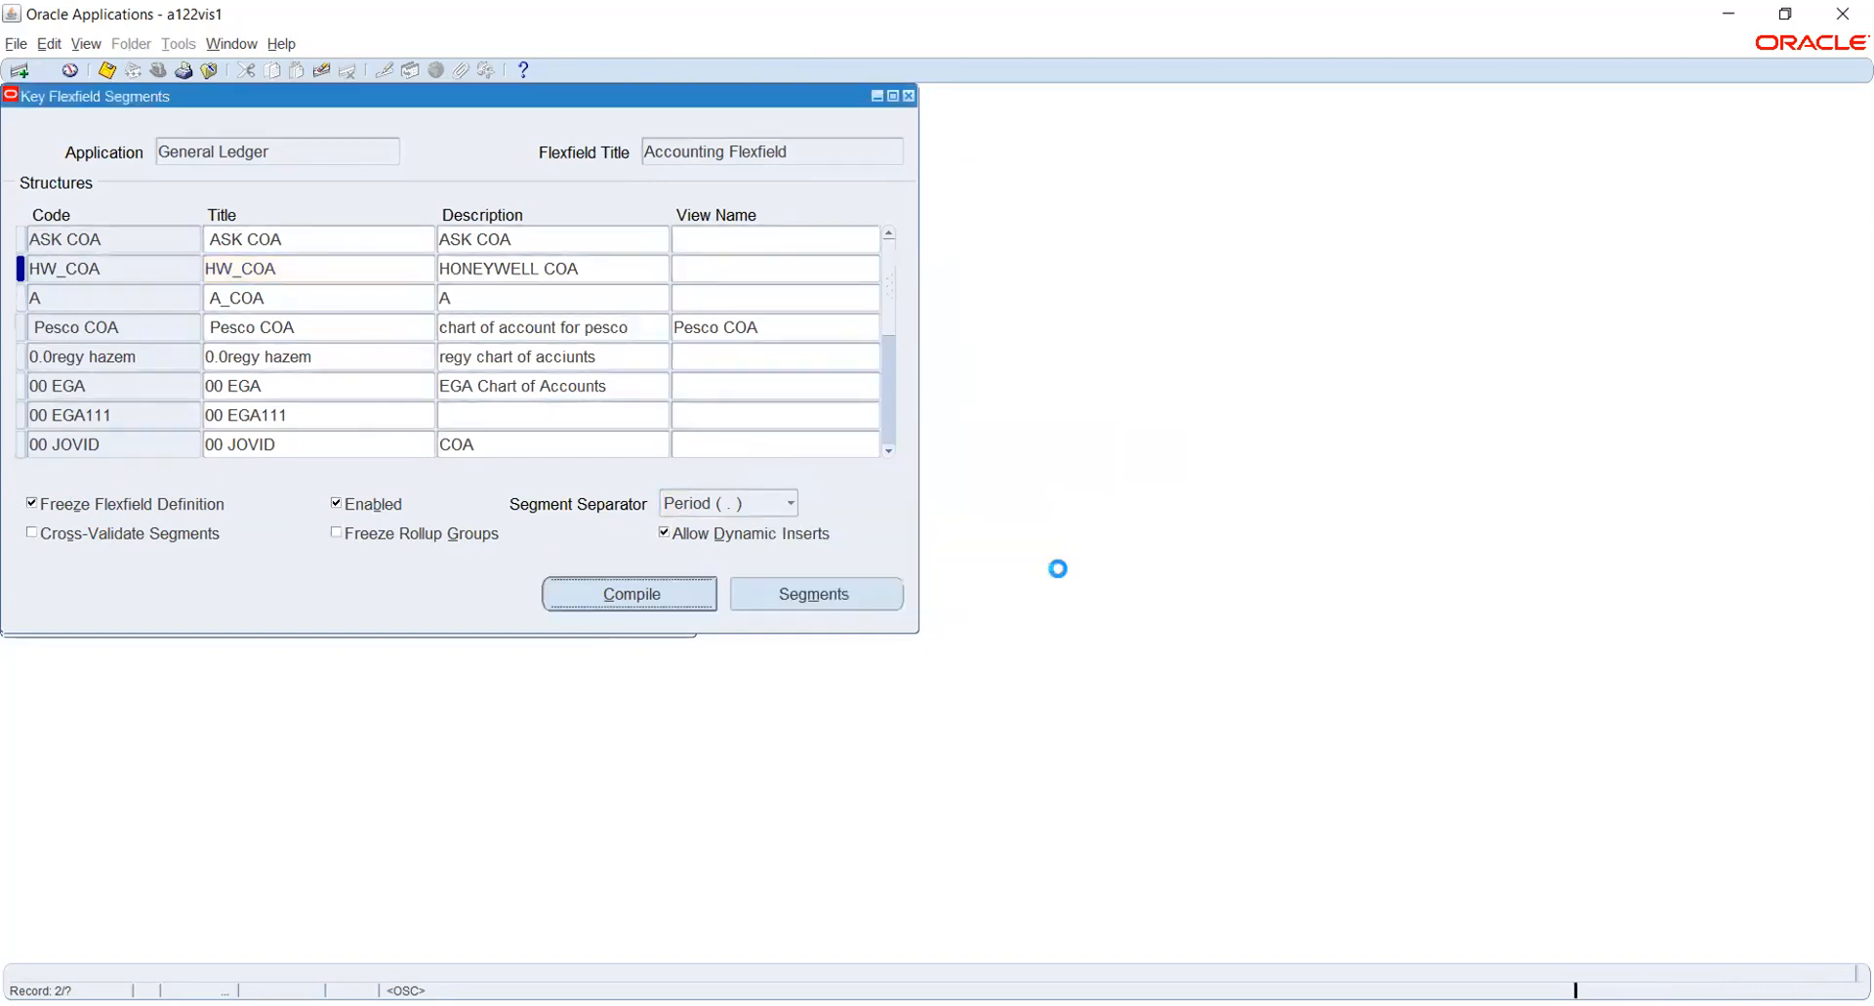
click(908, 96)
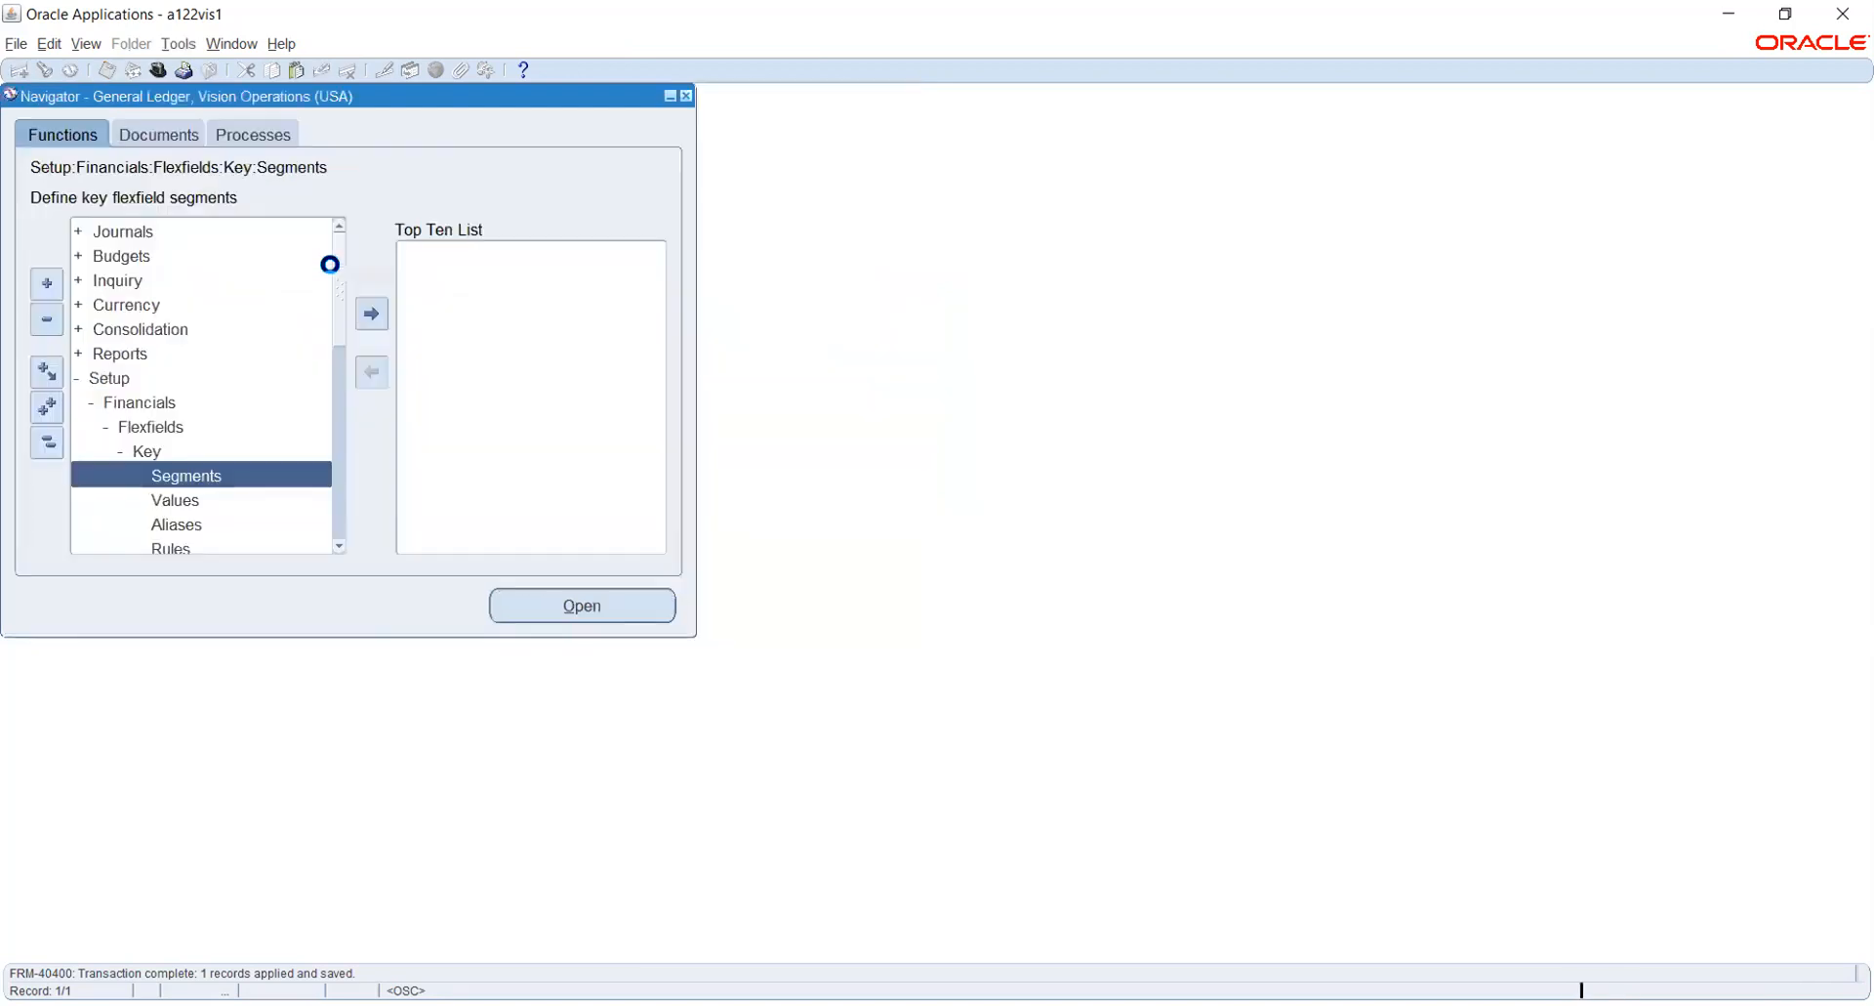
- View the submitted concurrent requests and refresh the list to check the phase and status of the flexfield compilation requests
click(86, 43)
click(146, 326)
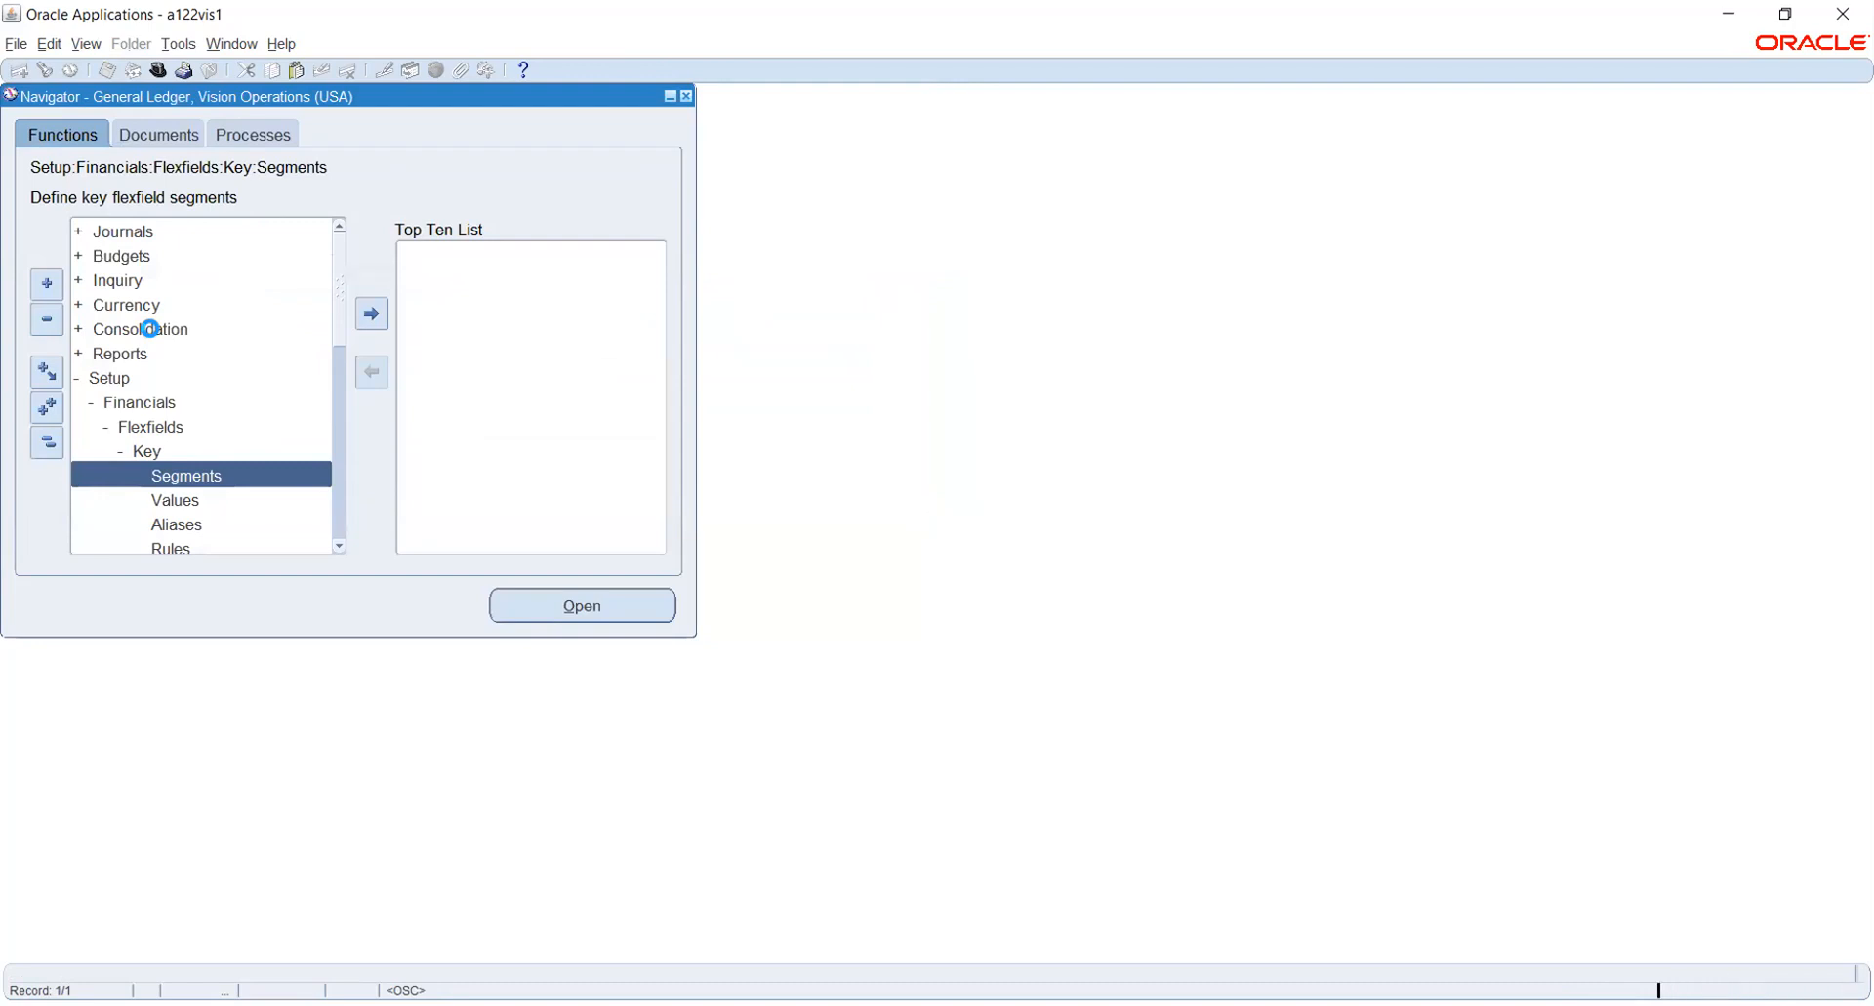
click(699, 674)
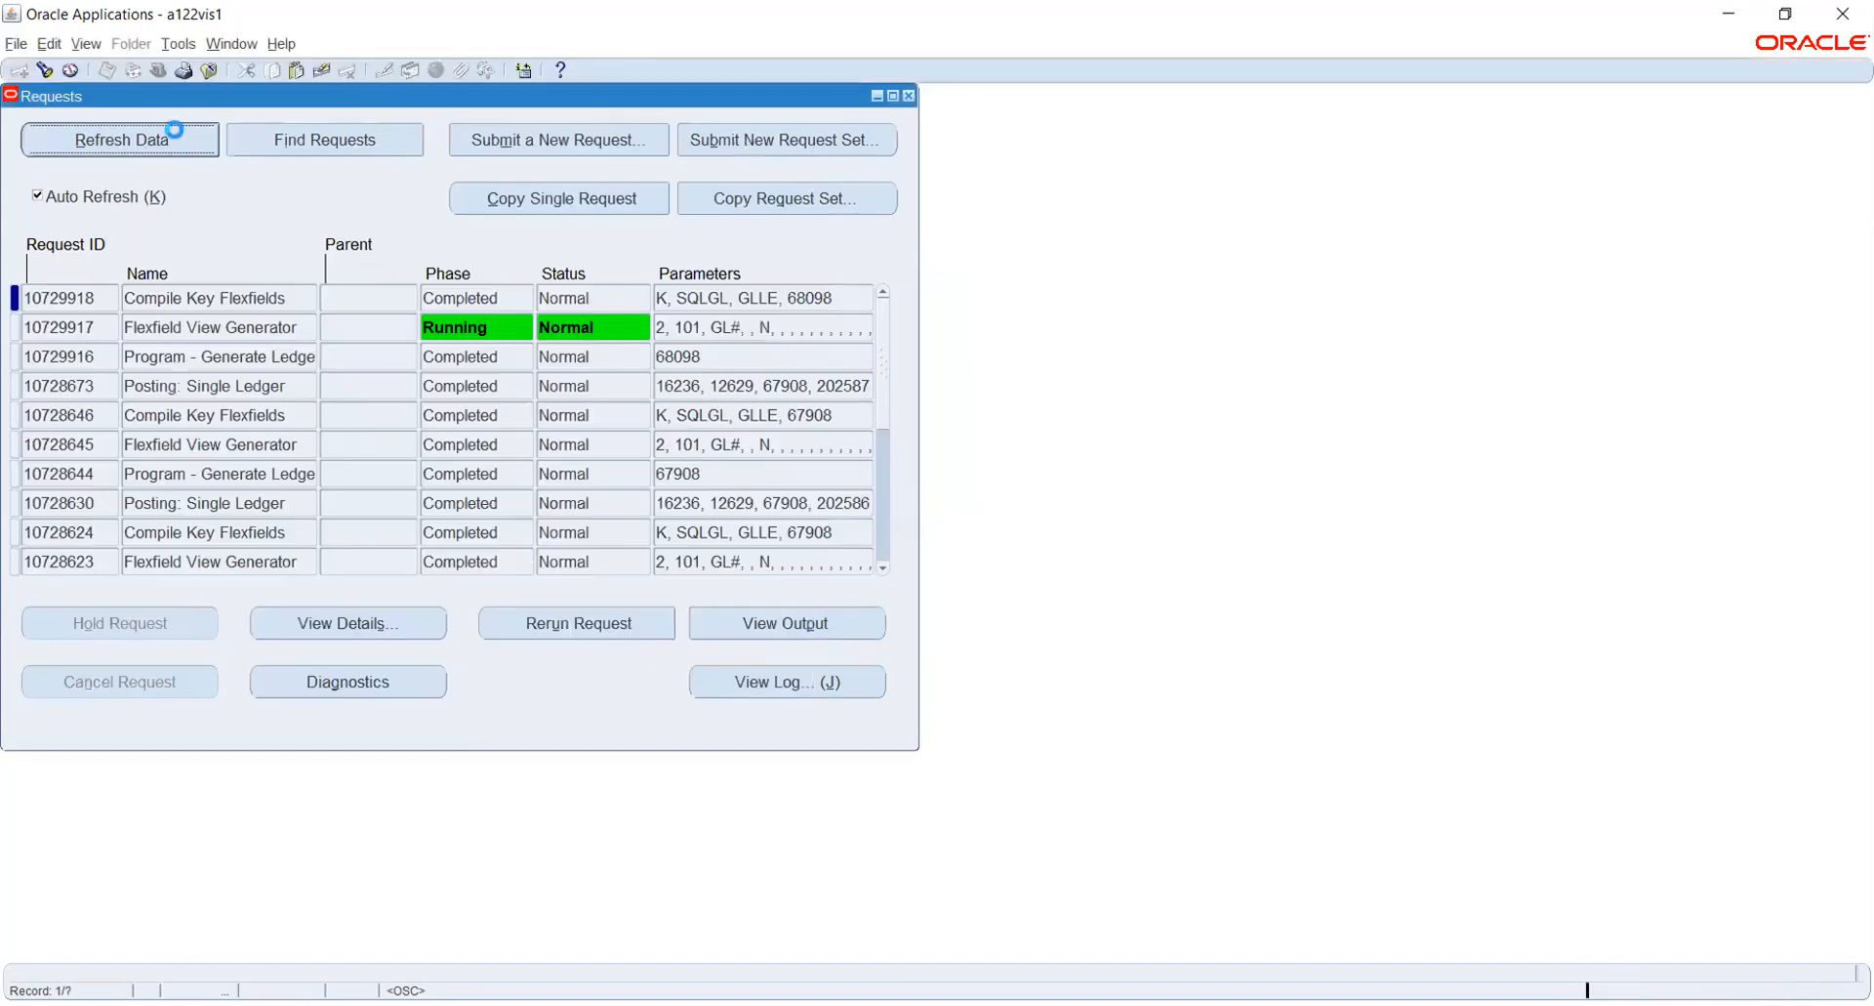
click(190, 144)
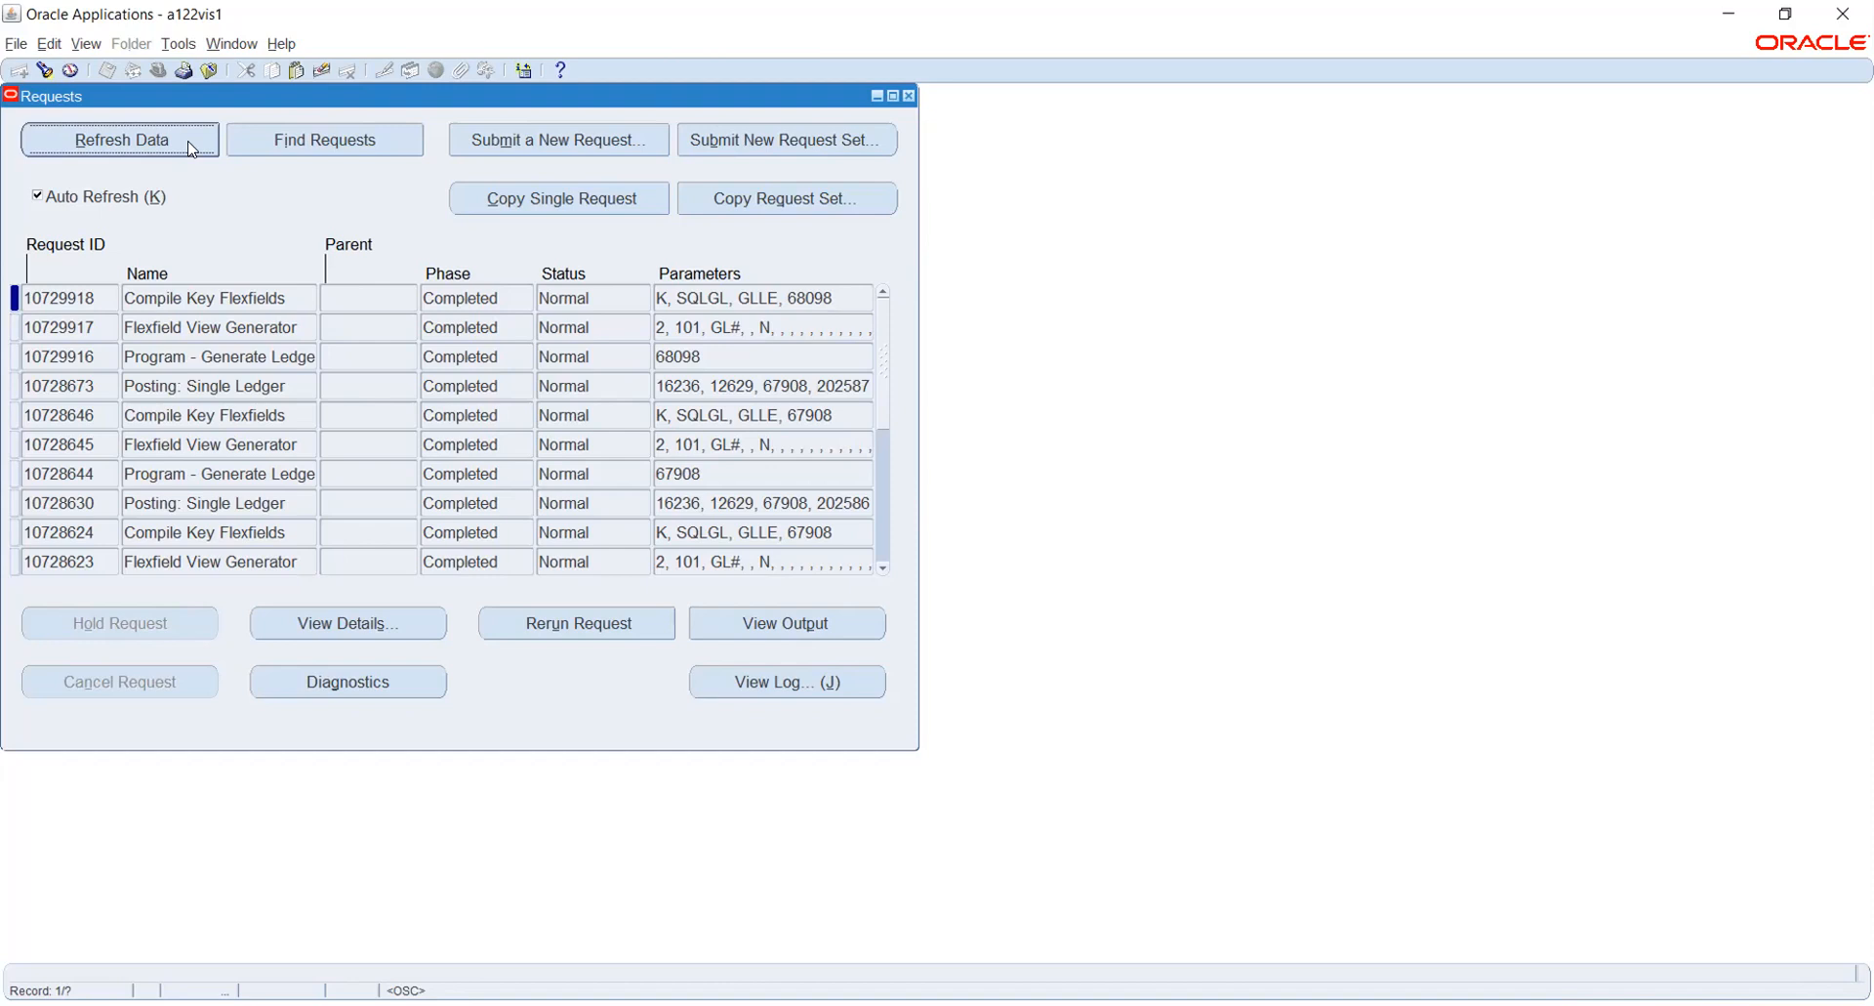
click(191, 149)
click(193, 148)
click(191, 148)
click(302, 293)
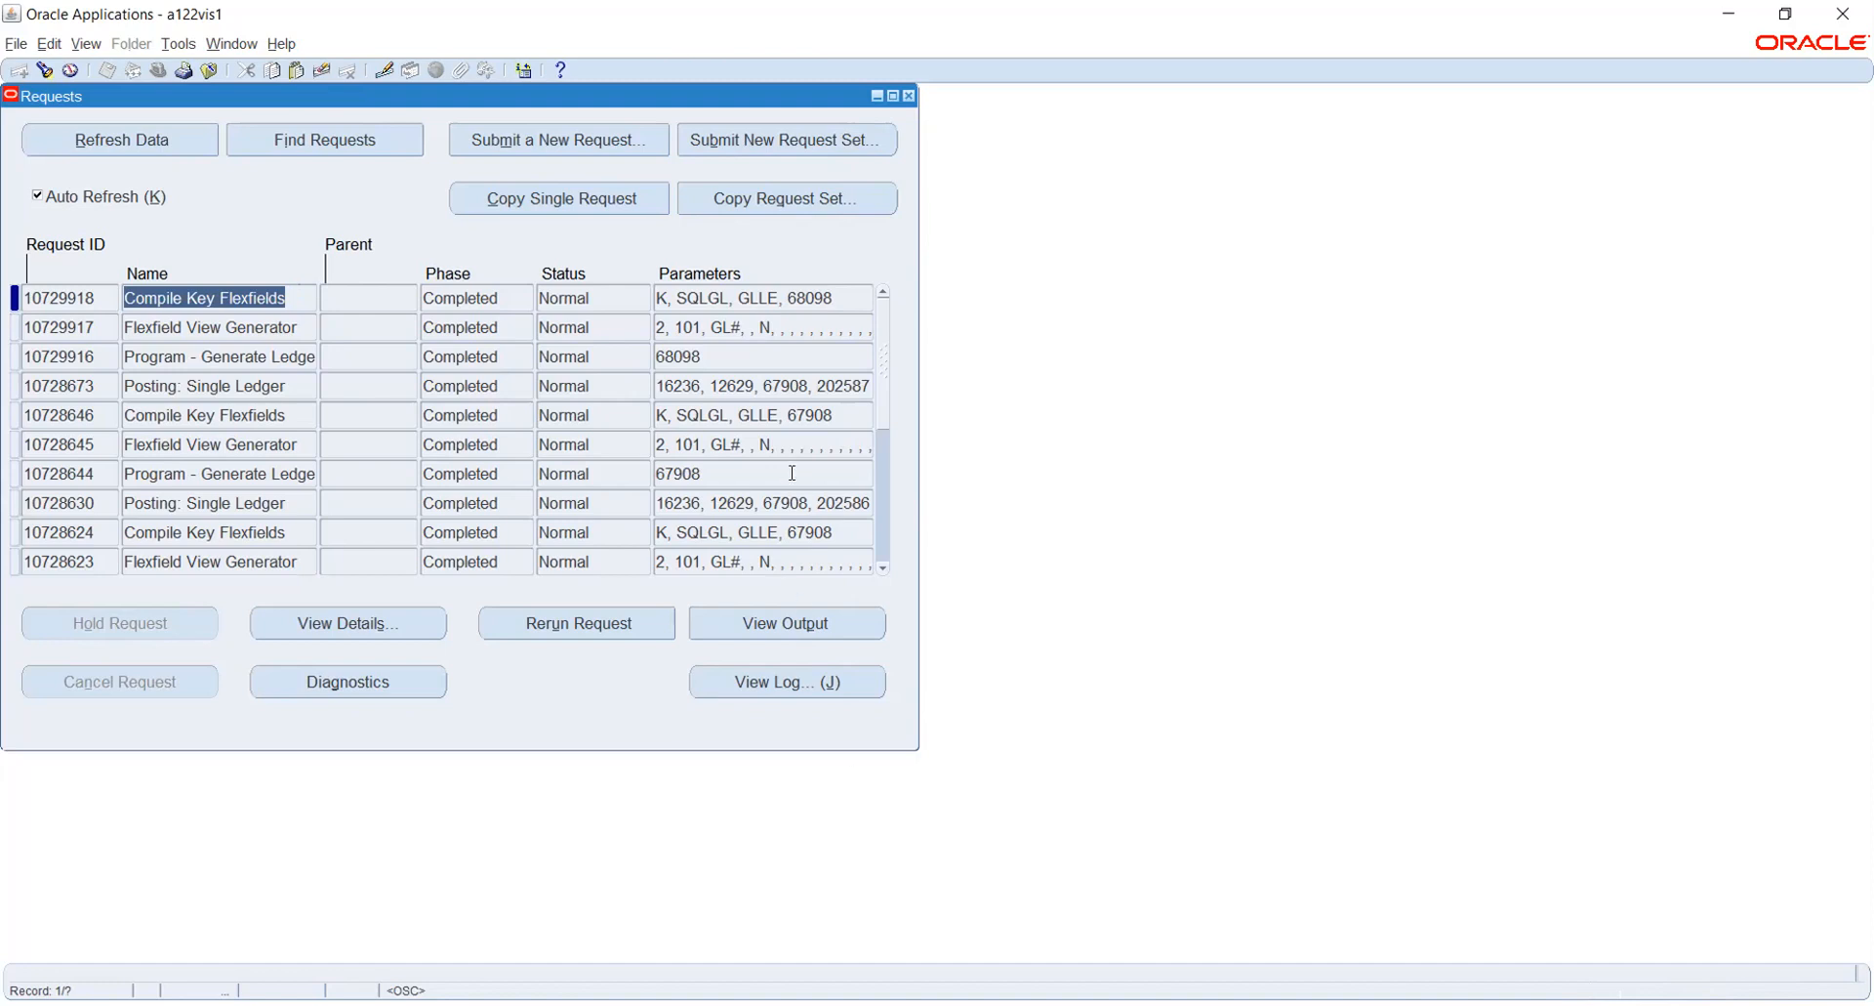
click(909, 96)
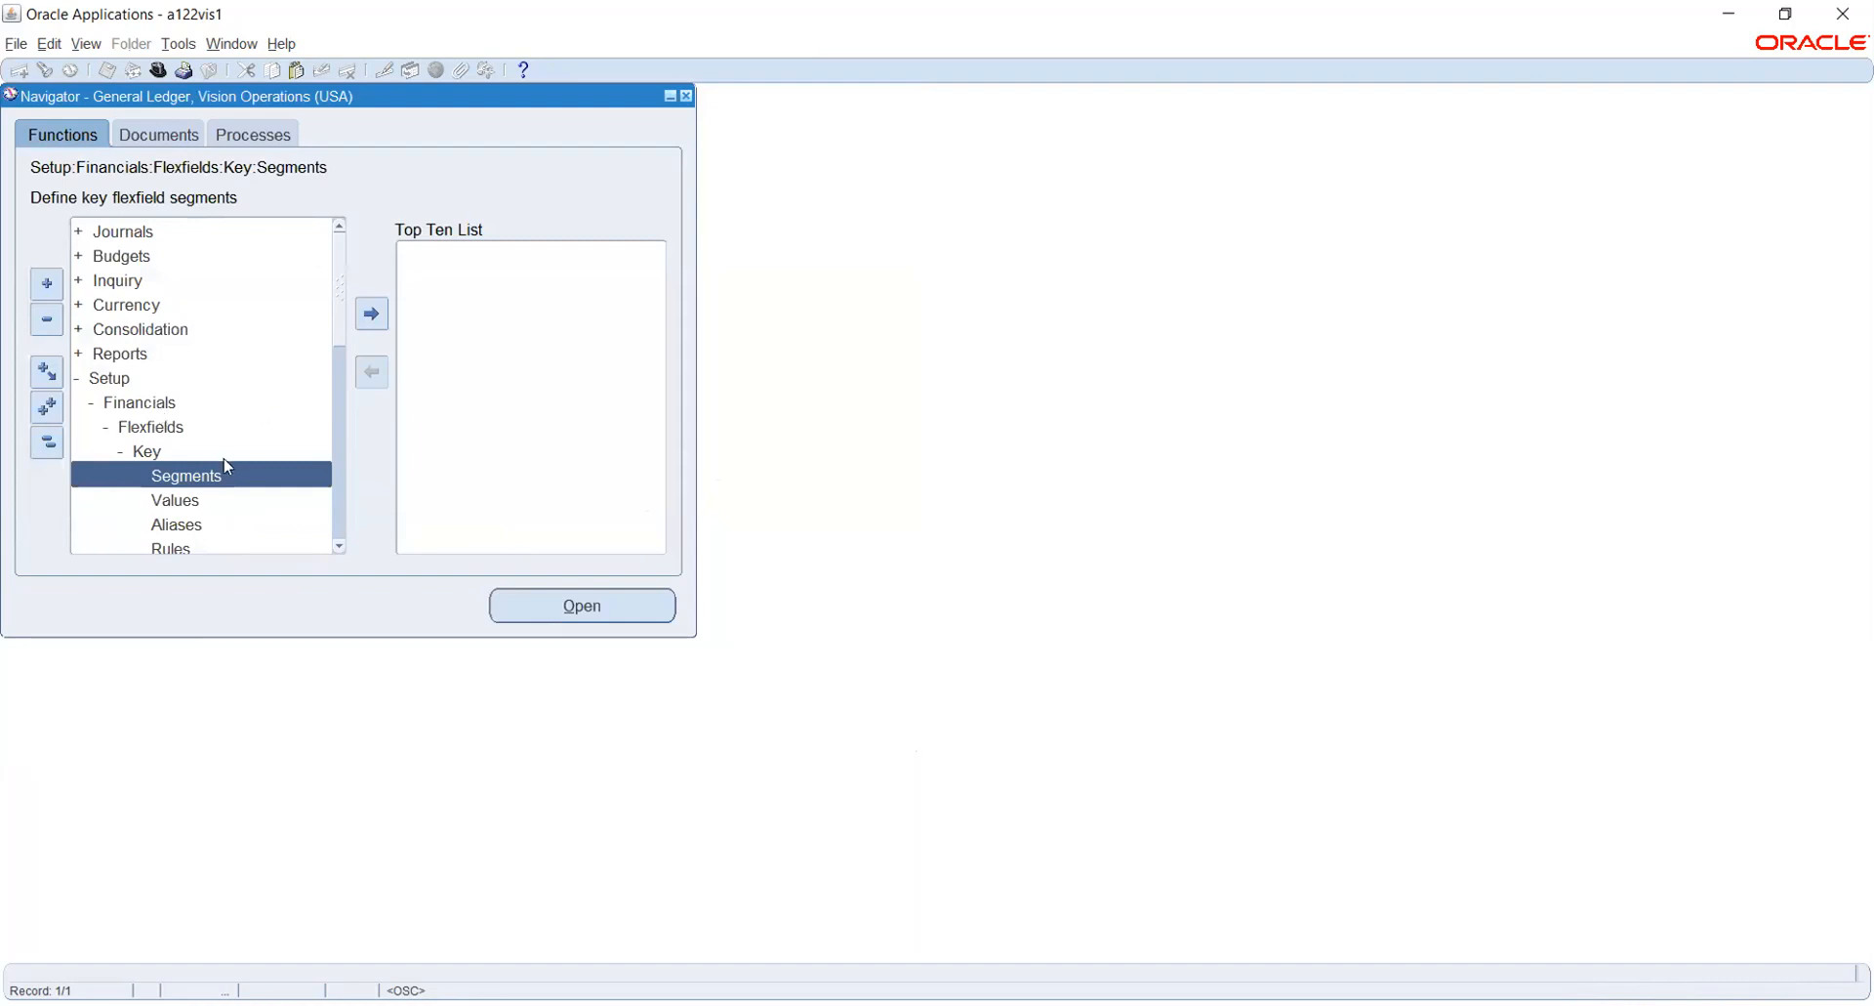
- Find the key flexfield segment values for the General Ledger Accounting Flexfield with structure HW_COA
double_click(191, 503)
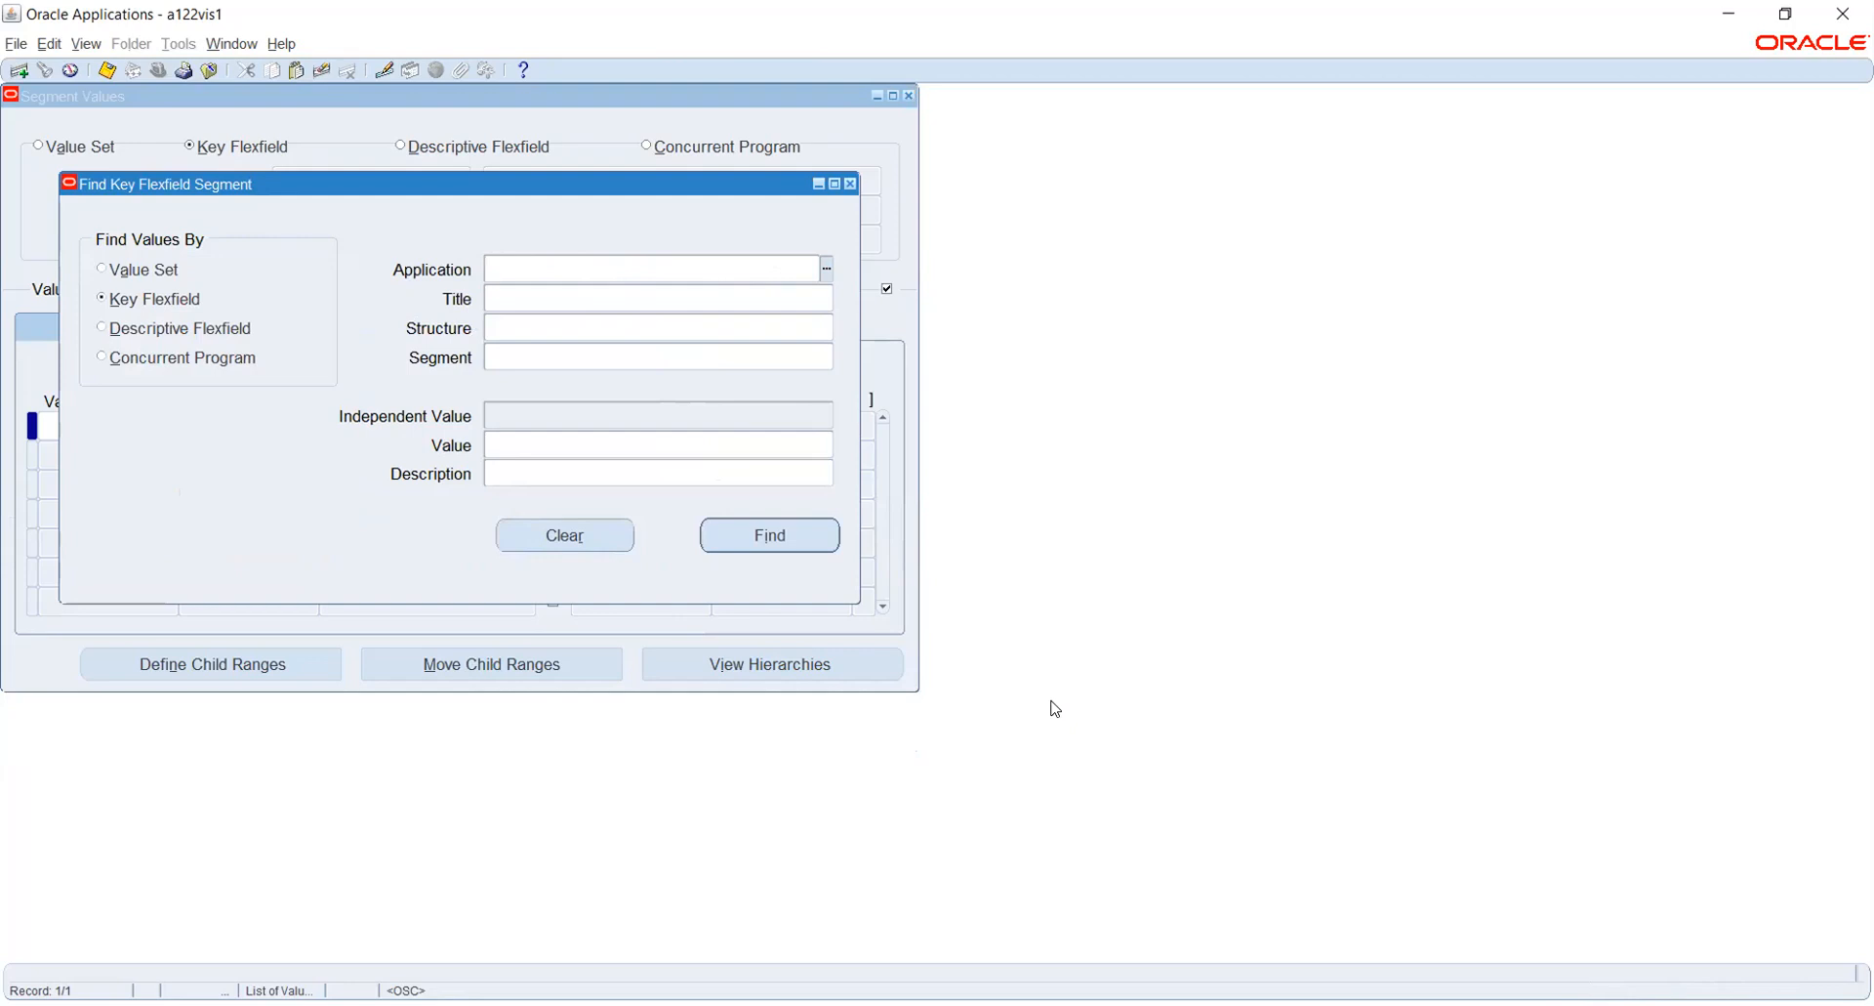
text(GENER)
key(Tab)
text(ACC)
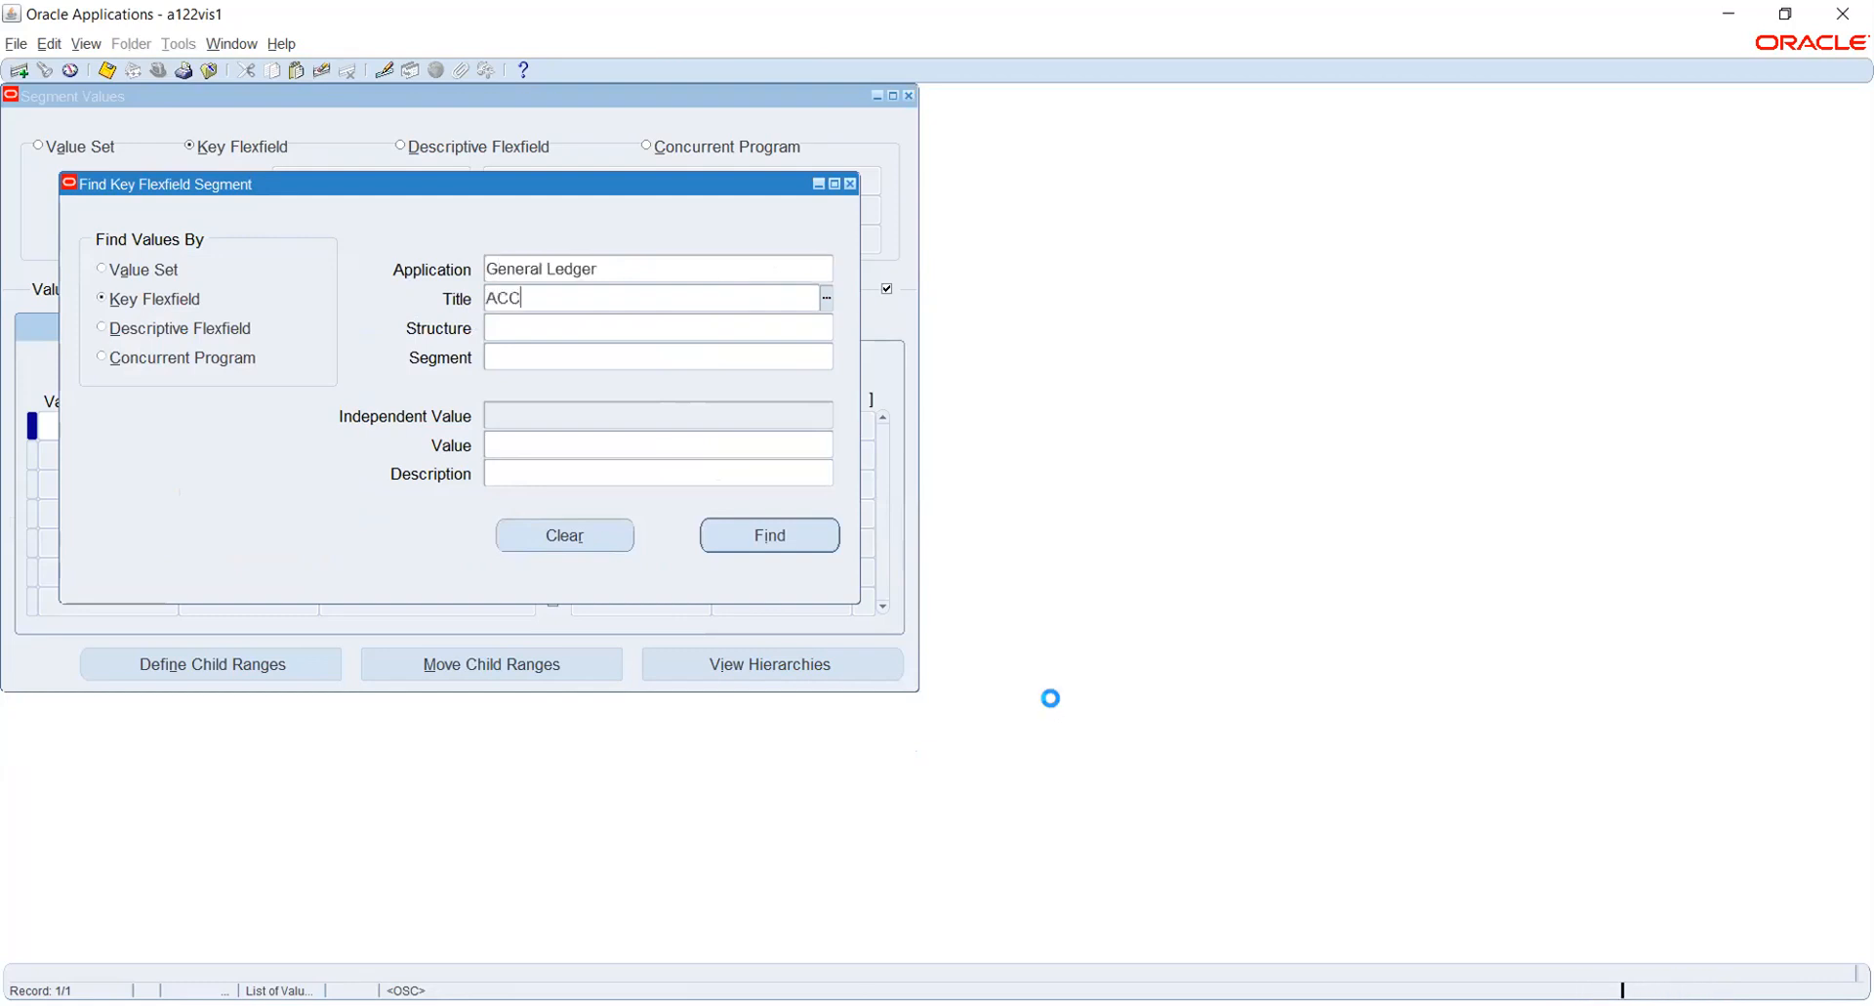
key(Tab)
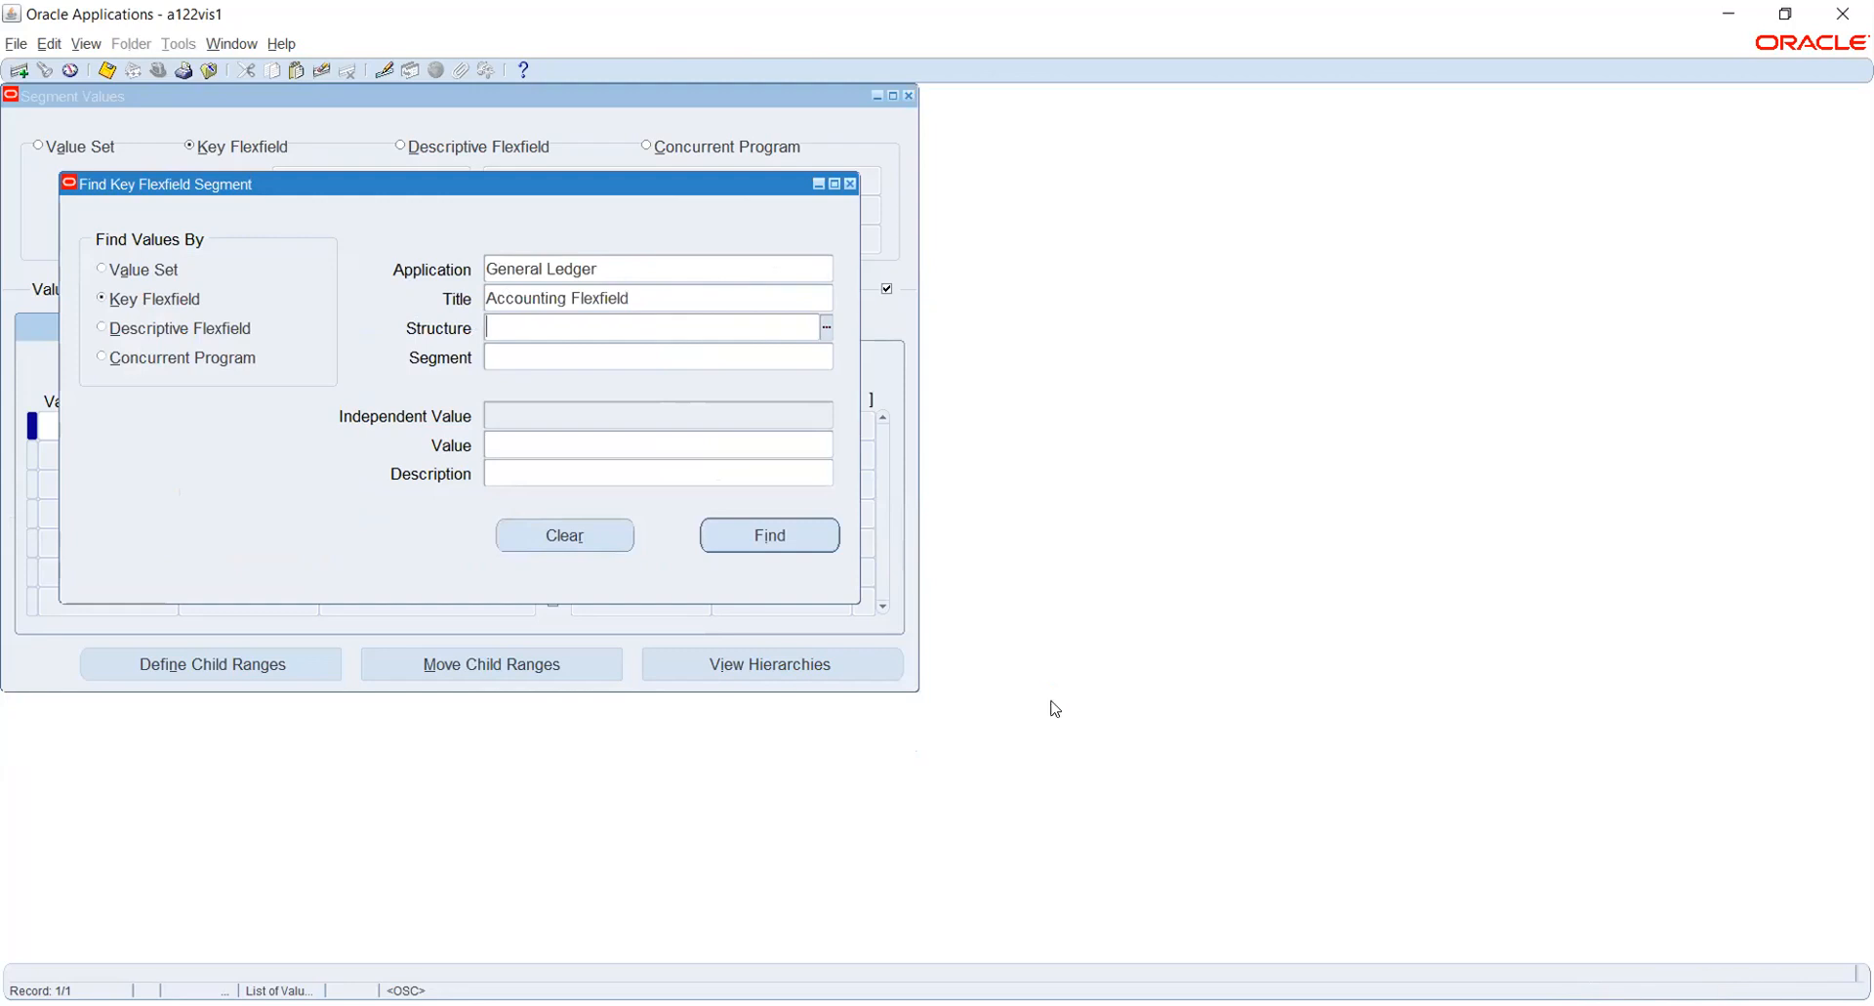
text(HW_COA)
key(Tab)
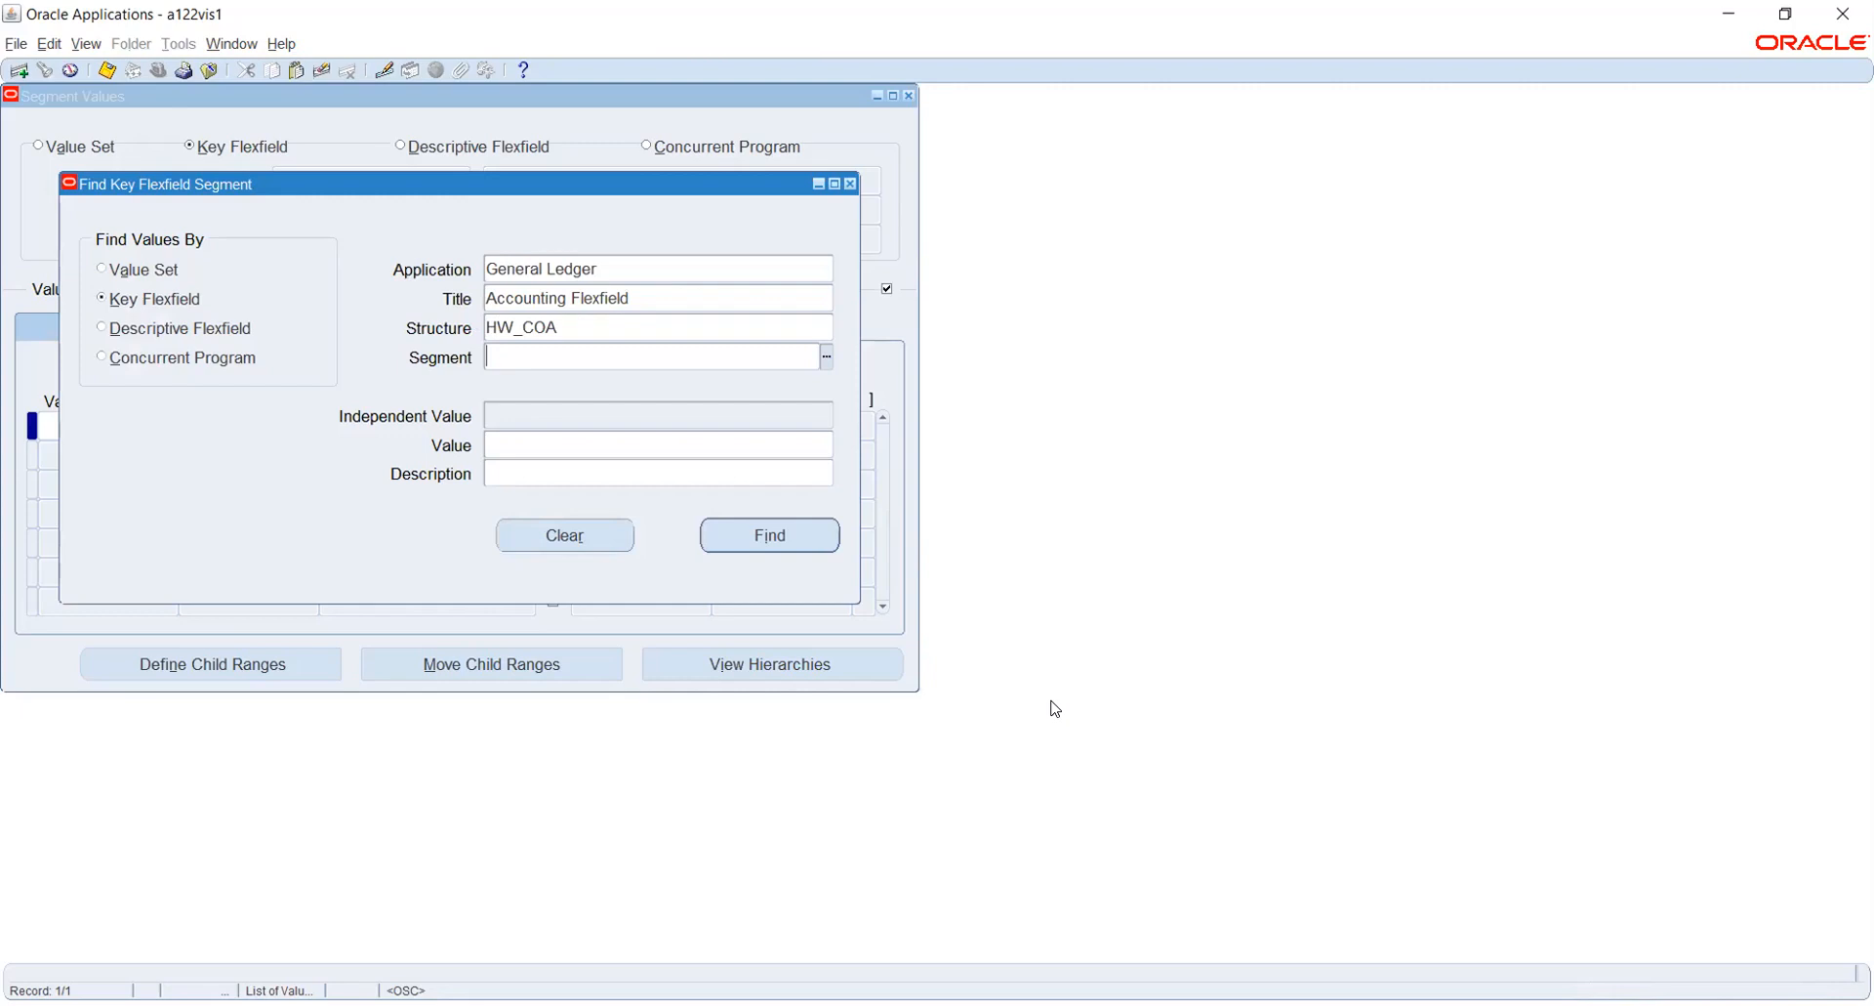
click(771, 536)
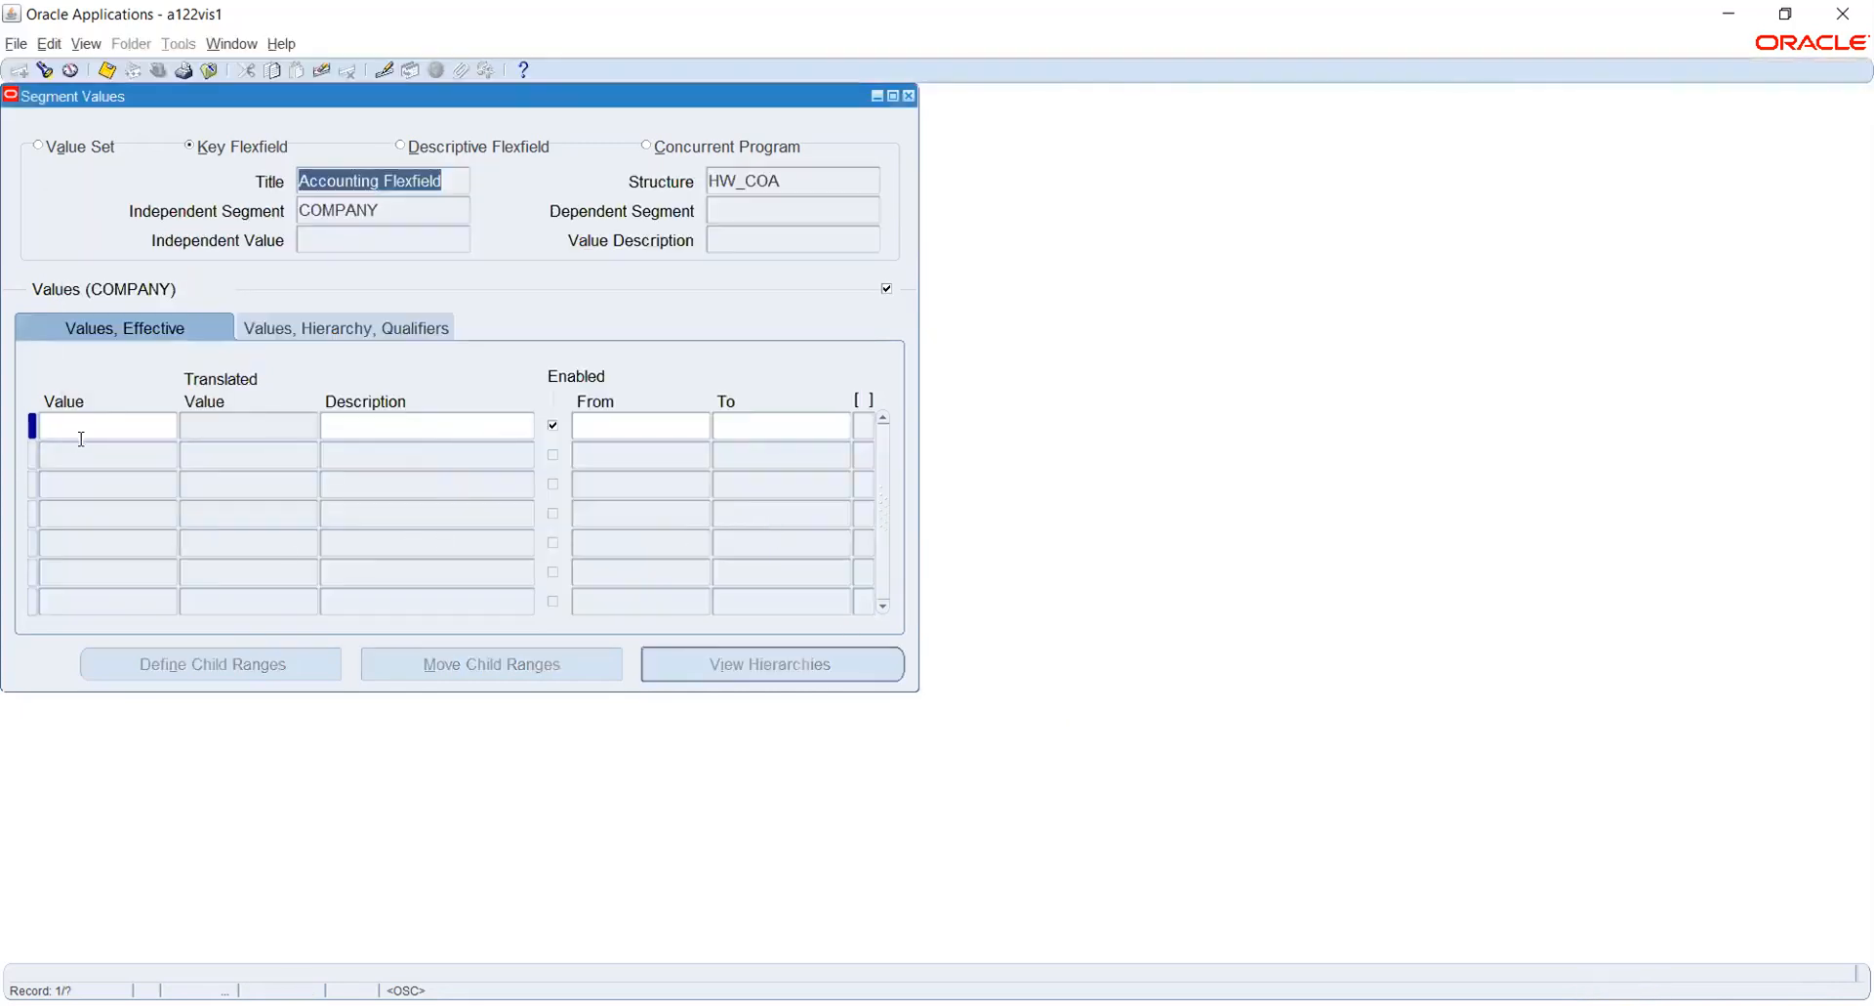
- Add the value 100 with the description Electronics to the COMPANY segment
click(80, 423)
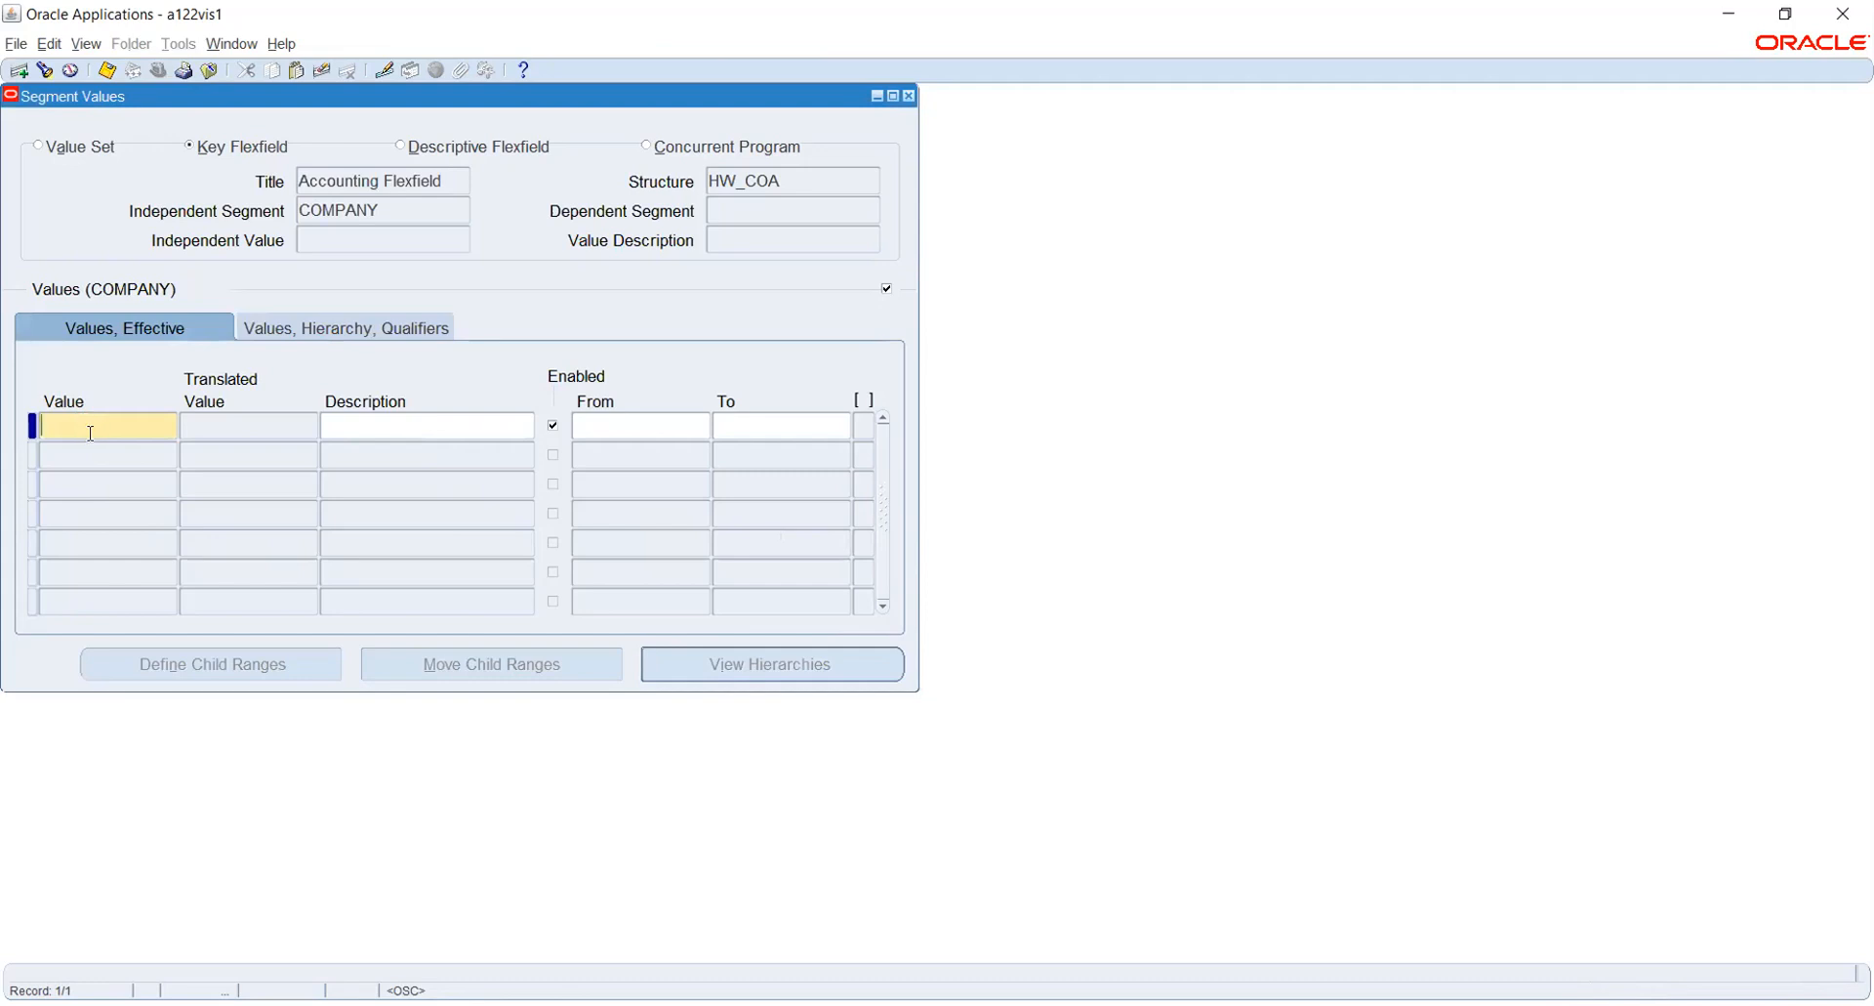
text(100)
key(Tab)
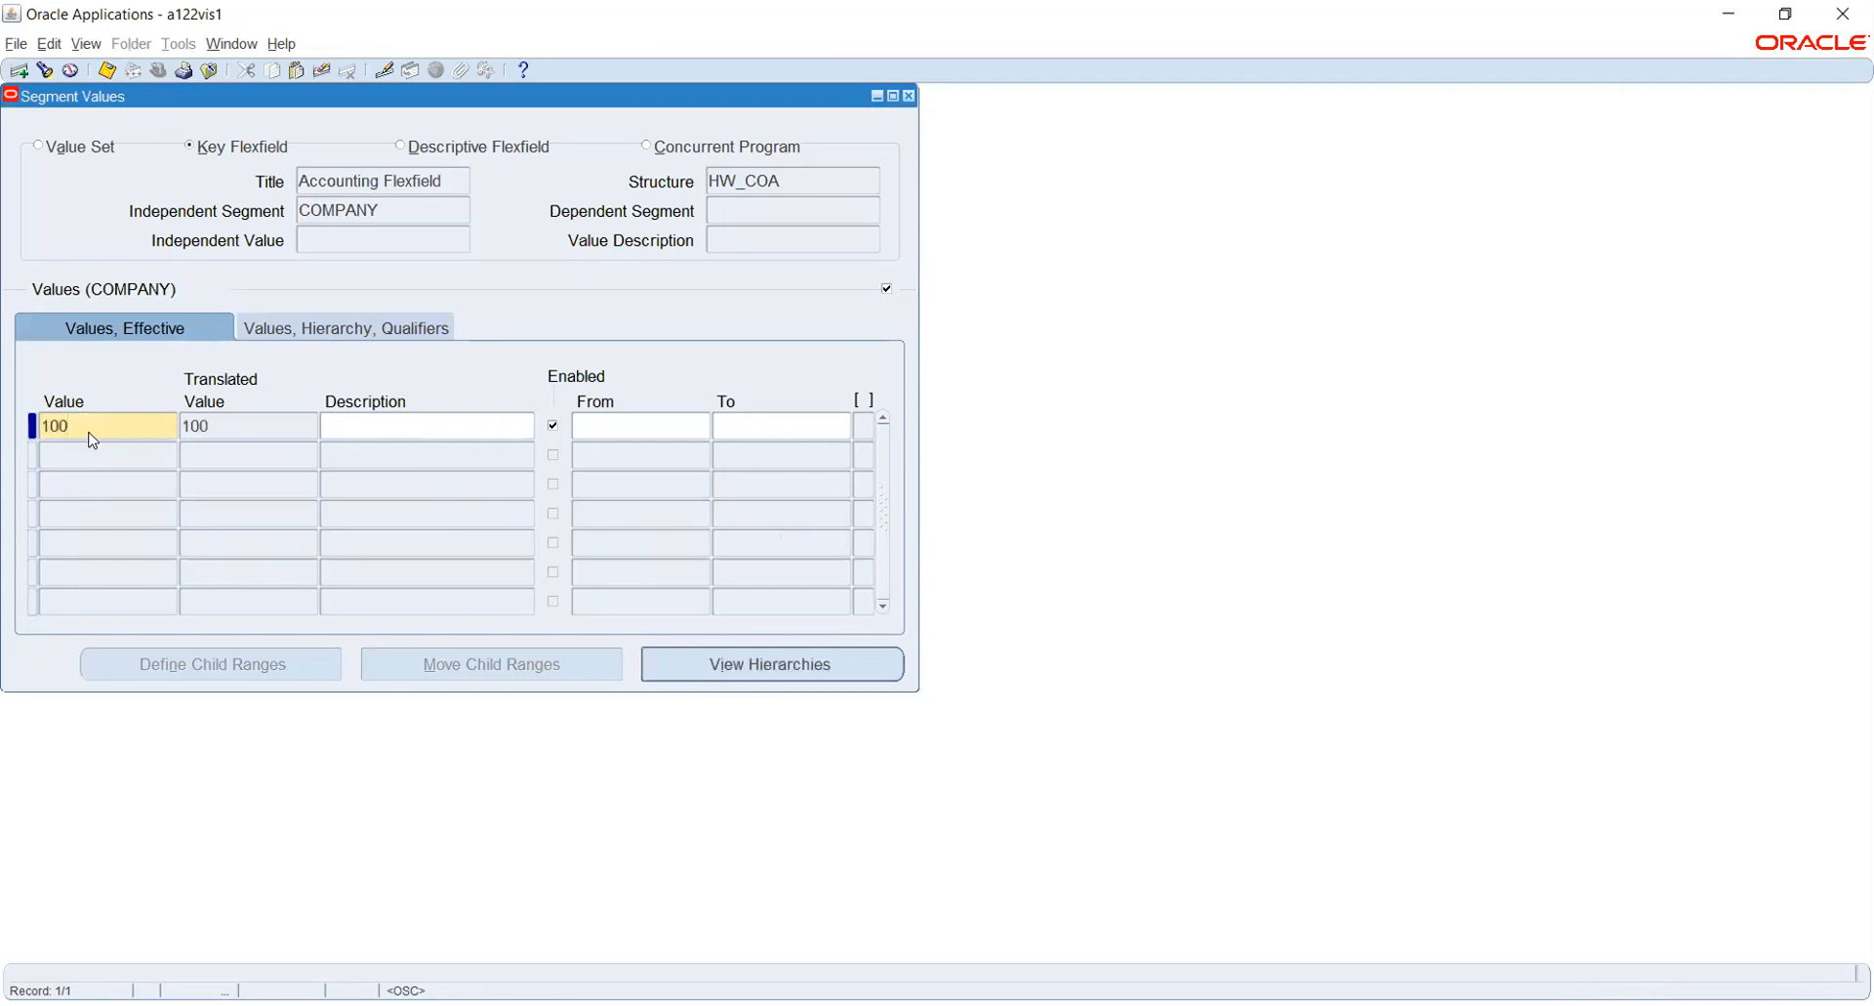
text(e)
text(ELE)
key(BackSpace)
key(BackSpace)
key(BackSpace)
key(BackSpace)
text(Electronics)
- Add the COMPANY segment value 200 with the description Sensor Manuf and save the values
click(87, 456)
text(200)
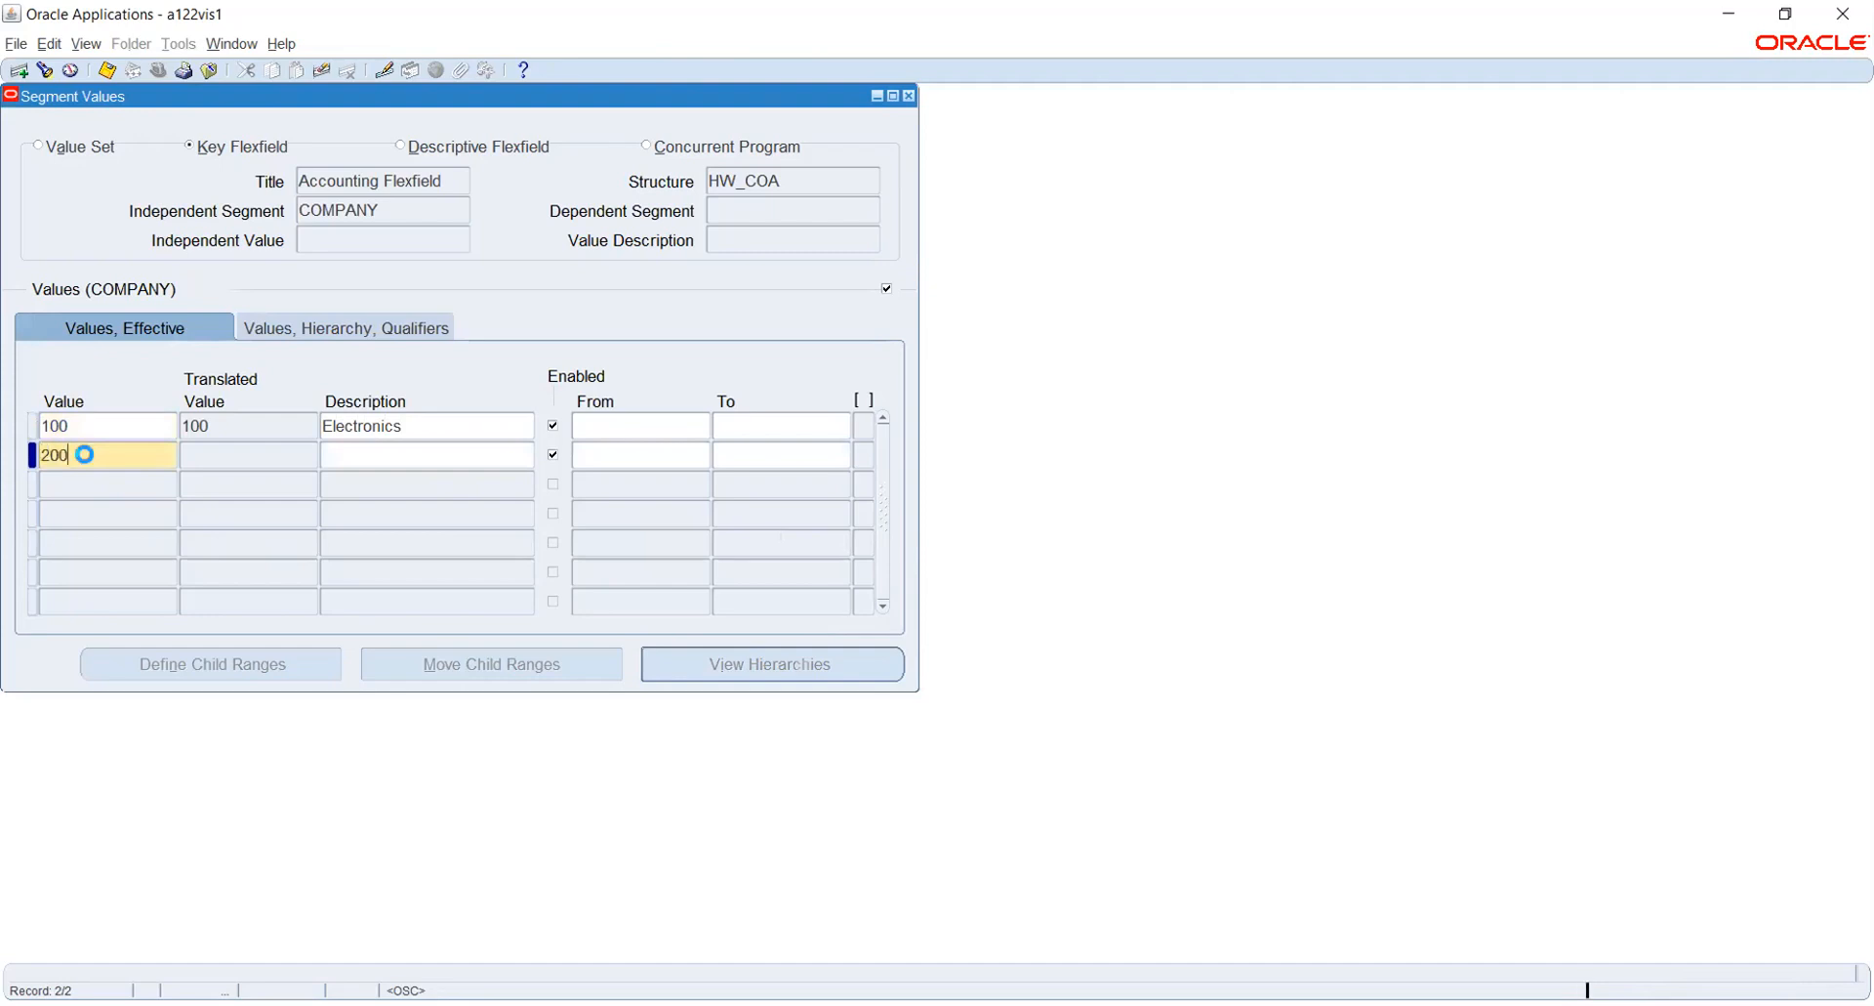
key(Tab)
text(Sensor)
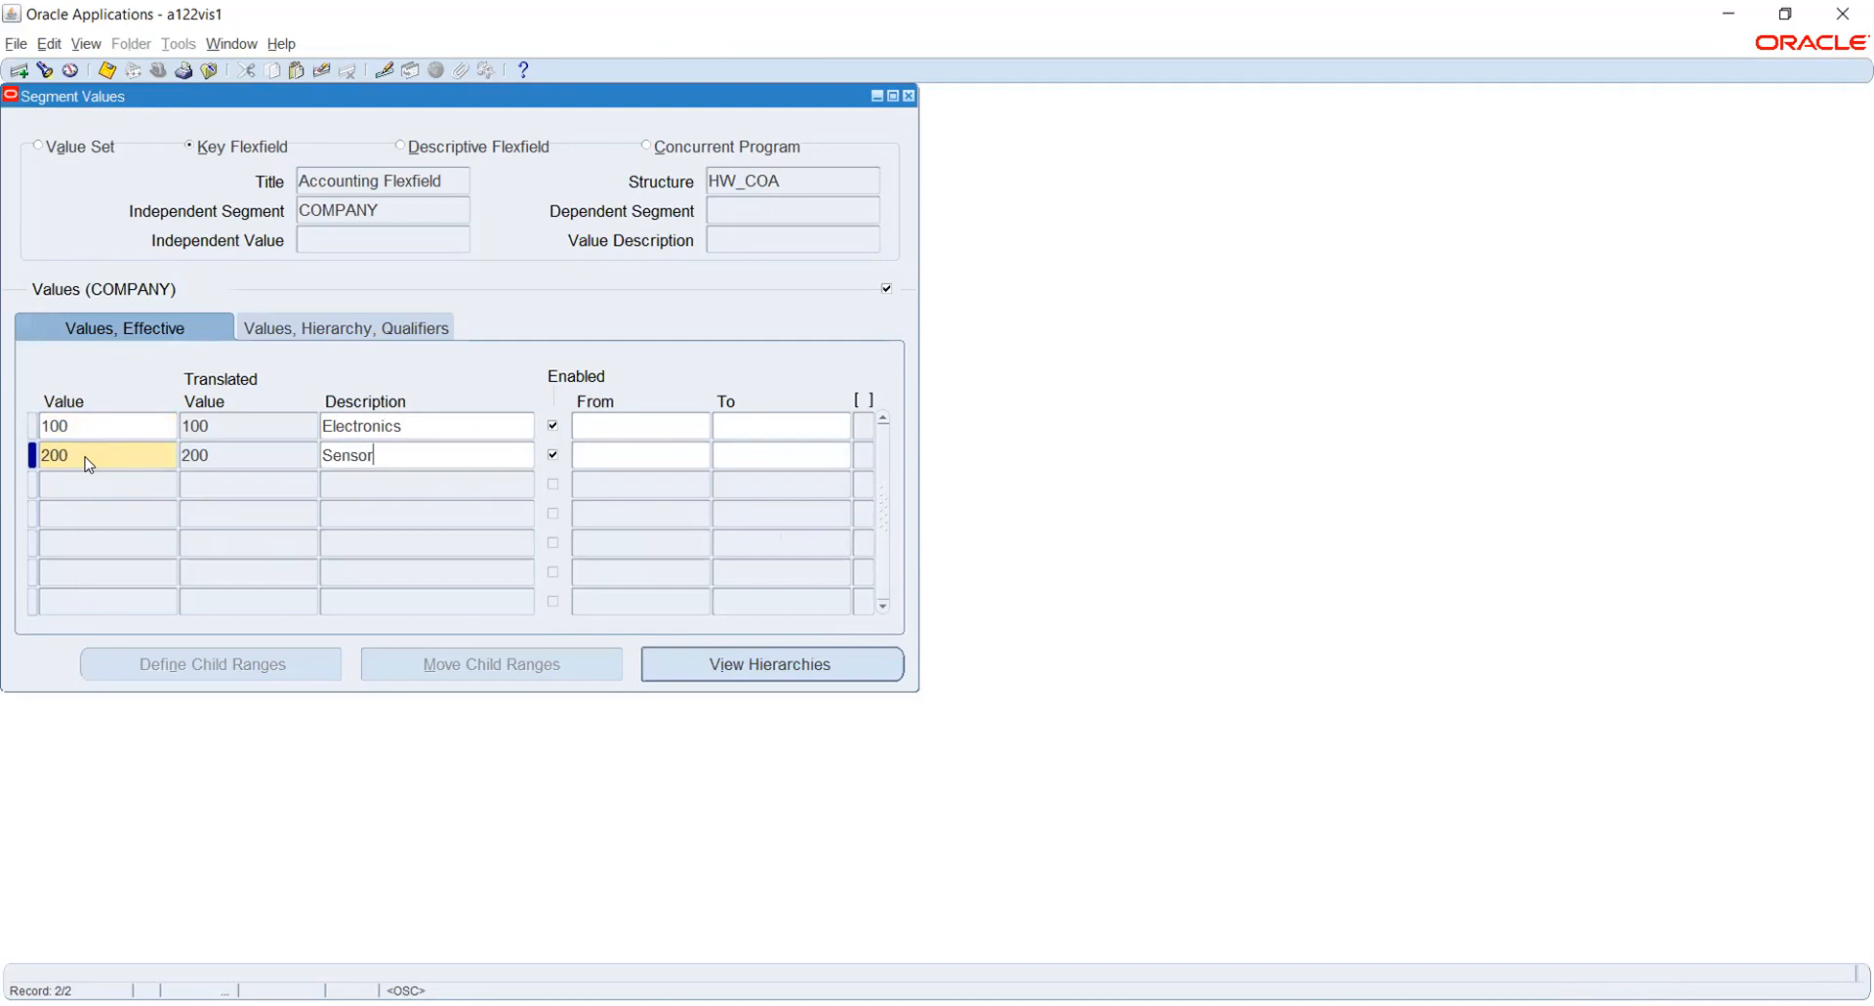
text( Manuf)
key(ctrl+s)
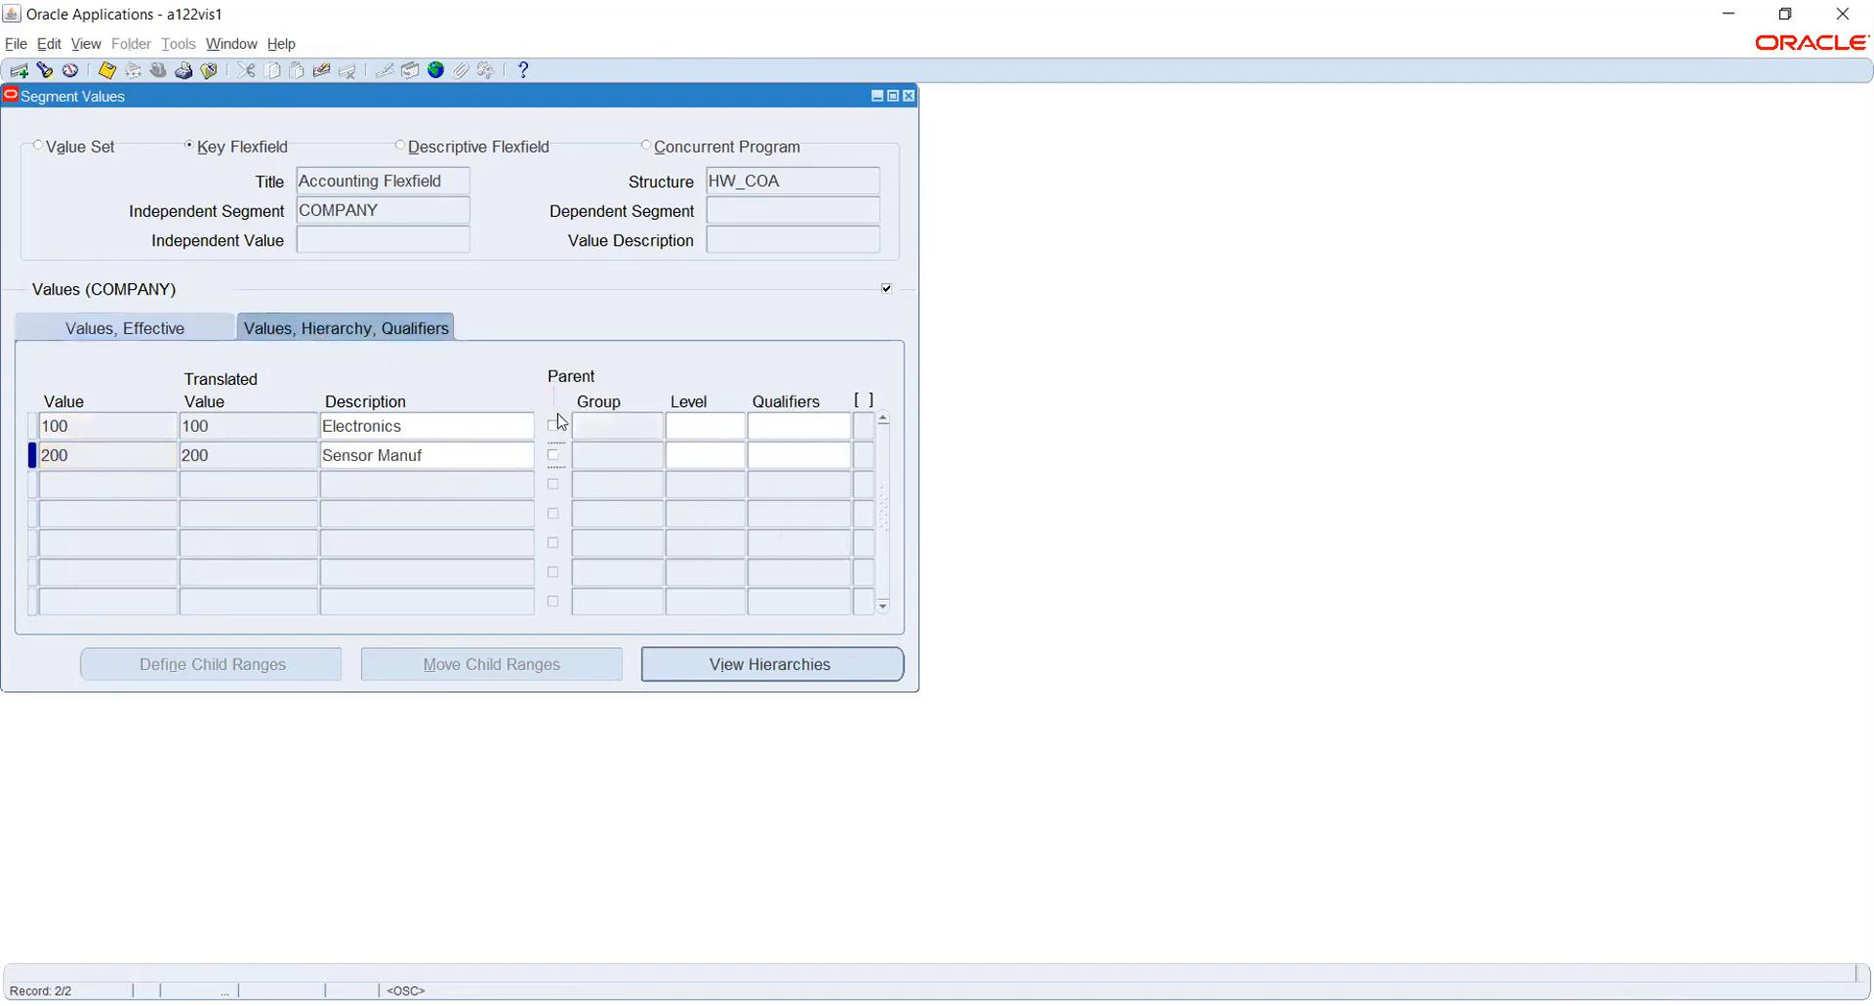
- Set the qualifiers of COMPANY values 100 and 200 to allow budgeting and posting (Yes, Yes), then save
click(771, 413)
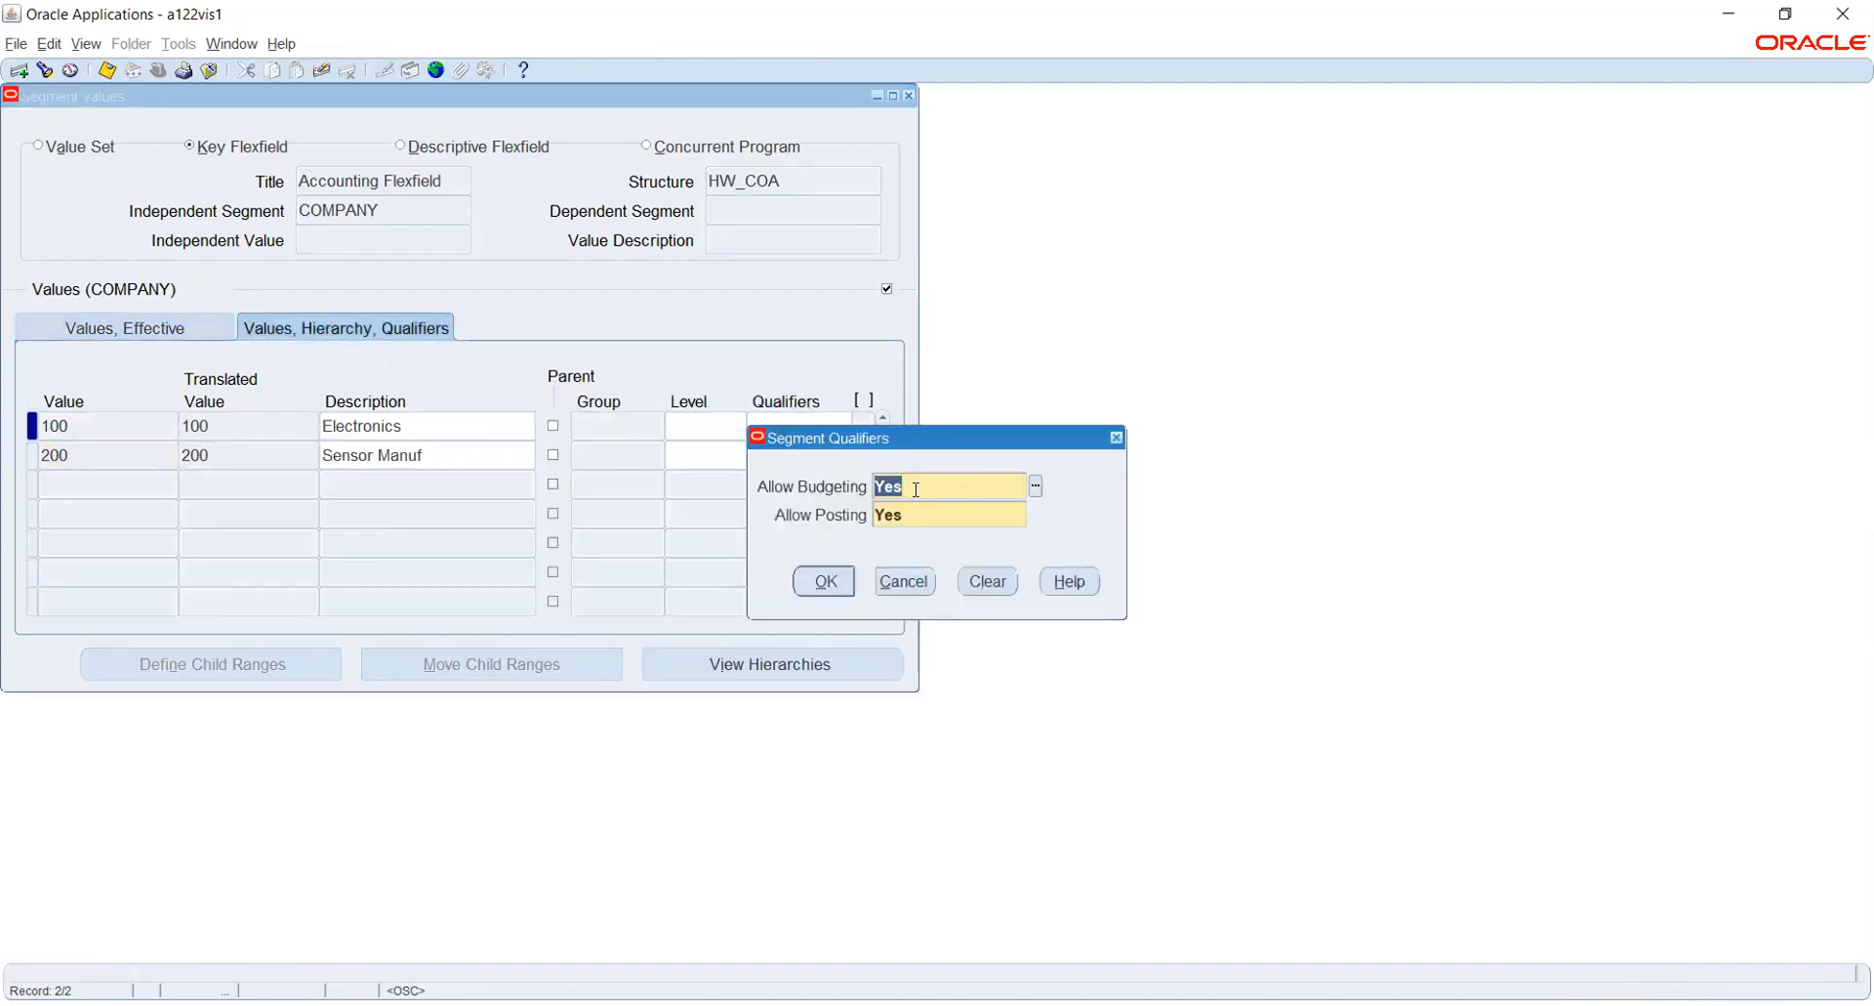
click(826, 581)
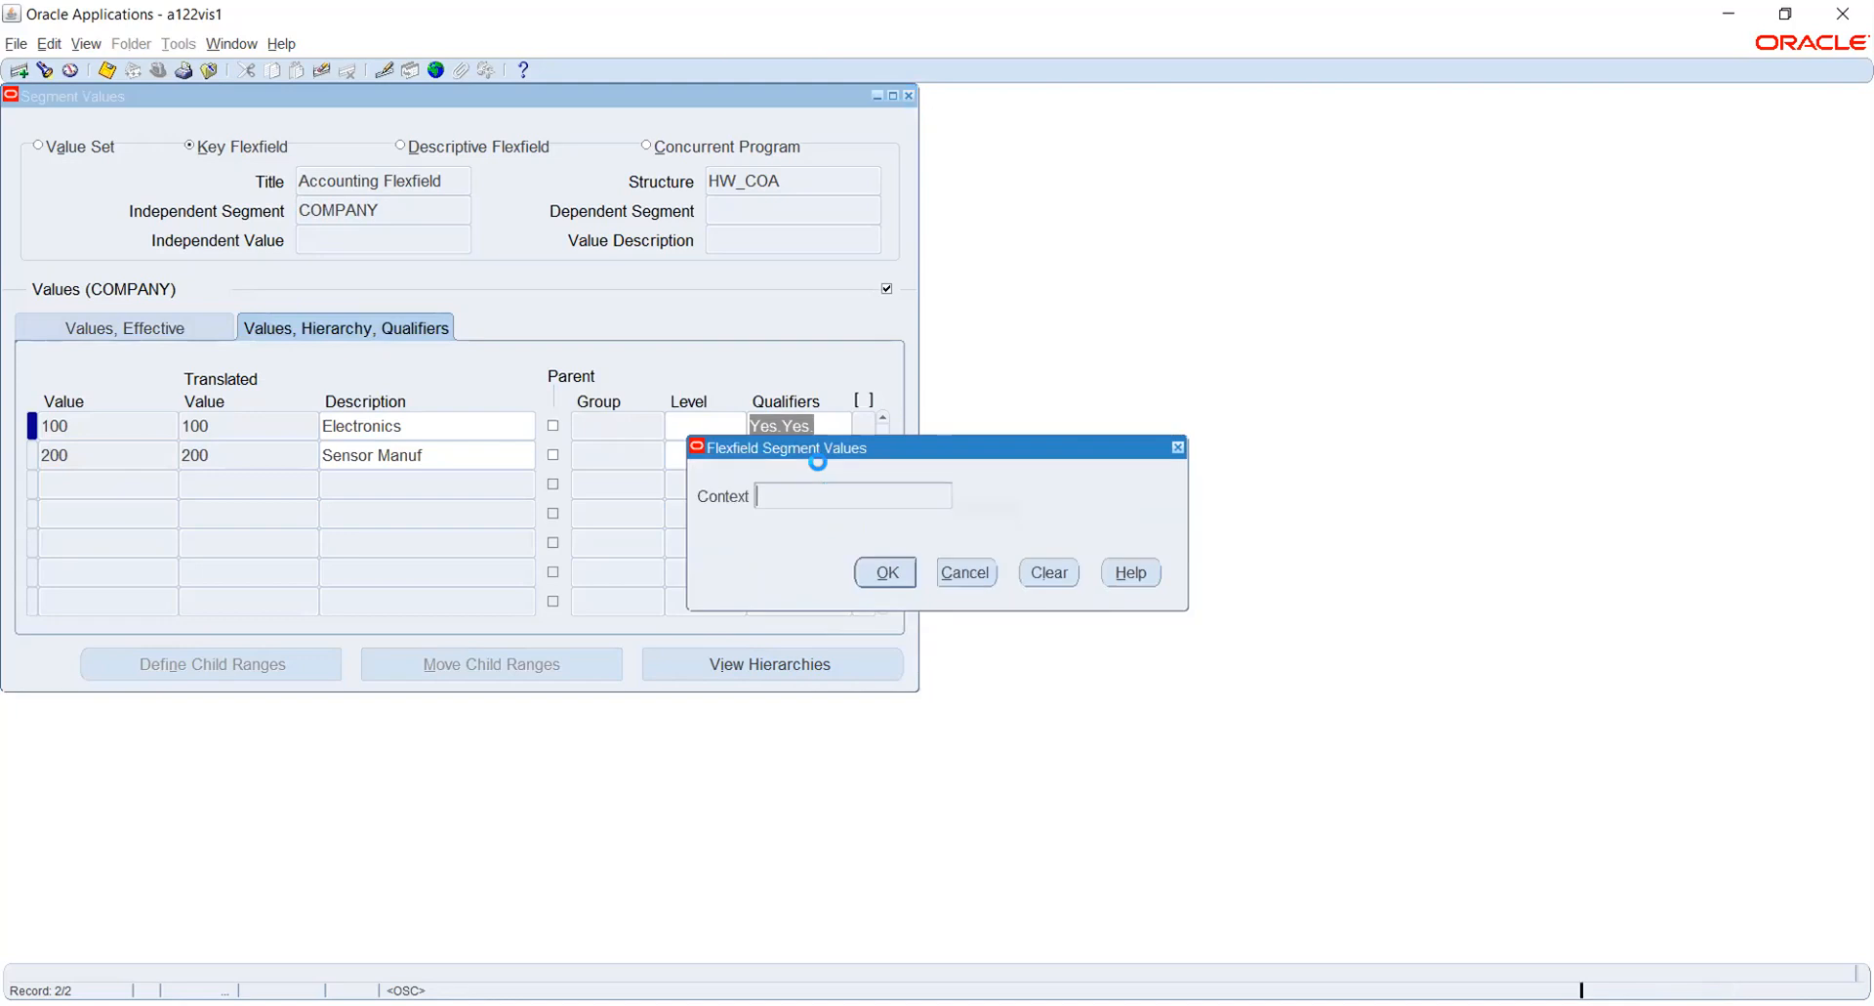
click(784, 454)
click(827, 583)
click(905, 570)
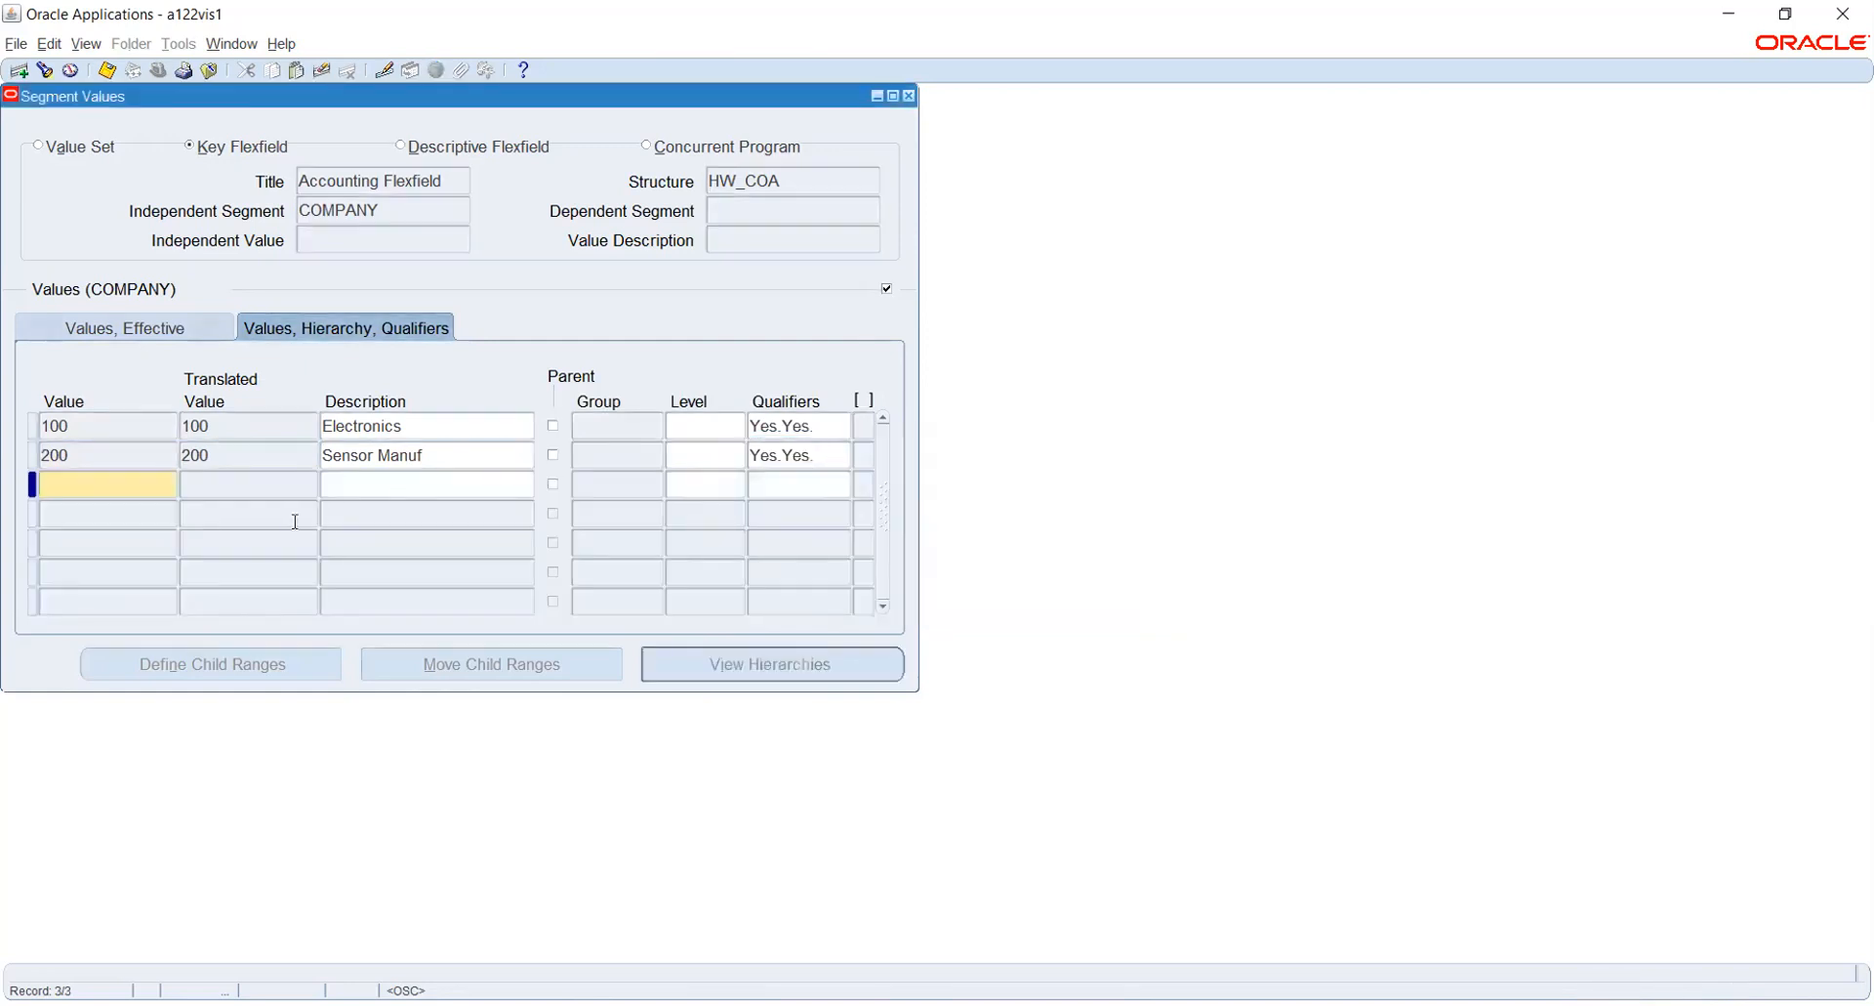
click(441, 451)
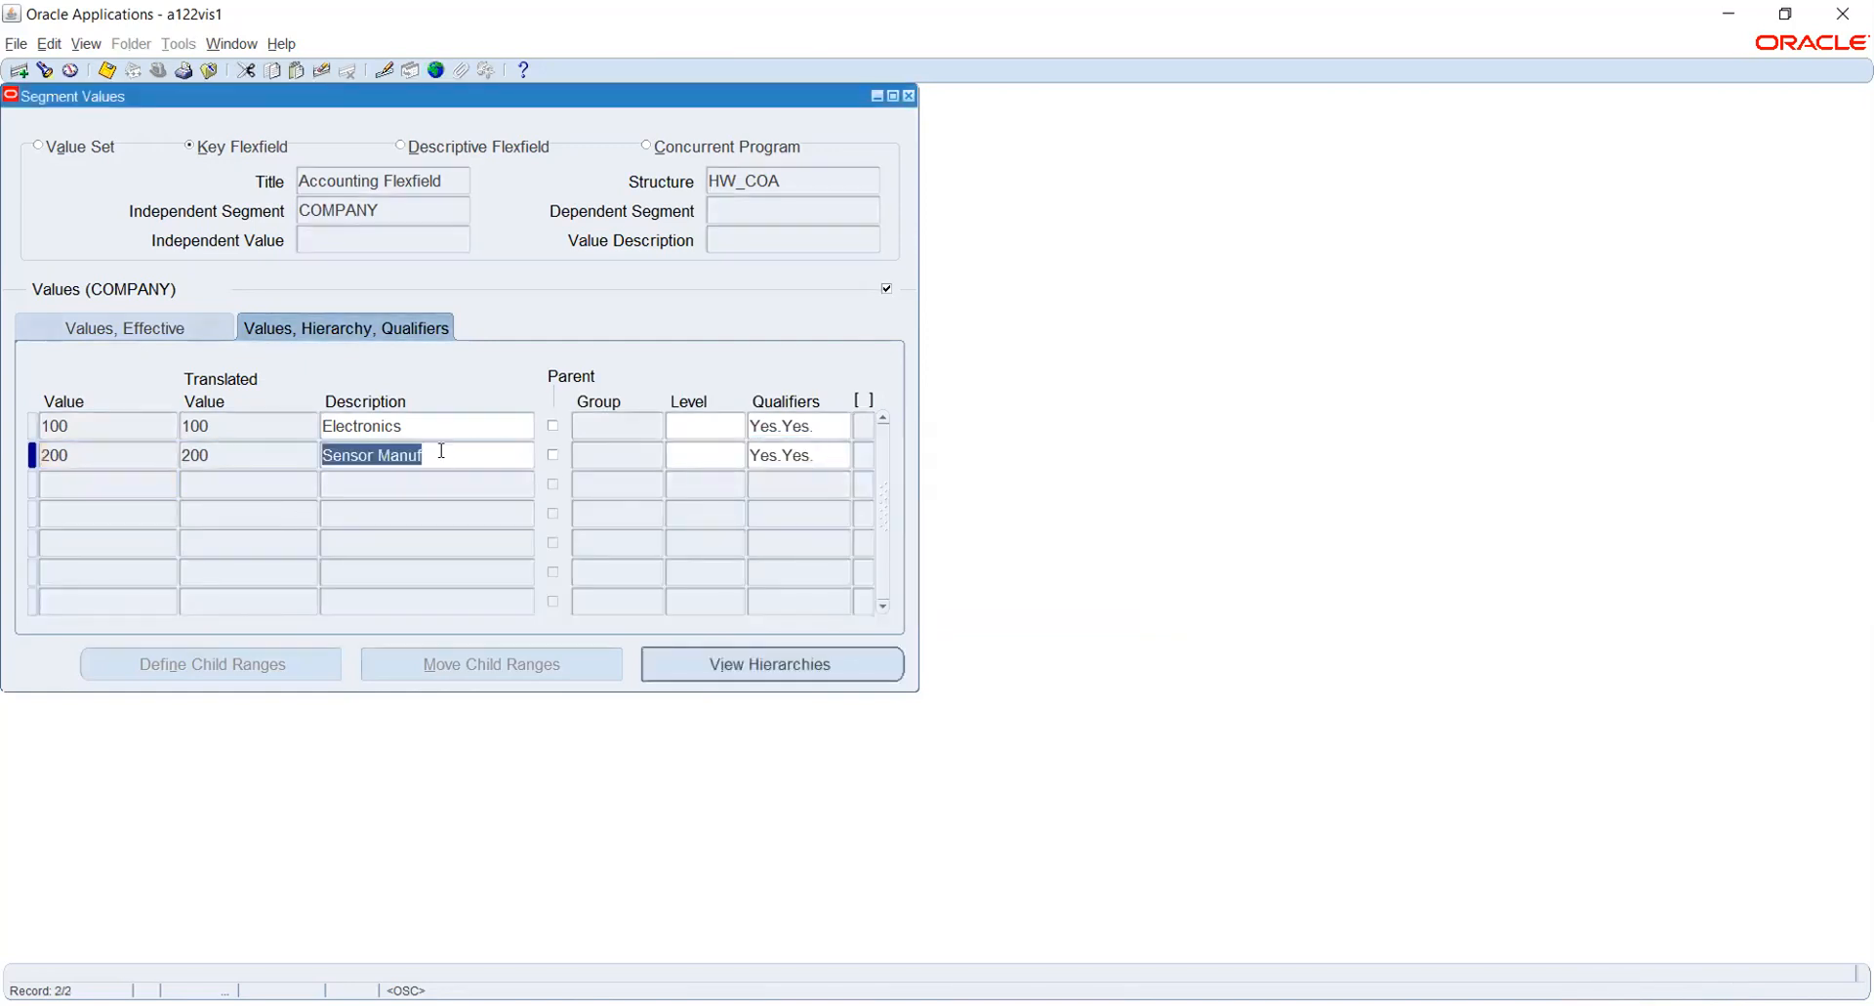
key(ctrl+s)
- Switch to the DEPARTMENT segment and add the value 100 with the description Default
click(379, 207)
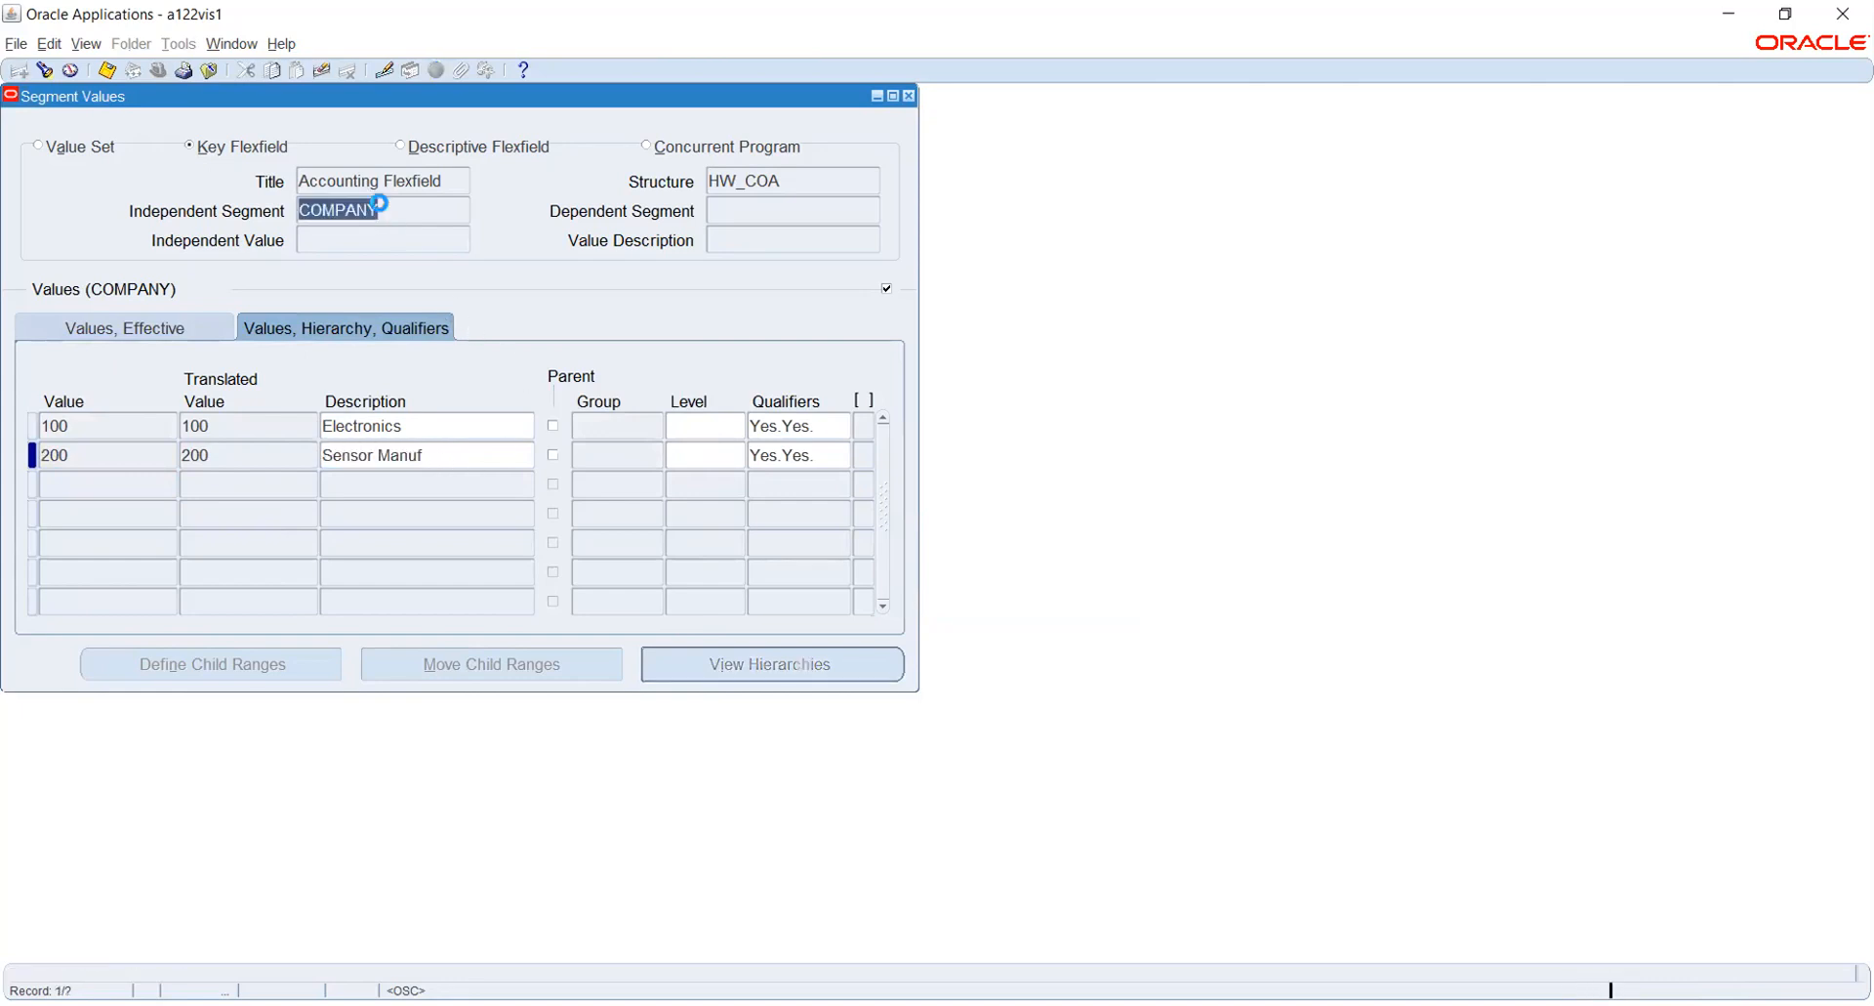
key(Down)
click(94, 426)
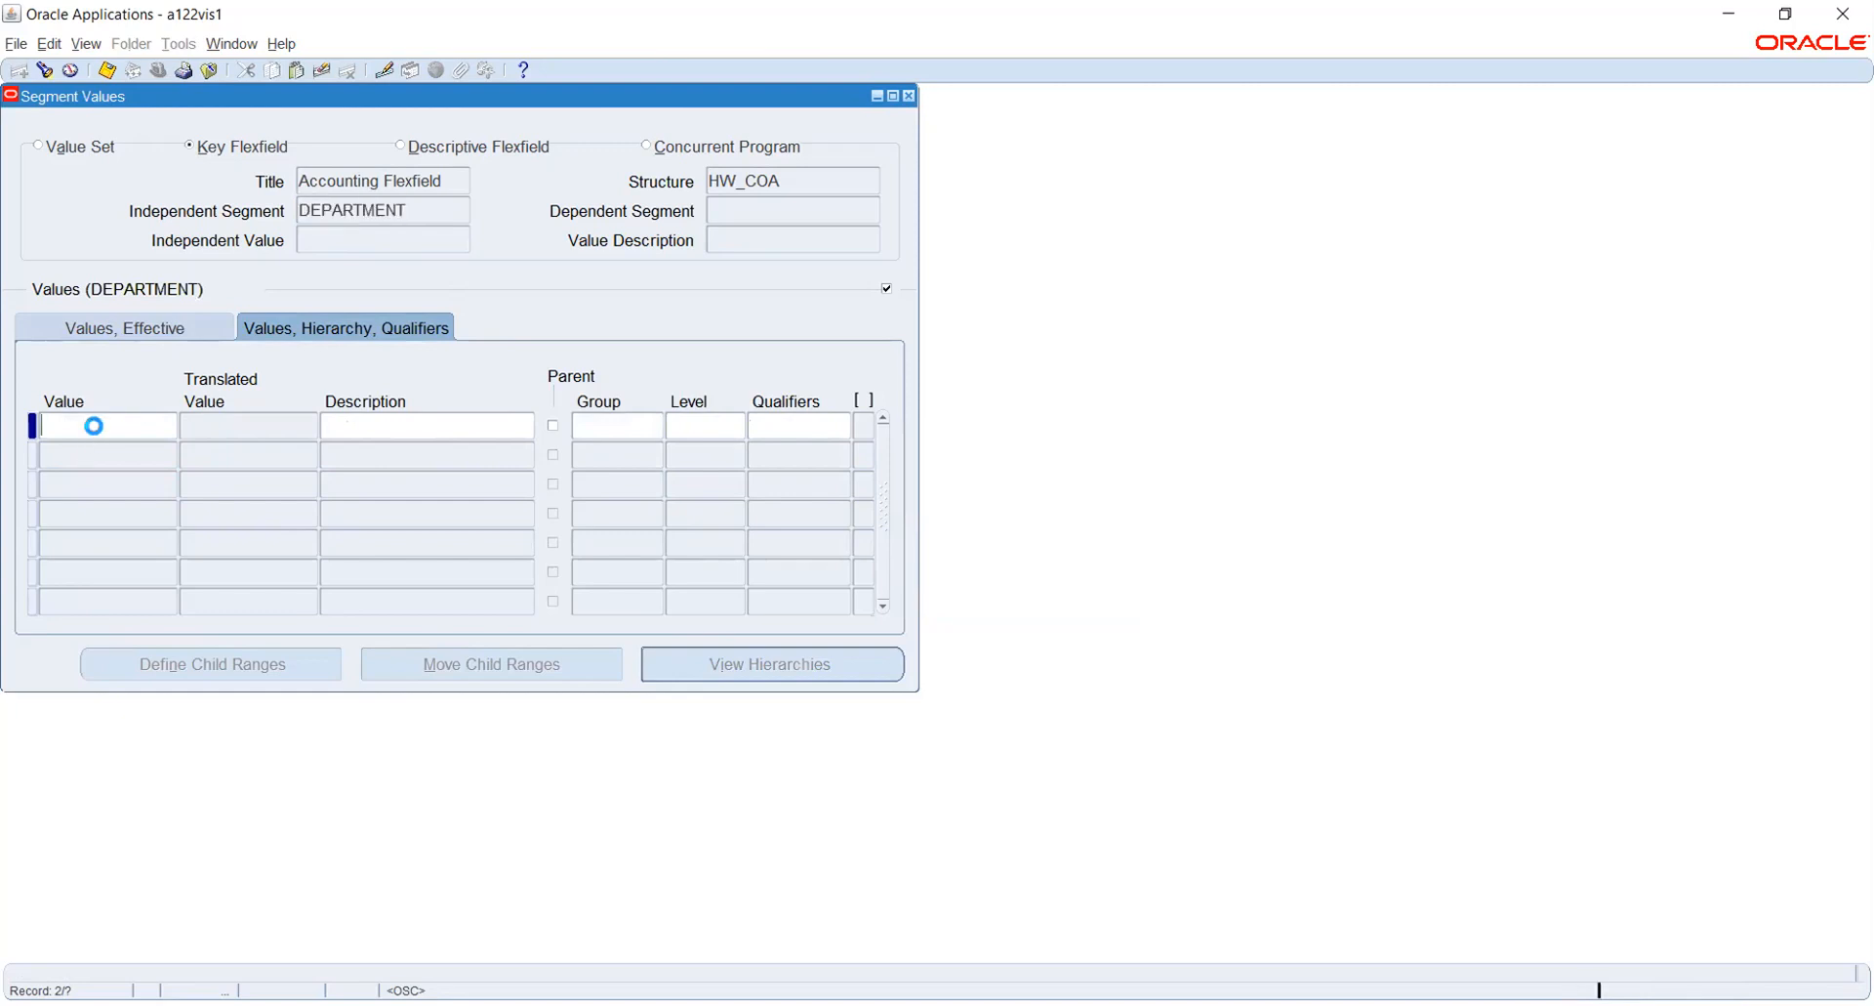
text(100)
key(Tab)
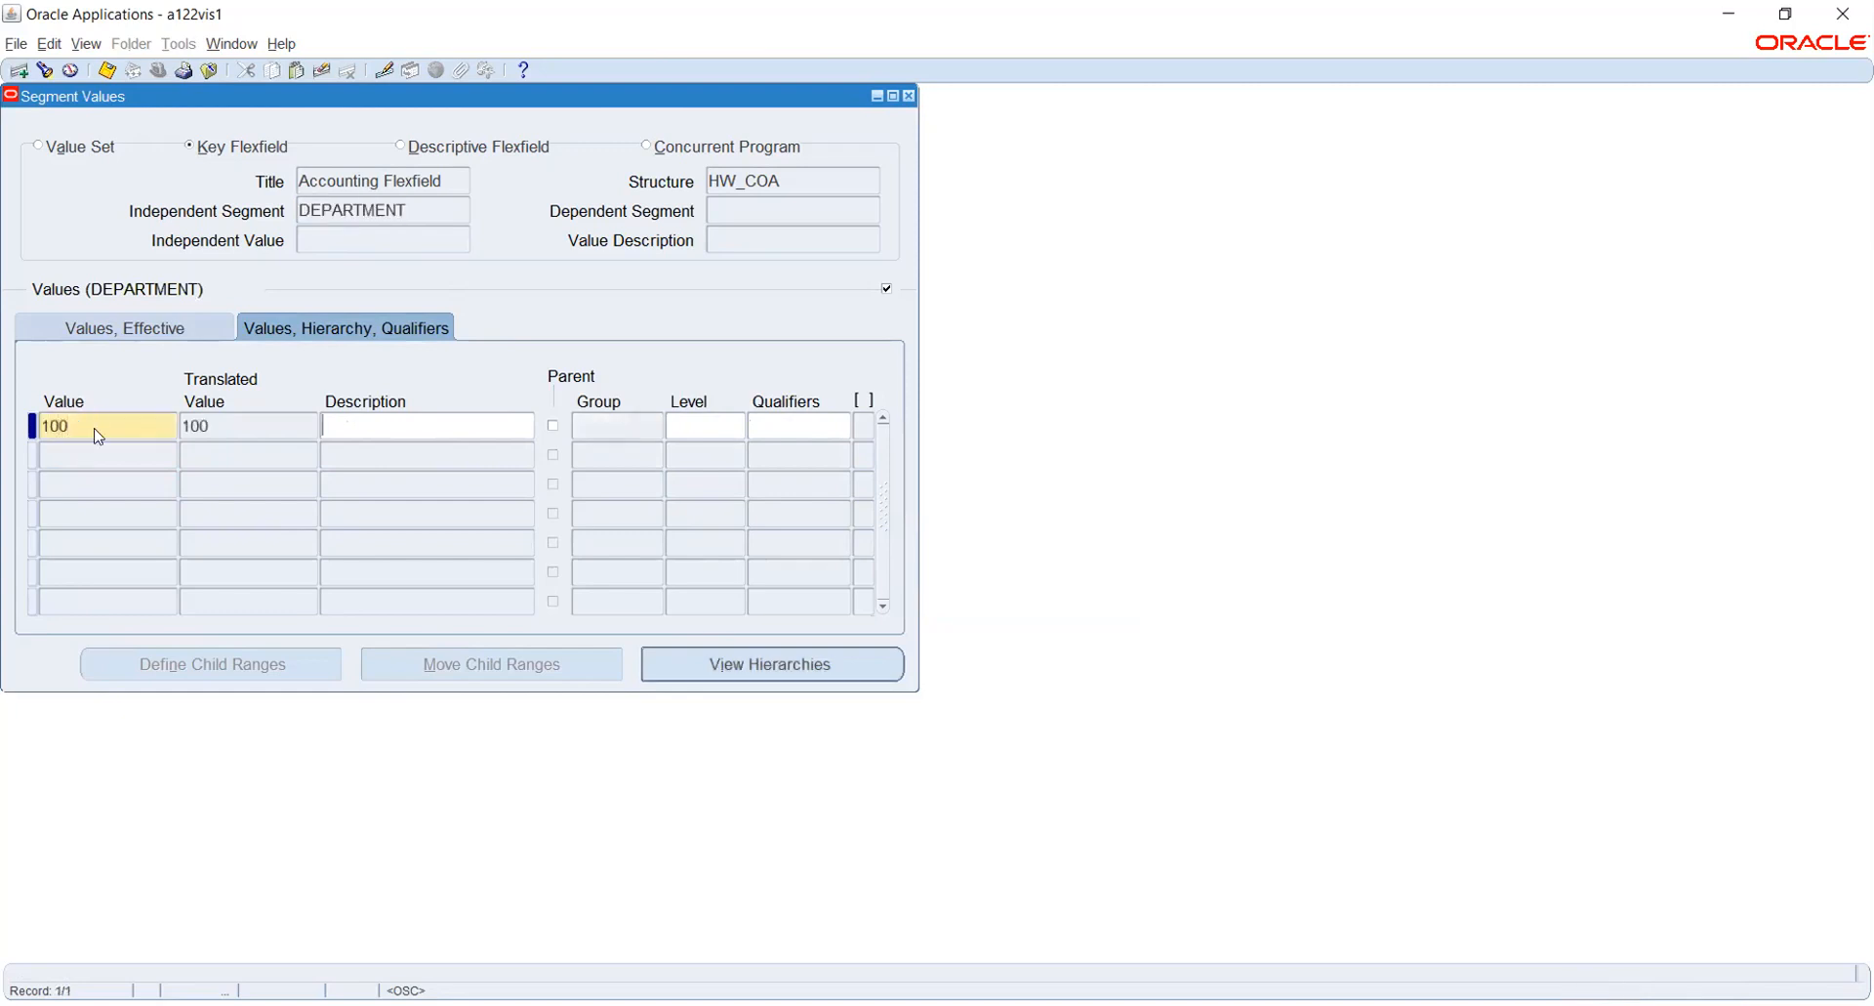
text(Default)
- Add the DEPARTMENT segment value 200 with the description Accounts
key(Down)
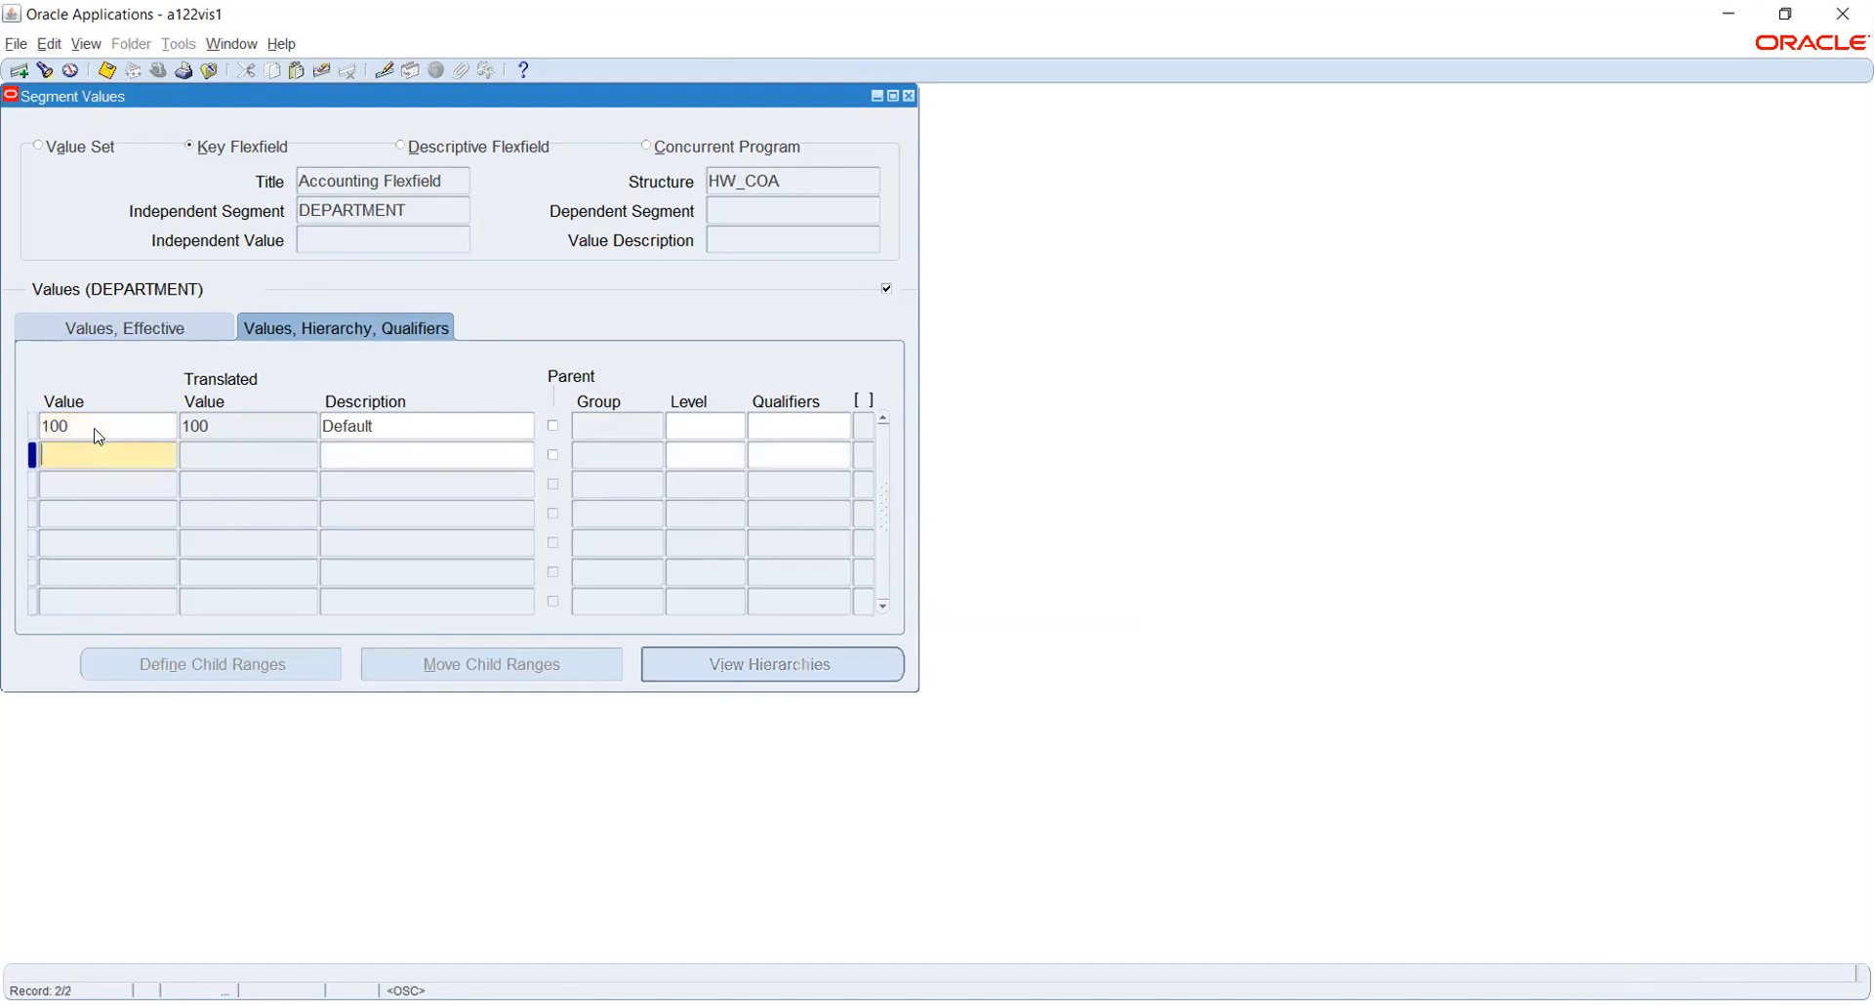
text(200)
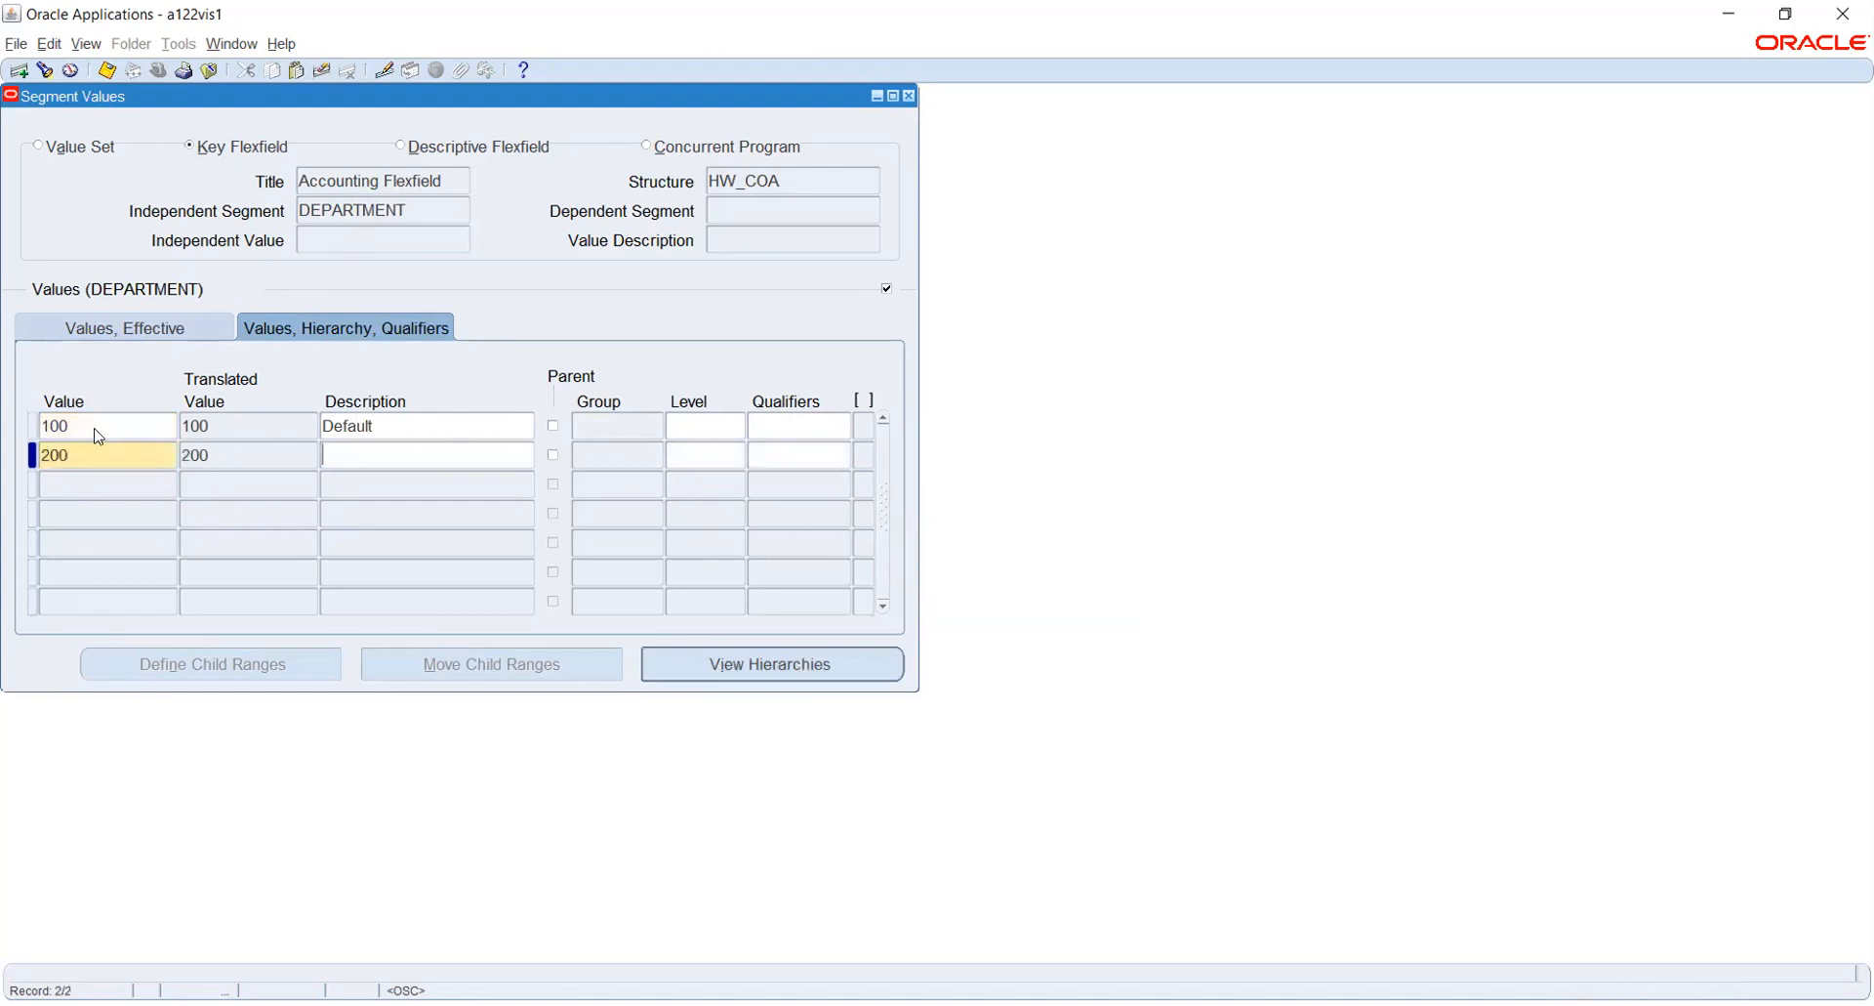
text(Accounts)
- Add the DEPARTMENT segment value 300 with the description Human Resource
key(Down)
text(300)
key(Tab)
text(Human Resource)
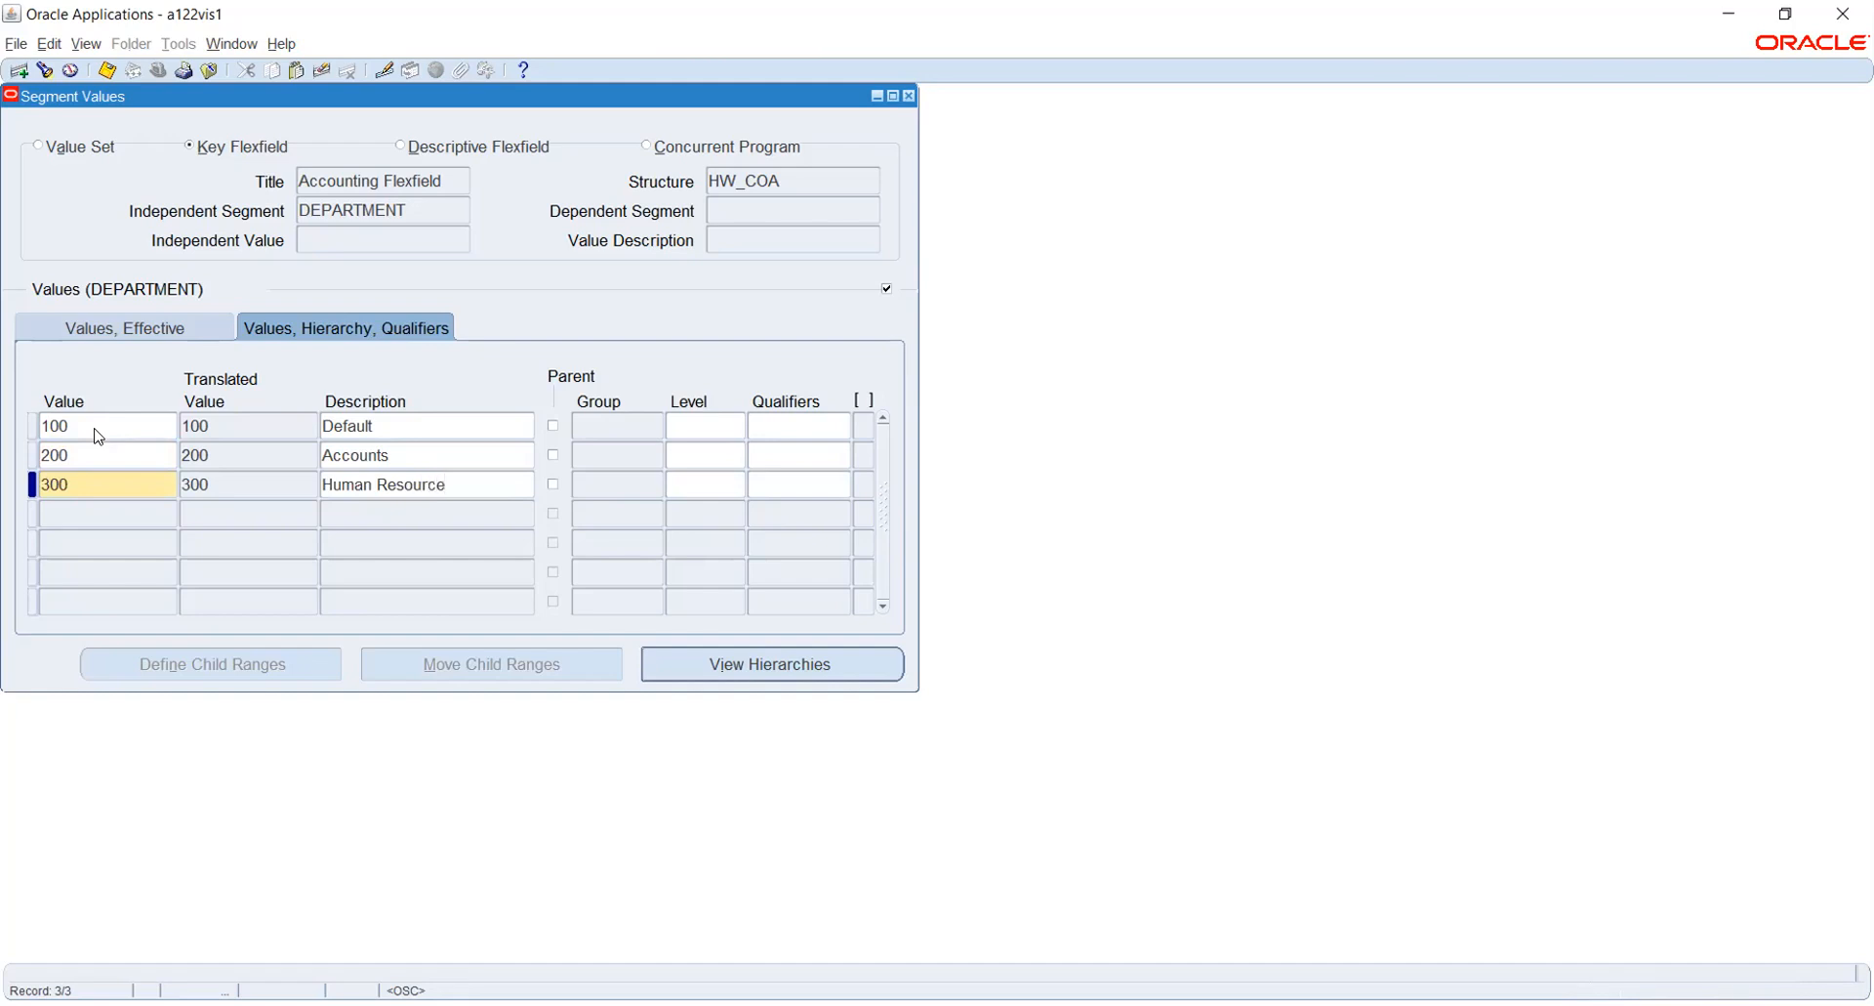
- Add the DEPARTMENT segment value 400 with the description Admin and save the values
key(Down)
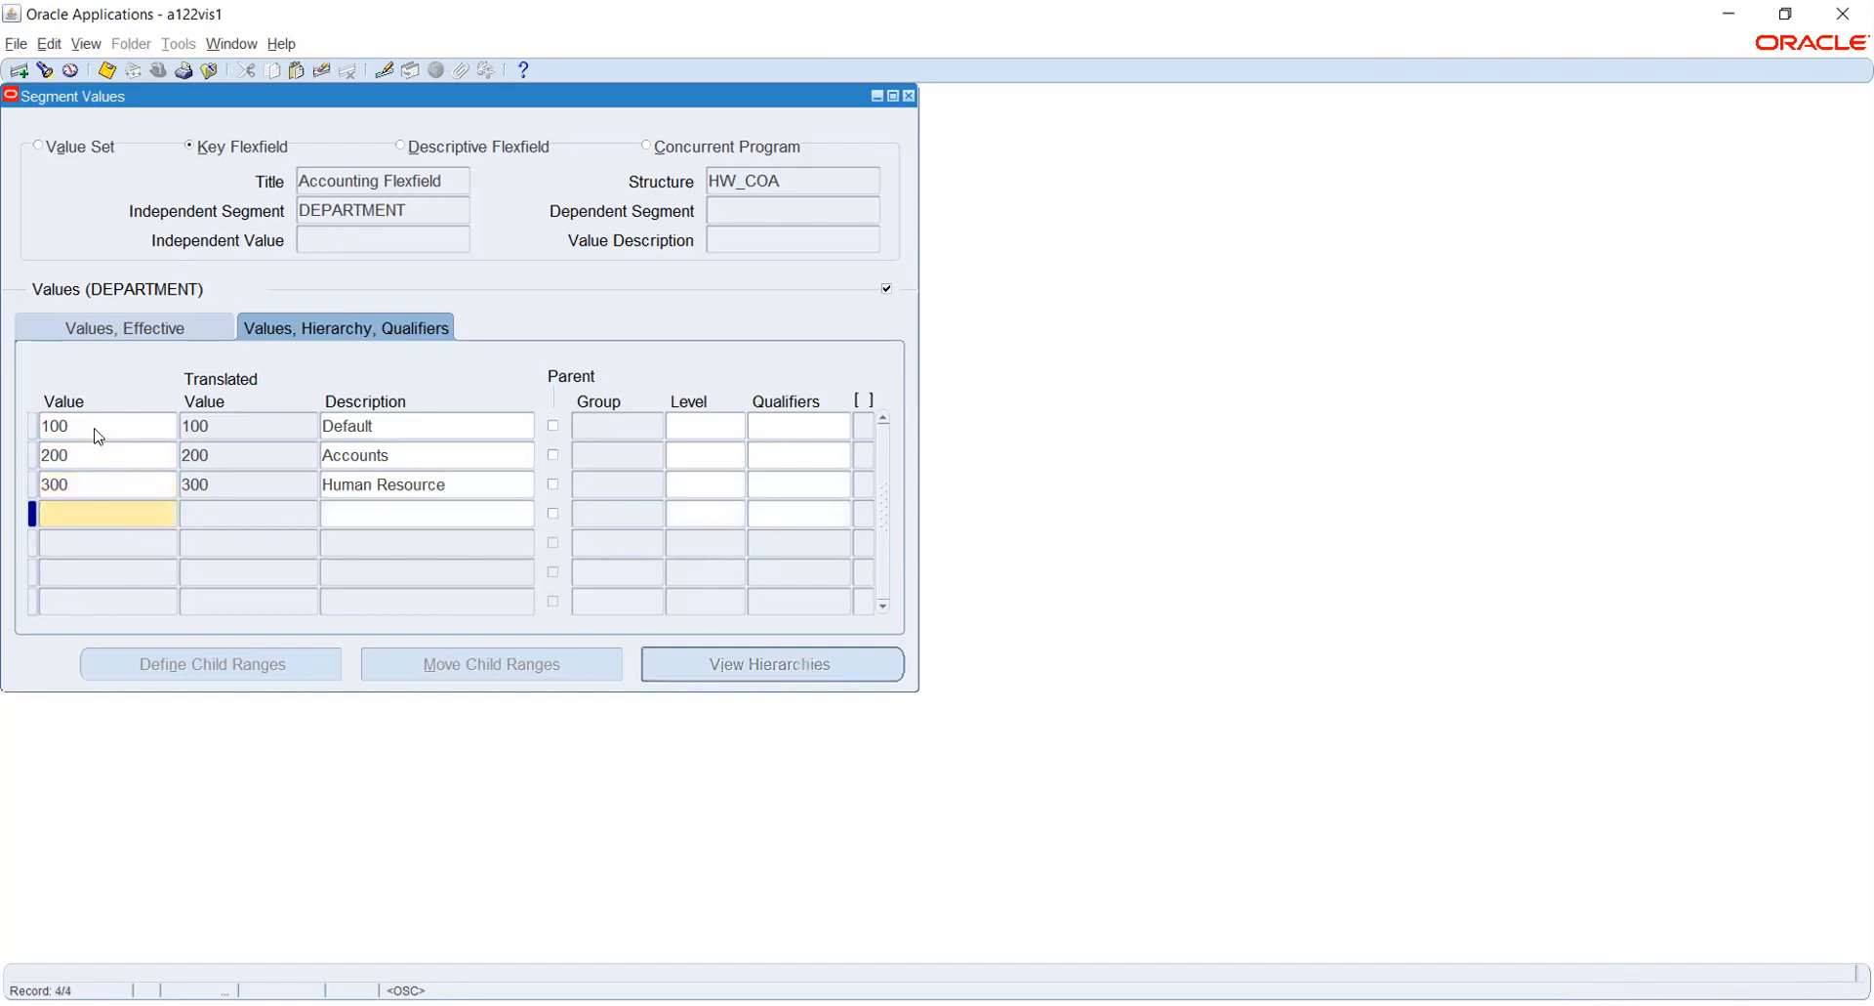
text(400)
key(Tab)
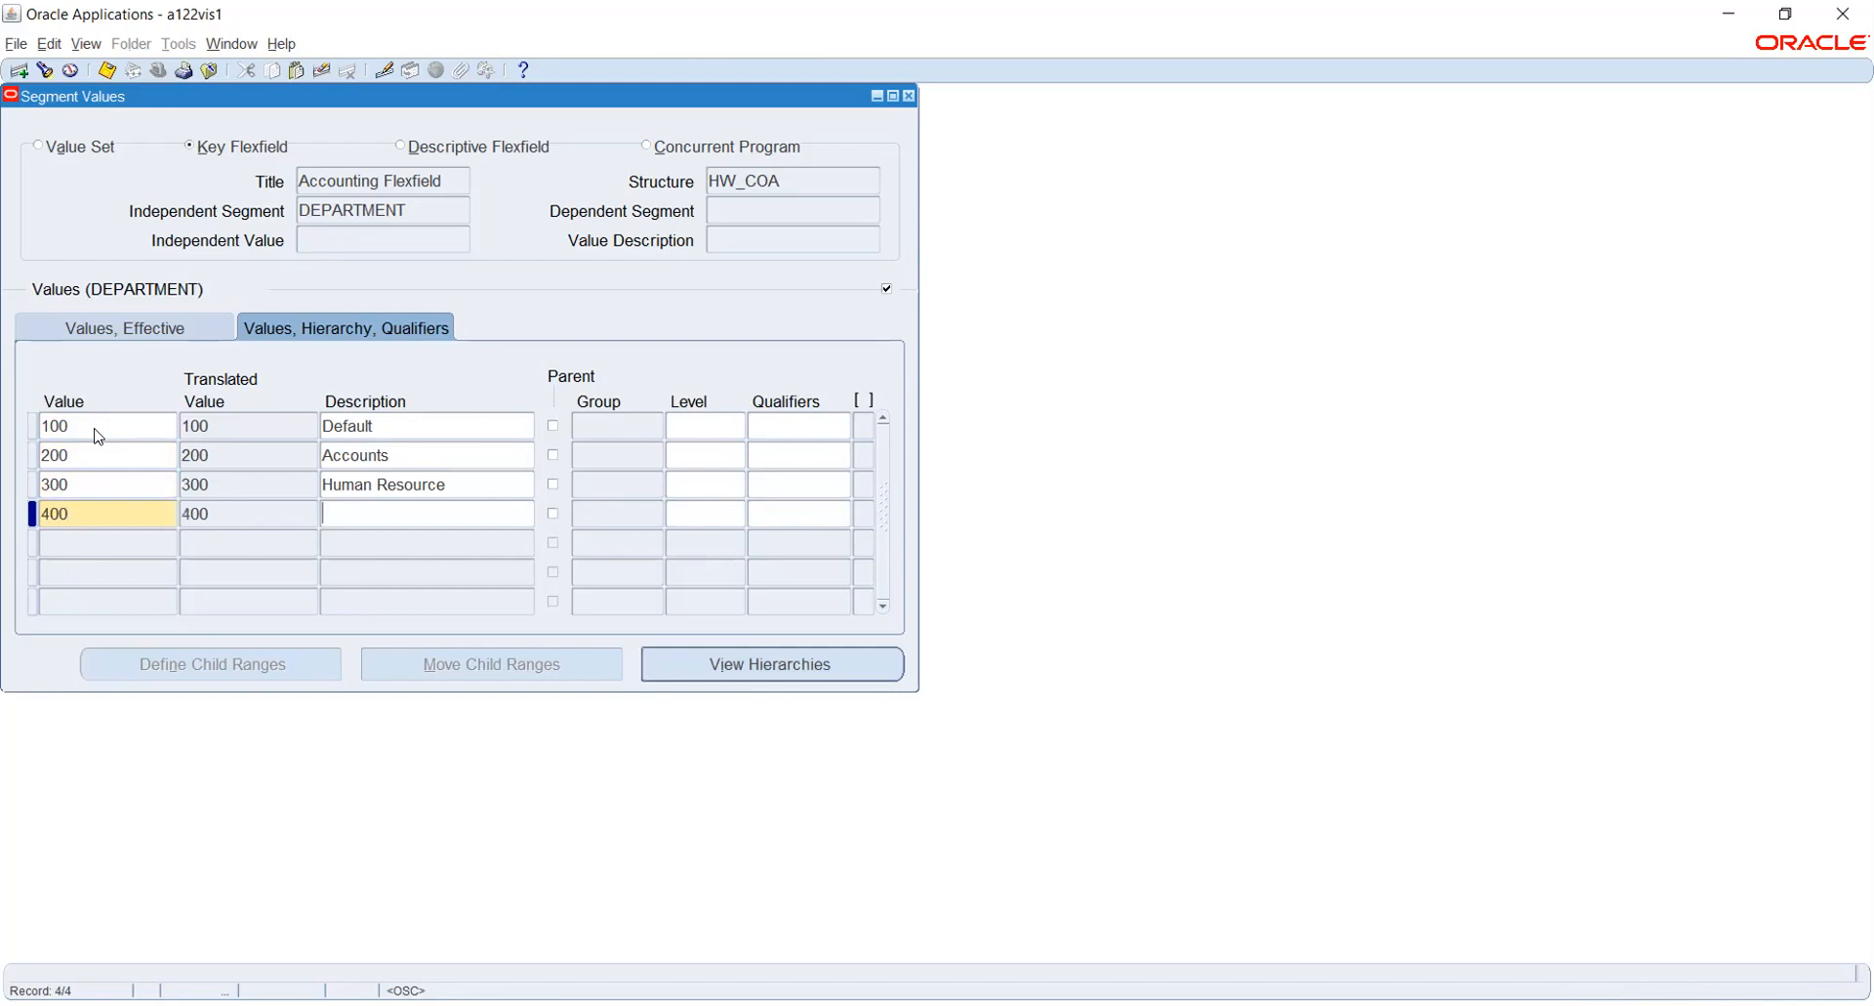
text(Admin)
key(ctrl+s)
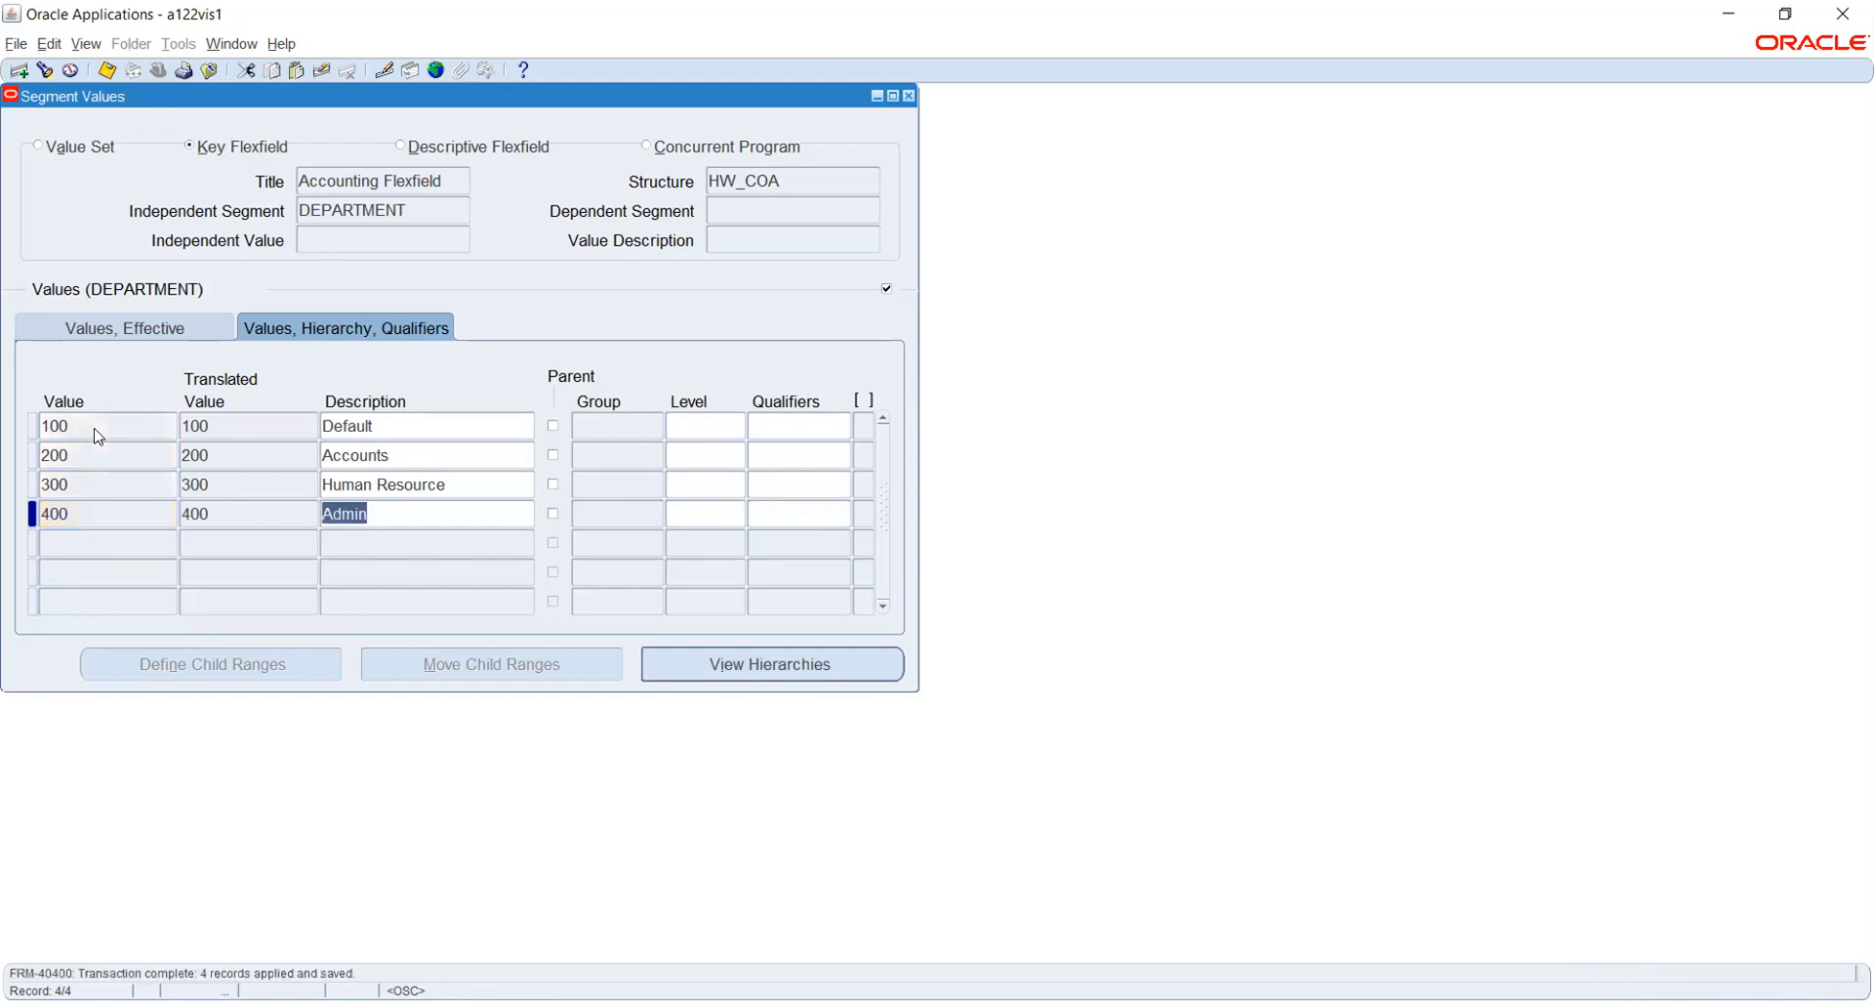
- Set the qualifiers of DEPARTMENT values 100, 200, 300 and 400 to Yes for both budgeting and posting
click(771, 425)
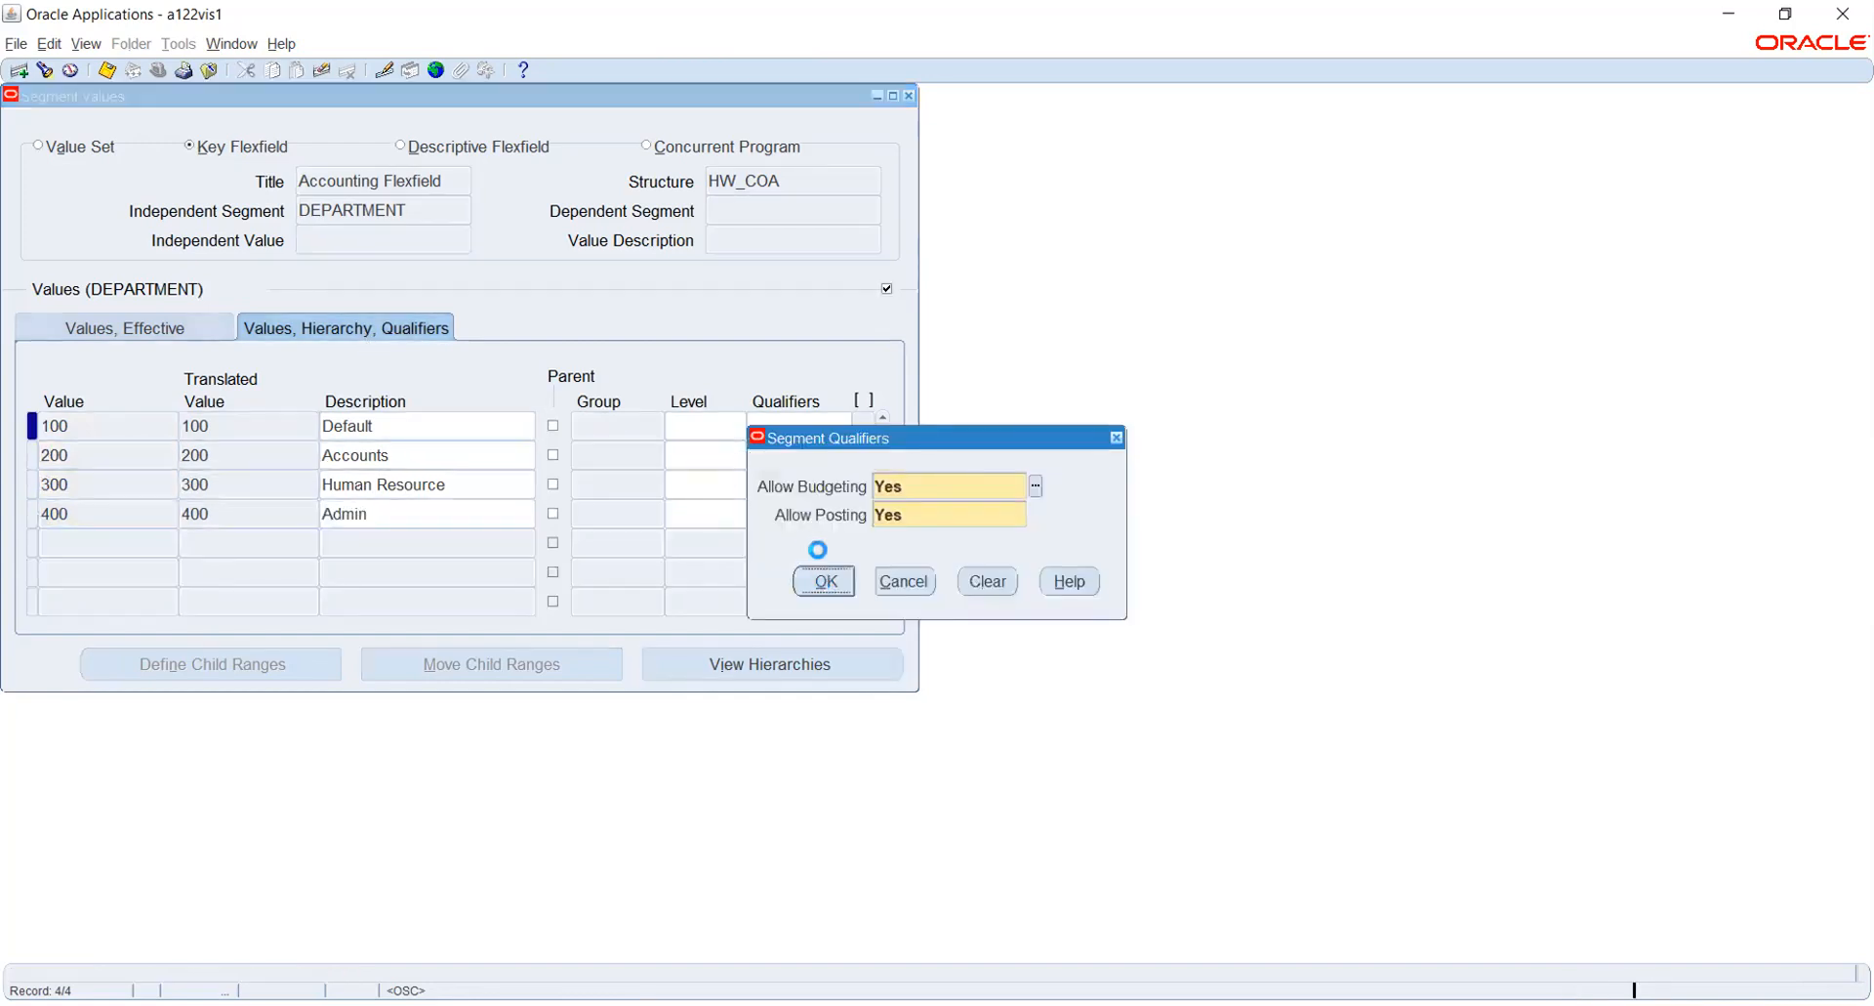
click(825, 580)
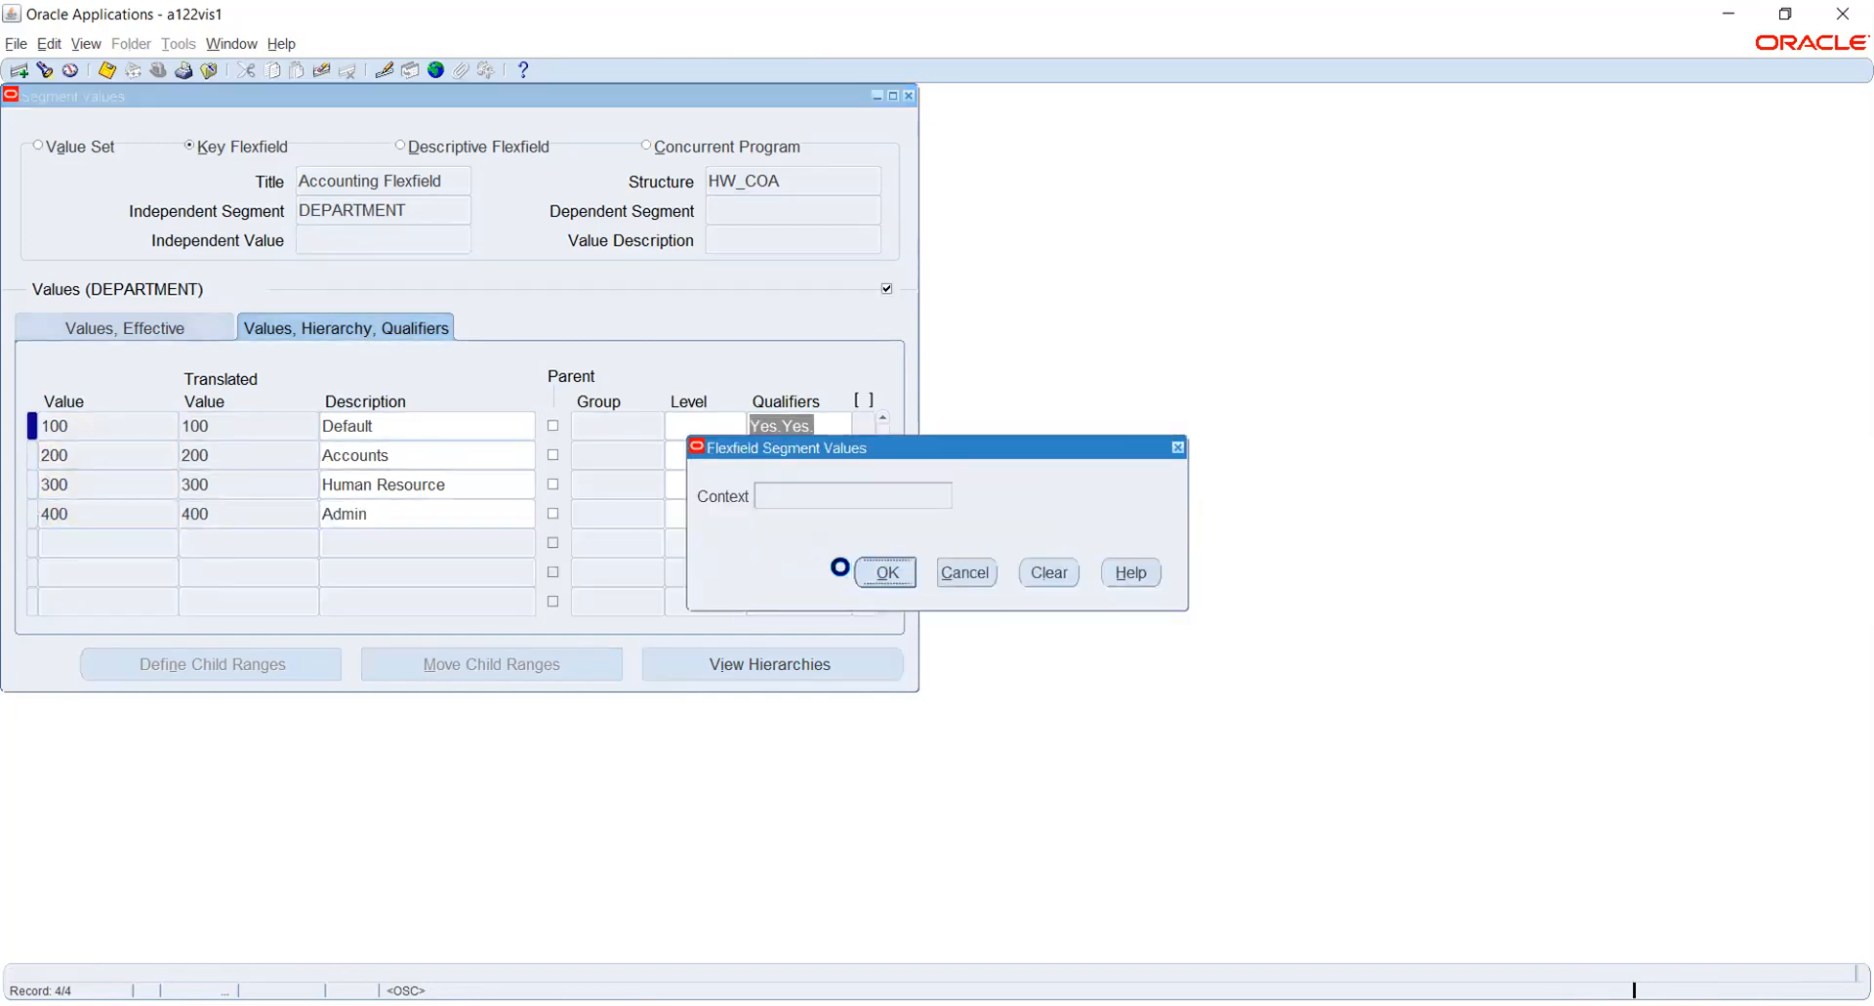
click(765, 456)
key(Return)
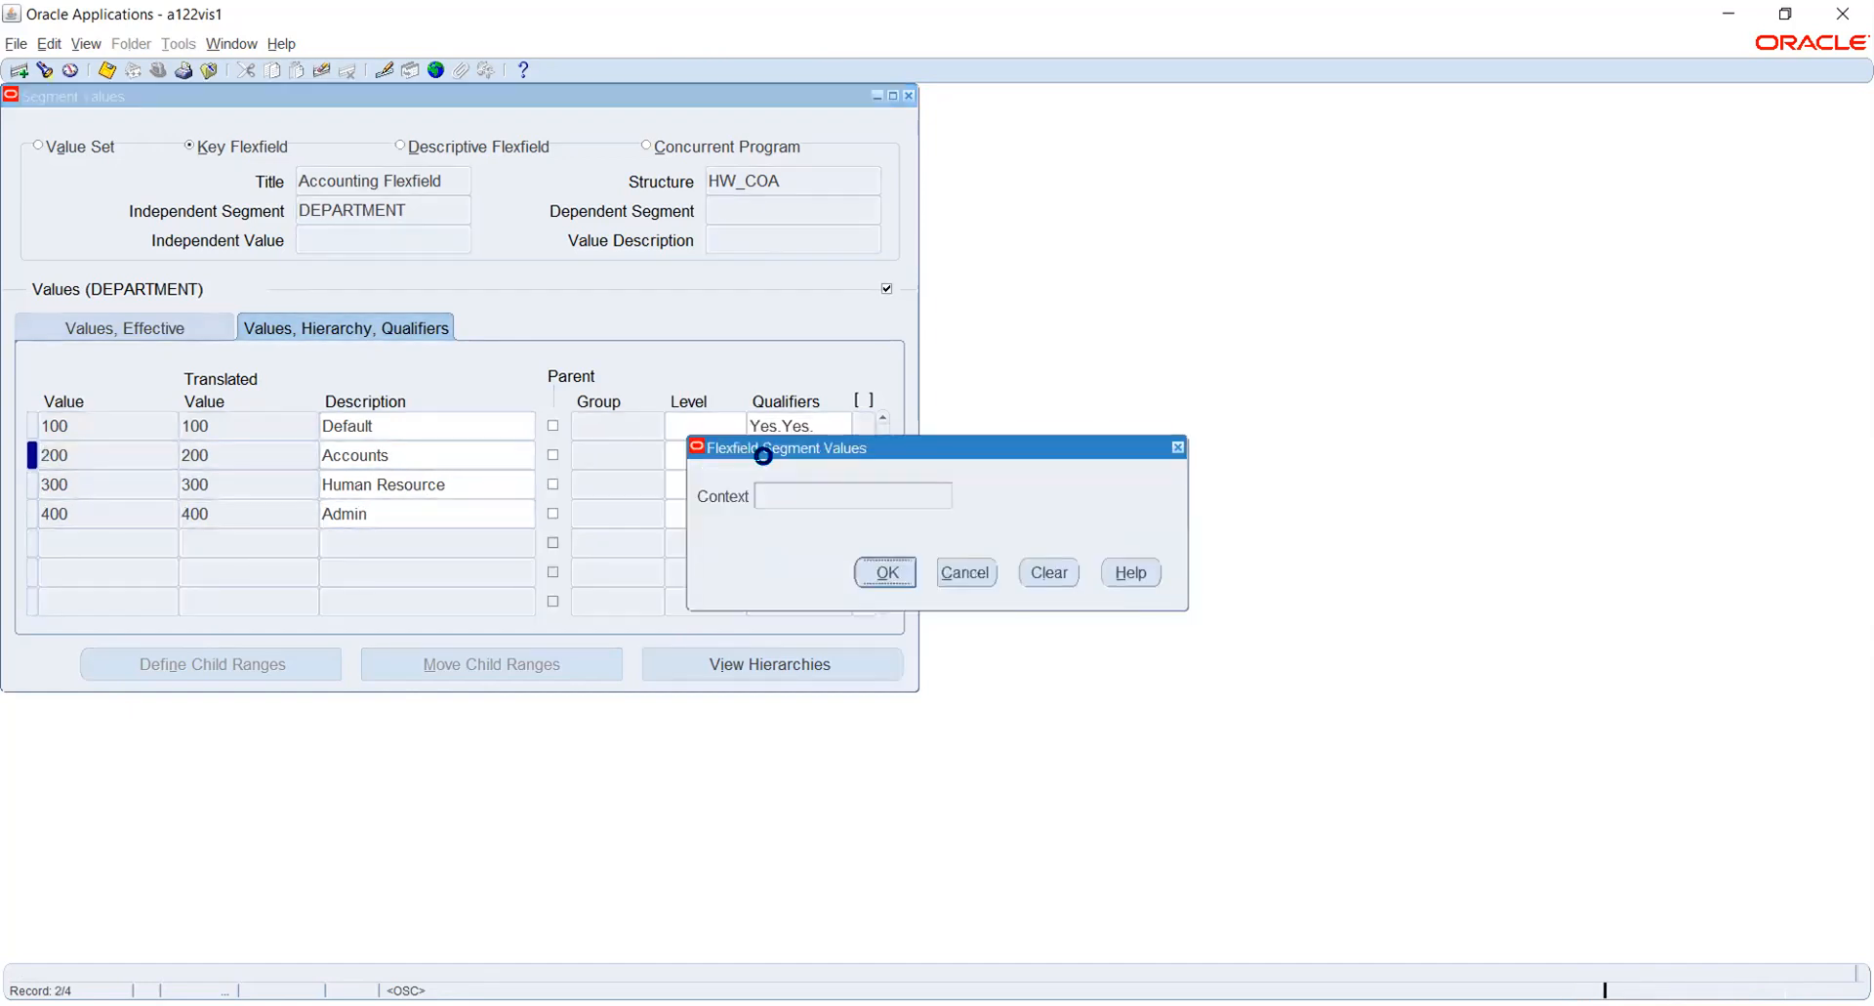
click(796, 485)
key(Return)
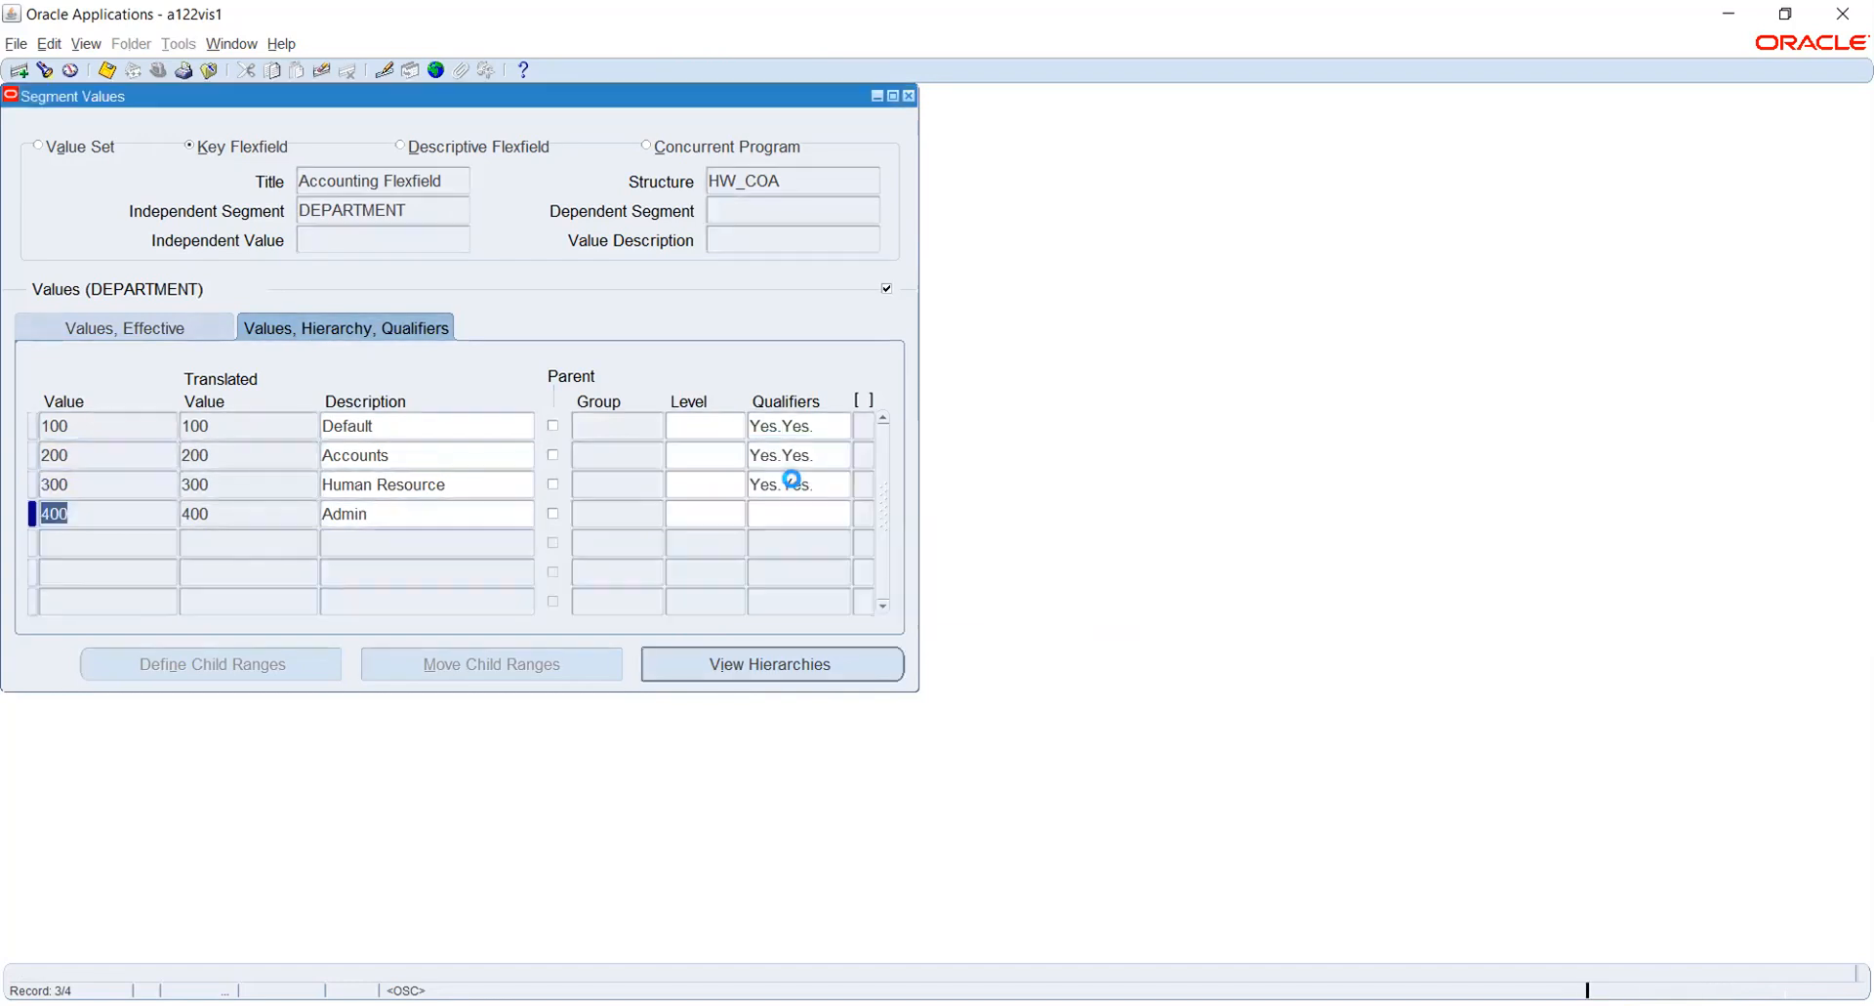
click(788, 507)
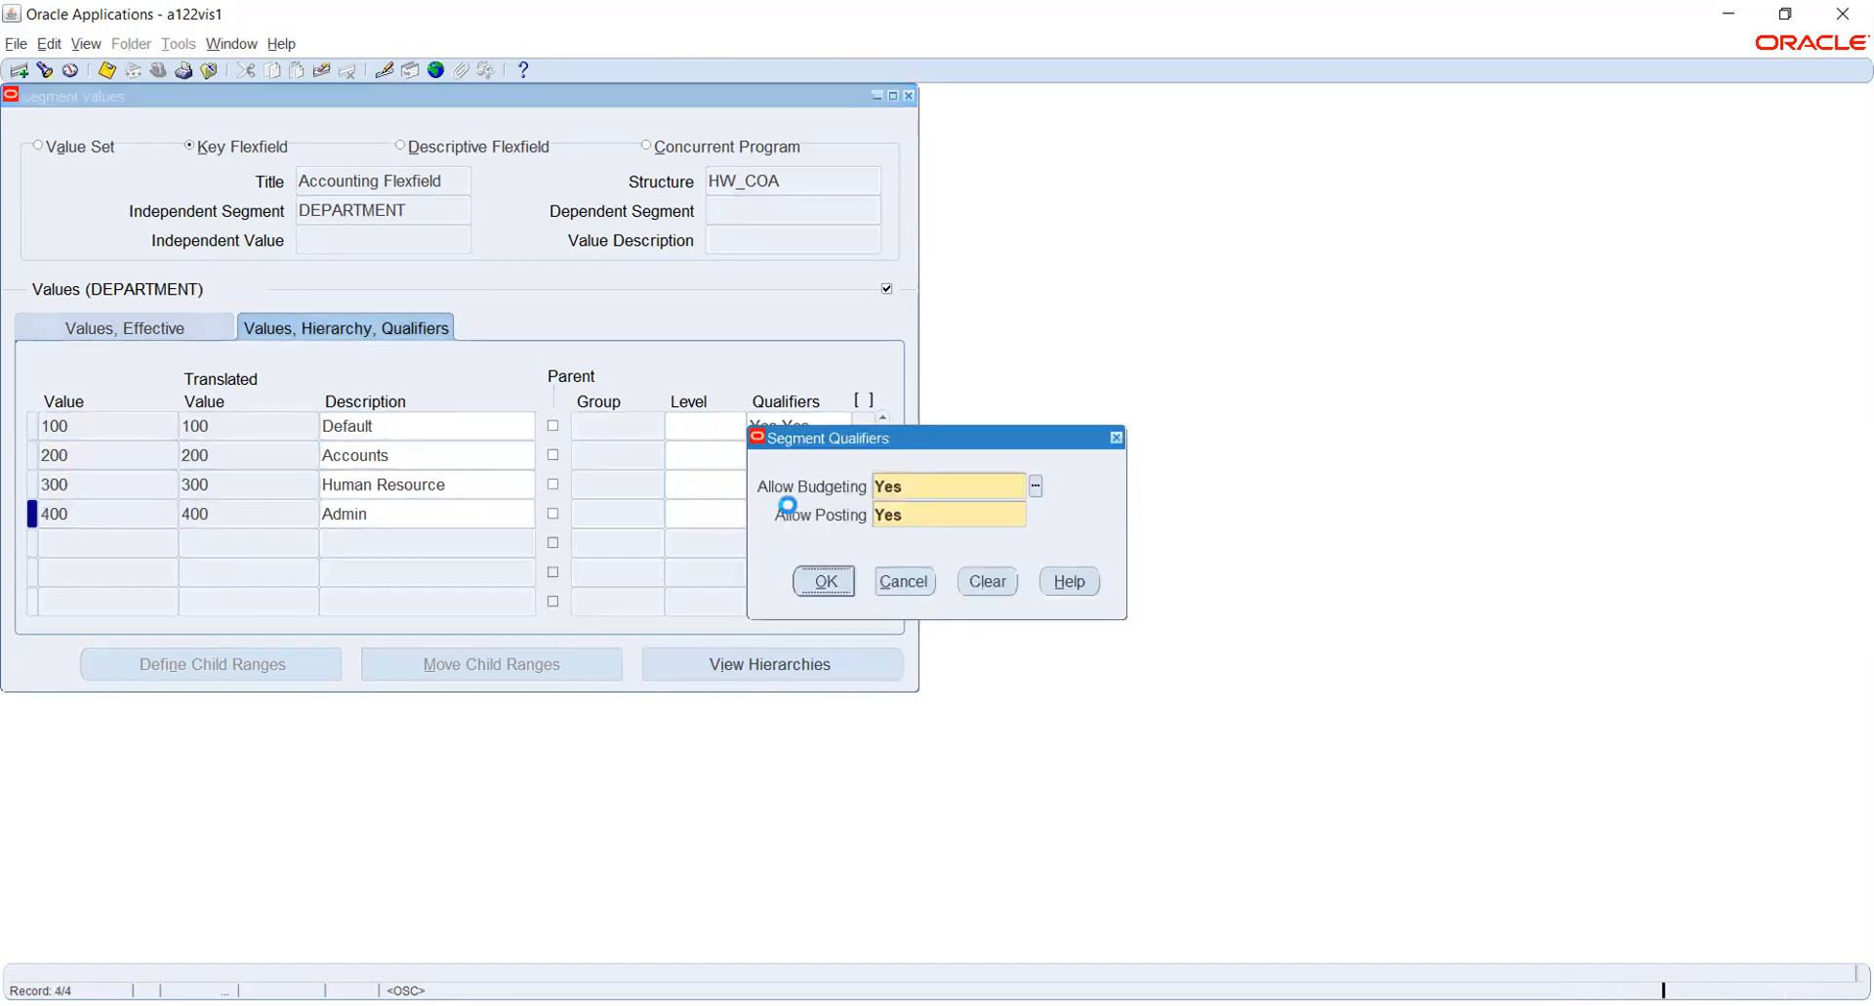
key(Return)
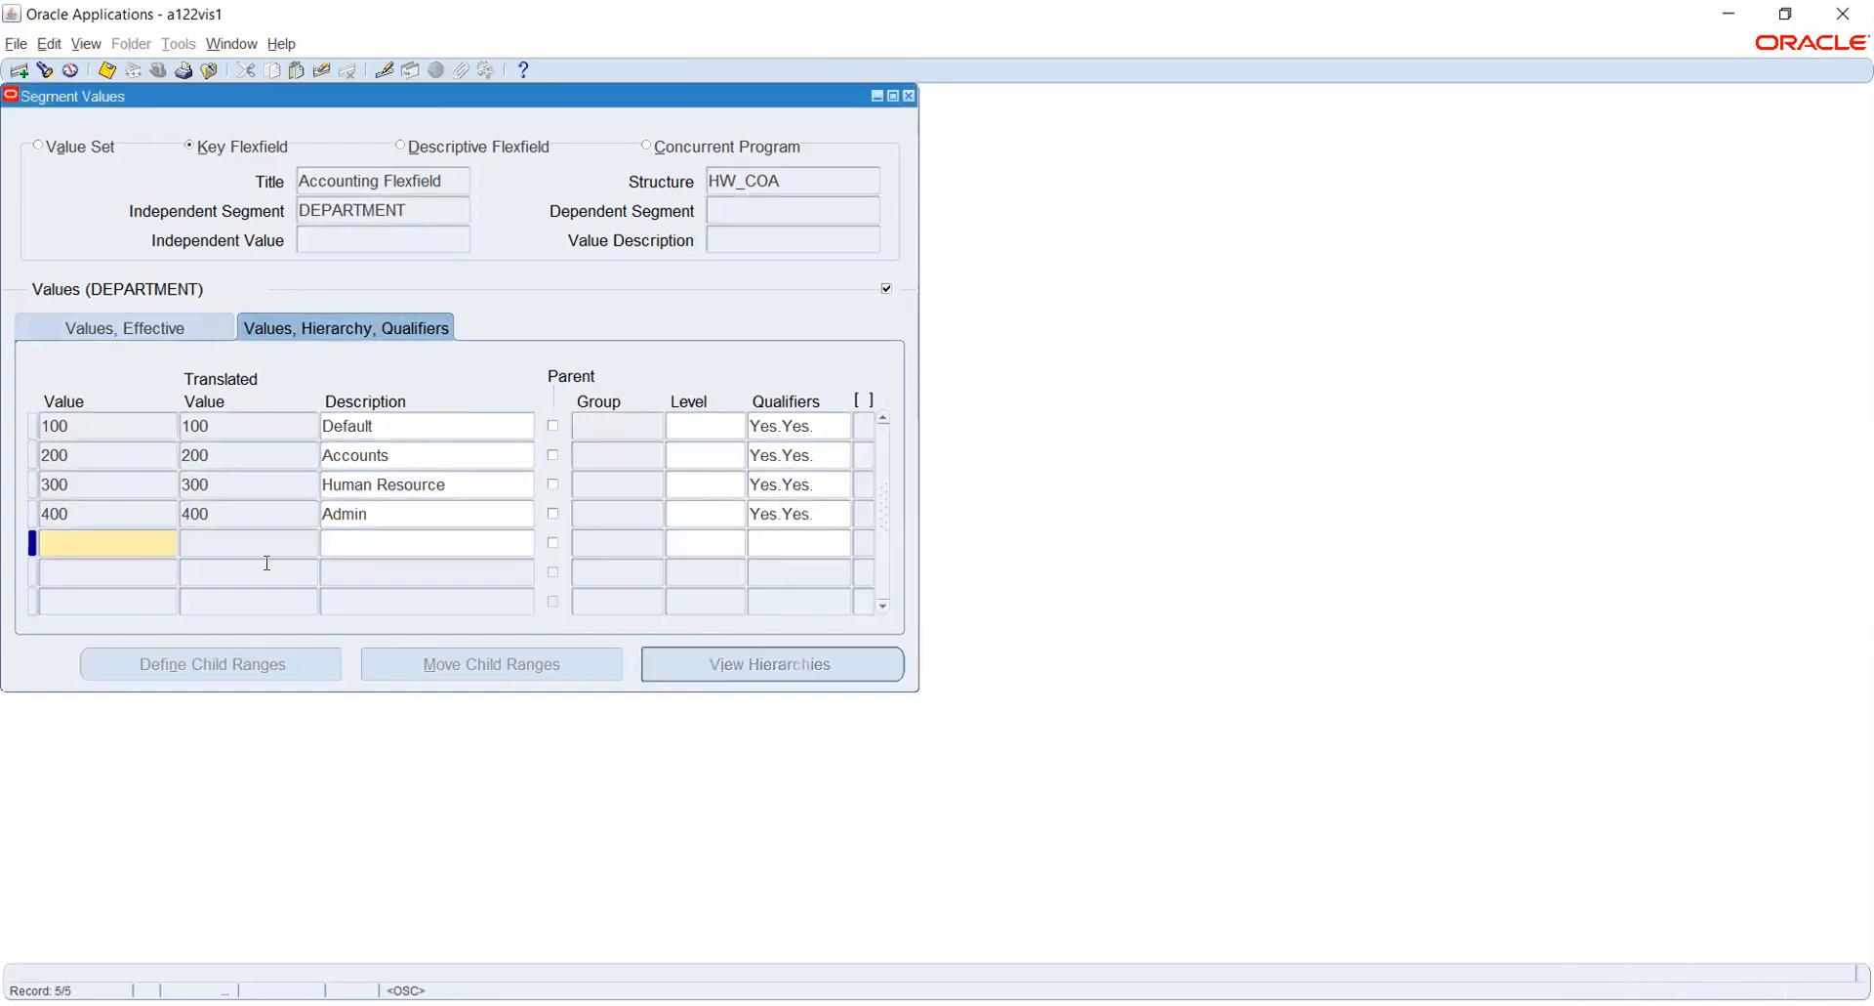
double_click(253, 511)
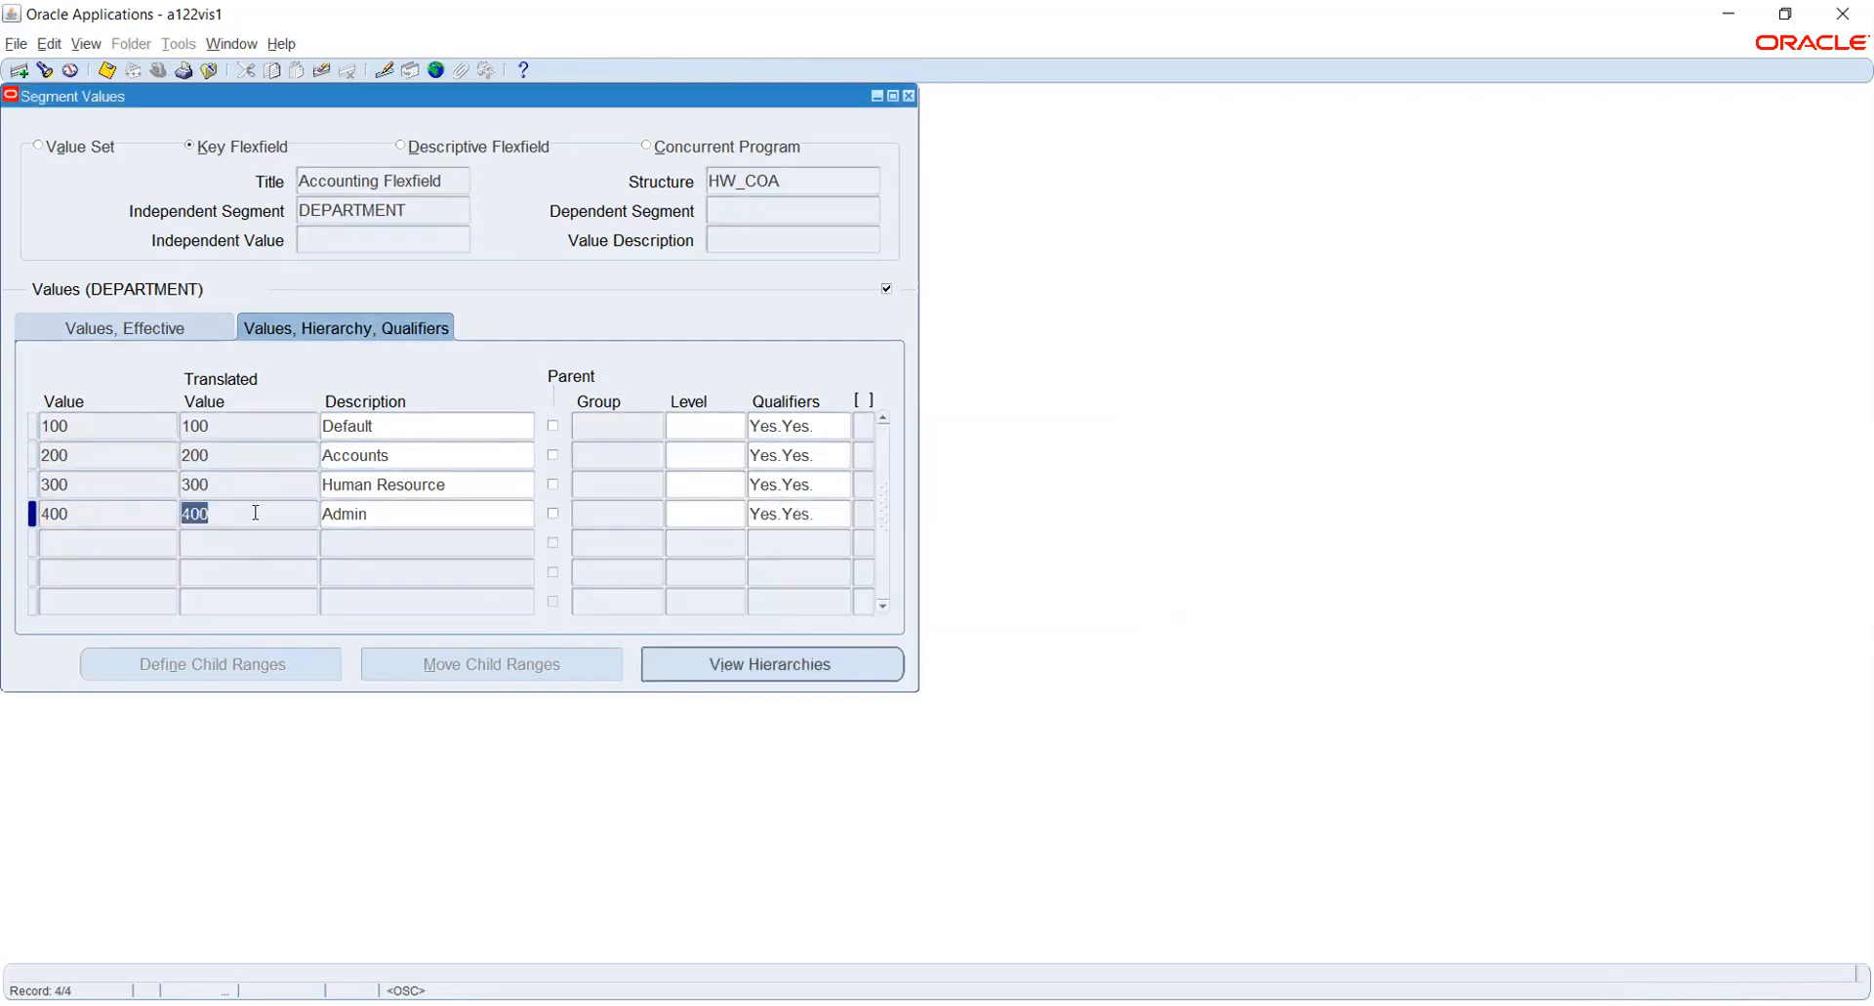
- Switch to the ACCOUNT segment and add the value 3000 with the description Retained Earnings
click(426, 213)
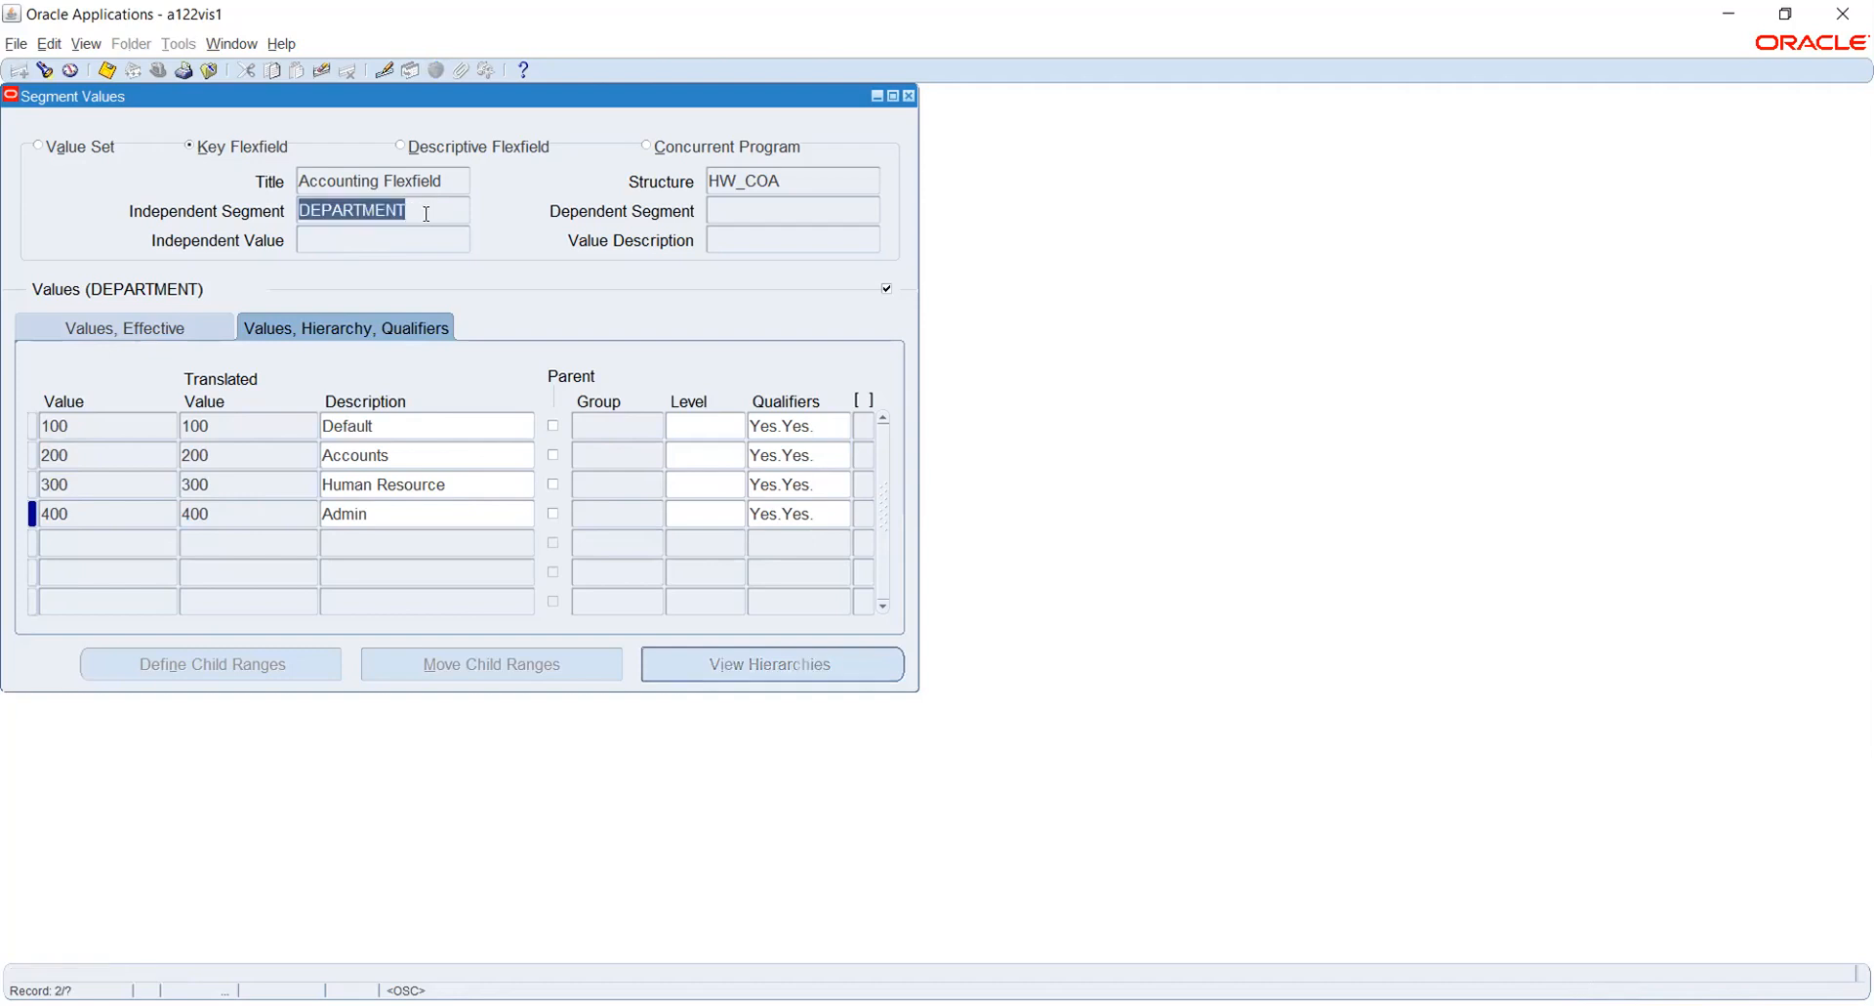
key(Down)
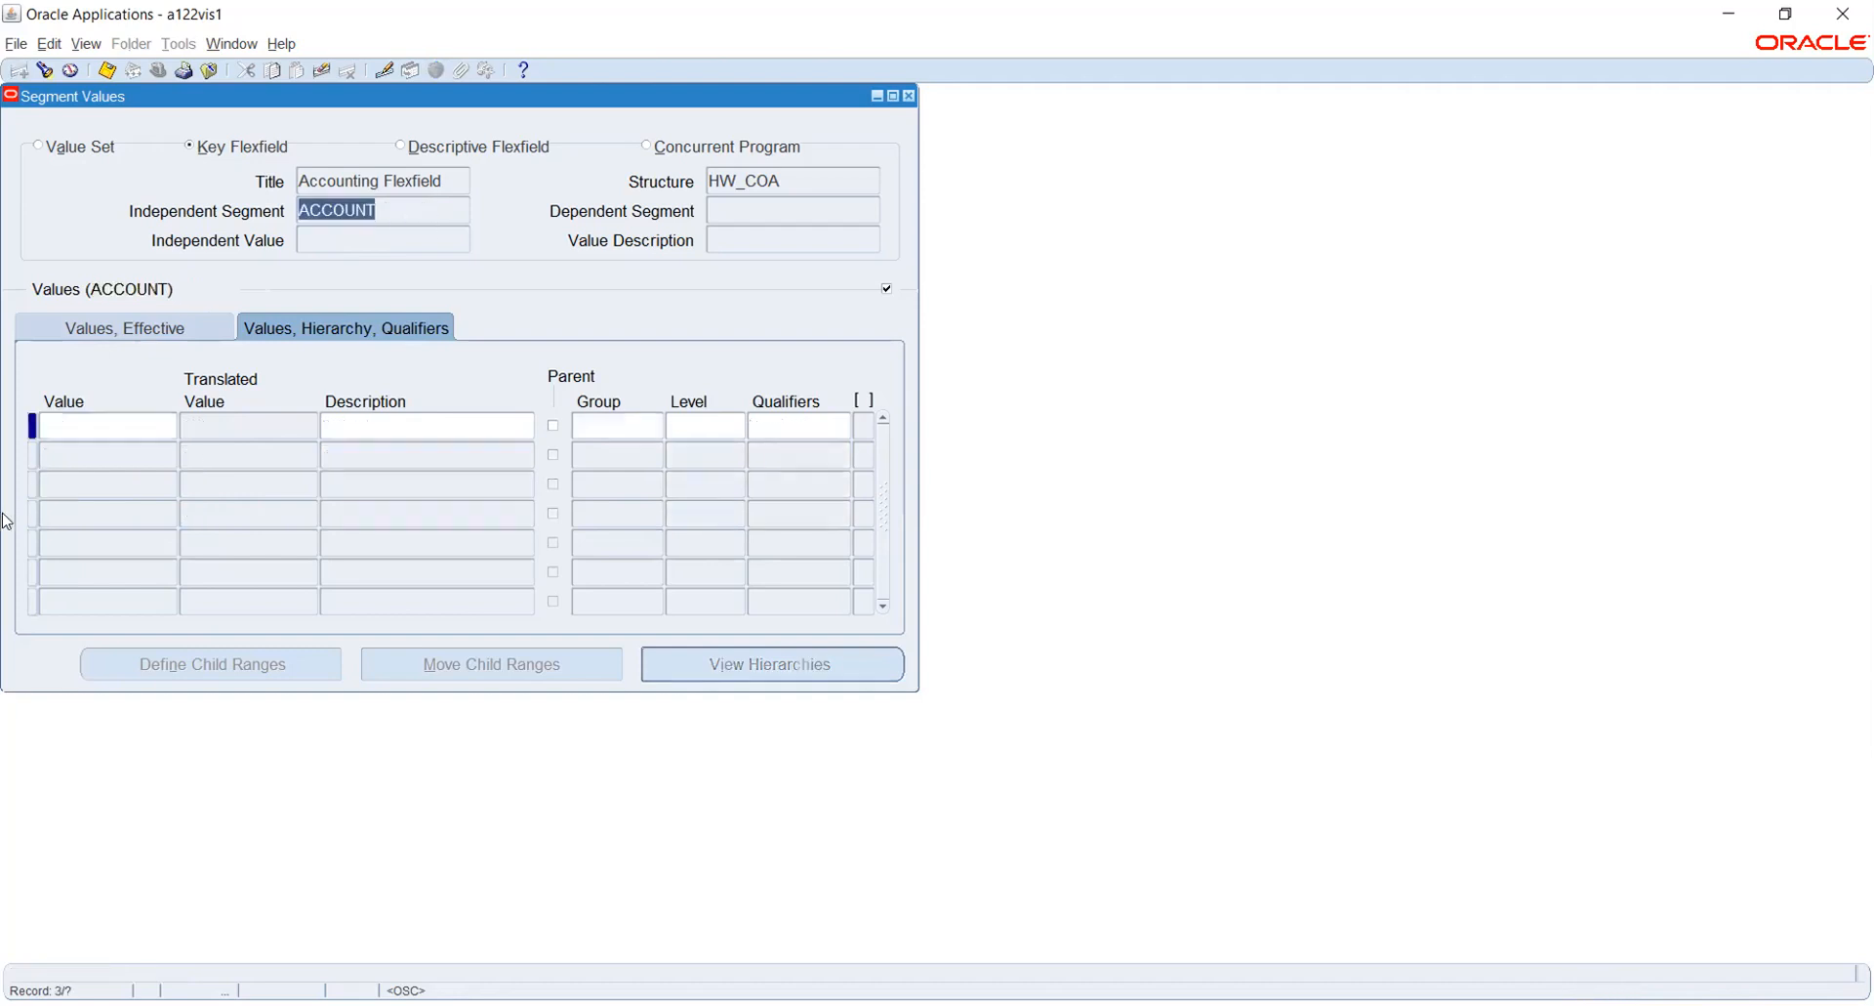
click(93, 425)
text(3000)
key(Tab)
text(O)
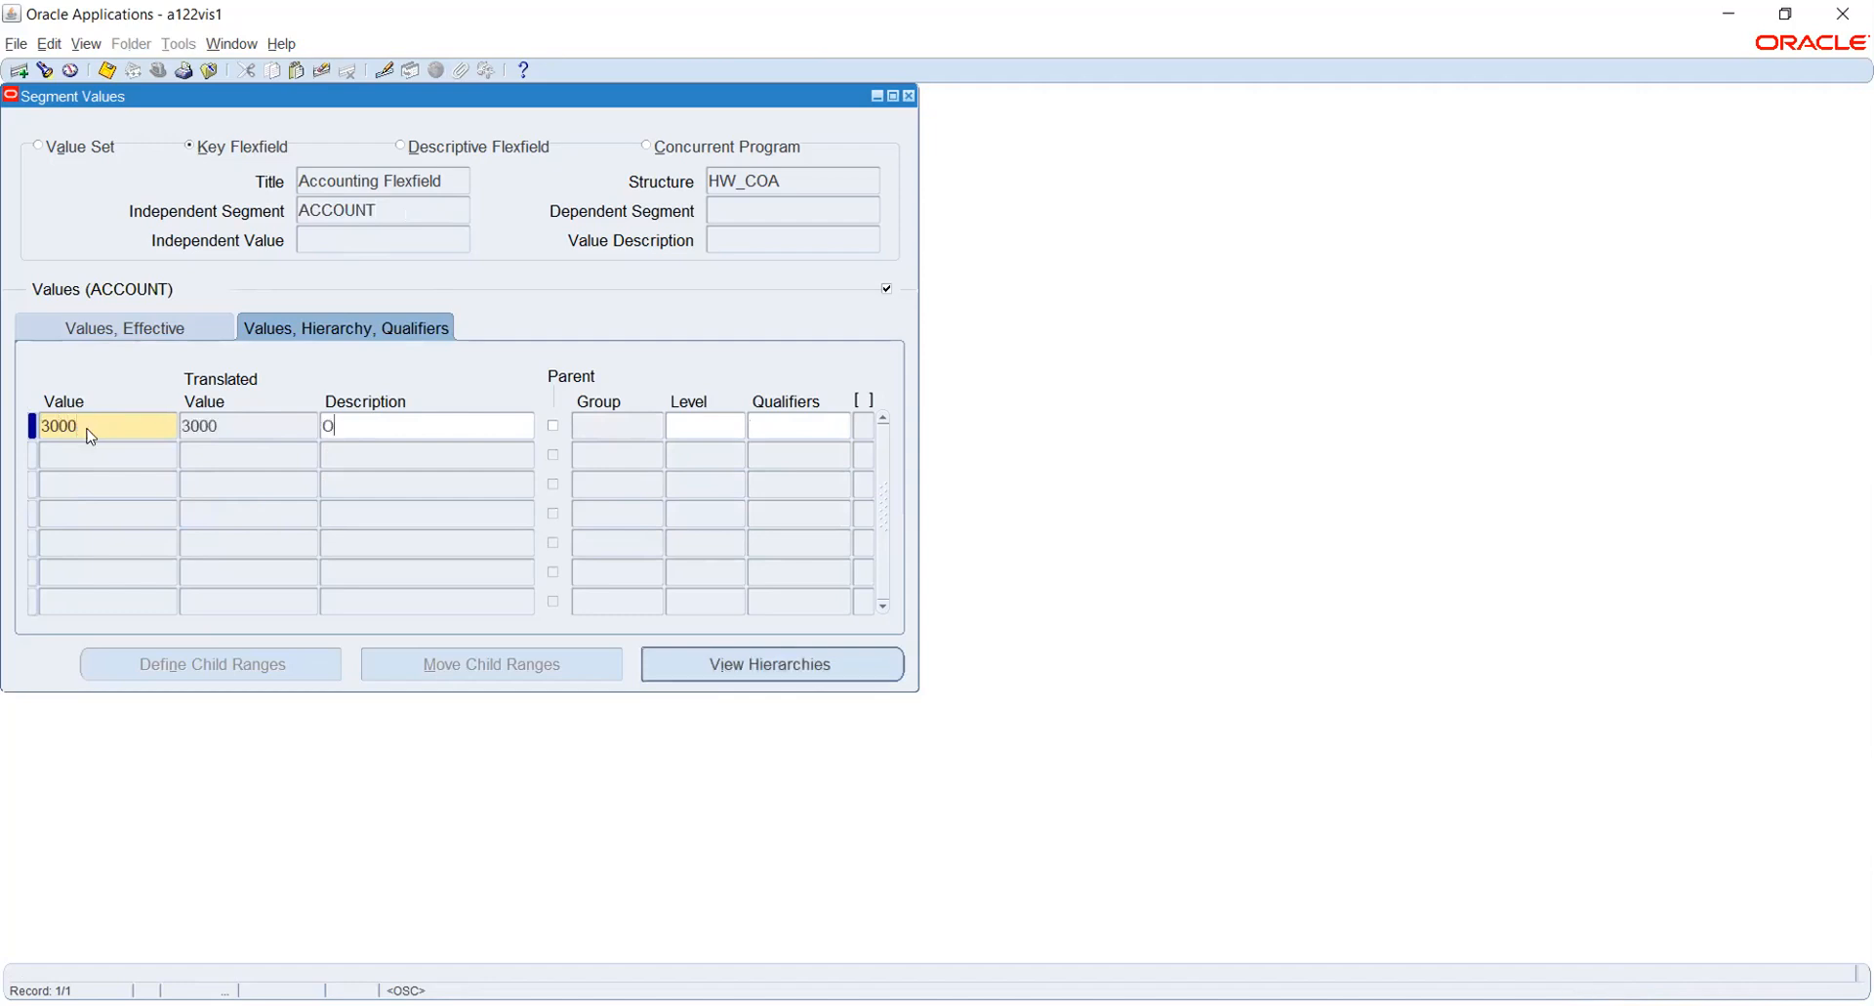
text(etained Earnings)
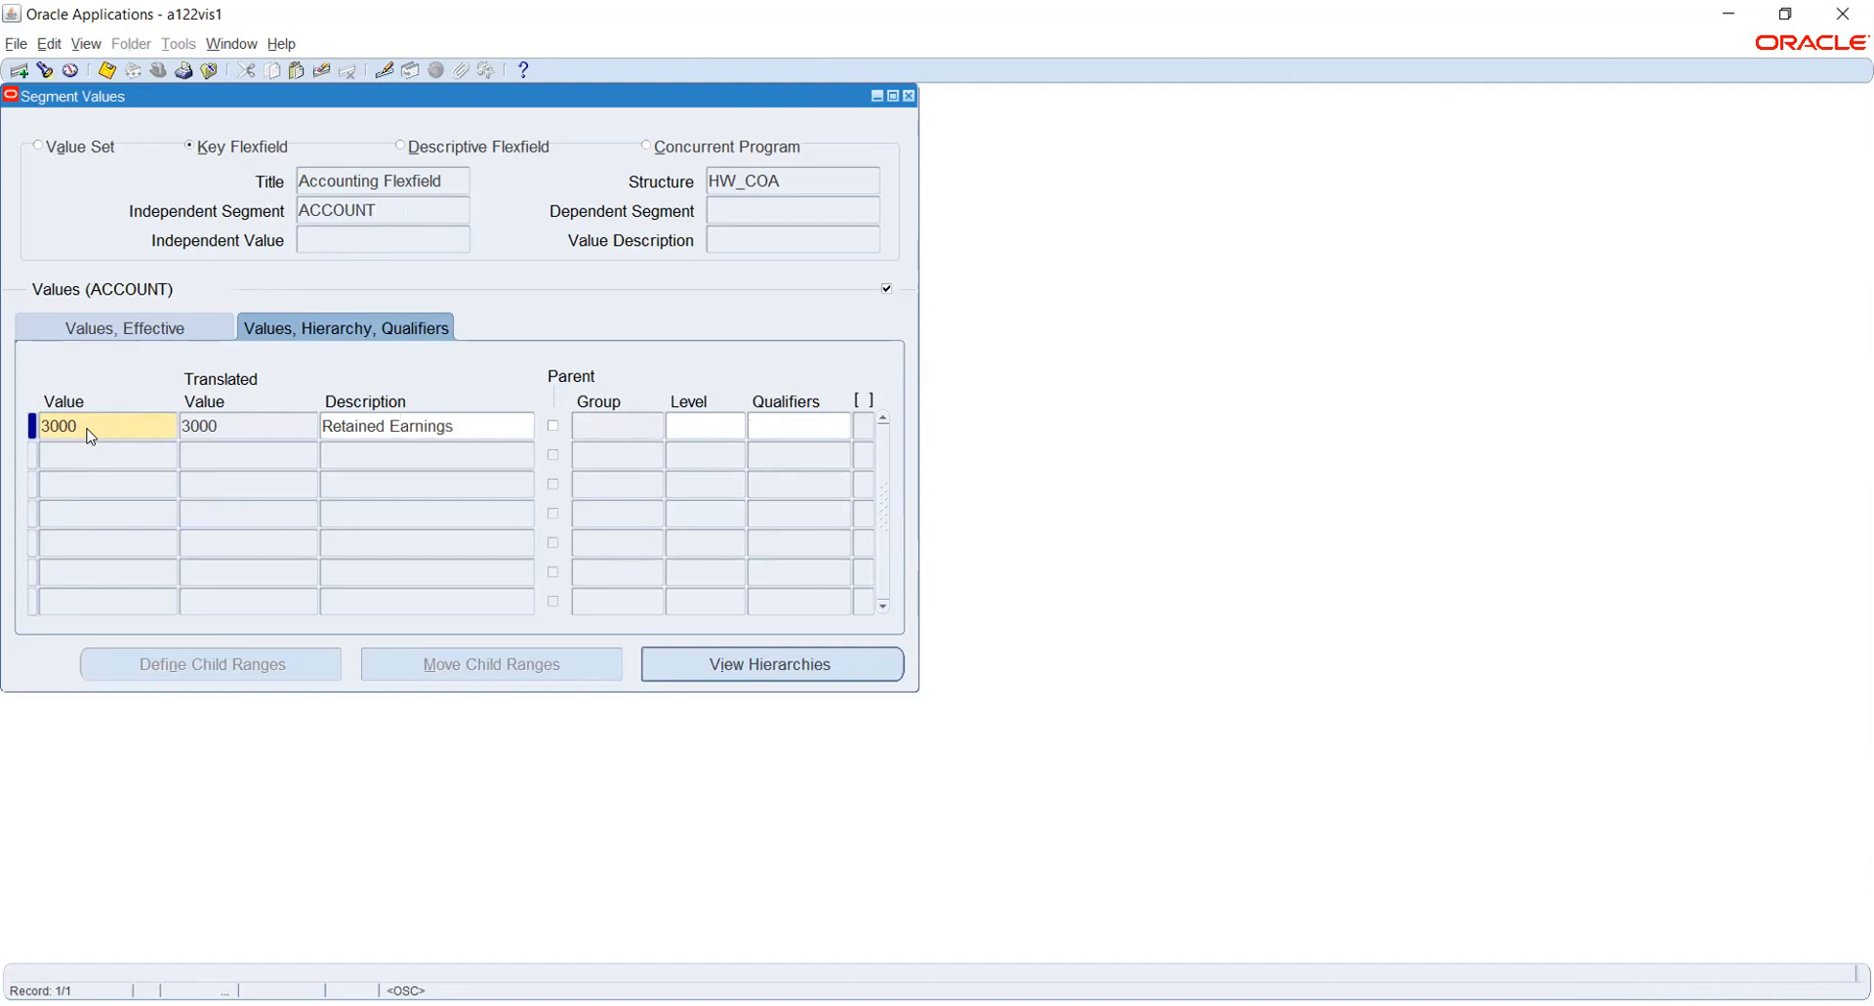
- Set the Retained Earnings value's account type qualifier to Ownership/Stockholder, keep the other qualifier defaults, and save the record
click(828, 426)
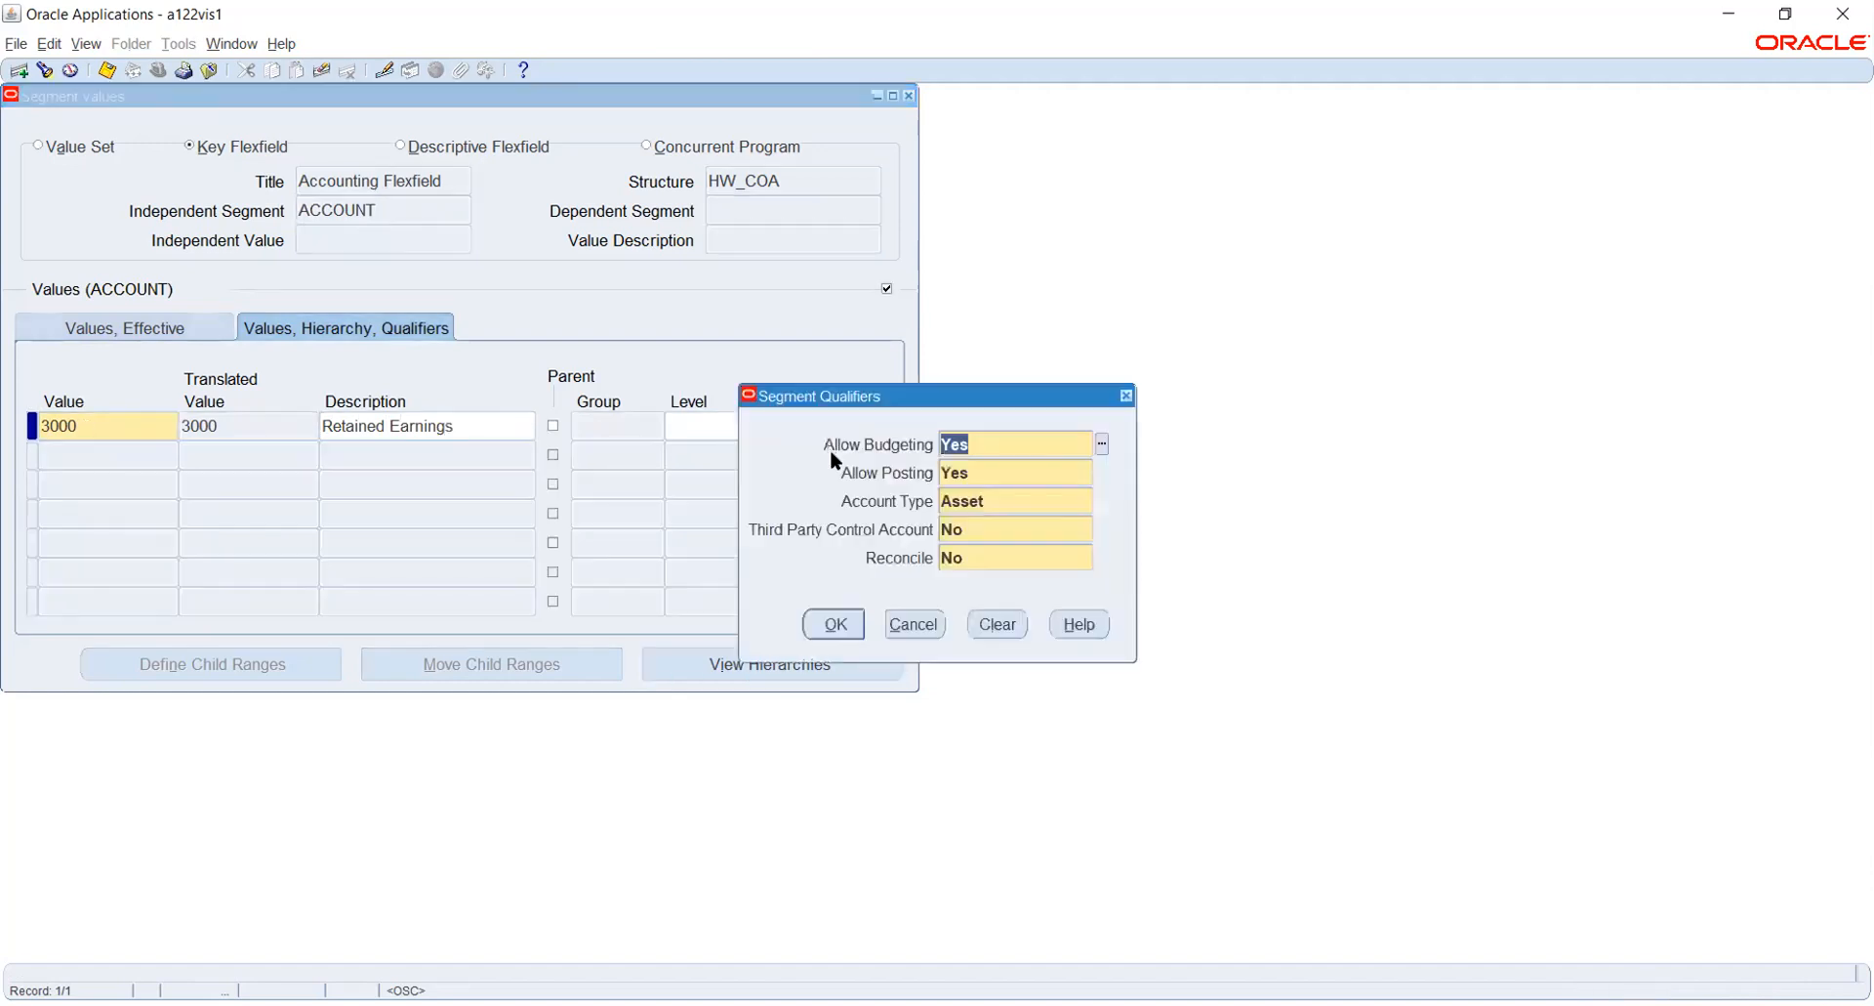
click(1018, 496)
text(own)
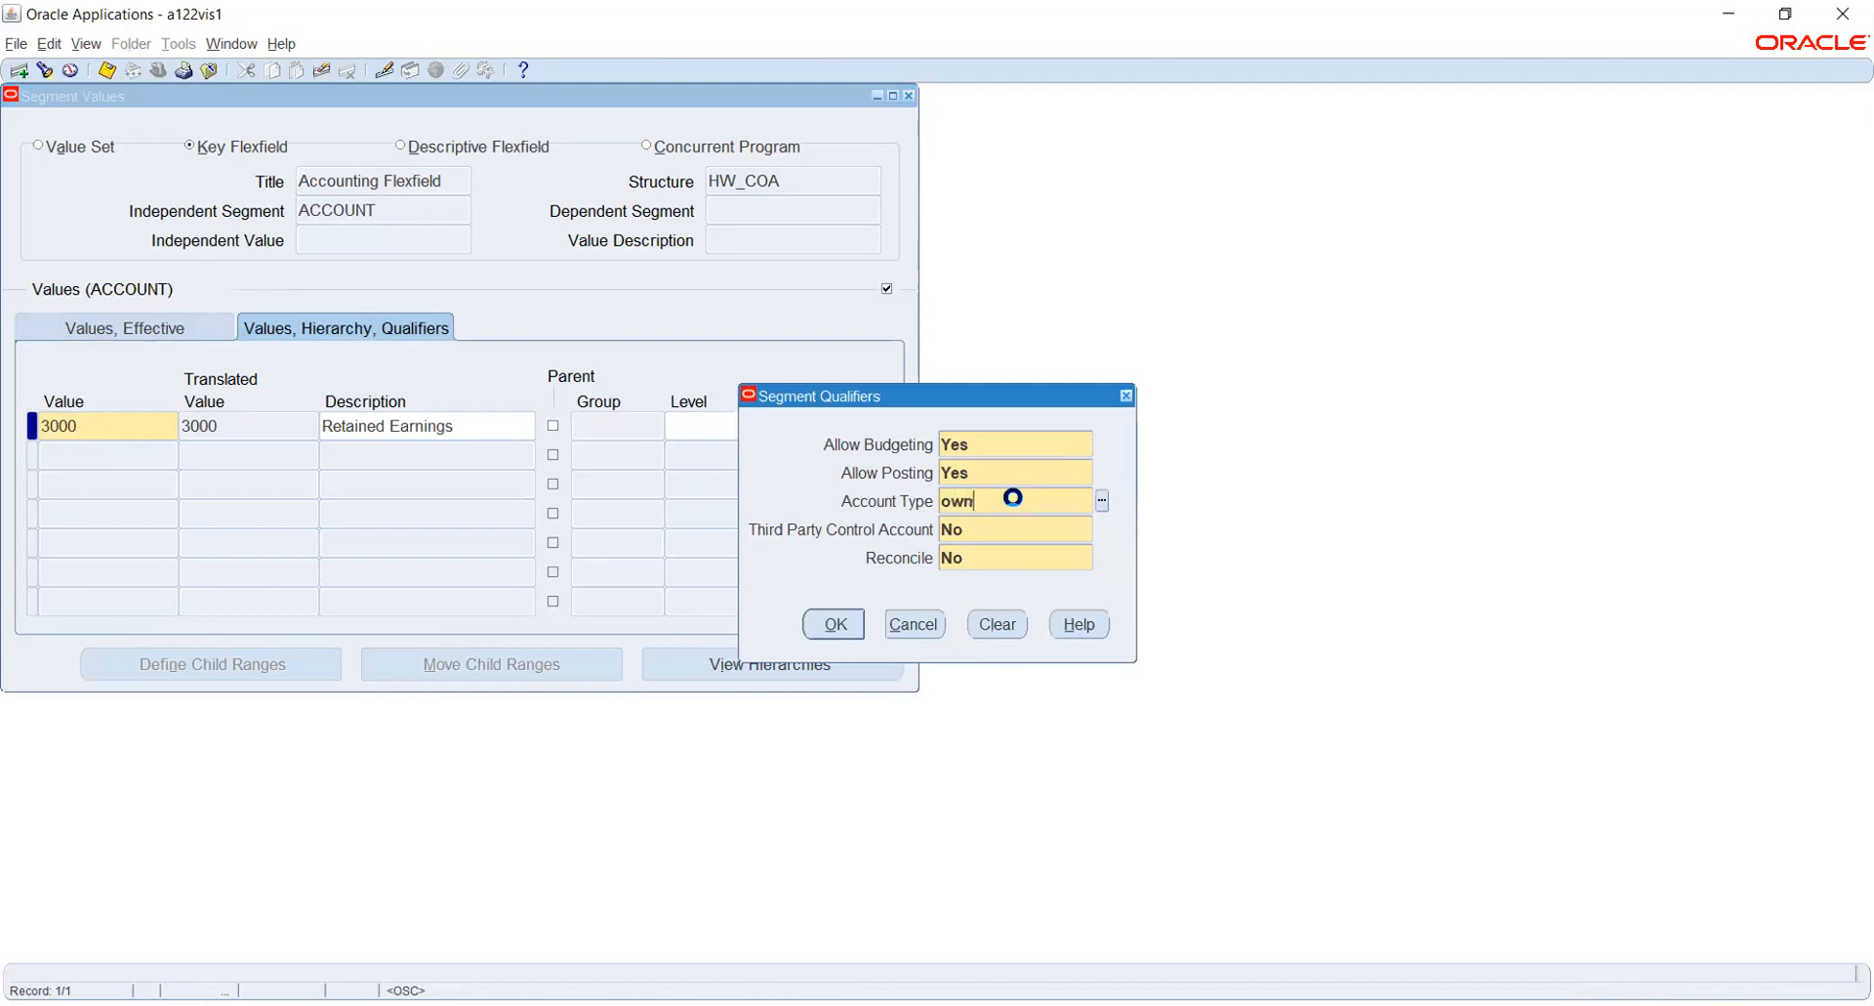
key(Tab)
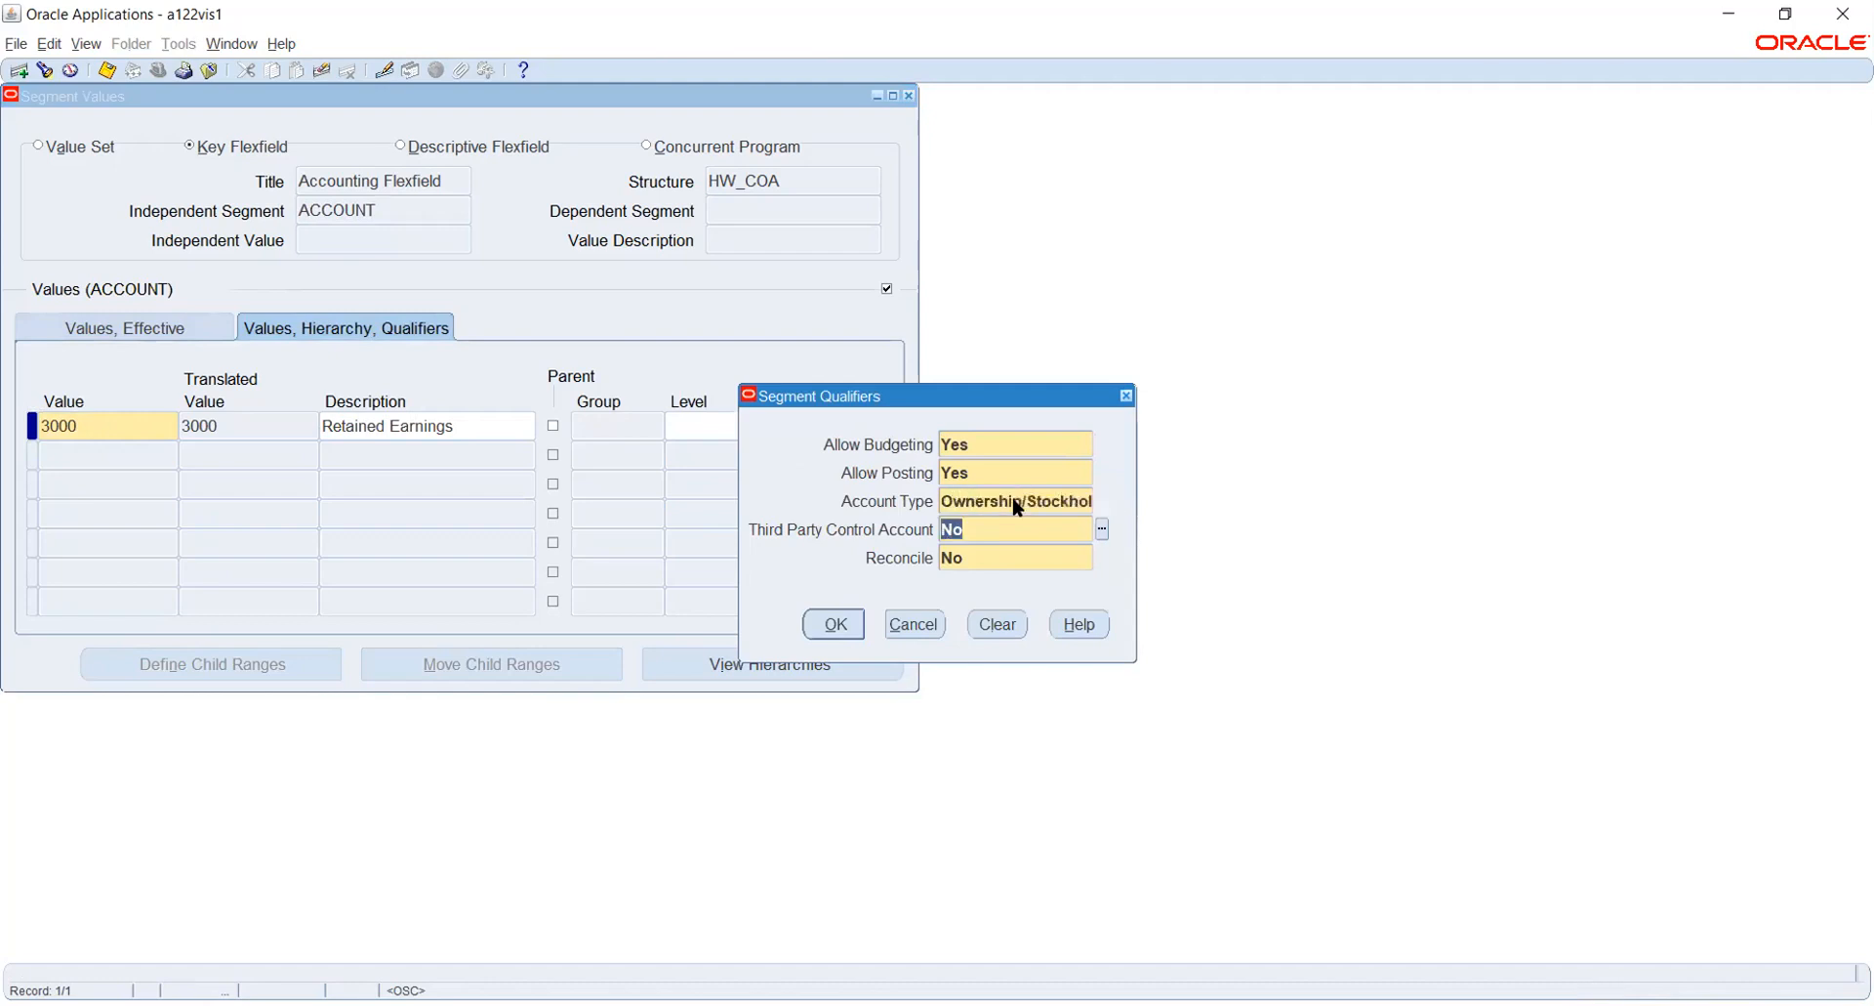
click(820, 626)
click(883, 571)
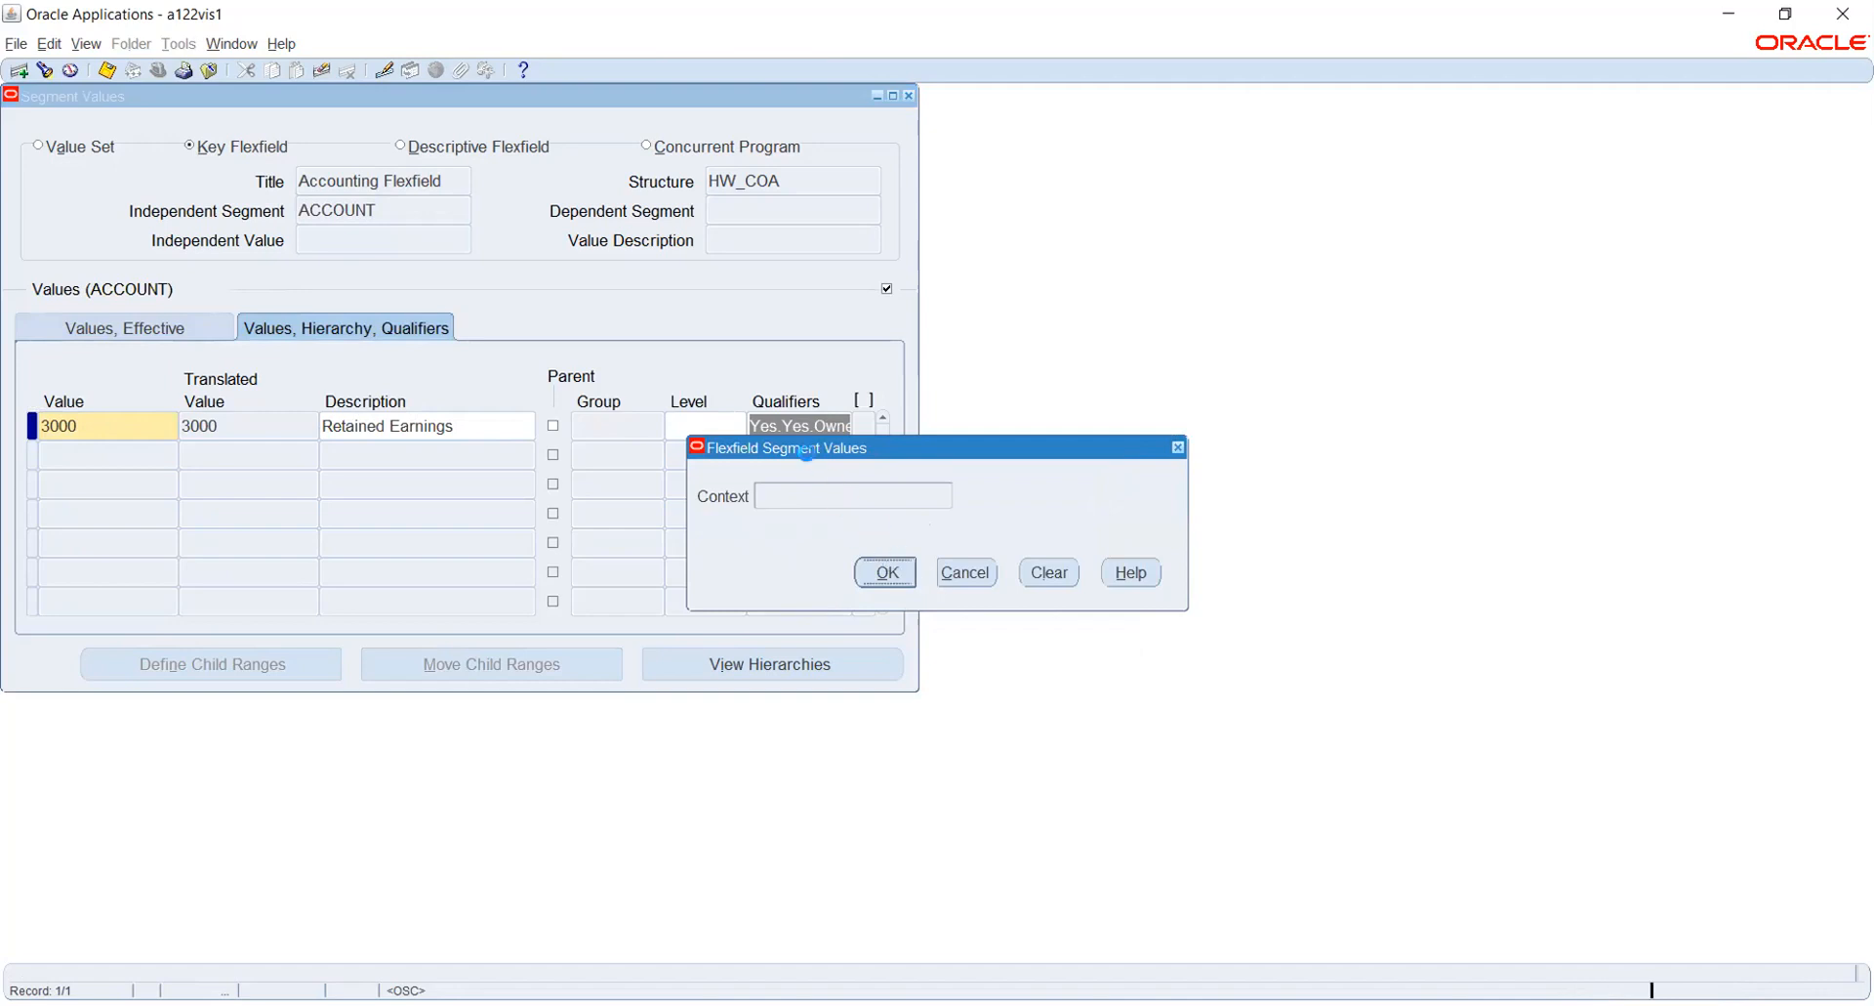
click(482, 420)
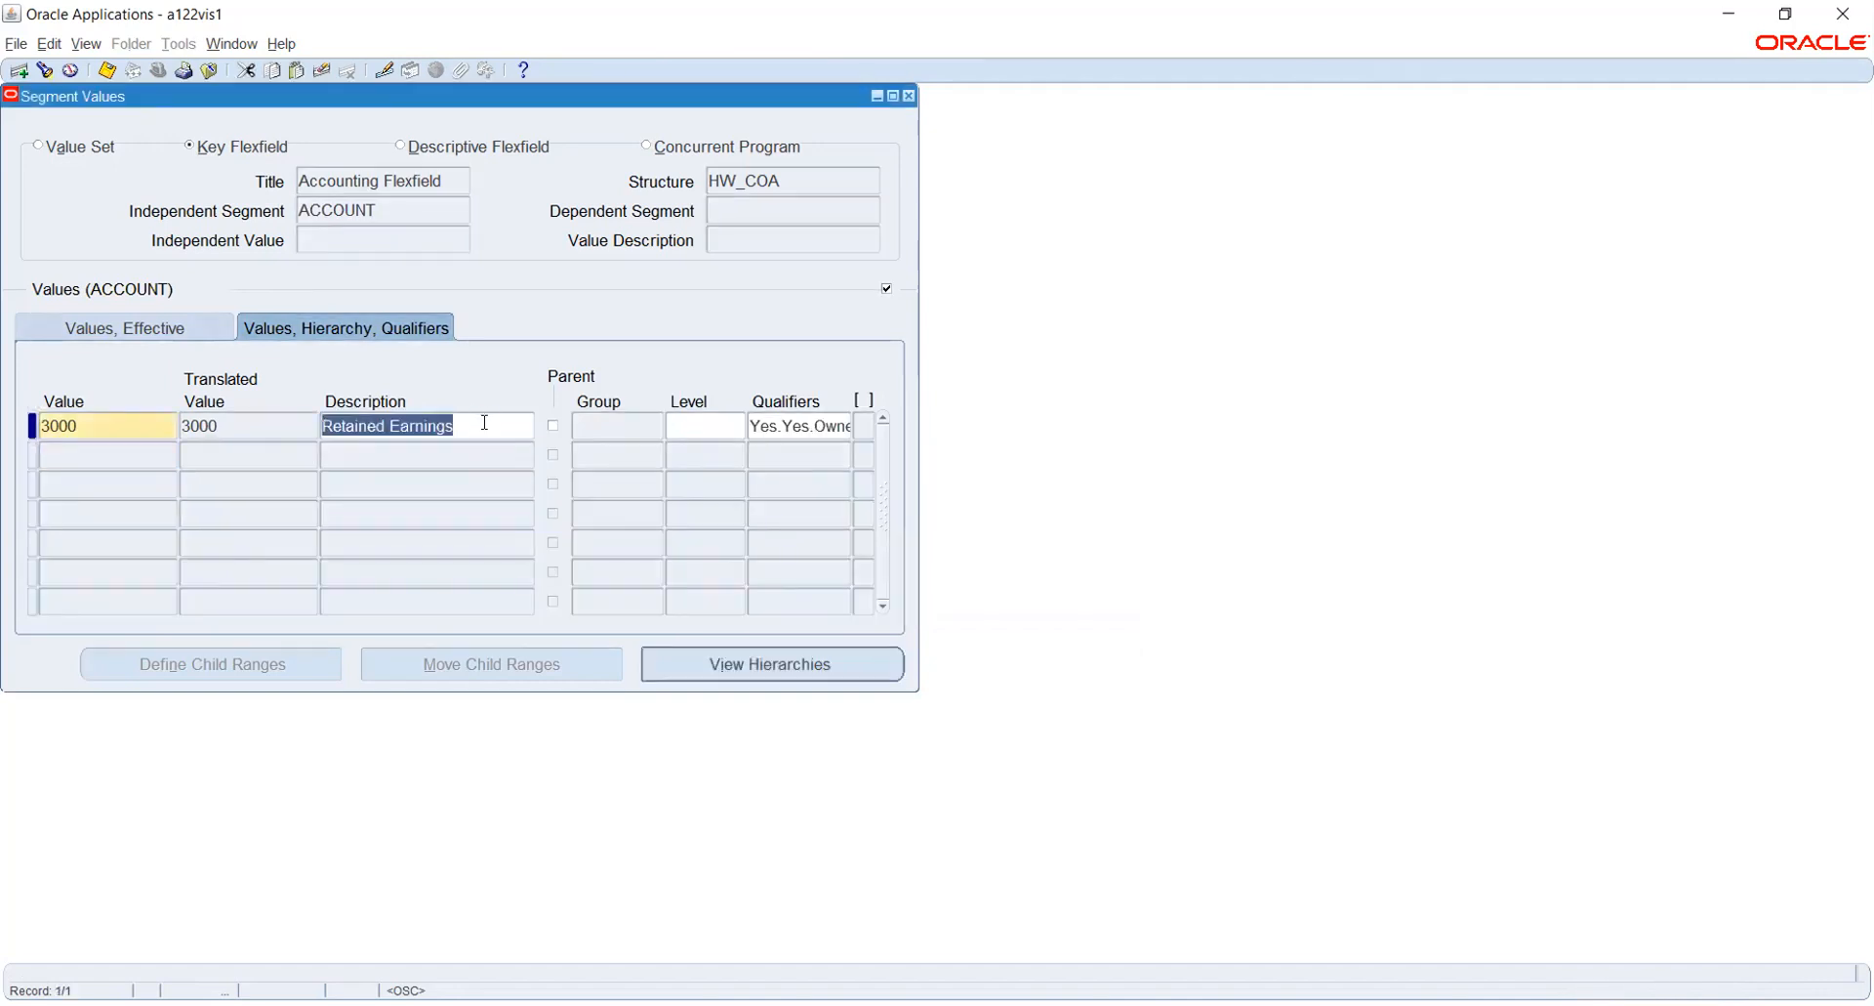
key(ctrl+s)
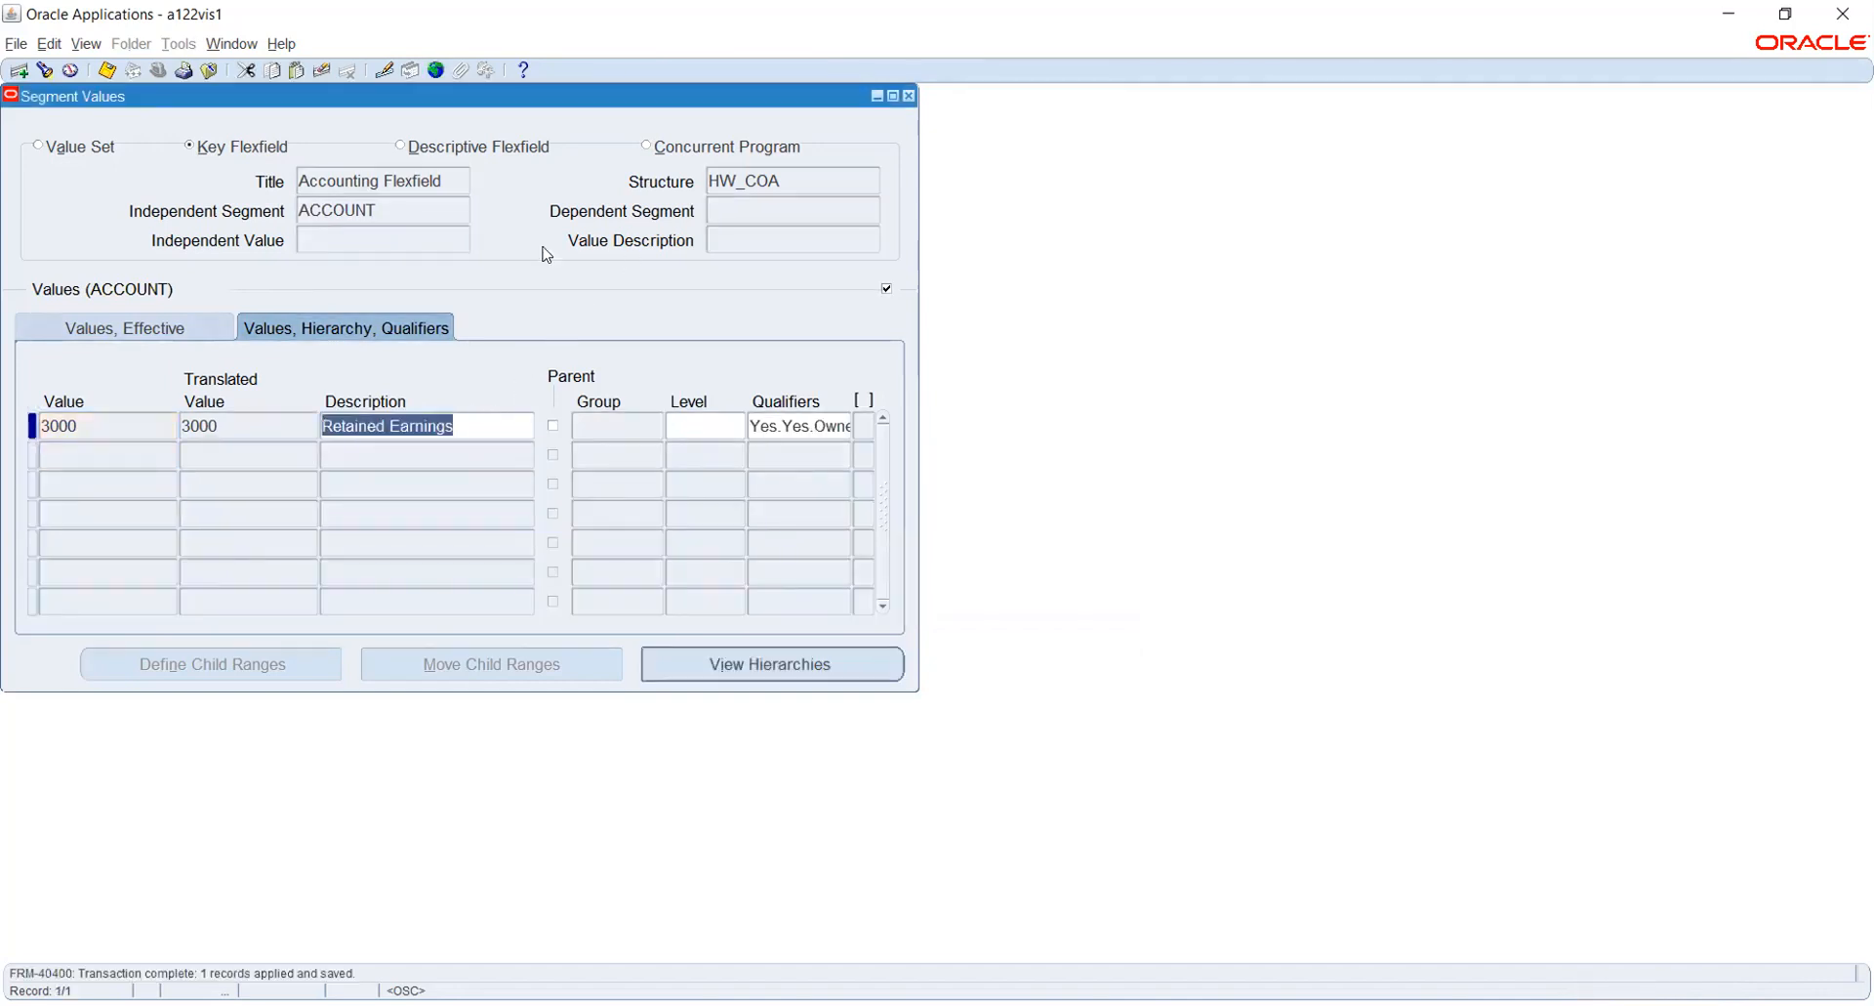
- Switch to the PROJECT segment and add the value 1000 with the description Design
click(424, 201)
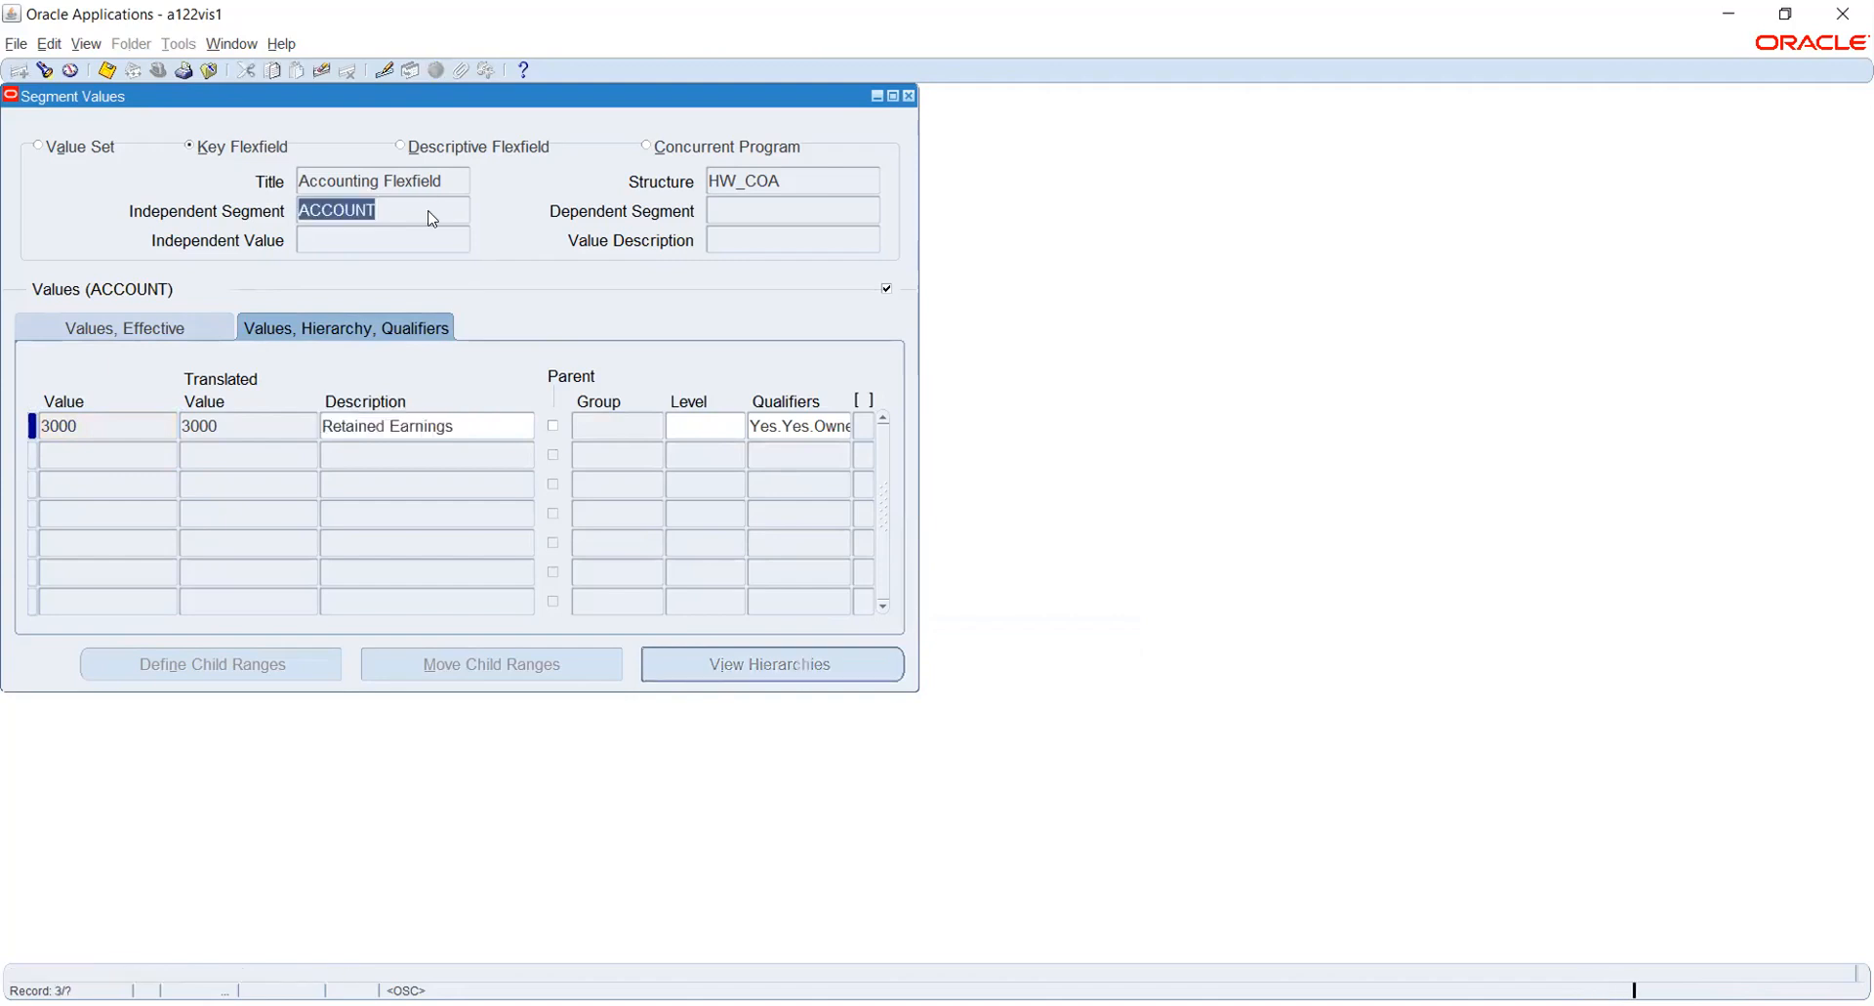
key(Down)
click(116, 423)
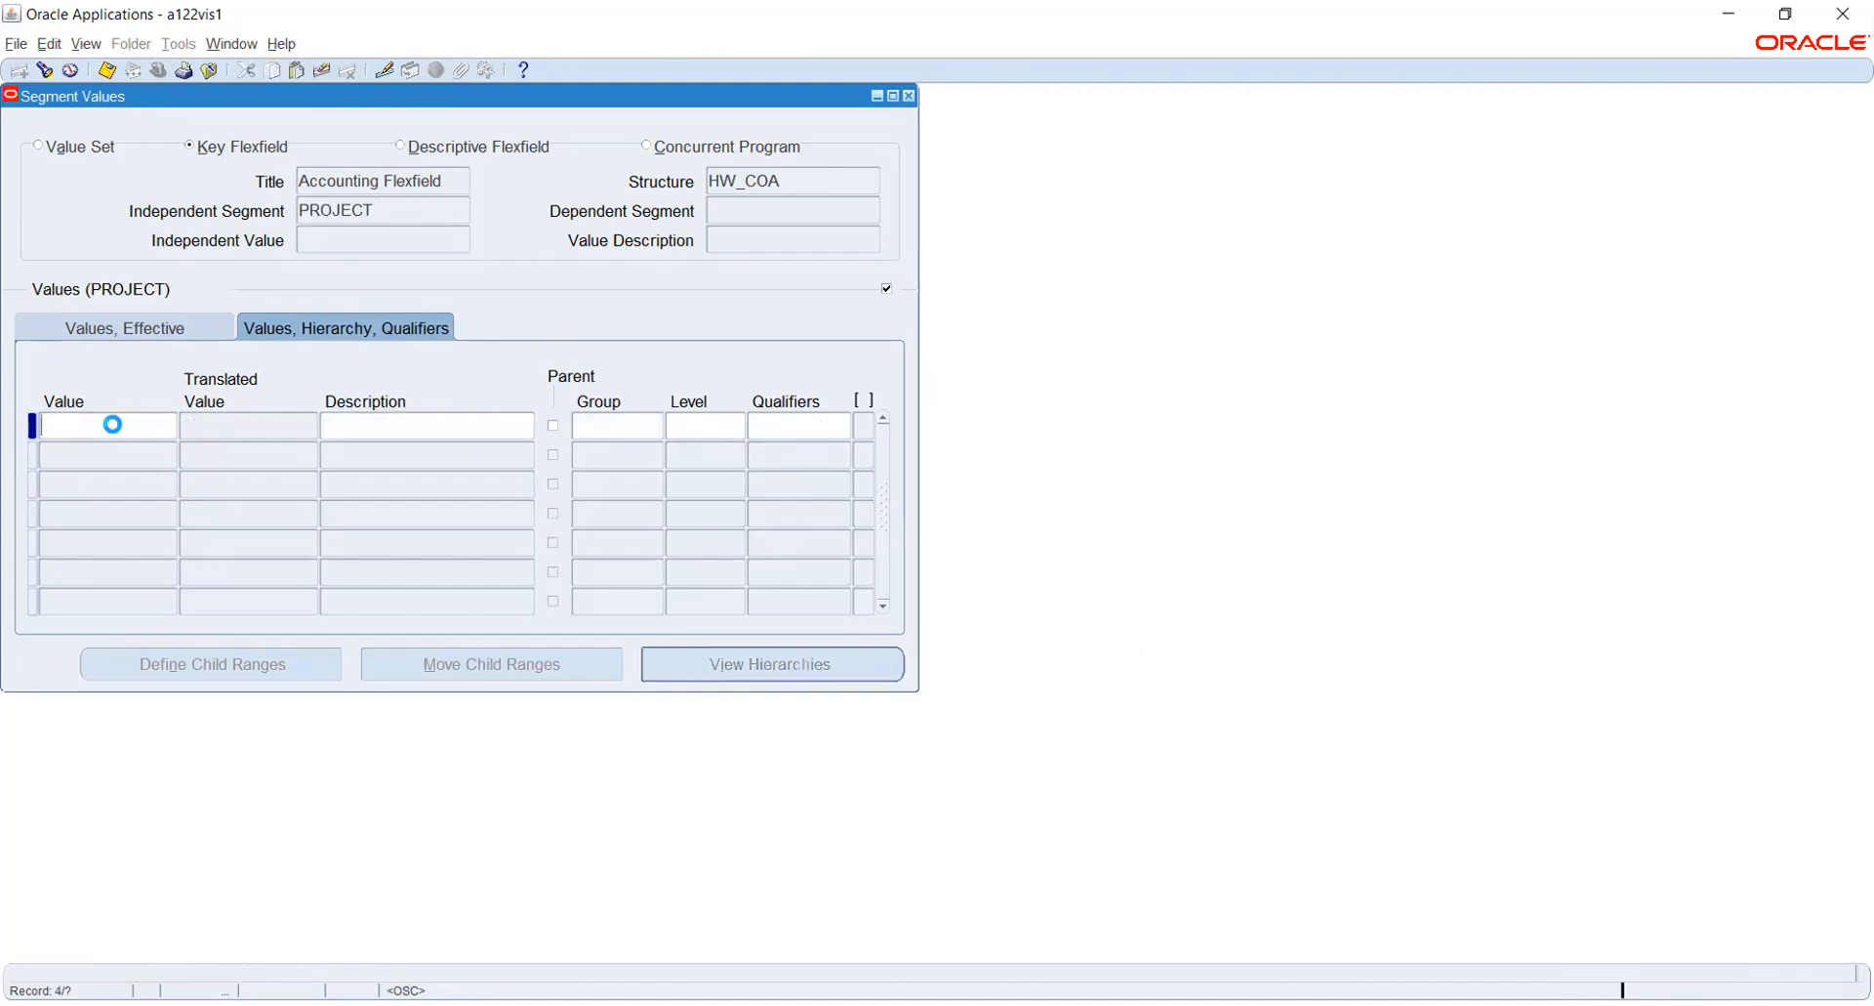
text(1000)
key(Tab)
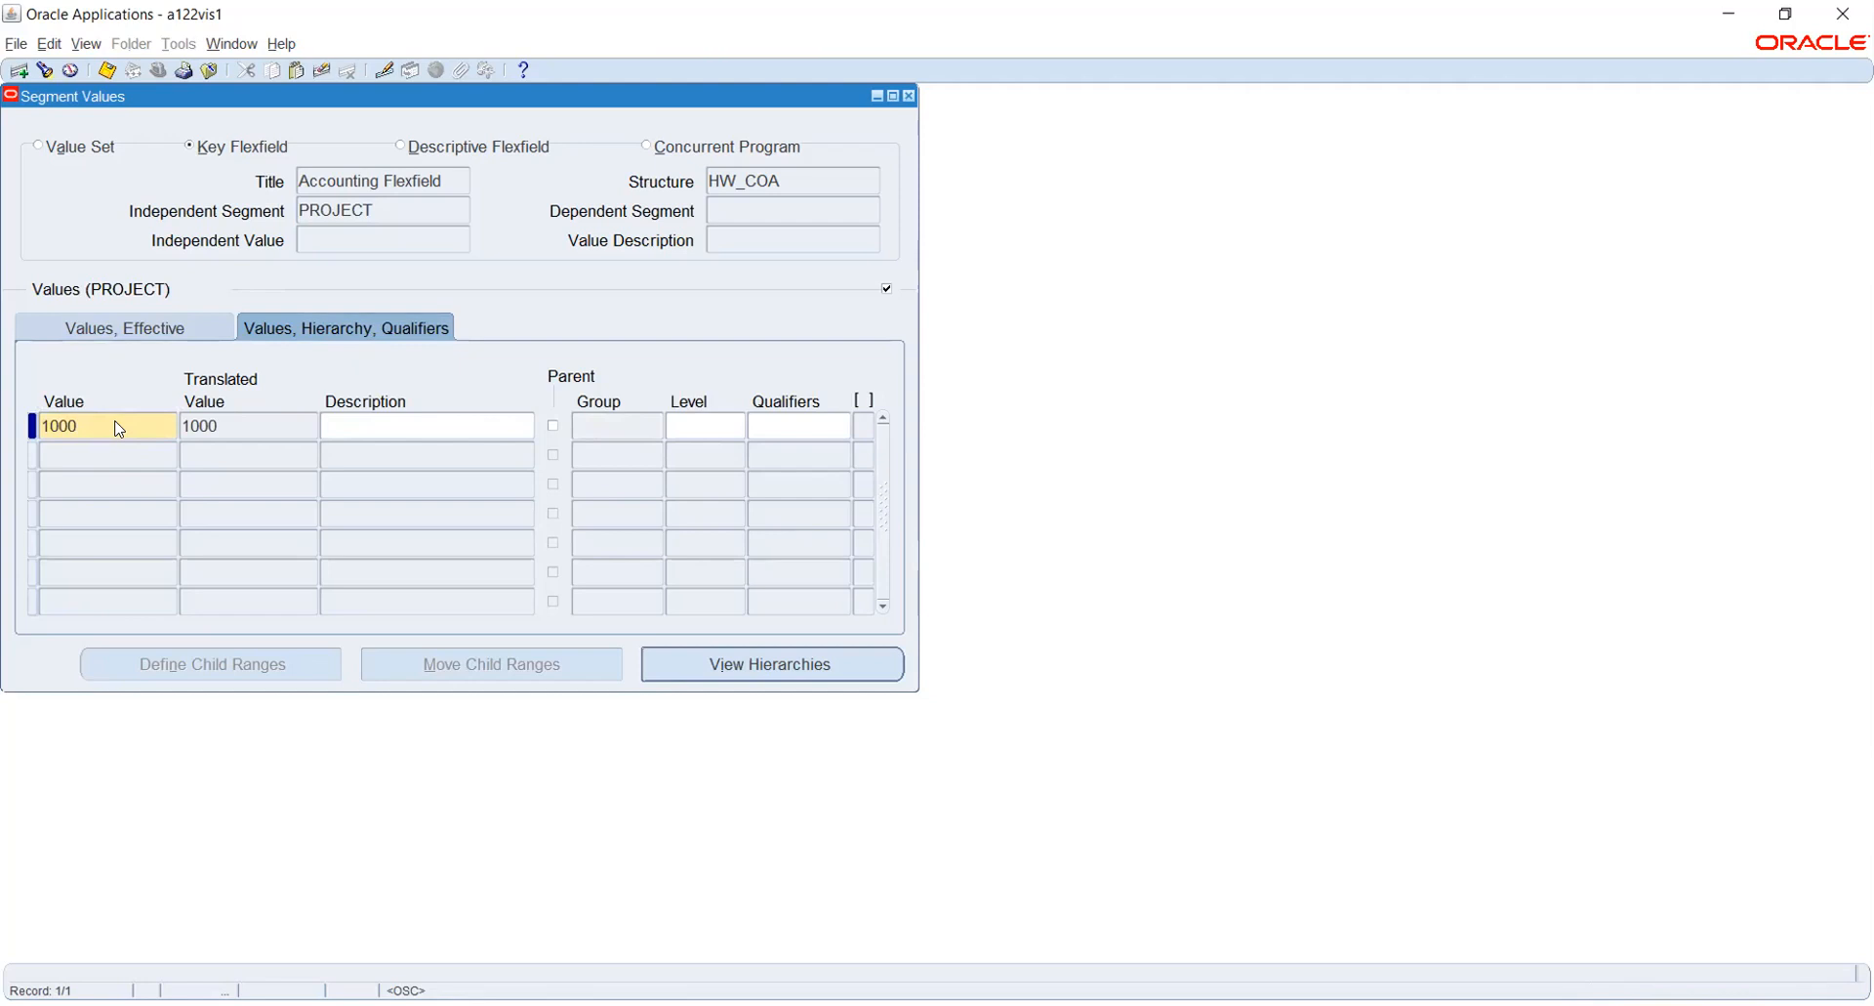
text(Design)
- Add the PROJECT segment value 2000 with the description Fittting
key(Down)
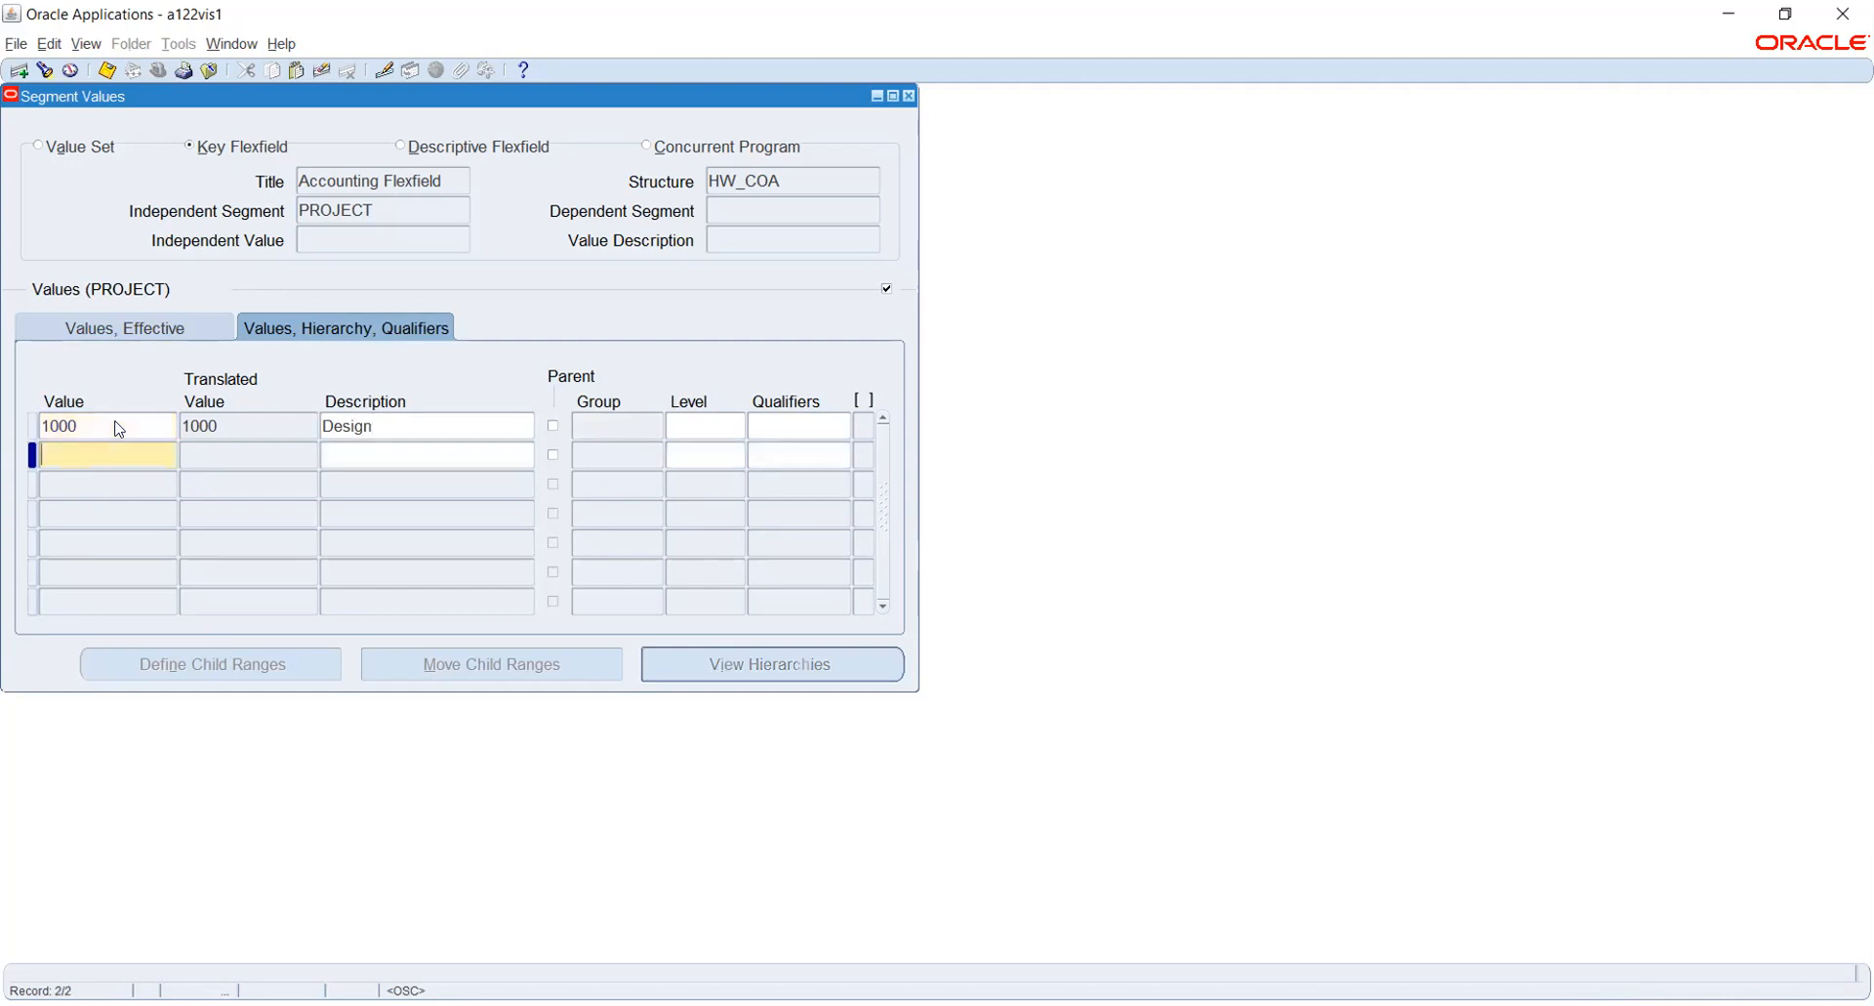
text(2000)
key(Tab)
text(Fitting)
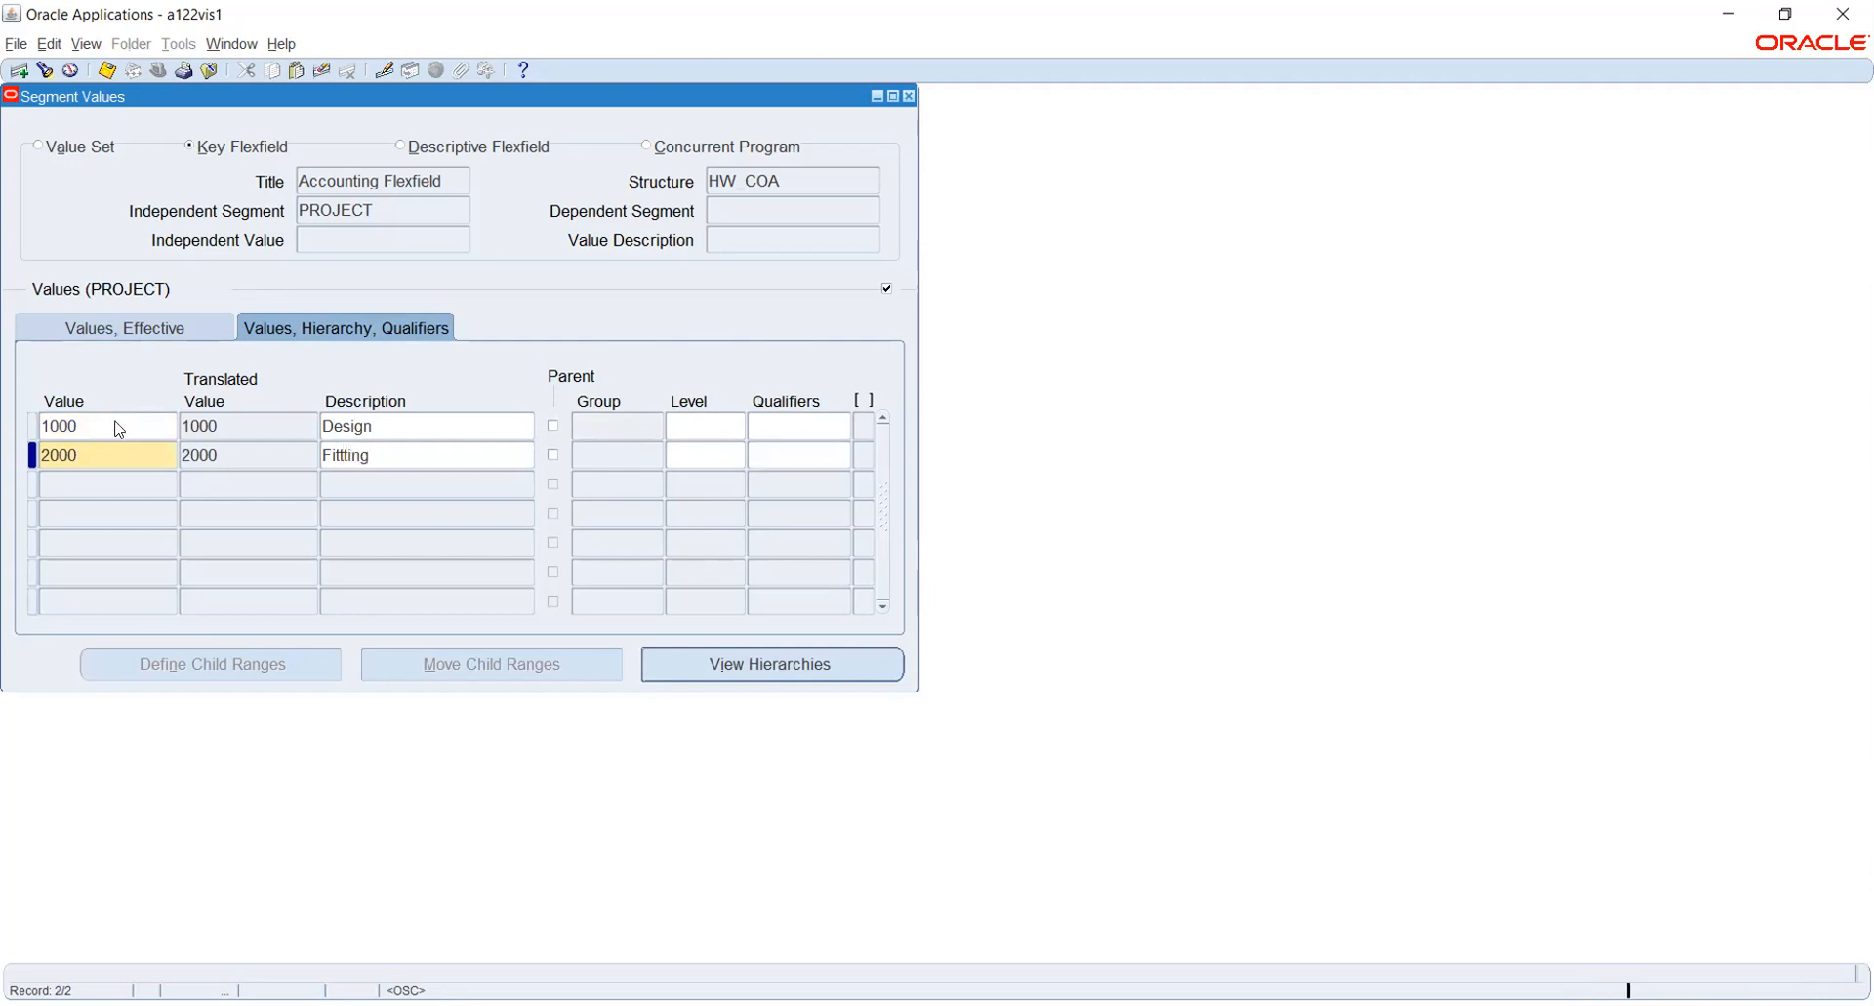
- Add the PROJECT segment value 3000 with the description Production
key(Down)
text(300)
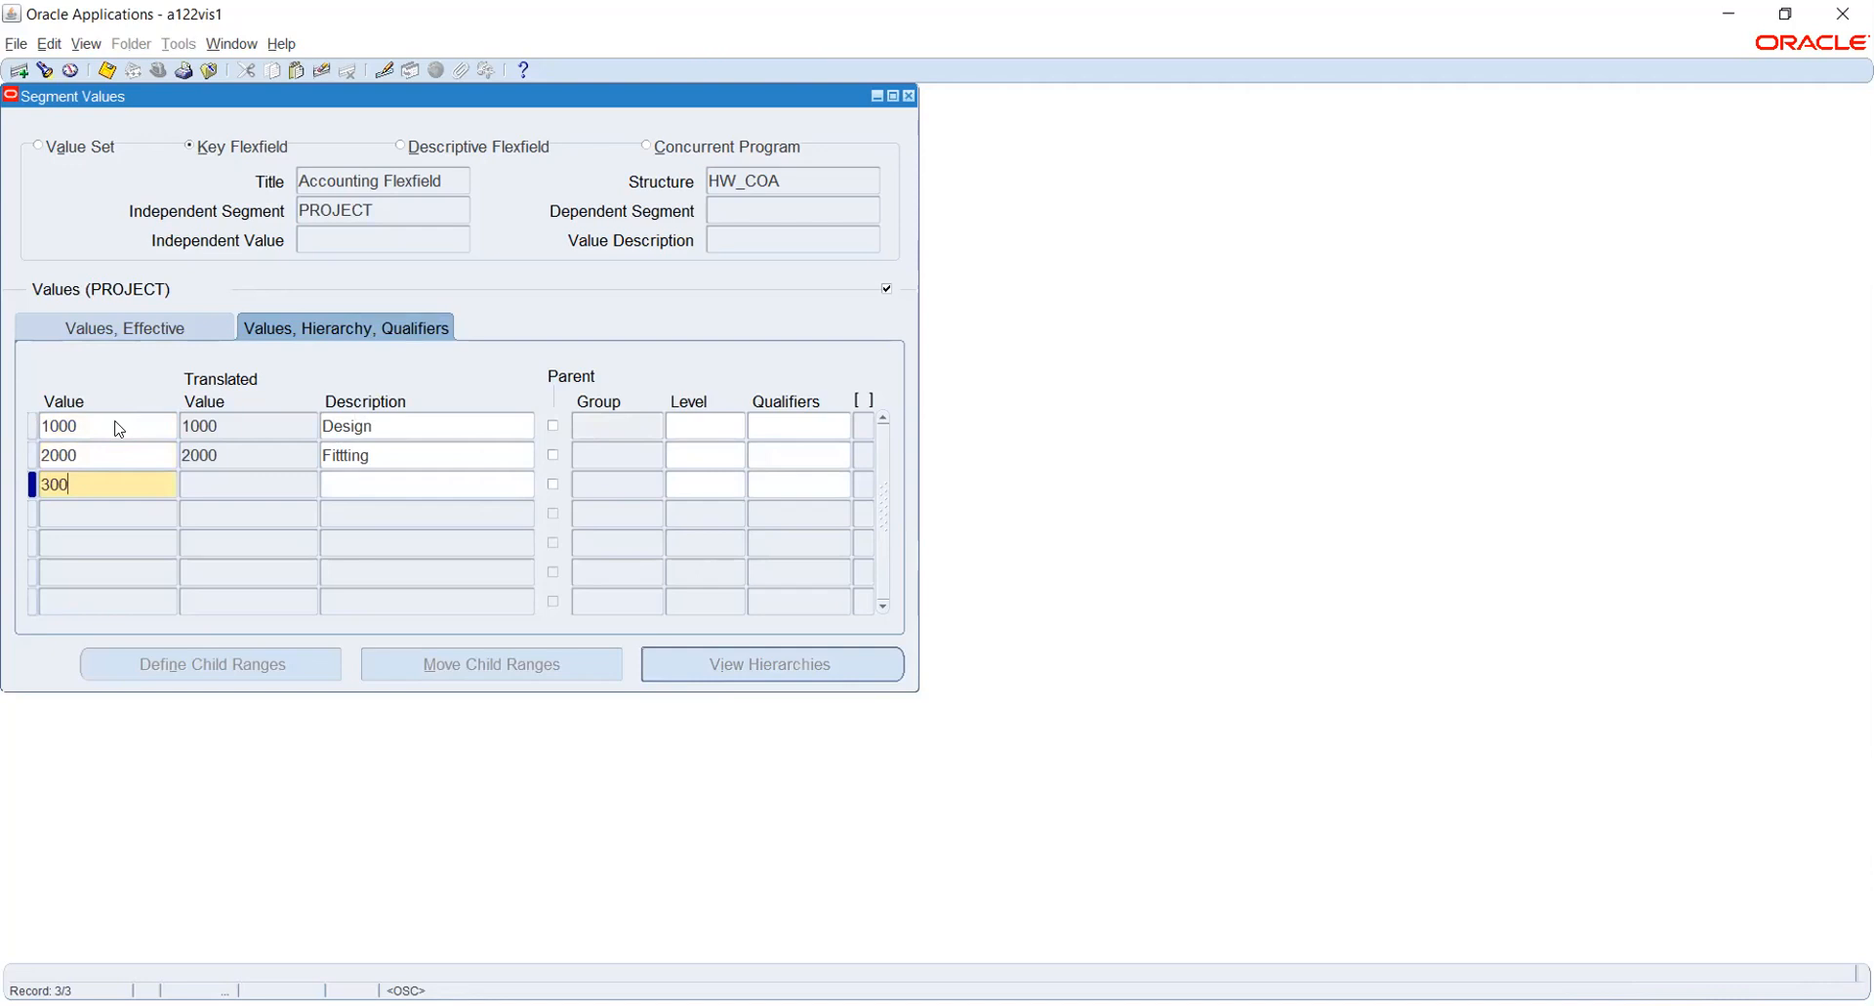
text(0)
key(Tab)
text(Product)
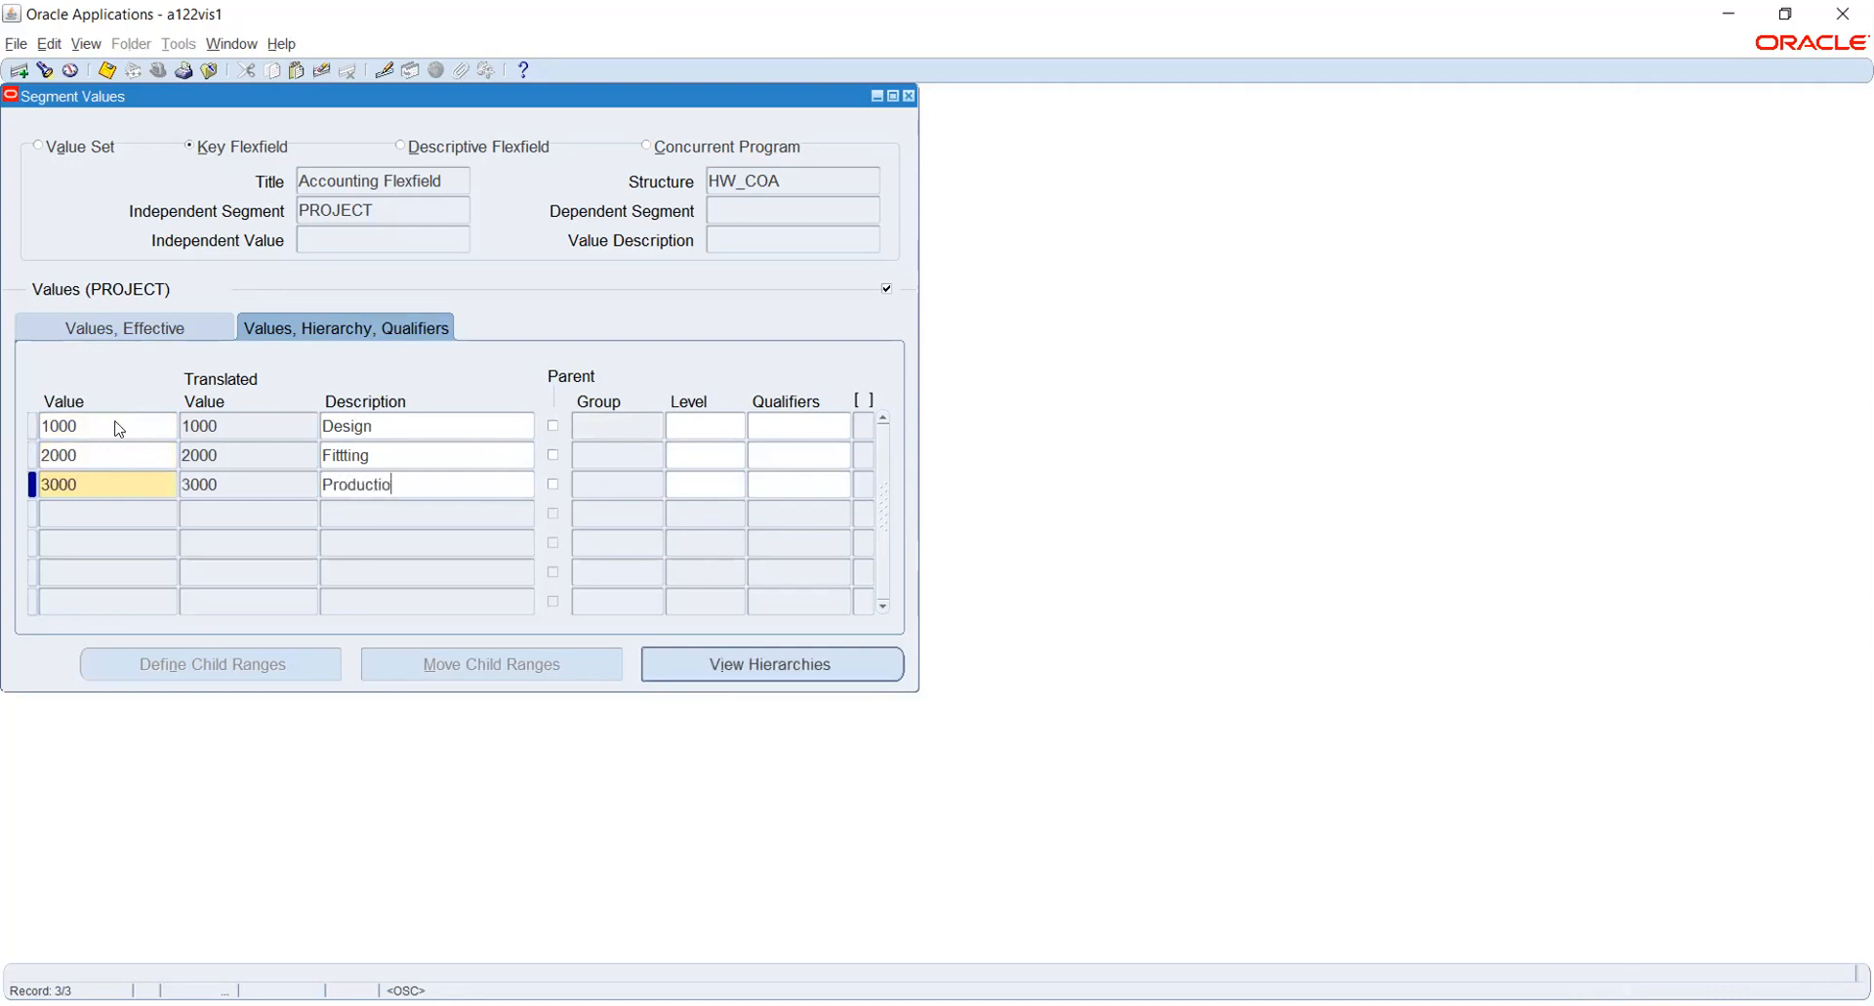
- Add the PROJECT segment value 4000 with the description Delivery
key(Down)
text(4000)
key(Tab)
text(Delivery)
key(Tab)
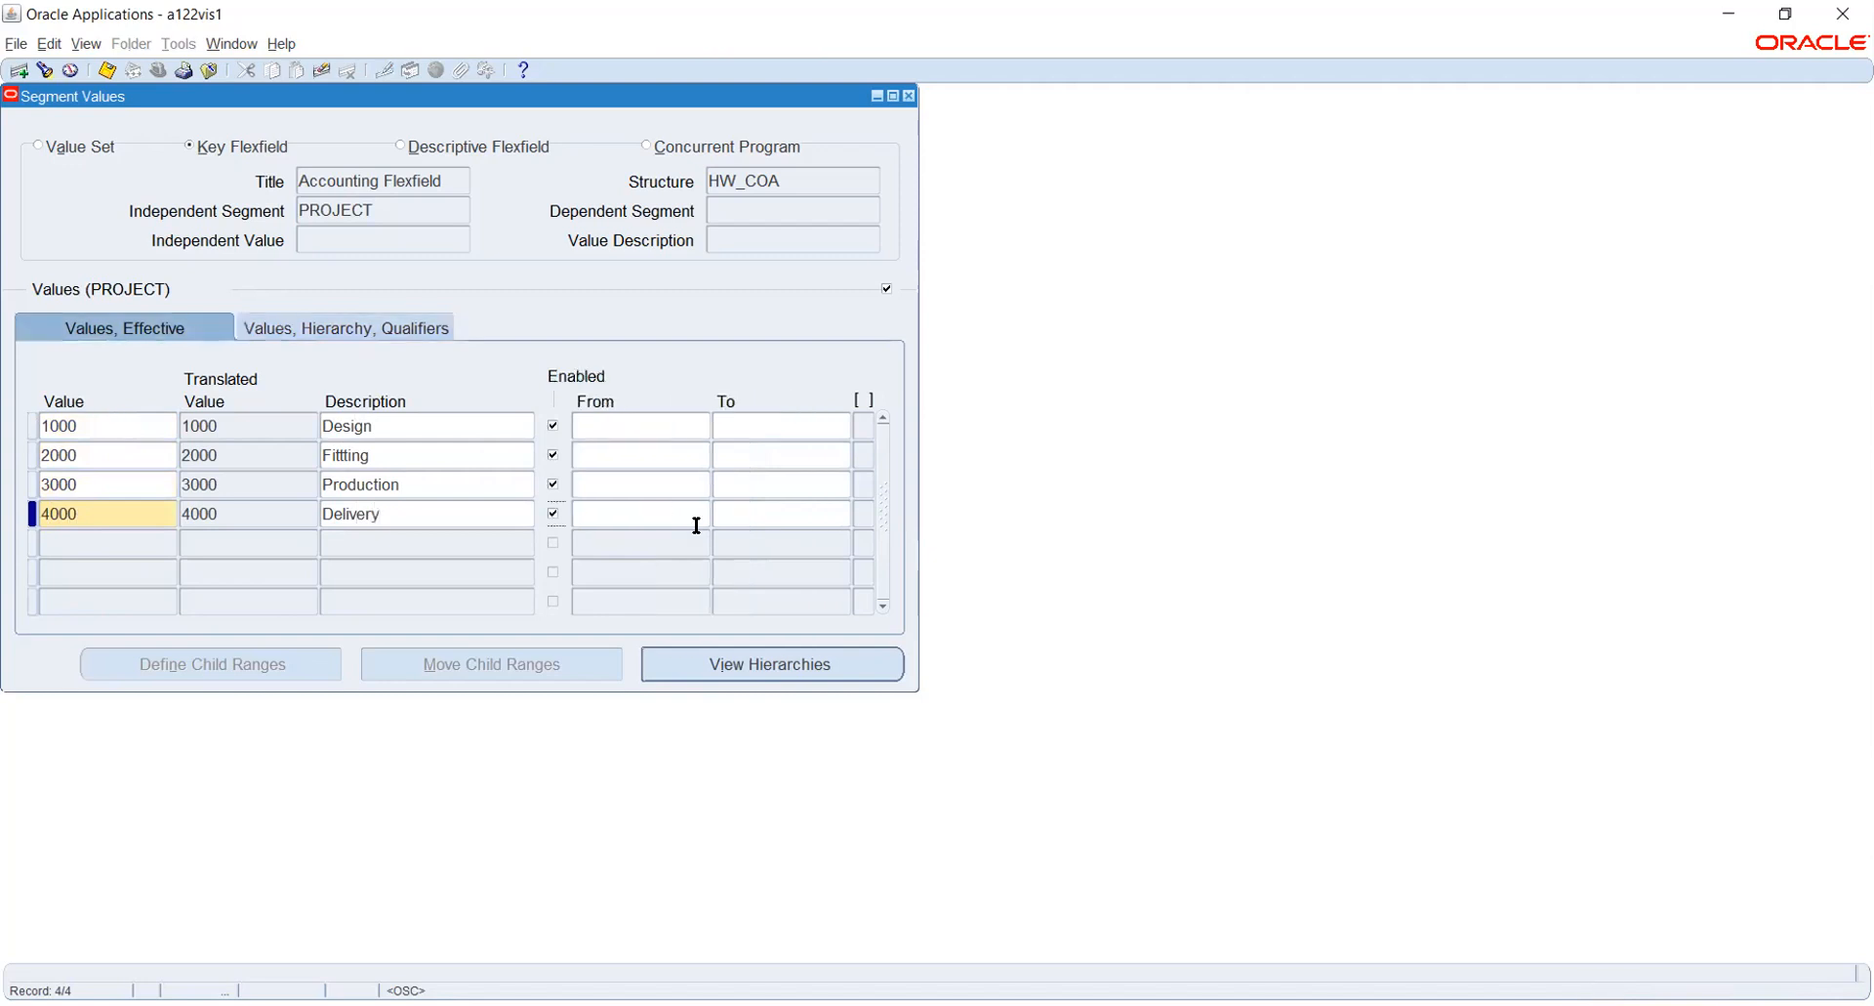
- Accept the default qualifiers, Allow Budgeting Yes and Allow Posting Yes, for the Design, Fittting and Production values
click(751, 427)
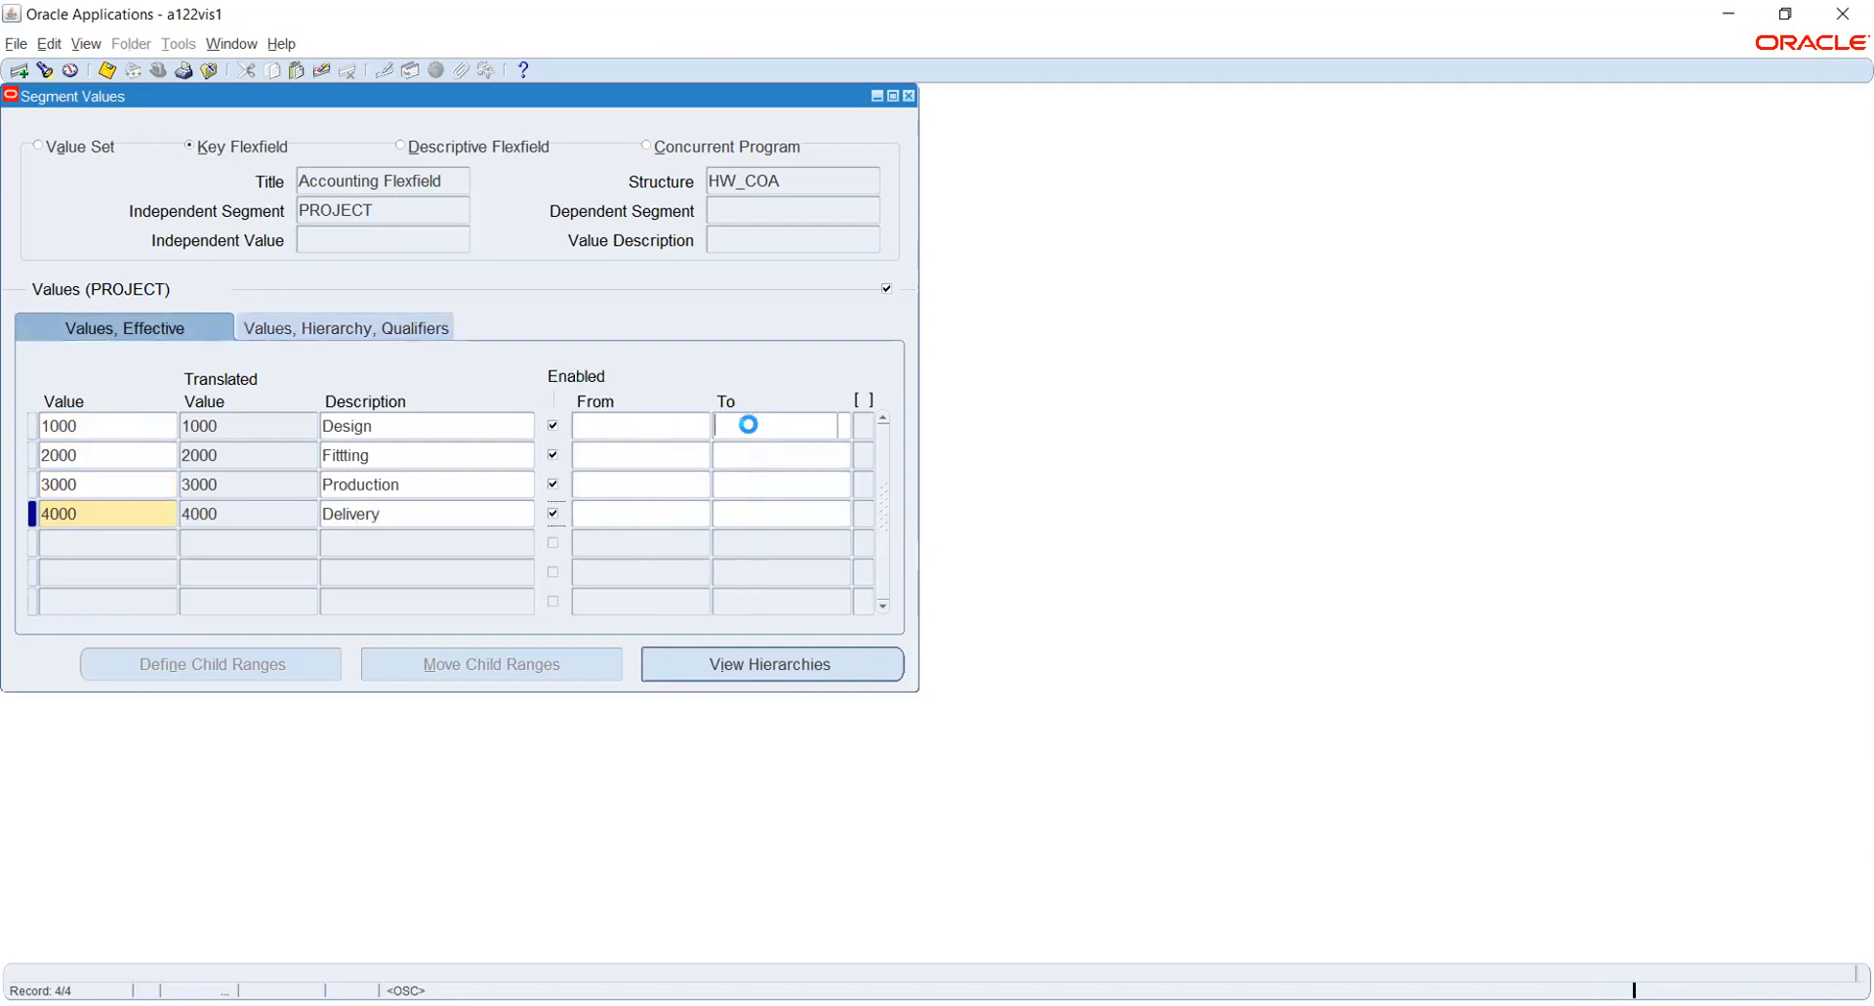
click(418, 330)
click(767, 426)
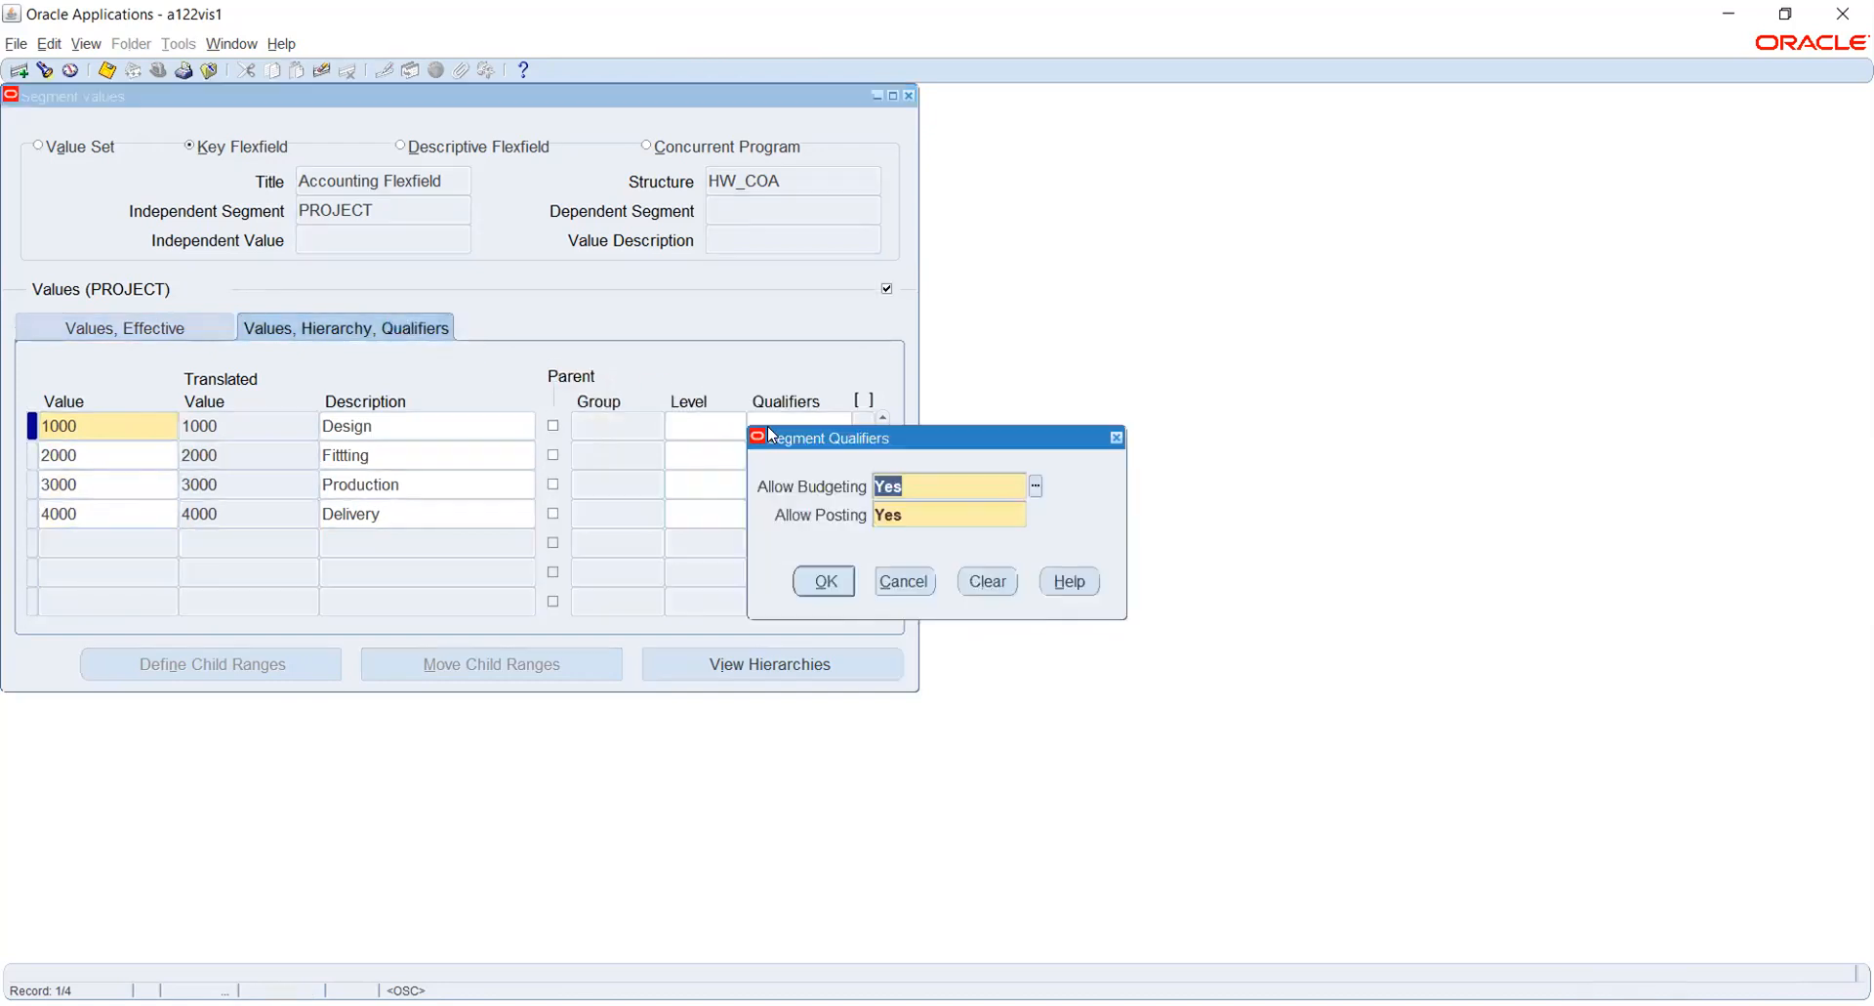
key(Return)
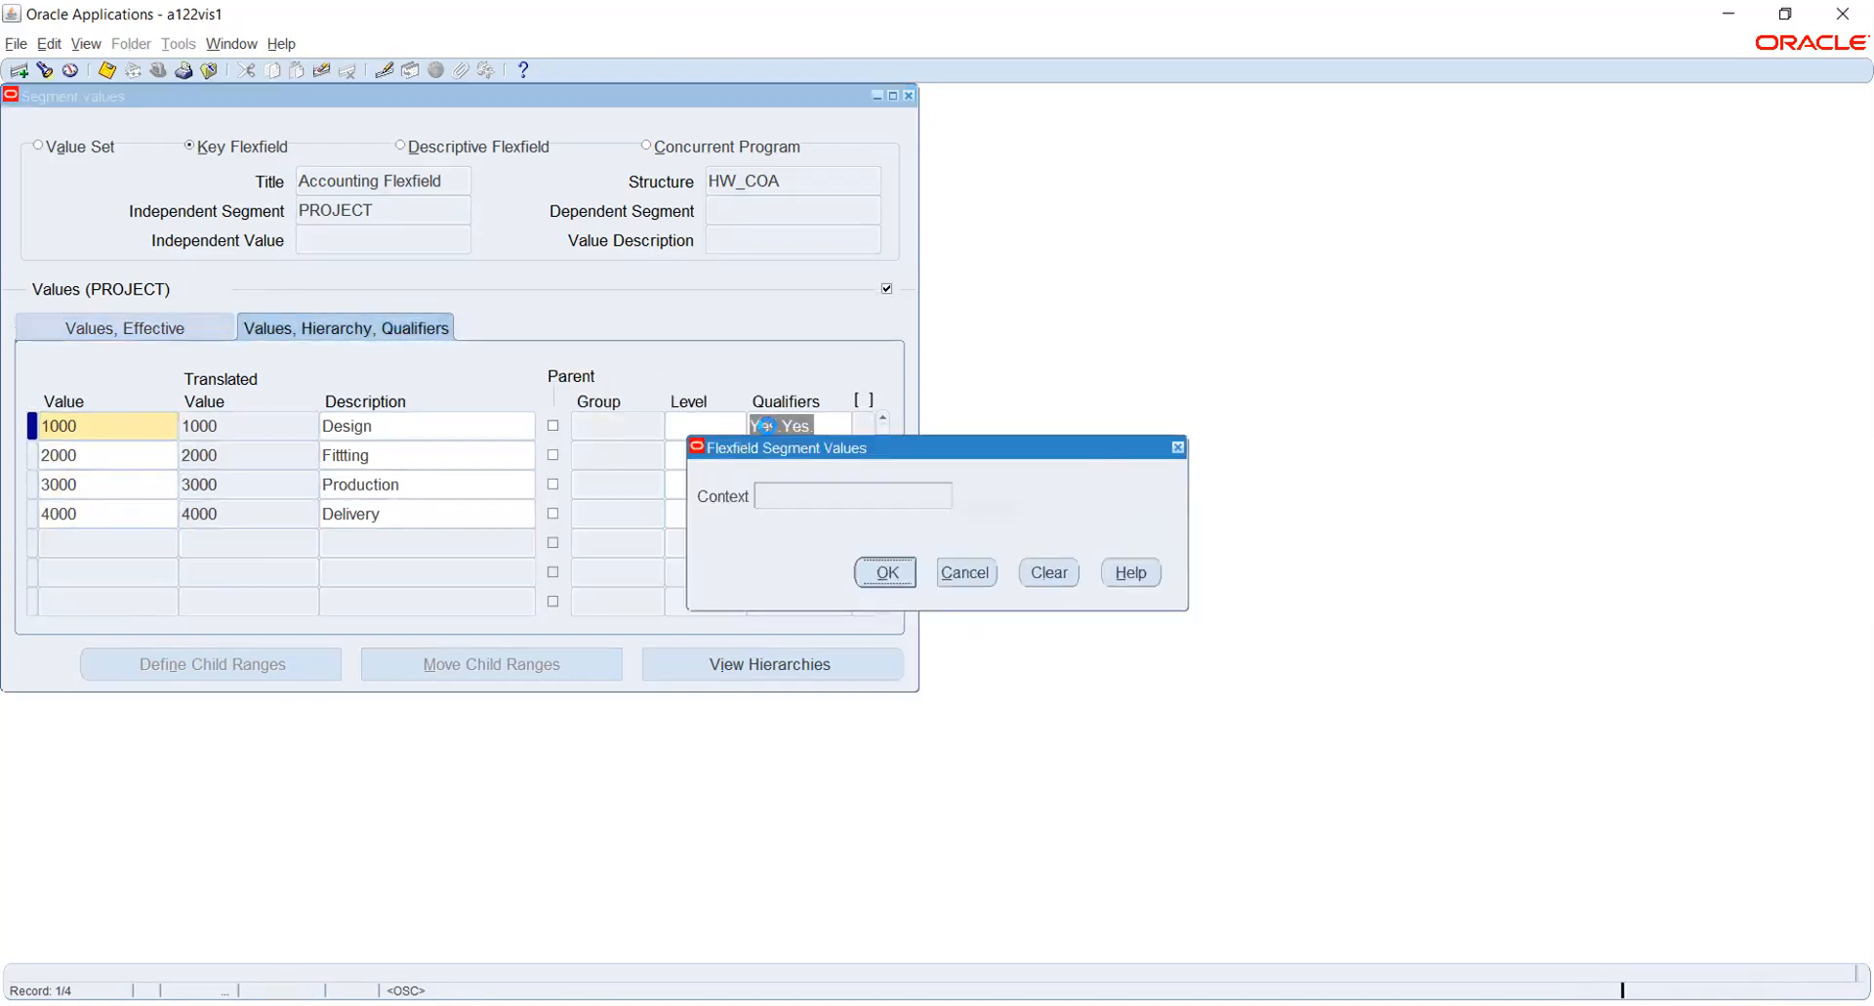
click(782, 452)
key(Return)
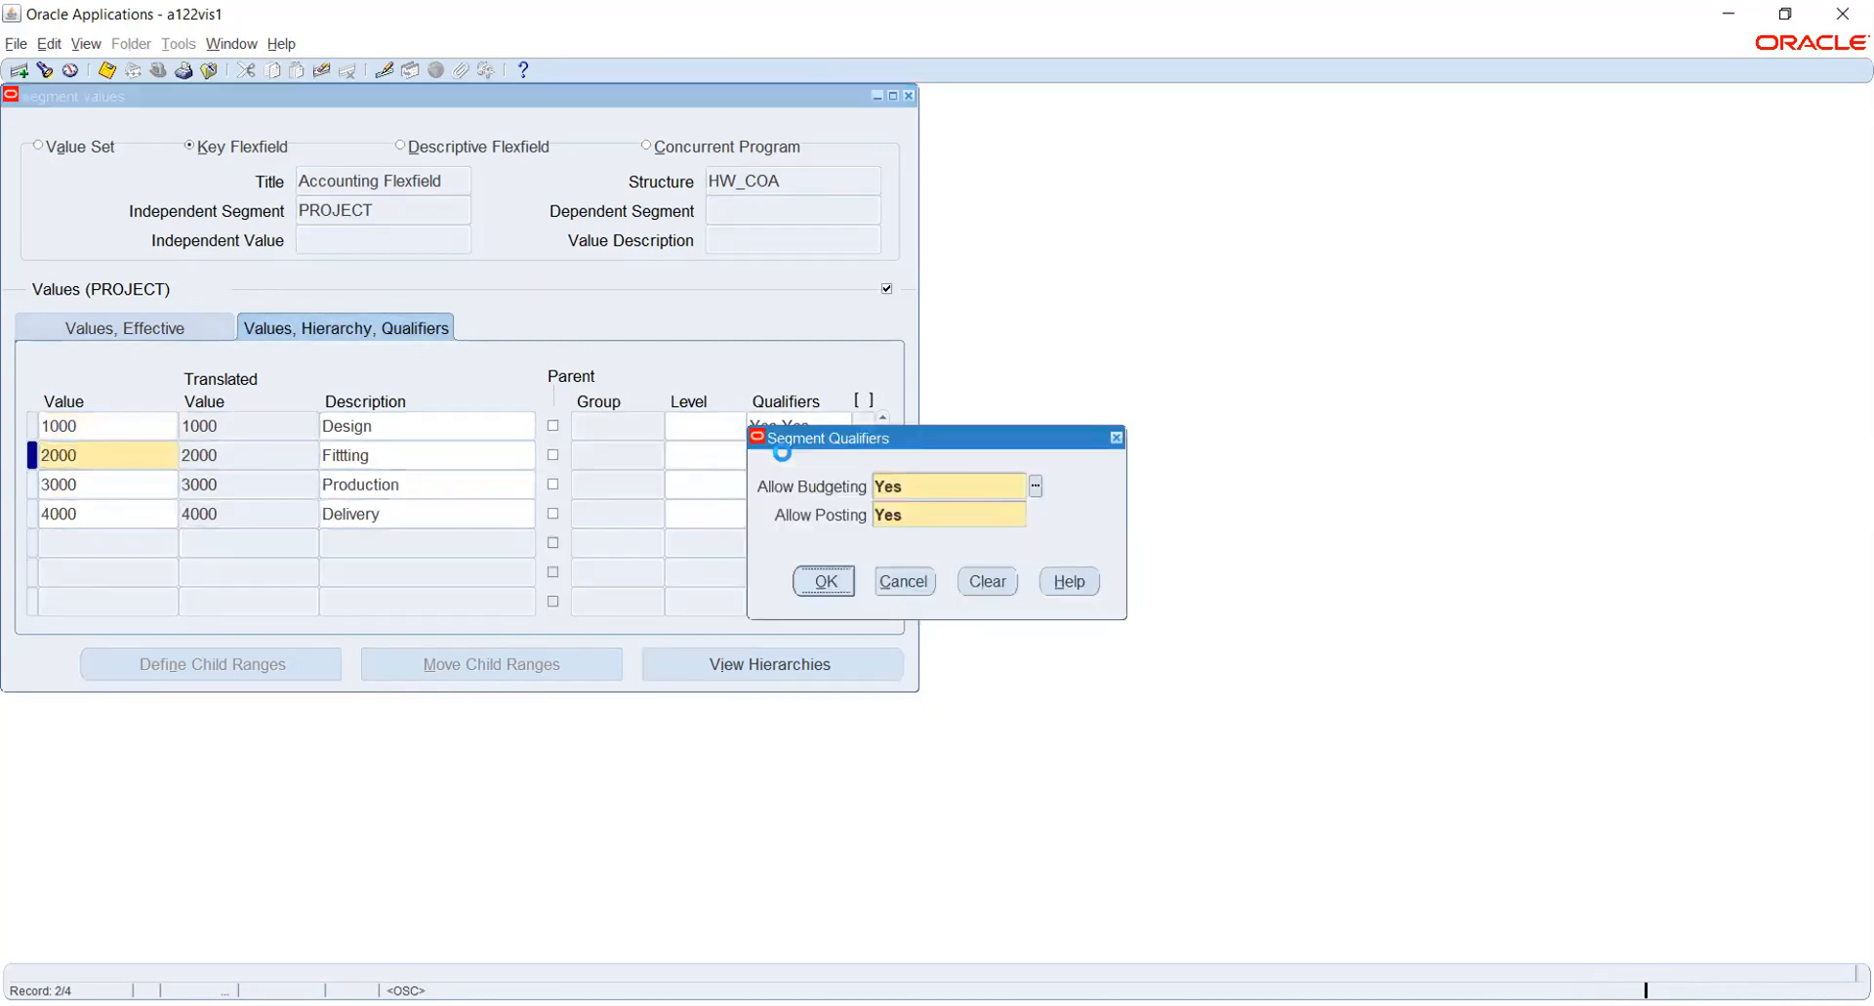
key(Return)
click(801, 483)
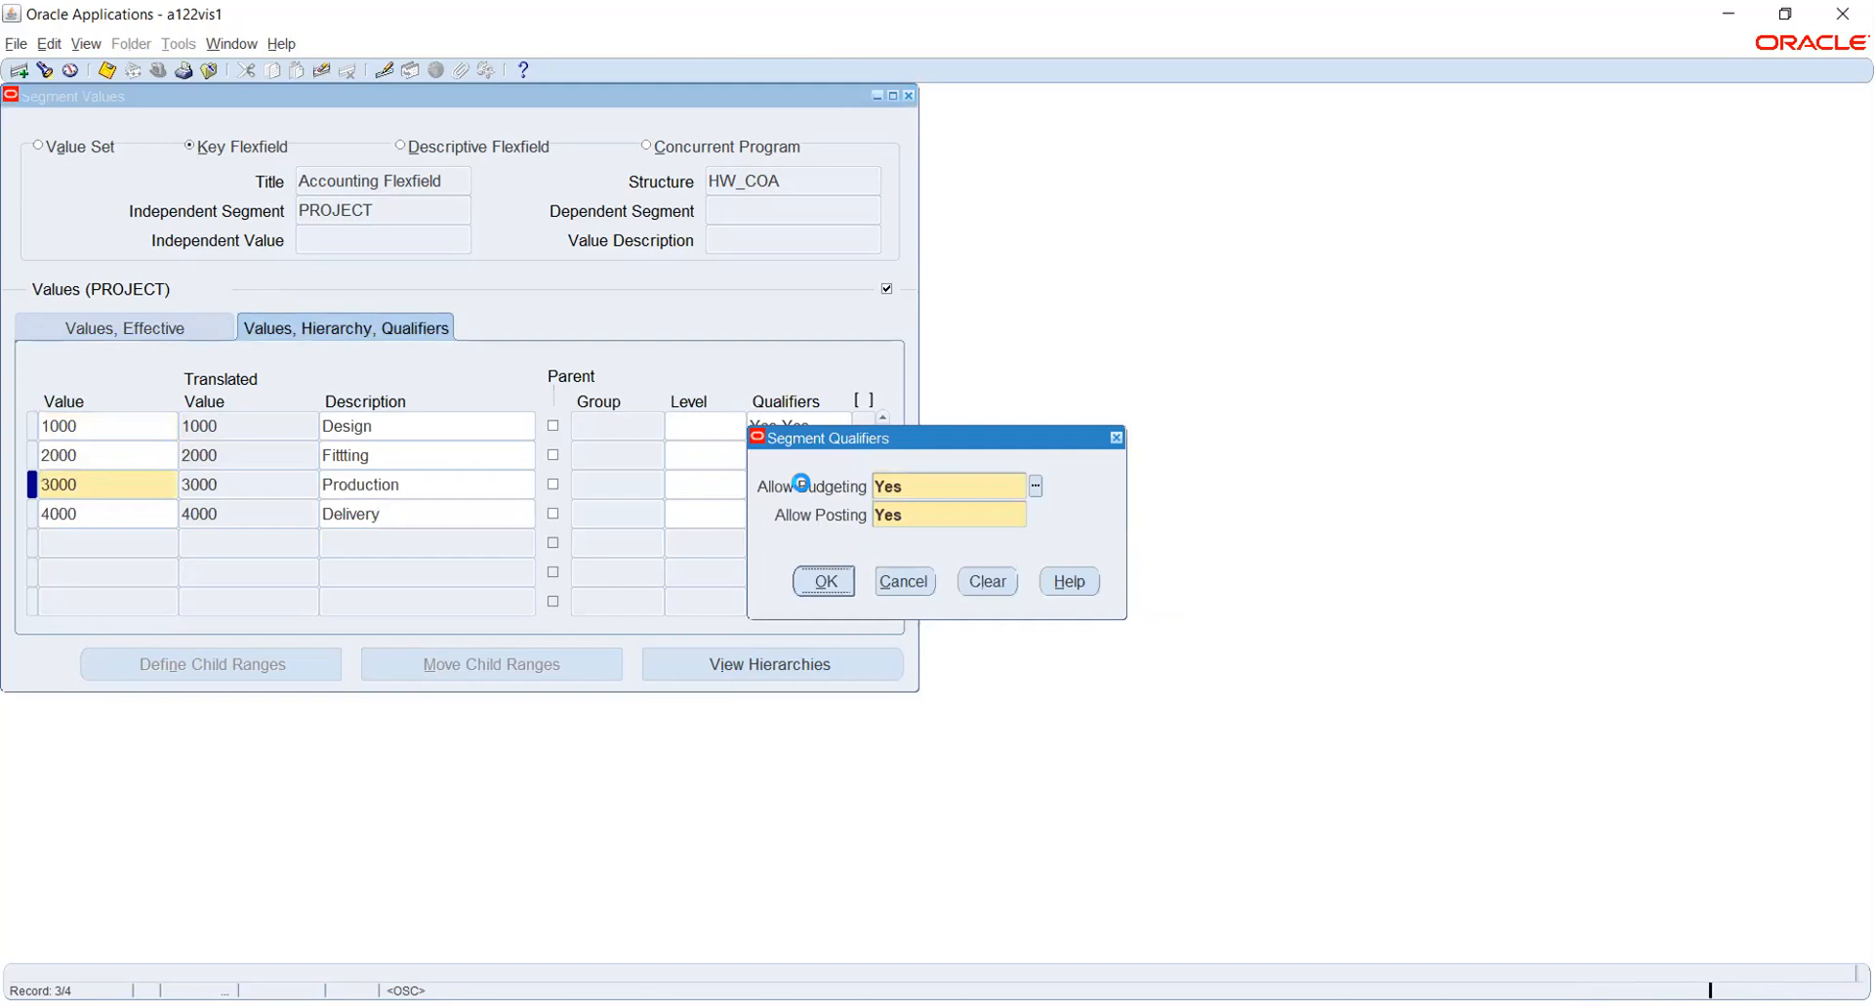
key(Return)
- Accept the default Yes qualifiers for the Delivery value and save the PROJECT segment values
key(Return)
click(811, 508)
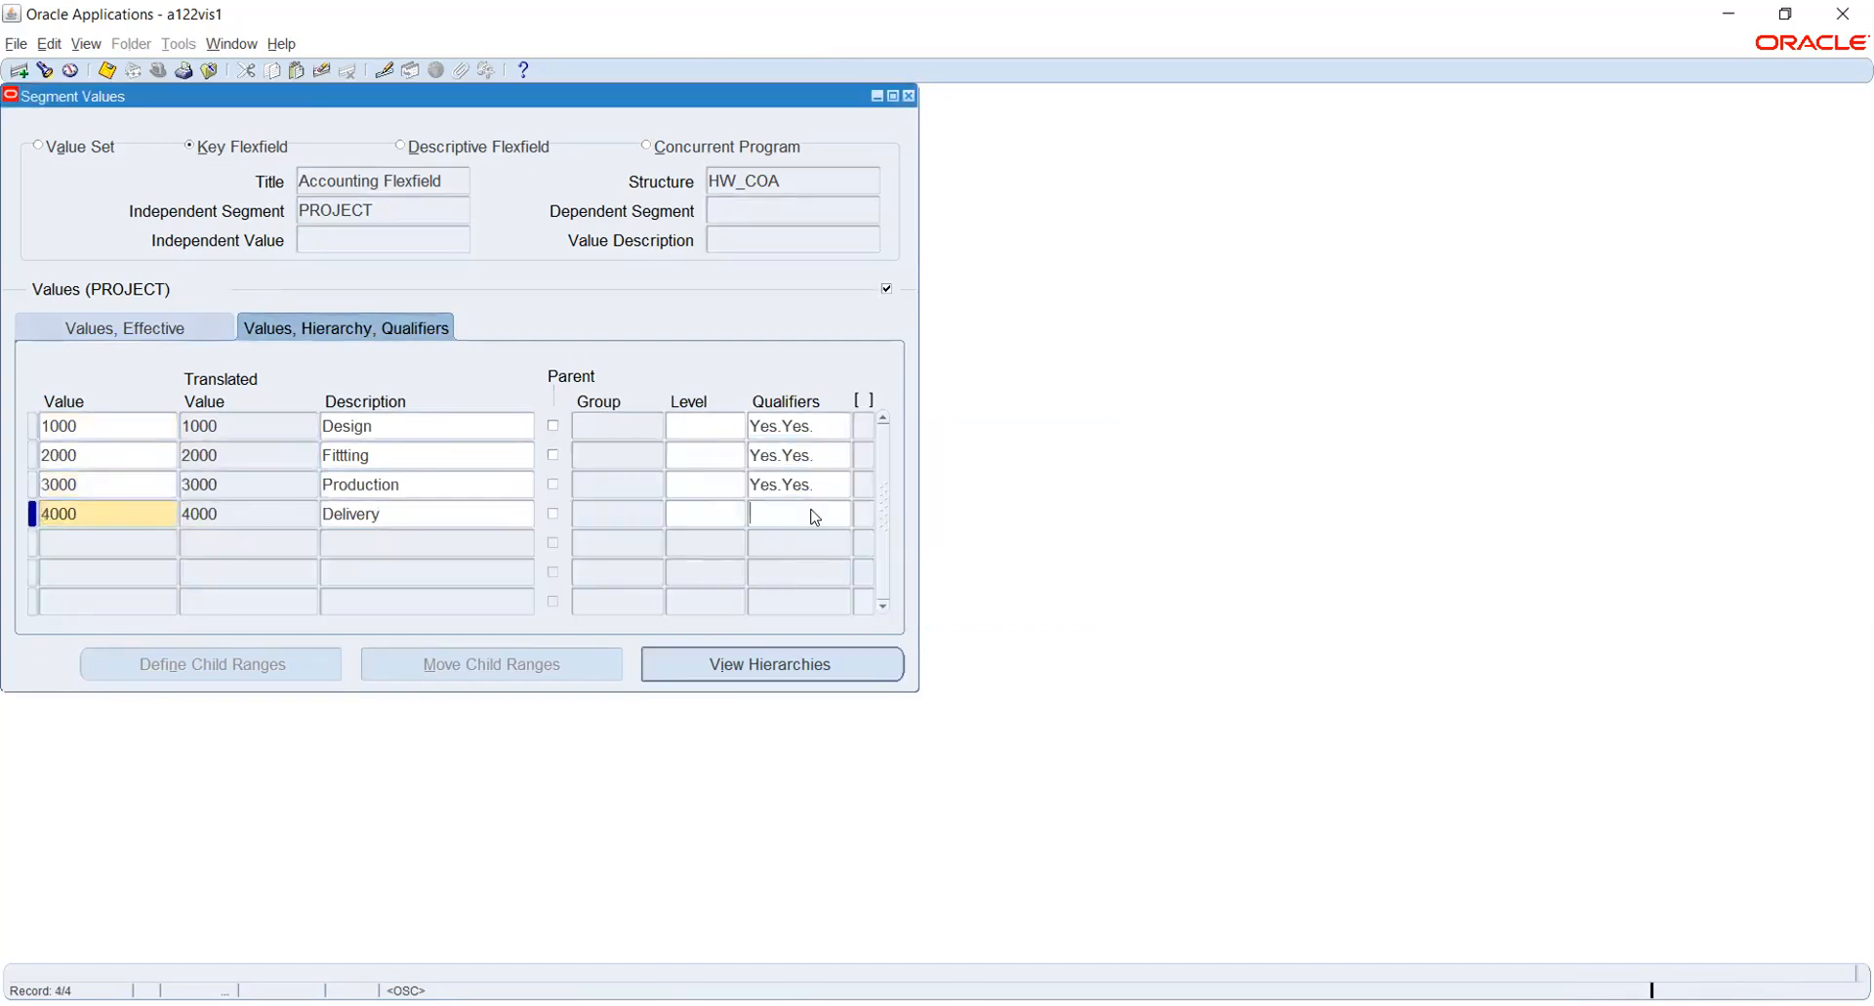
key(Return)
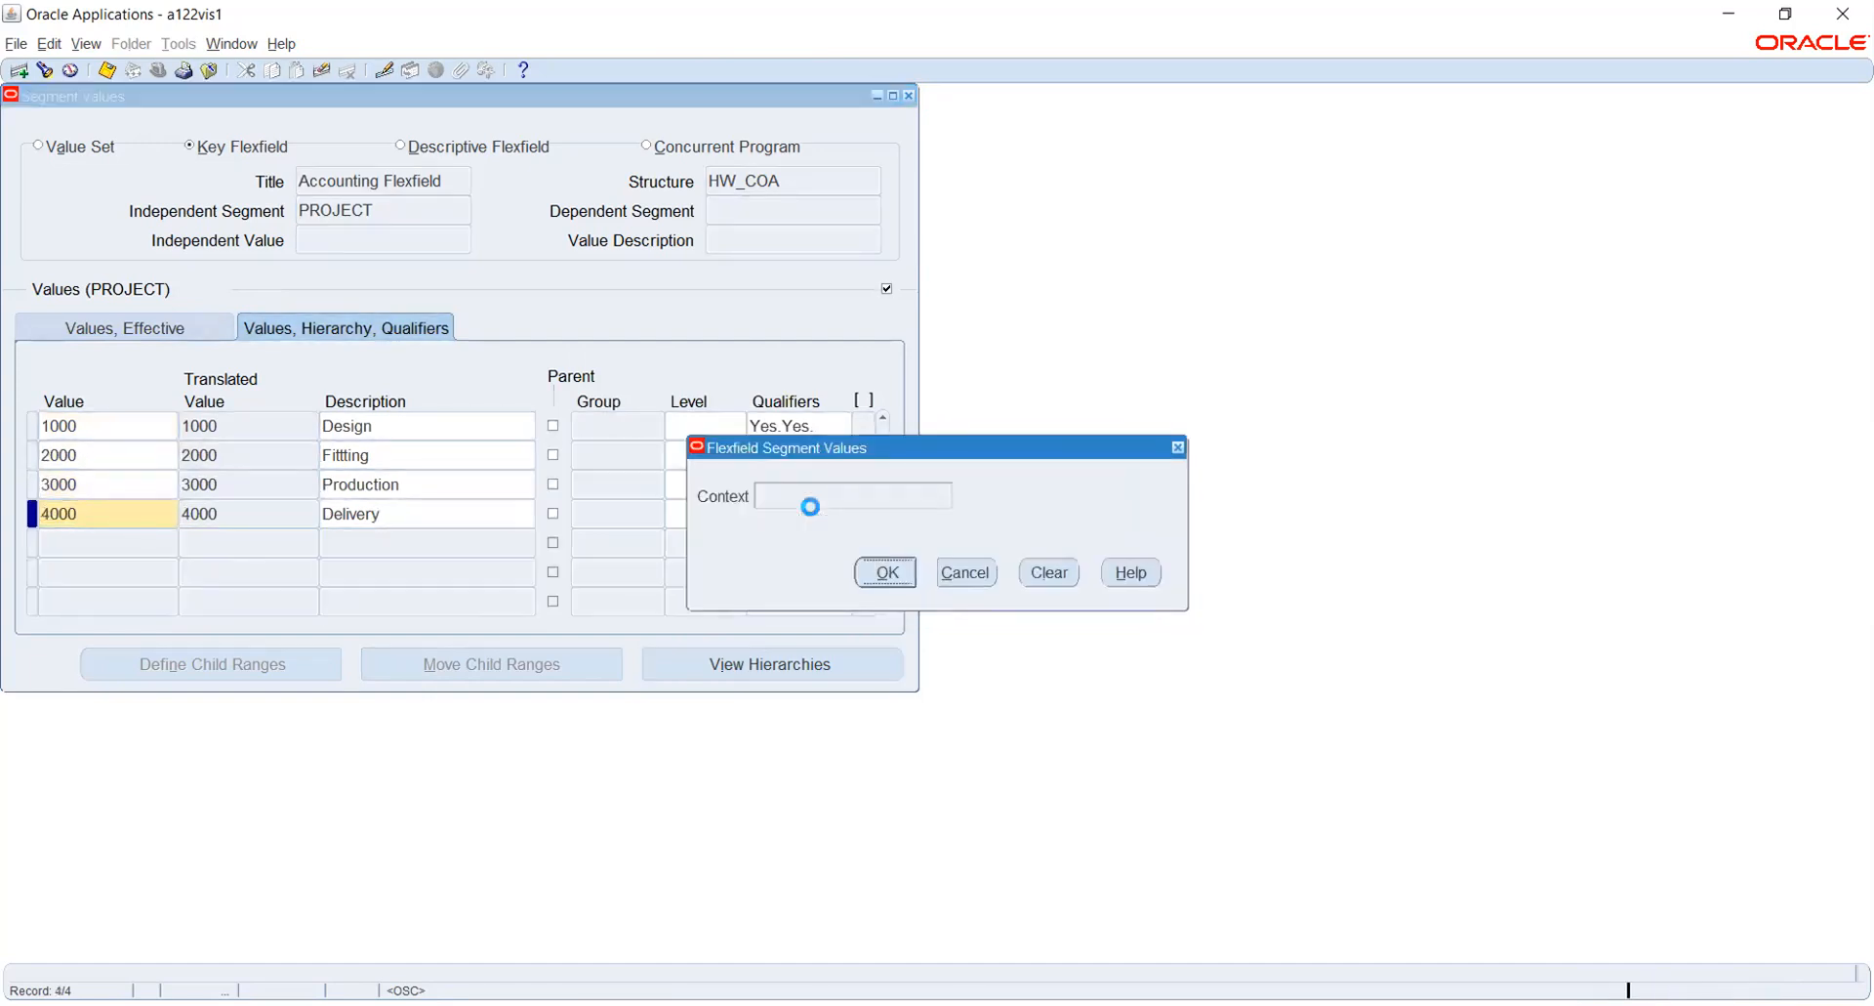
key(Return)
click(811, 507)
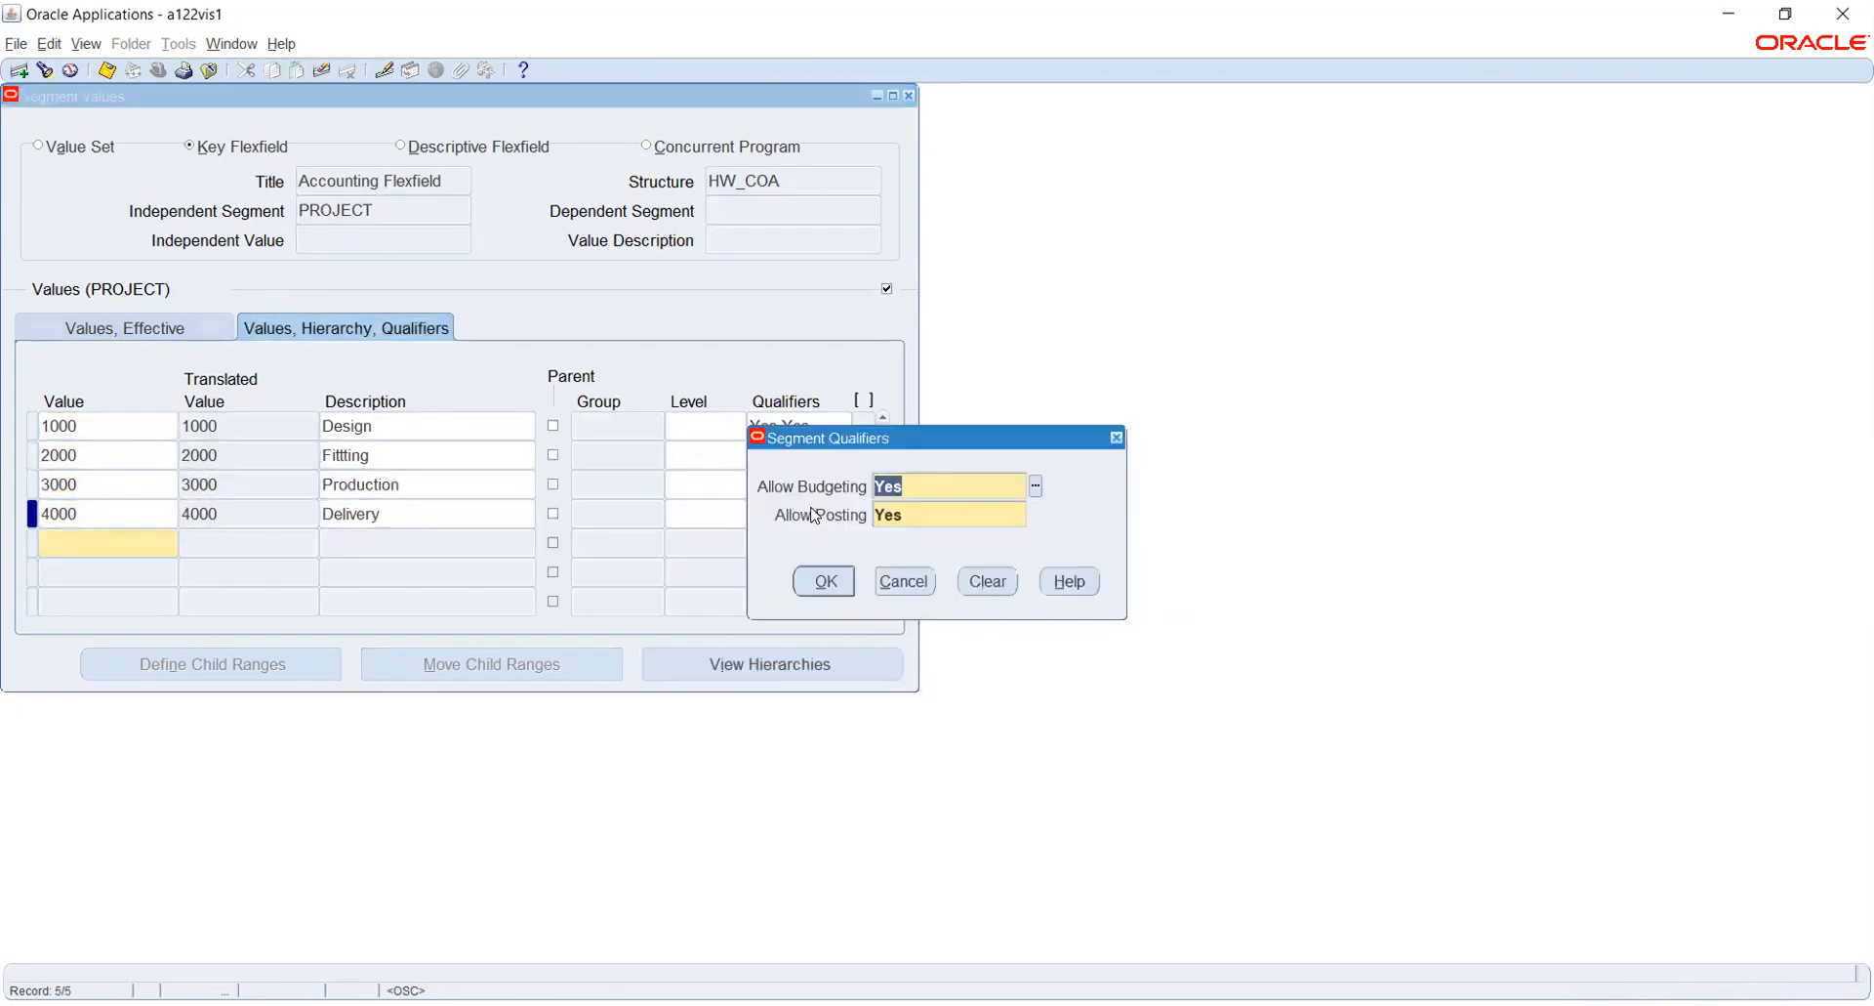
click(823, 578)
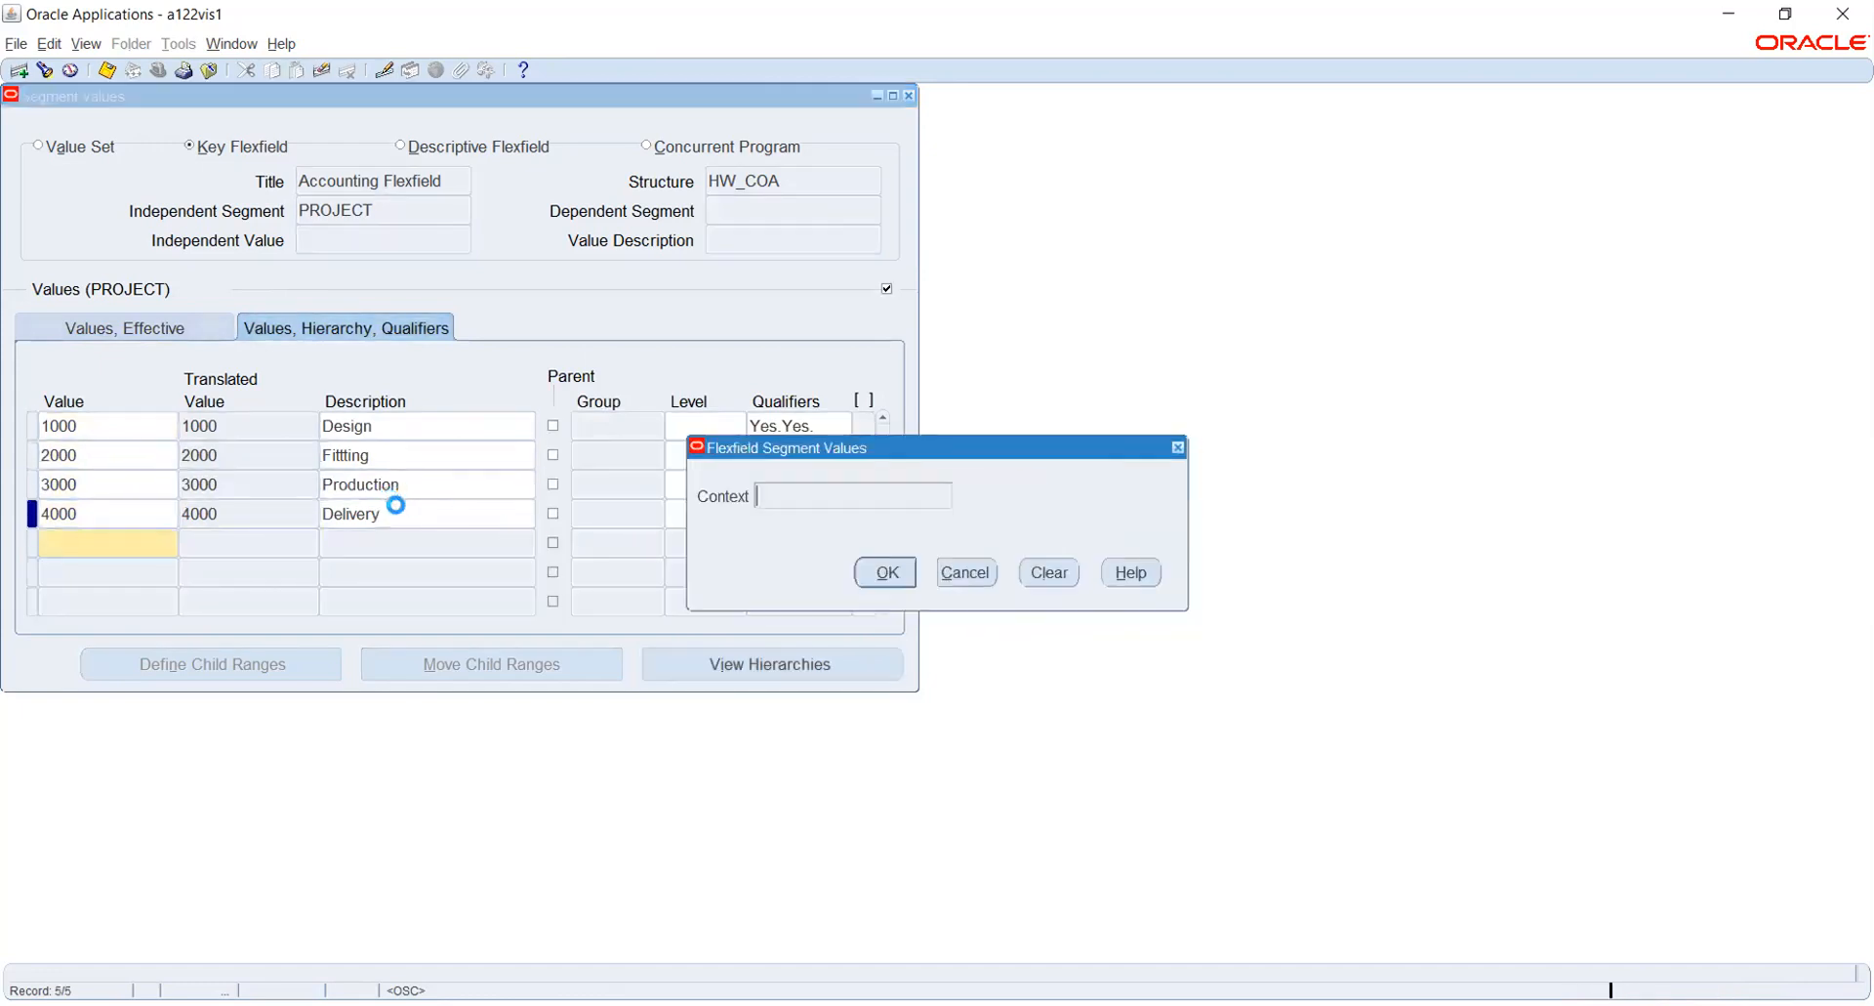
key(Return)
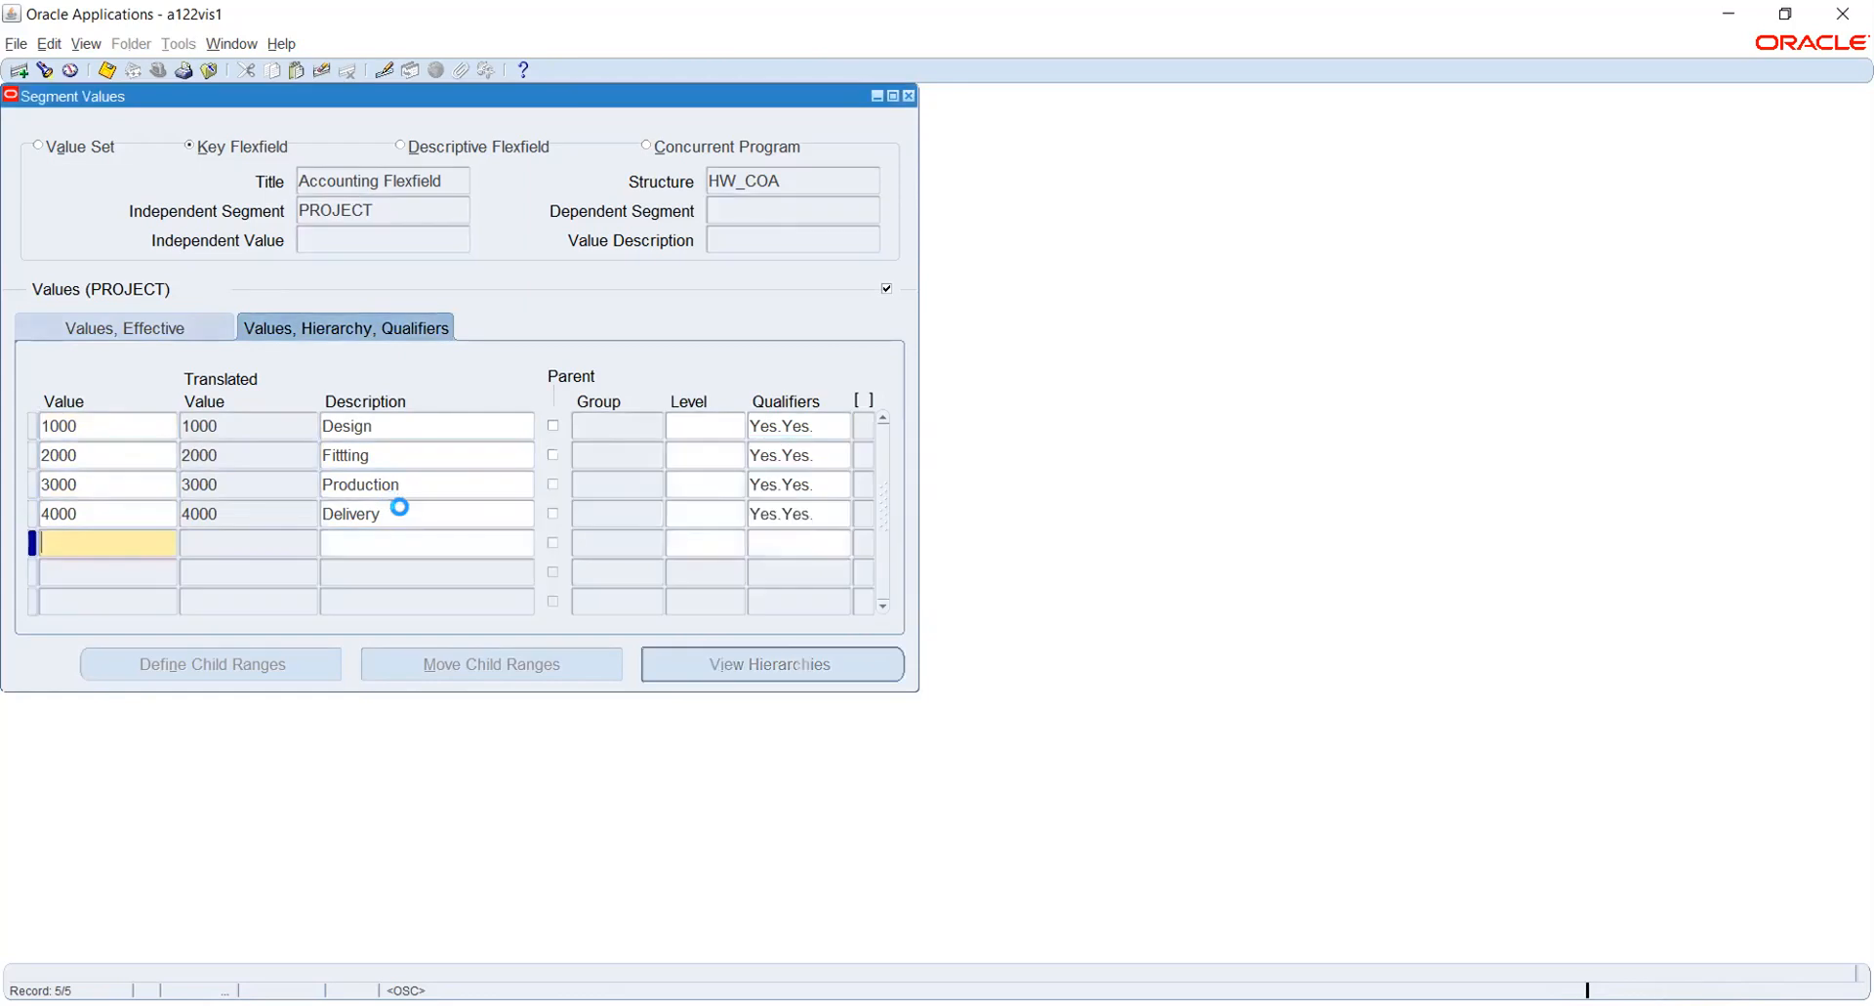
click(408, 512)
key(ctrl+s)
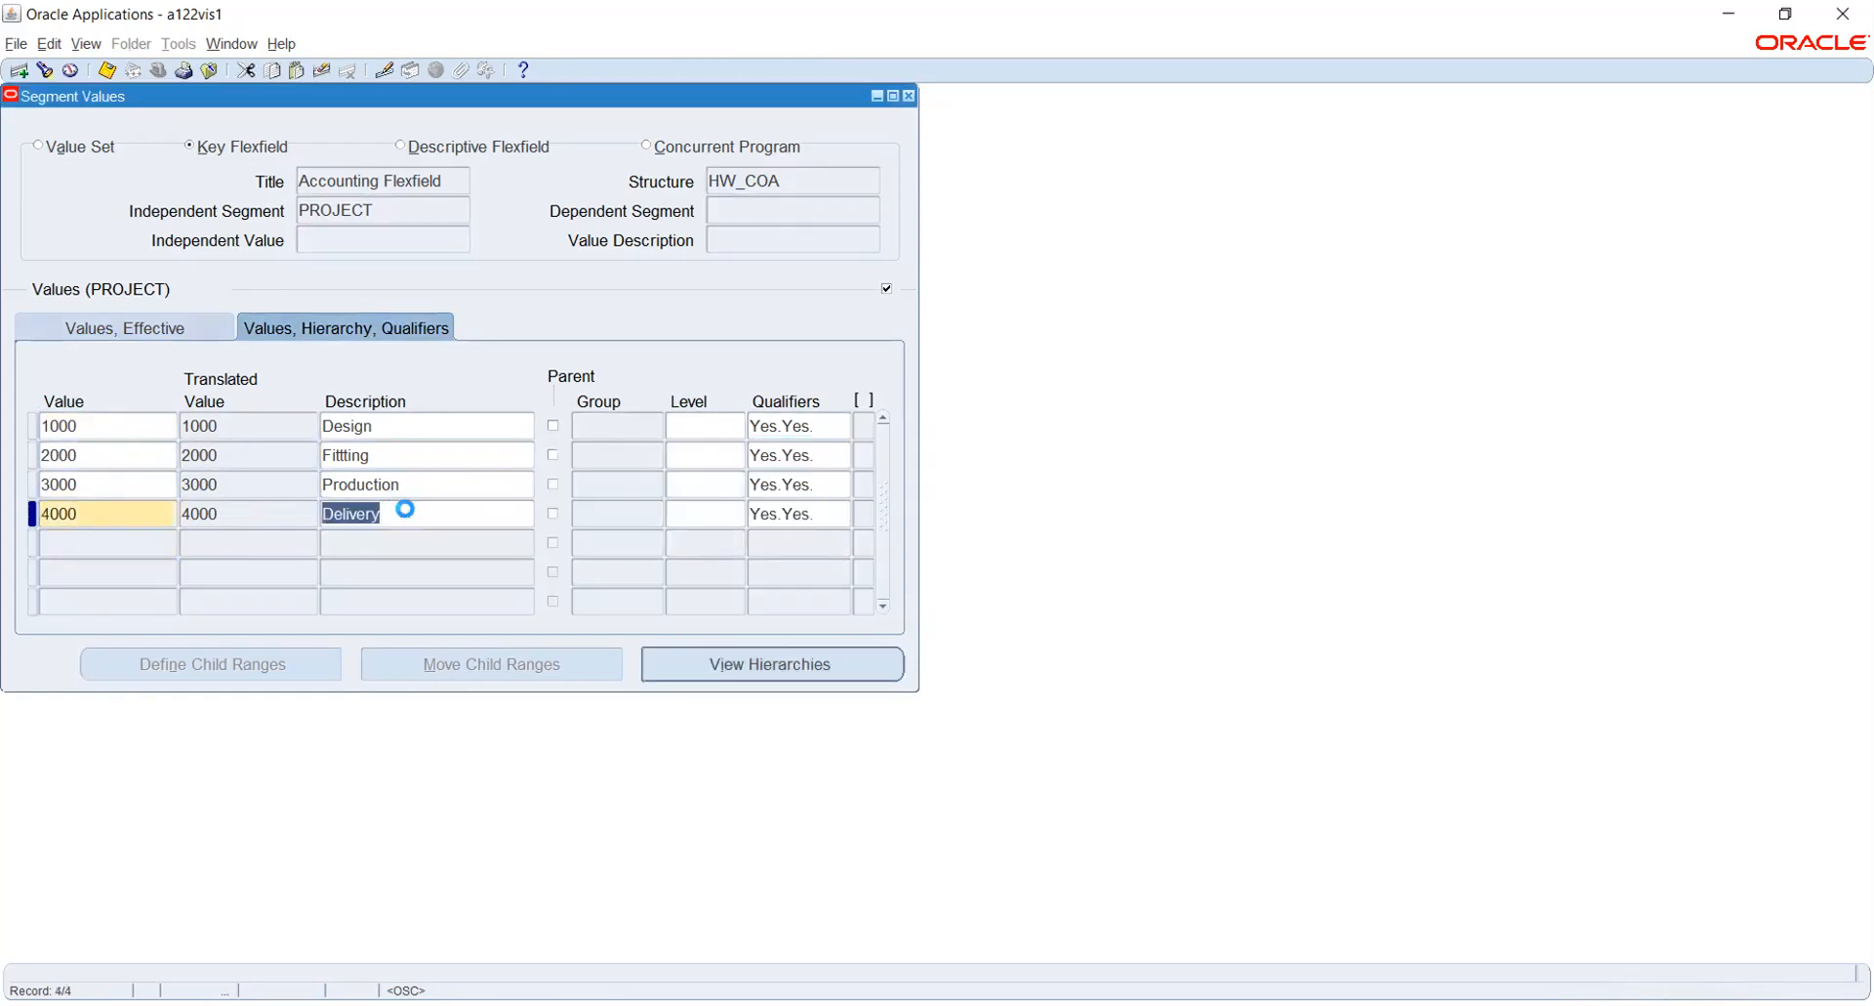
- Switch to the PRODUCT segment and add the value 1000 with the description Warning Sensors
click(411, 216)
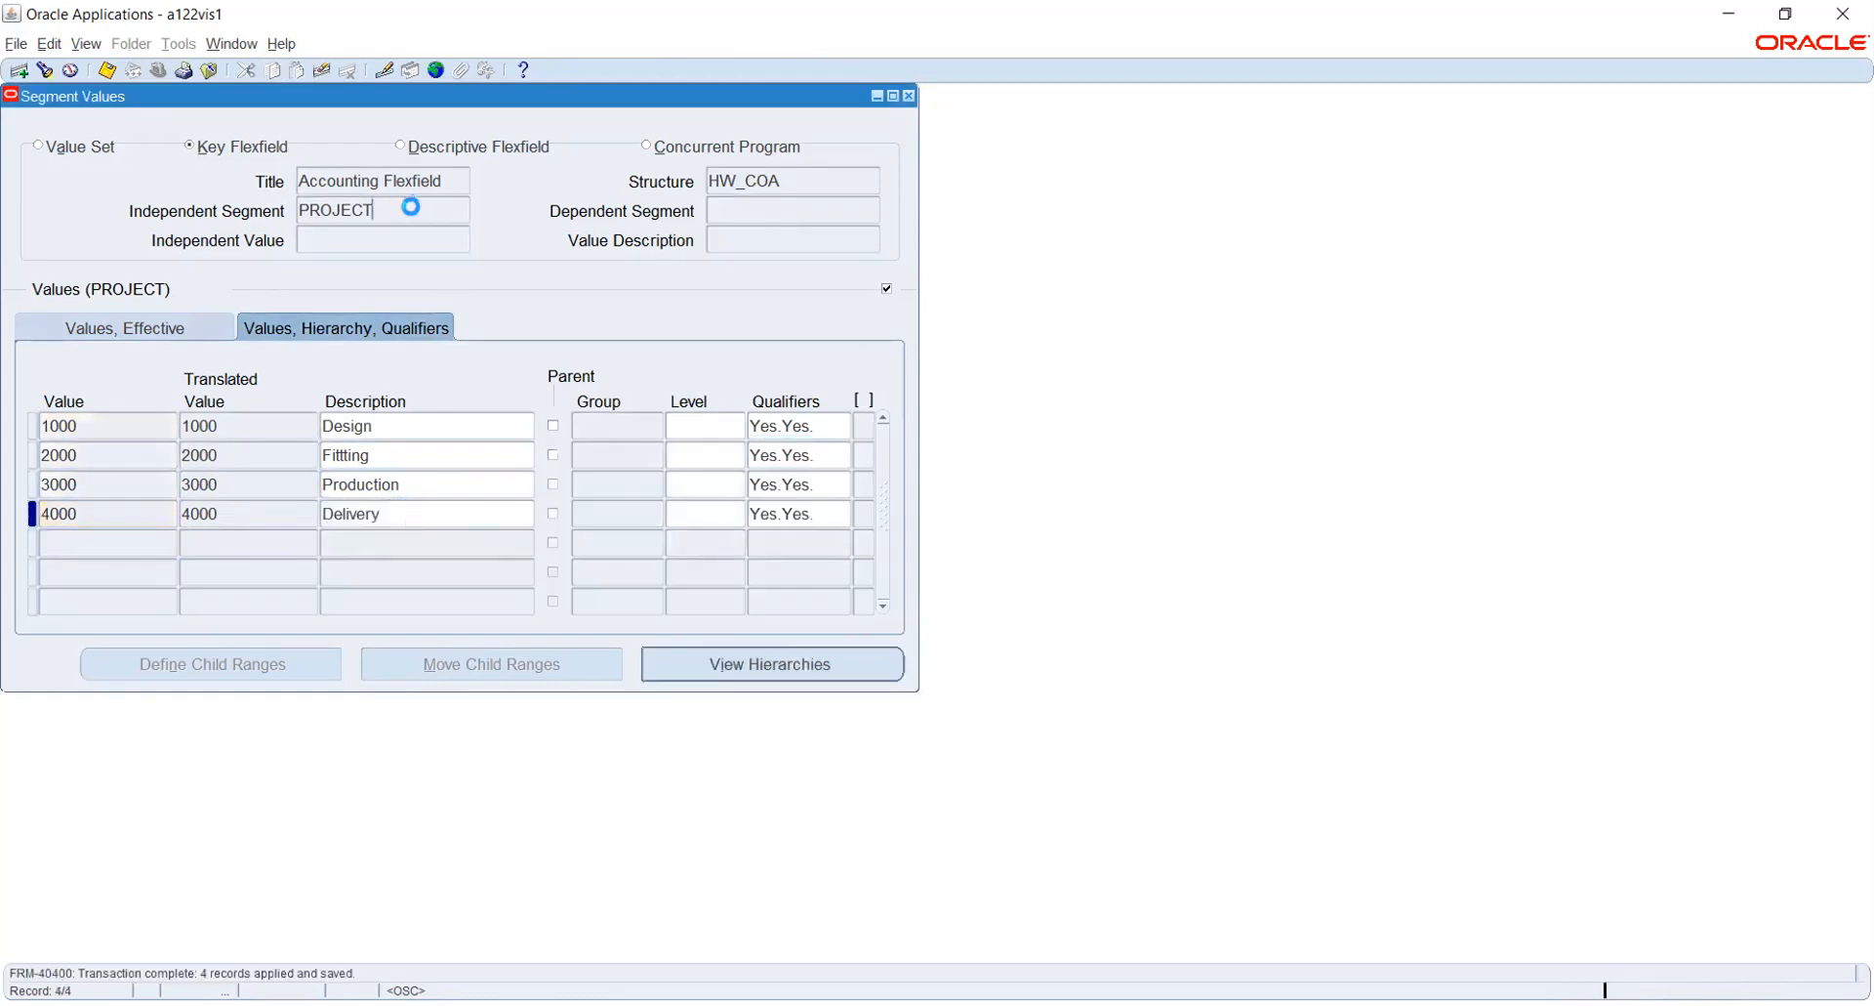
key(Down)
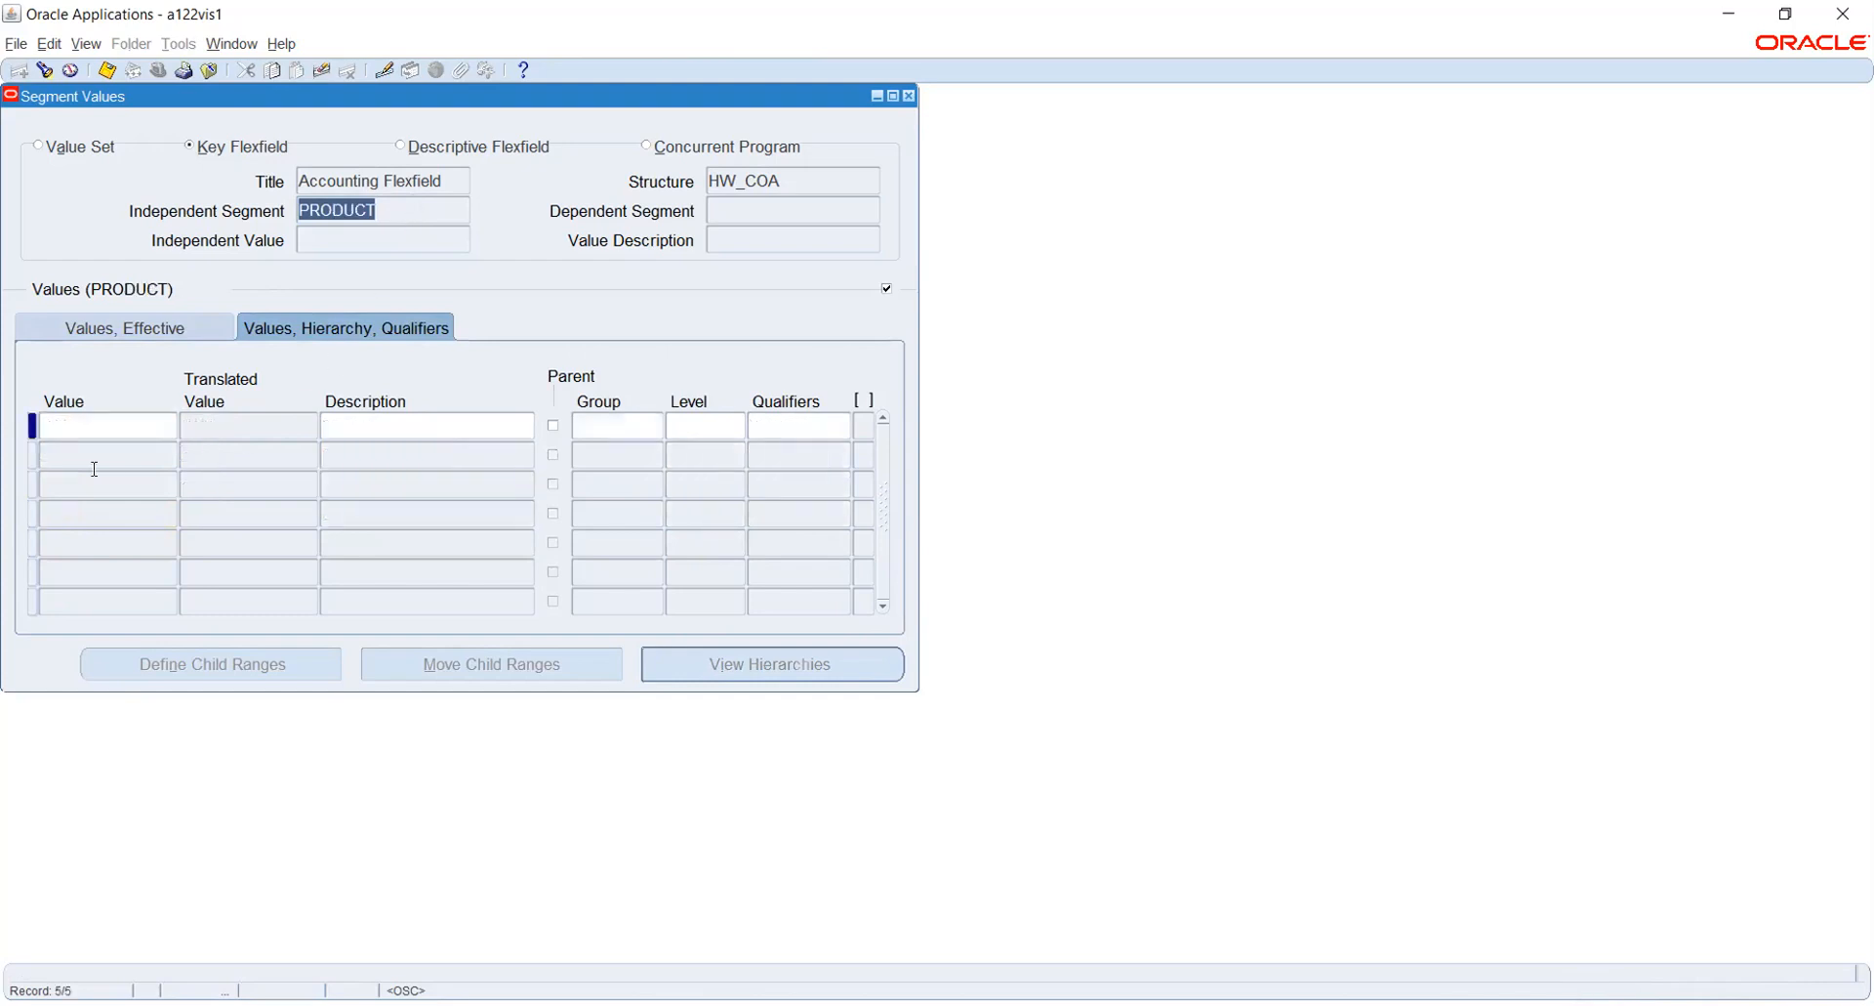
click(74, 425)
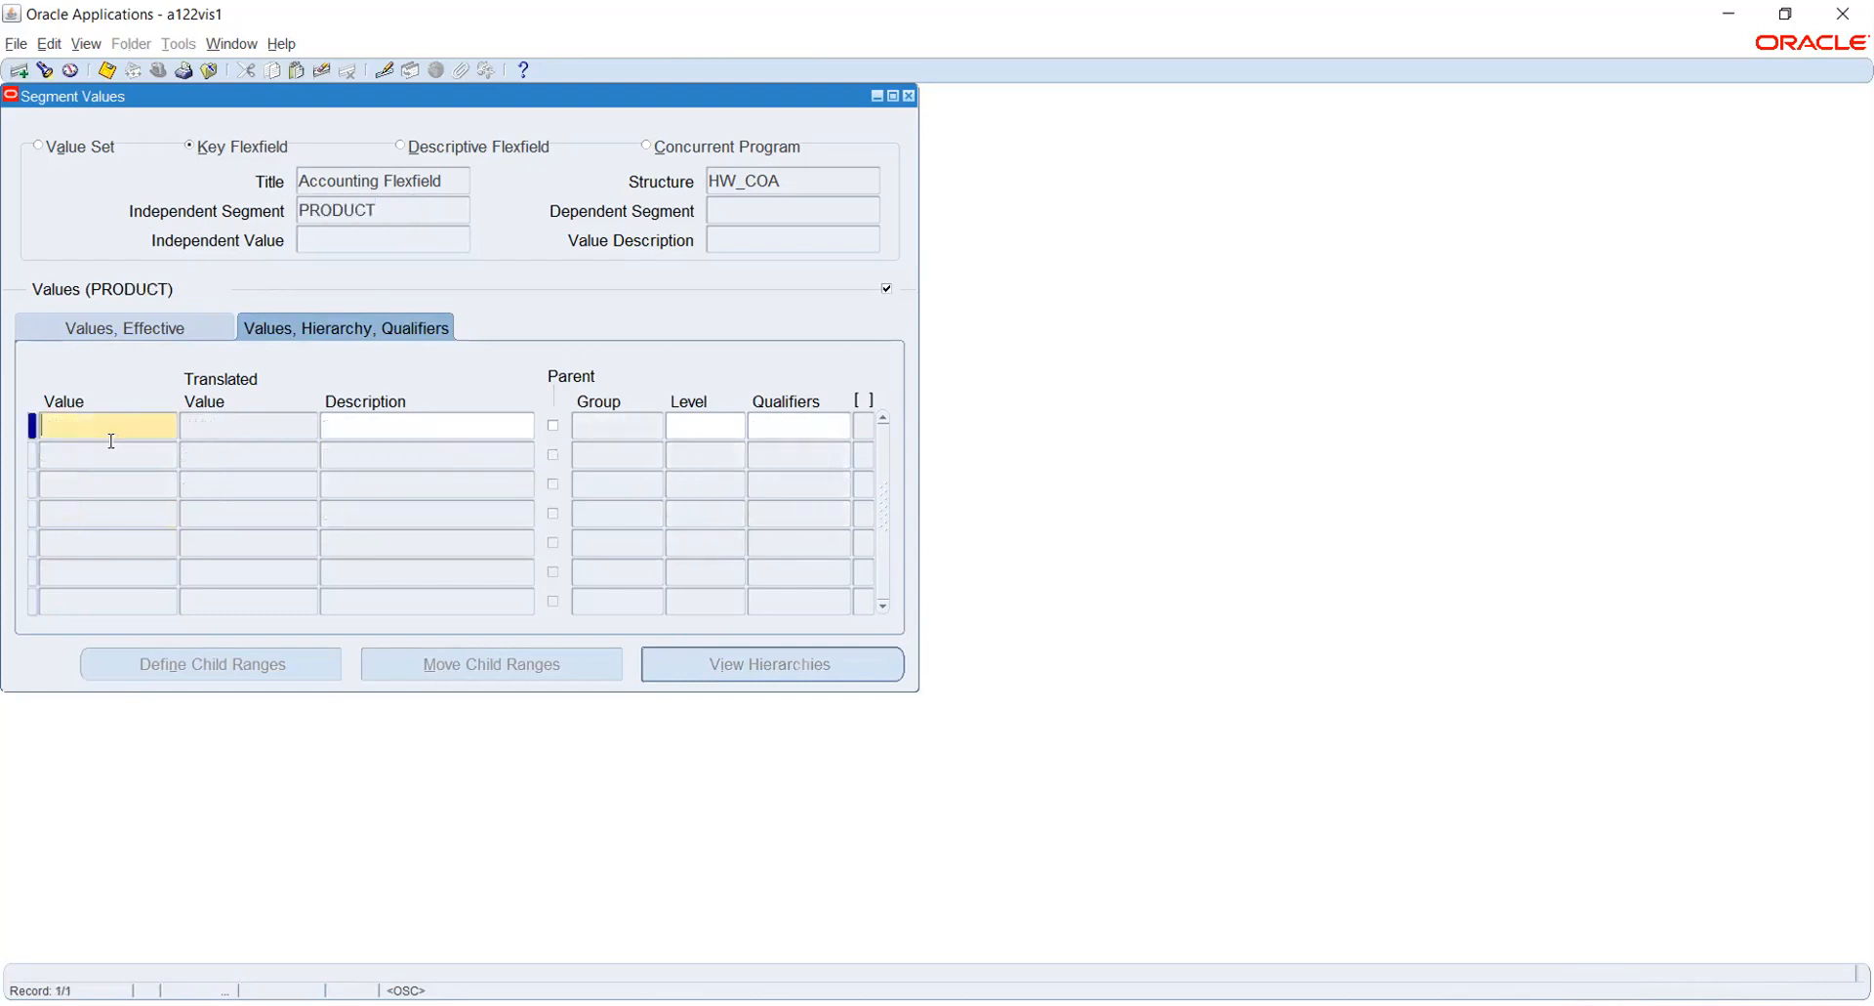
text(1000)
key(Tab)
text(Wa)
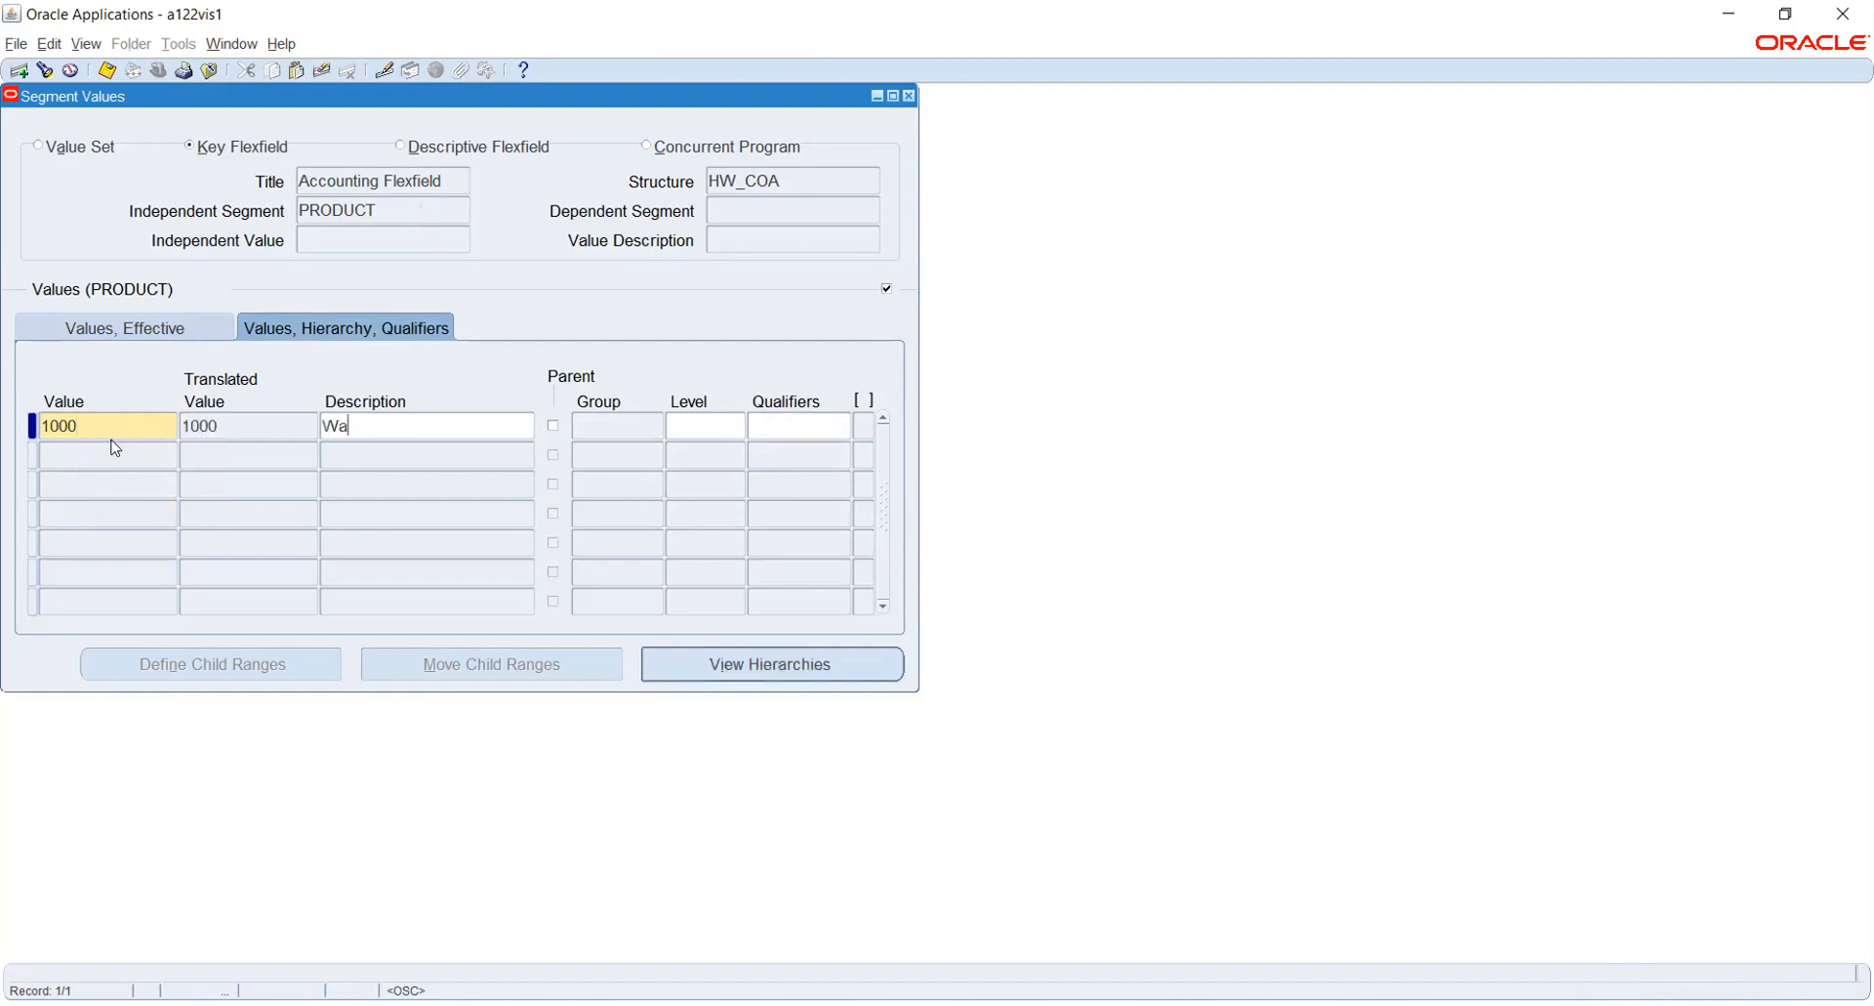
text(rning Sensors)
key(Tab)
- Accept the Warning Sensors value's default qualifiers, Allow Budgeting Yes and Allow Posting Yes, and save the record
click(302, 336)
click(791, 427)
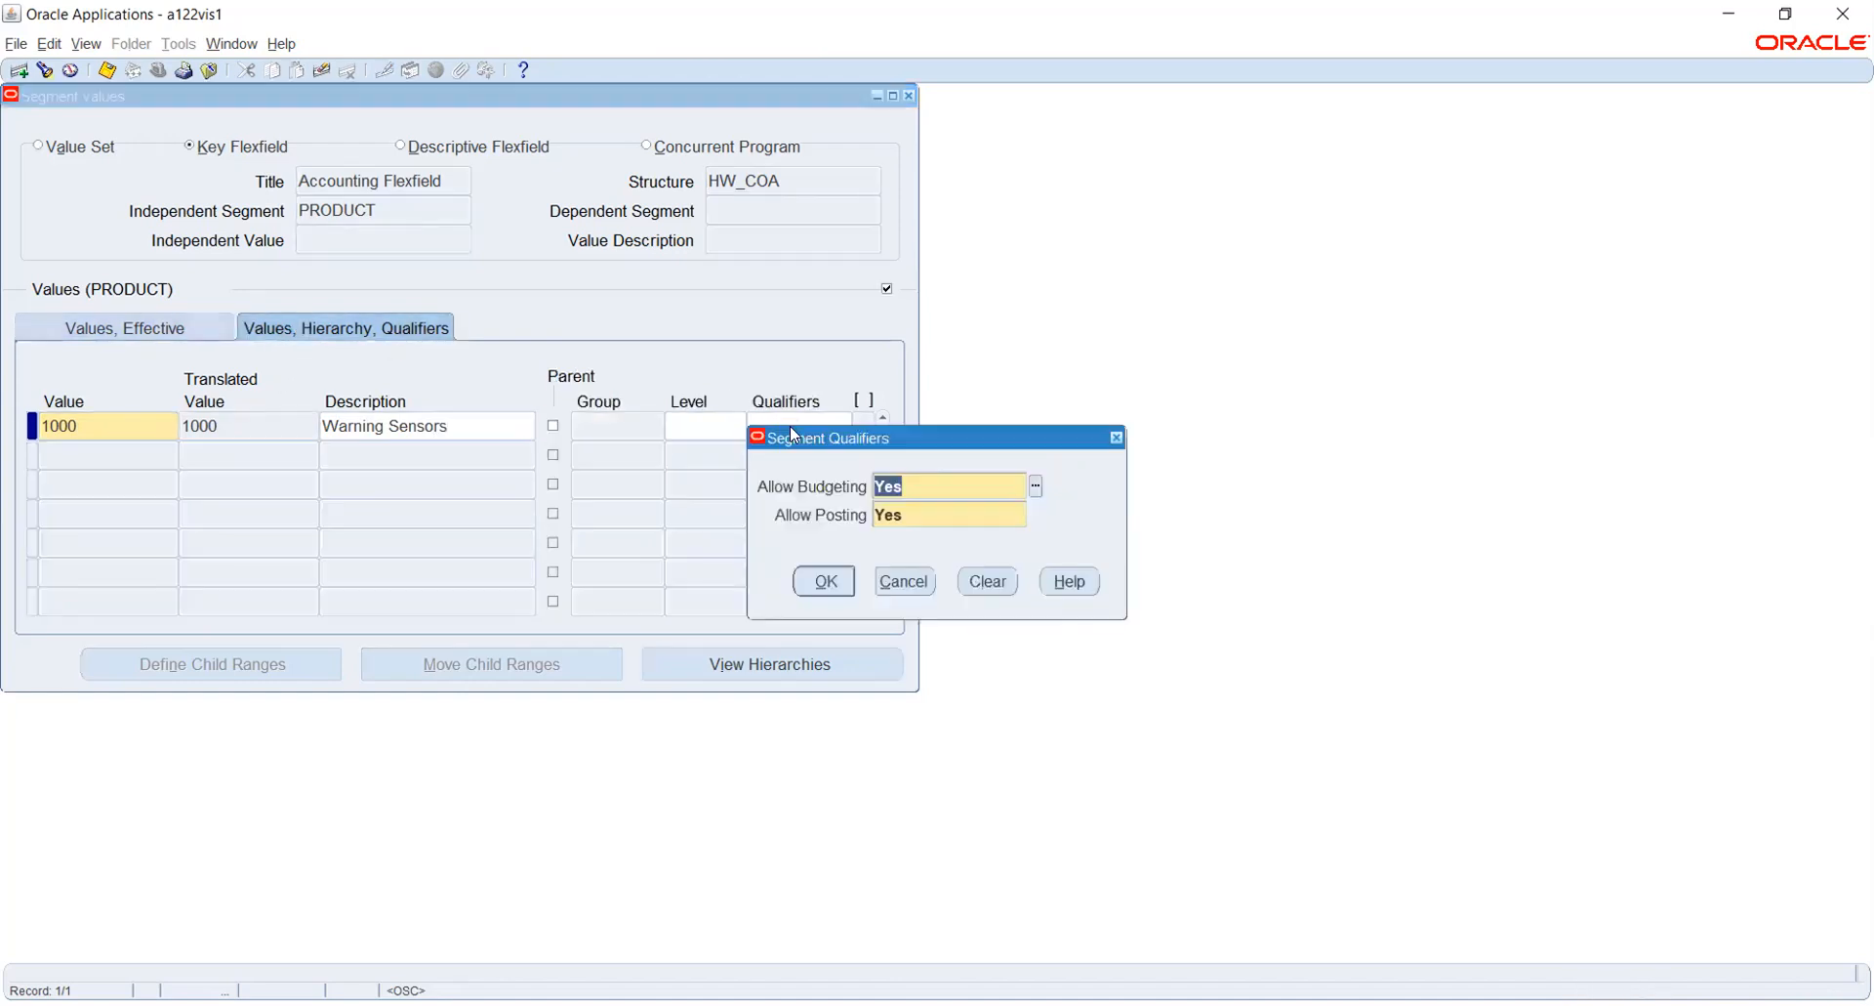
key(Return)
key(Return)
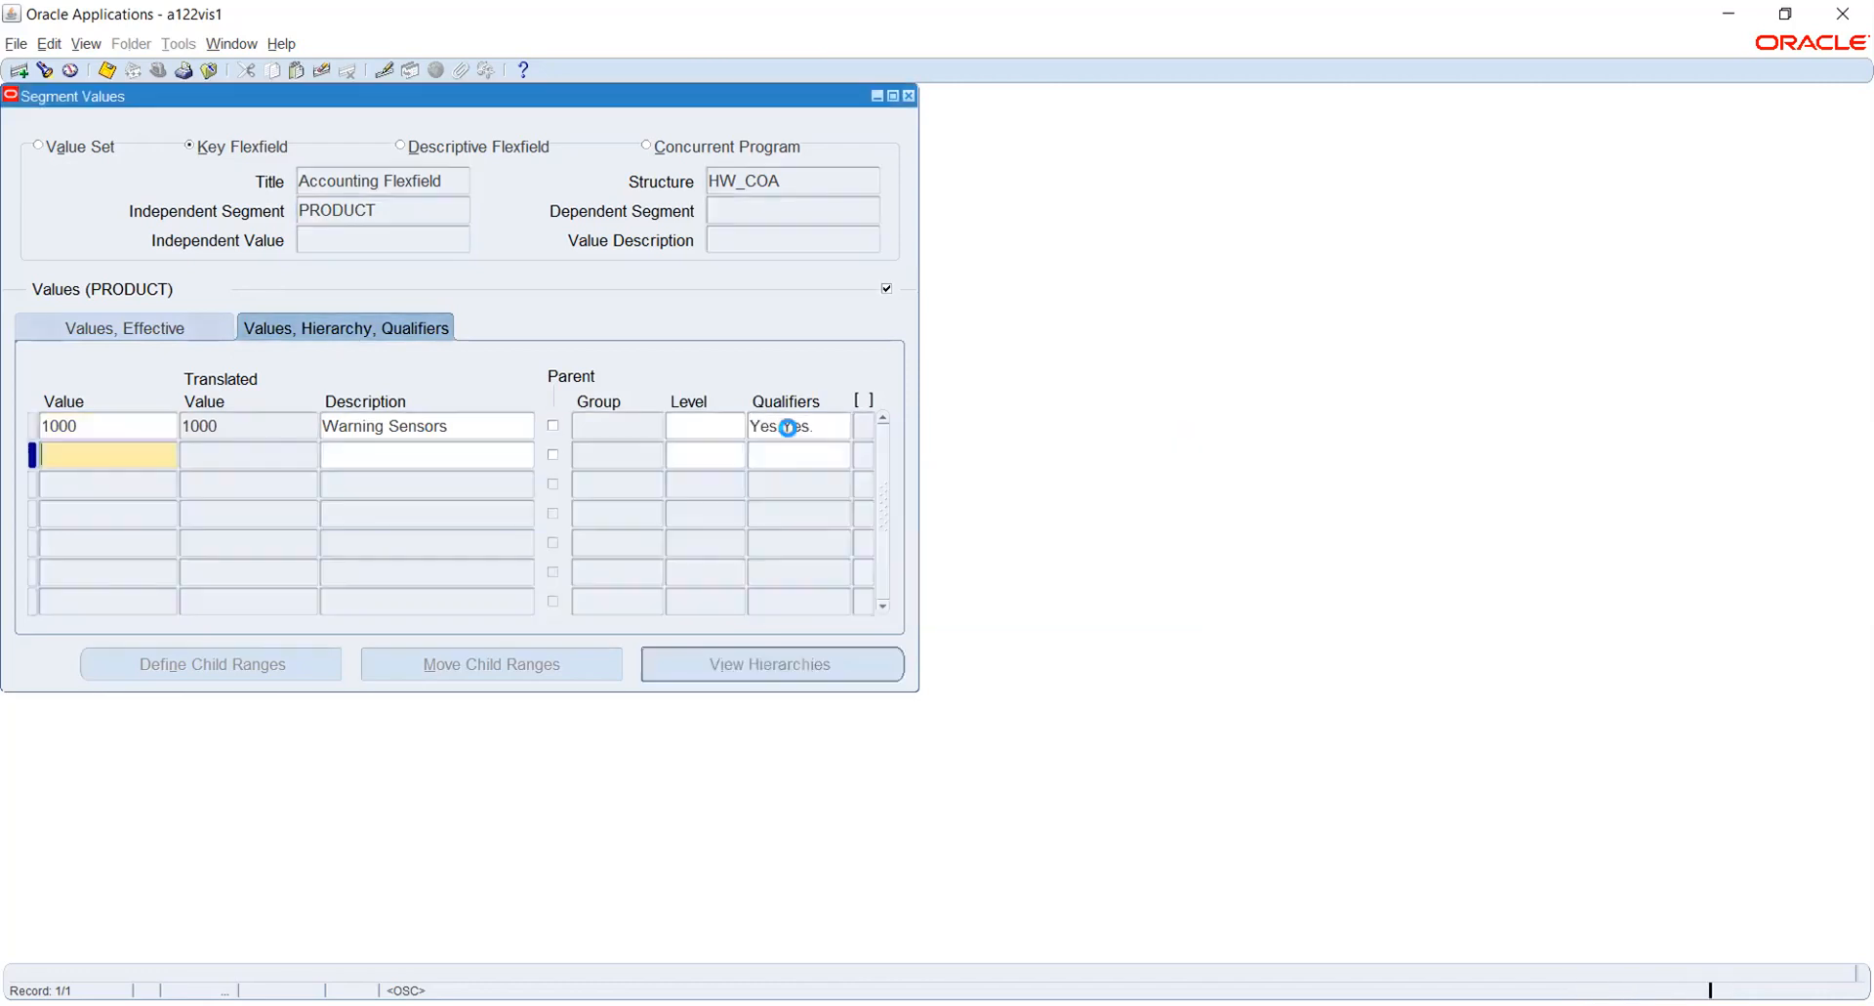
click(501, 427)
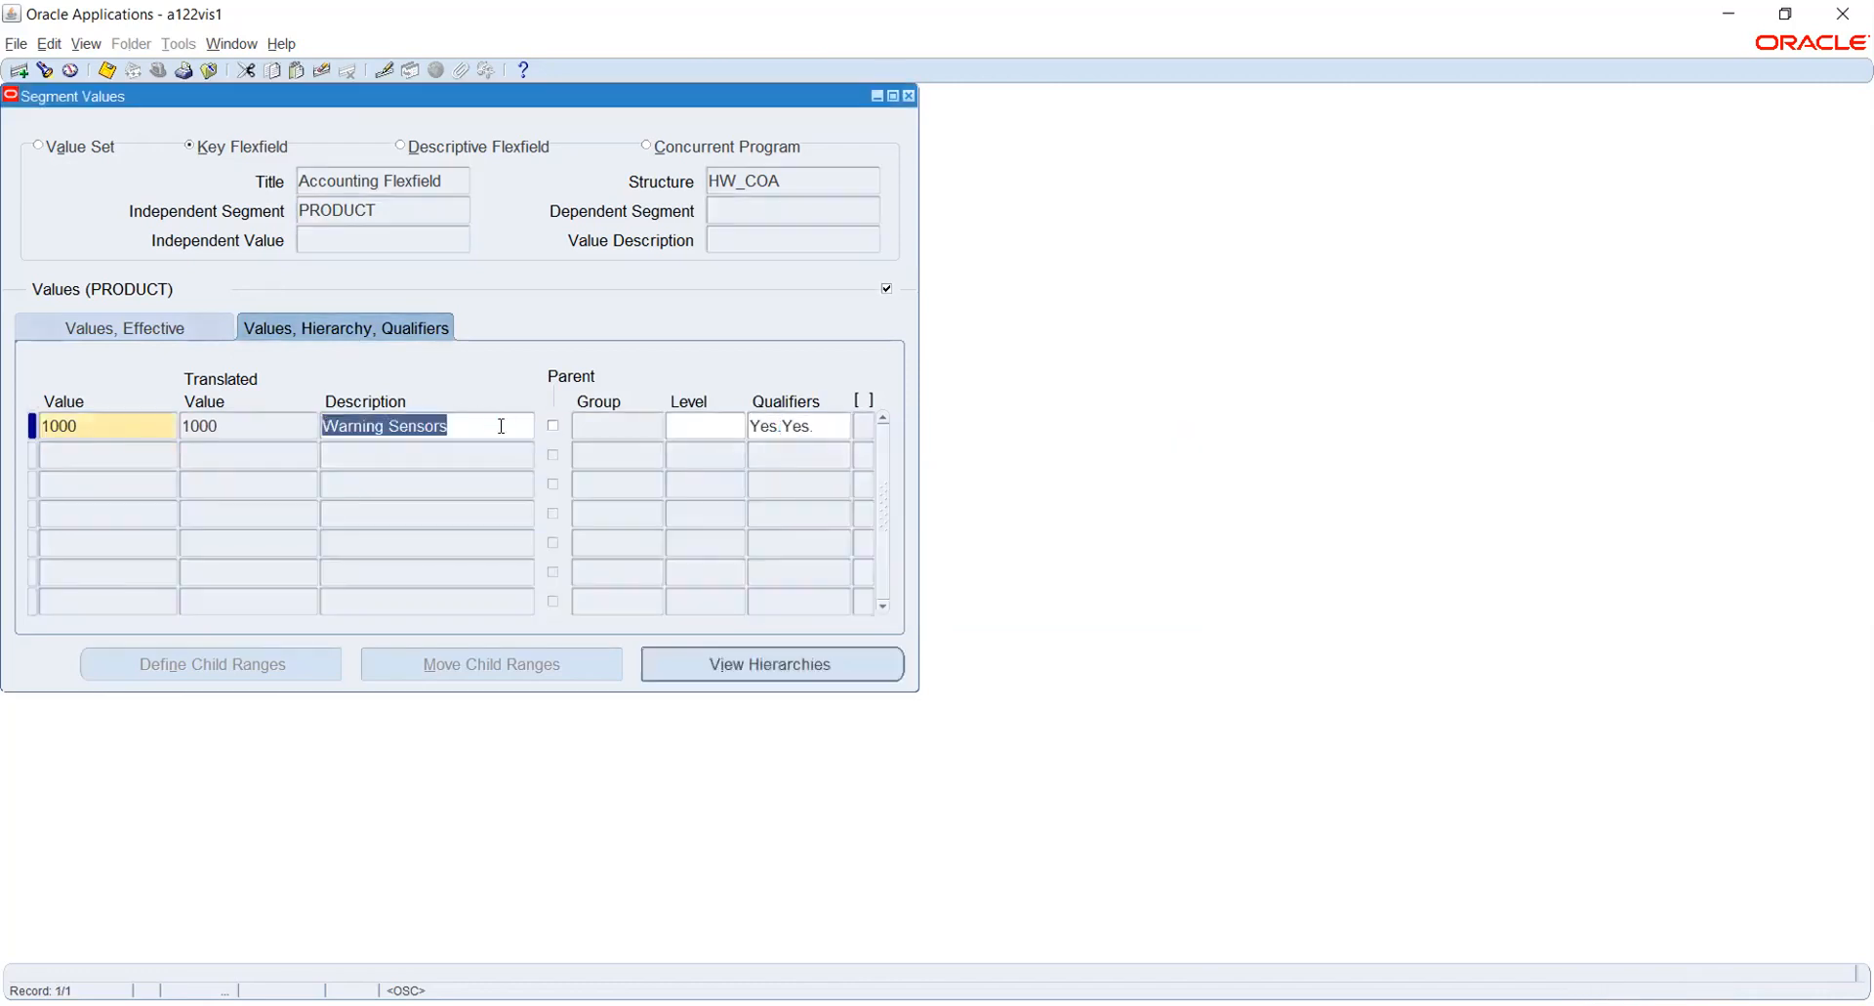
key(ctrl+s)
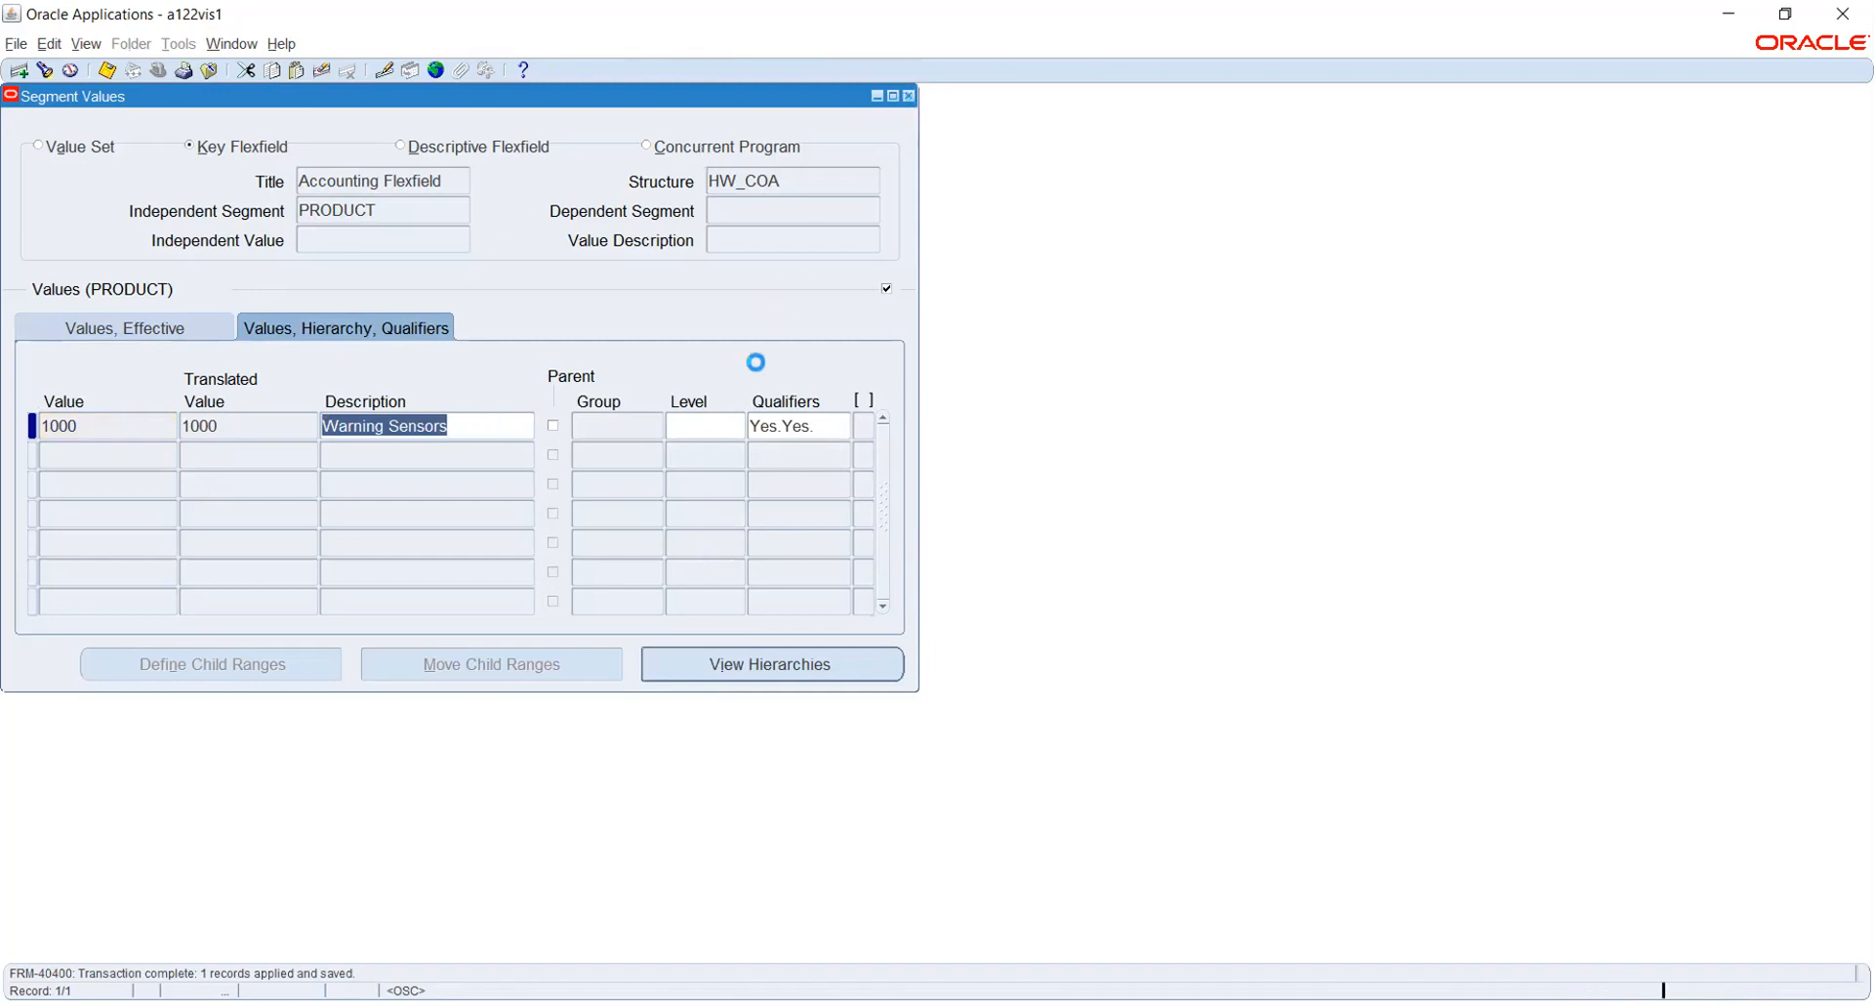
- Leave the Segment Values form and open the Period Types form from the General Ledger calendar setup
click(1107, 560)
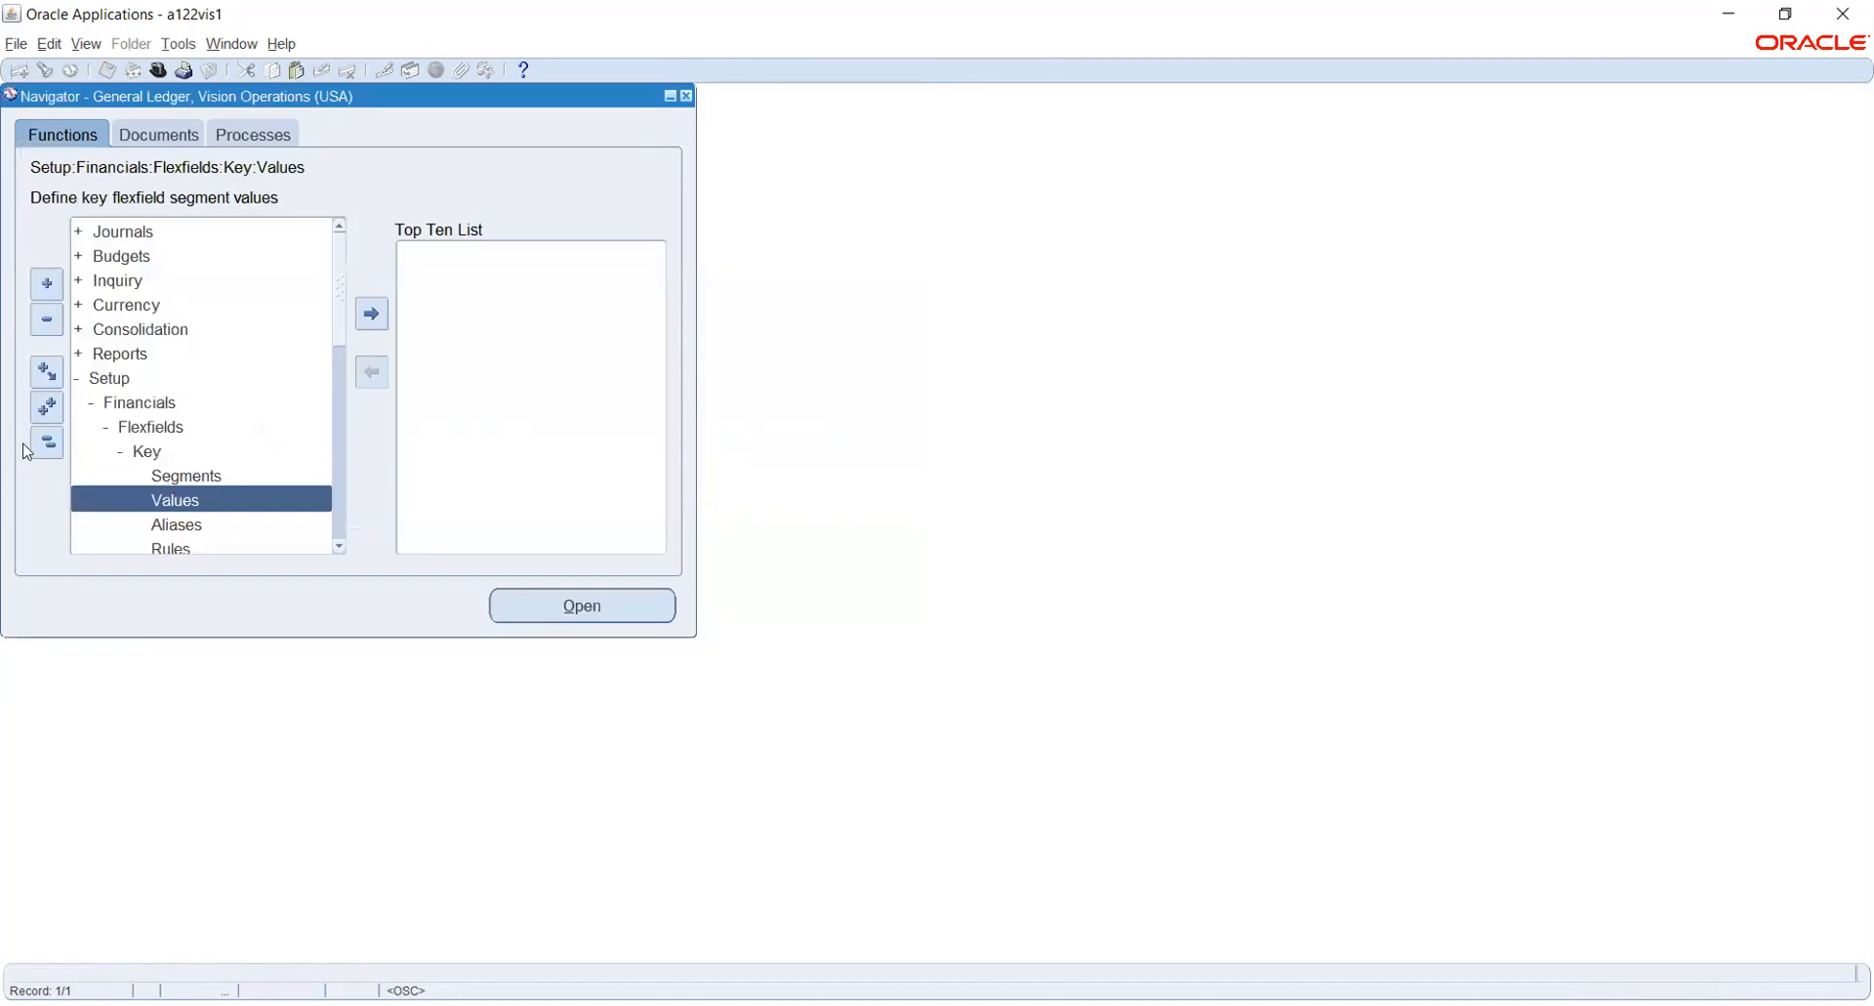
scroll(254, 395, down, 2)
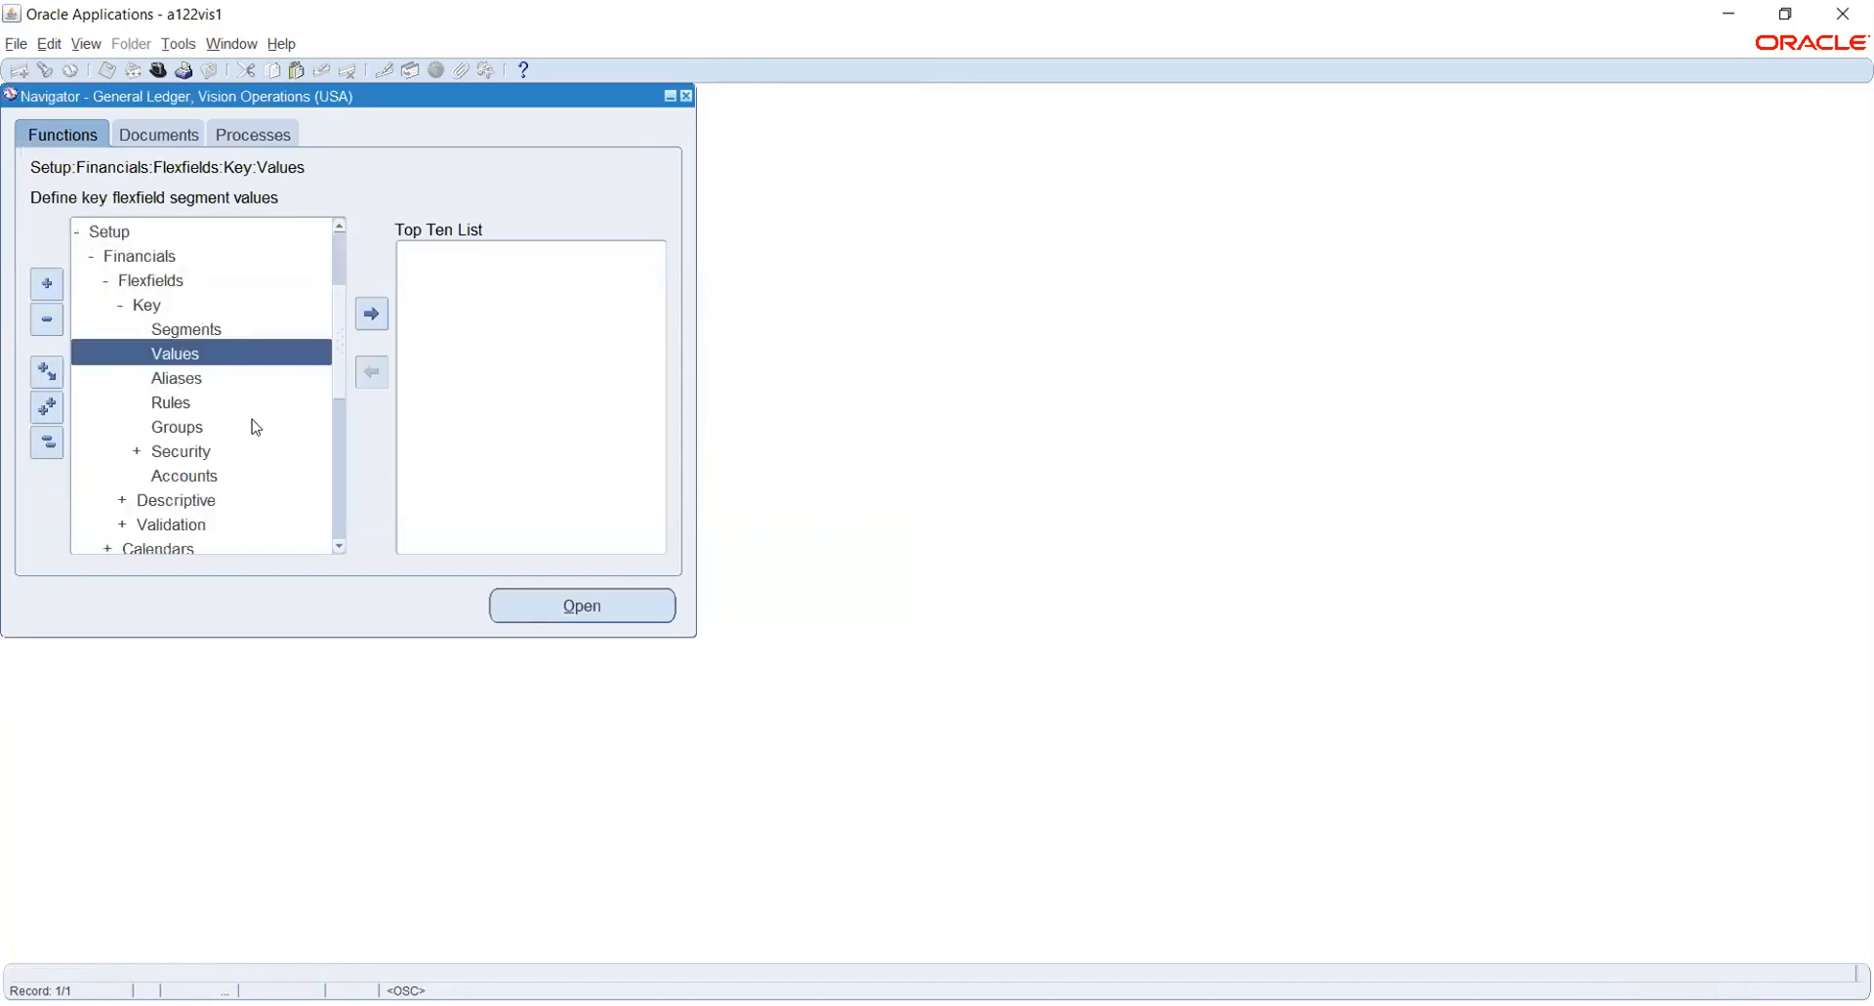
scroll(200, 394, down, 2)
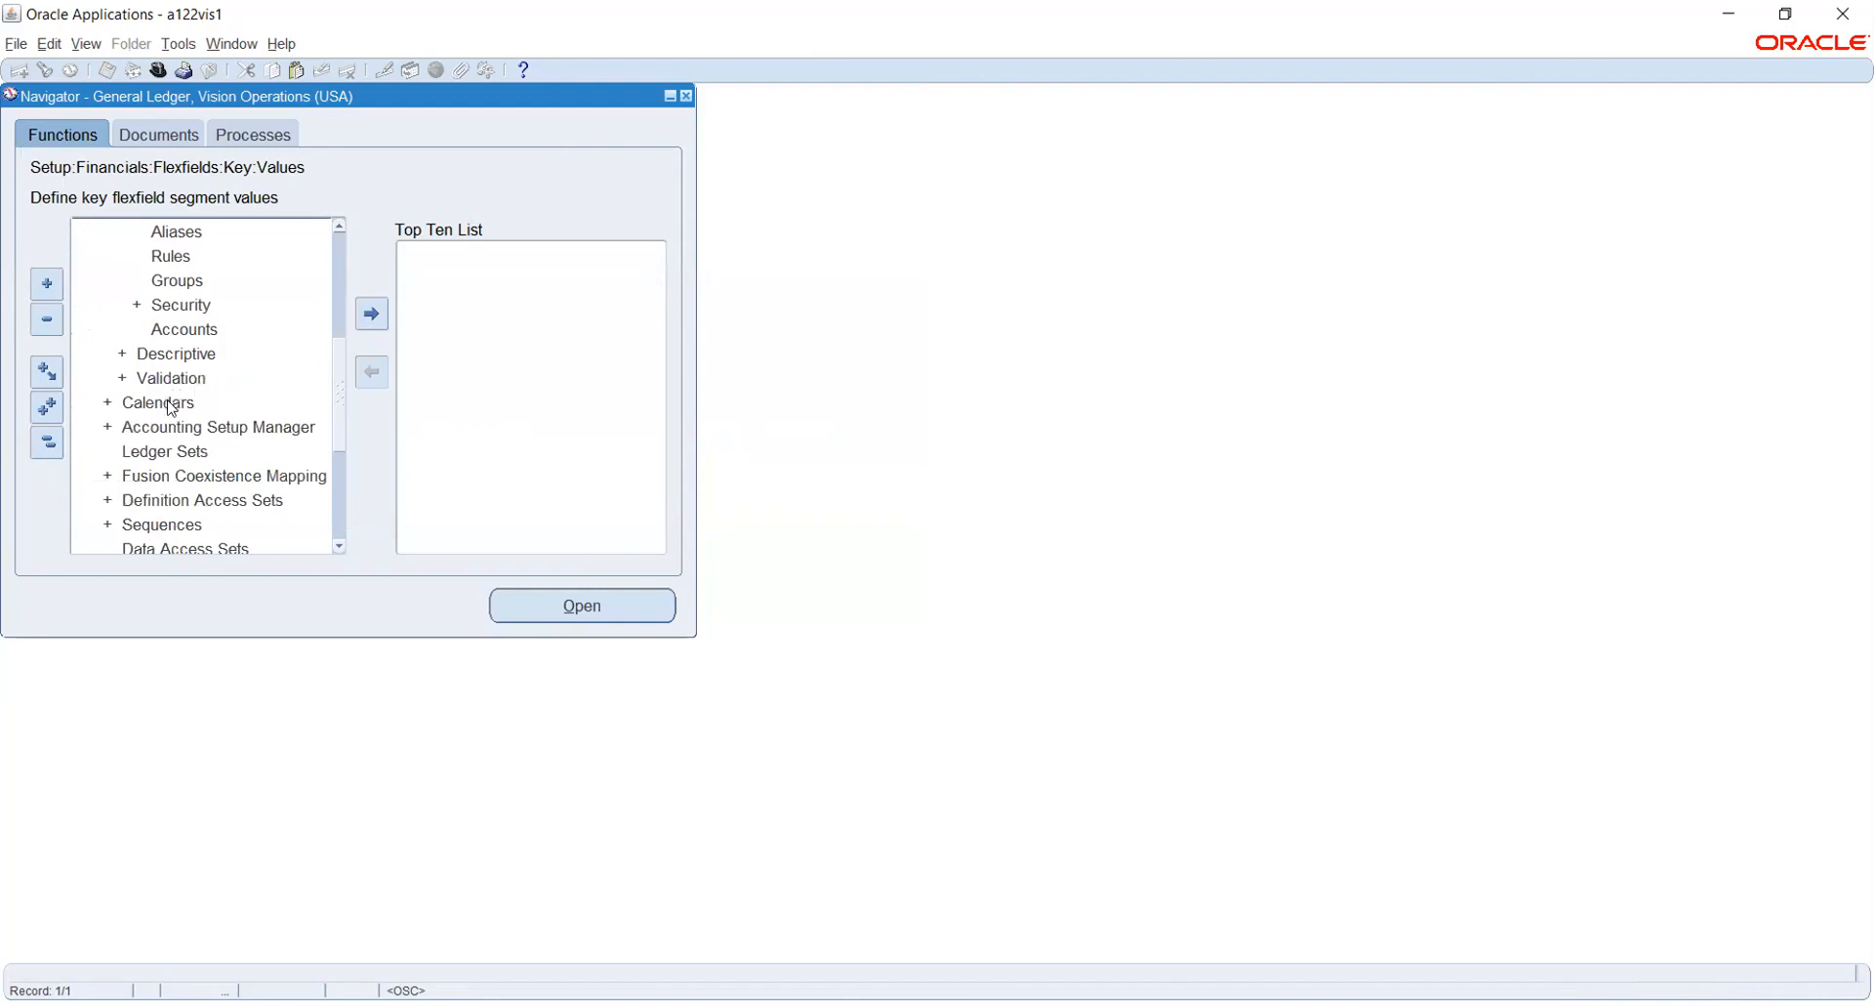
click(172, 401)
double_click(233, 407)
click(235, 408)
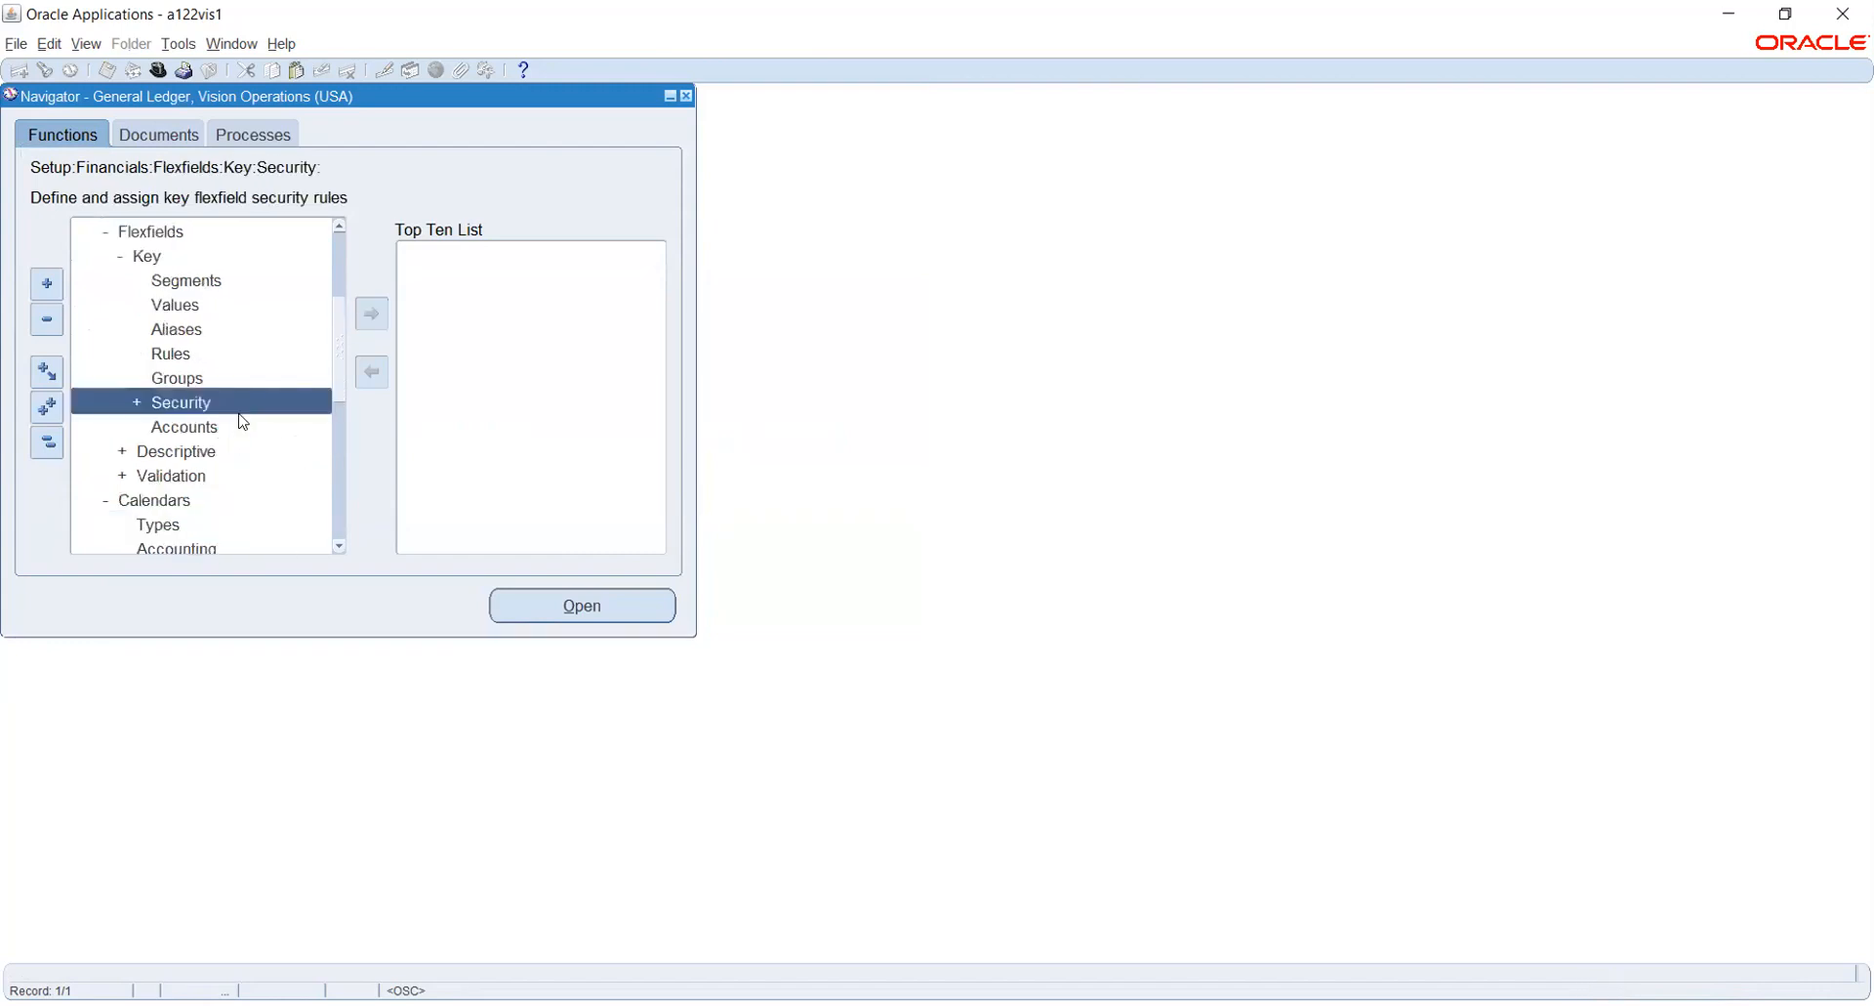
scroll(232, 403, down, 1)
click(188, 450)
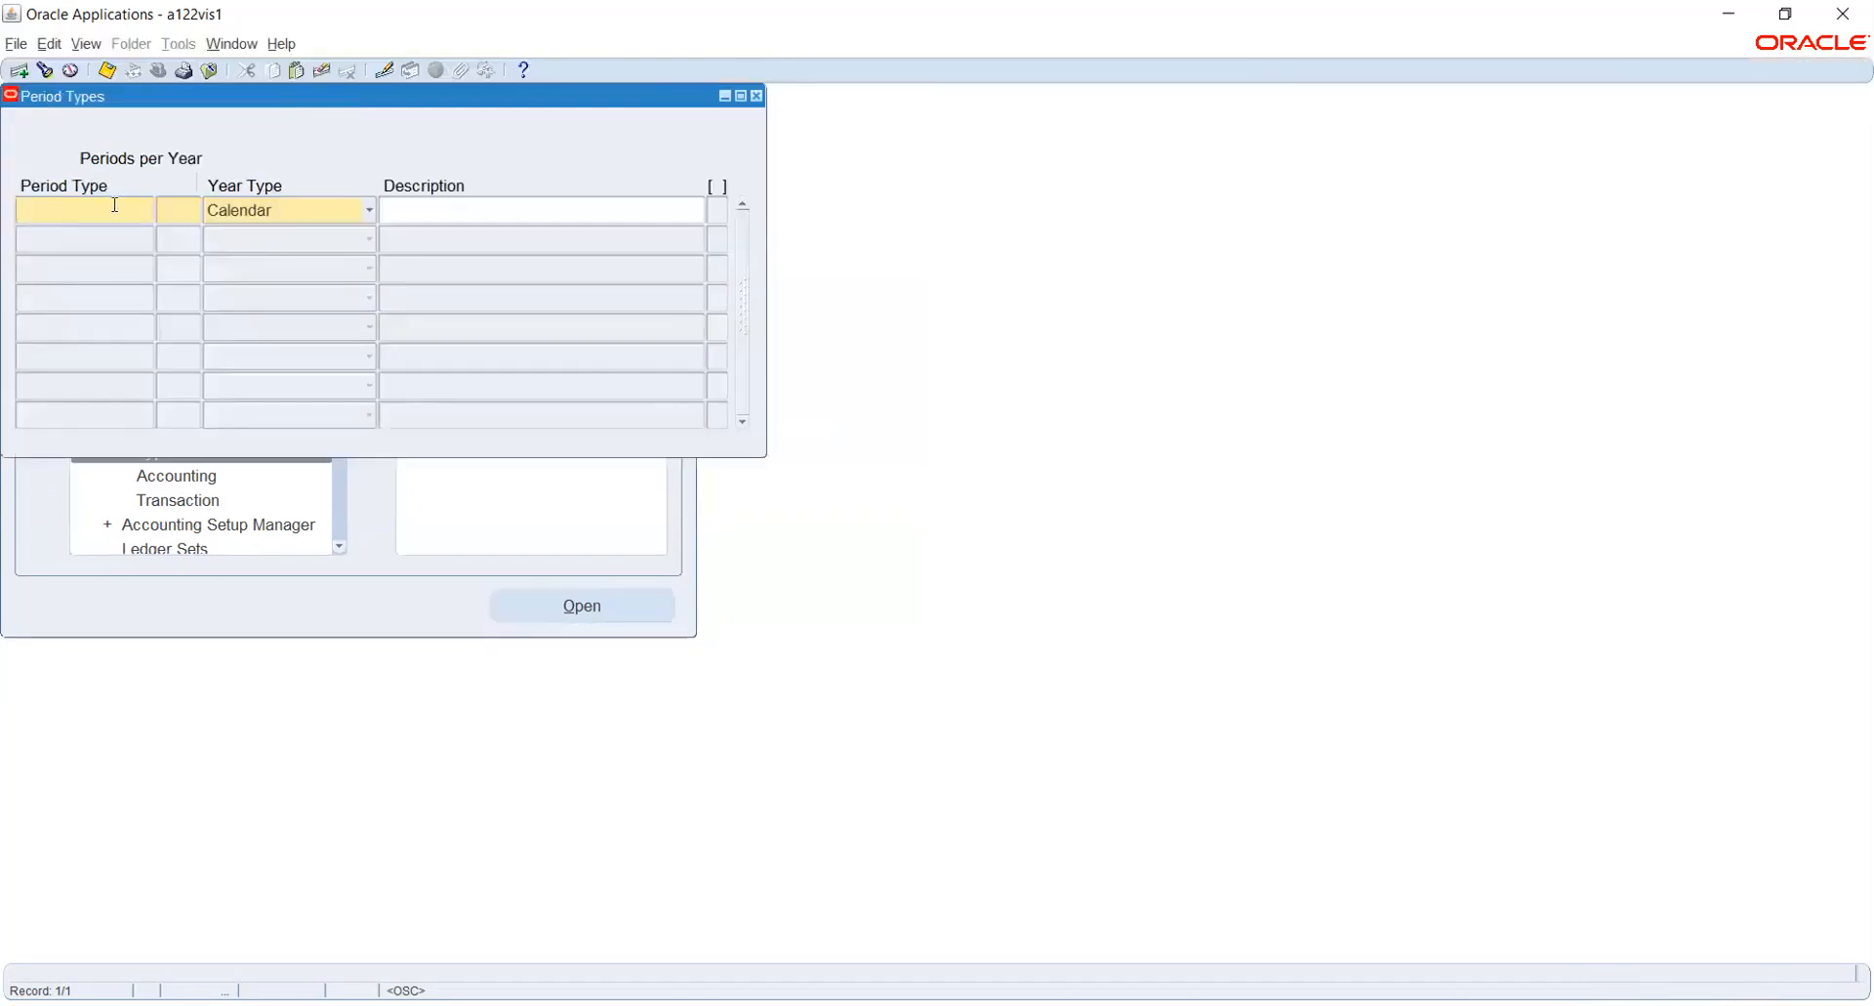
- Create the period type HW_CAL with 13 periods per year and year type Calendar, save it and close the form
text(hw)
key(BackSpace)
key(BackSpace)
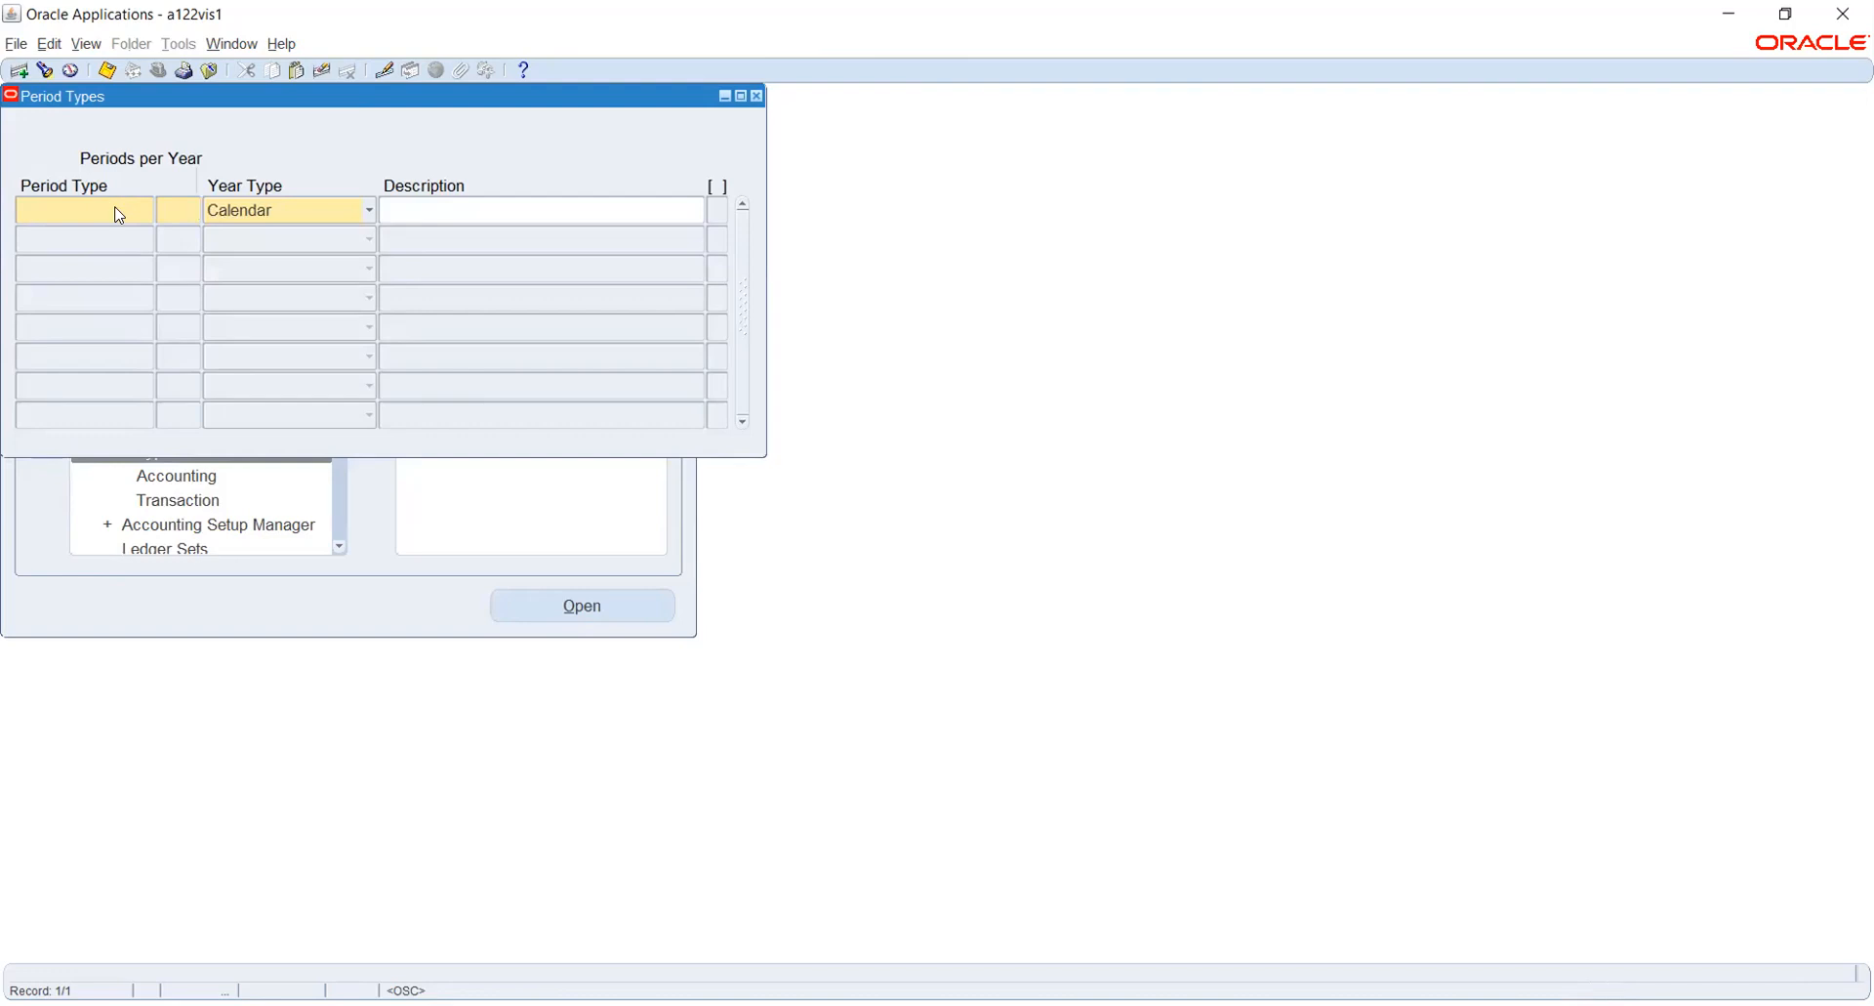
text(HW_CAL)
key(Tab)
key(ctrl+s)
key(F4)
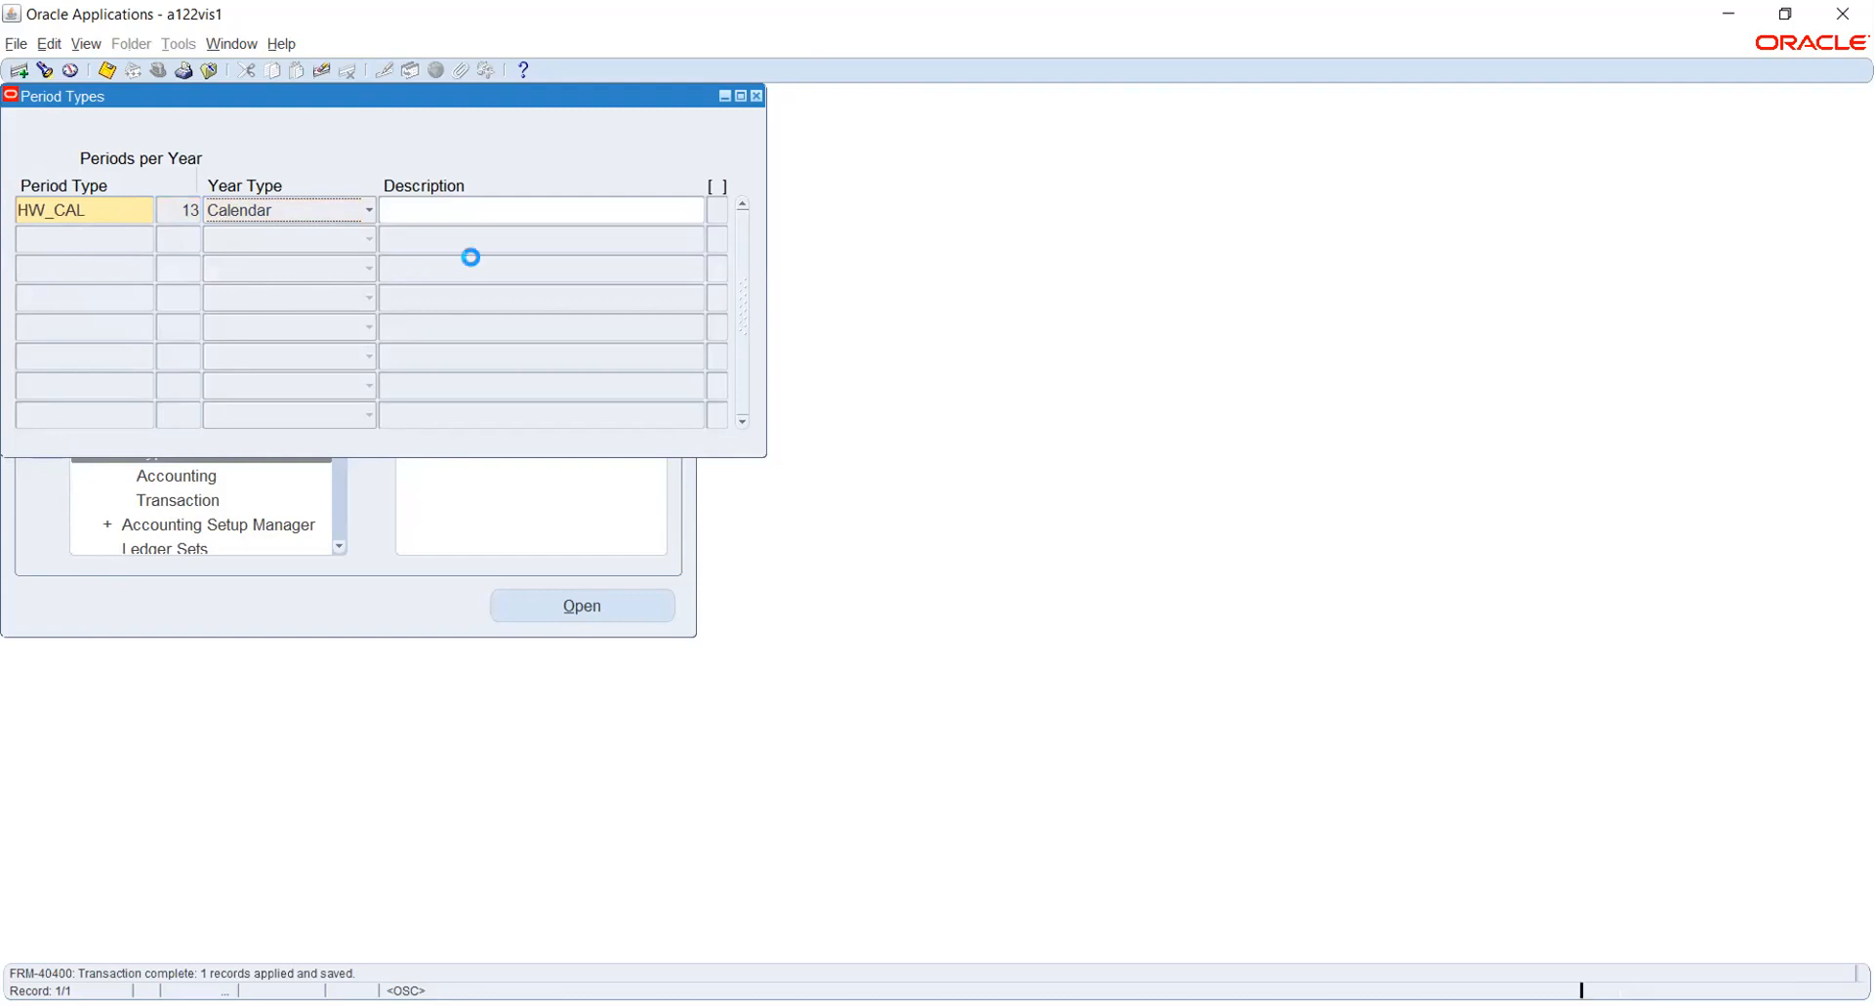
- Open the Accounting Calendar form and name the new calendar HW_CAL
click(197, 474)
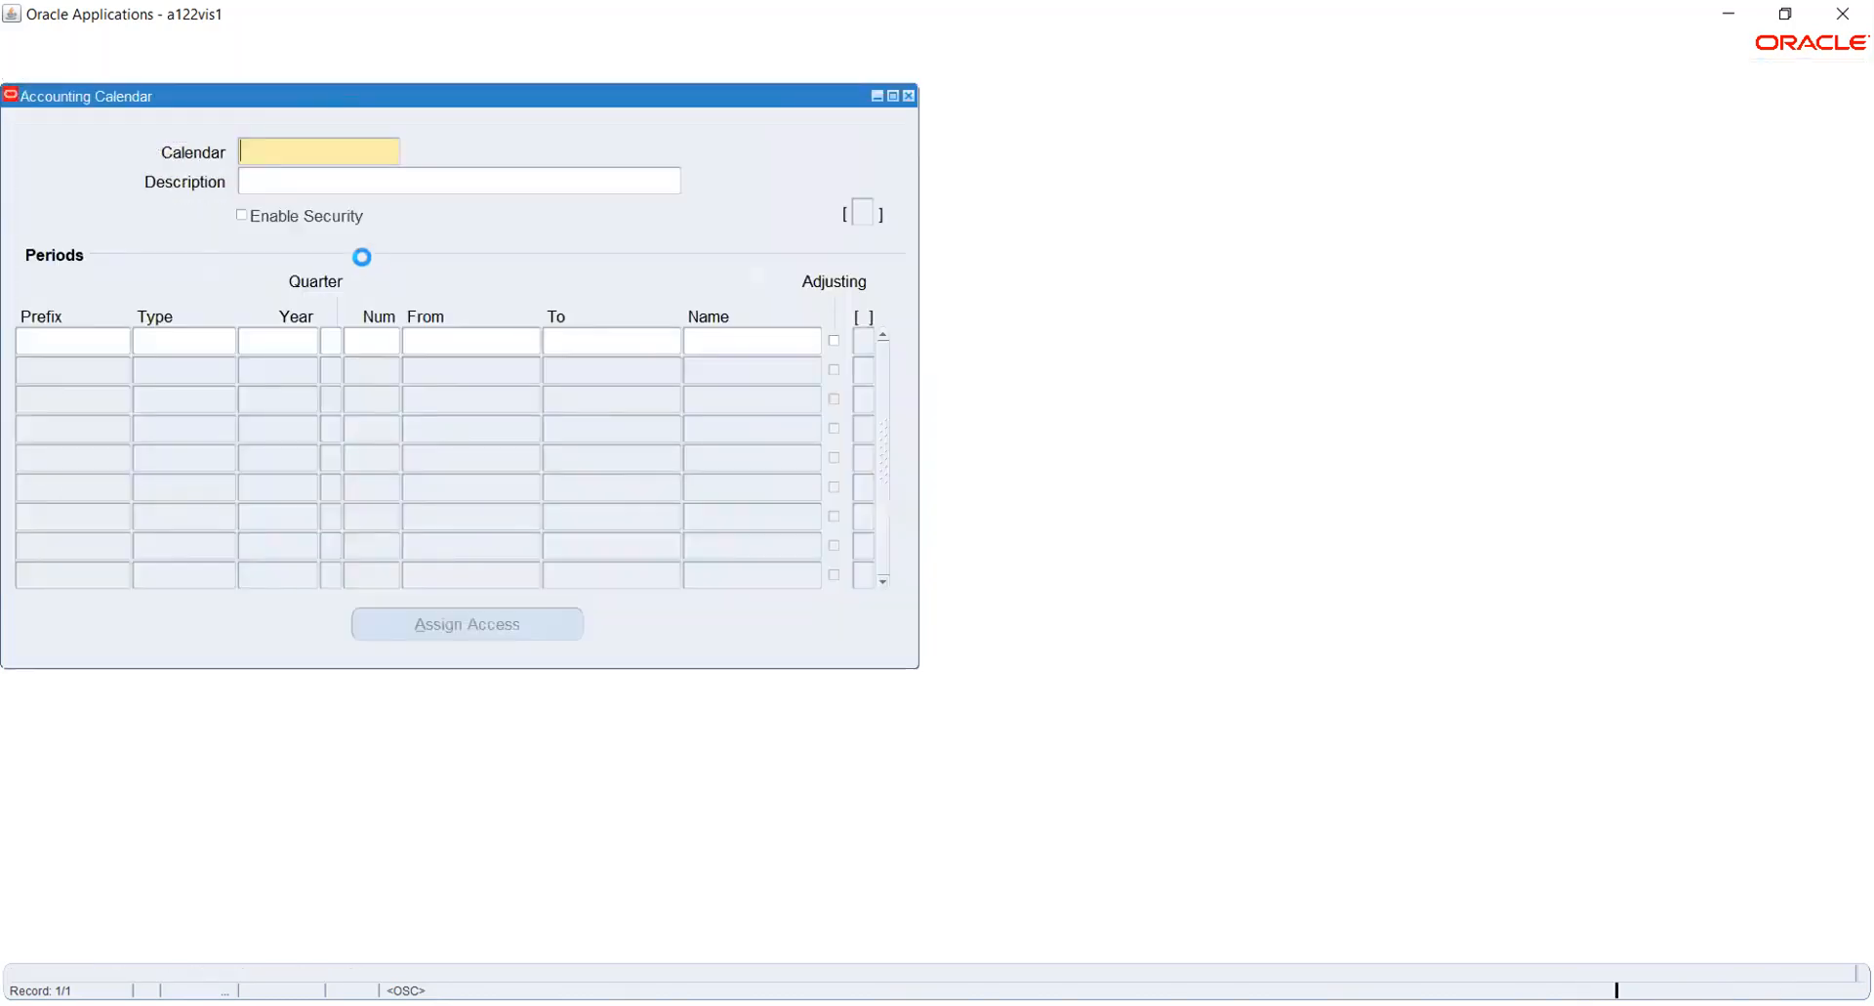
text(HW)
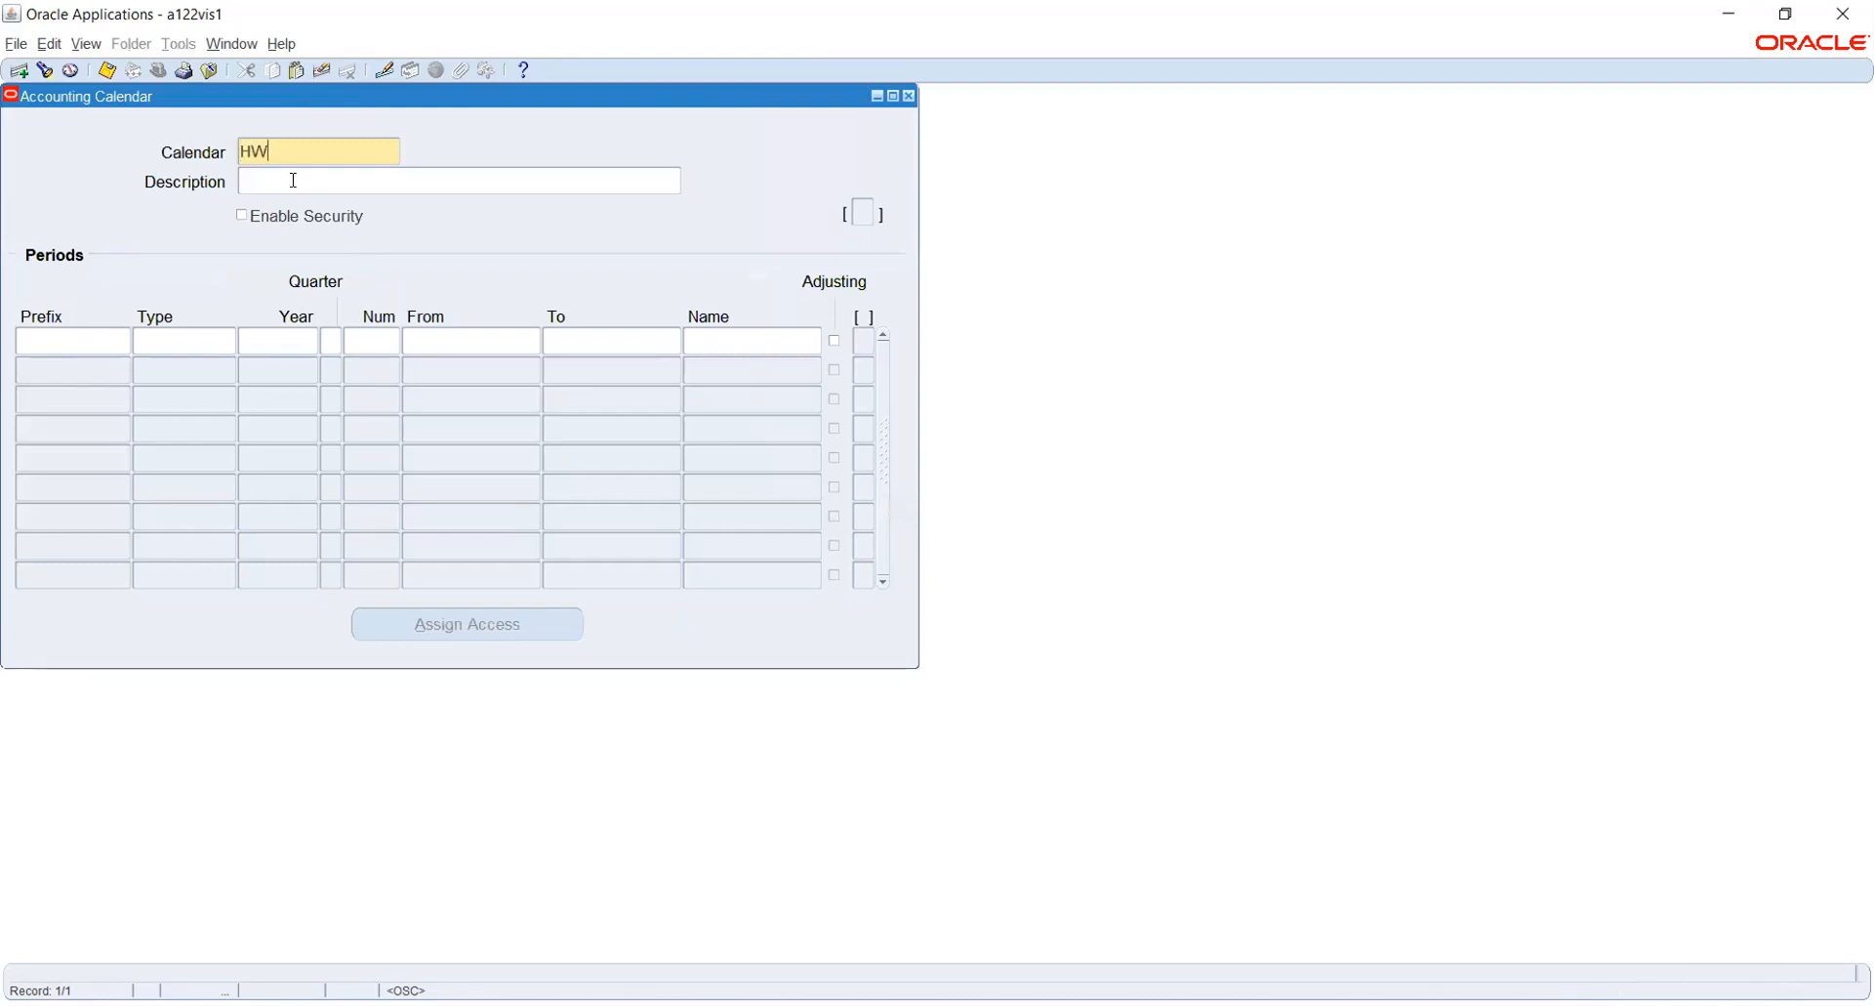
text(_CAL)
key(Tab)
- Start the first calendar period with prefix 2021, type HW_CAL, year 2021, quarter 1 and number 1
click(78, 336)
text(2021)
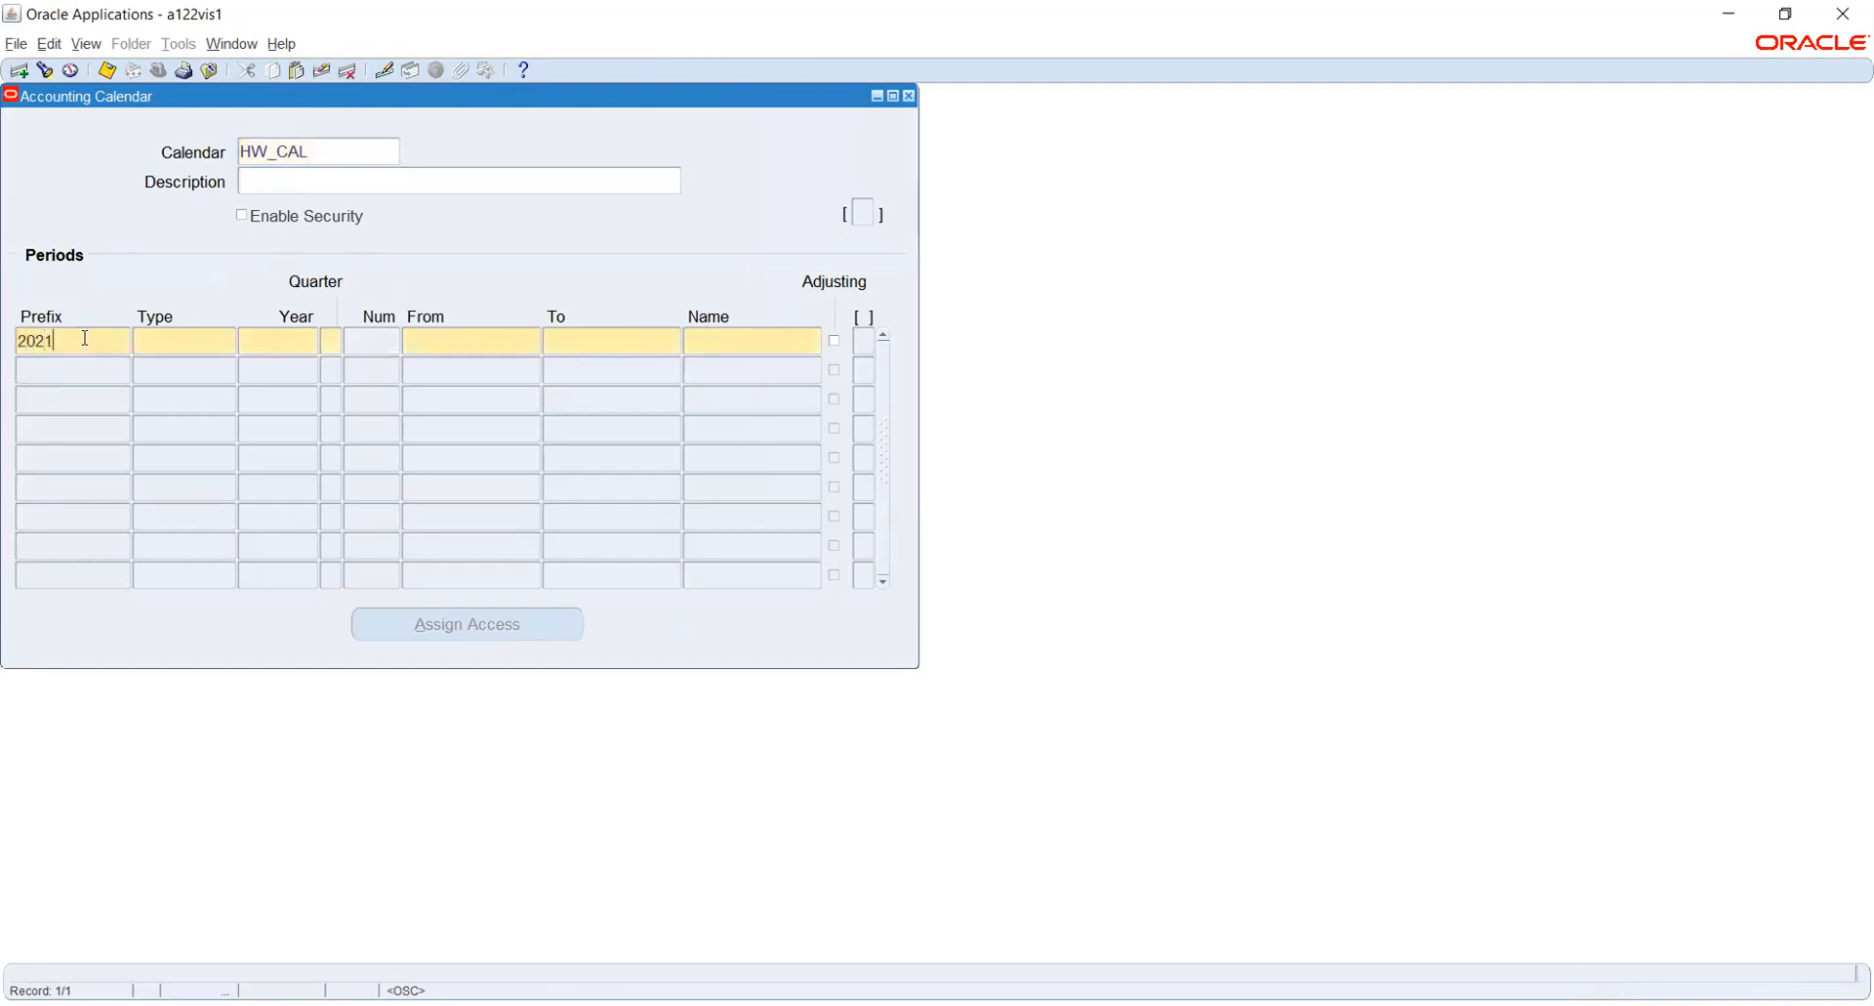
key(Tab)
text(HW)
key(Tab)
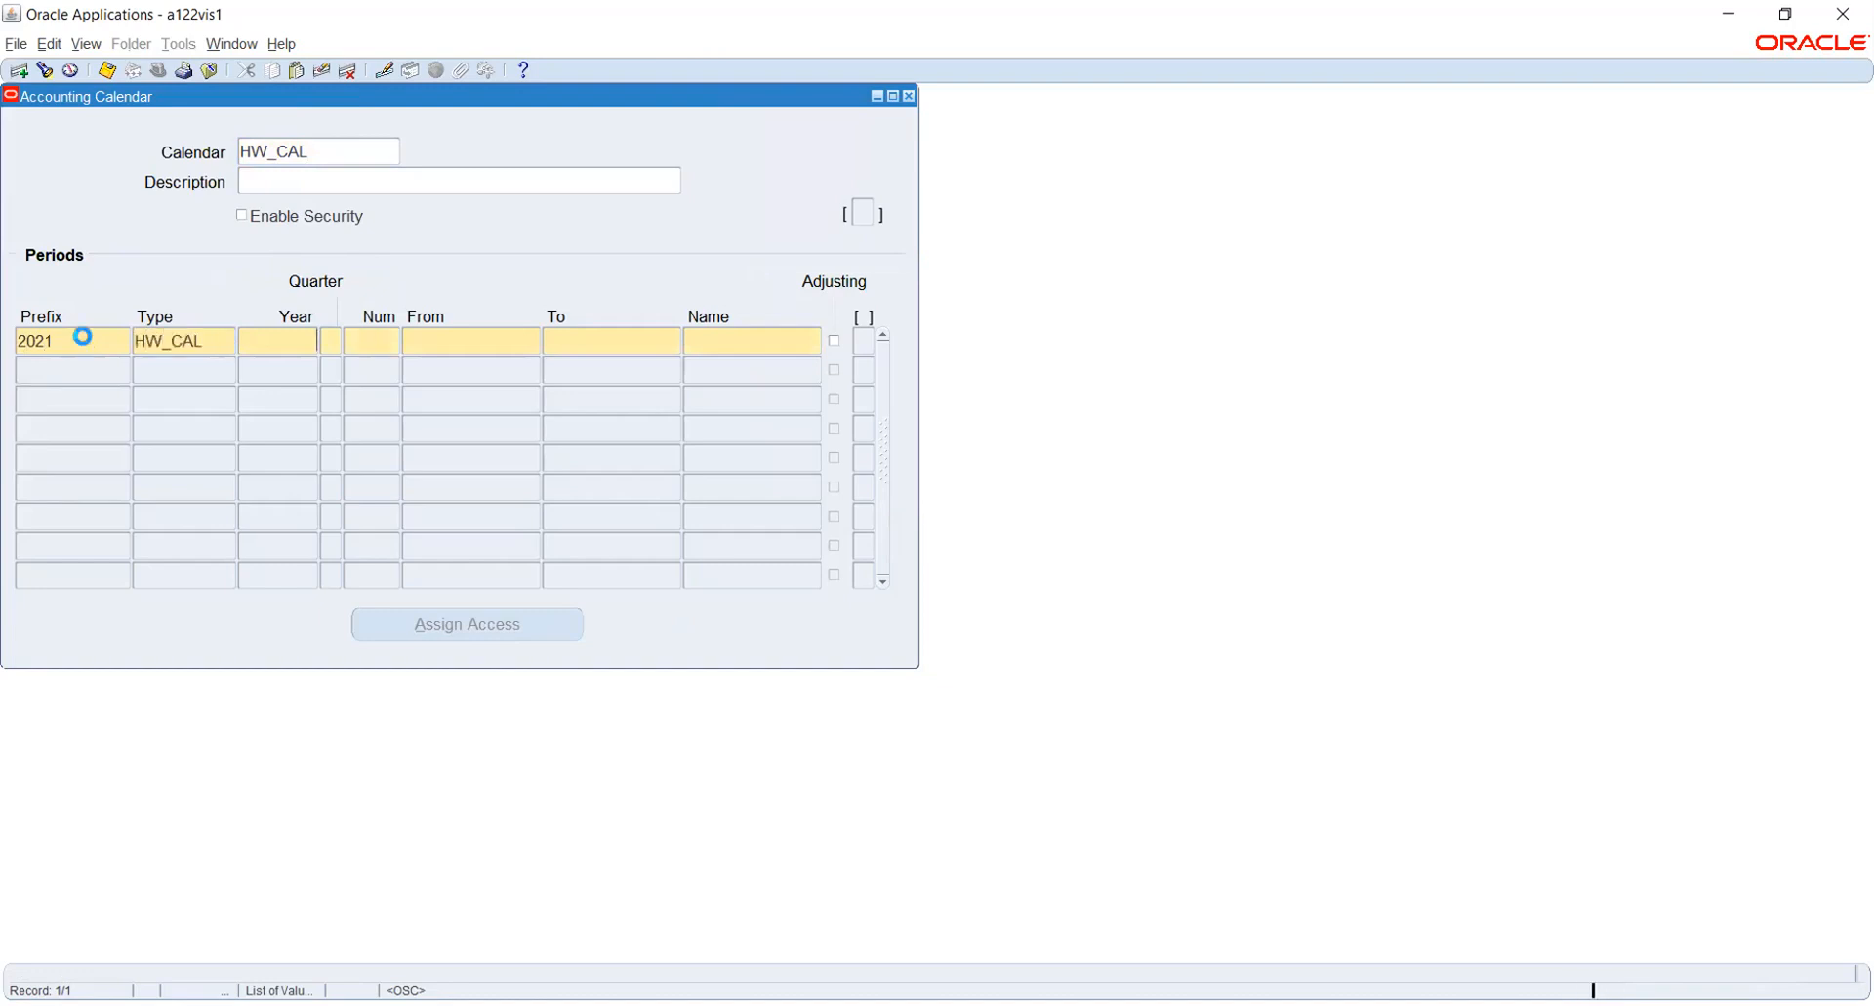
text(2021)
key(Tab)
- Set the first period's dates from 01-JAN-2021 to 31-JAN-2021
key(Tab)
text(1)
key(Tab)
text(1-JAN-2021)
key(Tab)
text(31-JAN-202)
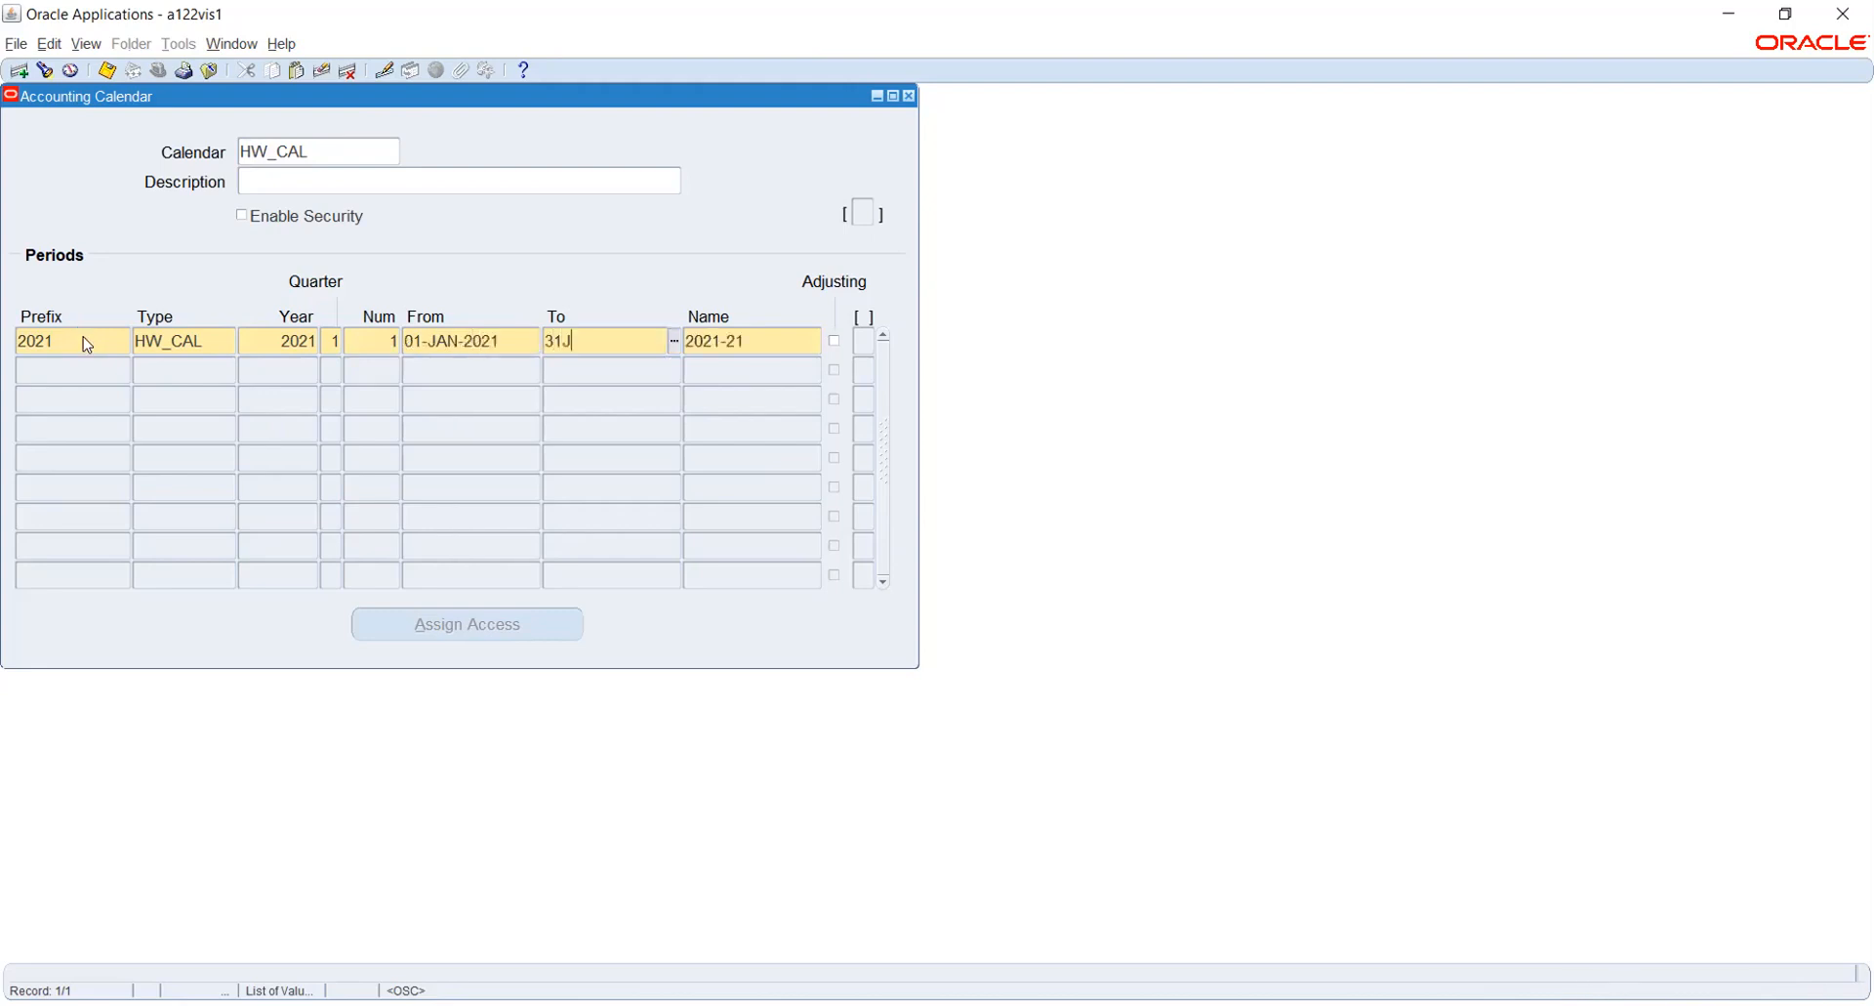
text(1)
key(Tab)
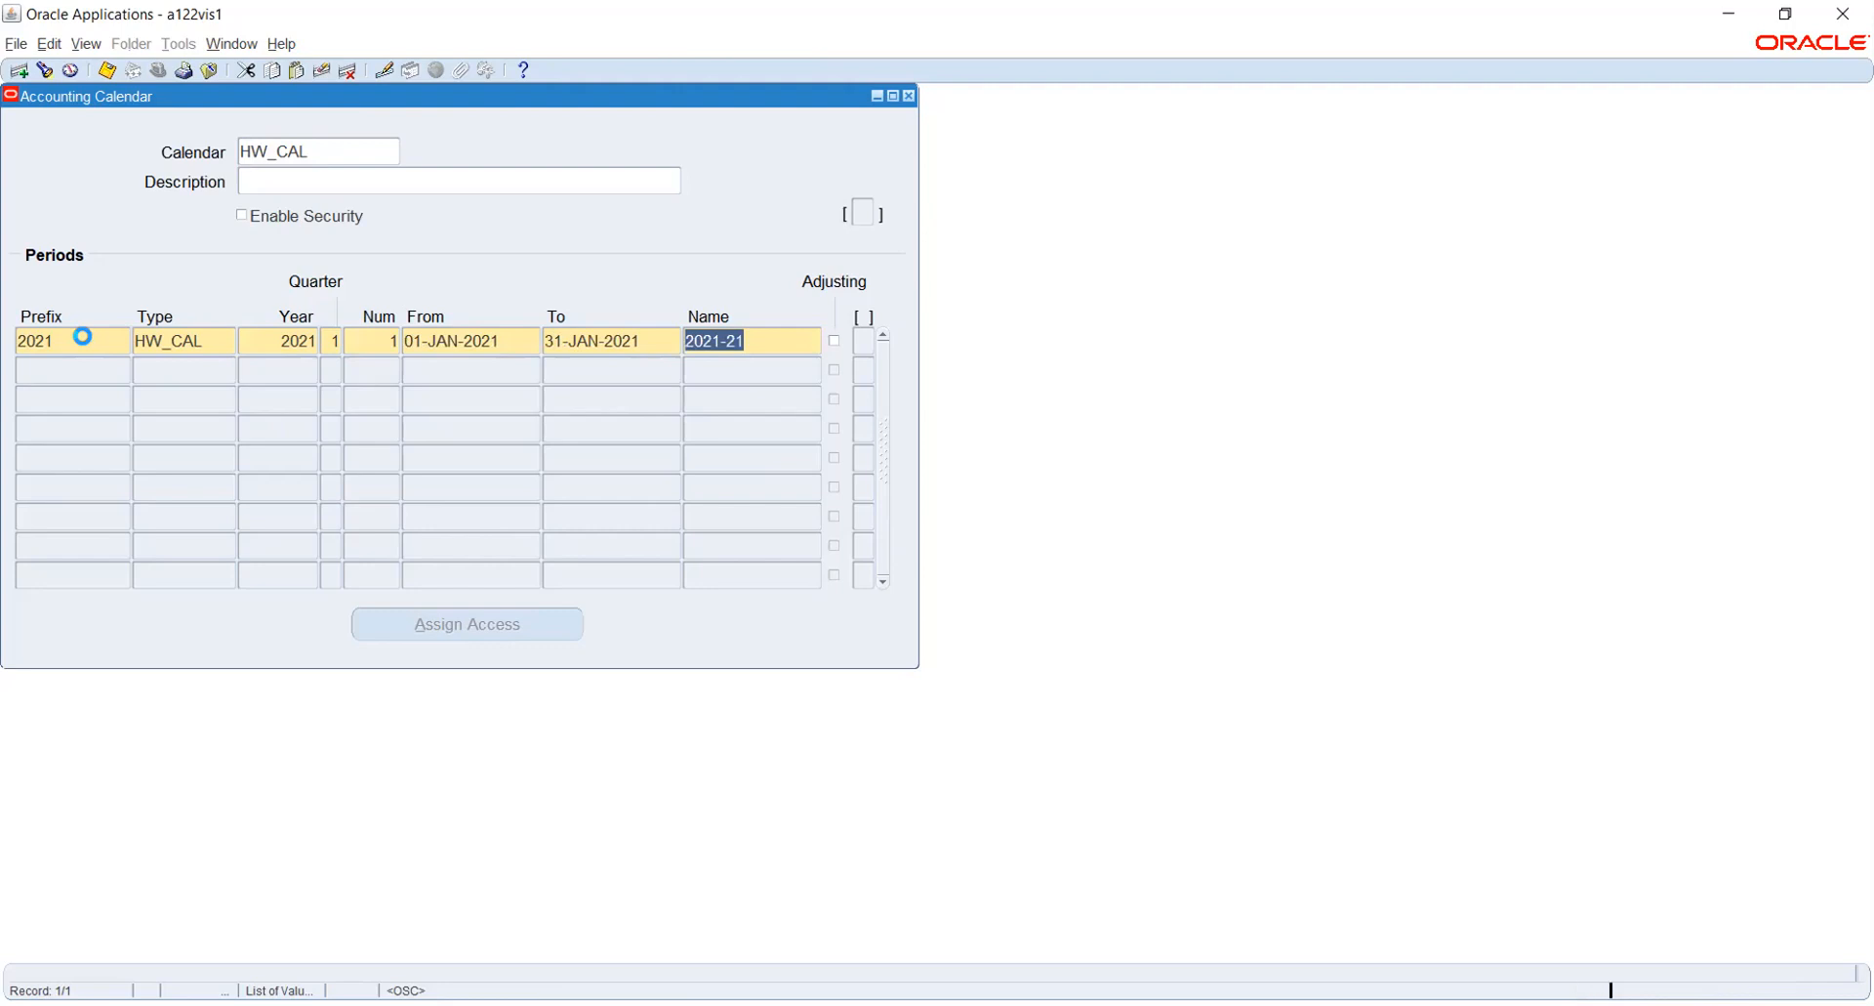
- Start the second calendar period with prefix 2021, type HW_CAL, year 2021, quarter 1 and number 2
key(Tab)
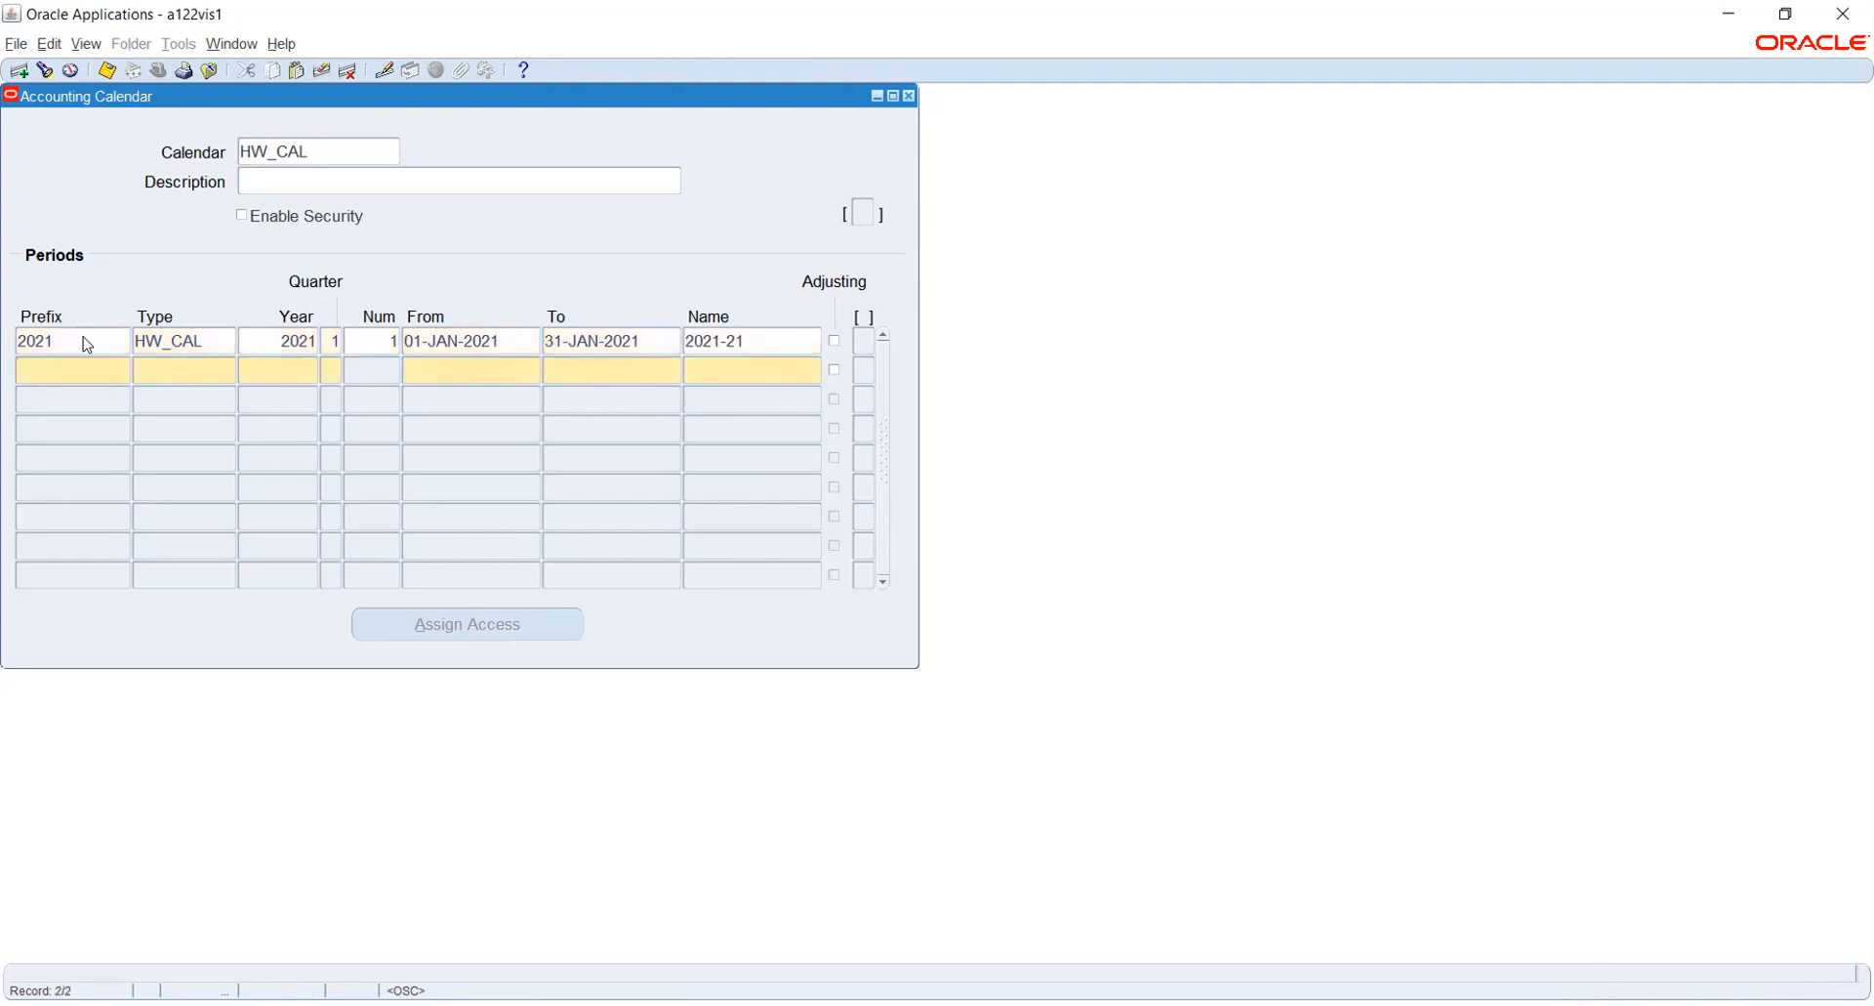
text(2021)
key(Tab)
text(HW_CAL)
key(Tab)
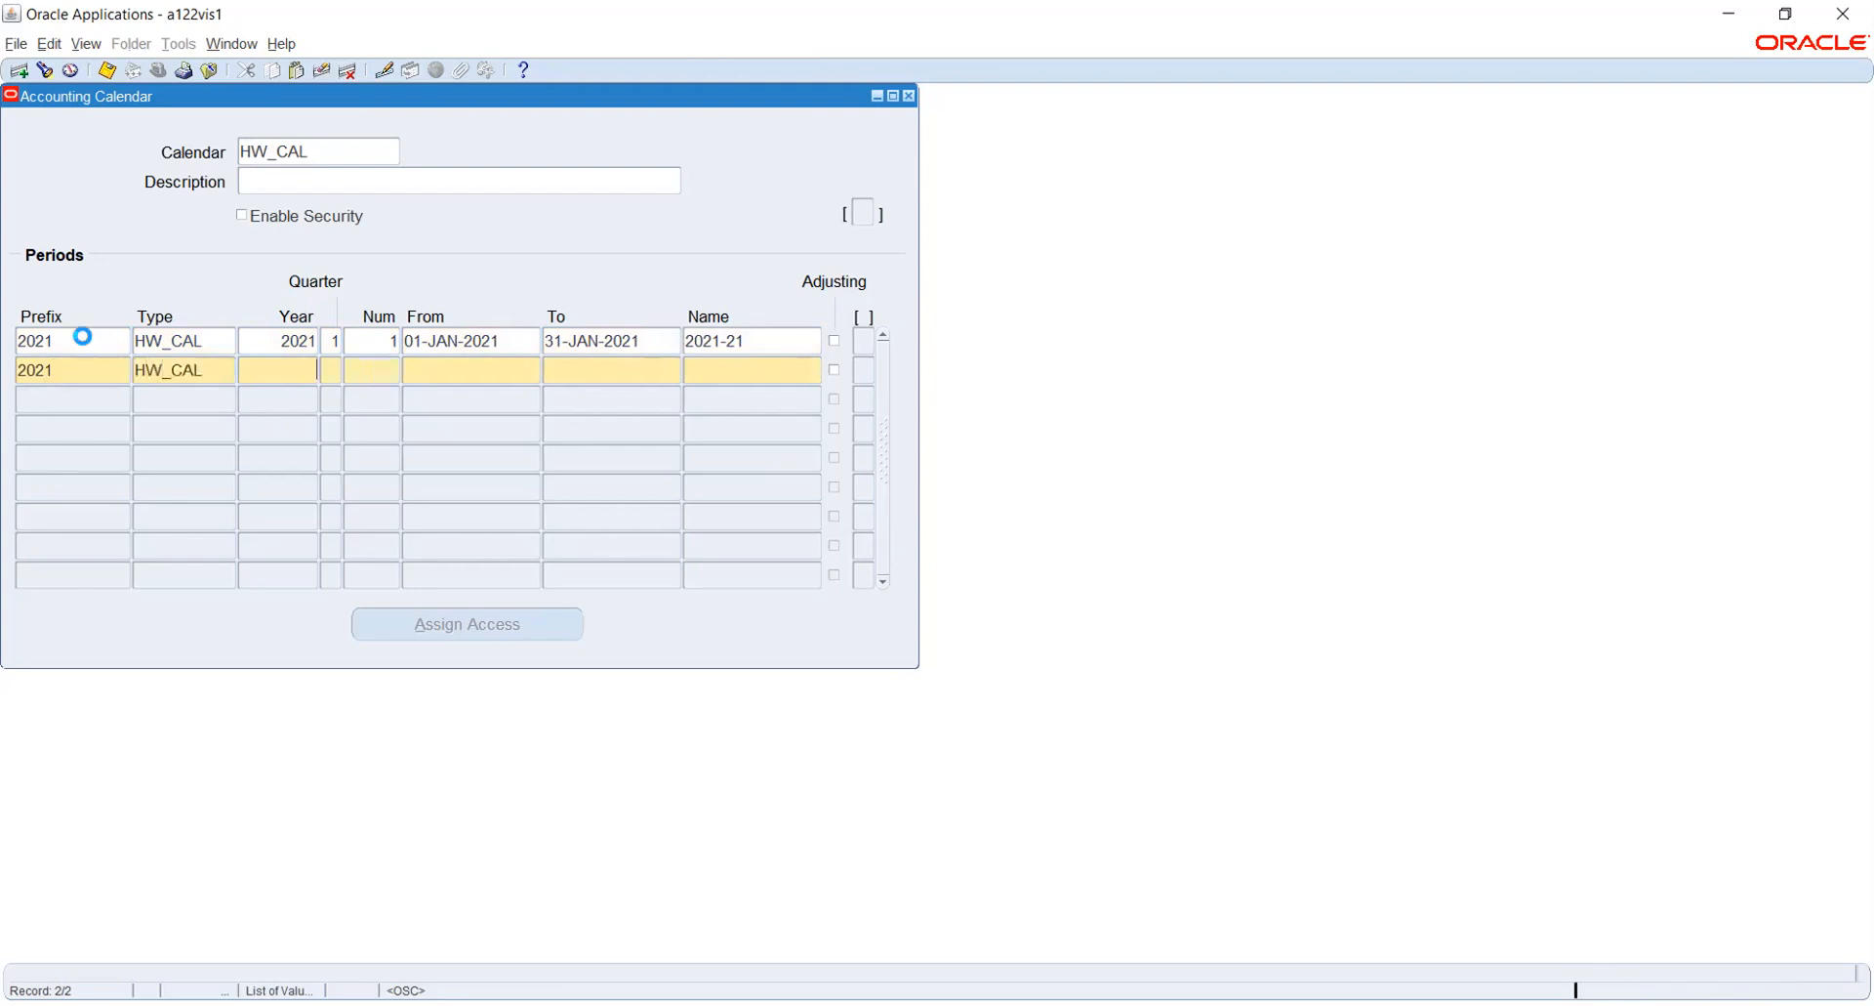
text(2021-21)
key(Tab)
text(2)
key(Tab)
- Set the second period's dates from 01-FEB-2021 to 28-FEB-2021
text(1-FEB-2021)
key(Tab)
text(28-FEB-2021)
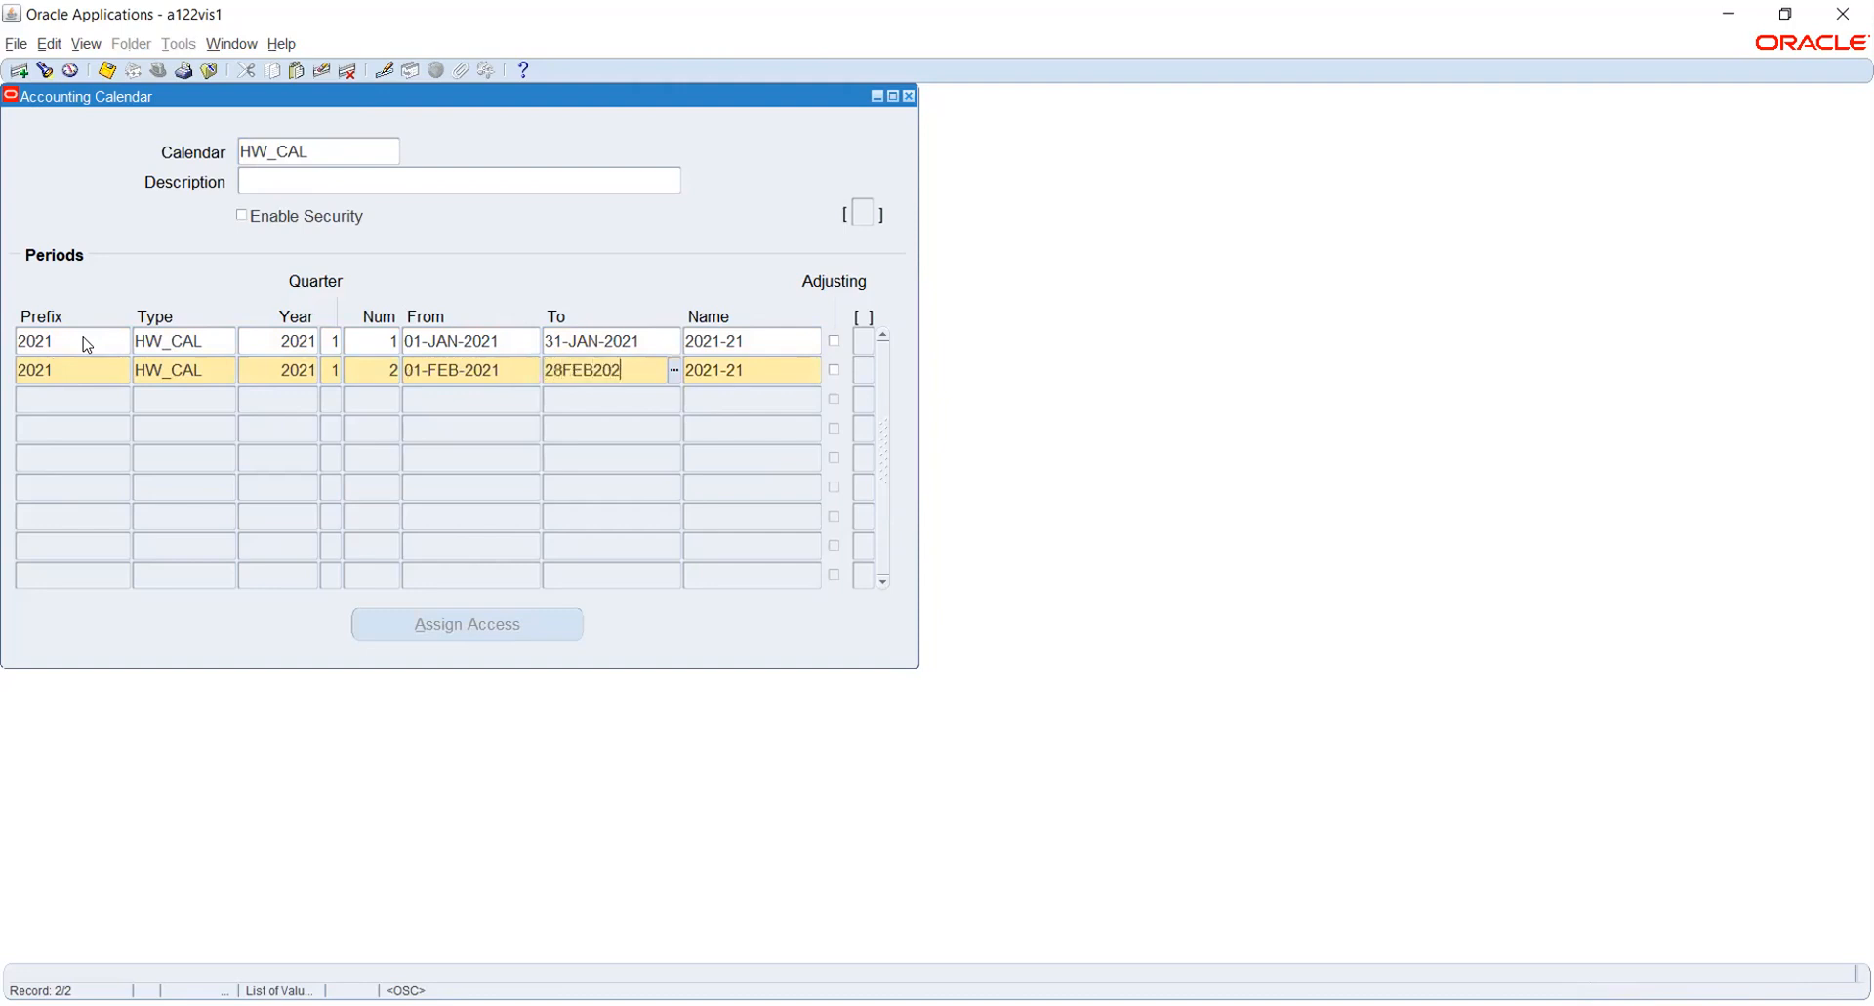
key(Tab)
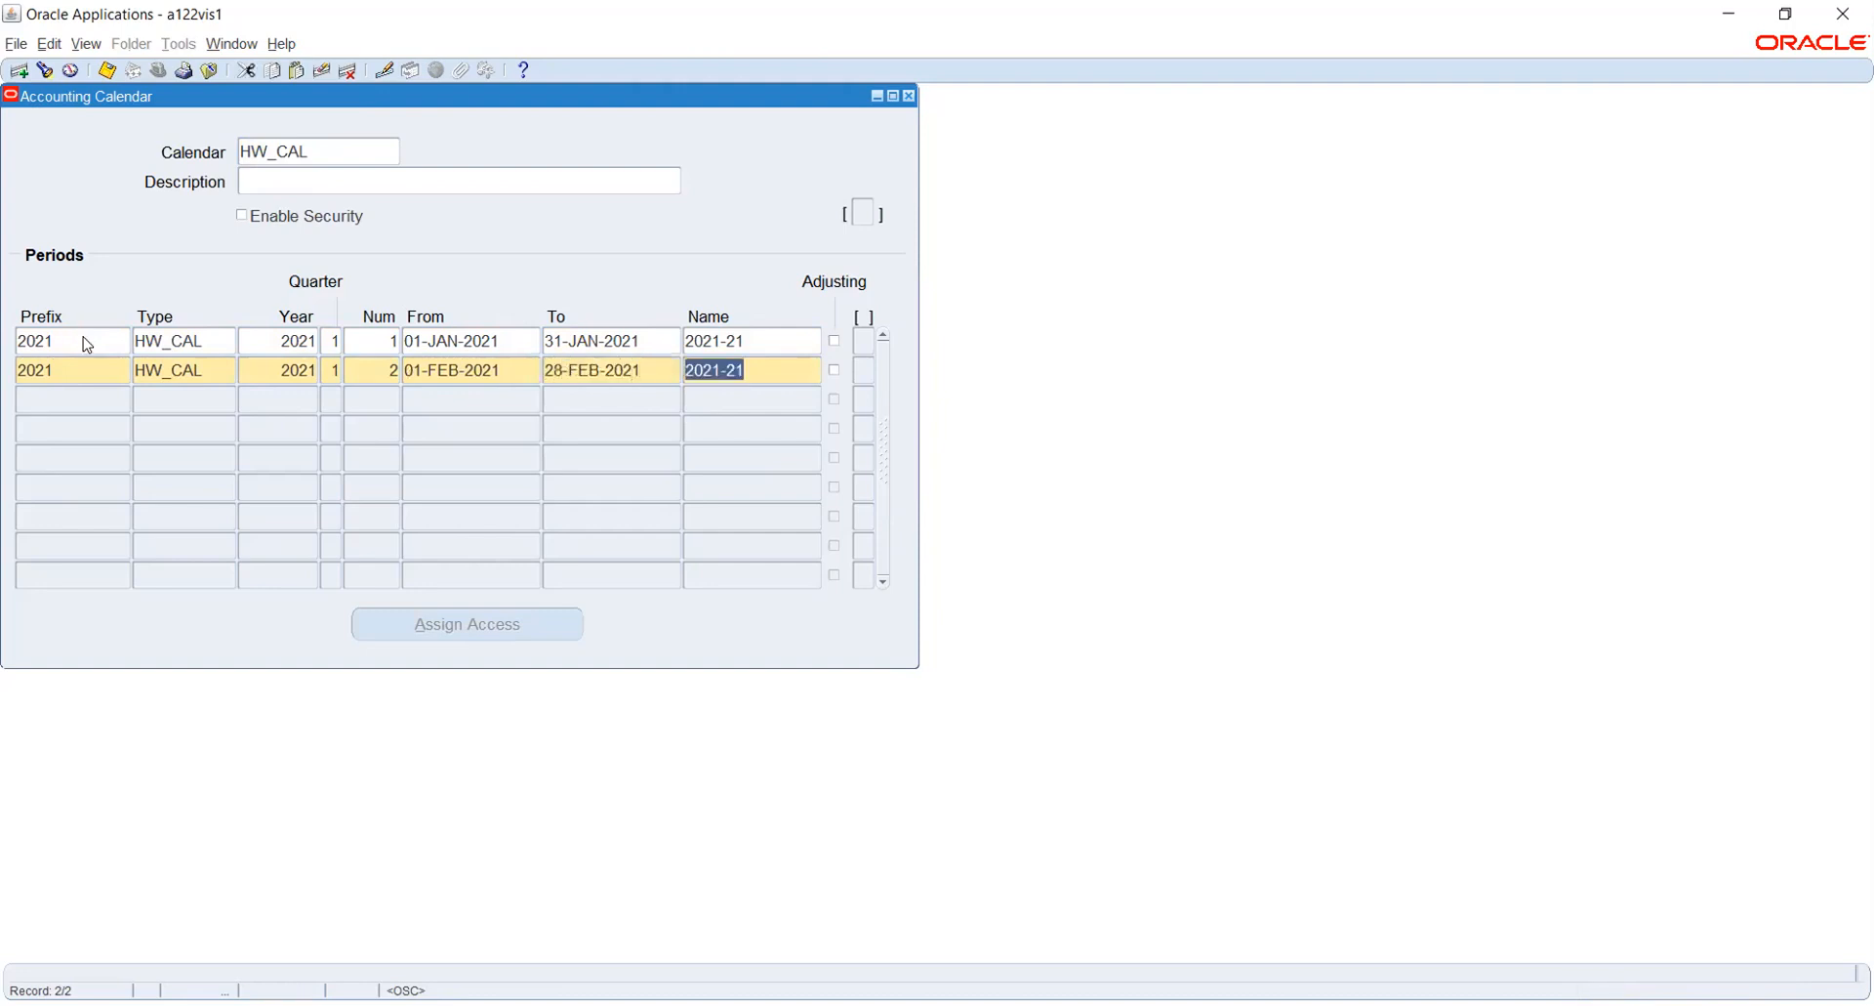
- Start the third calendar period with prefix 2021, type HW_CAL, year 2021, quarter 1 and number 3
key(Tab)
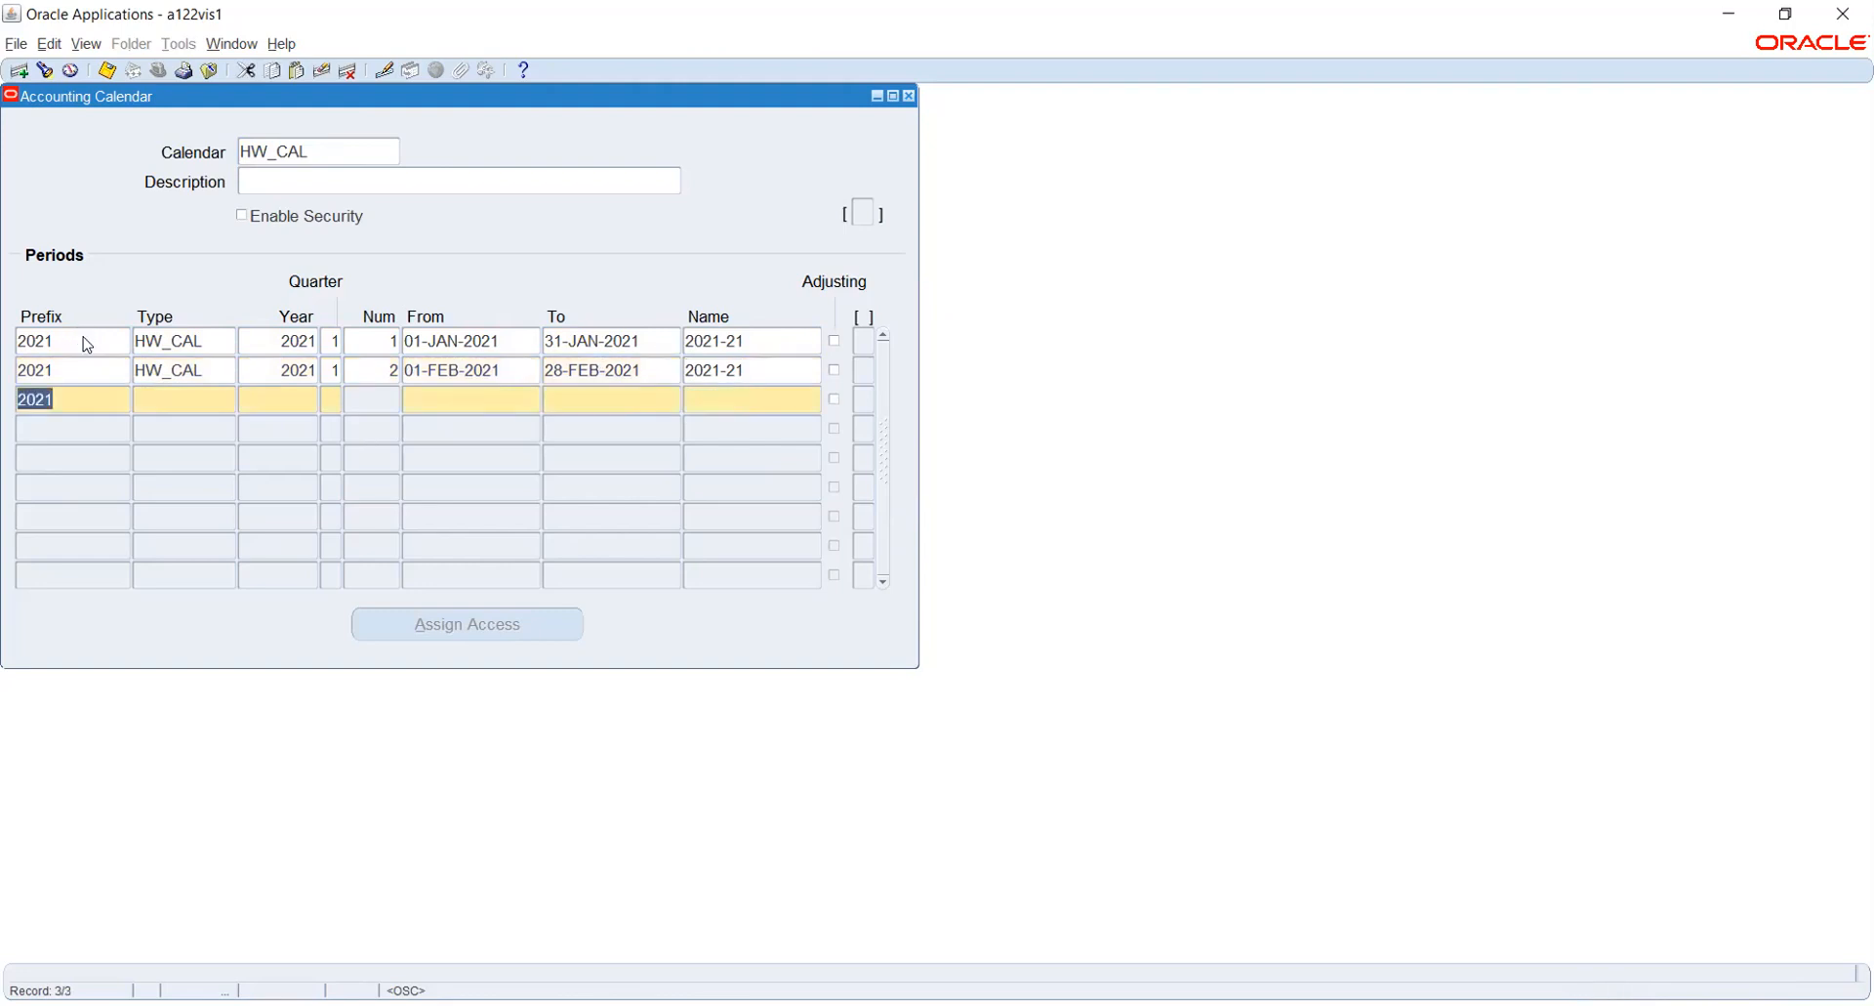
key(Tab)
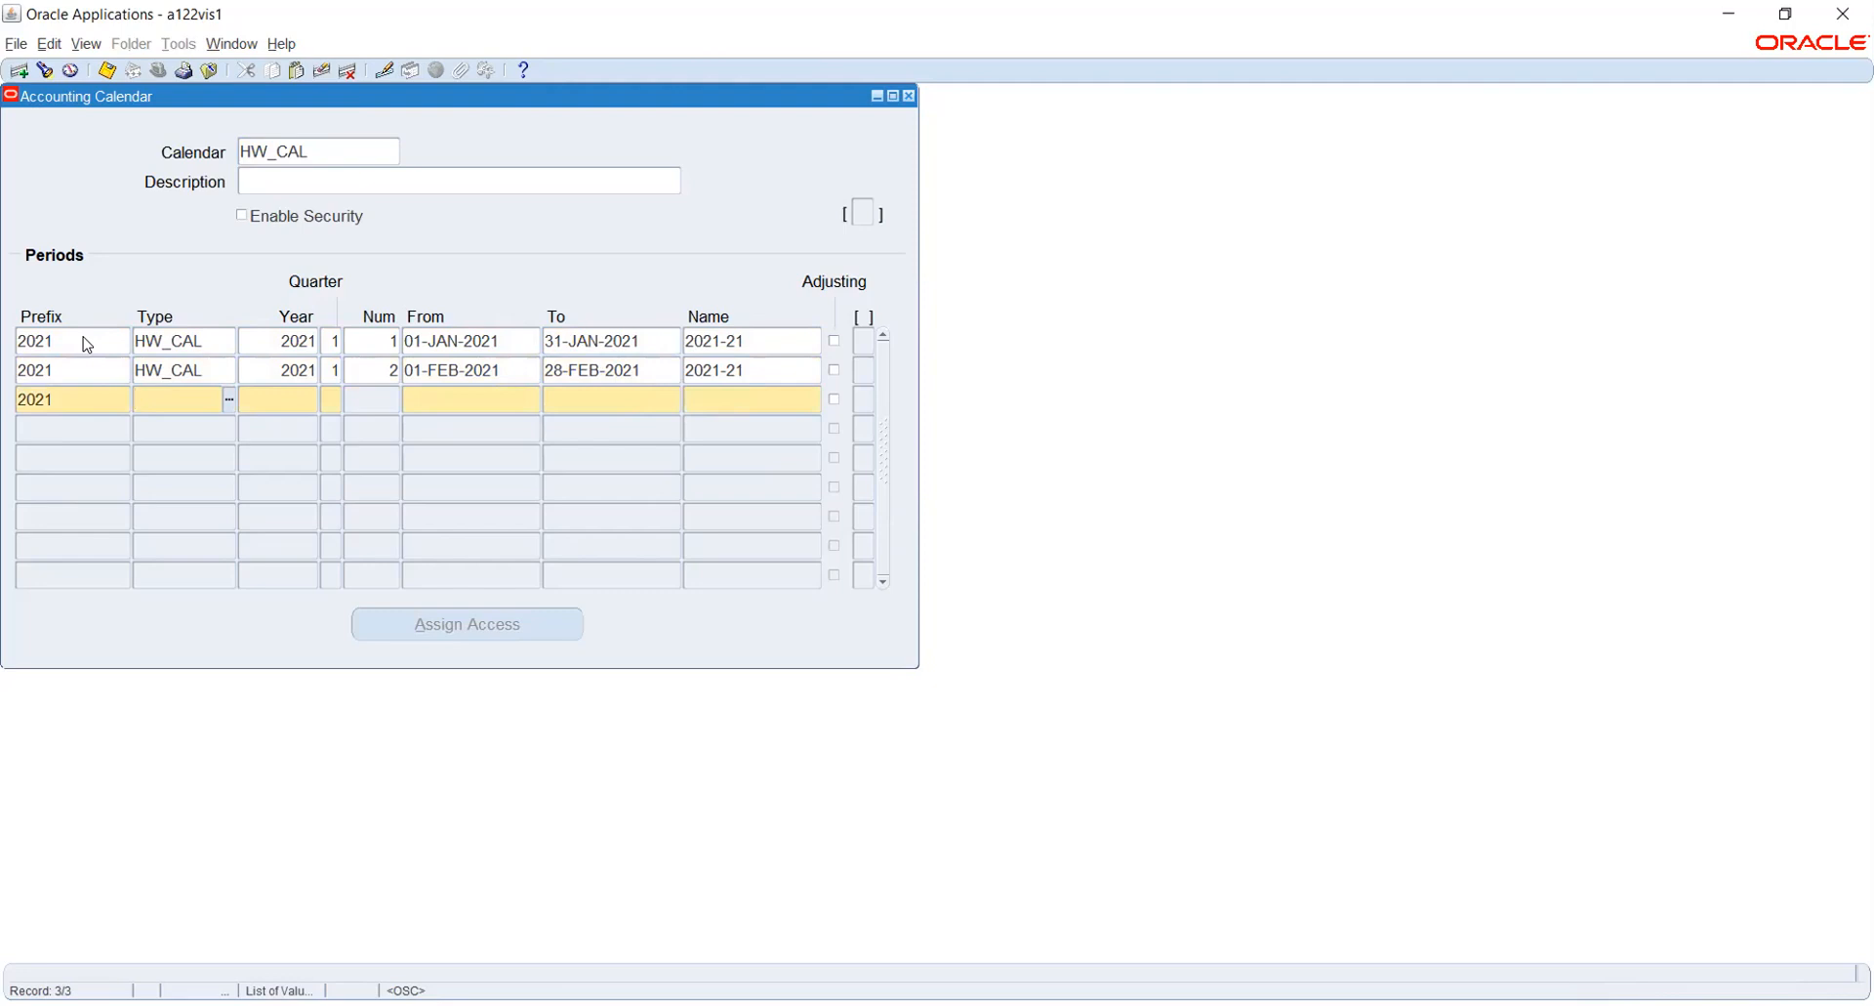
key(shift+F5)
key(Tab)
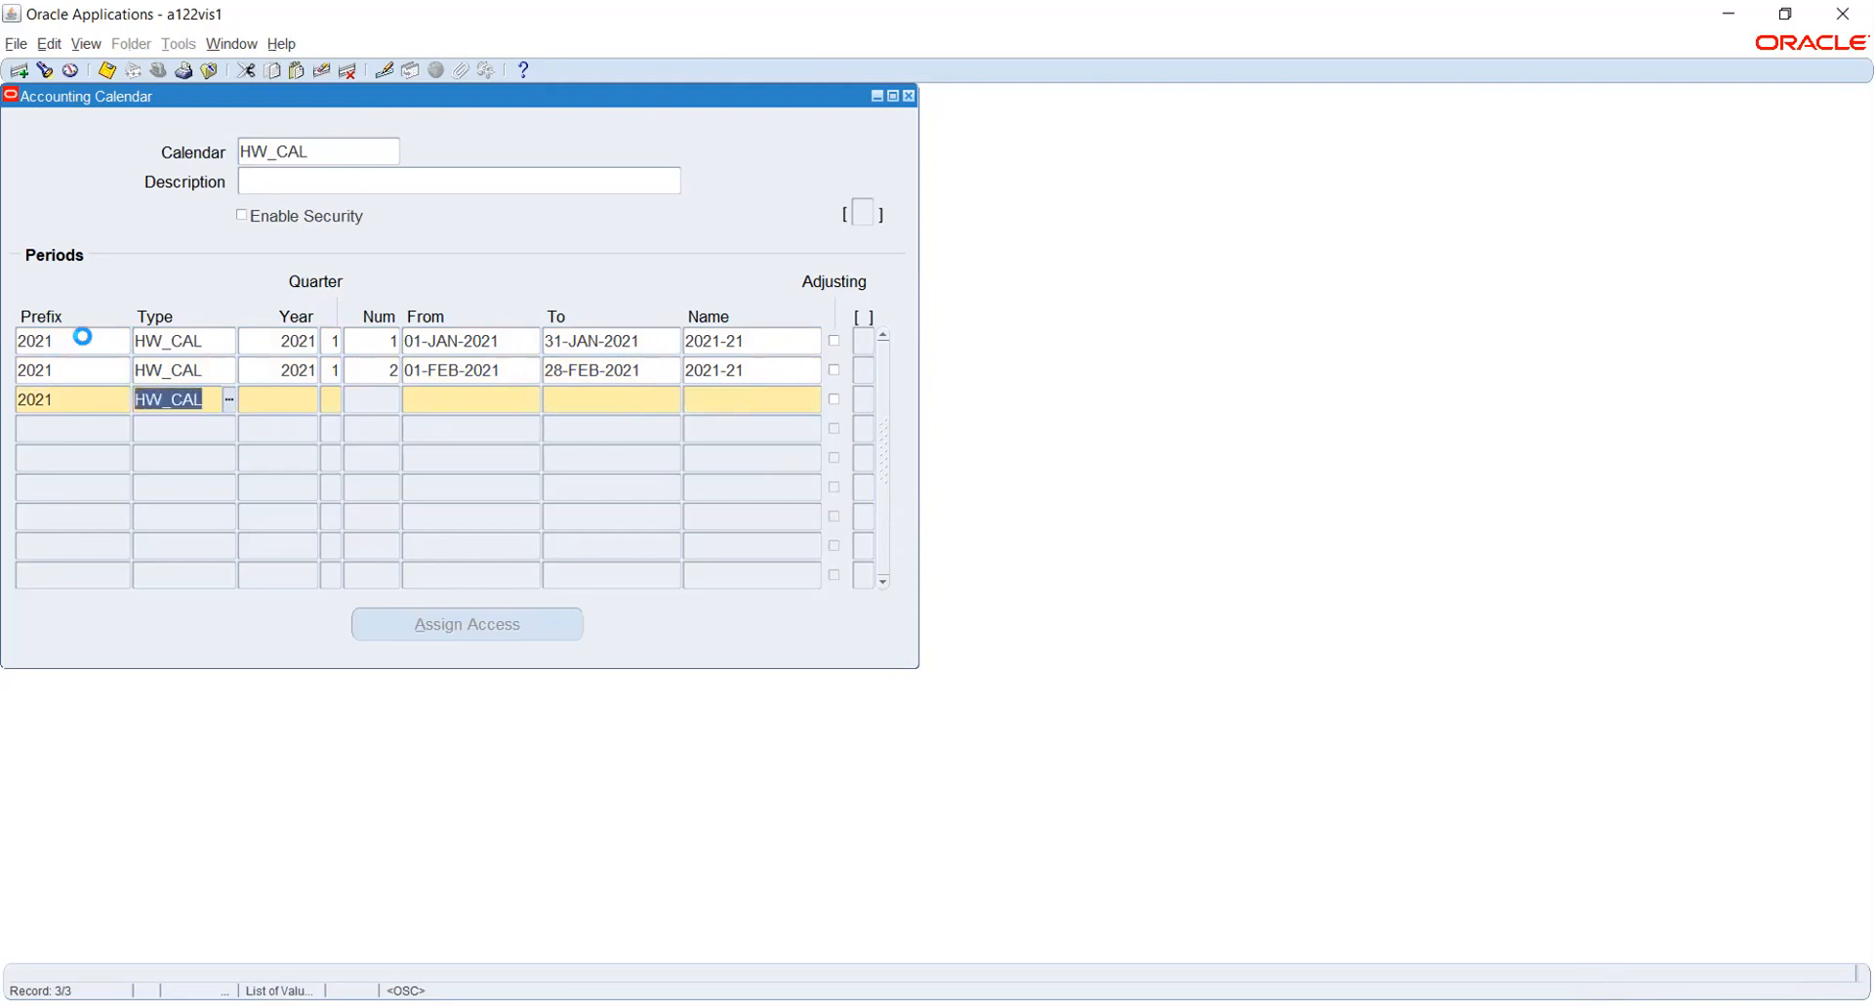
key(shift+F5)
key(Tab)
key(shift+F5)
key(Tab)
text(3)
key(Tab)
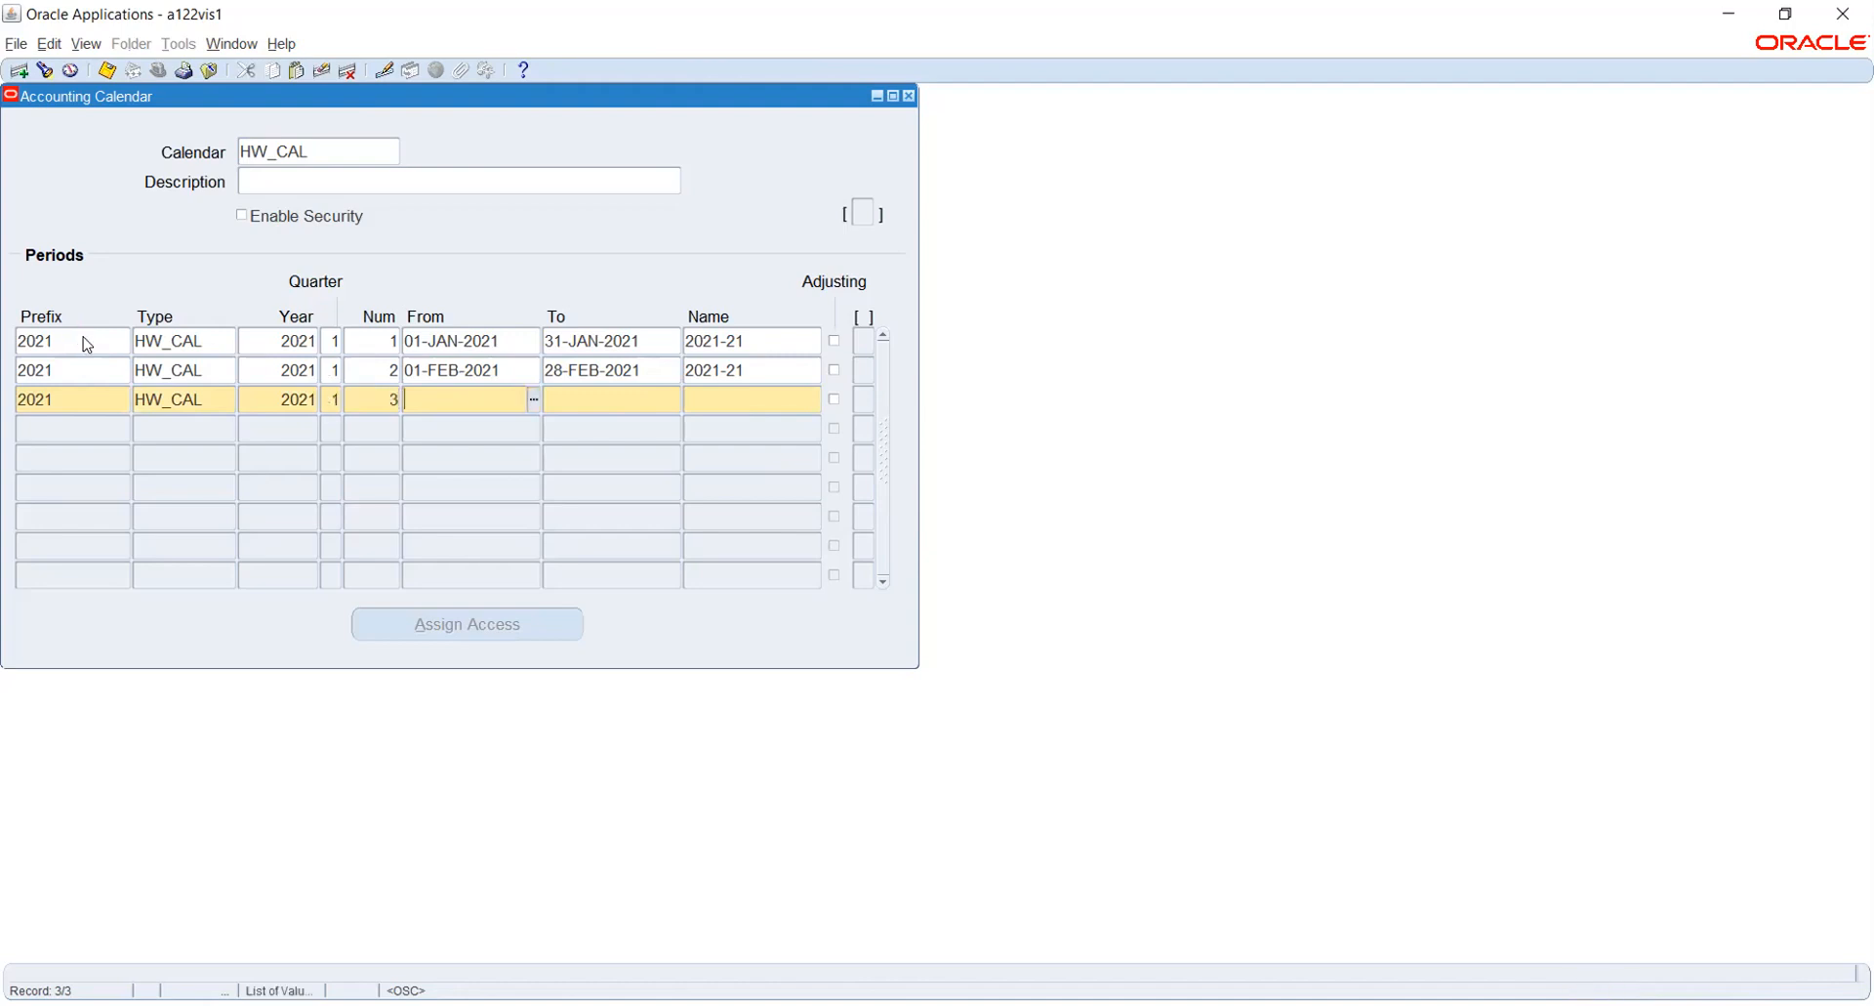
- Set the third period's dates from 01-MAR-2021 to 31-MAR-2021
text(1MAR2021)
key(Tab)
text(31-MAR-2021)
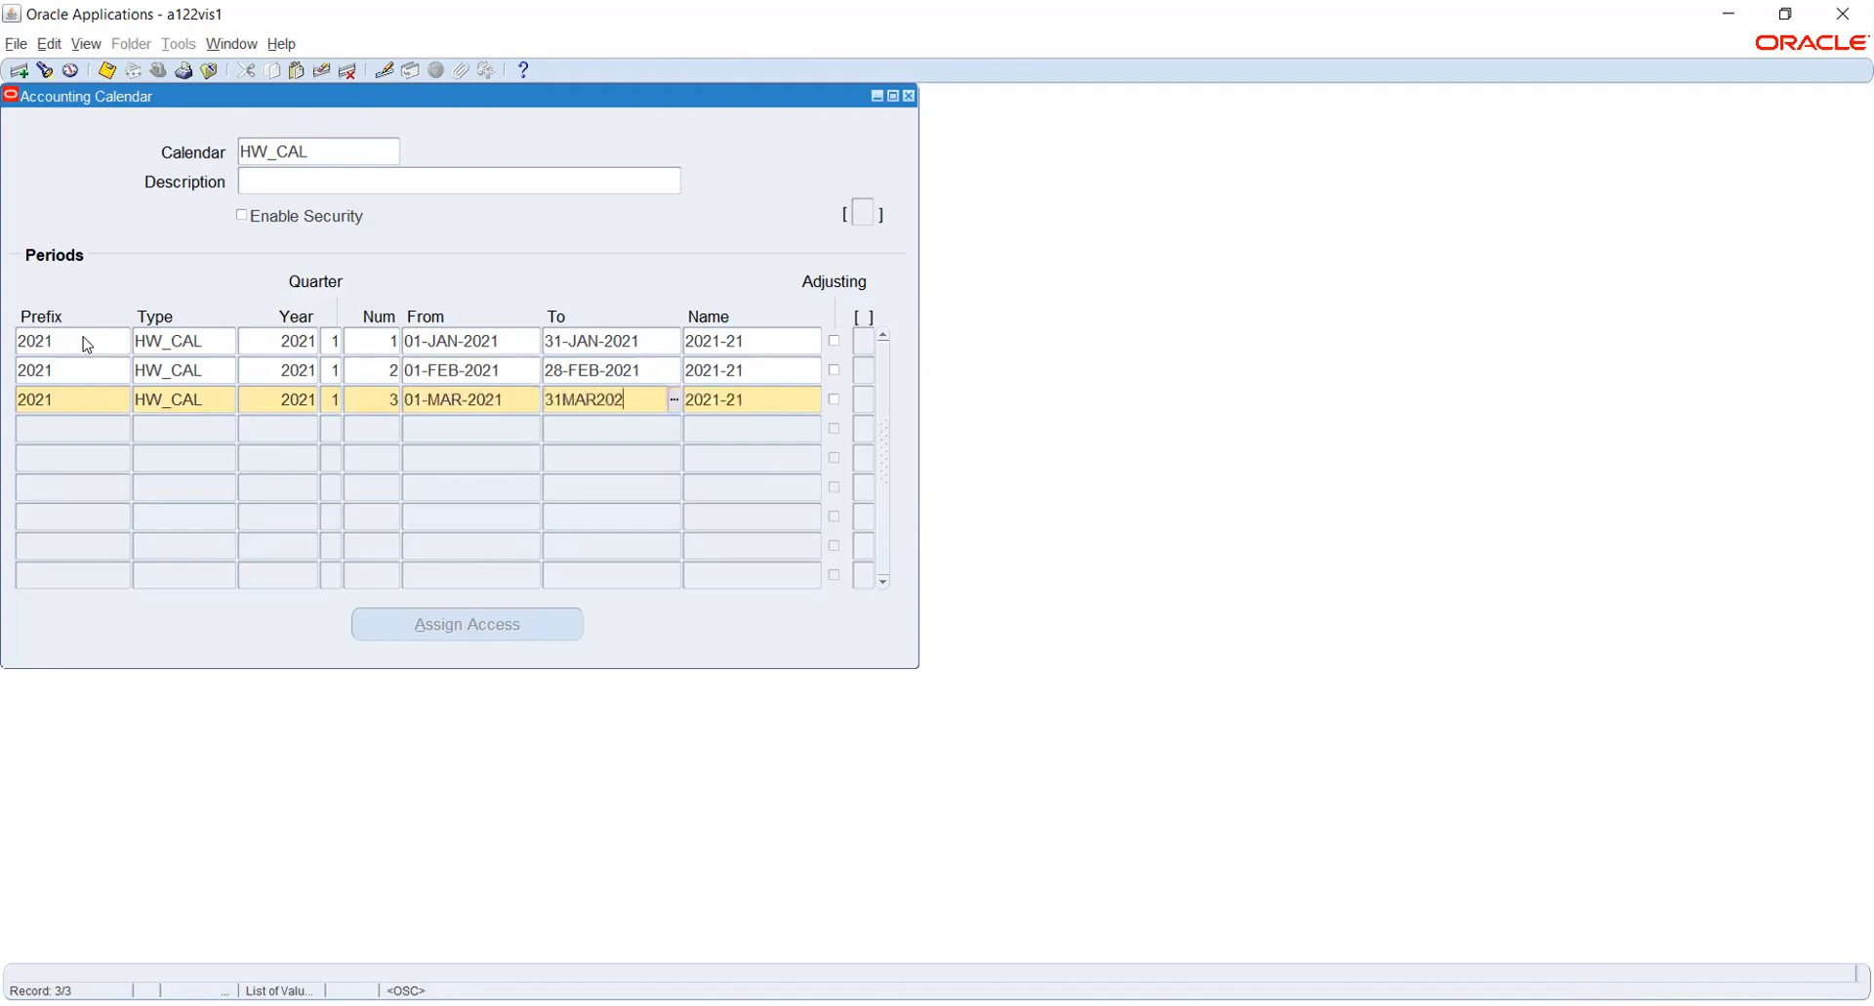
key(Tab)
- Start the fourth calendar period with prefix 2021, type HW_CAL, year 2021, quarter 2 and number 4
key(Tab)
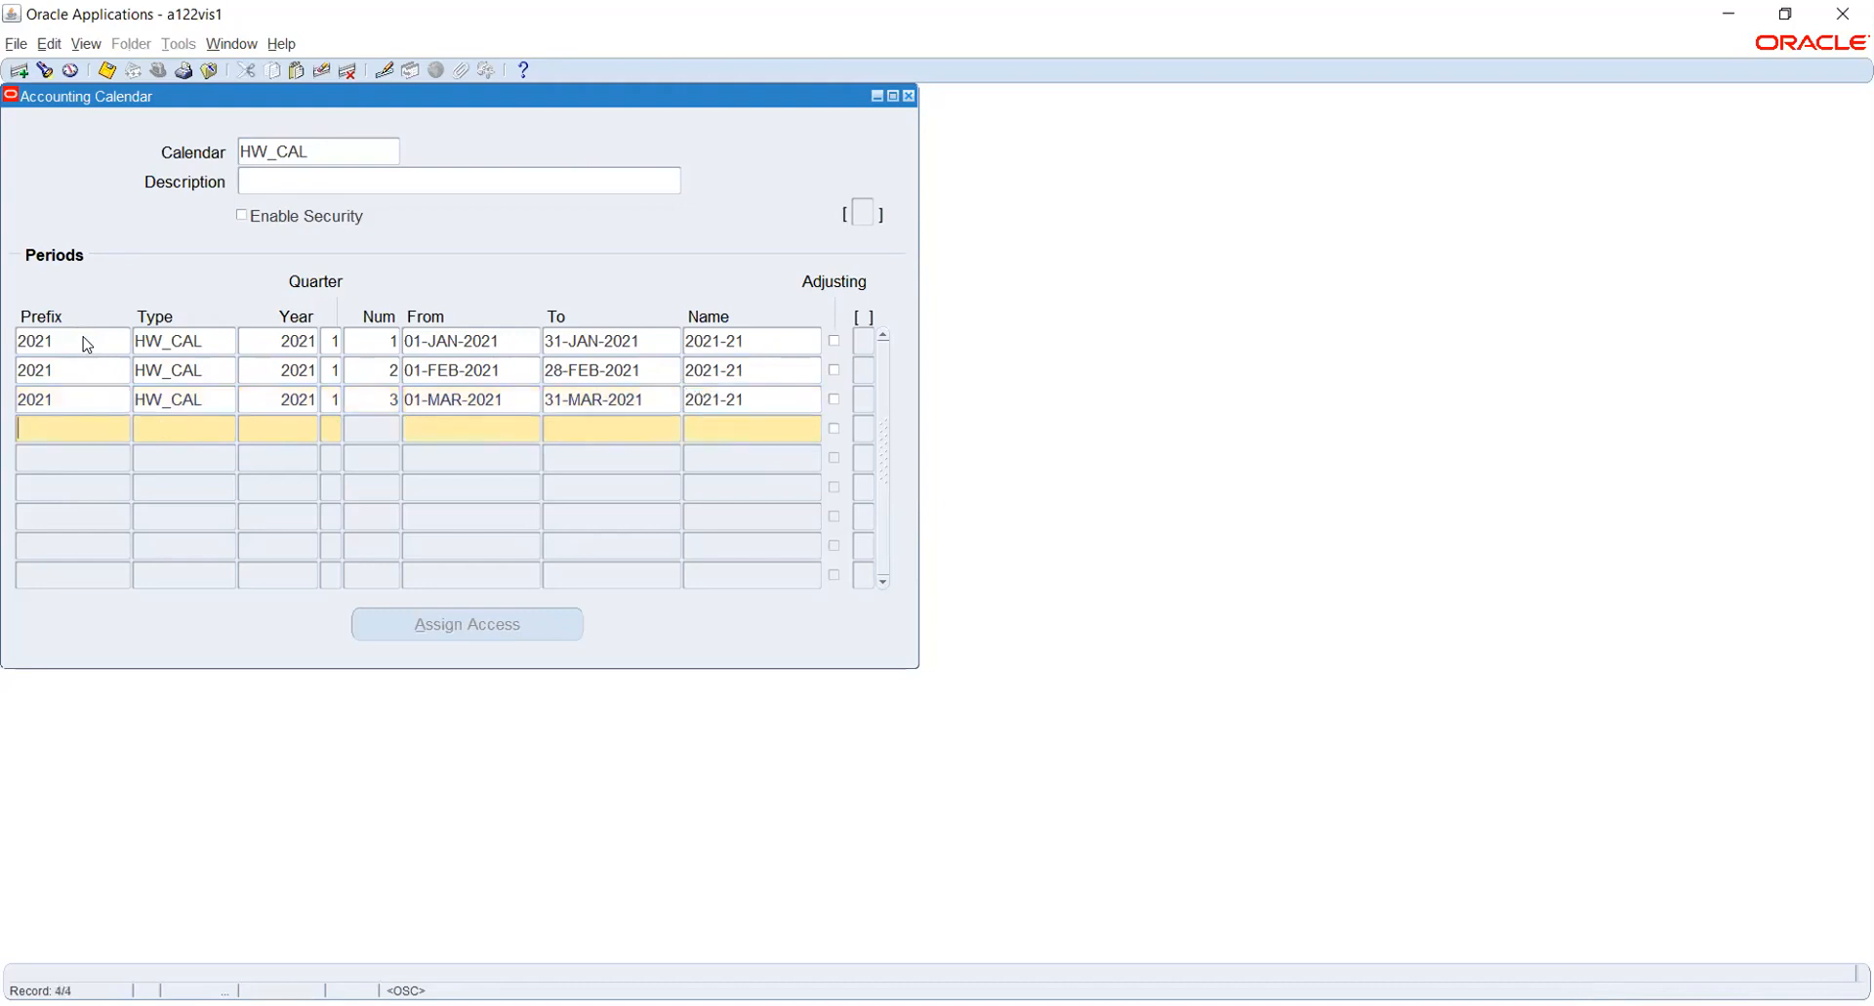
text(2021)
key(Tab)
key(shift+F5)
key(Tab)
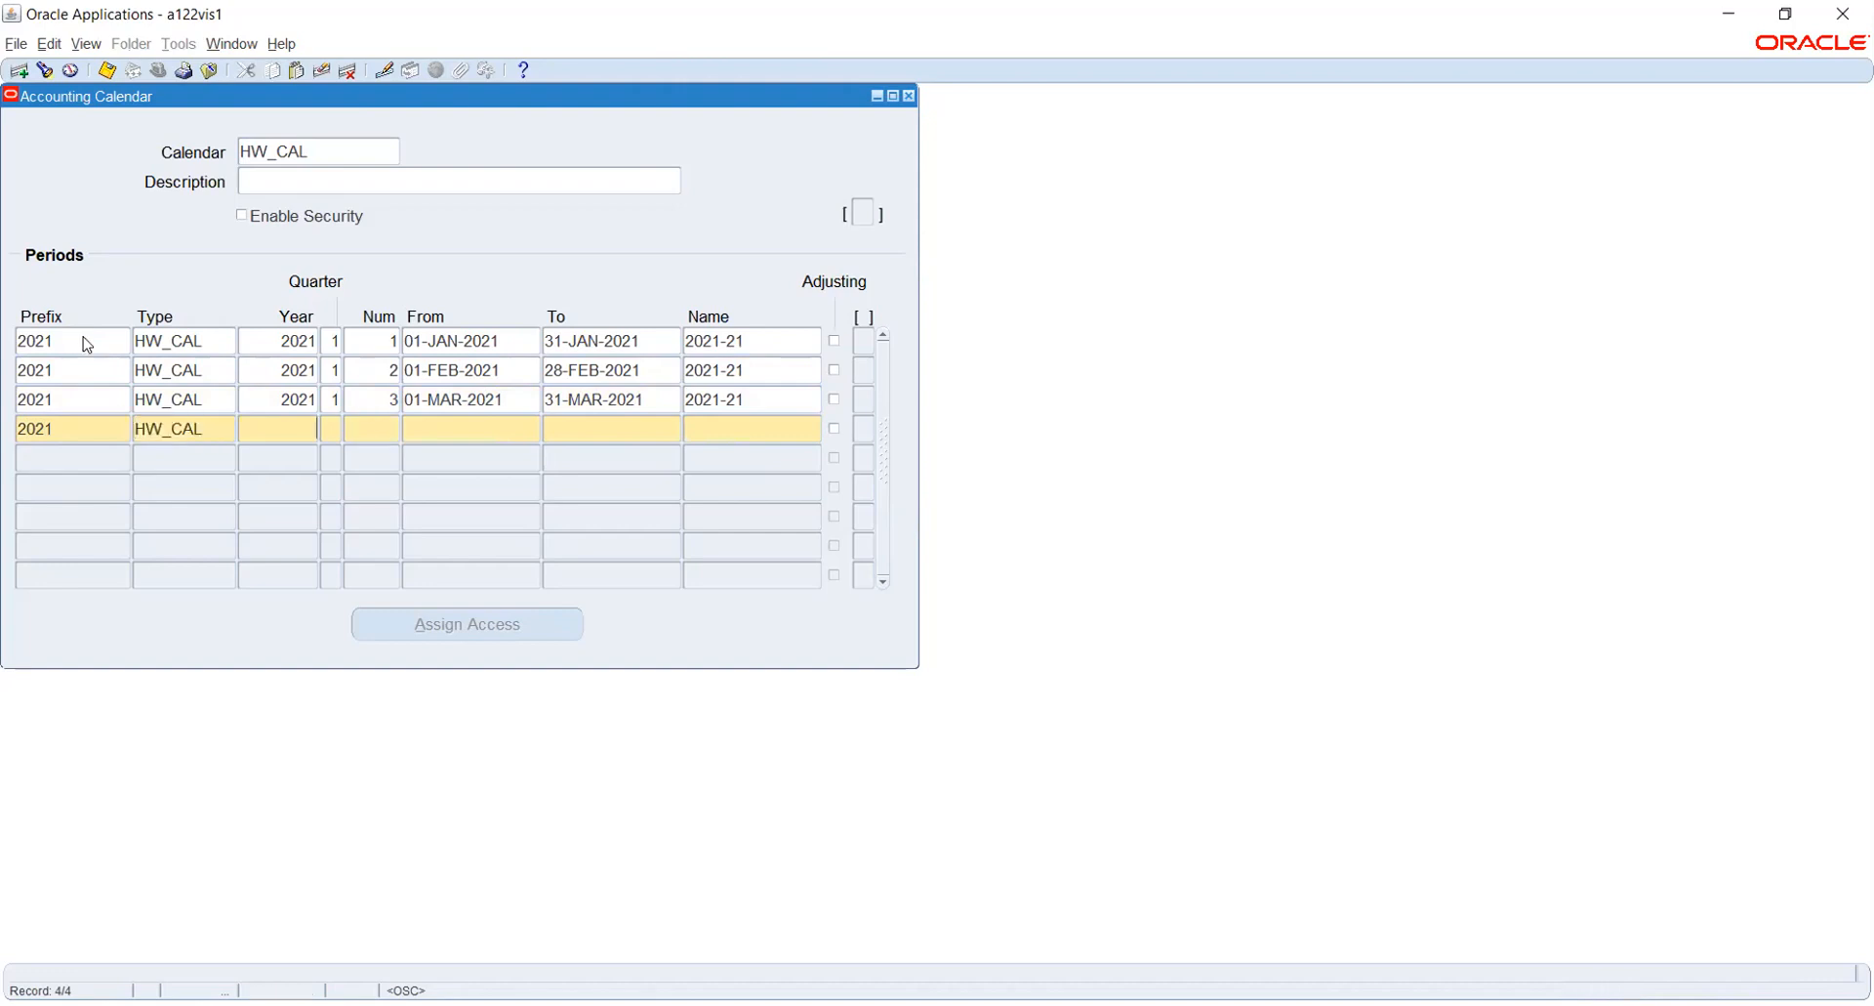
key(shift+F5)
key(Tab)
- Set the fourth period's dates from 01-APR-2021 to 30-APR-2021
key(Tab)
text(4)
key(Tab)
text(1-APR-2021)
key(Tab)
text(30APR2021)
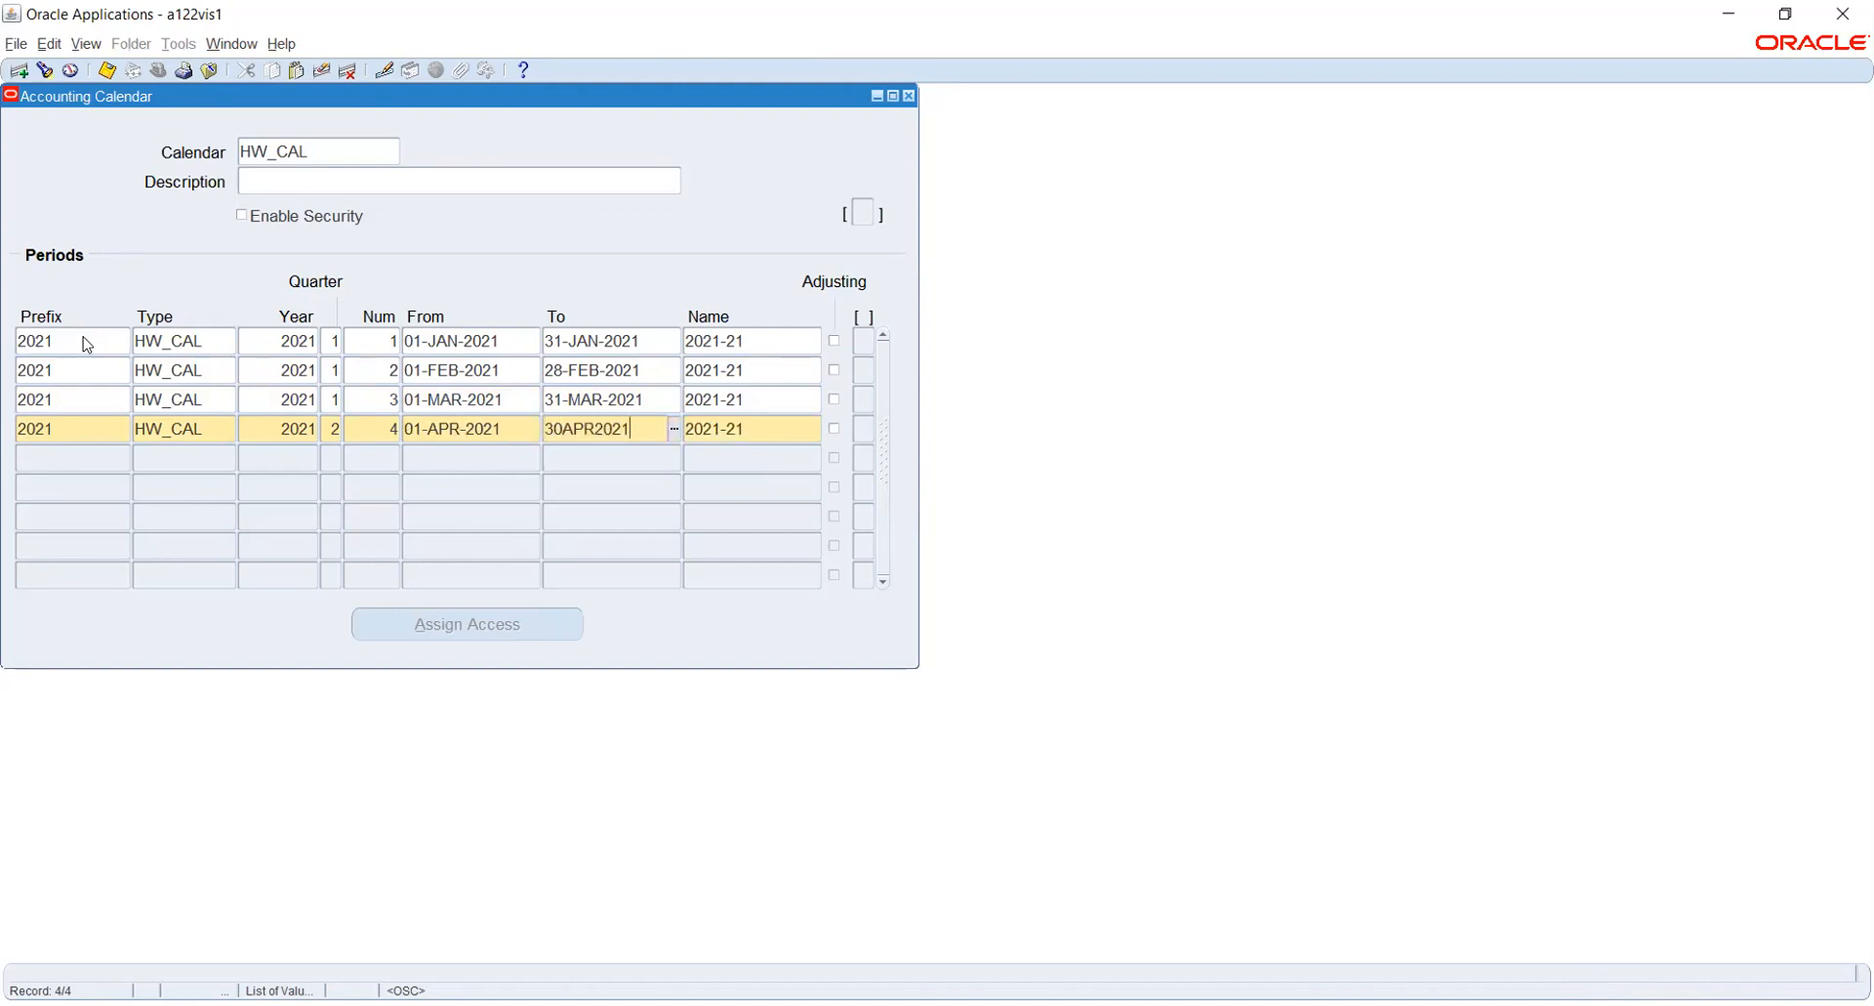
key(Tab)
- Start the fifth calendar period with prefix 2021, type HW_CAL, year 2021, quarter 2 and number 5
key(Tab)
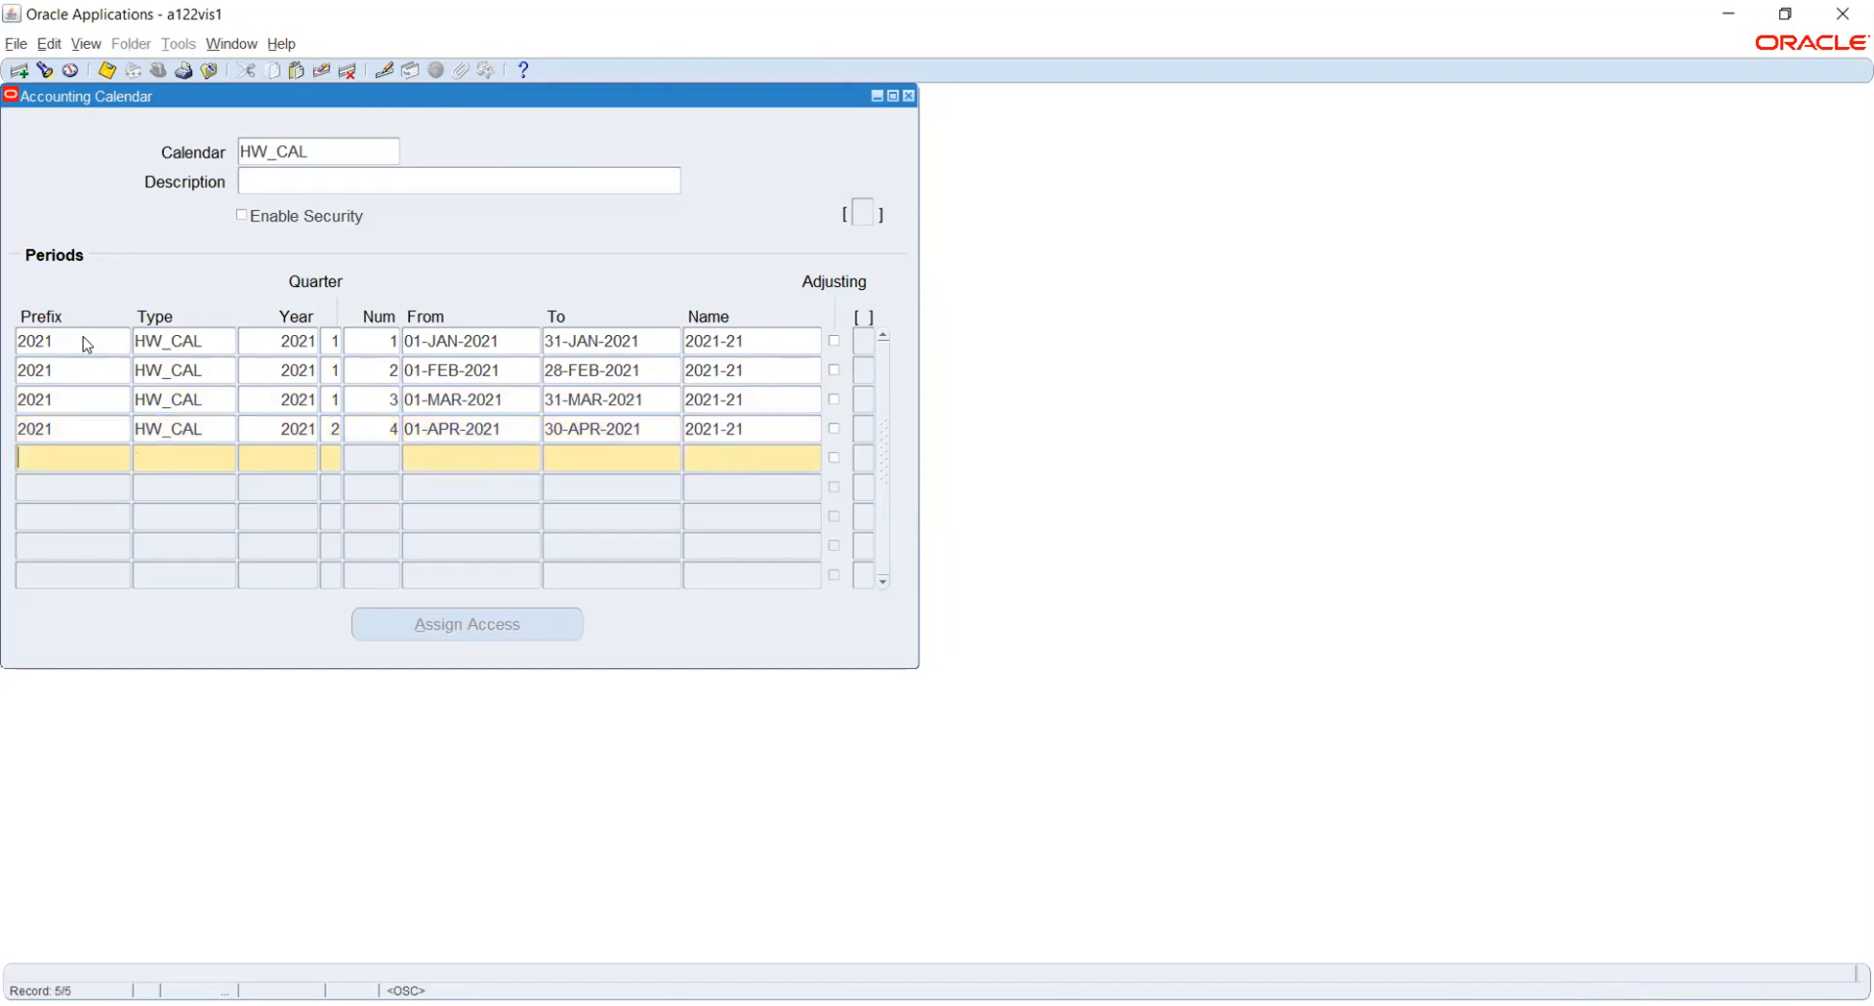
text(2021)
key(Tab)
key(ctrl+l)
key(Tab)
key(shift+F5)
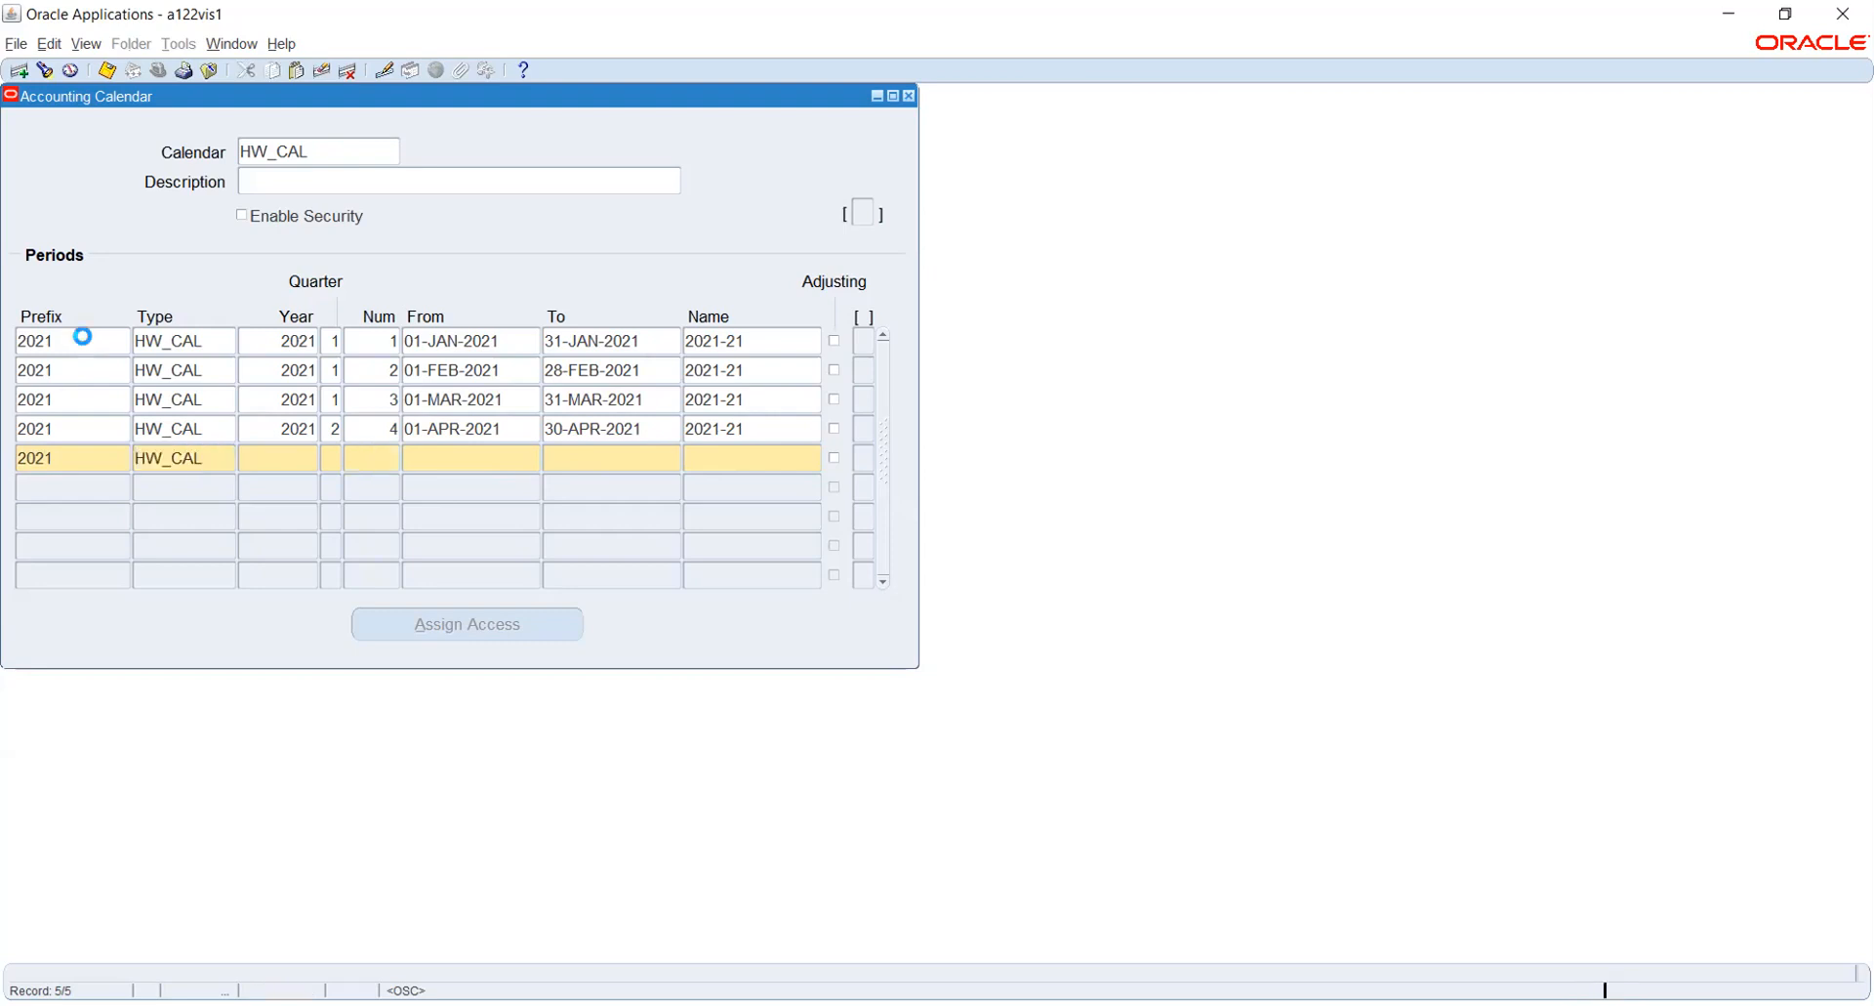
key(Tab)
text(2)
key(Tab)
key(Tab)
- Set the fifth period's dates from 01-MAY-2021 to 31-MAY-2021
text(1)
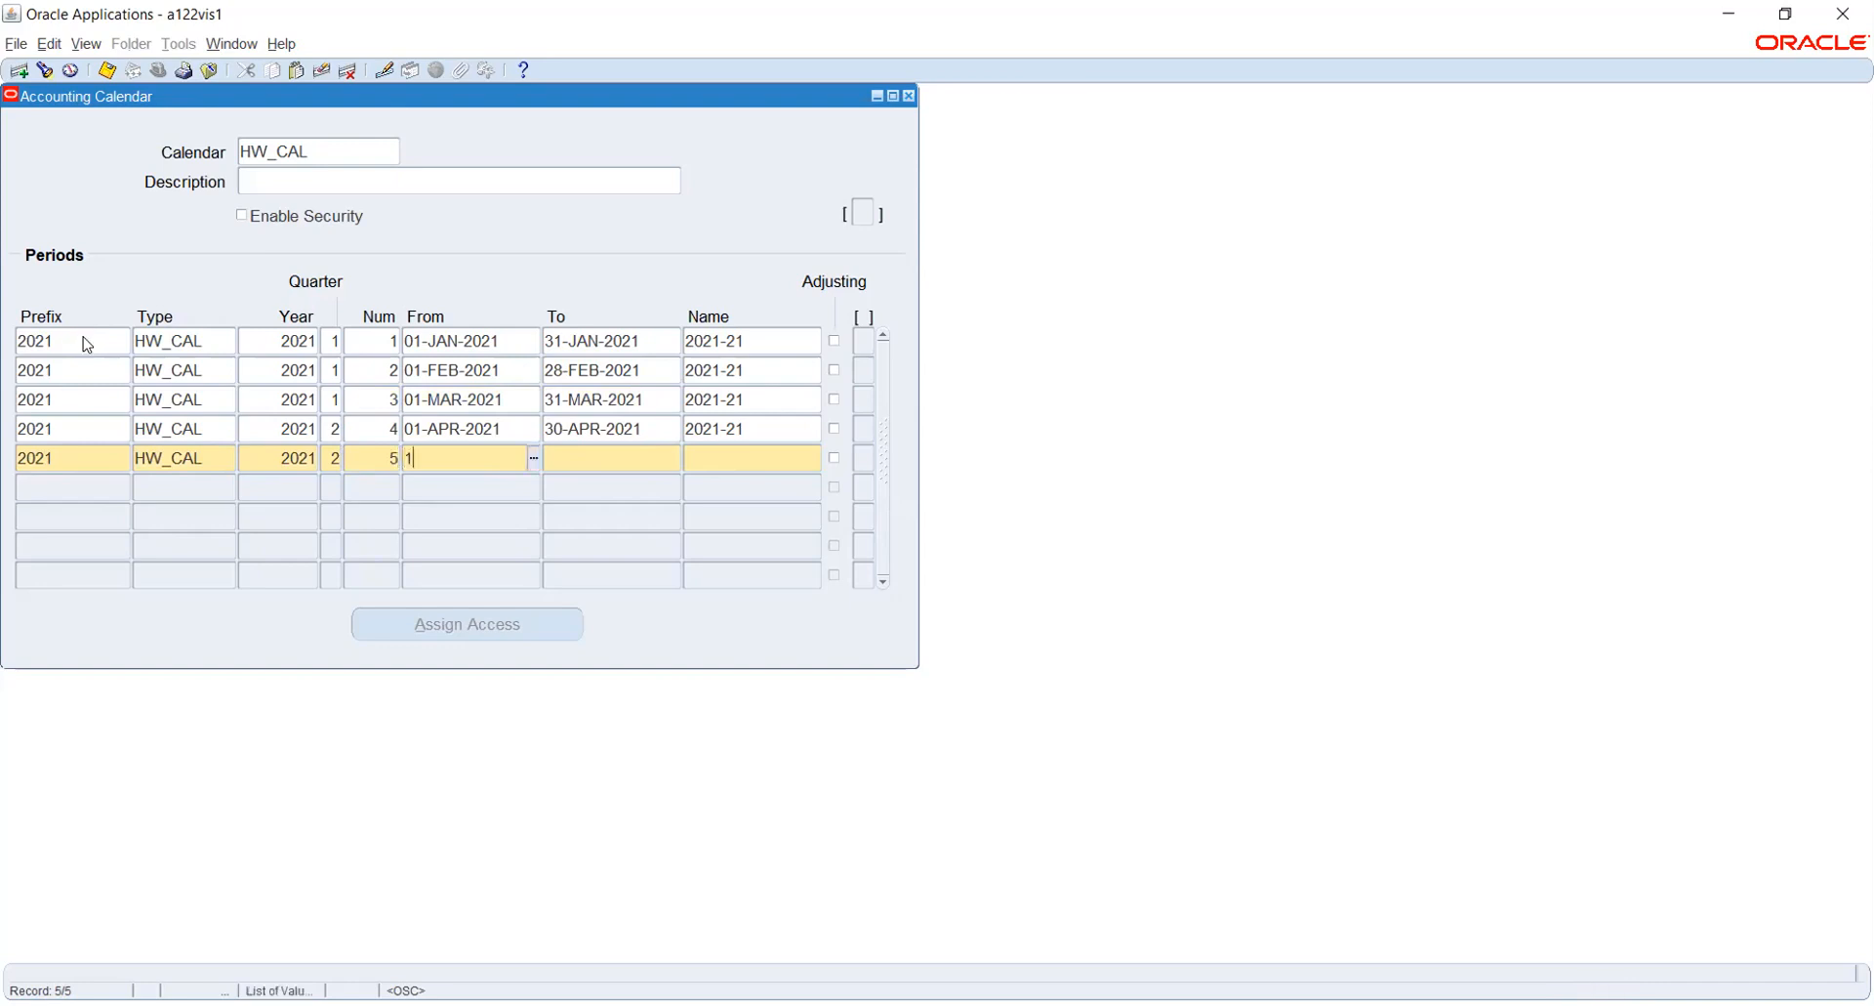
text(-MAY-2021)
key(Tab)
text(31)
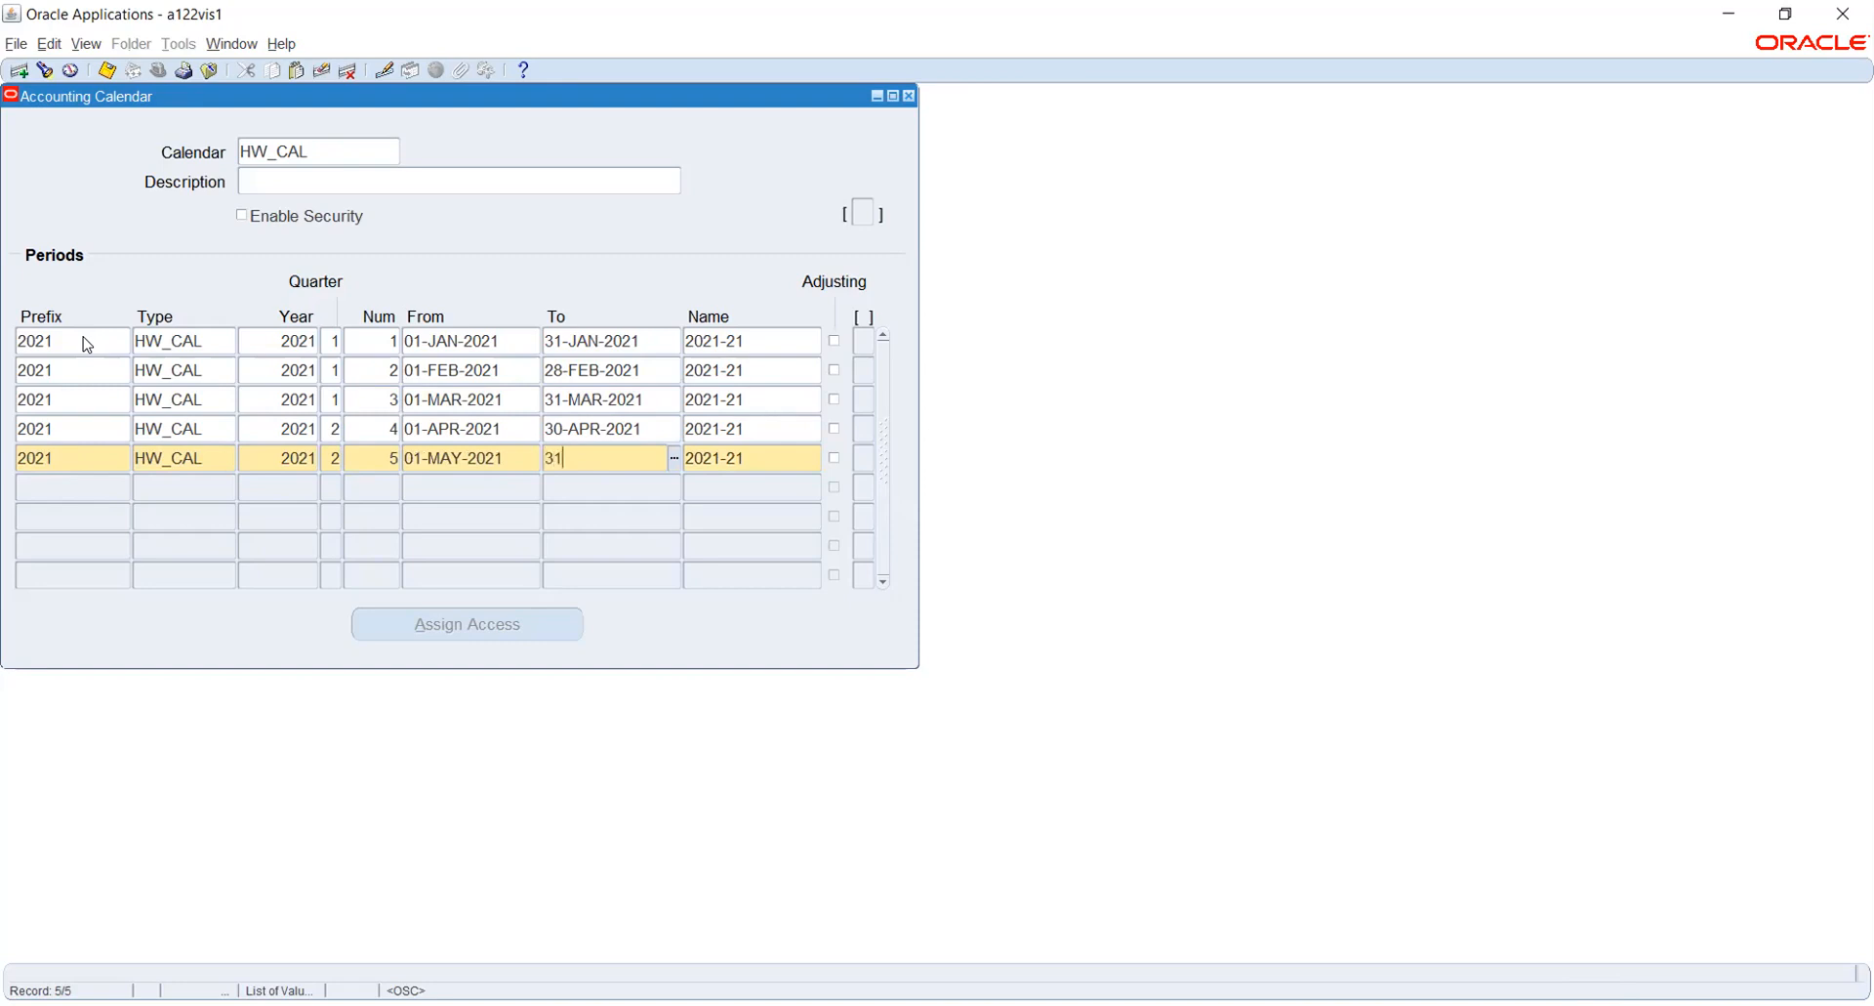
text(MAY2021)
key(Tab)
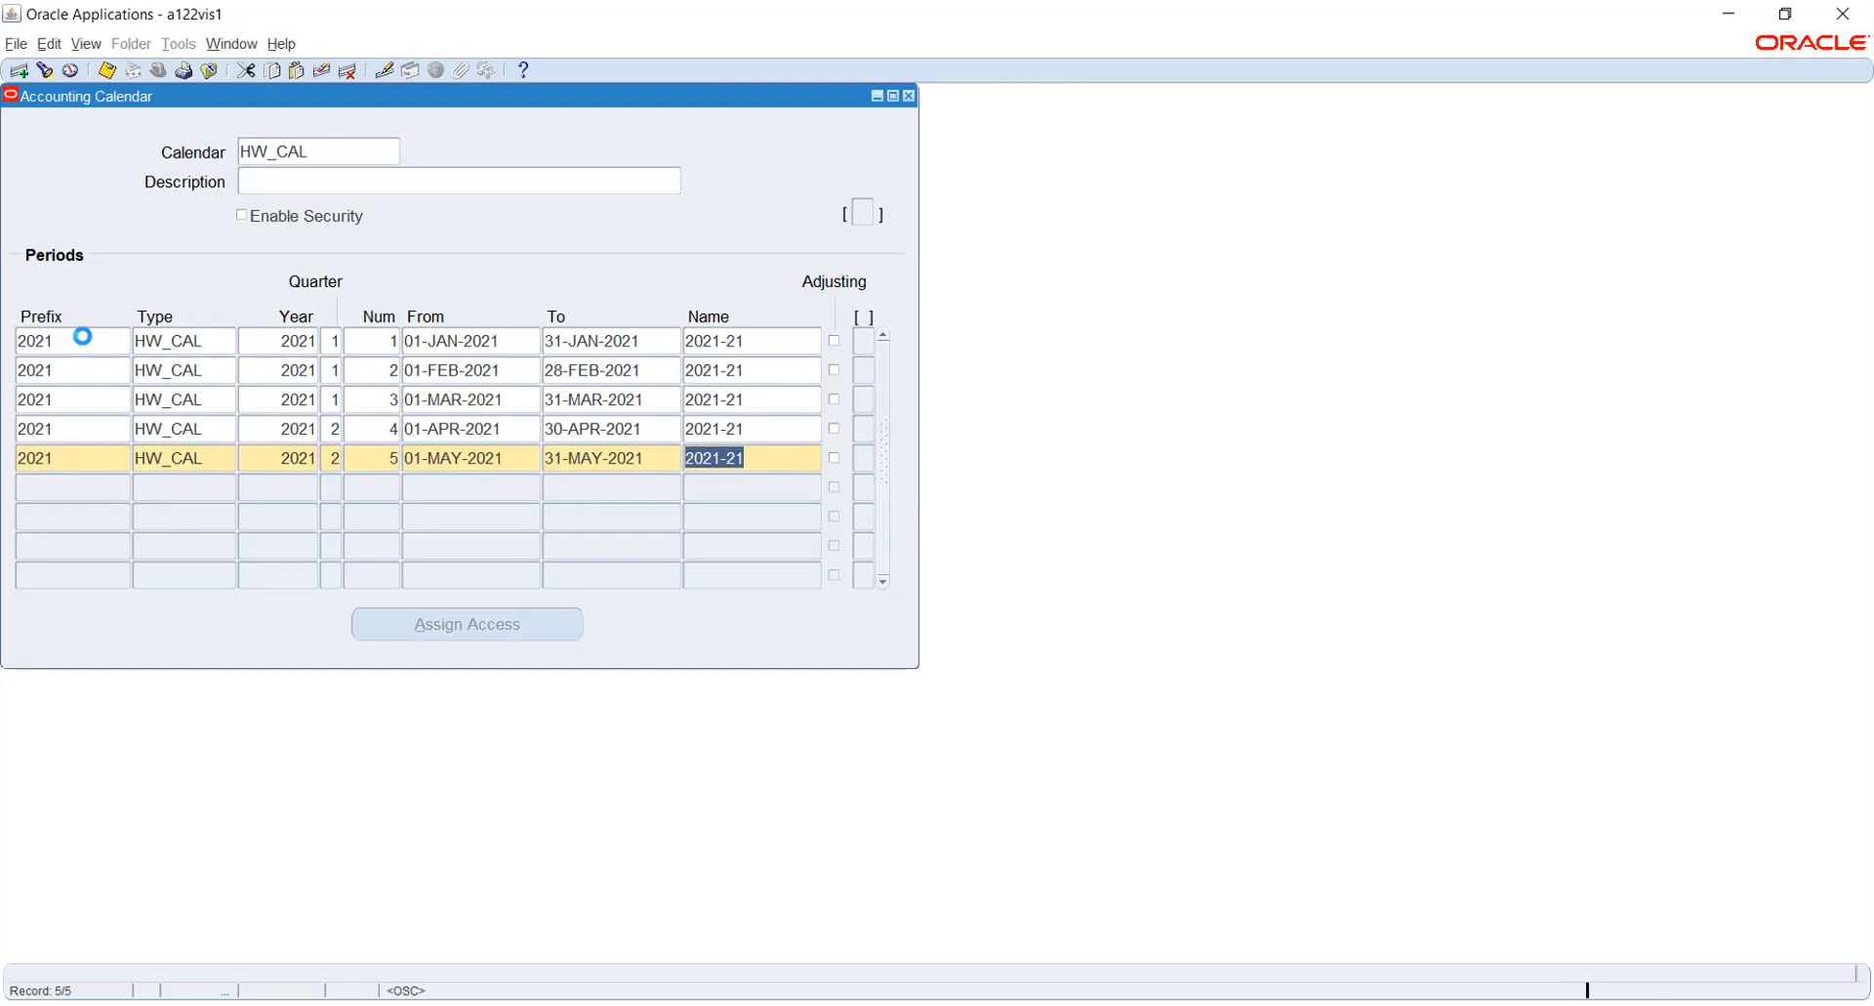
- Start the sixth calendar period with prefix 2021, type HW_CAL, year 2021, quarter 2 and number 6
key(Tab)
text(2021)
key(Tab)
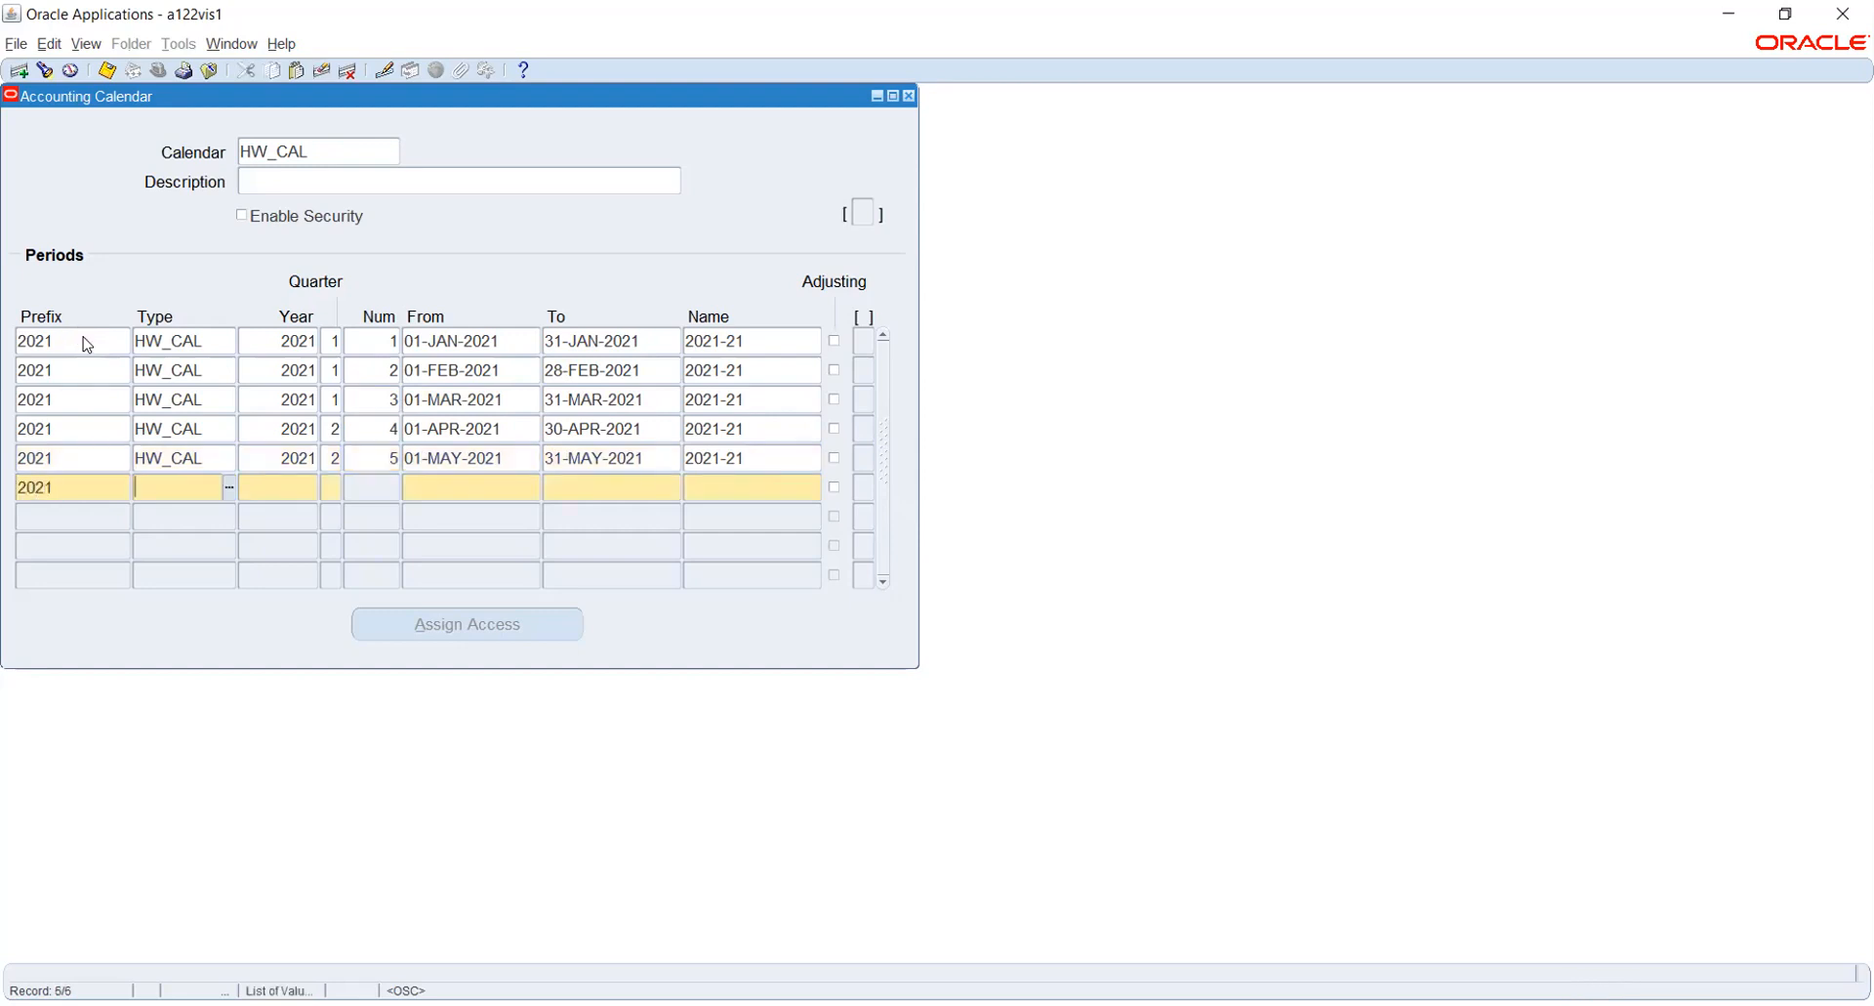
key(Tab)
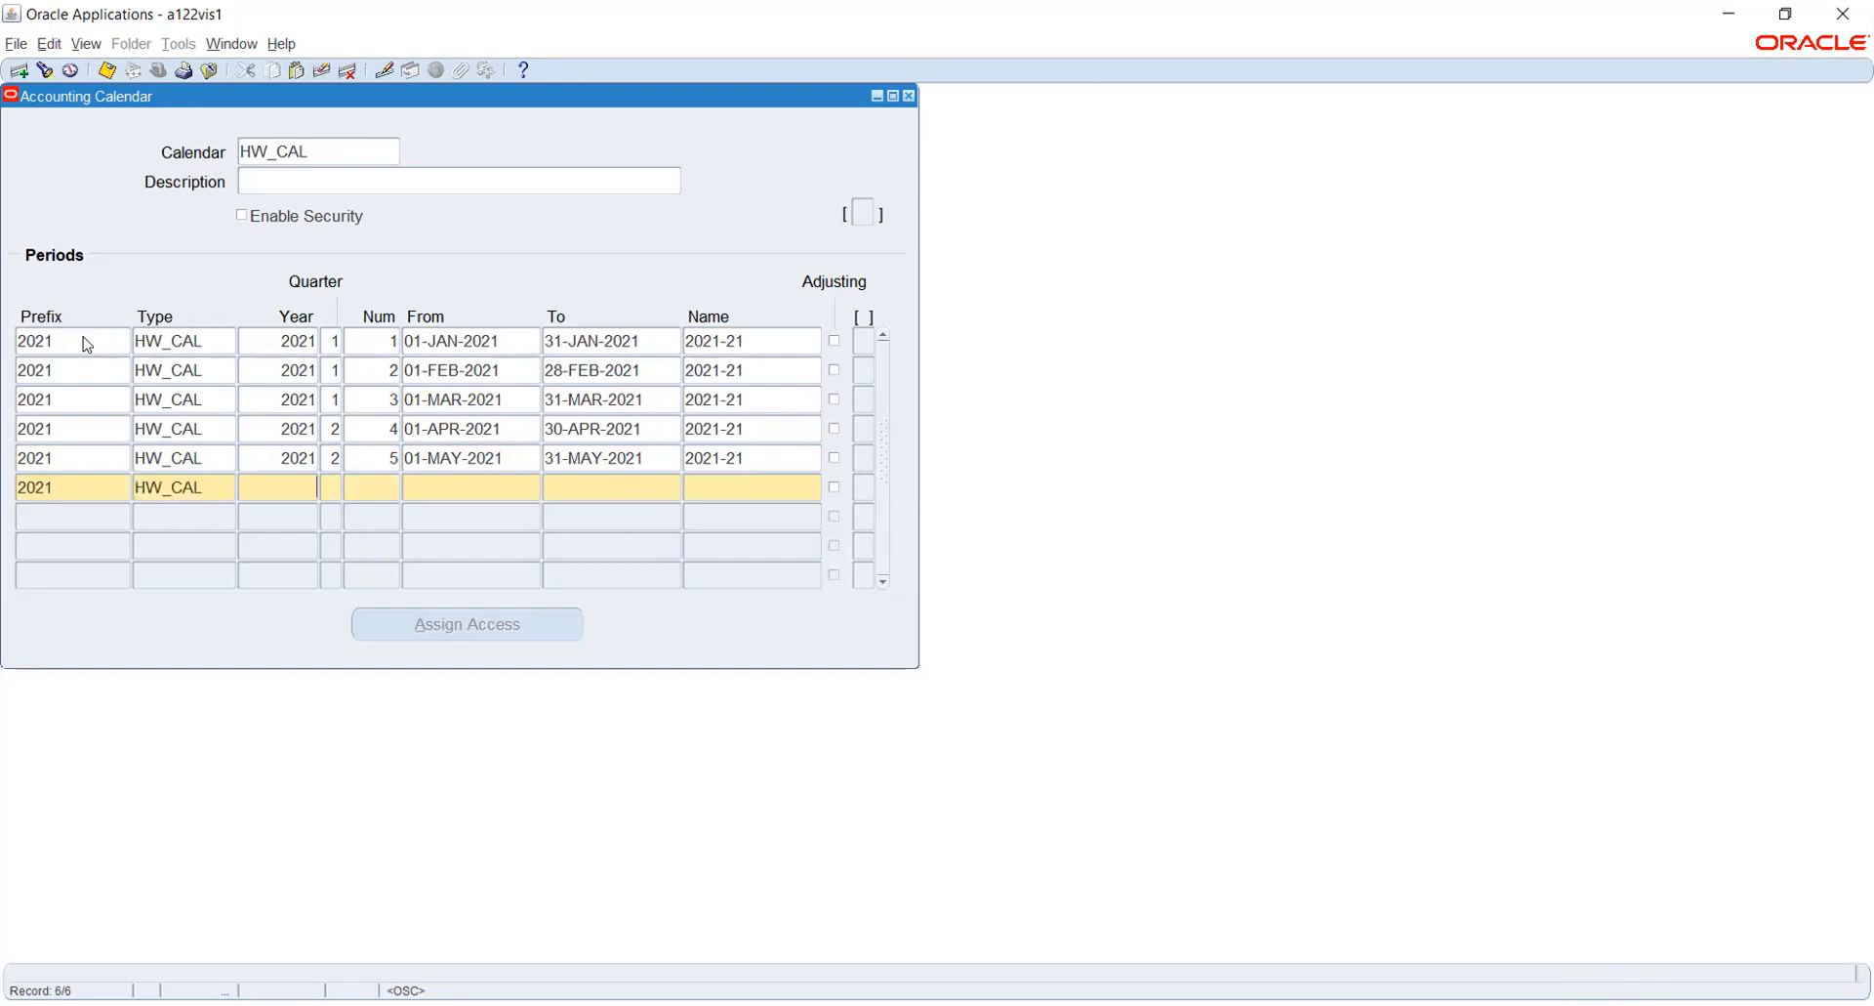
key(Tab)
text(2)
key(Tab)
text(6)
- Set the sixth period's dates from 01-JUN-2021 to 30-JUN-2021
key(Tab)
text(1JUN2021)
key(Tab)
text(30JUN2021)
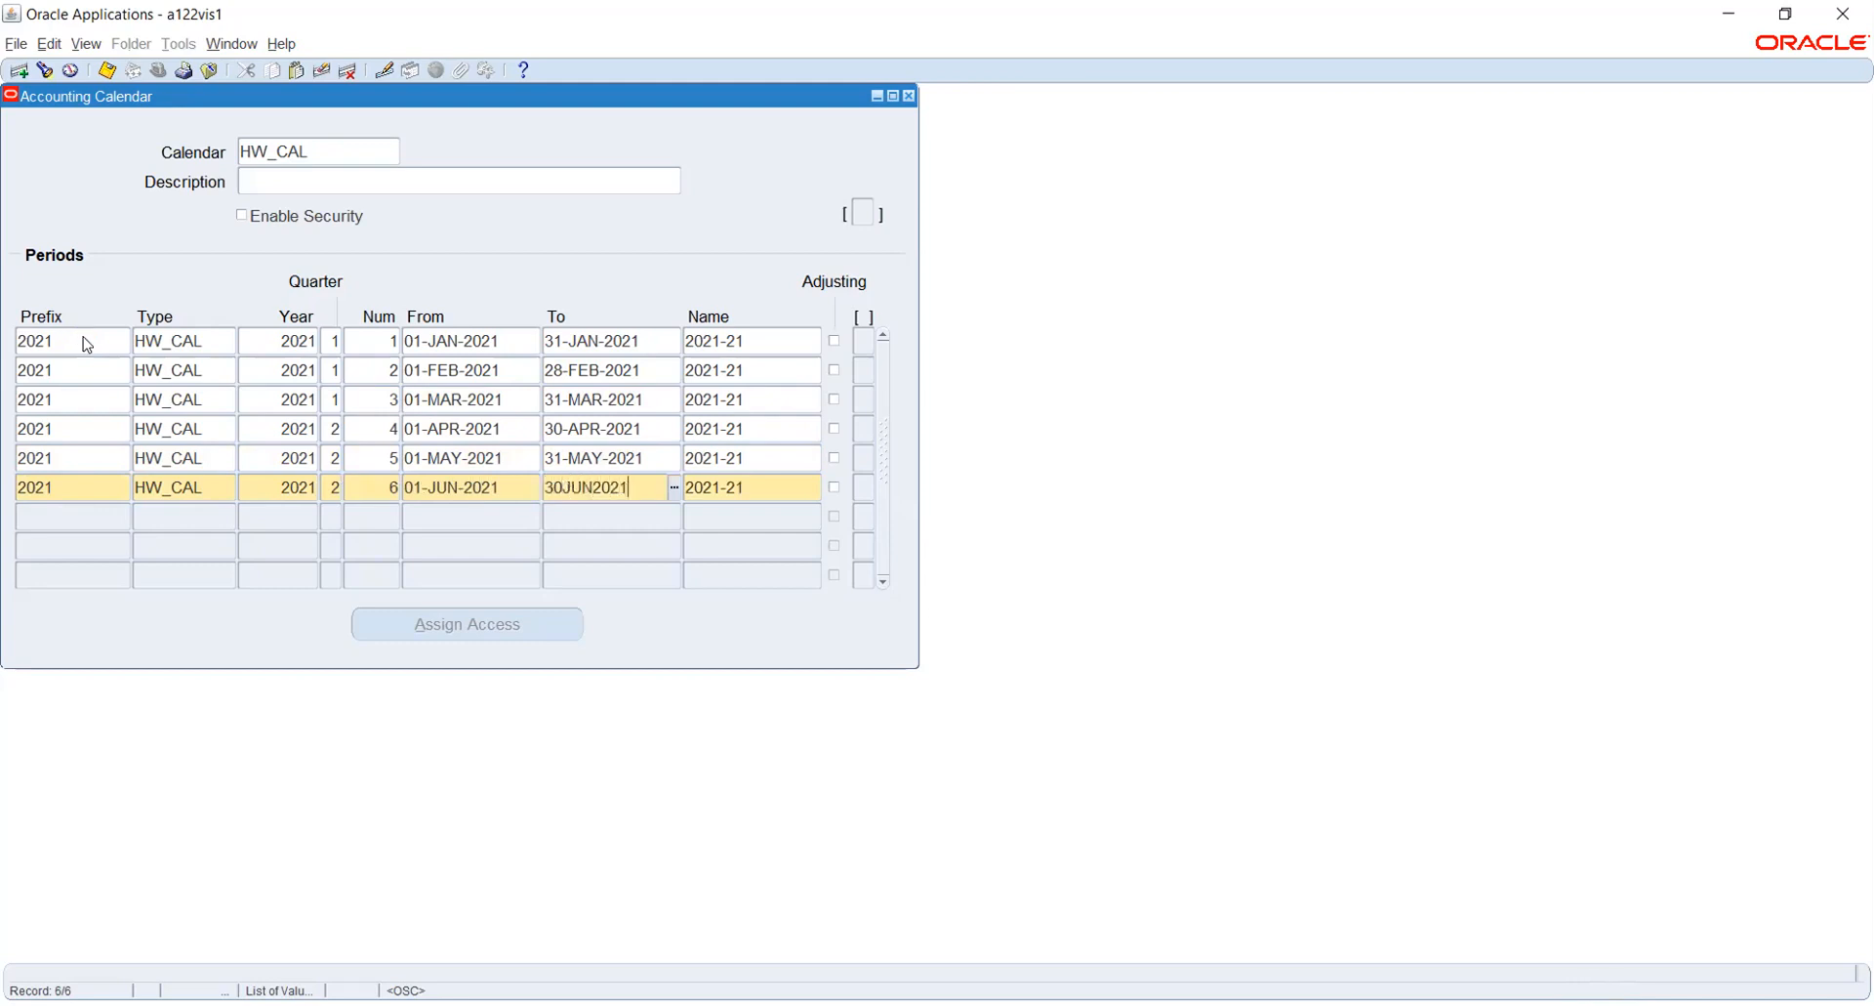
key(Tab)
- Start the seventh calendar period with prefix 2021, type HW_CAL, year 2021, quarter 3 and number 7
key(Tab)
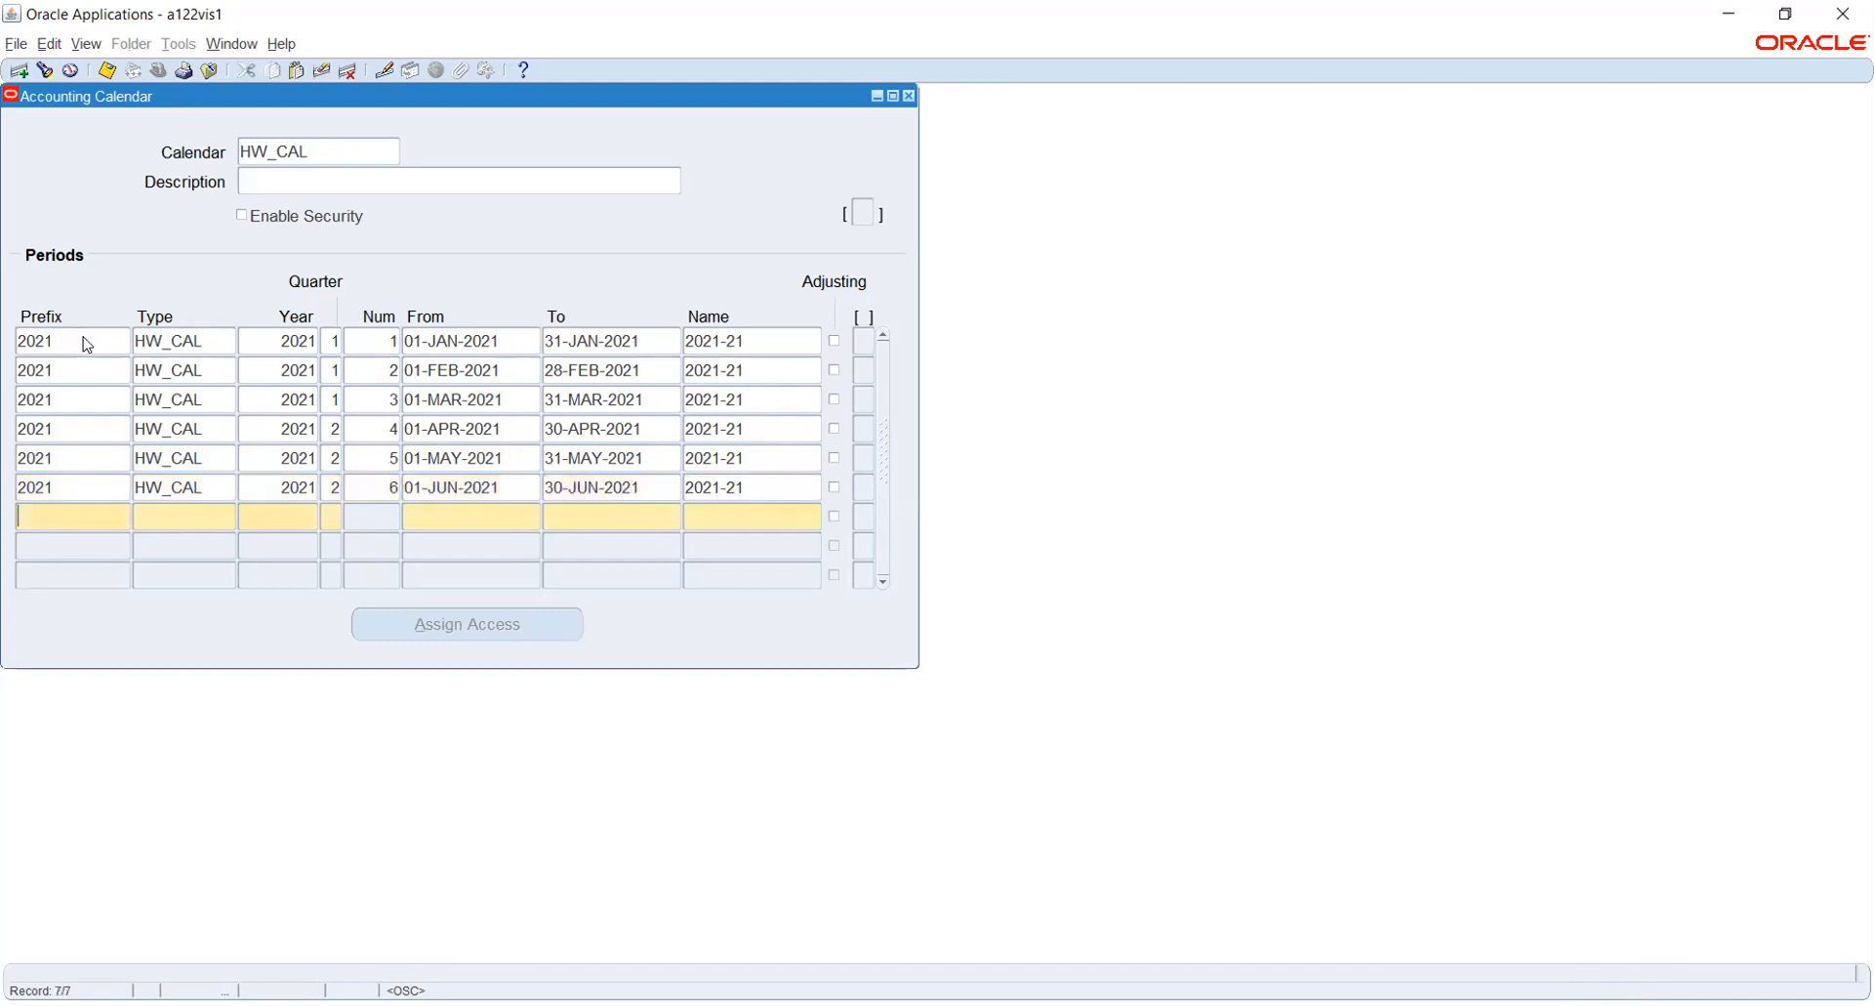
text(2021)
key(Tab)
key(shift+F5)
key(Tab)
key(shift+F5)
key(Tab)
text(3)
key(Tab)
text(7)
- Set the seventh period's dates from 01-JUL-2021 to 31-JUL-2021
key(Tab)
text(1-JUL-2021)
key(Tab)
text(31-JUL-2)
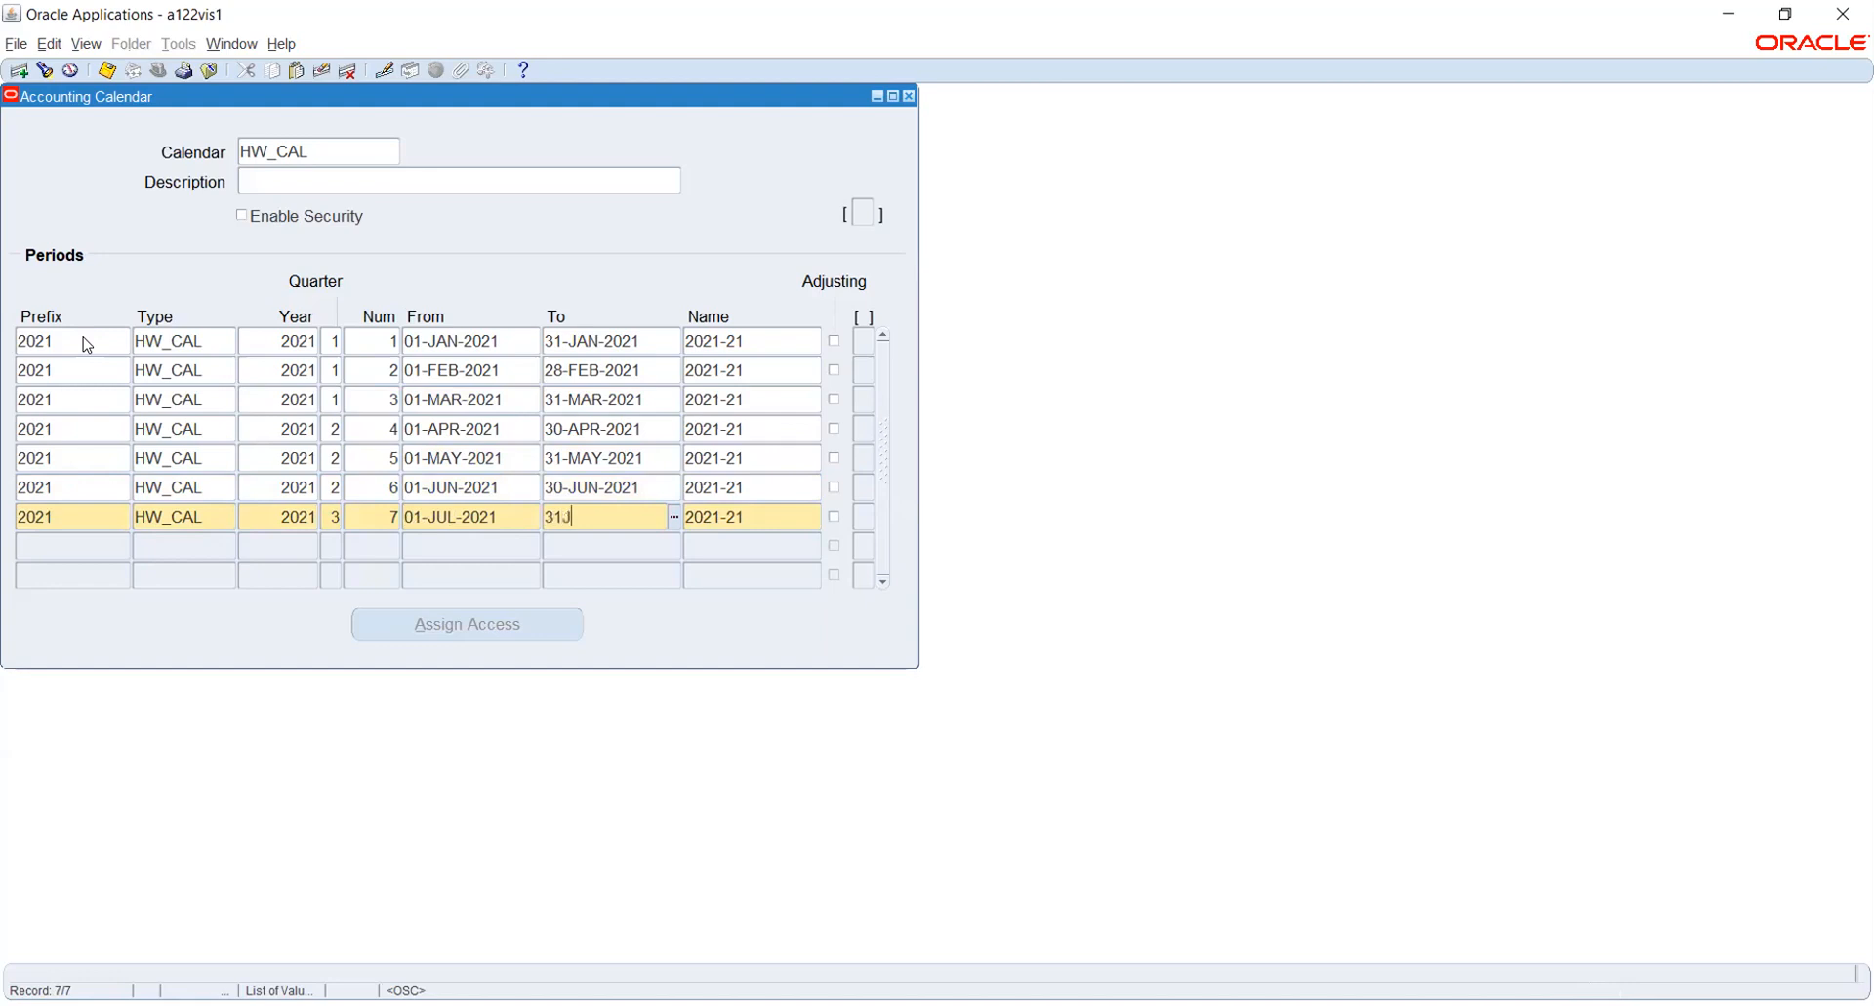
text(021)
key(Tab)
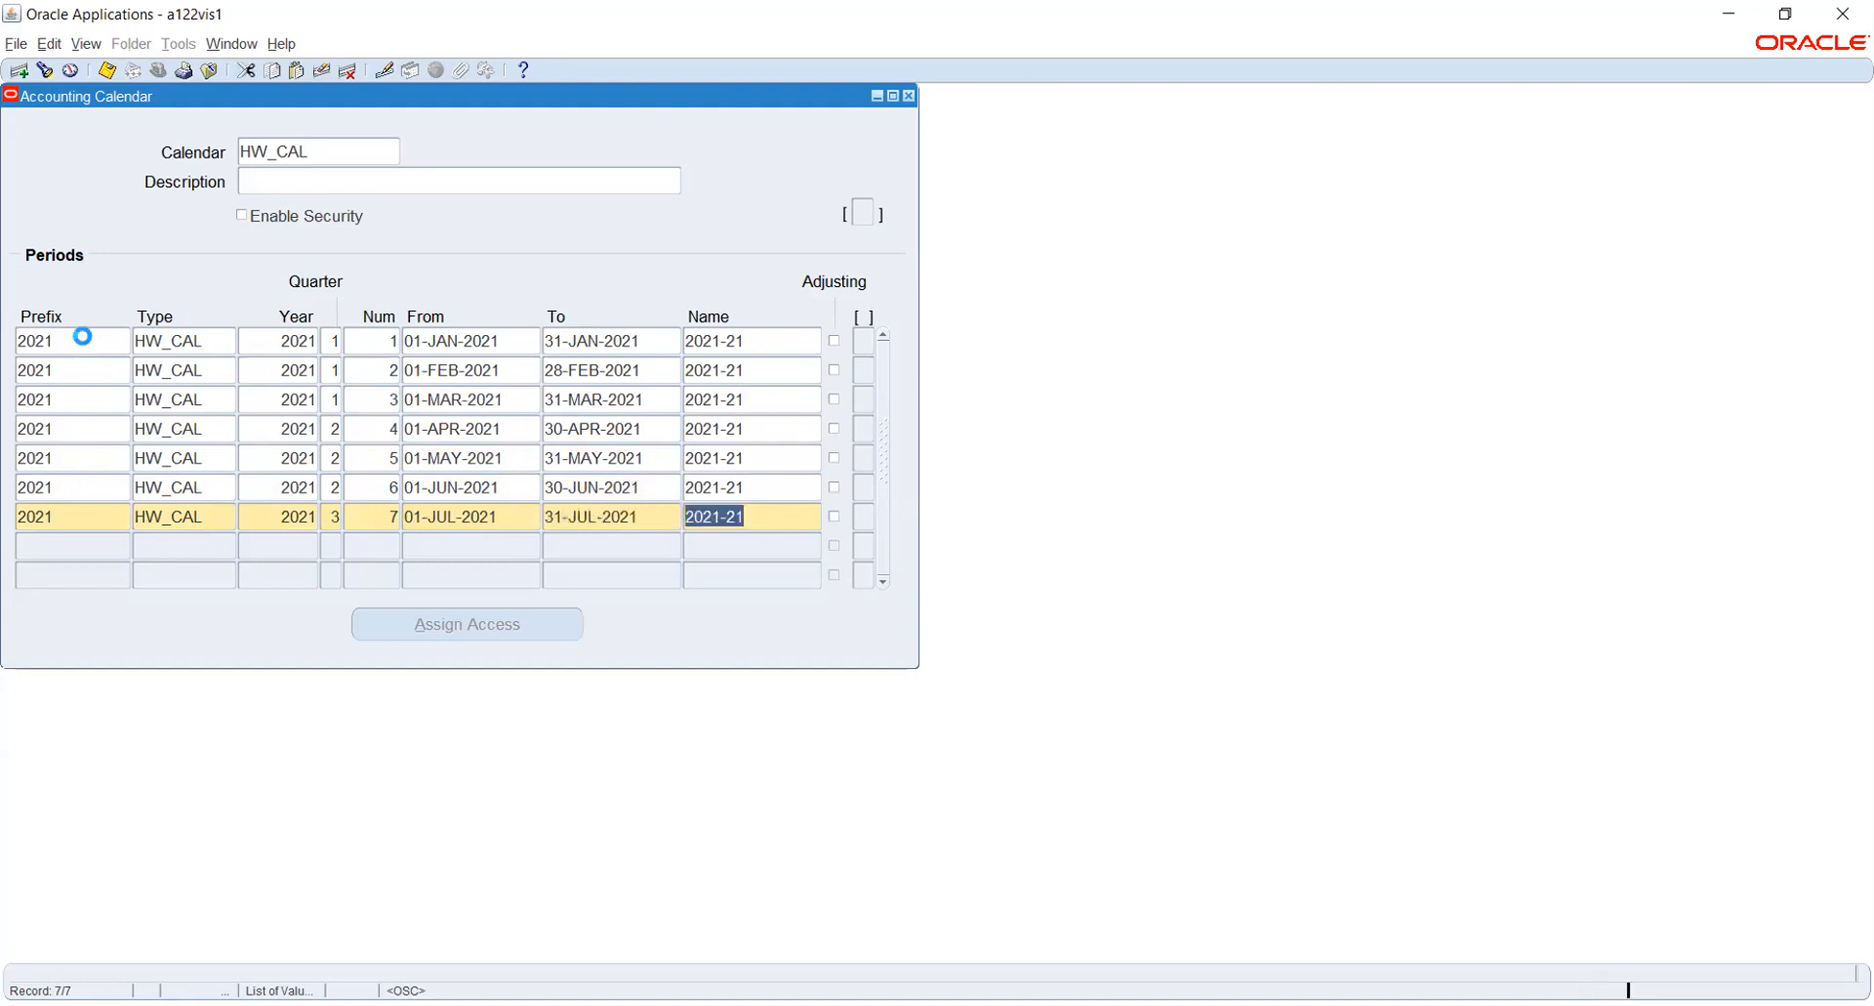
- Start the eighth calendar period with prefix 2021, type HW_CAL, year 2021, quarter 3 and number 8
key(Tab)
text(2021)
key(Tab)
key(shift+F5)
key(Tab)
key(shift+F5)
key(Tab)
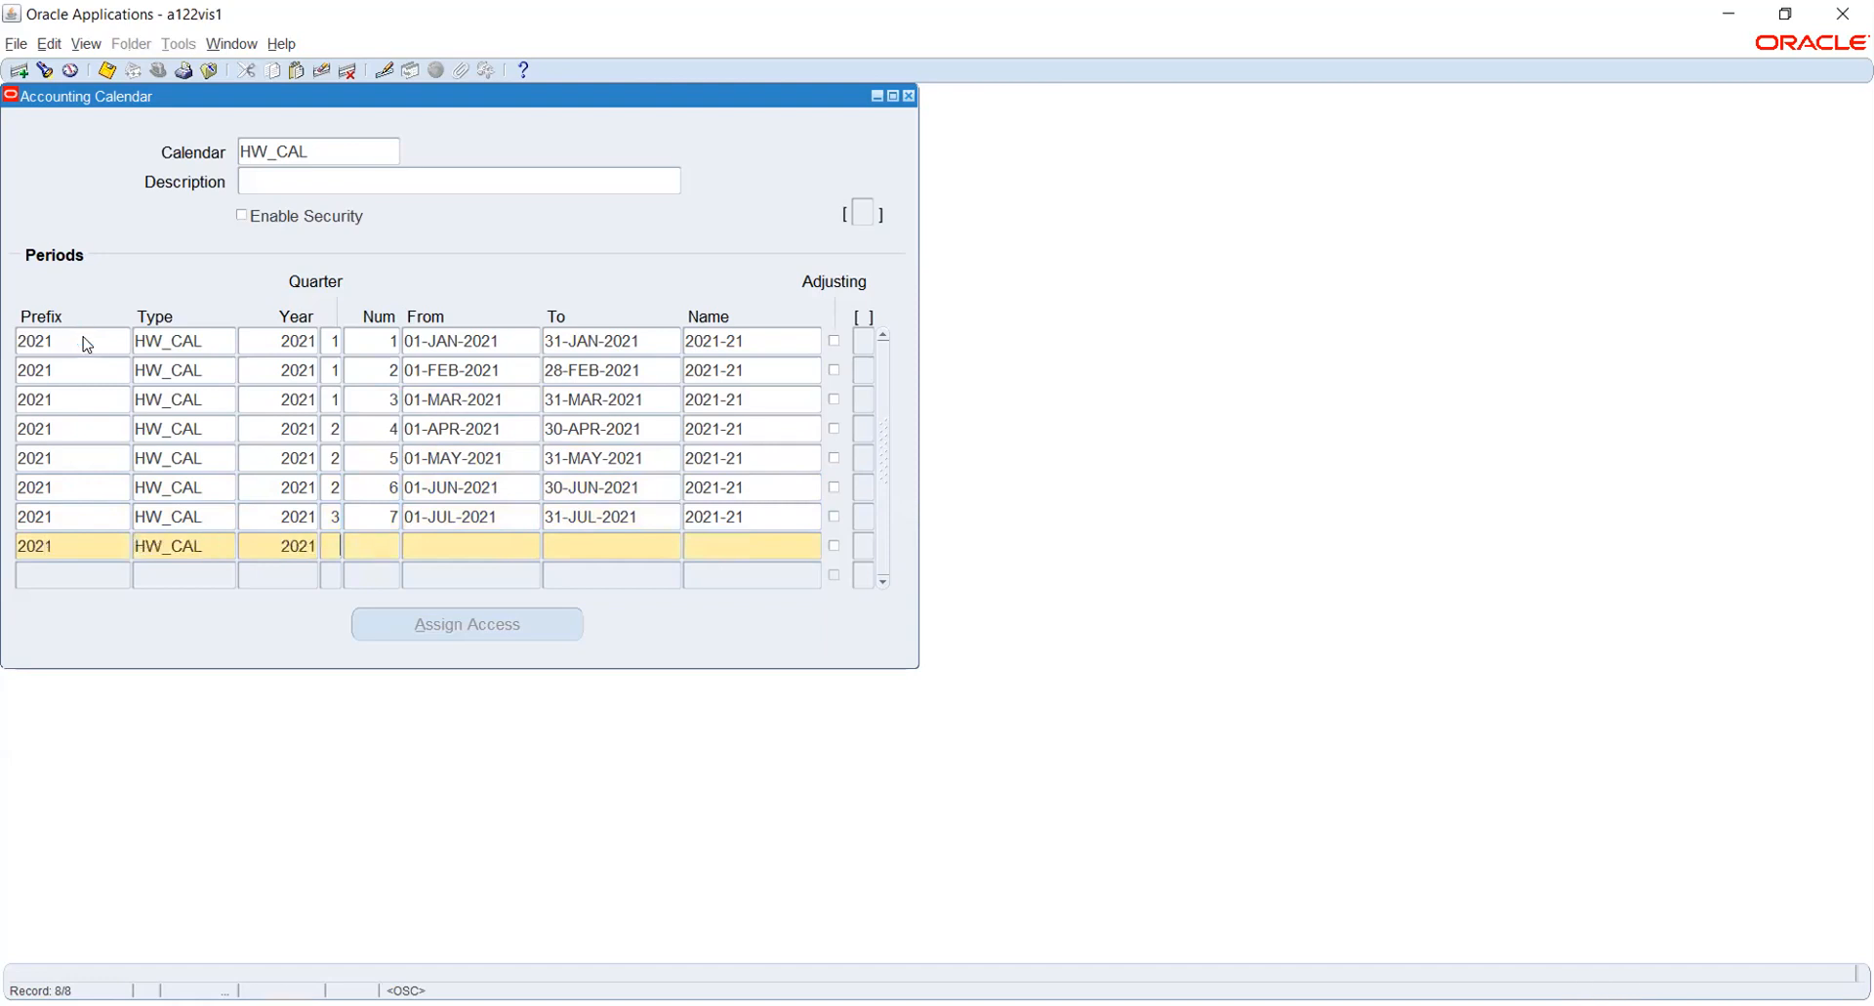
key(Tab)
text(8)
key(Tab)
- Set the eighth period's dates from 01-AUG-2021 to 31-AUG-2021
text(1AUG2021)
key(Tab)
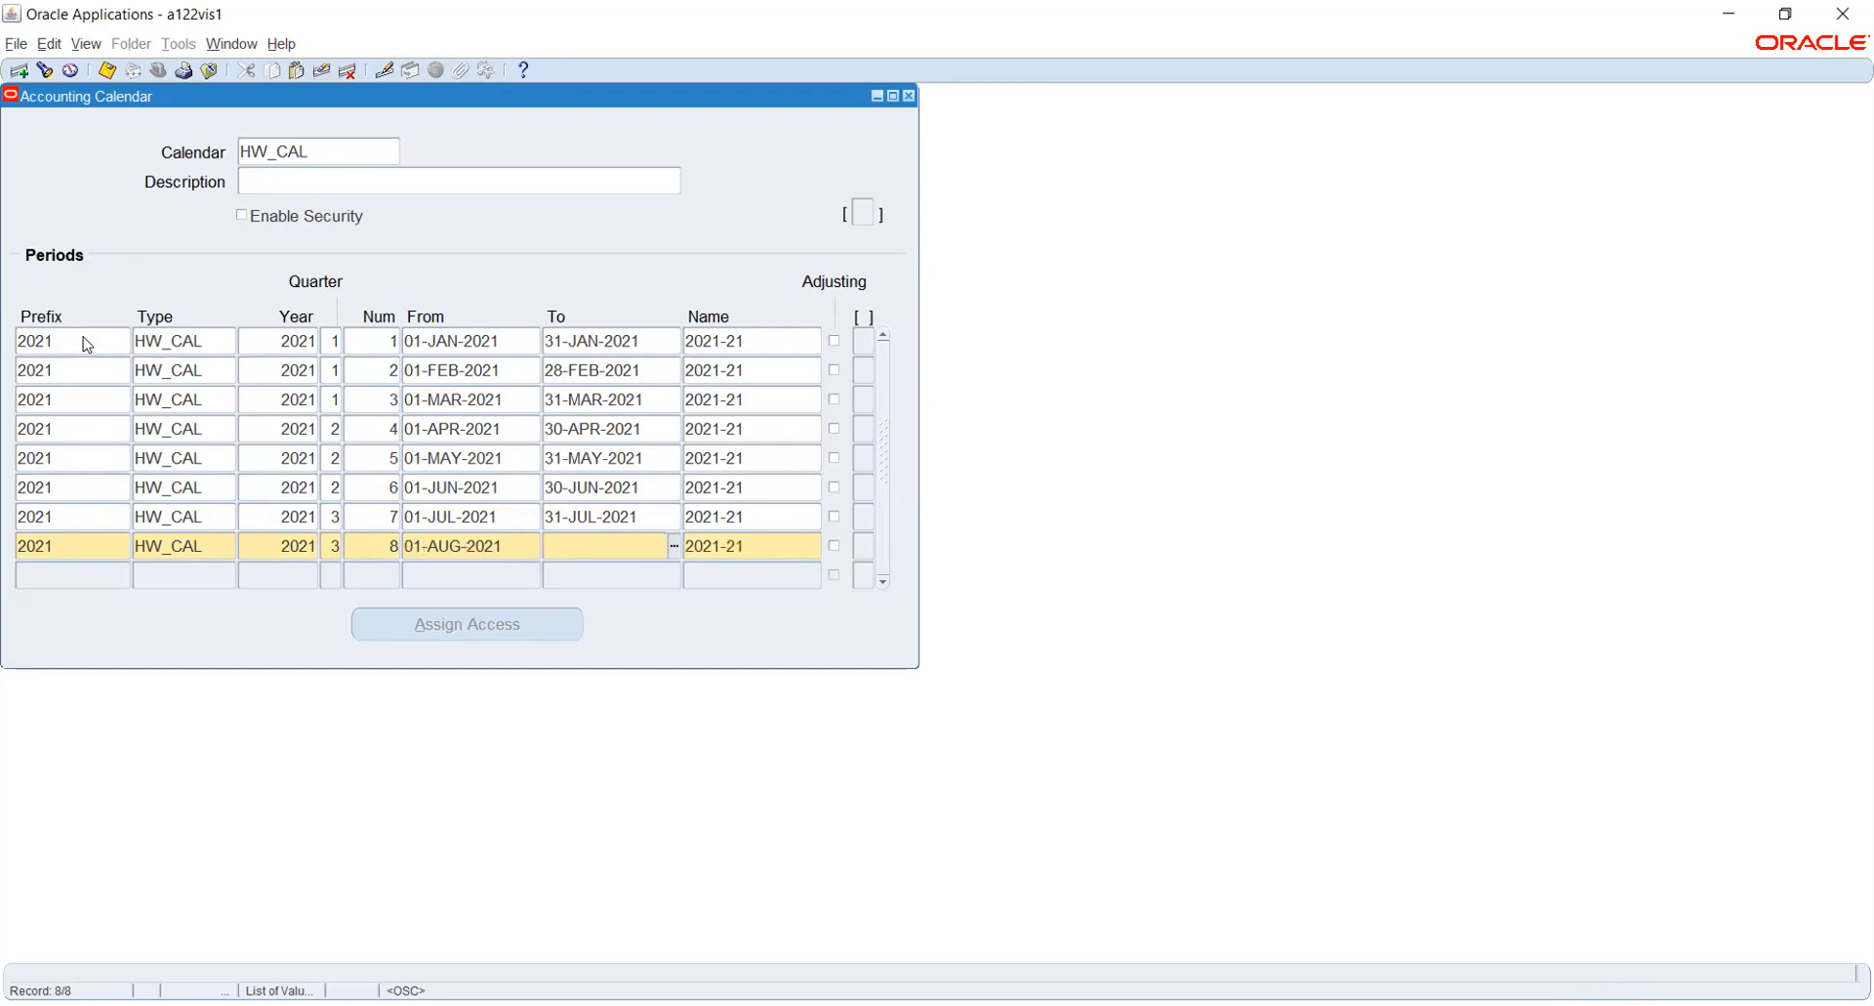
text(31-AUG-2021)
key(Tab)
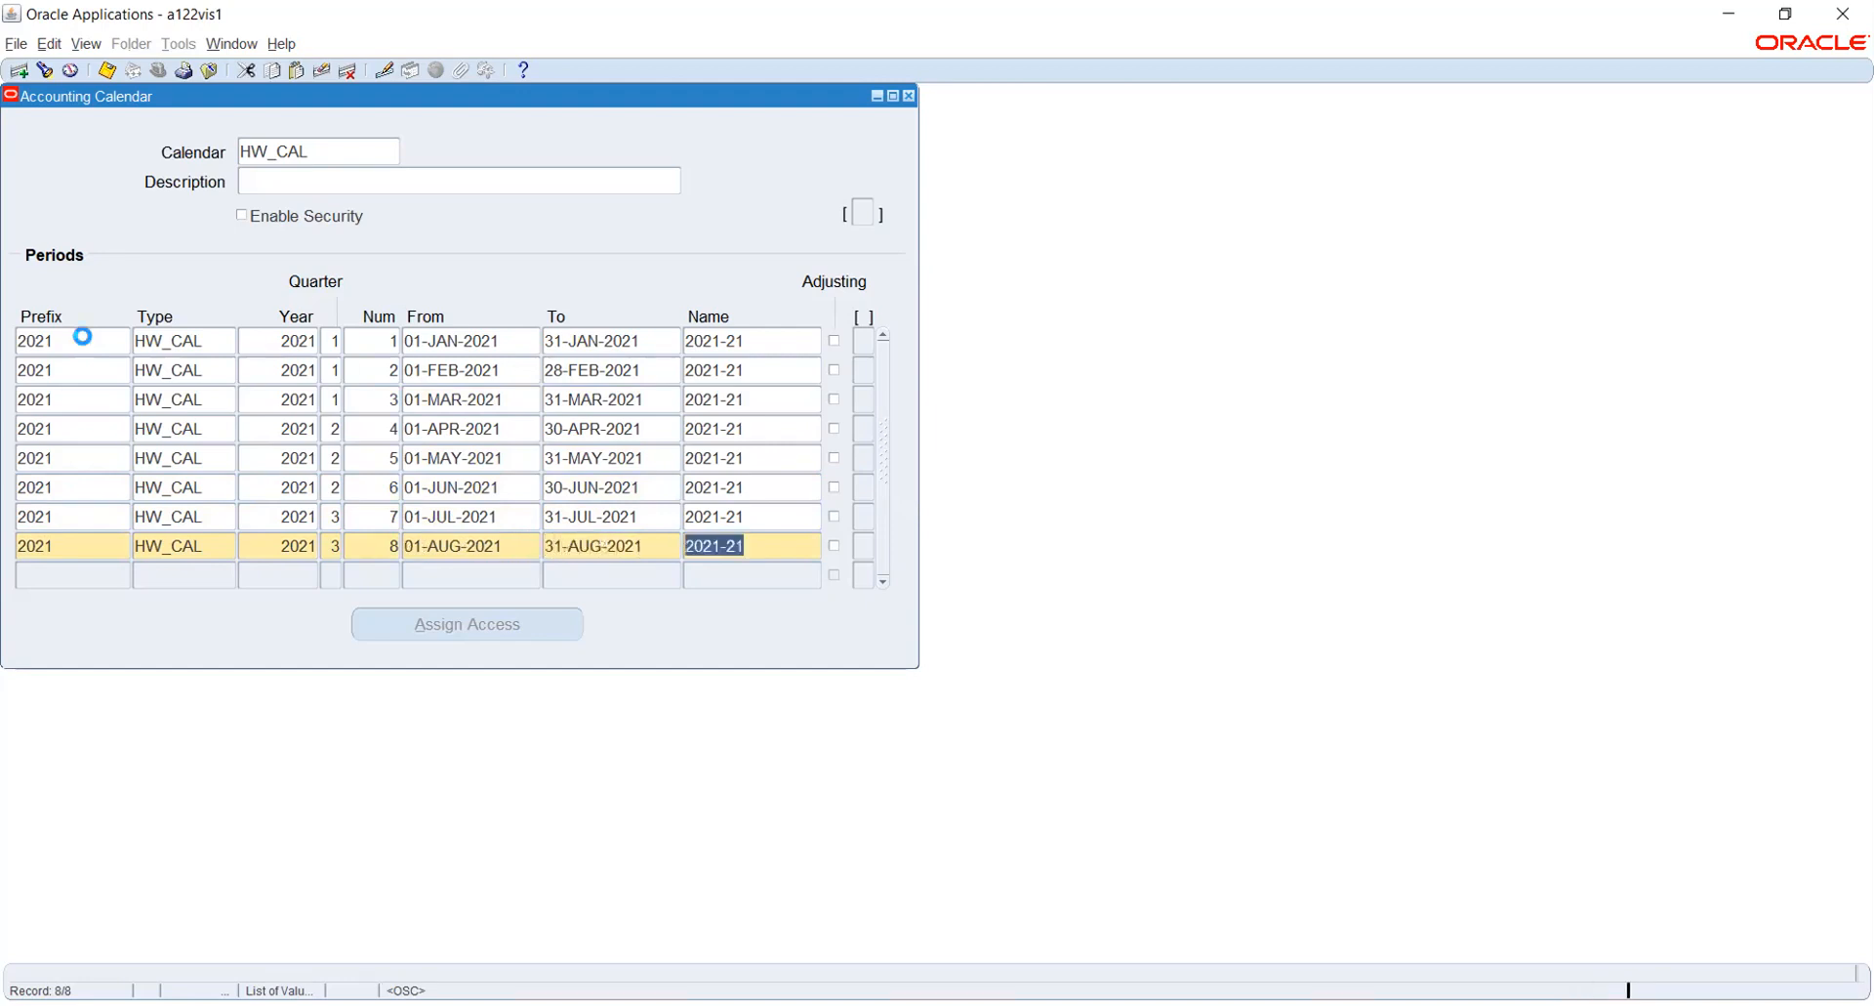
- Start the ninth calendar period with prefix 2021, type HW_CAL, year 2021, quarter 3 and number 9
key(Tab)
text(202)
key(Tab)
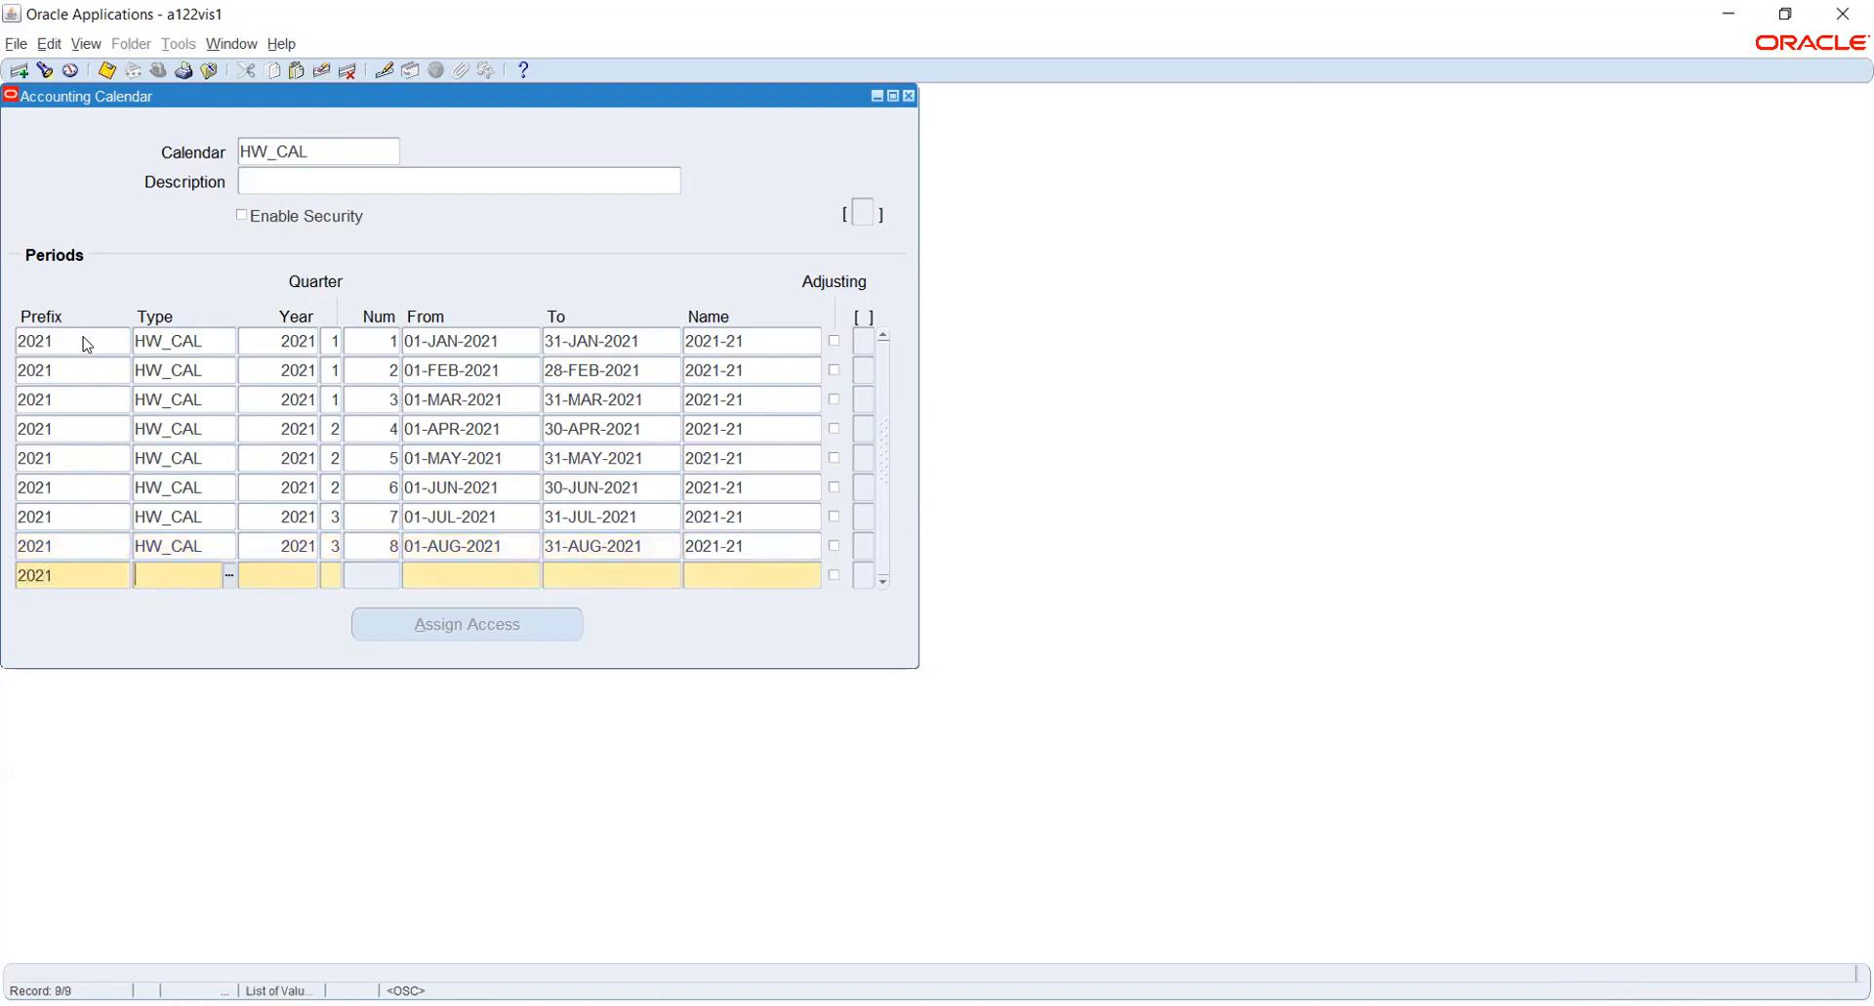
key(shift+F5)
key(Tab)
key(shift+F5)
key(Tab)
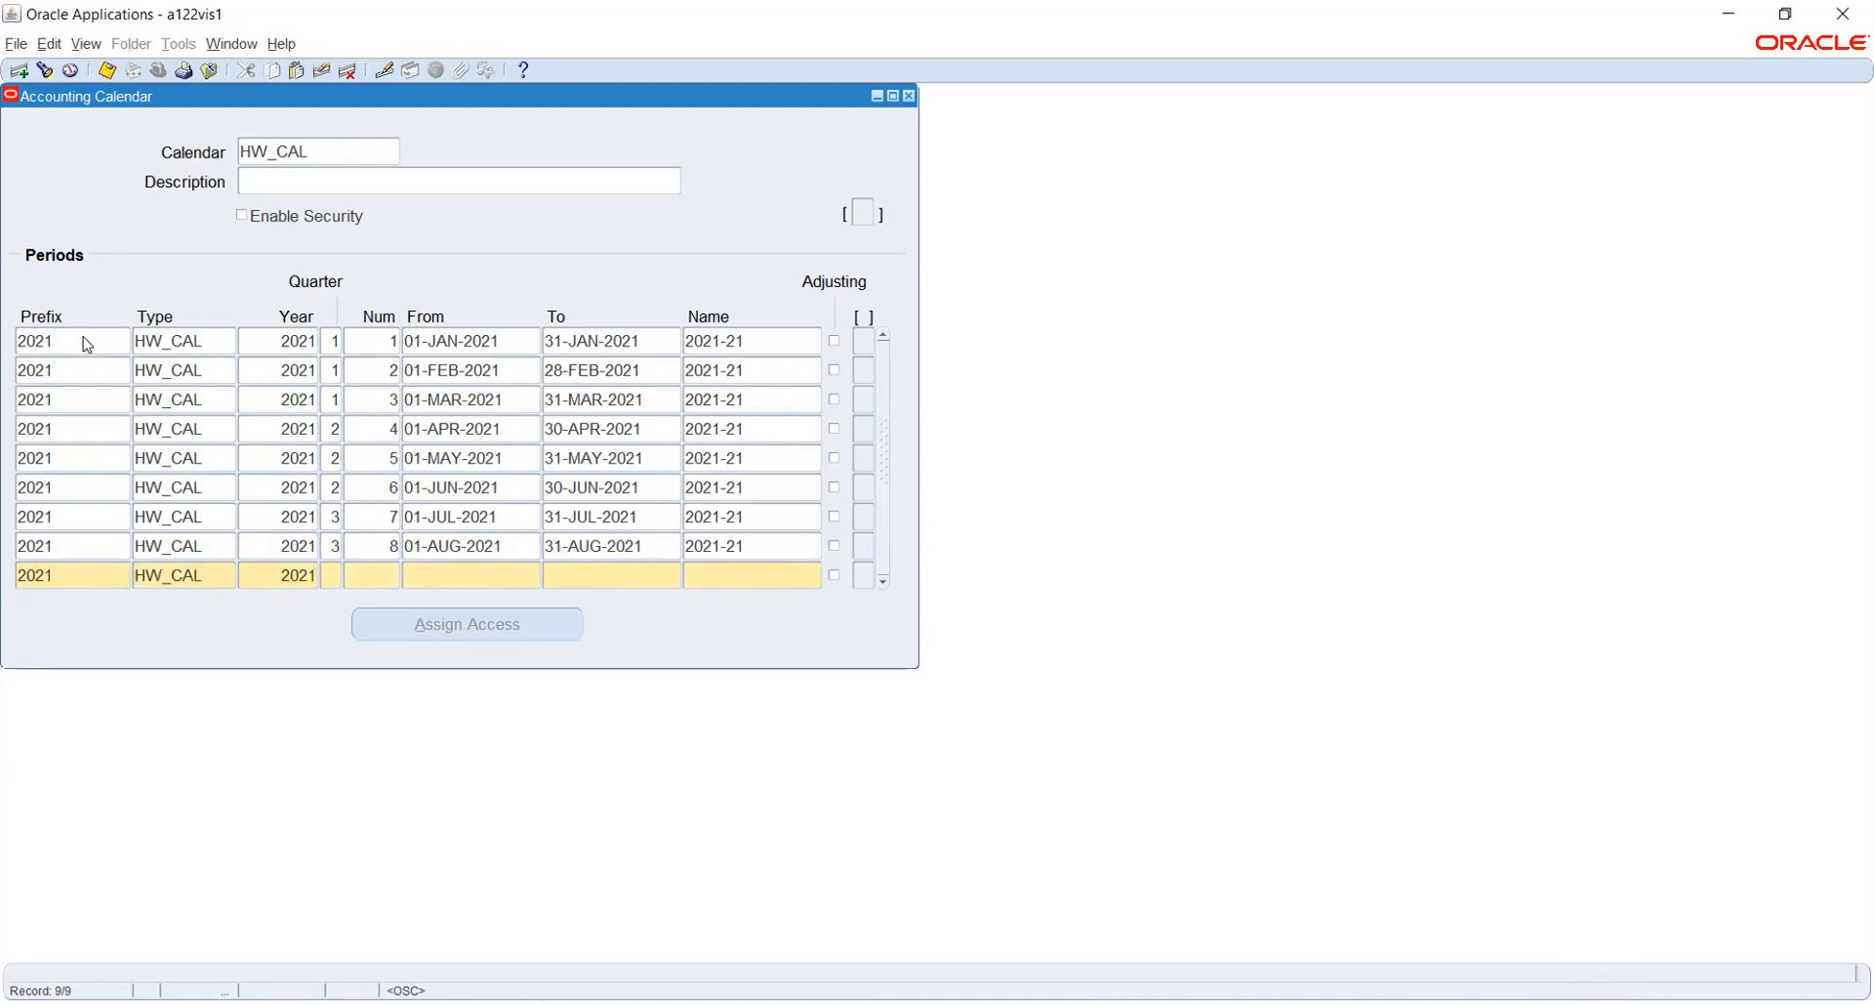
key(shift+F5)
key(Tab)
text(9)
key(Tab)
- Set the ninth period's dates from 01-SEP-2021 to 30-SEP-2021
text(1SEP2021)
key(Tab)
text(30SEP2021)
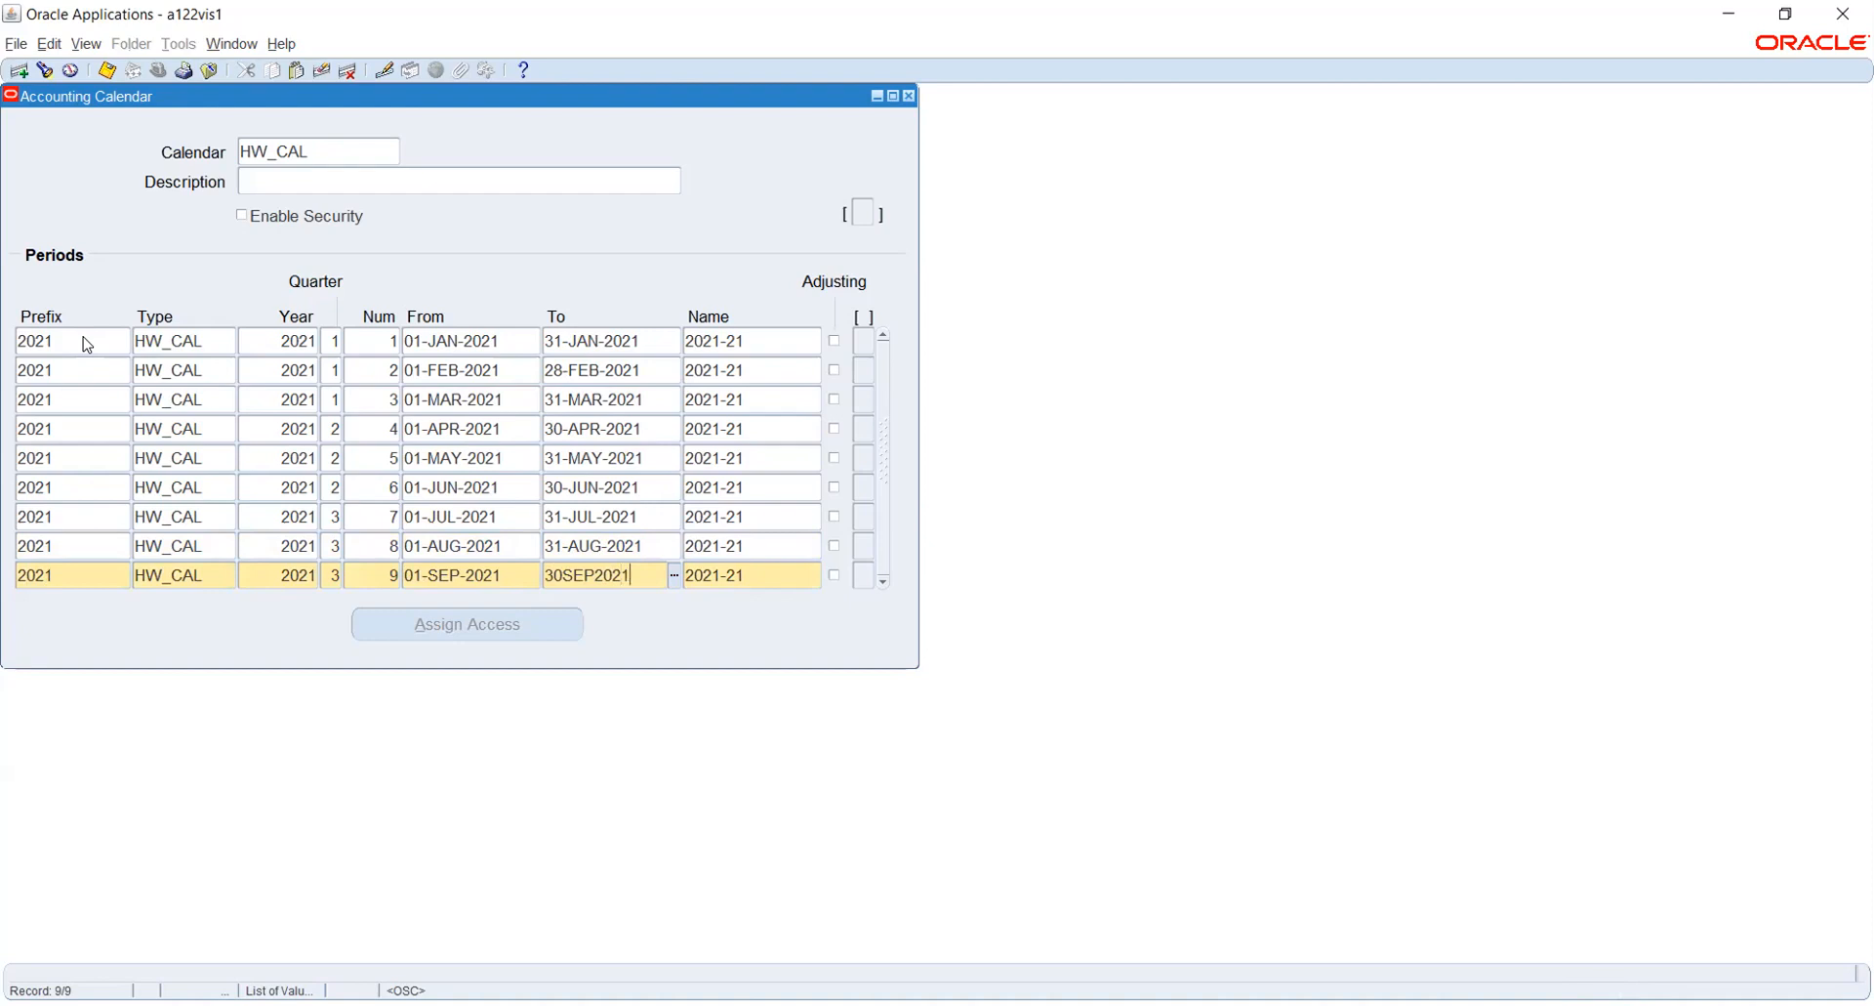
key(Tab)
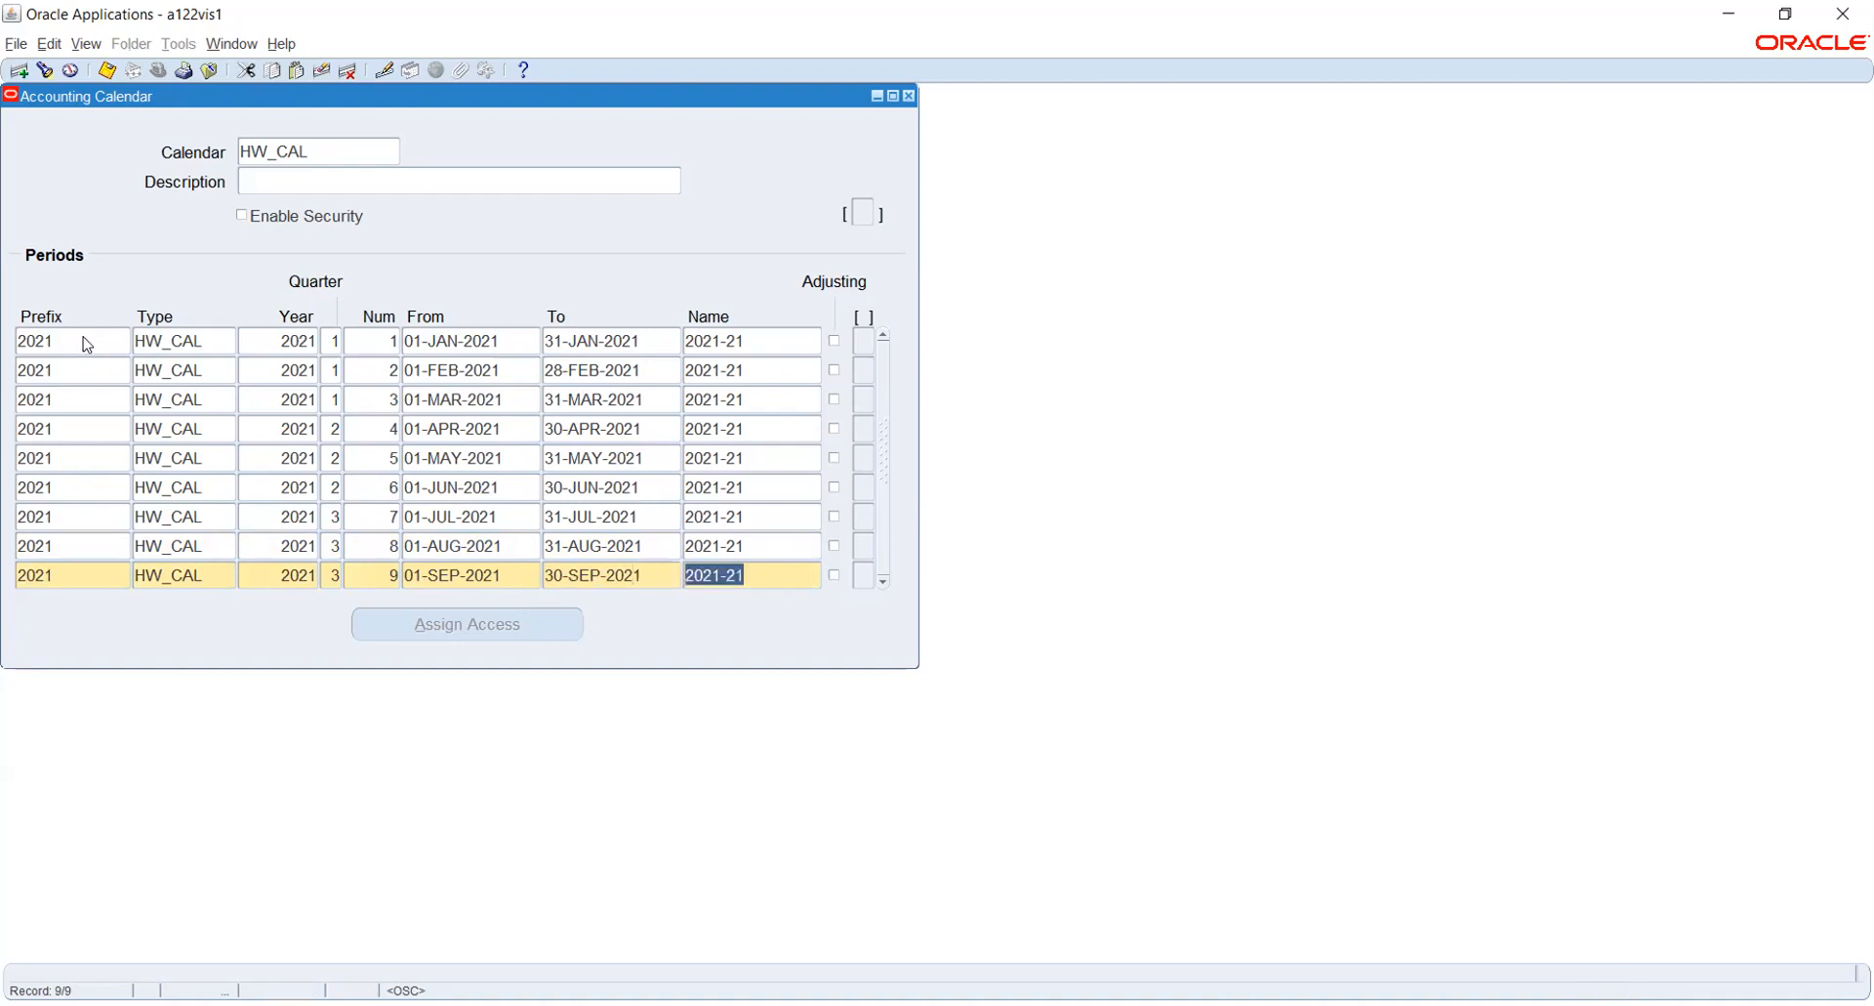
- Start the tenth calendar period with prefix 2021, type HW_CAL, year 2021, quarter 4 and number 10
key(Down)
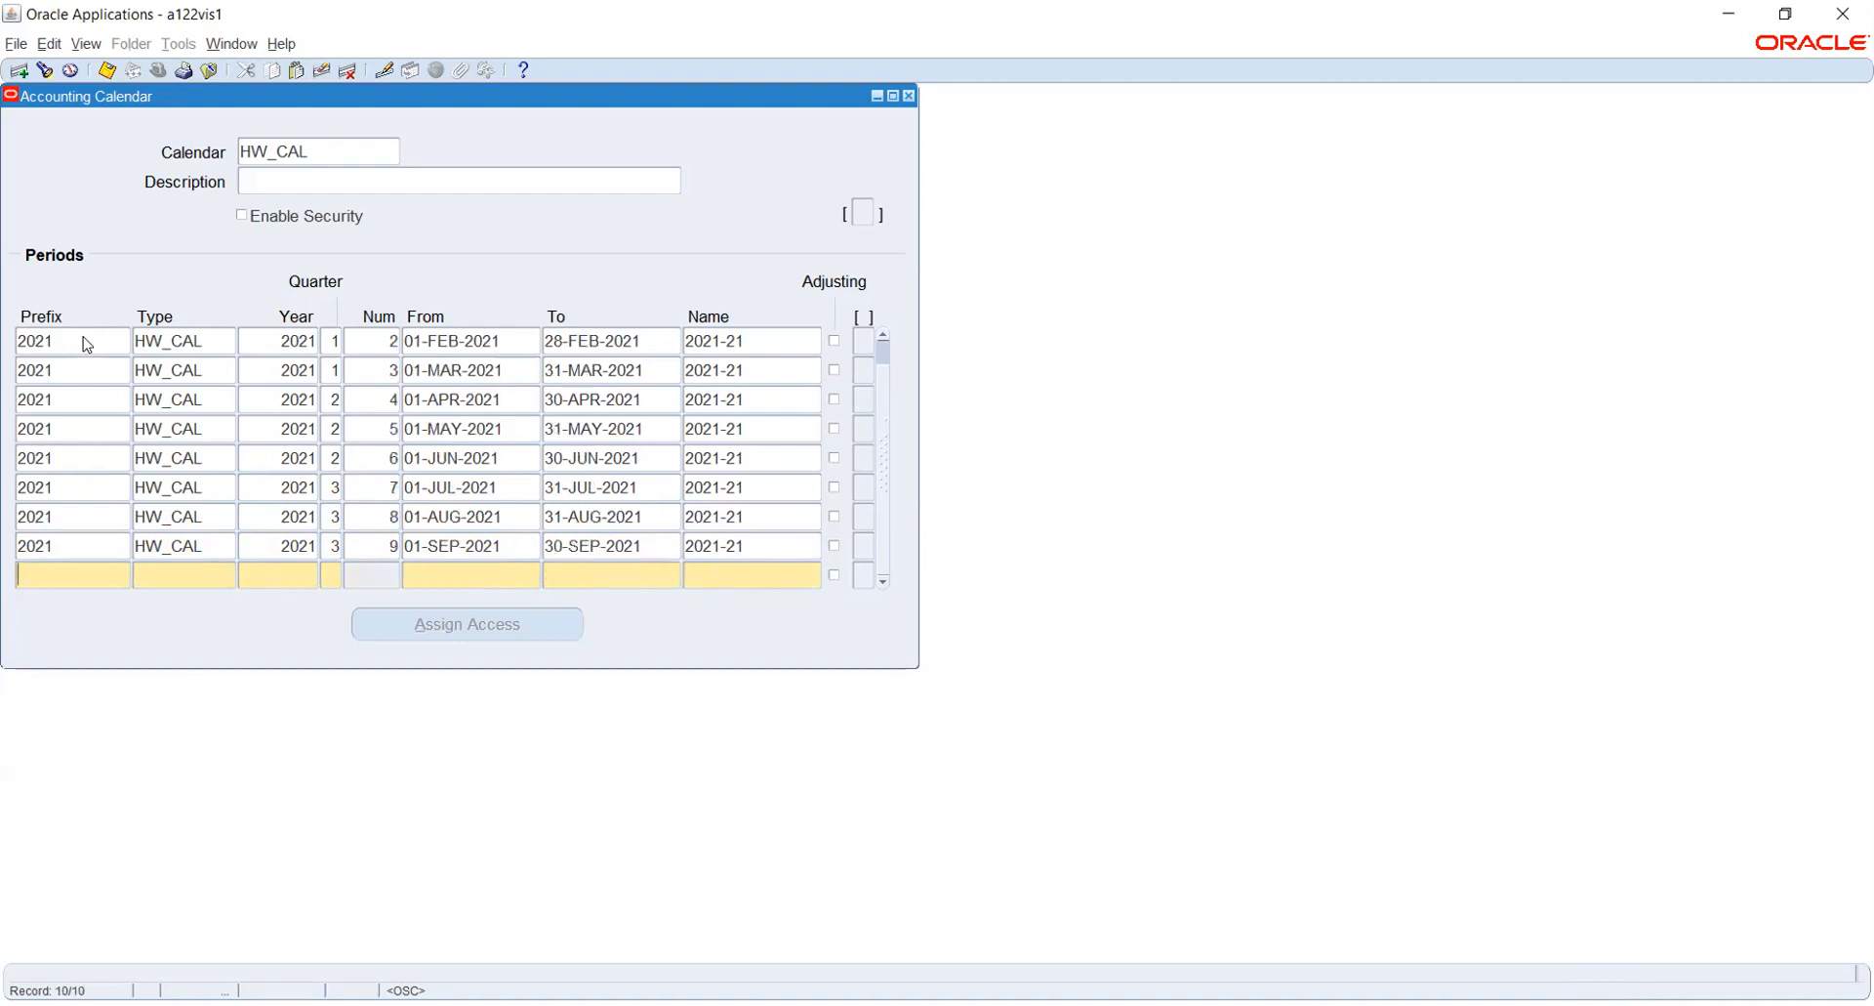
key(shift+F5)
key(Tab)
key(shift+F5)
key(Tab)
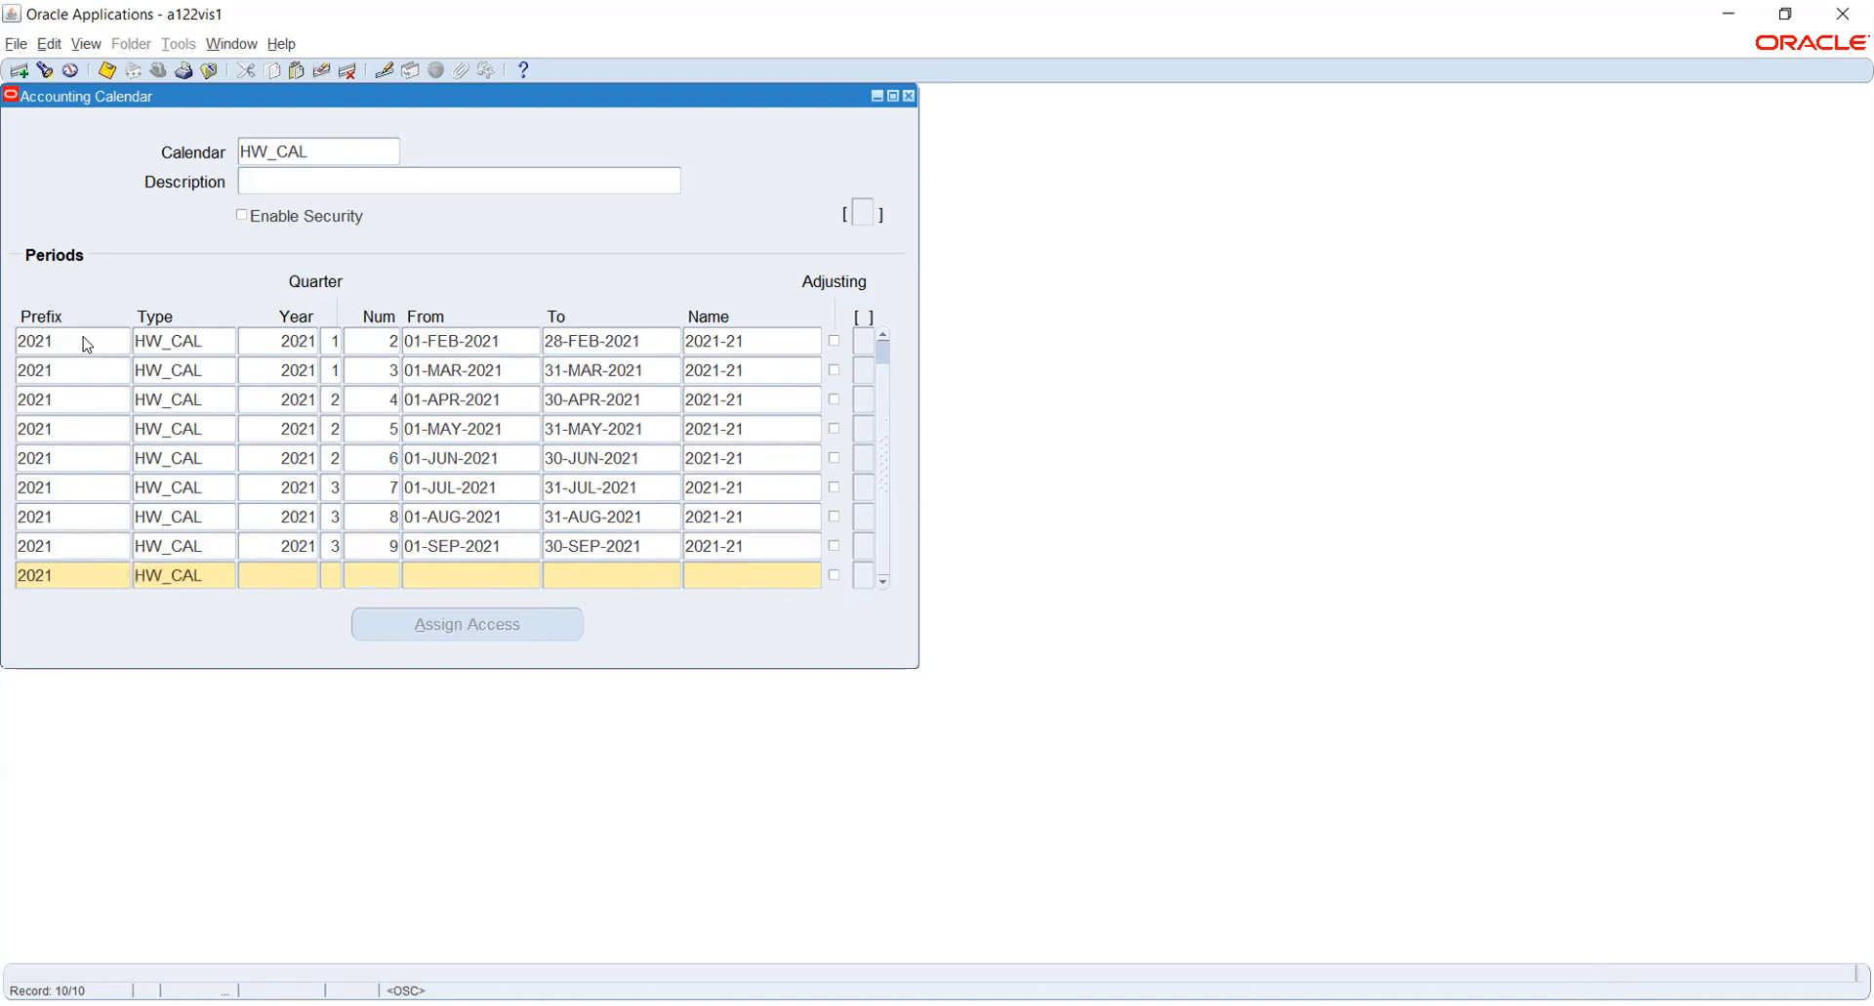
key(shift+F5)
key(Tab)
text(4)
key(Tab)
text(10)
key(Tab)
- Set the tenth period's dates from 01-OCT-2021 to 31-OCT-2021
text(1-OCT-2021)
key(Tab)
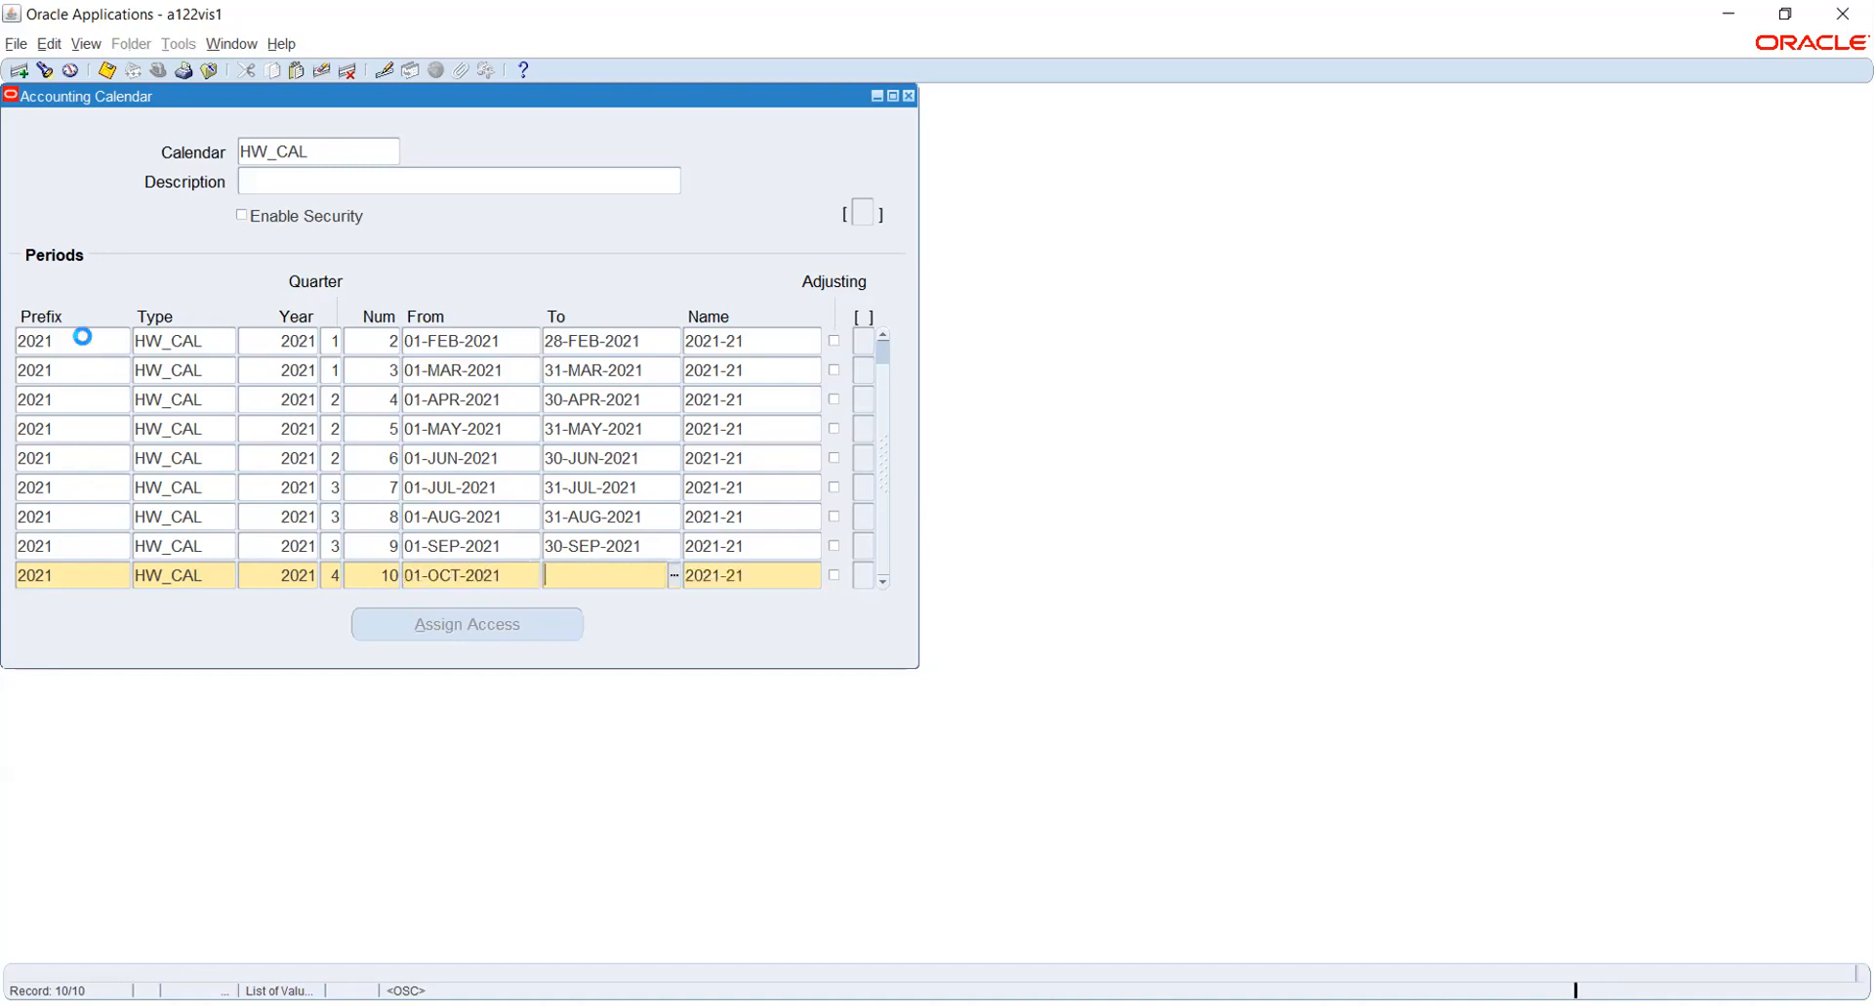
text(31OCT2021)
key(Tab)
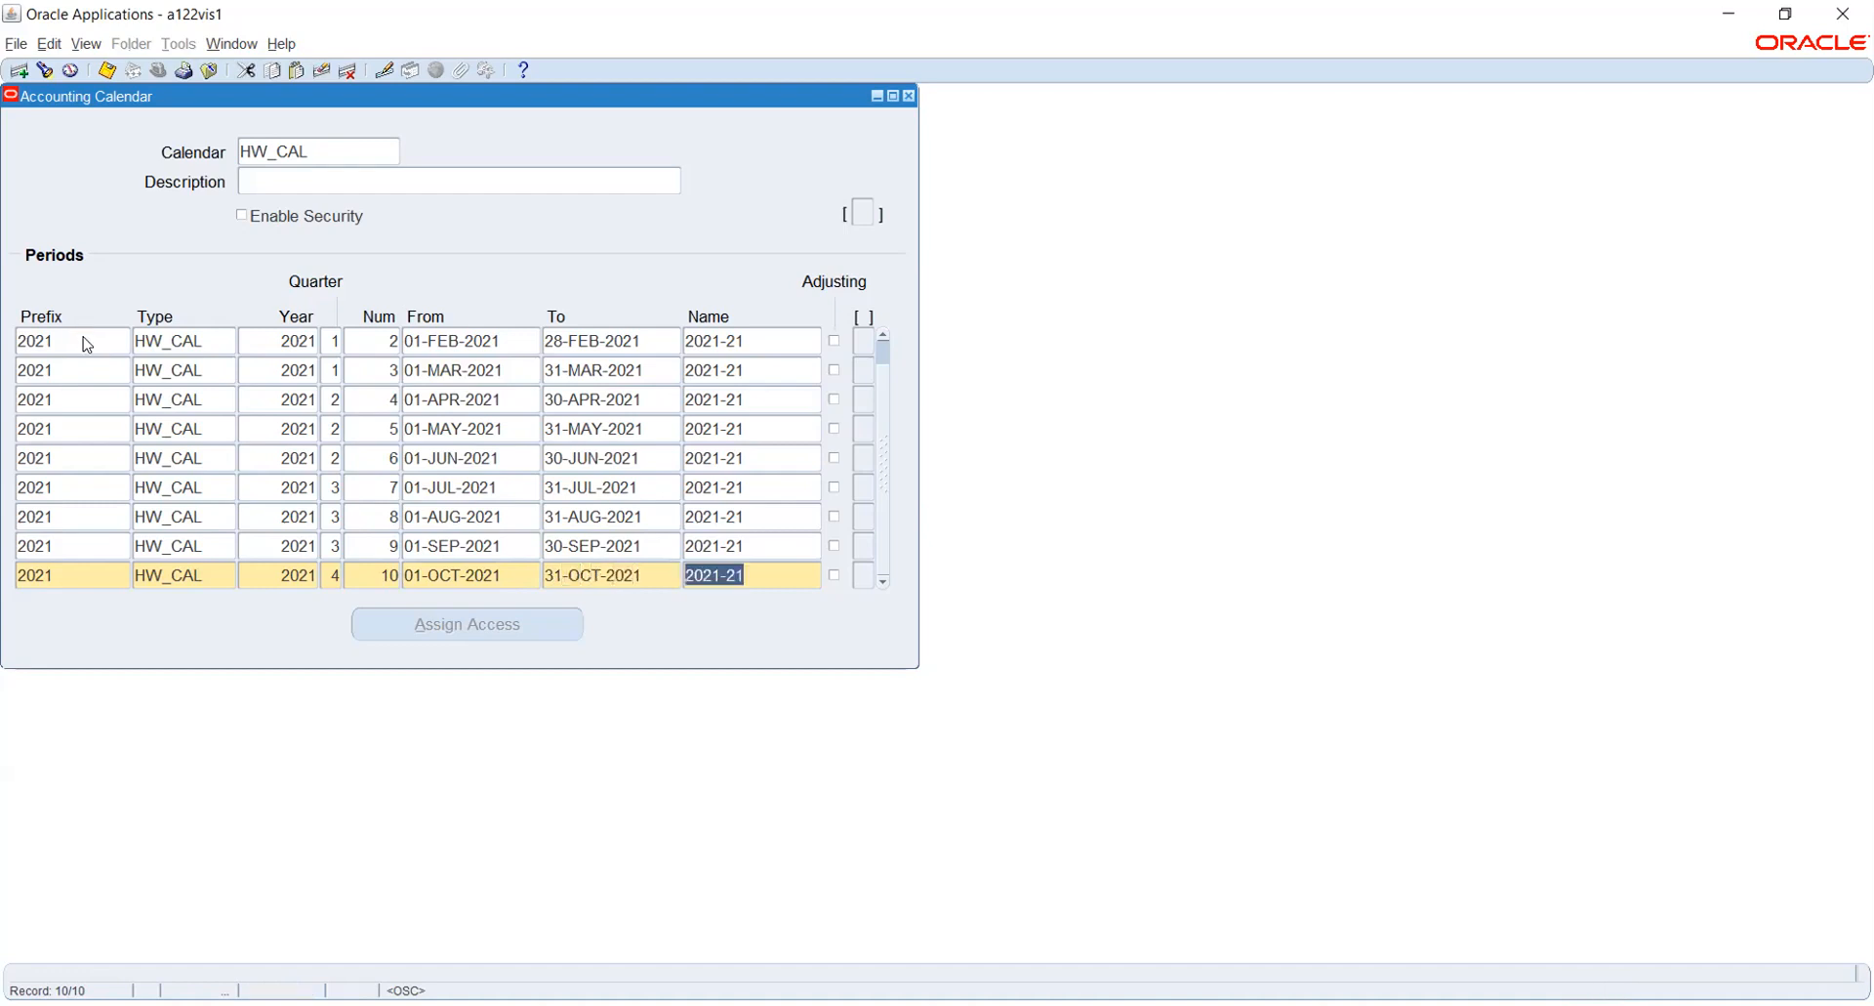
- Start the eleventh calendar period with prefix 2021, type HW_CAL, year 2021, quarter 4 and number 11
key(Down)
text(2021)
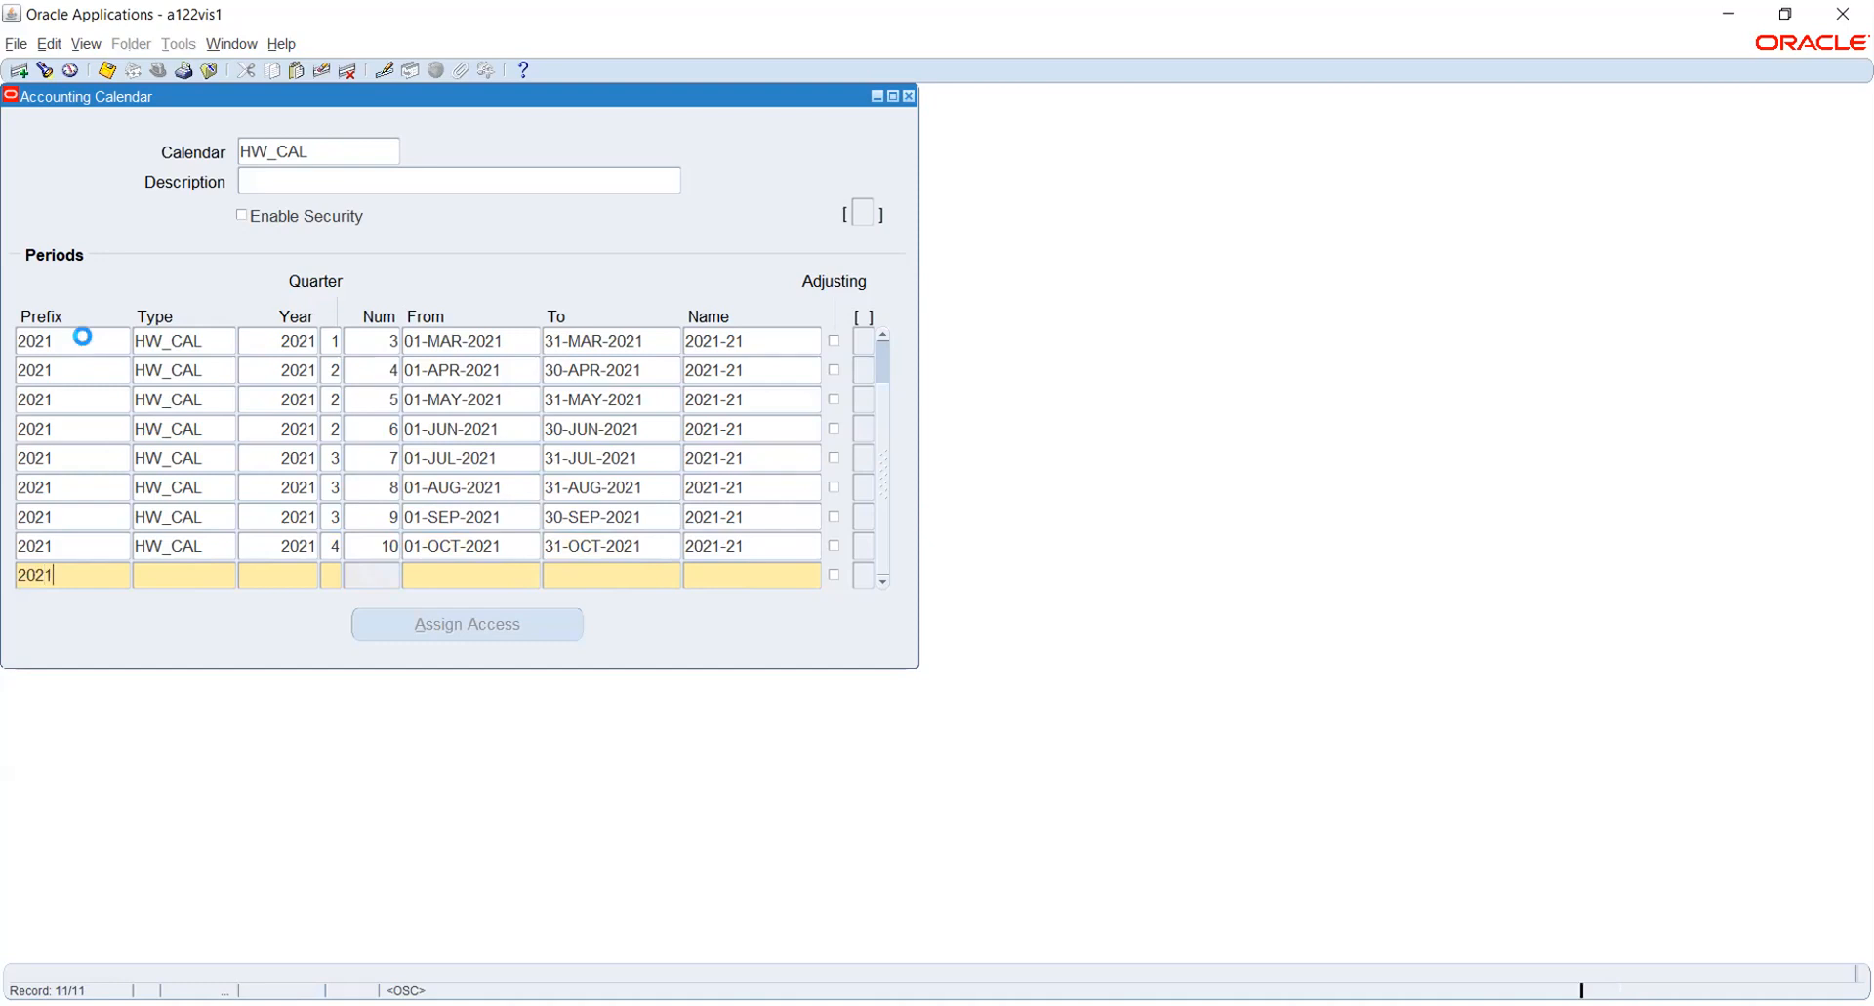
key(Tab)
key(shift+F5)
key(Tab)
key(shift+F5)
key(Tab)
key(shift+F5)
key(Tab)
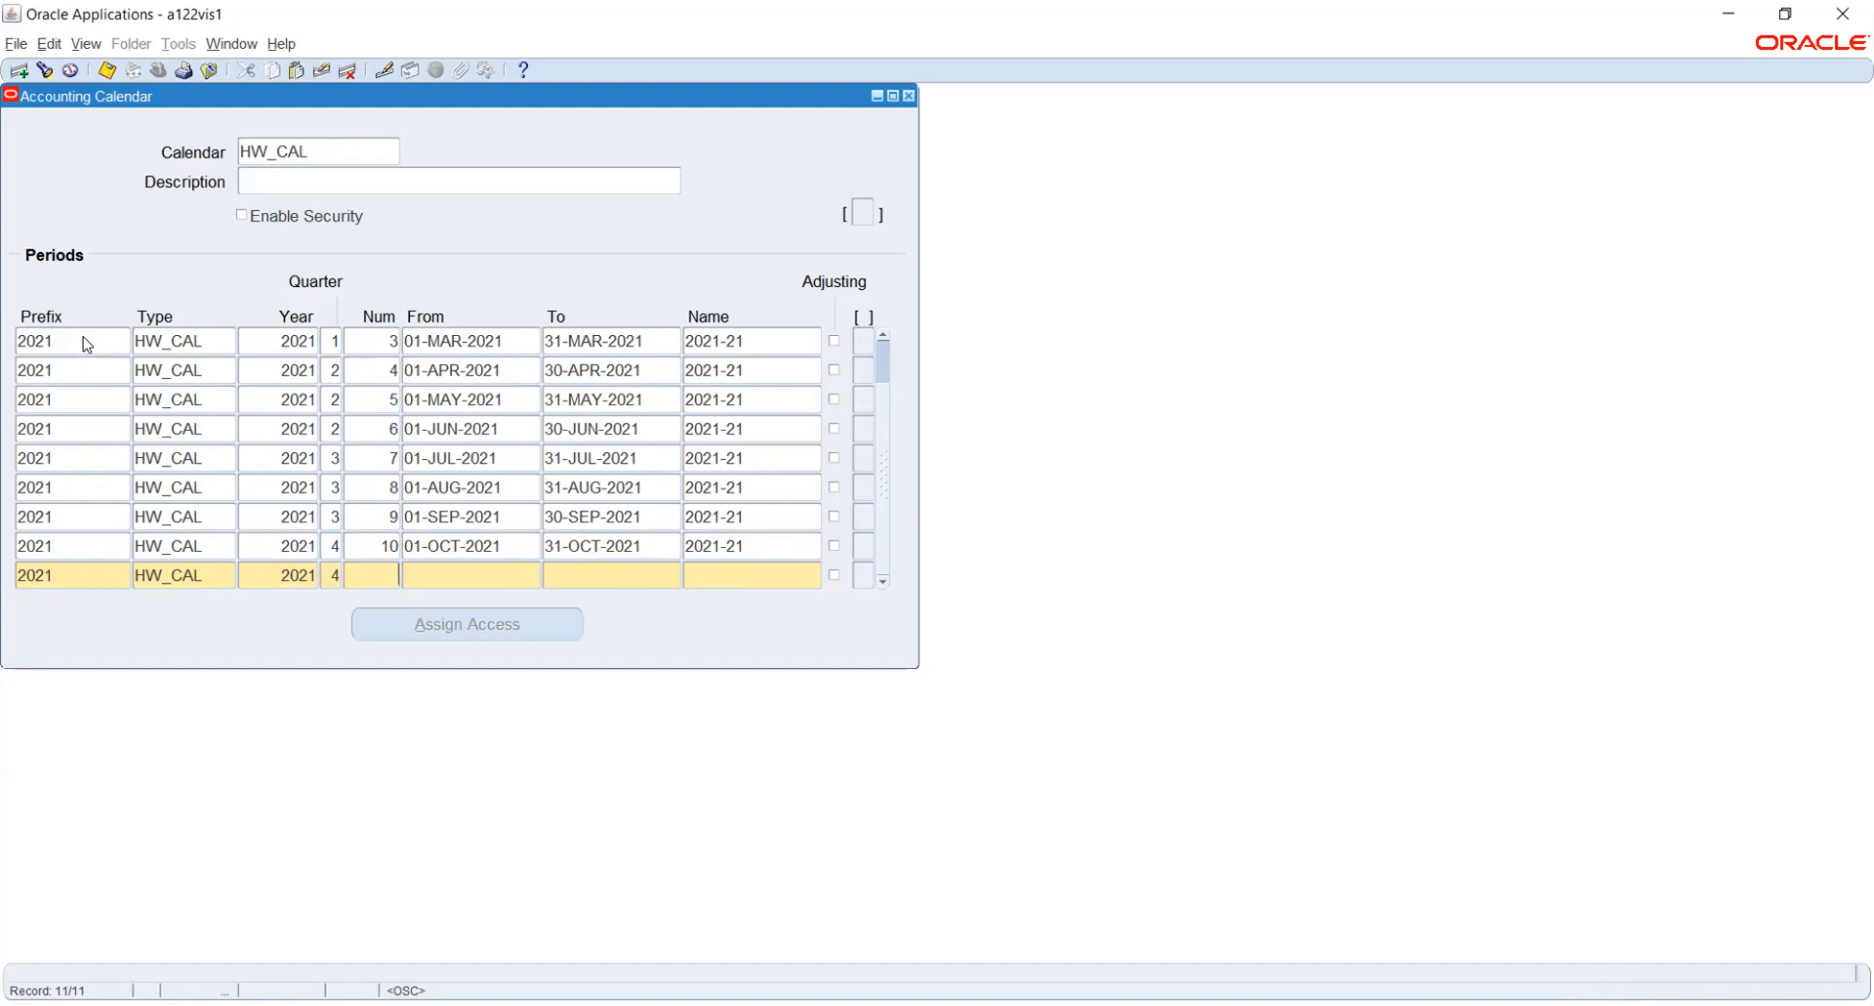
key(Tab)
- Set the eleventh period's dates from 01-NOV-2021 to 30-NOV-2021
text(1NOV2021)
key(Tab)
text(30-NOV-2021)
key(Tab)
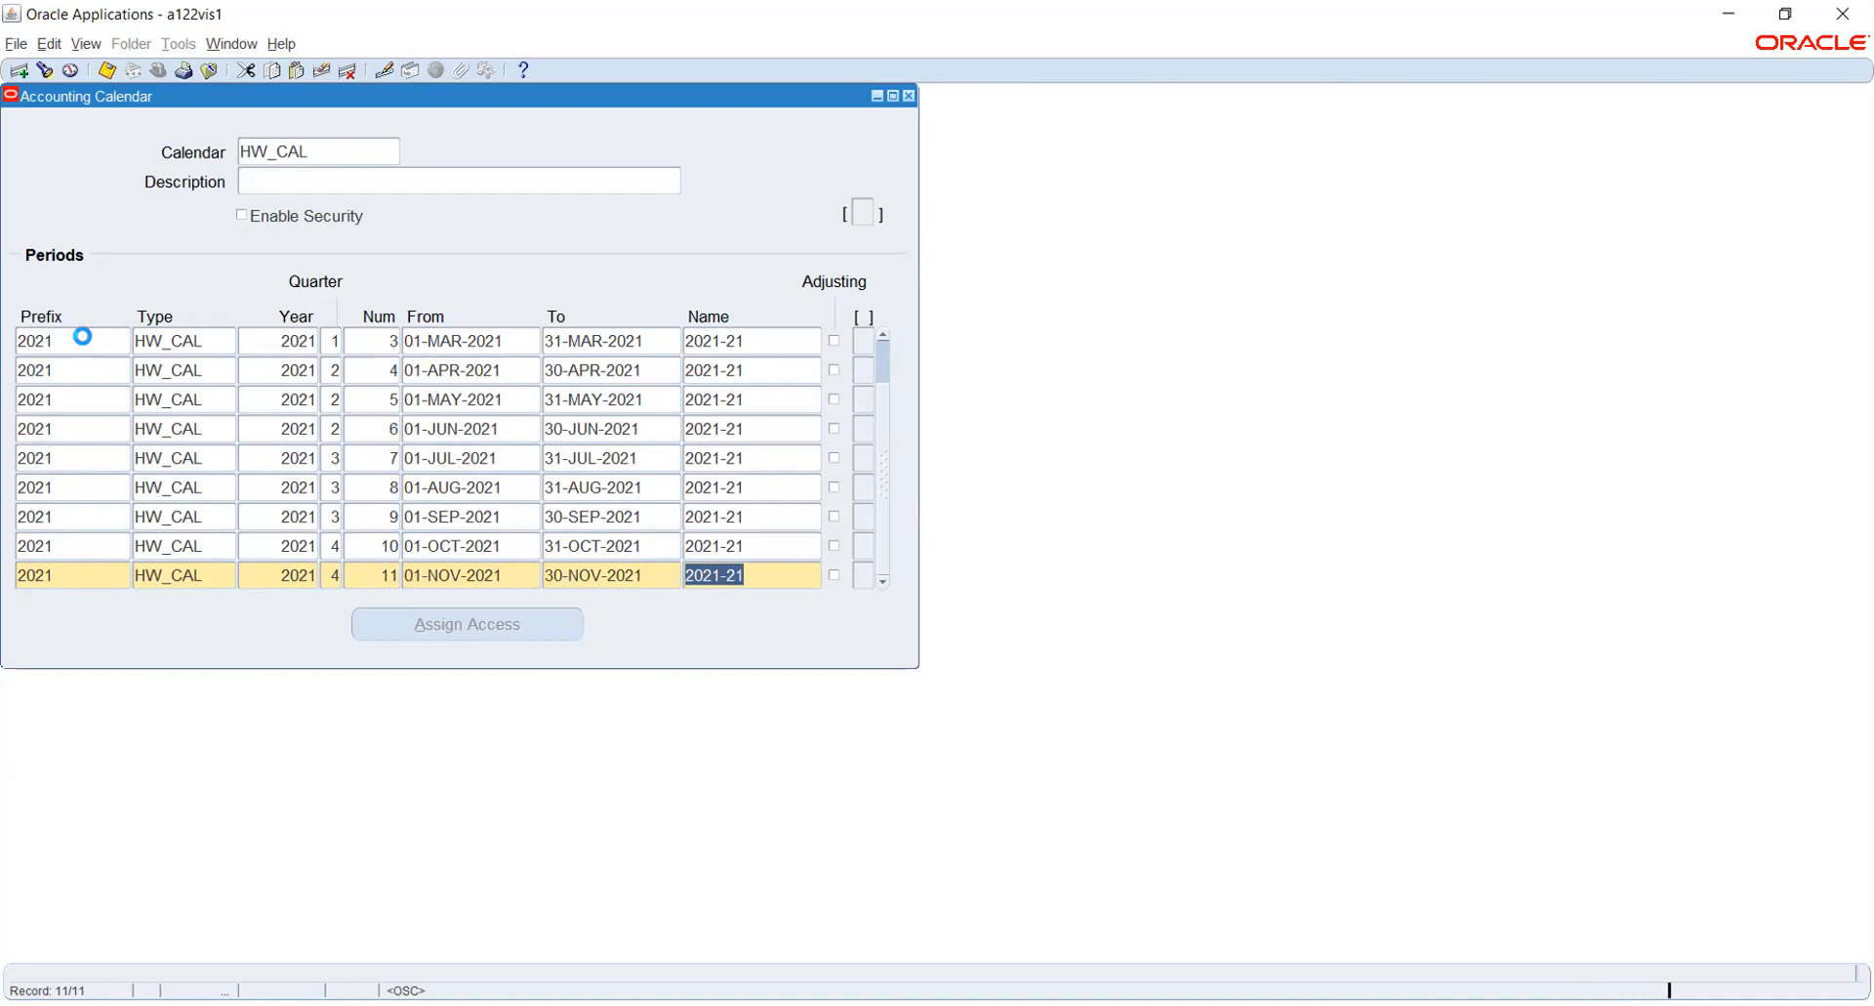
- Start the twelfth calendar period with prefix 2021, type HW_CAL, year 2021, quarter 4 and number 12
key(Tab)
text(2021)
key(Tab)
key(shift+F5)
key(Tab)
key(shift+F5)
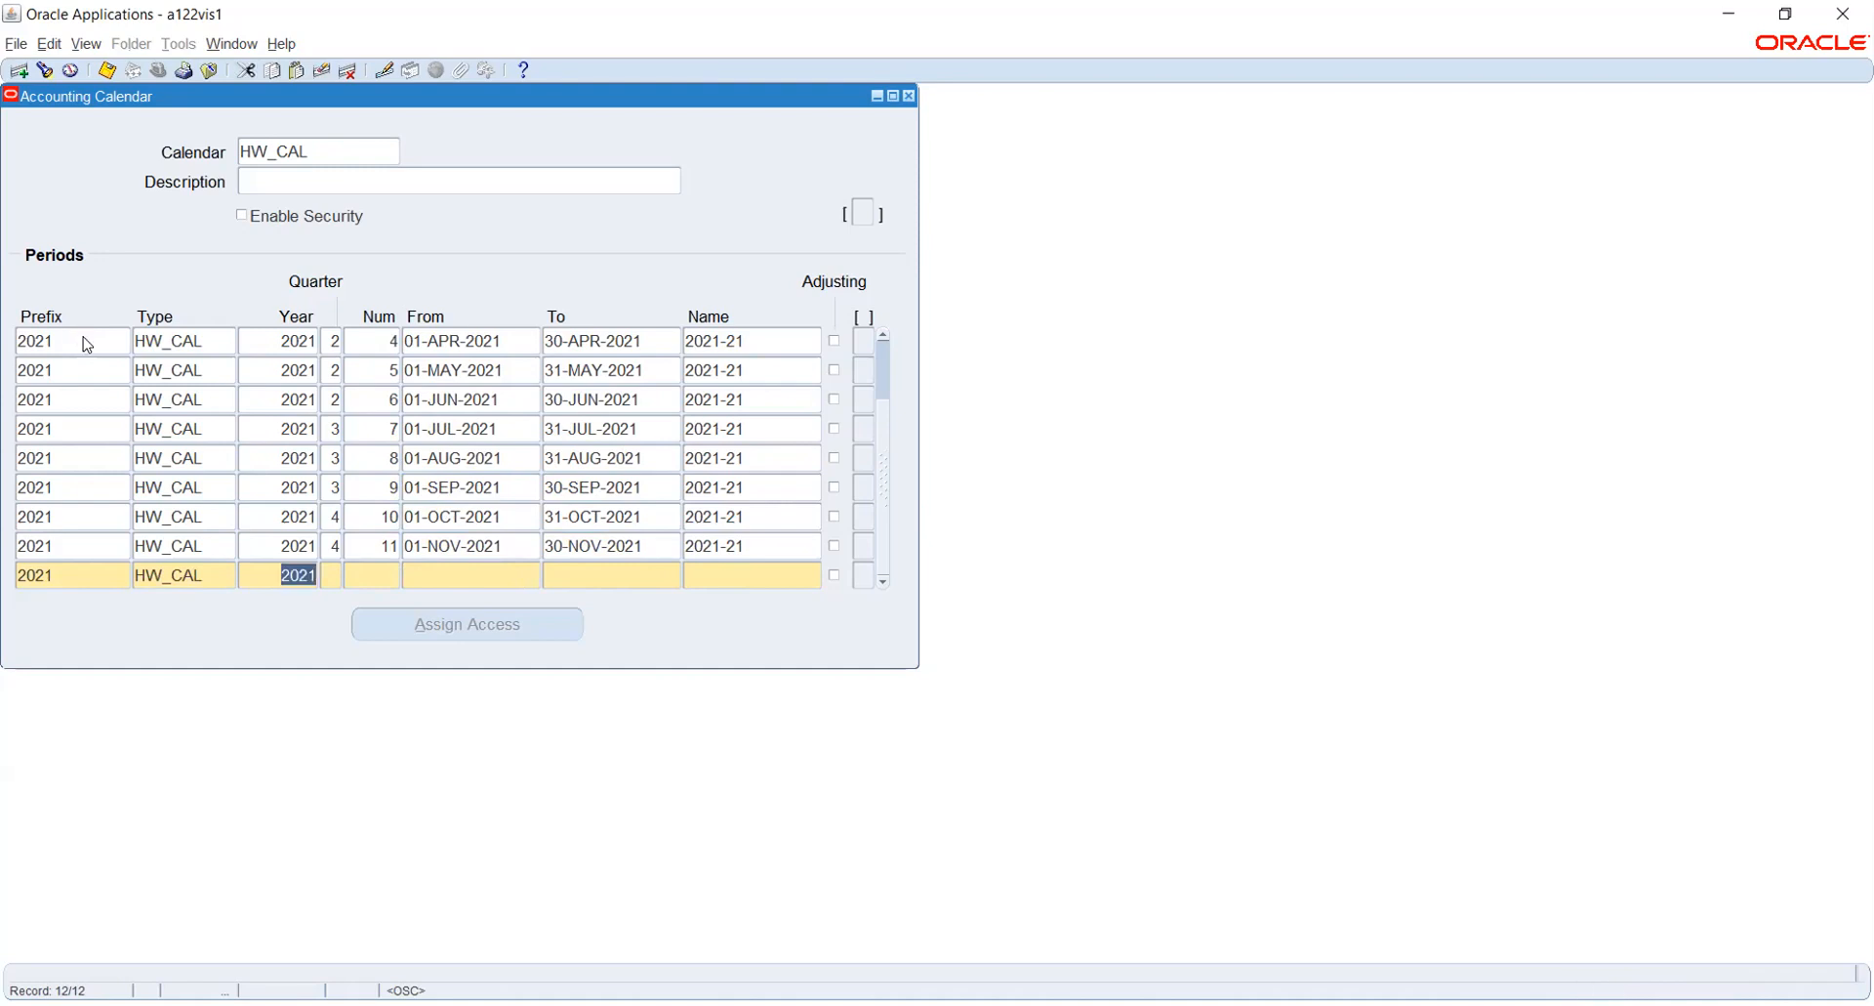
key(Tab)
key(shift+F5)
key(Tab)
key(Tab)
- Set the twelfth period's dates from 01-DEC-2021 to 31-DEC-2021
text(1DEC2021)
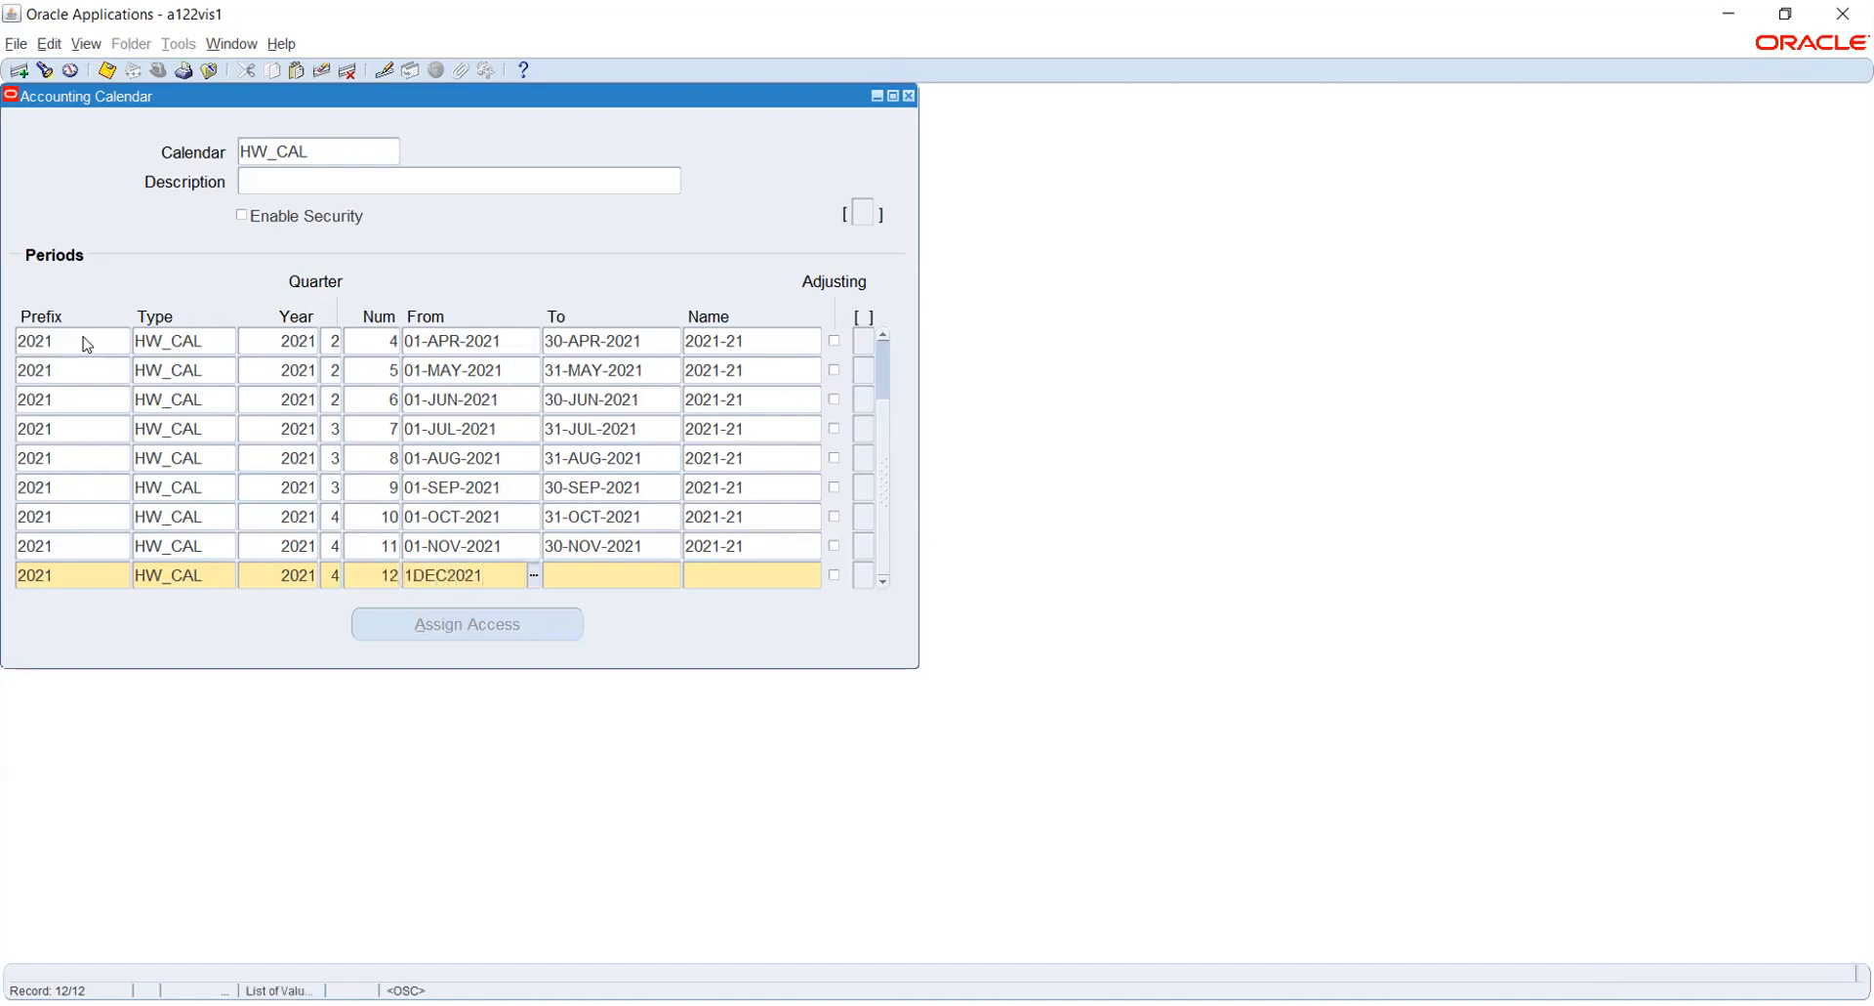
key(Tab)
text(31)
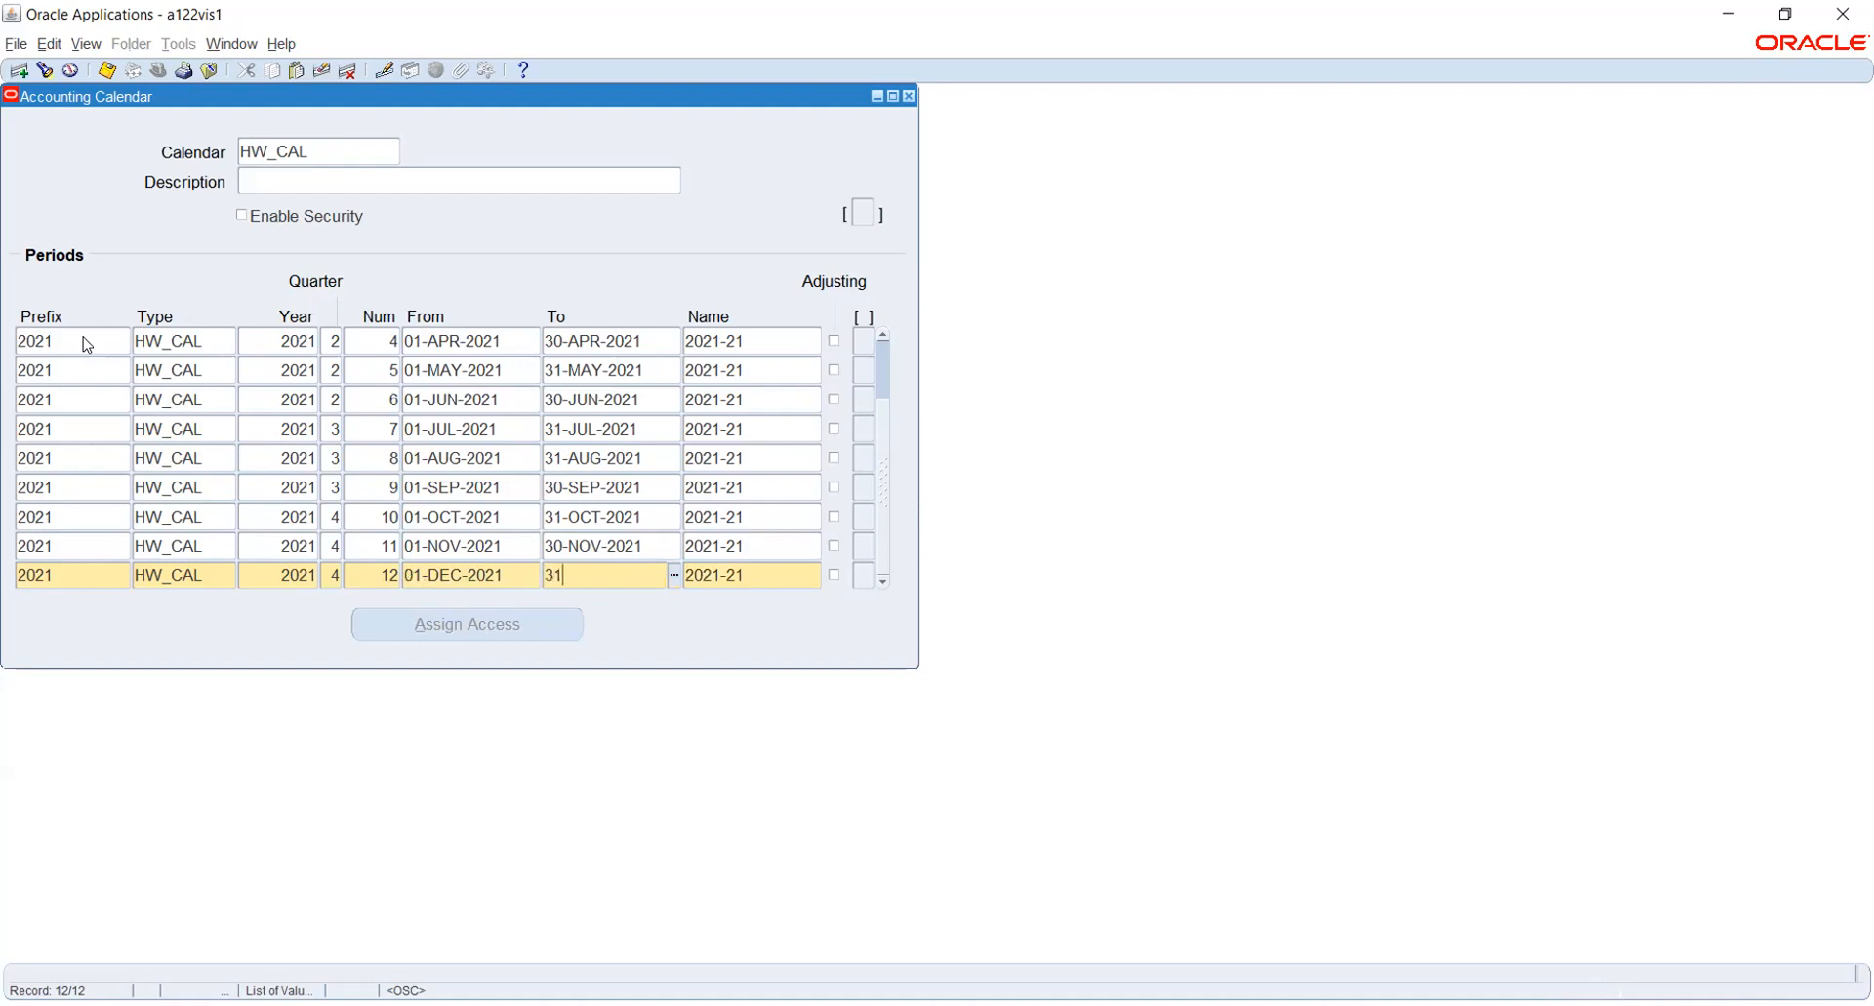
text(-DEC-2021)
key(Tab)
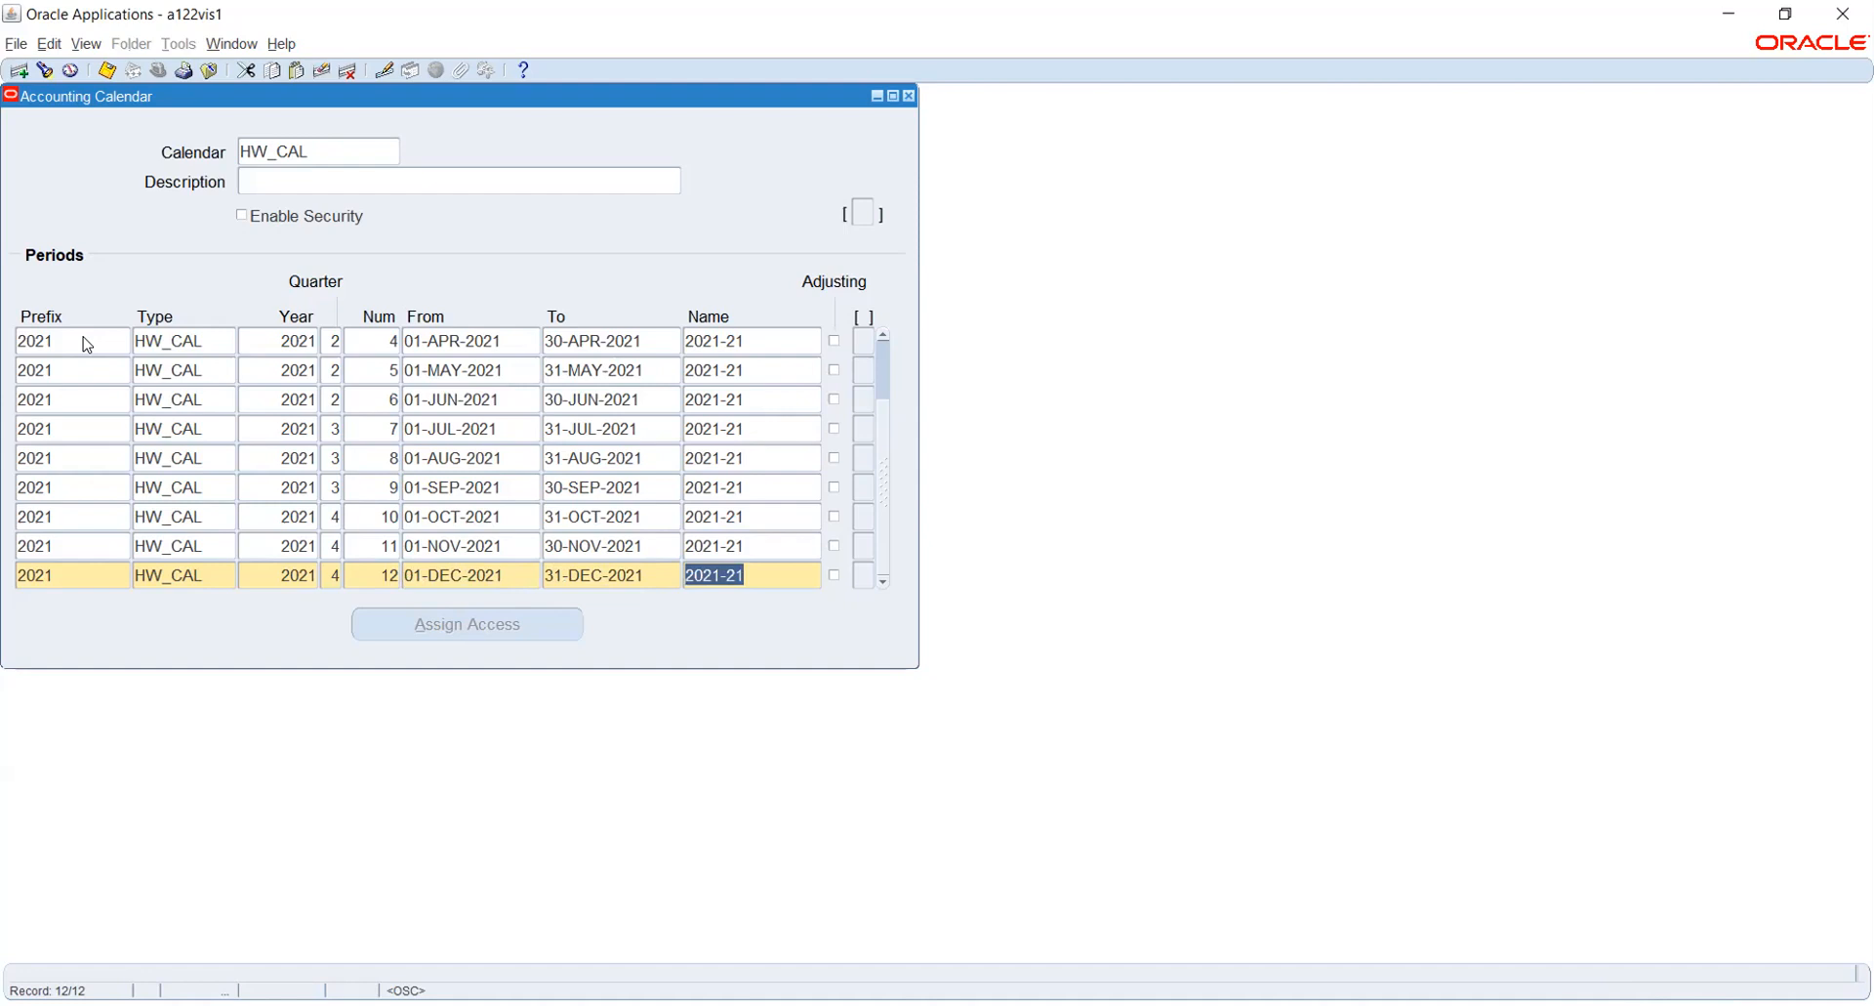
- Duplicate the December period into a new period record and set its number to 13
key(Down)
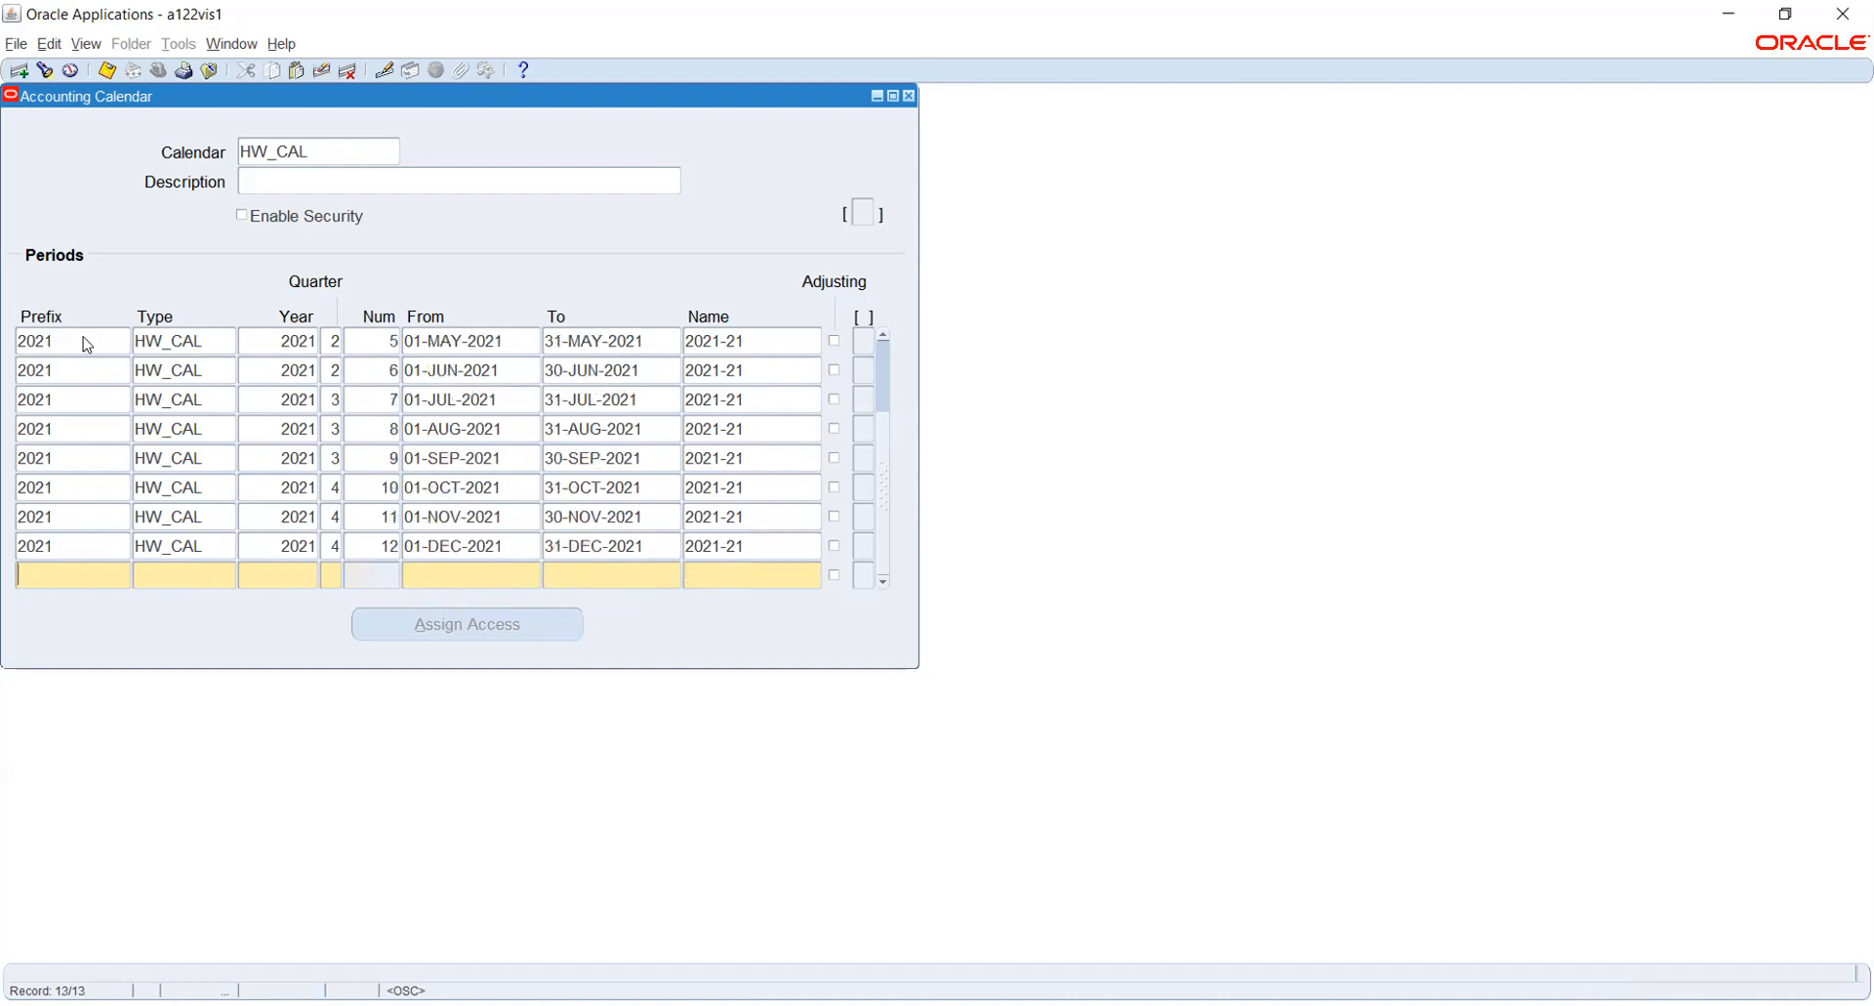
key(shift+F6)
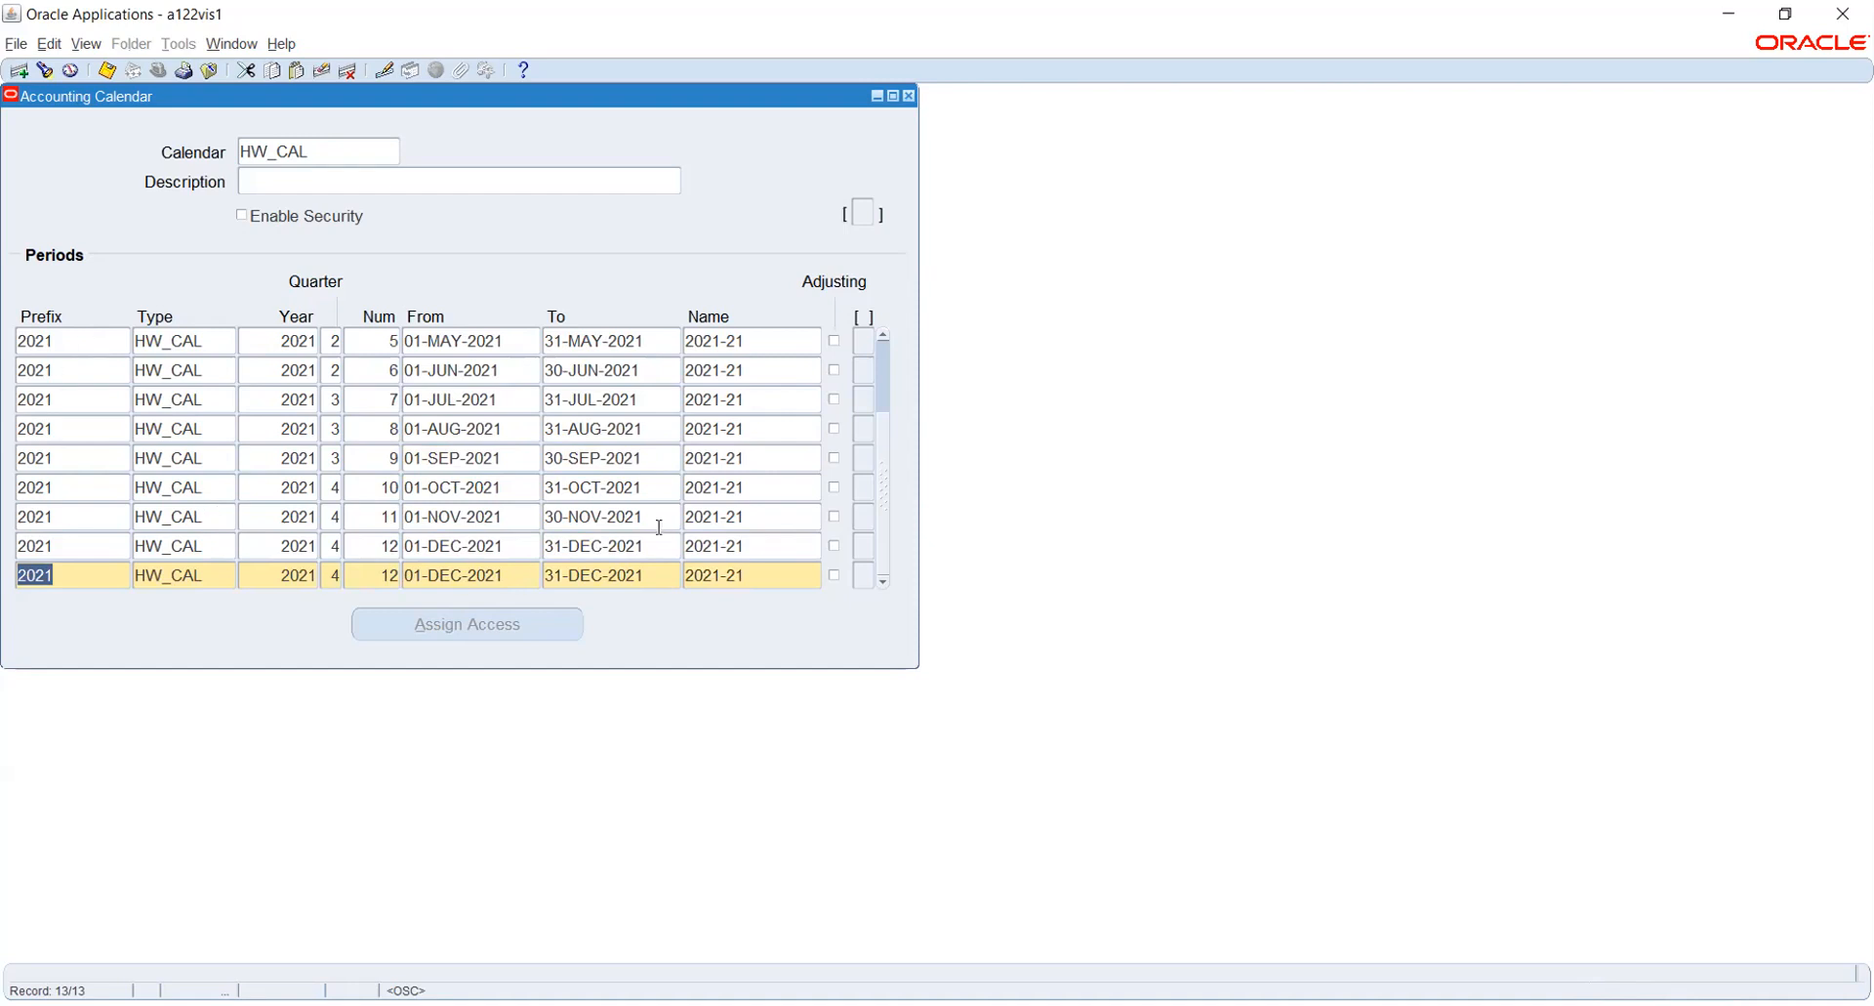
click(375, 579)
double_click(376, 579)
text(3)
key(BackSpace)
text(13)
key(Tab)
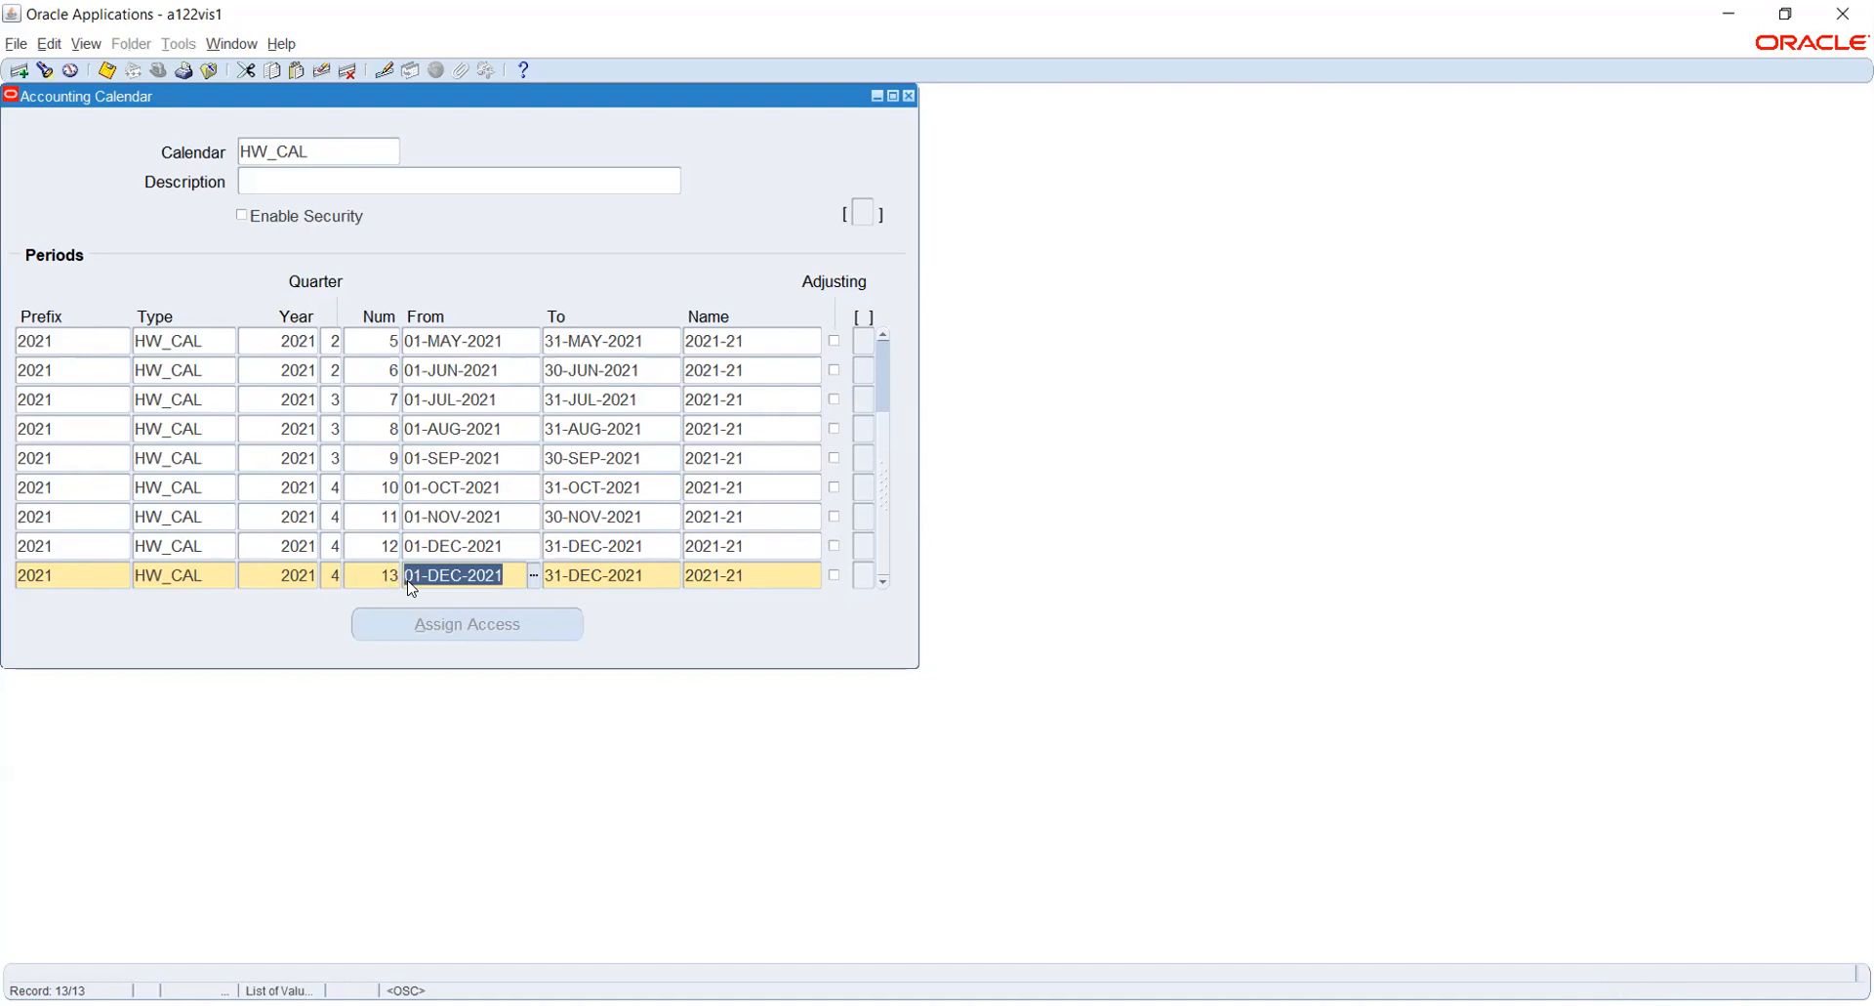
- Set the thirteenth period's start date to 31-DEC-2021 and mark it as an adjusting period
text(31-DEC-2021)
key(Tab)
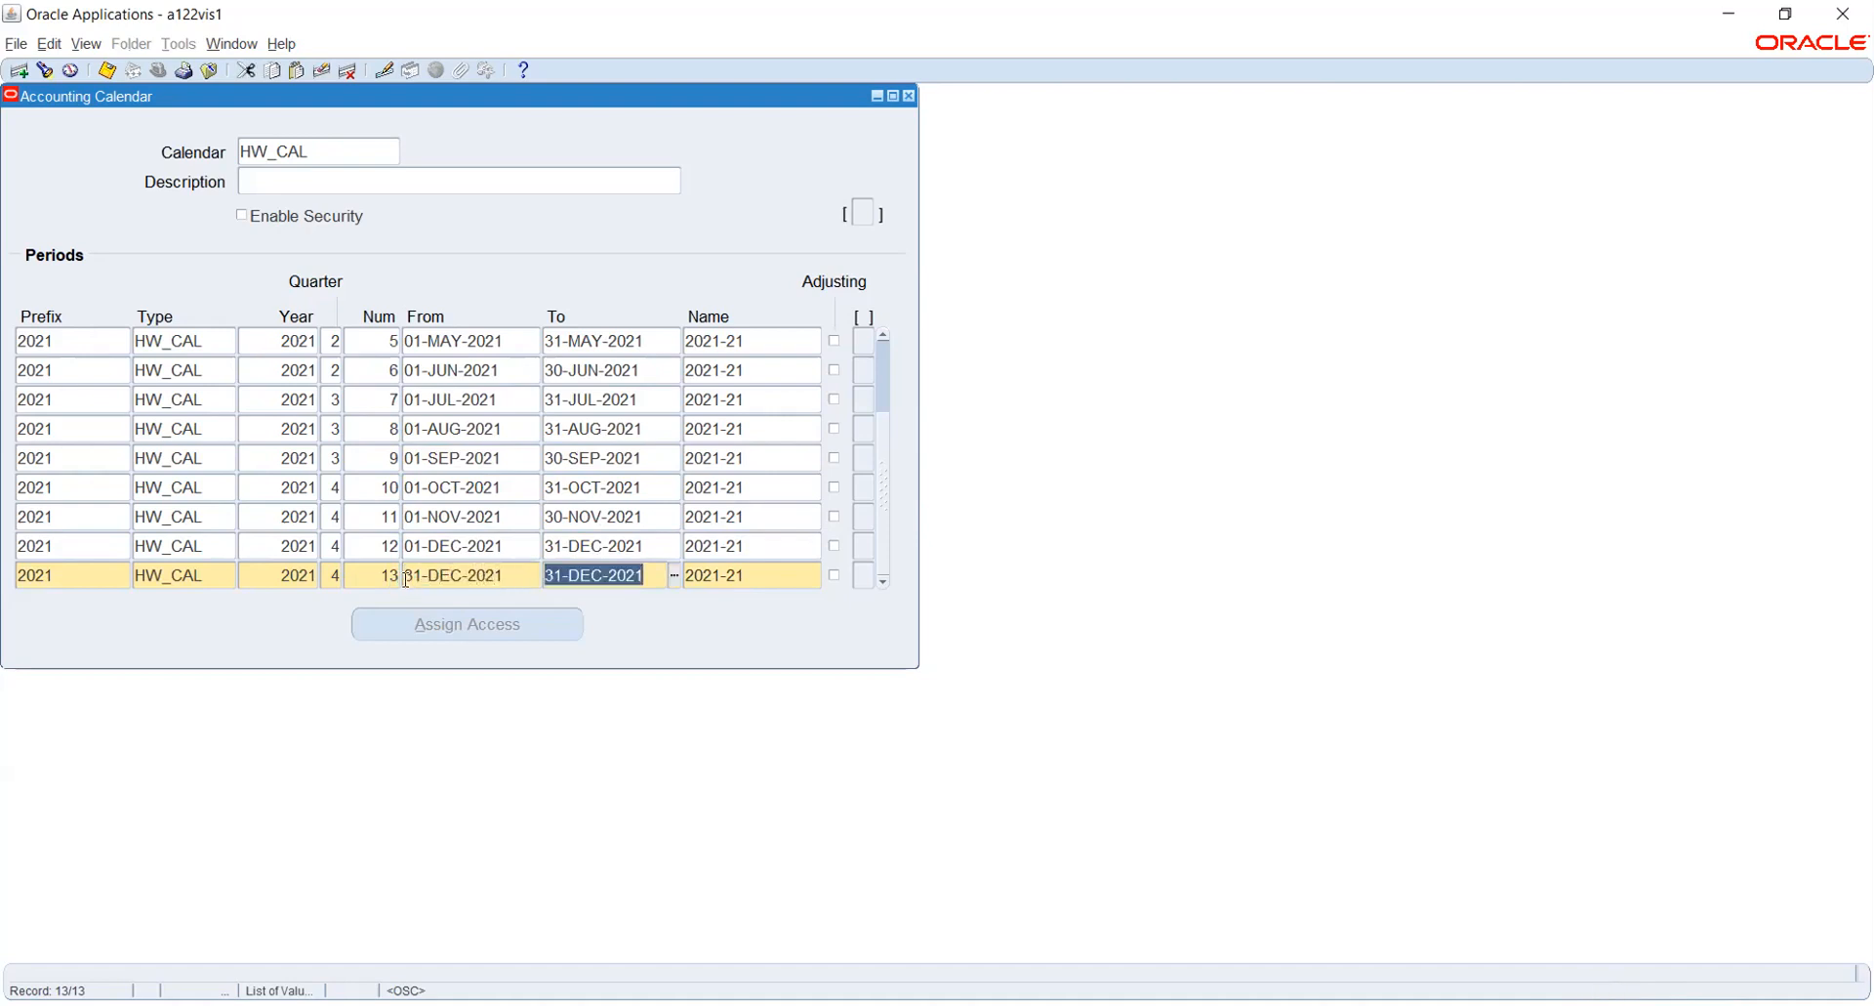
click(836, 576)
- Try to save the calendar and check all its period records for duplicate values
key(ctrl+s)
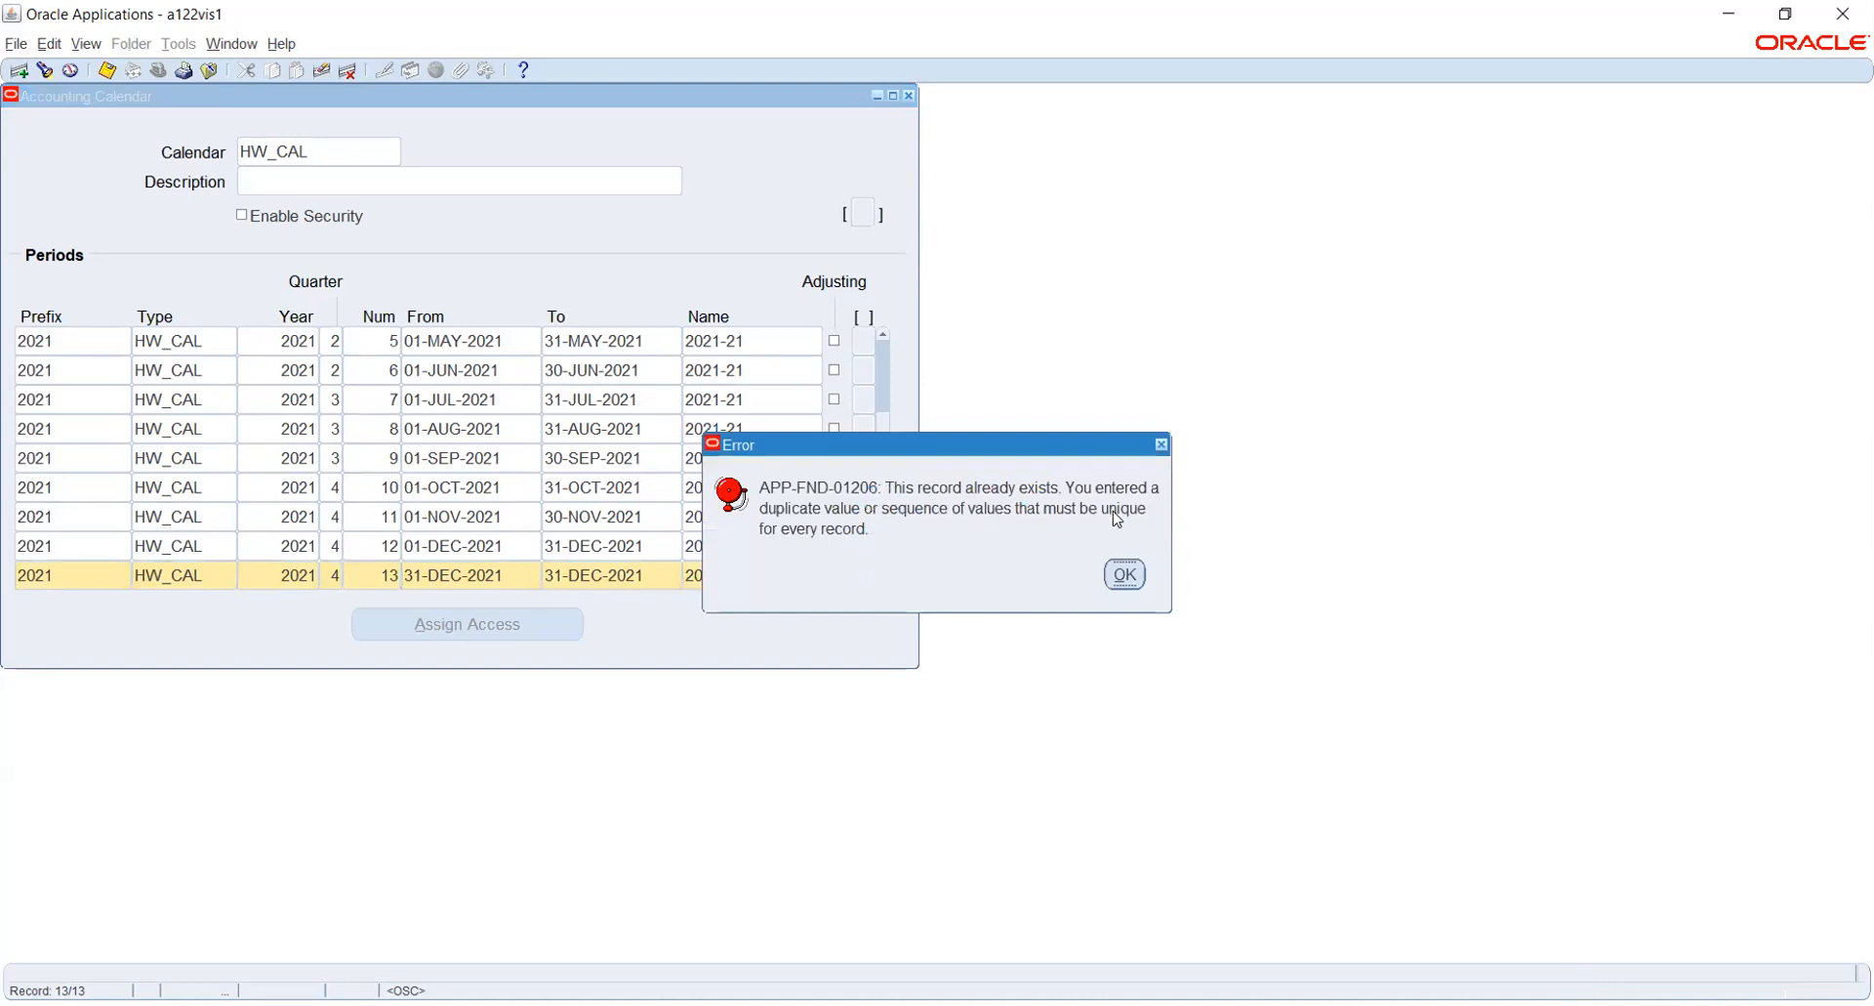
click(1125, 574)
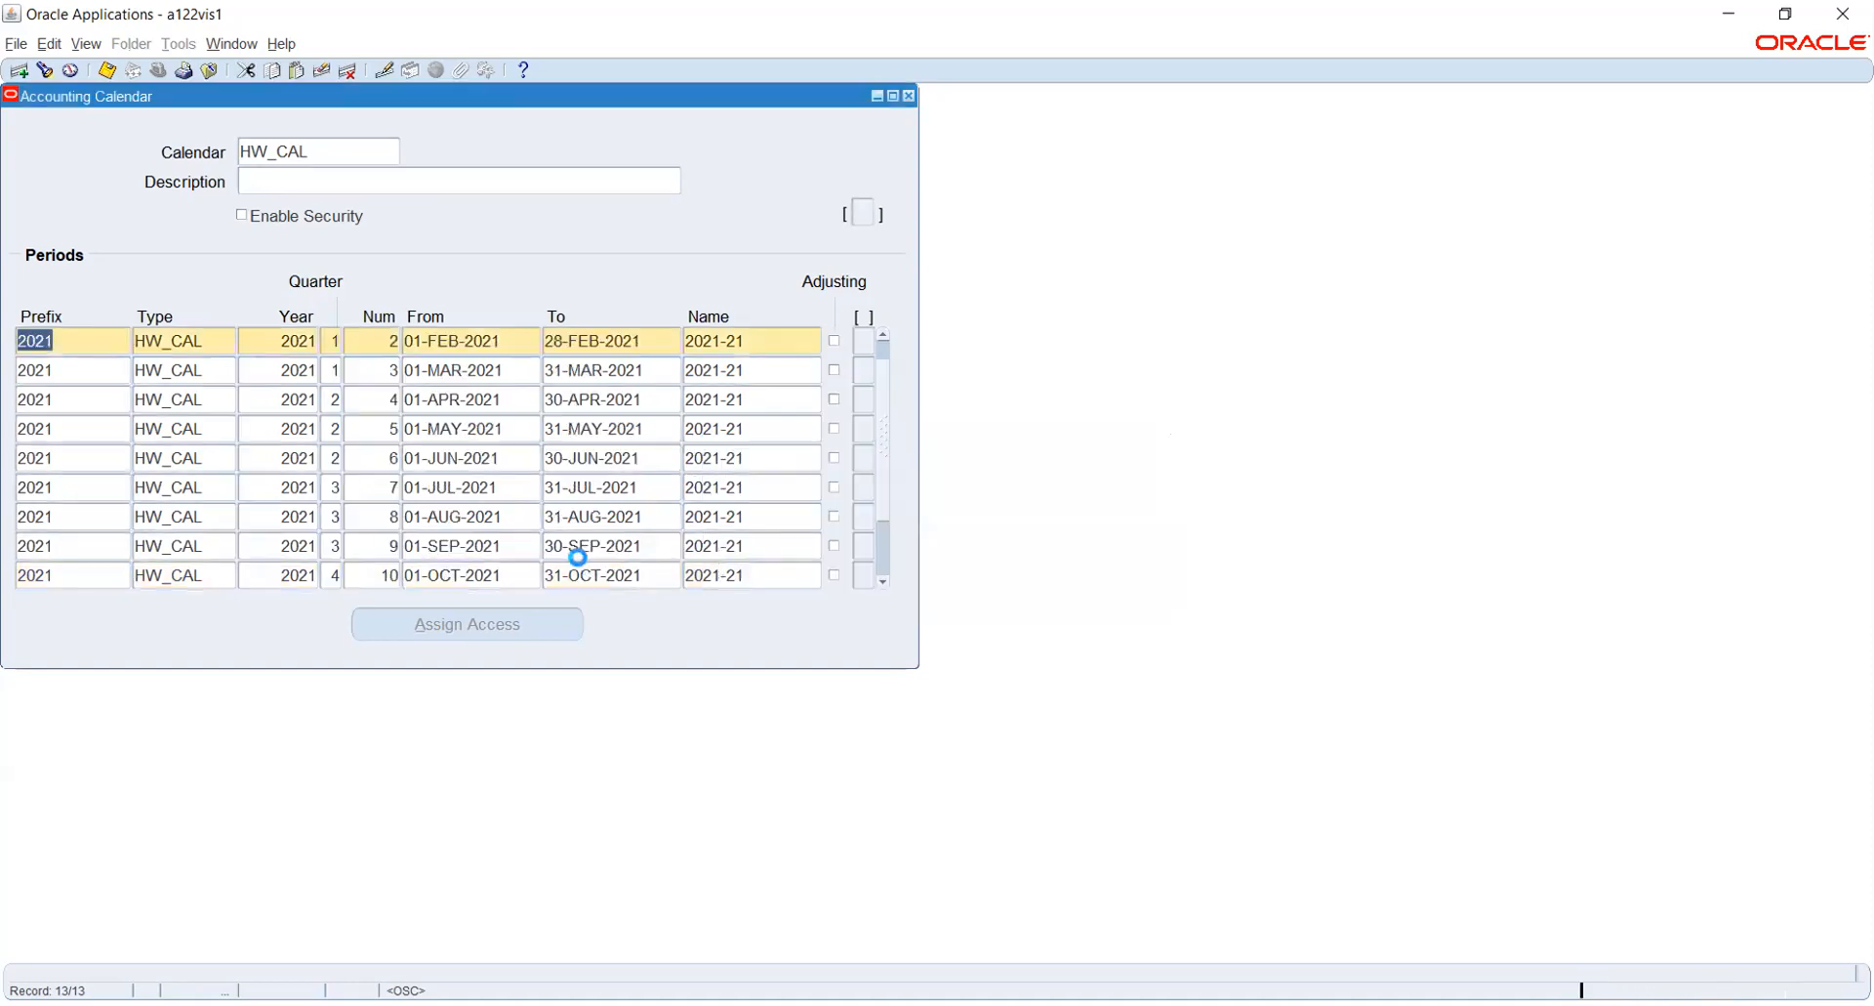
scroll(567, 461, up, 1)
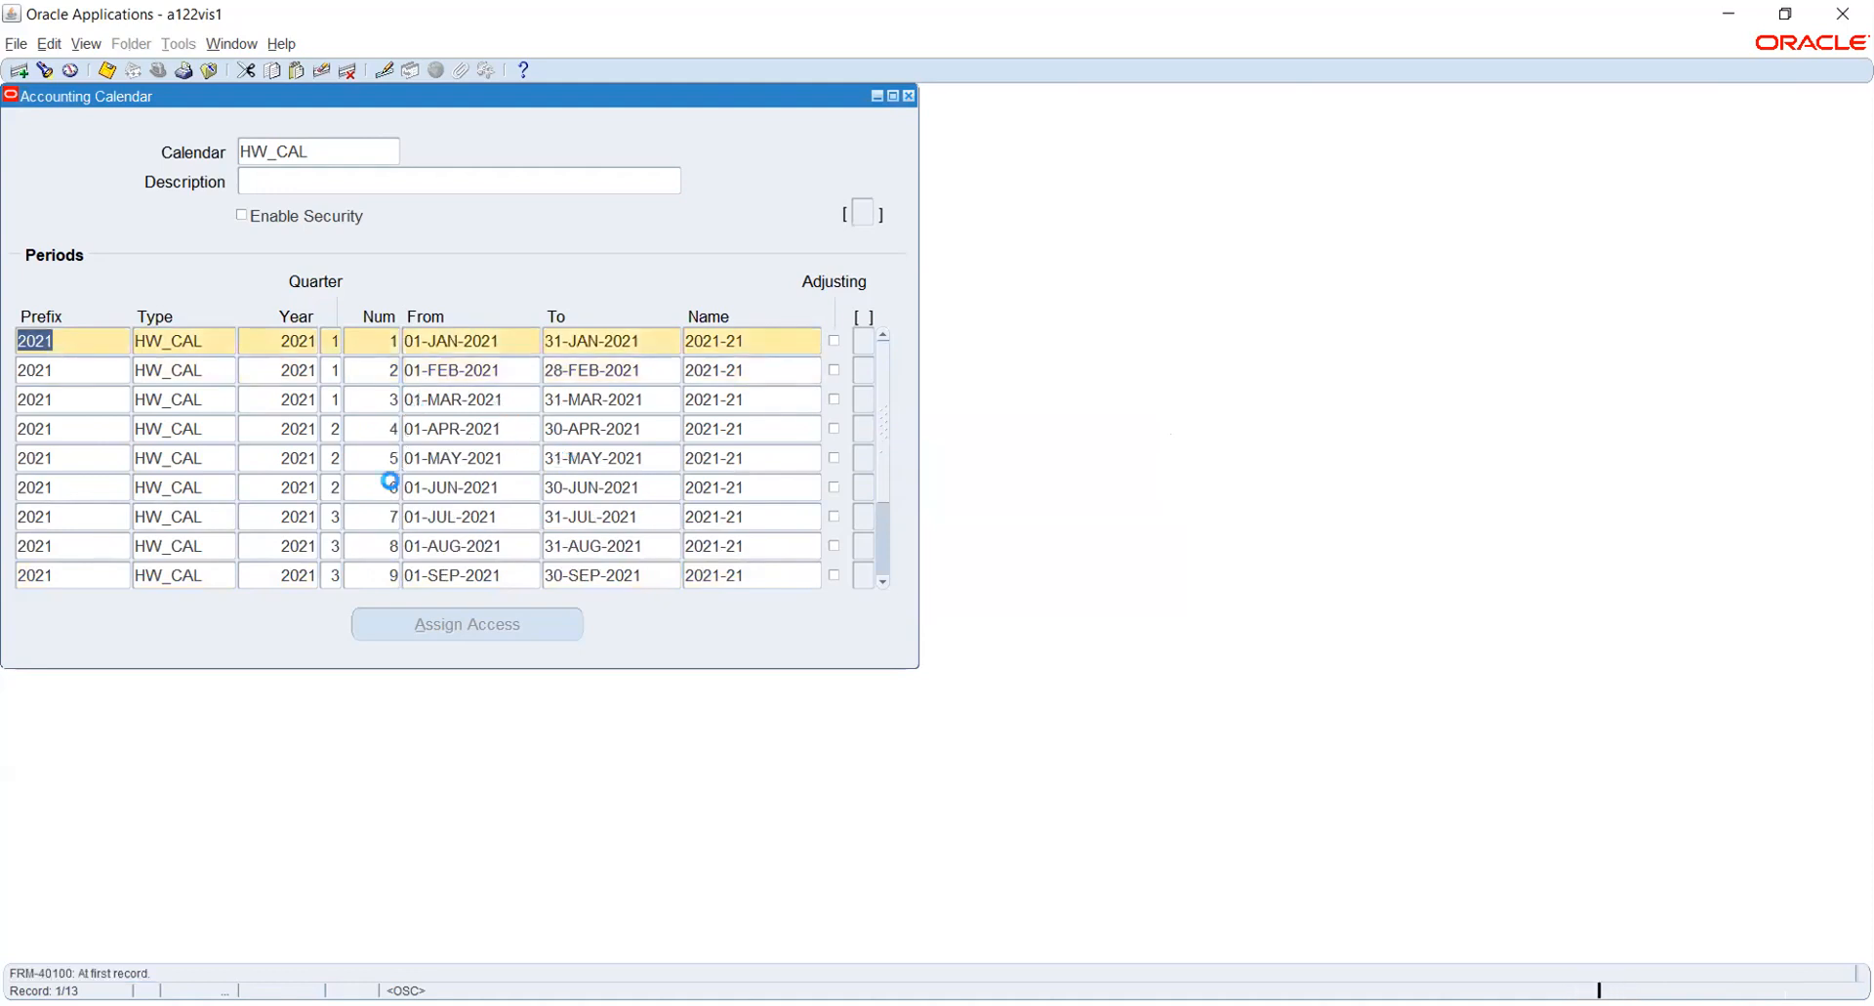
scroll(395, 488, down, 3)
scroll(395, 488, down, 1)
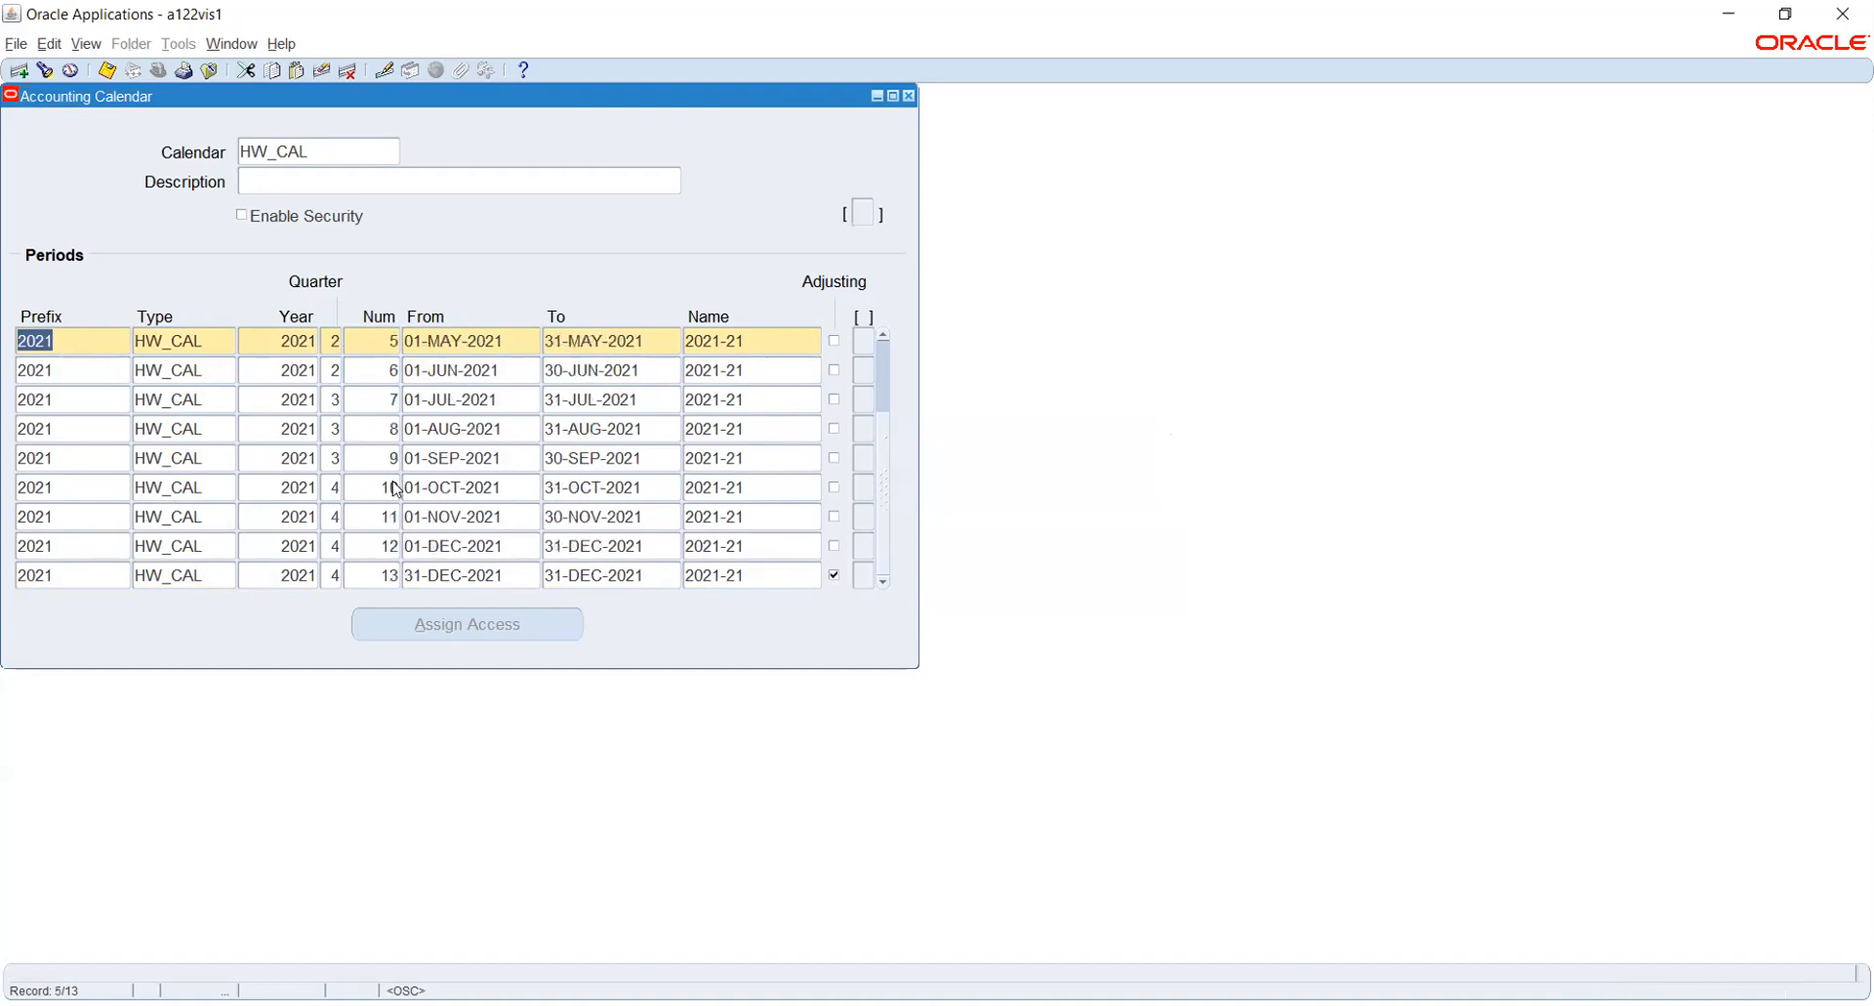
scroll(389, 517, down, 2)
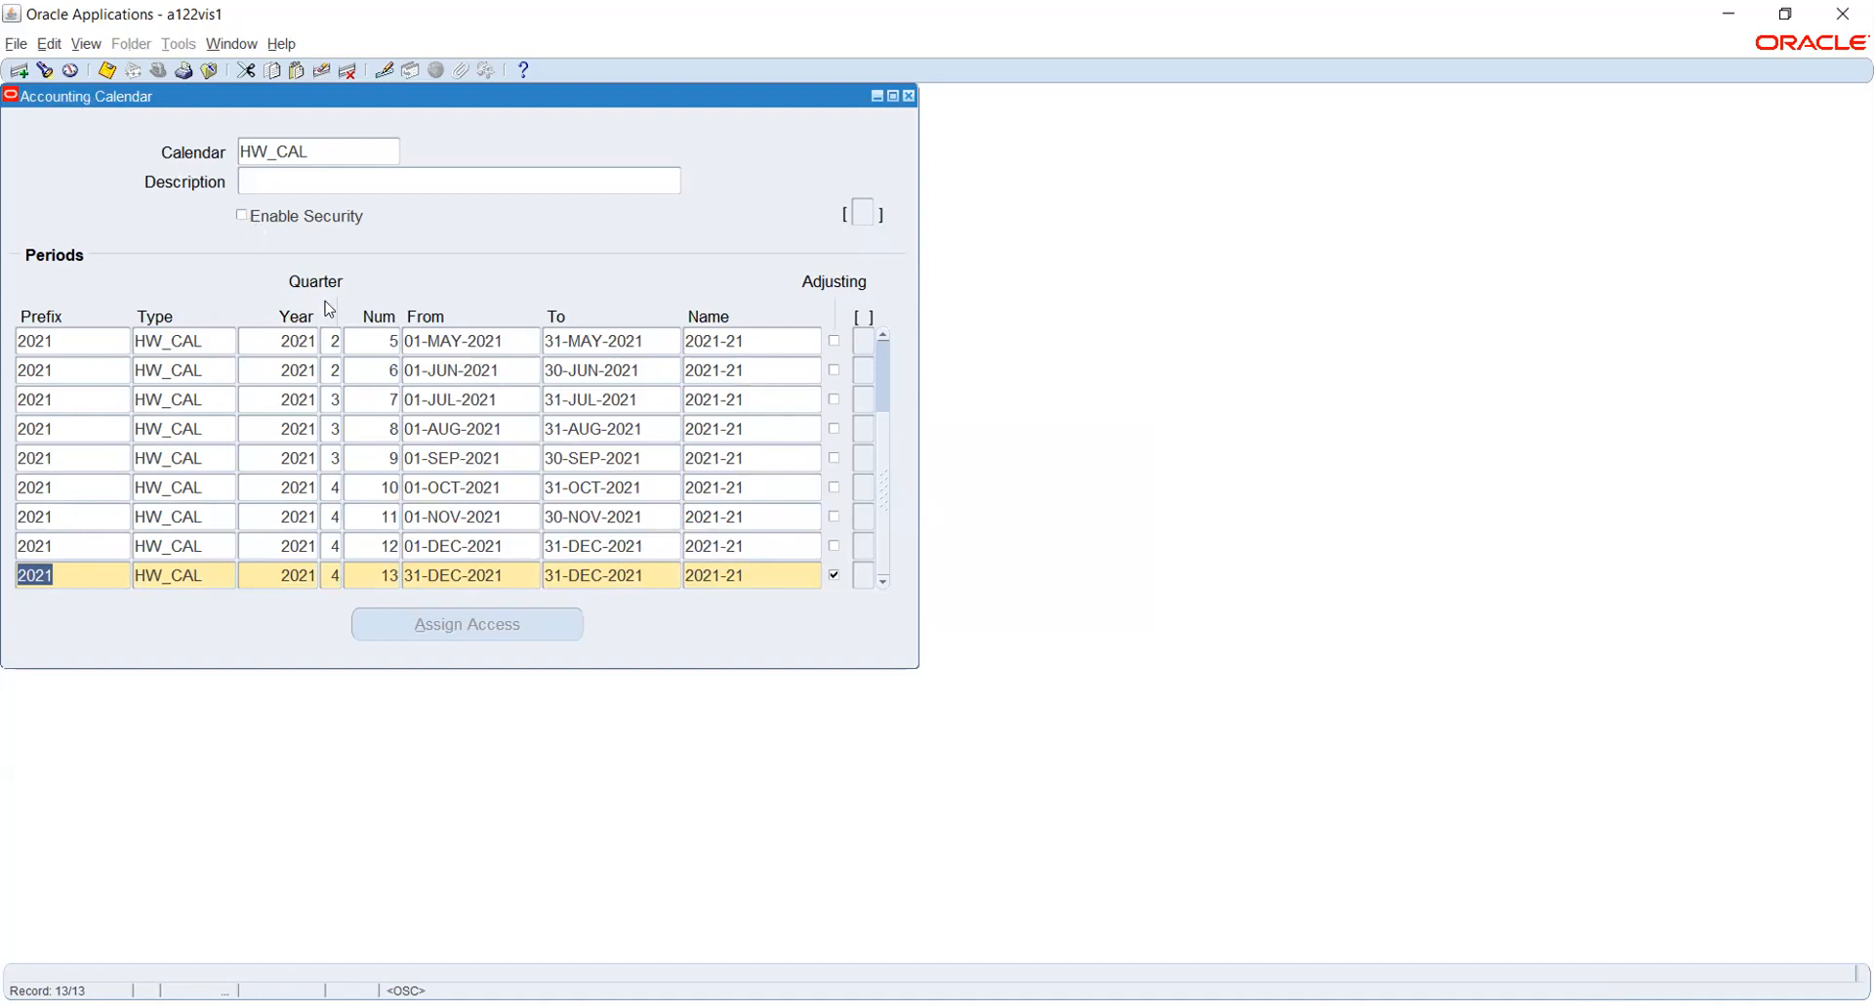
- Remove the thirteenth period record and try to save the calendar
click(321, 70)
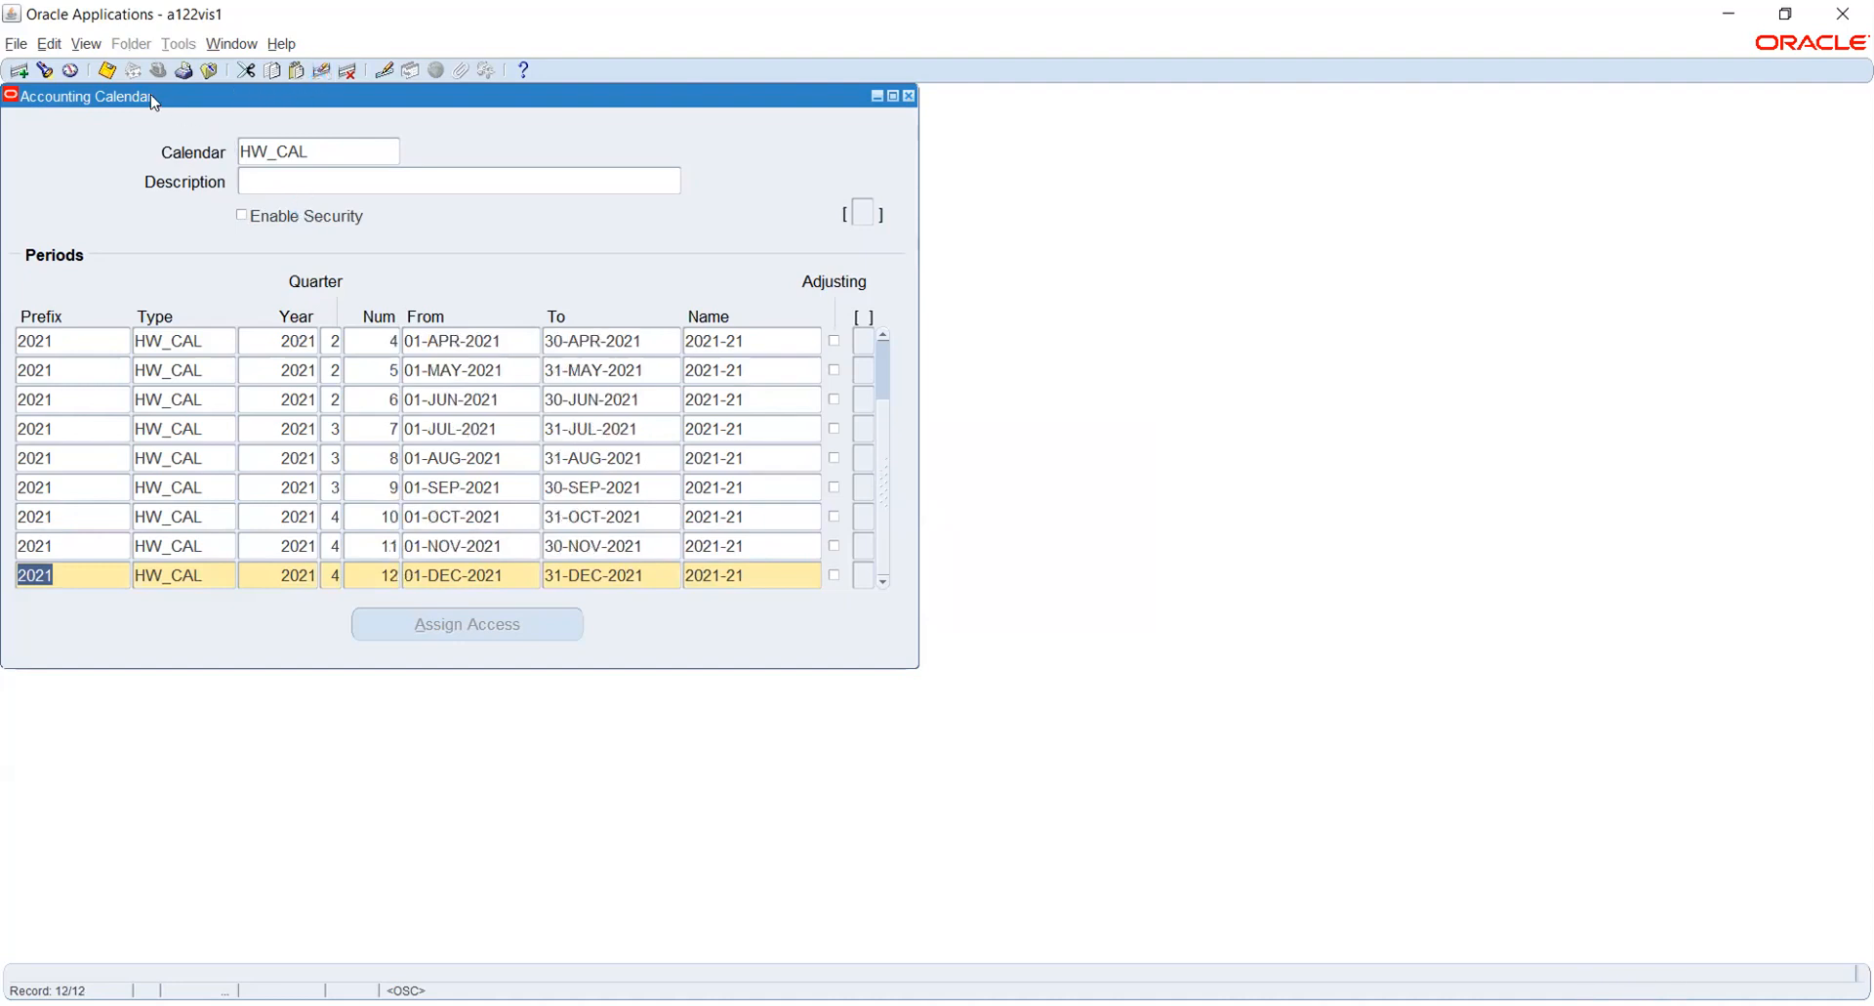
click(108, 70)
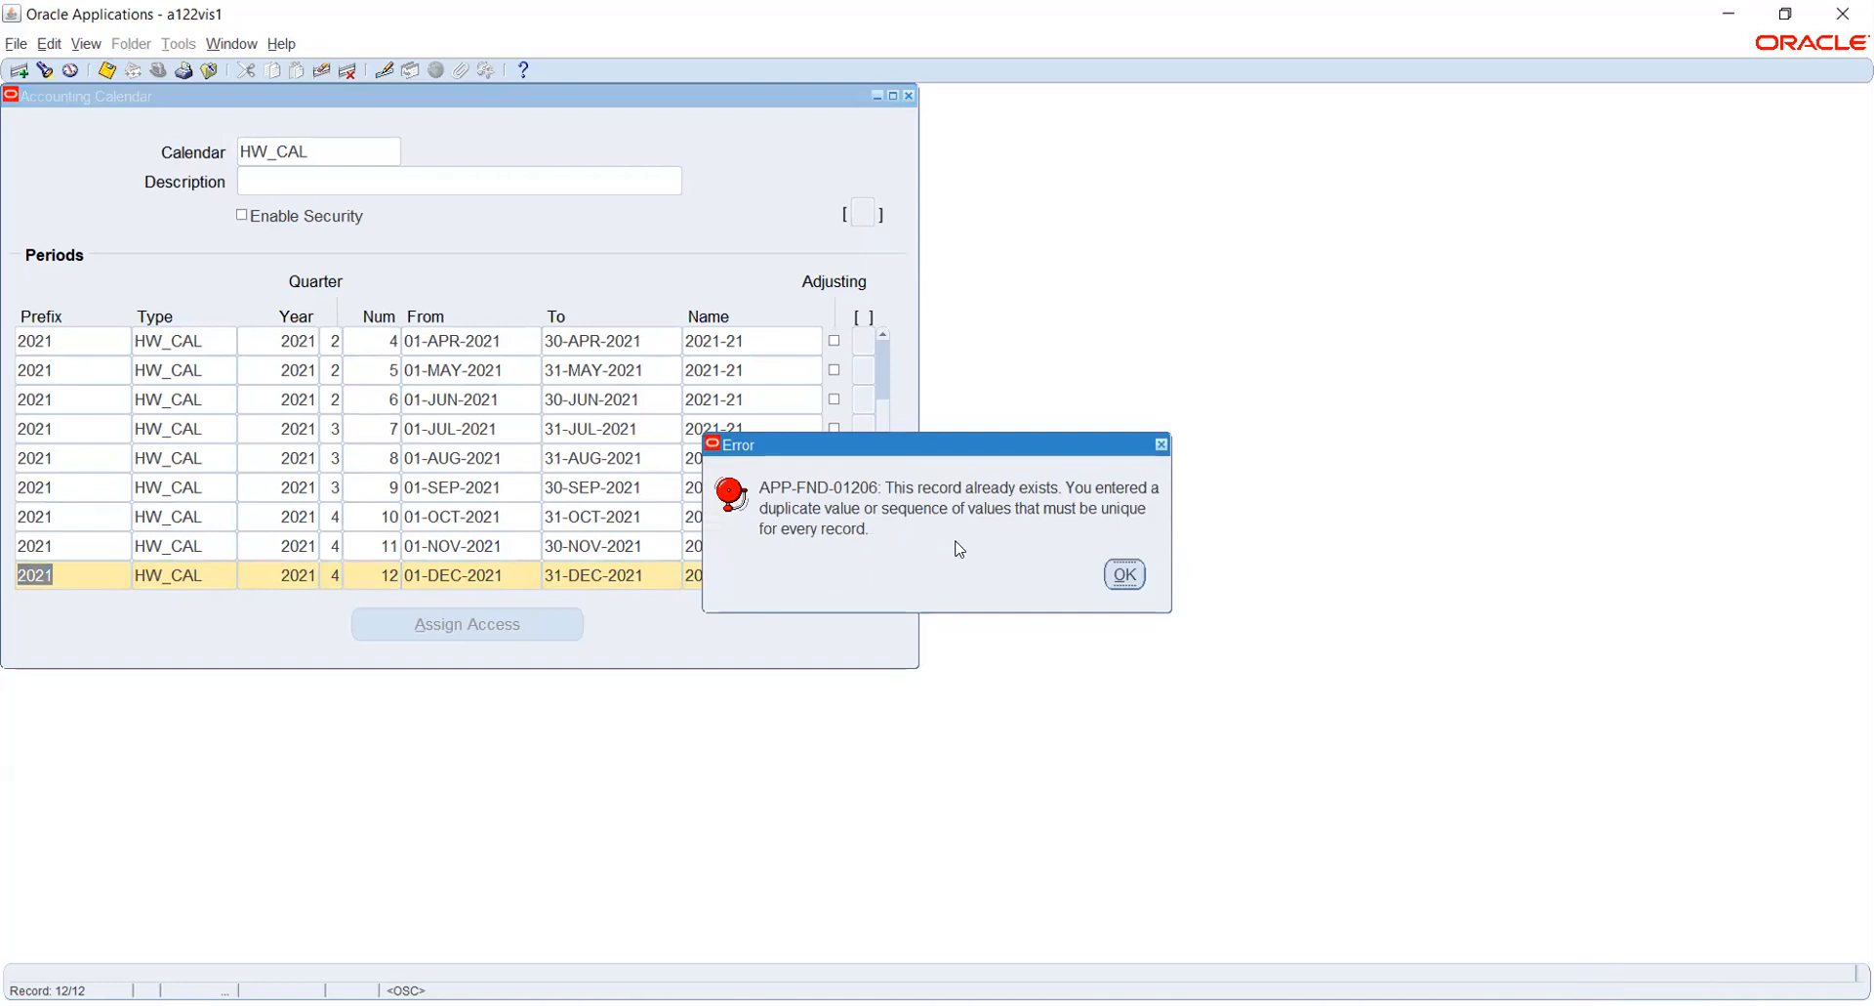
click(1122, 576)
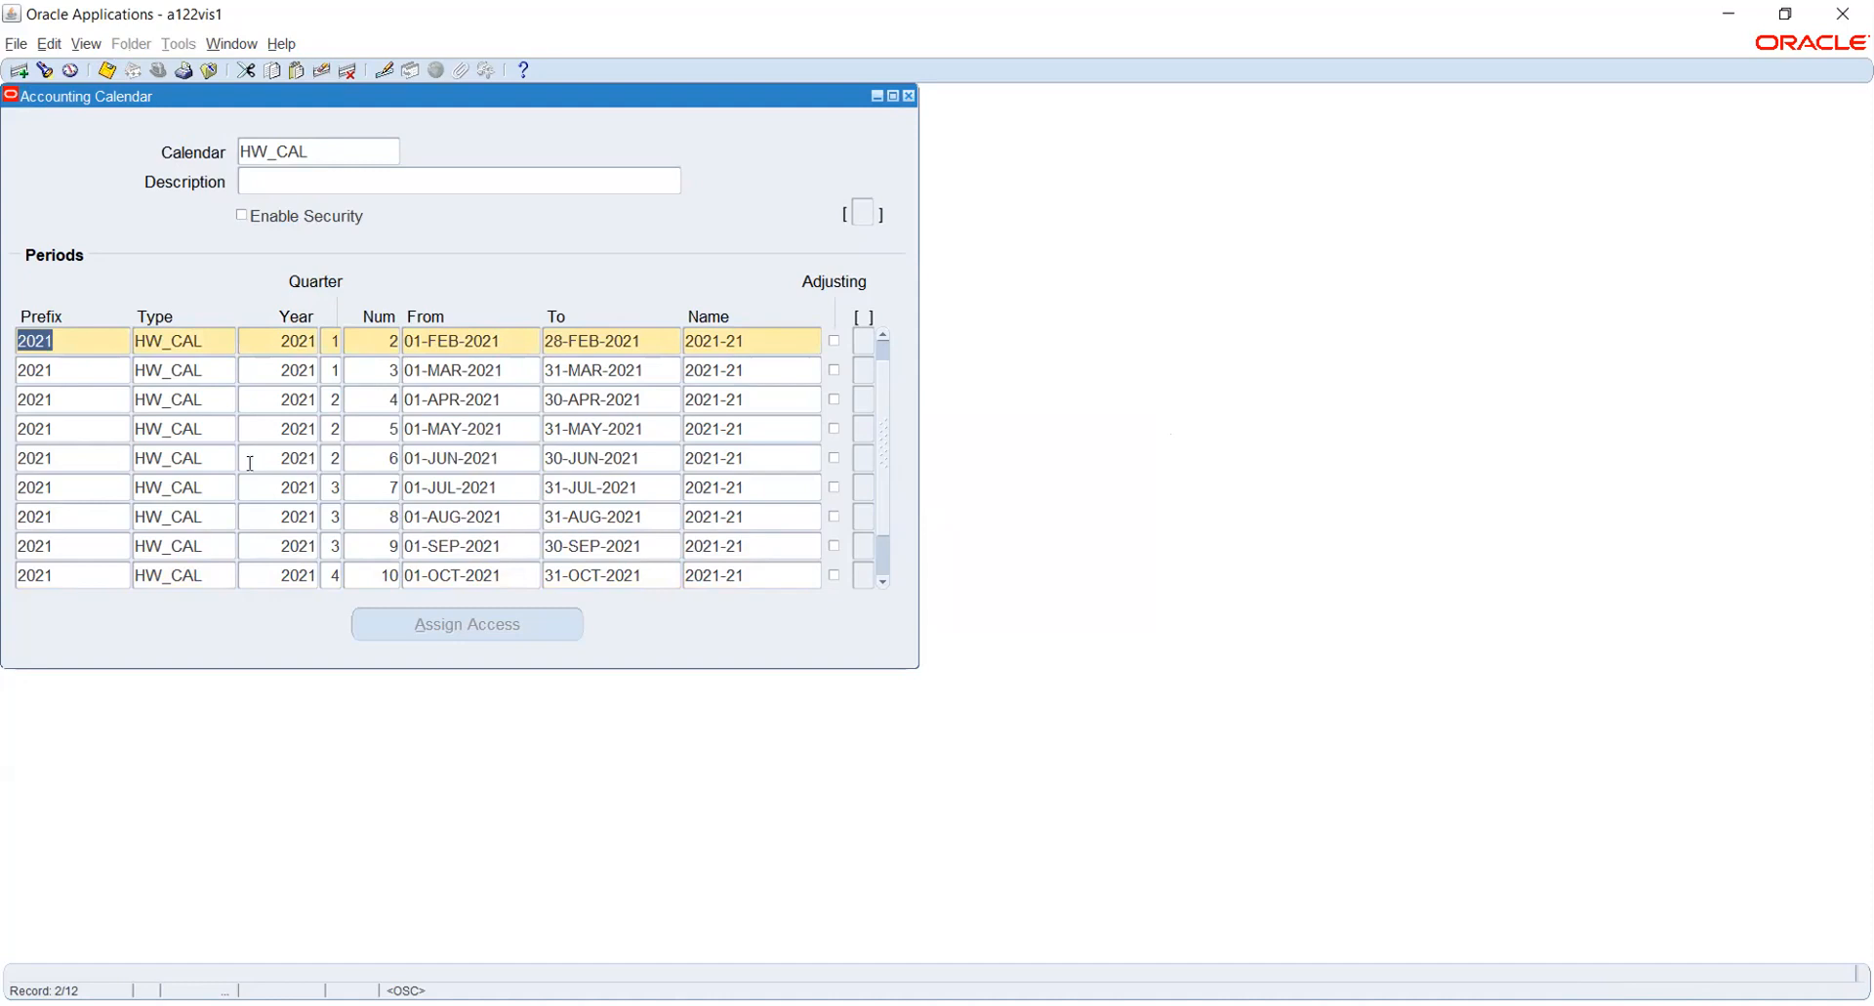
- Try to change the January period's prefix to HW 2021
scroll(173, 450, up, 1)
key(Up)
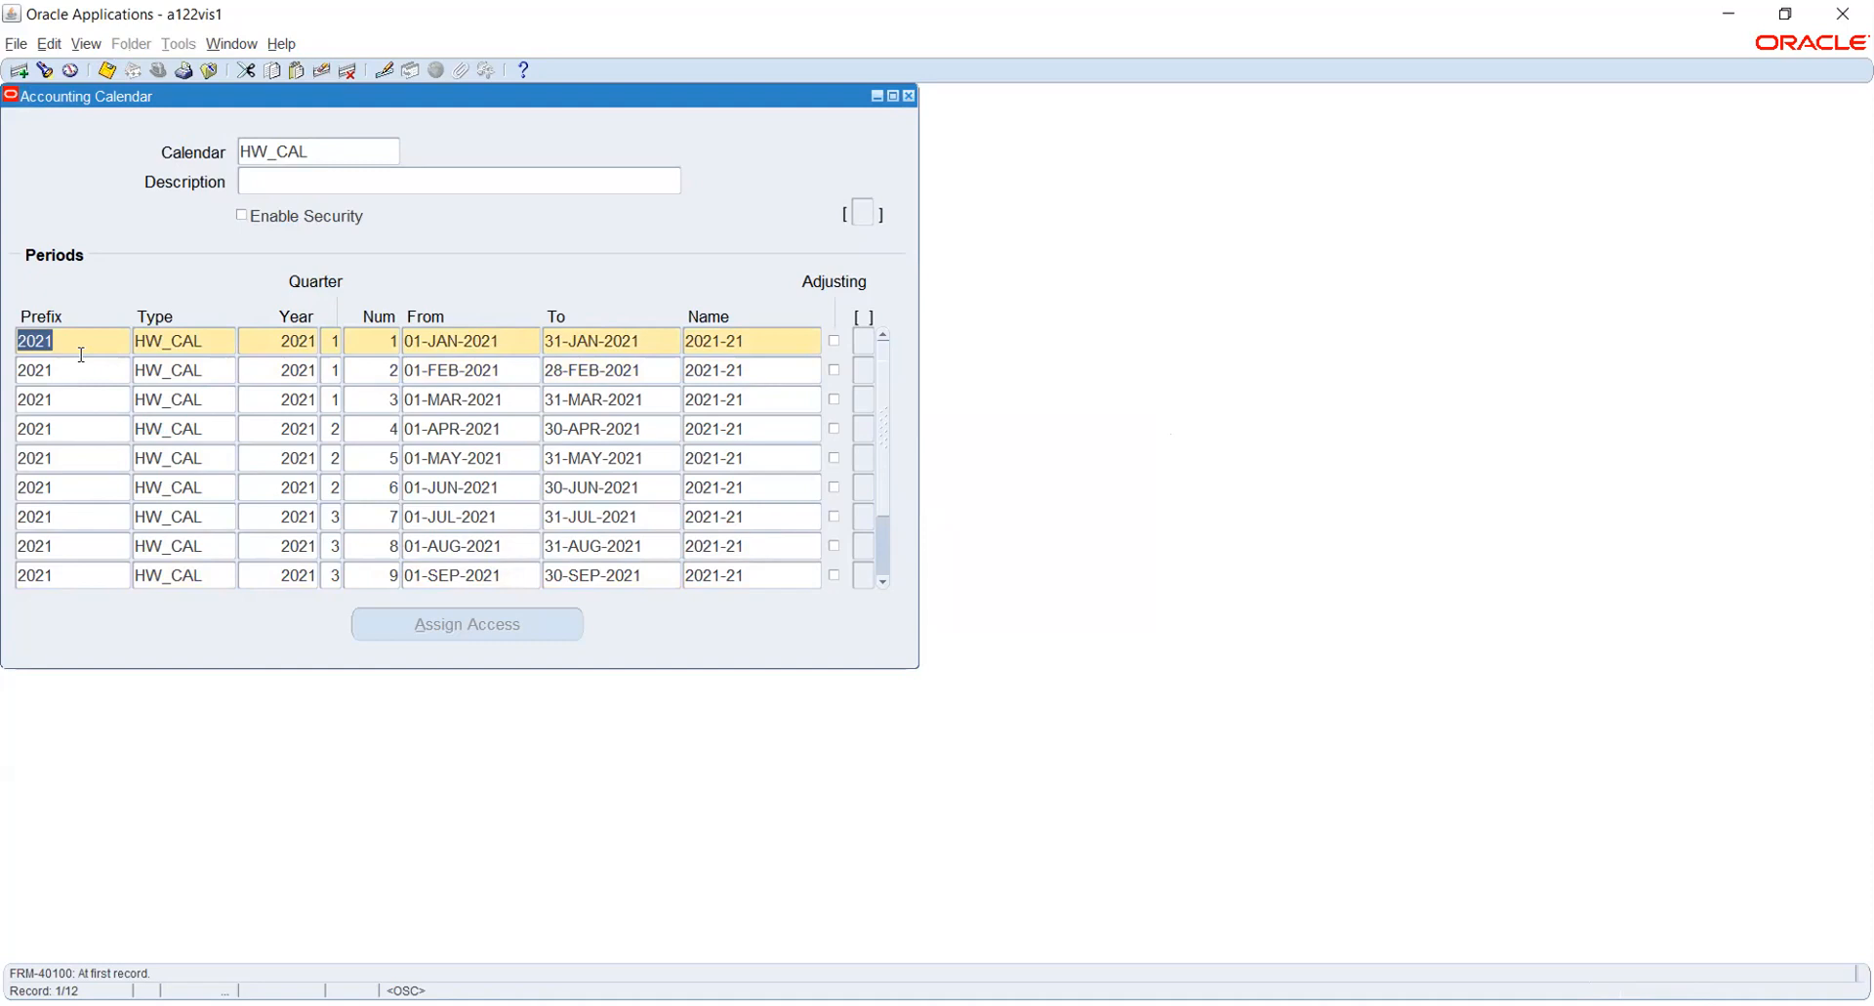
text(HW 2021)
key(Tab)
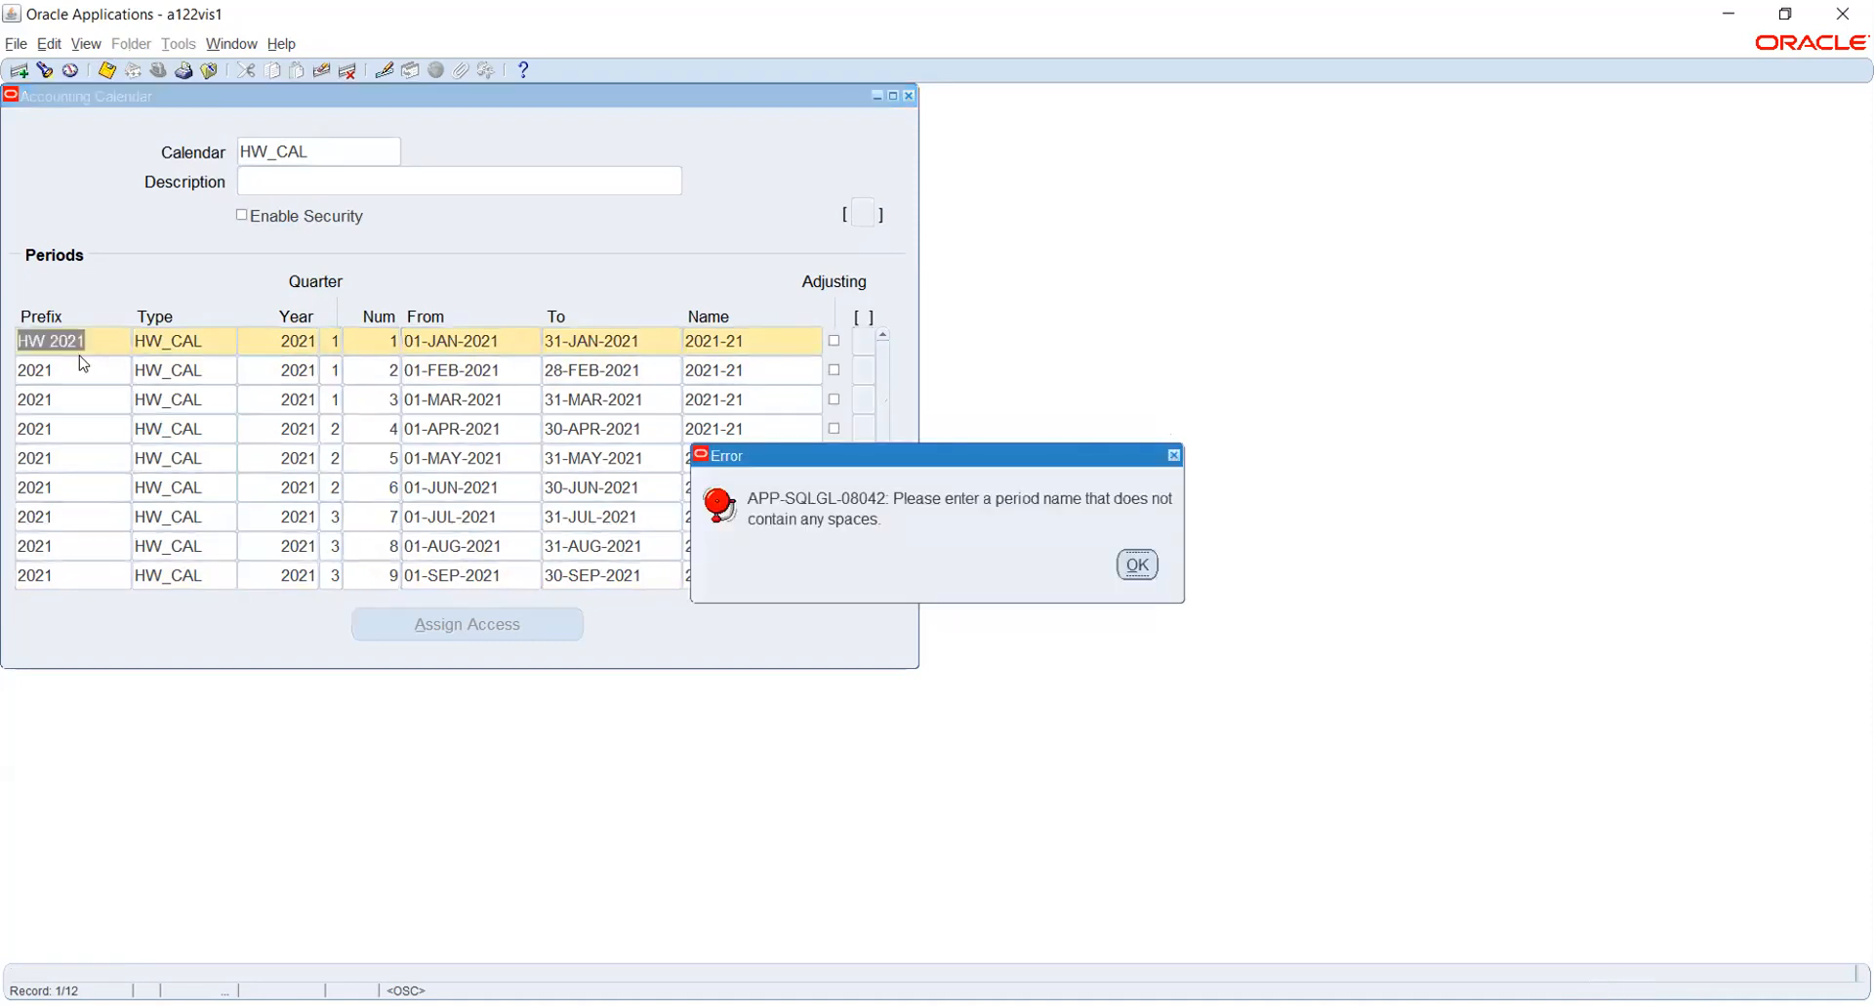
key(Return)
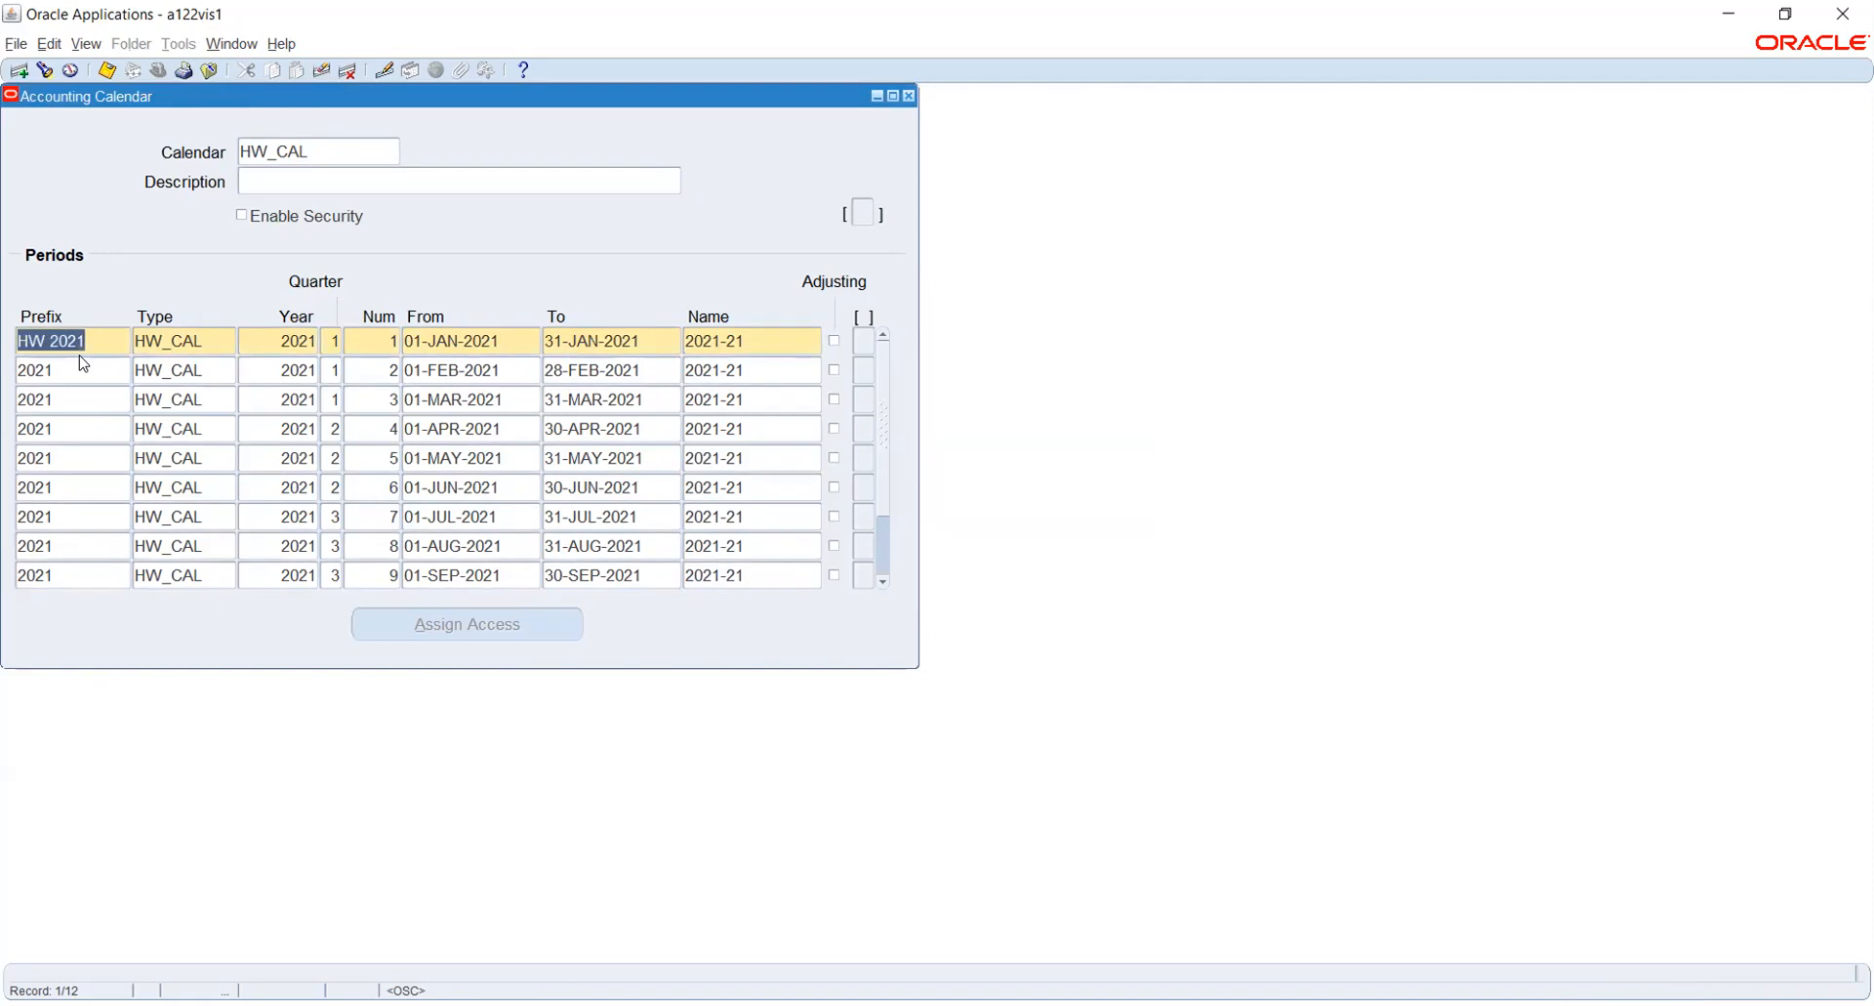
- Set the January period's prefix to HW2021 and copy that prefix to the February and March periods
text(HW2021)
key(Up)
click(96, 368)
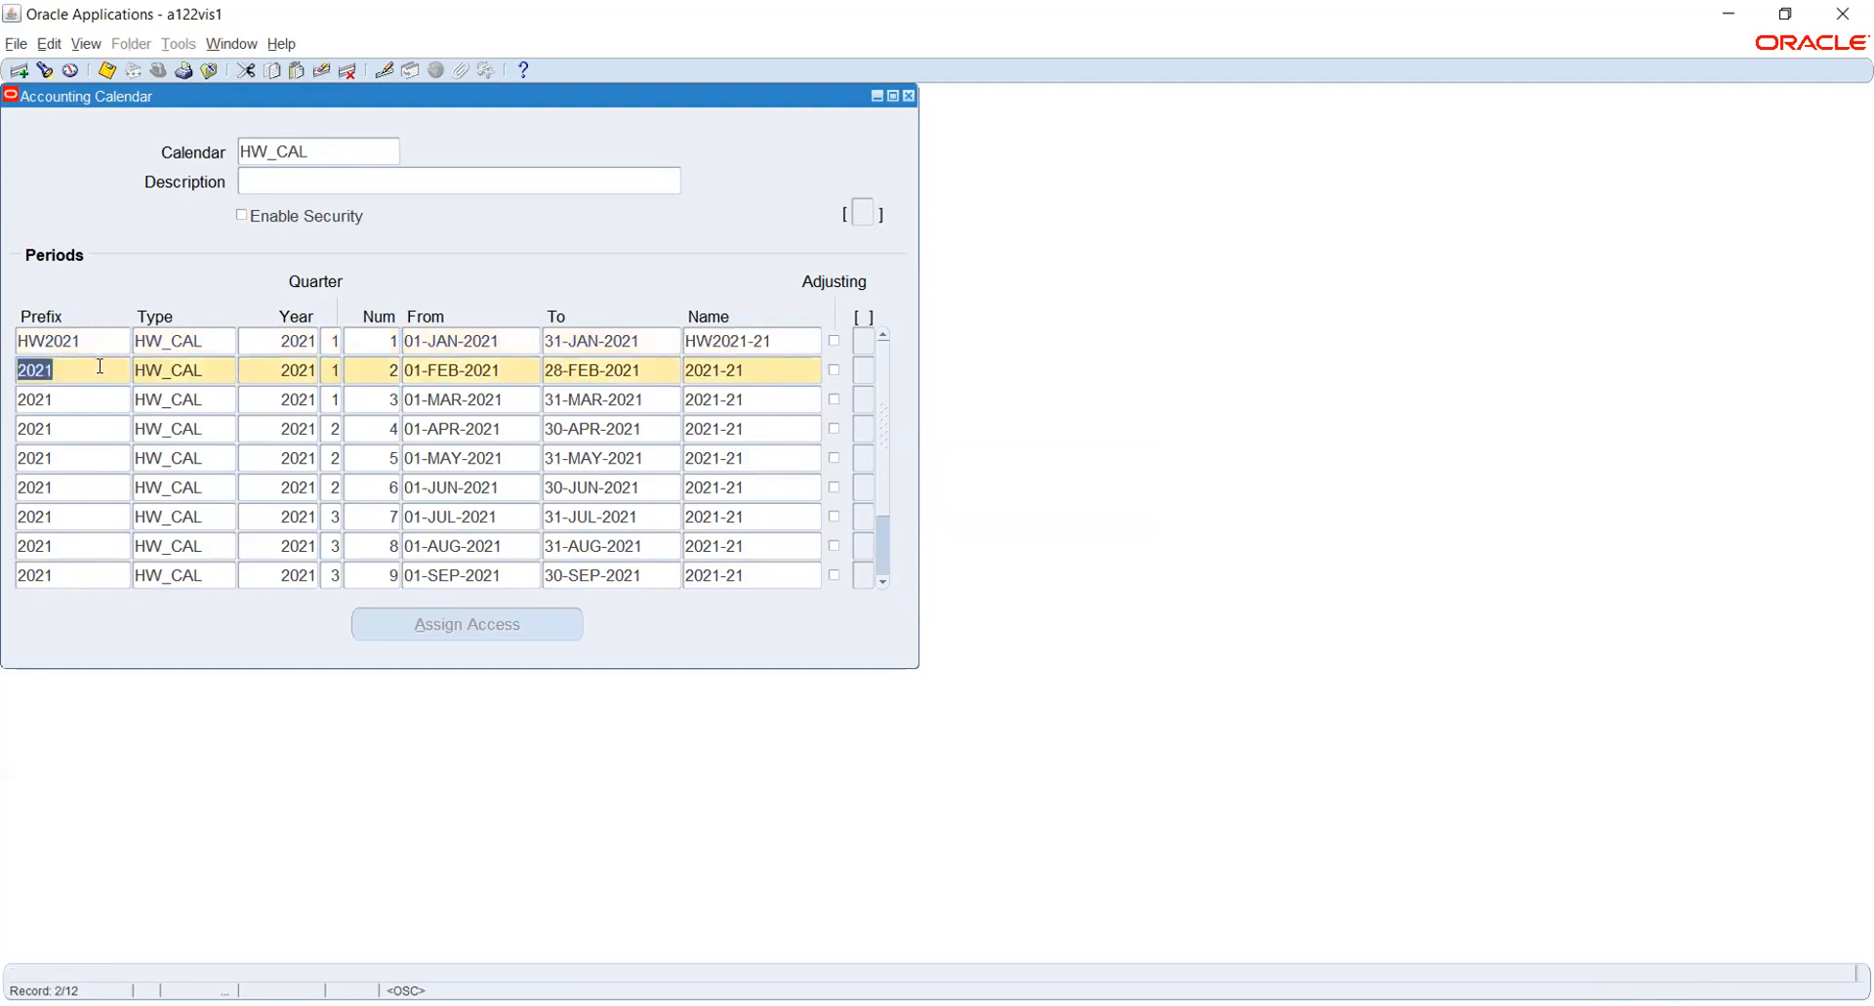
key(shift+F5)
key(Down)
key(shift+F5)
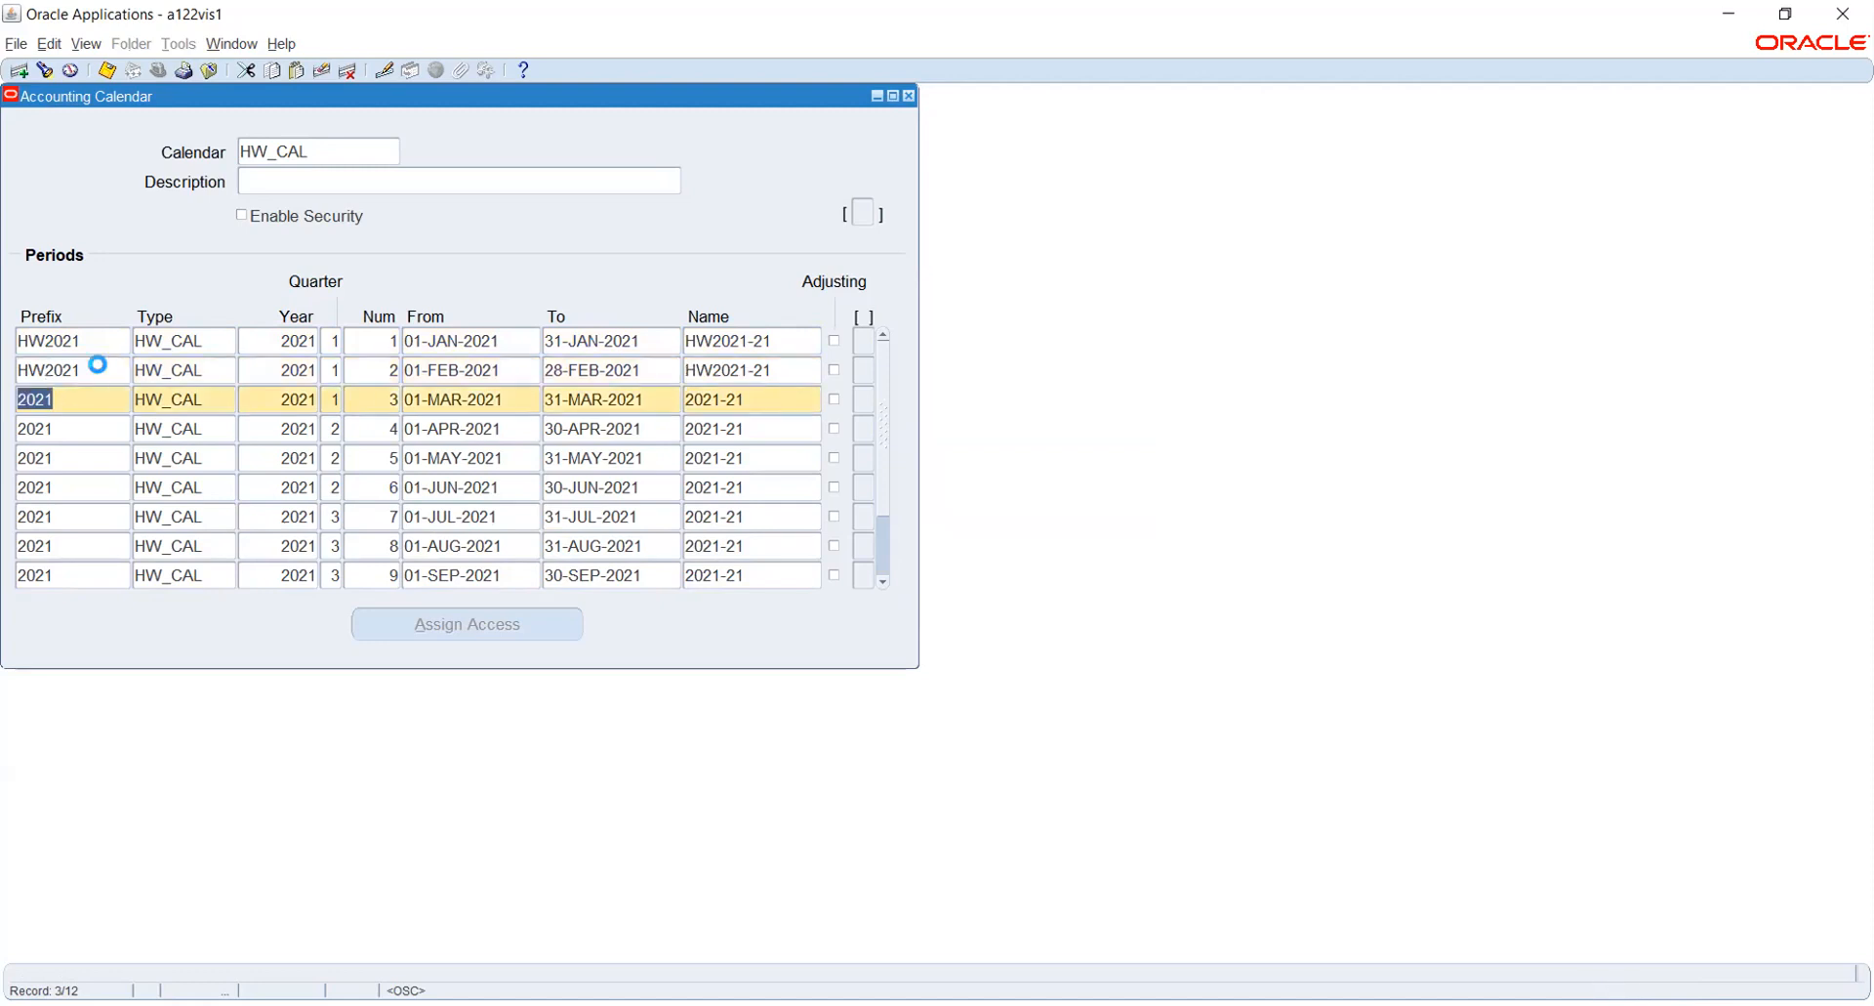
key(Down)
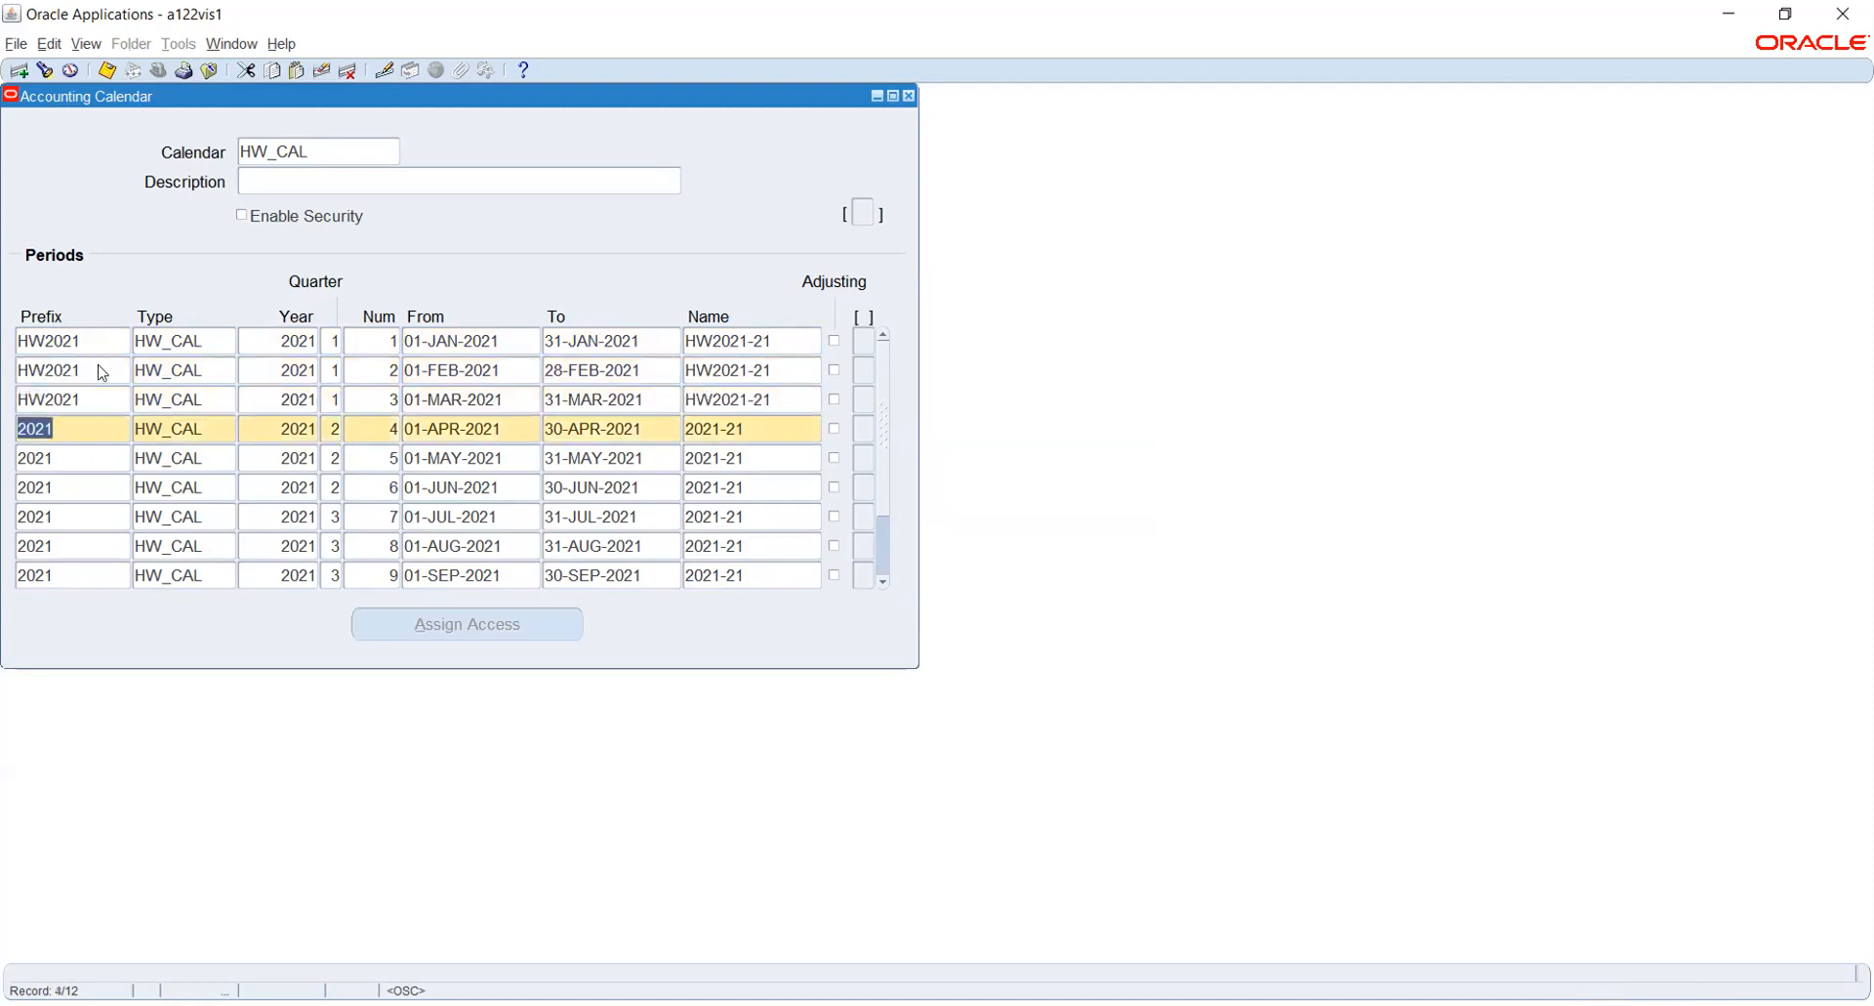
- Copy the HW2021 prefix to the April, May and June periods, and duplicate the June record over the July period
key(shift+F5)
key(Down)
key(shift+F5)
key(Down)
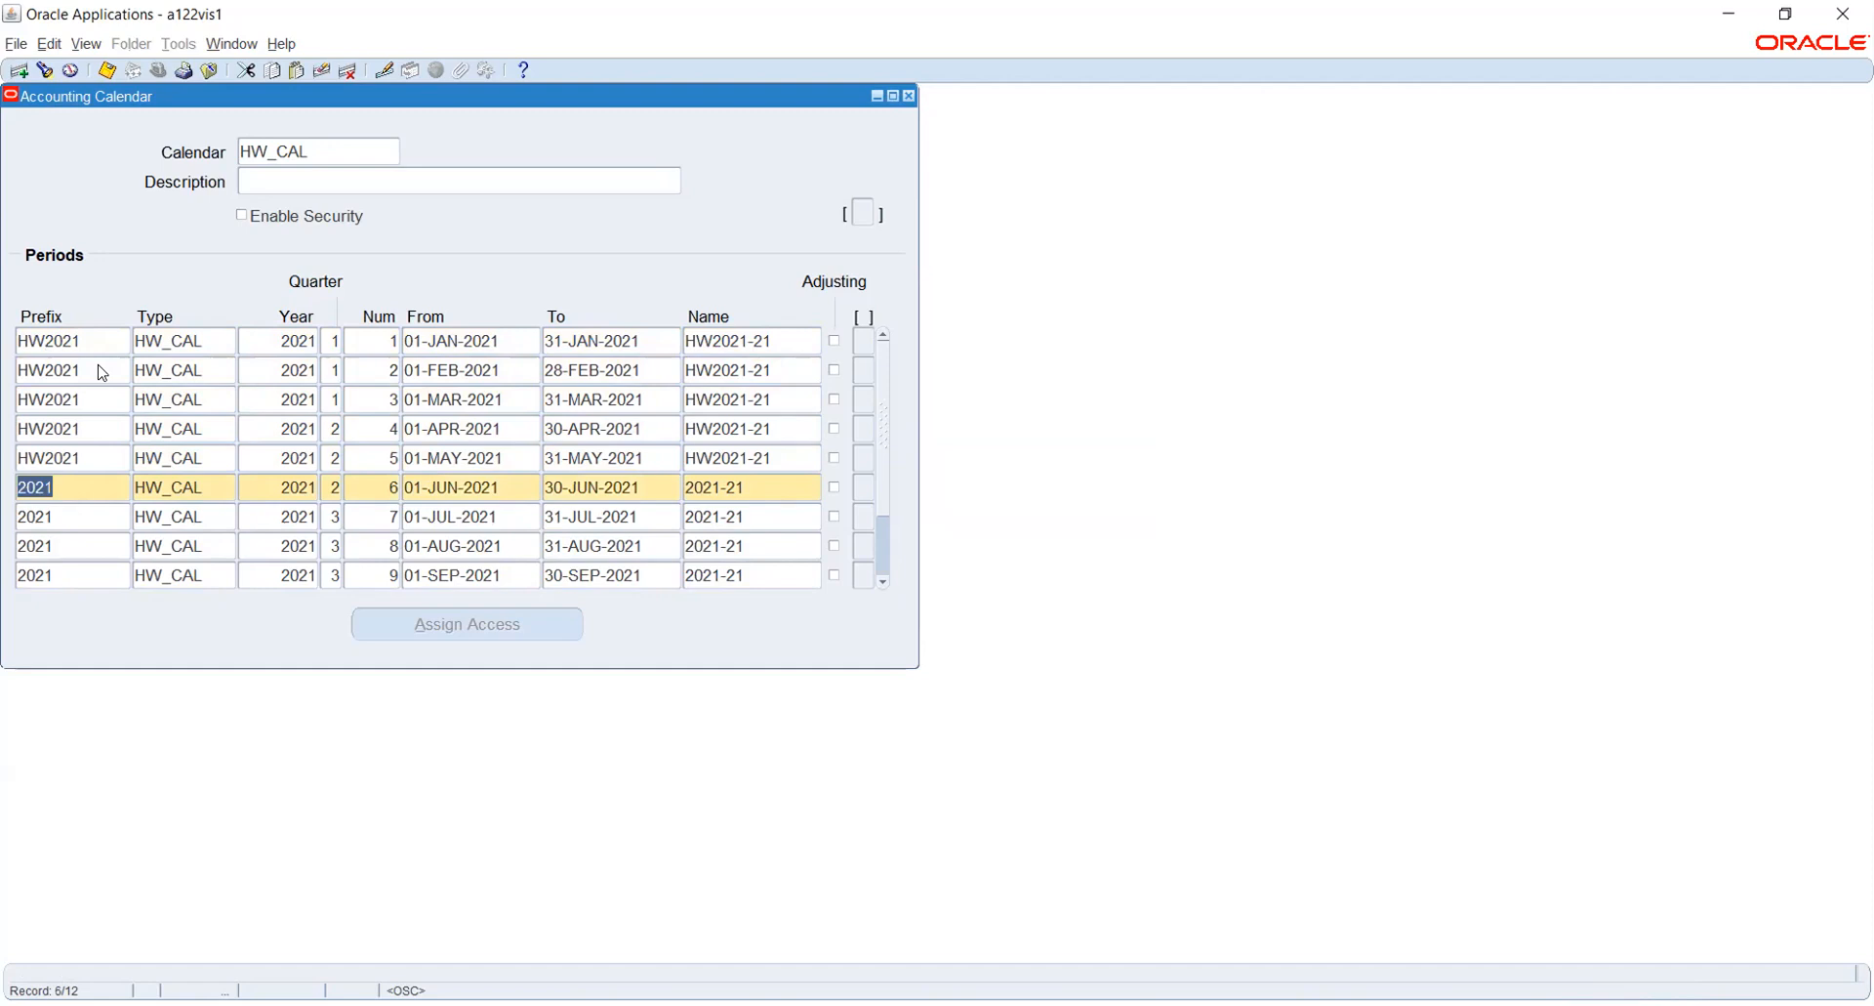
key(shift+F5)
key(Down)
key(shift+F6)
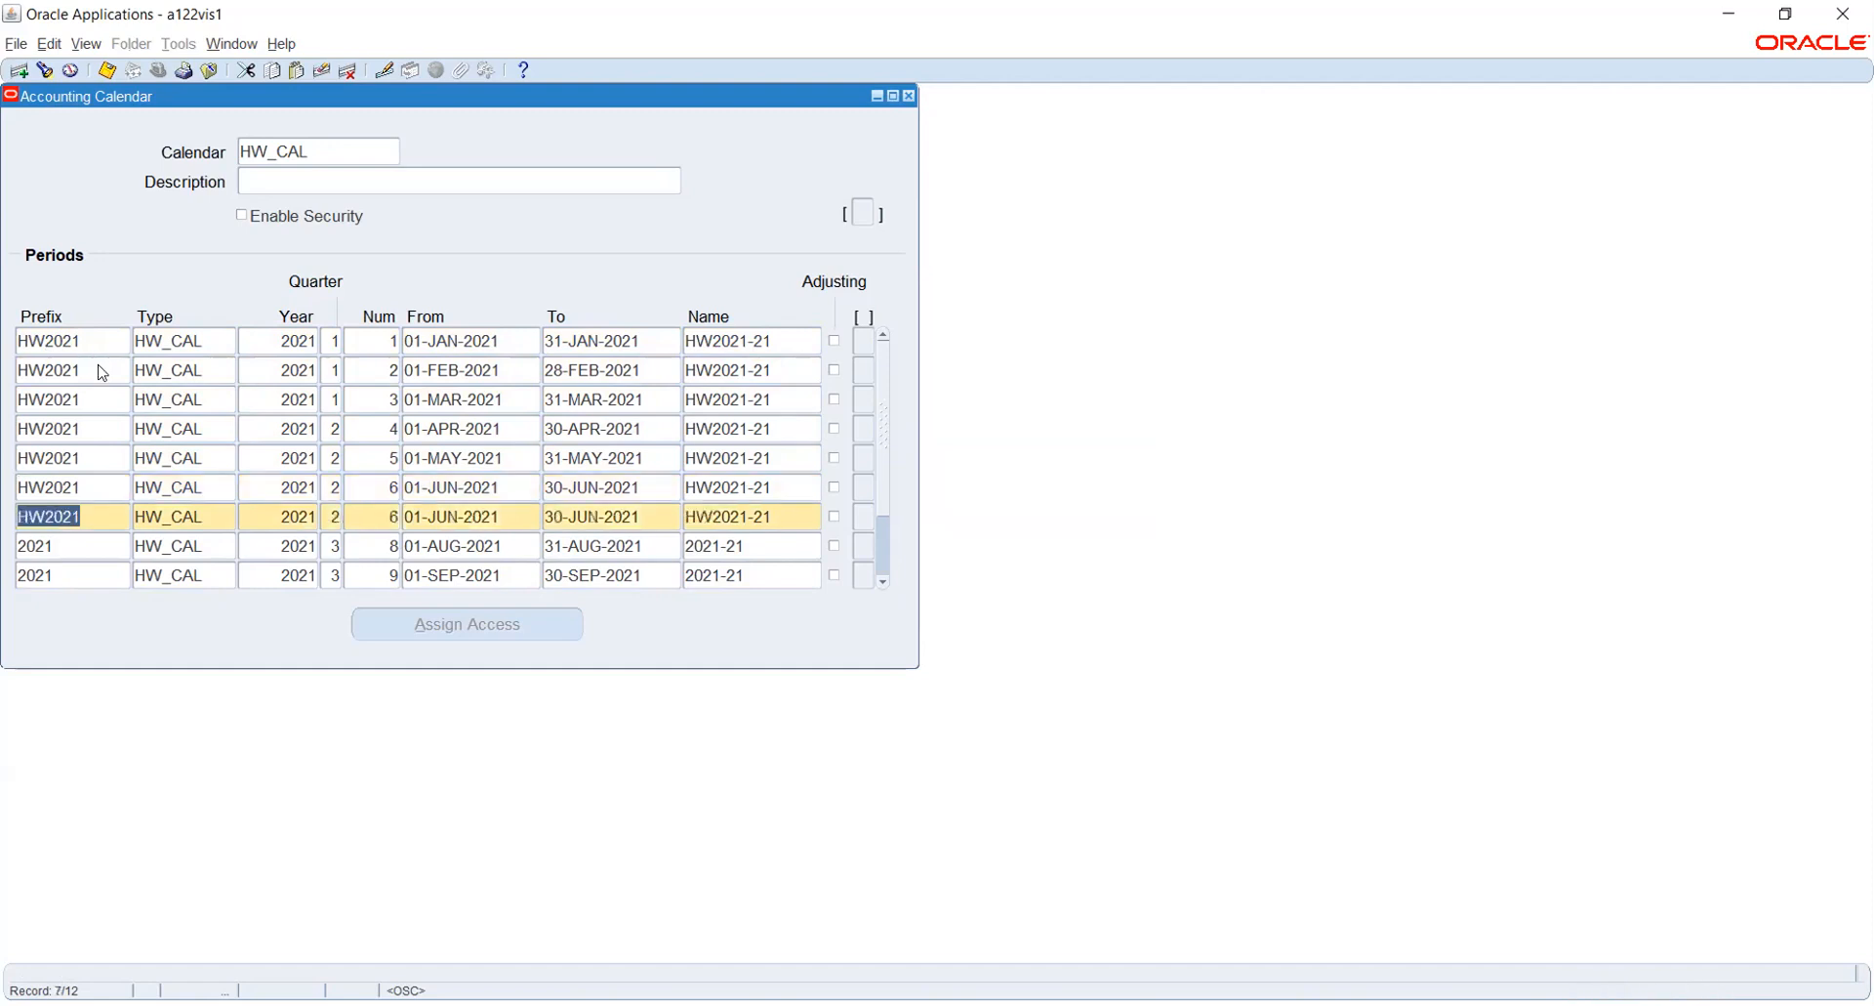
key(Down)
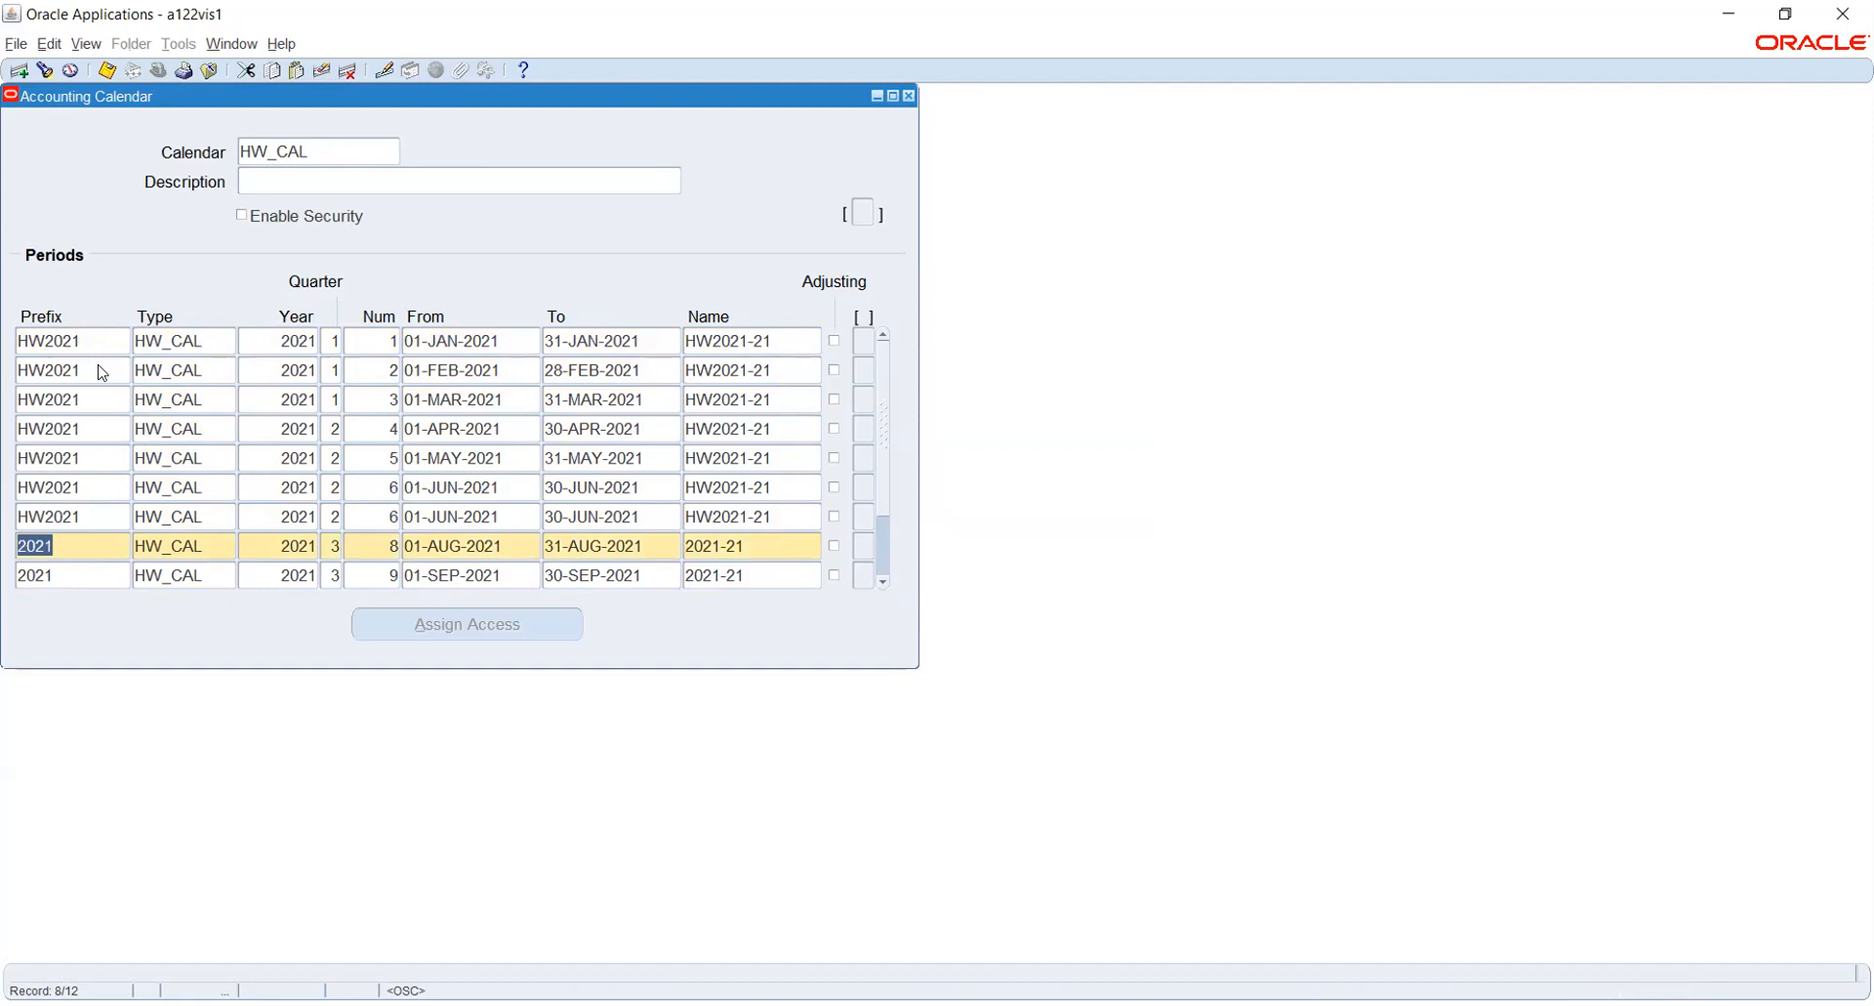
- Copy the HW2021 prefix to the August through December periods and try to save the calendar
key(shift+F5)
key(Down)
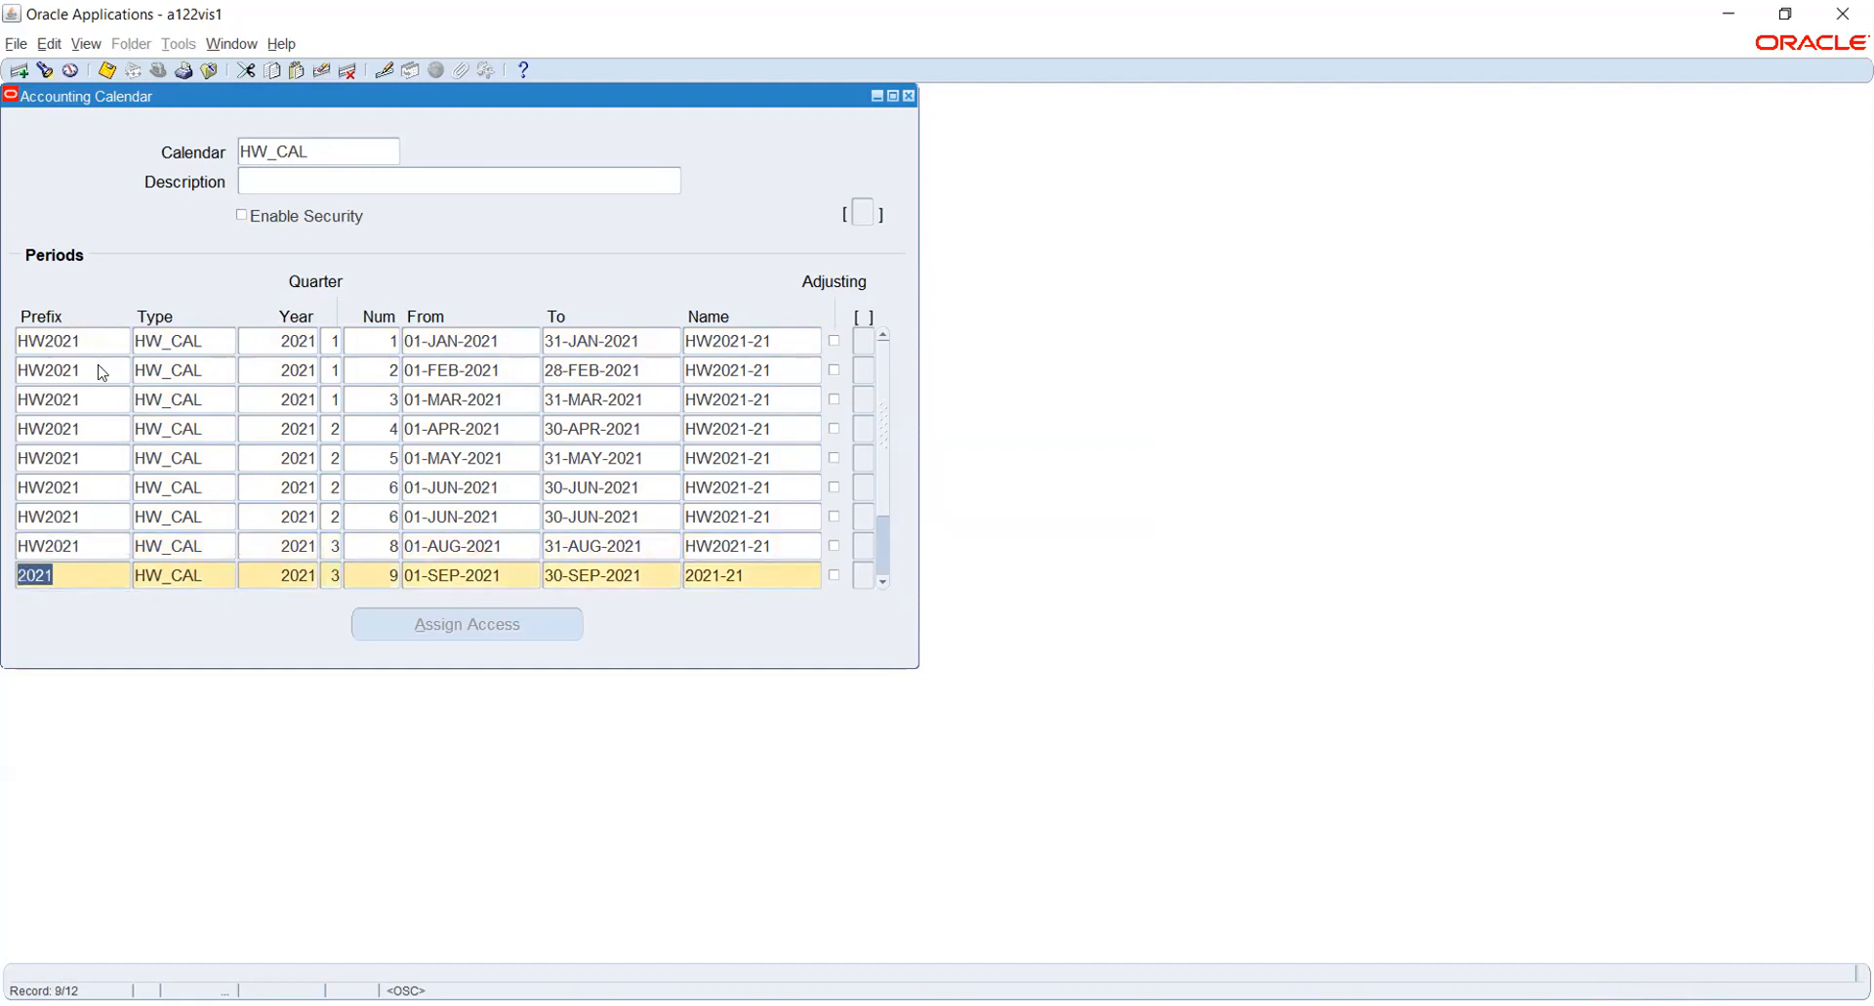
key(shift+F5)
key(Down)
key(shift+F5)
key(Down)
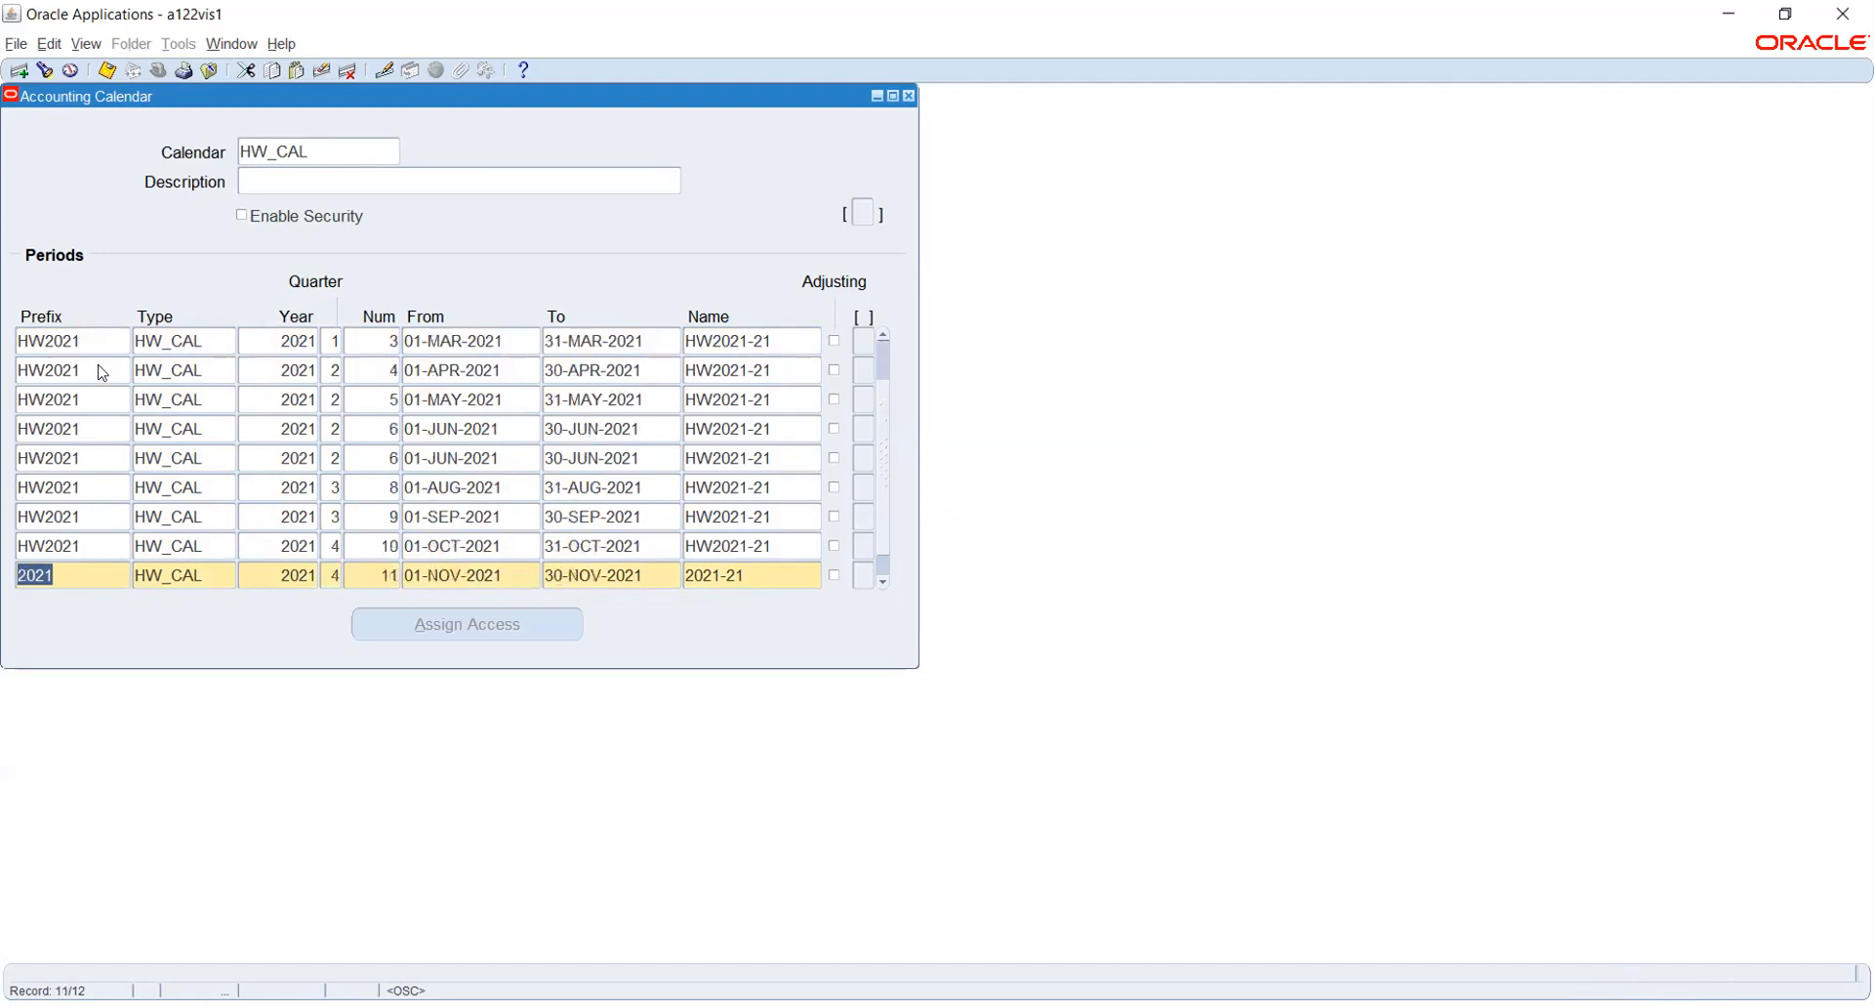
key(shift+F5)
key(Down)
key(shift+F5)
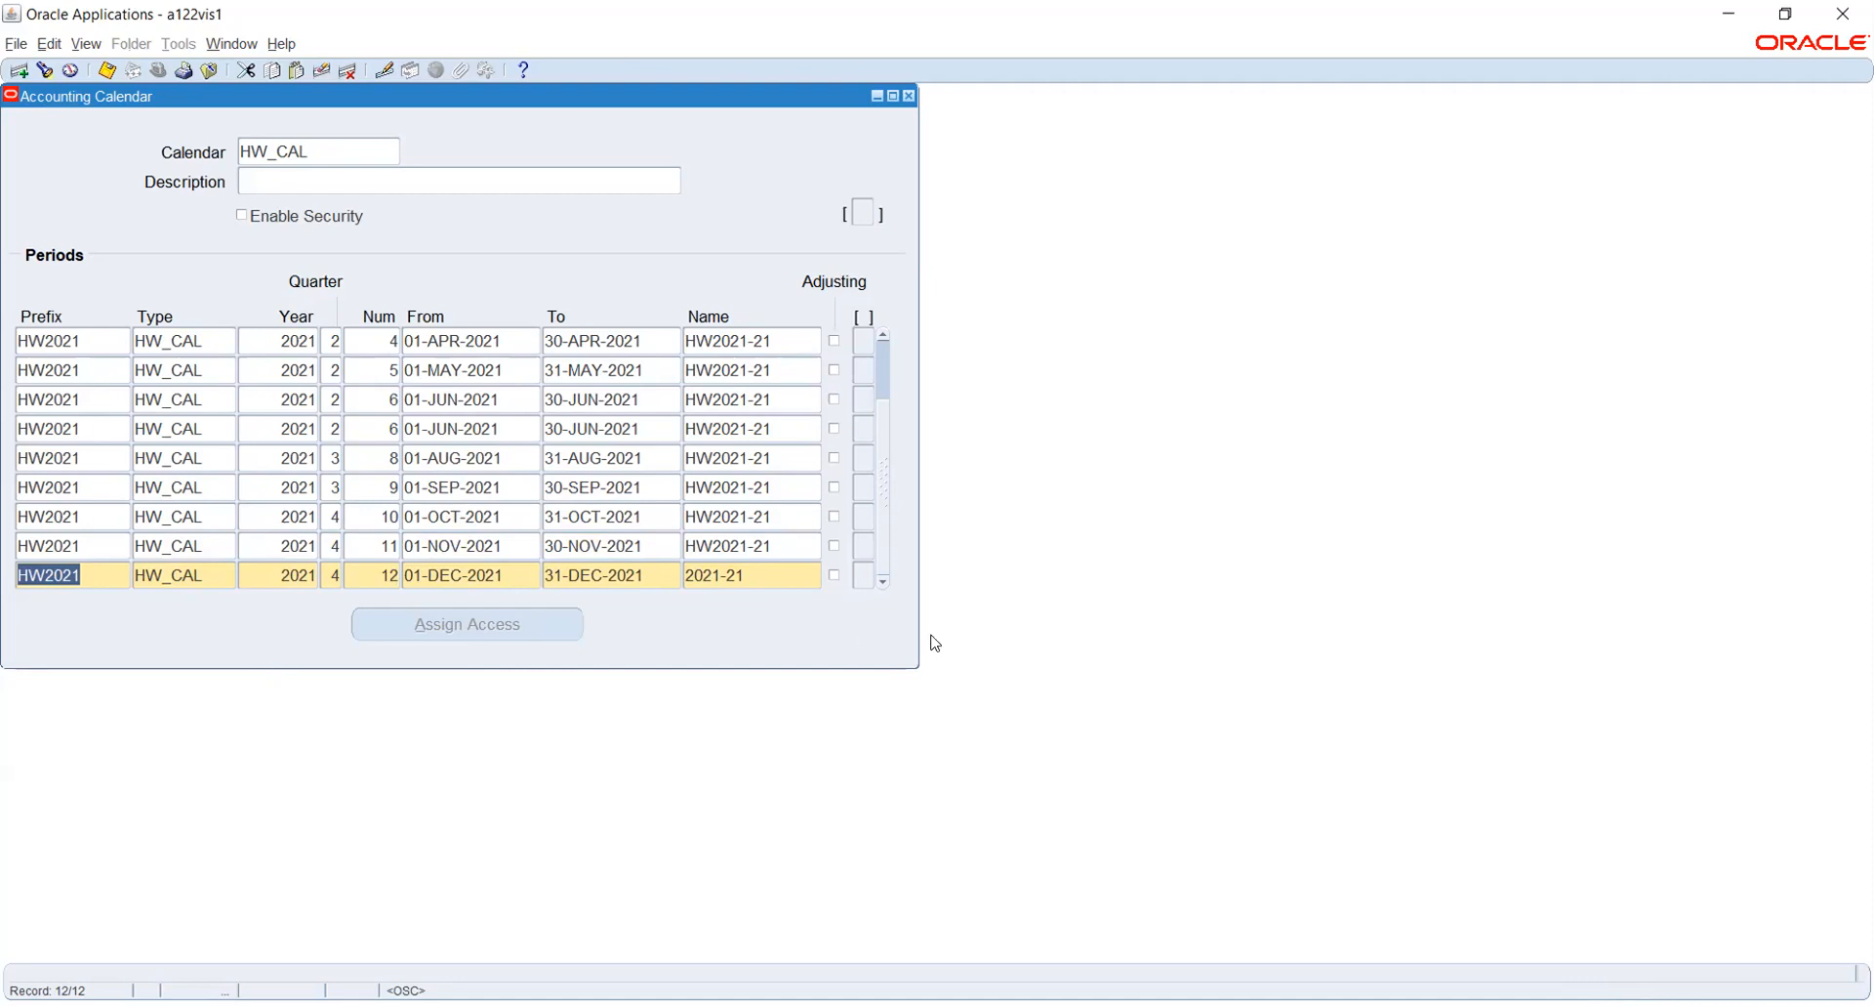
click(107, 71)
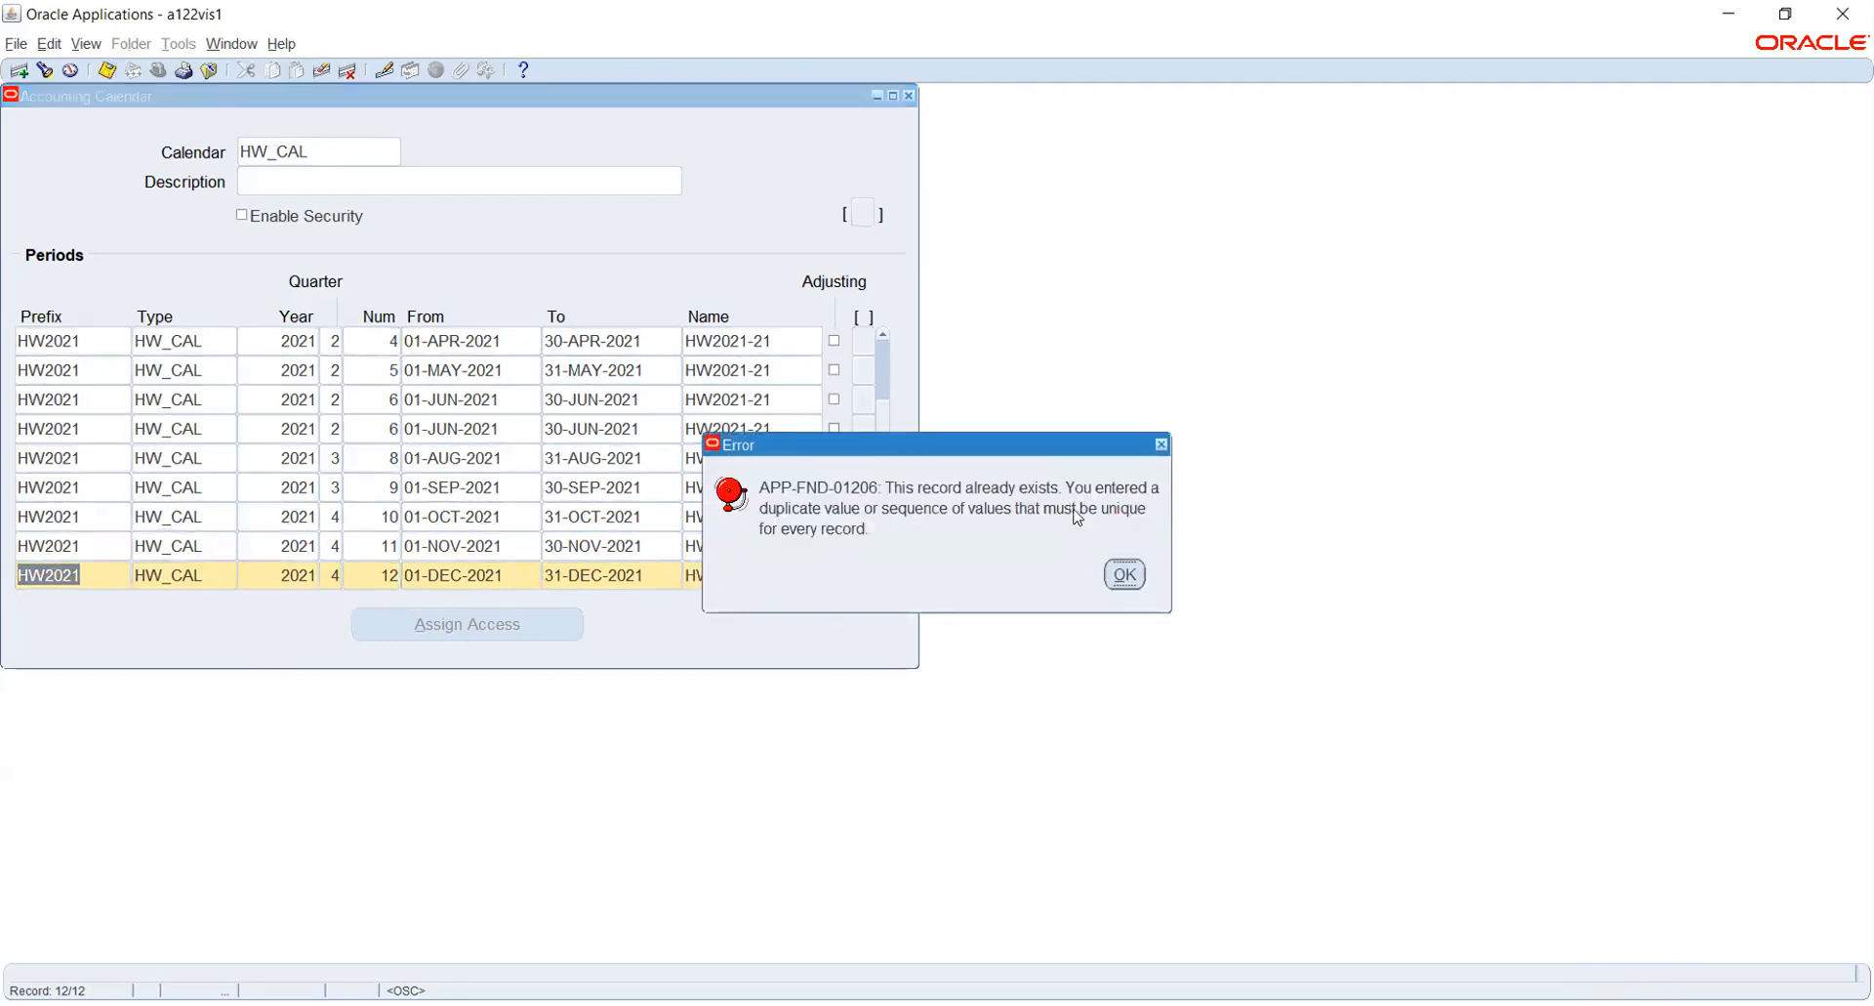
click(1125, 576)
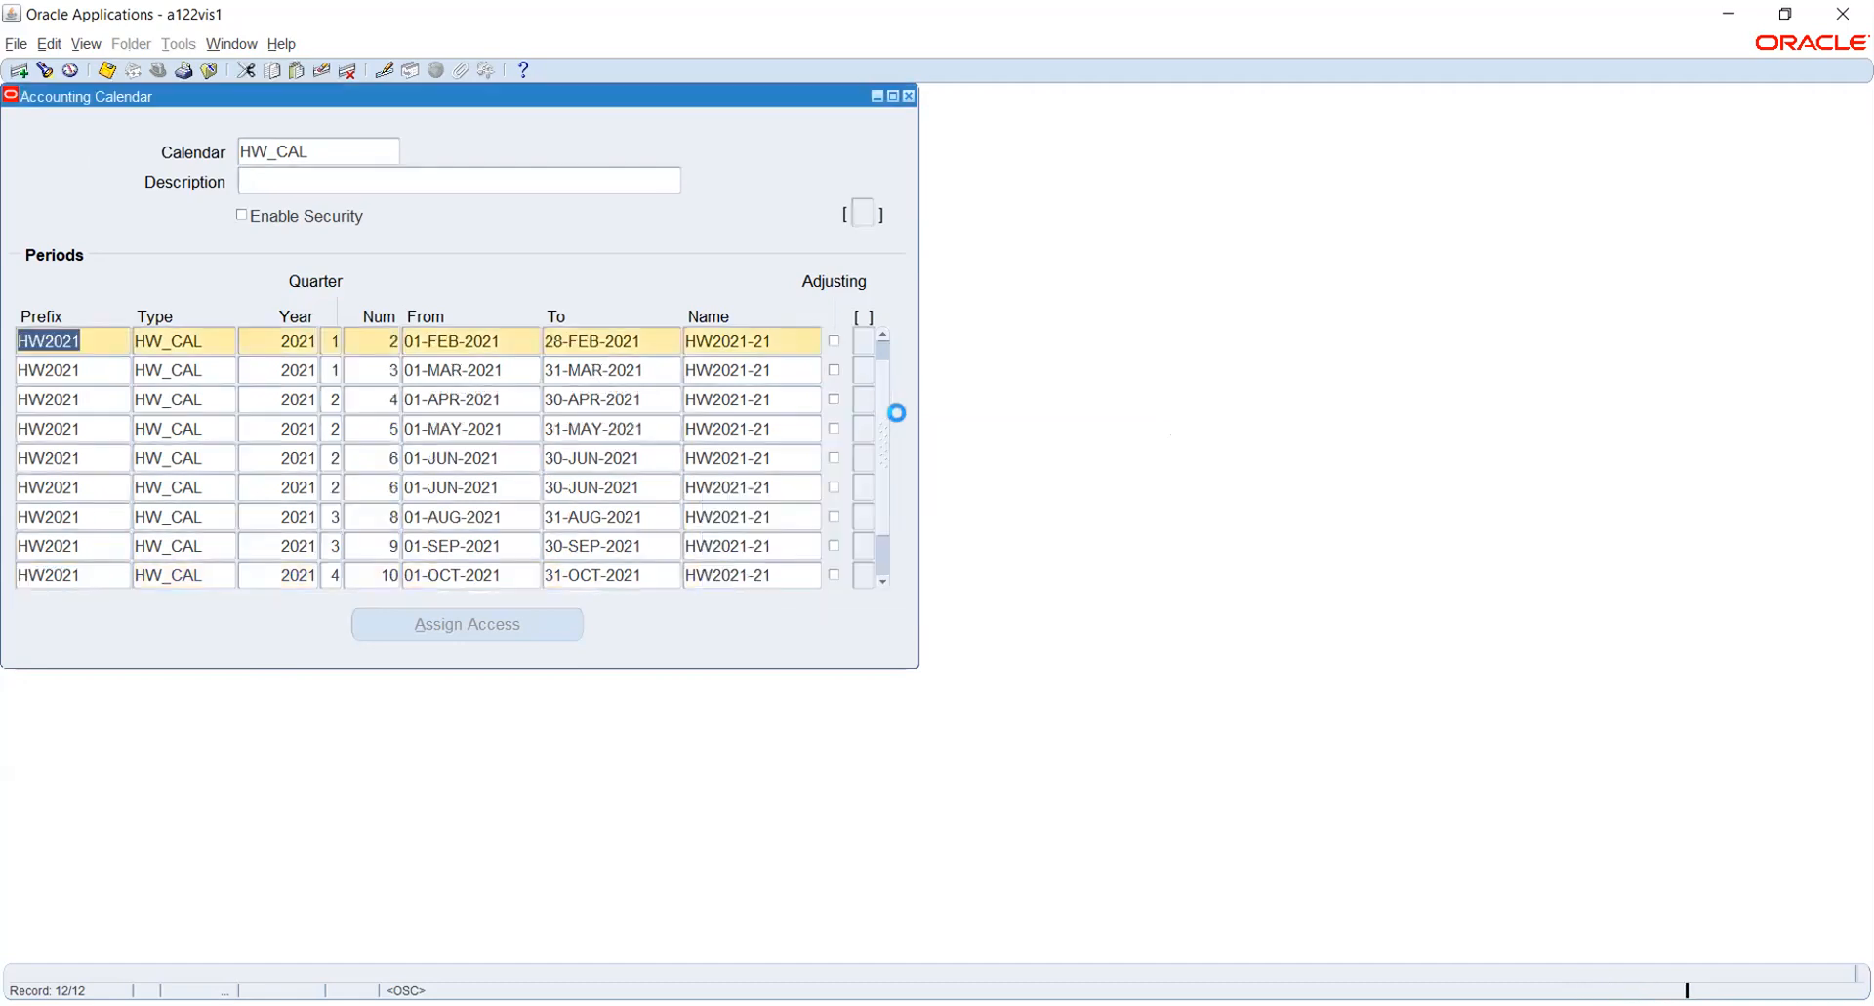
- In the duplicated June record, set the quarter to 3 and the period number to 7
click(881, 338)
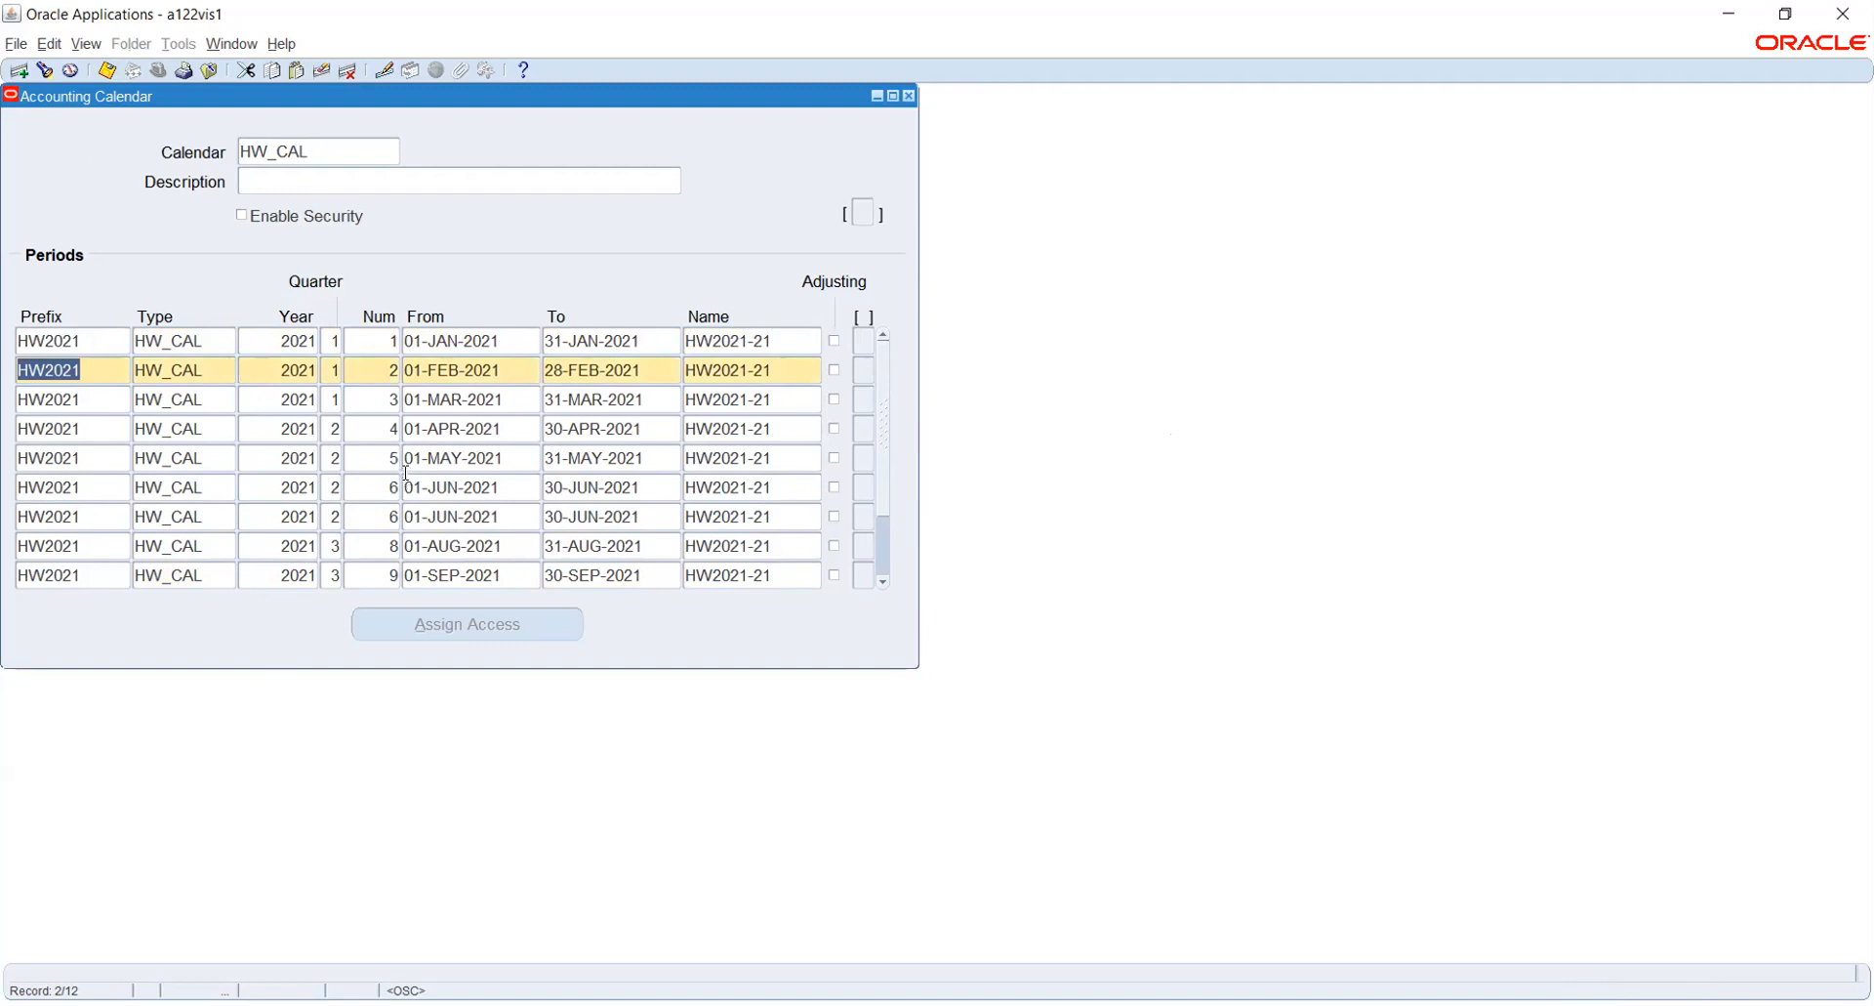
click(336, 515)
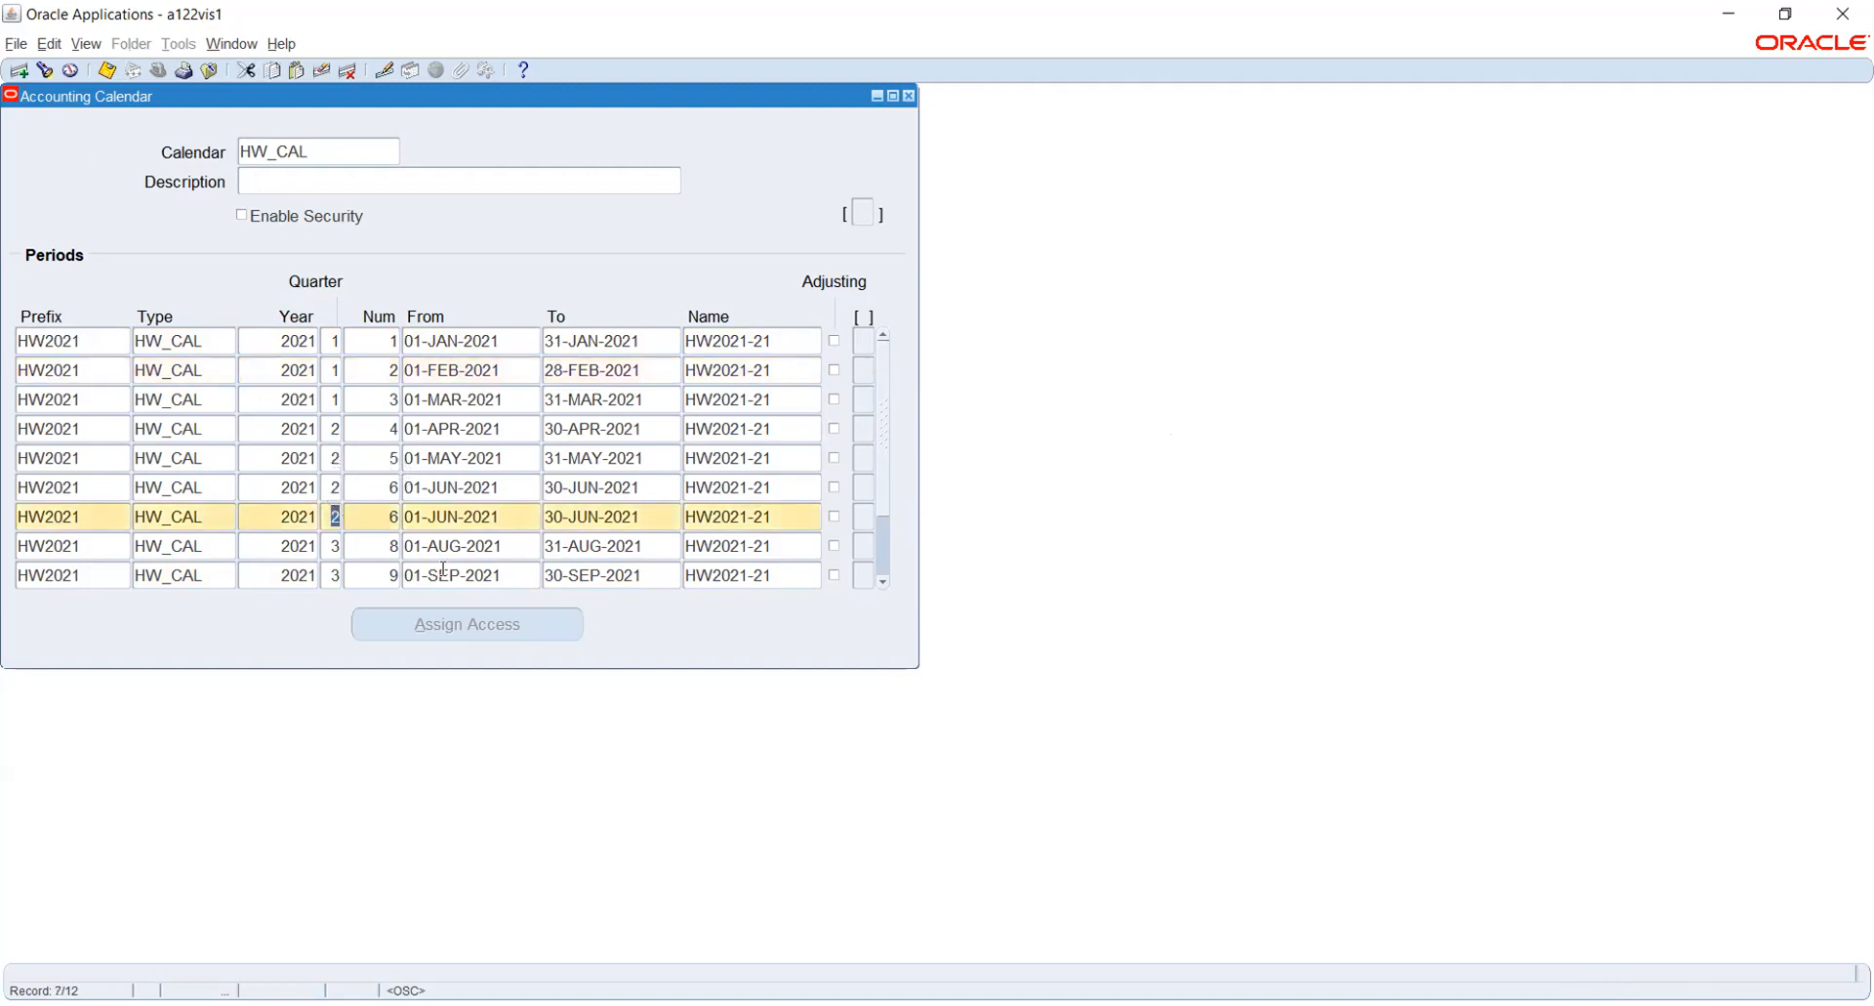
text(3)
key(Tab)
text(7)
key(Down)
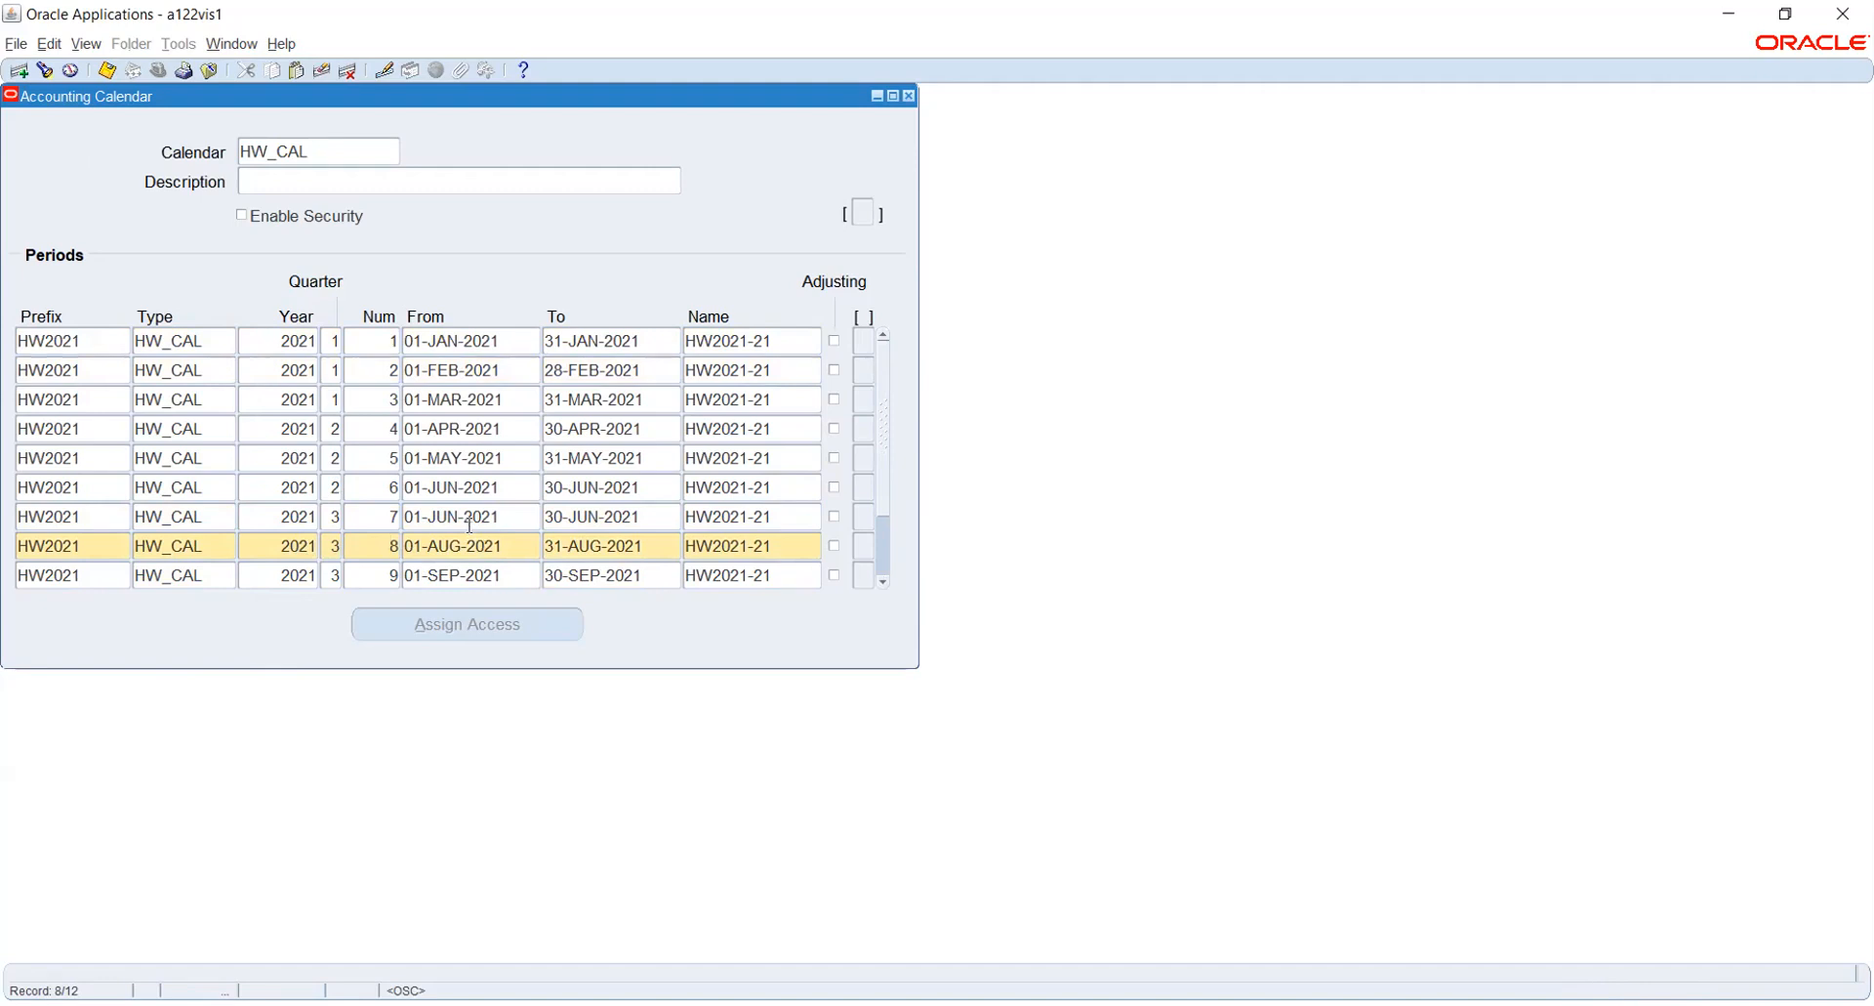
- Try to set the seventh period's start date to 01-JUL-2021 ahead of its end date
click(522, 527)
text(1-JUL-20)
text(21)
key(Tab)
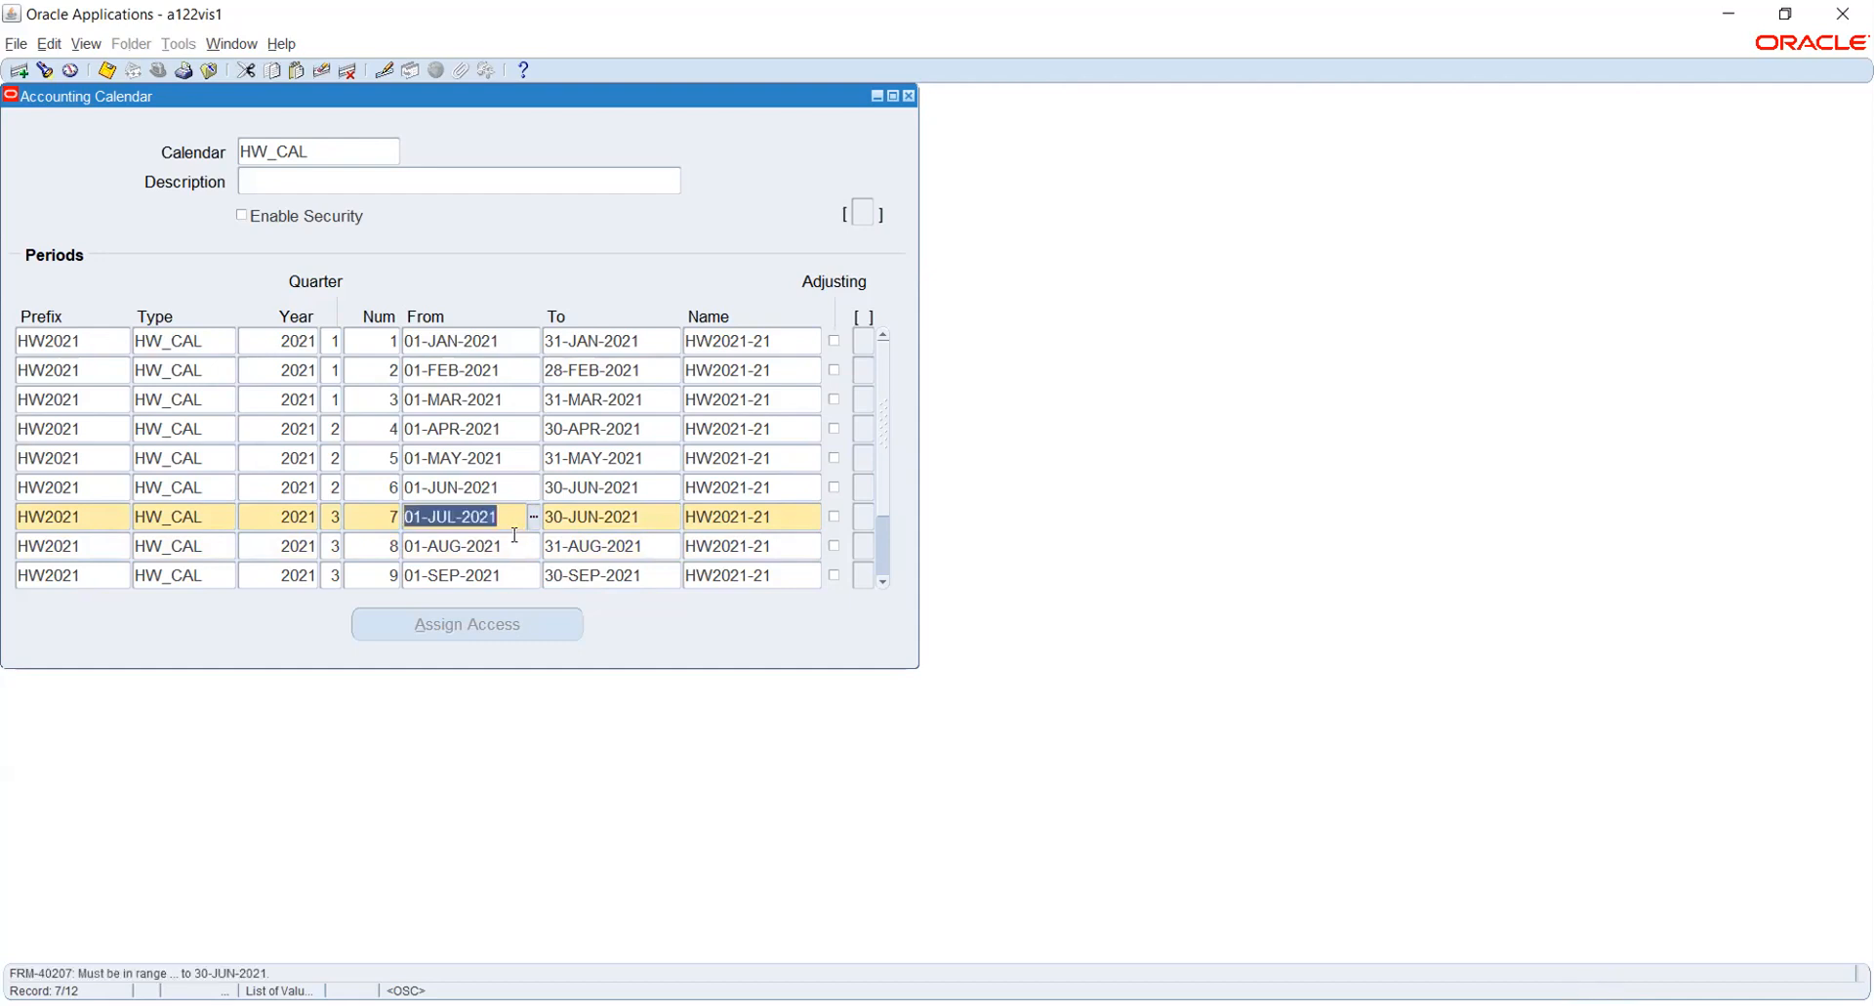
click(663, 515)
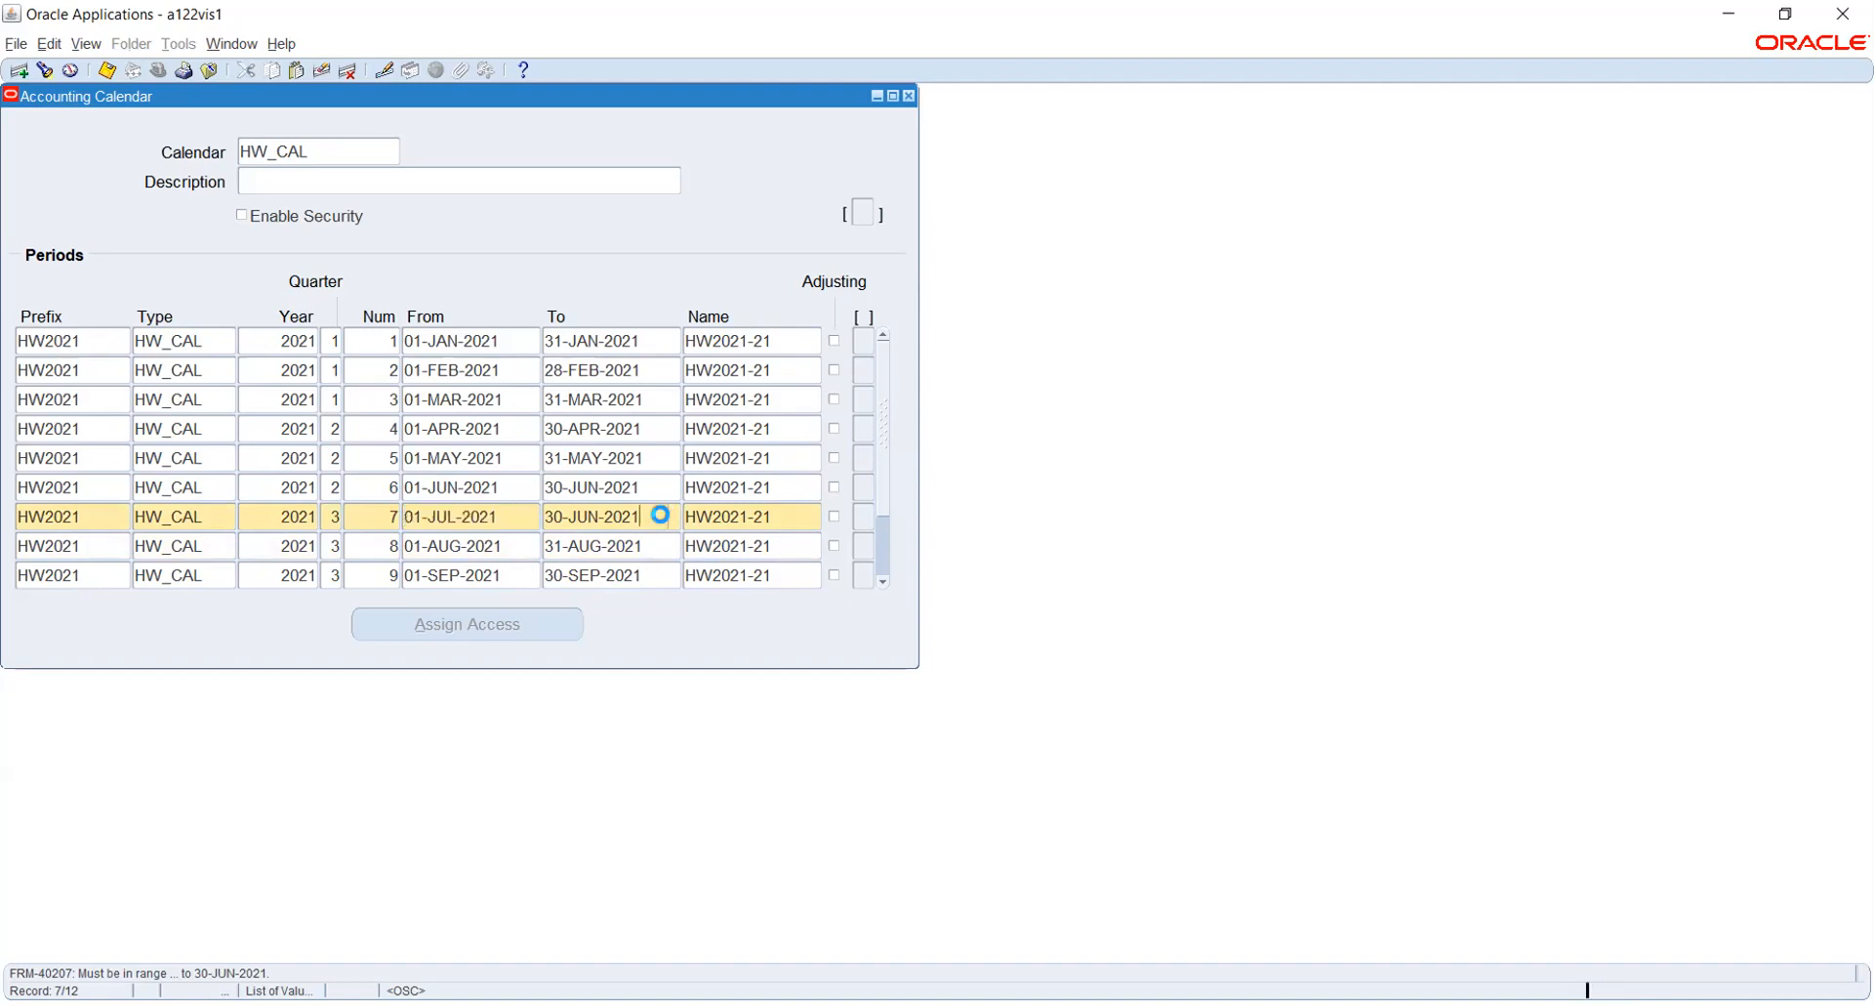
- Clear the seventh period's dates and set them from 01-JUL-2021 to 31-JUL-2021
key(BackSpace)
key(Tab)
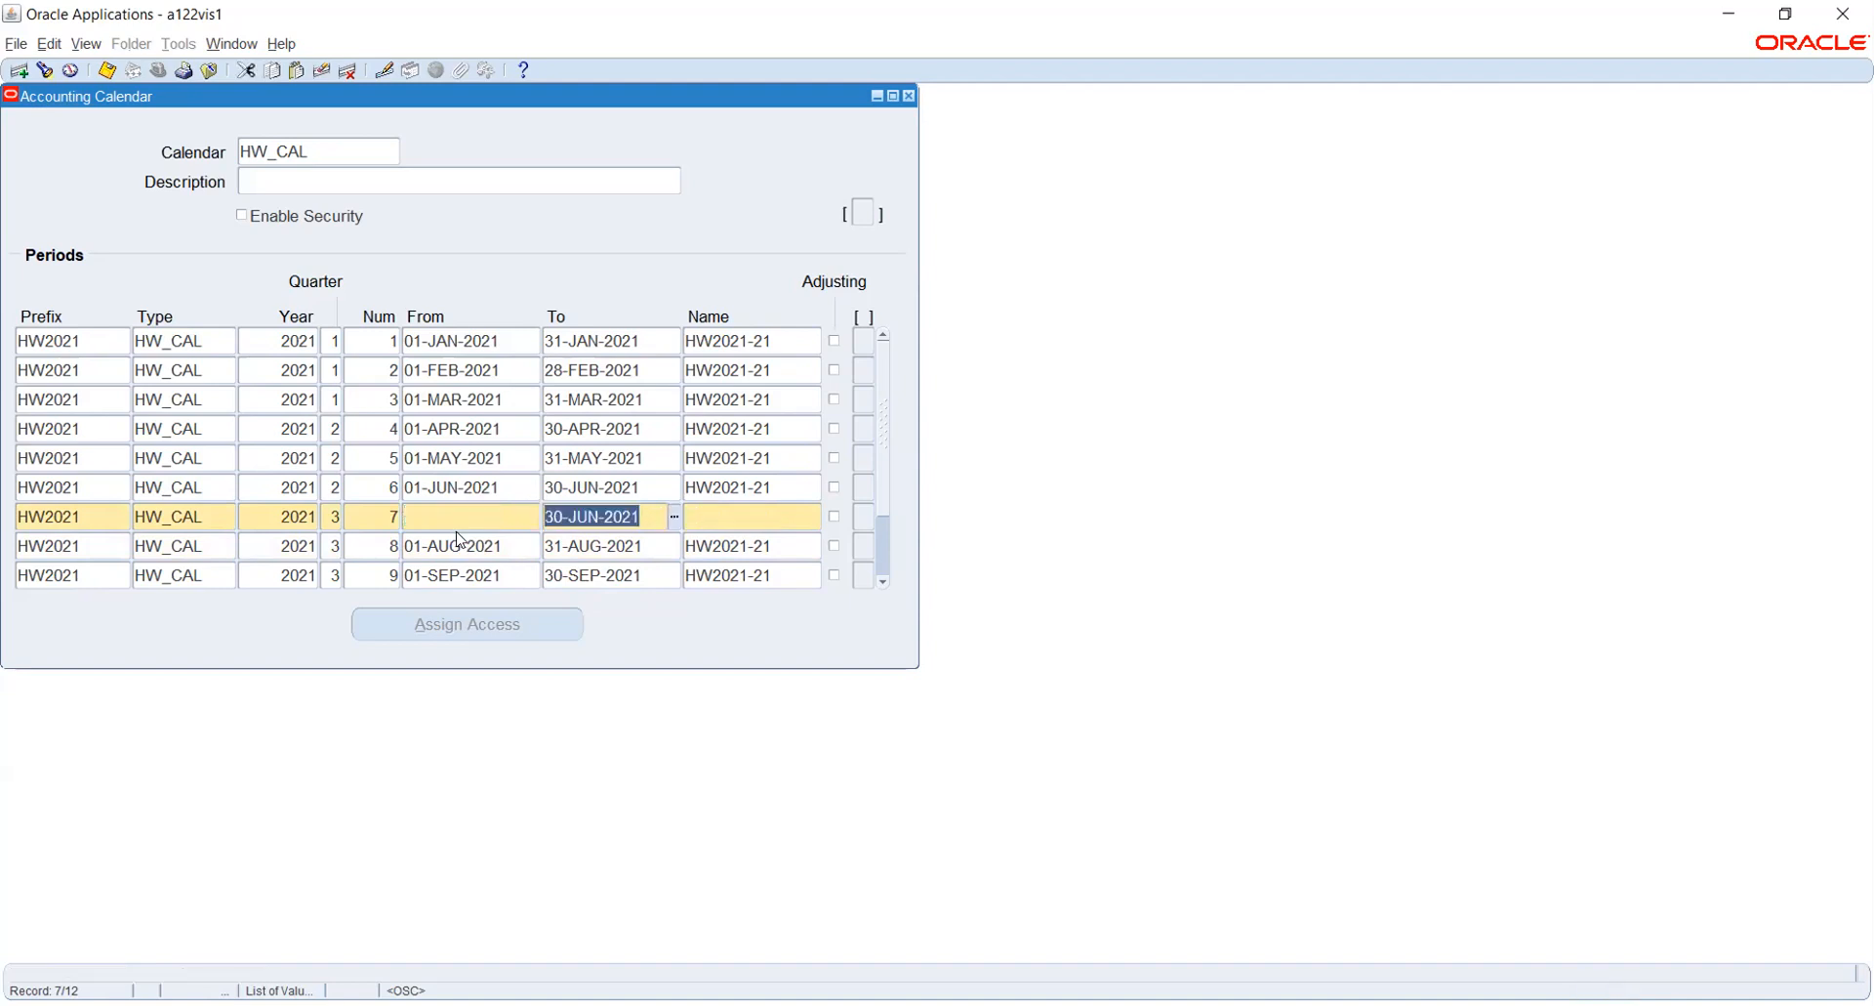
key(BackSpace)
click(457, 531)
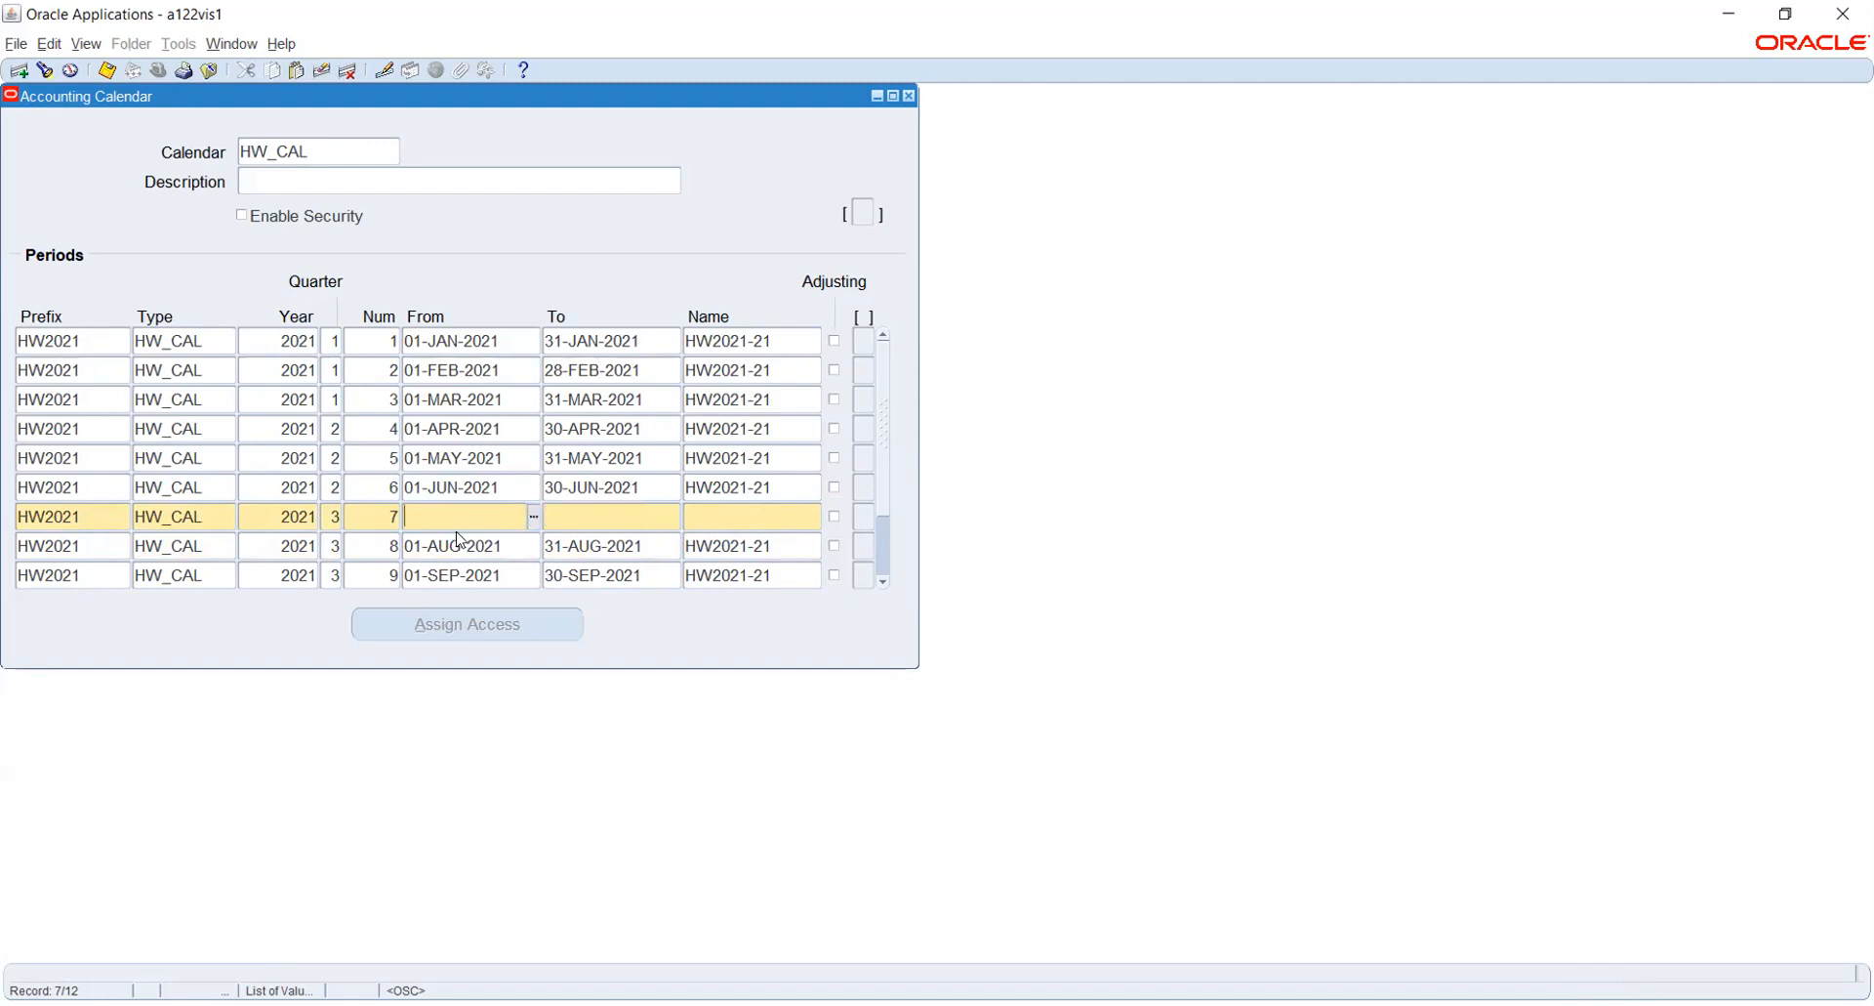
text(1JUL2021)
key(Tab)
text(3)
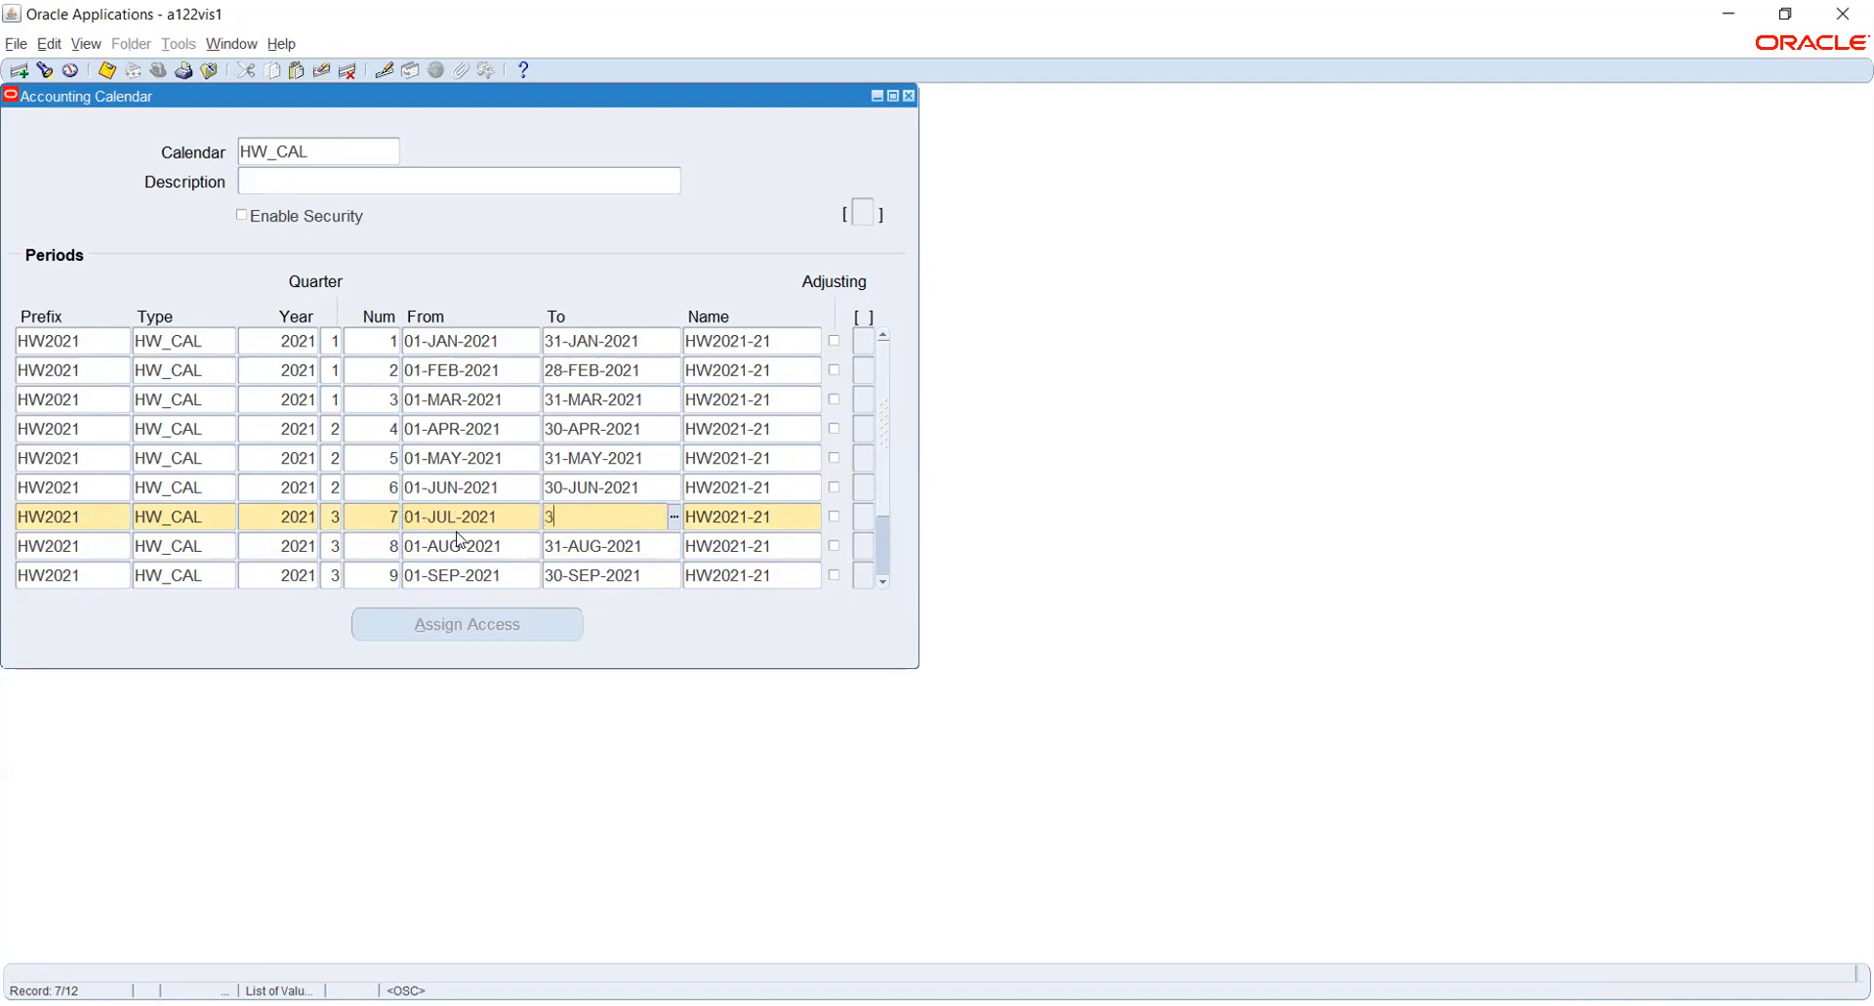
text(1-JUL-2021)
key(Tab)
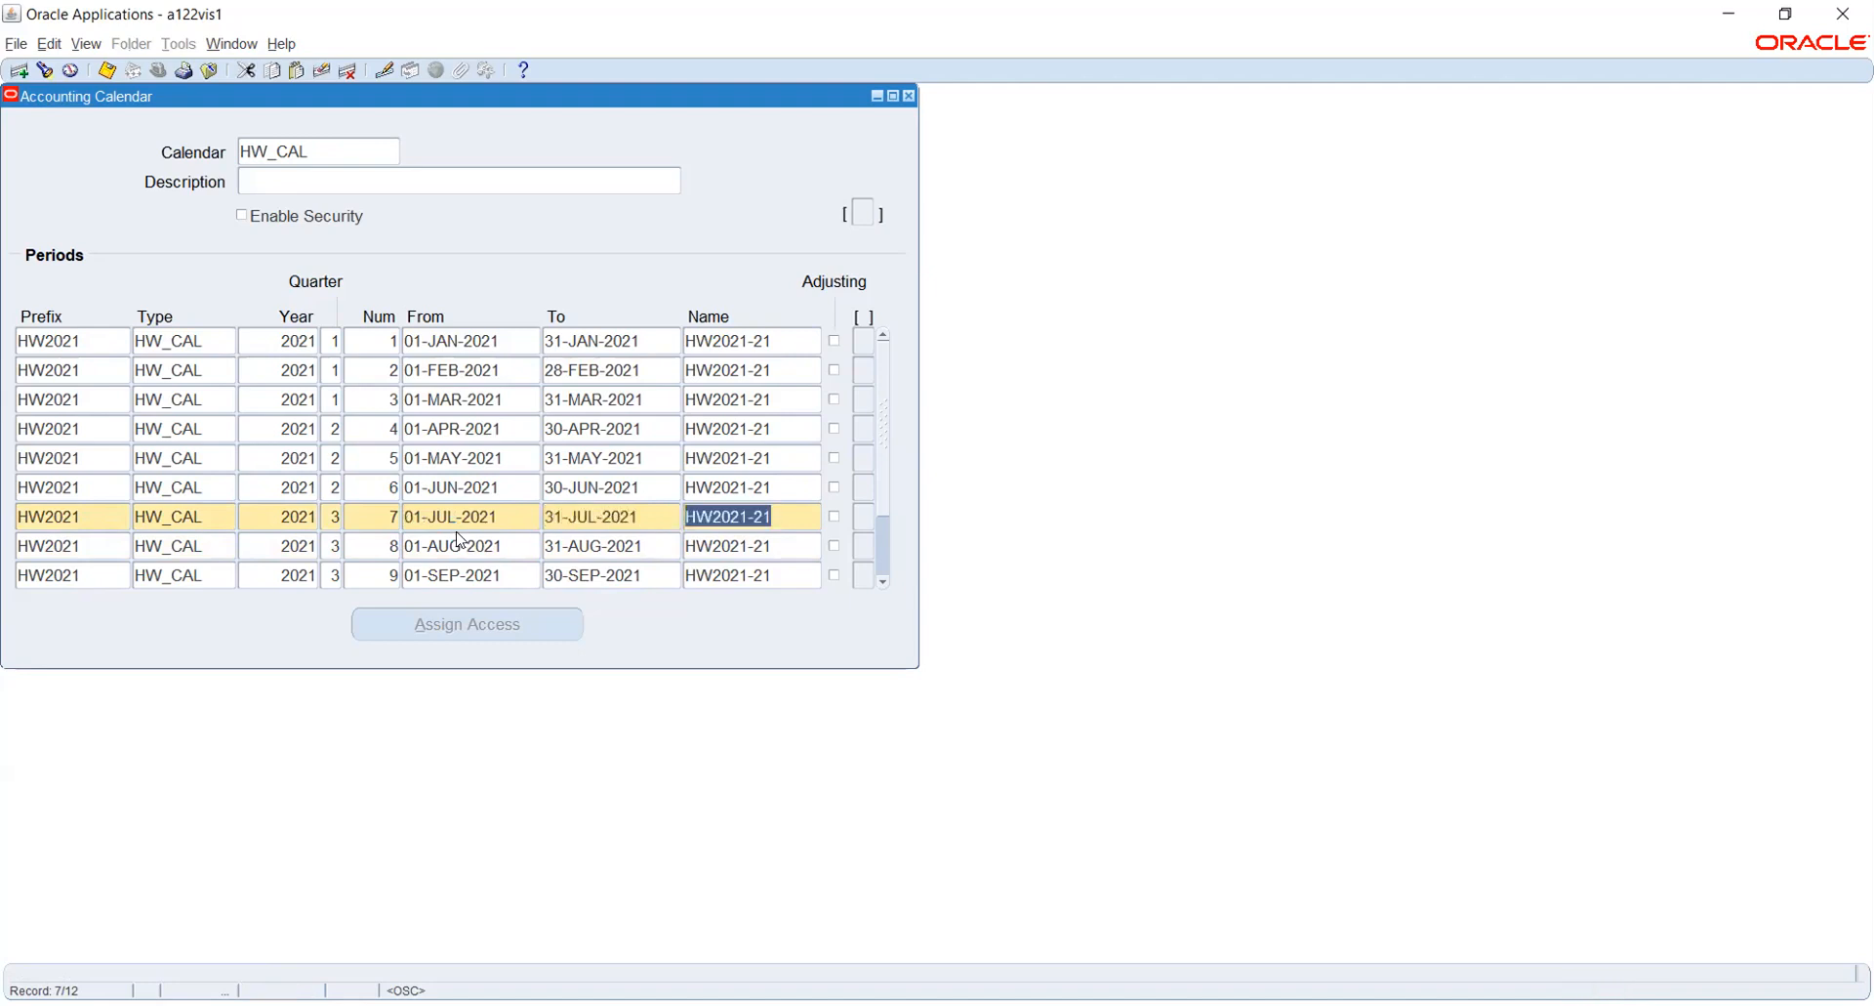
- Add a period record after December, copying its prefix, type, year and quarter, with period number 13
click(882, 582)
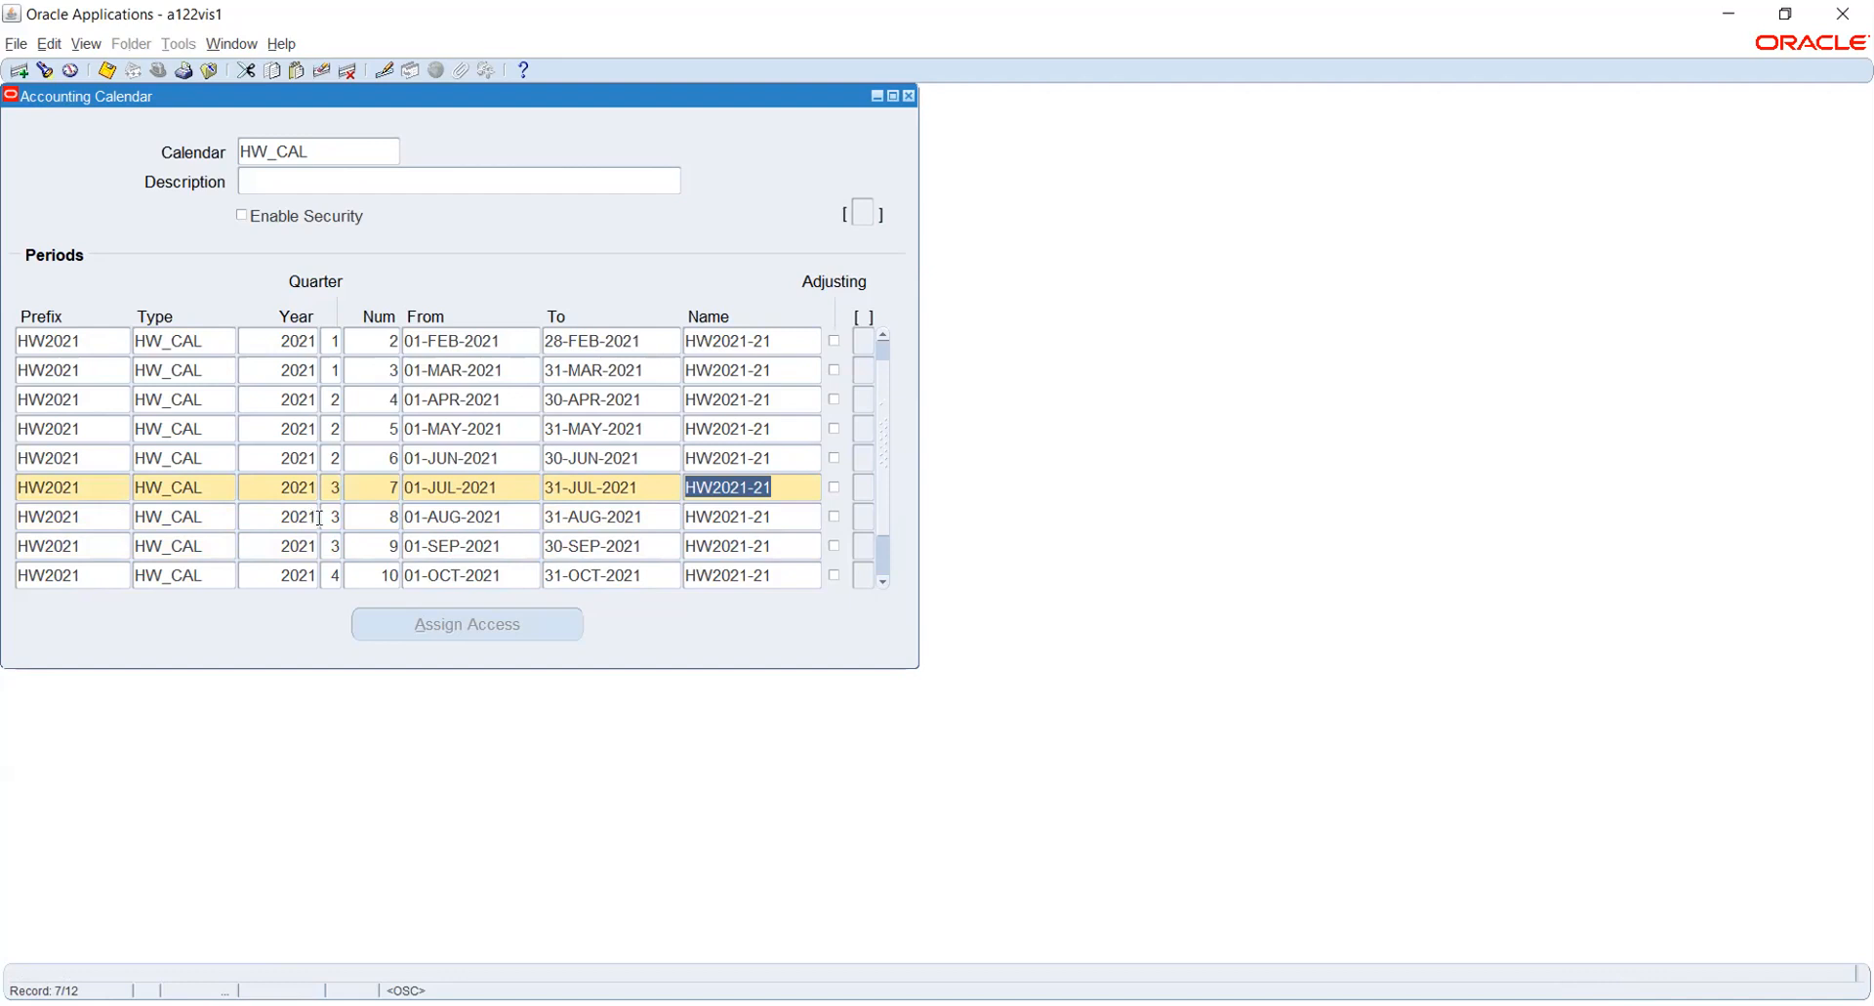
click(882, 582)
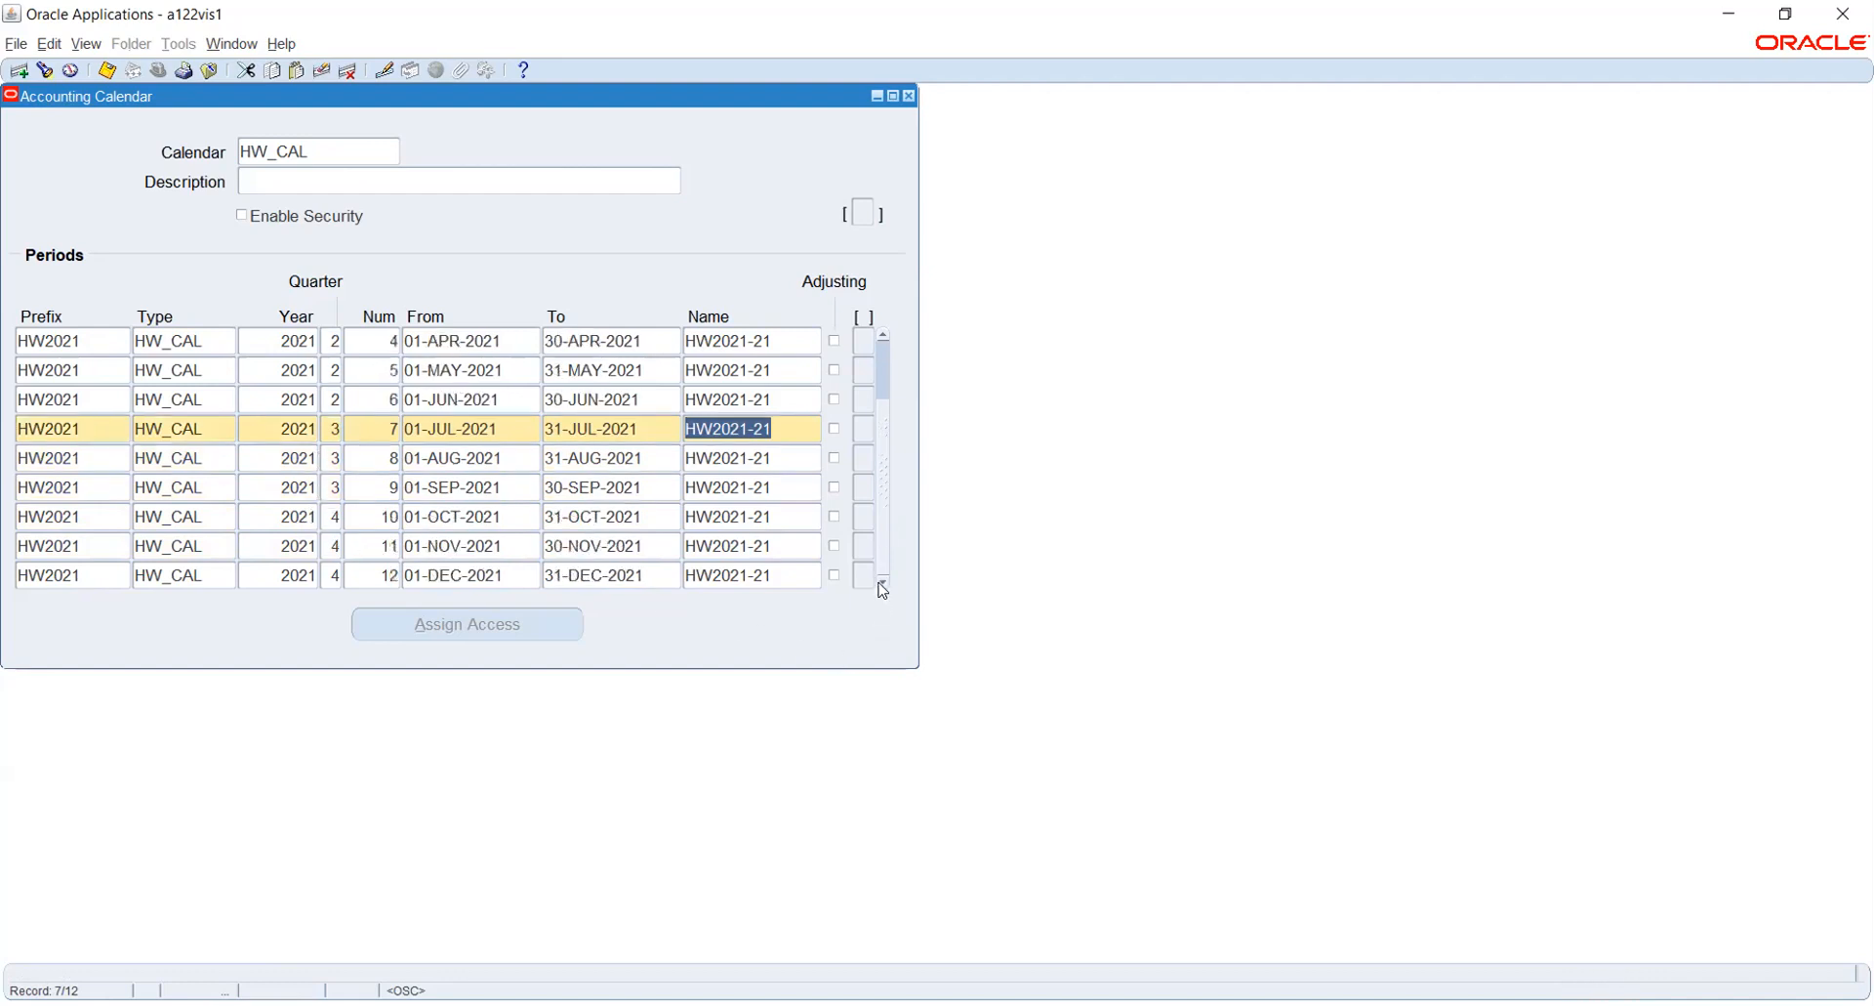
click(779, 575)
key(Down)
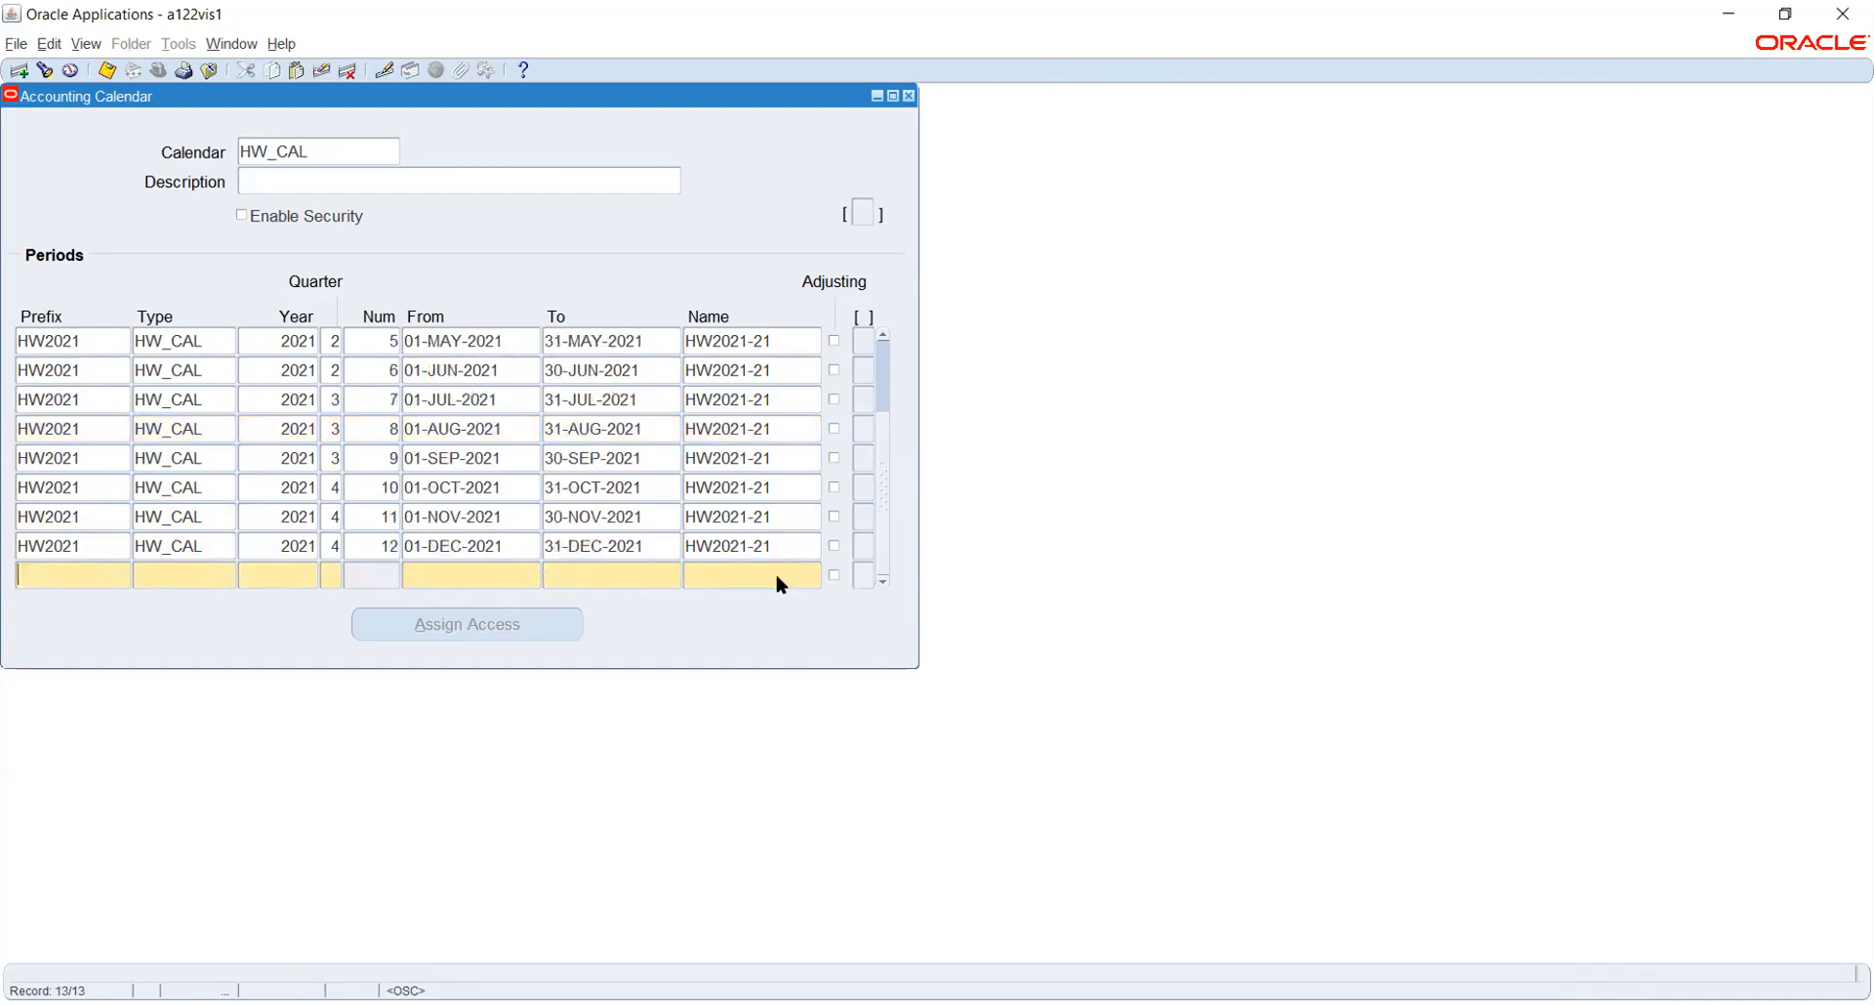
key(shift+F5)
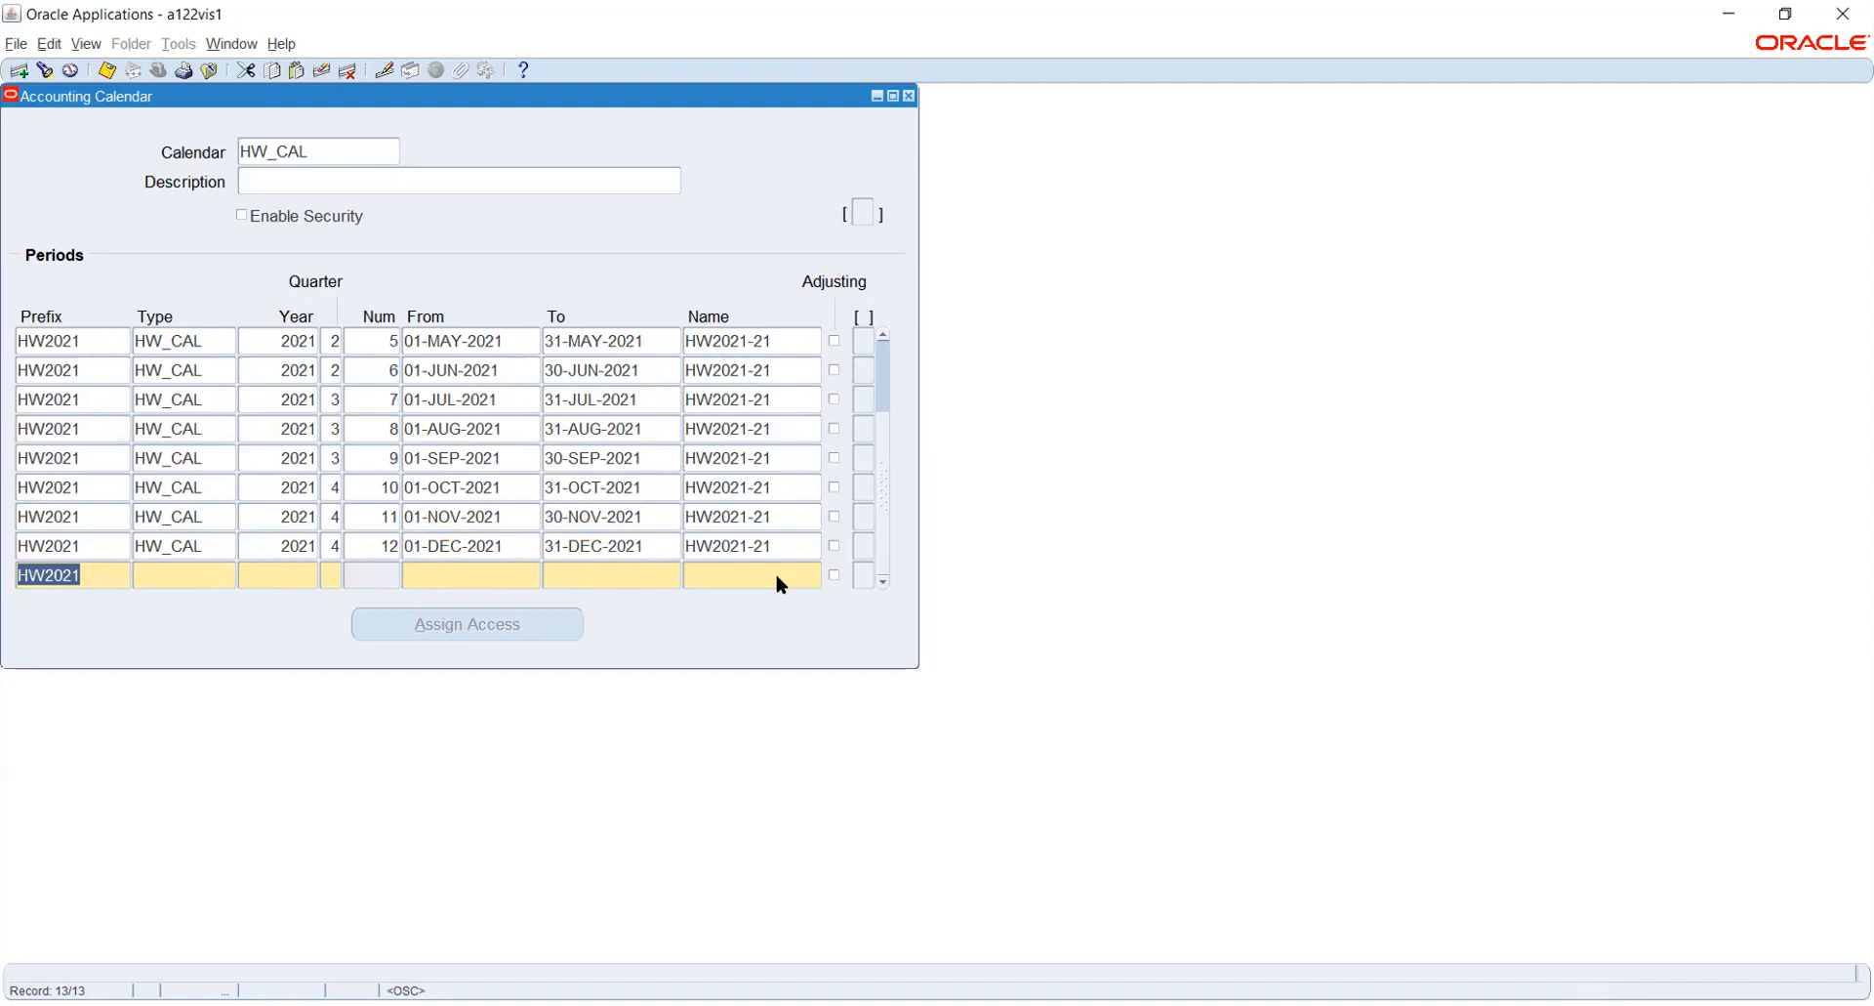
key(Tab)
key(shift+F5)
key(Tab)
key(shift+F5)
key(Tab)
key(shift+F5)
key(Tab)
text(13)
- Set both the start and end dates of the thirteenth period to 31-DEC-2021
key(Tab)
text(31DEC2021)
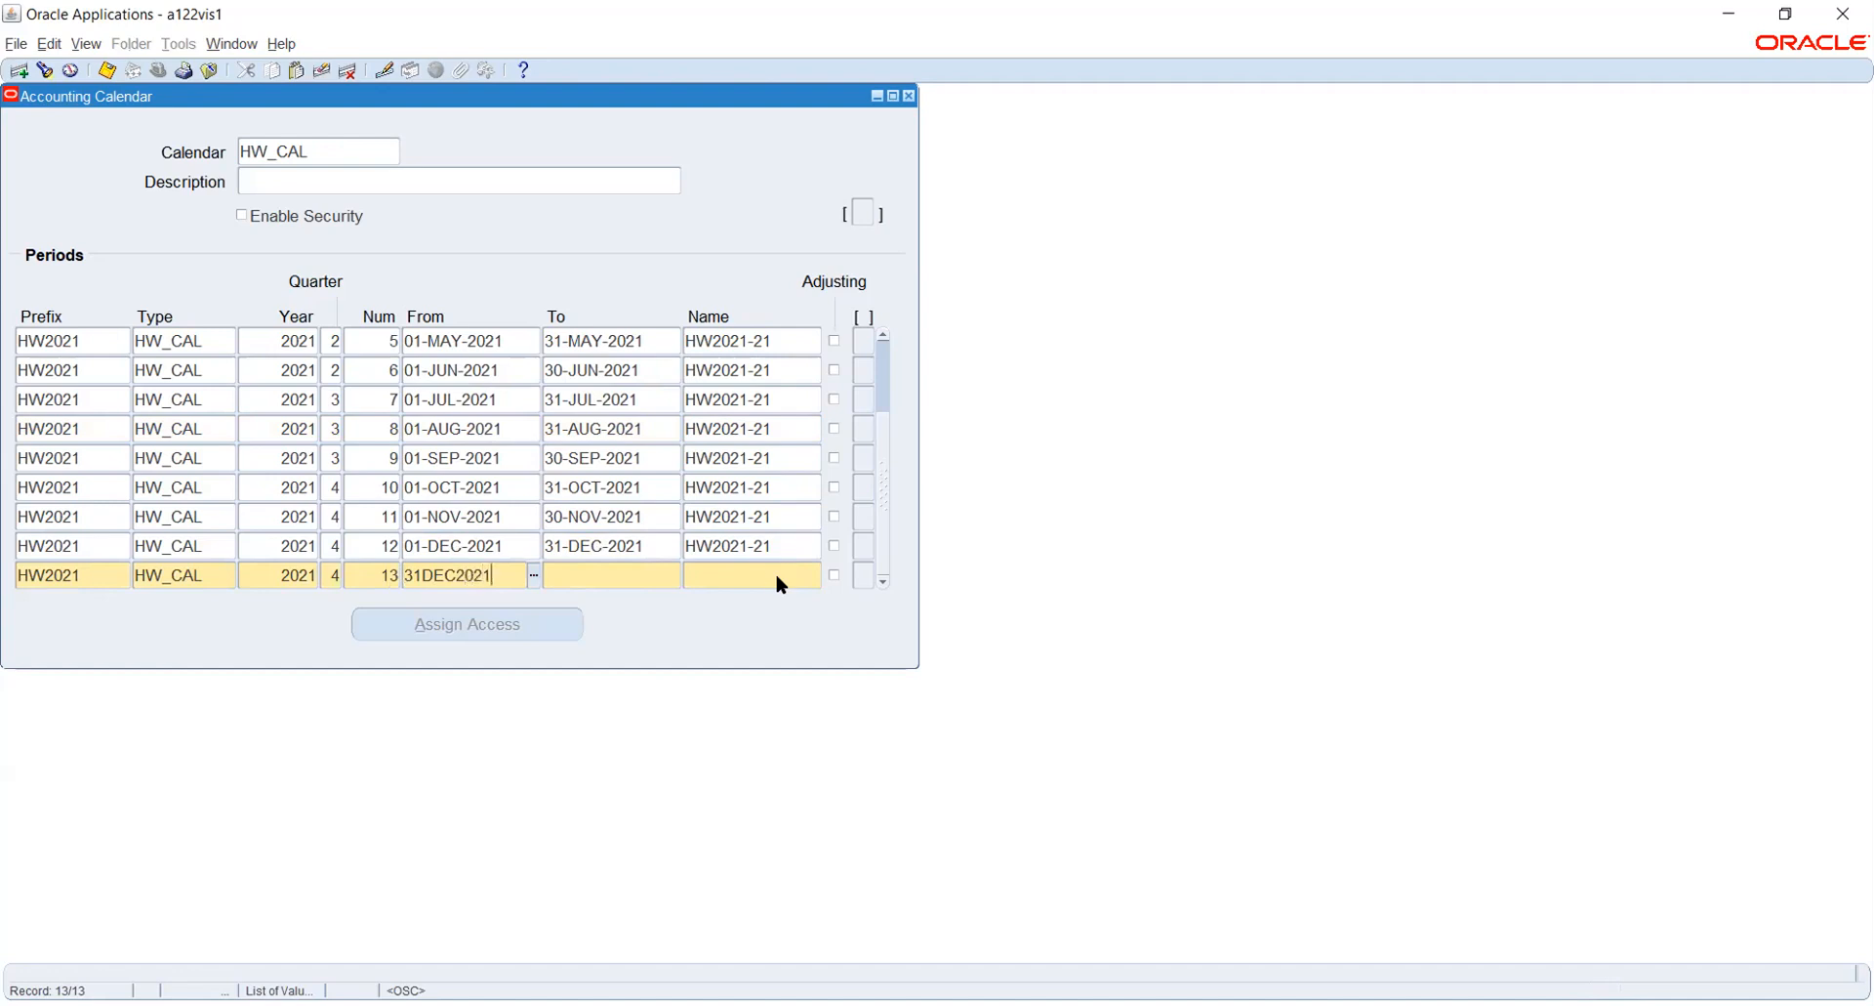
key(Tab)
text(31-DEC-2021)
key(Tab)
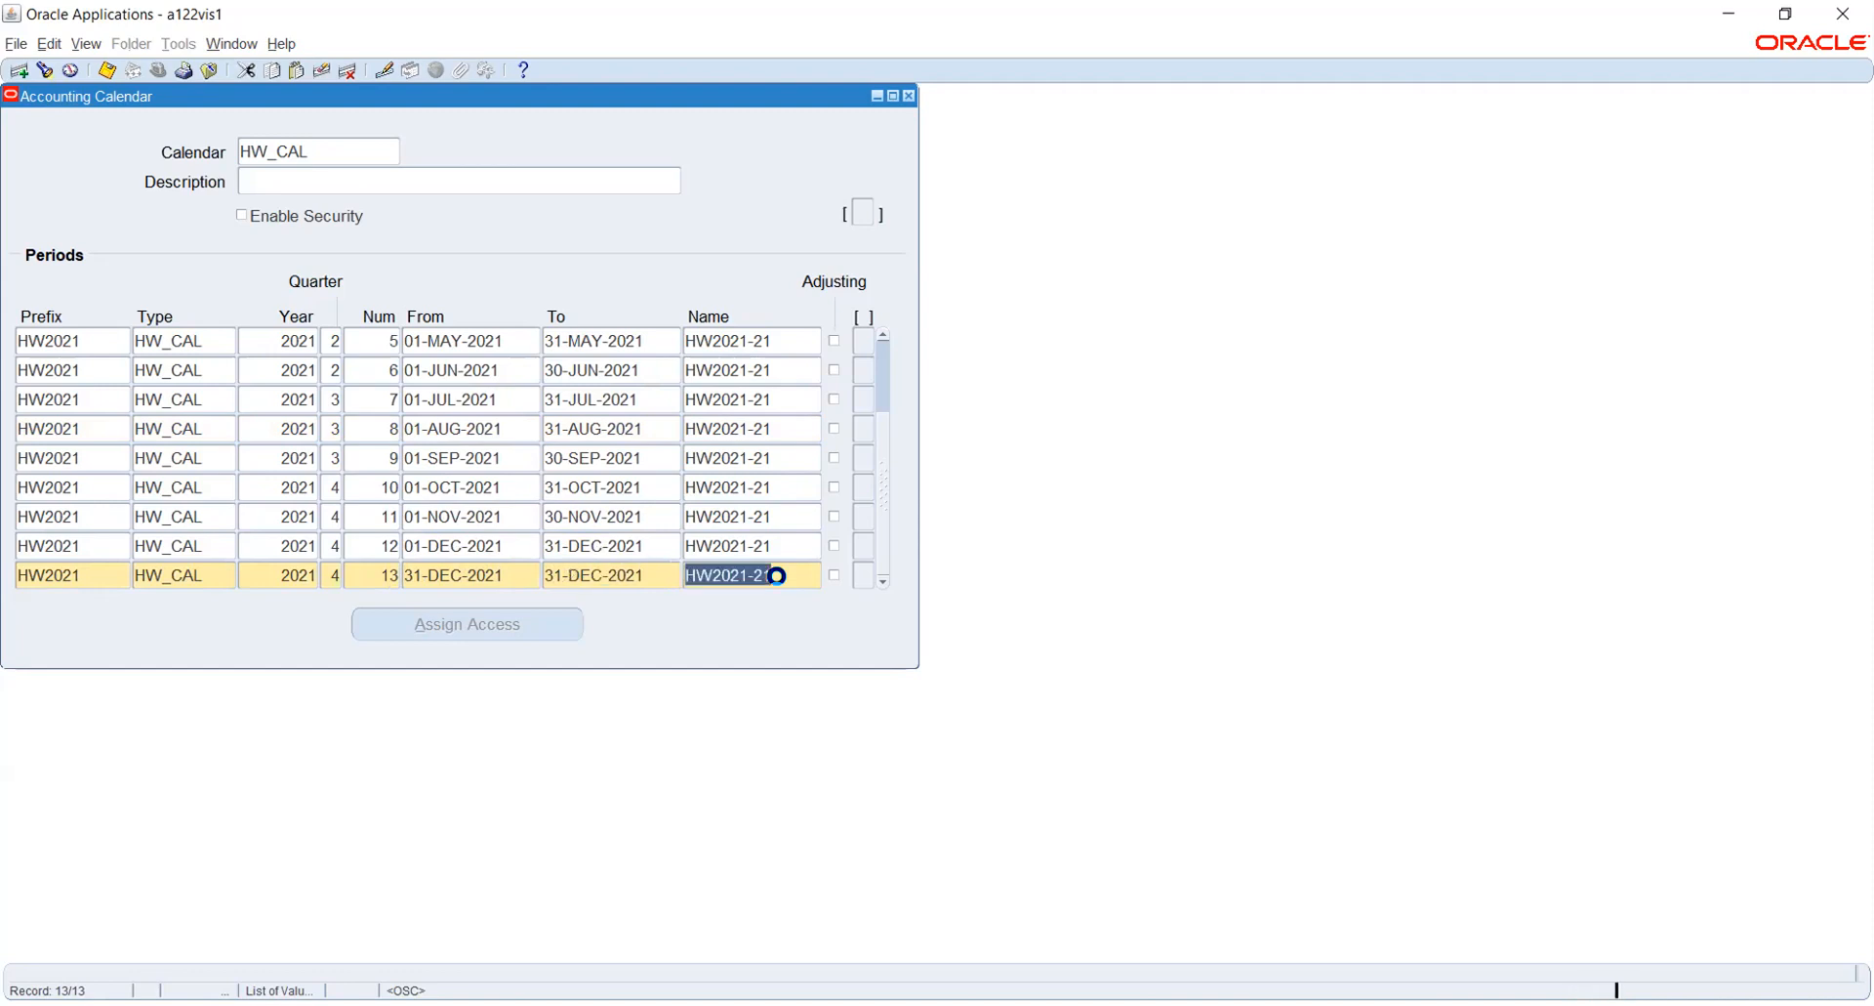
- Mark the October period as adjusting and try to save the calendar
key(ctrl+s)
click(1118, 574)
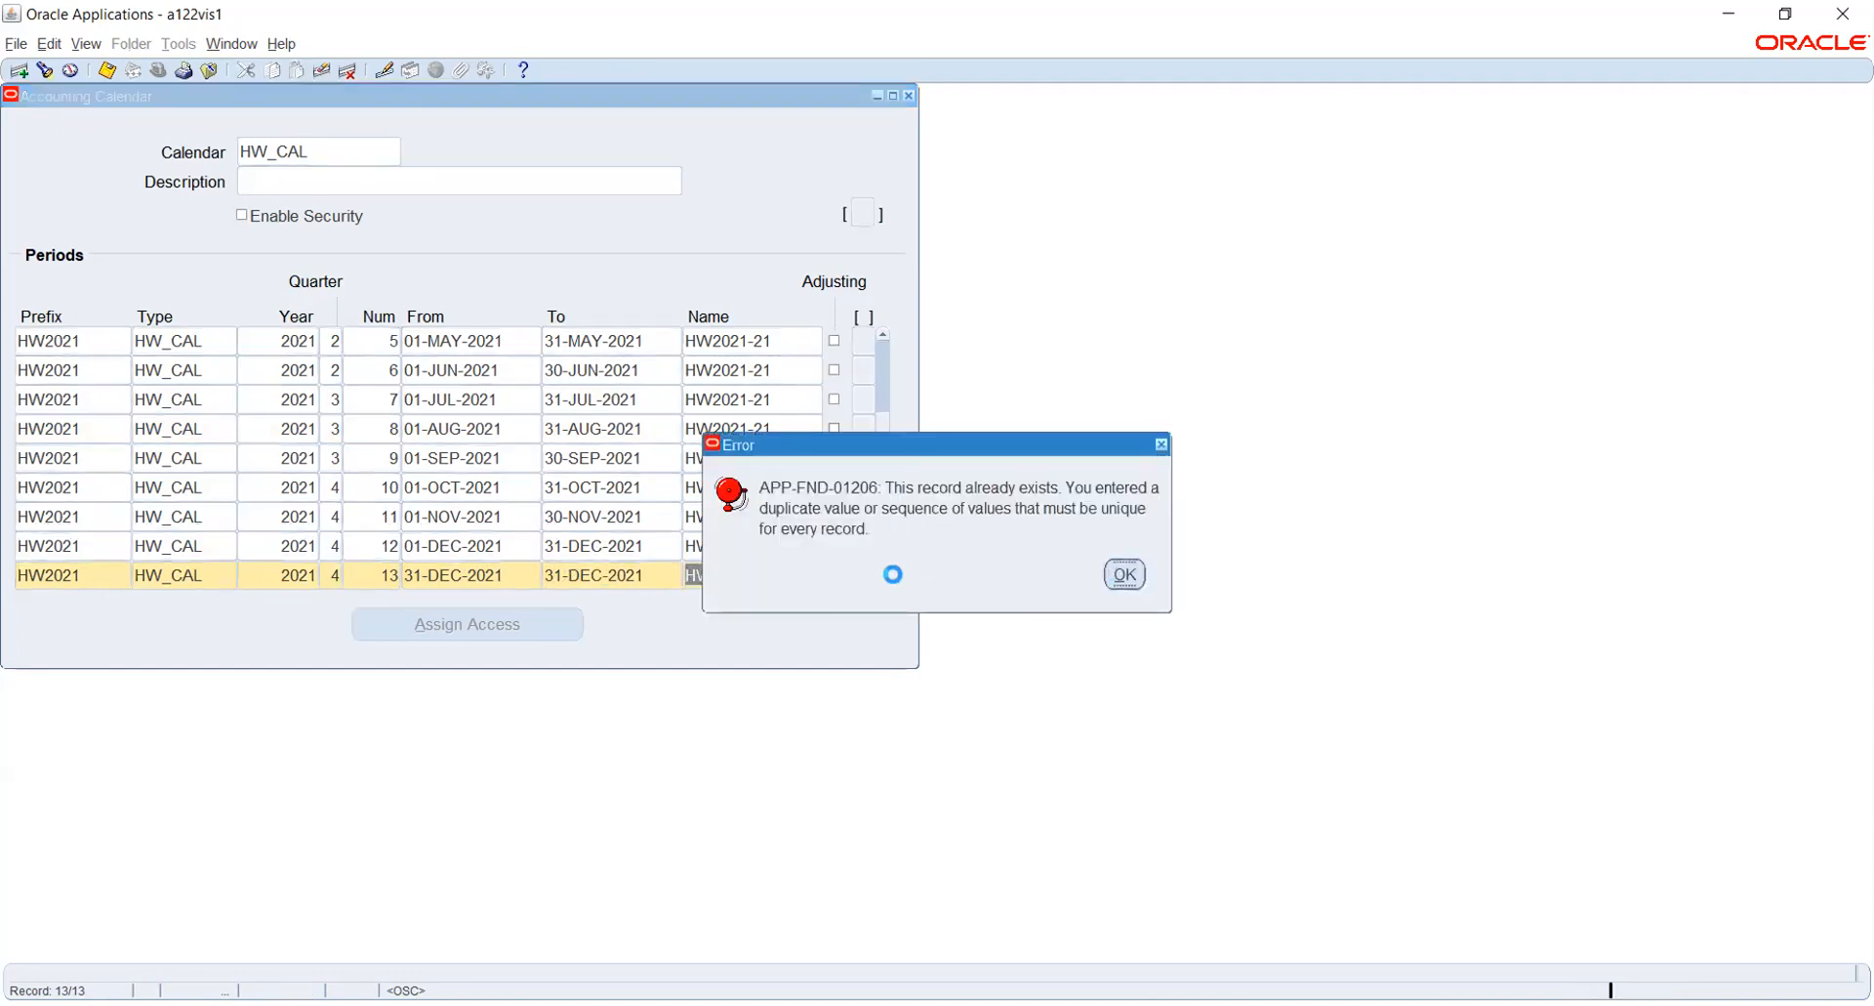
click(835, 574)
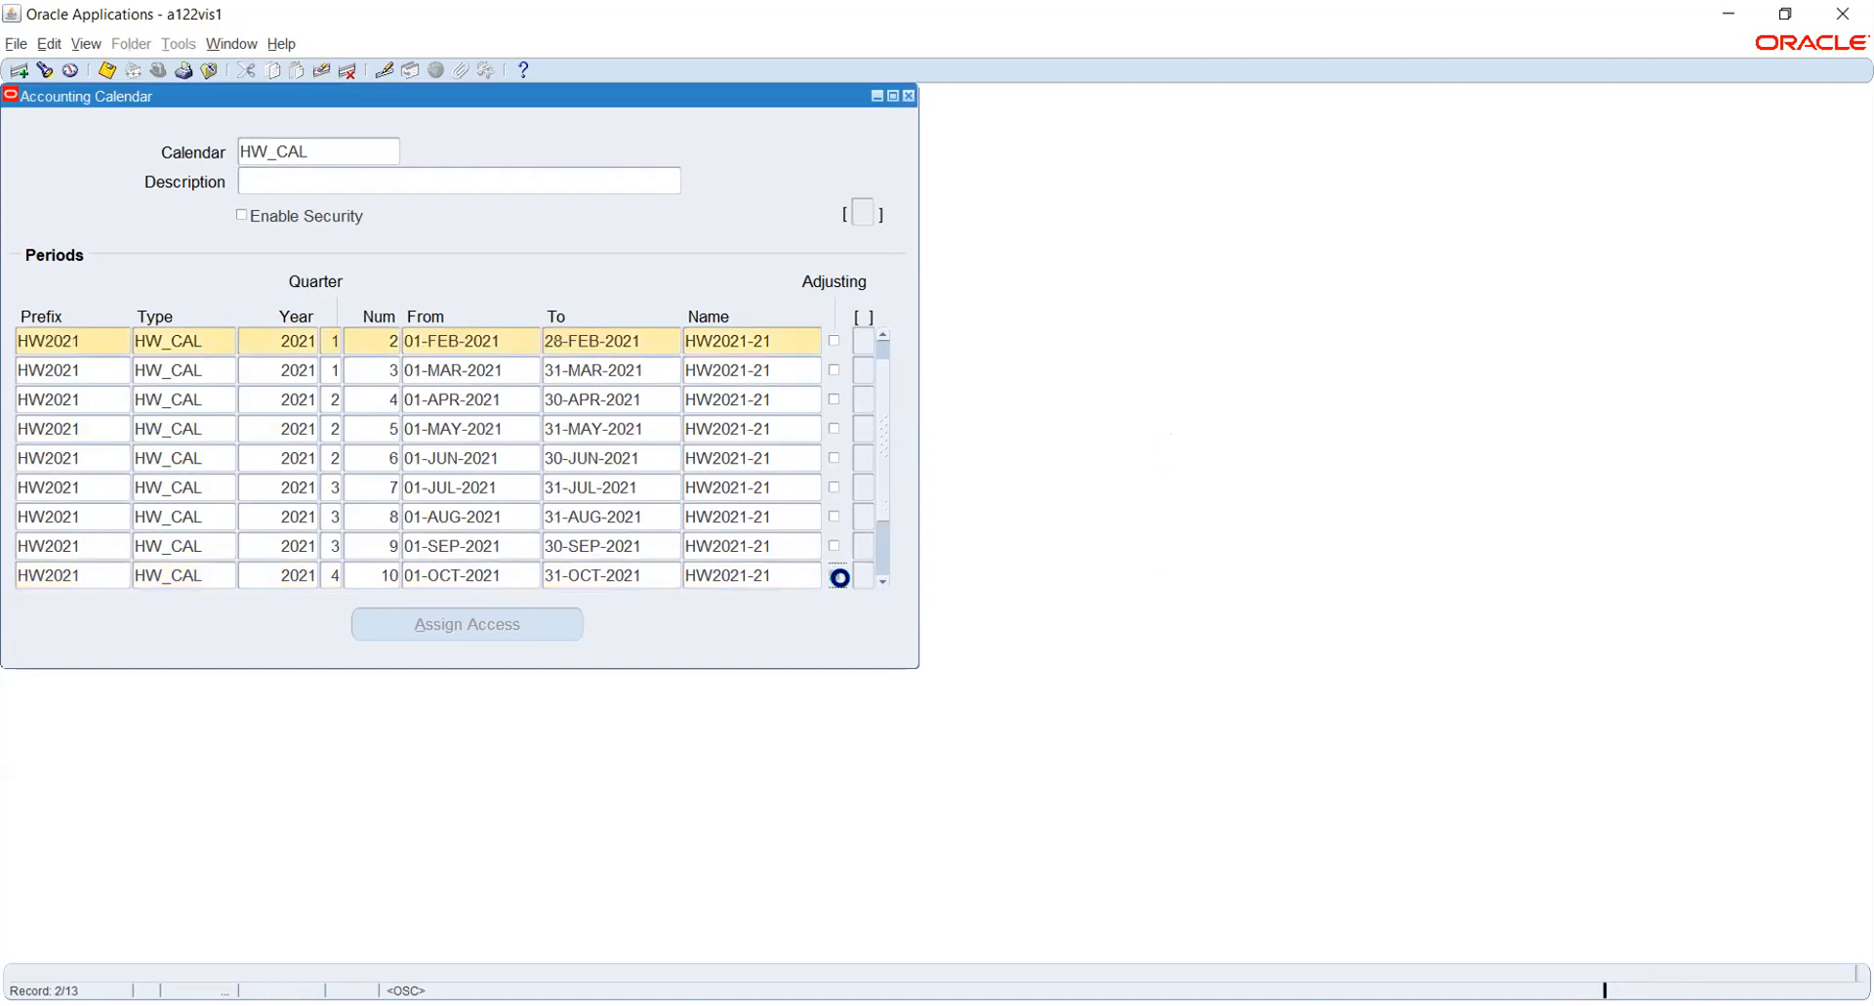
key(ctrl+s)
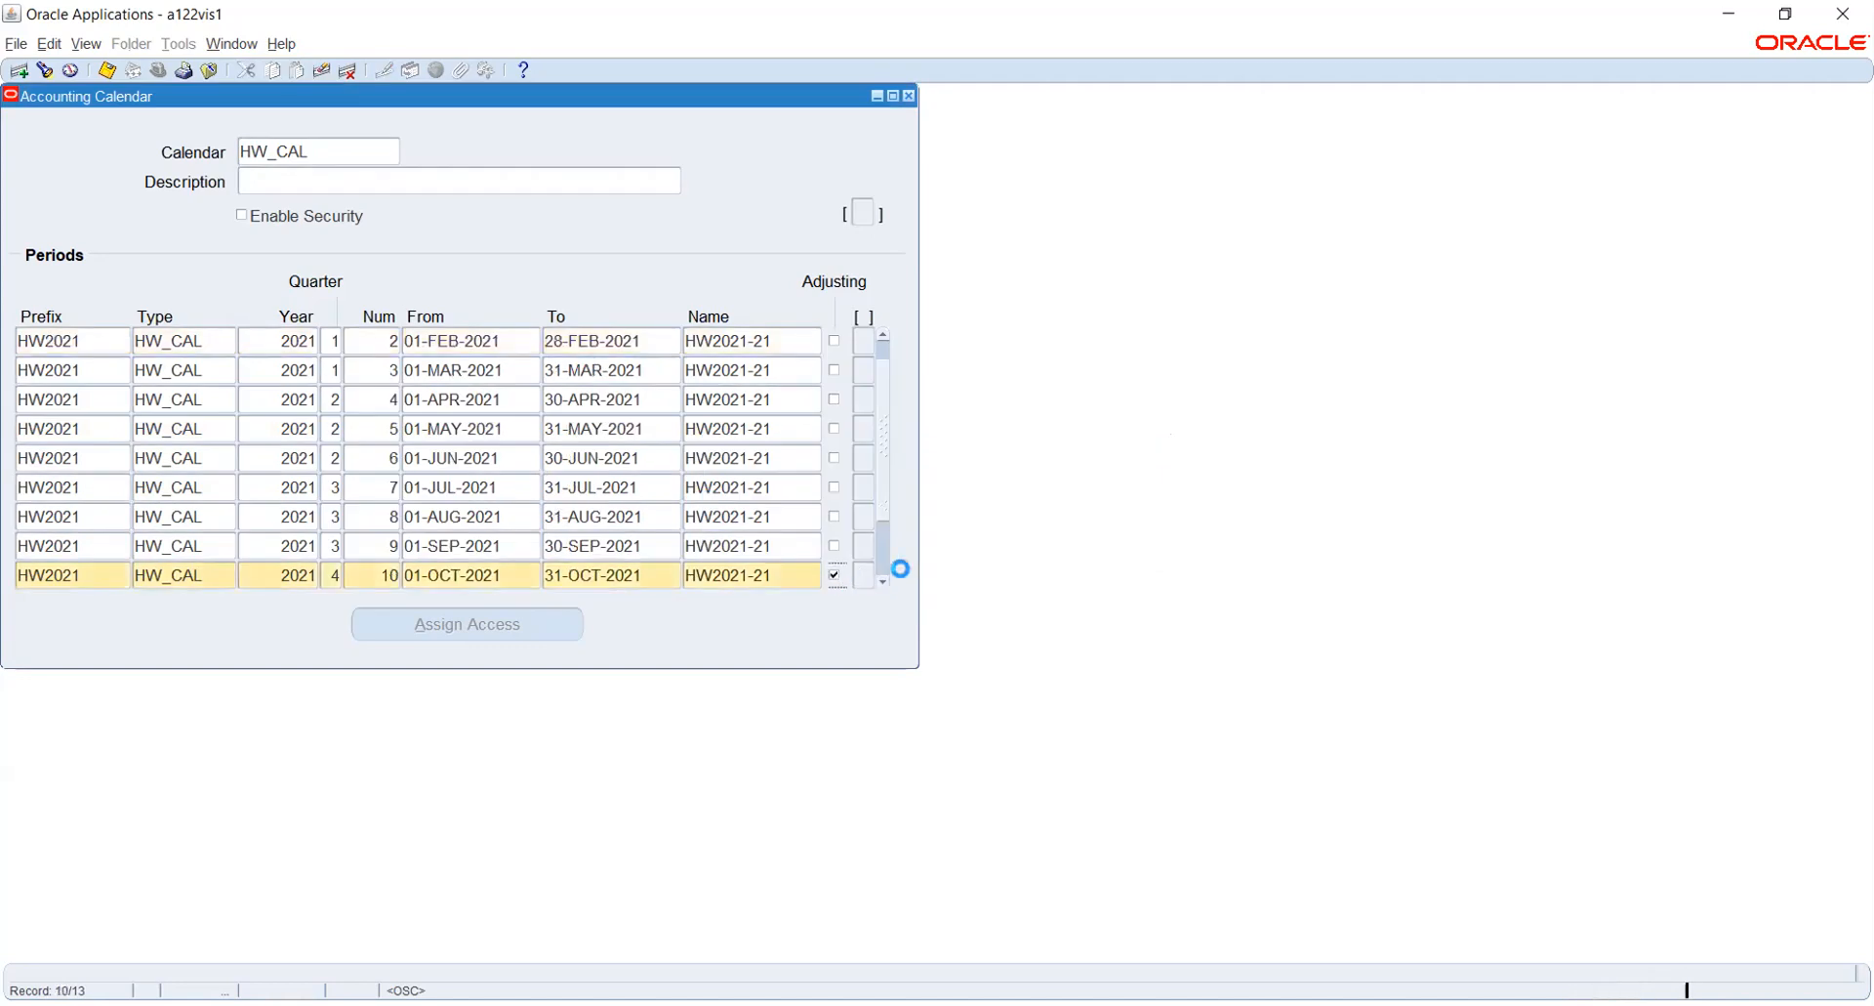
- Close the error and move the adjusting flag from the October period to period 13
click(1122, 572)
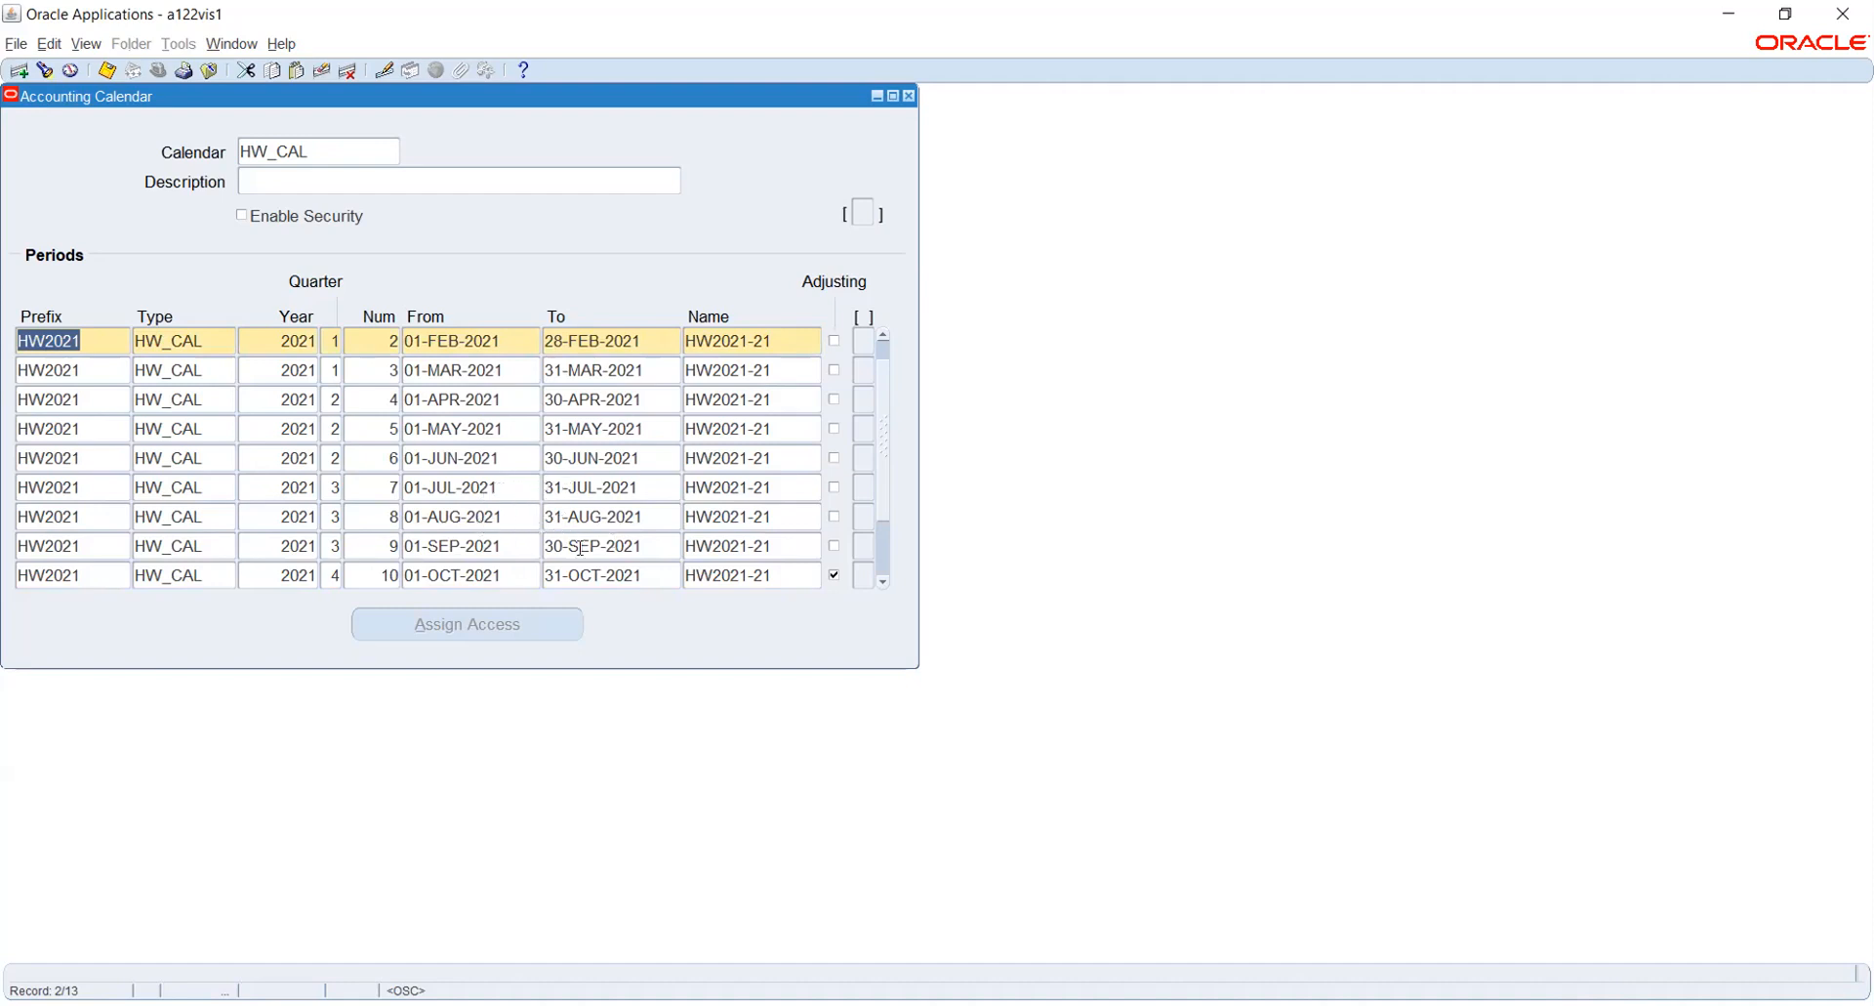
click(884, 584)
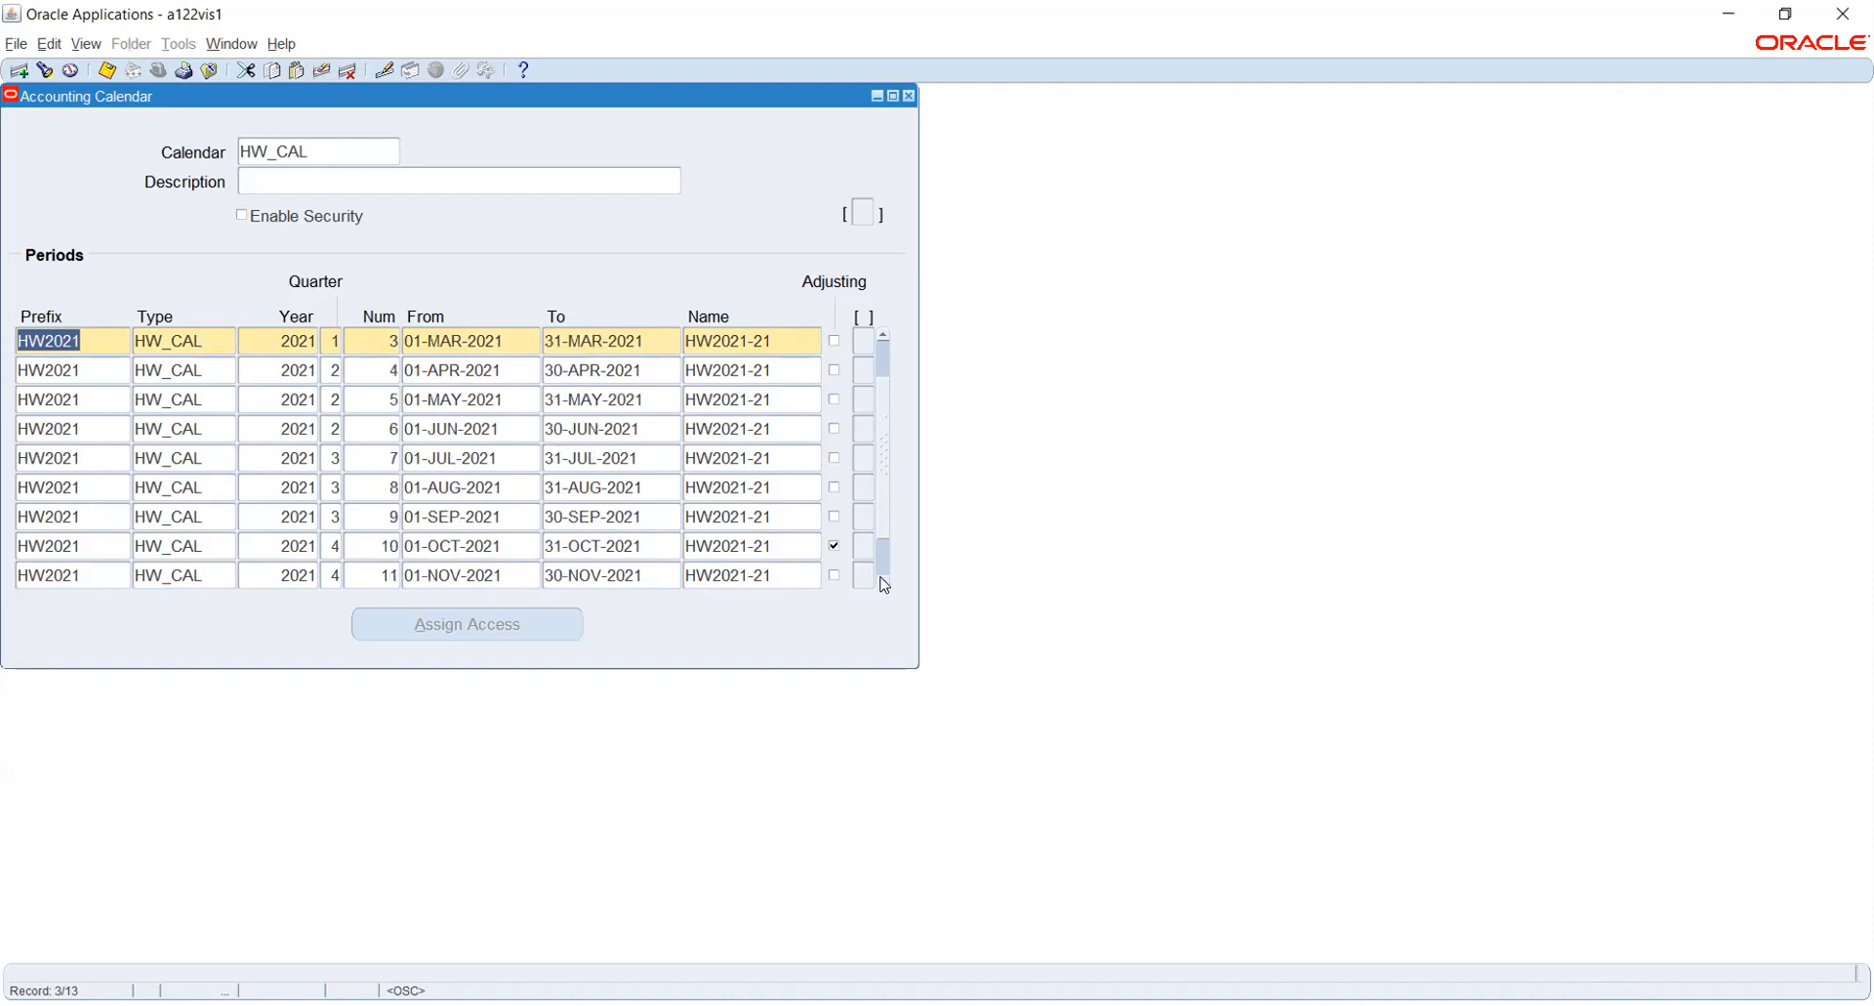
click(884, 584)
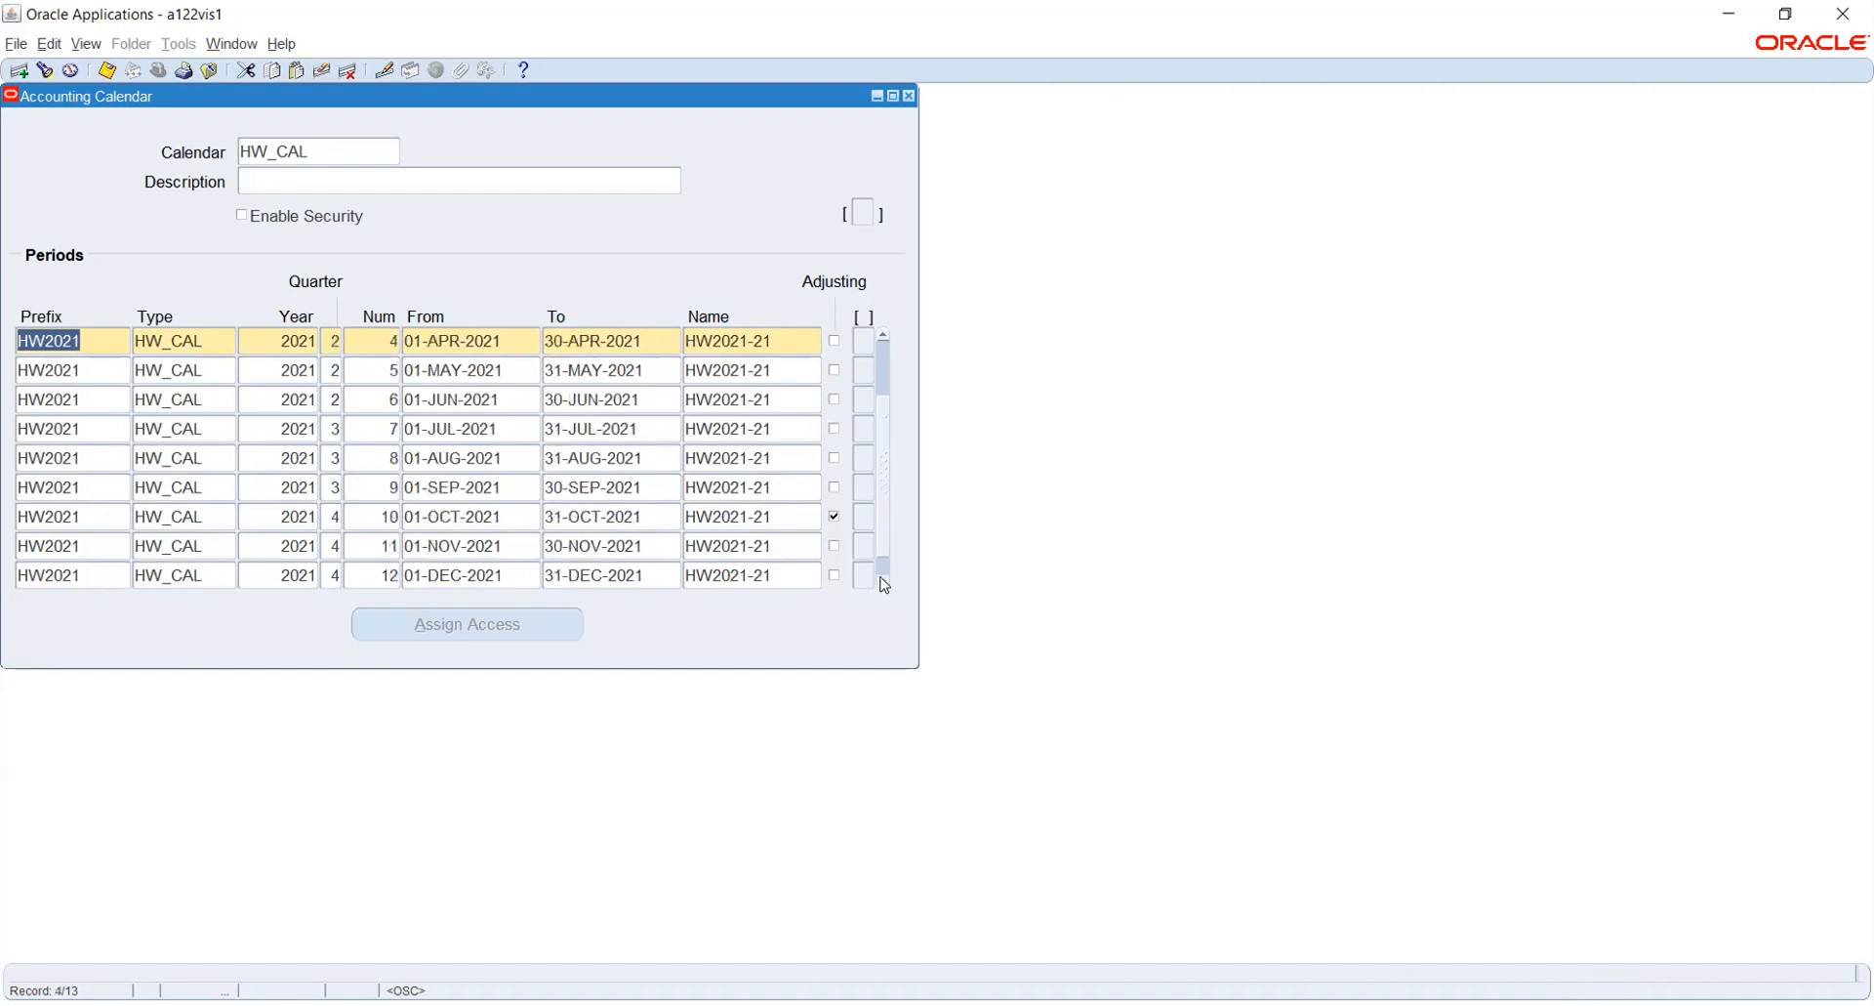
click(885, 584)
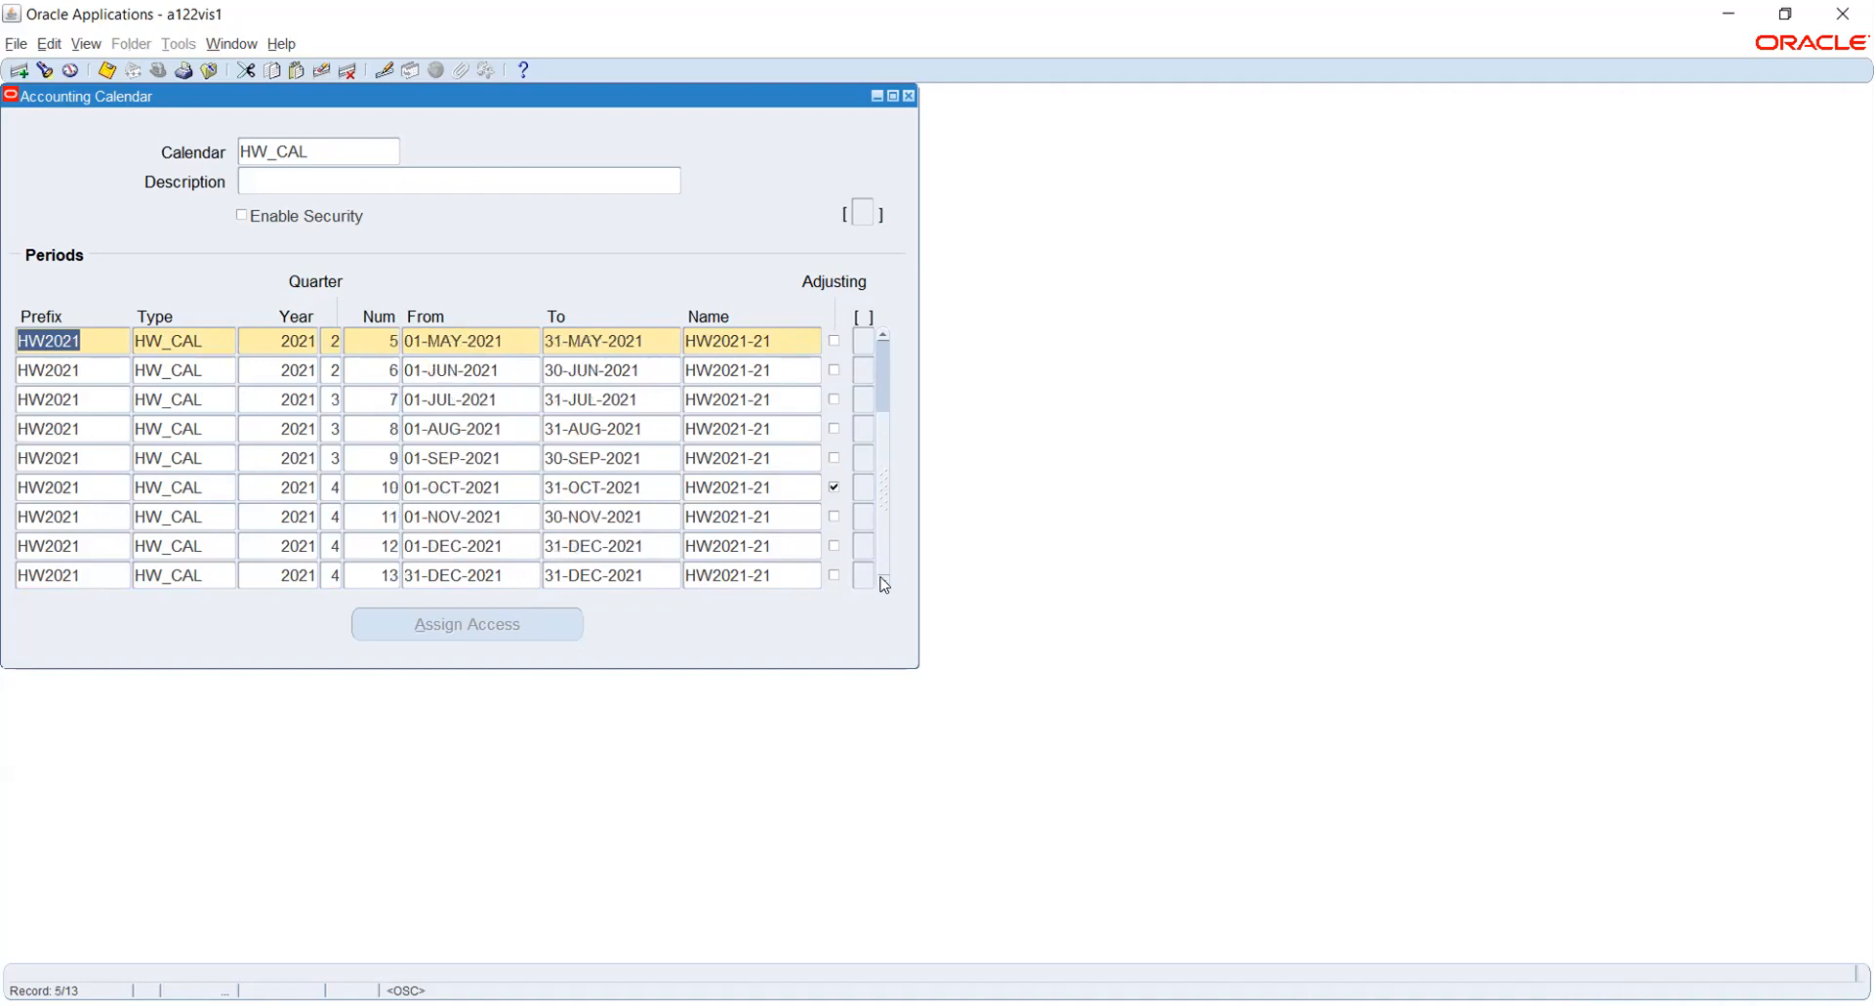
click(834, 487)
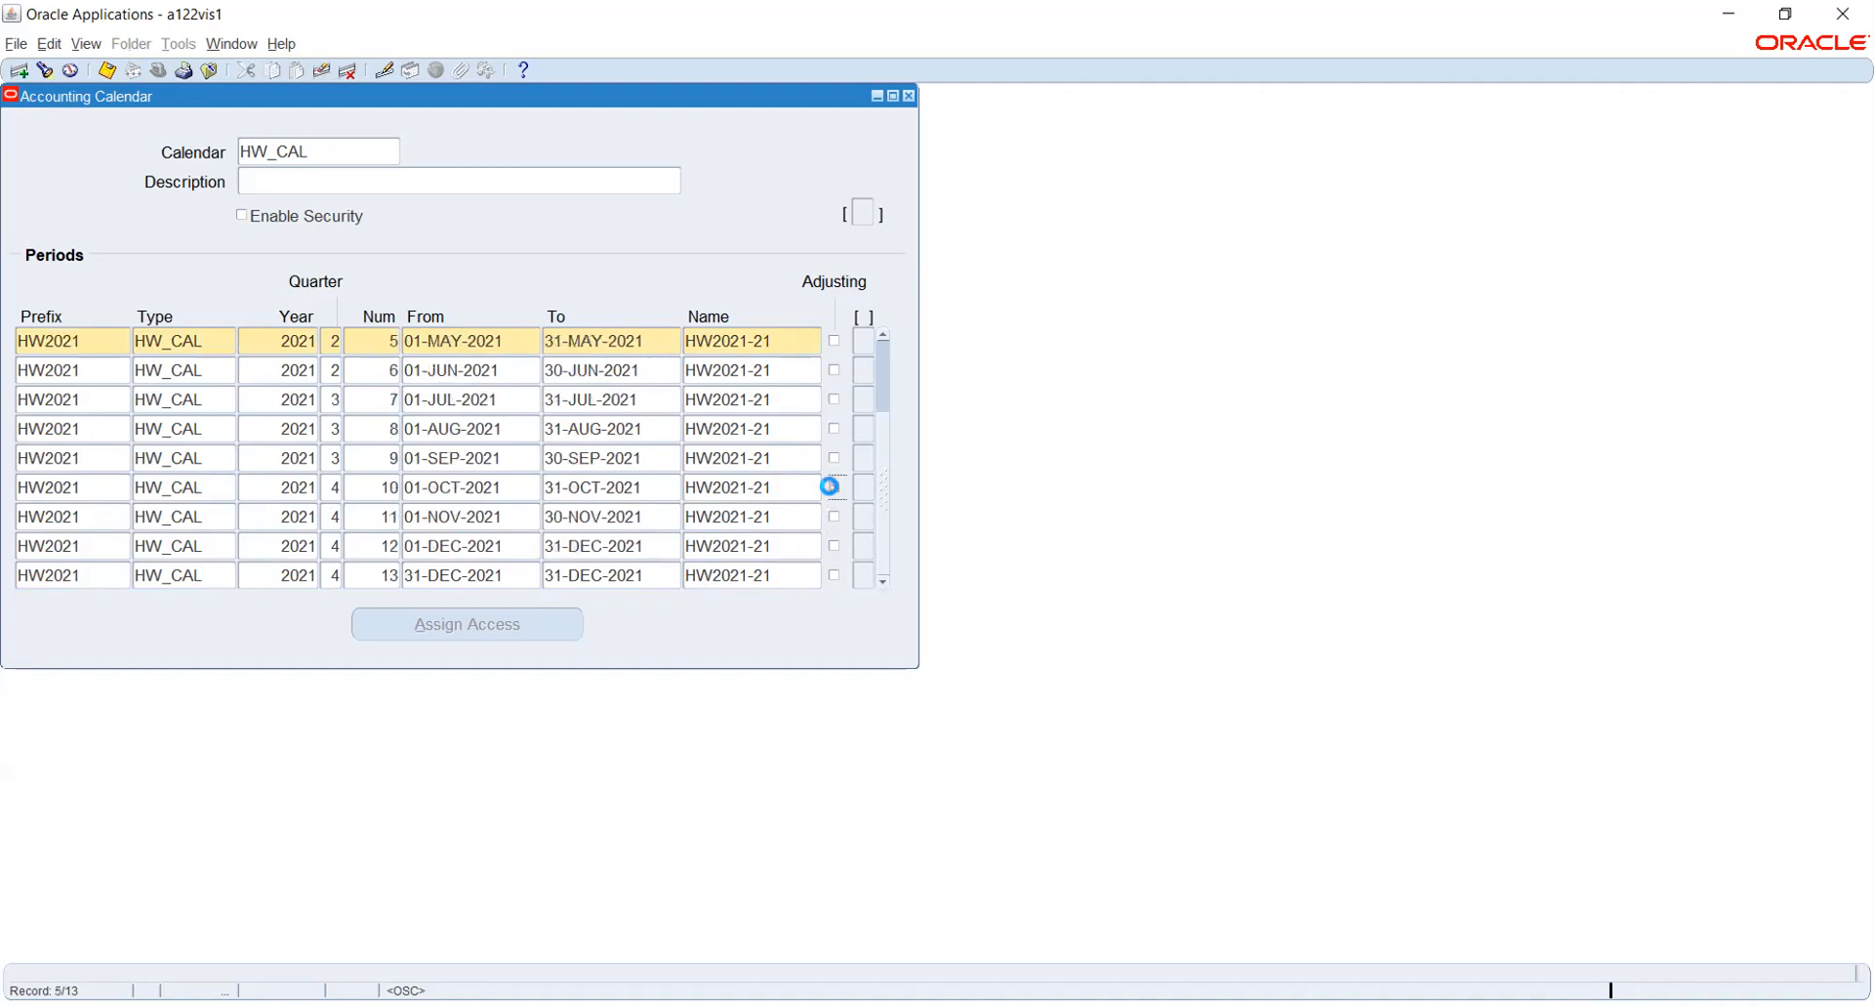
click(835, 577)
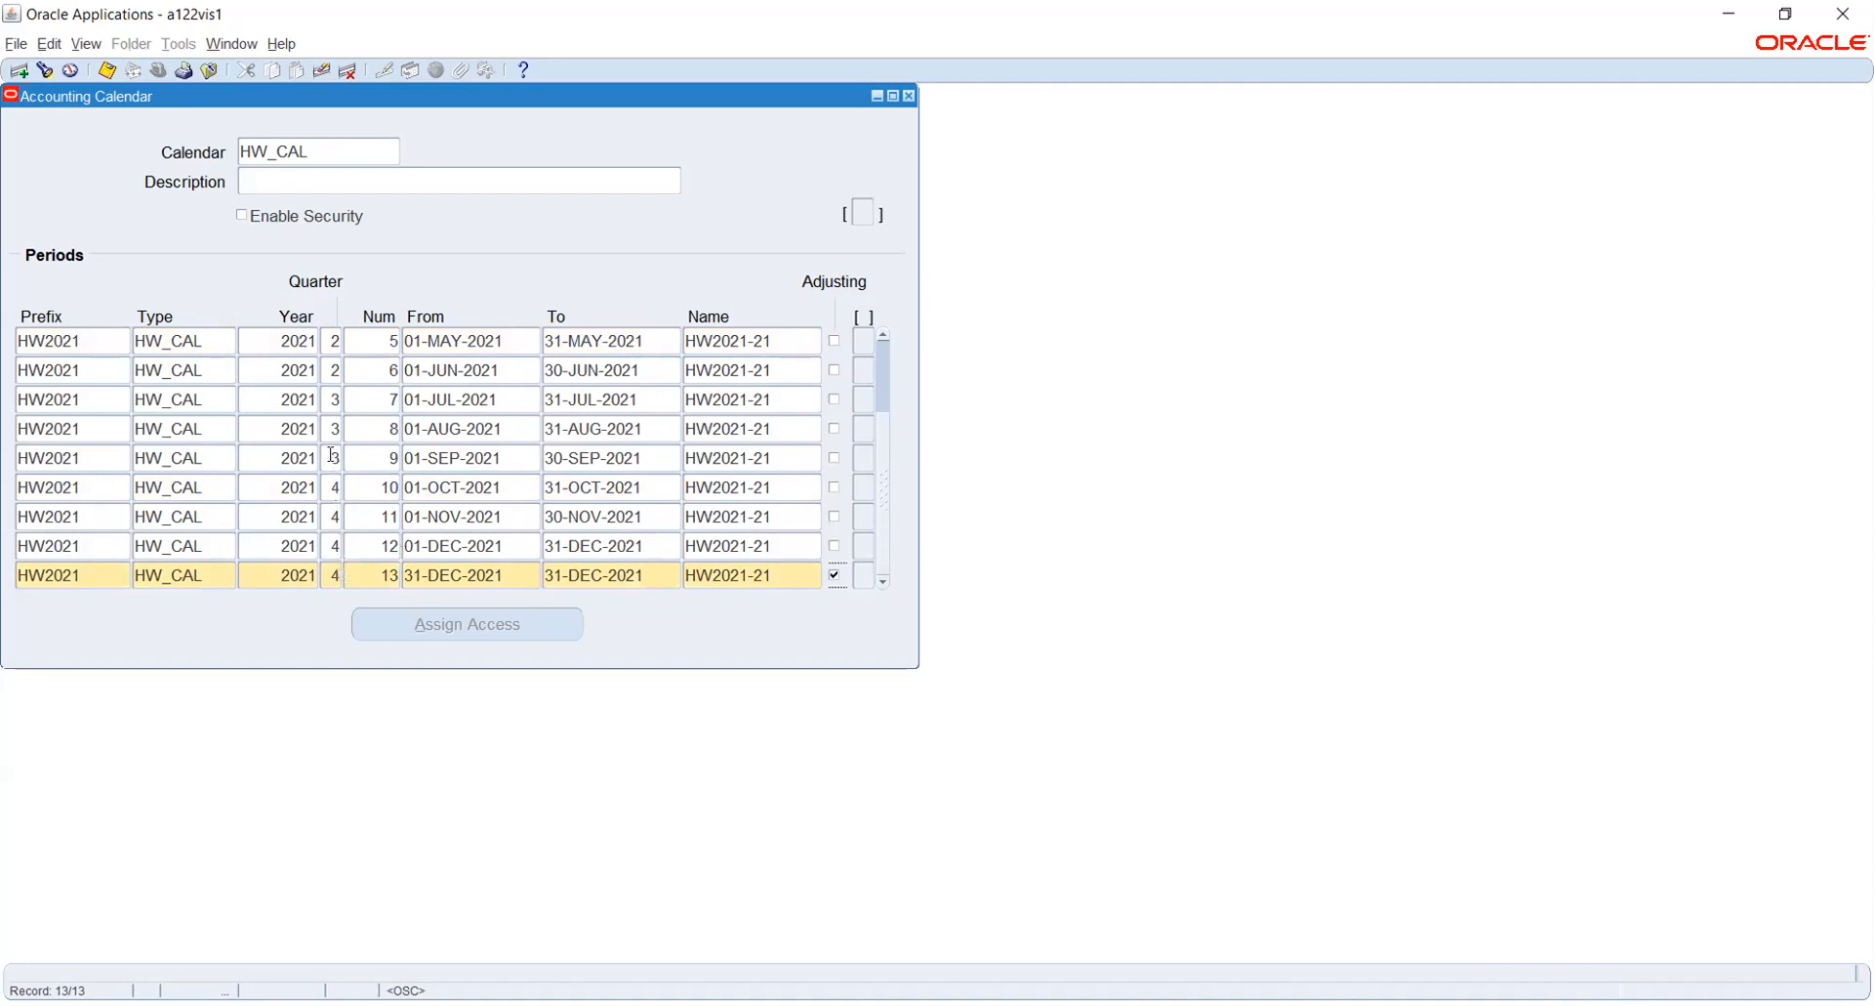
- Check all period rows for correct numbers, quarters and dates, and try to save the HW_CAL calendar
click(883, 337)
click(884, 336)
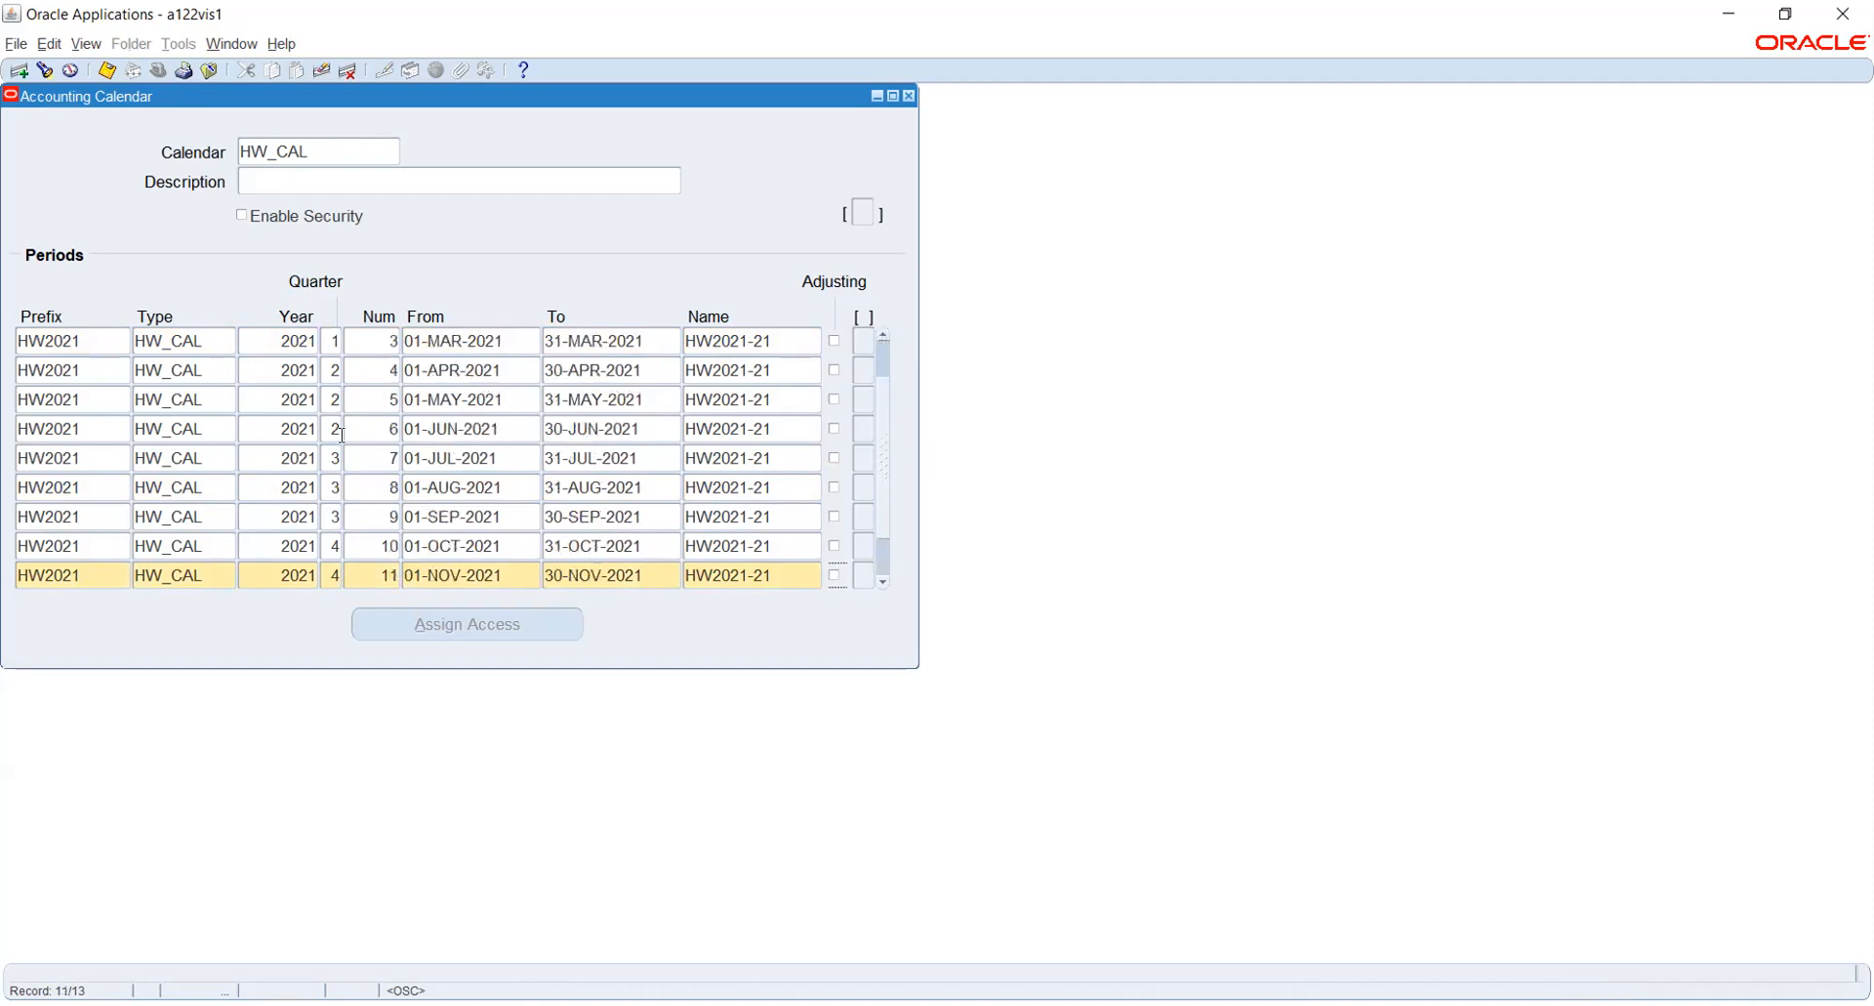
click(884, 338)
click(883, 338)
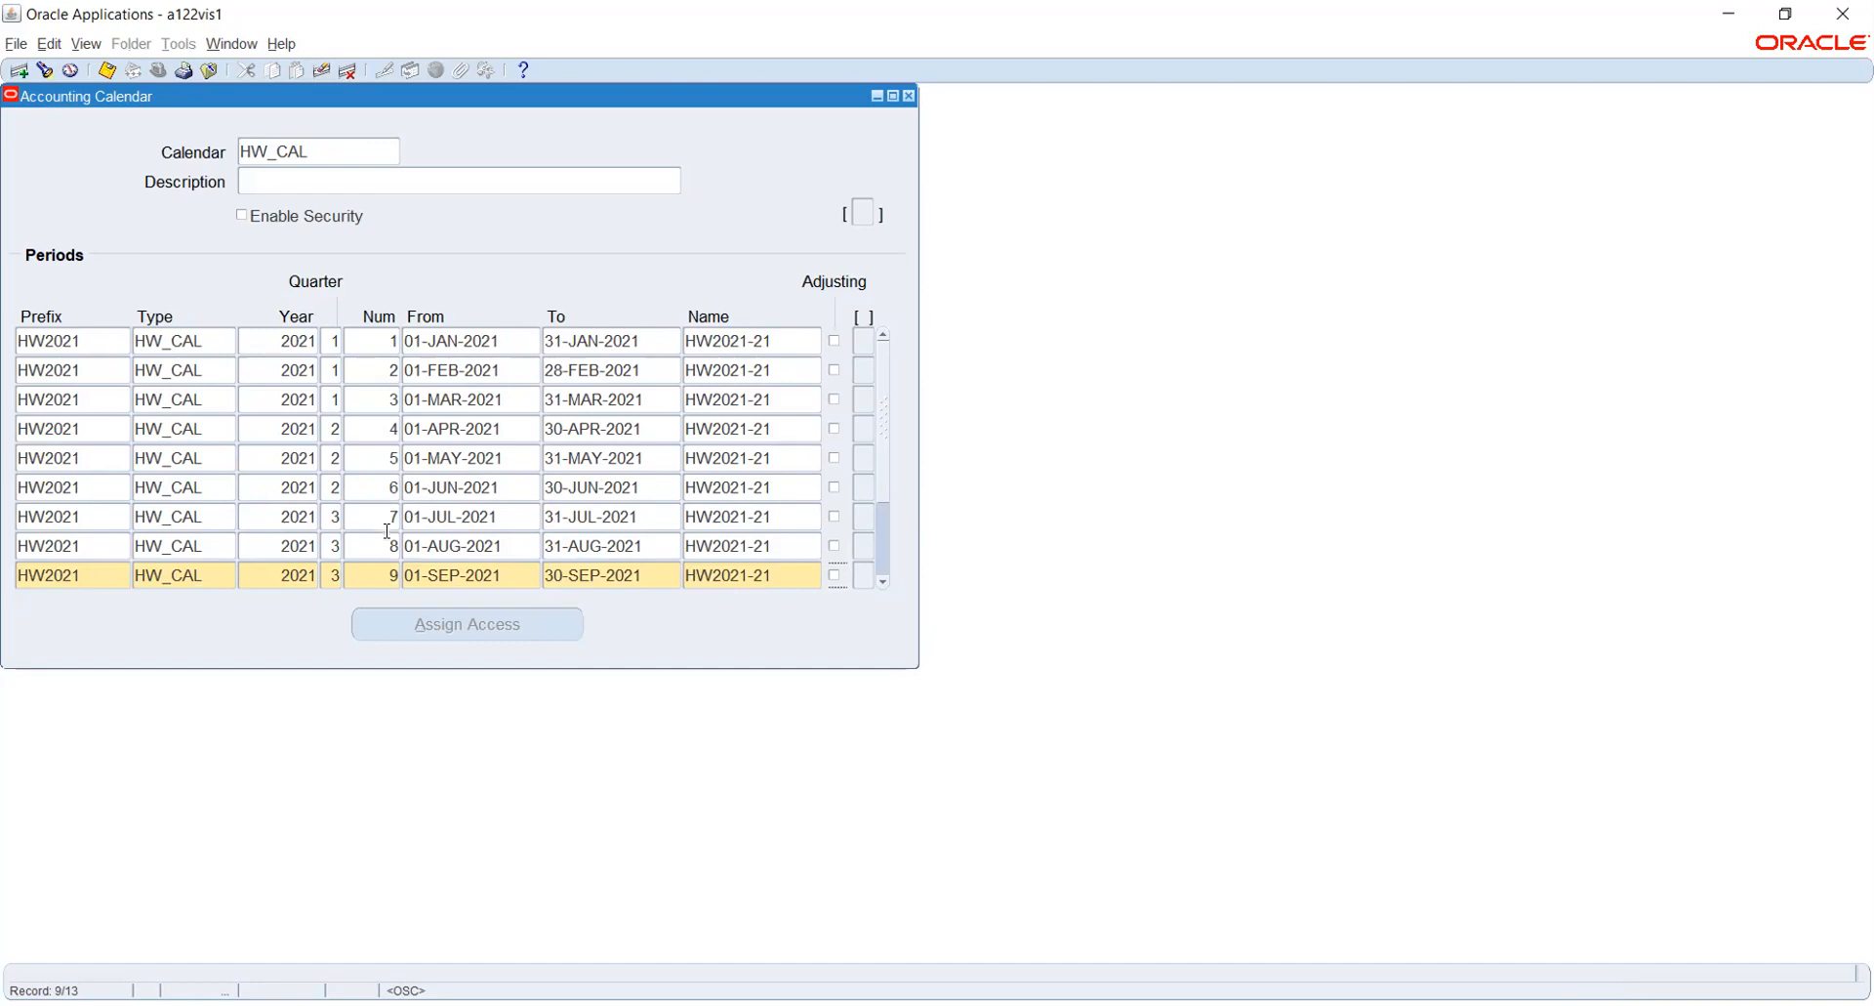
click(882, 582)
click(880, 579)
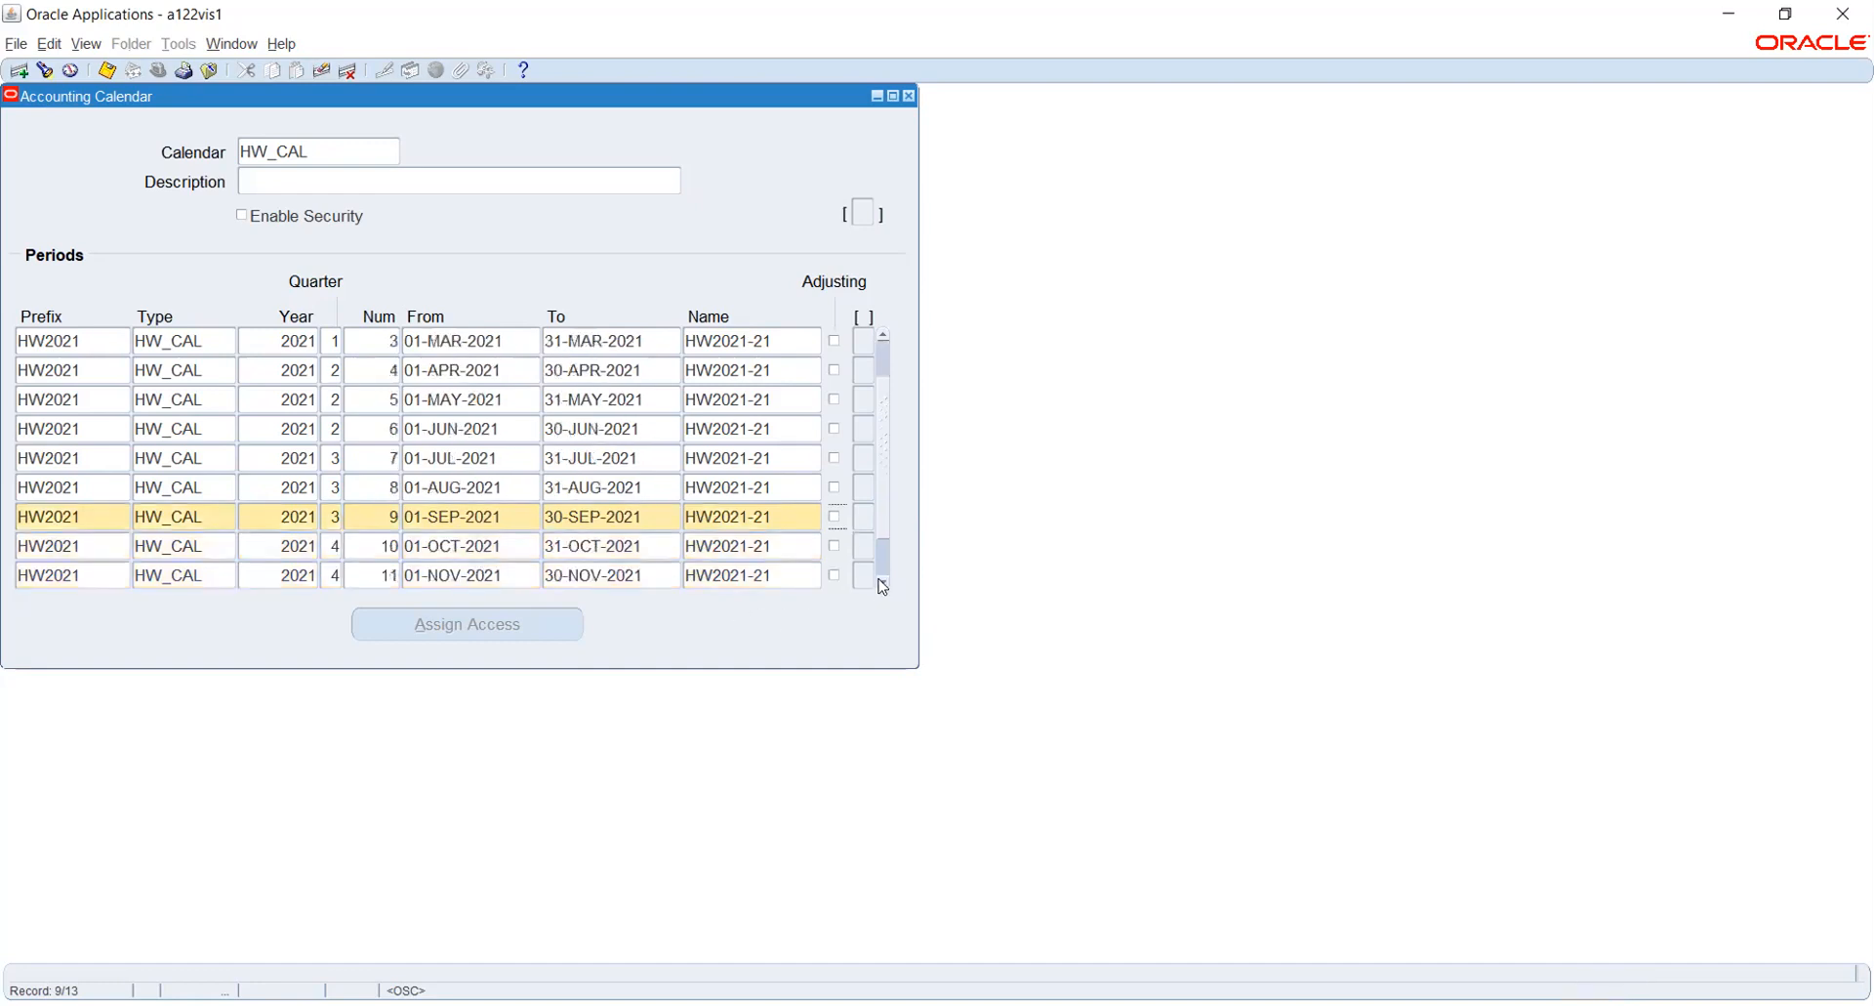
click(883, 581)
click(883, 582)
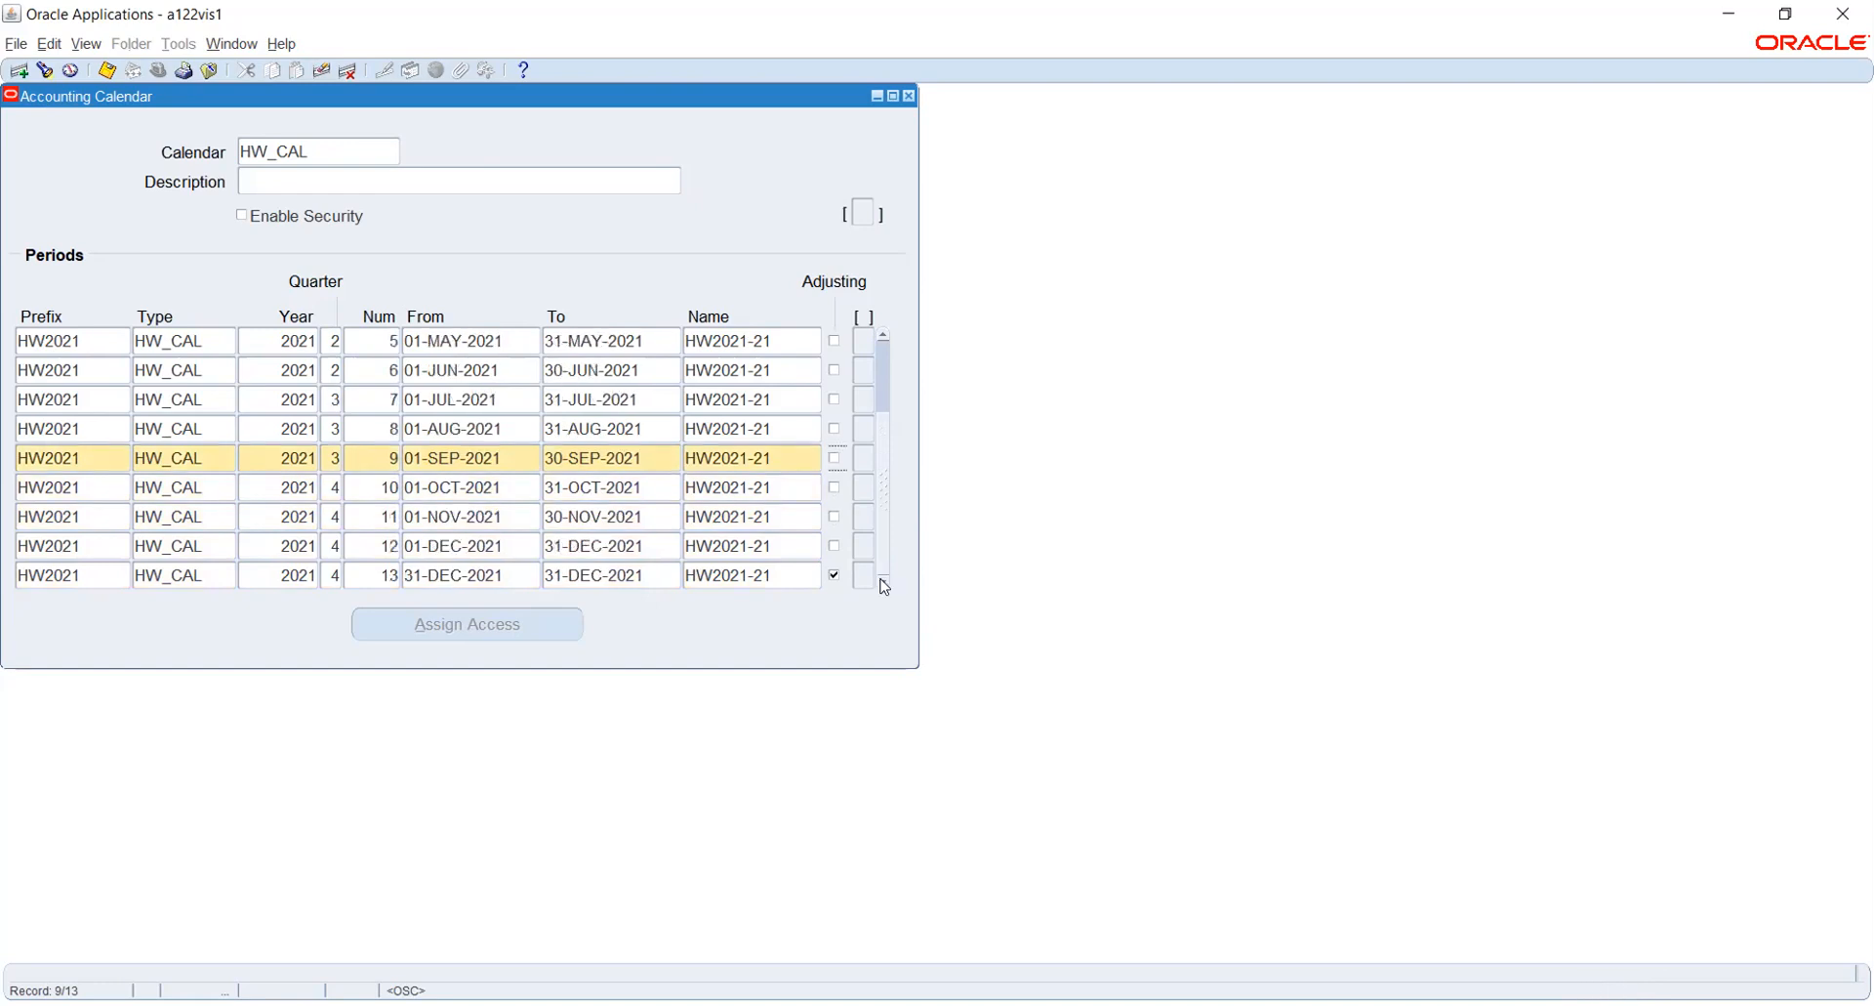
click(104, 70)
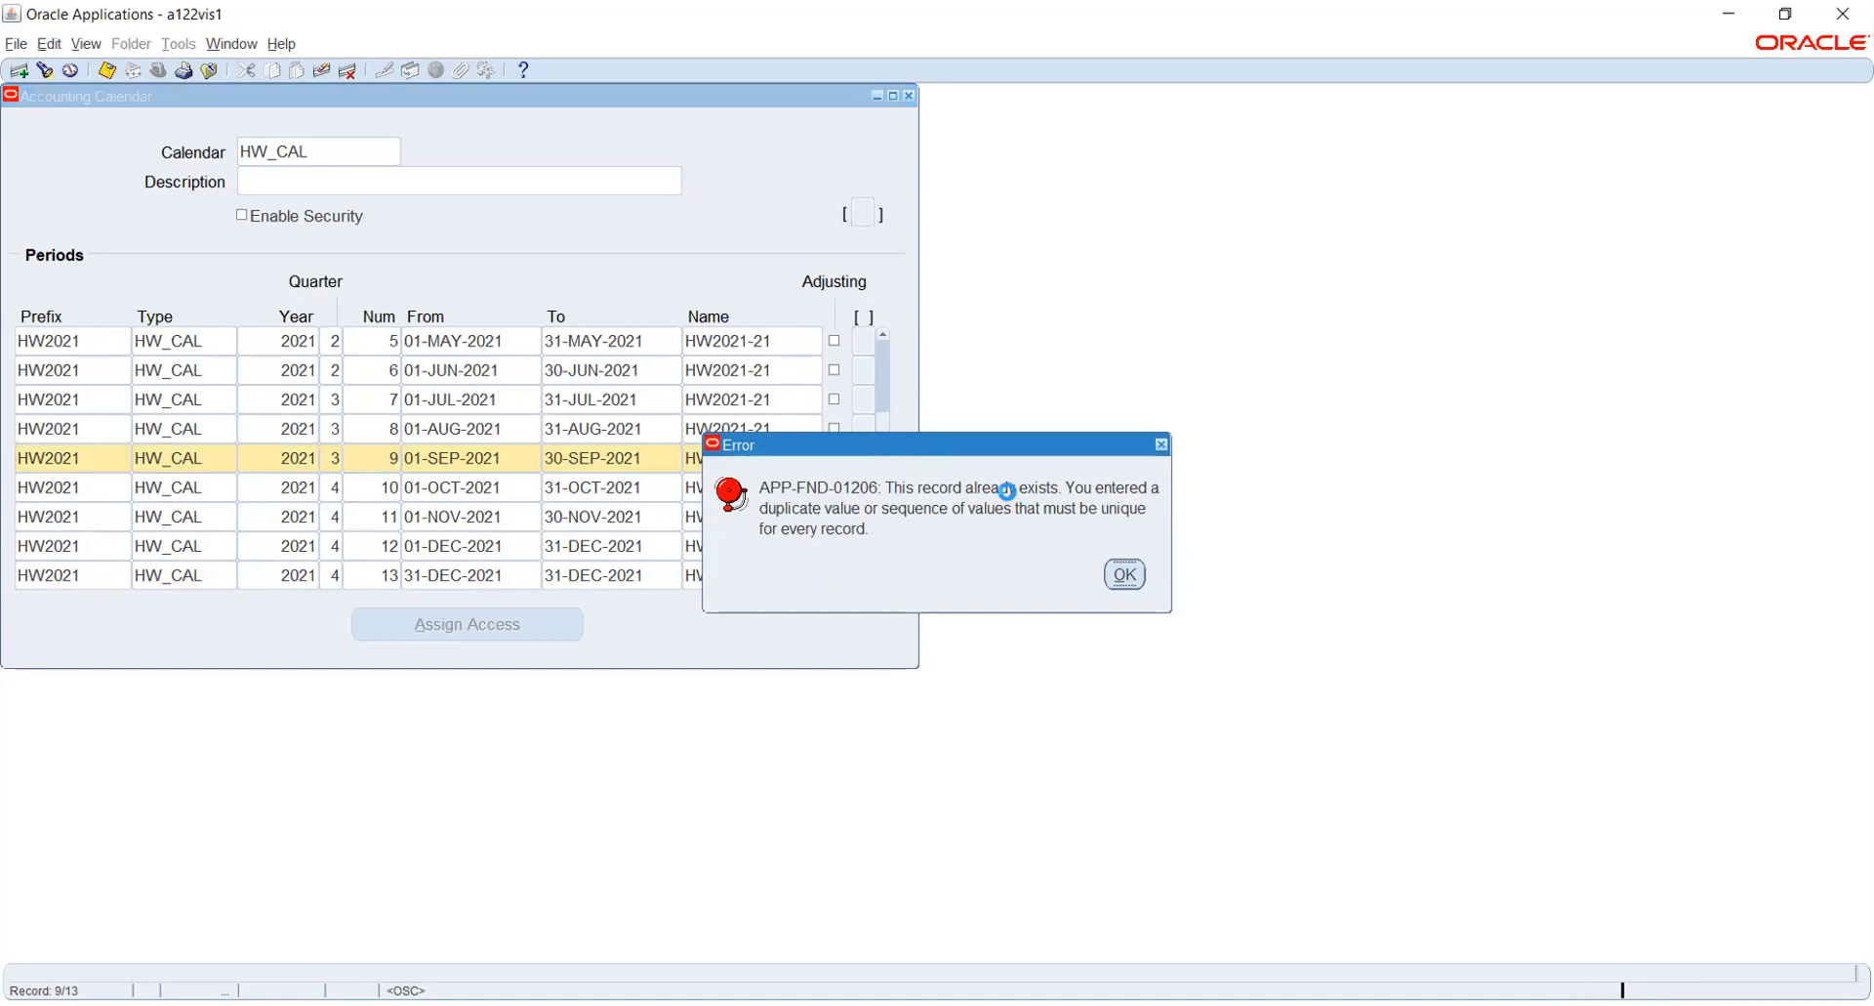
click(1118, 574)
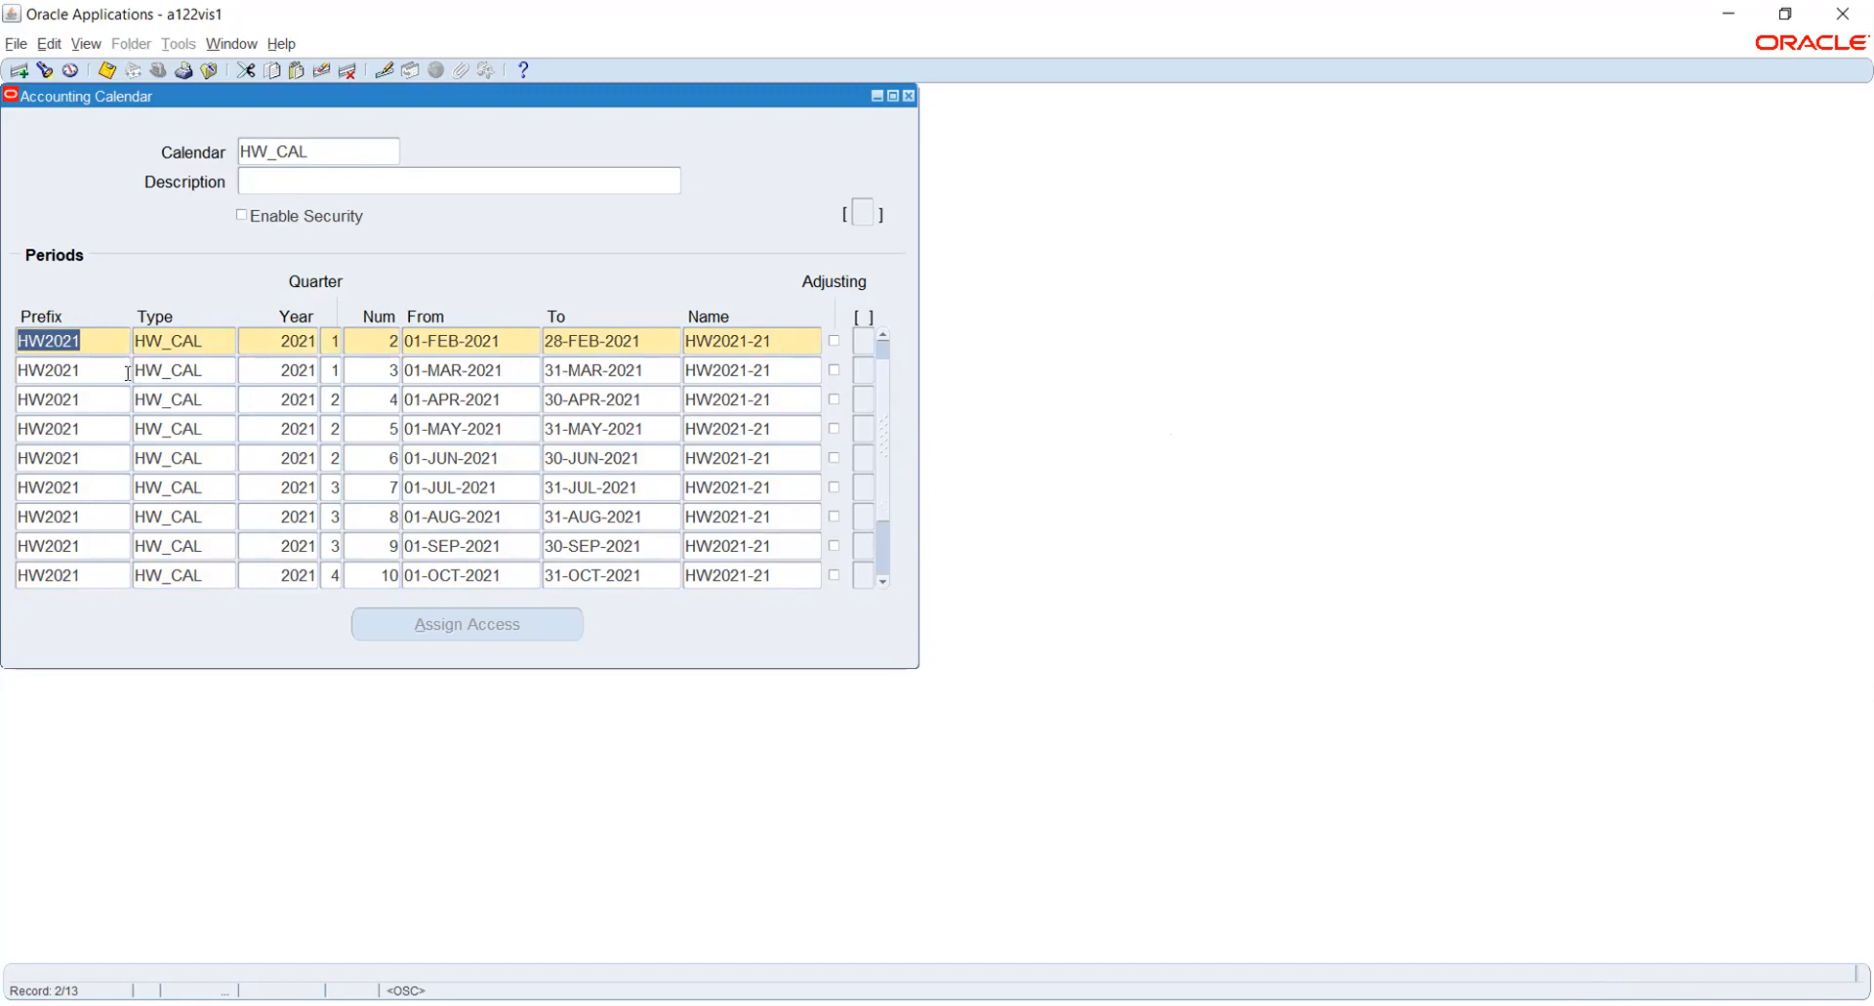
- Replace the HW2021 prefixes of periods 2 to 4 with JAN, FEB and MAR
key(Delete)
text(jAN)
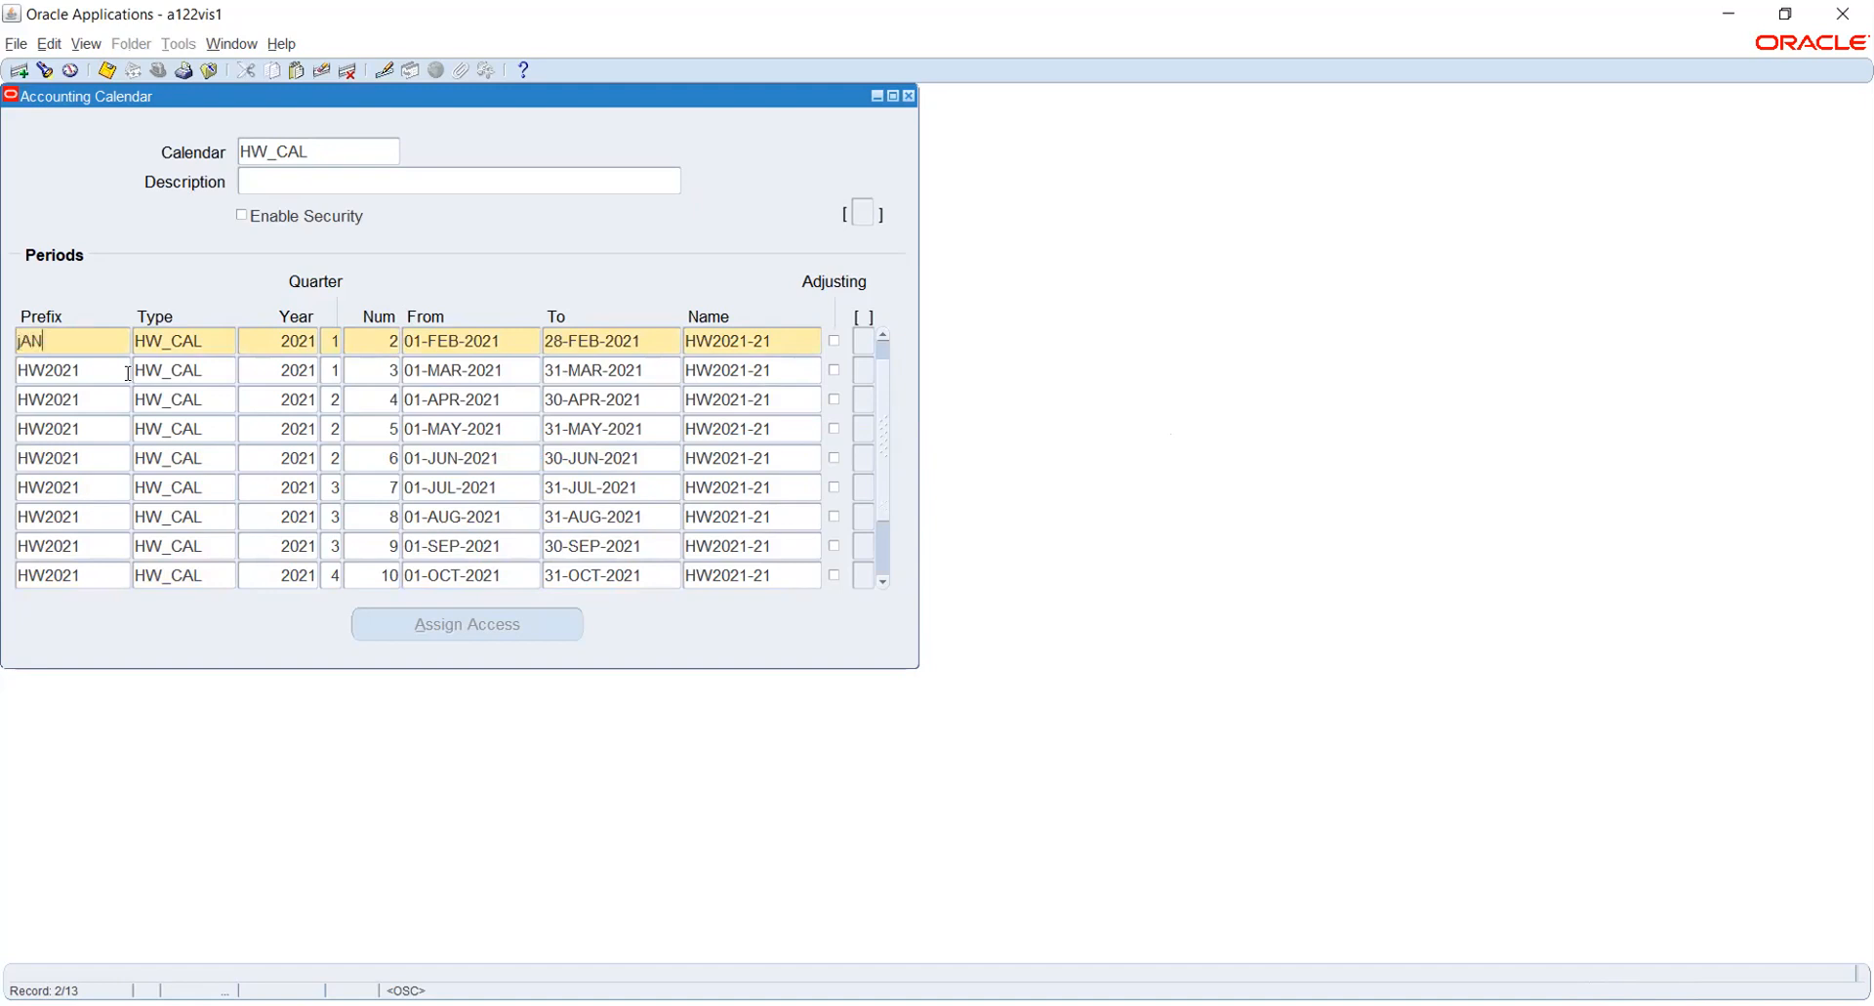
key(BackSpace)
key(BackSpace)
key(BackSpace)
text(JAN)
key(Down)
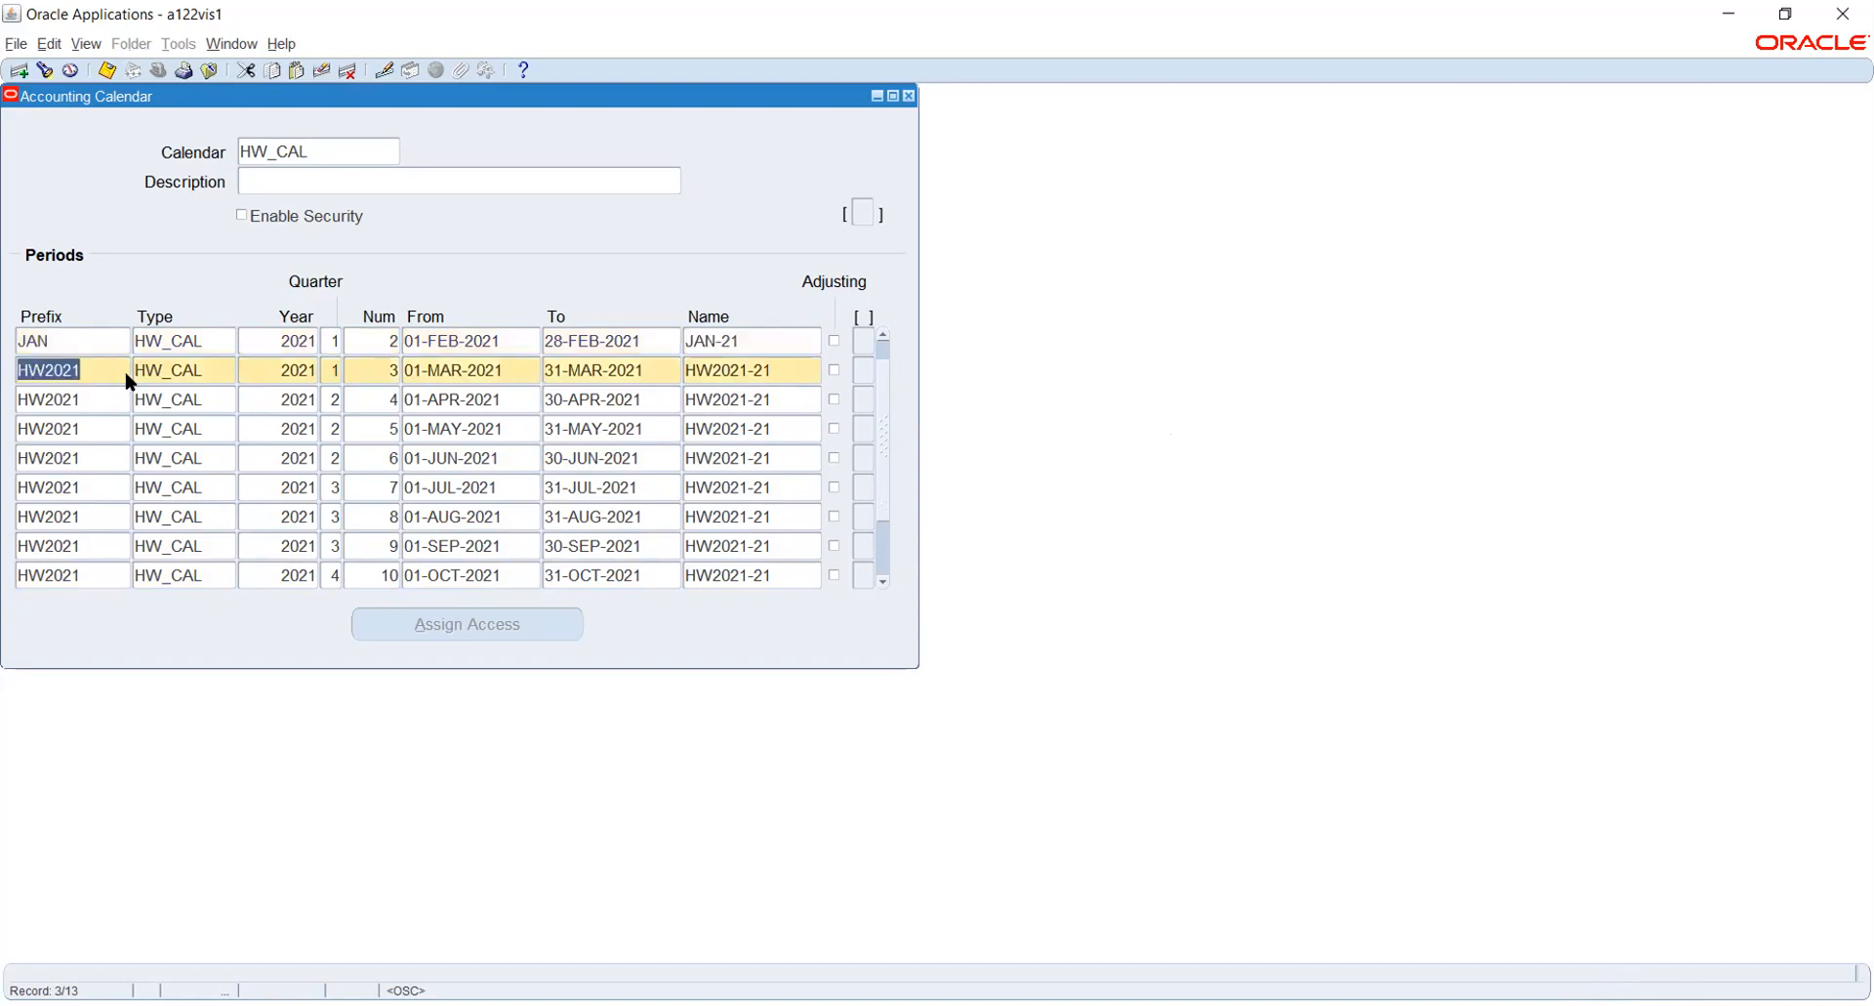
text(FEB)
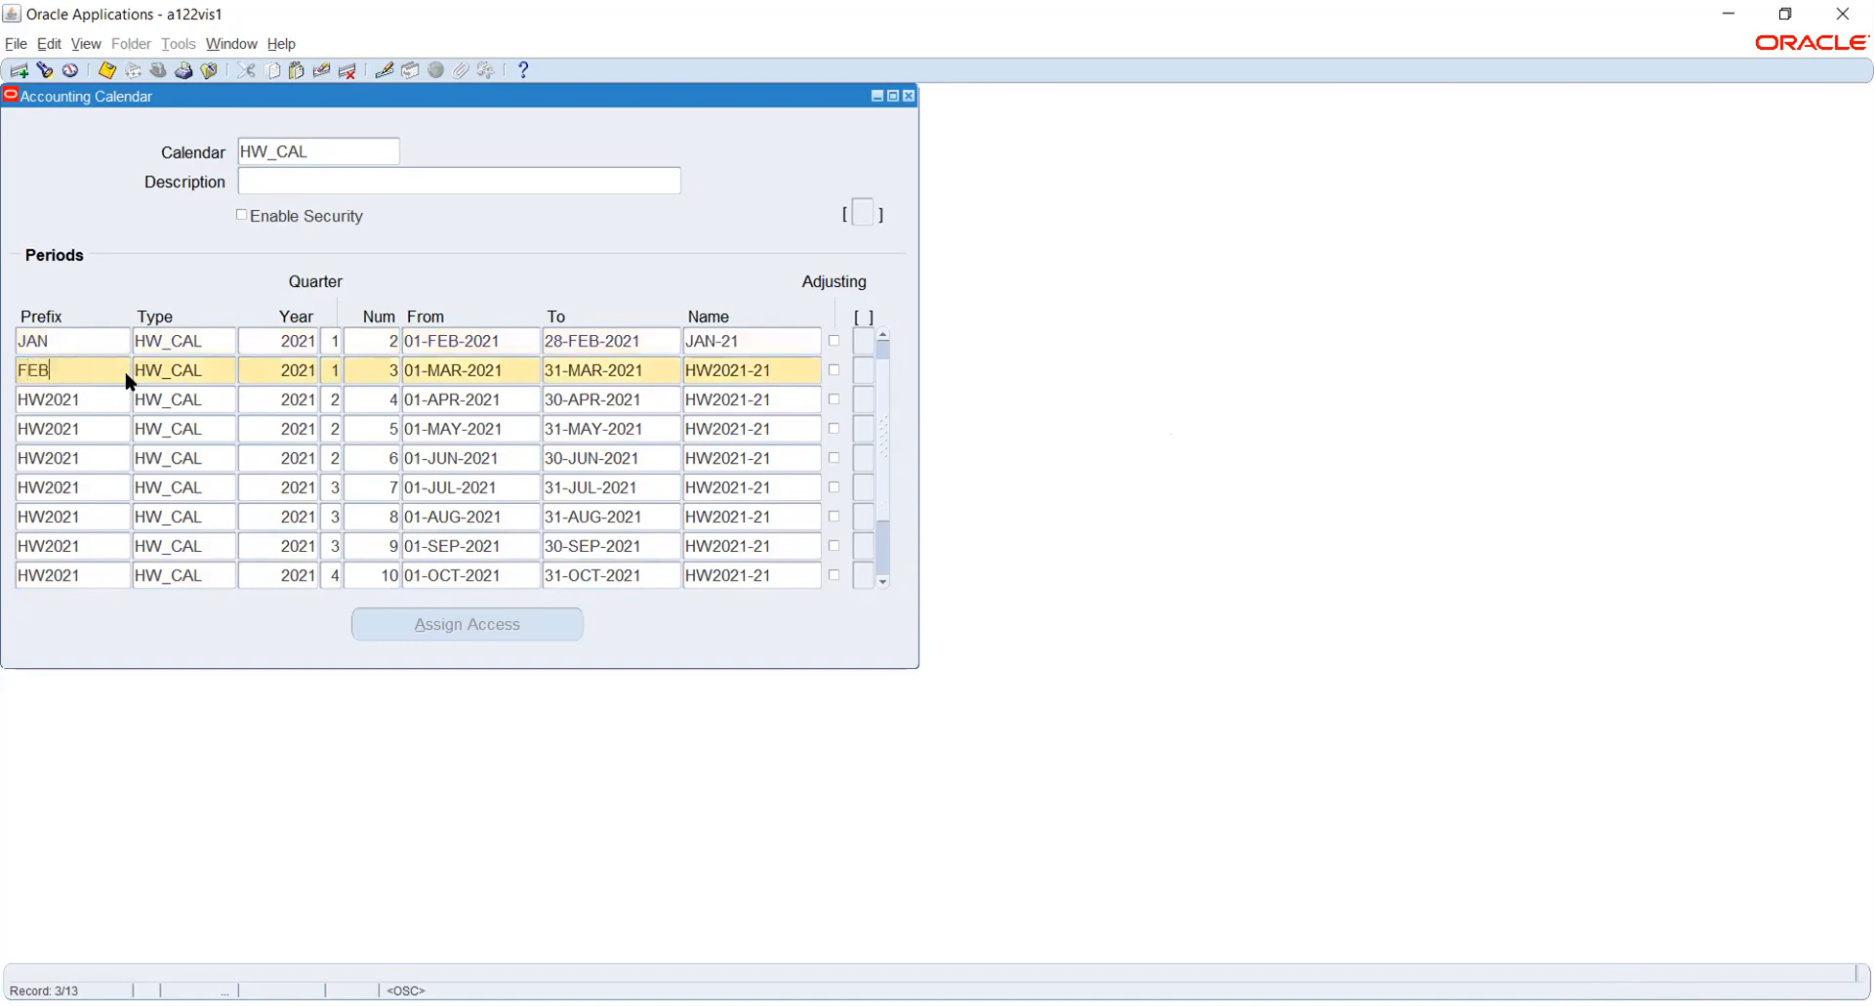
key(Down)
text(MAR)
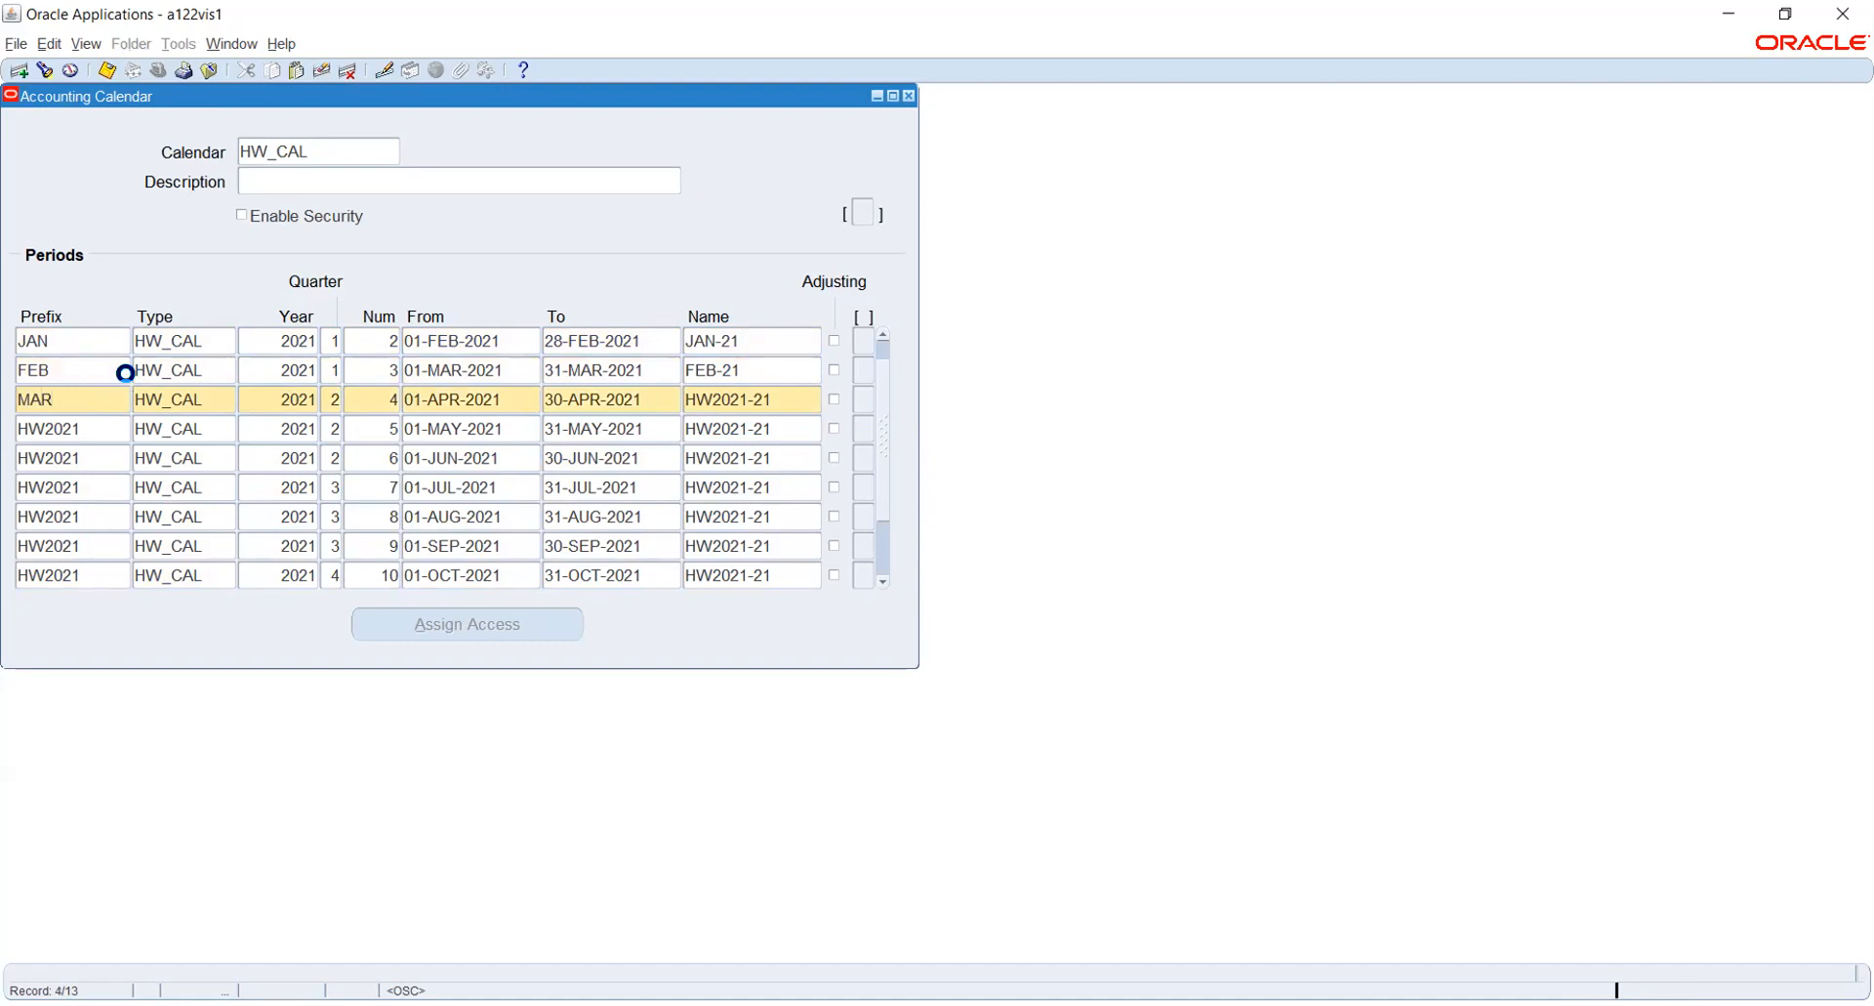
- Replace the HW2021 prefixes of periods 5 to 8 with APR, MAY, JUN and JUL
key(Down)
text(APR)
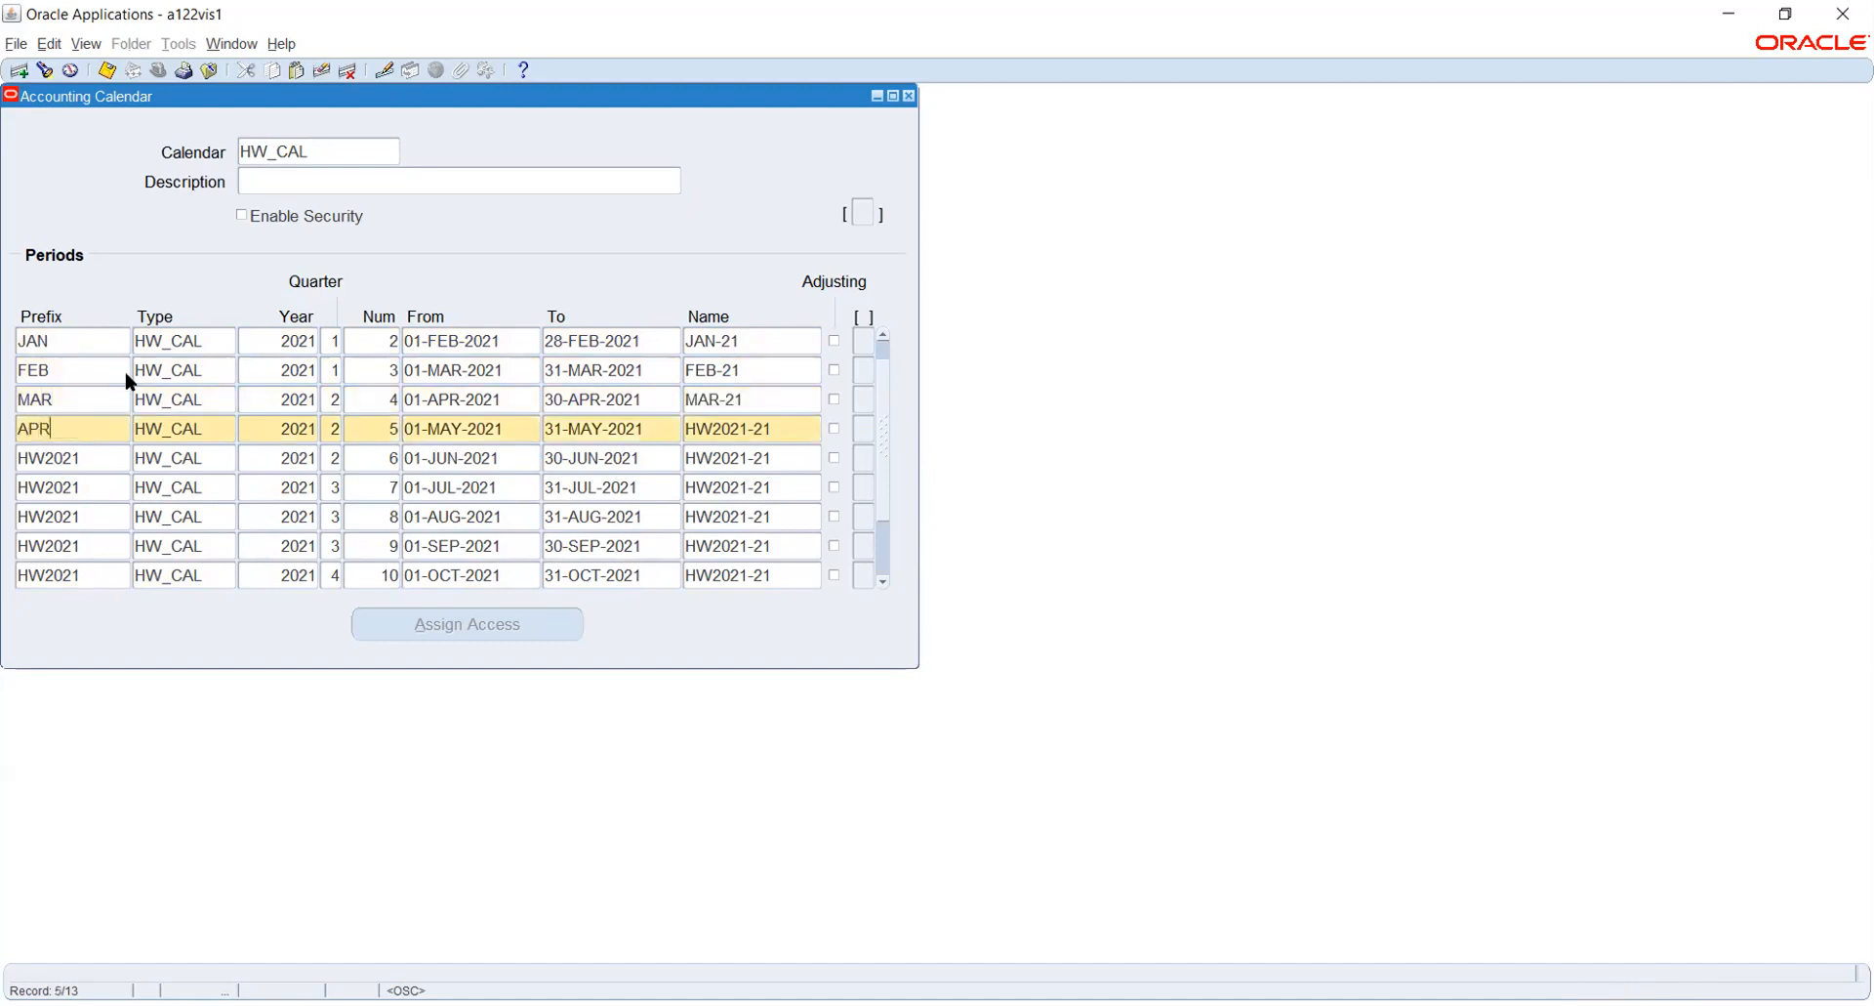
key(Down)
text(MAY)
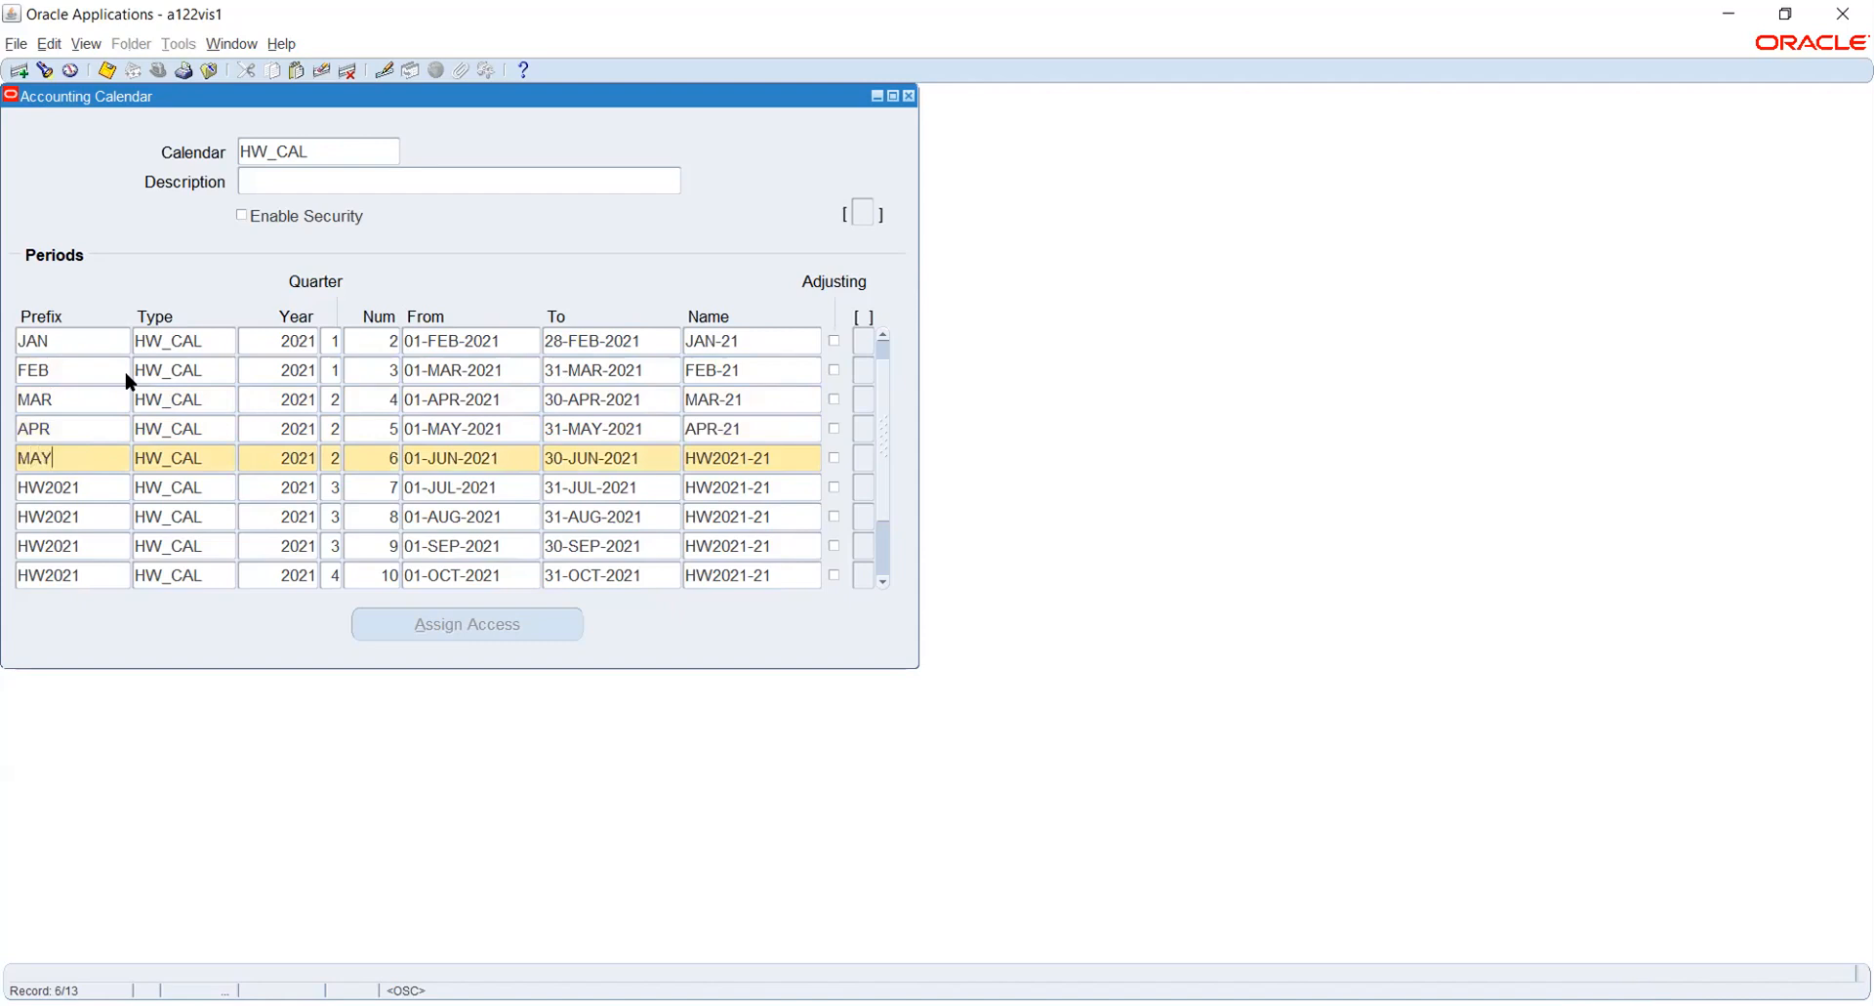
key(Down)
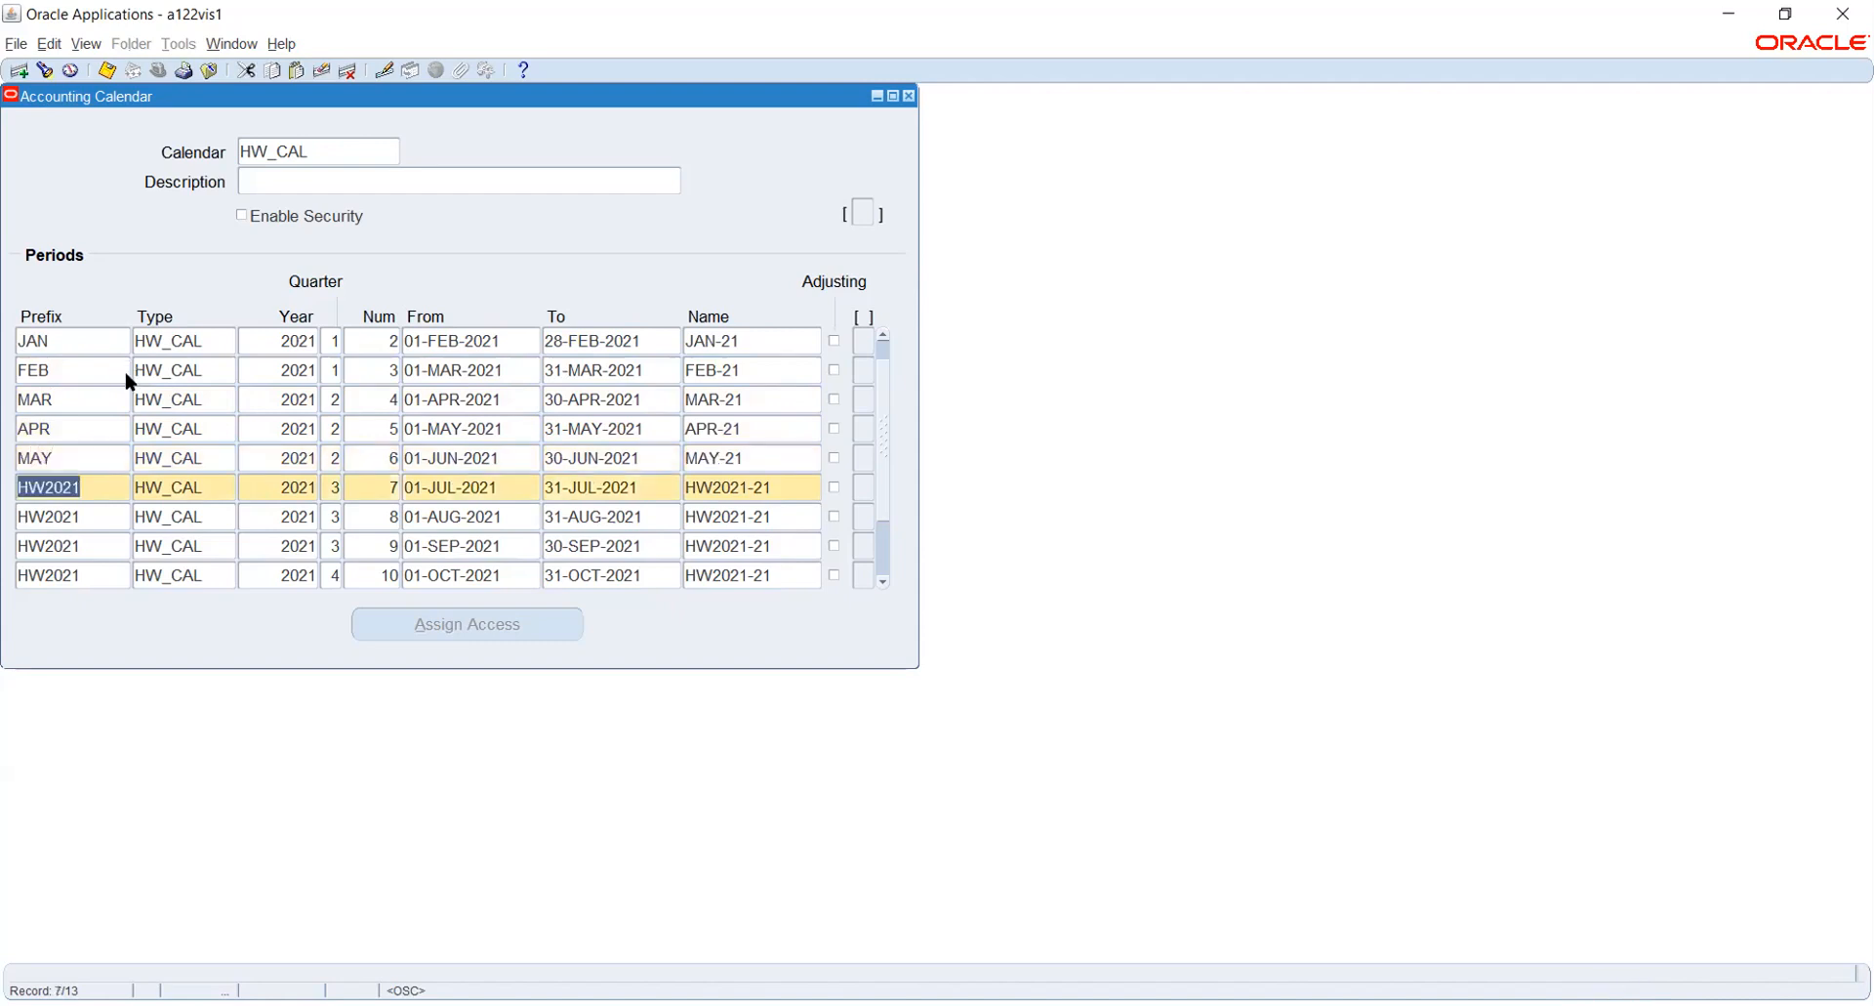
text(JUN)
key(Down)
text(JUL)
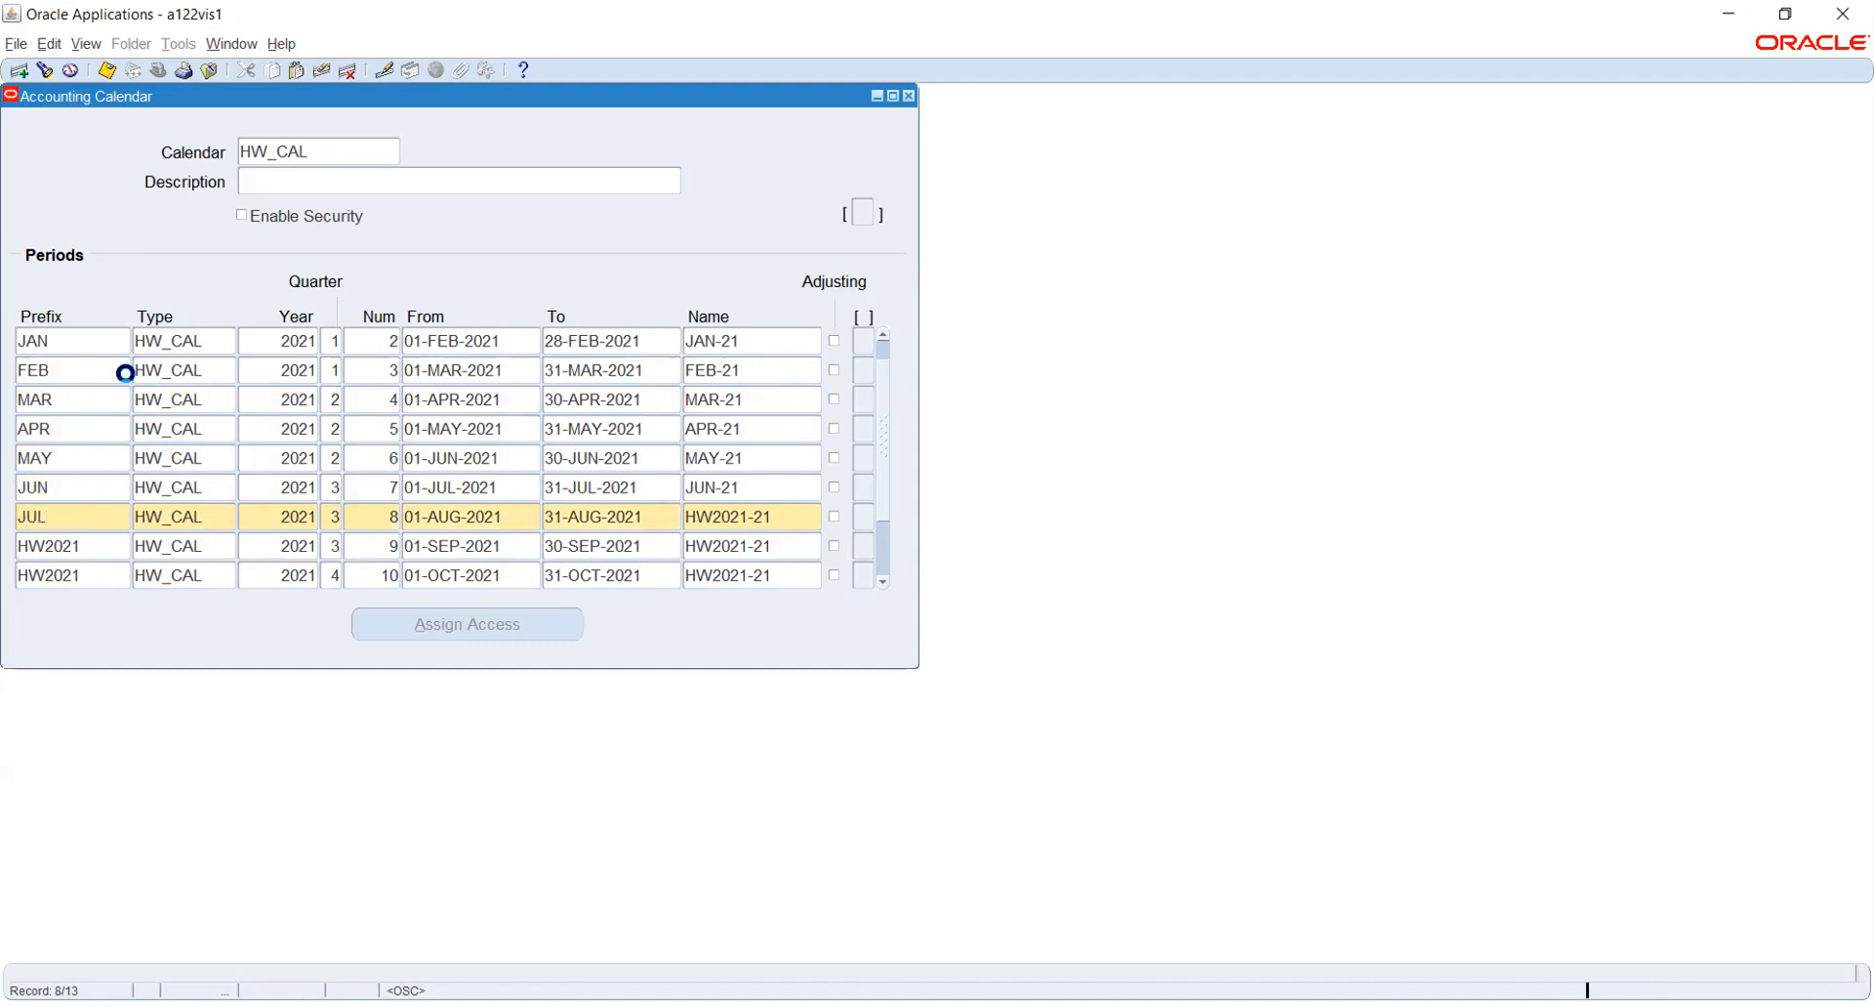
- Replace the HW2021 prefixes of periods 9 to 12 with AUG, SEP, OCT and NOV
key(Down)
text(AUG)
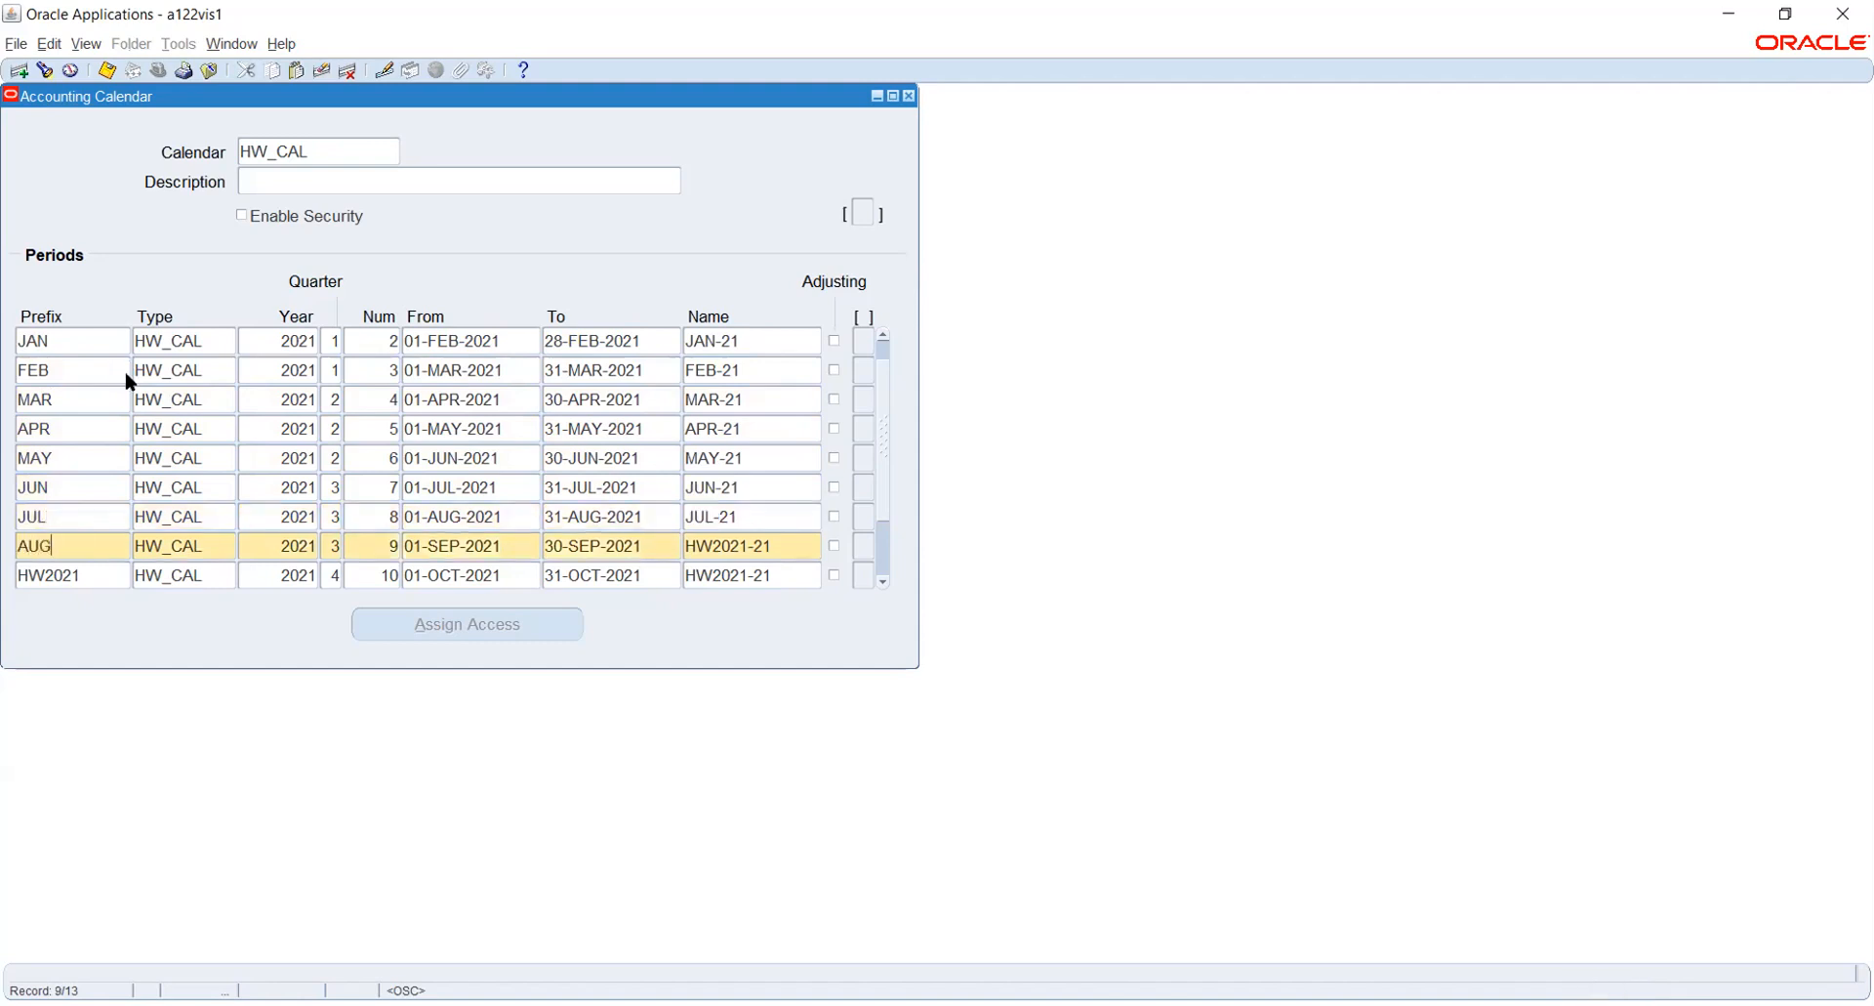
key(Down)
text(SEP)
key(Down)
text(OCT)
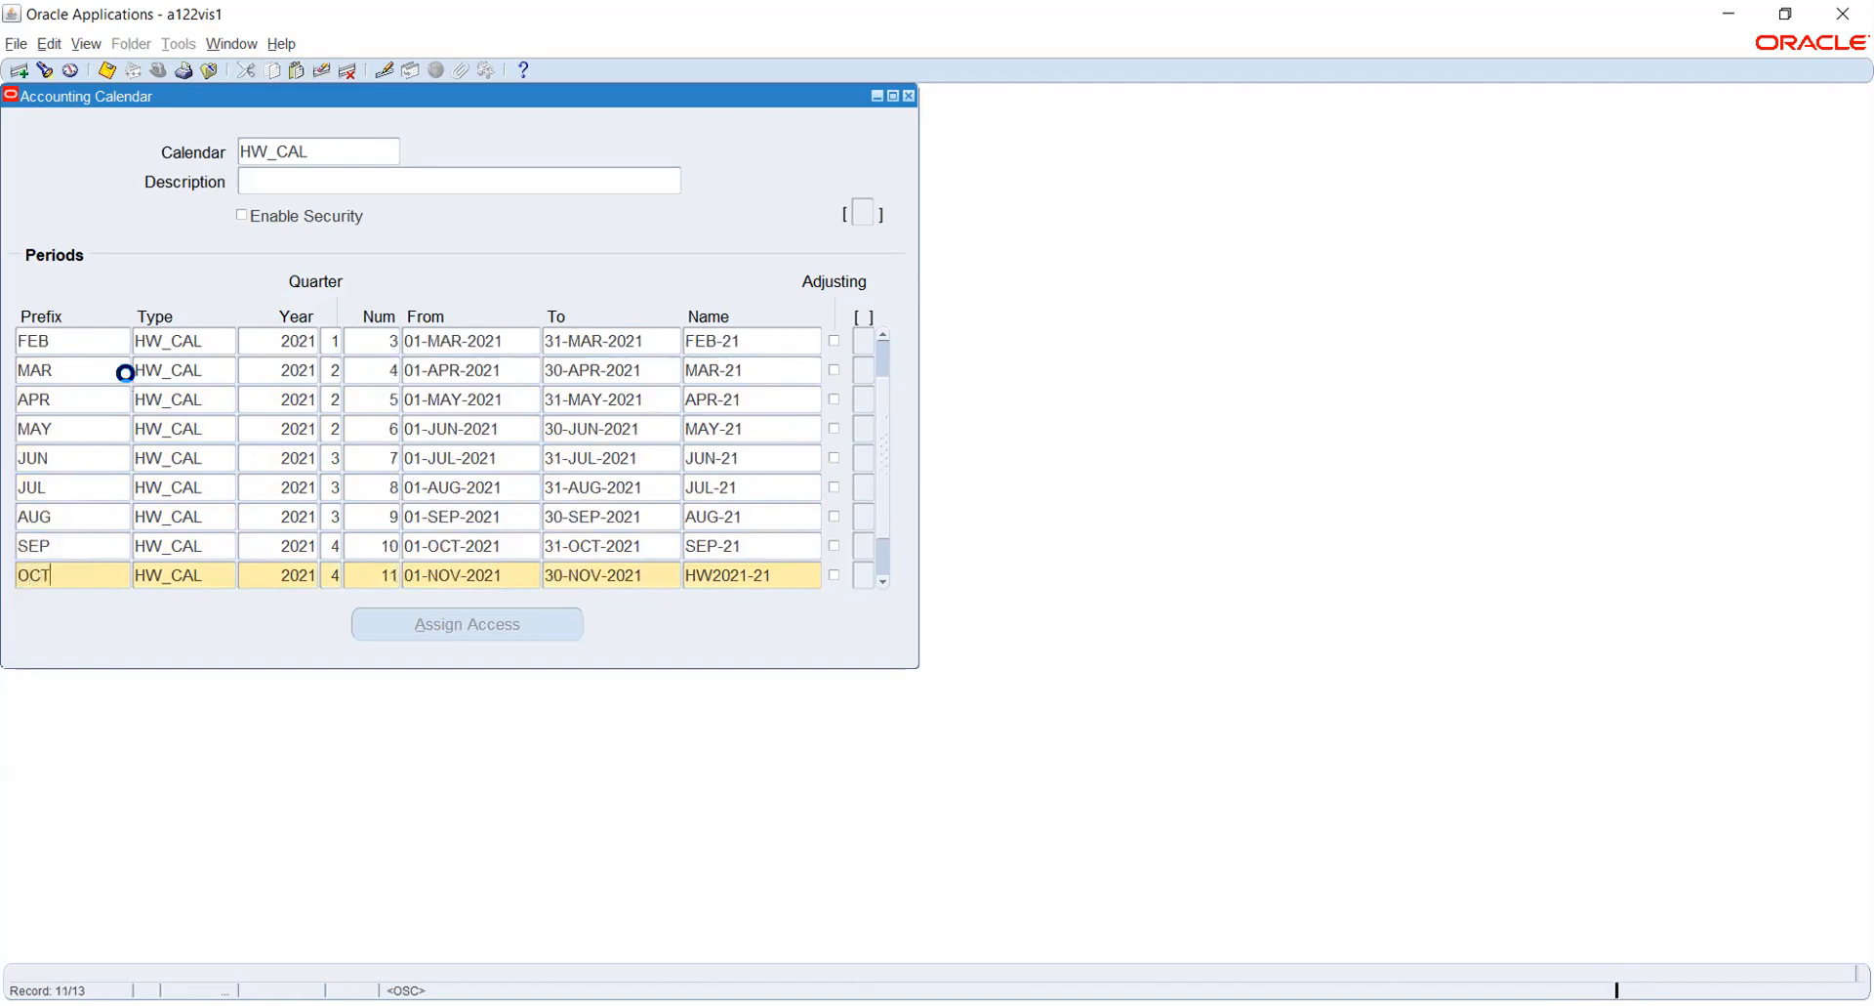
key(Down)
text(NOV)
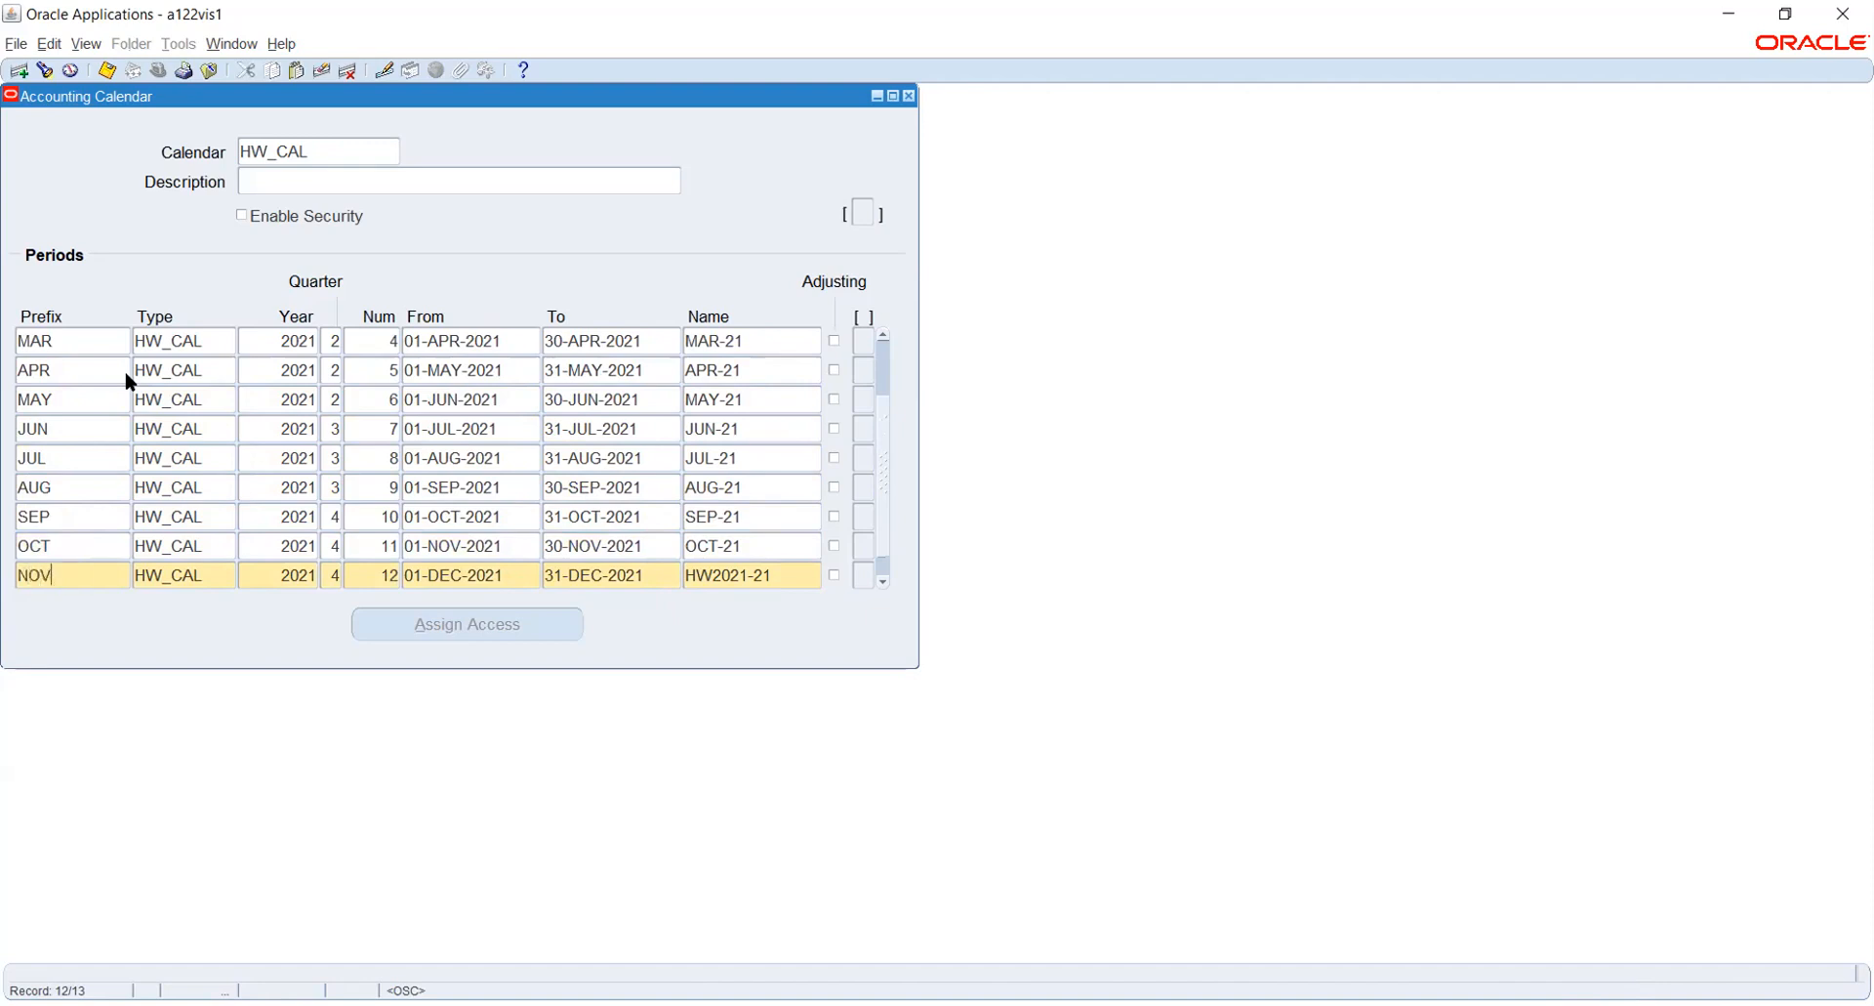
- Set the prefix of the adjusting period 13 to DEC
key(Down)
text(DEC)
key(Down)
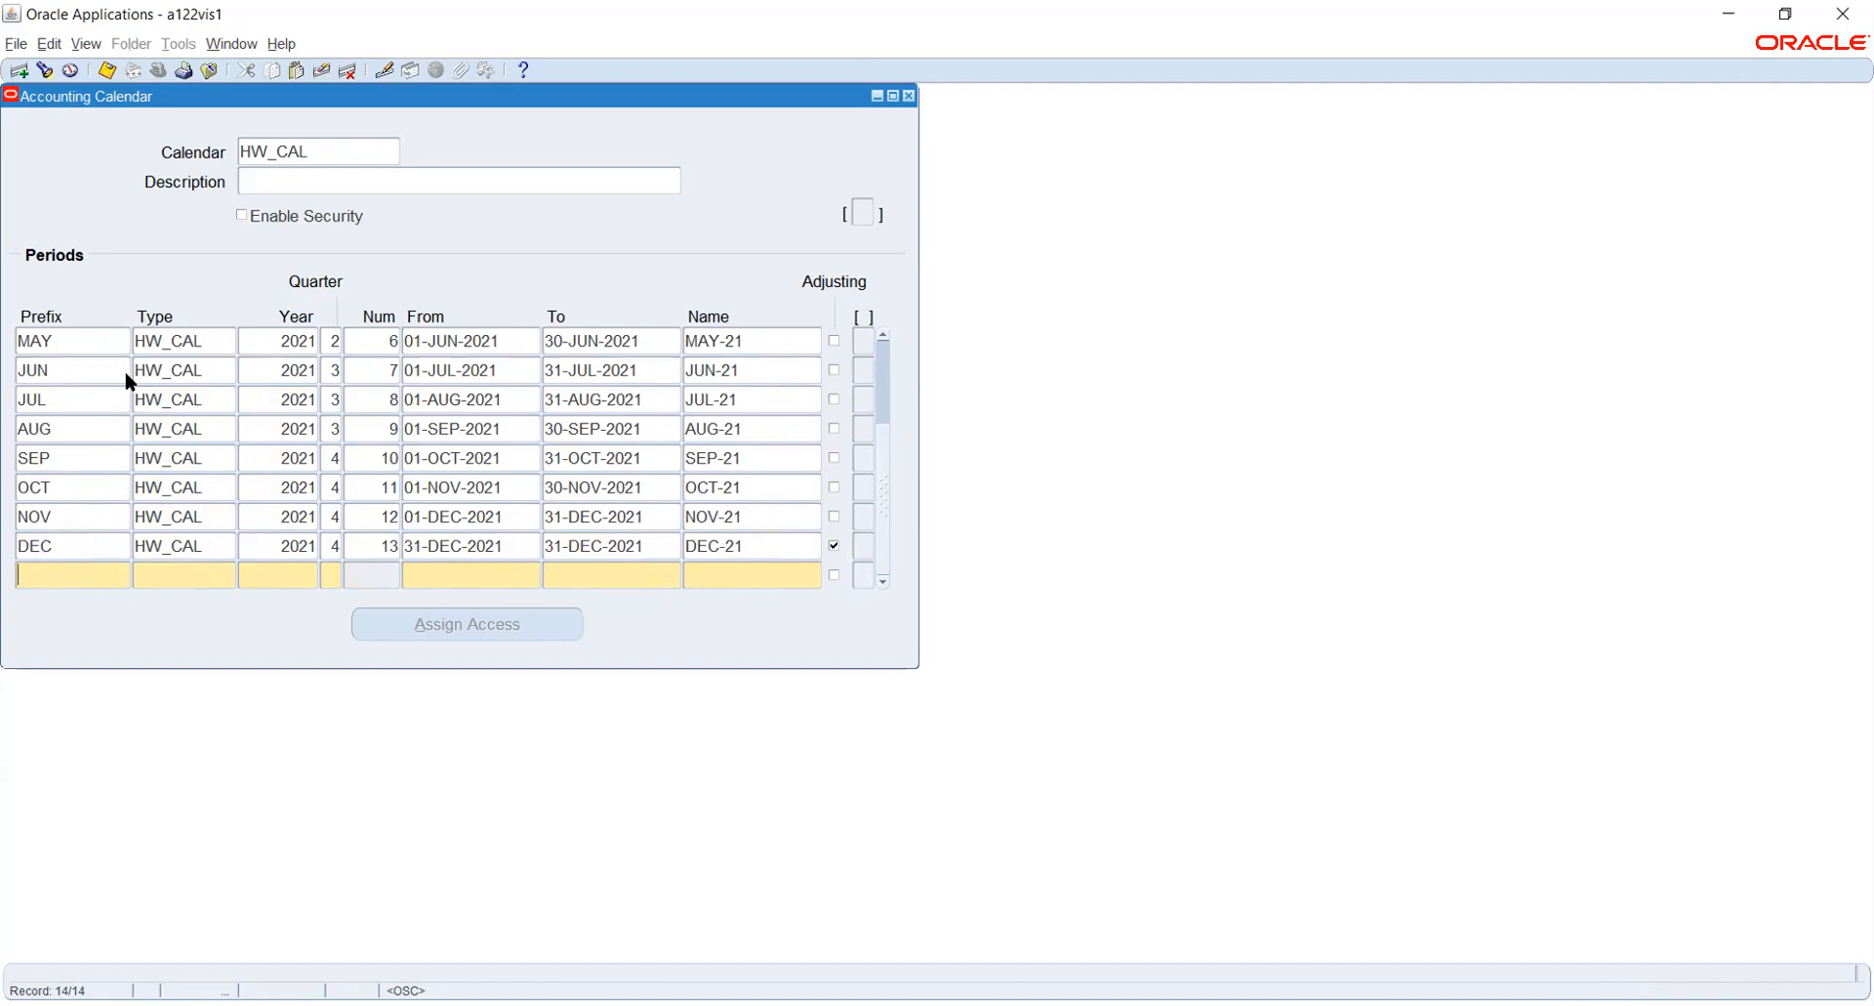
- Return to the first period and set the prefixes of periods 1 to 3 to JAN, FEB and MAR
key(Up)
key(Up)
key(Up)
key(Up)
key(Up)
key(Up)
key(Up)
key(Up)
key(Up)
key(Up)
key(Up)
key(Up)
key(Up)
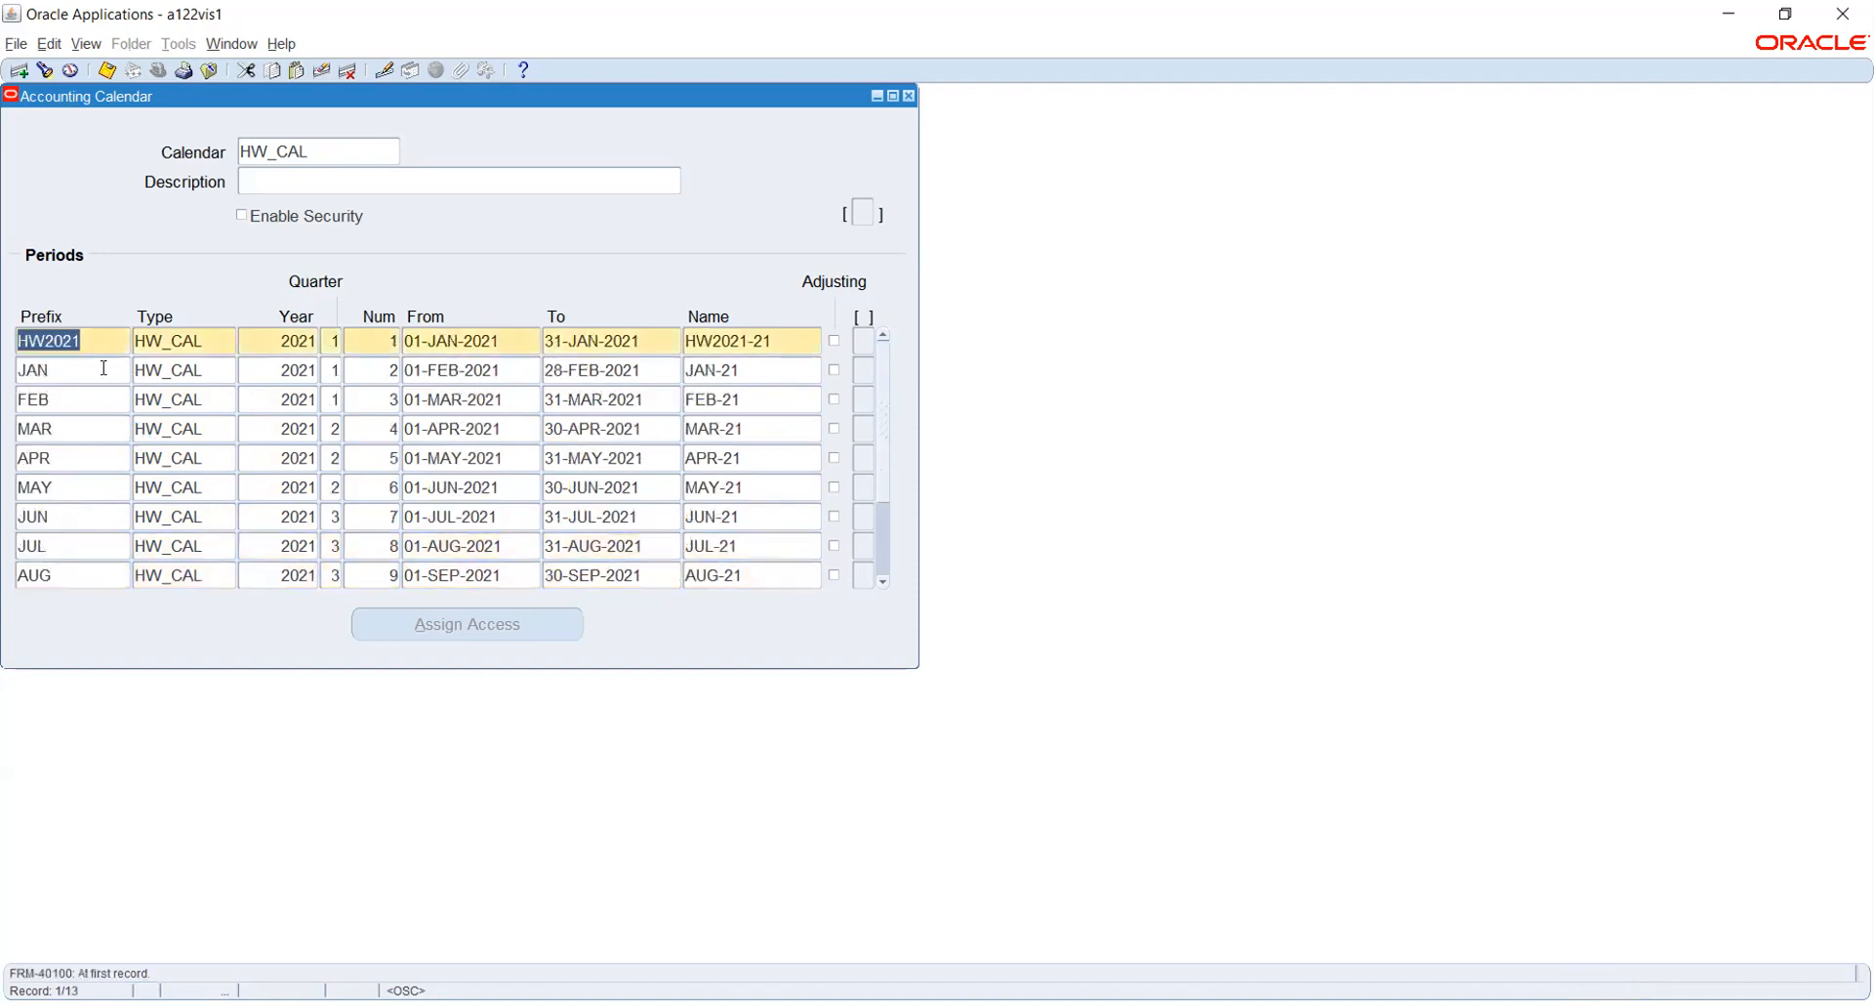
text(JAN)
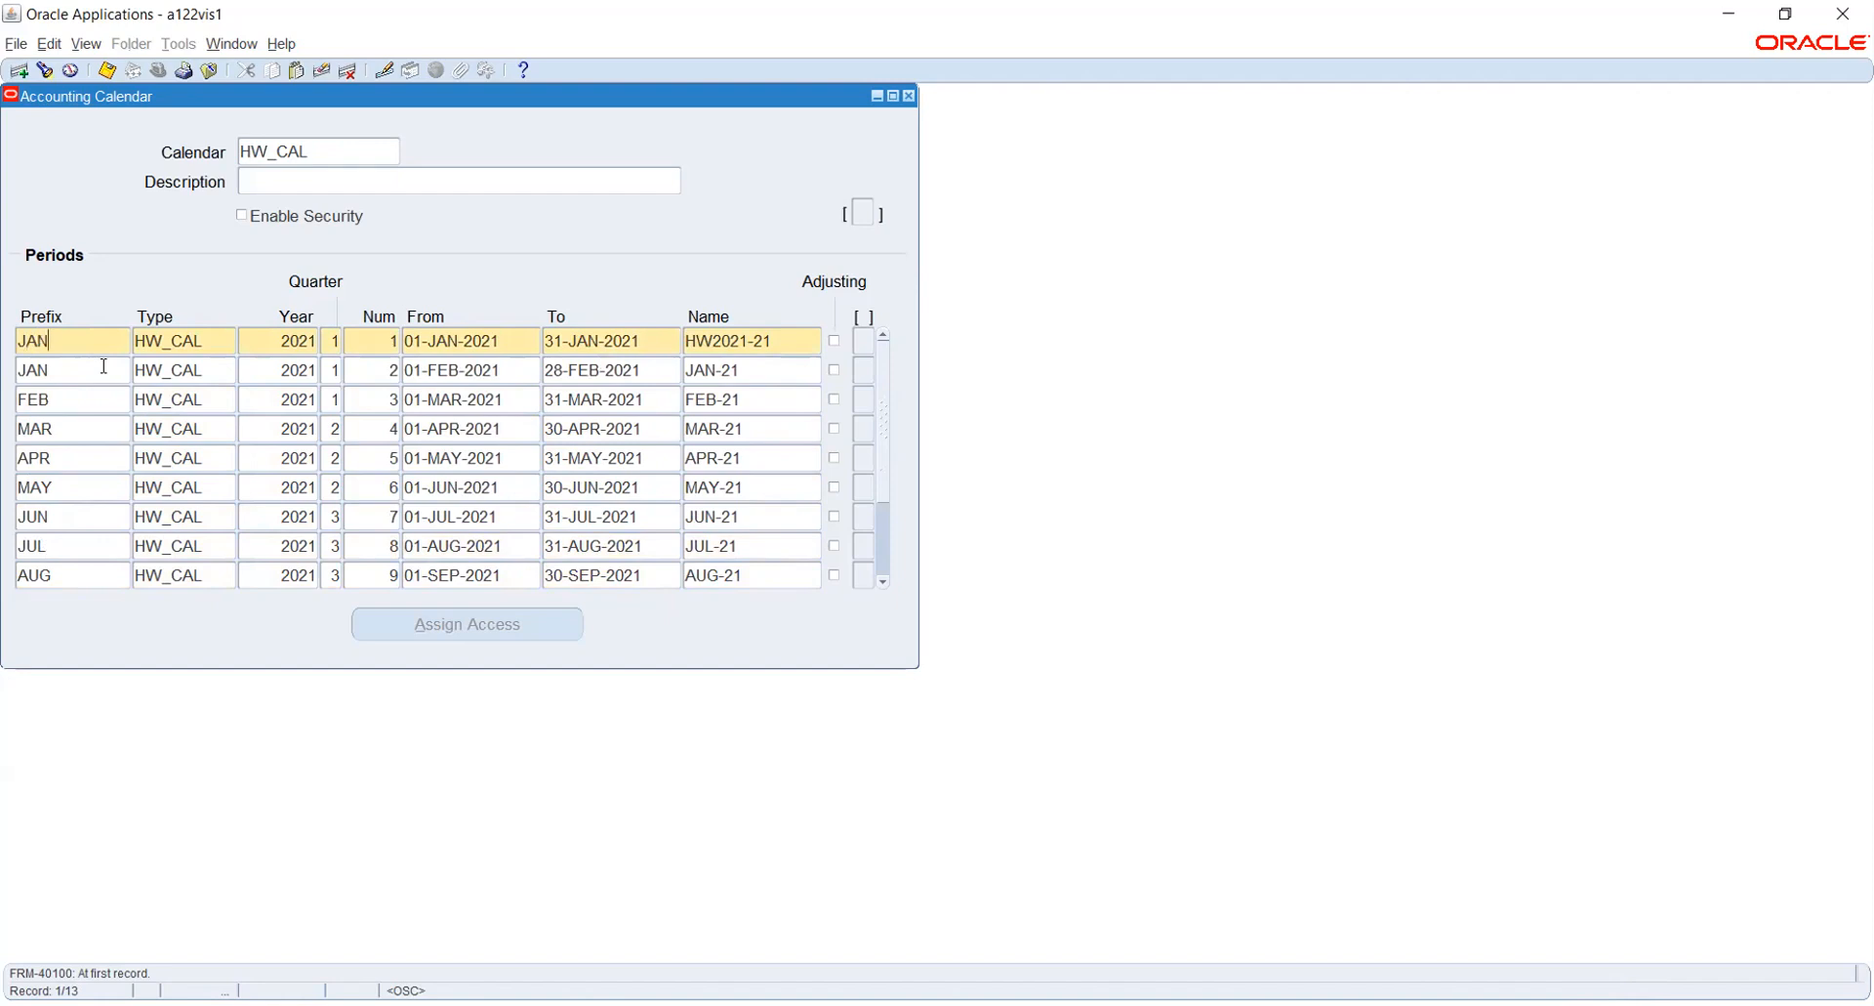
key(Down)
text(FEB)
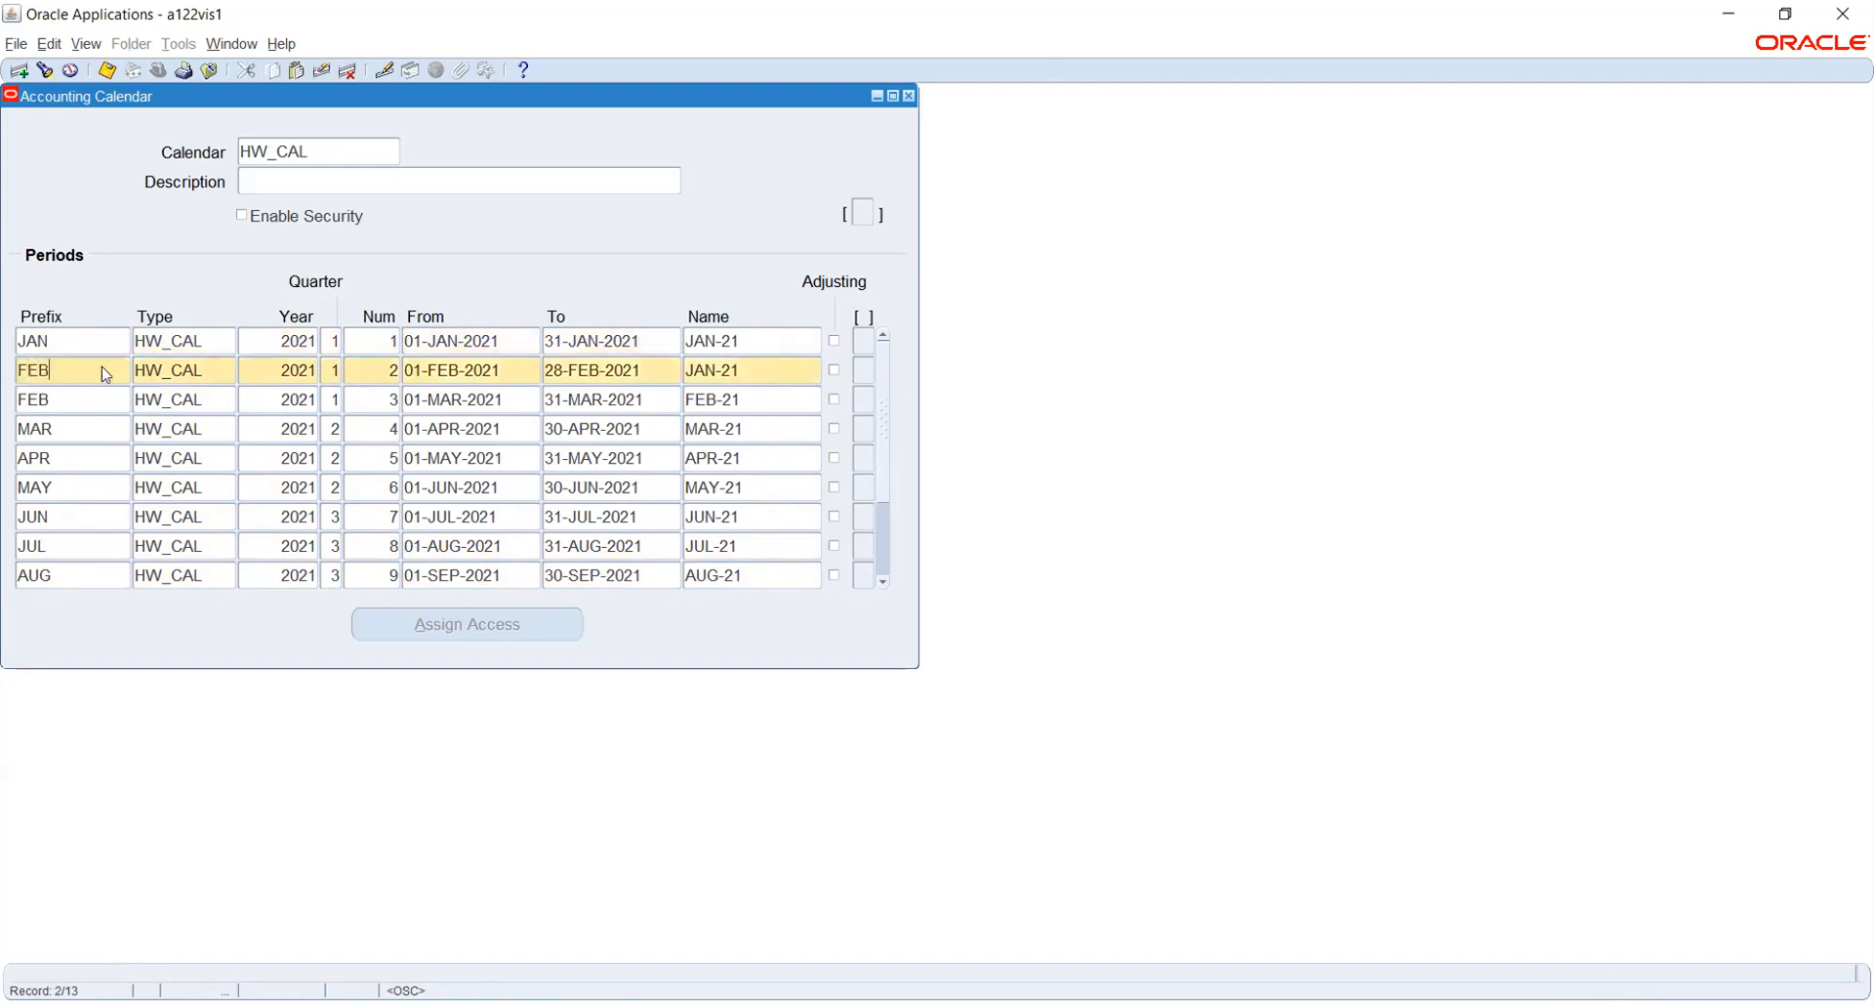
key(Down)
text(MAR)
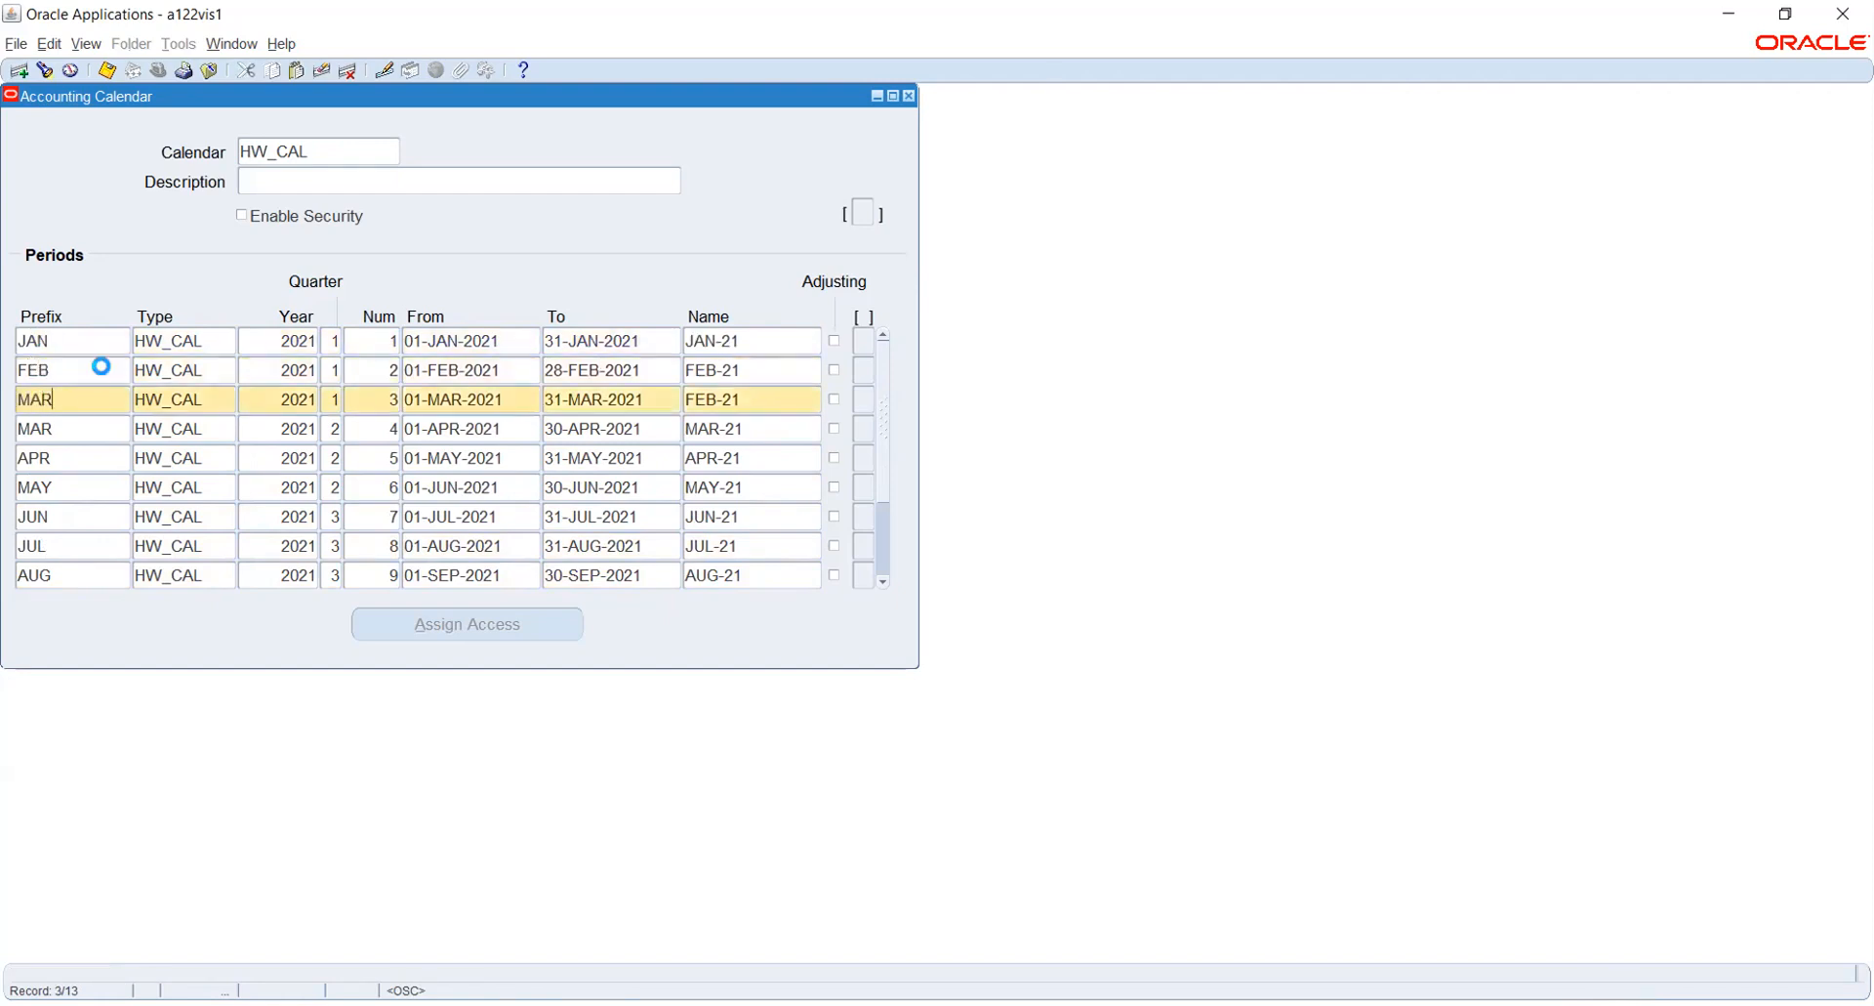
- Set the prefixes of periods 4 to 6 to APR, MAY and JUN
key(Down)
text(APR)
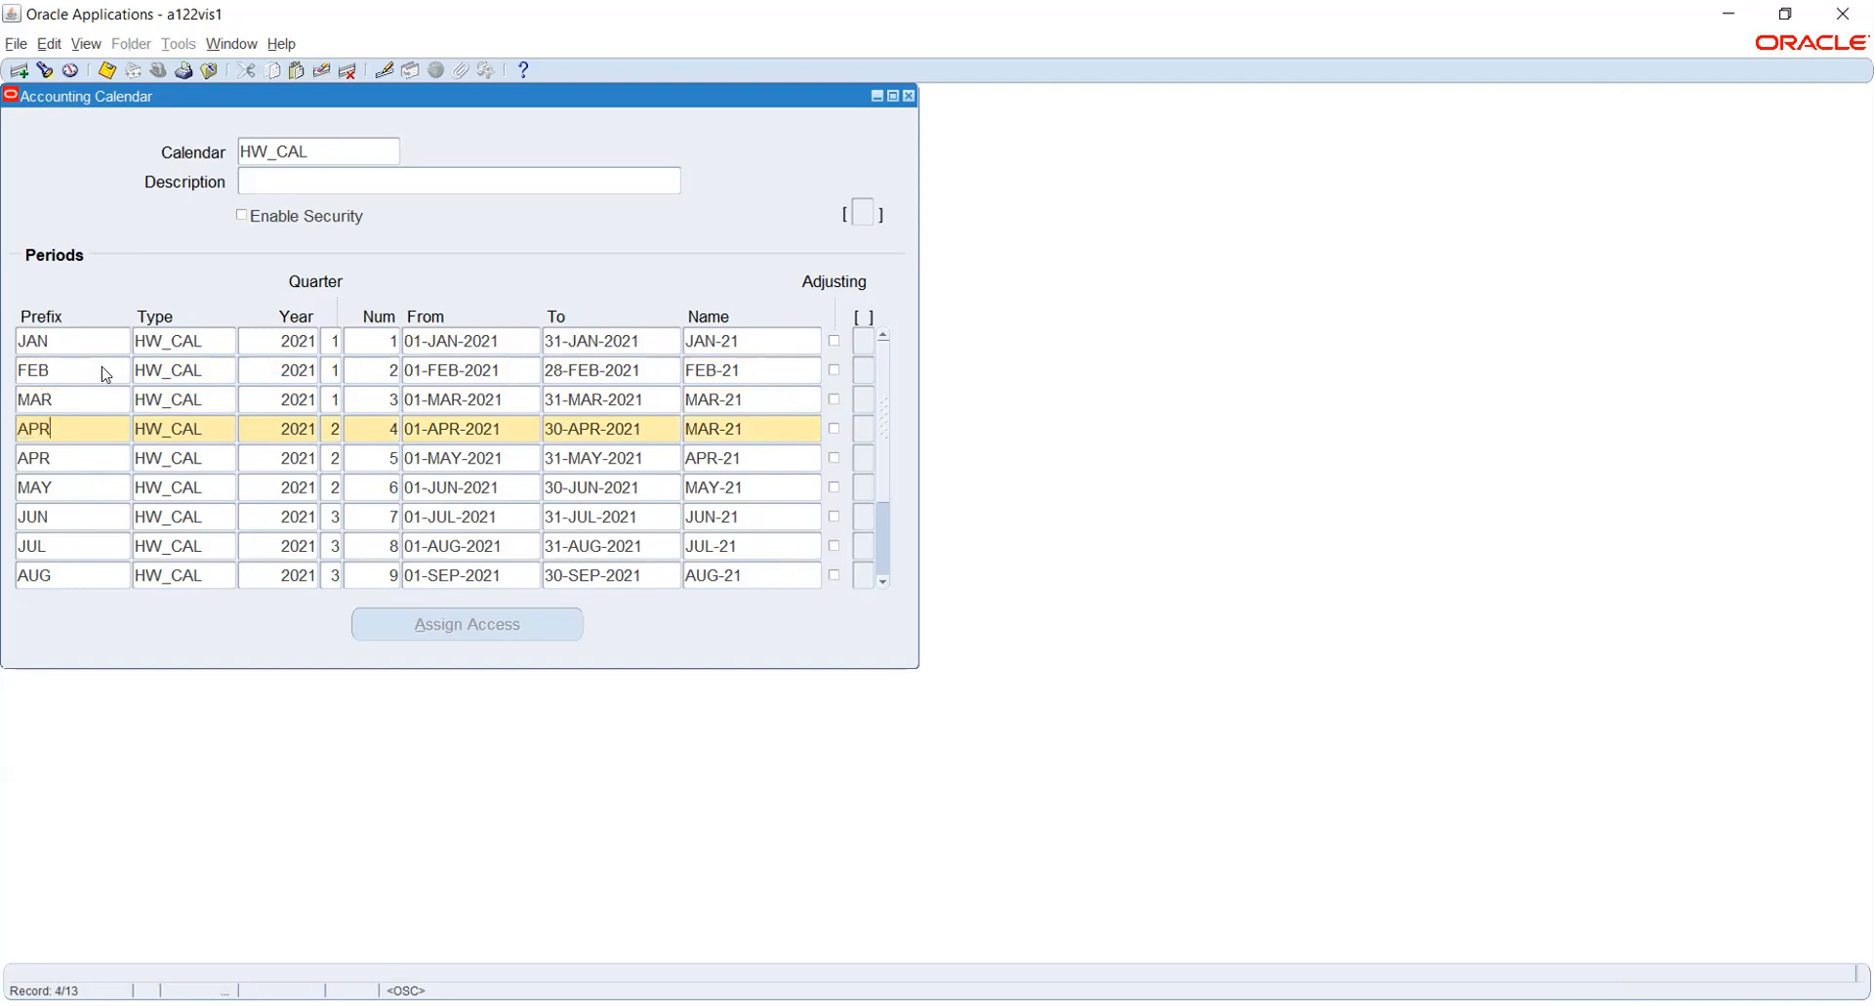
key(Down)
text(MAY)
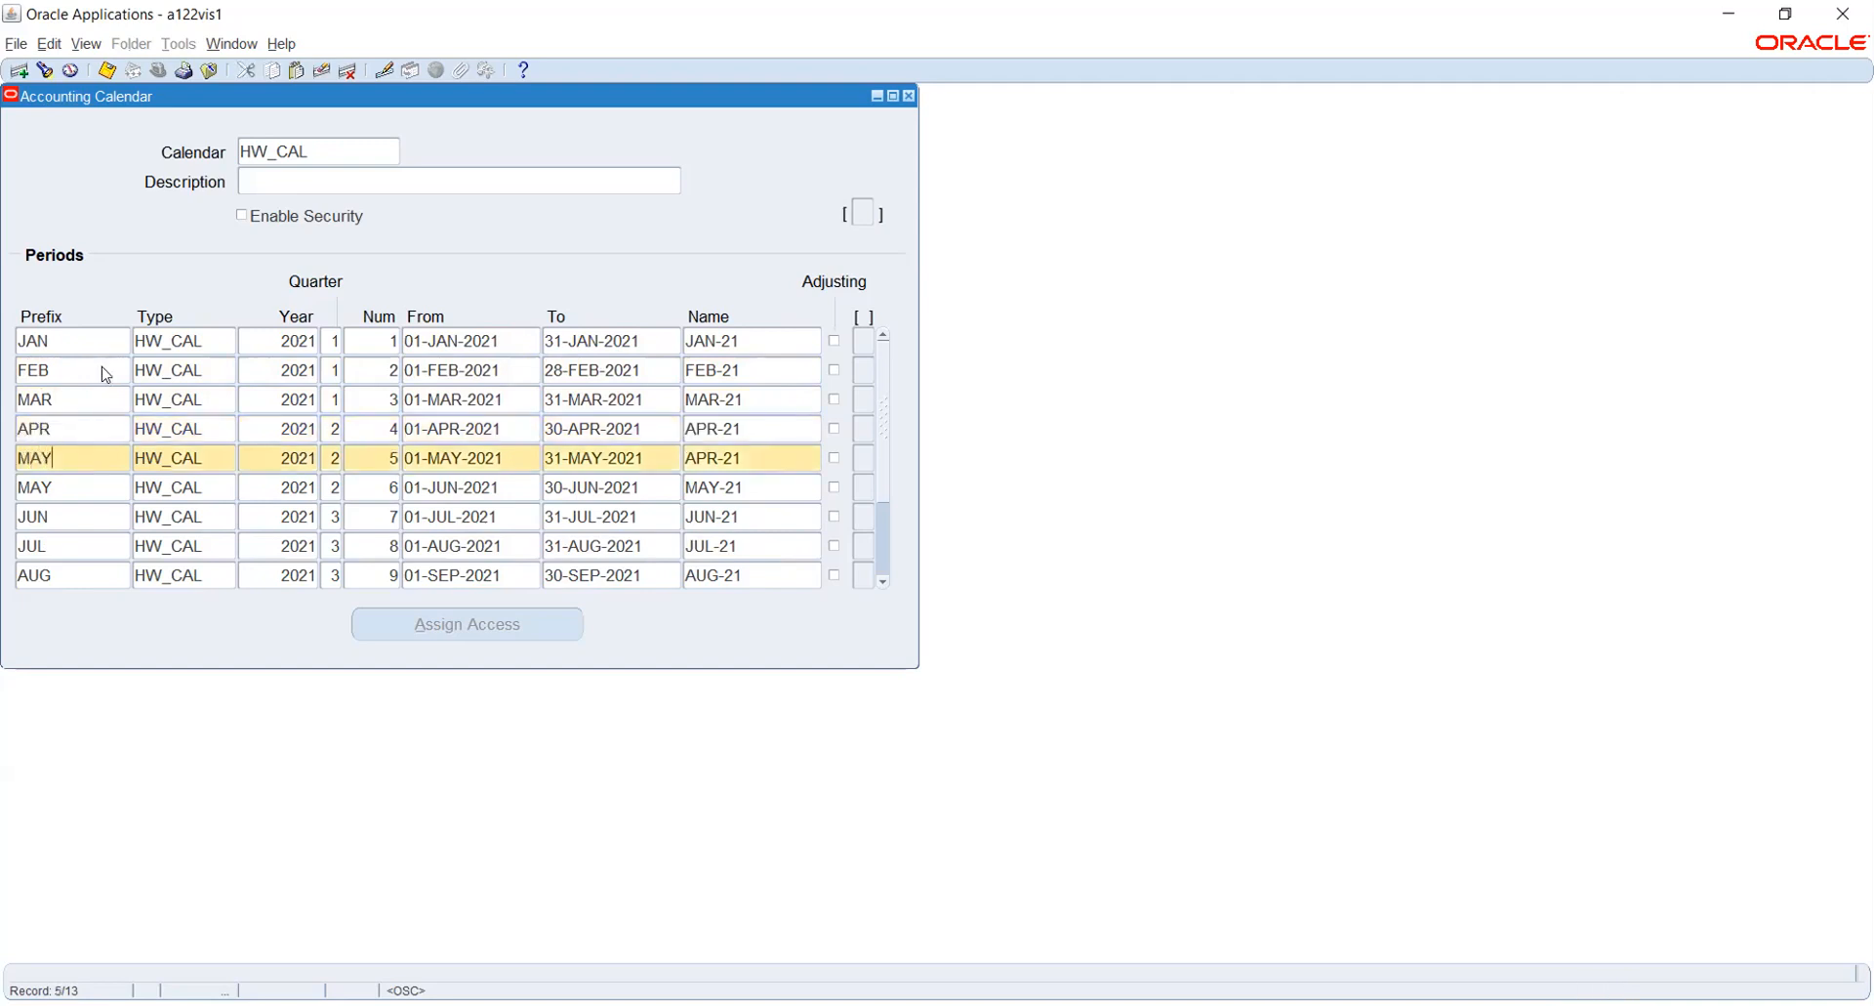
key(Down)
text(JUN)
- Set the prefixes of periods 7 to 9 to JUL, AUG and SEP
key(Down)
text(JUL)
key(Down)
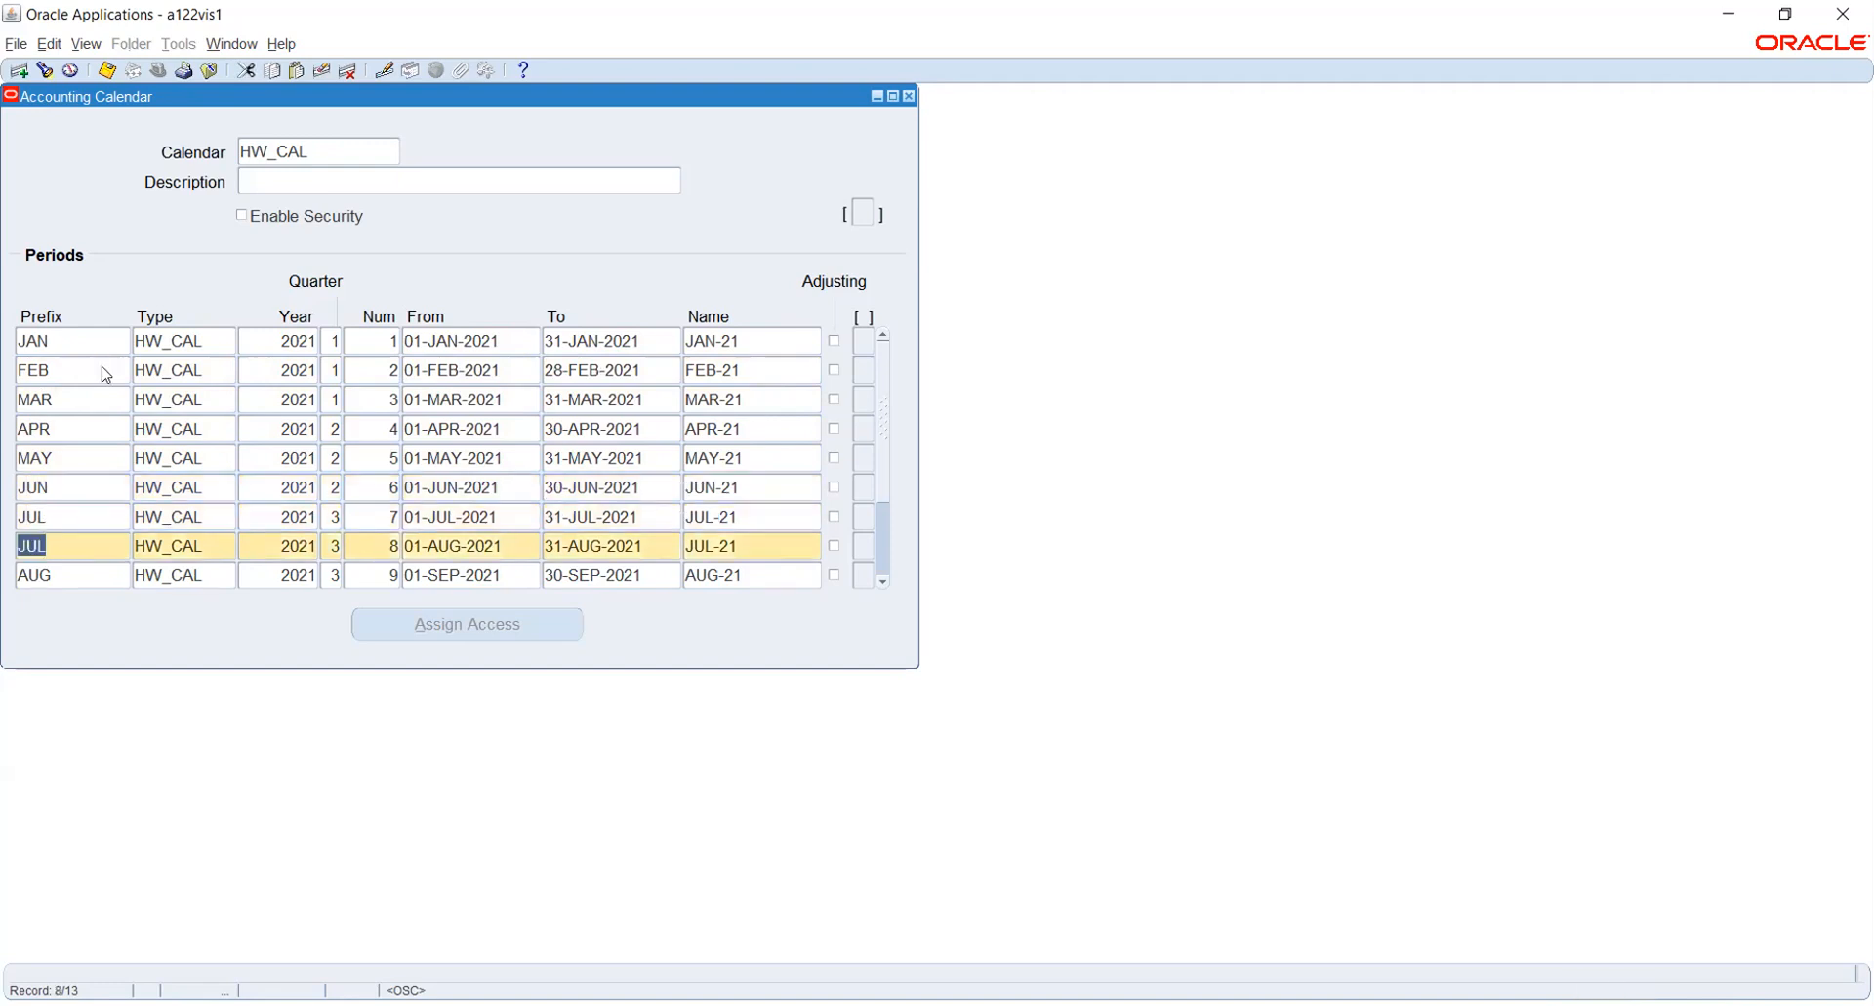
text(AUG)
key(Down)
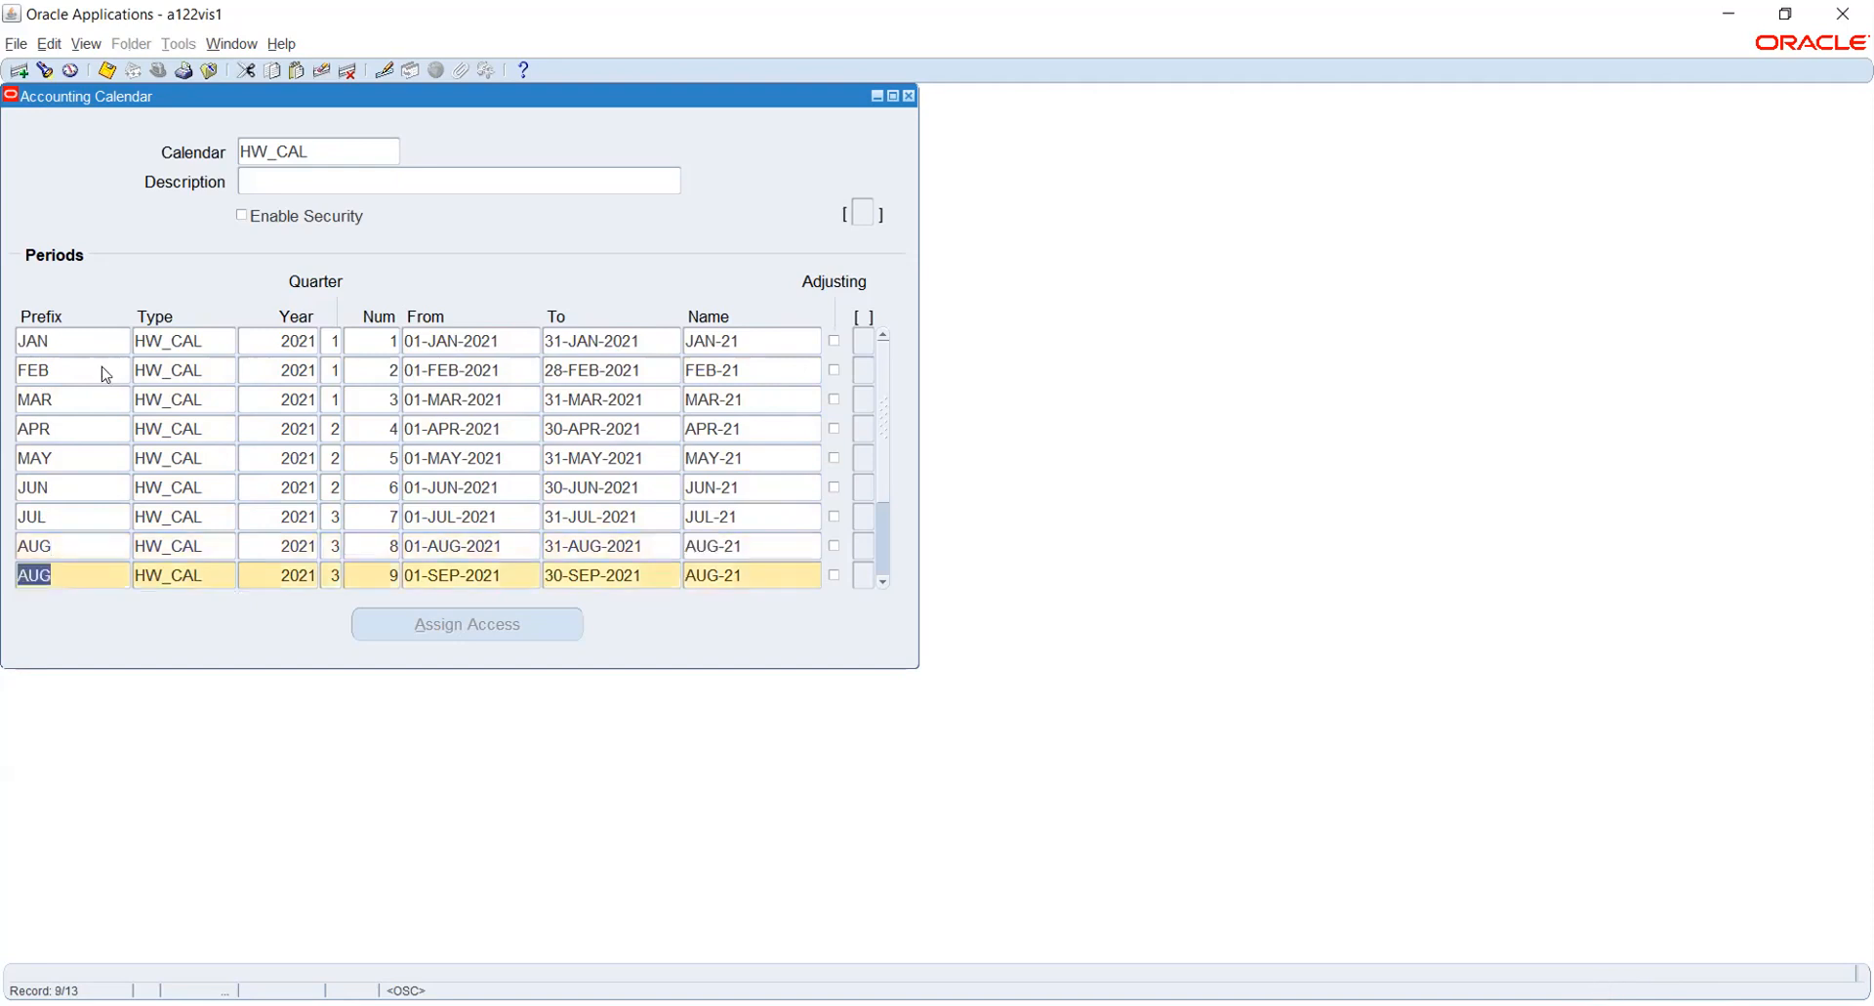
text(SEP)
- Set the prefixes of periods 10 to 12 to OCT, NOV and DEC
key(Down)
text(OCT)
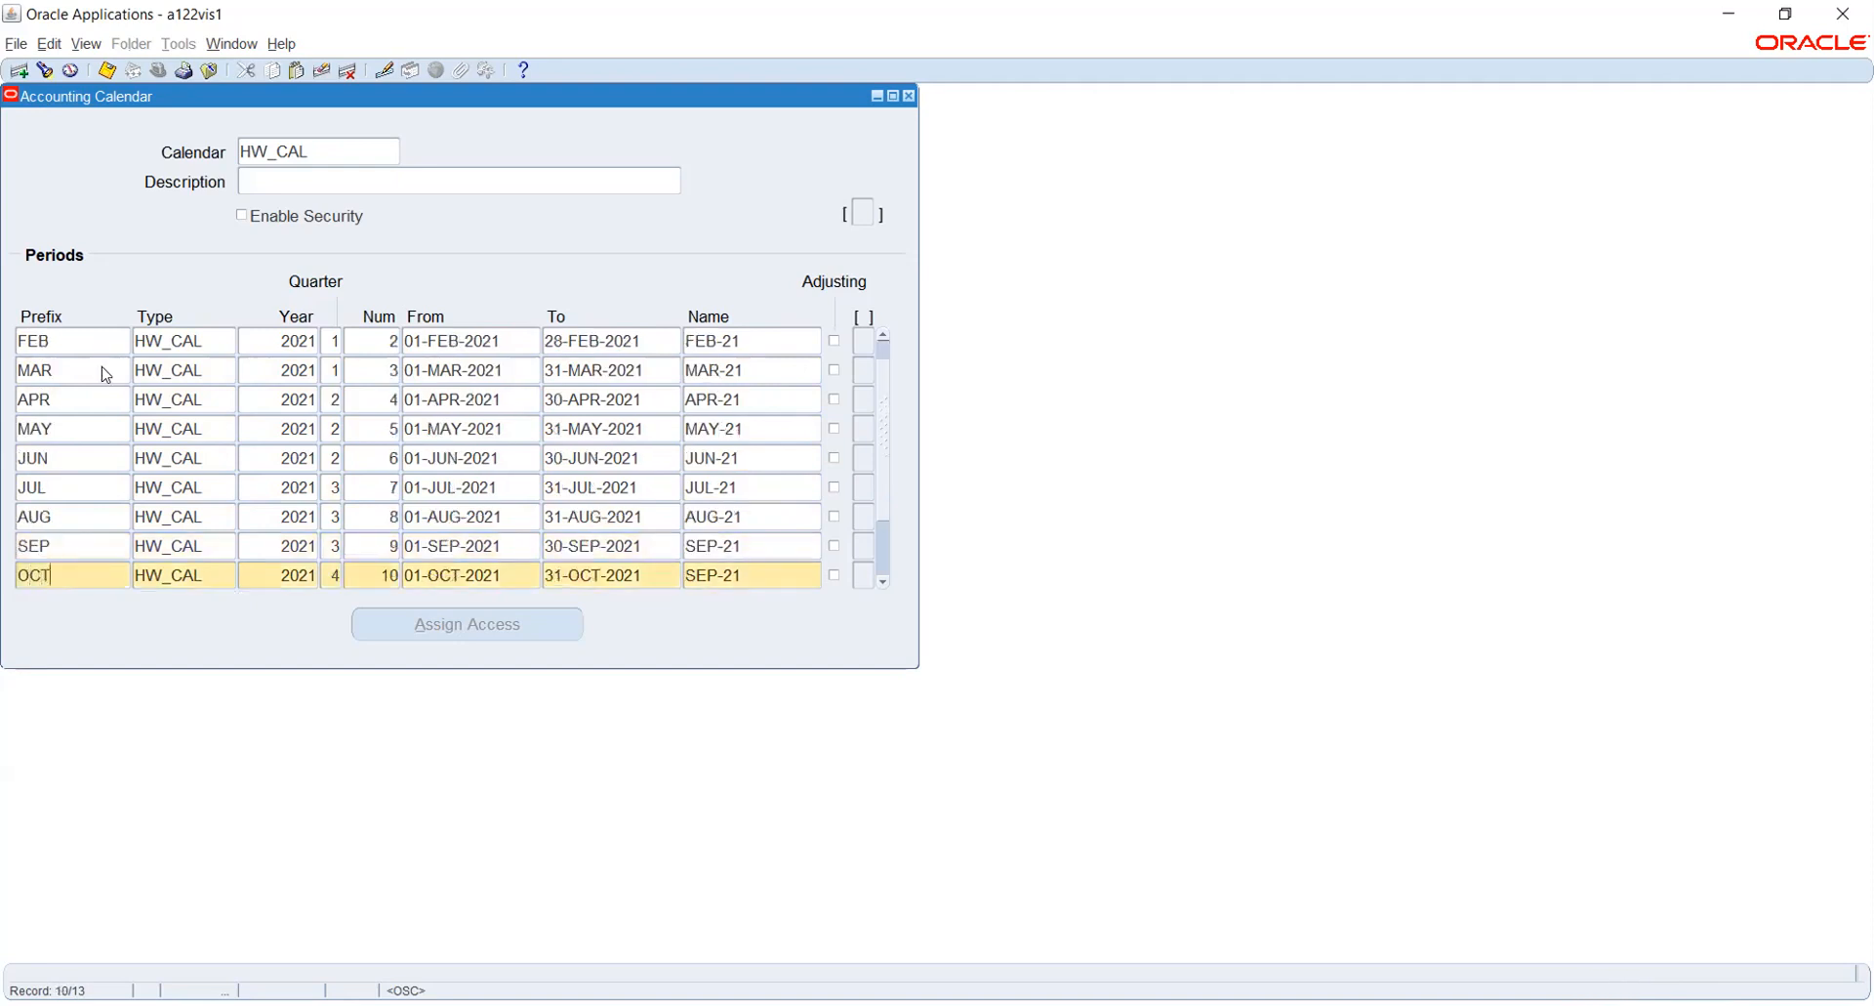
key(Down)
text(NOV)
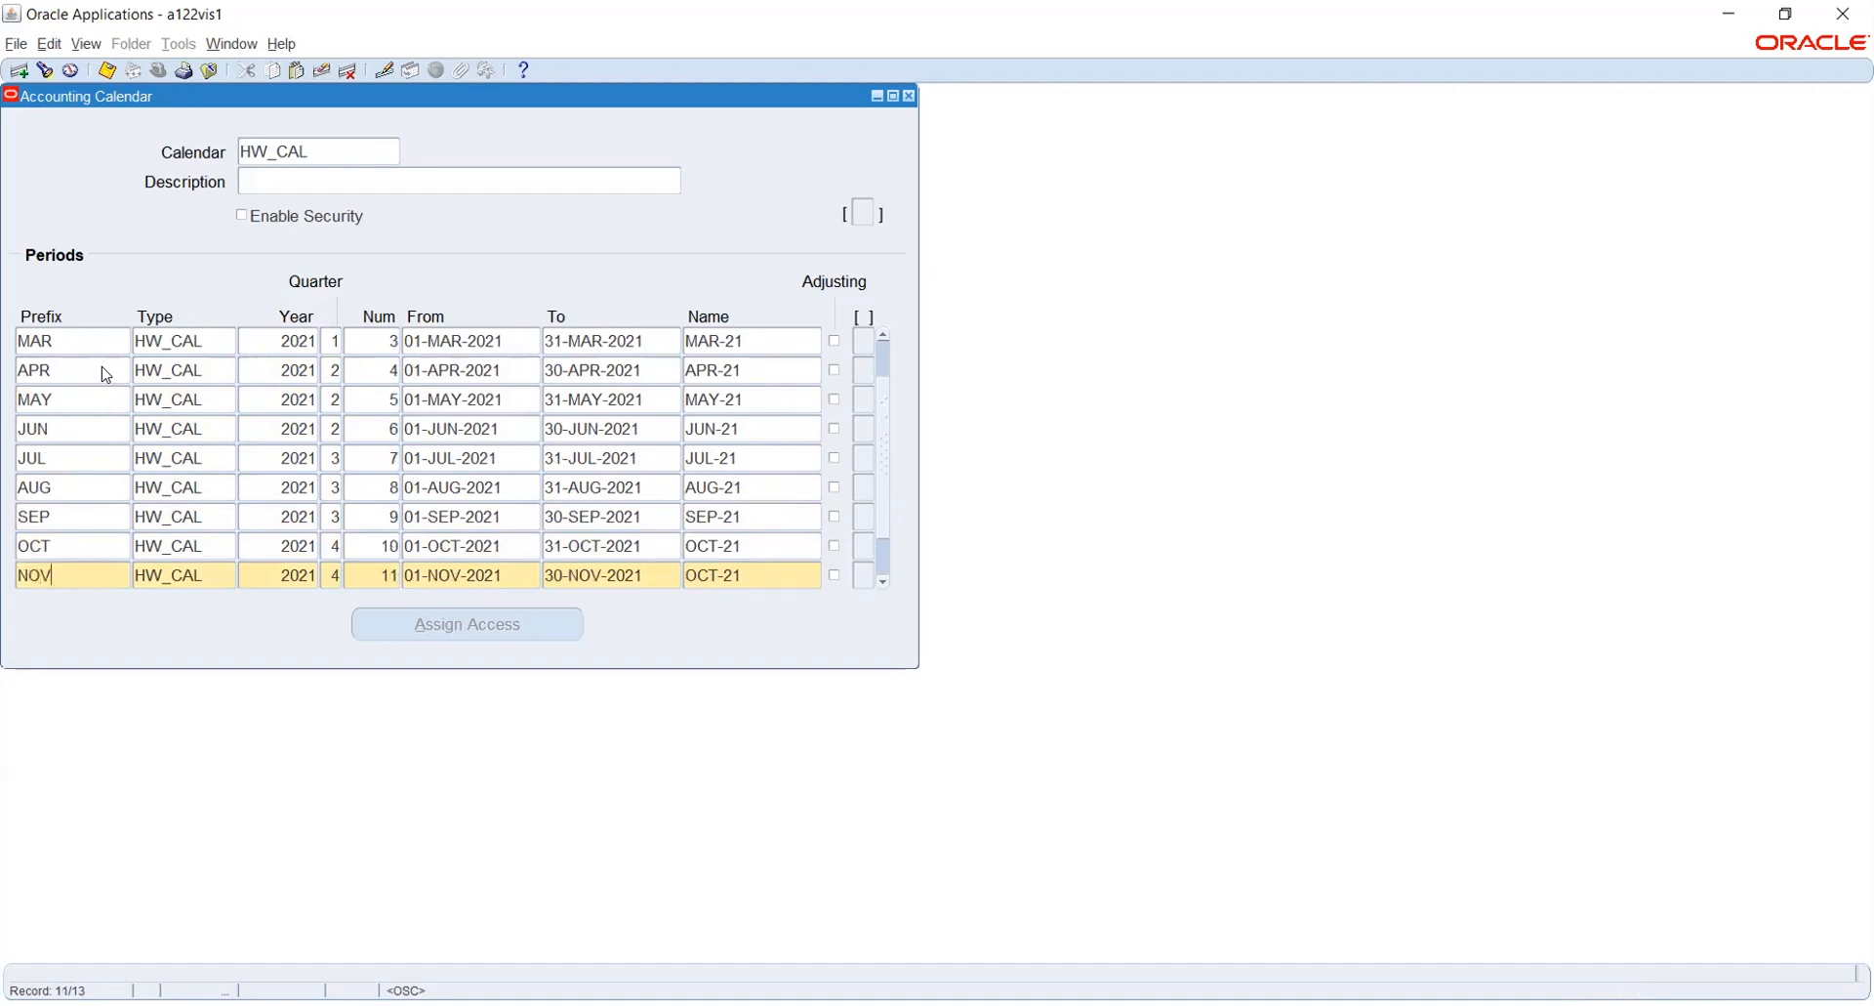
key(Down)
text(DEC)
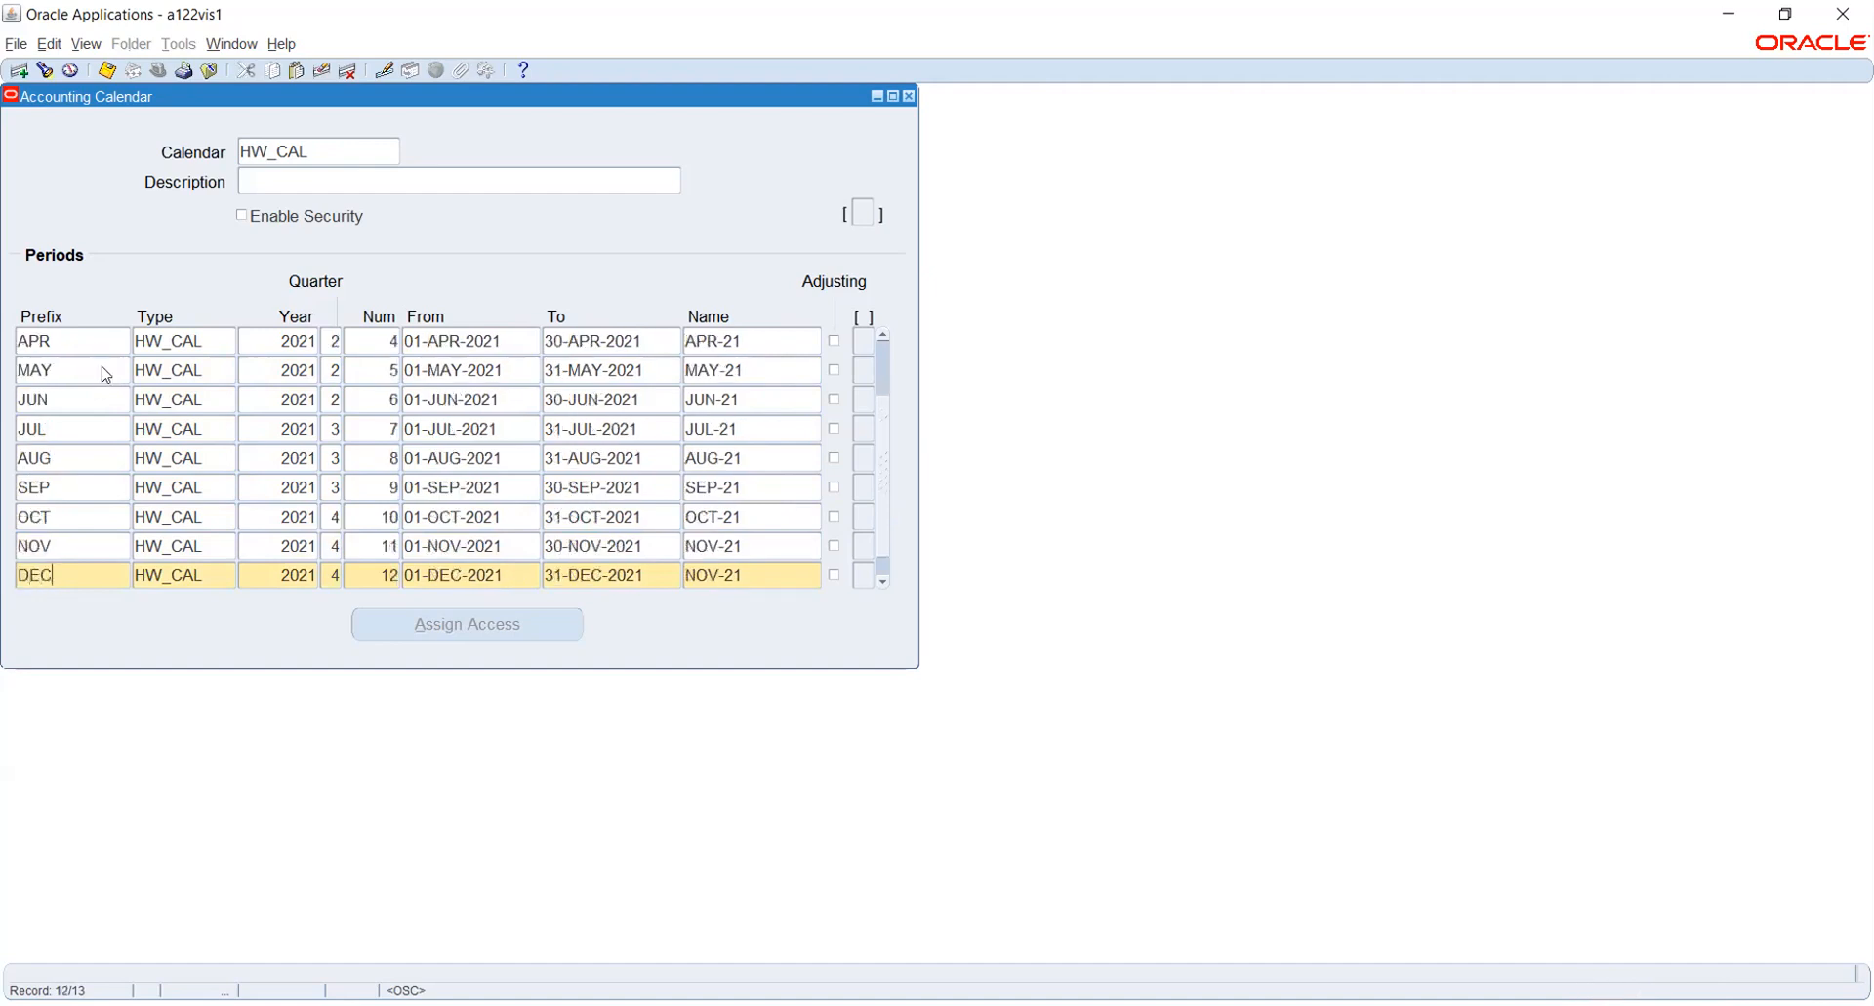
- Set the prefix of adjusting period 13 to ADJ and save the HW_CAL calendar
key(Down)
text(ADJ)
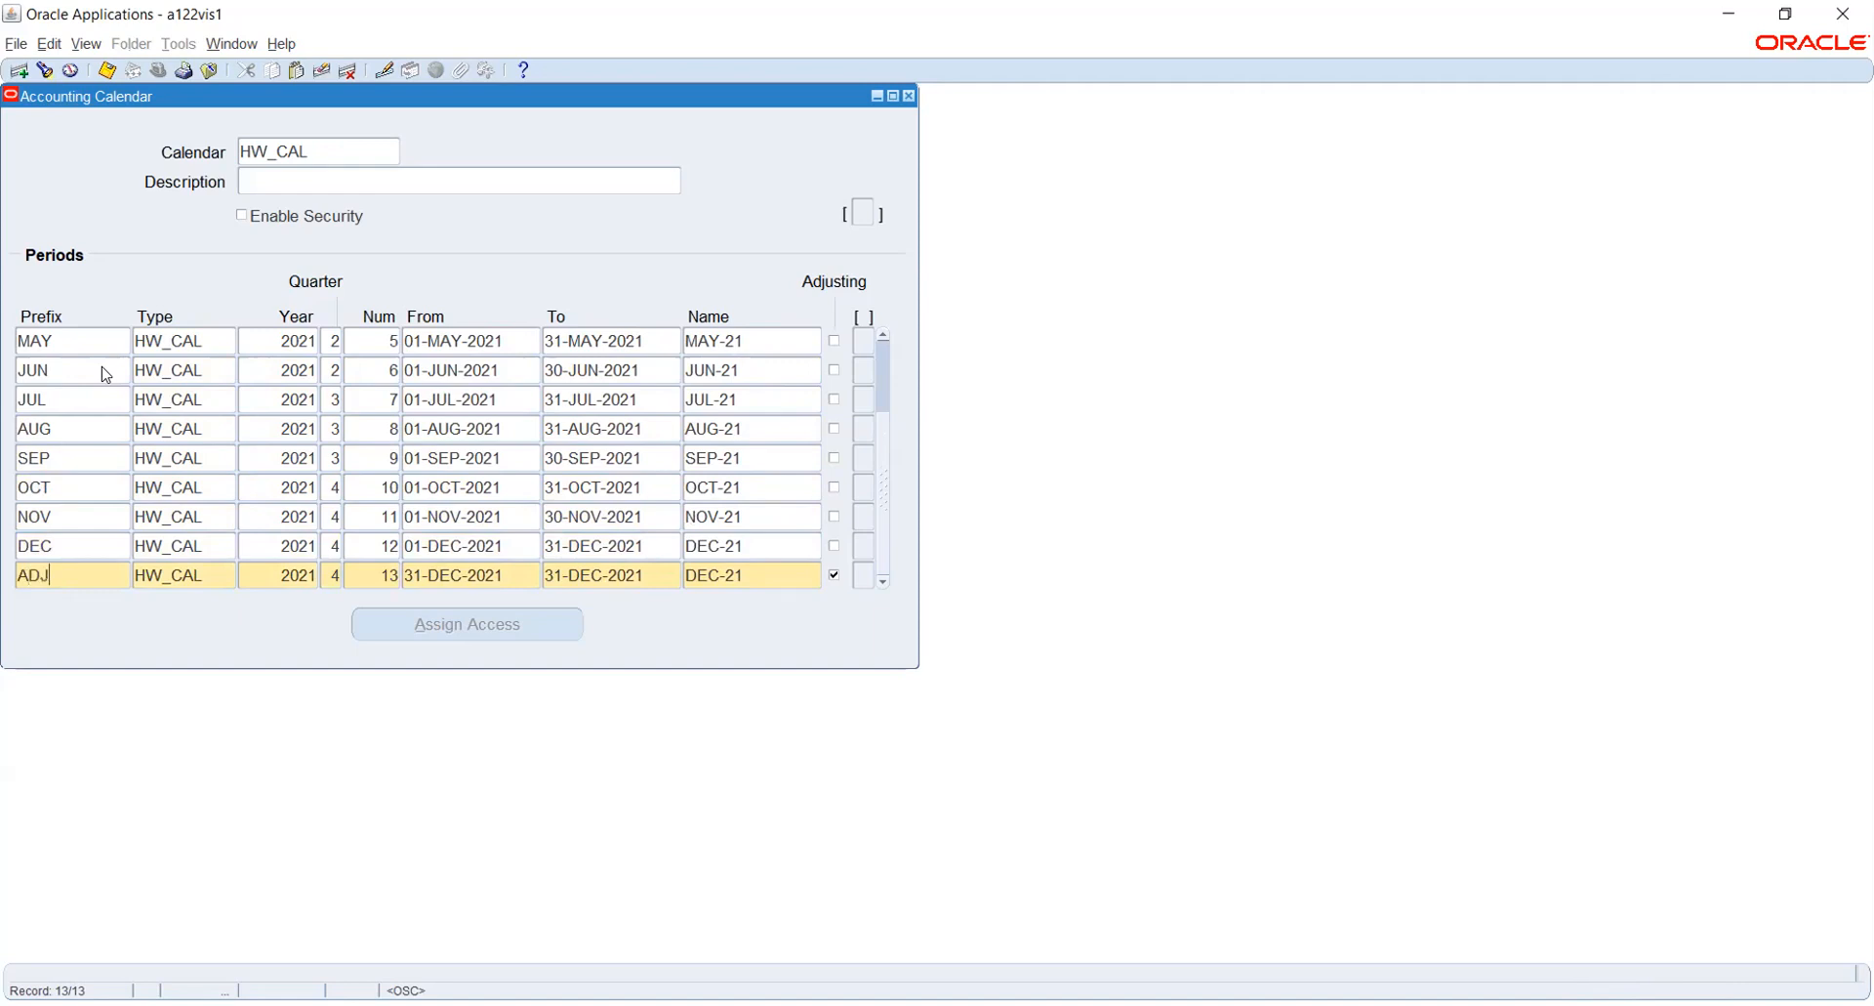
key(ctrl+s)
key(ctrl+s)
- Close the accounting calendar and submit validation for the current calendar only
click(909, 96)
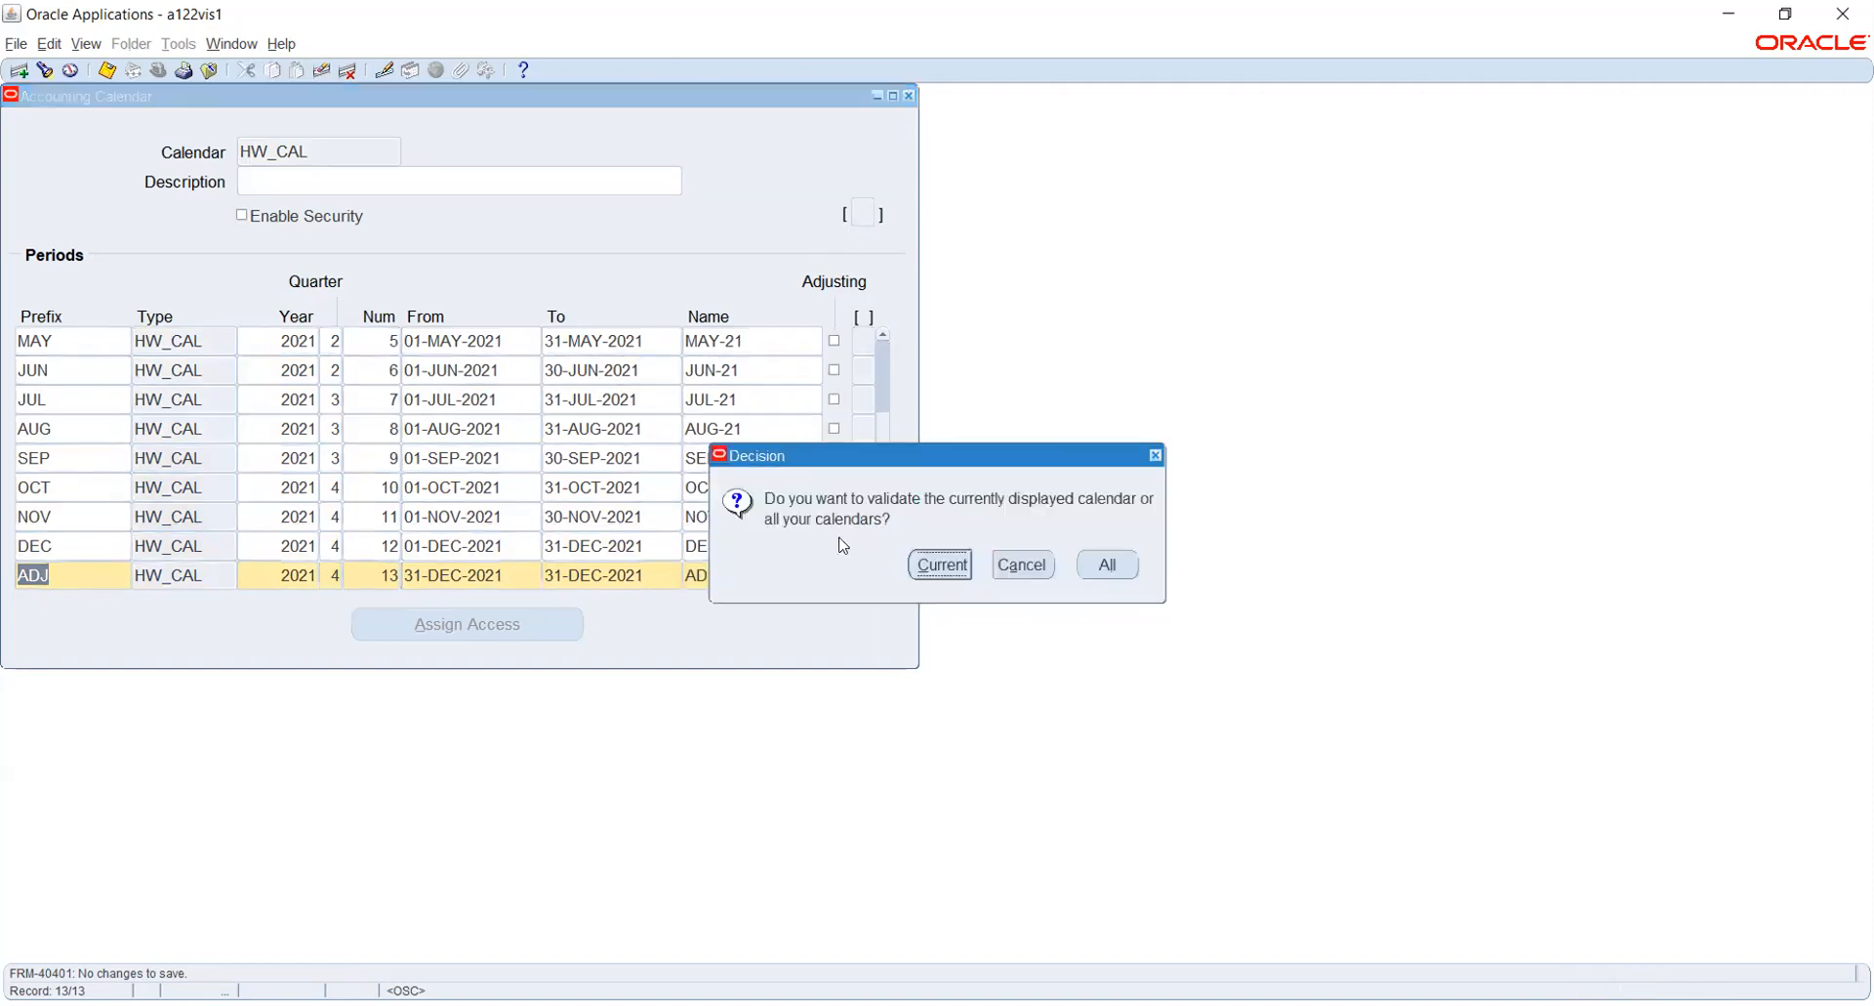
click(940, 564)
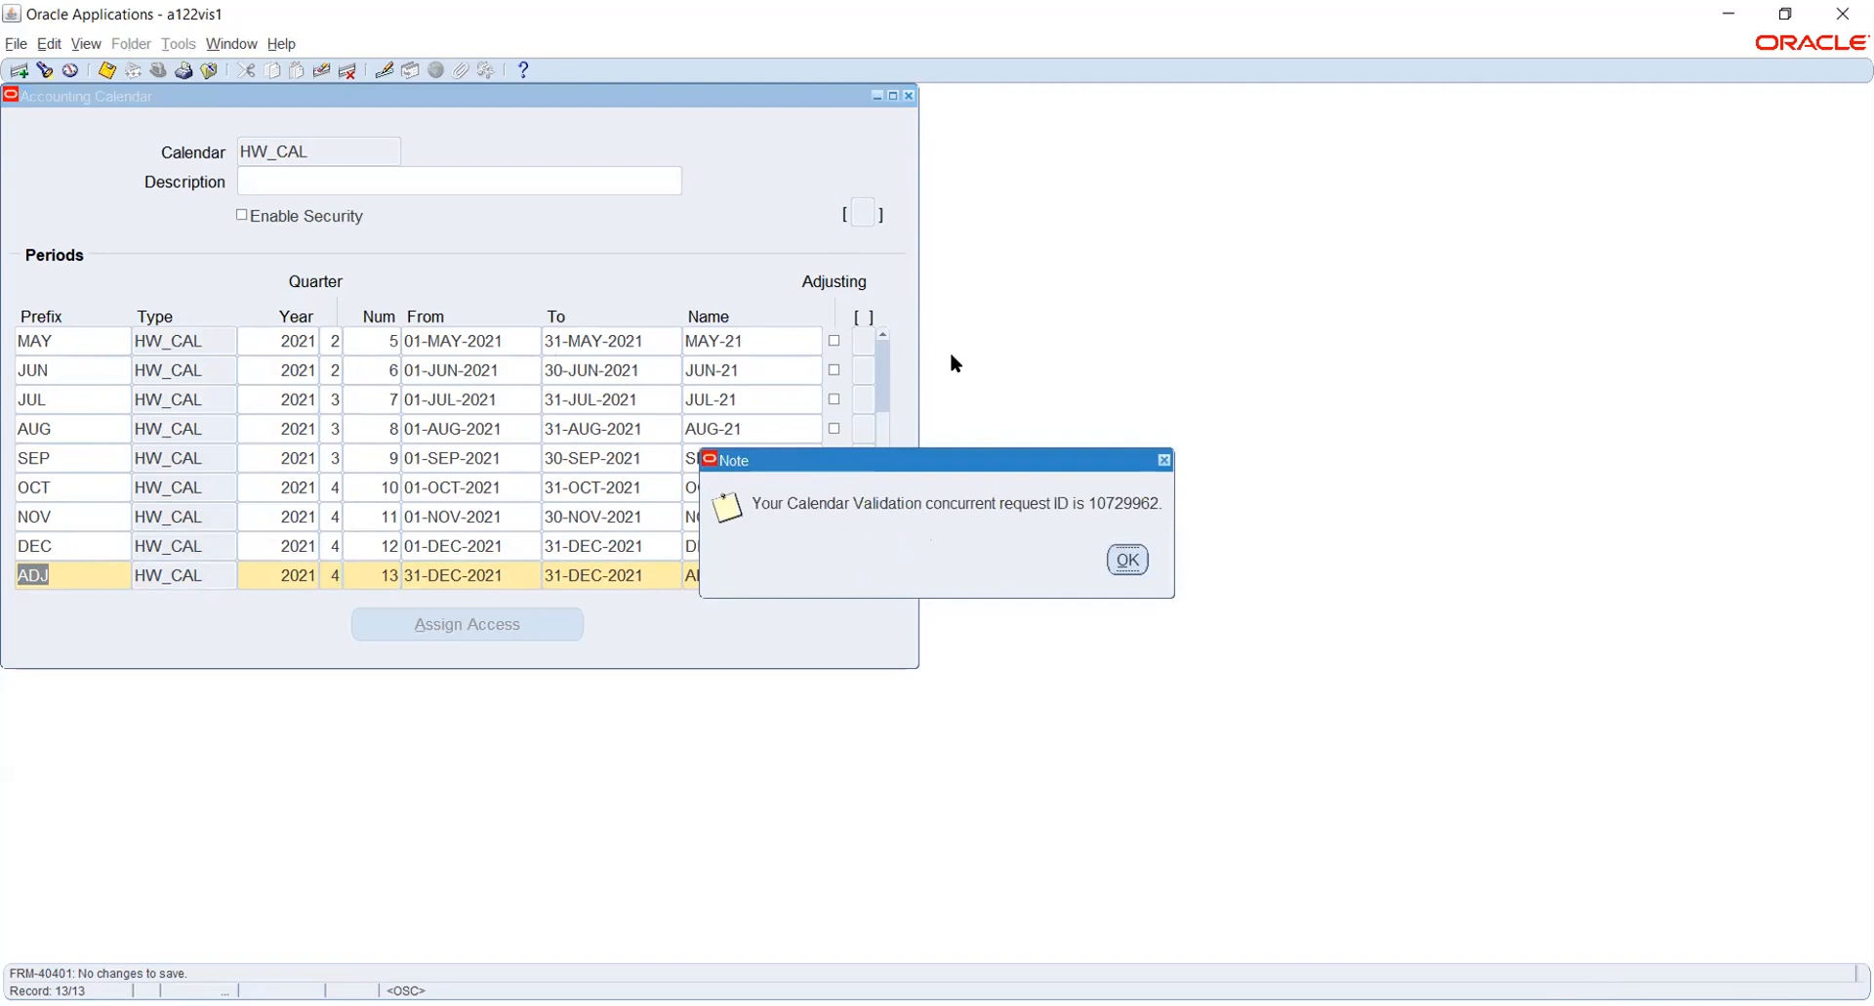
click(1129, 560)
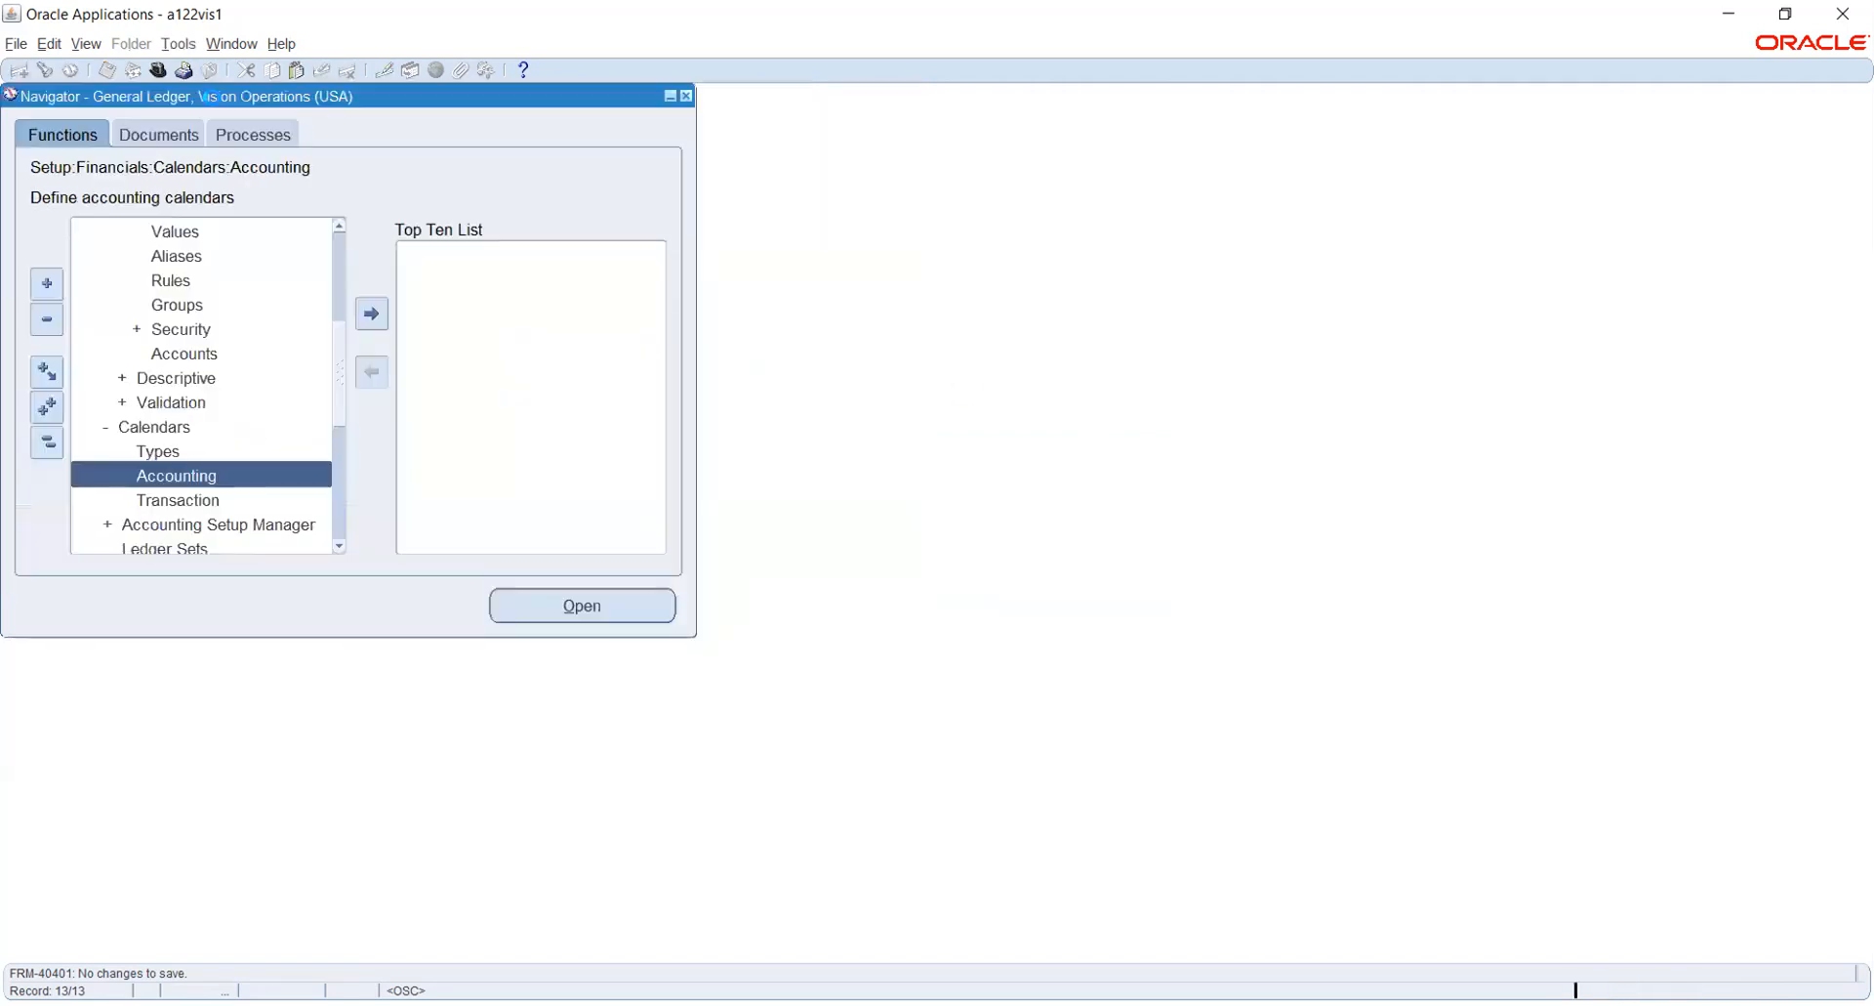
- Find all own concurrent requests and check the phase and status of the HW_CAL calendar validation
click(82, 41)
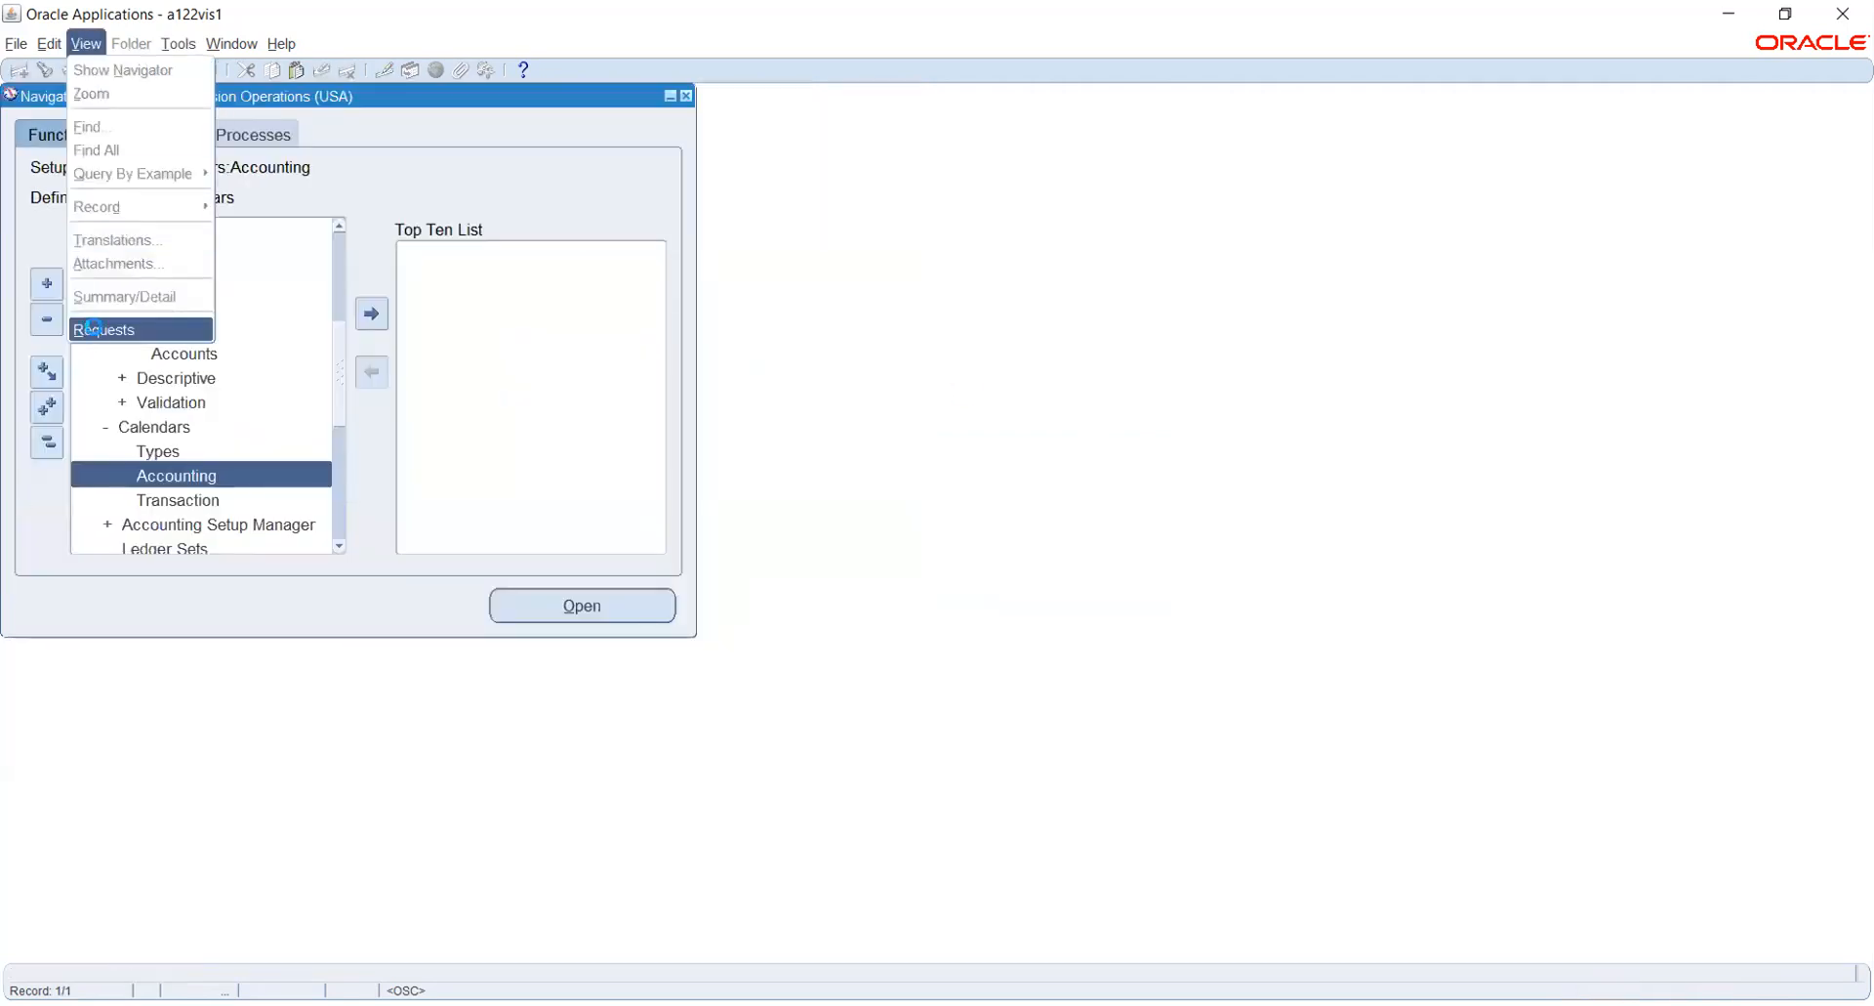
click(93, 326)
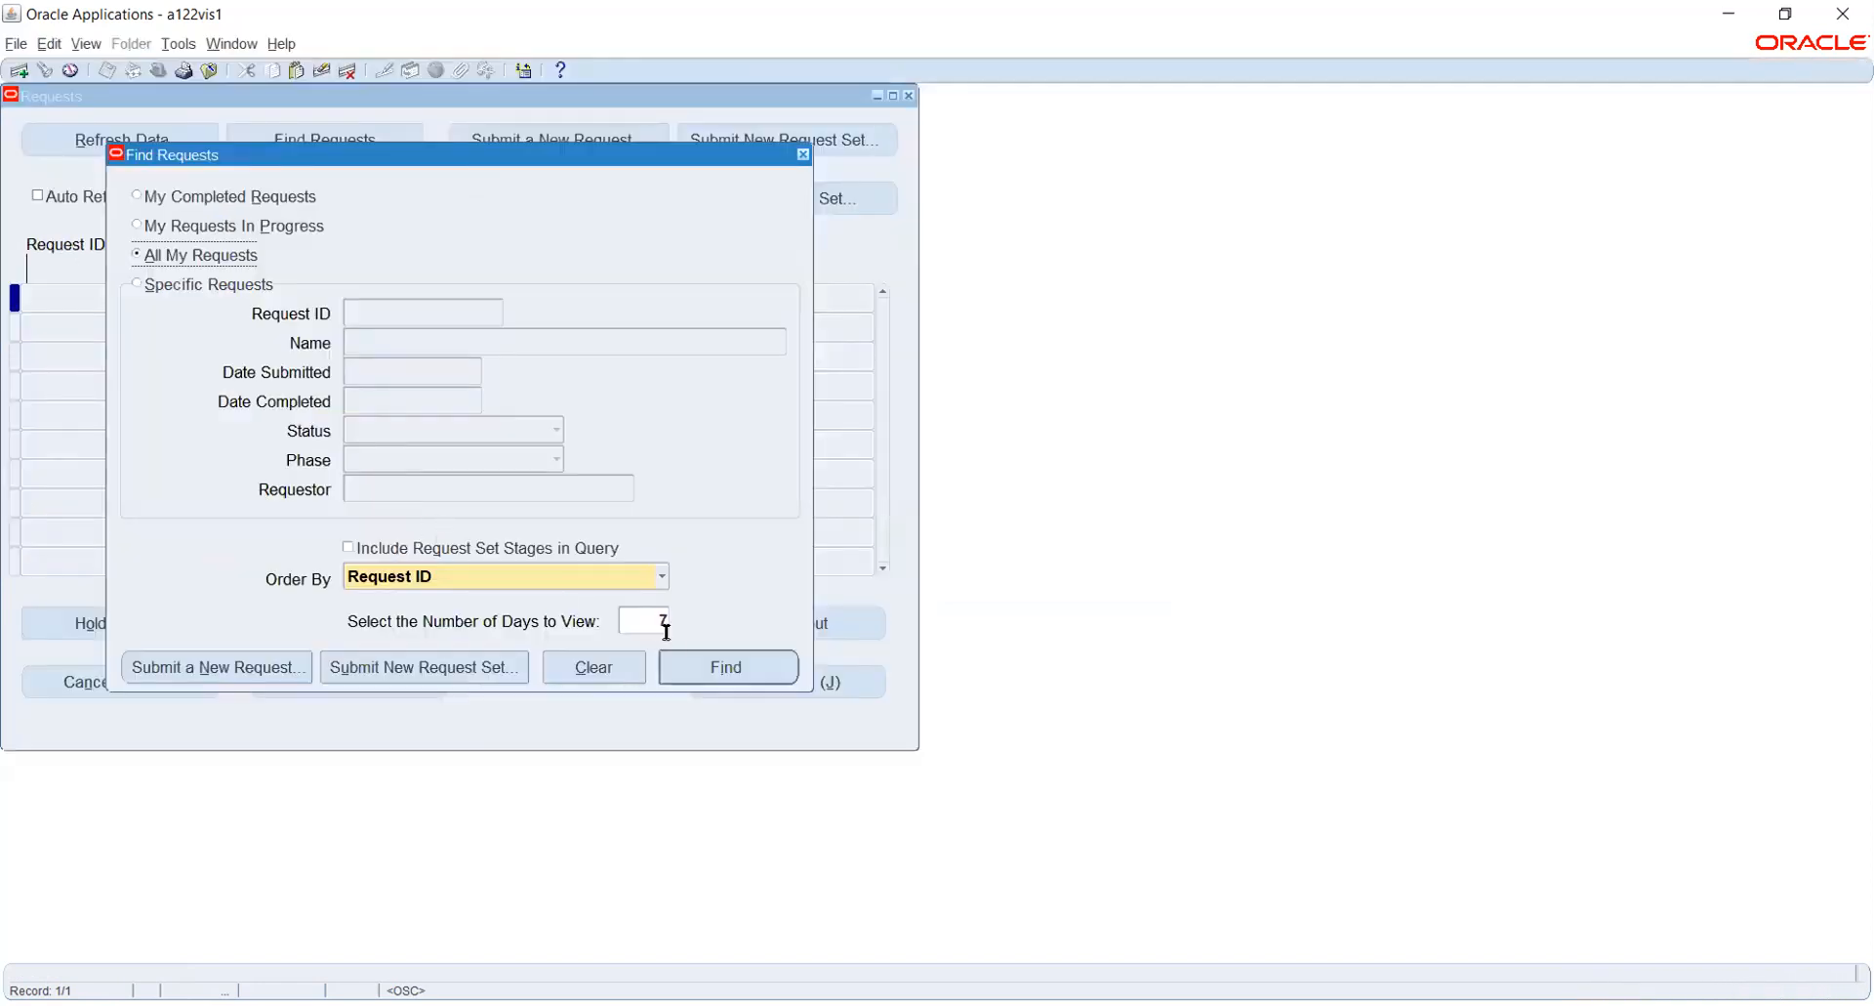
key(Return)
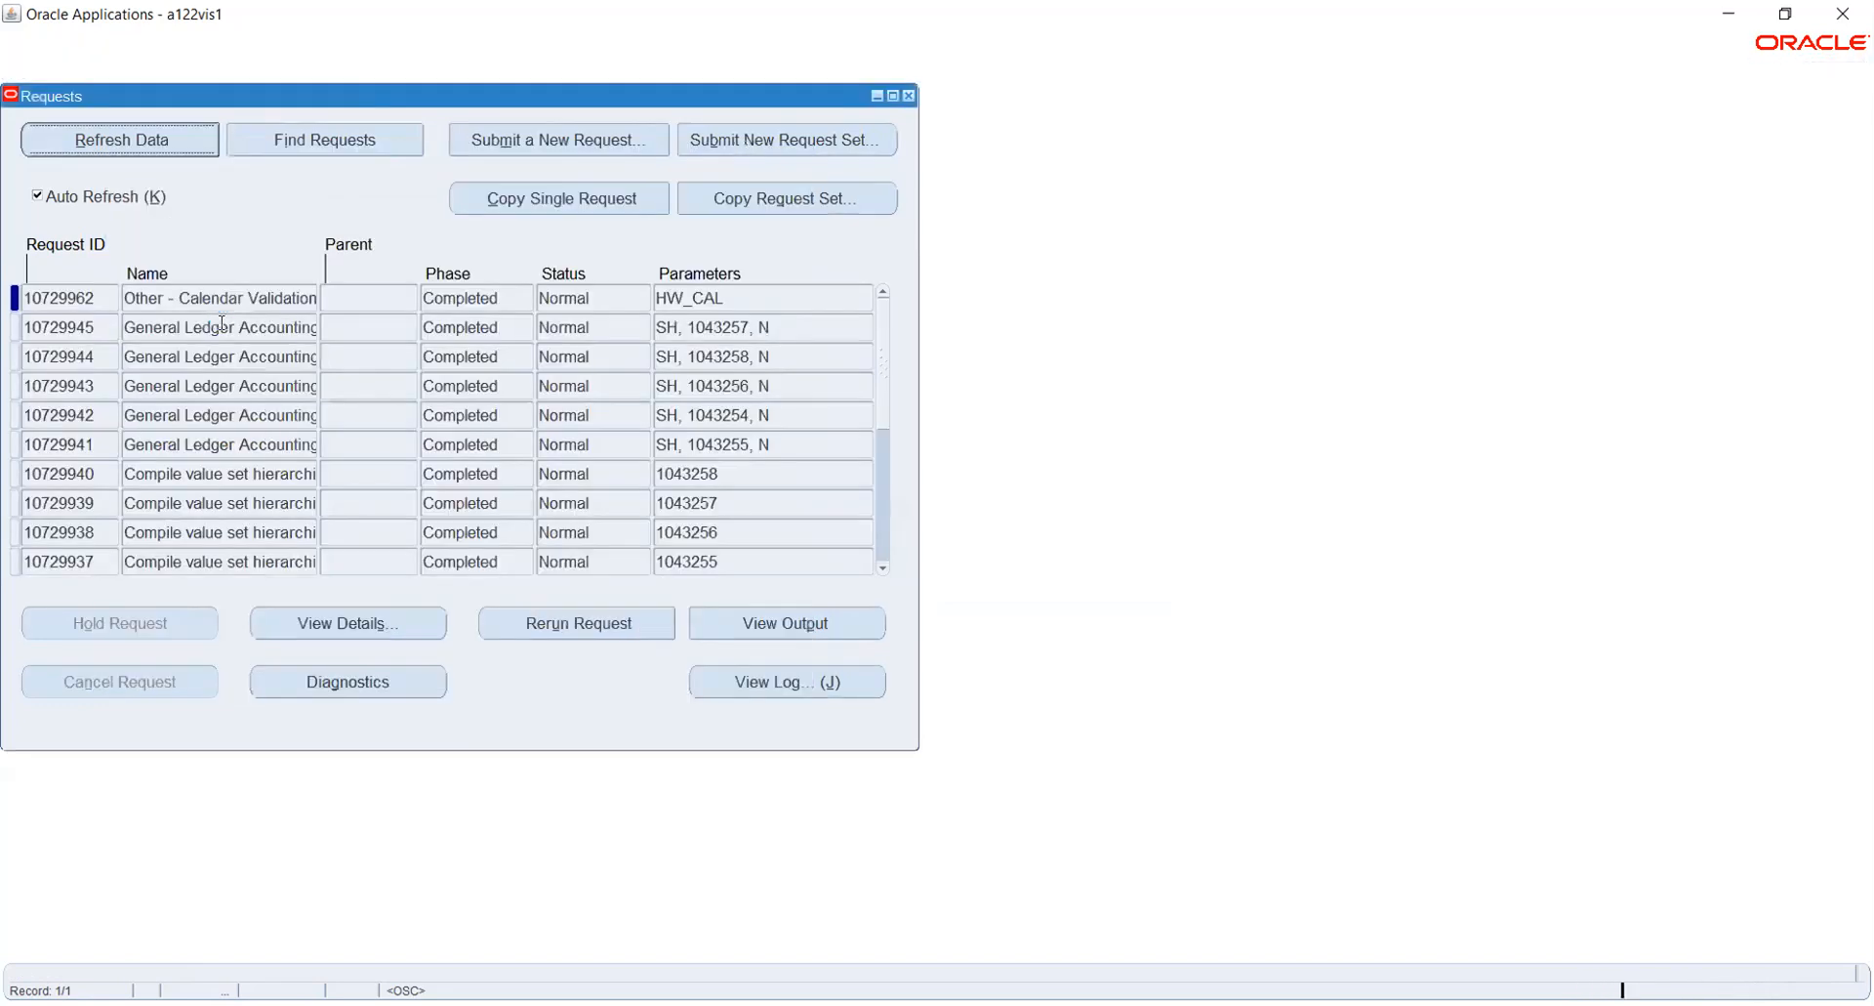
click(159, 143)
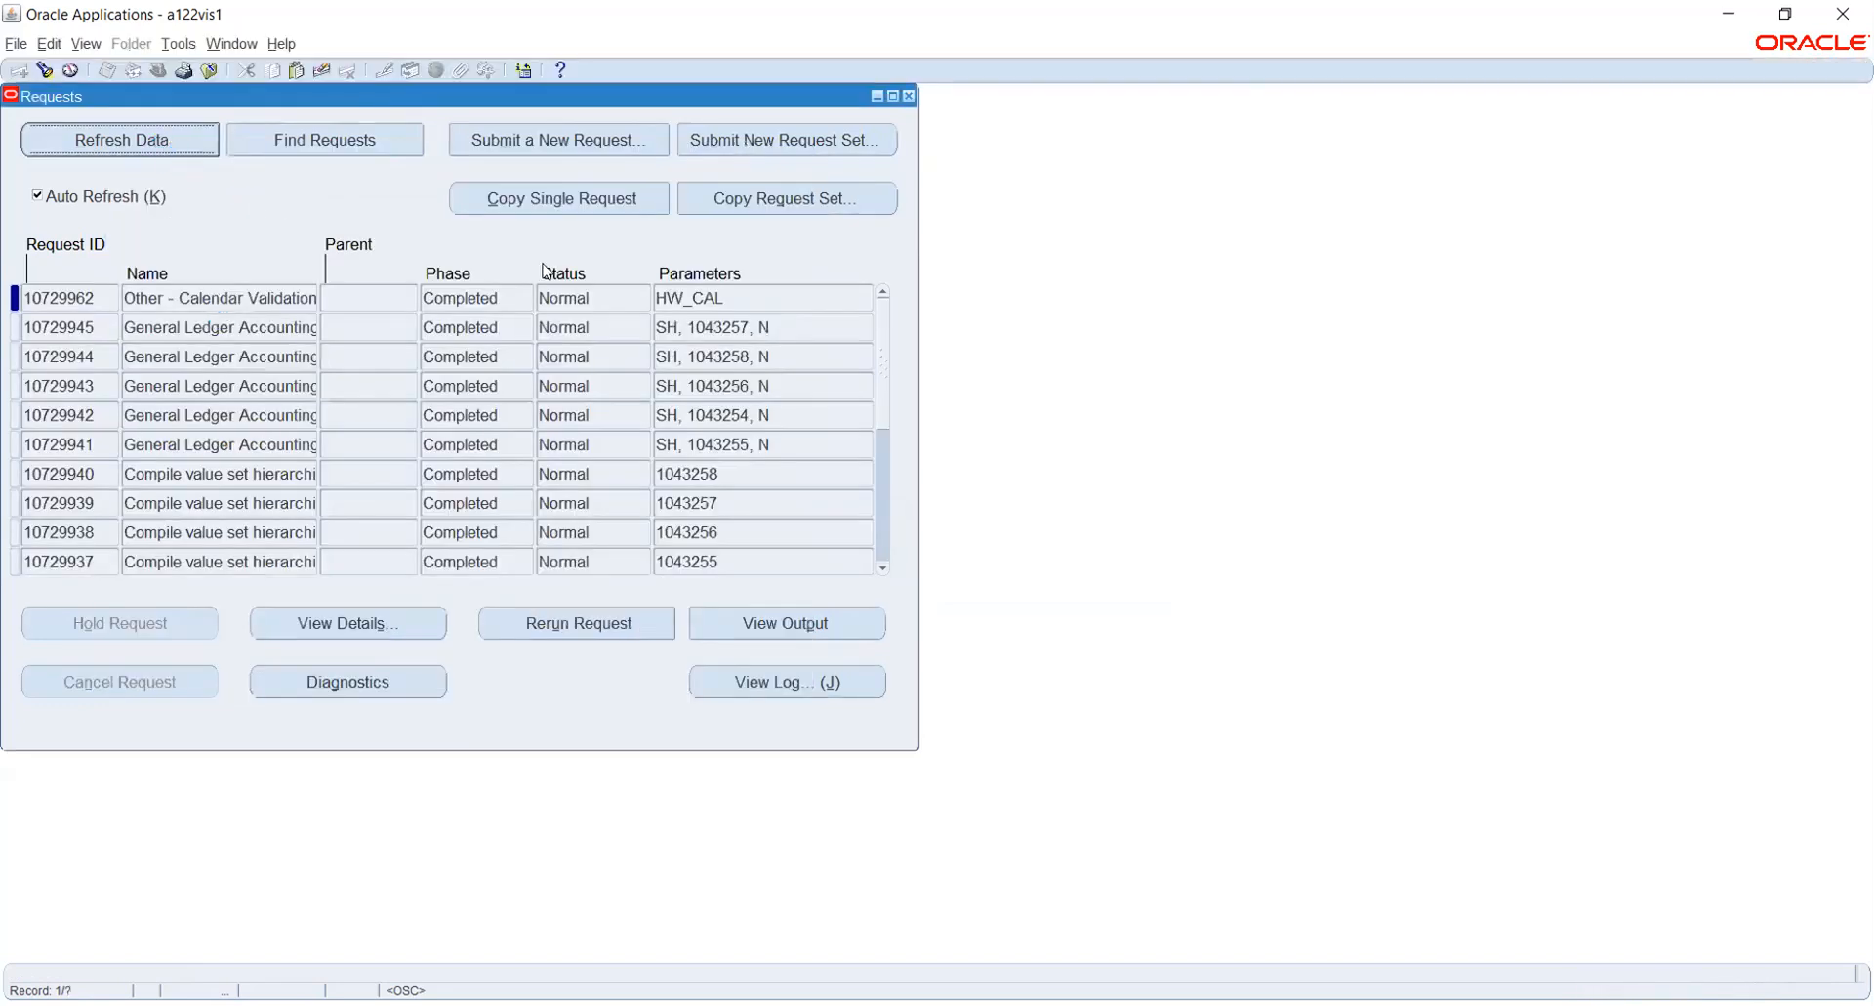
click(908, 96)
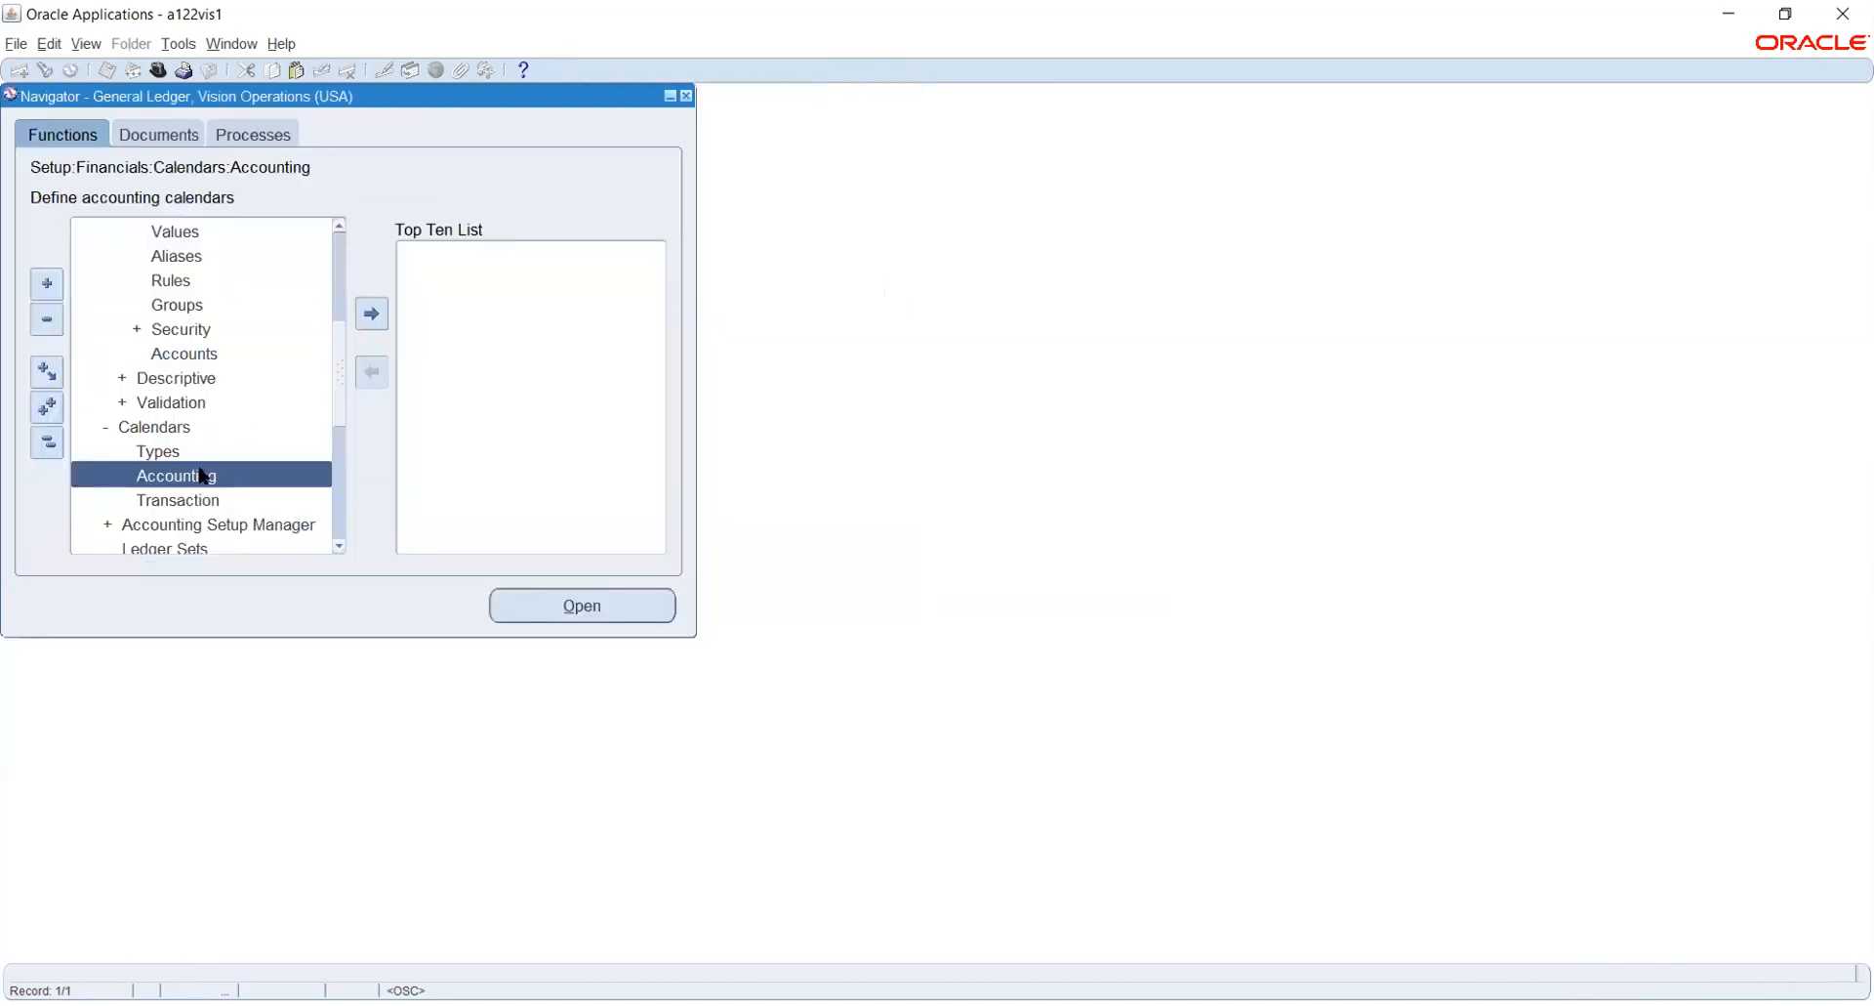
- Collapse the expanded function tree and open Accounting Setups under Setup, Financials, Accounting Setup Manager
scroll(205, 468, up, 1)
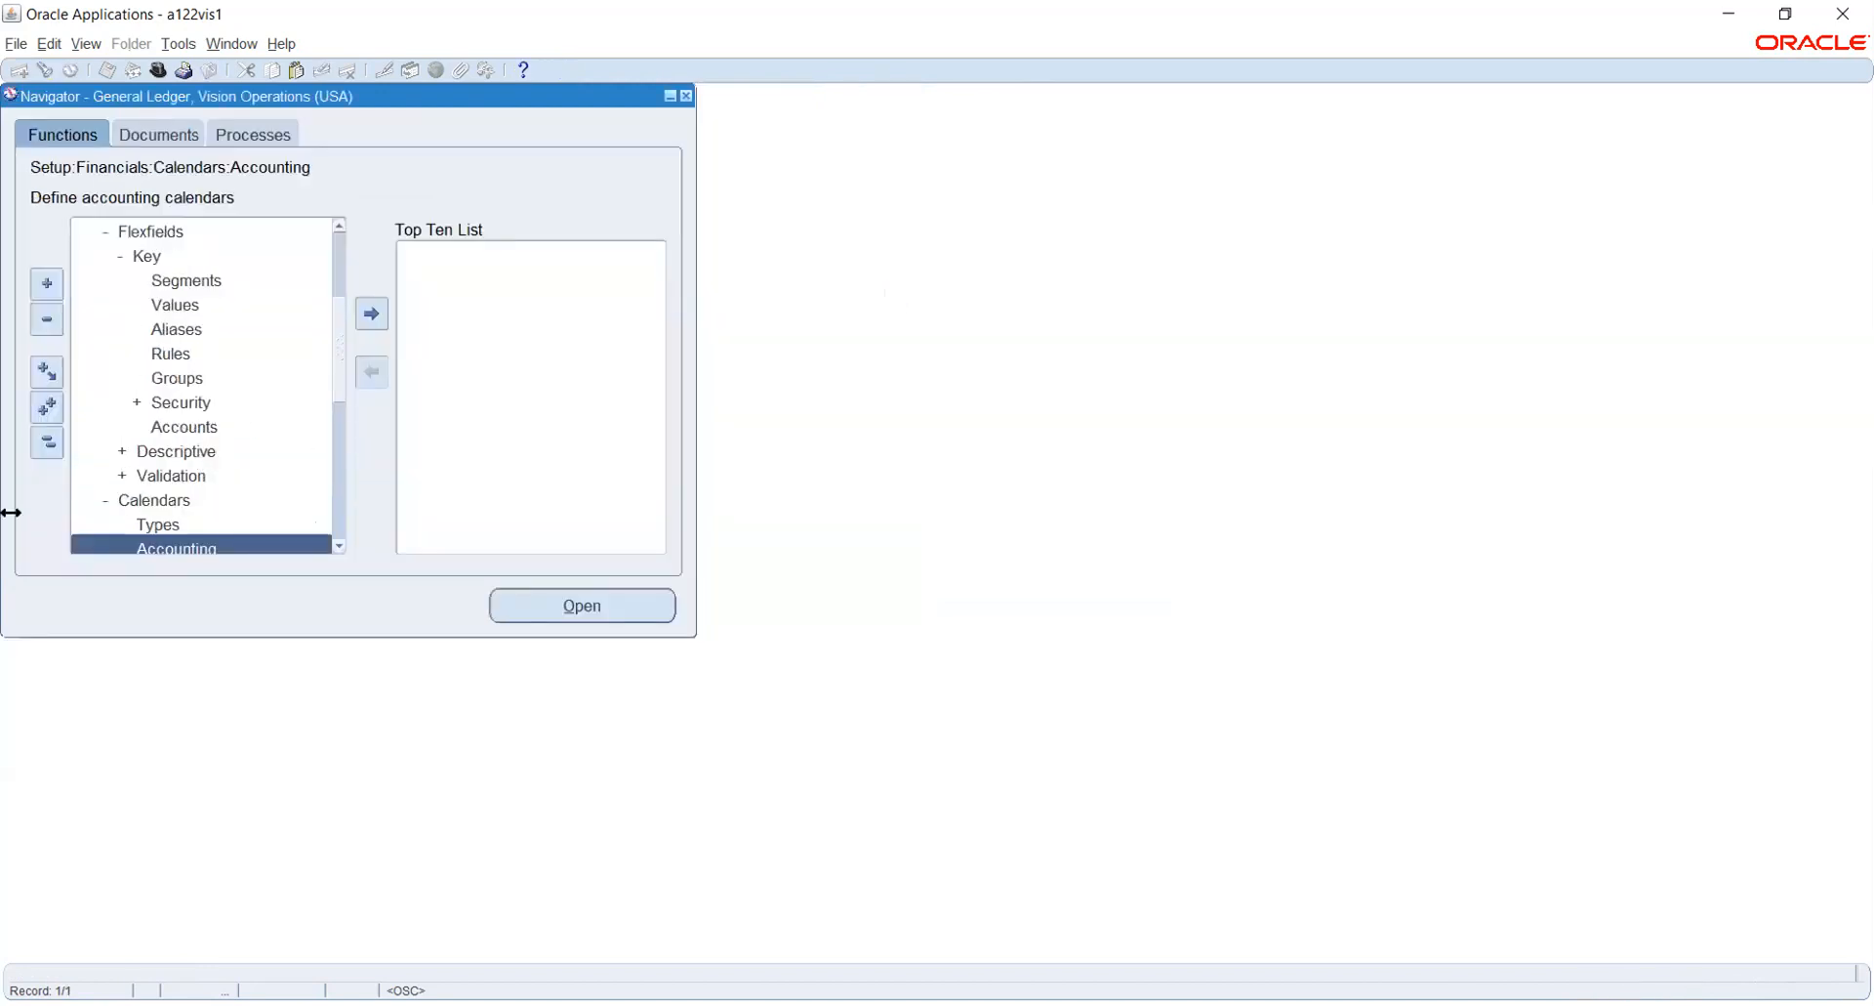
click(45, 444)
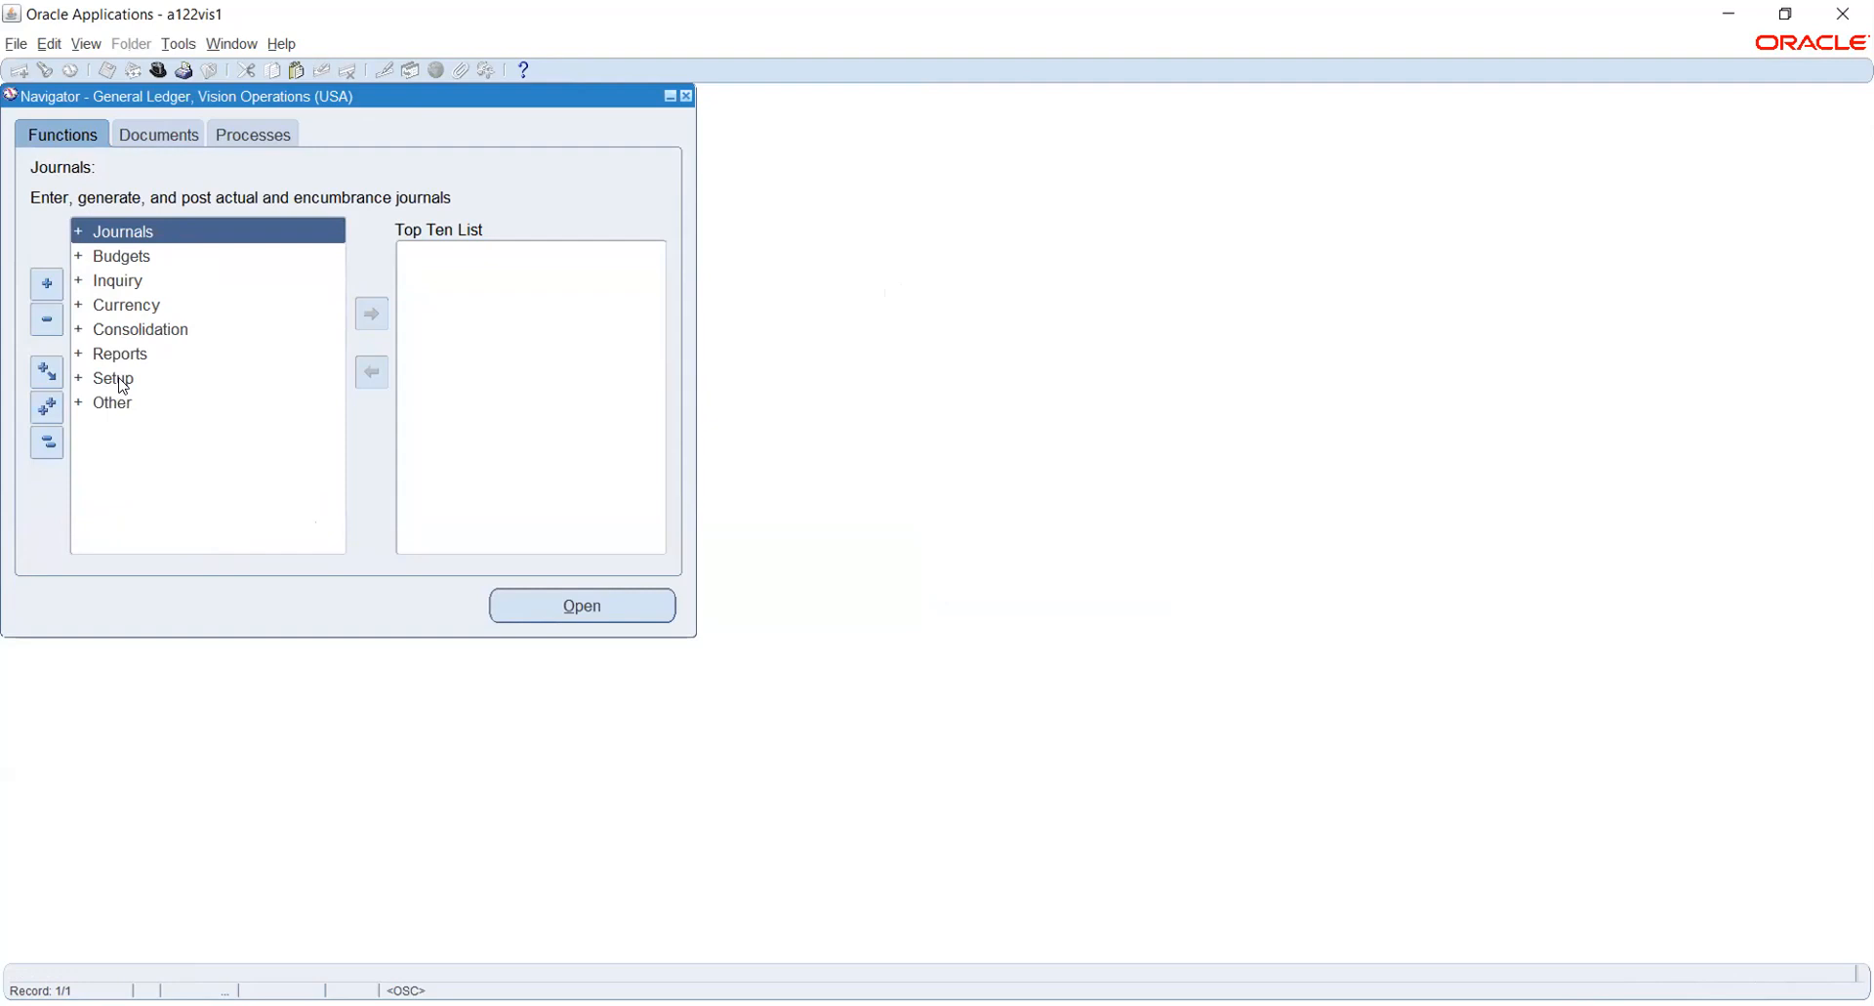
double_click(117, 380)
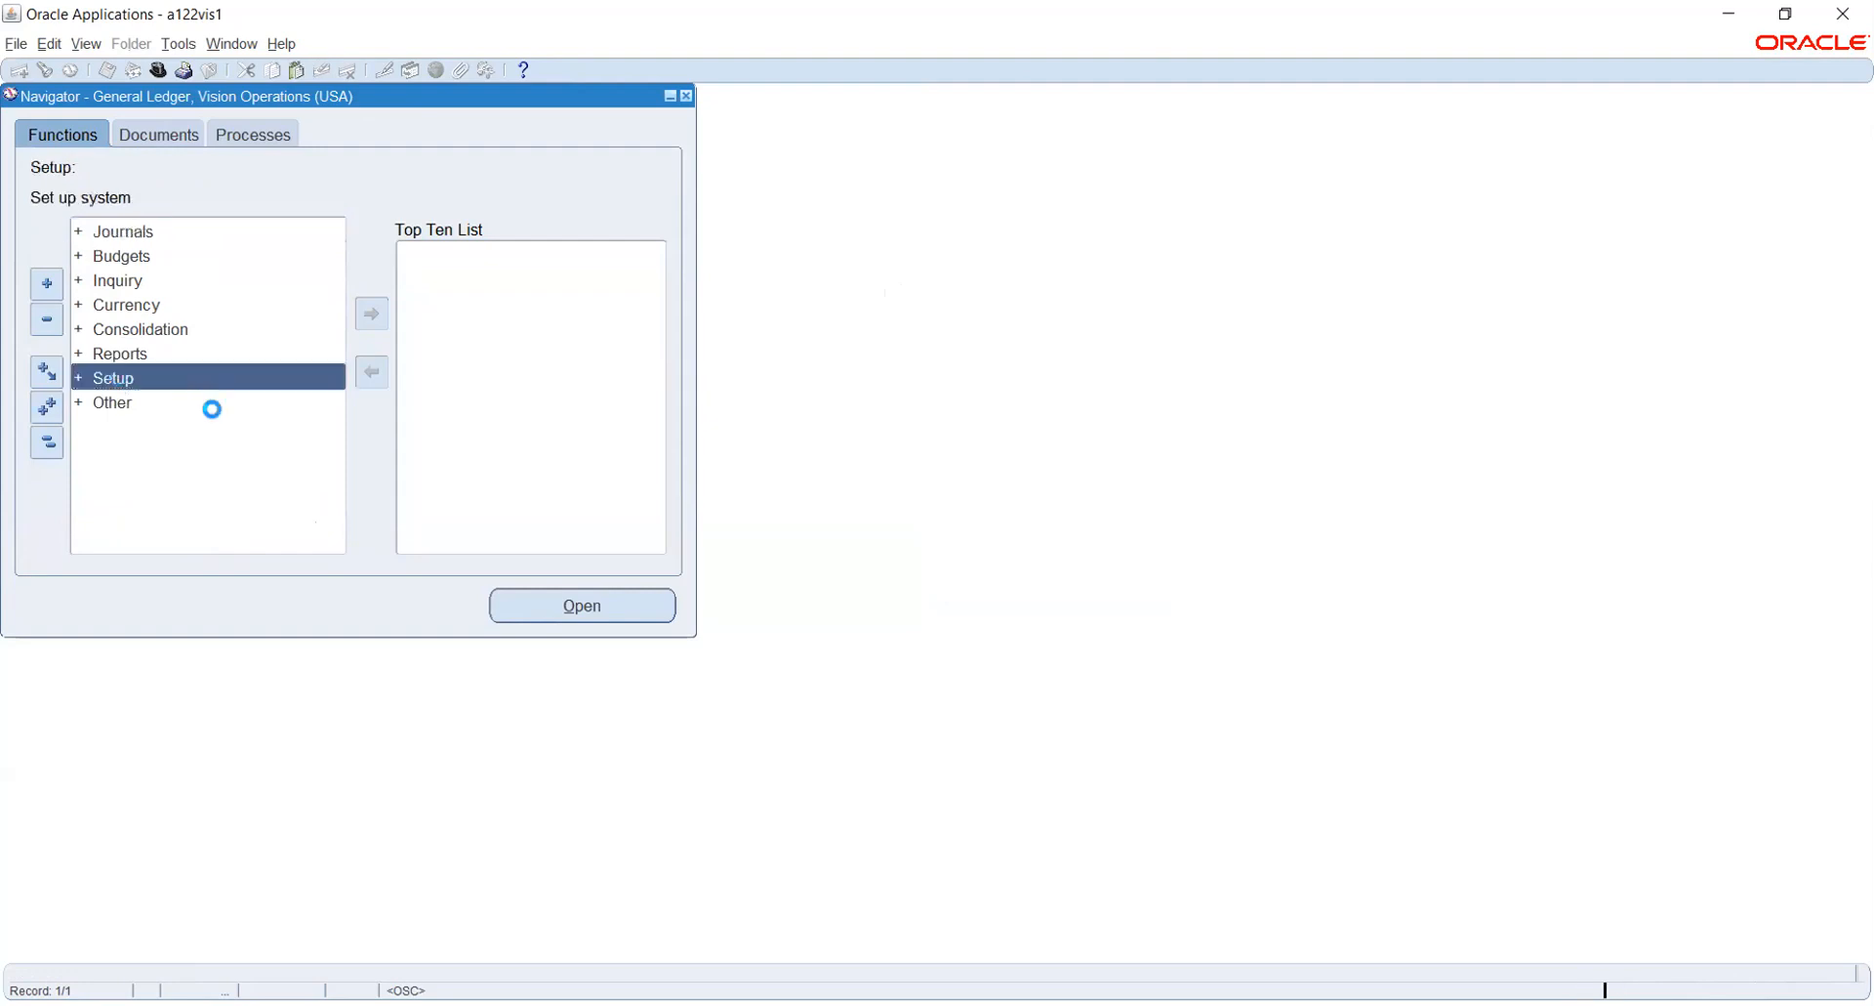
double_click(152, 400)
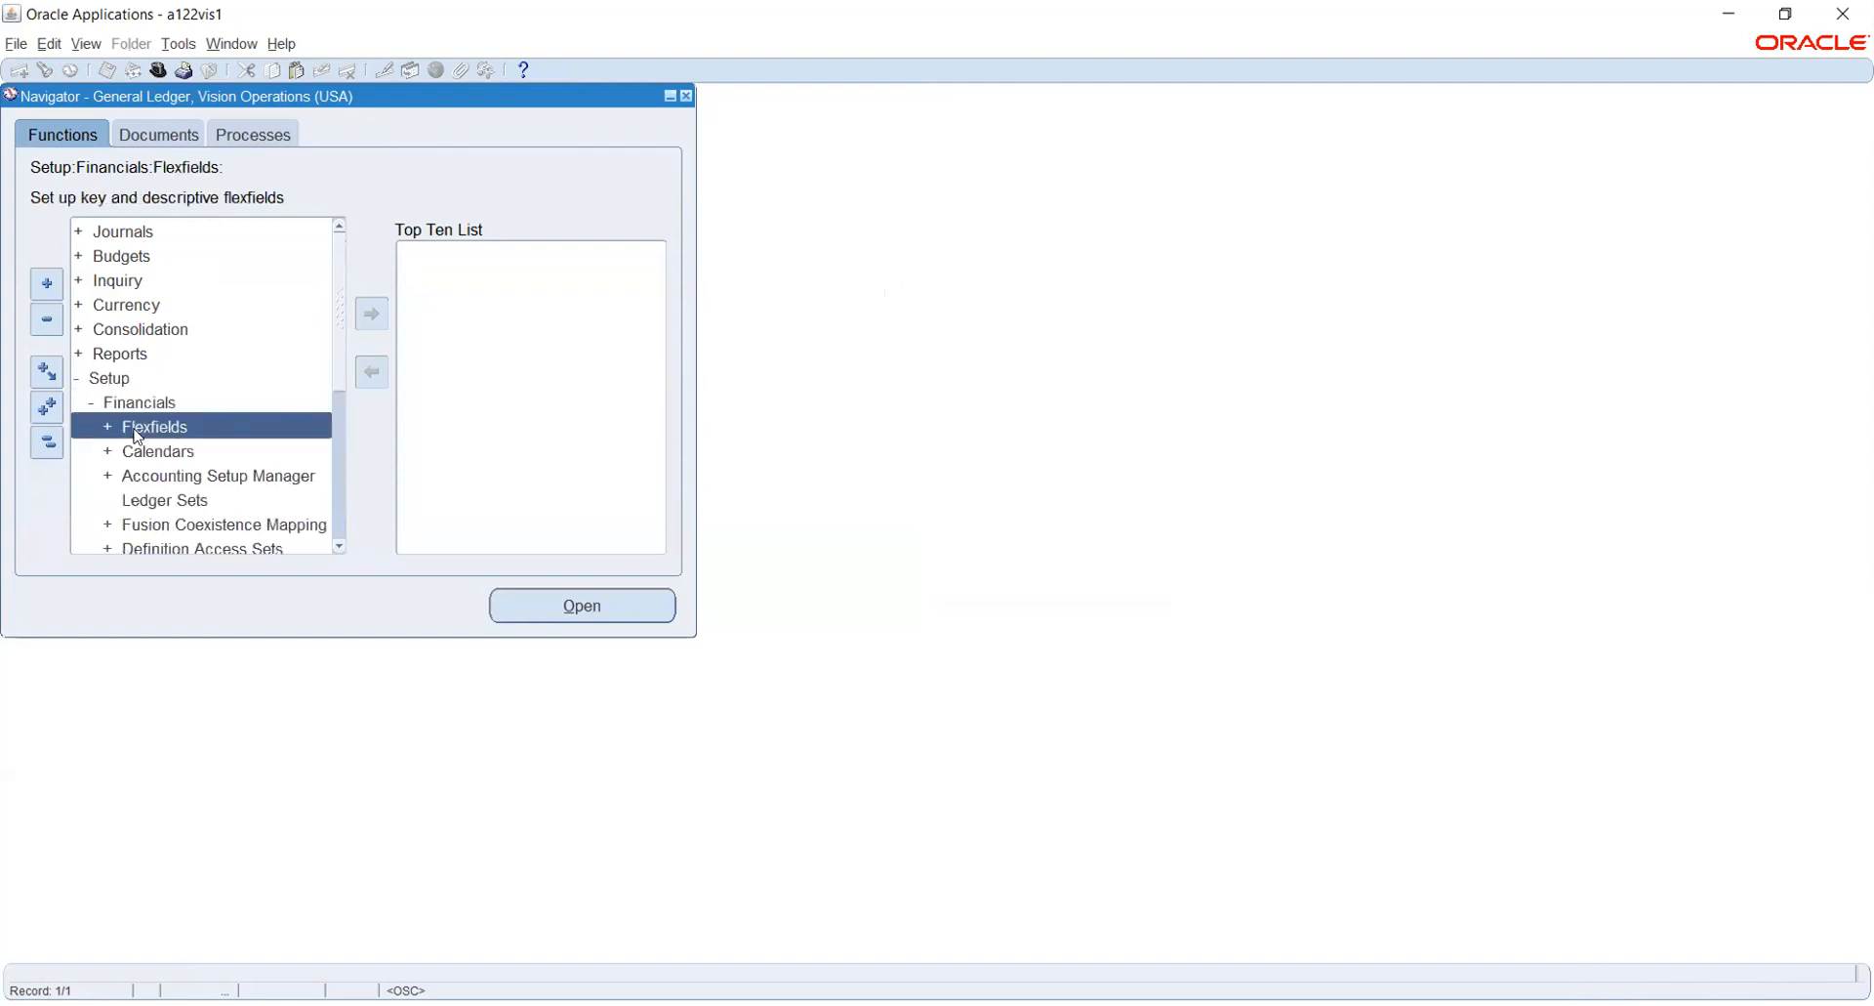
double_click(176, 477)
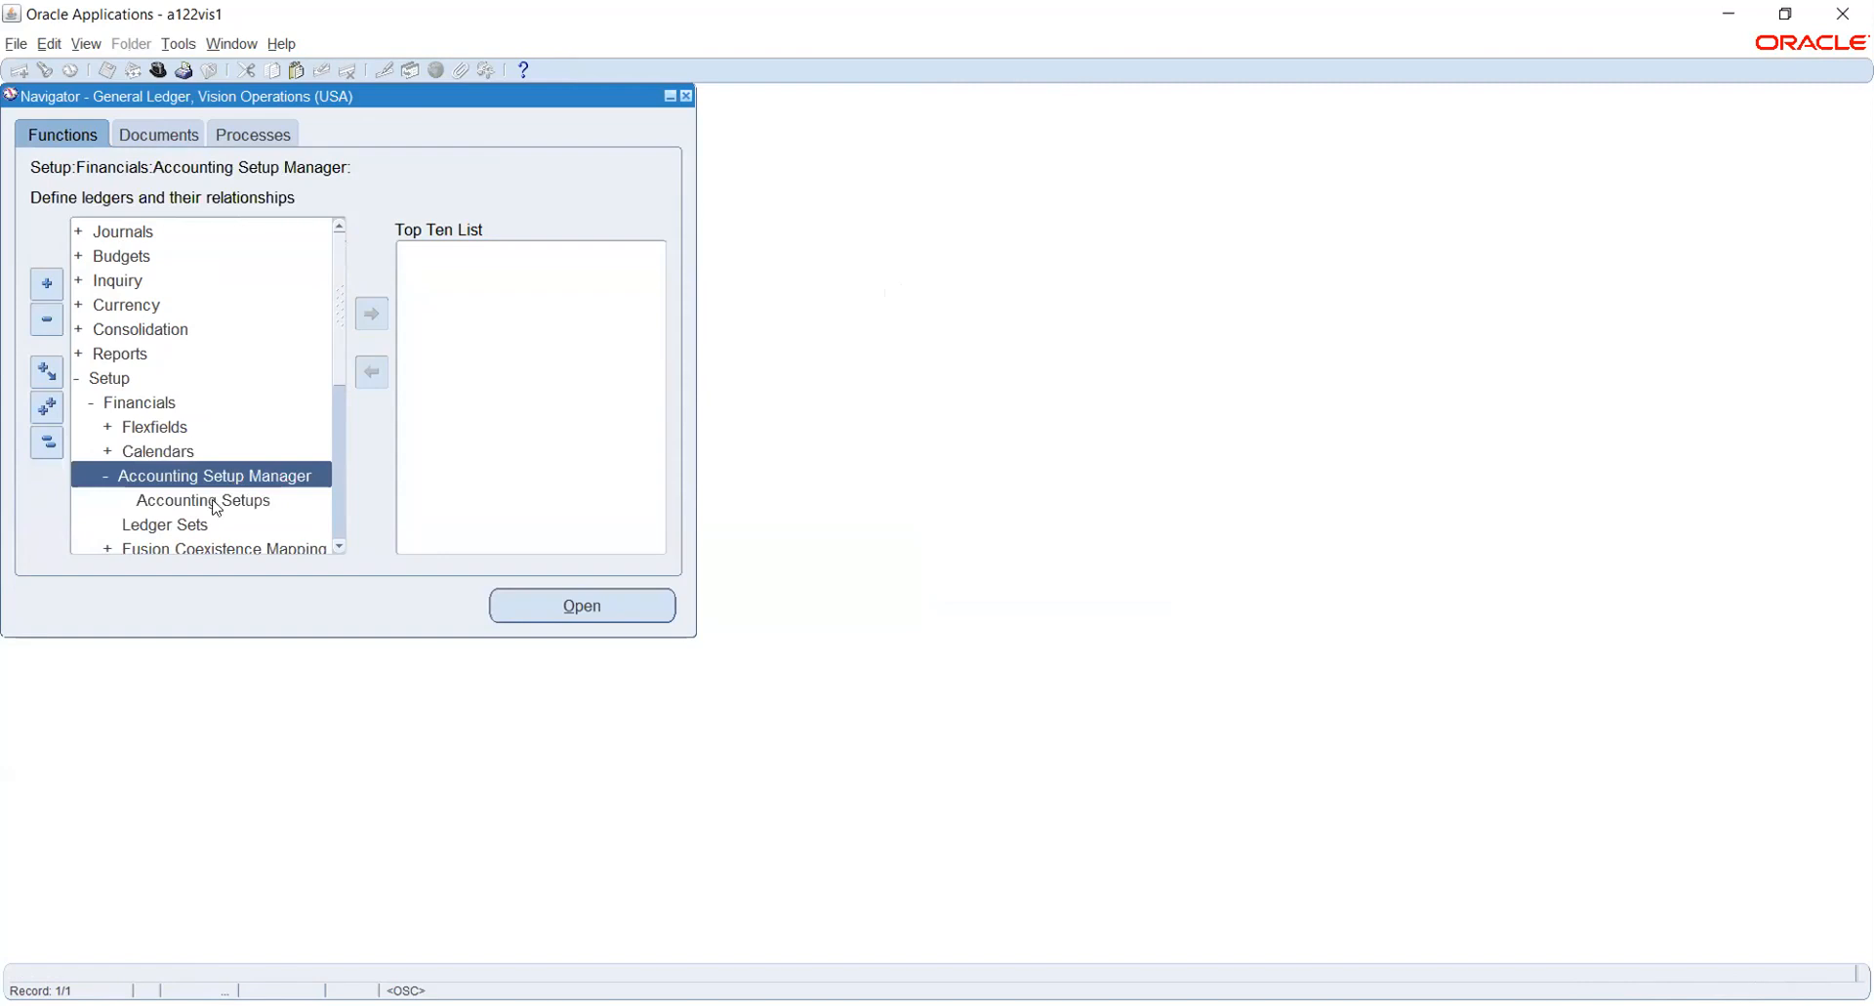
double_click(211, 498)
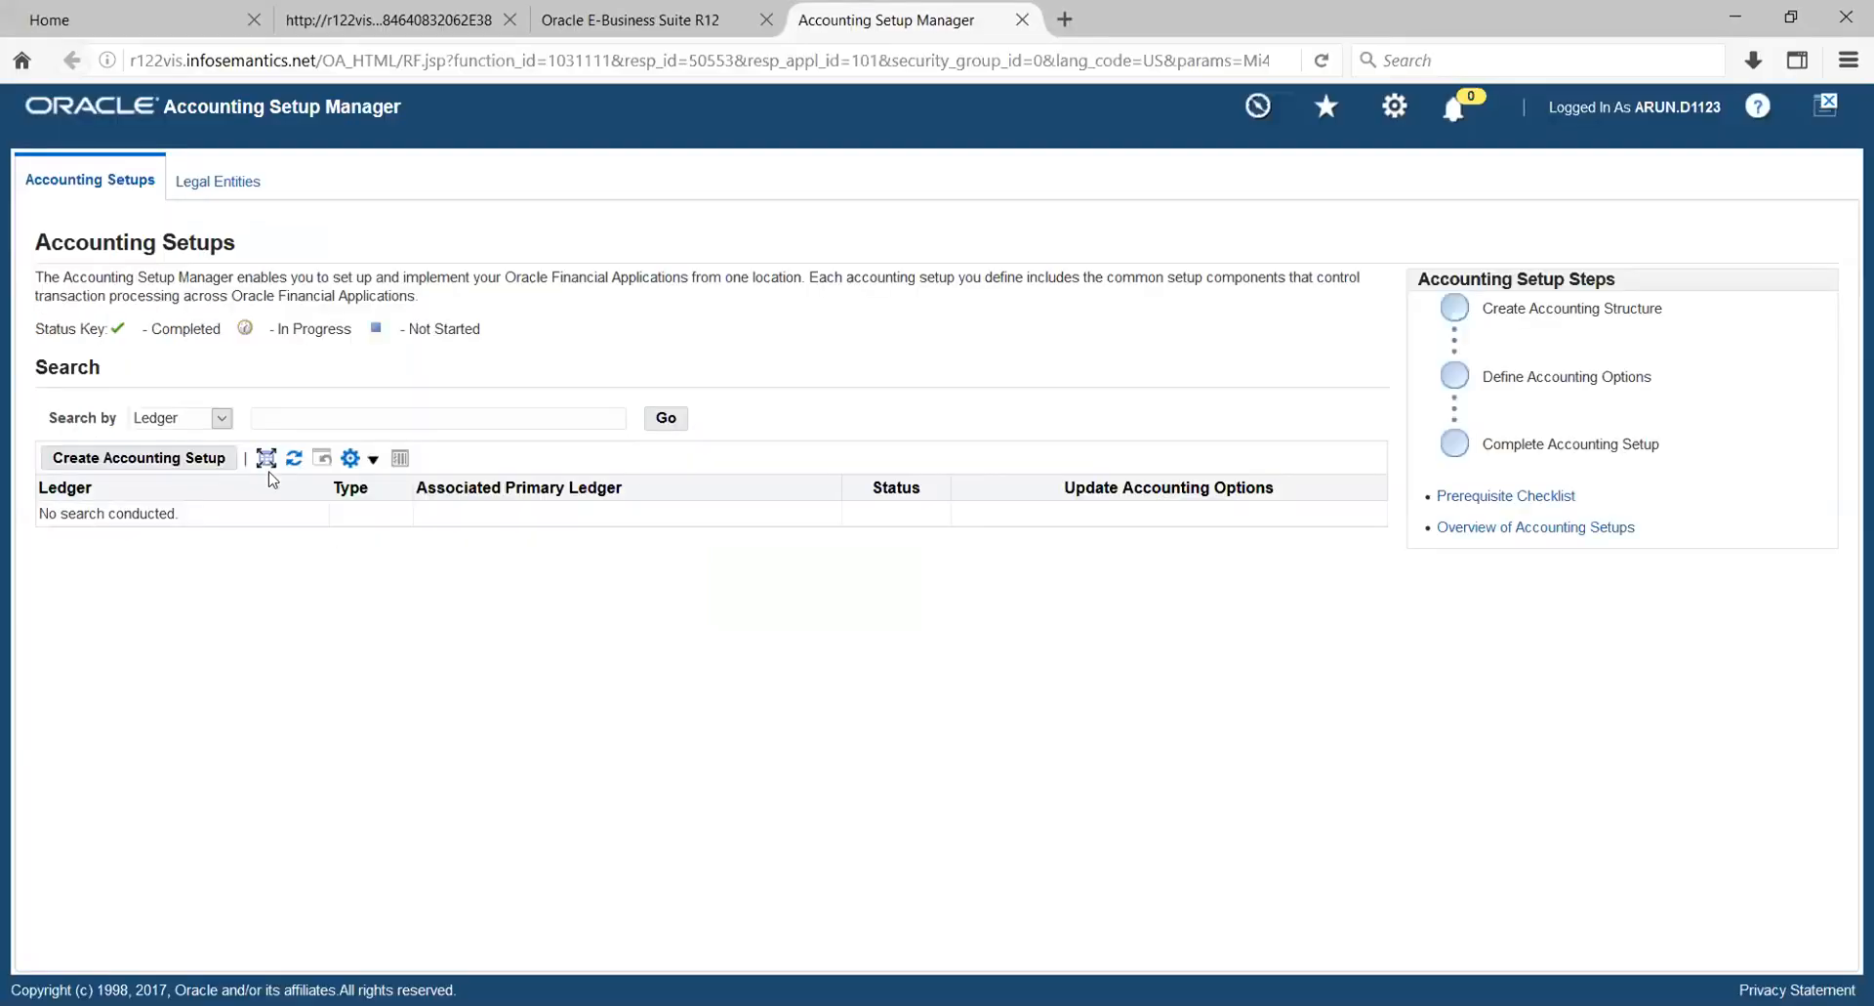
- Start an accounting setup and create a legal entity with HW_US_LE_1 as both legal entity name and organization name
click(161, 457)
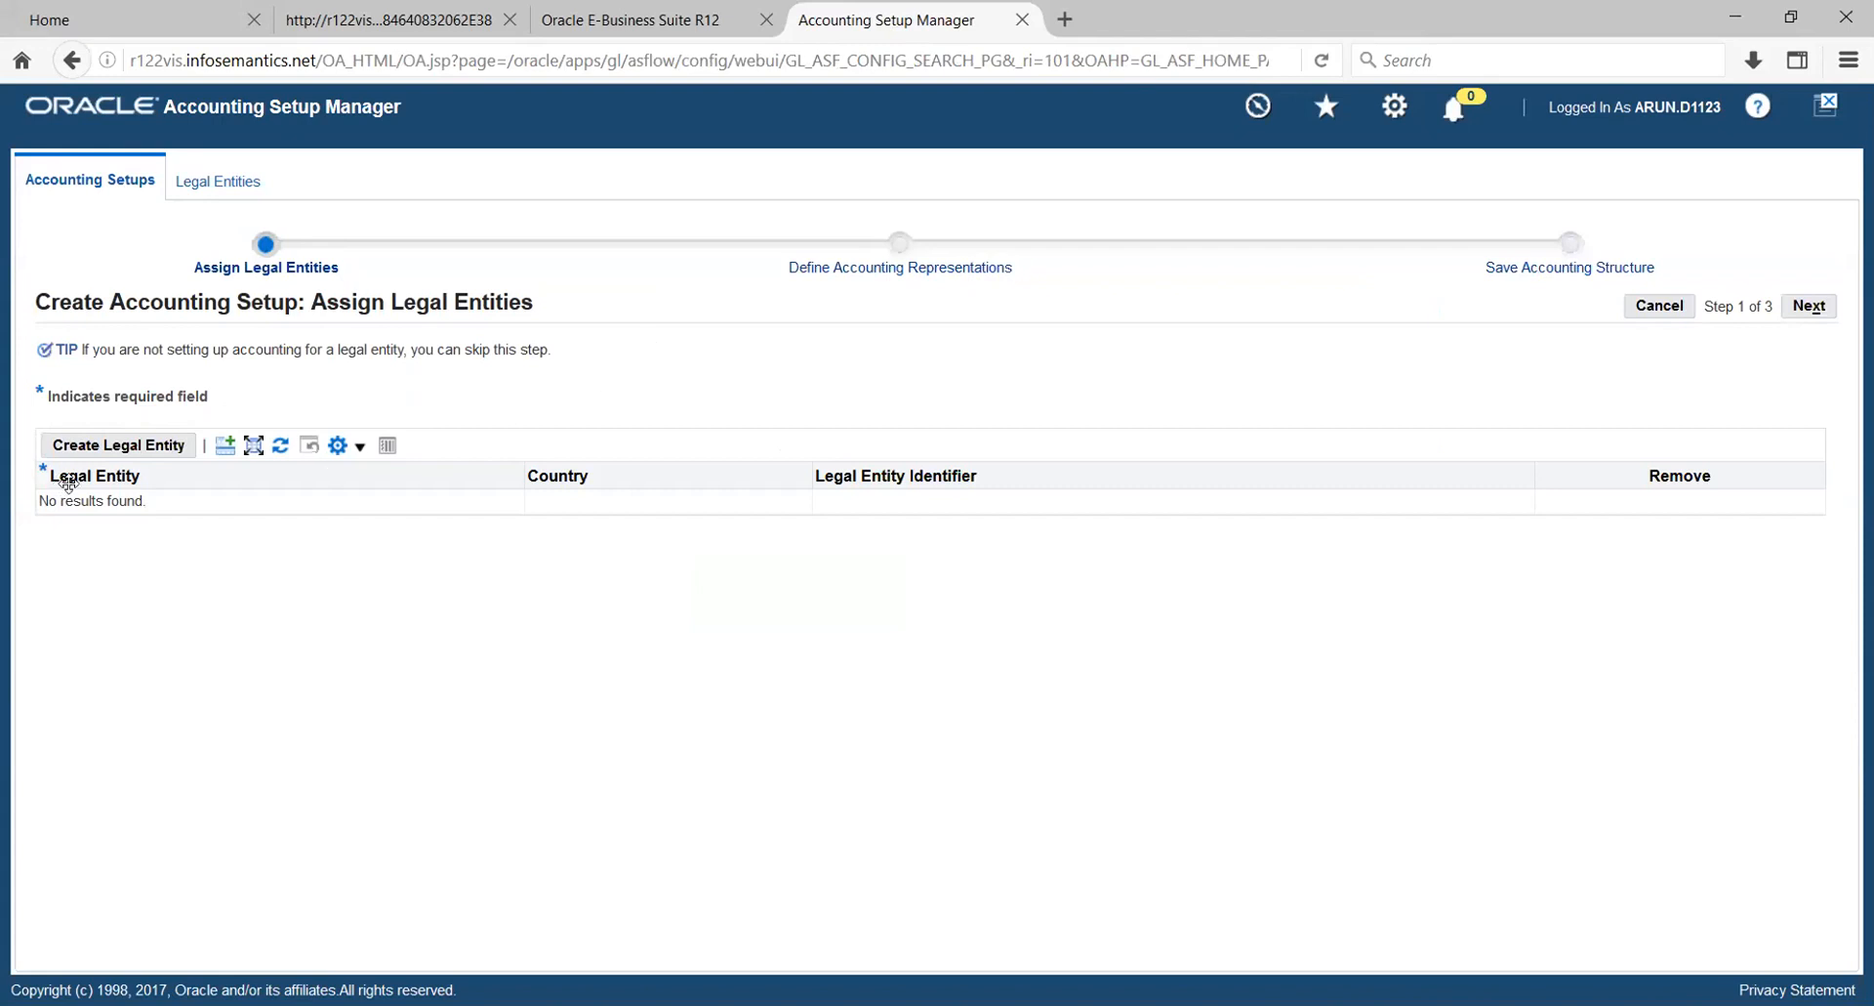
click(103, 447)
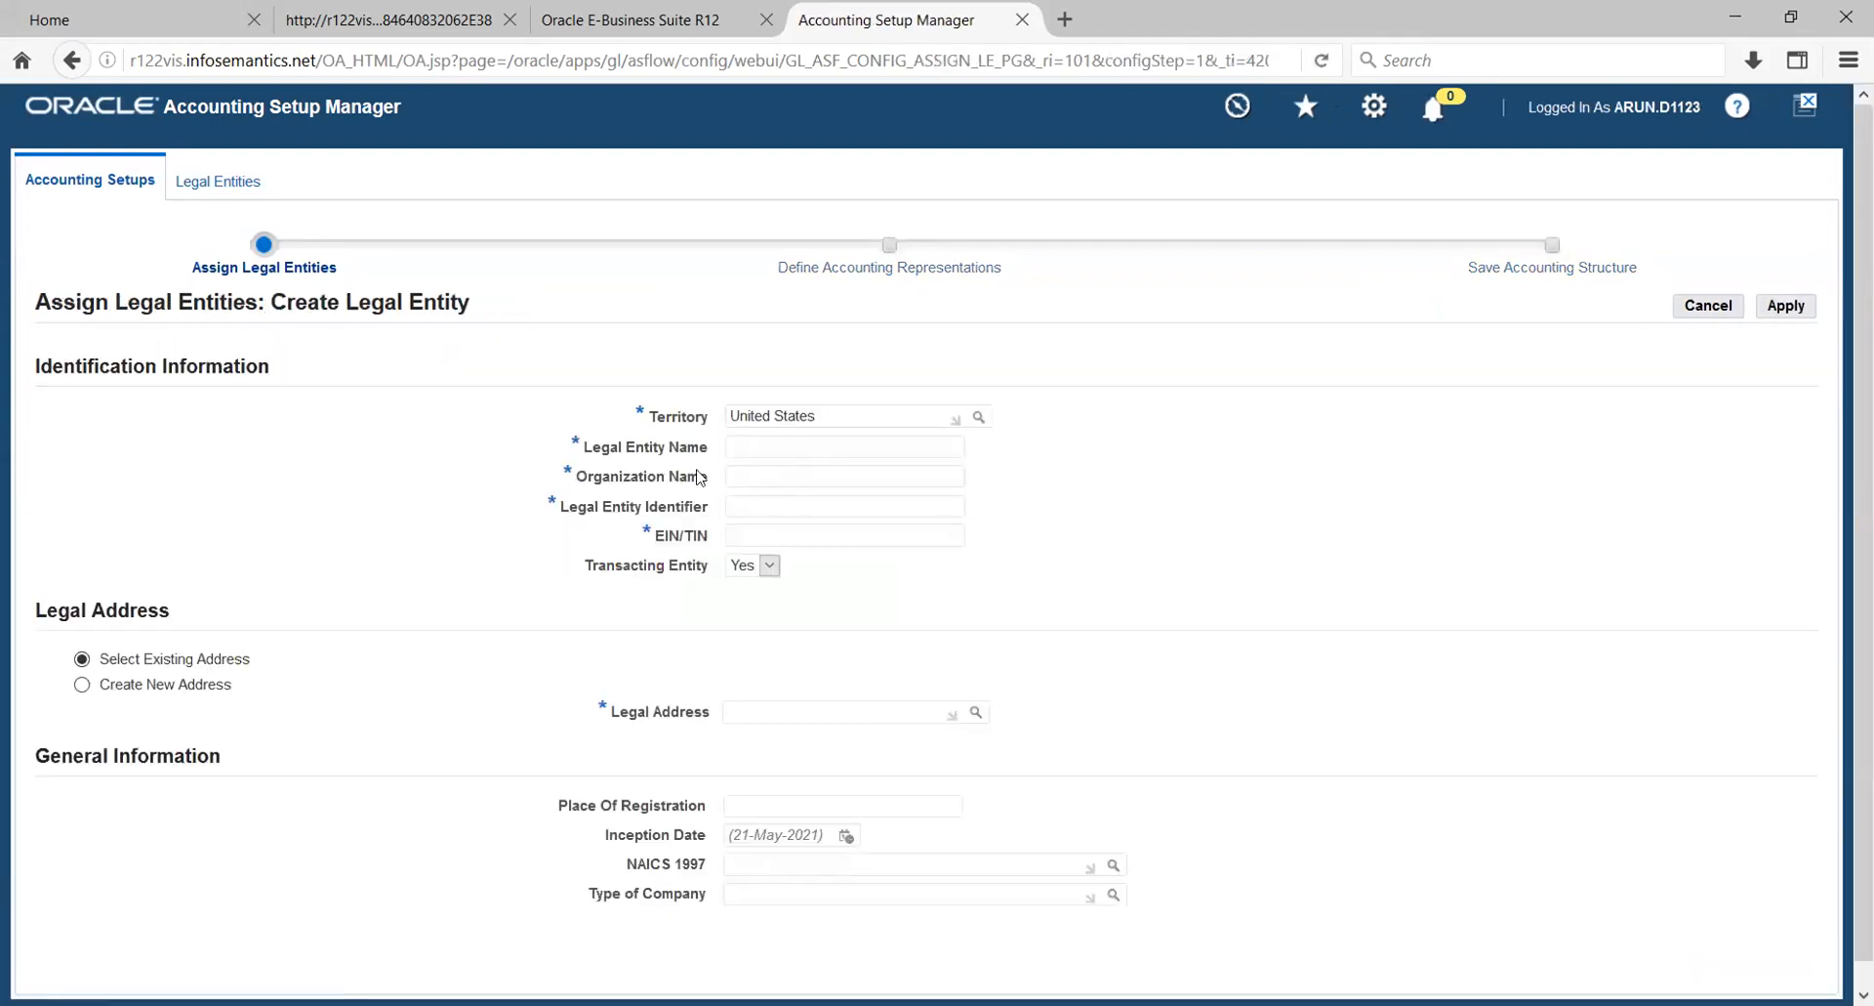
click(765, 444)
text(HW_US_LE_1)
click(767, 475)
double_click(737, 447)
key(ctrl+c)
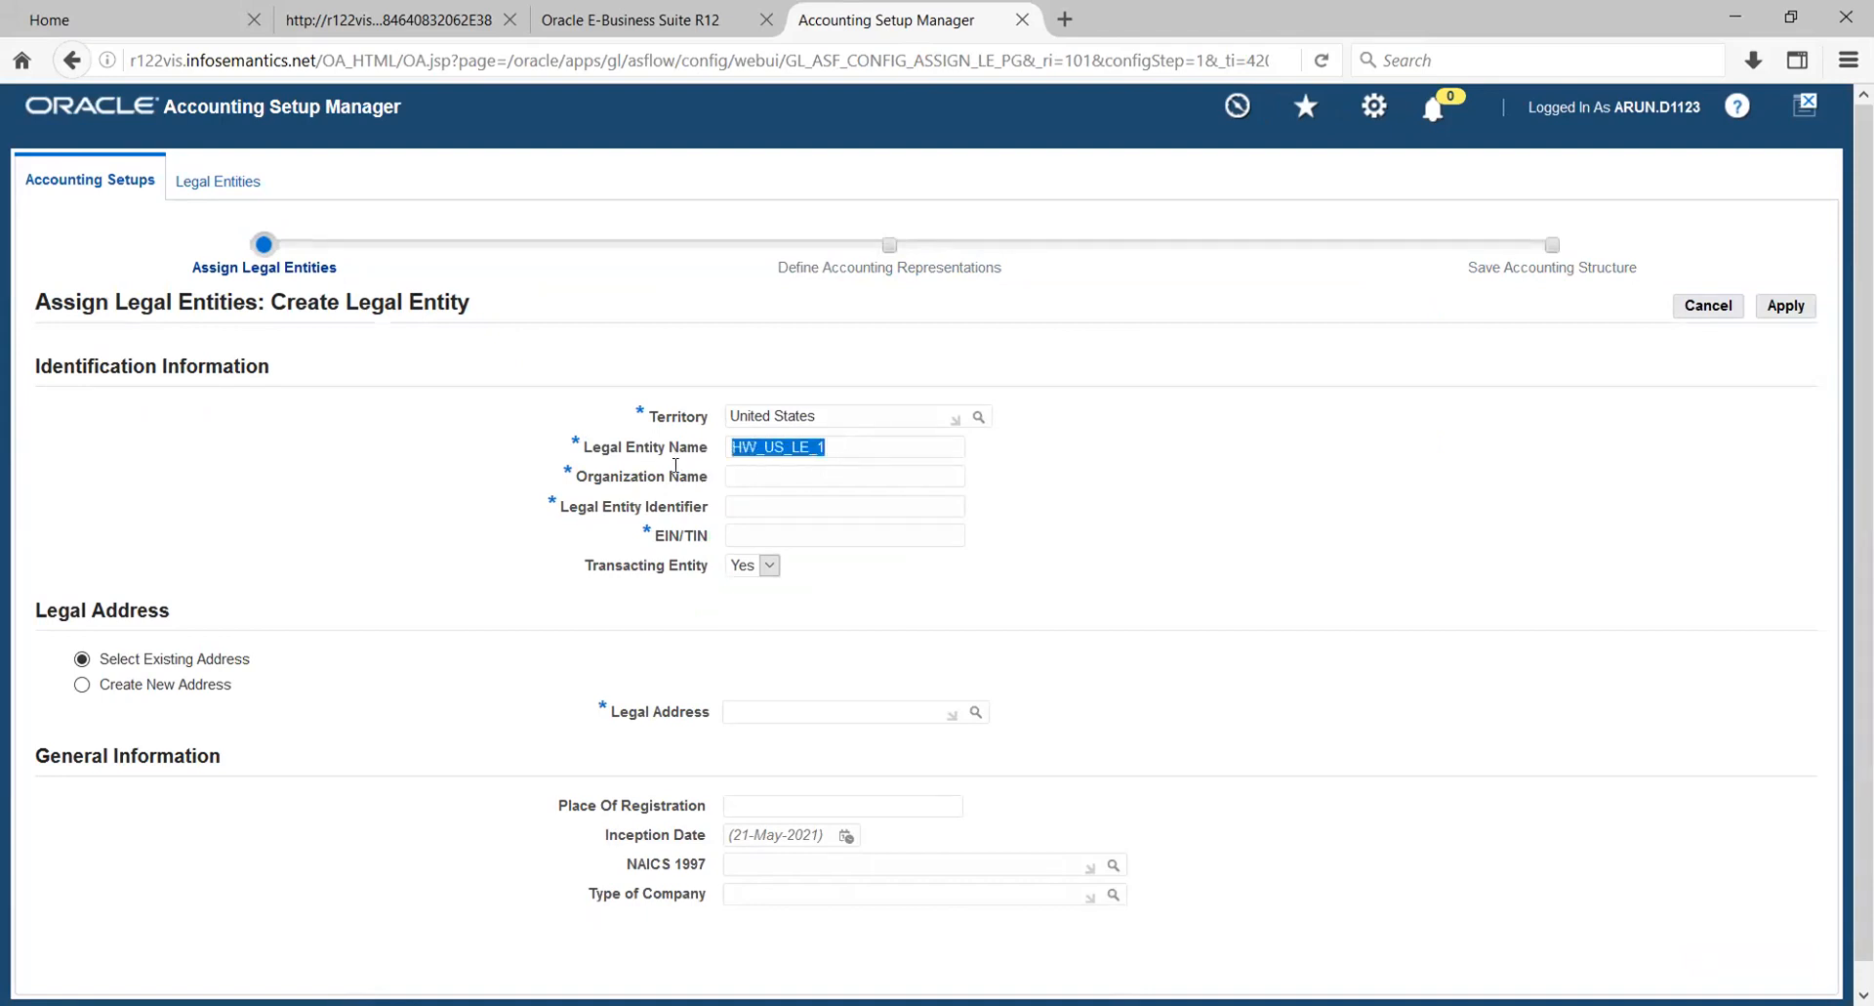
click(737, 473)
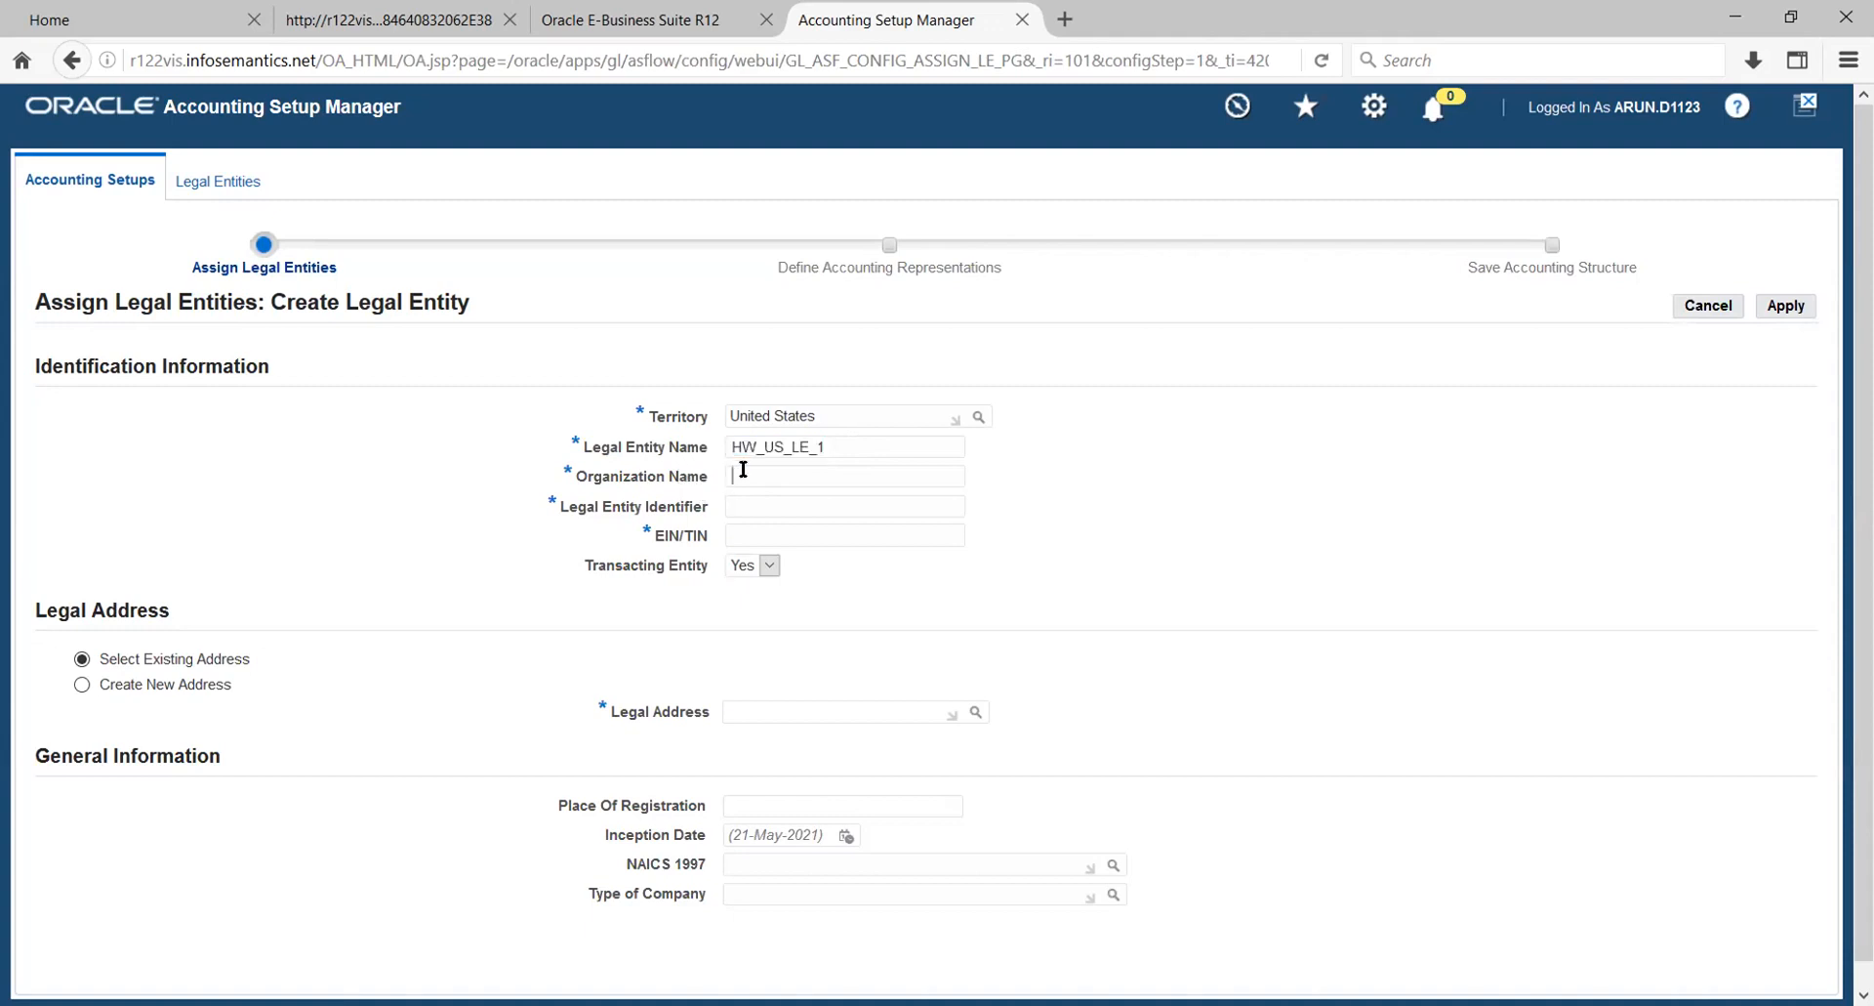
key(ctrl+v)
- Fill in the legal entity identifier and the EIN/TIN of HW_US_LE_1
click(737, 510)
text(5612)
click(747, 533)
text(78129)
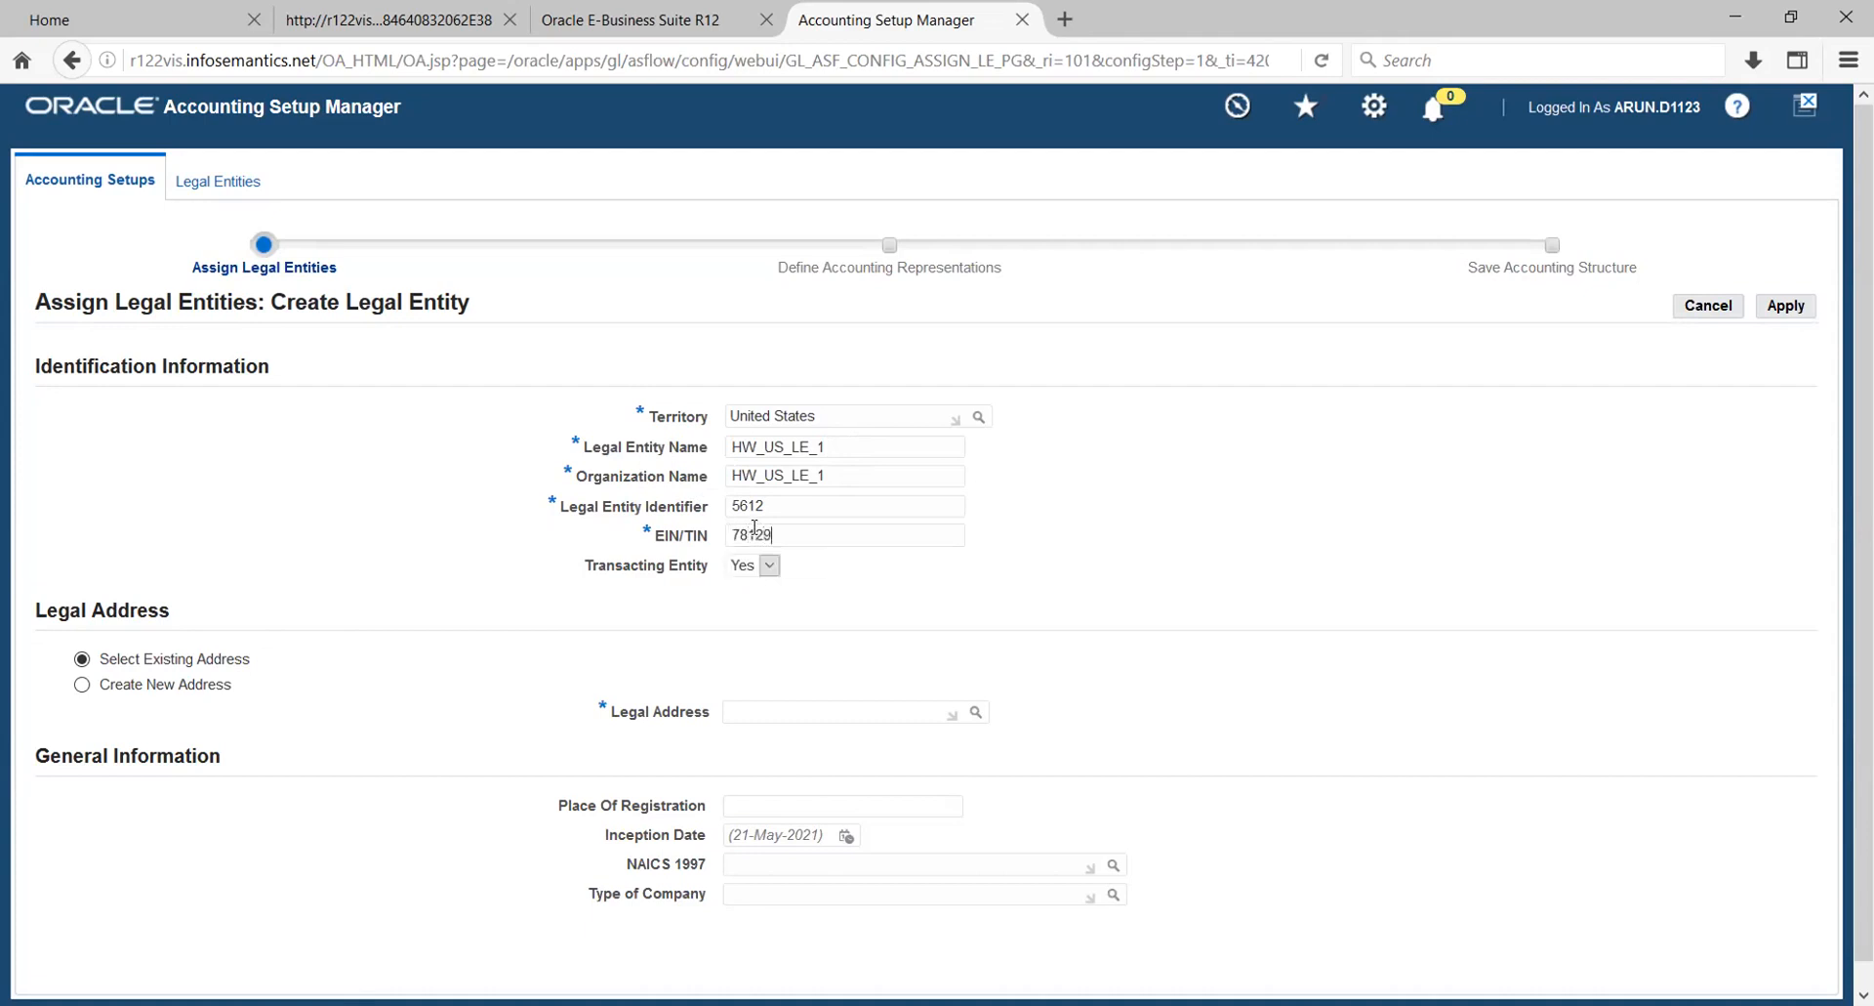
text(0123)
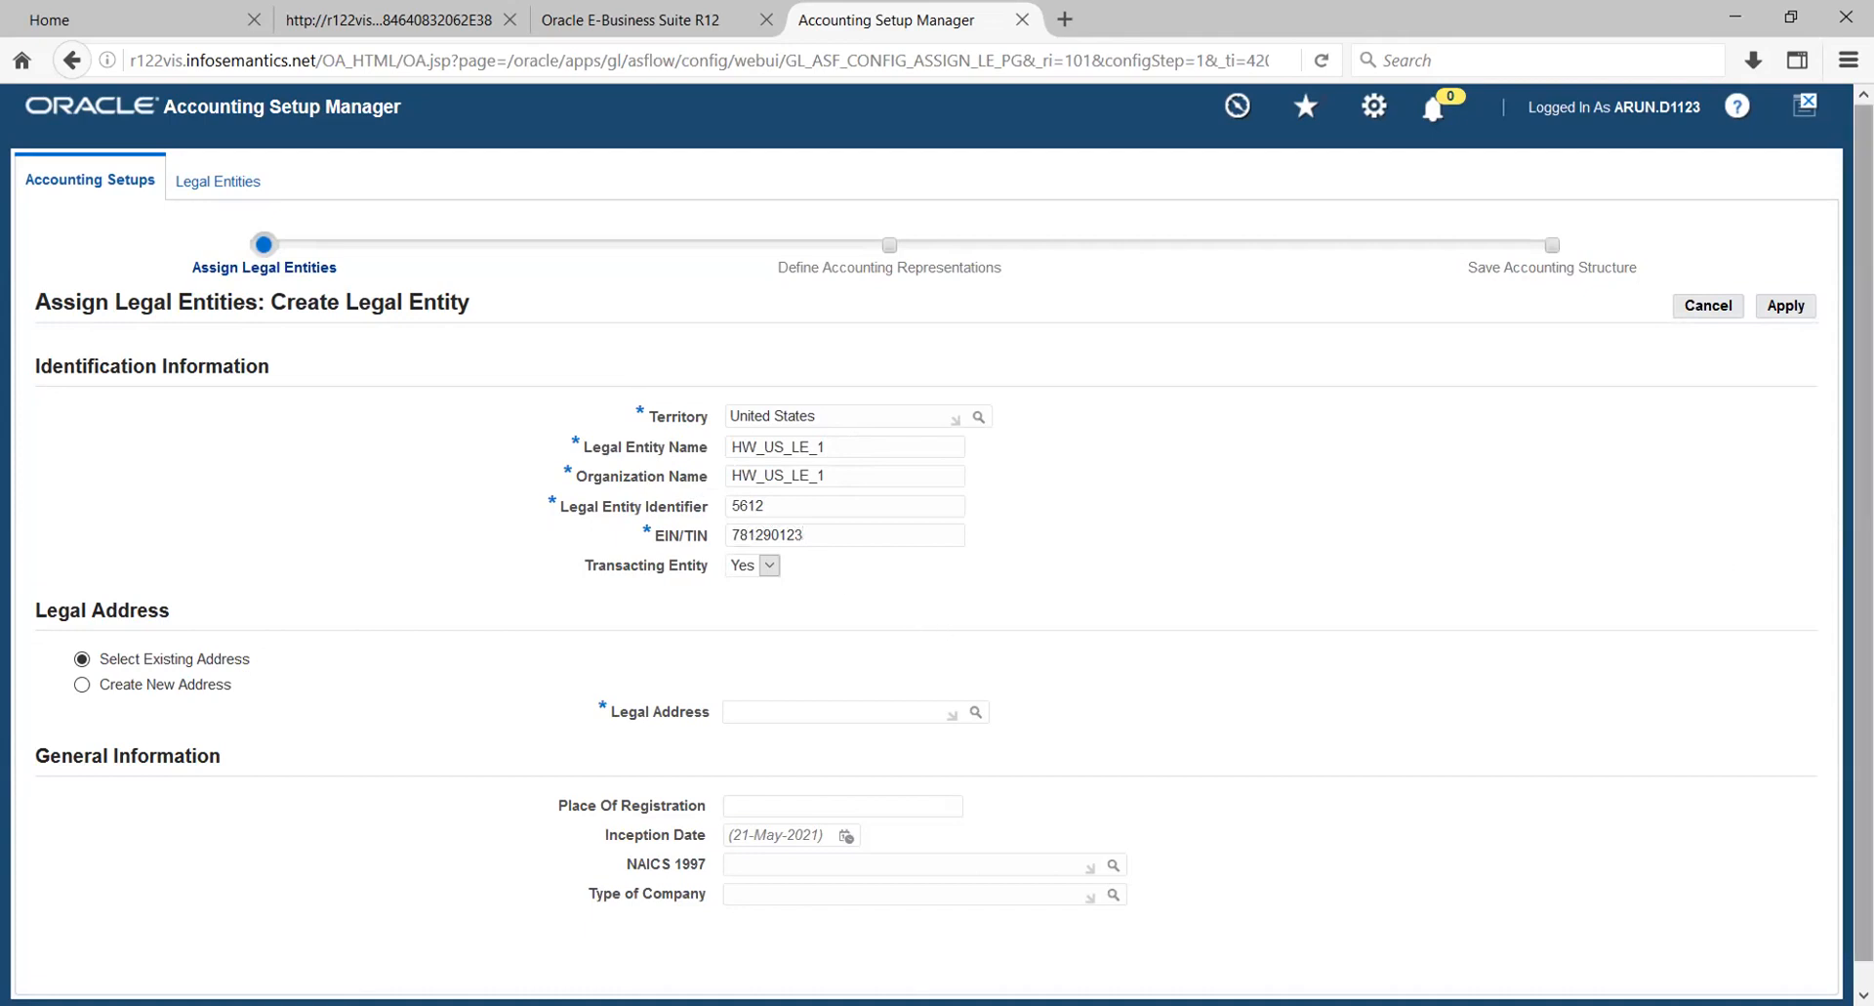
- Choose to create a new legal address with location NY, and fill in its first address line and city
scroll(1863, 527, down, 1)
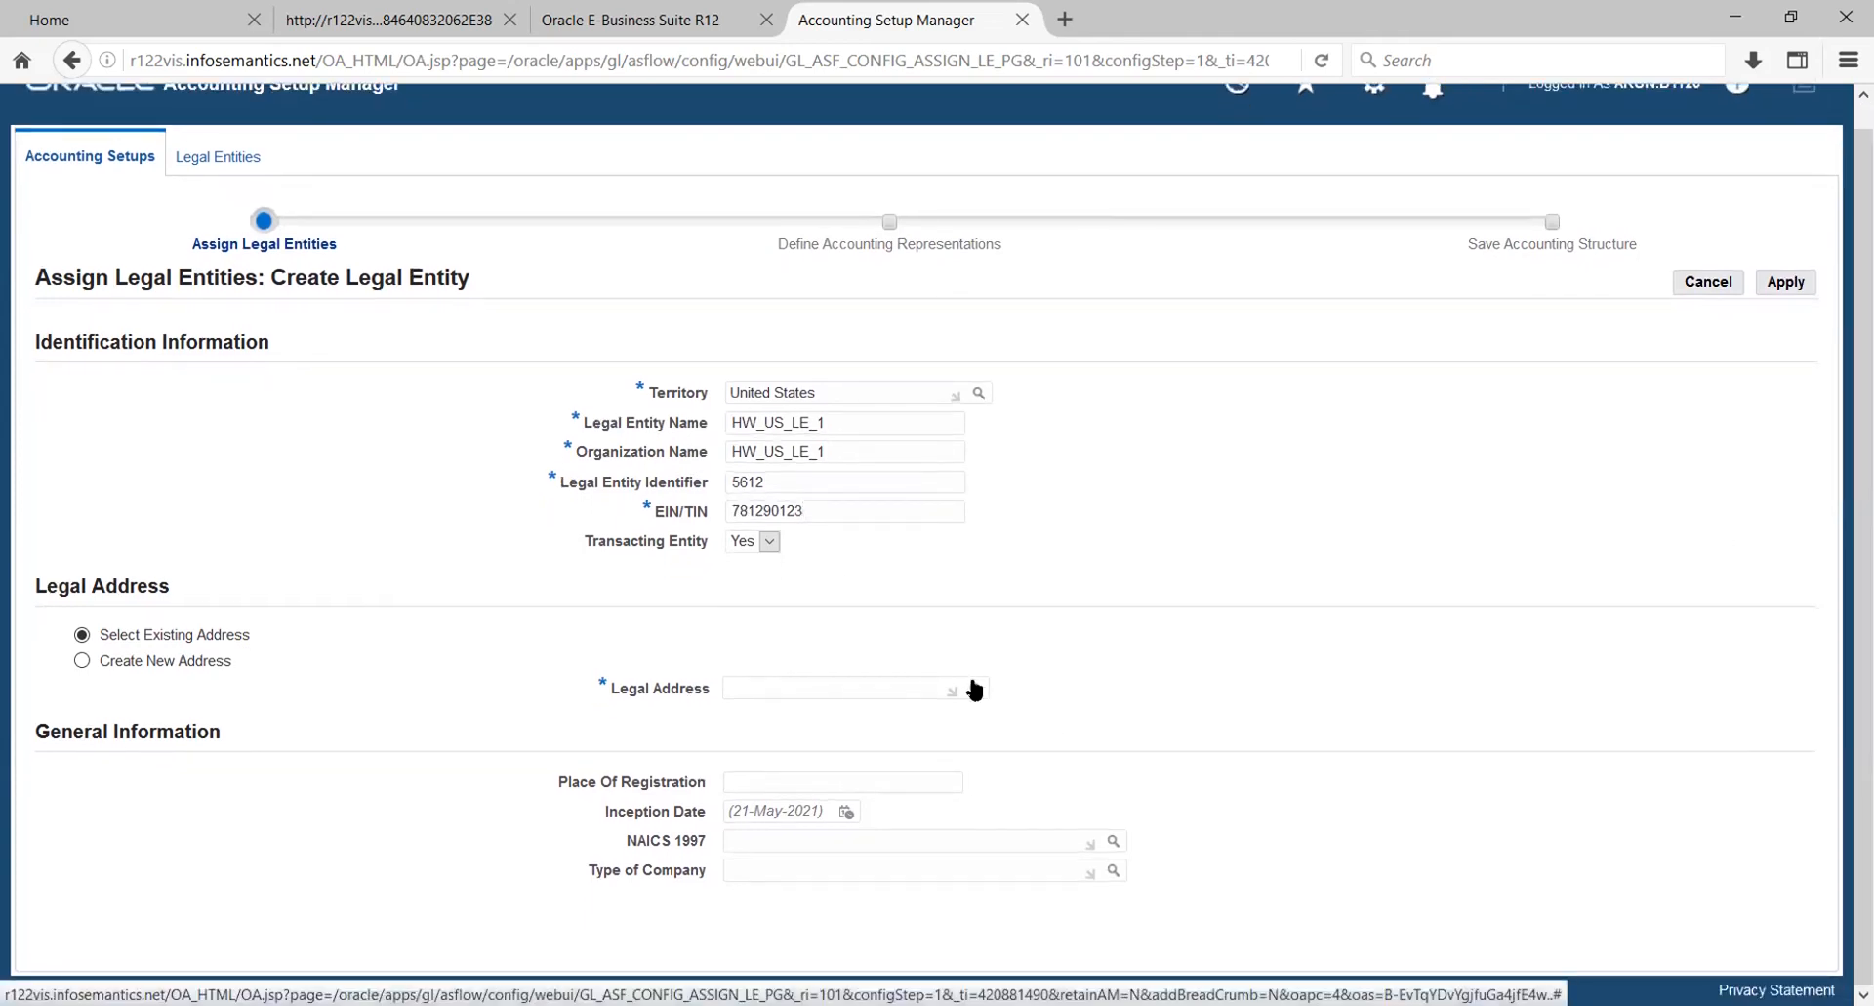
click(82, 660)
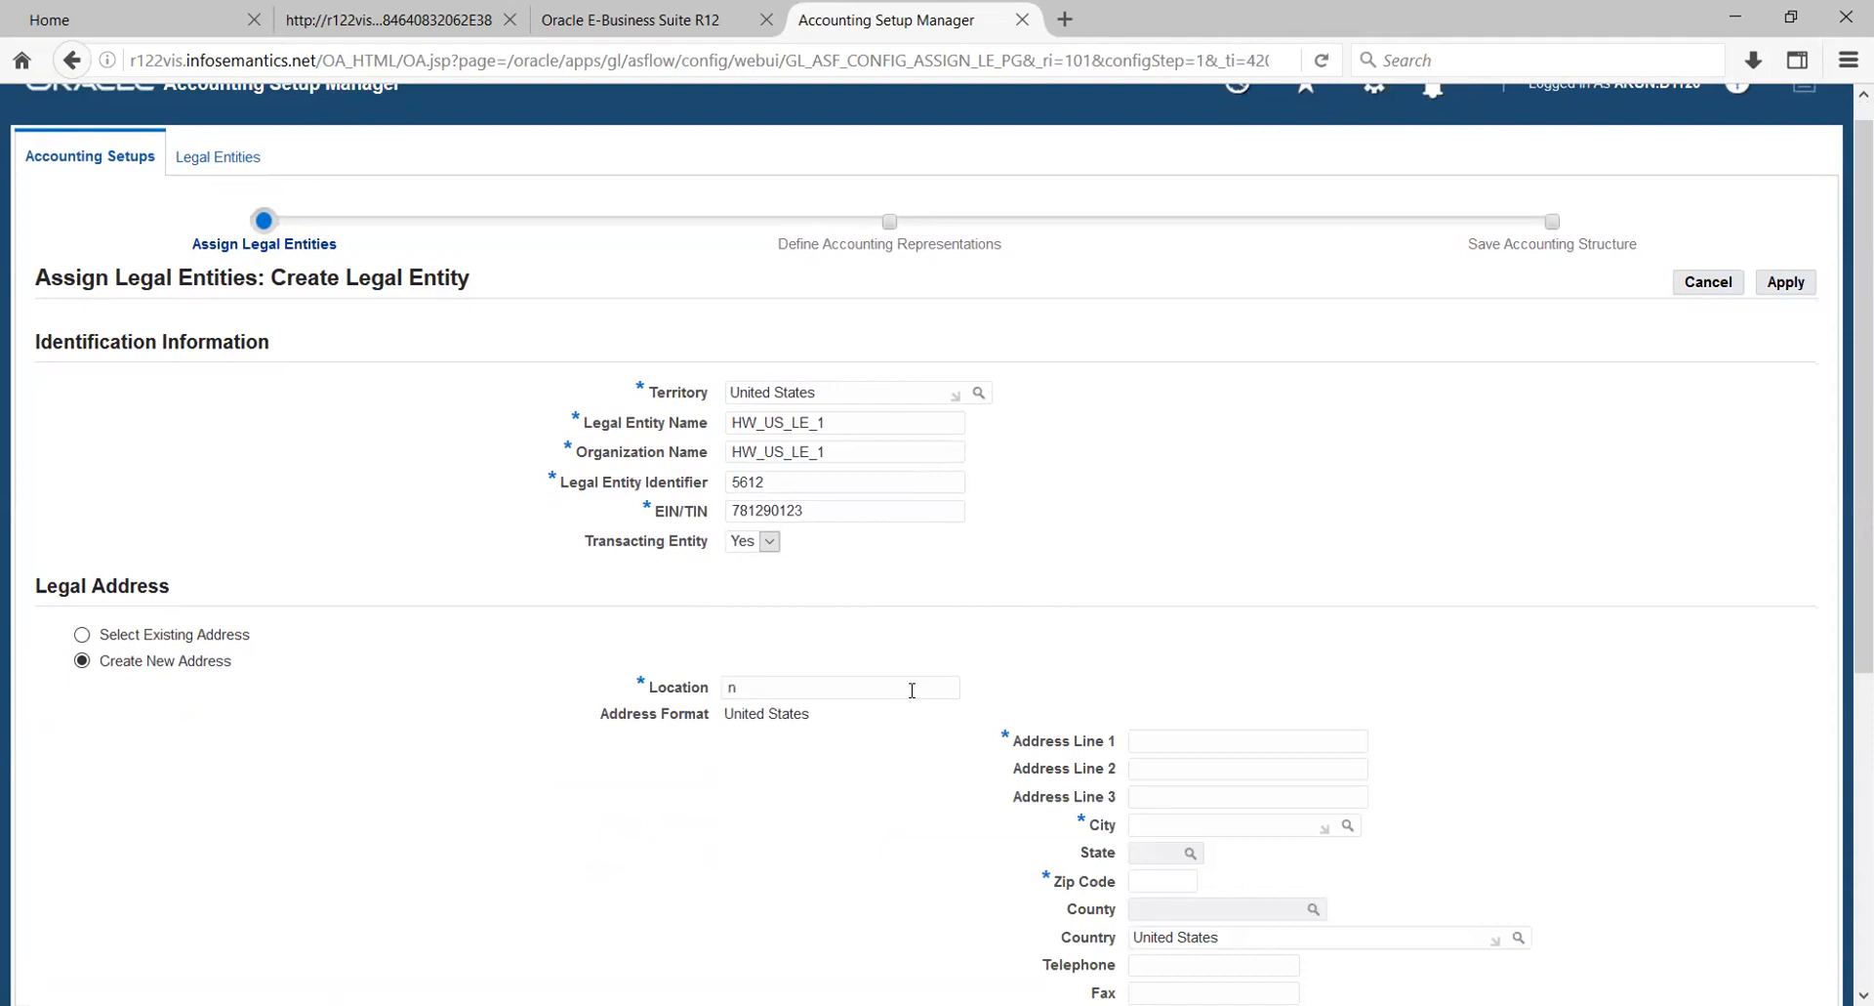
text(NY)
text(345)
click(1201, 818)
text(nEW YO)
key(Tab)
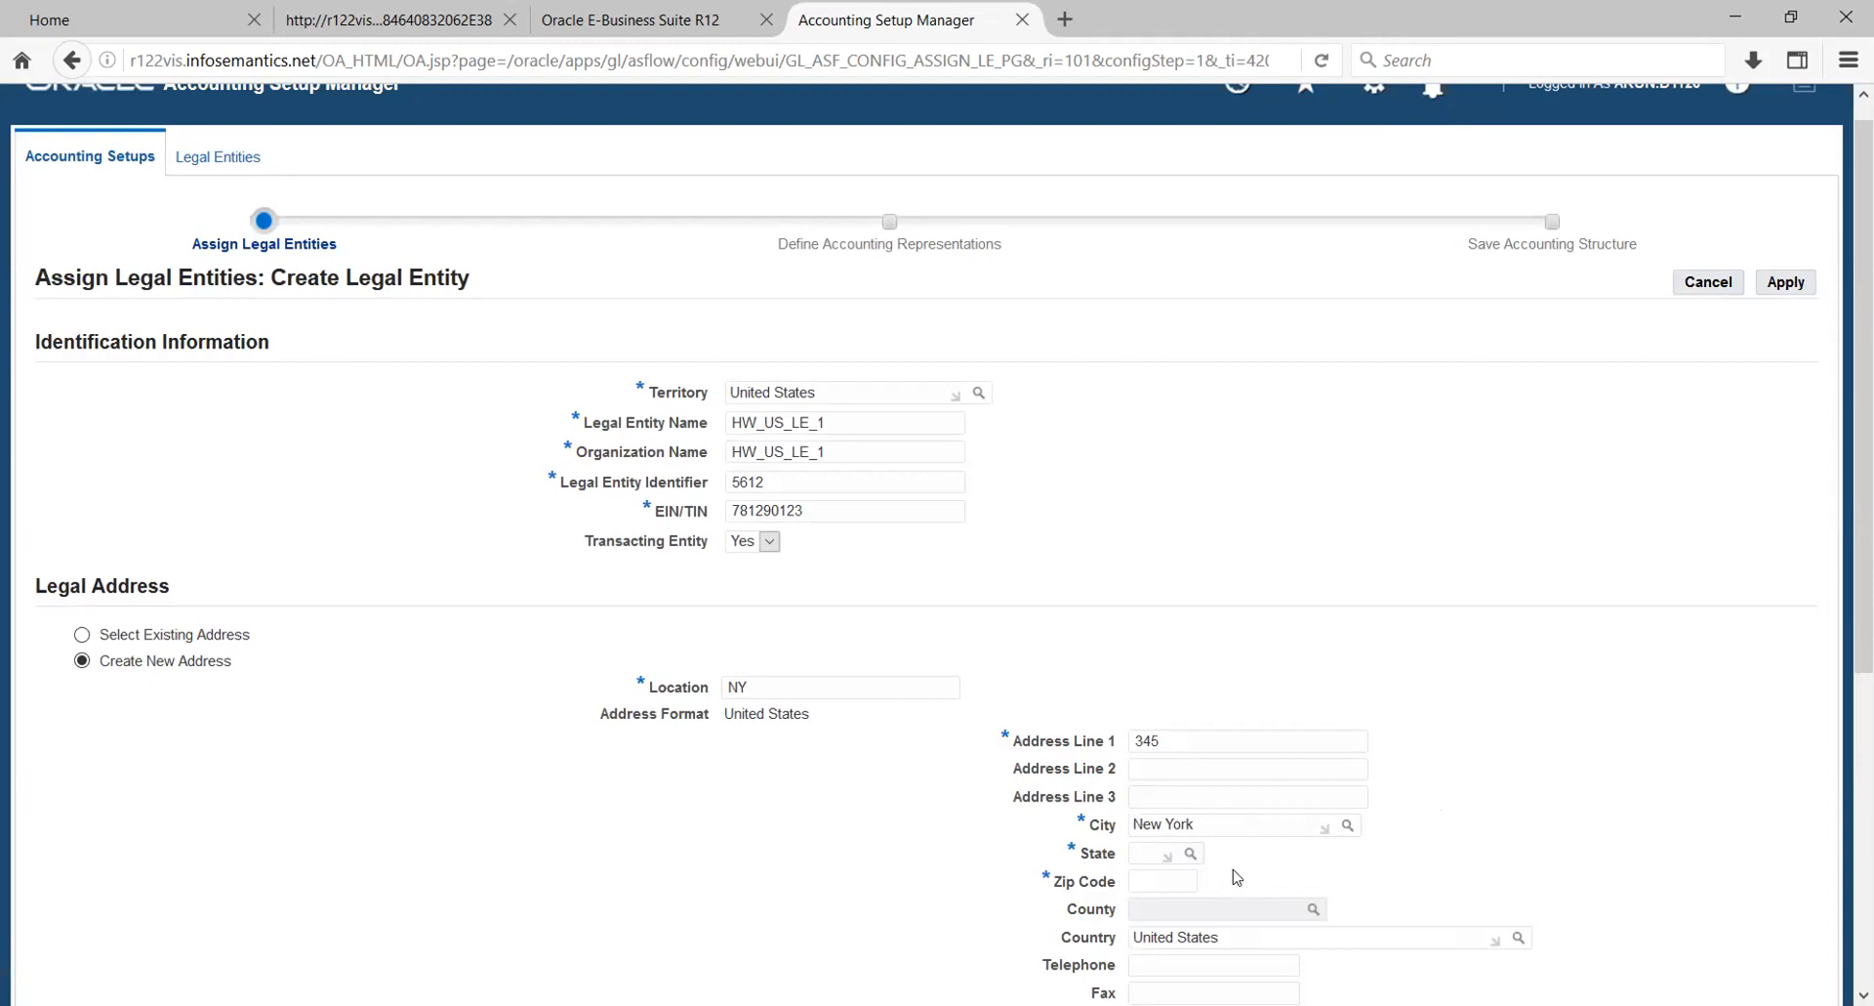
- Complete the legal address with its state, zip code and county, and submit the legal entity
click(1191, 854)
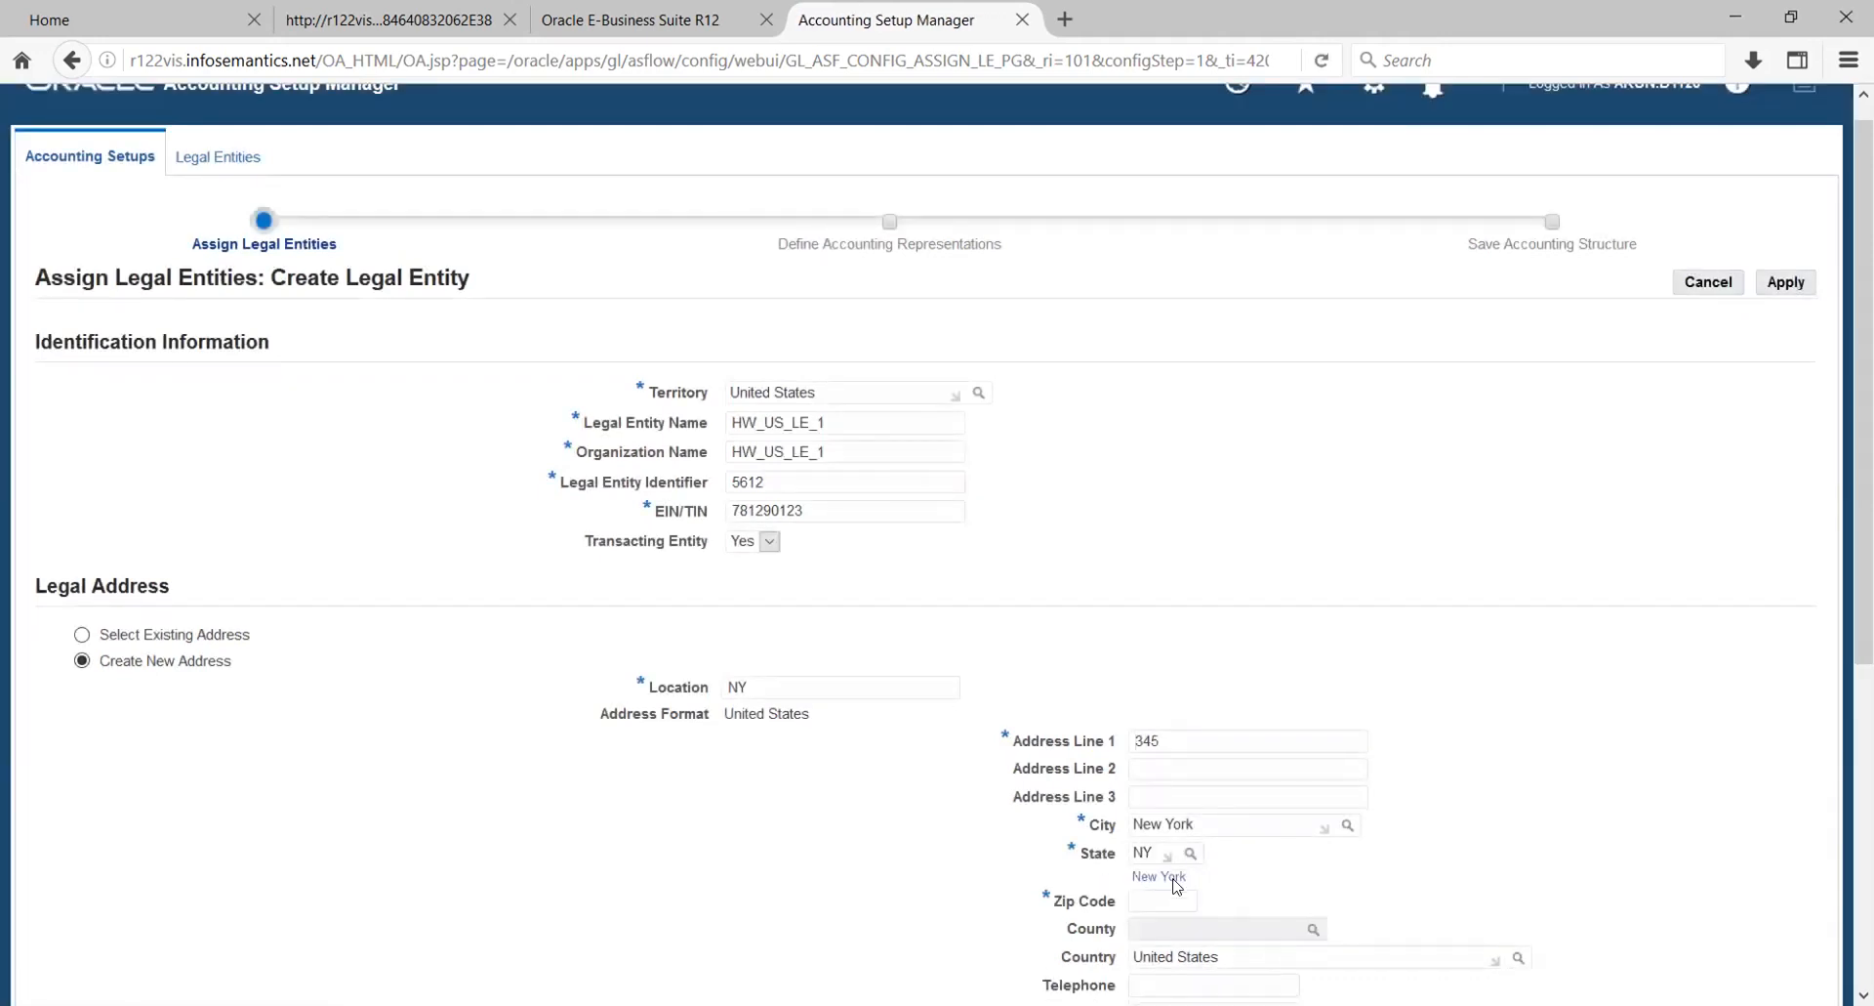
click(1160, 907)
text(100014)
key(Tab)
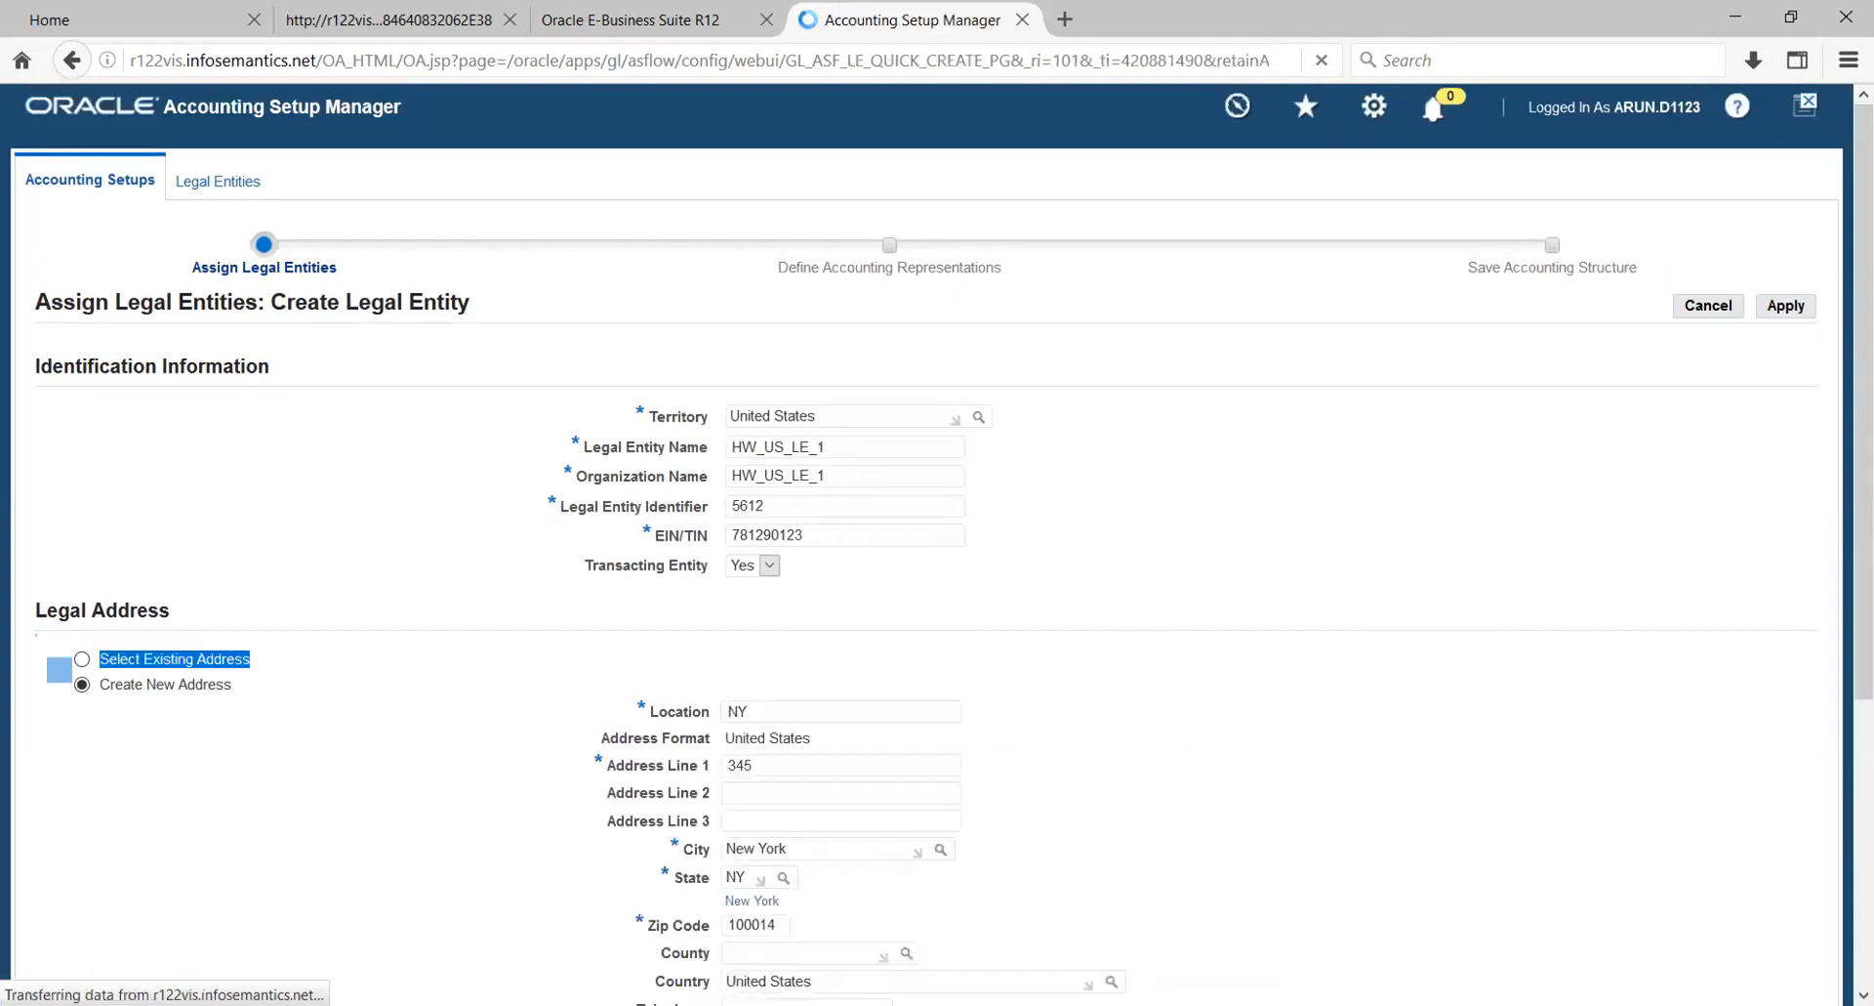
scroll(937, 542, down, 2)
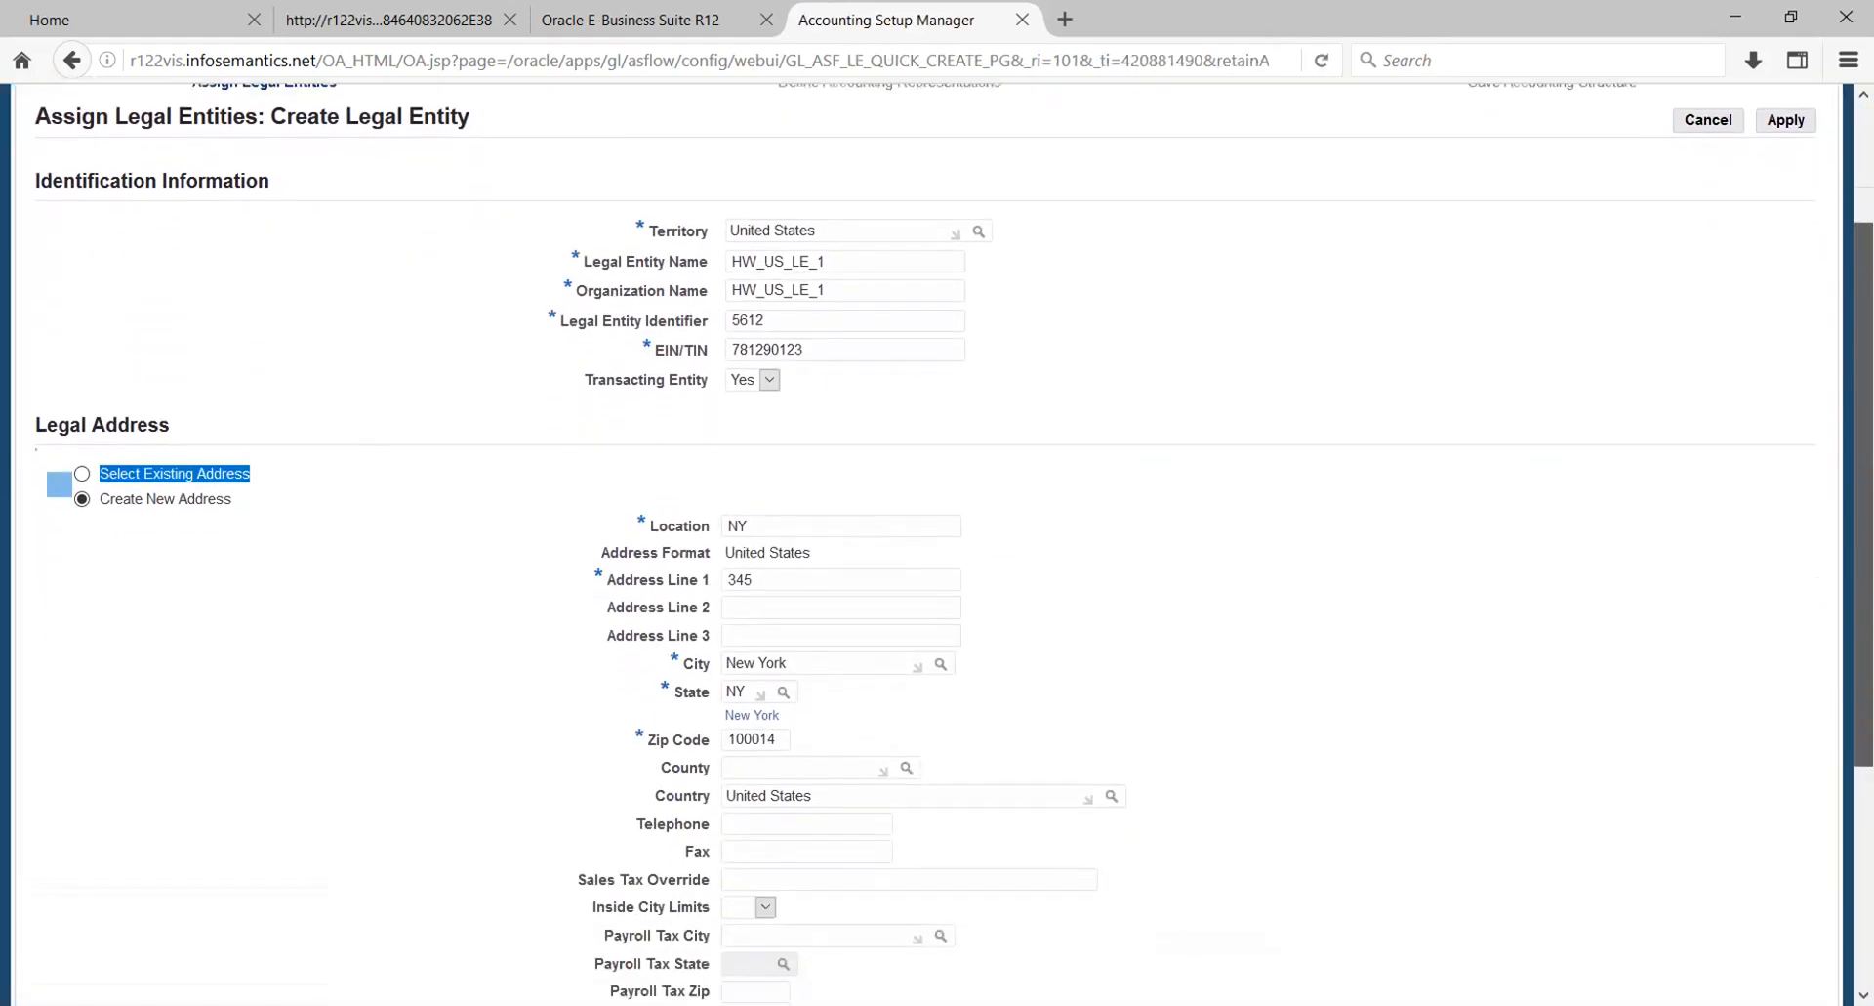
click(907, 758)
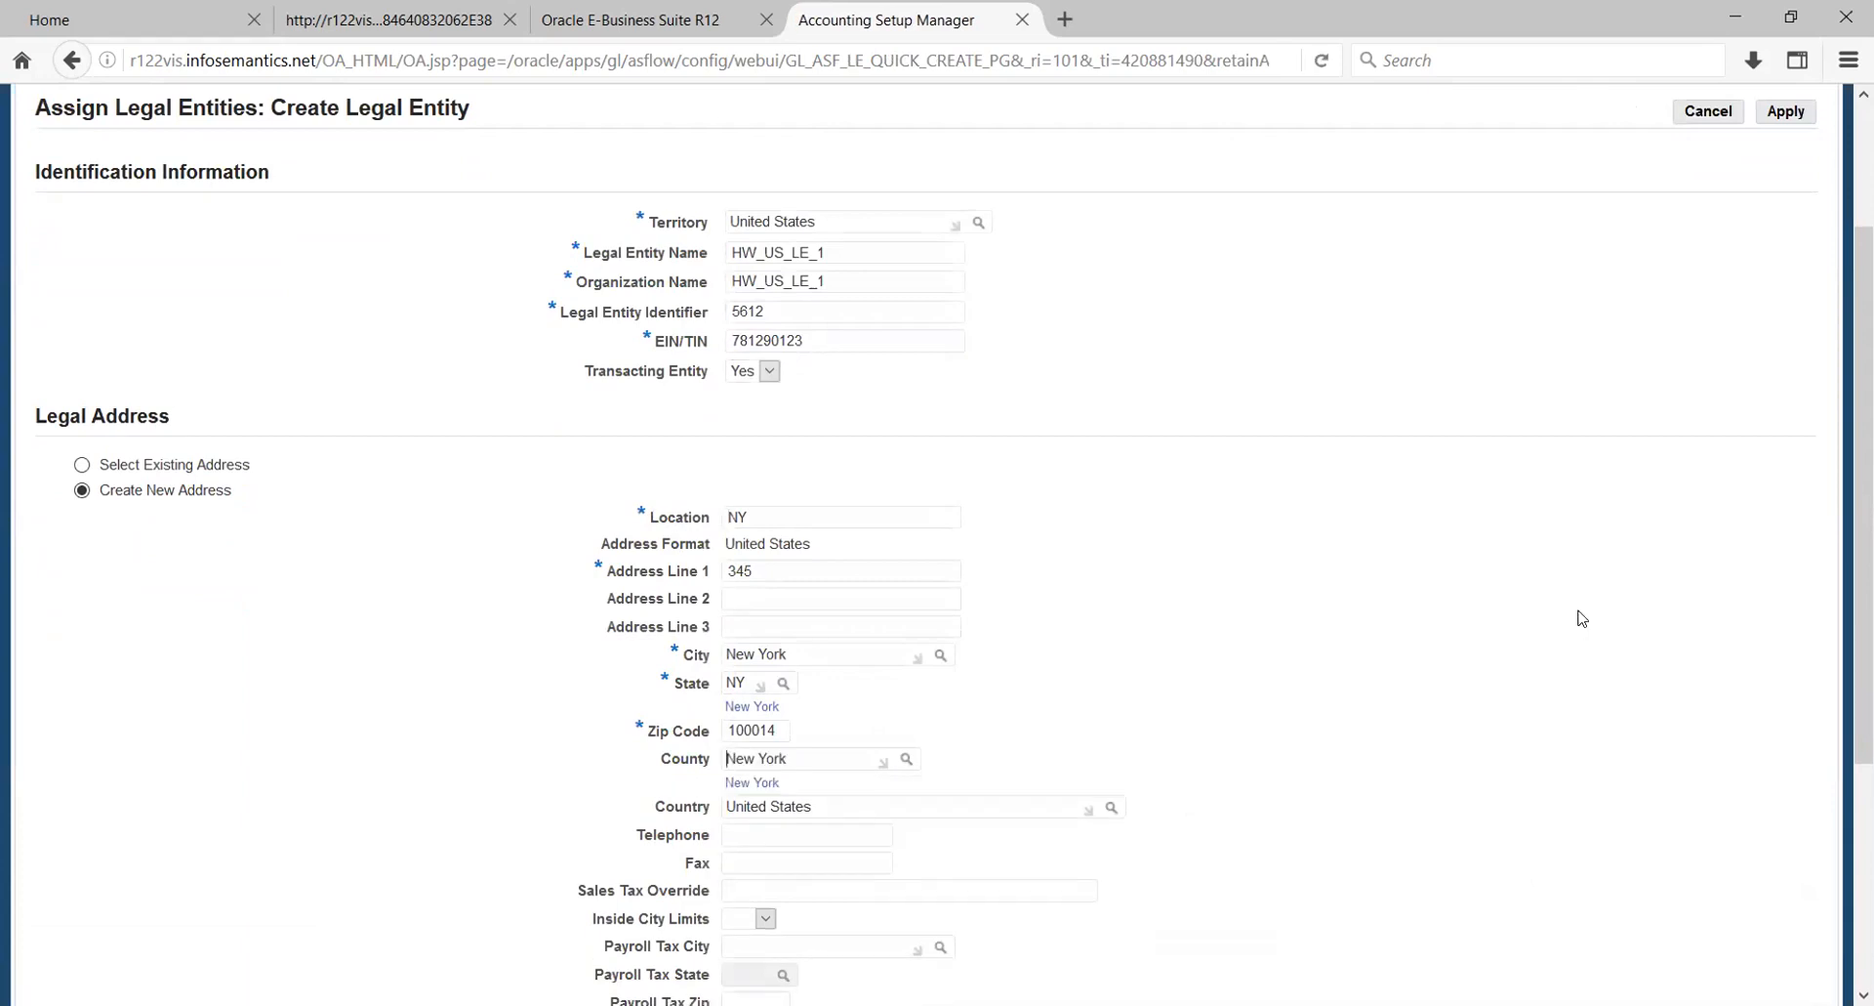
double_click(1584, 619)
drag(1864, 598, 1863, 819)
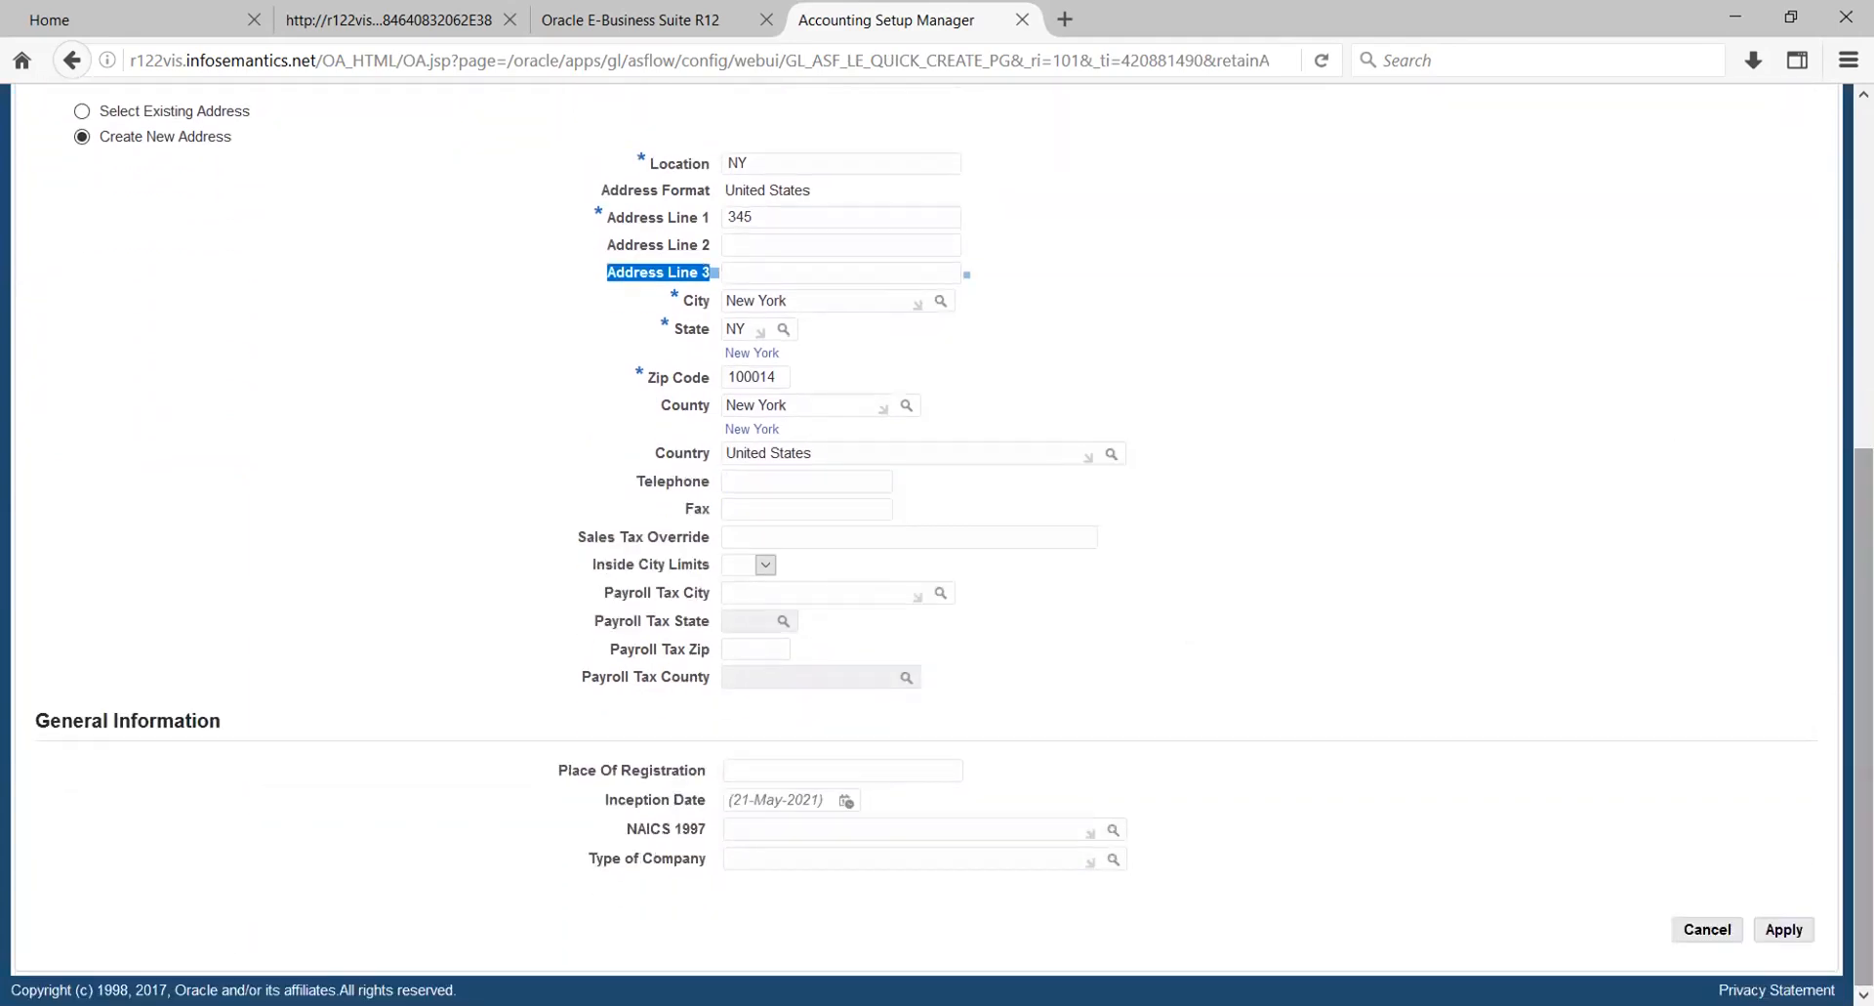
click(1787, 931)
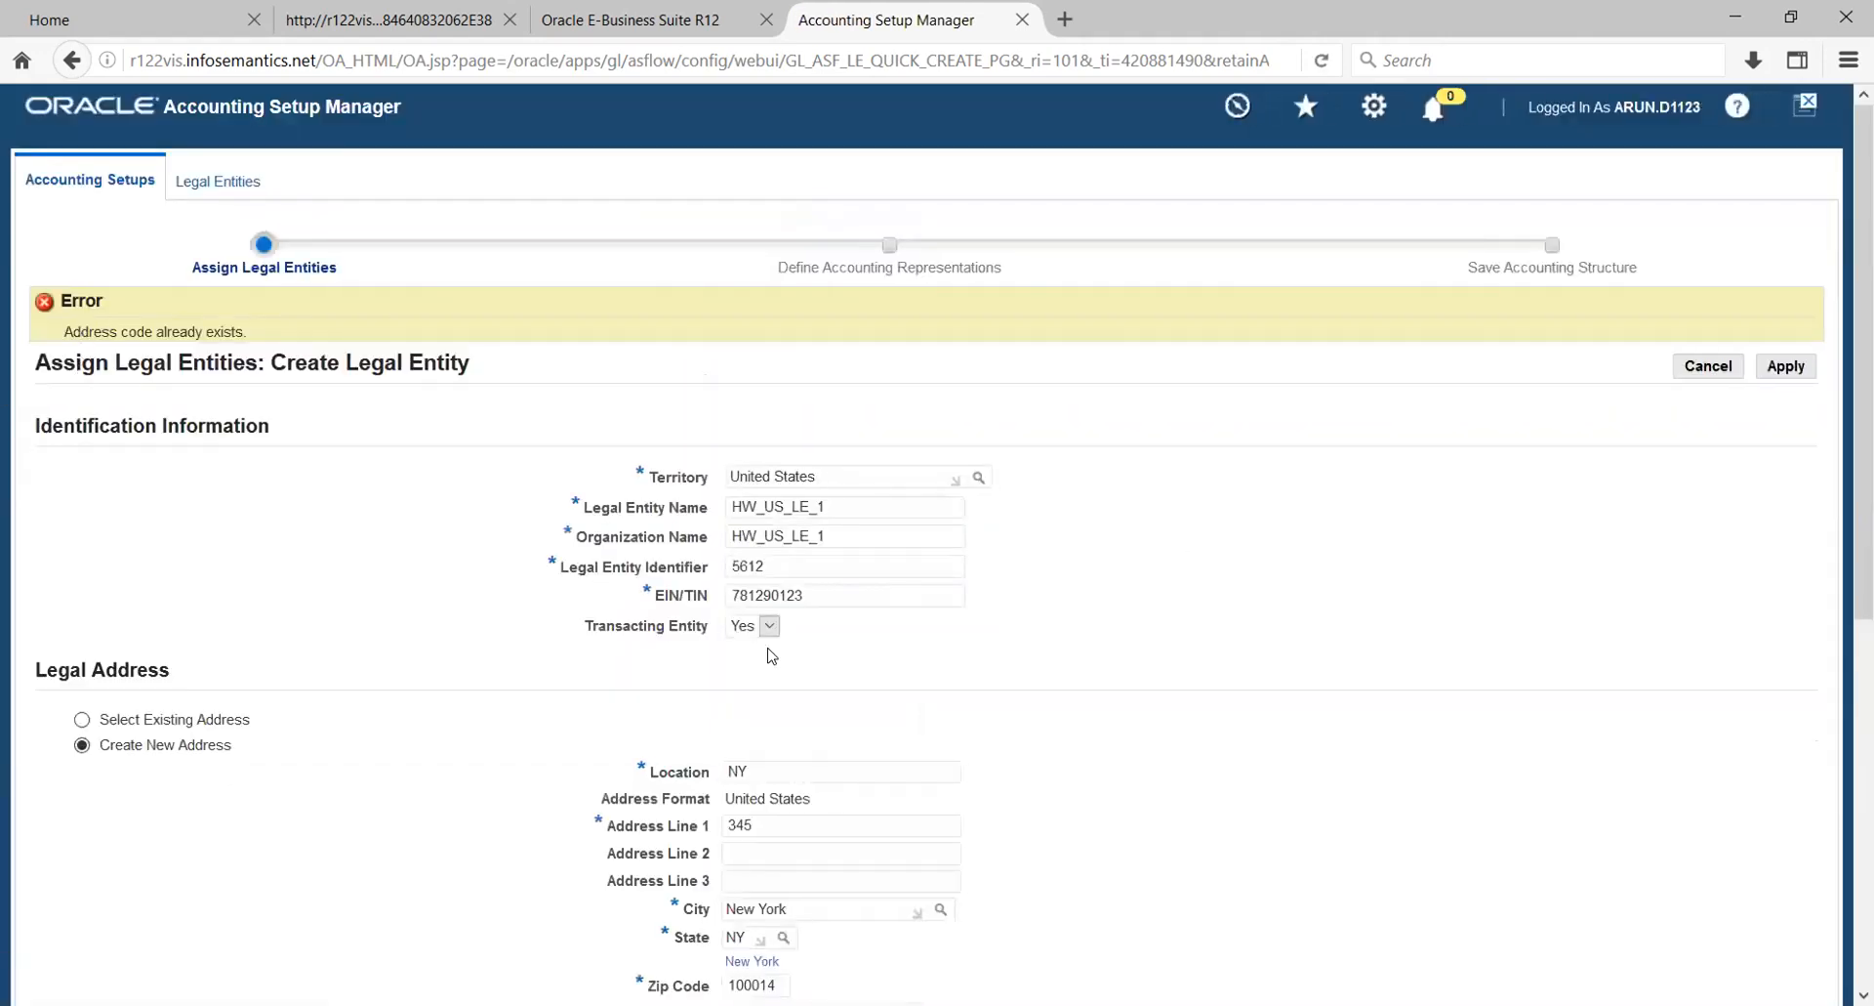
- Set the legal address location to HW NY and submit the legal entity again
click(790, 773)
key(Home)
text(HW)
click(1786, 366)
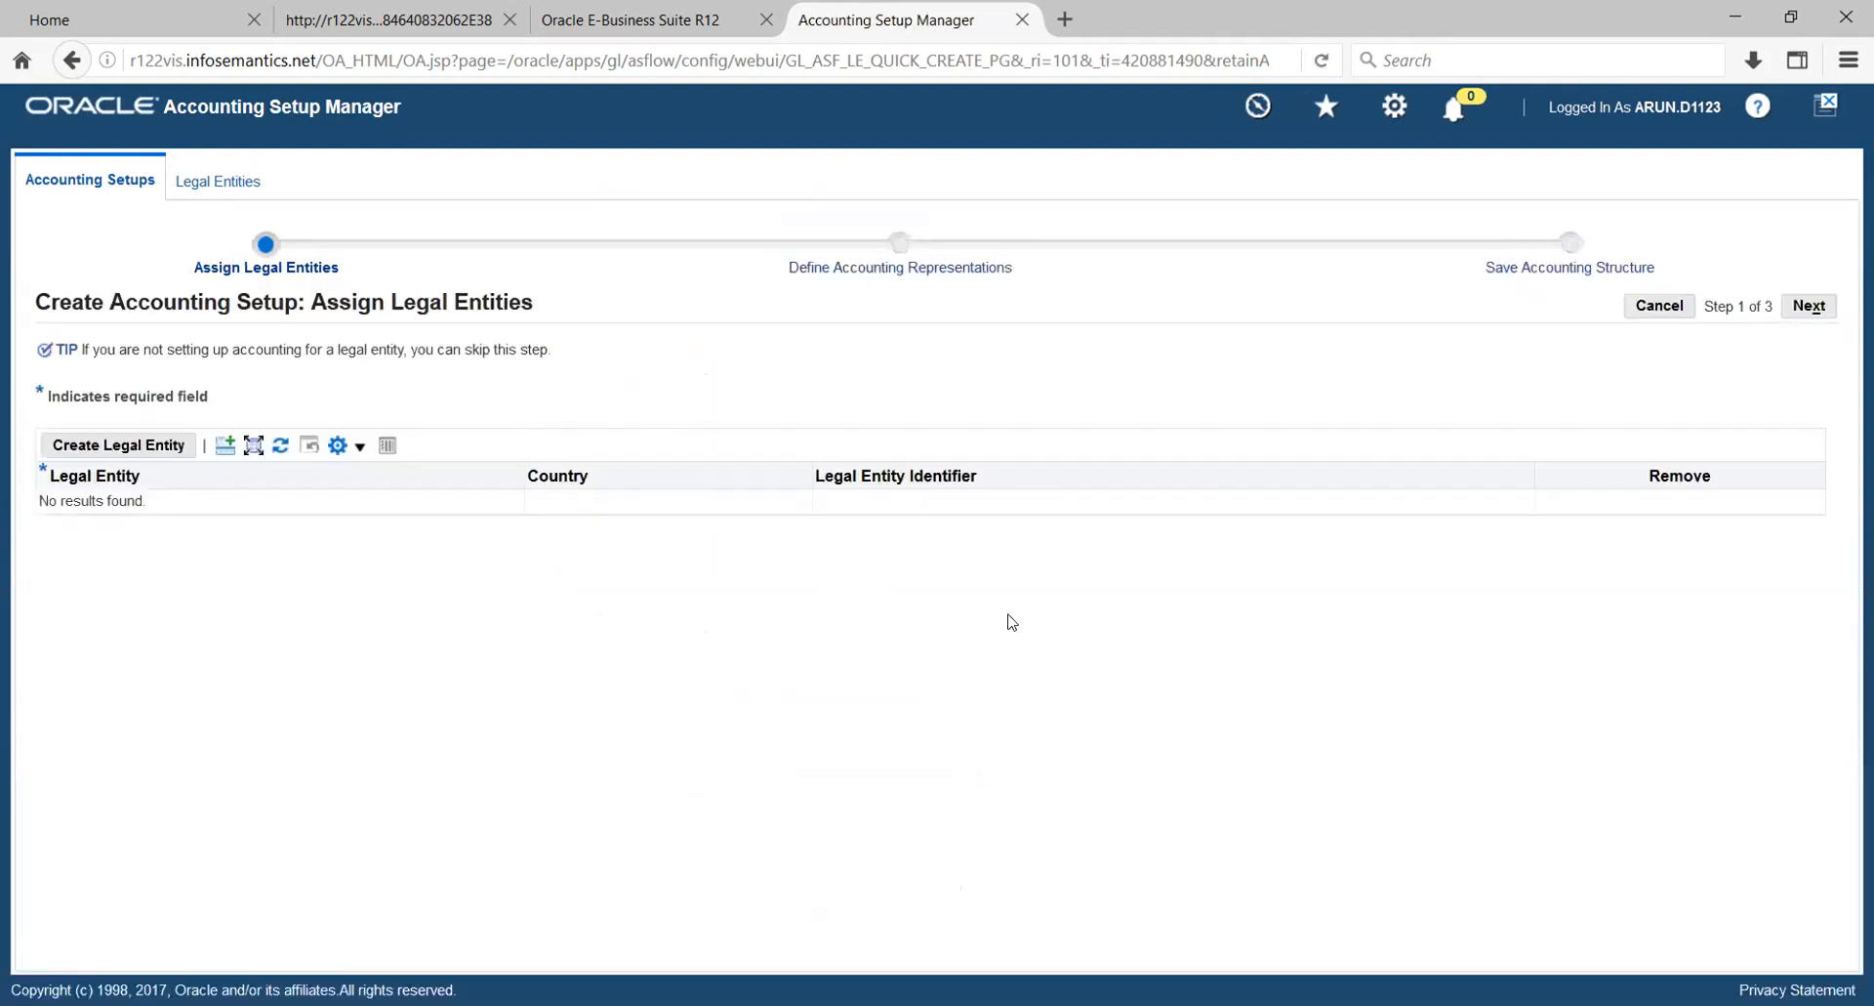
- Start another legal entity for the United States and name it HW_US_LE_2
click(127, 447)
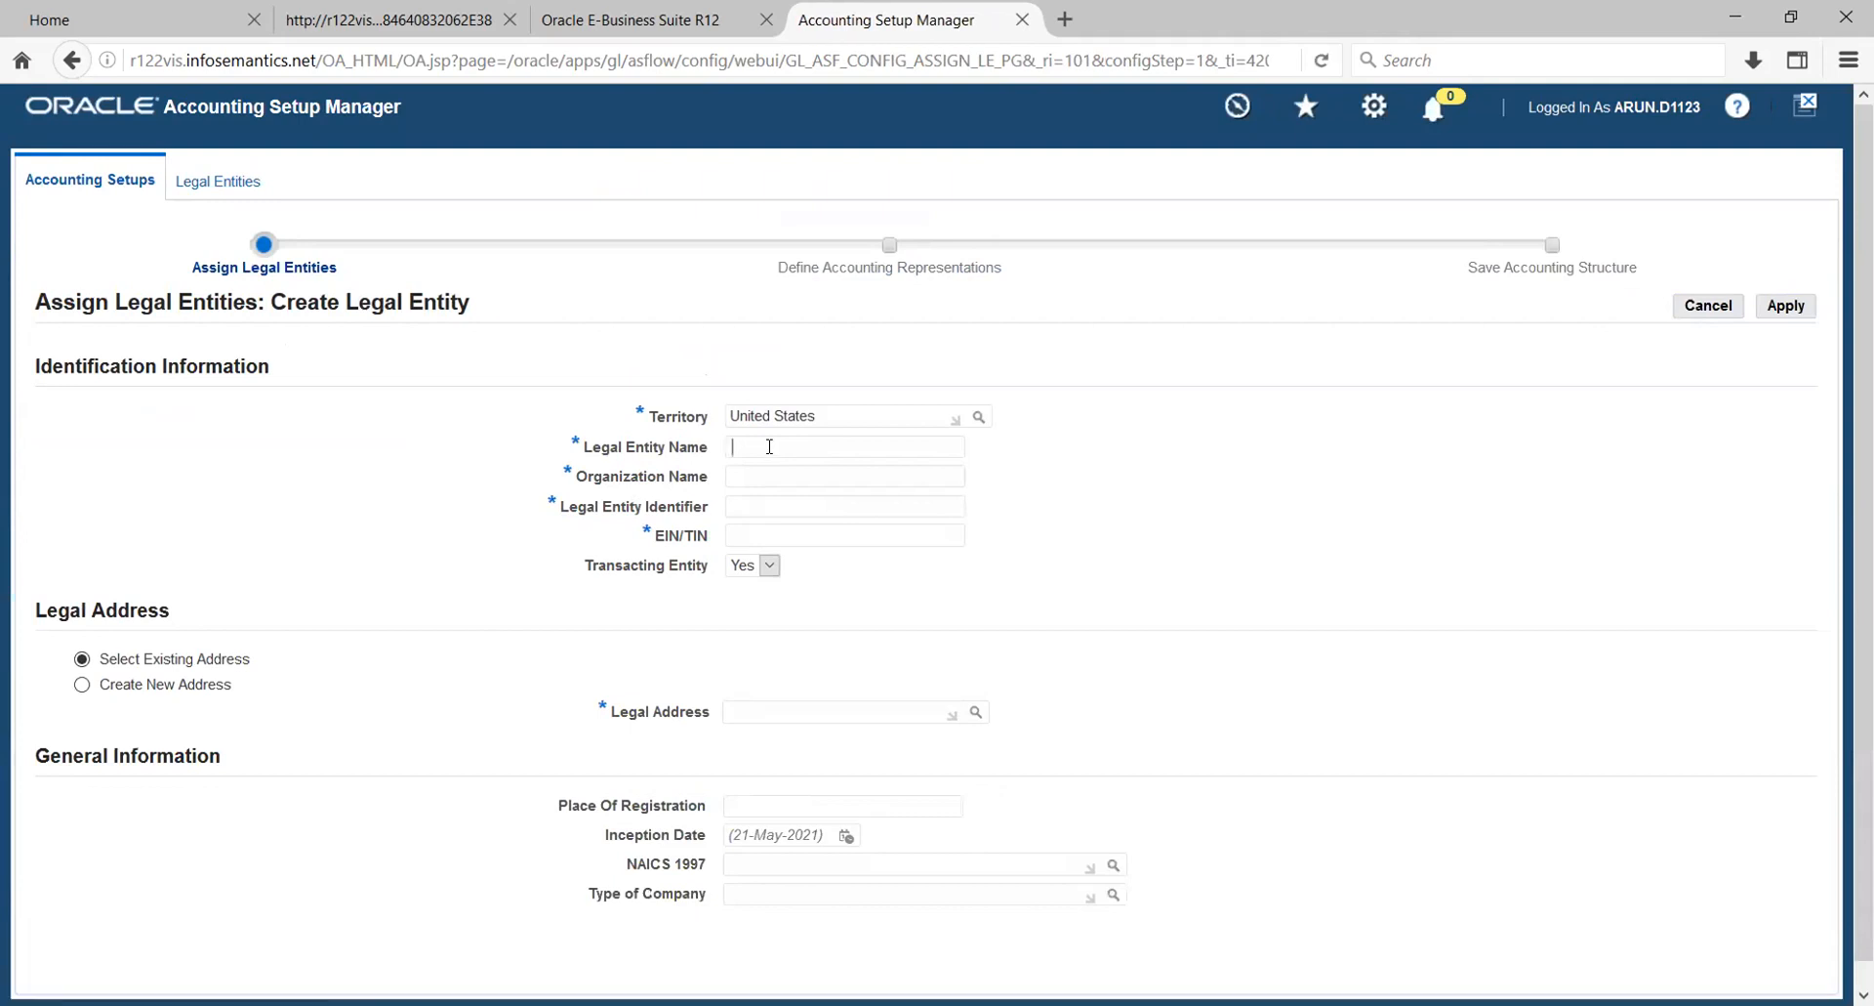
click(770, 447)
text(HW_US_LE_1)
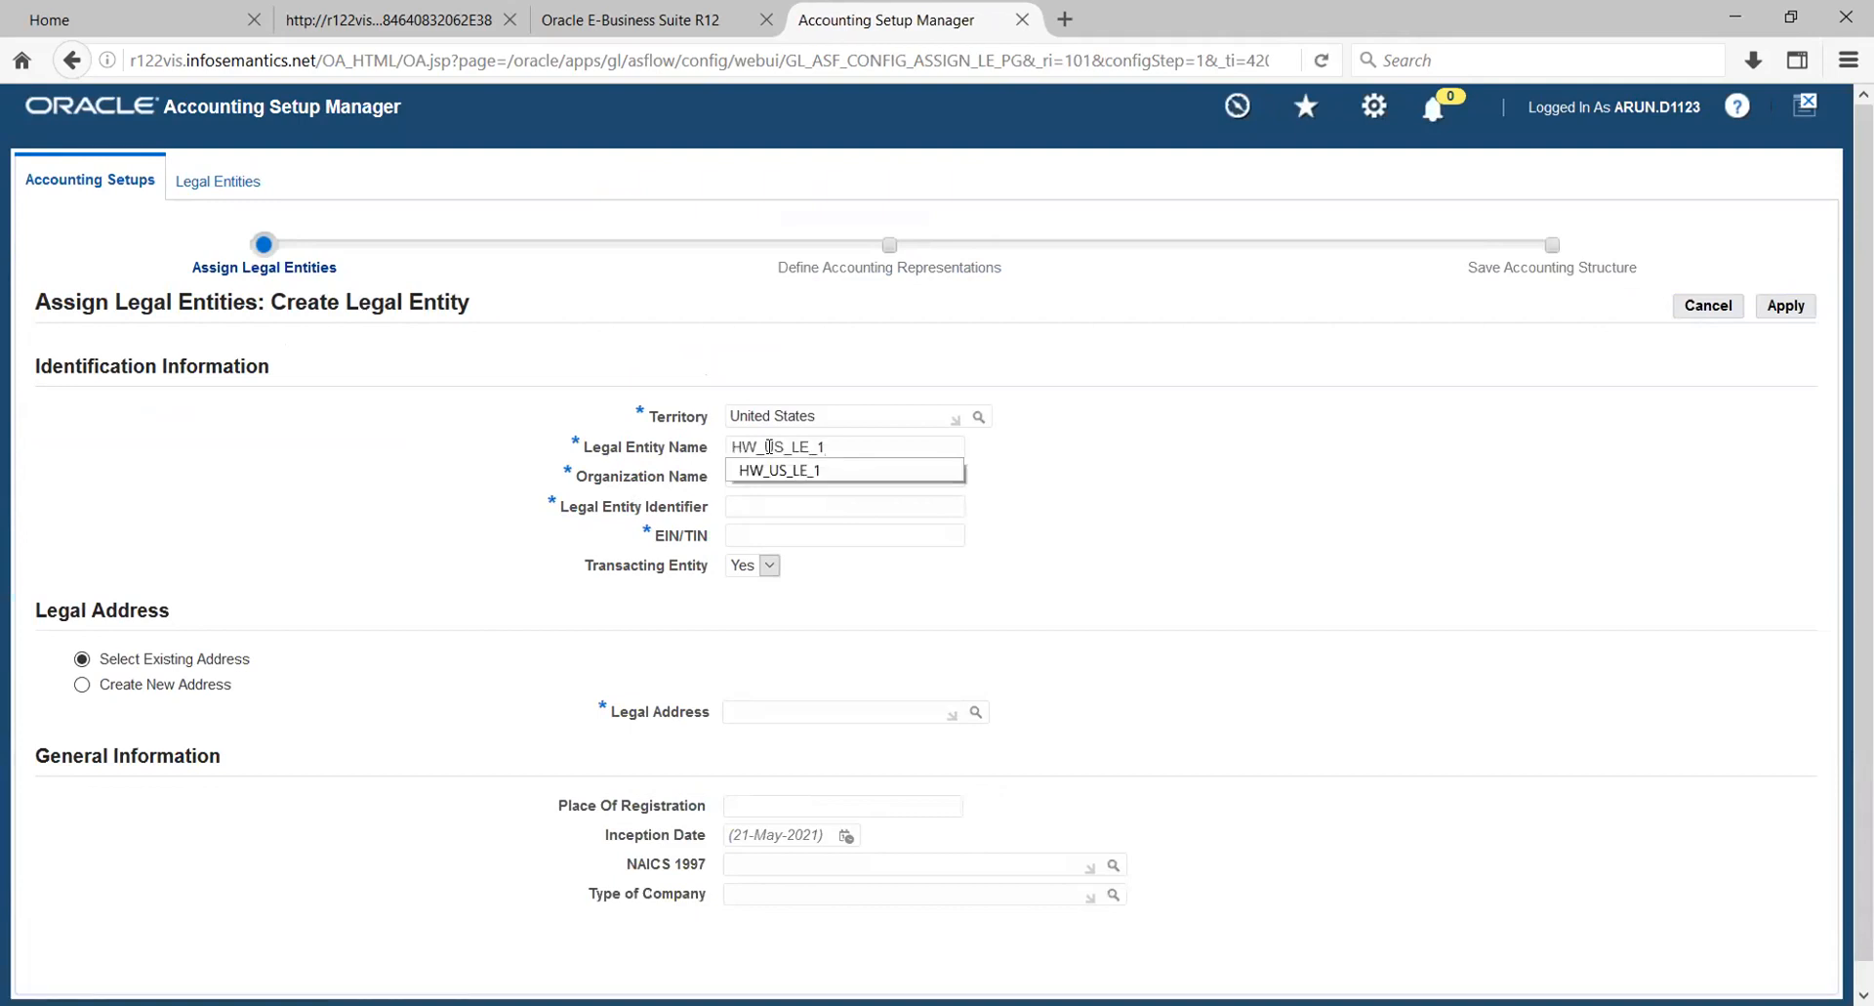
key(BackSpace)
text(2)
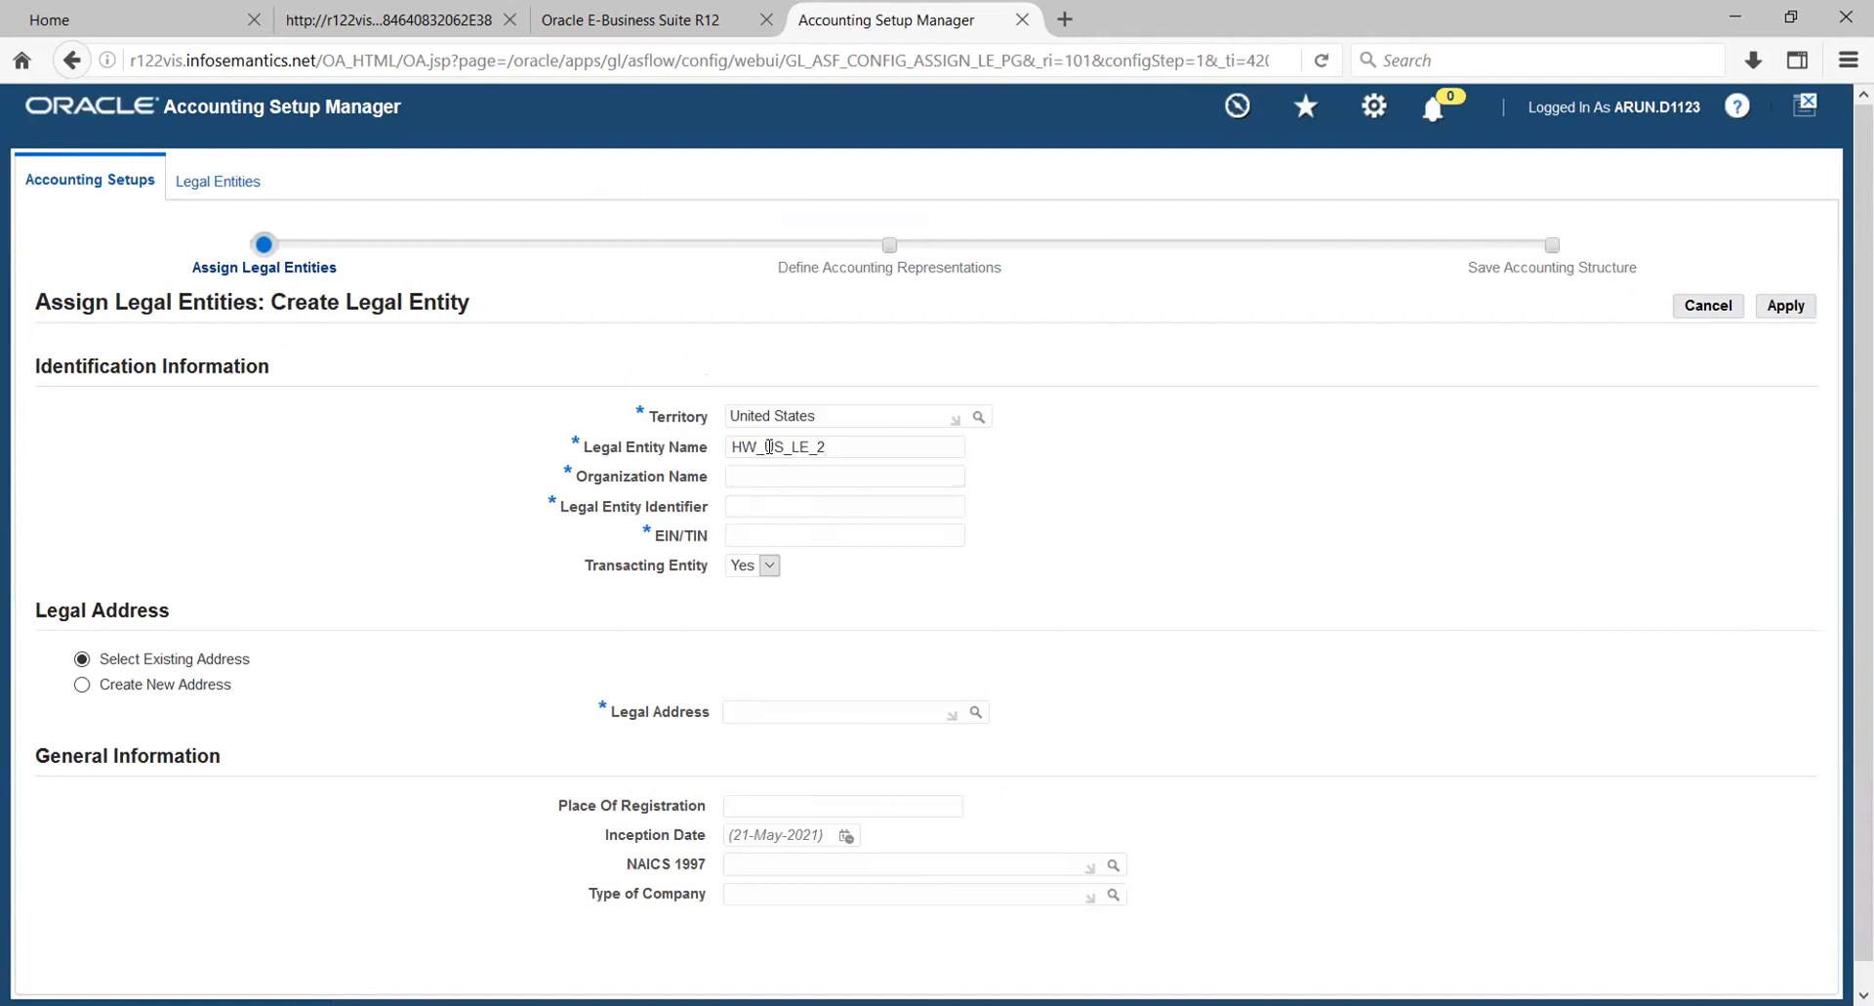
- Set the organization name to HW_US_LE_2 and enter the legal entity's identifier and EIN/TIN
key(Tab)
text(HW_US_LE_2)
key(Tab)
text(8912)
text(672902378)
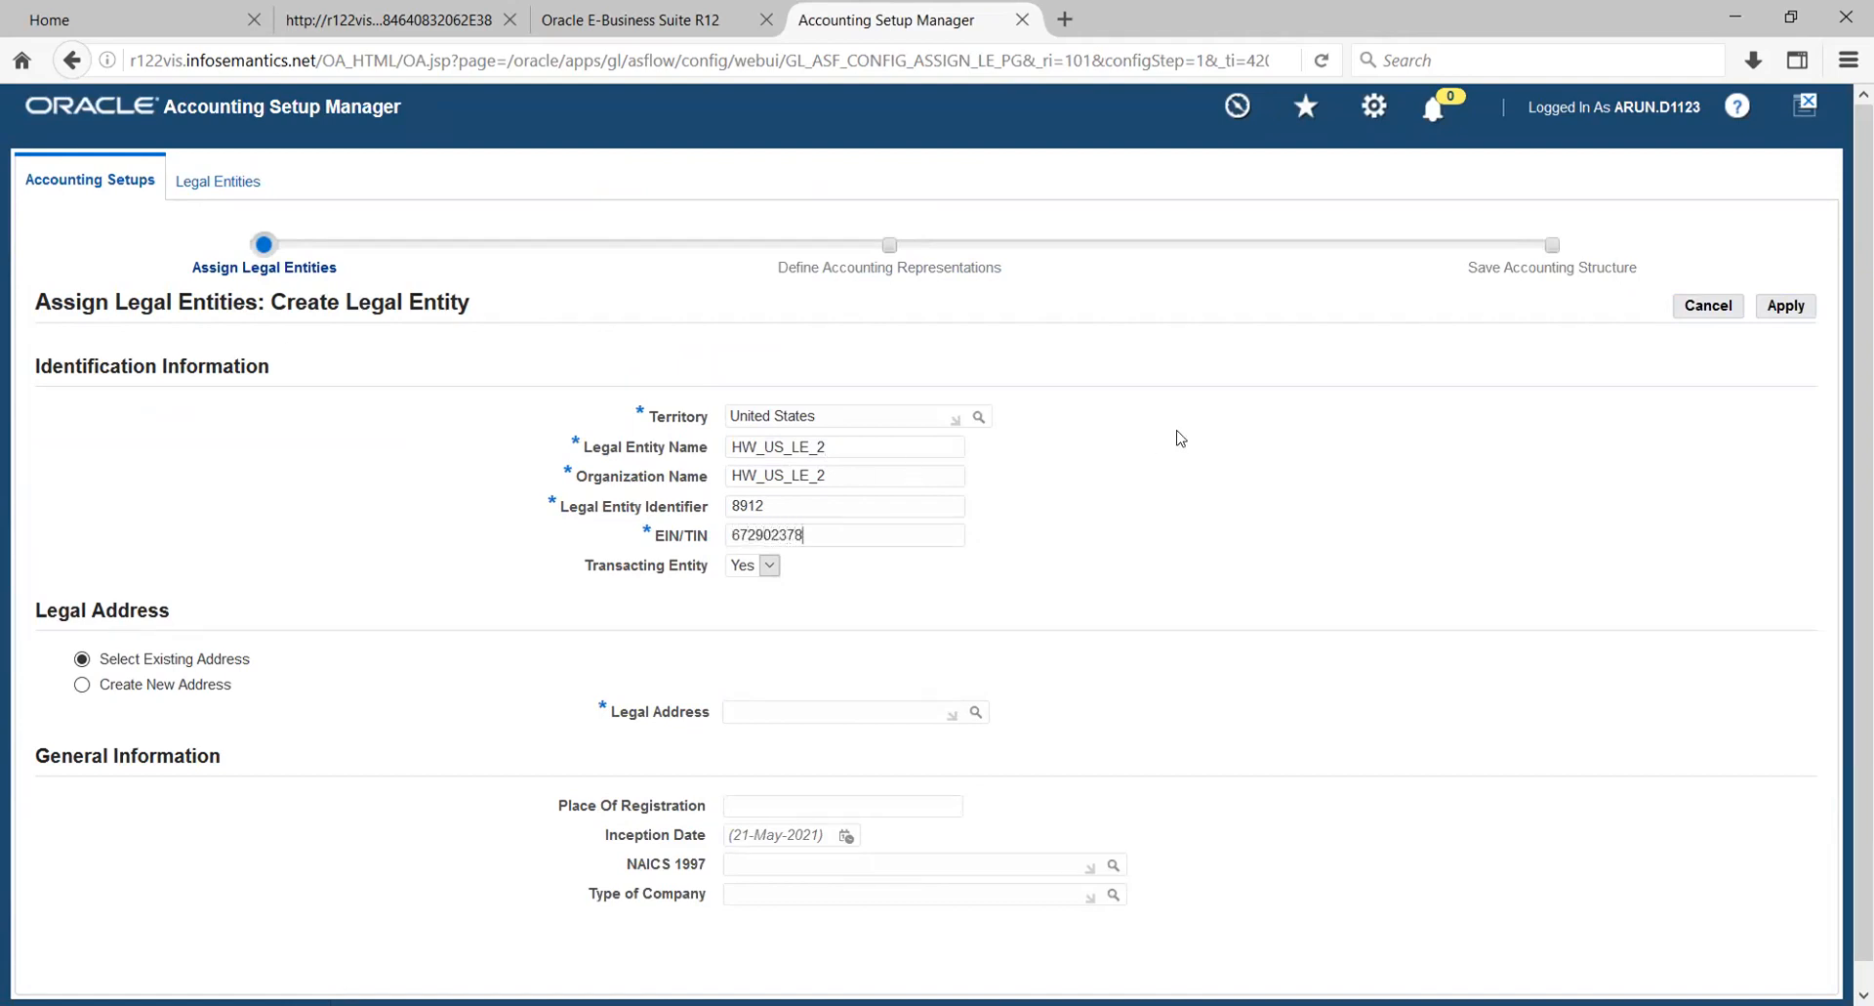
- Choose to create a new legal address with location HW NJ and fill in its first address line
click(82, 683)
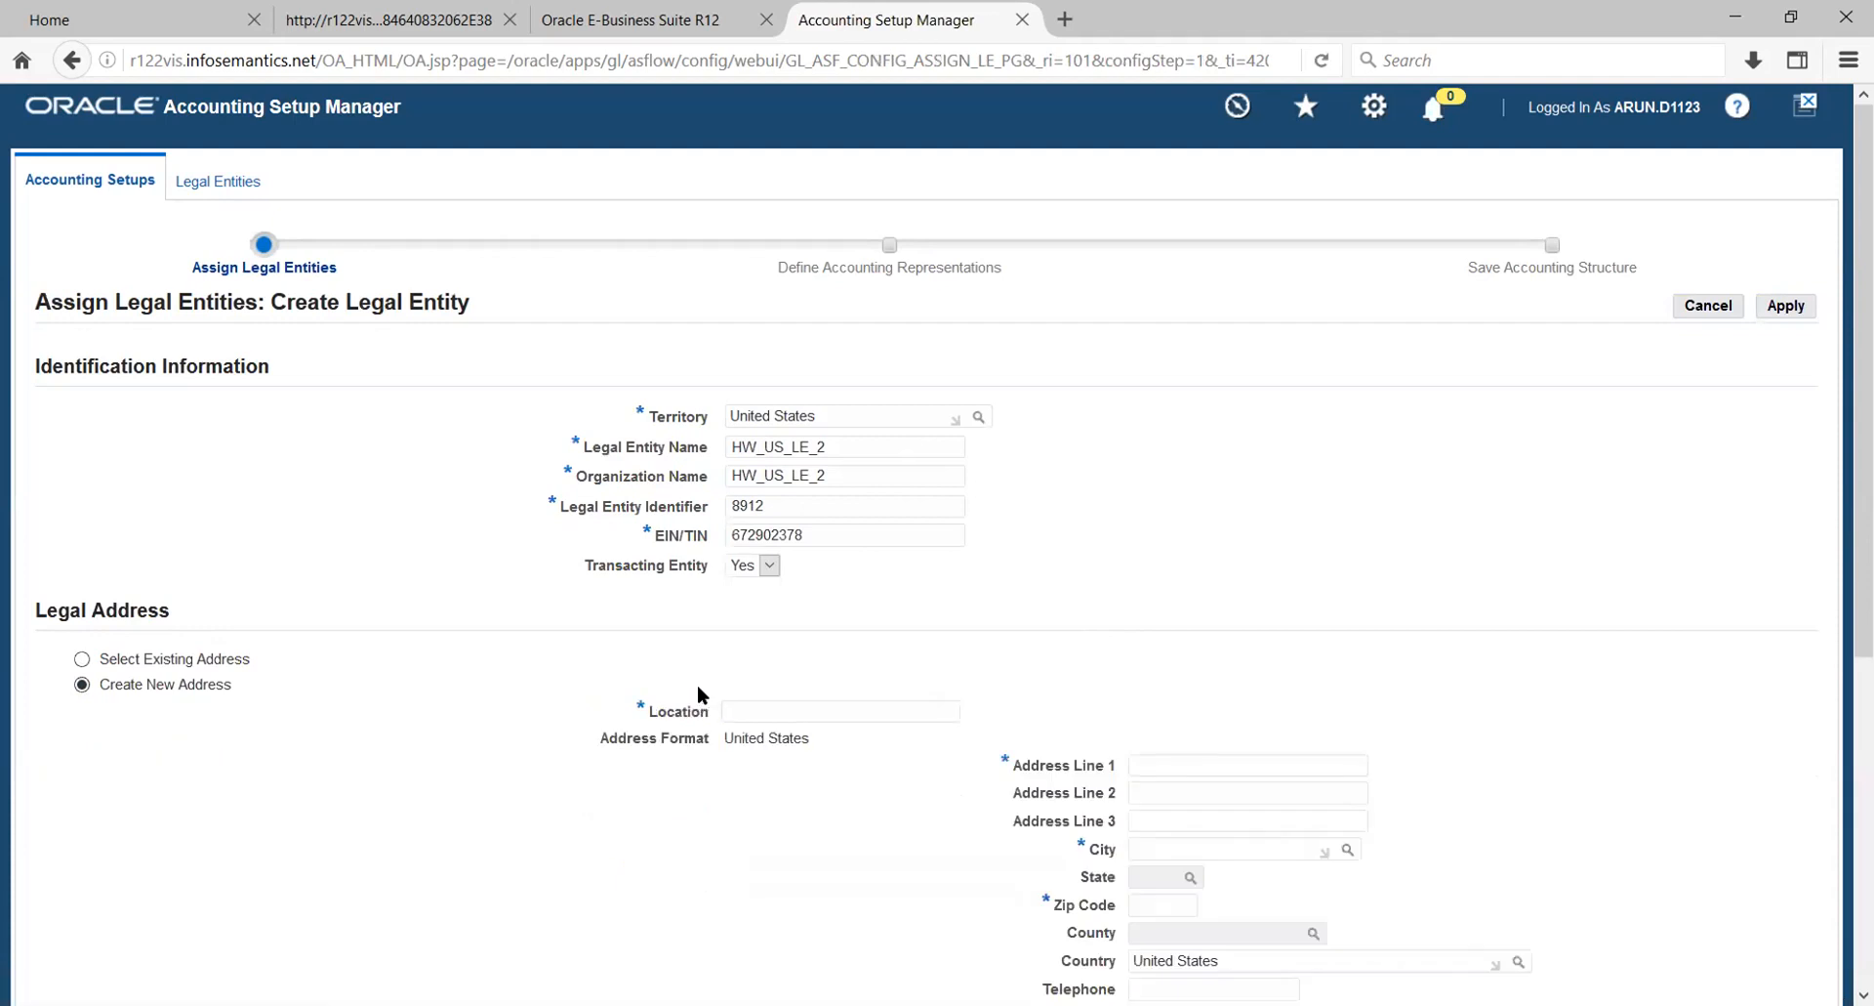
click(793, 711)
text(HW NJ)
click(1258, 760)
text(8923)
- Set the city of the HW NJ legal address from the suggestions matching NEW J
click(1215, 849)
text(NEW J)
key(Tab)
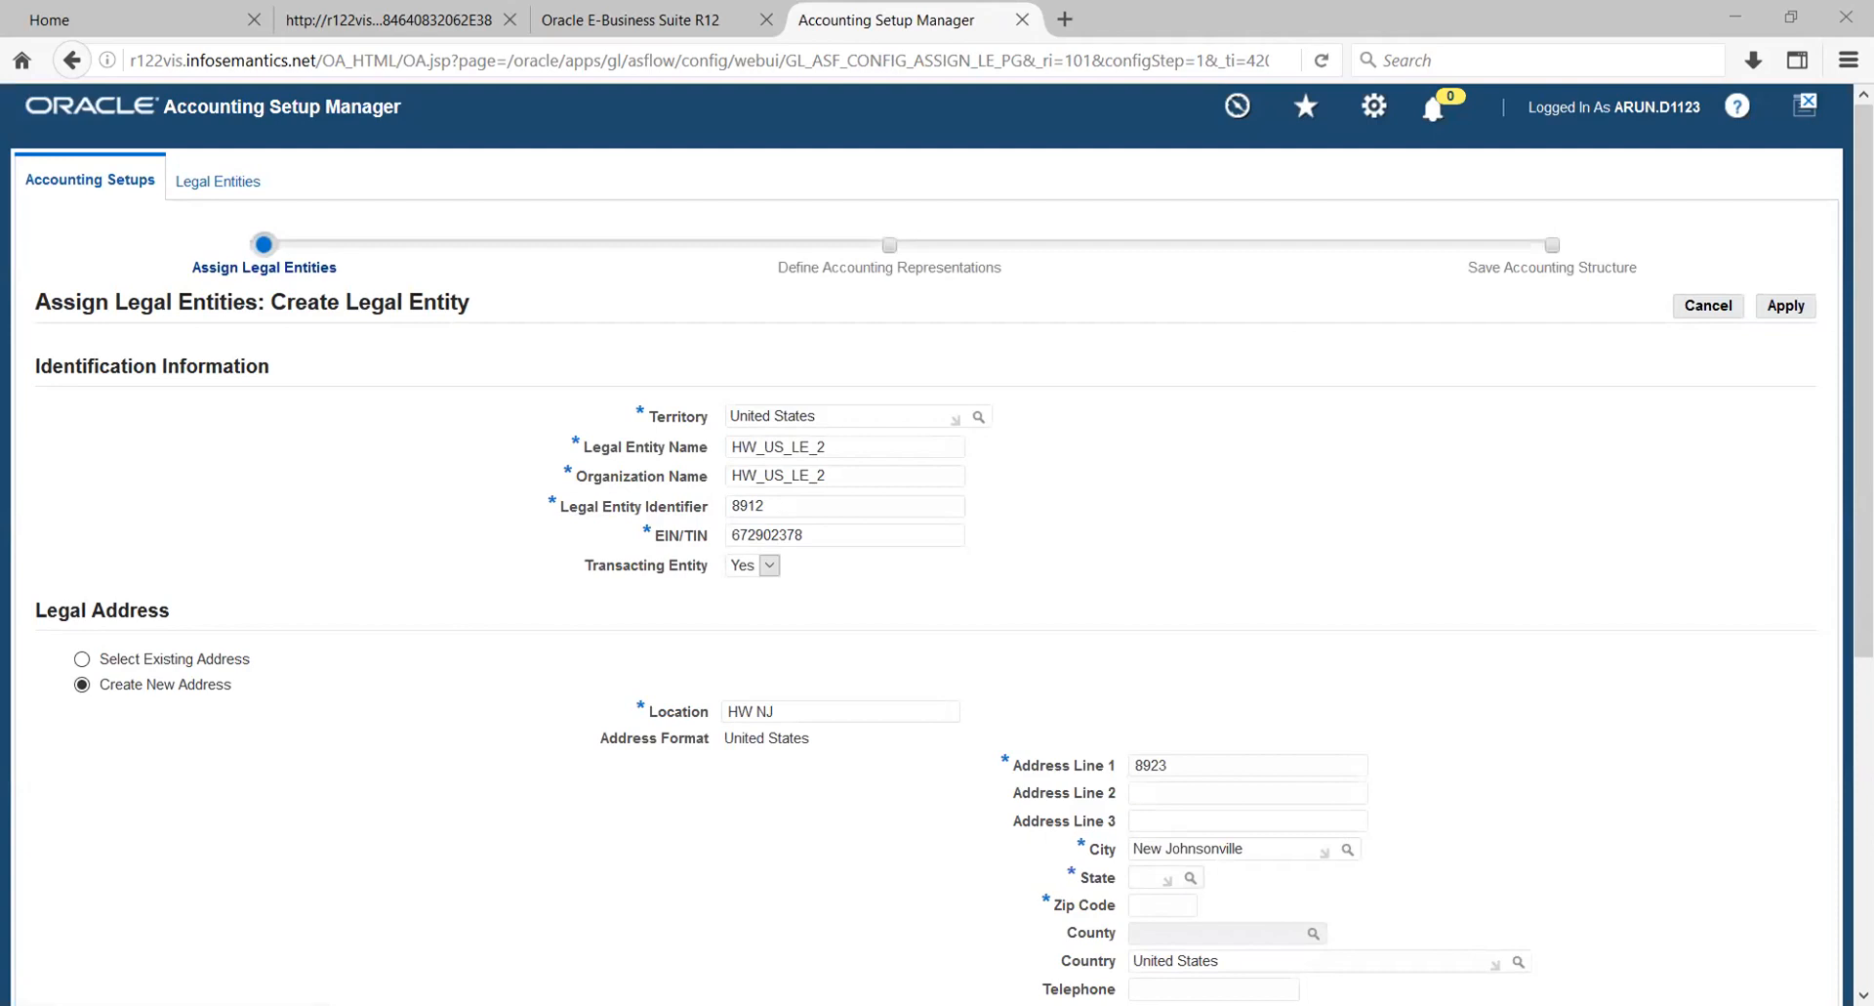
double_click(1234, 849)
triple_click(1232, 848)
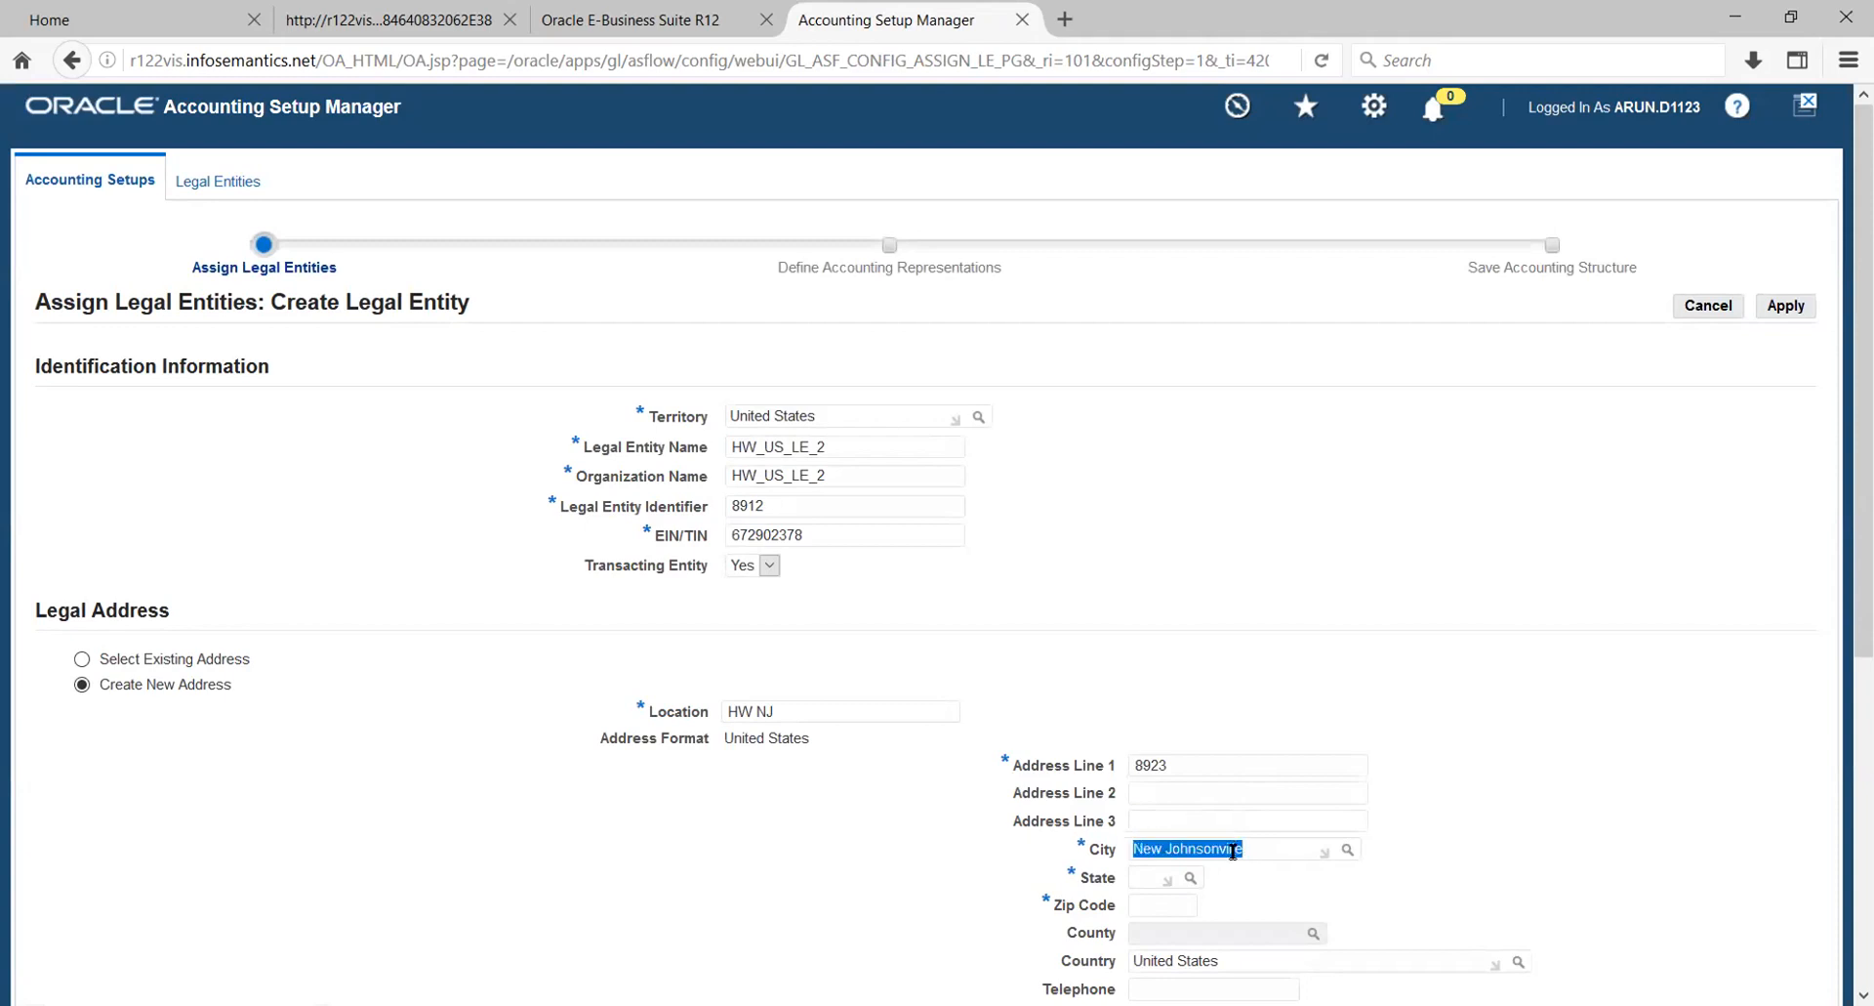
key(alt+Tab)
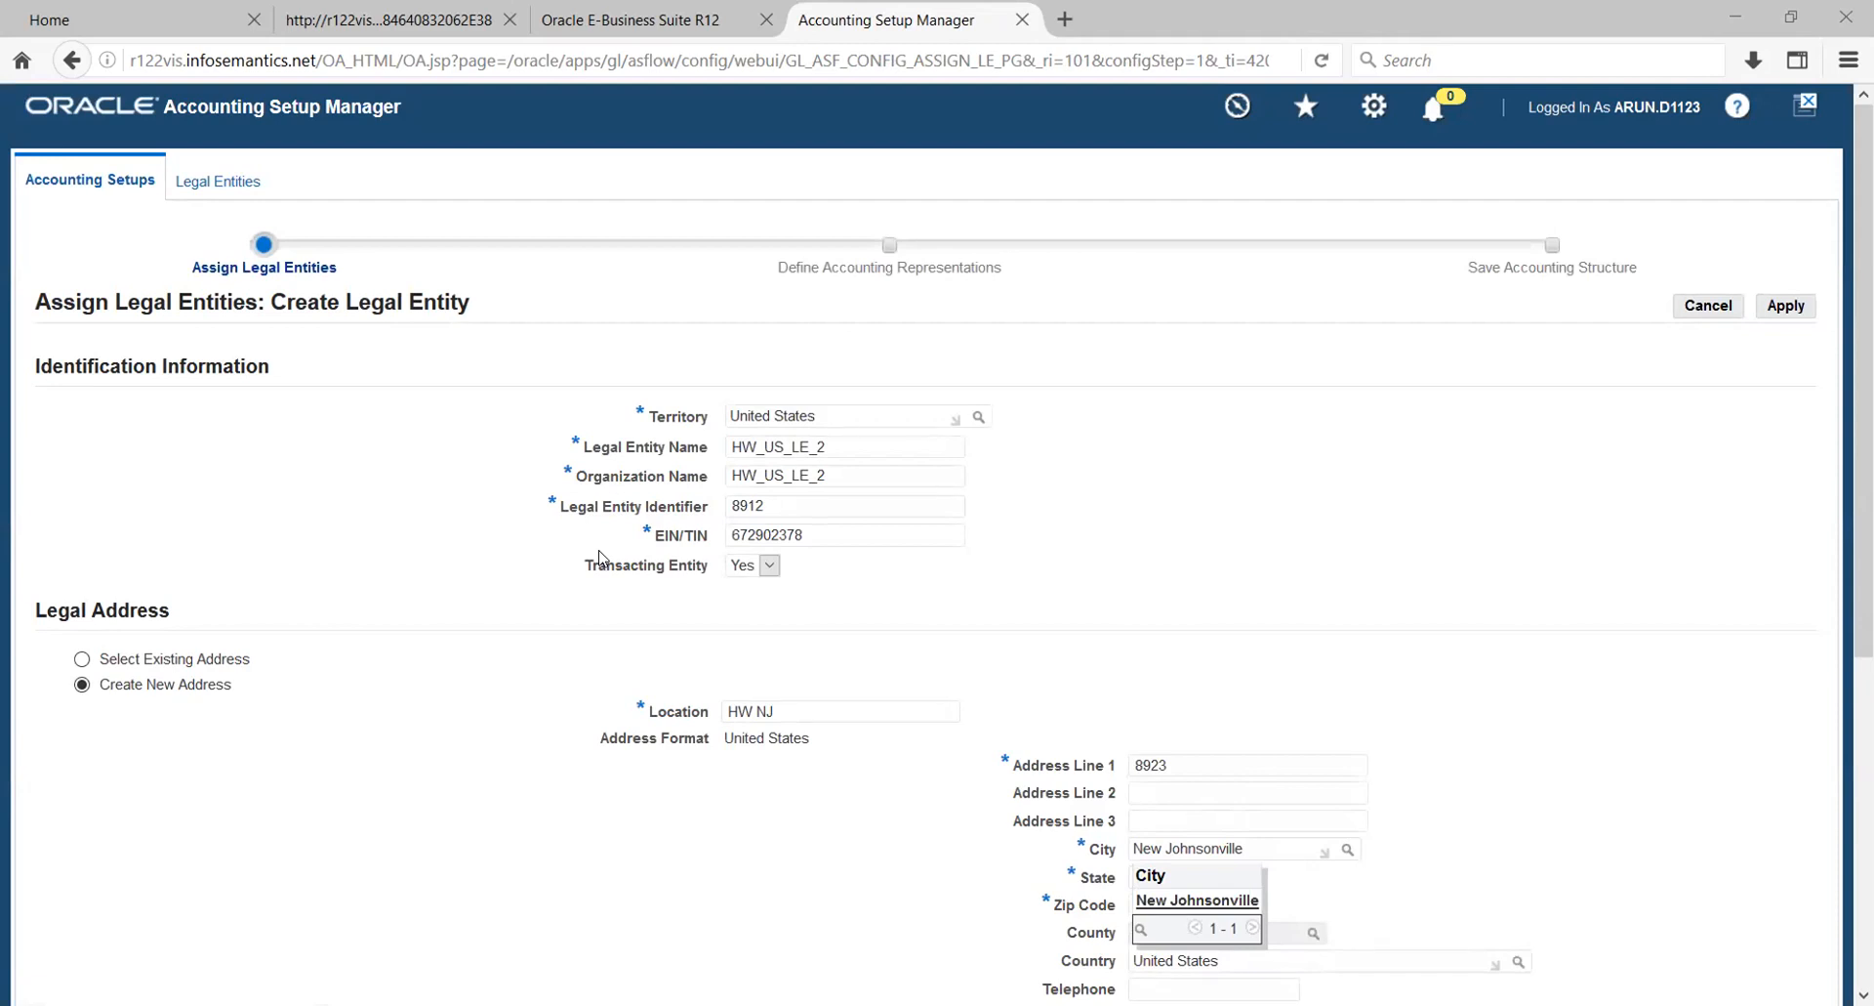
click(1203, 900)
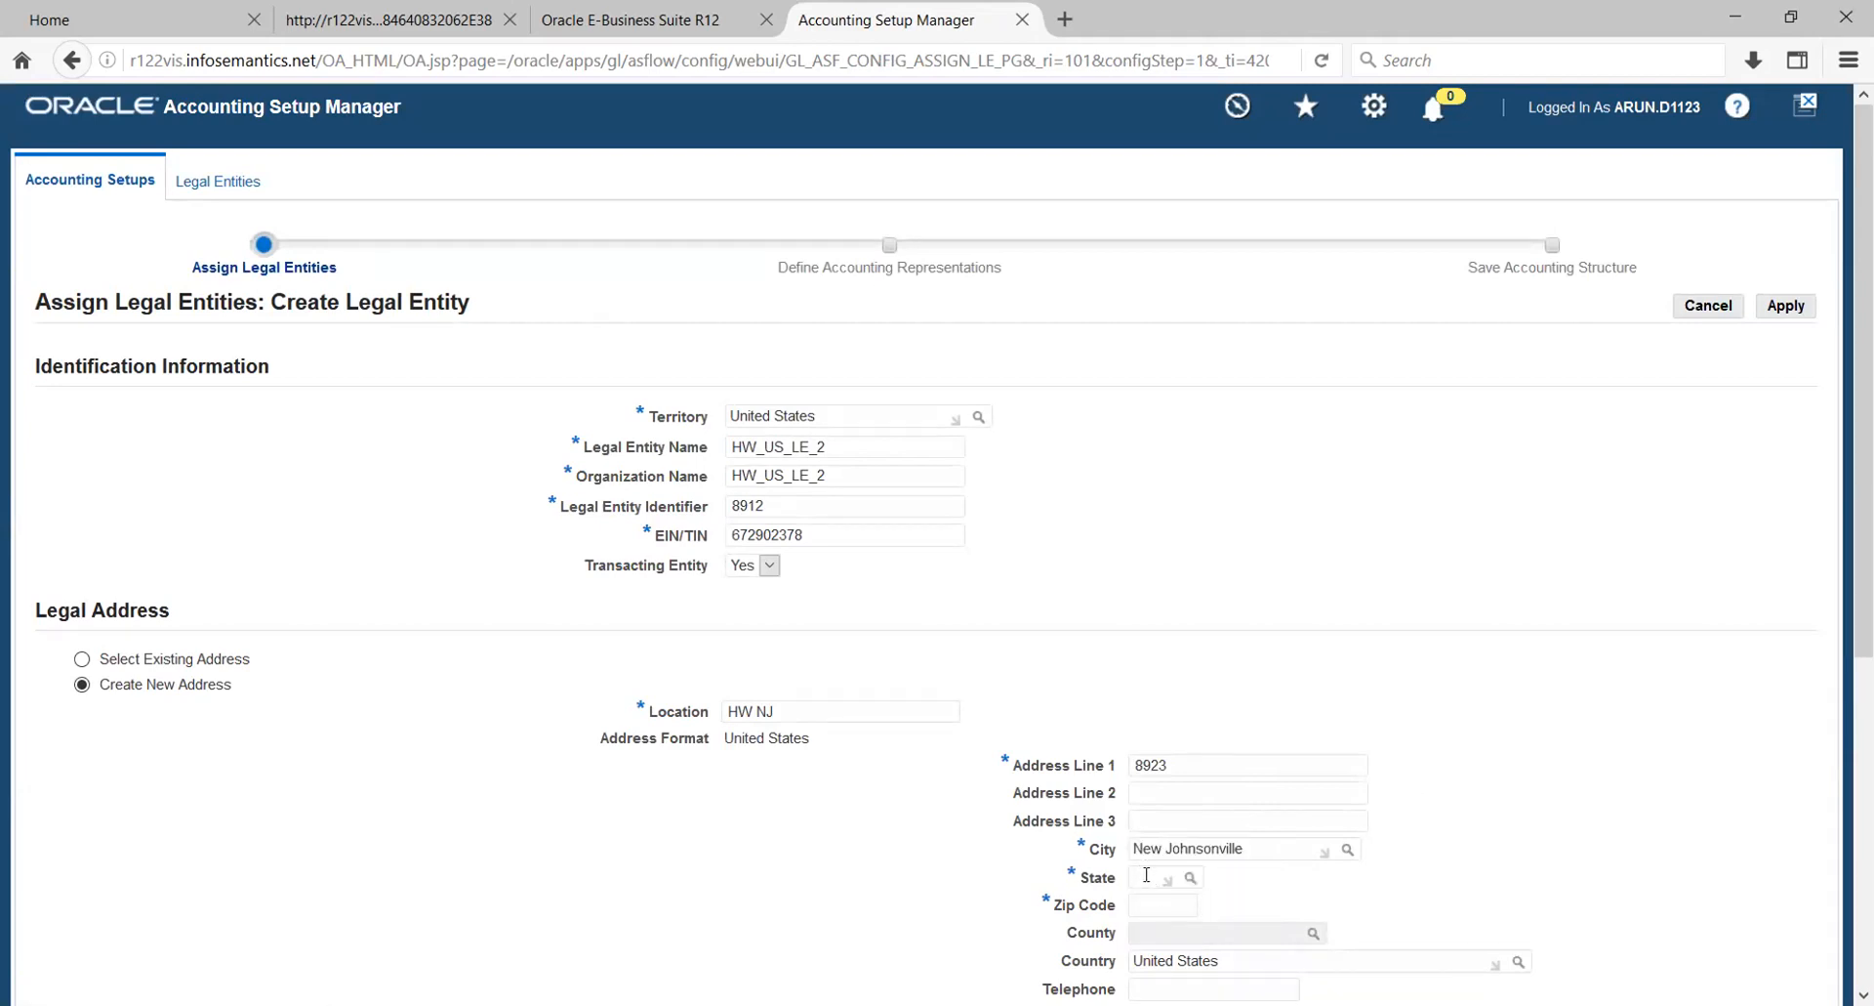
- Pick the state for the chosen city and enter the zip code of the legal address
click(1193, 878)
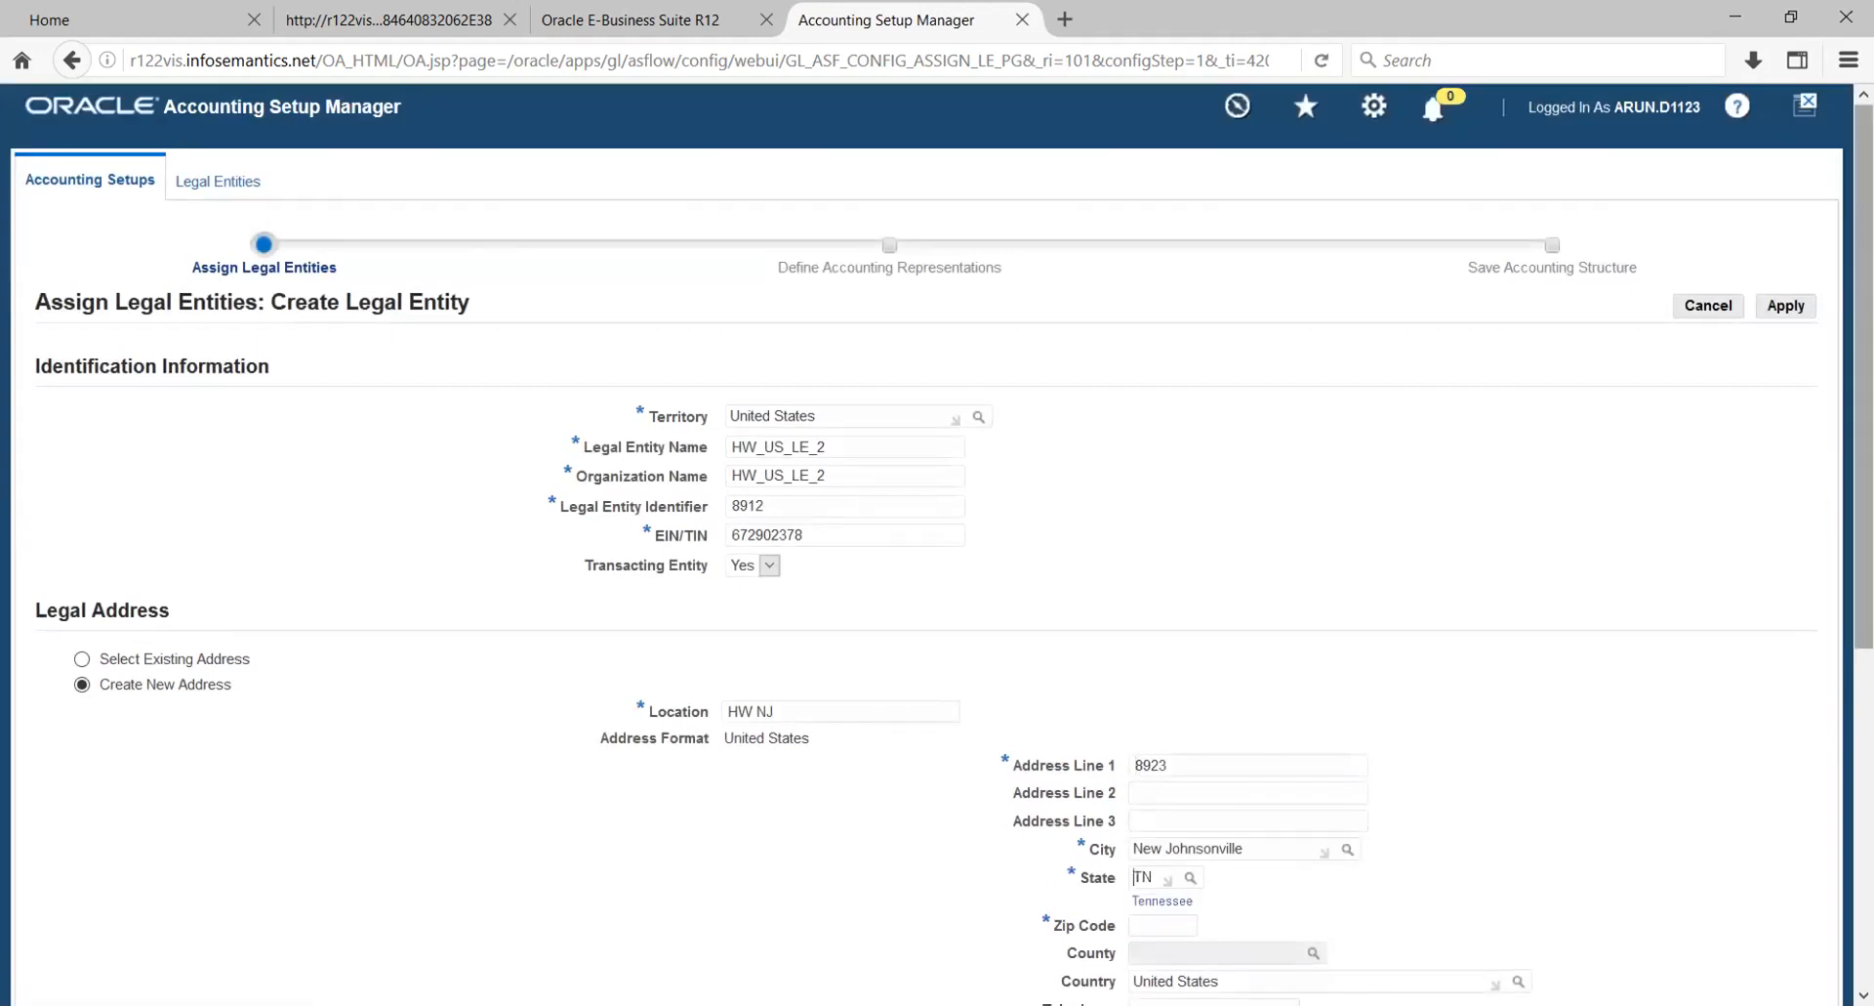
scroll(966, 752, down, 5)
click(1168, 666)
text(3)
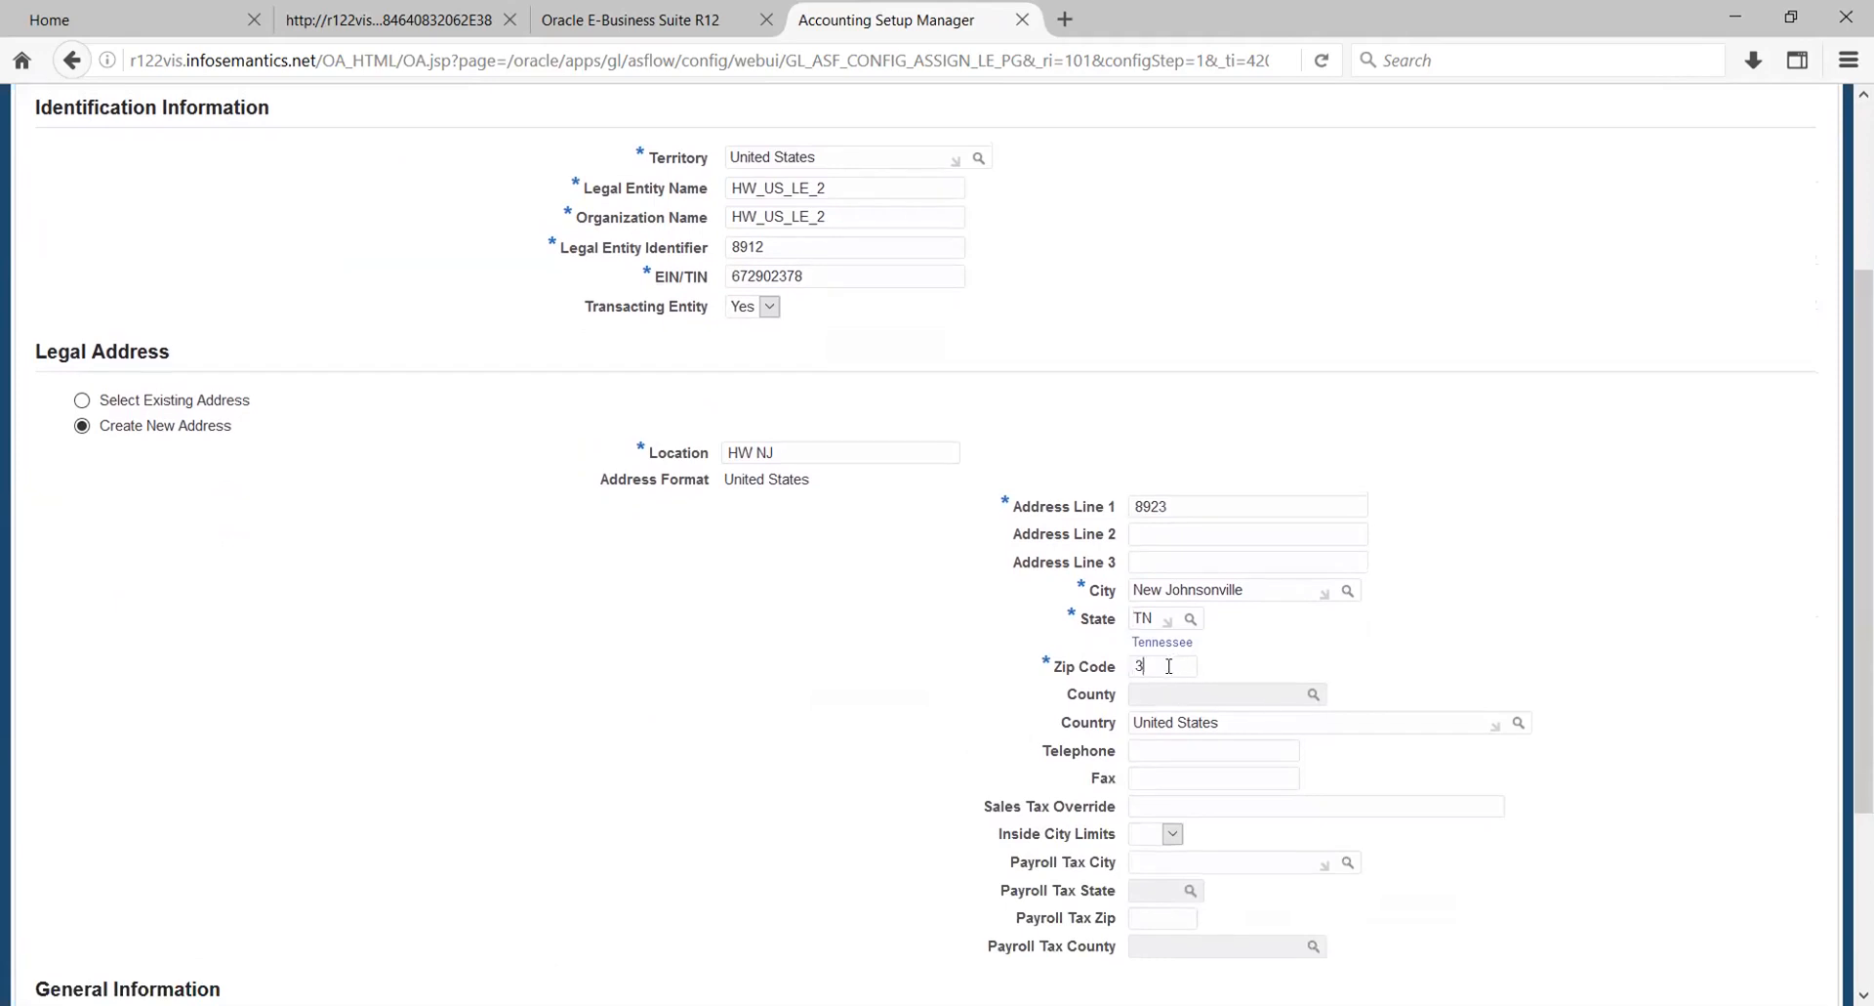
text(7314)
click(1703, 616)
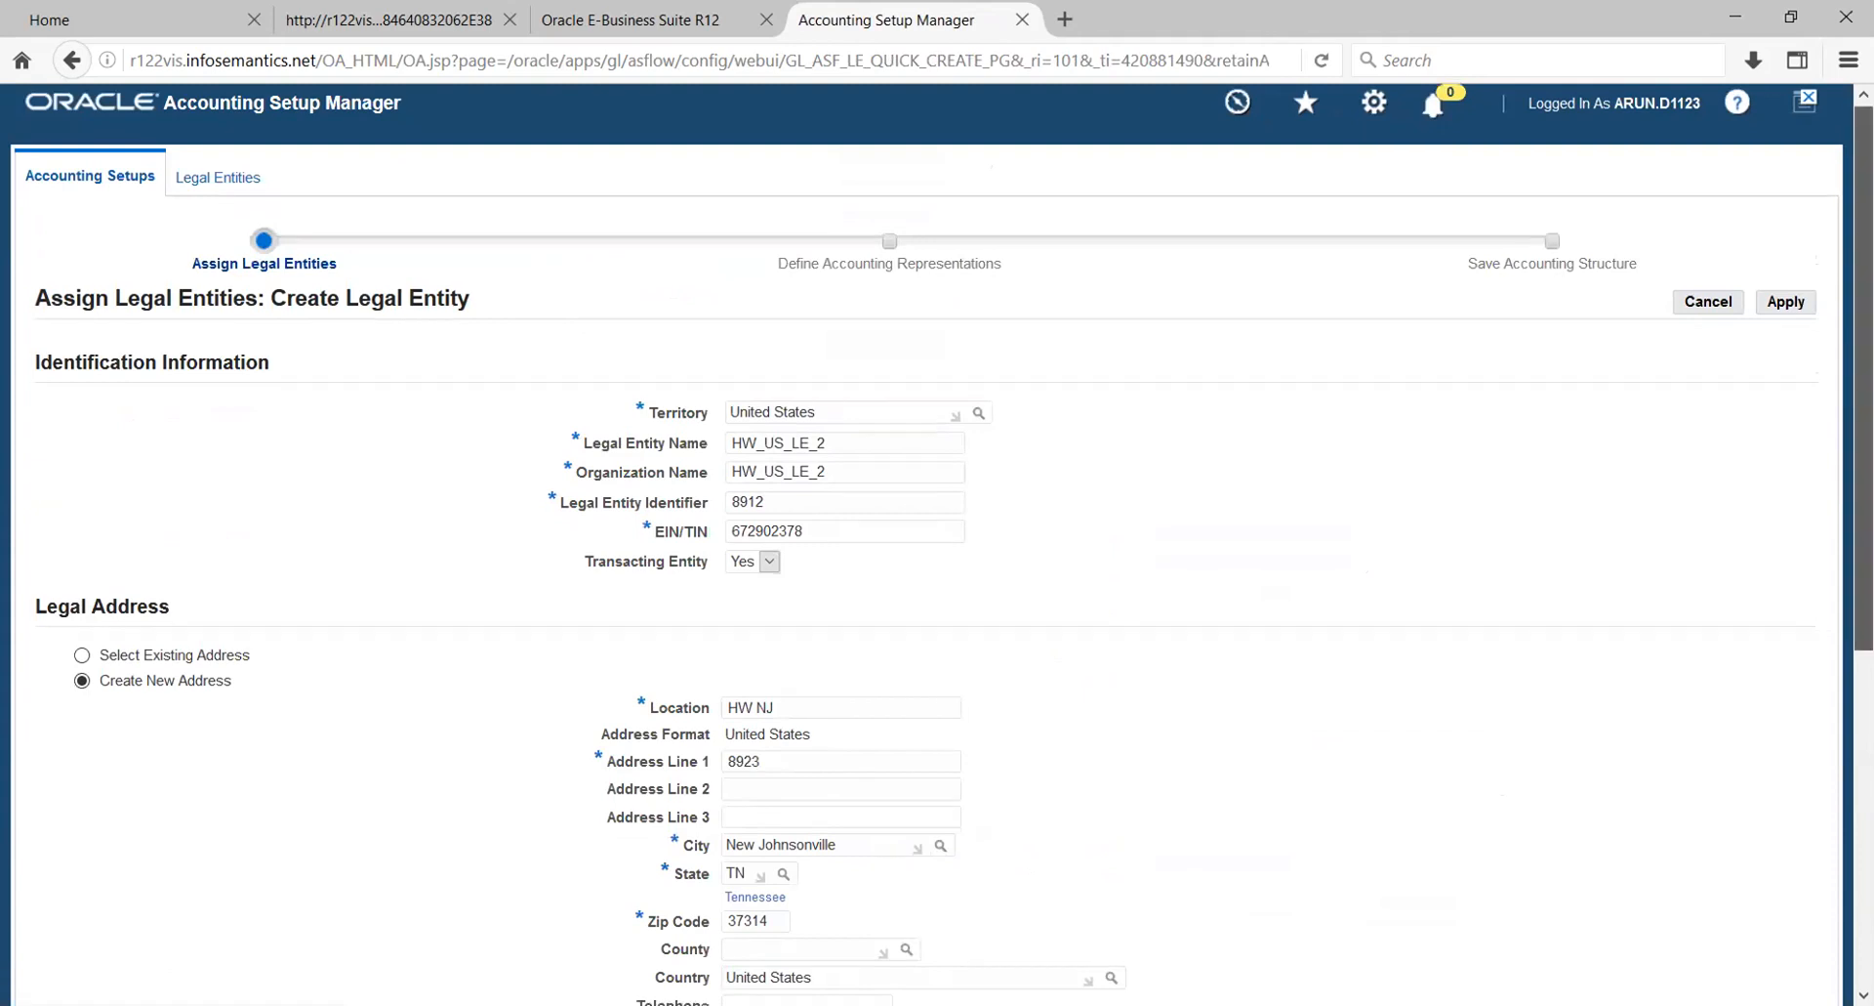
- Try to look up a county for the legal address and submit the HW_US_LE_2 legal entity
scroll(1602, 559, down, 2)
scroll(938, 537, down, 5)
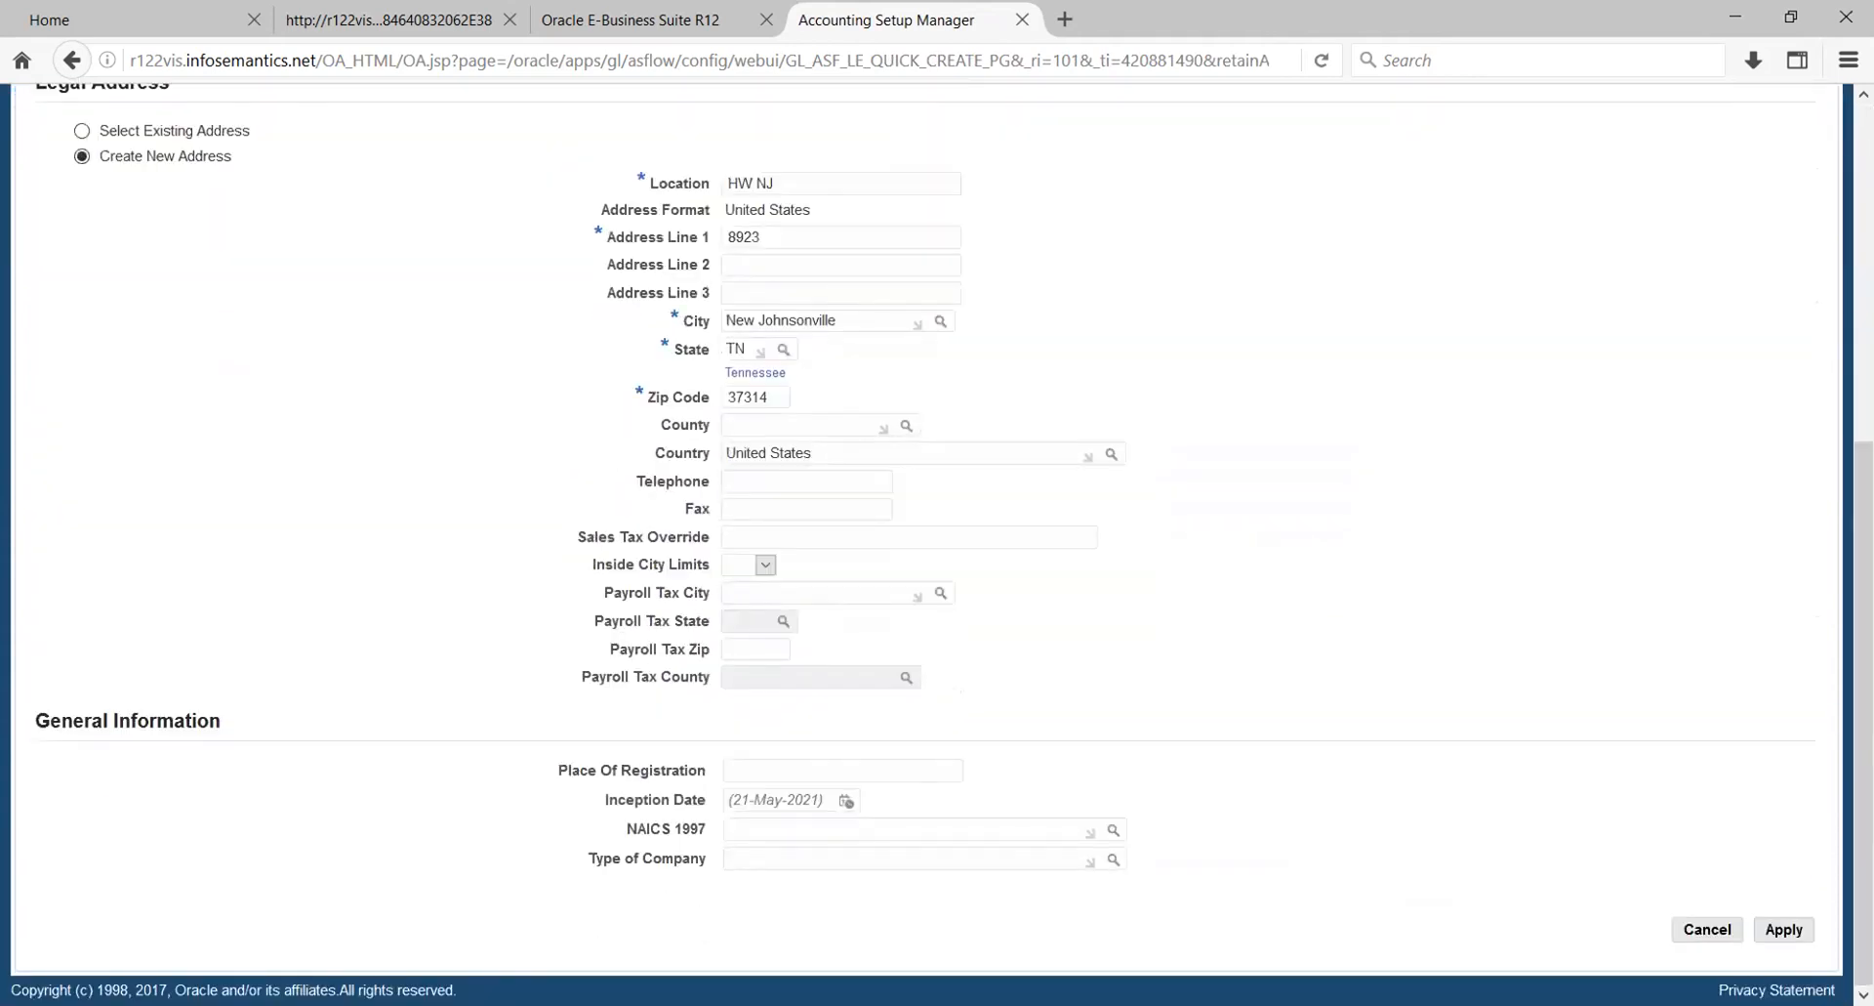
click(908, 428)
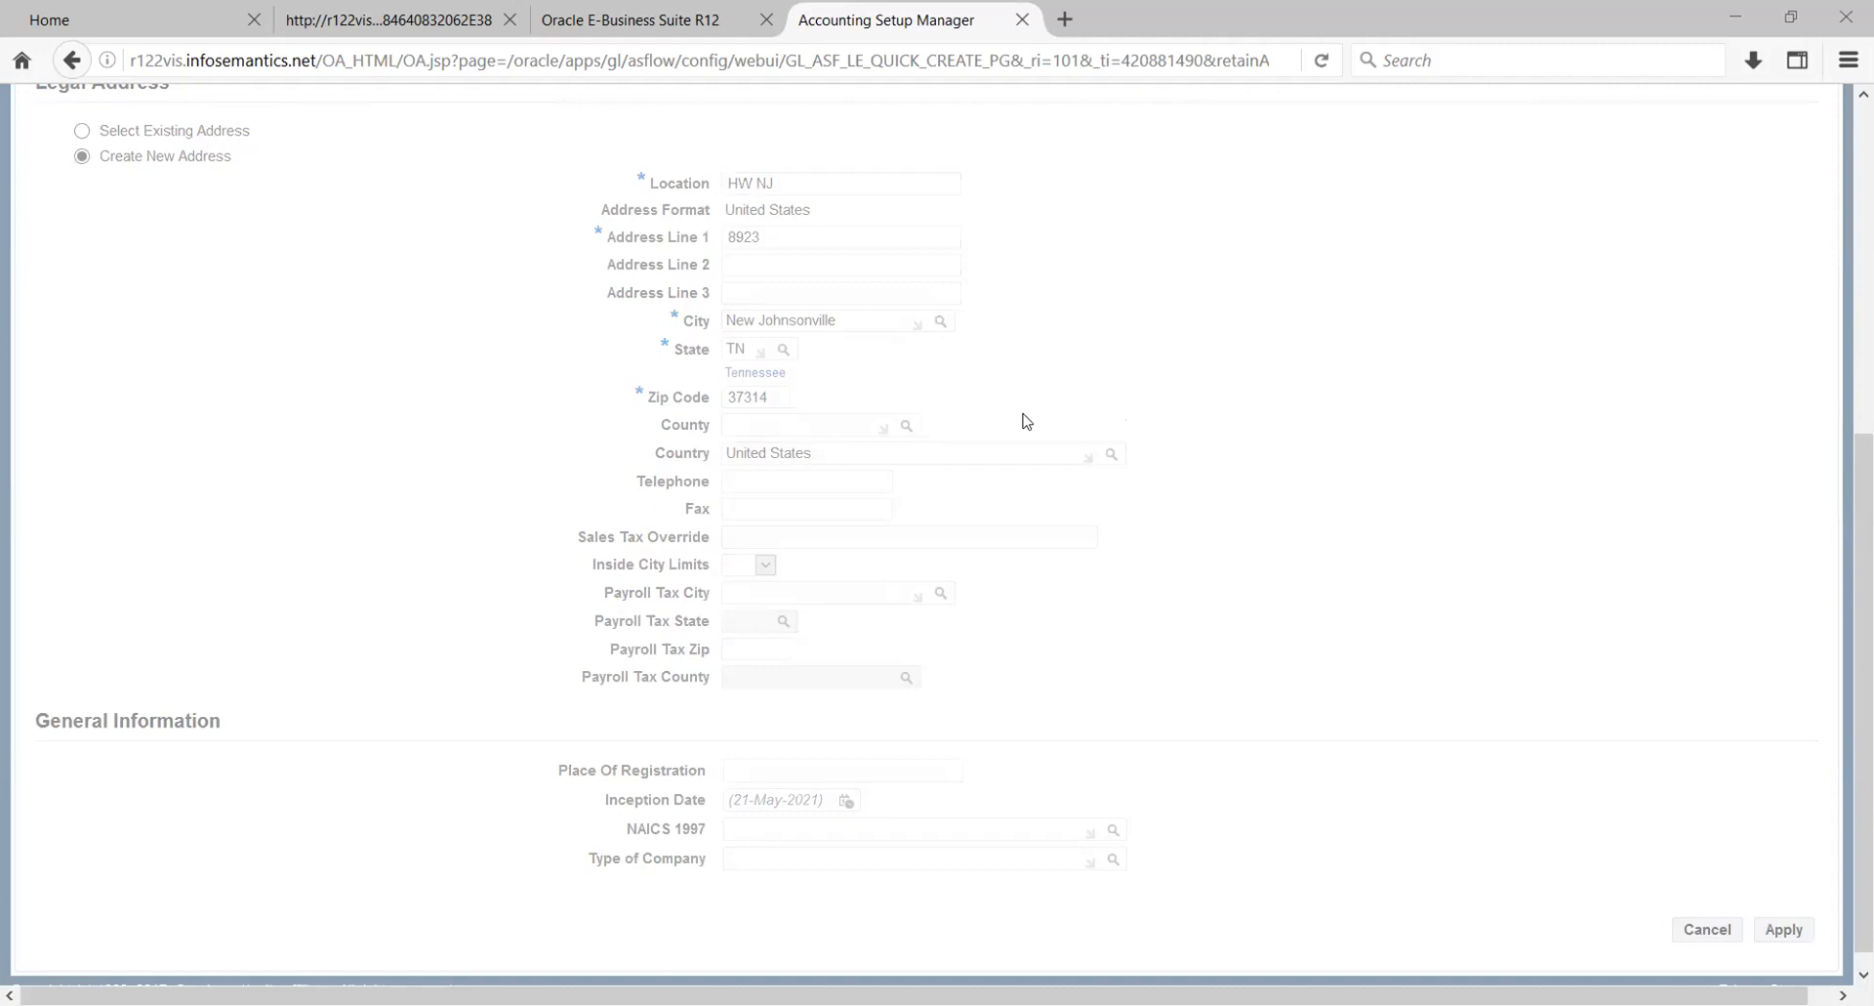
click(1785, 929)
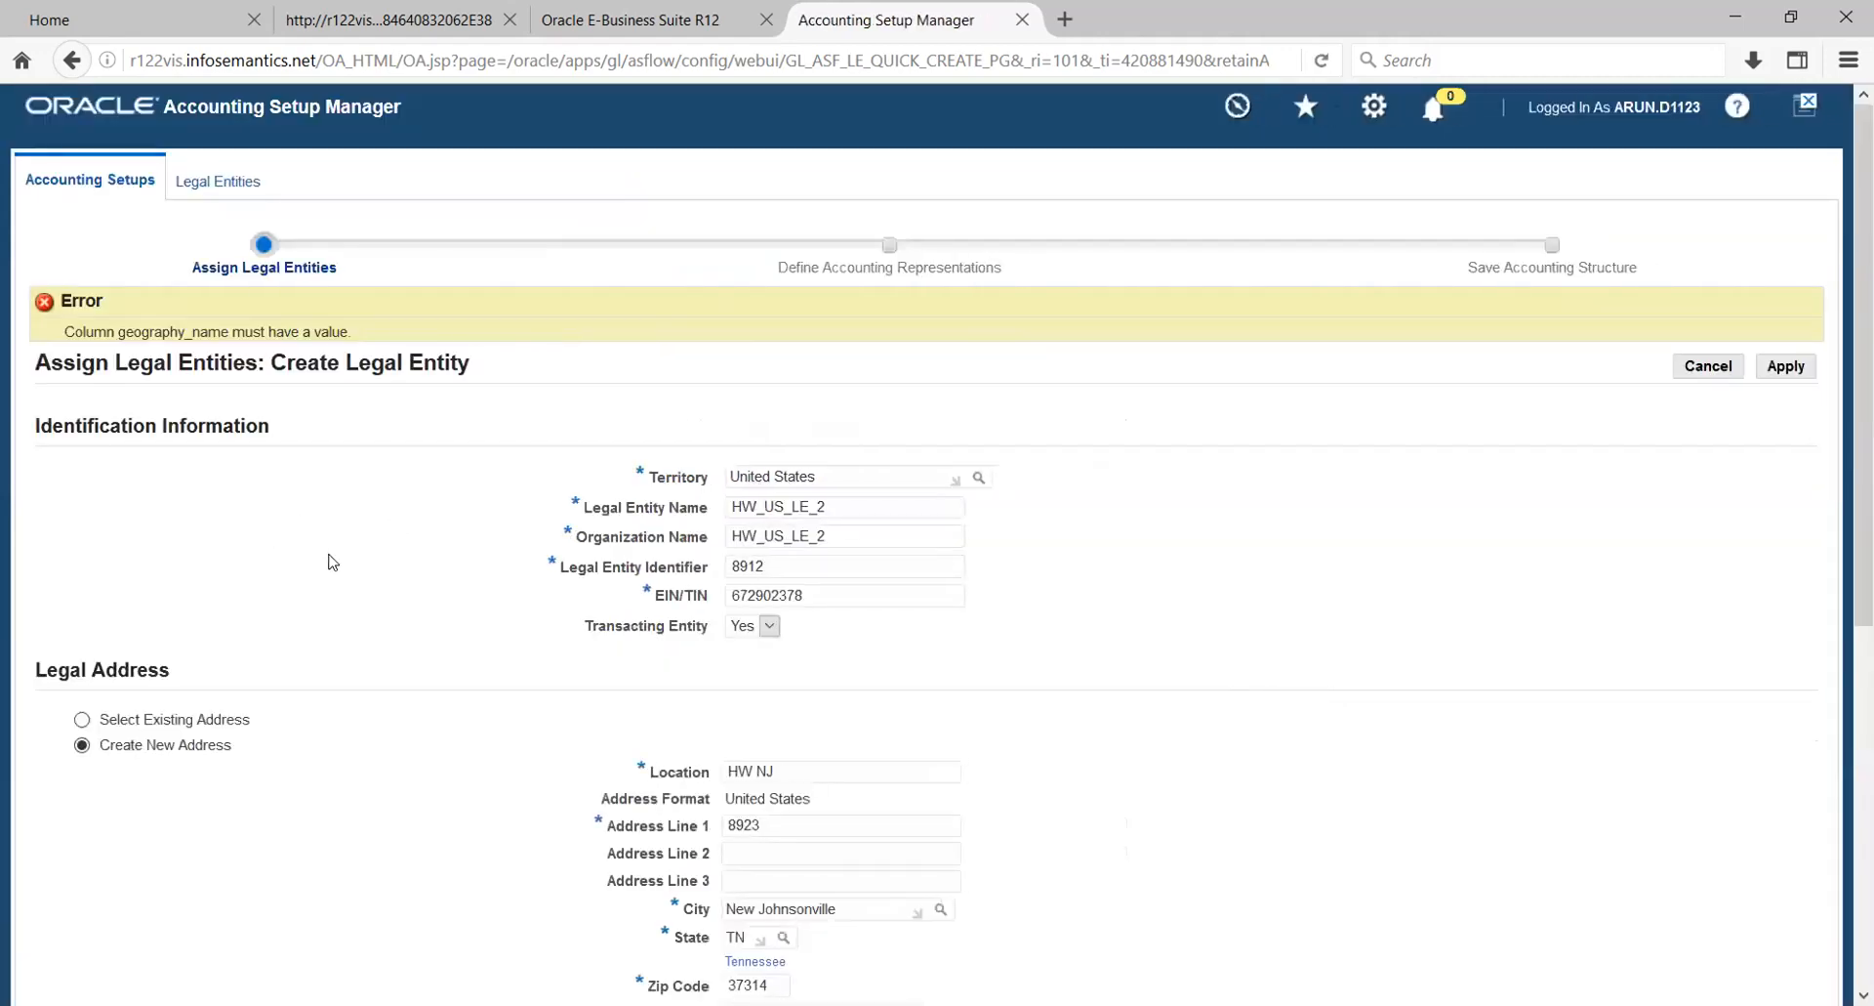
scroll(334, 576, down, 4)
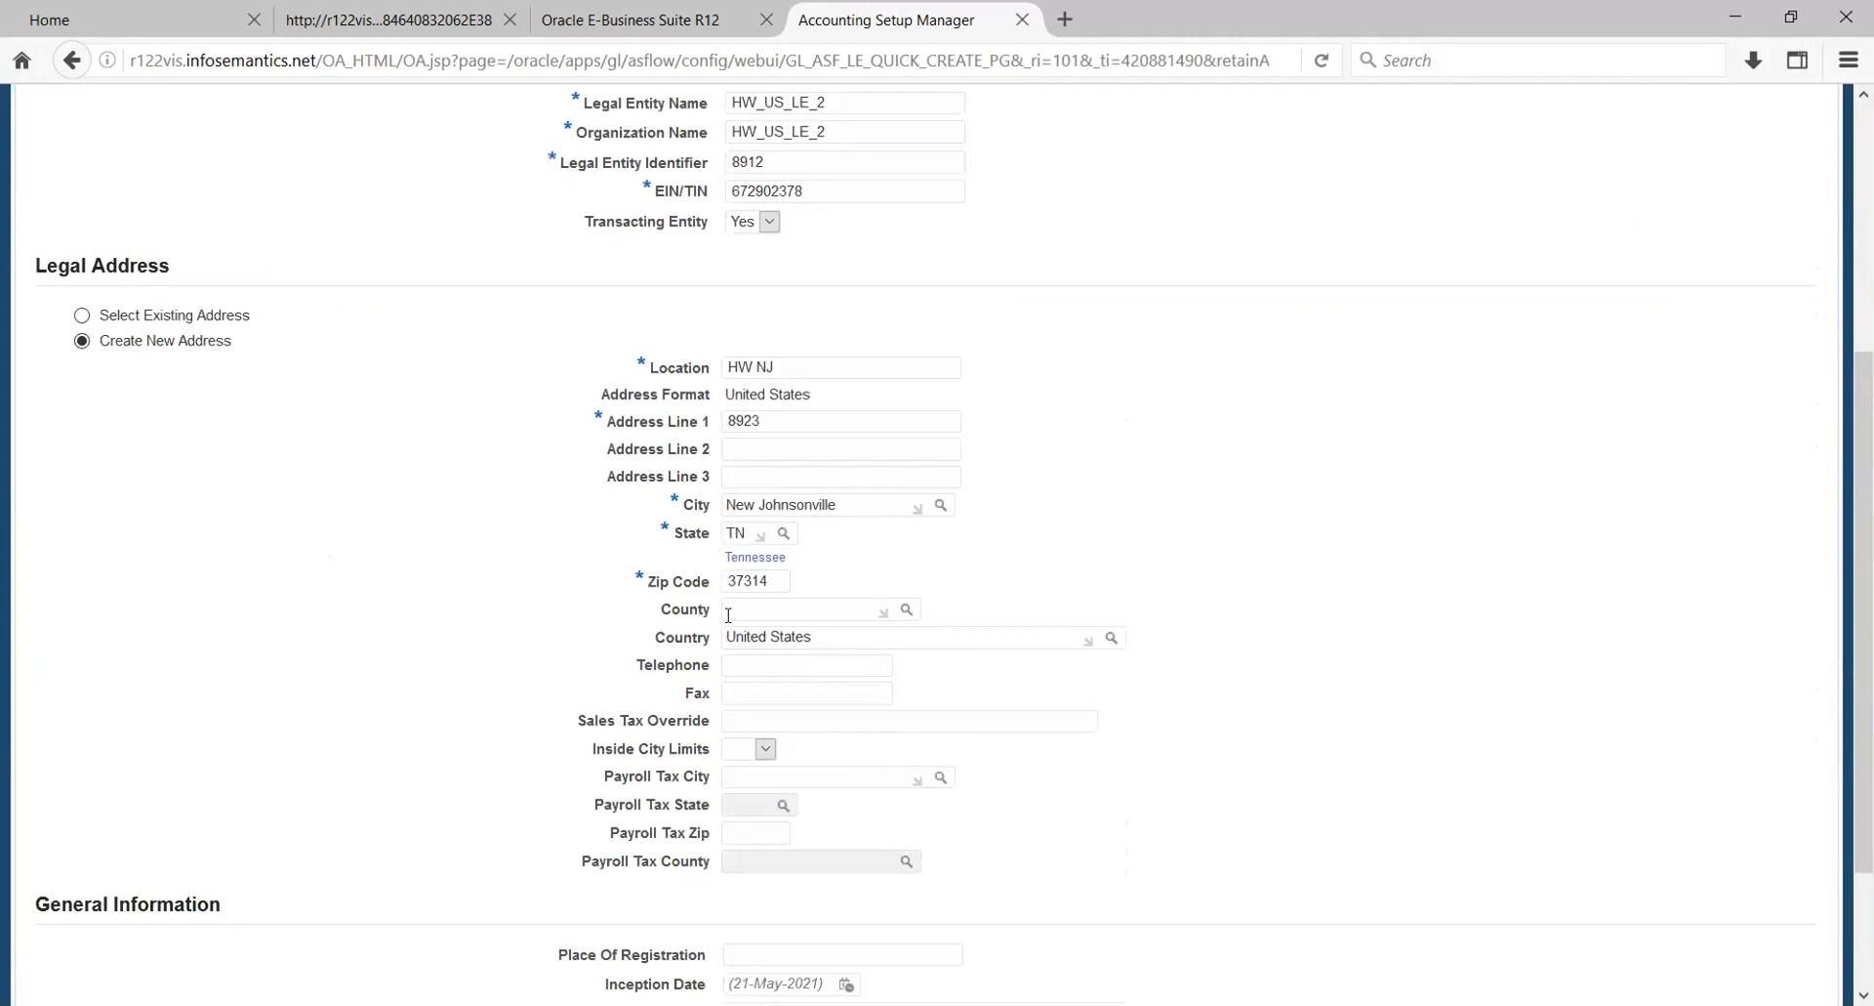
click(908, 614)
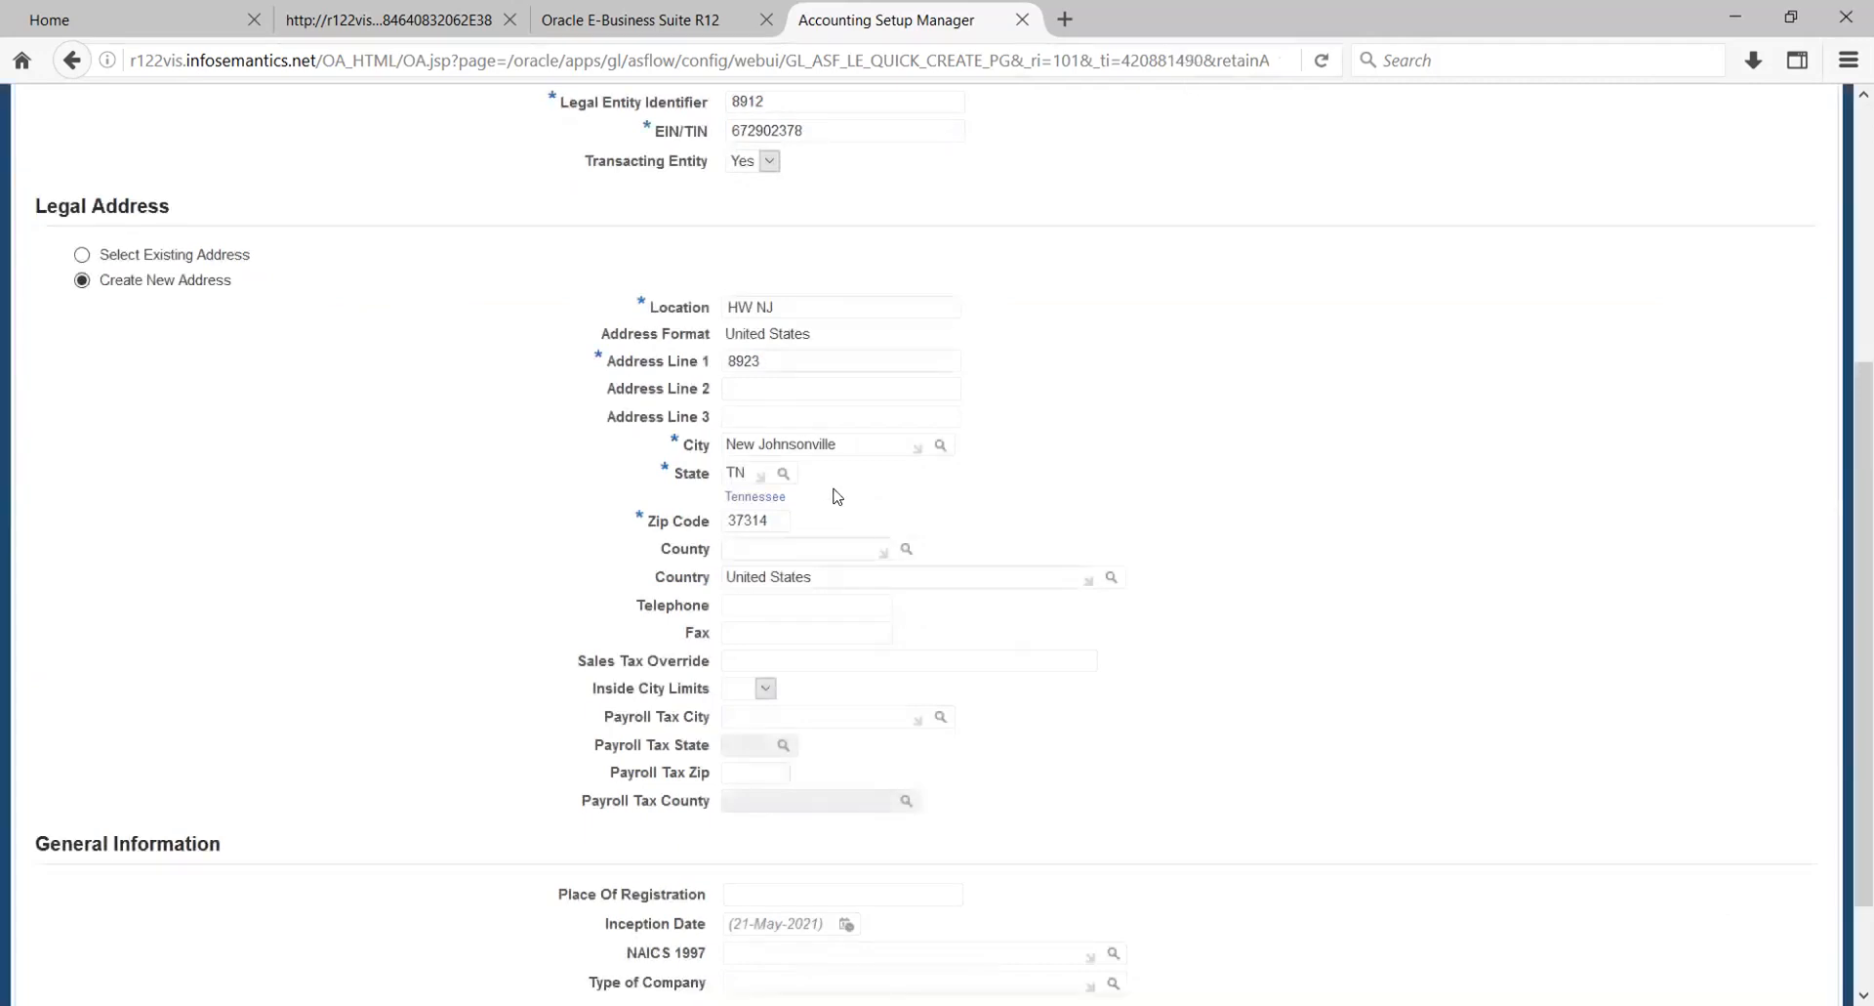
- Search the city list for %New% and replace the city of the legal address with another match
click(941, 444)
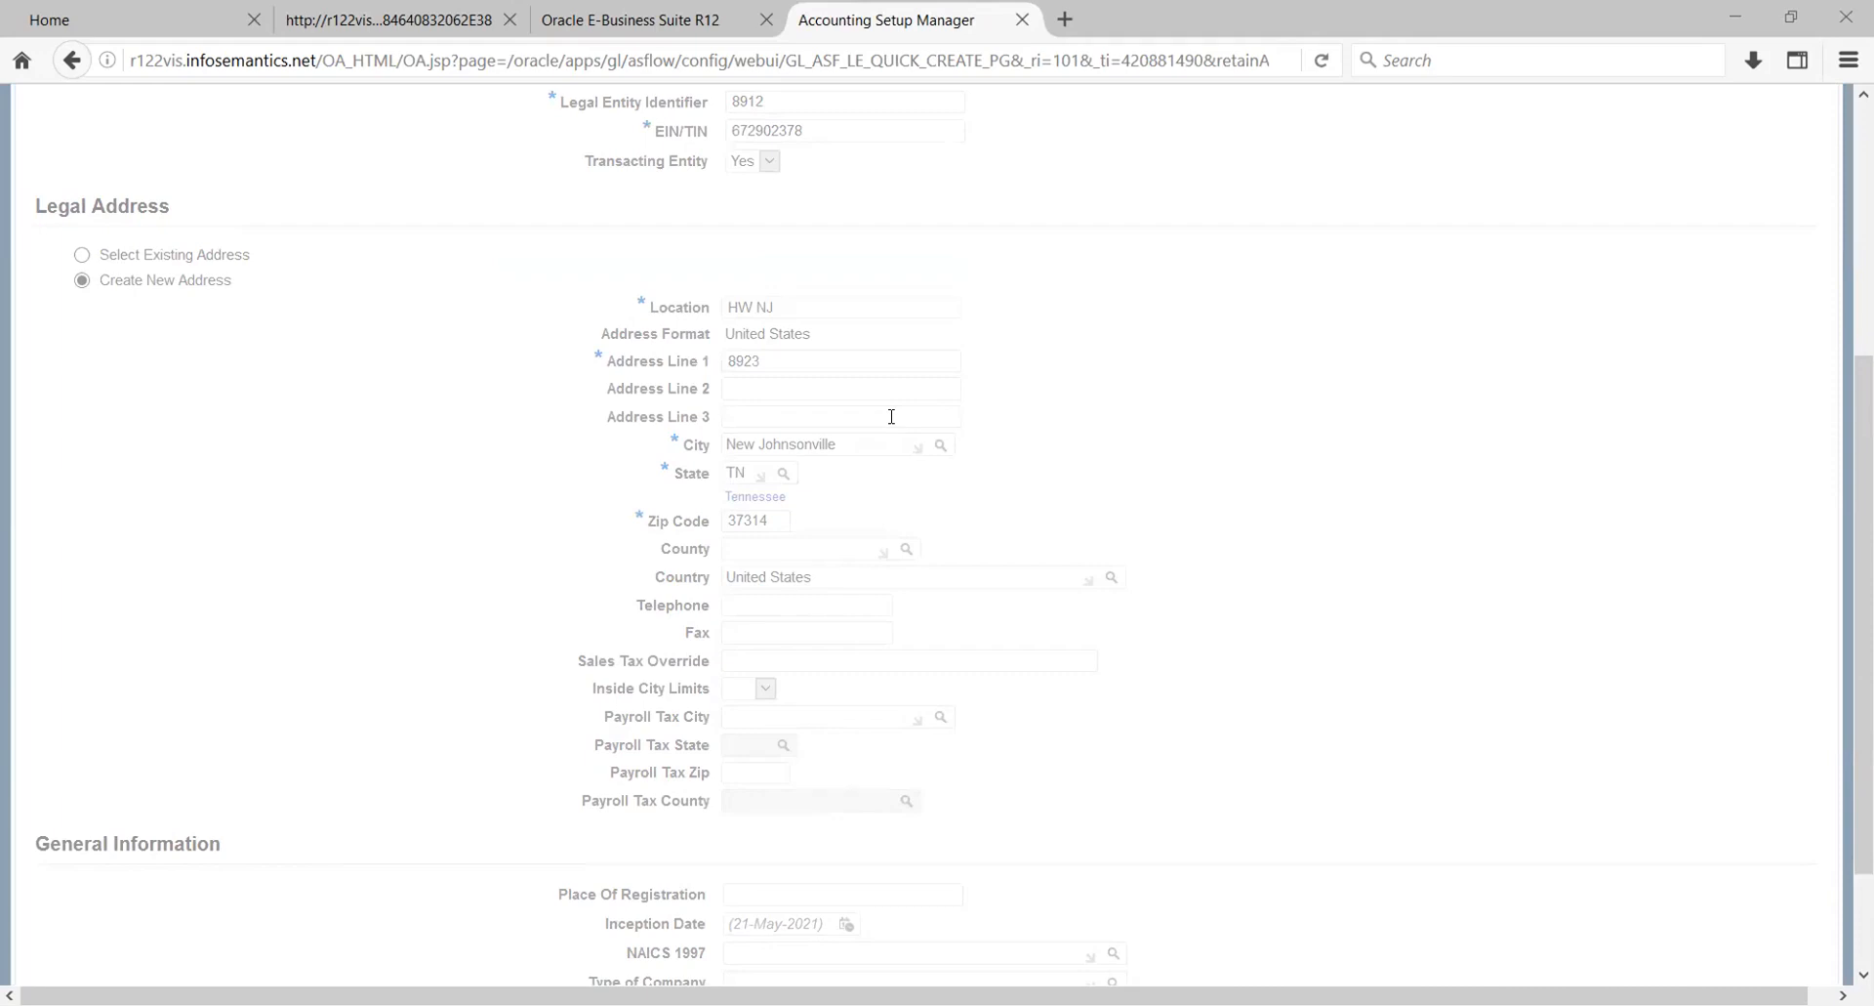
text(%New%)
key(Return)
text(%)
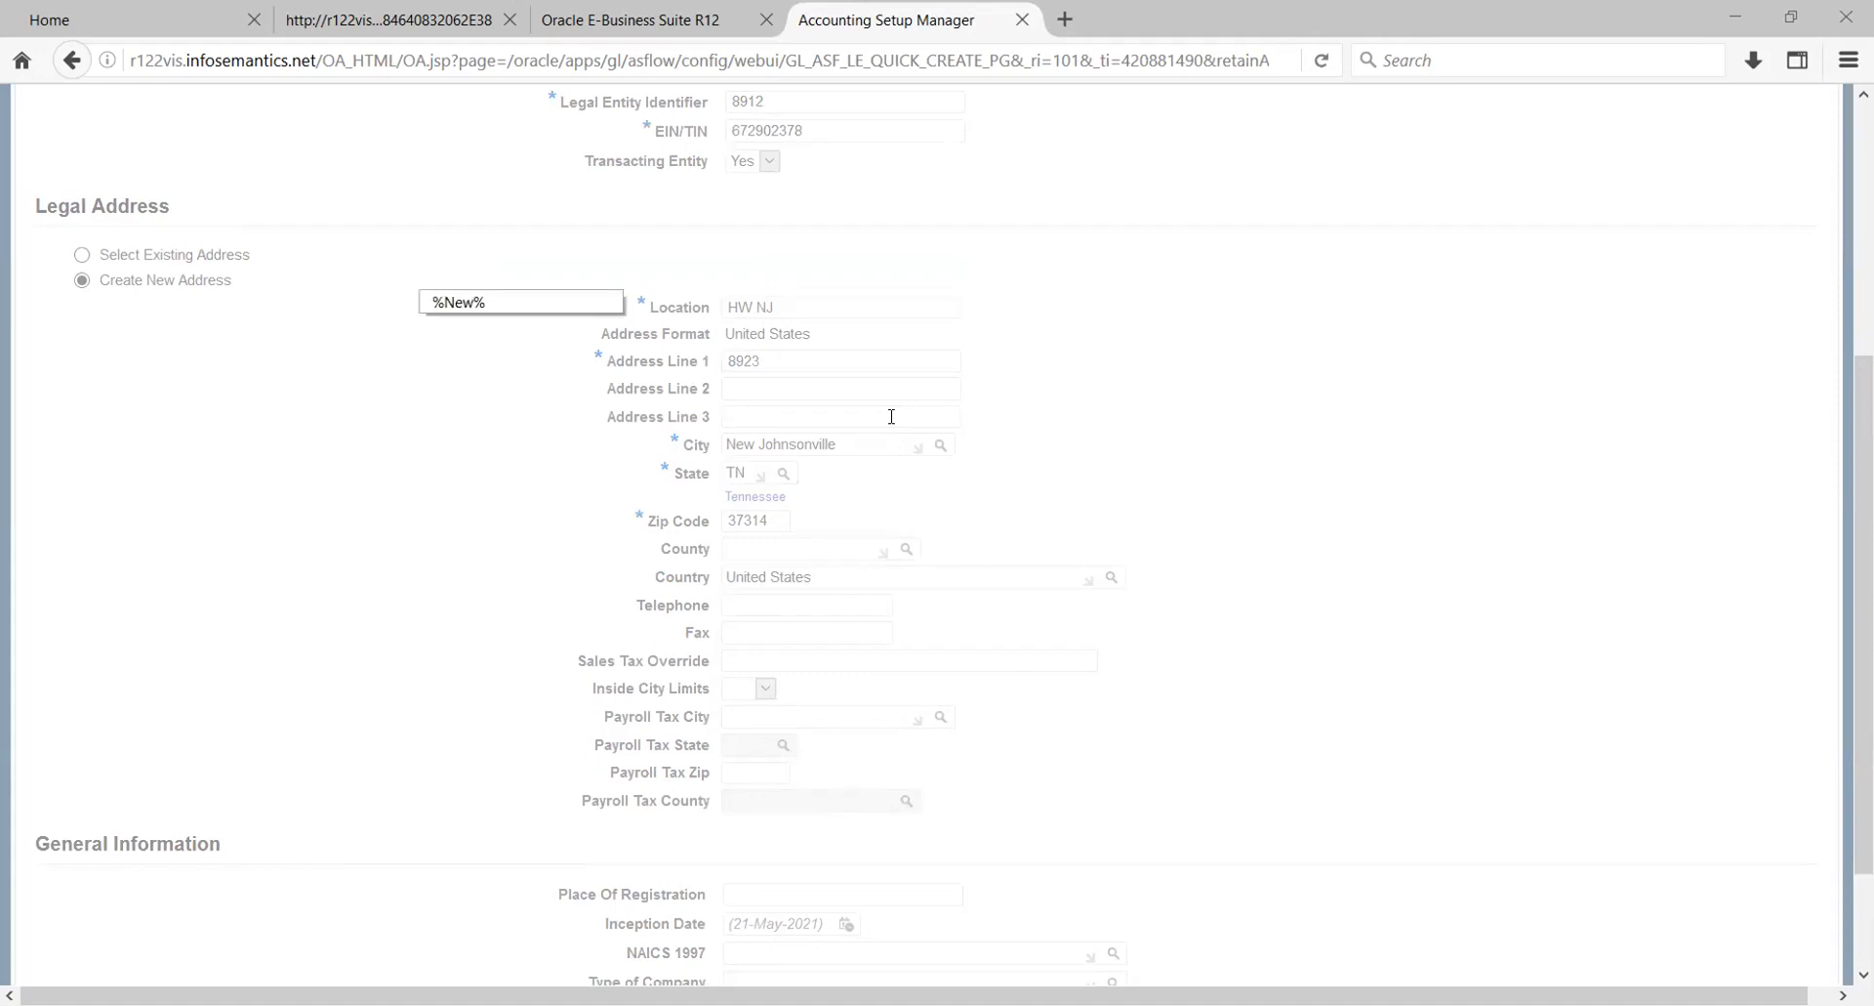
key(Return)
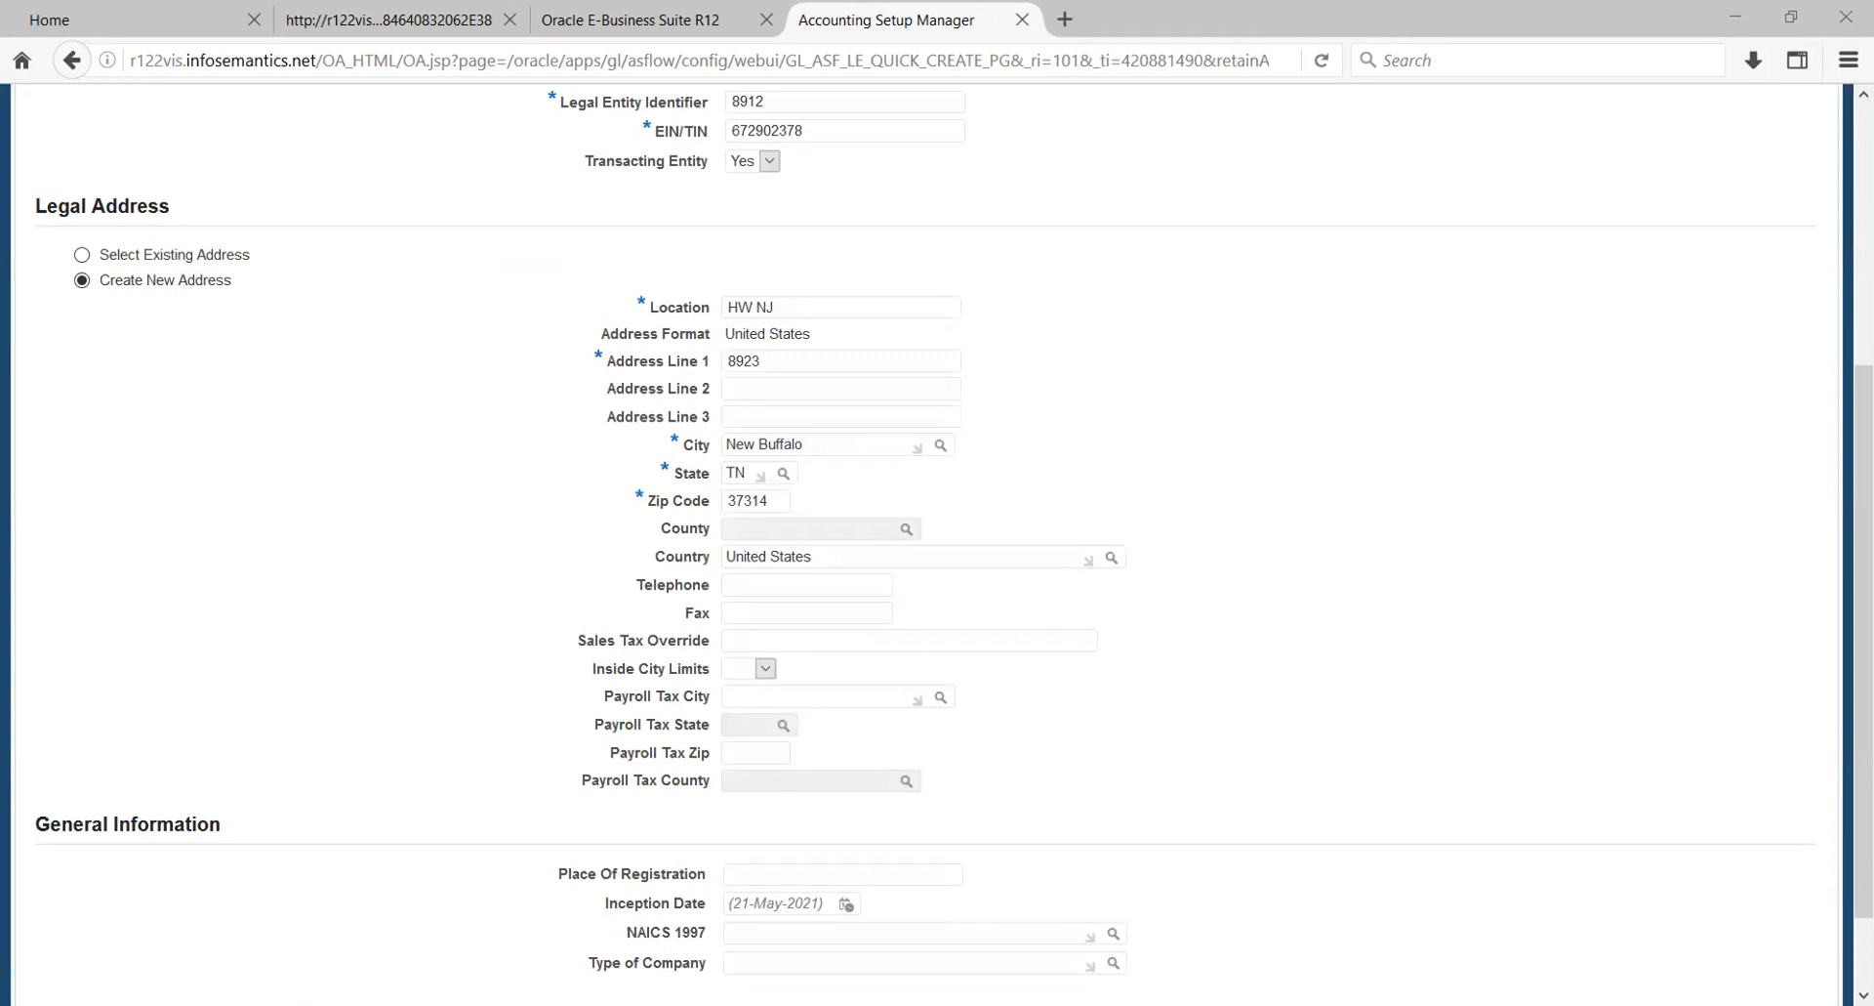
- Set the state and zip code of the legal address to match the newly chosen city
click(783, 475)
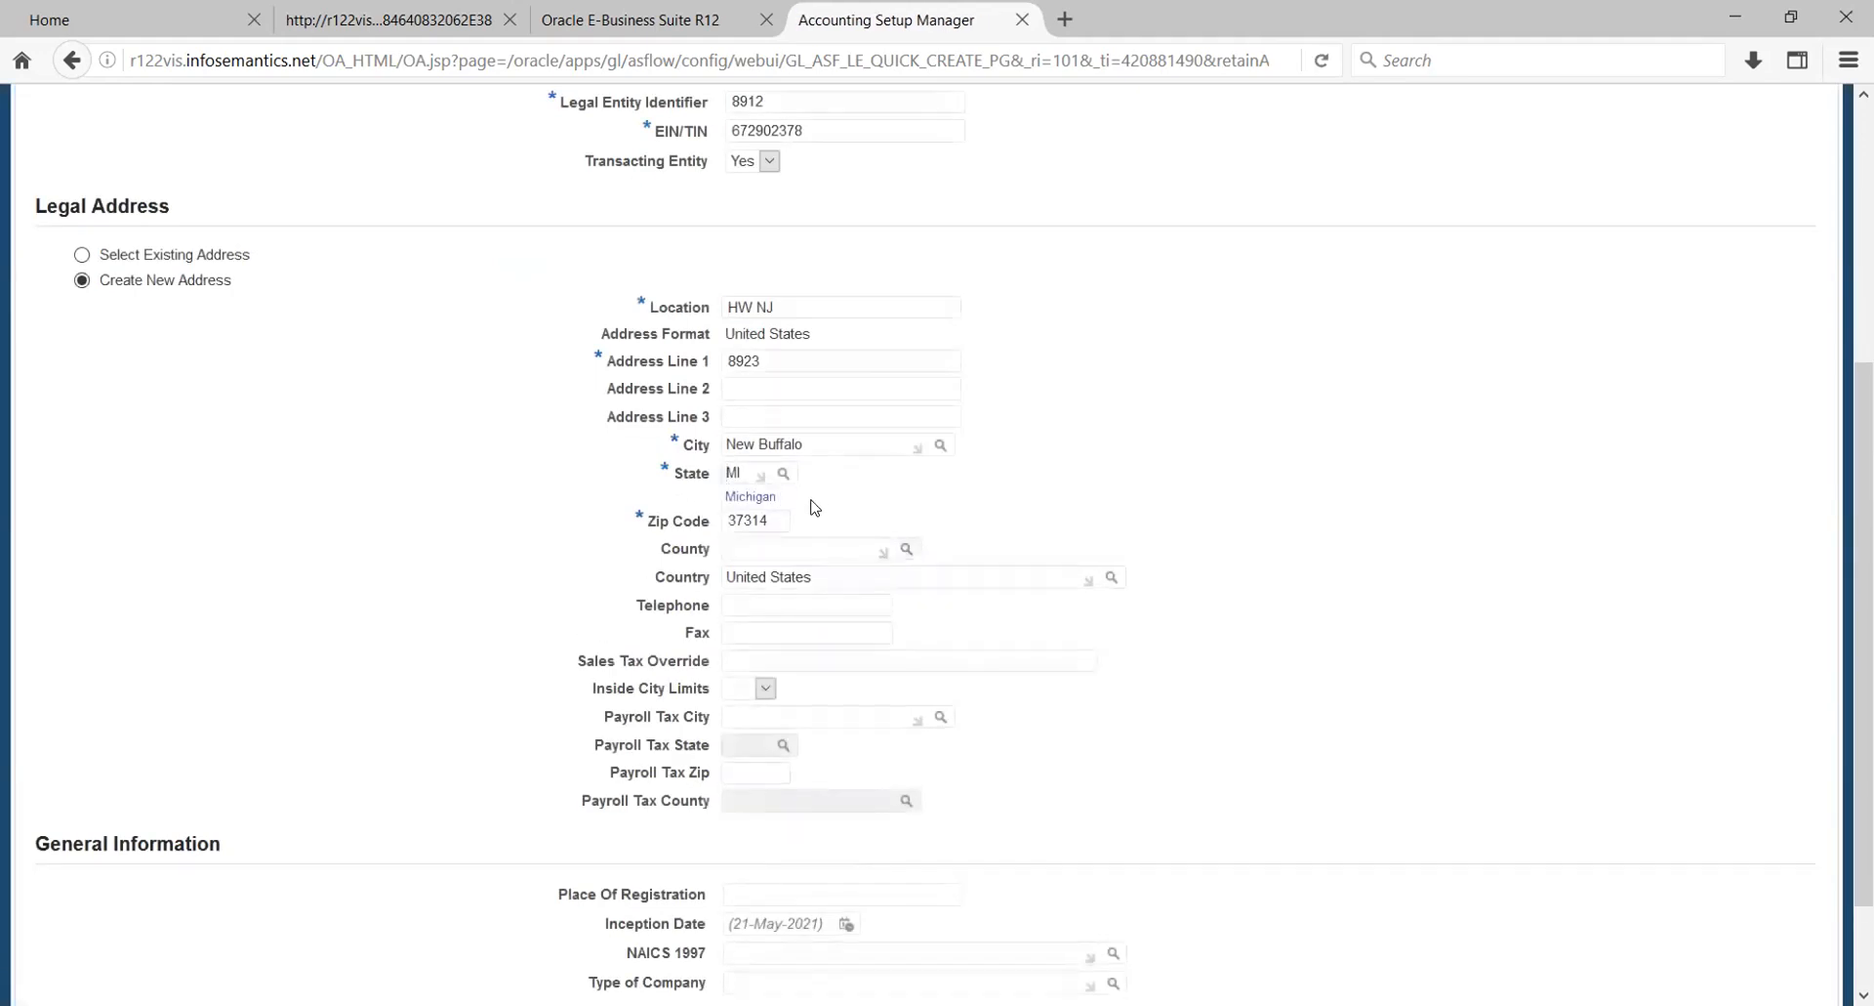
double_click(779, 519)
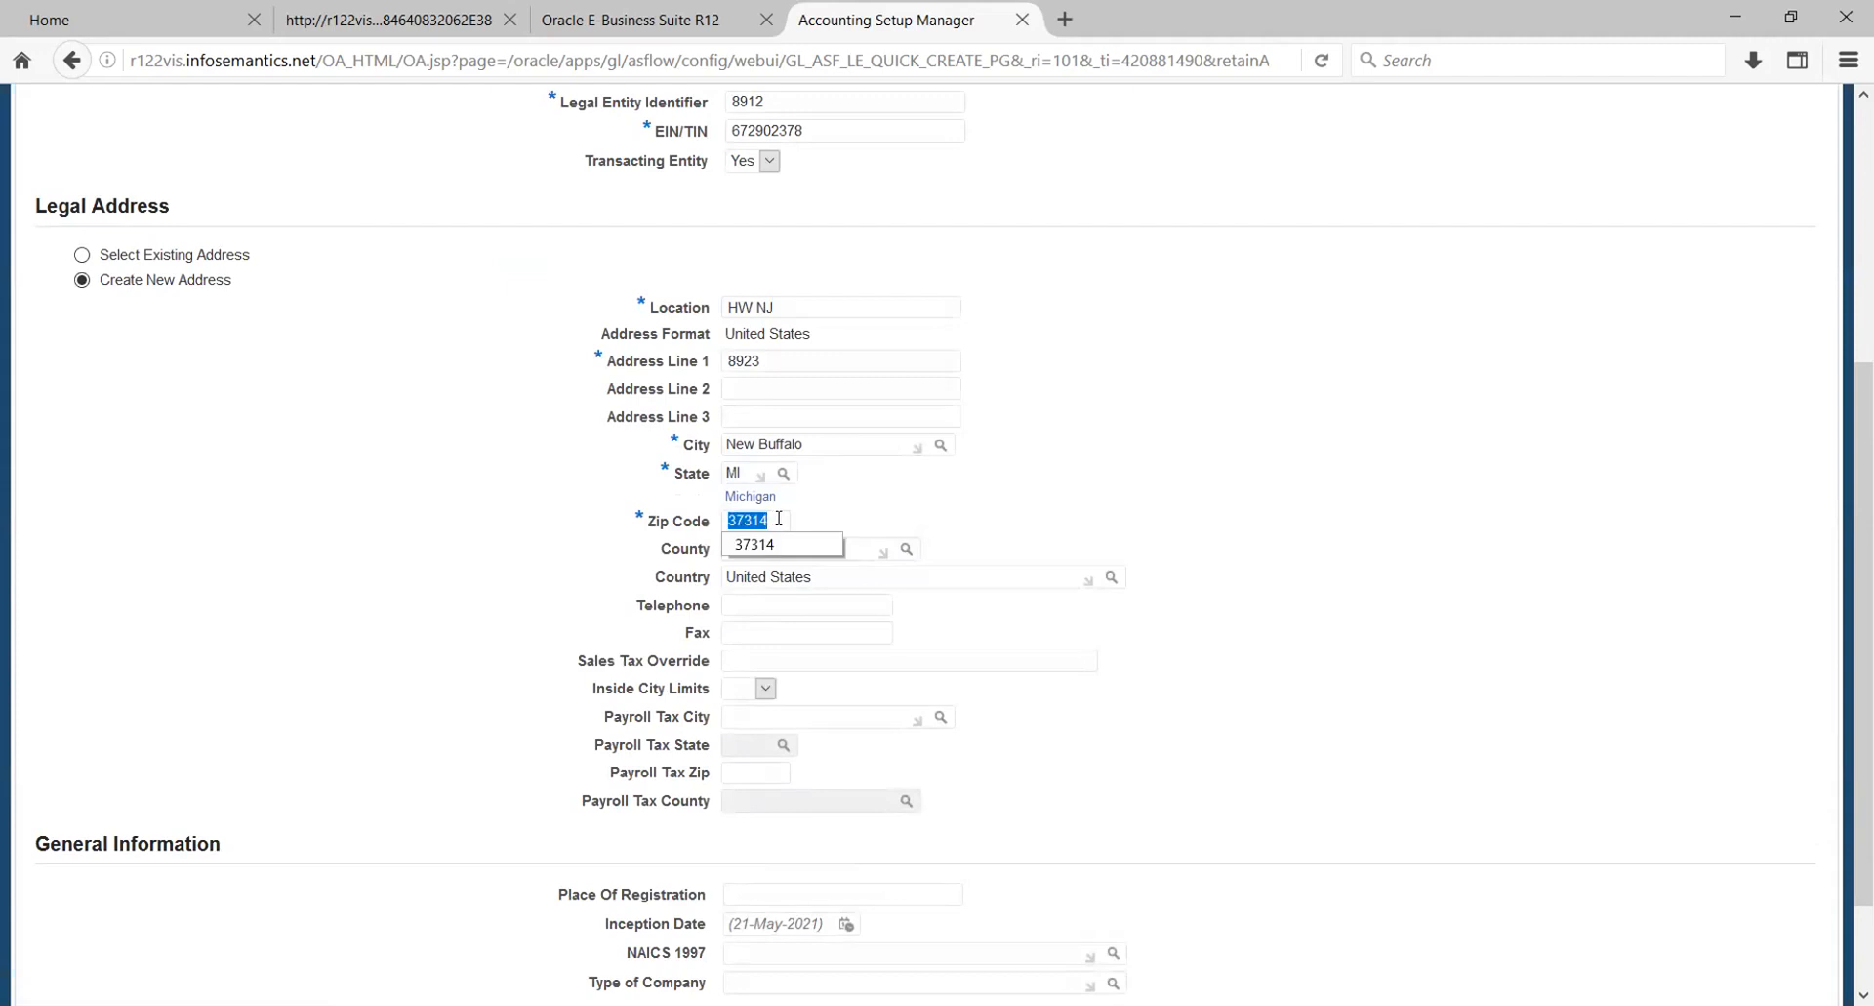
text(49117)
key(Tab)
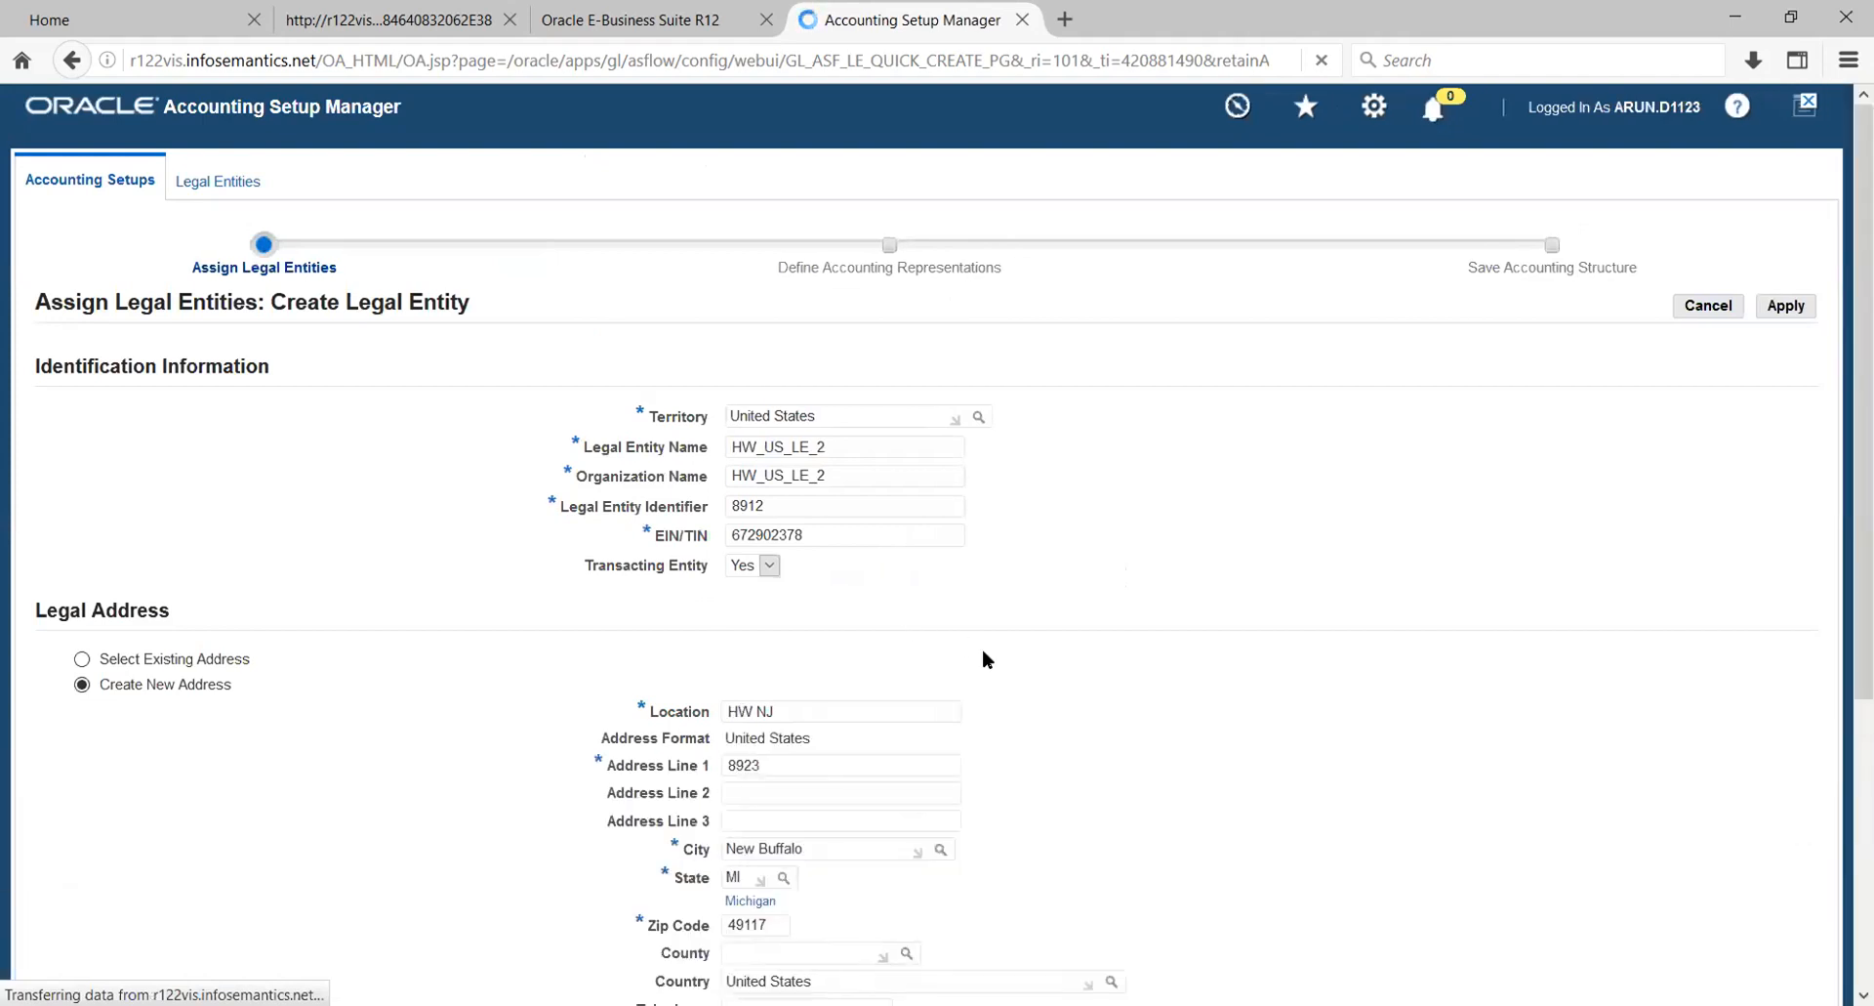
- Select the county for the legal address and submit the HW_US_LE_2 legal entity
scroll(982, 651, down, 5)
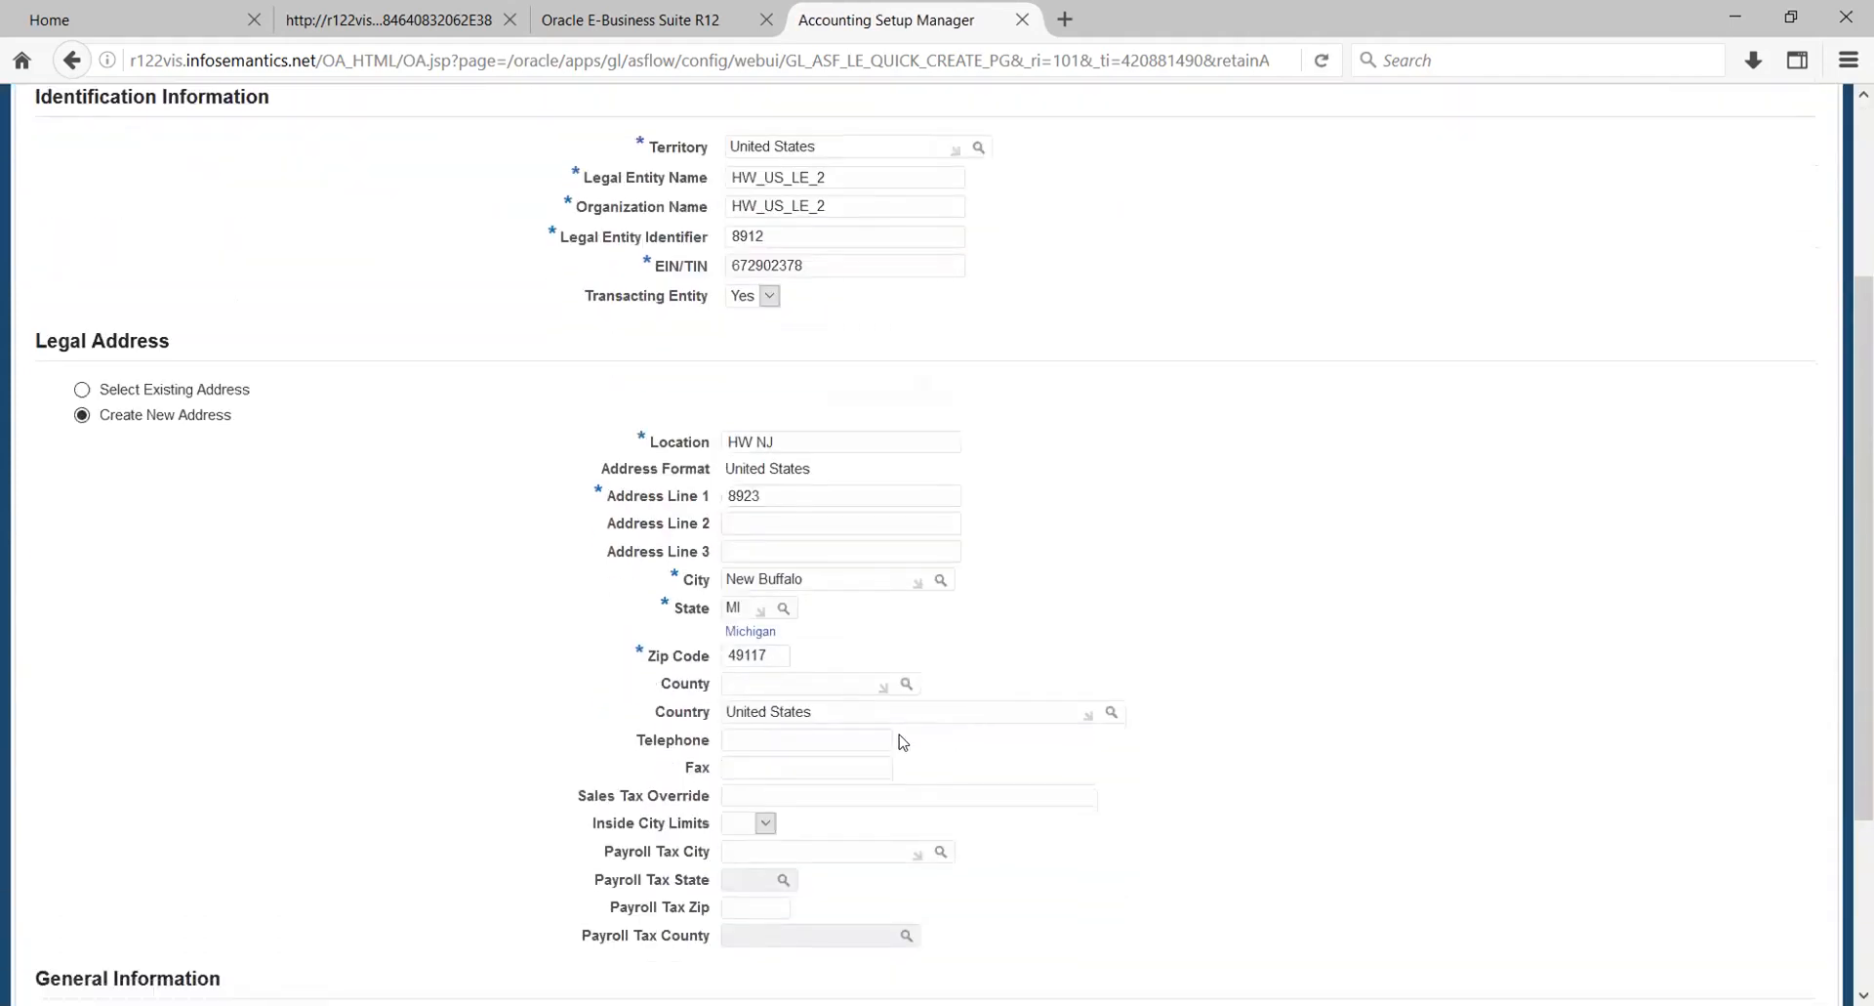
click(907, 684)
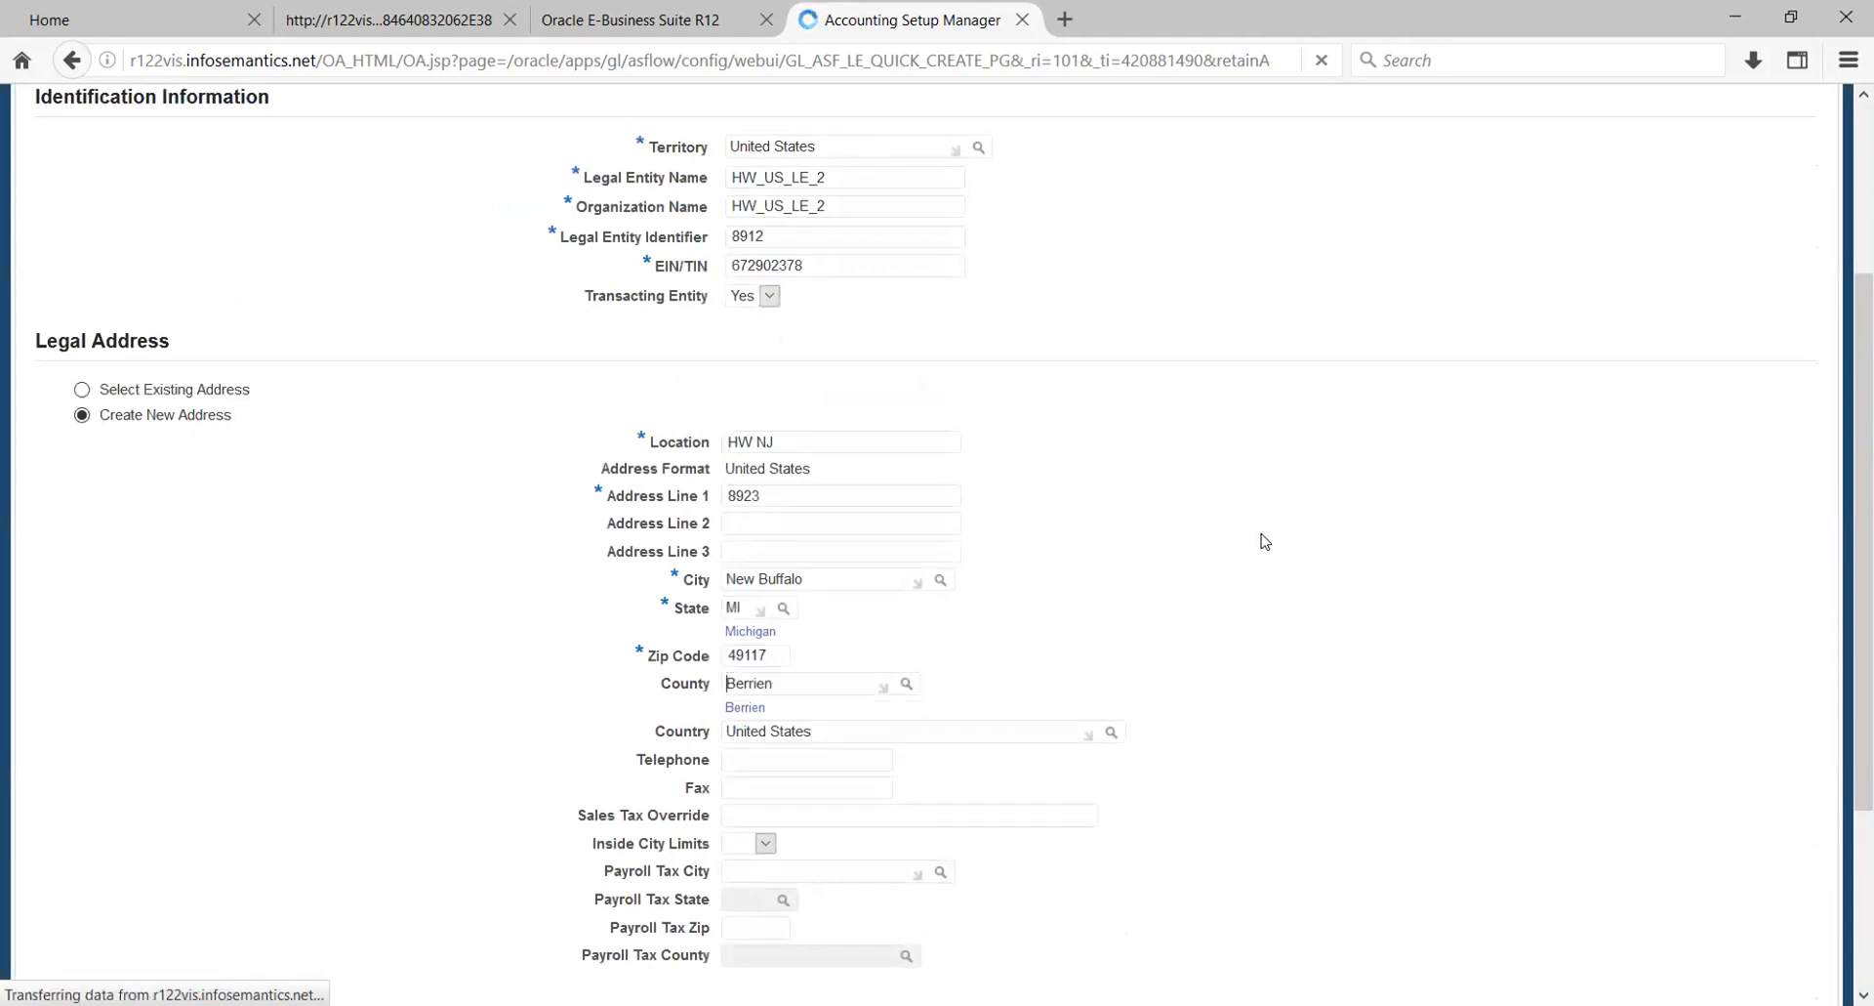
scroll(1863, 537, up, 5)
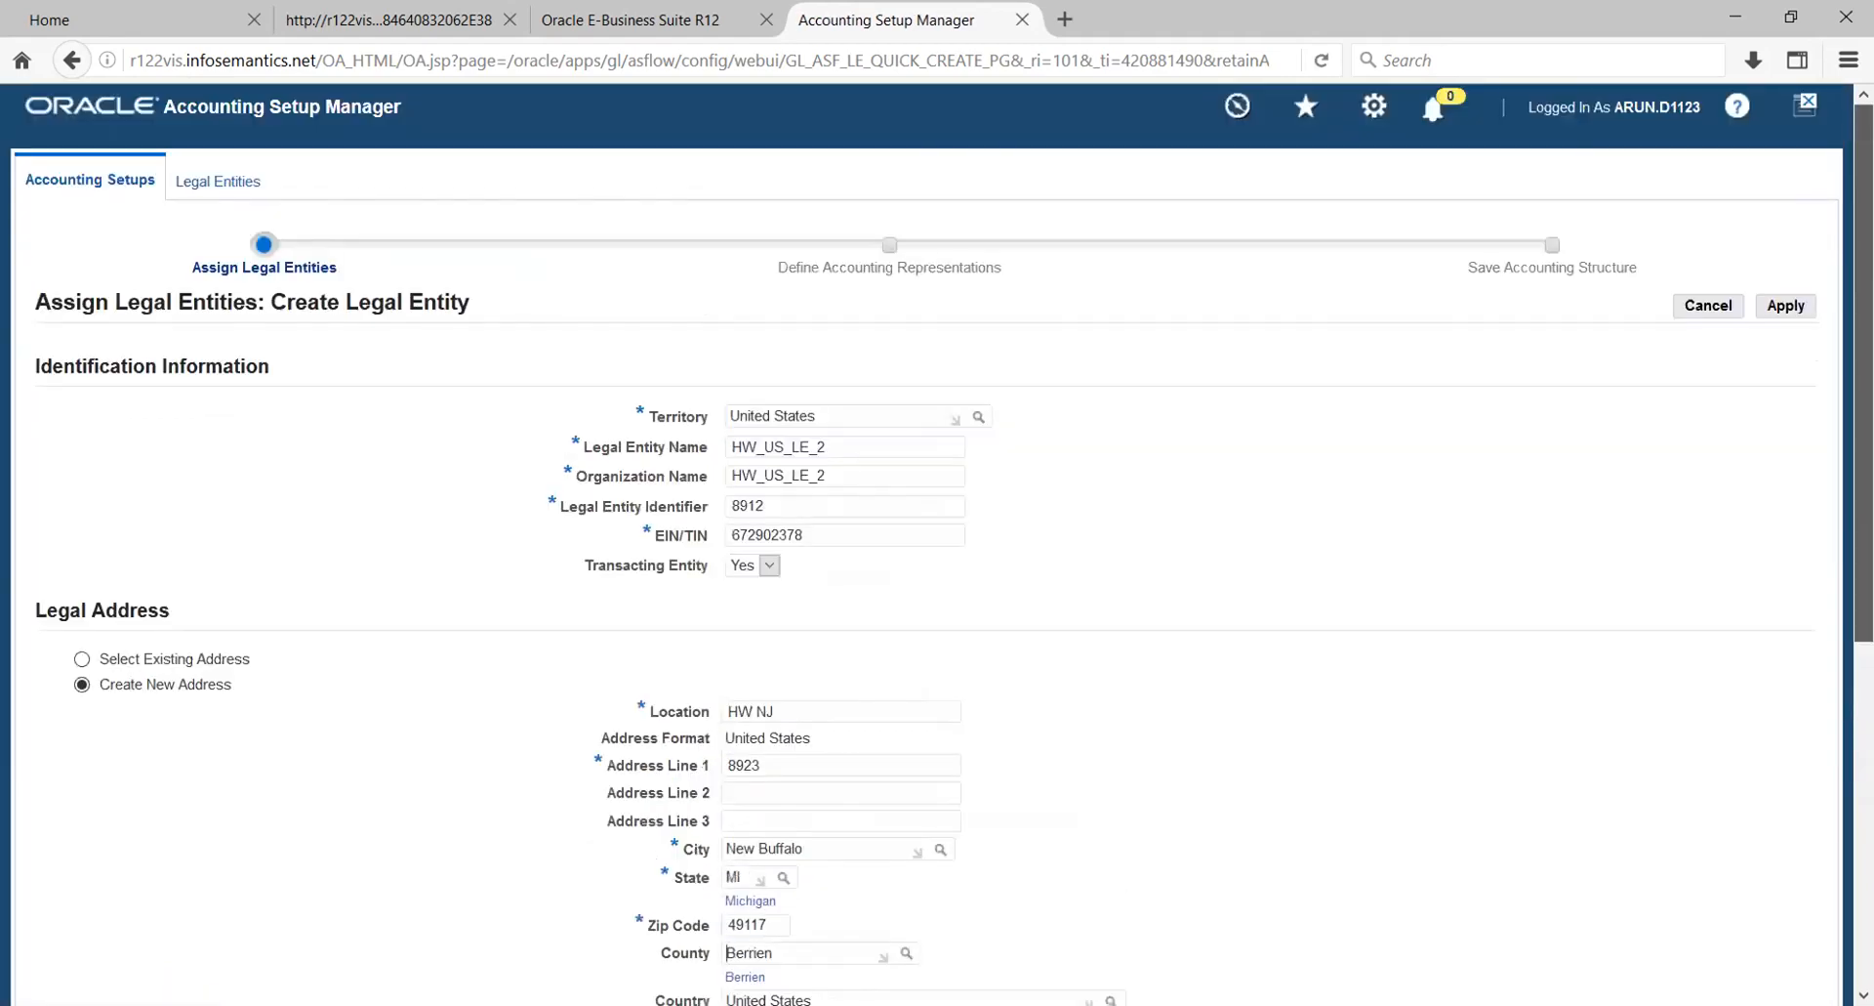
click(1799, 310)
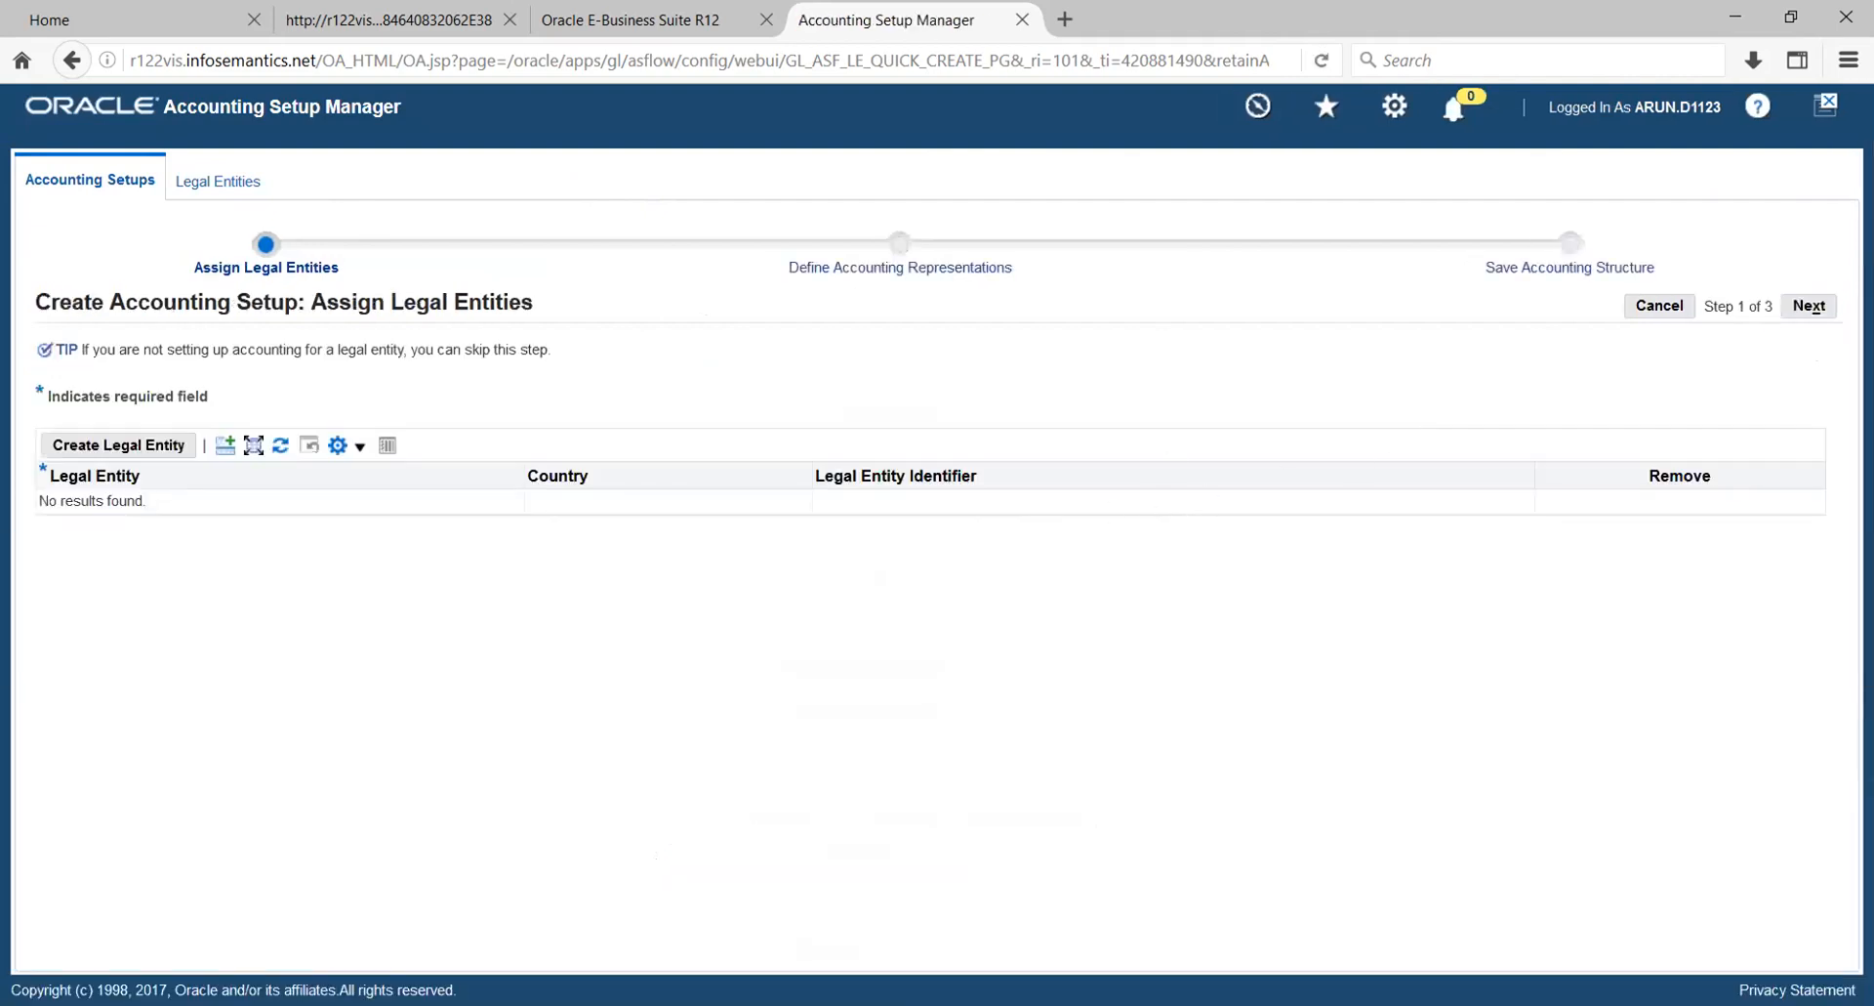
- Continue to the accounting representations, name the primary ledger HW_PL and set its chart of accounts to HW_COA
click(1818, 307)
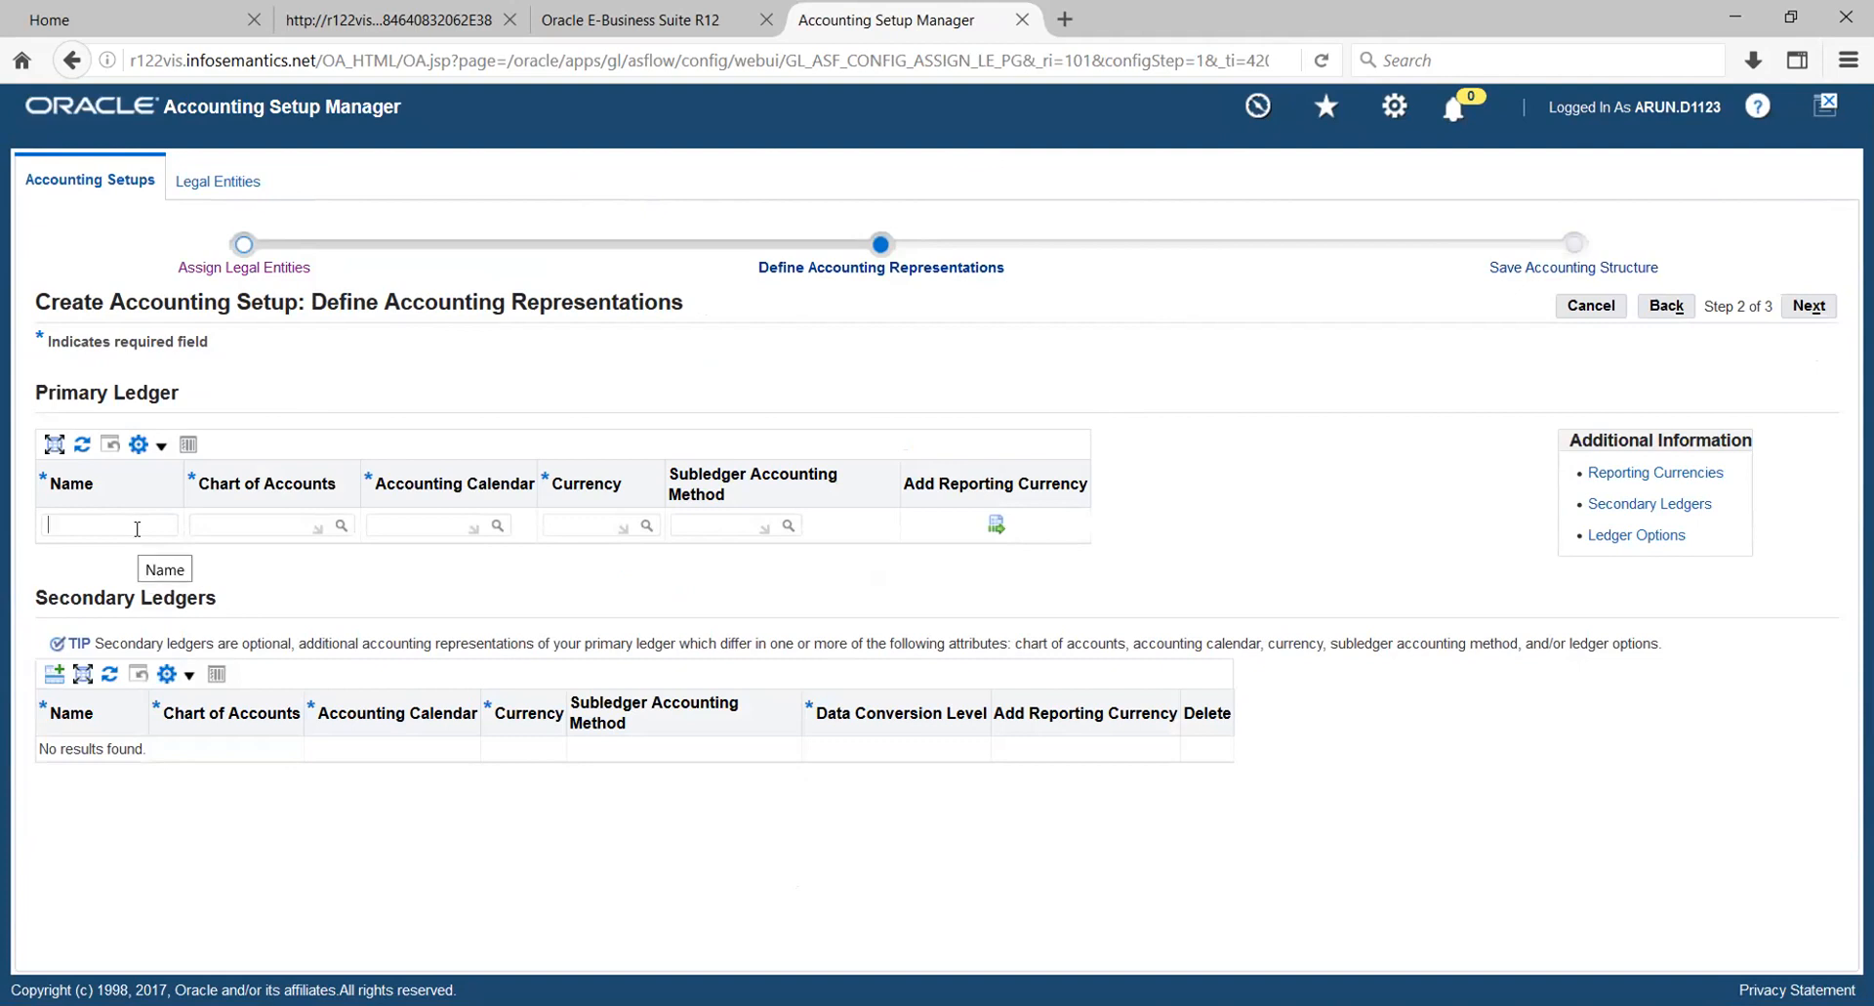
text(hw)
key(BackSpace)
key(BackSpace)
text(HW_PL)
key(Tab)
text(HW)
key(Tab)
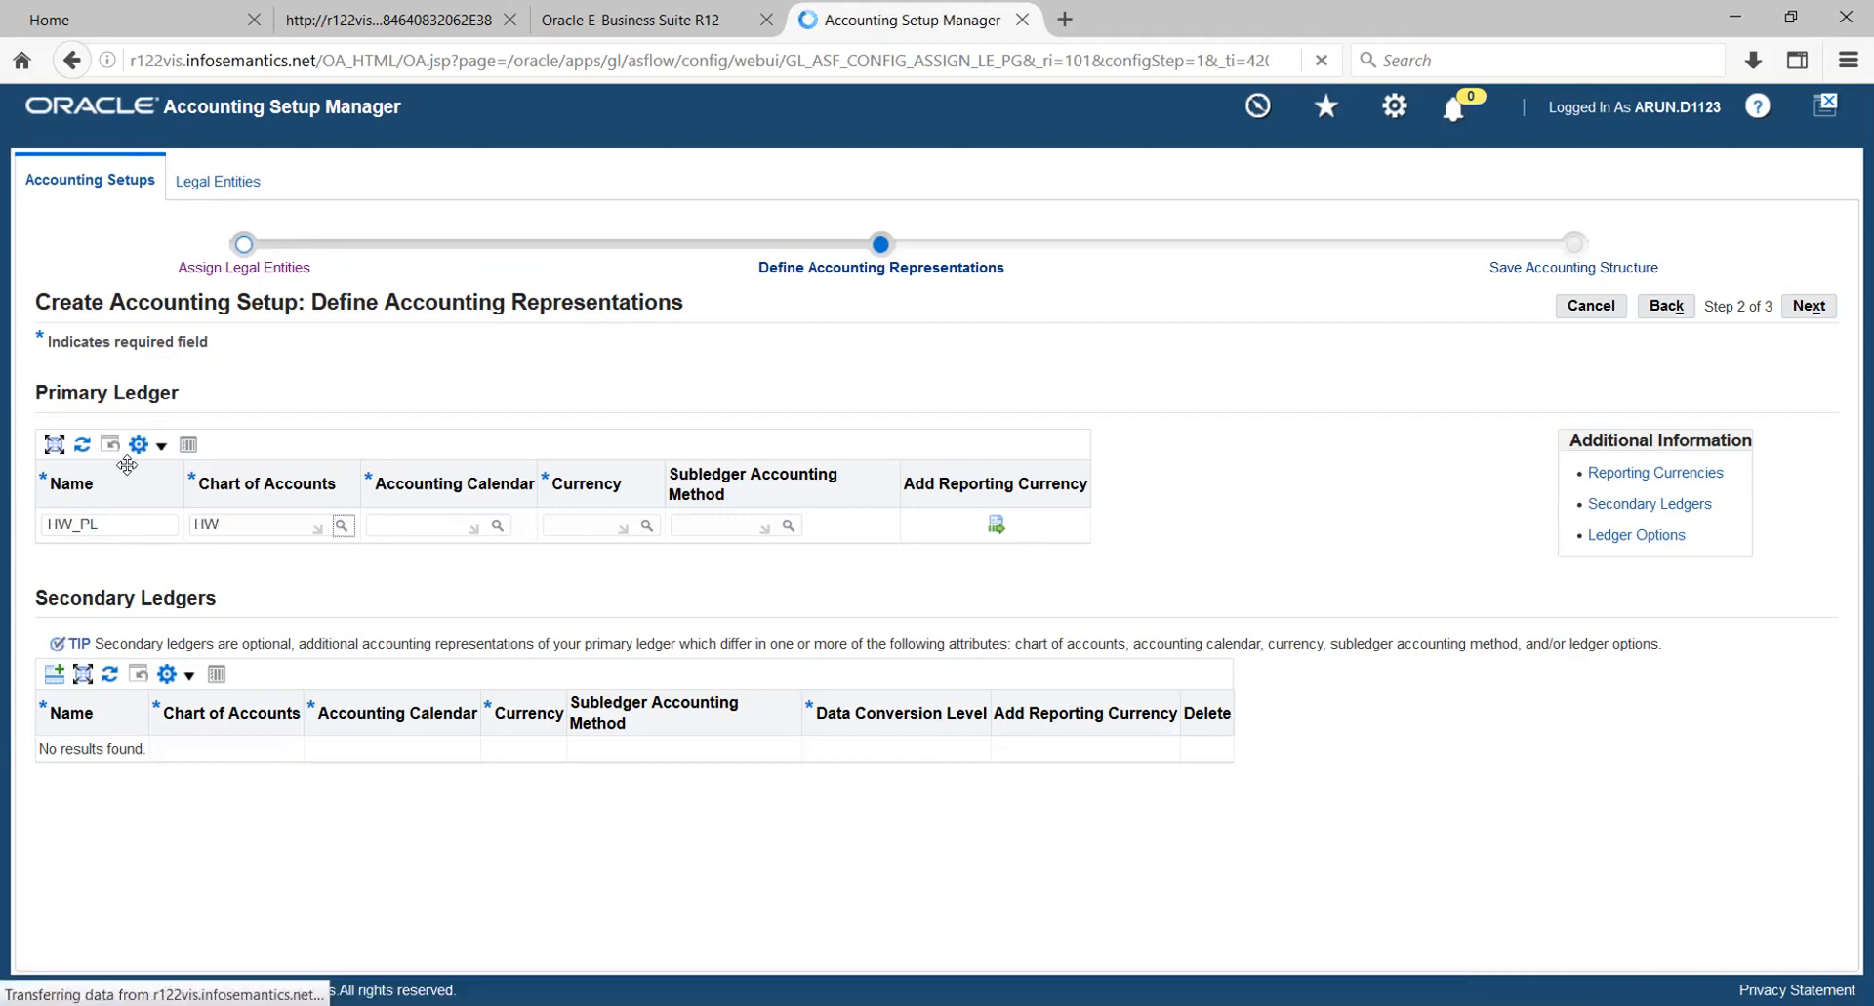
- Set the primary ledger's accounting calendar to HW_CAL and its currency to USD
click(414, 524)
text(HW)
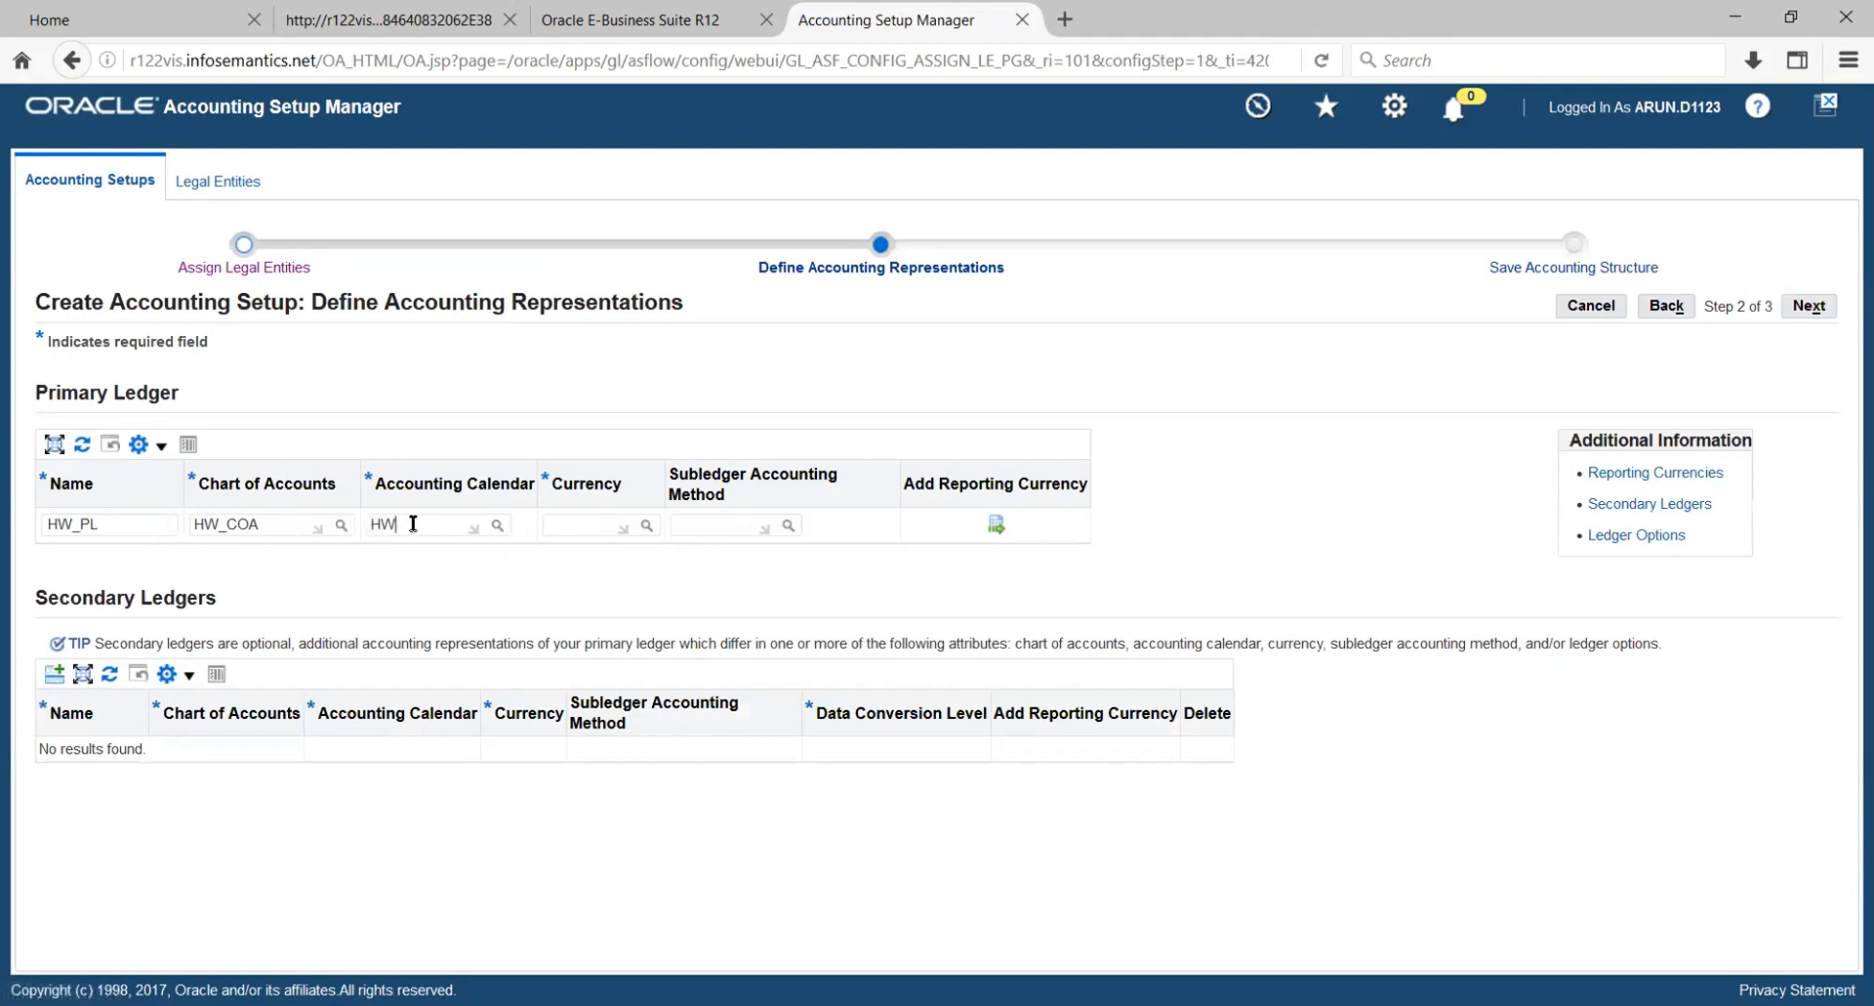
key(Tab)
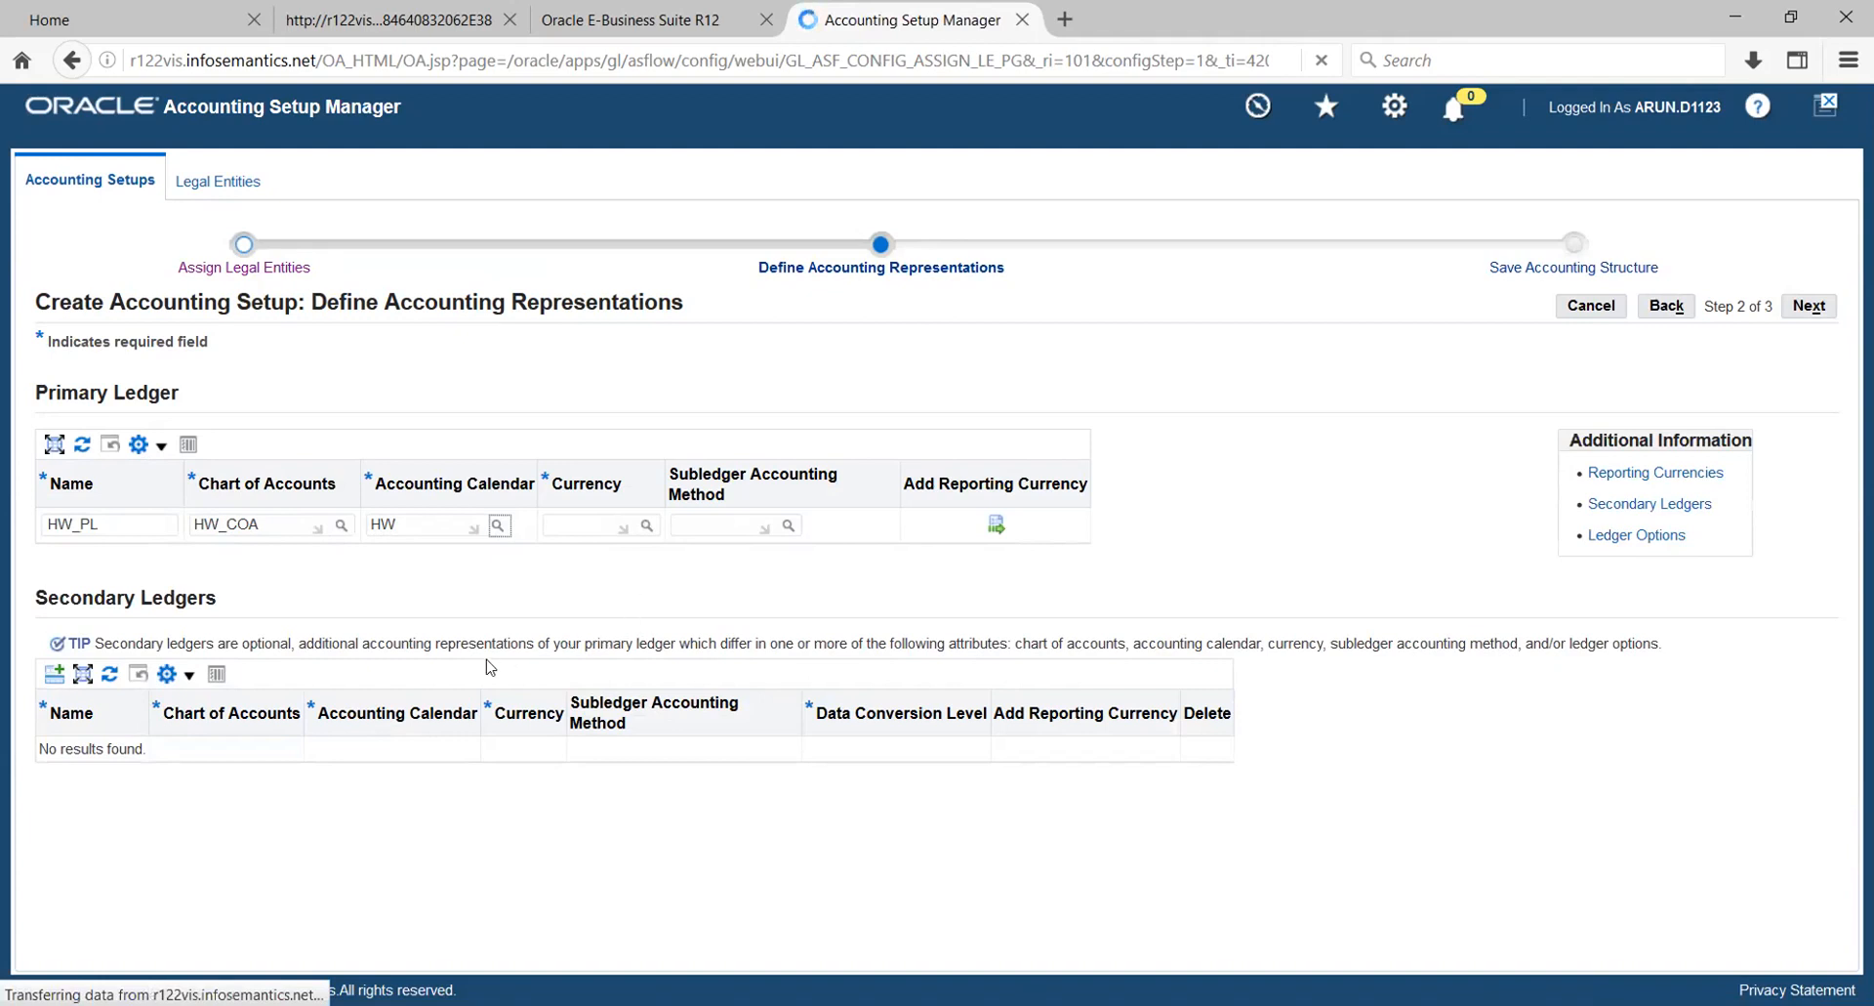
click(580, 529)
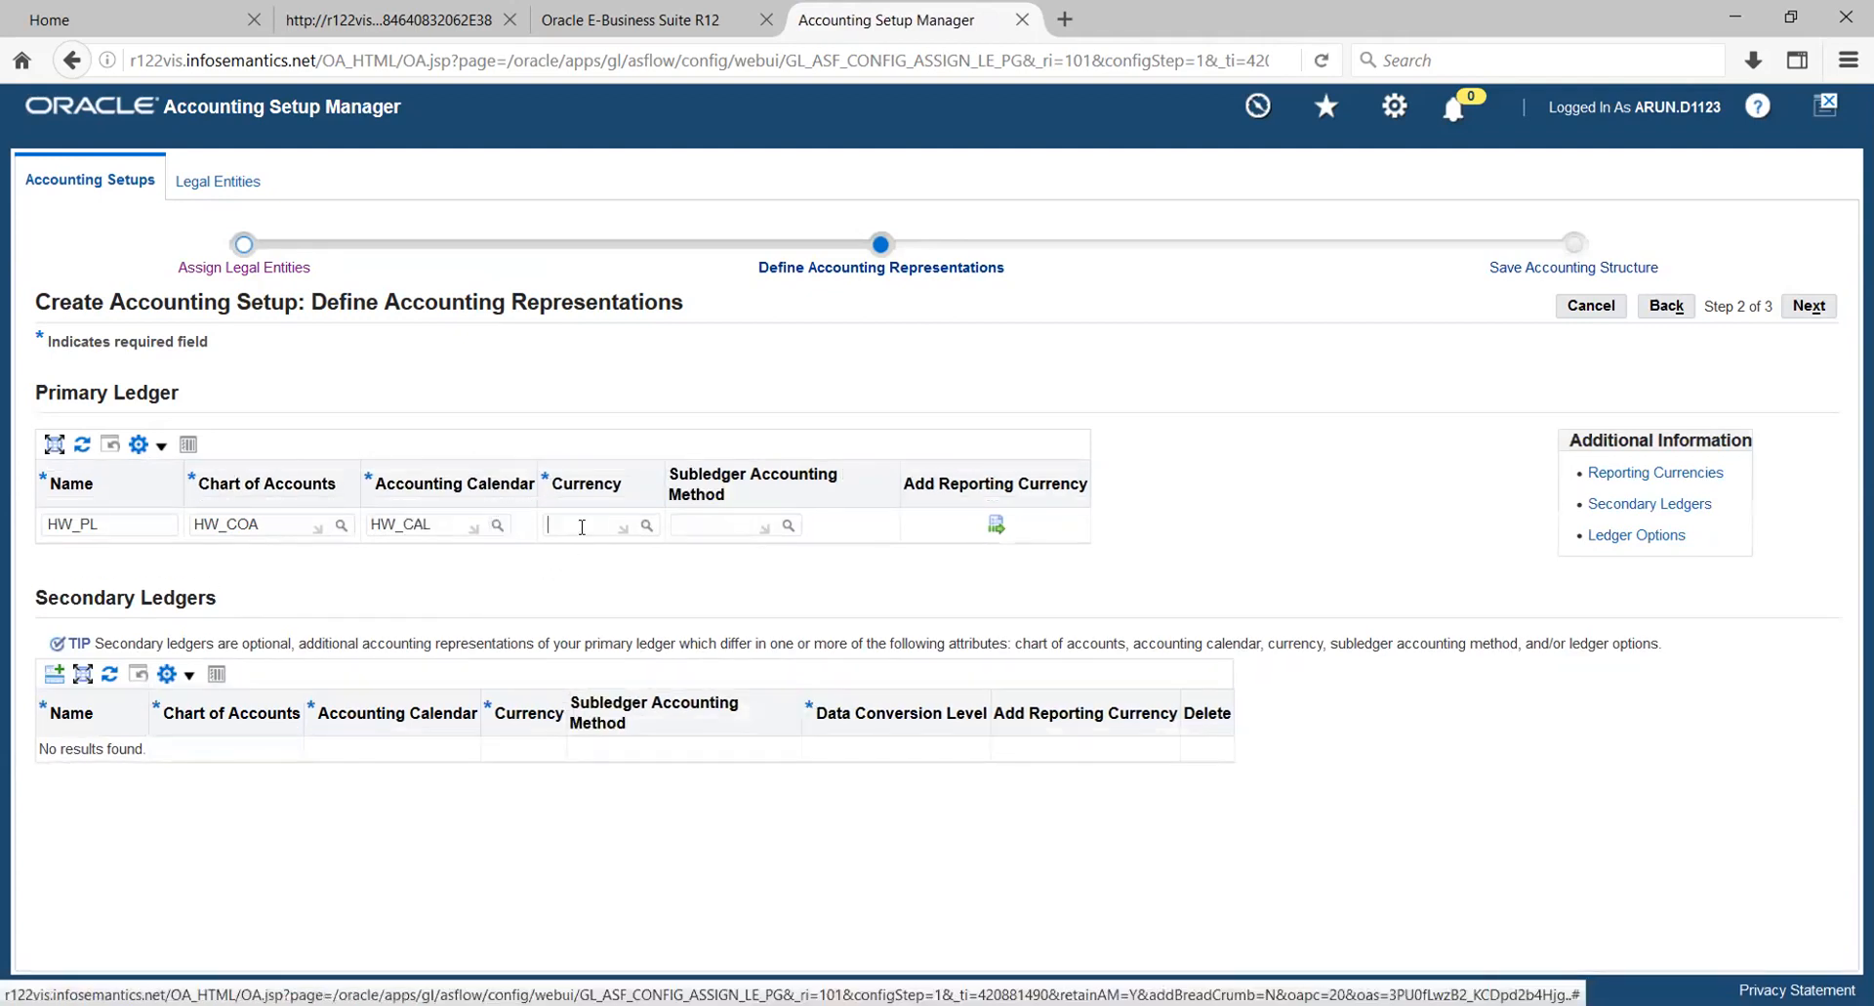
text(USD)
key(Tab)
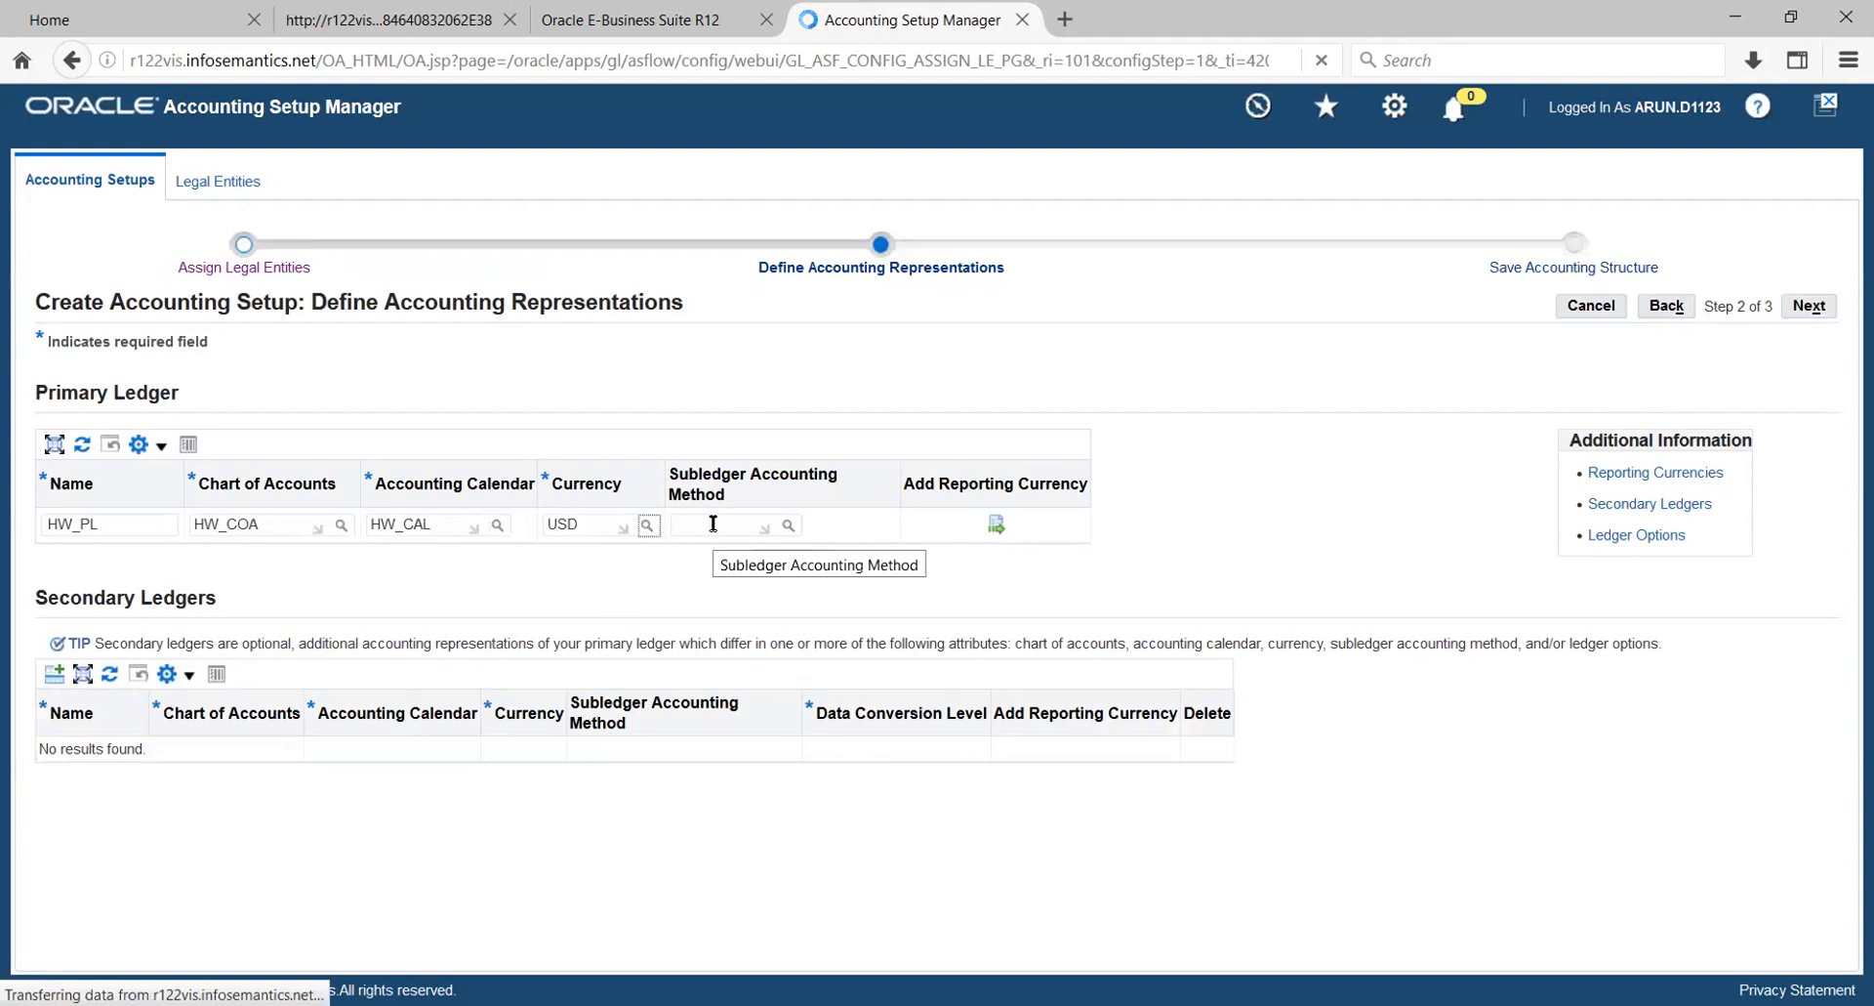
text(STANDARD)
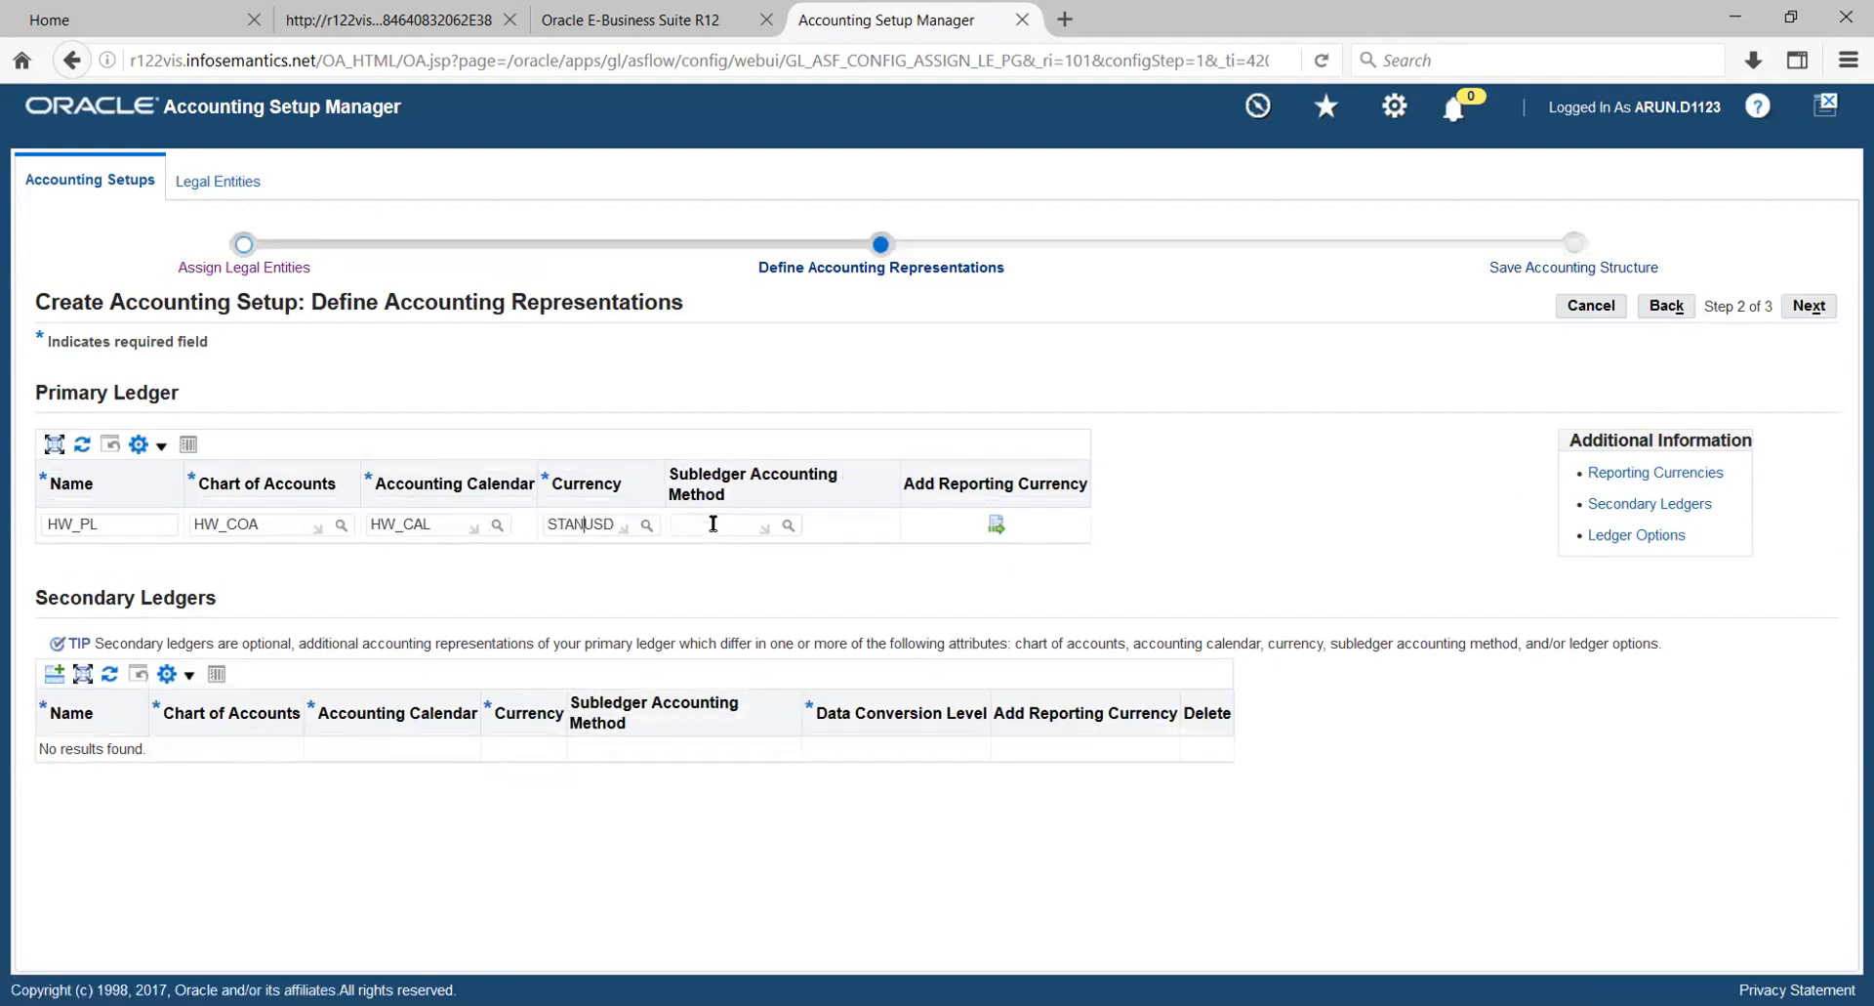
text( A)
key(Tab)
text(usd)
key(Tab)
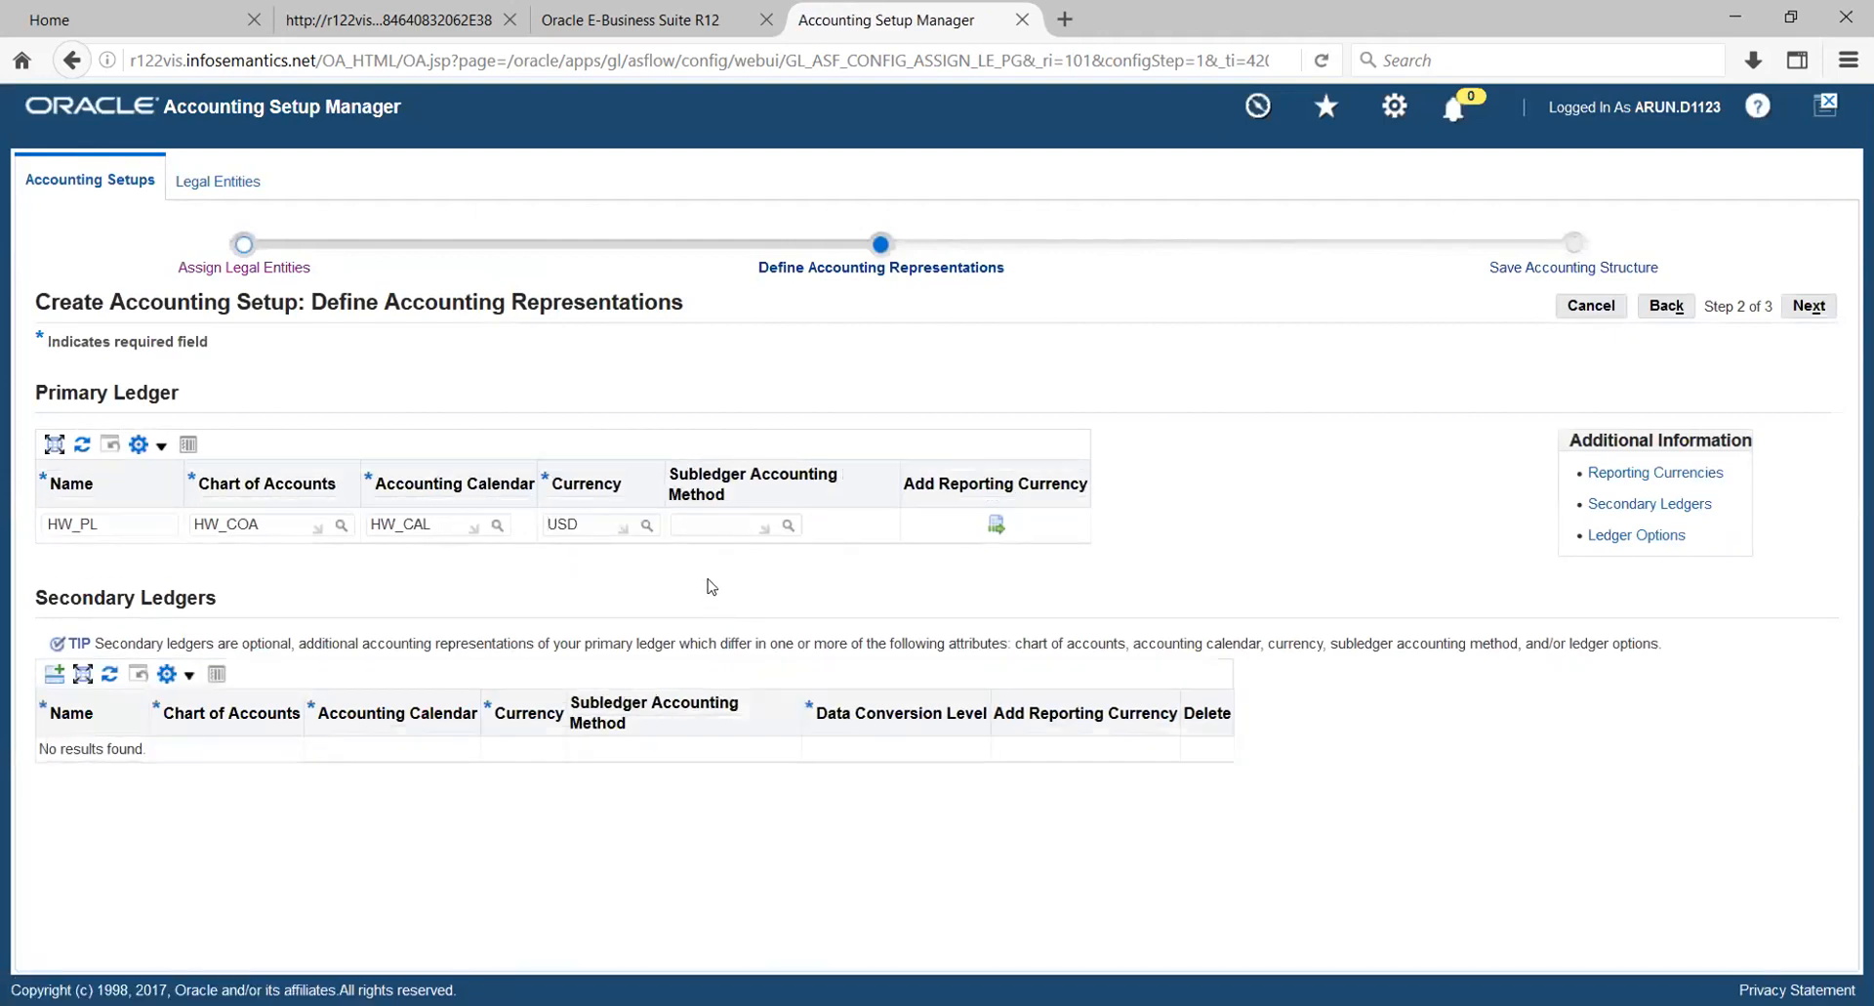
- Set the primary ledger's subledger accounting method to Standard Accrual and save the accounting structure
click(706, 524)
text(STANDARD A)
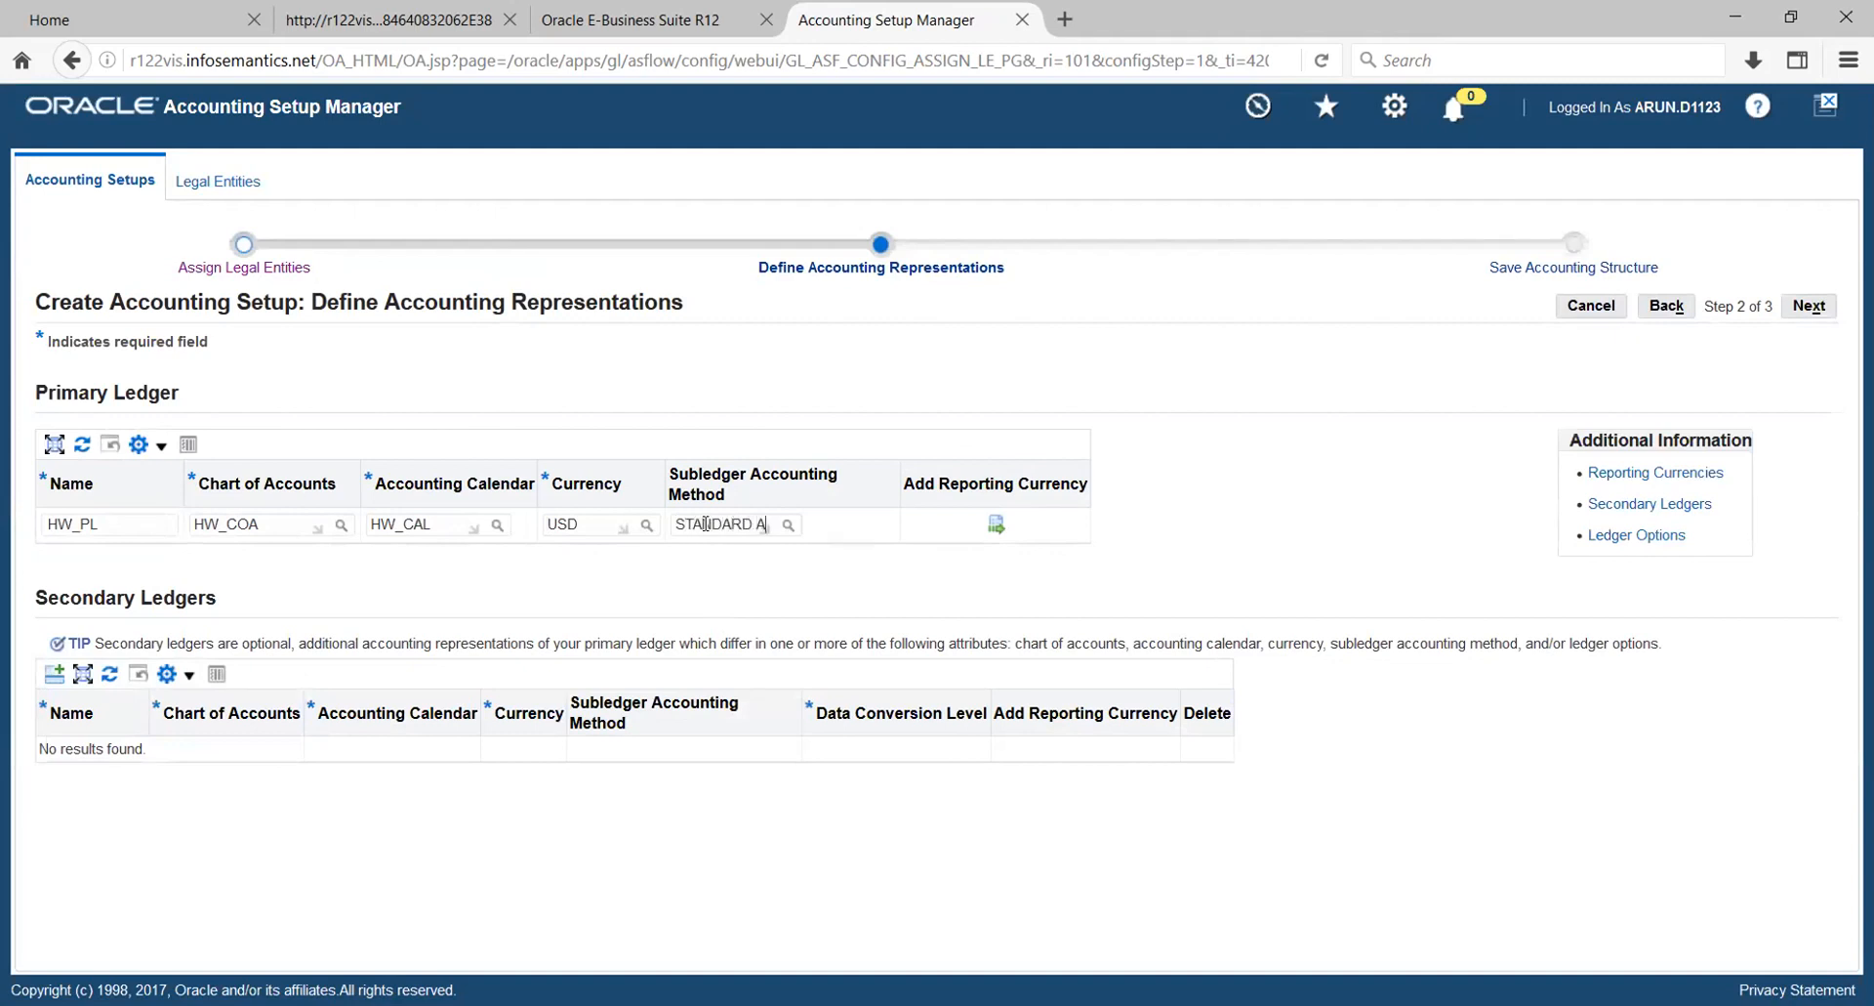
key(Tab)
triple_click(1038, 589)
click(1204, 535)
click(1806, 309)
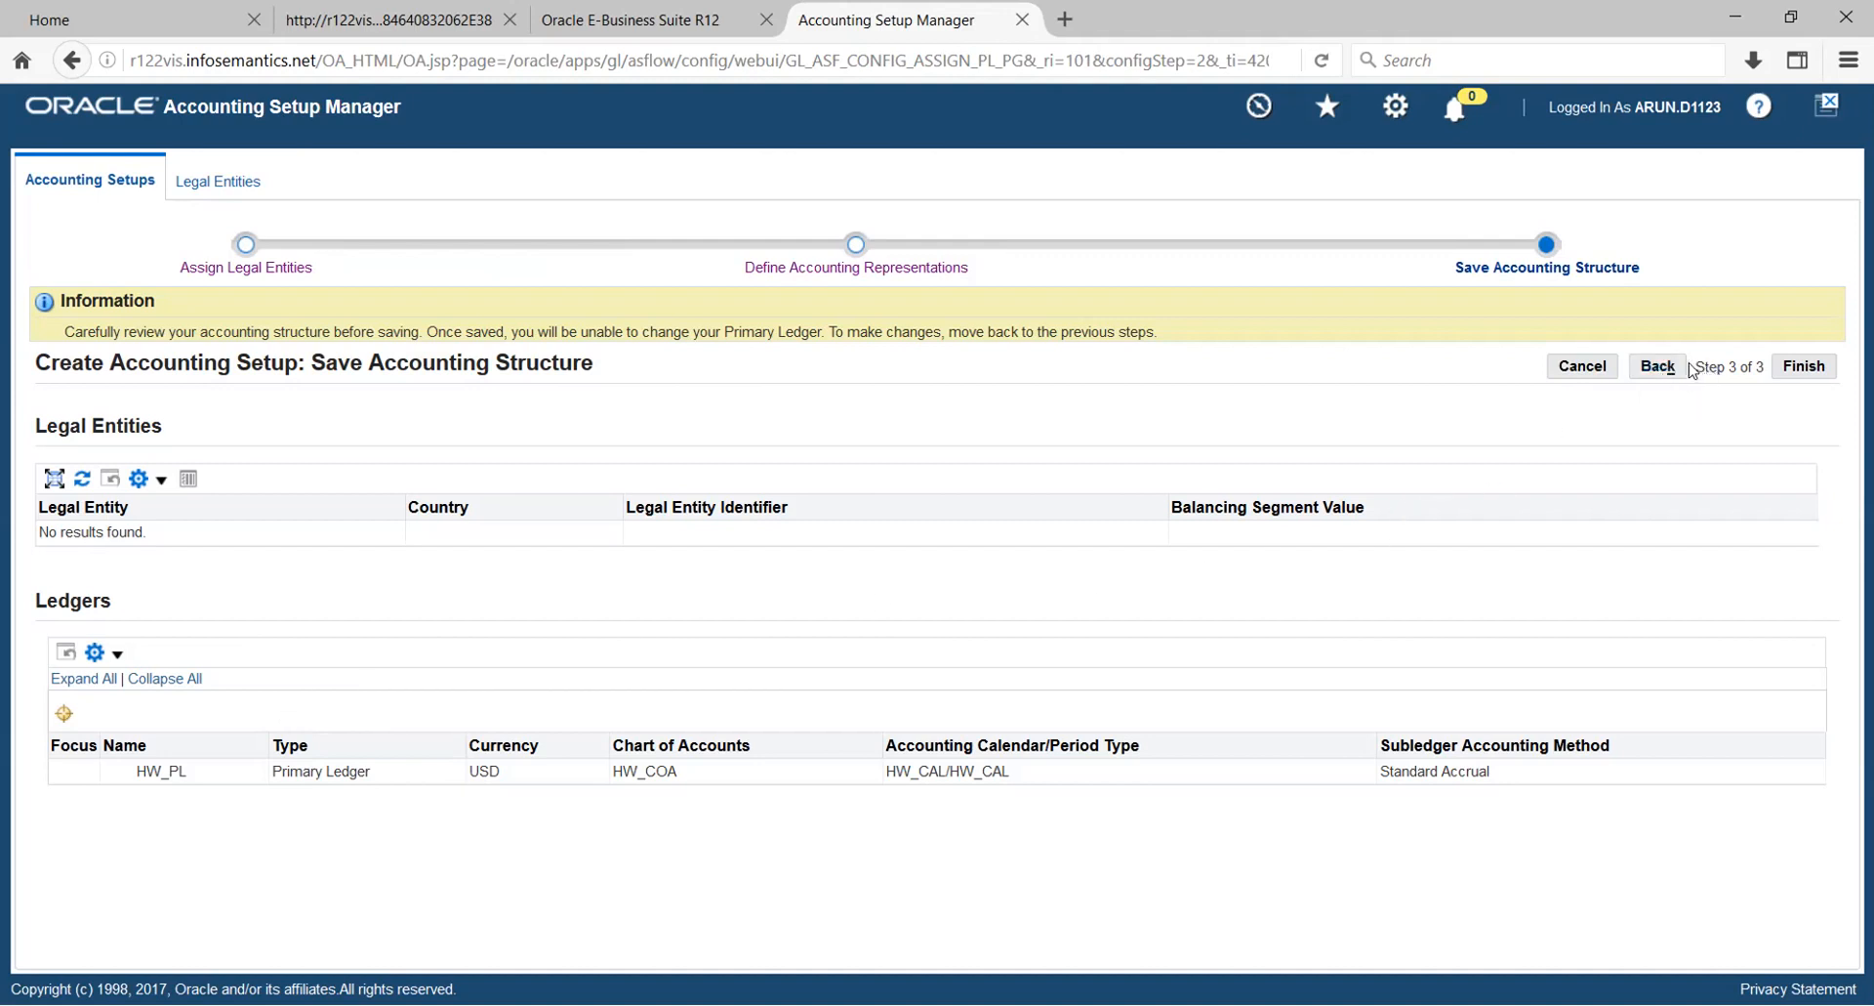
click(1792, 367)
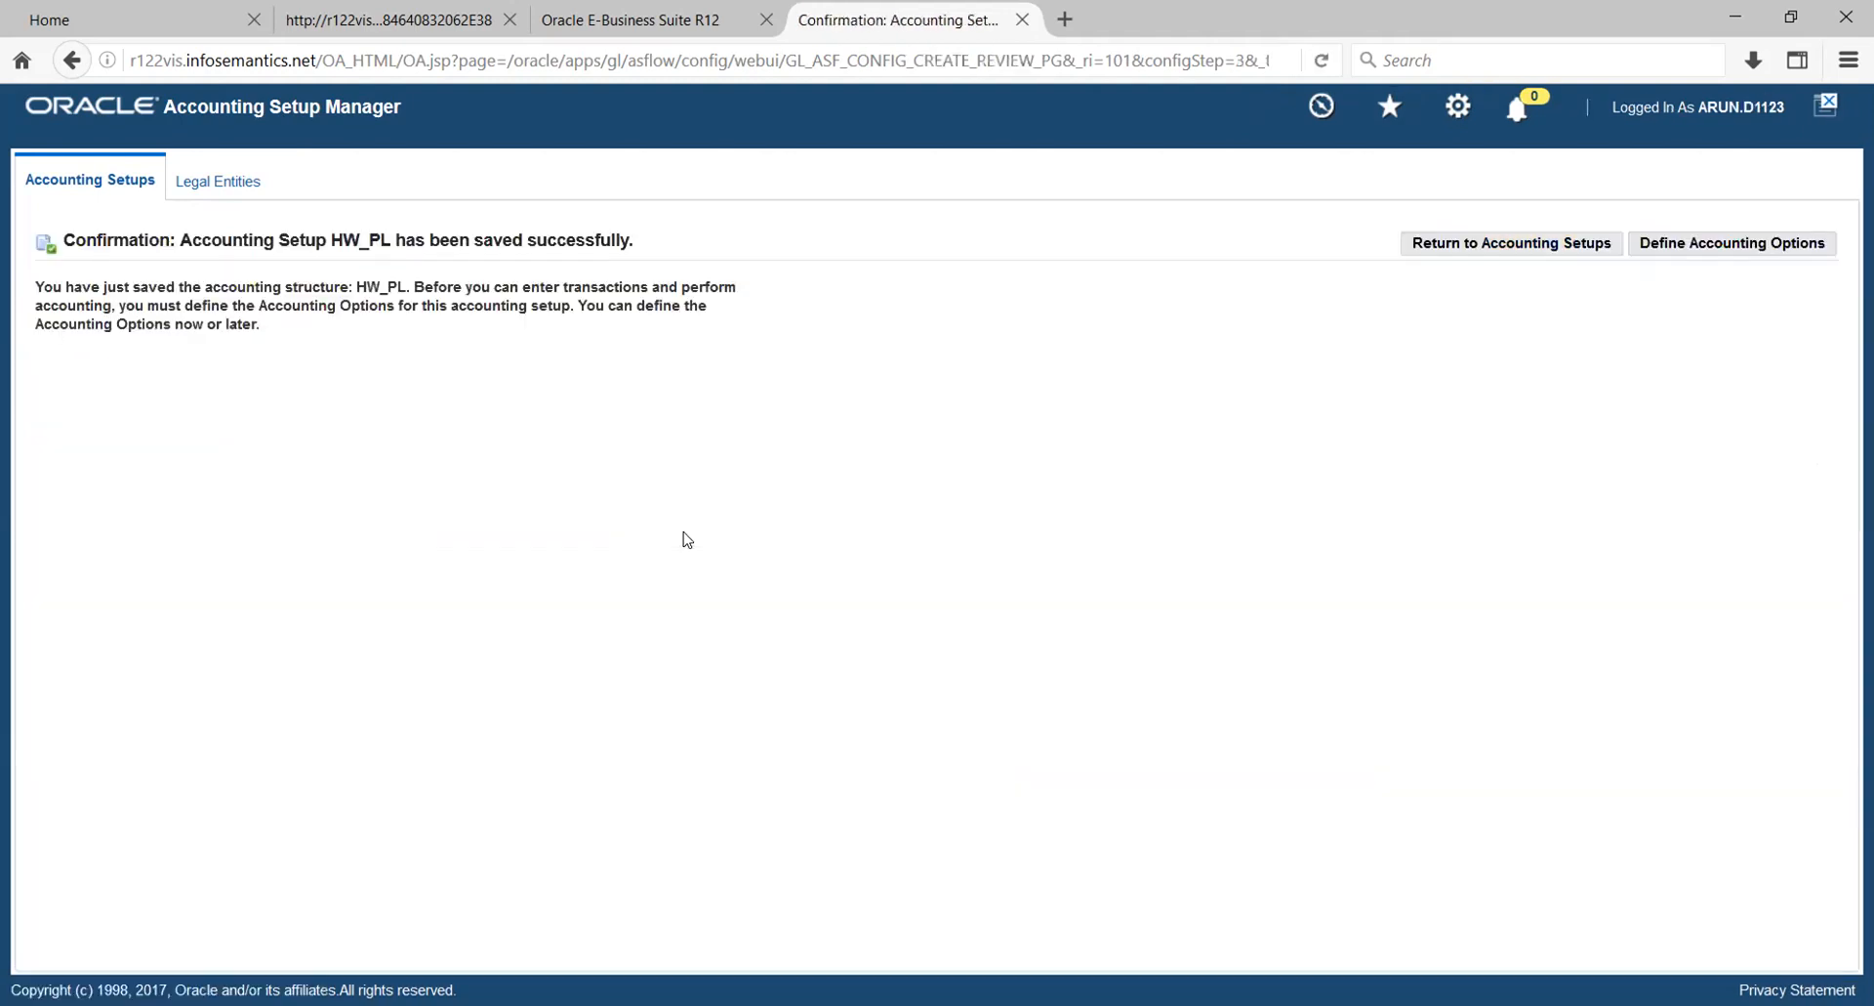
- Define the accounting options for HW_PL by adding the legal entities HW_US_LE_1 and HW_US_LE_2, and apply
click(1732, 249)
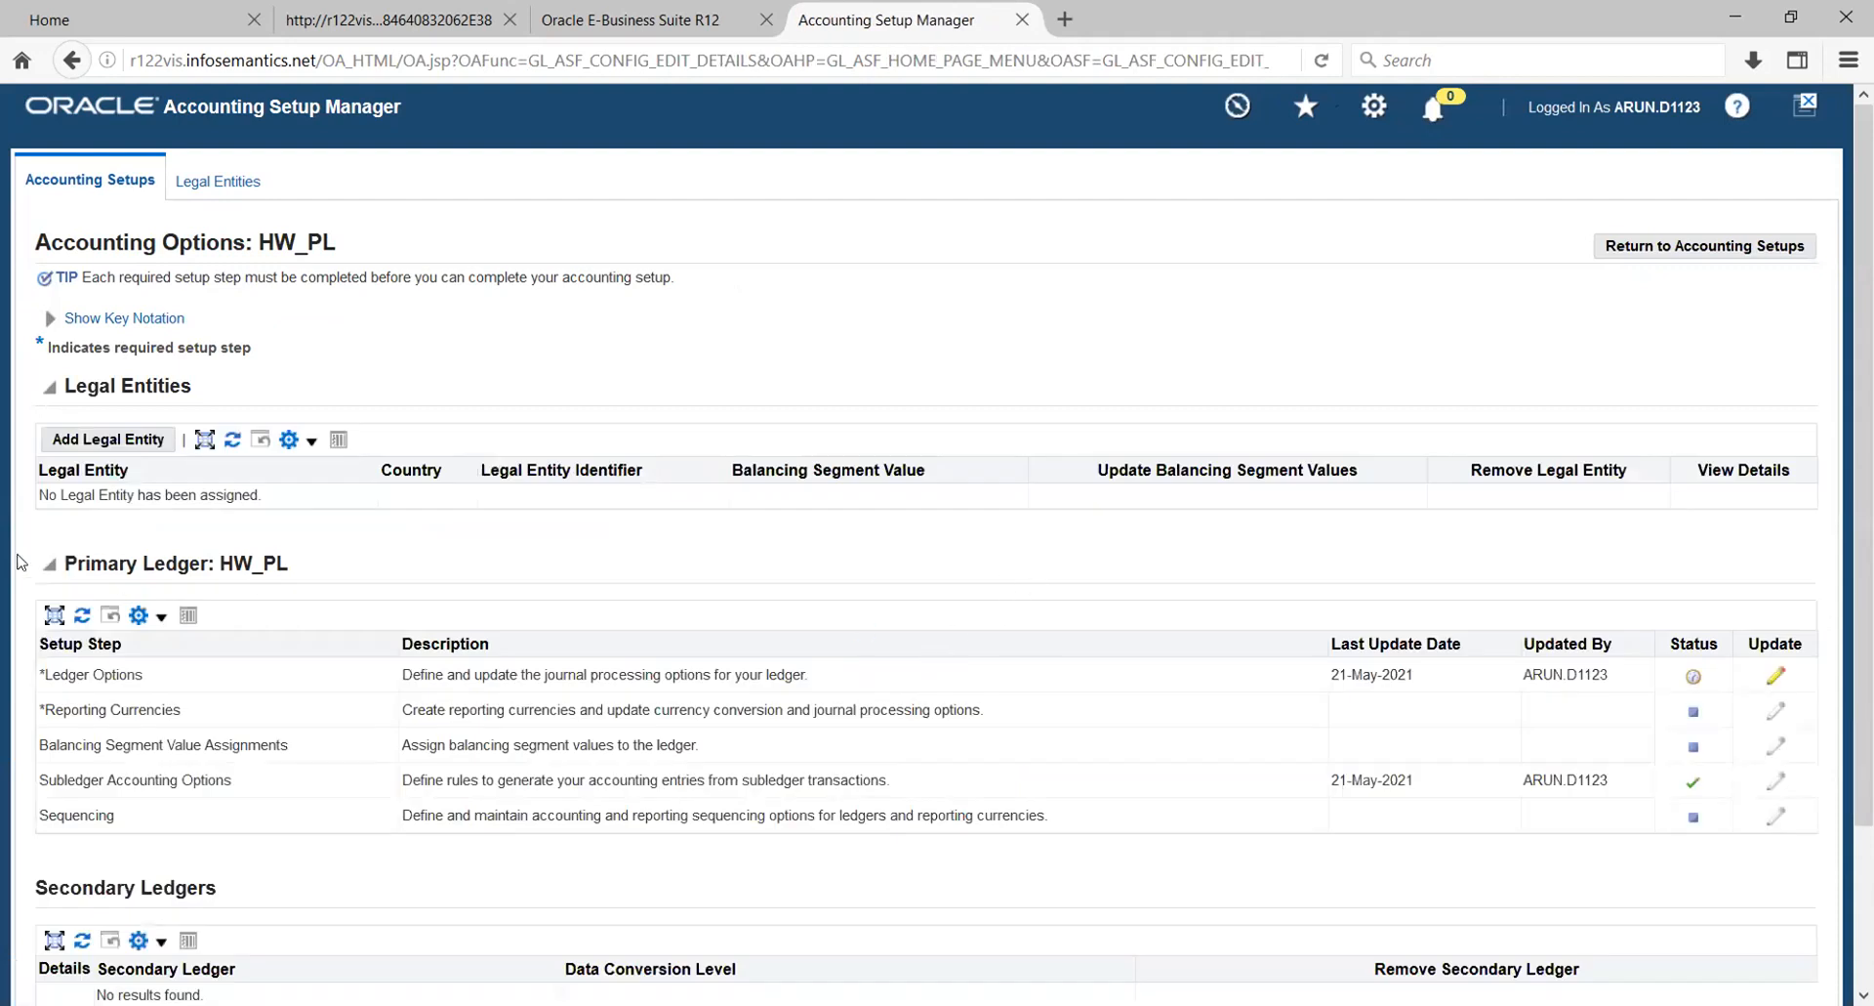
click(107, 439)
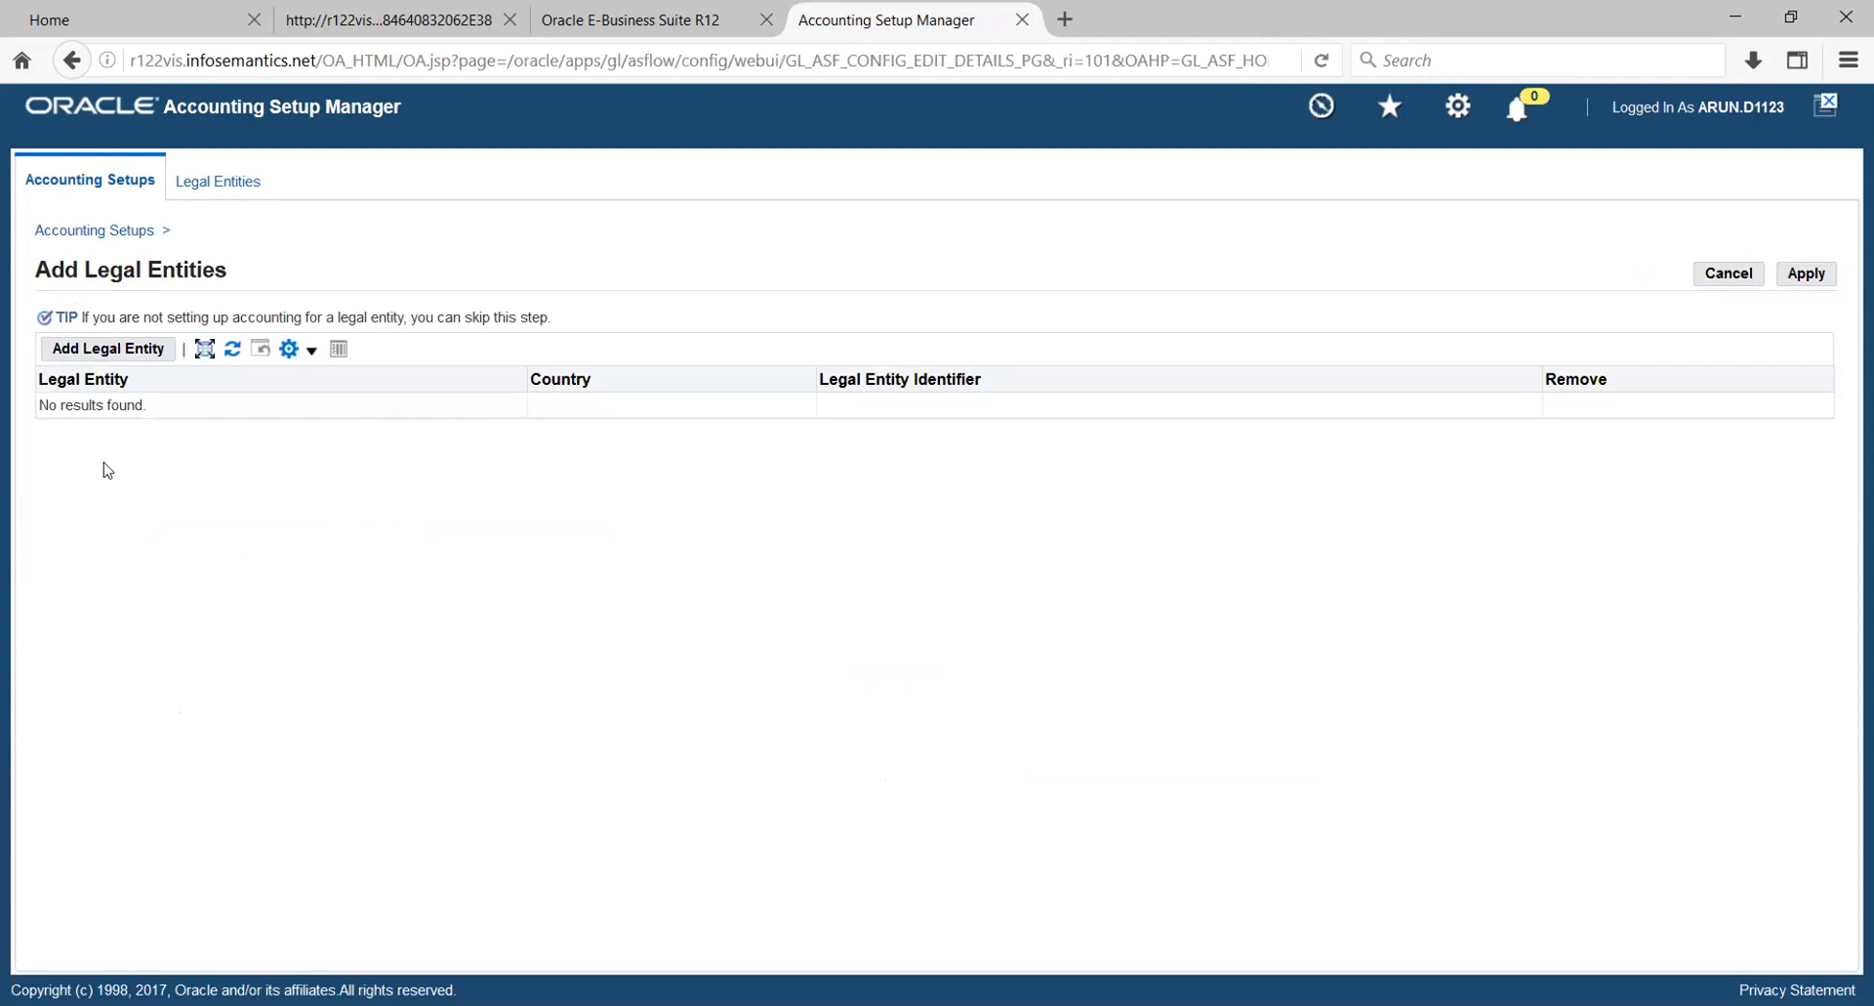
click(113, 353)
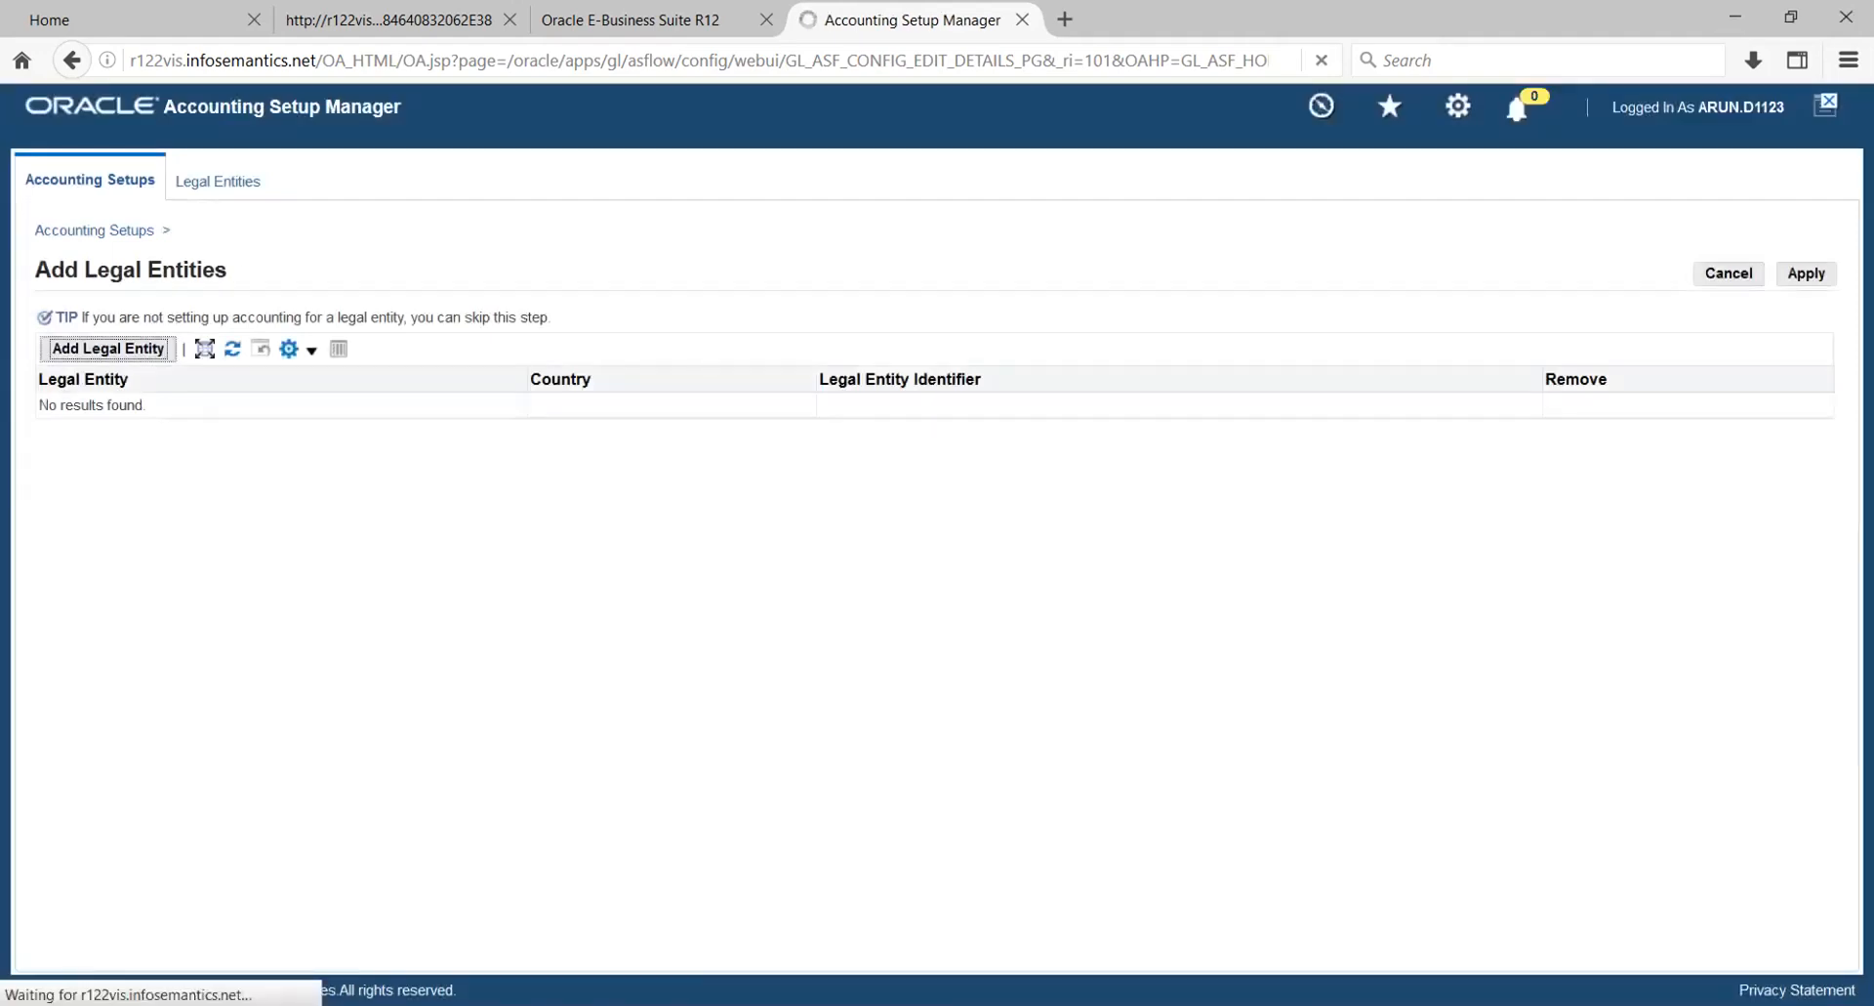
click(1814, 281)
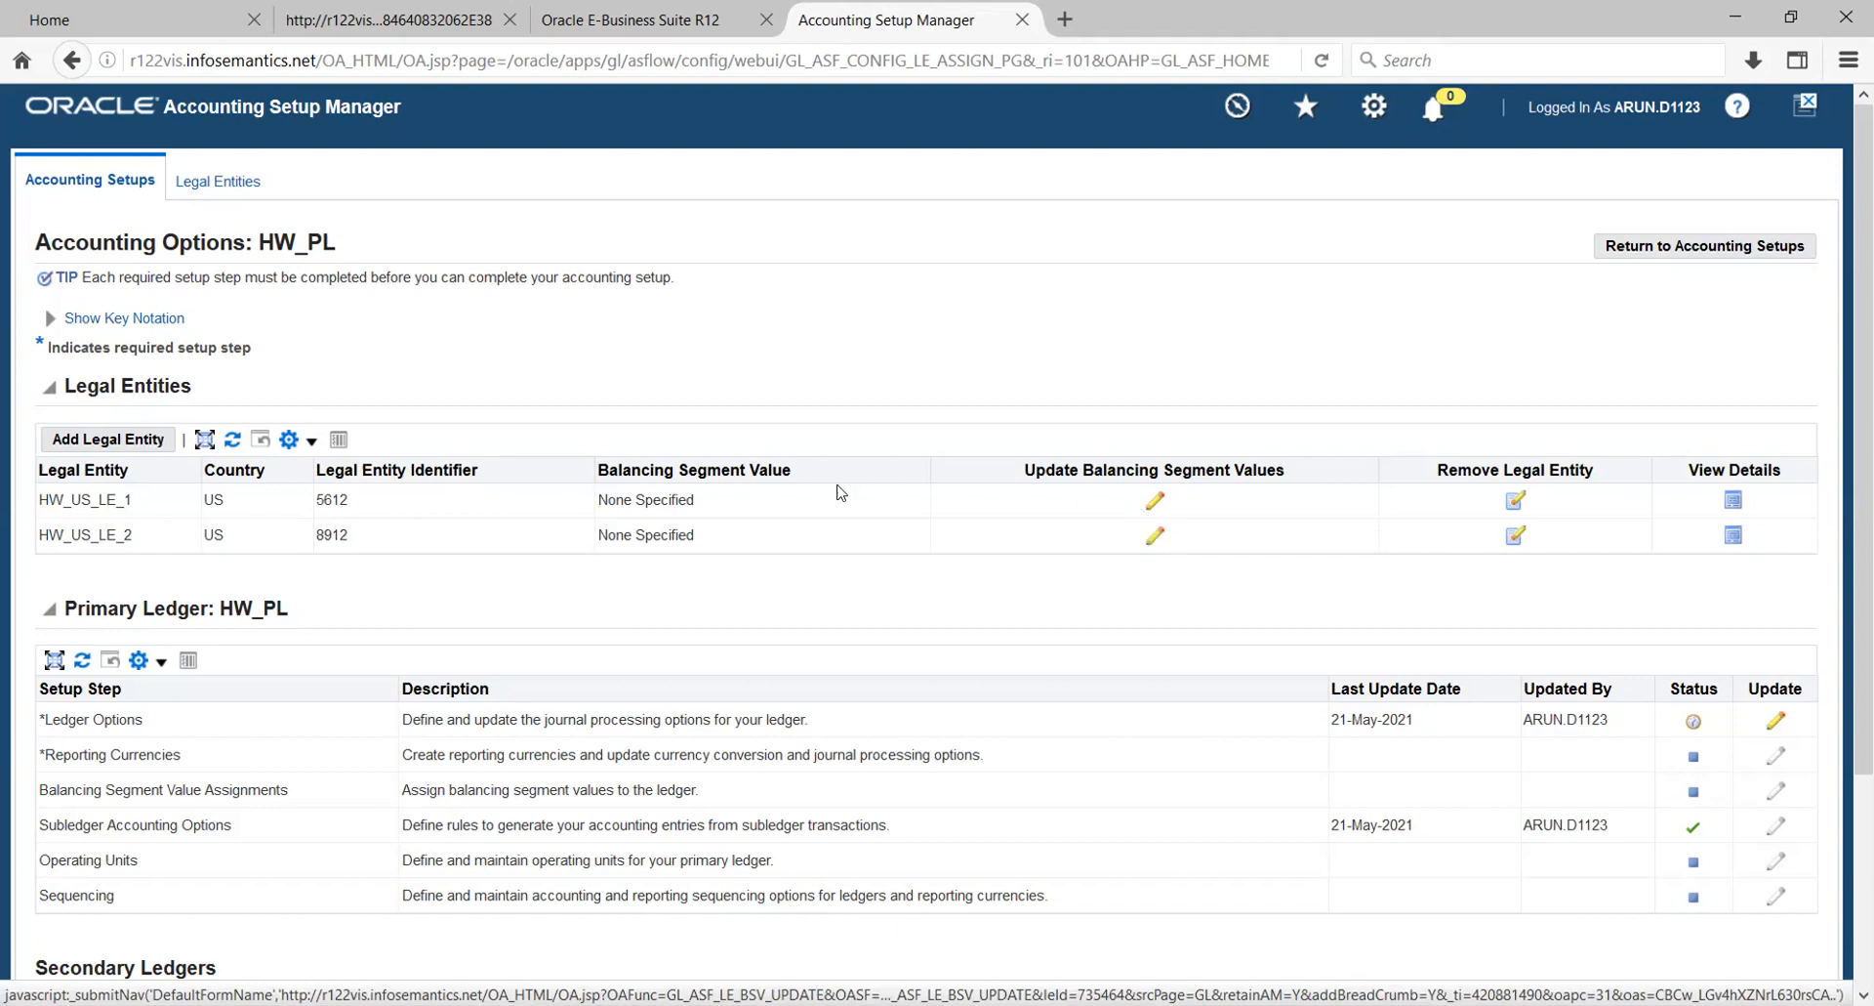
- Assign the HW_COMP balancing segment value 100 (Electronics) to legal entity HW_US_LE_1 and apply
click(1150, 501)
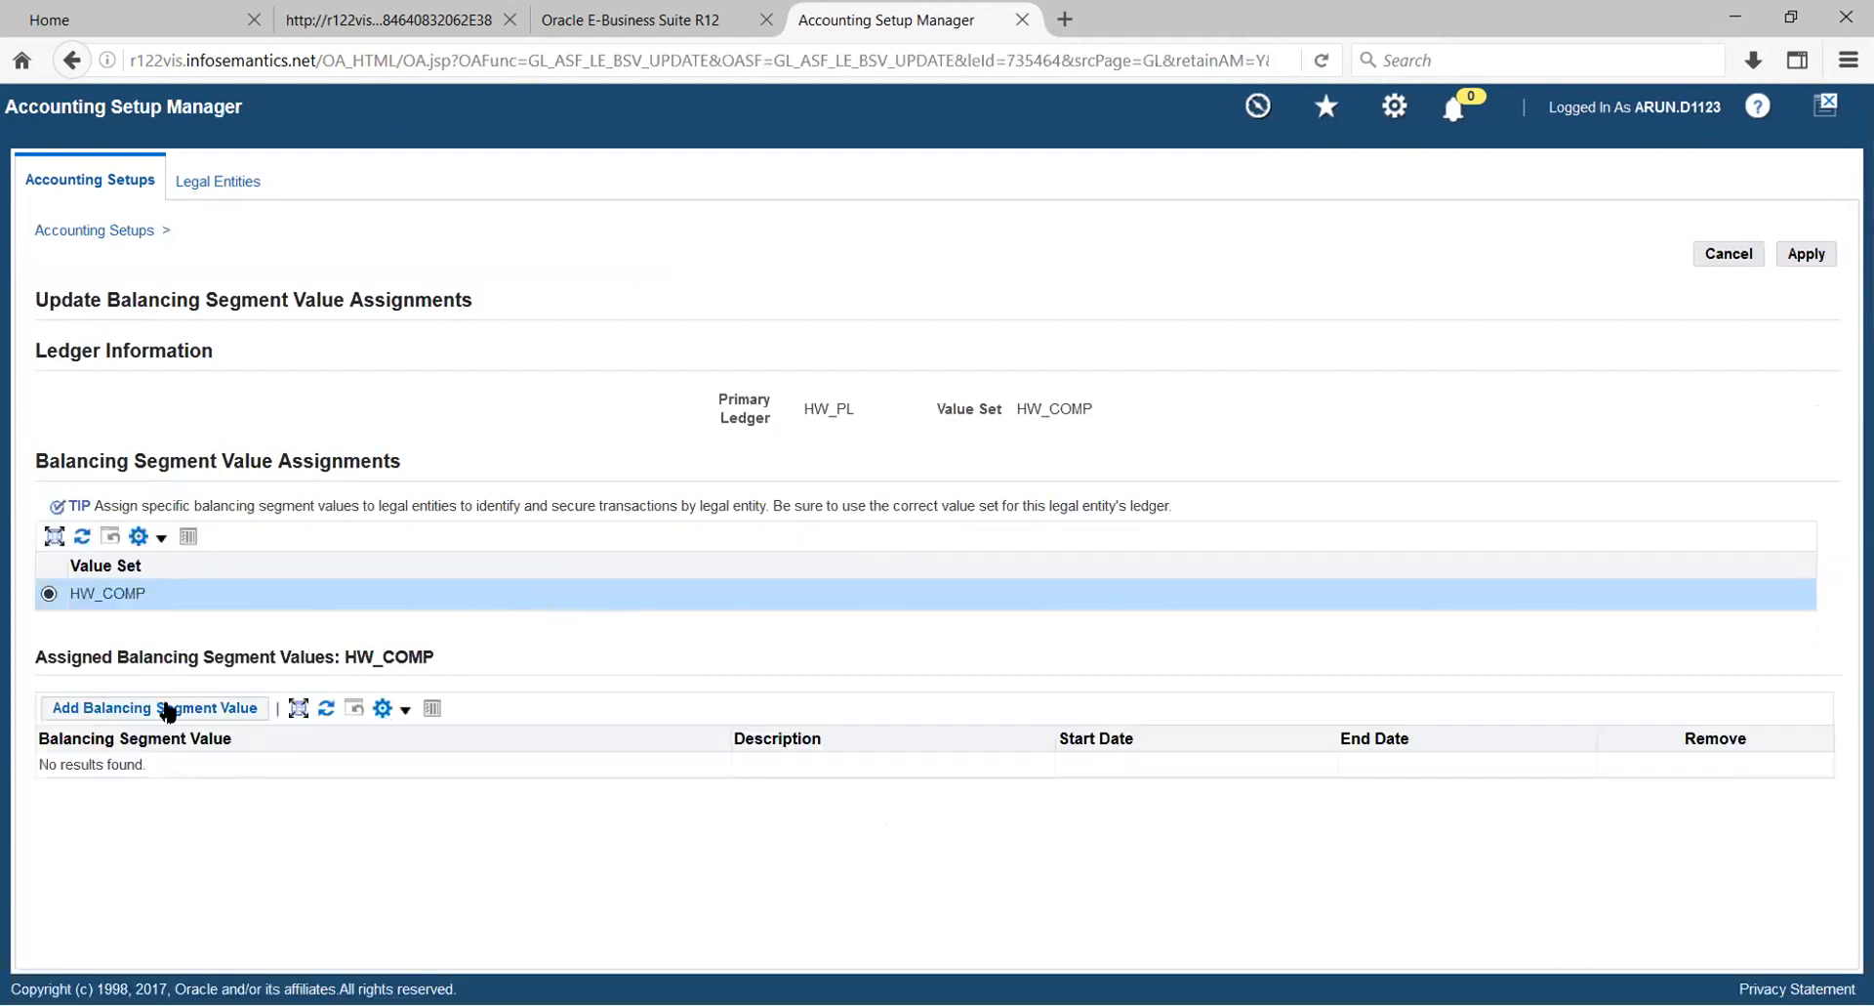
click(168, 710)
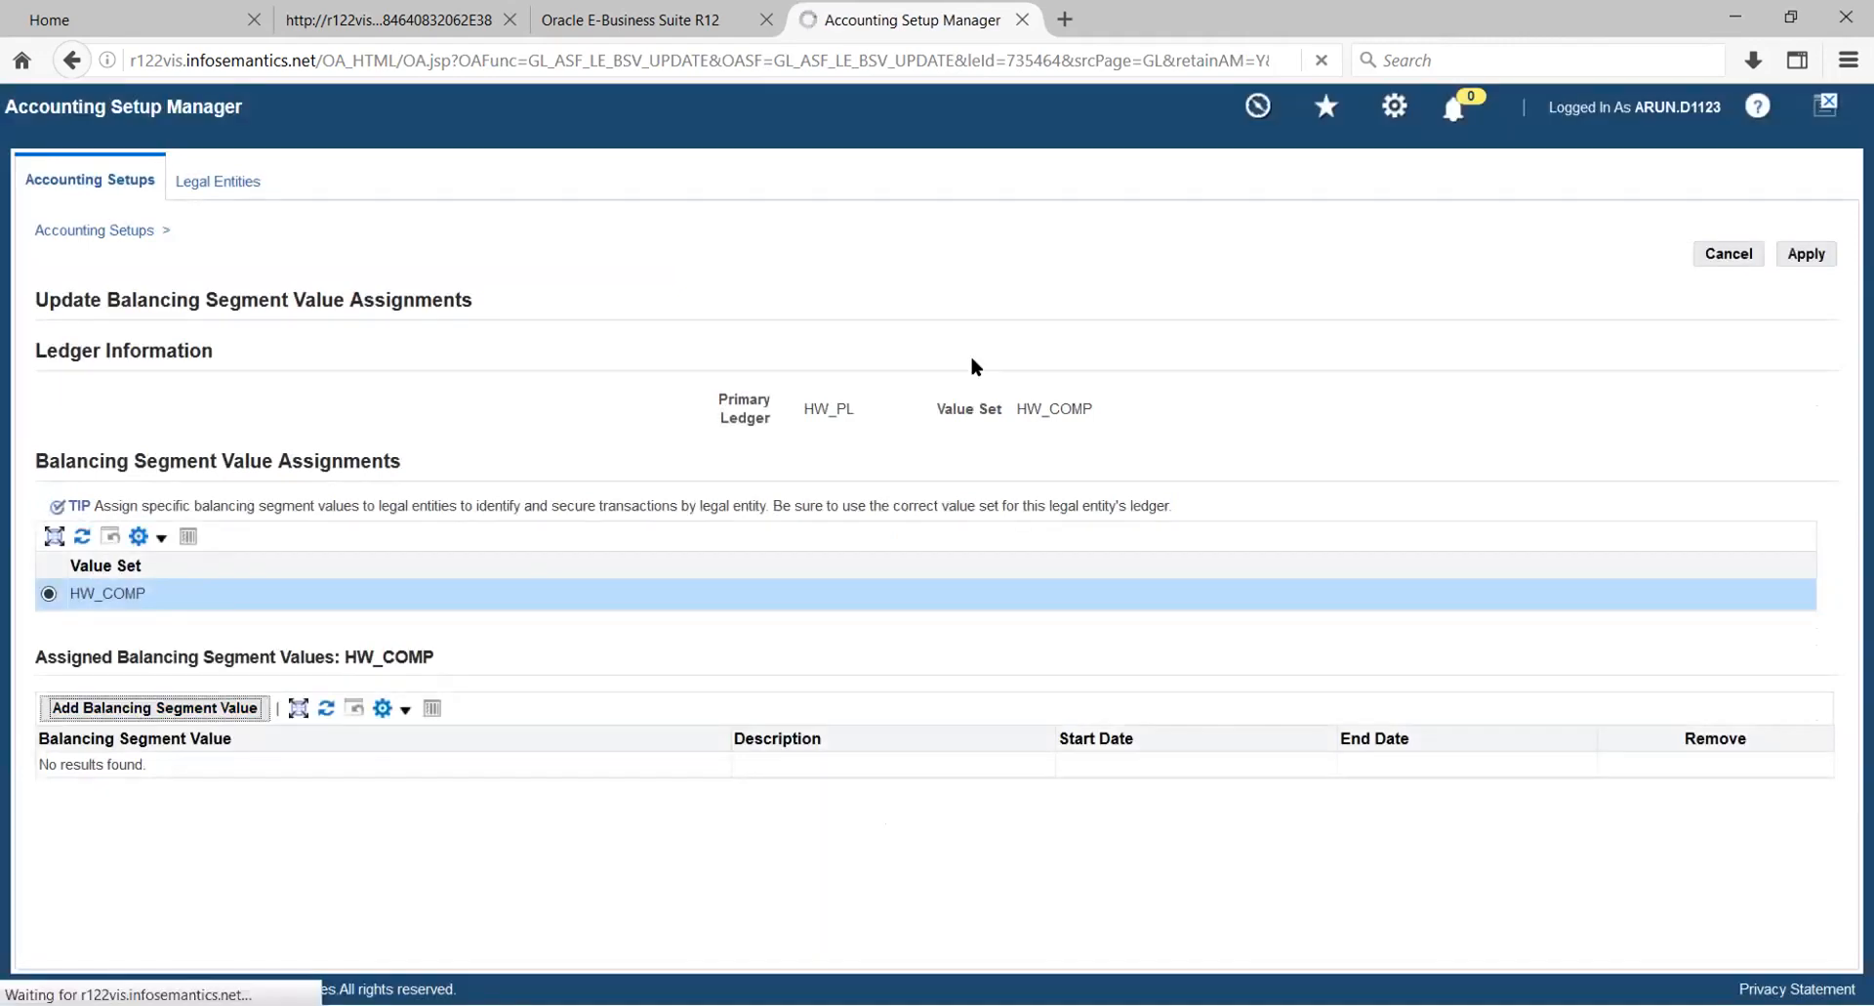
click(1810, 255)
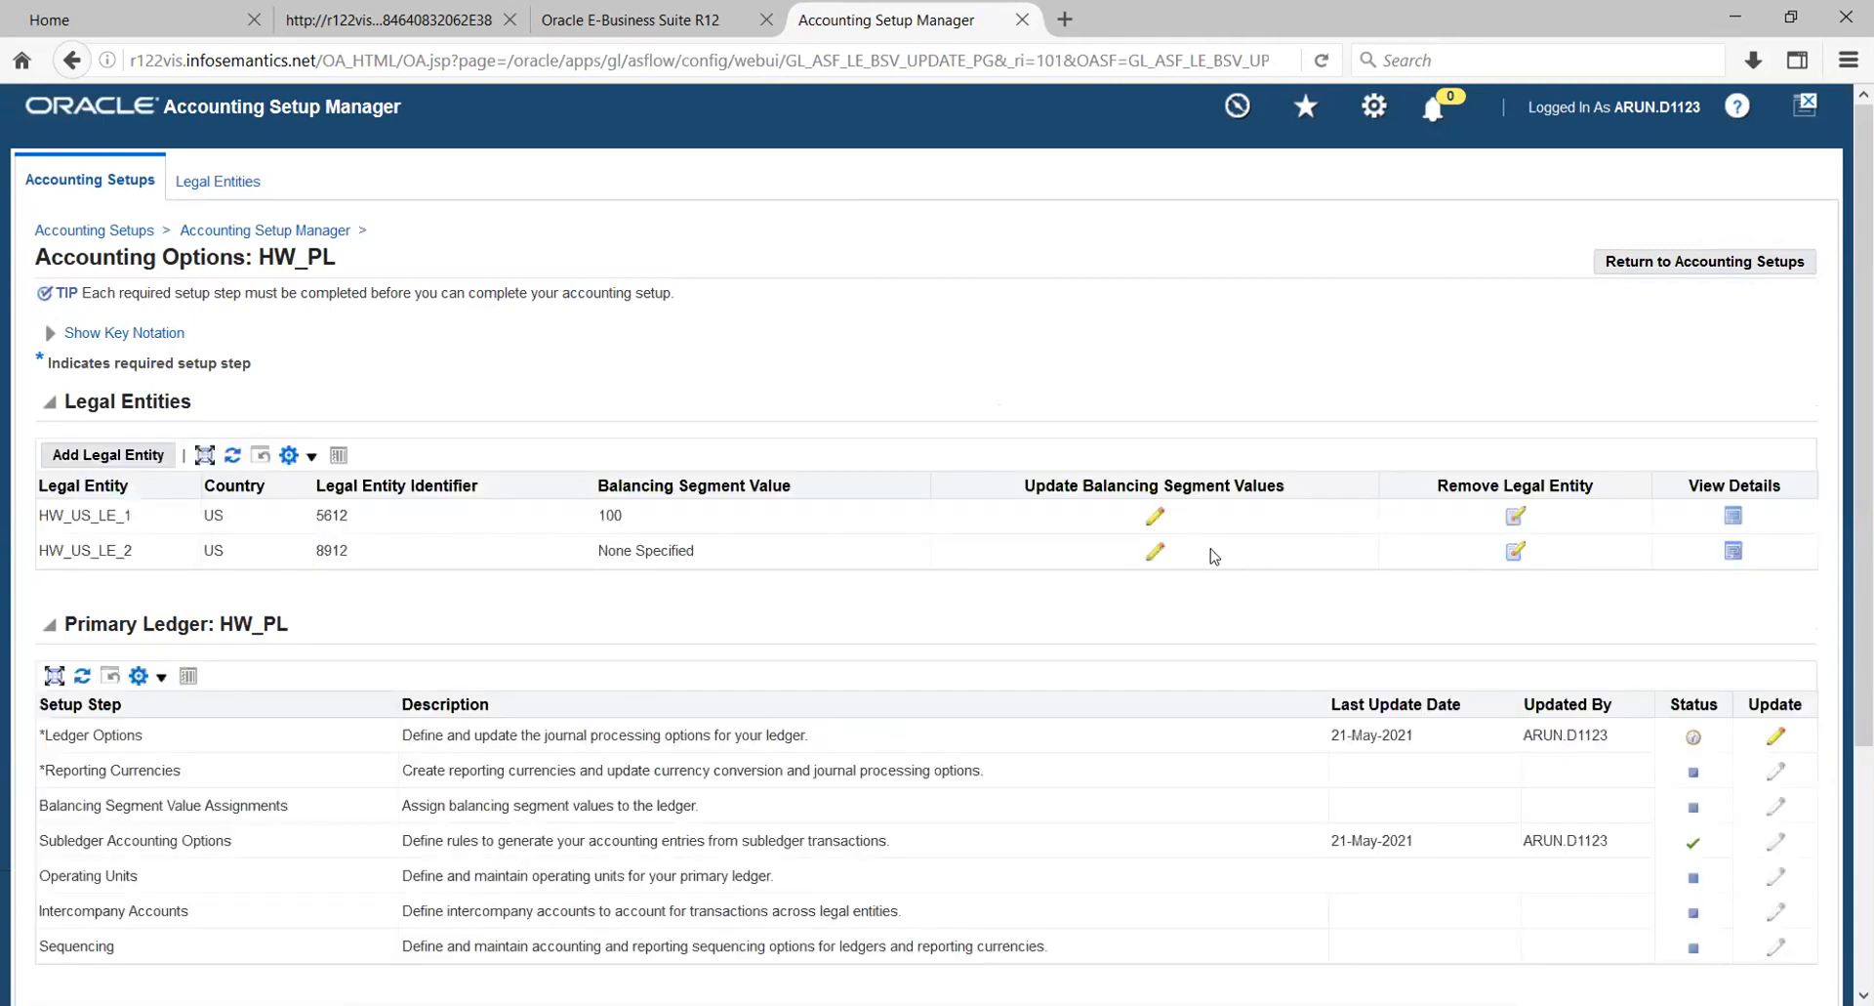
- Assign the HW_COMP balancing segment value 200 (Sensor Manuf) to legal entity HW_US_LE_2 and apply
click(1155, 551)
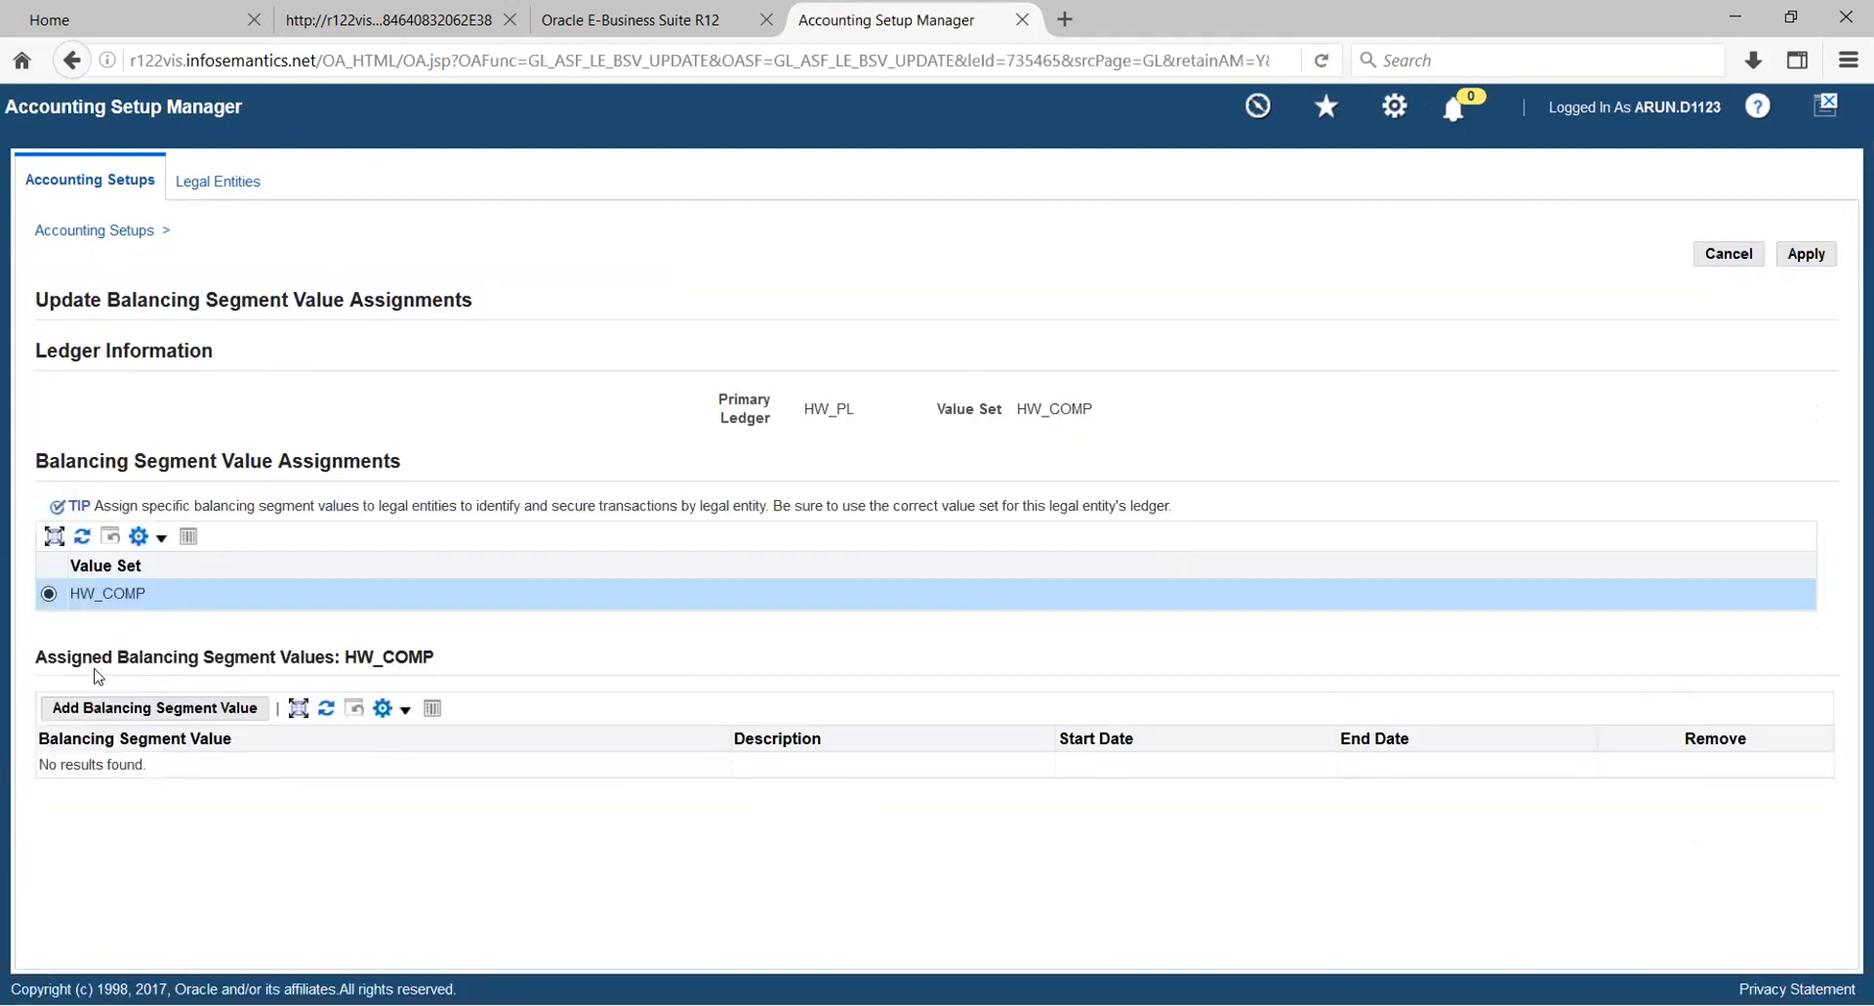
click(118, 705)
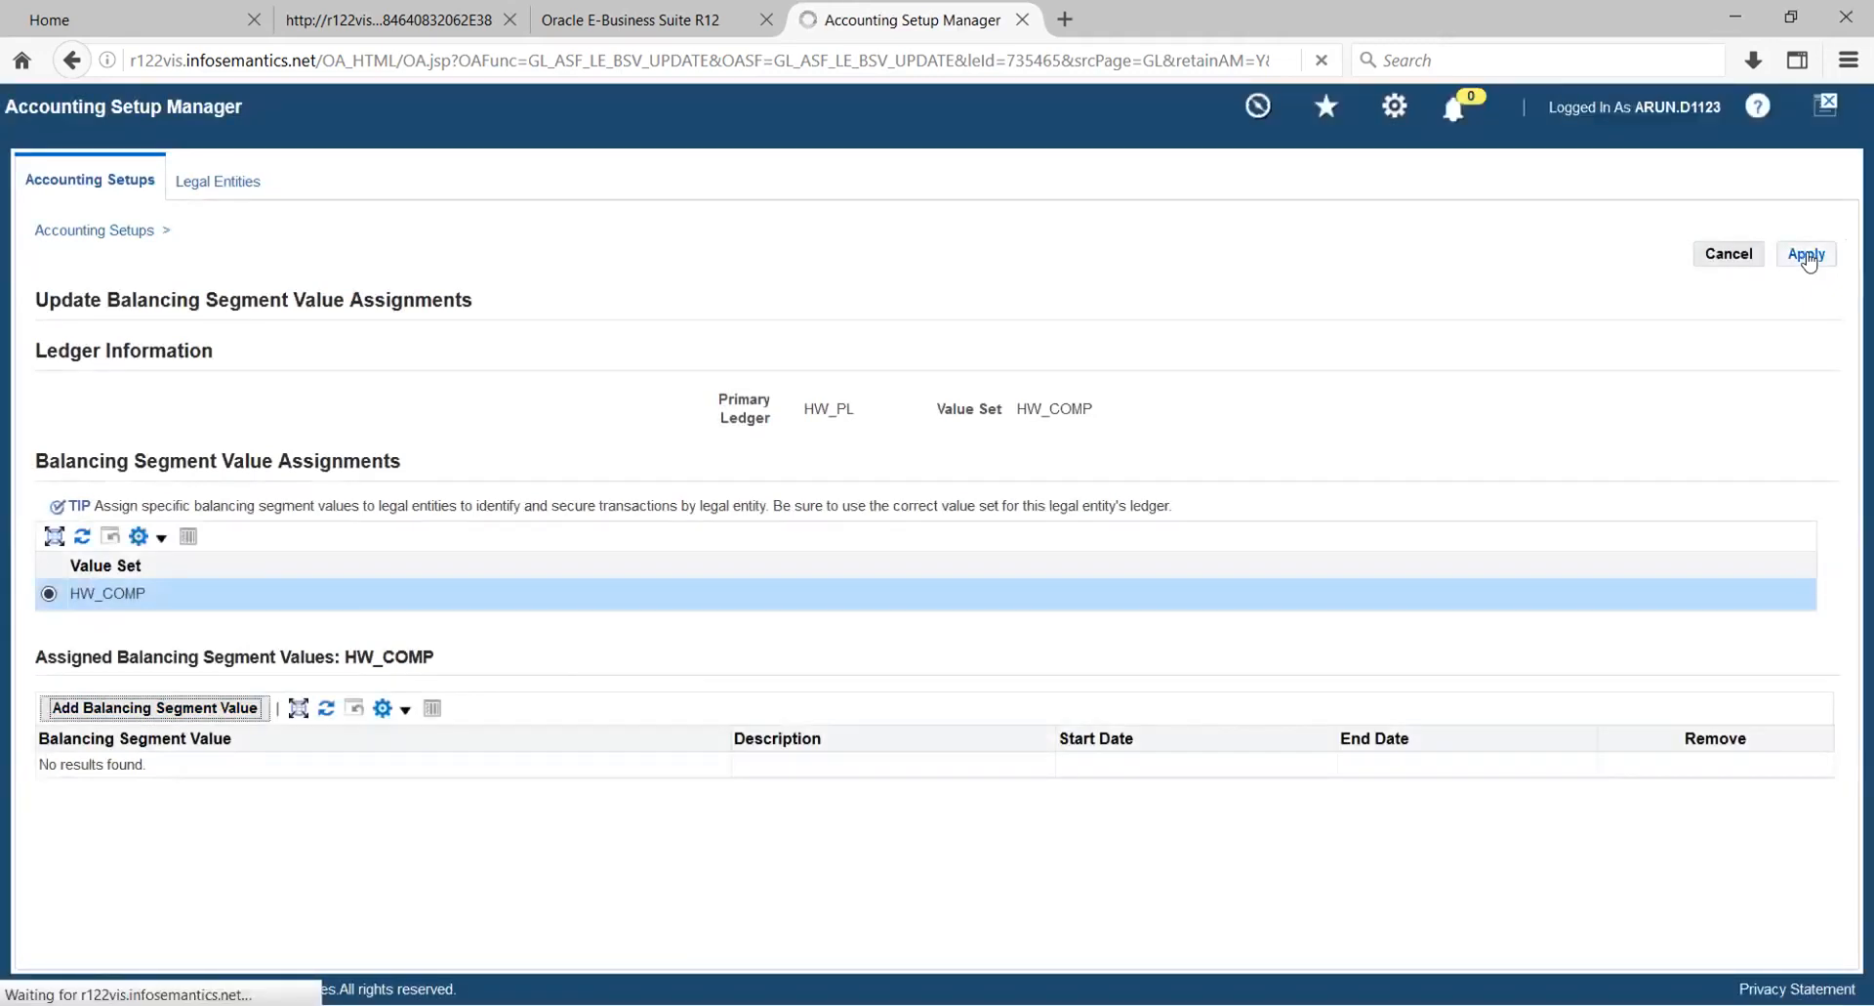
click(1806, 254)
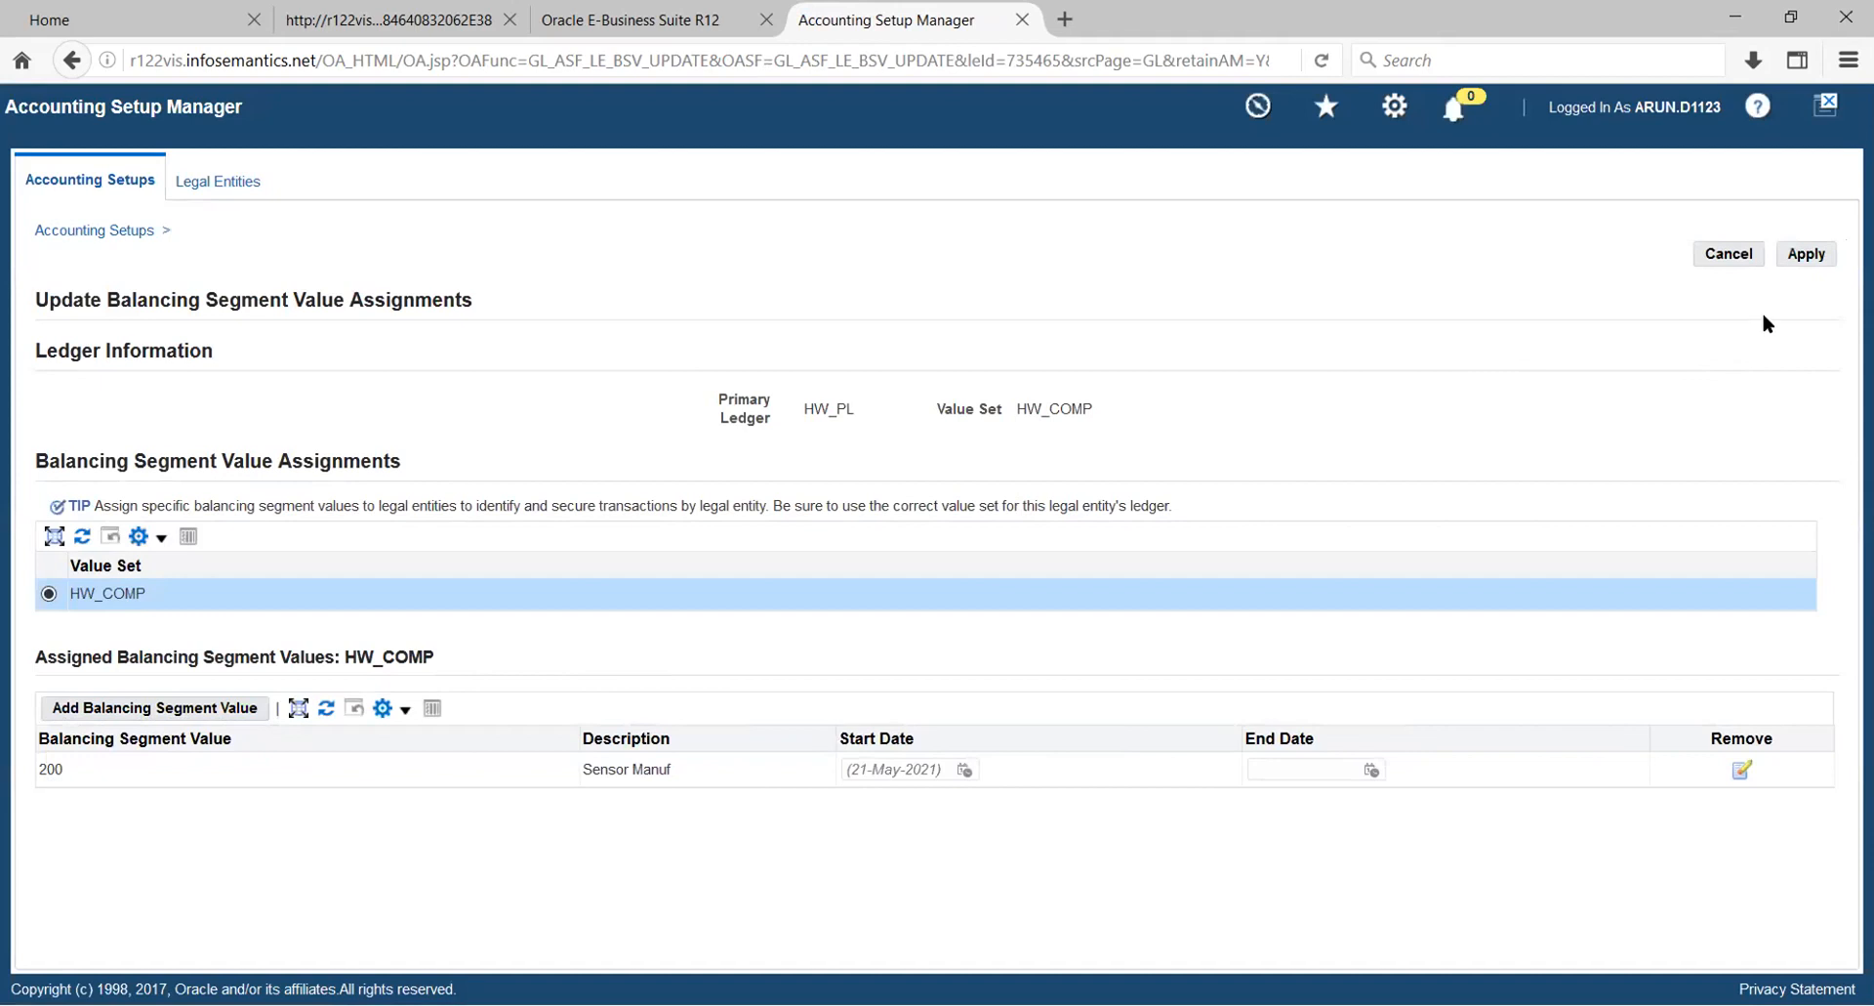
click(1806, 255)
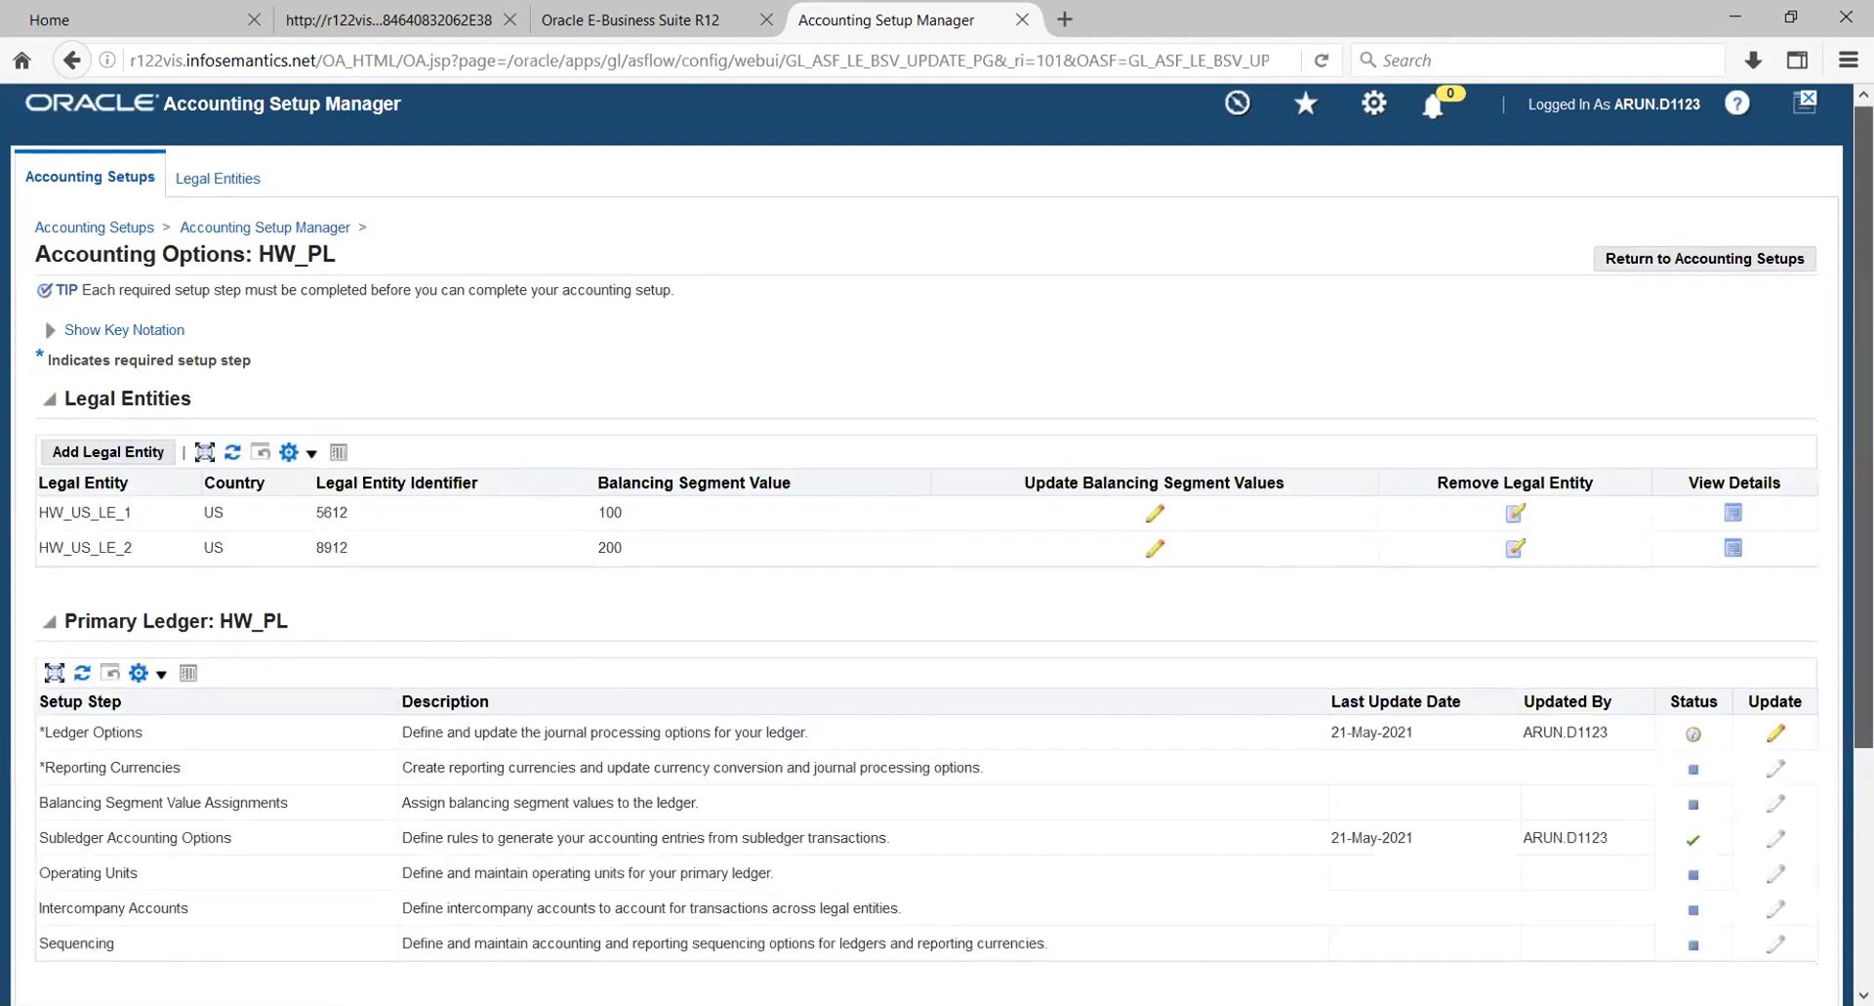
- Try to open the ledger options of primary ledger HW_PL for updating
scroll(1589, 542, down, 3)
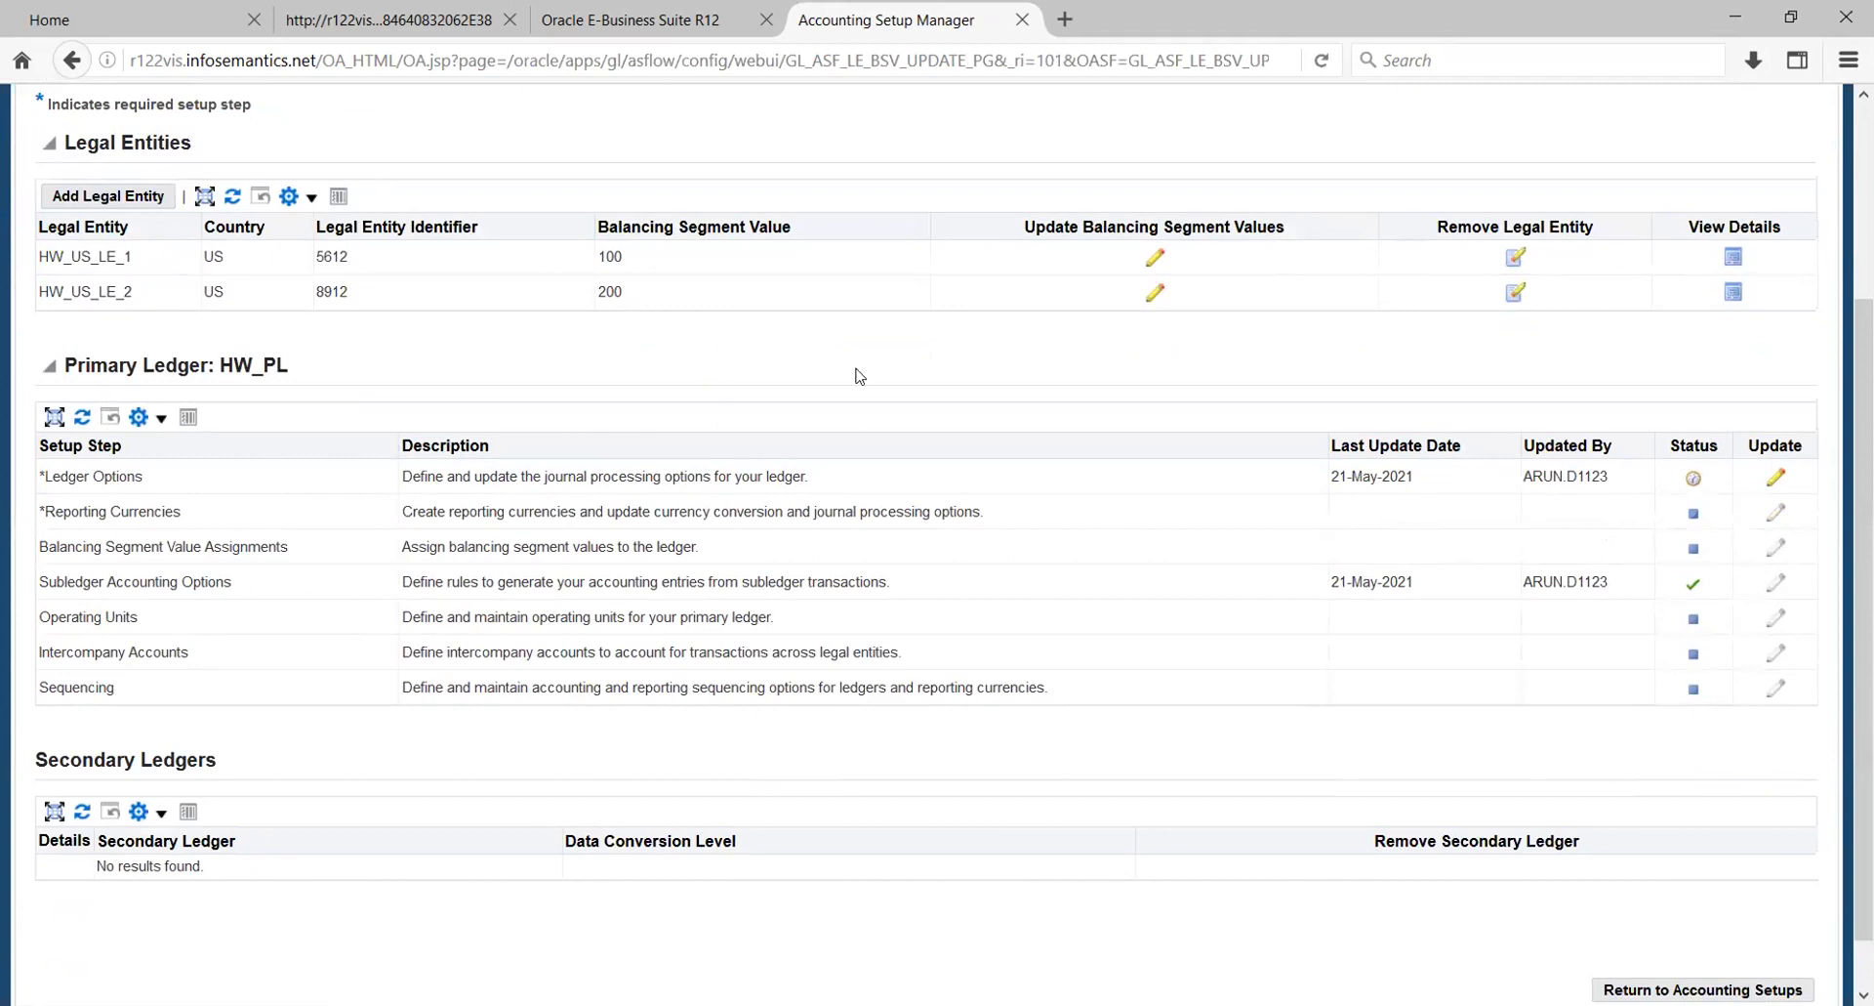
click(1777, 477)
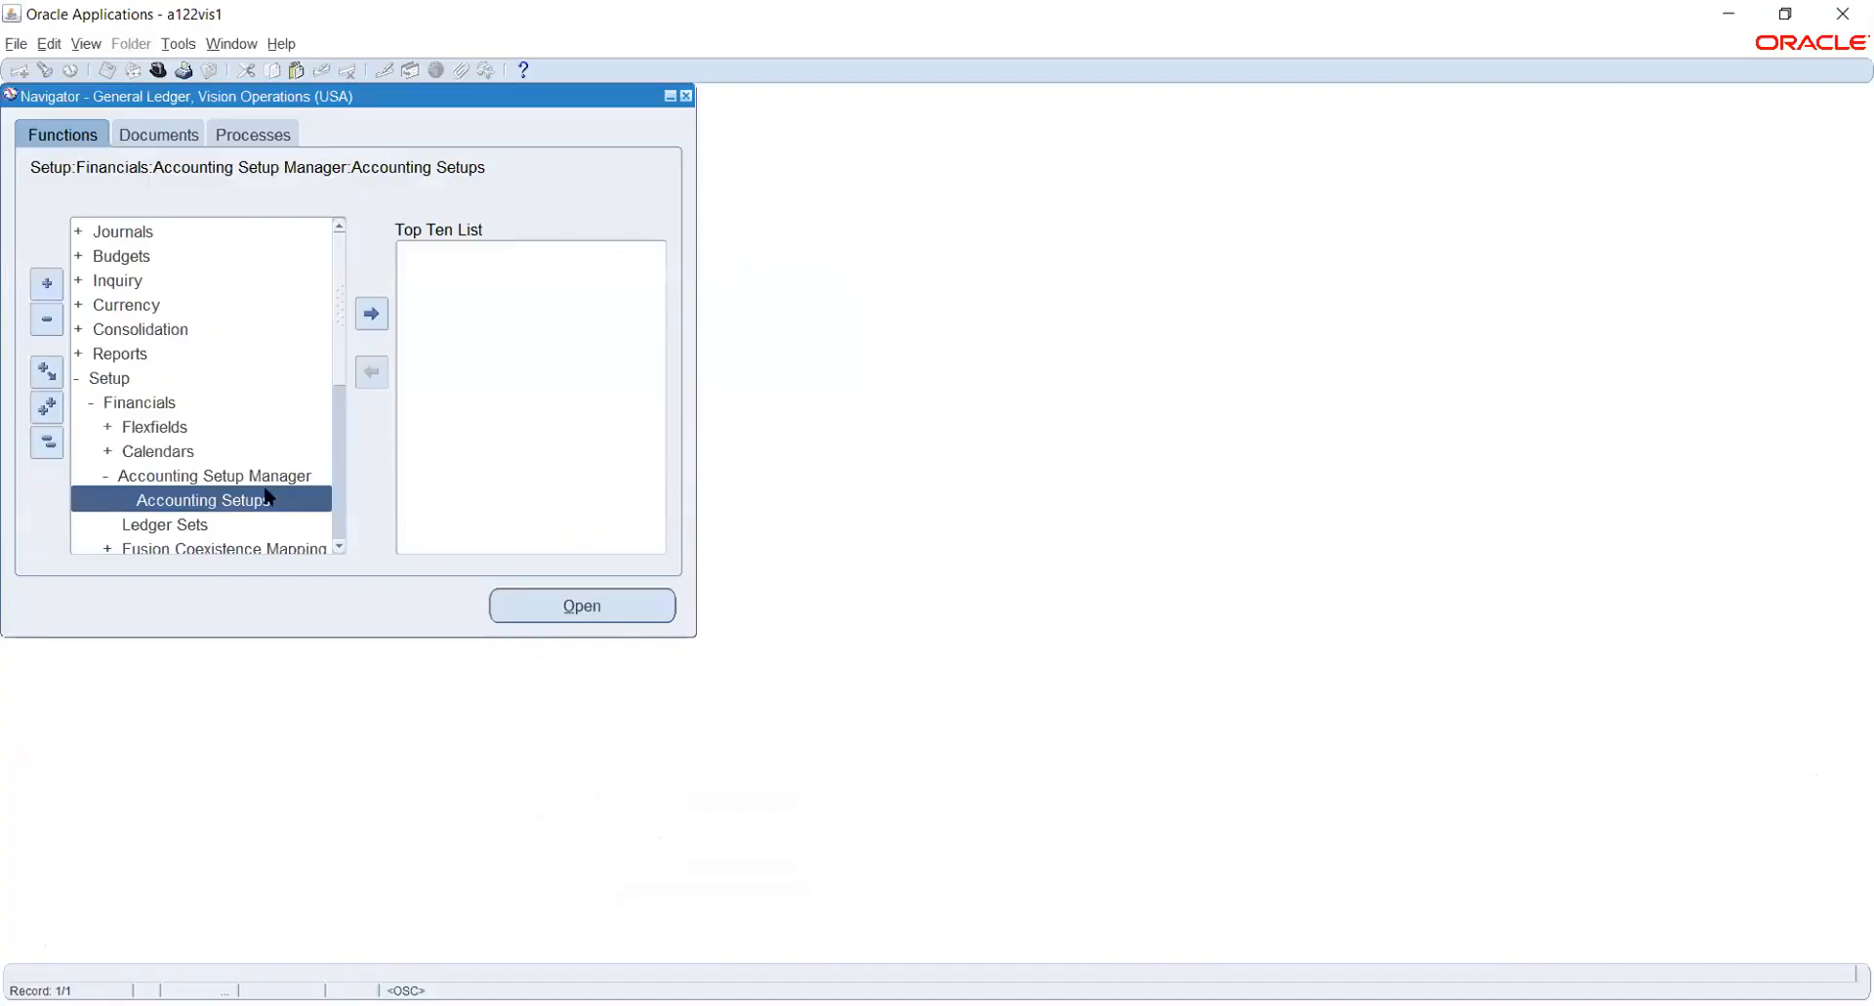
- Switch to Oracle Applications, open the key flexfield segments setup and find the General Ledger Accounting Flexfield
click(162, 427)
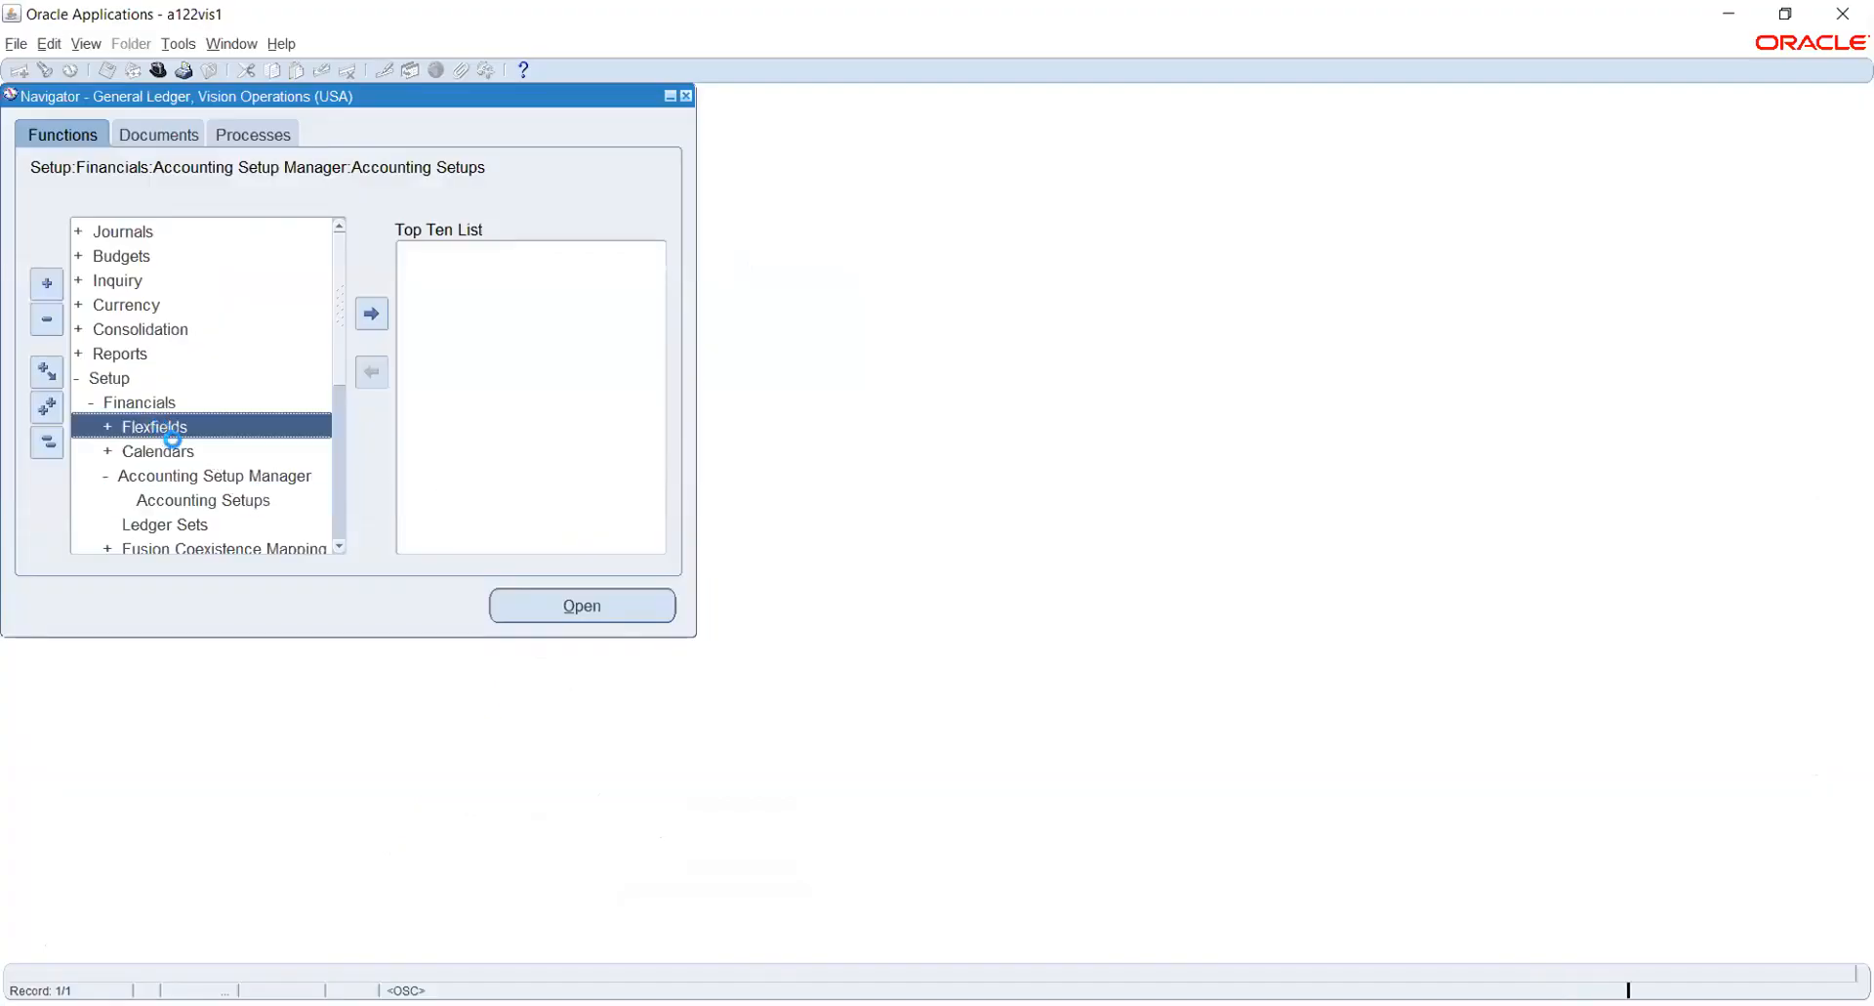
double_click(183, 433)
double_click(161, 450)
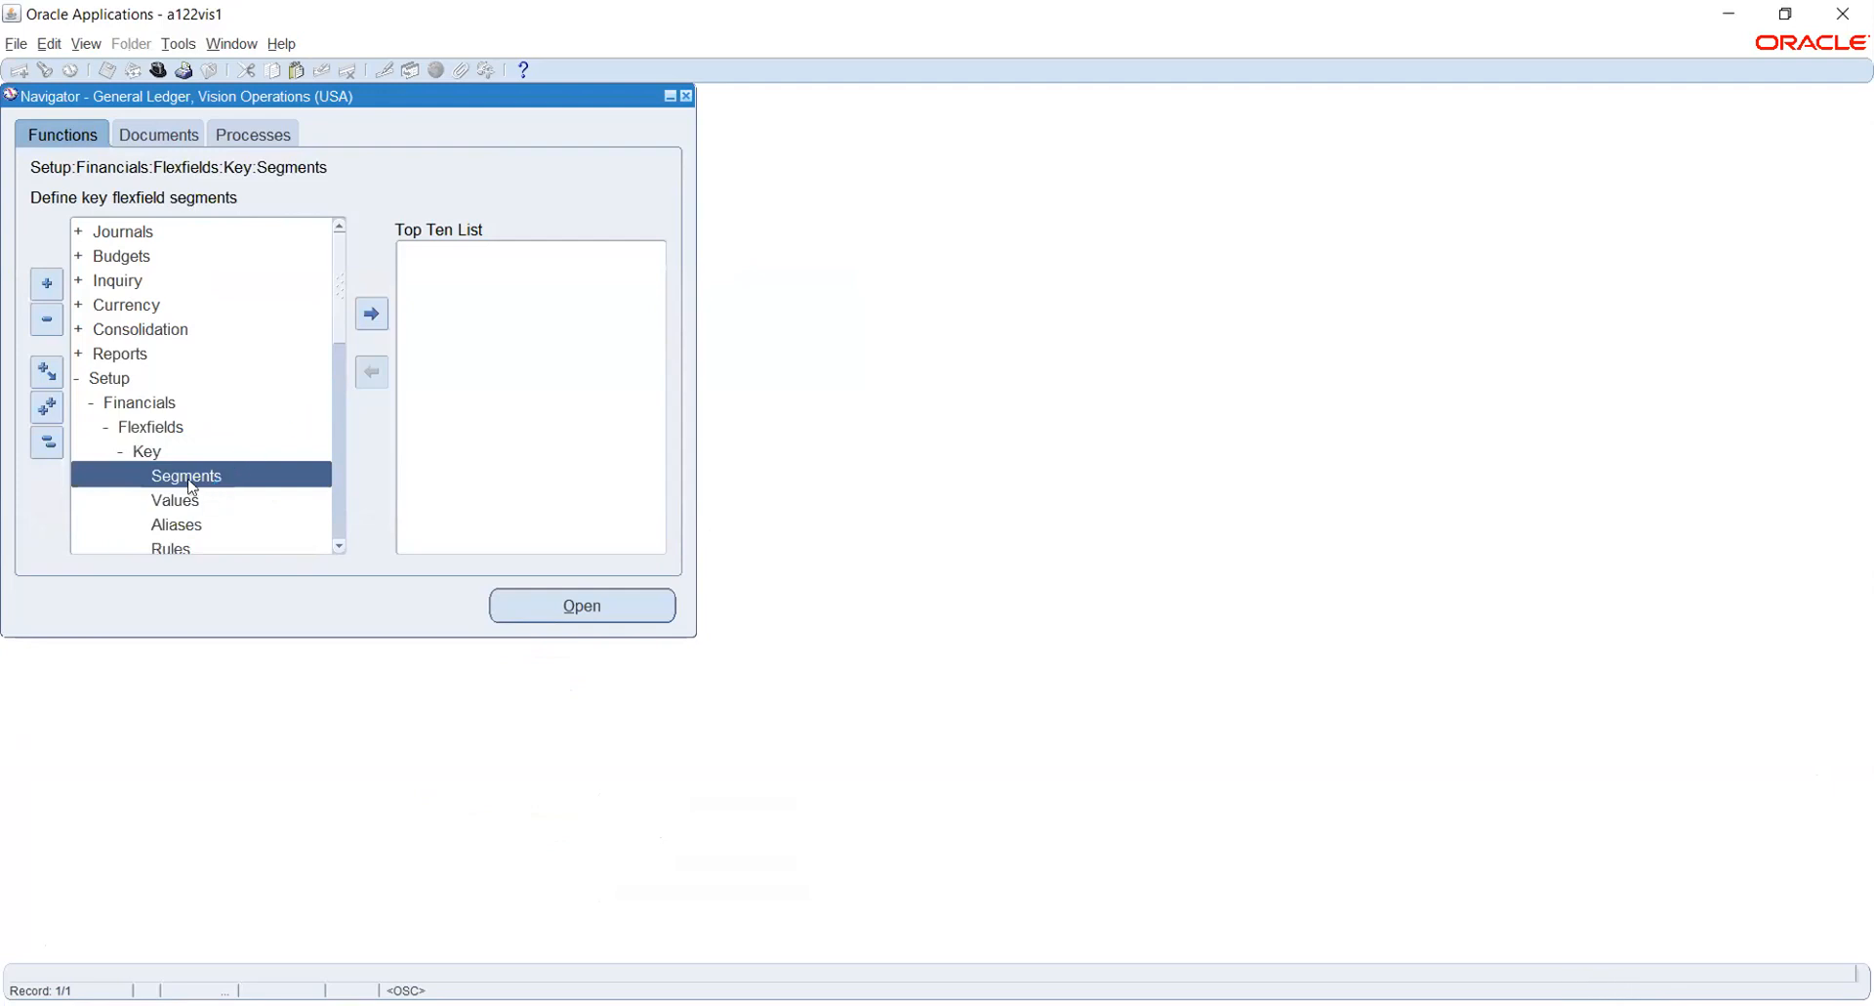
double_click(189, 478)
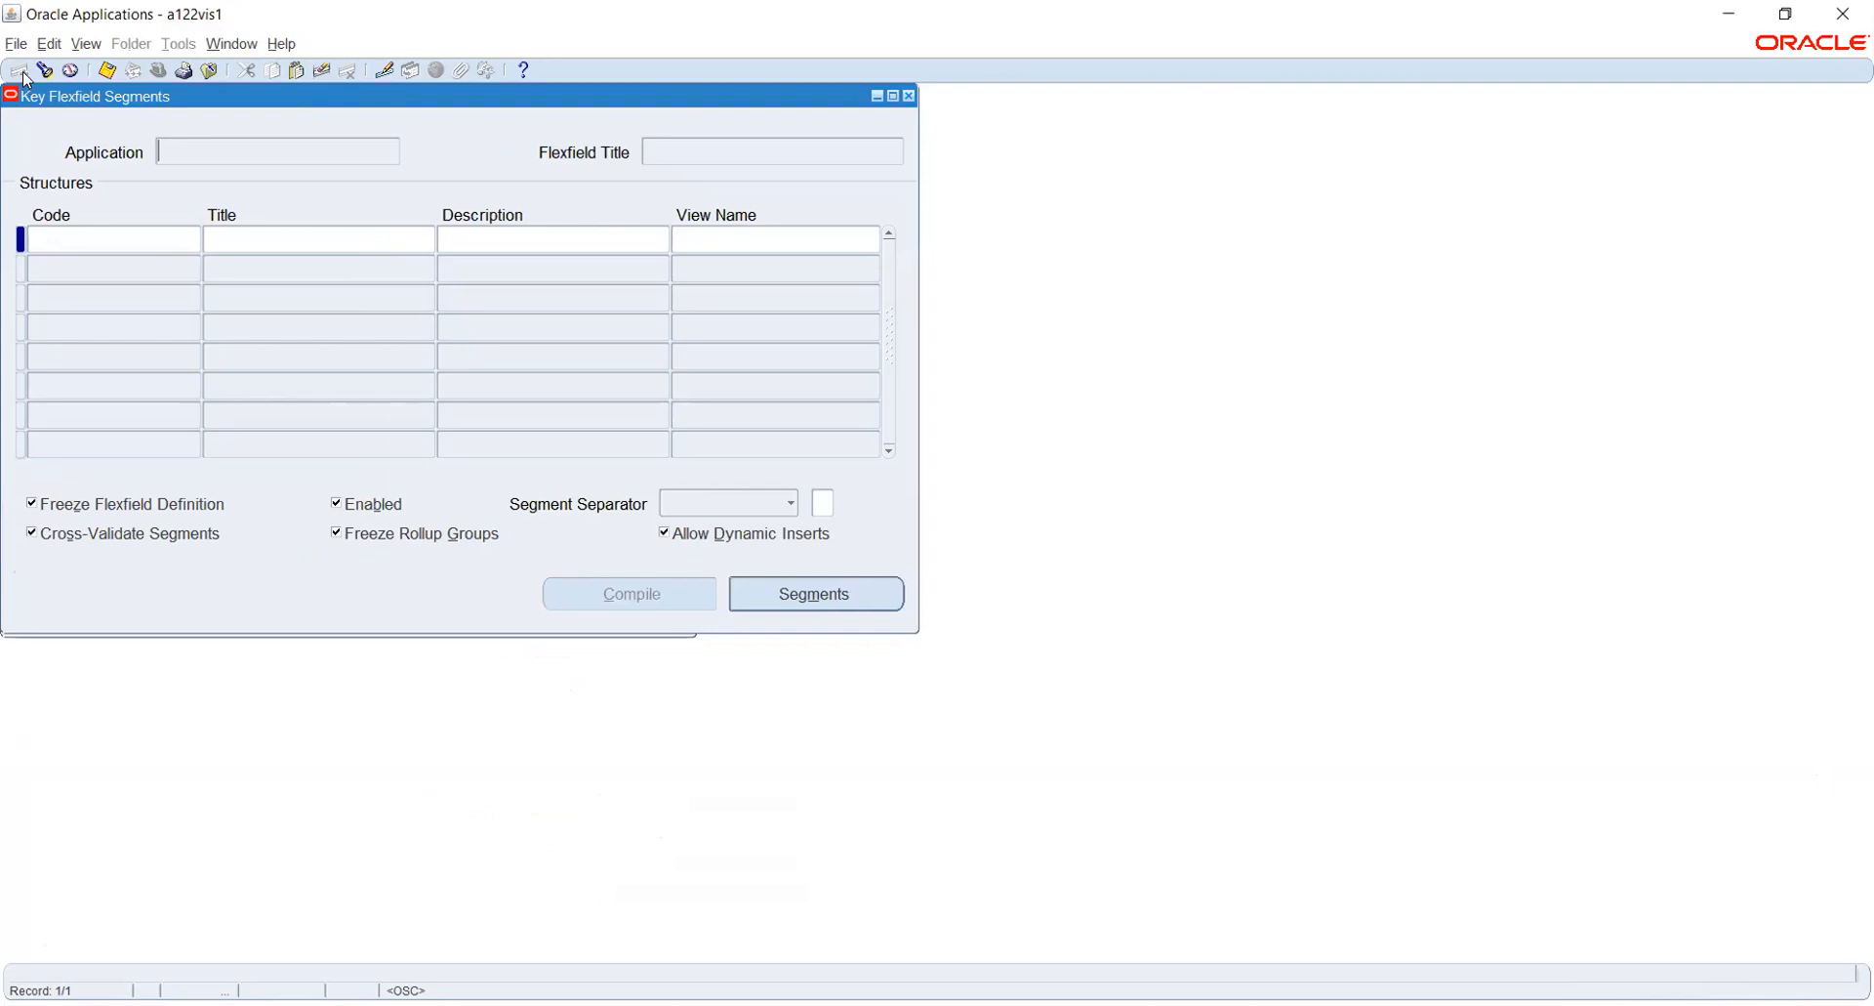
click(43, 69)
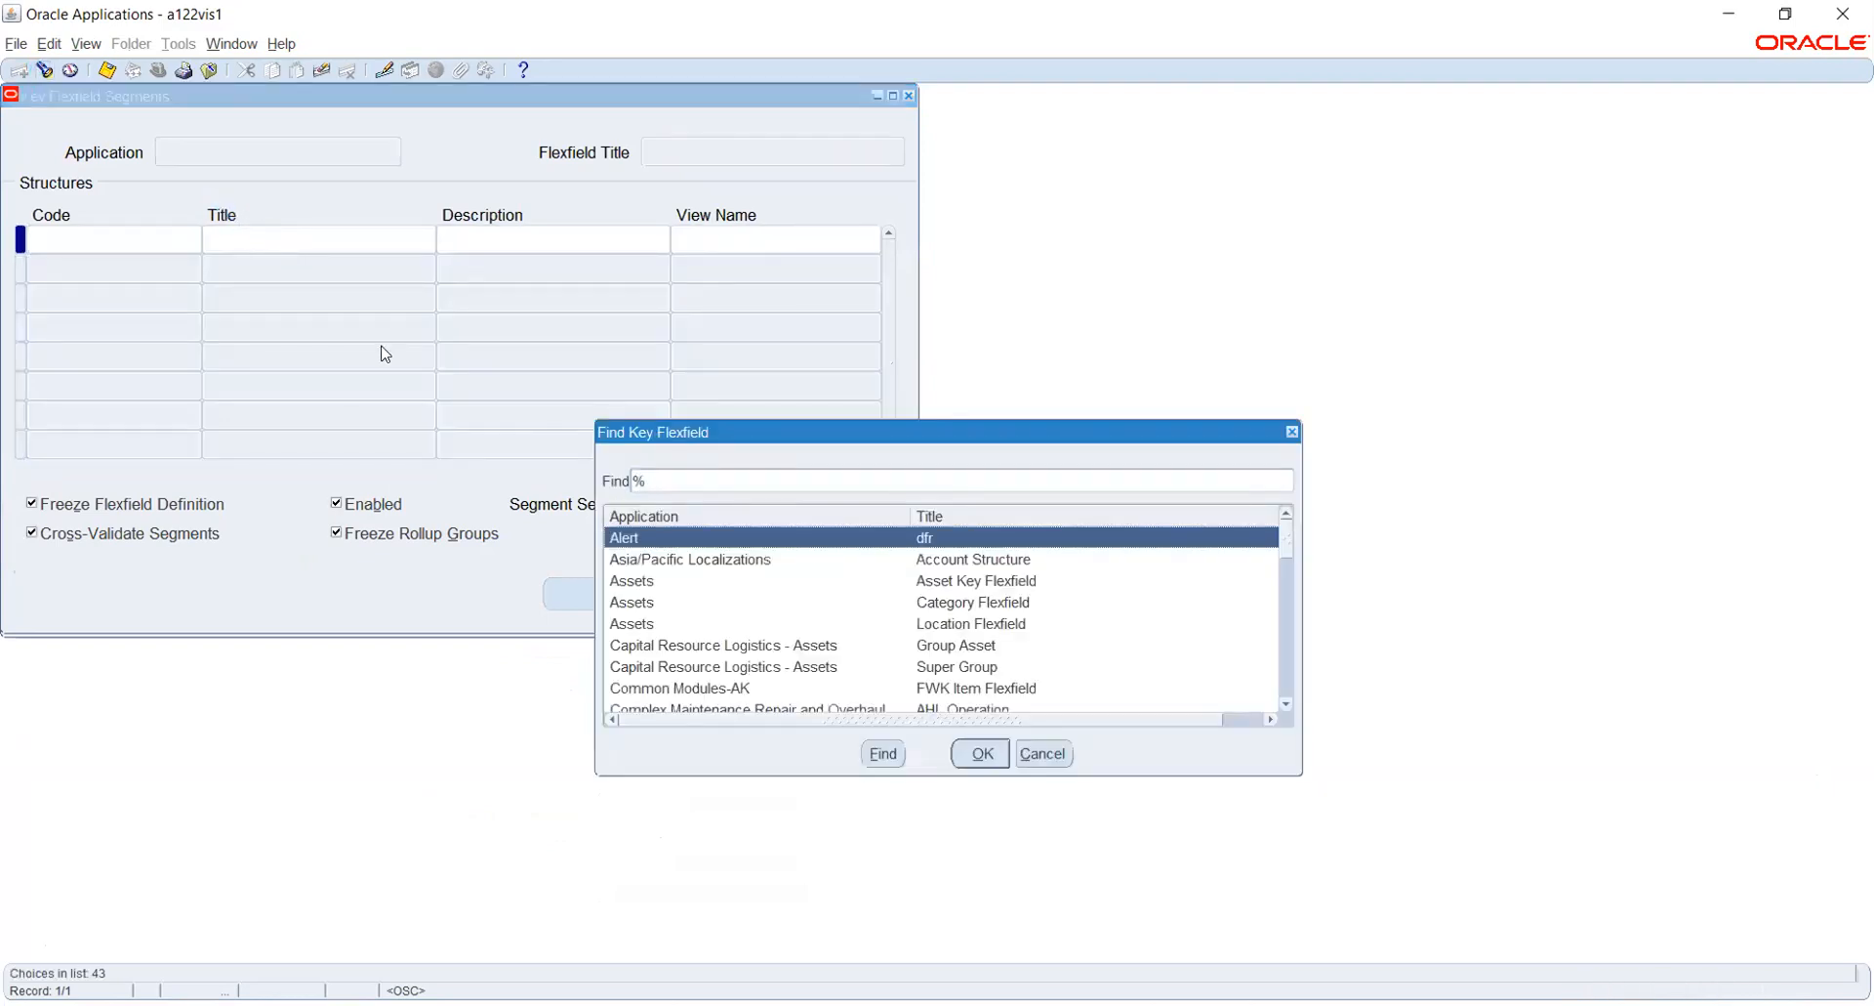
text(general Ledger)
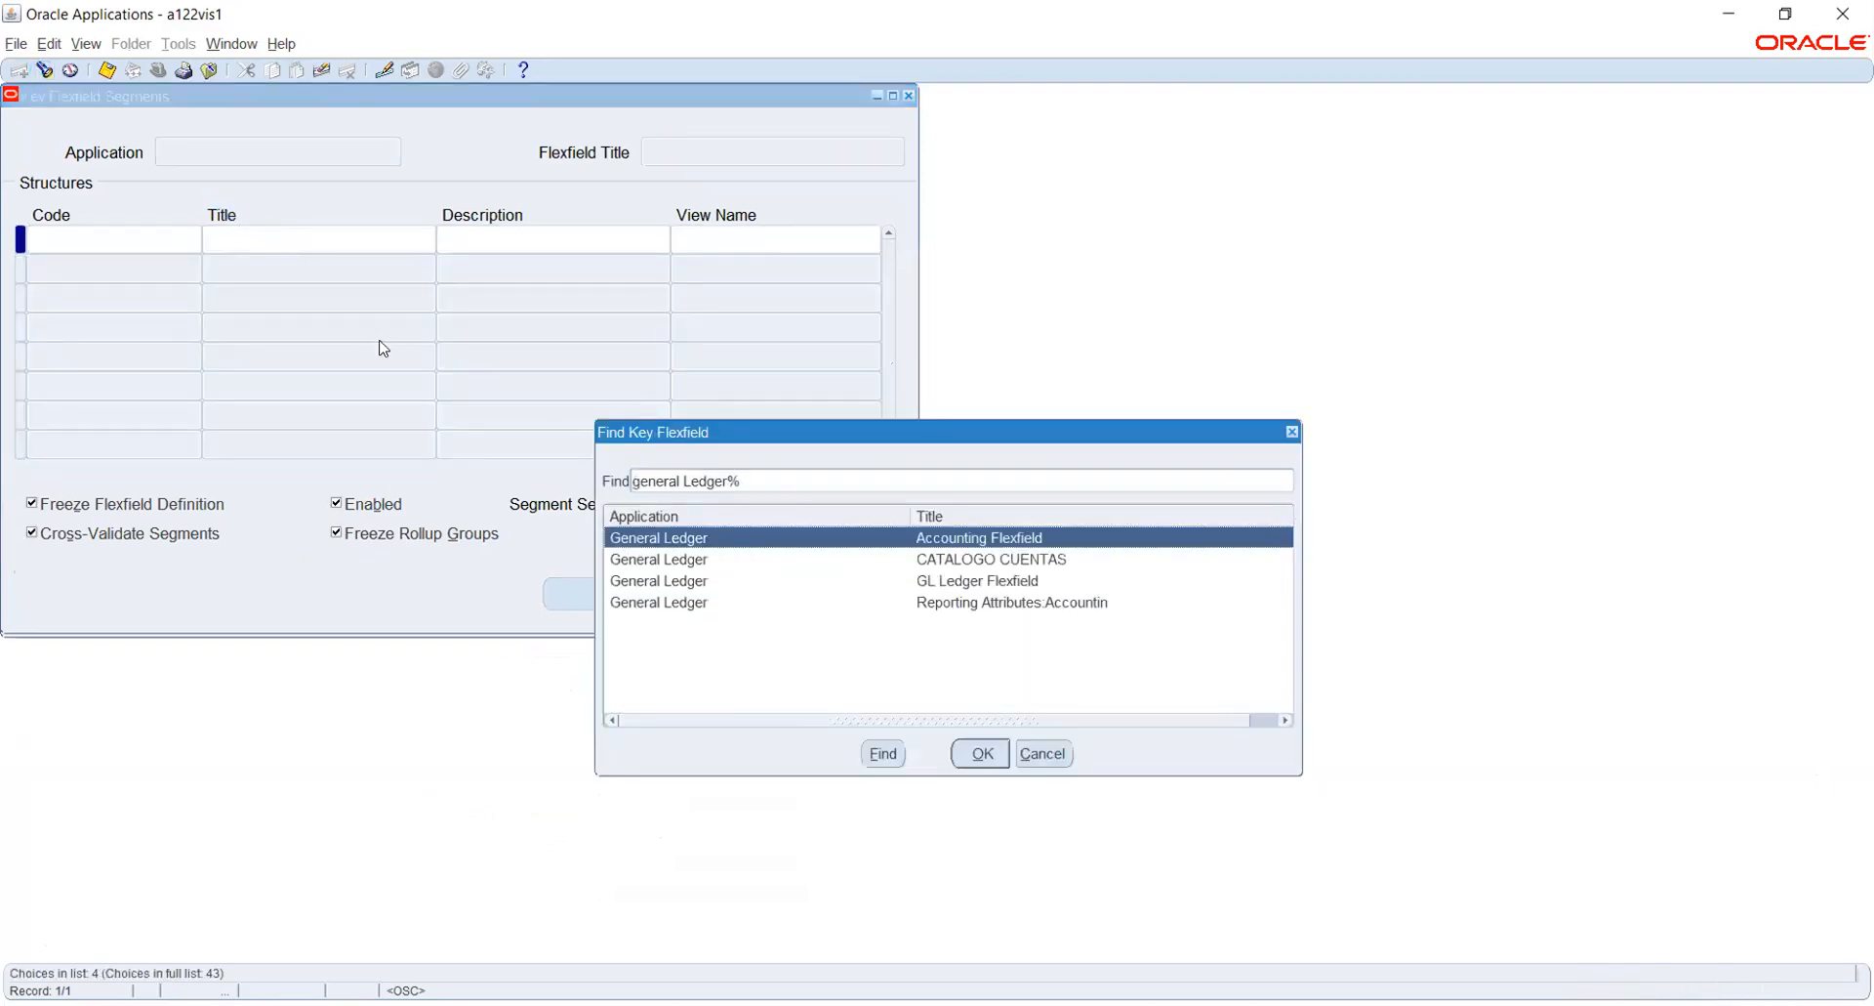
key(Return)
- Find the HW_COA structure of the Accounting Flexfield by searching for "hw"
click(133, 260)
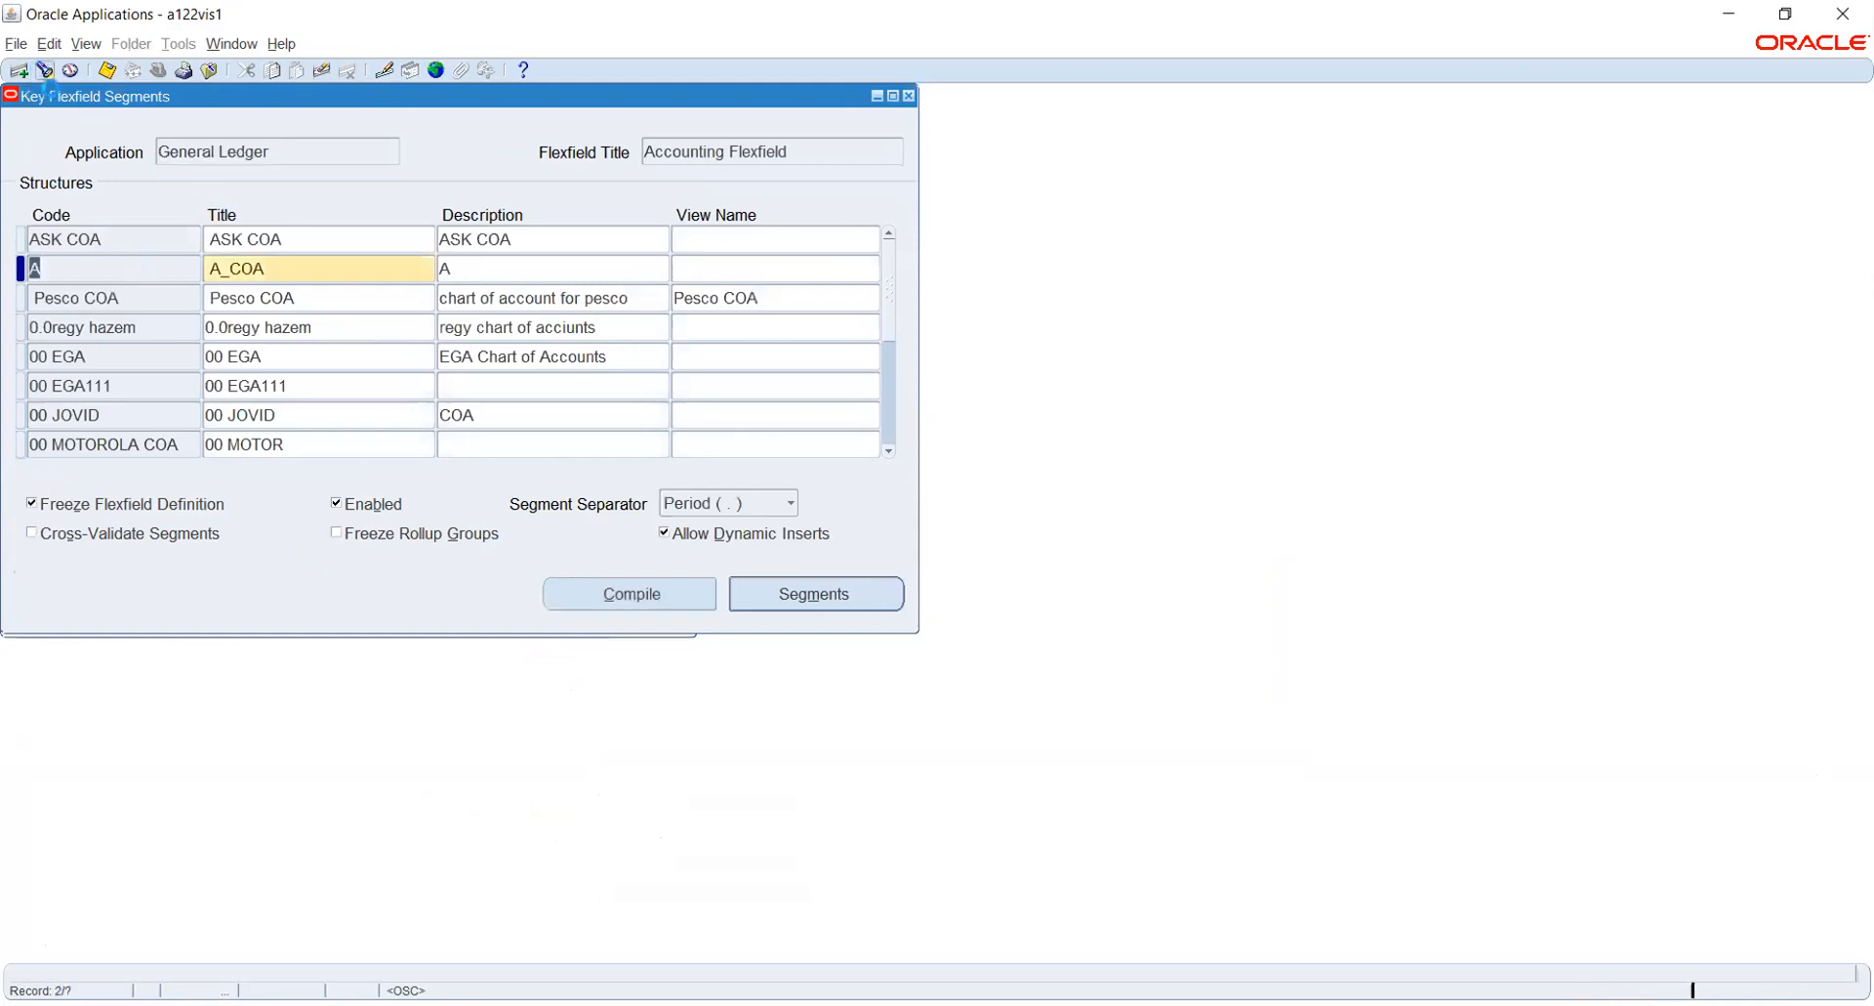
click(45, 71)
text(h%)
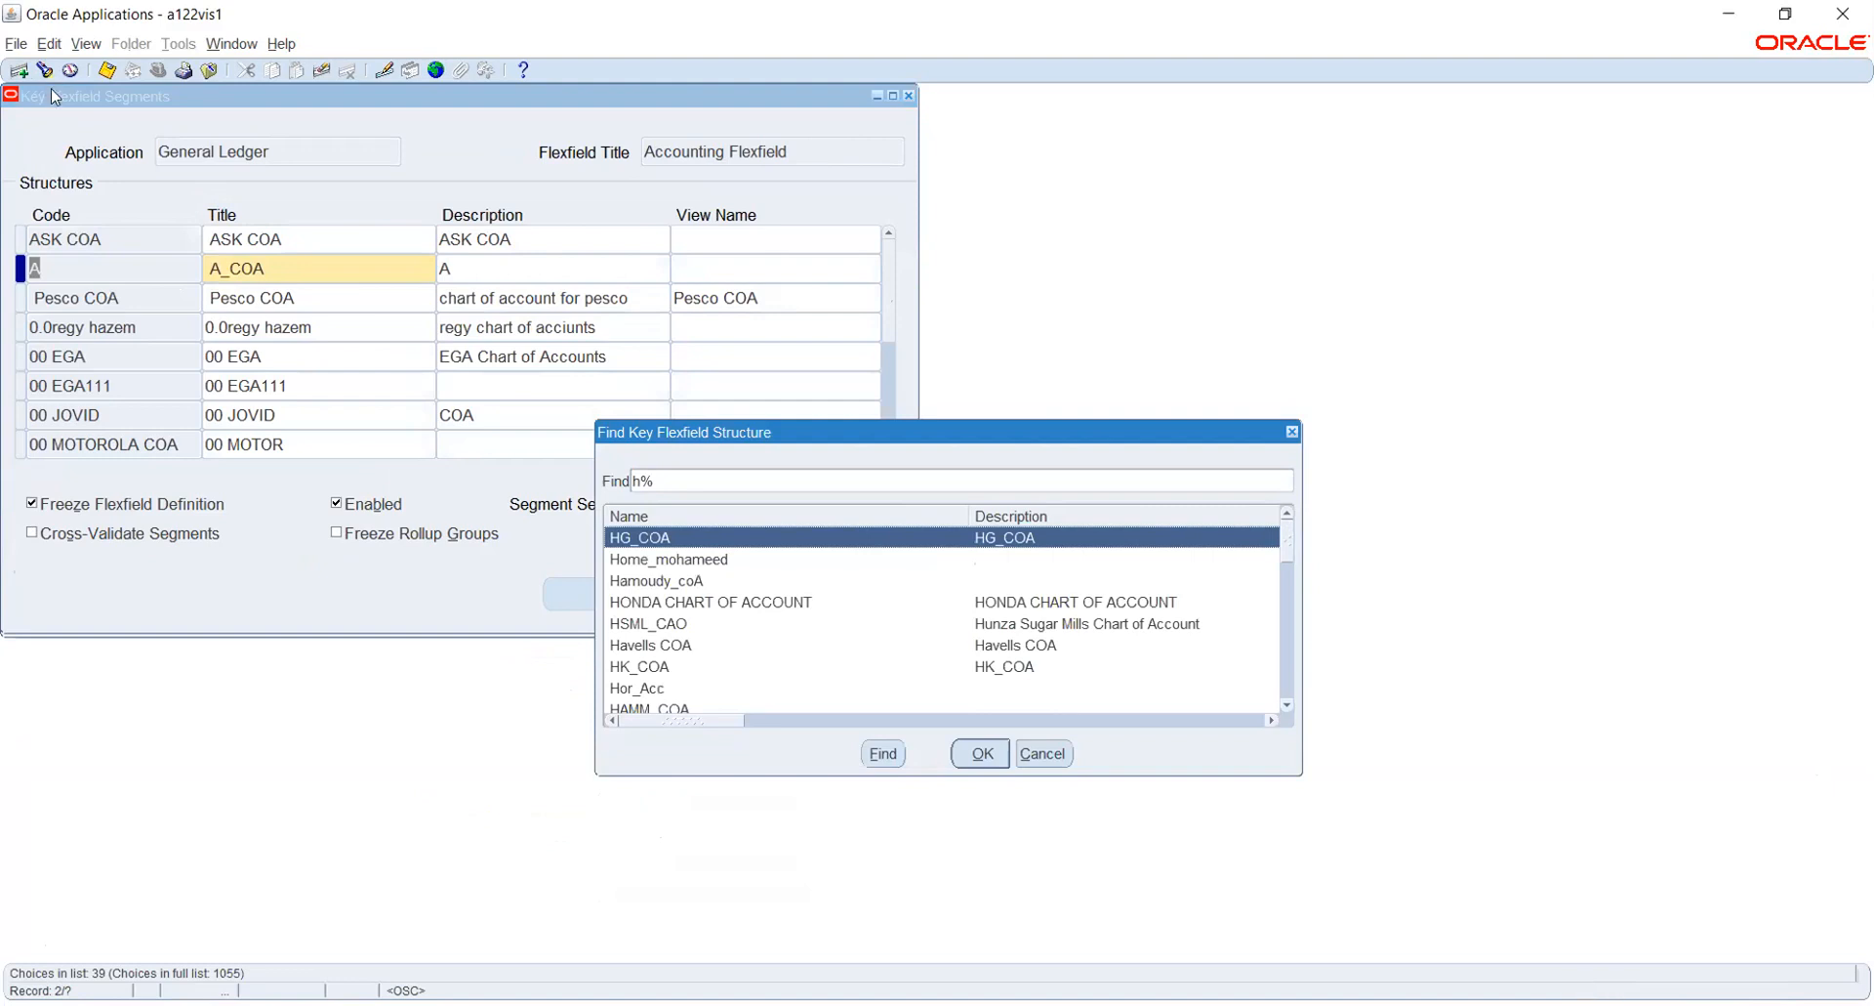
text(w)
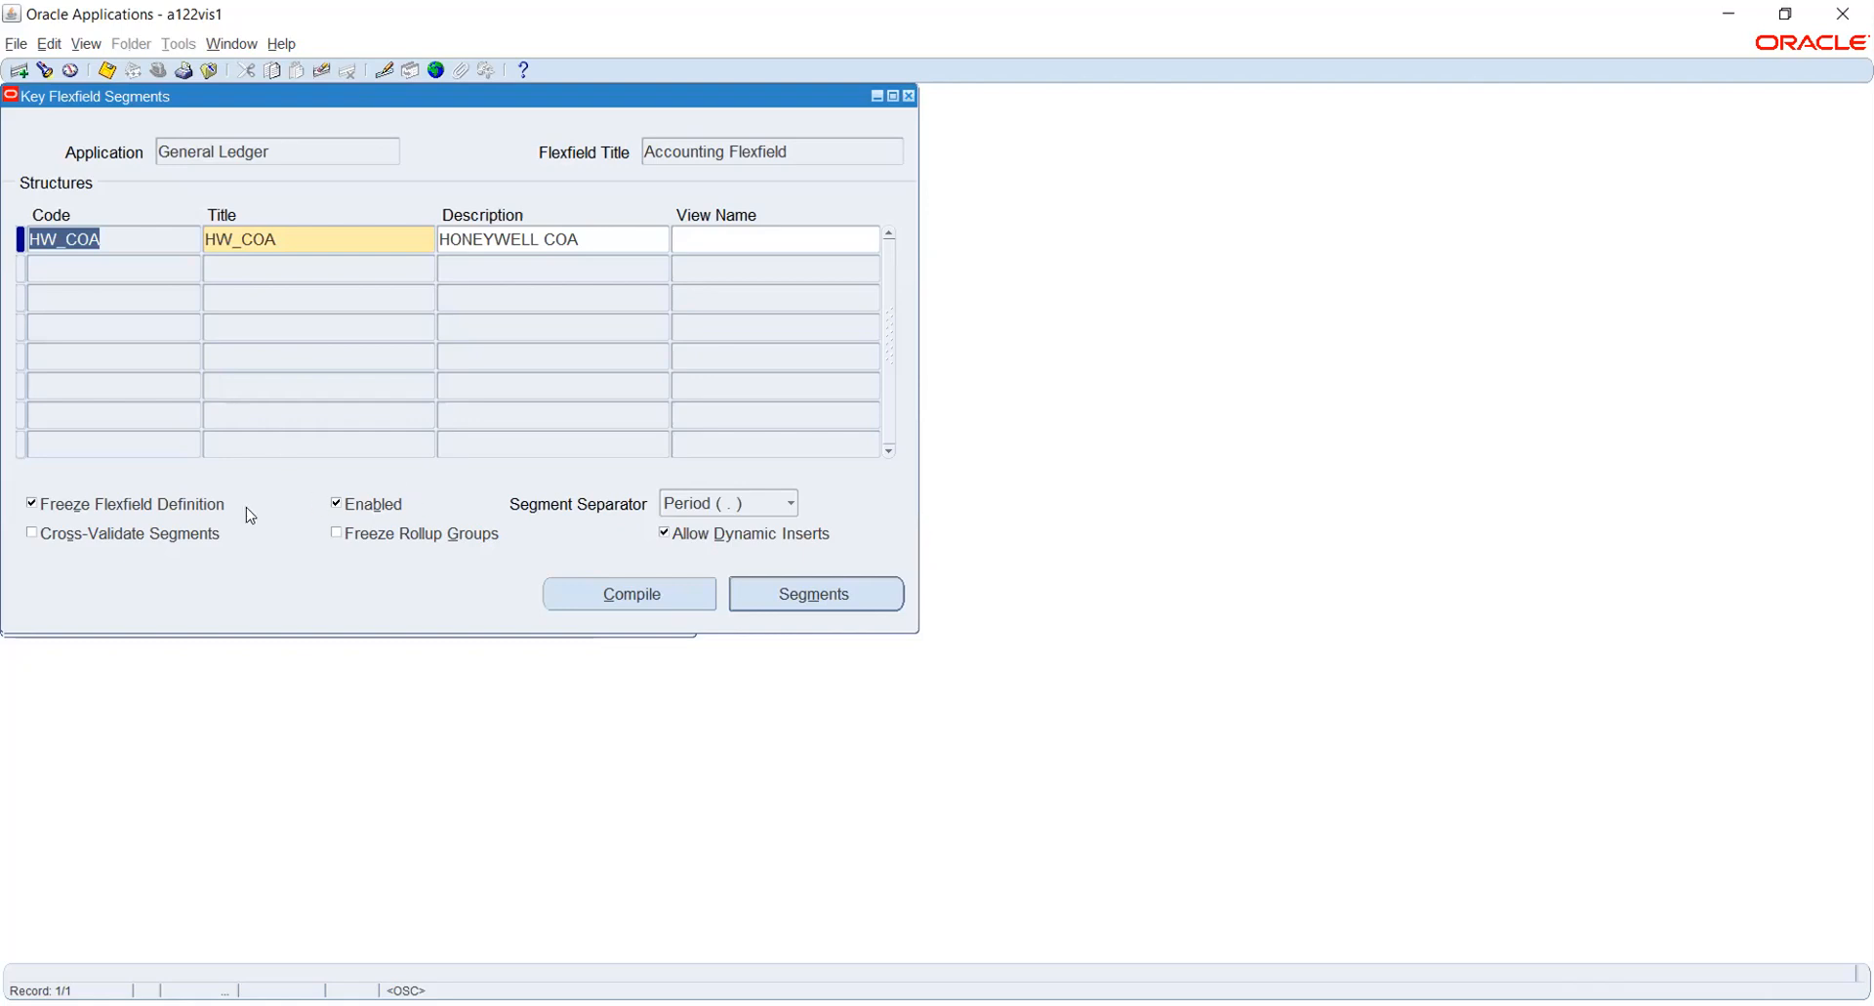
- Unfreeze the HW_COA flexfield definition, accept the caution, and review its segments summary
click(141, 503)
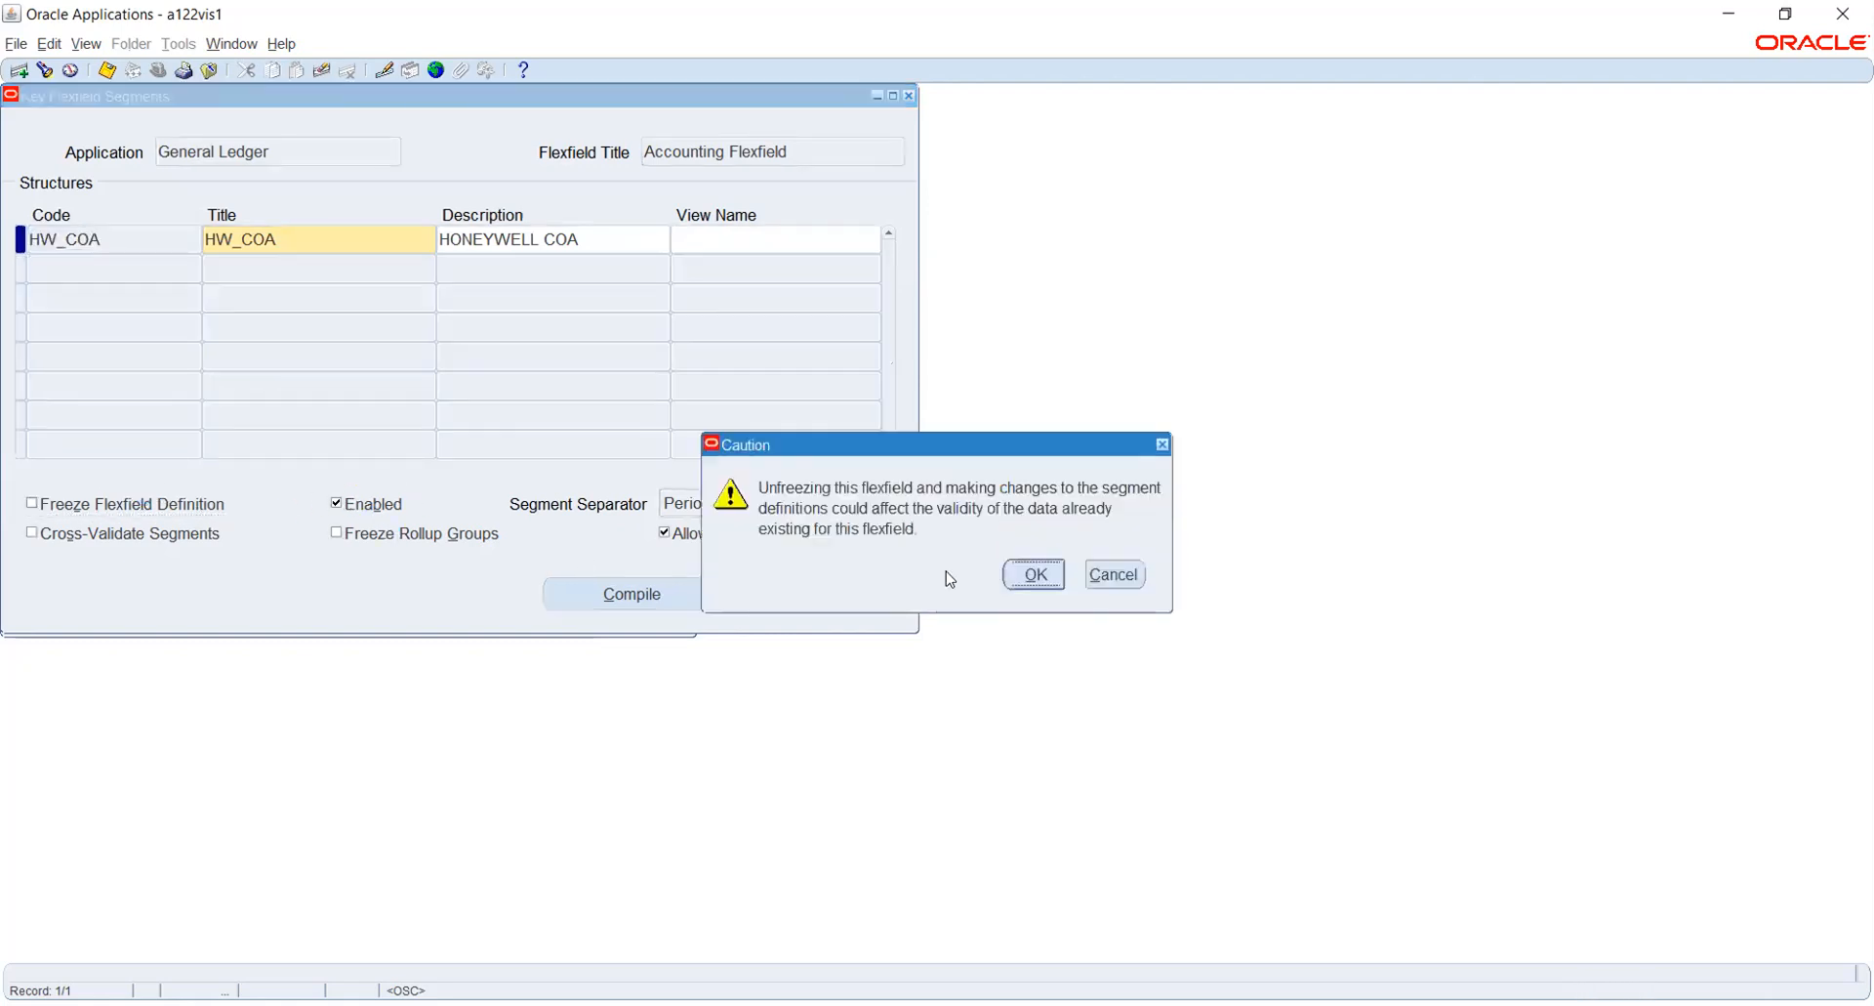
click(1040, 568)
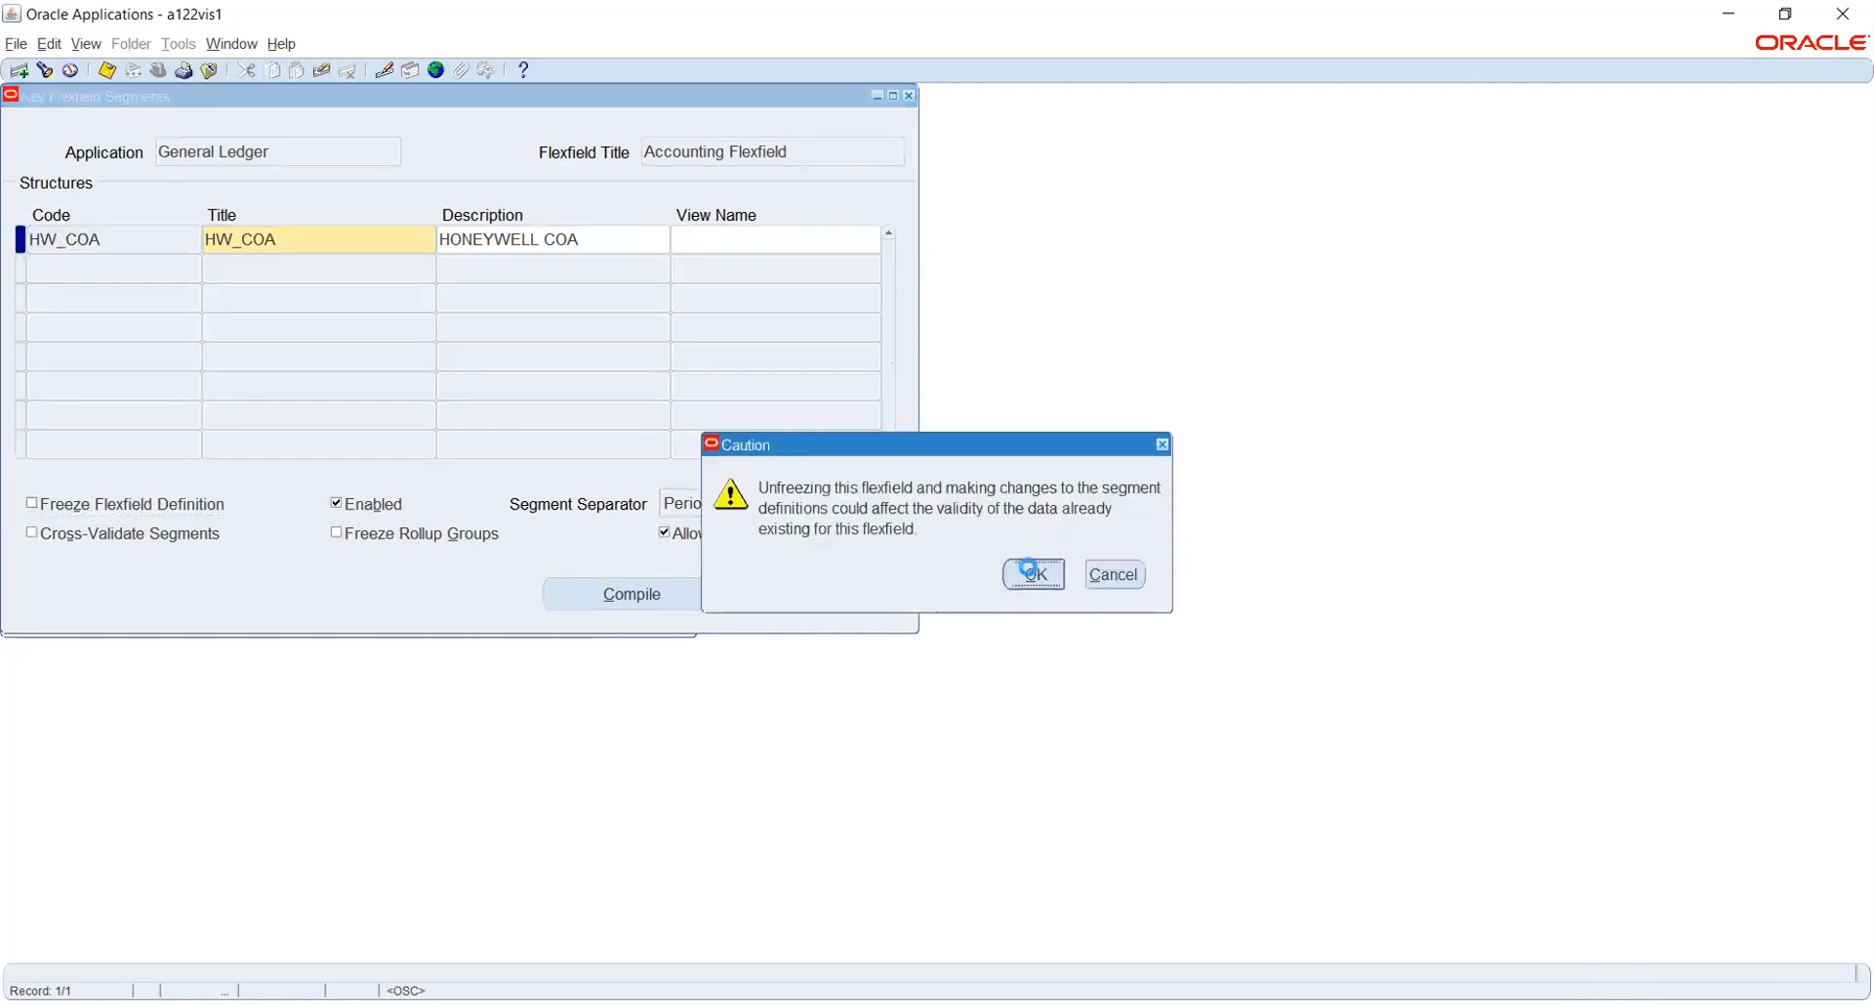
click(762, 594)
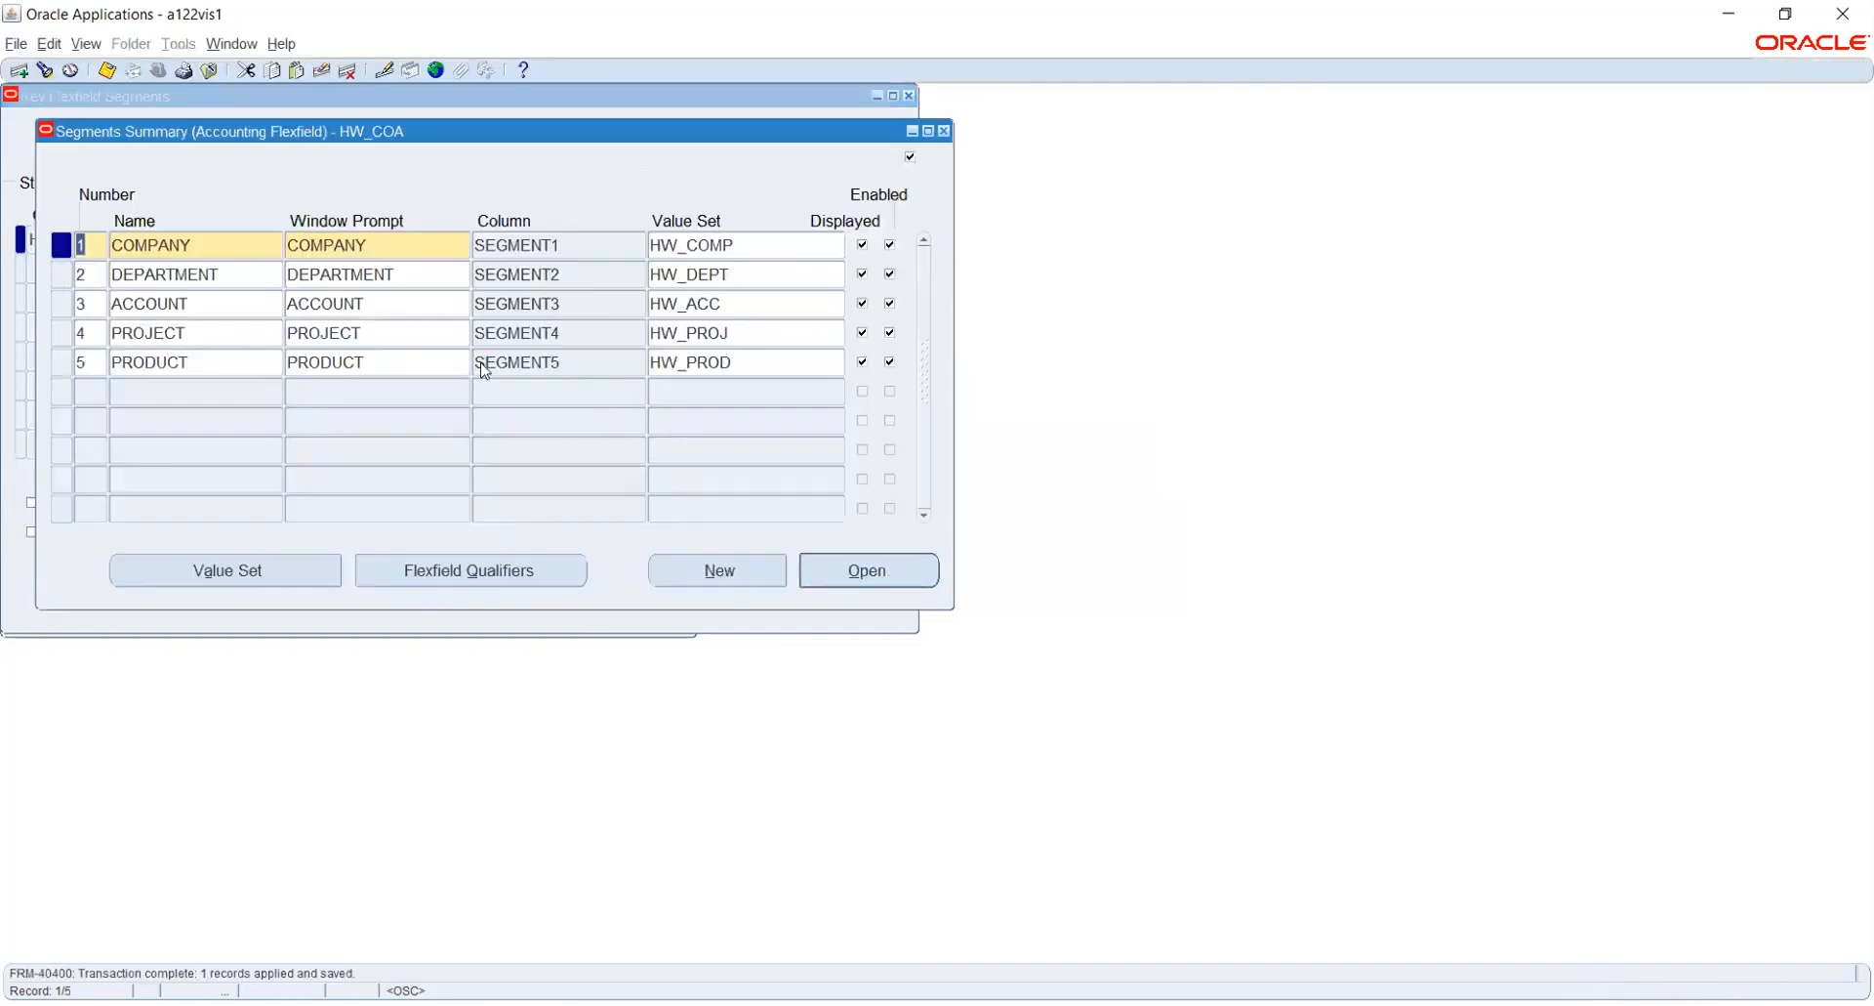
click(943, 131)
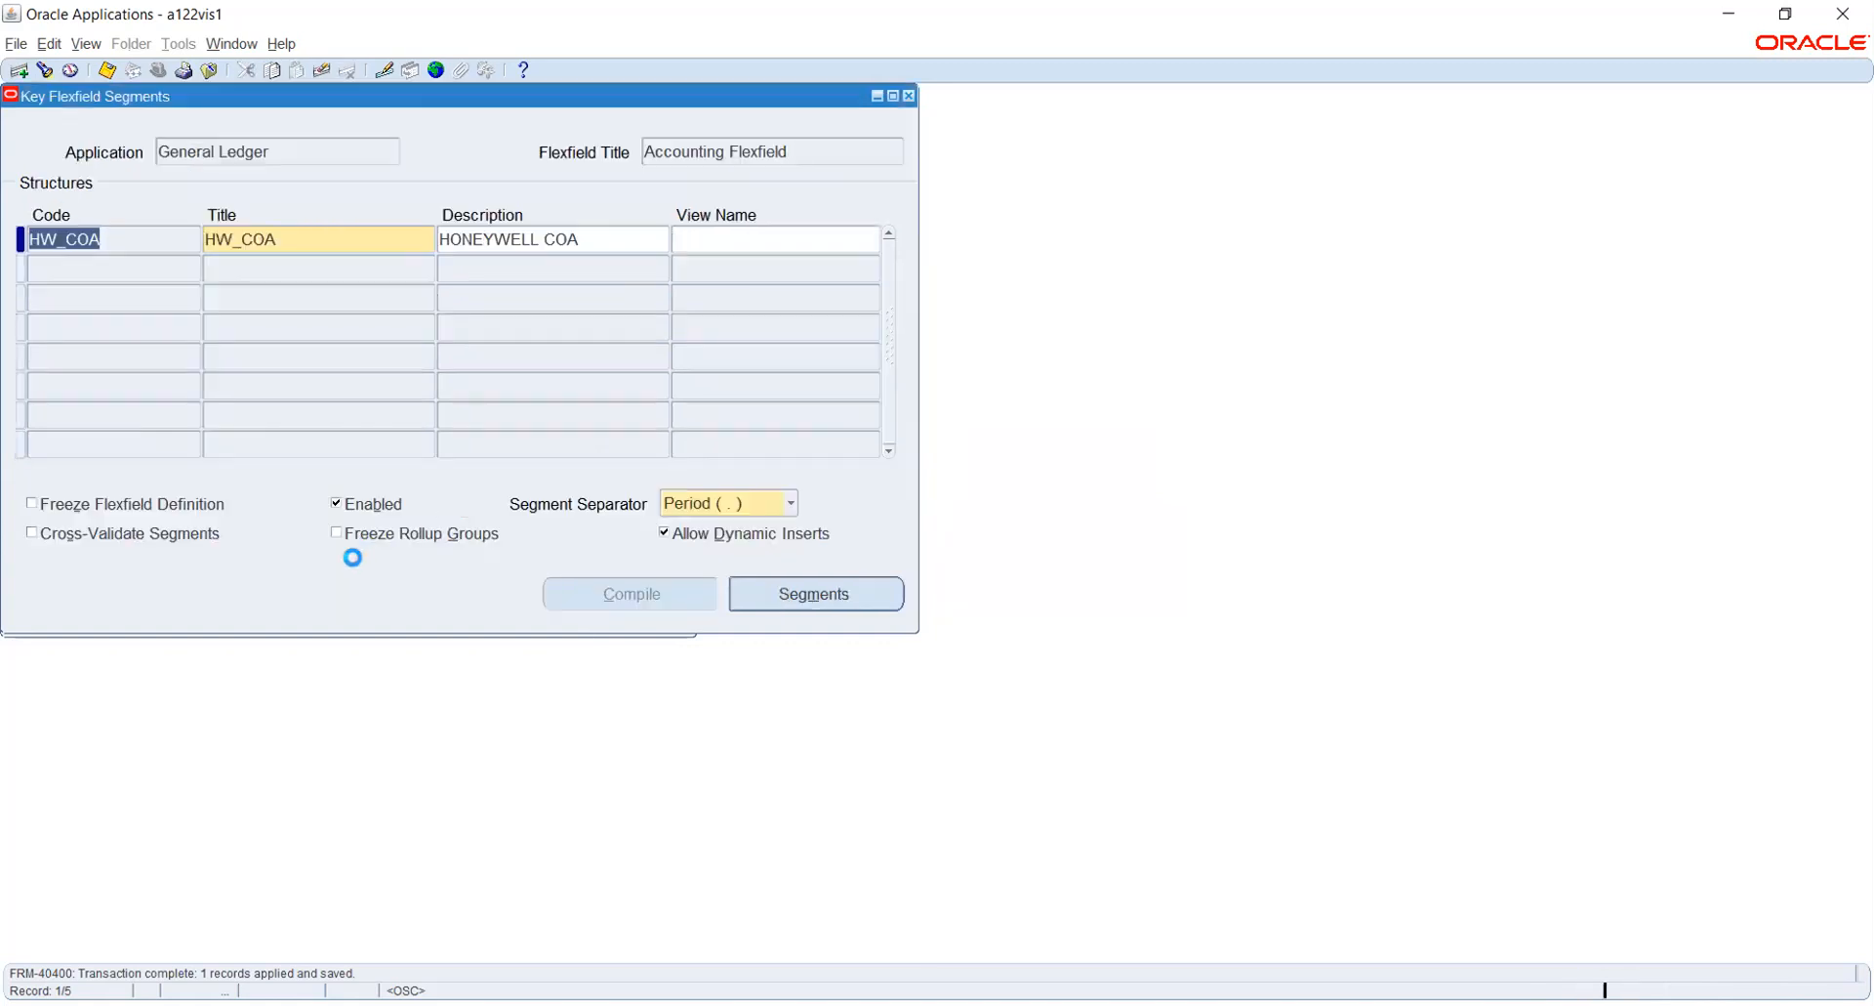
- Freeze the HW_COA flexfield definition again and compile the flexfield
click(93, 504)
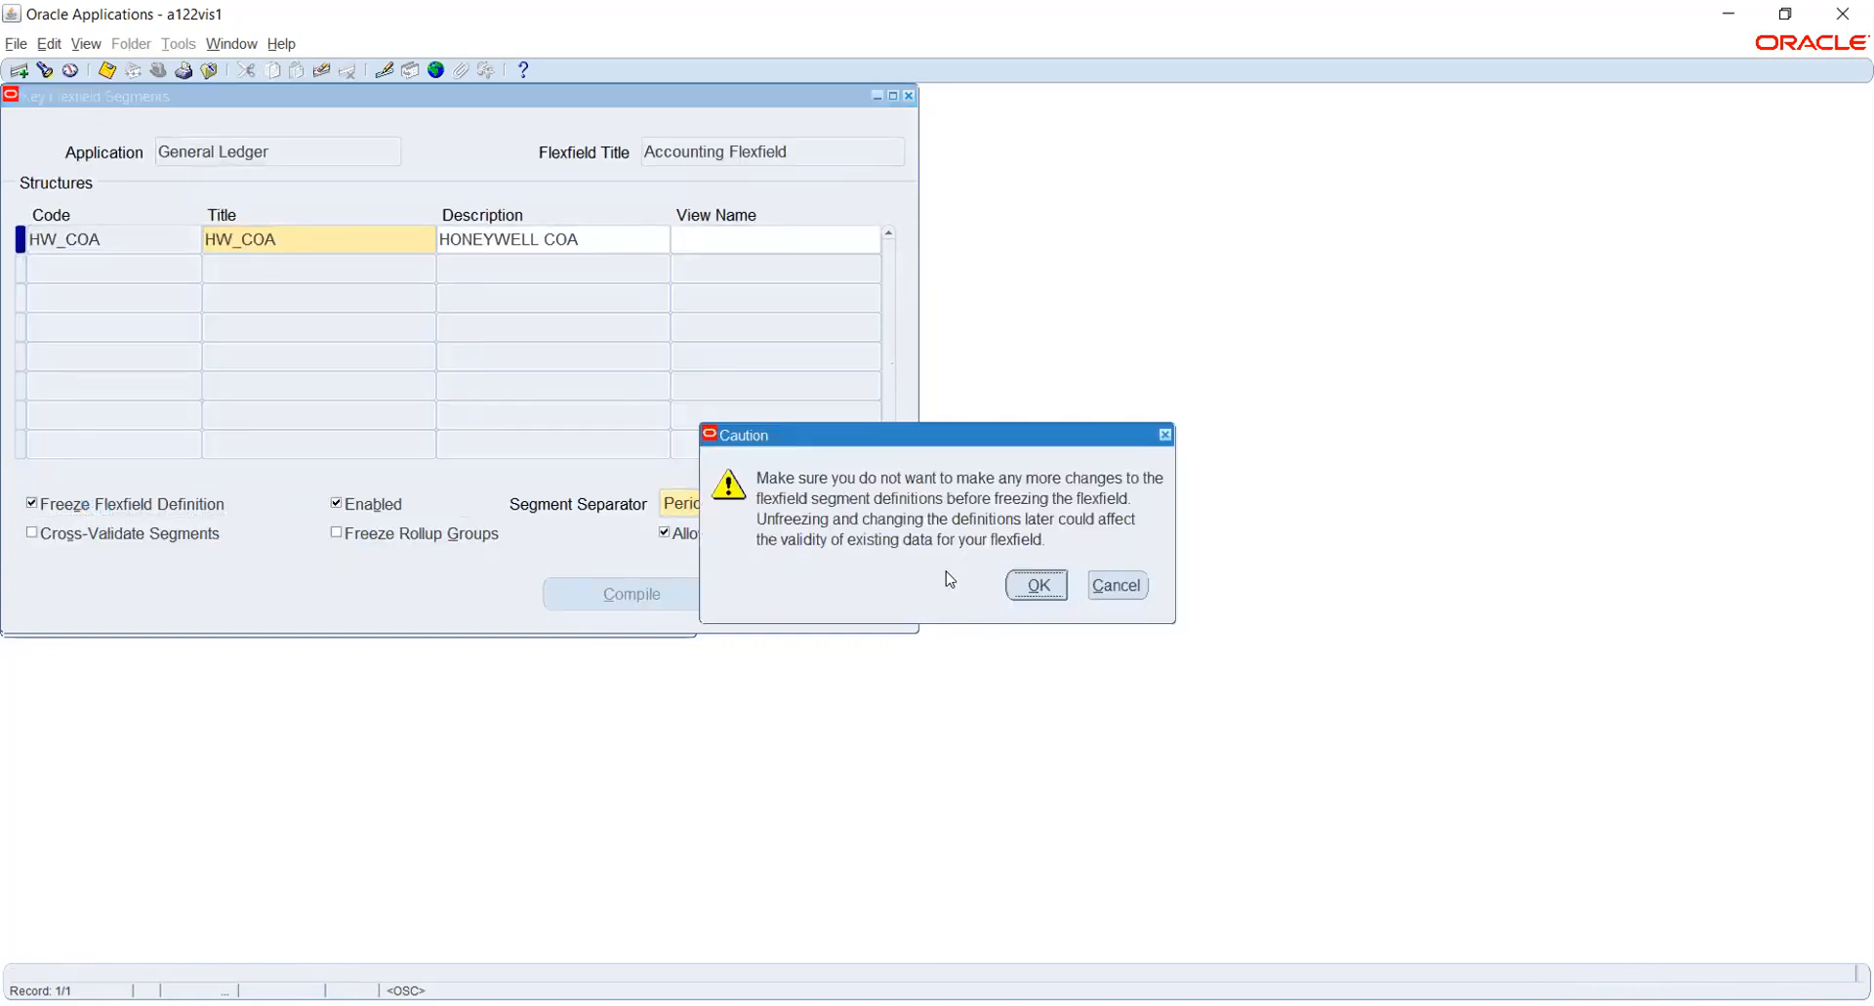
click(1033, 583)
click(568, 592)
click(1017, 557)
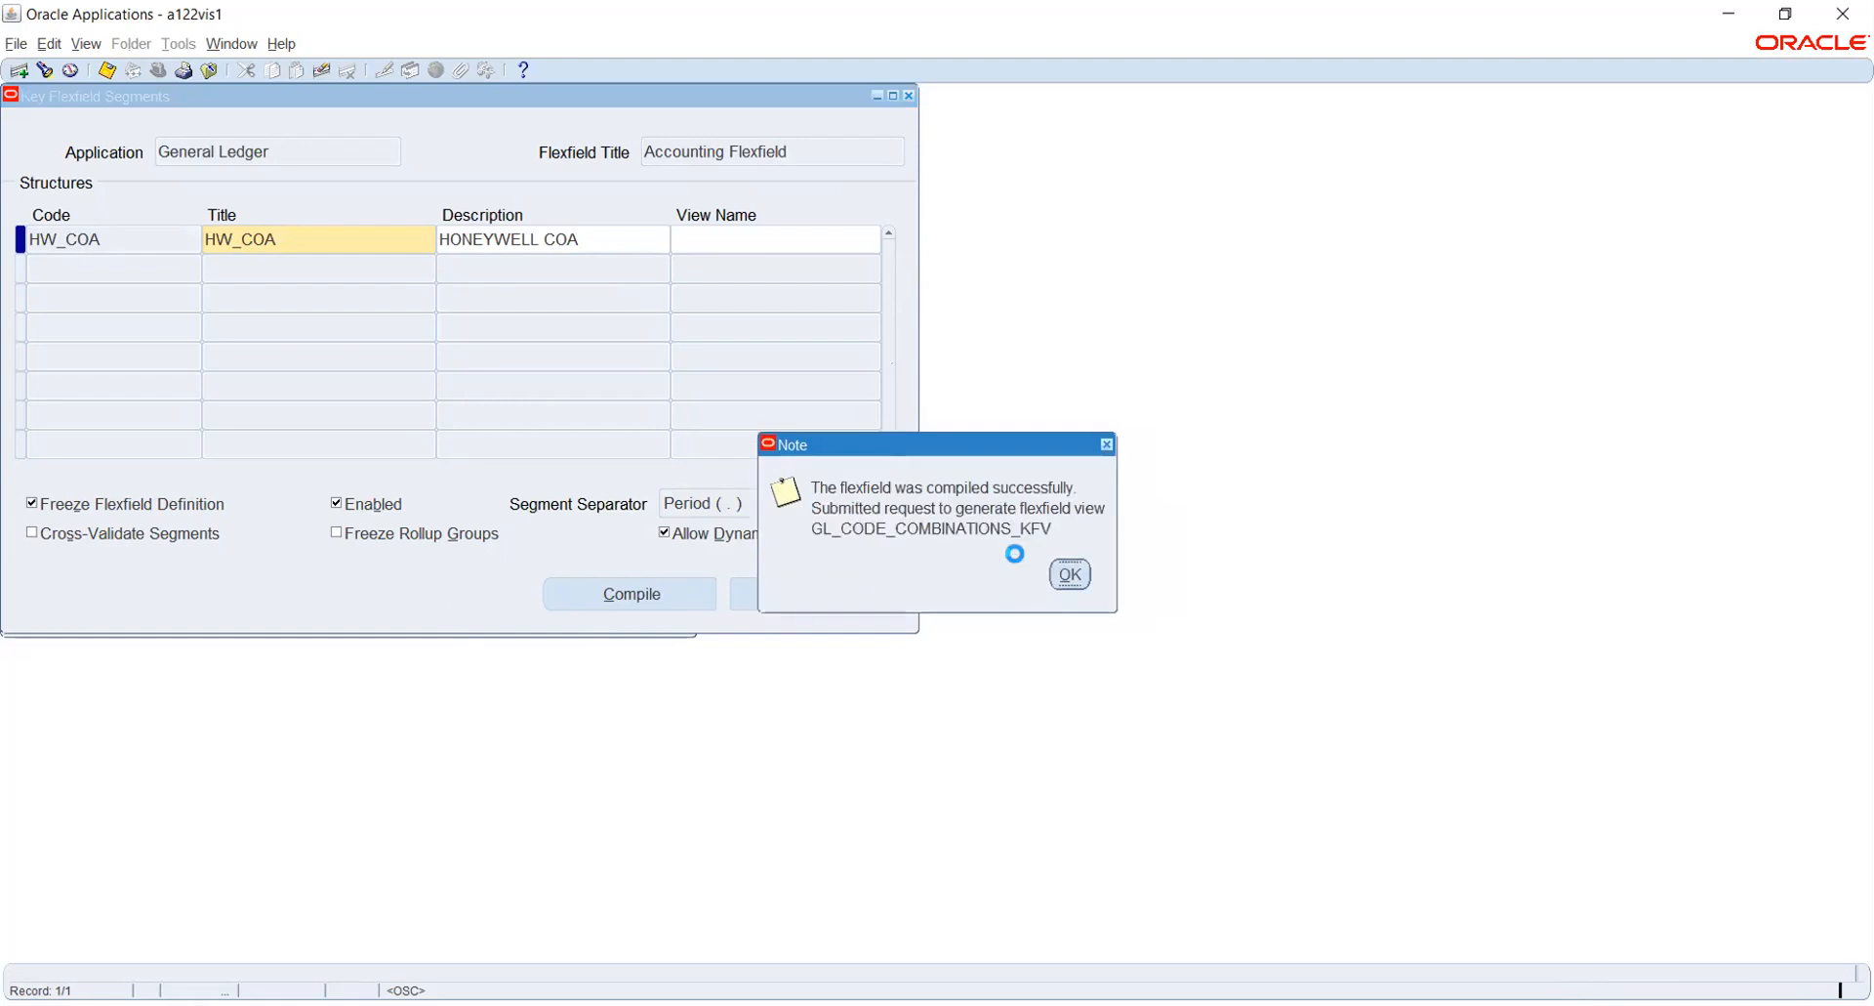
click(1062, 575)
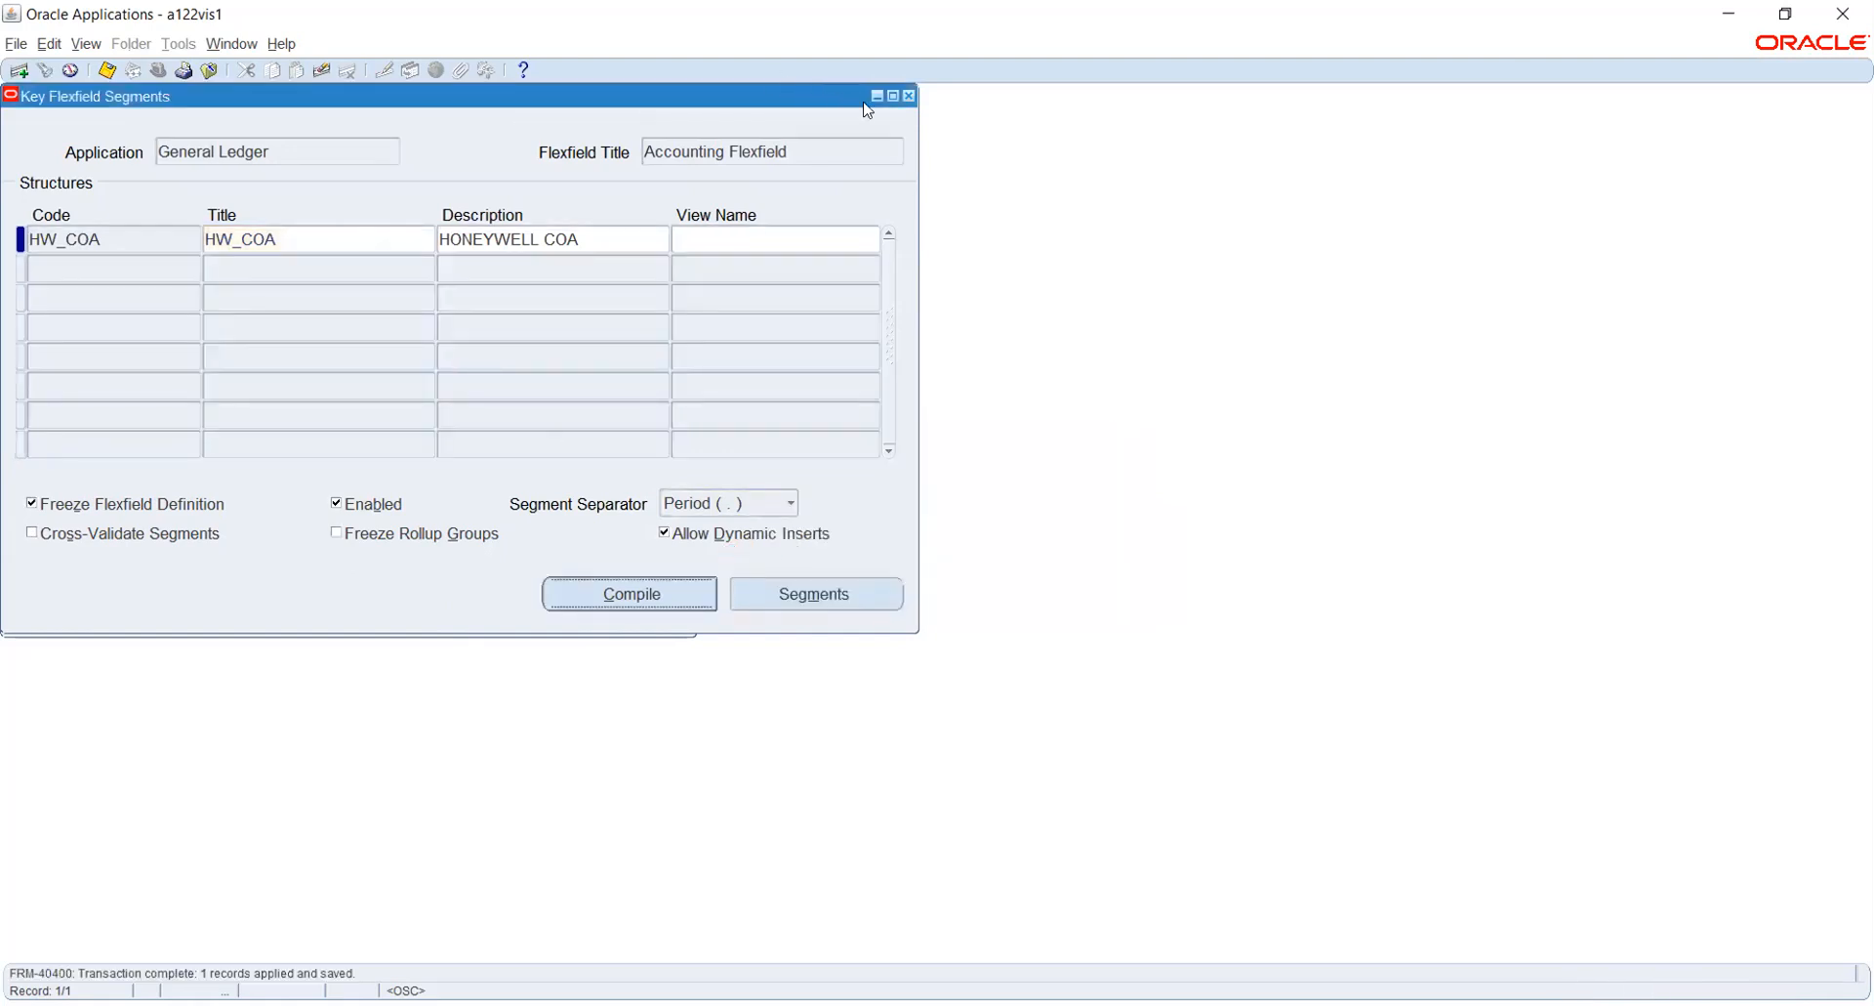
- Close the flexfield form and check the status of all own concurrent requests, refreshing the list
click(909, 95)
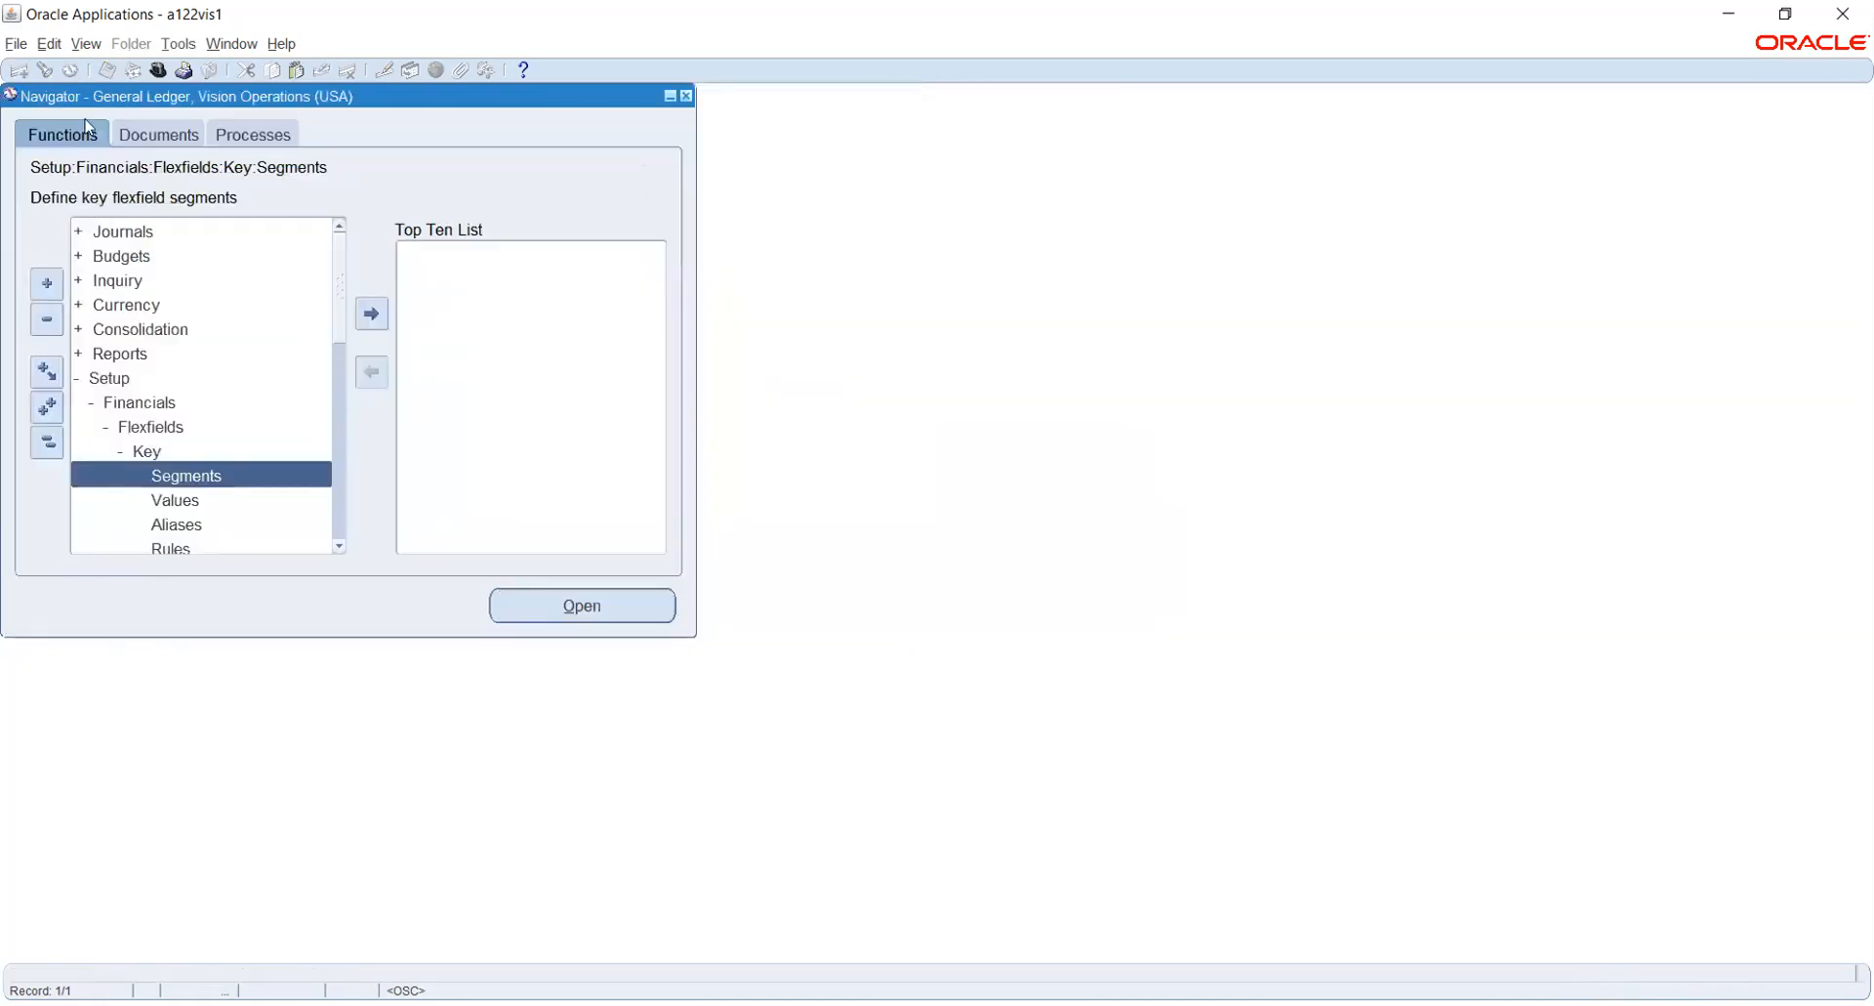
click(86, 44)
click(168, 329)
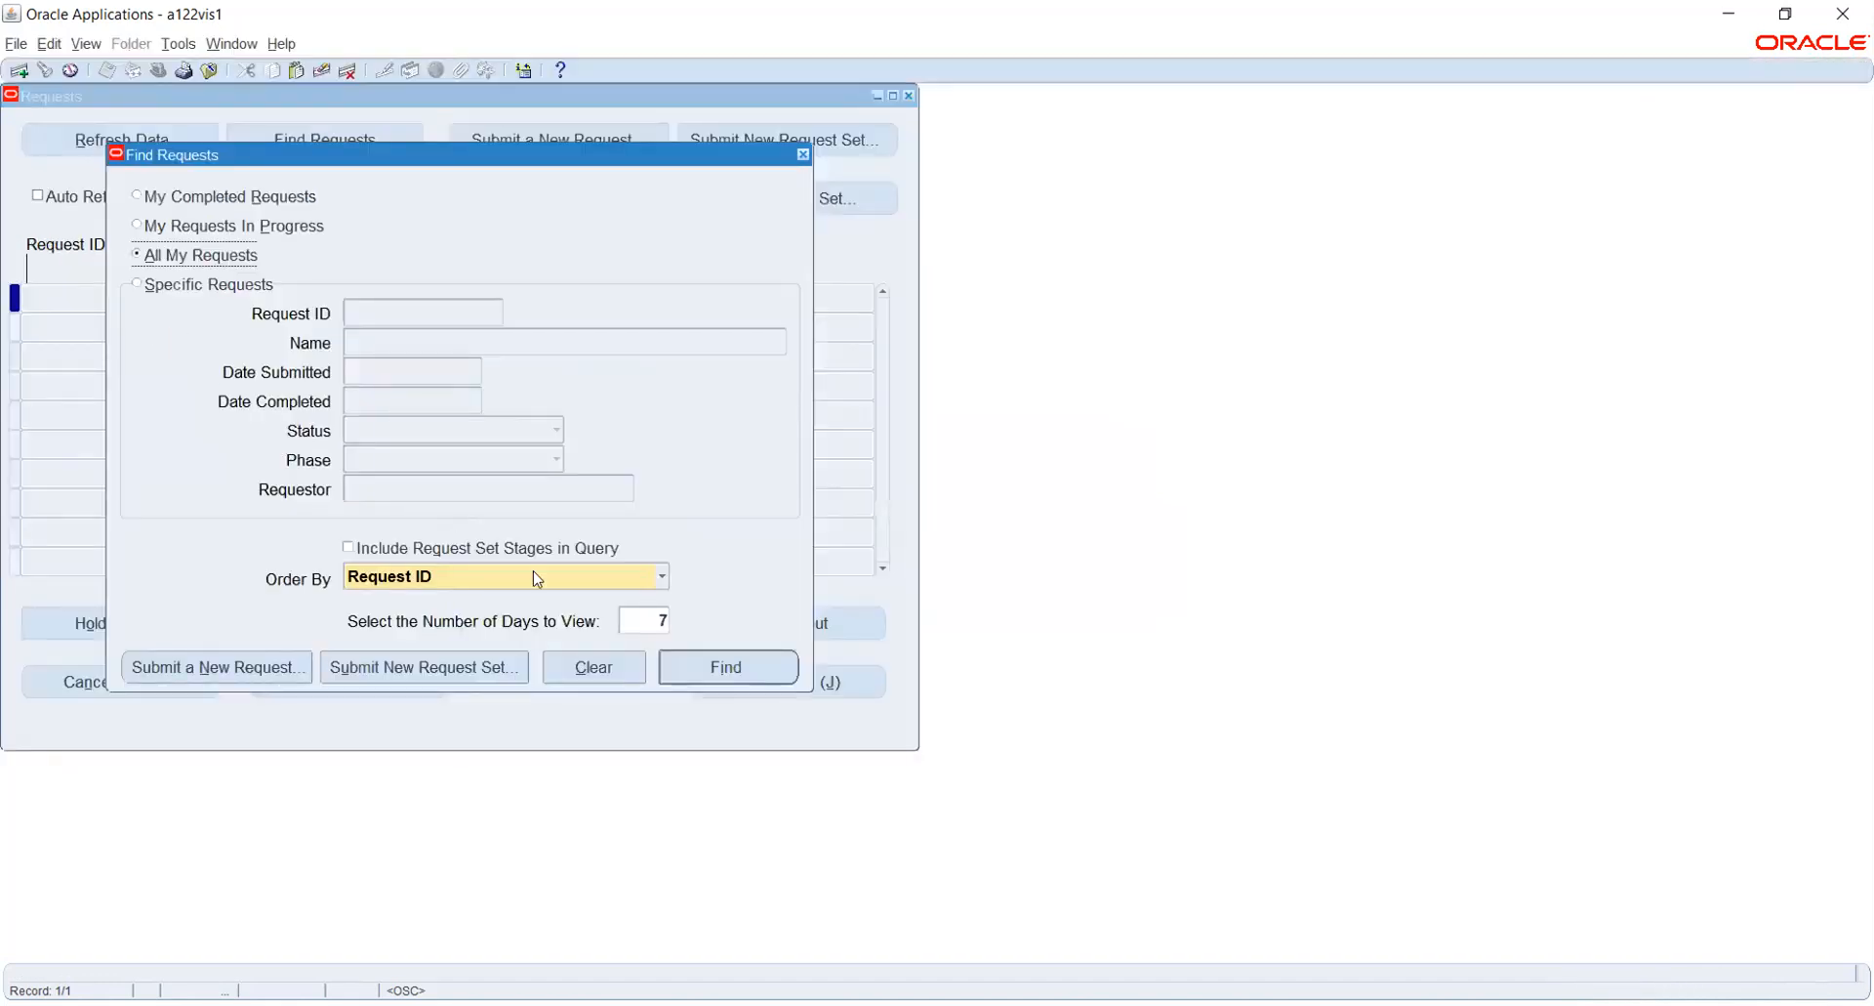
click(695, 657)
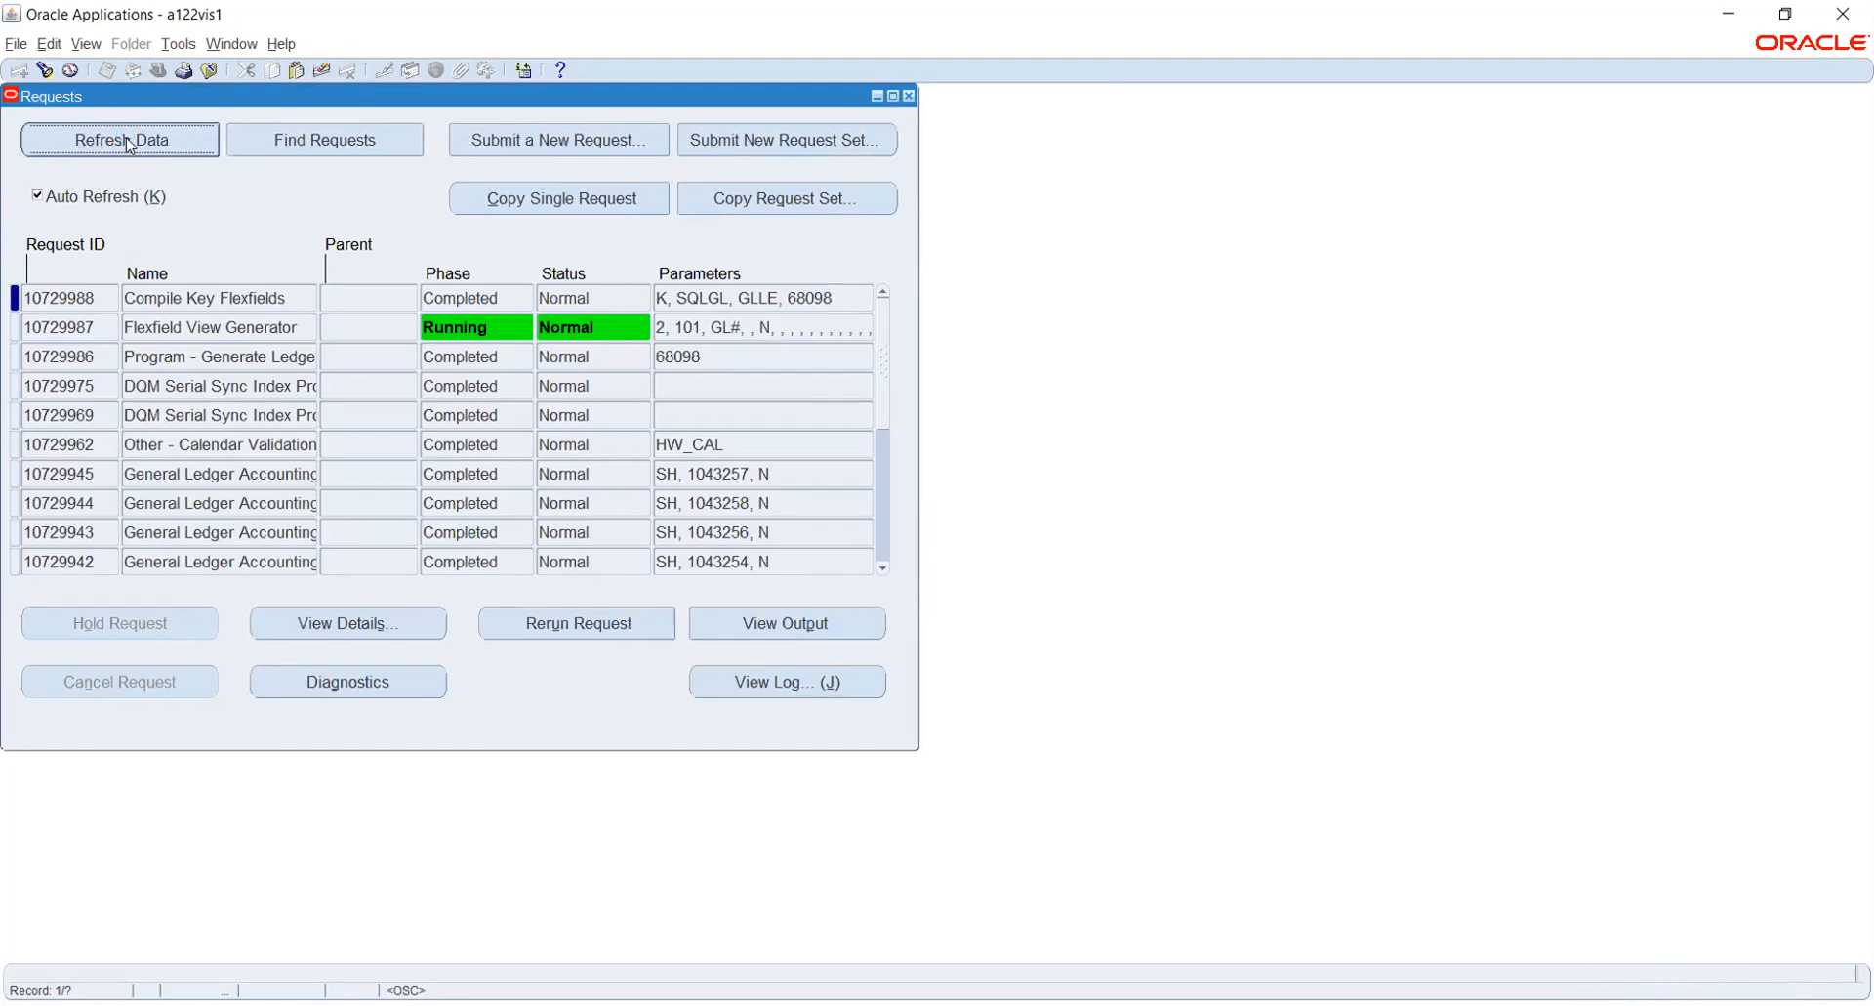
click(127, 142)
click(909, 96)
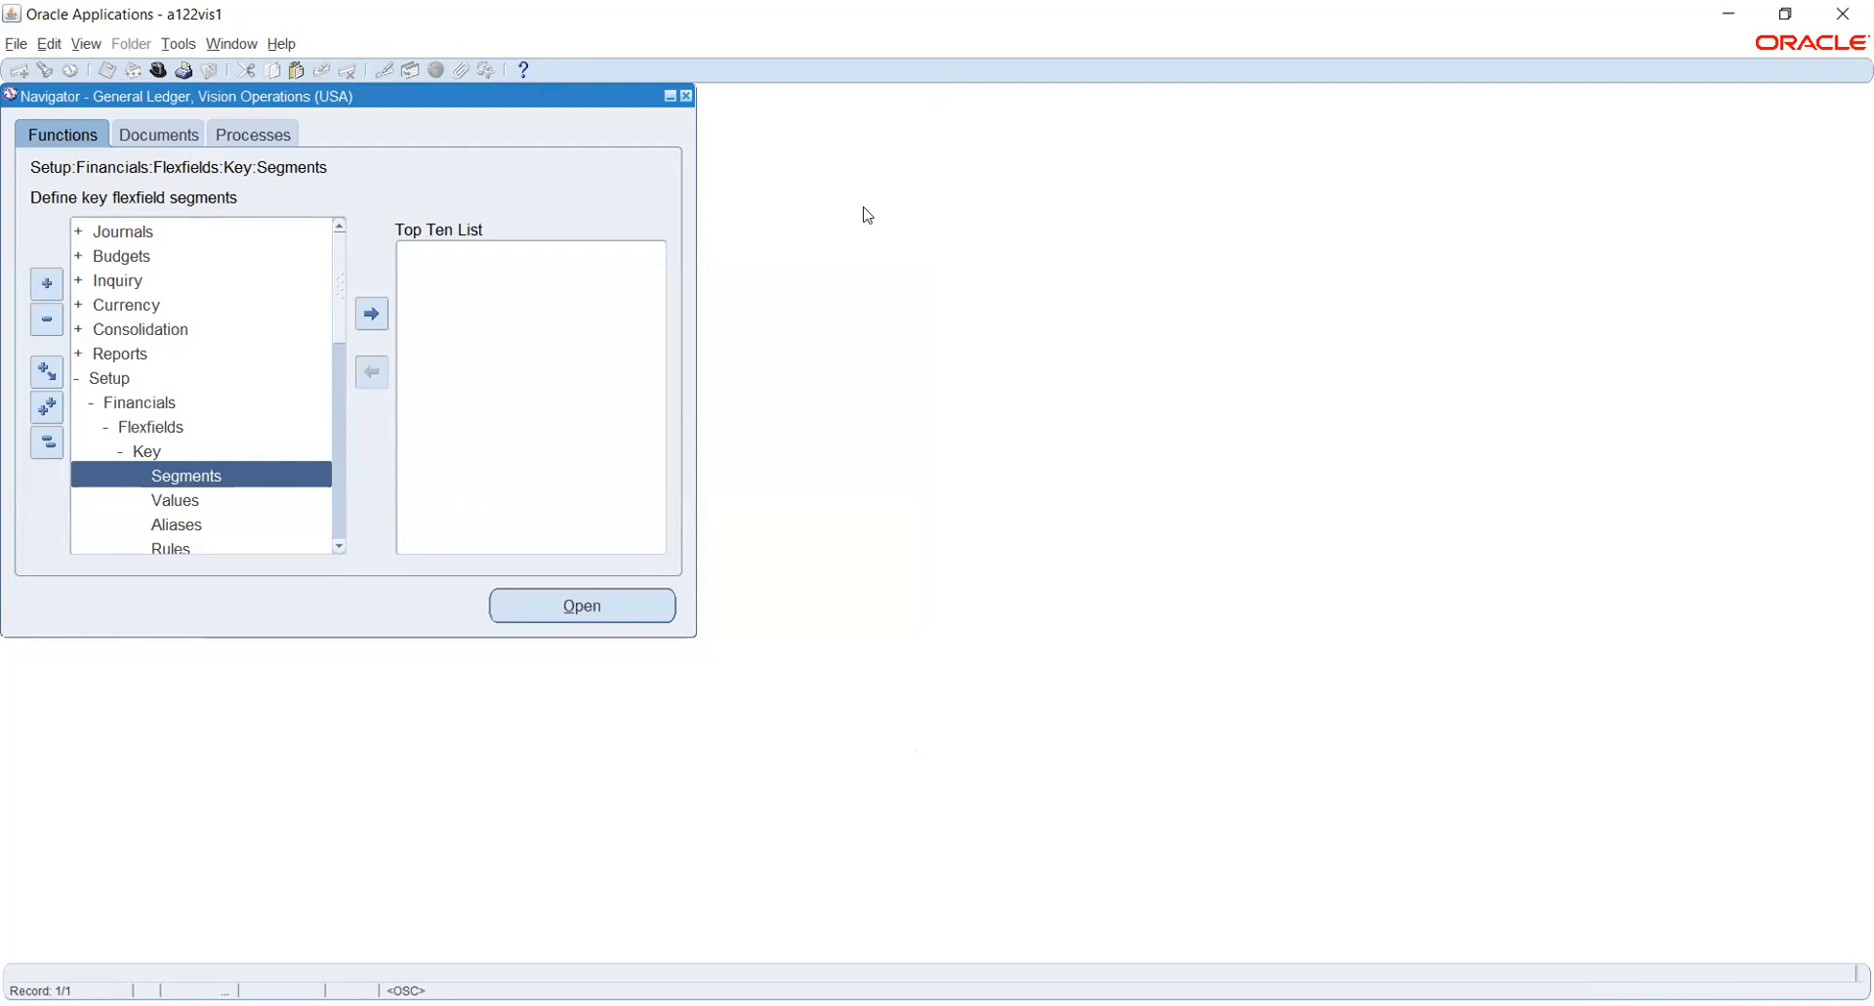
- Switch back to Accounting Setup Manager in the browser and open the HW_PL ledger options for updating
key(alt+Tab)
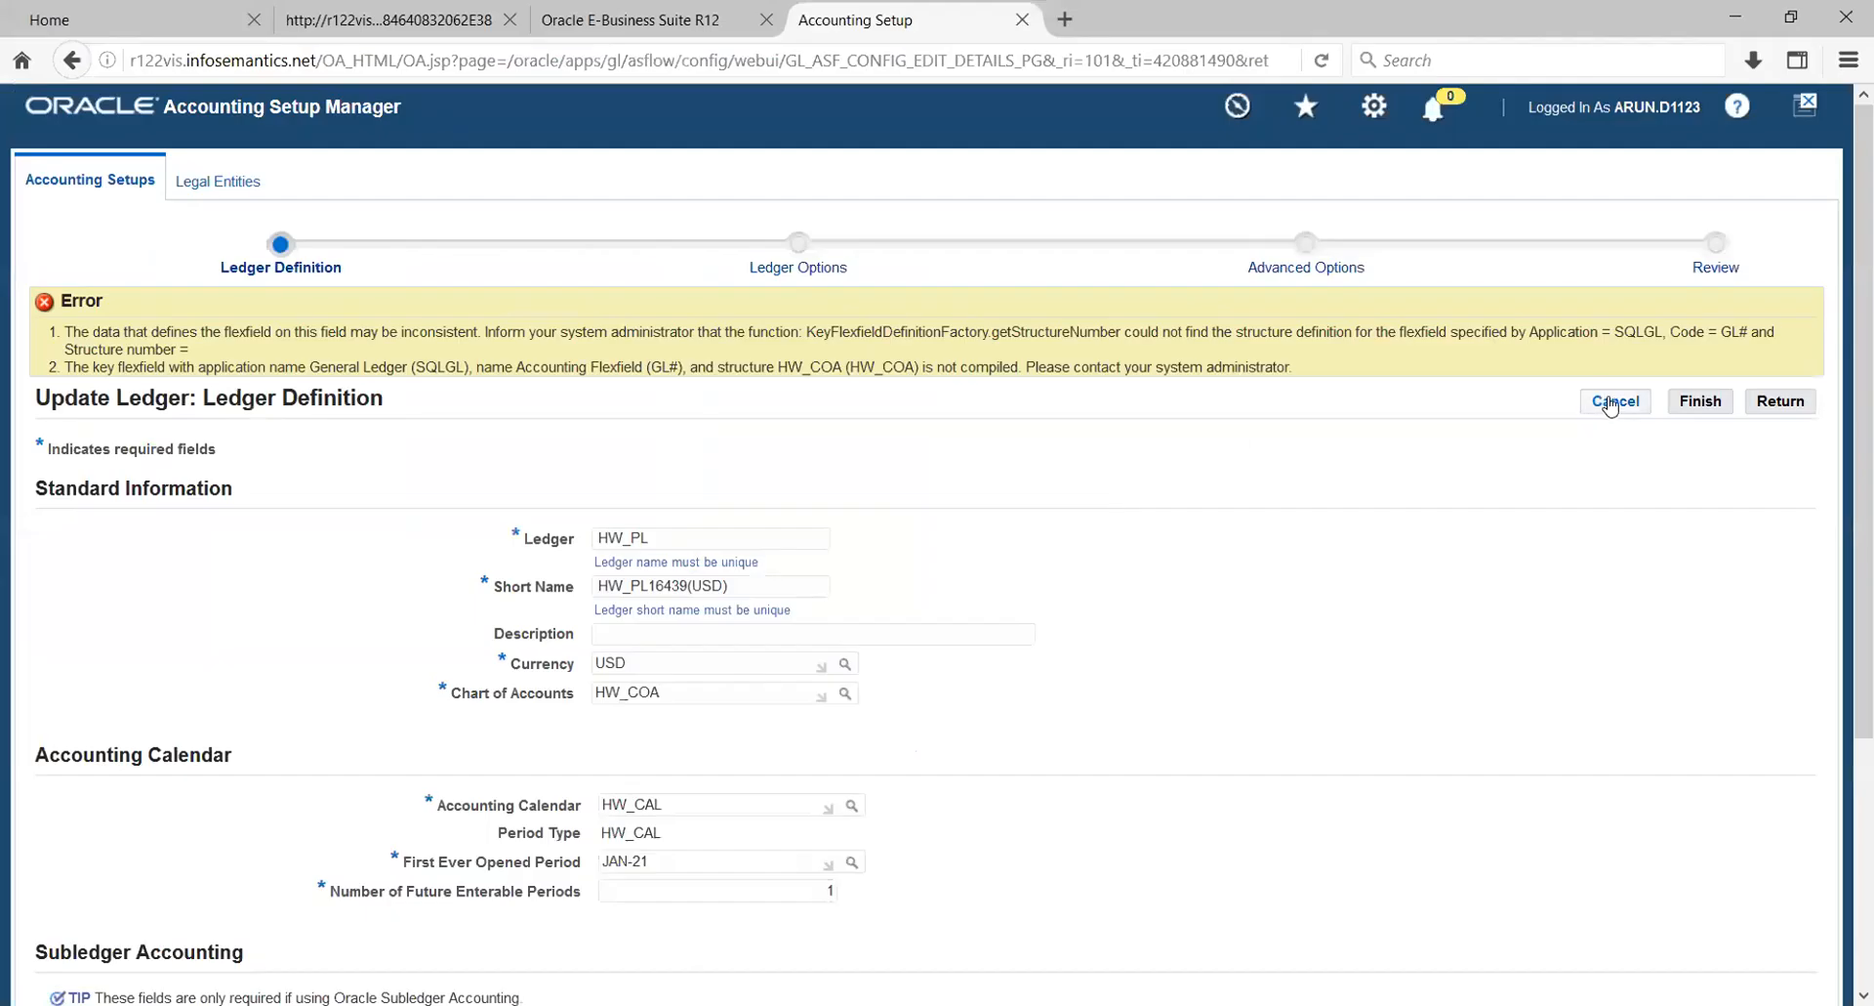
click(1606, 401)
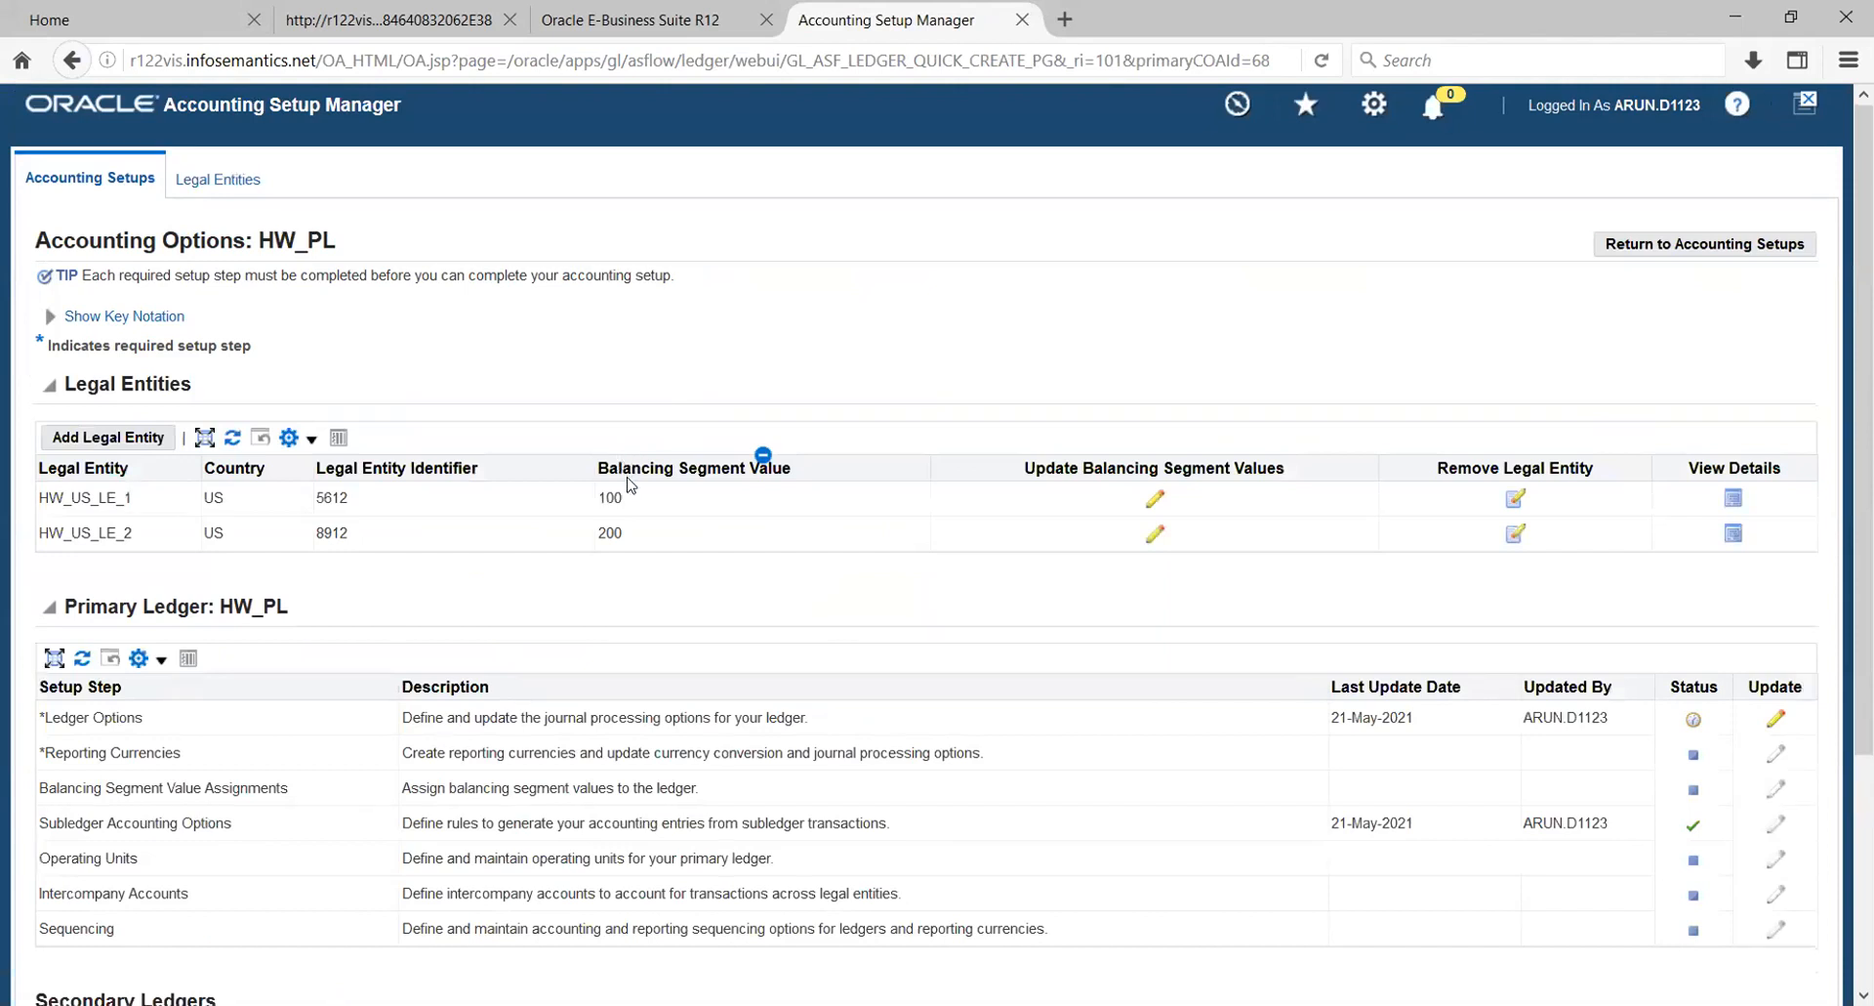
scroll(627, 457, down, 5)
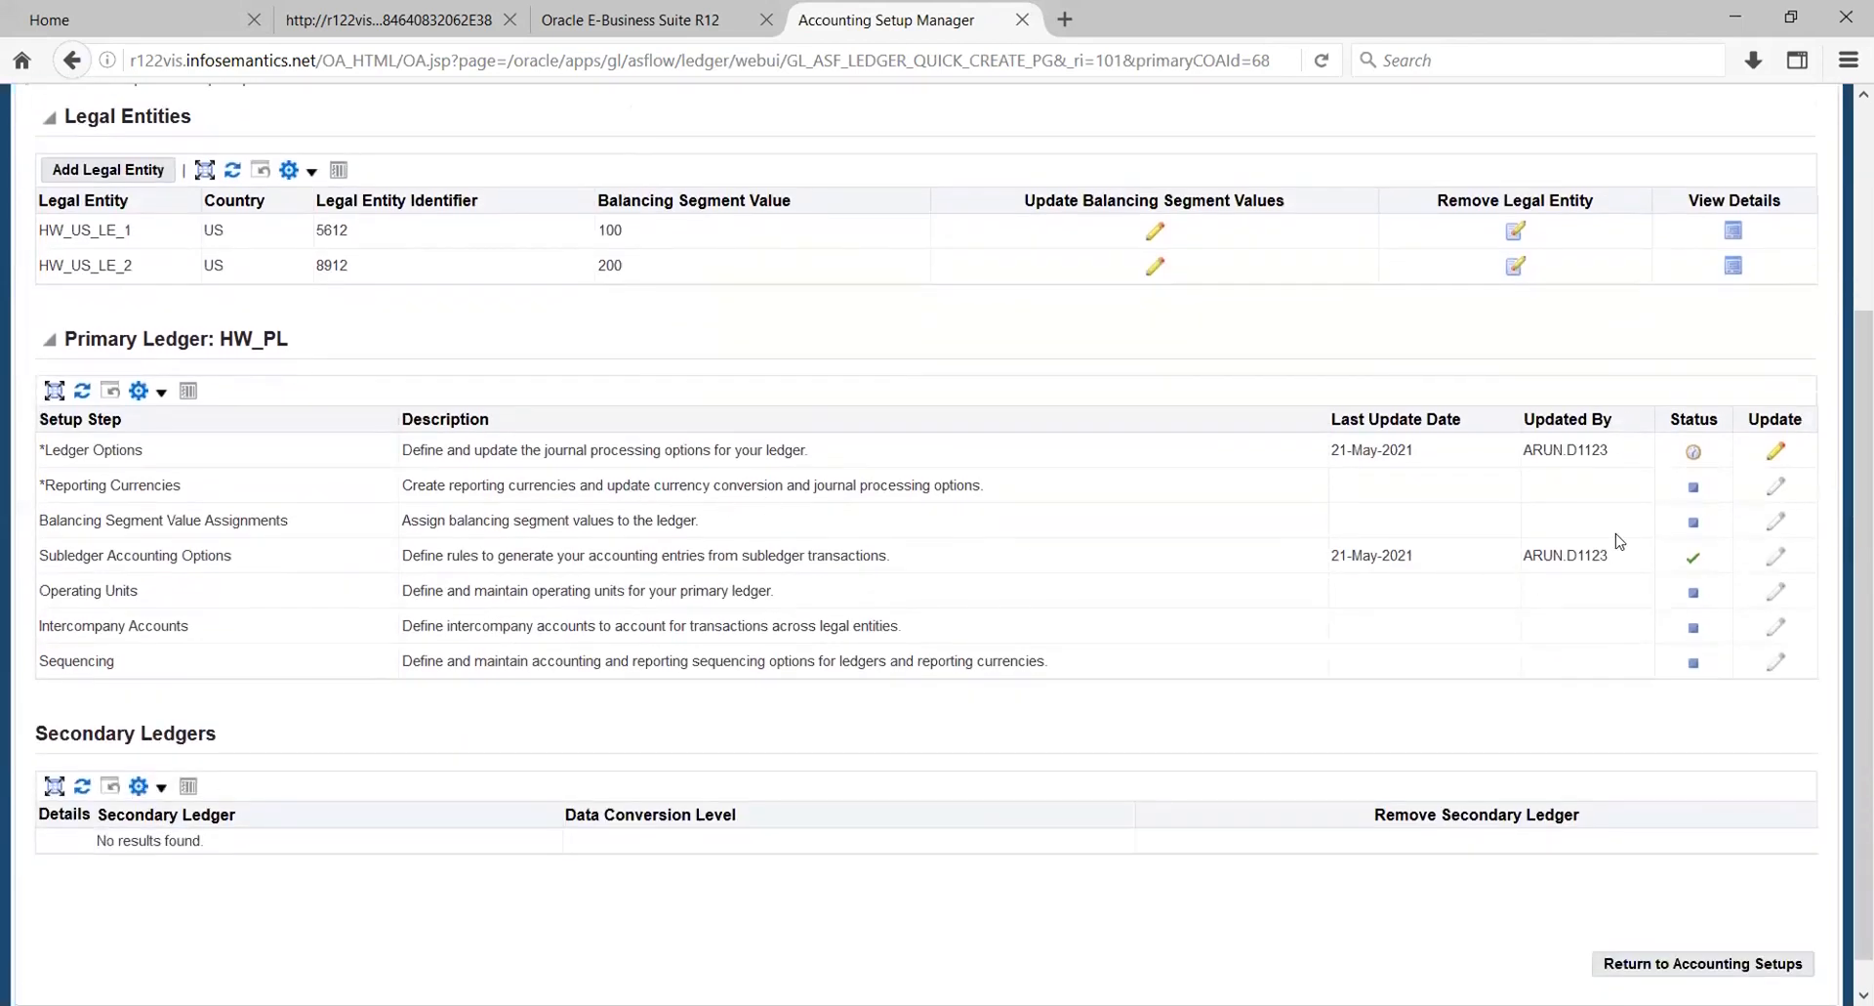
click(1776, 450)
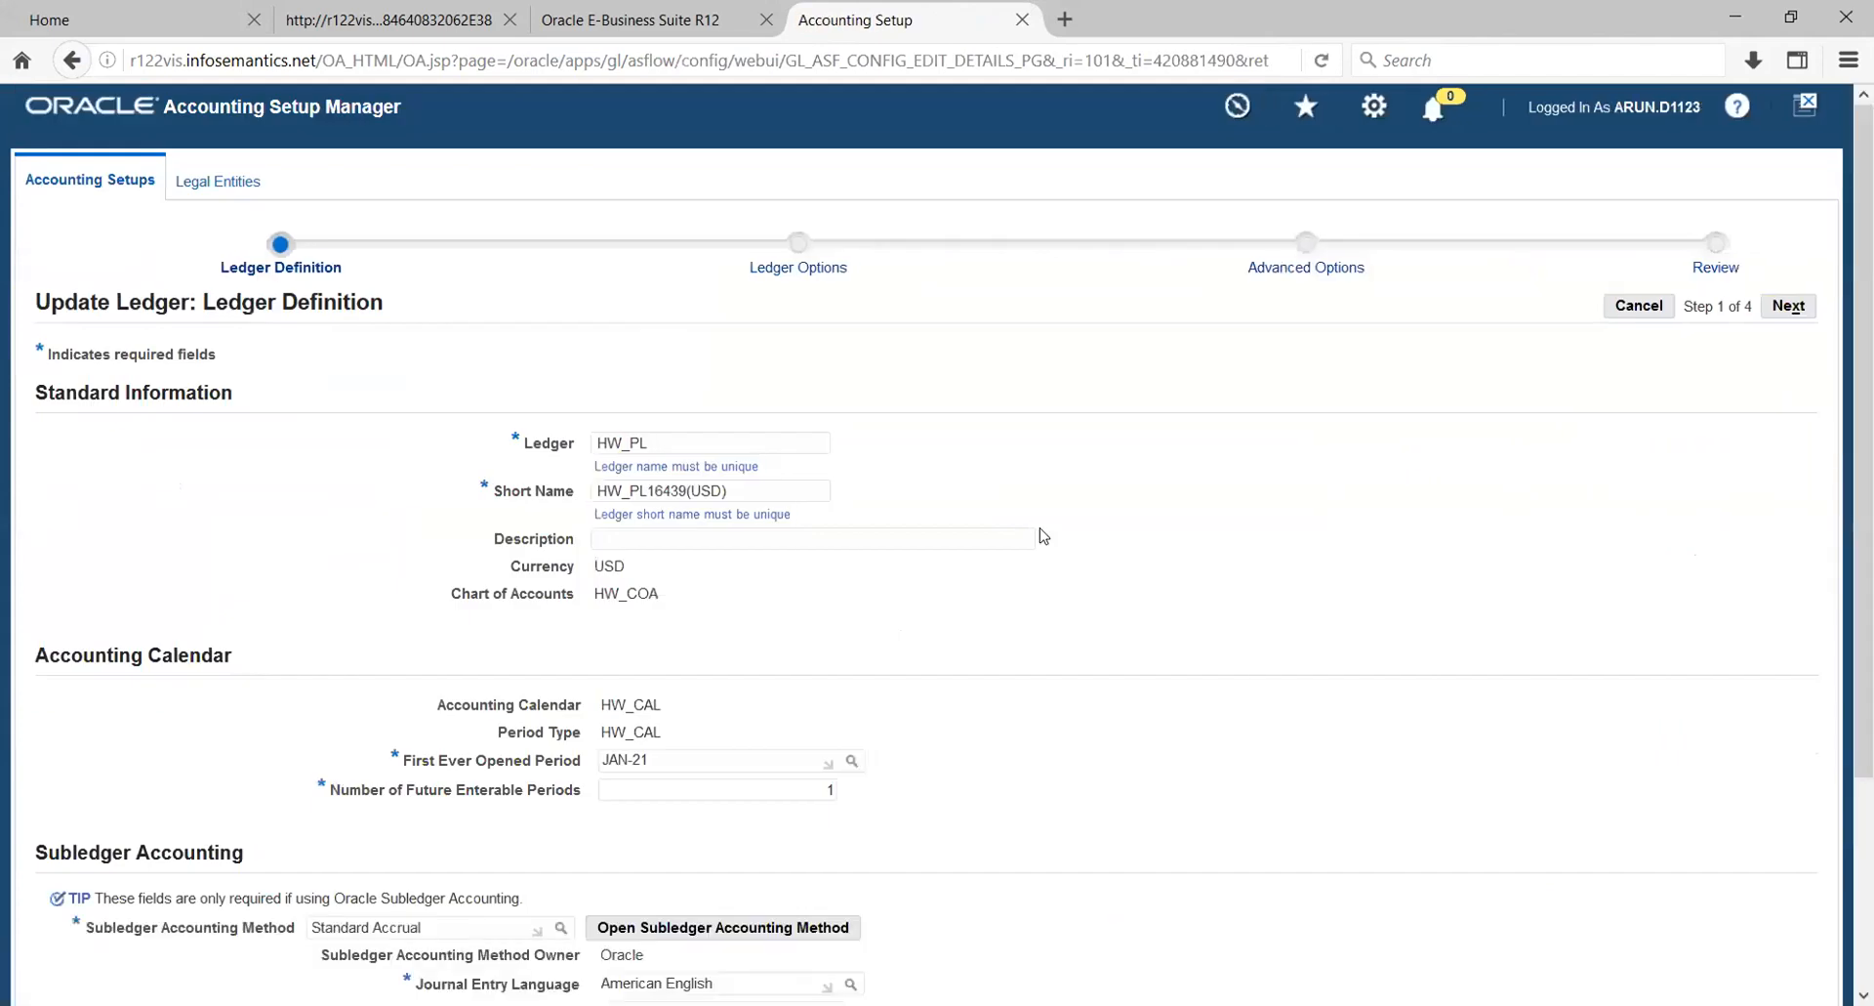
- In the HW_PL ledger options, set the Retained Earnings Account to 100.100.3000.1000.1000 and enable intracompany balancing
scroll(1154, 524, down, 5)
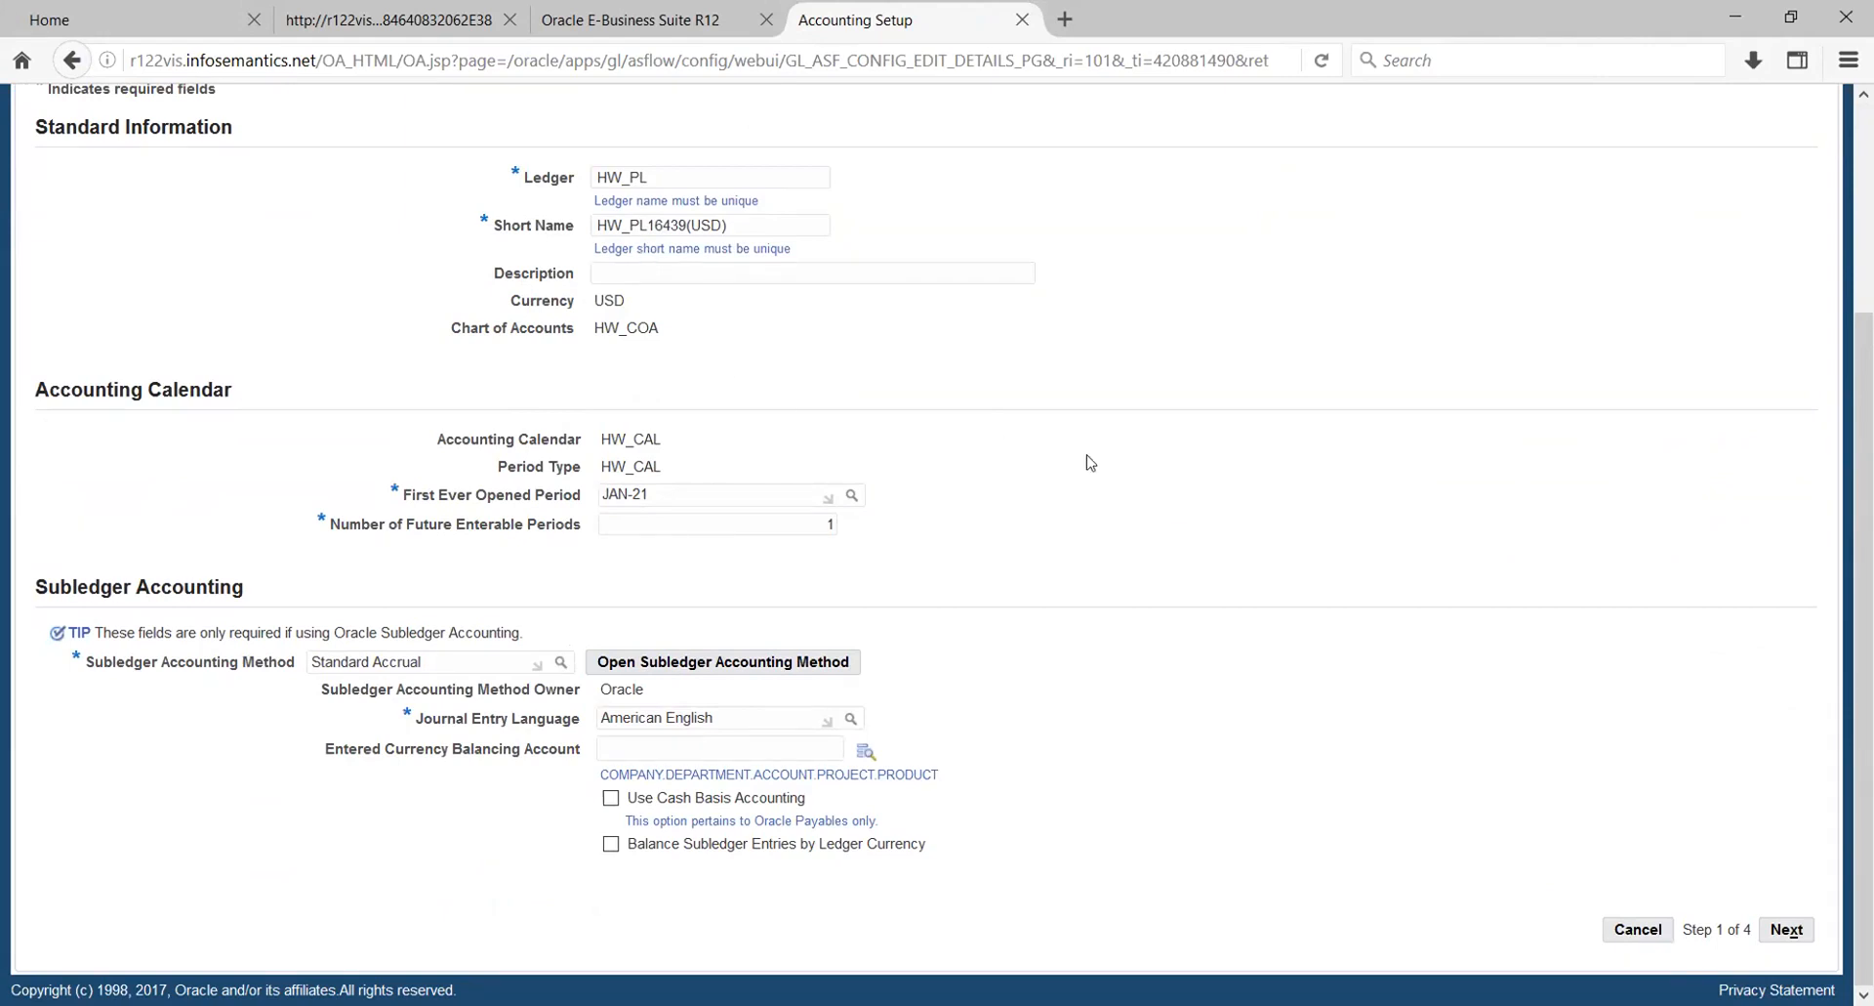
click(1786, 928)
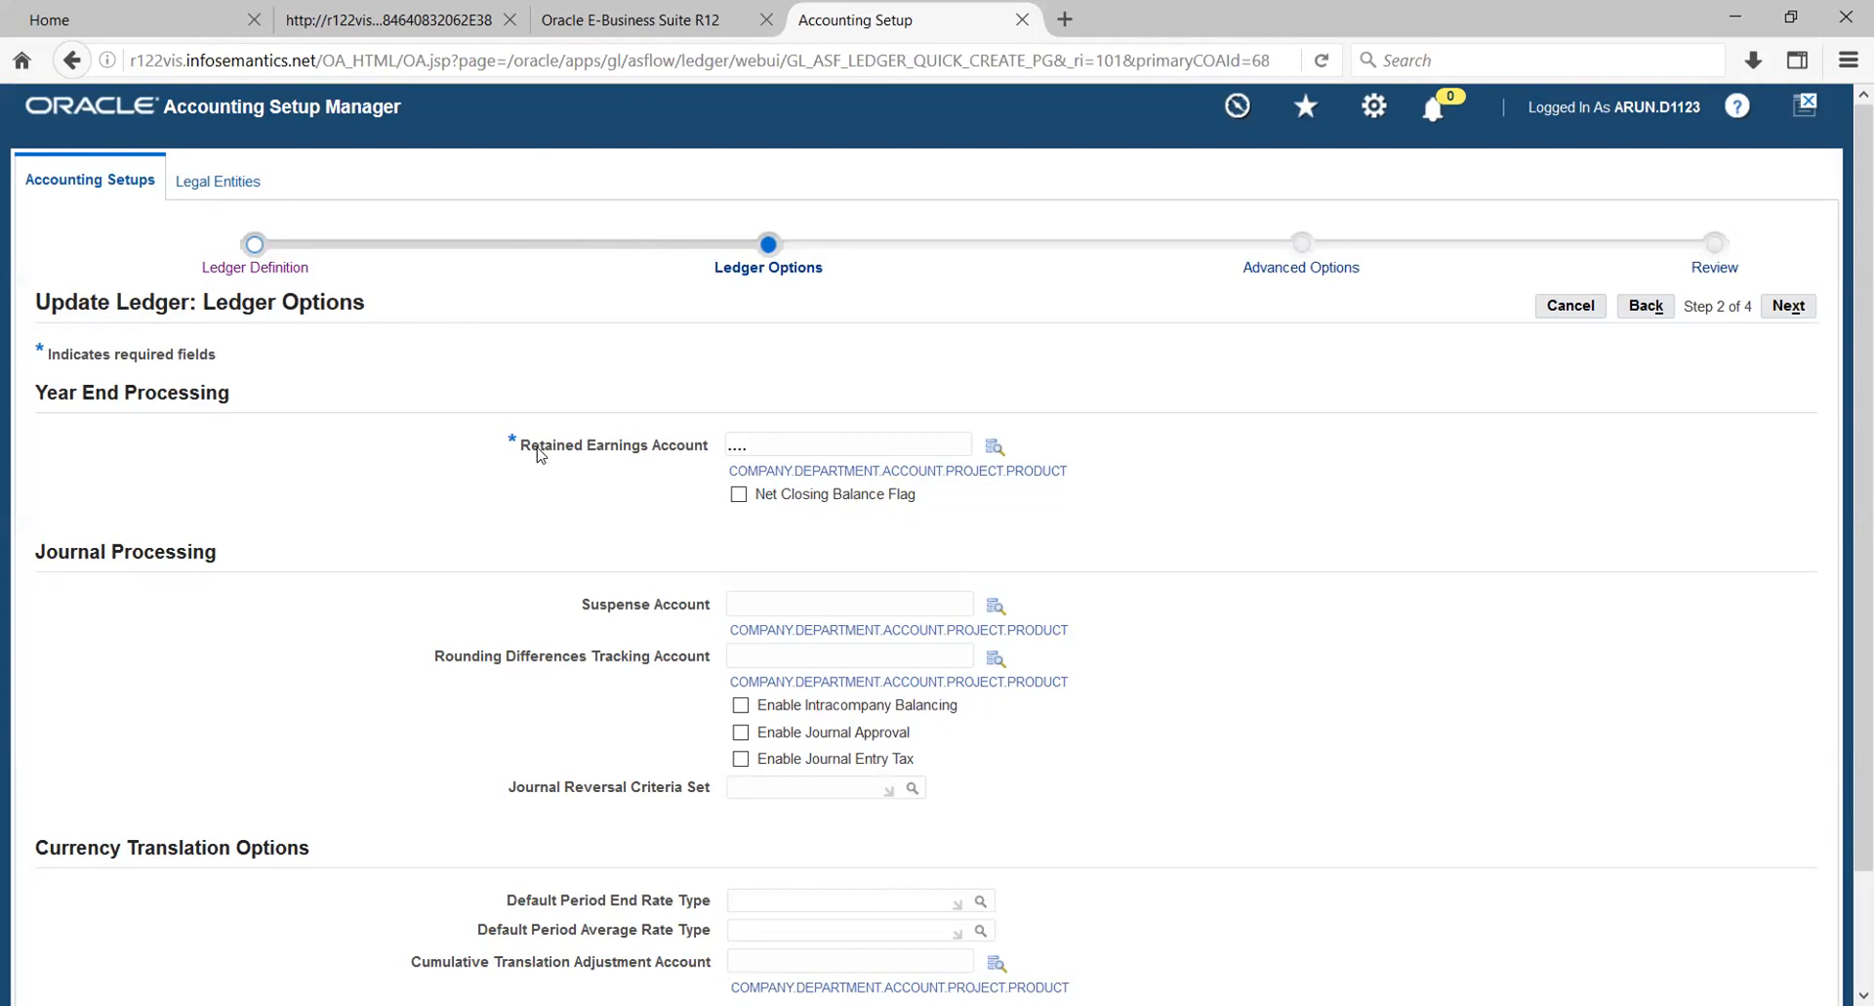
click(995, 449)
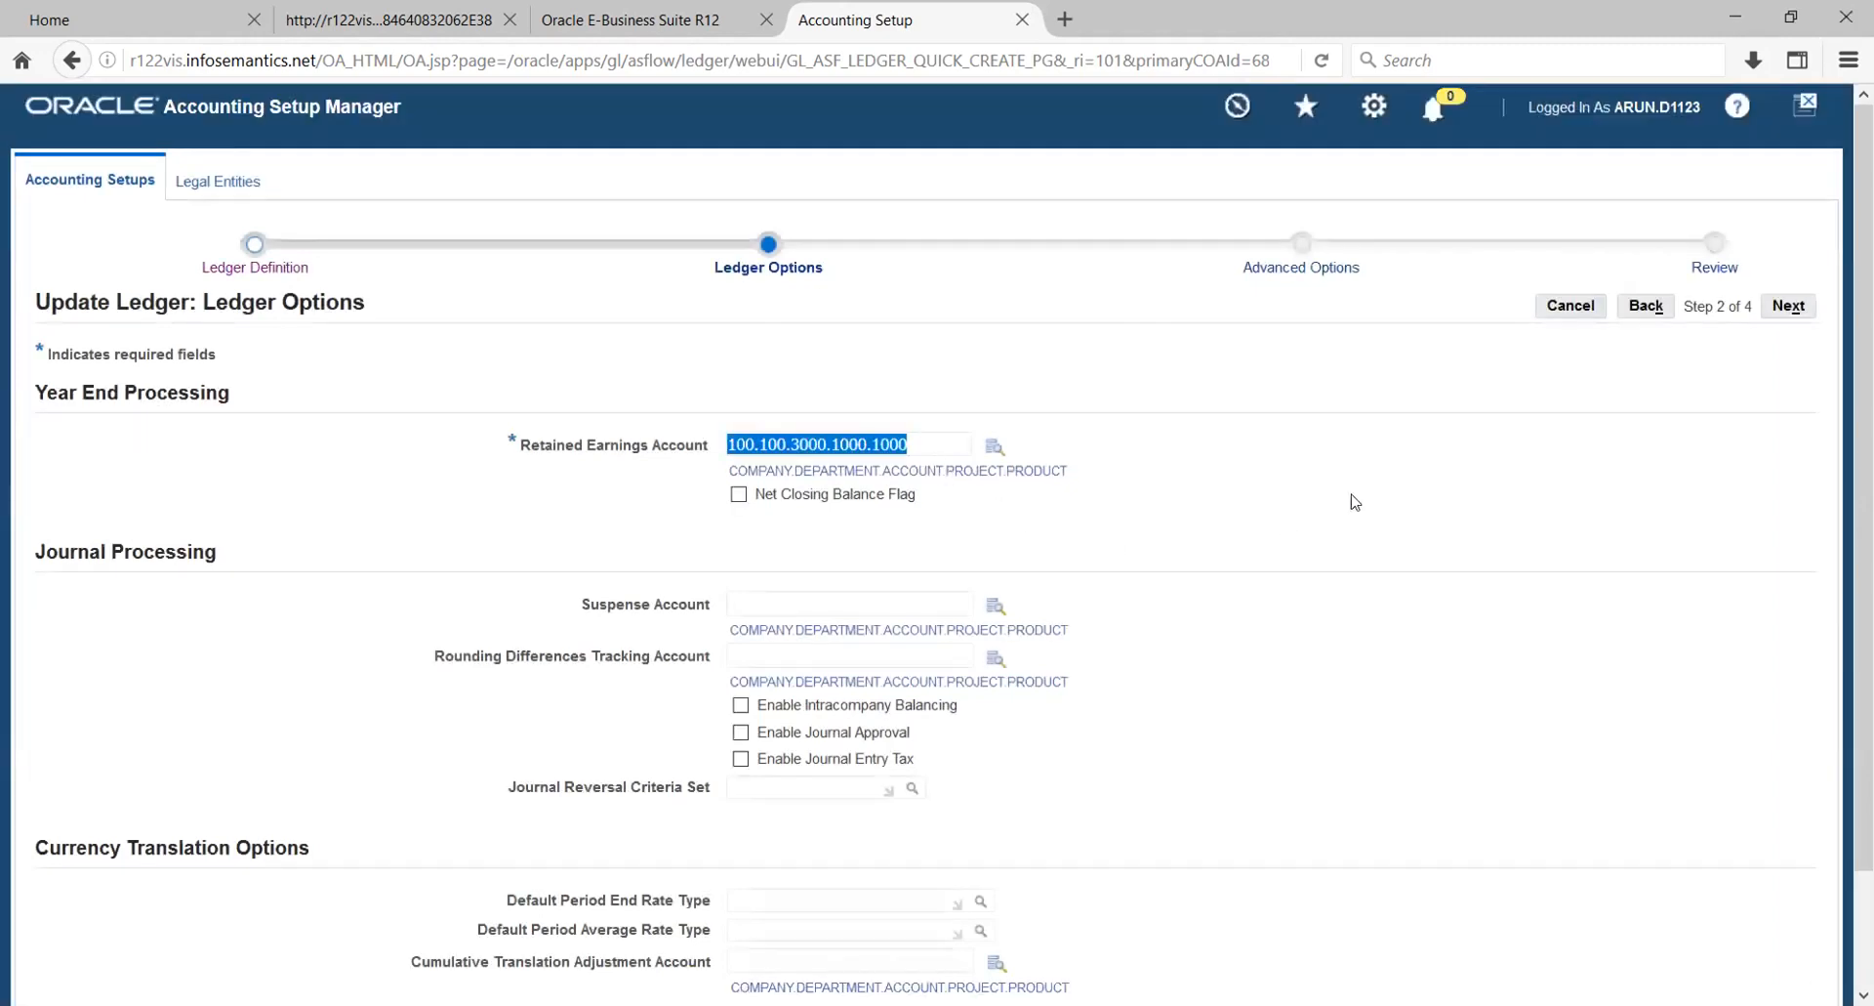
click(1355, 502)
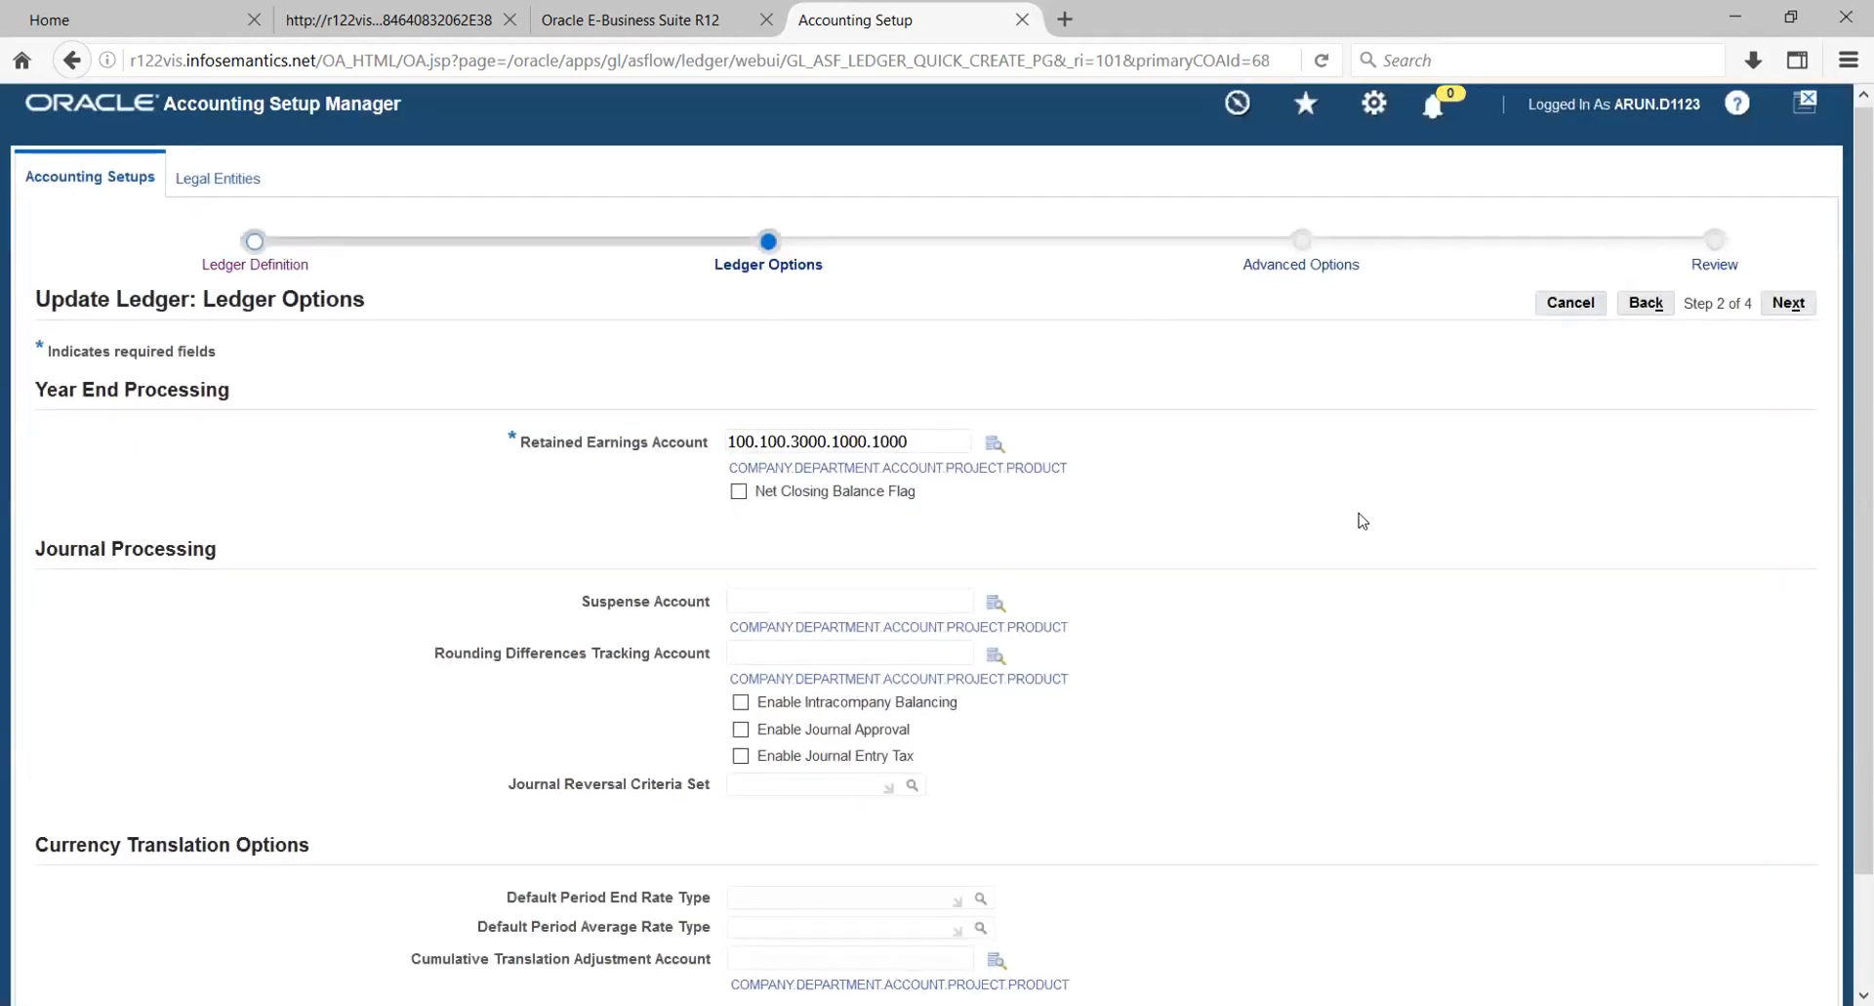
scroll(1361, 518, down, 2)
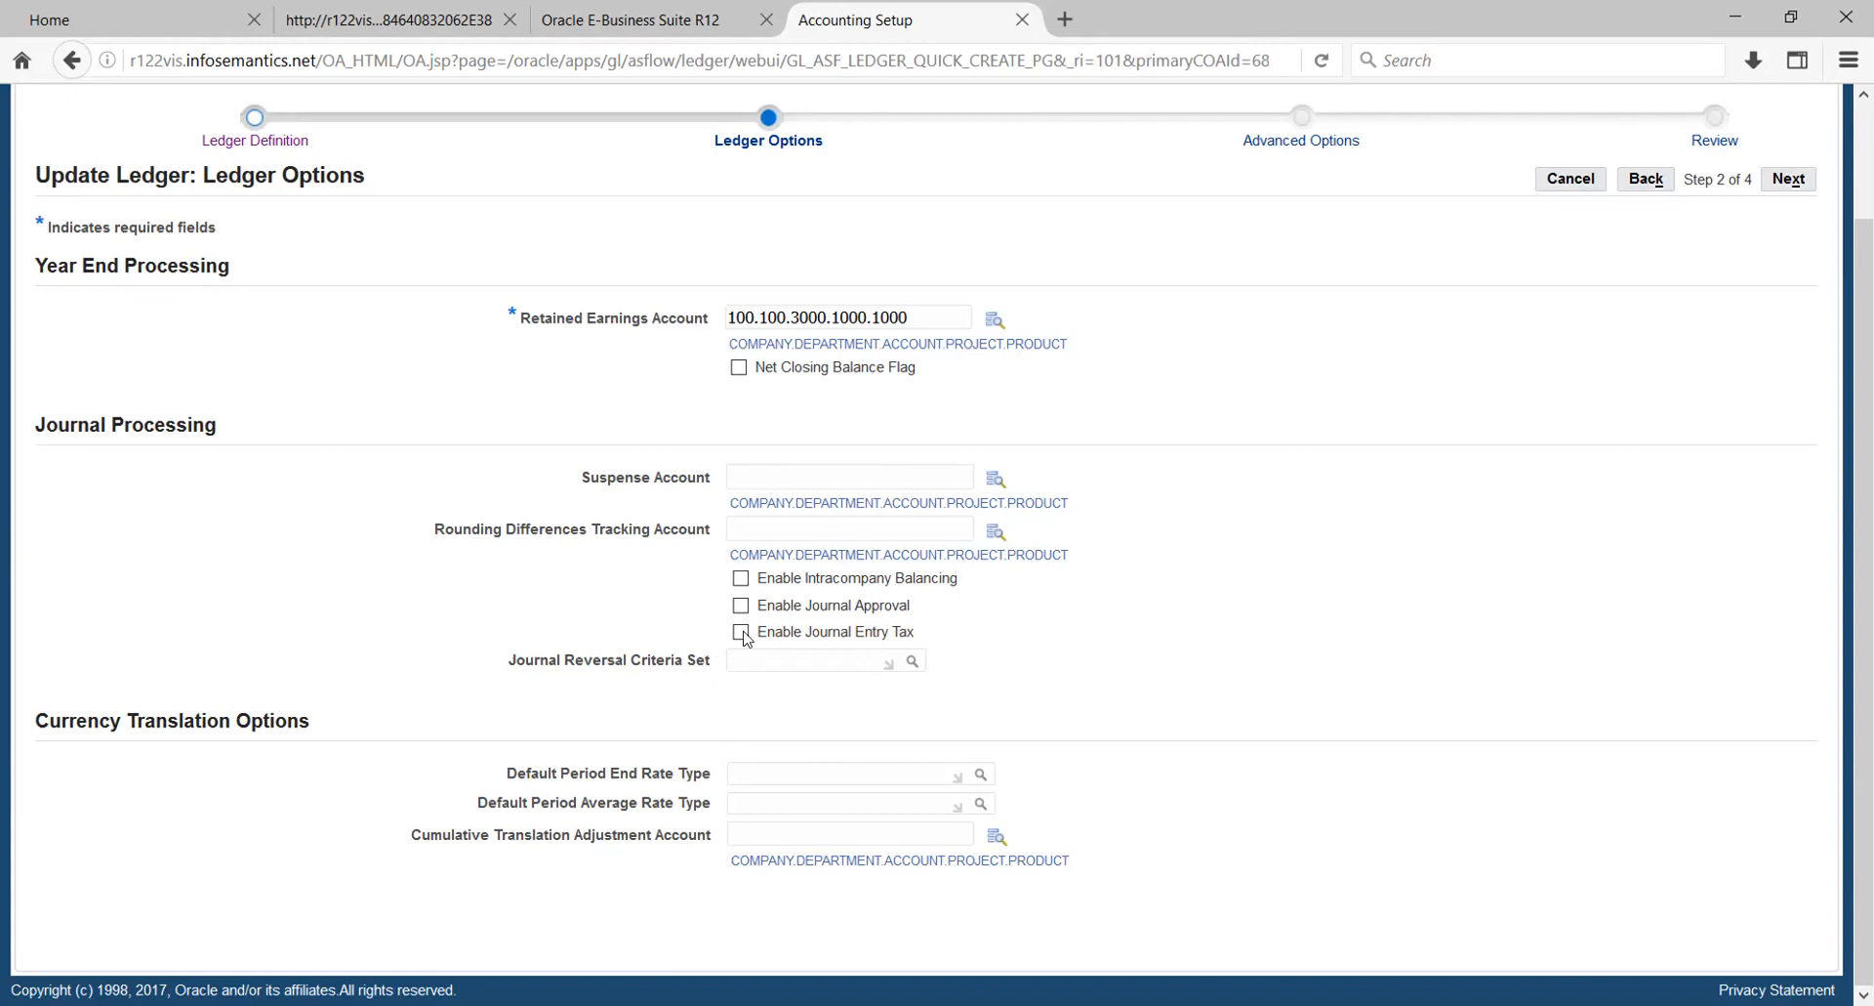
click(740, 578)
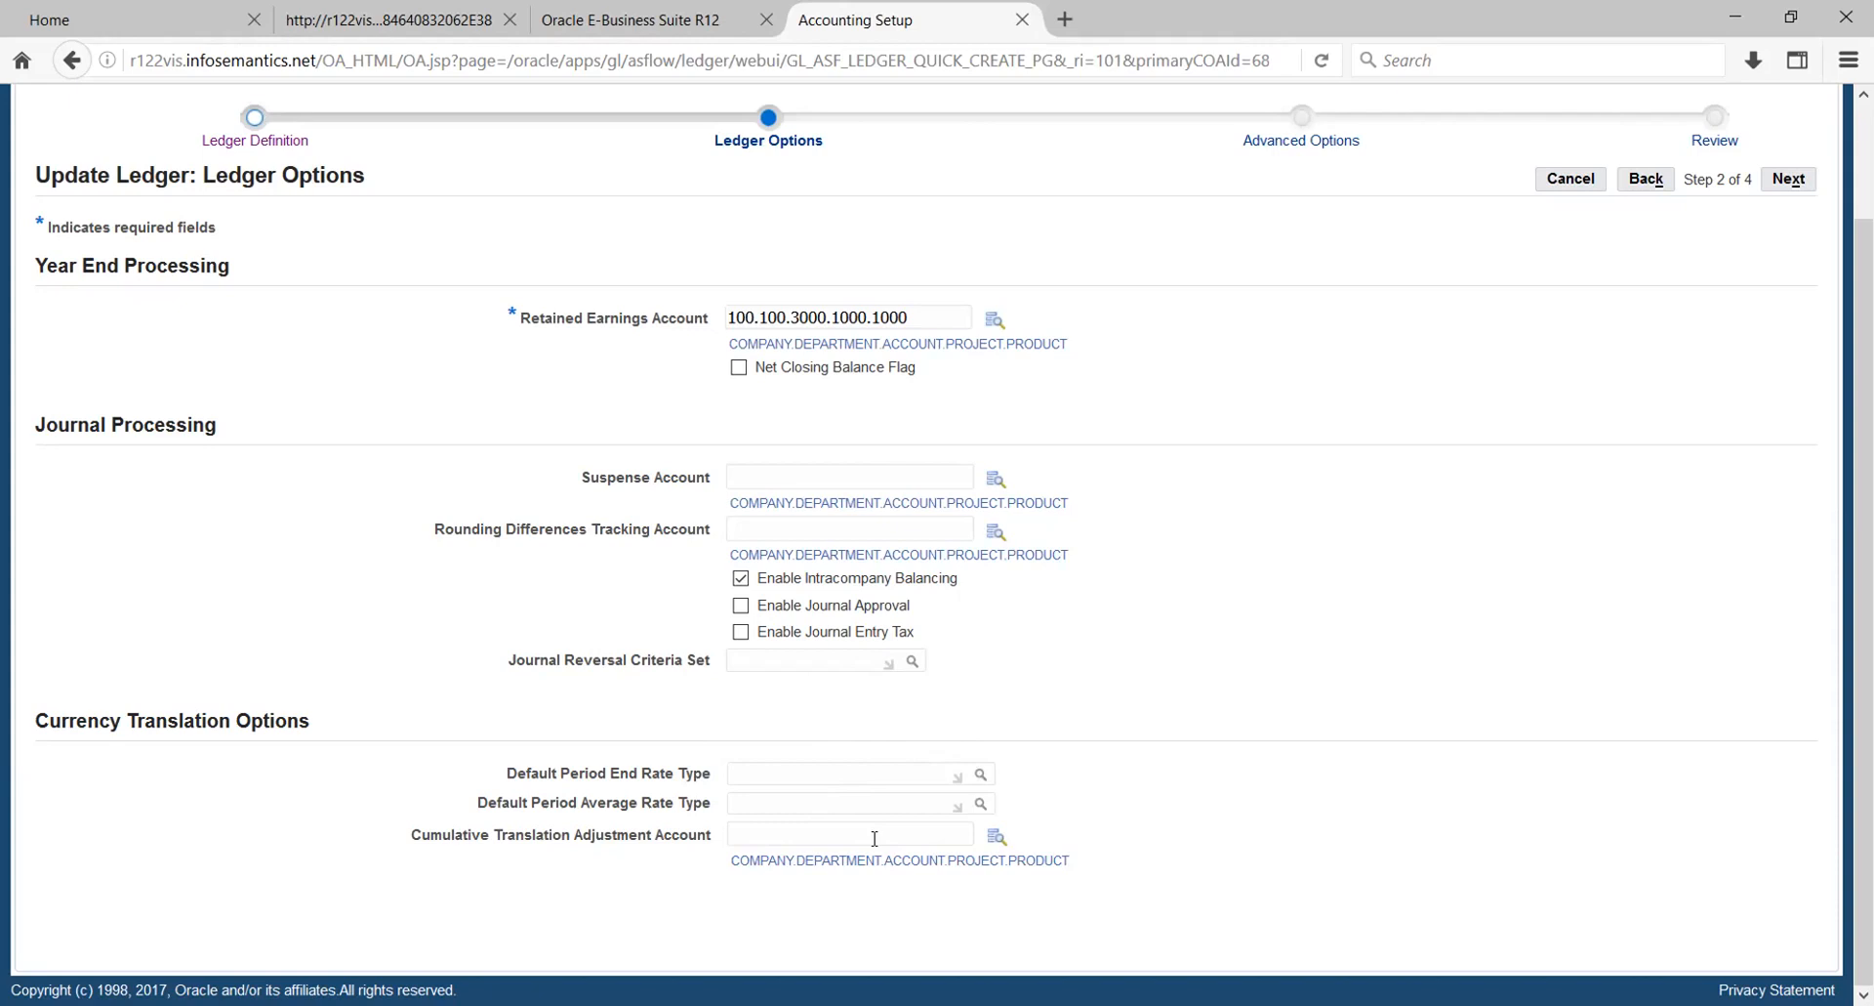
- Leave the remaining ledger and advanced options at their defaults, finish the HW_PL ledger update and return to its accounting options
click(863, 838)
drag(1865, 605, 1865, 536)
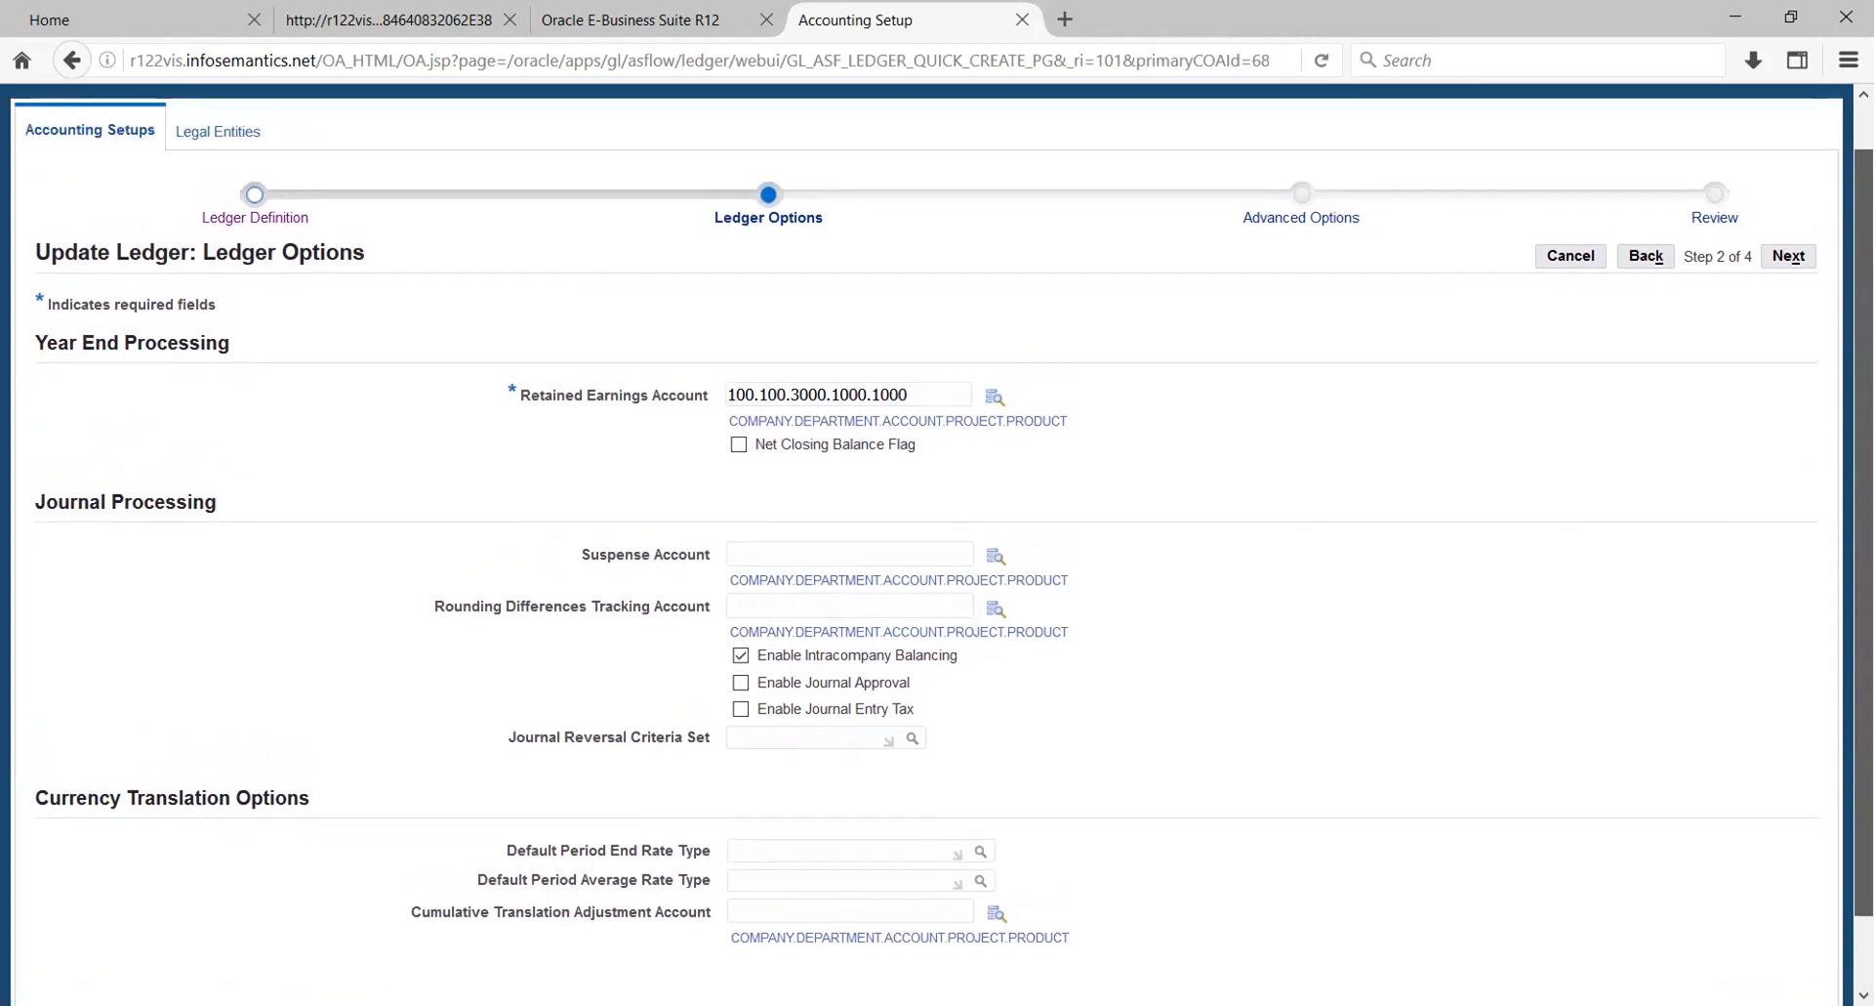
click(1785, 259)
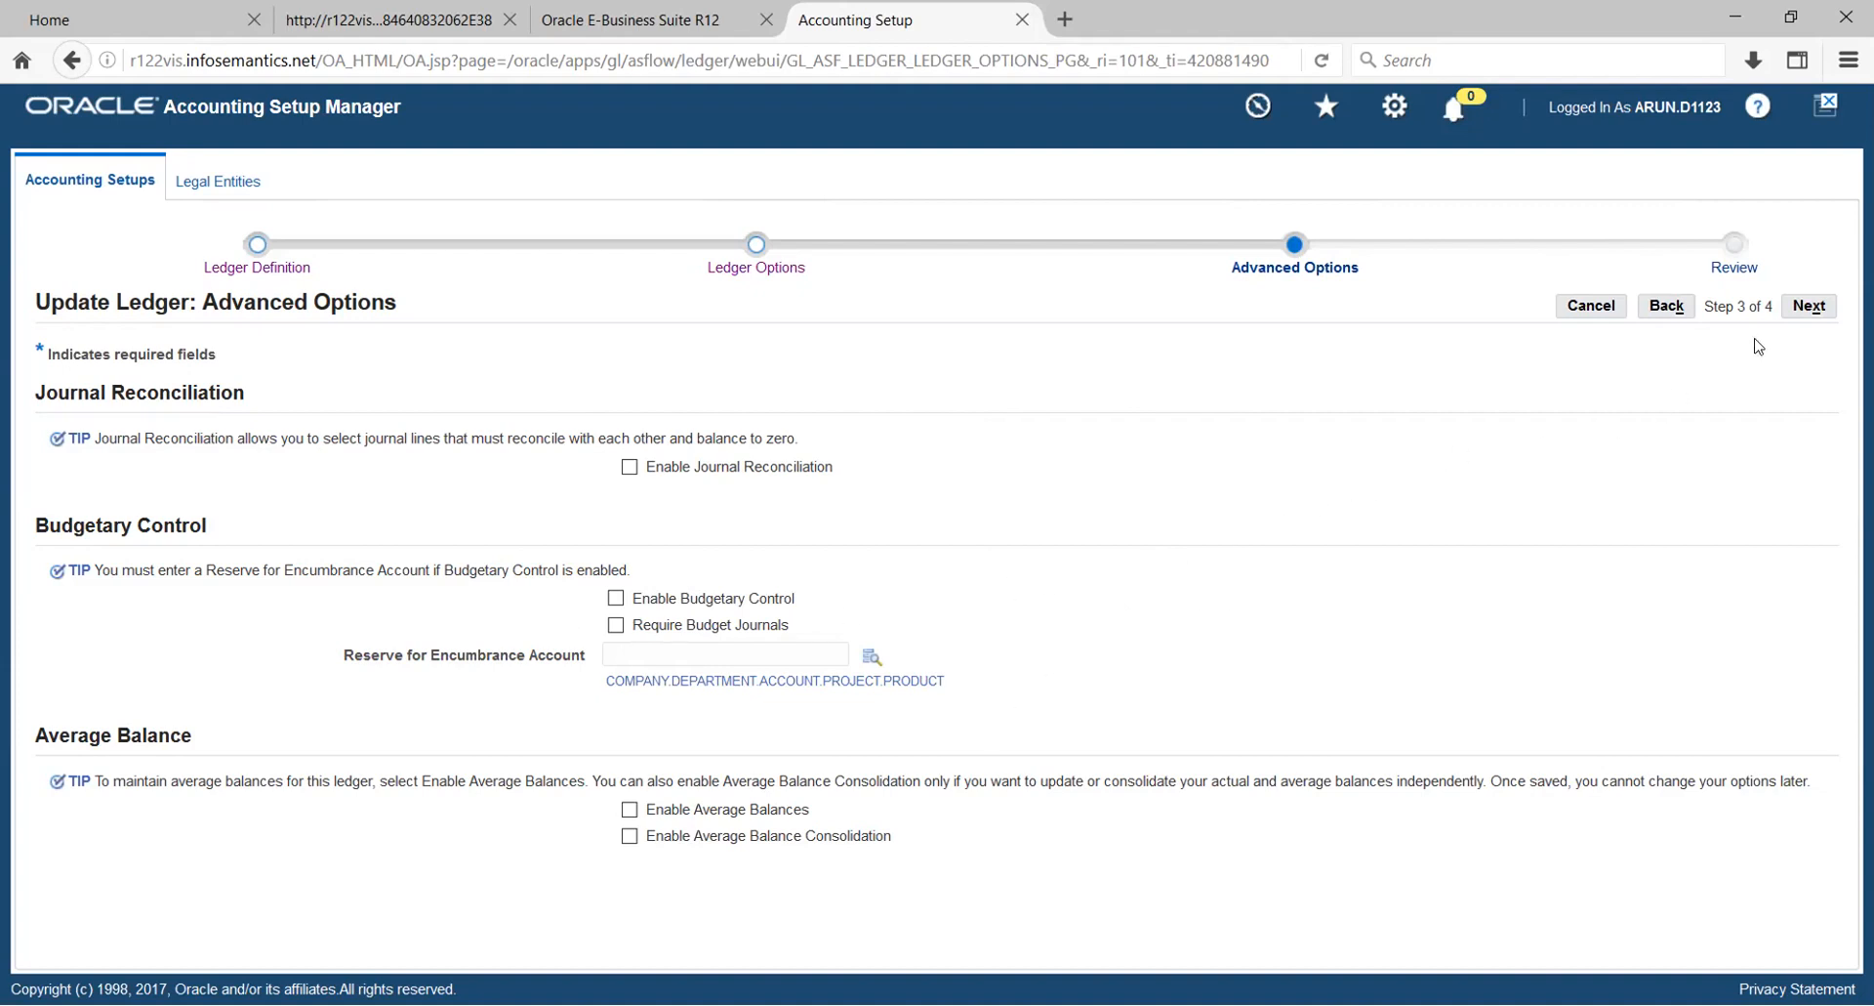
click(1808, 308)
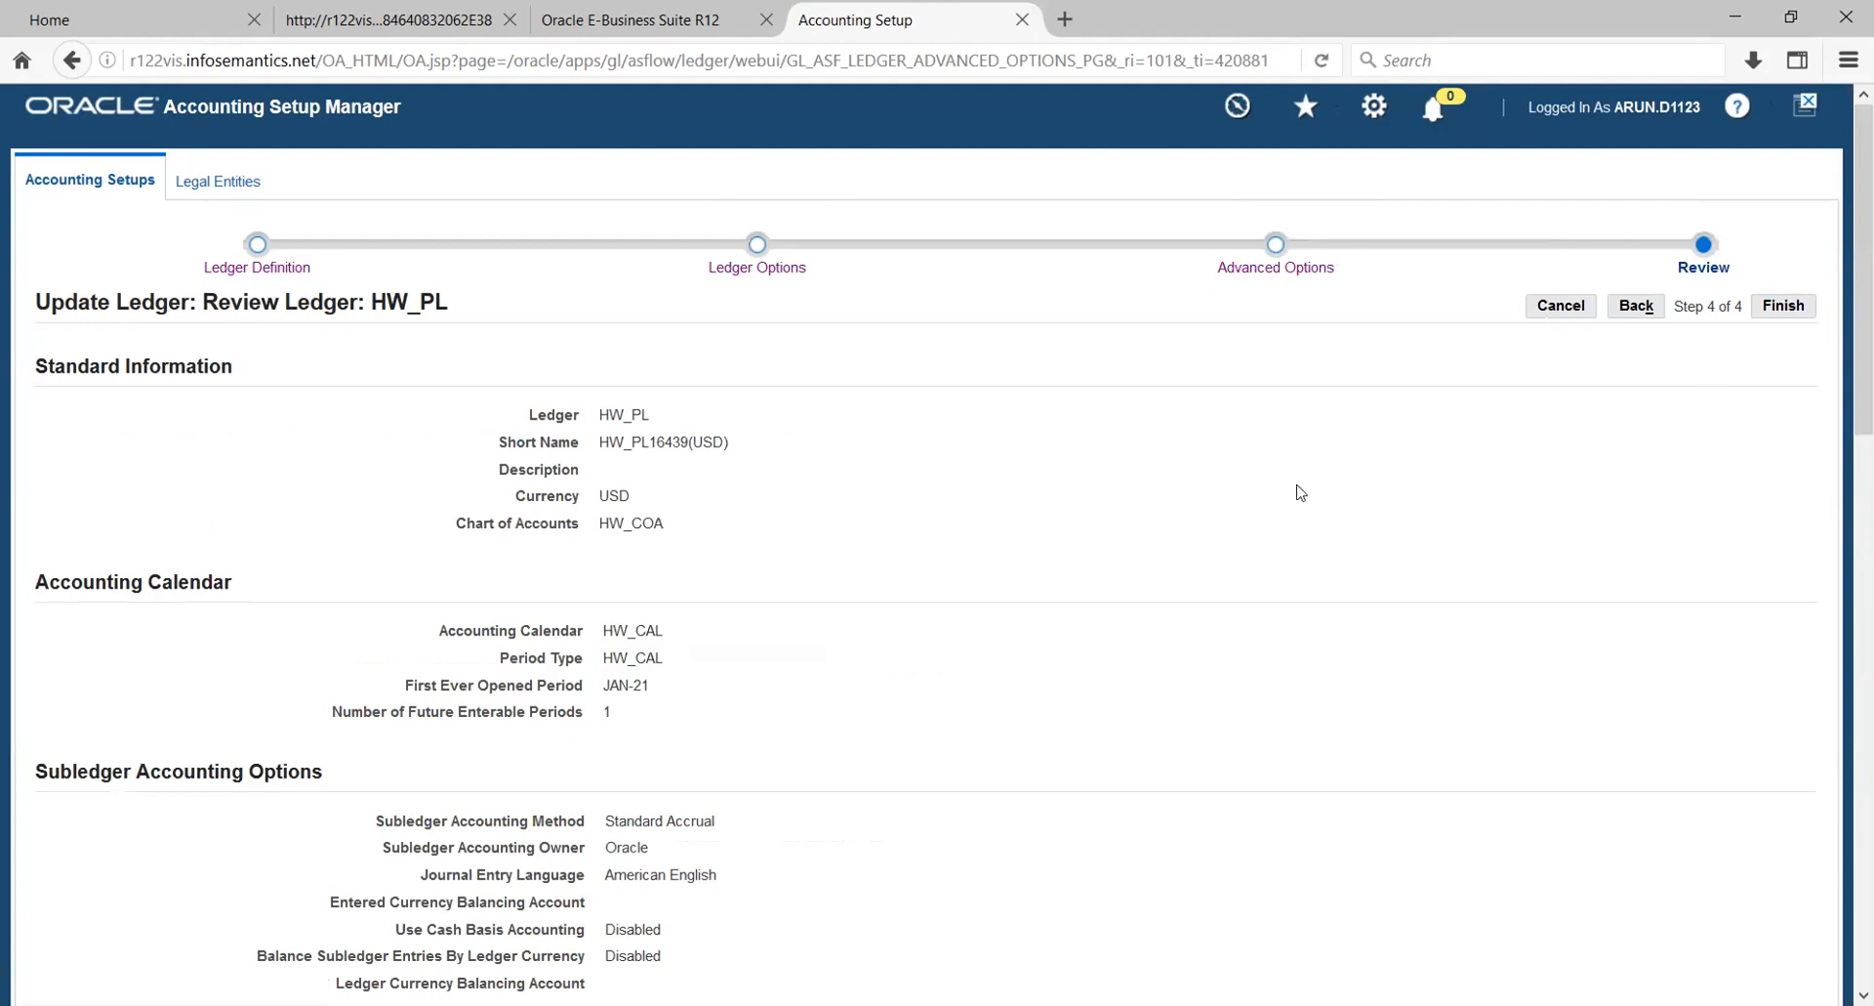
click(1787, 309)
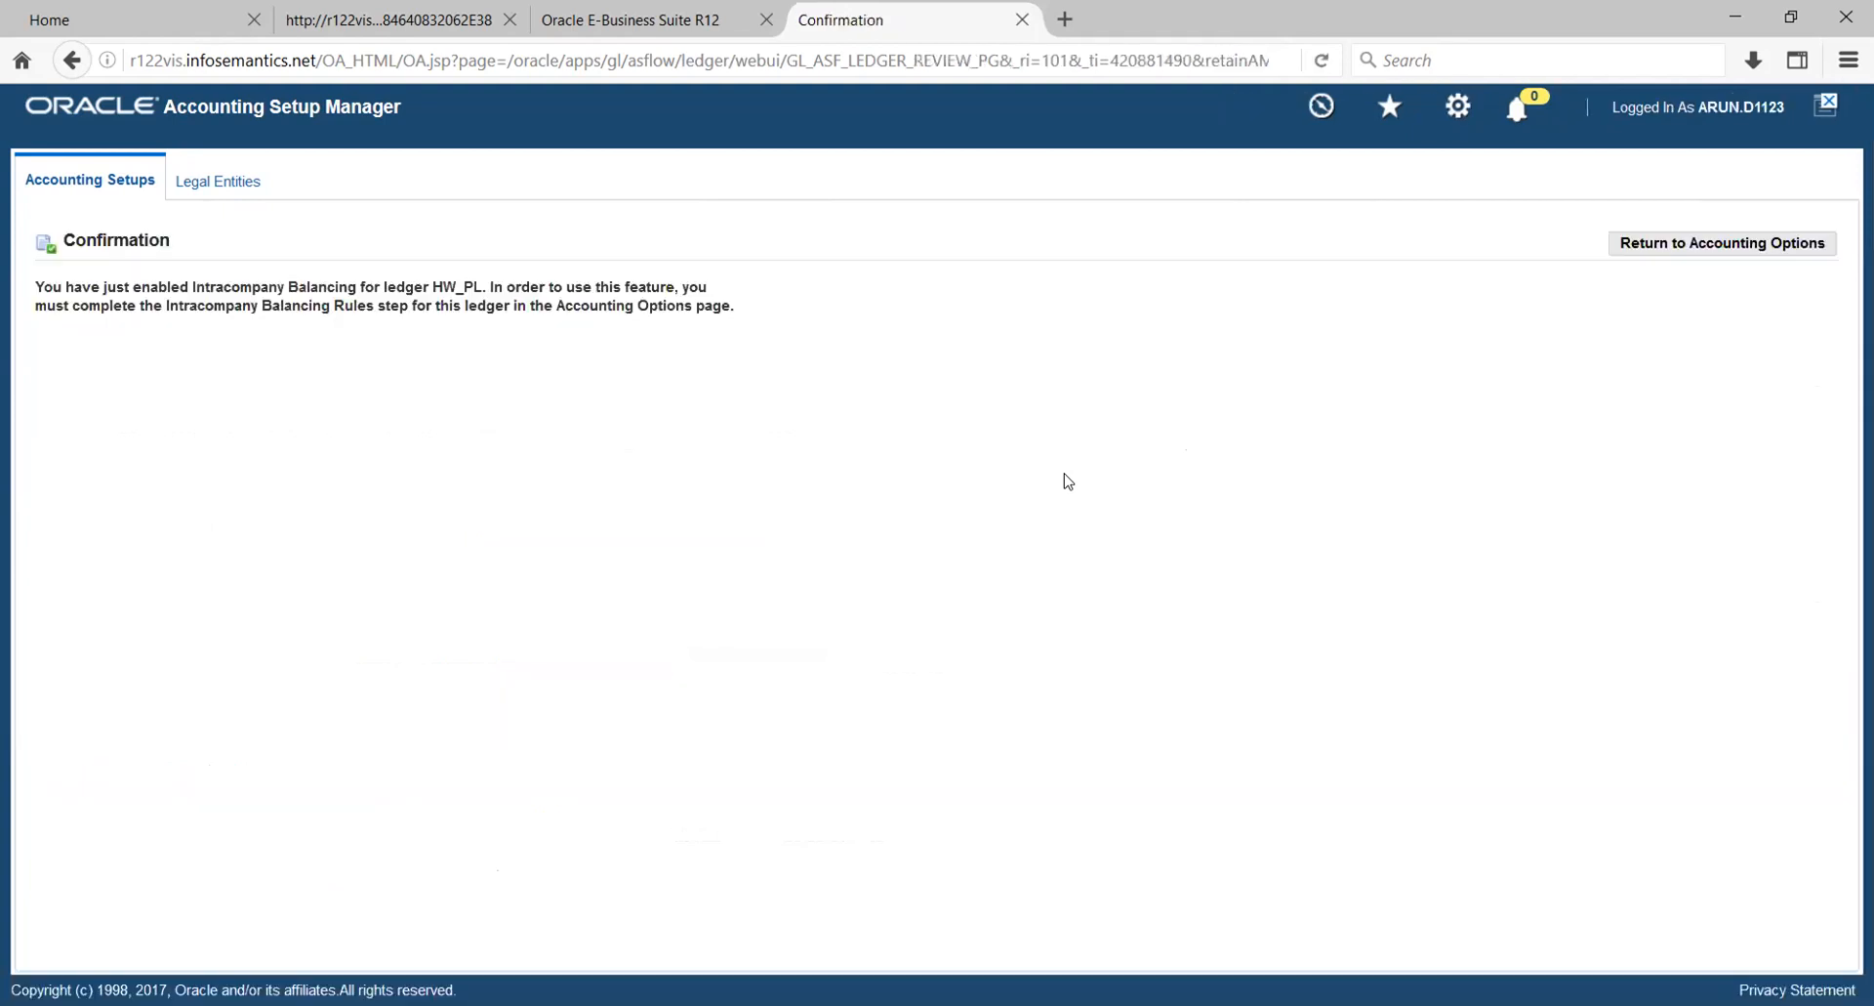
click(1678, 246)
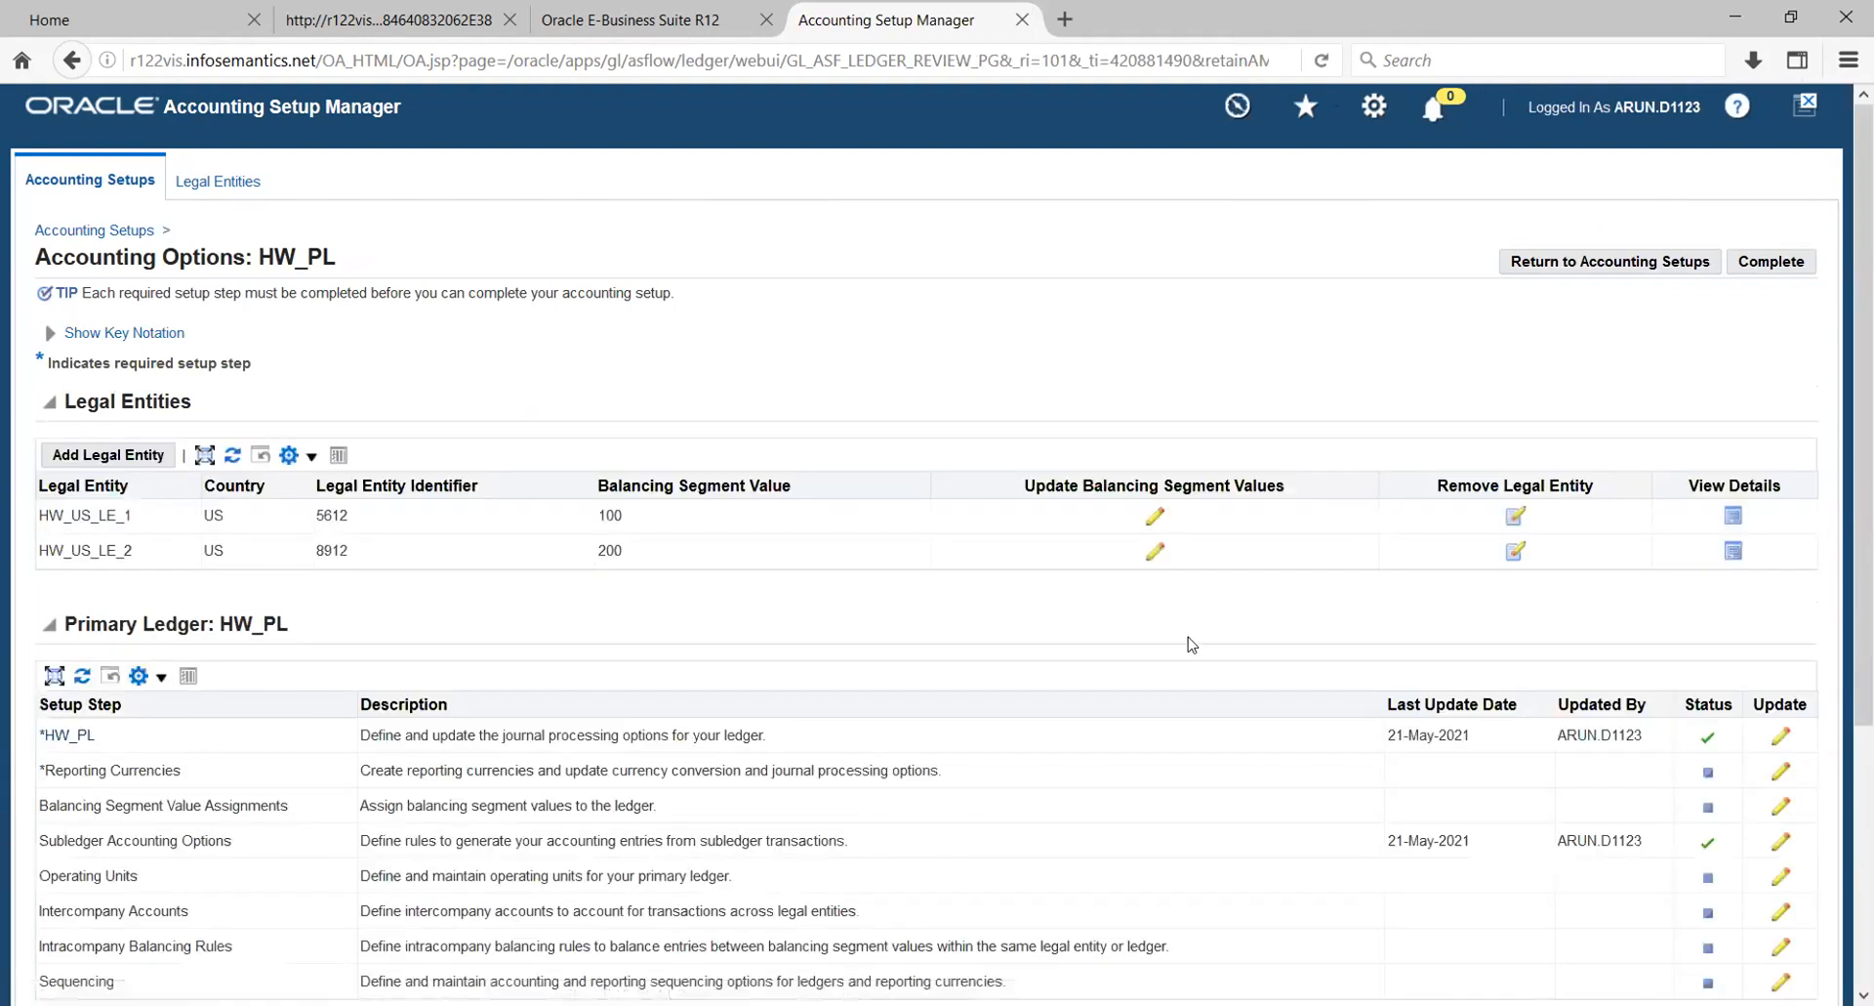
- Mark the Reporting Currencies and Balancing Segment Value Assignments setup steps of HW_PL as complete
scroll(1196, 654, down, 3)
scroll(1199, 662, down, 2)
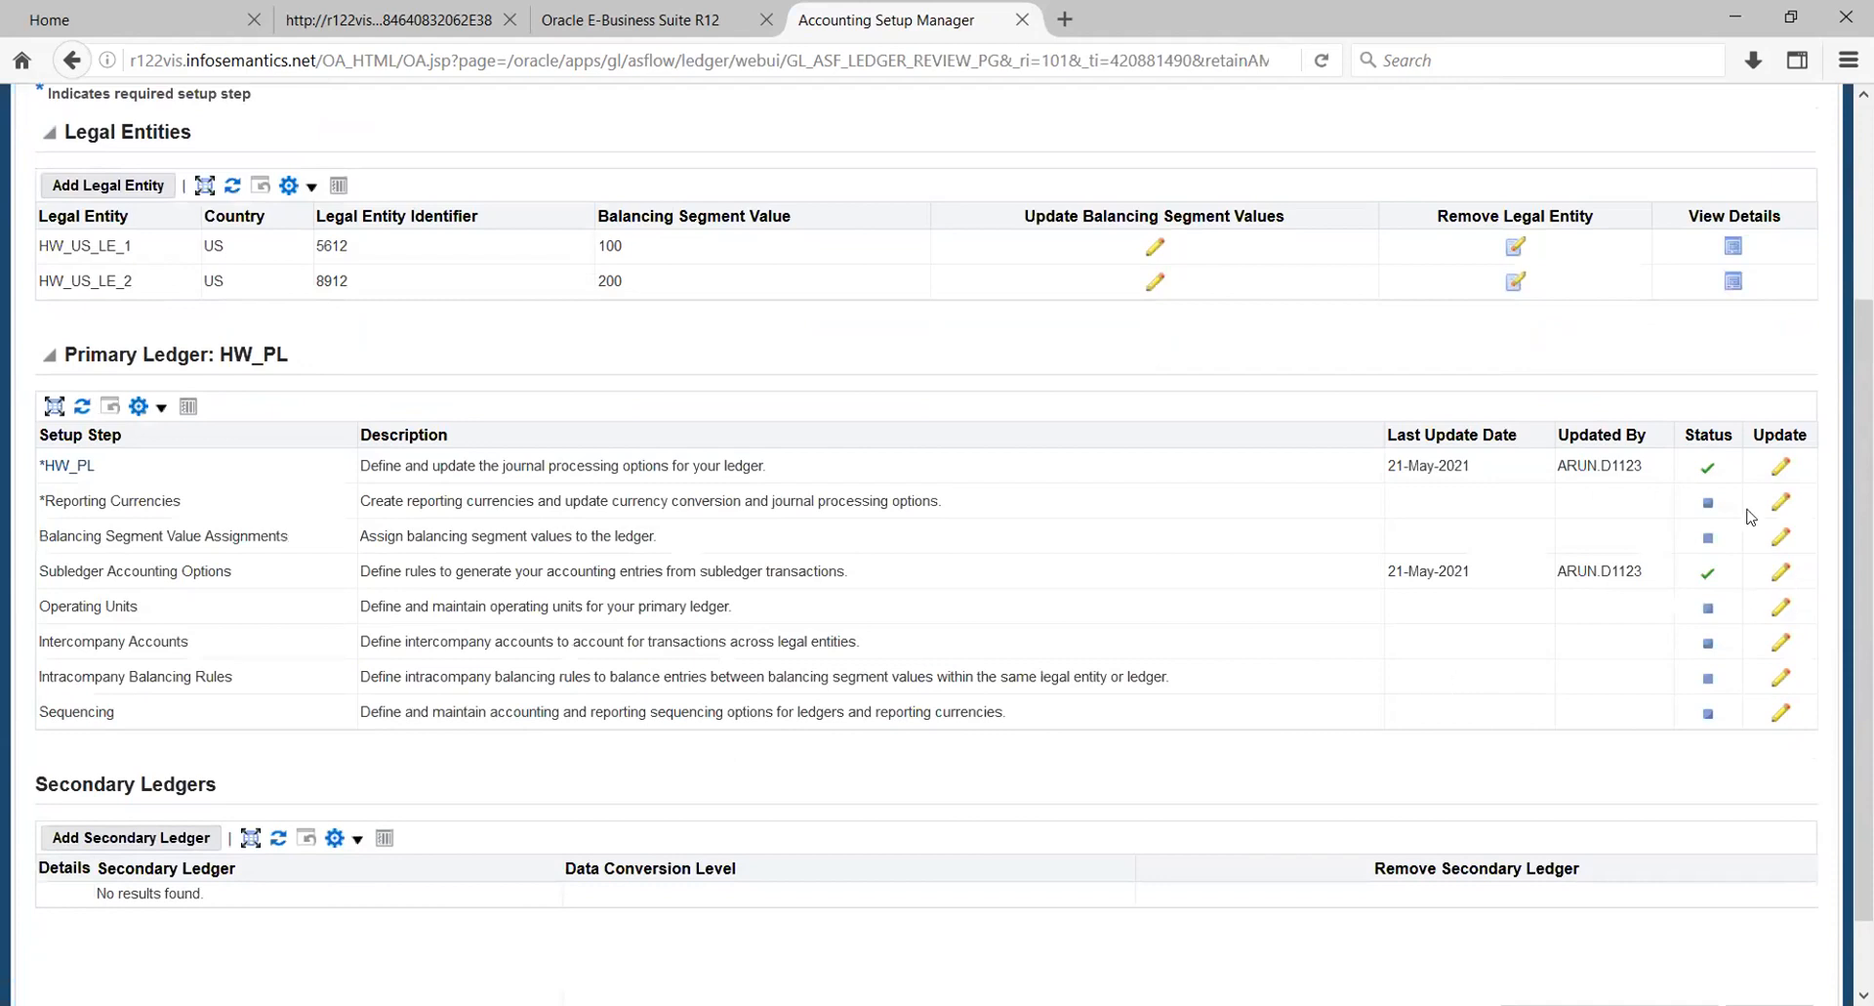
click(1777, 501)
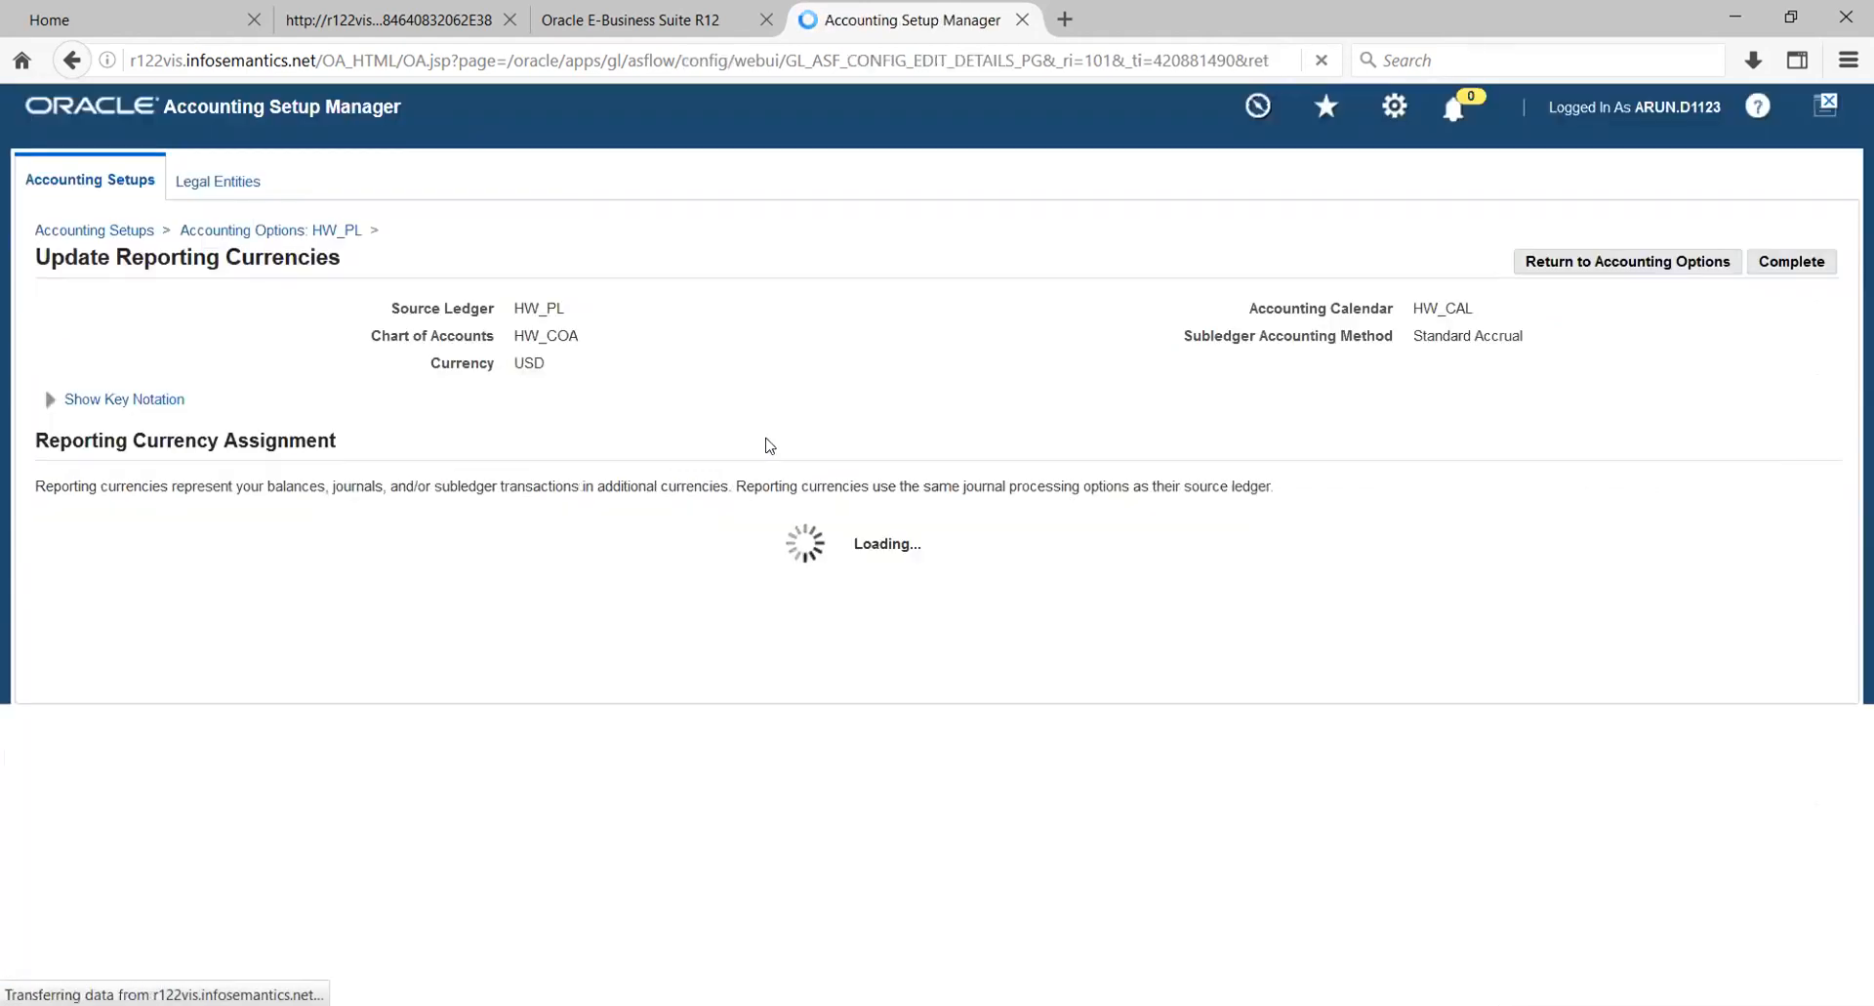
click(1804, 263)
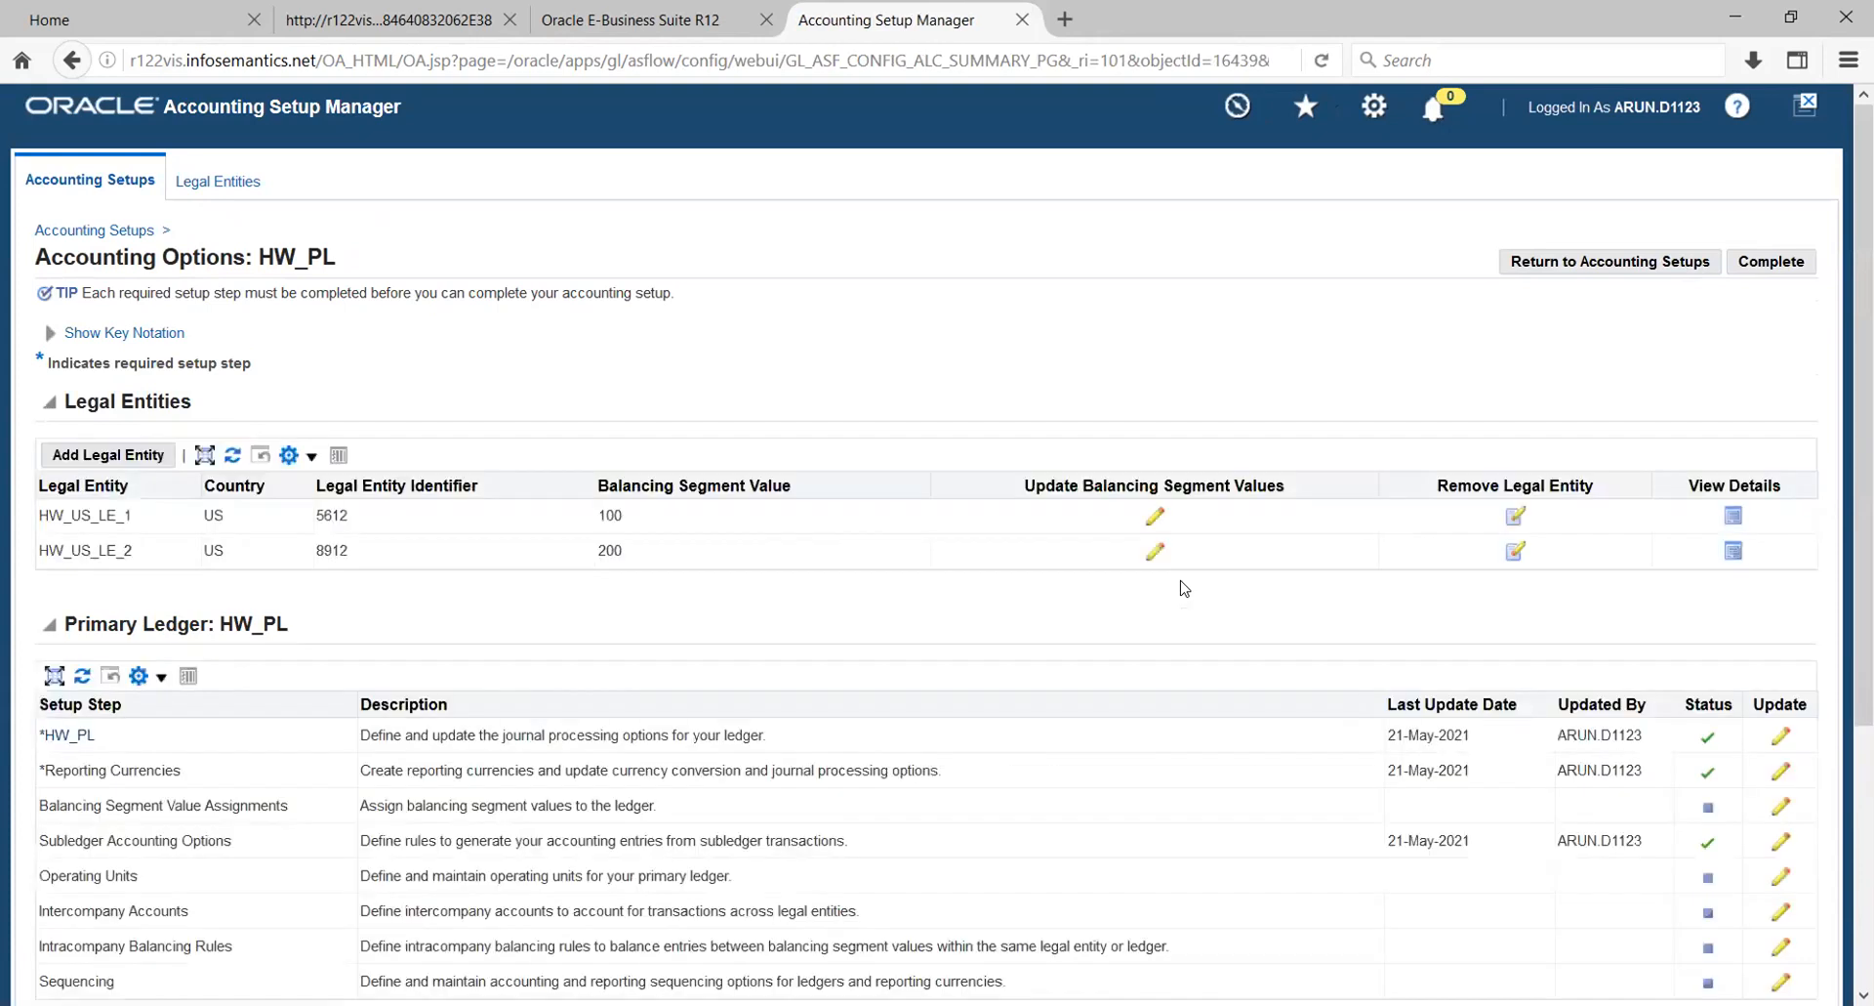
scroll(1228, 645, down, 4)
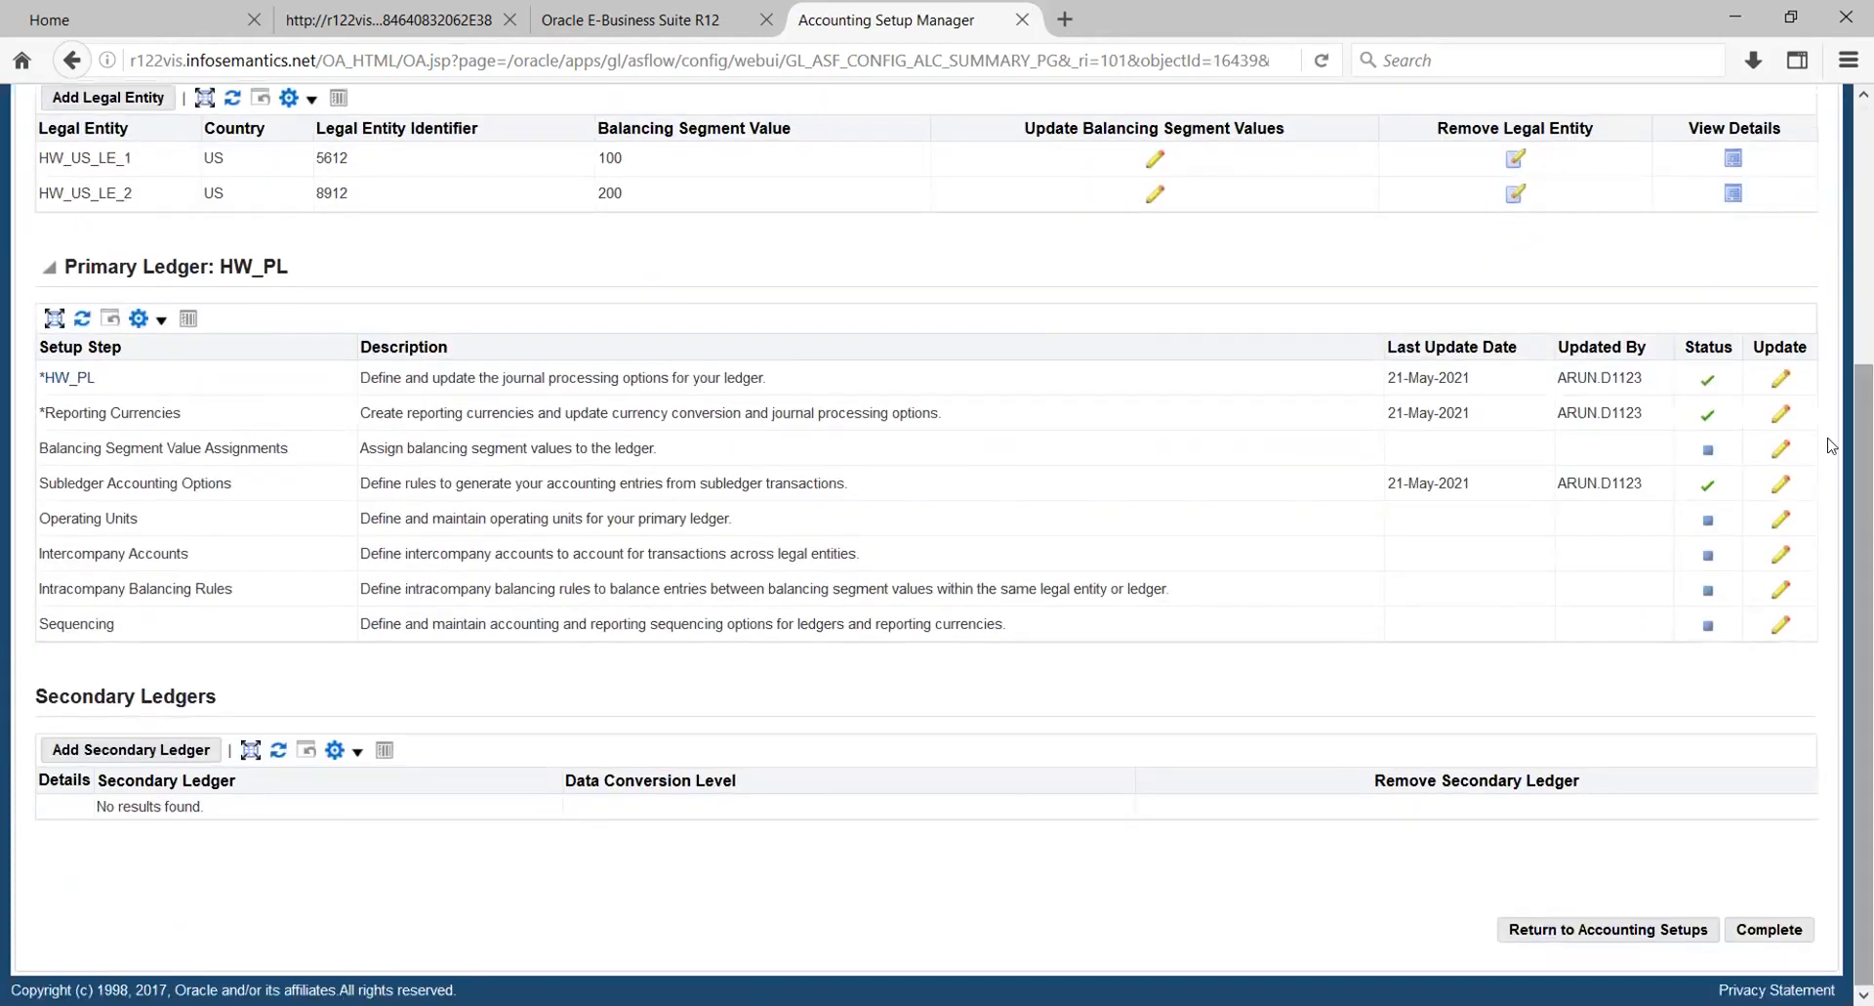
click(1779, 453)
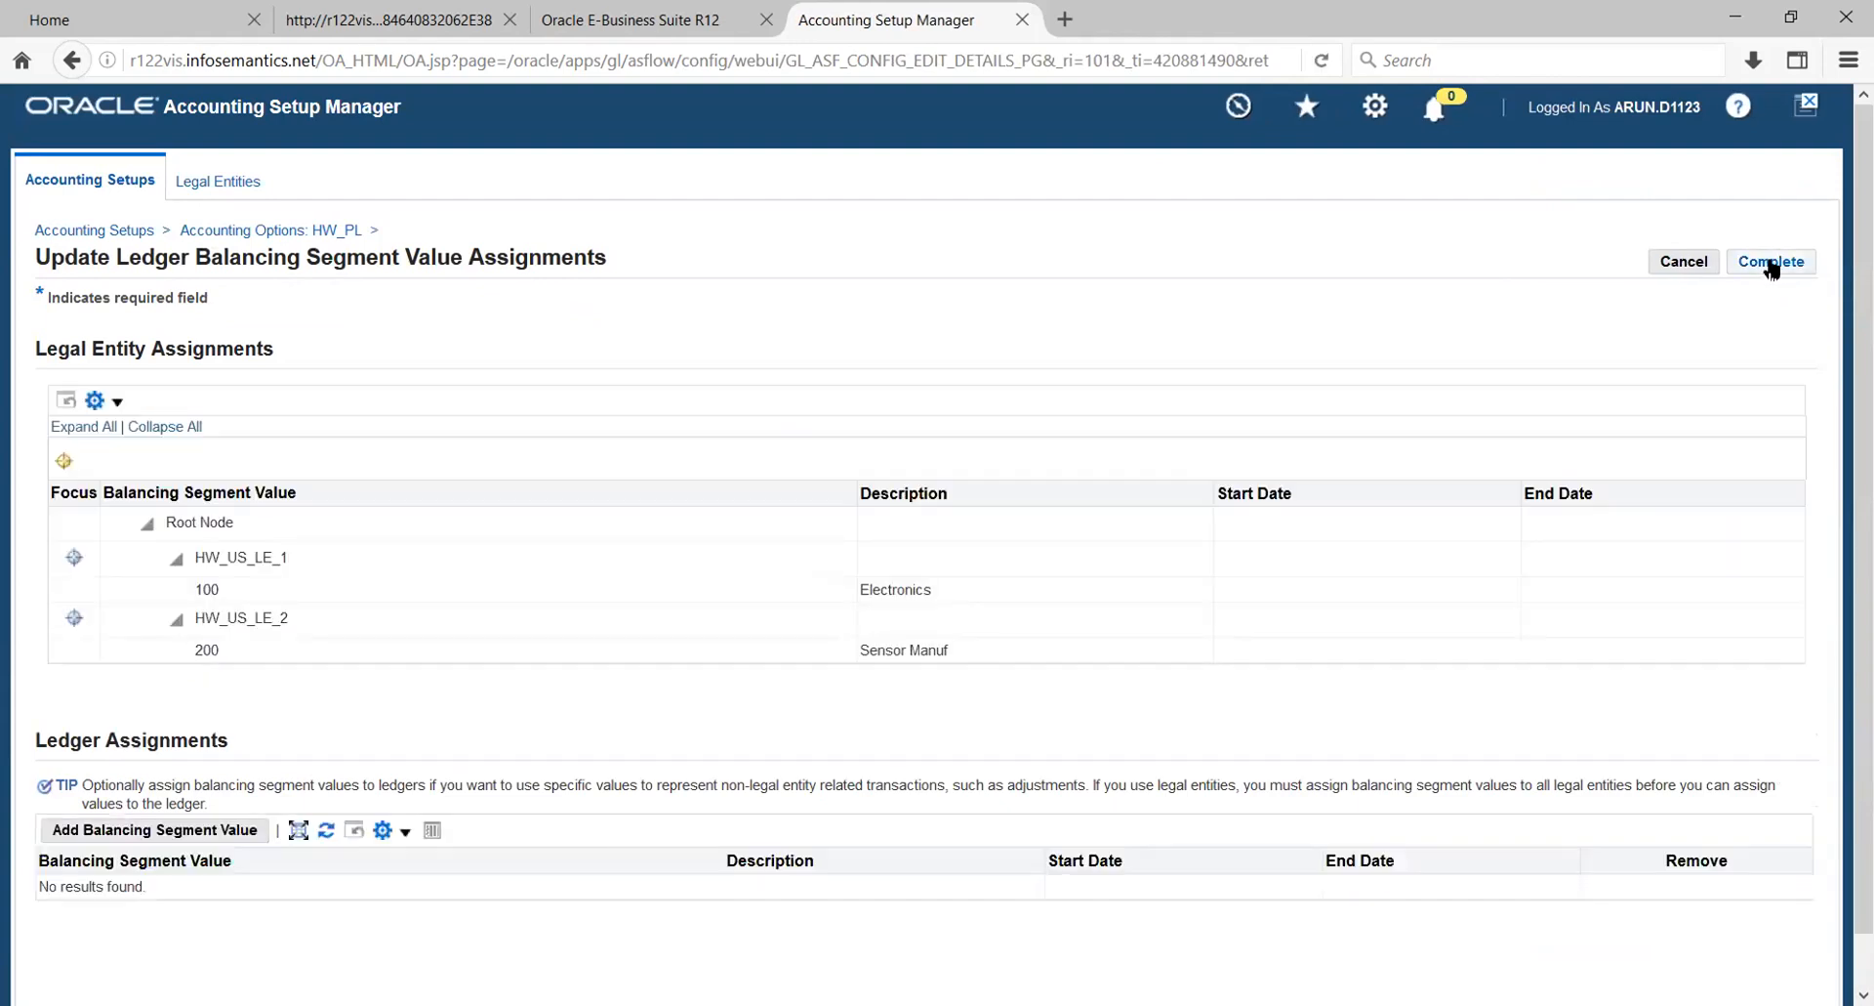
click(1769, 266)
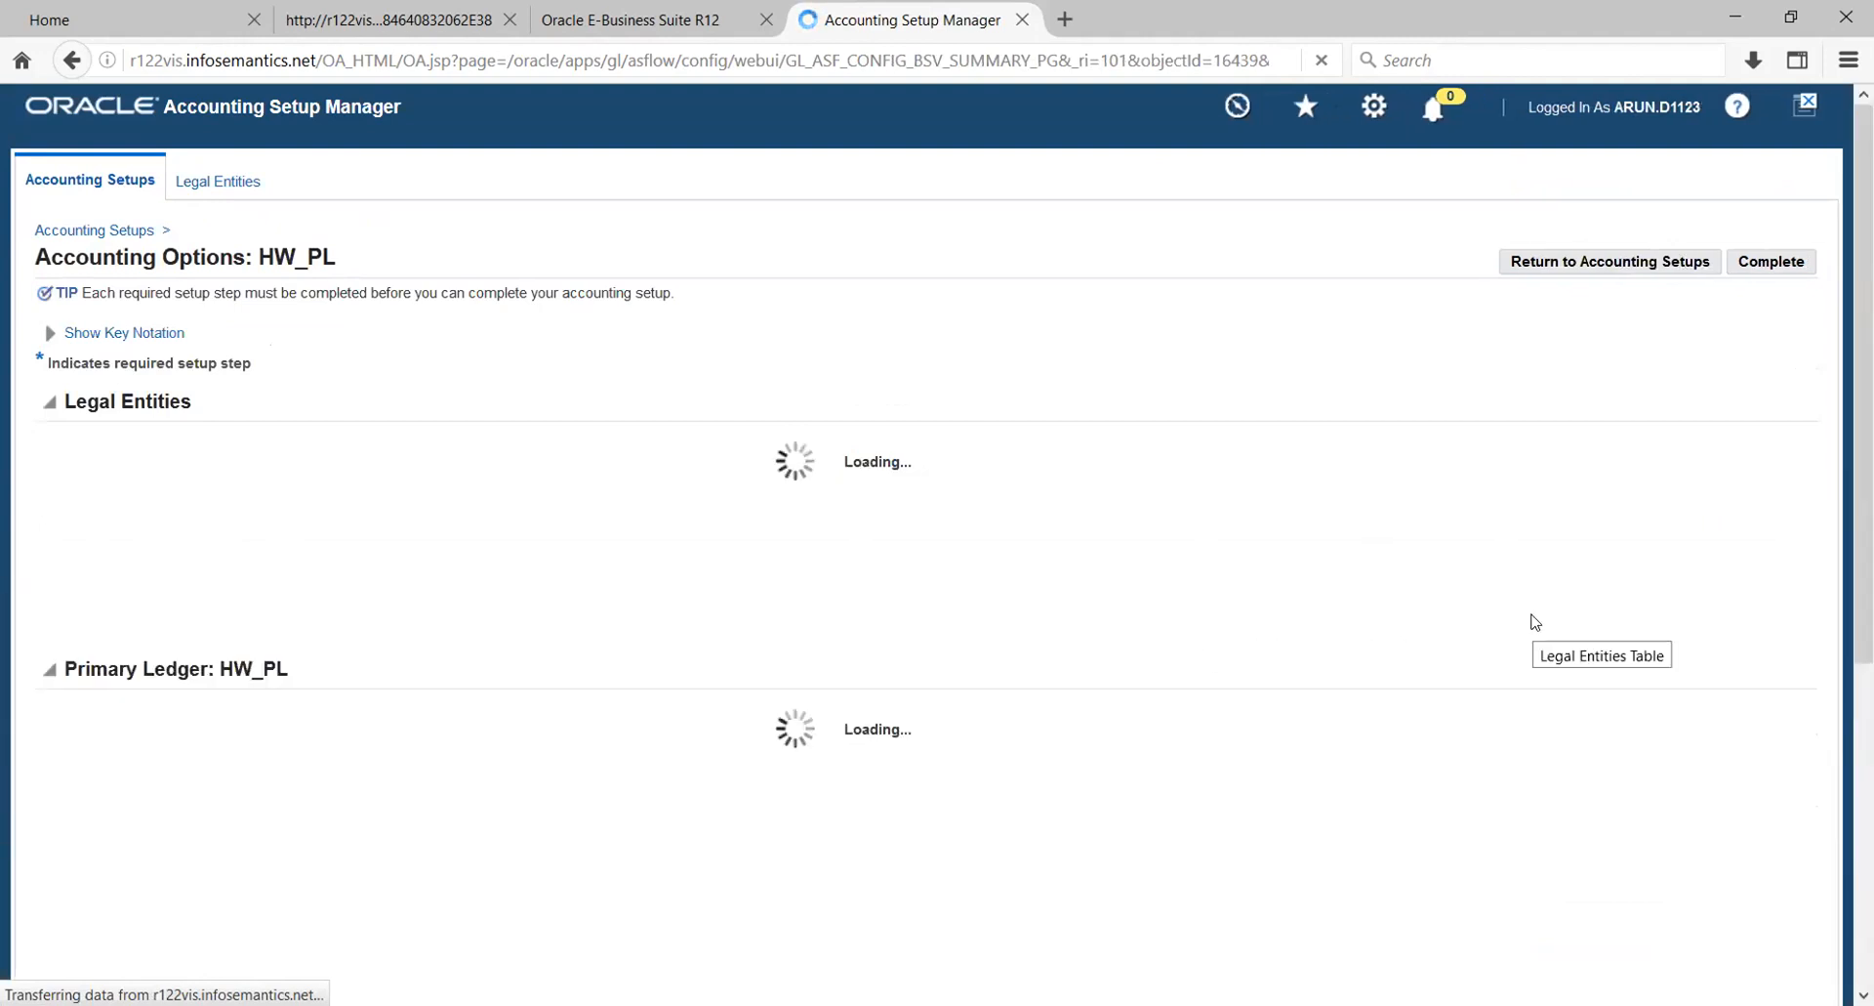
- Start adding an operating unit to HW_PL, with the name New York_OU and short code NY_OU
scroll(1535, 622, down, 3)
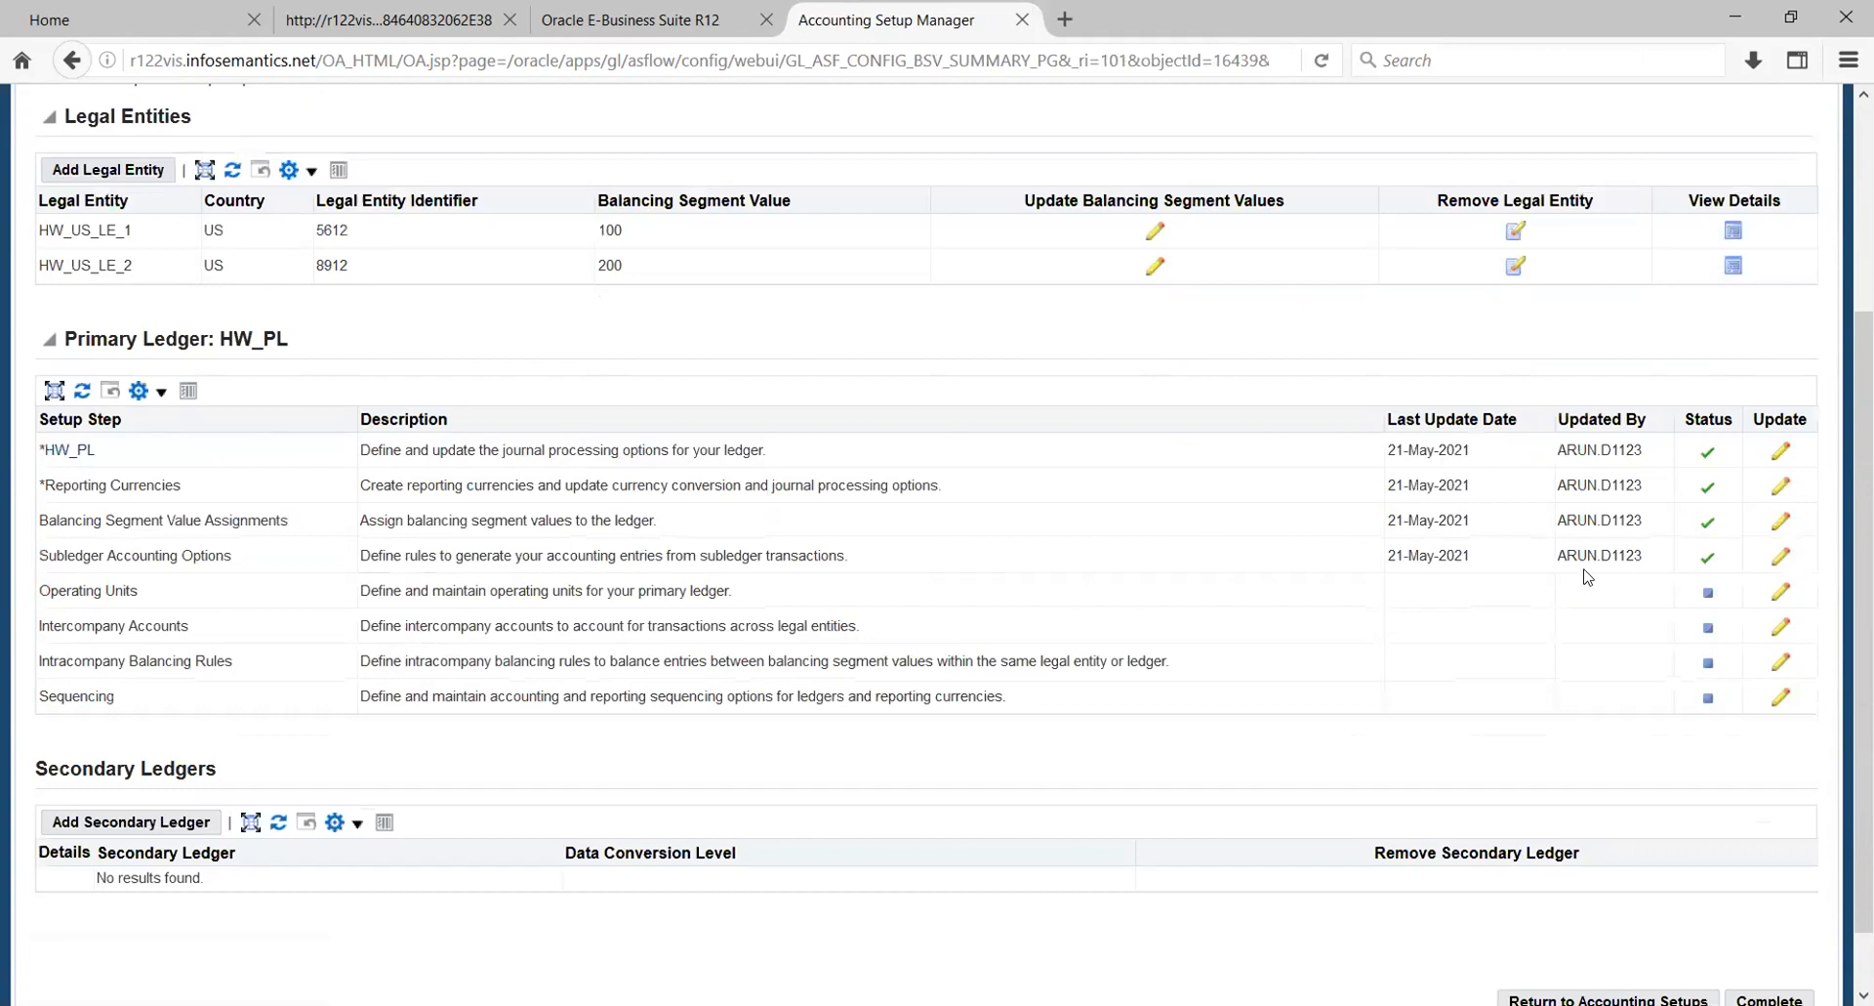
click(1783, 522)
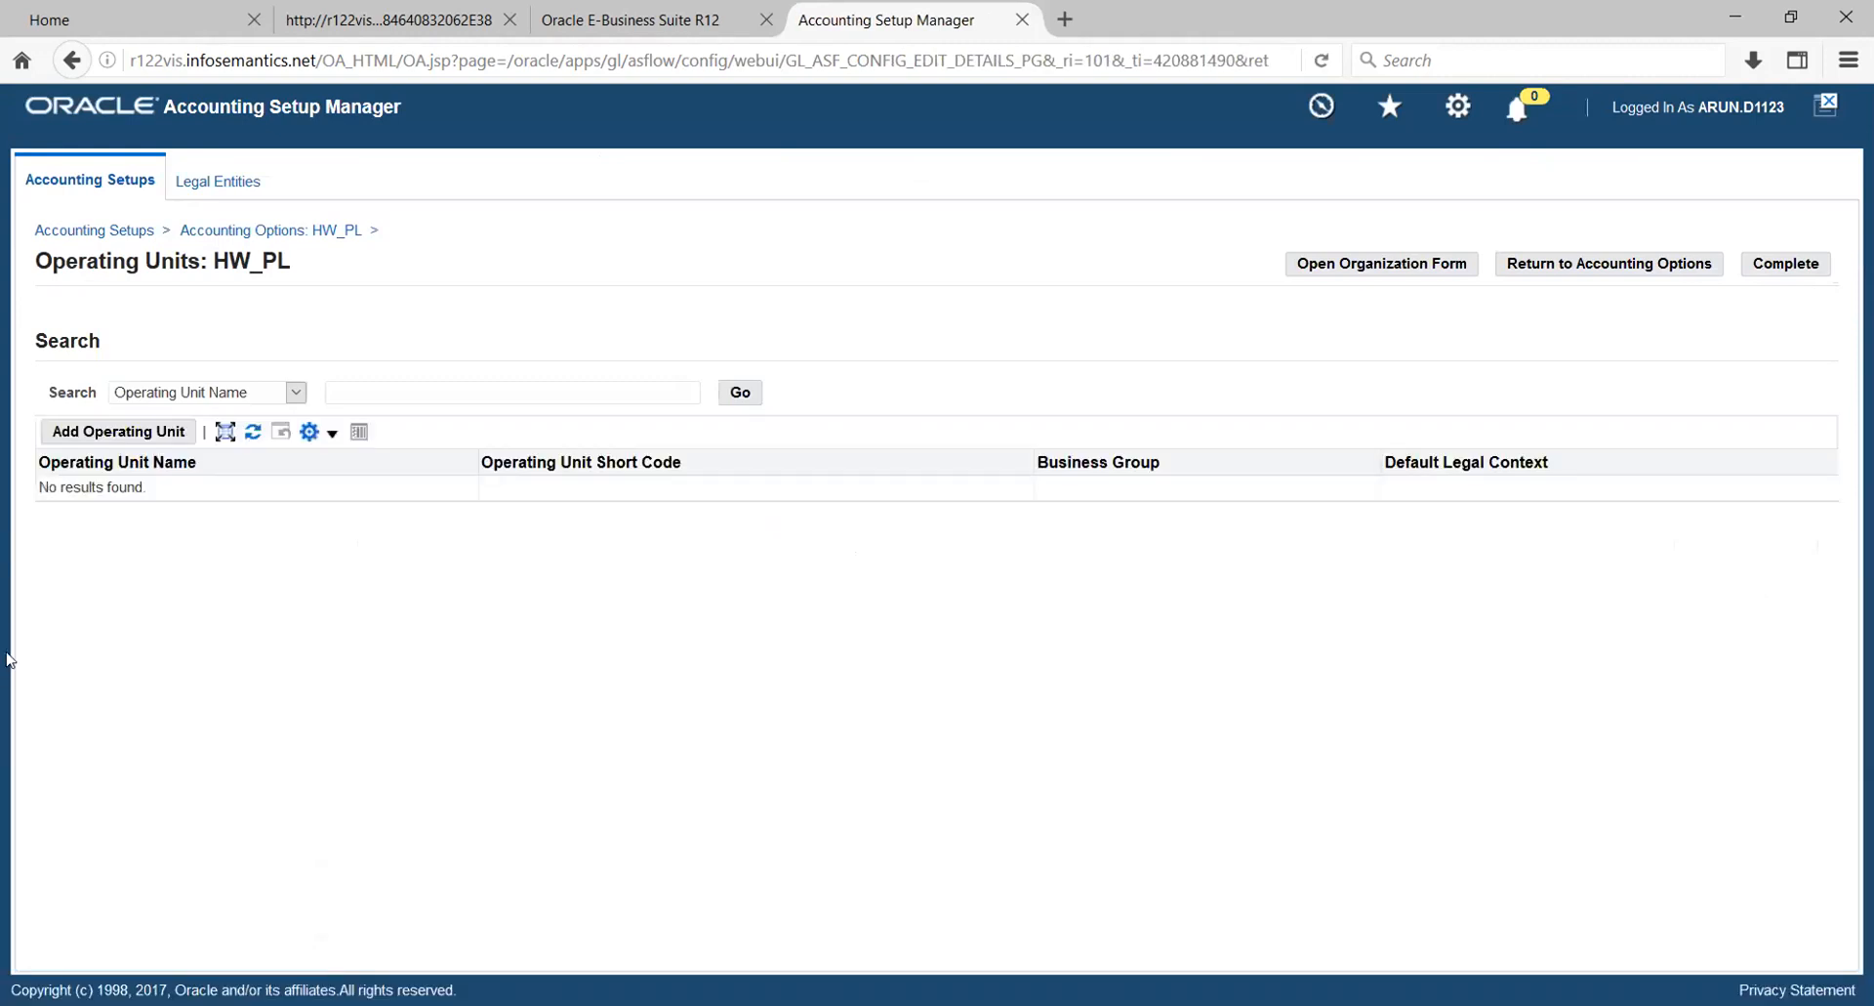
click(82, 431)
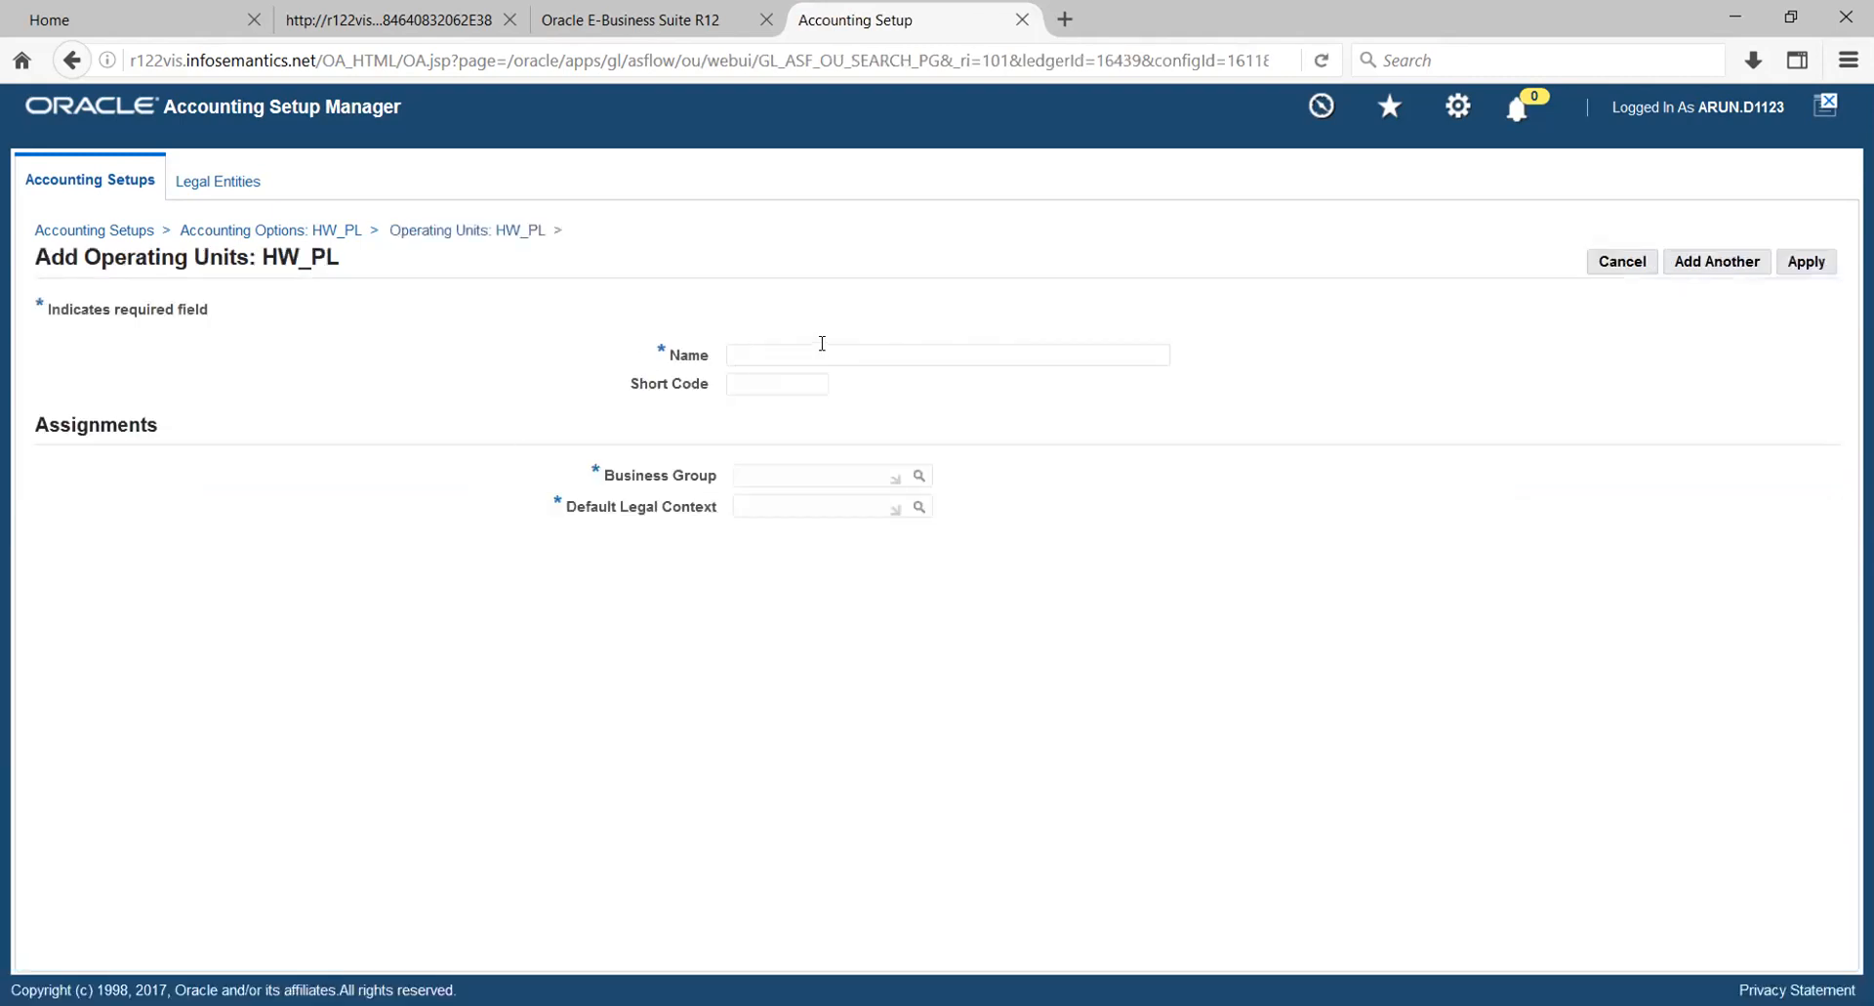
click(822, 343)
text(n)
key(BackSpace)
text(New York_OU)
click(781, 381)
text(NY_OU)
- Search for the new operating unit's business group using hw and a wildcard search containing h
click(856, 467)
text(hw)
key(Tab)
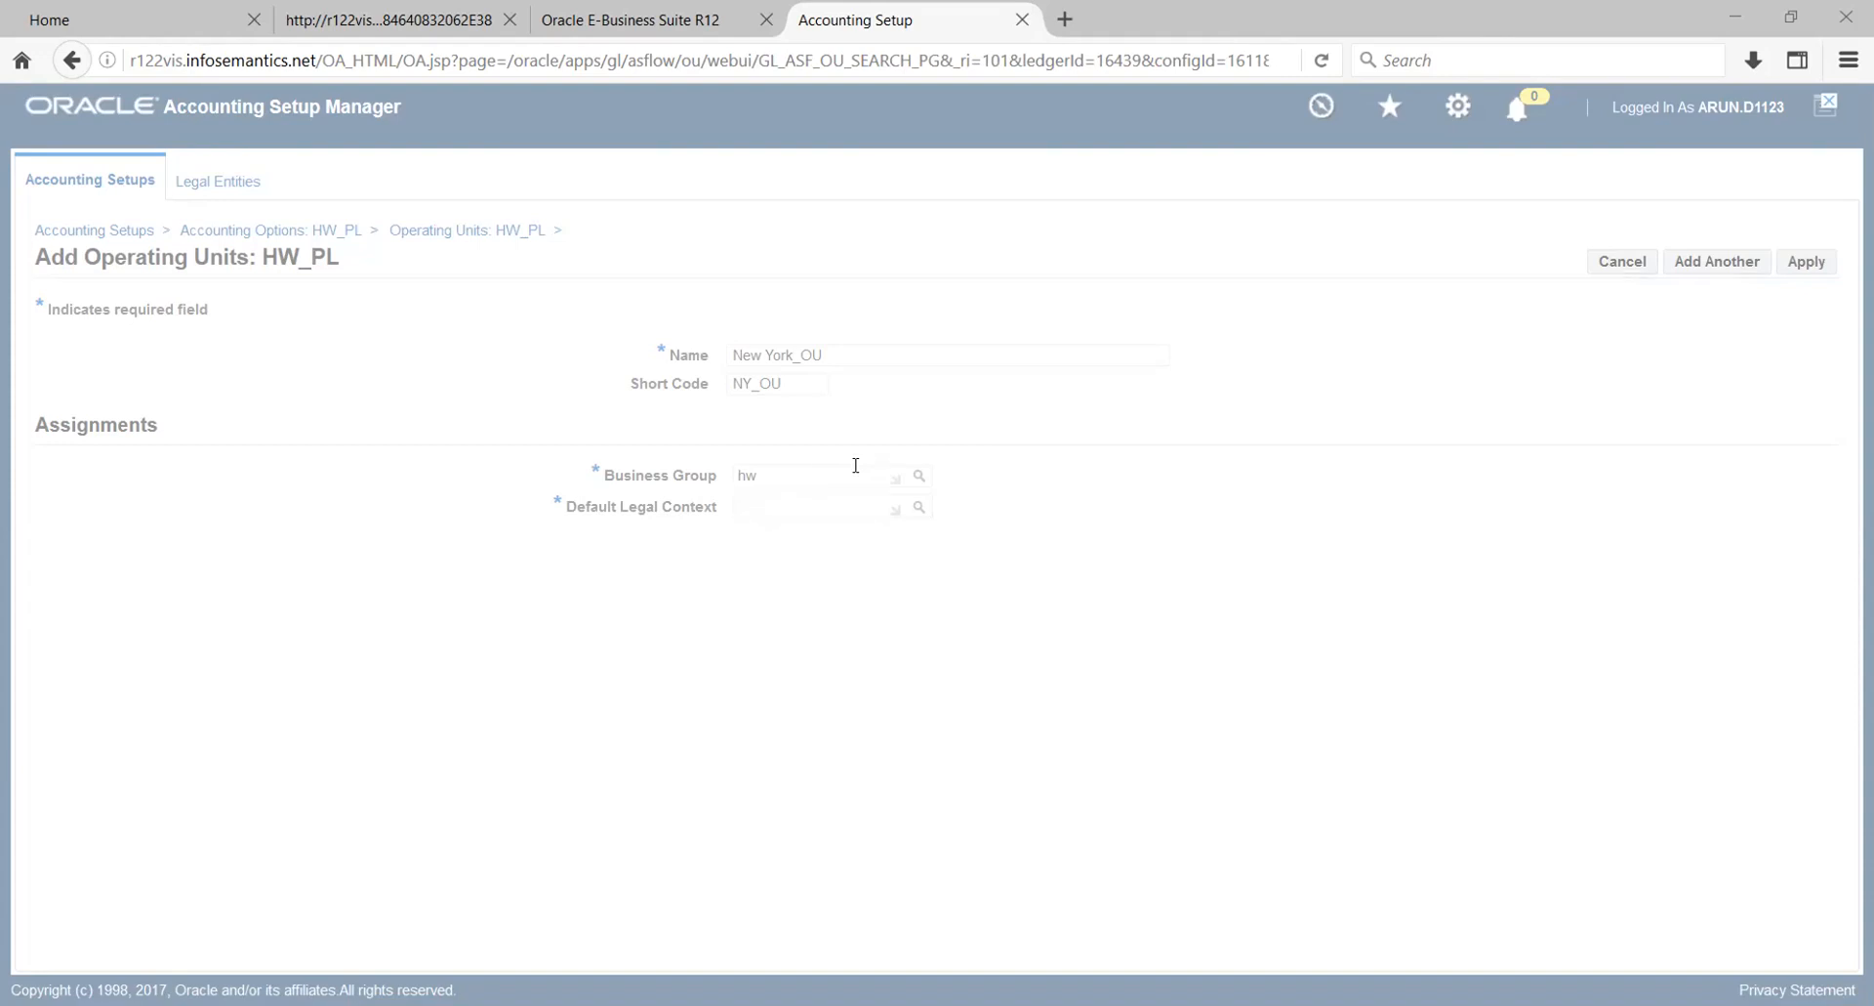
text(%)
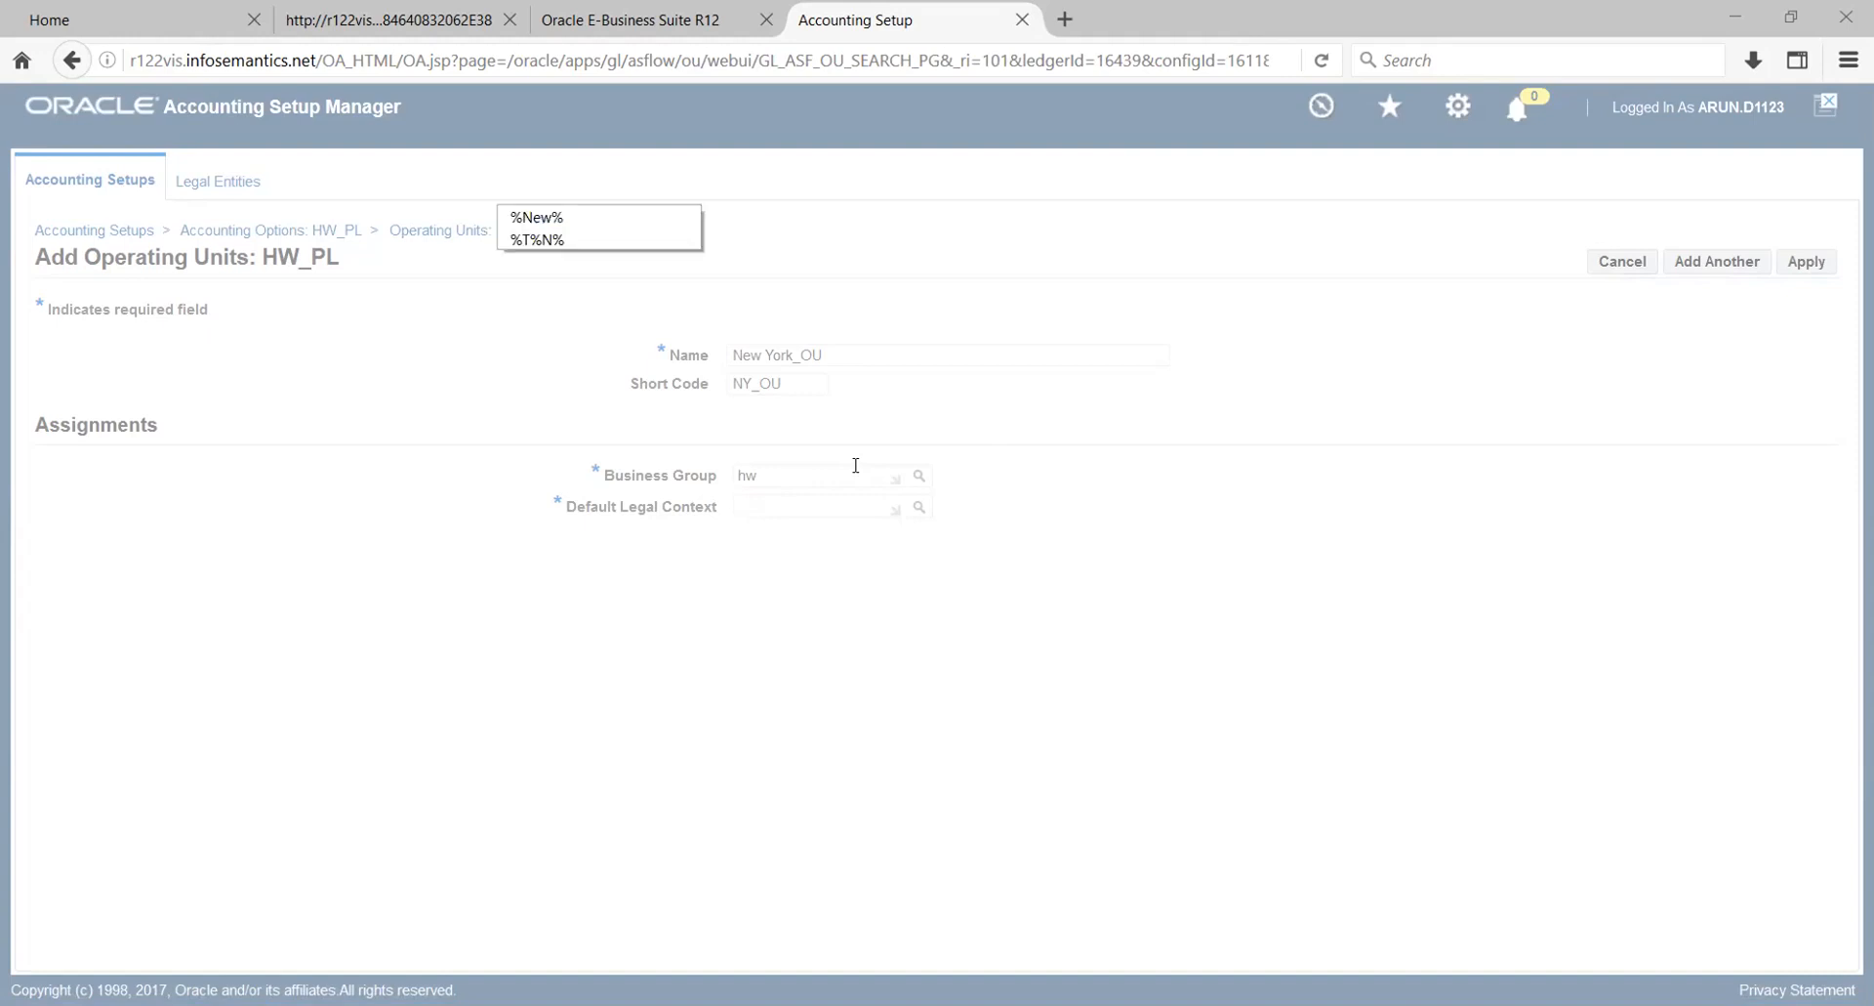
text(h)
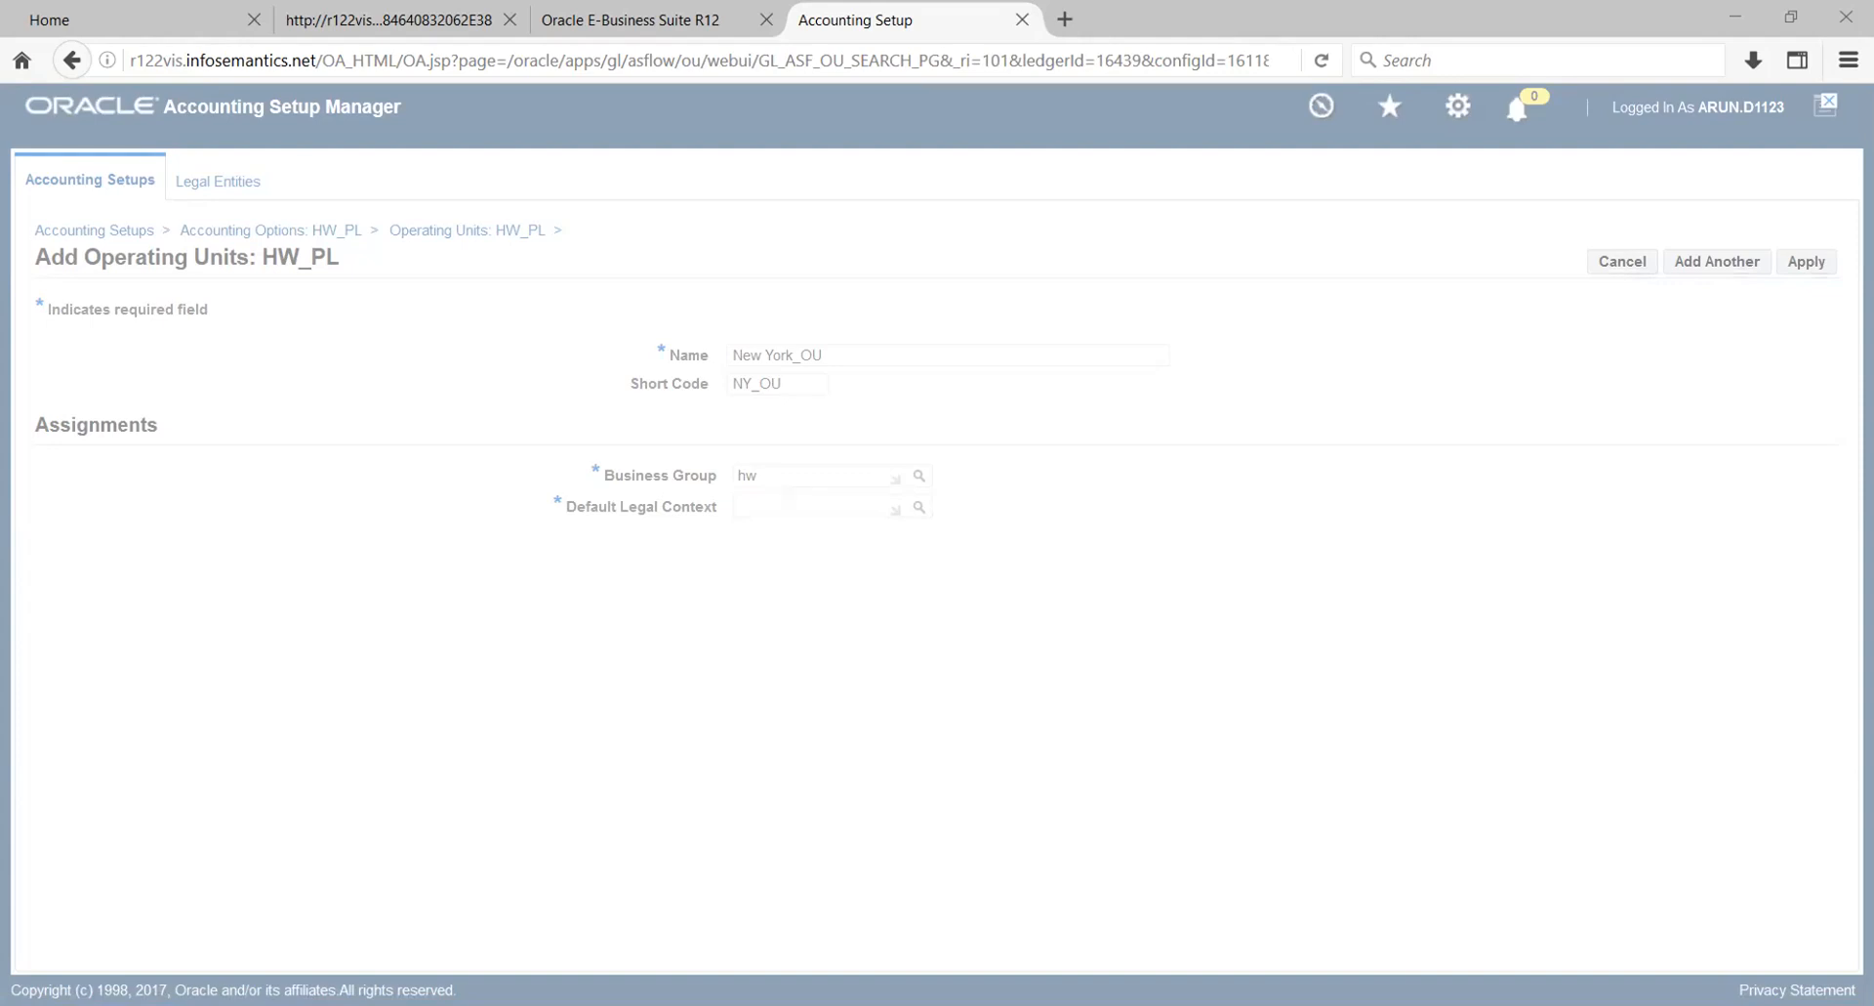
text(%HW%)
key(Return)
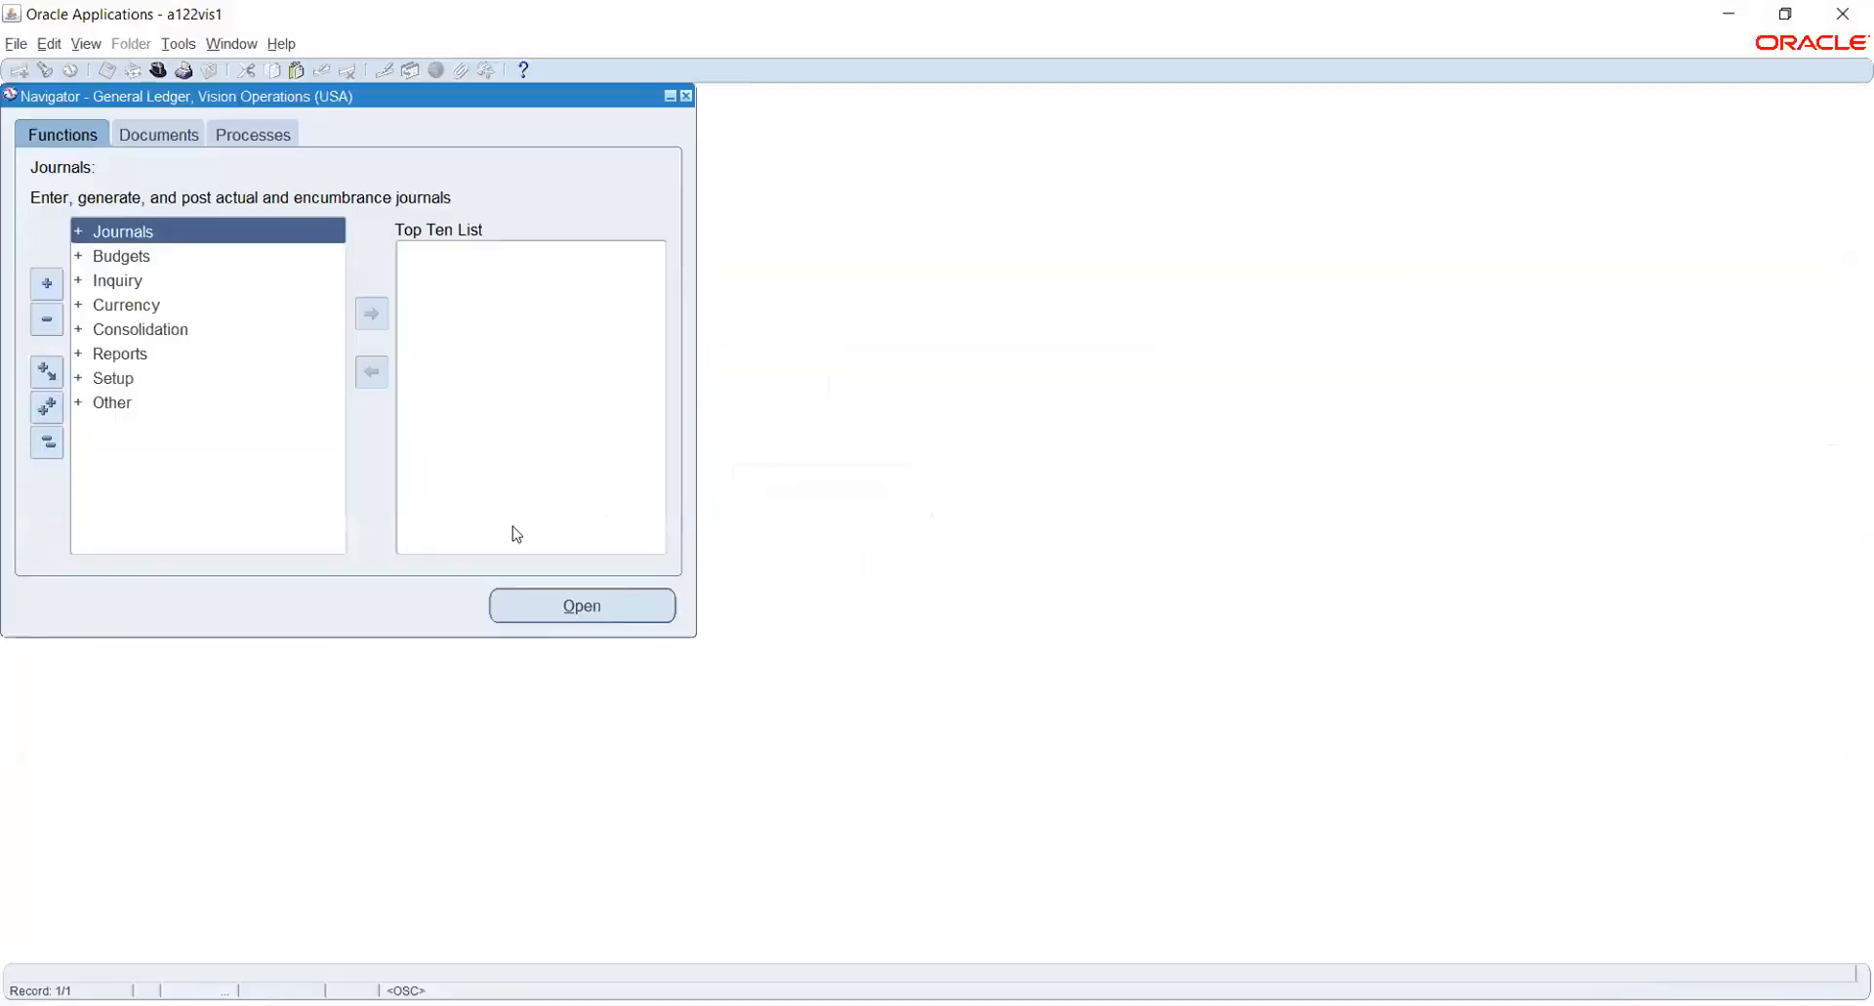
- Switch to the Oracle Applications forms window, change to the Human Resources, Vision Enterprises responsibility and open the Work Structures organization form
click(155, 71)
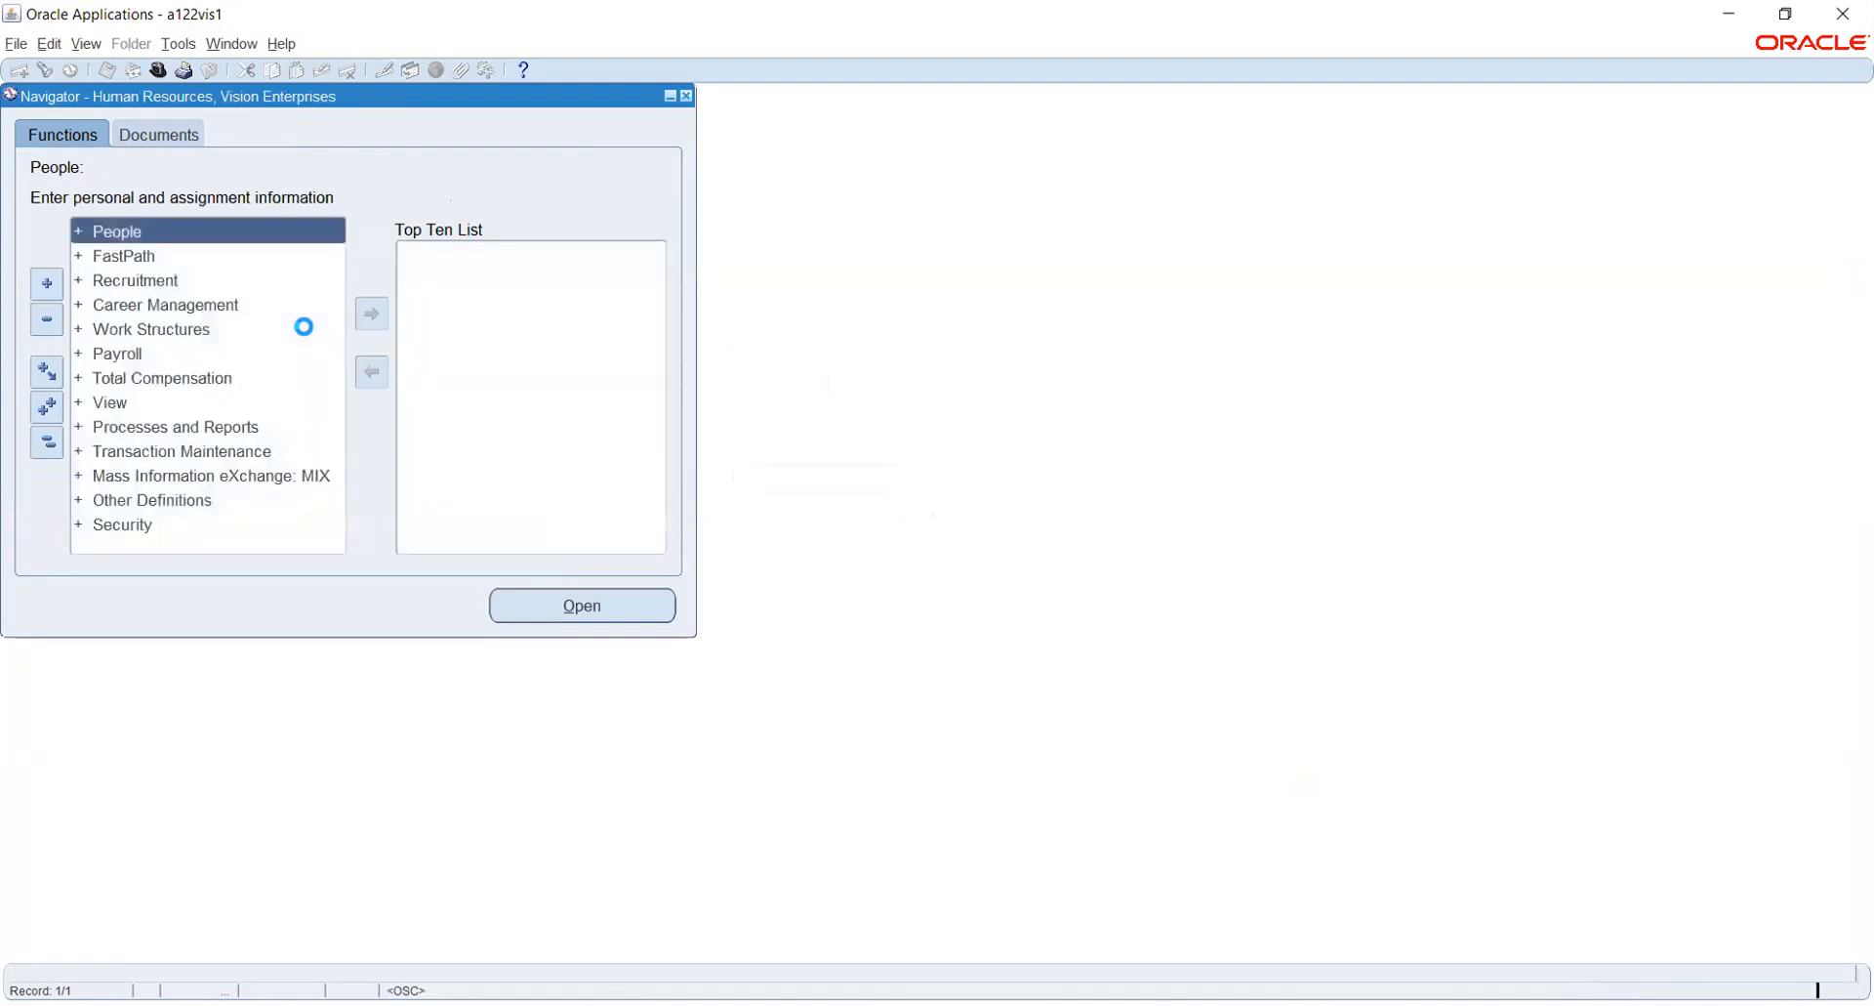
key(Down)
key(Down)
key(Down)
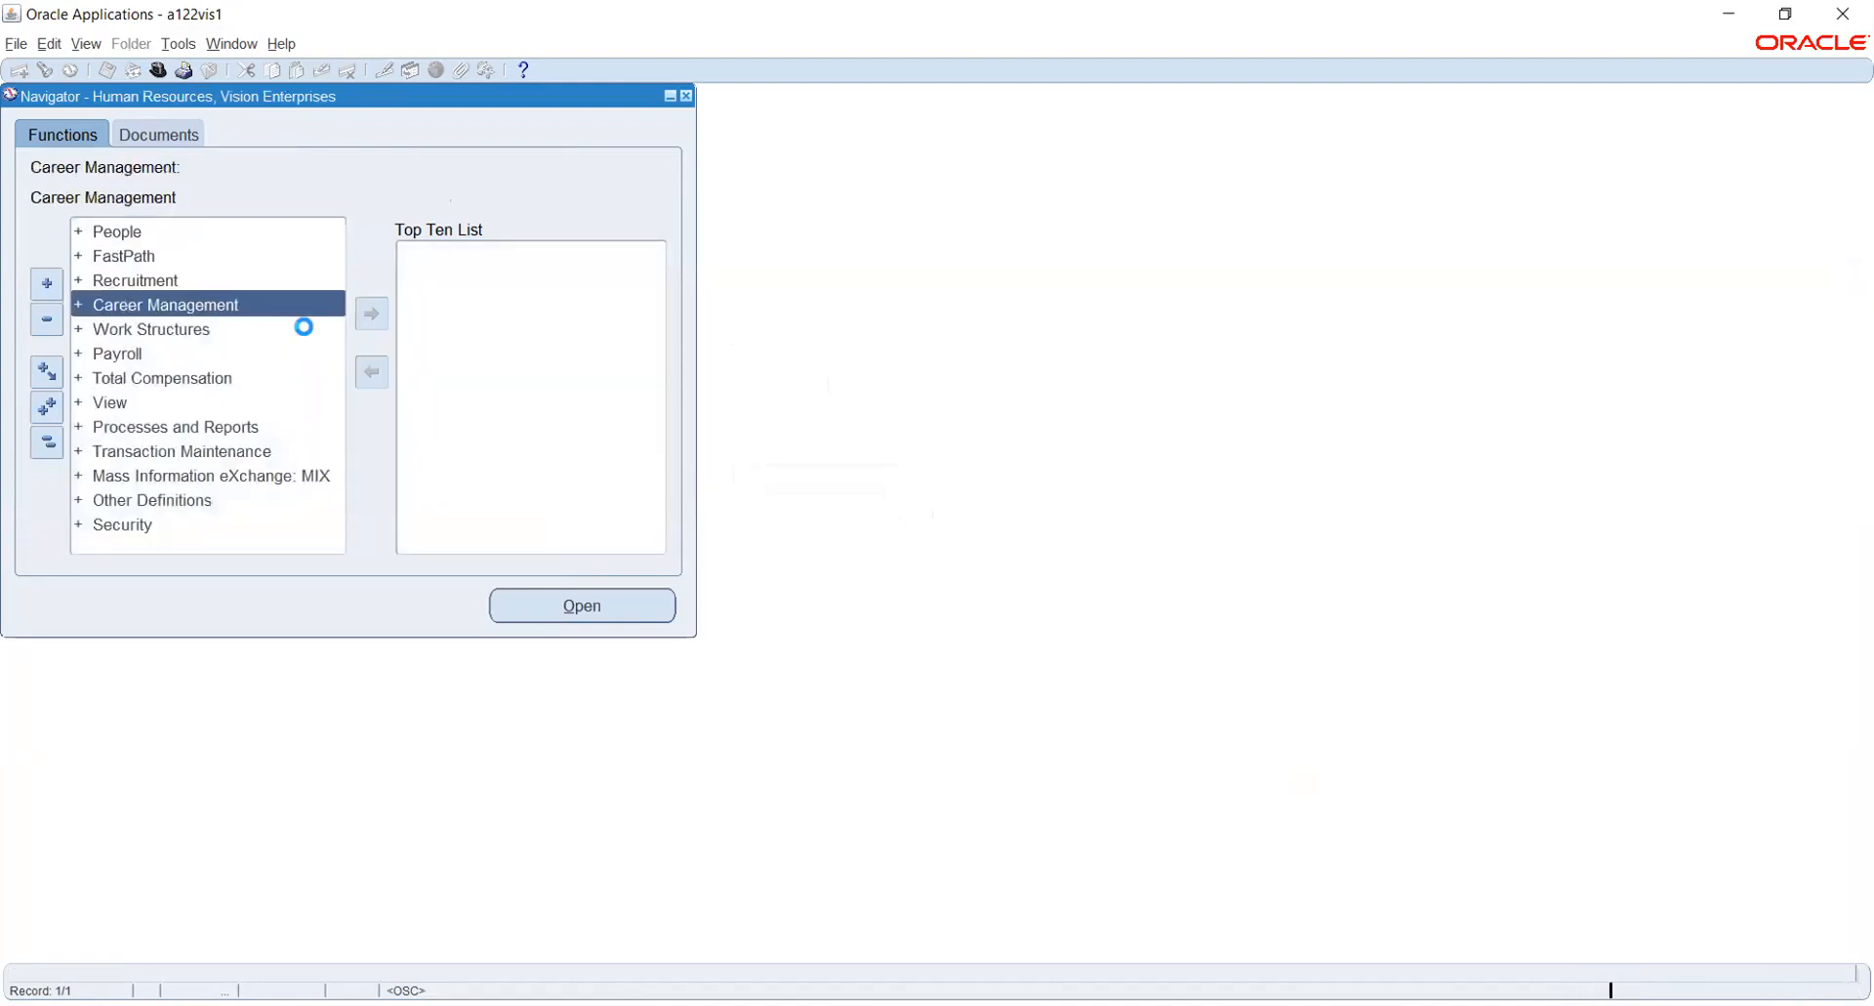
key(Down)
key(Return)
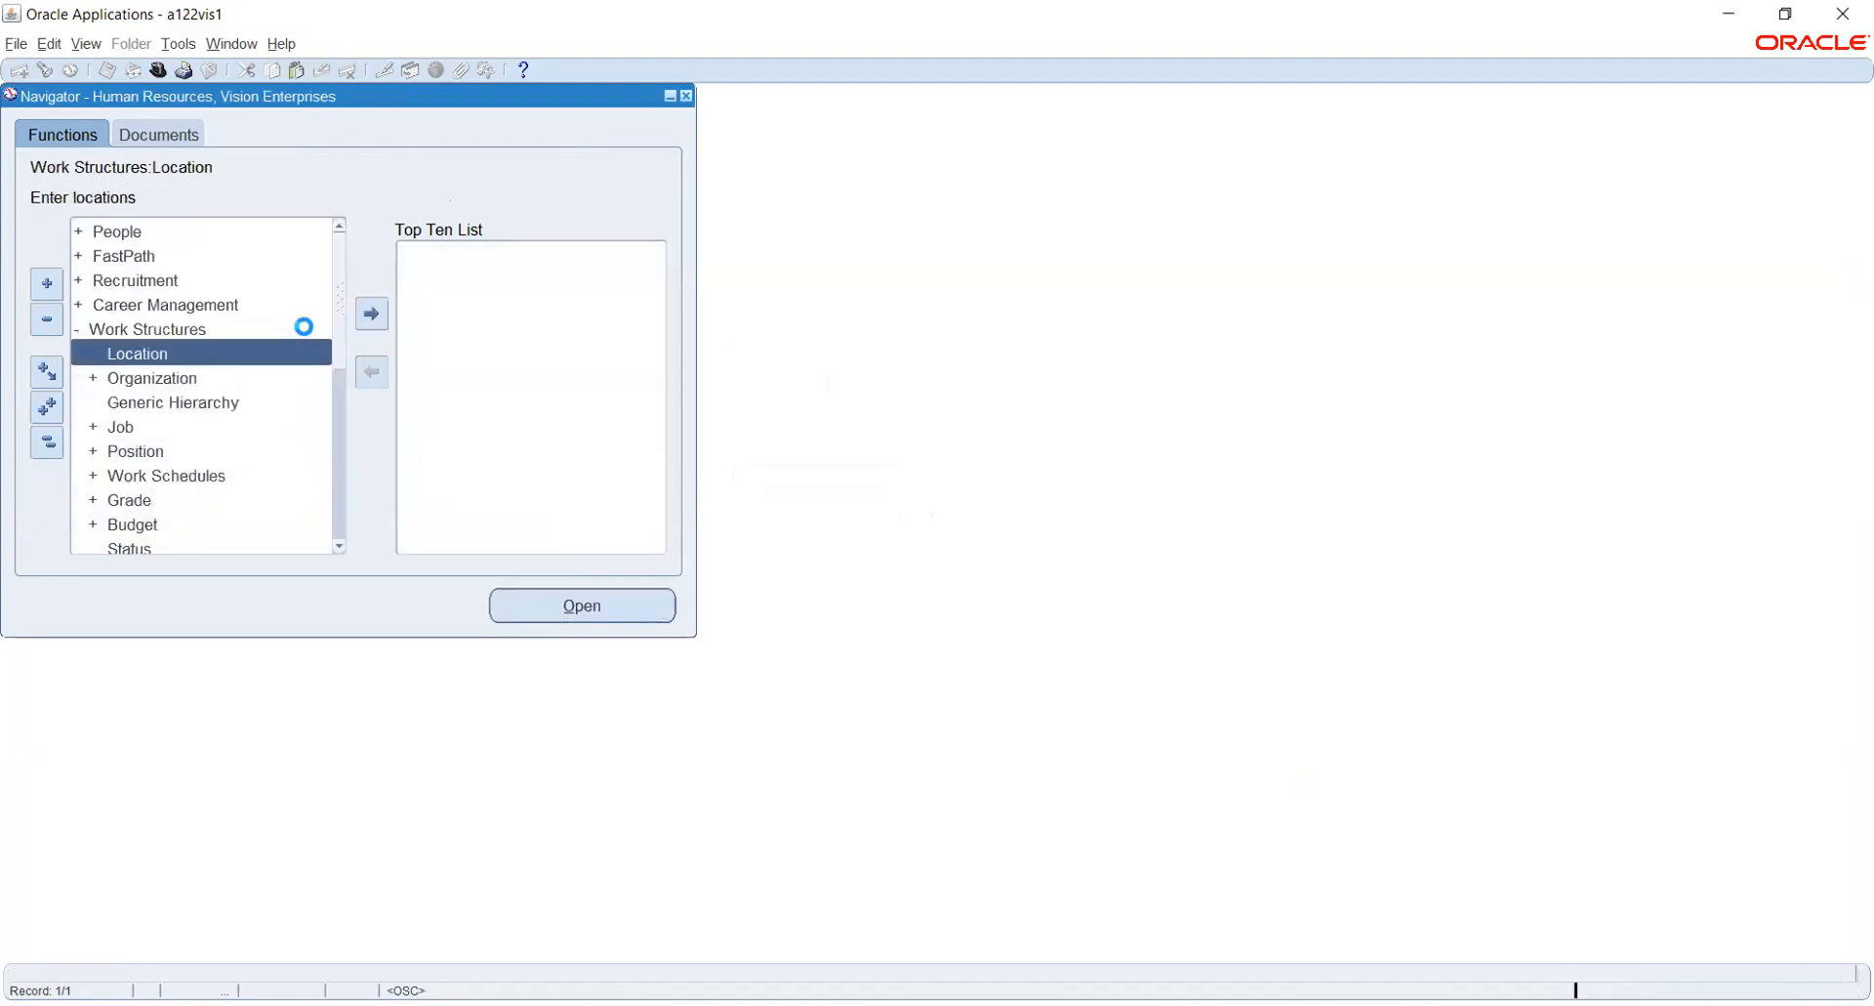
key(Down)
key(Return)
key(Return)
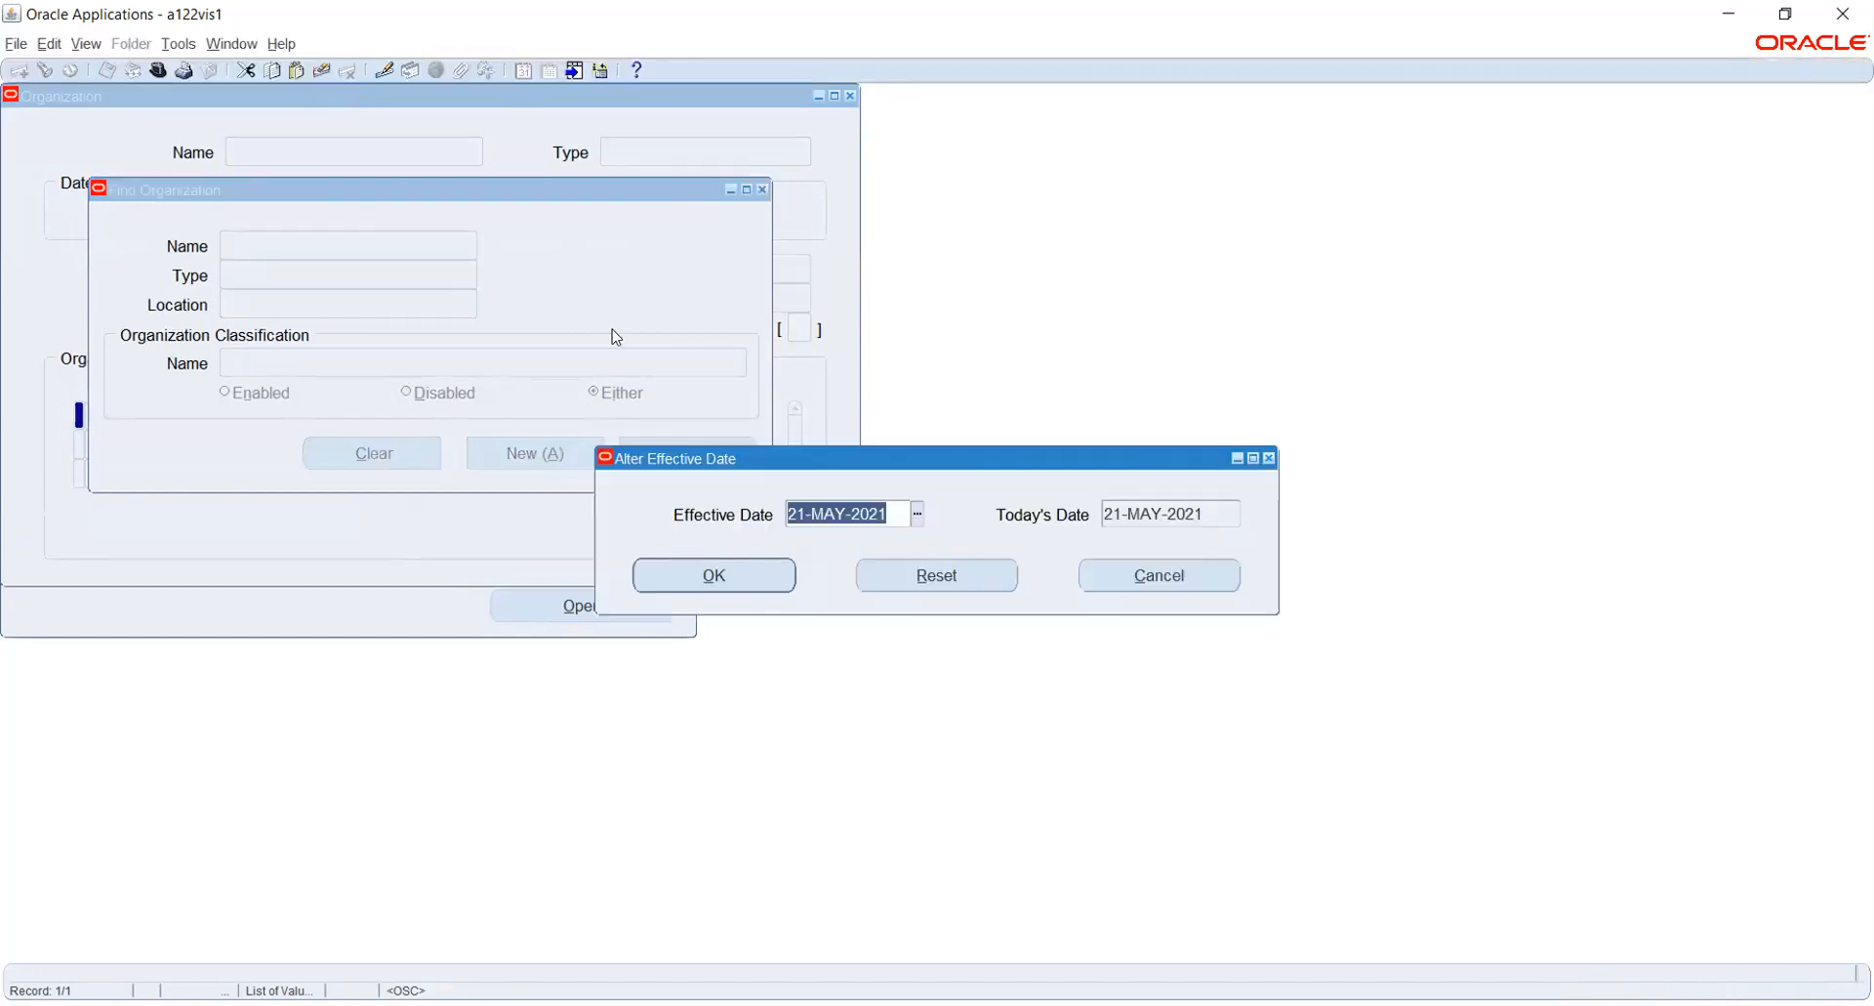
- Set the effective date for the organization form to 01-JAN-2021
text(1-JAN-)
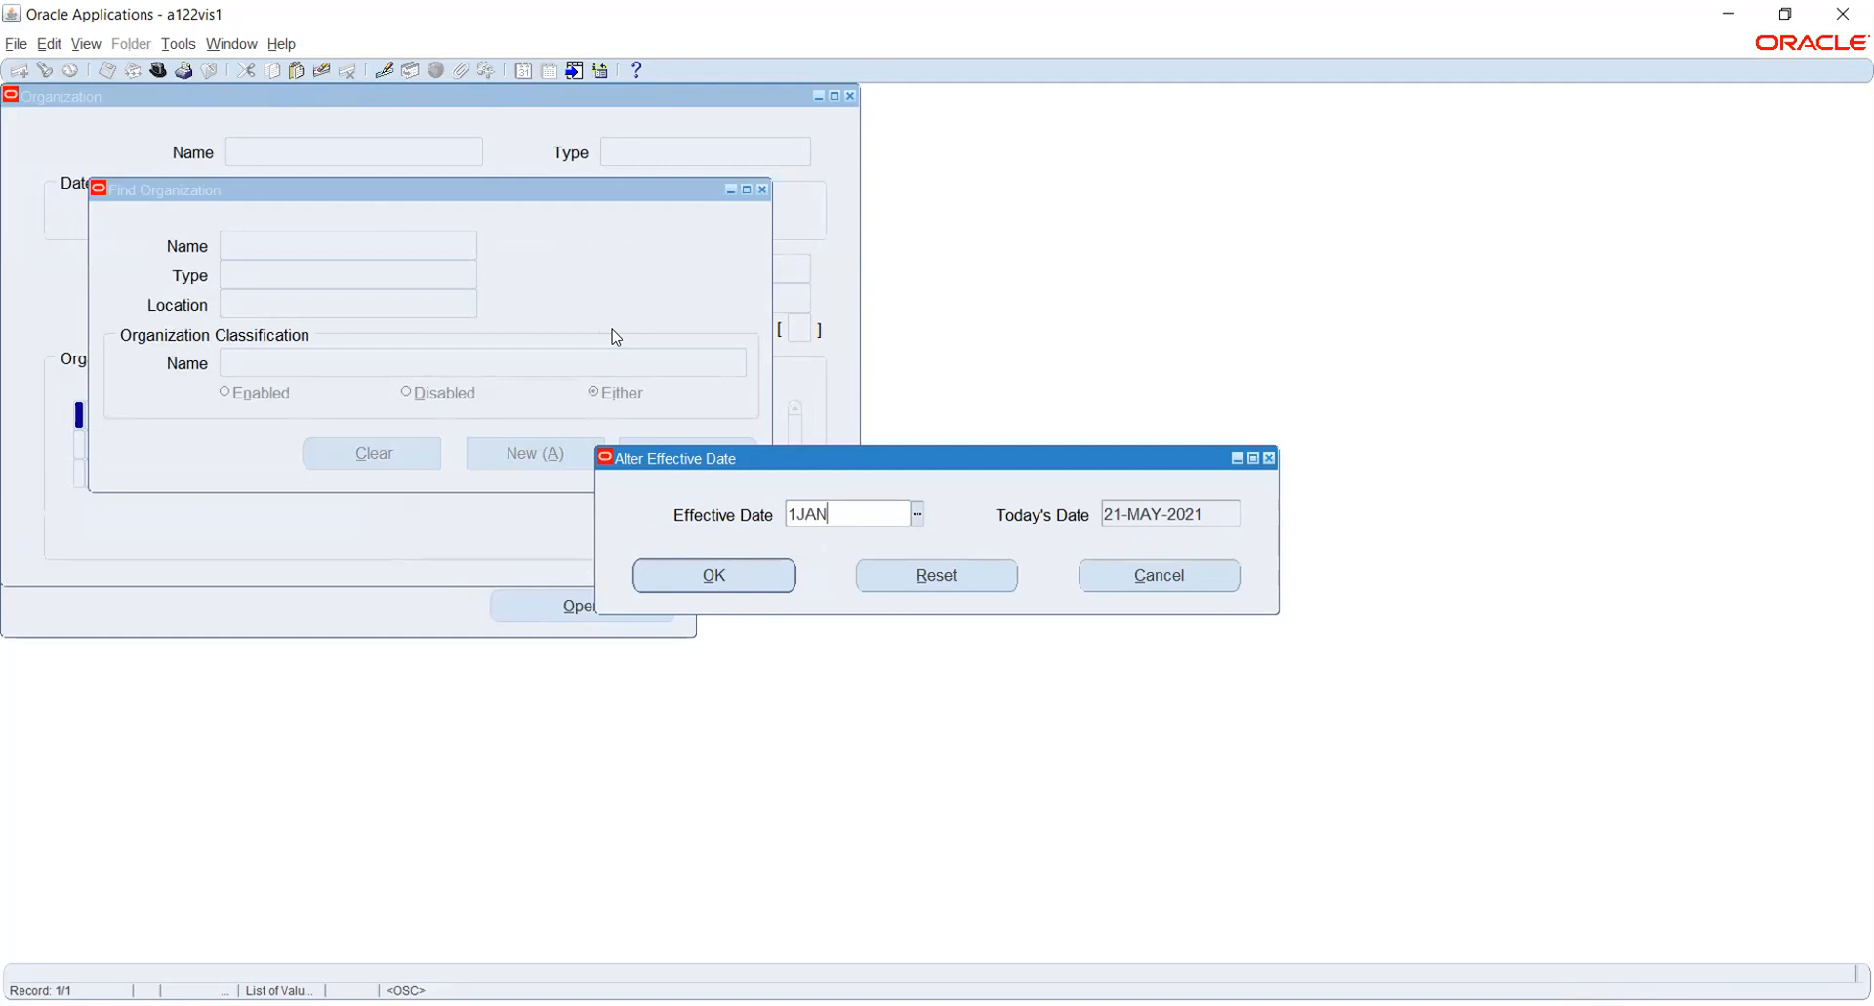
text(2021)
key(Tab)
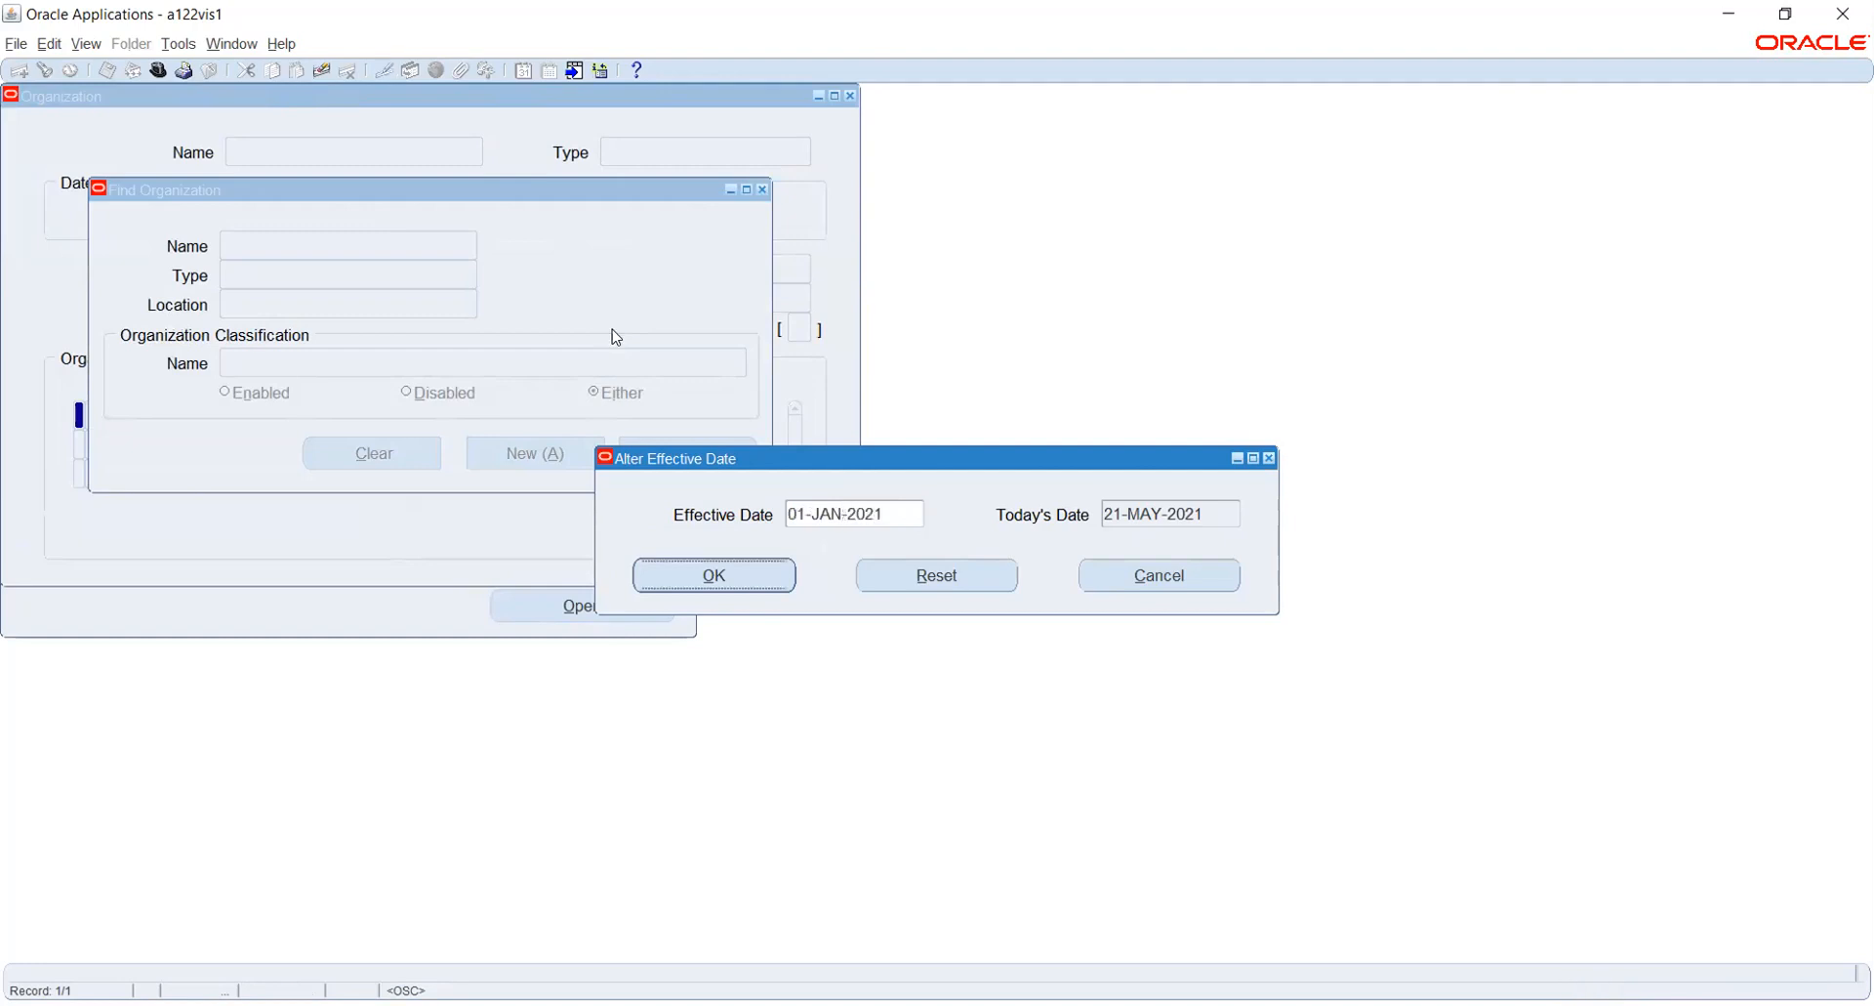
key(Return)
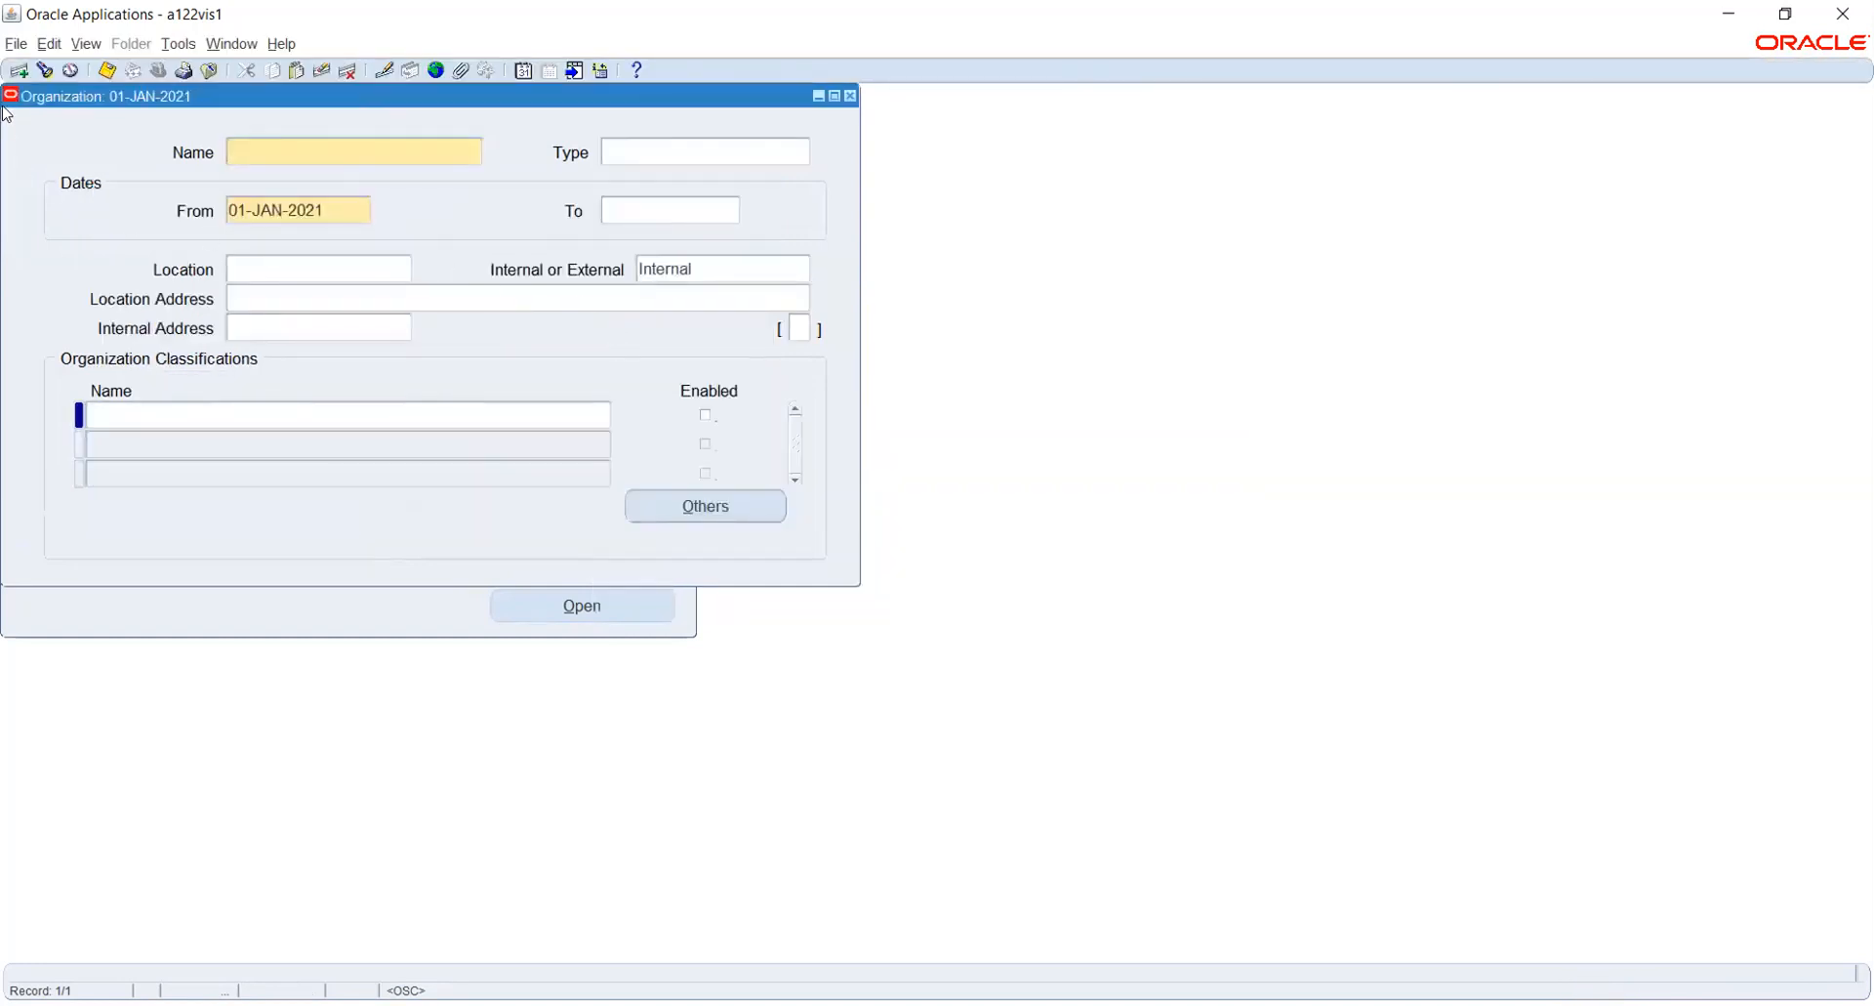
- Search for an existing organization whose name begins with hw
click(44, 71)
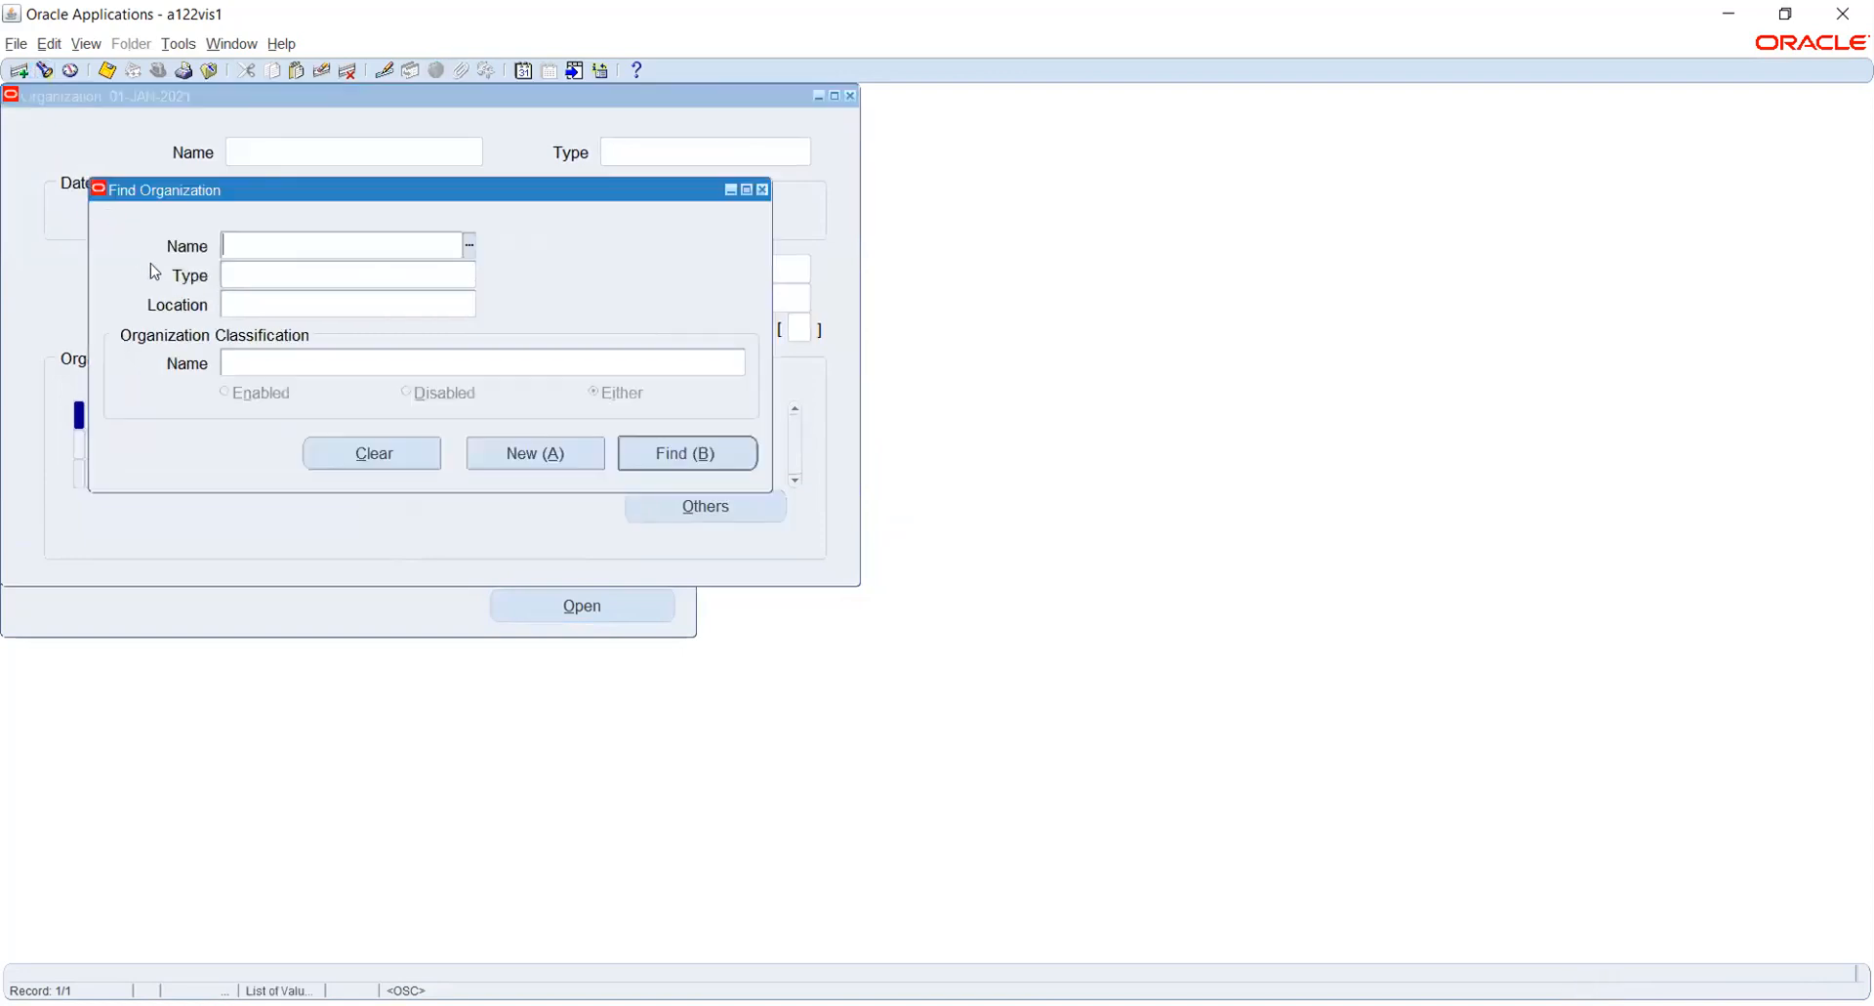
text(hw)
key(Tab)
key(BackSpace)
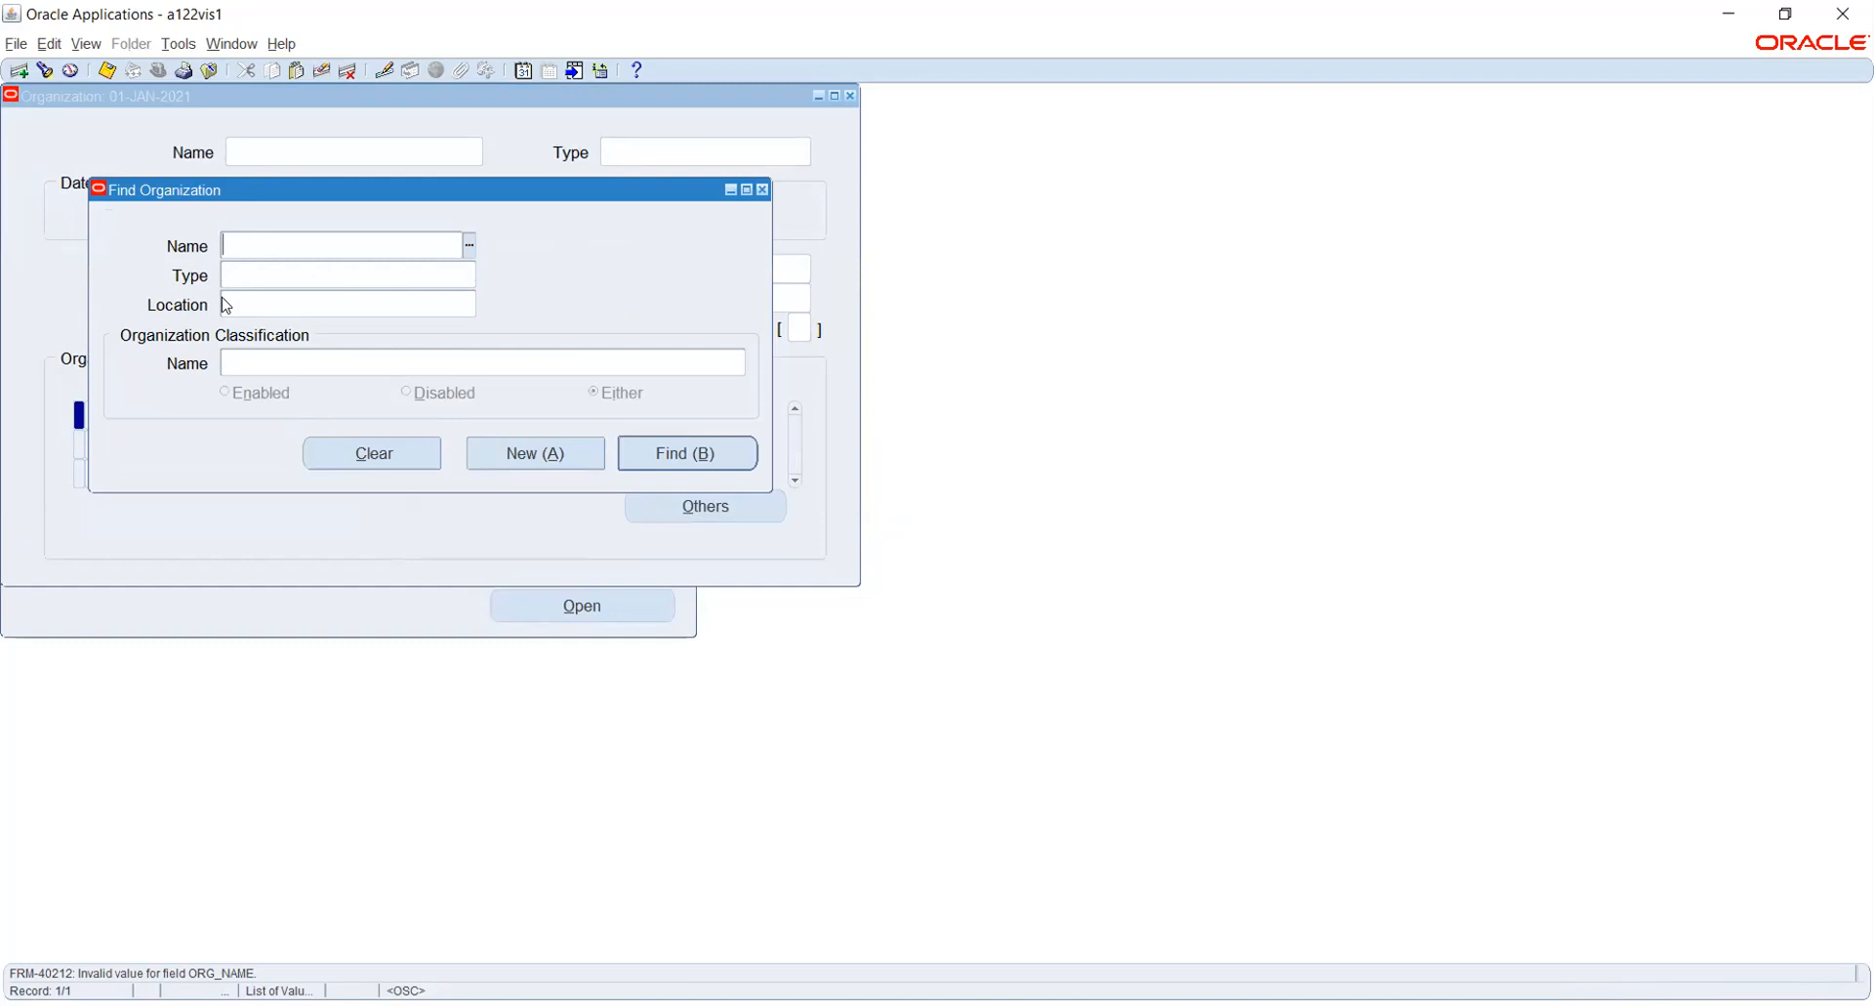
- Create a new organization named HW_BG and assign it the location HW NJ
click(515, 453)
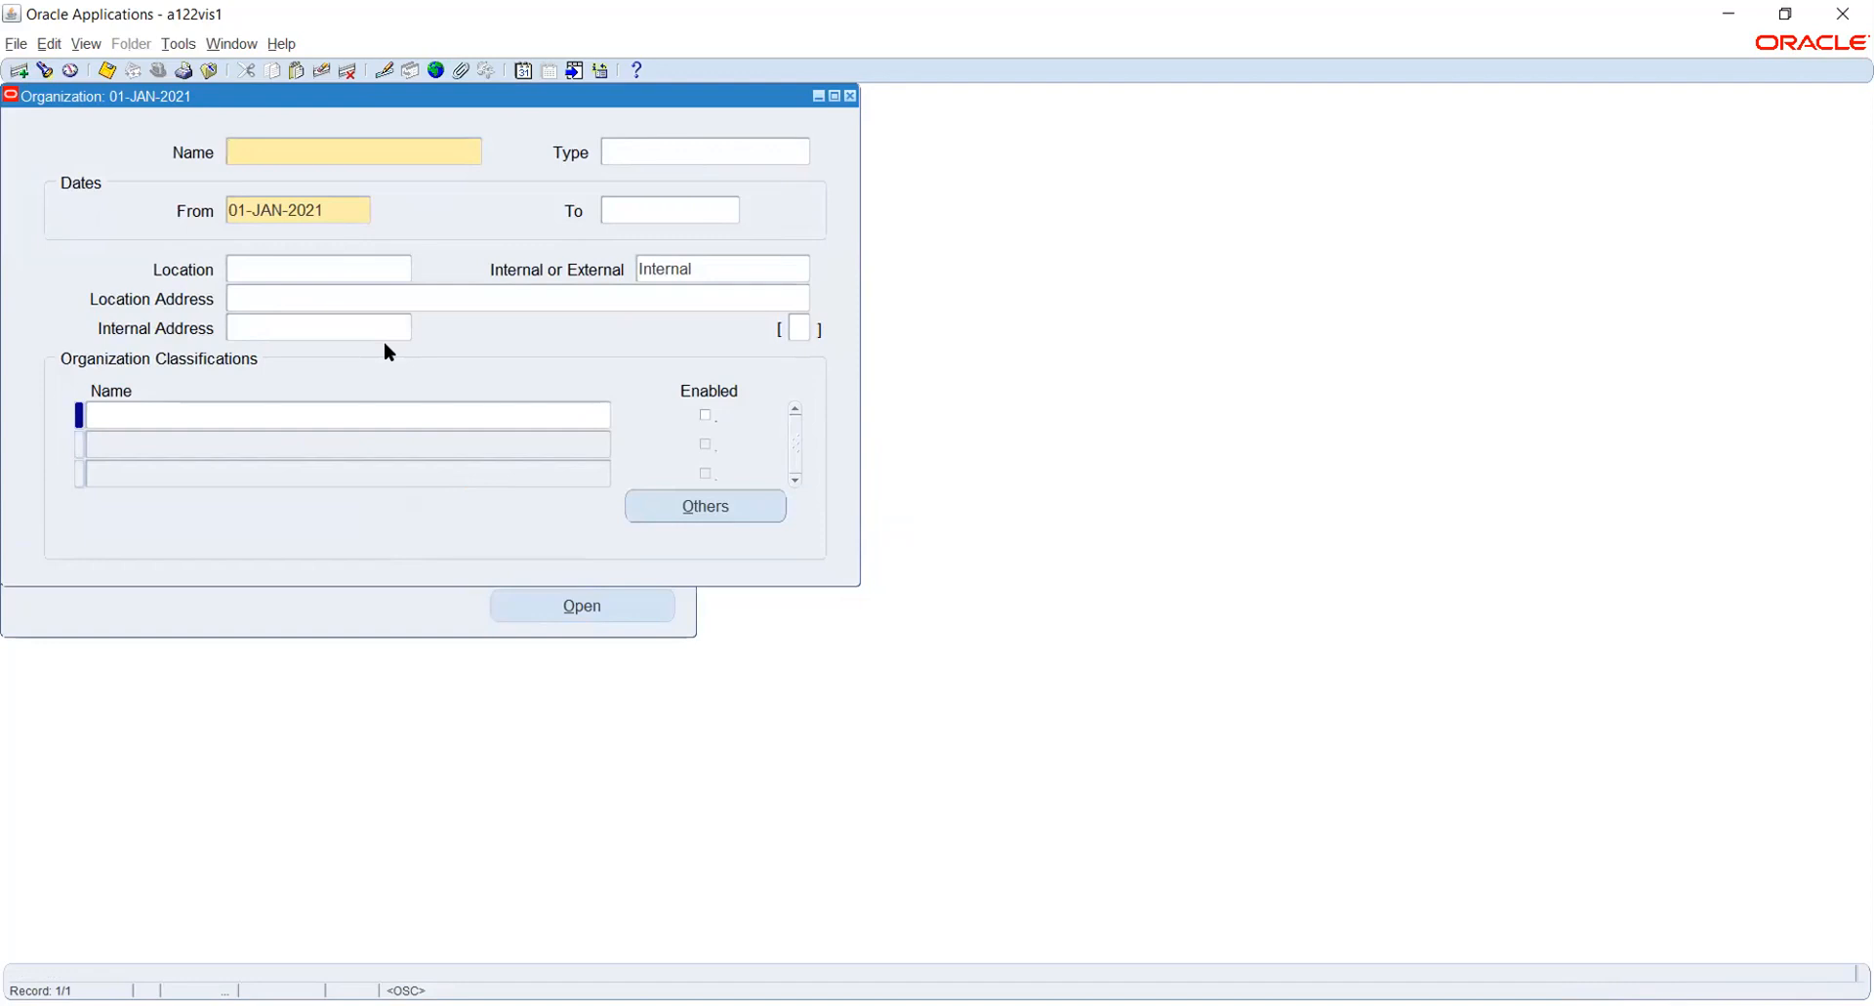
text(HW_BG)
key(Tab)
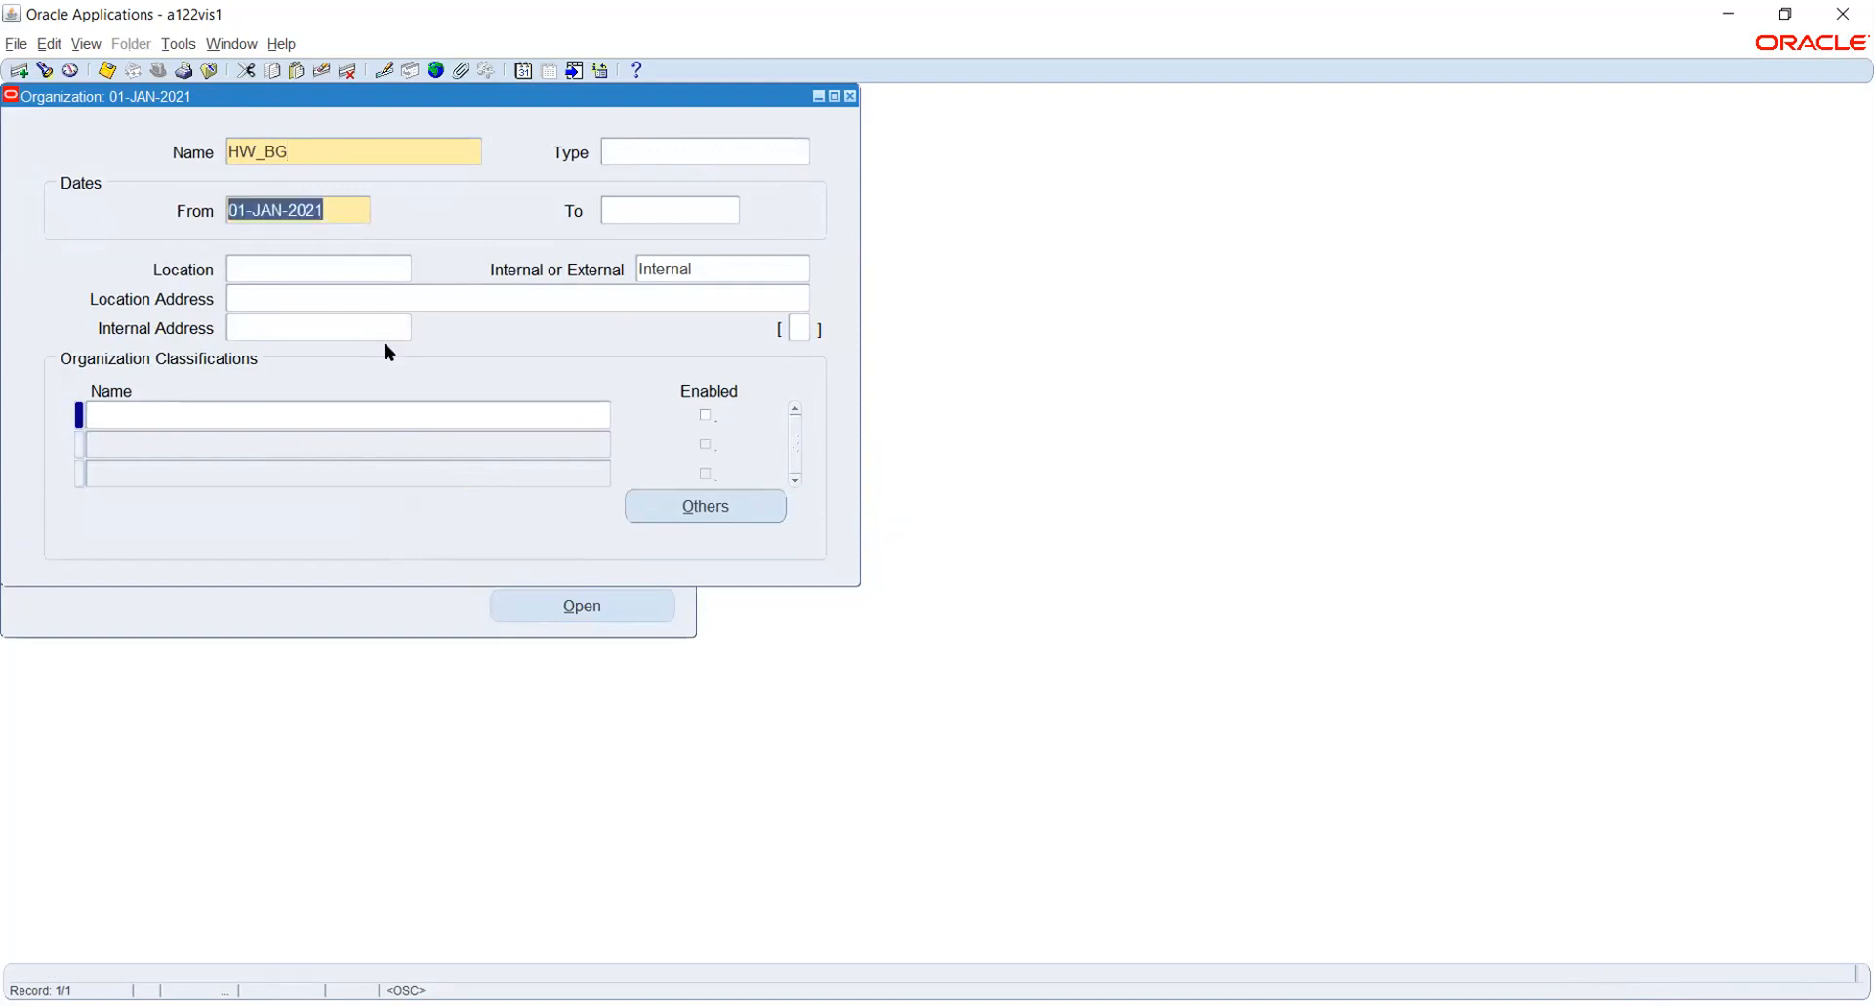
click(281, 269)
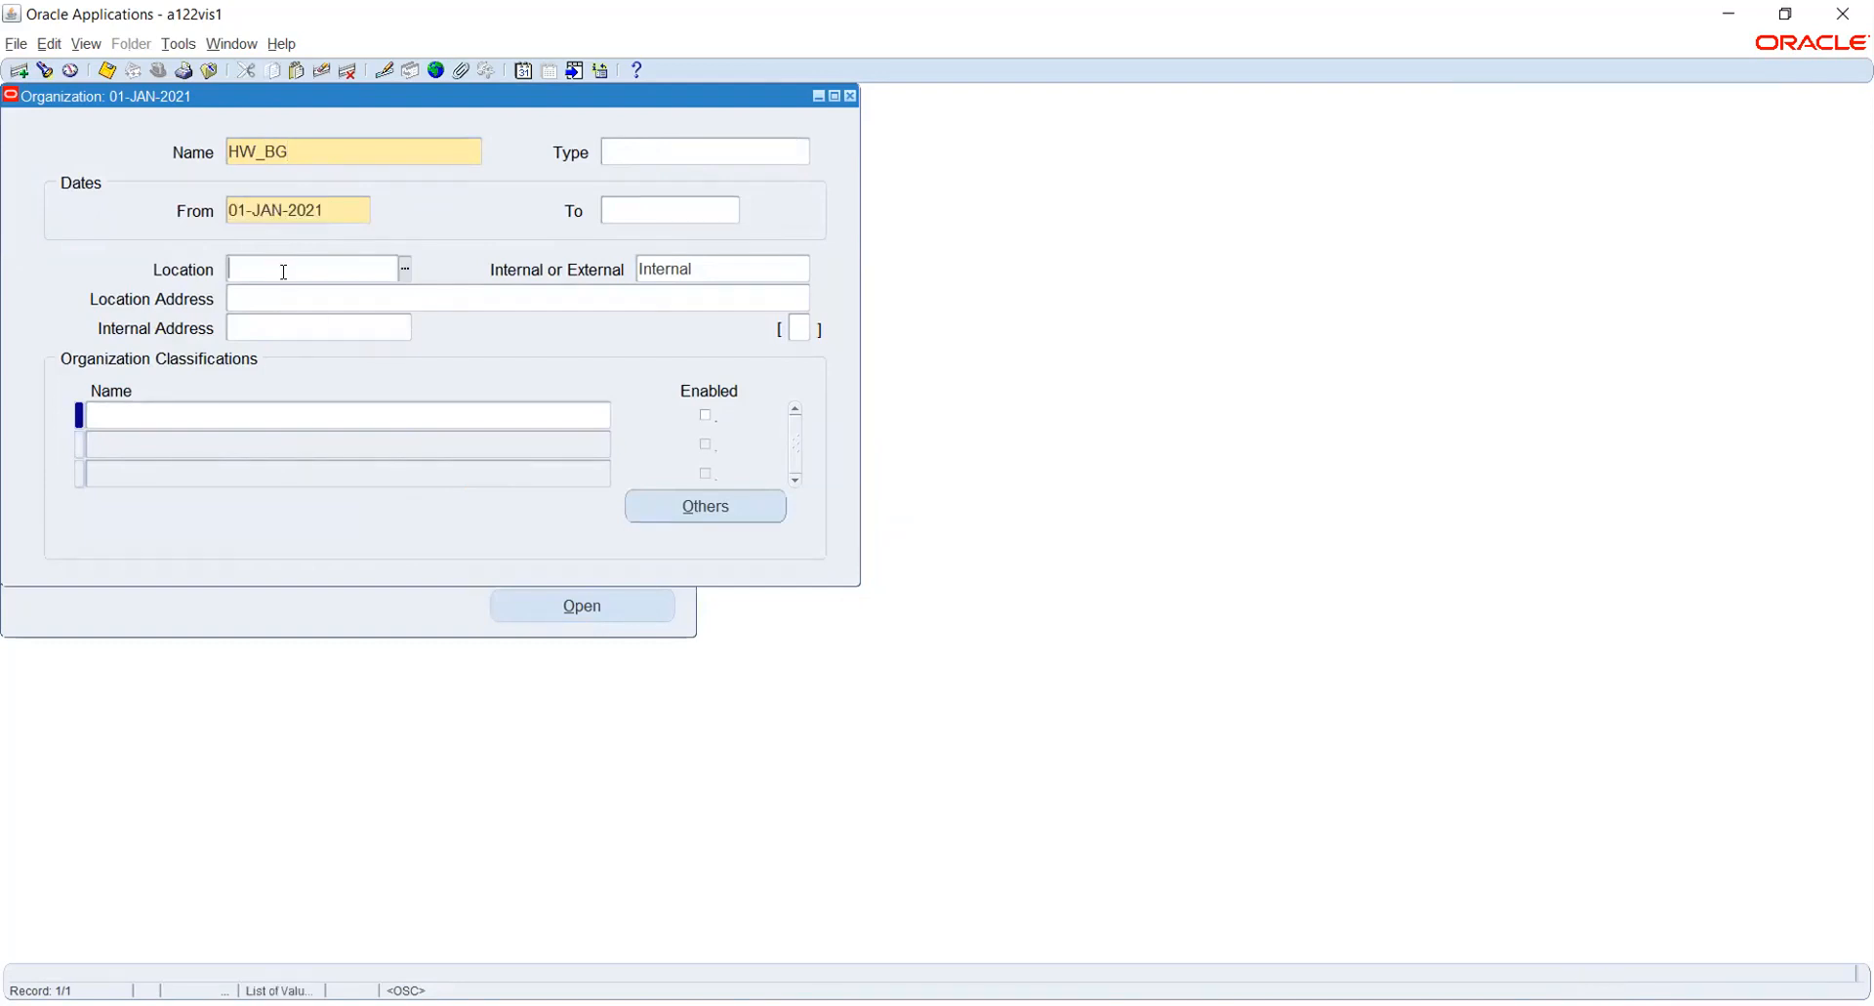
text(HW)
key(Tab)
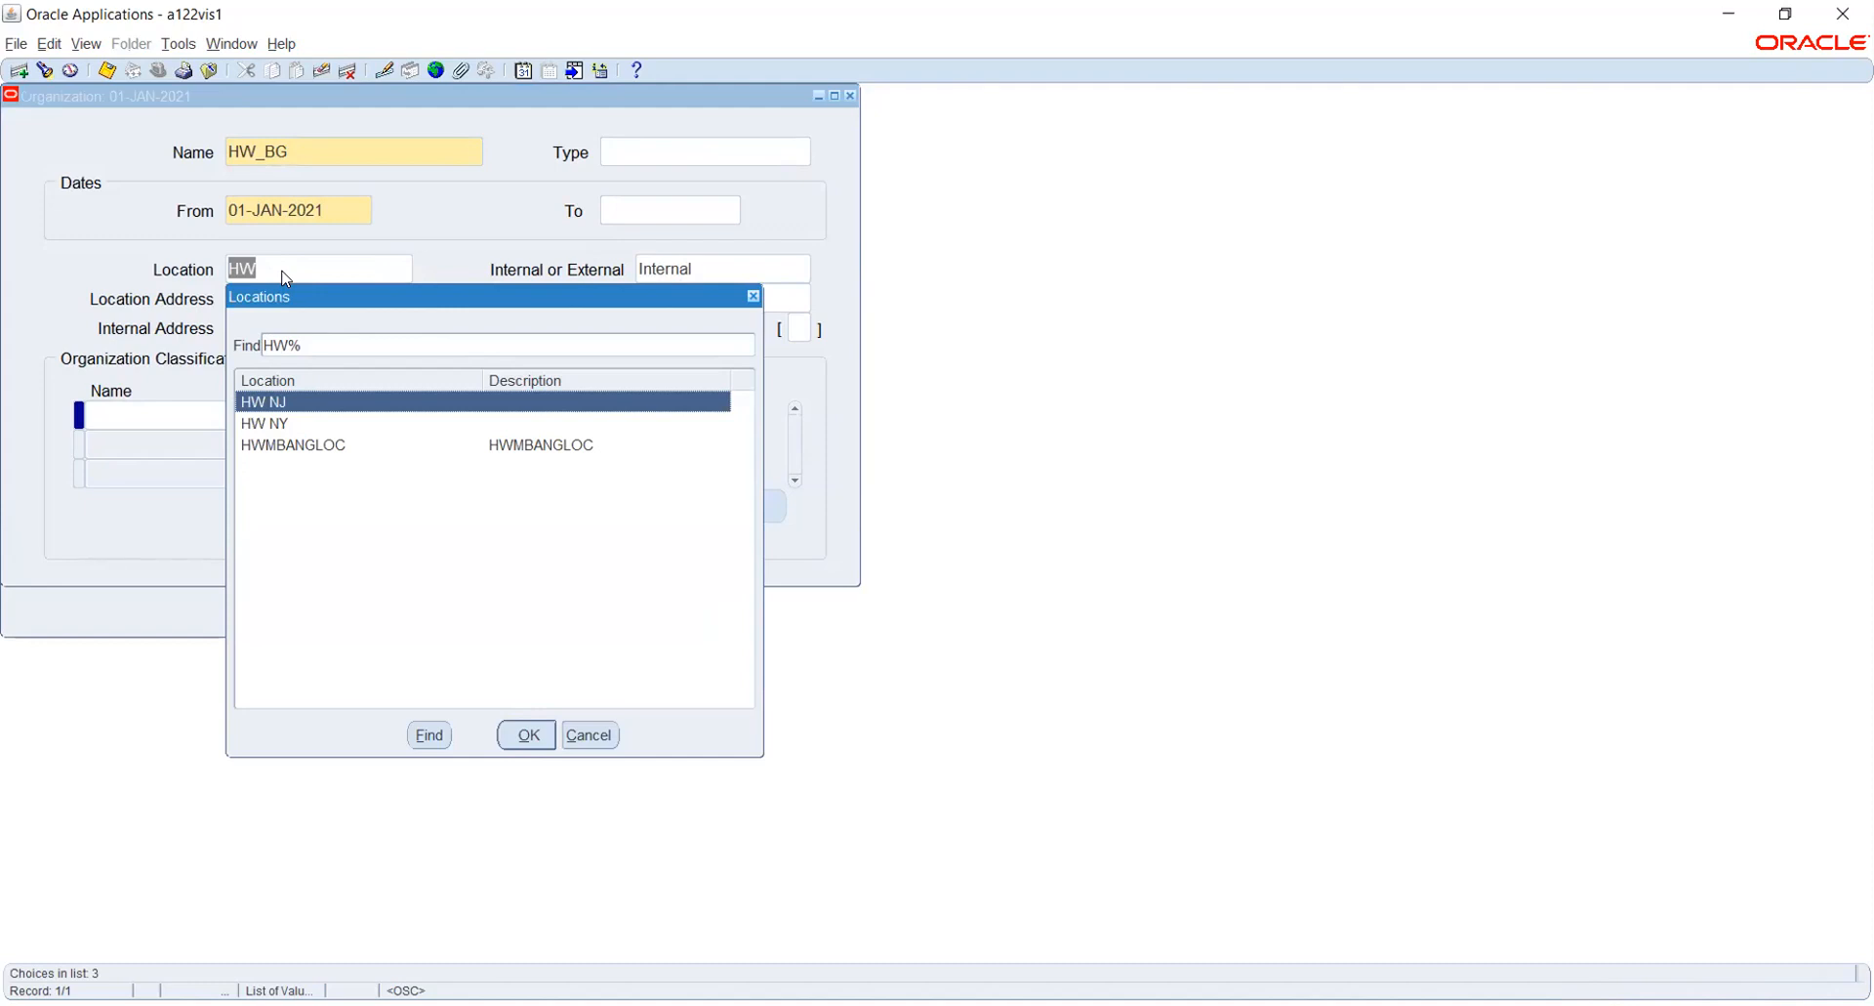
key(Return)
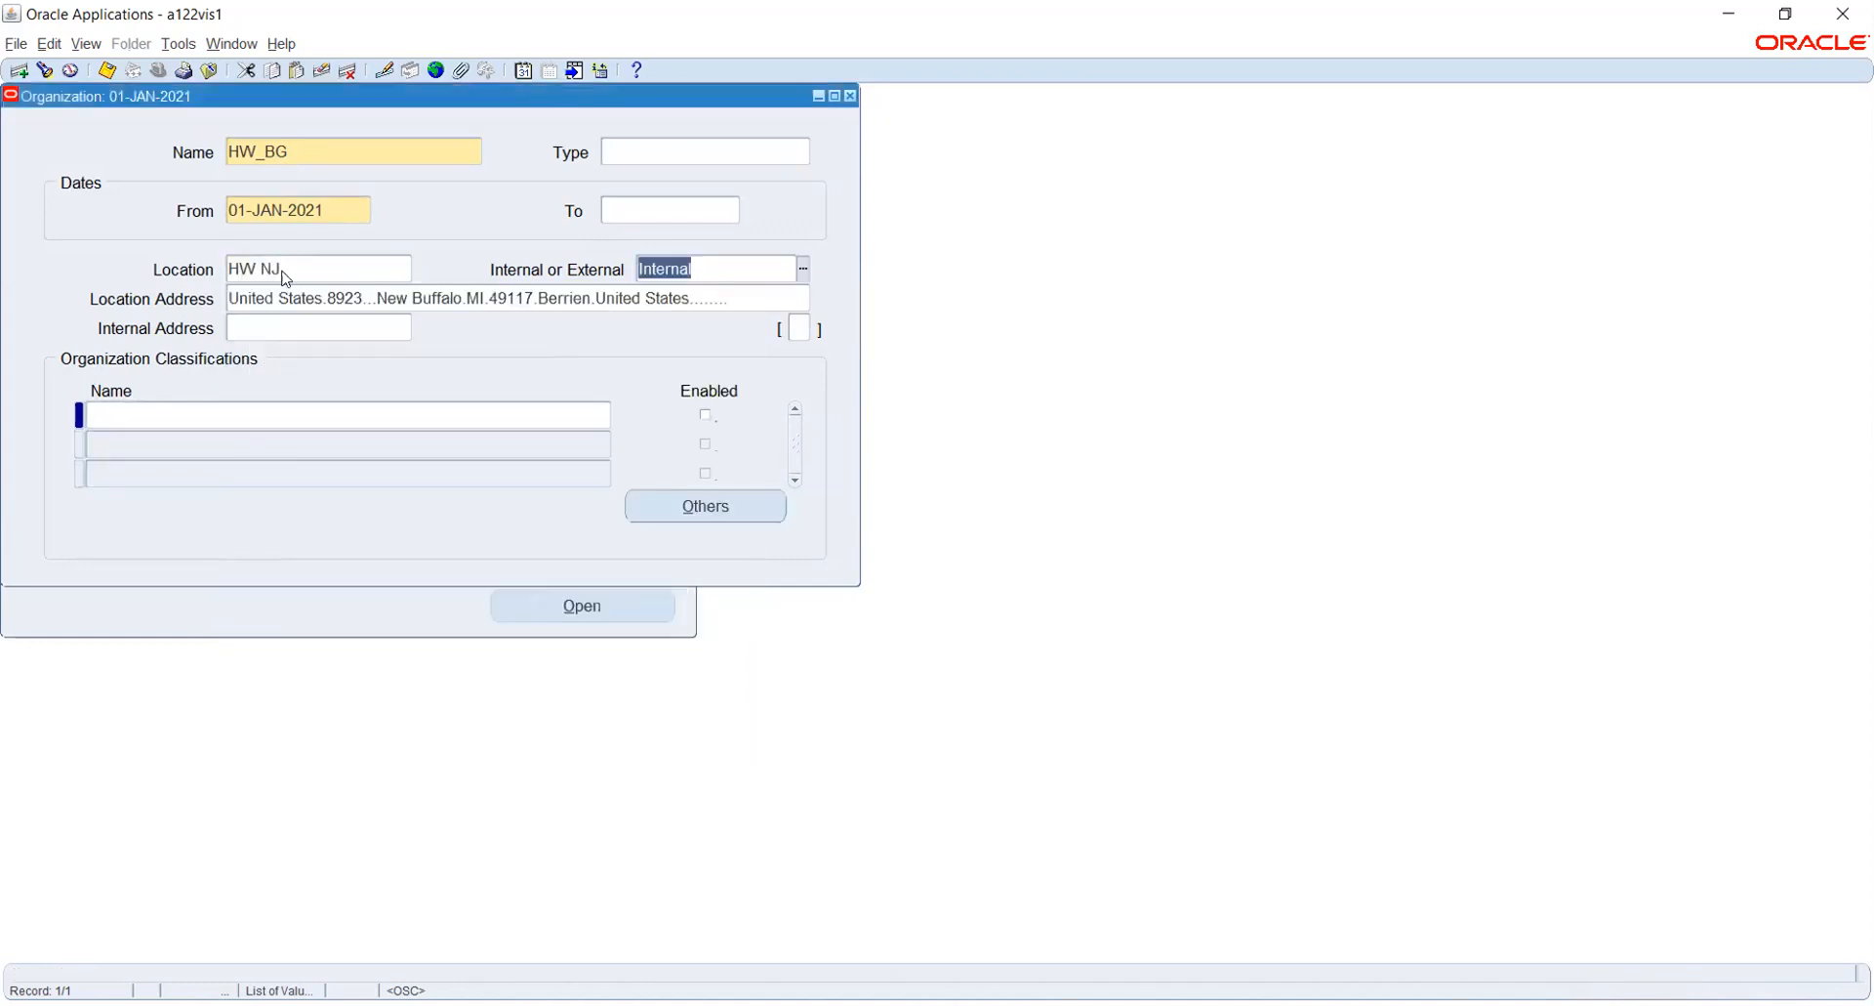
- Save the HW_BG organization and add the Business Group classification to it
click(281, 414)
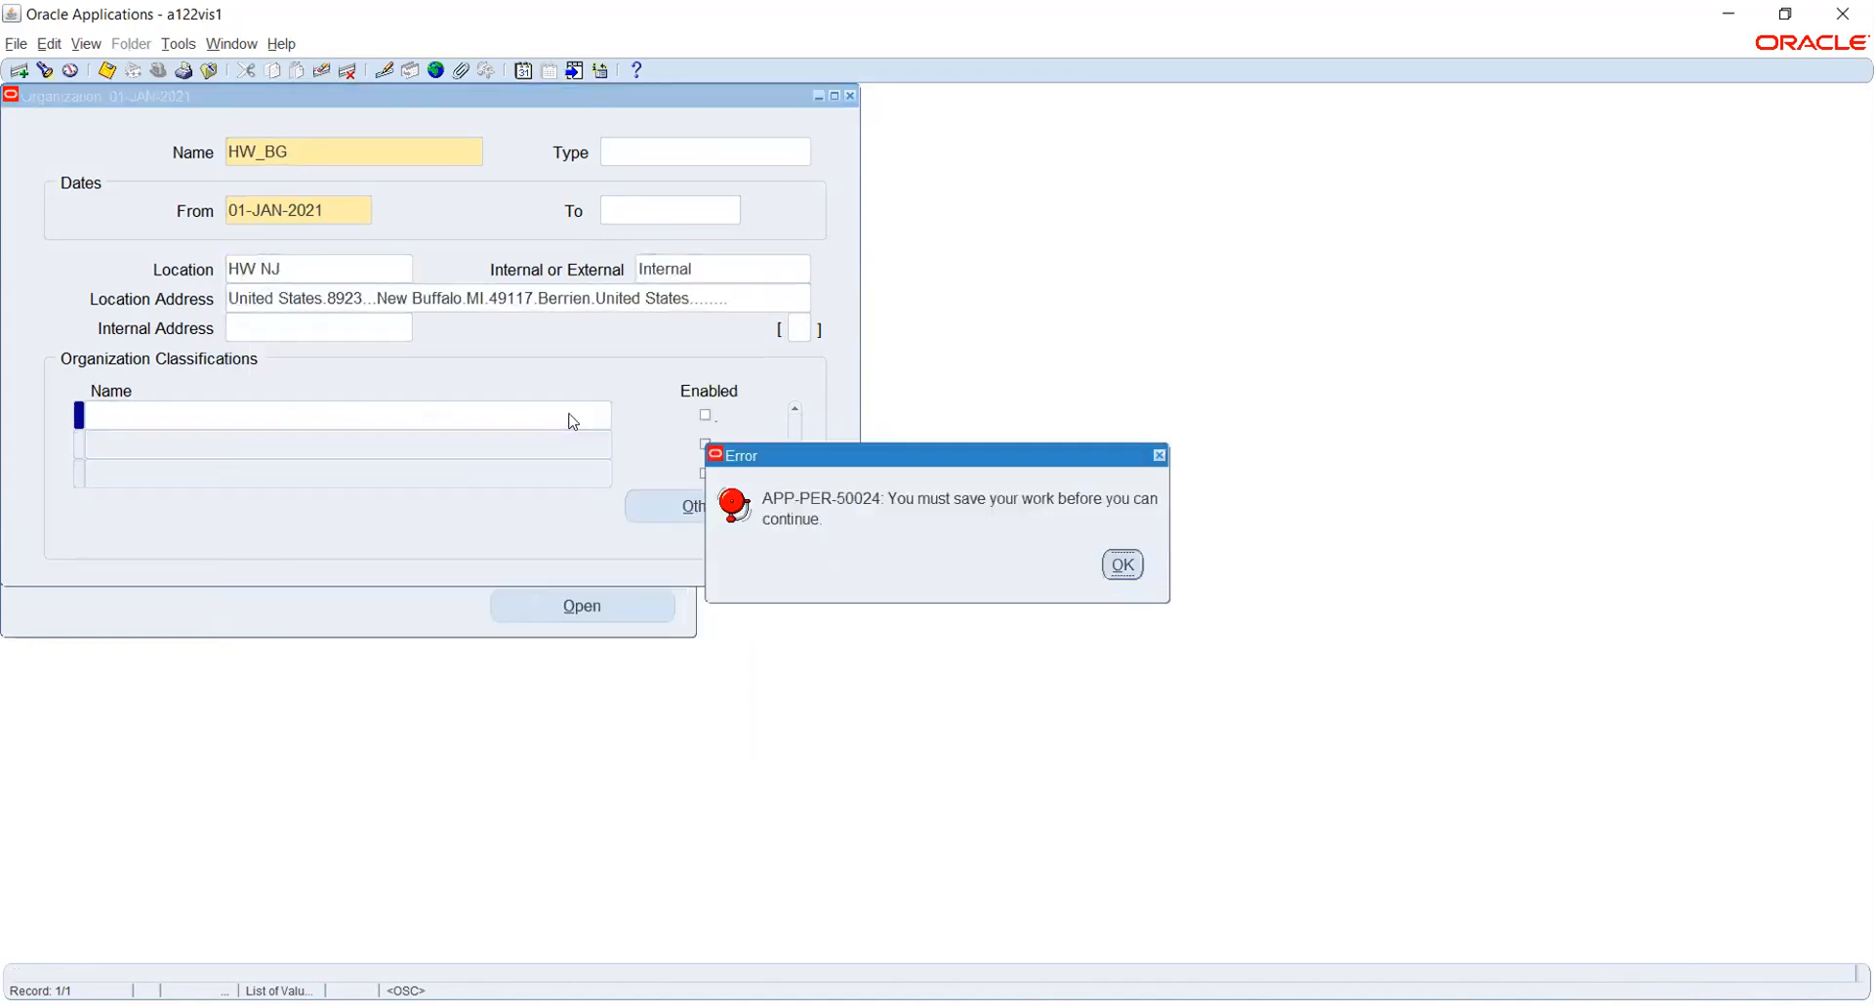
click(1122, 564)
click(484, 419)
click(604, 416)
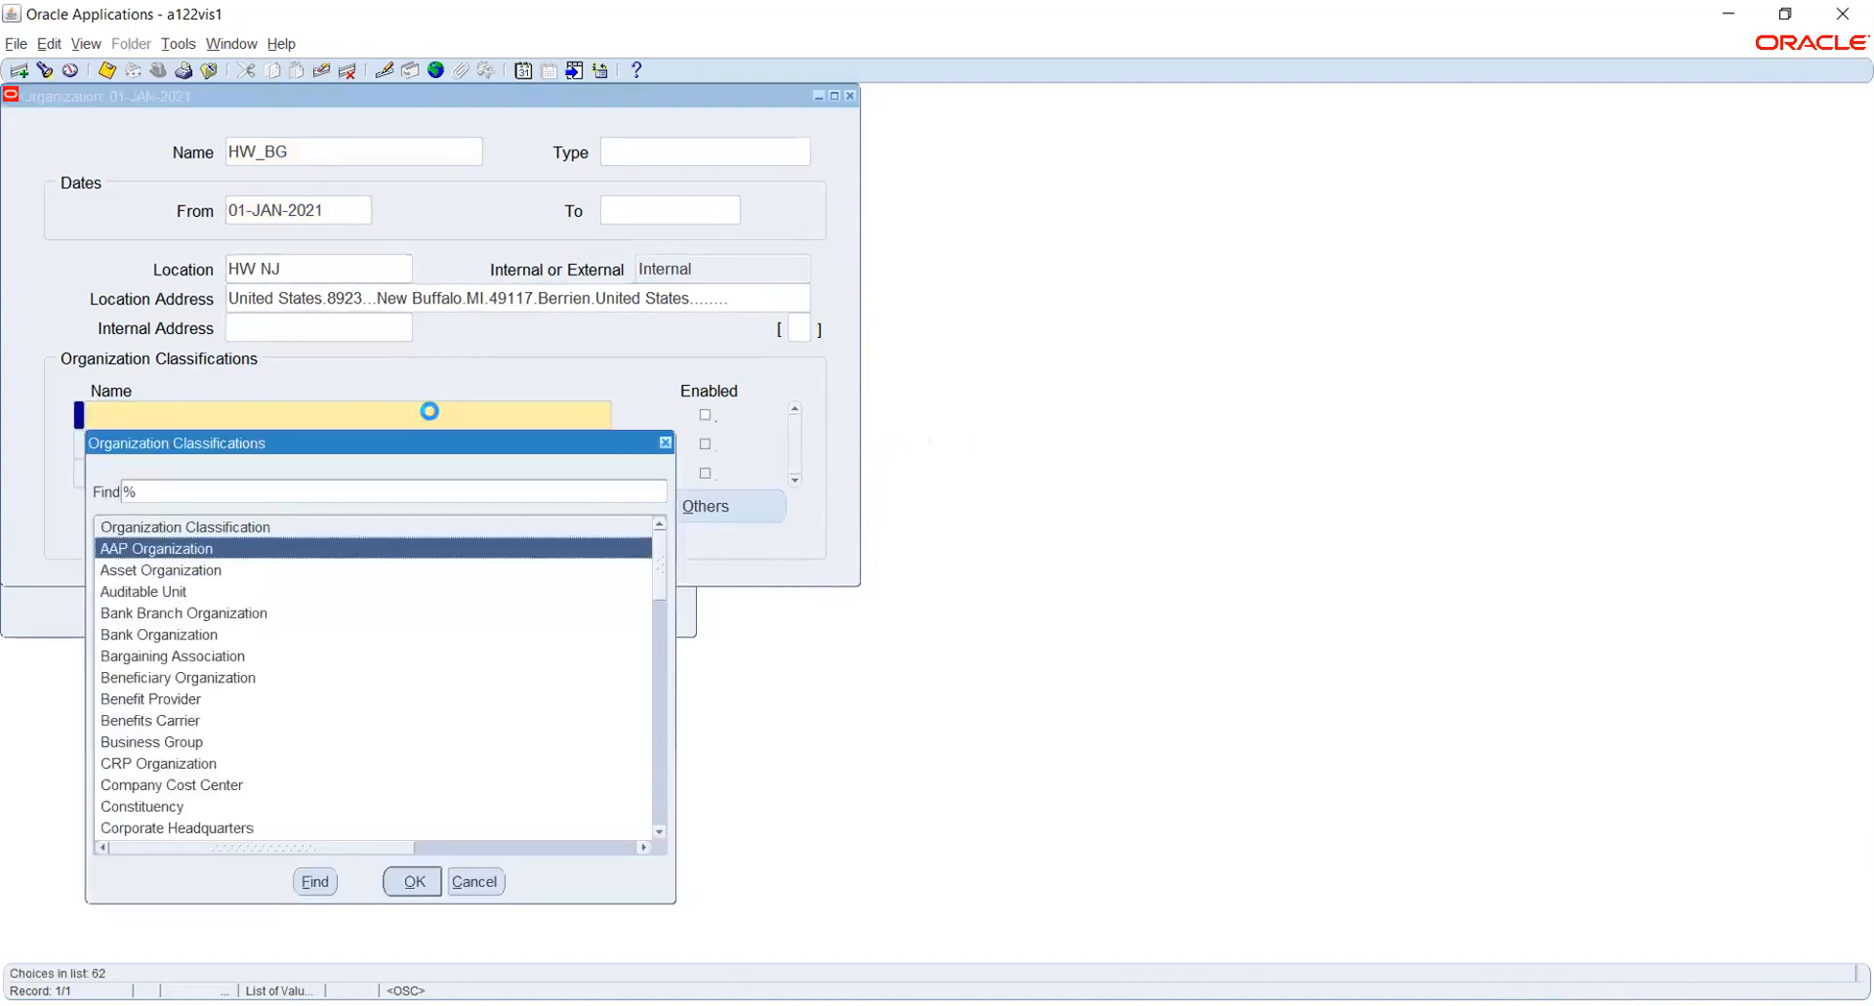
text(business Group)
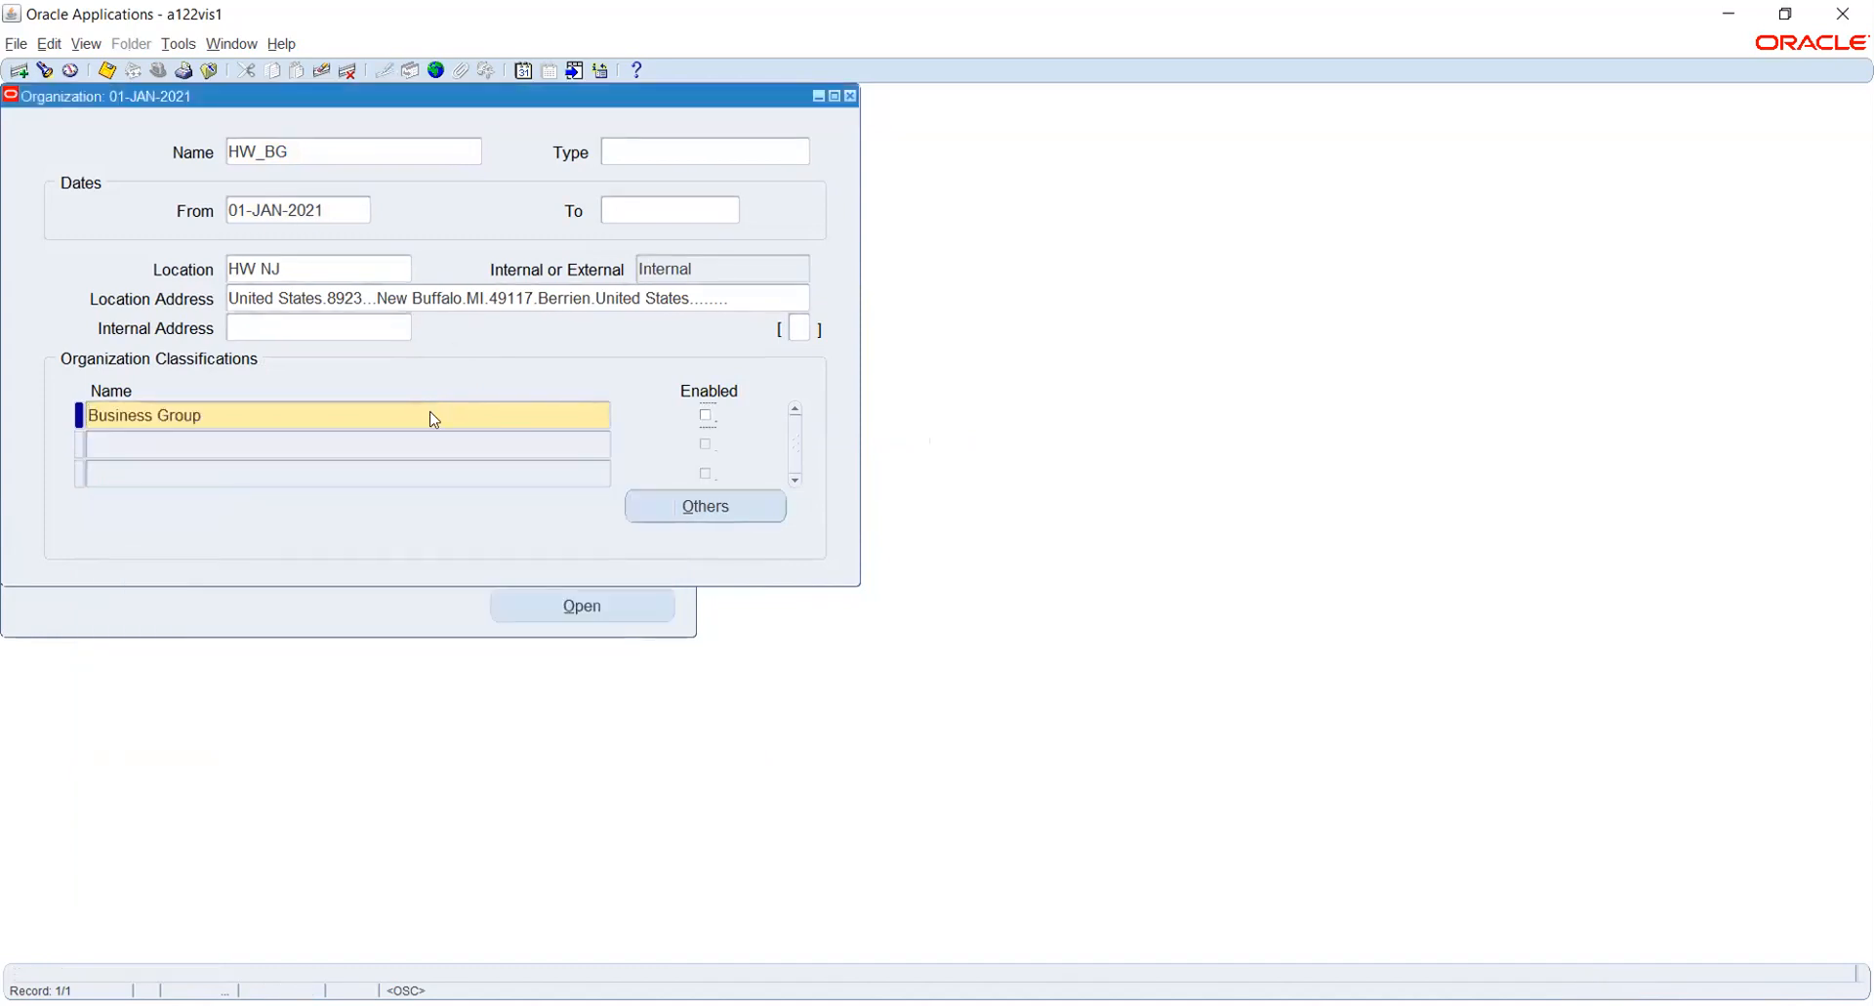
- Enable and save HW_BG's Business Group classification, and open its Business Group Info for entry
key(ctrl+s)
click(674, 506)
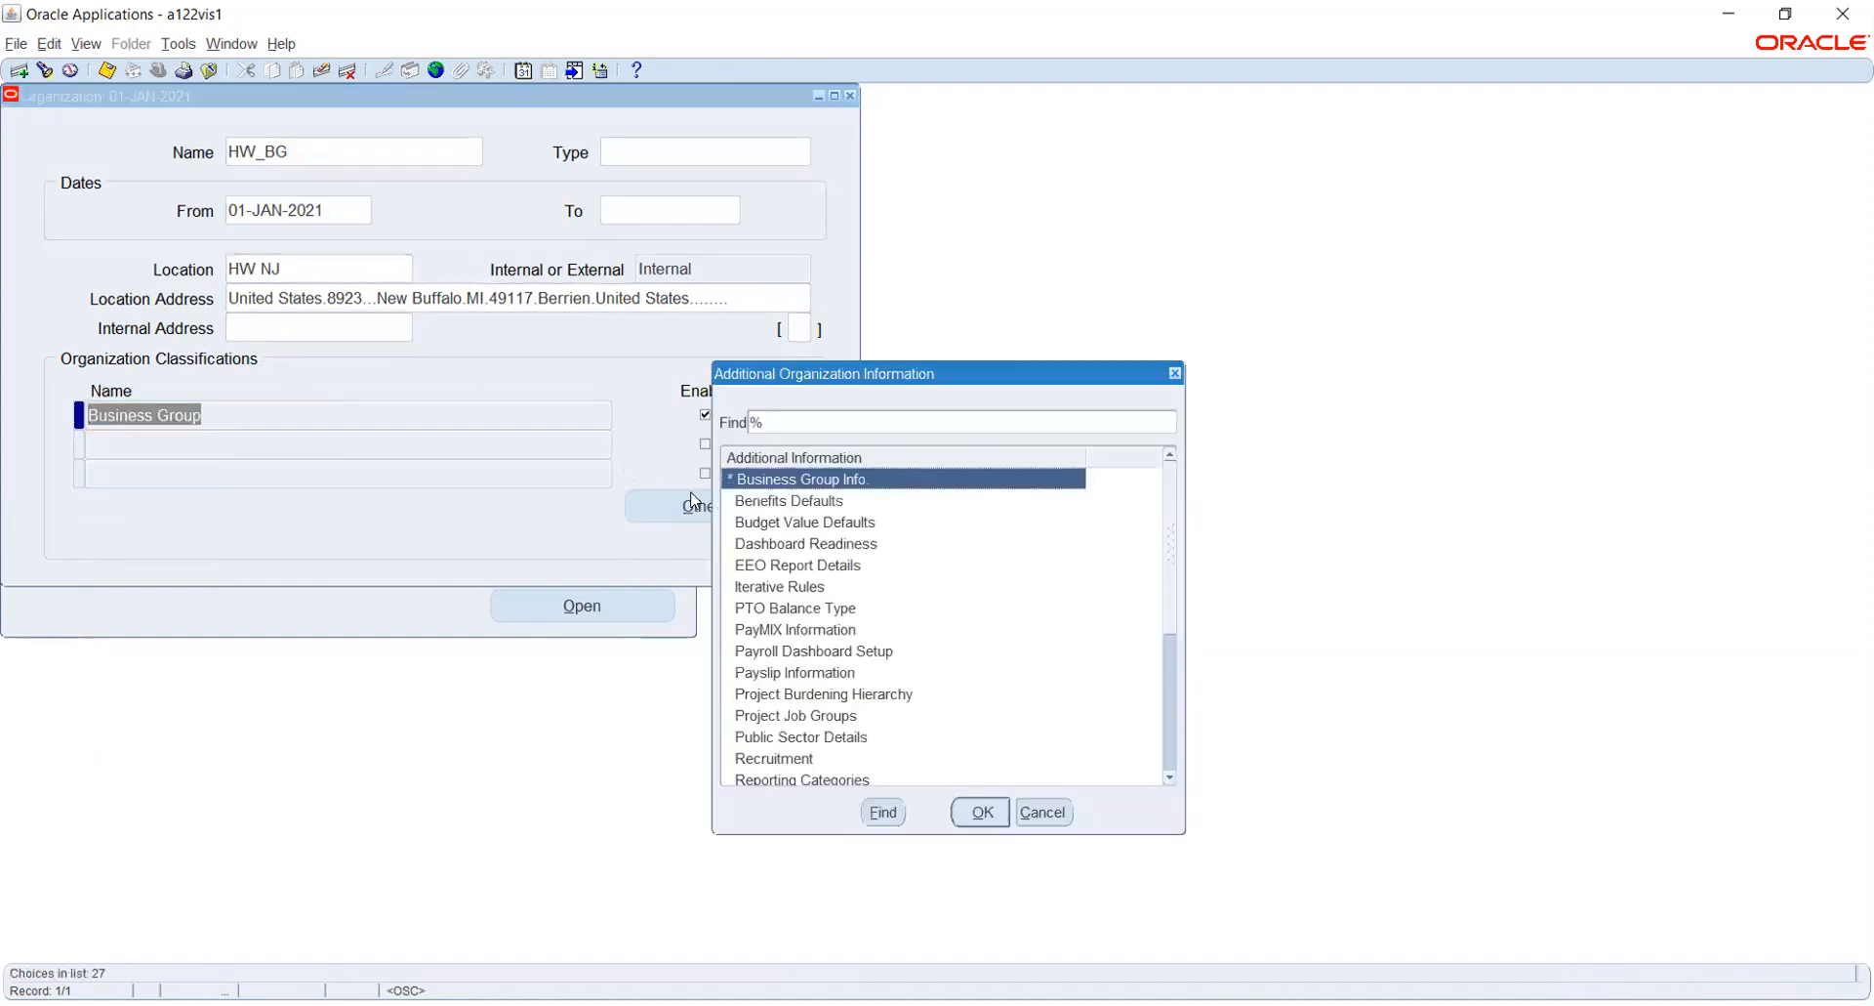
click(971, 805)
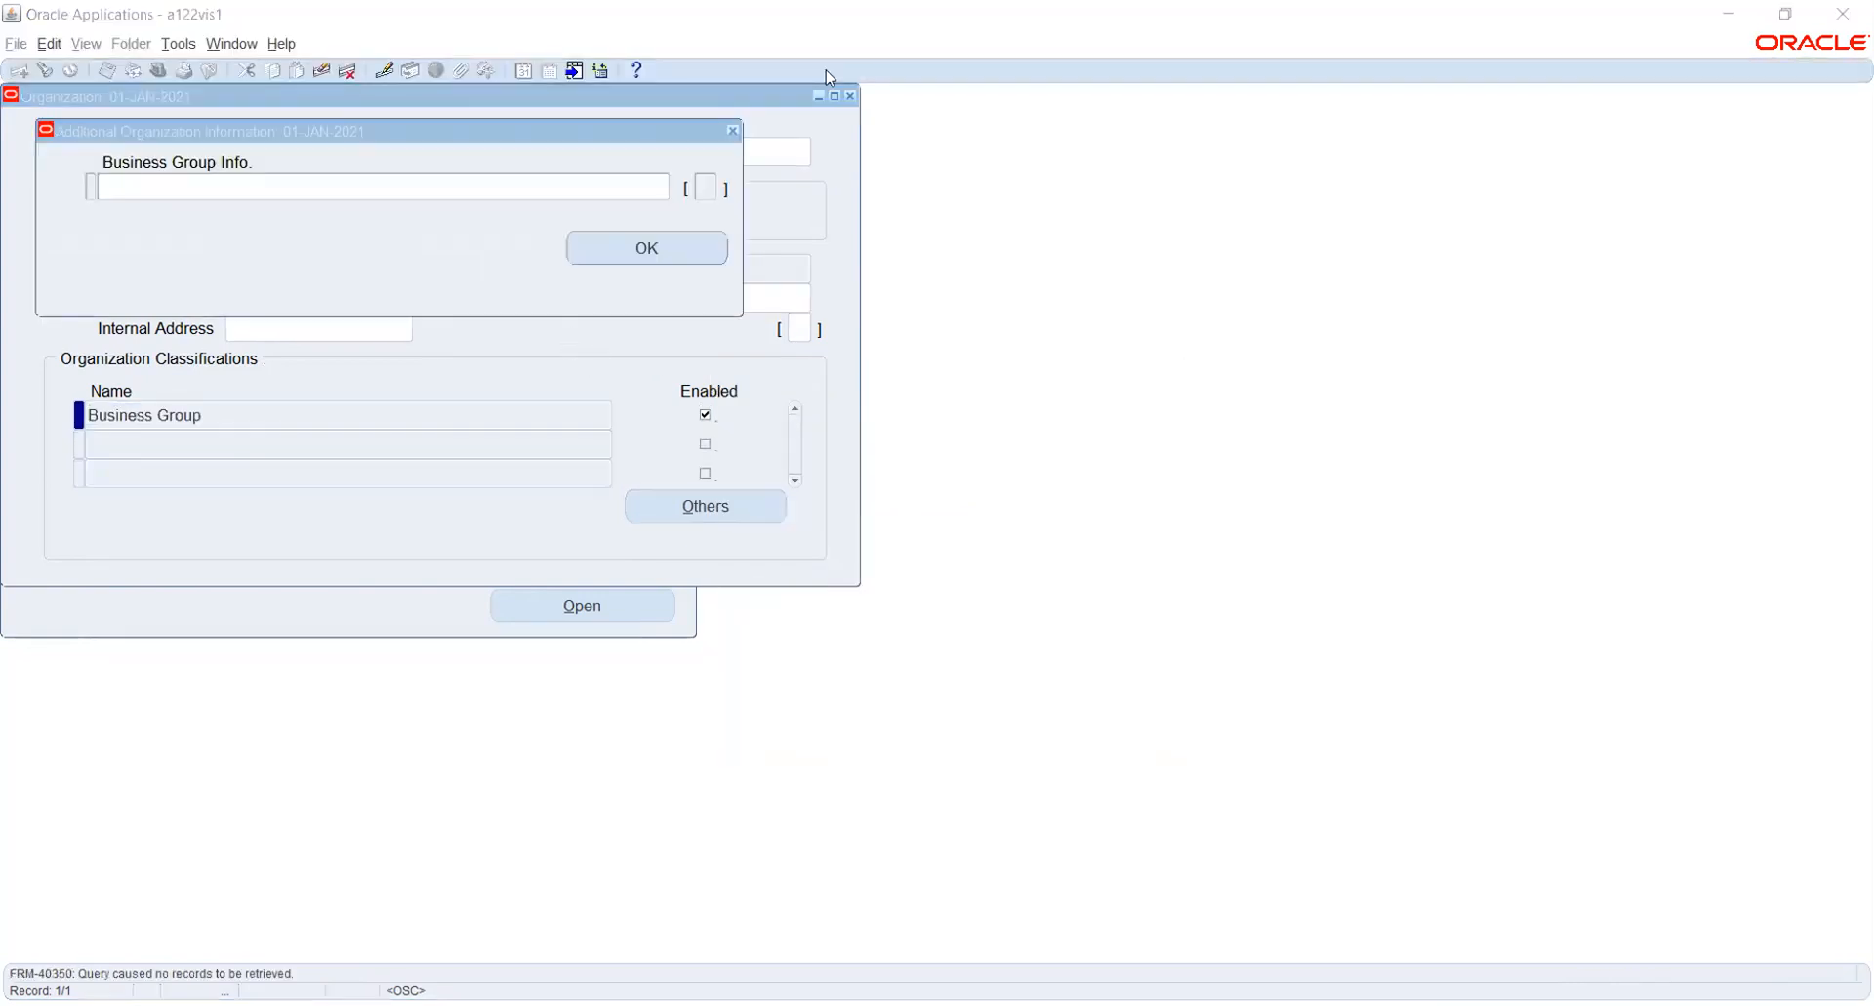
click(482, 184)
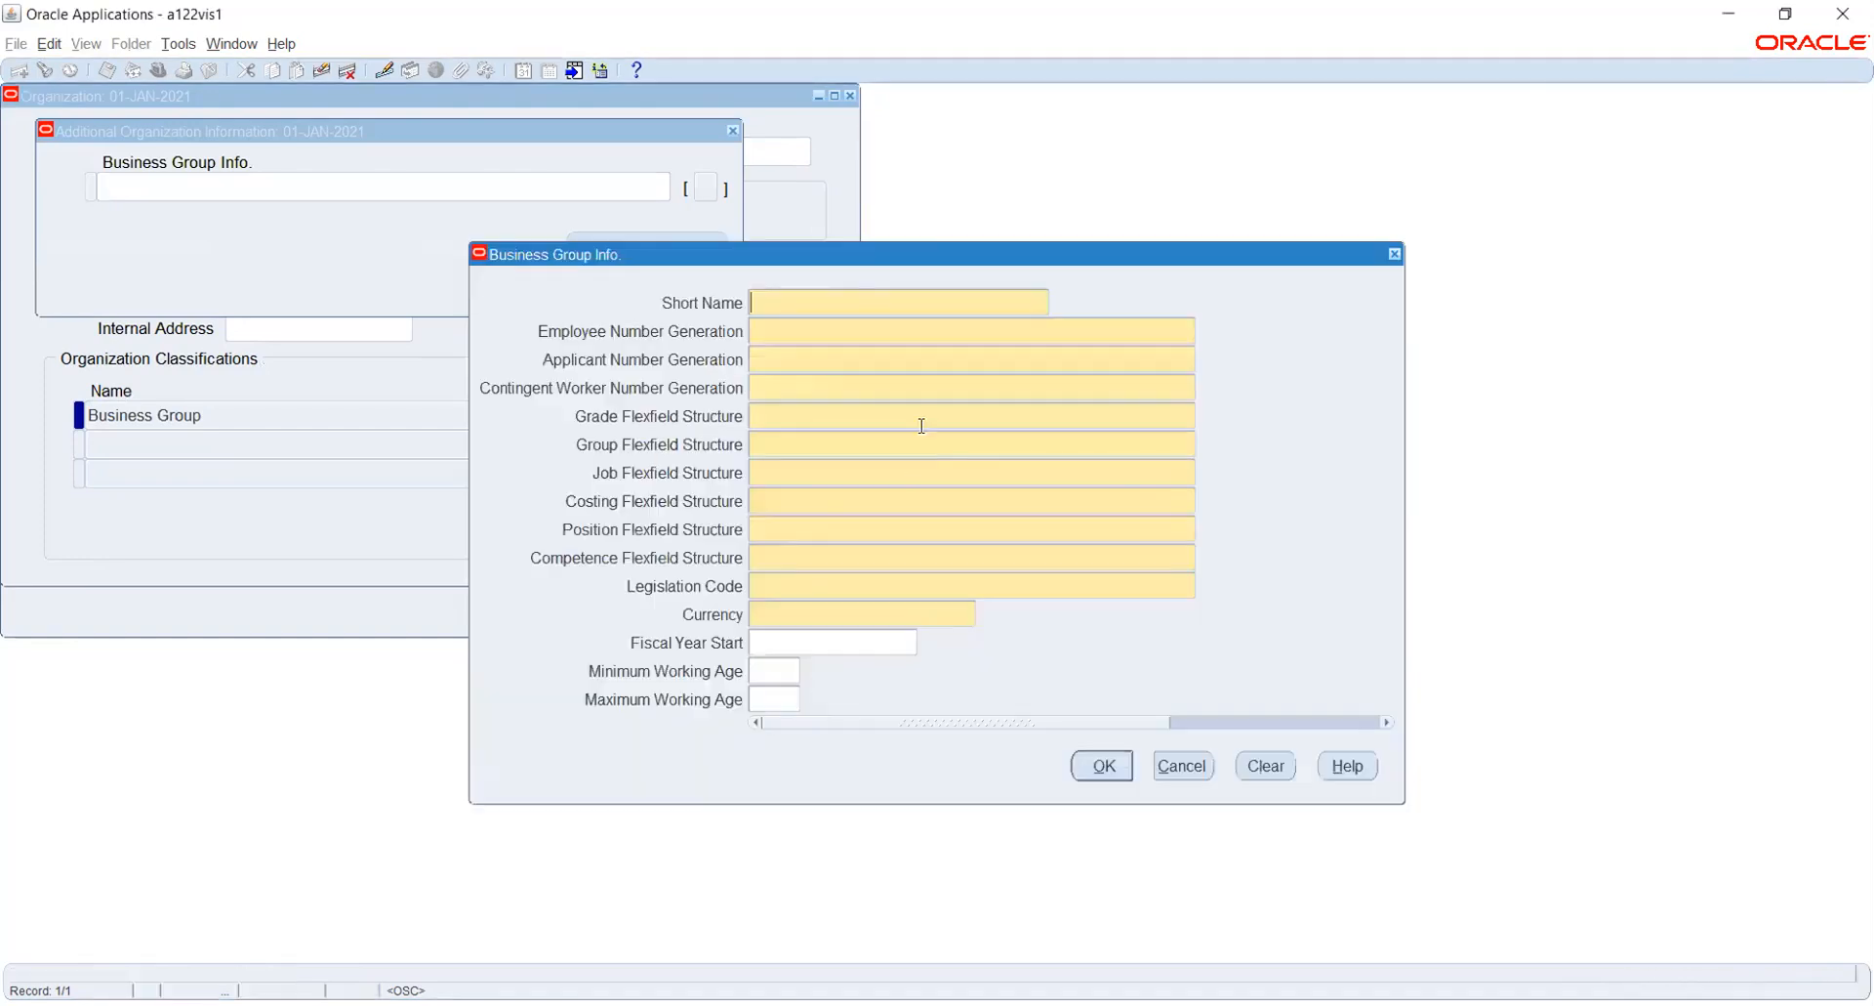
- Enter the short name HW_BG and set employee, applicant and contingent worker number generation to Automatic
text(HW_BG)
key(Tab)
text(A)
key(Tab)
text(A)
key(Tab)
text(A)
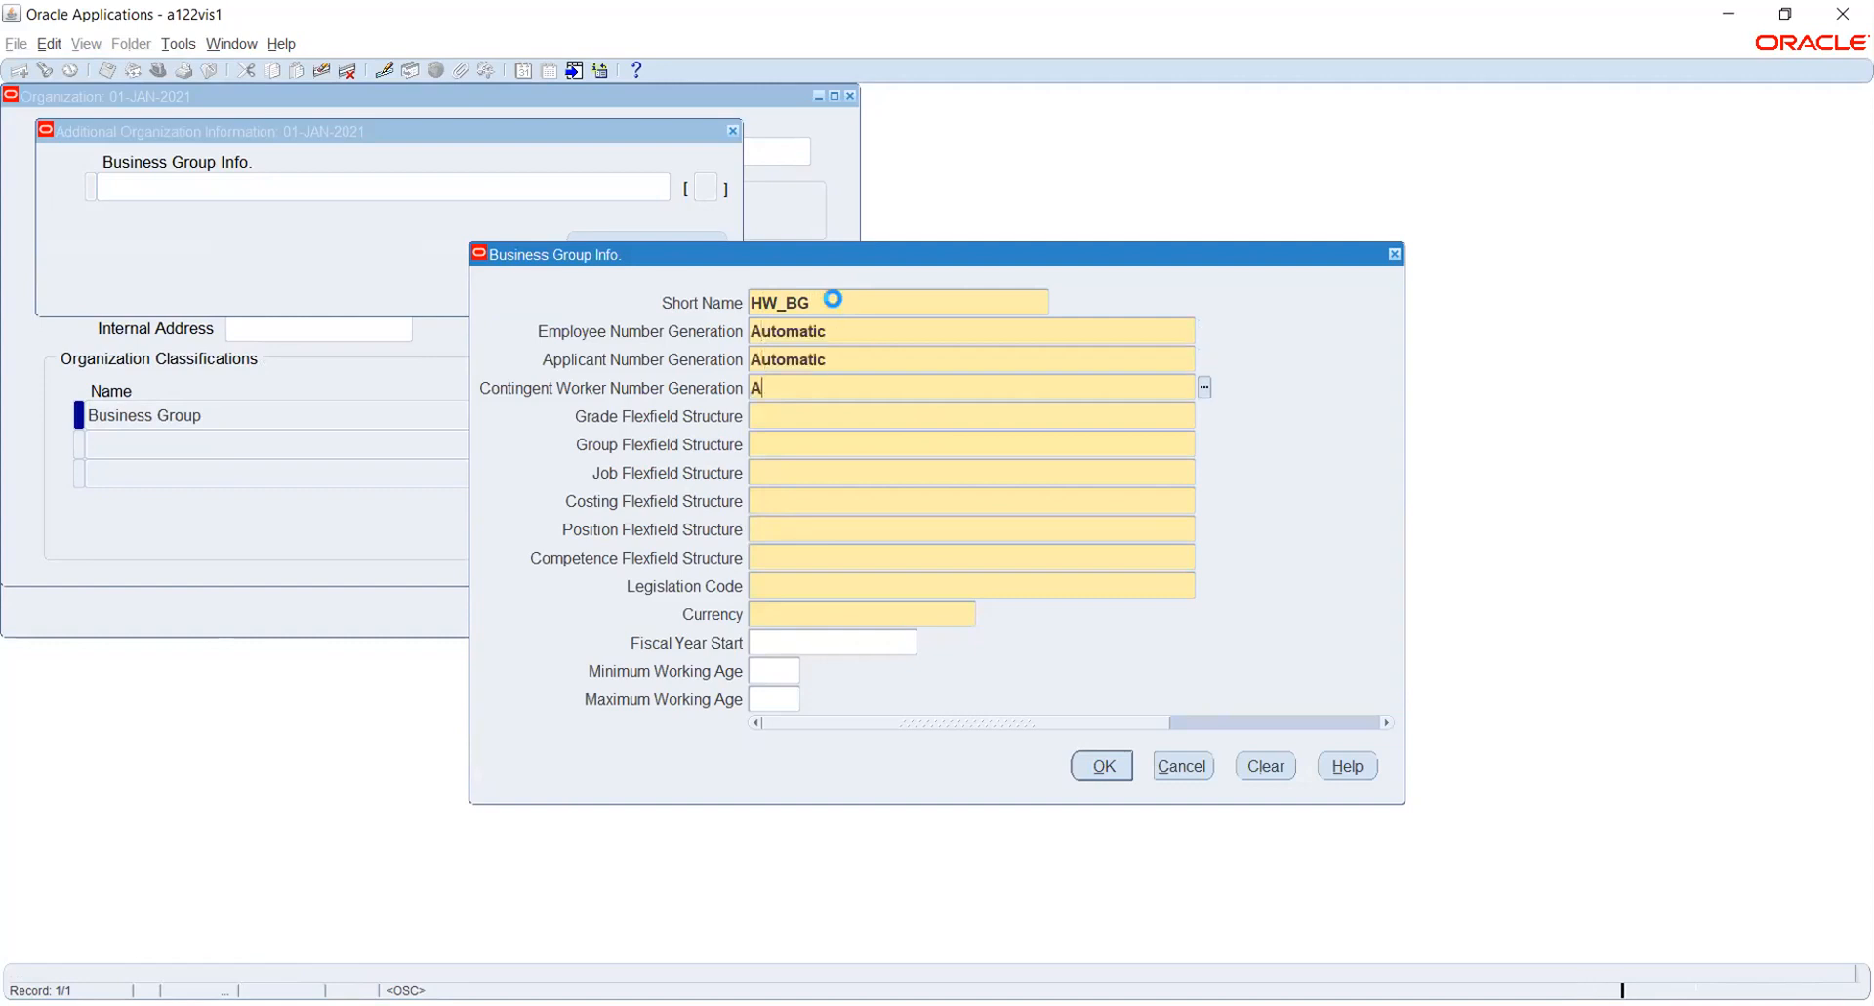
key(Tab)
- Set the business group's grade flexfield structure to Grade Flexfield
text(G)
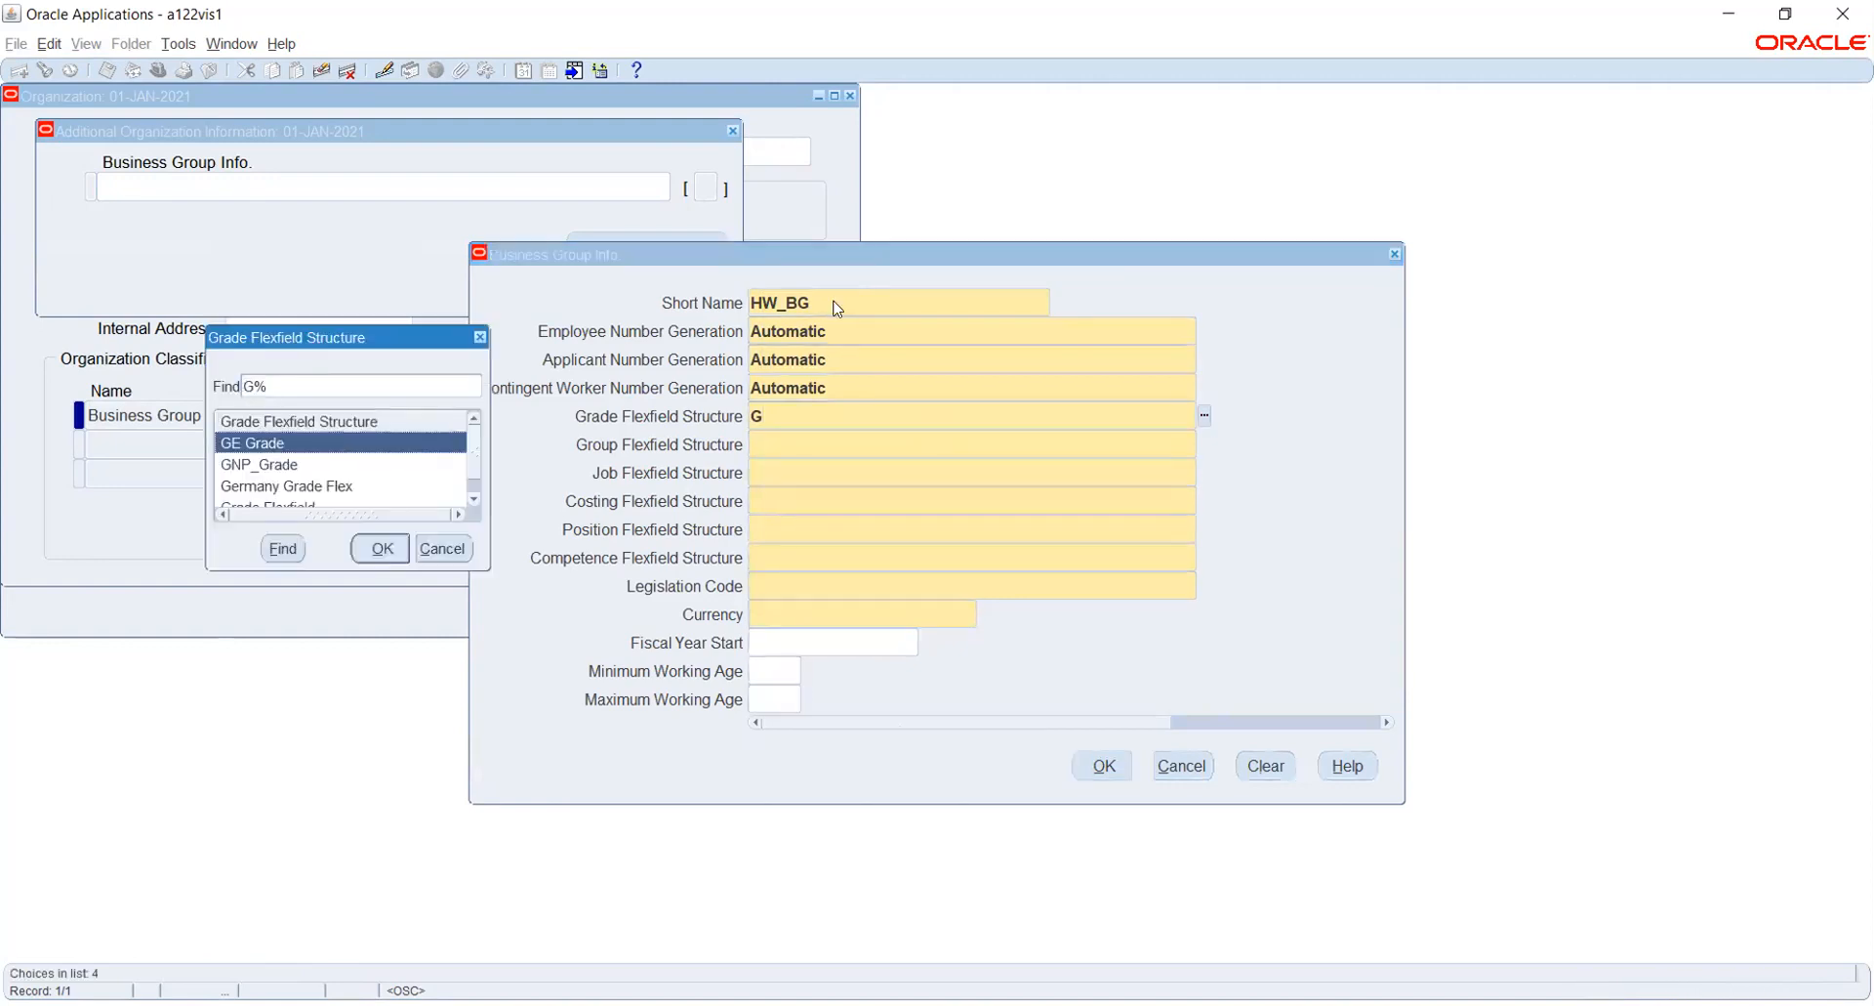
key(Down)
key(Down)
key(Down)
key(Return)
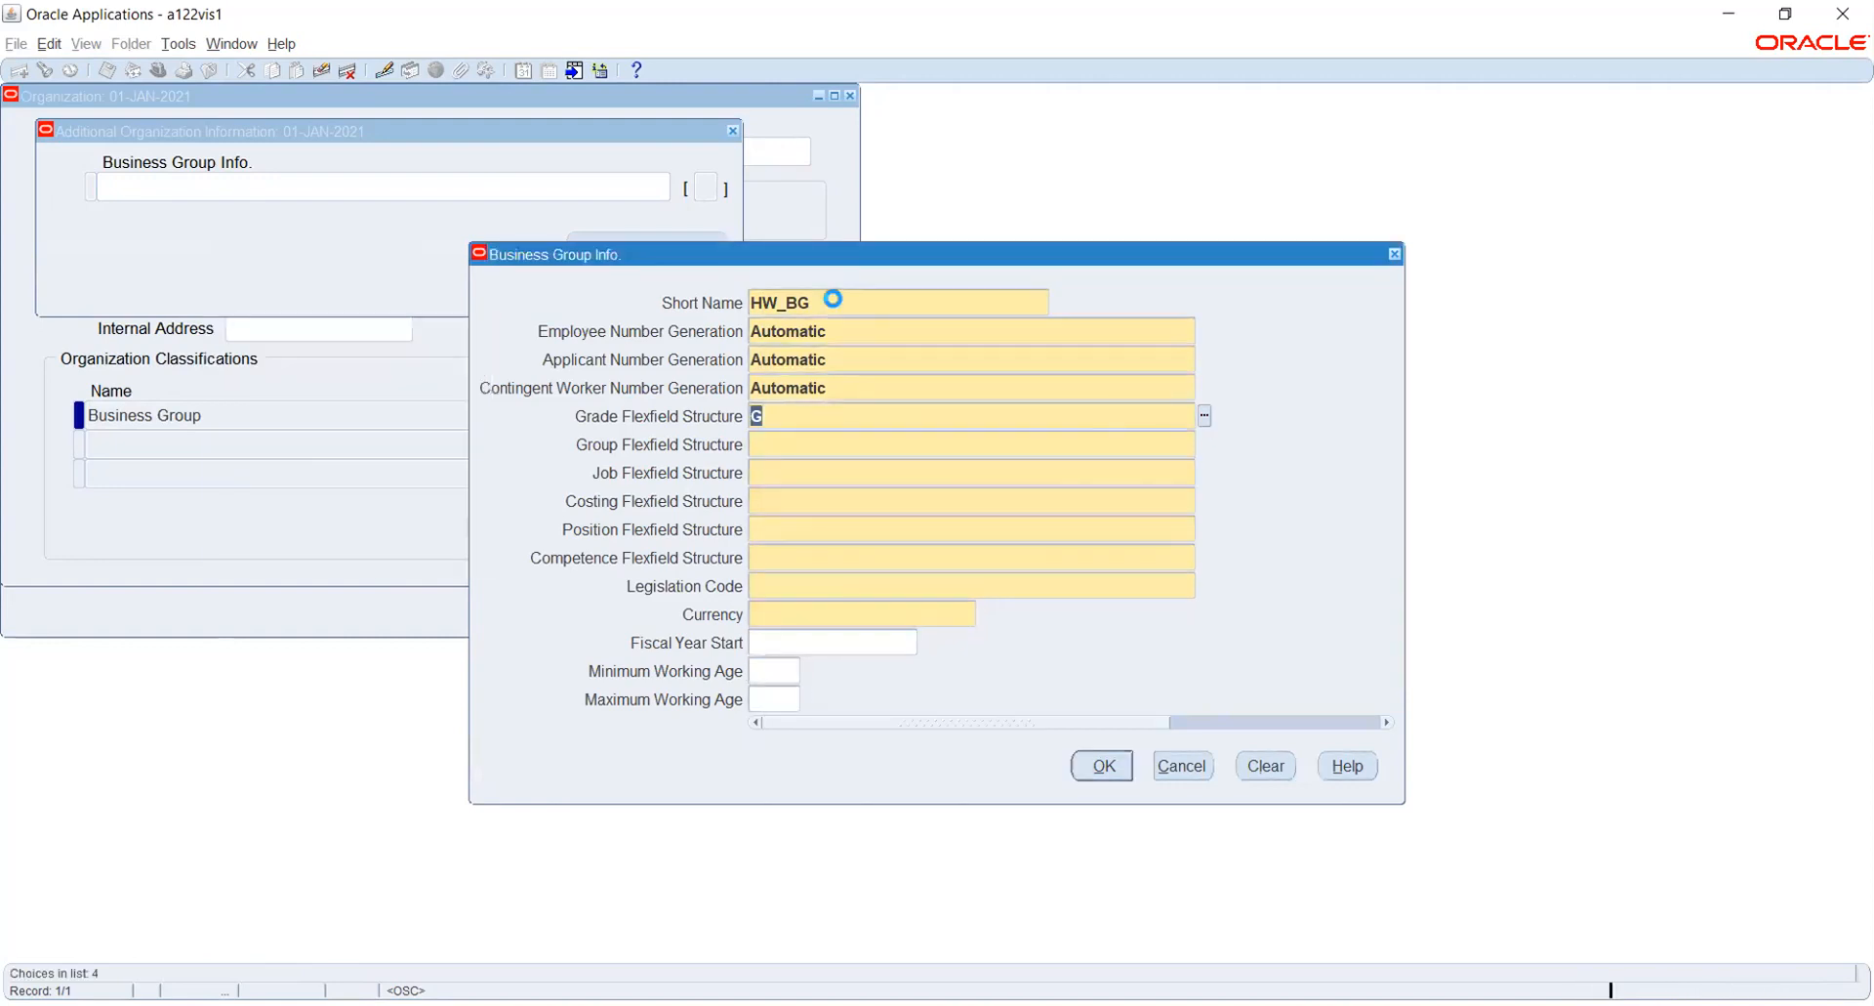
- Set the business group's group flexfield structure to GNP_Cost
text(G)
key(Tab)
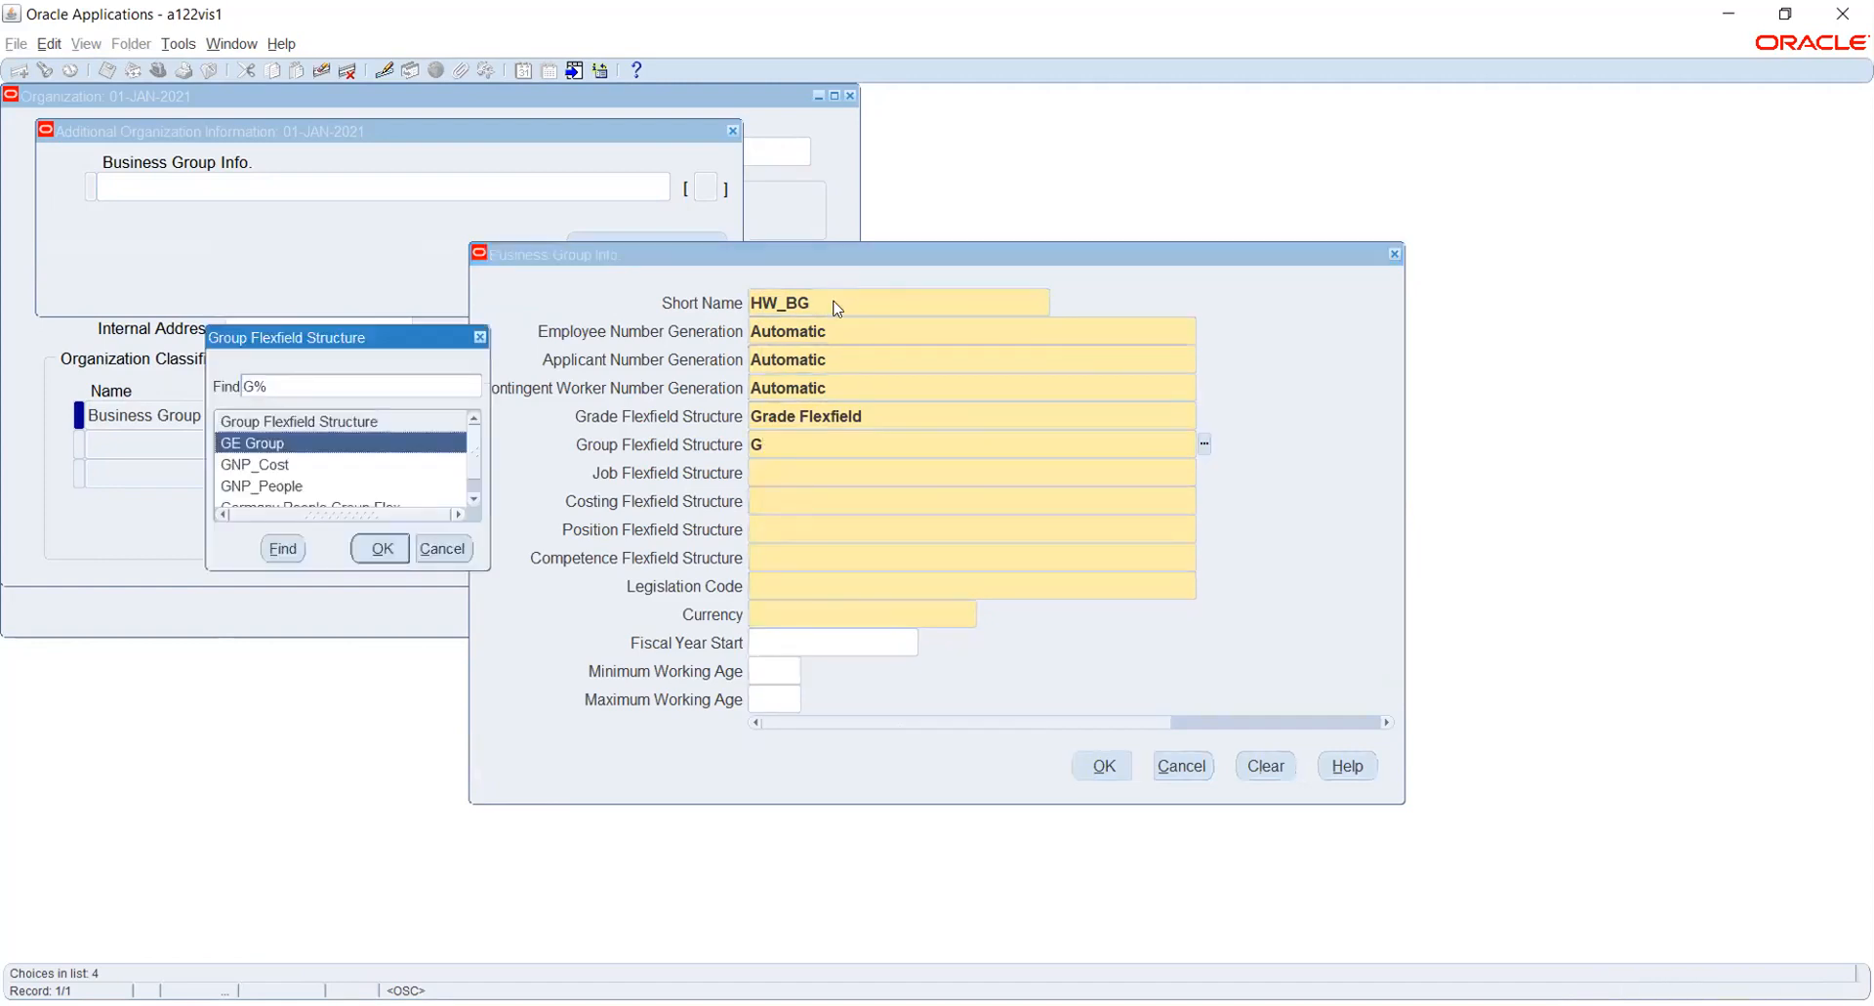
key(Down)
key(Down)
key(Down)
key(Up)
key(Up)
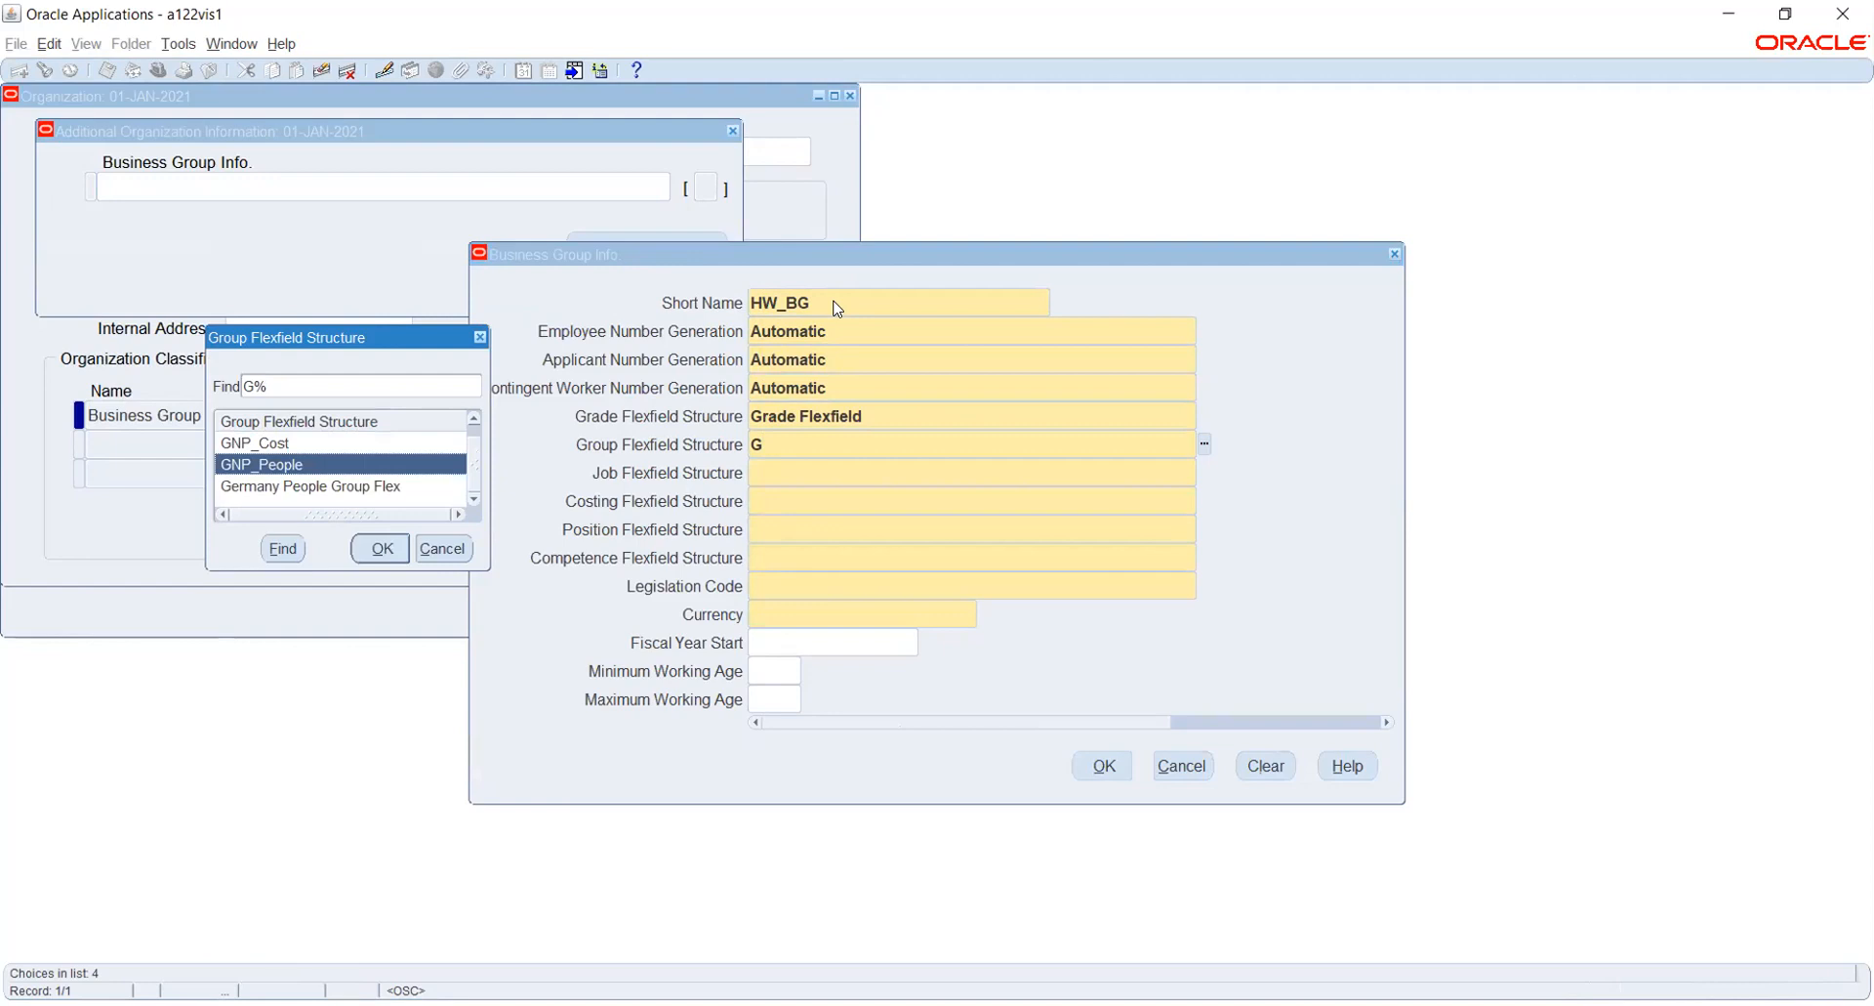
key(Escape)
- Set the job flexfield structure to Job Flexfield and the costing flexfield structure to Cost Allocation Flexfield
text(J)
key(Tab)
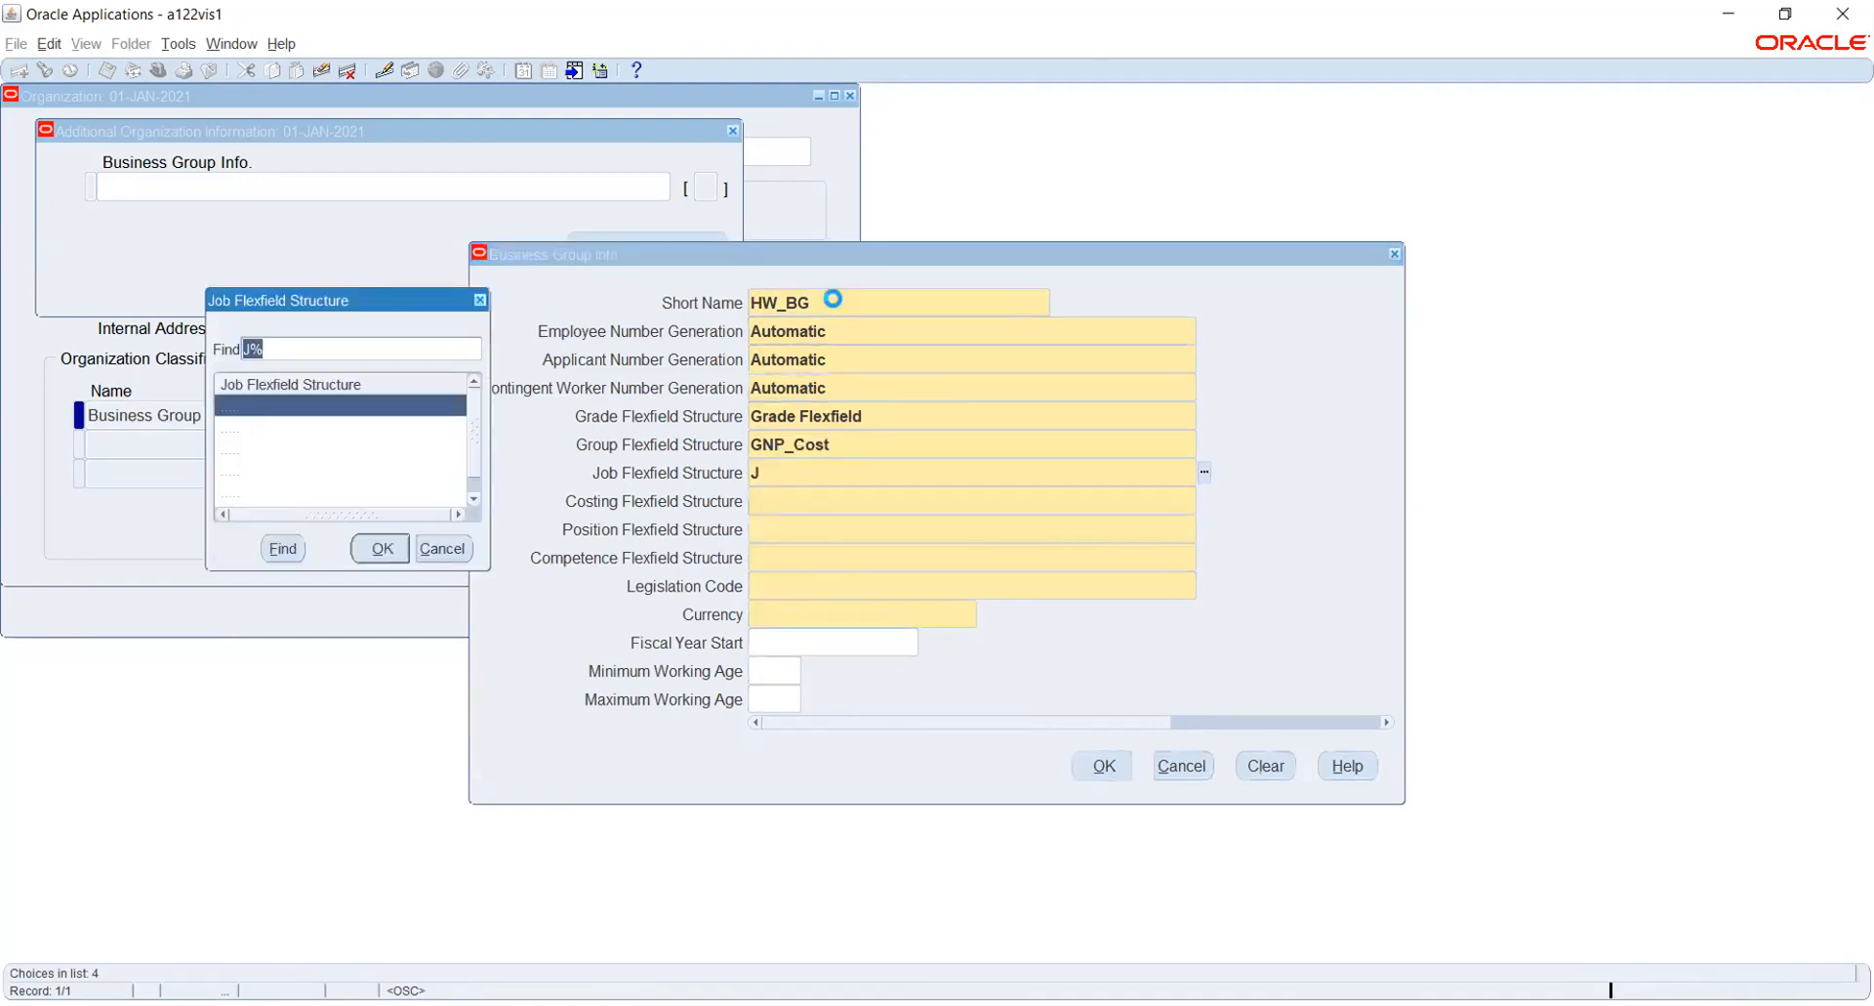
key(Down)
key(Down)
key(Down)
key(Down)
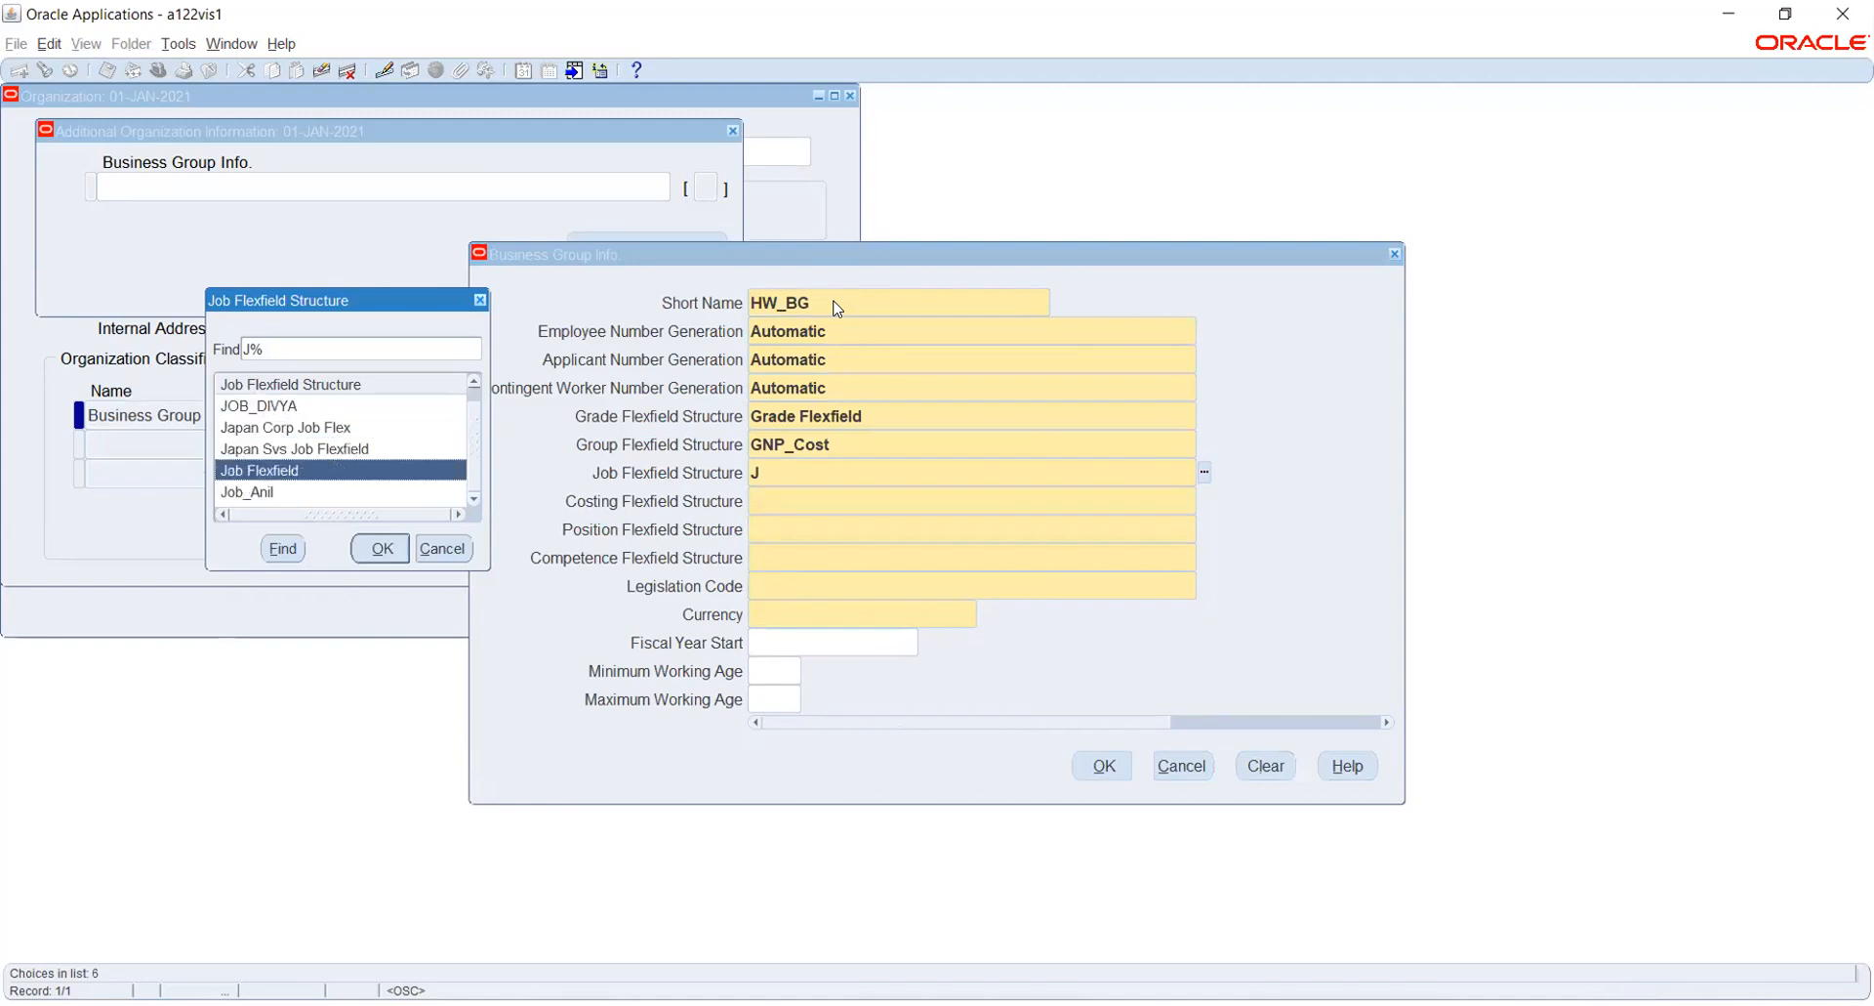
key(Return)
text(CO)
key(Tab)
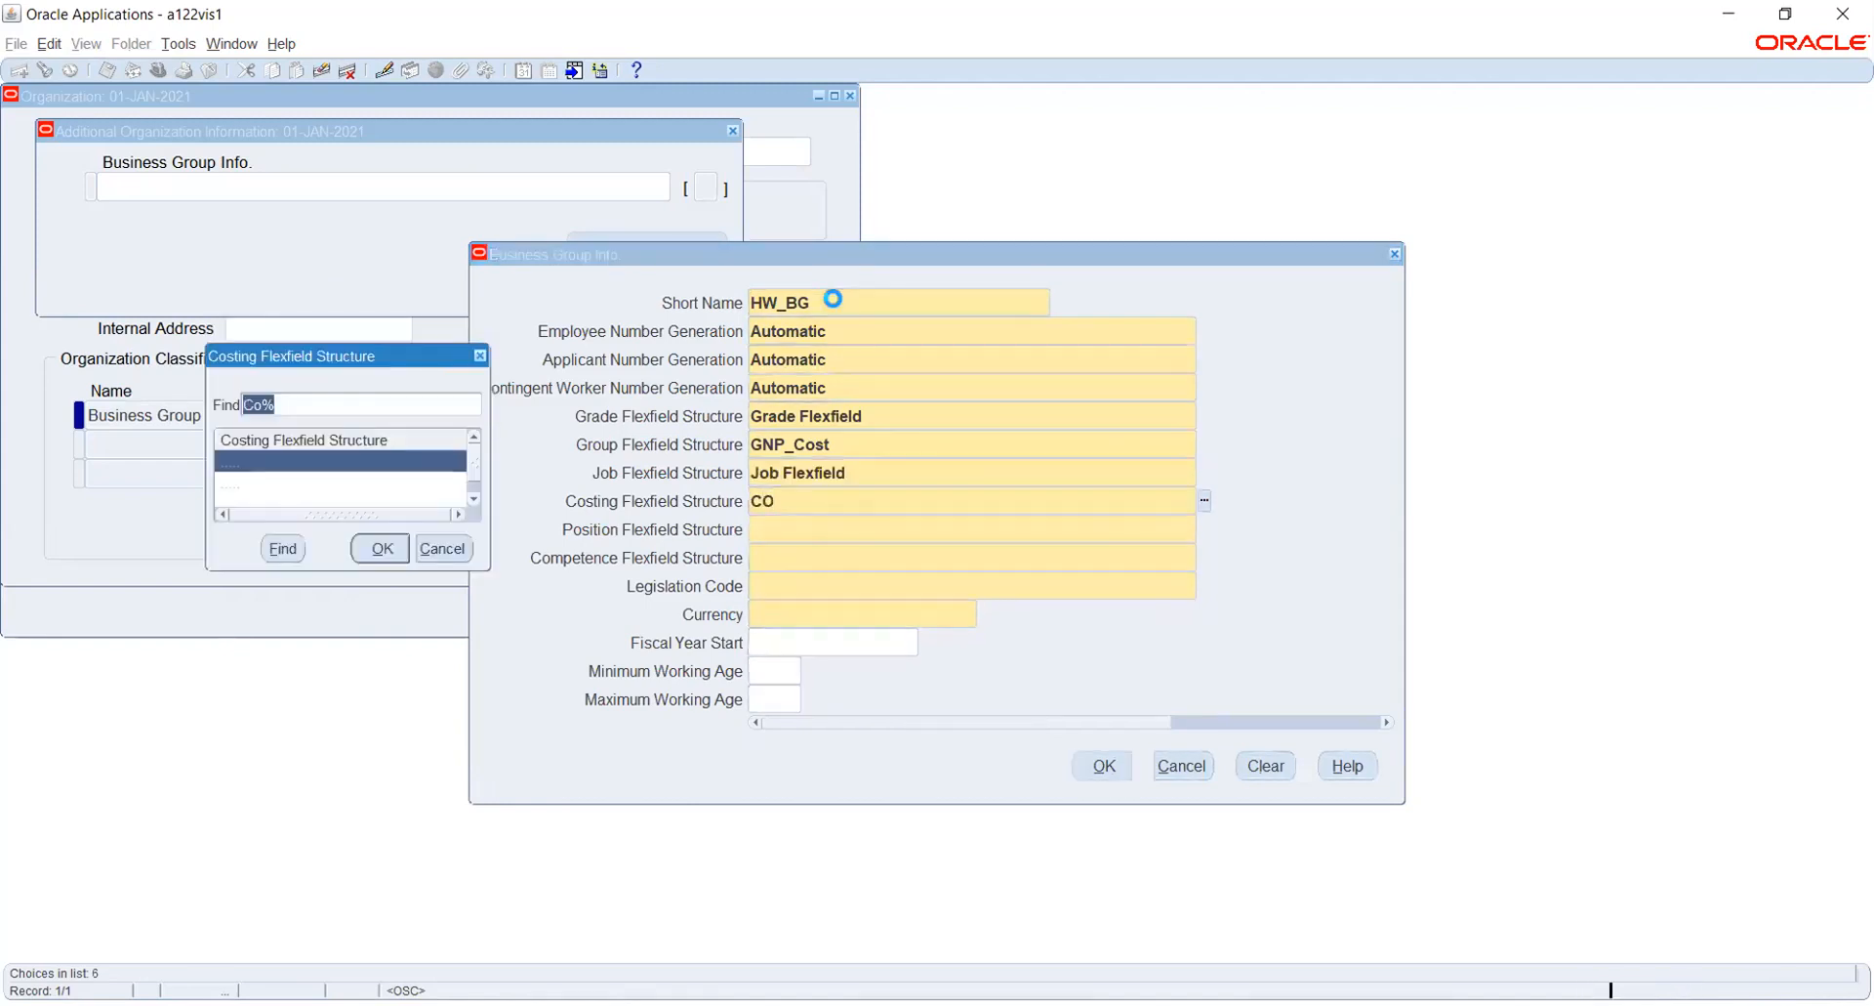
key(Down)
key(Return)
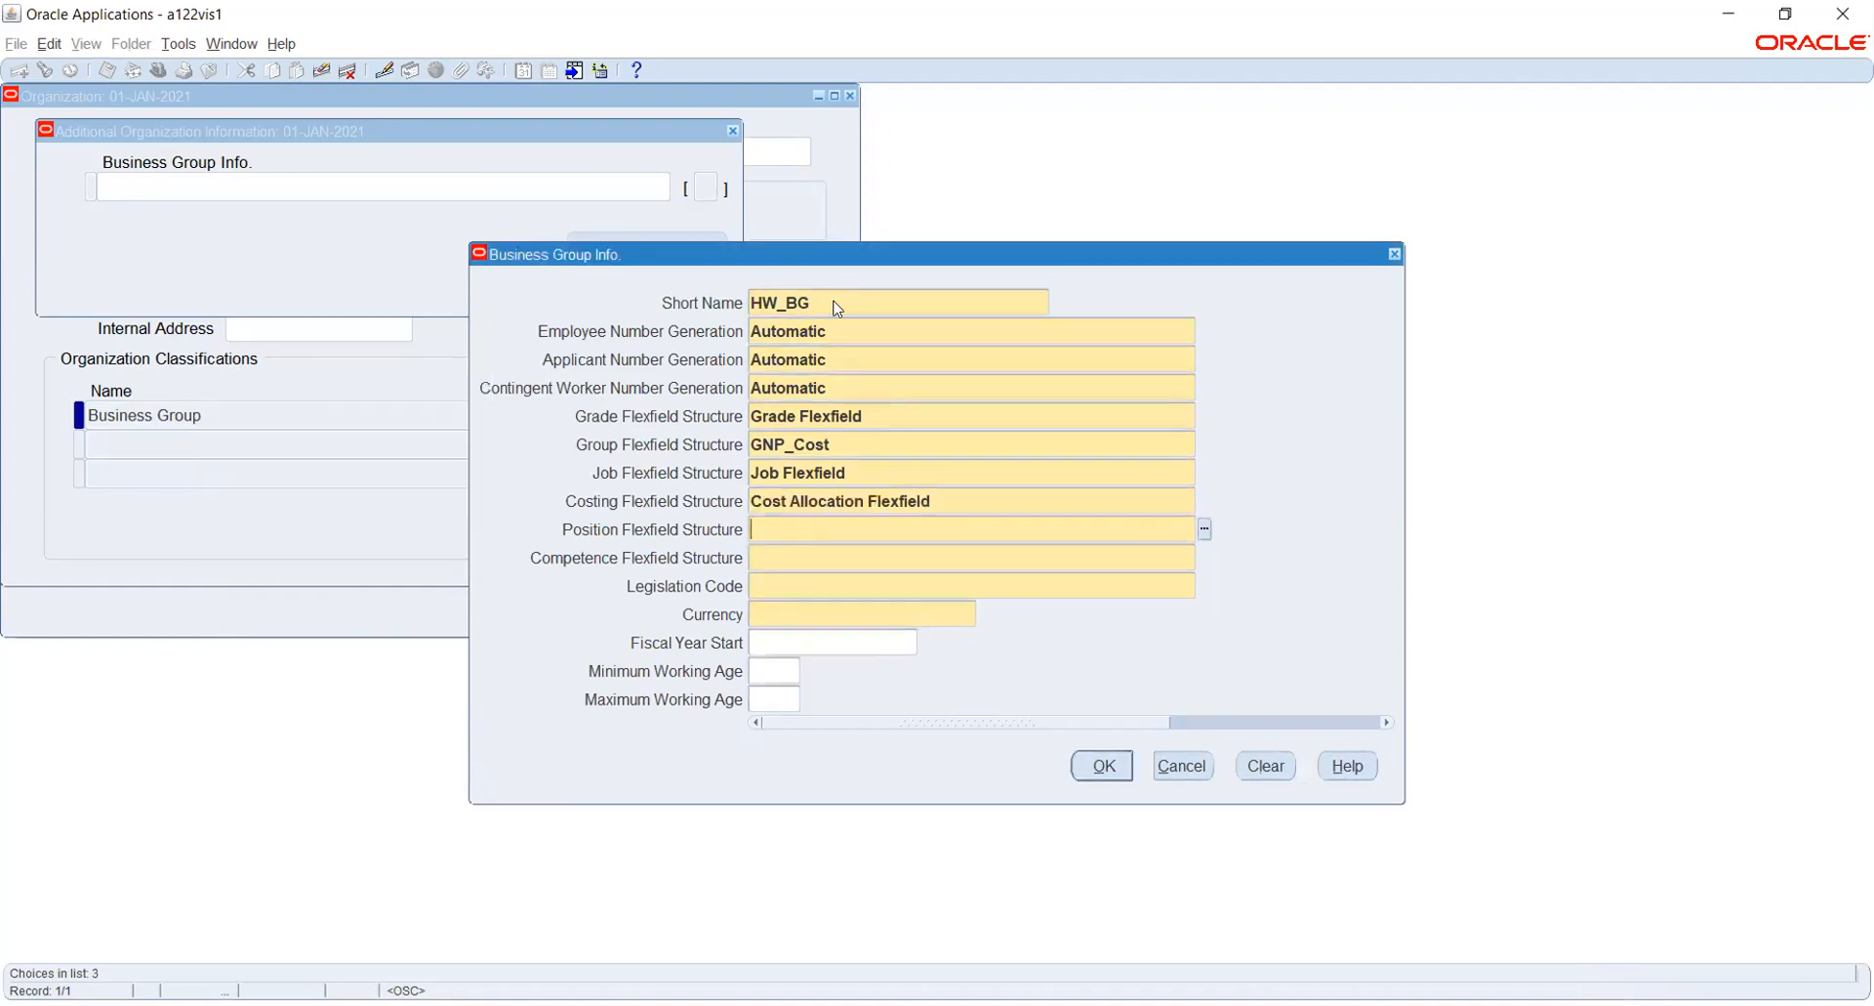
- Set the position flexfield structure to Position Flexfield and the competence flexfield structure to Competence Flexfield
text(PO)
key(Tab)
key(Down)
key(Down)
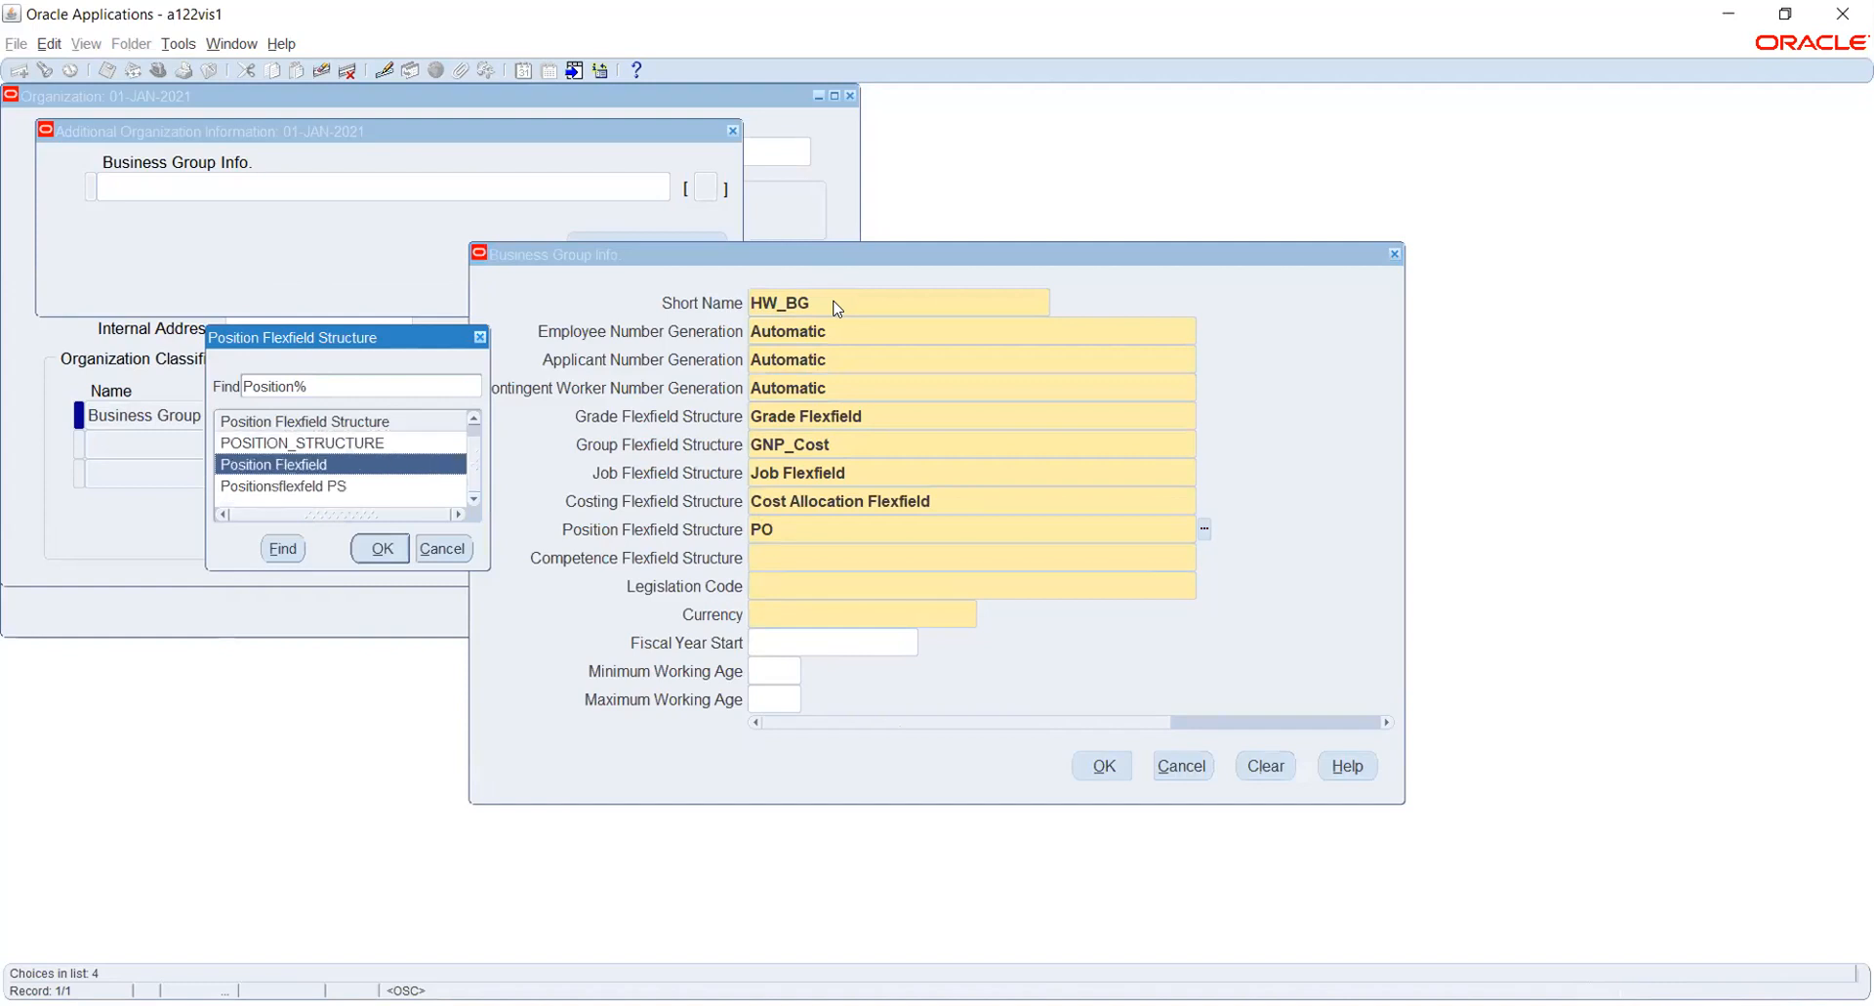
key(Return)
text(COM)
key(Tab)
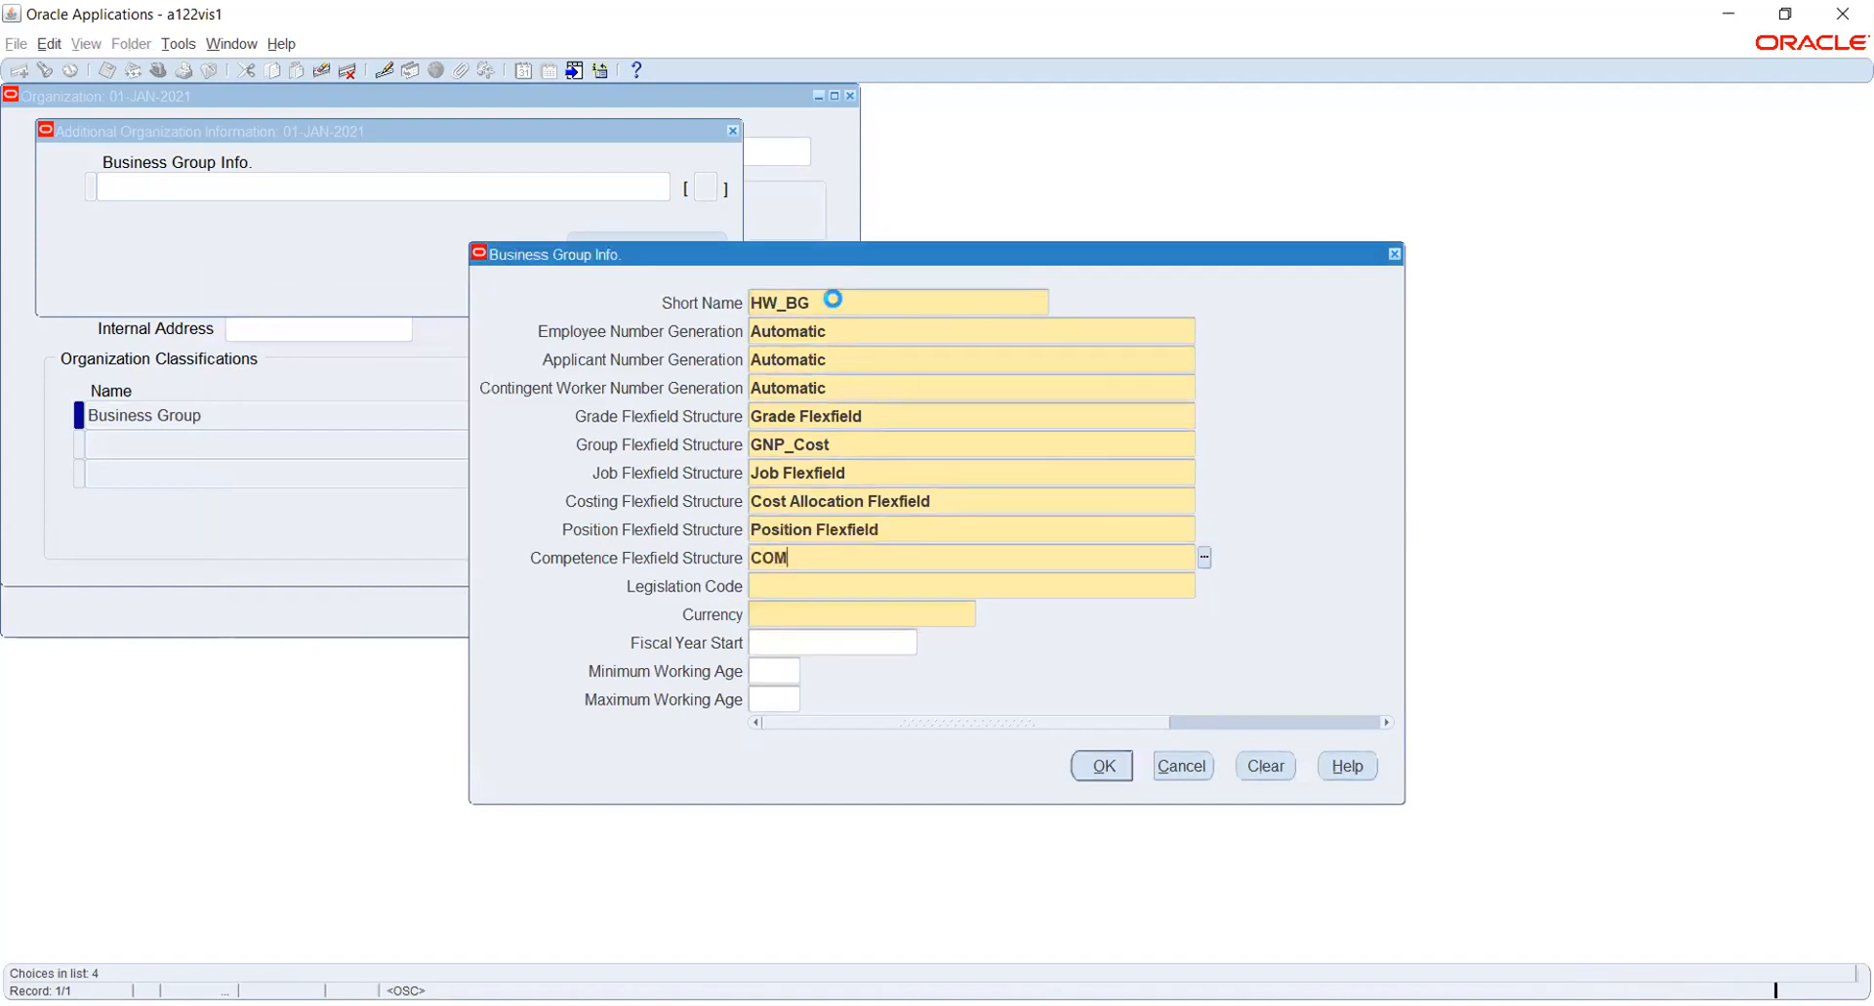
key(Down)
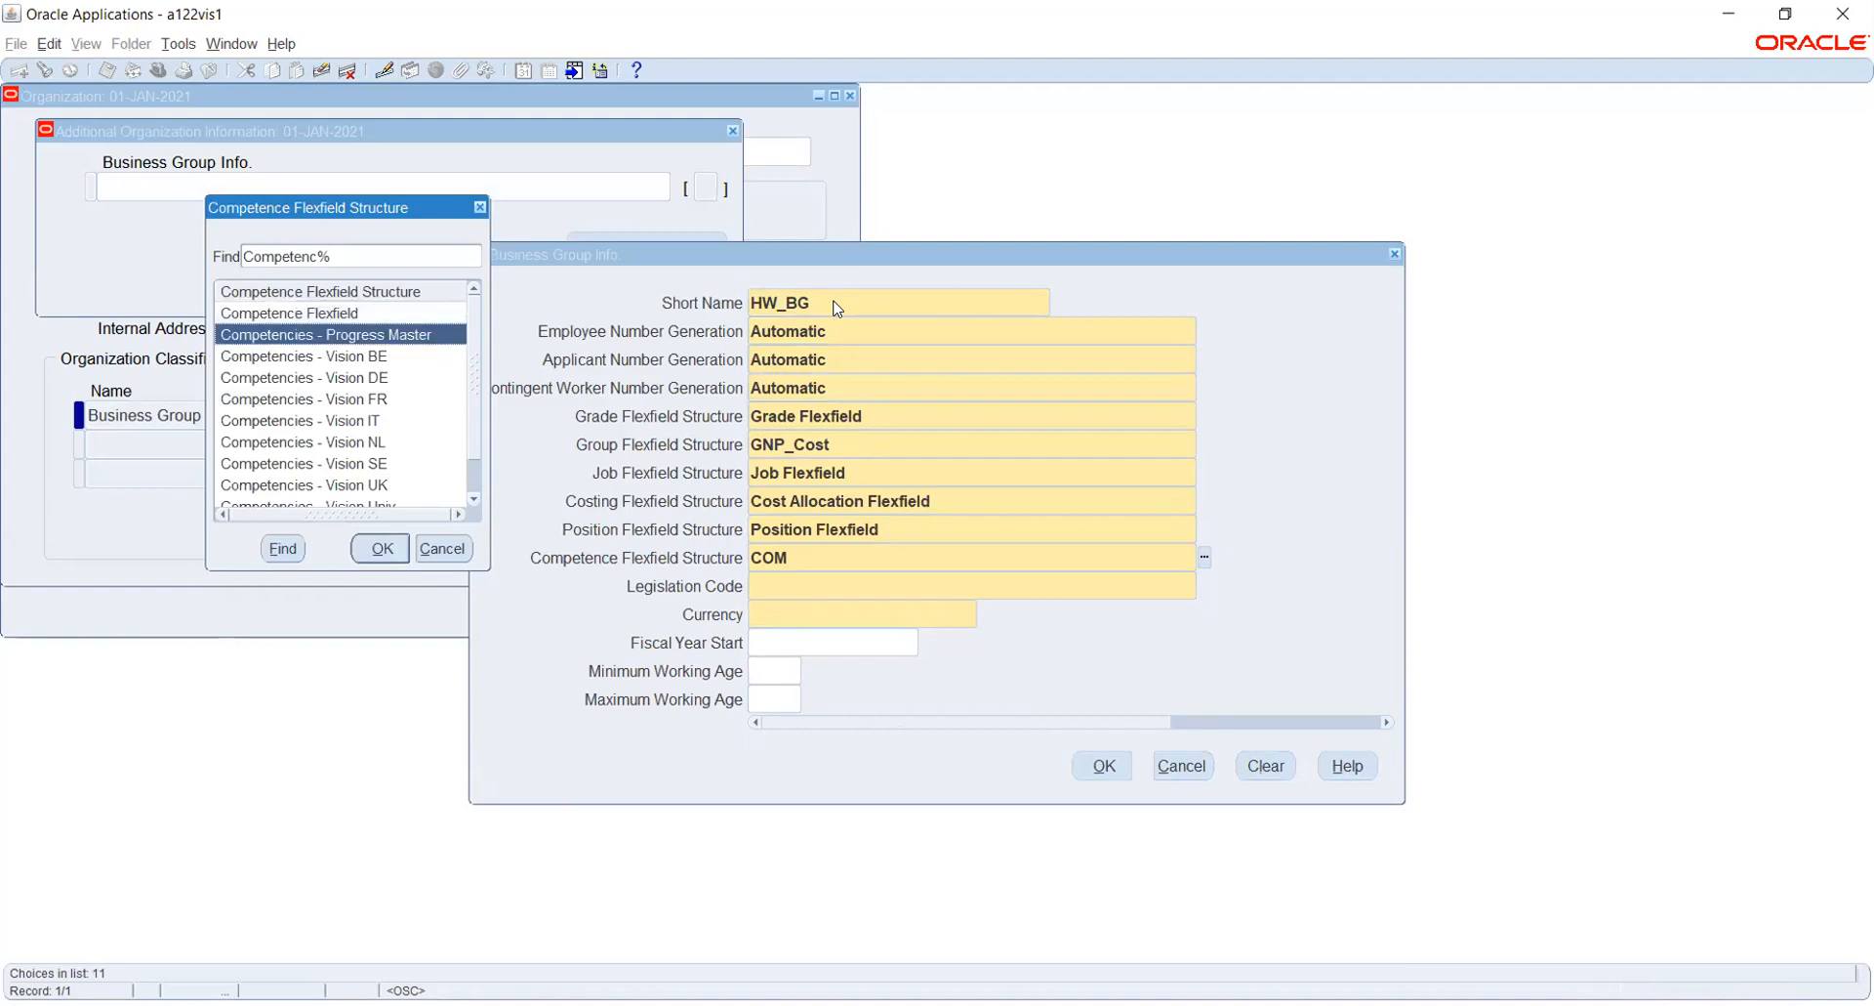
key(Up)
key(Return)
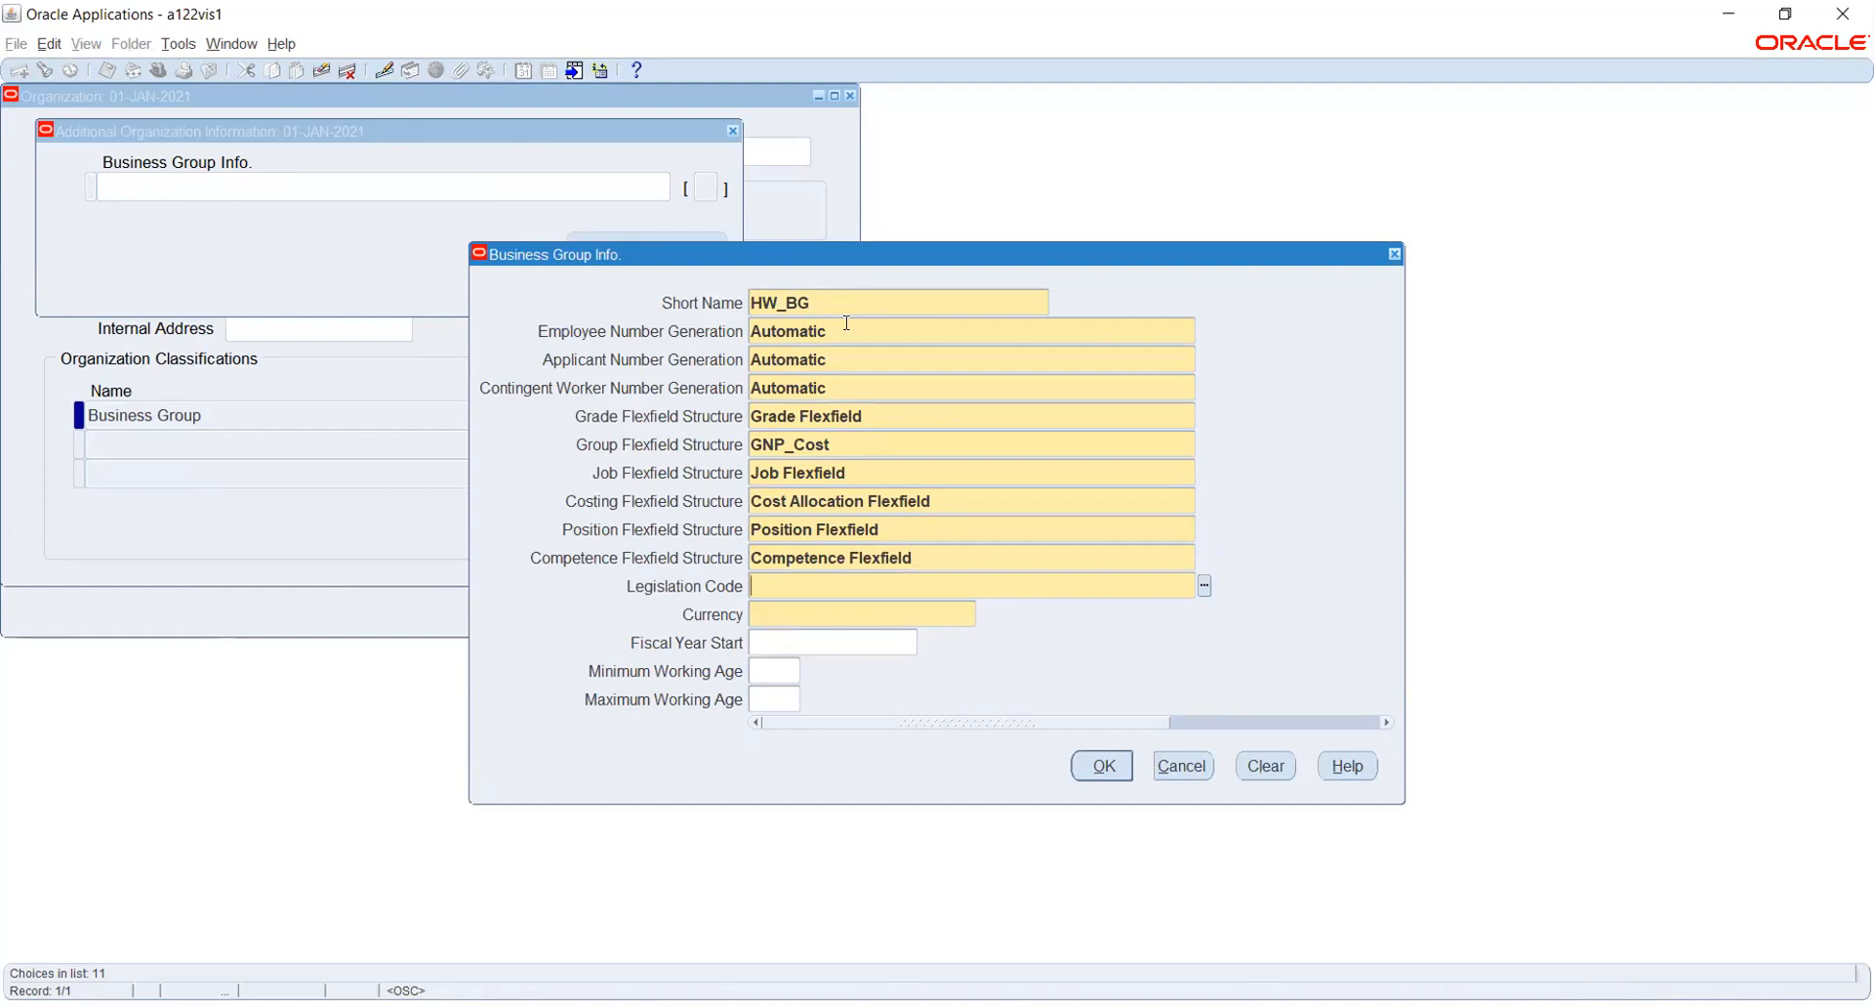
- Set the business group's legislation code to United States and its currency to USD
text(UNI)
key(Down)
key(Down)
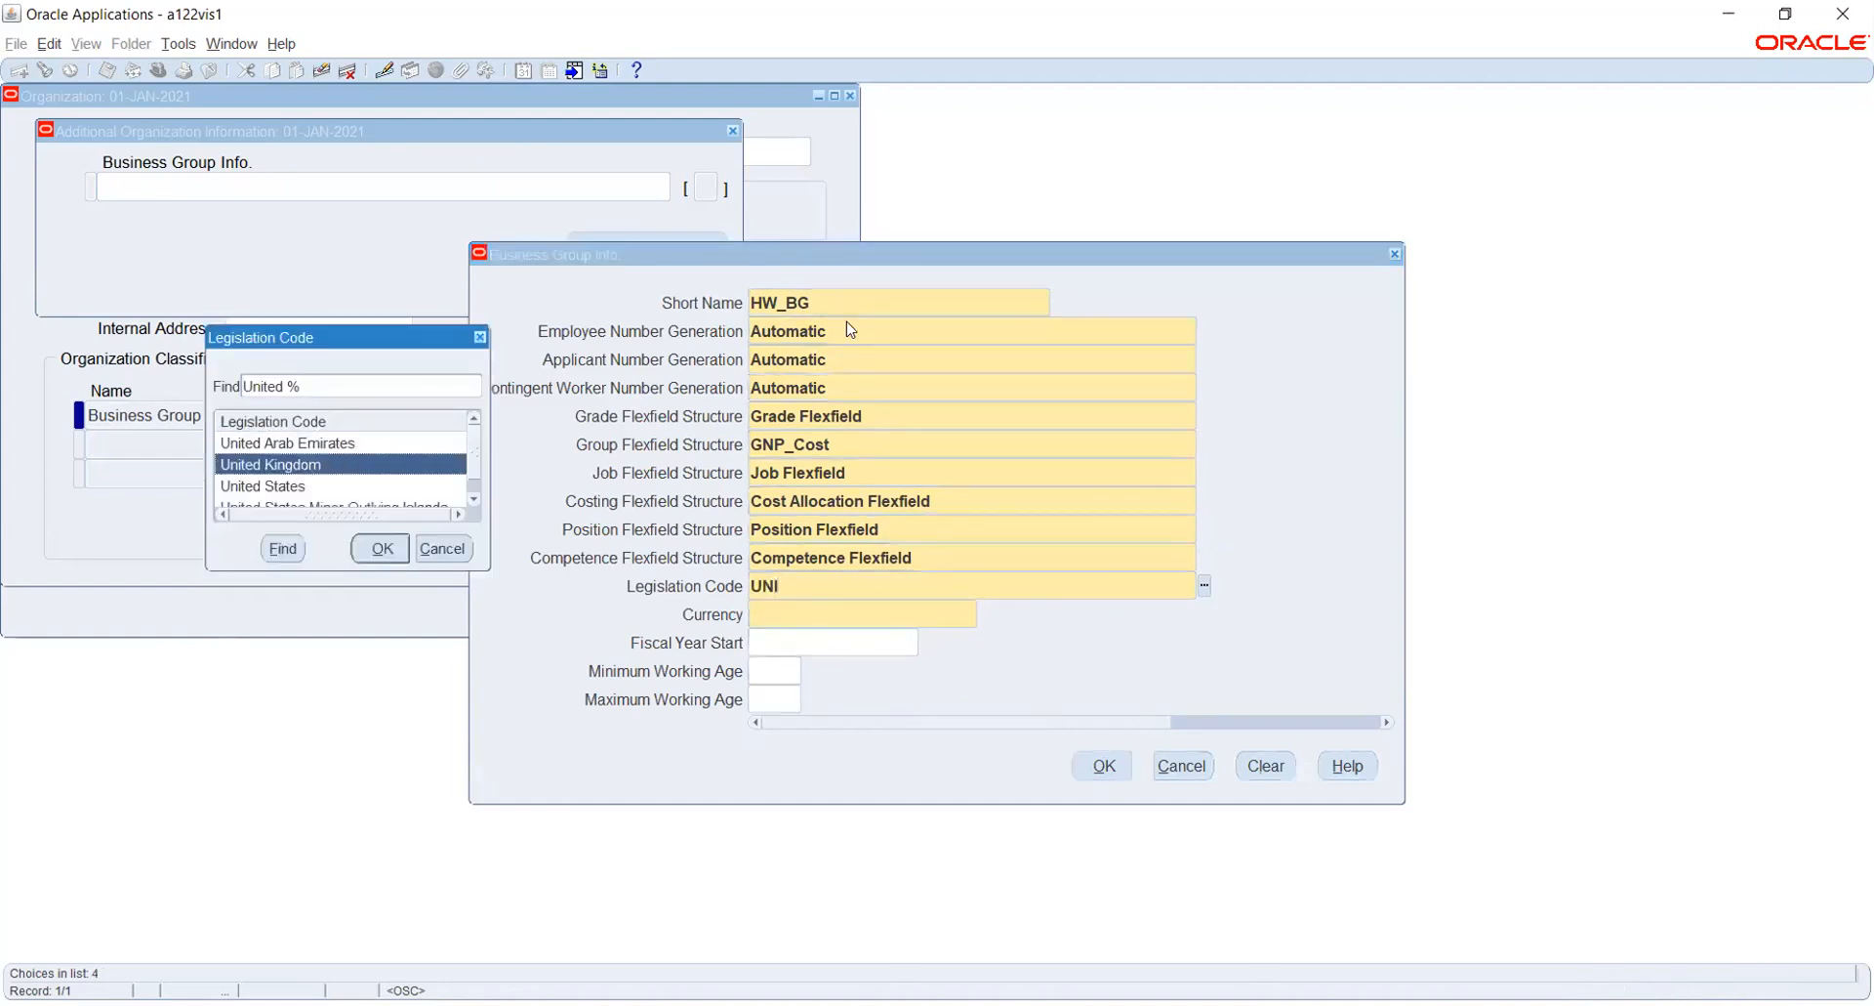
key(Return)
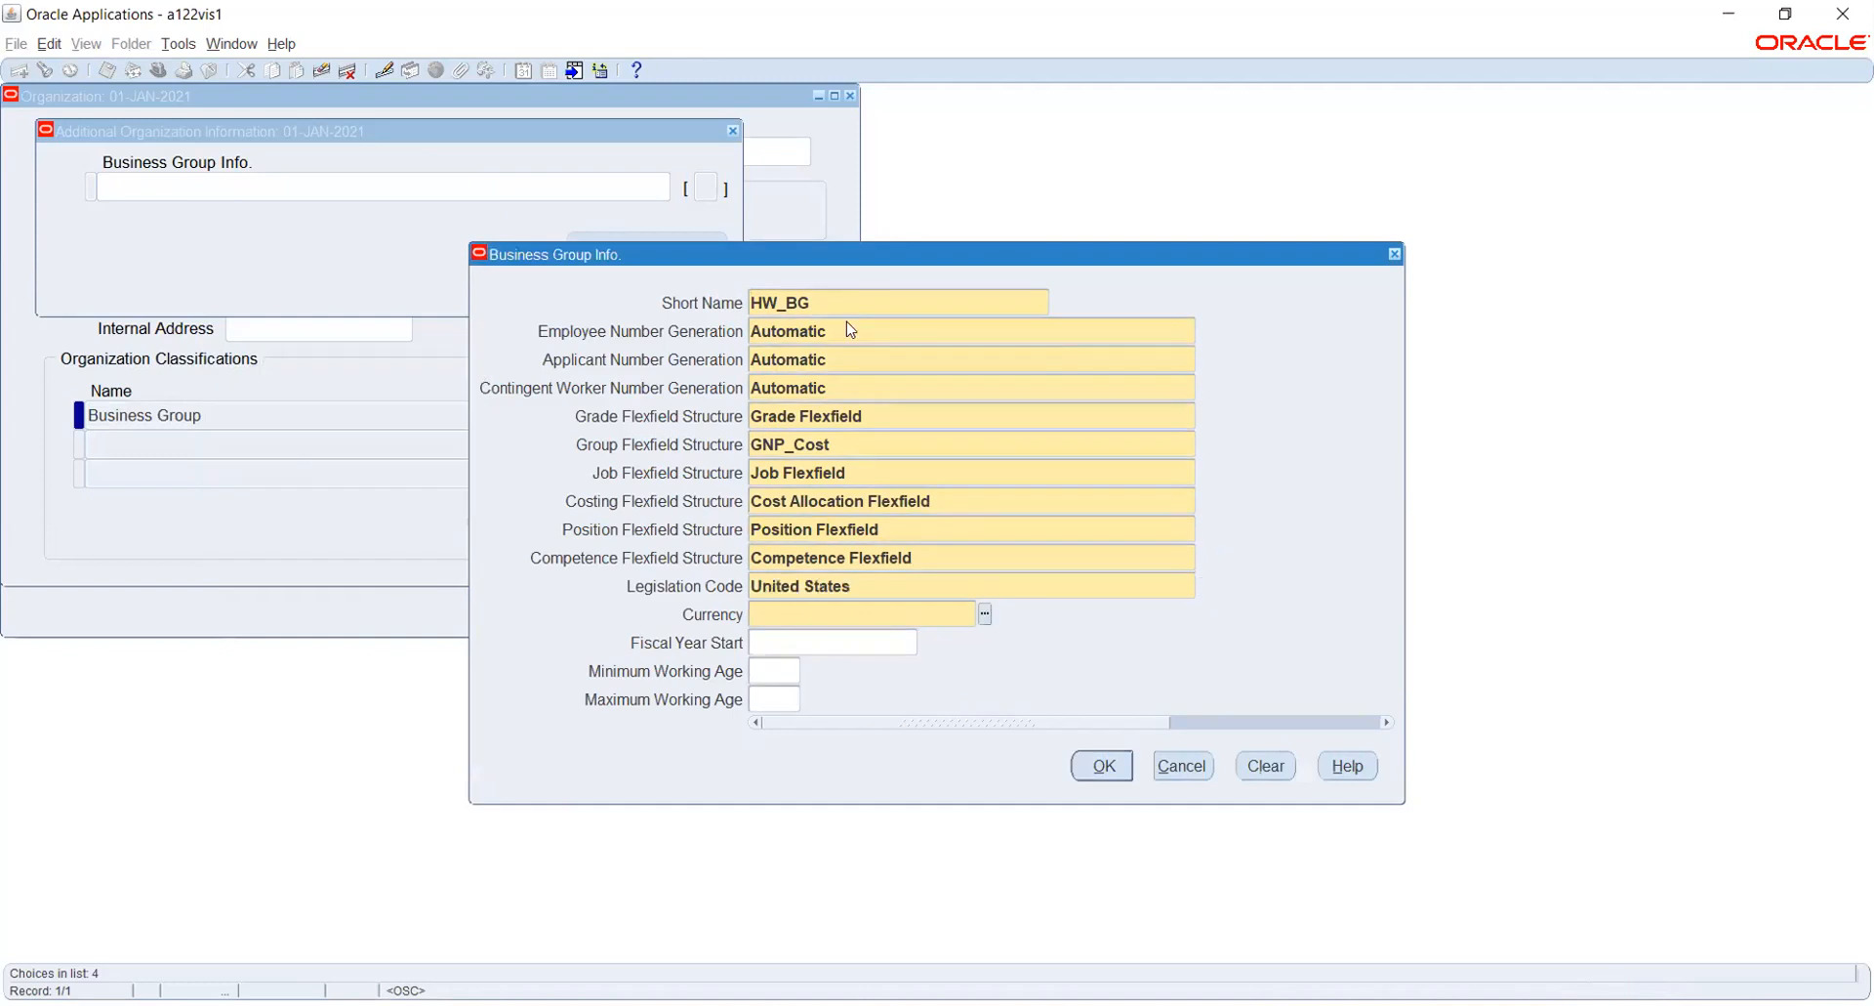
text(USD)
key(Tab)
- Accept and save the HW_BG business group information, and close the organization form
click(1105, 766)
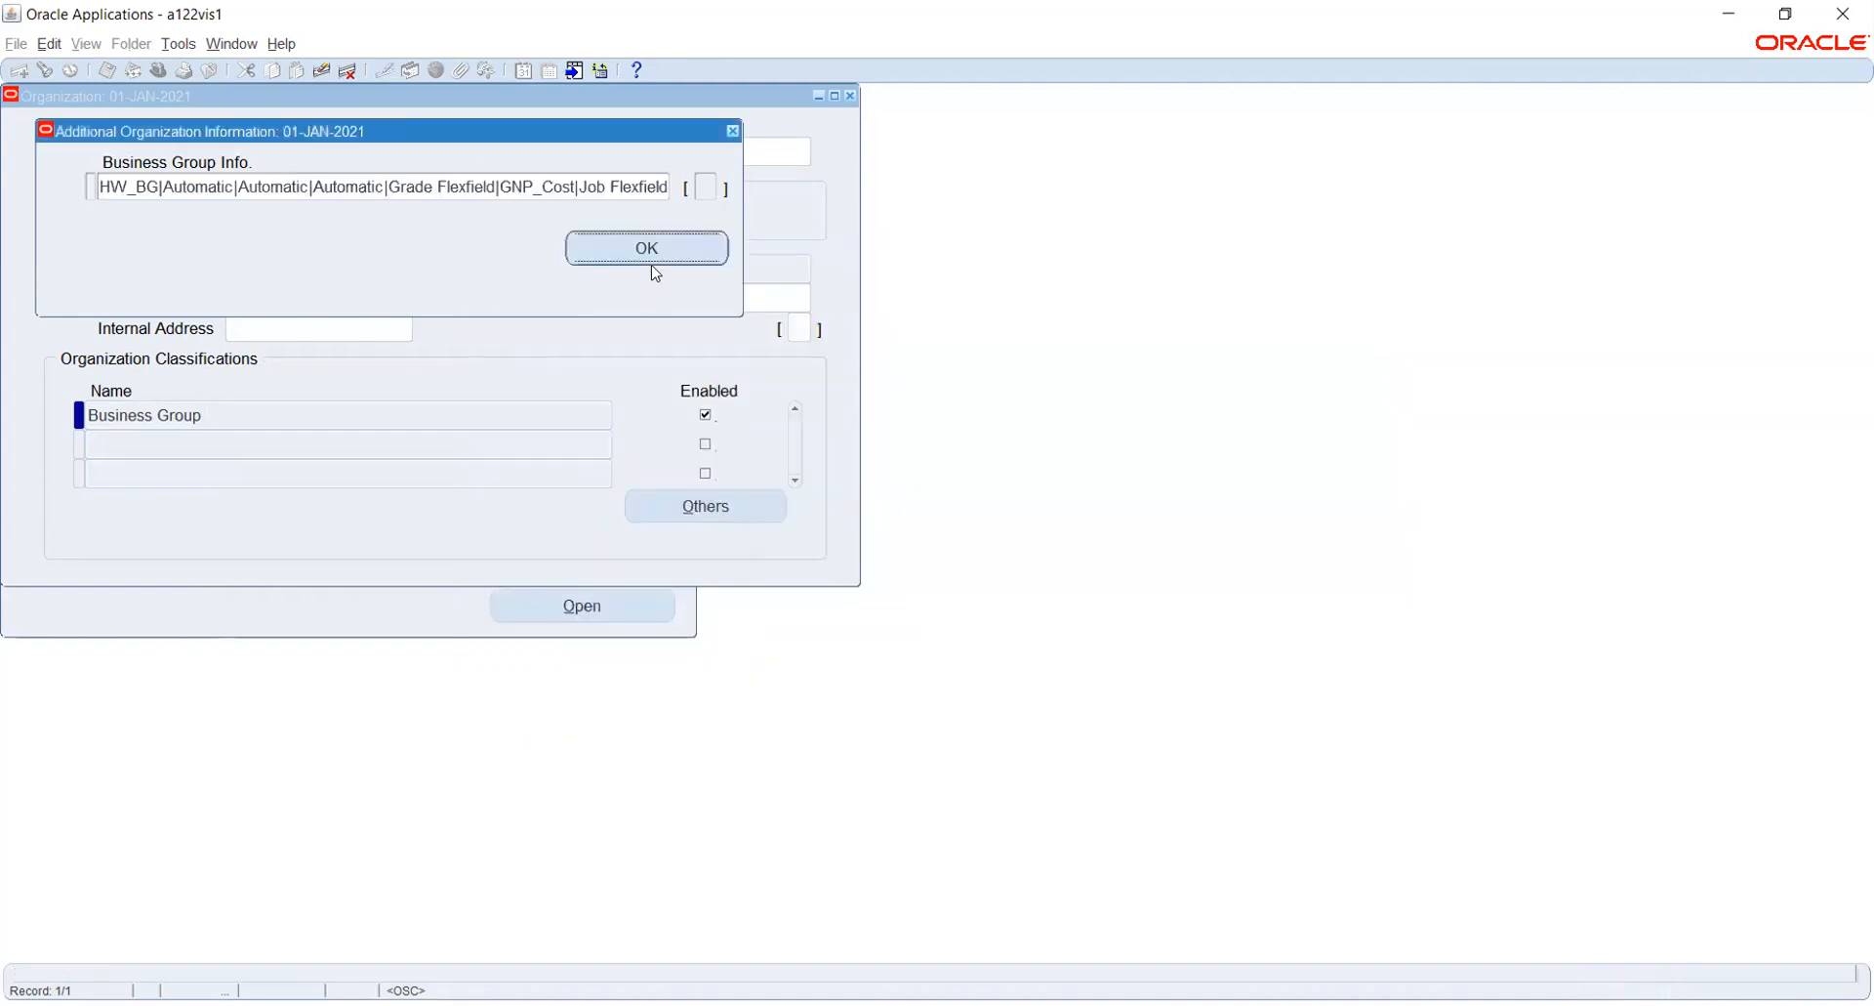
click(635, 250)
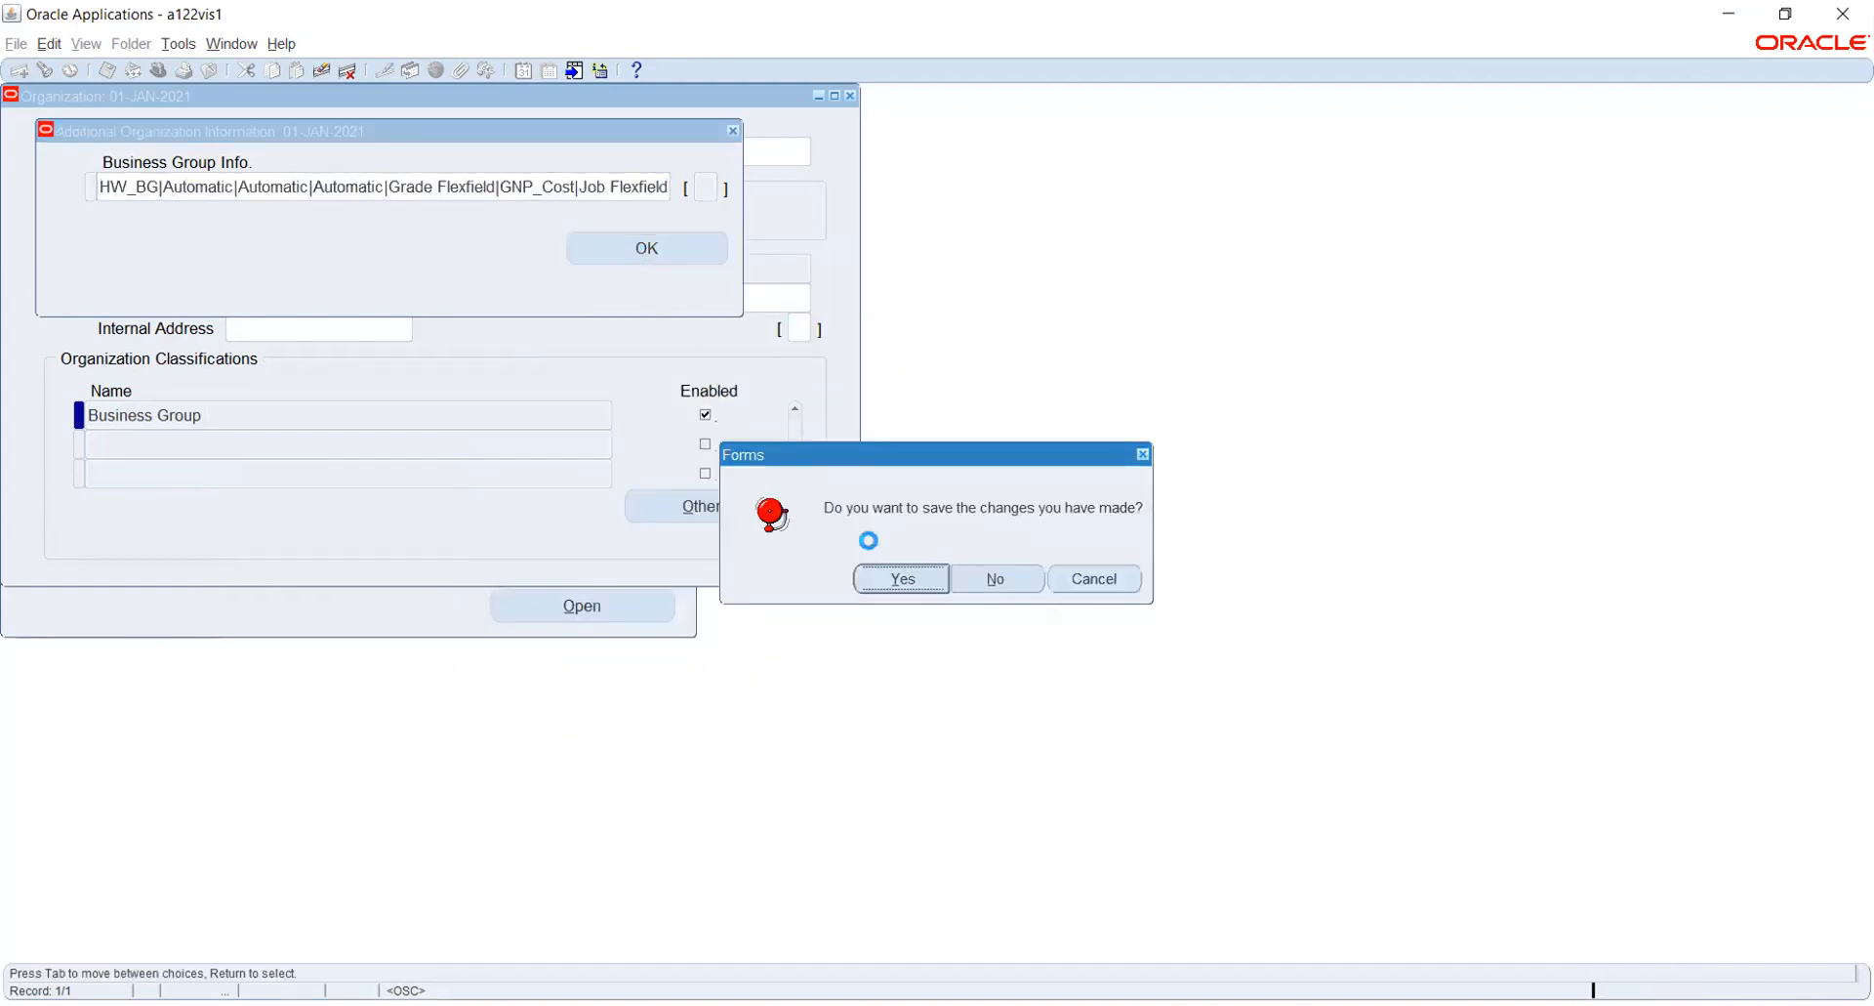
click(891, 579)
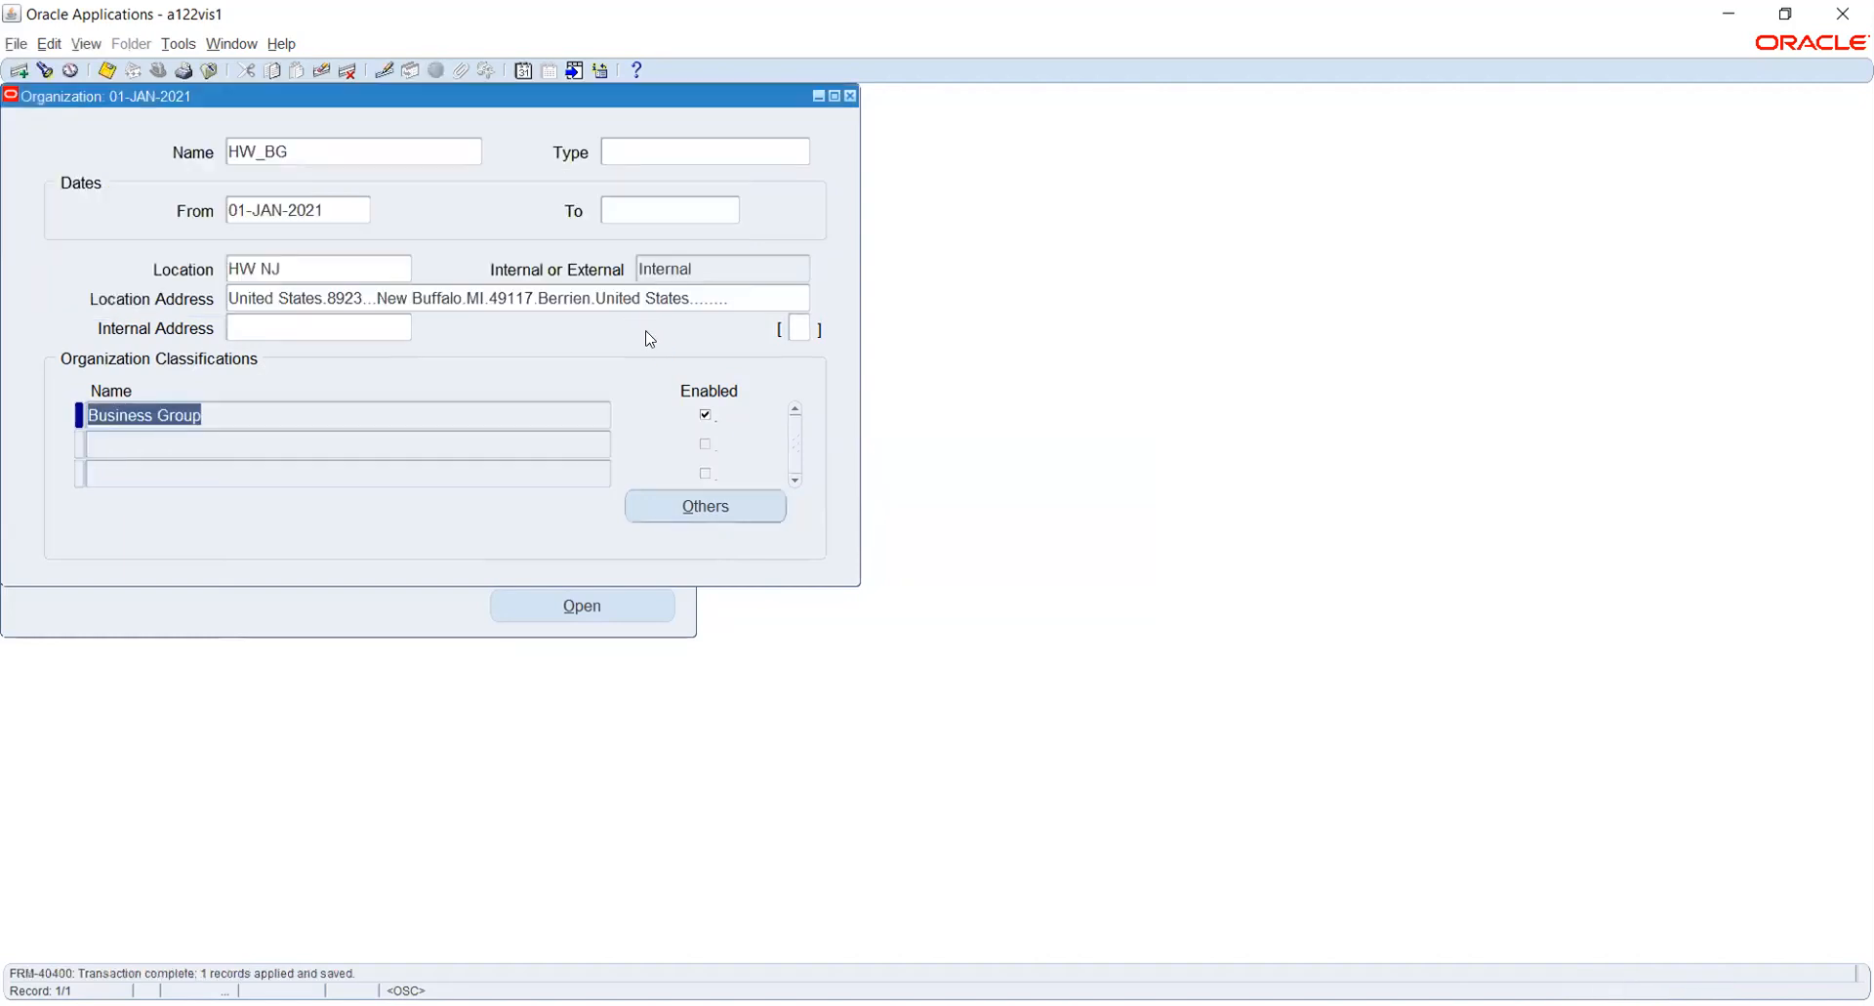
key(ctrl+s)
click(852, 100)
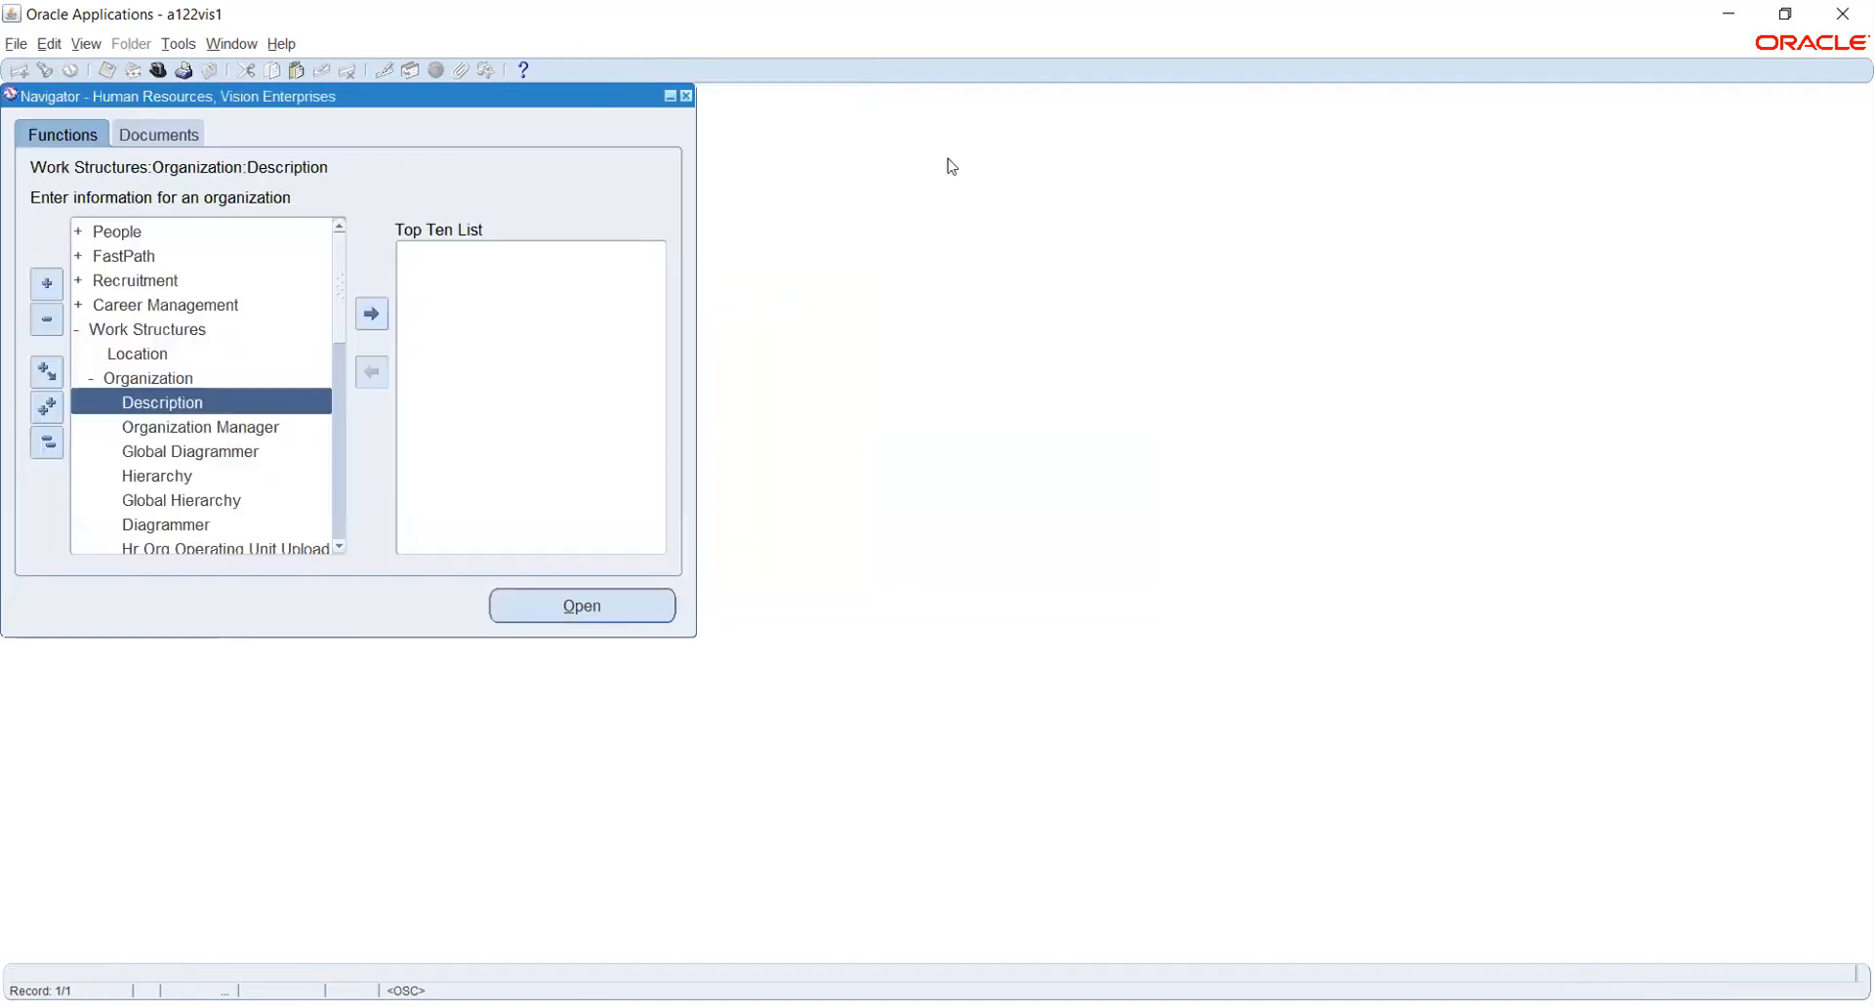
- In Accounting Setup Manager, assign New York_OU the business group HW_BG and default legal context HW_US_LE_1, and apply the operating unit
click(1038, 50)
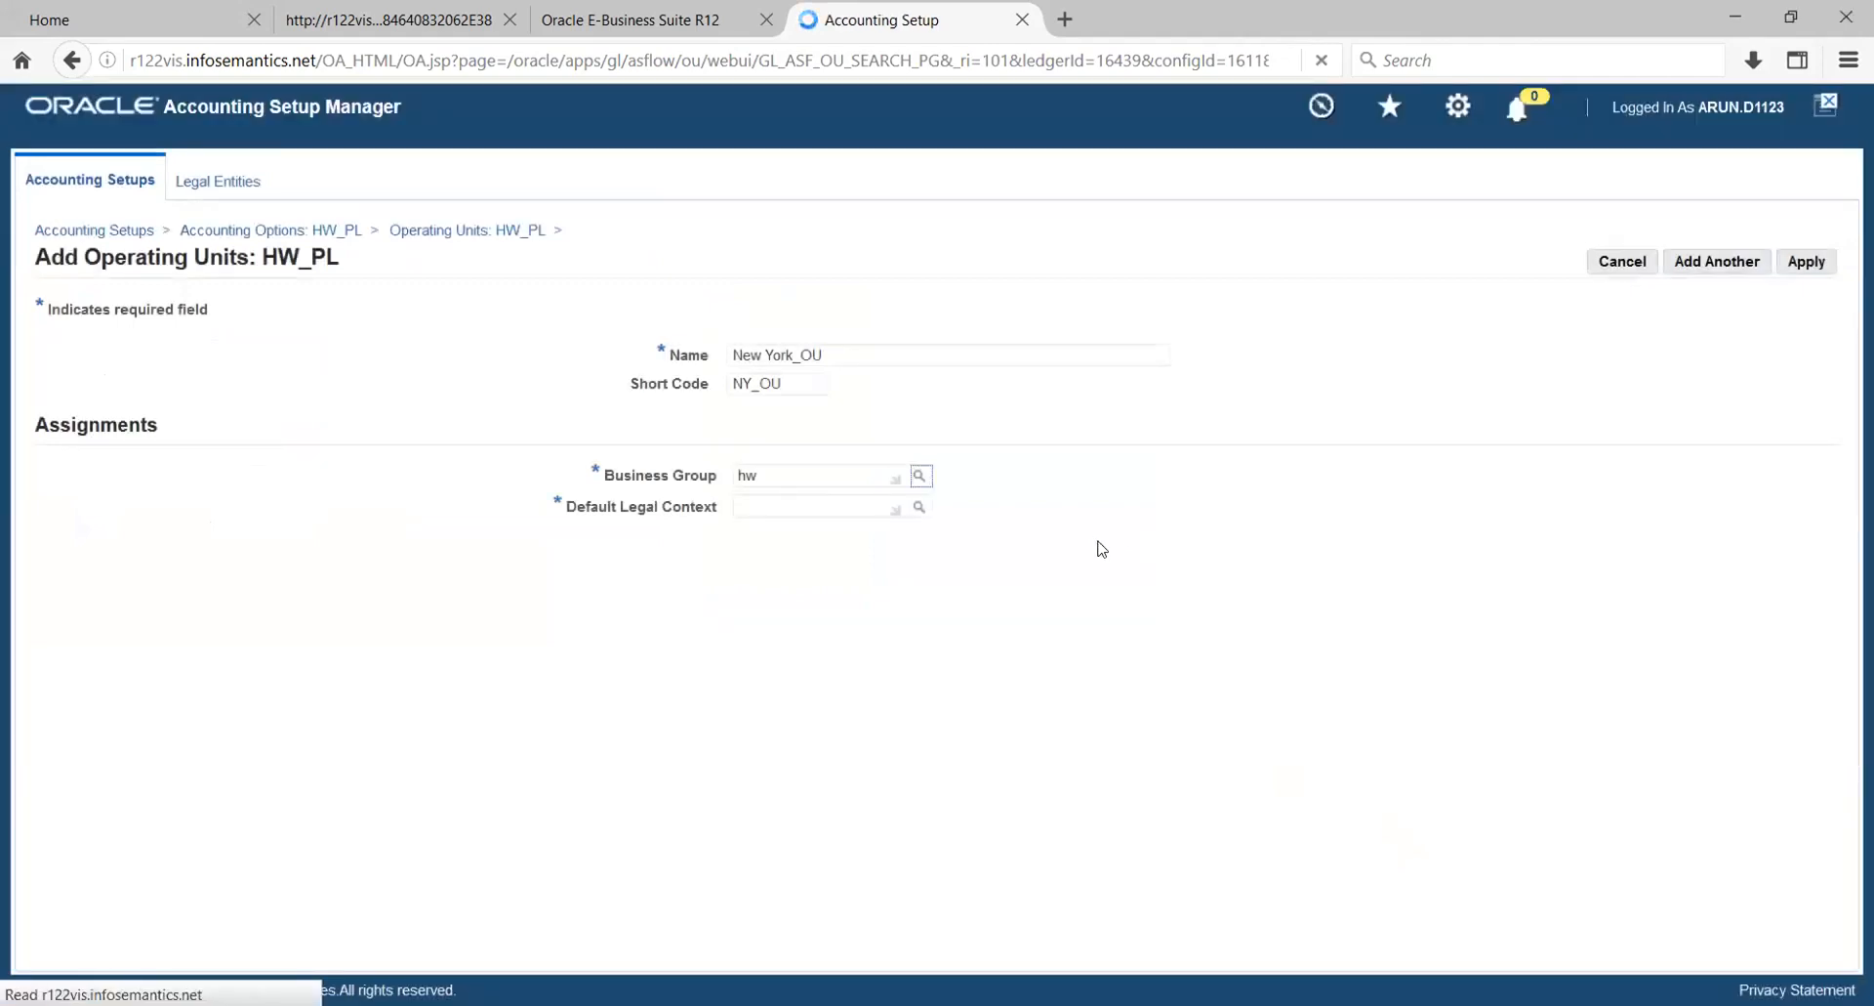
click(918, 507)
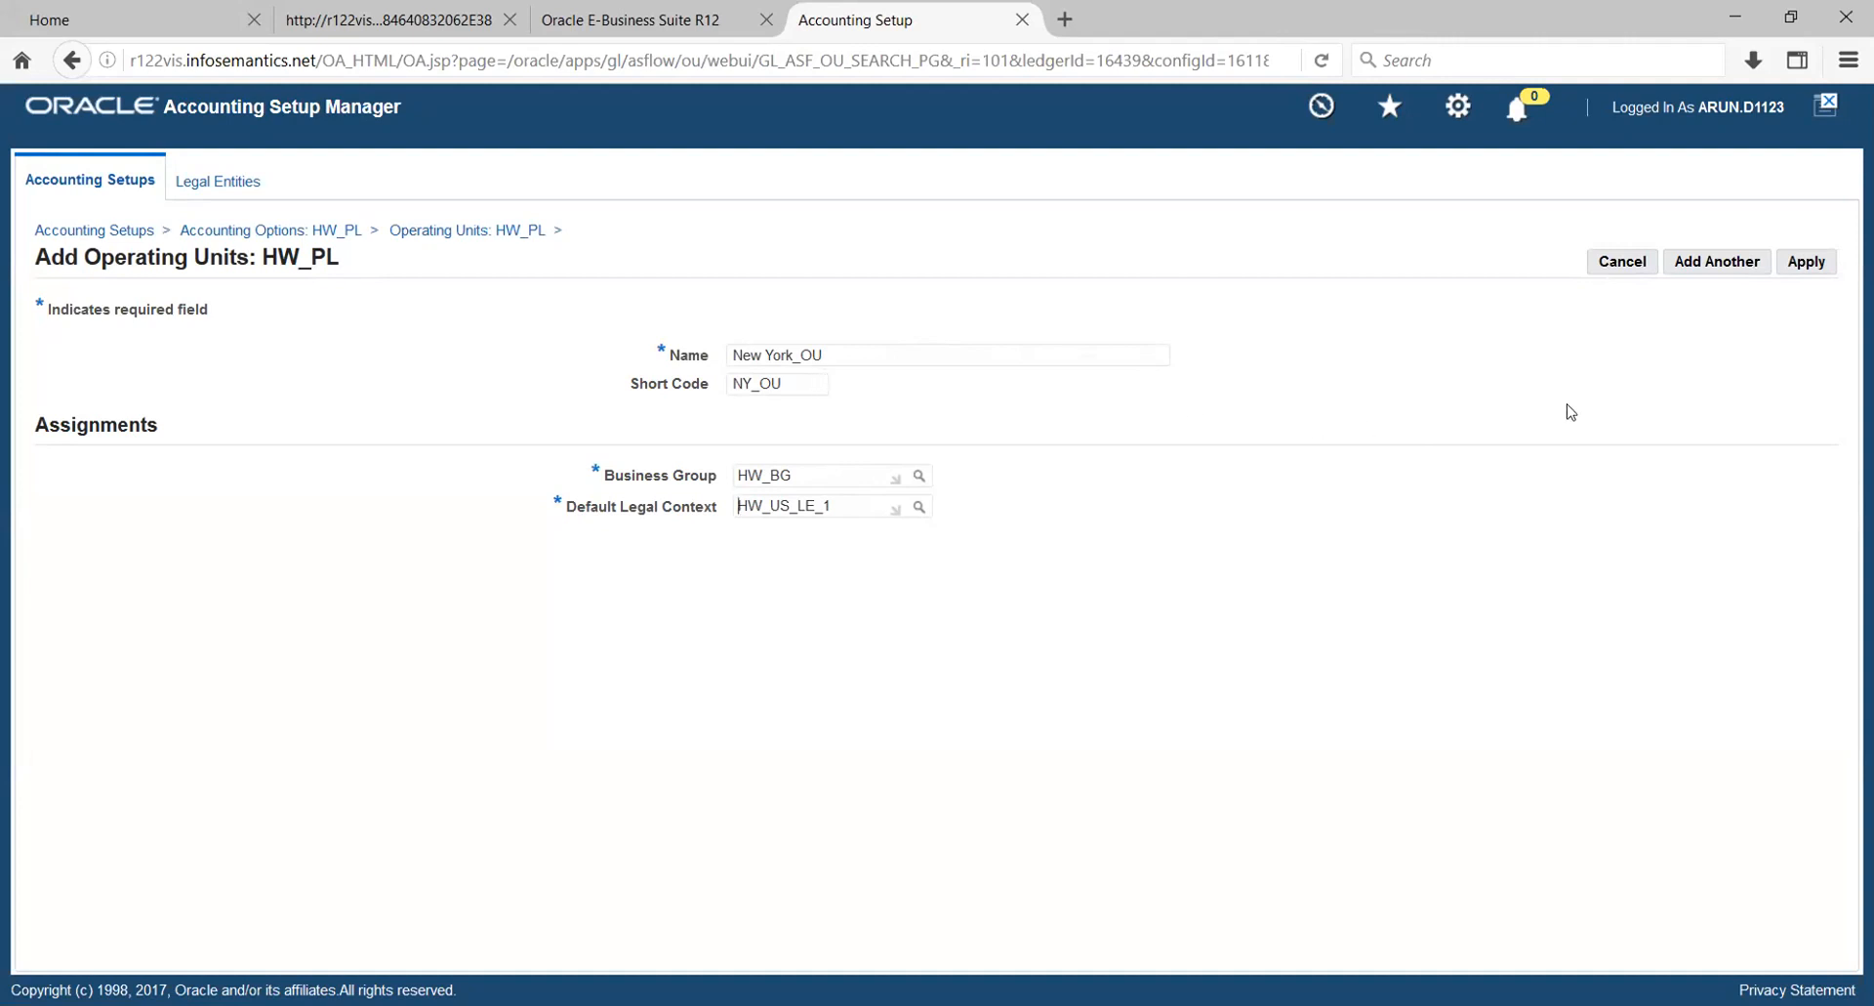
click(1807, 271)
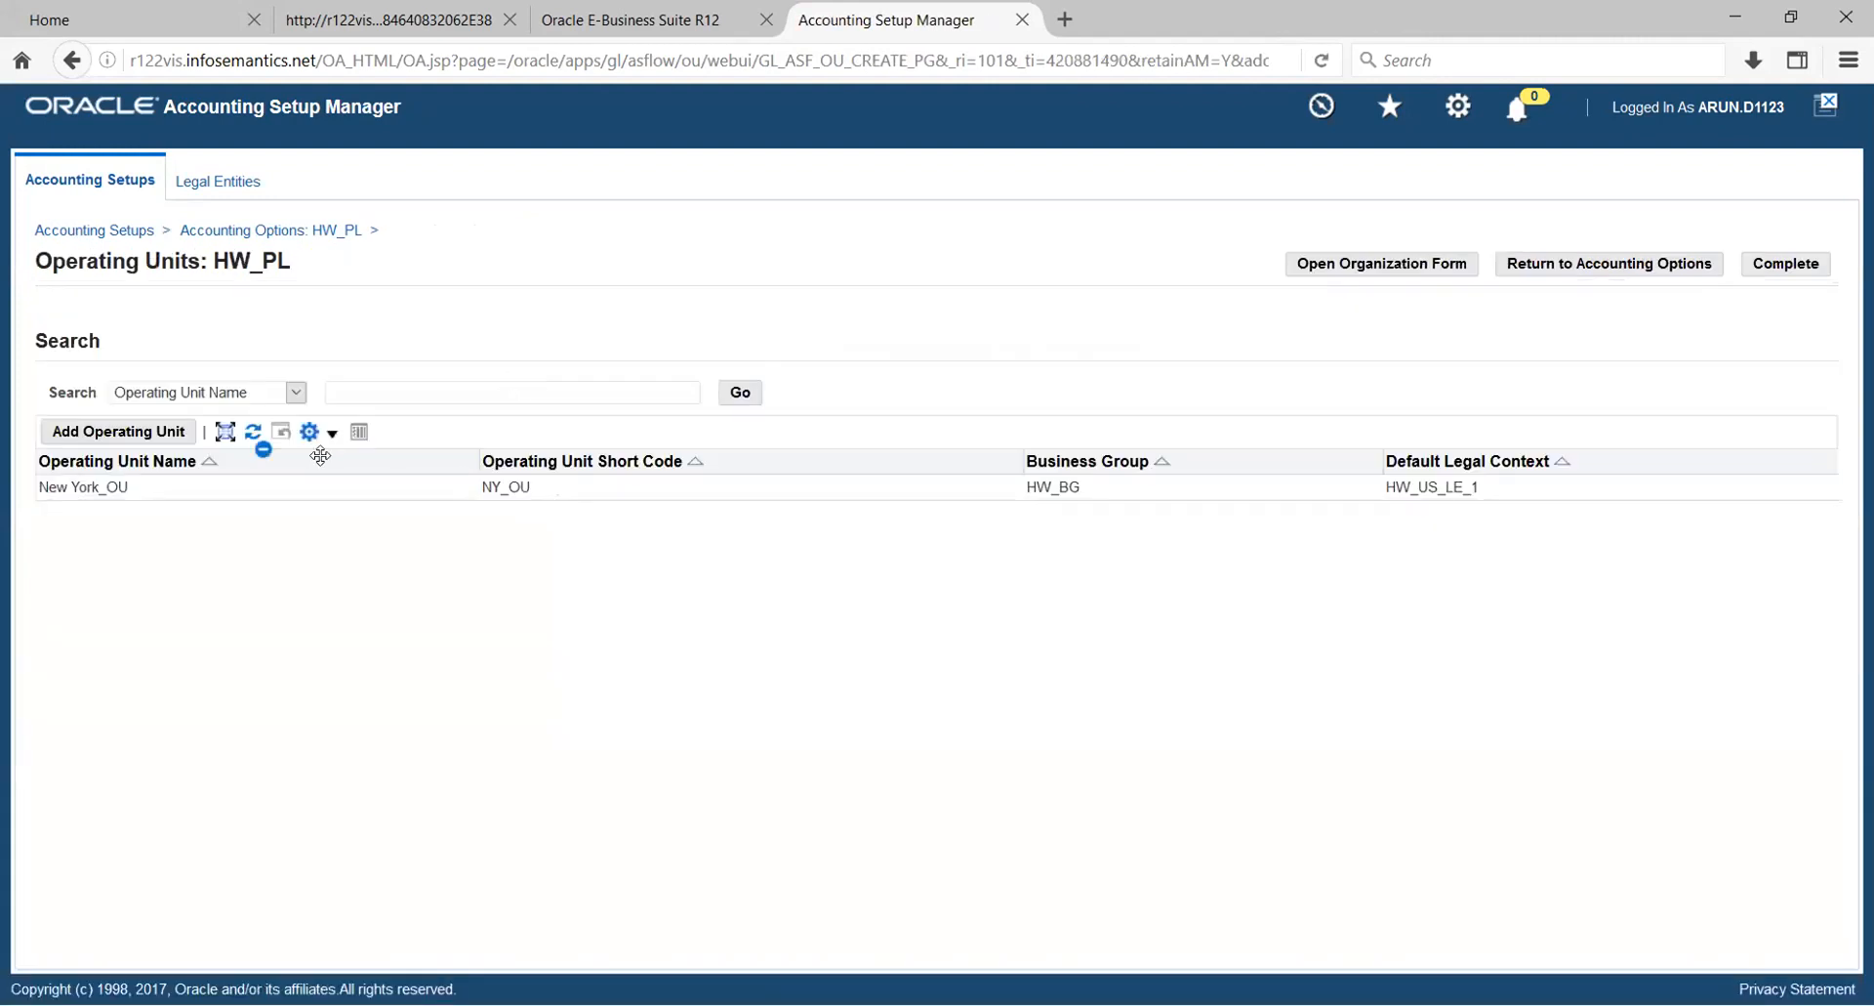
- Add another operating unit to HW_PL and name it NS_OU
click(166, 436)
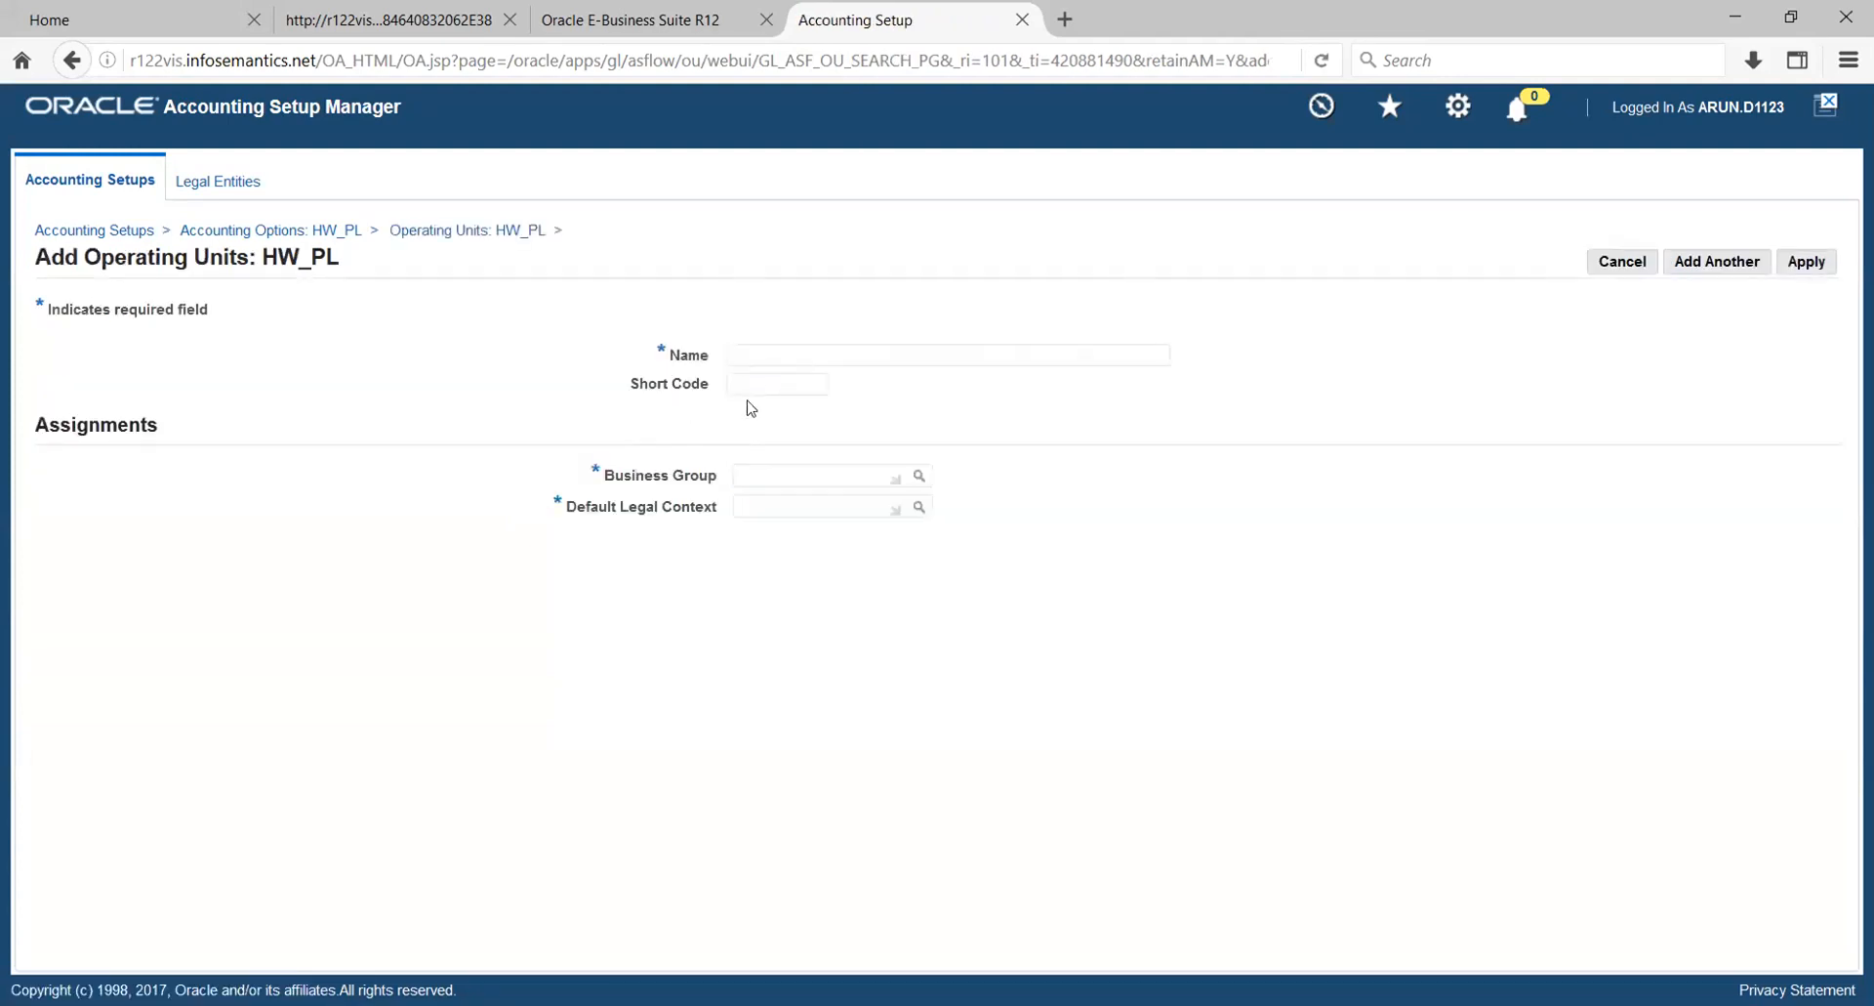
click(773, 361)
text(HW)
key(BackSpace)
key(BackSpace)
key(BackSpace)
text(n)
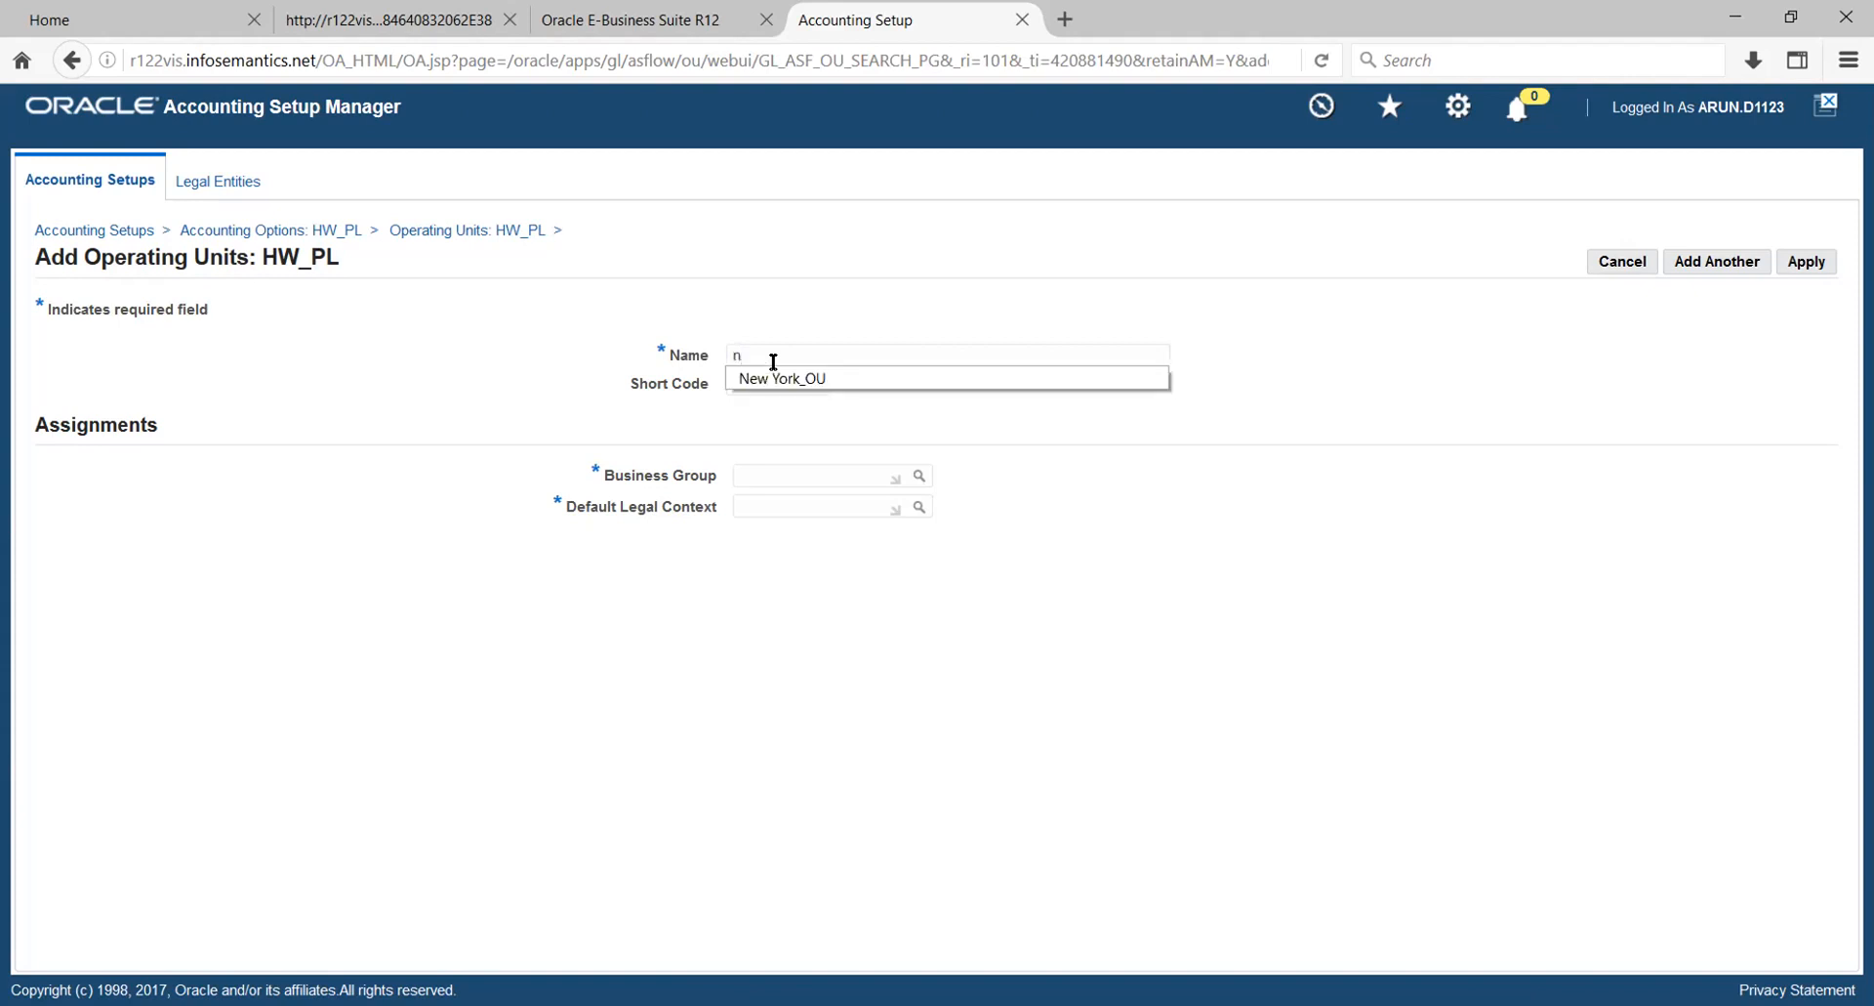
key(BackSpace)
text(NS_OU)
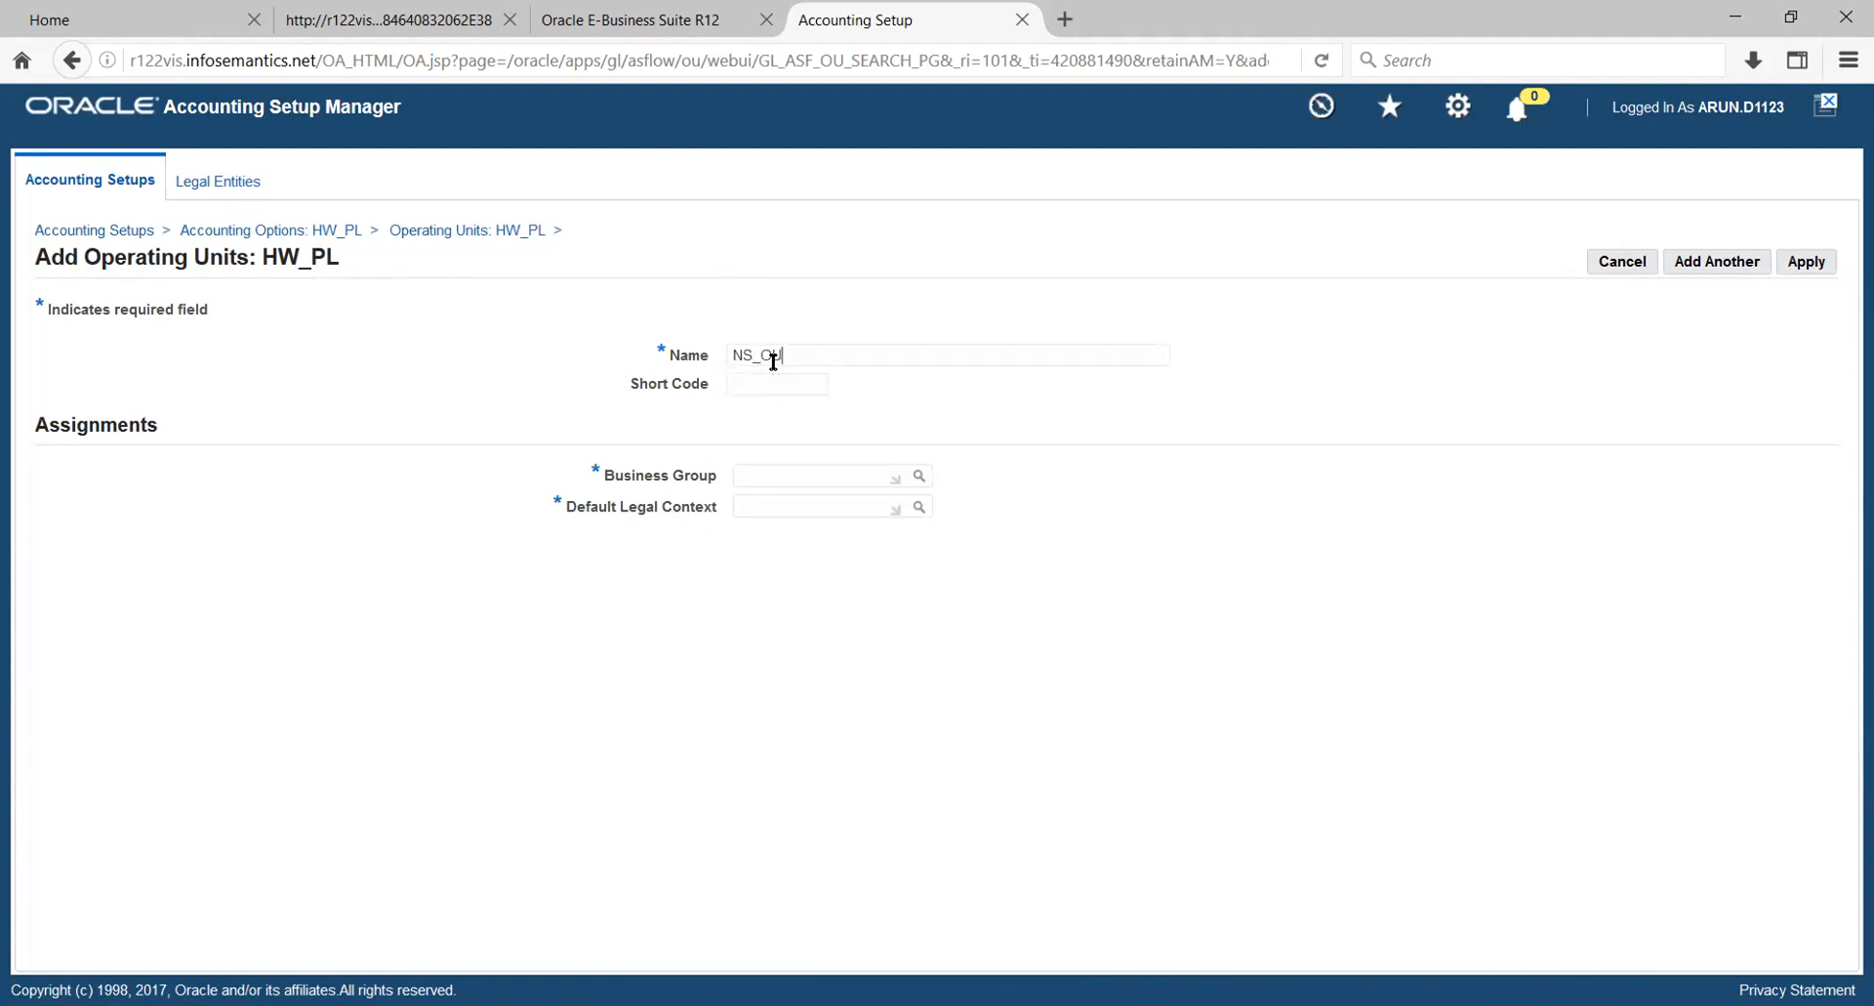
- Copy the new operating unit's name into its short code as NS_OU
double_click(772, 356)
triple_click(774, 356)
key(ctrl+c)
click(779, 379)
key(ctrl+v)
- Assign NS_OU the business group HW_BG and default legal context HW_US_LE_2, and apply the operating unit
click(843, 481)
text(HW)
key(Tab)
click(832, 502)
text(HW)
key(Tab)
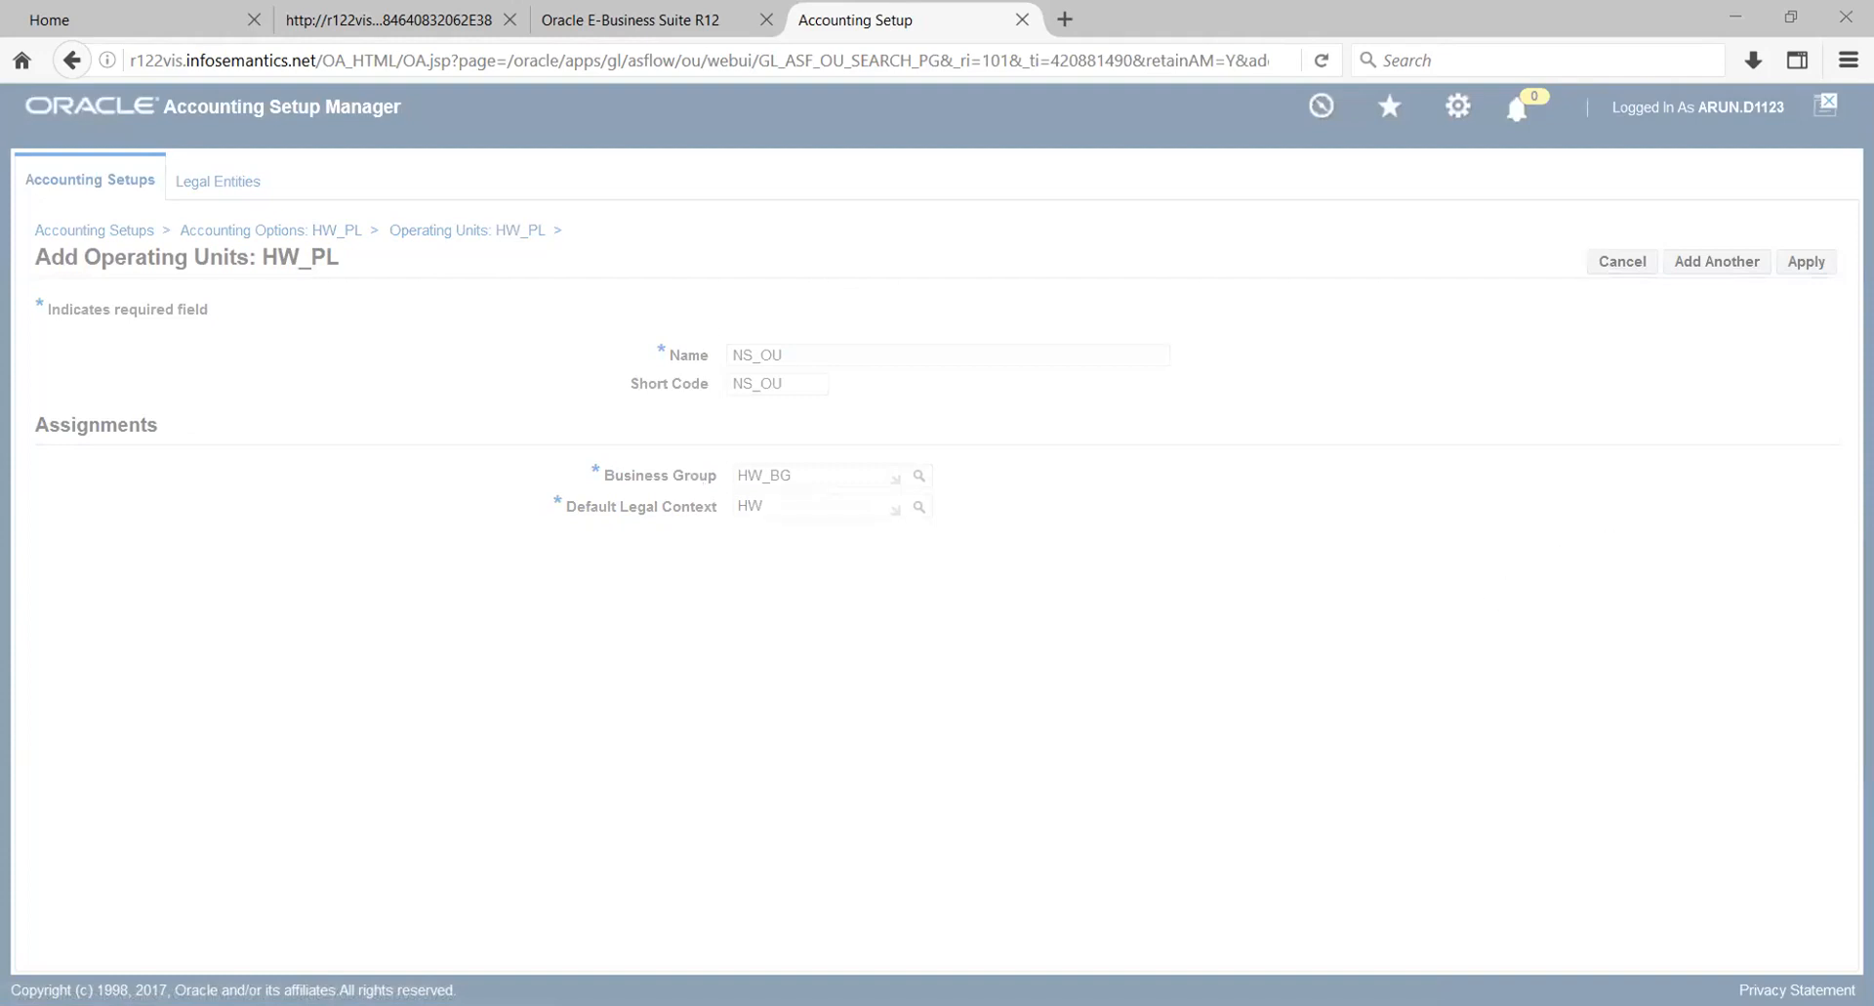
click(1806, 262)
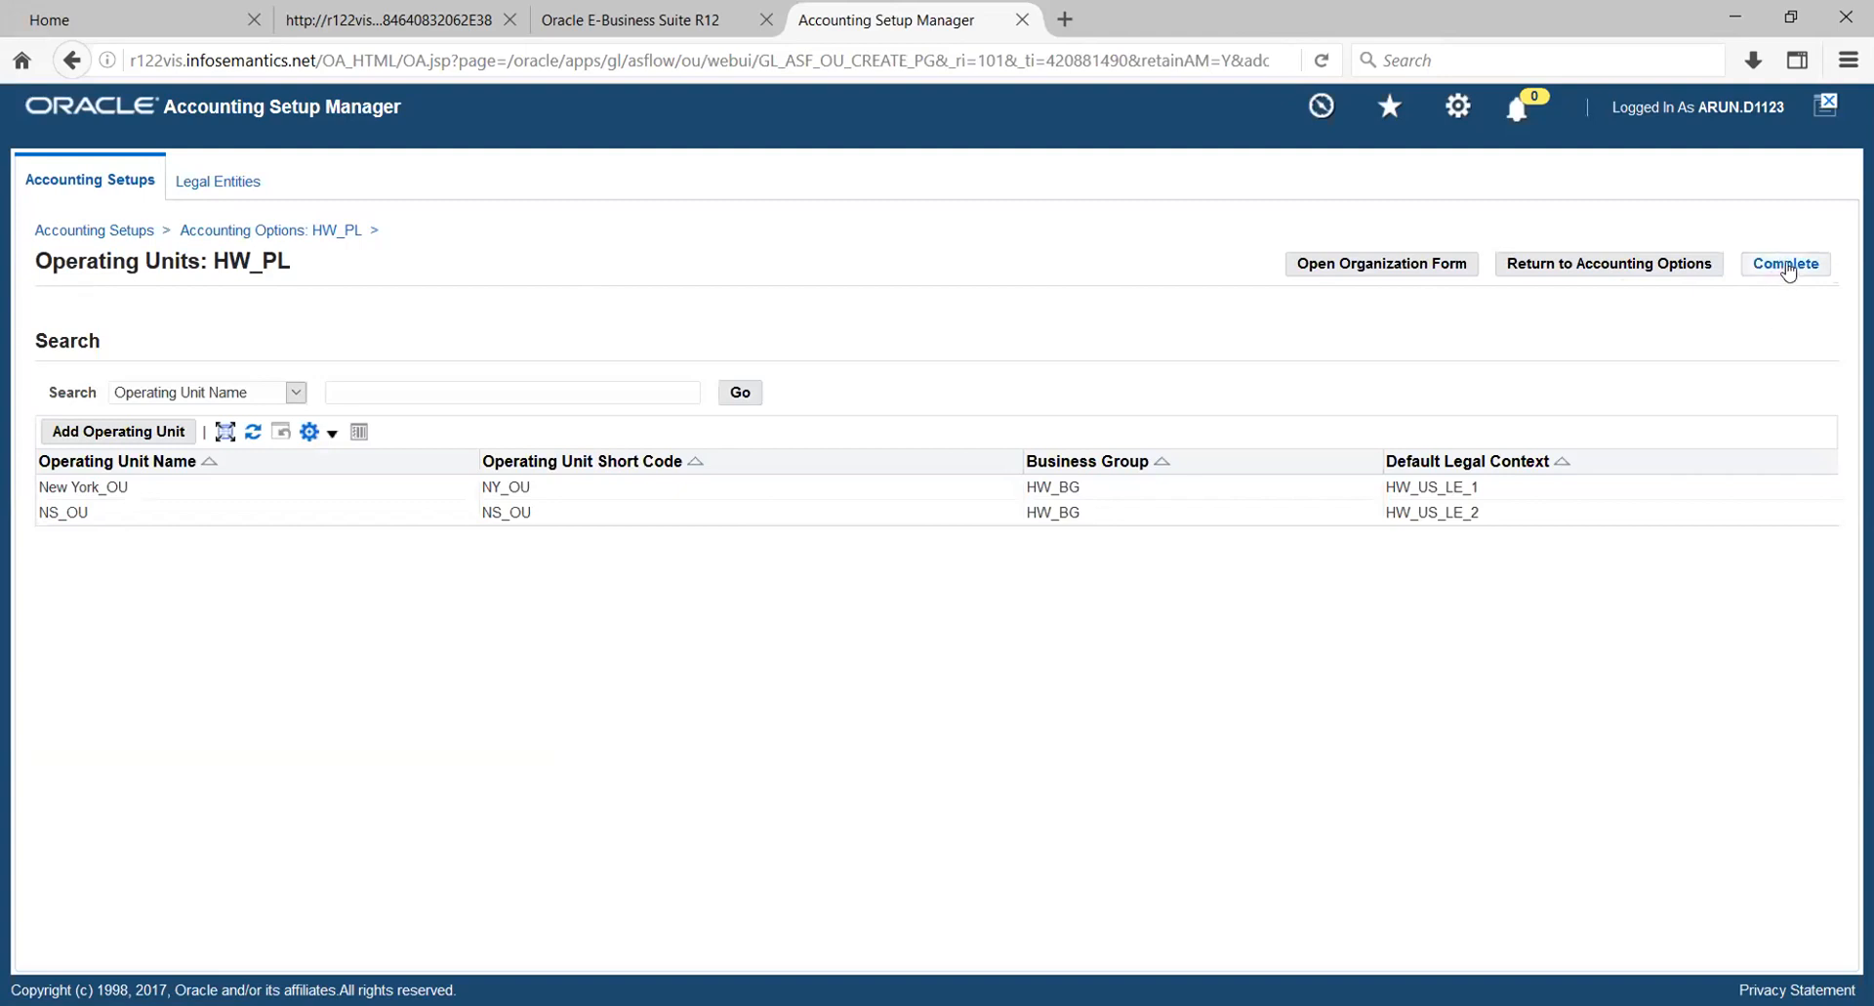
- Mark the Operating Units setup step of HW_PL as complete and review its remaining accounting setup steps
click(1783, 270)
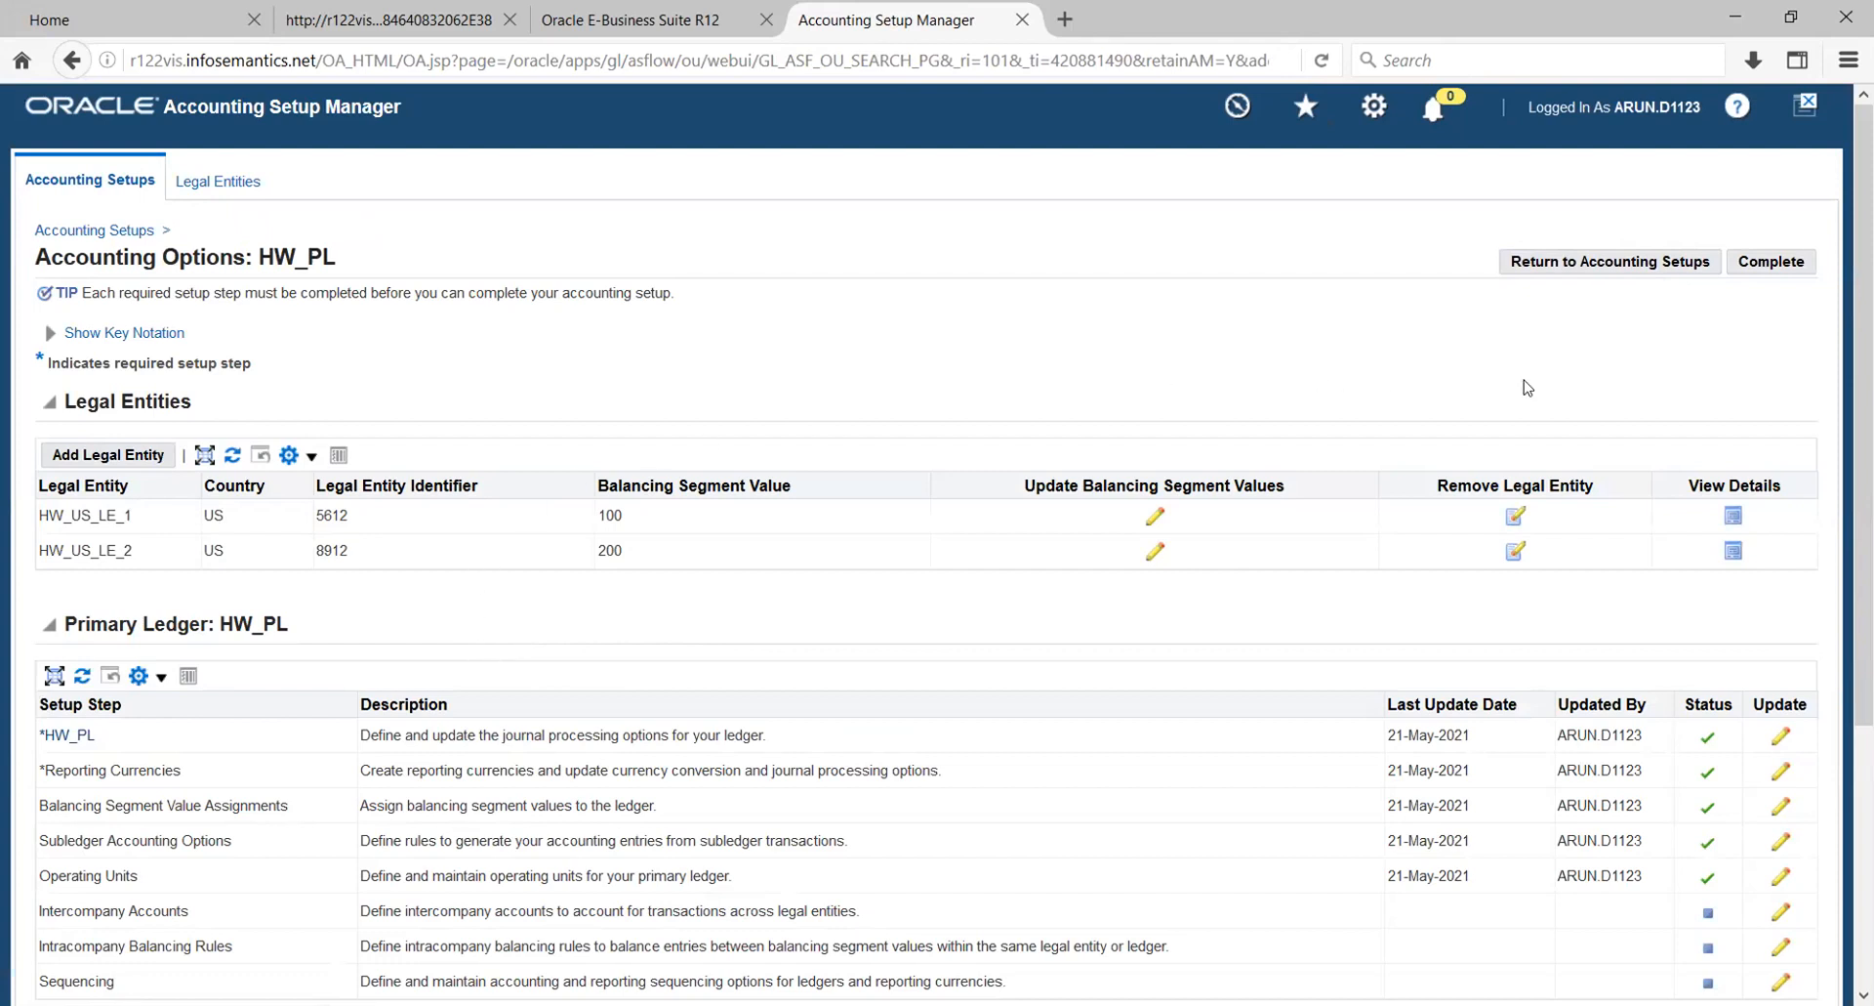
scroll(1863, 391, down, 1)
scroll(1843, 387, down, 3)
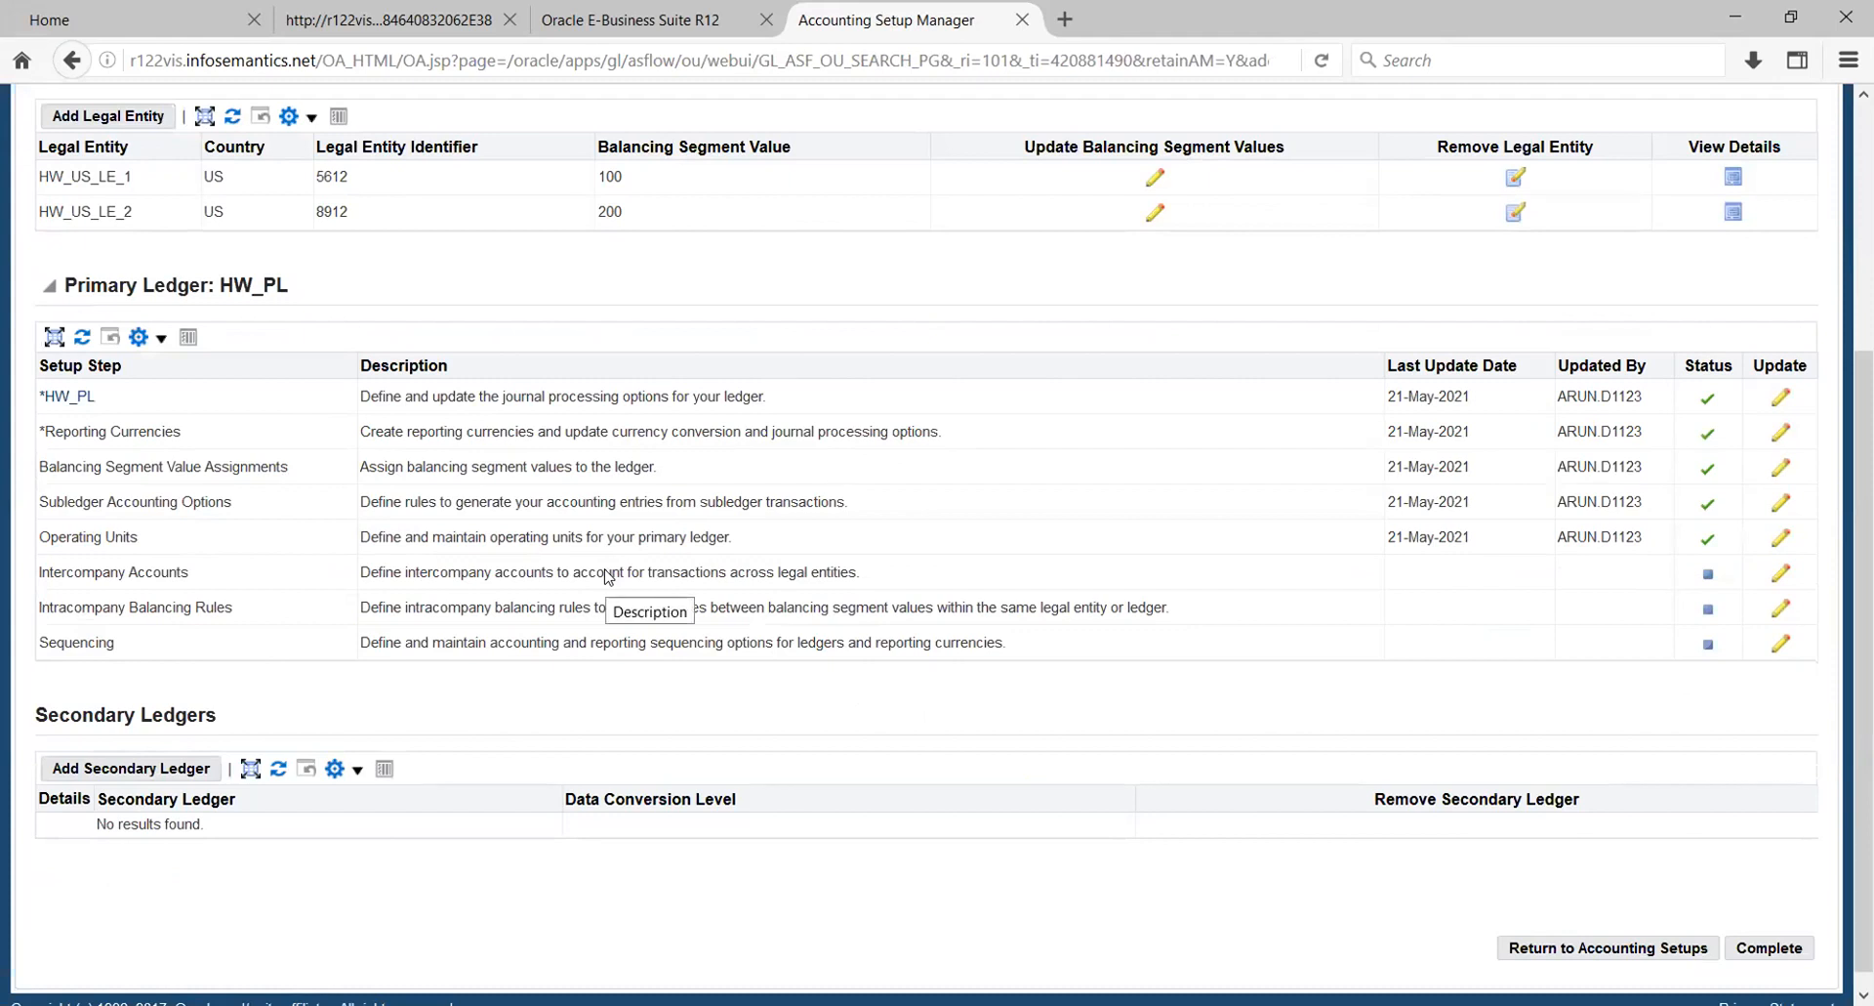
scroll(1241, 713, down, 1)
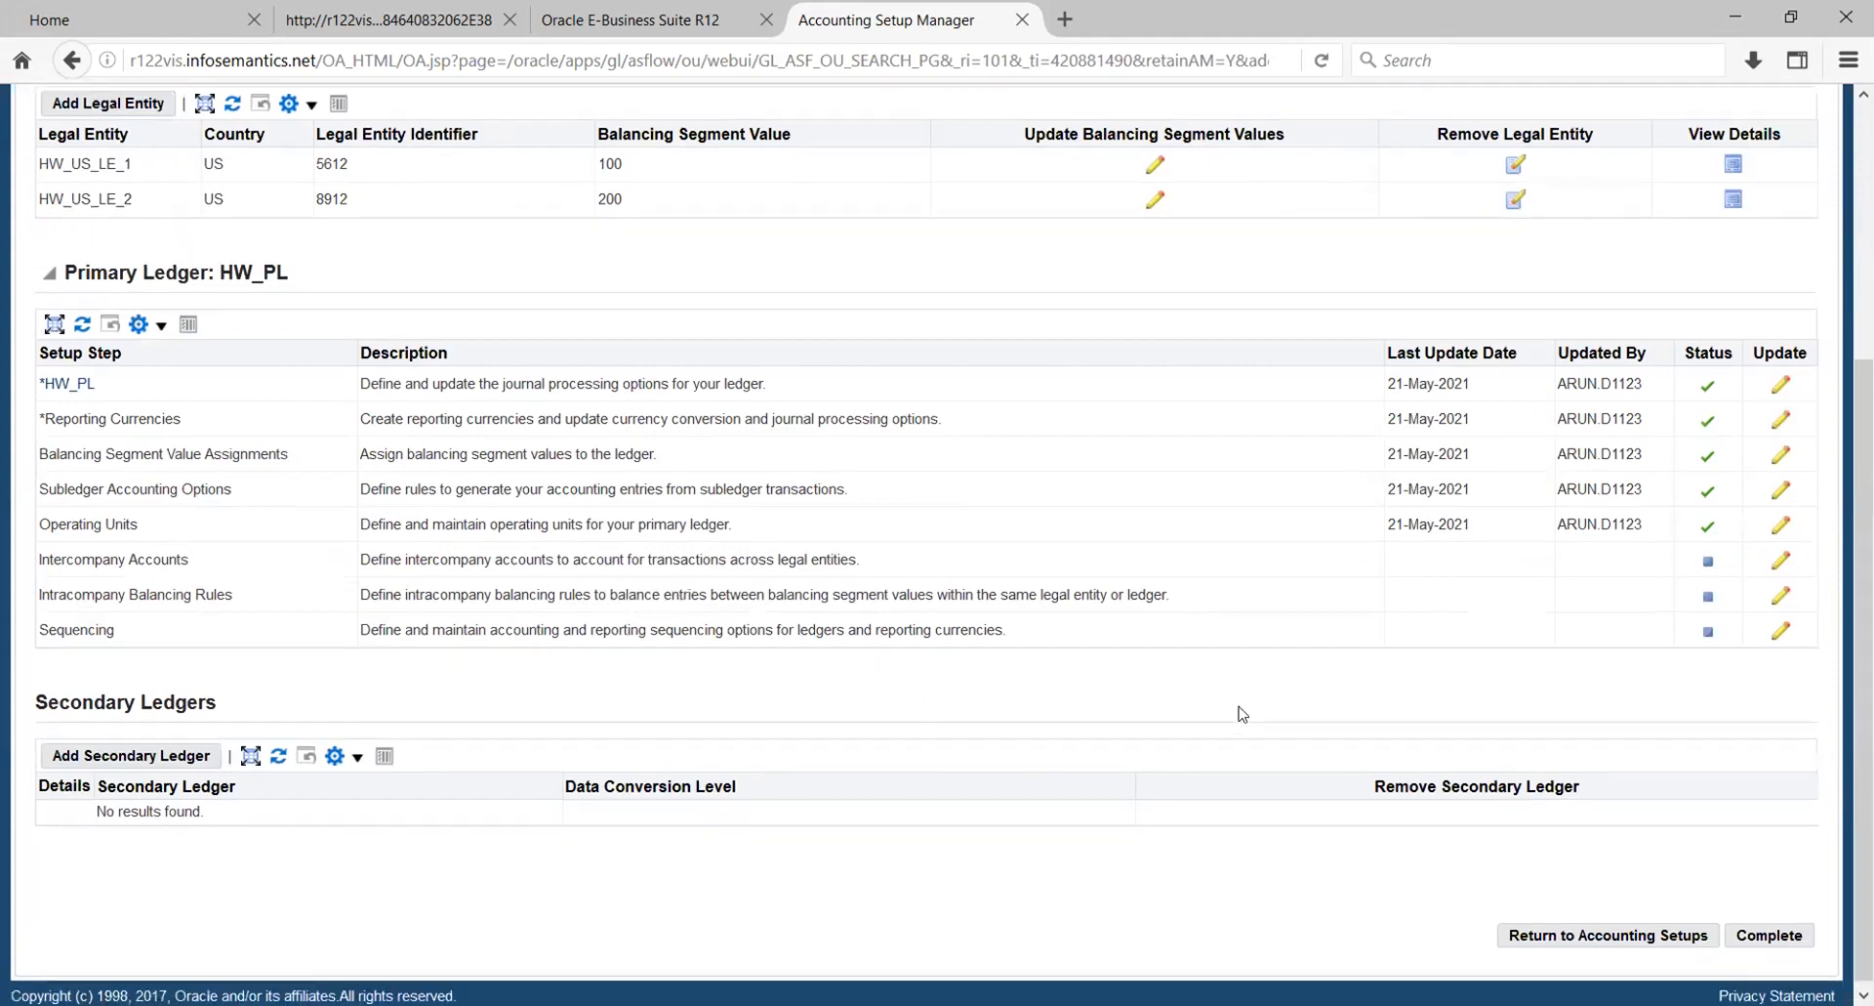
scroll(1241, 714, up, 5)
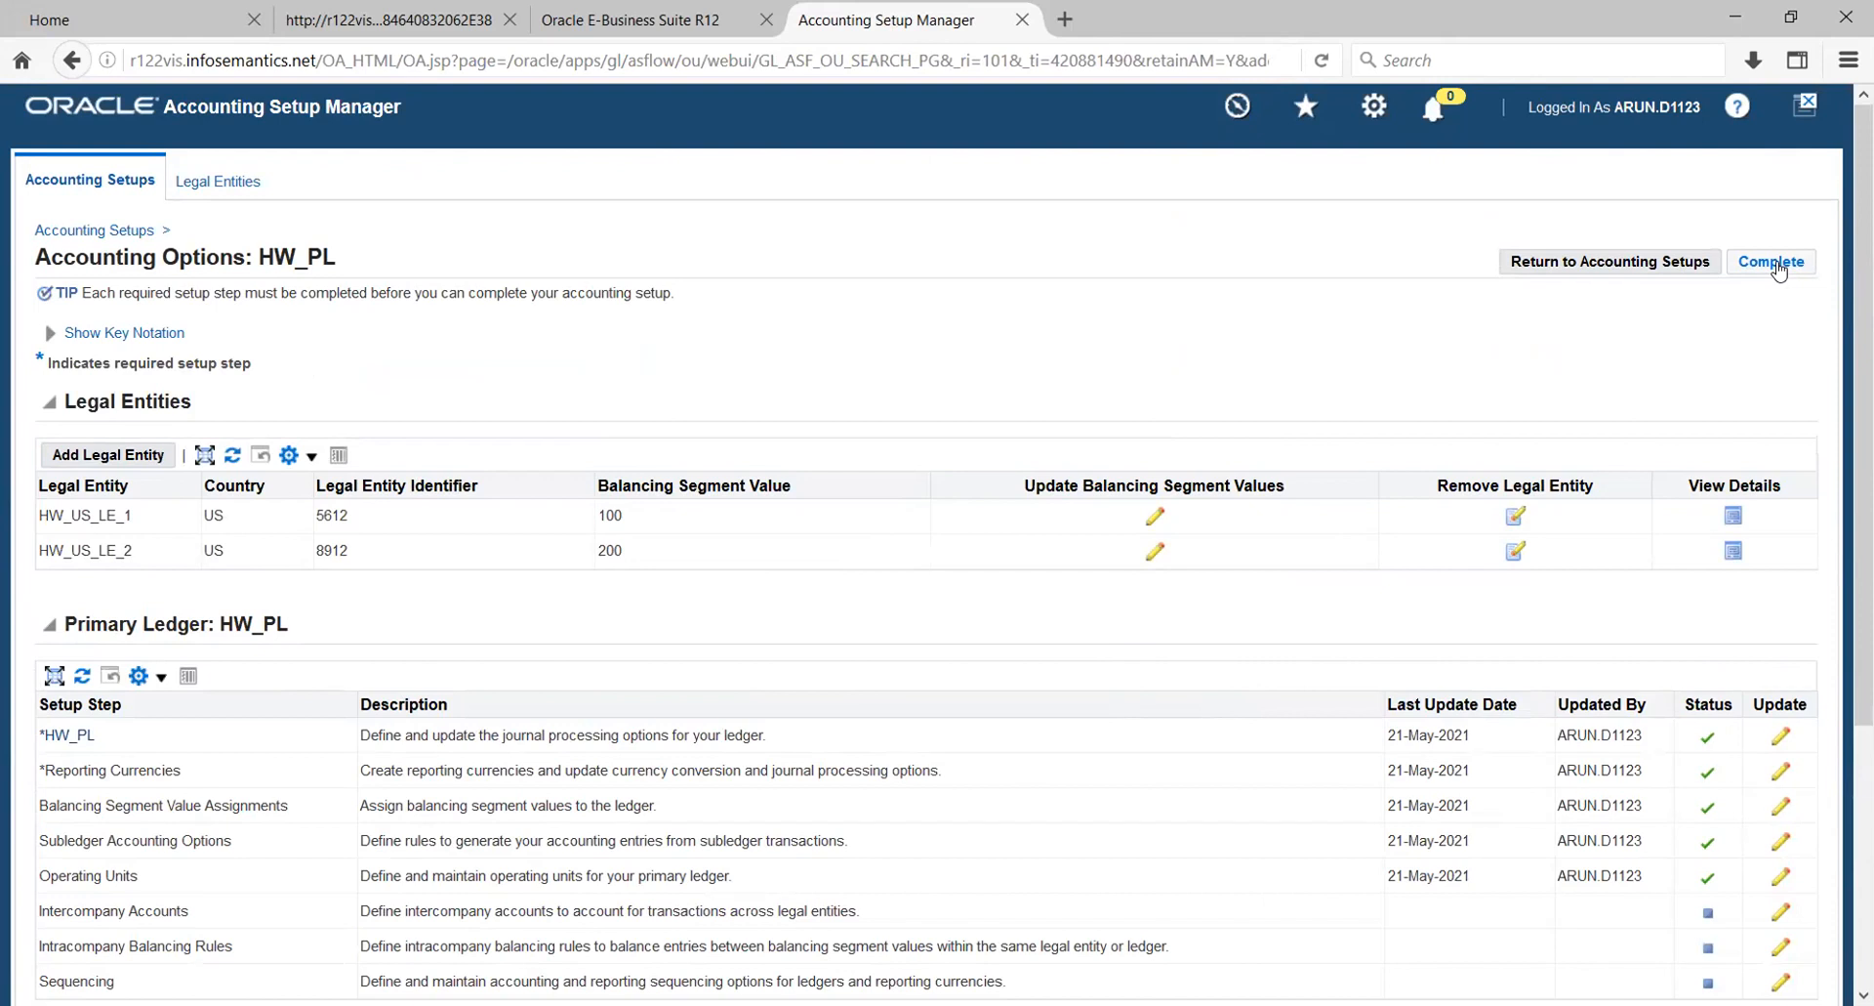
- Complete the HW_PL accounting setup, confirming the completion, and return to the accounting setups overview
click(1778, 264)
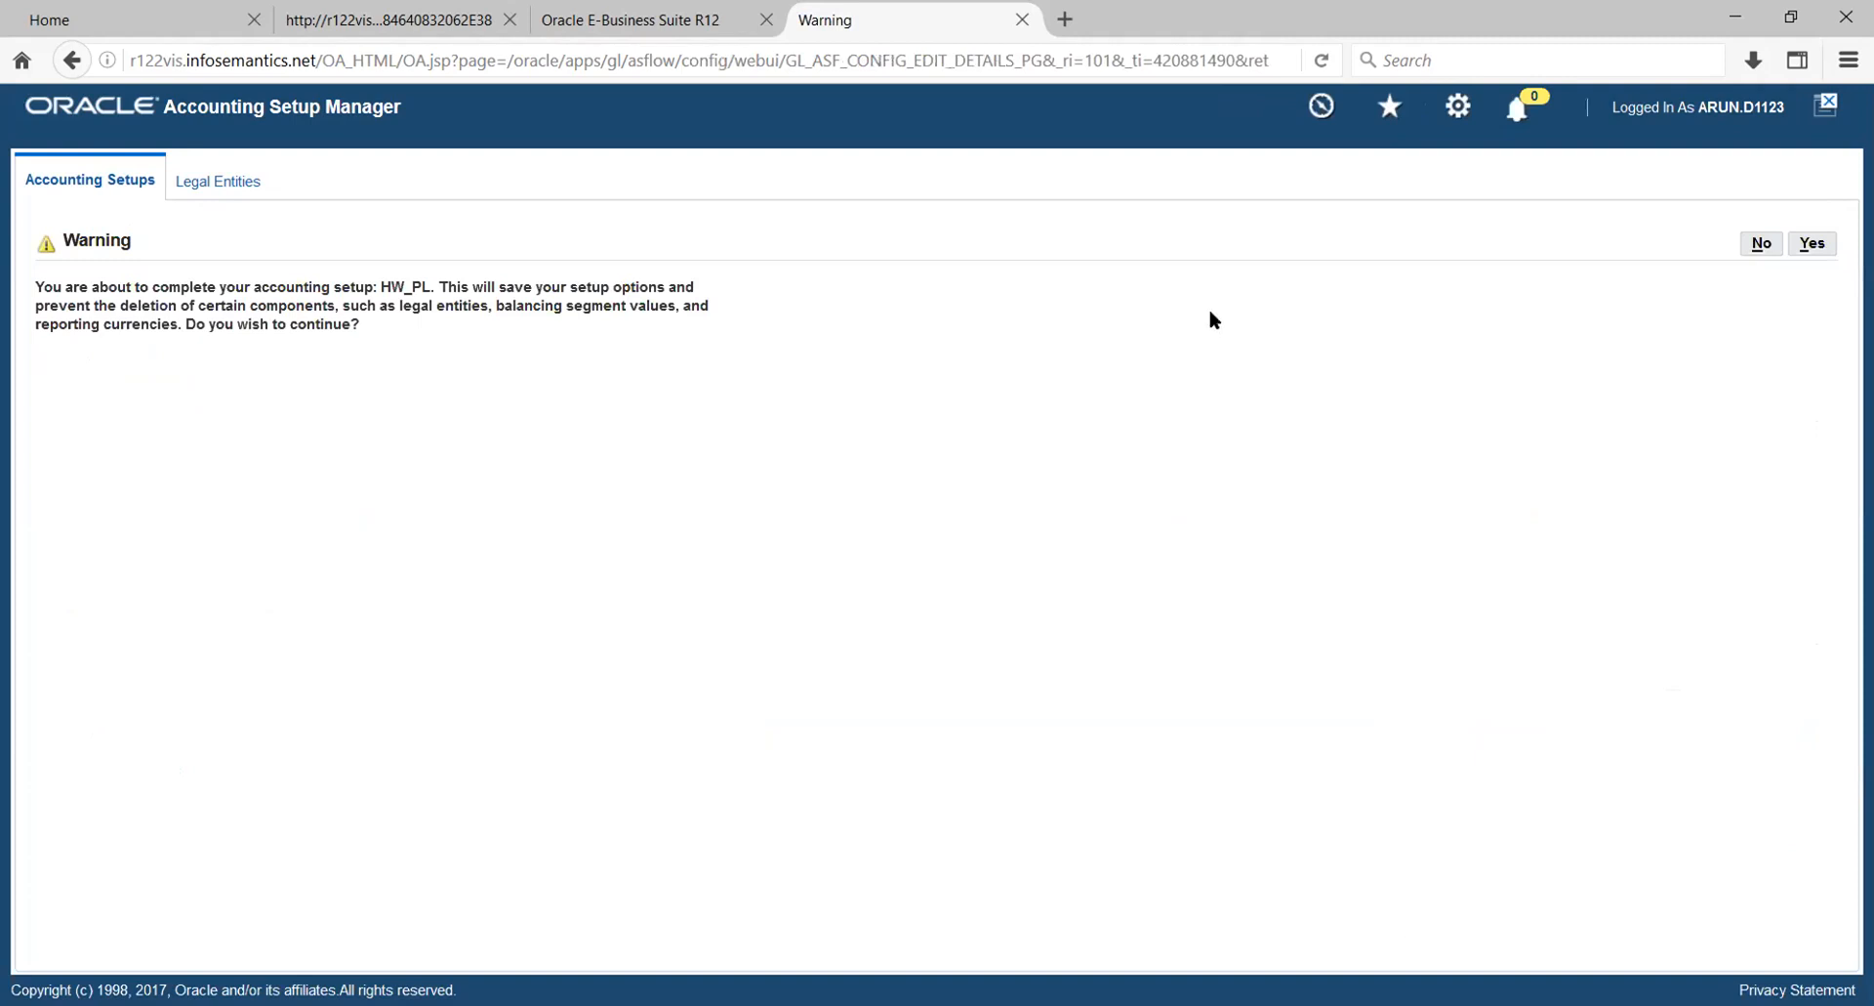
click(1812, 246)
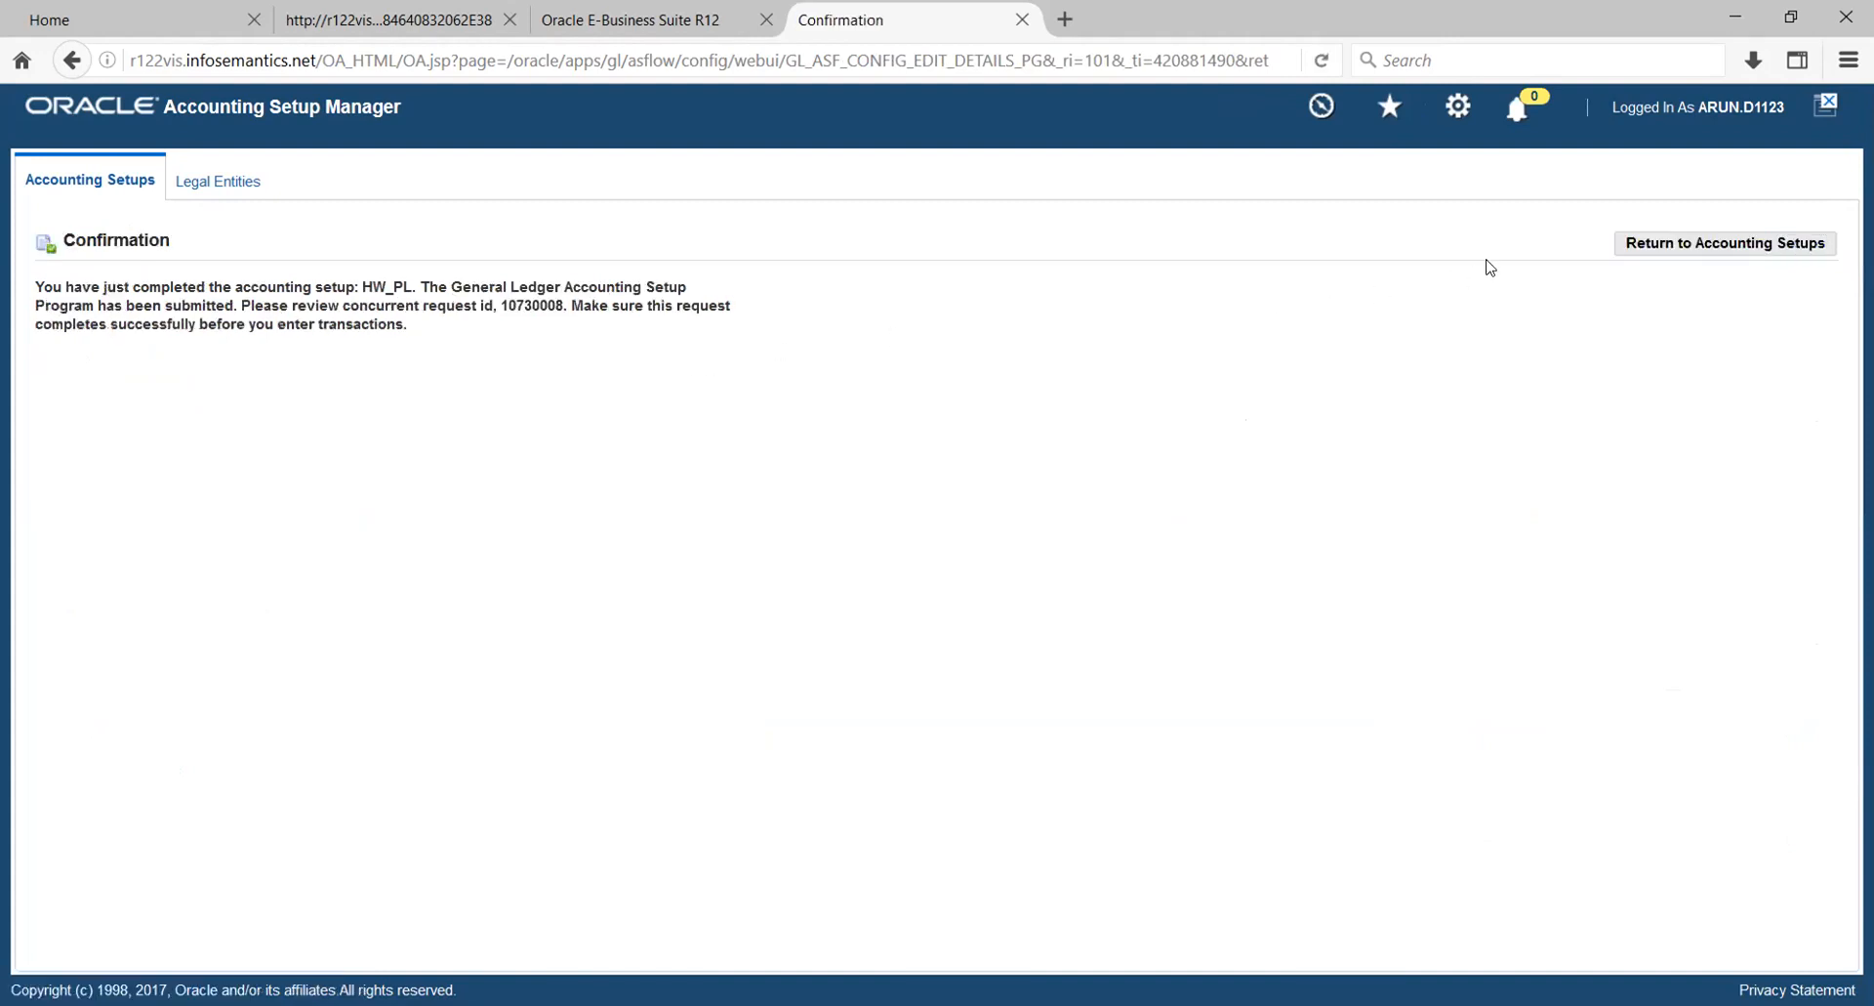
click(1726, 244)
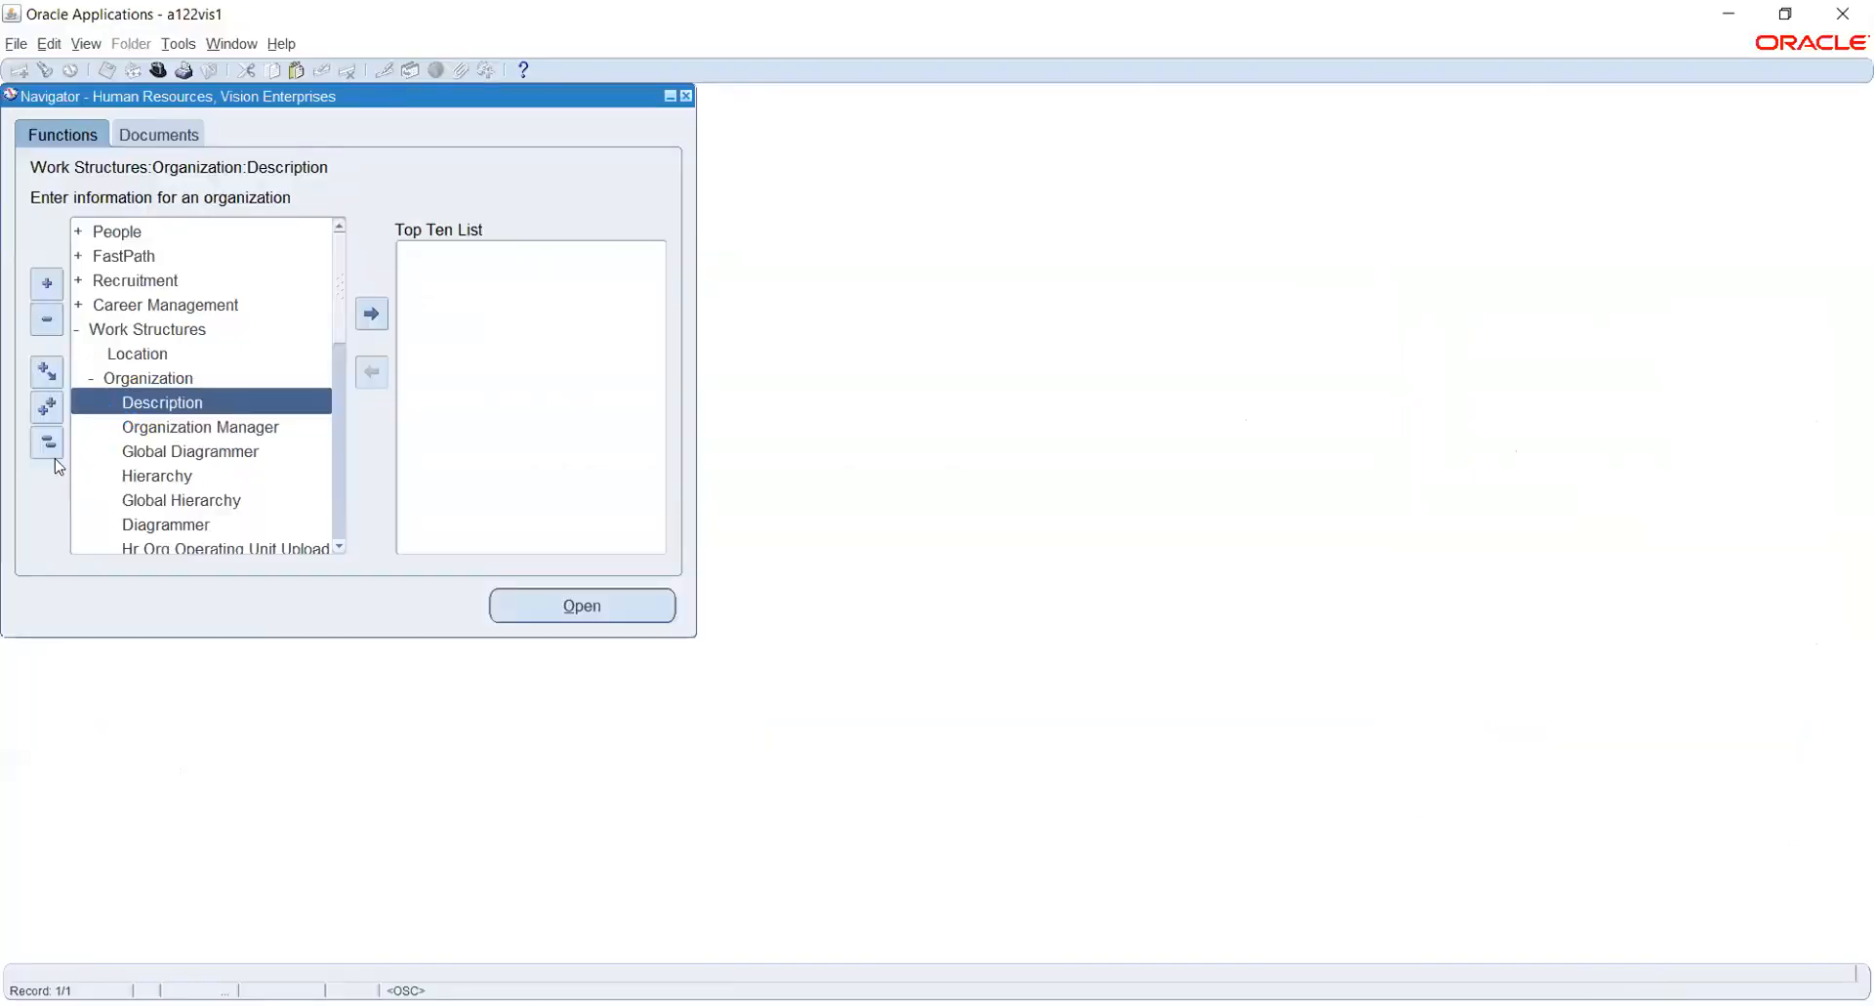
- Switch to Oracle Applications and create a new organization named HW_INV from the Work Structures organization description form
click(45, 445)
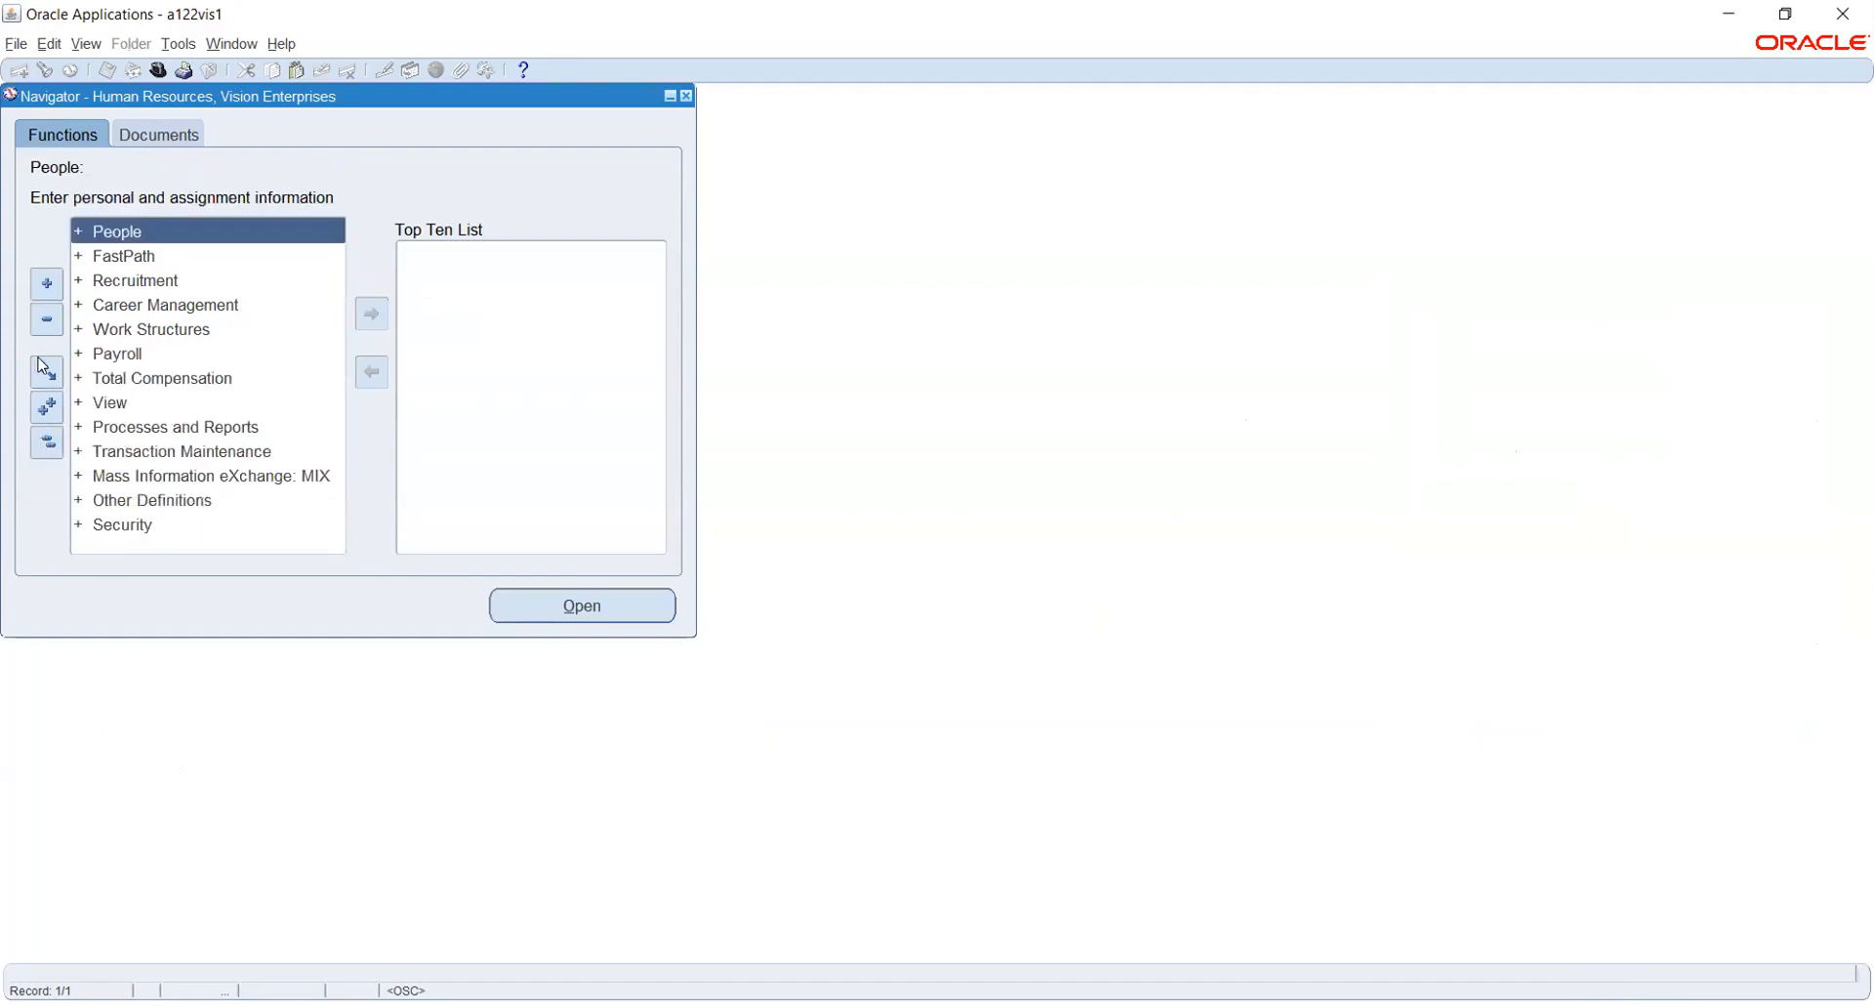
double_click(164, 330)
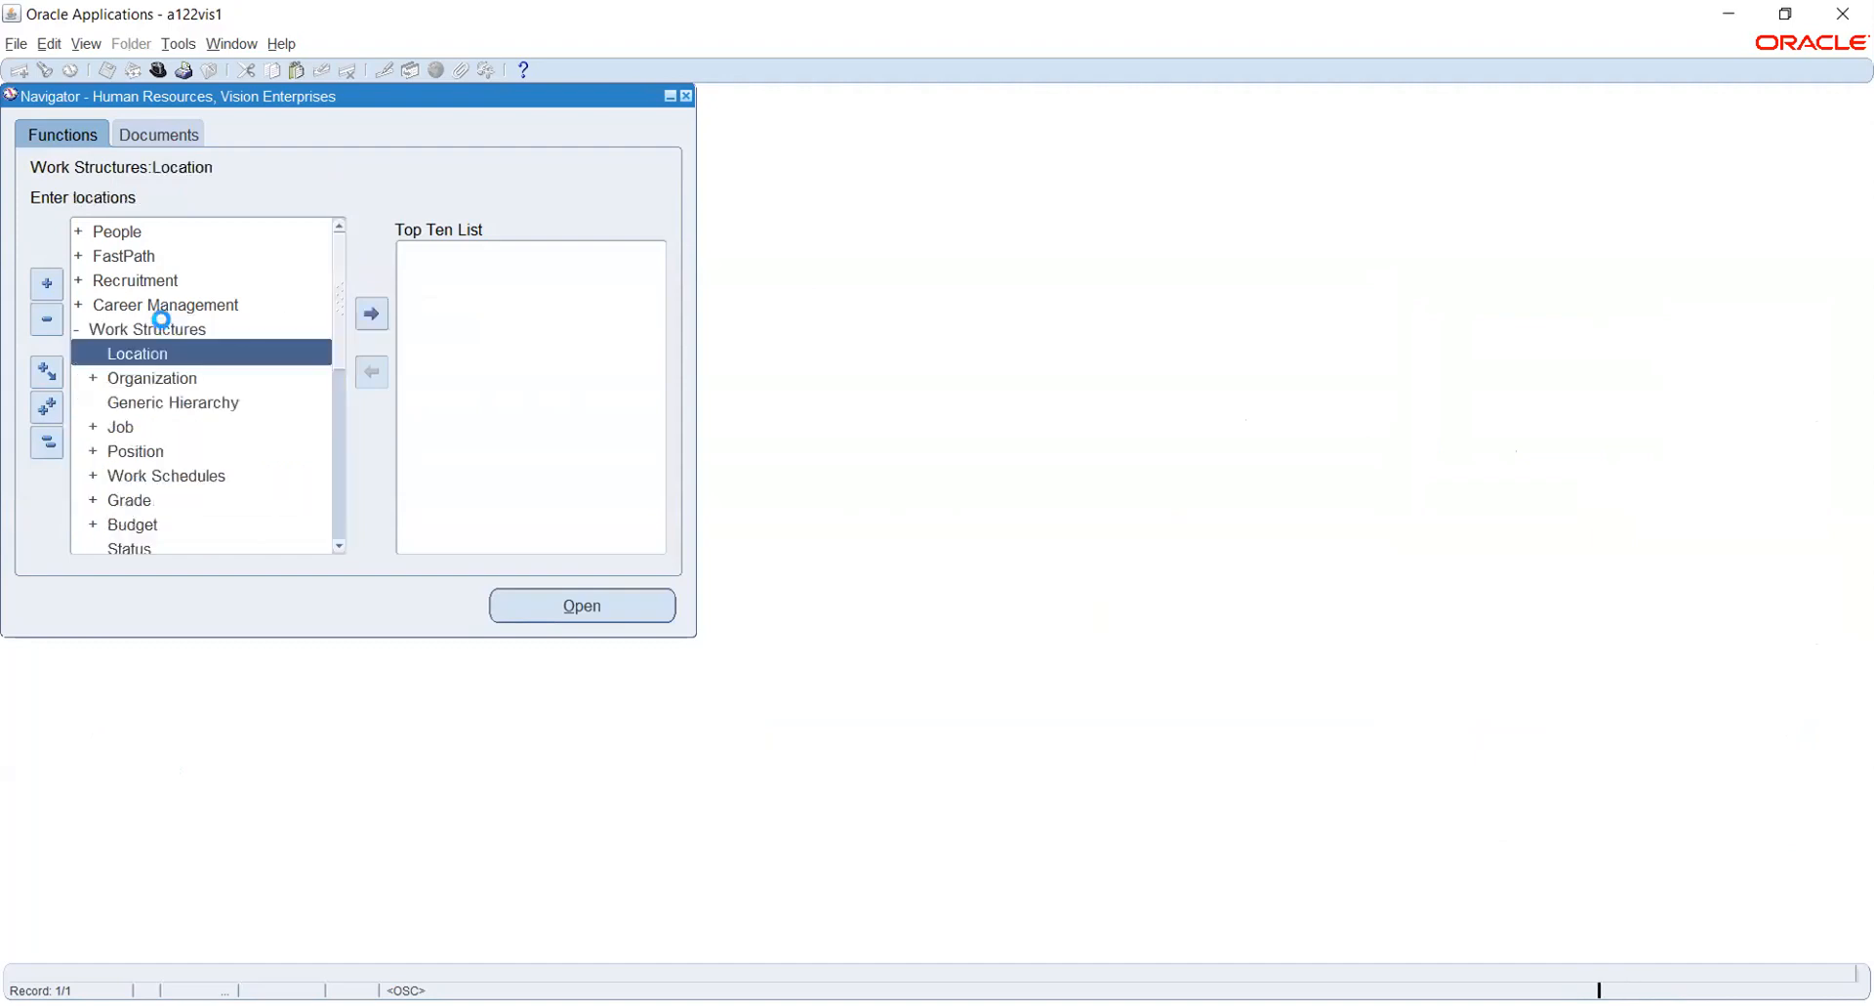
double_click(167, 380)
double_click(157, 403)
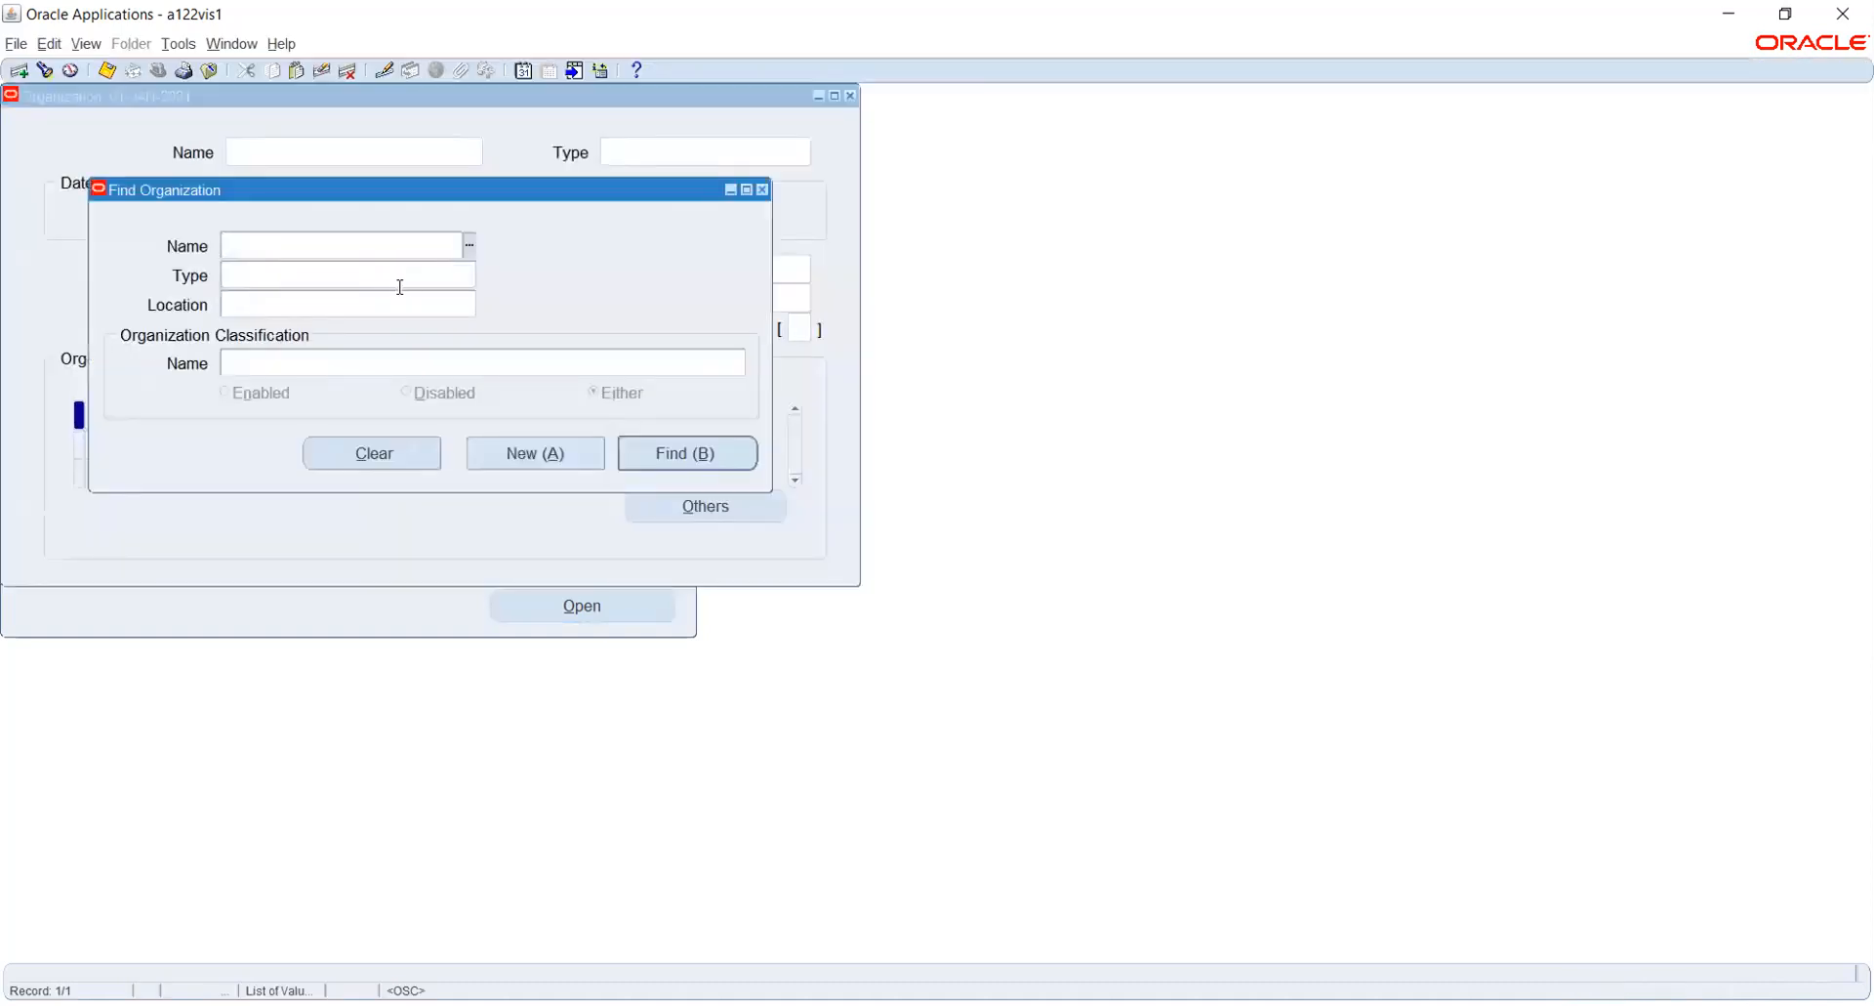
click(556, 453)
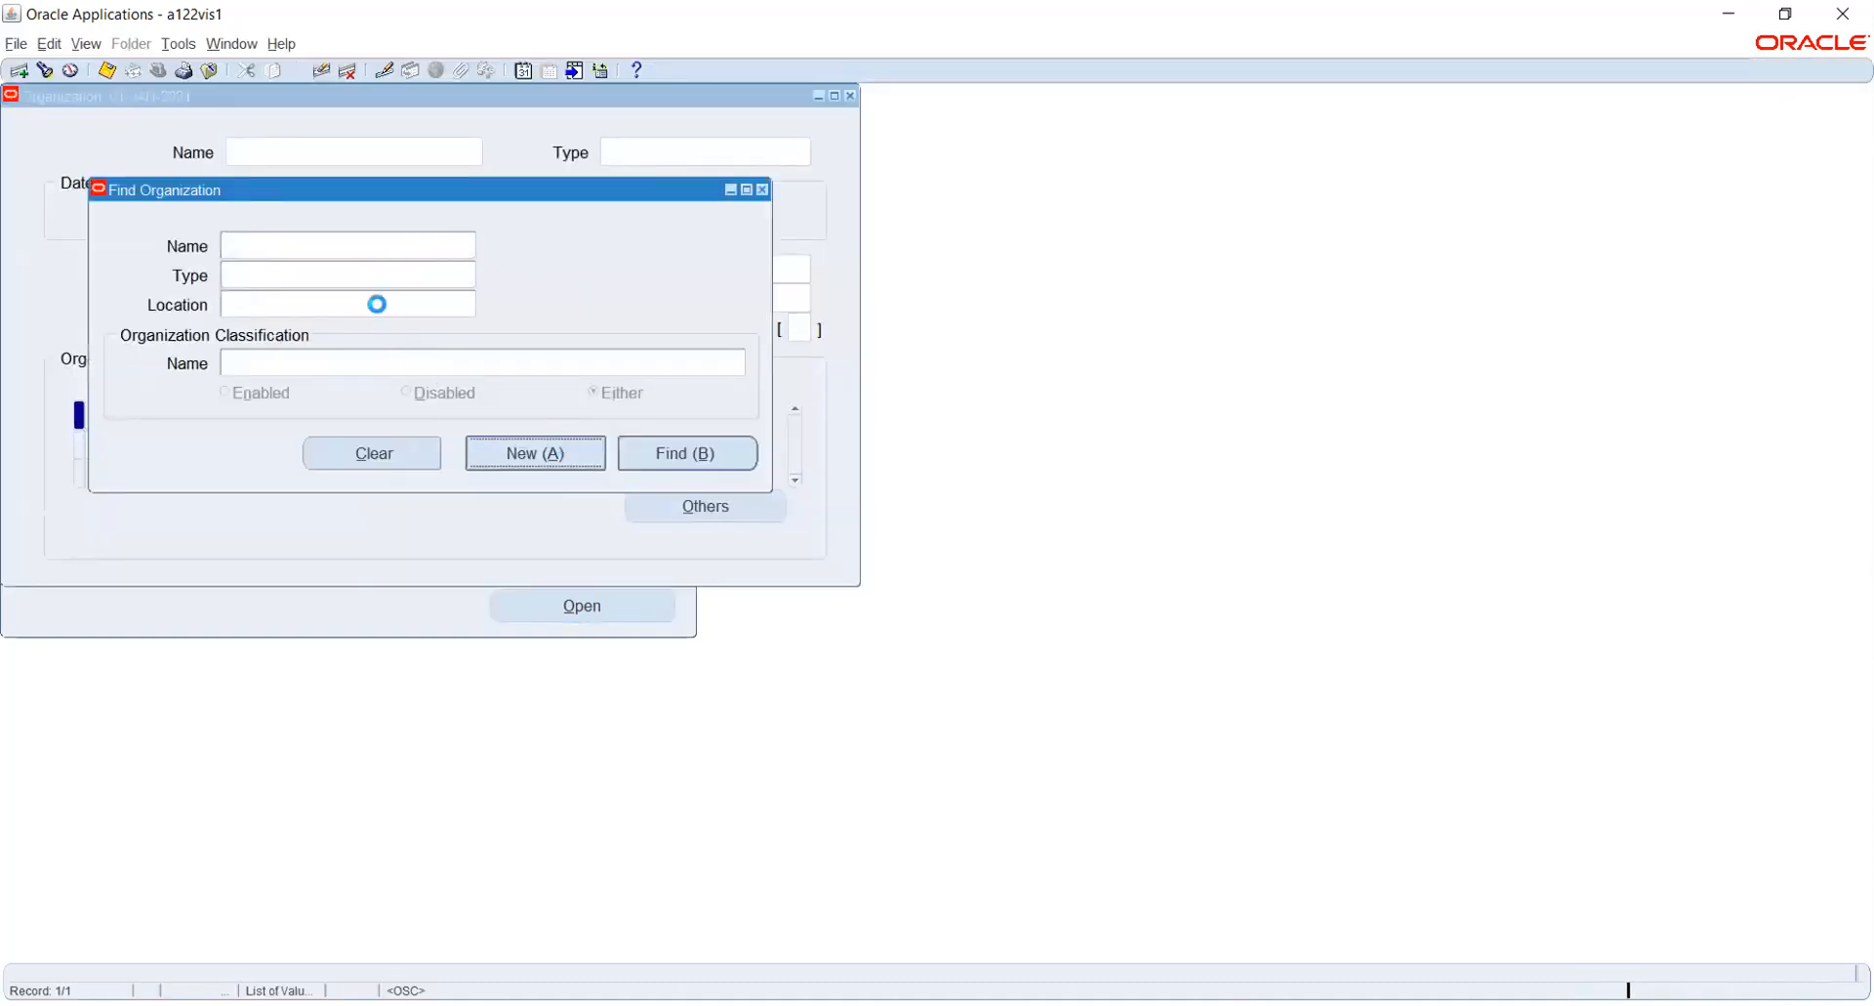
text(HW)
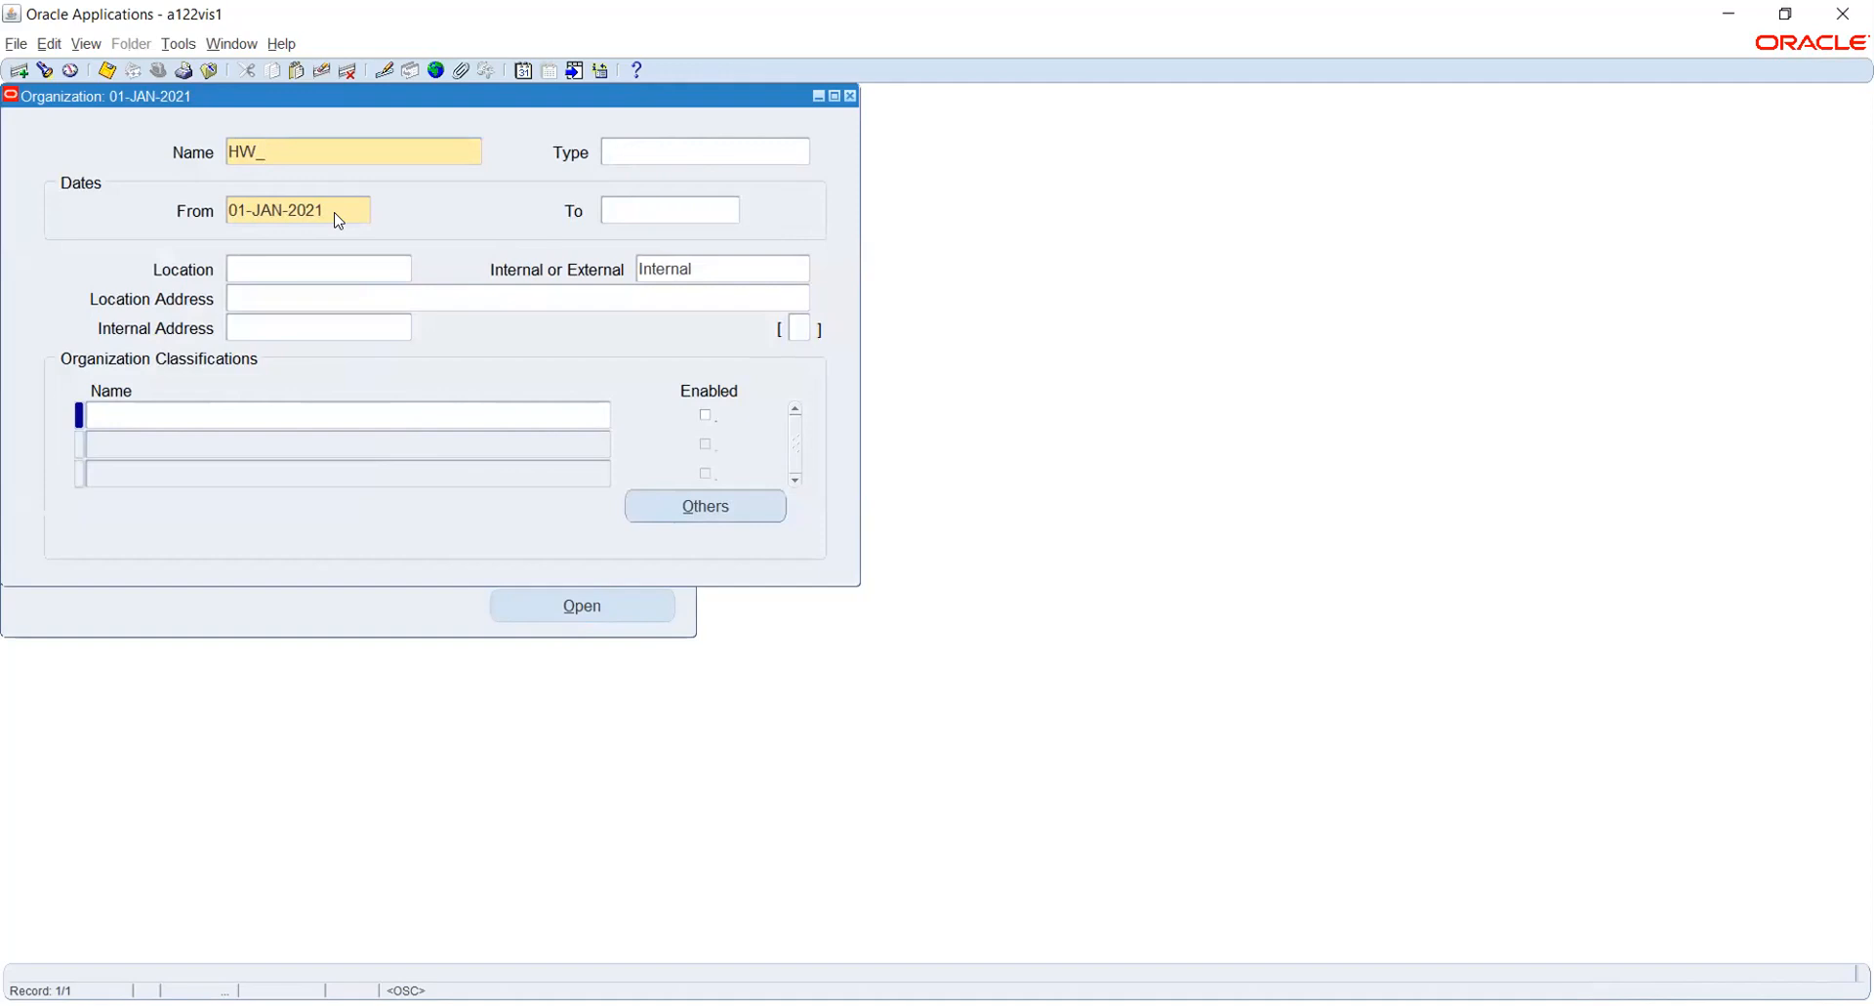
text(_INV)
key(Tab)
- Assign location HW NY to the HW_INV organization and save the record
click(335, 272)
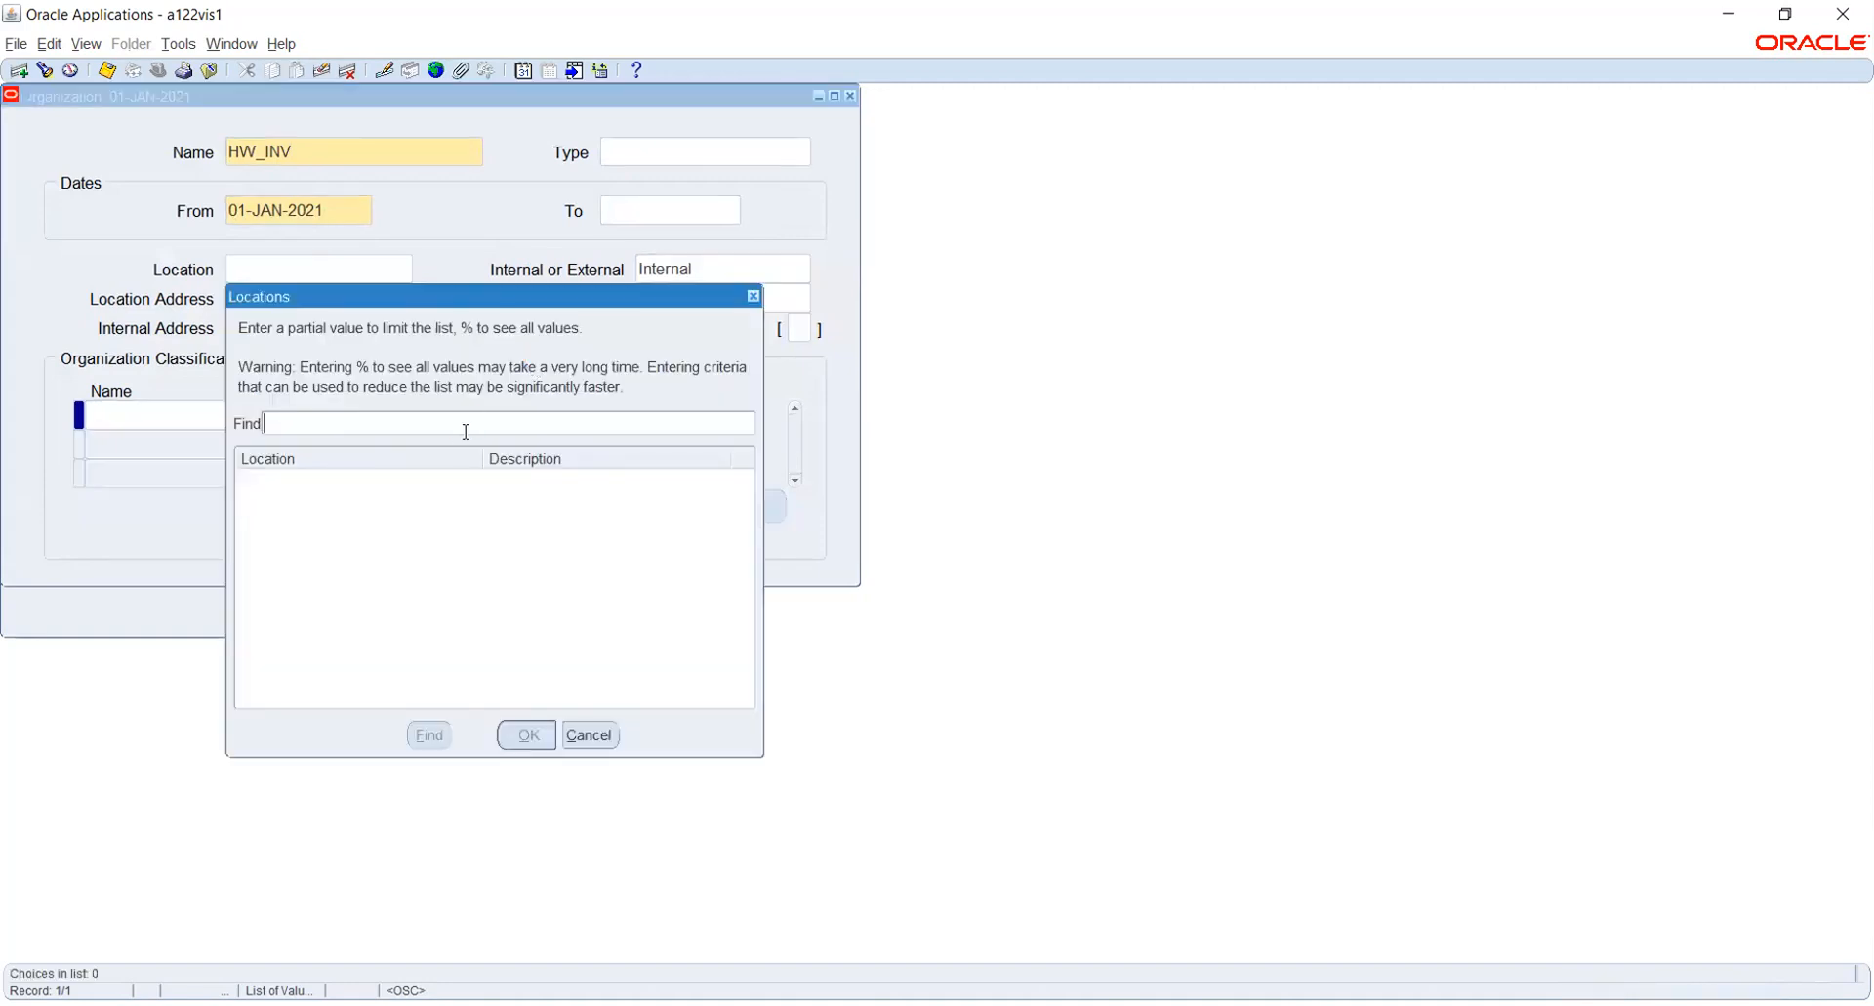
text(HW%)
key(Return)
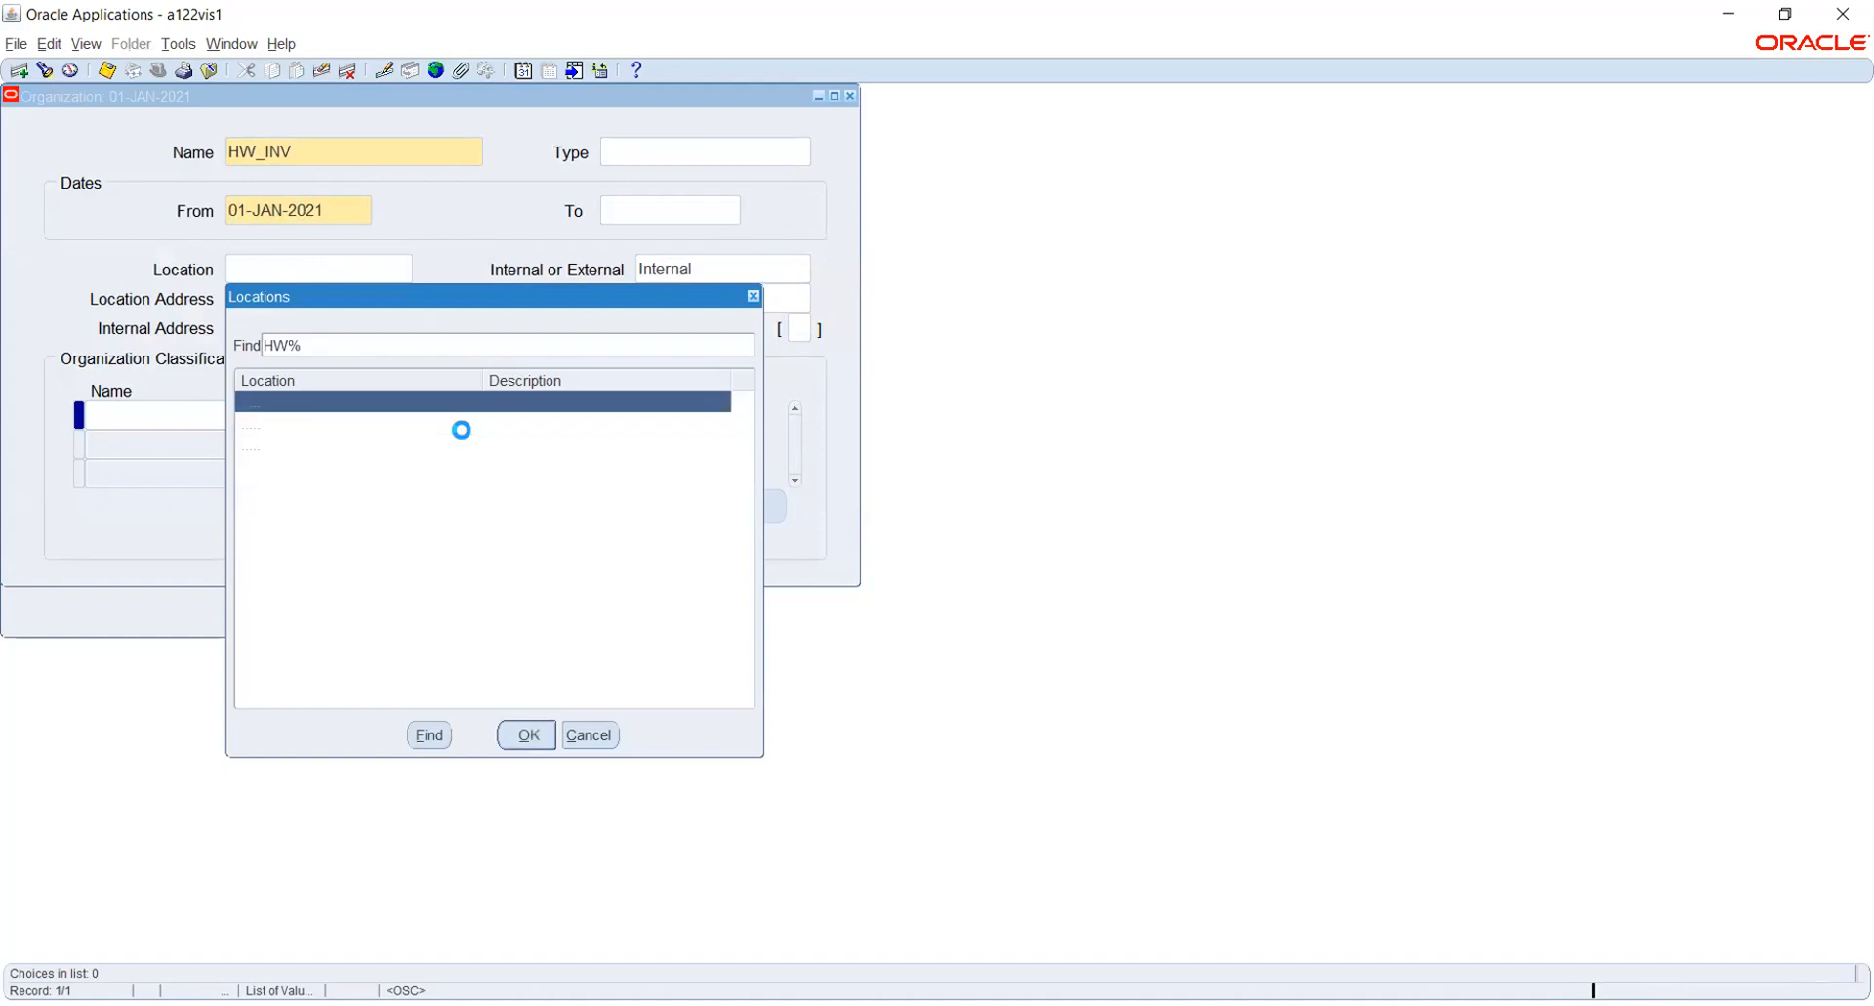
click(391, 425)
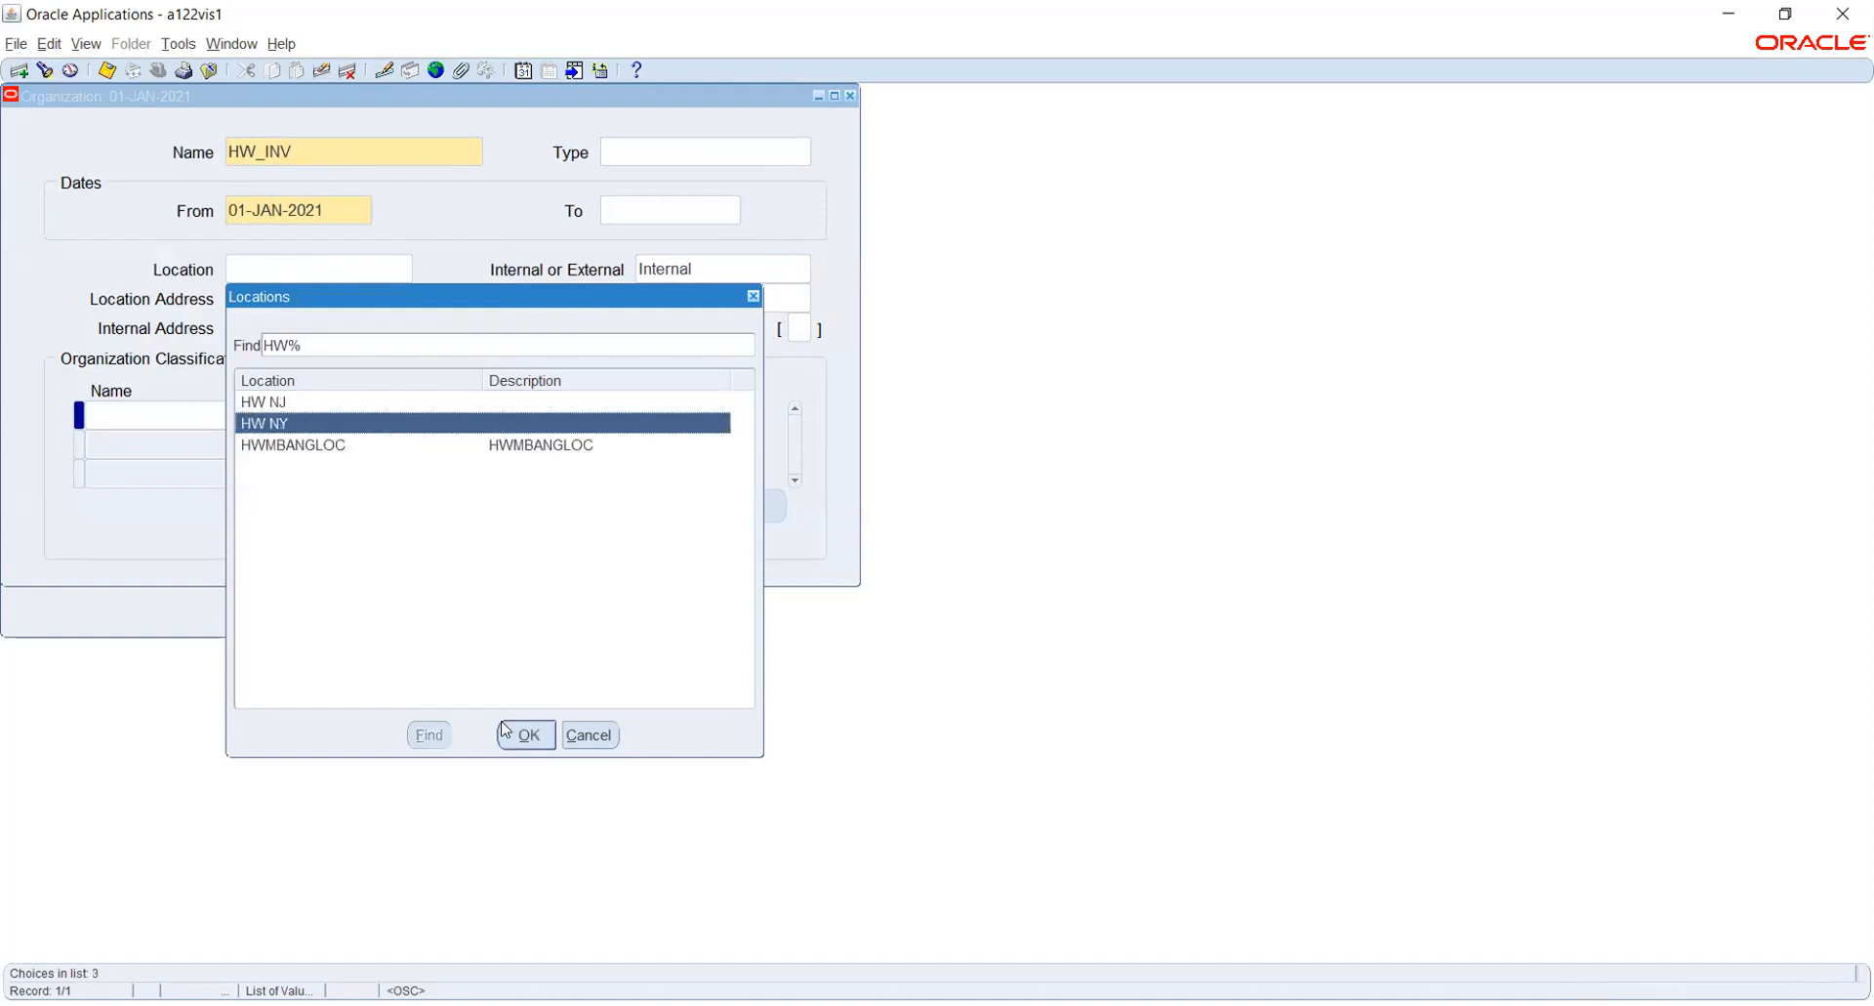
click(524, 739)
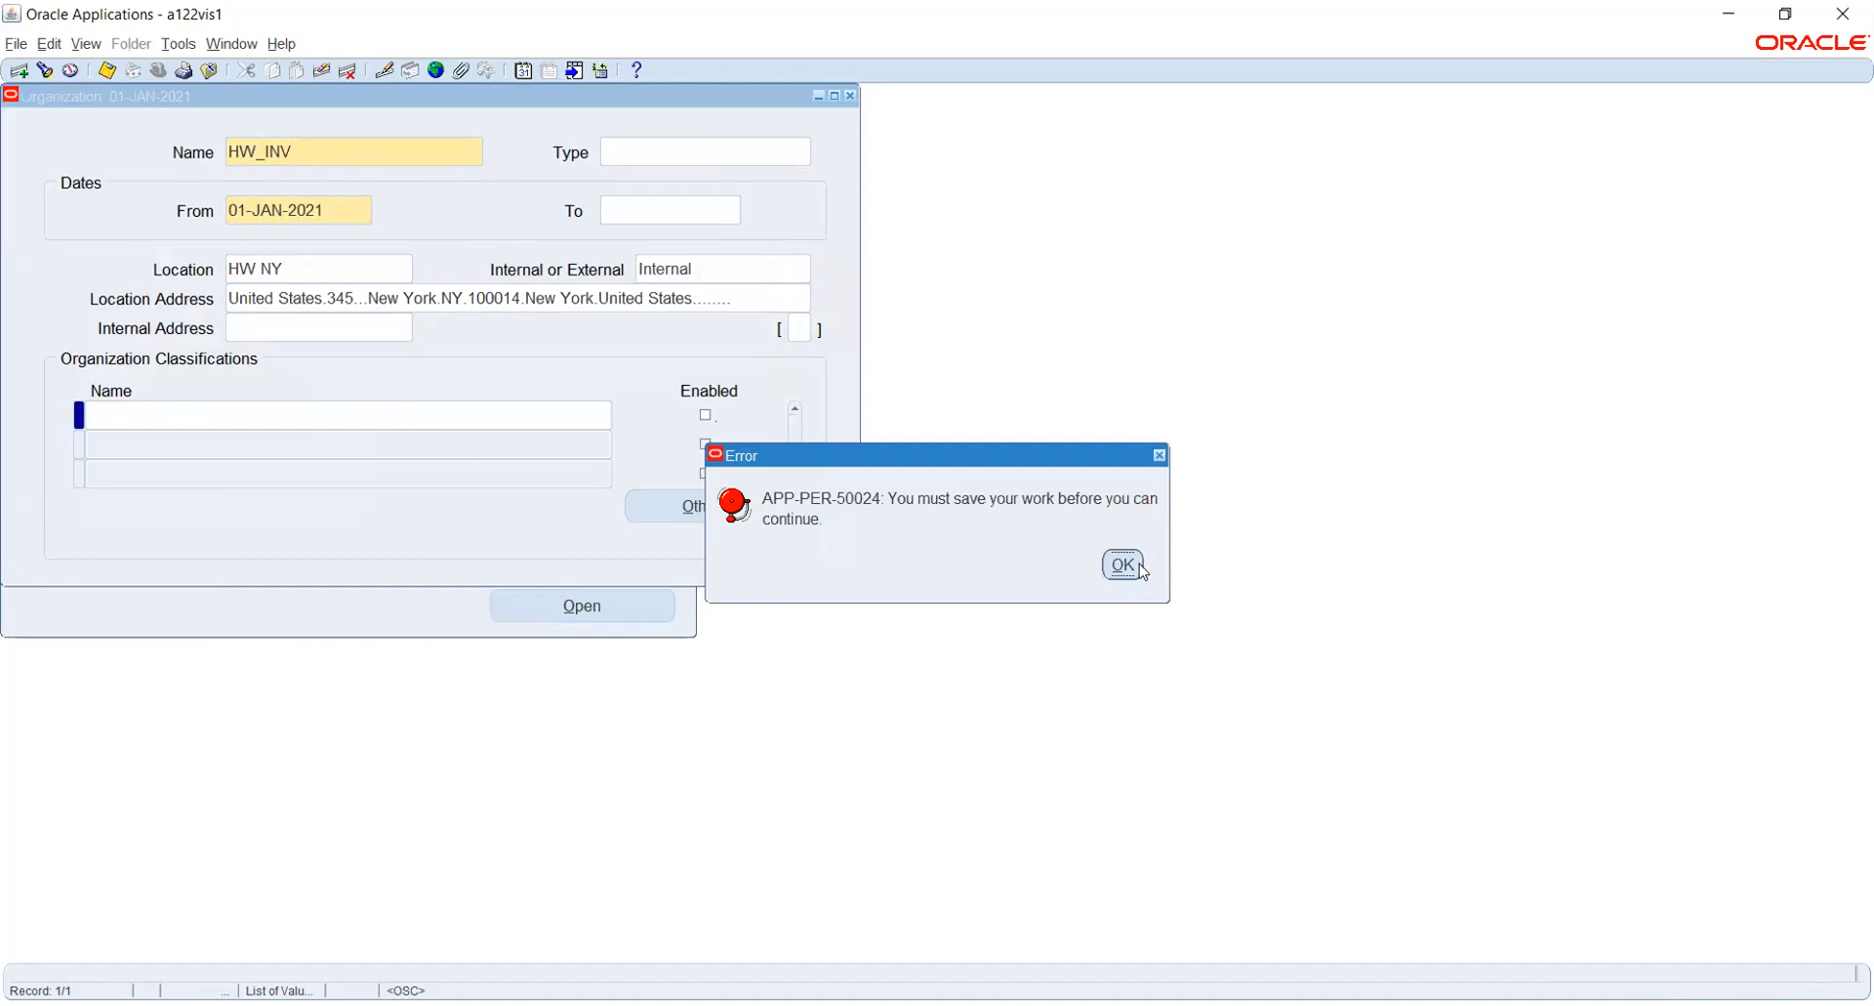
click(1131, 564)
key(ctrl+s)
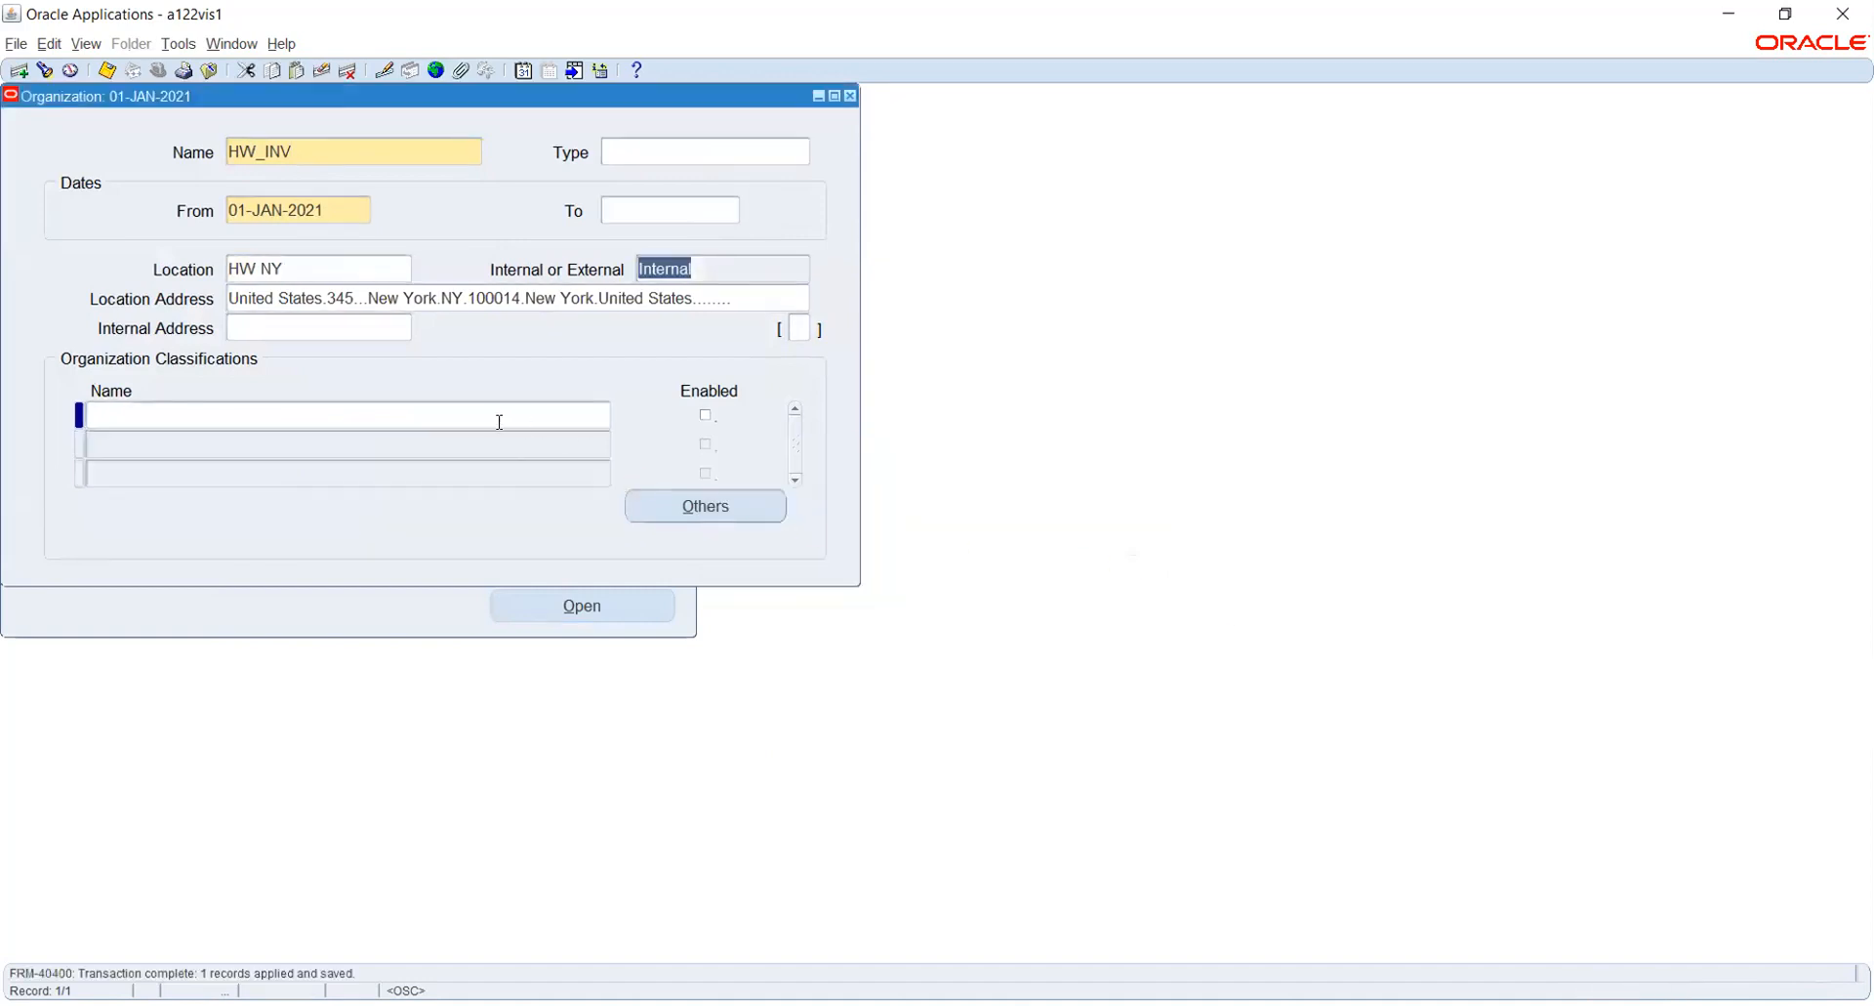
- Add the Inventory Organization classification to HW_INV, enable it and save
click(491, 414)
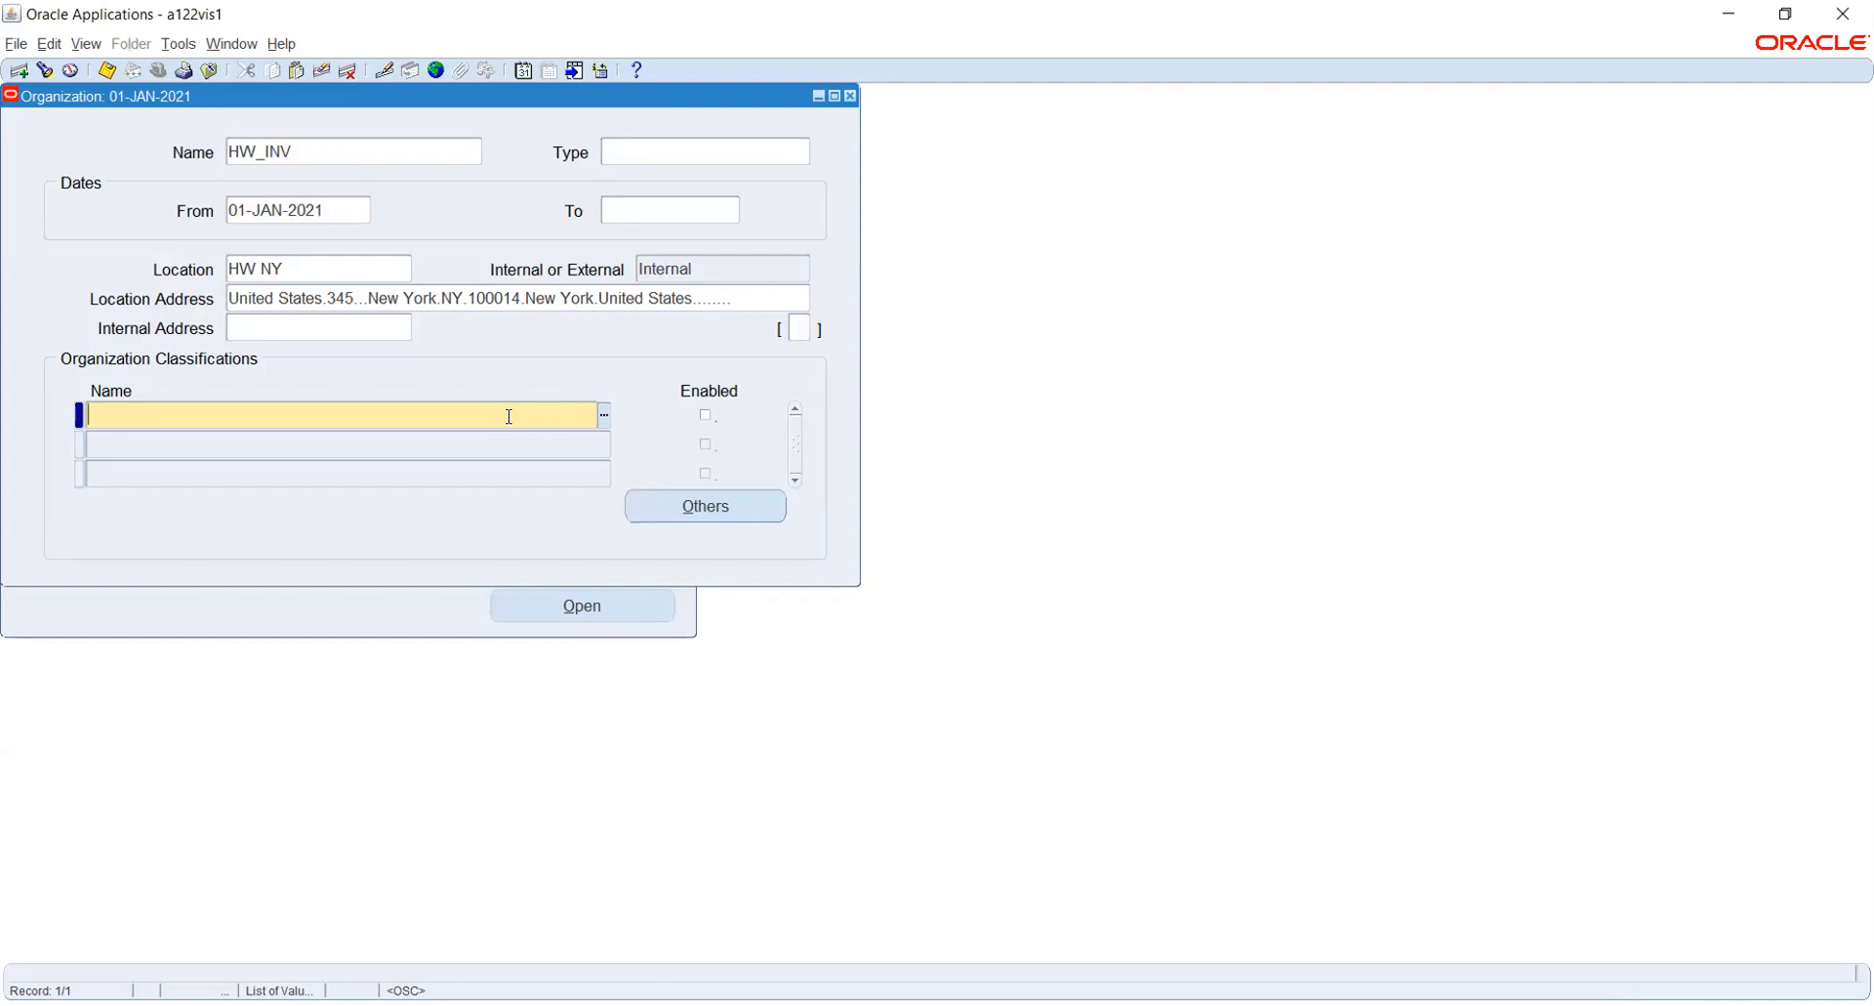
text(IN)
key(Tab)
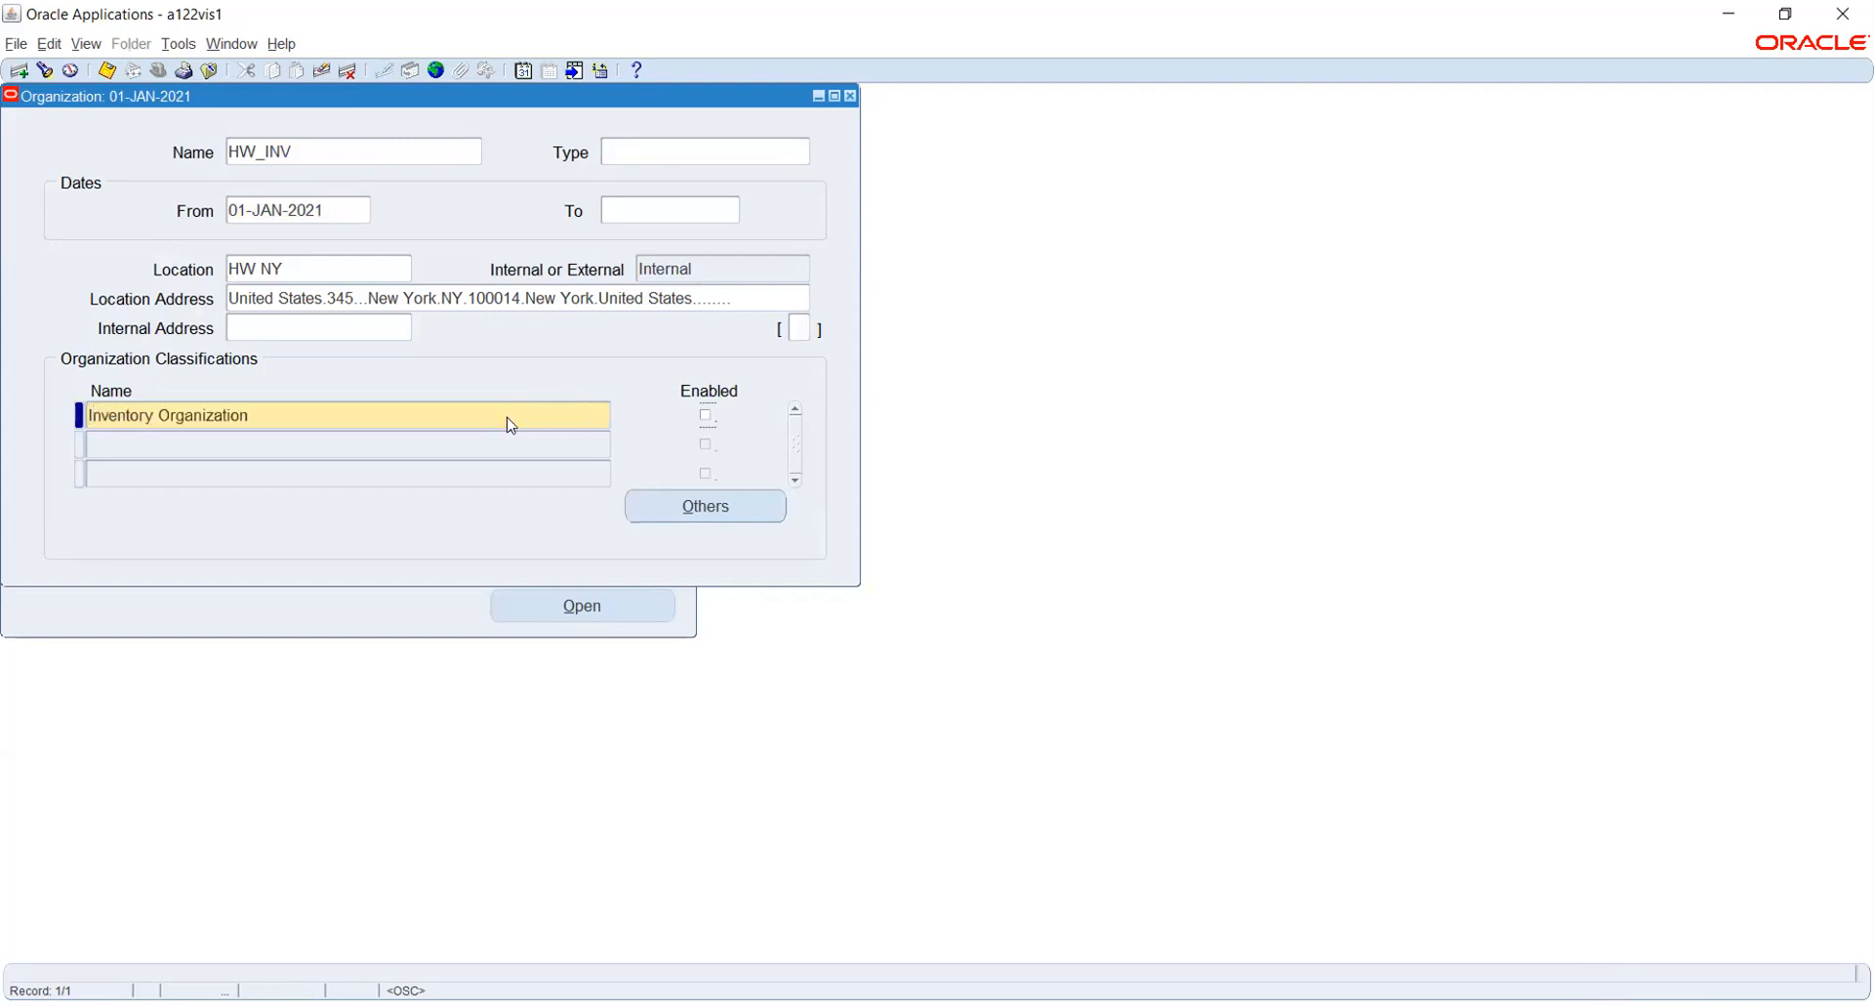
key(space)
key(ctrl+s)
- Open the Accounting Information of HW_INV and enter primary ledger HW_PL and legal entity HW_US_LE_1
click(666, 505)
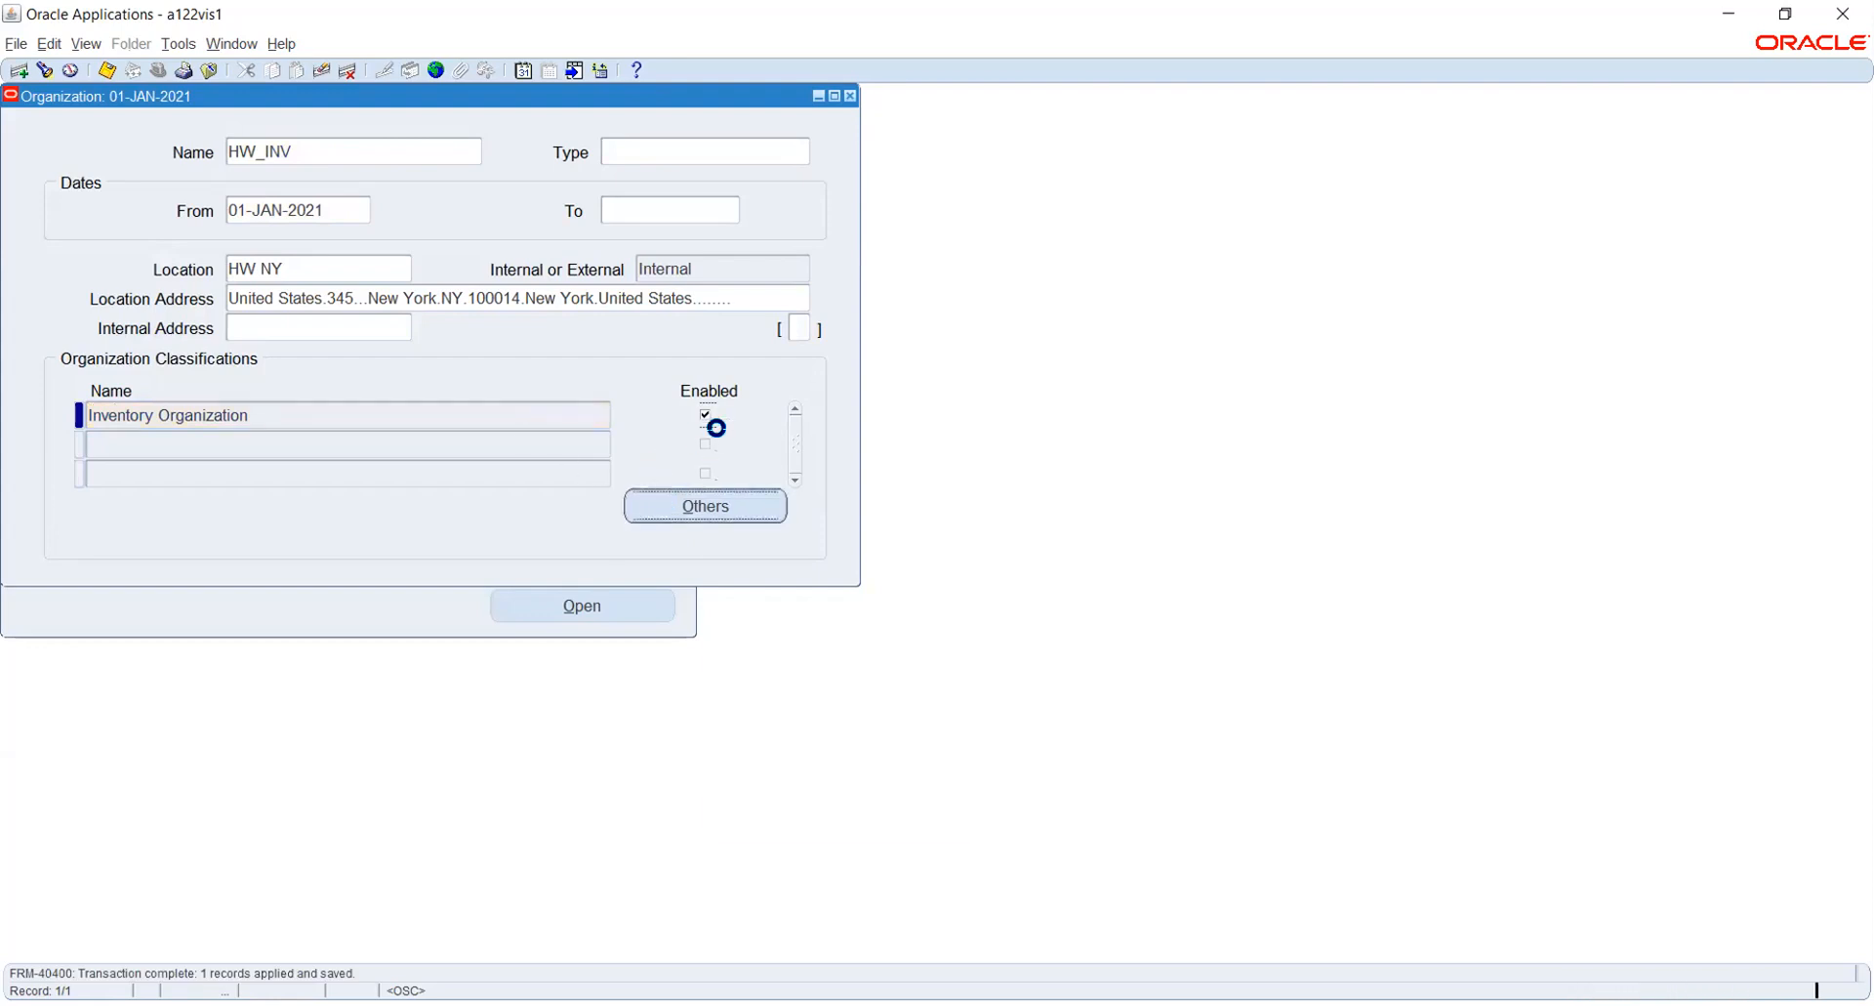
click(982, 812)
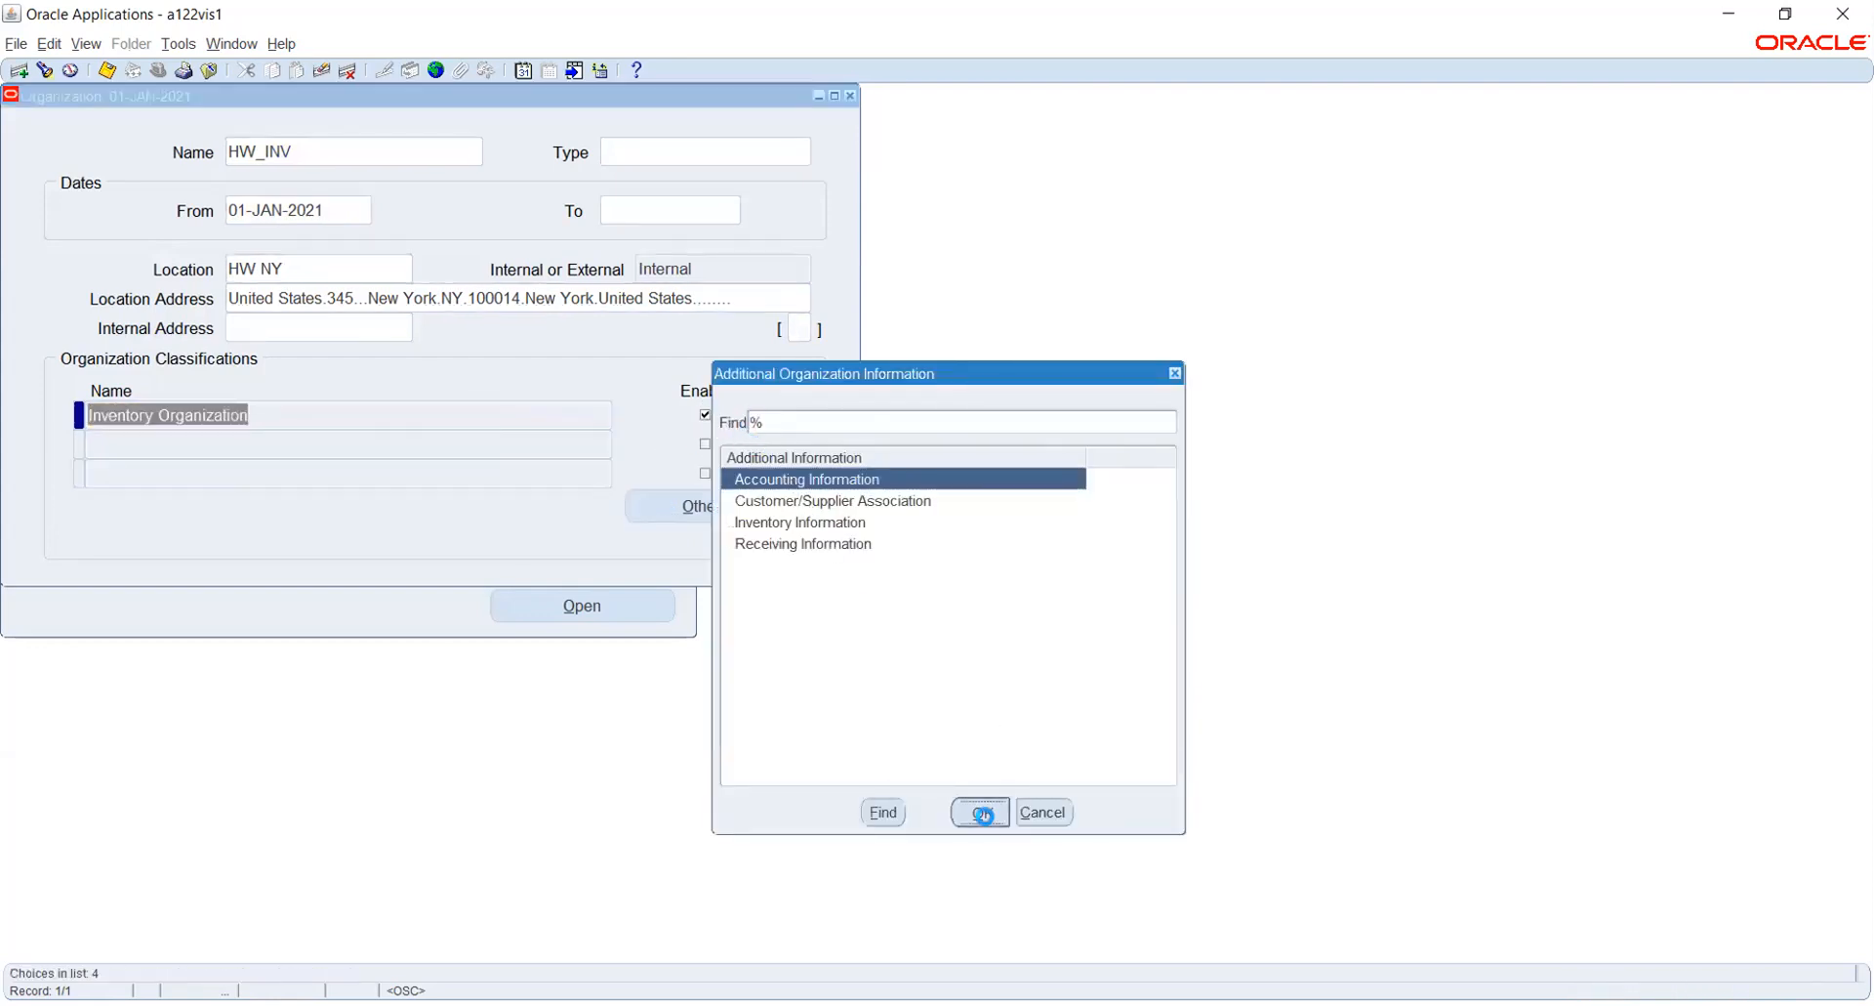
click(390, 184)
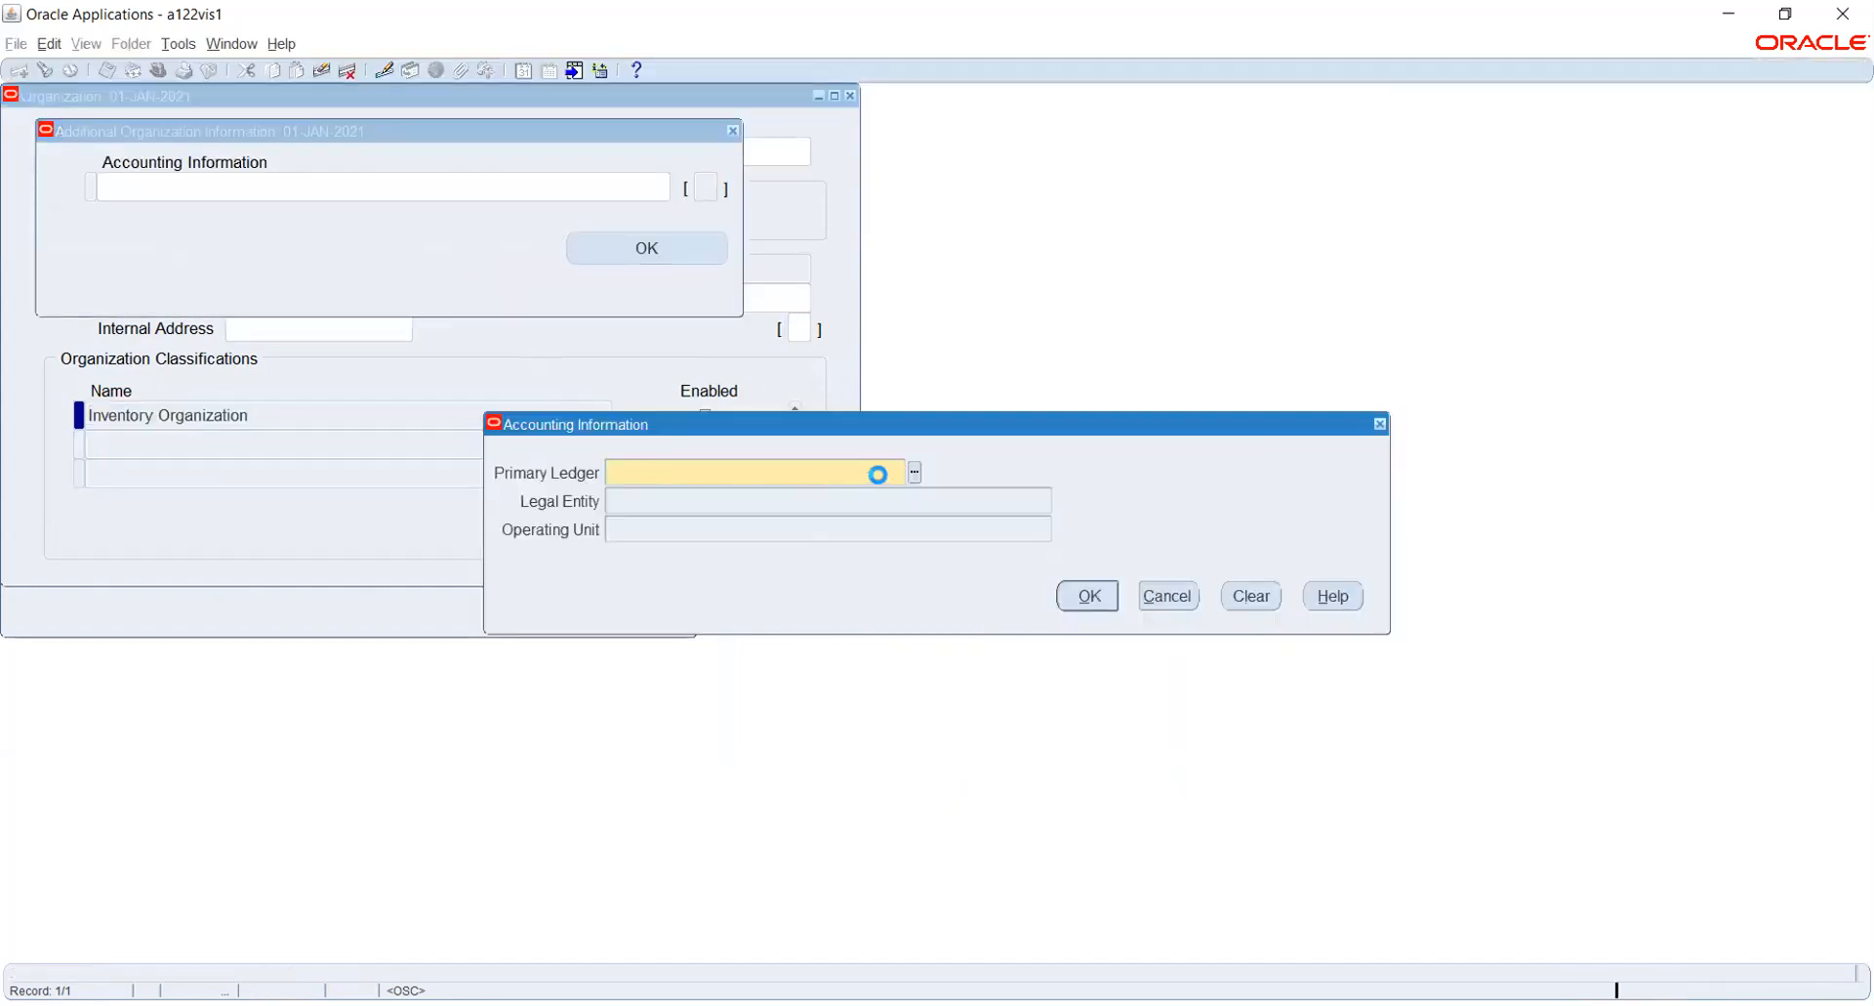
click(916, 474)
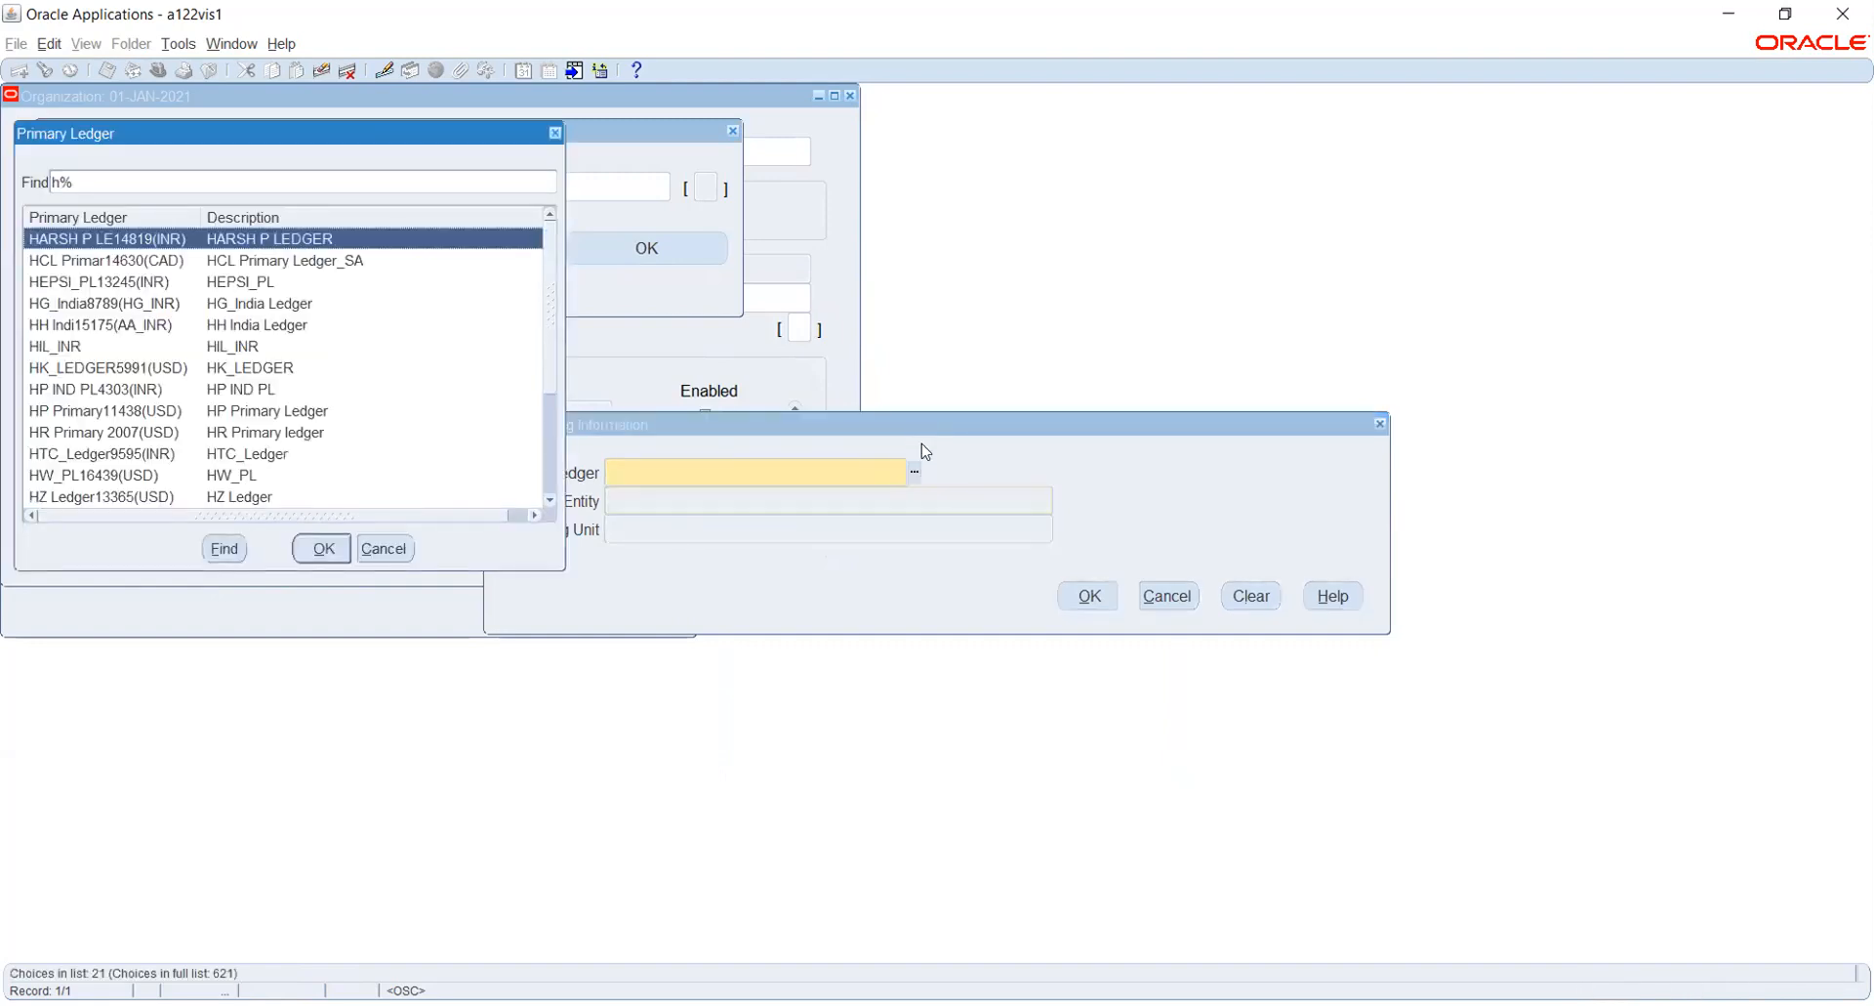
text(w)
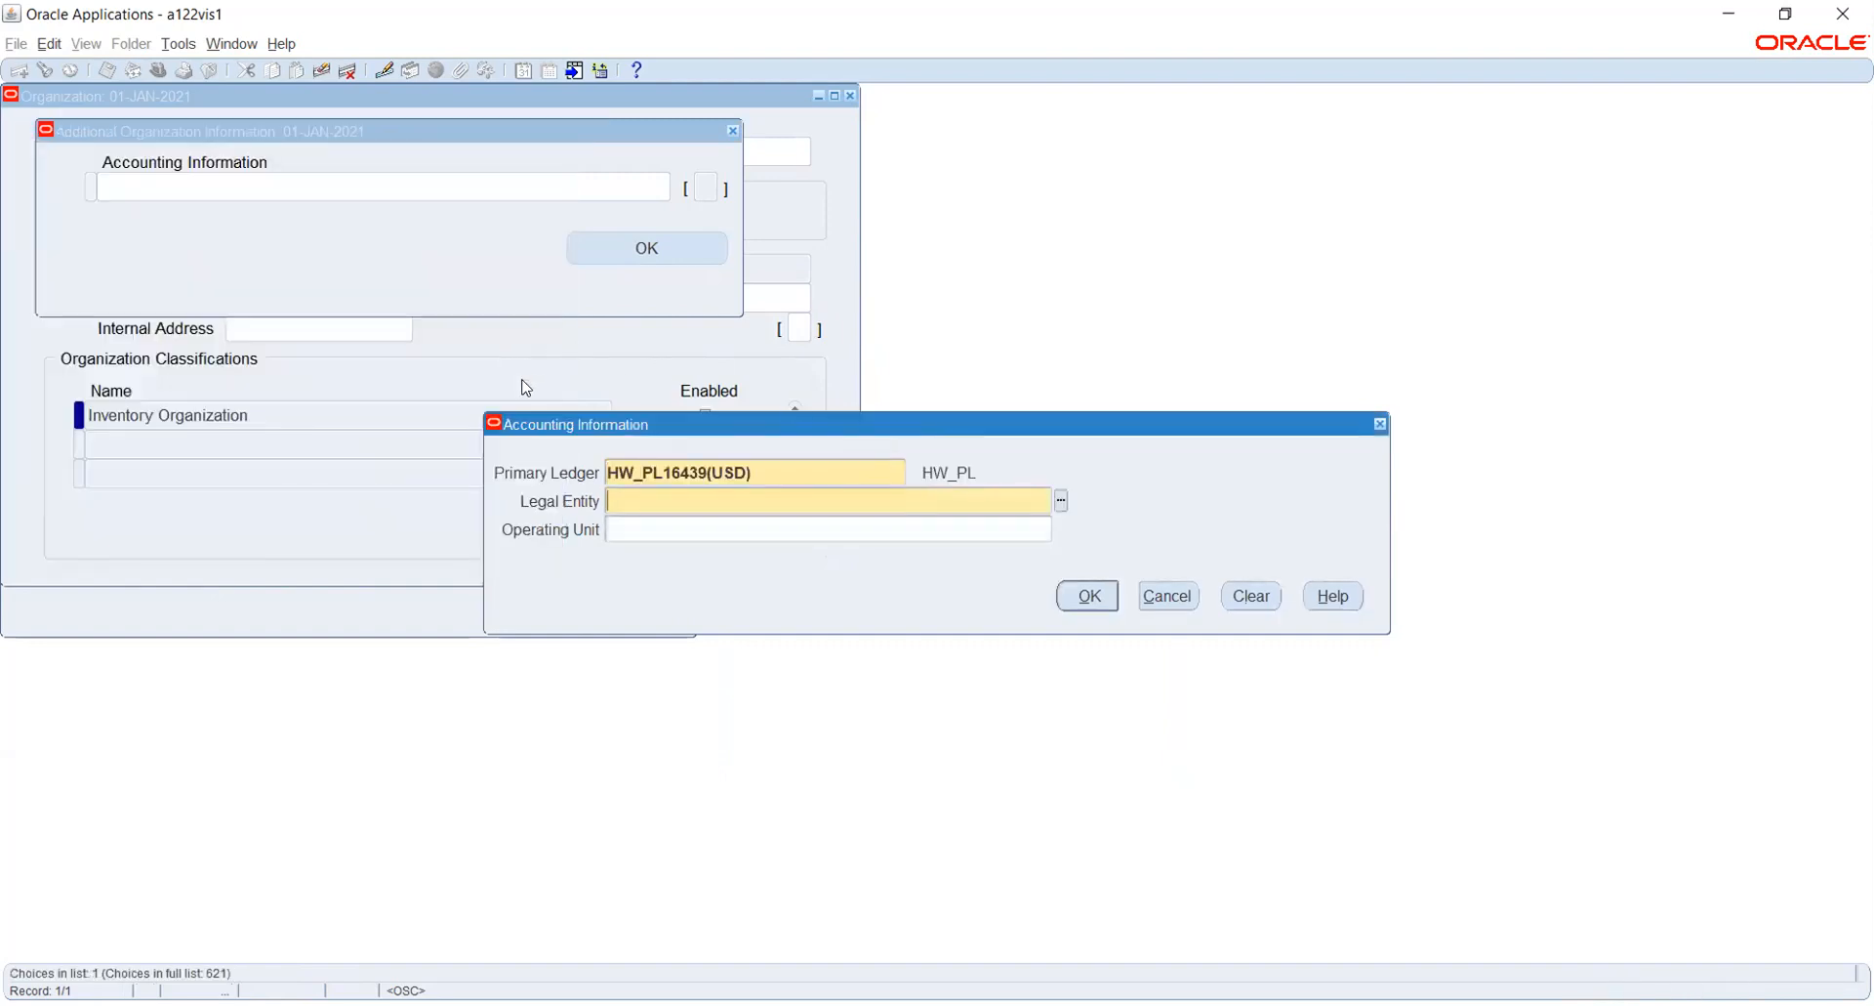
click(1061, 500)
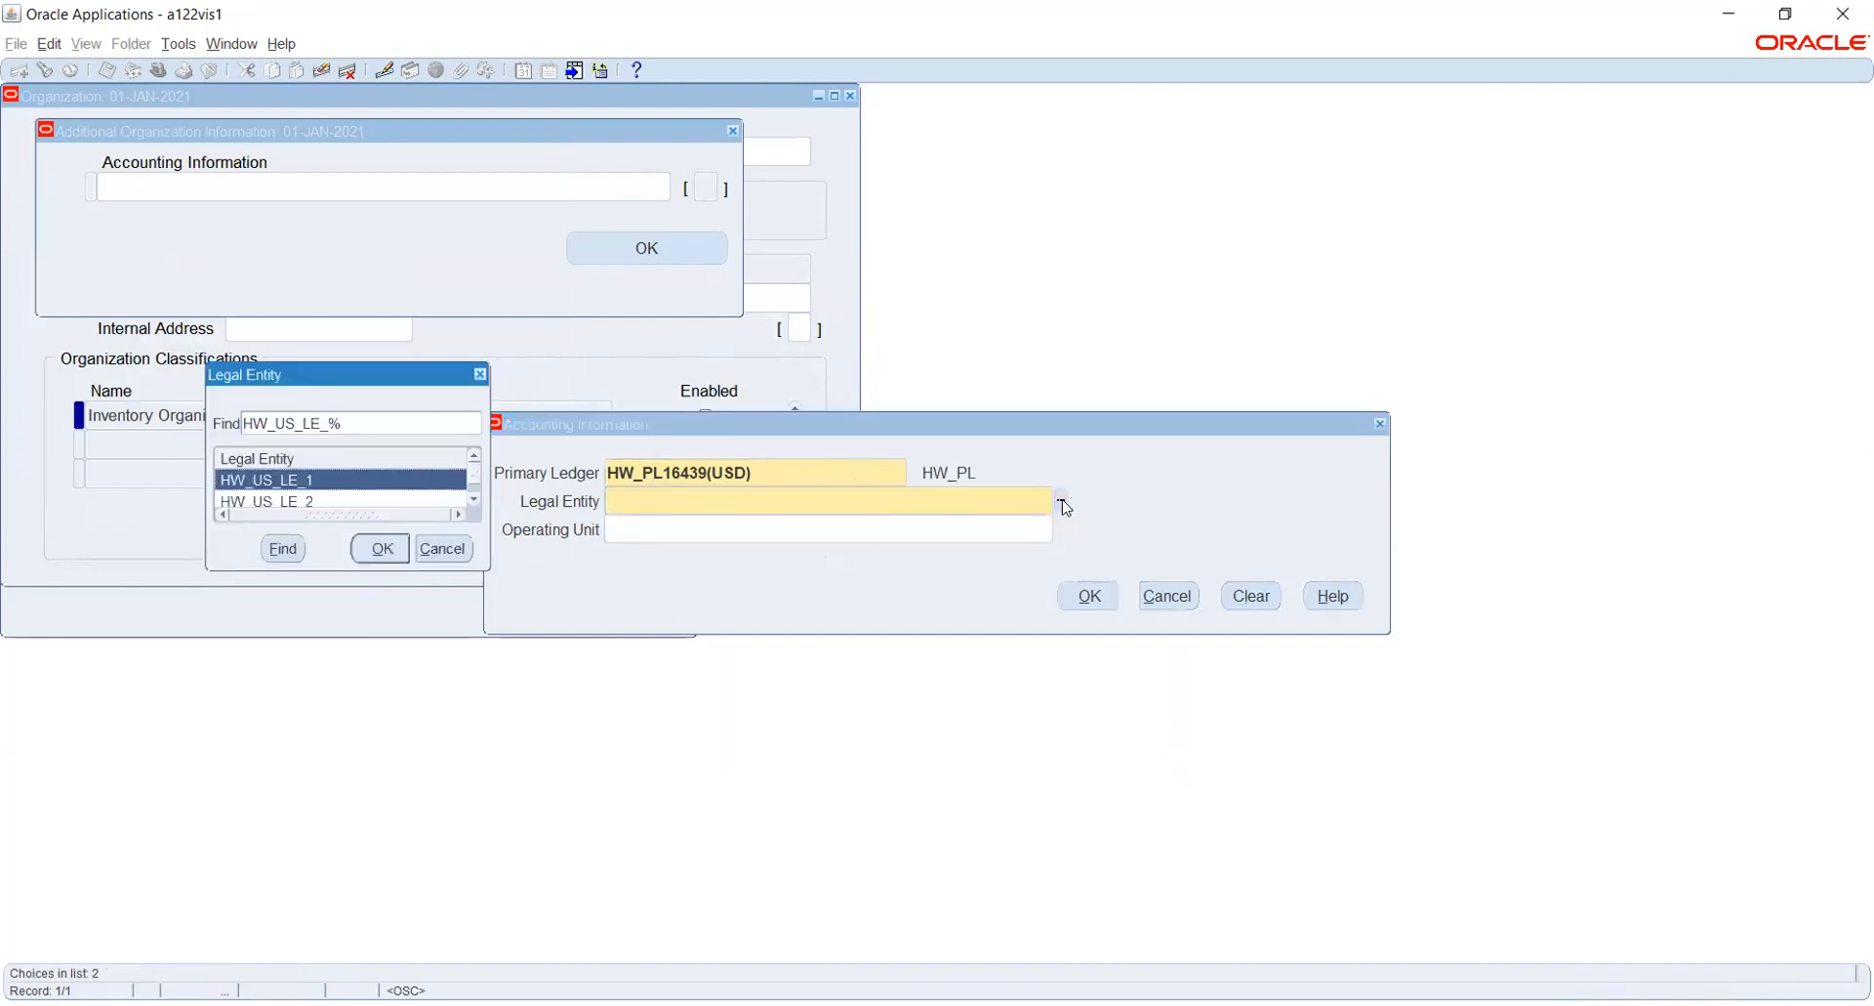
click(383, 548)
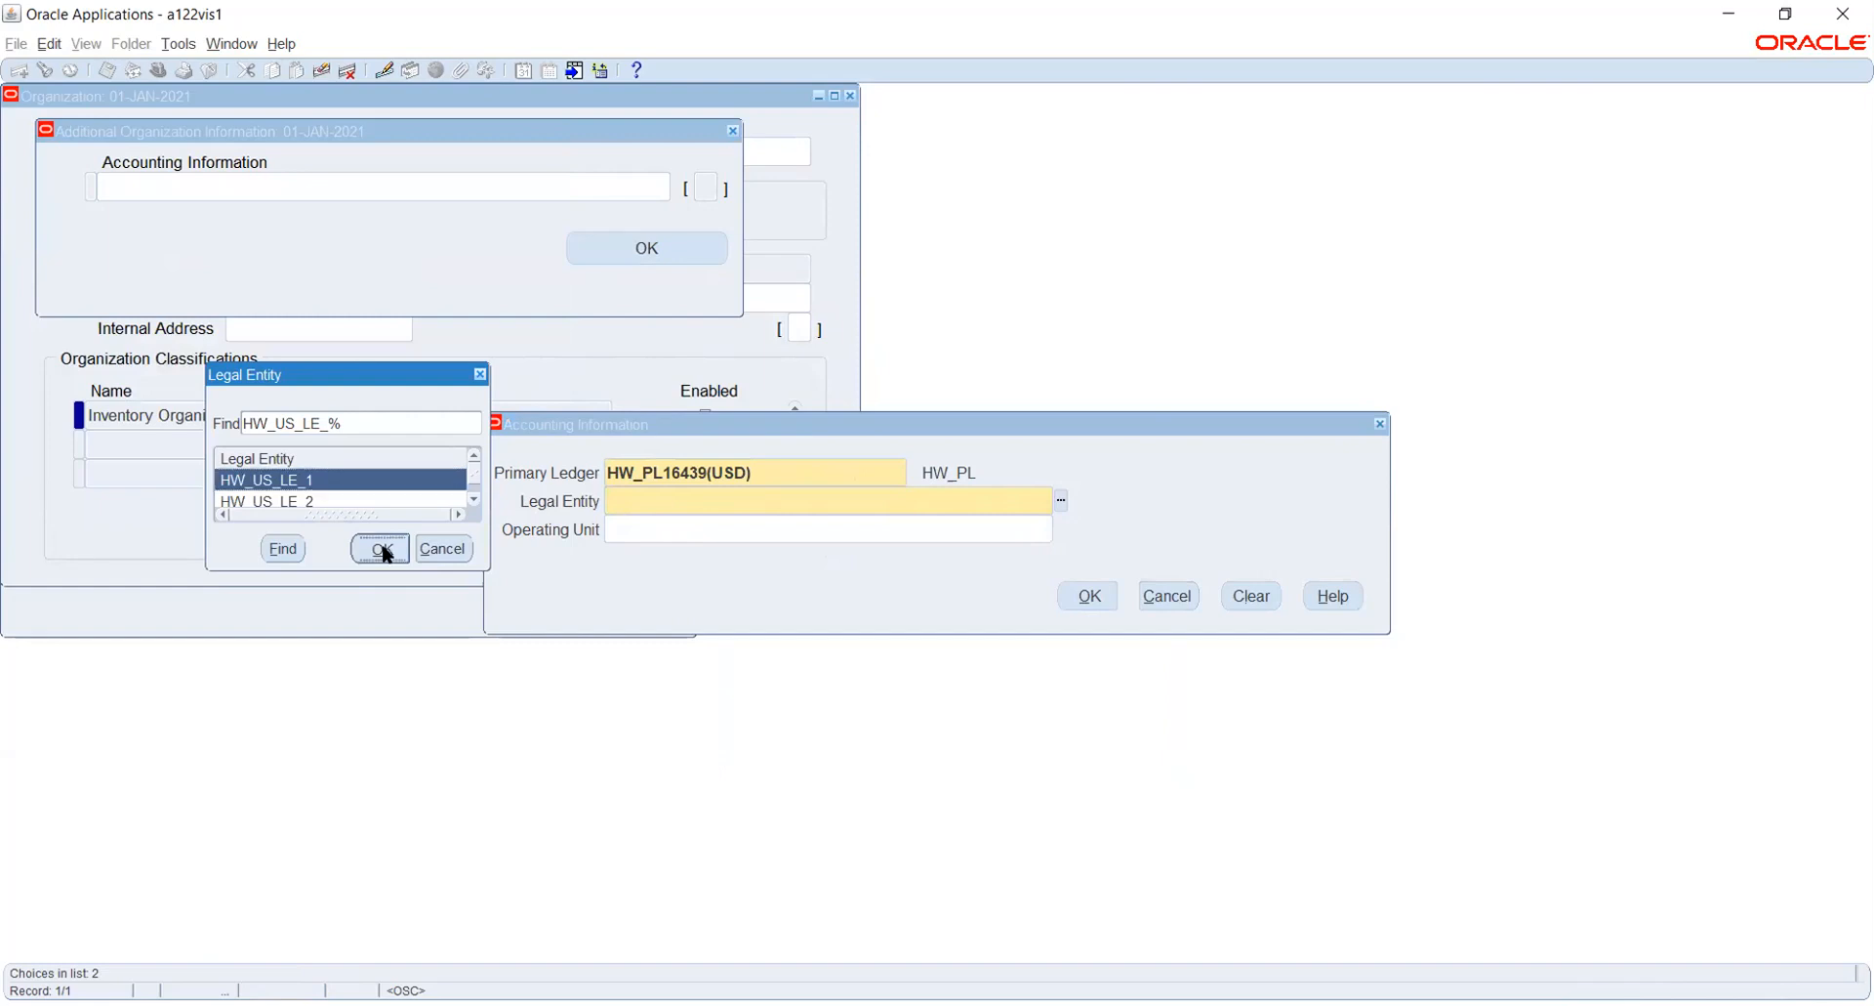
- Try to choose an operating unit for HW_INV, and discard the accounting information entry
click(1061, 529)
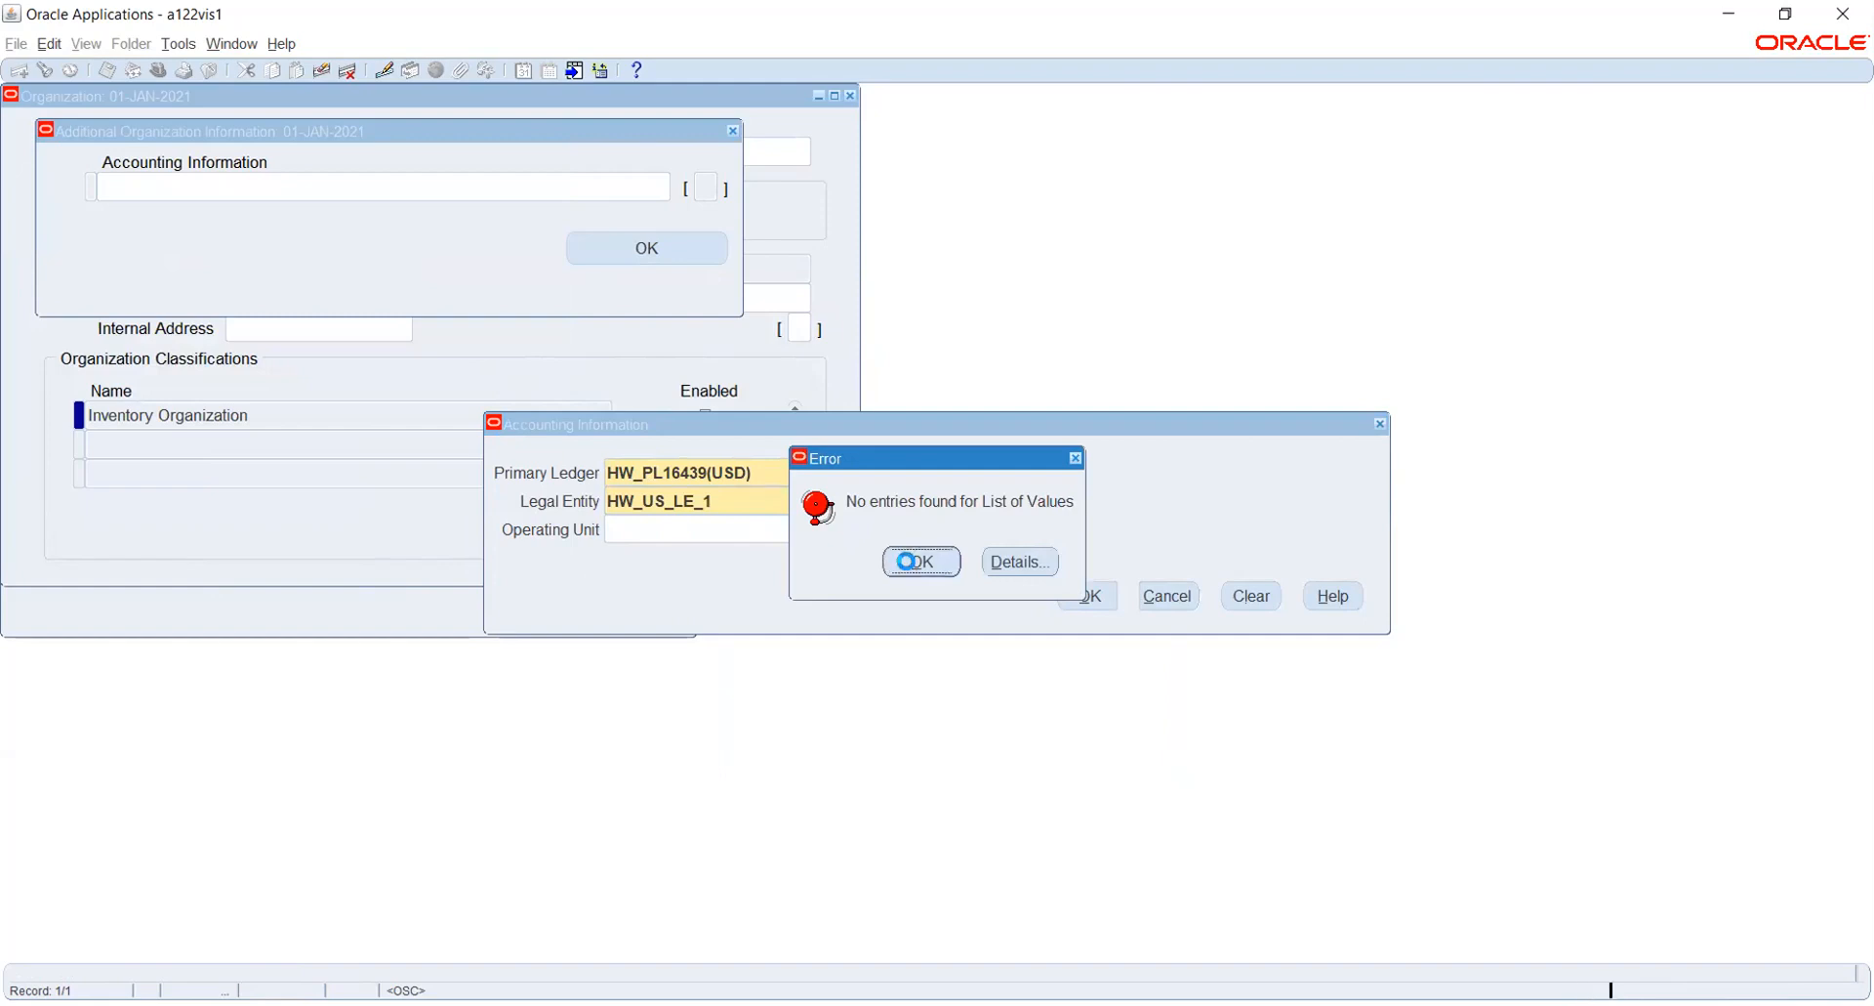
click(897, 565)
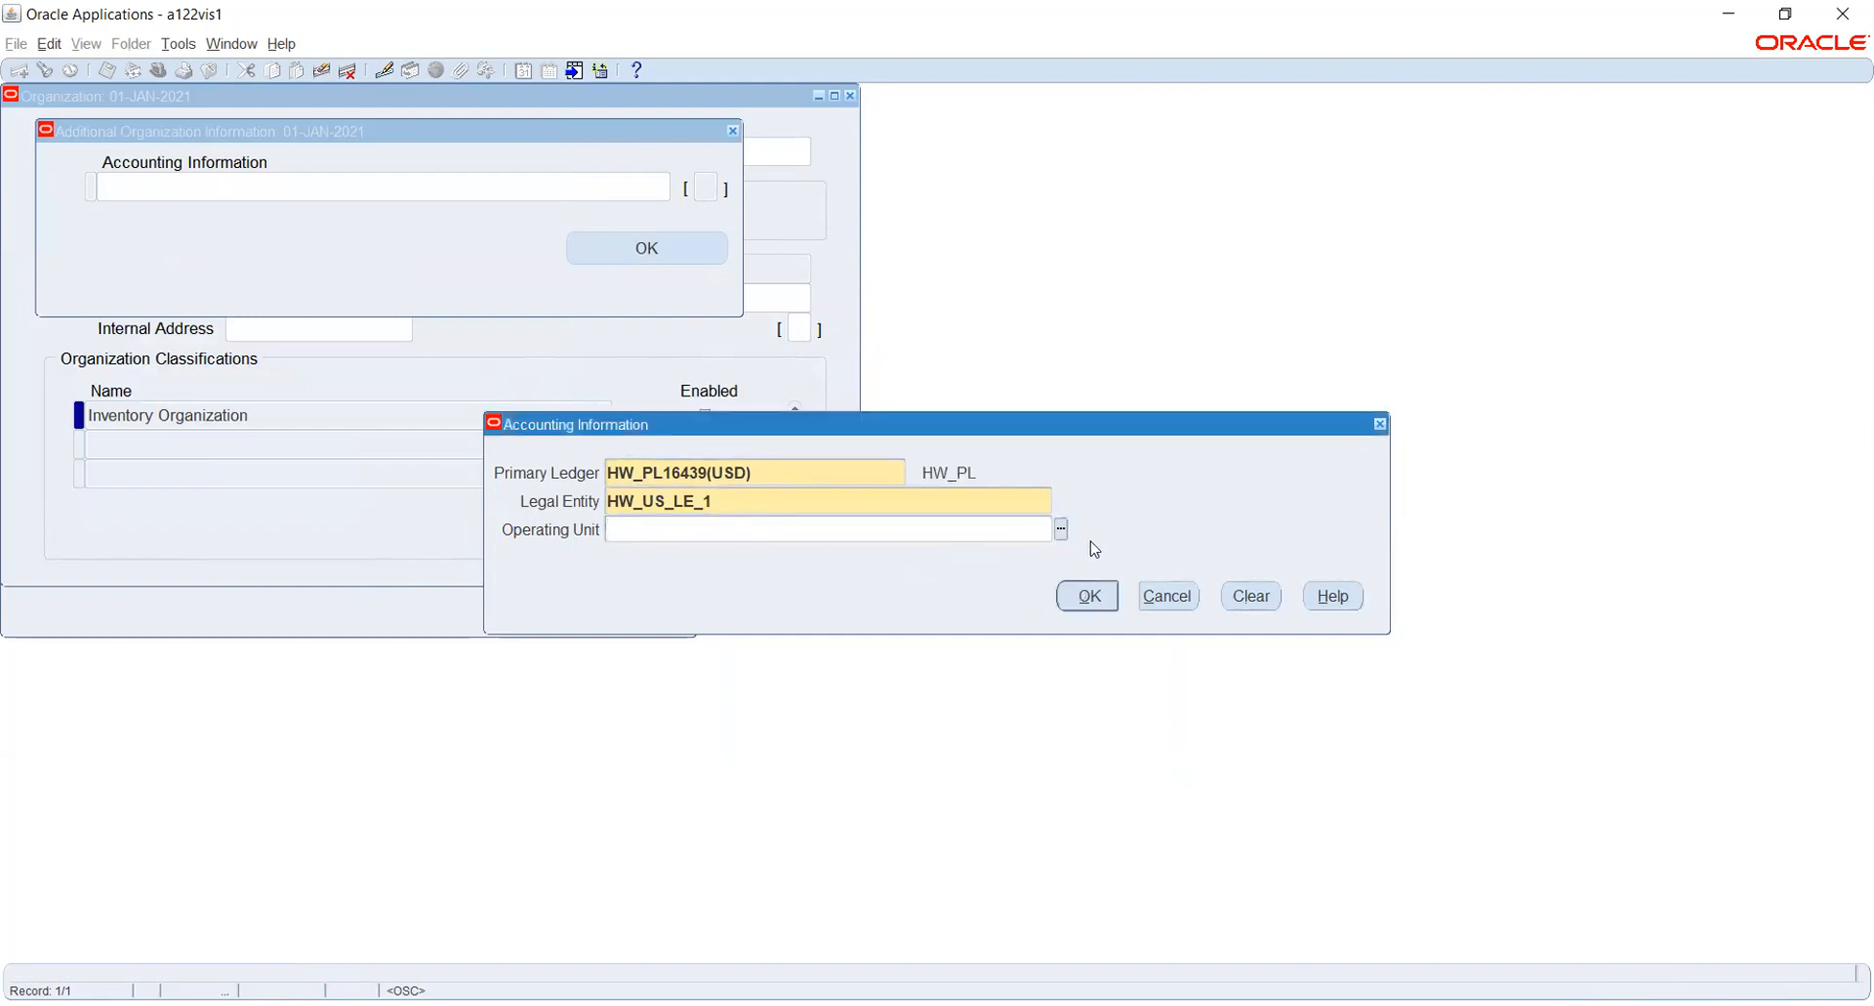
click(1164, 596)
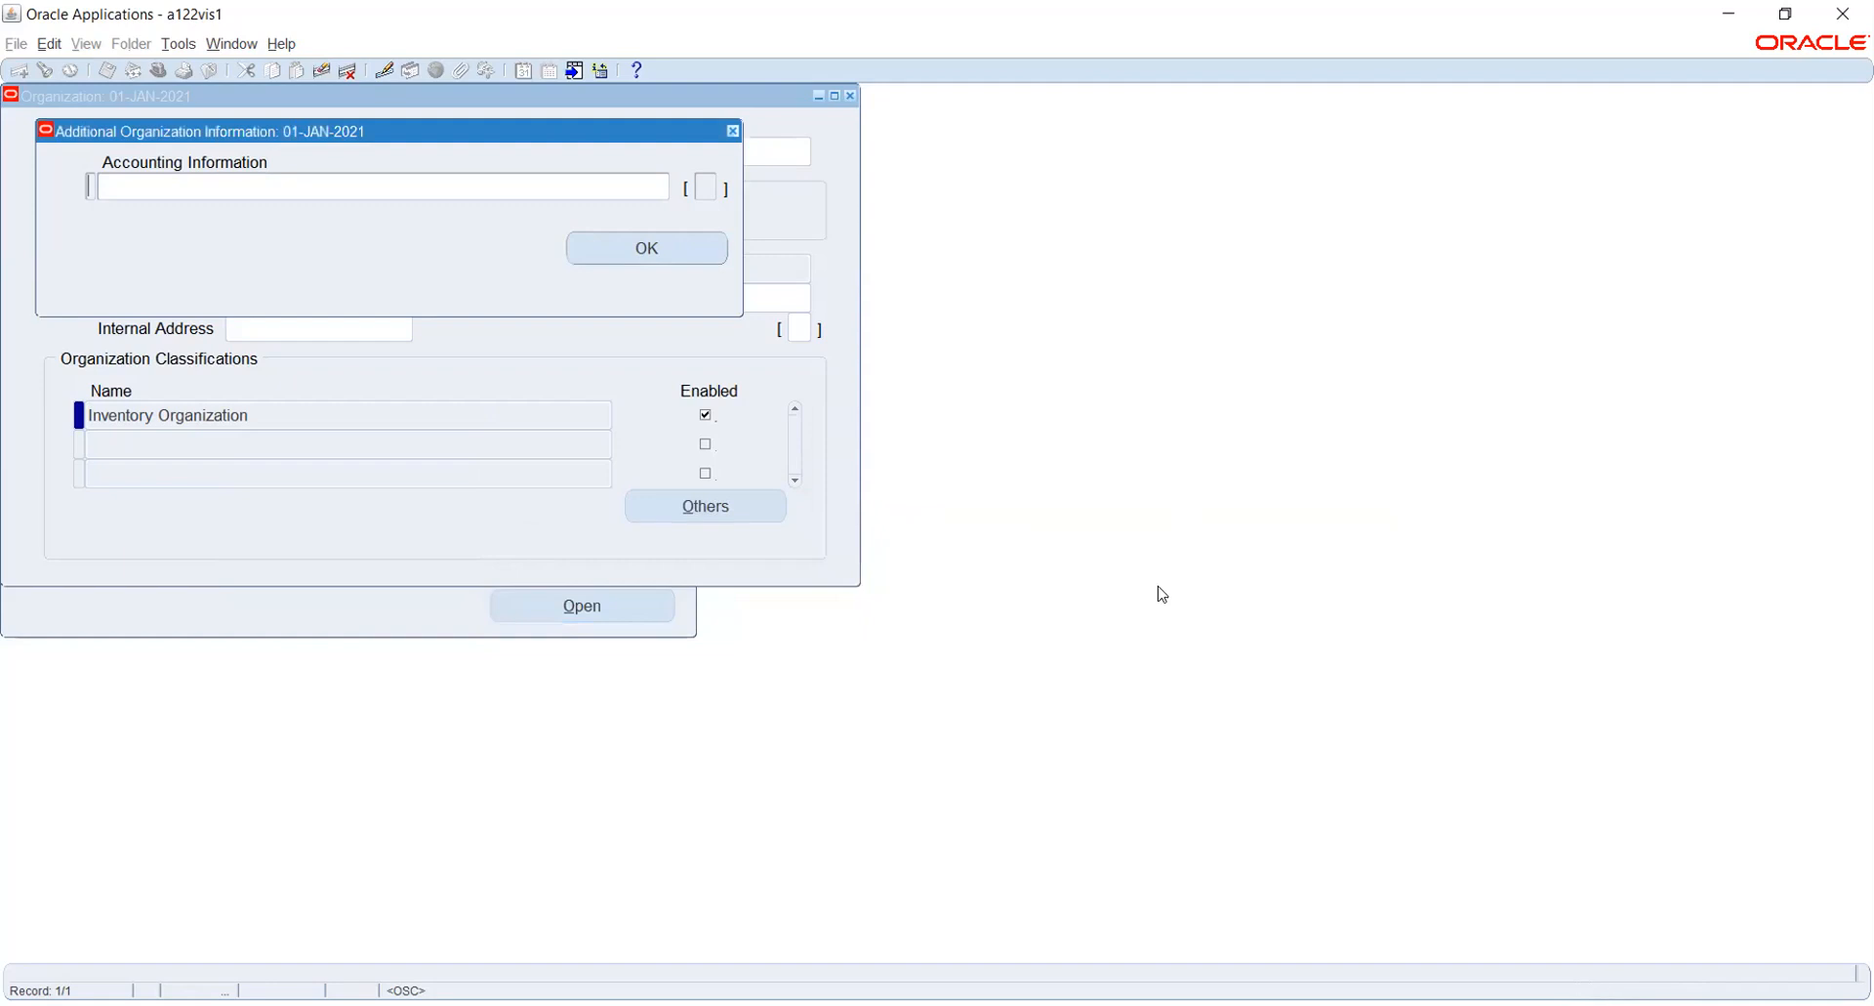
click(733, 136)
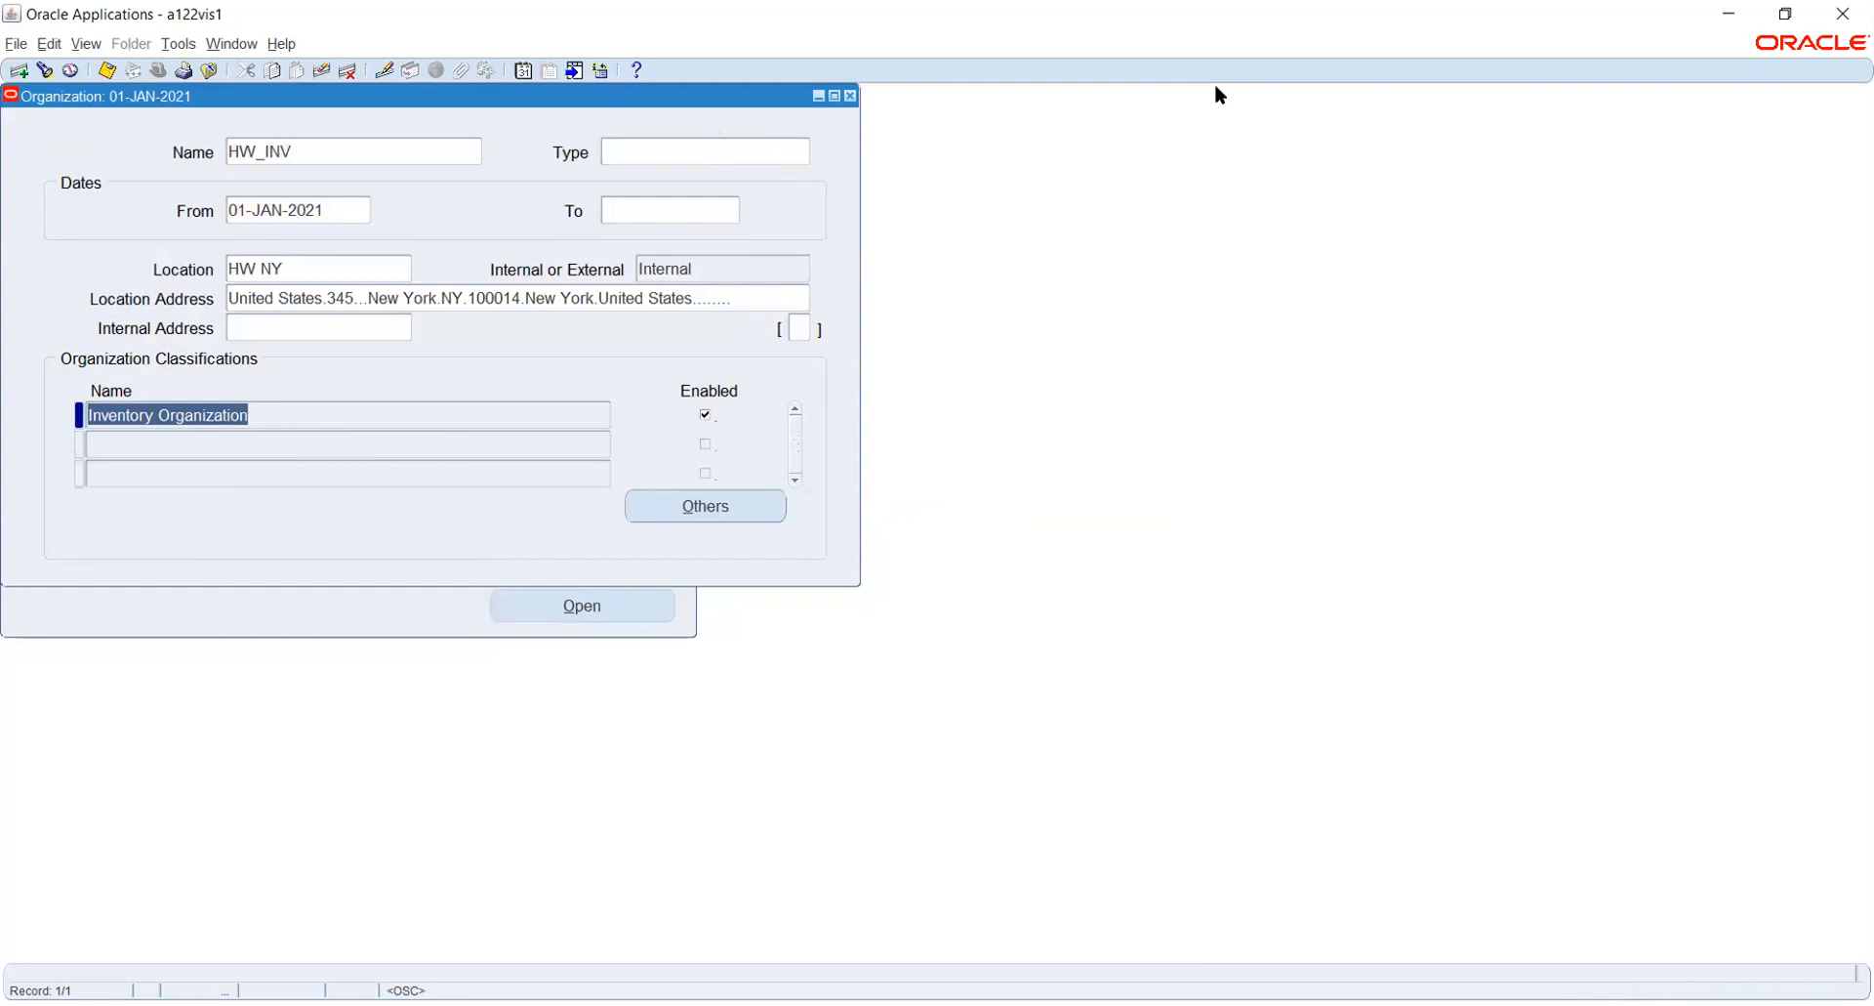
- Switch to Accounting Setup Manager, search for the ledger HW_PL and open its accounting options
key(alt+Tab)
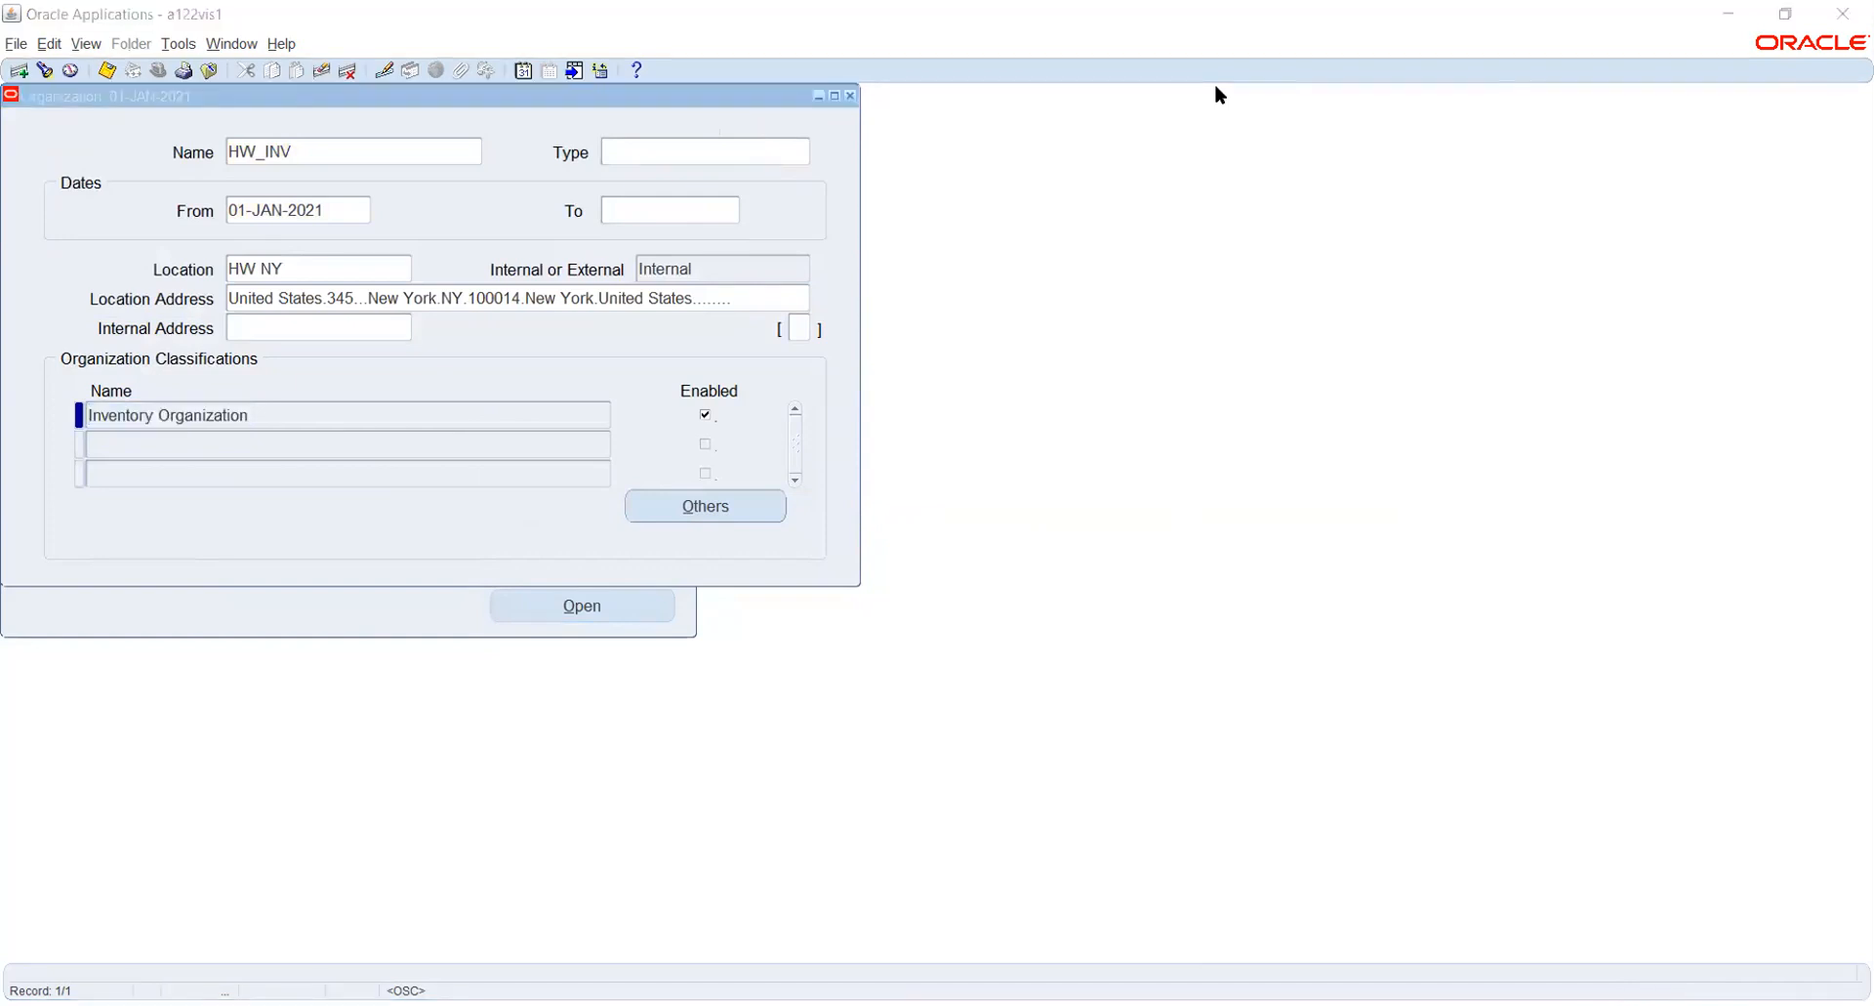
key(alt+Tab)
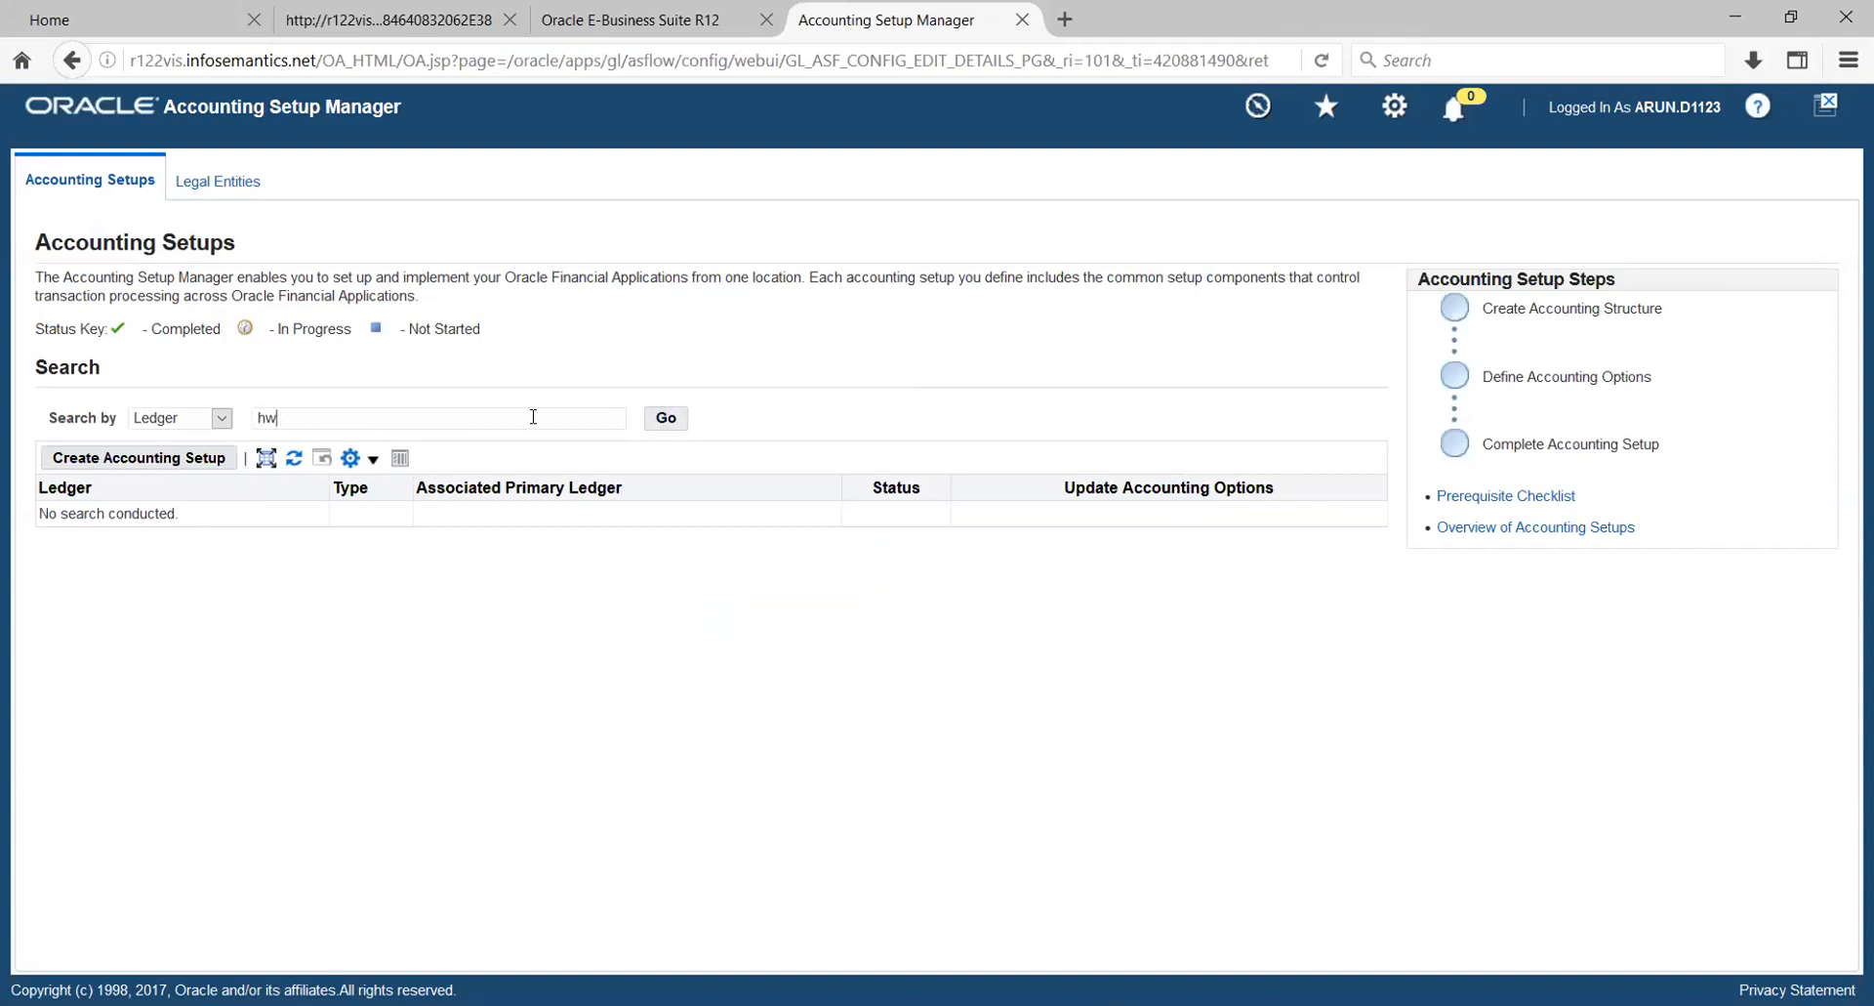
text(HW_PL)
click(664, 418)
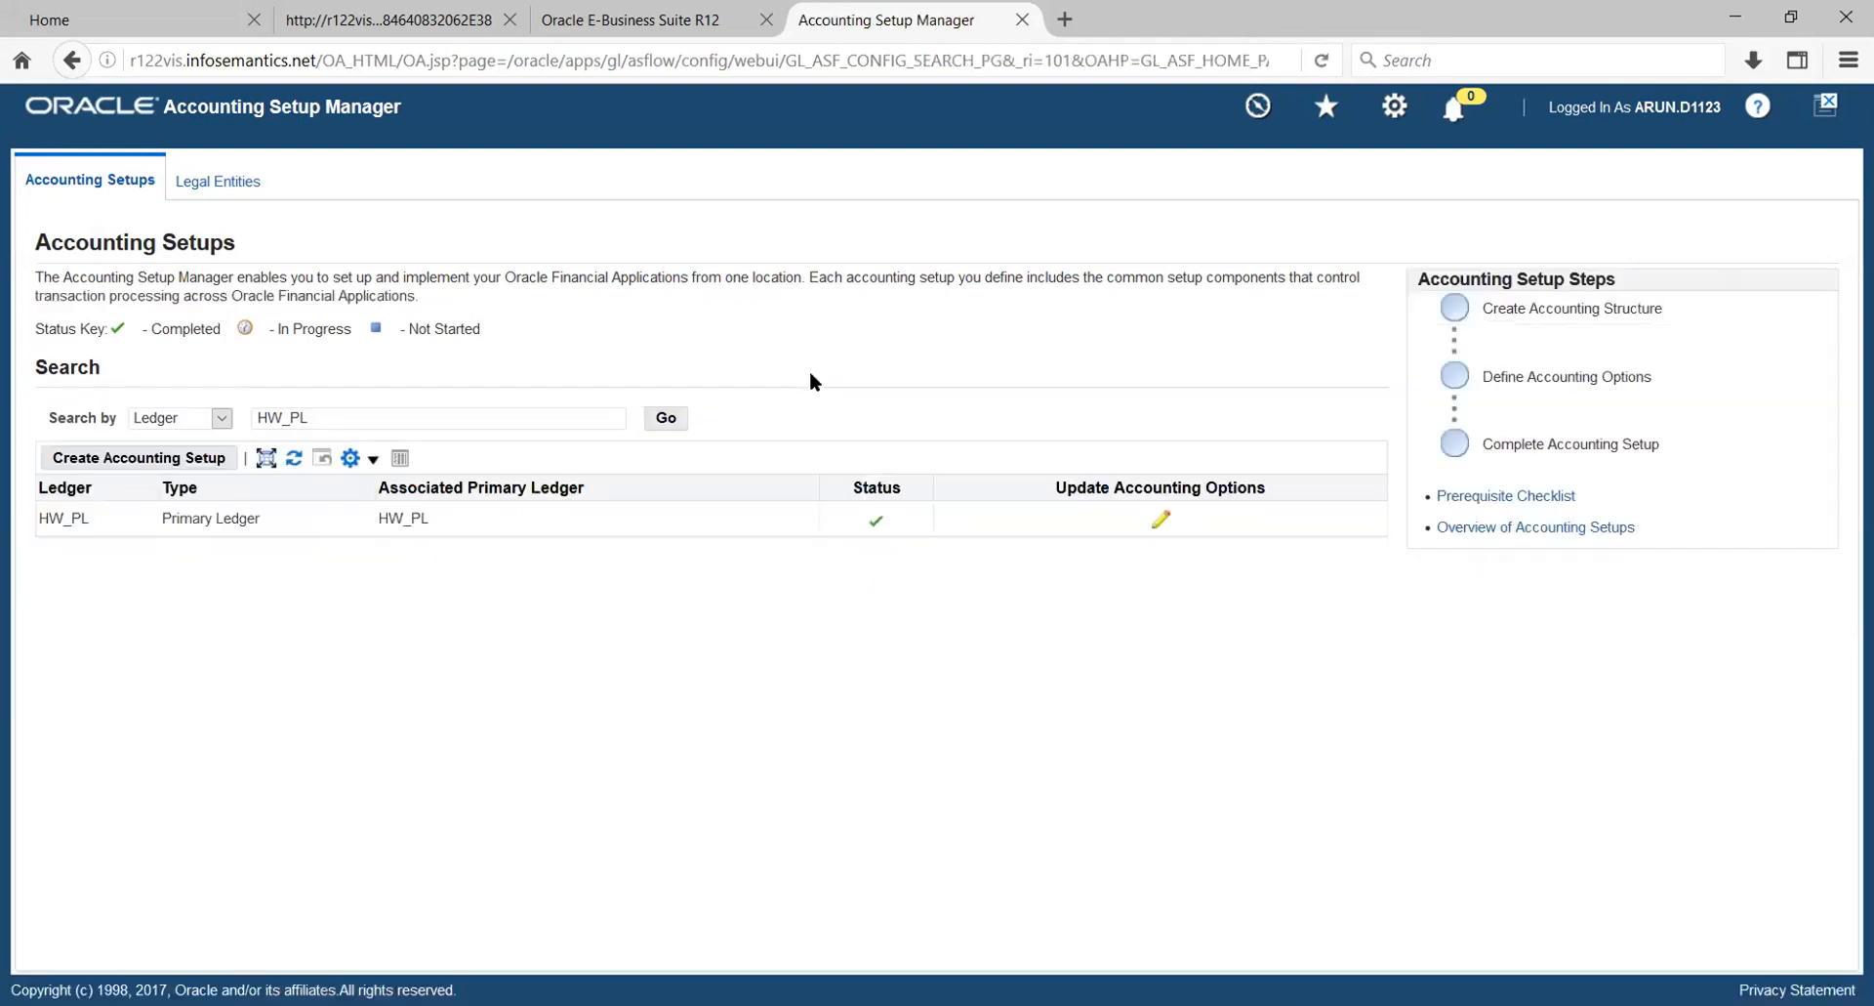
click(1161, 521)
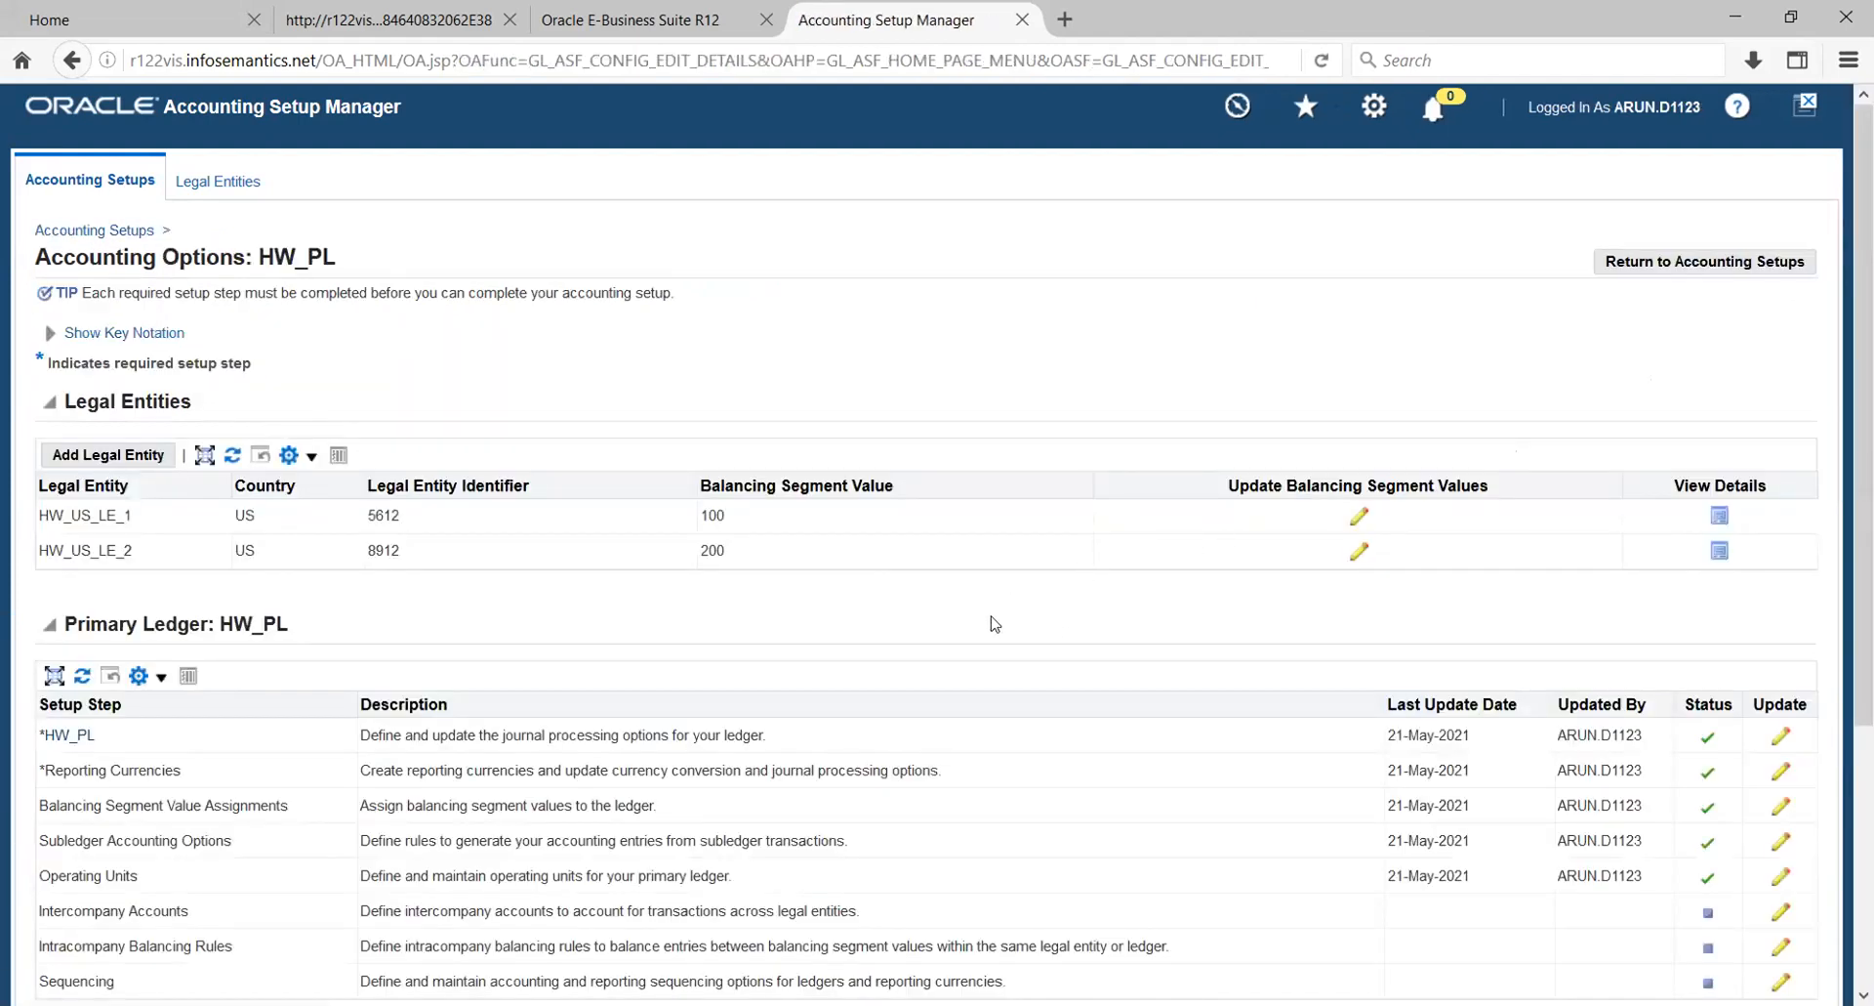
scroll(793, 703, down, 2)
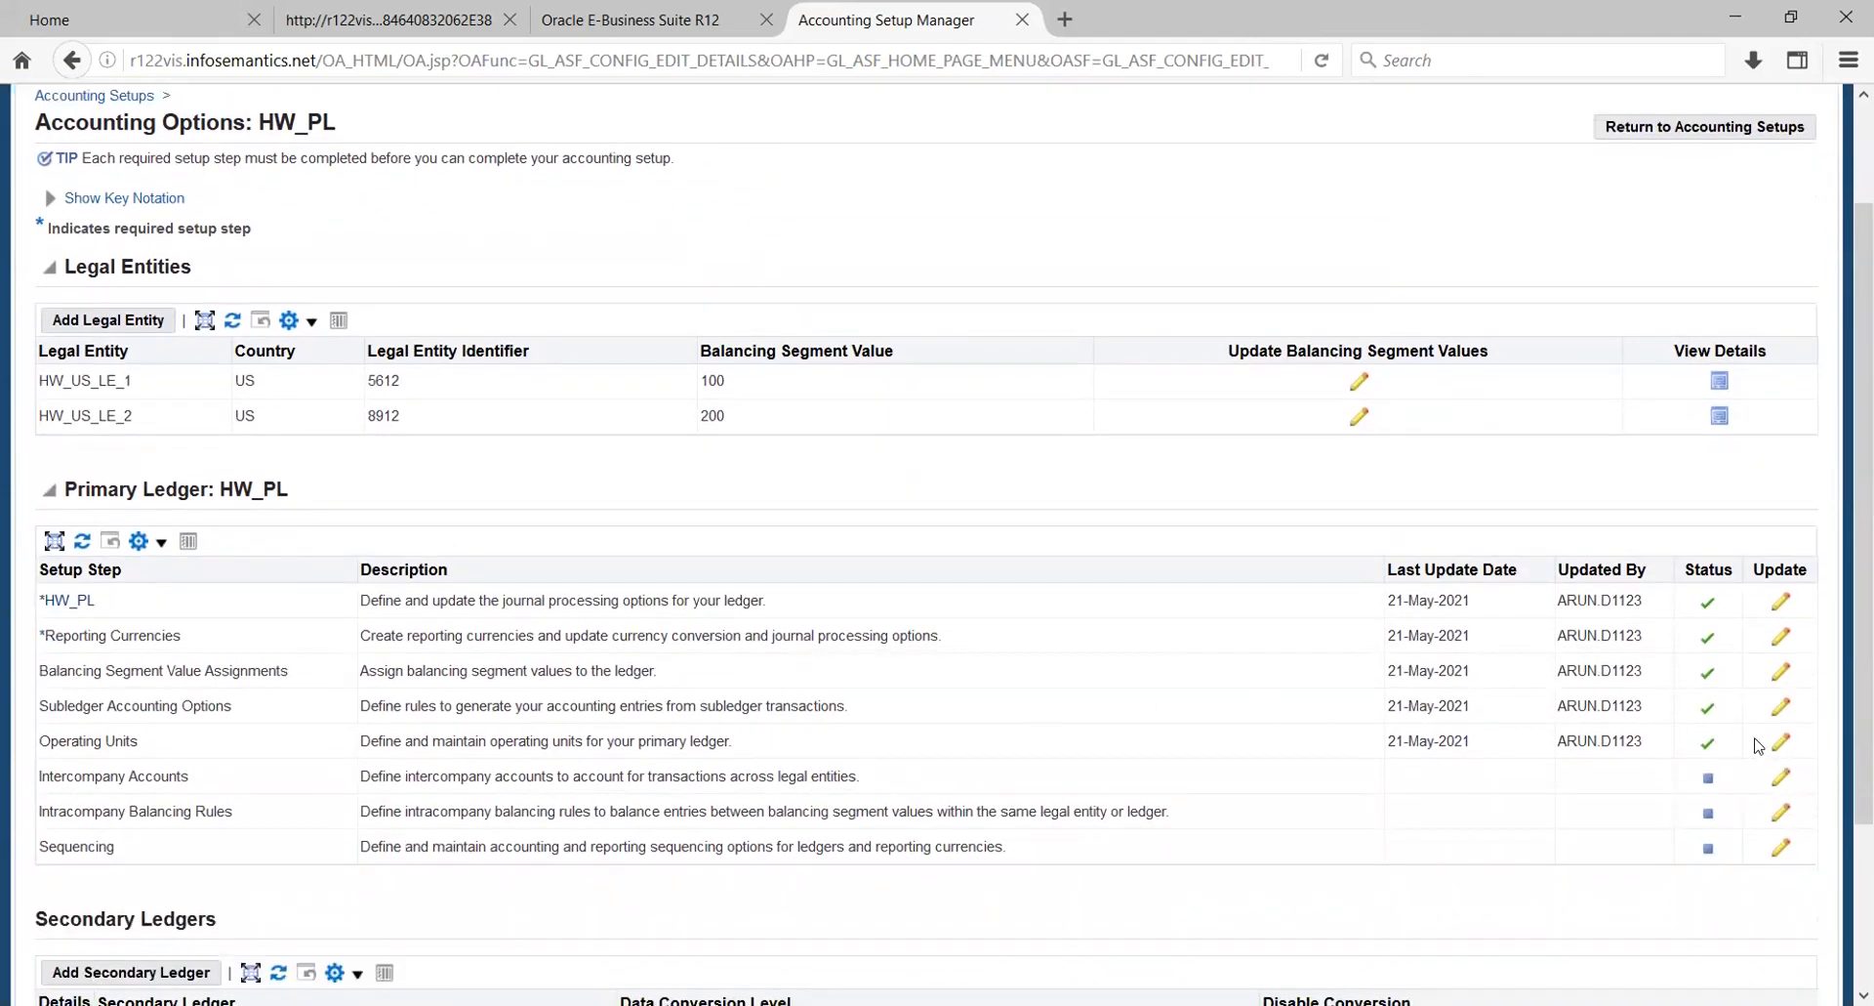
- Open HW_PL's operating units and launch the organization form, accepting the risk of running the application
click(1781, 741)
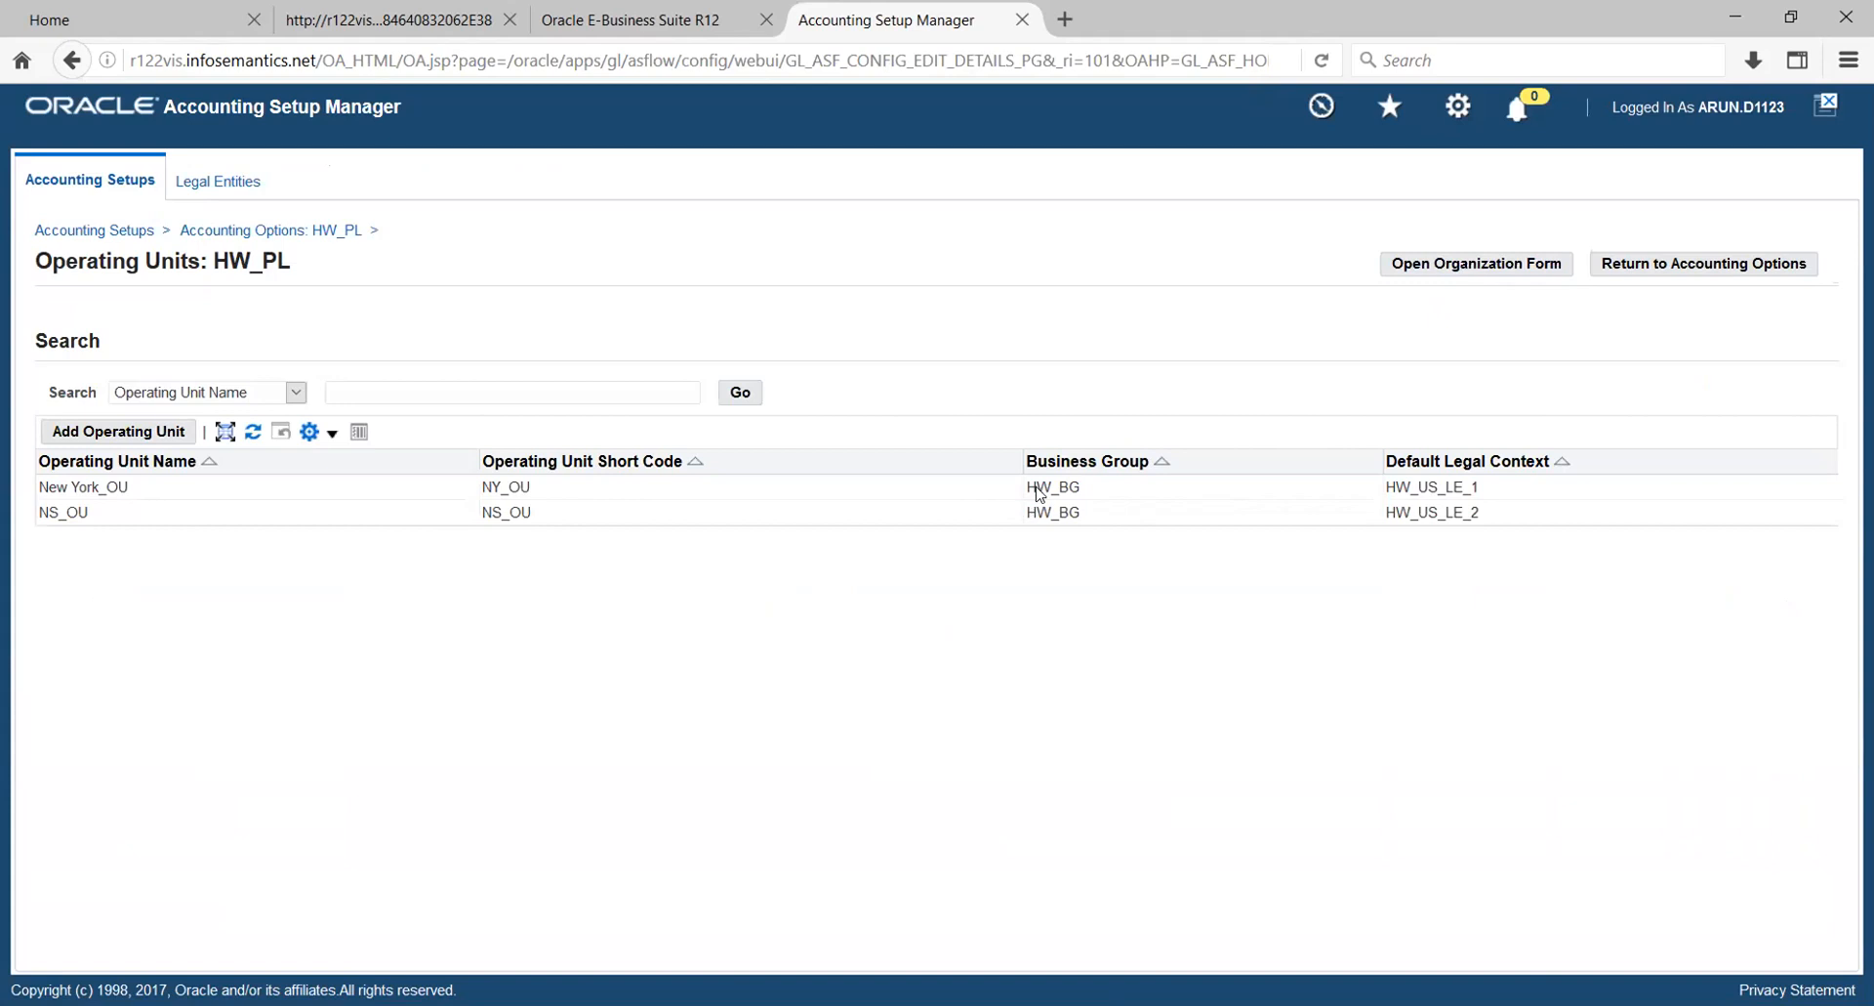
click(1493, 265)
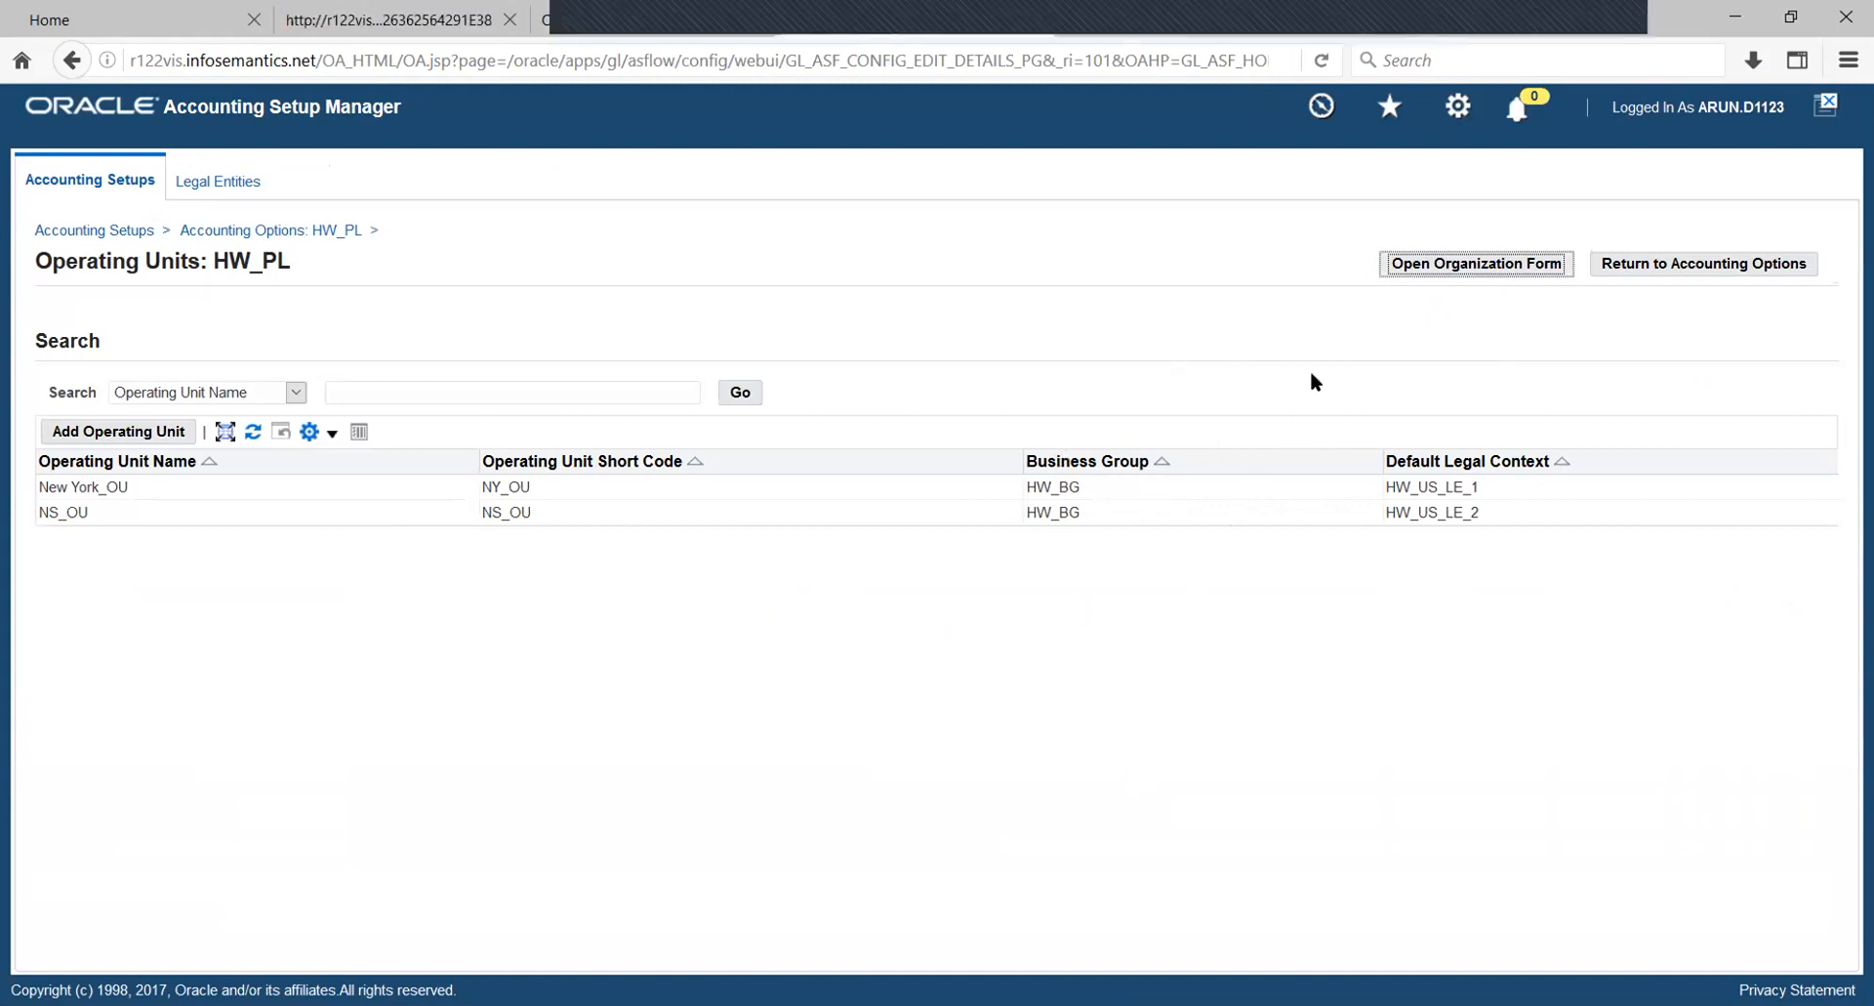
click(869, 628)
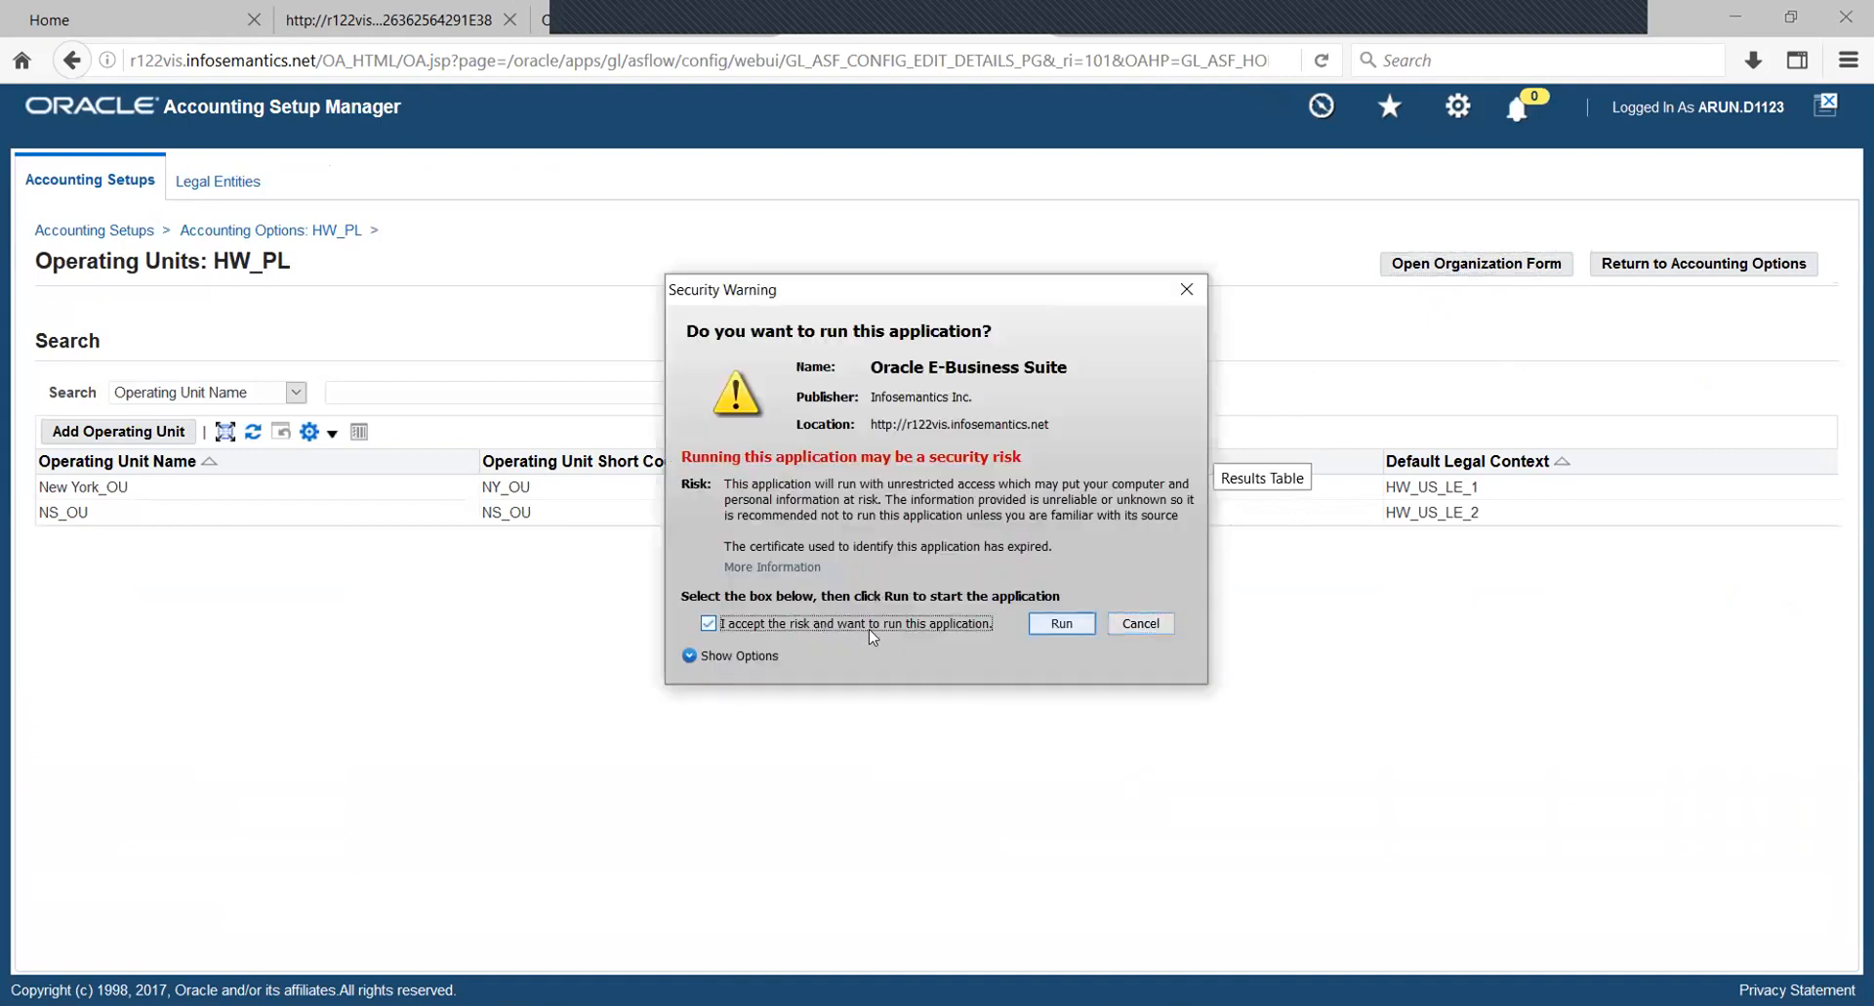
click(1082, 623)
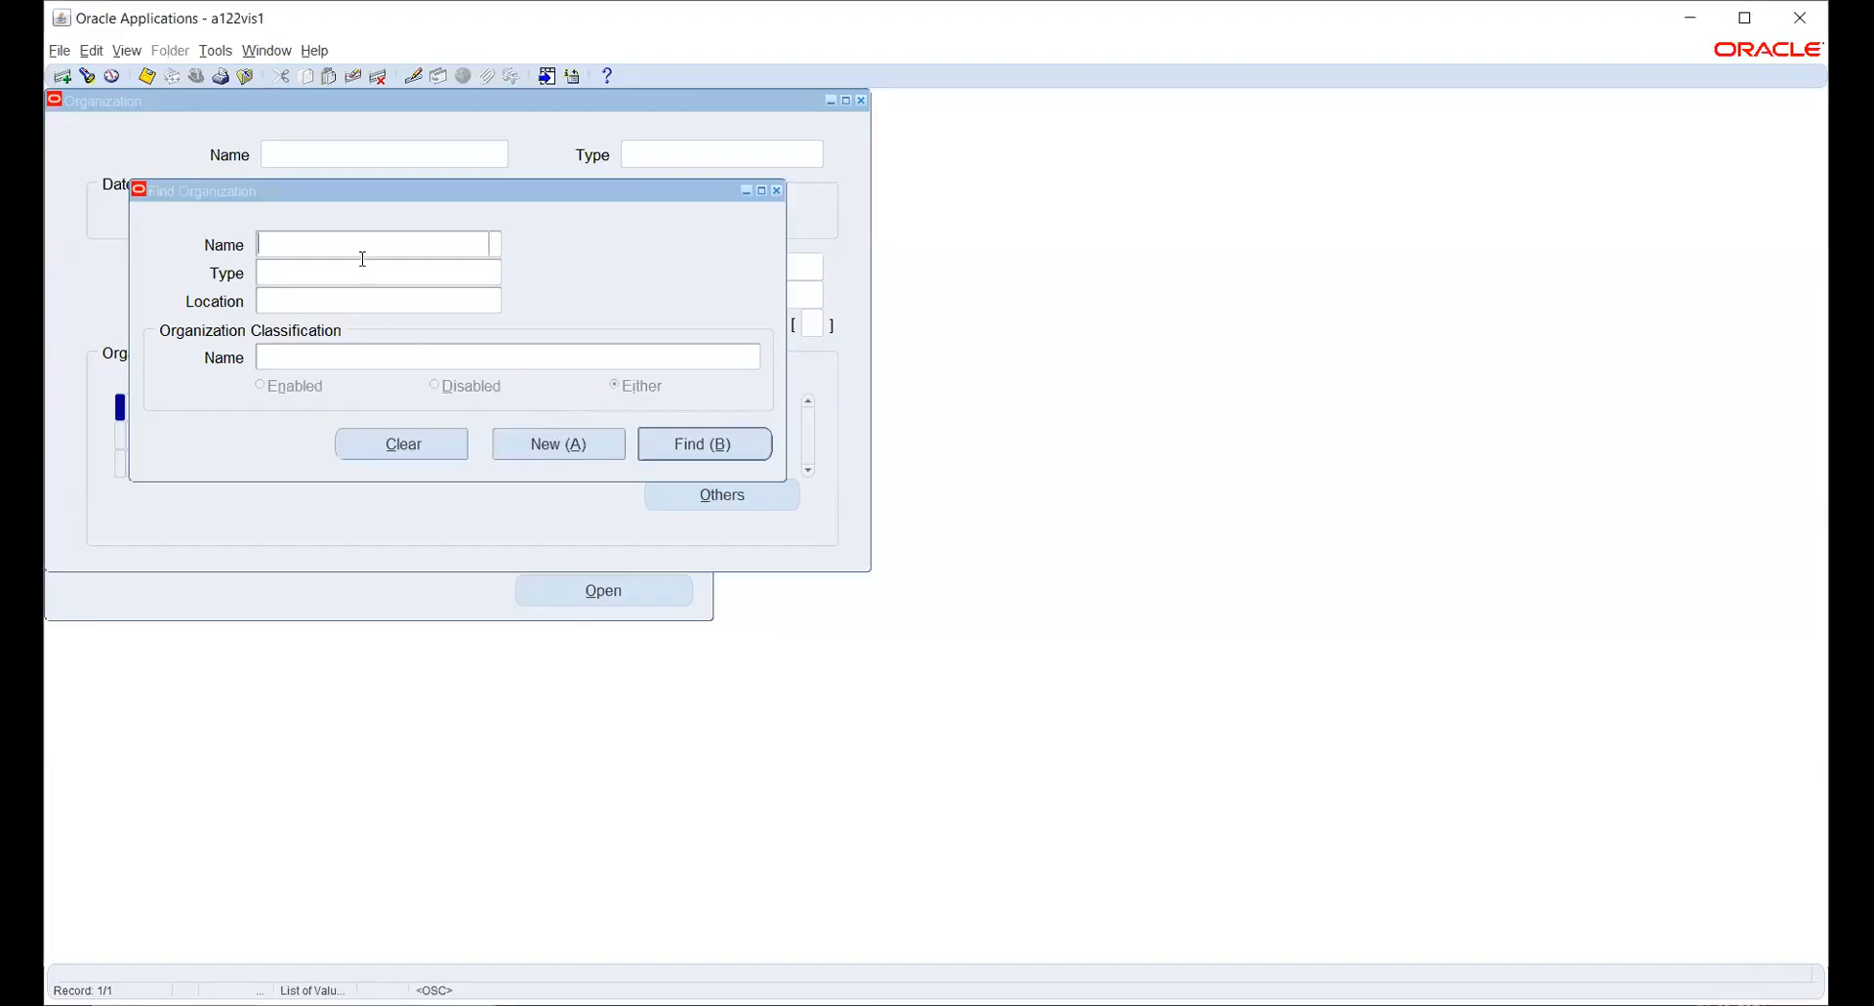
- Find the organization HW_INV
click(362, 255)
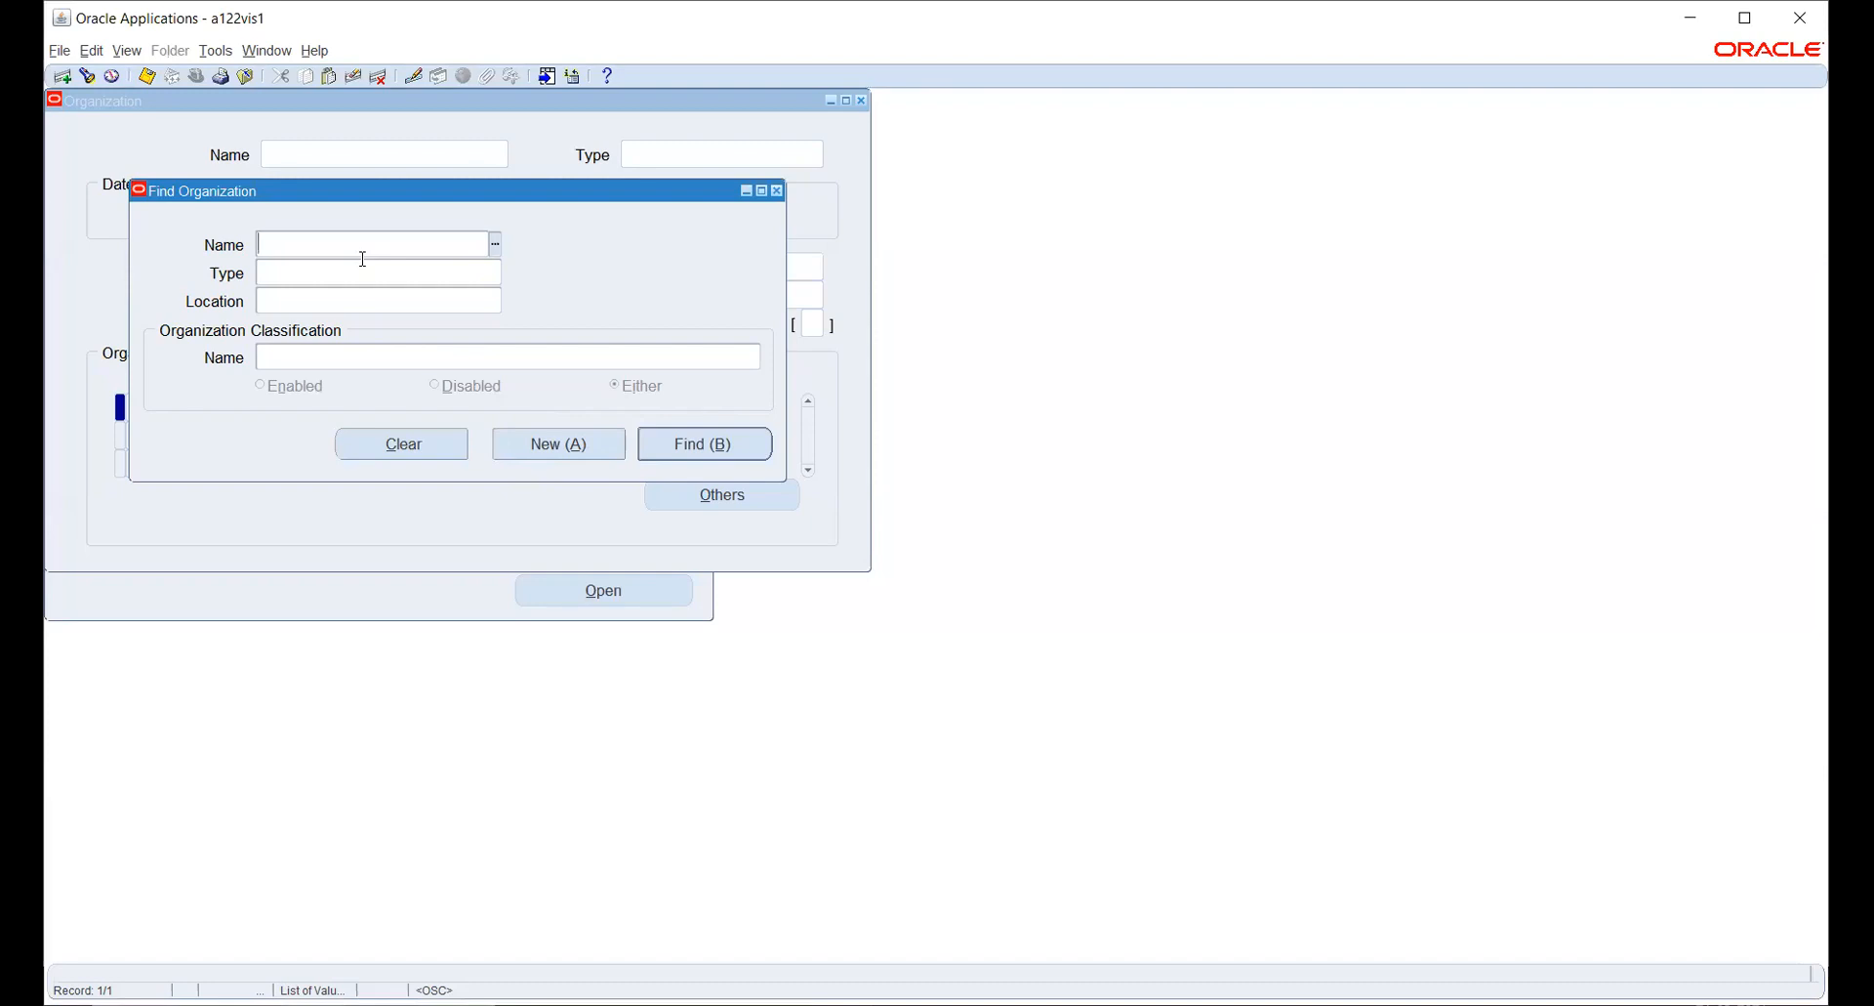
text(HW_)
key(Tab)
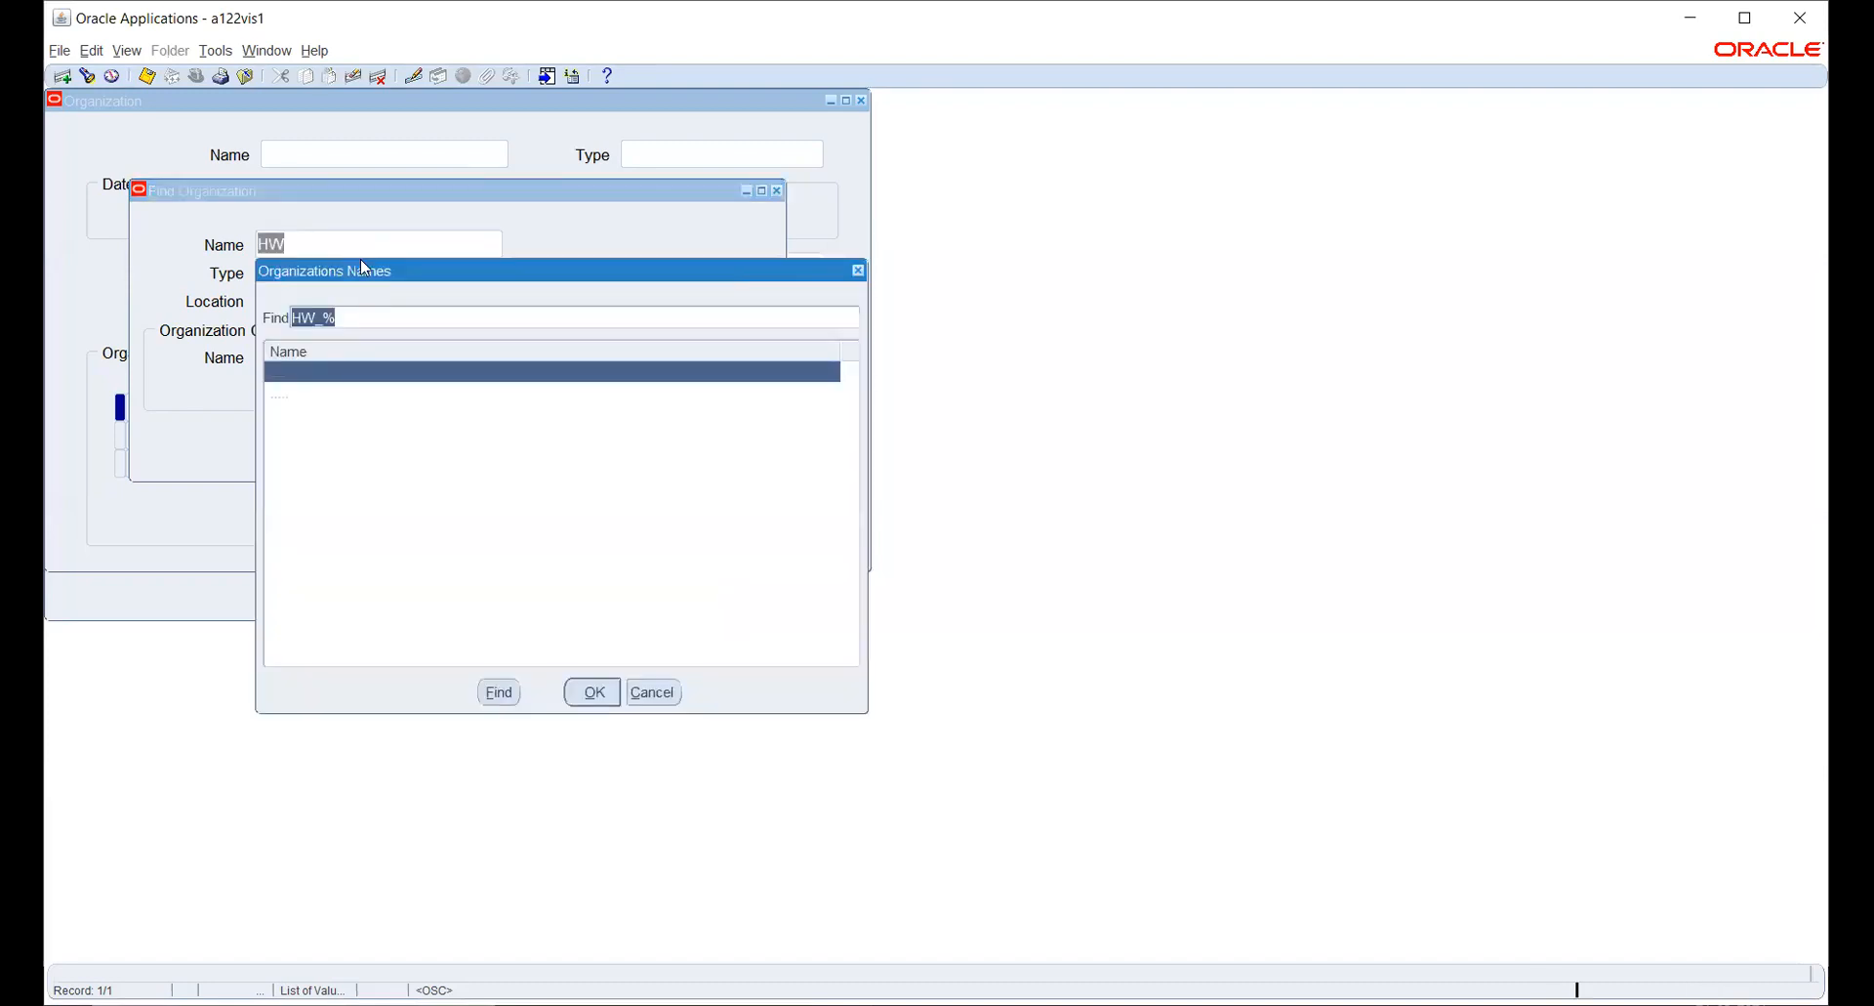
key(Down)
key(Return)
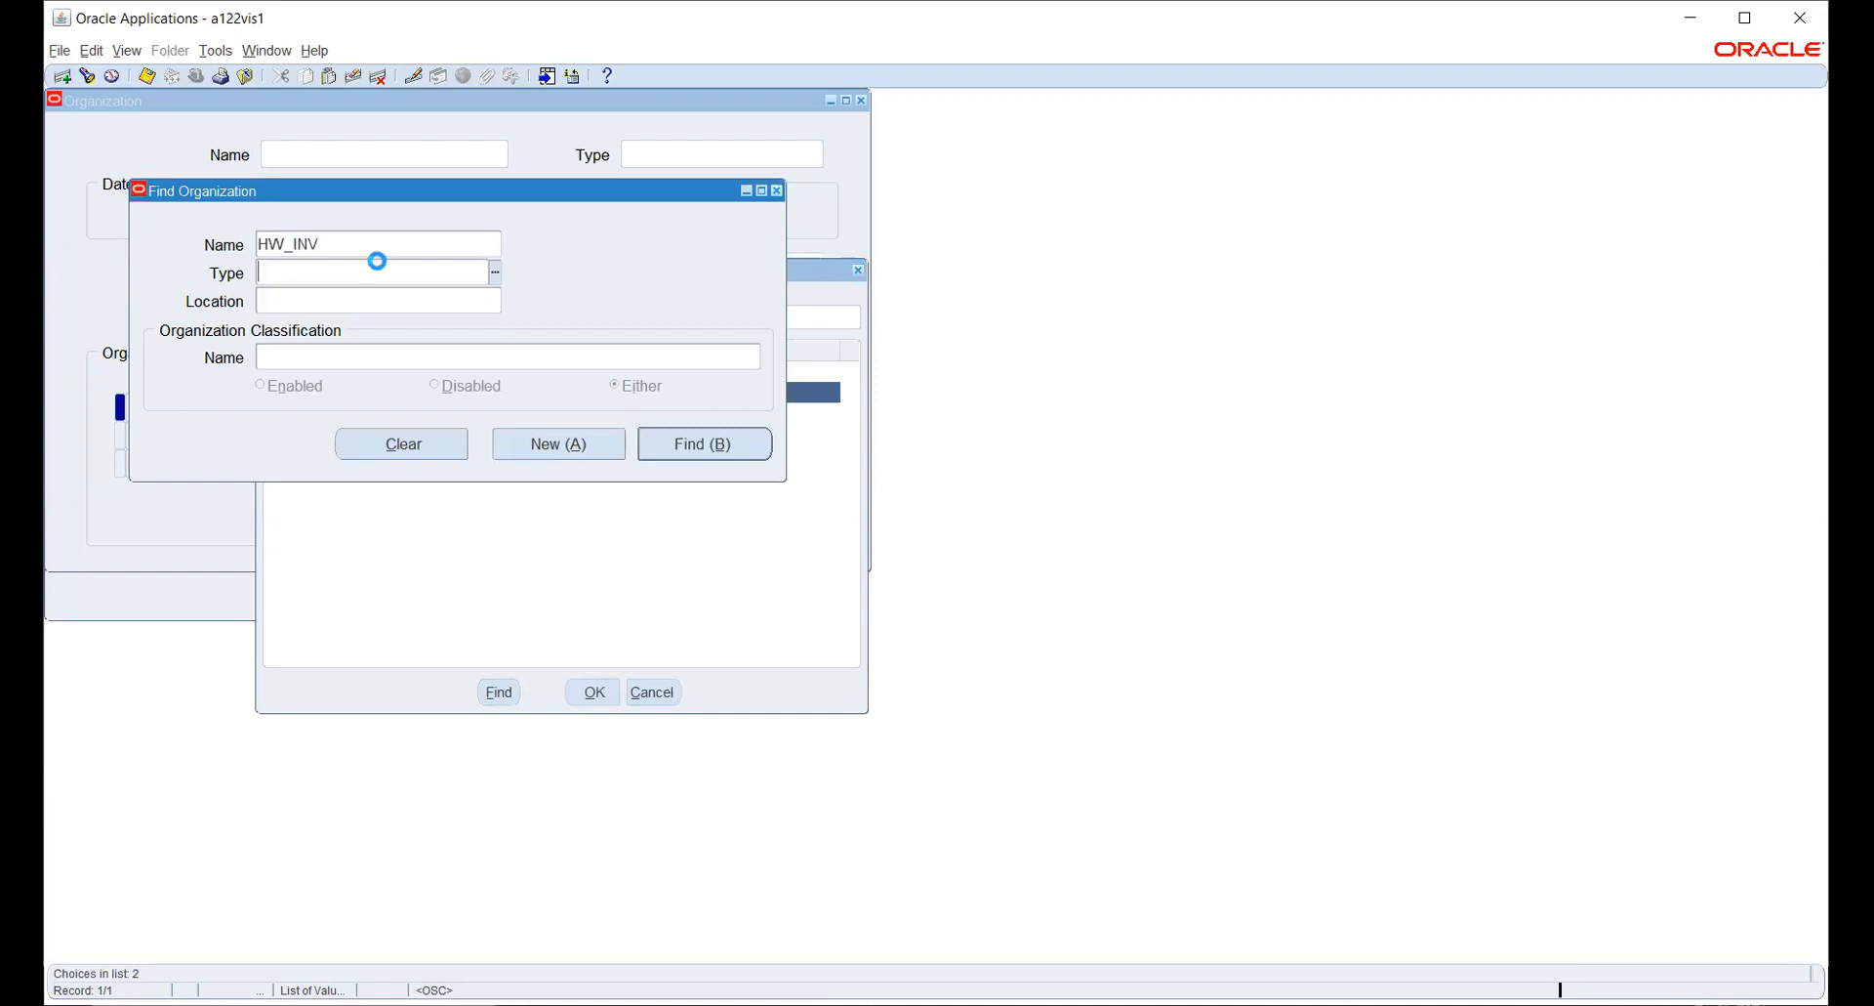
click(705, 444)
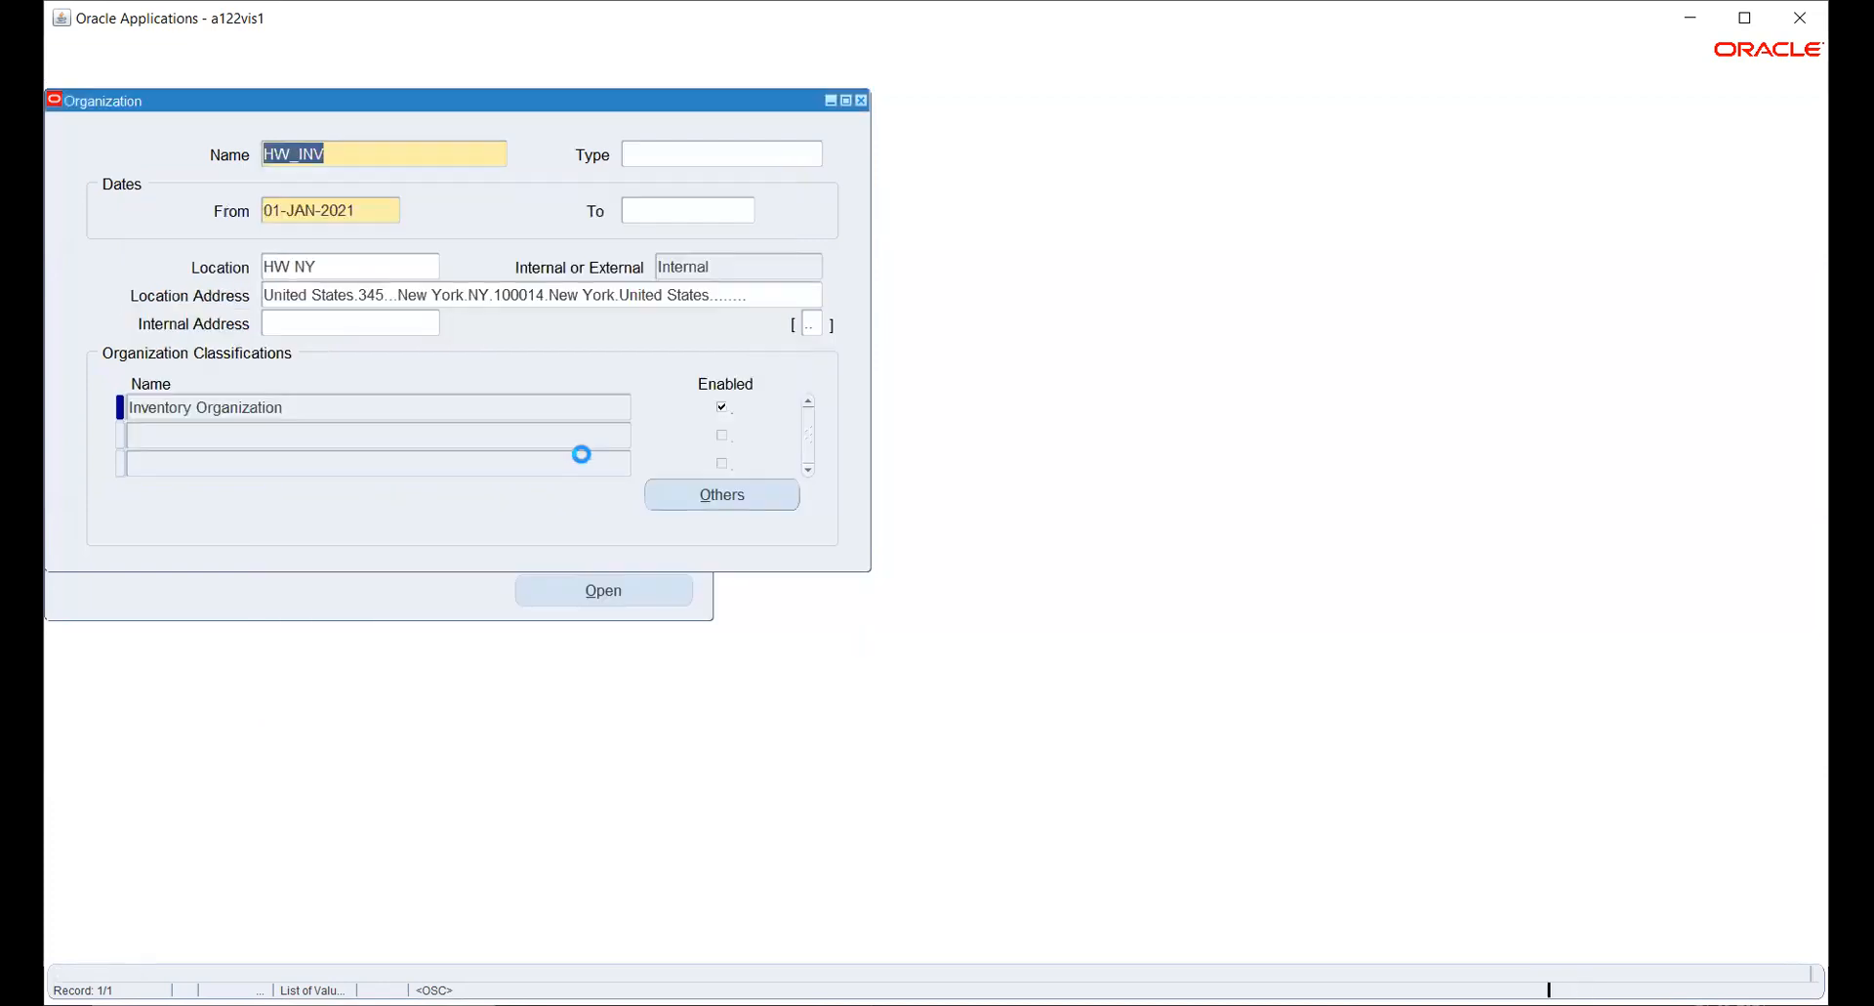
- Open the Accounting Information of HW_INV's Inventory Organization classification and enter primary ledger HW_PL and legal entity HW_US_LE_1
click(558, 413)
click(714, 494)
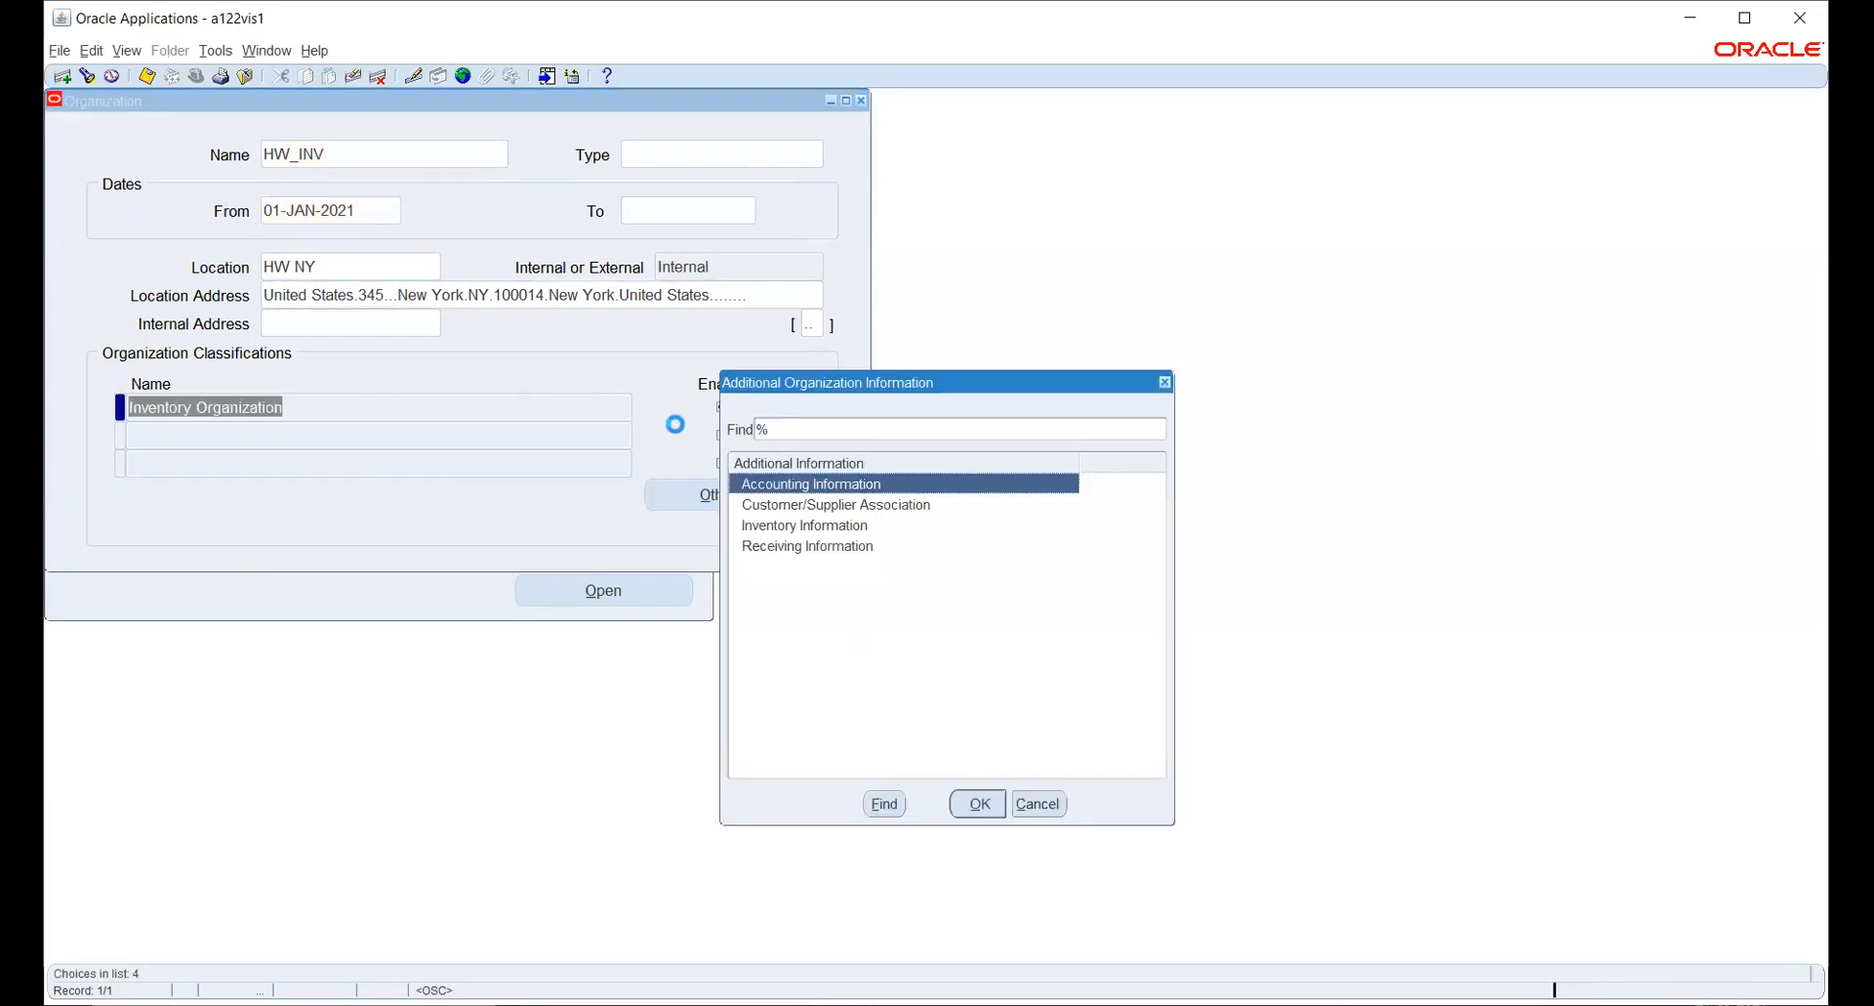
click(992, 812)
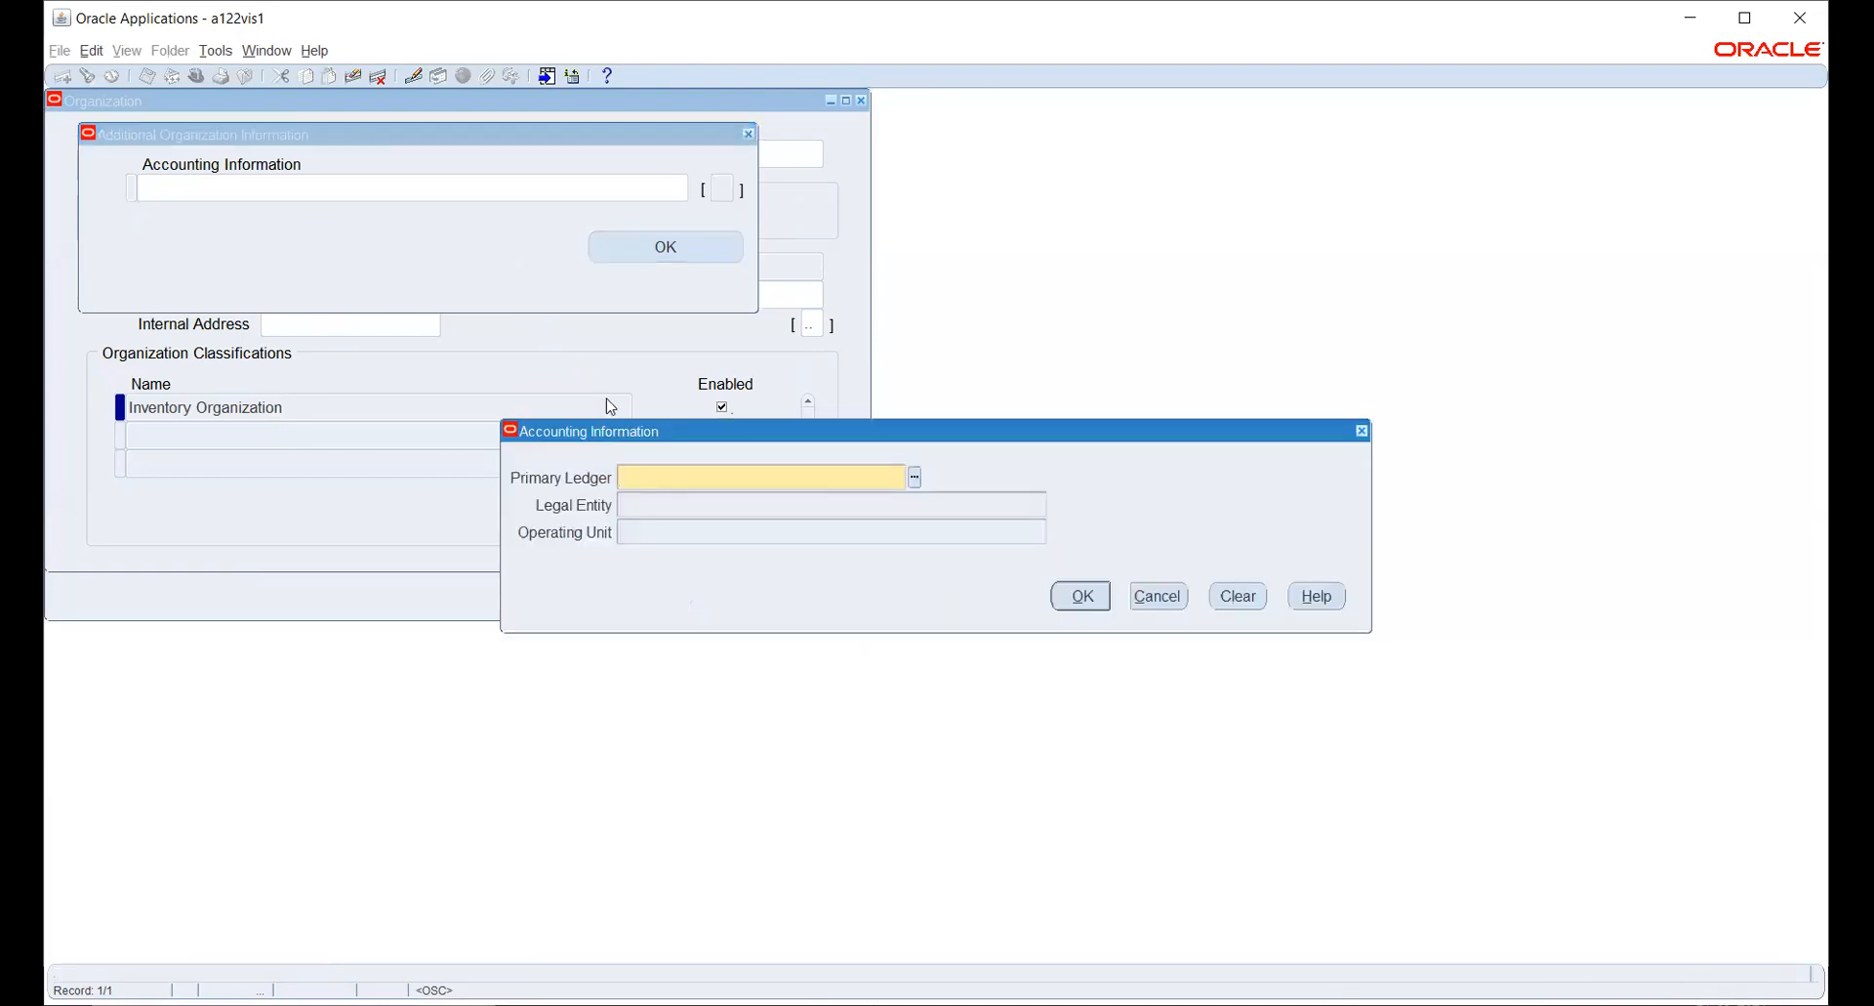
text(HW)
key(Tab)
text(HW)
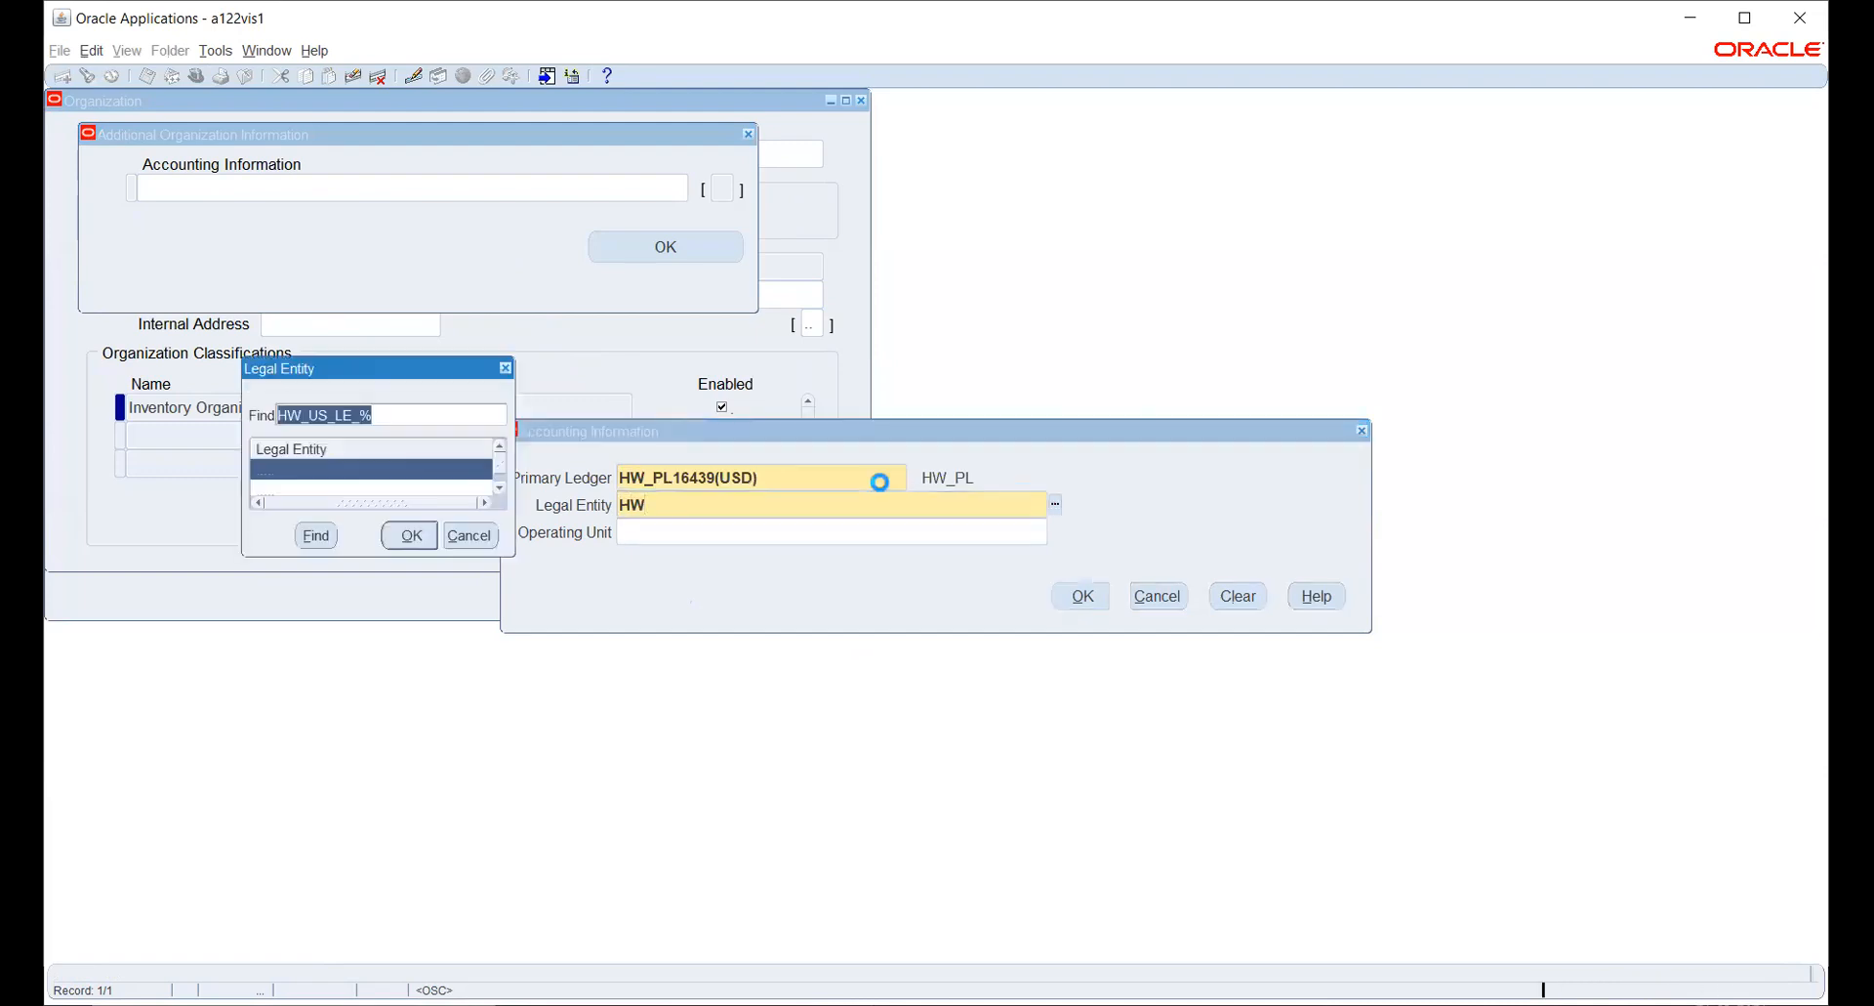
key(Return)
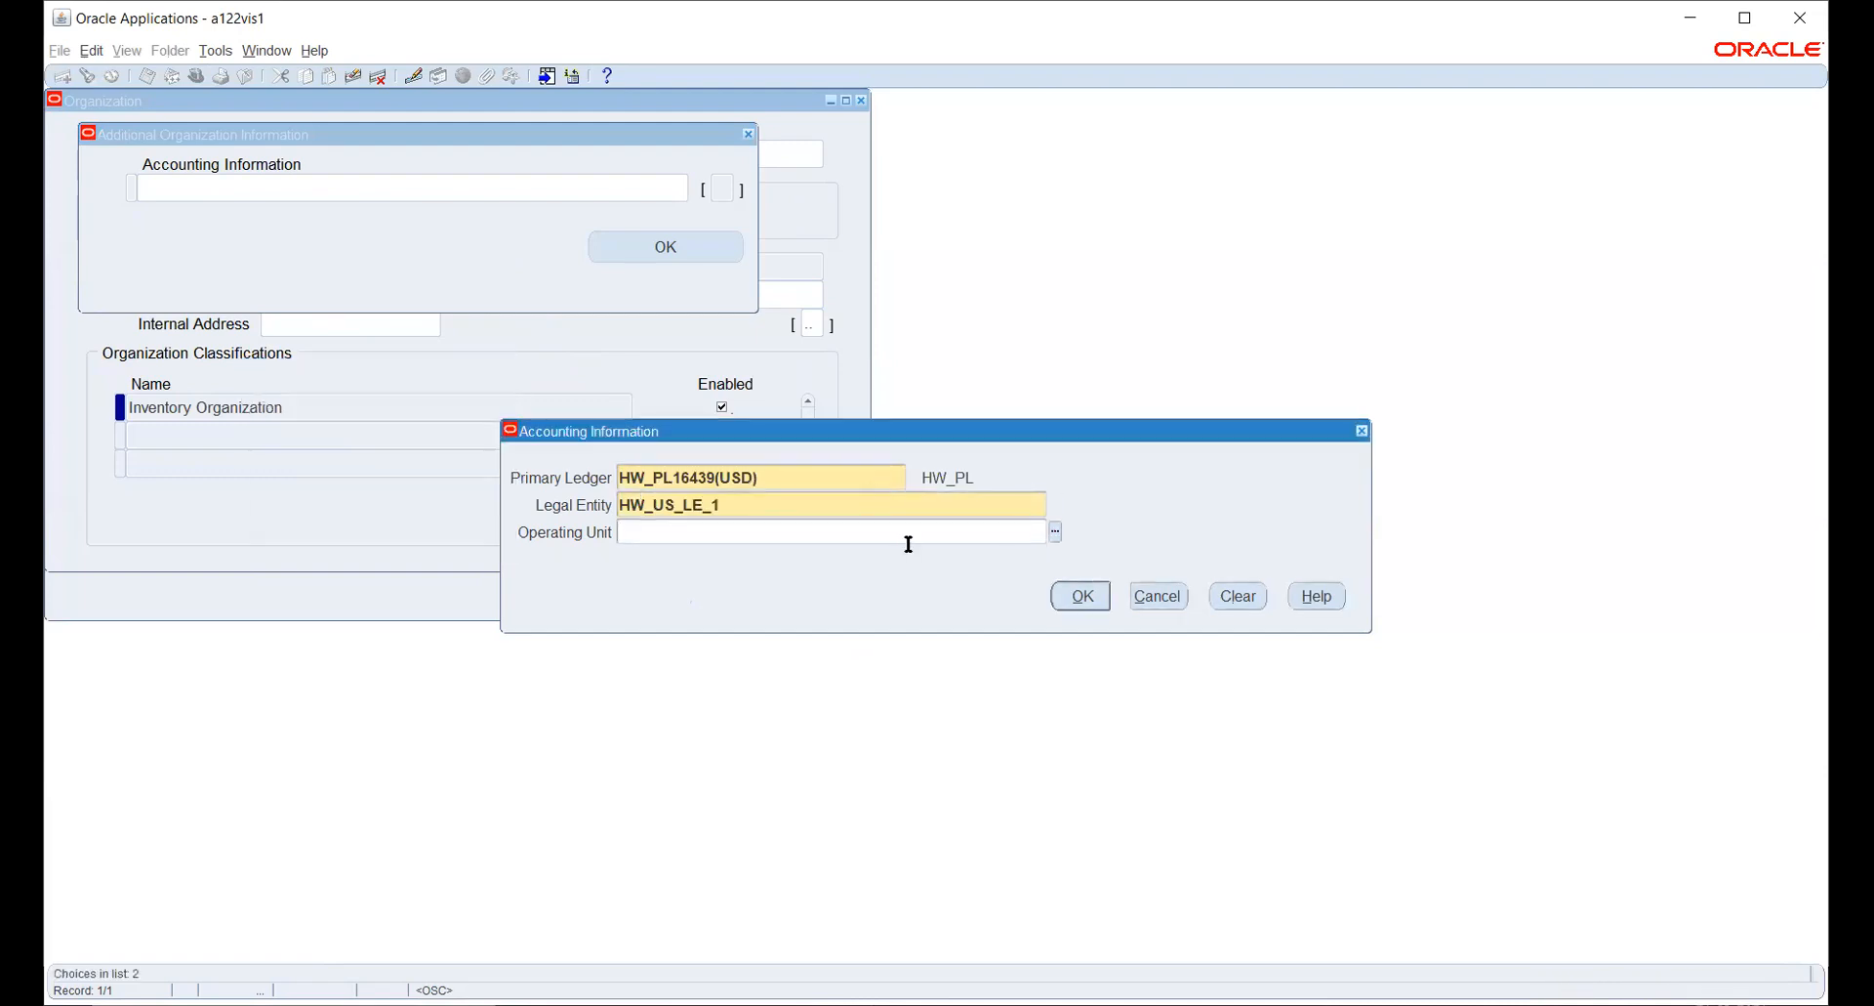
- Try to assign an operating unit starting with NY under legal entity HW_US_LE_1, also checking the available values
text(NY)
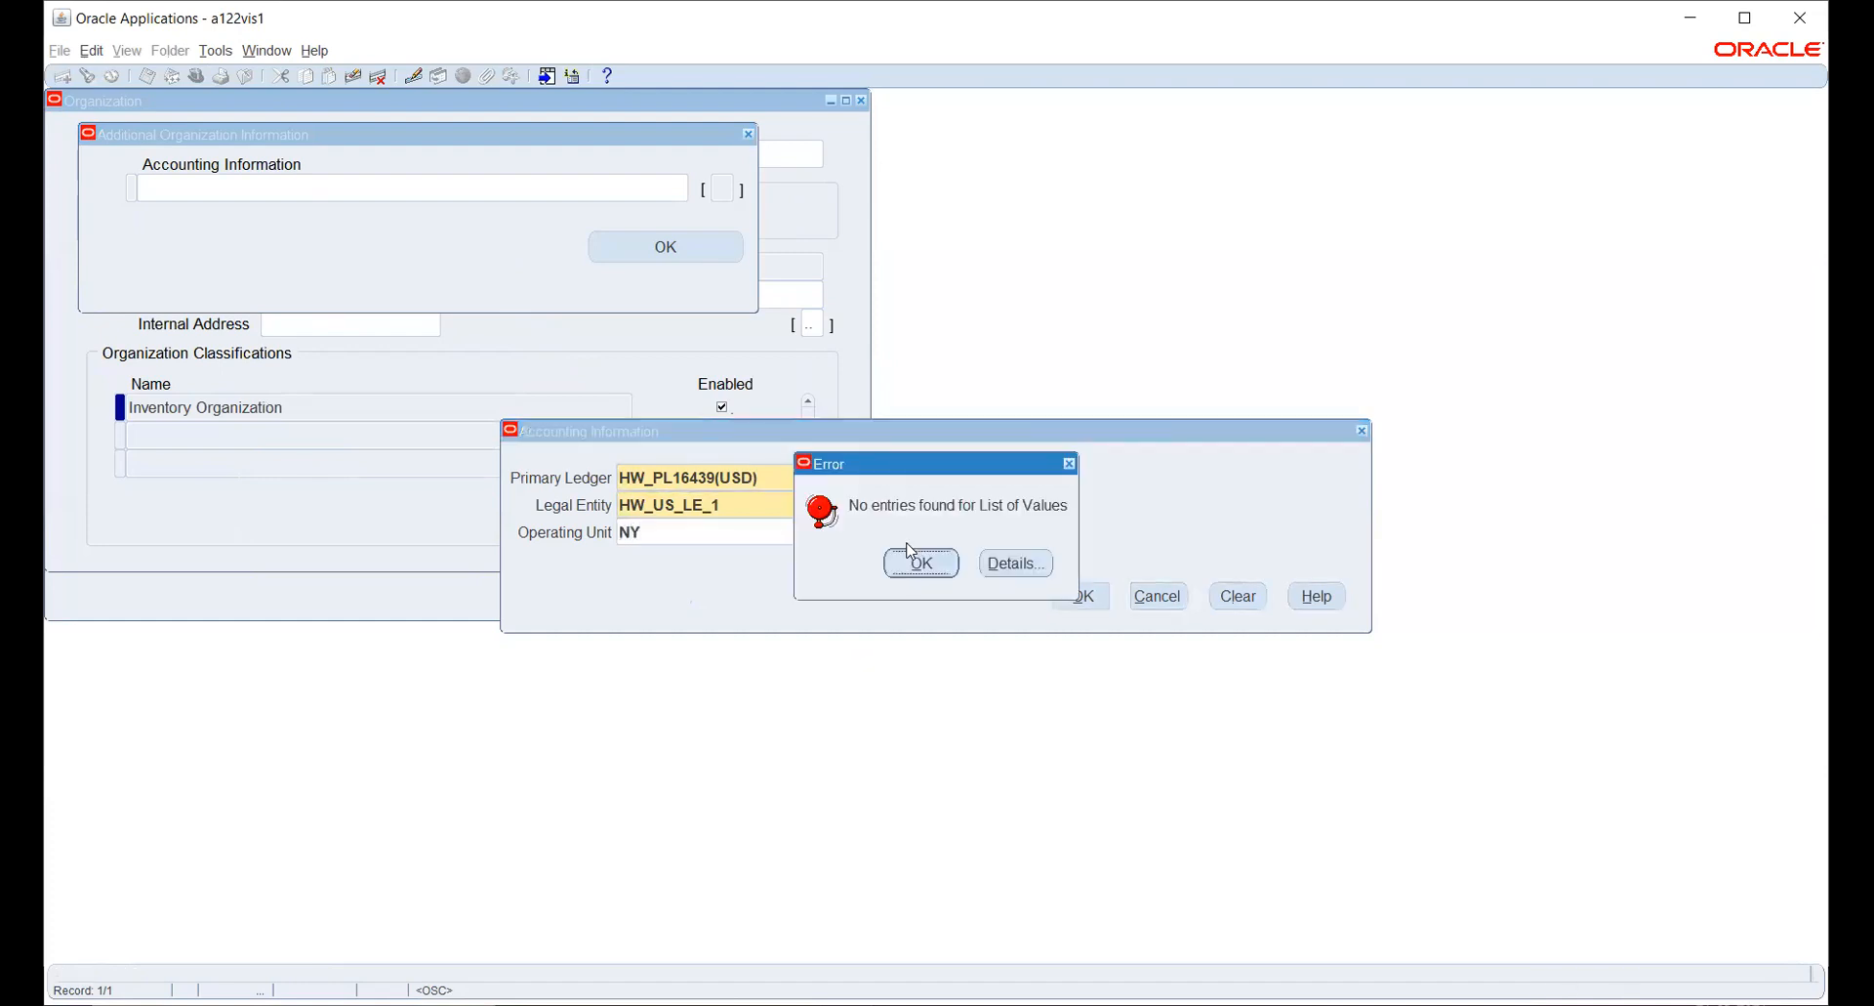
click(910, 553)
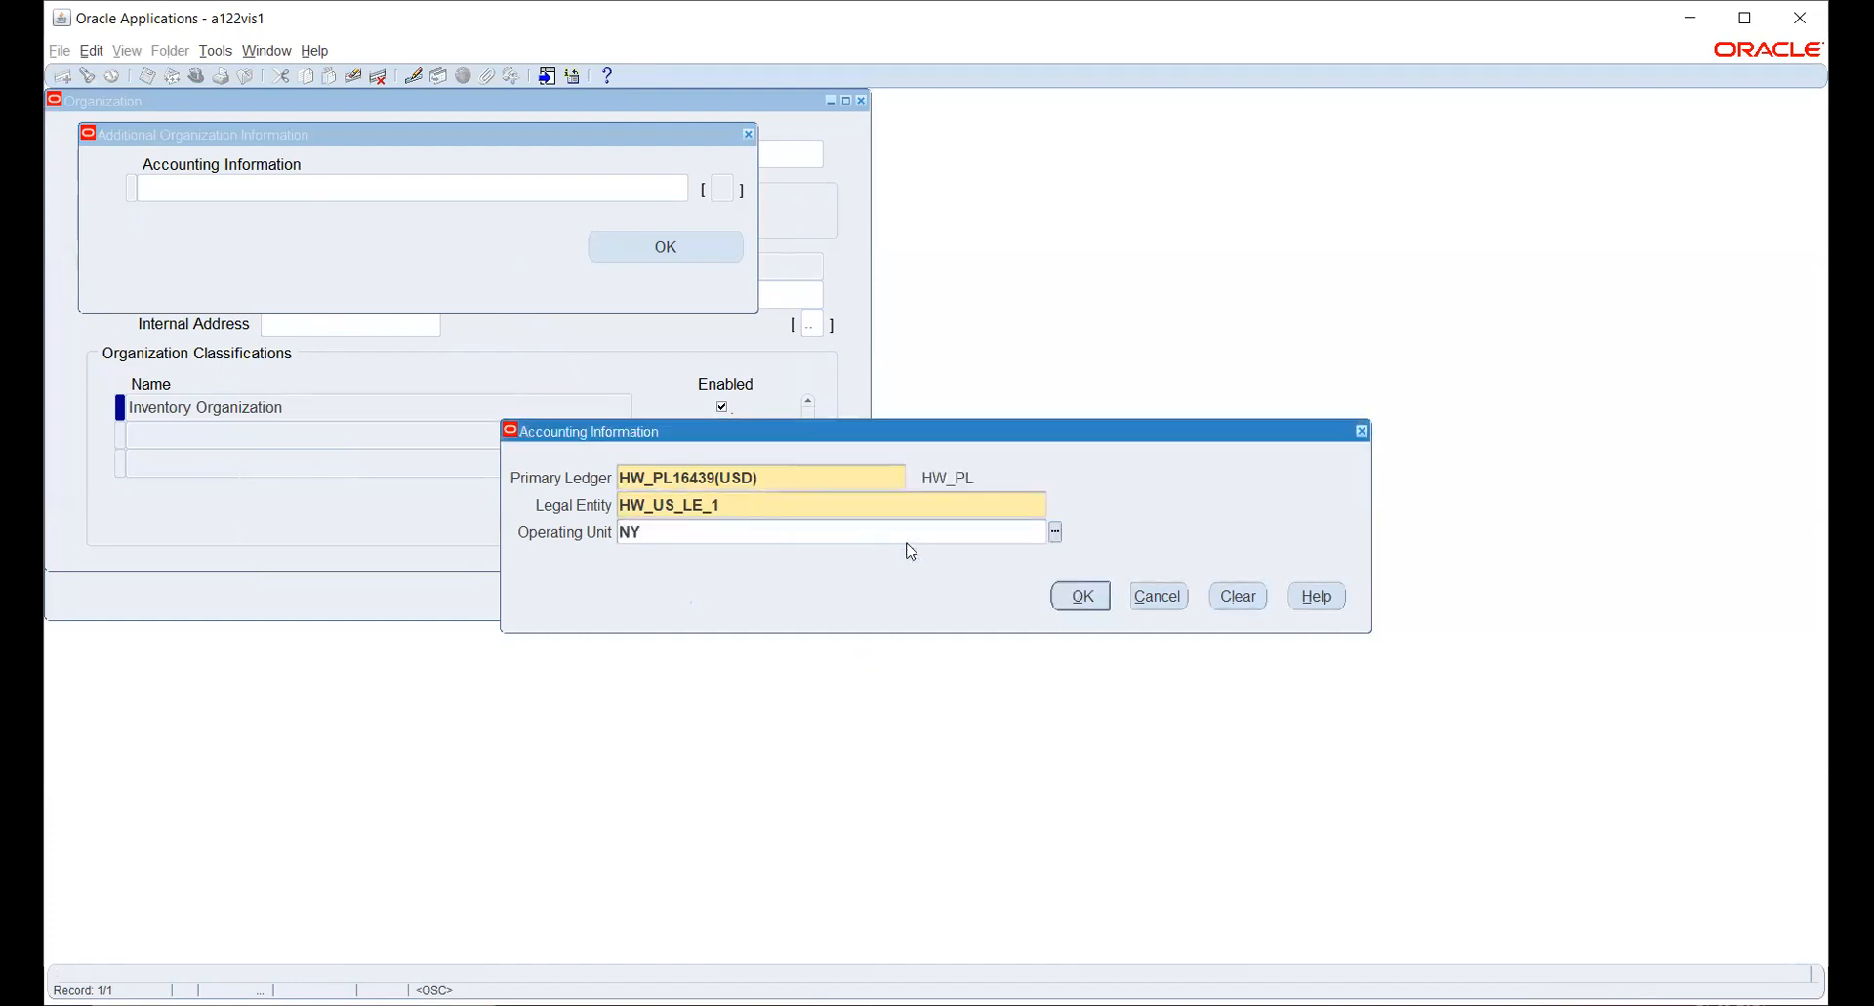
click(1057, 533)
click(919, 571)
- Try legal entity HW_US_LE_2 with an operating unit, discard the accounting information entry and close the organization form
double_click(954, 505)
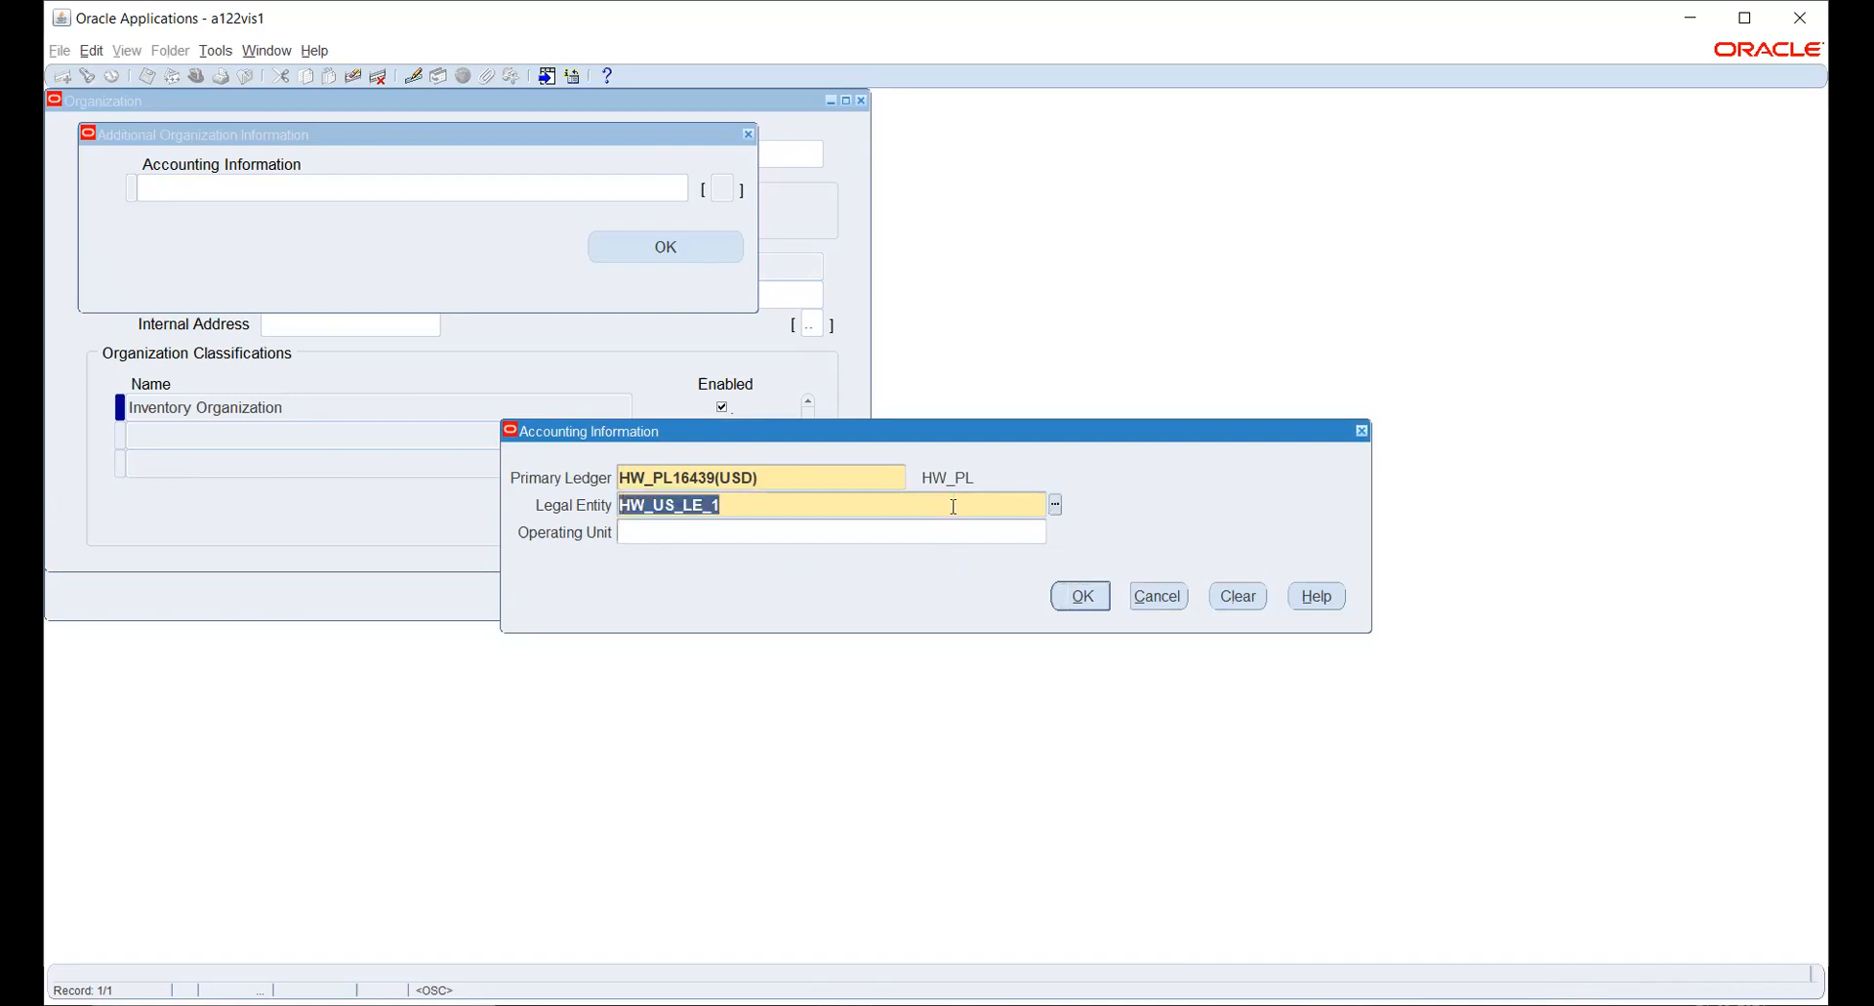
text(HW)
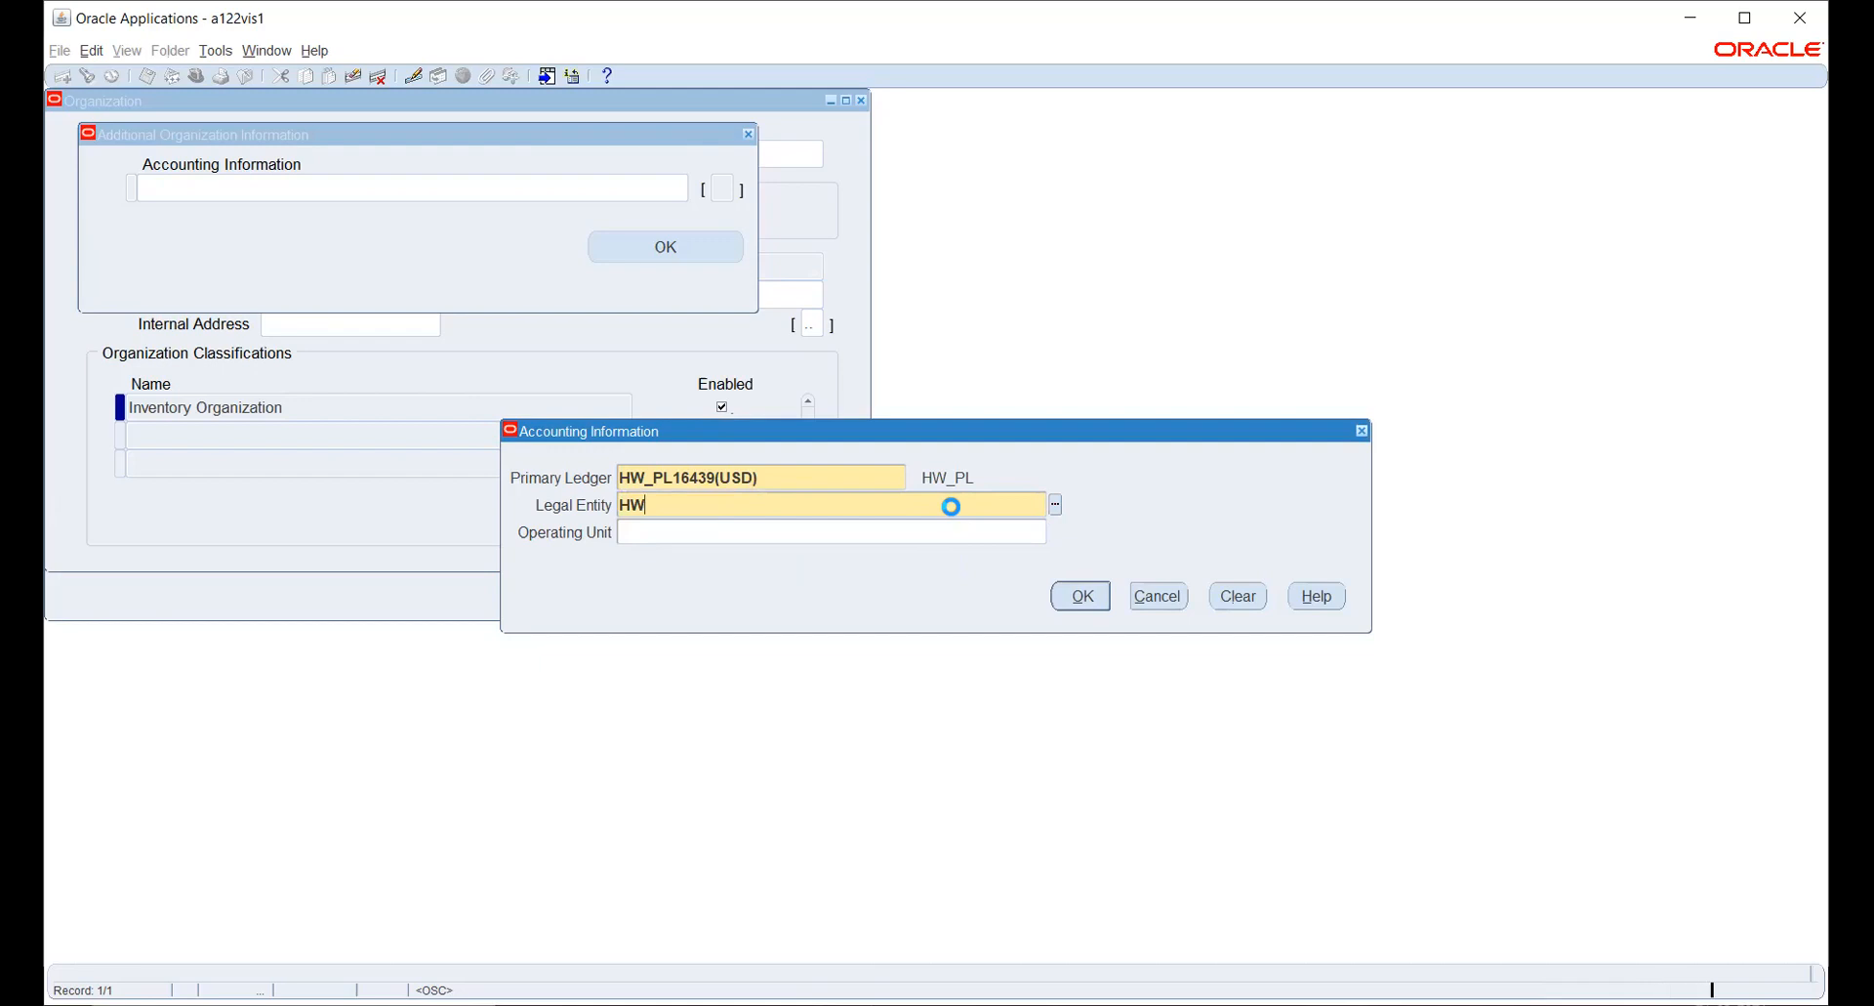
key(Down)
key(Return)
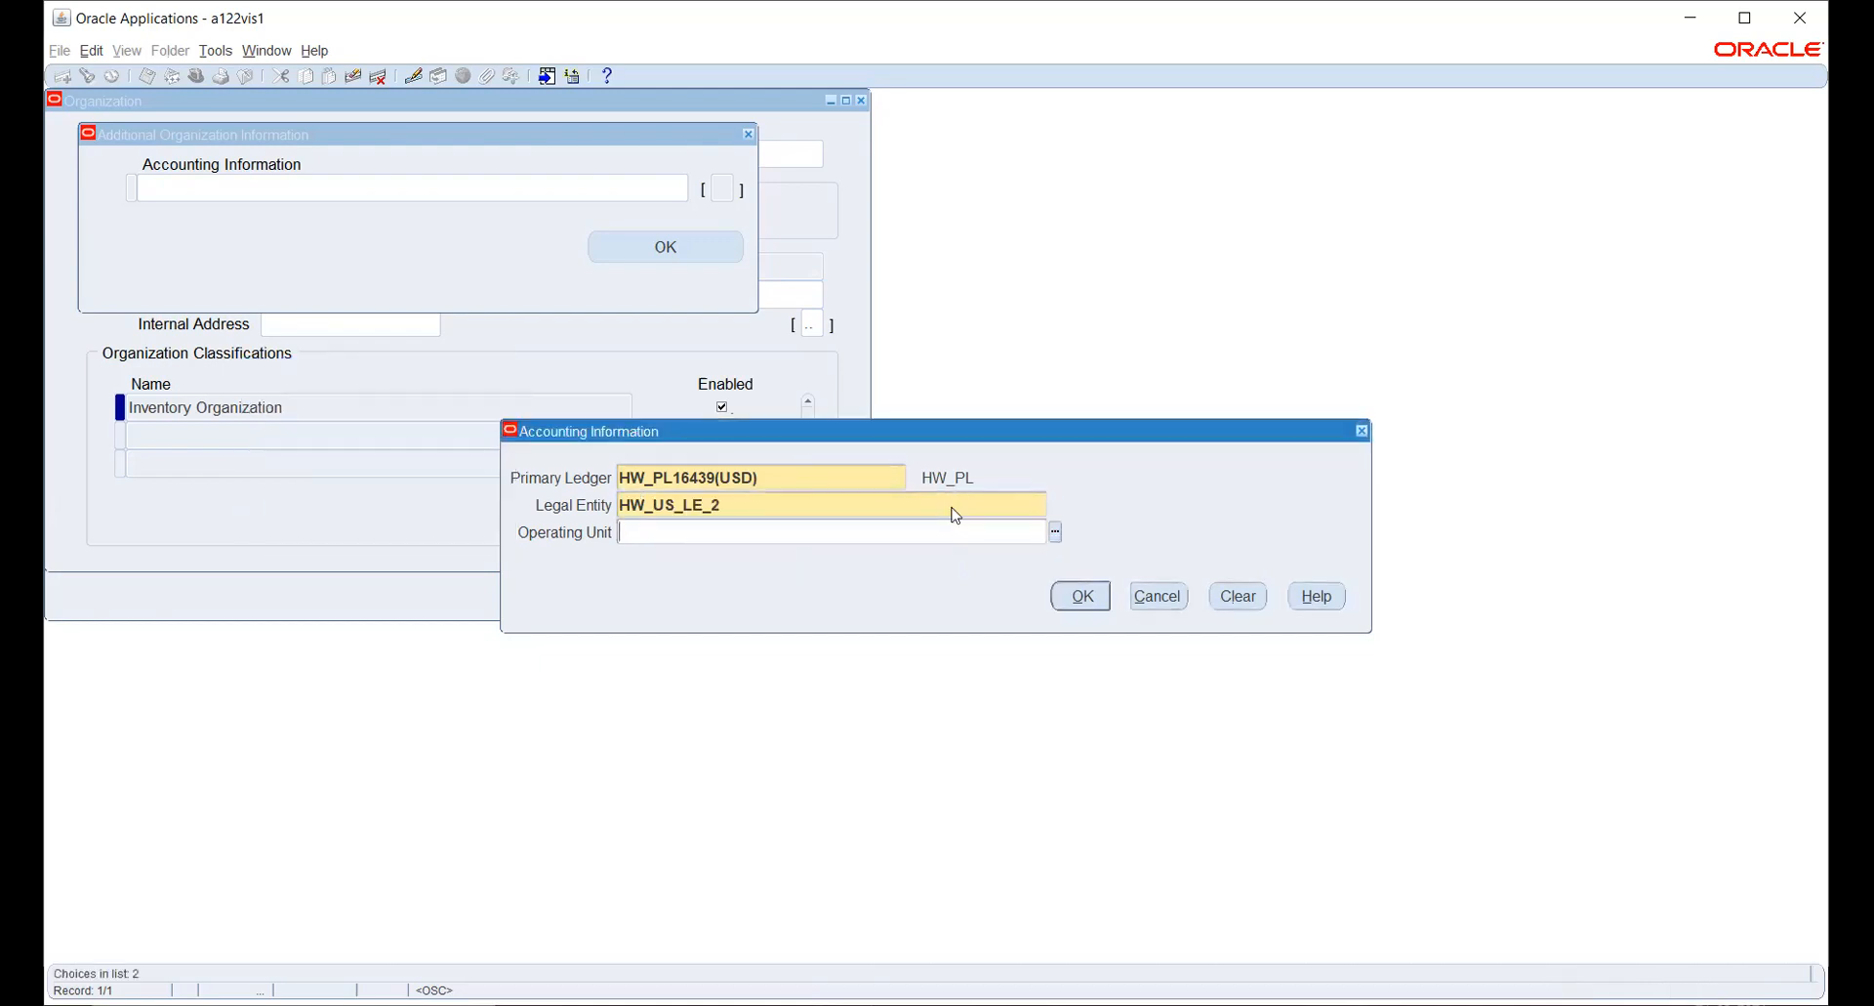
click(1056, 535)
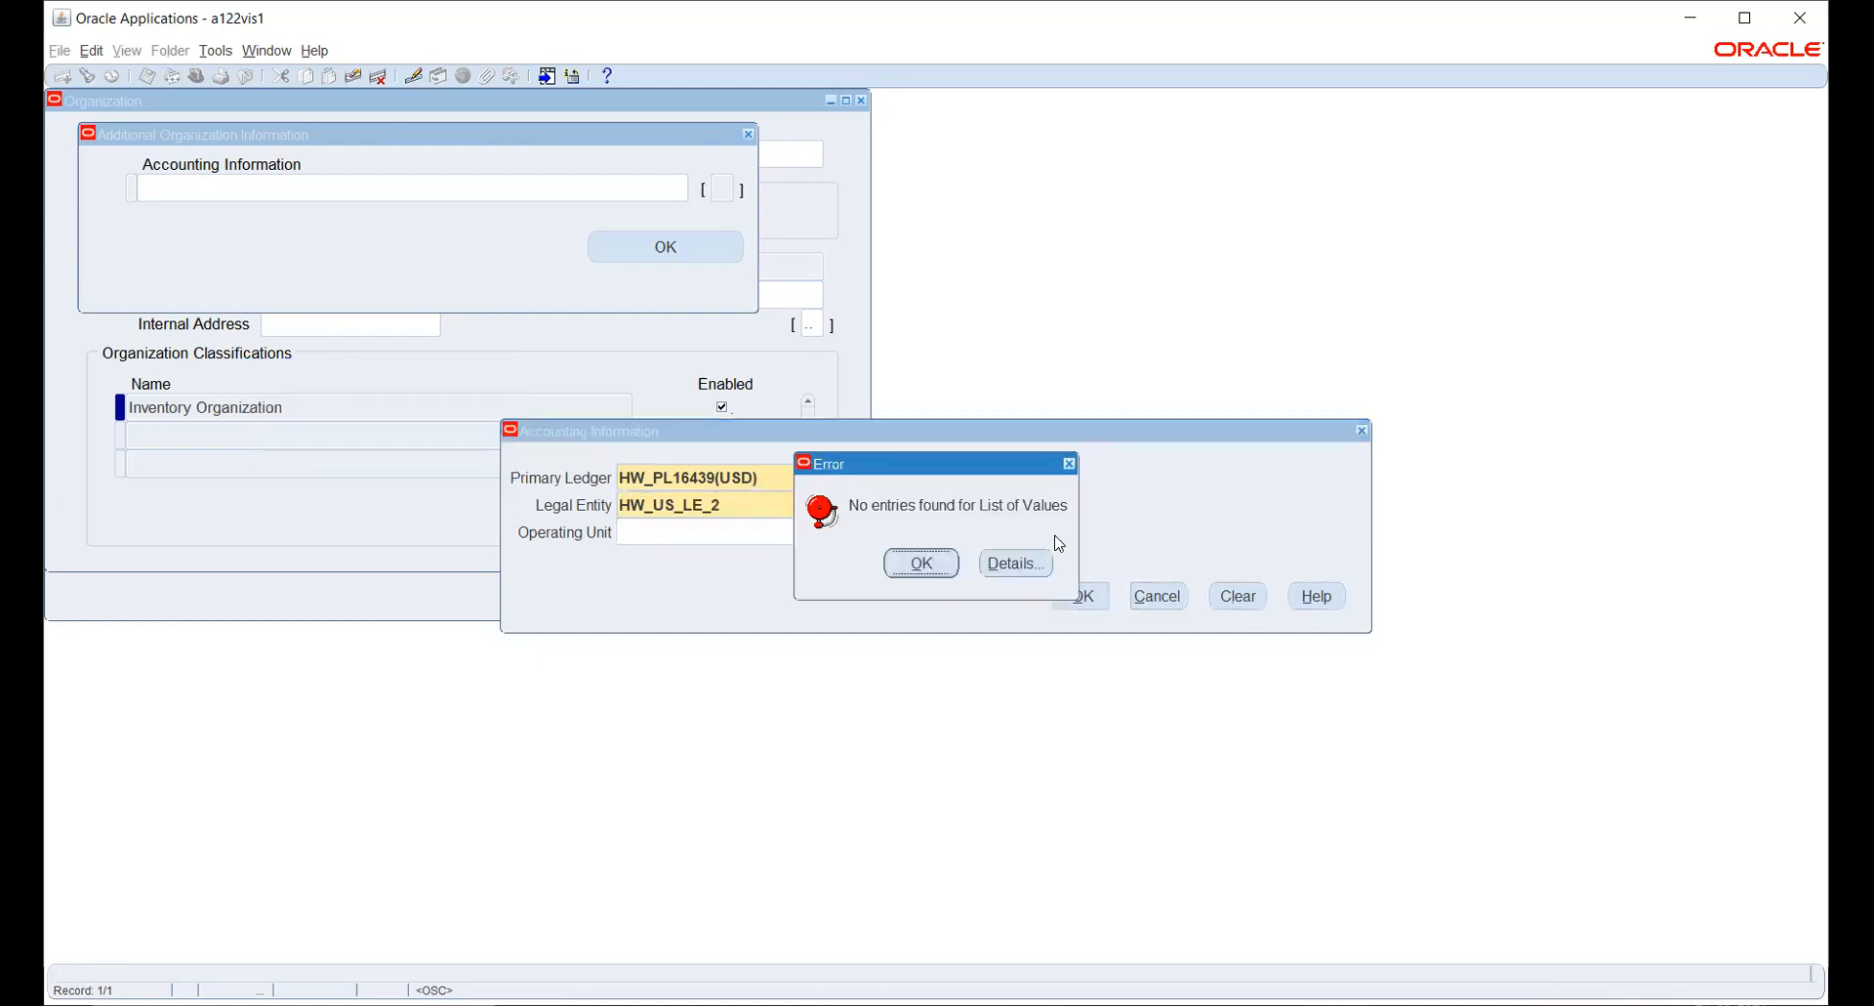
click(919, 561)
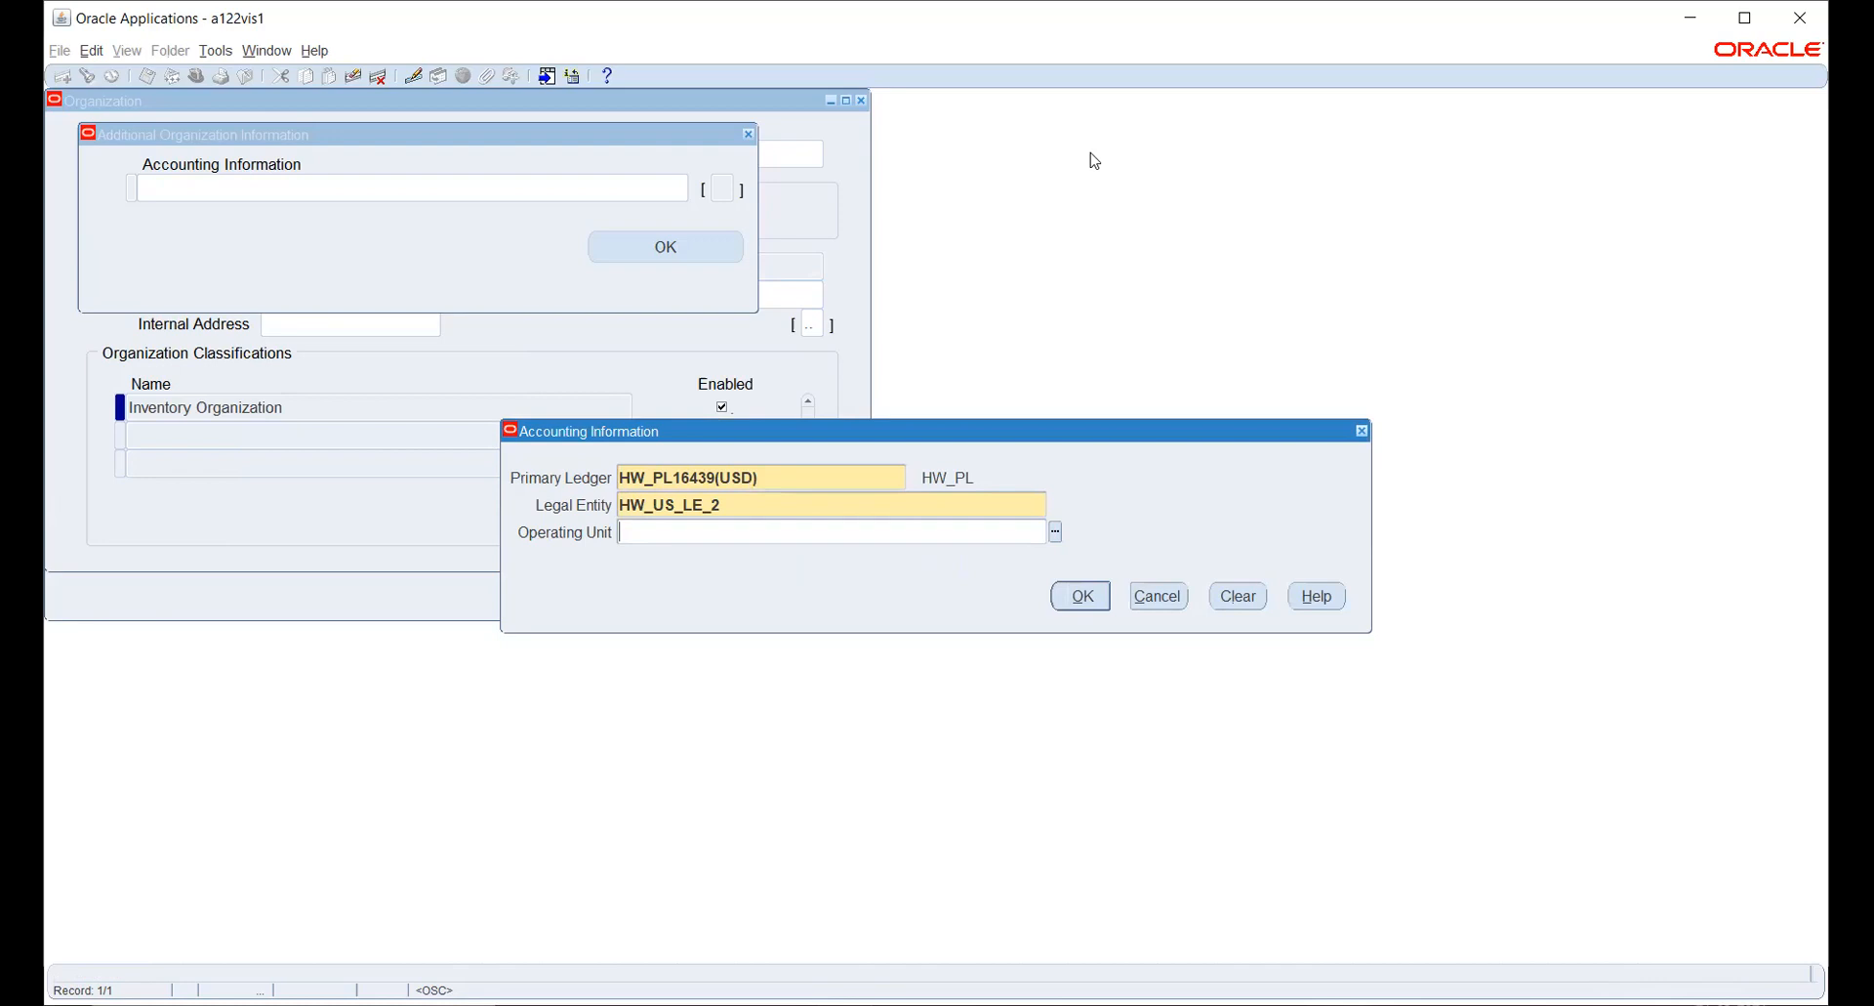
key(alt+Tab)
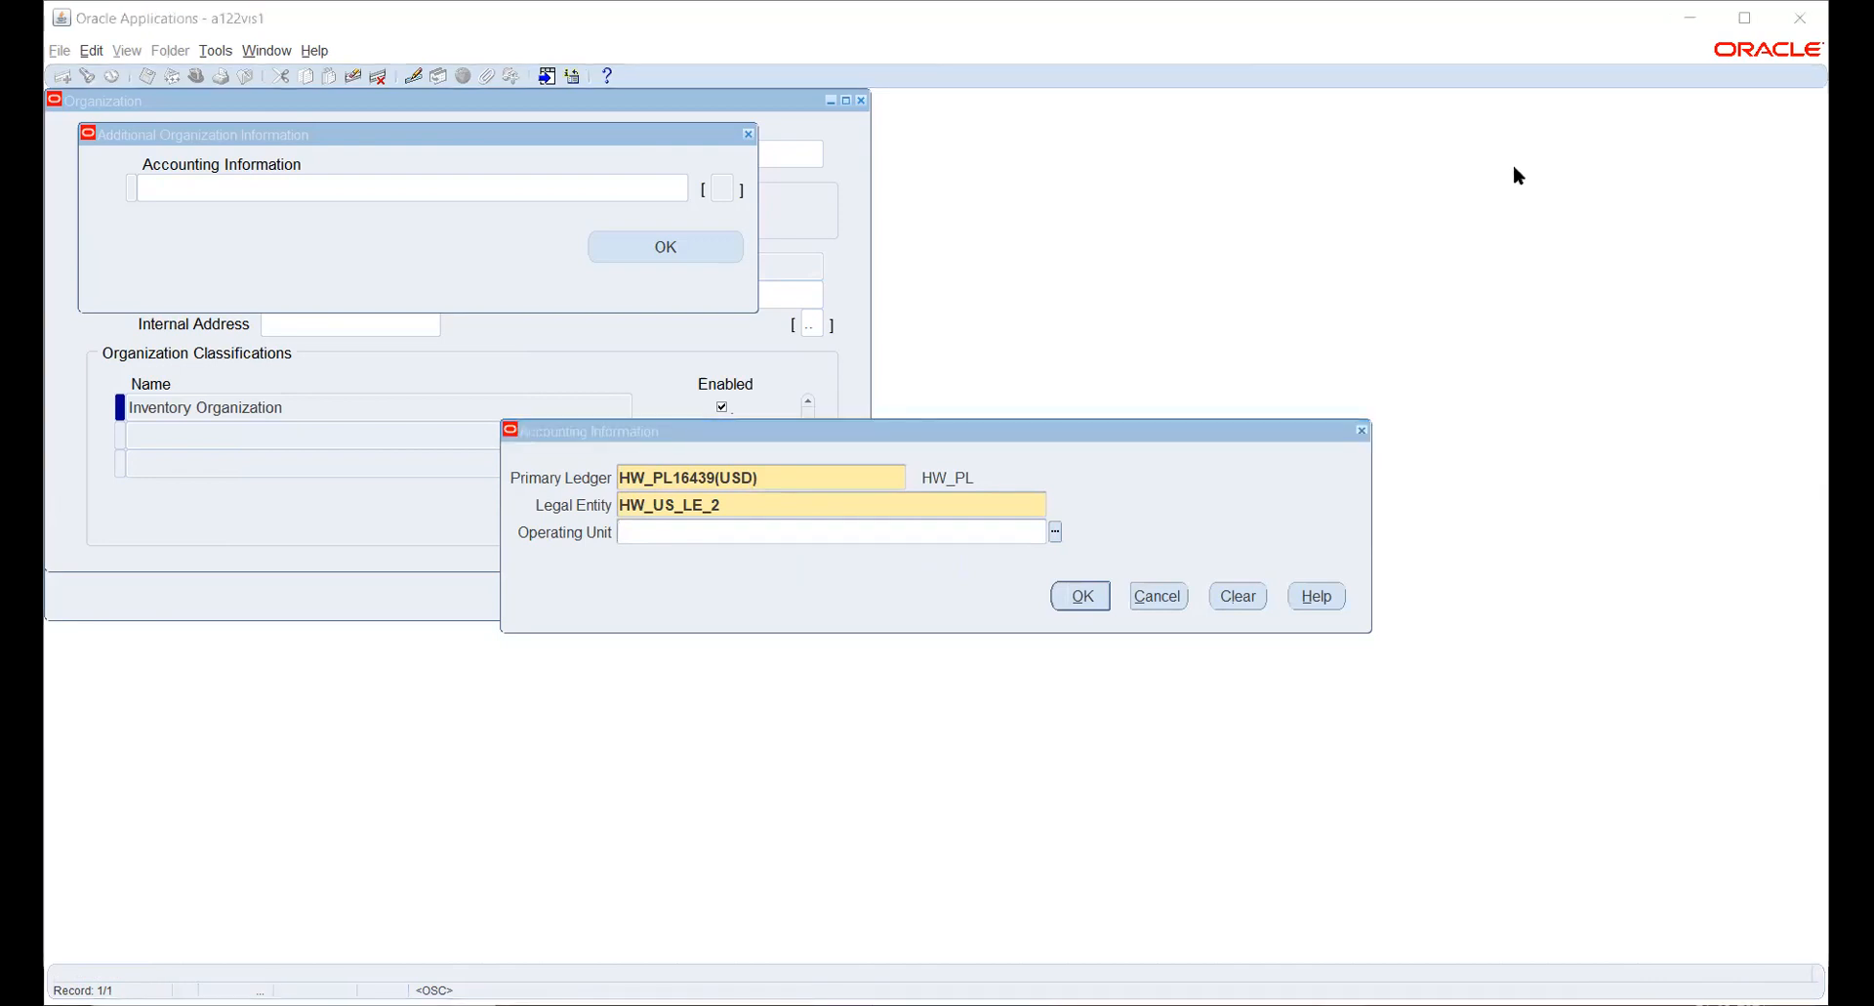
click(1158, 597)
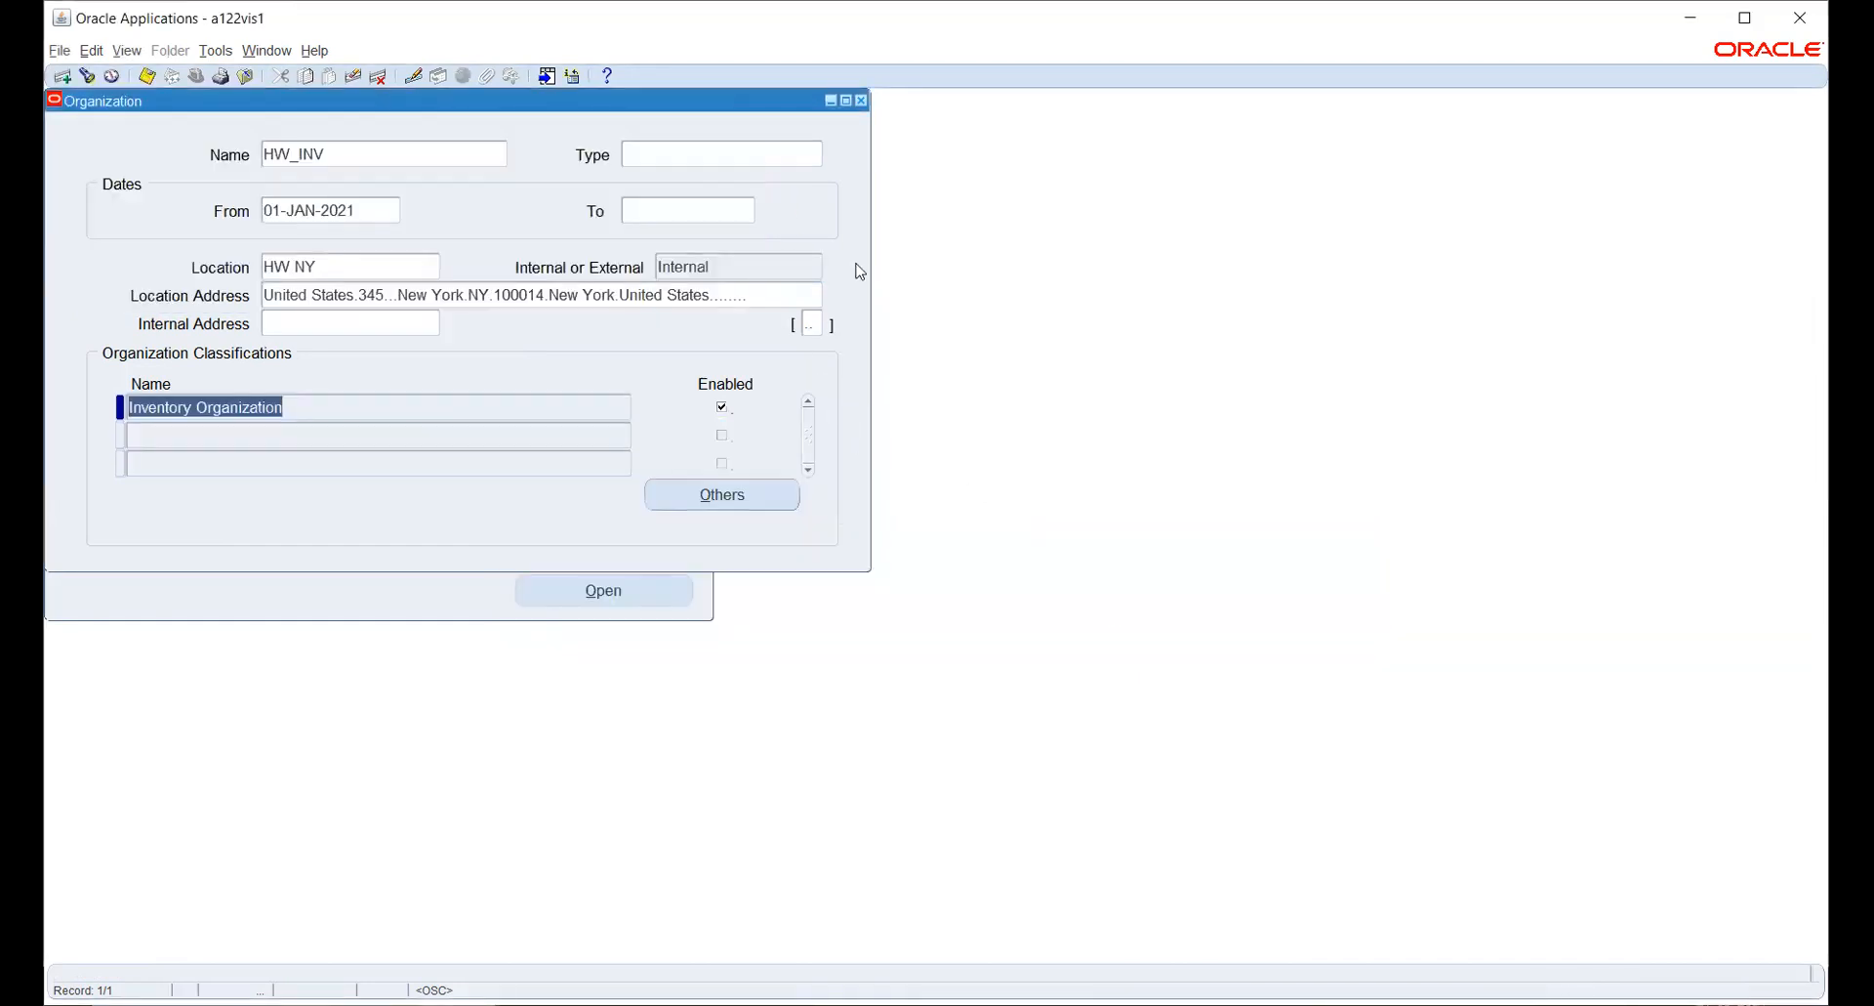
click(861, 101)
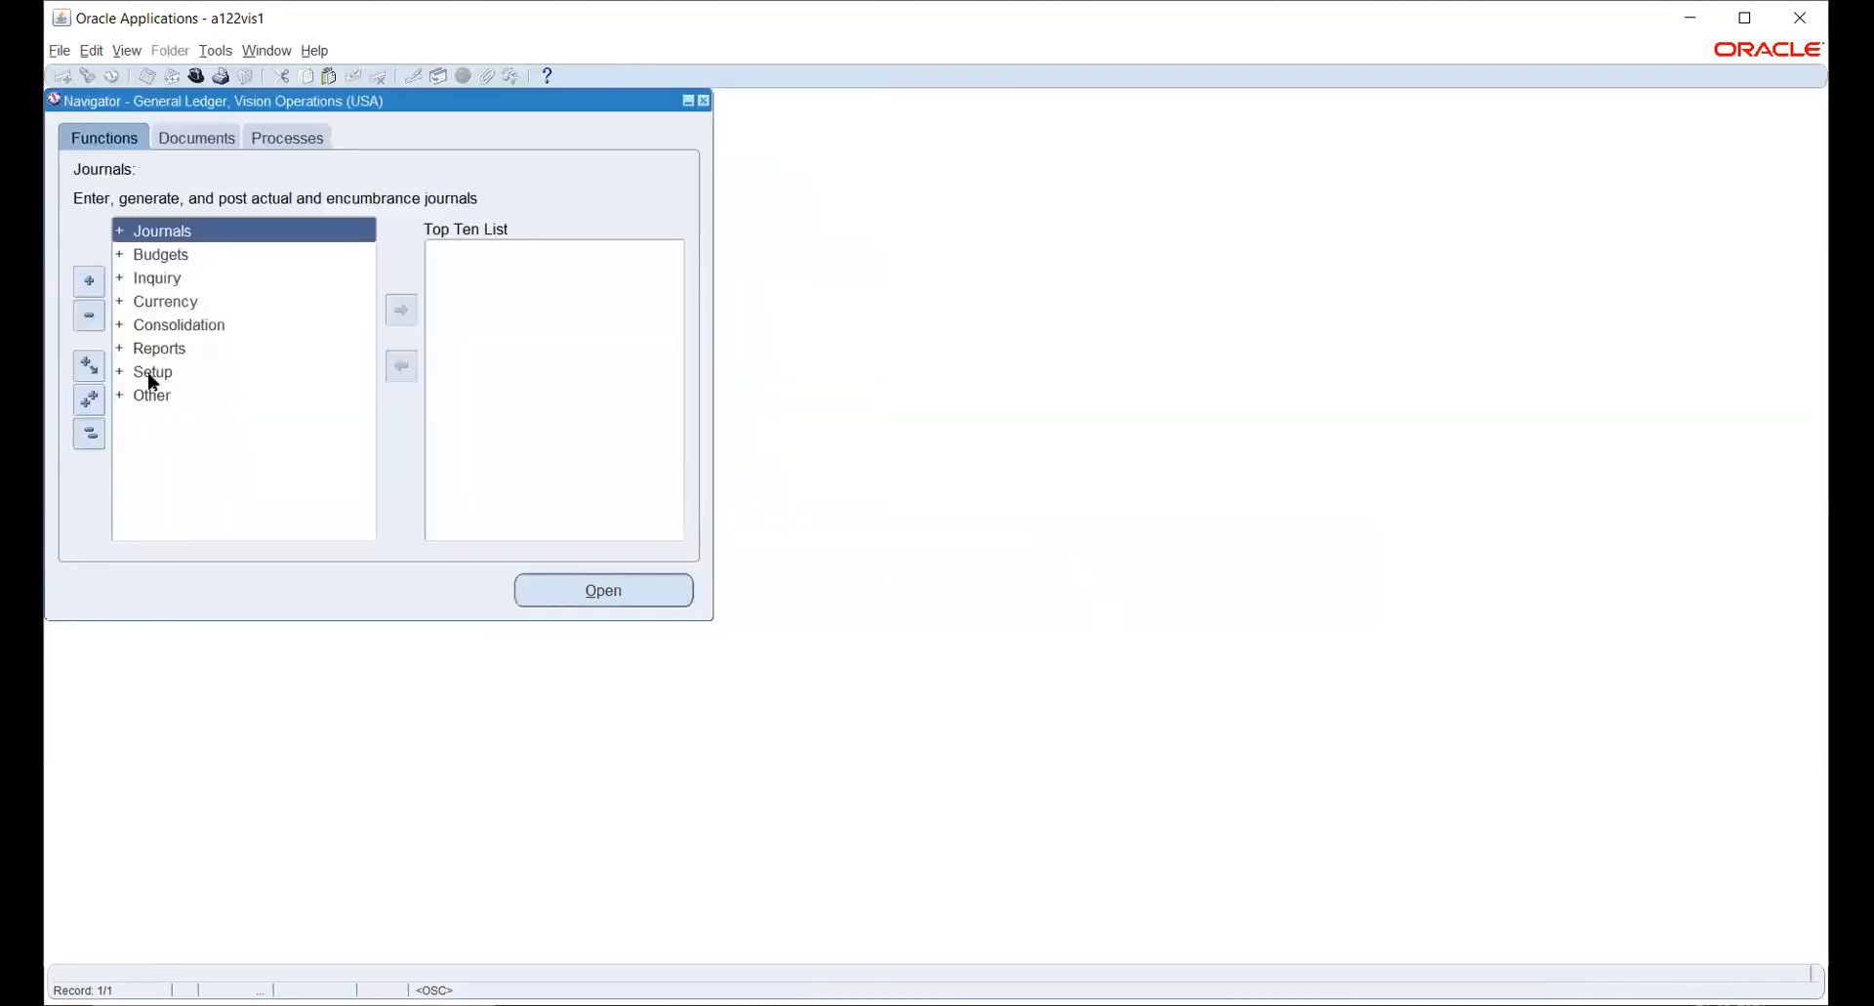
- Open Accounting Setups under the General Ledger financial setup functions and switch to the Accounting Setup Manager page
click(151, 372)
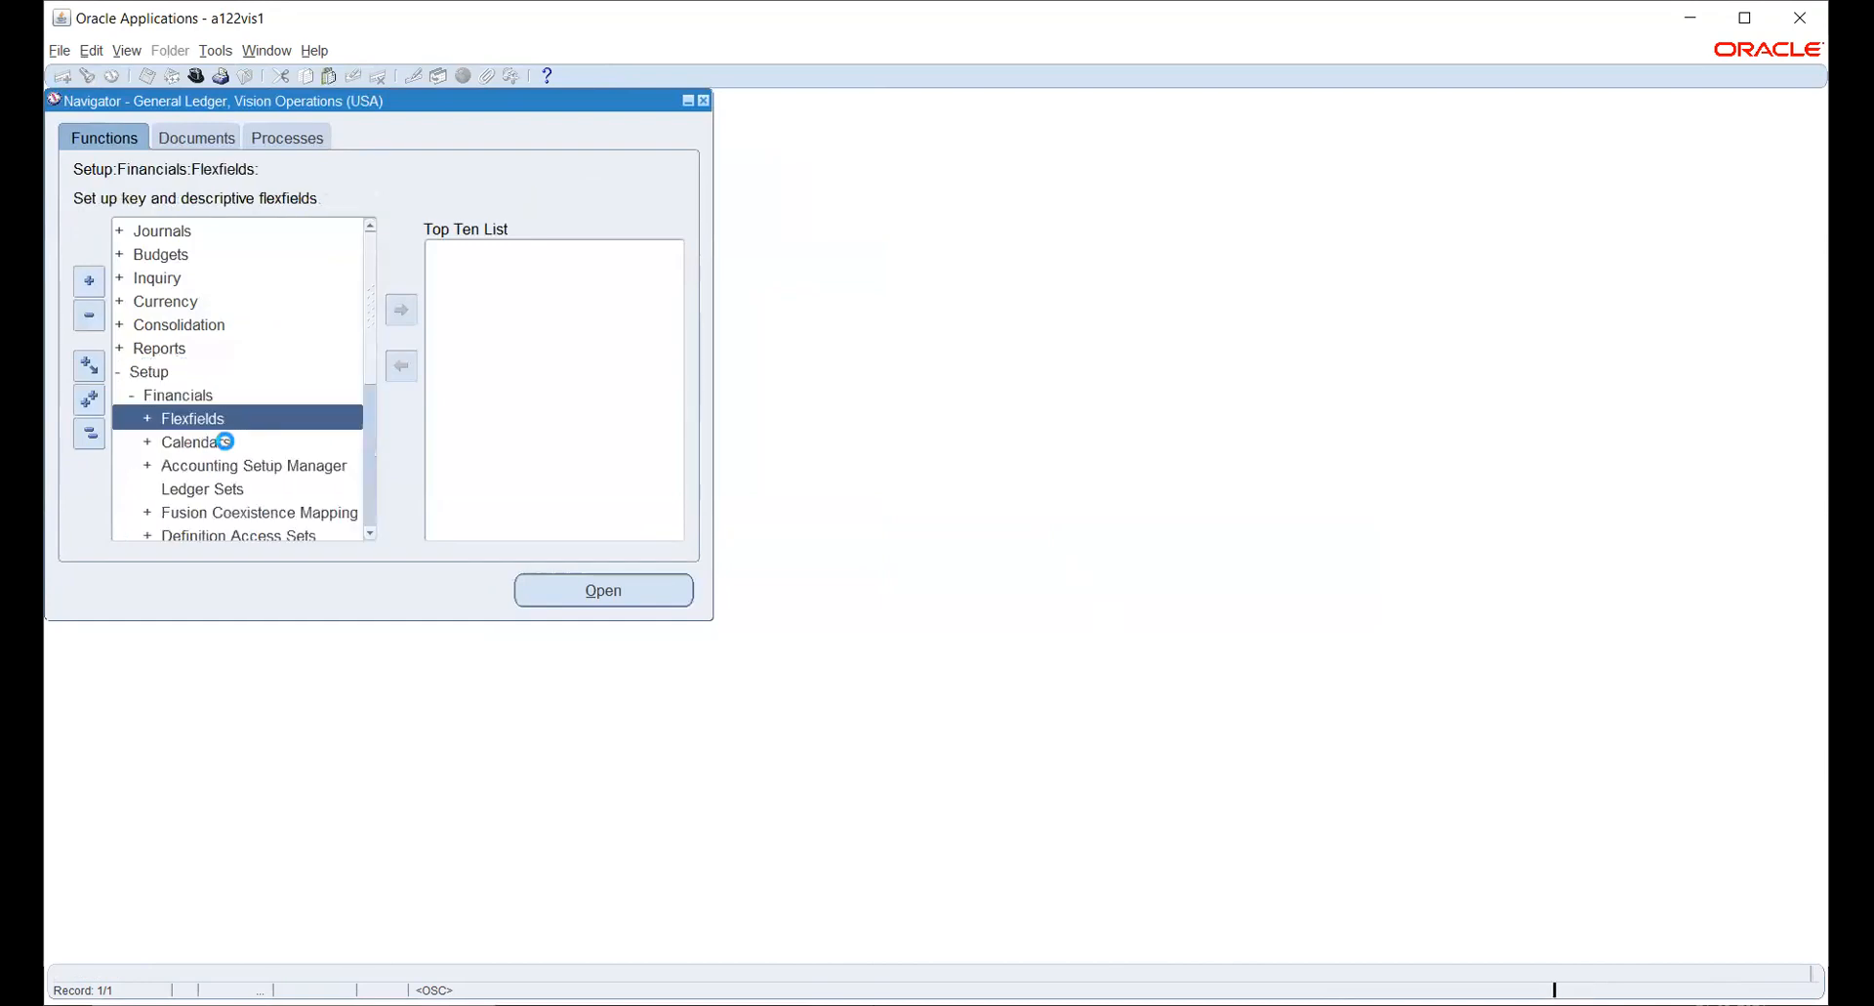
click(231, 476)
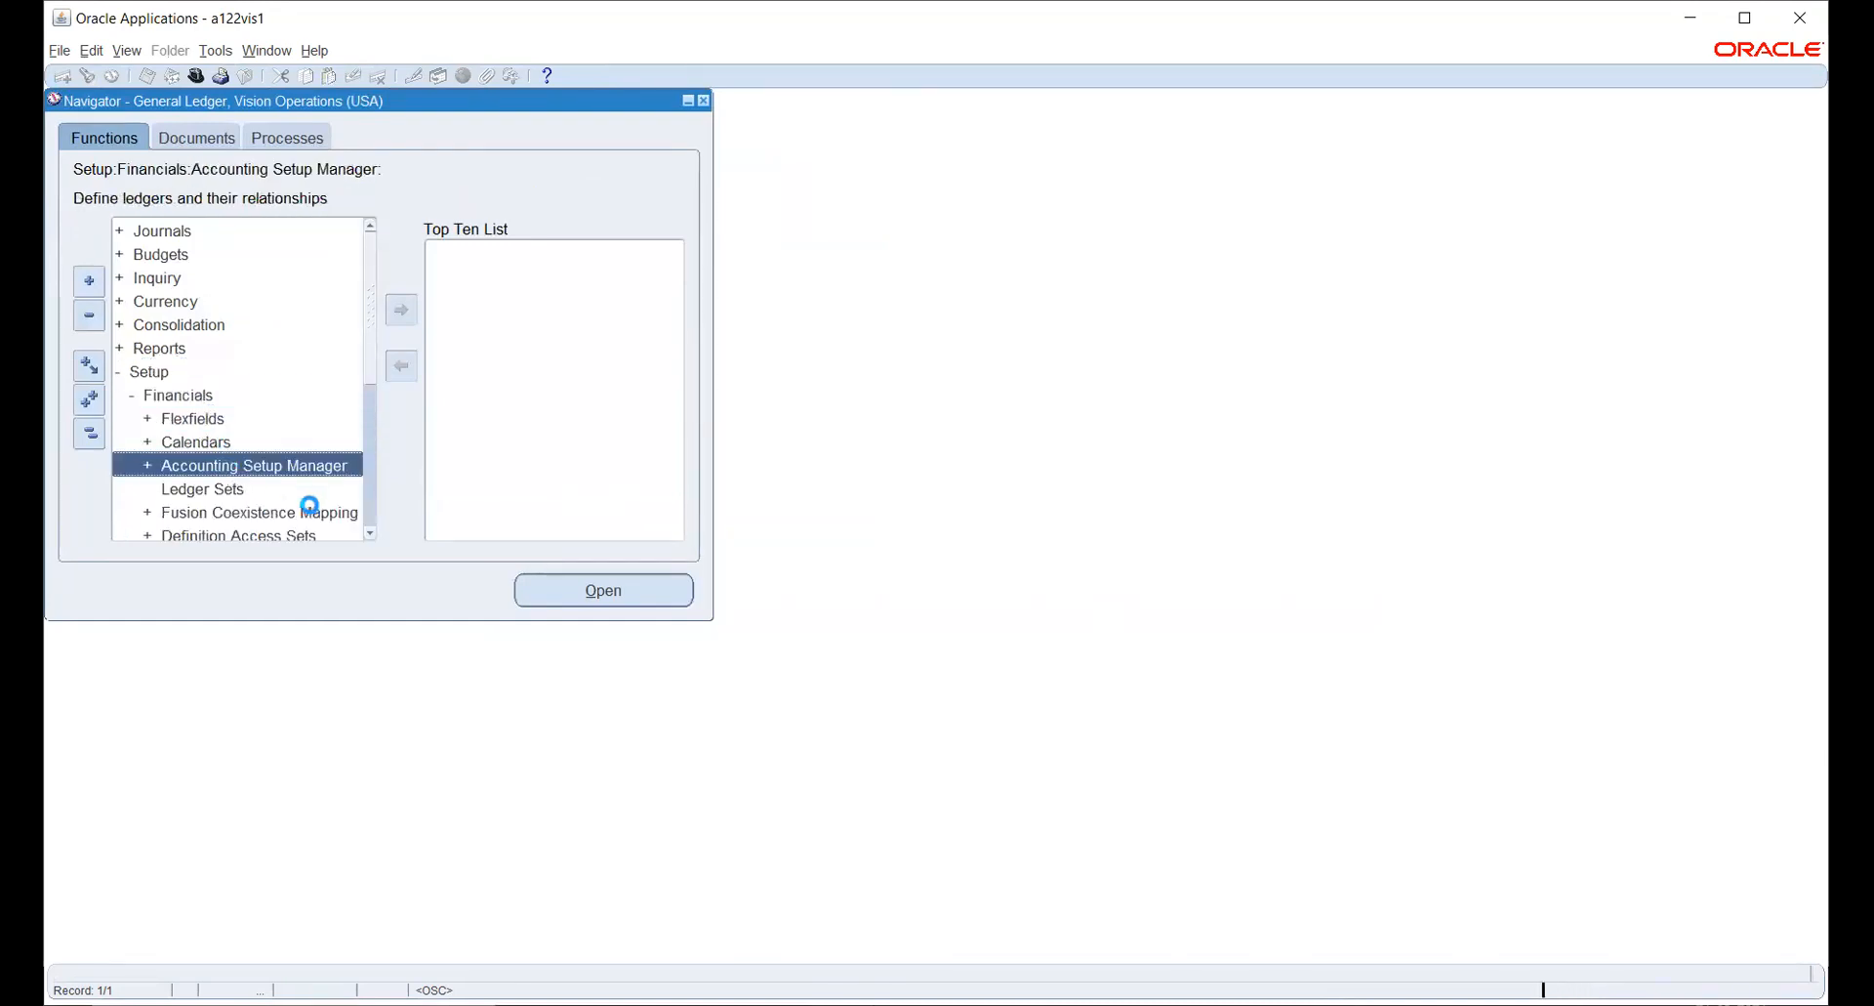
click(262, 488)
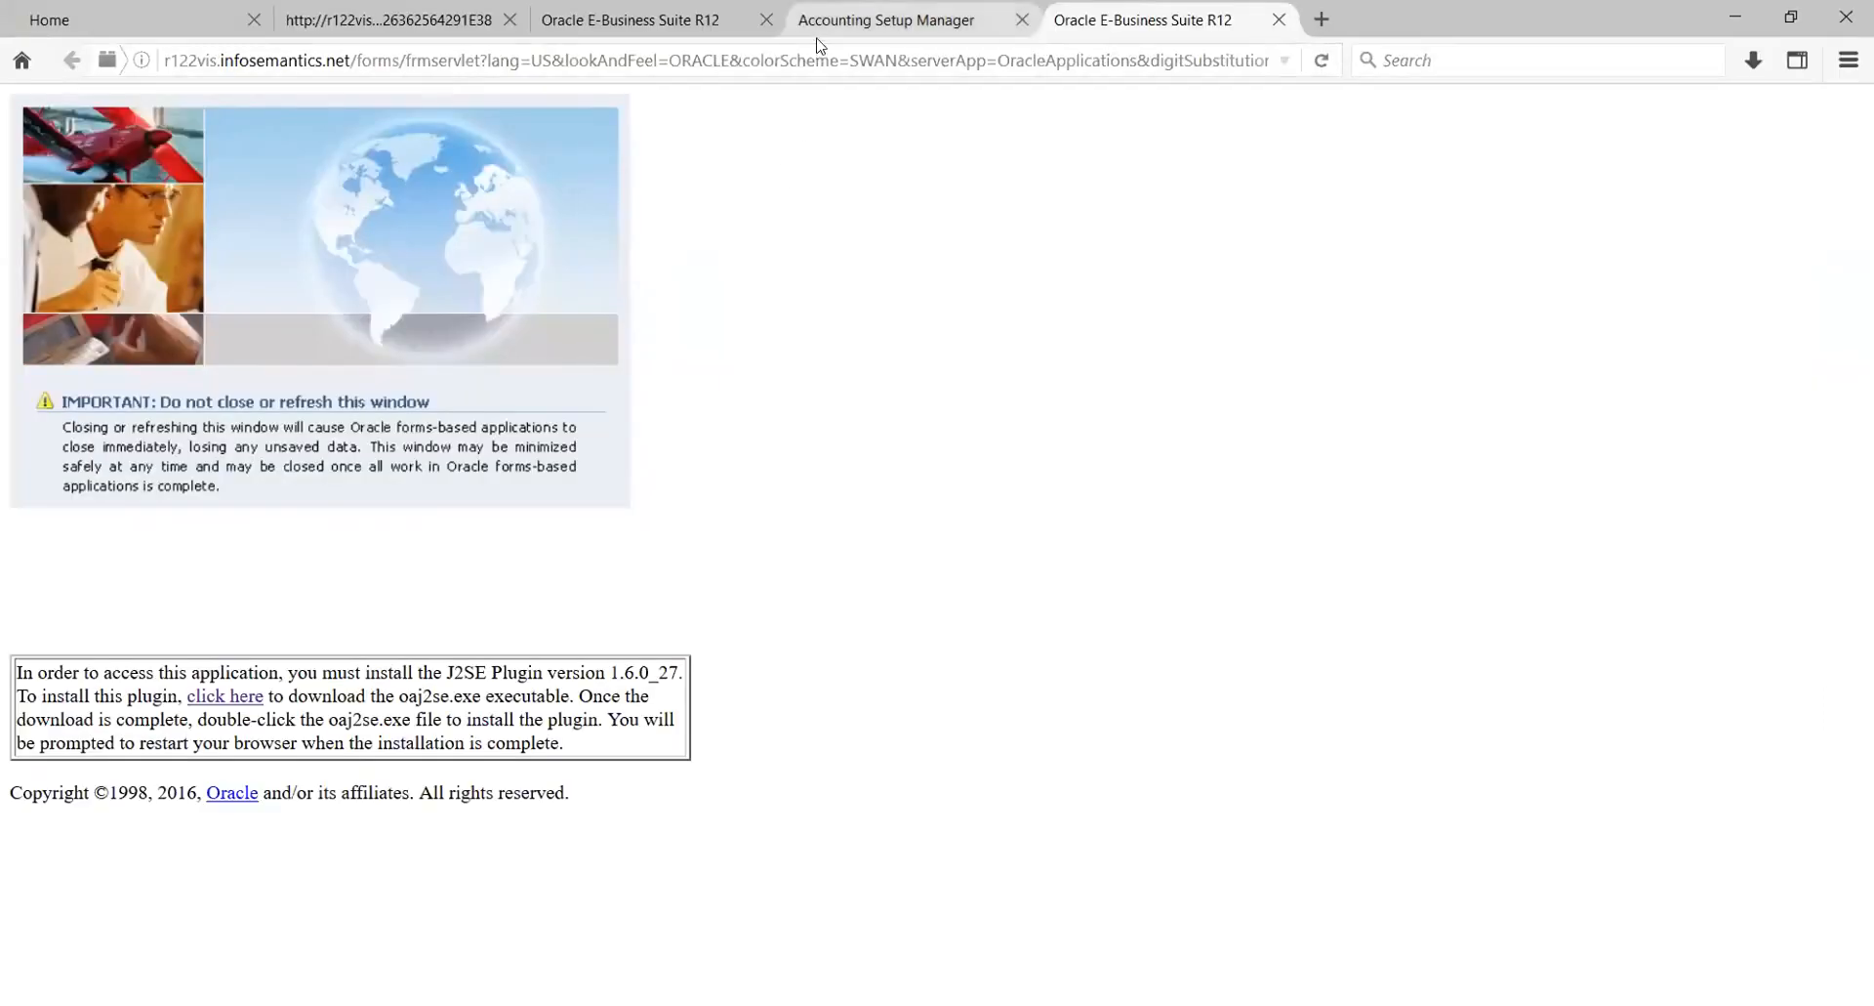
click(820, 29)
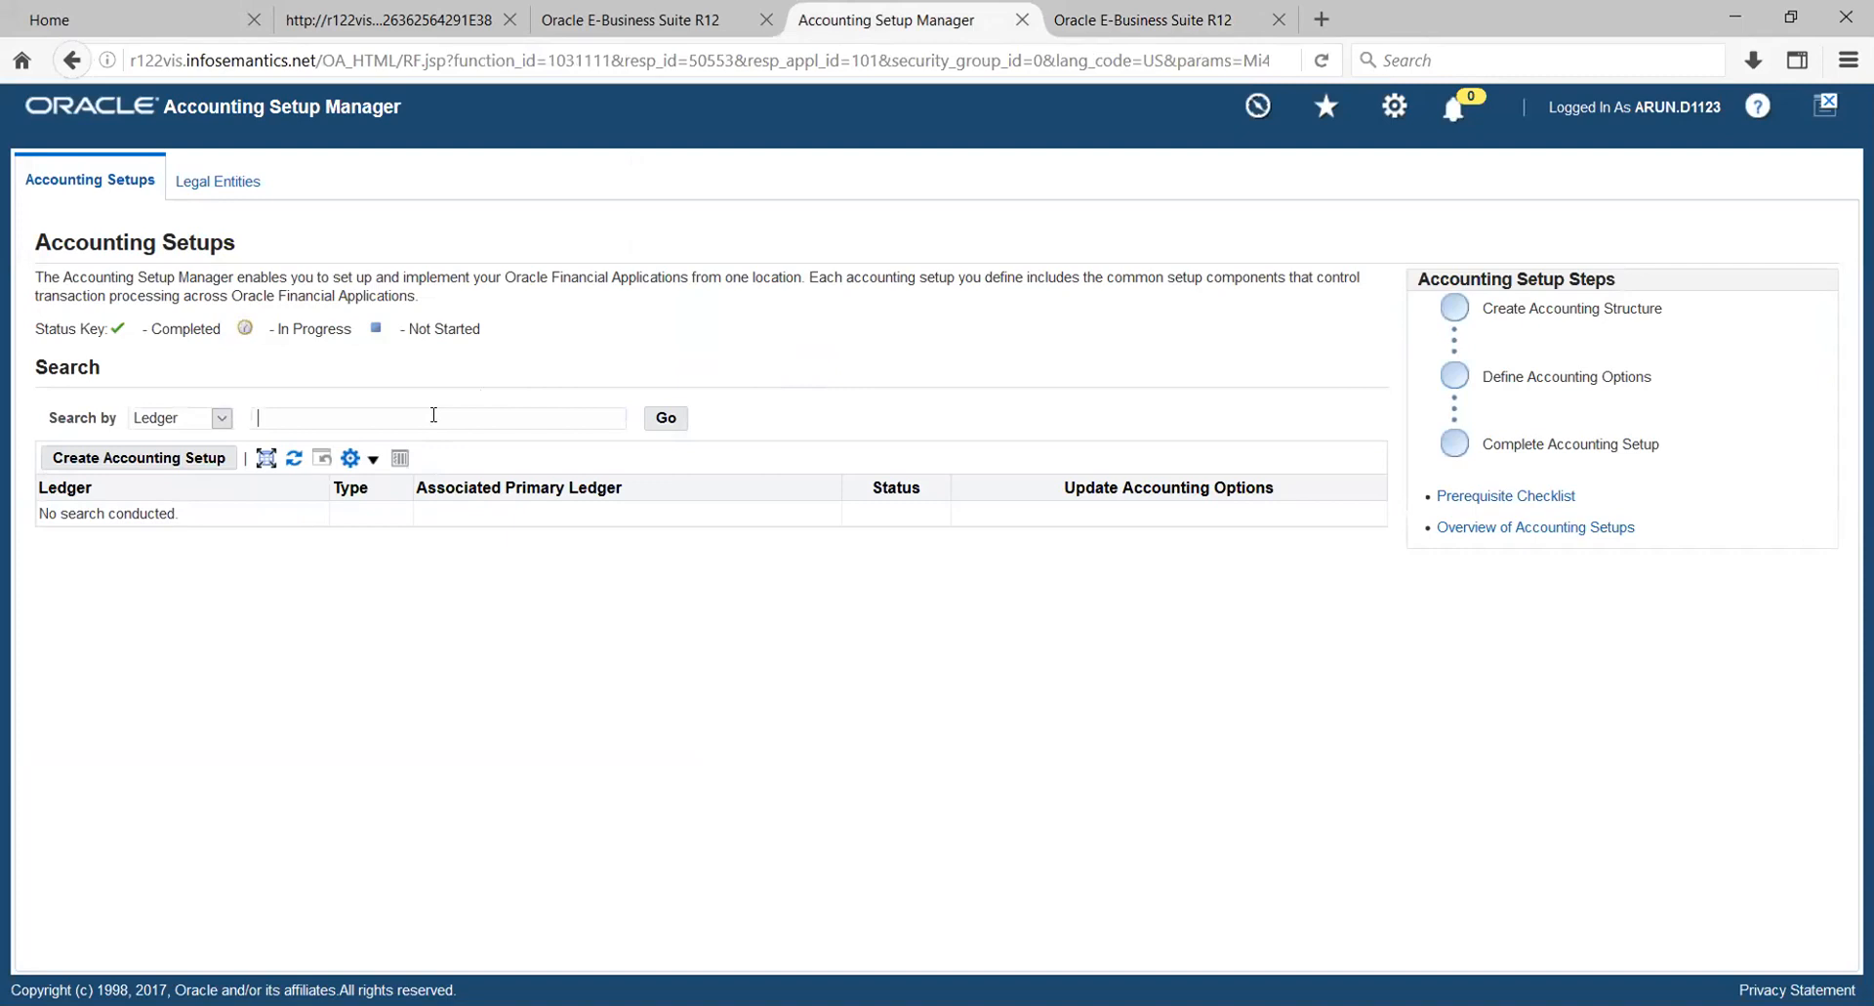
- Search the accounting setups for the ledger HW_PL and open its accounting options at the primary ledger setup steps
text(HW)
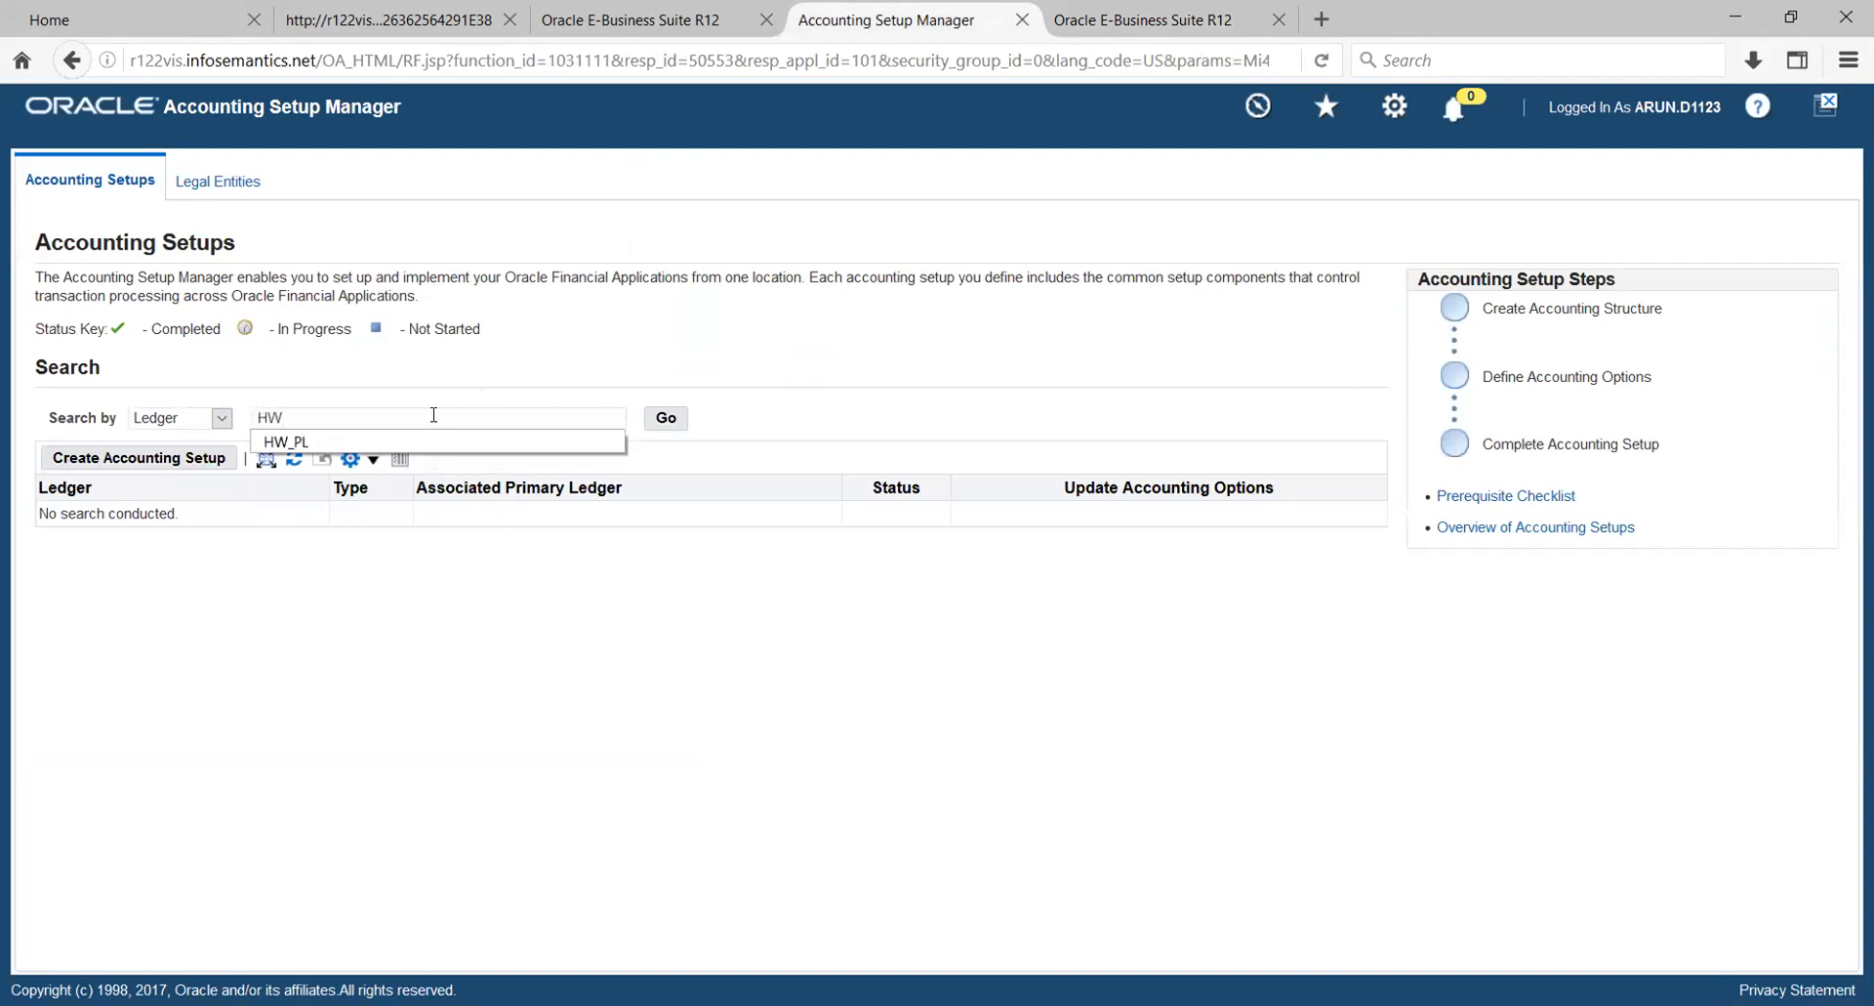
text(PL)
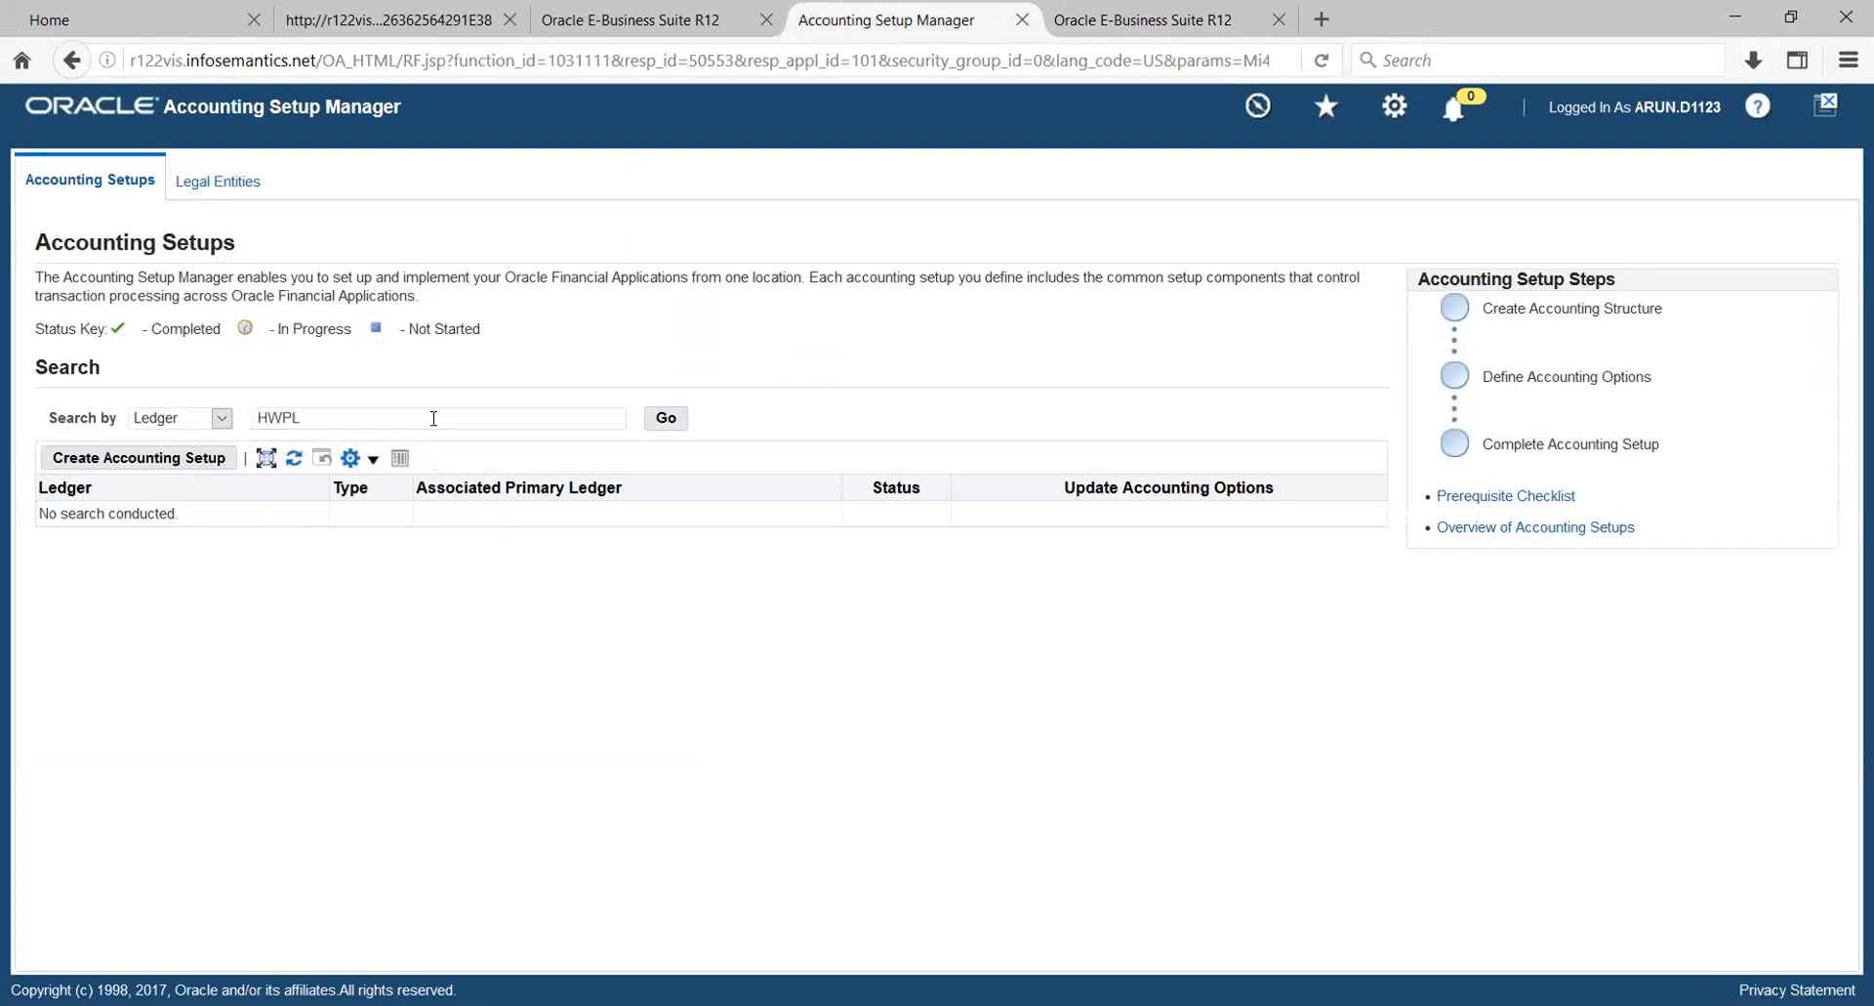
click(666, 417)
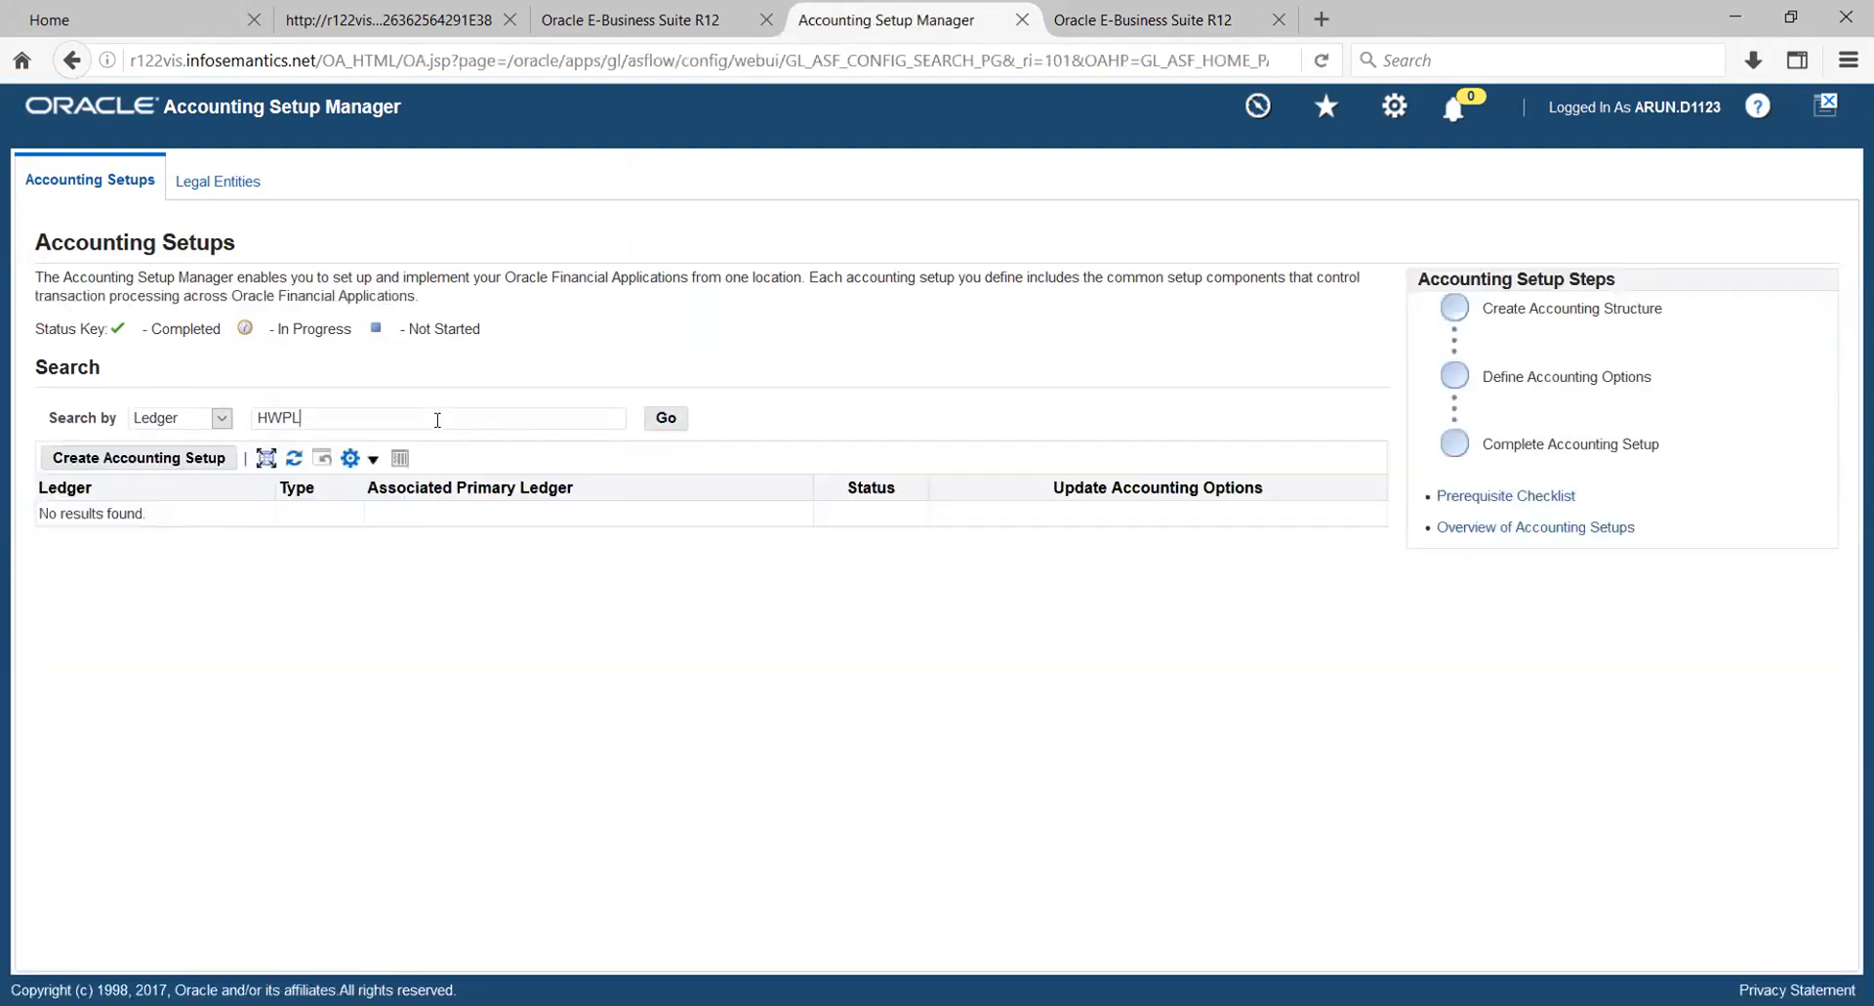
key(BackSpace)
key(Return)
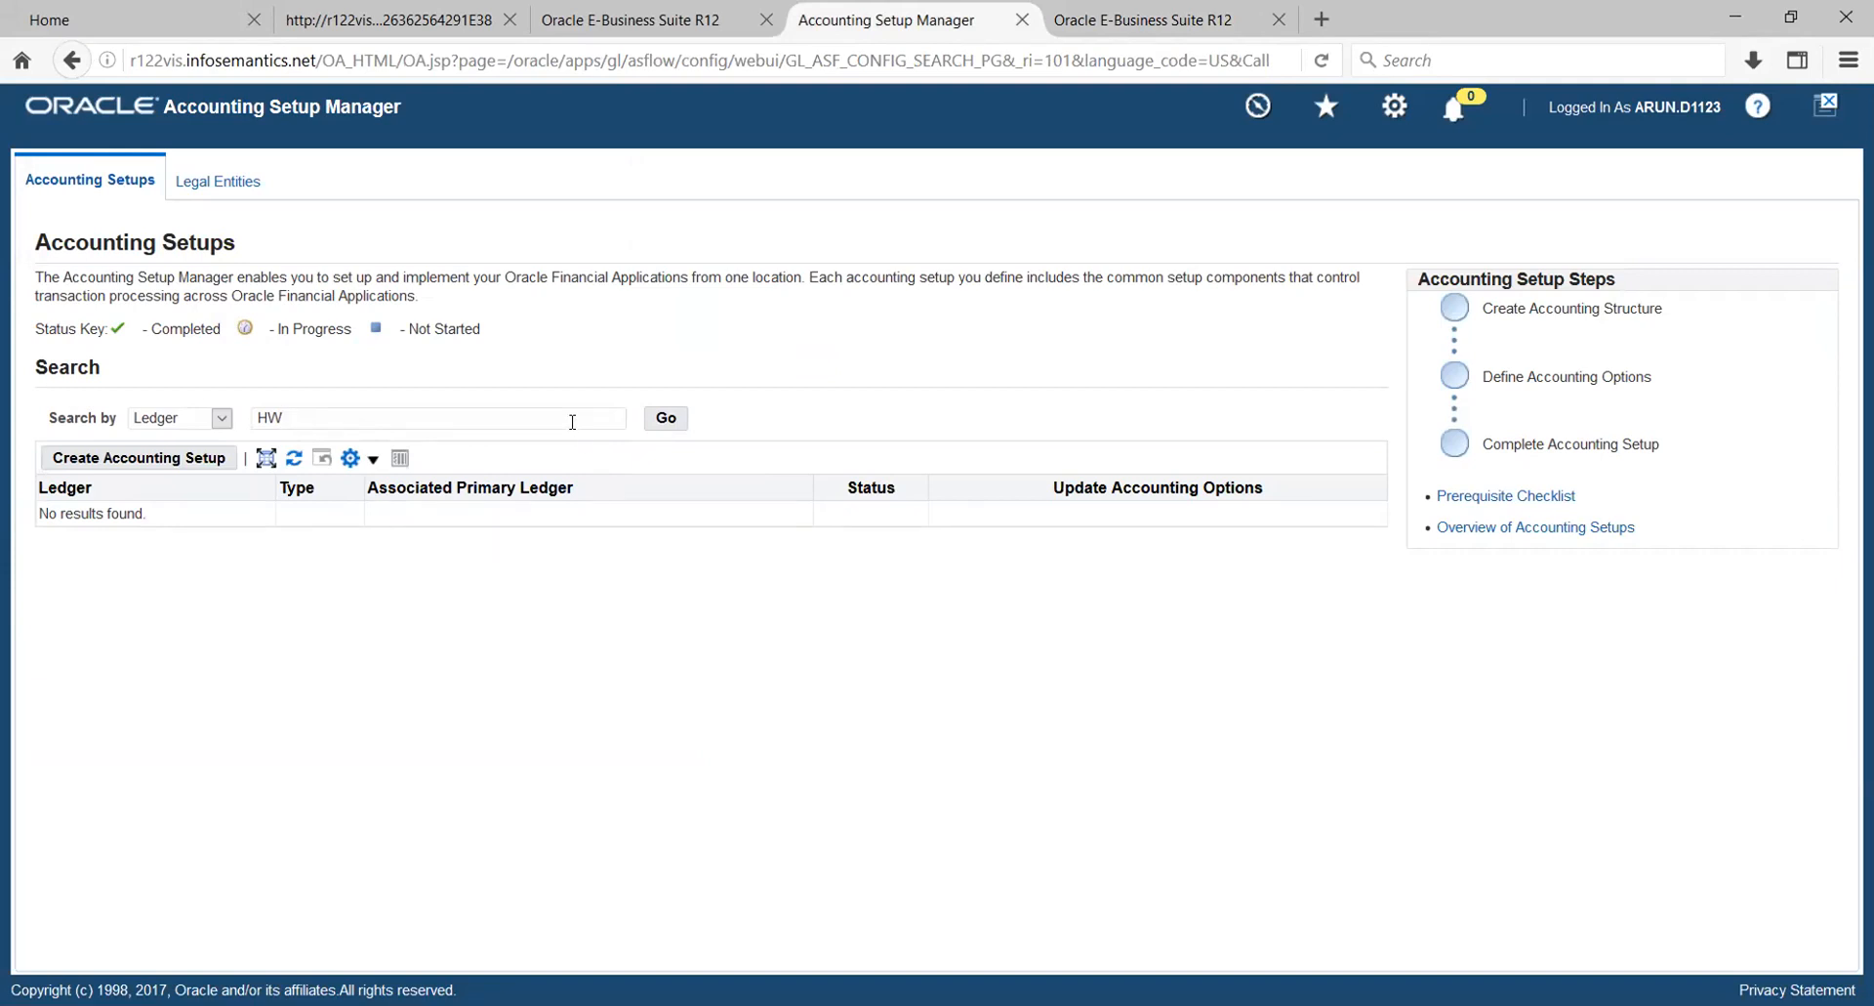
text(_)
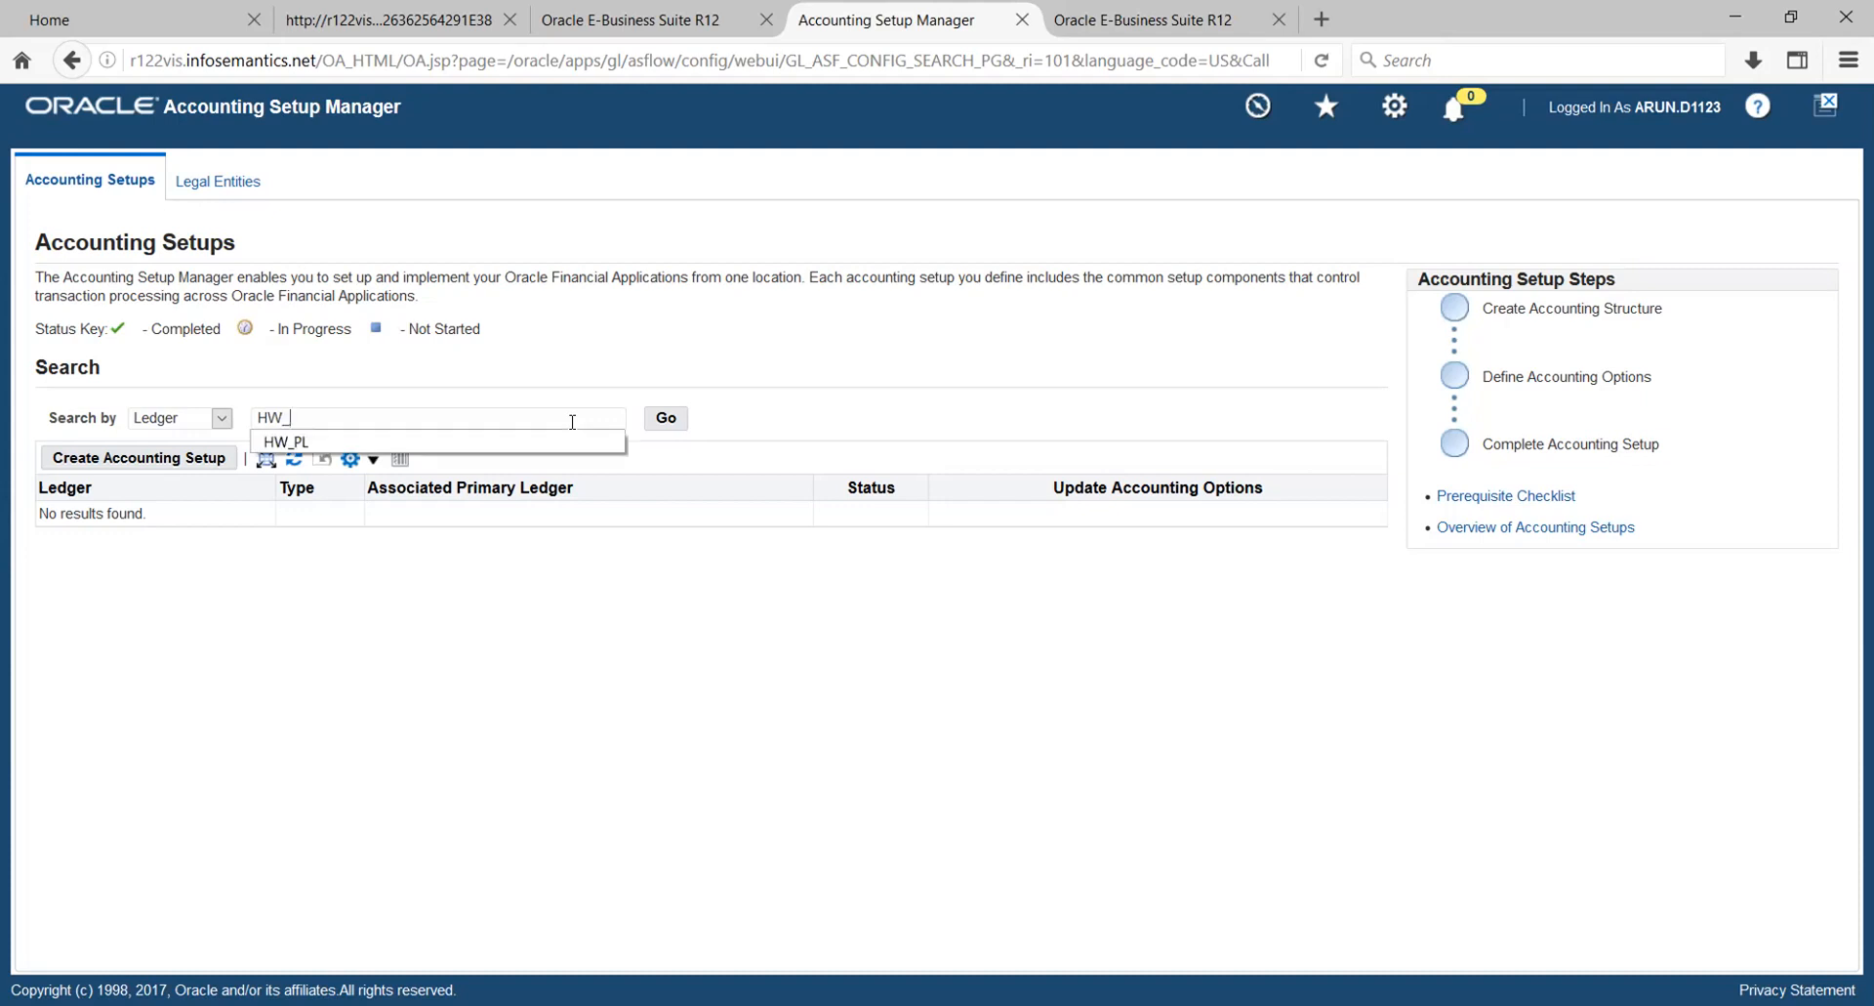
key(Down)
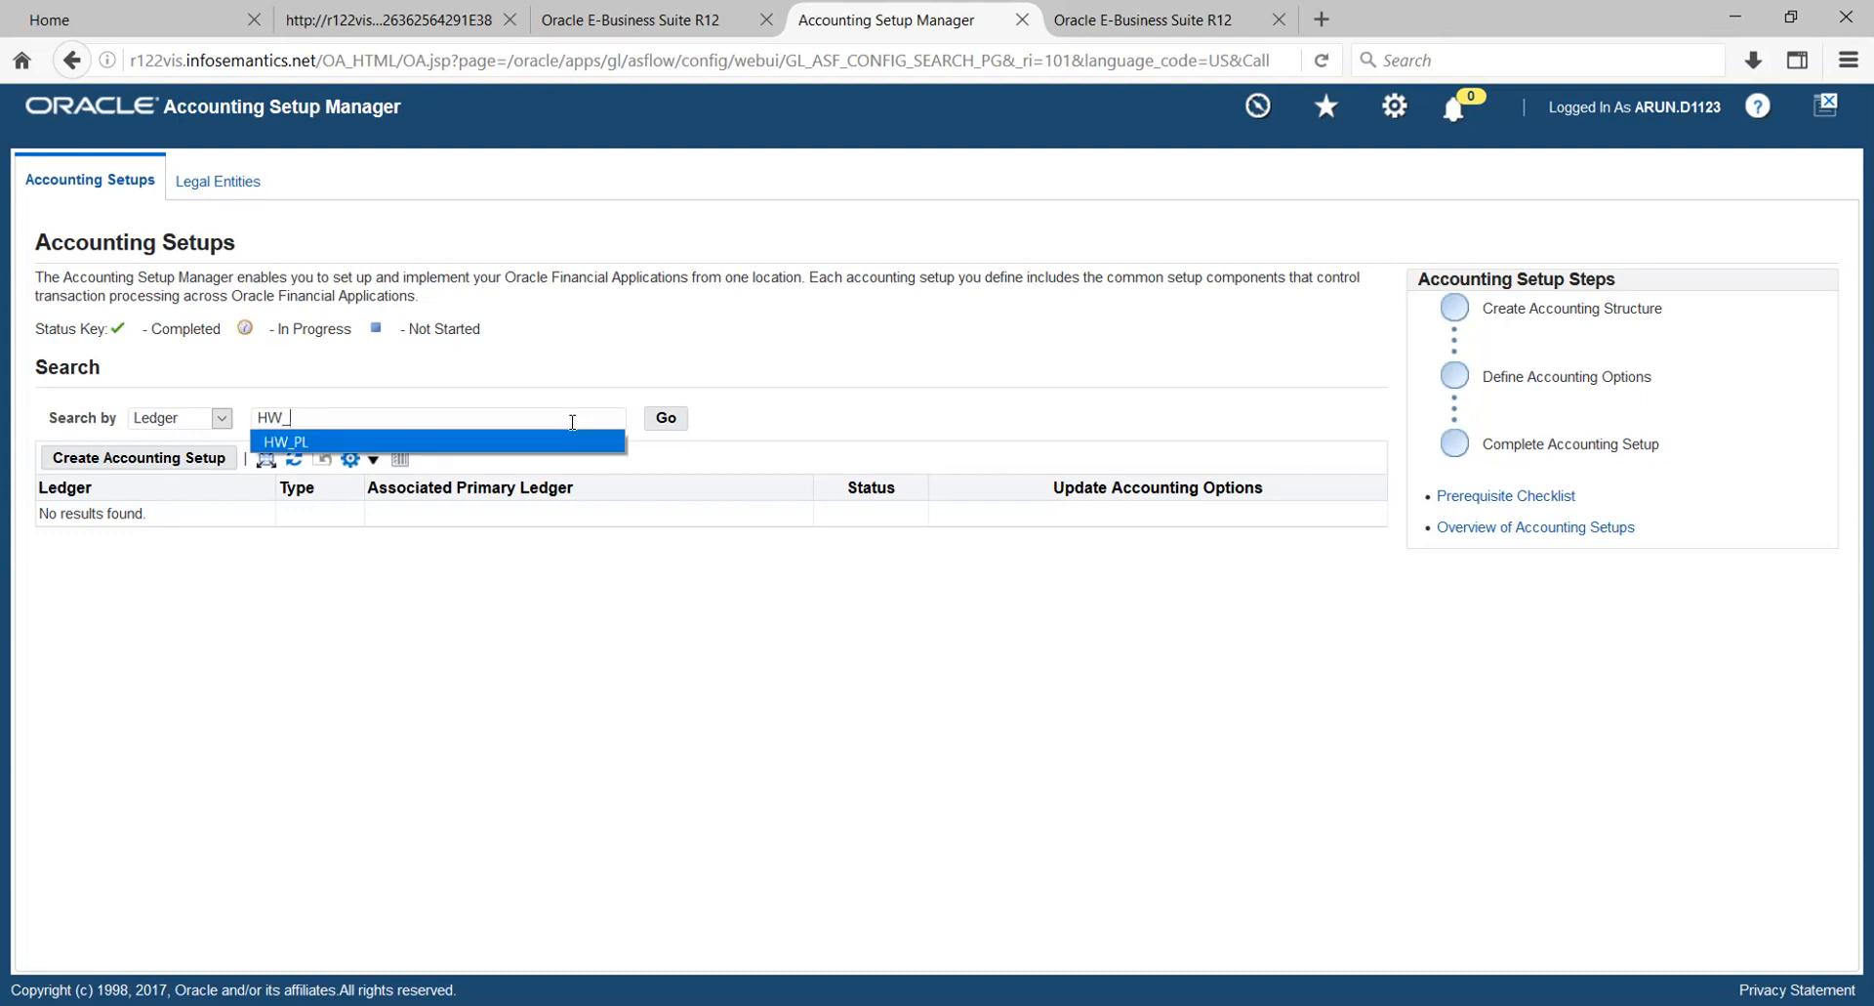
key(Return)
click(665, 418)
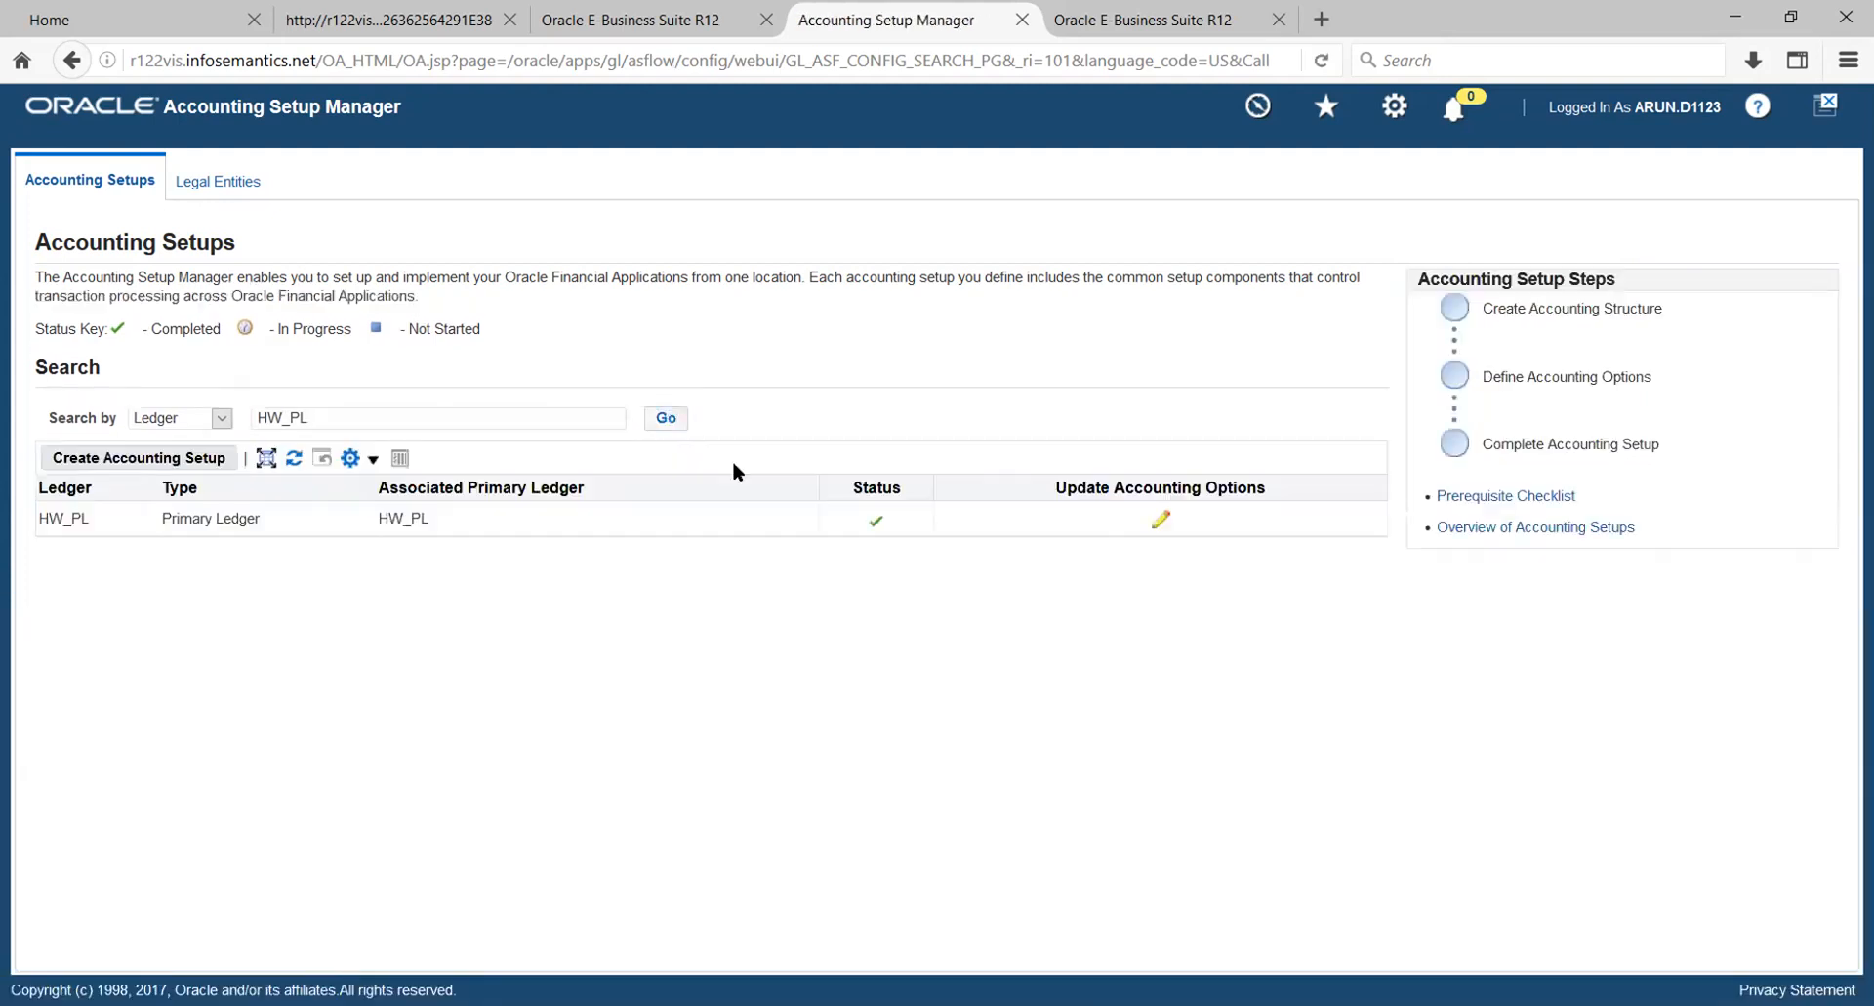
click(1161, 522)
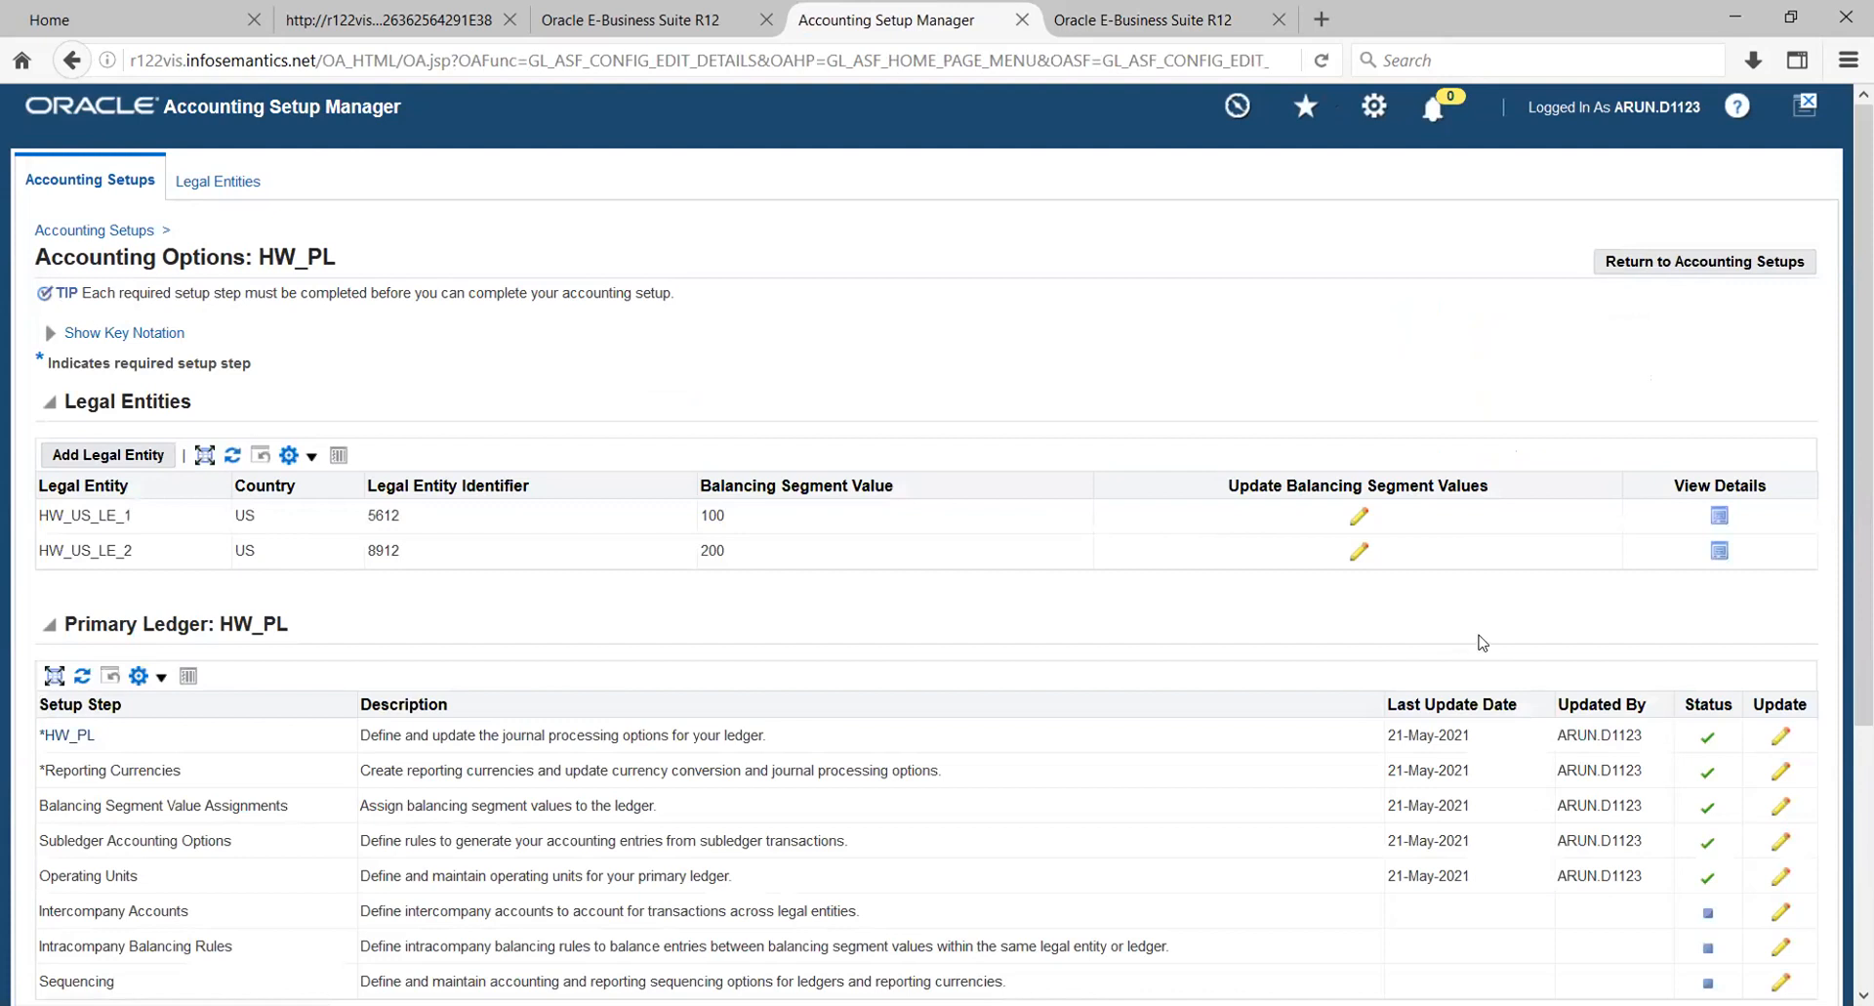
scroll(1638, 635, down, 4)
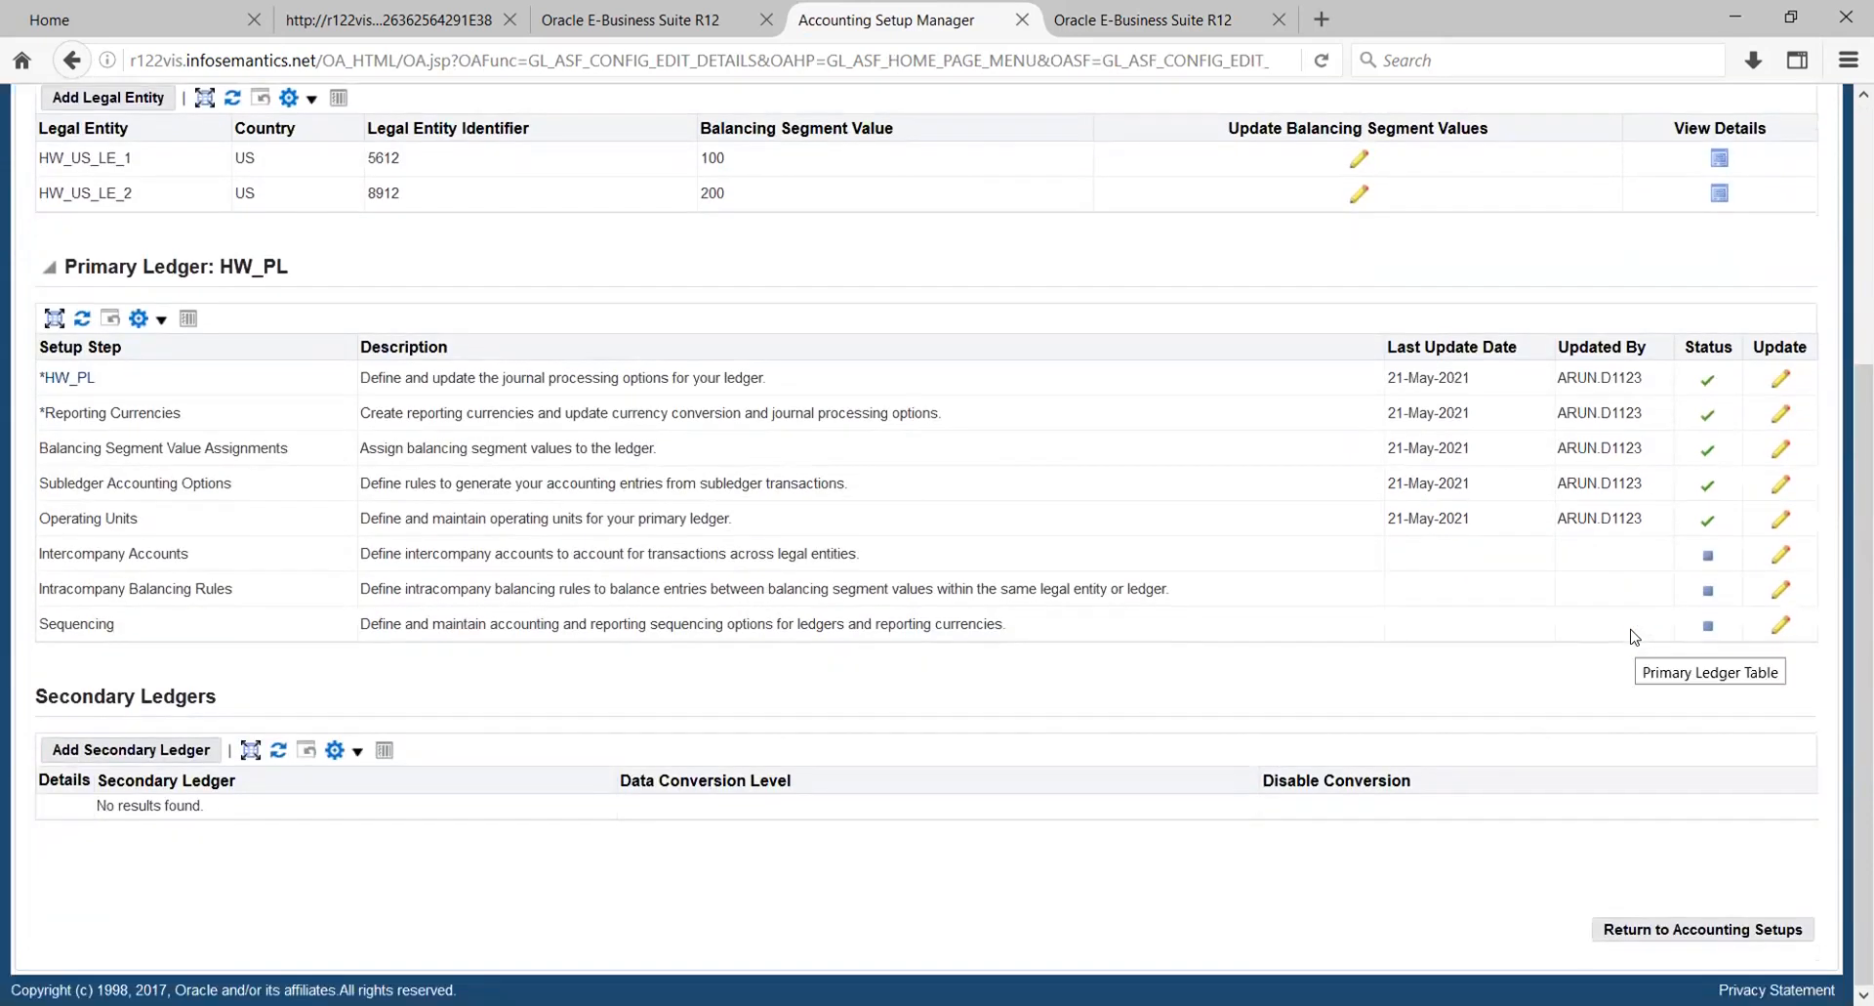
- Mark the Intercompany Accounts setup step of primary ledger HW_PL as Complete and return to its accounting options
click(1781, 554)
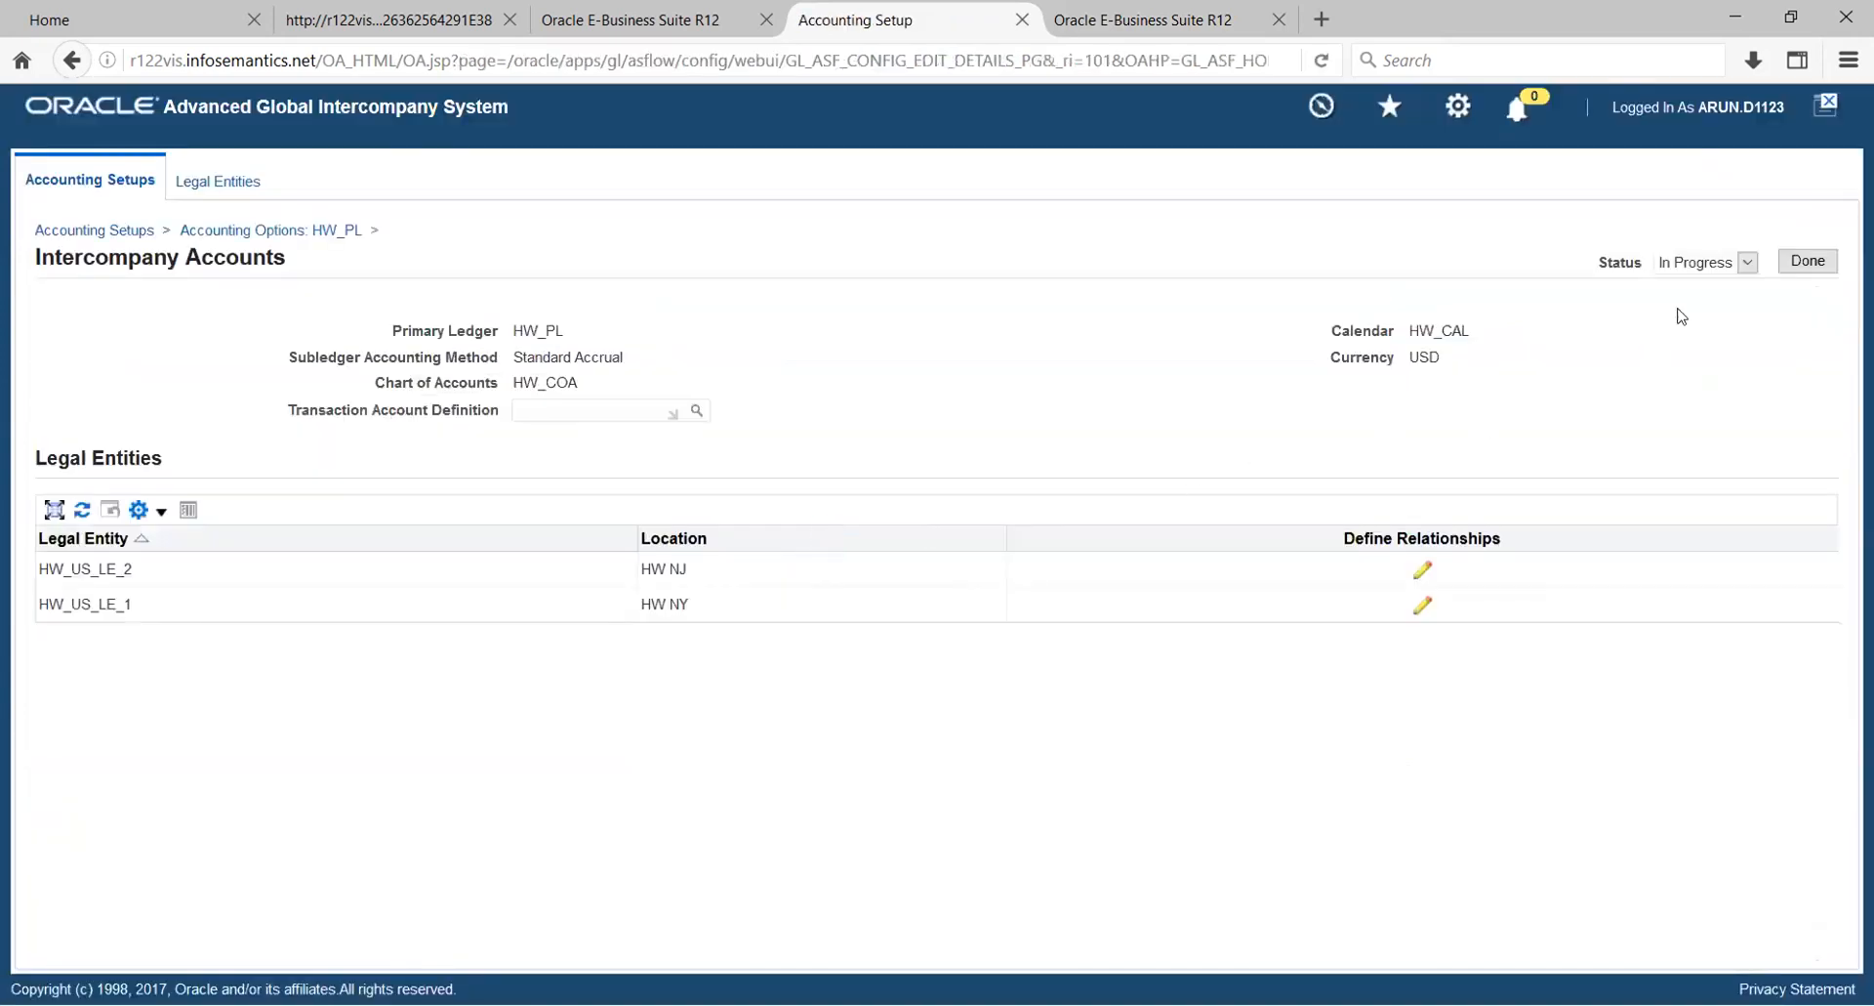
click(1745, 261)
click(1710, 287)
click(1807, 261)
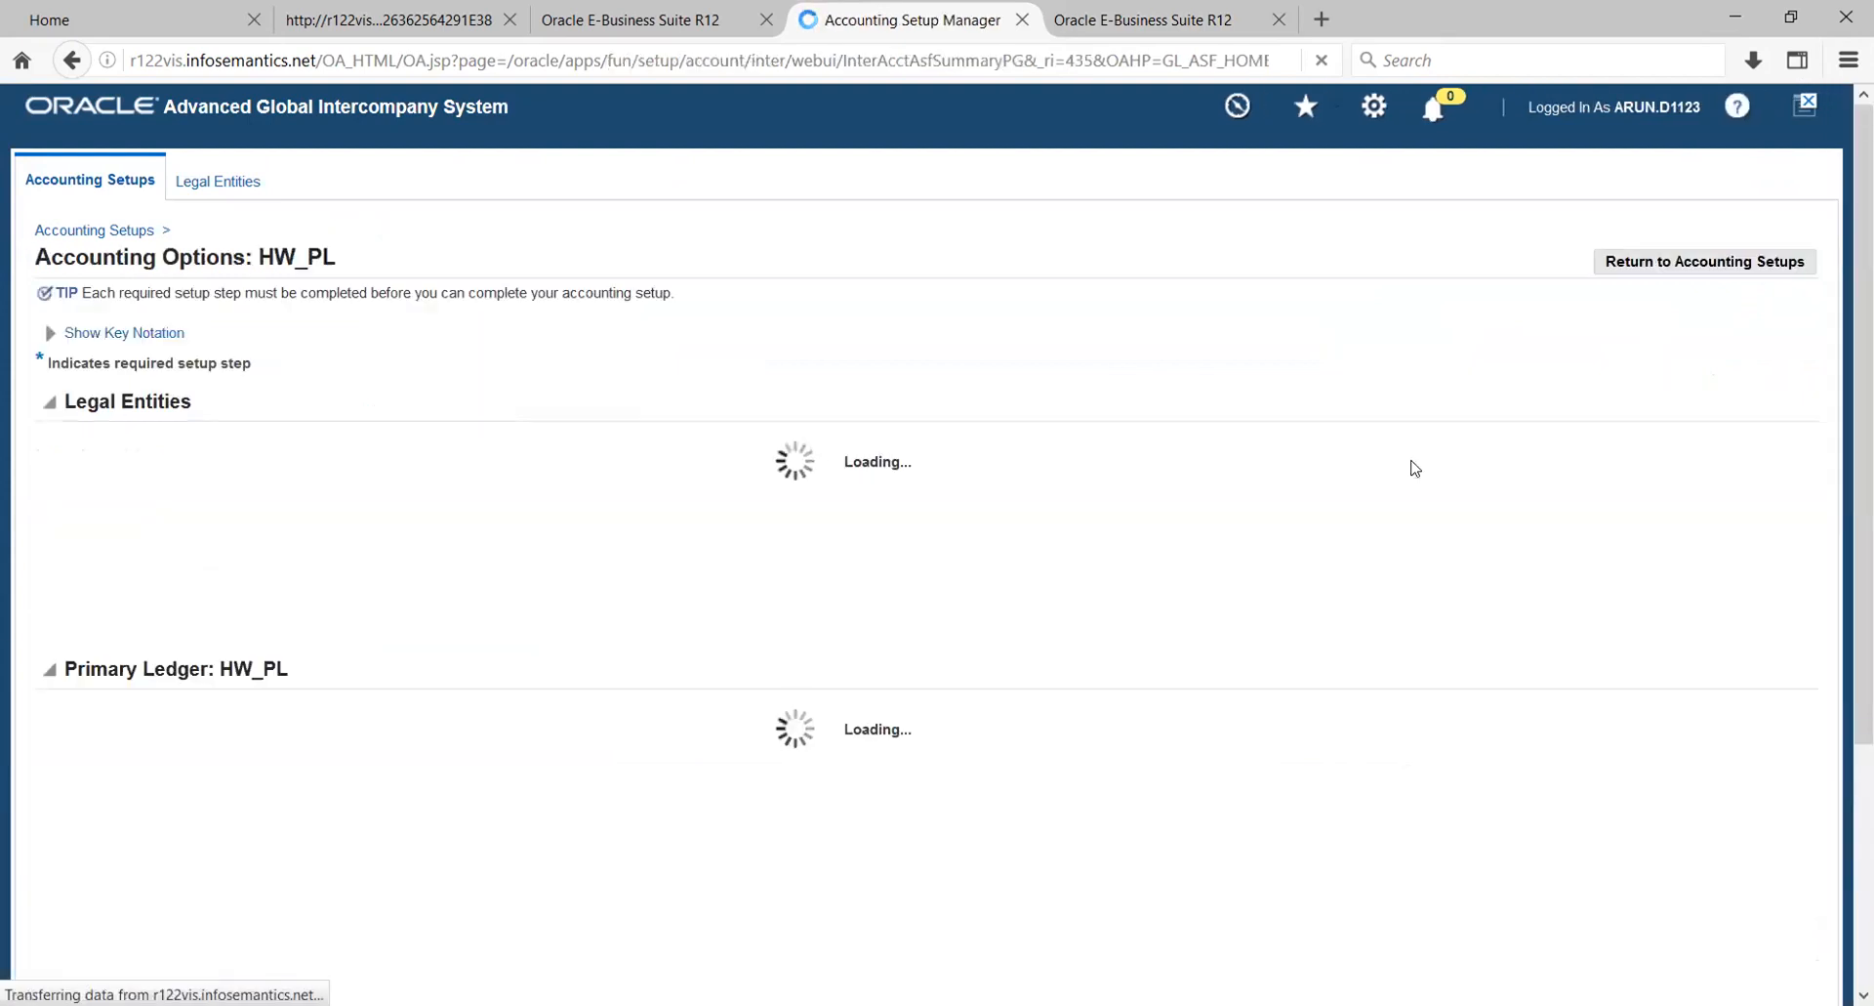
- Open the Intracompany Balancing Rules setup step of HW_PL and finish it with status Complete
scroll(1711, 662, down, 4)
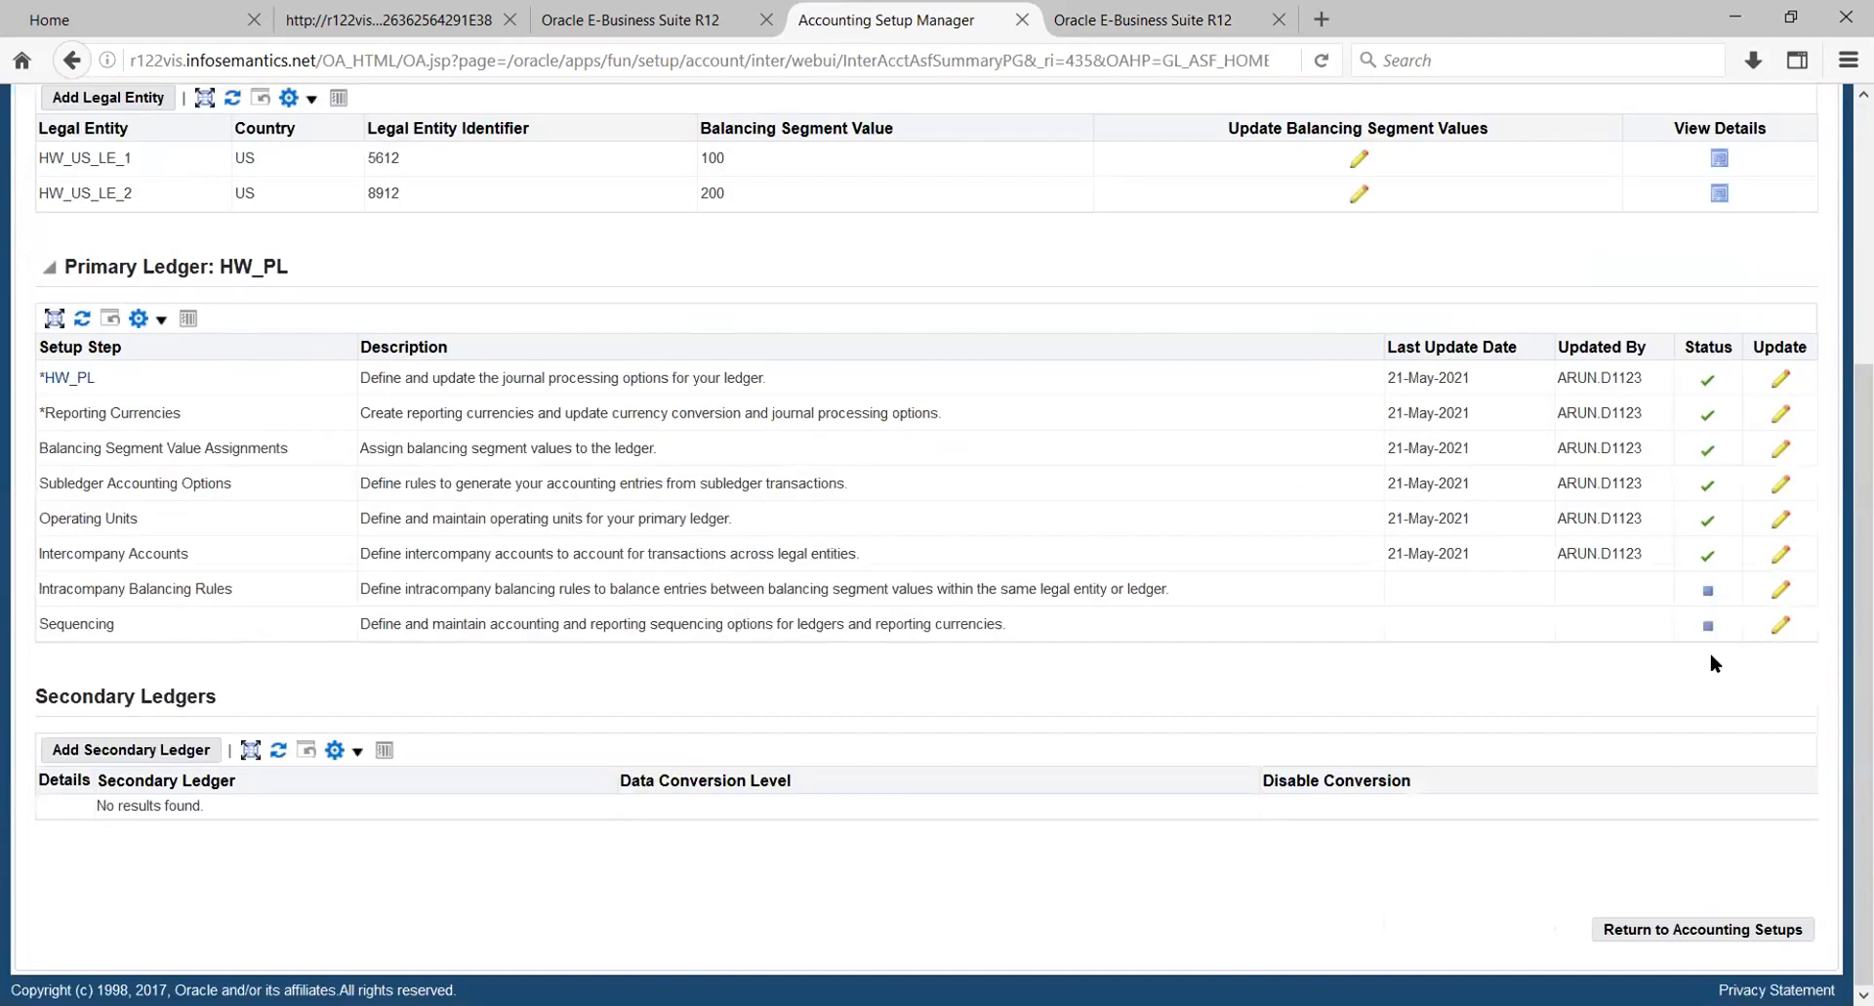
click(1781, 589)
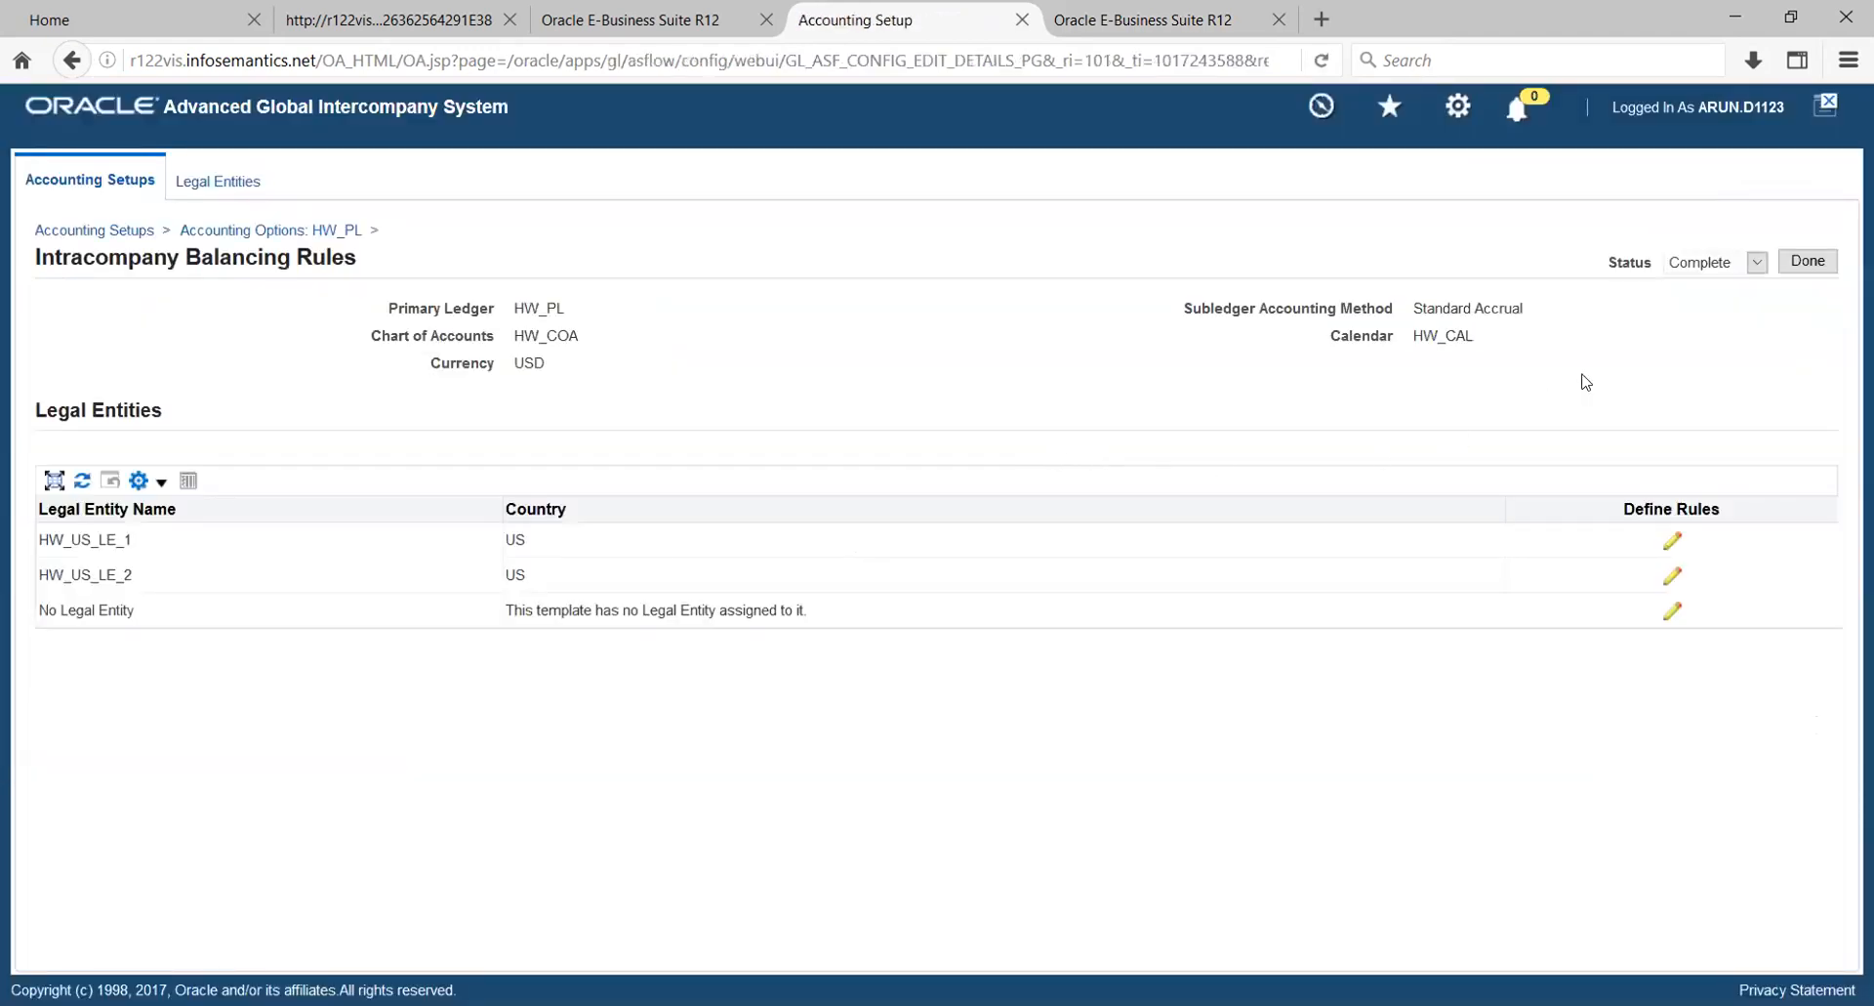
click(1806, 260)
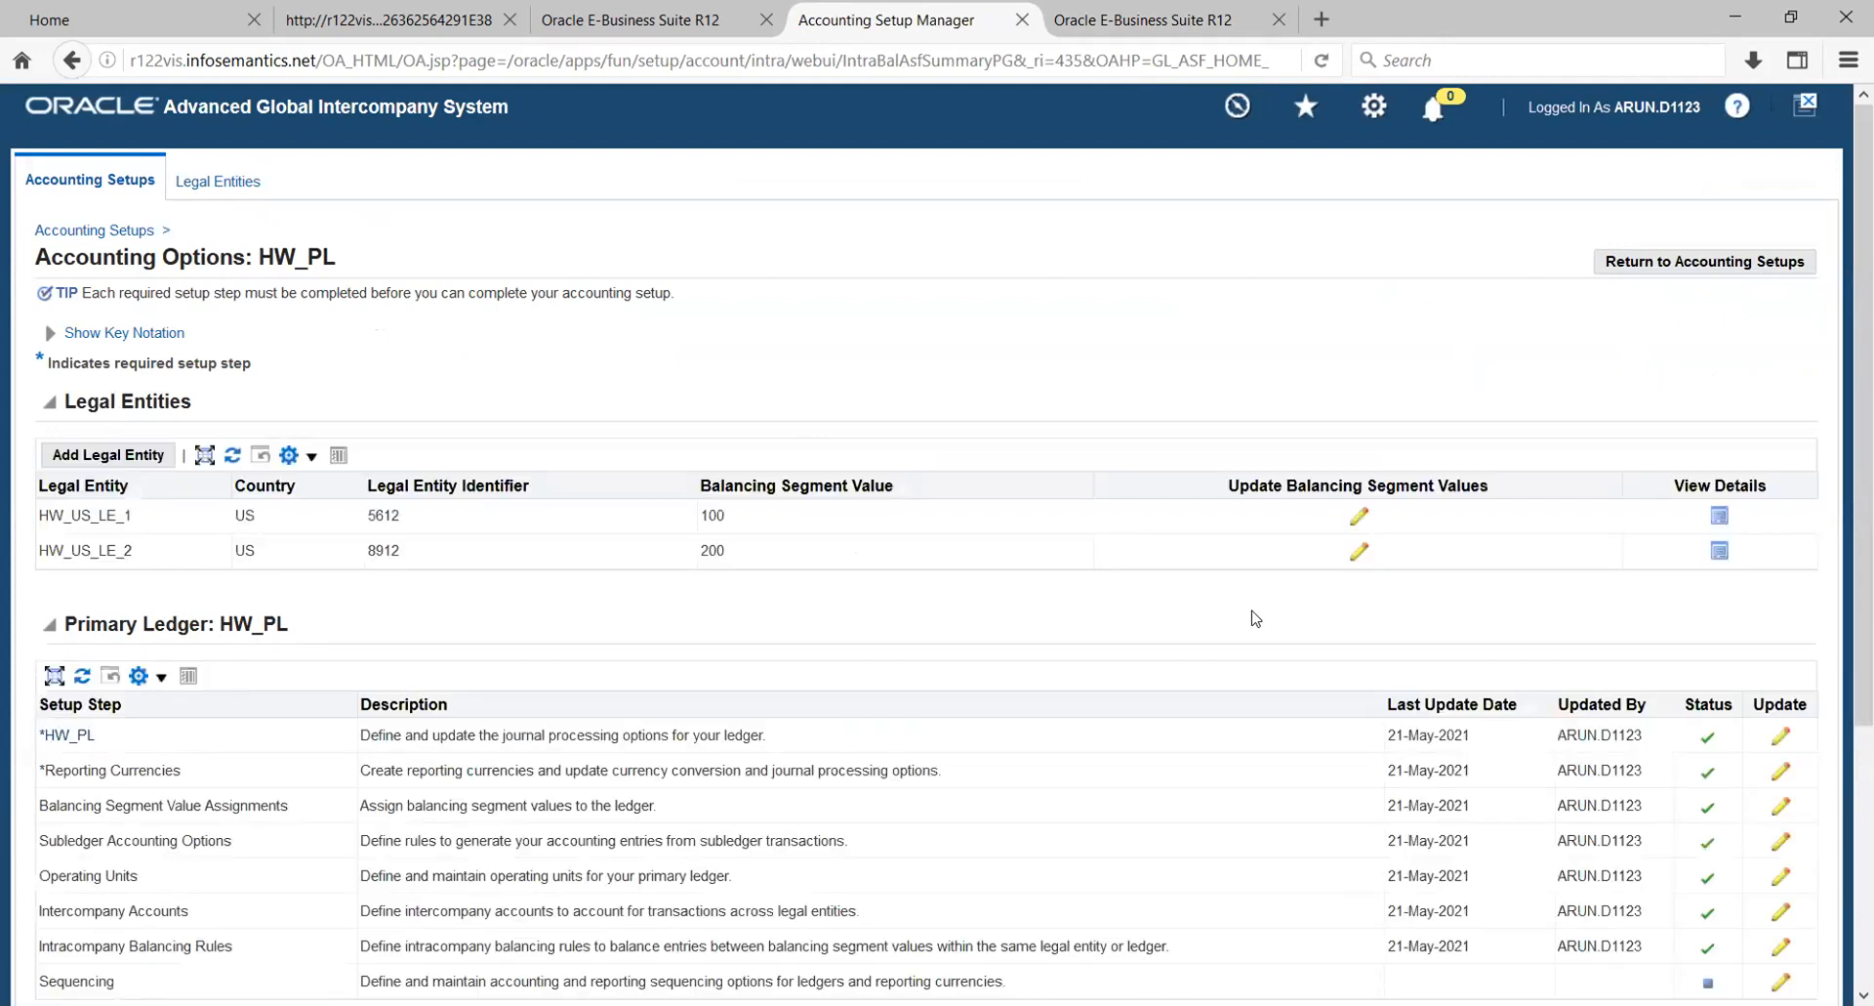
- Set the status of the Sequencing setup step of HW_PL to Complete and apply it
scroll(1260, 621, down, 5)
click(1779, 628)
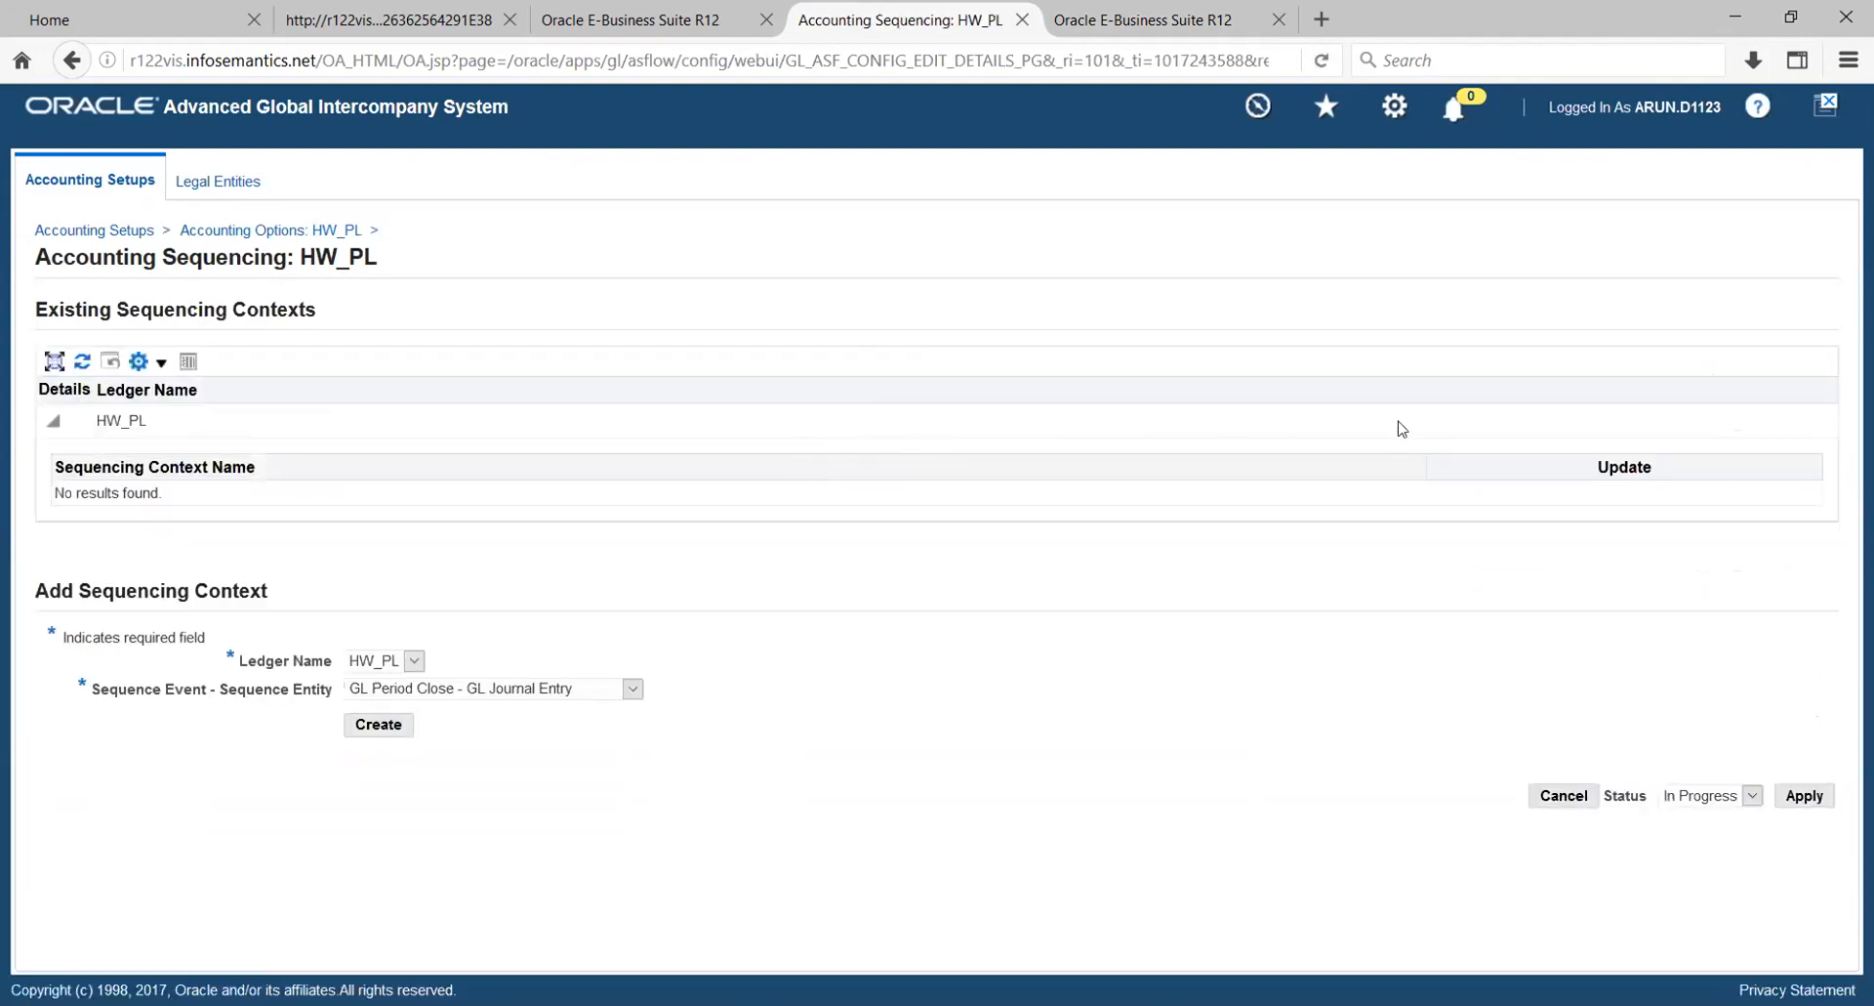
click(1753, 795)
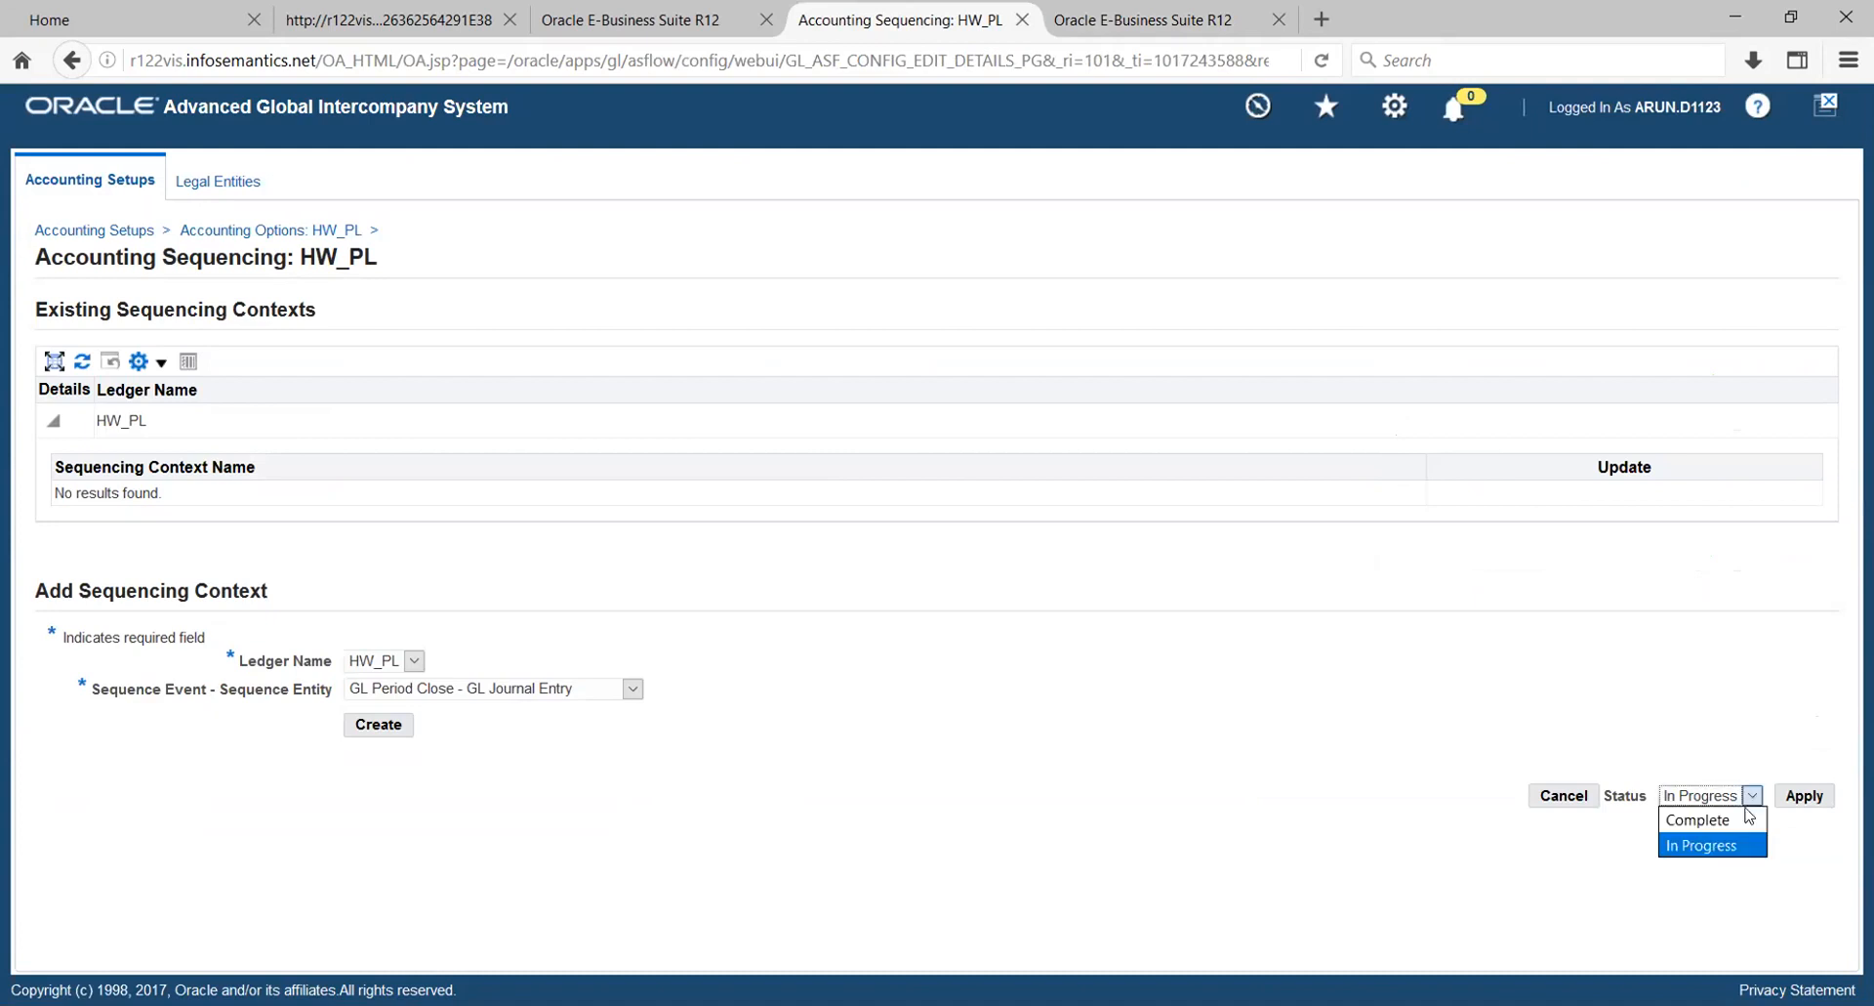
click(1734, 820)
click(1783, 799)
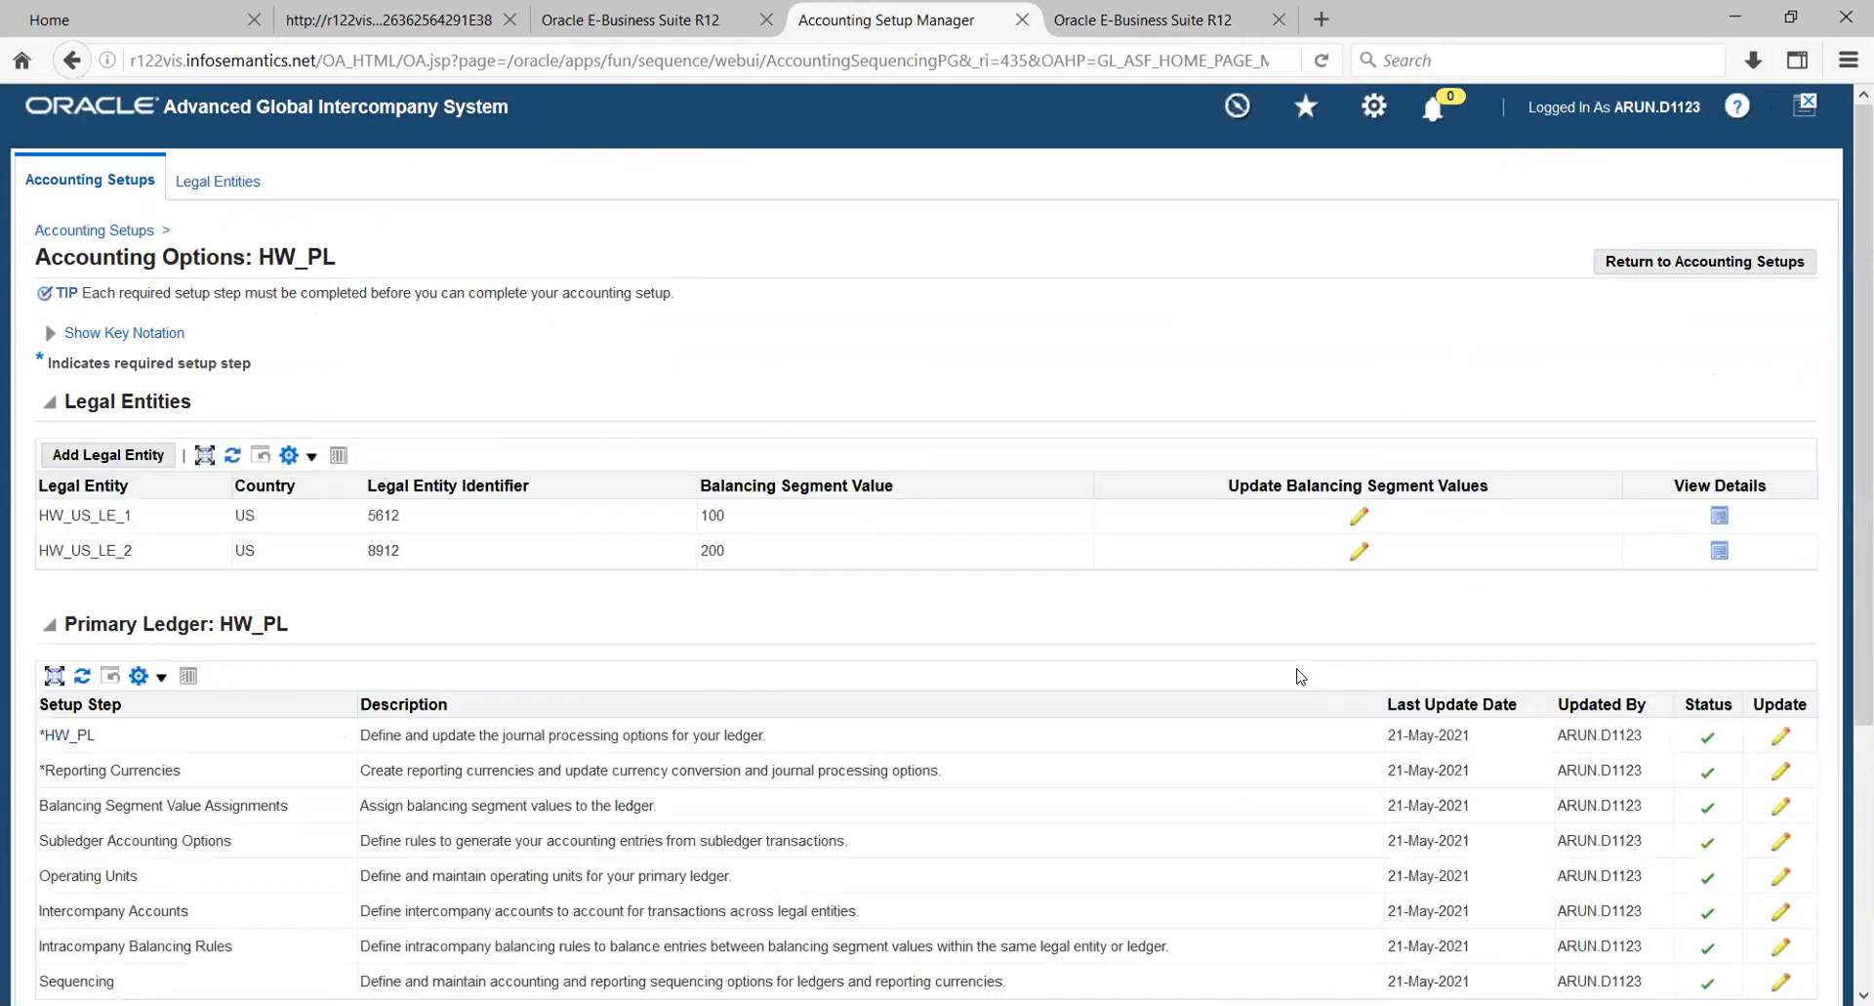
- Open the Operating Units setup step of HW_PL and review its existing operating units
scroll(1250, 640, down, 3)
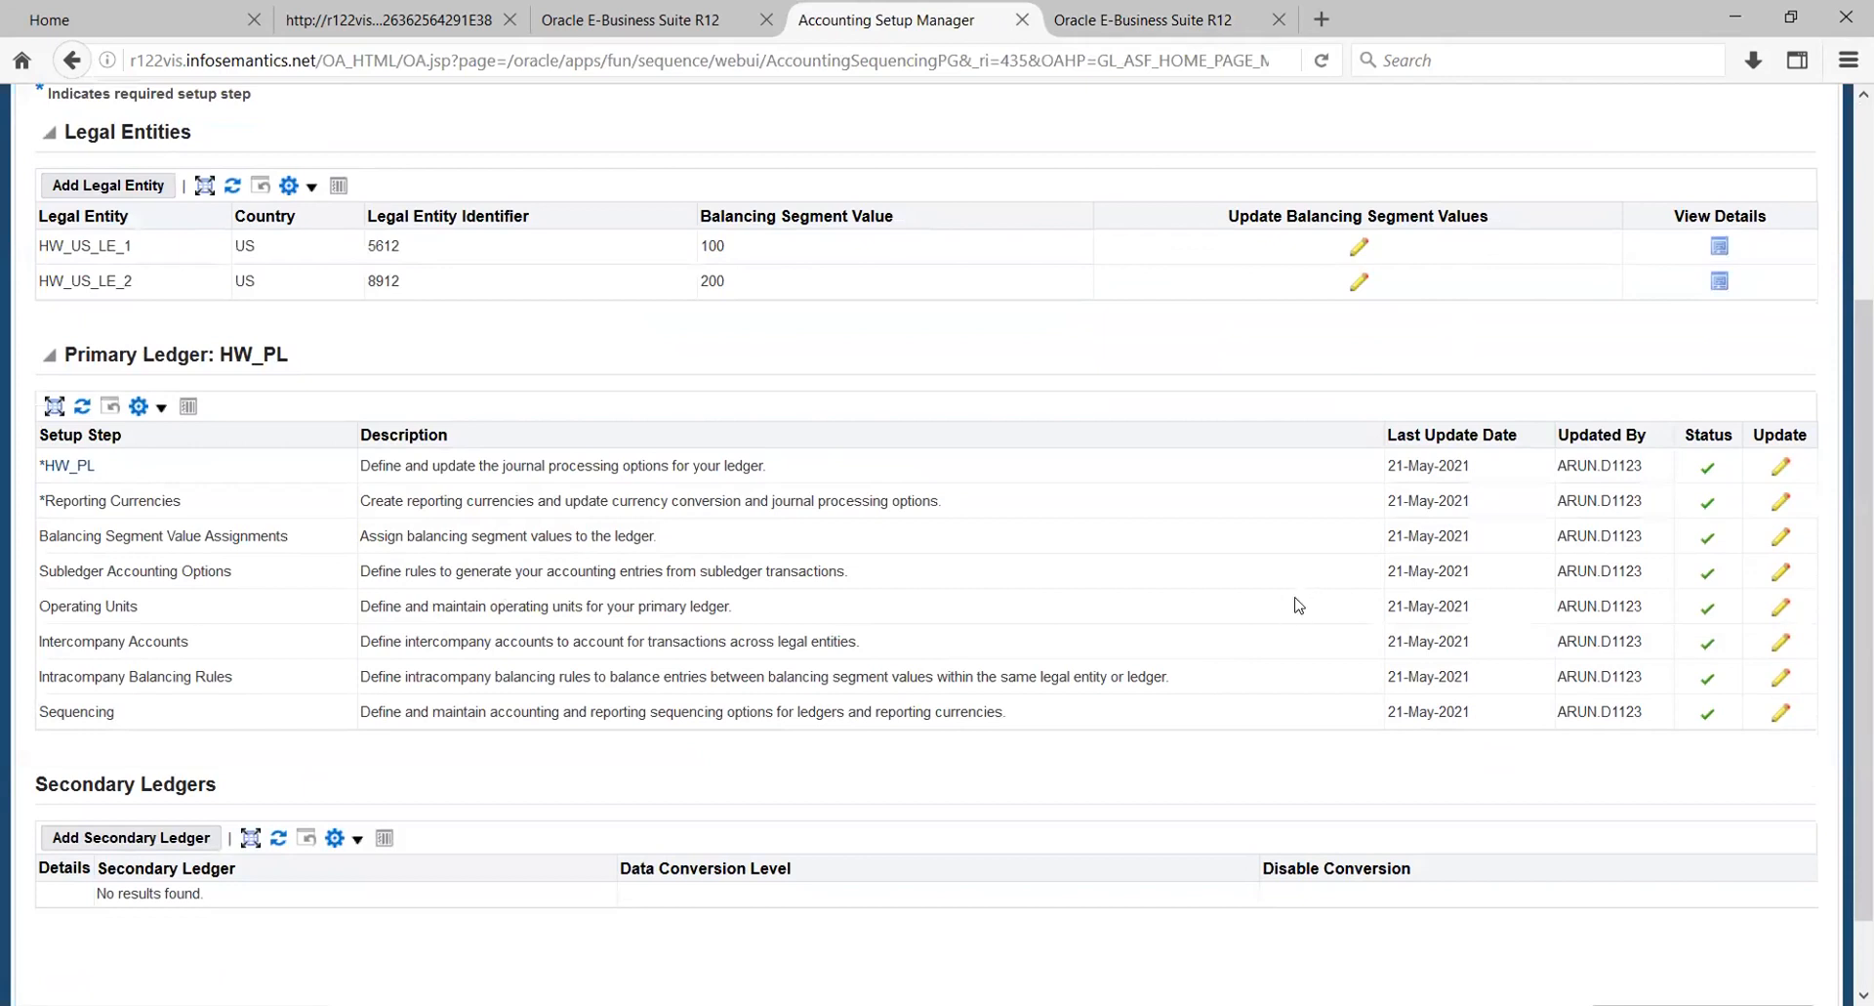
click(1779, 606)
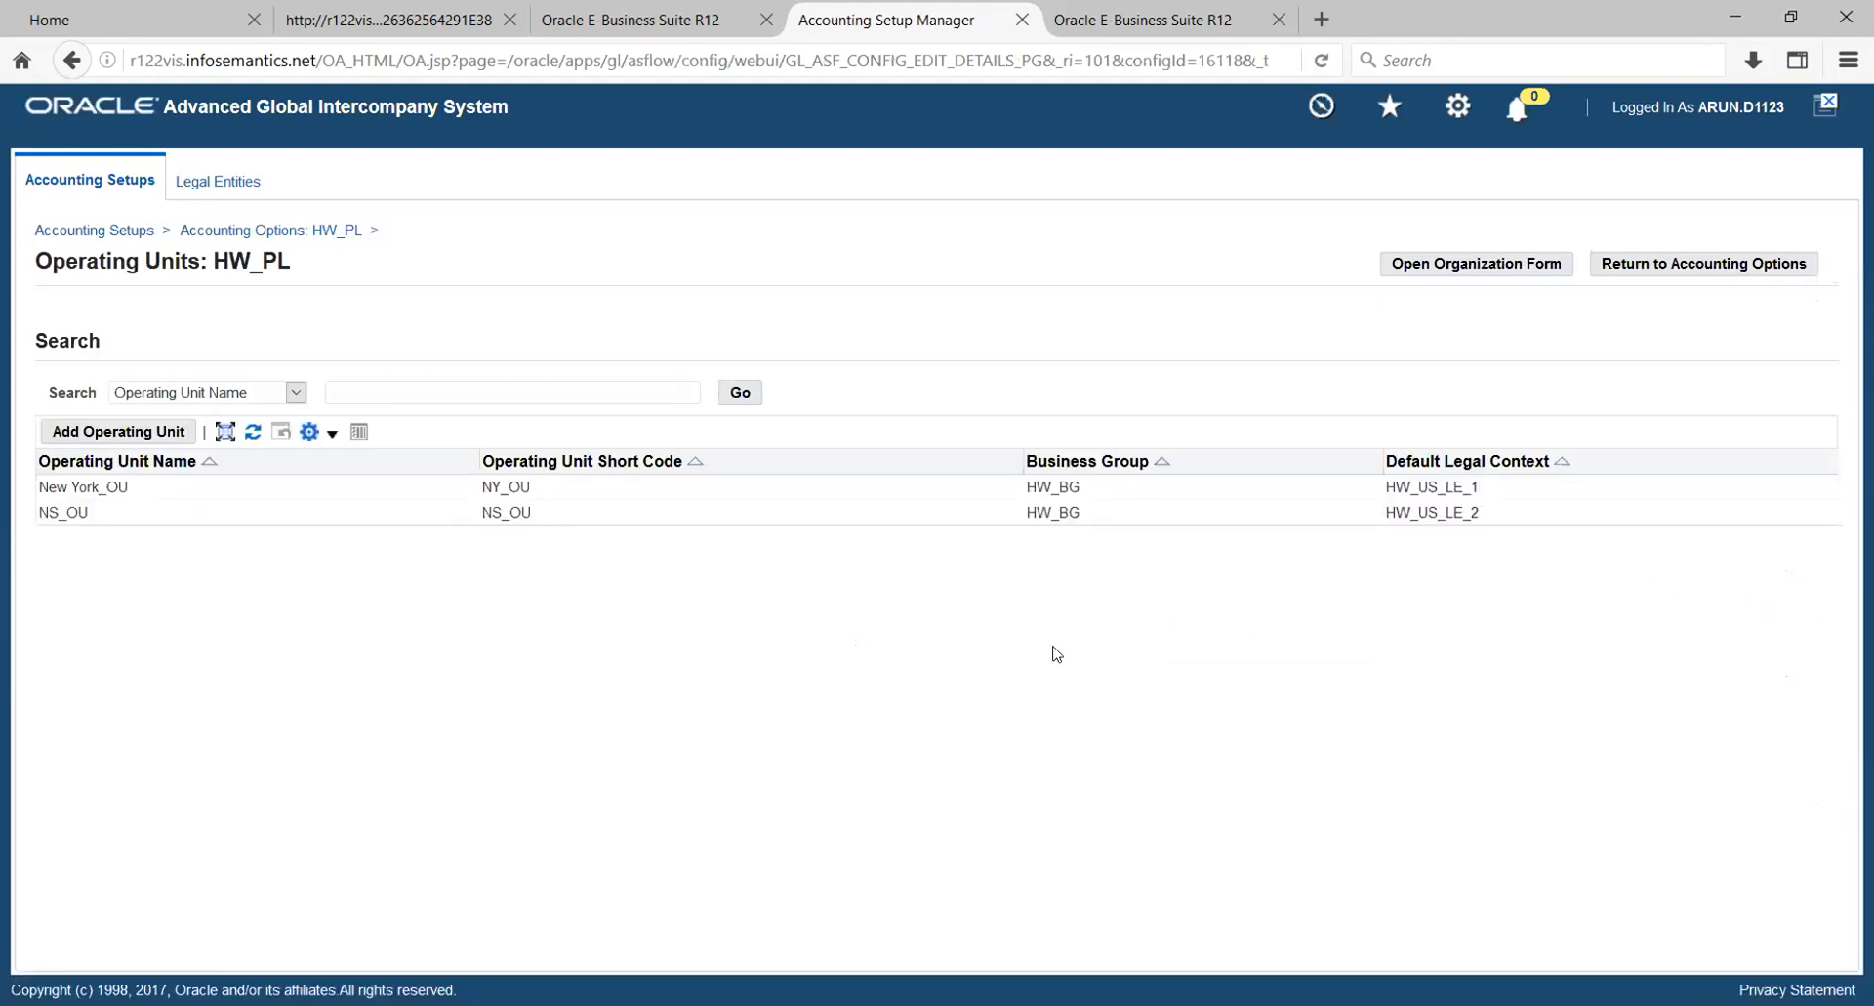
drag(110, 486, 118, 486)
click(168, 492)
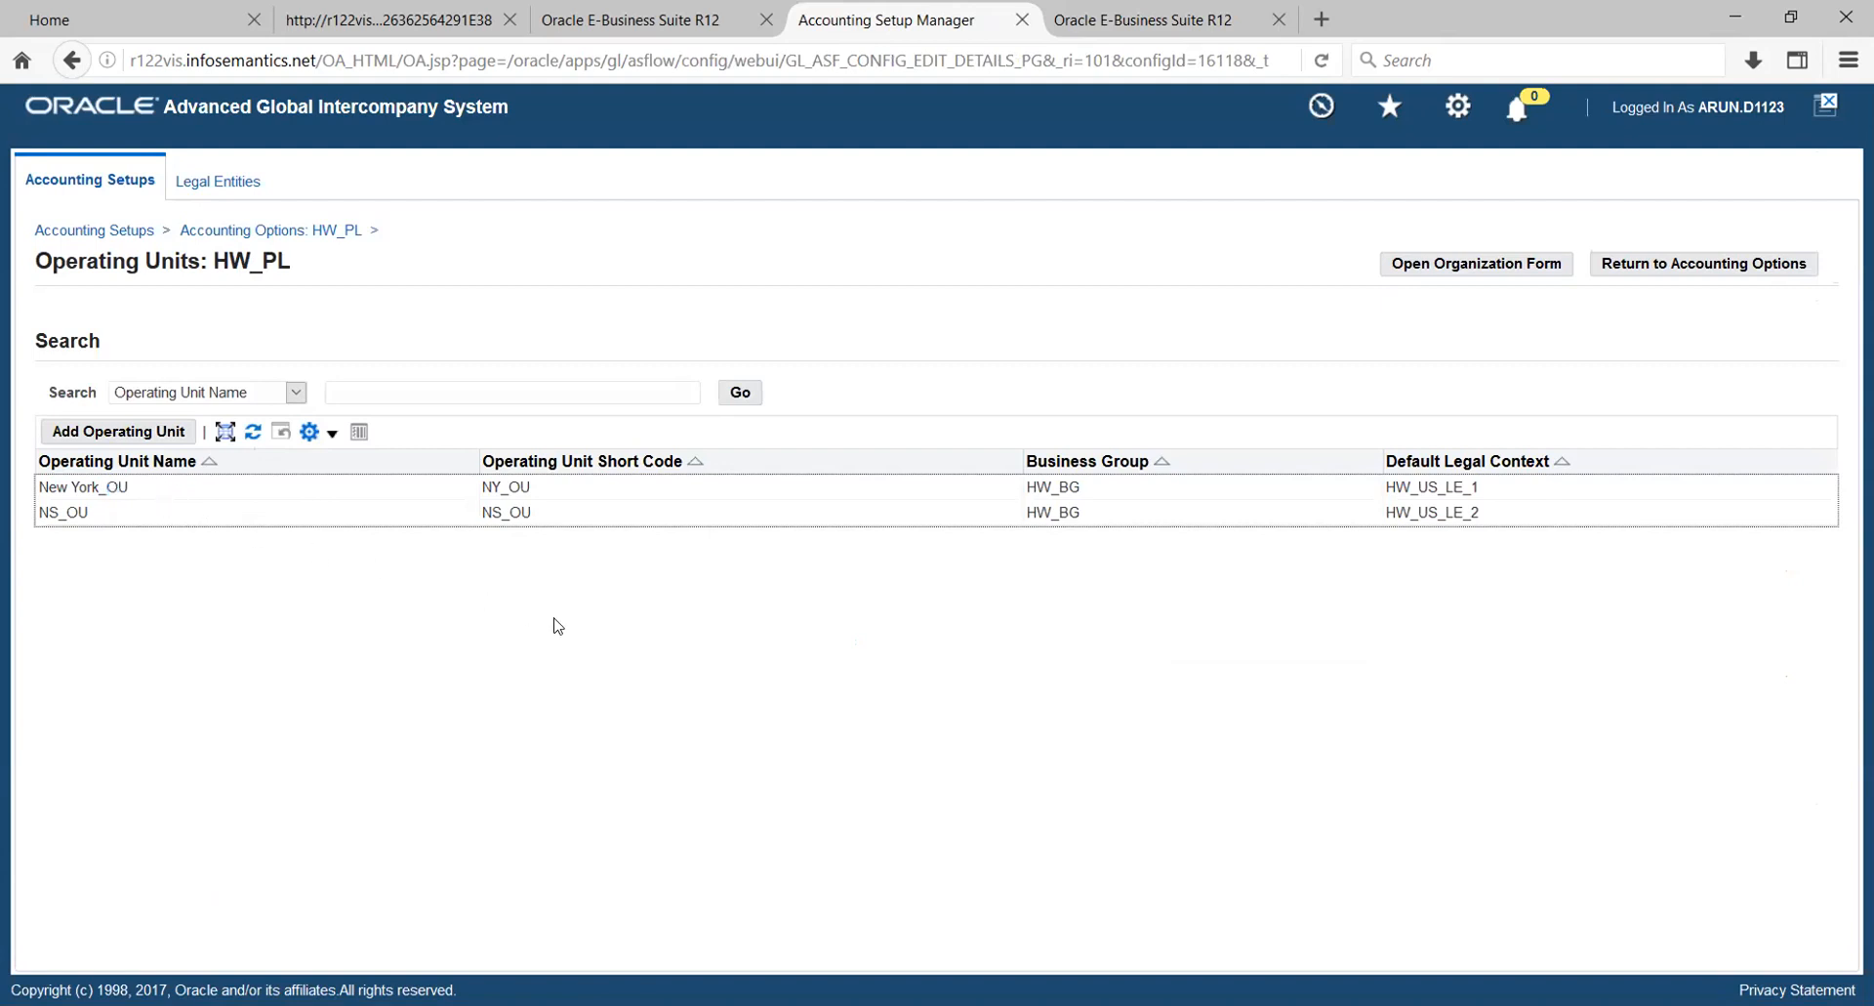
- Add operating unit HWOU with short code HW OU, business group HW_BG and default legal context HW_US_LE_1, and apply it
click(170, 441)
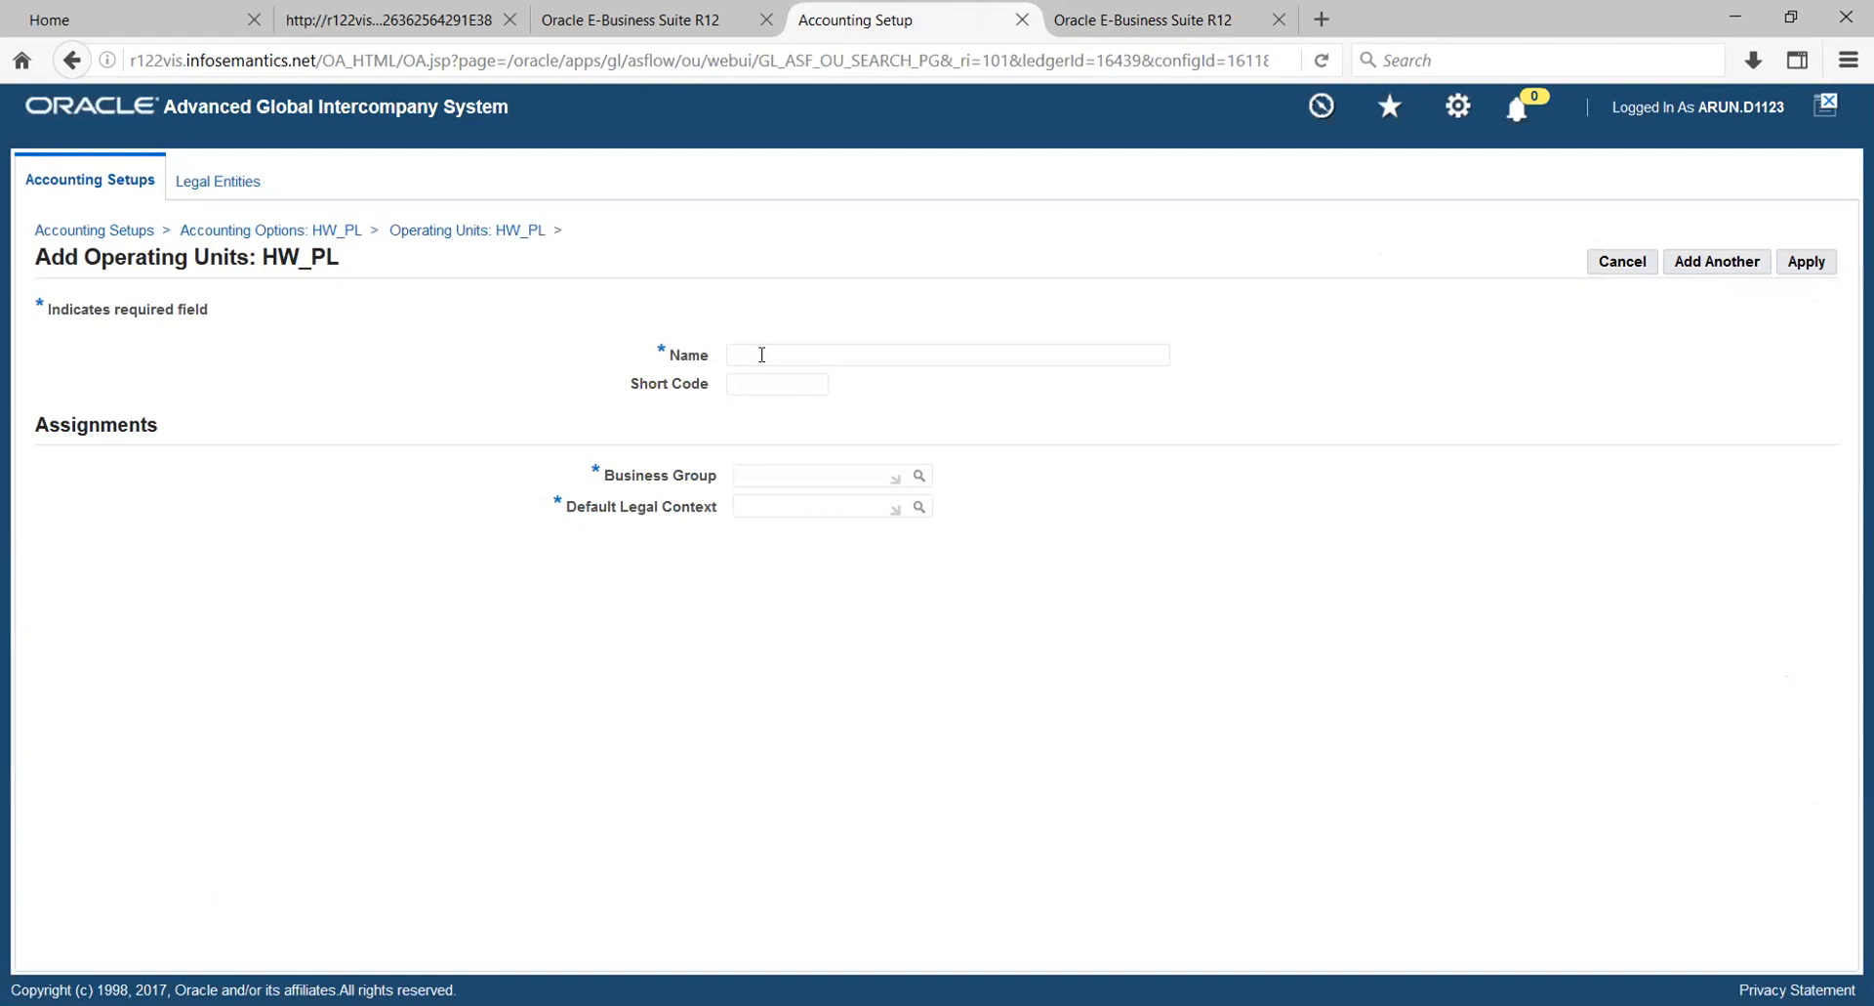
text(HWHWHW)
key(Tab)
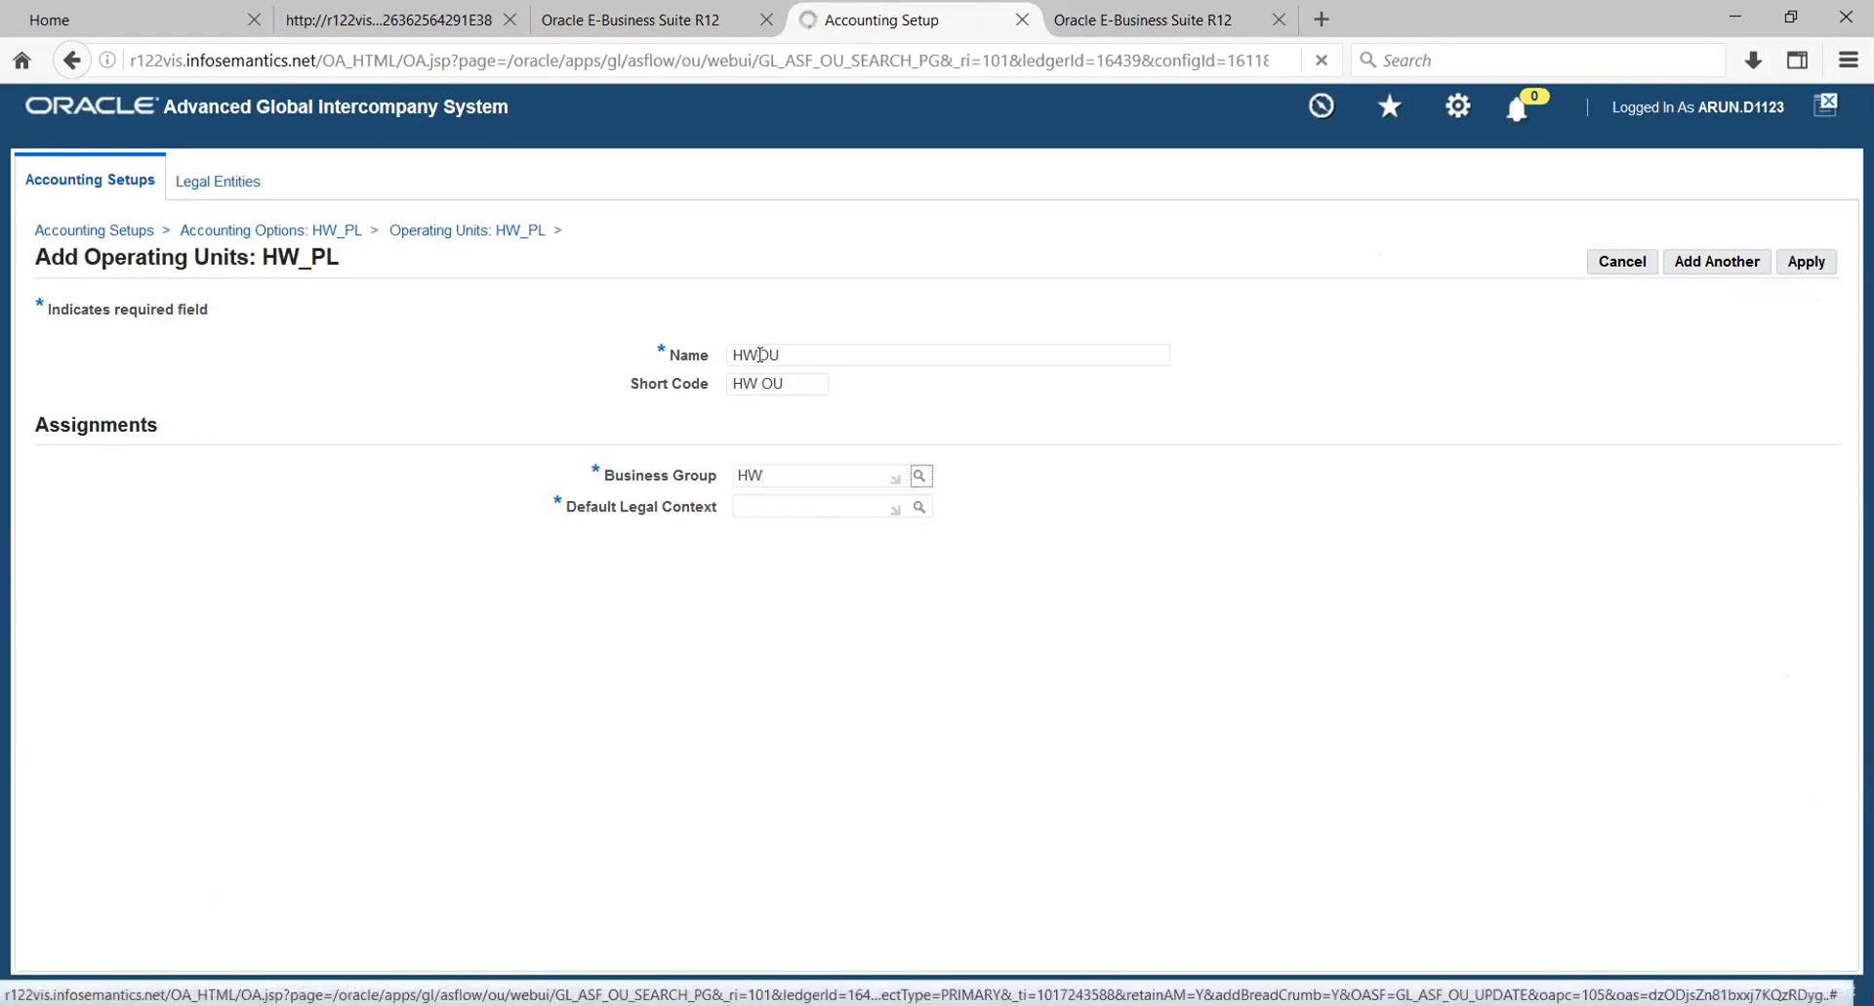
key(Tab)
text(HW)
key(Tab)
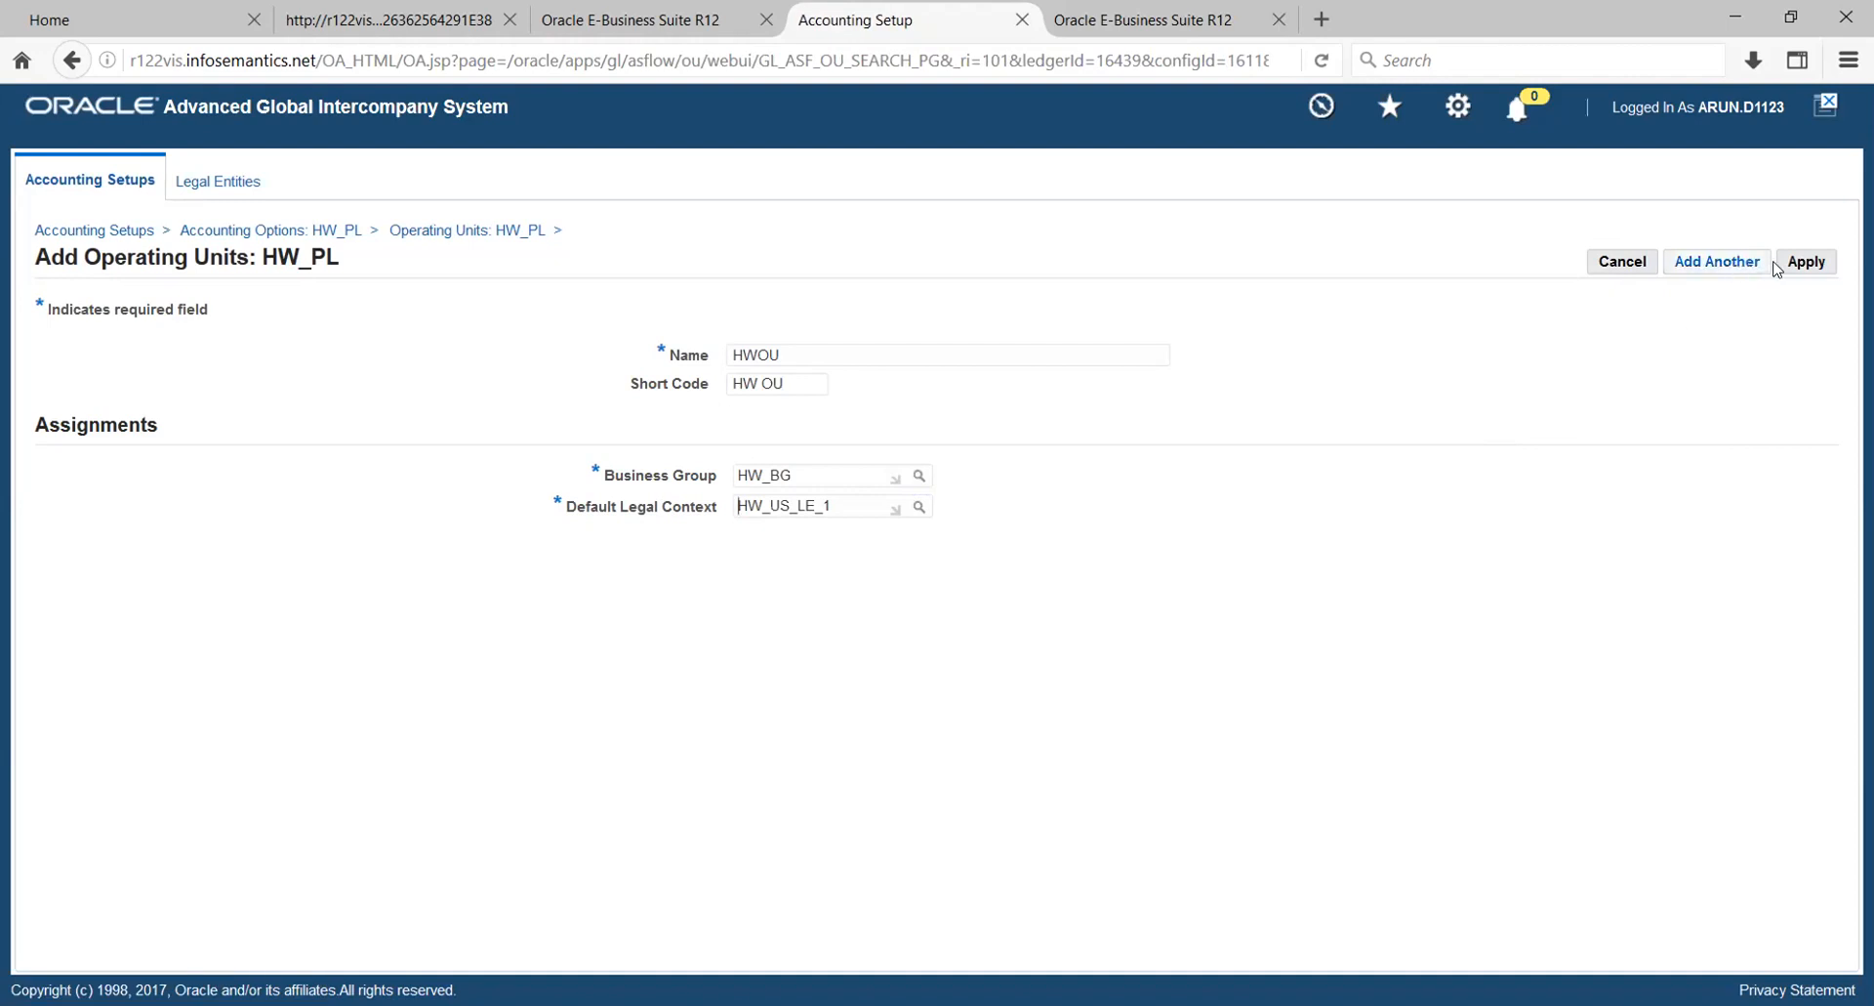
click(1804, 273)
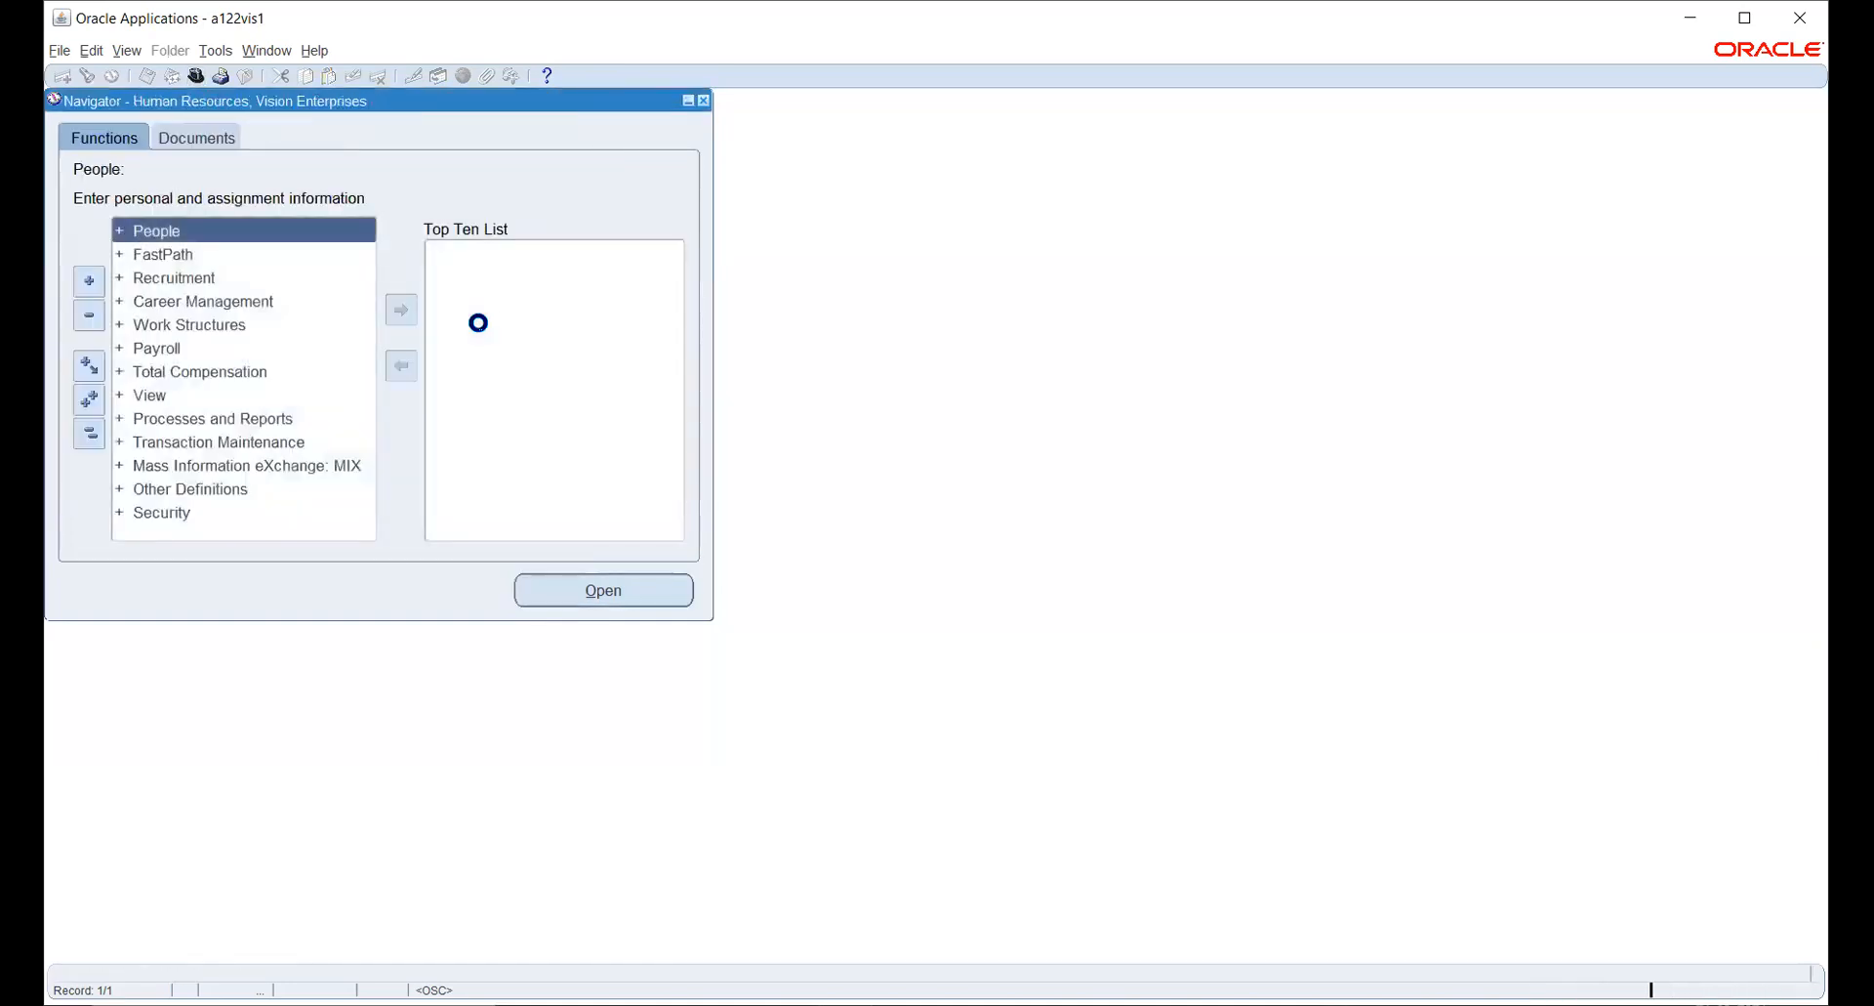
- Open the organization Description form under Work Structures in the Human Resources, Vision Enterprises navigator
key(Down)
key(Down)
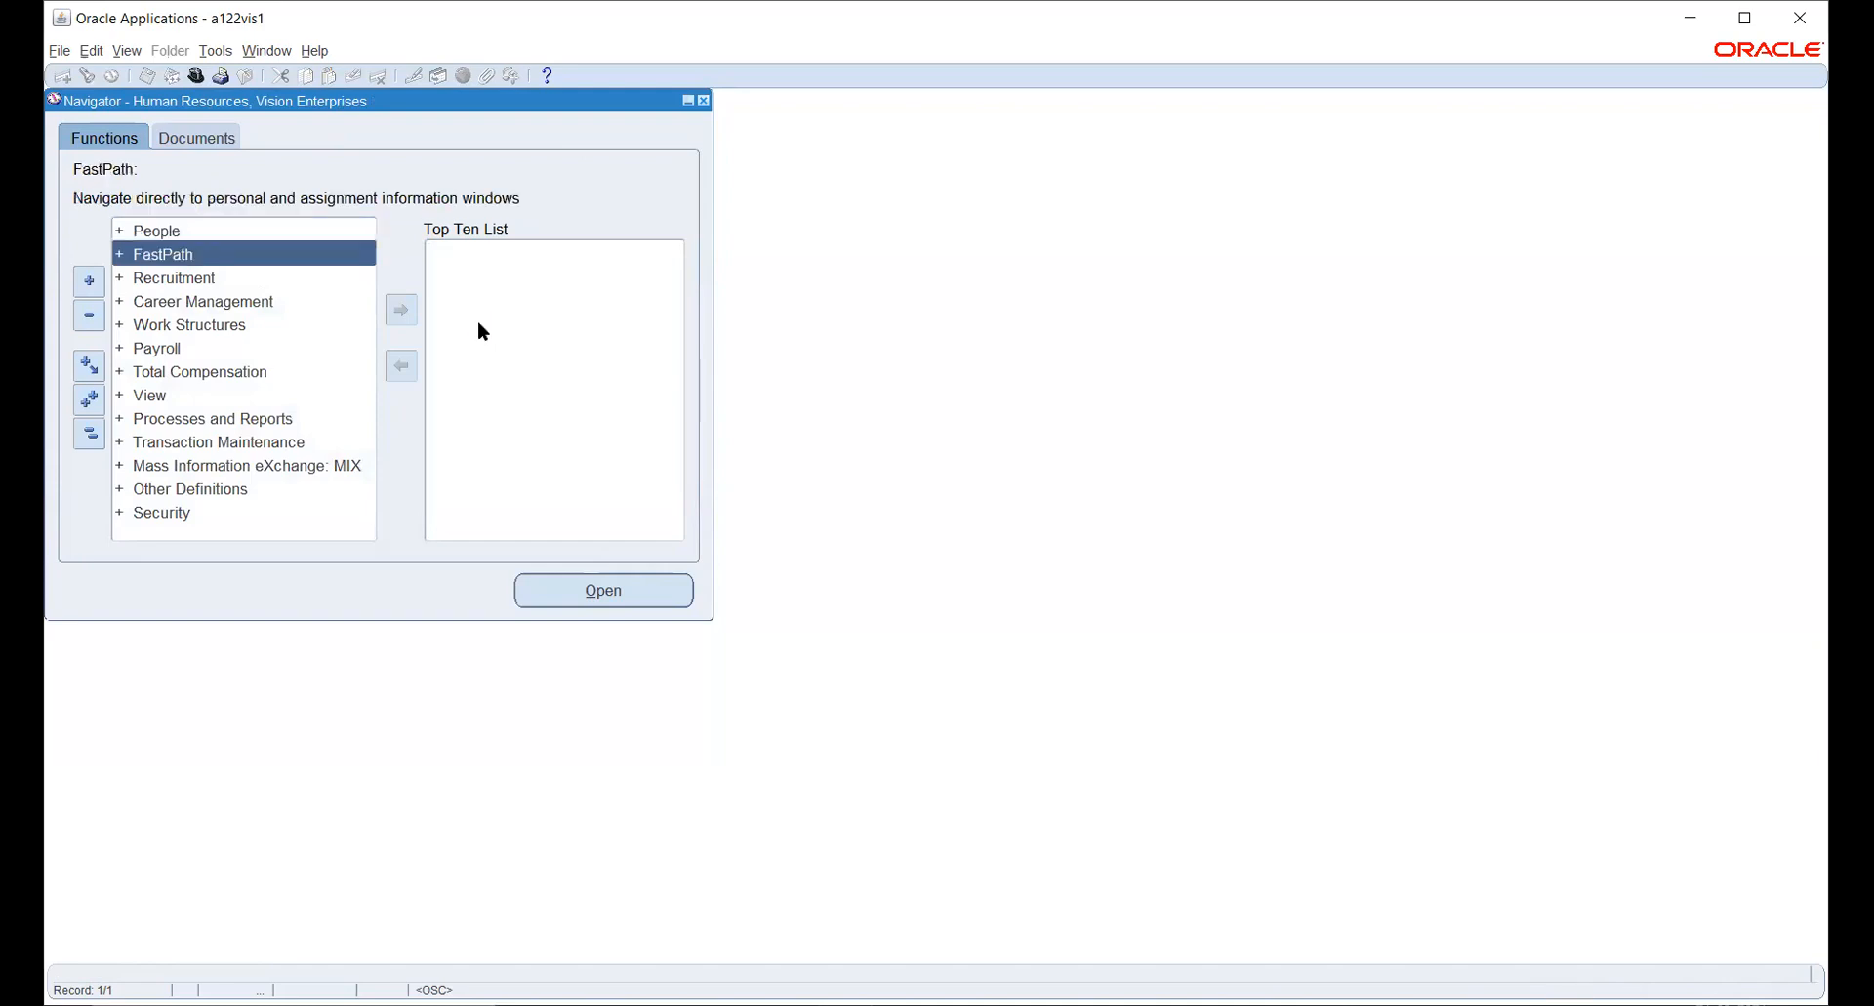
key(Down)
key(Down)
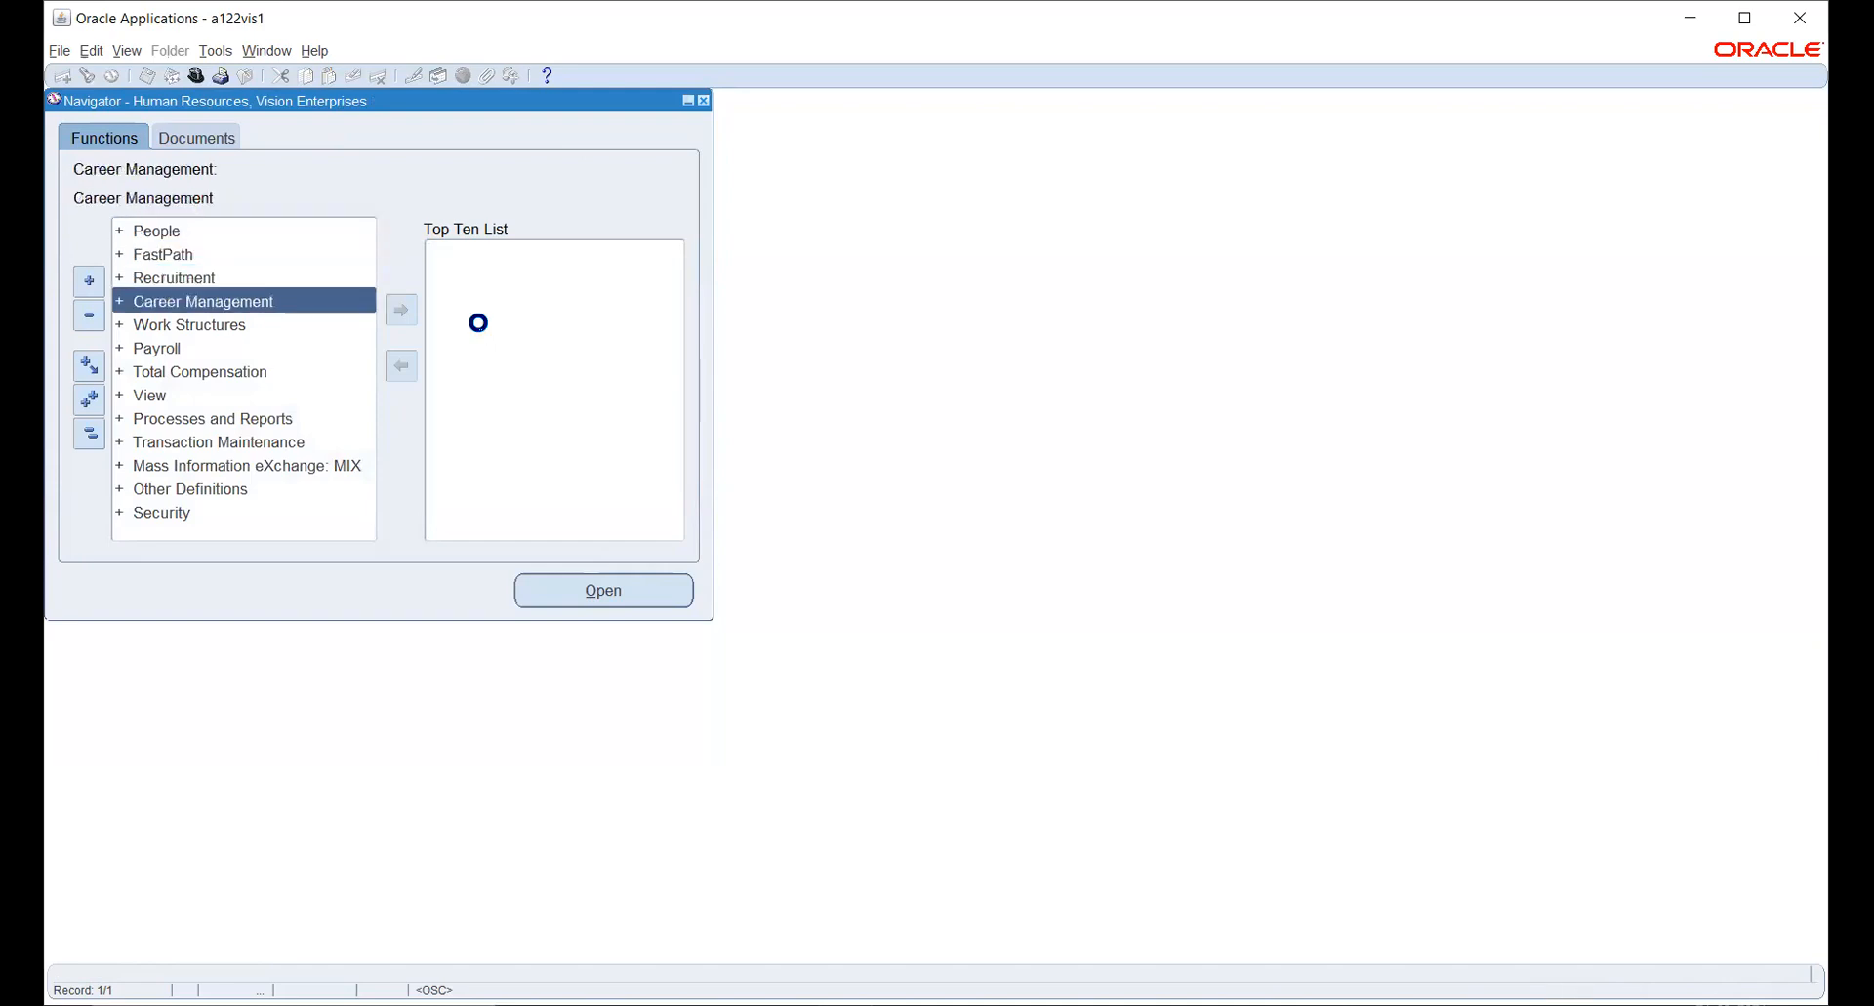
key(Return)
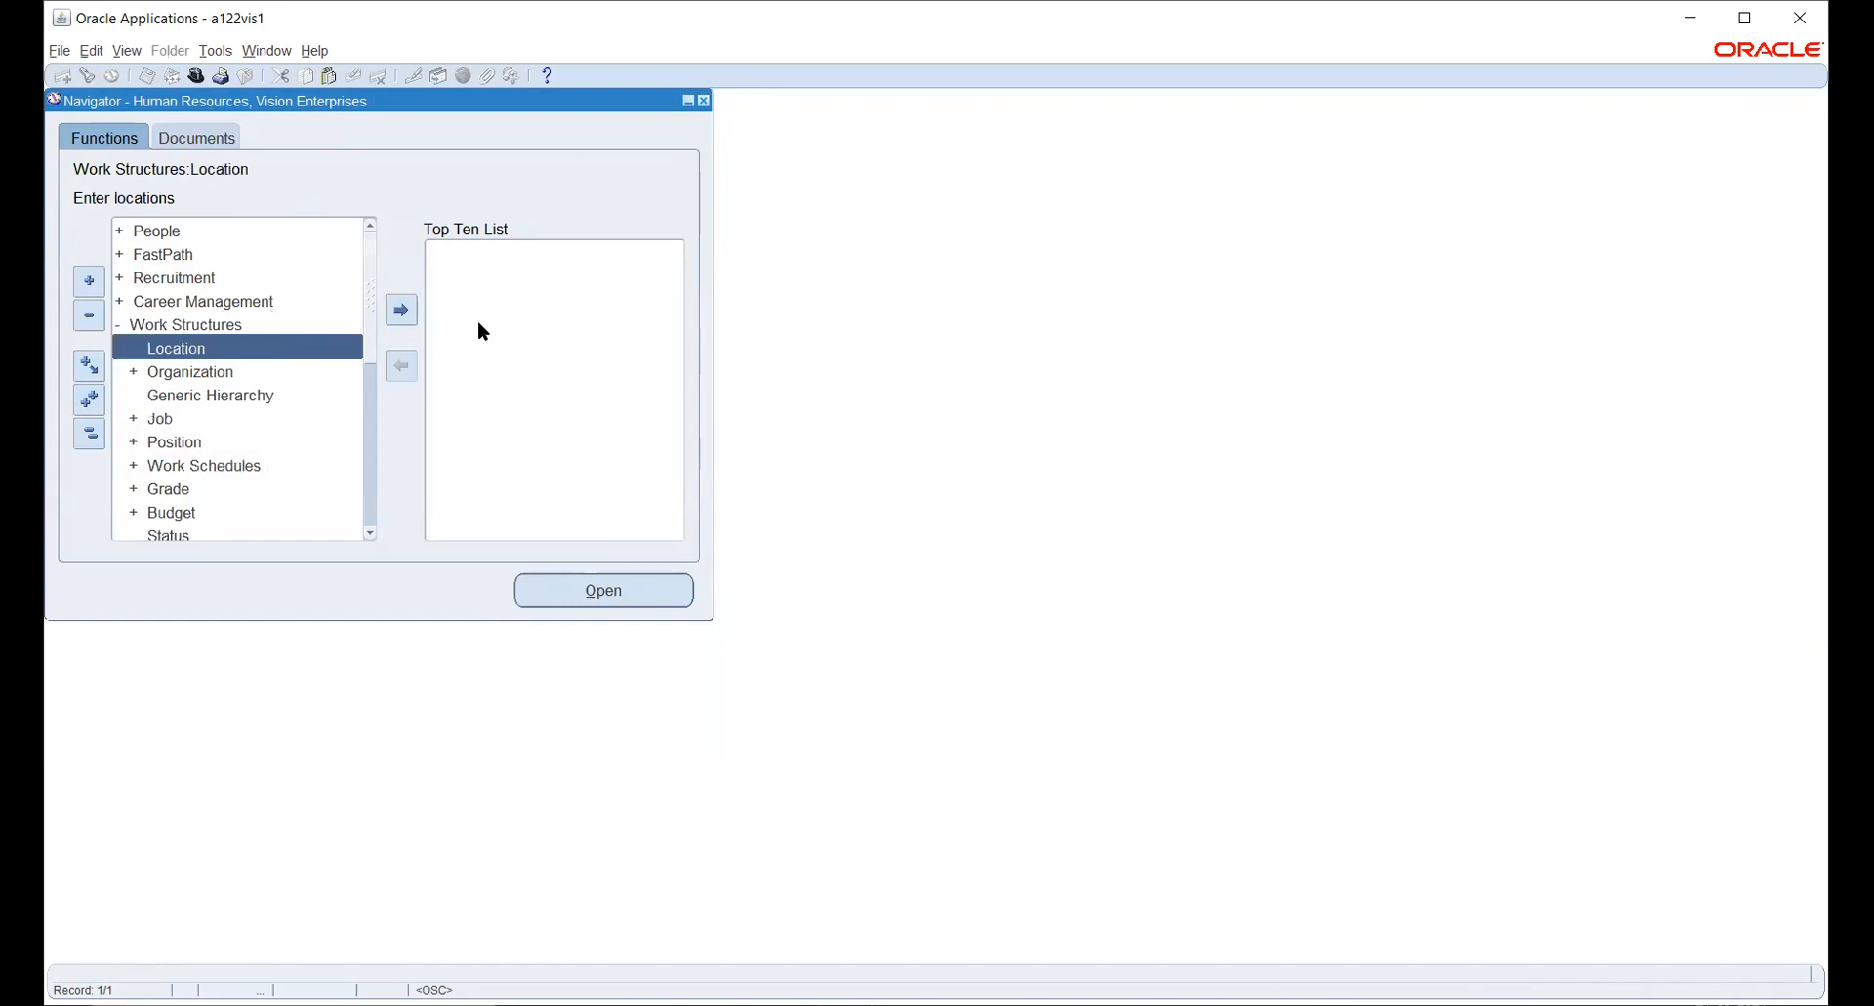
key(Down)
key(Return)
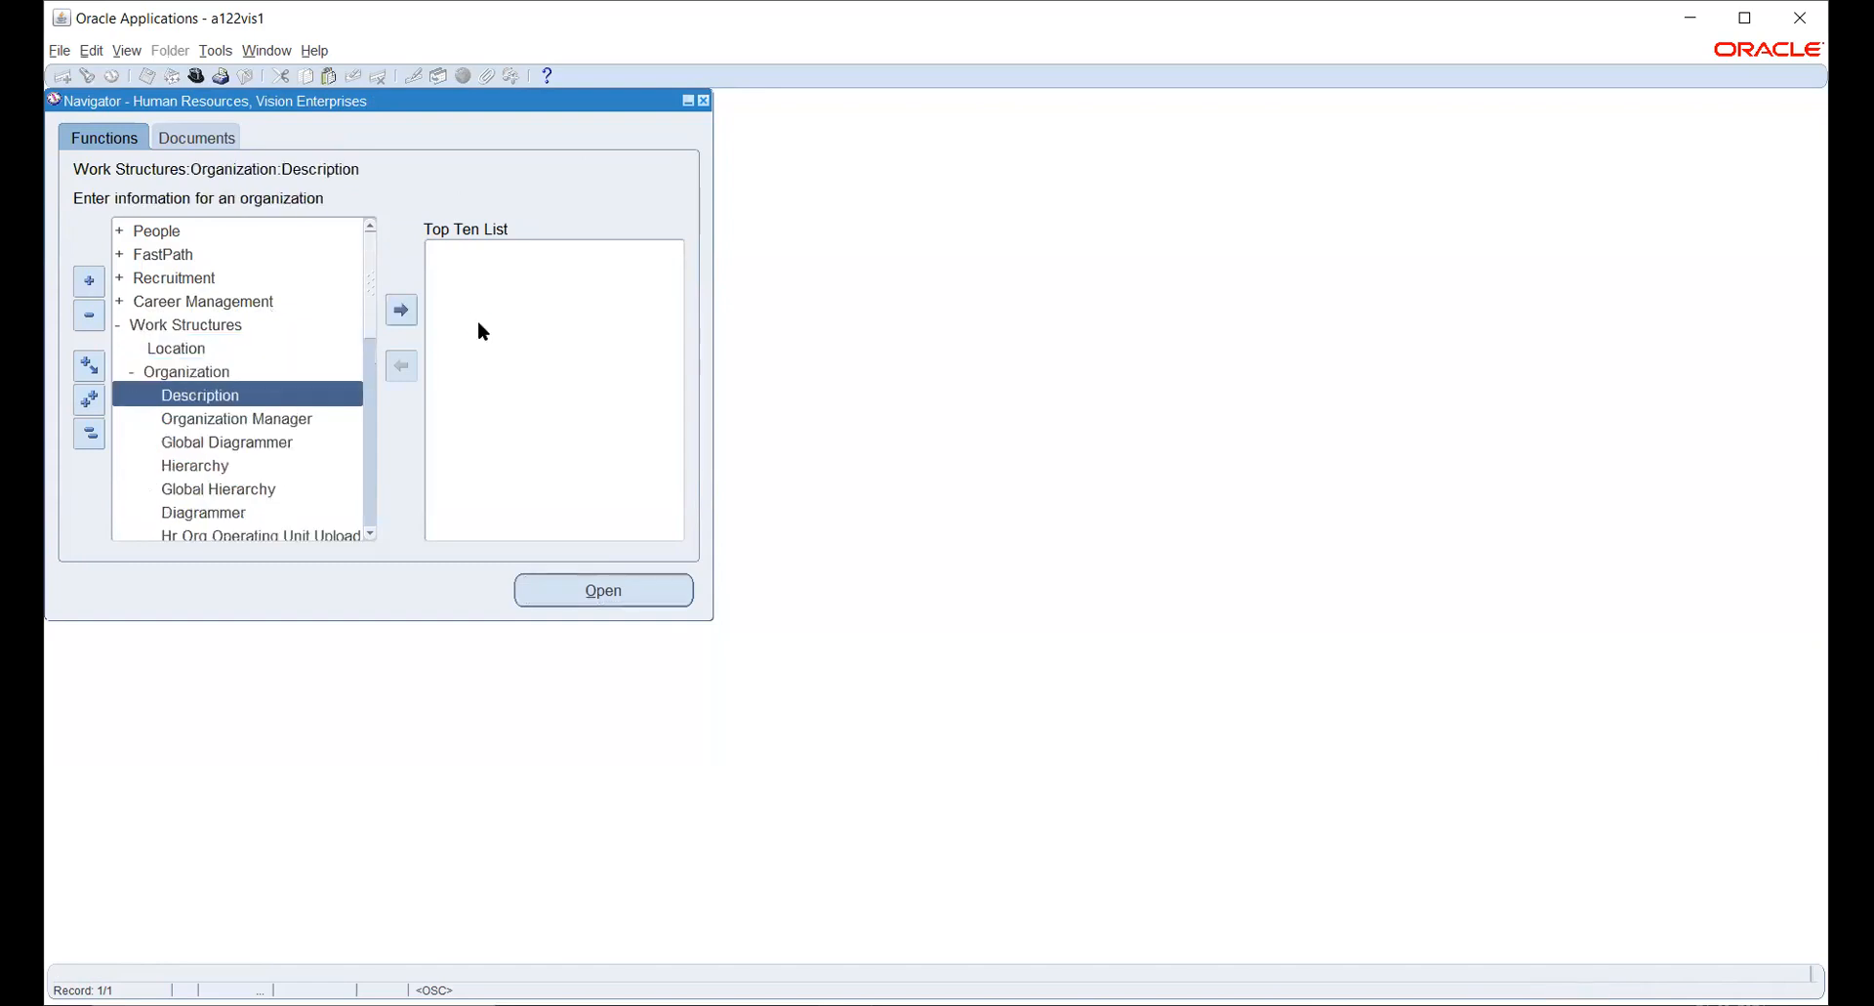
key(Return)
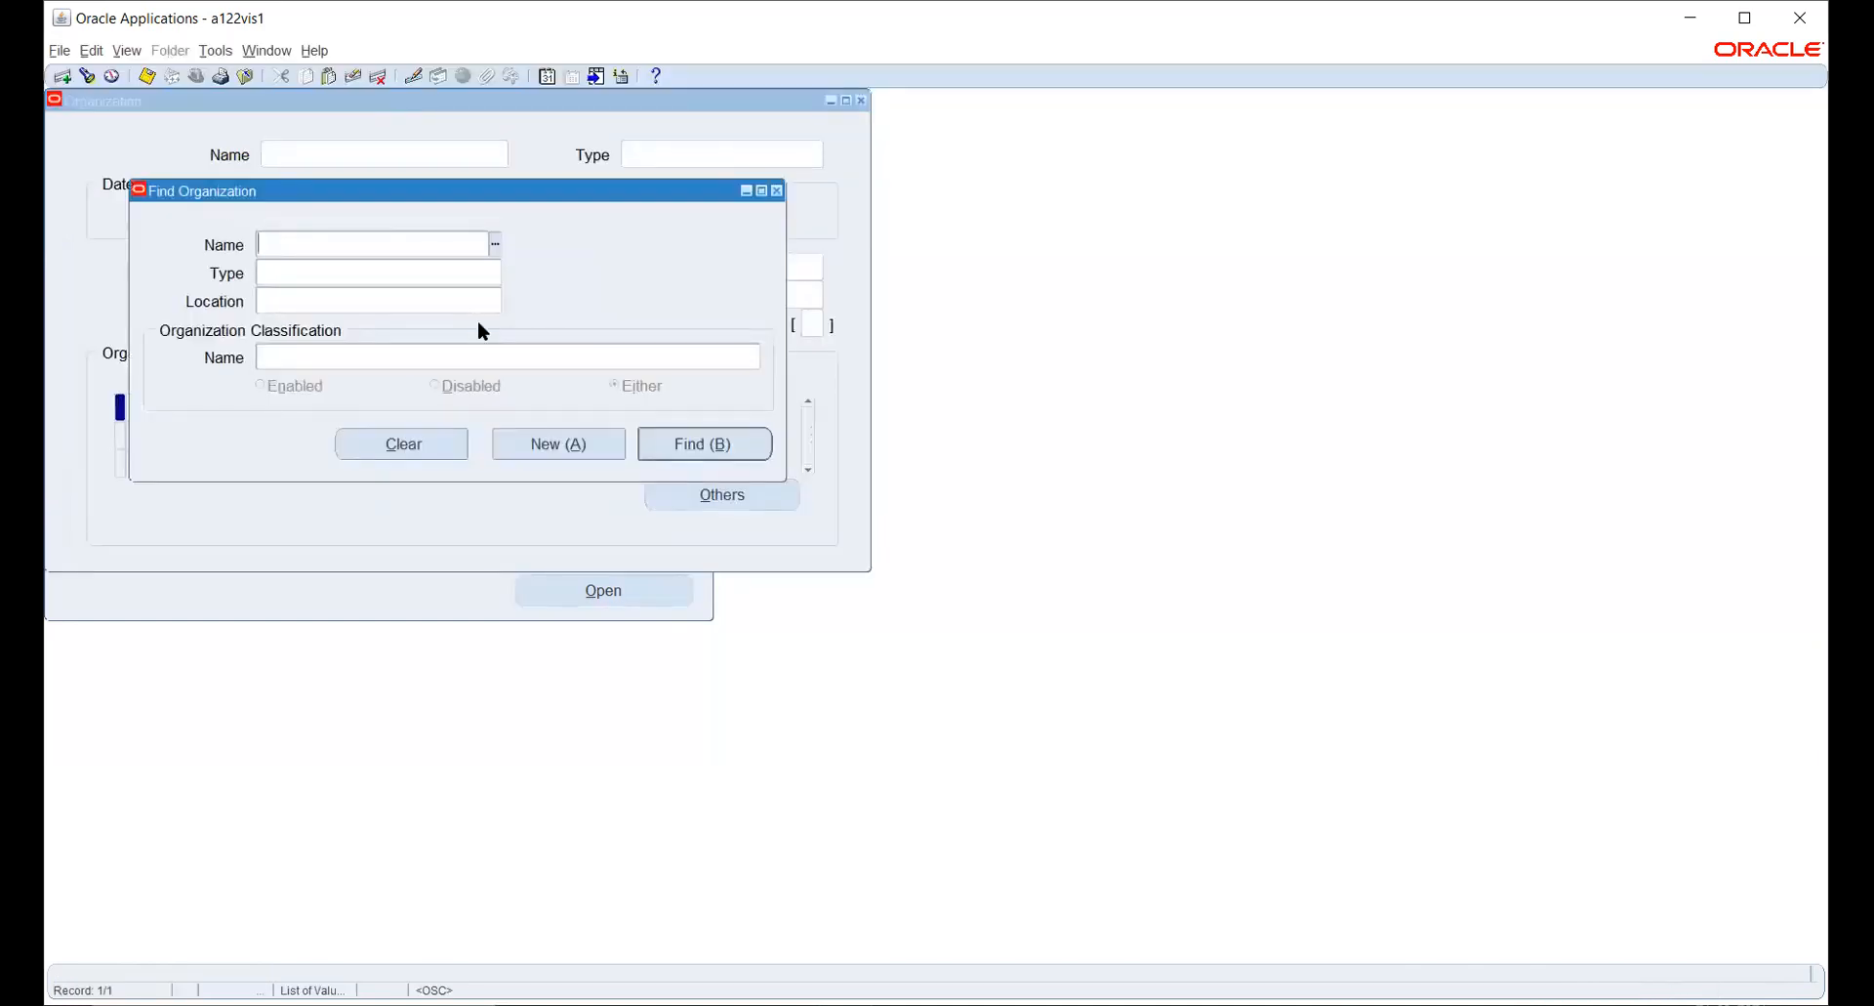
- Start a new organization named HW OU with the start date 01-JAN-2021
click(543, 446)
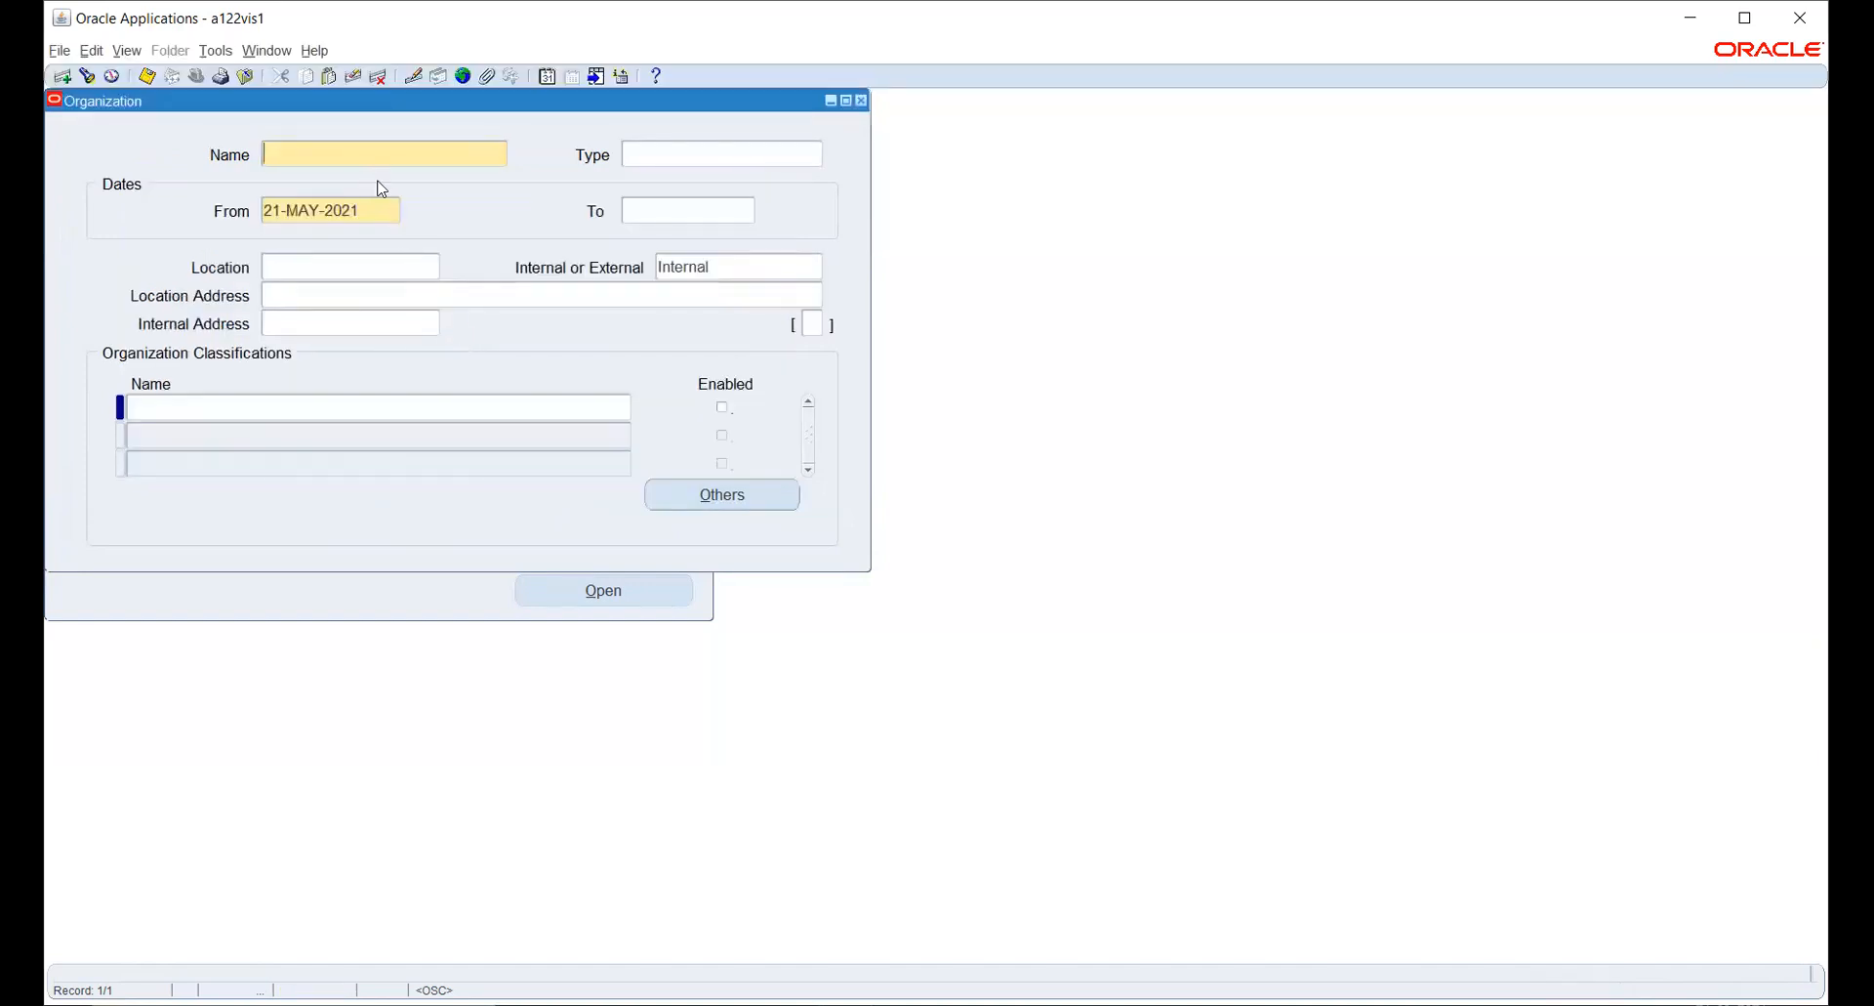
text(HW OU)
key(Tab)
key(Tab)
text(1-JAN-2021)
key(Tab)
key(Tab)
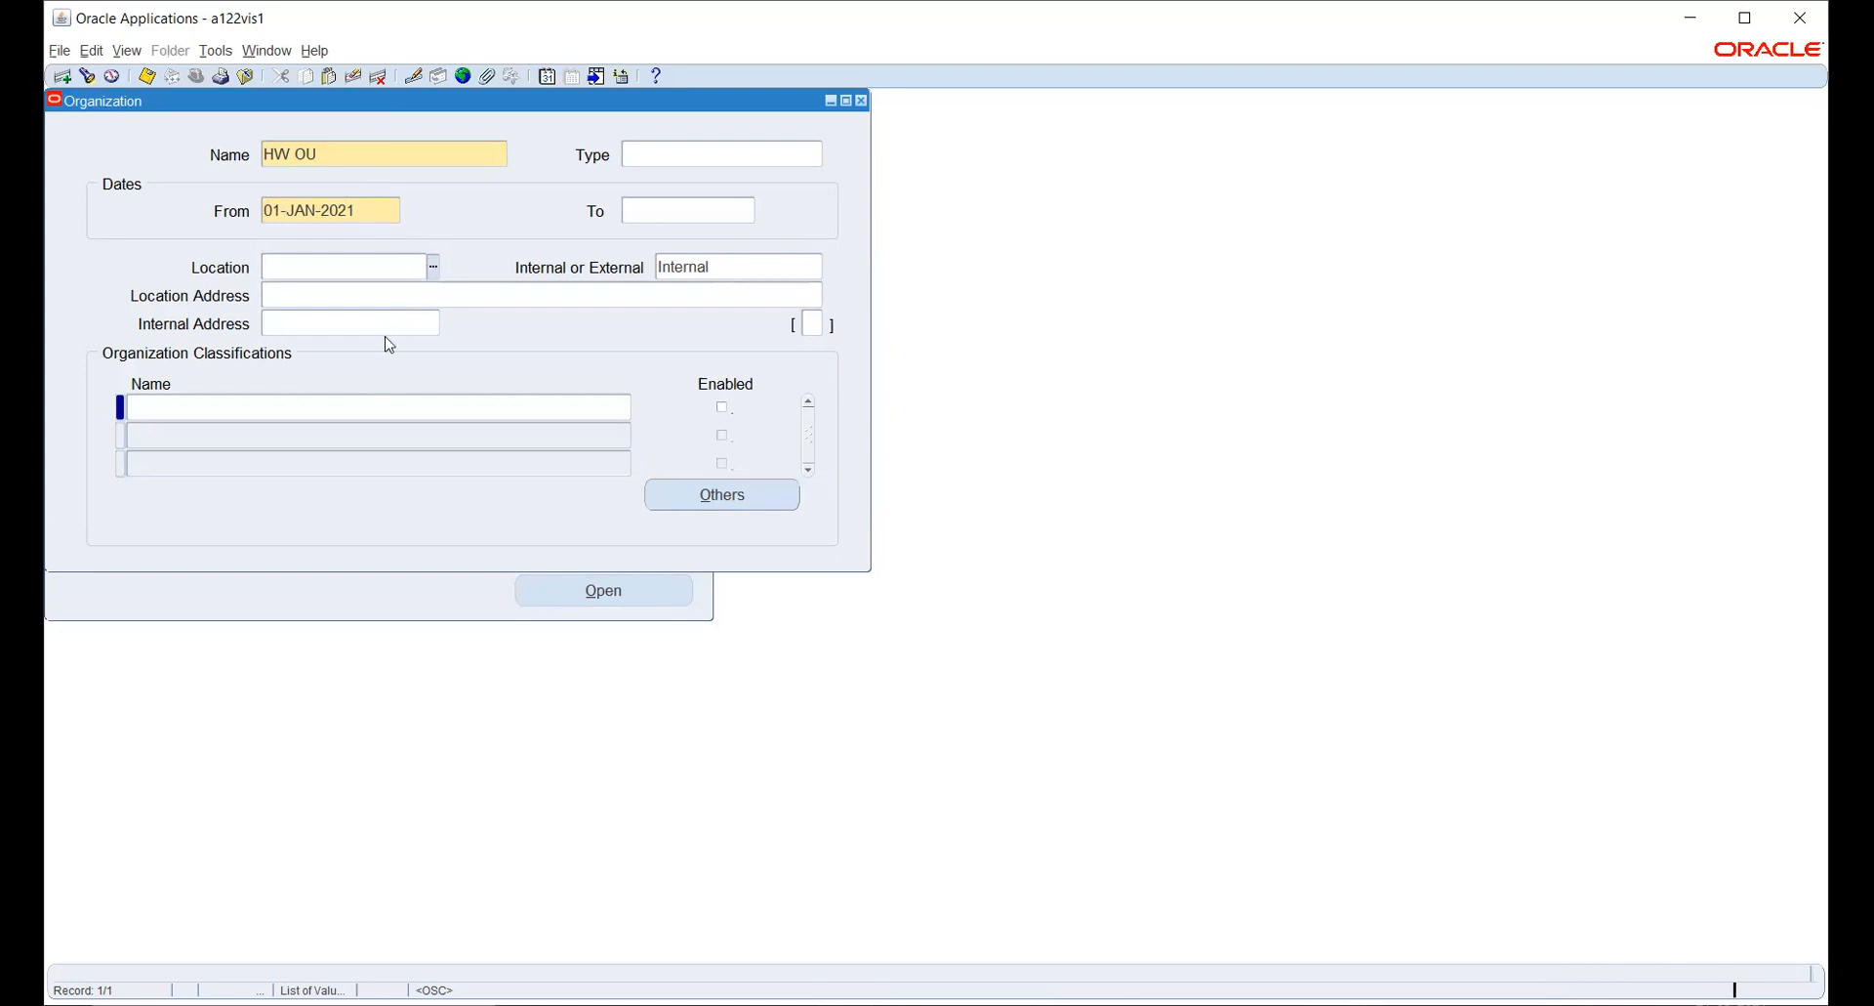
- Assign location HW NJ to organization HW OU and save the organization
key(ctrl+l)
text(HW%)
key(Return)
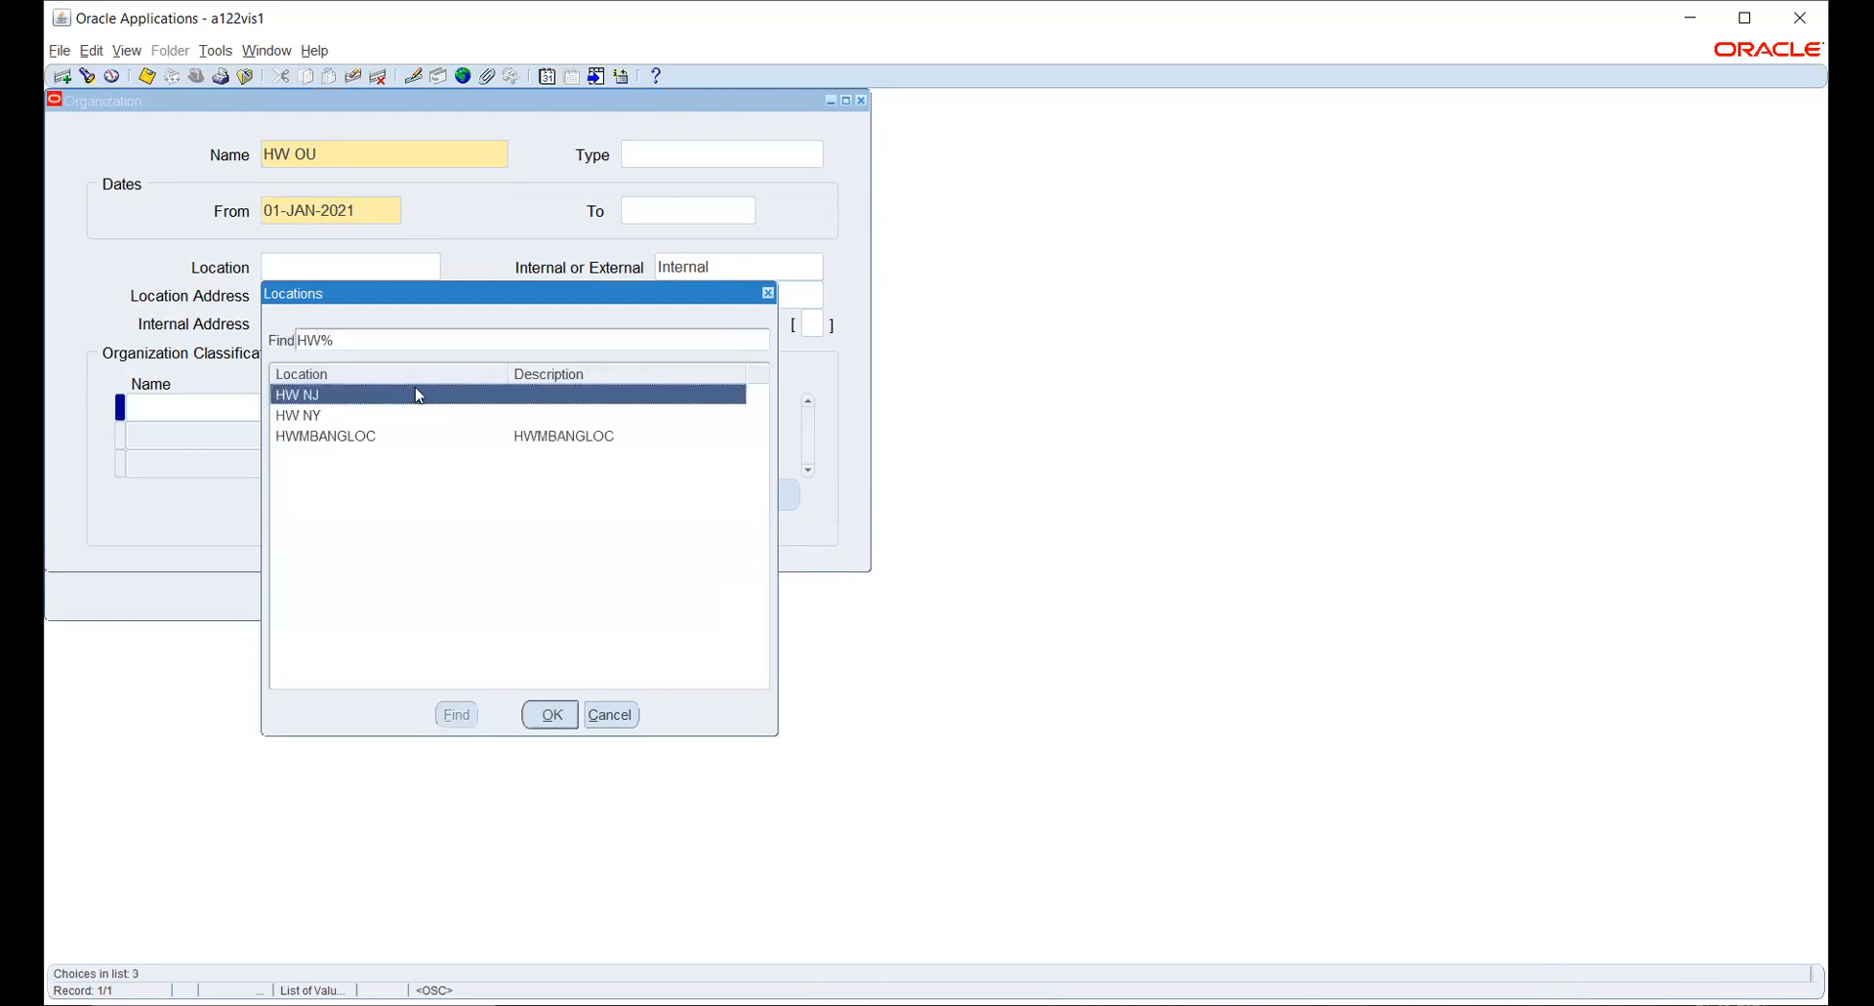
double_click(419, 395)
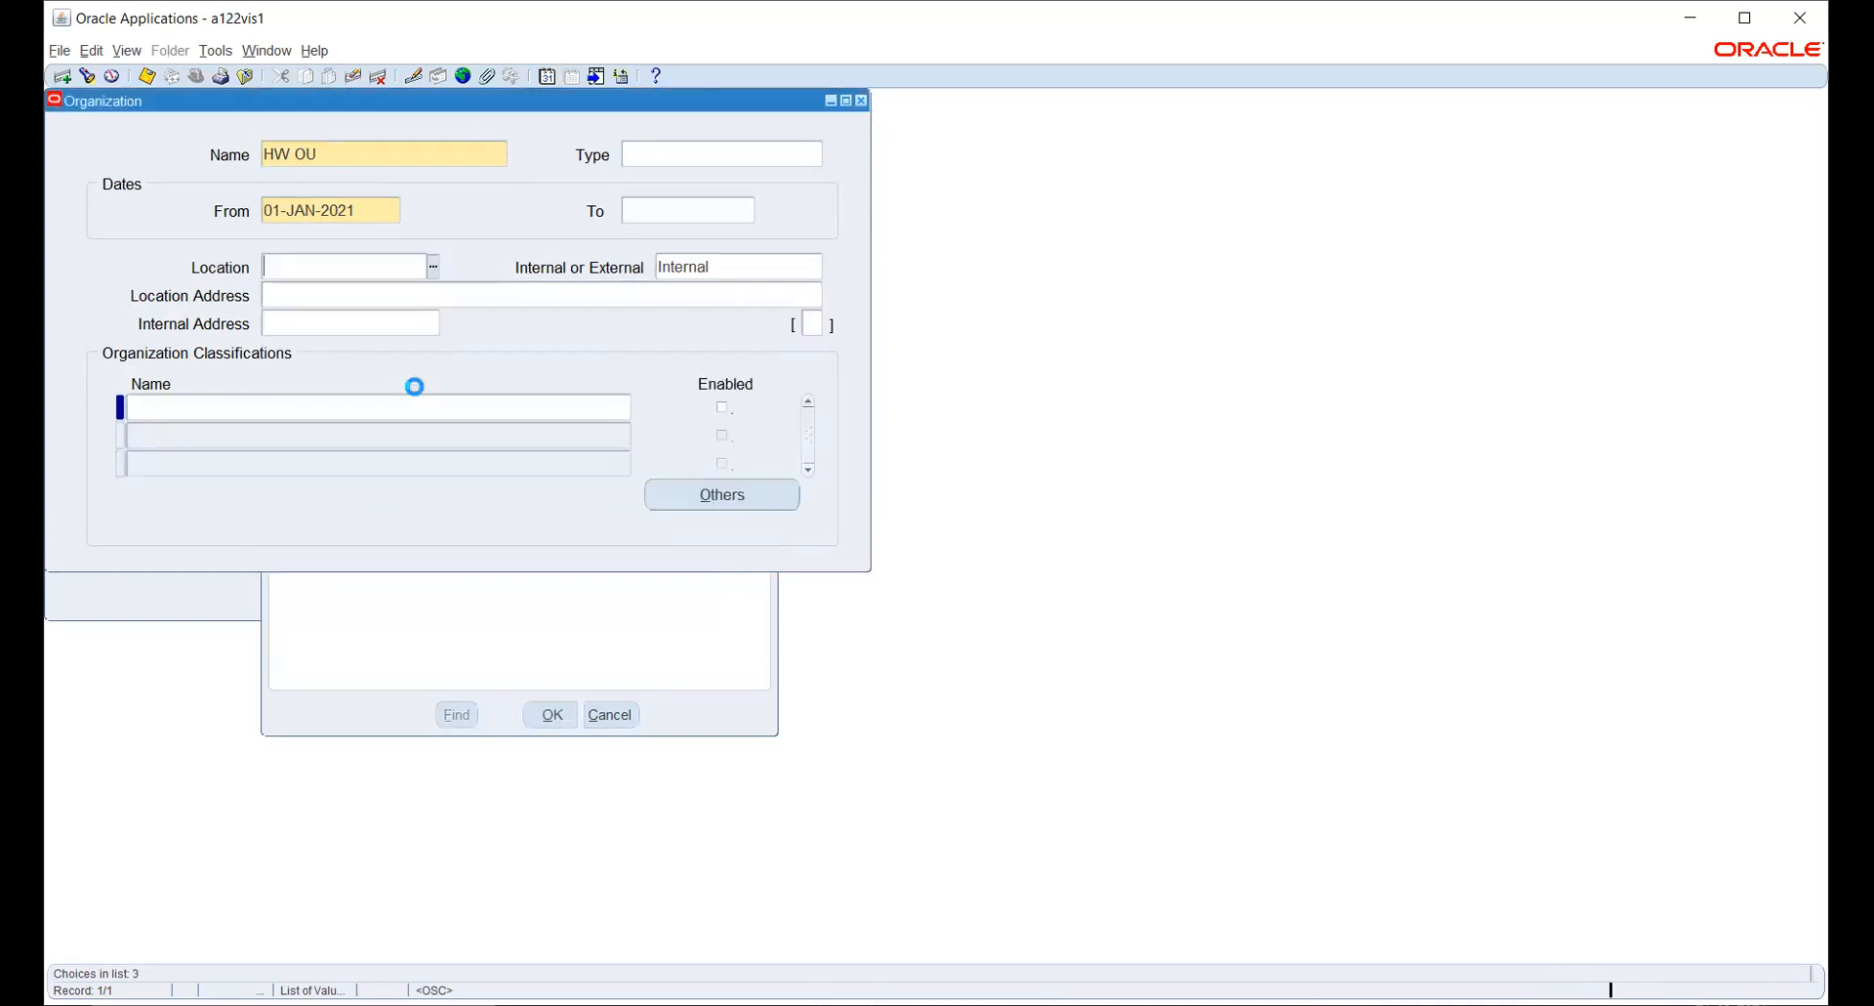
key(ctrl+s)
- Add the Operating Unit classification to HW OU, enable it and save
click(432, 408)
text(OP)
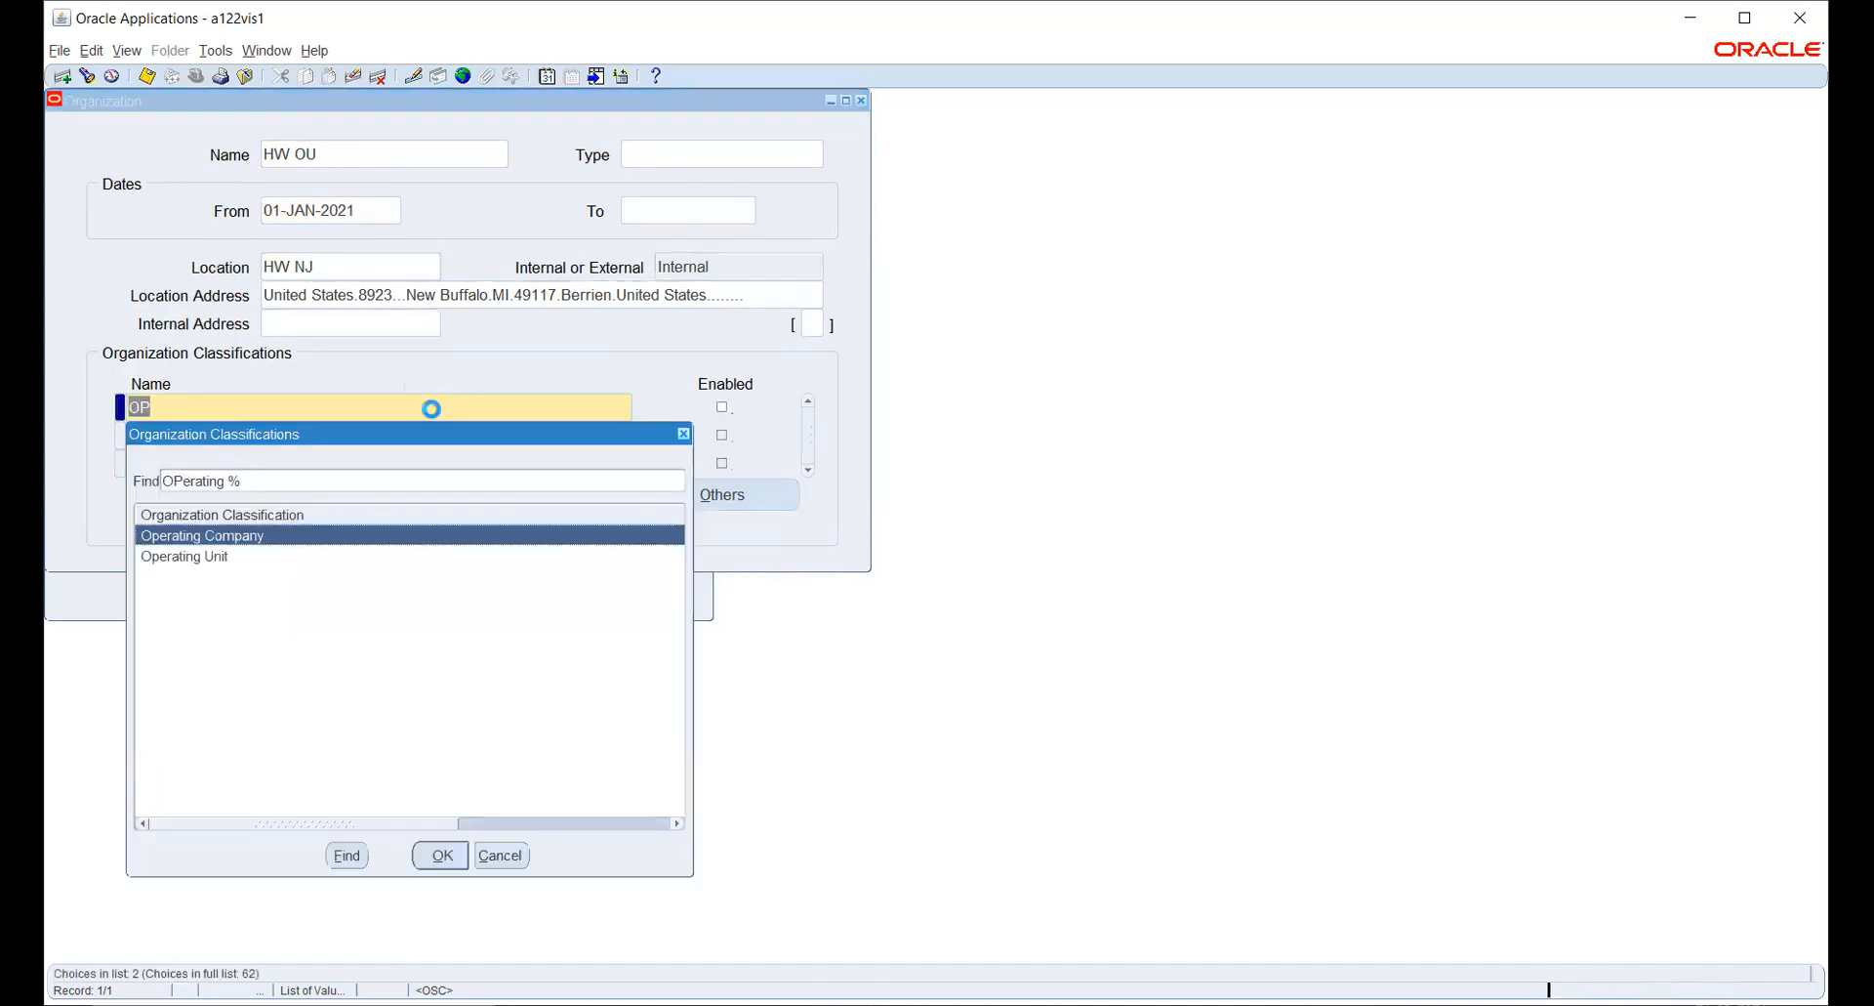
key(Down)
key(Return)
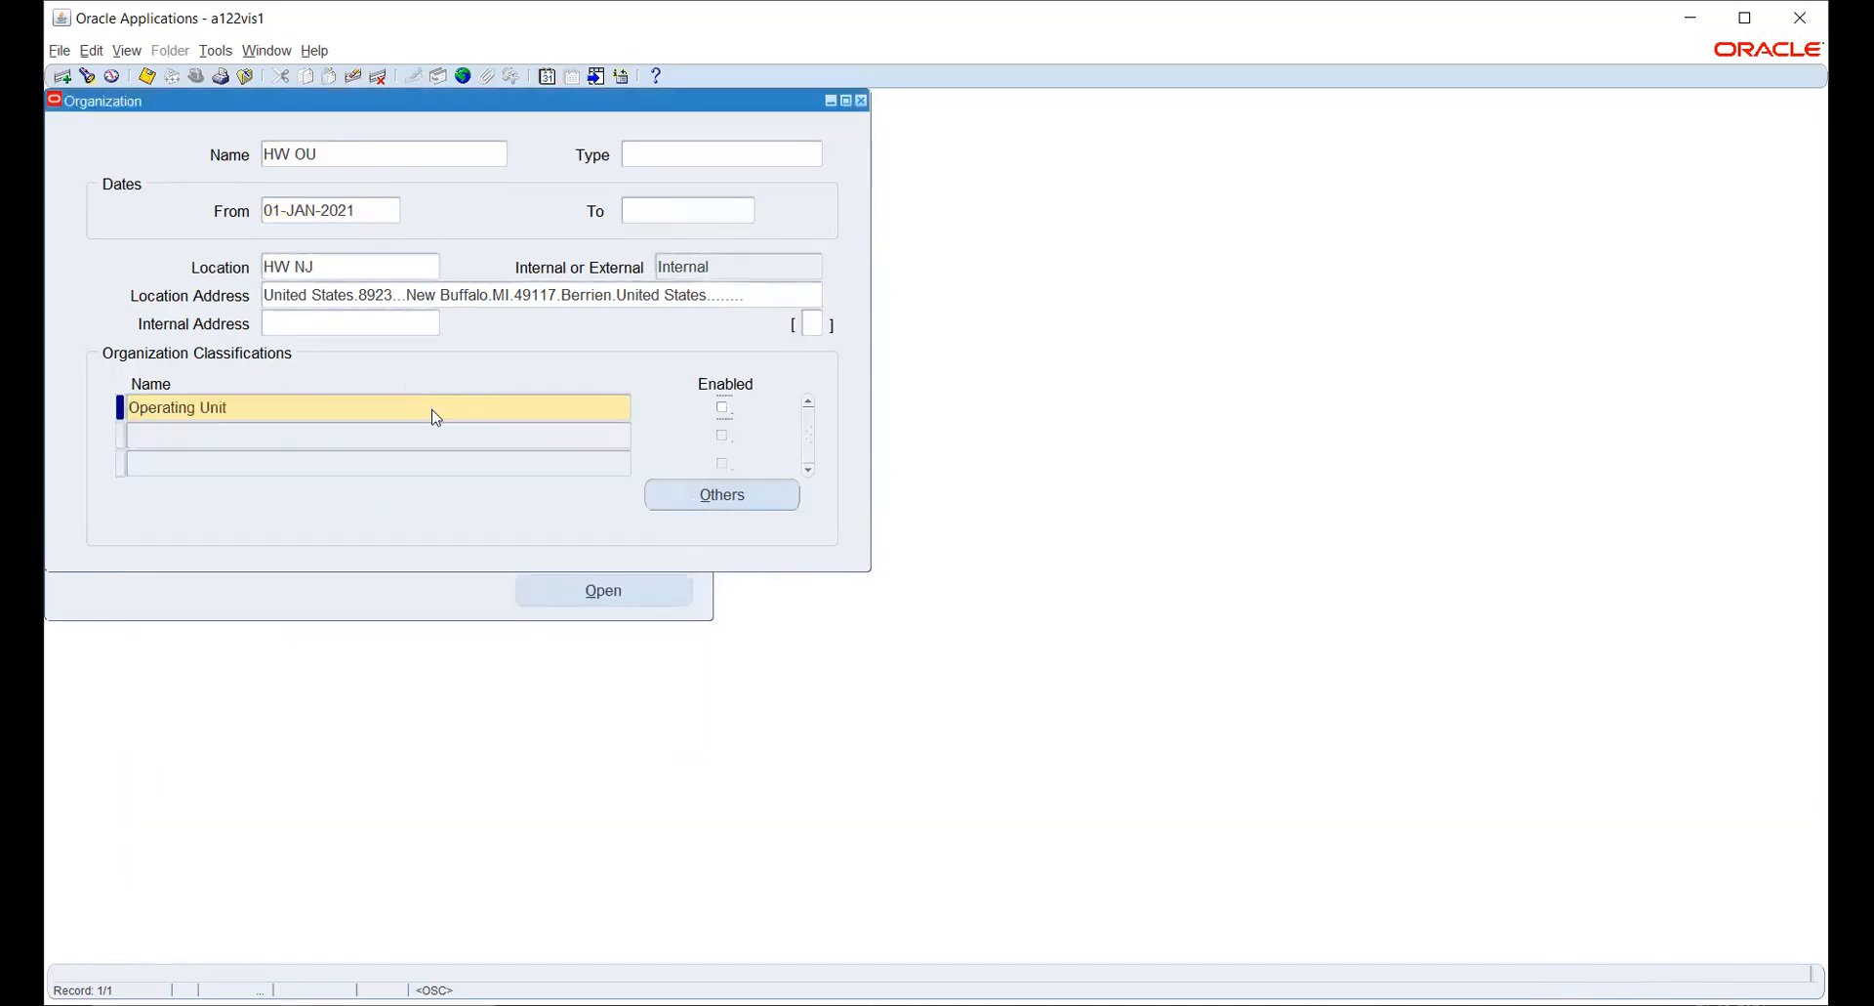
key(ctrl+s)
- Open the Operating Unit Information of HW OU and set its primary ledger to HW_PL
click(722, 508)
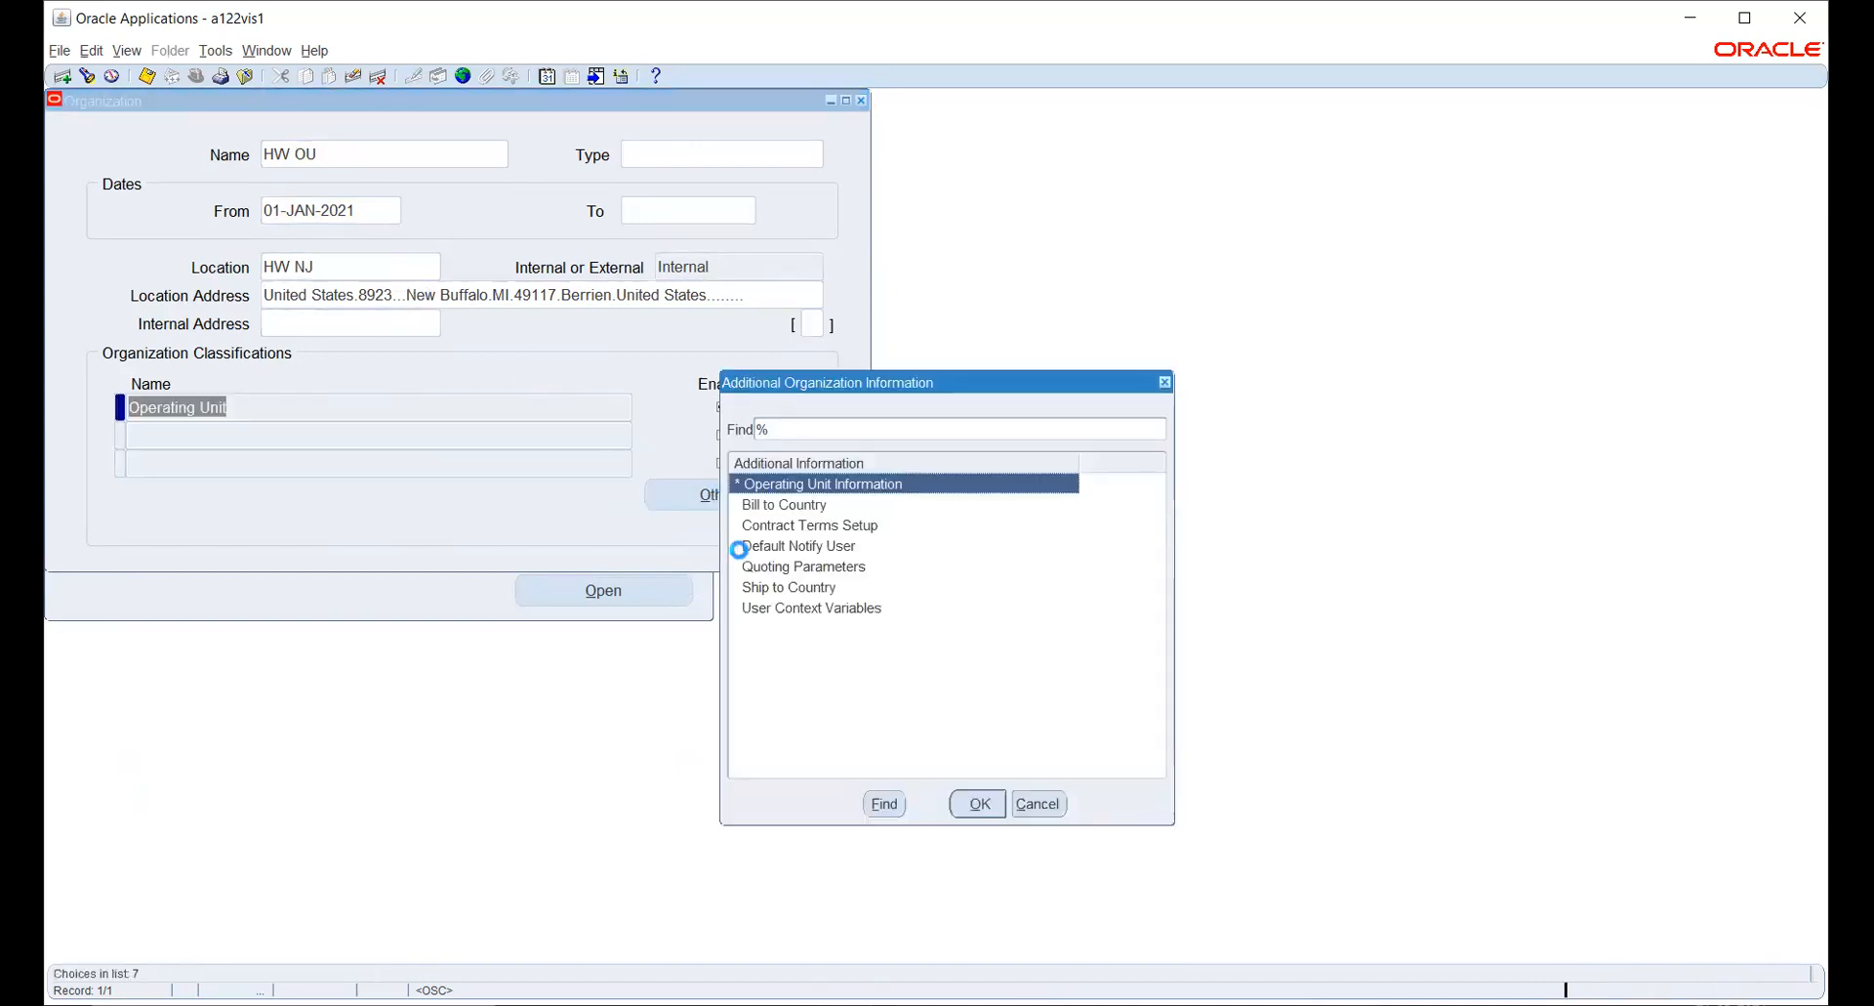
click(977, 802)
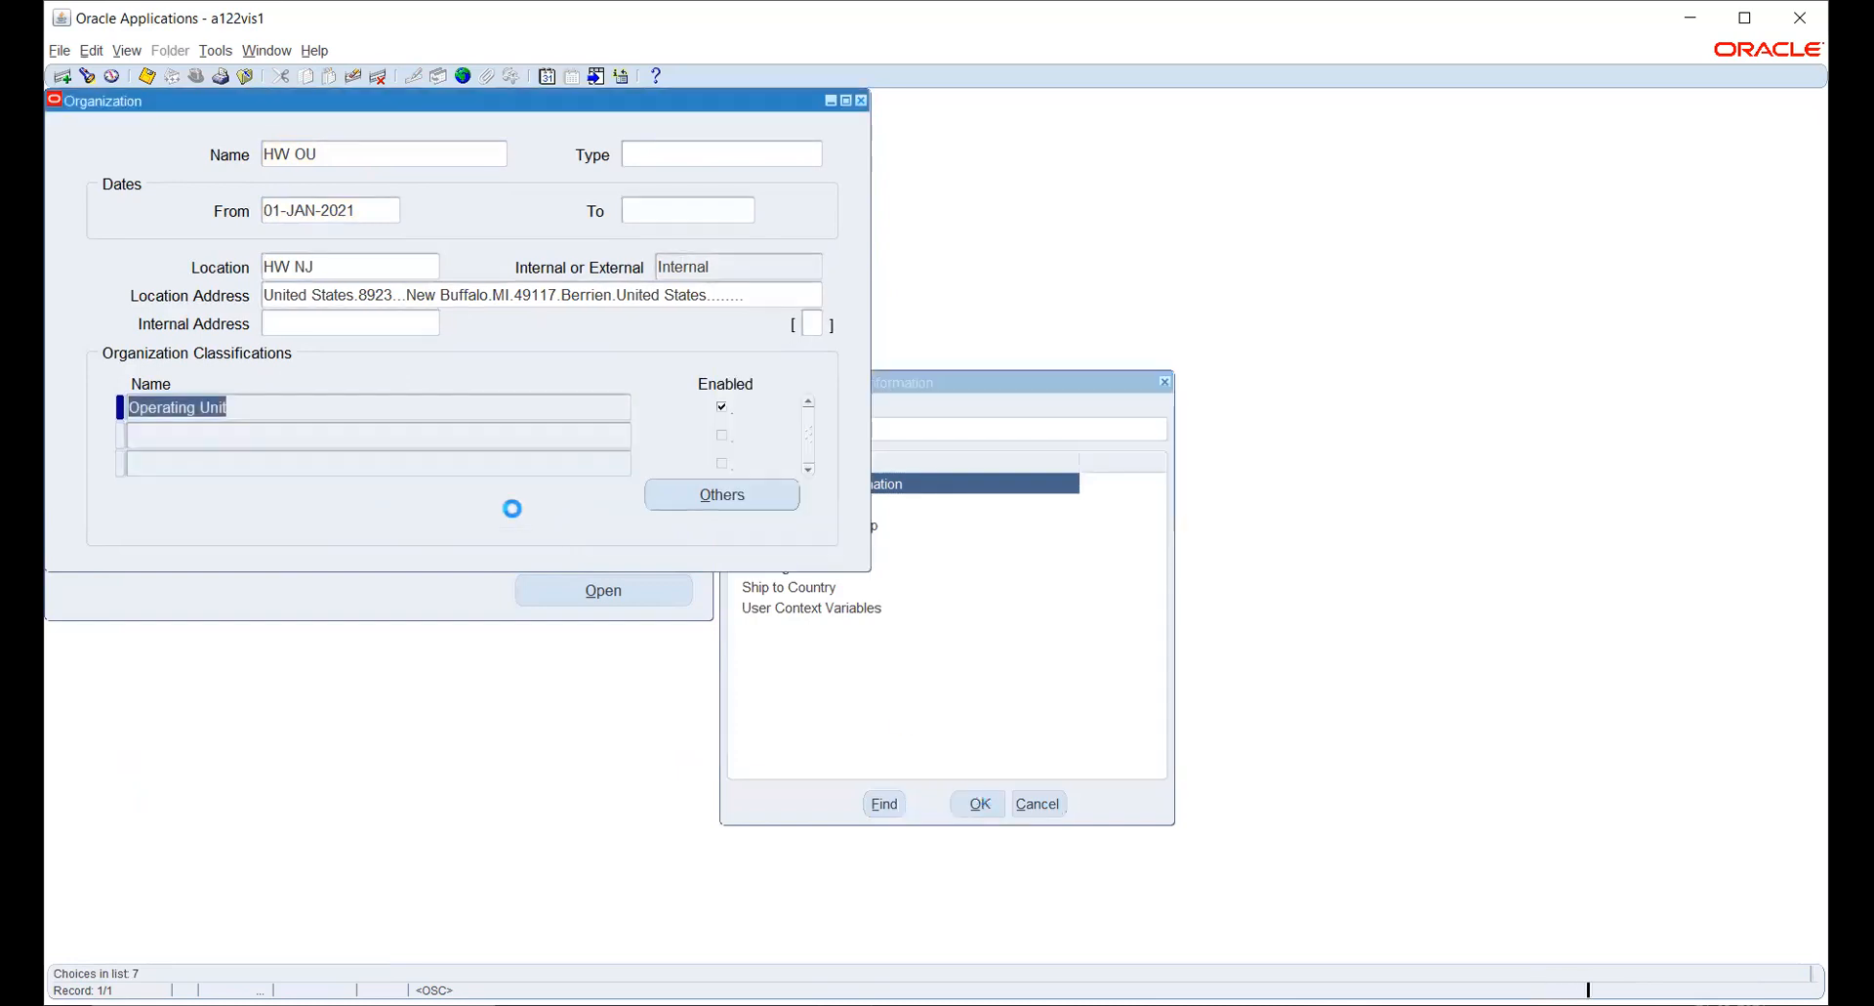
click(318, 188)
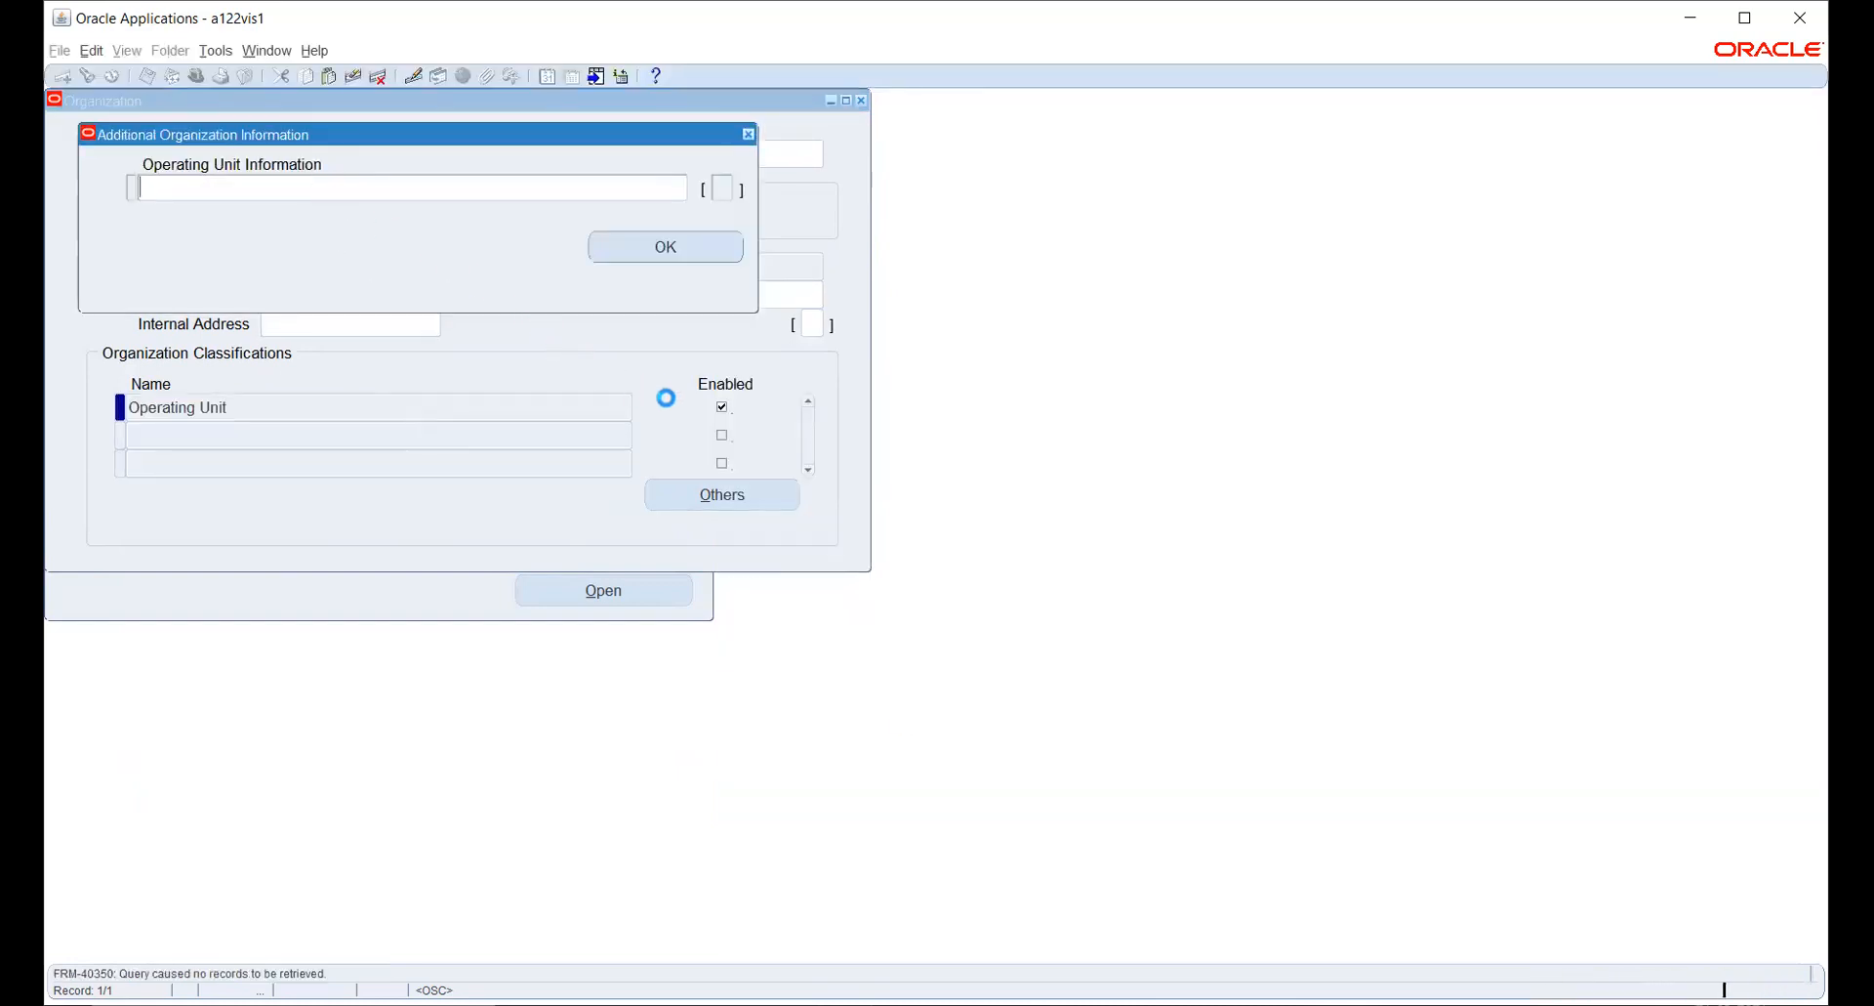
click(972, 481)
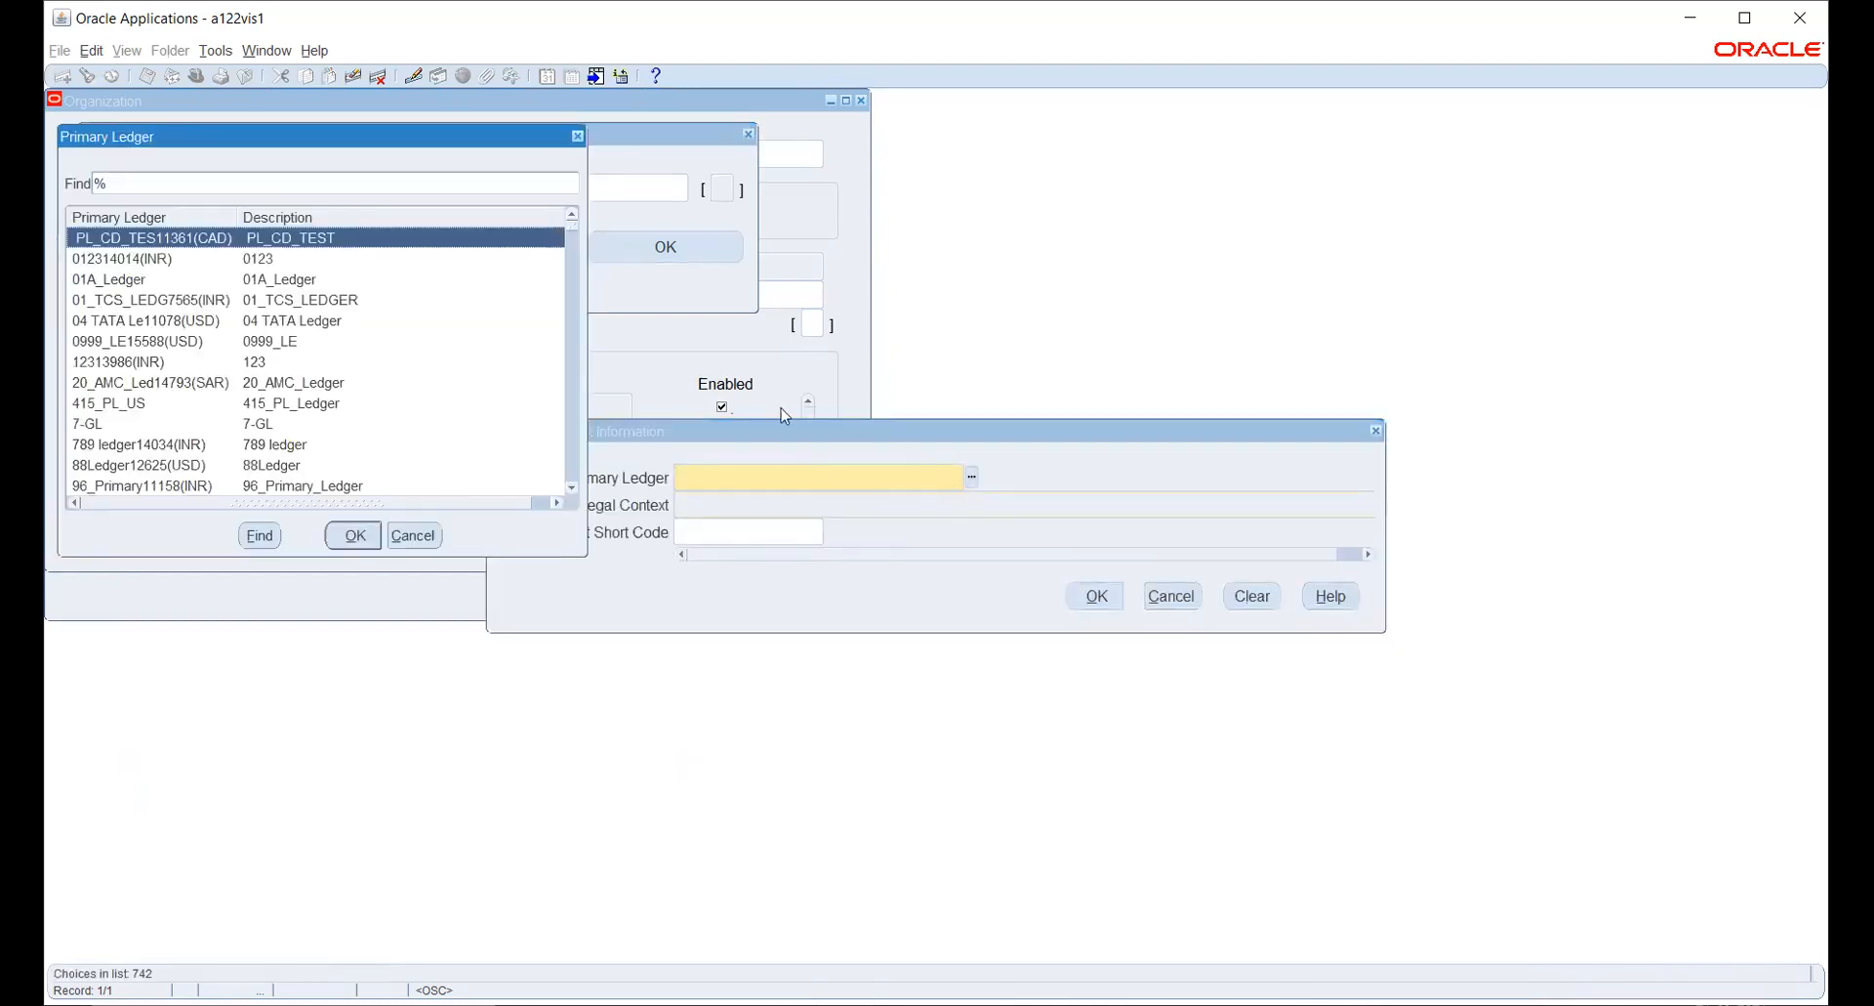
text(hw)
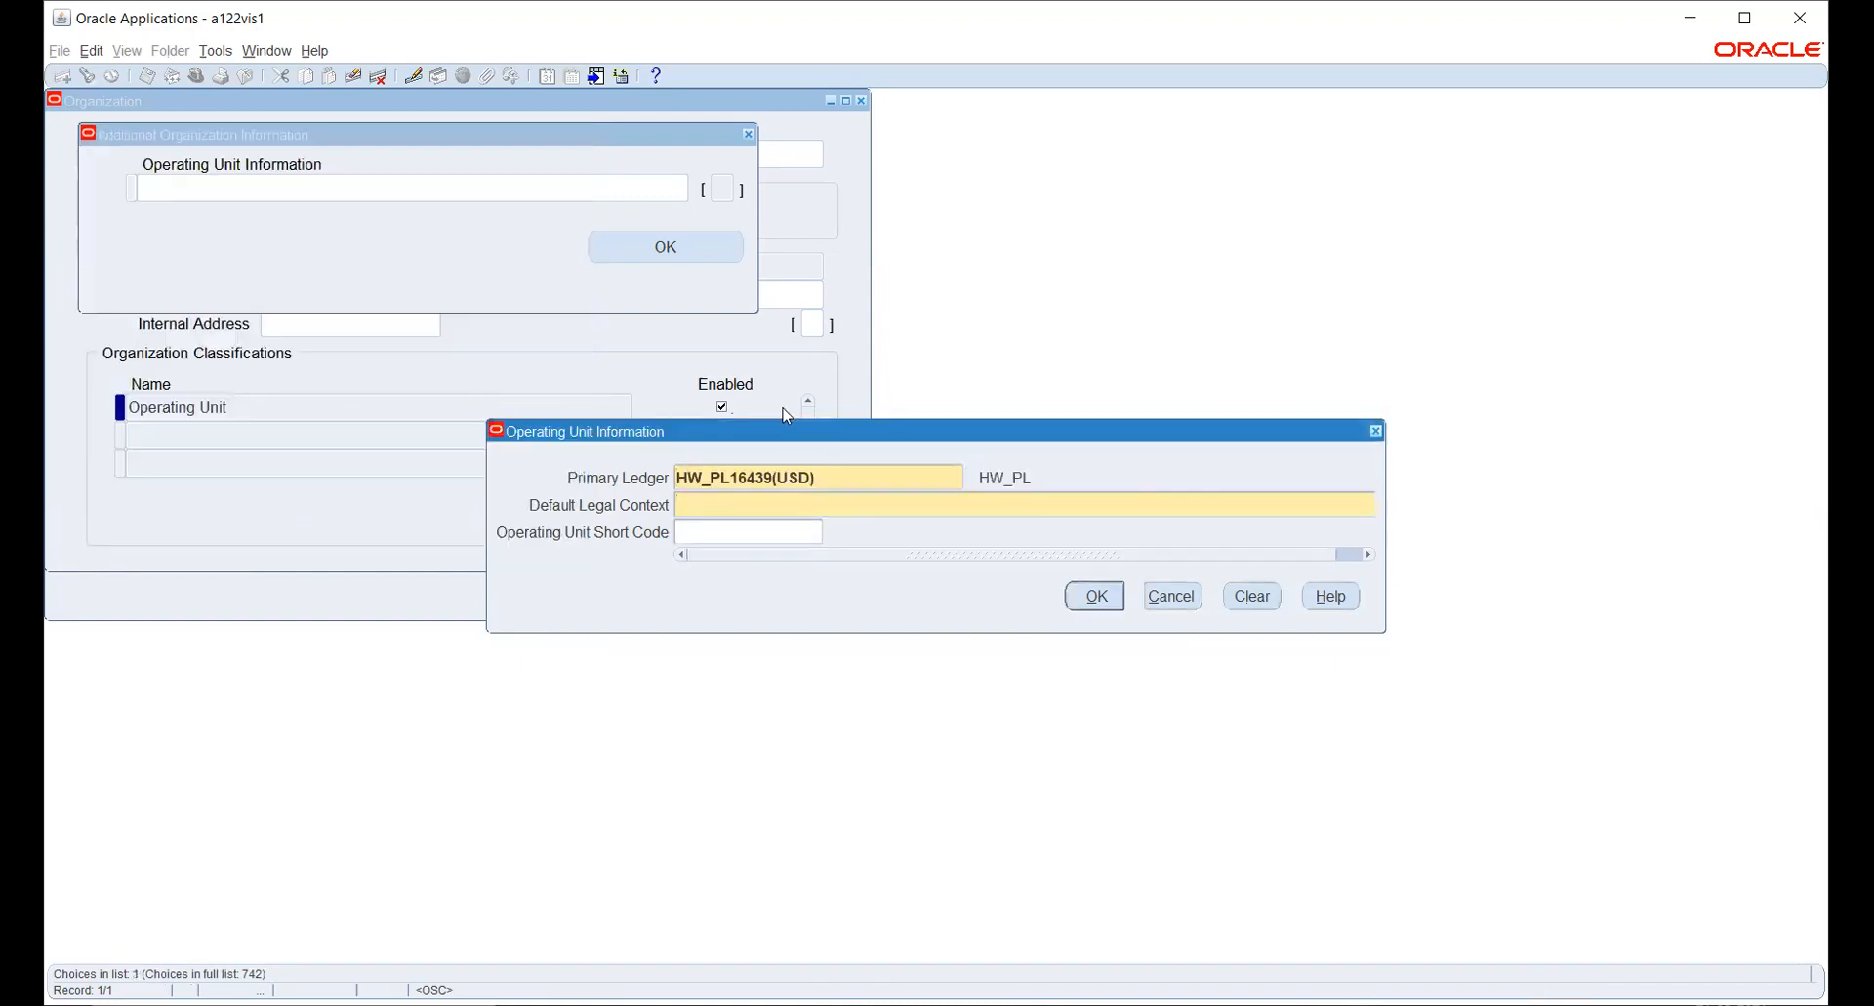
text(HW)
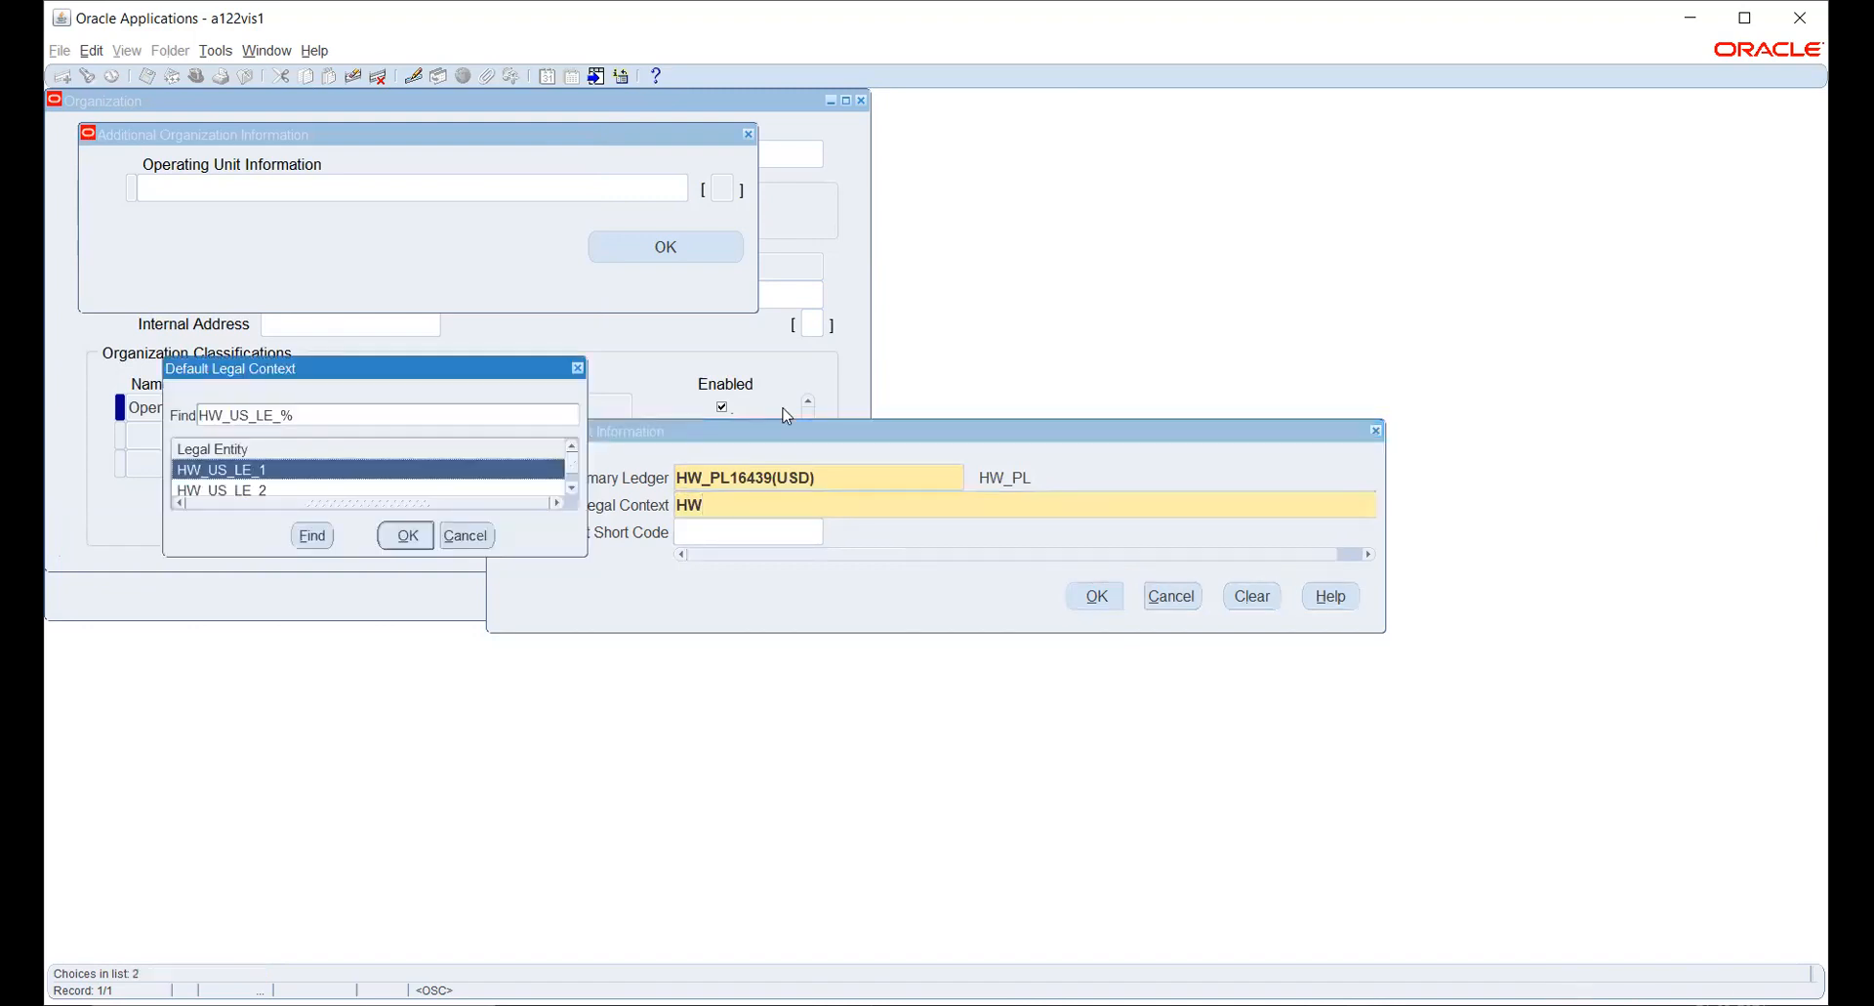
- Set the default legal context to HW_US_LE_1 and the short code to HW OU1, and save the operating unit information
key(Return)
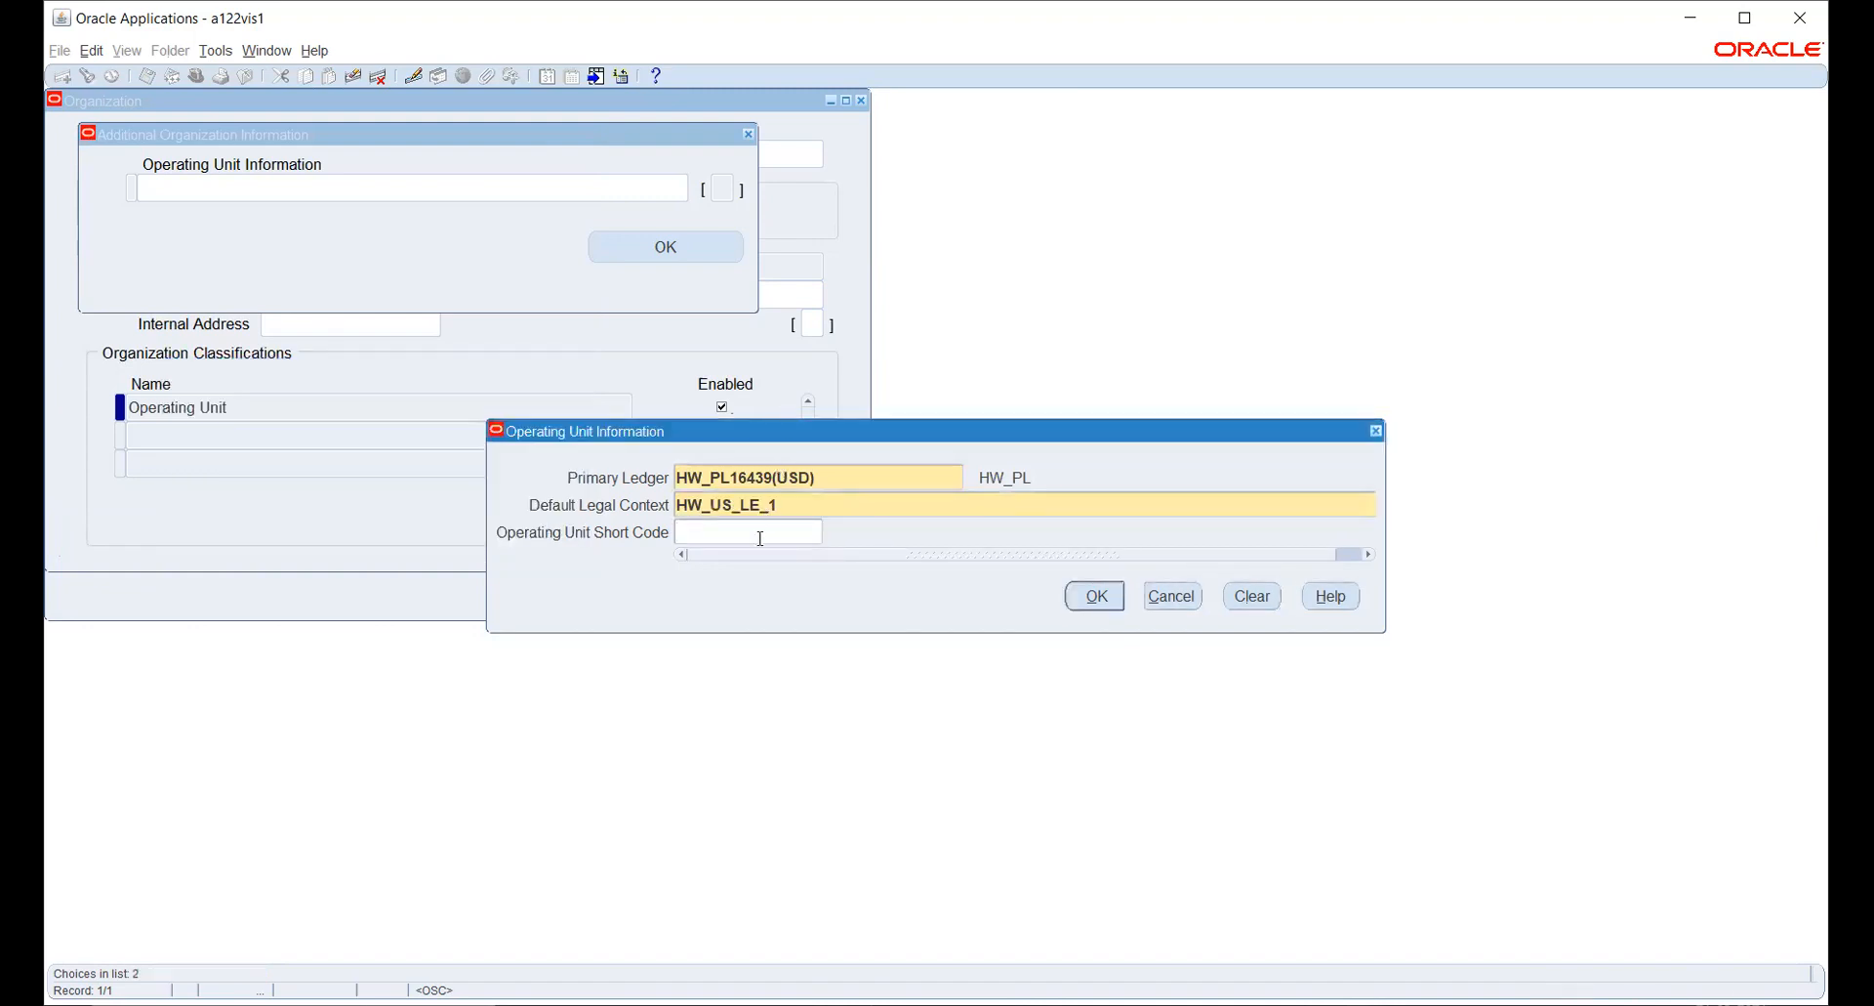
text(HW OU1)
click(1090, 595)
click(645, 247)
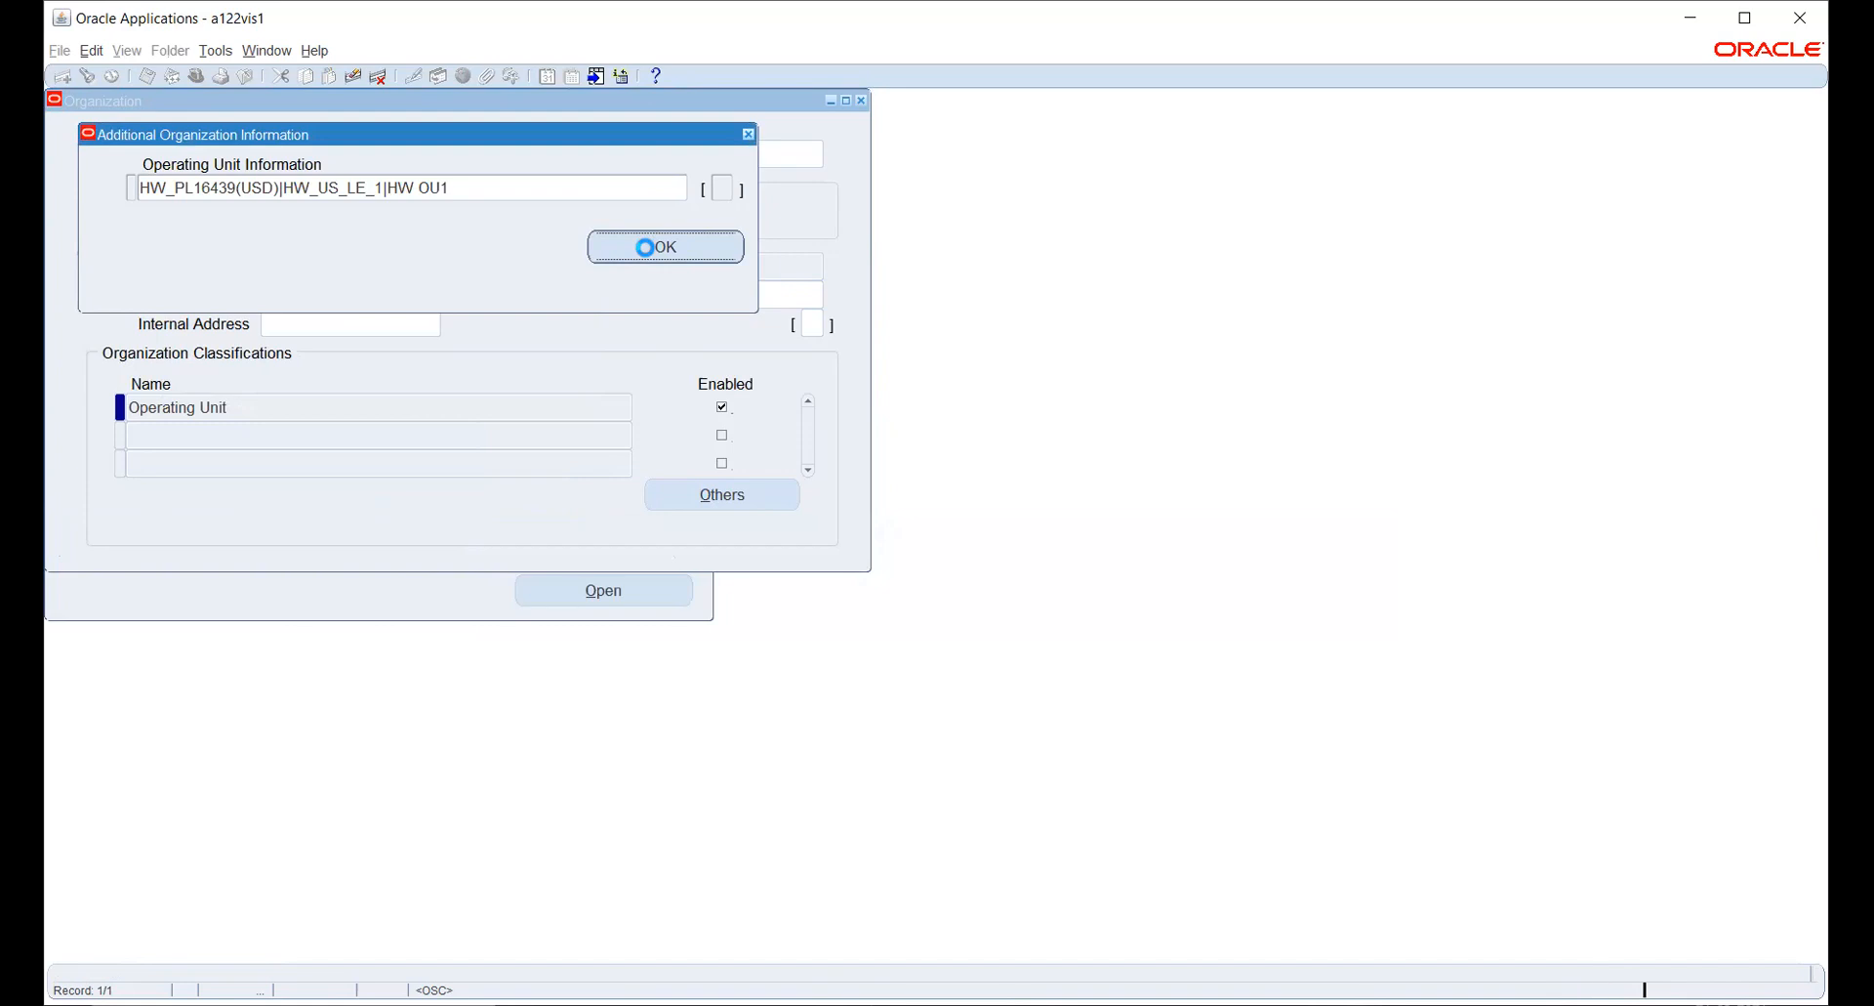
click(888, 578)
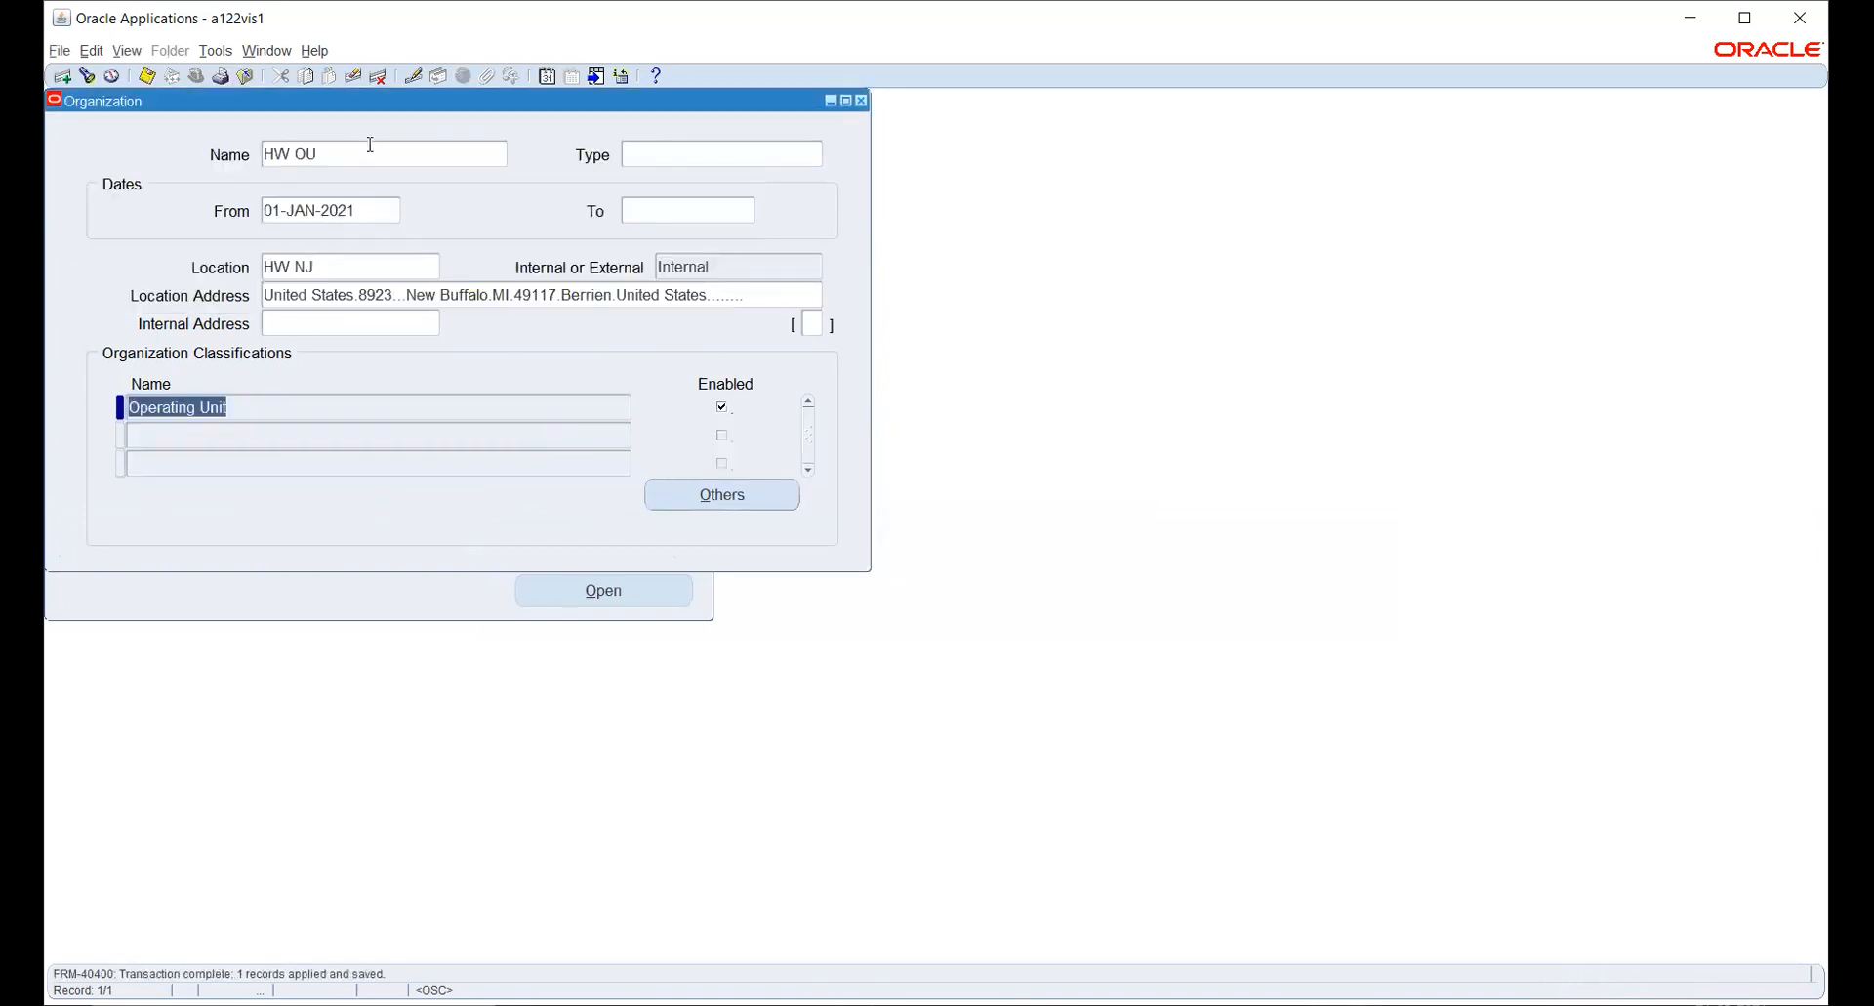
- Start a new organization named HW OU 2 with a start date of 01-JAN-2021
click(375, 154)
key(ctrl+Down)
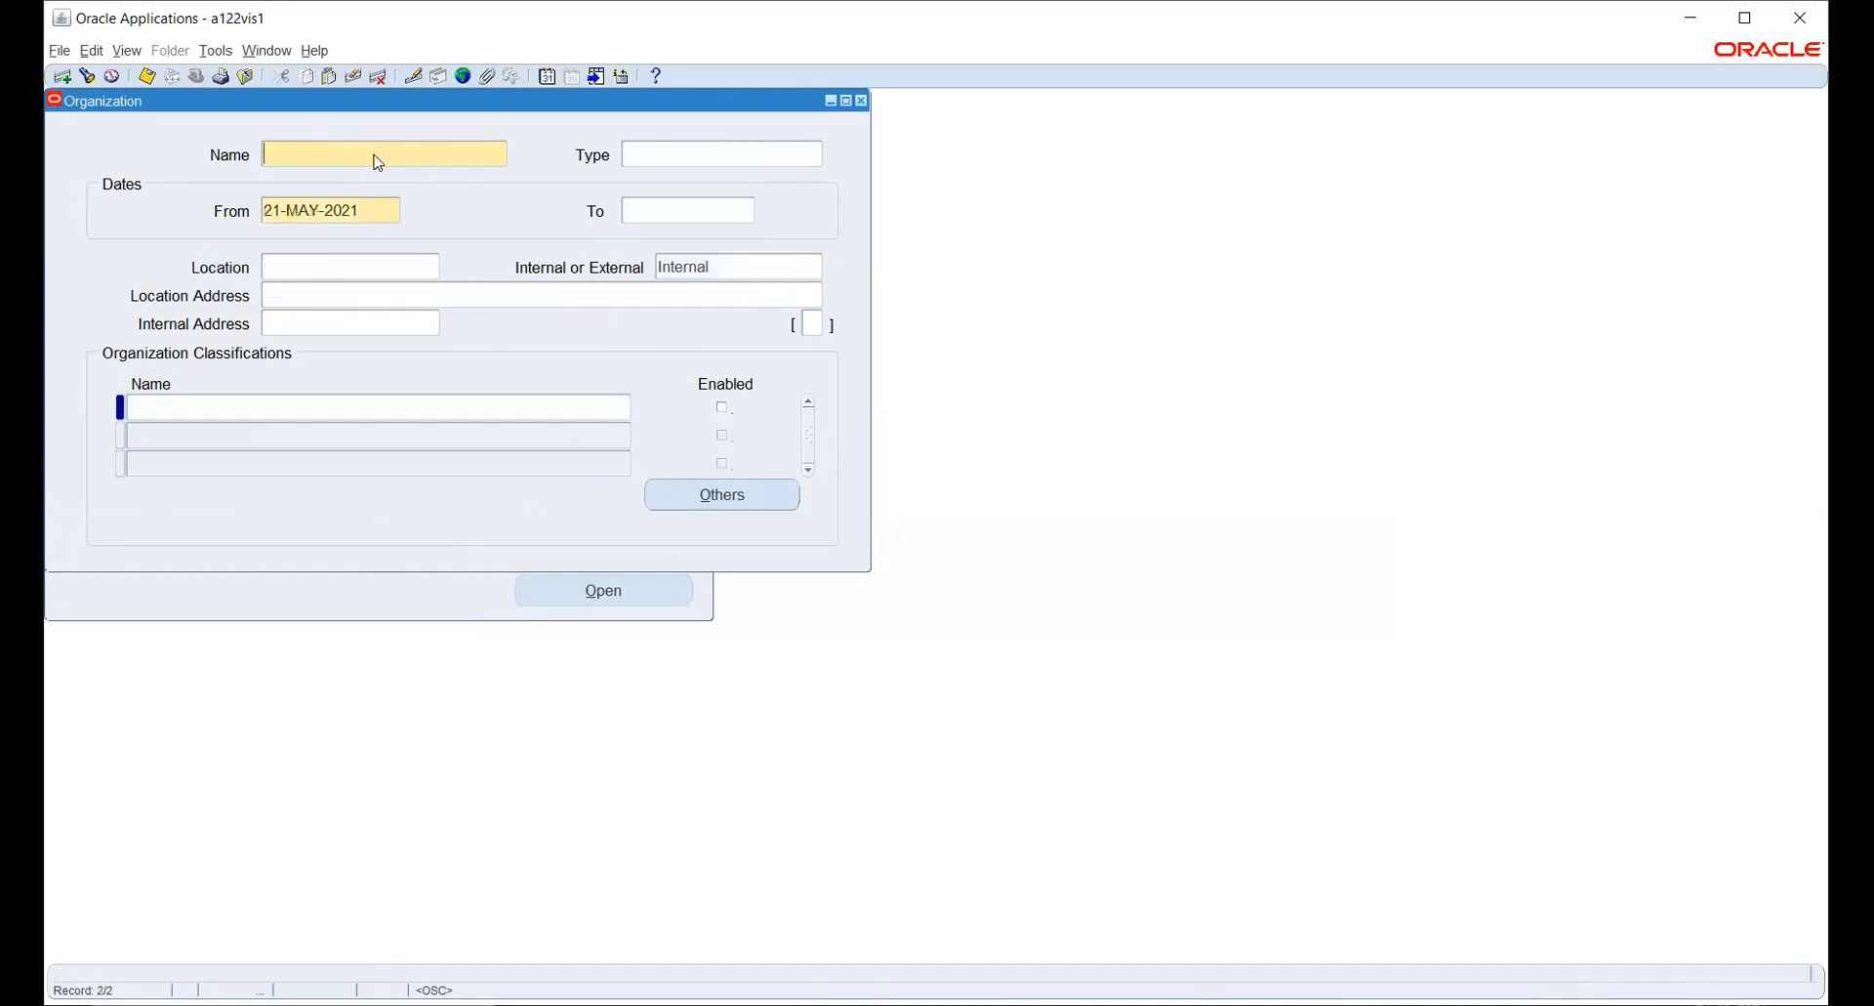
text(HW OU 2)
key(Tab)
click(373, 210)
text(1JAN2021)
key(Tab)
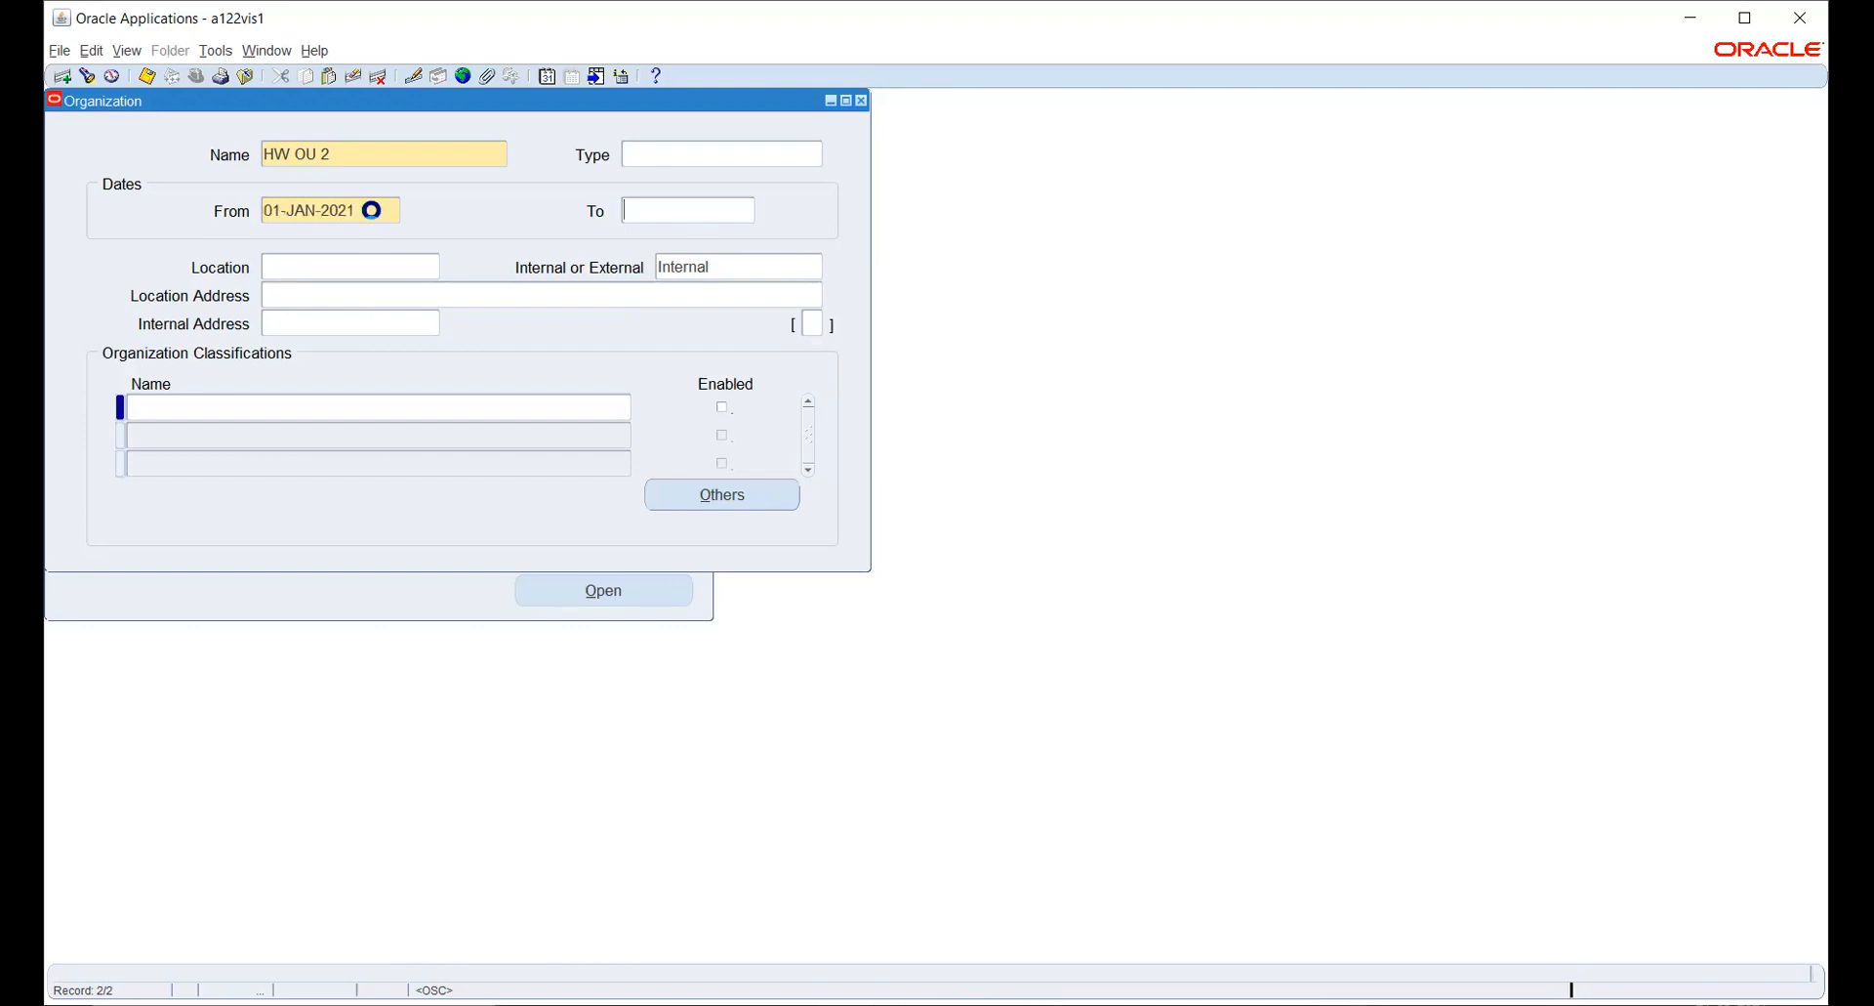
- Assign location HW NY to organization HW OU 2
text(HW)
key(Tab)
key(Down)
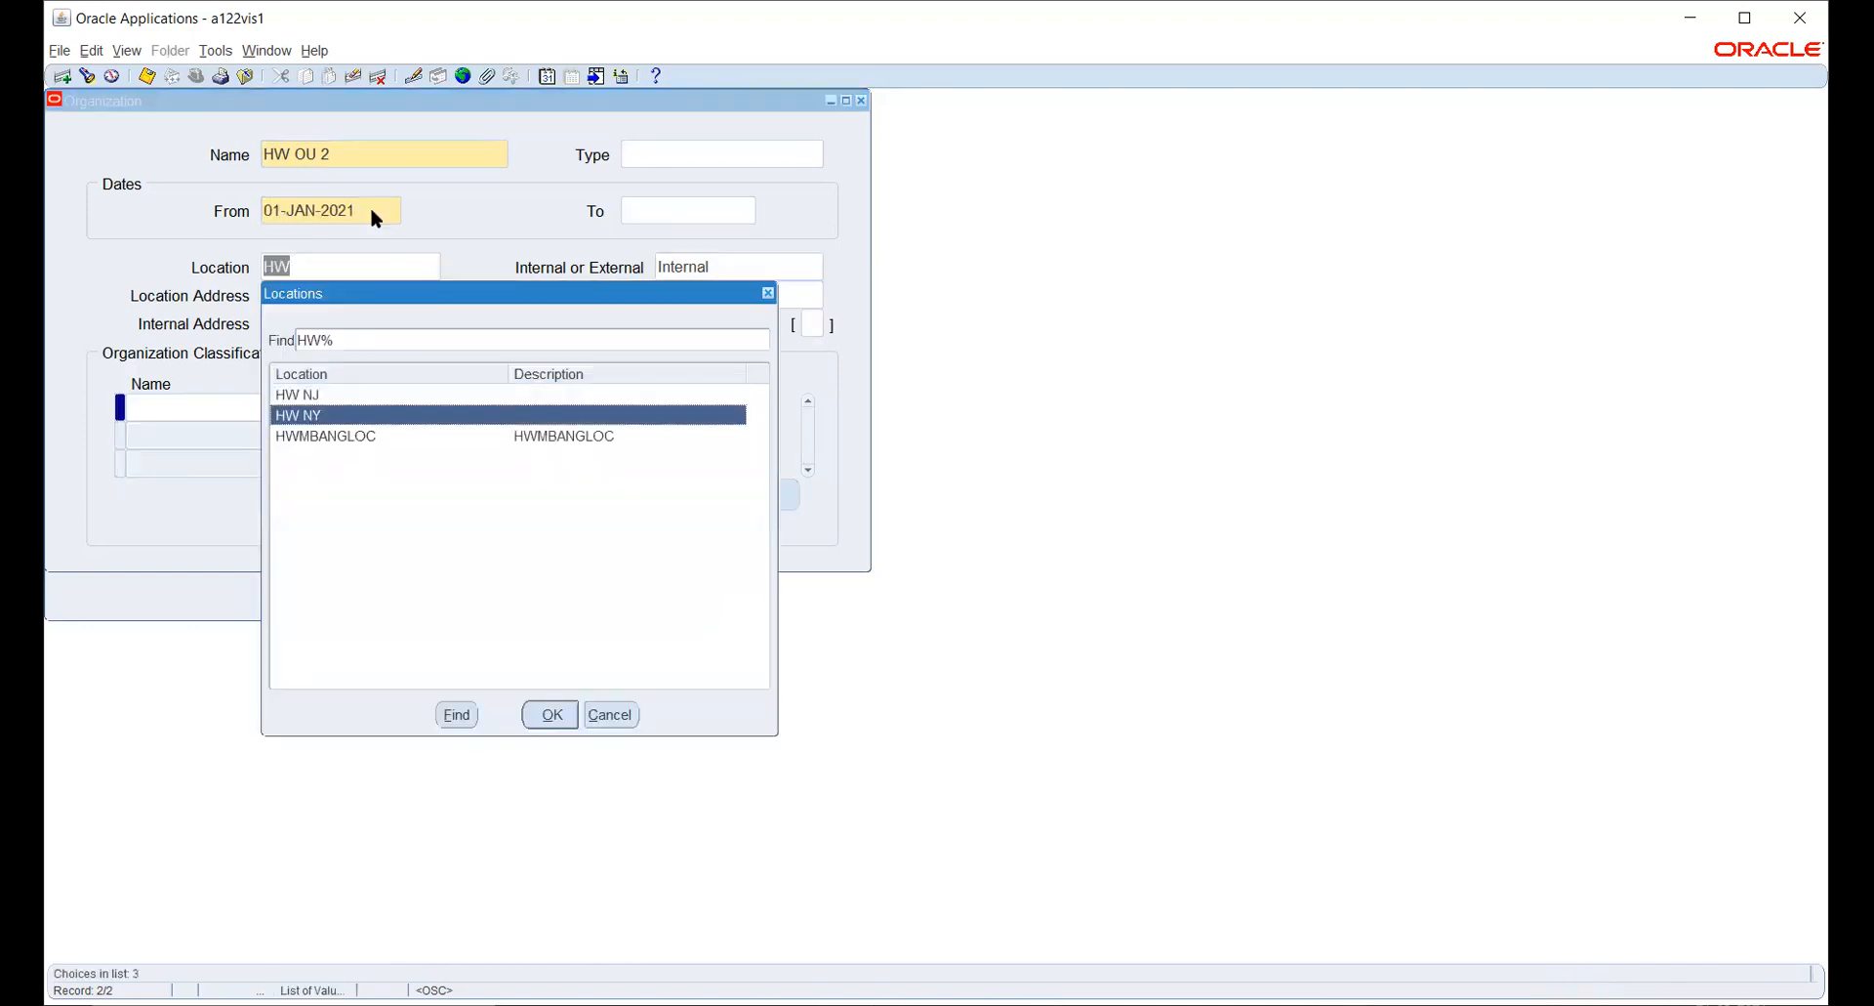
key(Return)
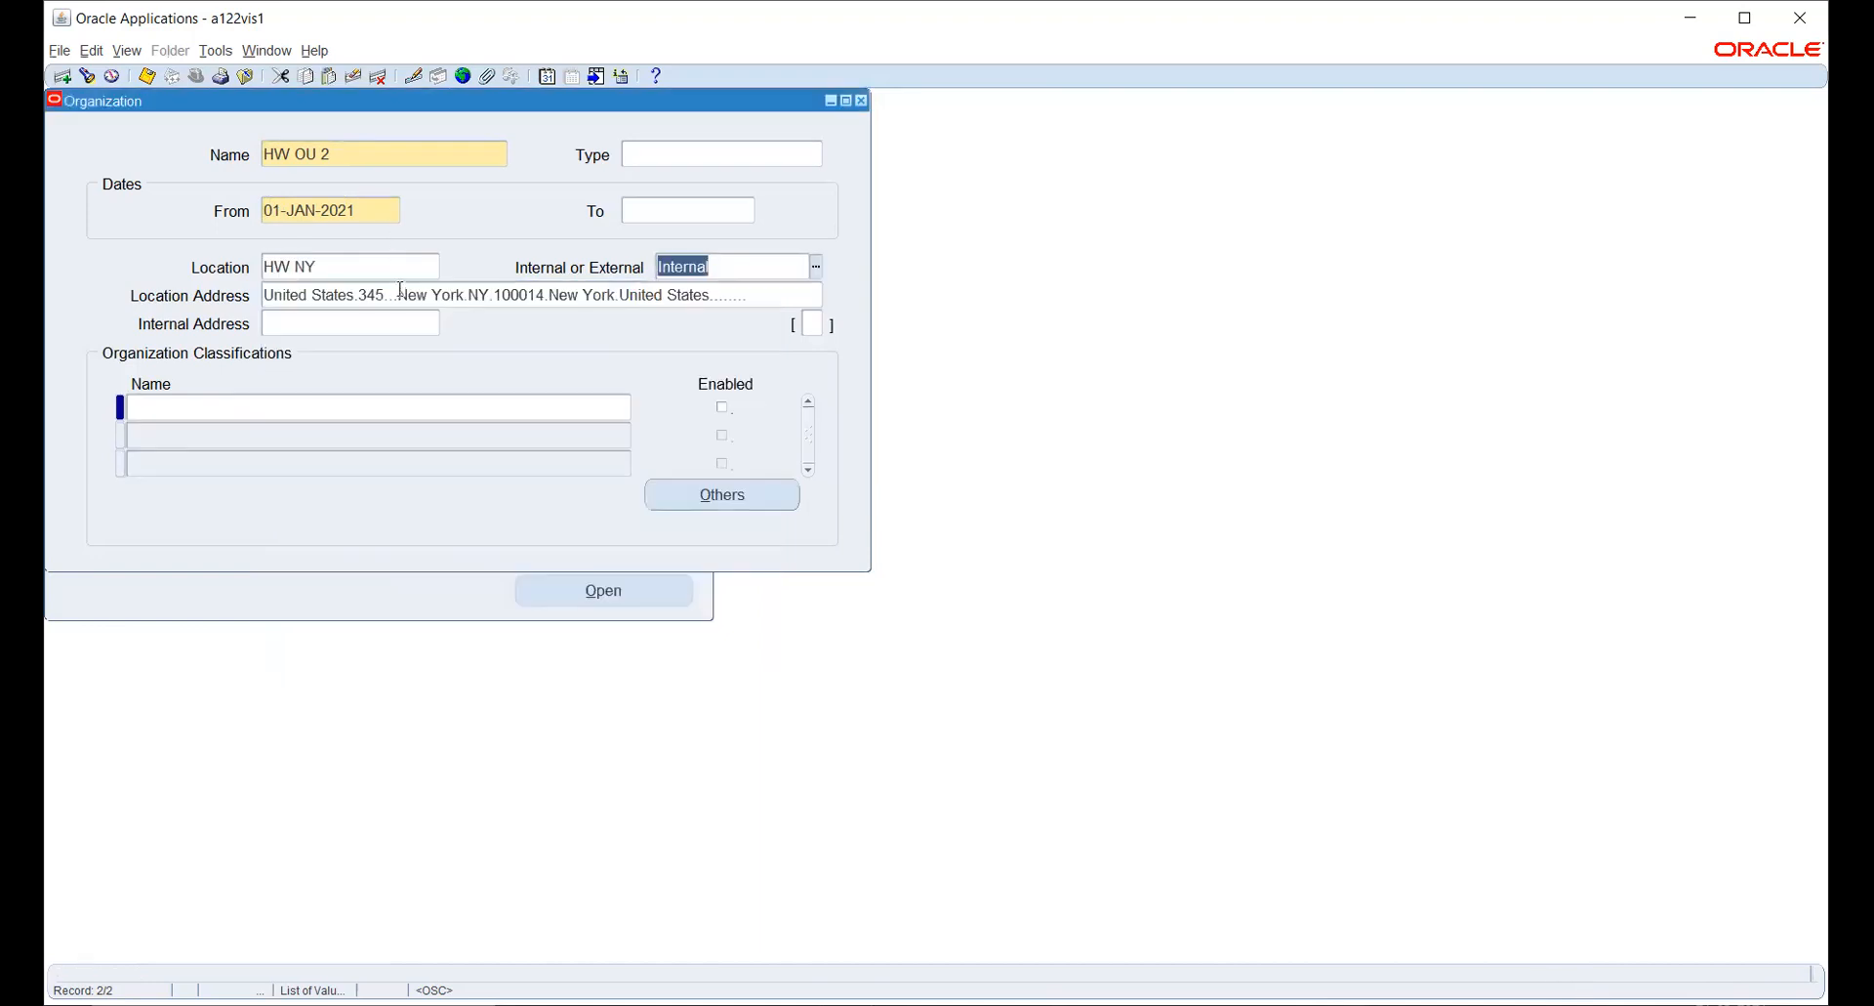
- Add the Operating Unit classification to HW OU 2, enable it and save
click(435, 407)
text(OPER)
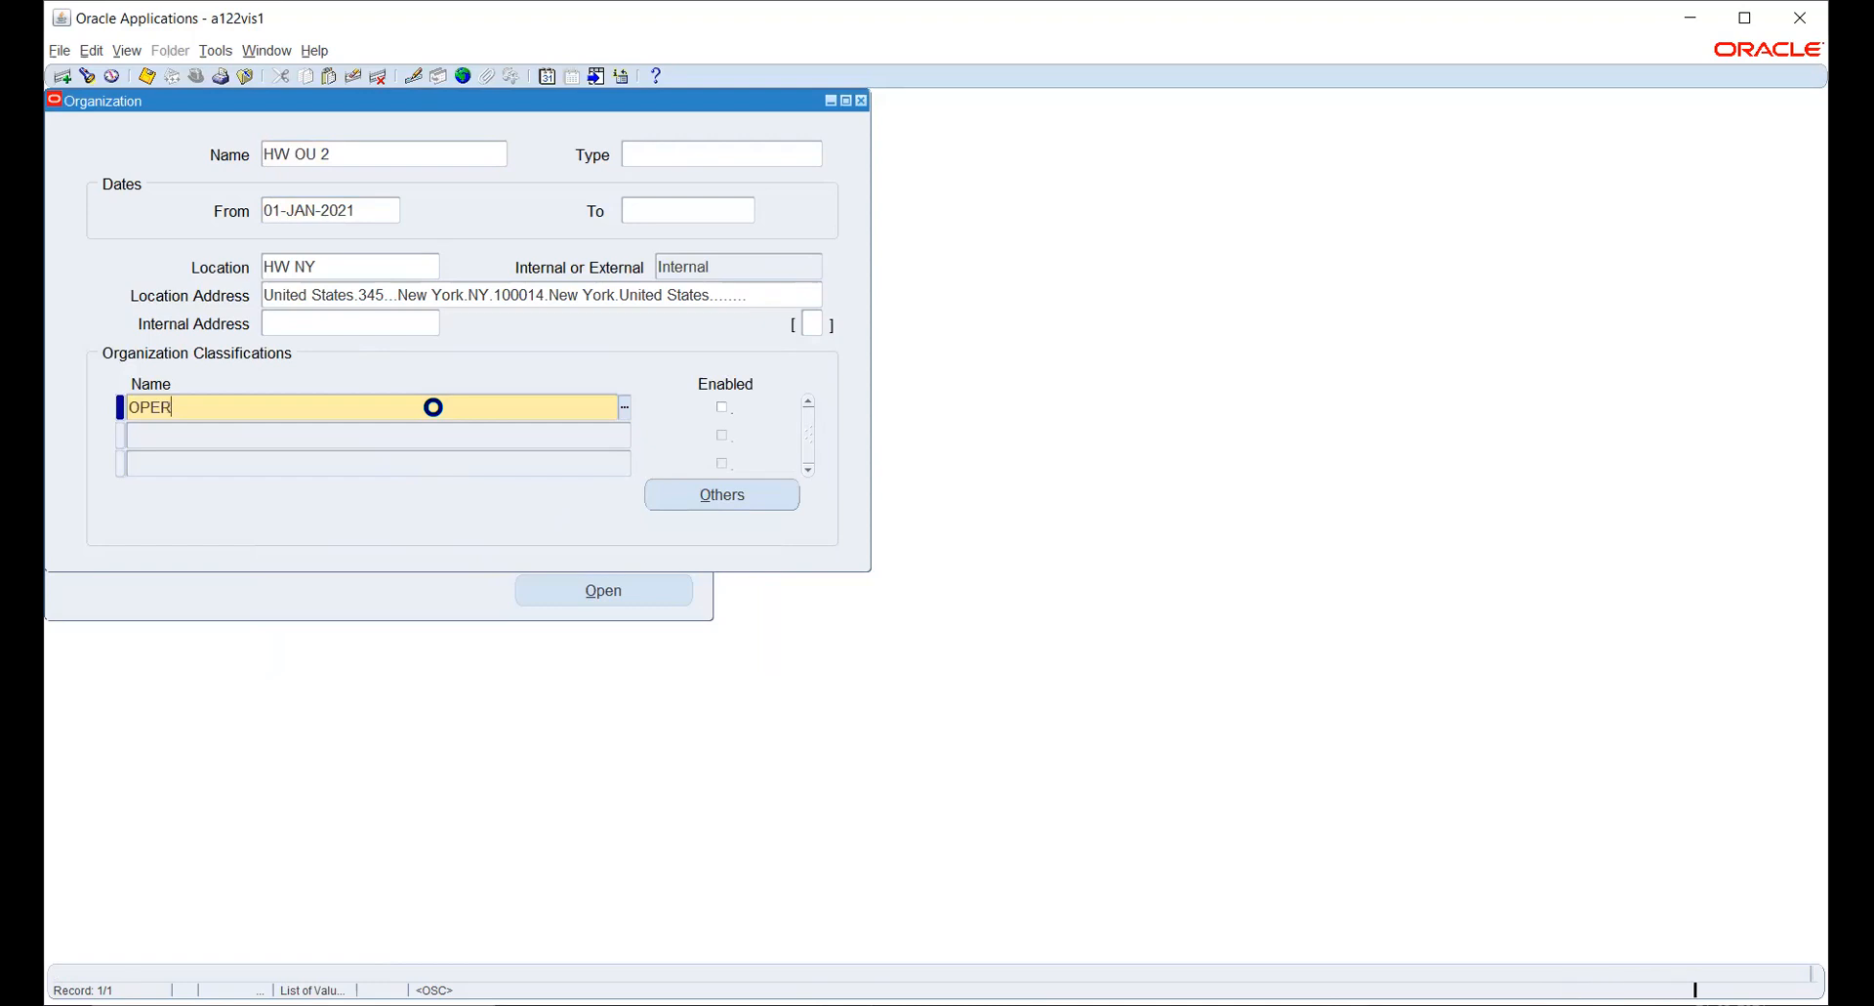
key(Tab)
key(Down)
key(Return)
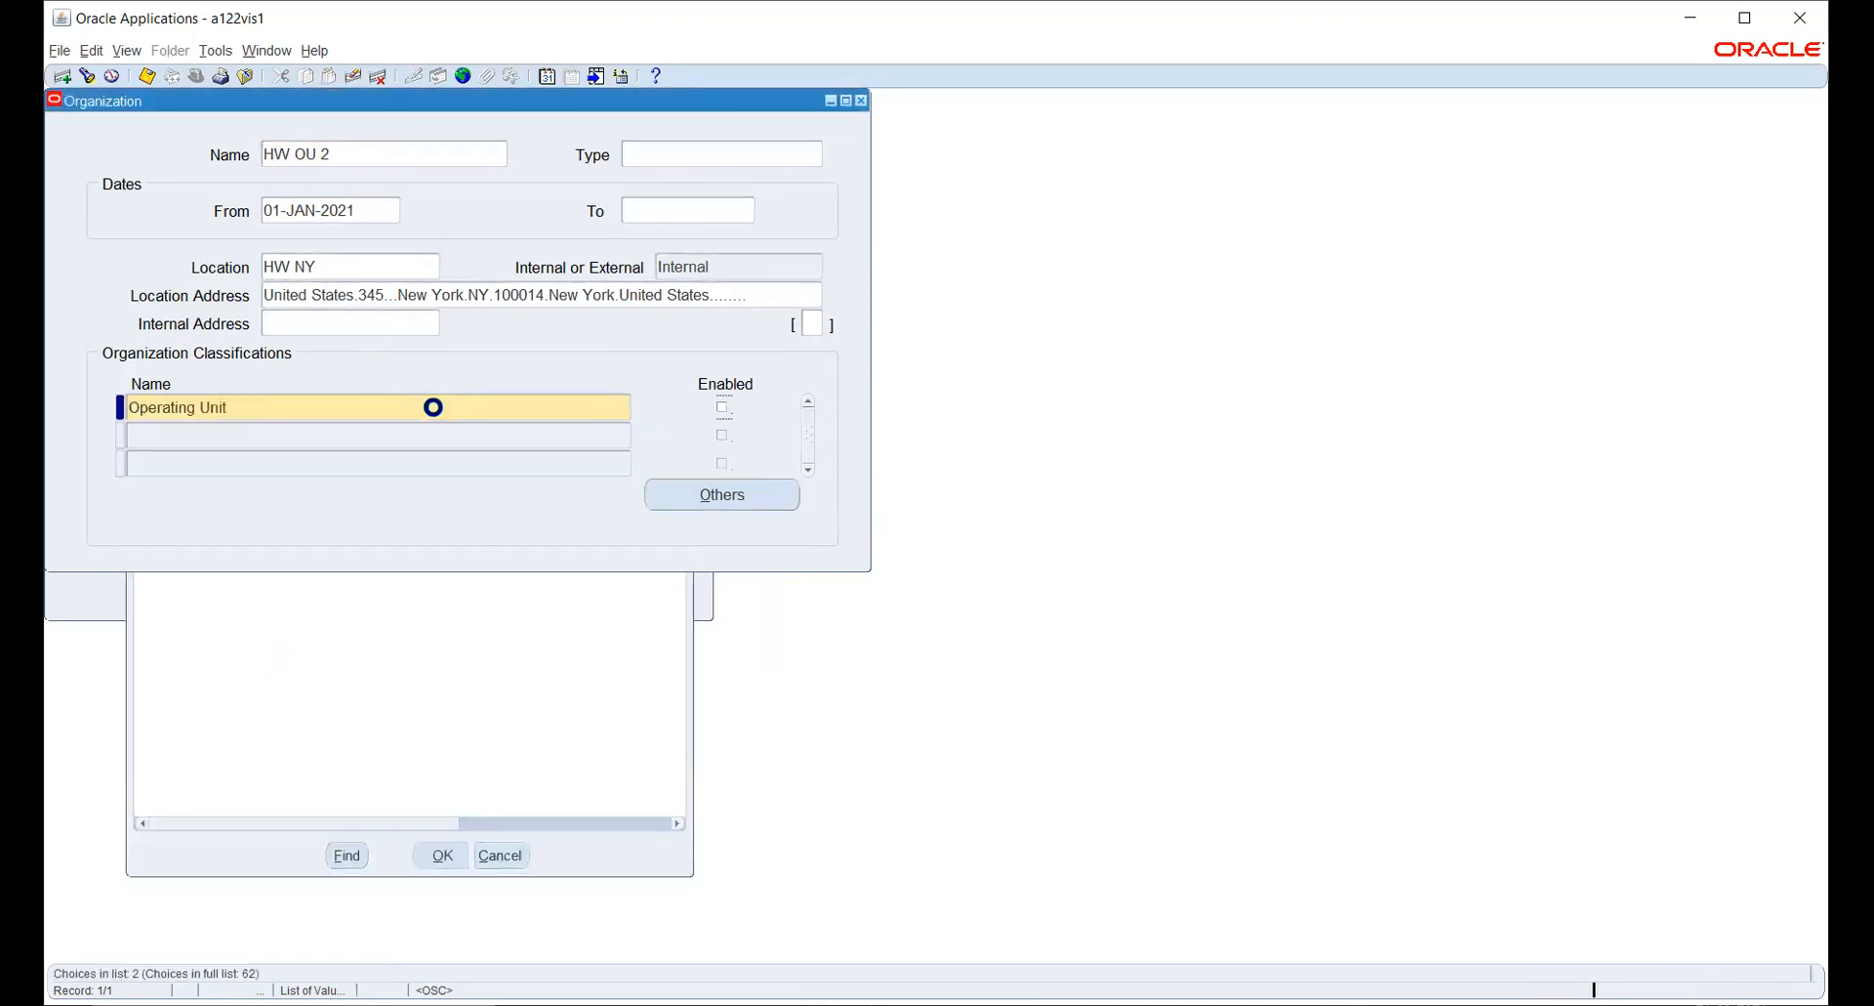
key(ctrl+s)
- Open the Operating Unit Information of HW OU 2 and set its primary ledger to HW_PL
click(711, 494)
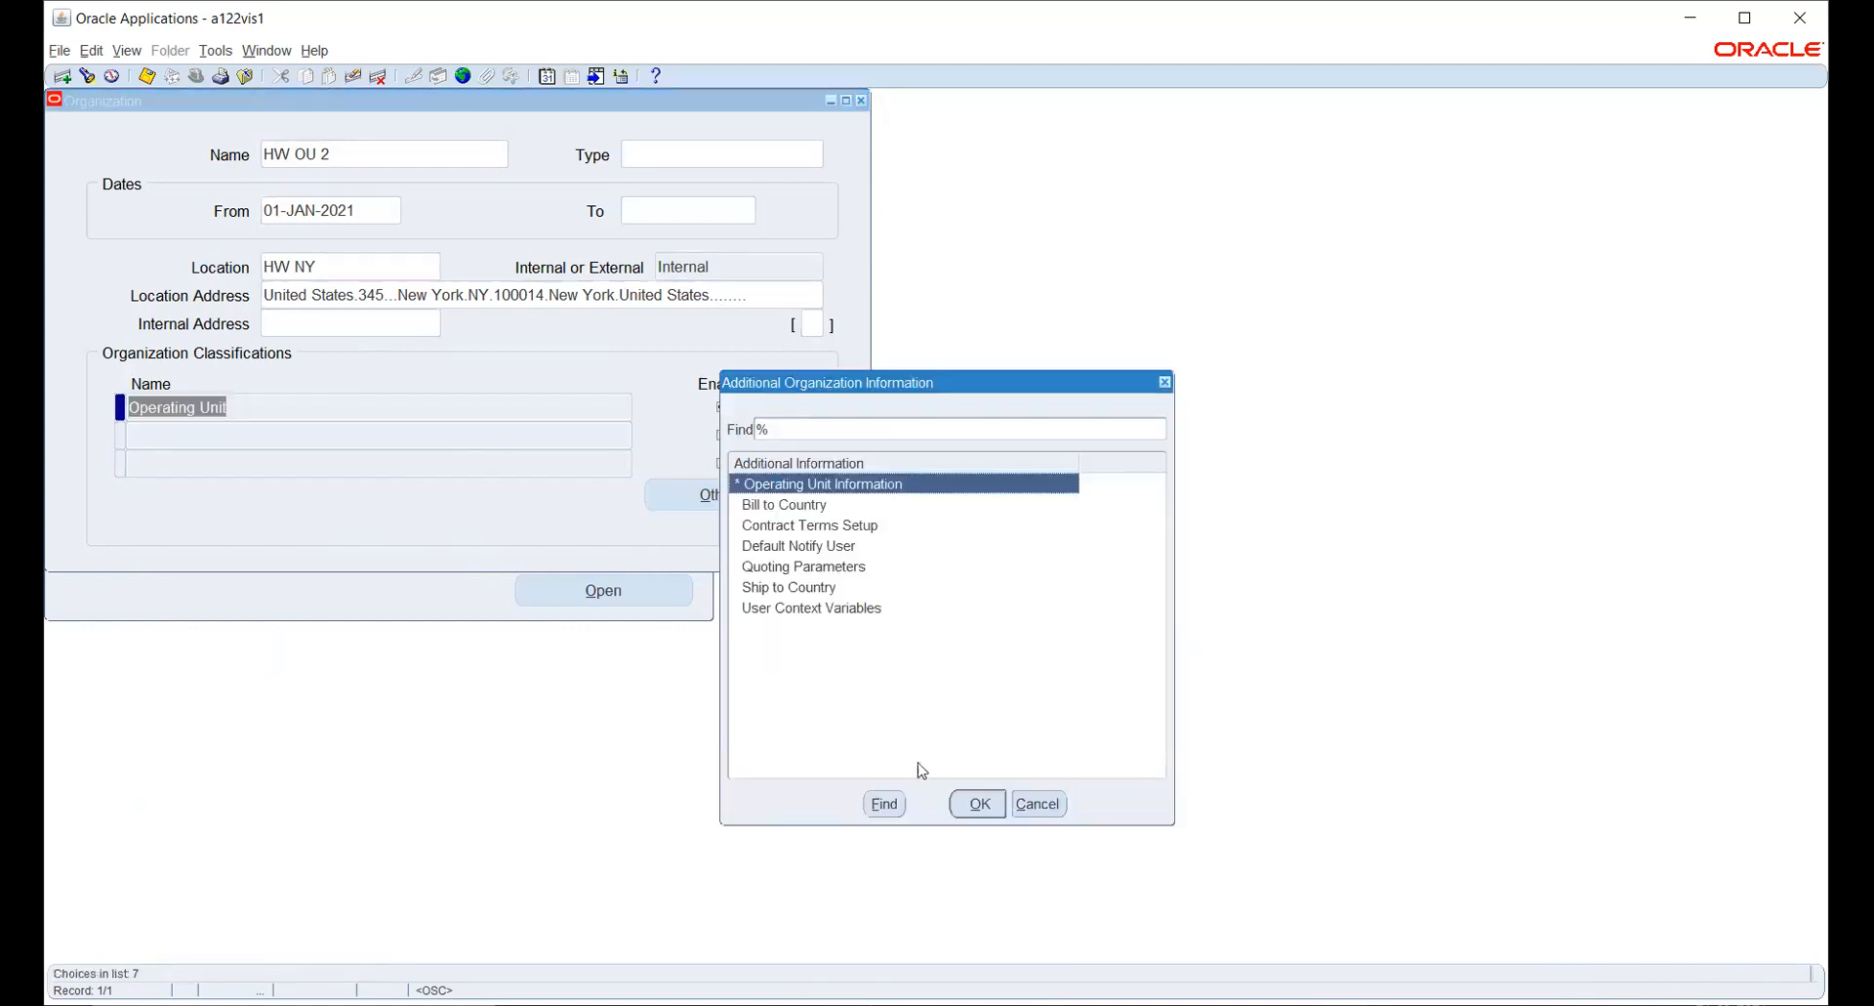
click(978, 804)
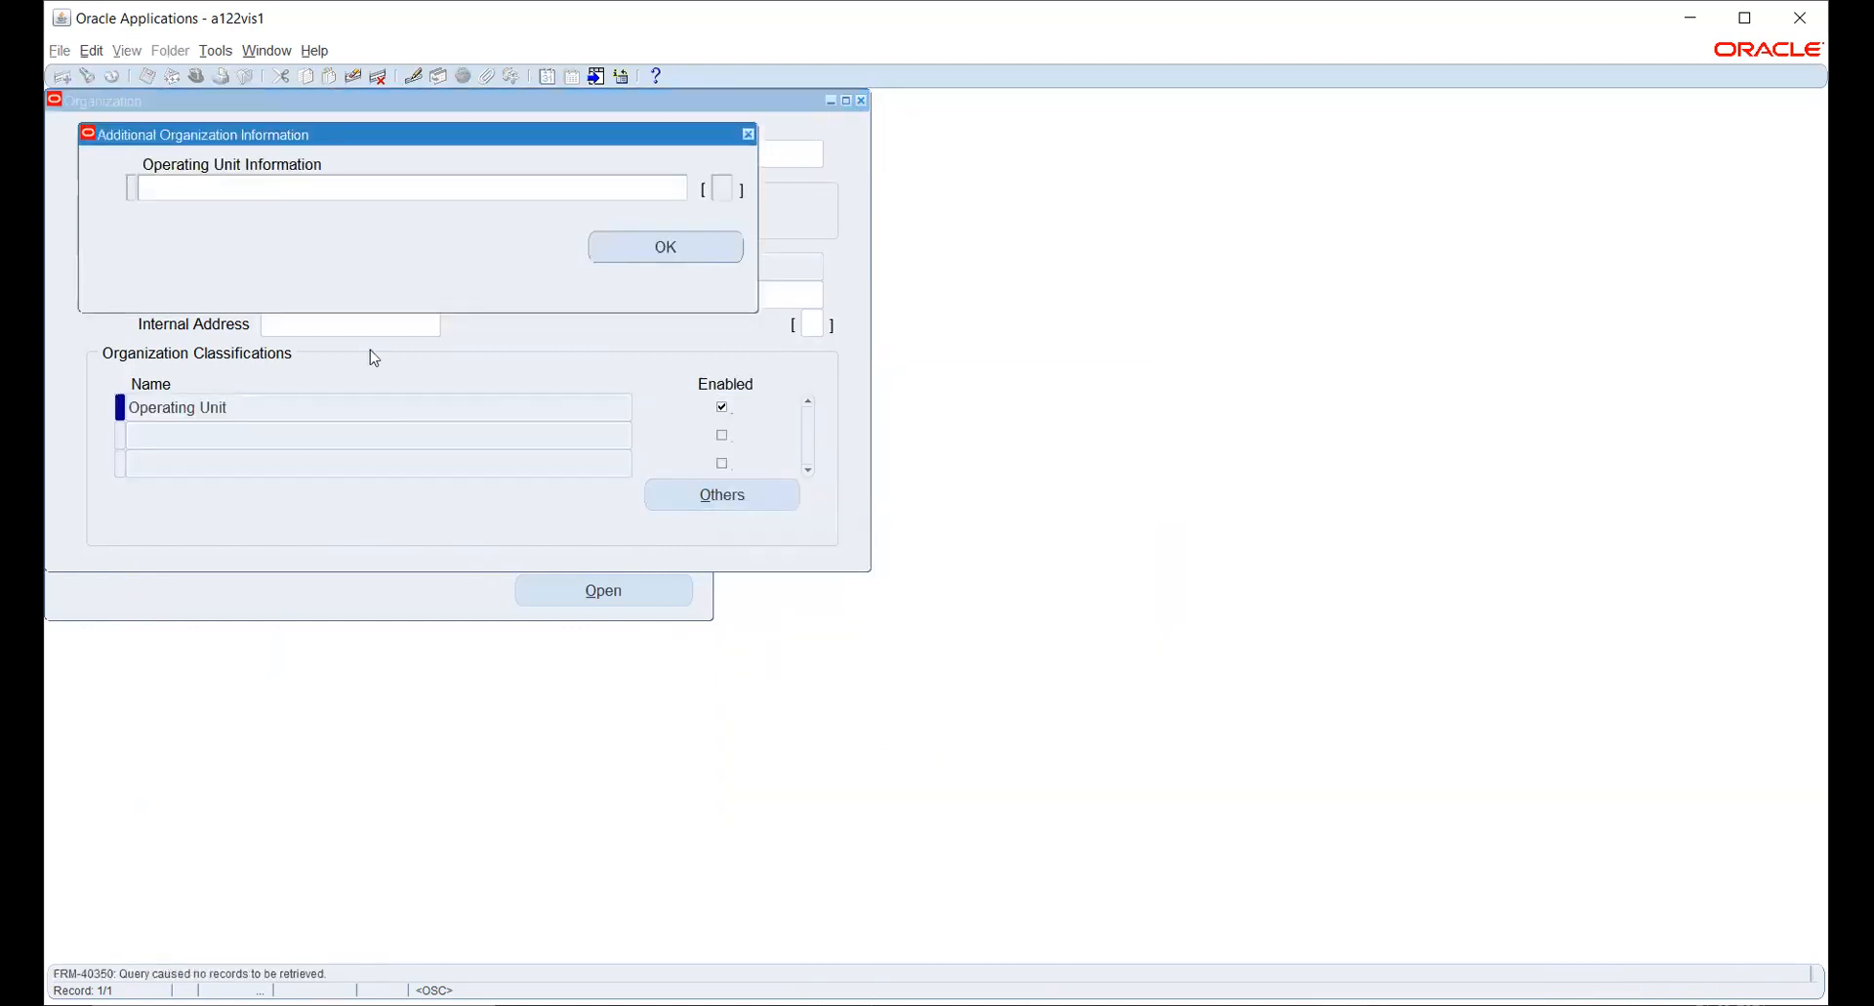
click(354, 188)
text(HW)
key(Tab)
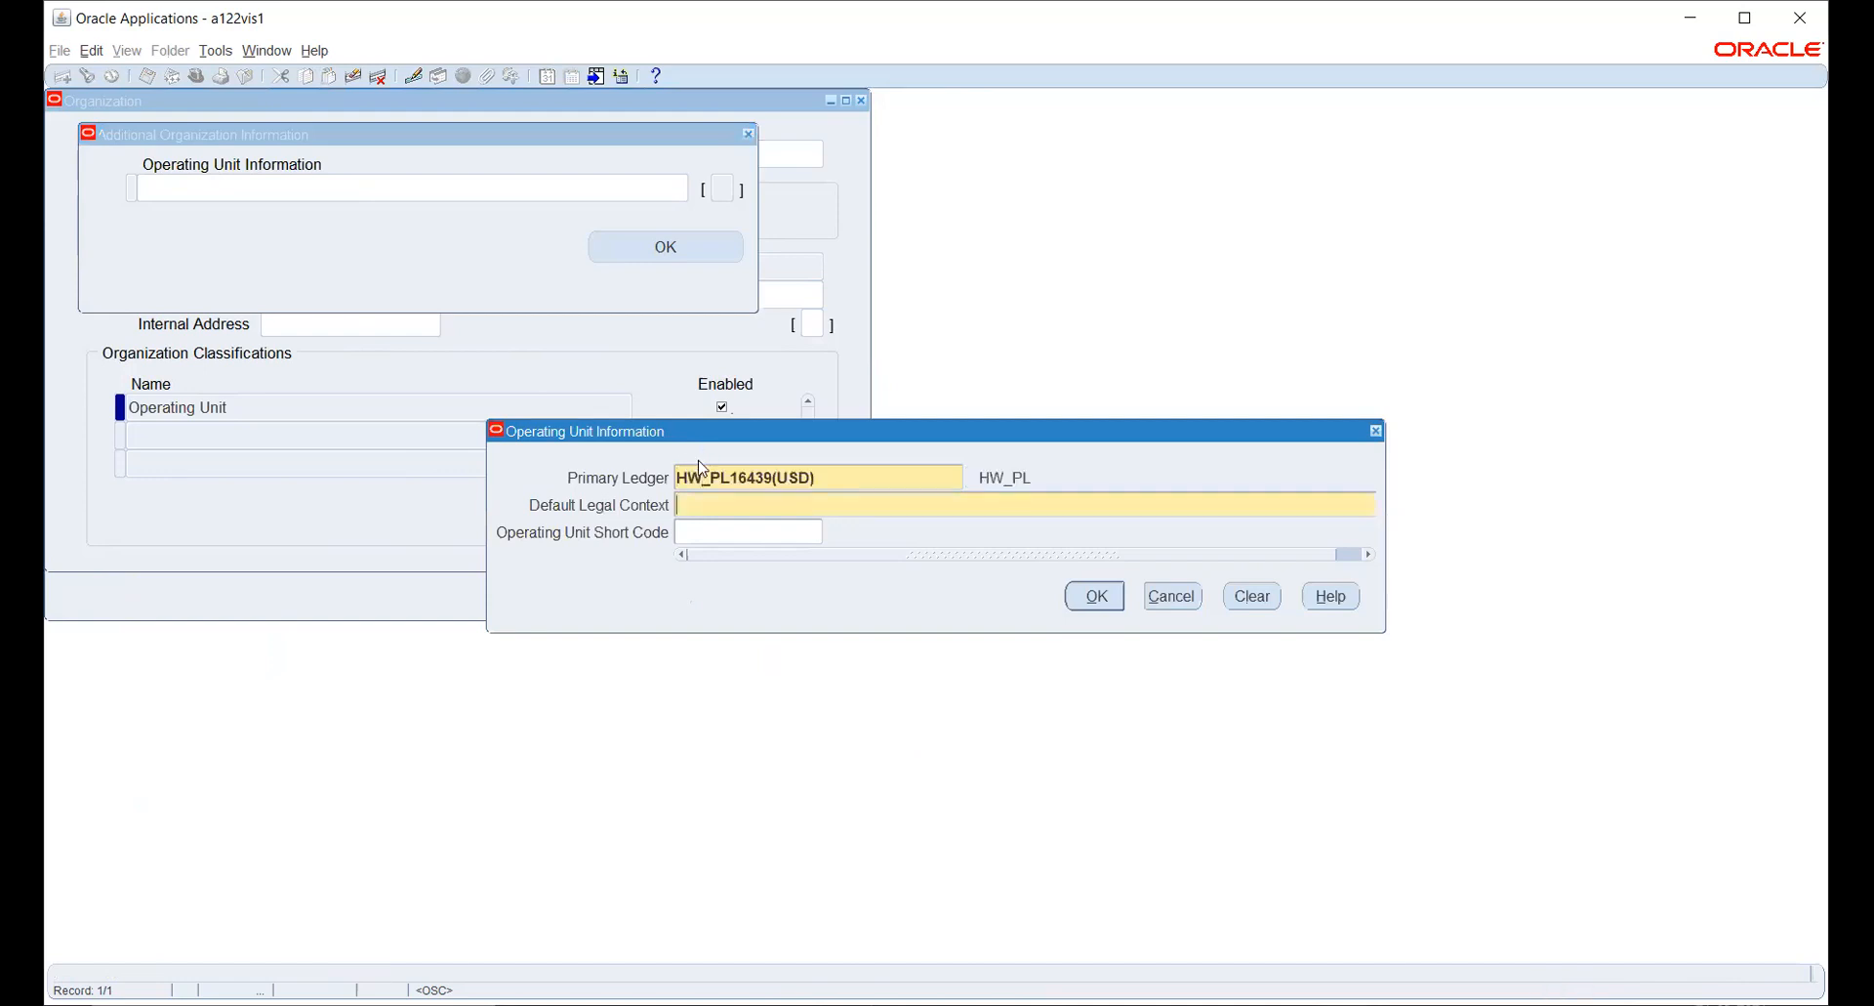
- Choose the second listed HW legal entity as default legal context, set the short code to HW OU 2, and save the operating unit information
text(HW)
key(Tab)
key(Down)
key(Return)
text(HW OU 2)
key(Return)
click(642, 253)
key(Return)
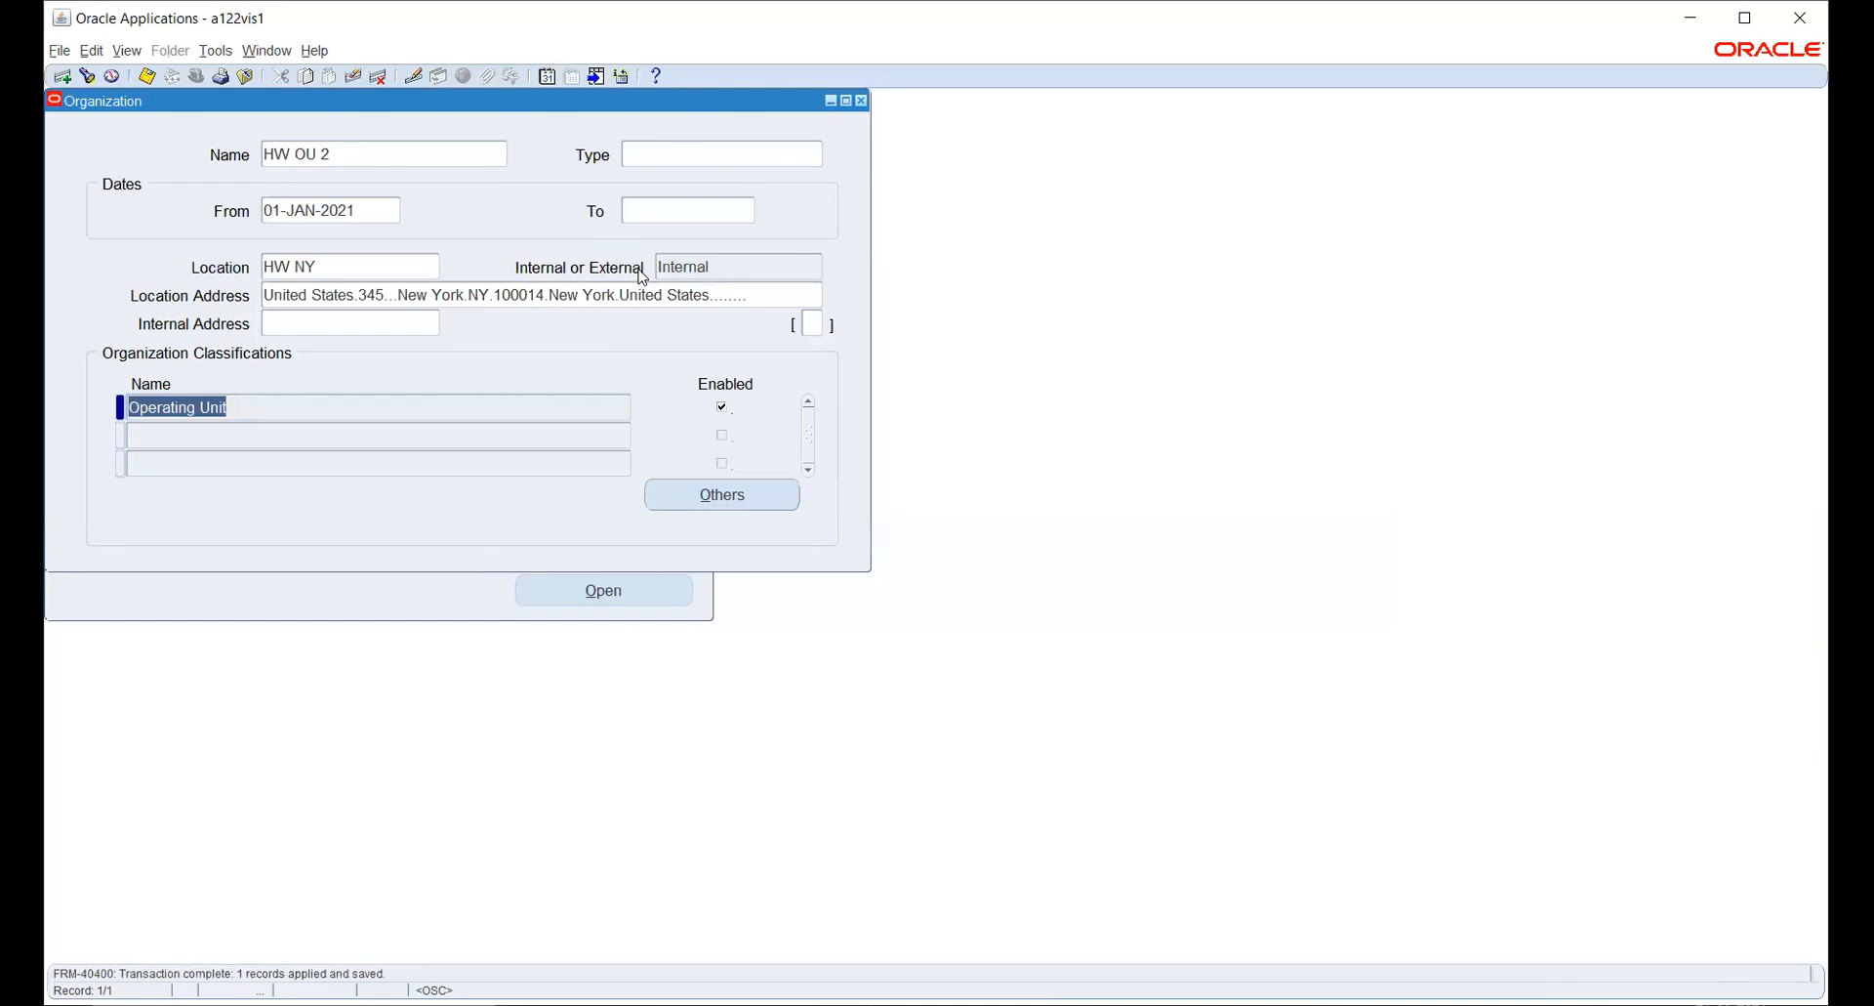
key(ctrl+s)
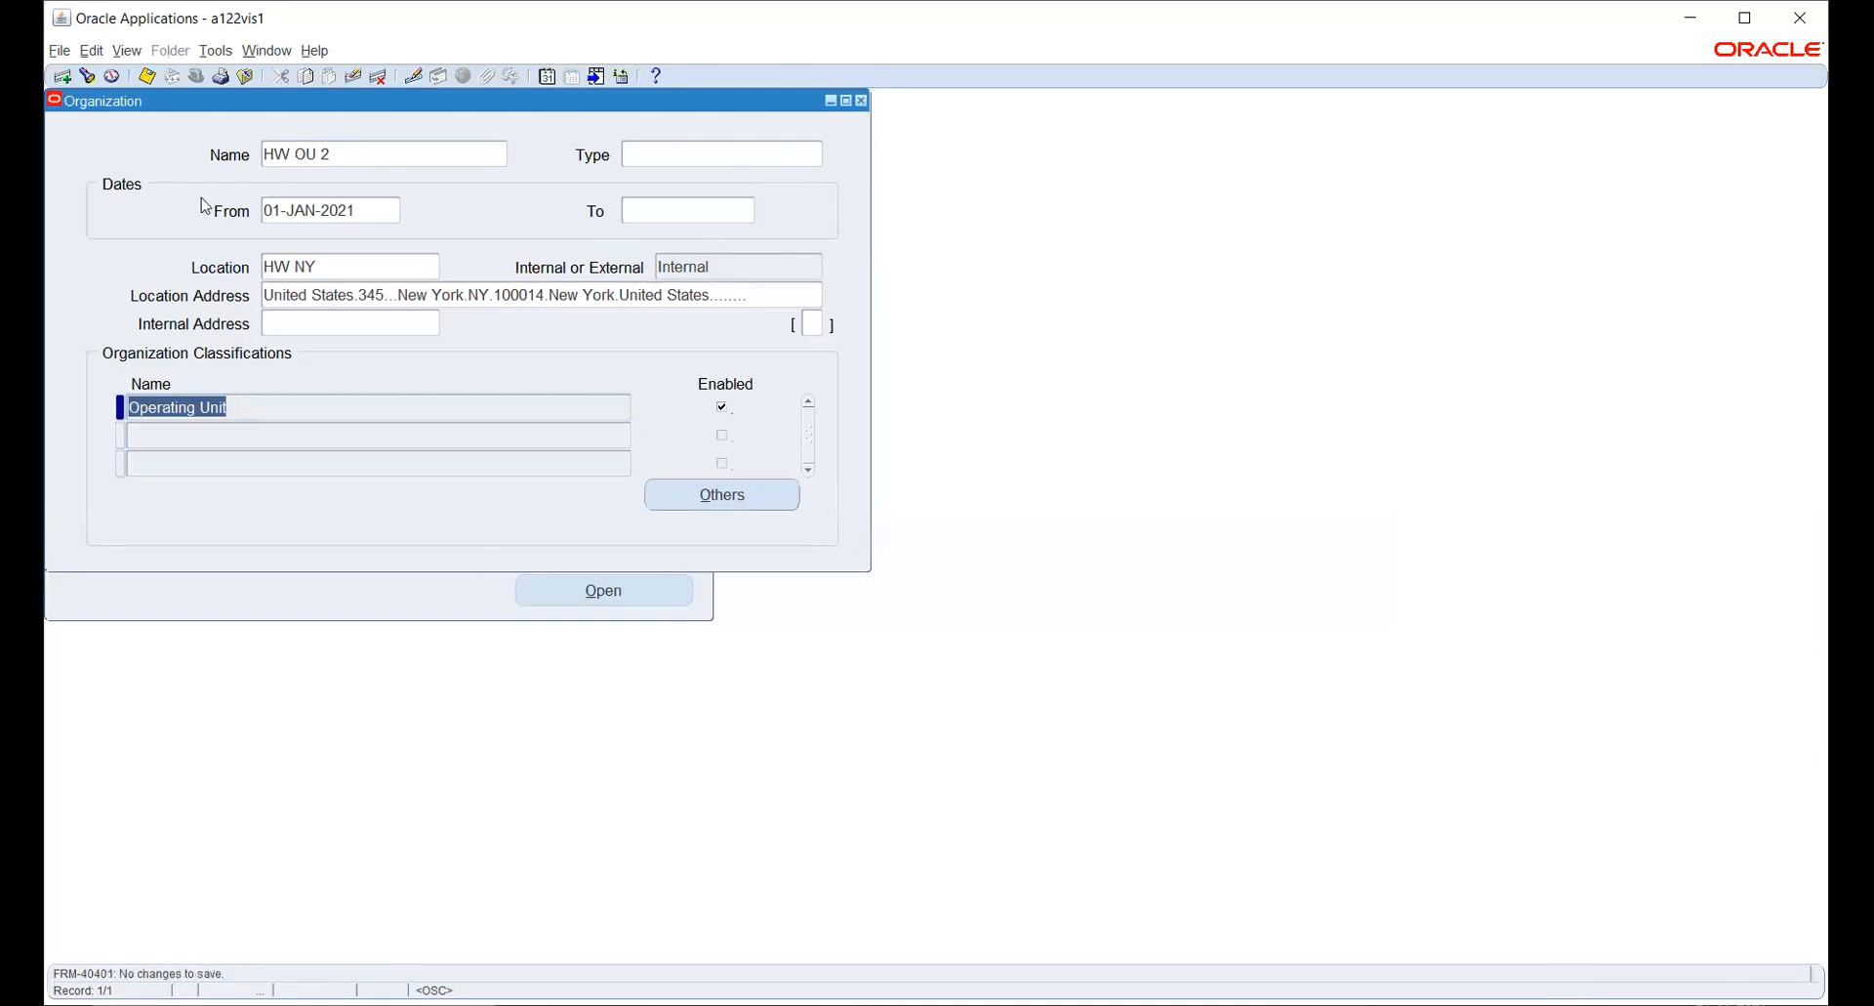
- Find the organization HW_INV and load its record
click(329, 159)
click(89, 76)
text(HW)
key(Tab)
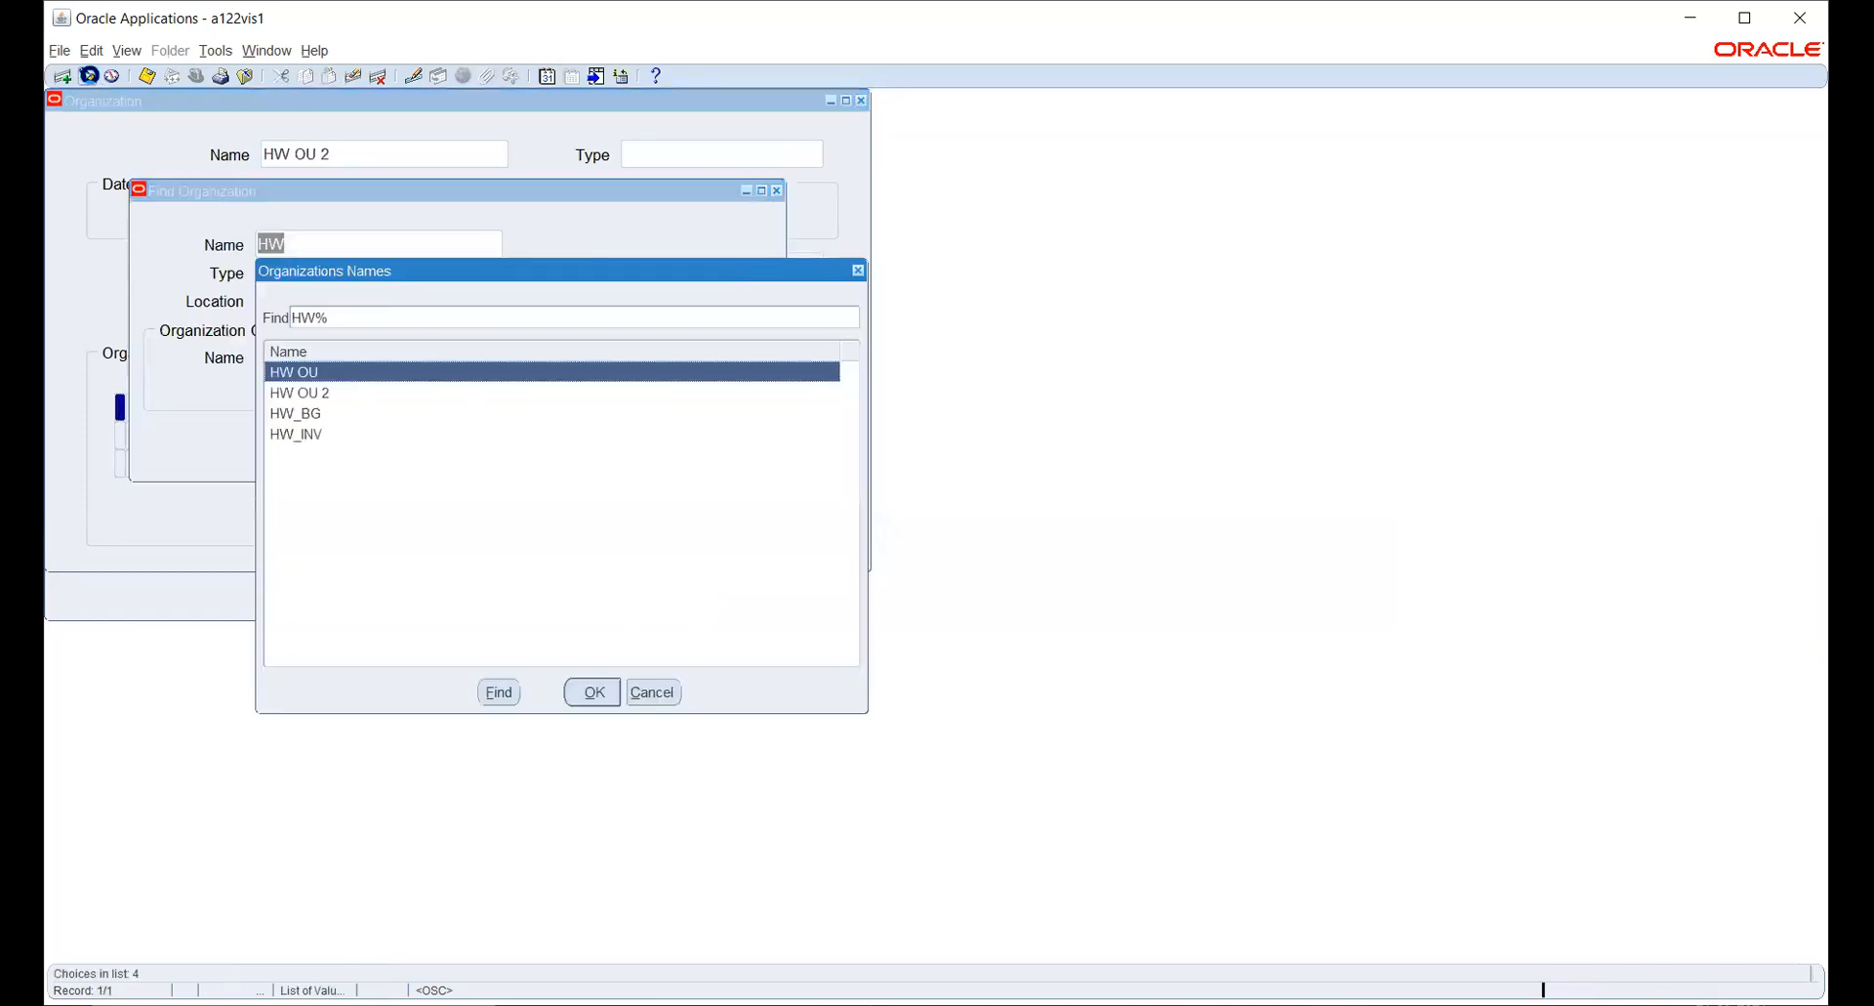
key(Down)
key(Down)
key(Down)
key(Return)
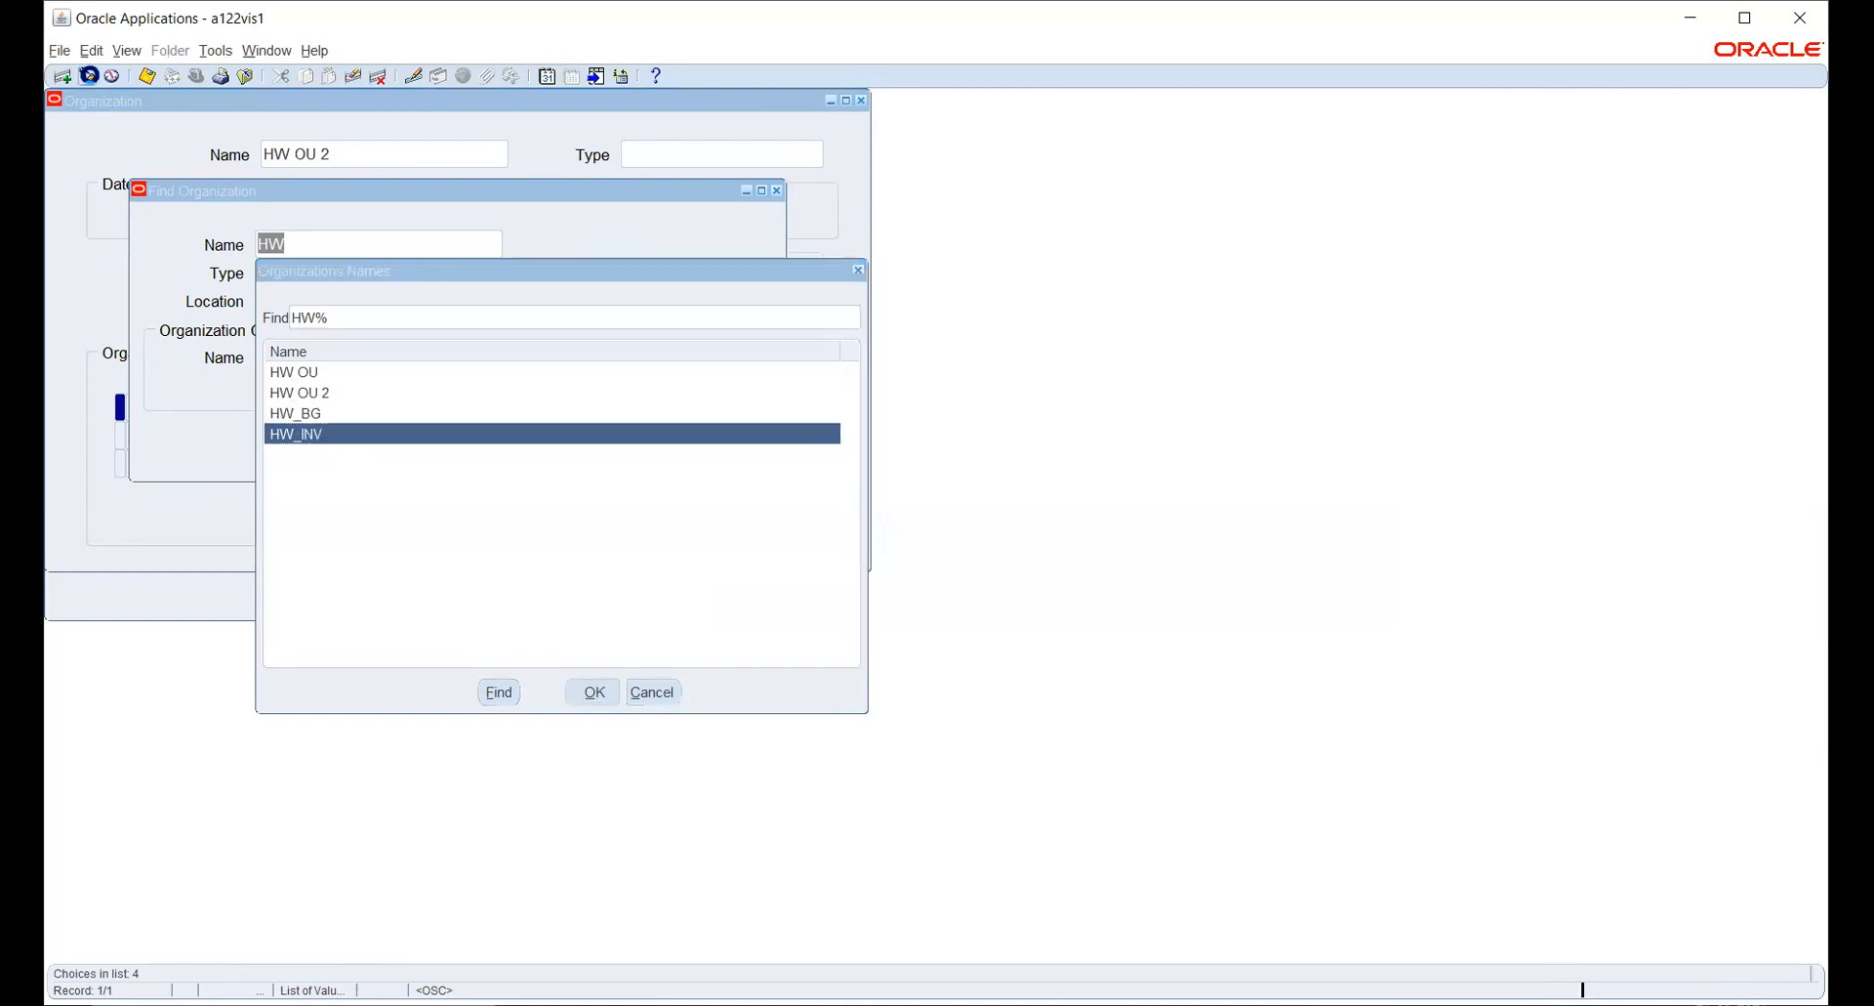
key(Return)
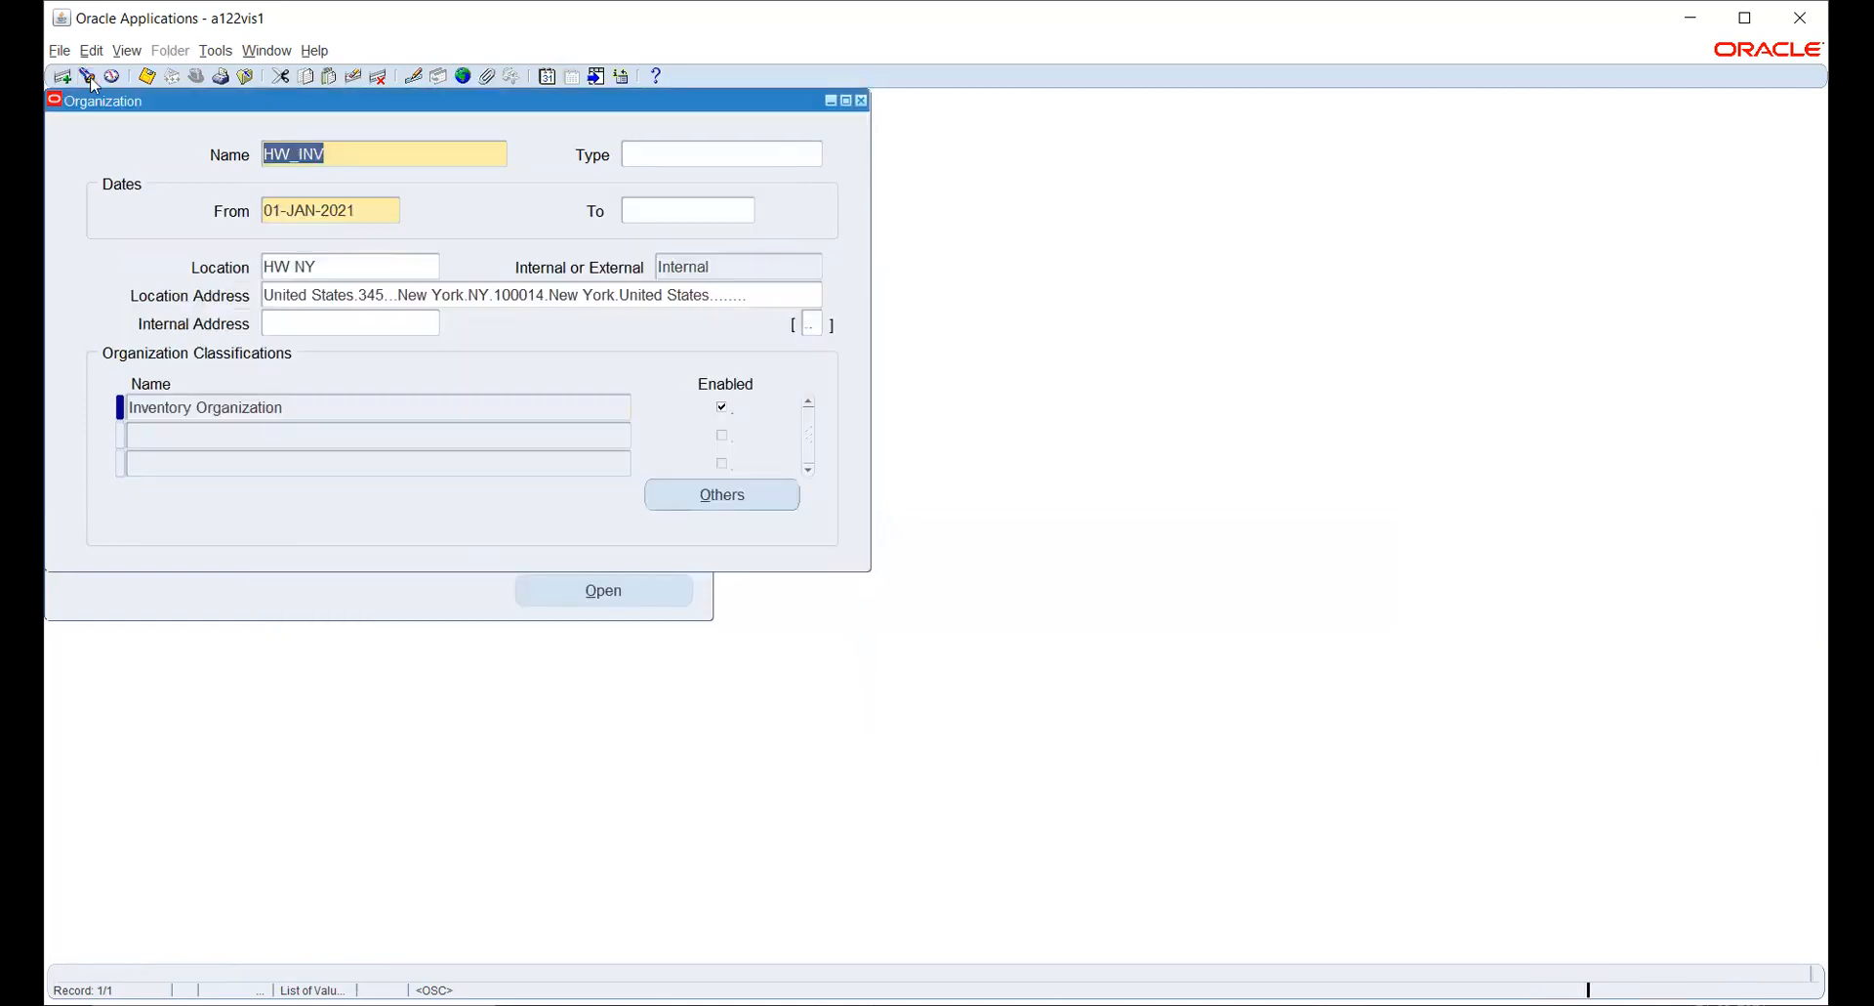
- Open the Accounting Information of HW_INV's Inventory Organization classification and set the primary ledger to HW_PL
click(594, 418)
click(756, 494)
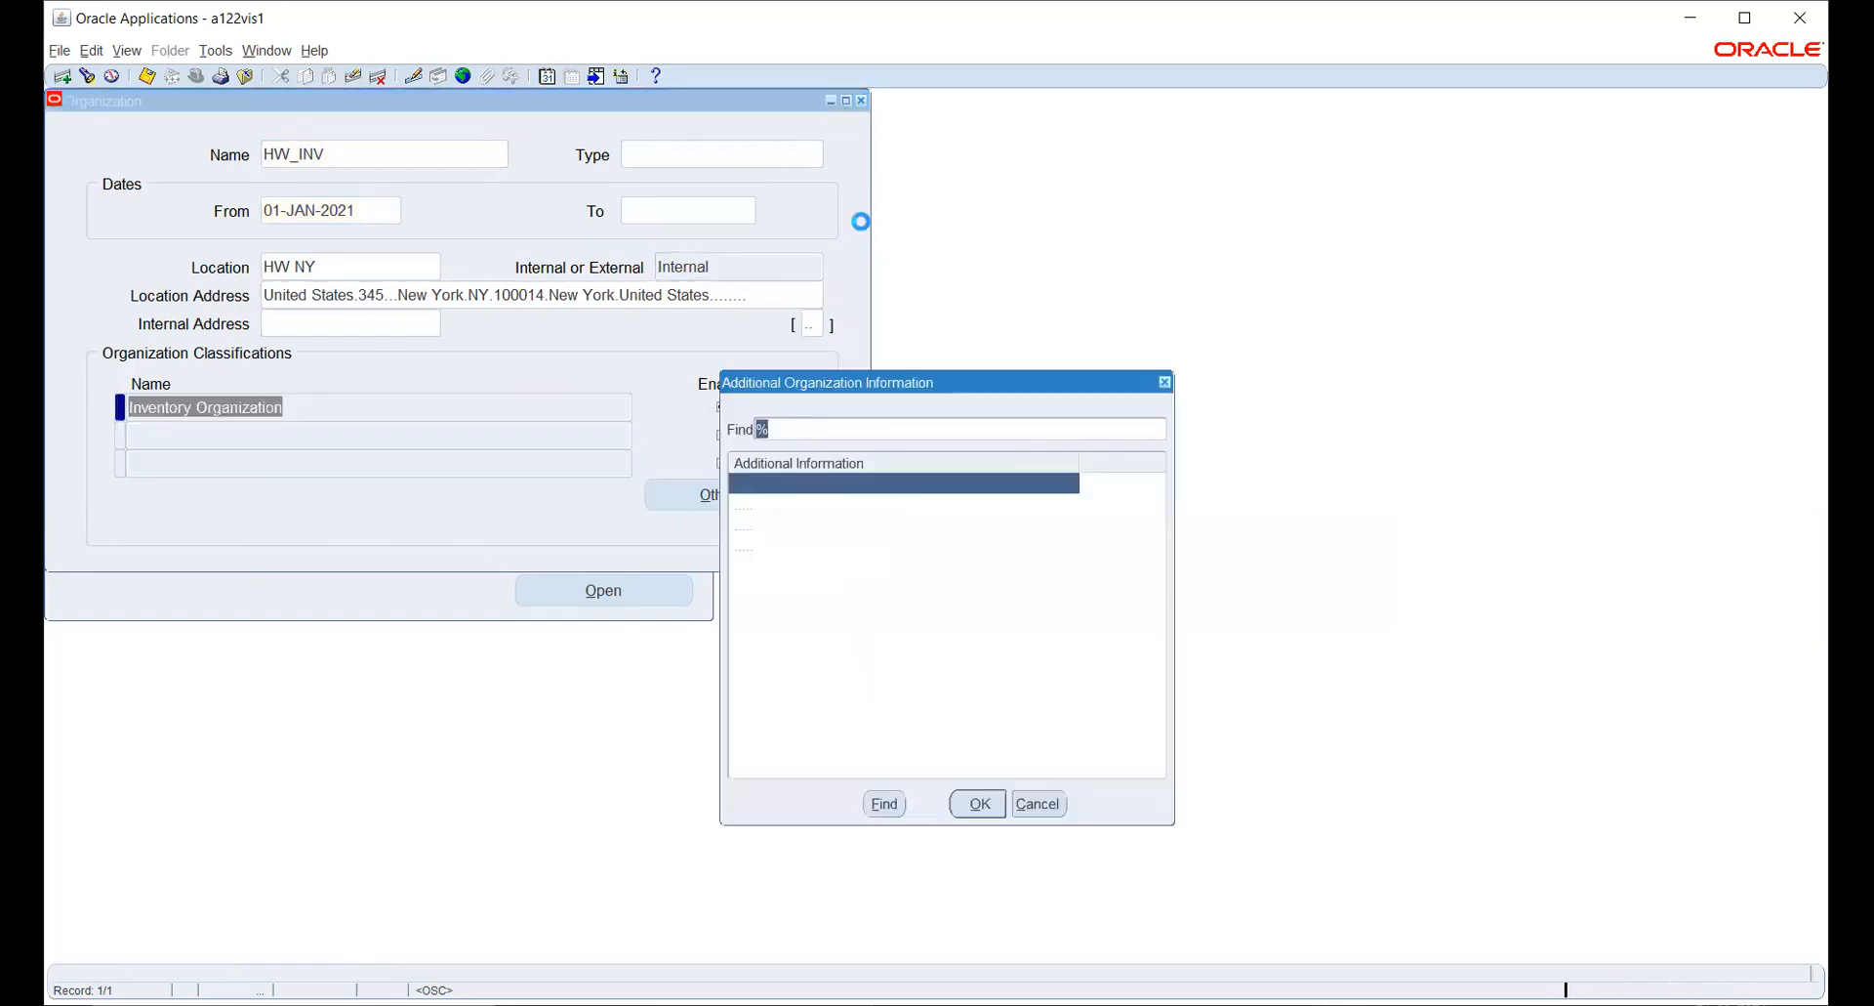
click(977, 802)
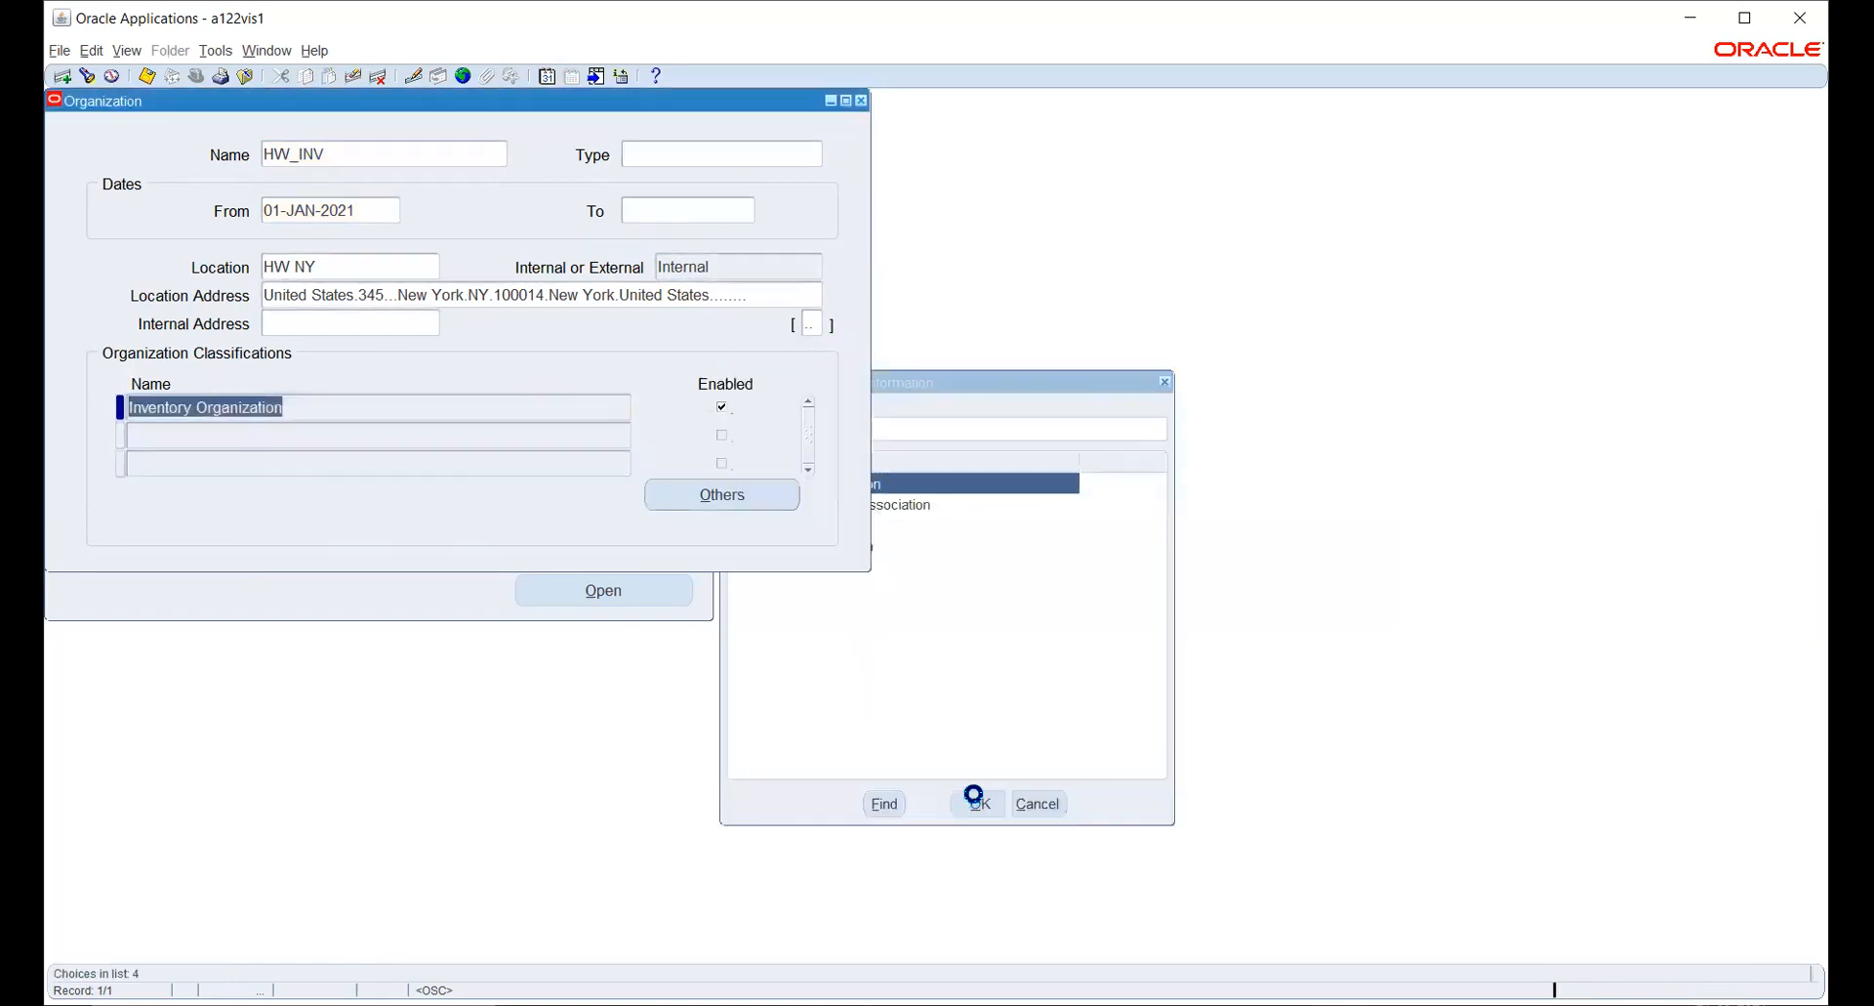
click(388, 186)
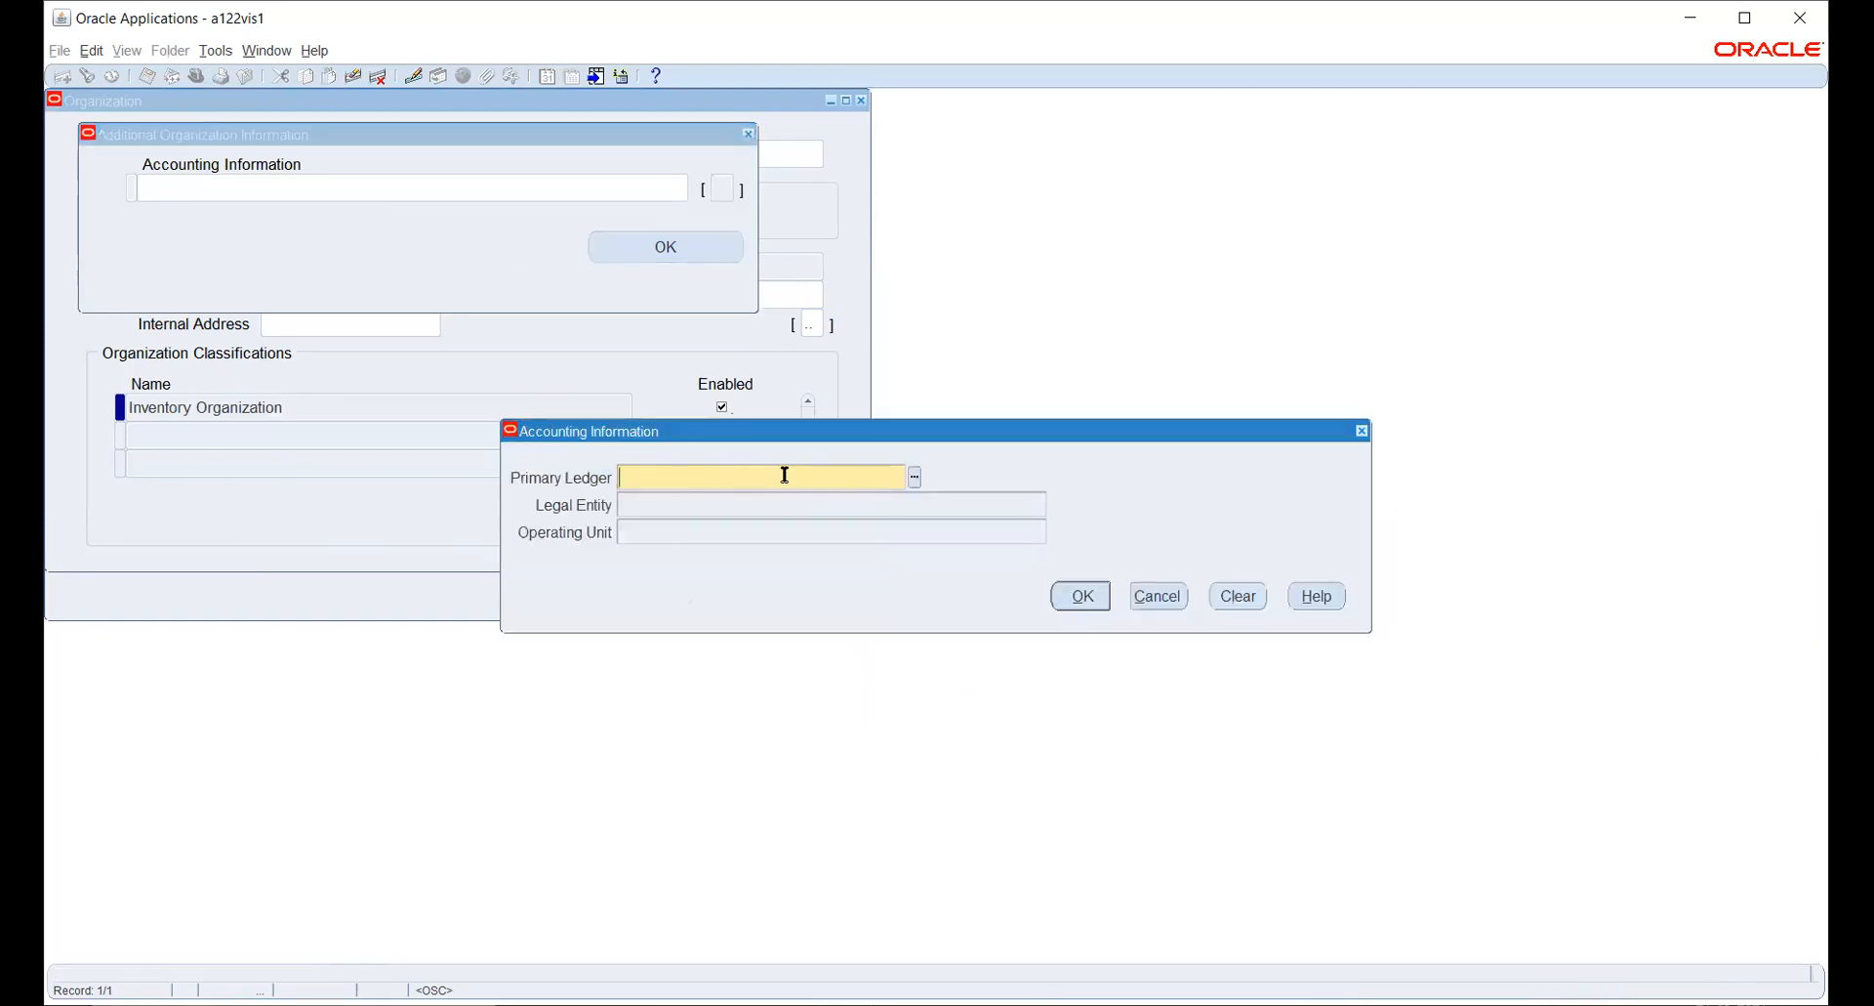
text(HW)
key(Tab)
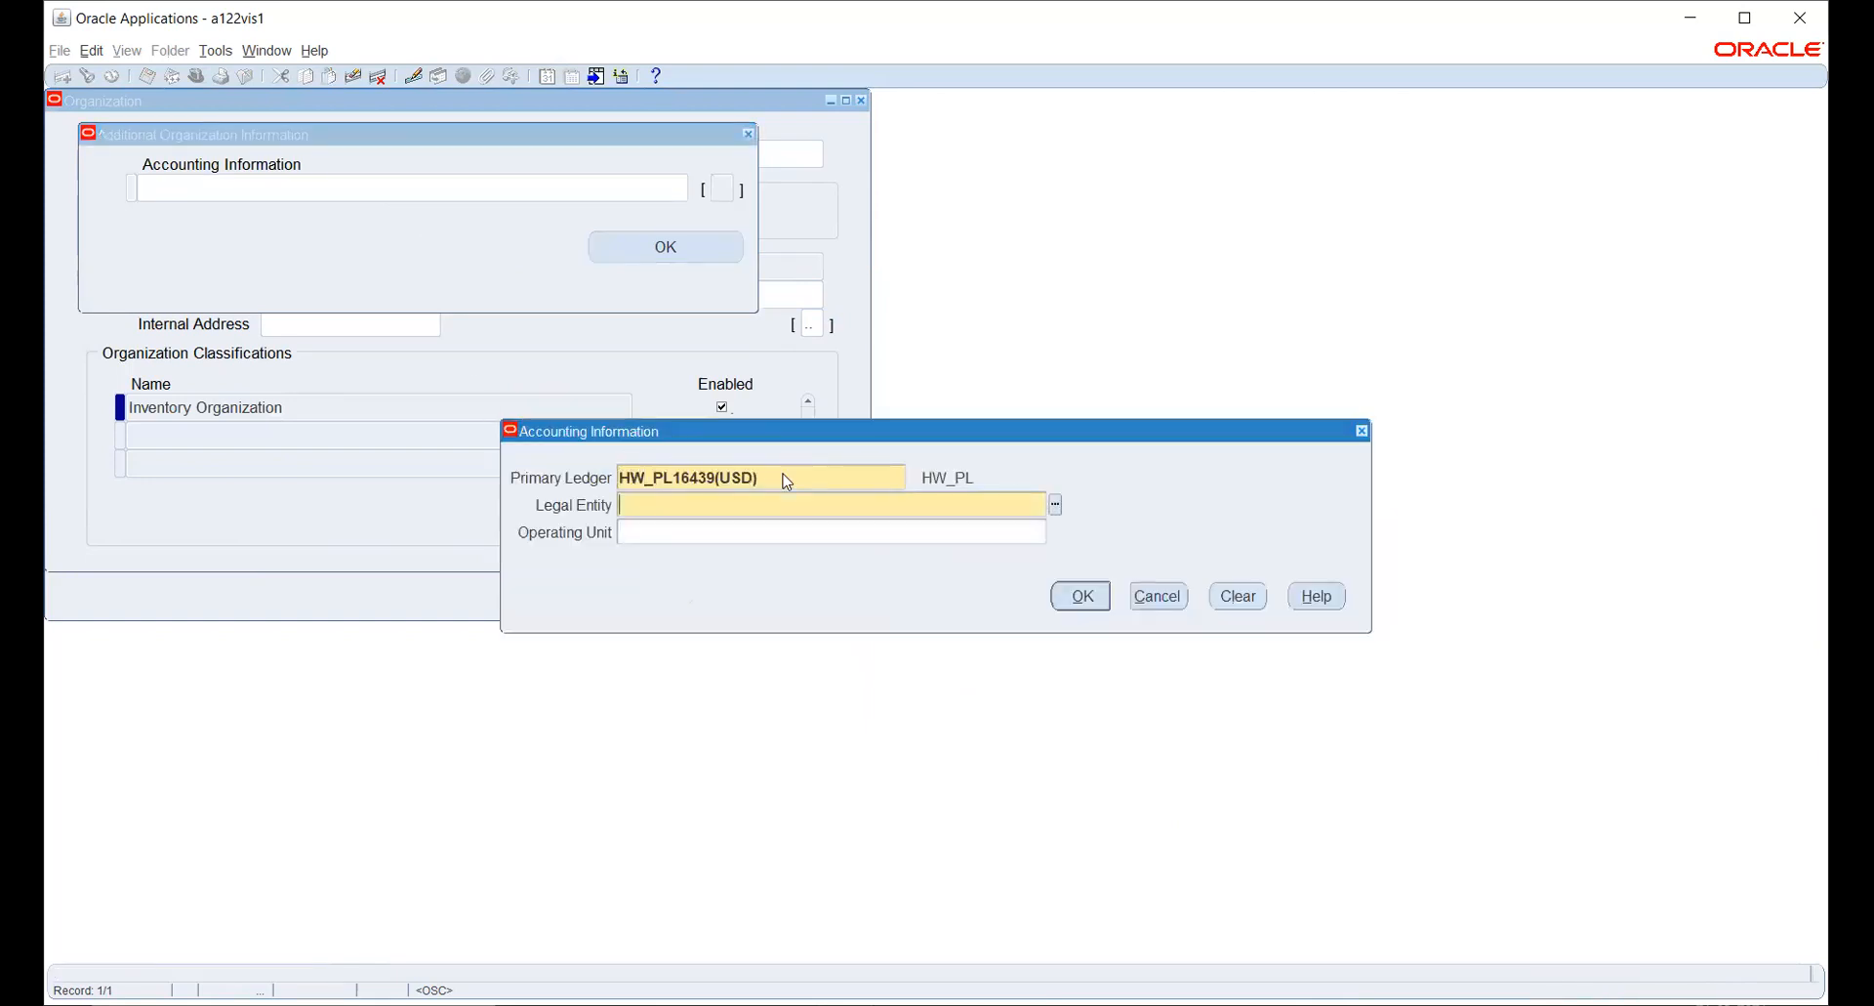
- Set the legal entity to HW_US_LE_1 and the operating unit to HW OU, and save the accounting information
text(HW)
key(Tab)
key(Return)
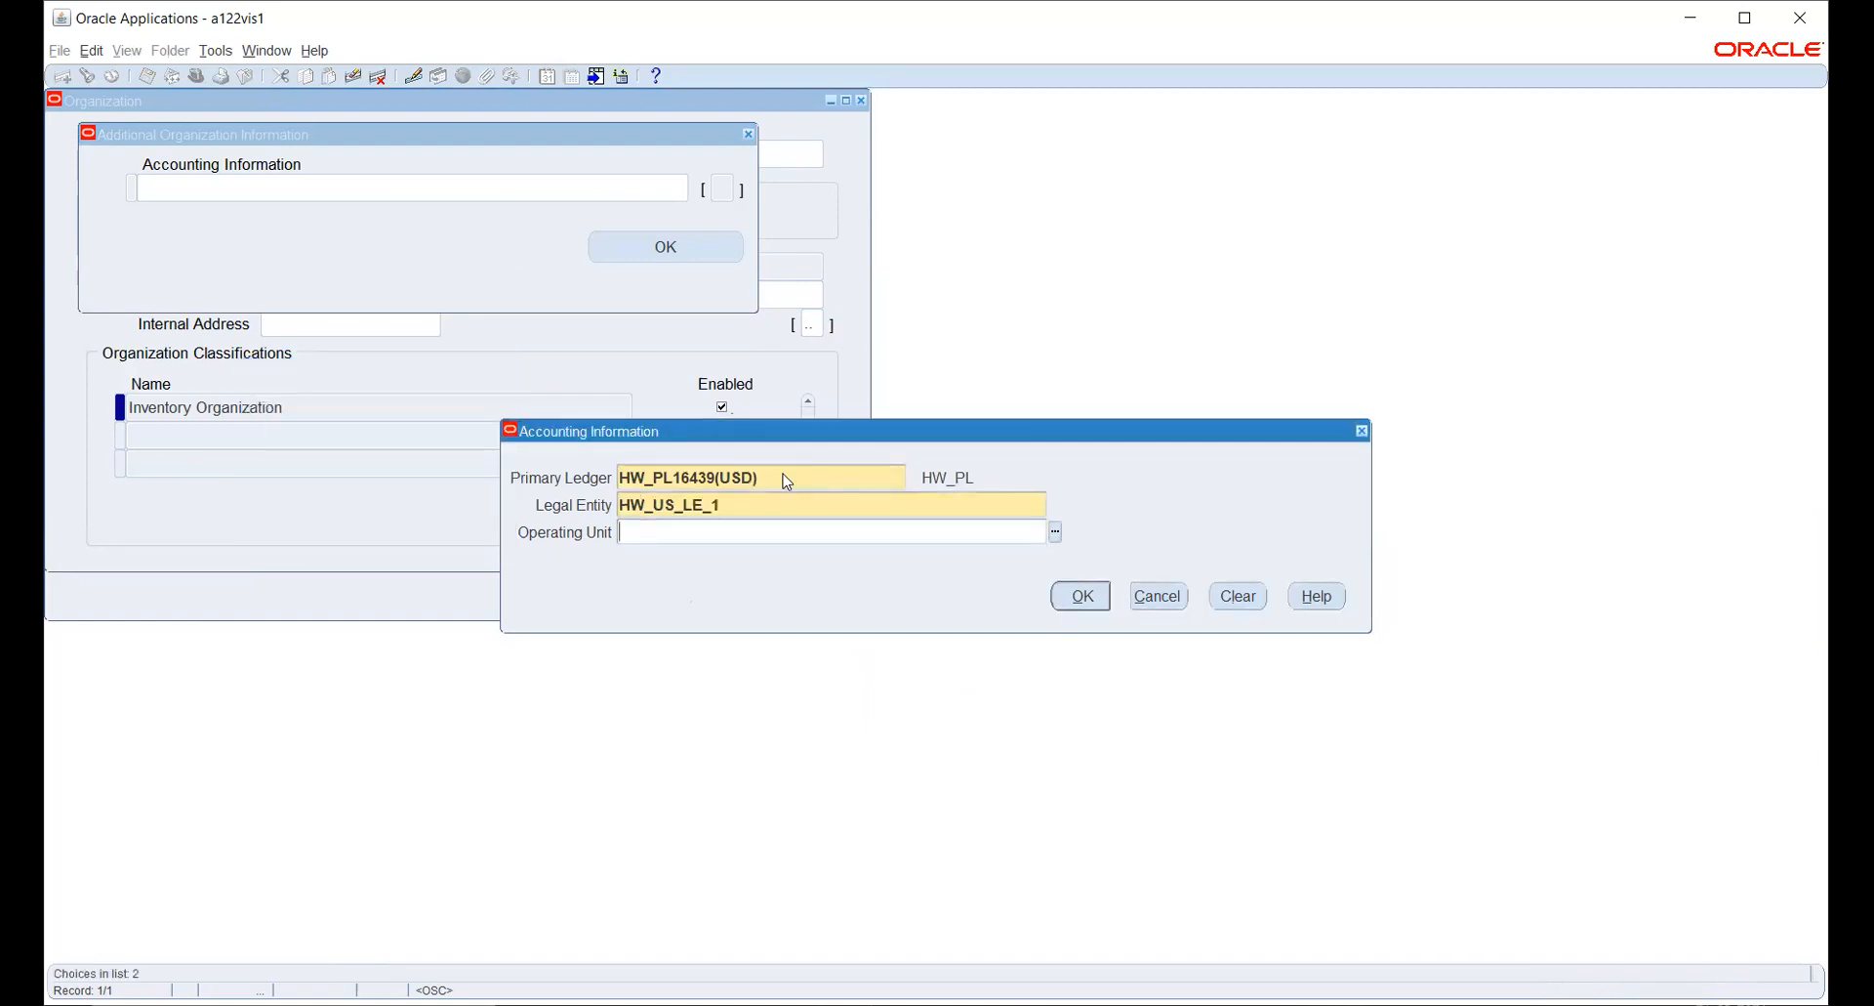
text(HW)
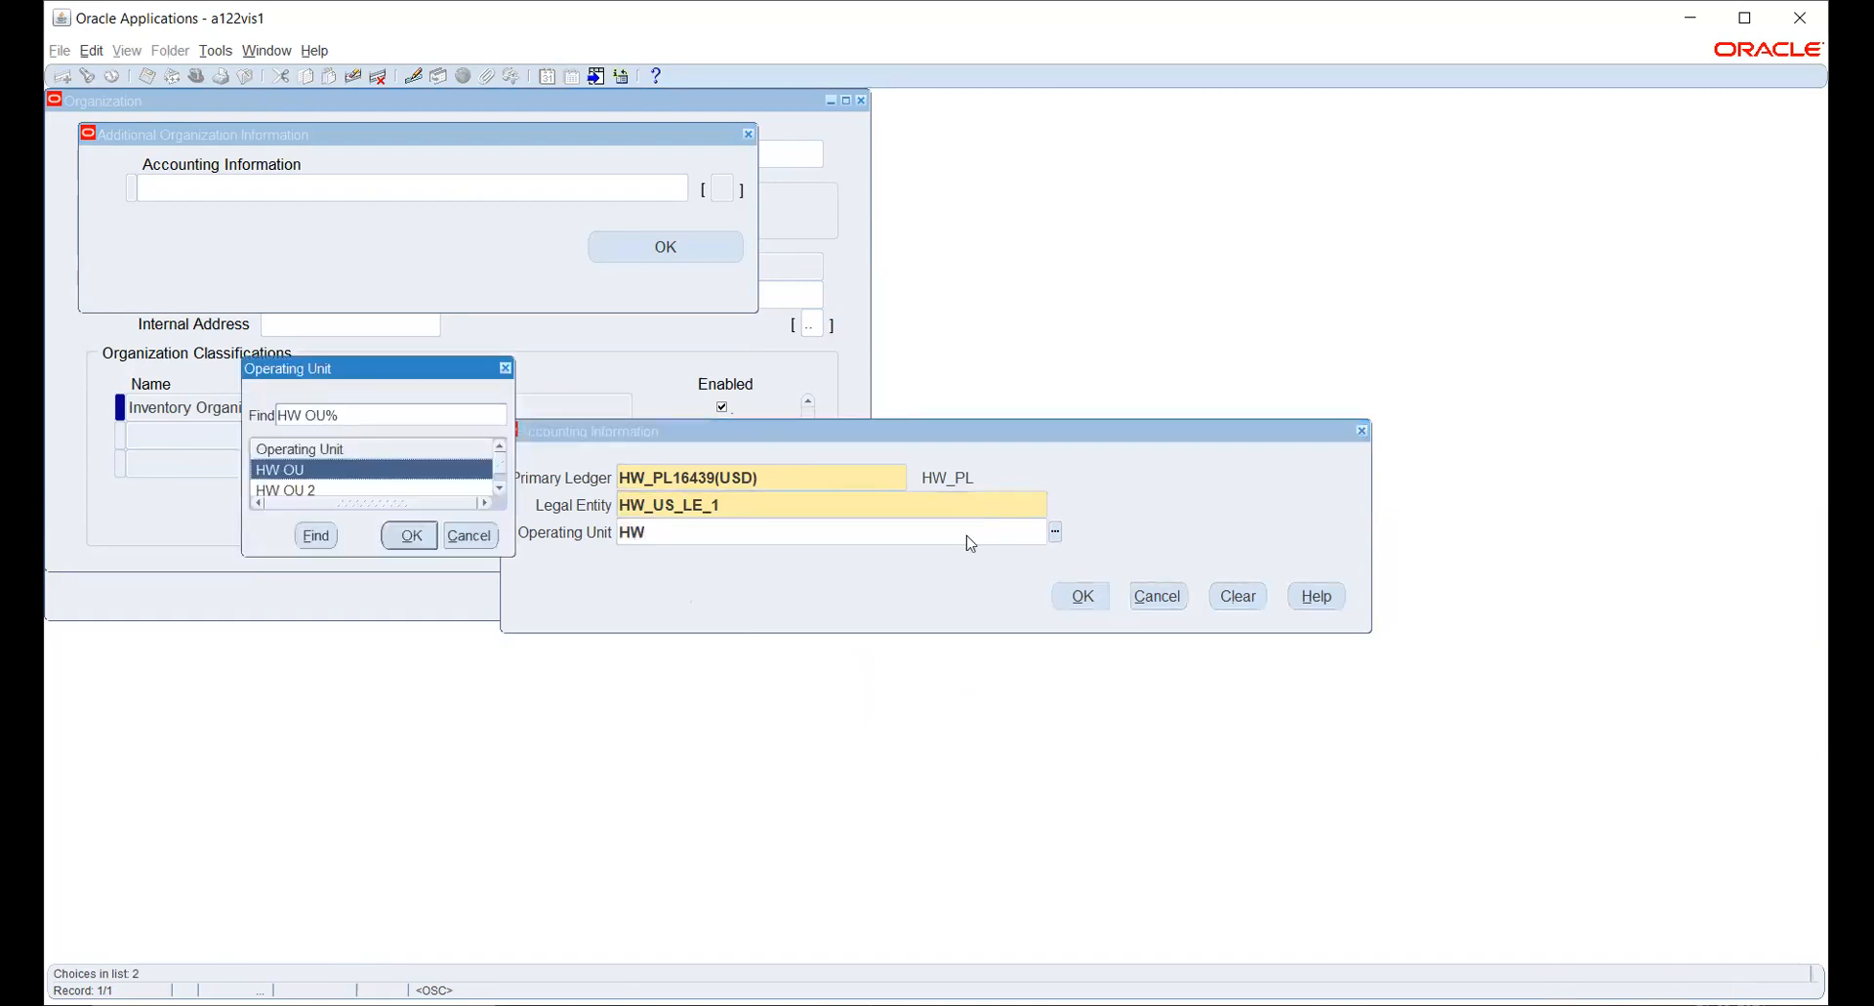
key(Return)
click(1082, 597)
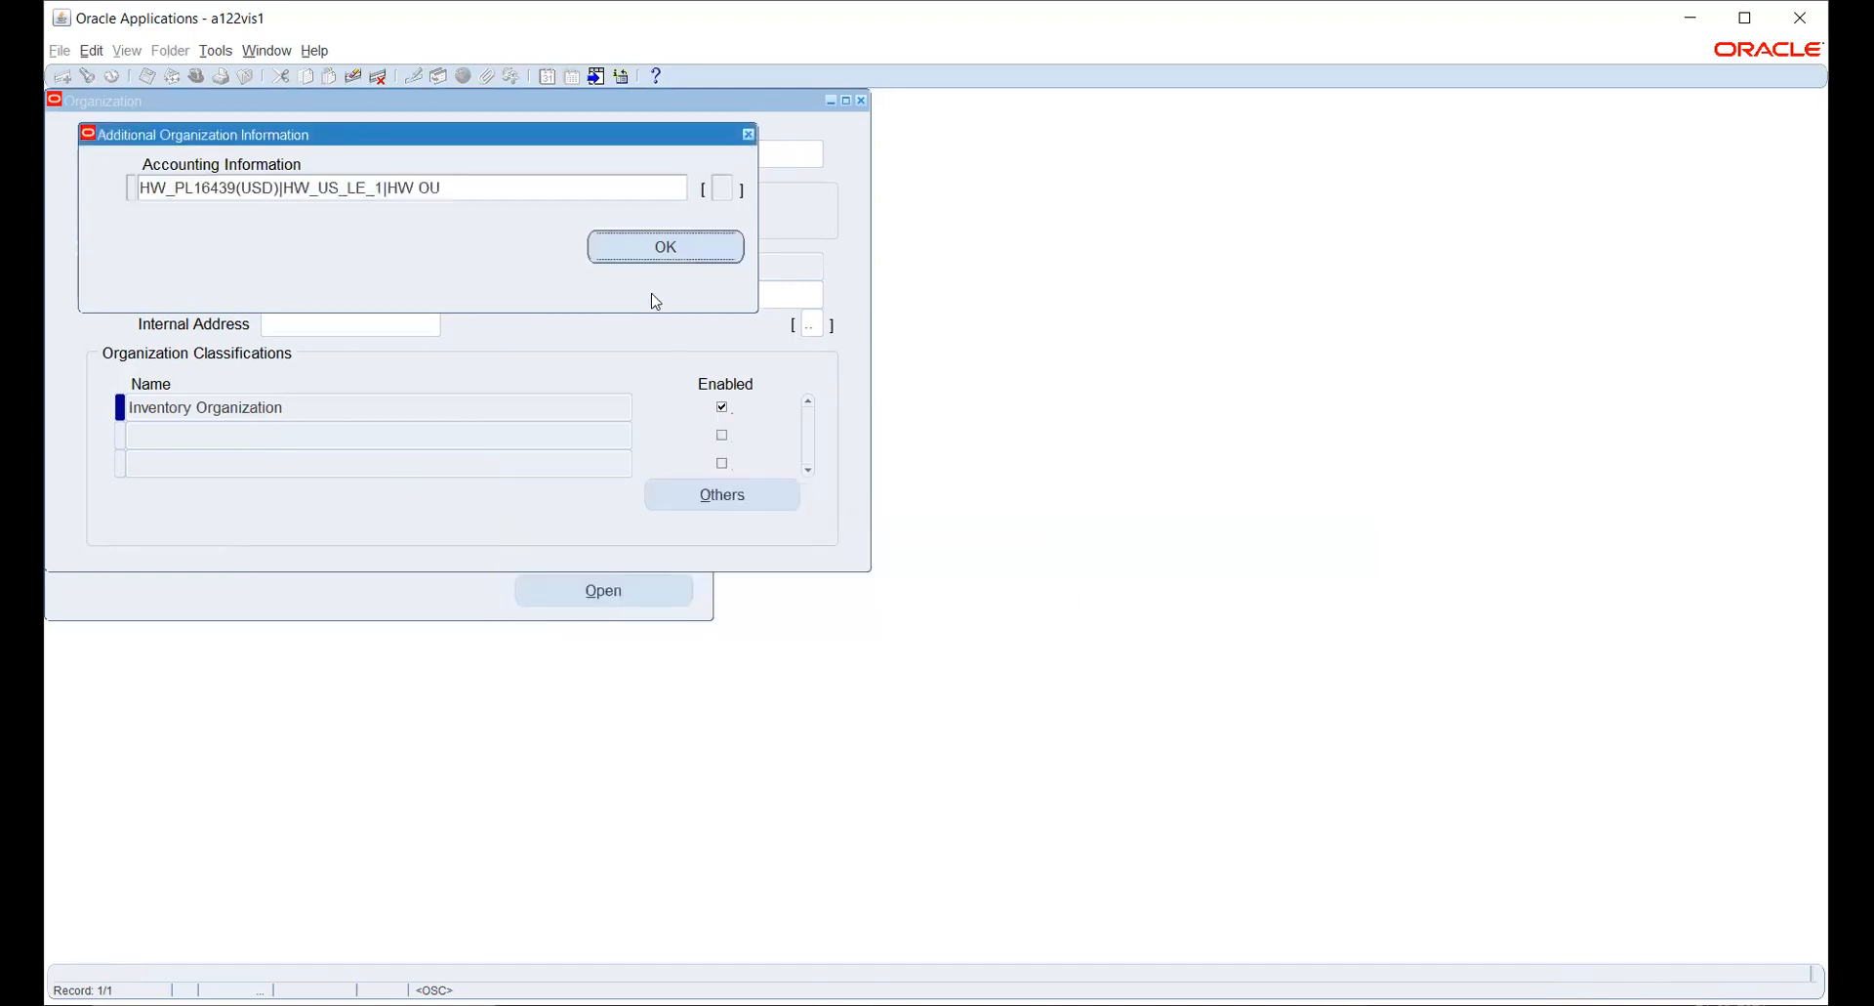
click(654, 244)
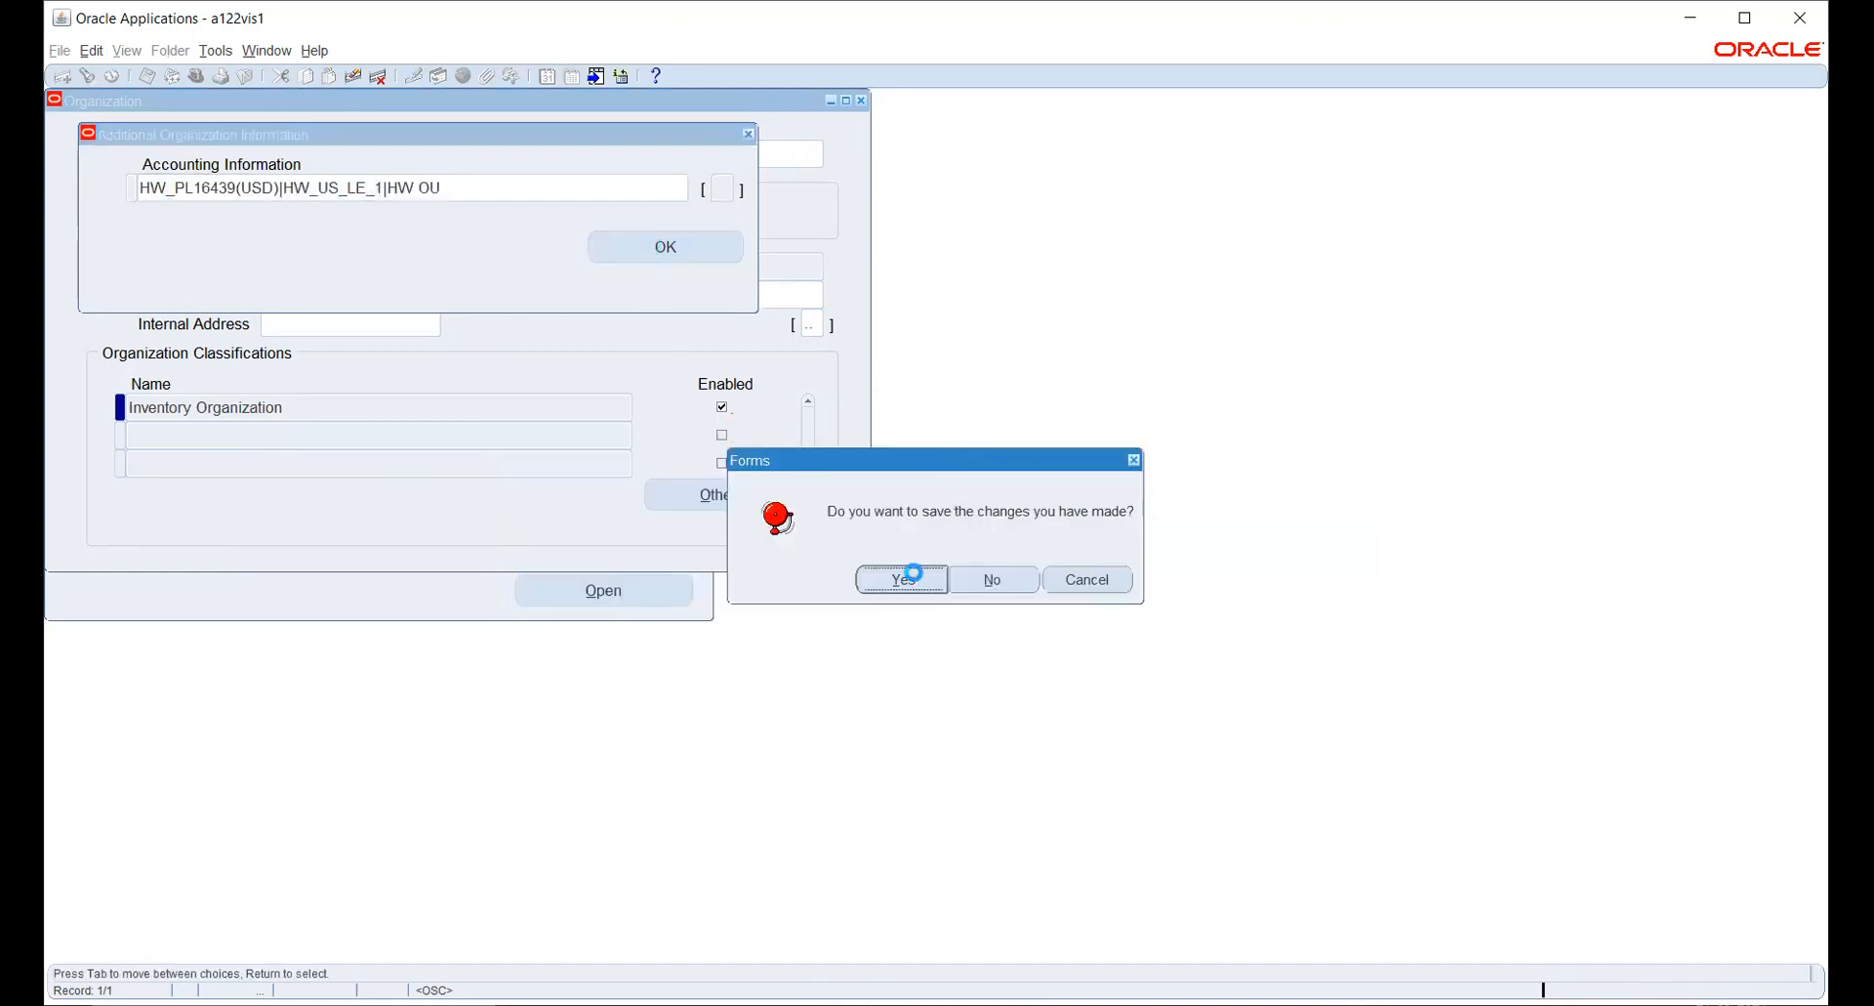
click(902, 579)
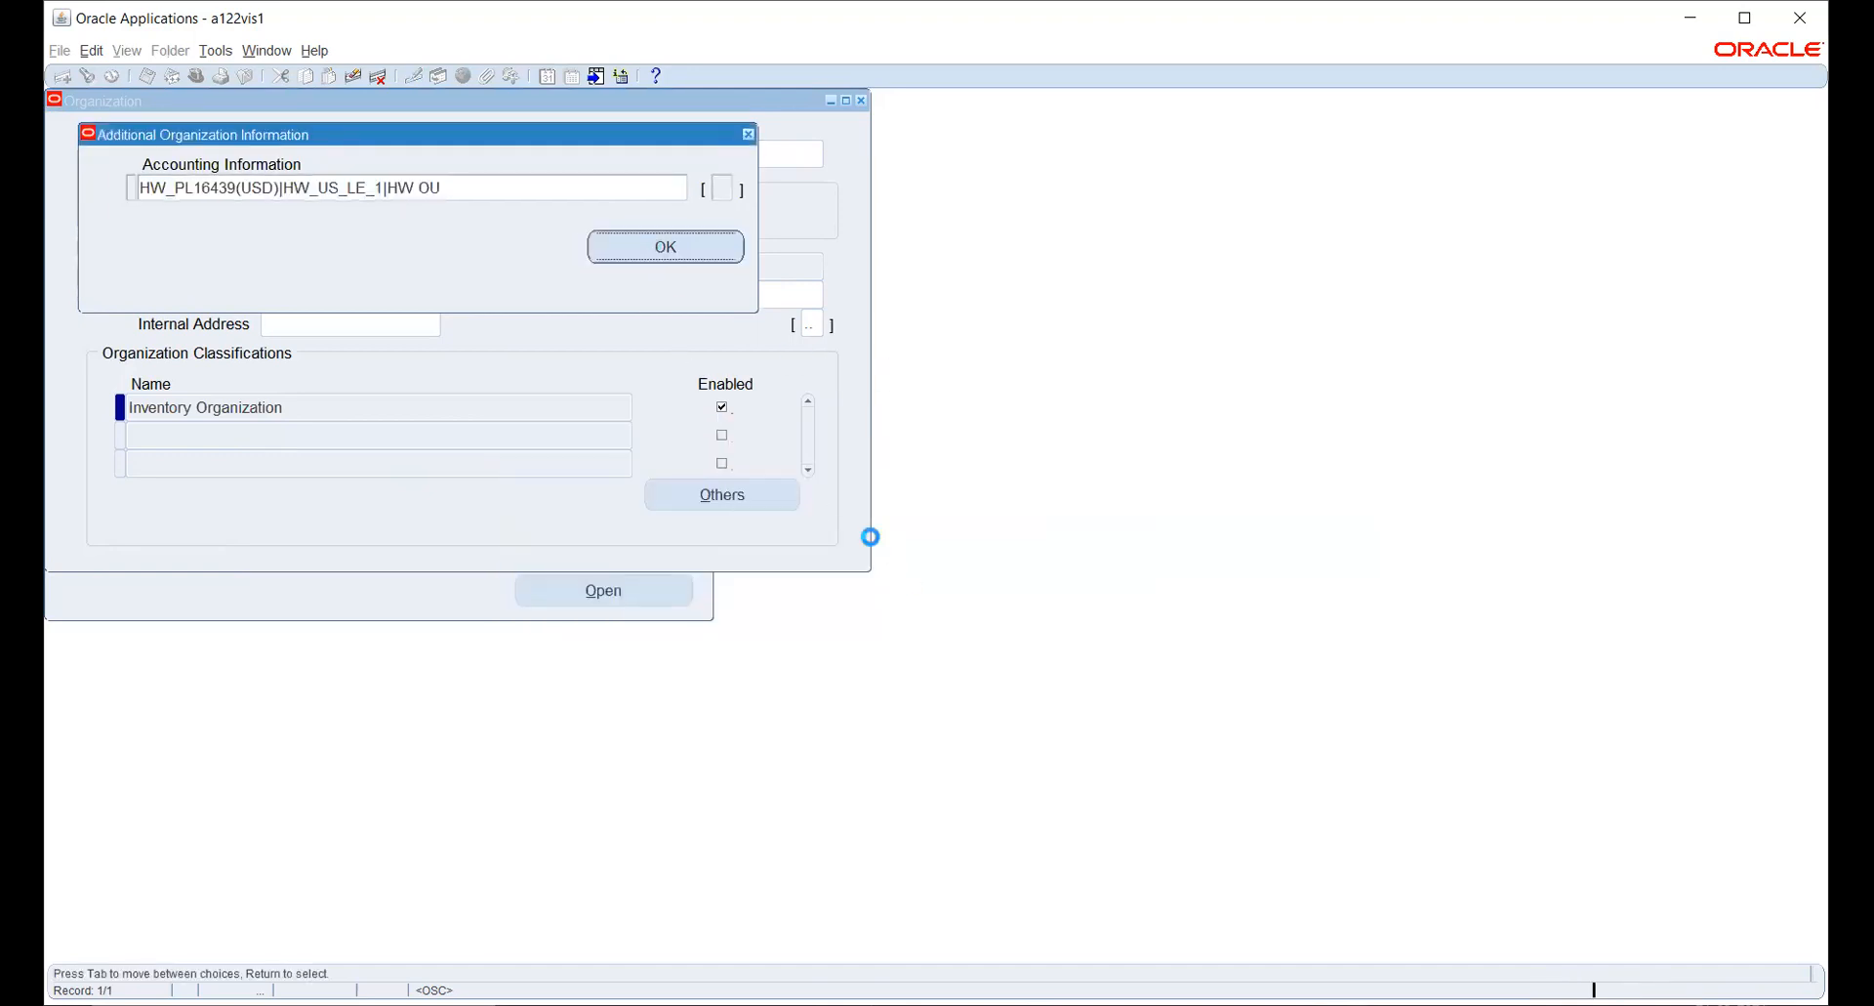
- Open HW_INV's Inventory Information and enter 891 as the organization code
click(737, 501)
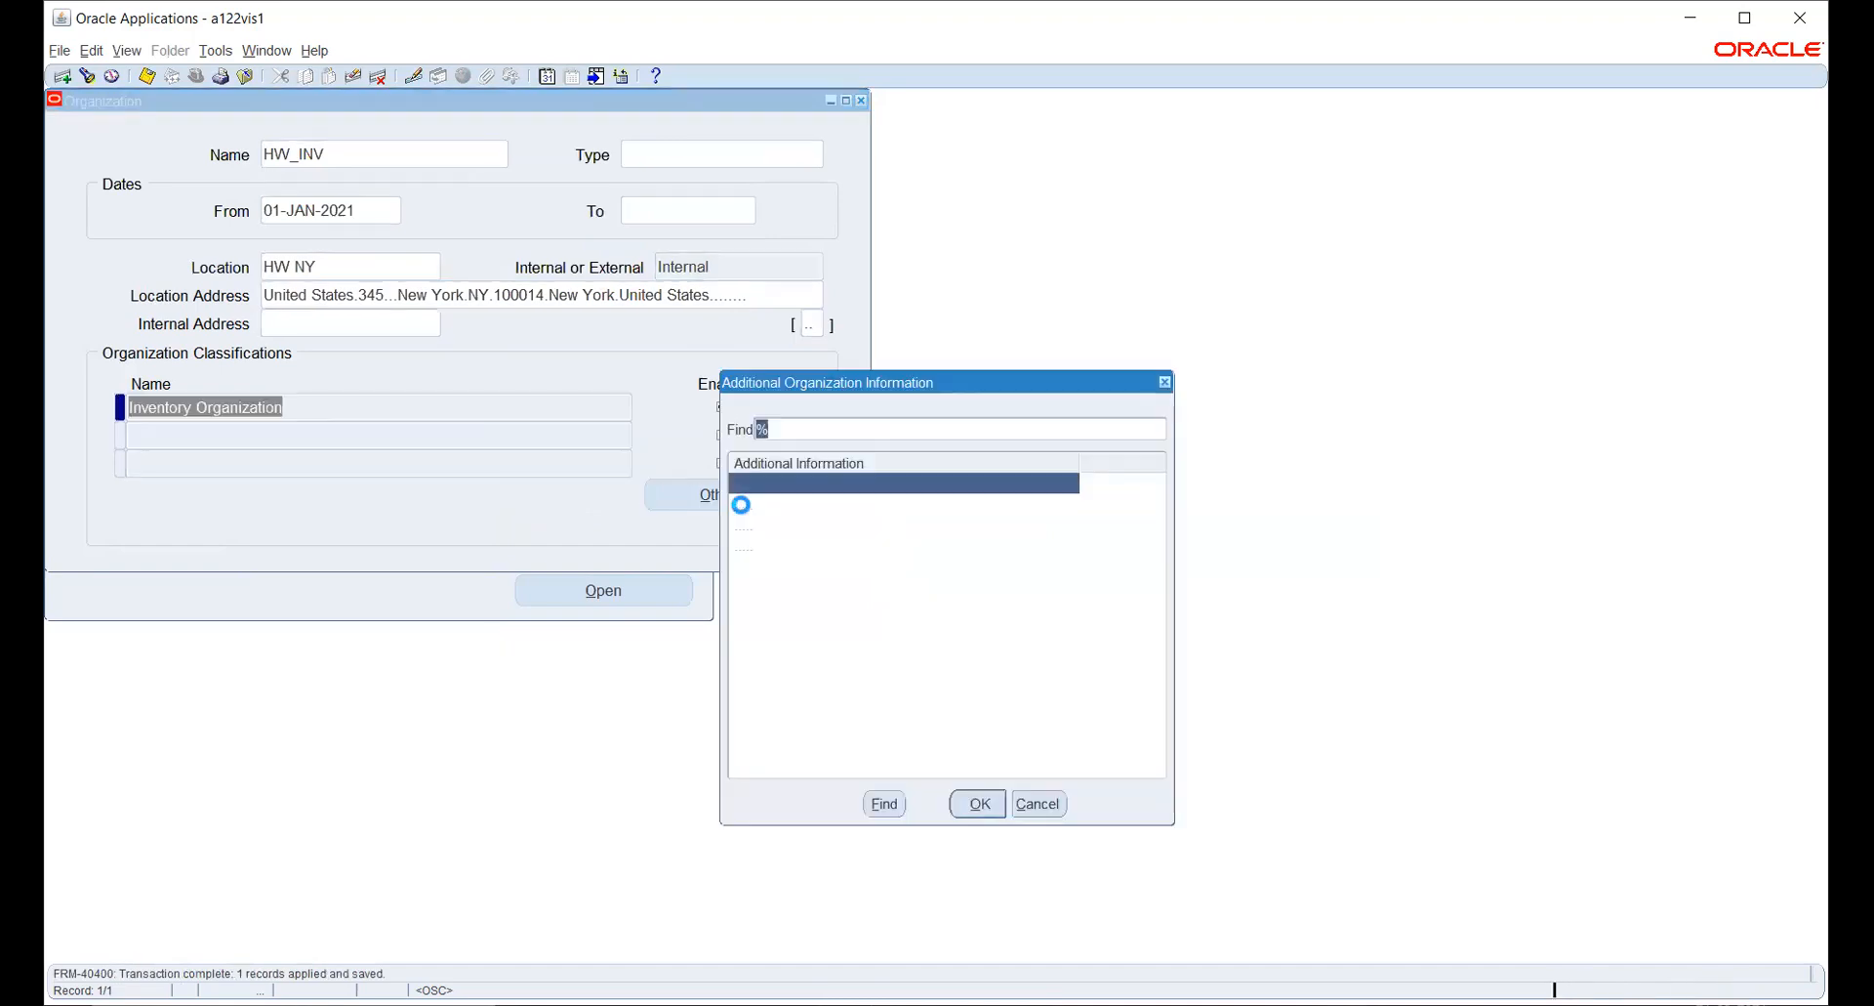
click(806, 527)
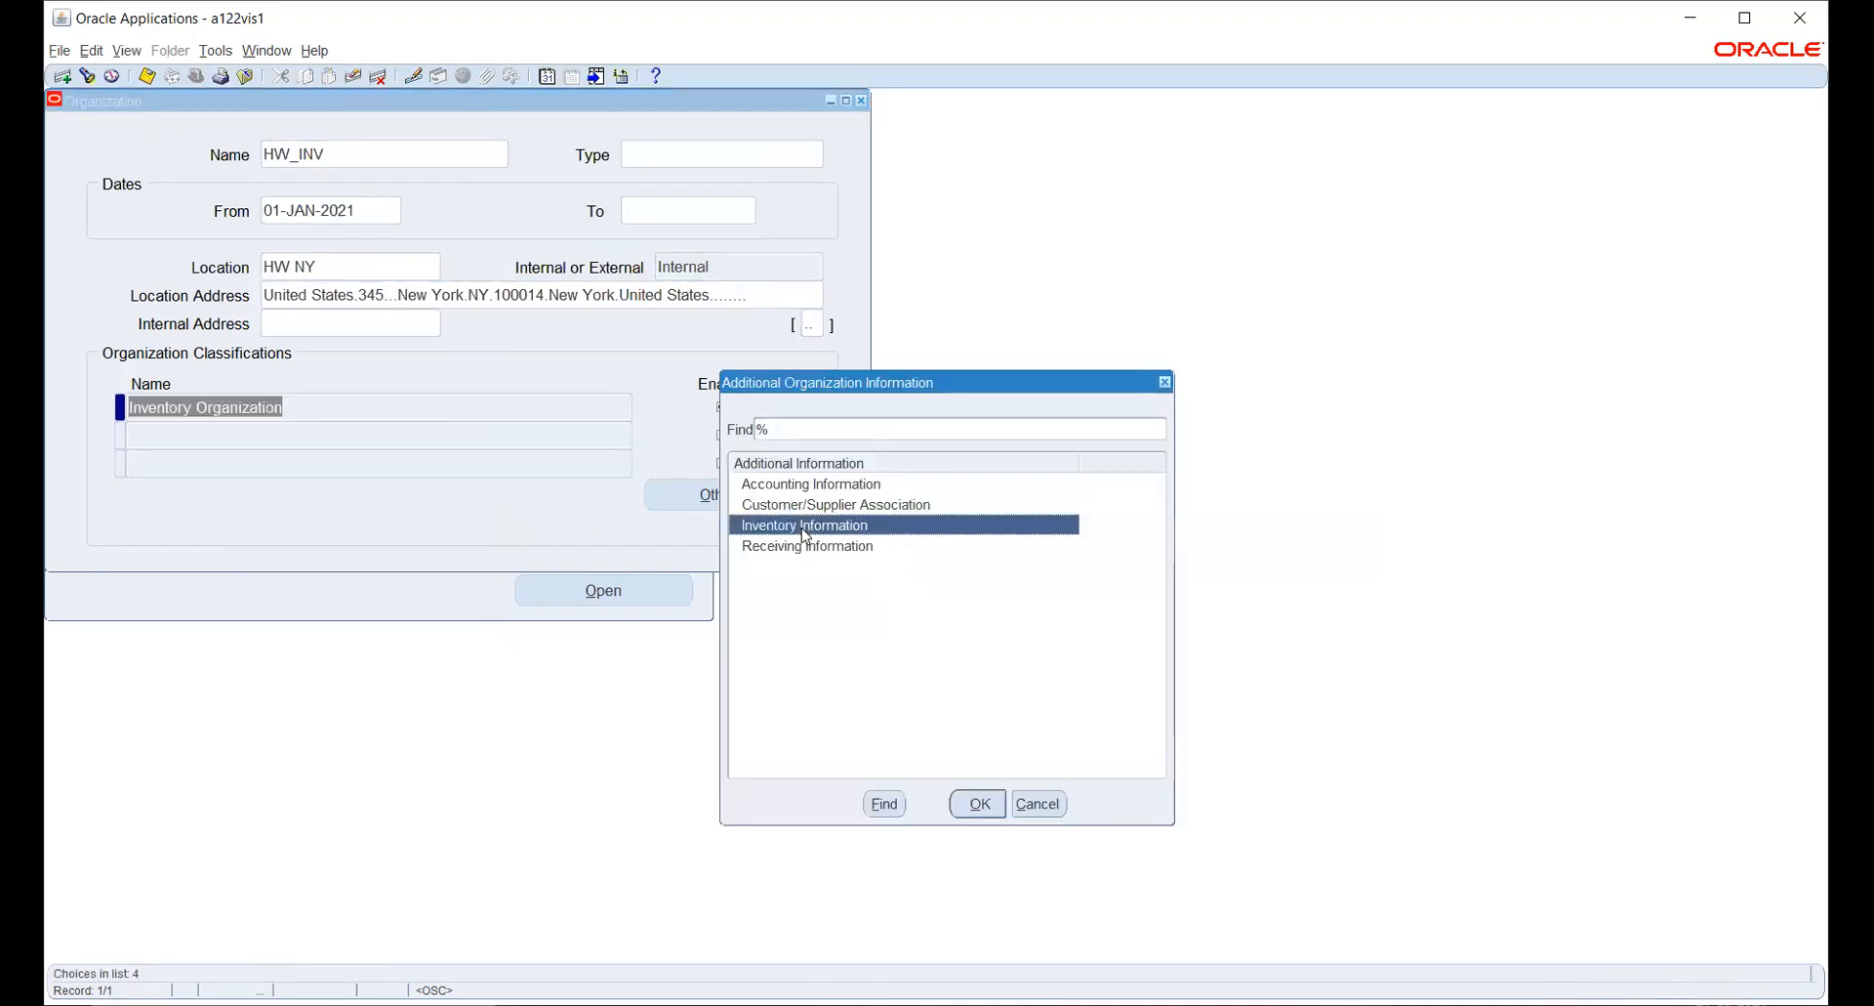
click(980, 802)
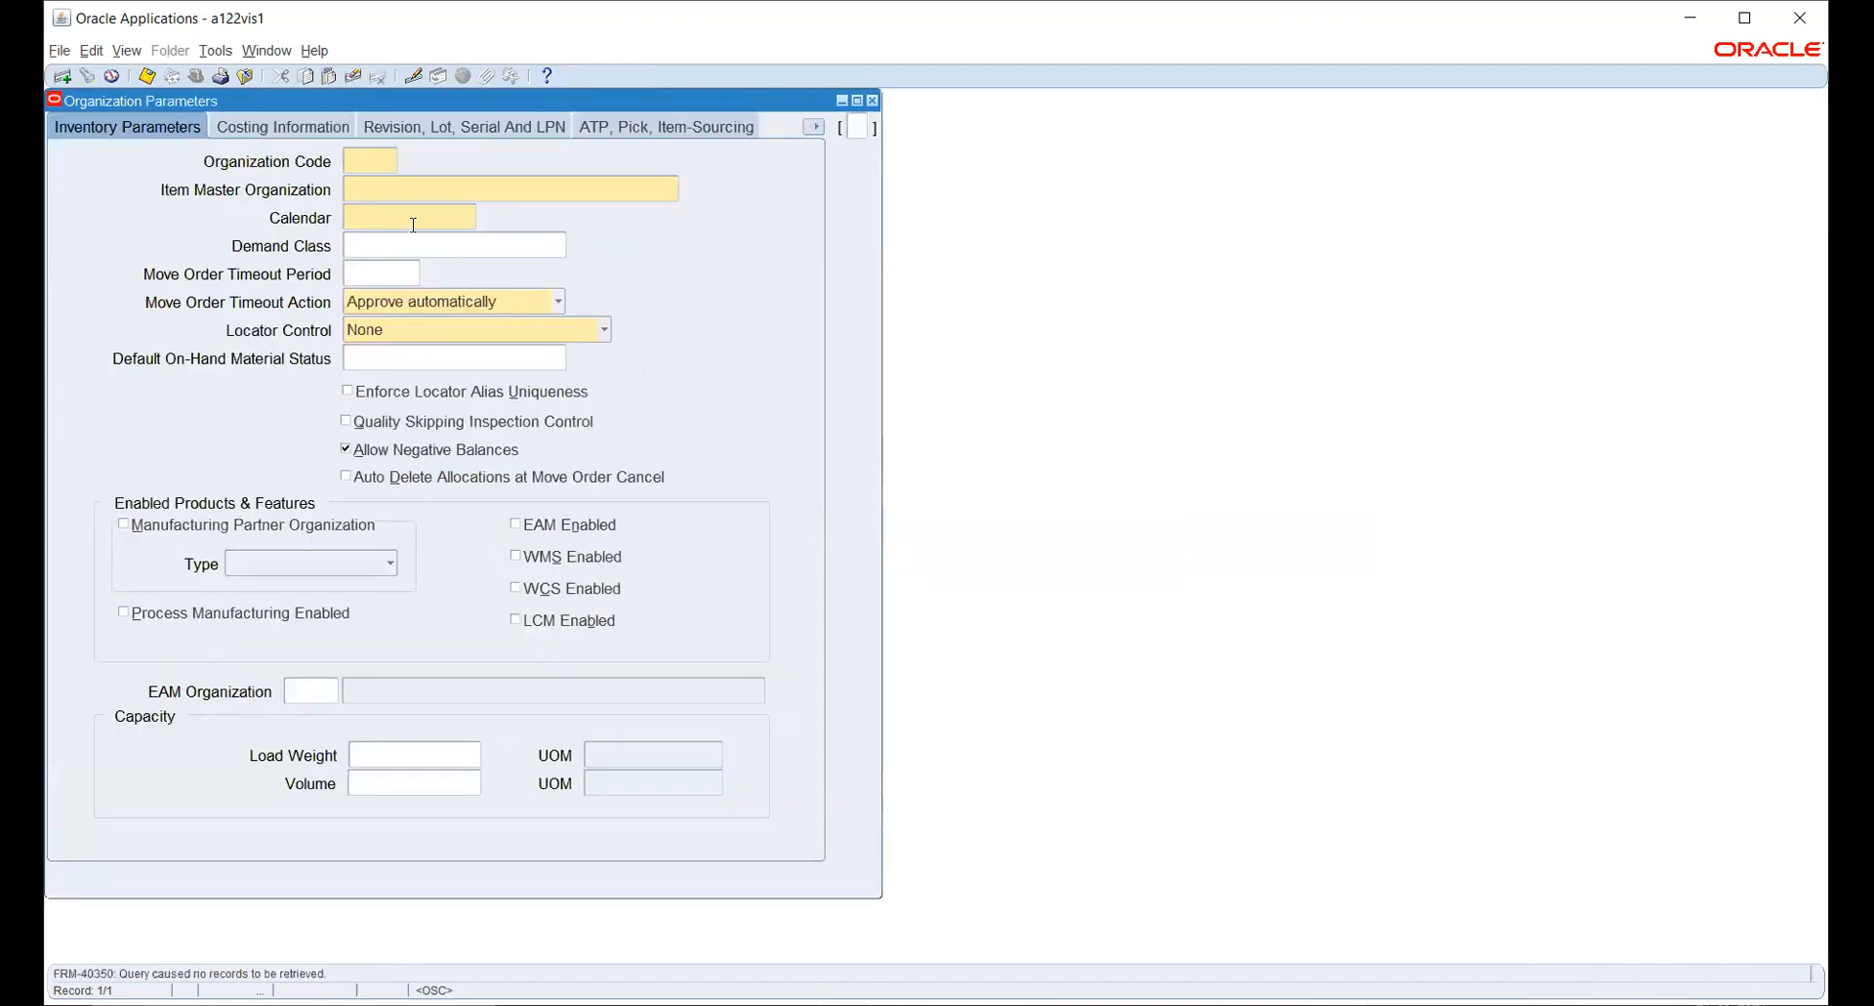
text(W)
key(Tab)
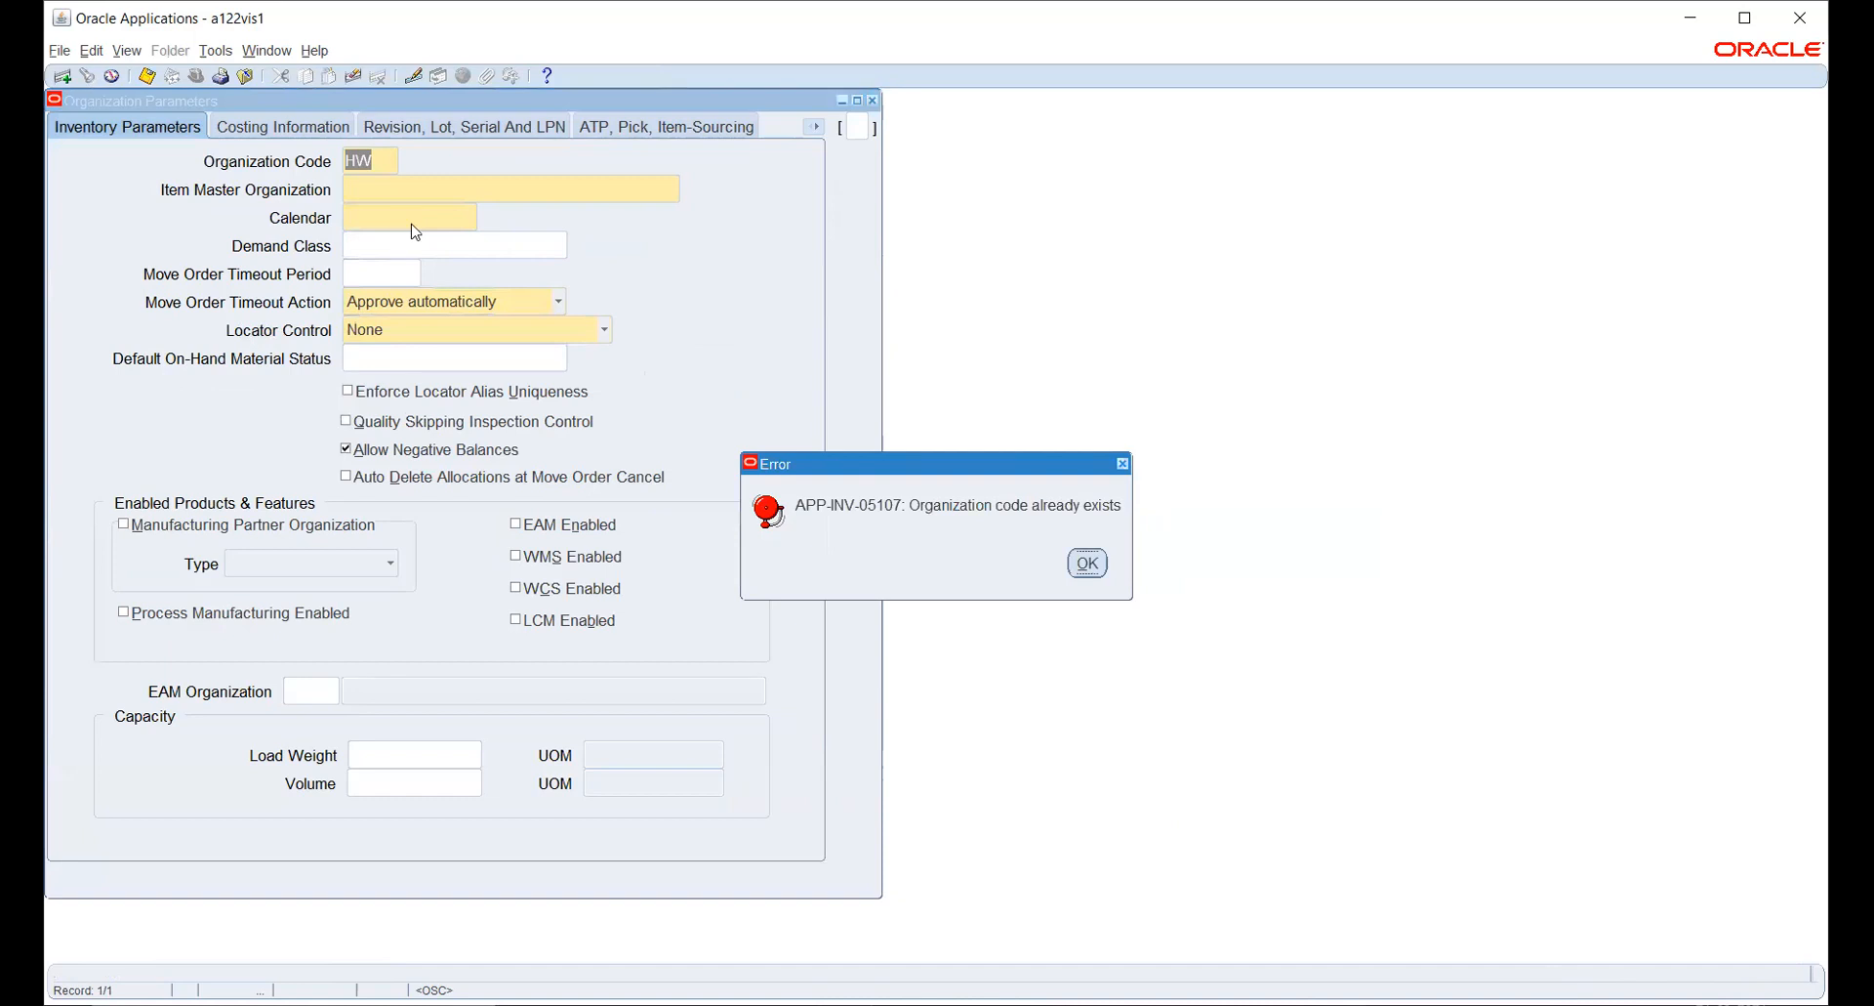
key(Return)
text(891)
key(Tab)
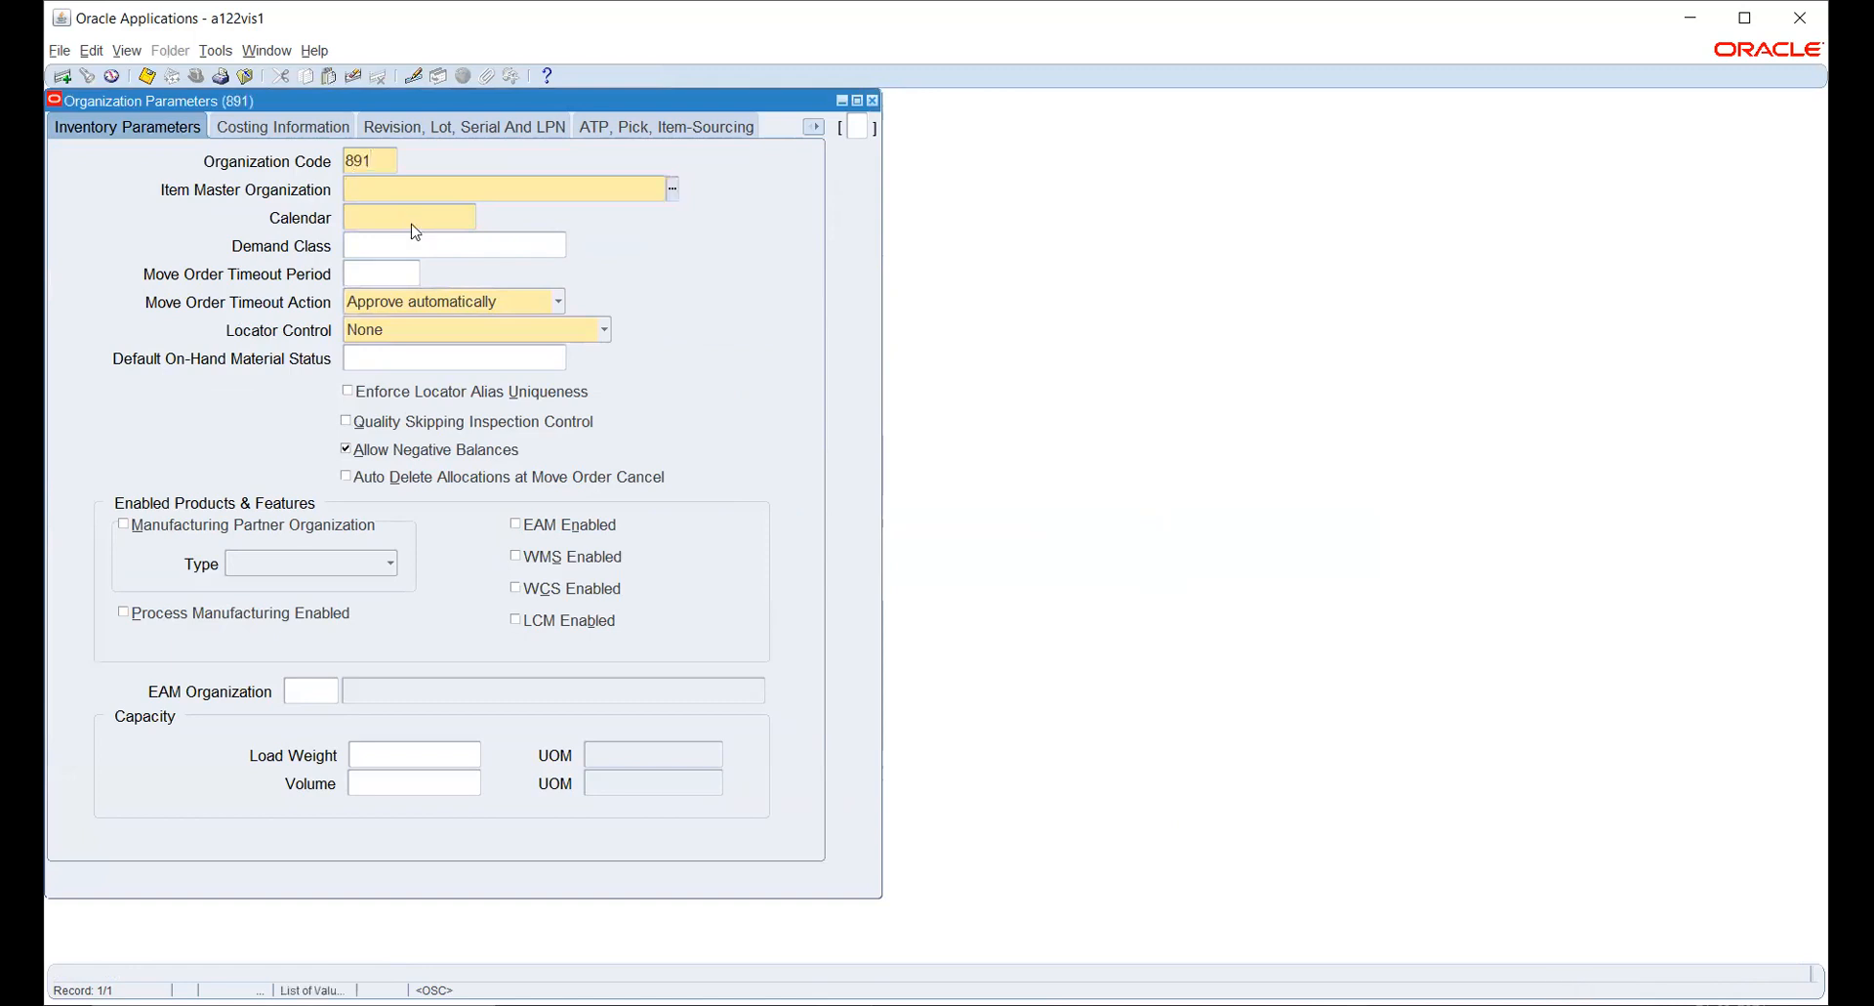
- Set the item master organization to HW_INV and pick a calendar for the inventory parameters
text(HW)
key(Tab)
click(469, 217)
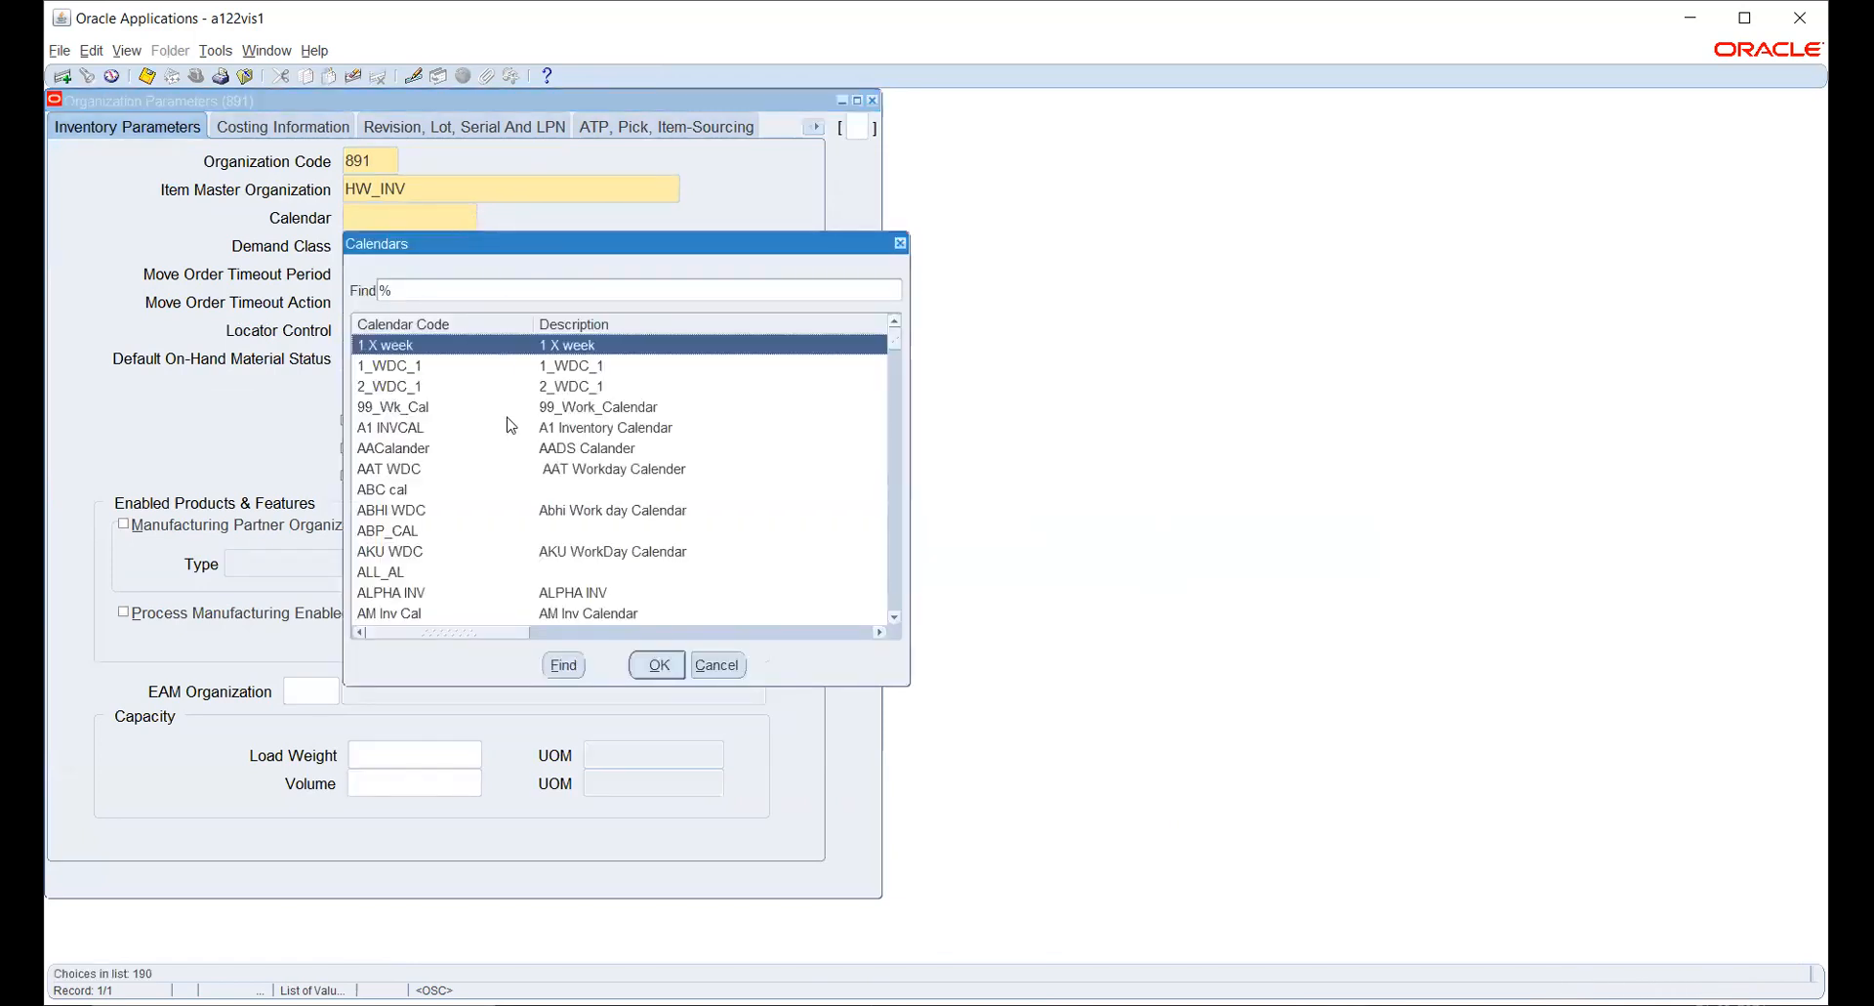
key(Down)
key(Down)
key(Down)
key(Down)
key(Down)
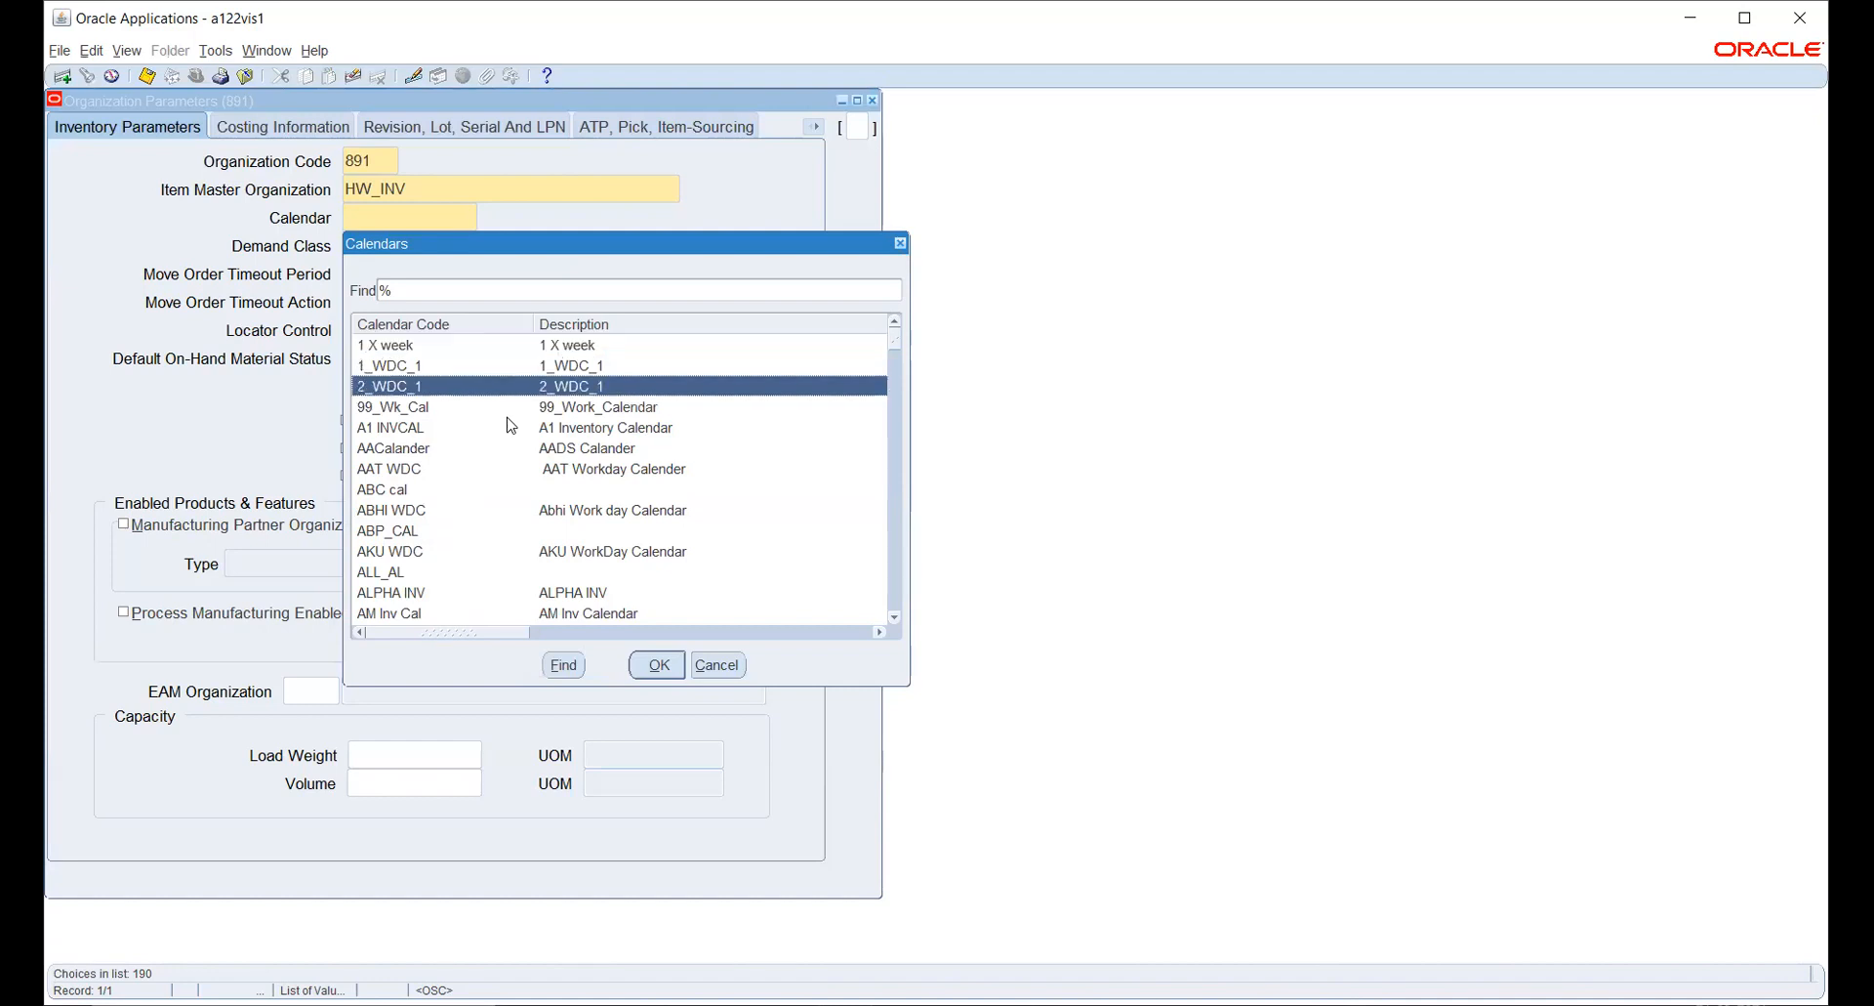
key(Return)
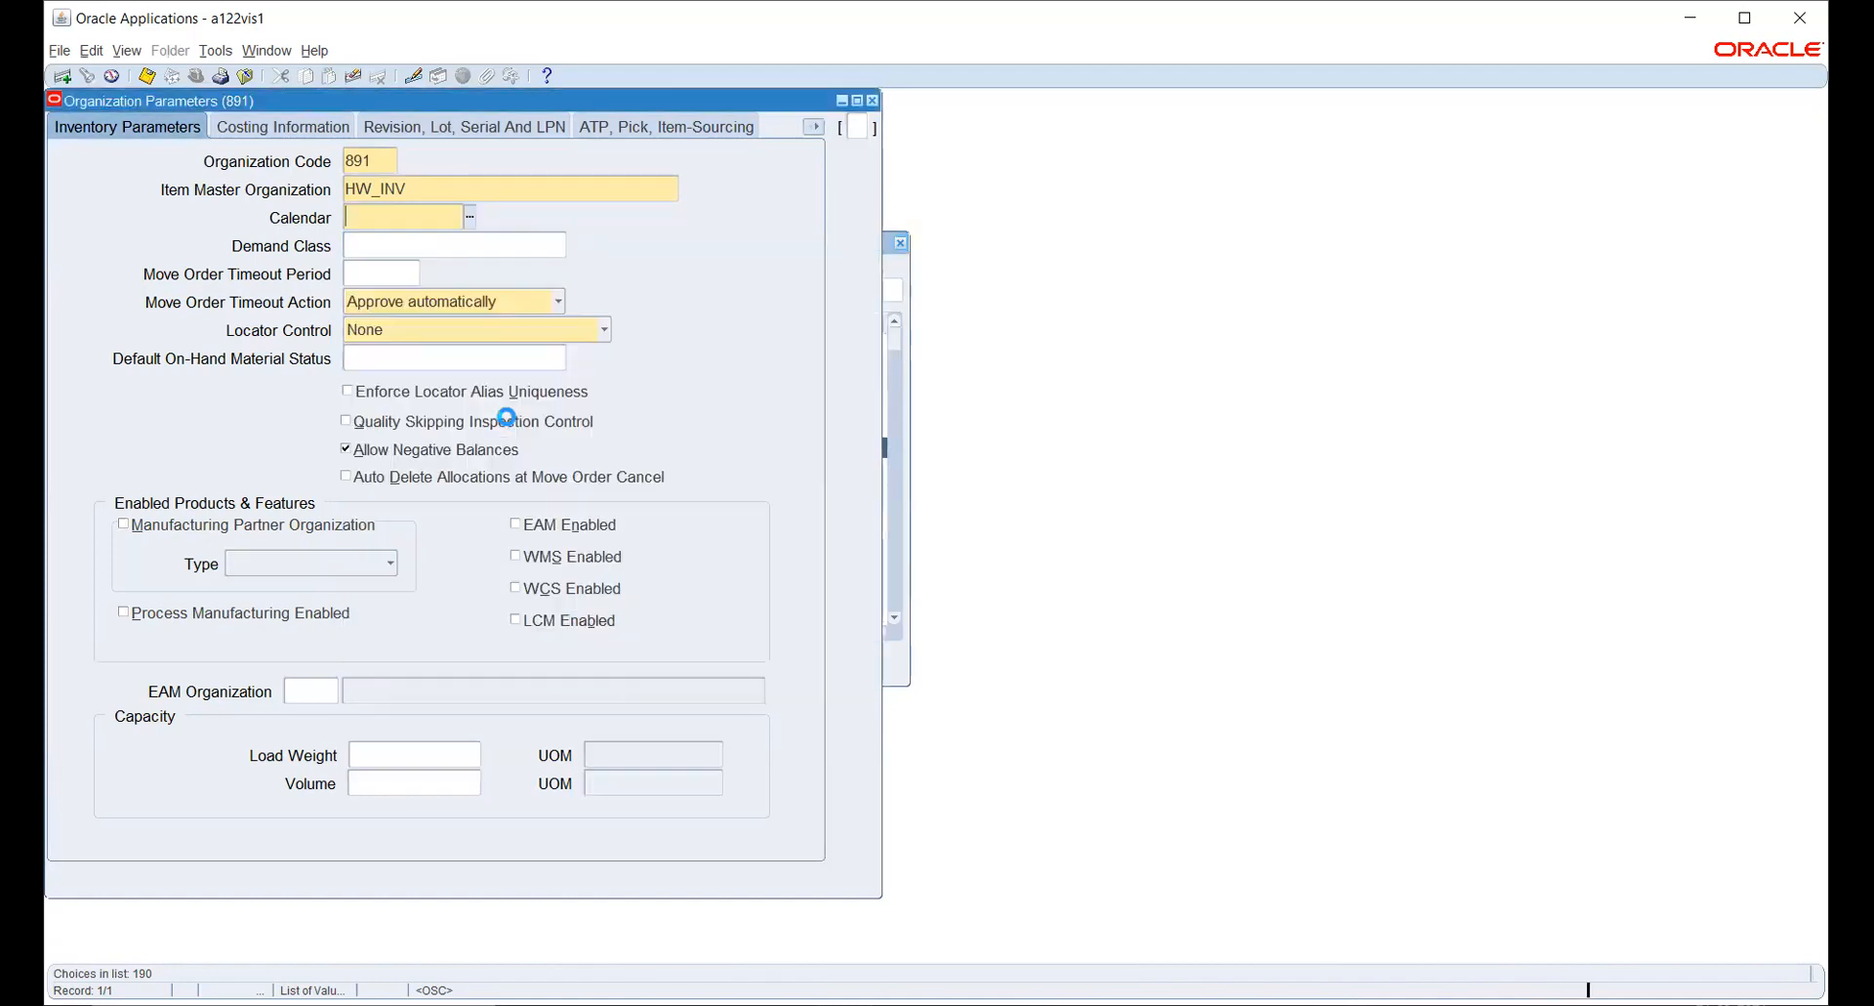
- Examine HW_INV's costing information and the account segments required for the Material valuation account
click(328, 135)
click(509, 532)
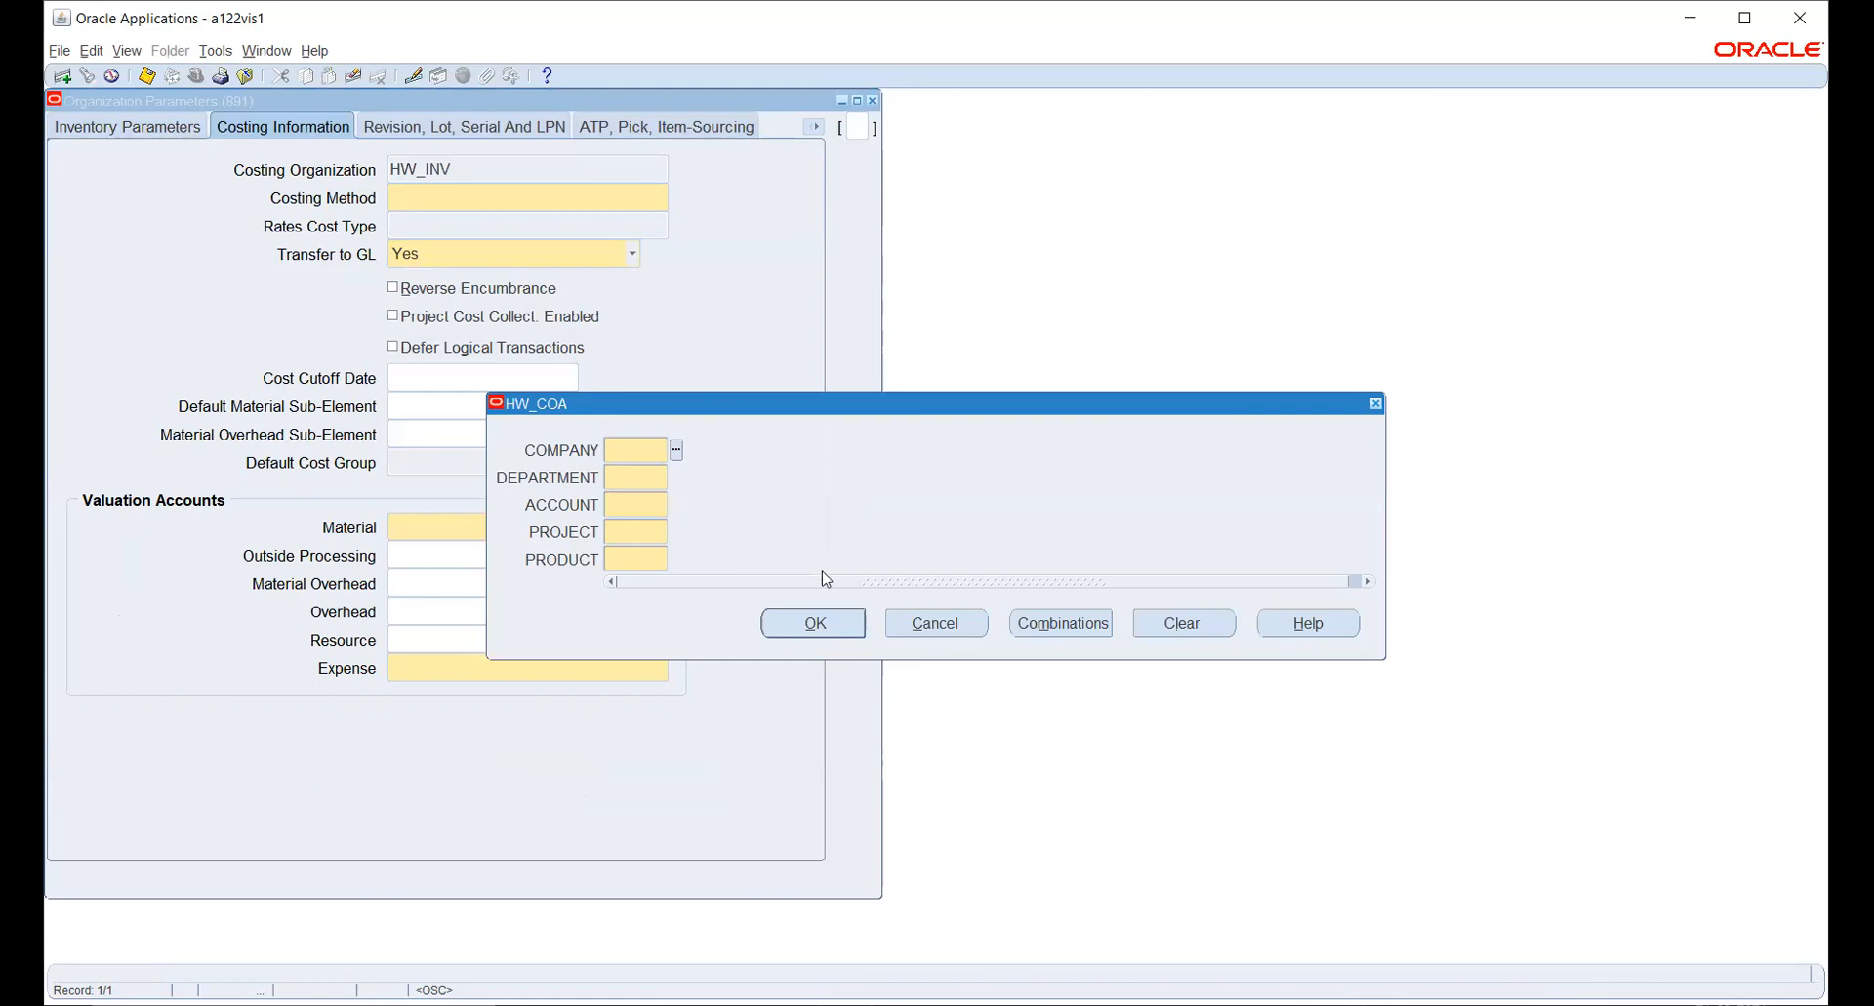
click(931, 624)
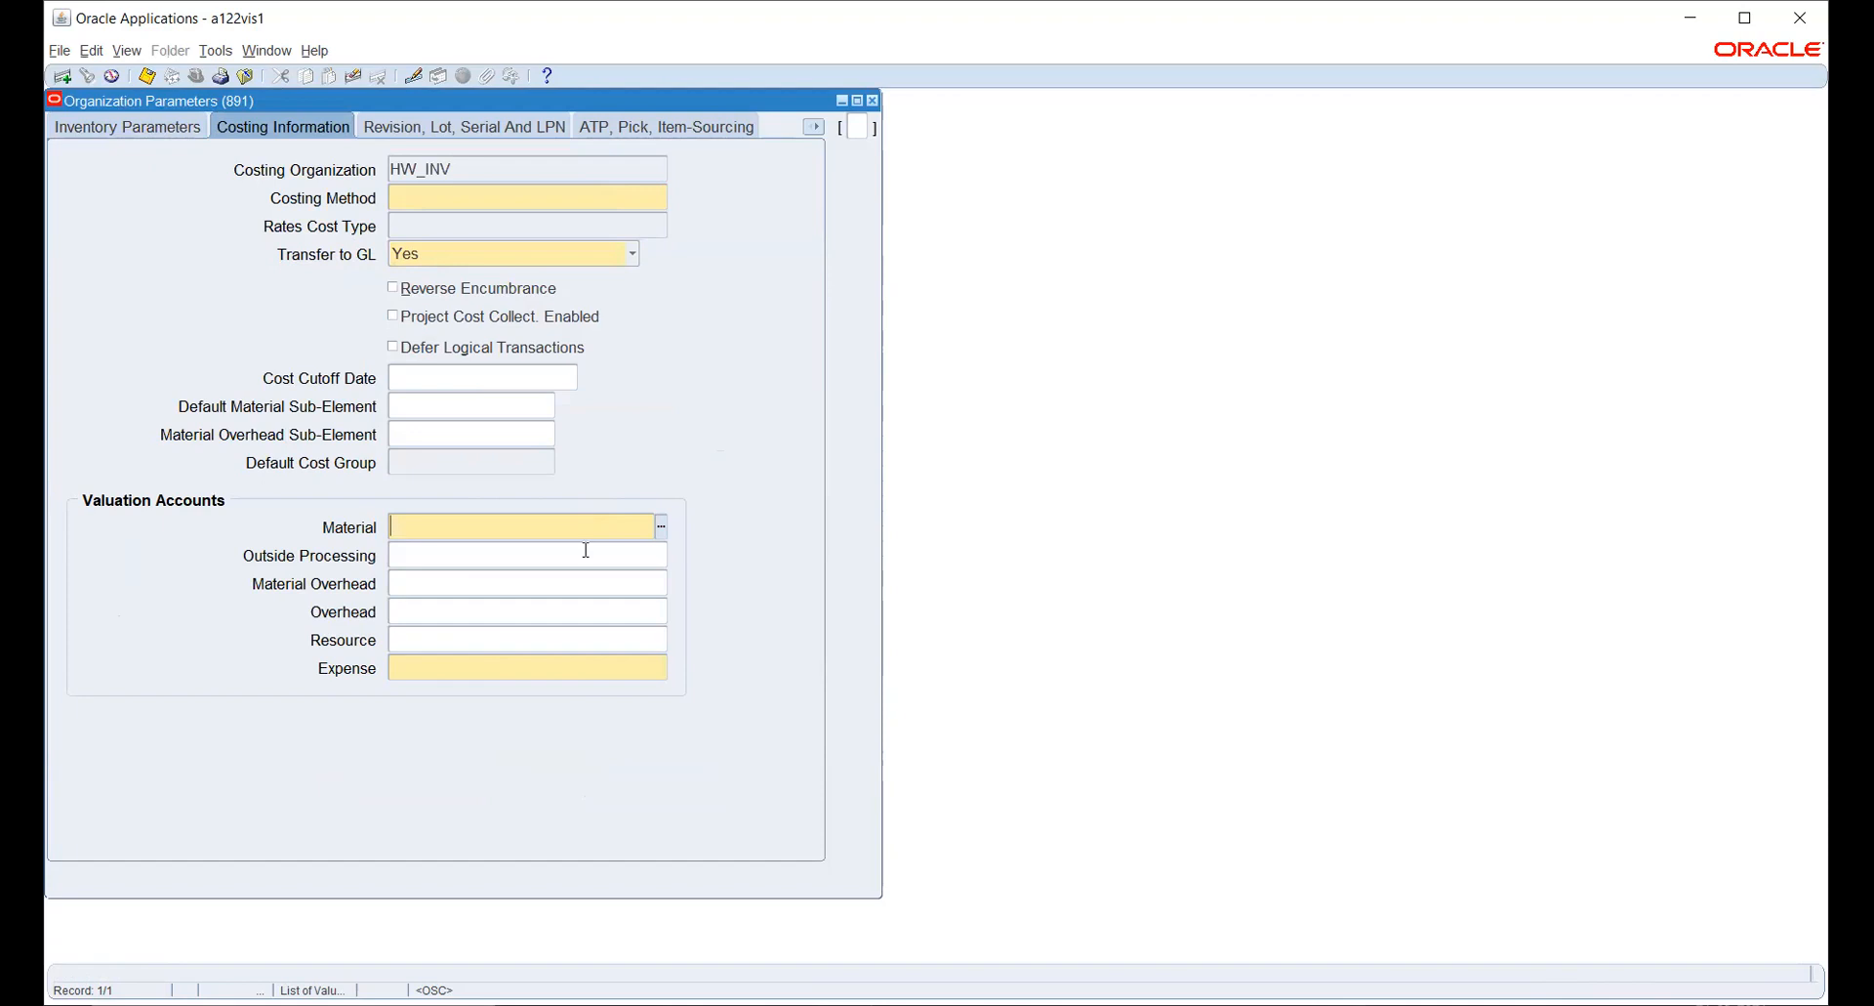
click(662, 530)
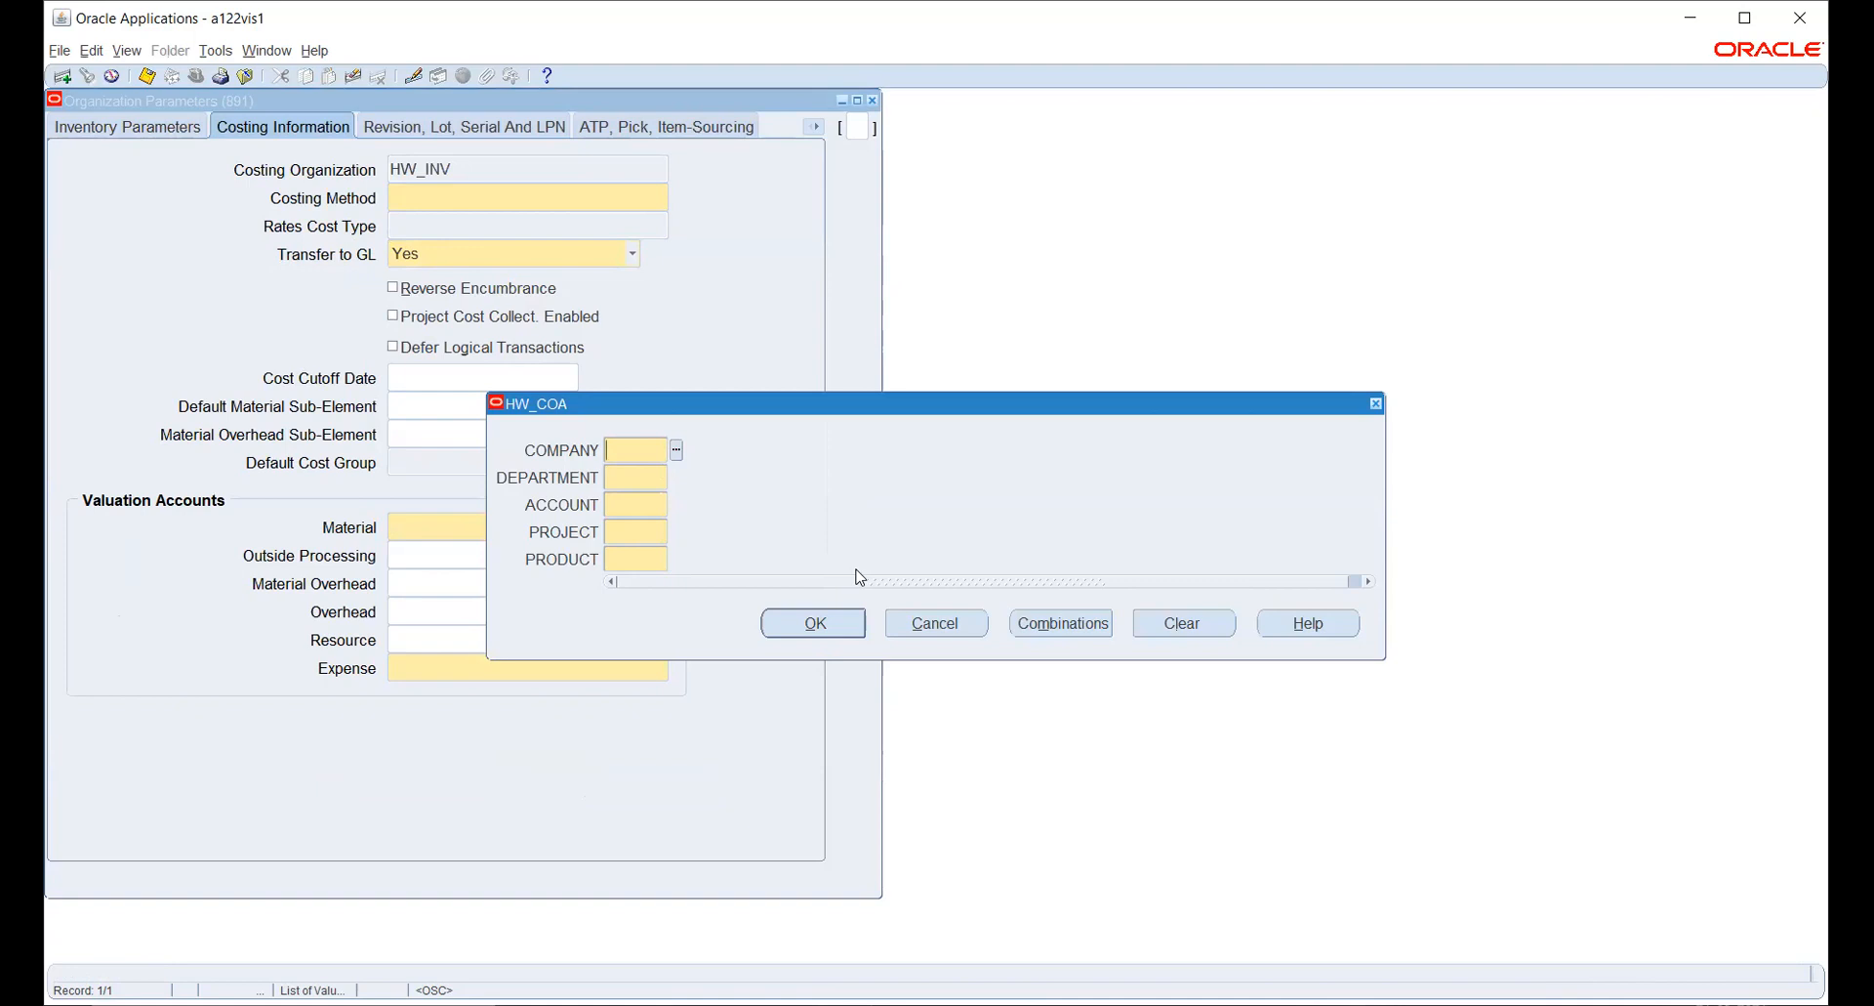
click(945, 624)
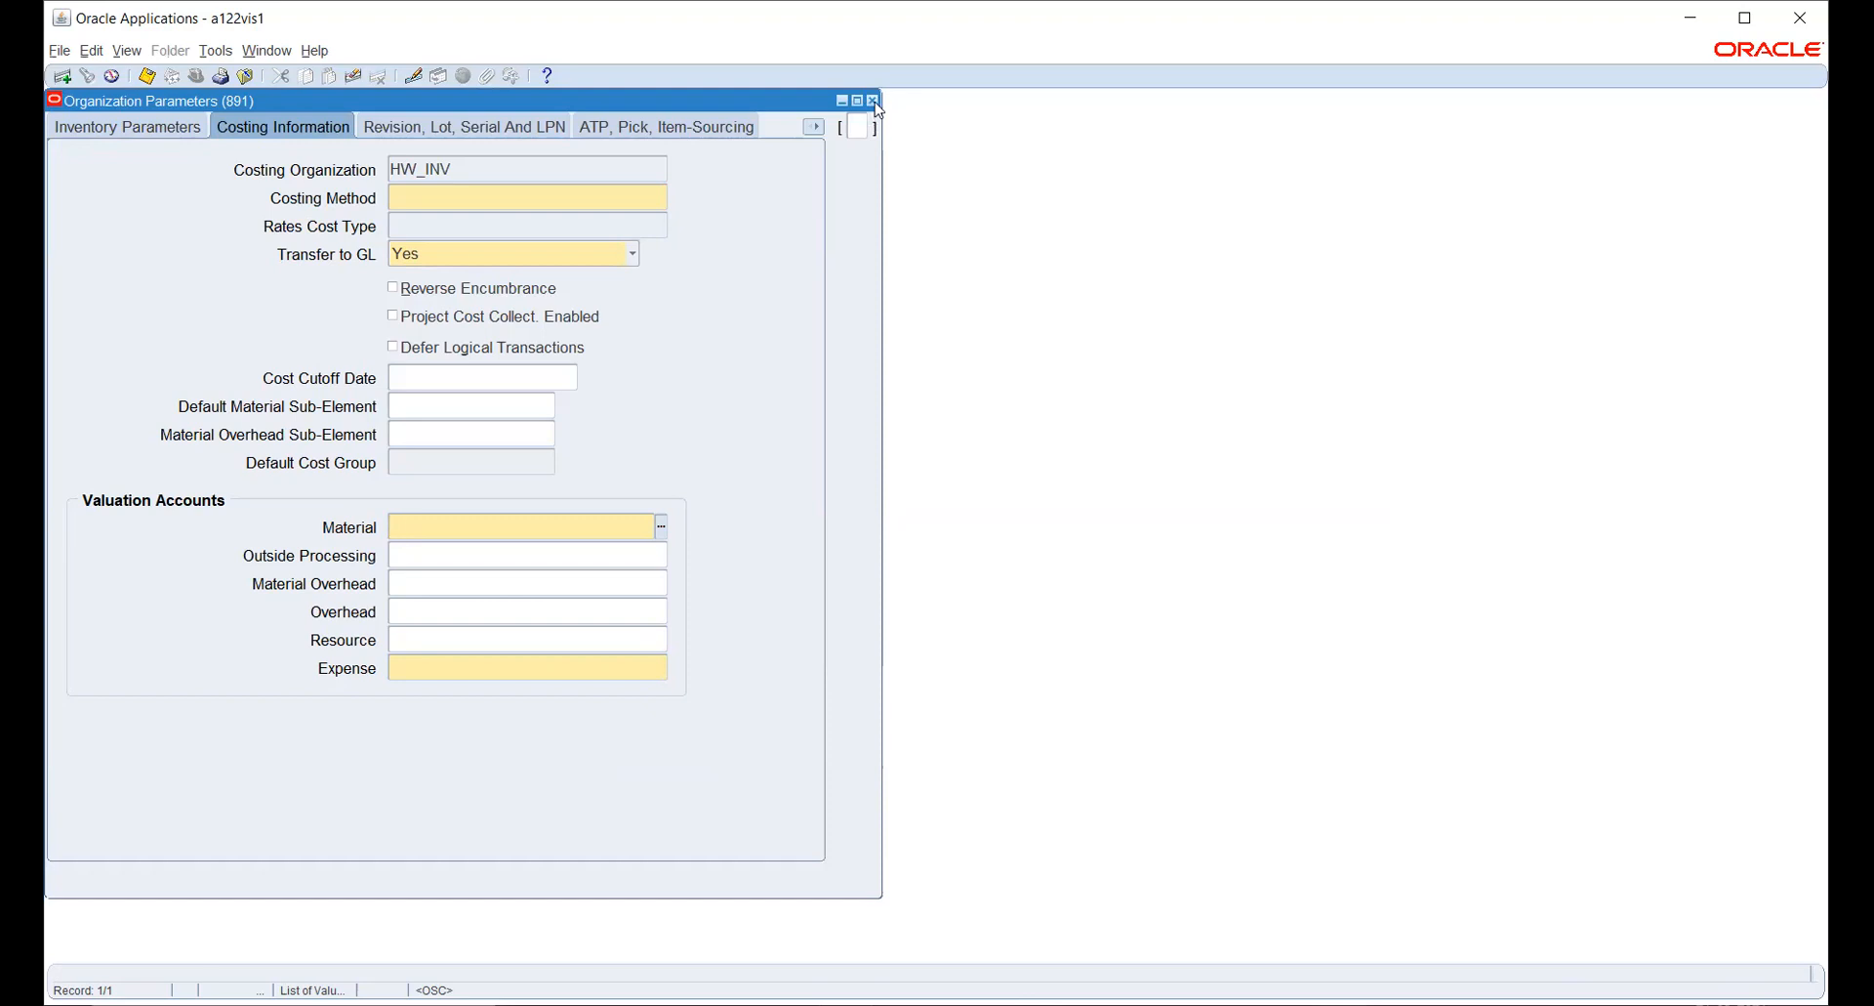
- Close the organization parameters without saving, close the HW_INV organization form, and collapse the navigator's function tree
click(874, 101)
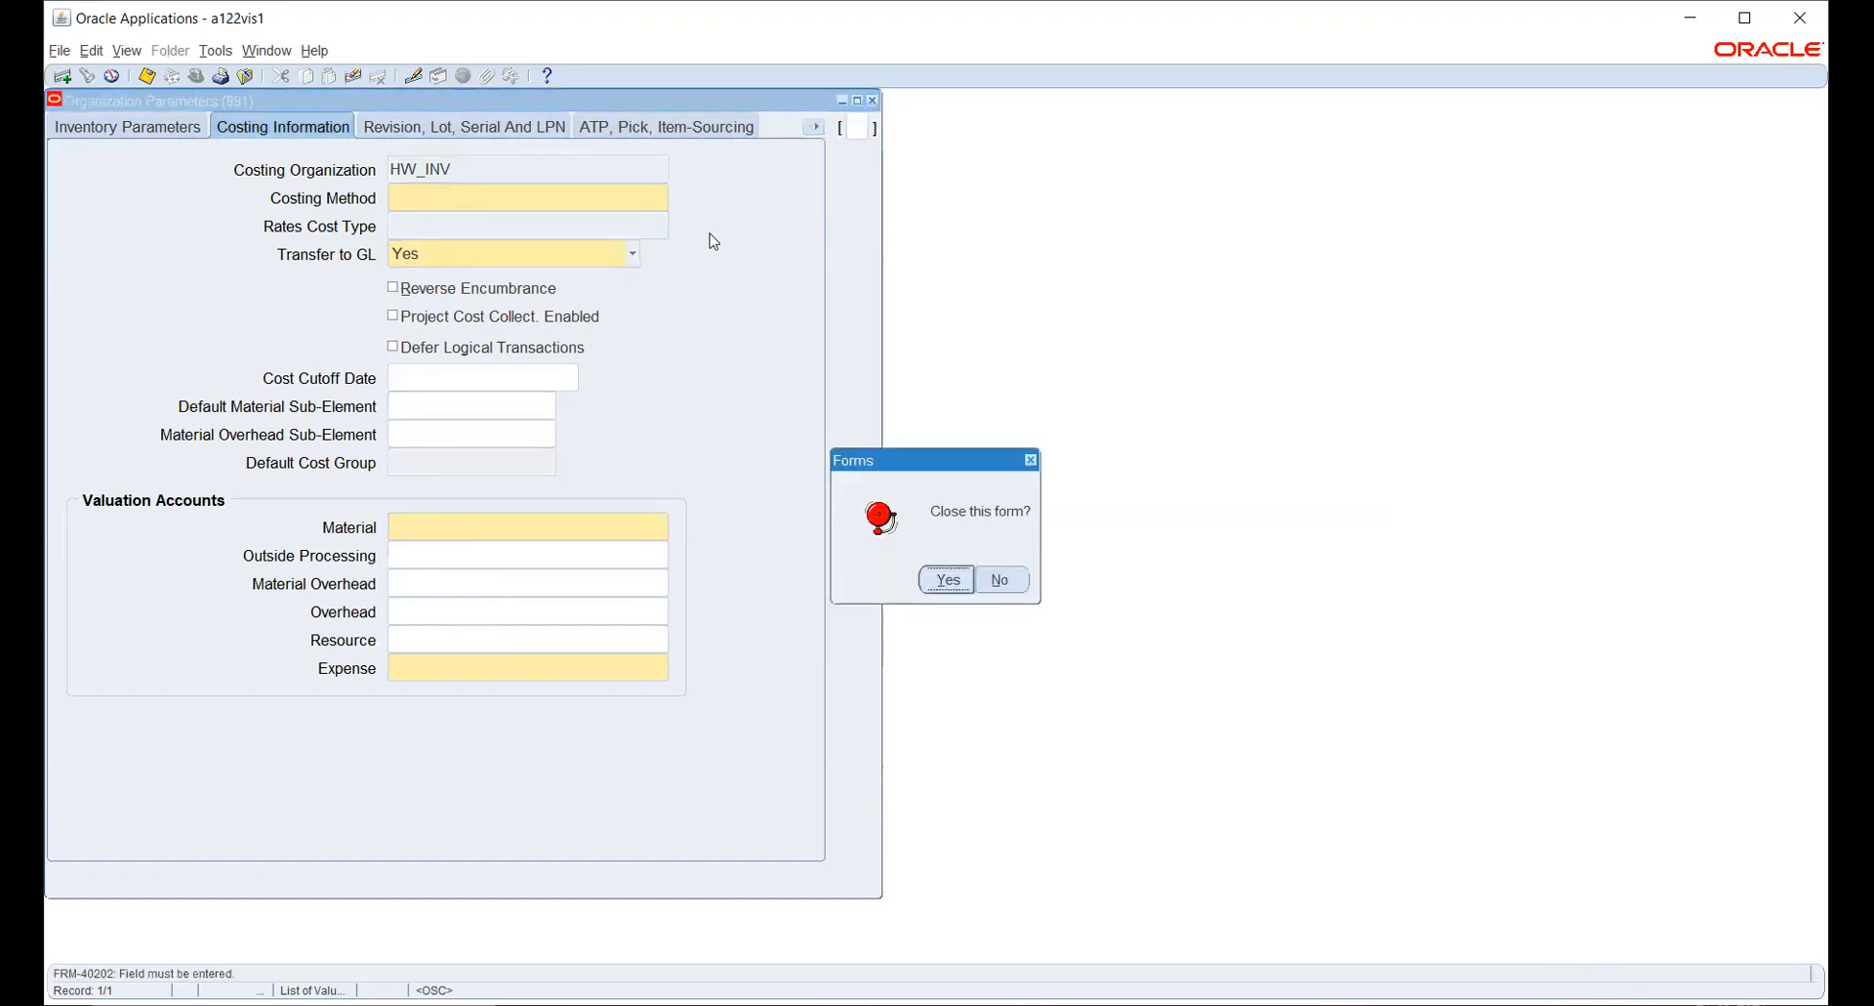
click(932, 576)
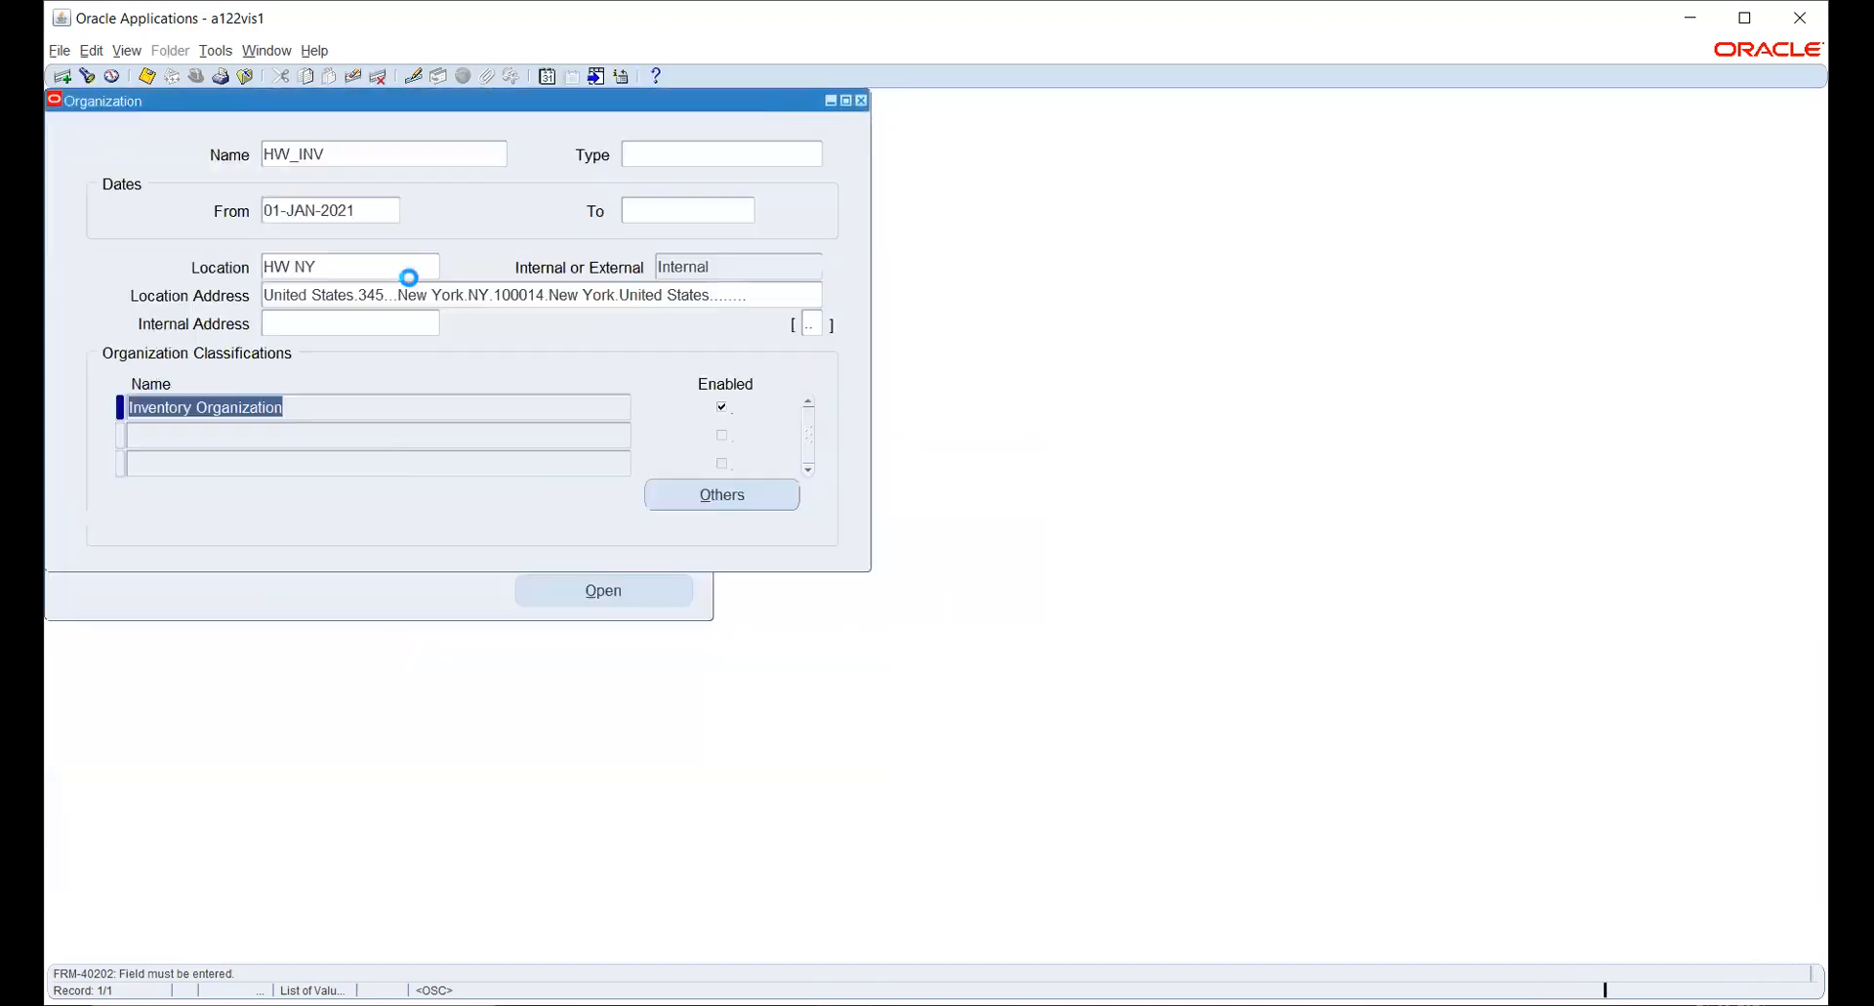
click(861, 100)
click(86, 431)
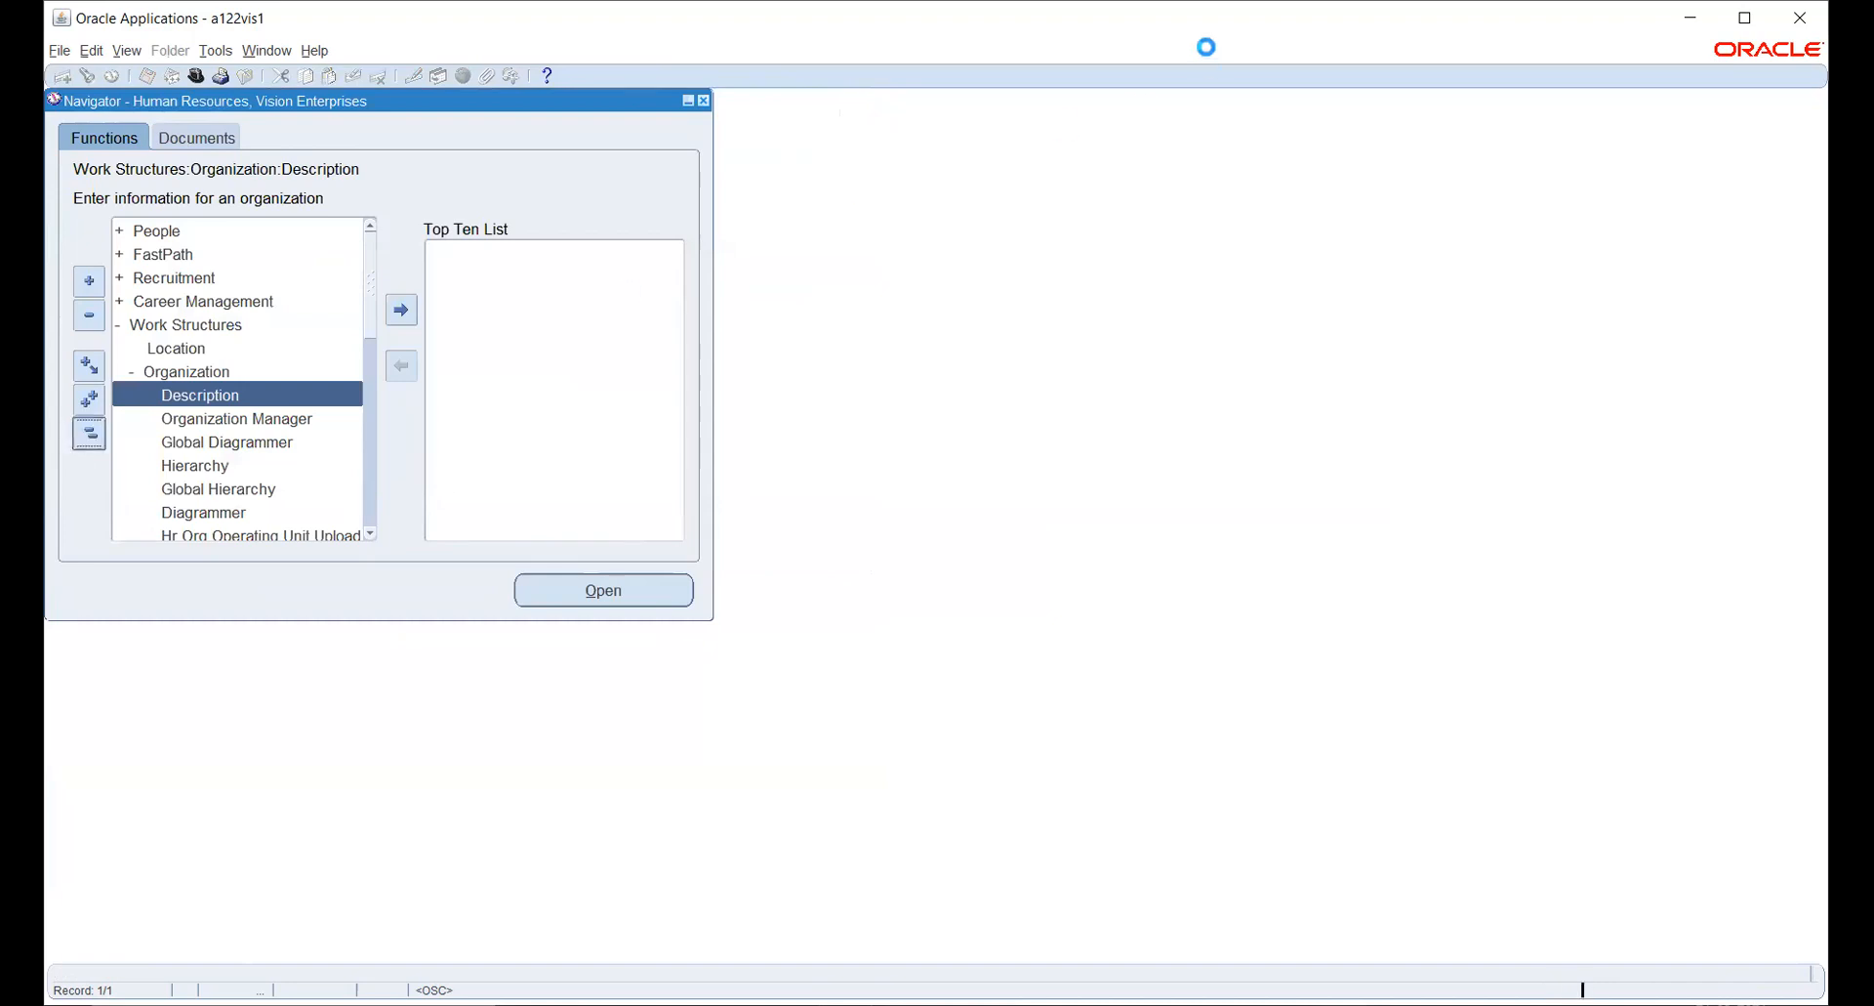